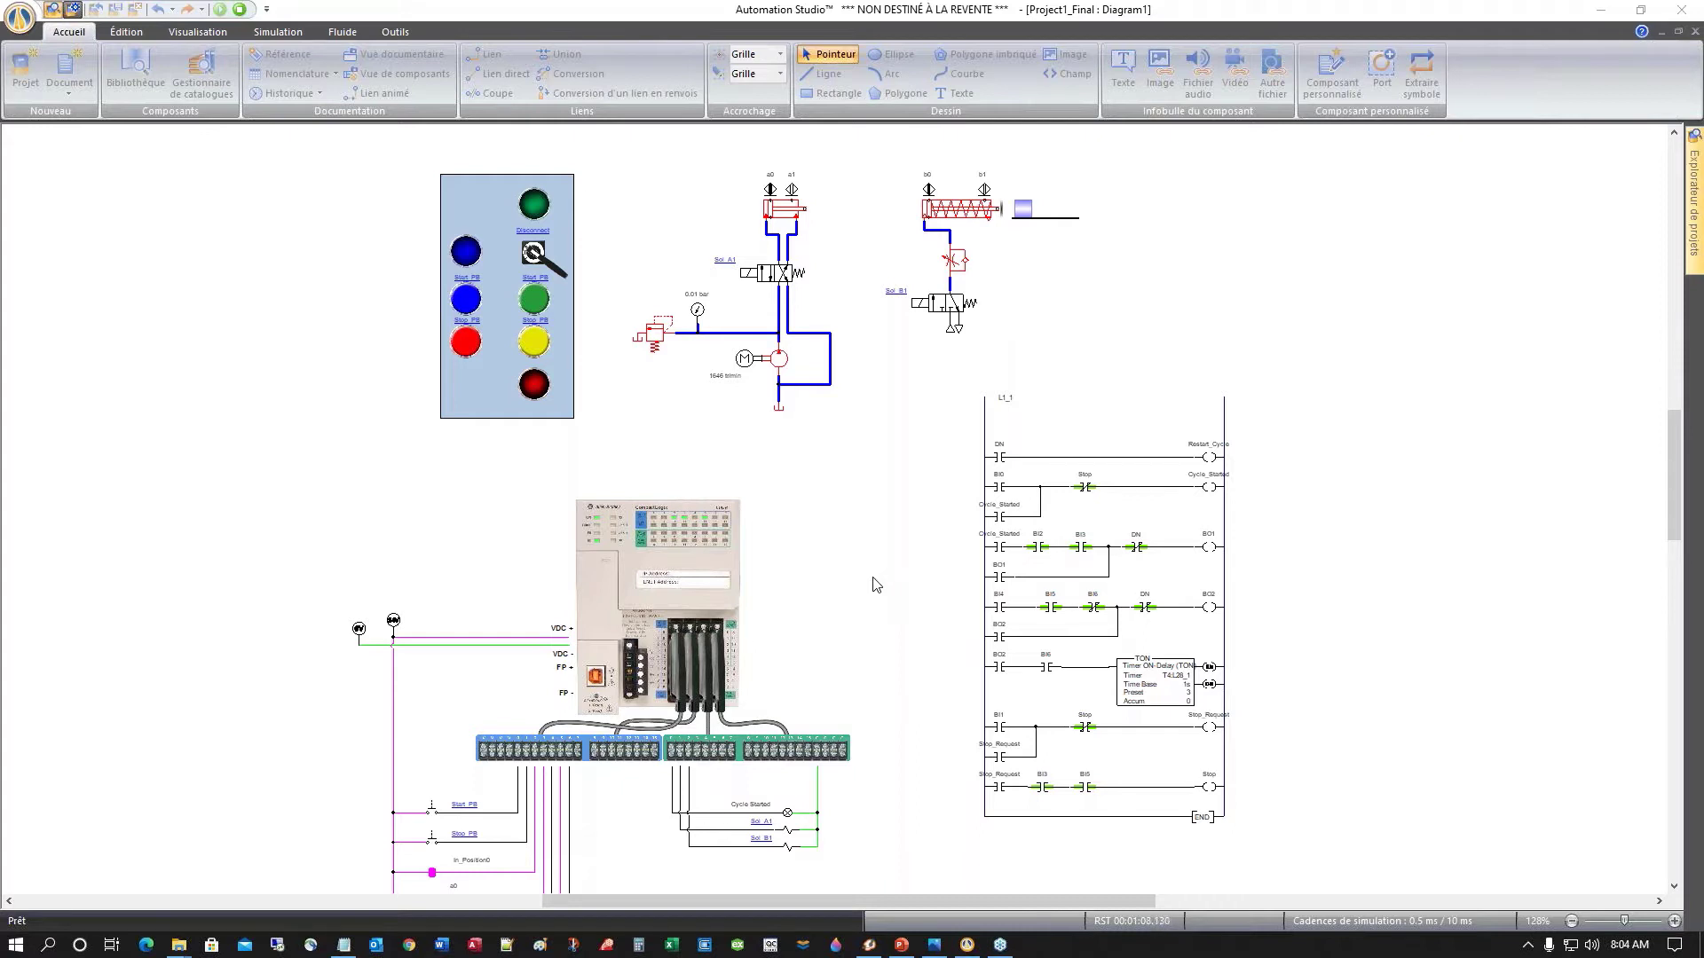
Step: Examine the running simulation's control panel, fluid circuits, PLC wiring, ladder program and motor power circuit across the whole diagram
right_click(888, 507)
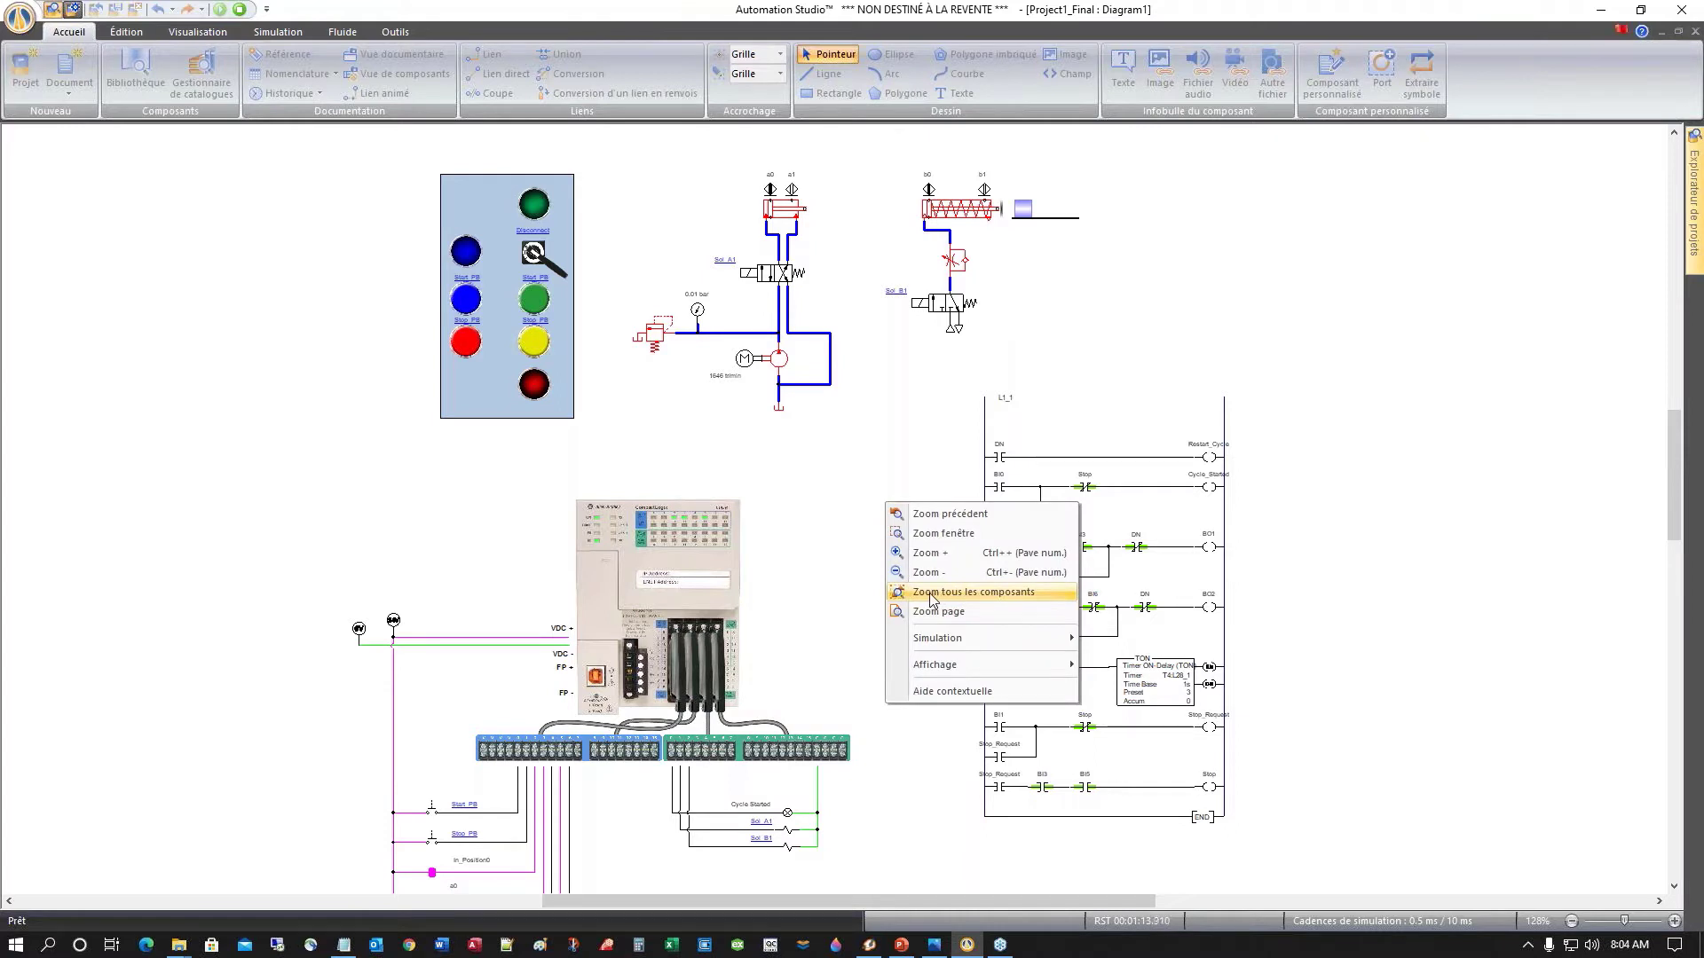
left_click(930, 592)
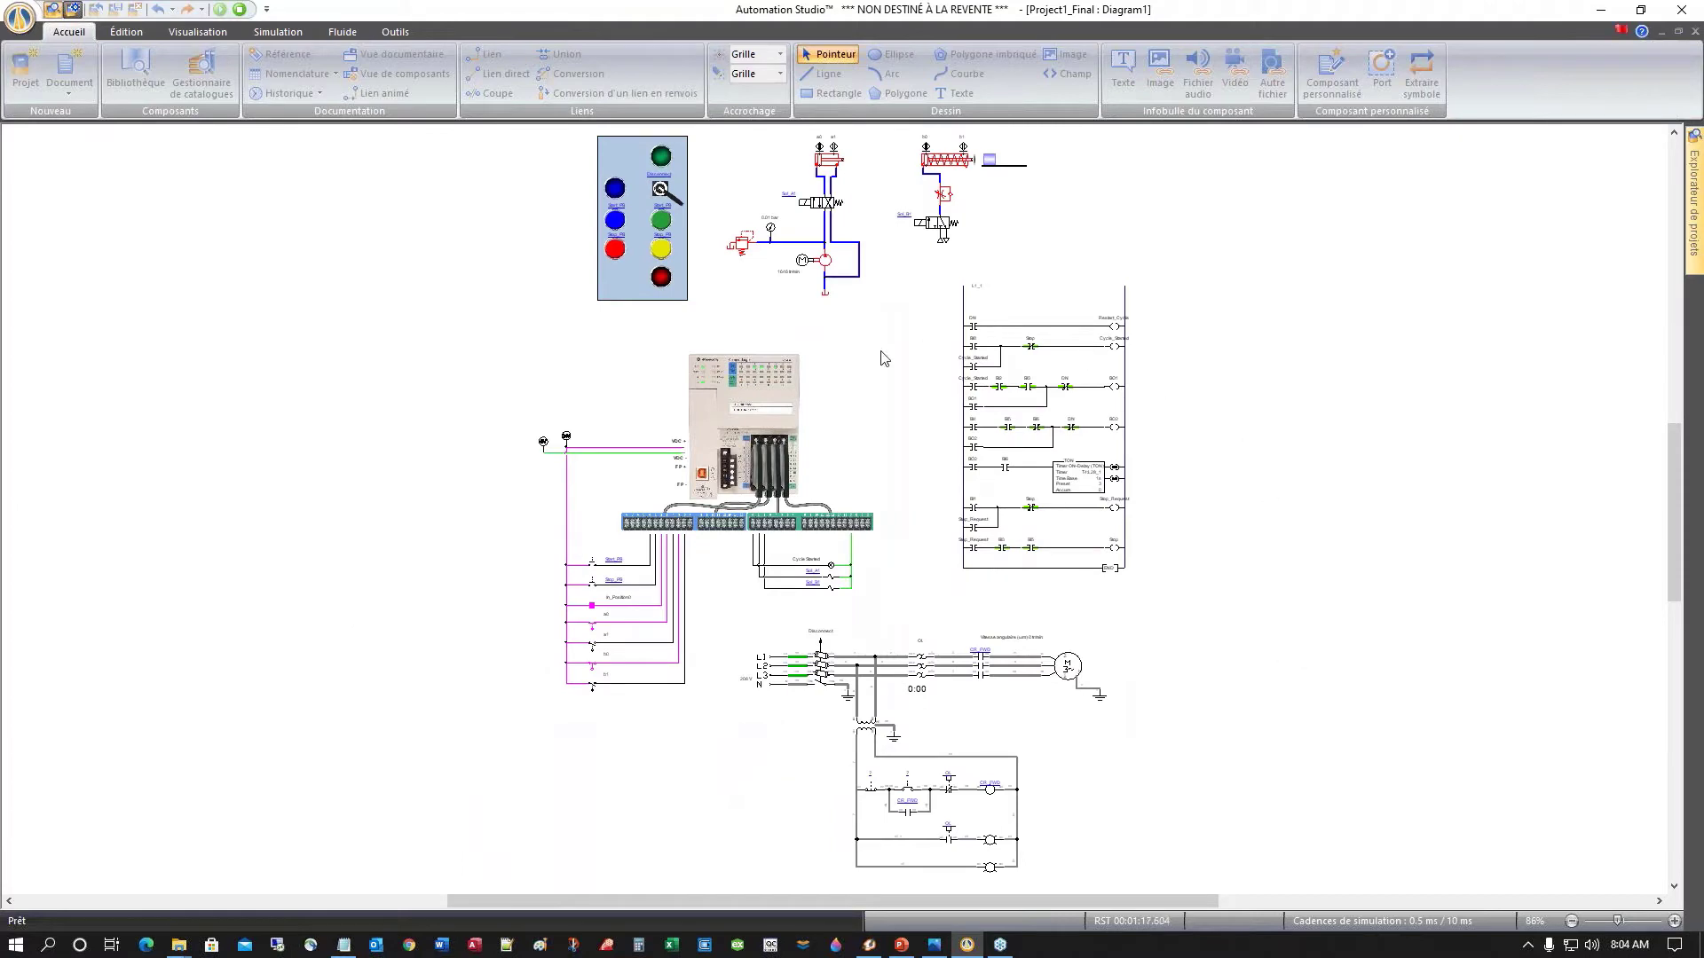
scroll(872, 371, "up", 4)
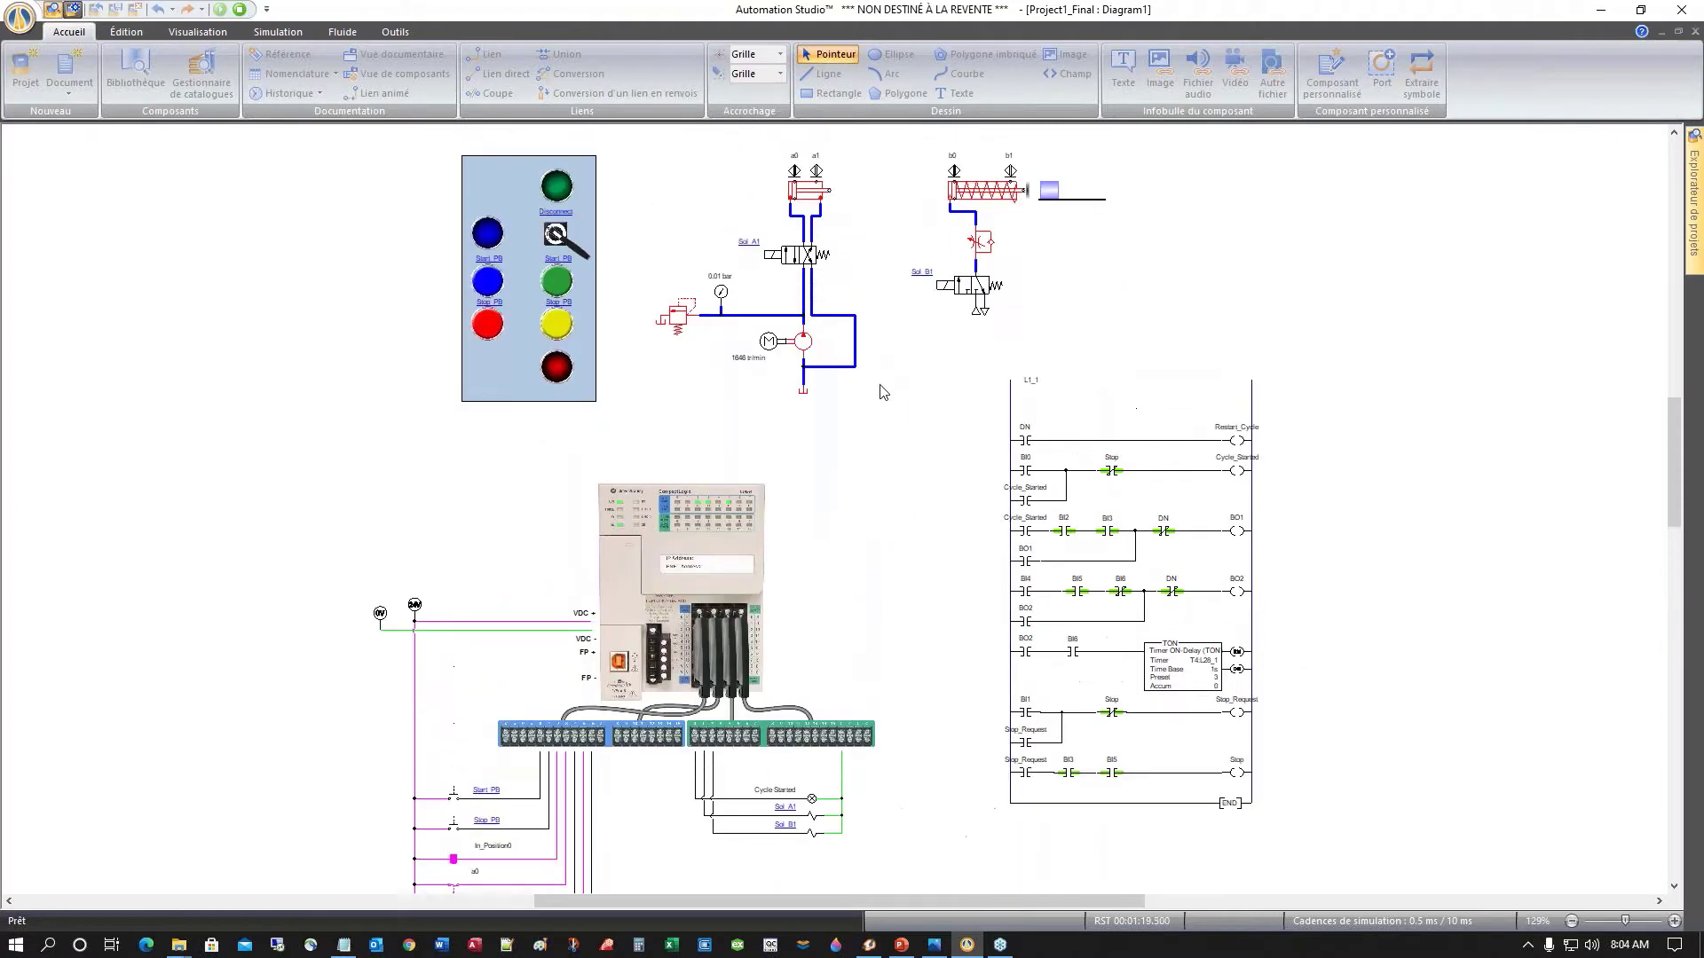
scroll(885, 474, "down", 2)
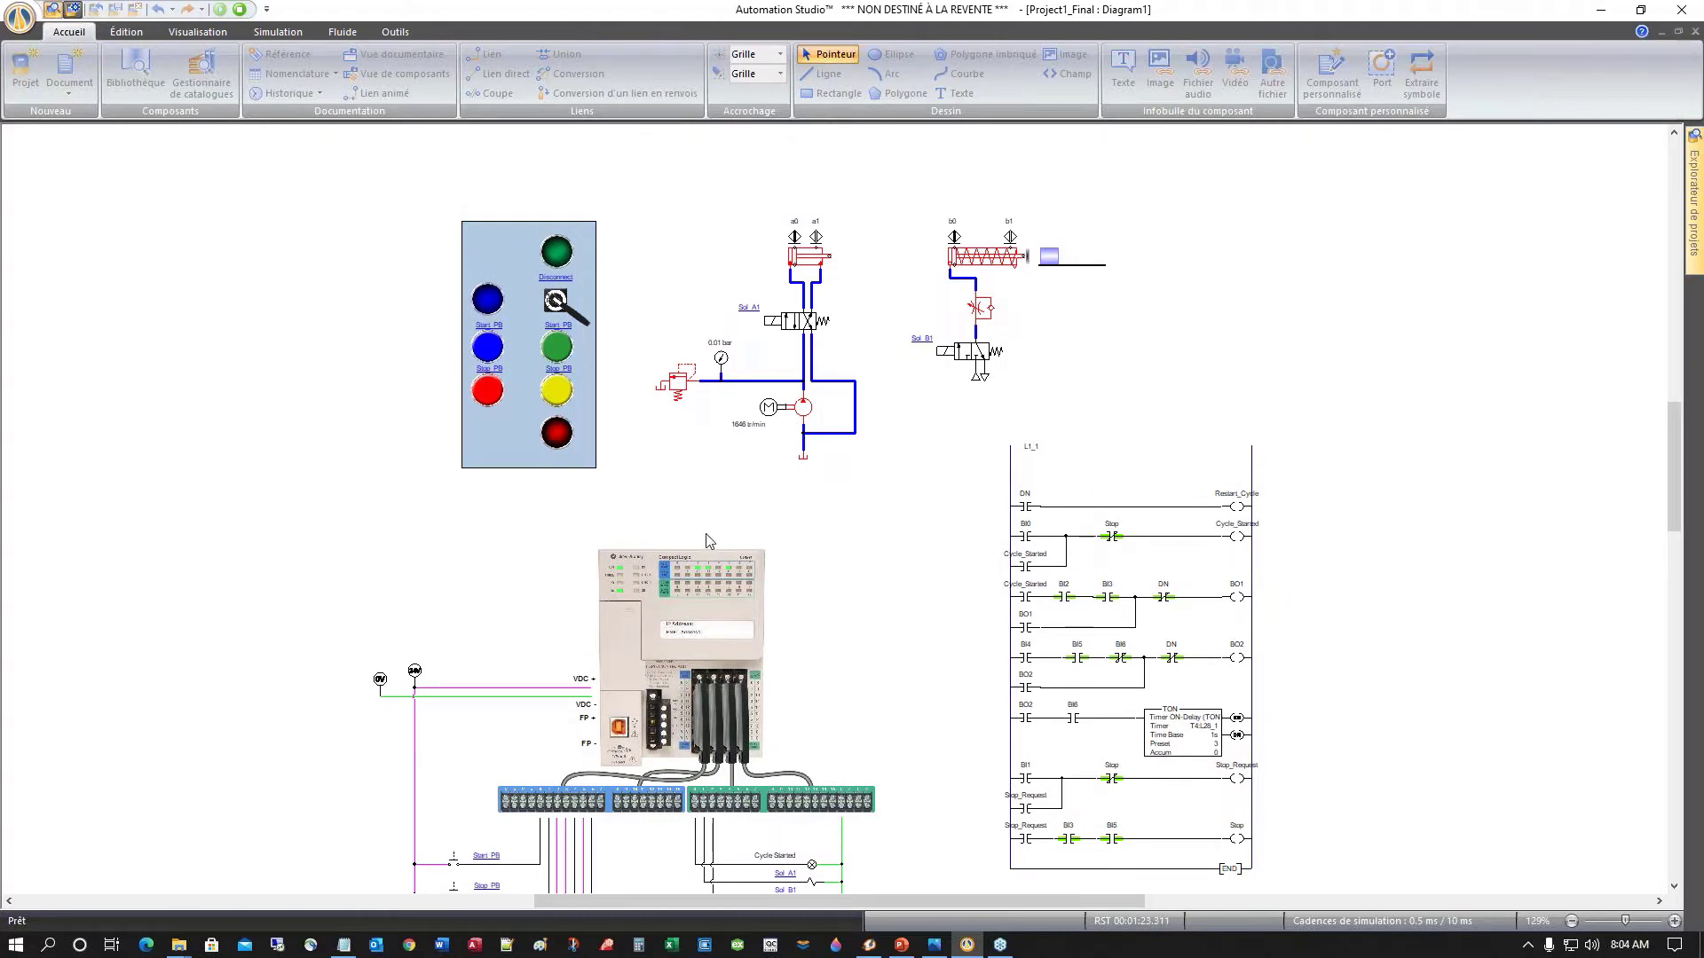
scroll(895, 554, "down", 10)
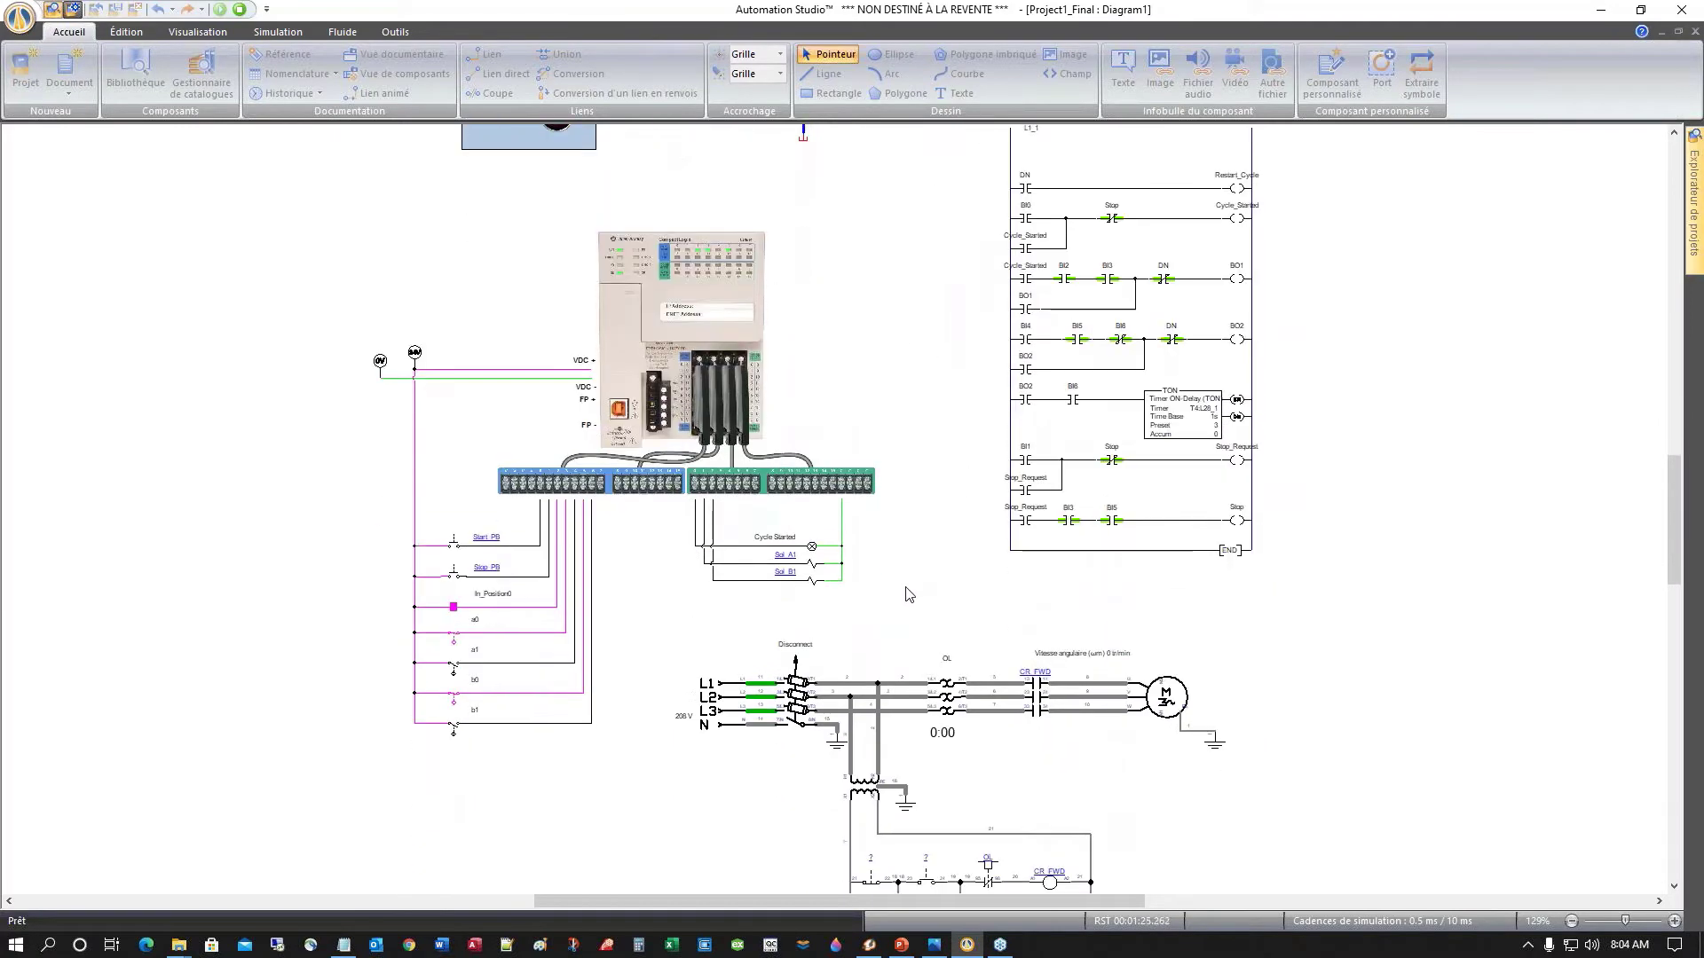
scroll(719, 577, "down", 1)
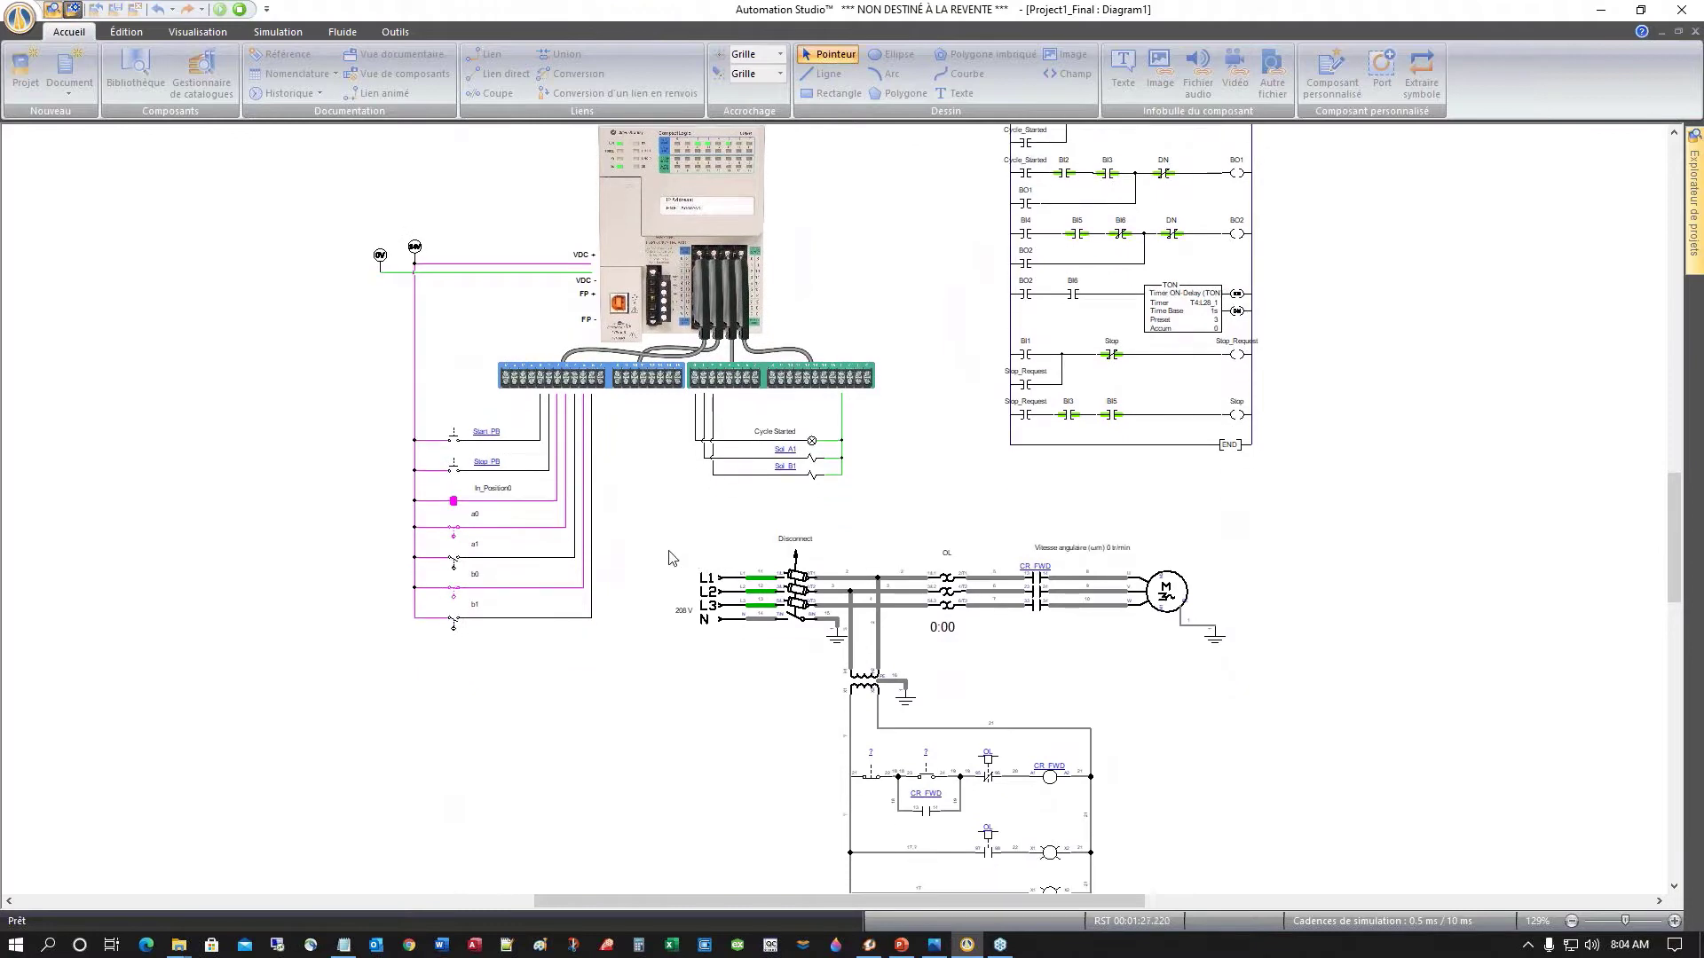
scroll(681, 549, "down", 1)
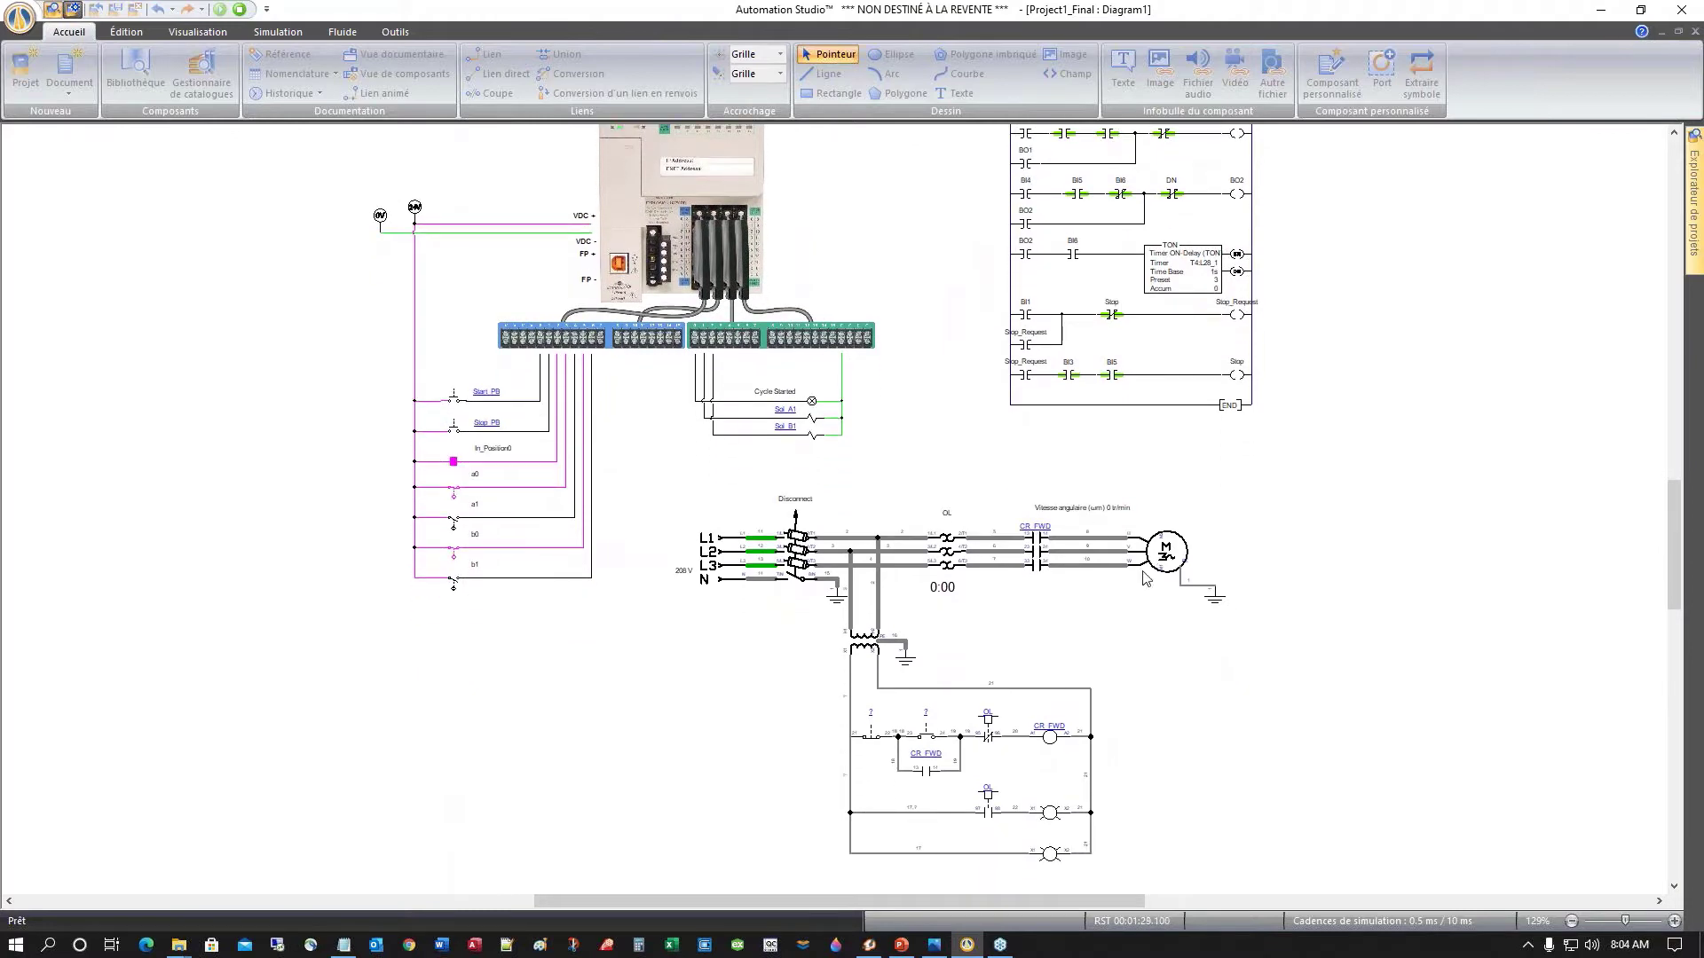
scroll(772, 541, "up", 8)
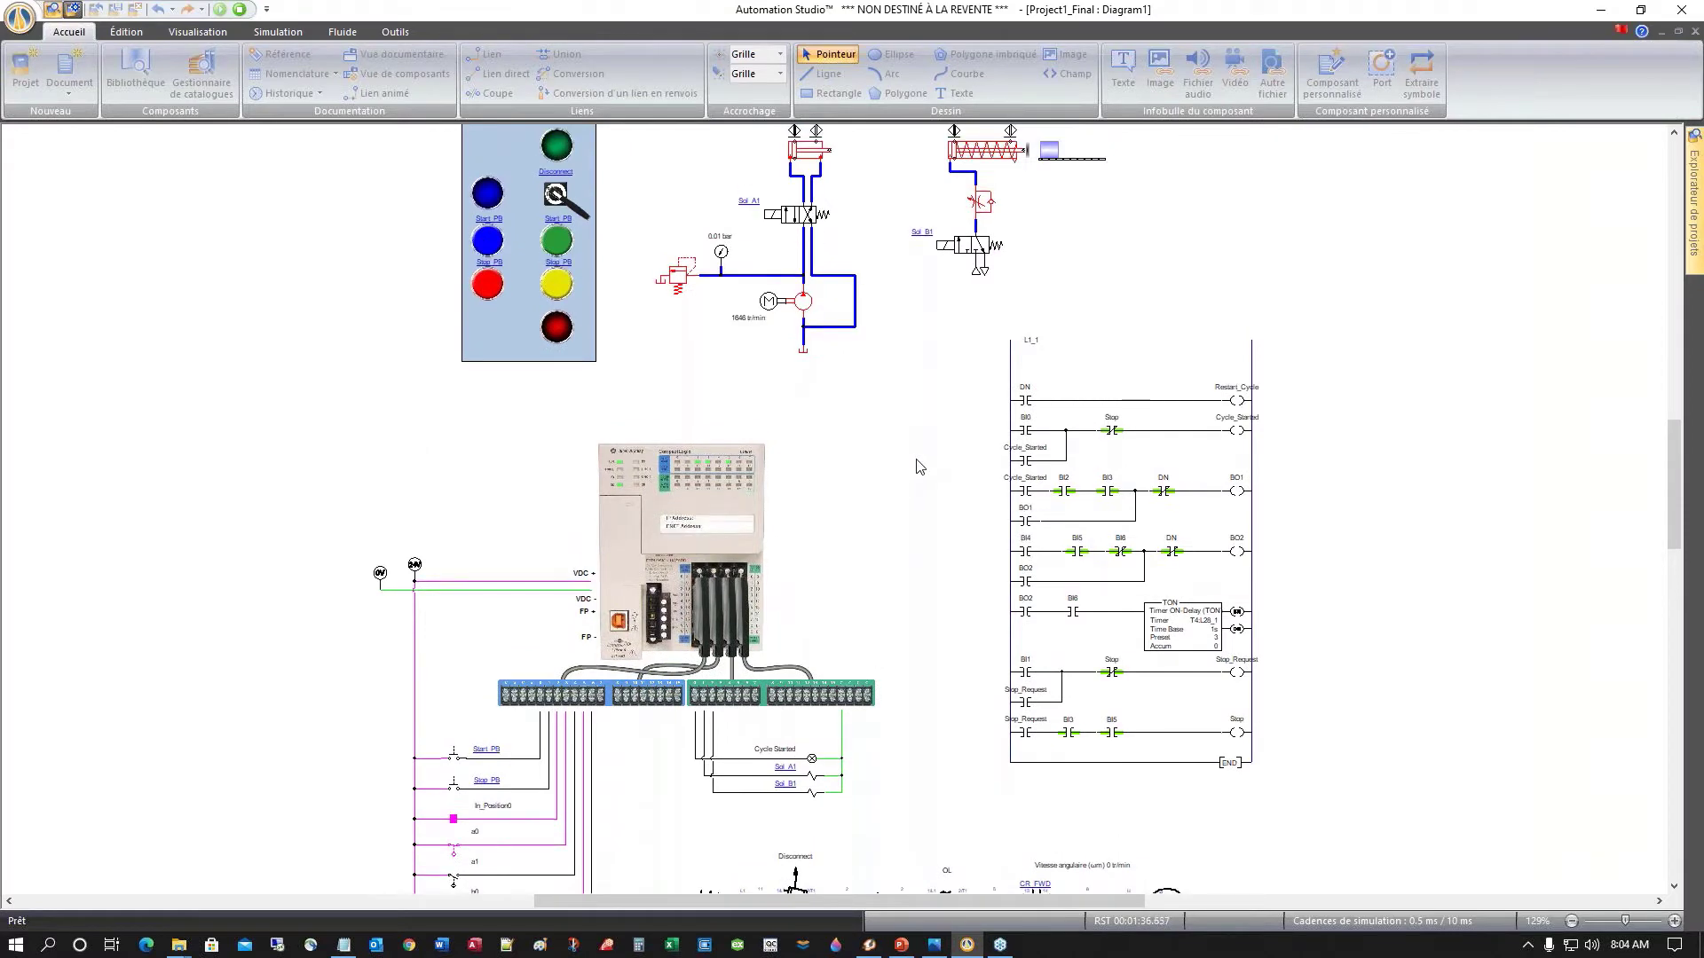
scroll(920, 465, "up", 1)
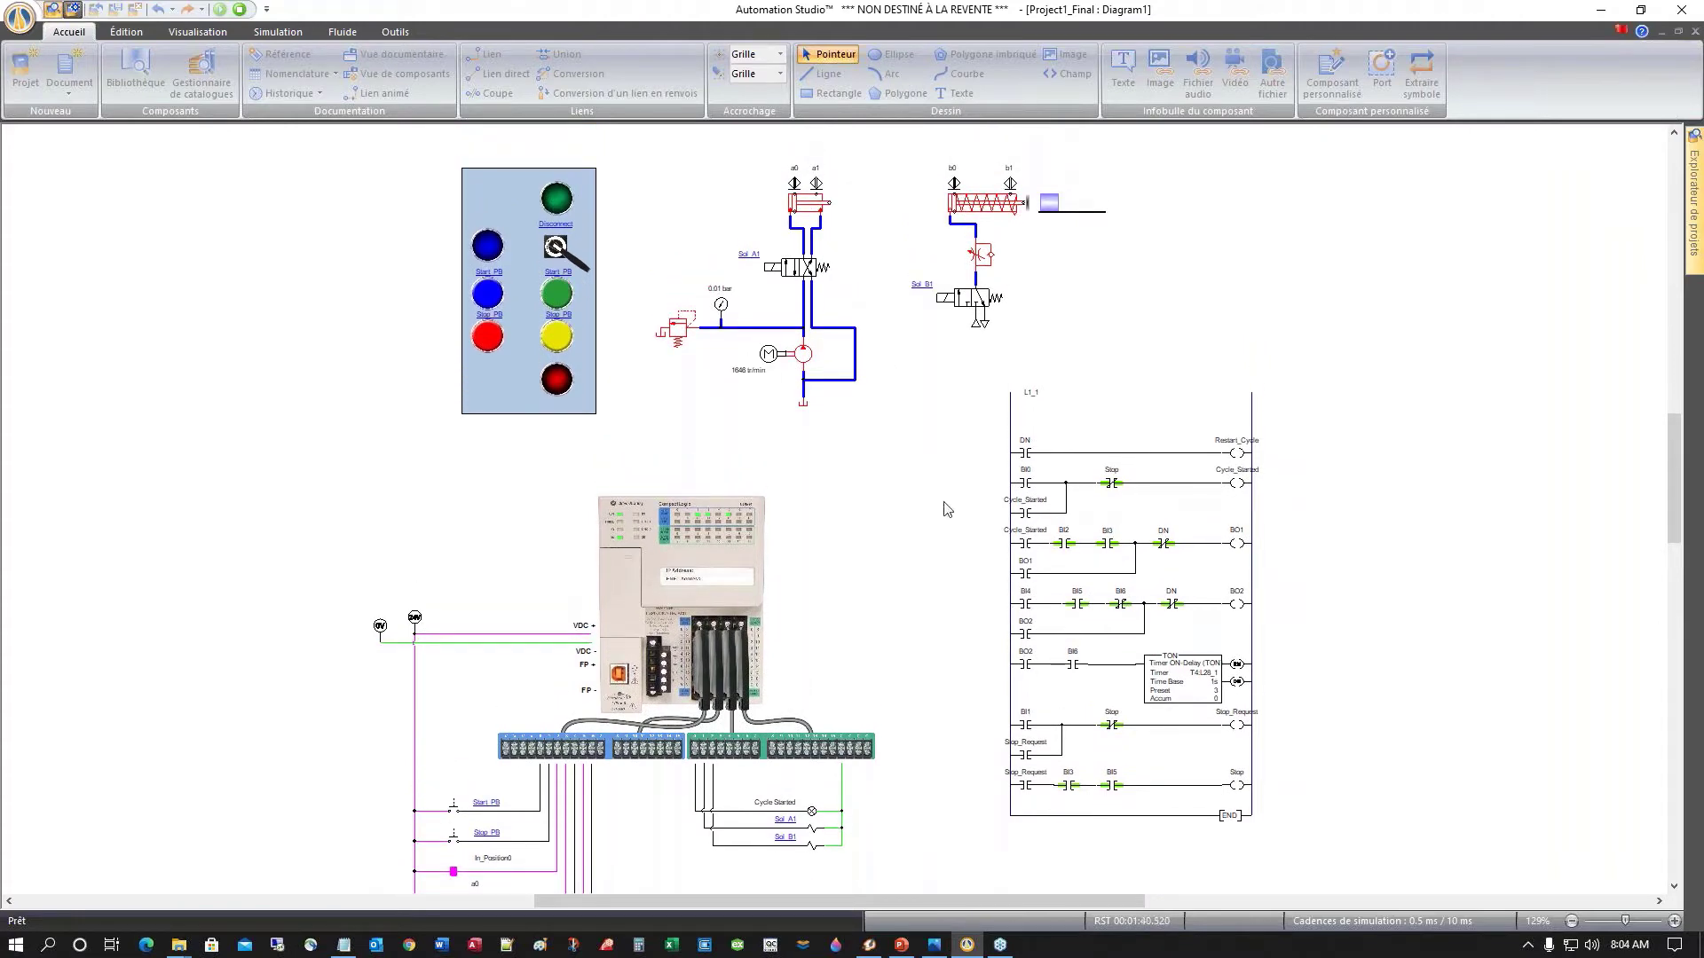
scroll(948, 513, "down", 1)
scroll(948, 520, "down", 3)
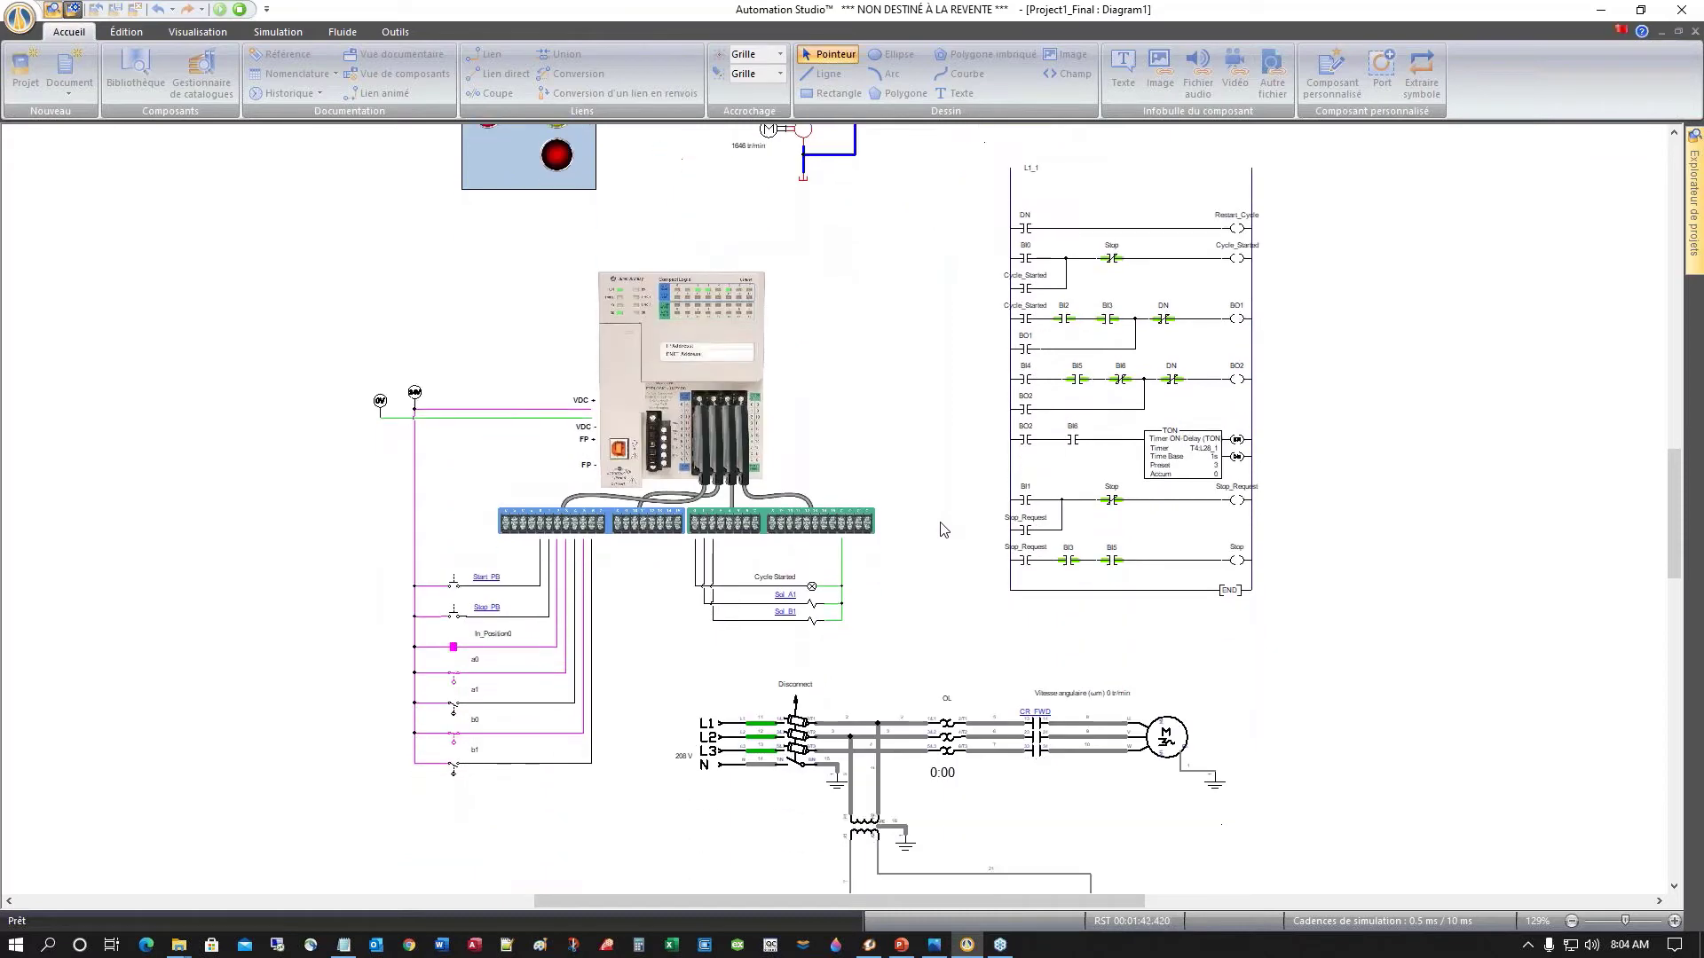
Step: Turn on the Disconnect switch on the simulated control panel and check the three-phase motor circuit
scroll(945, 530, "up", 3)
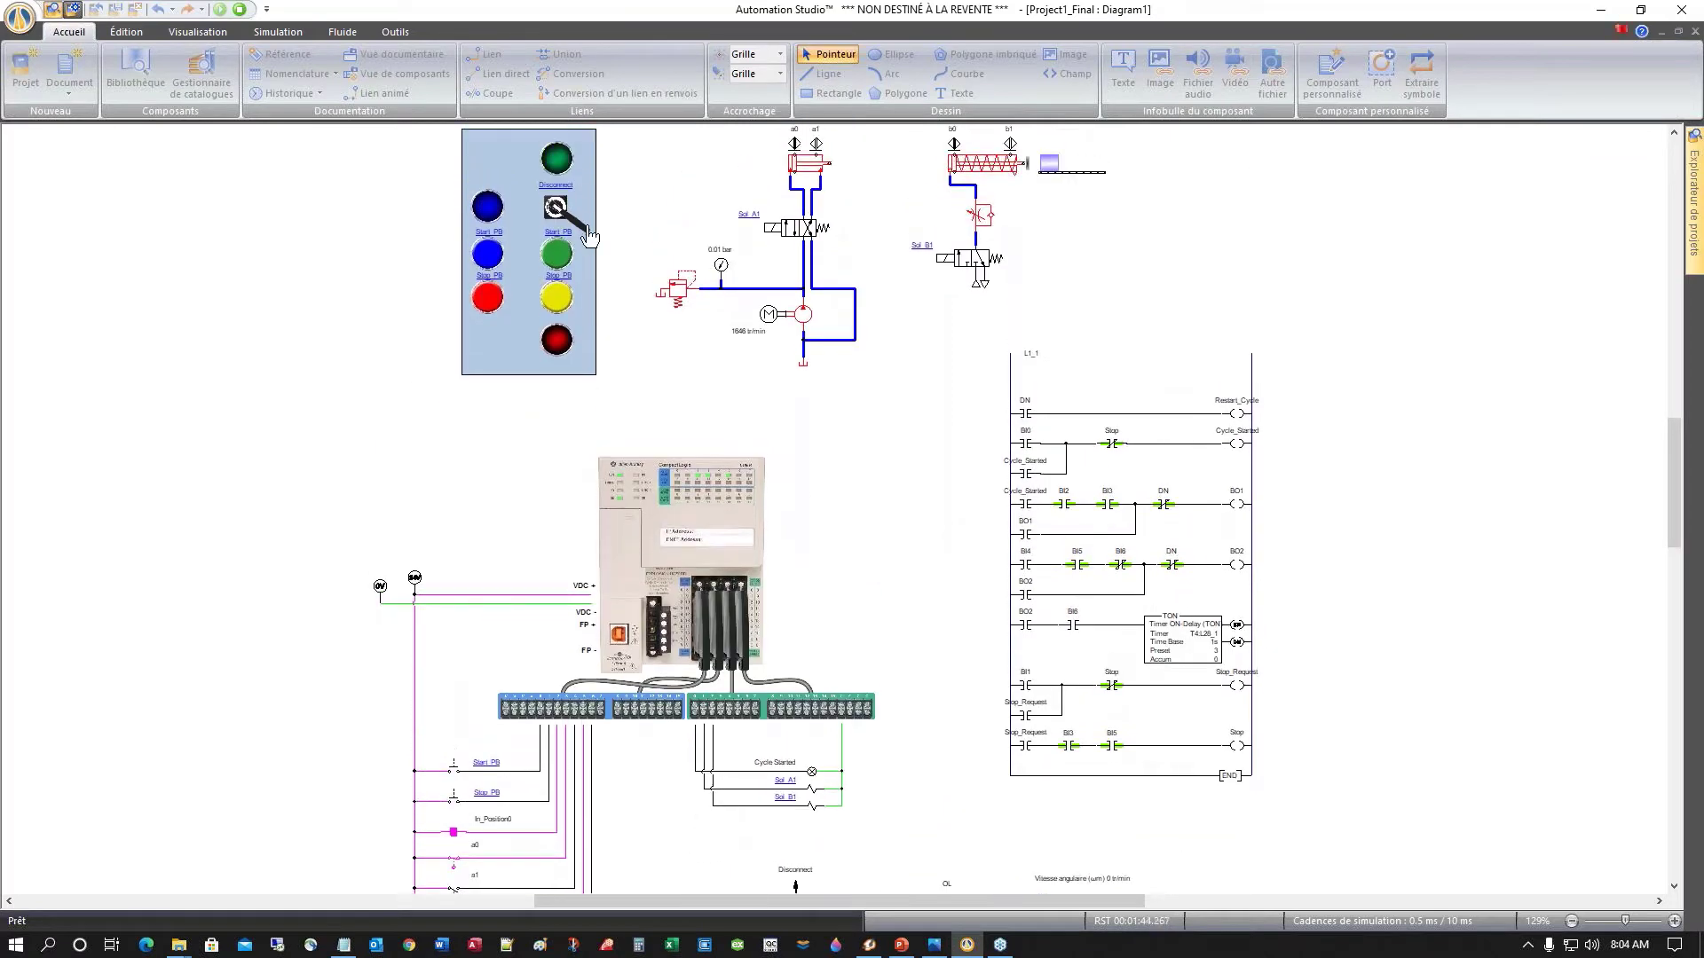
left_click(587, 235)
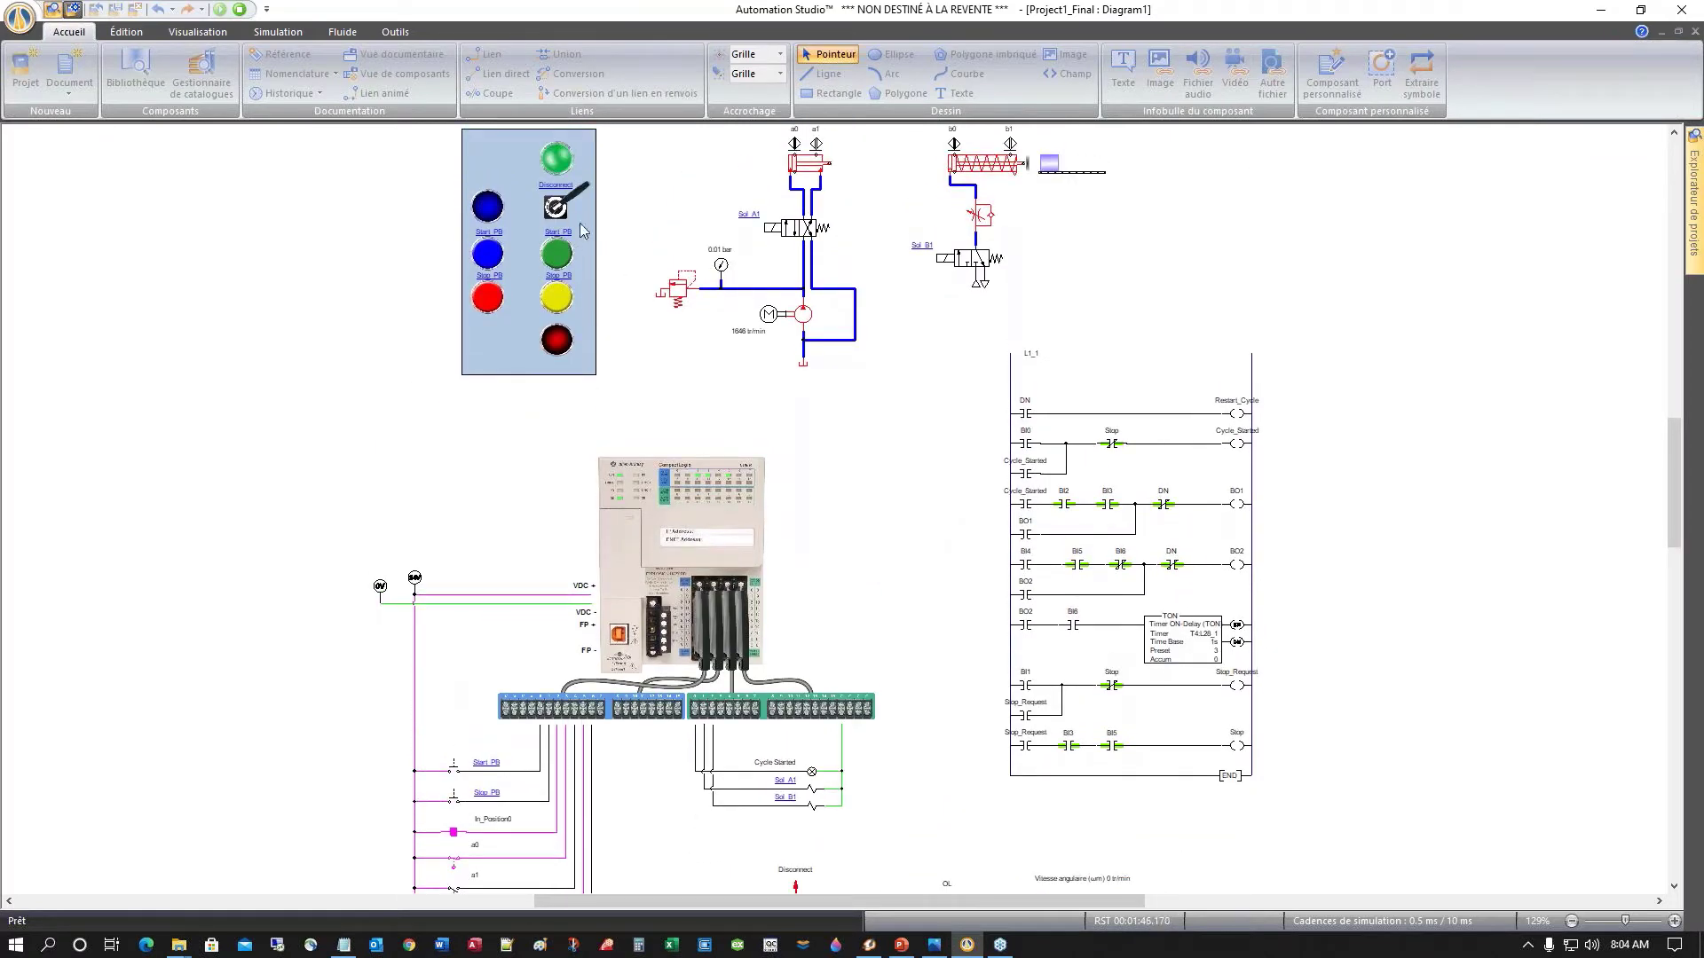
scroll(868, 535, "down", 3)
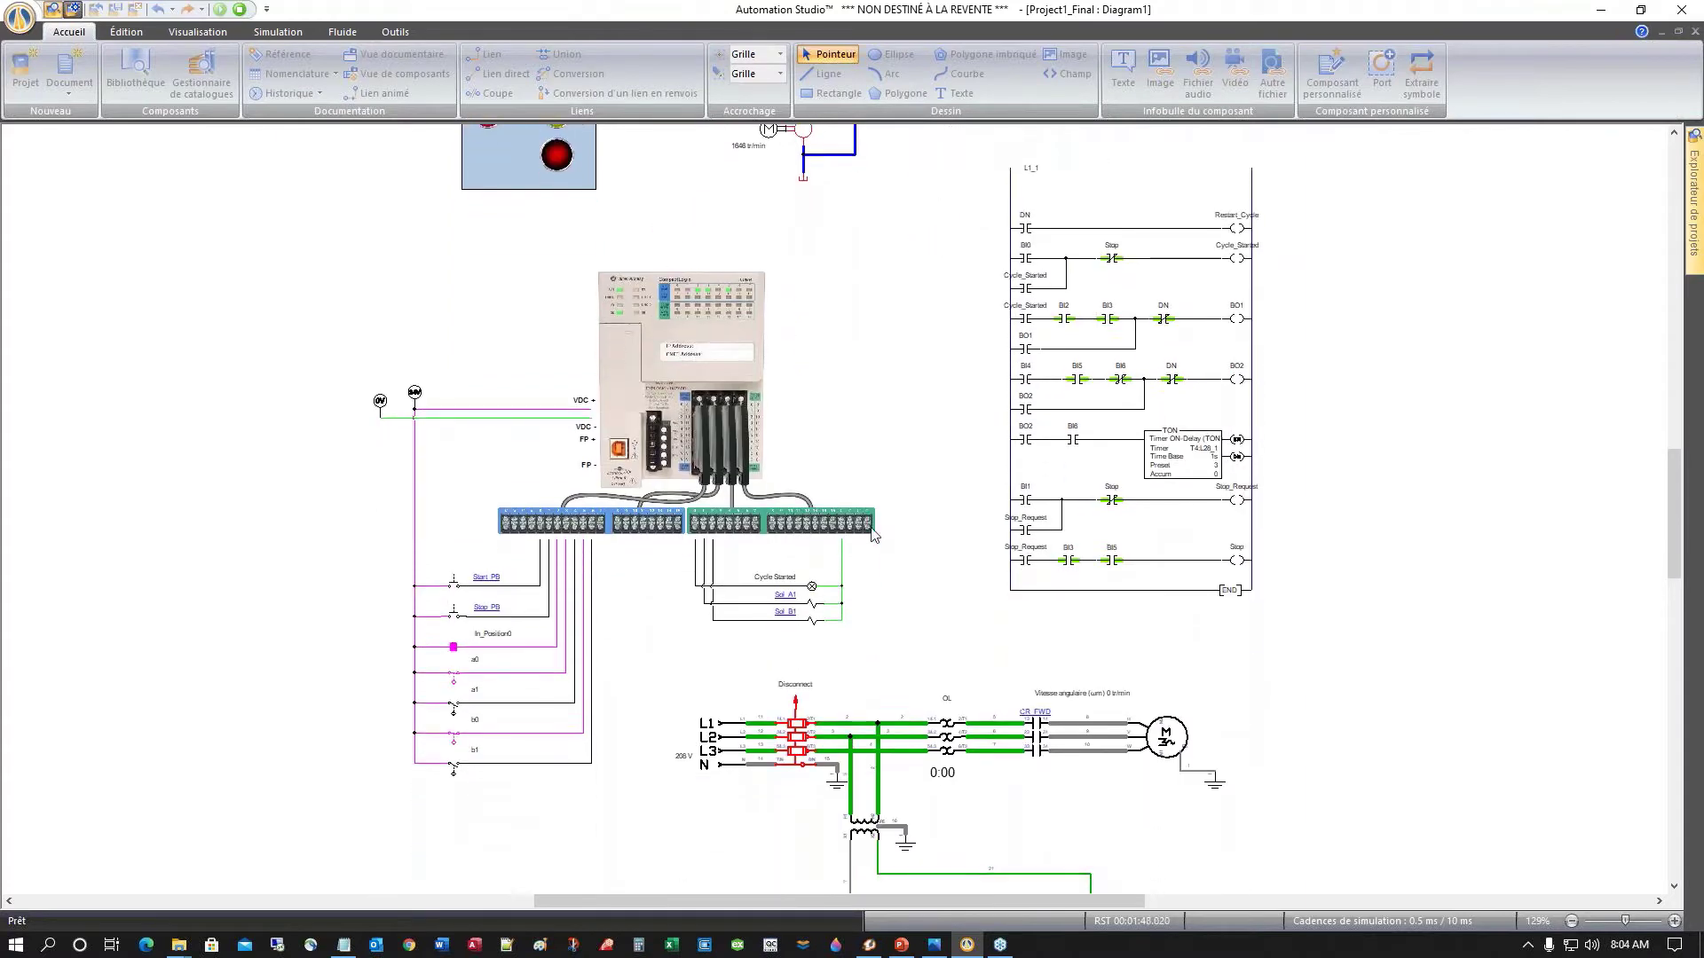
scroll(872, 533, "down", 3)
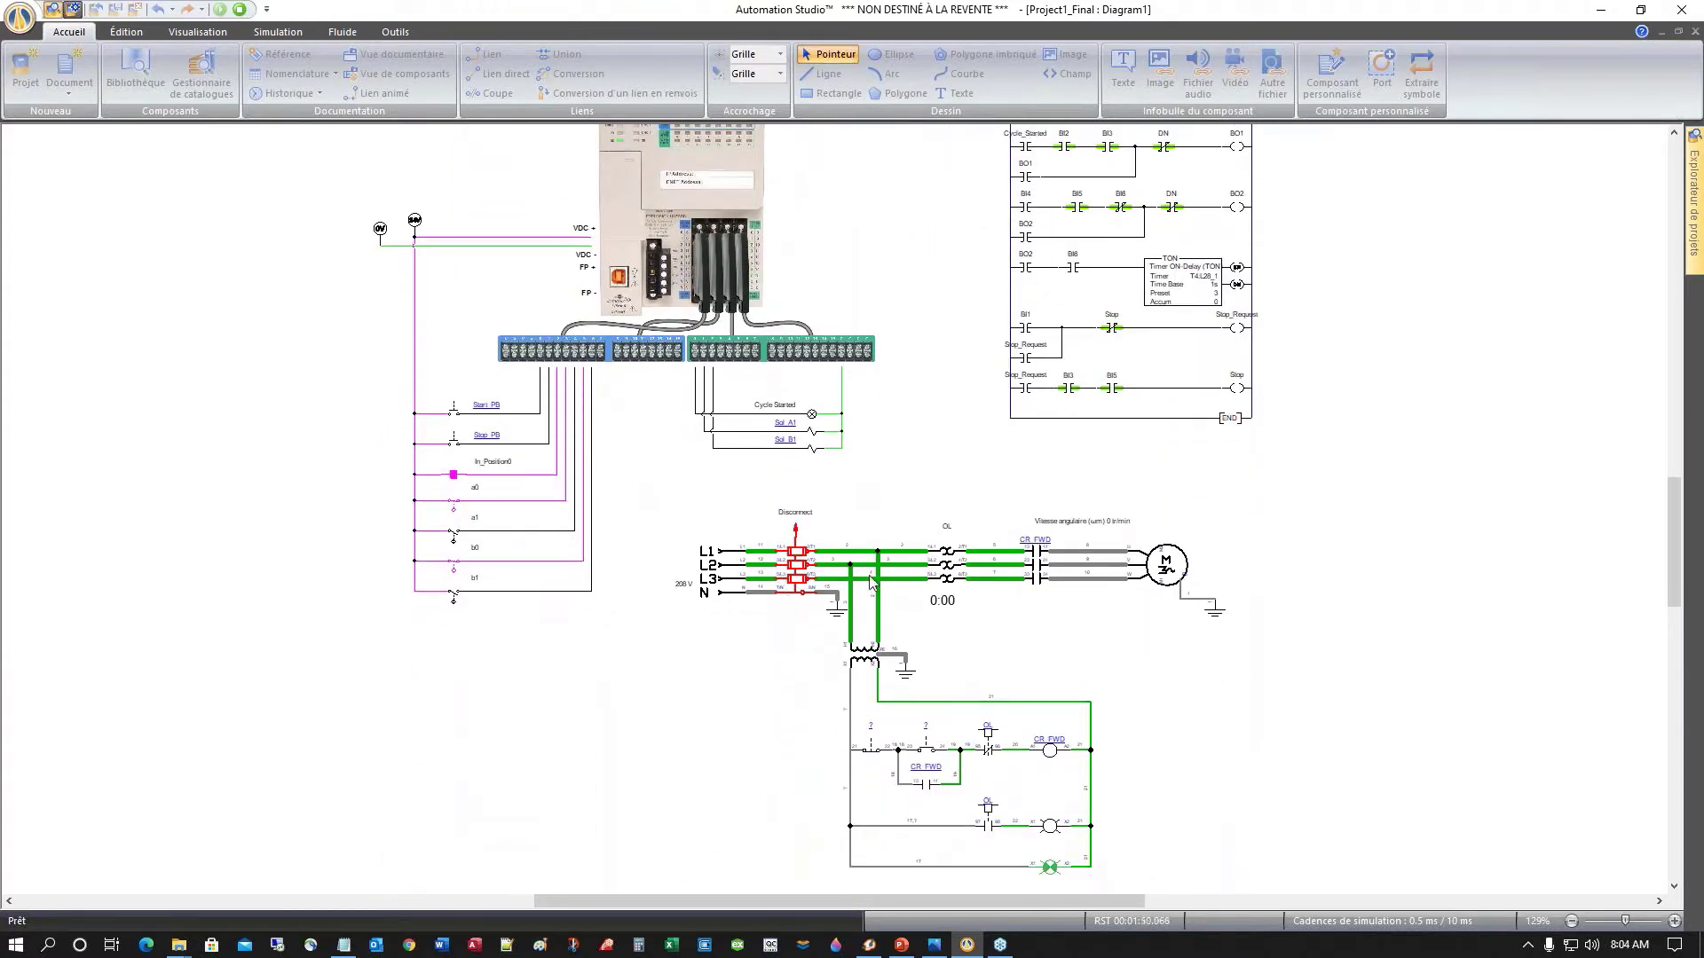
scroll(928, 552, "up", 5)
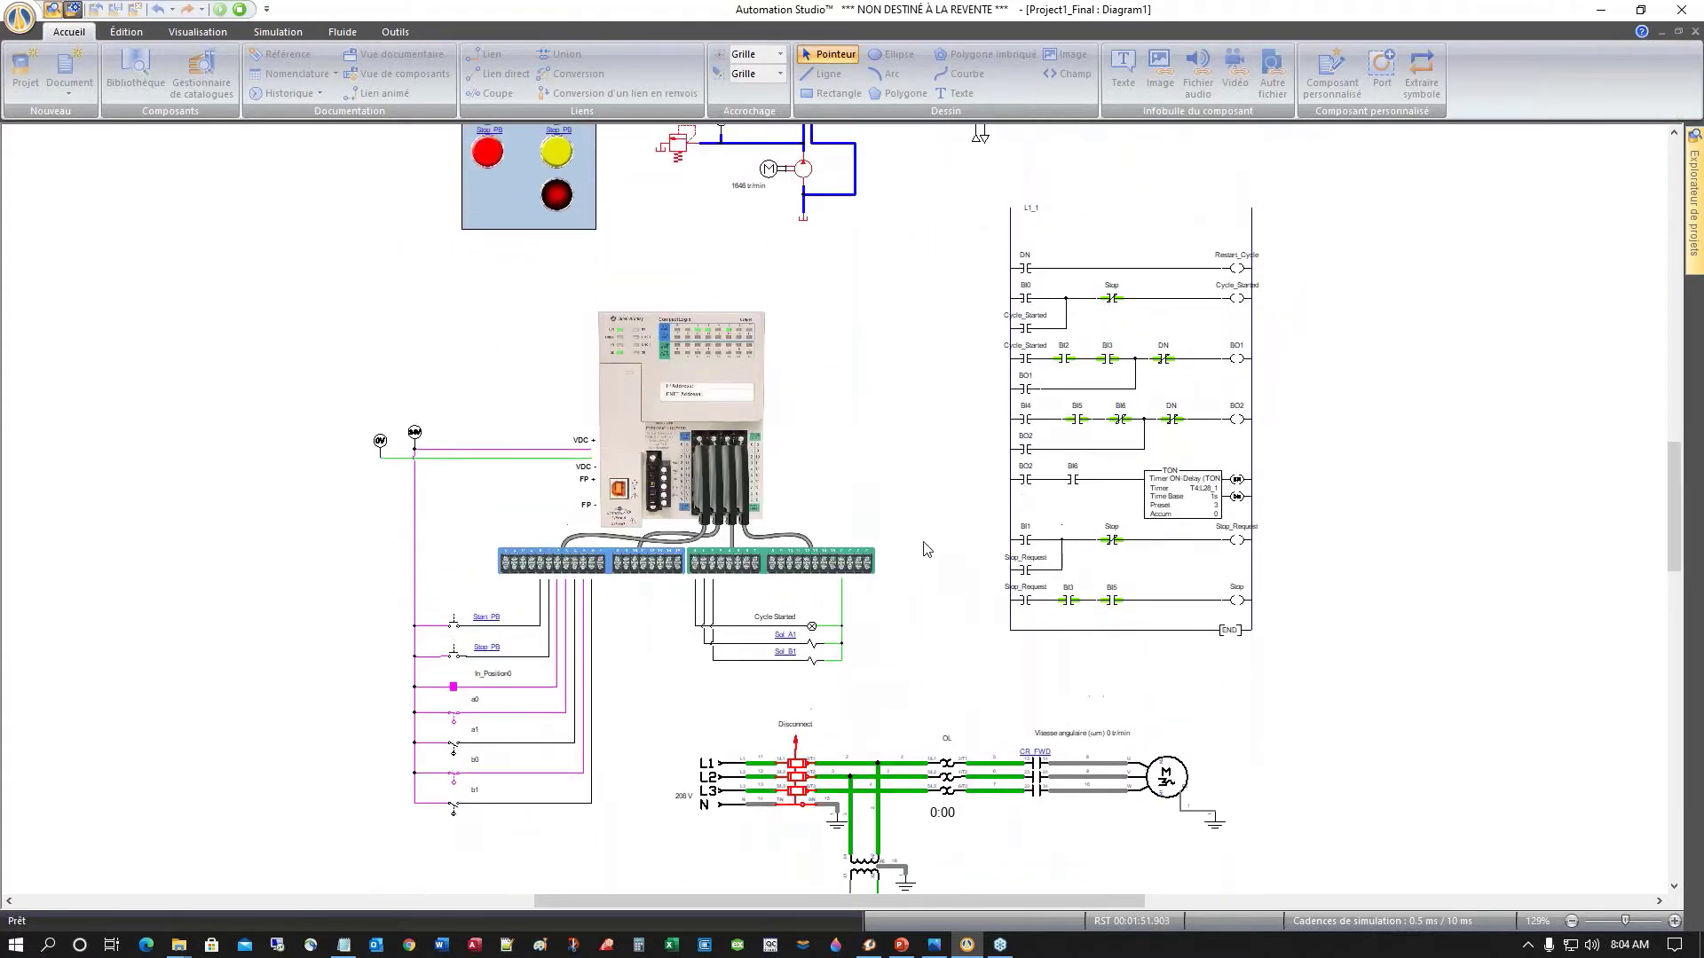
scroll(927, 549, "up", 2)
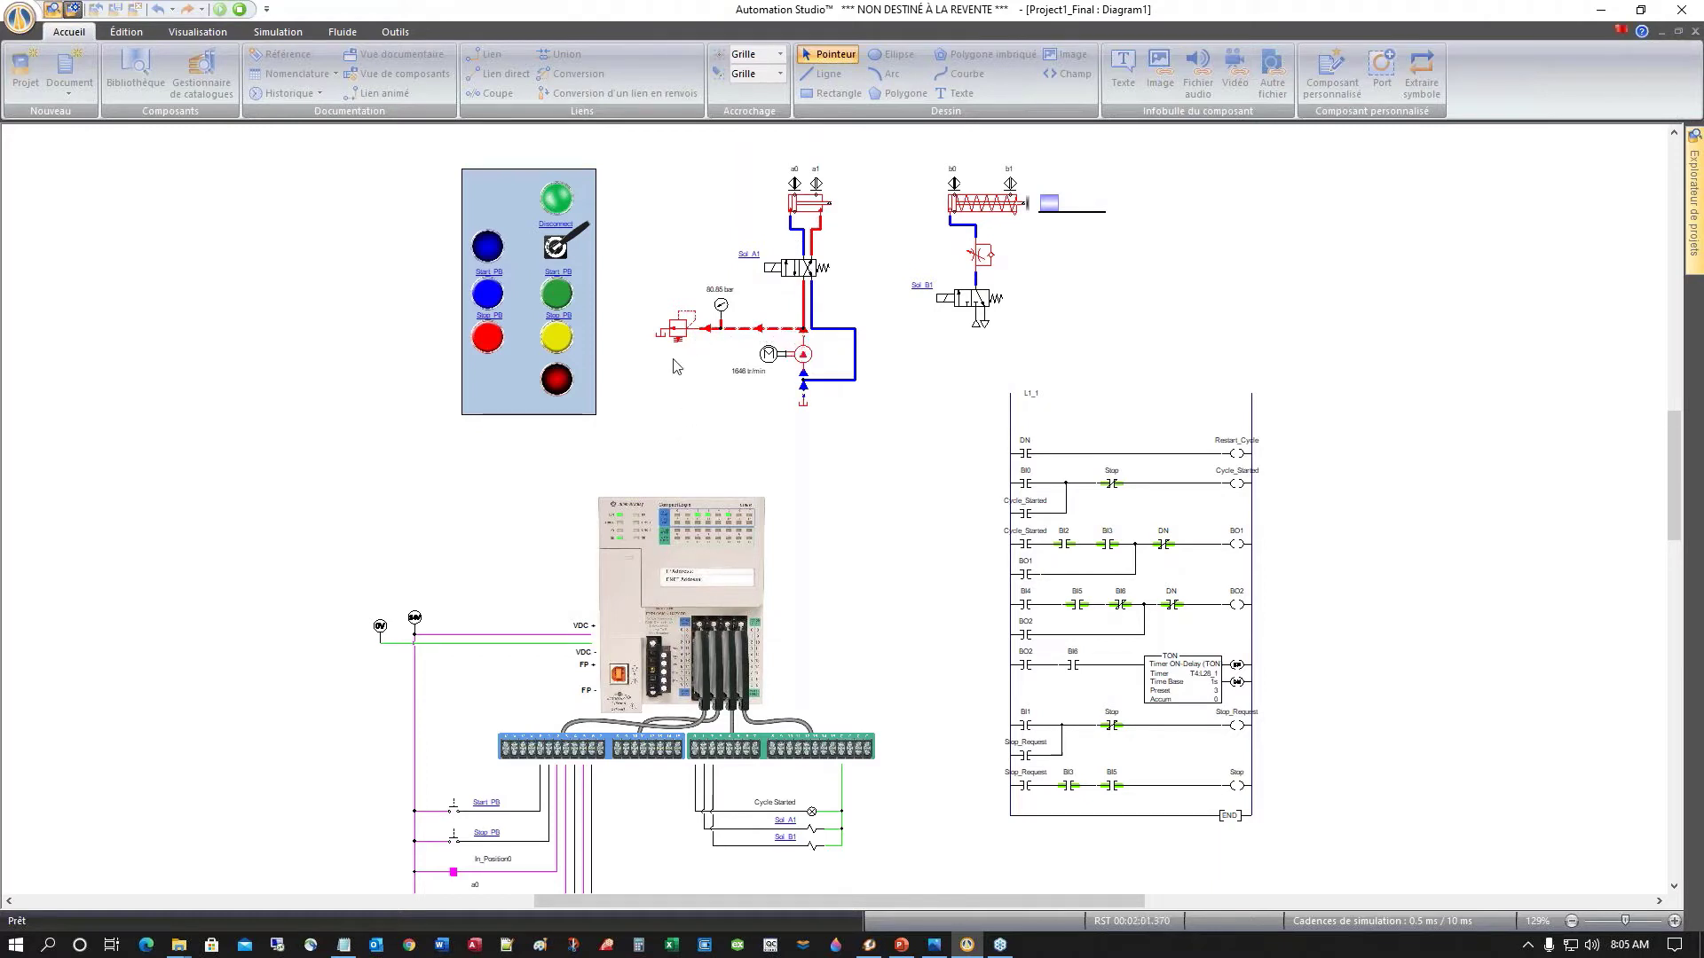
Step: Start the machine cycle with the blue Start_PB on the control panel and observe the cylinders, PLC wiring and motor circuit
left_click(491, 305)
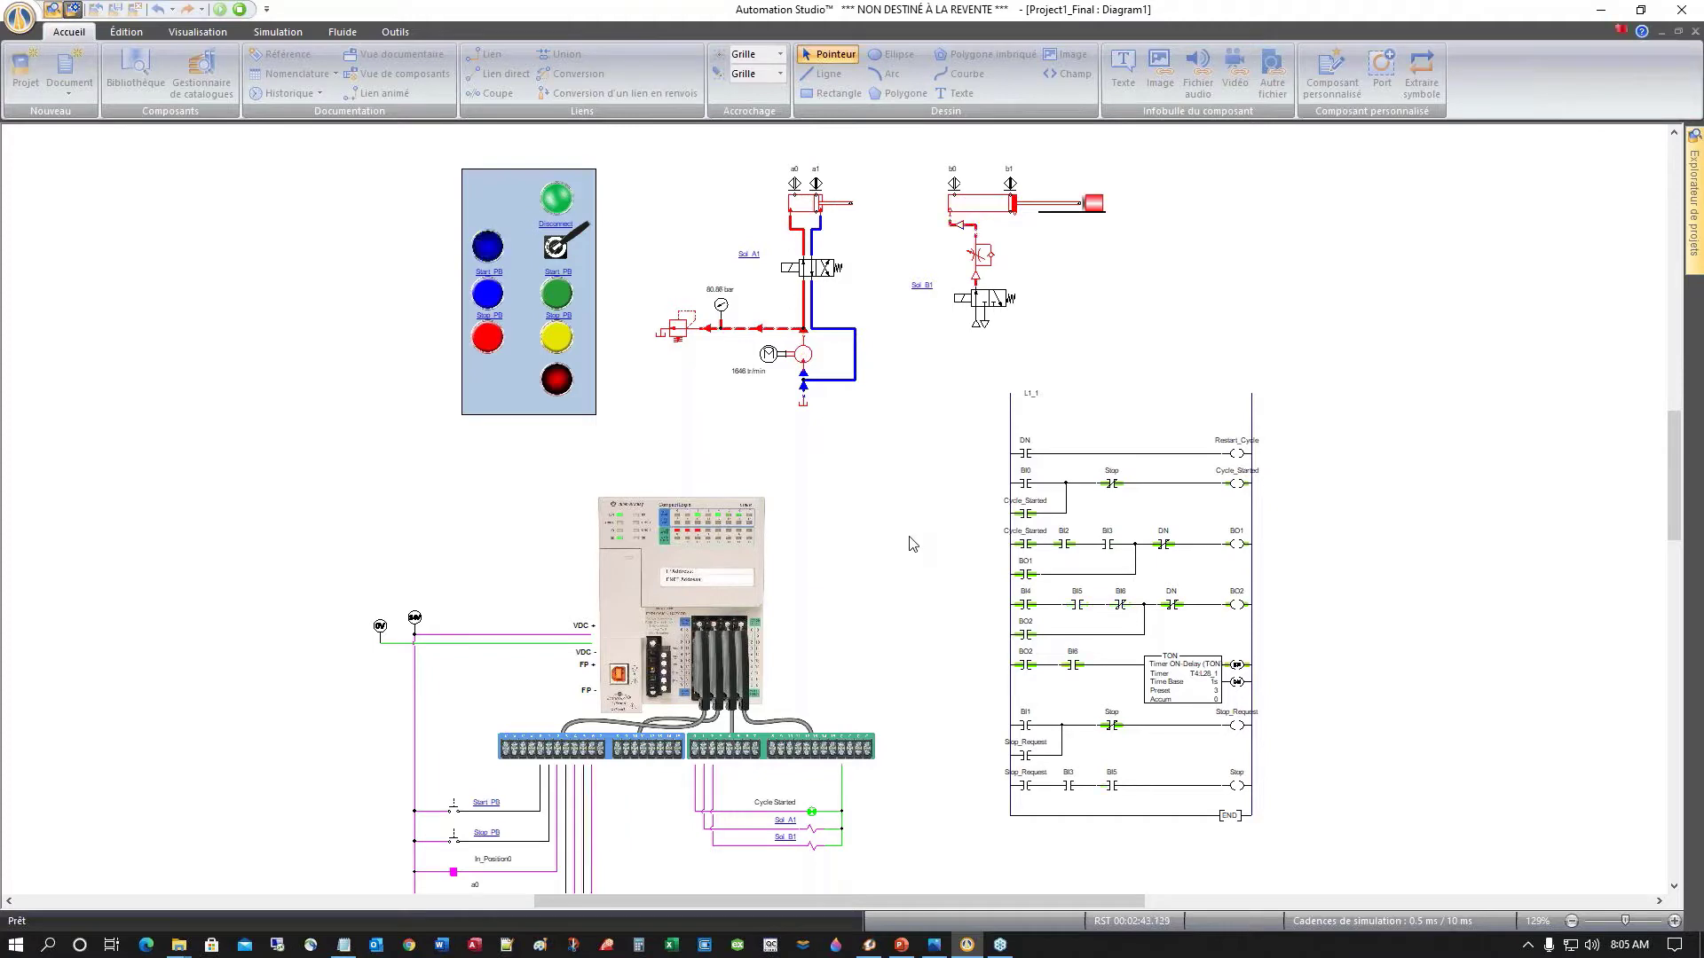
scroll(915, 533, "down", 5)
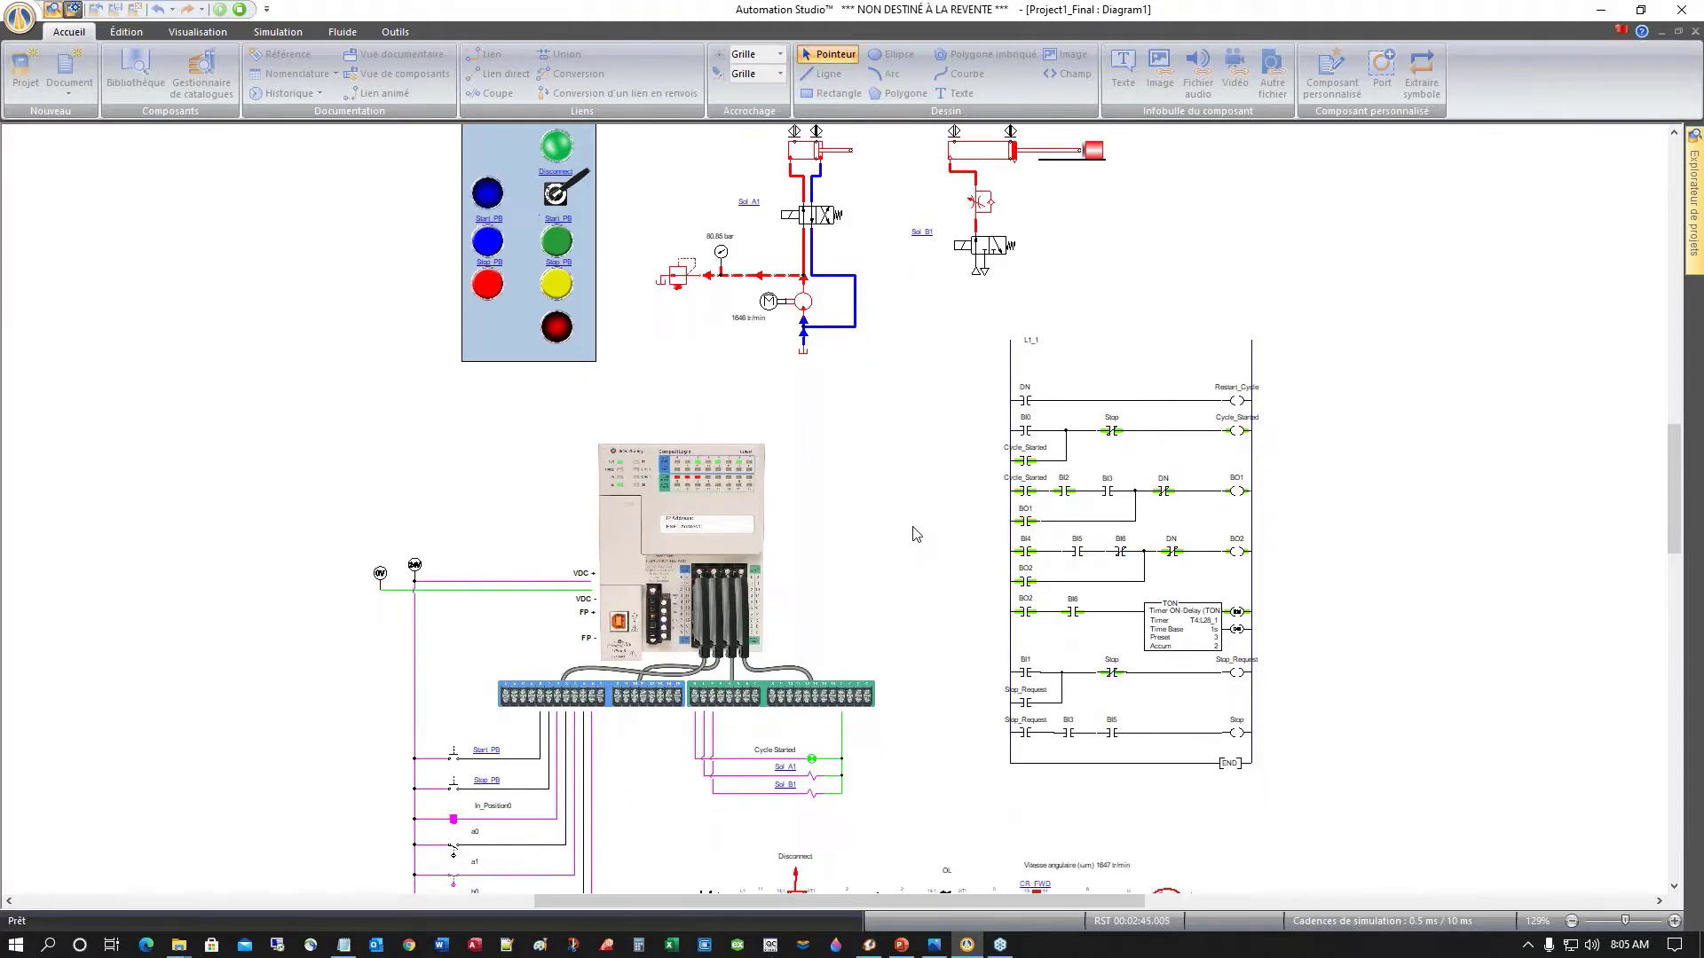
scroll(915, 532, "down", 1)
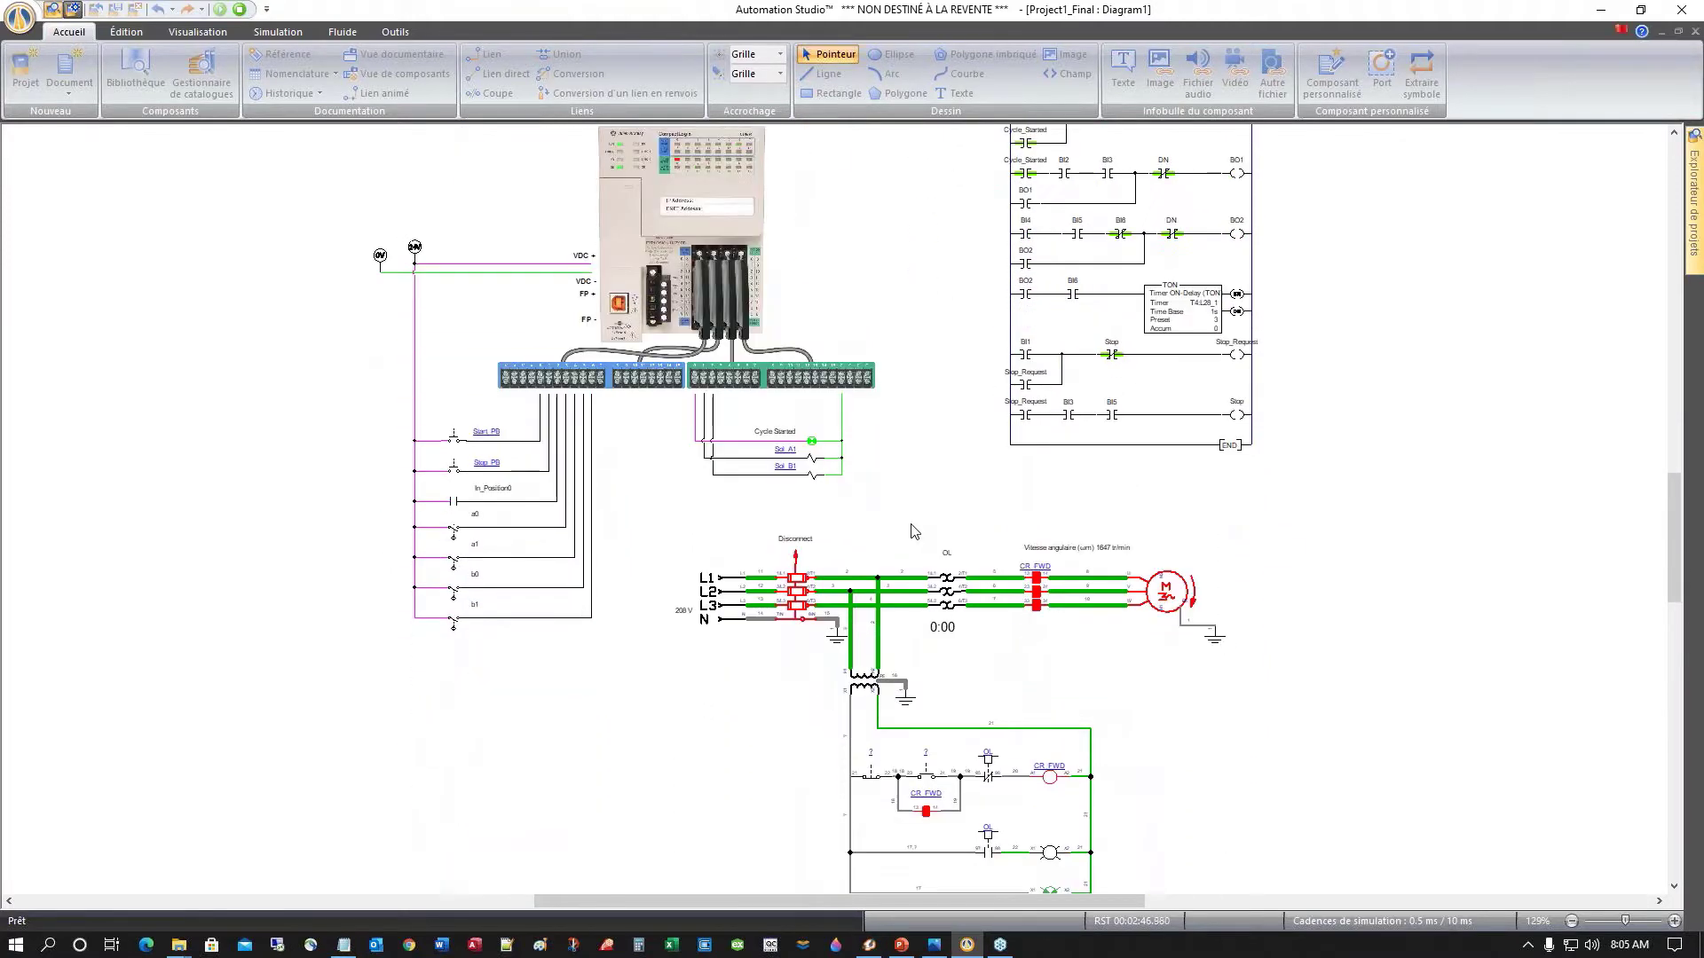
scroll(903, 528, "up", 4)
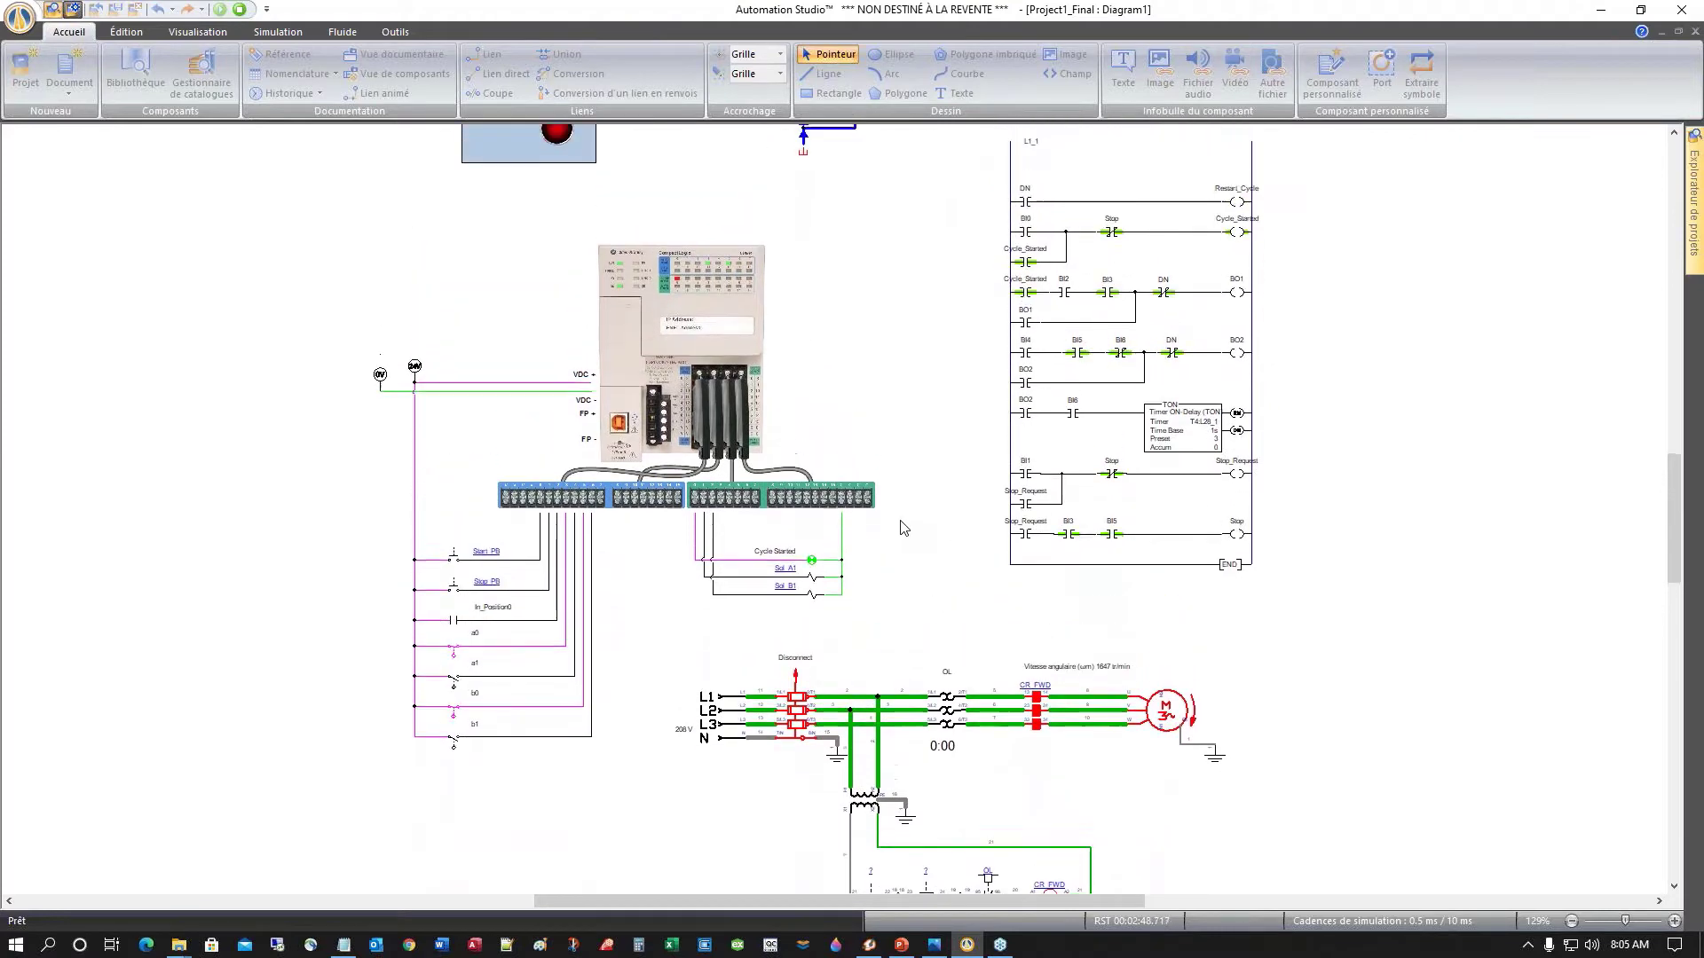
scroll(903, 528, "up", 2)
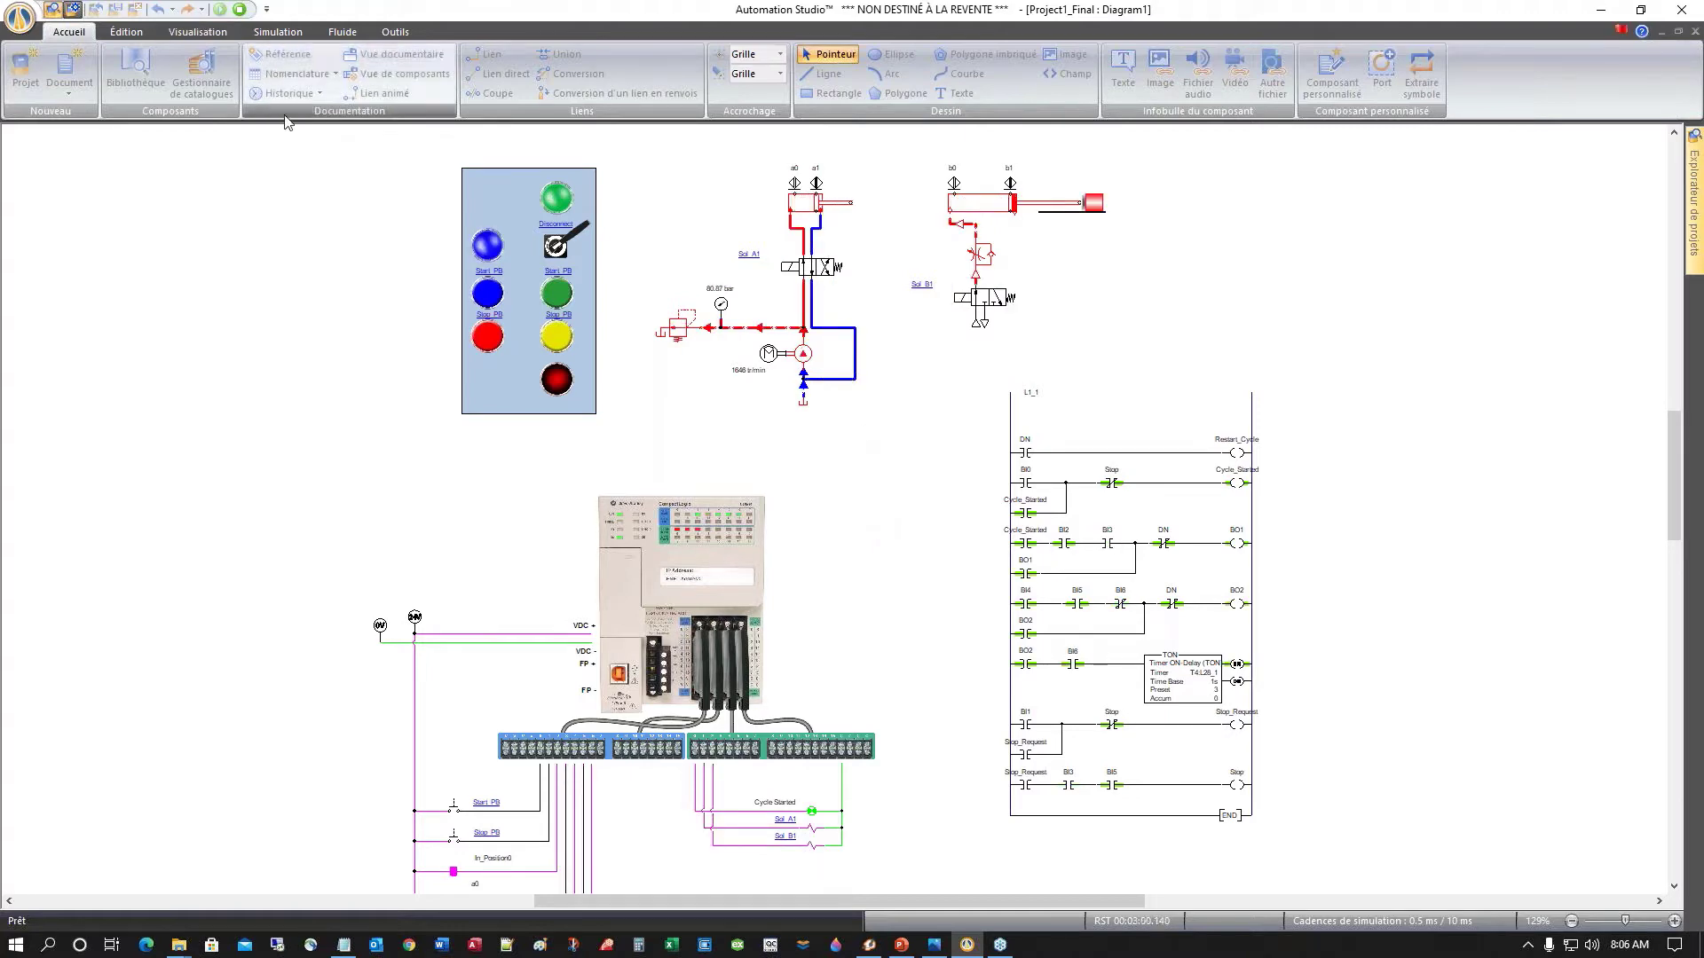
Step: Stop the simulation and create a new project from the Défaut template, discarding the changes to Project1_Final
left_click(239, 9)
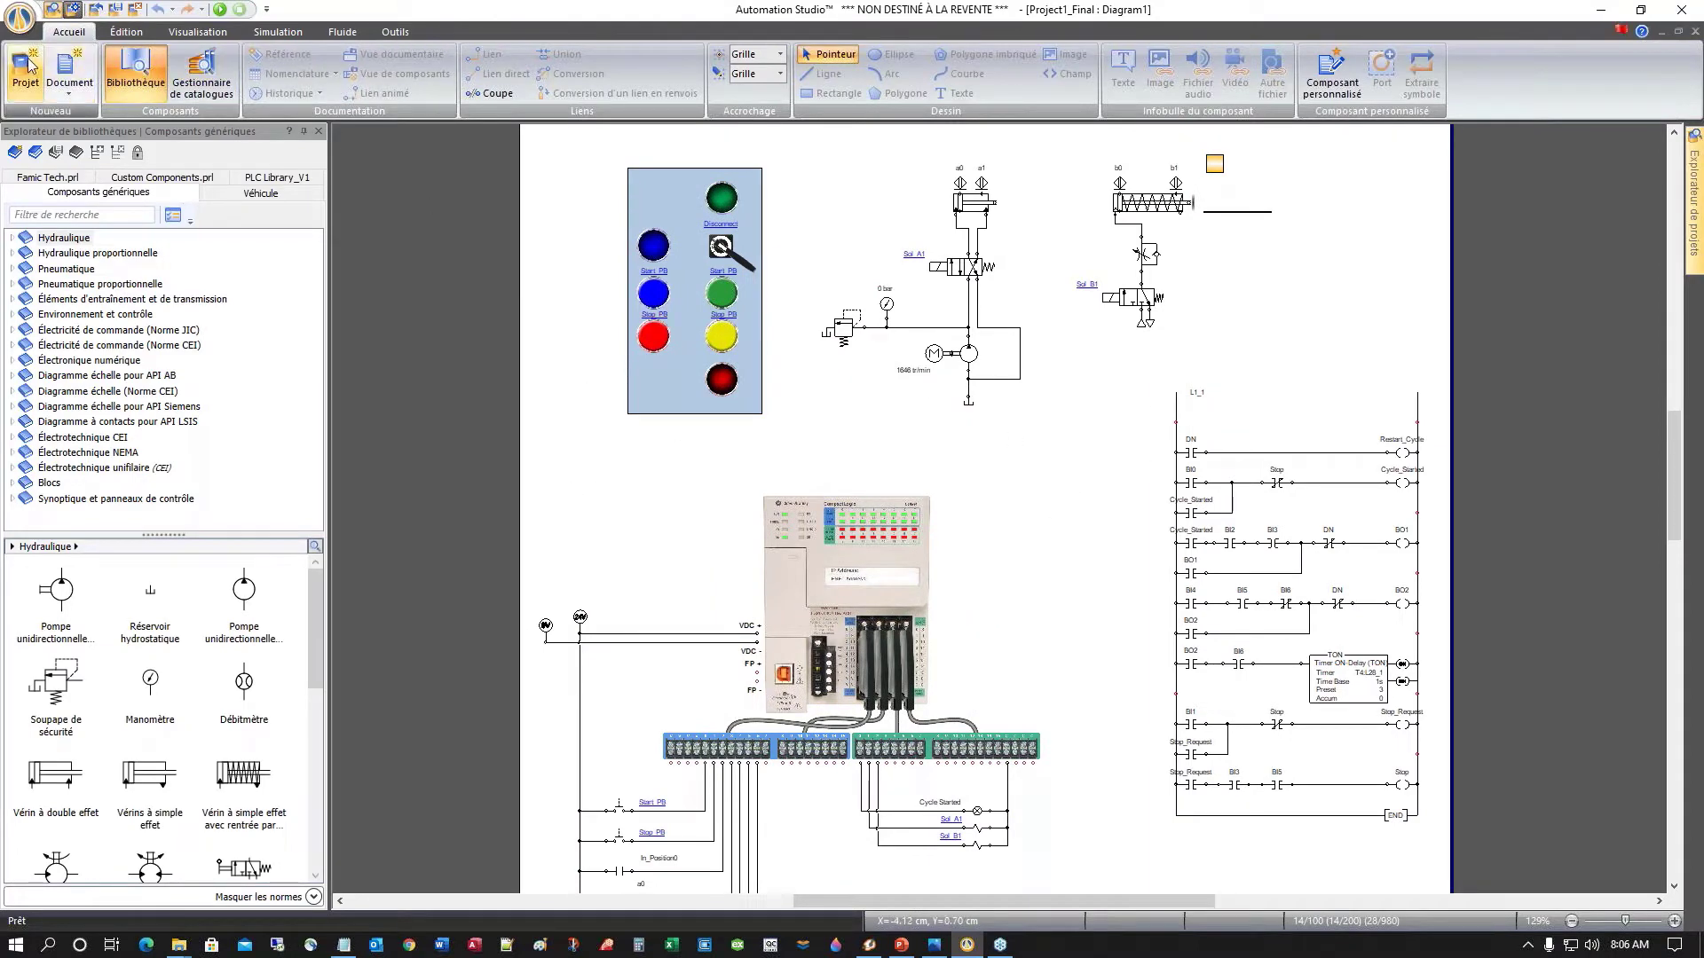
left_click(25, 98)
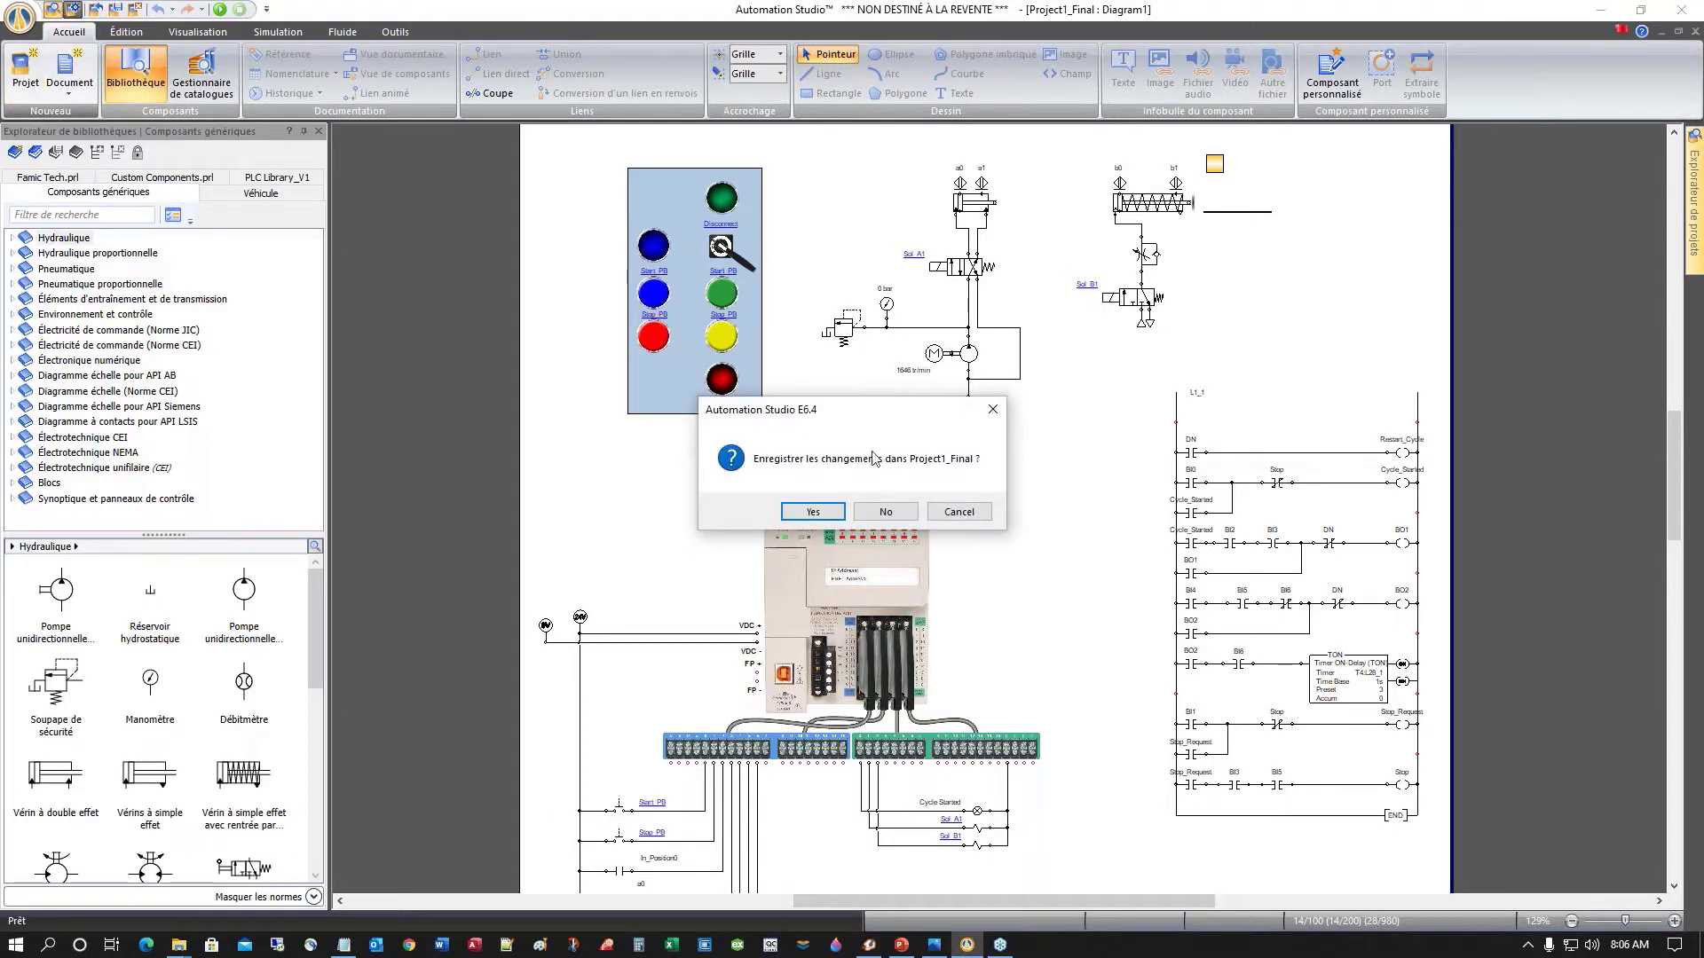
left_click(887, 513)
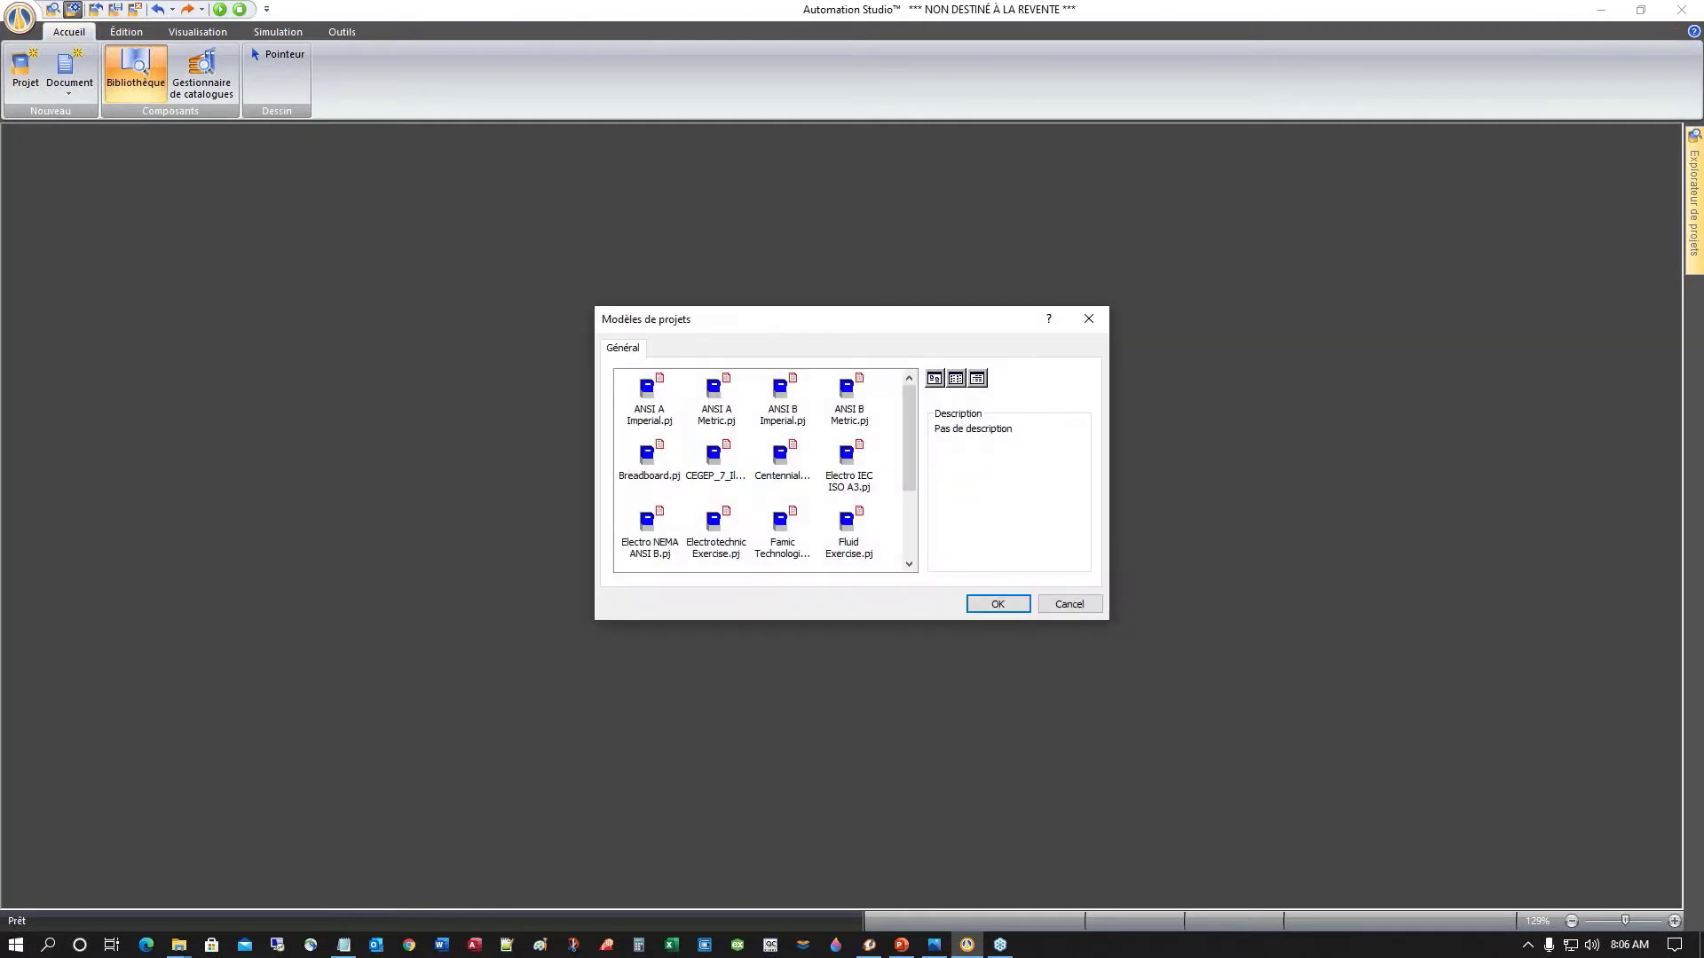
left_click_drag(909, 431, 912, 503)
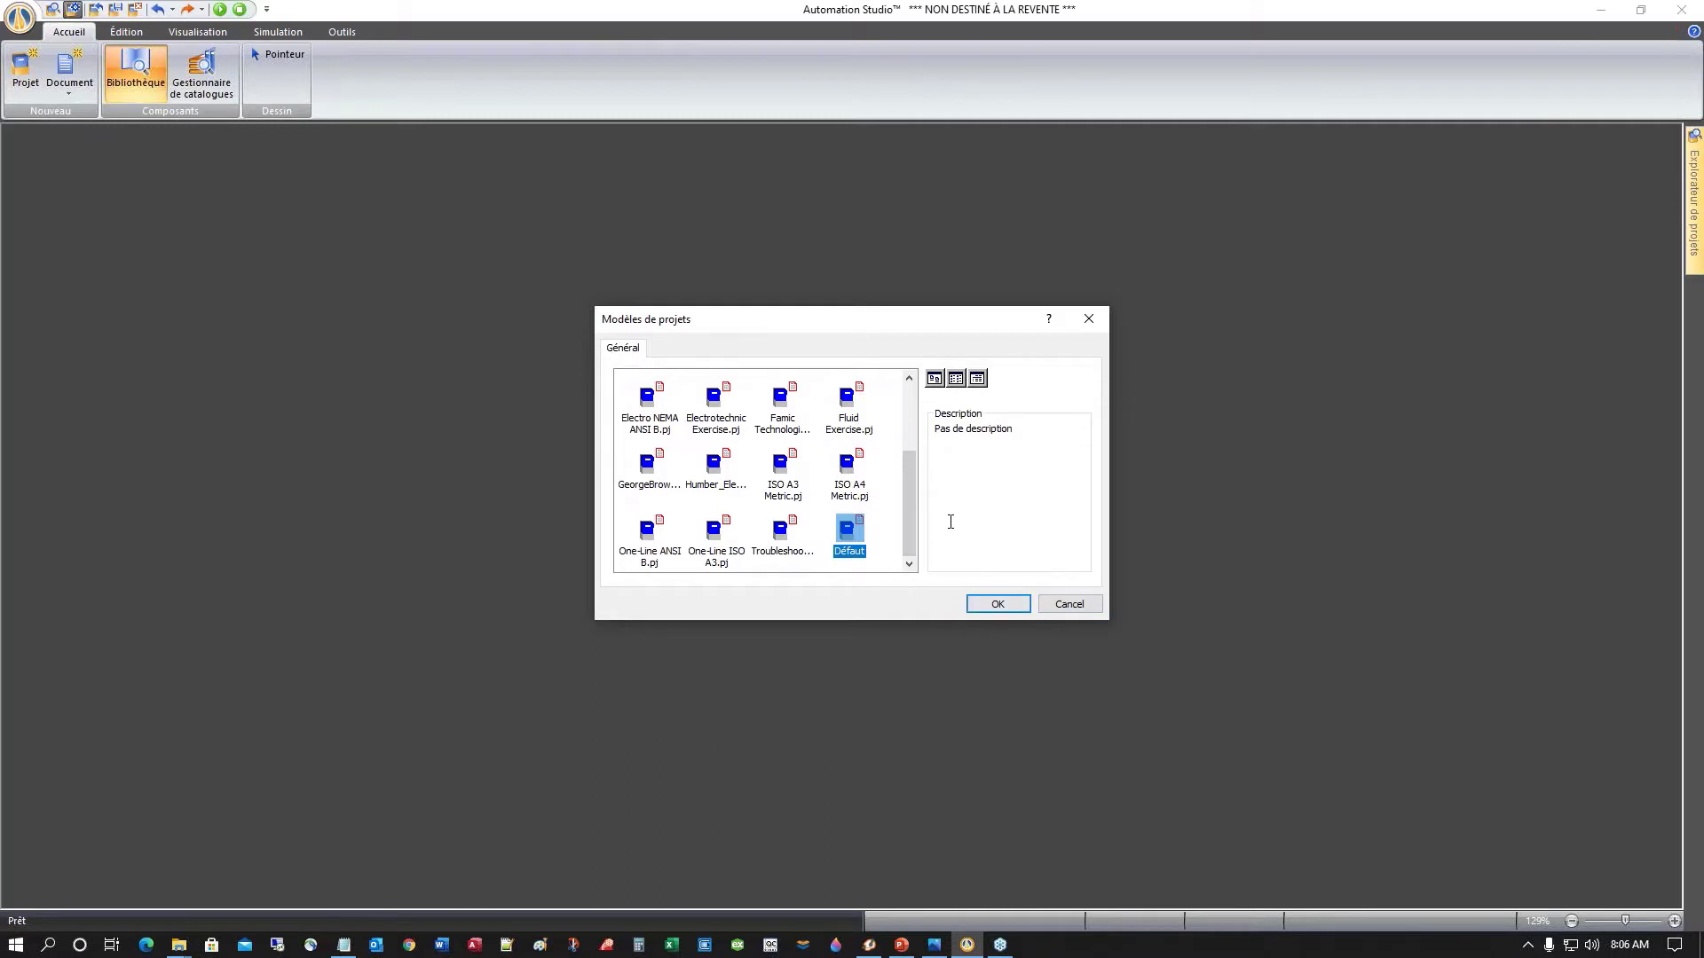
left_click_drag(905, 545, 870, 570)
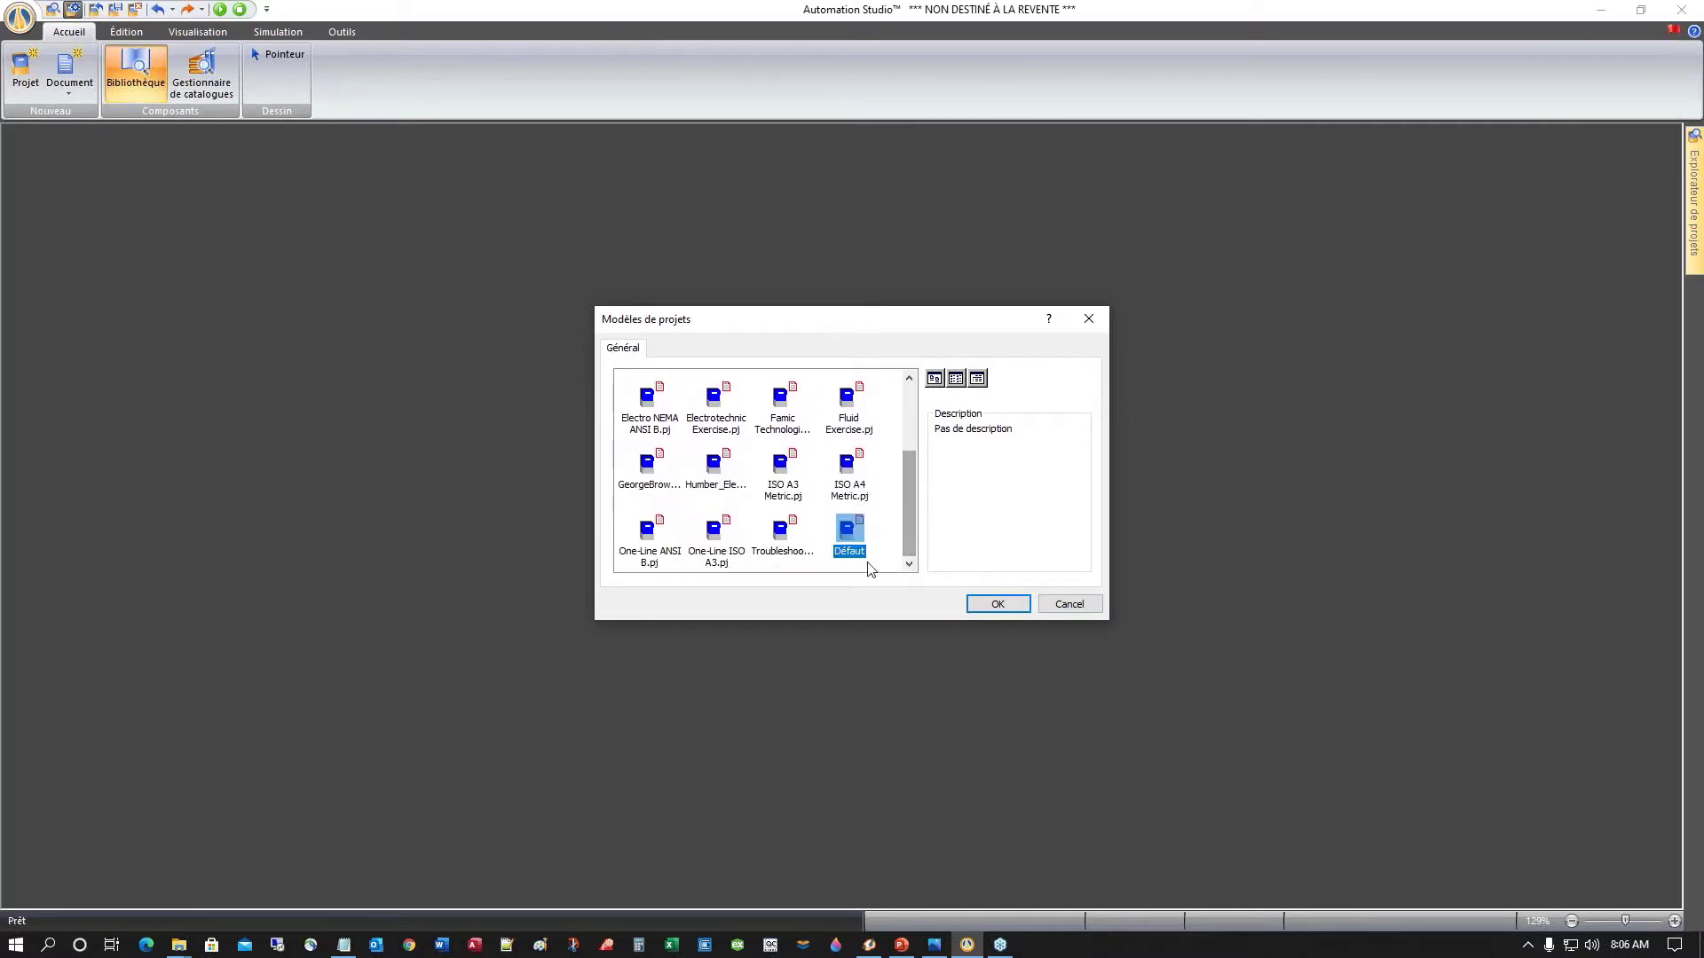
left_click(991, 605)
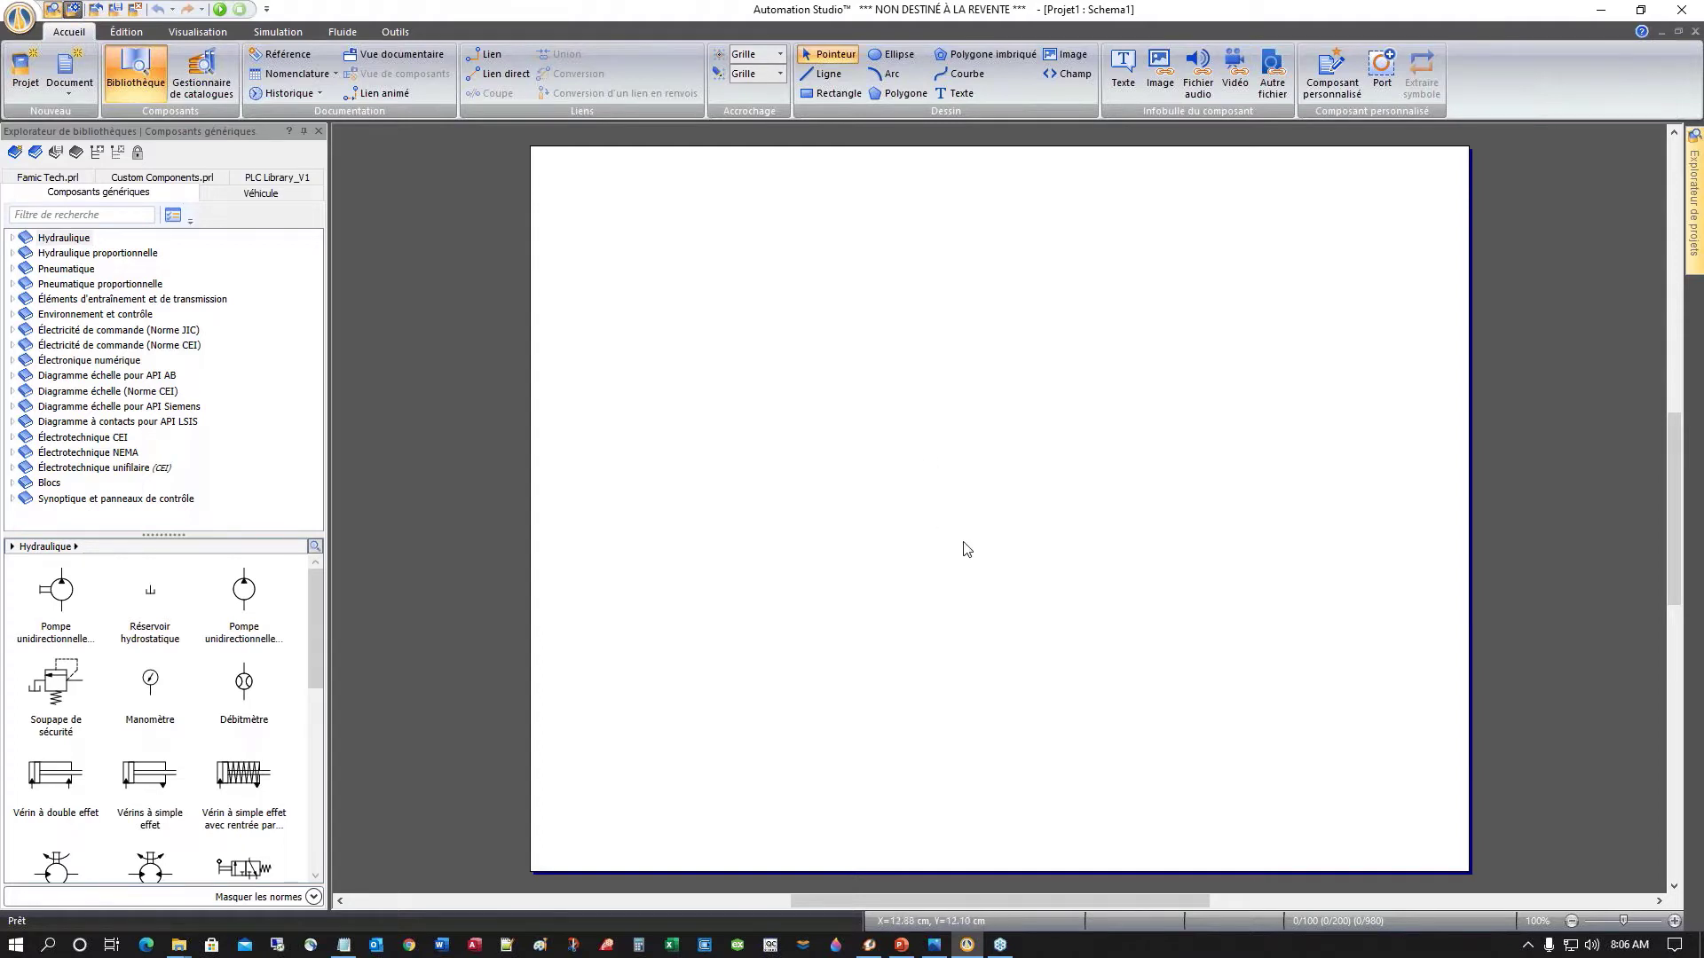
Step: Set the new document's page layout (Mise en page) to ANSI A 8 1/2 x 11 po in its properties
right_click(934, 500)
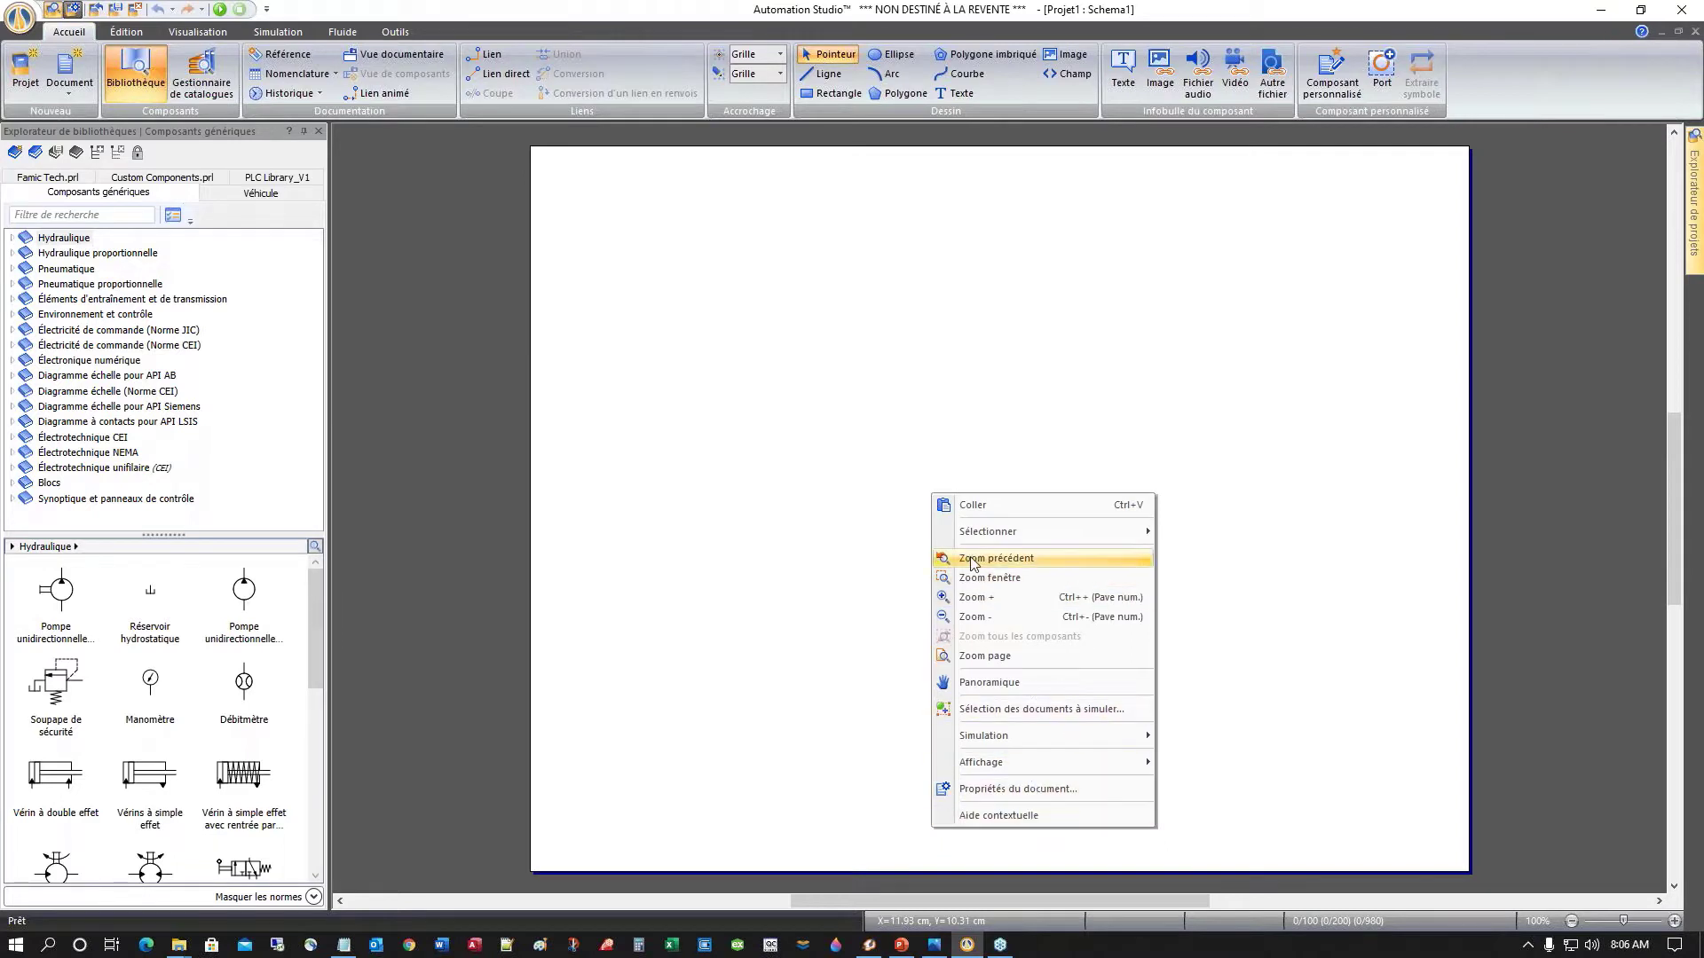
left_click(983, 793)
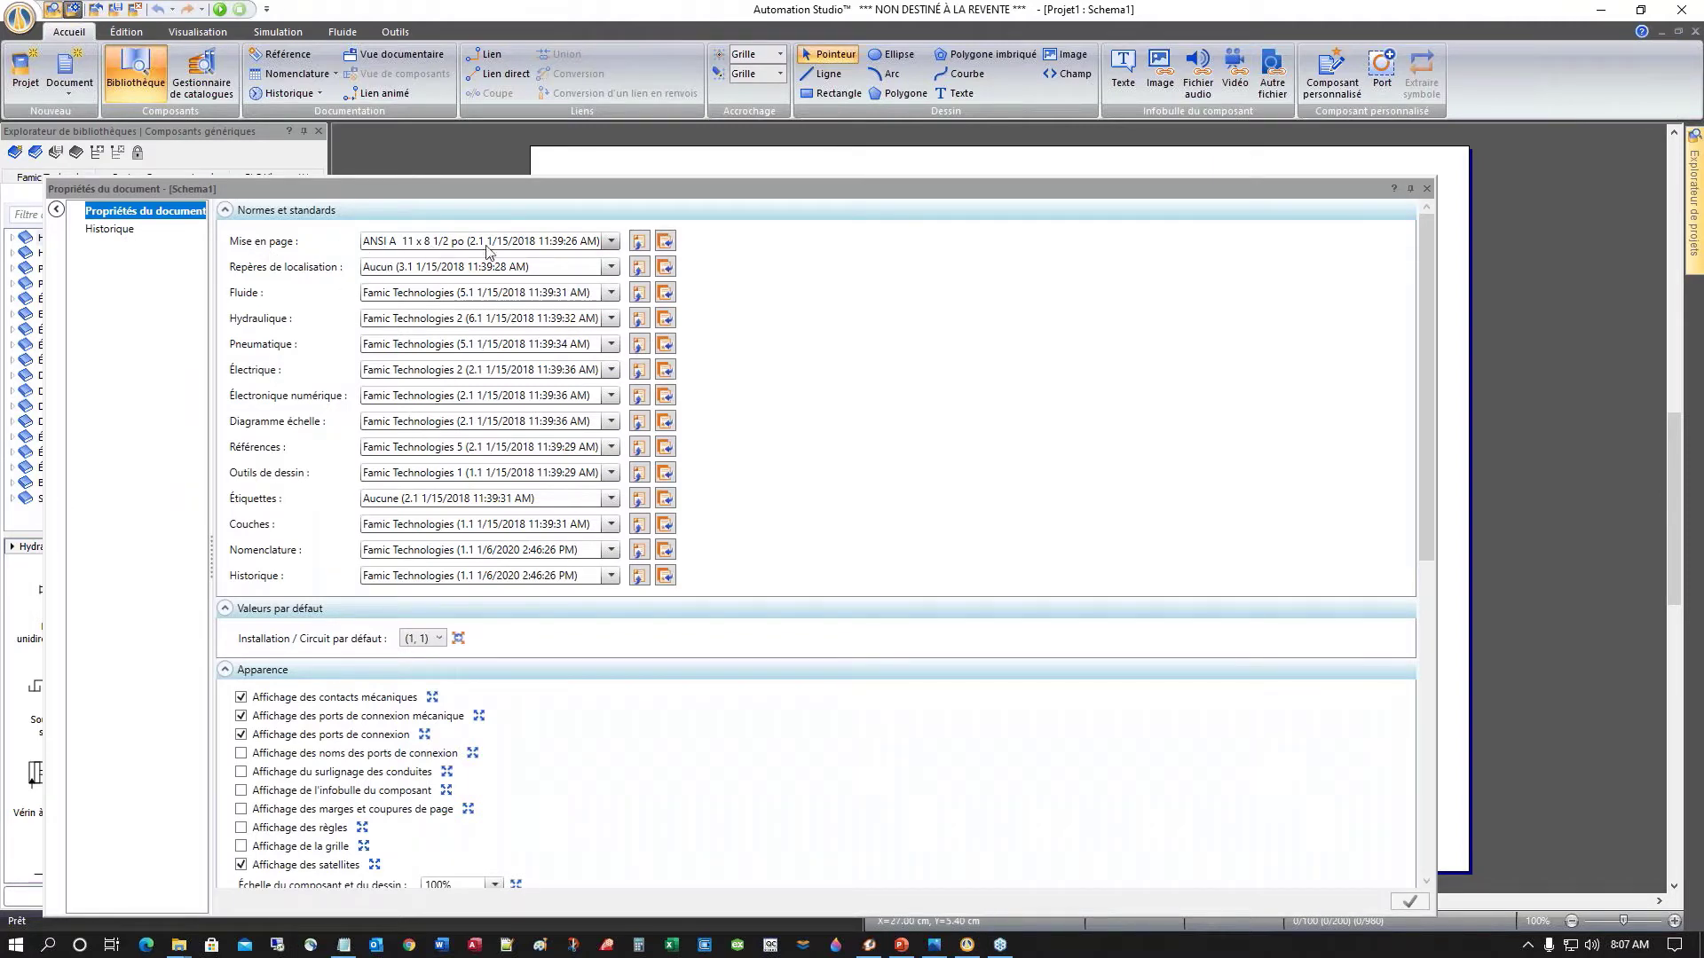
mouse_move(439, 246)
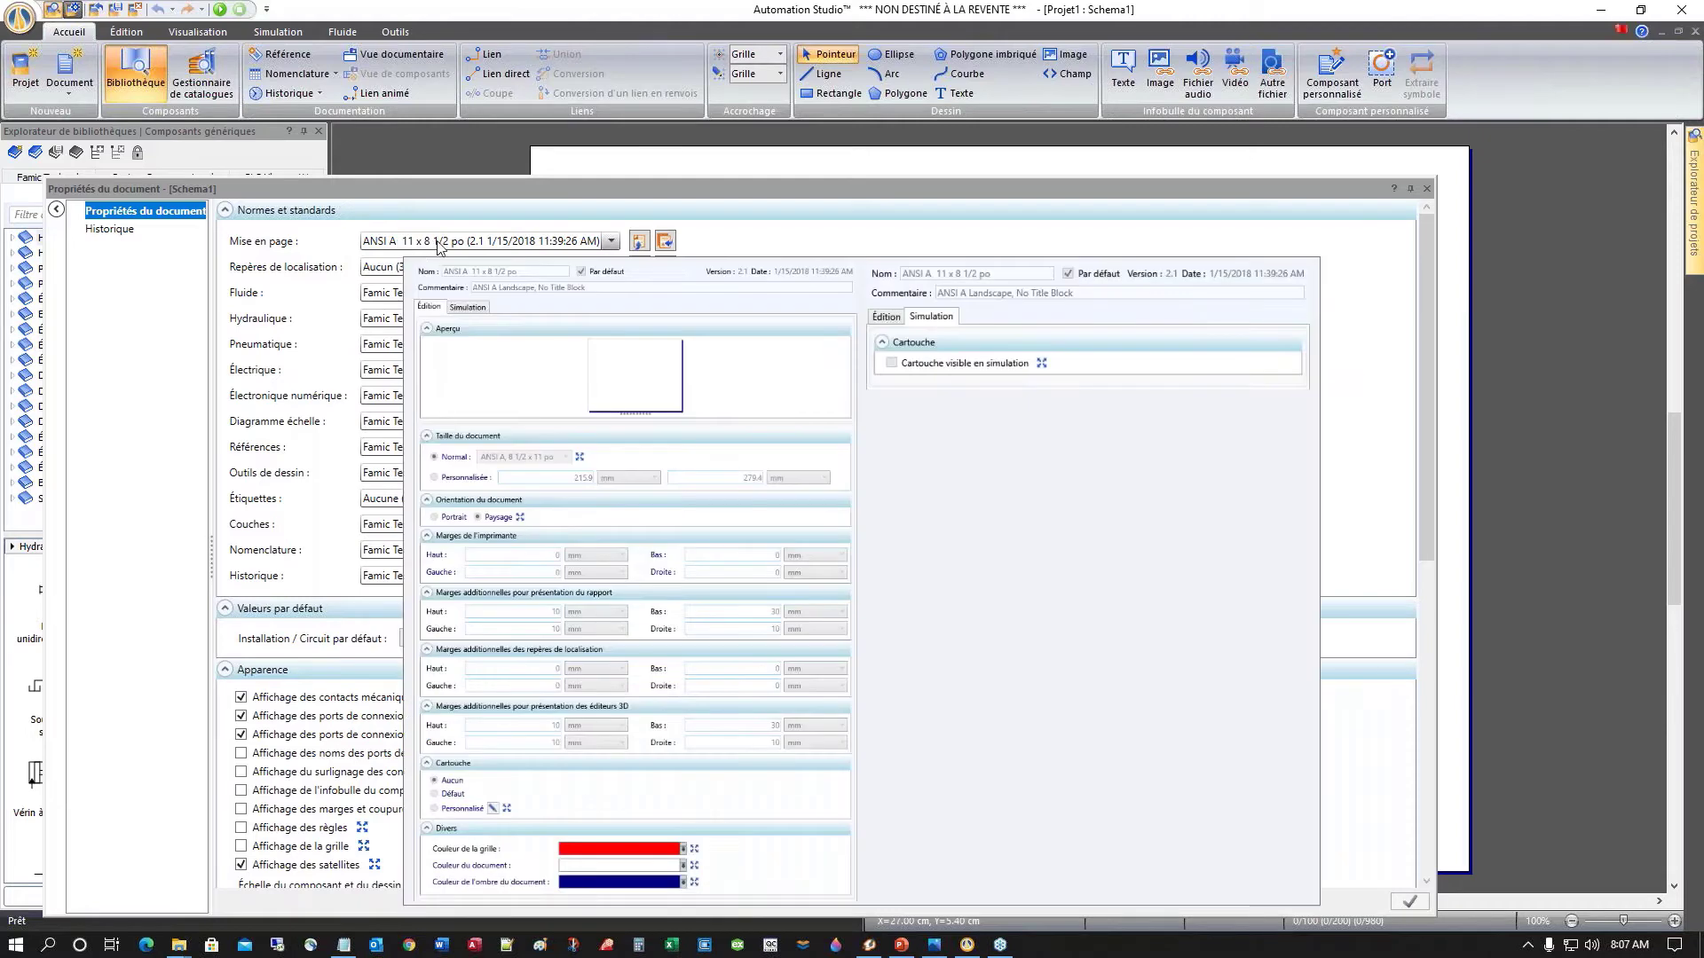
left_click(611, 242)
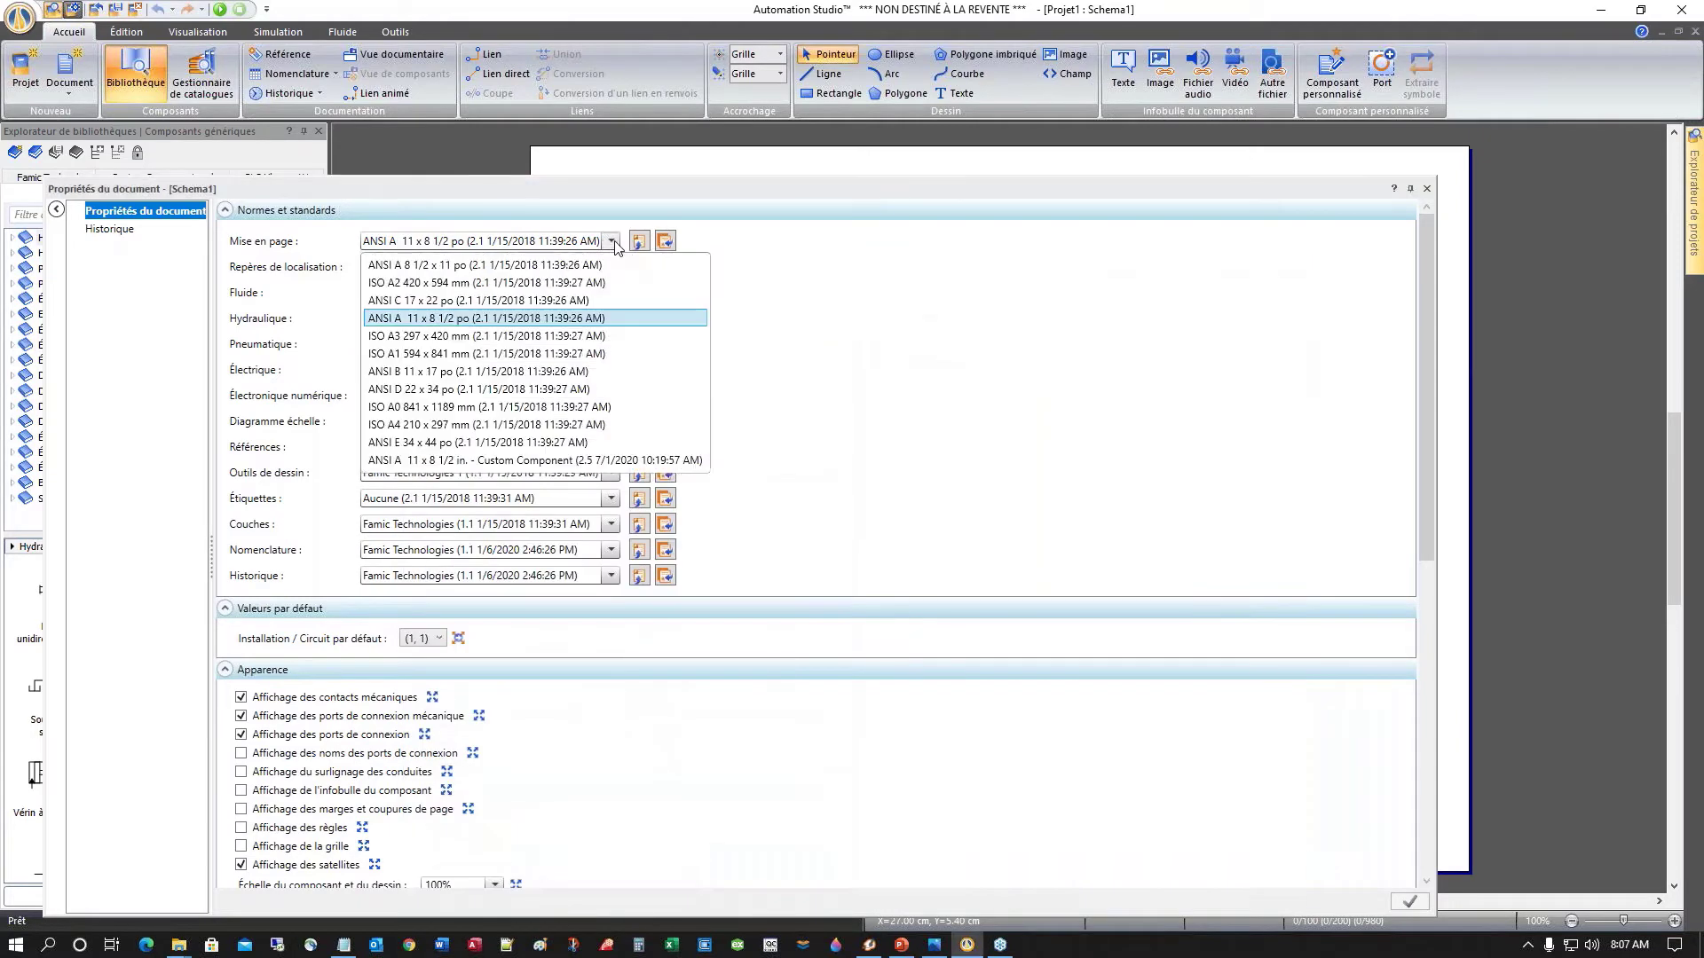
left_click(453, 265)
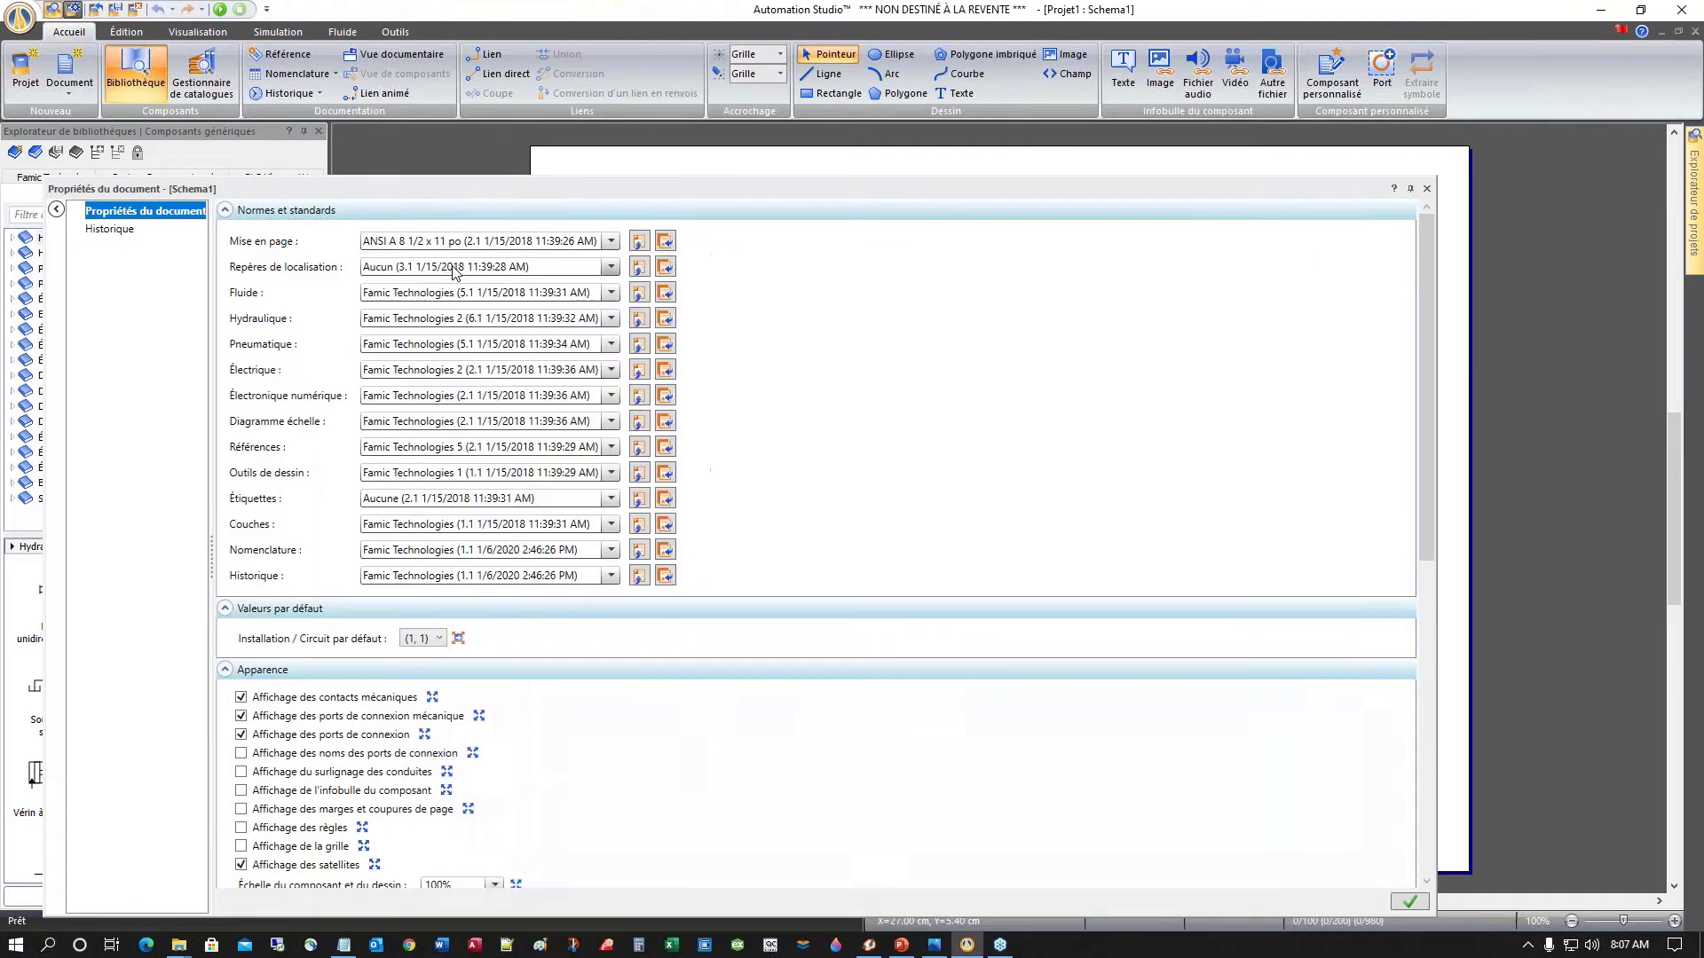
left_click(1412, 902)
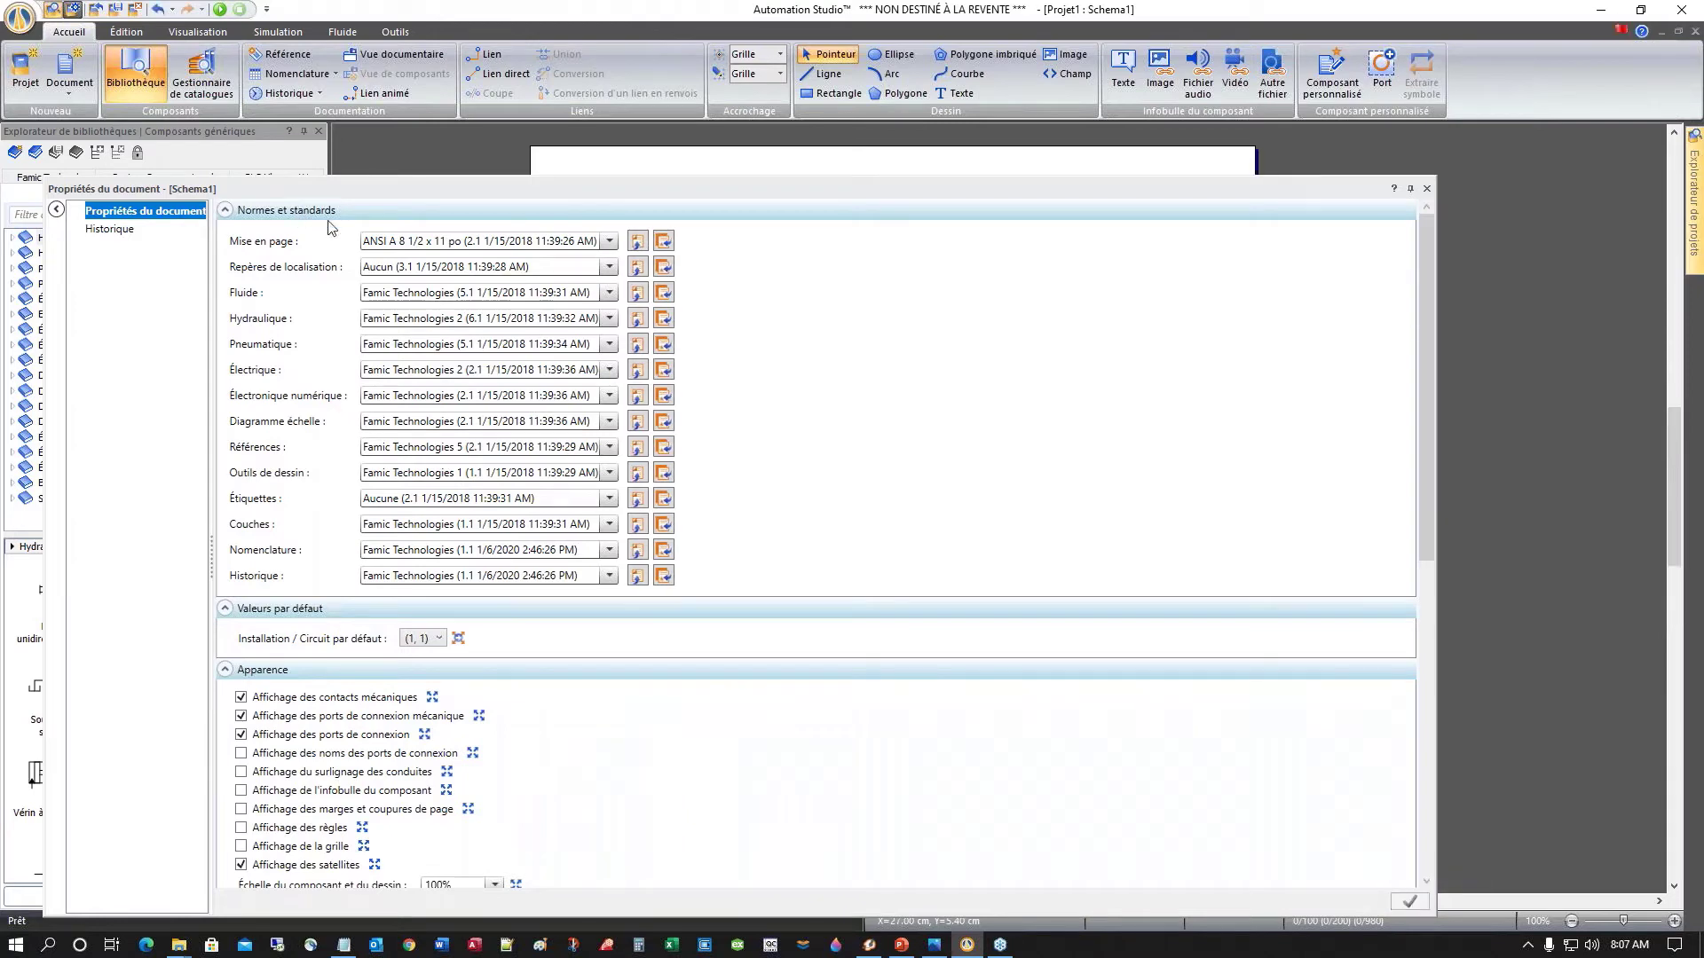
left_click(1427, 188)
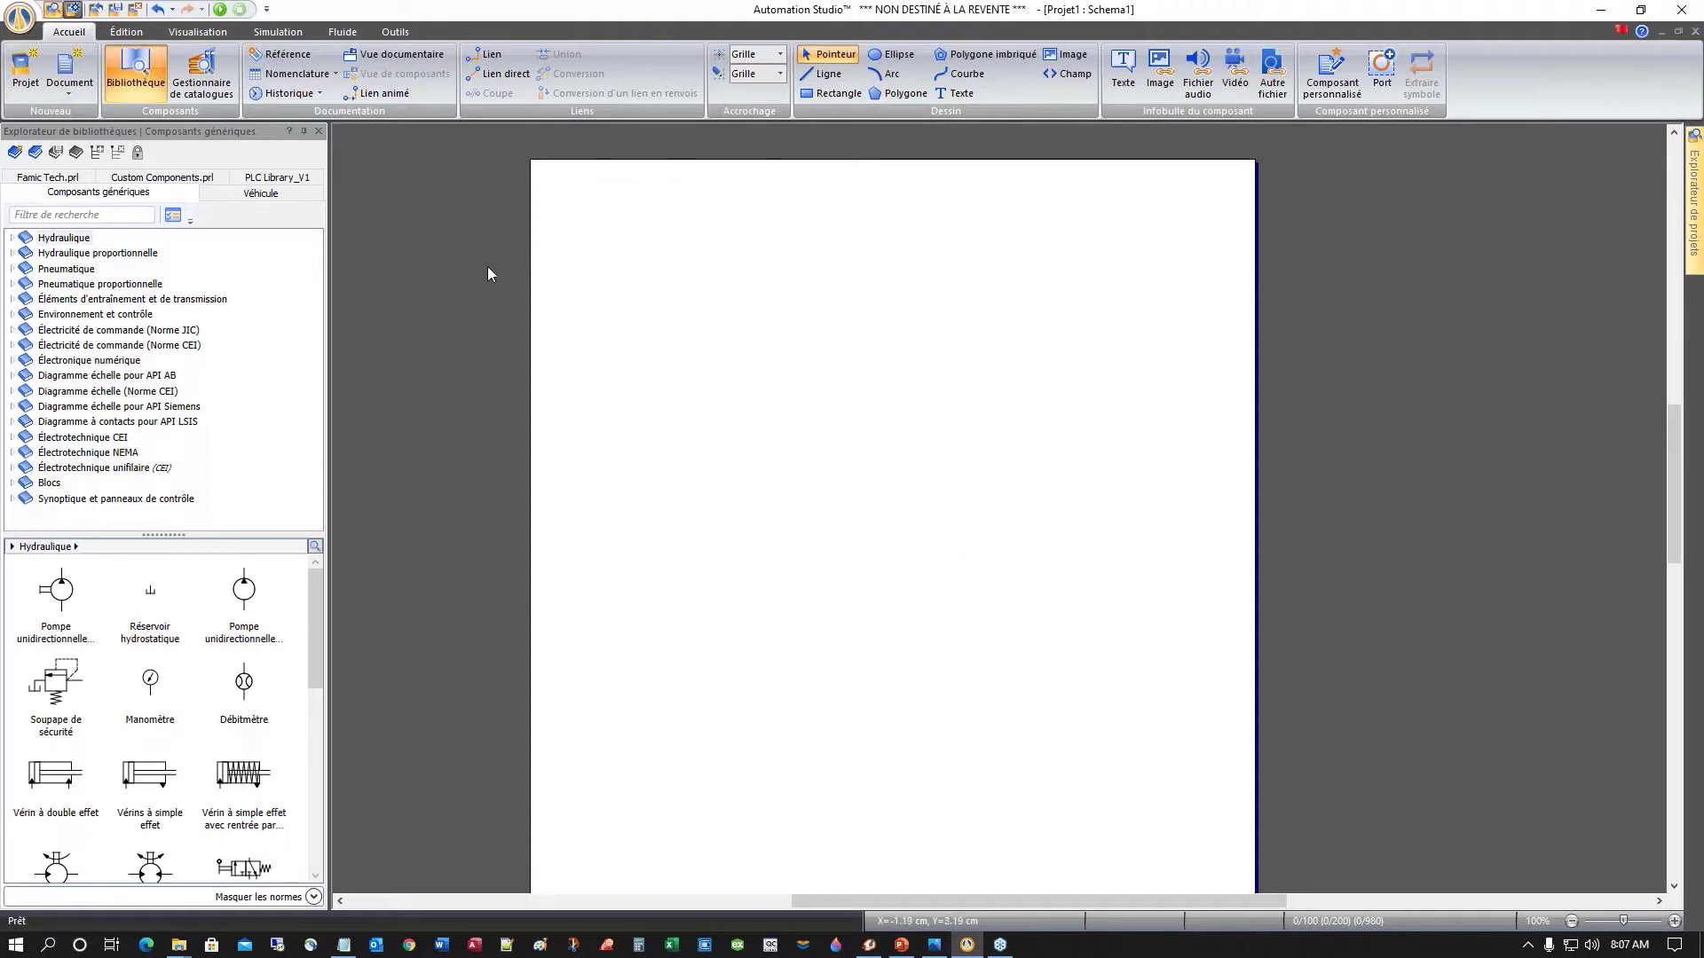
Step: Place a fixed-displacement unidirectional pump, a hydrostatic reservoir below it, a Soupape de sécurité and a Manomètre from the Hydraulique library on the page
left_click(63, 240)
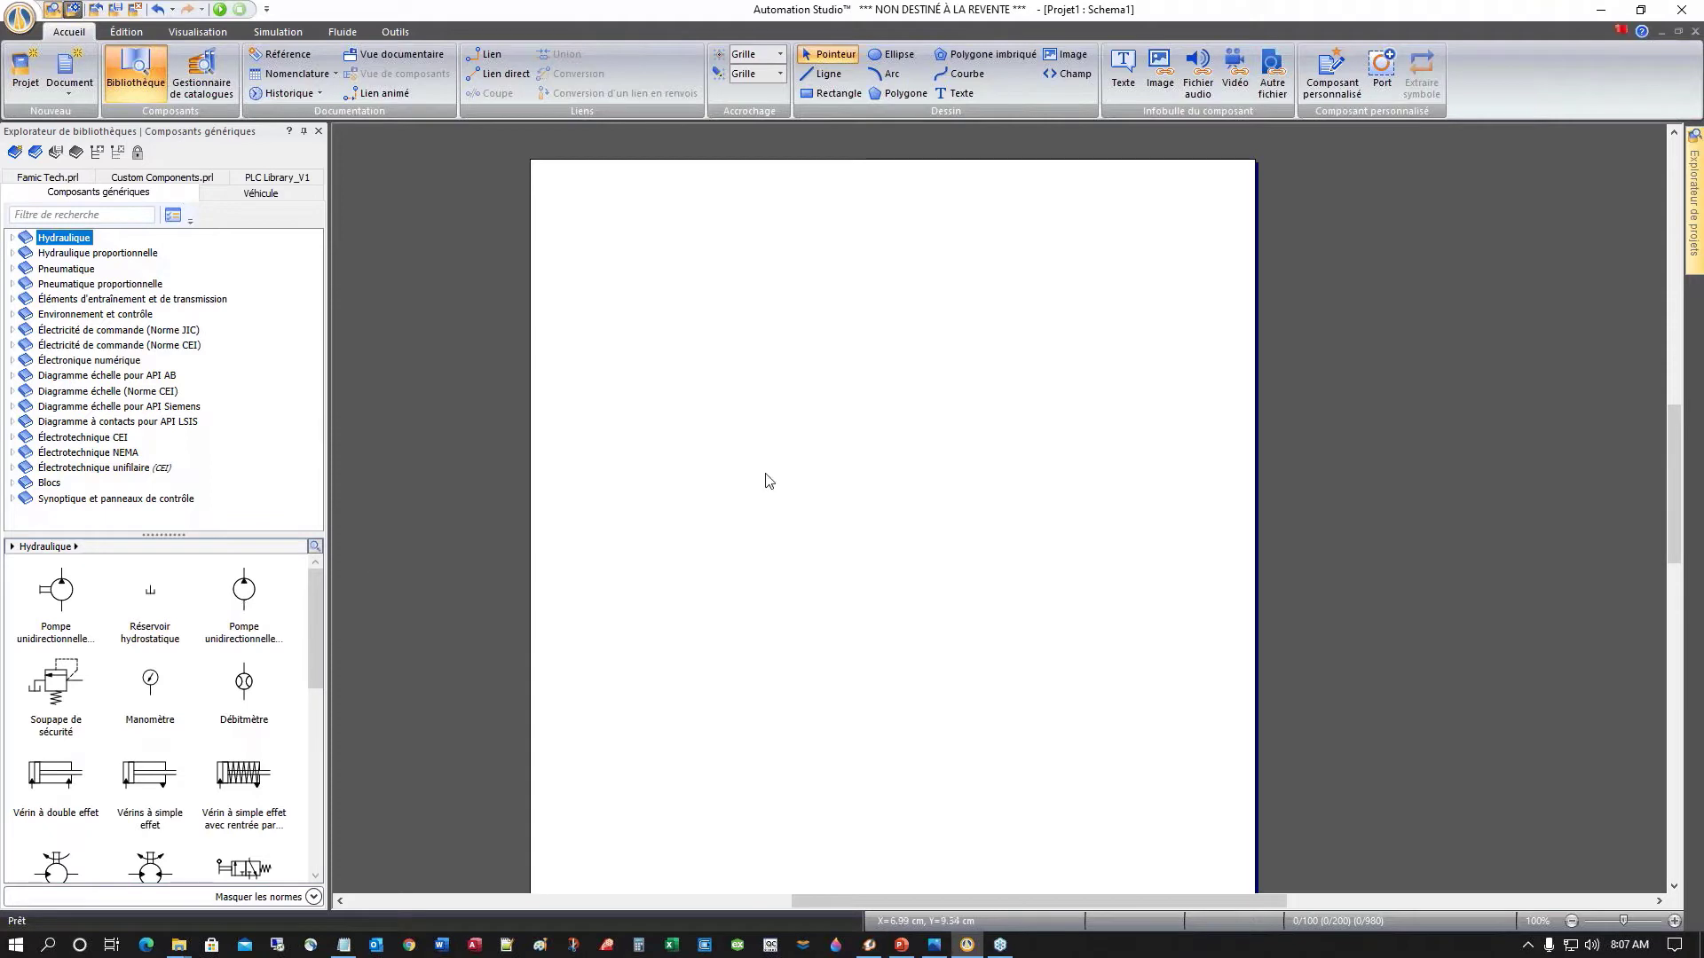
left_click_drag(250, 601, 762, 431)
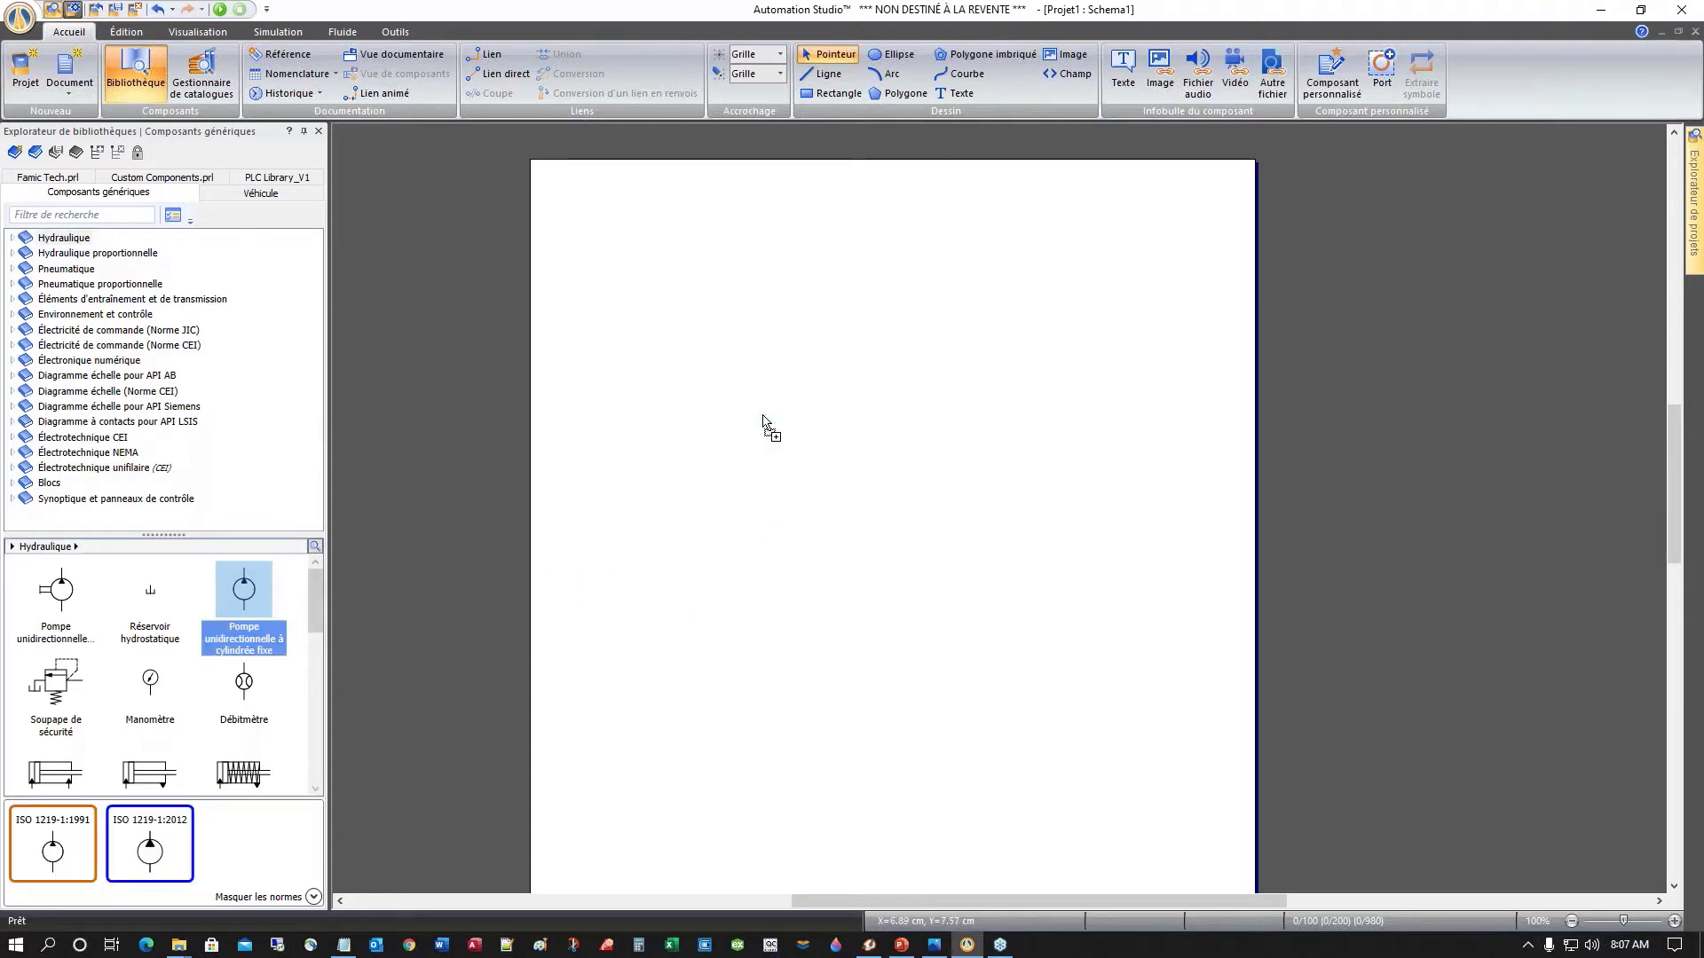
left_click_drag(151, 599, 758, 507)
left_click_drag(56, 683, 647, 342)
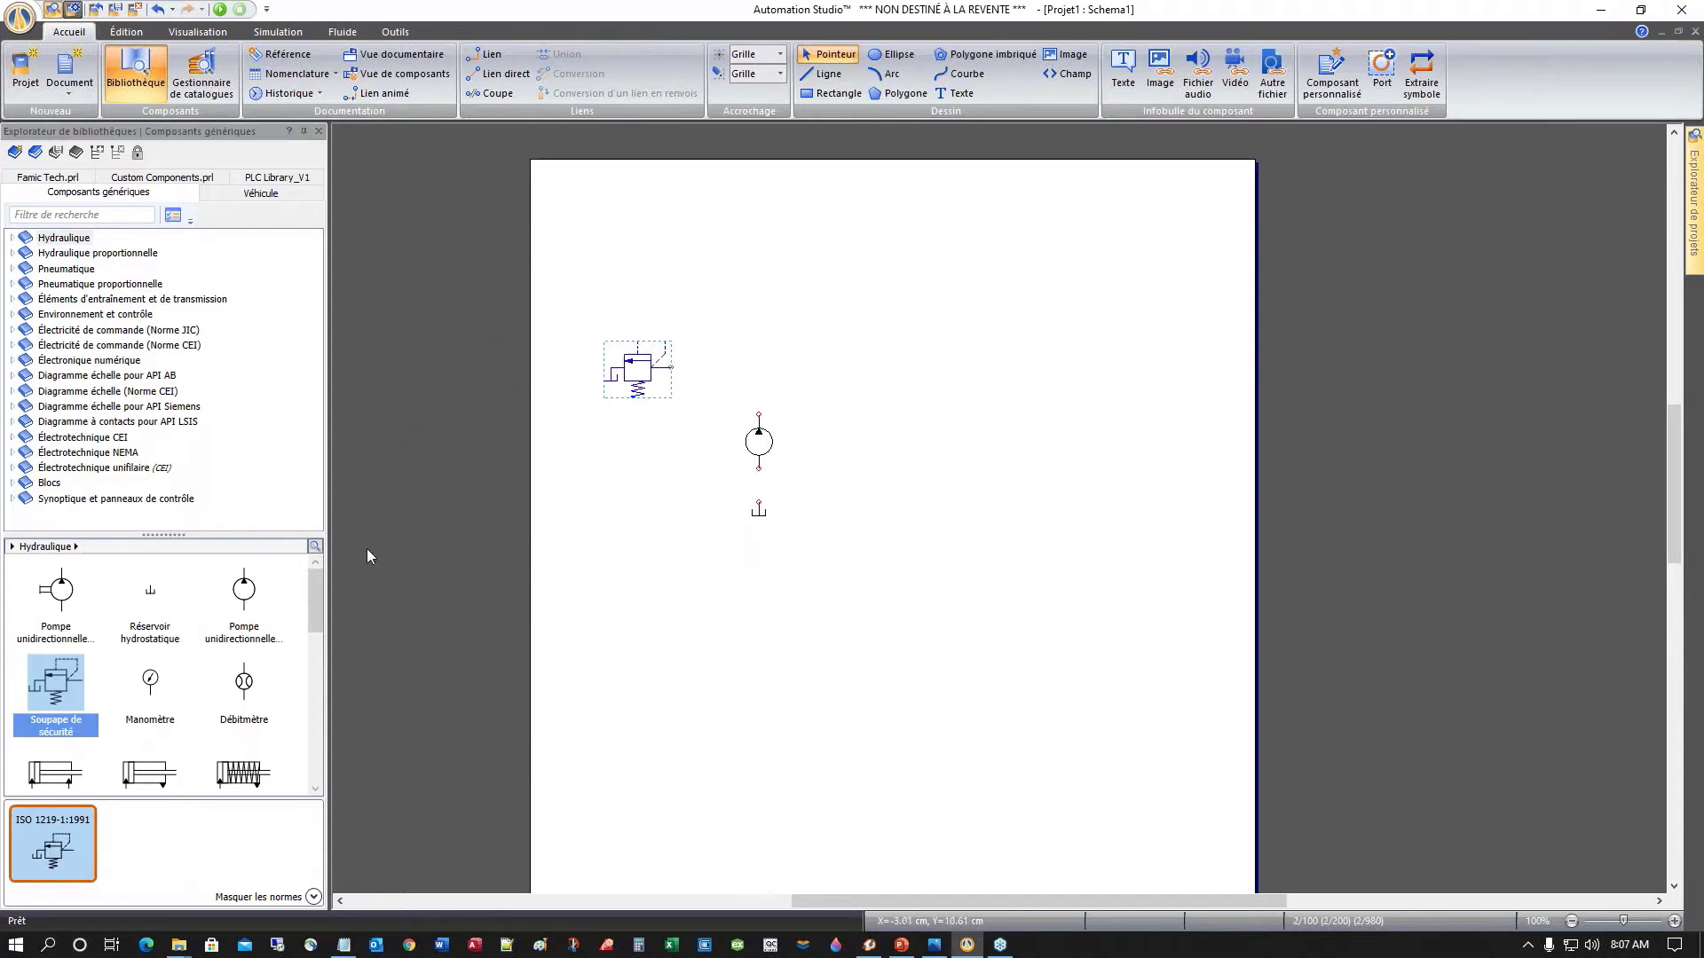
left_click_drag(147, 682, 691, 325)
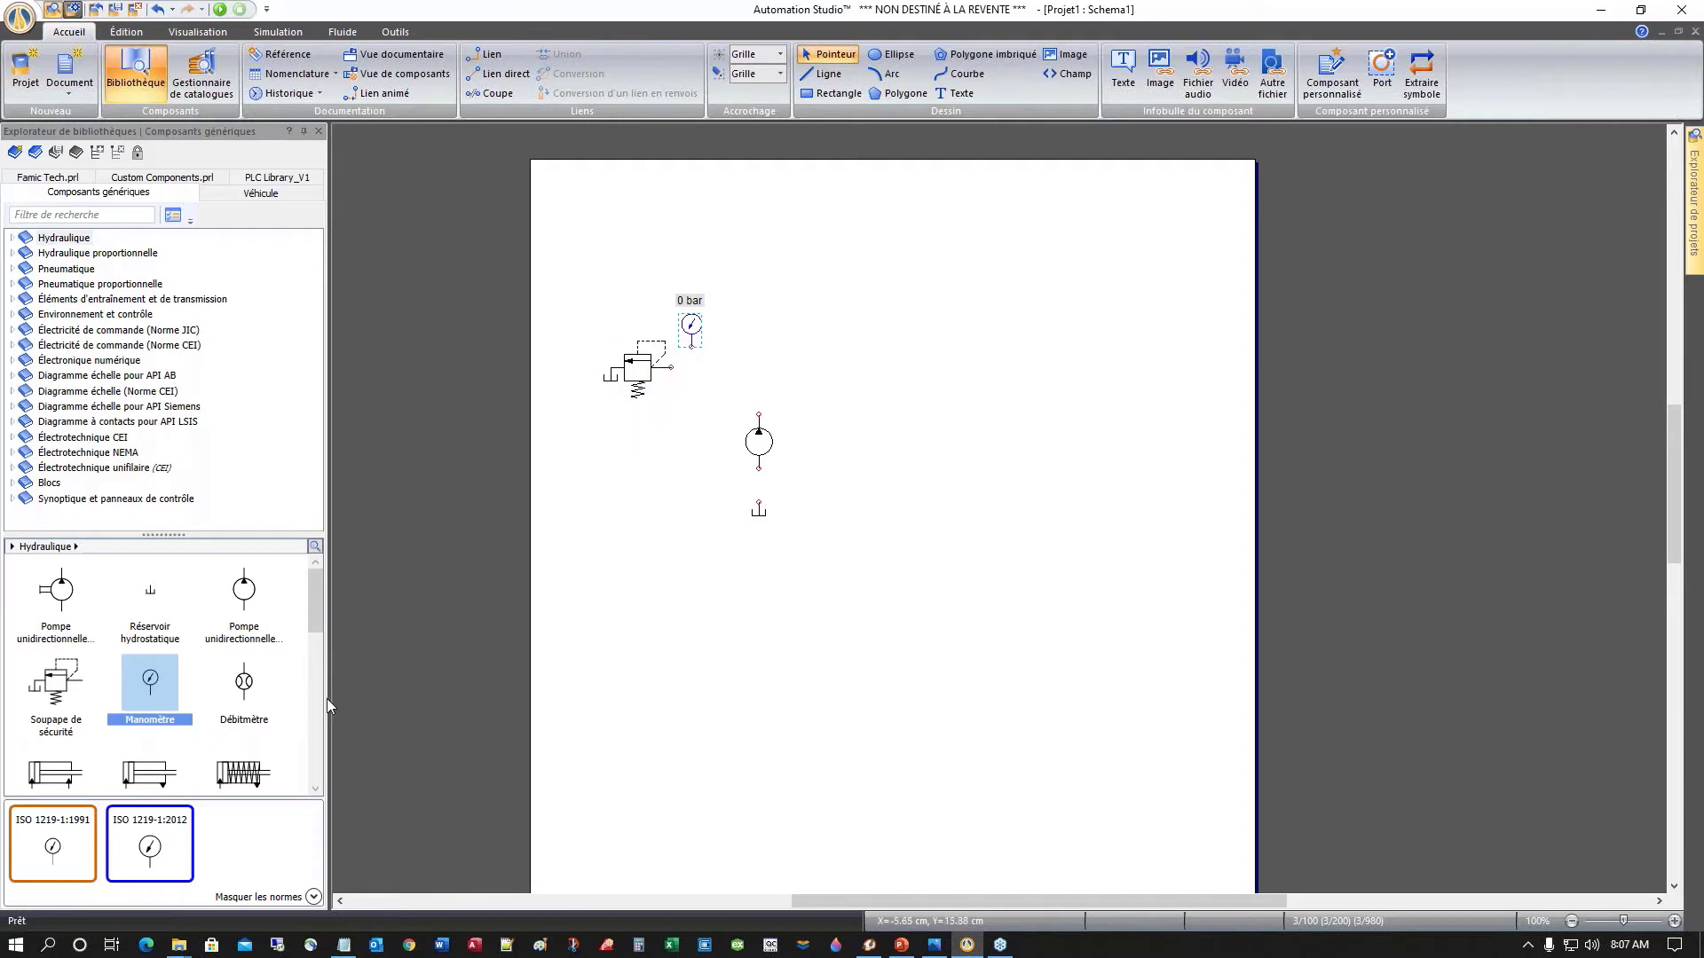
Step: Add a Vérin à double effet near the top of the page and a Distributeur 4/2 NO between the cylinder and the pump
left_click_drag(46, 781, 775, 193)
scroll(324, 627, "down", 1)
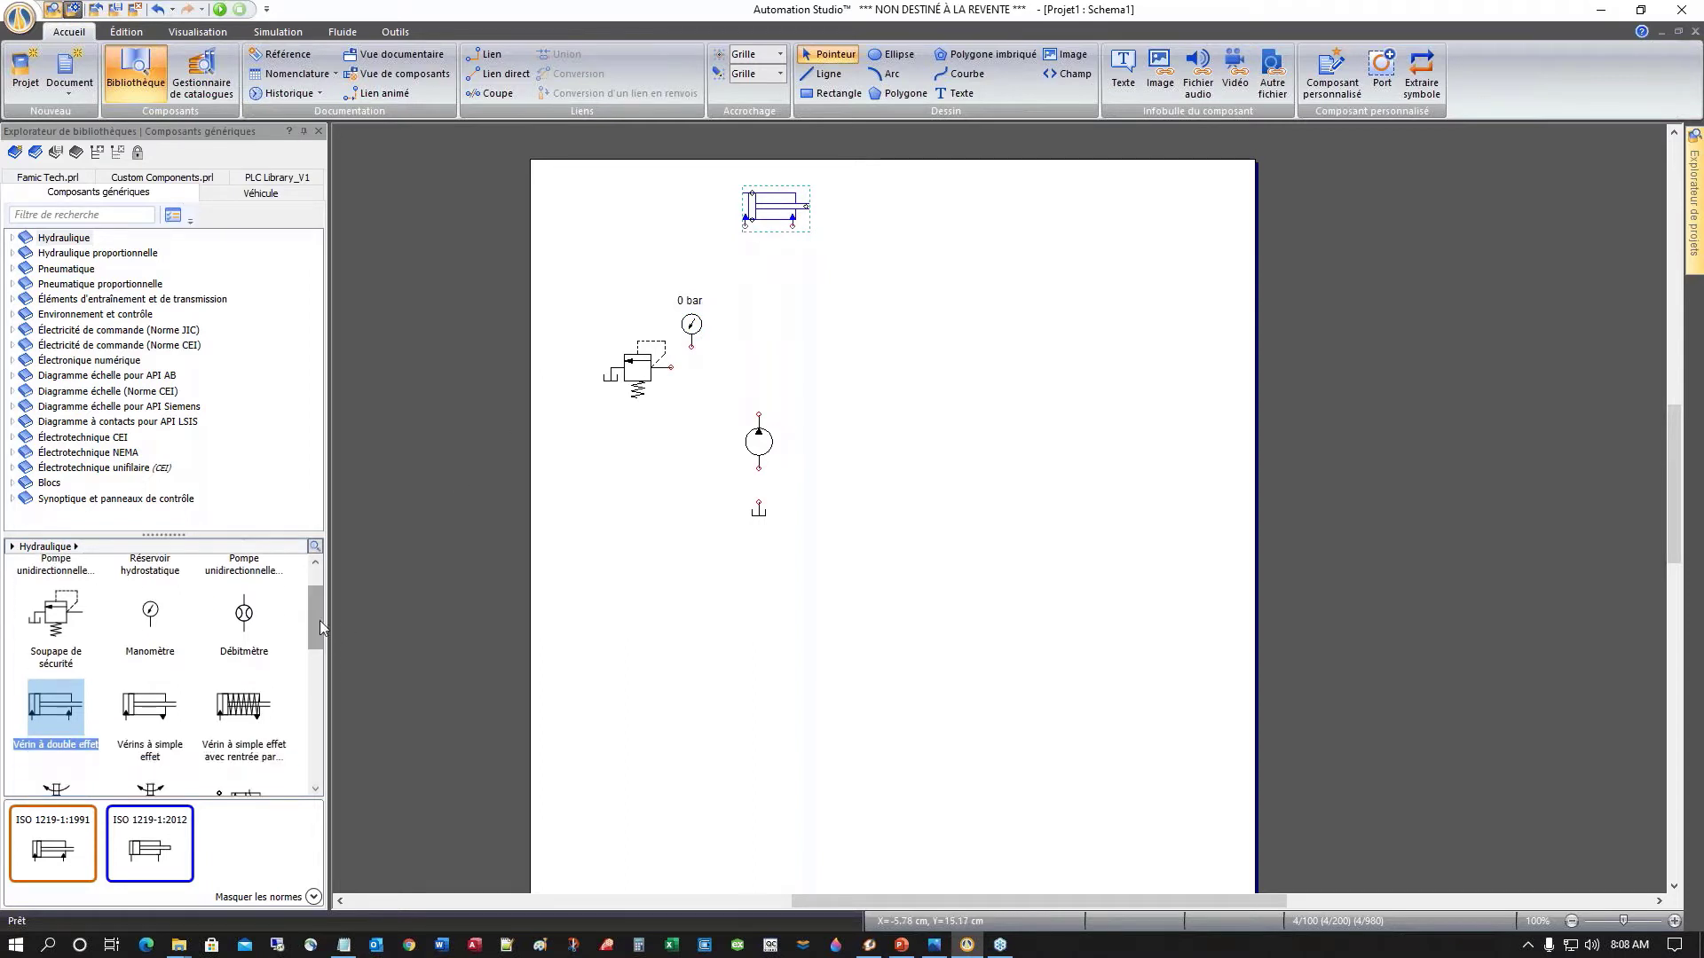
left_click_drag(320, 627, 331, 663)
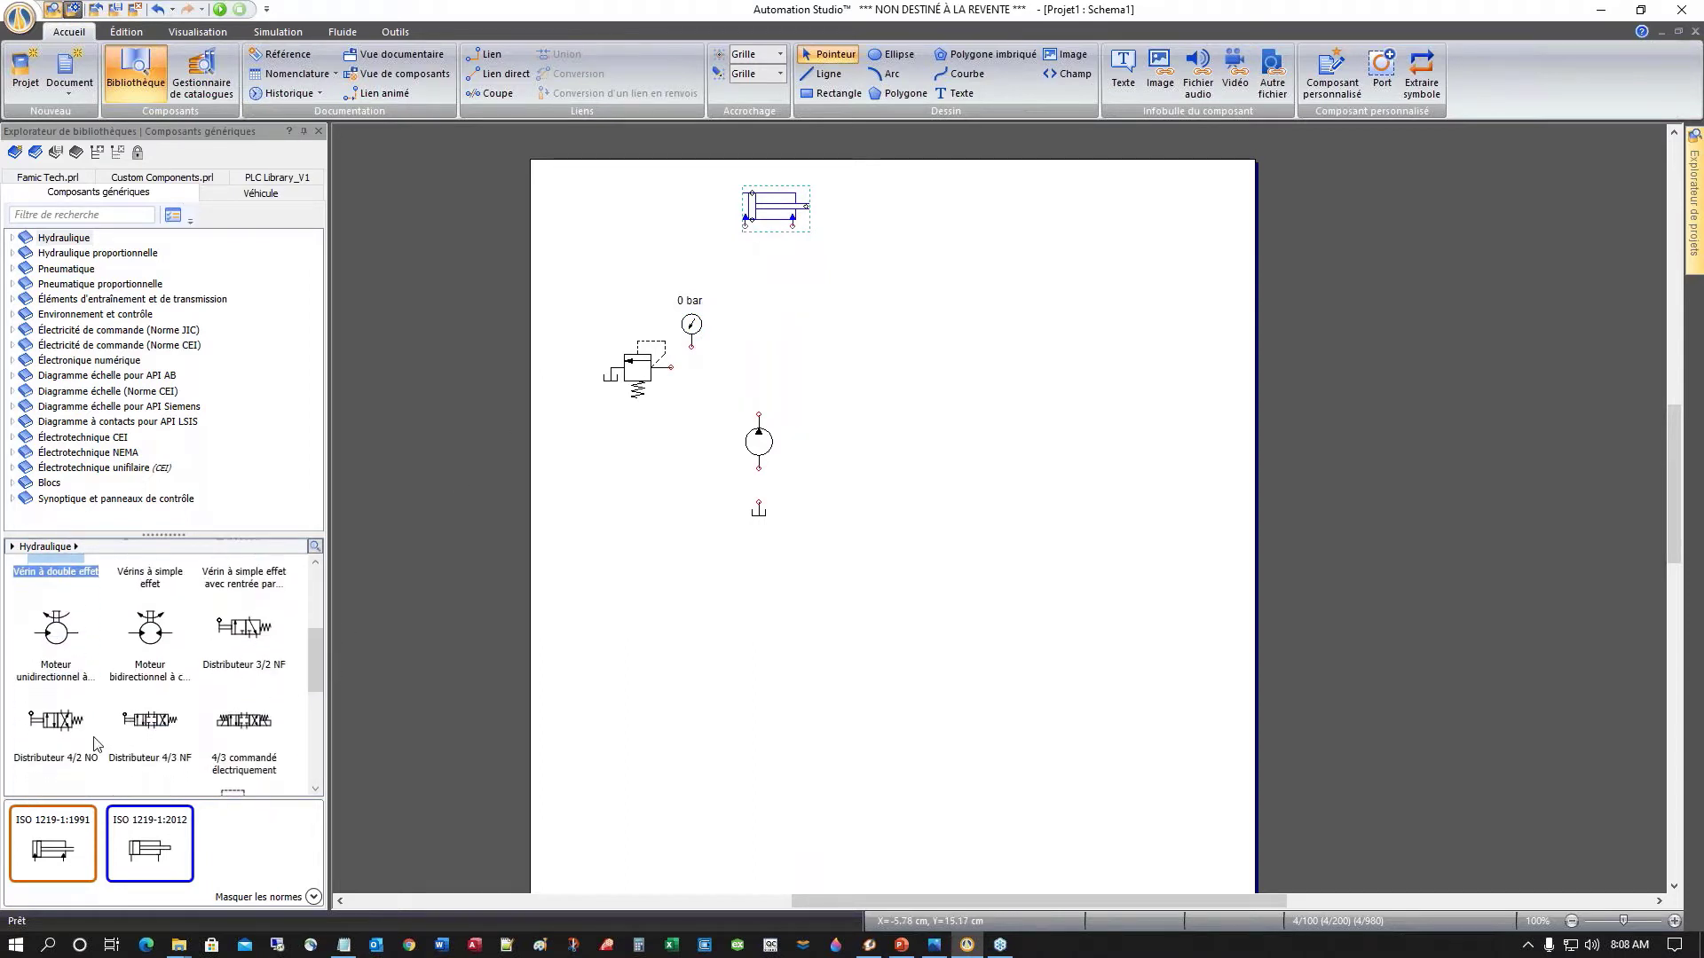
left_click_drag(55, 720, 757, 308)
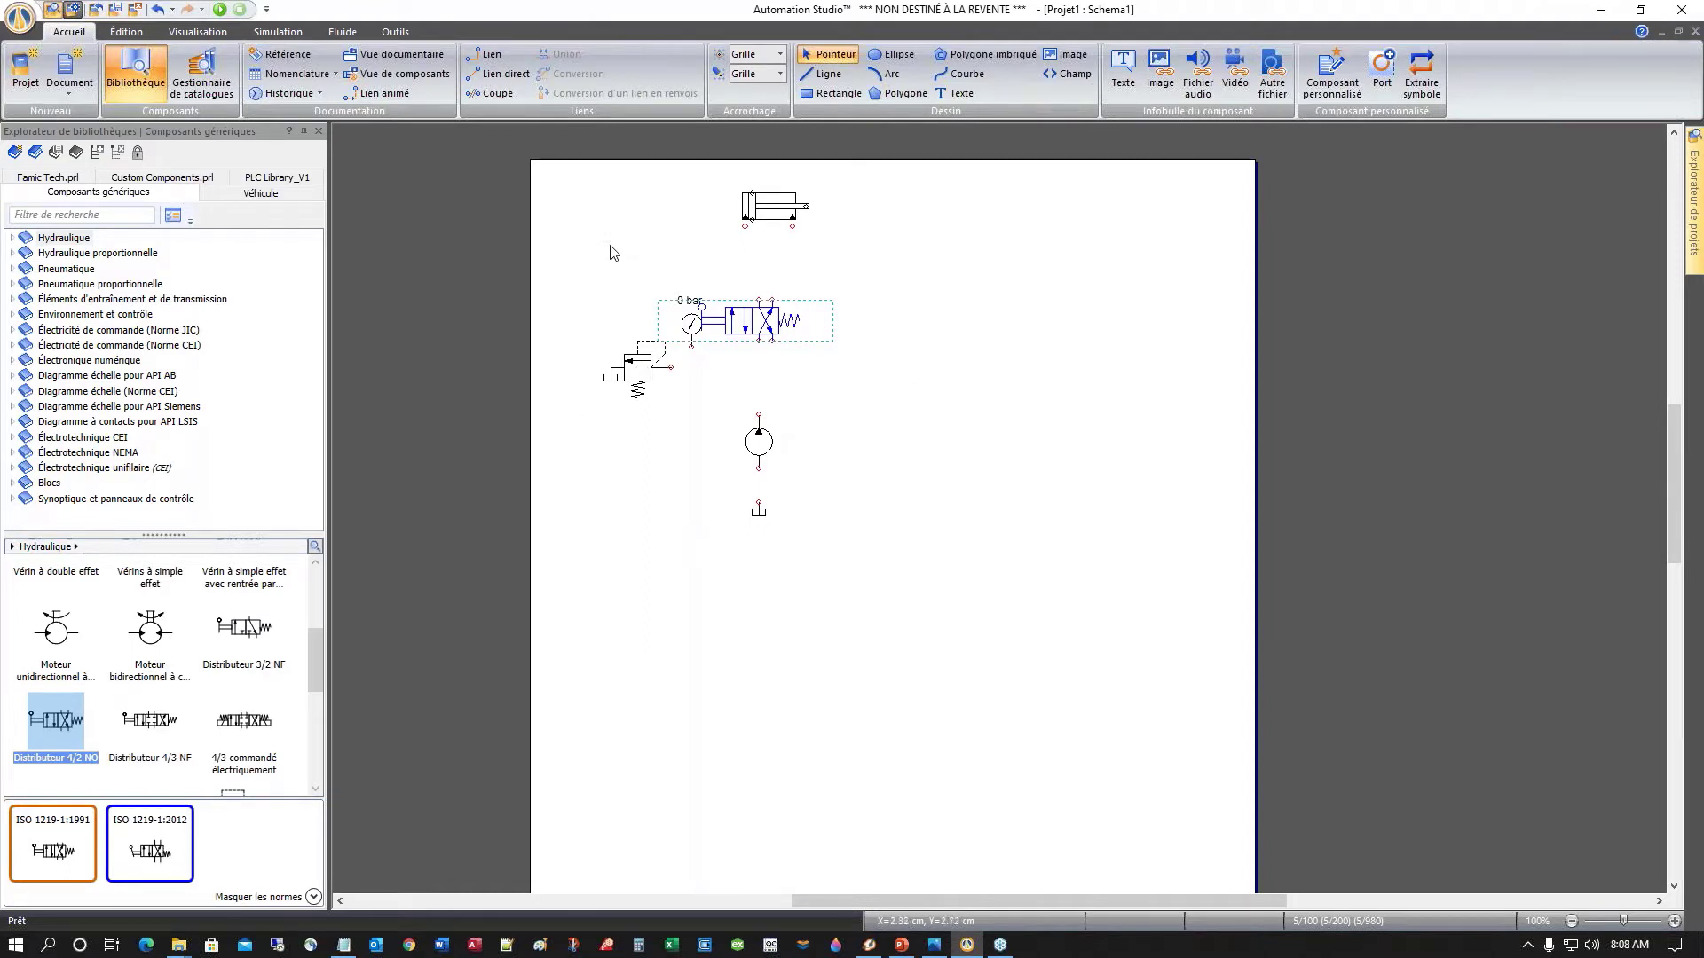
Step: Display the page grid and spread out the relief valve, pressure gauge and 4/2 directional valve so they no longer overlap
left_click(187, 33)
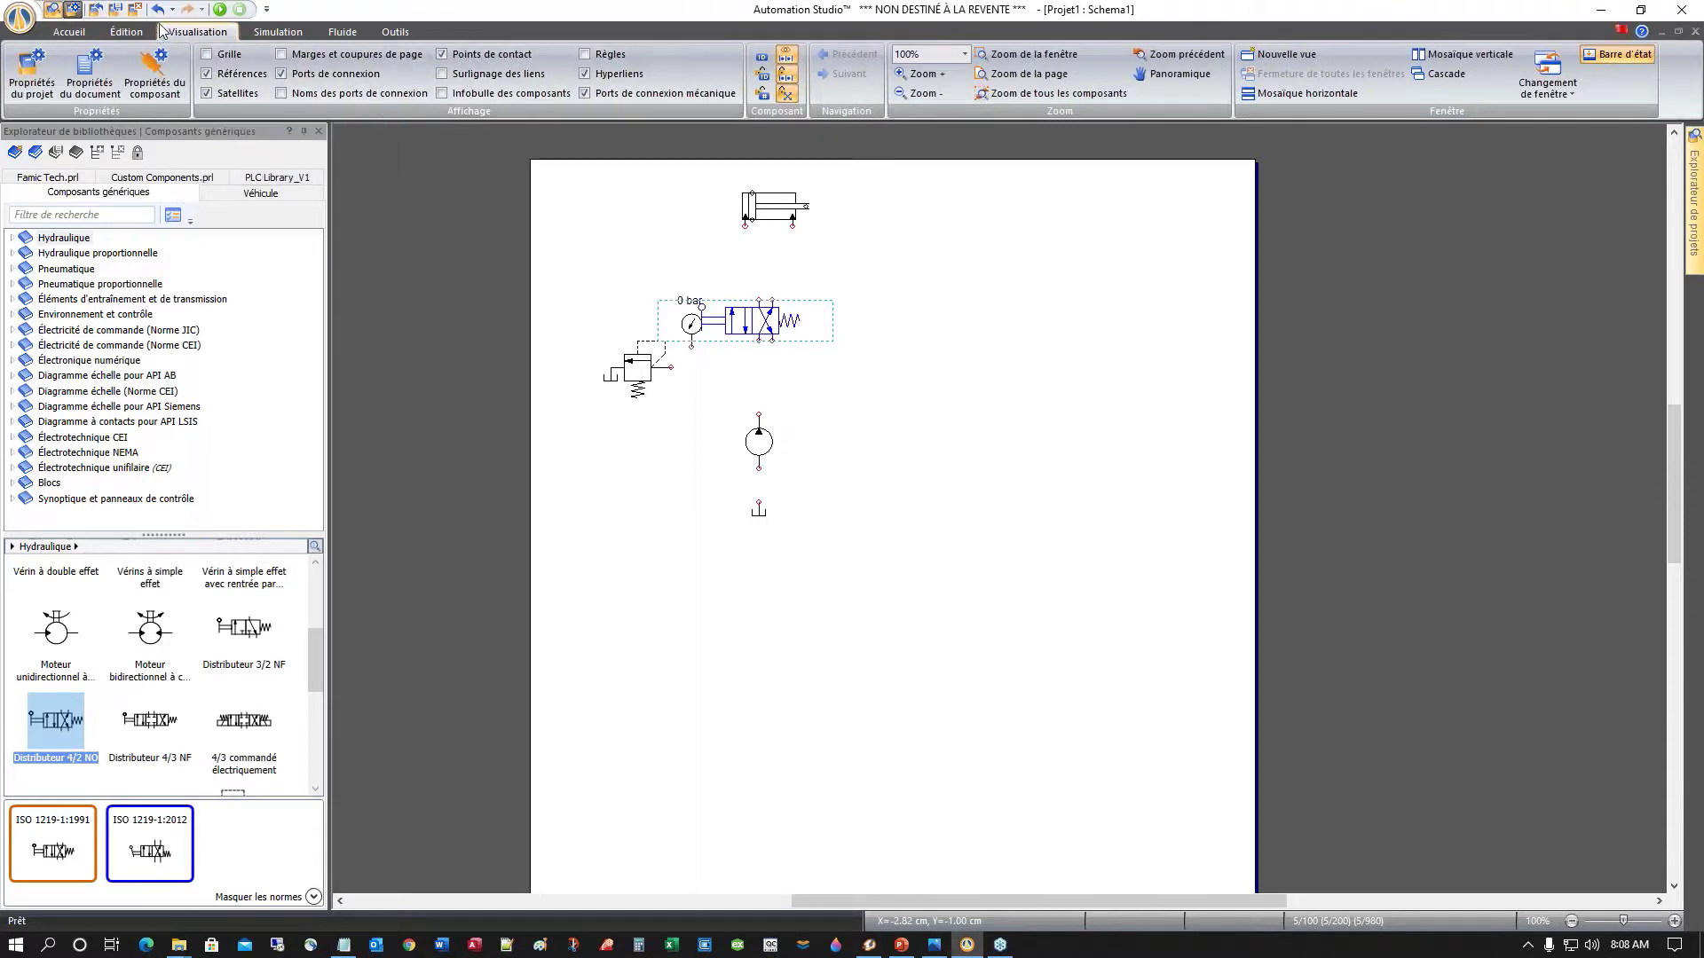
left_click(206, 56)
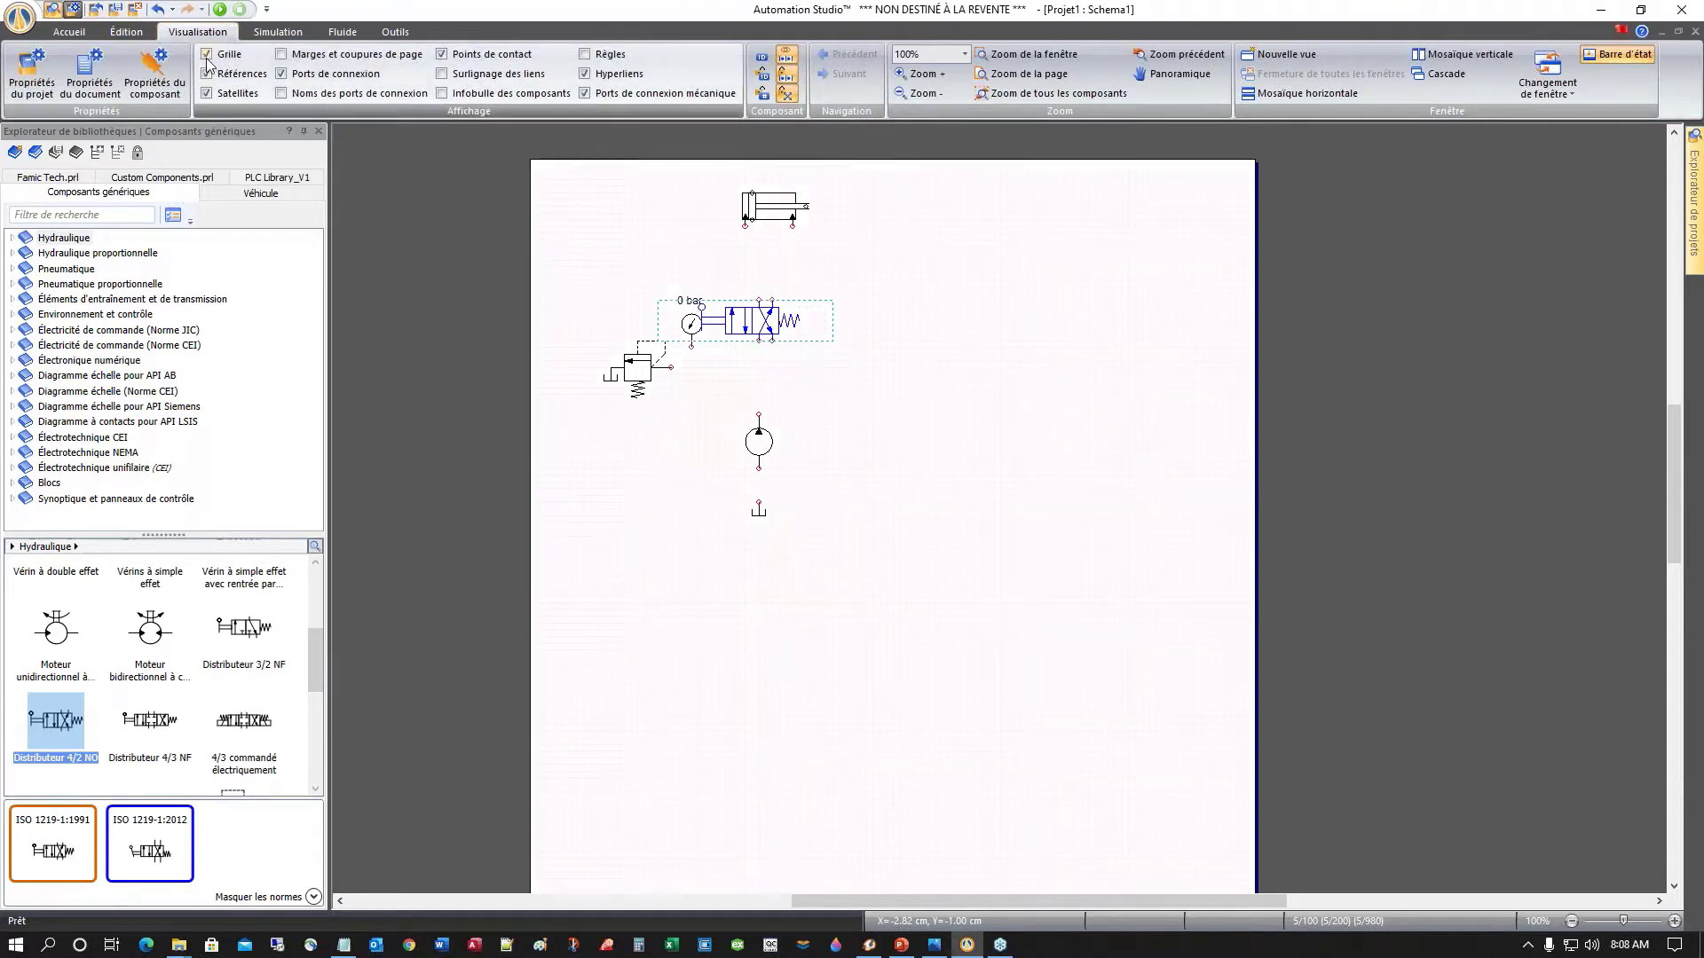
left_click(634, 368)
left_click_drag(634, 369, 608, 423)
left_click_drag(692, 338, 671, 378)
left_click_drag(769, 312, 753, 321)
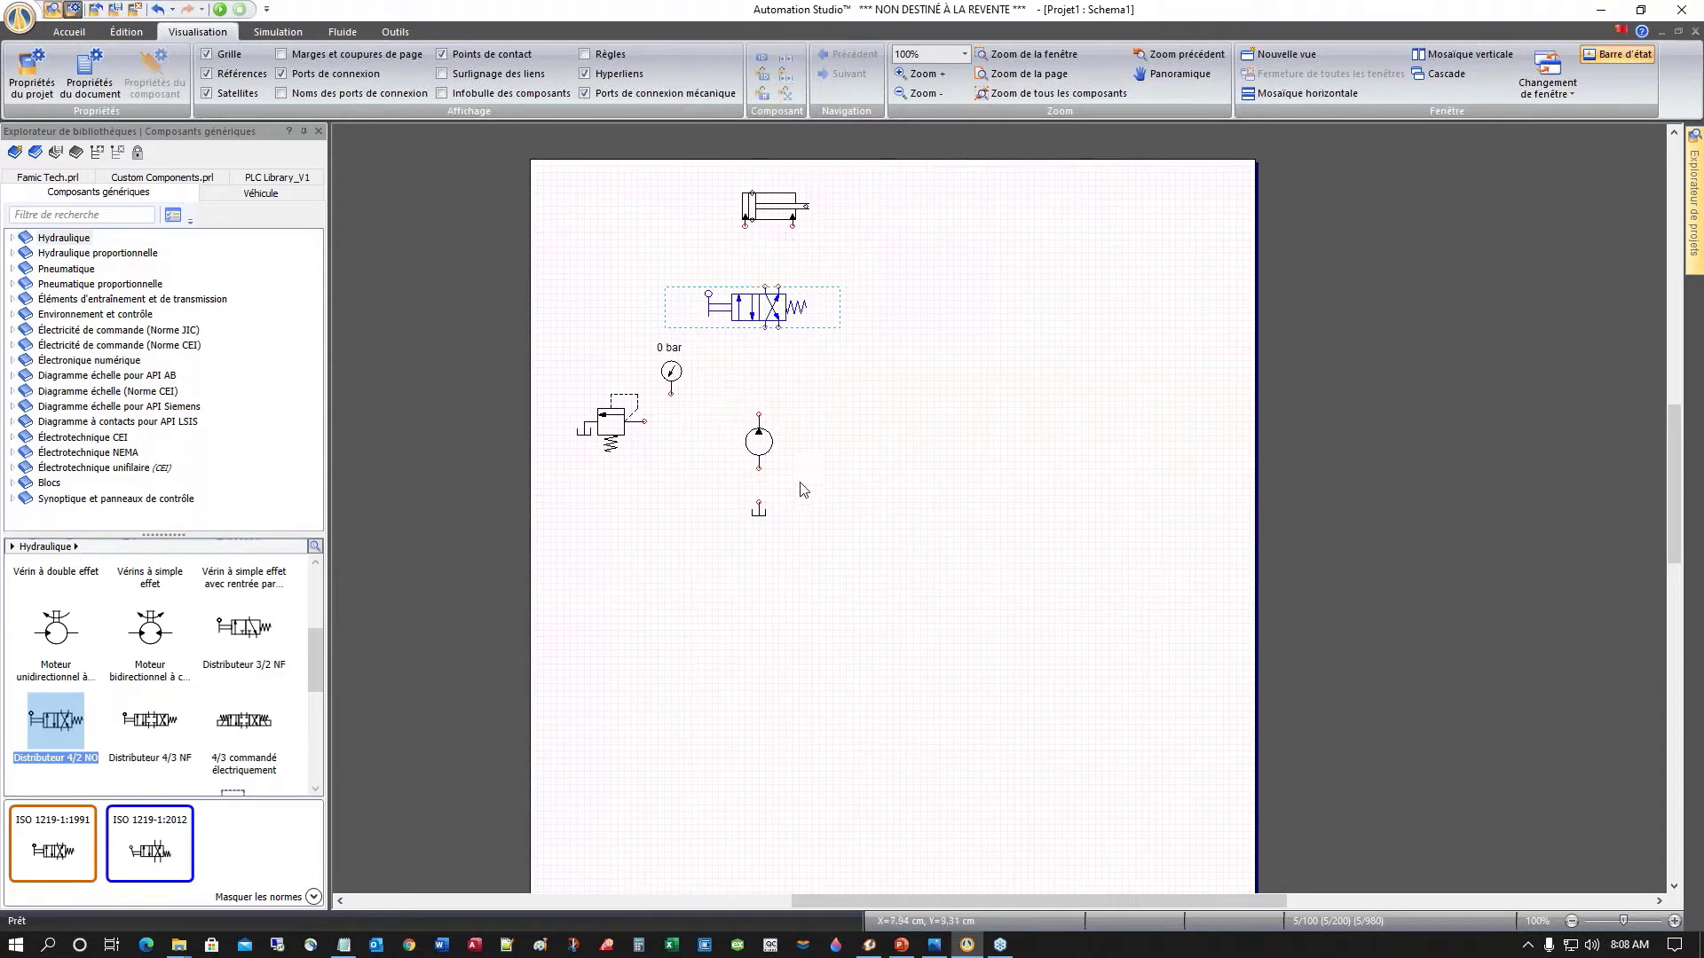
Step: Shift the pump and reservoir together so they line up under the directional valve's pressure port
left_click(759, 442)
left_click_drag(759, 443, 765, 443)
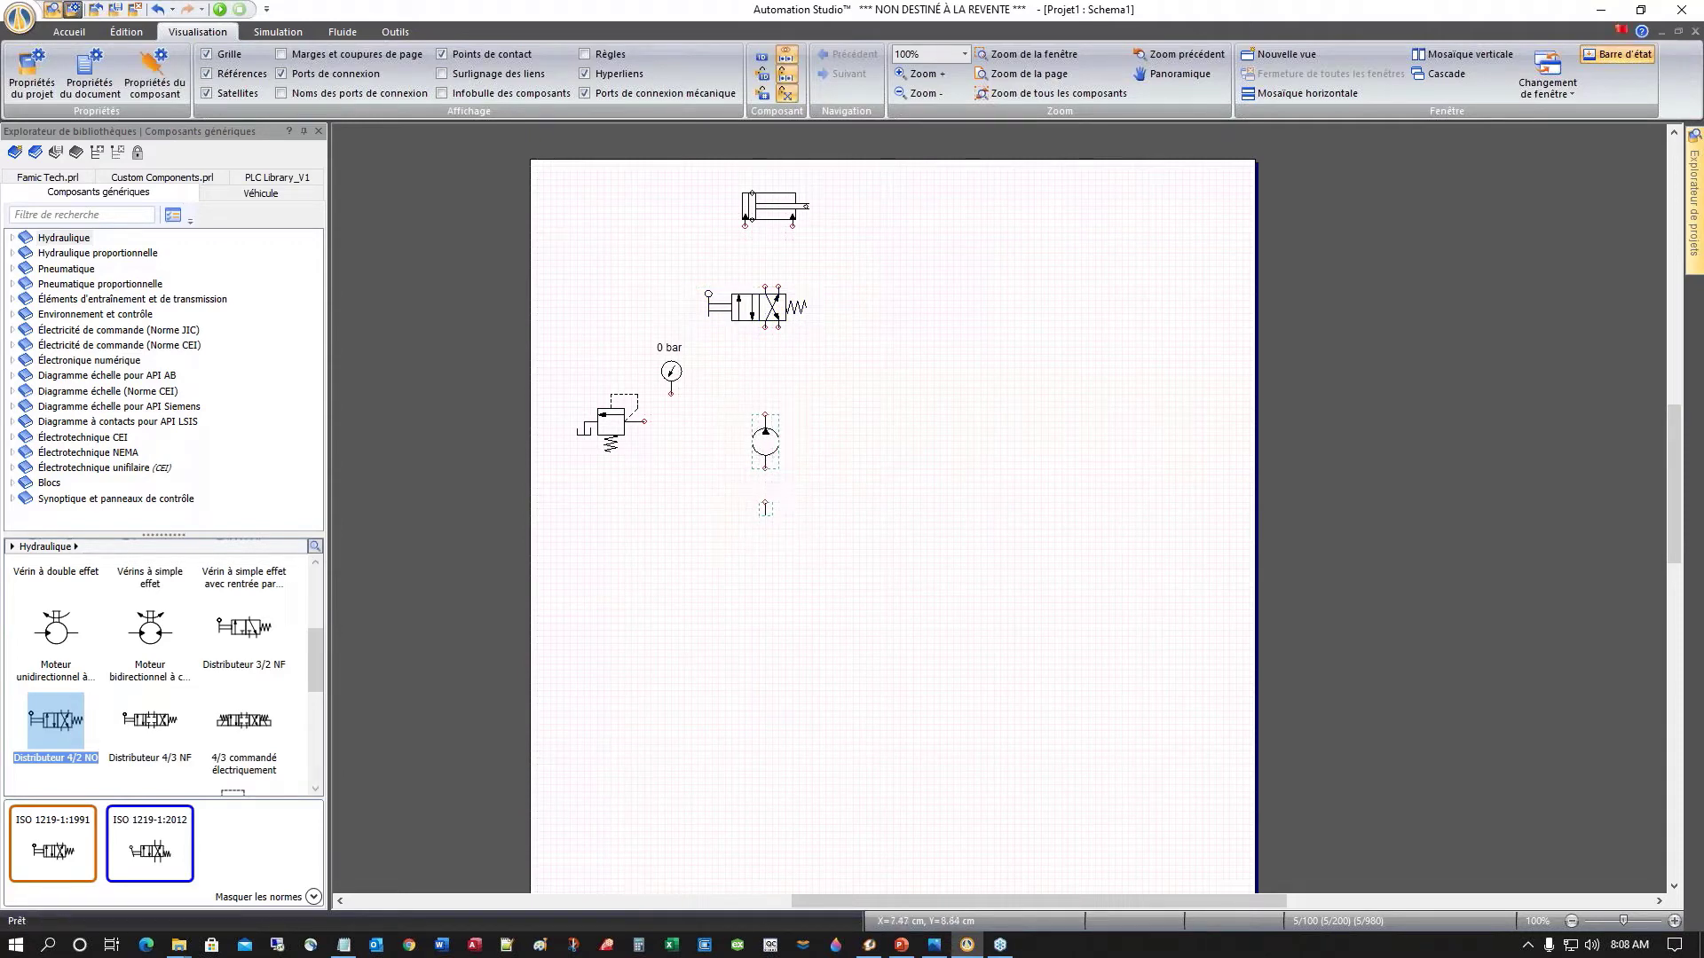
scroll(825, 477, "up", 2)
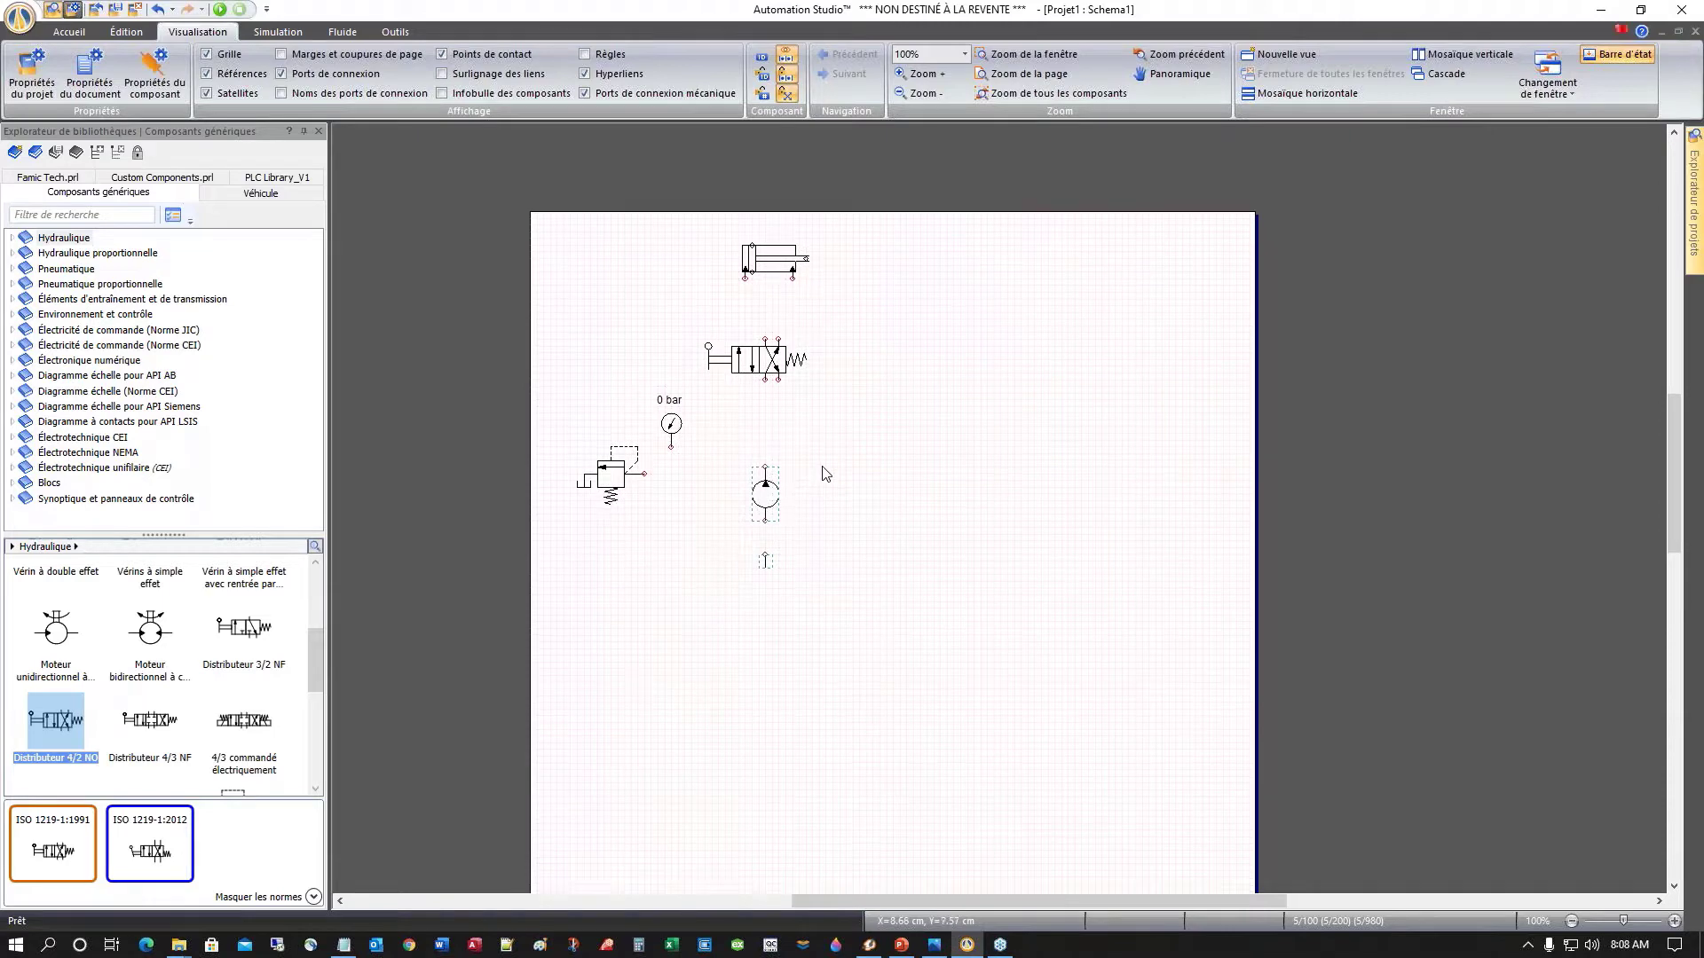
left_click(828, 446)
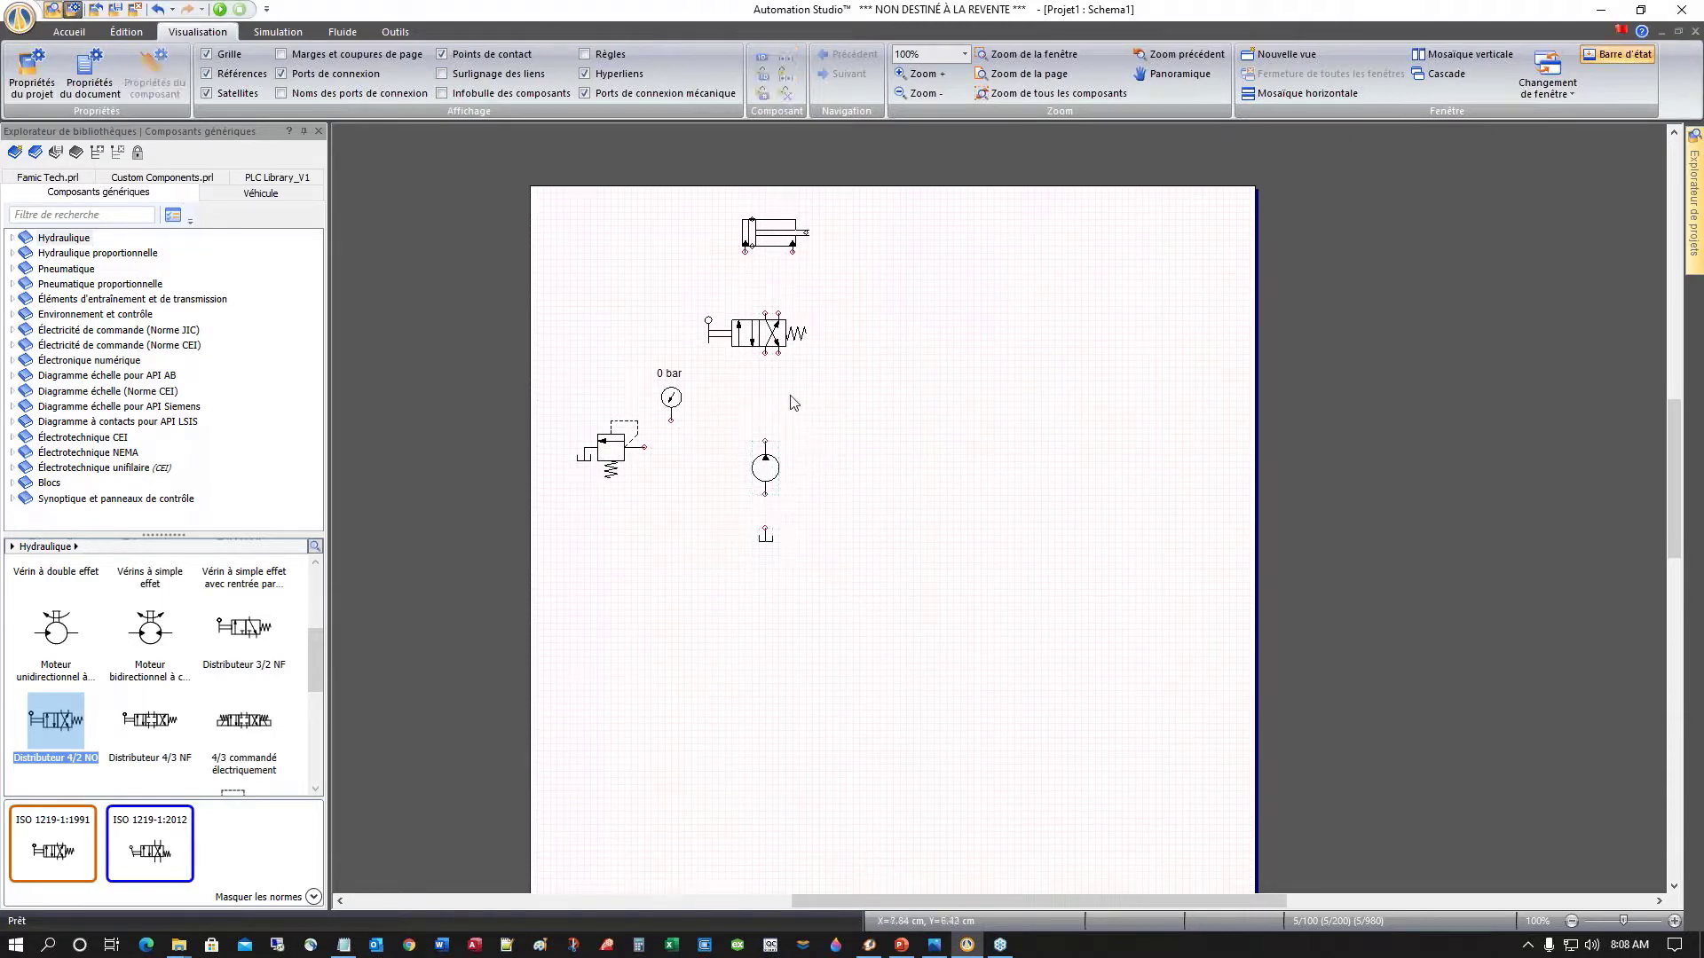
scroll(803, 394, "up", 4)
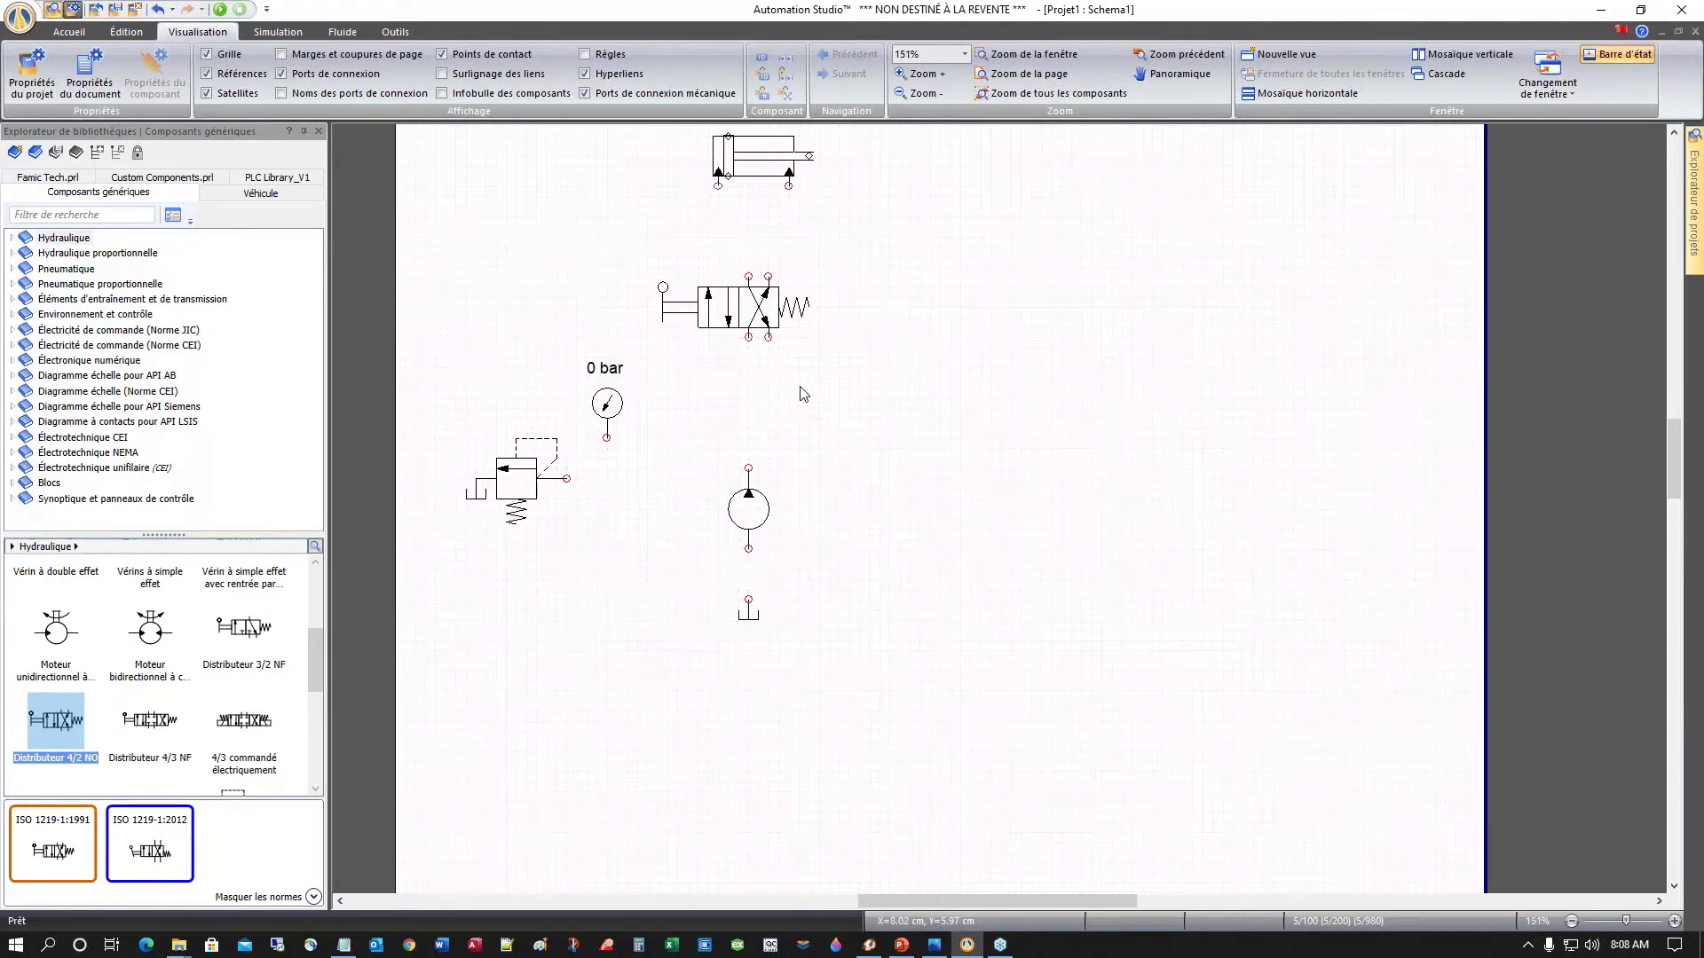
scroll(804, 393, "down", 2)
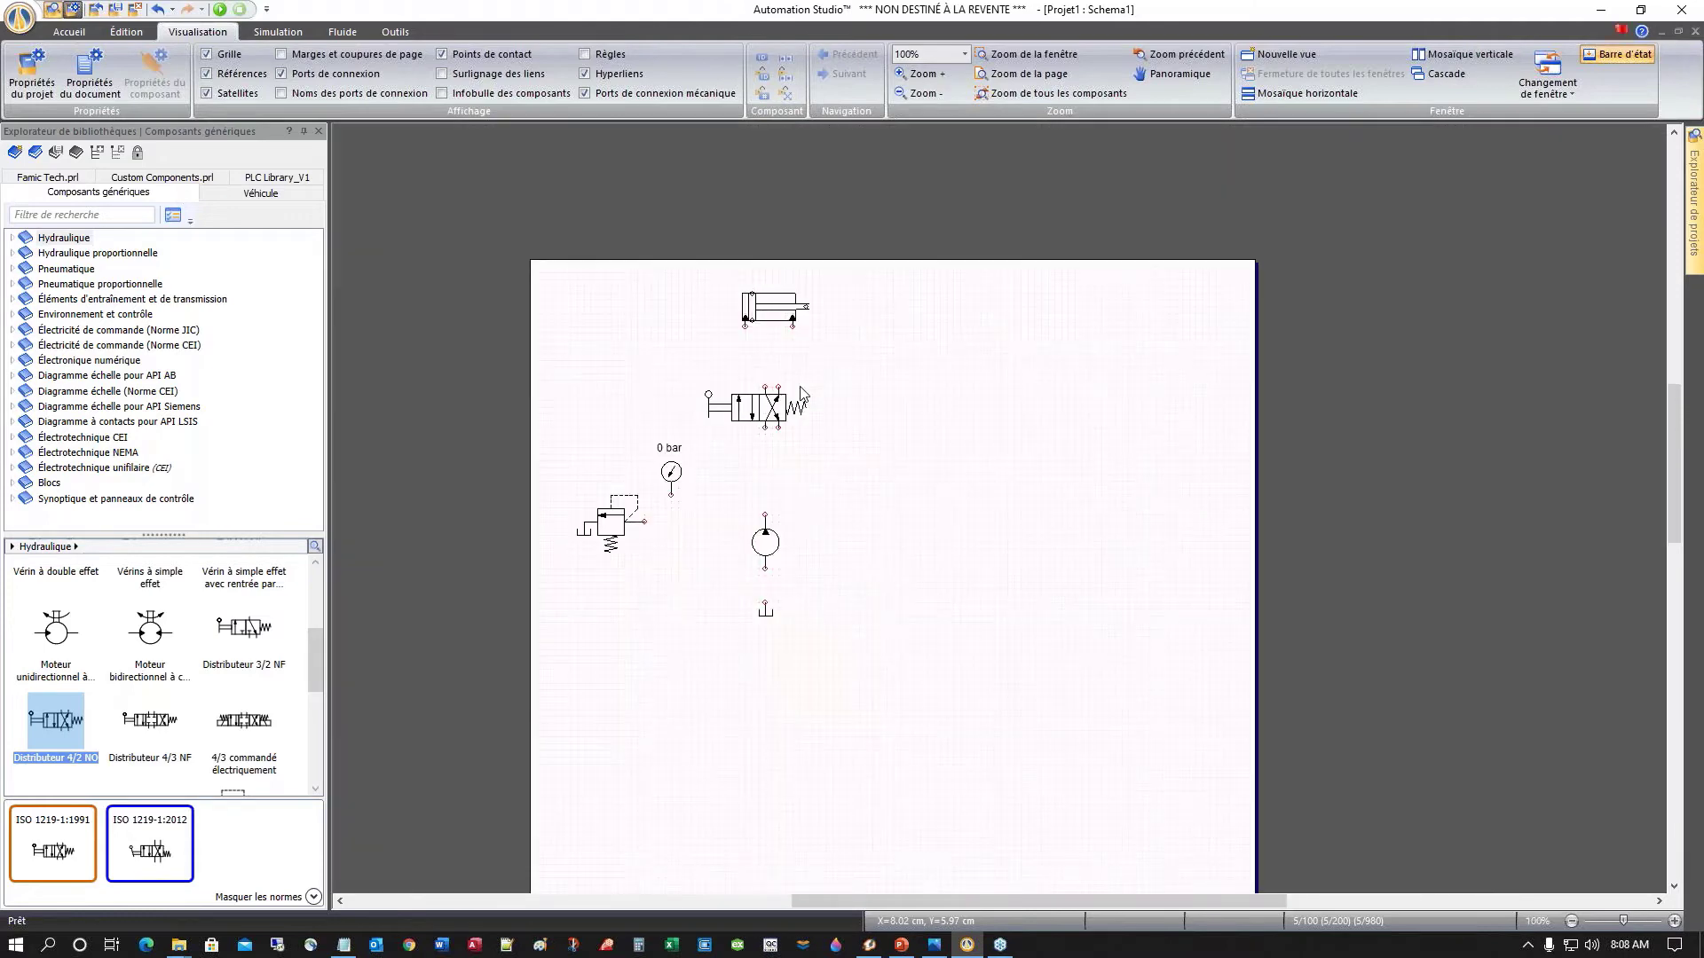
scroll(803, 394, "down", 2)
scroll(803, 393, "up", 4)
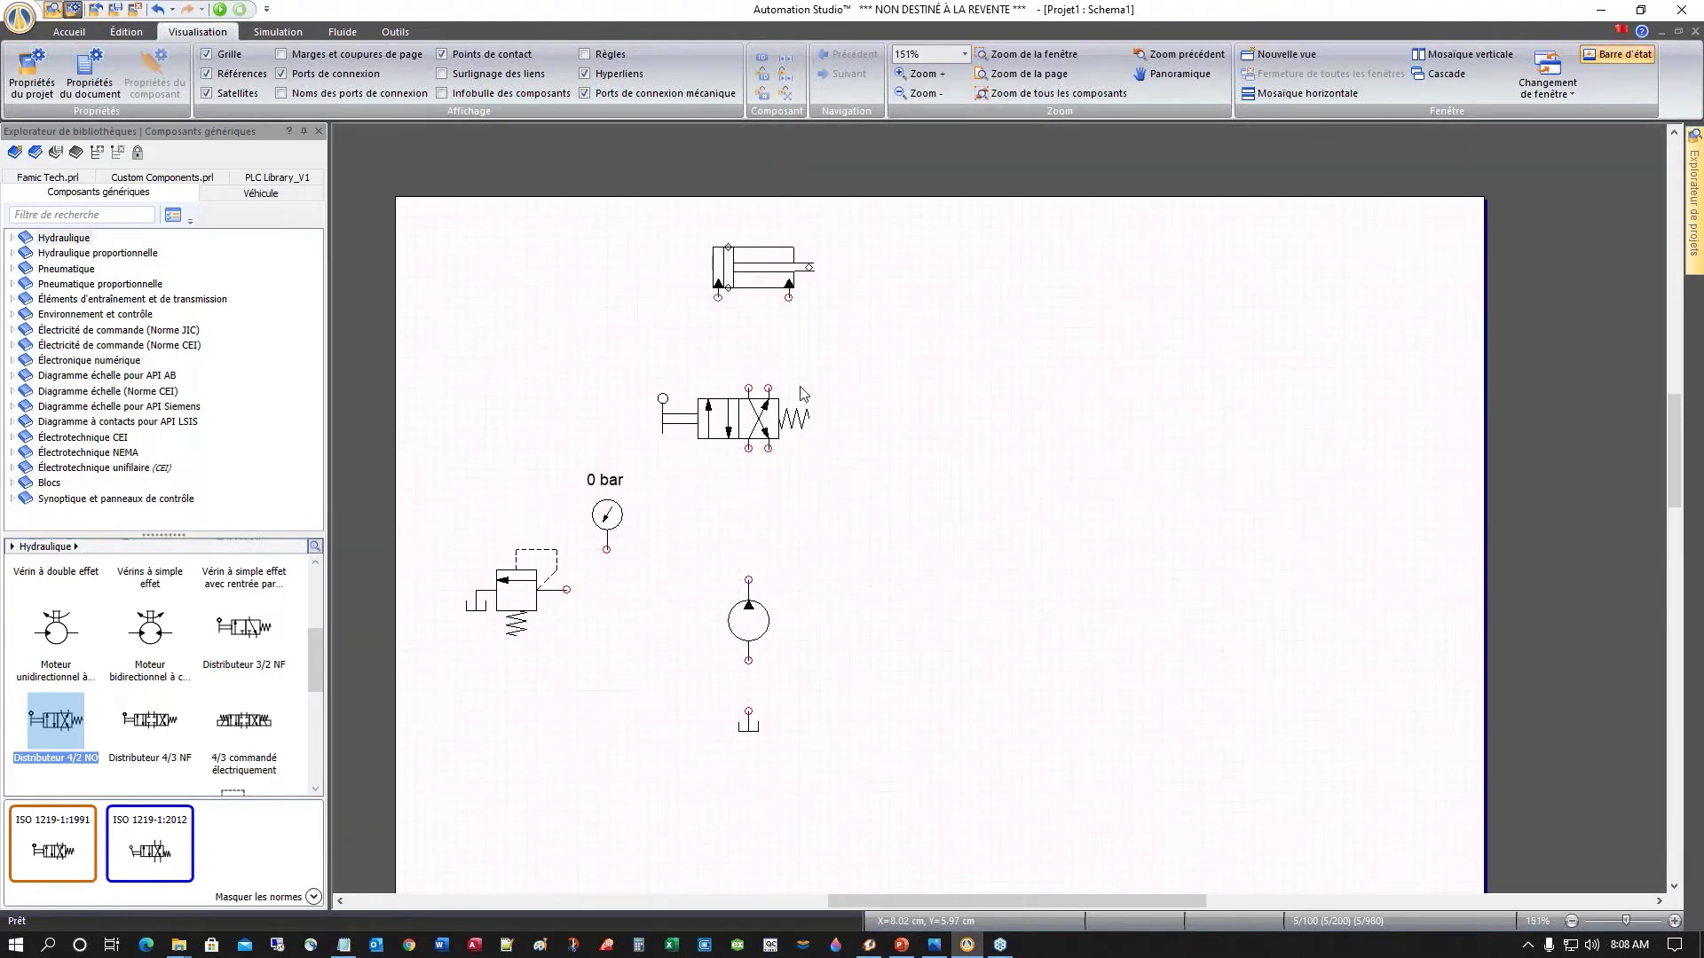
scroll(803, 393, "down", 2)
scroll(892, 454, "down", 5)
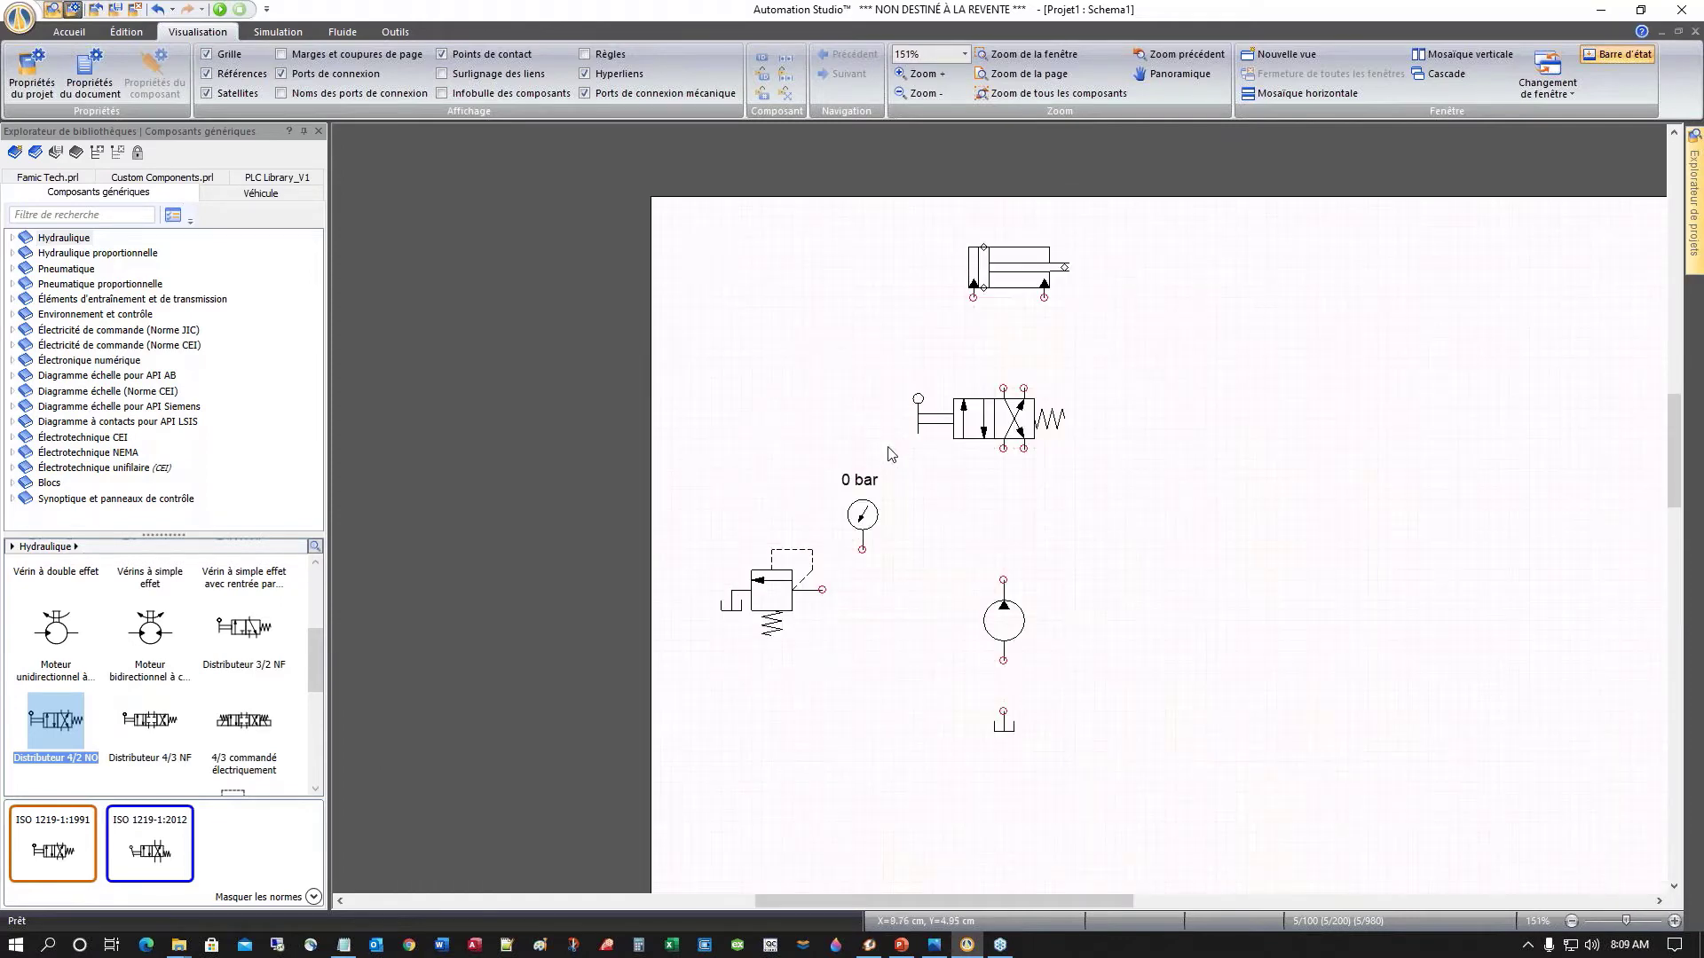
Step: Connect both ports of the double-acting cylinder to the two upper ports of the 4/2 directional valve
scroll(892, 454, "up", 5)
scroll(891, 455, "up", 2)
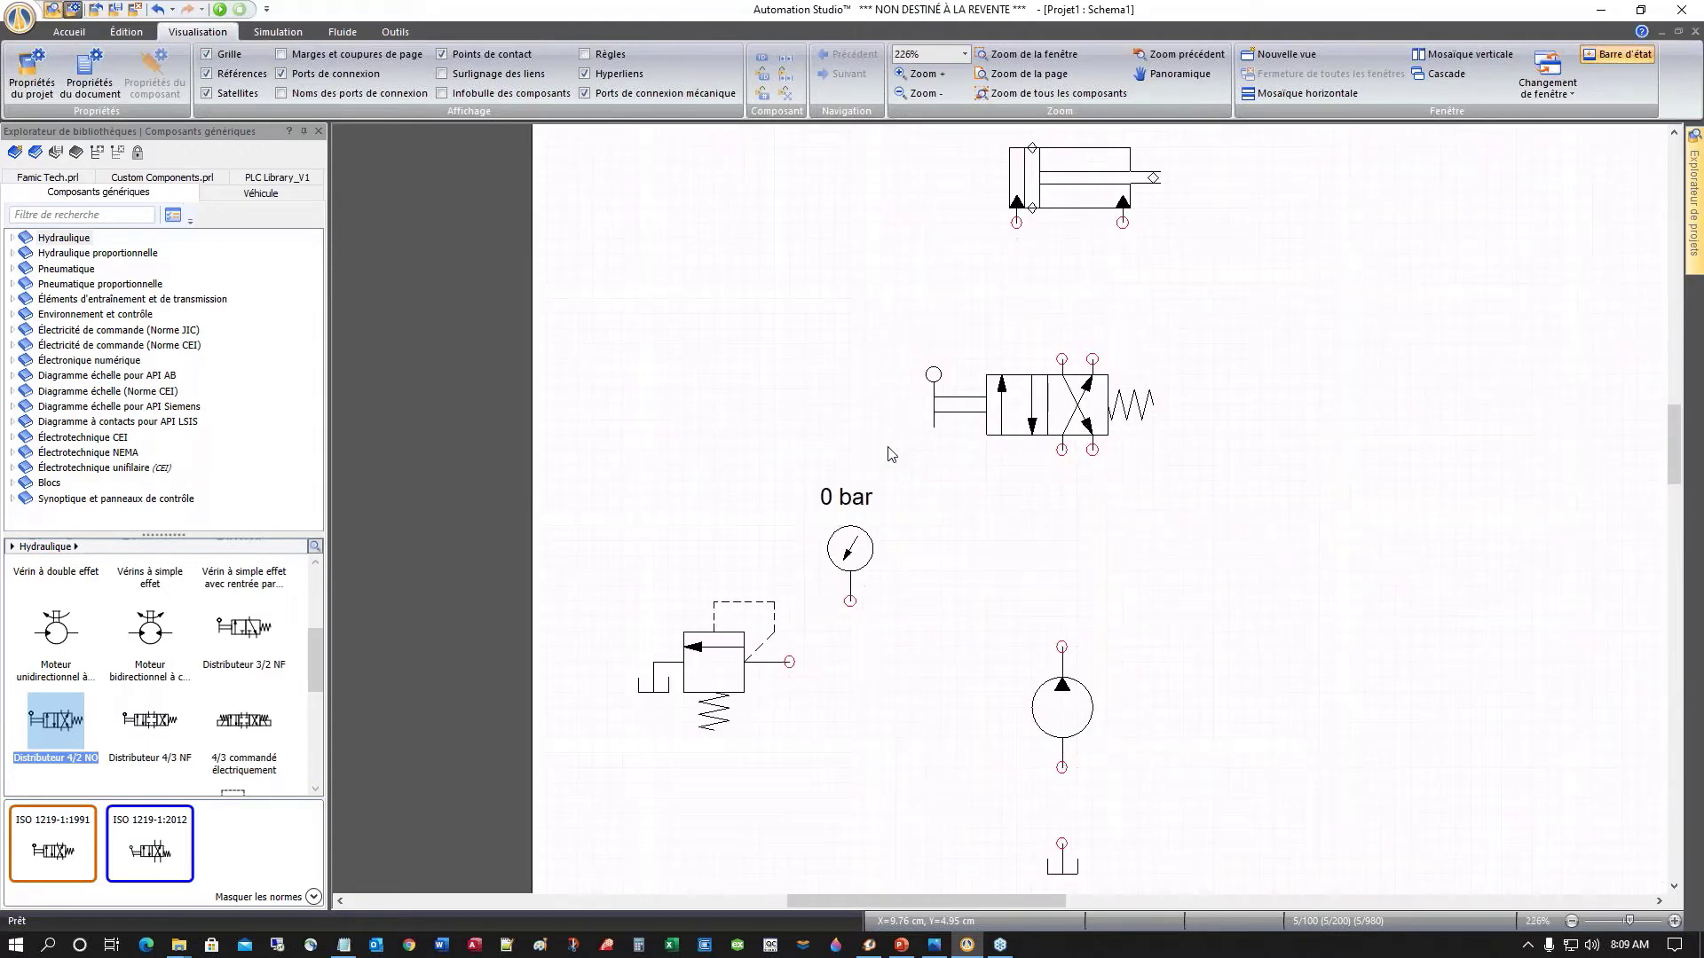
left_click_drag(991, 899, 1043, 879)
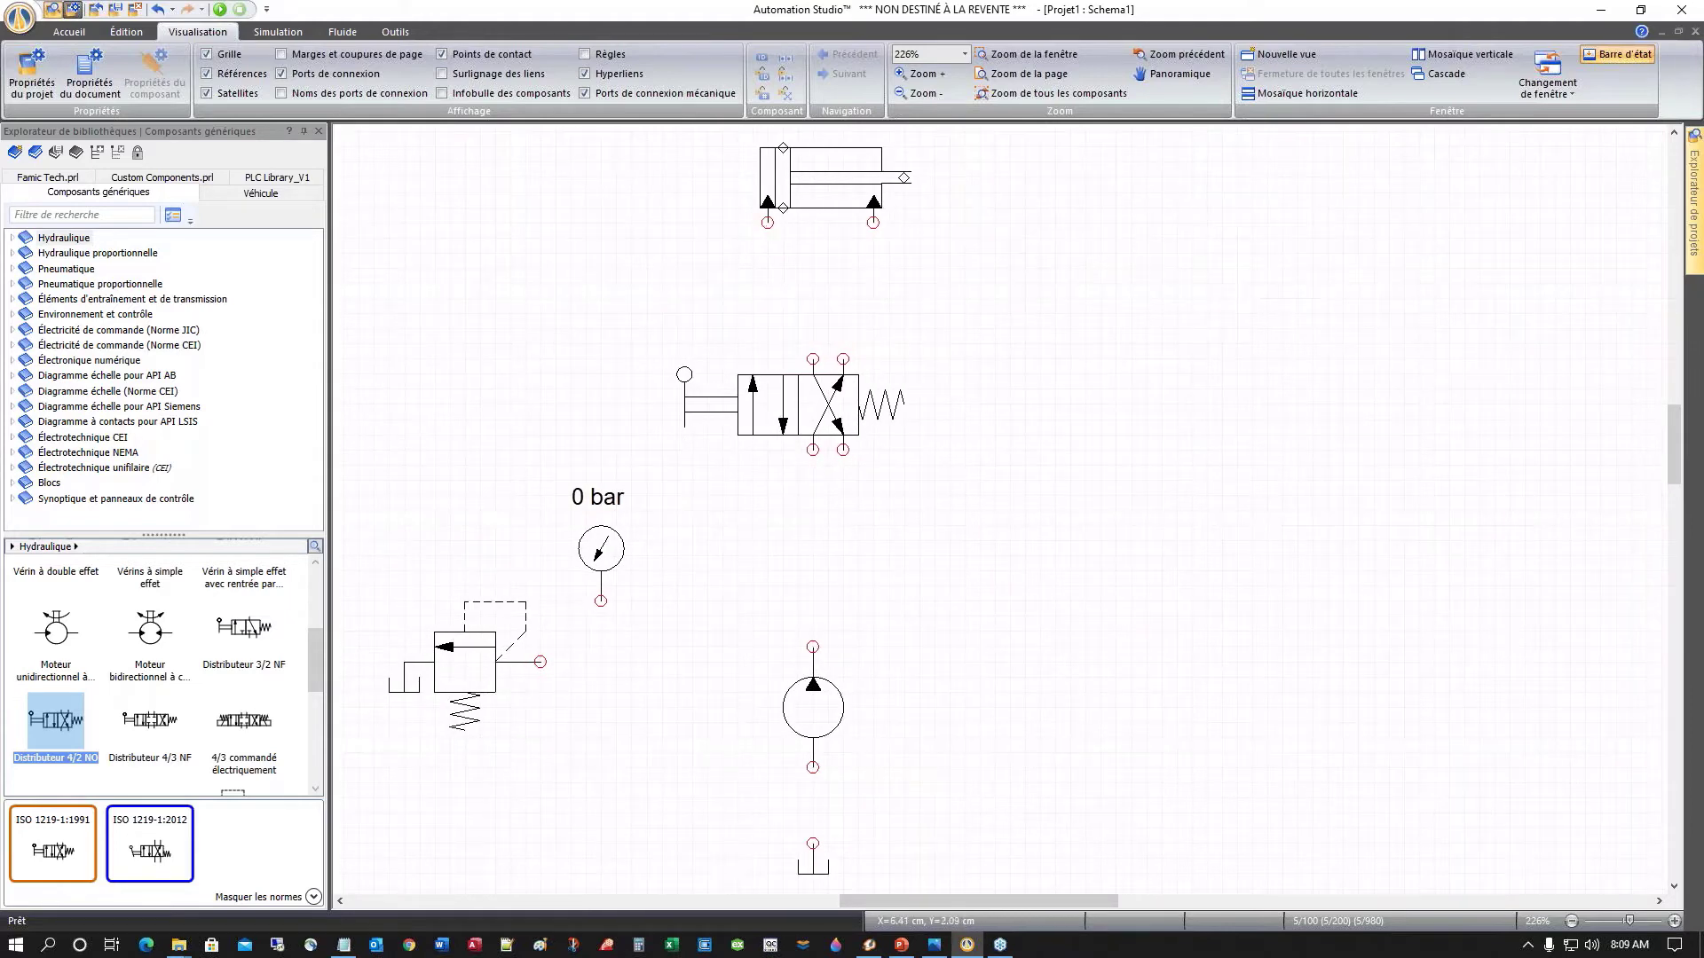
left_click(768, 222)
left_click(813, 360)
left_click(873, 227)
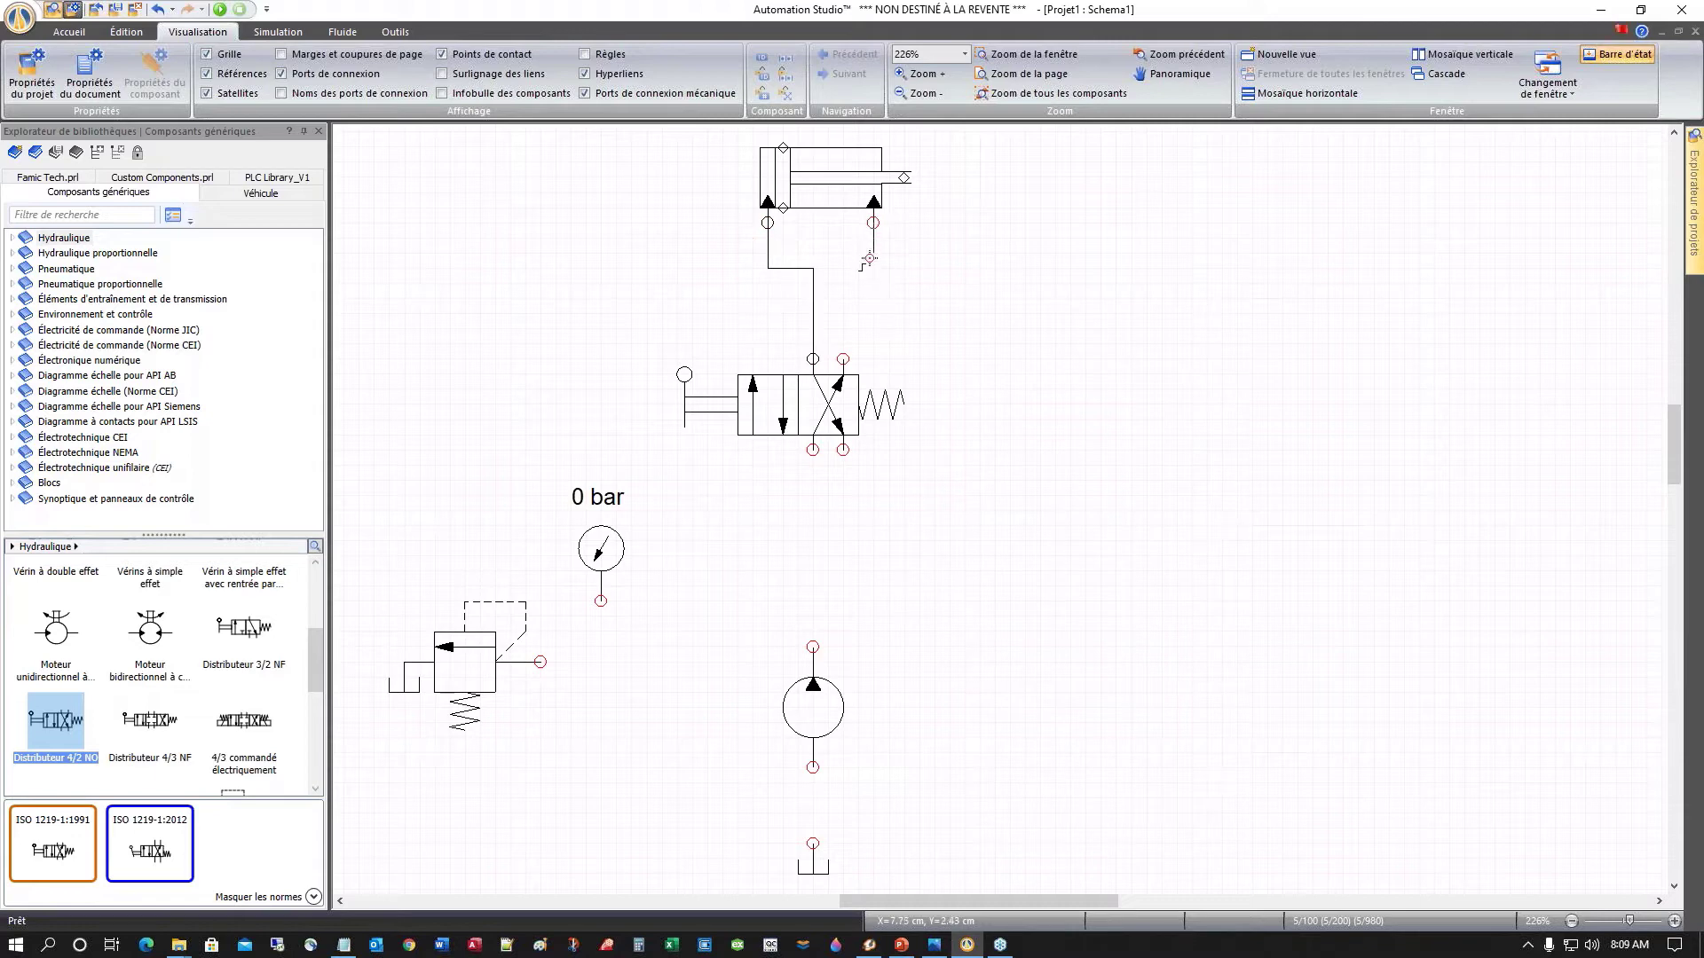
left_click(843, 357)
Step: Connect the directional valve's pressure port to the pump outlet and the pump inlet to the reservoir
left_click(813, 450)
left_click(813, 641)
scroll(874, 657, "down", 2)
left_click(814, 658)
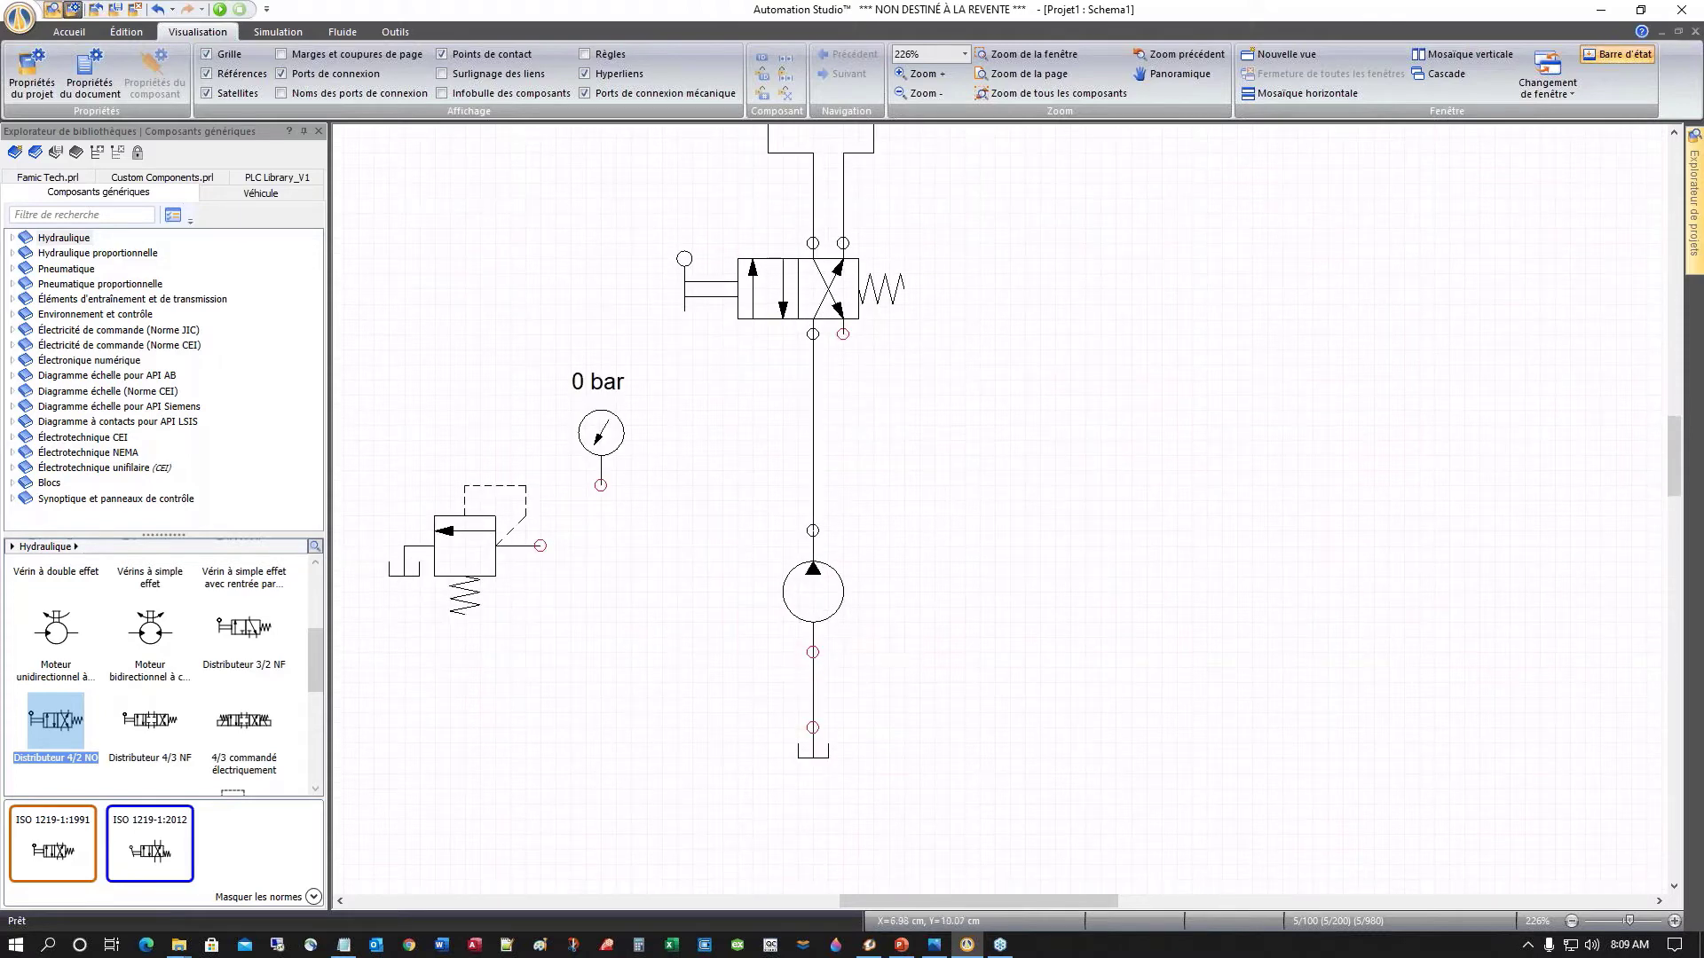
left_click(813, 727)
Step: Connect the relief valve and gauge to the pump's pressure line, and the directional valve's return port to the line between pump and reservoir
mouse_move(370, 341)
left_mouse_down()
mouse_move(665, 666)
mouse_move(677, 705)
left_mouse_up()
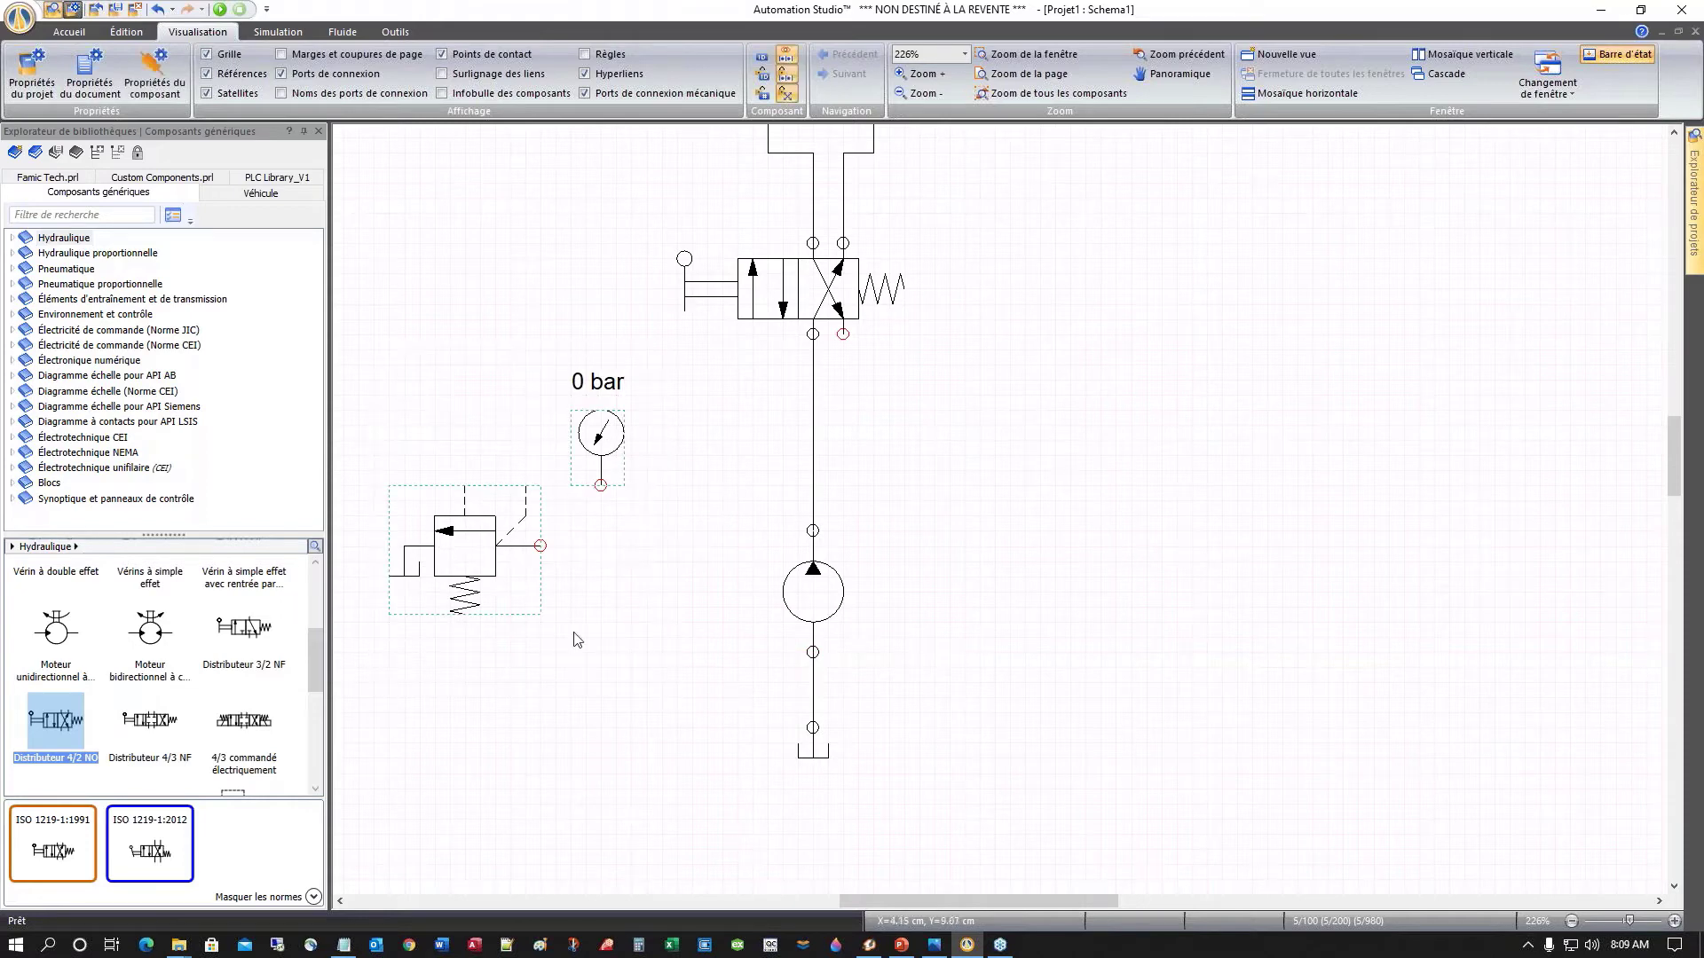
mouse_move(476, 550)
left_mouse_down()
mouse_move(460, 491)
mouse_move(813, 484)
left_mouse_up()
left_click(582, 615)
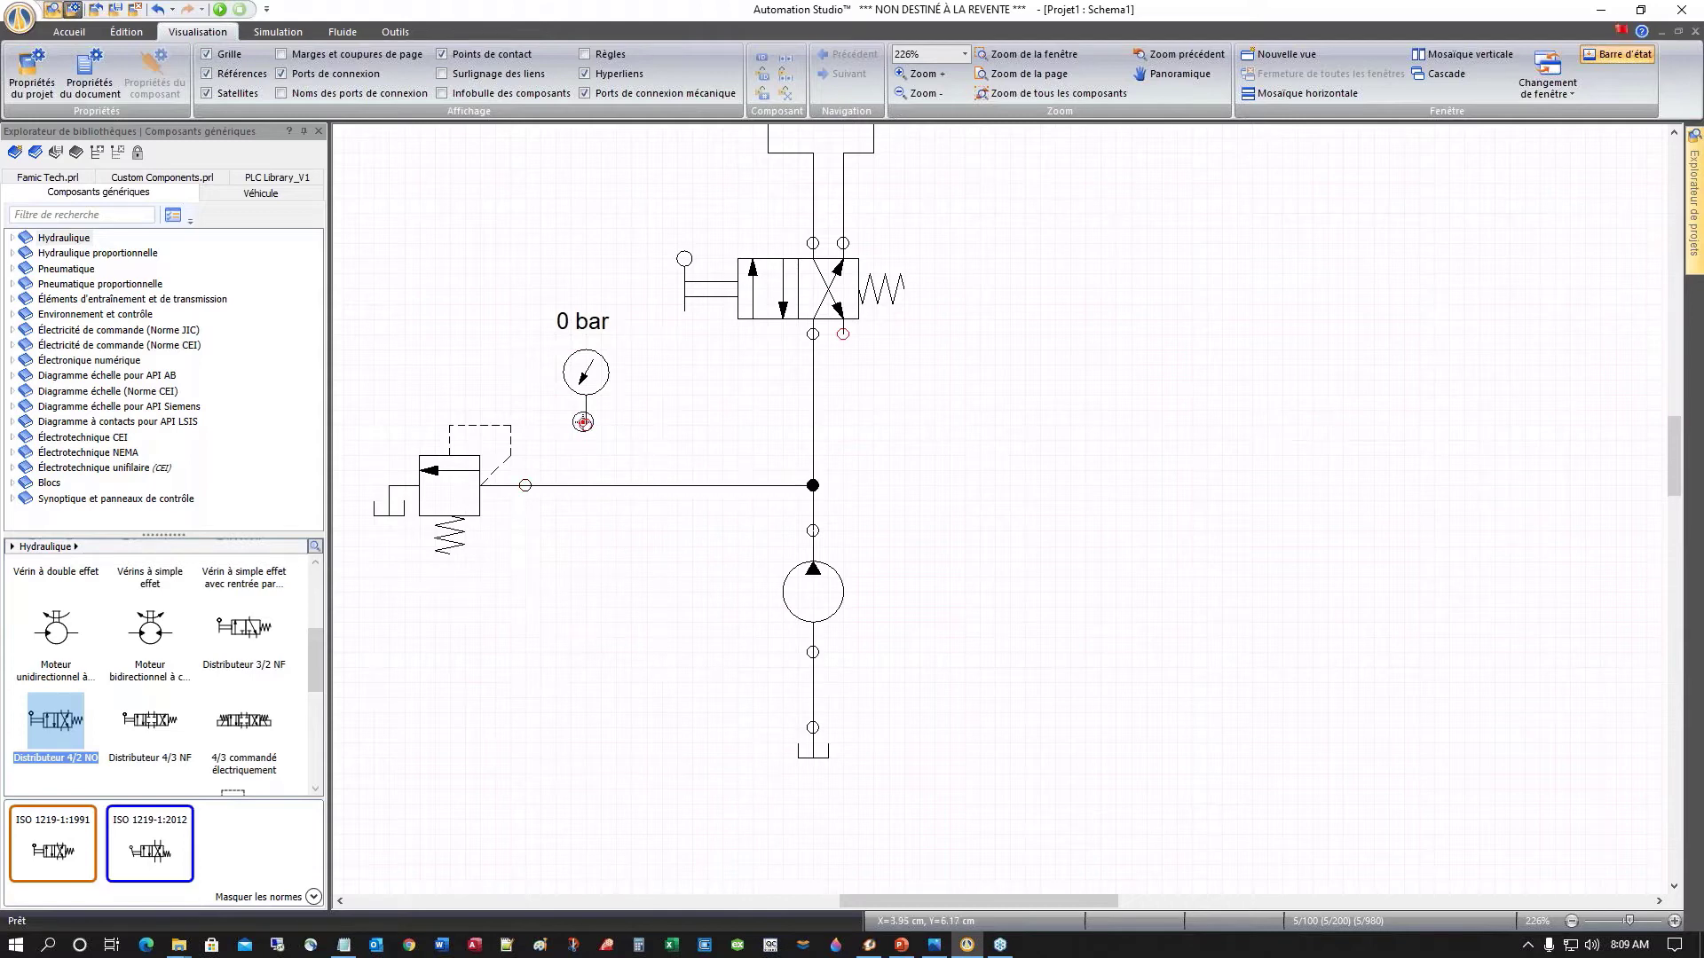
left_click_drag(583, 422, 587, 491)
left_click_drag(843, 334, 811, 682)
Step: Place a Vérin à simple effet avec rentrée par ressort from the Pneumatique library to the right of the hydraulic cylinder
scroll(1064, 577, "up", 1)
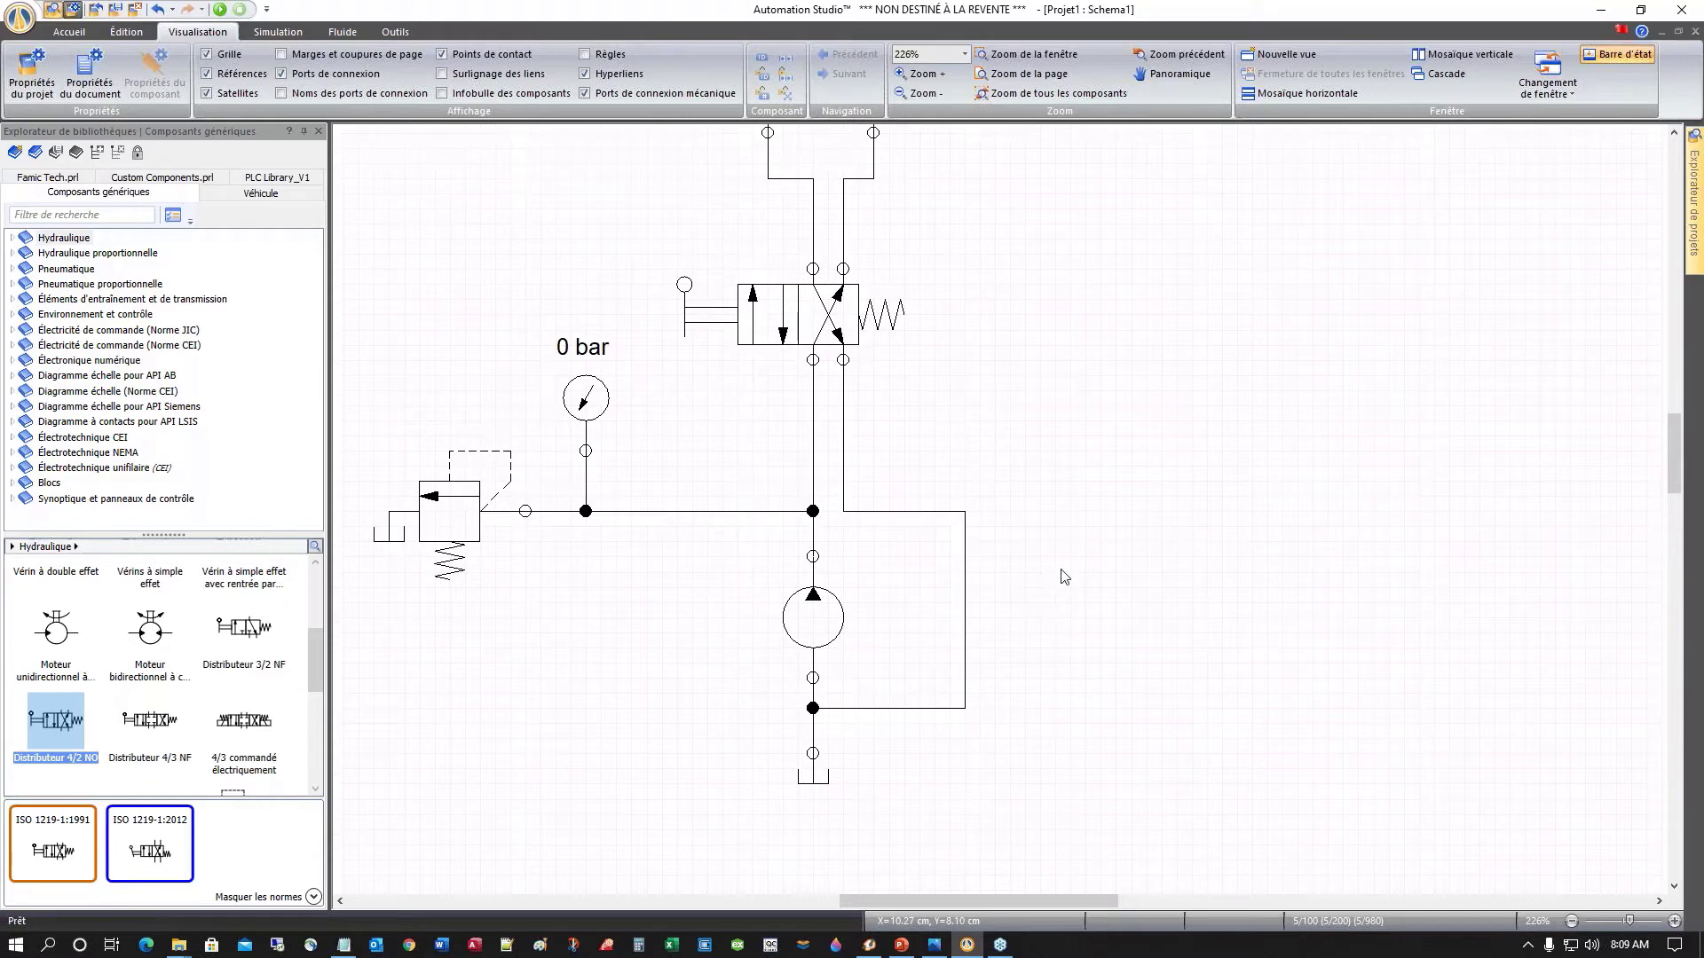
scroll(1065, 577, "up", 1)
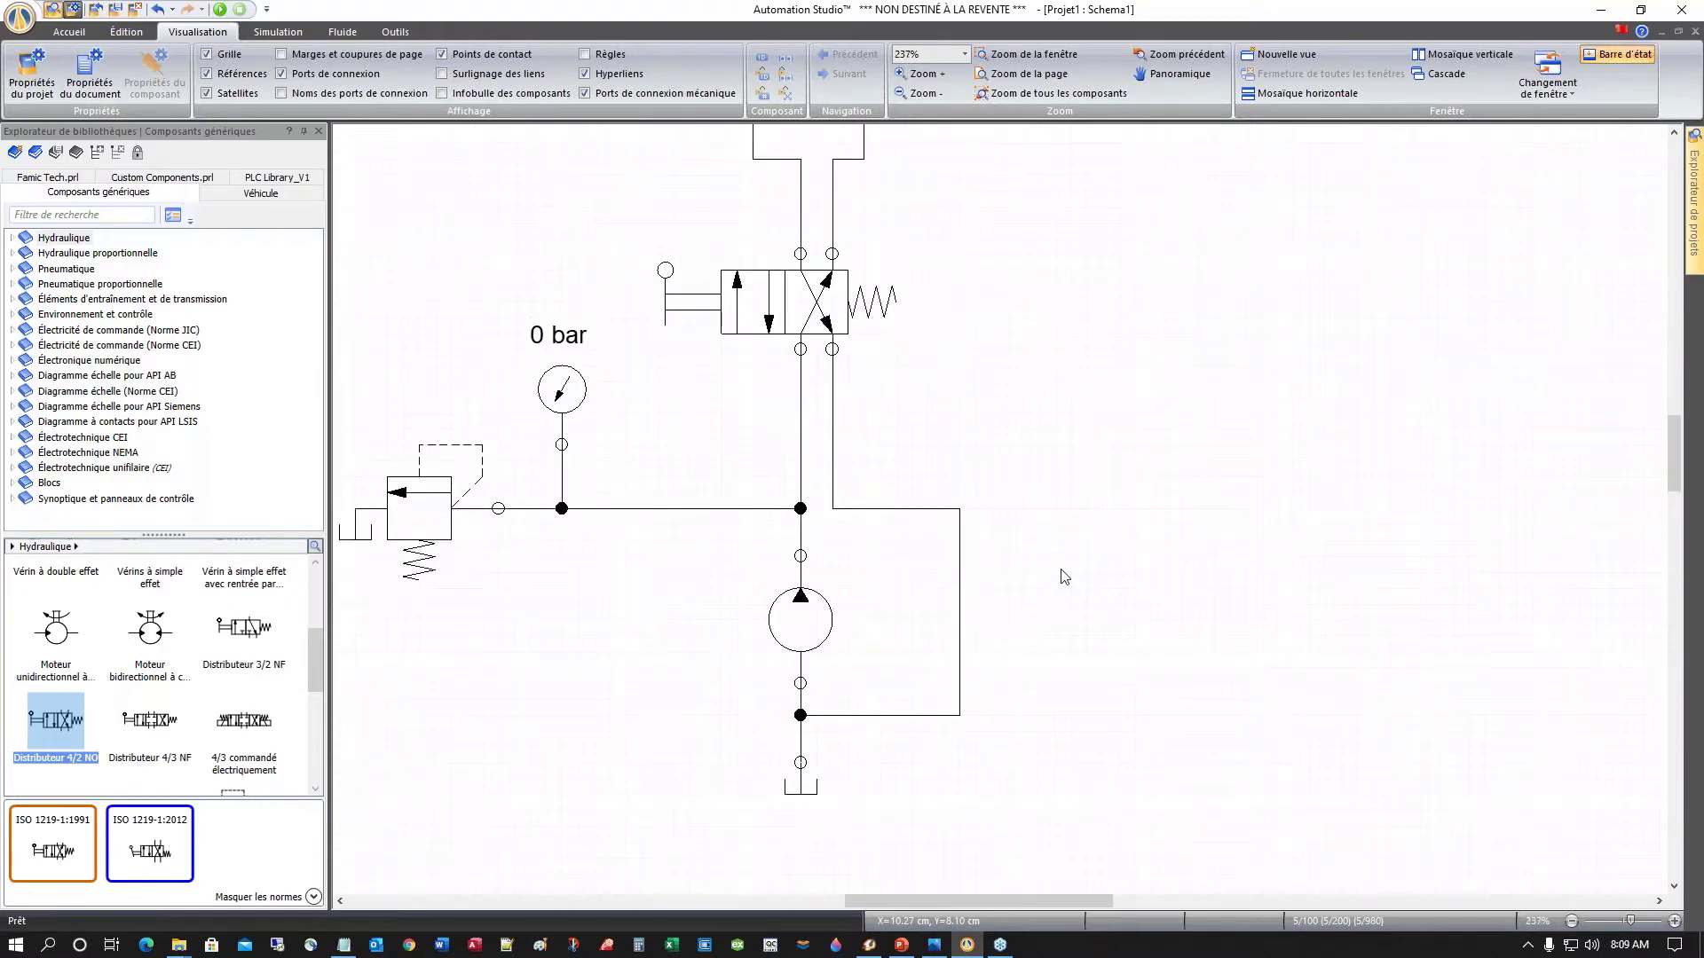
scroll(1064, 577, "down", 5)
scroll(1064, 577, "up", 5)
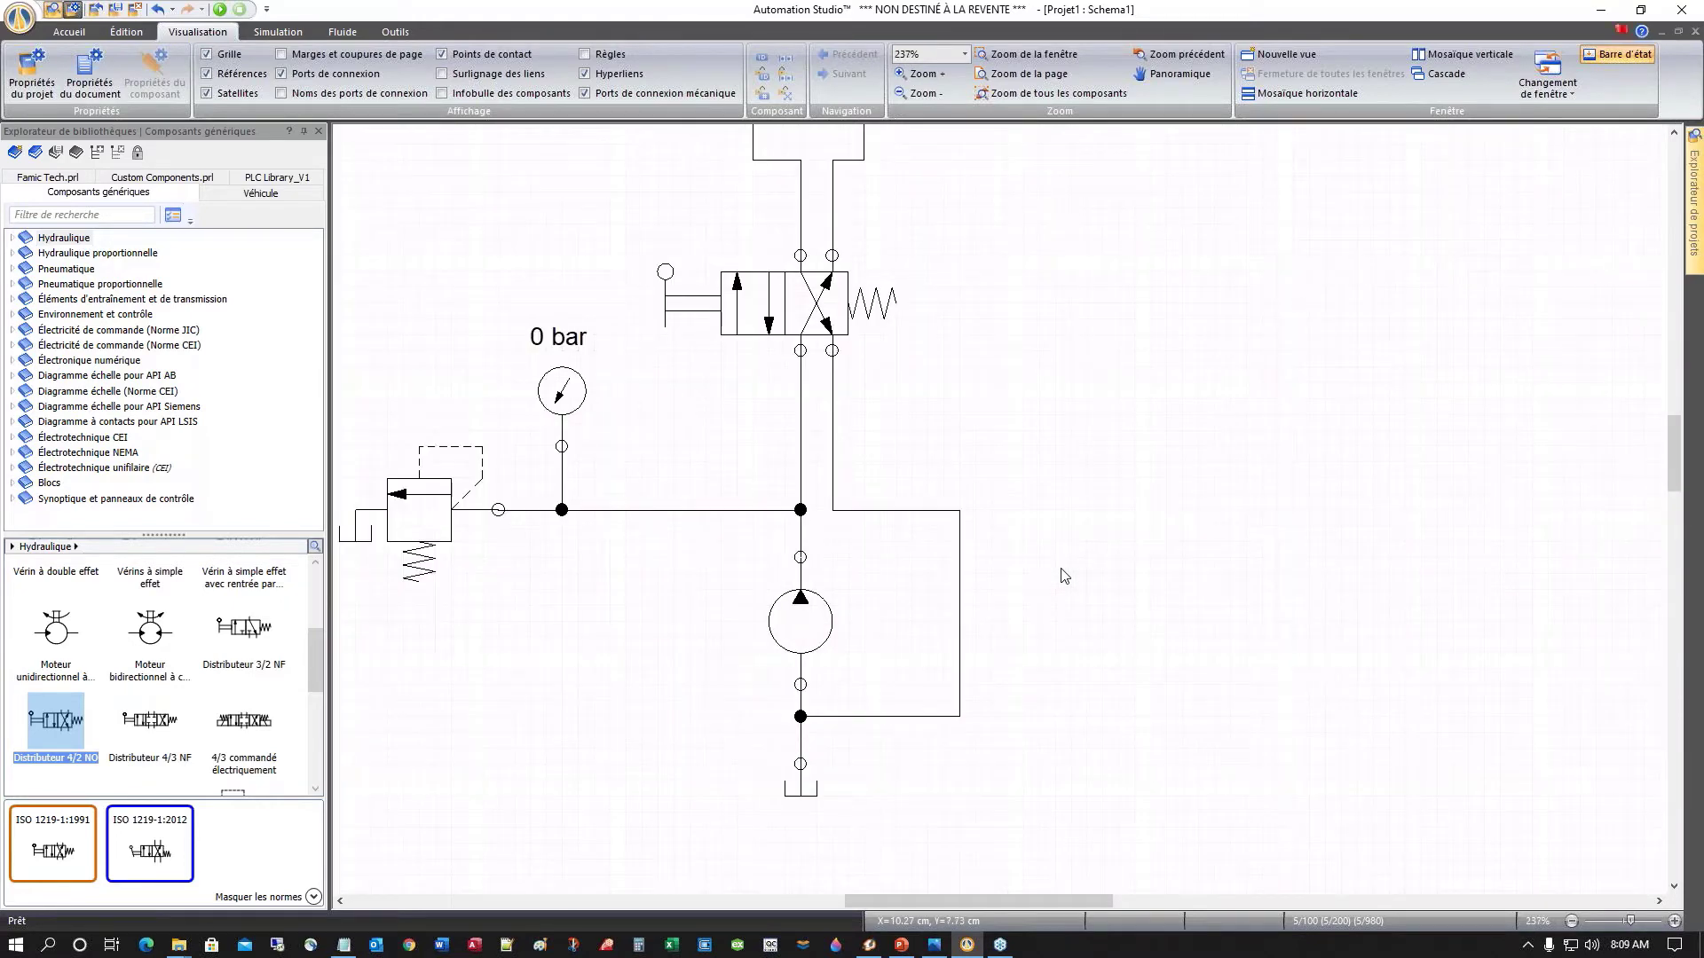
scroll(1064, 577, "down", 8)
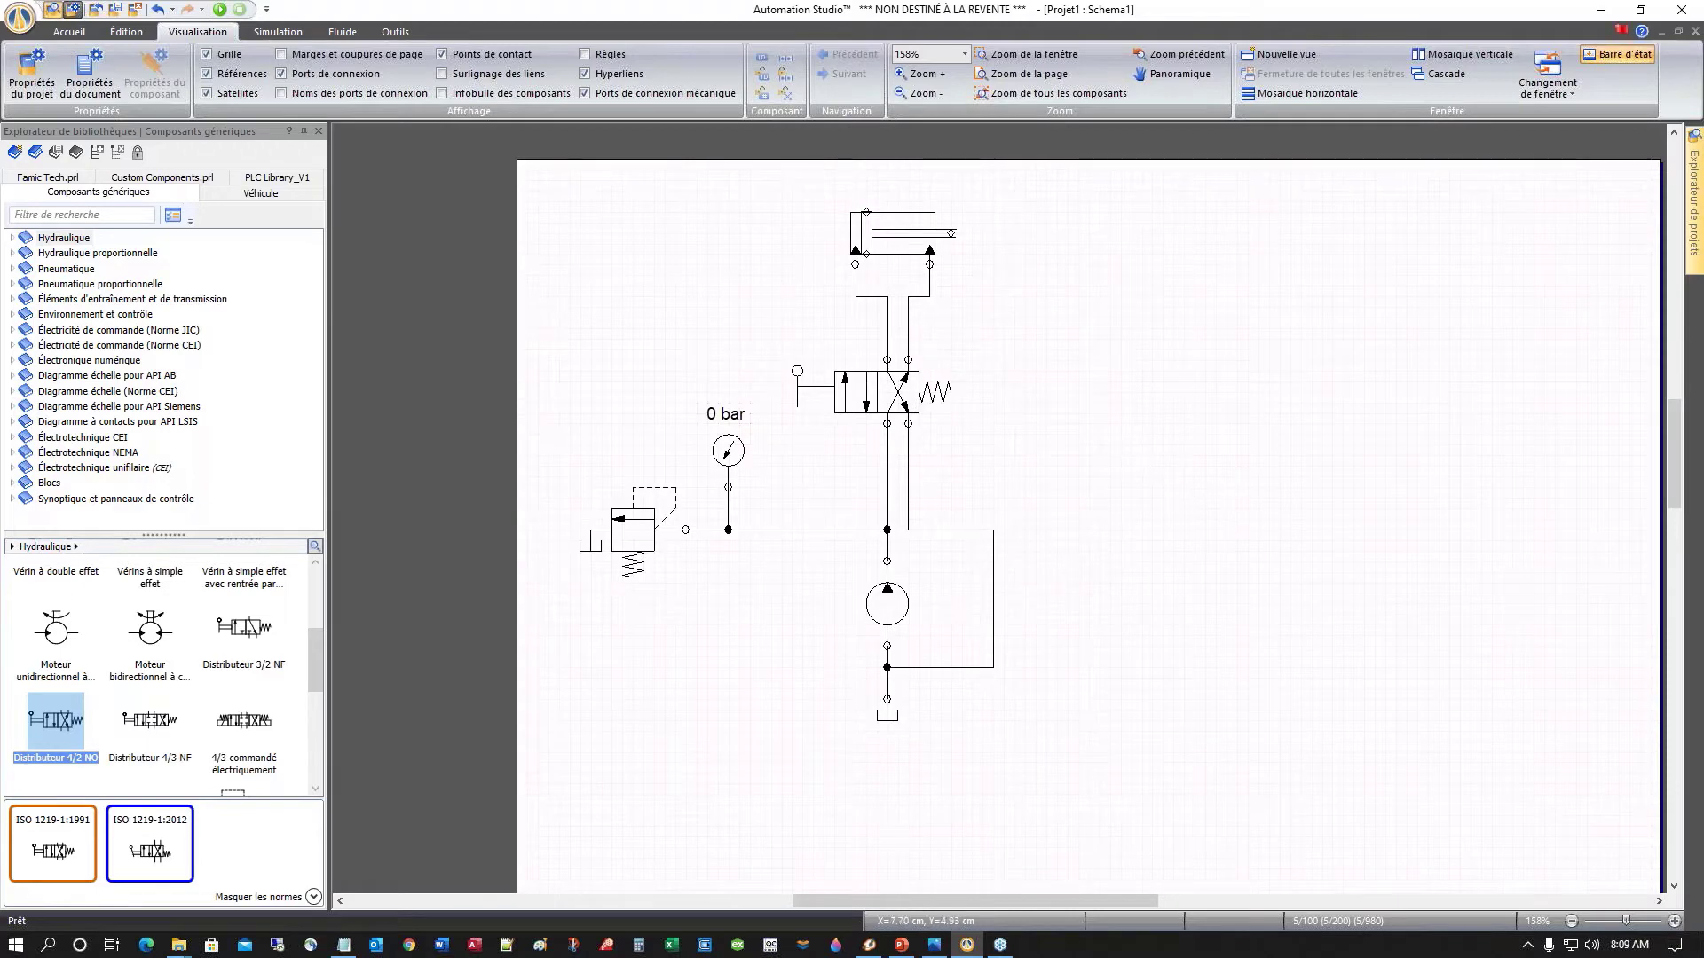
left_click(55, 271)
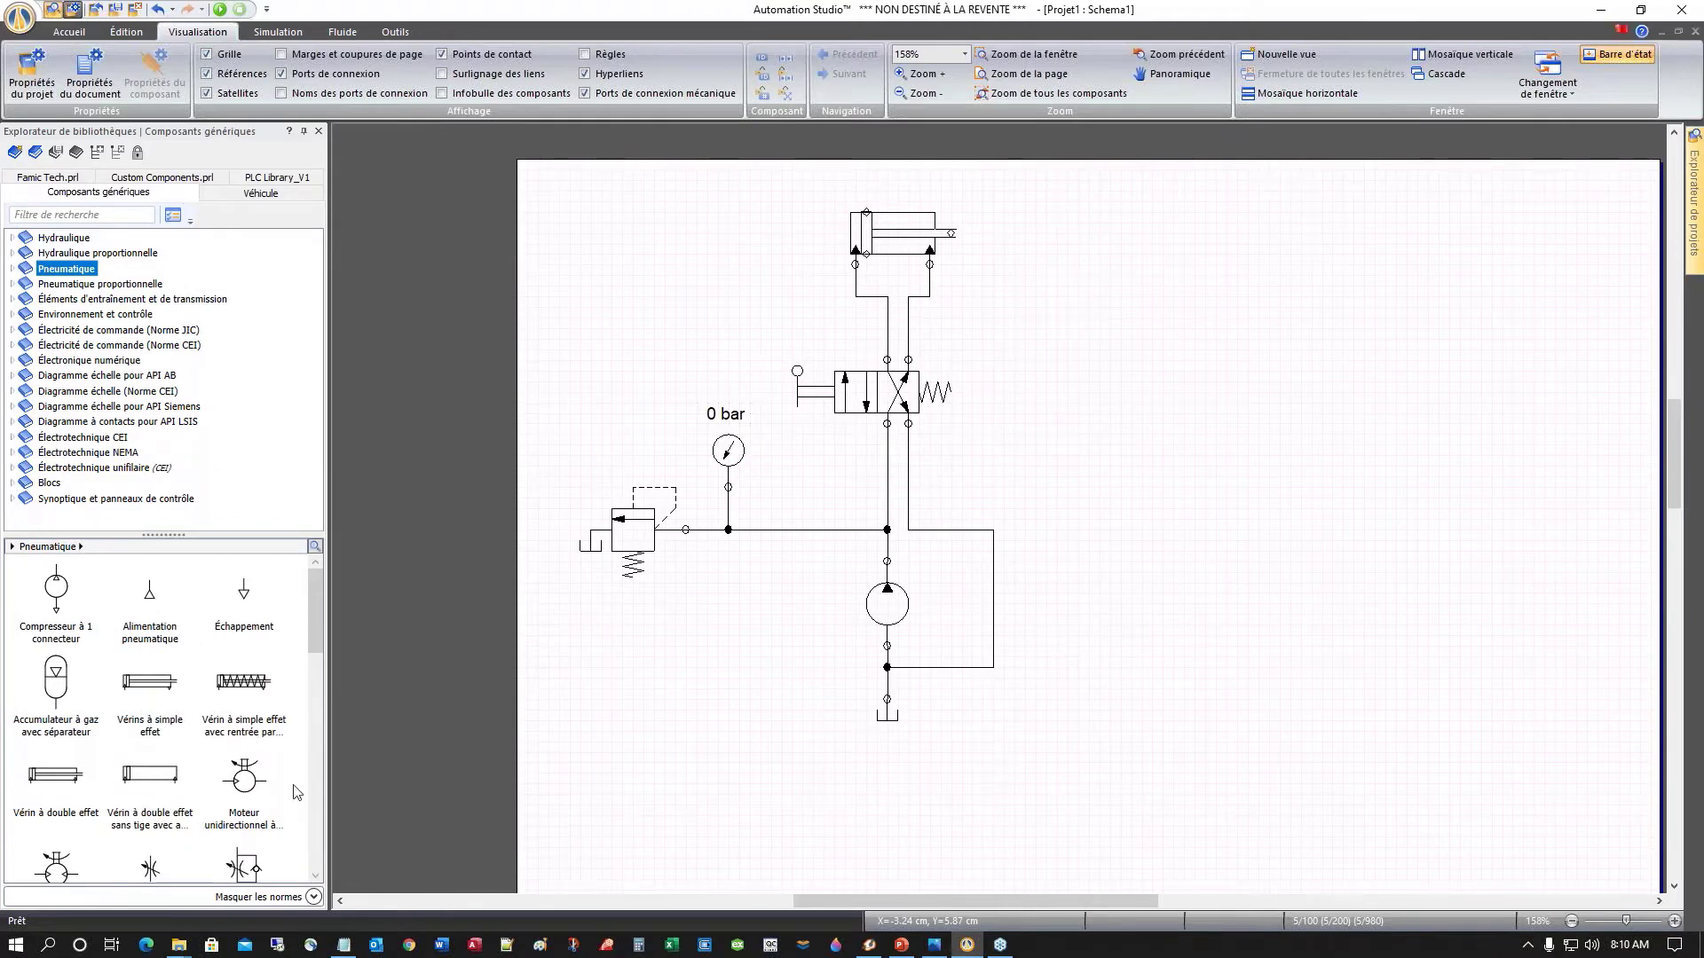
left_click(237, 690)
left_click_drag(237, 691, 1326, 202)
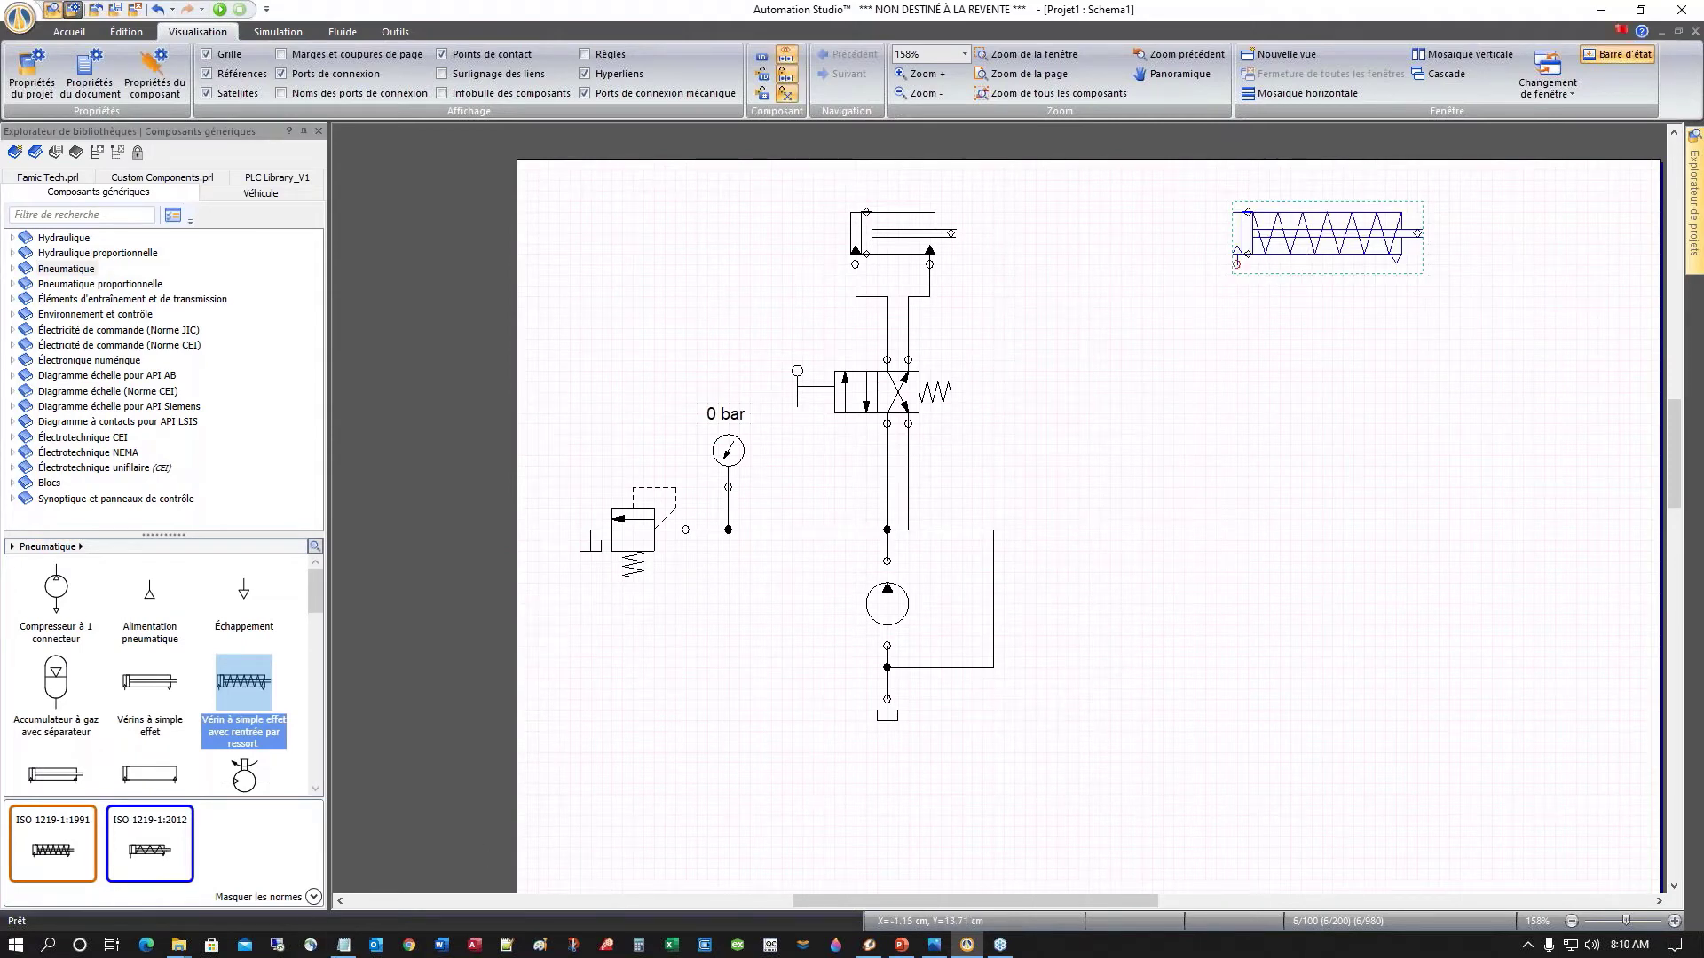
Step: Place a pneumatically piloted Distributeur 3/2 NF from the Pneumatique library below the spring-return cylinder
left_click_drag(316, 607, 330, 679)
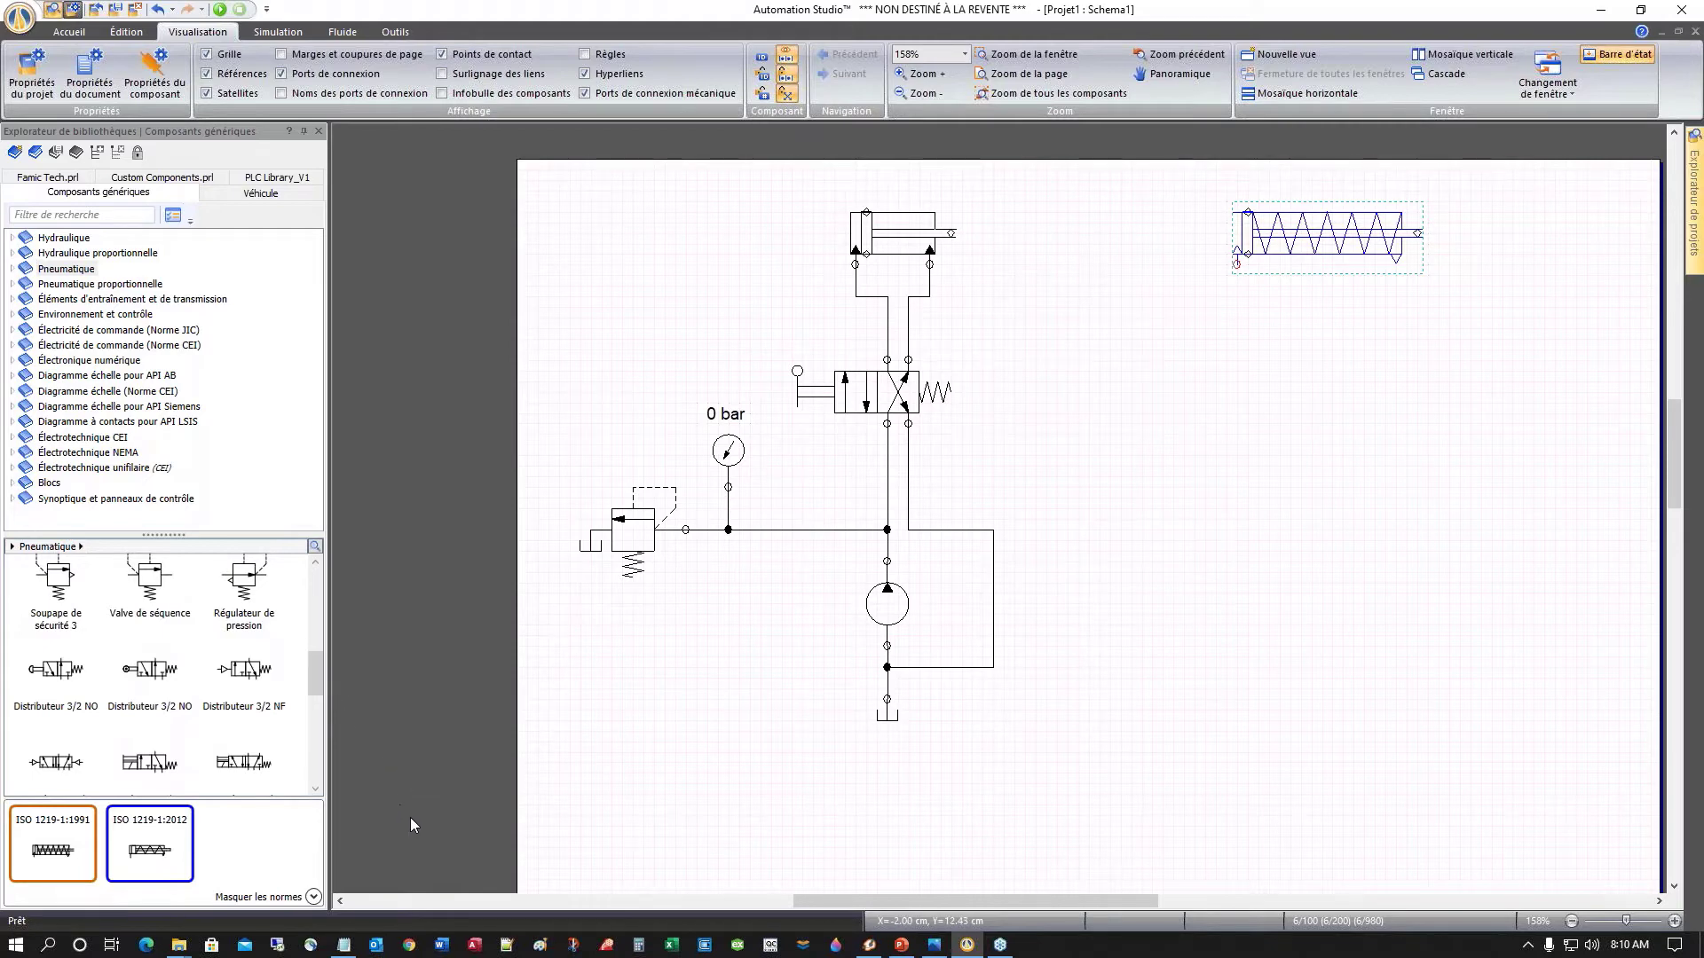
left_click(247, 680)
left_click_drag(636, 658, 1317, 402)
left_click(1284, 547)
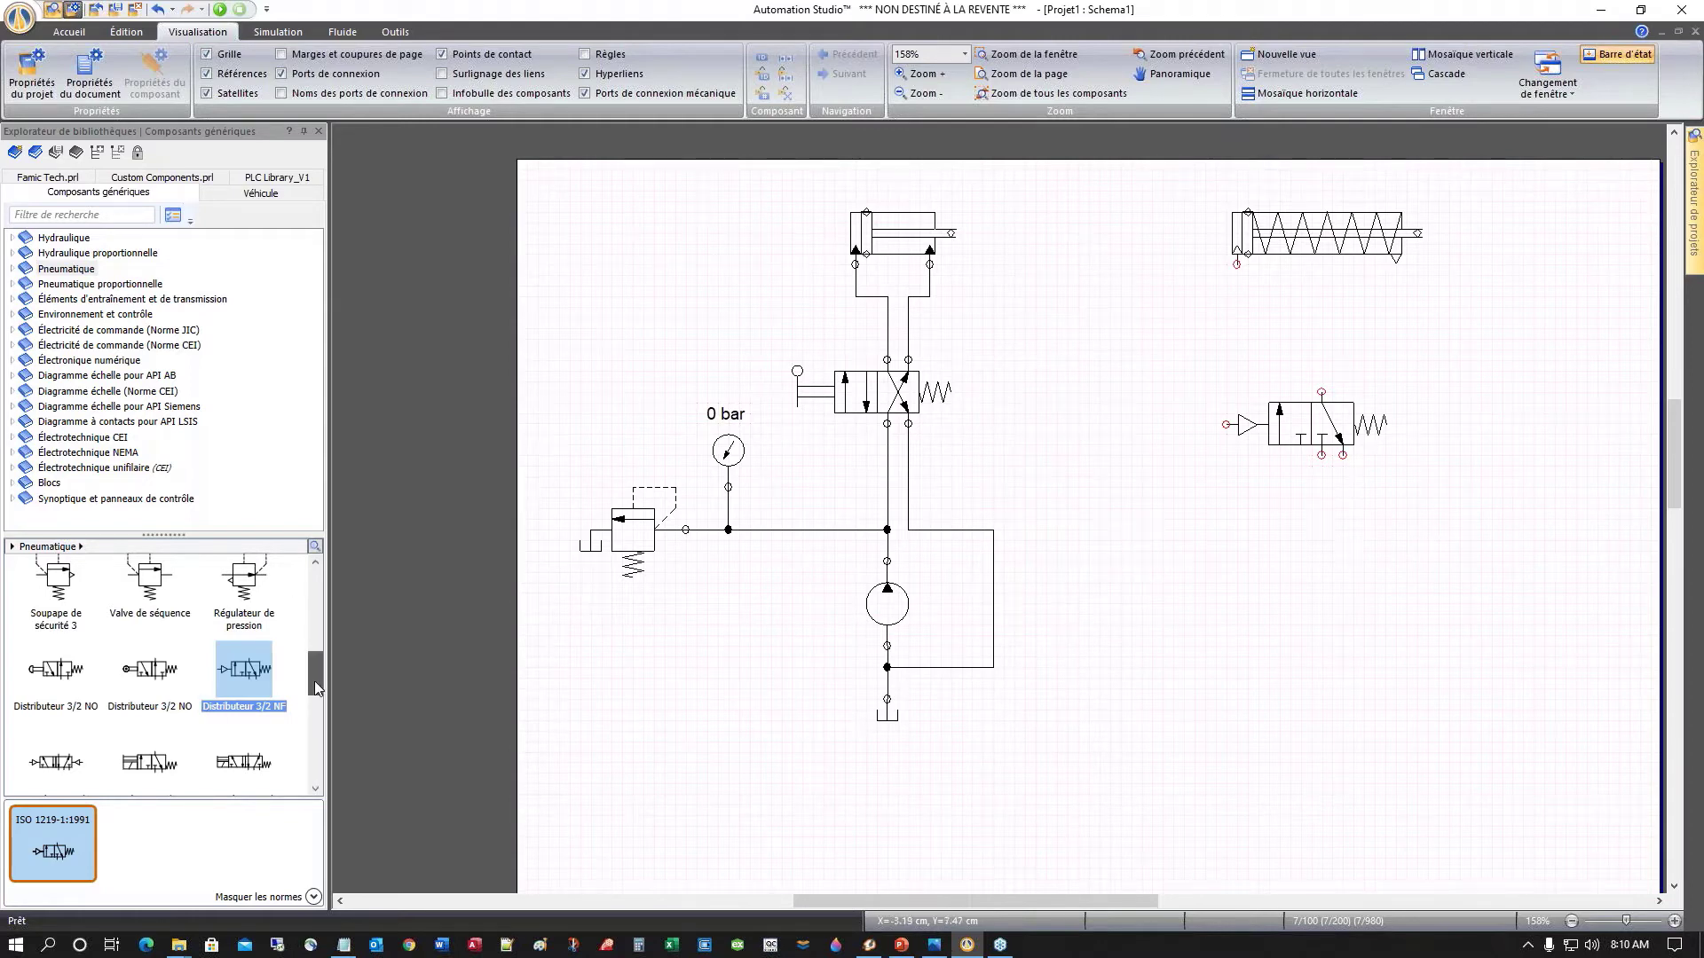
Step: Attach an Alimentation pneumatique and an Échappement to the two lower ports of the 3/2 valve
left_click_drag(315, 680, 314, 597)
left_click(153, 599)
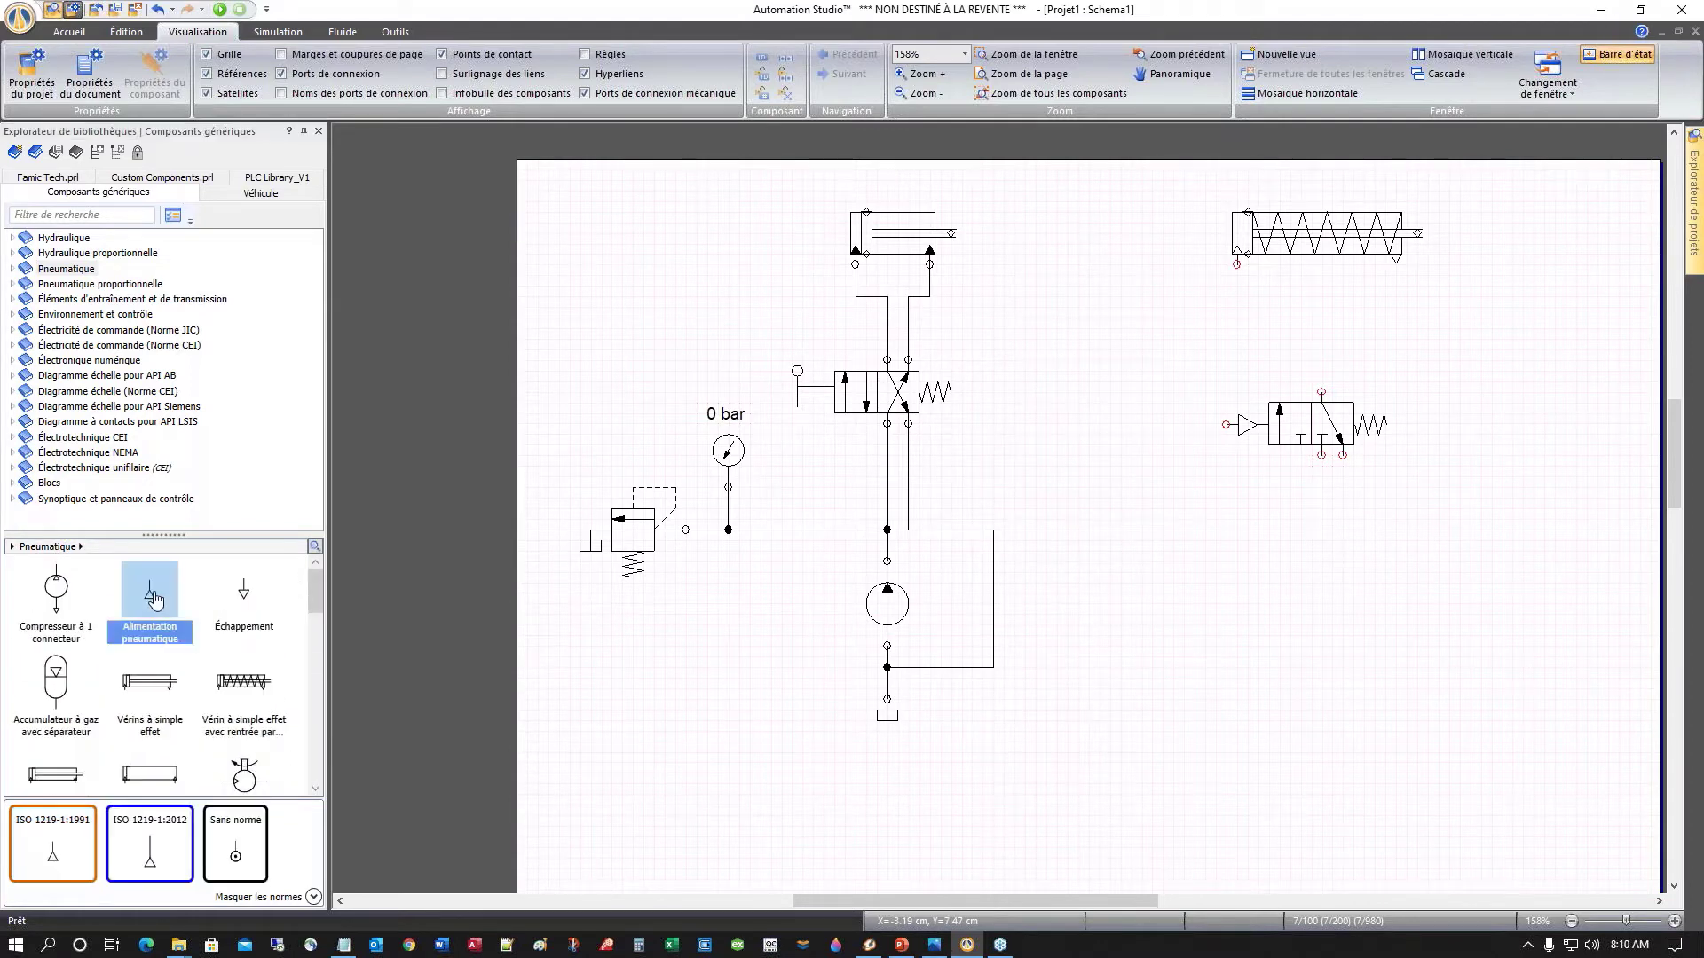
left_click_drag(153, 599, 1328, 467)
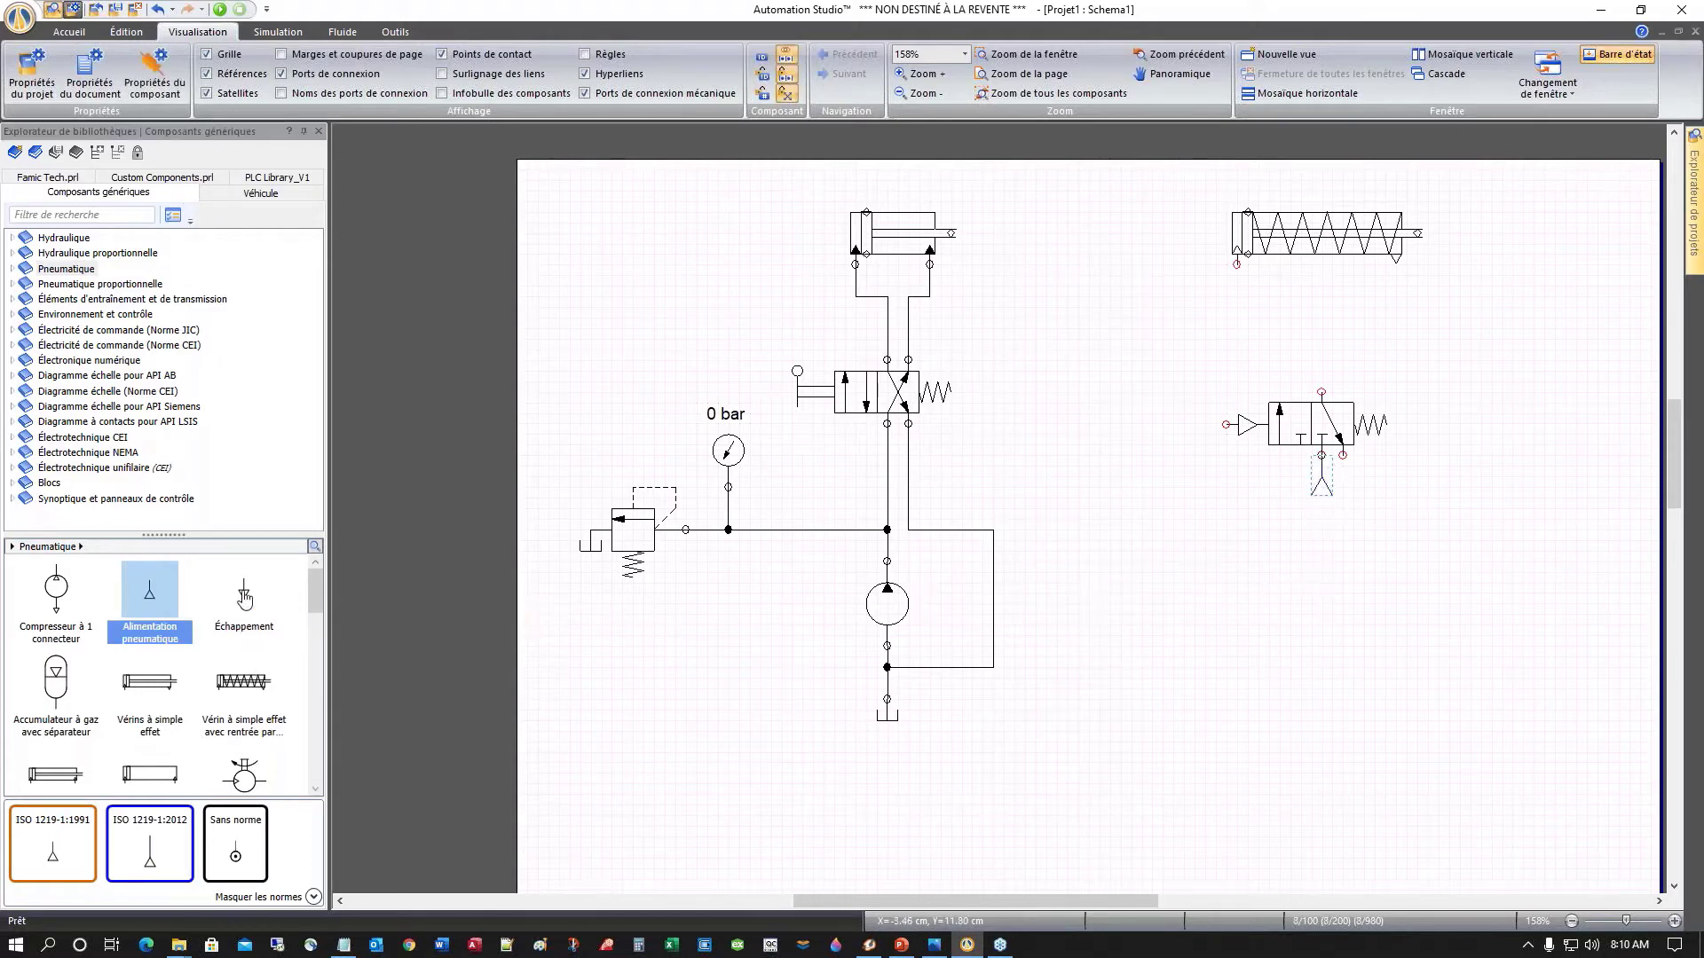
left_click_drag(244, 593, 1348, 463)
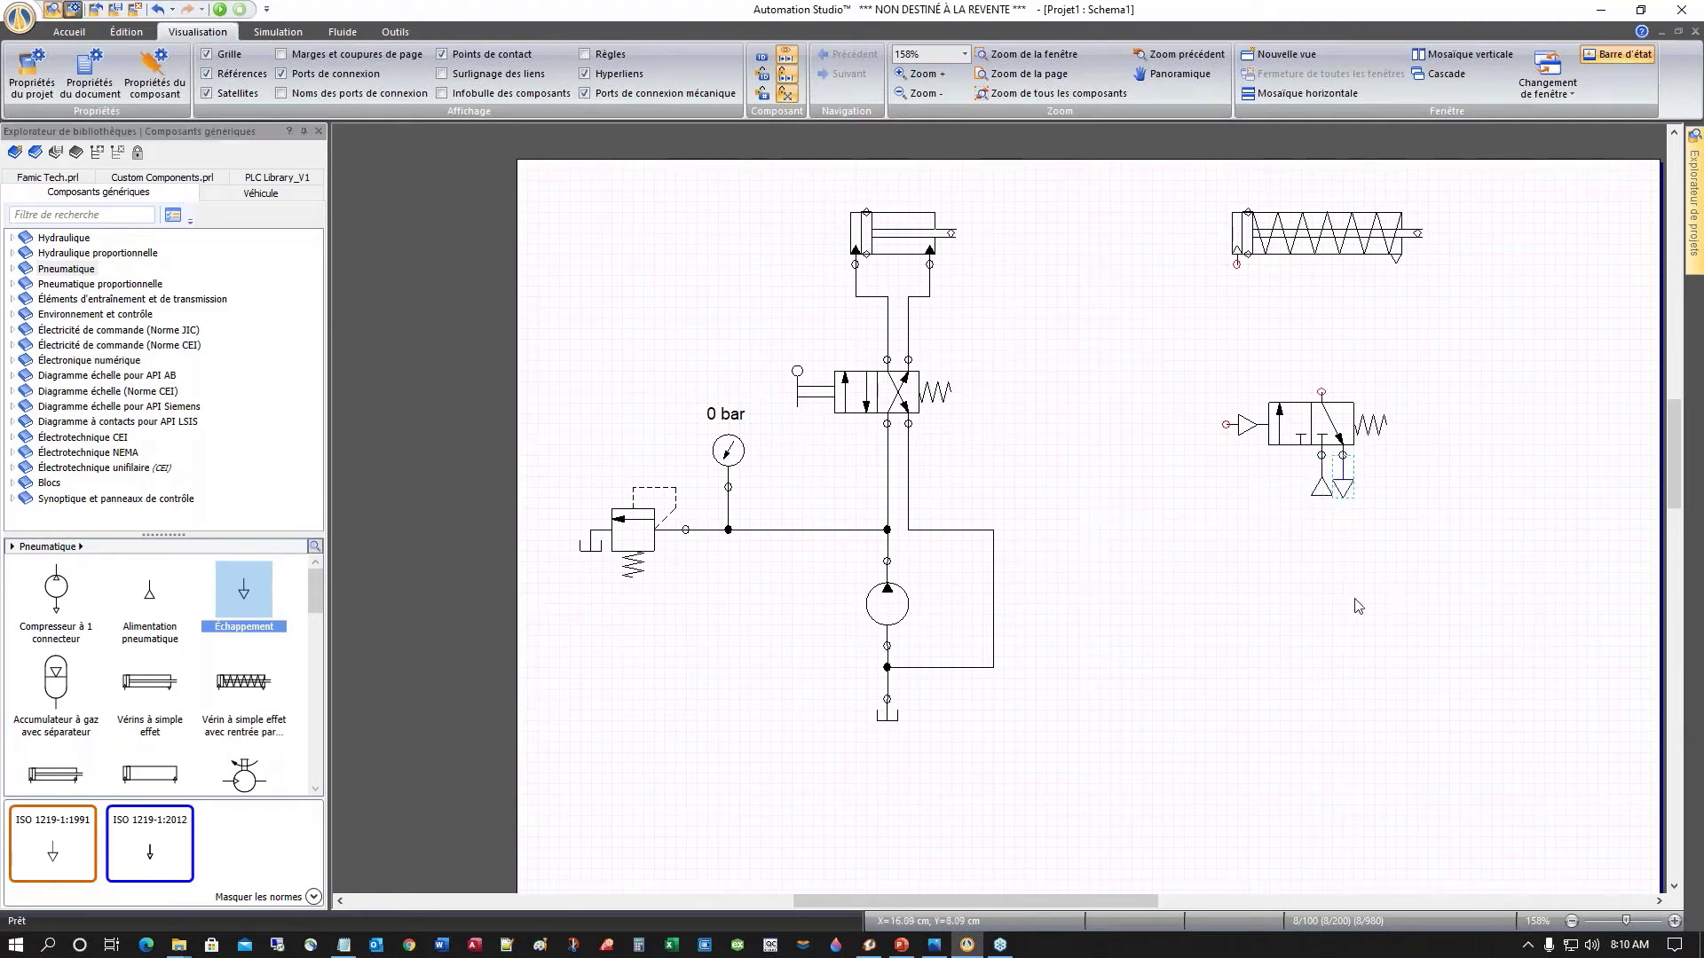
left_click(1242, 614)
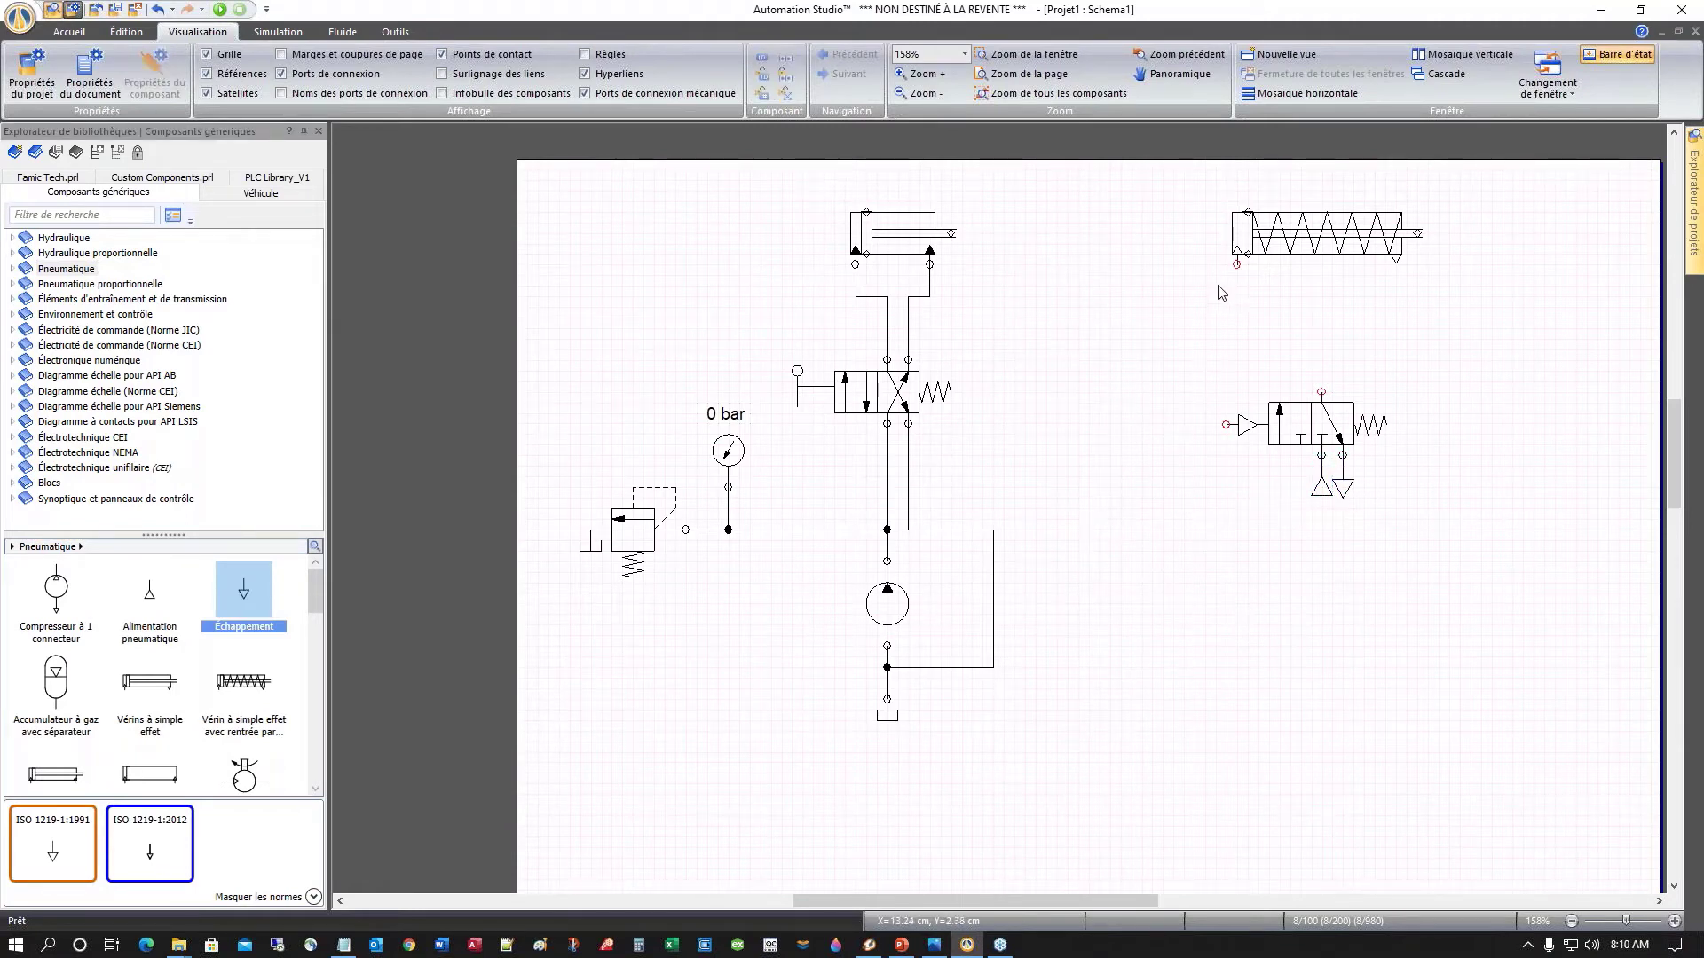
Step: Connect the spring-return cylinder's port directly to the upper port of the pneumatic 3/2 valve
left_click_drag(1252, 308, 1323, 389)
Step: Place a Limiteur de débit ajustable avec clapet from the Pneumatique Valves de débit library between the spring-return cylinder and the 3/2 valve
left_click(12, 270)
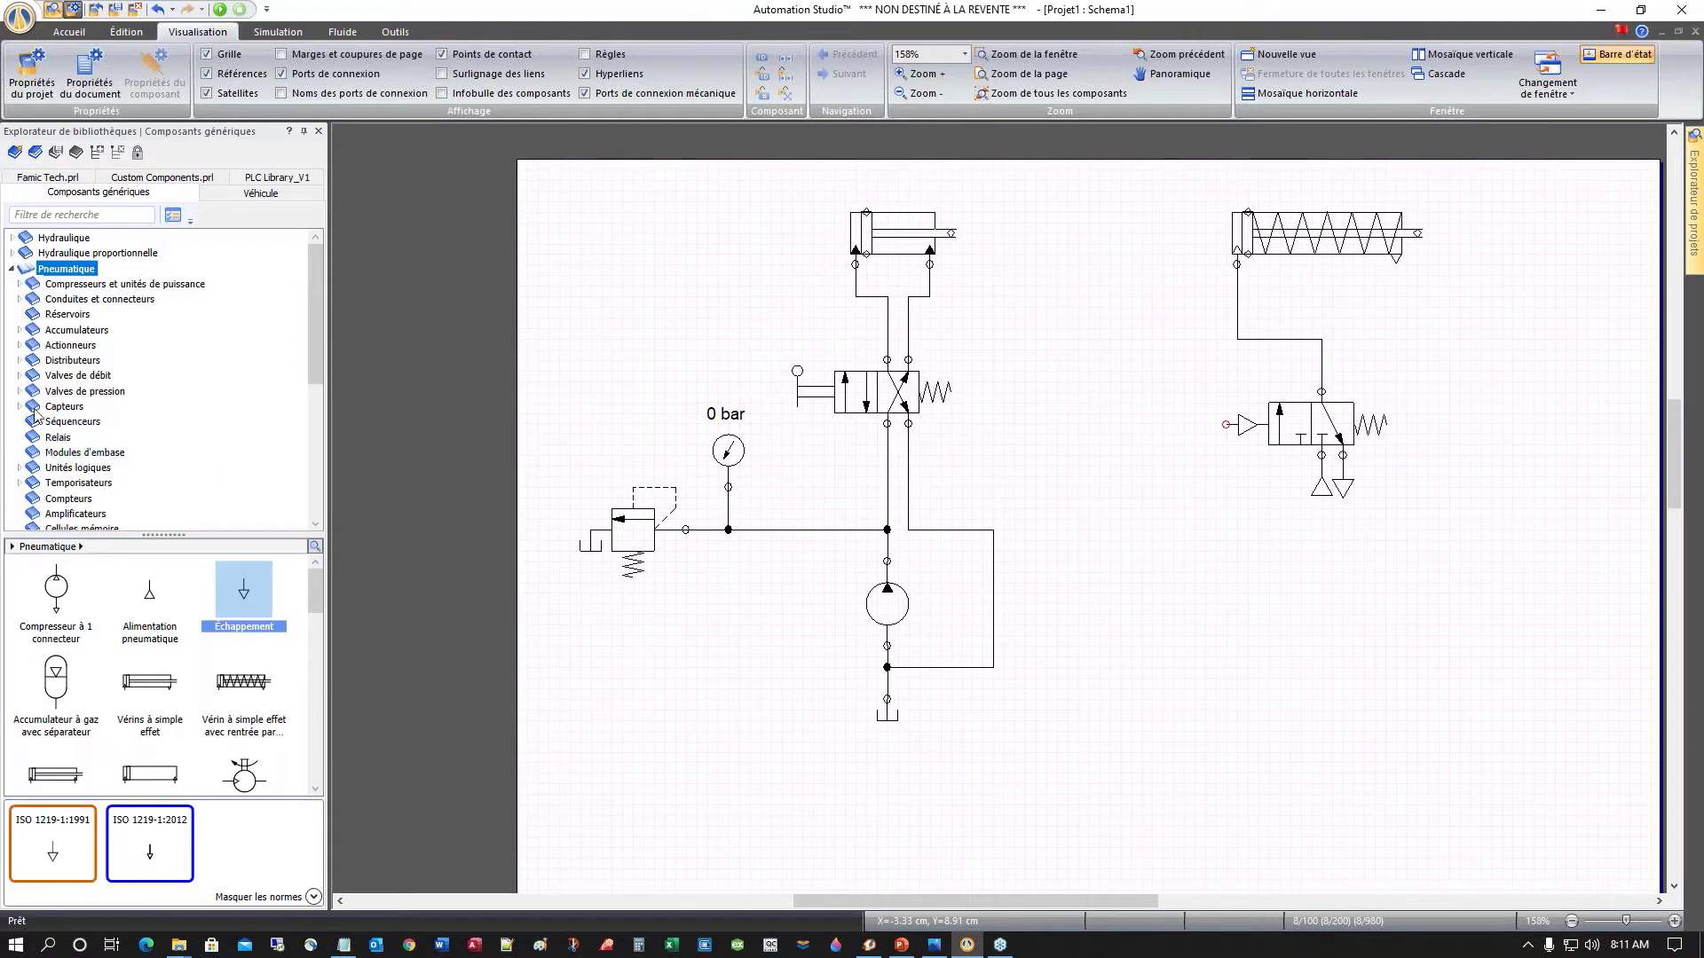
left_click(18, 376)
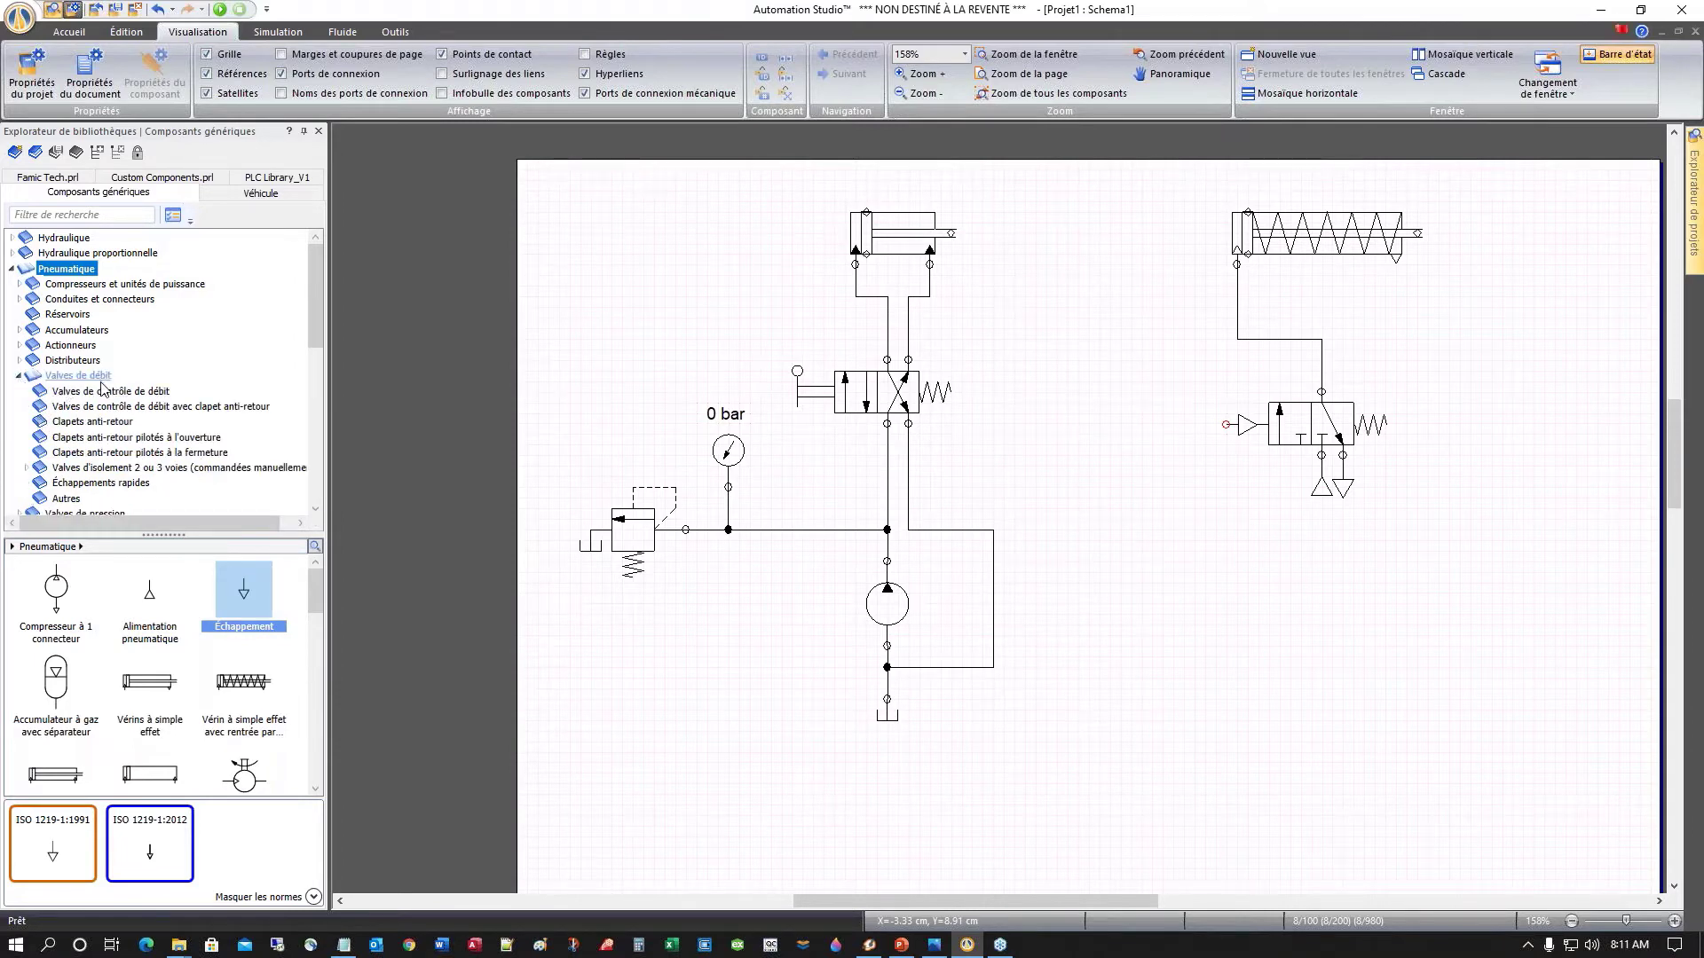
left_click(133, 408)
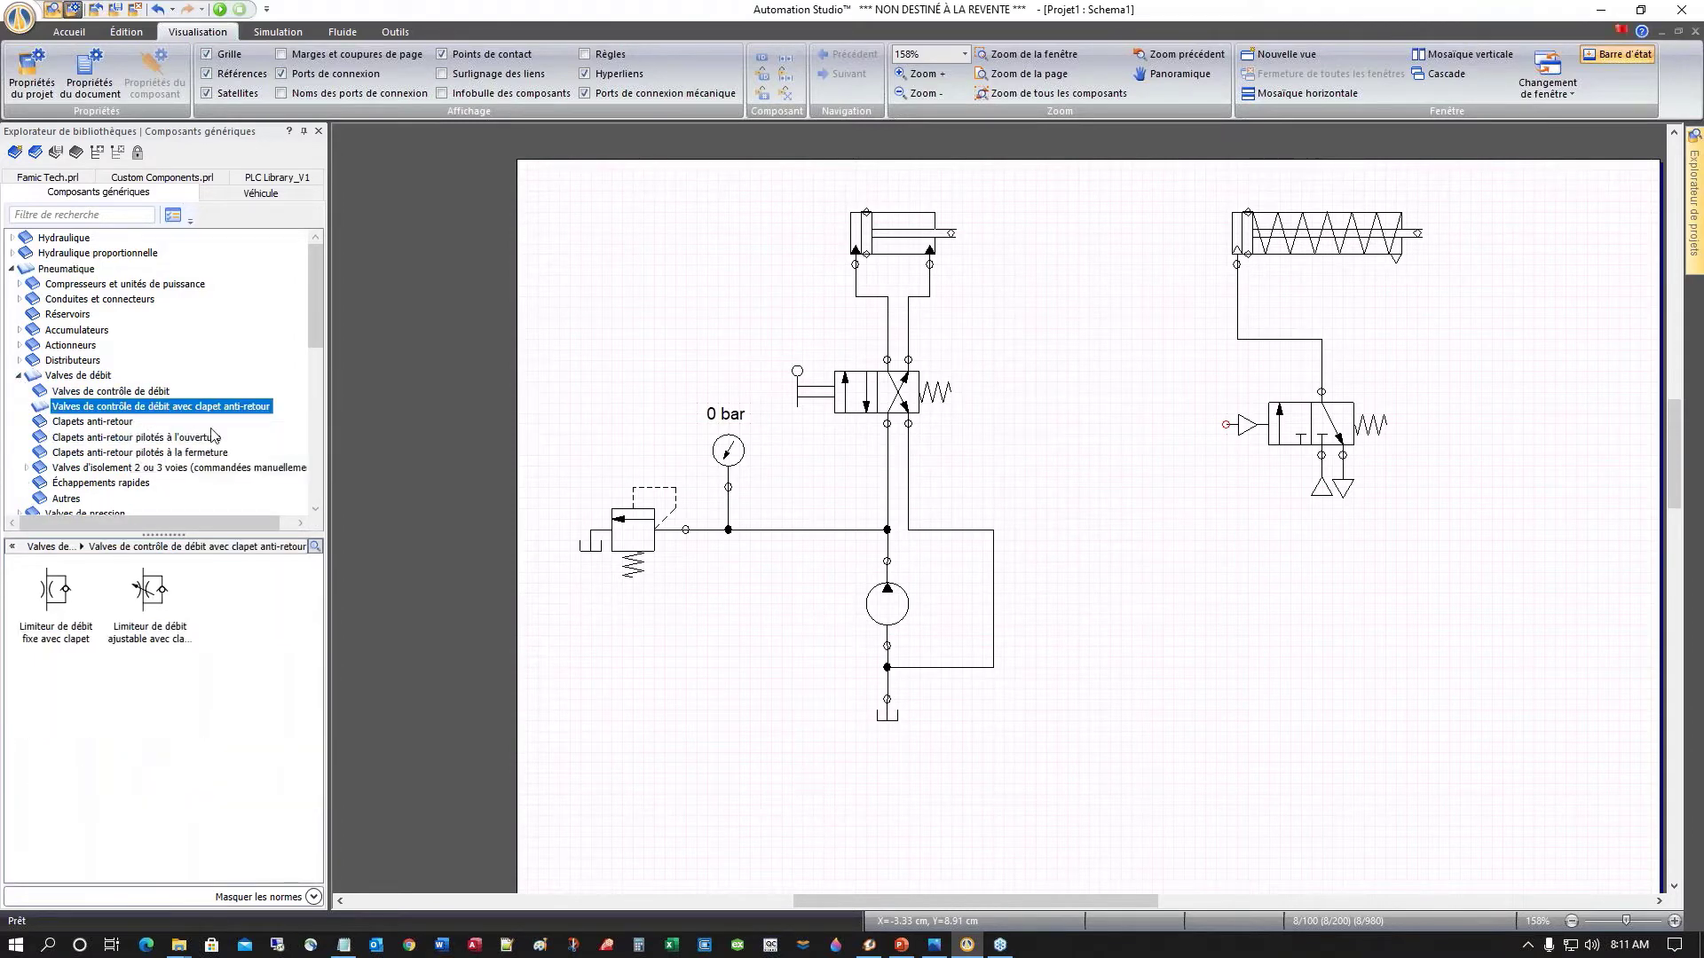
left_click(151, 596)
left_click_drag(151, 597, 1375, 293)
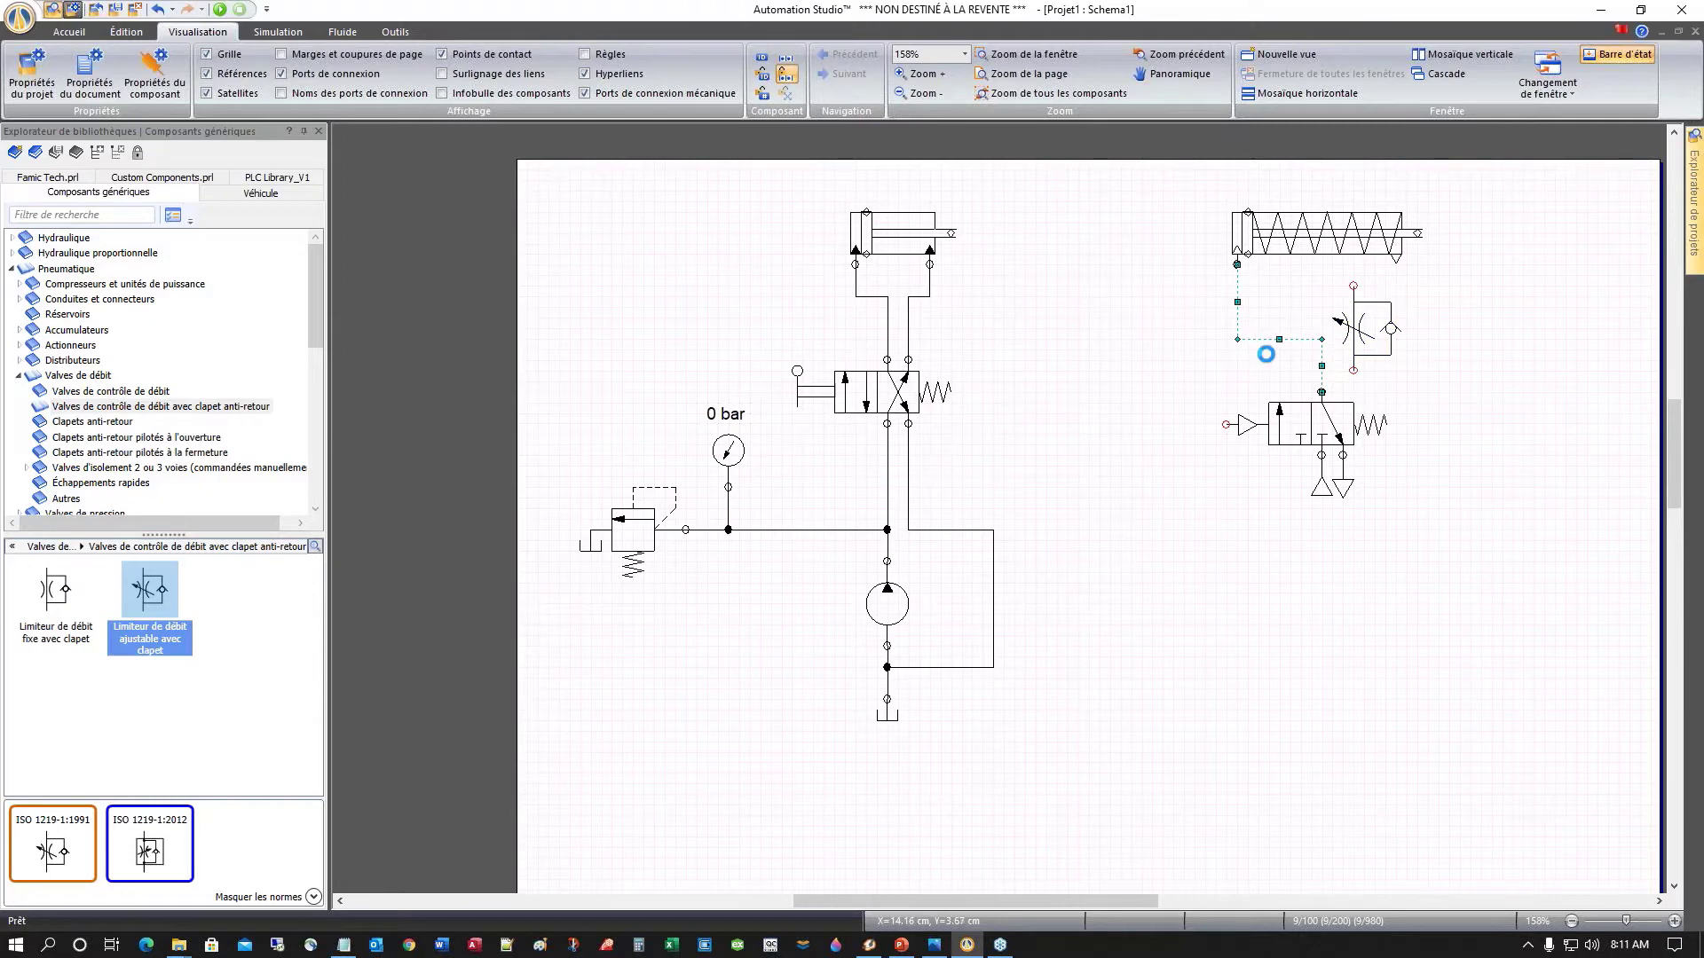
Step: Delete the direct line between the spring-return cylinder and 3/2 valve, and align the flow limiter above the valve's upper port
left_click(1269, 340)
key("Delete")
left_click_drag(1359, 330, 1336, 330)
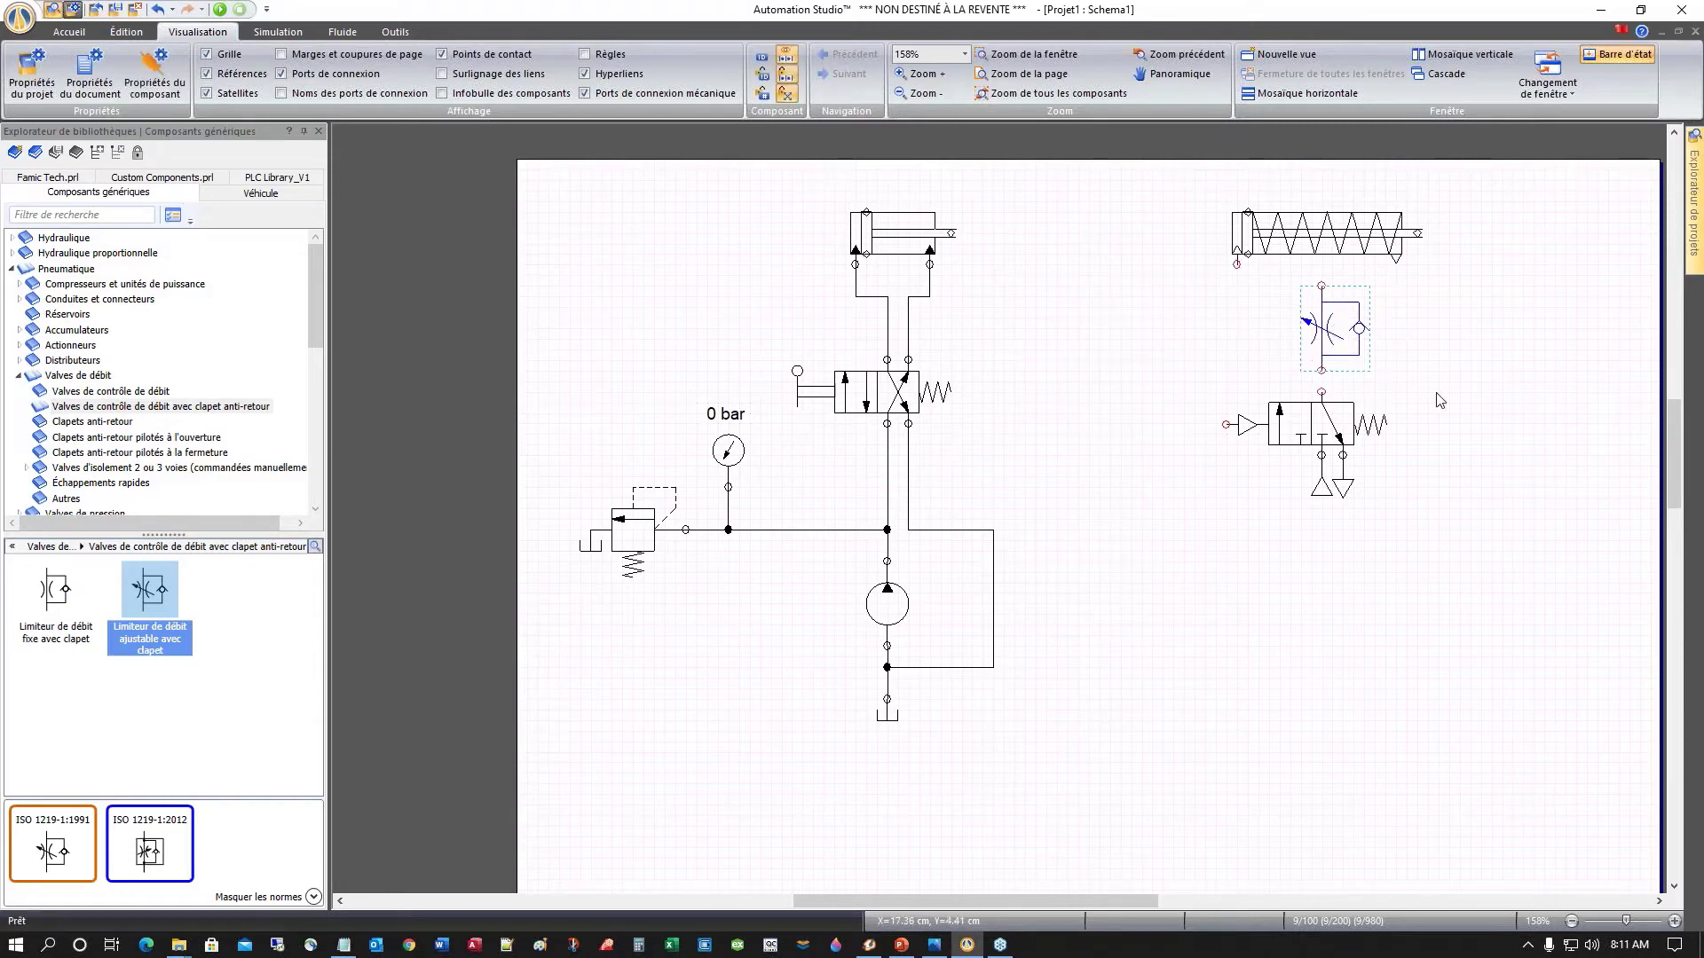
left_click(1439, 400)
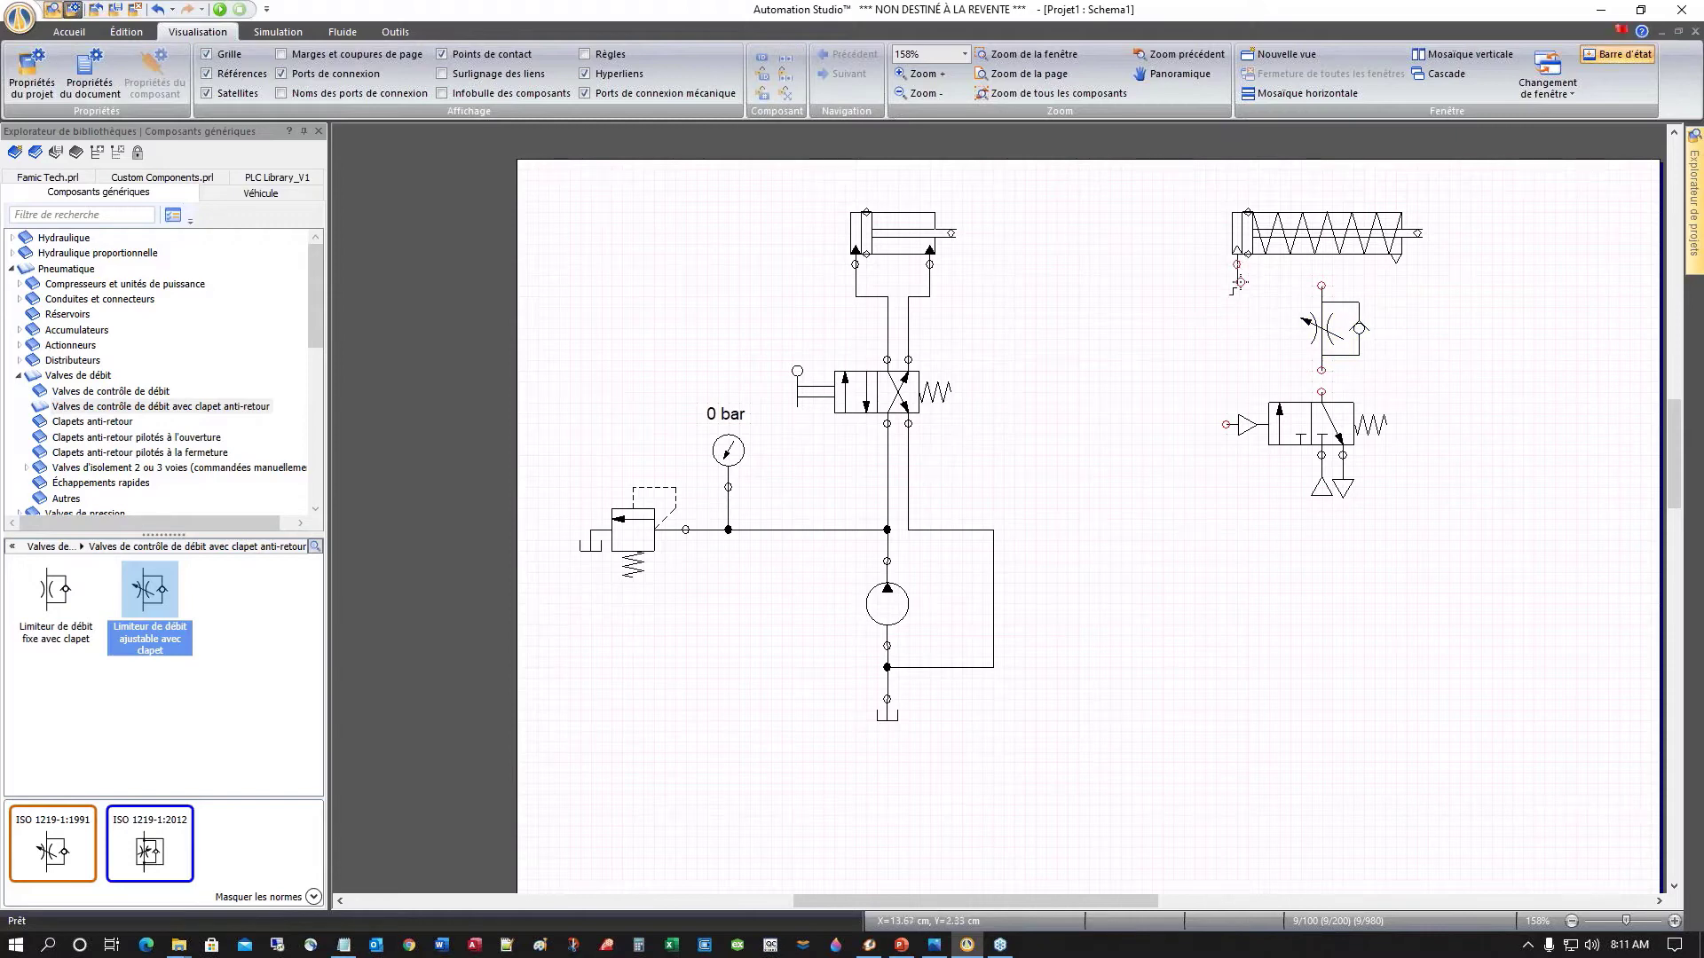
Step: Connect the flow limiter in series between the spring-return cylinder's port and the 3/2 valve's upper port
left_click_drag(1240, 282, 1321, 283)
left_click_drag(1328, 367, 1322, 391)
Step: Examine the pneumatic 3/2 valve's properties, including its variable assignment, Données, Configurateur and component tree
double_click(1310, 424)
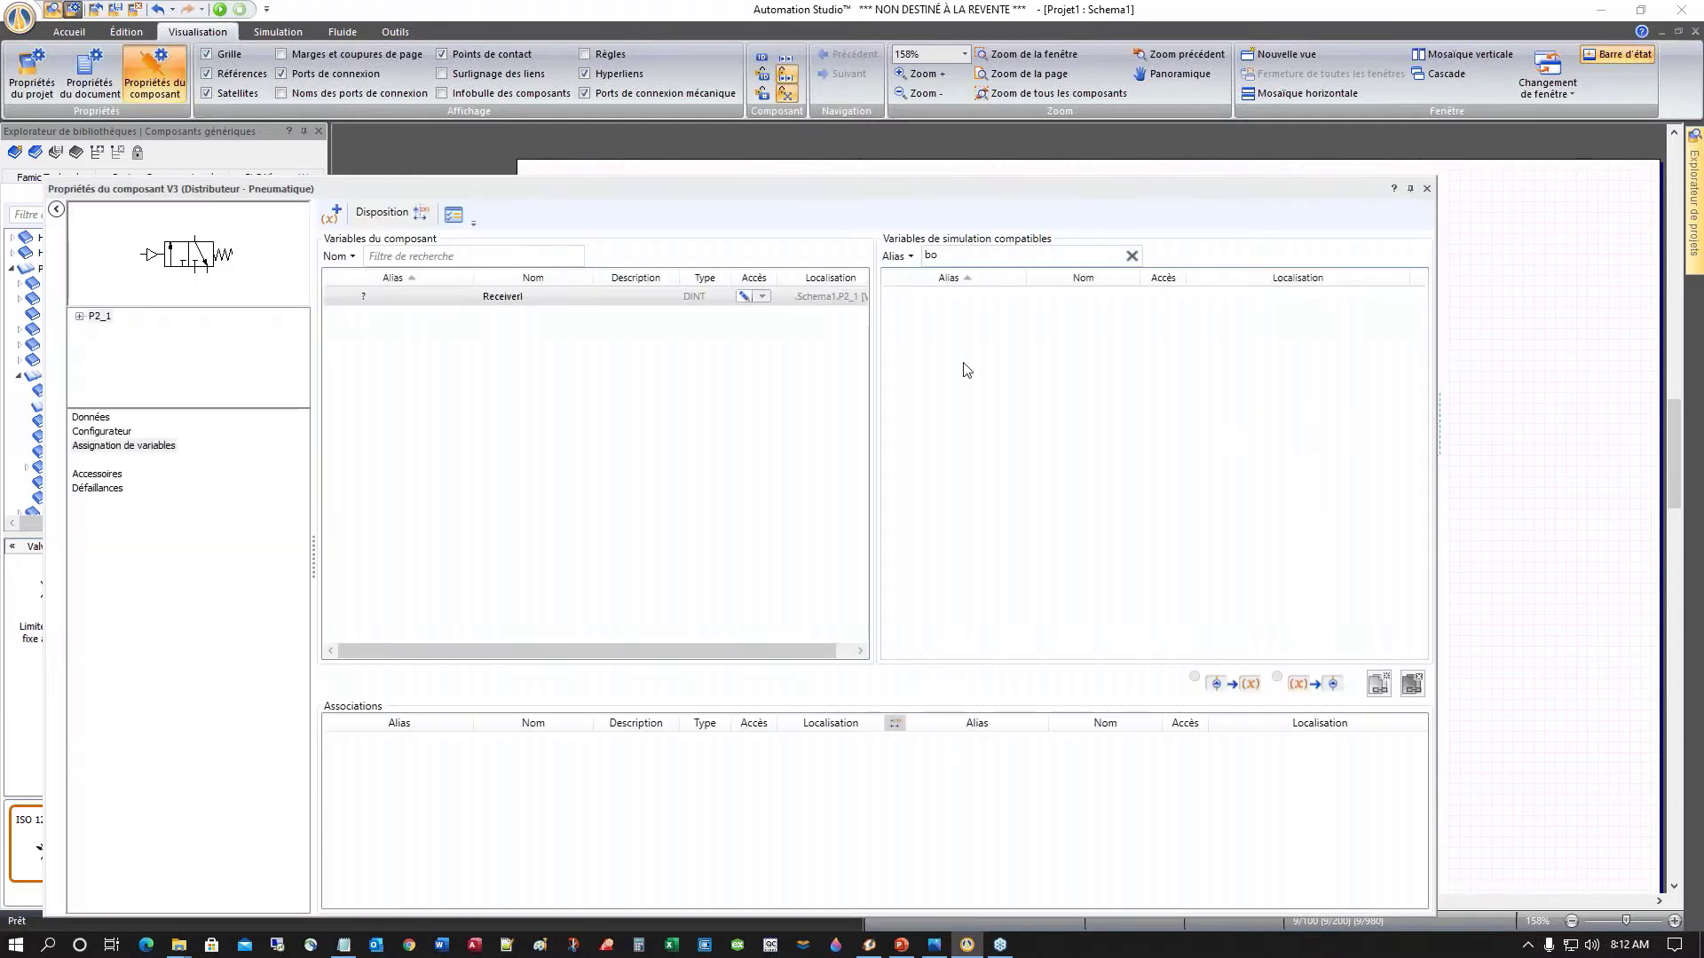
left_click(98, 318)
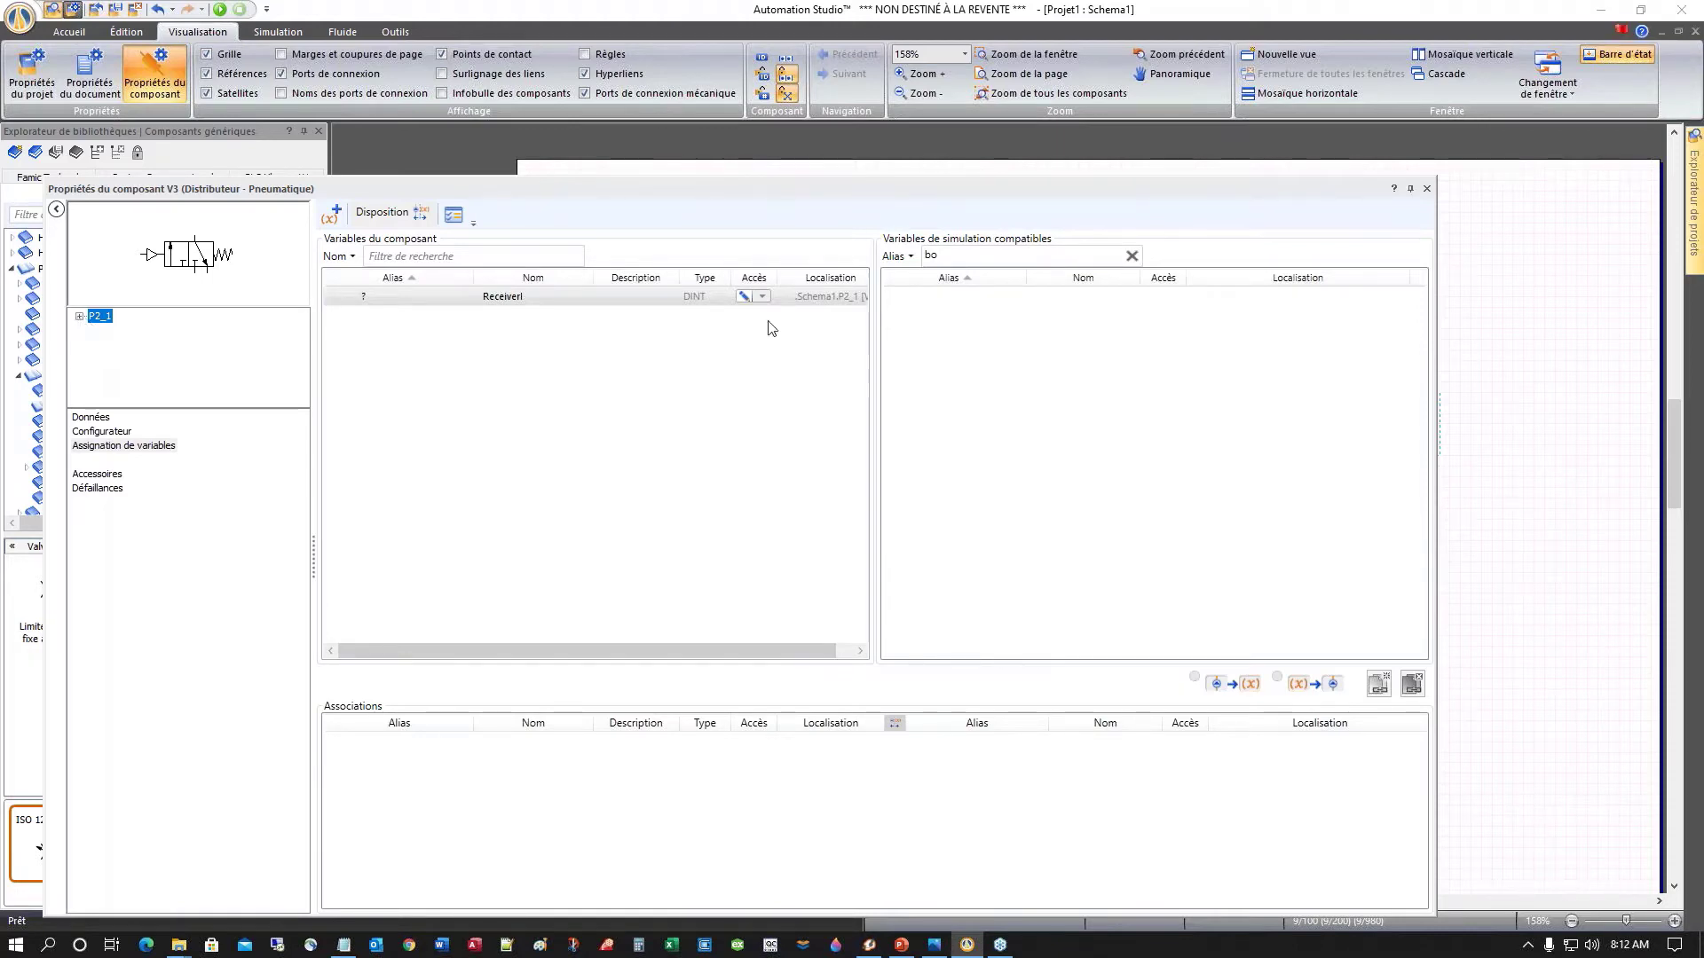
left_click(86, 422)
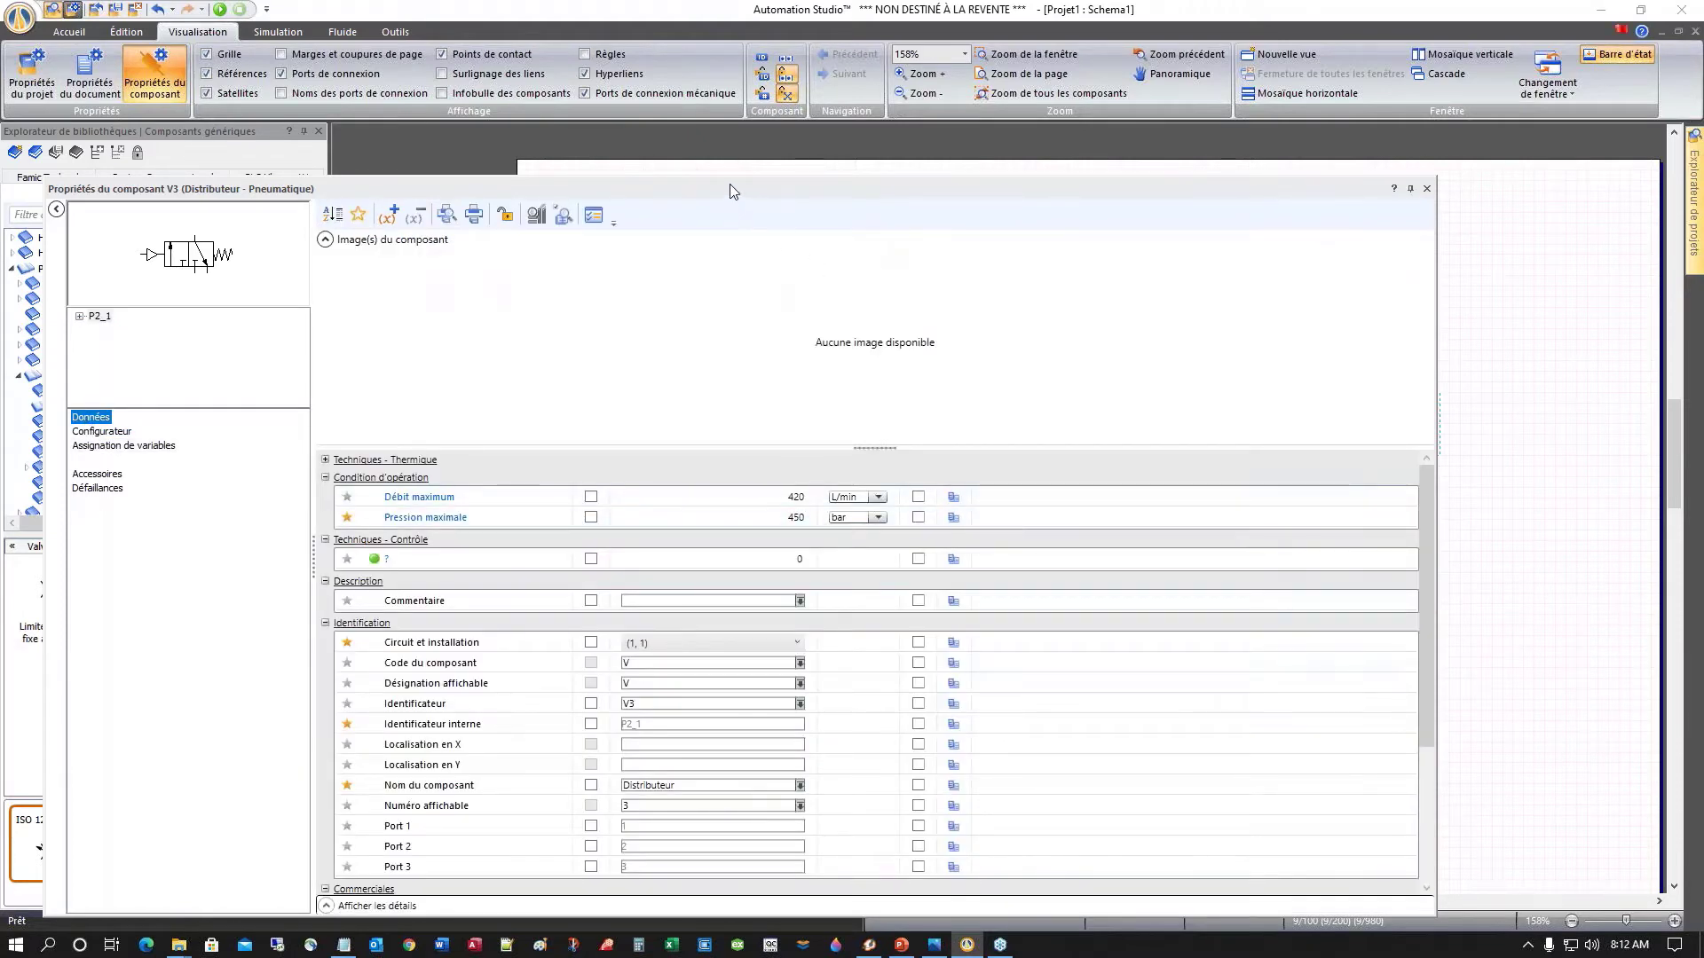
left_click_drag(729, 184, 886, 152)
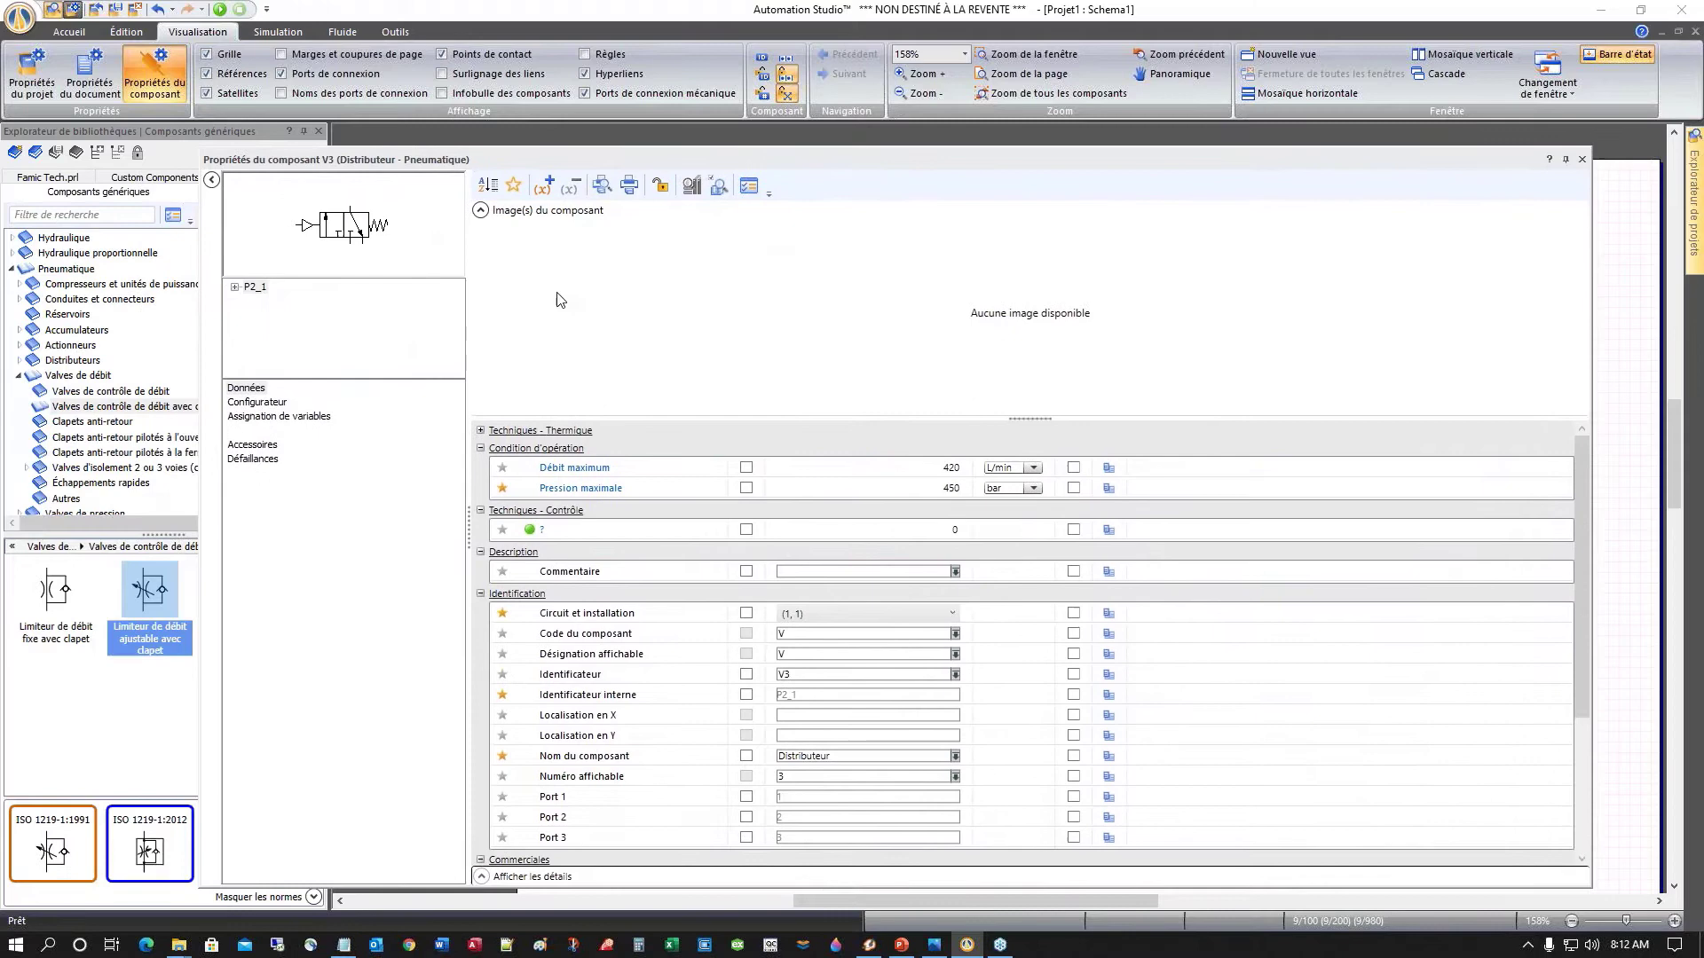
left_click(249, 404)
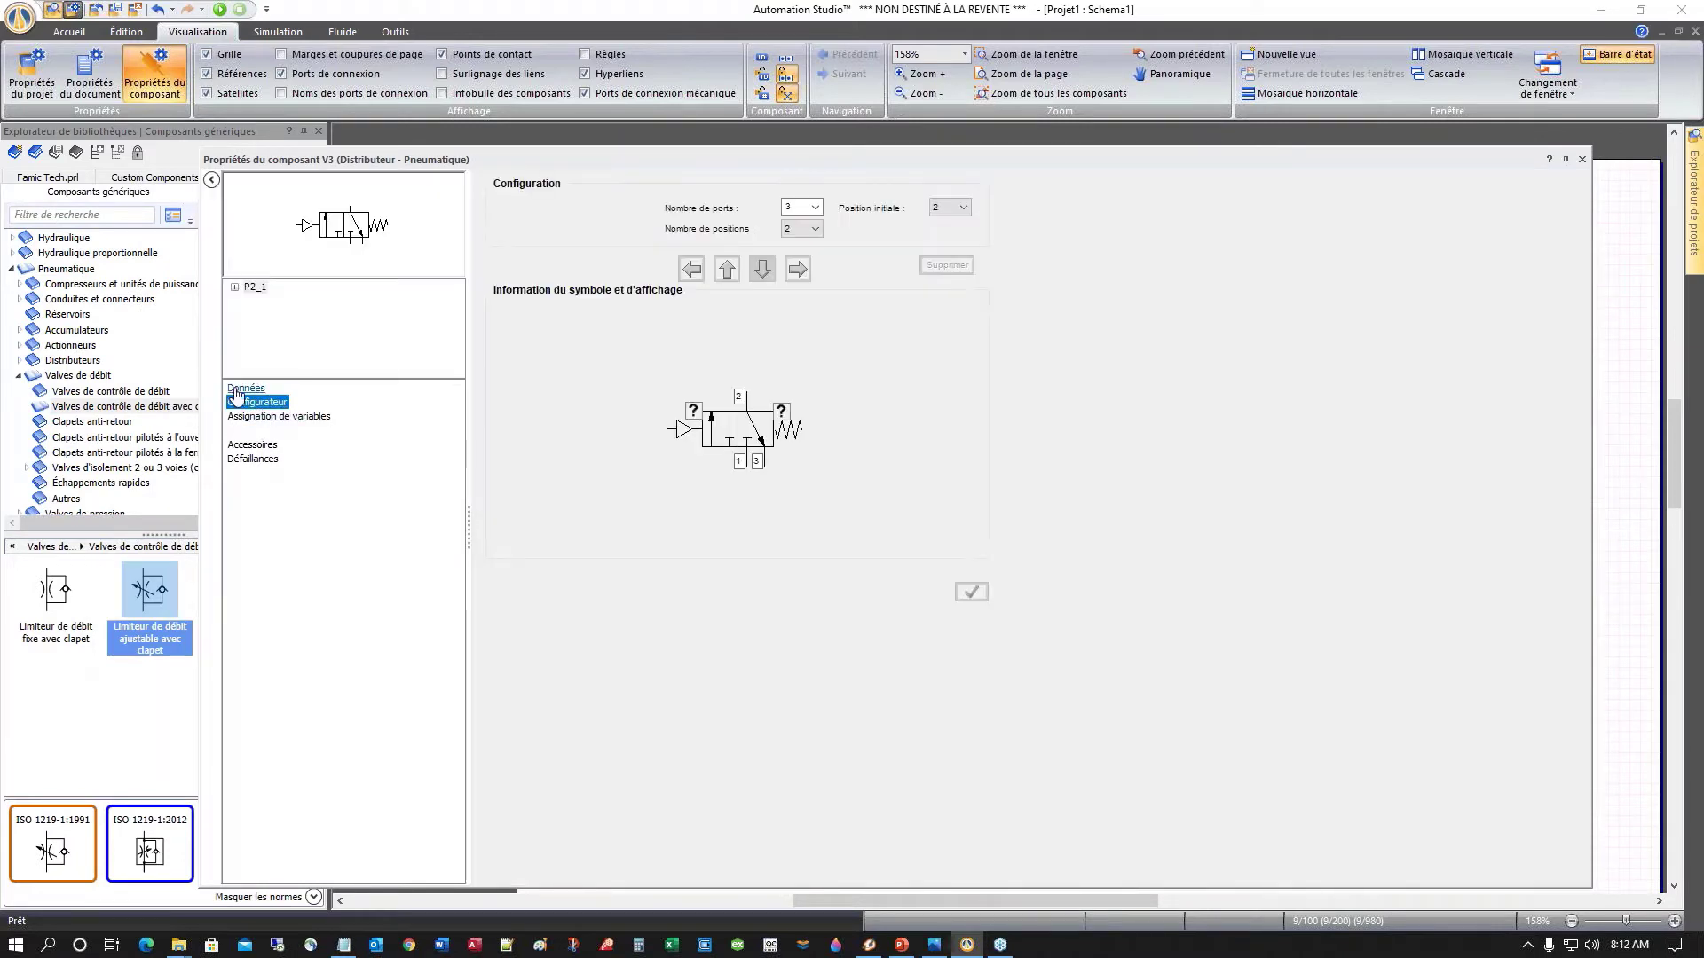
left_click(236, 389)
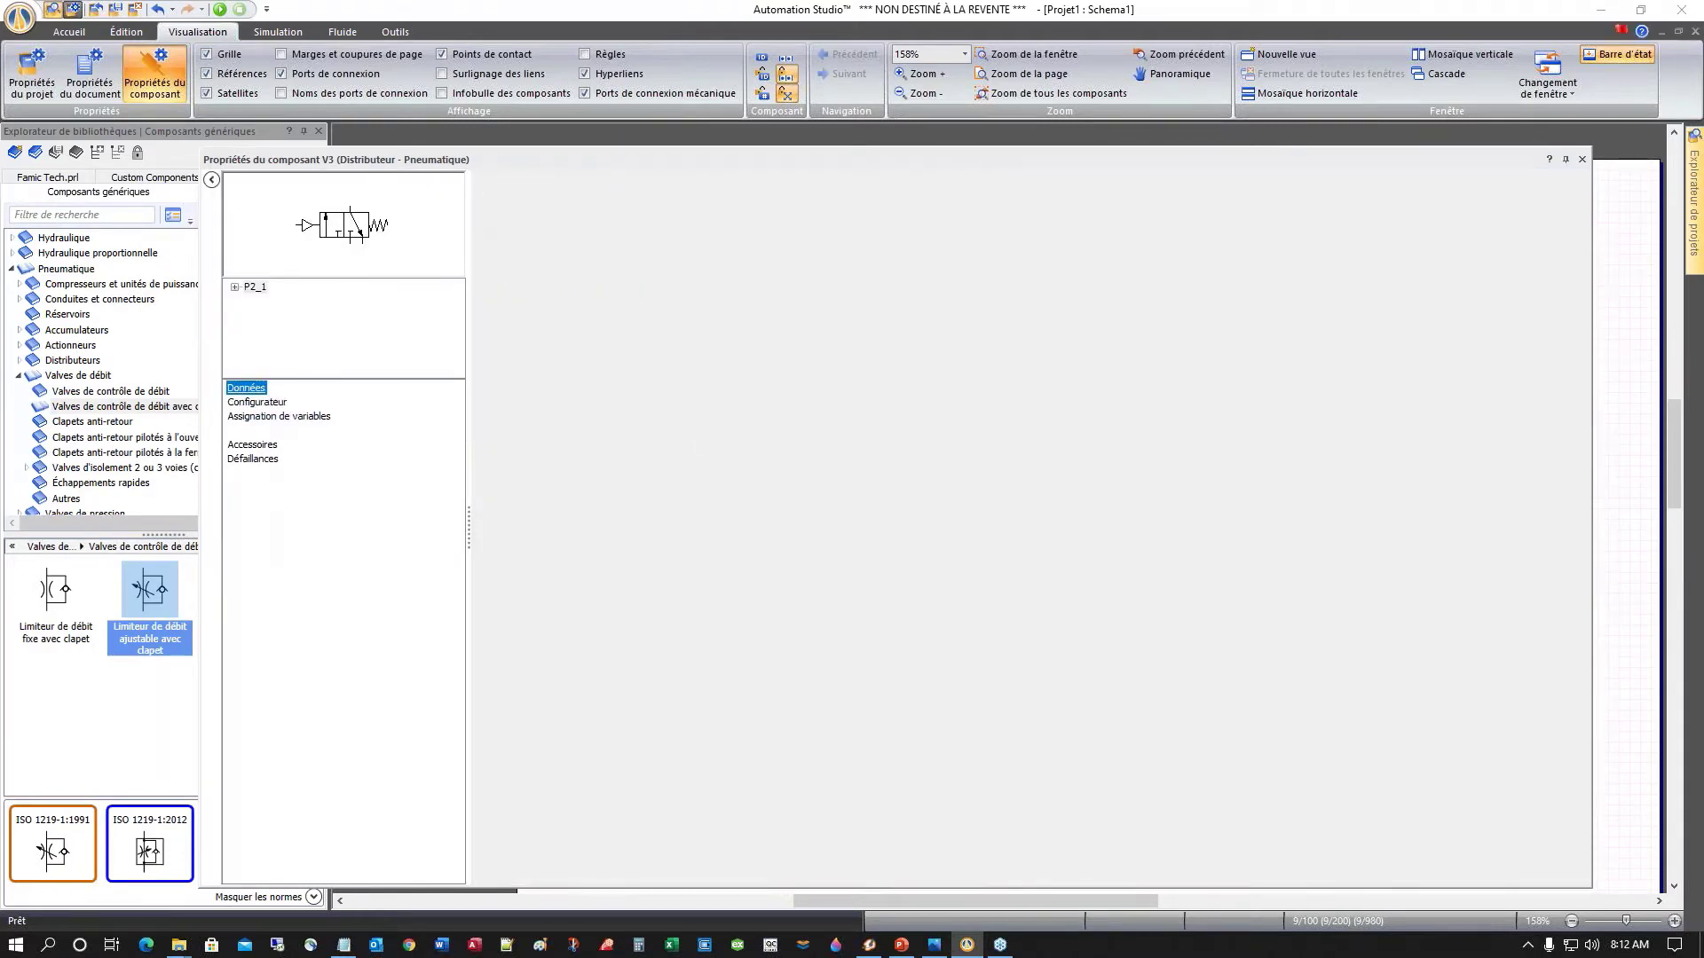
left_click(236, 288)
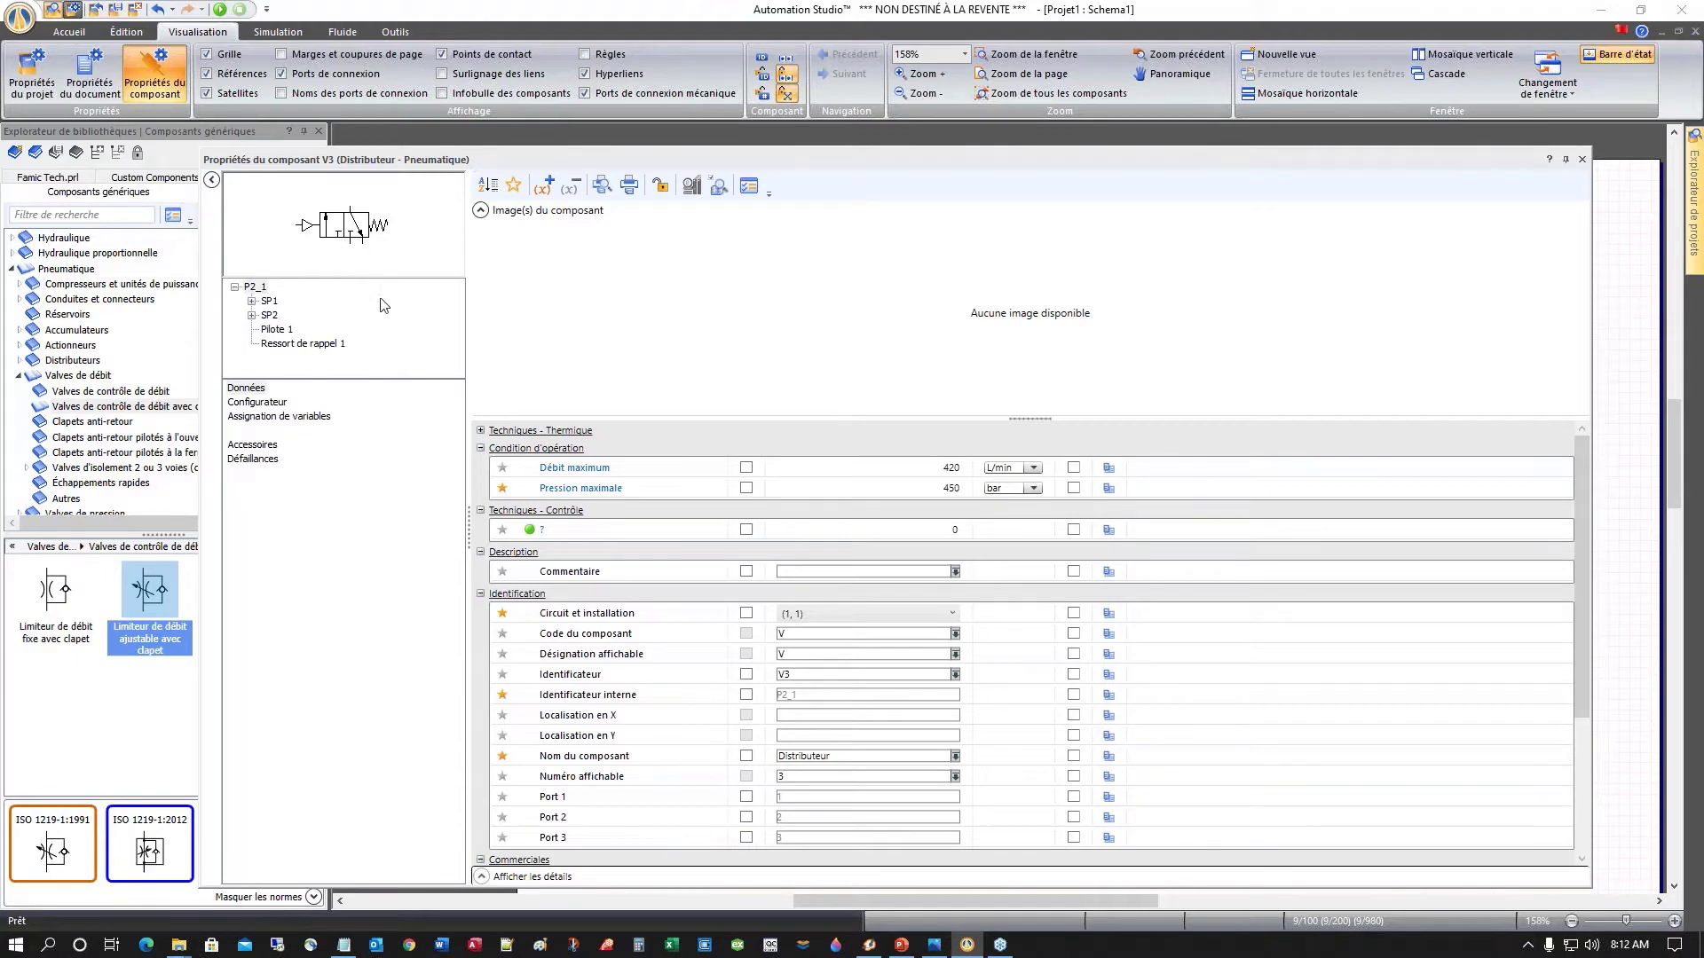
left_click(252, 288)
left_click(235, 287)
Step: Replace the pneumatic 3/2 valve's pilot command with a Solénoïde, CC/CA in its configurator and apply the change
left_click(257, 403)
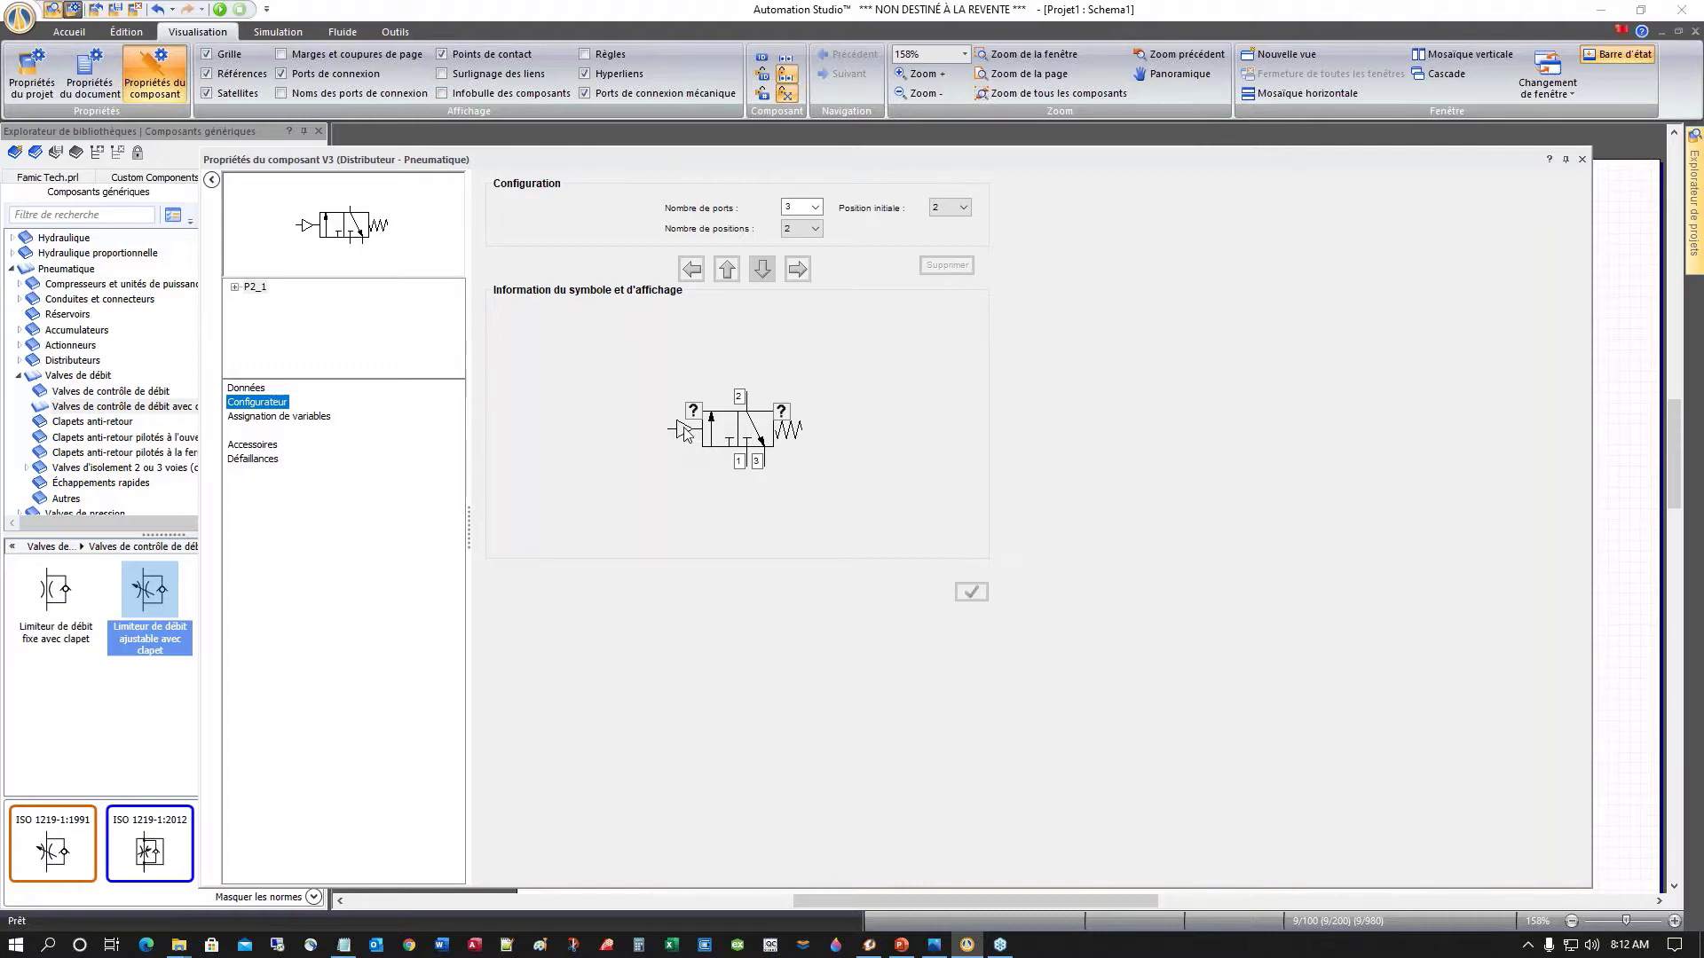
double_click(682, 432)
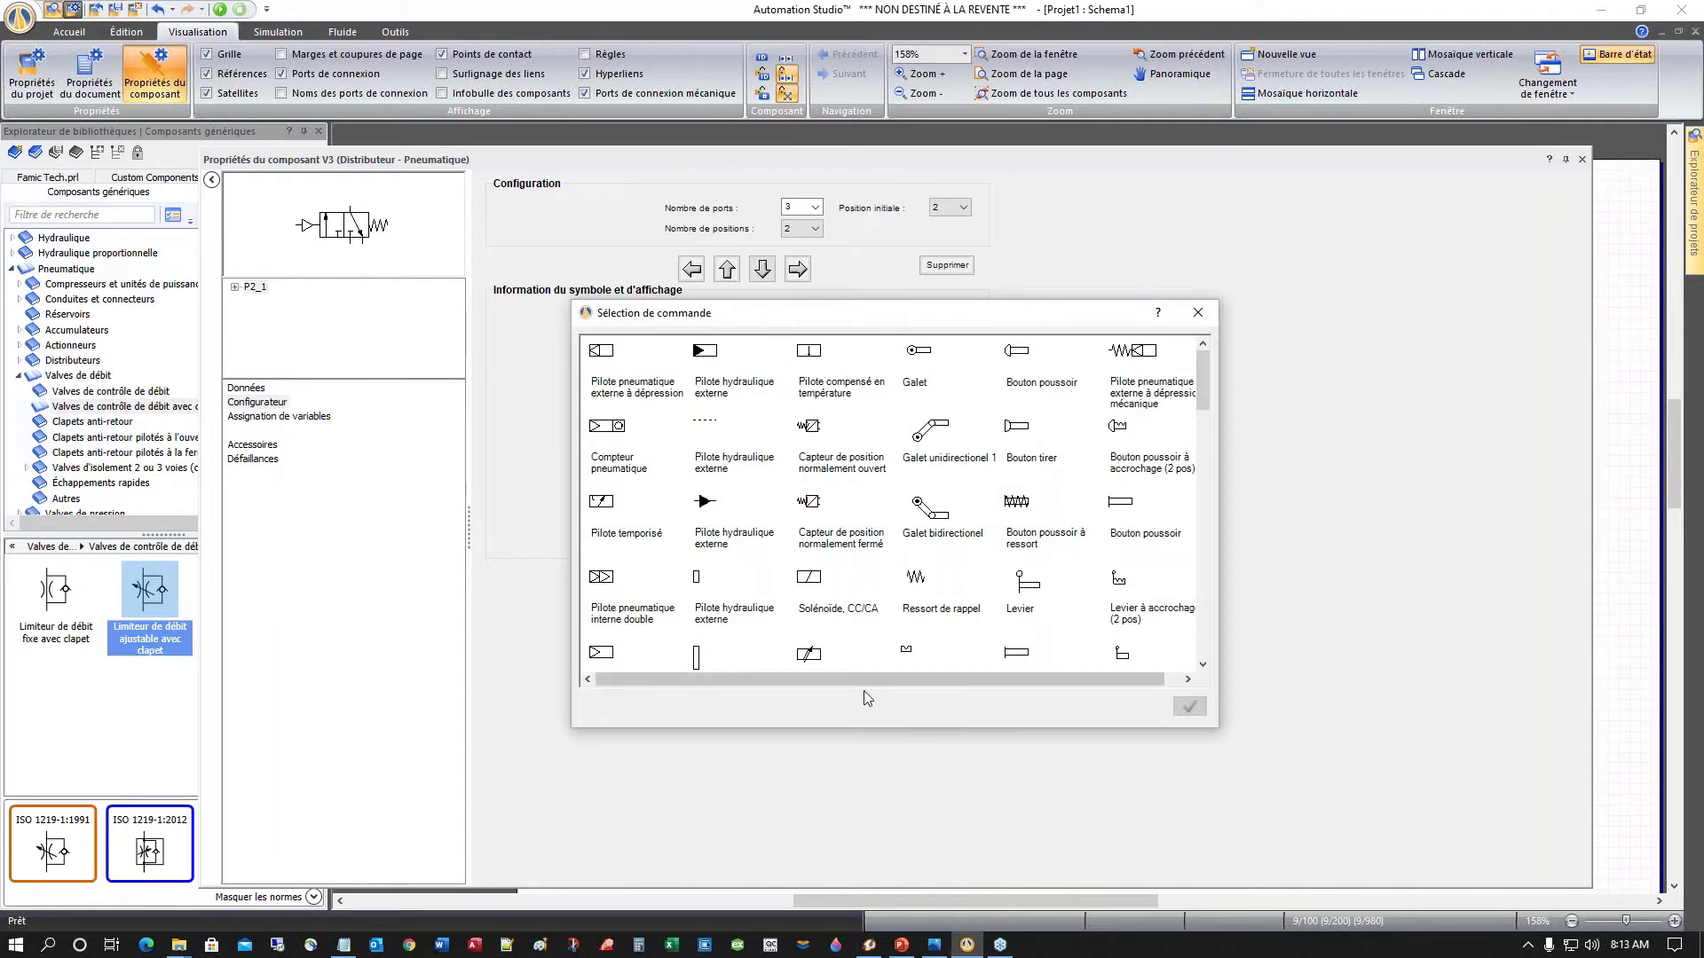
left_click(809, 581)
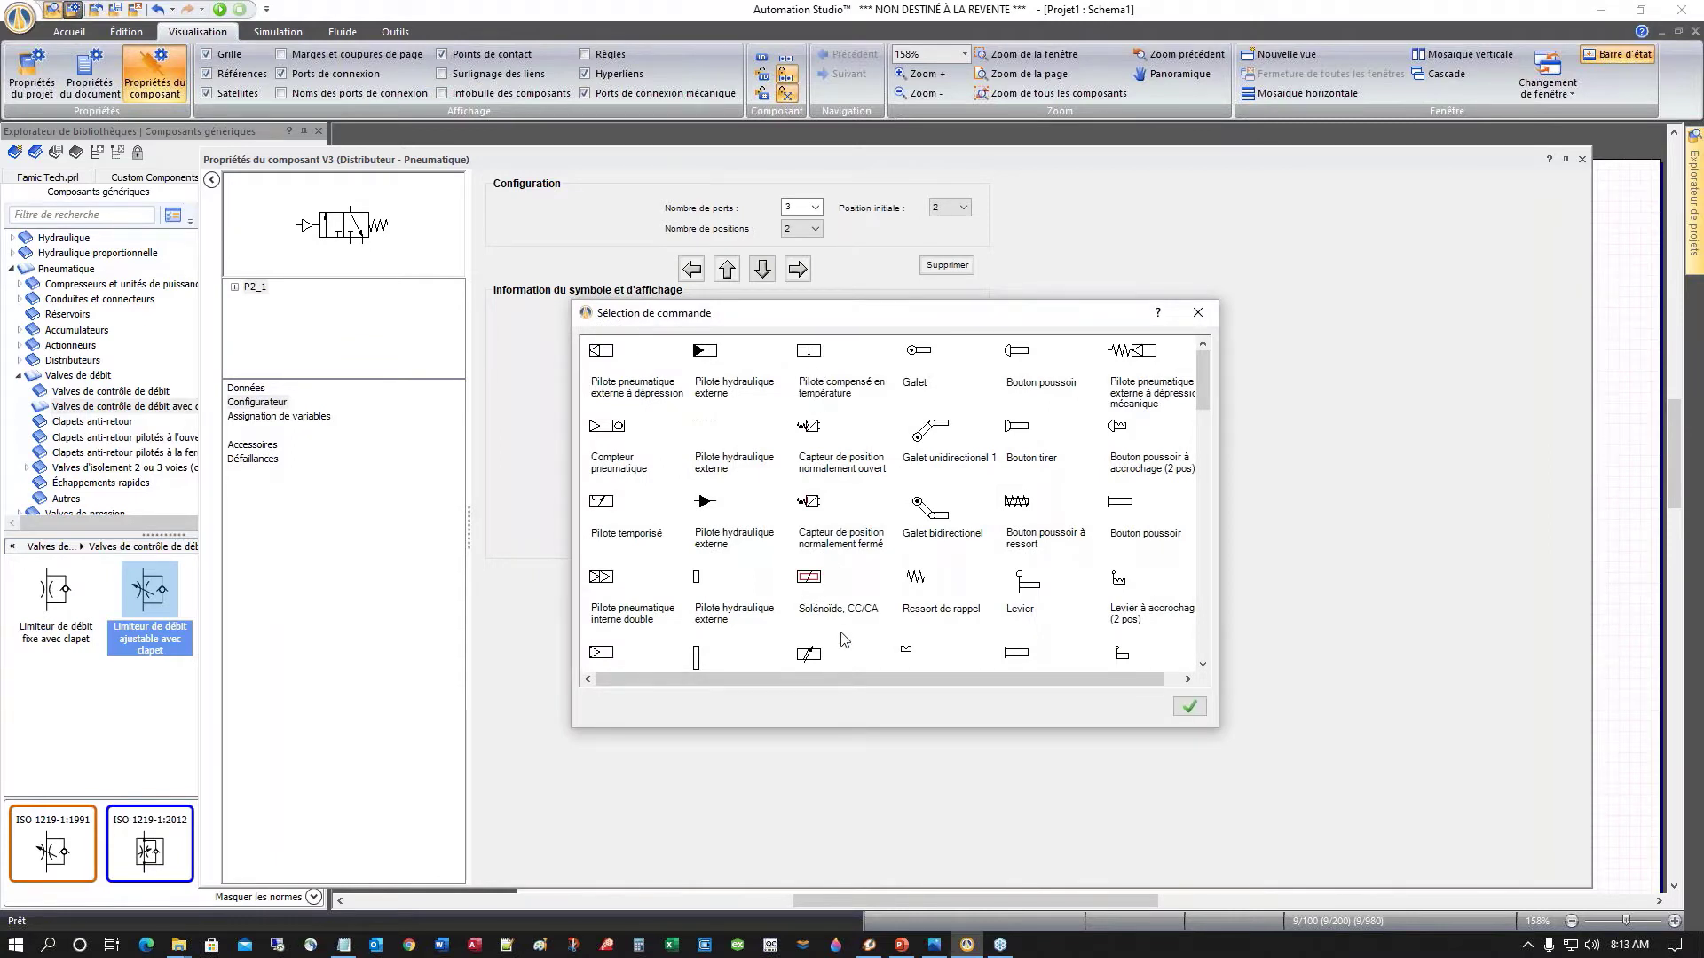
double_click(809, 582)
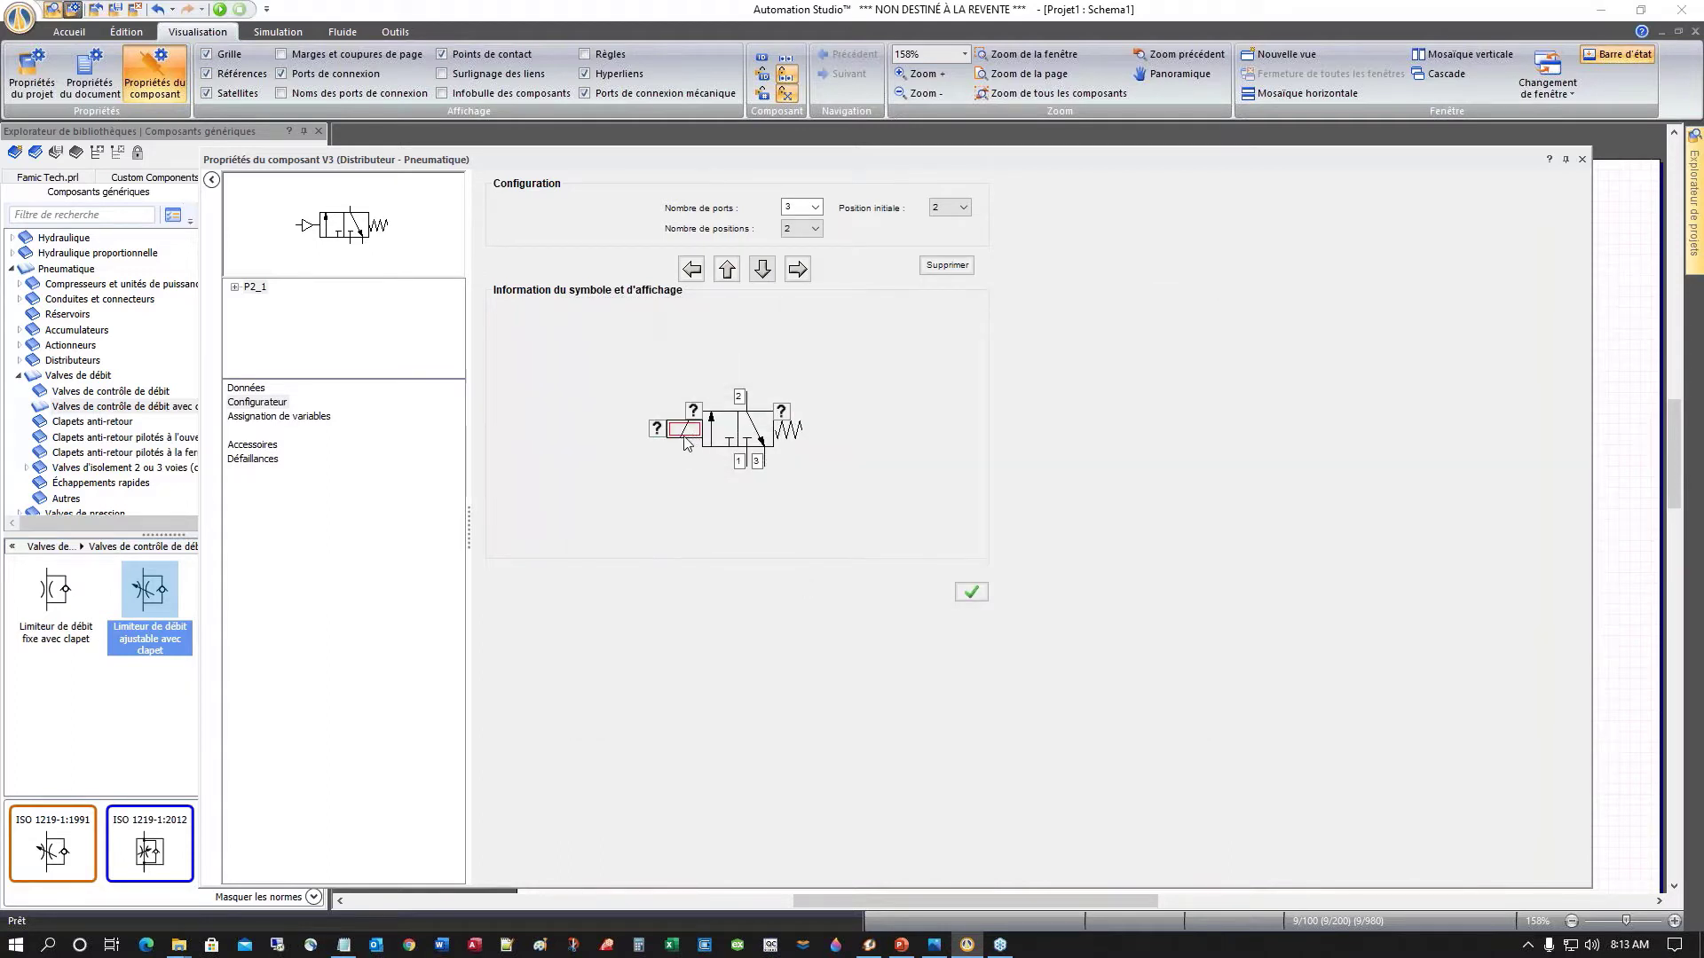
left_click(970, 594)
left_click(1583, 162)
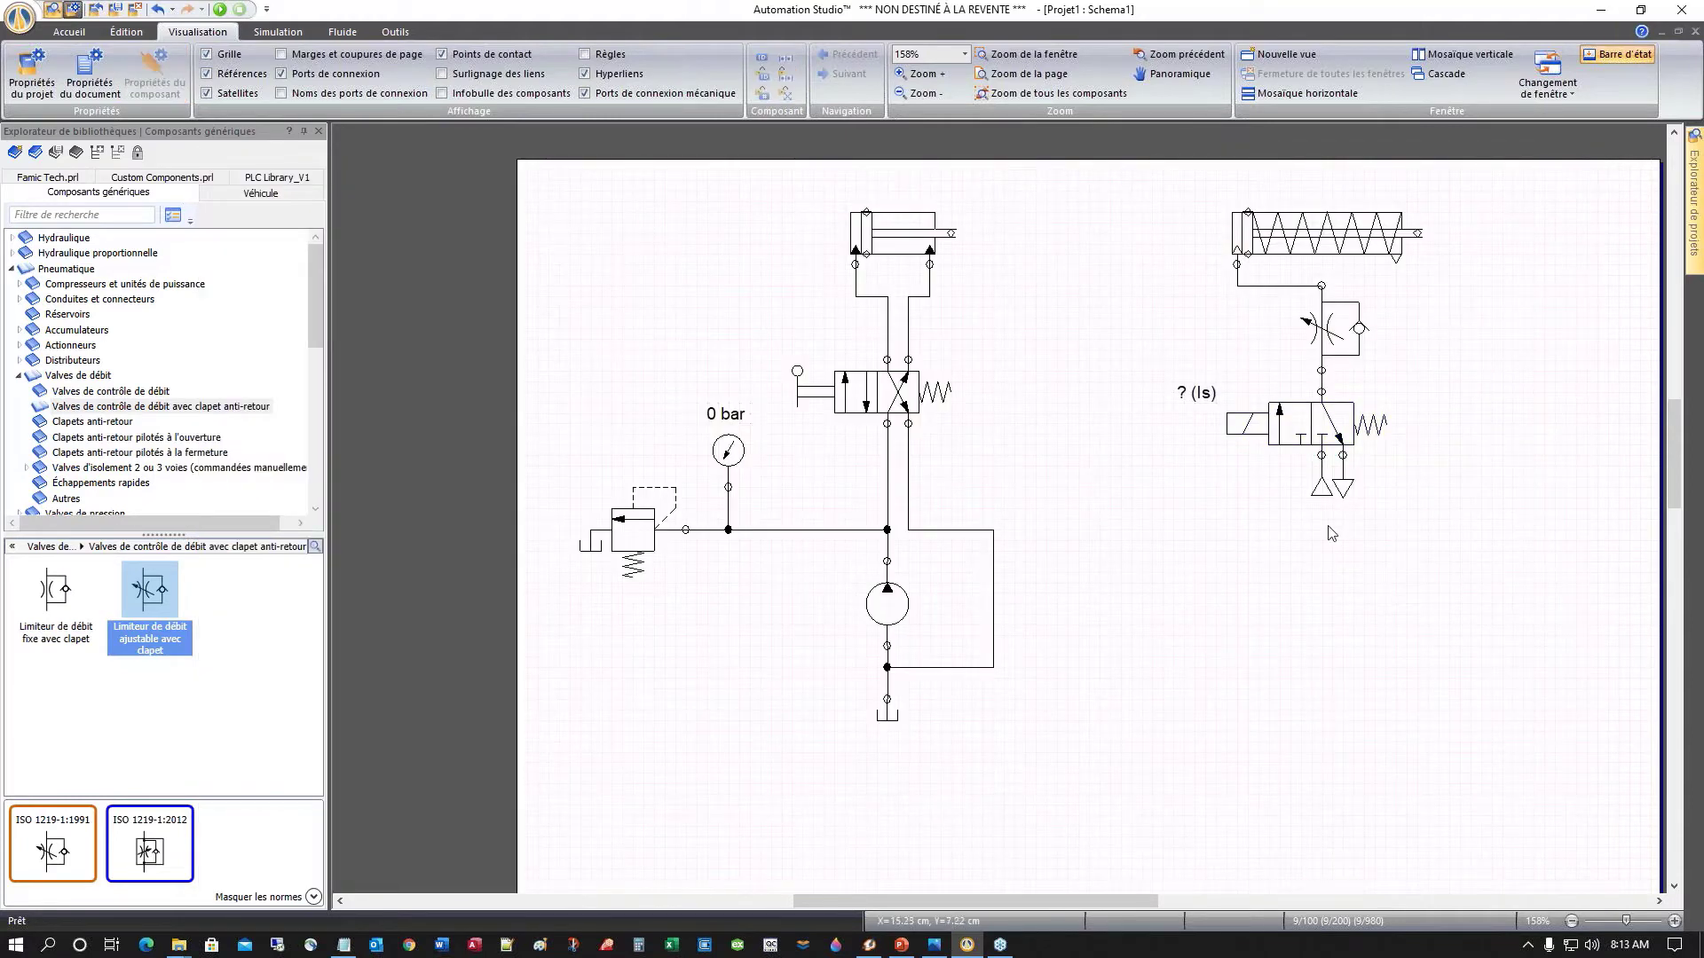
Step: Try to replace the hydraulic directional valve's lever with a Solénoïde, CC/CA and lower it to the valve body's mid-height
double_click(863, 393)
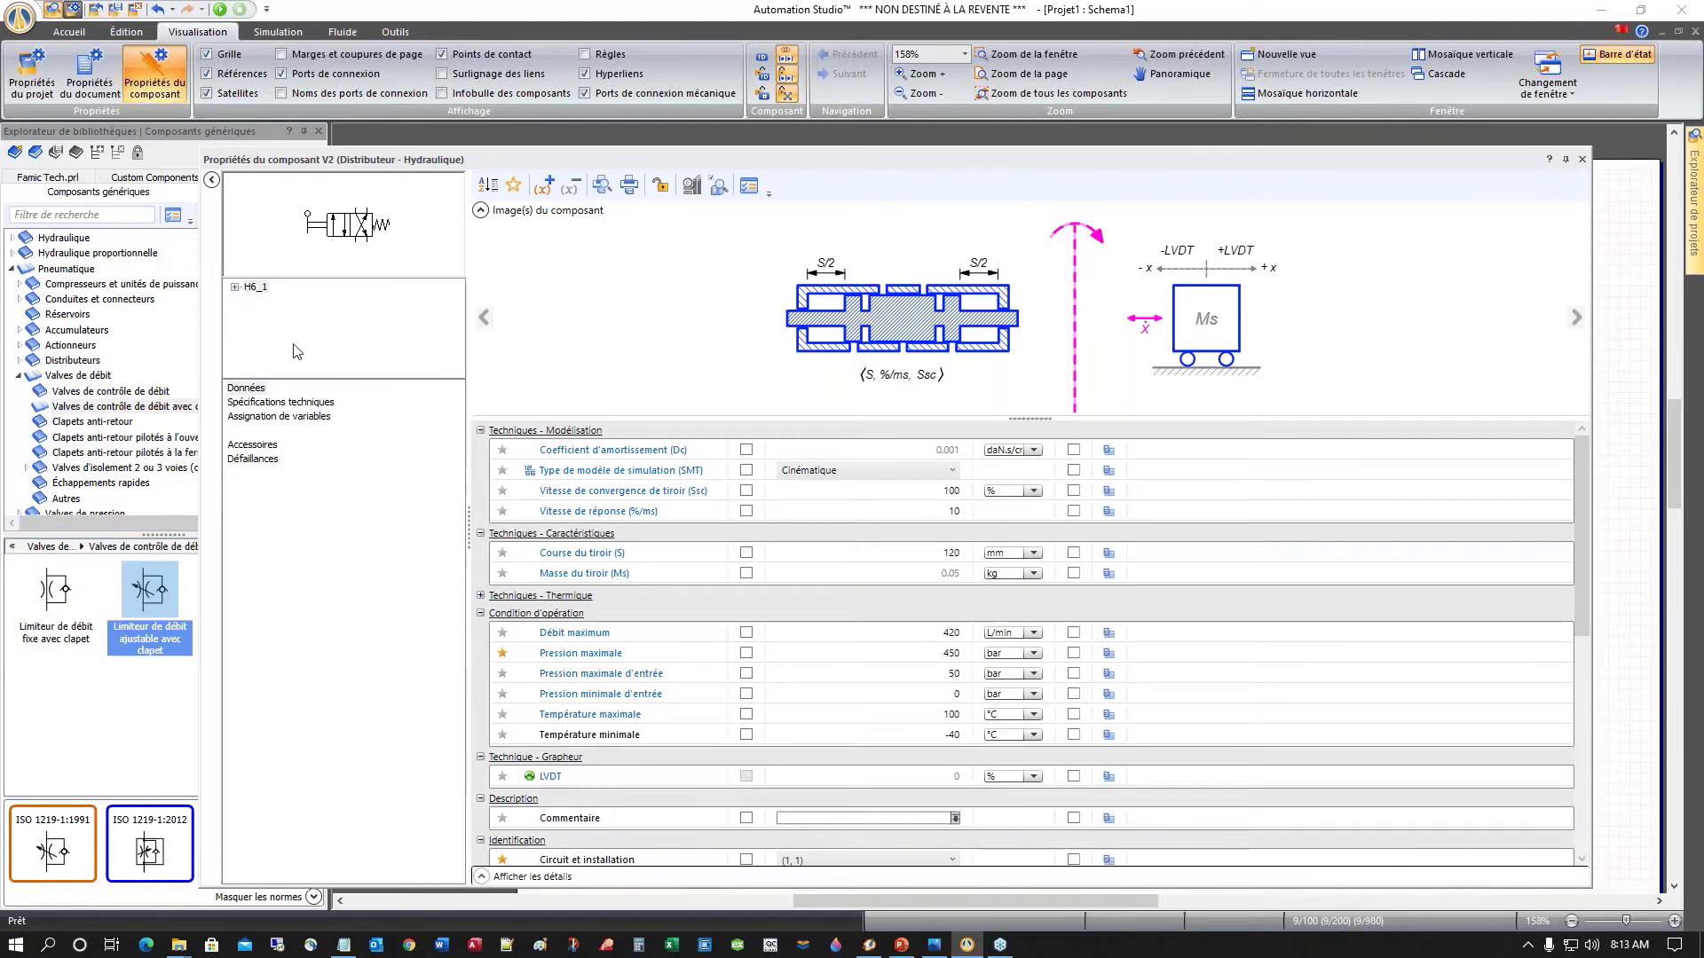
left_click(265, 404)
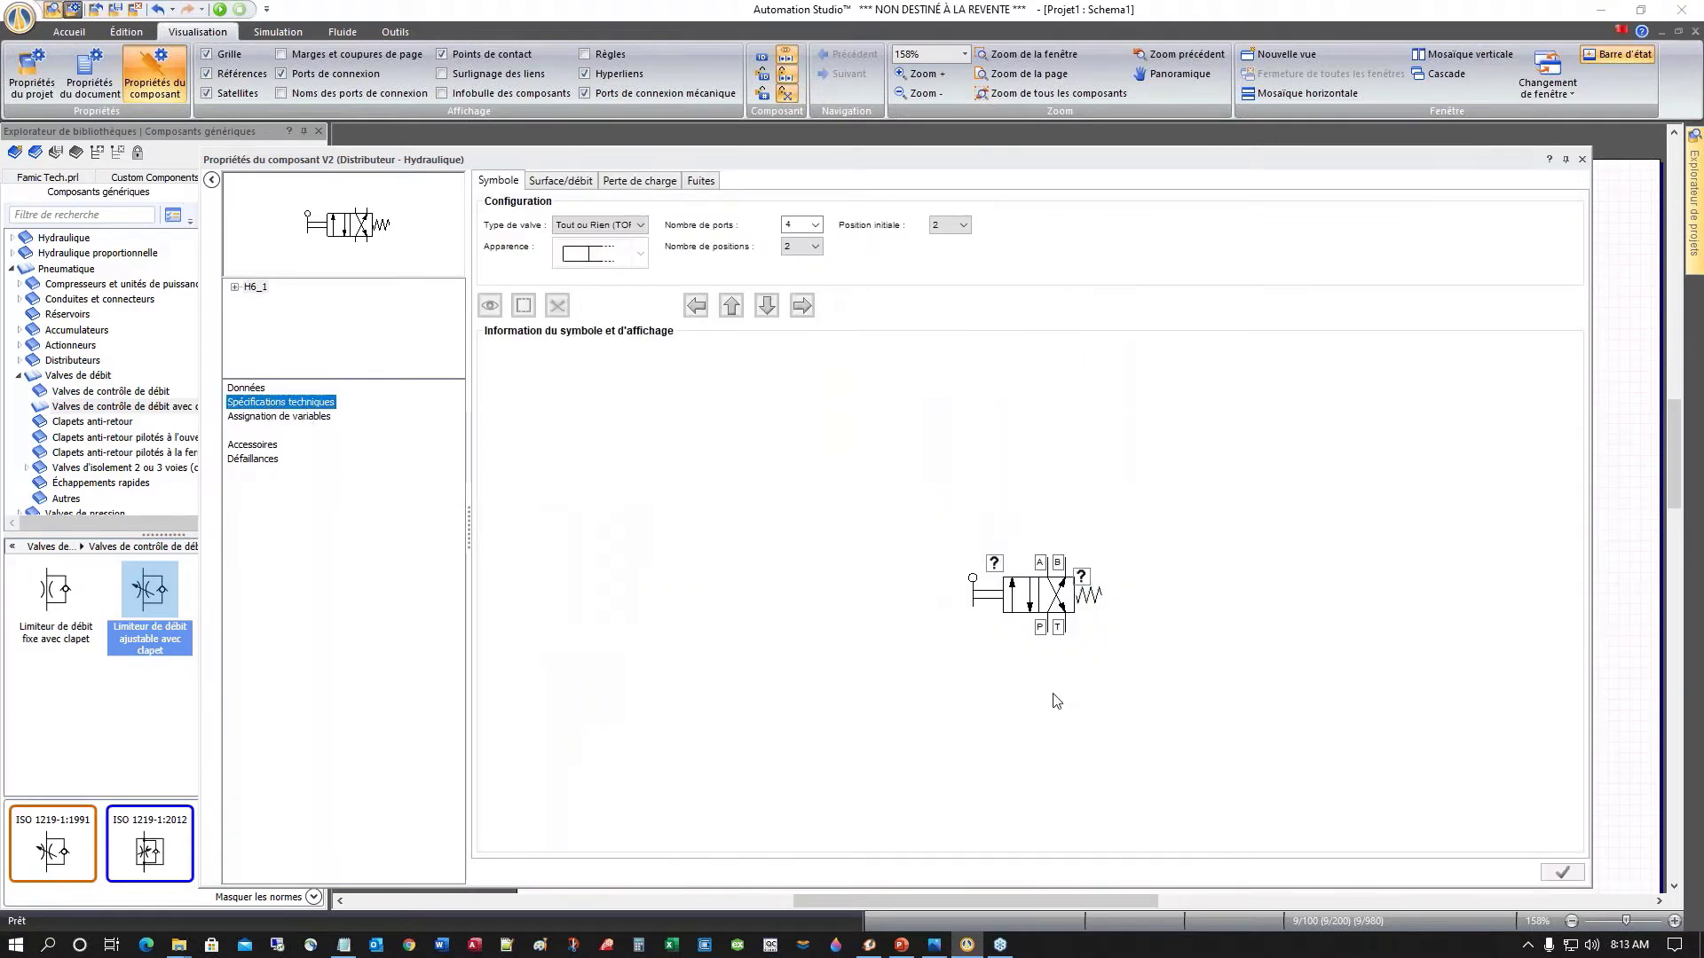
left_click(980, 602)
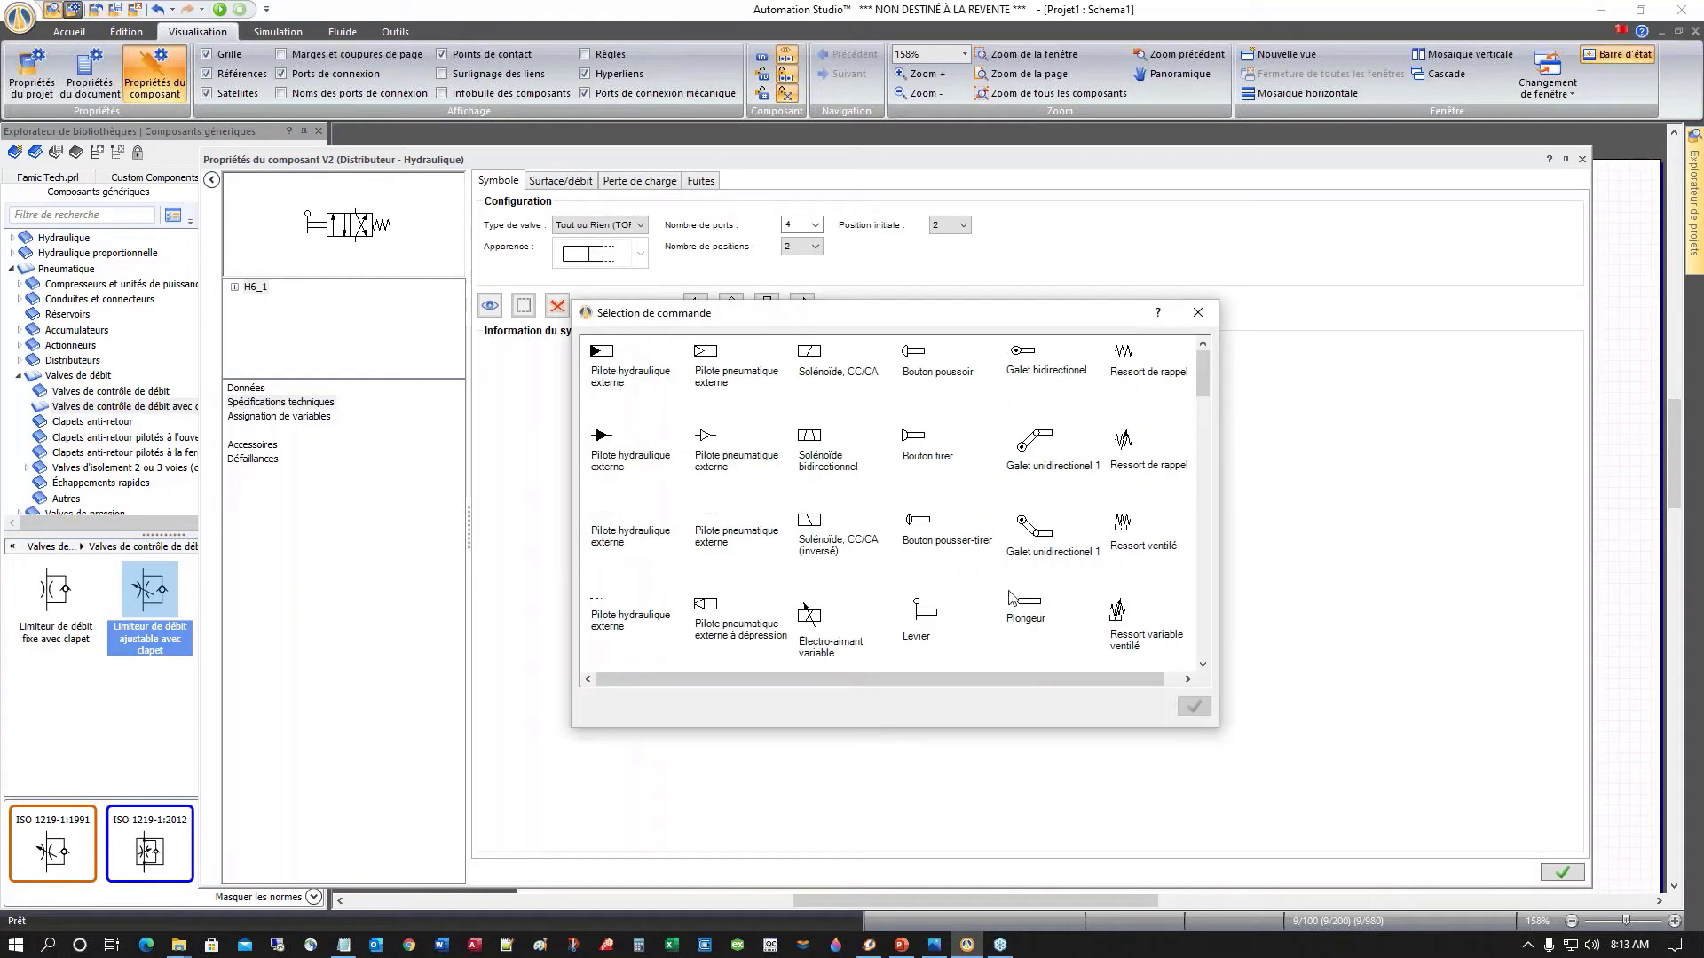
double_click(809, 362)
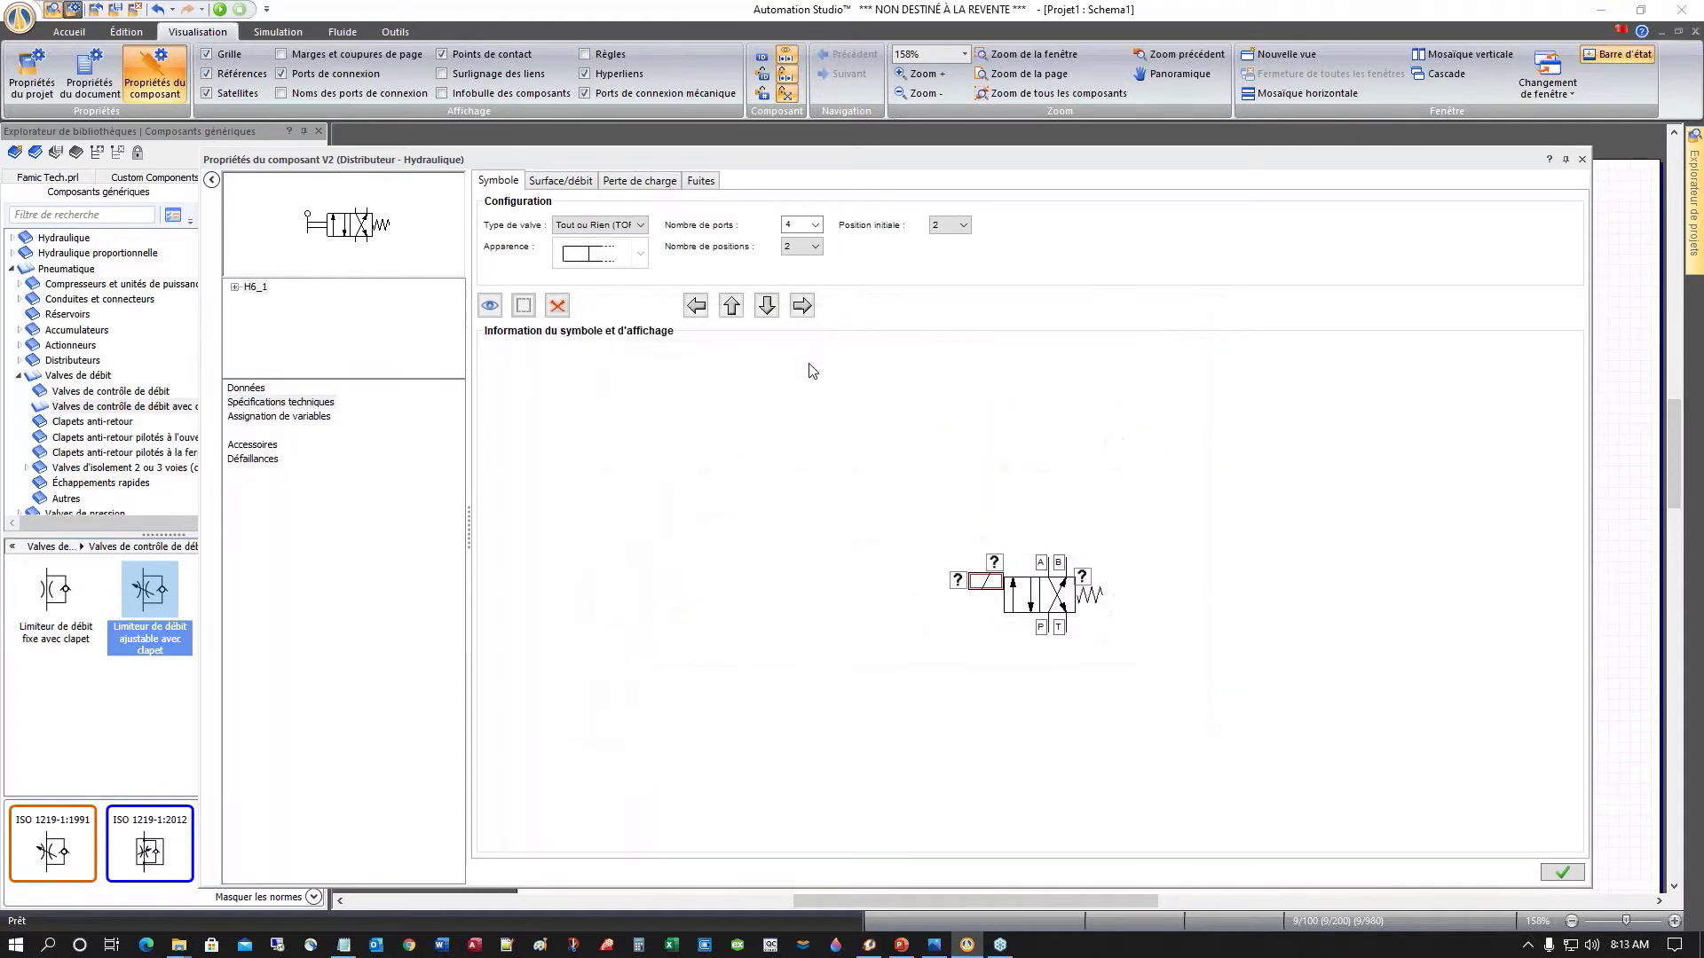
left_click(767, 306)
left_click(767, 306)
left_click(767, 306)
left_click(767, 307)
left_click(767, 308)
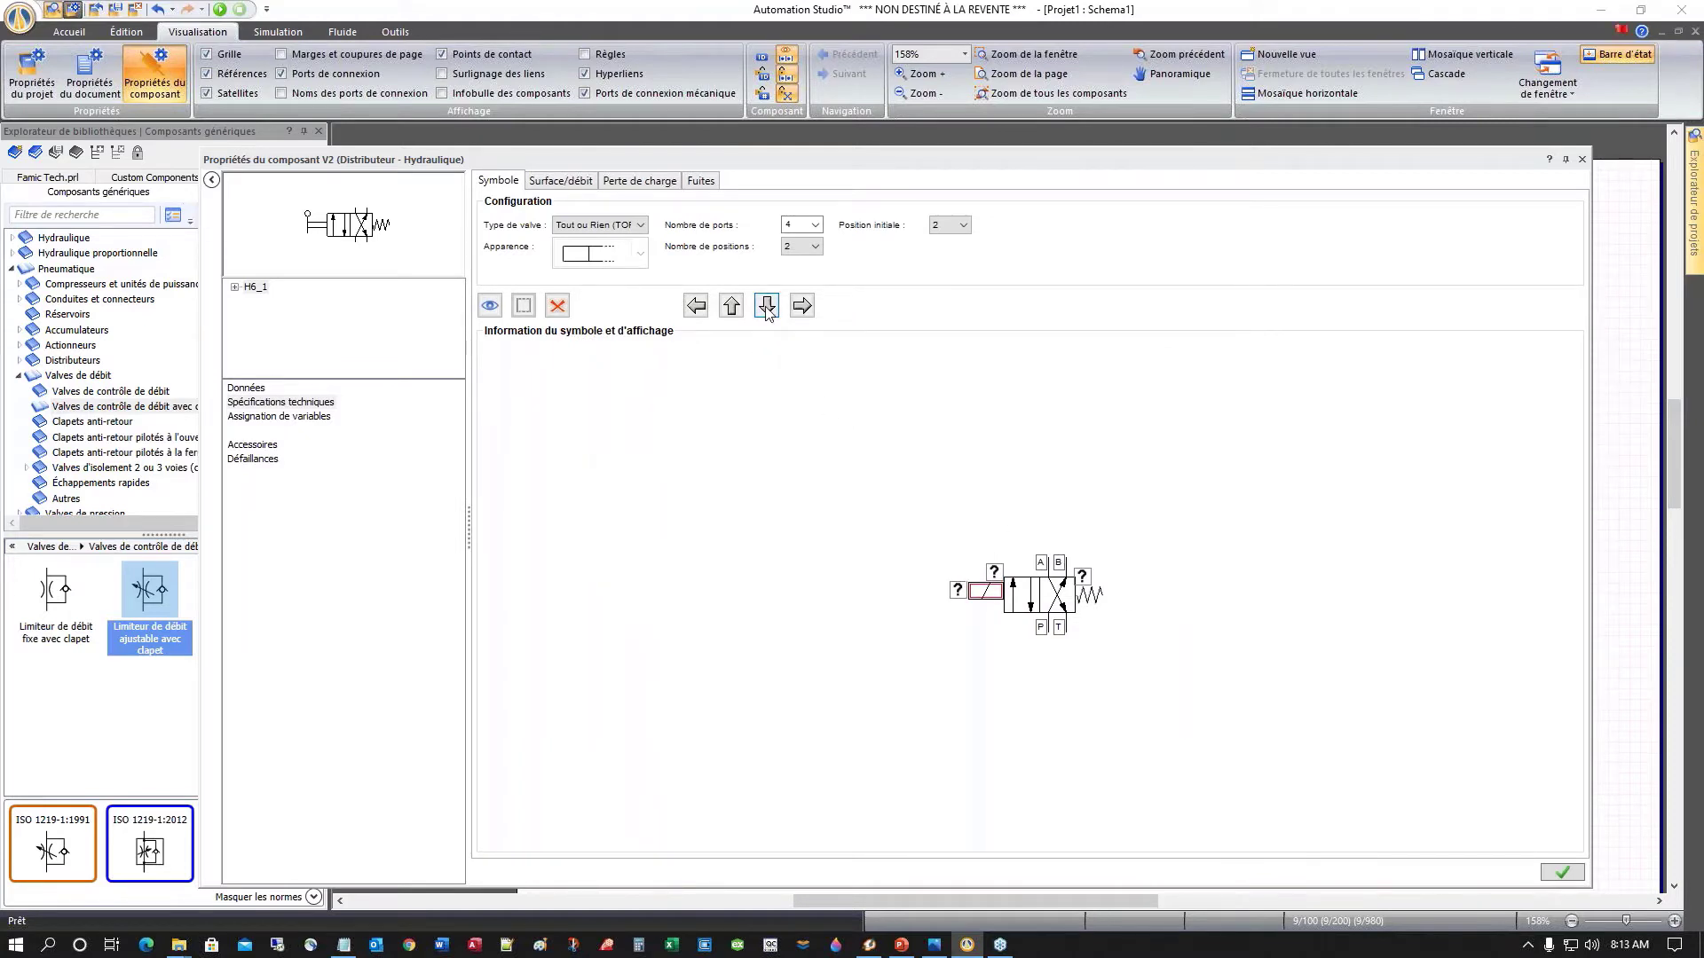
left_click(767, 308)
left_click(767, 307)
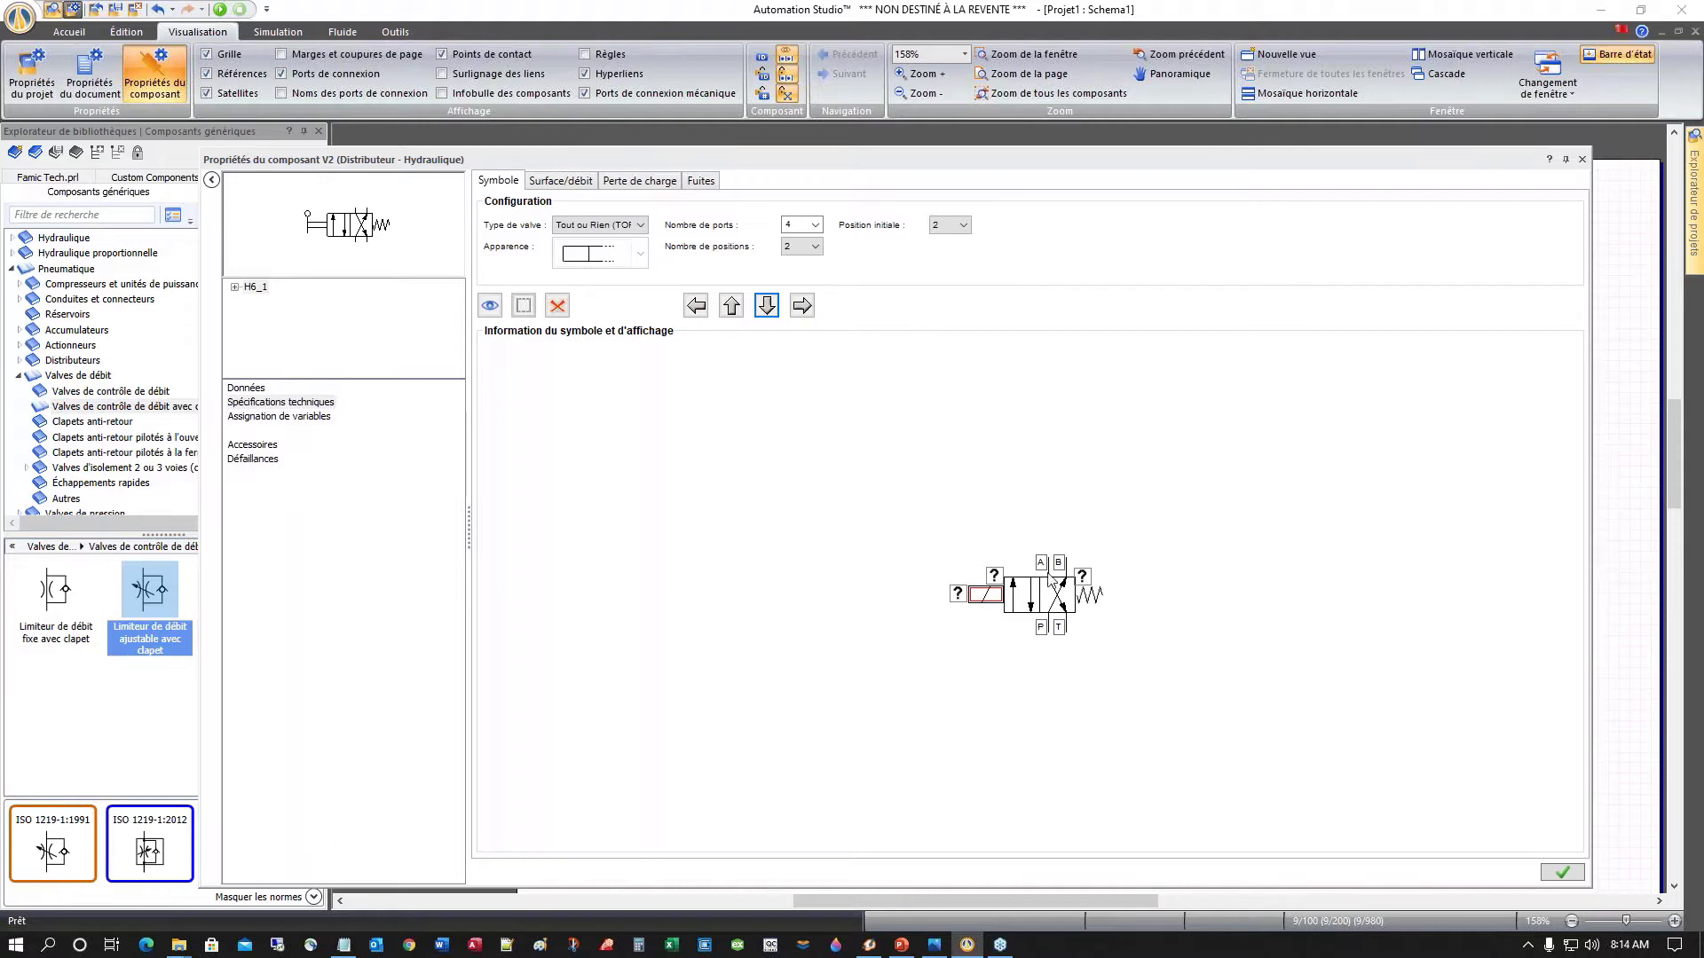
Step: Reselect 4 ports for the hydraulic valve, view the spool choices for its first position, and close the properties without saving
left_click(814, 232)
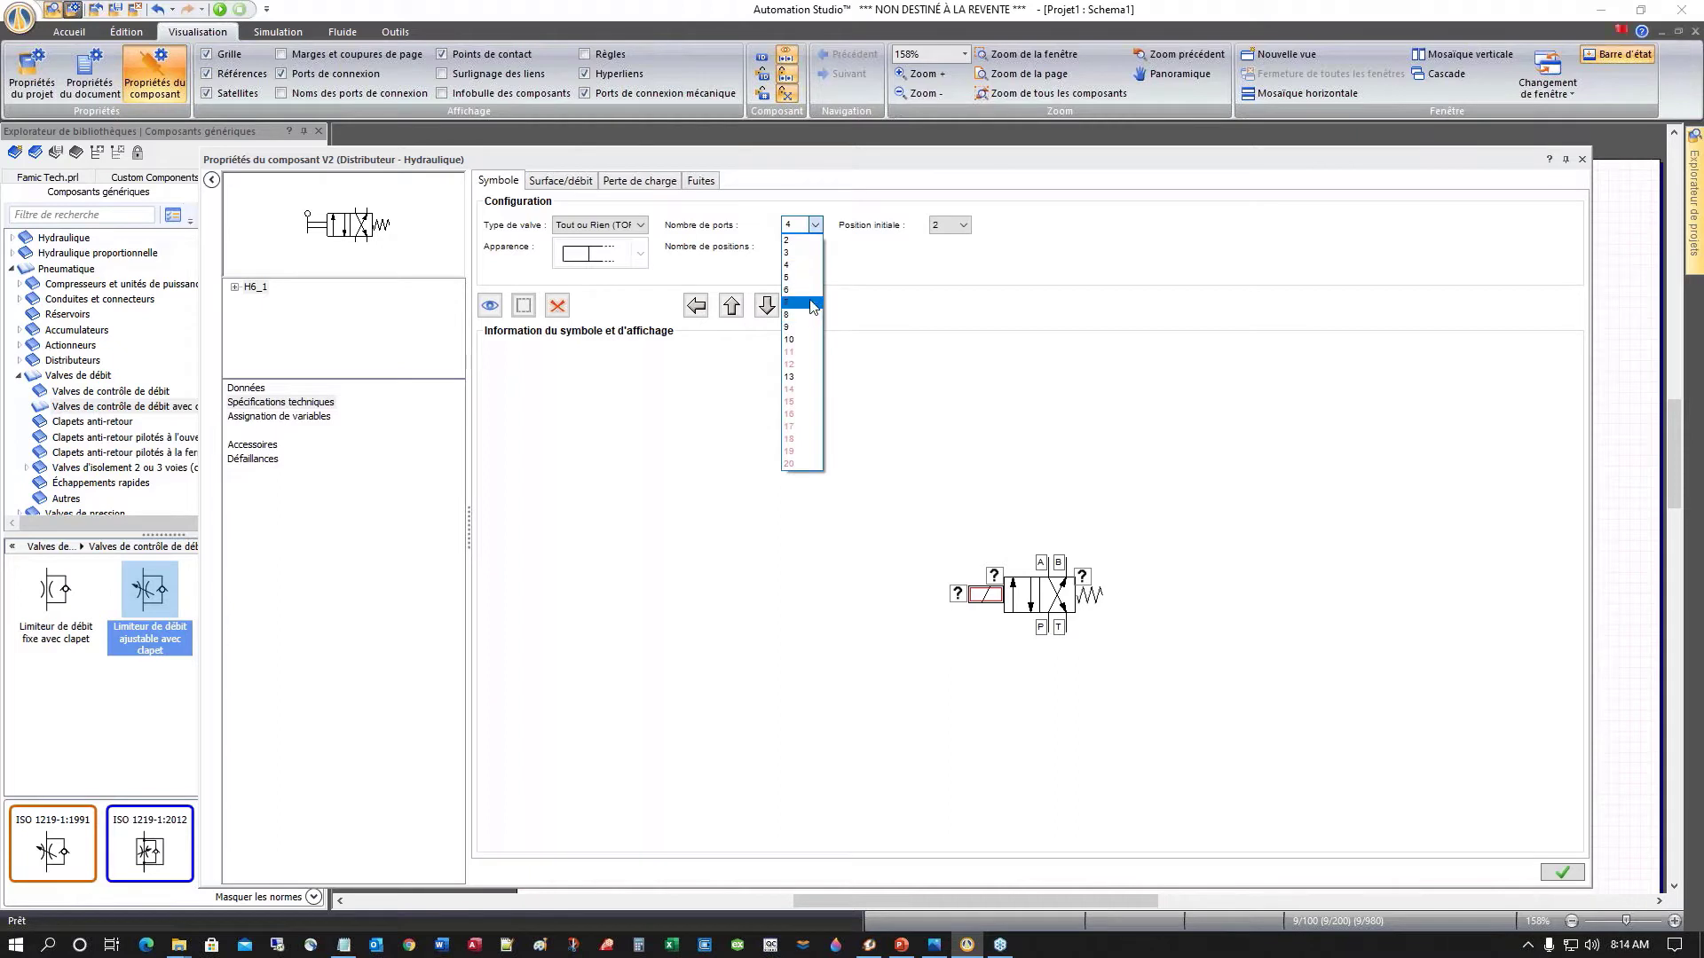
left_click(798, 265)
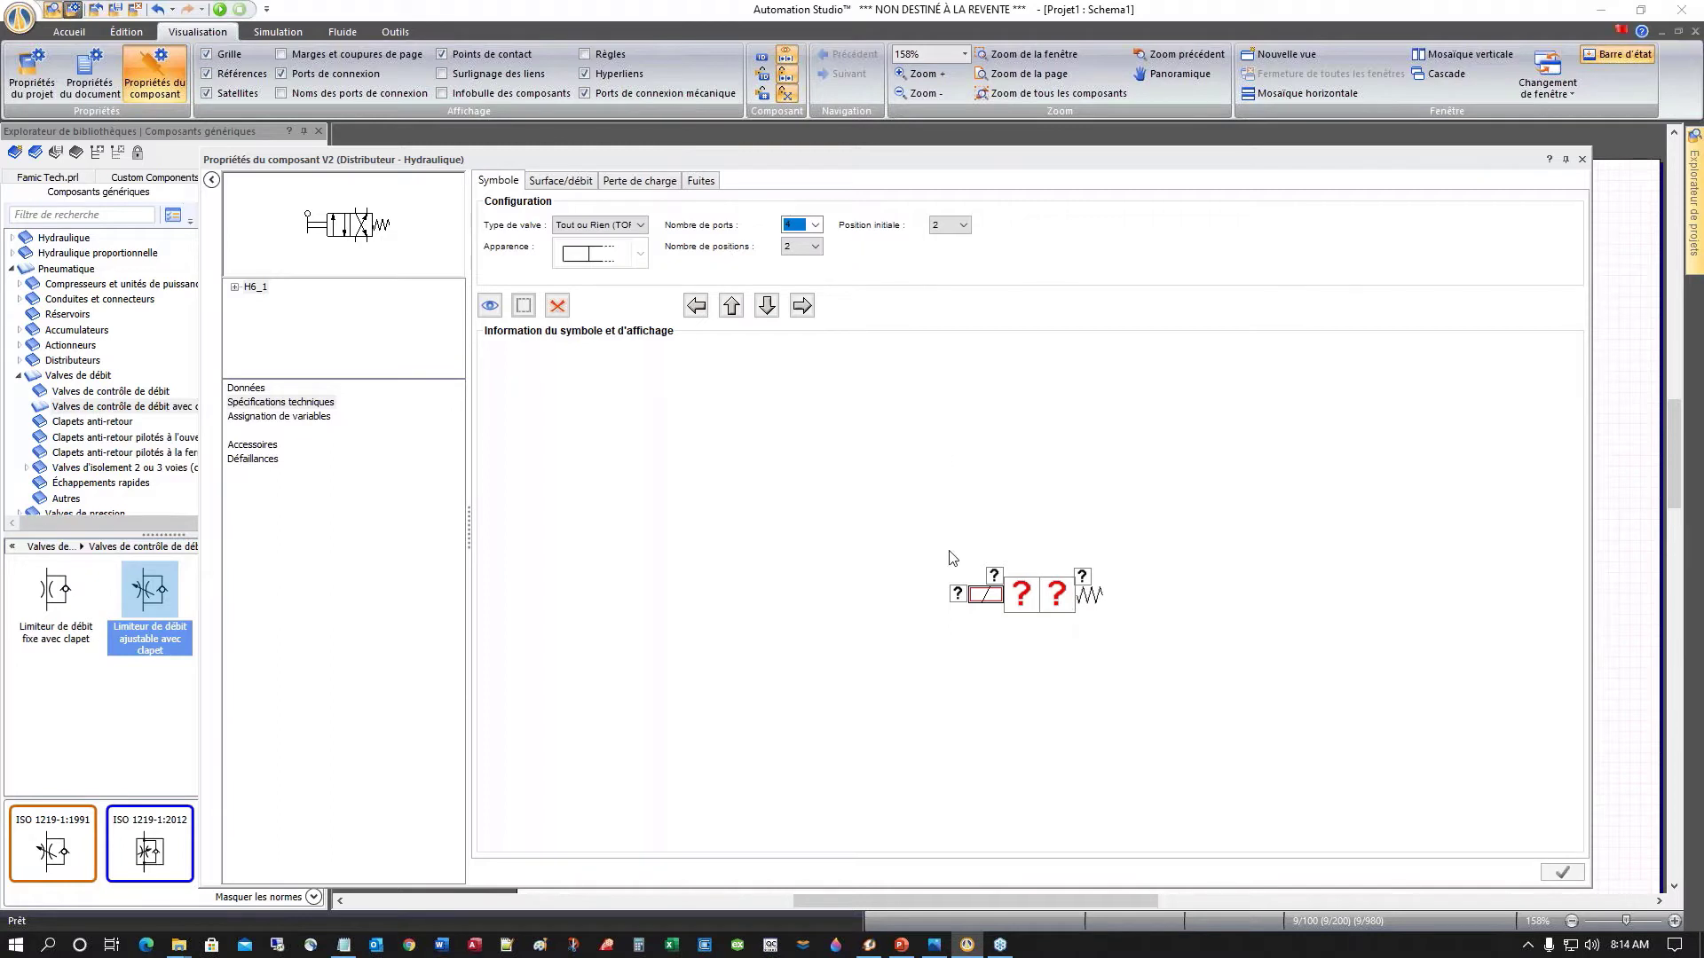
left_click(1028, 604)
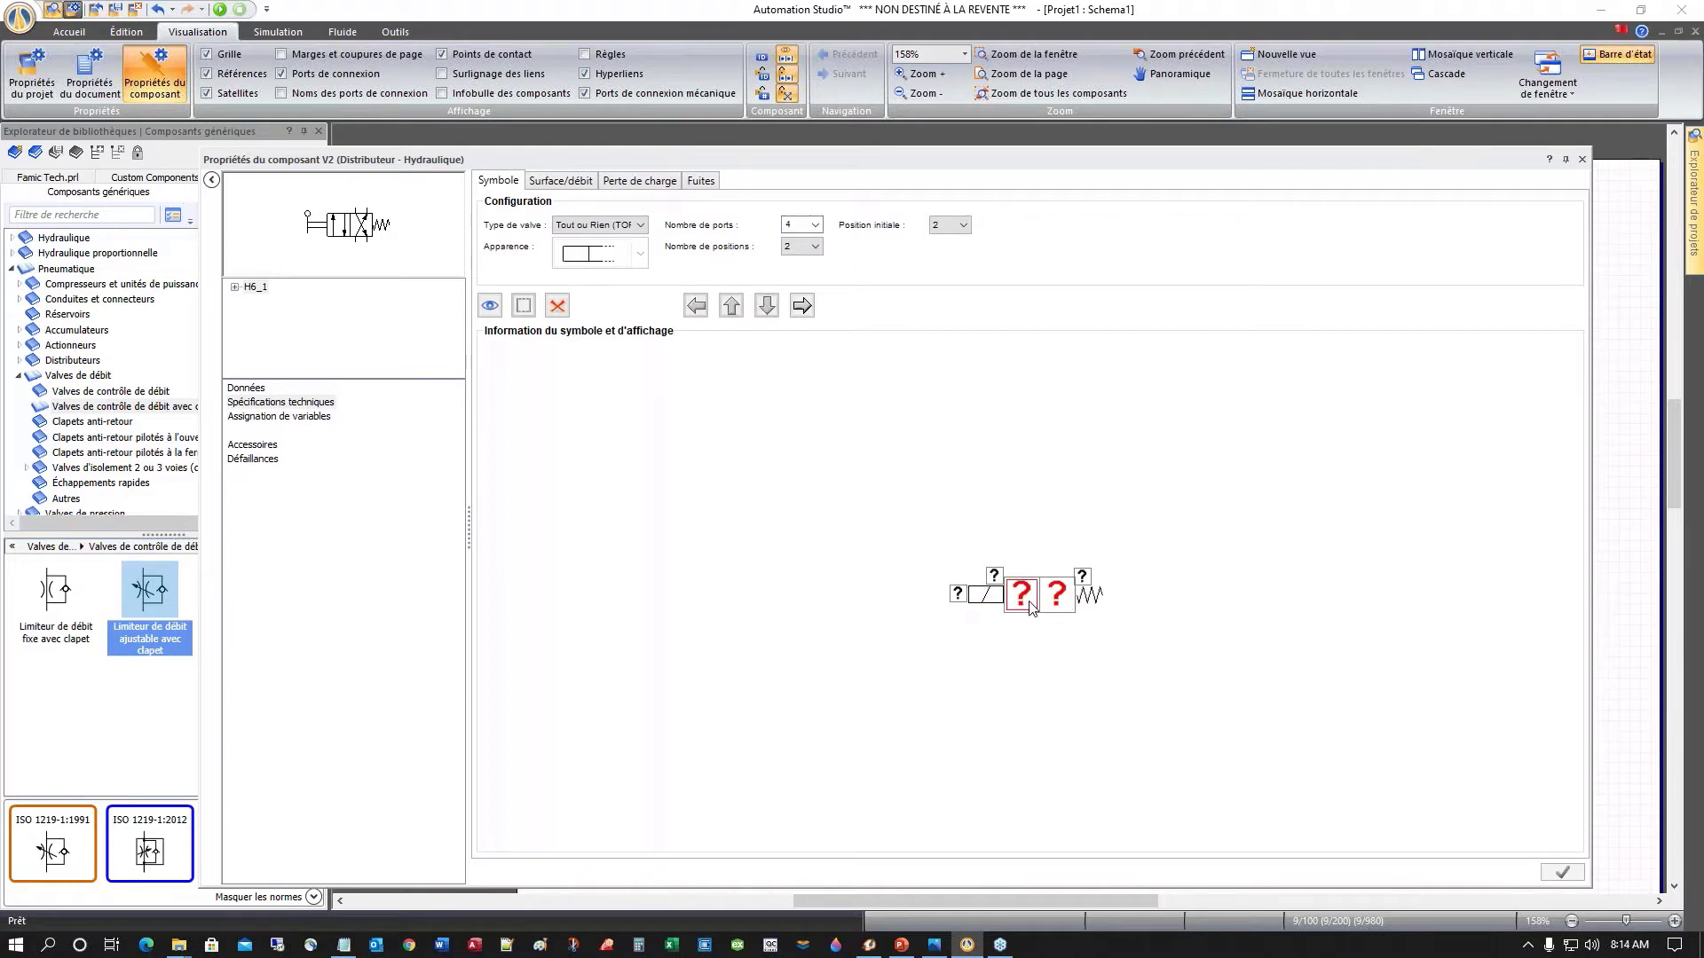
double_click(1029, 607)
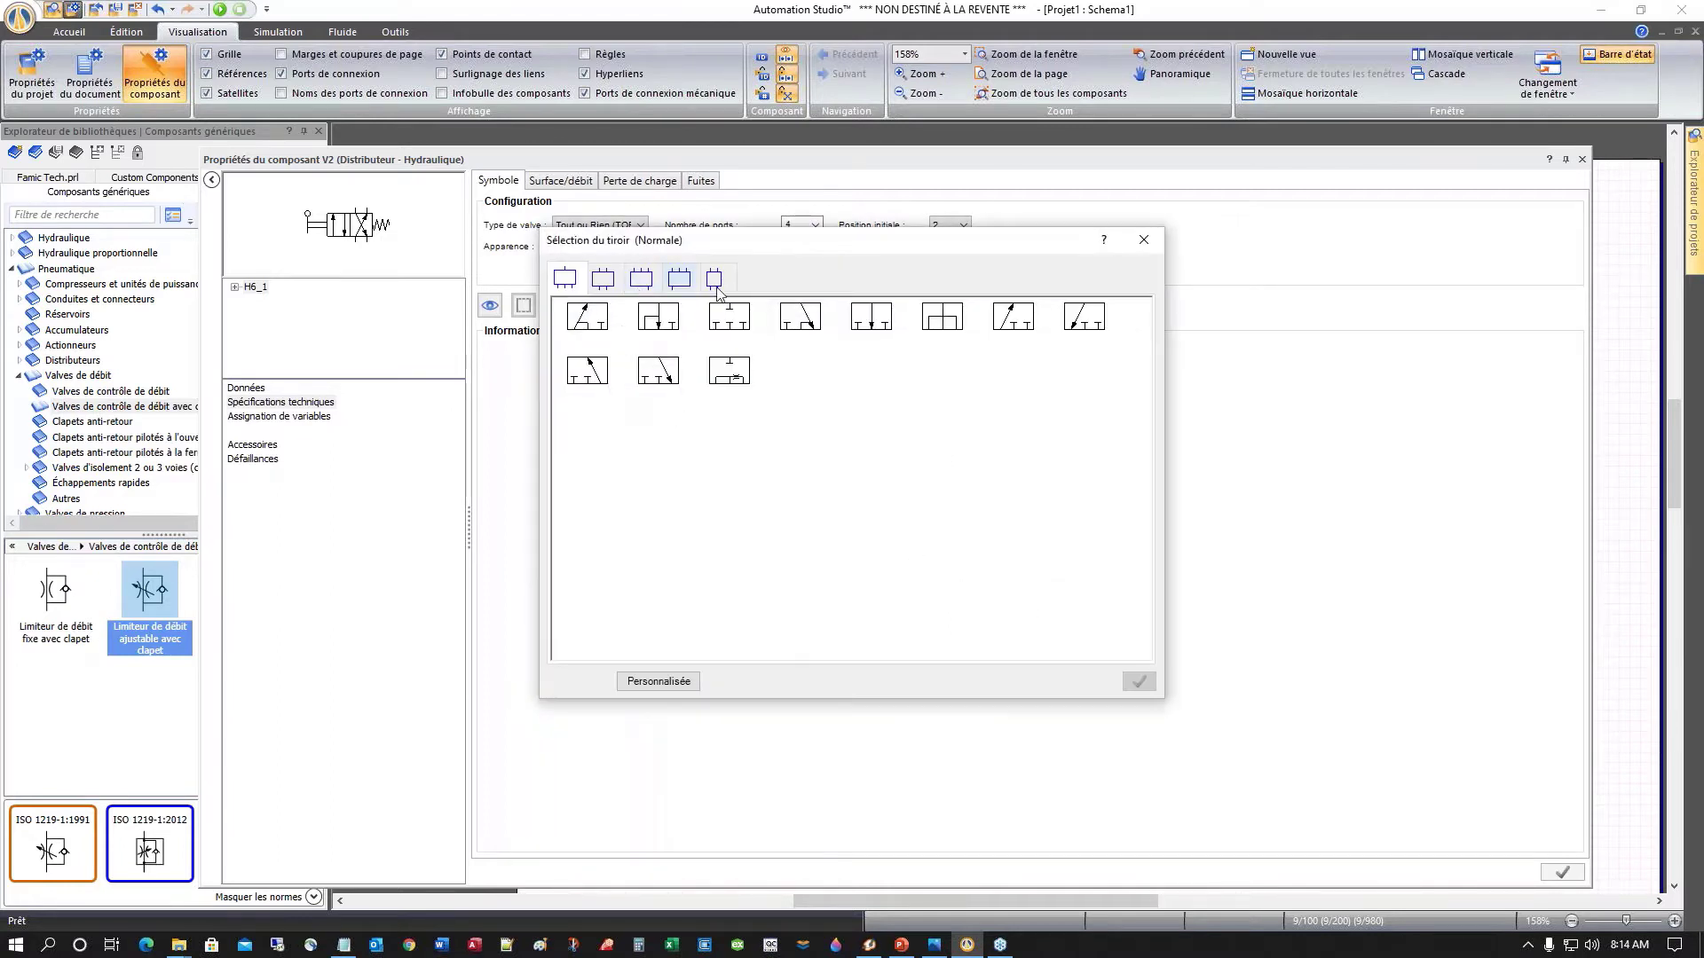
left_click(1143, 241)
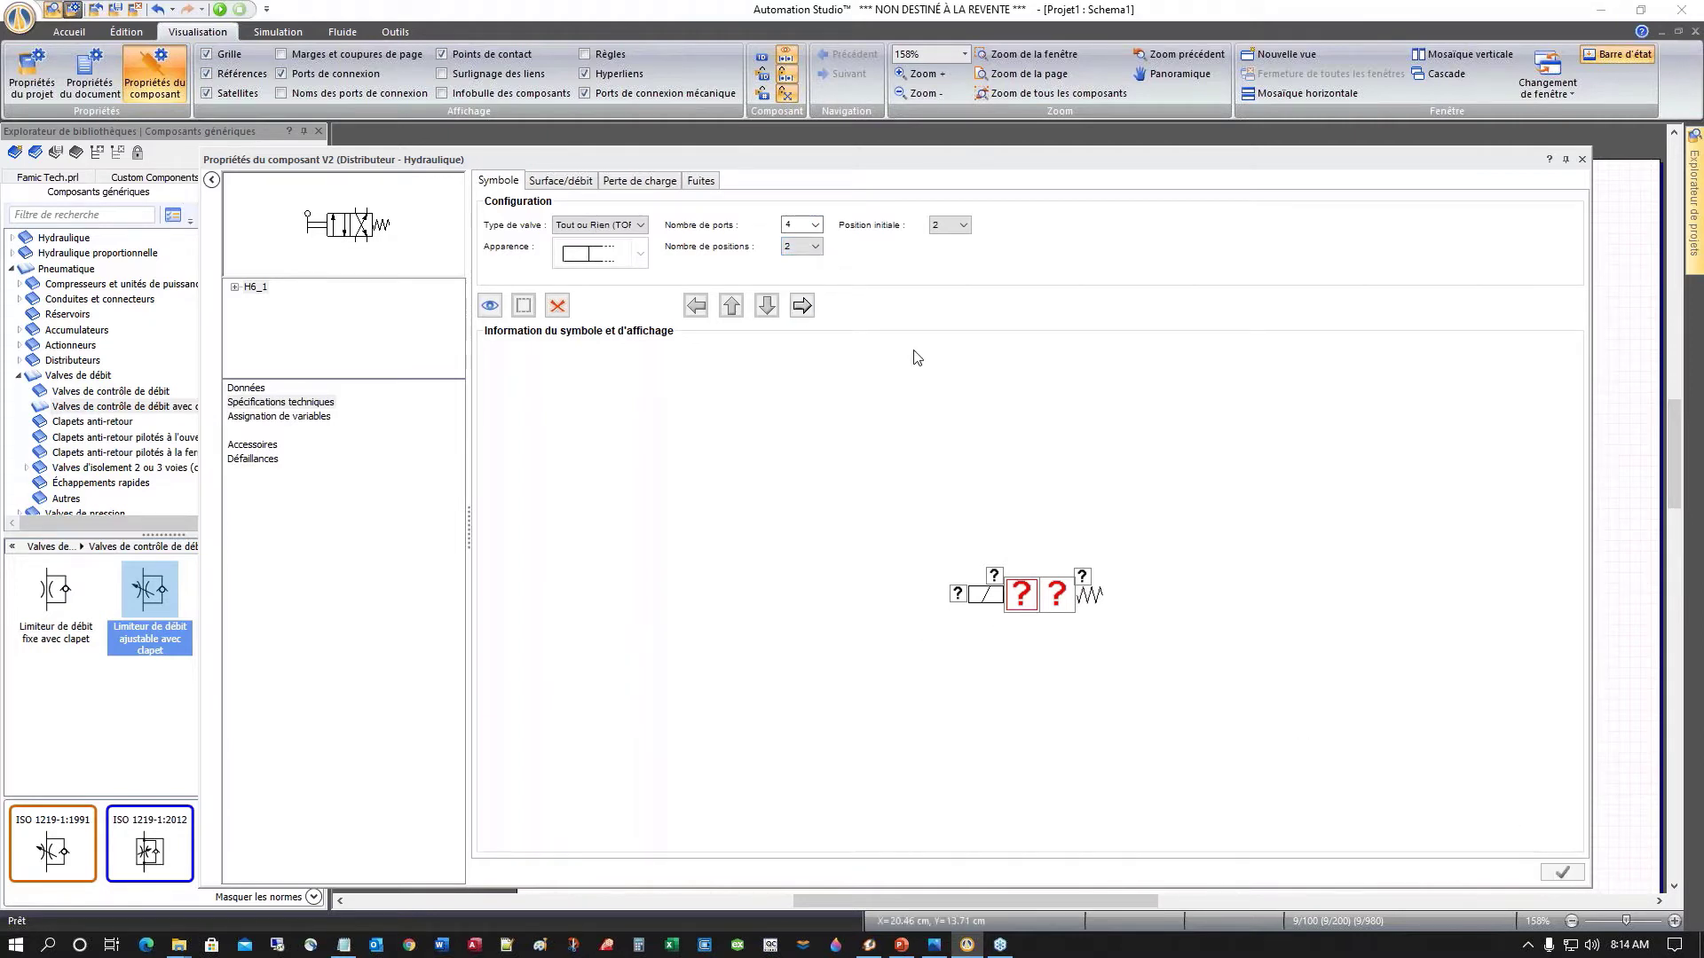
left_click(1581, 158)
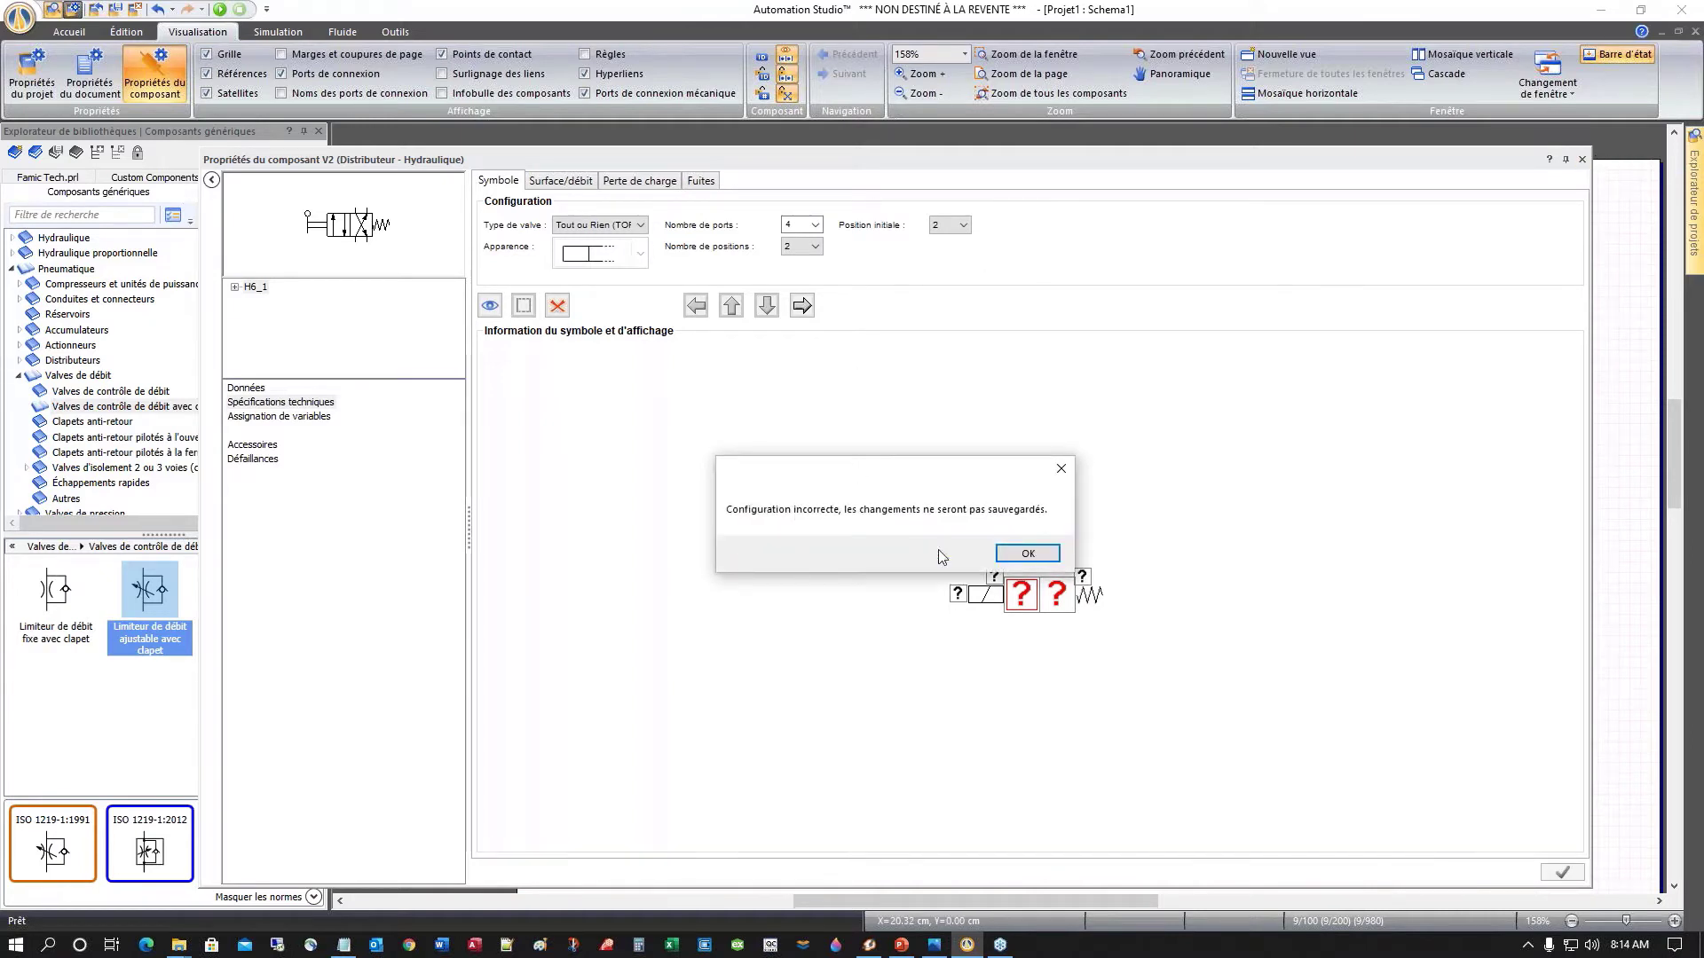
left_click(1030, 556)
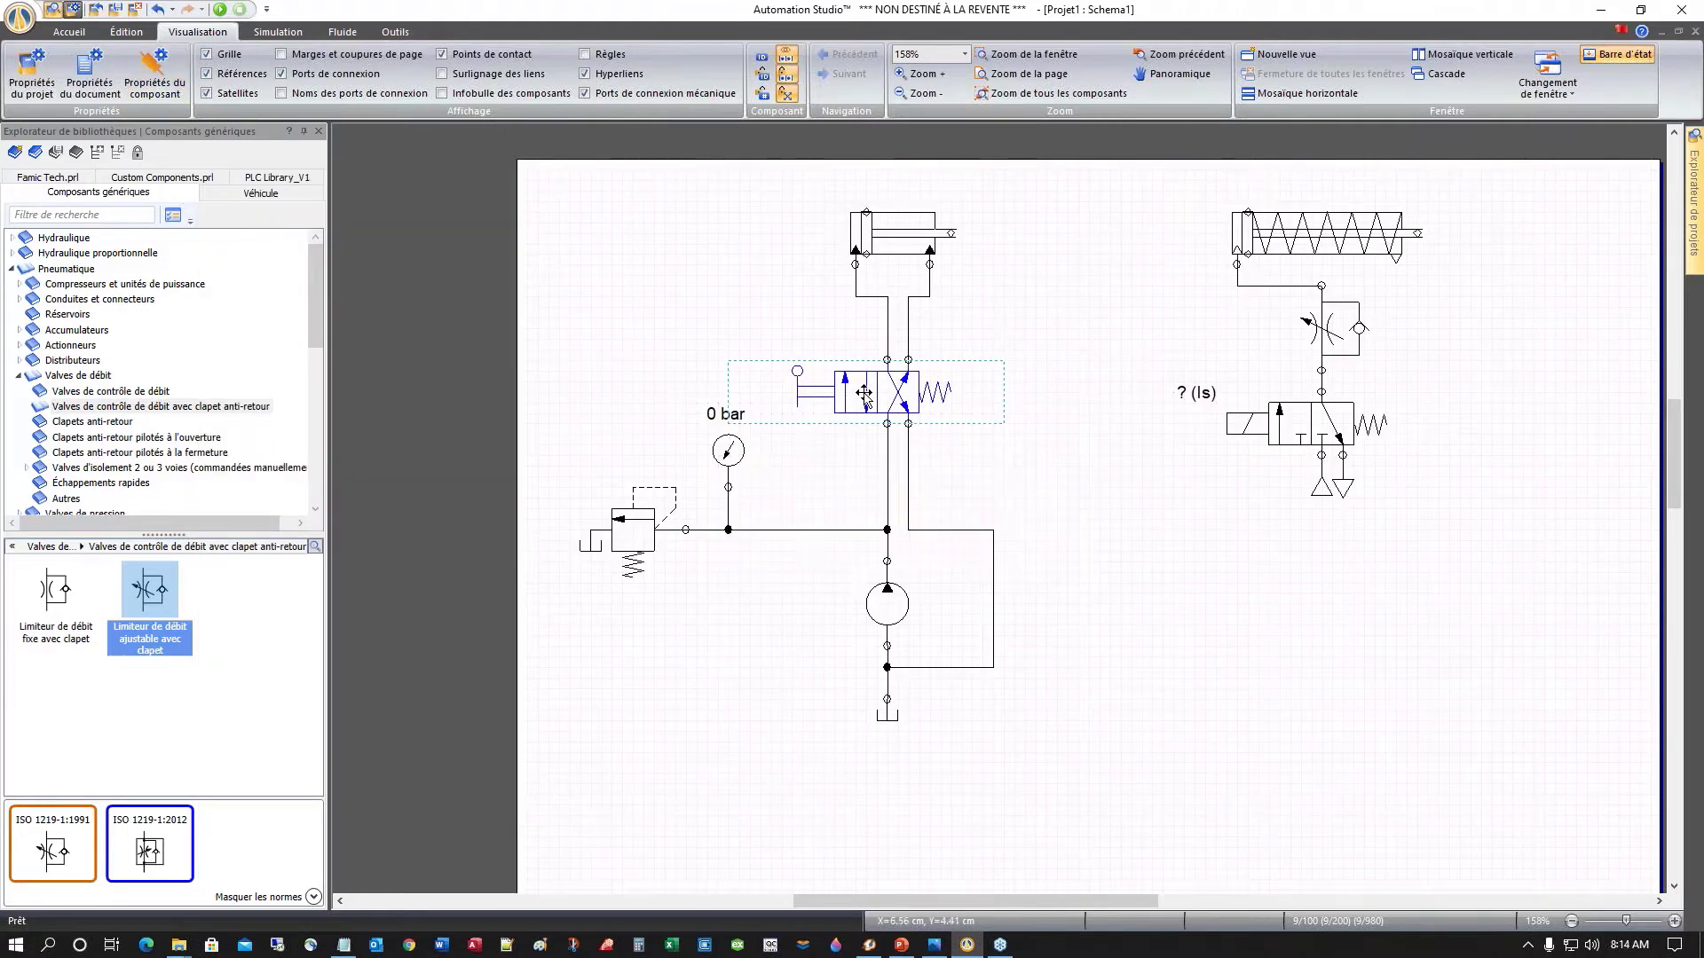
Step: Replace the lever of the hydraulic directional valve with a Solénoïde, CC/CA command
double_click(864, 393)
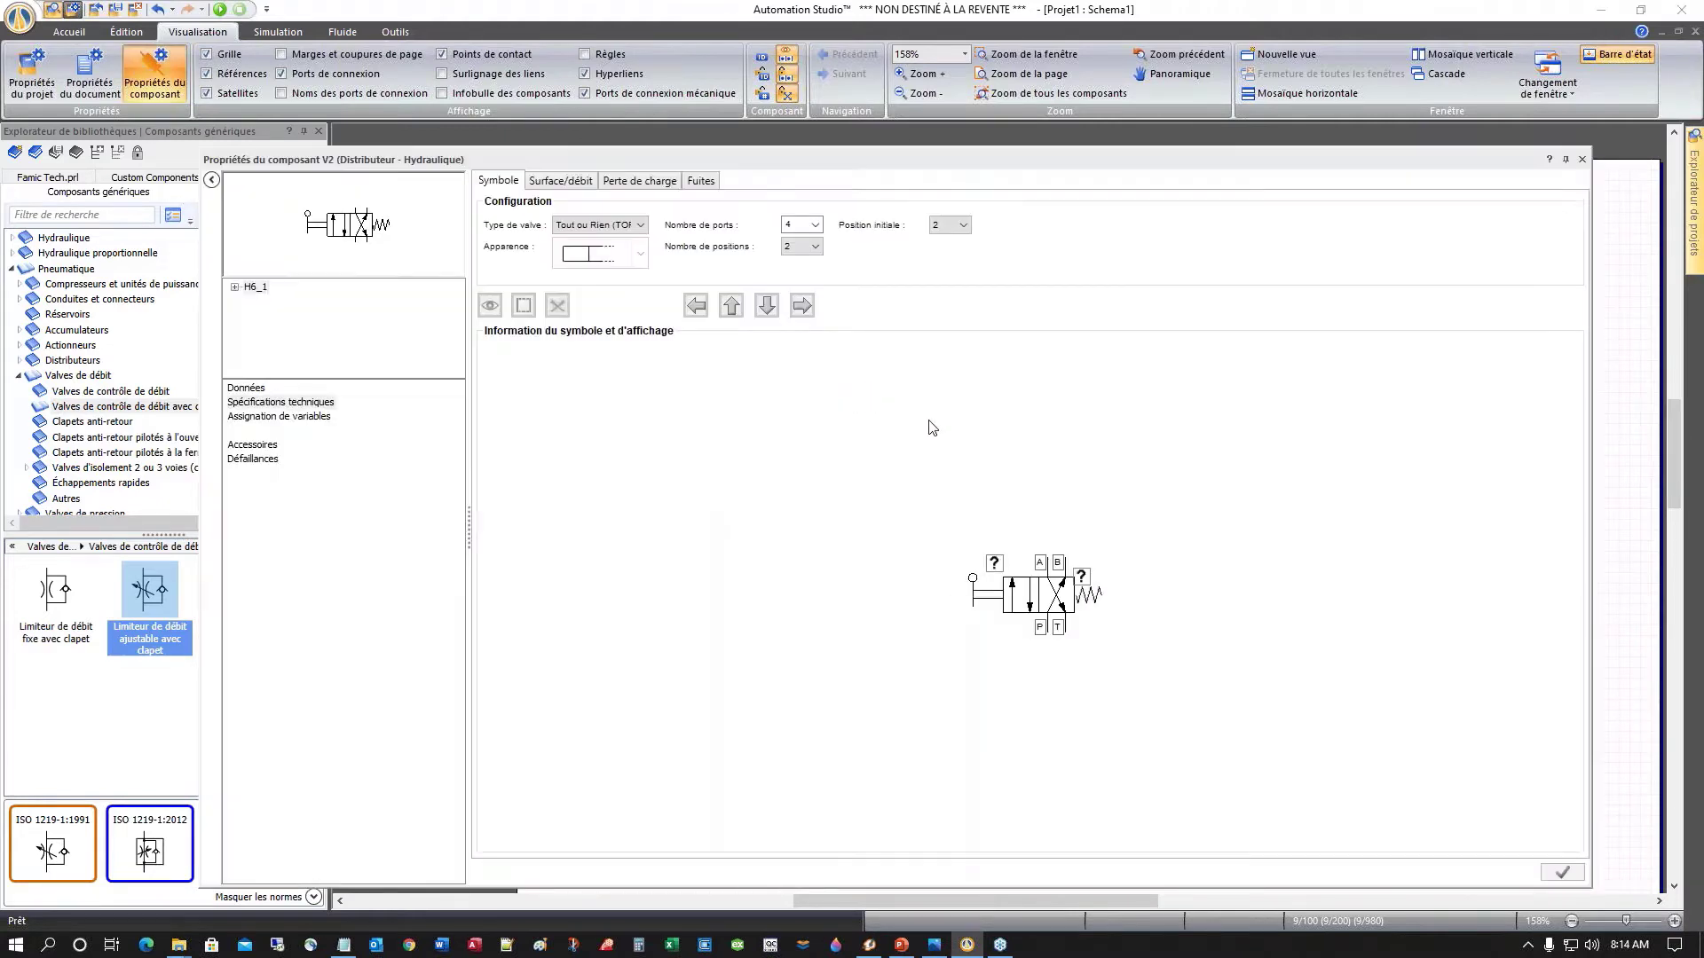
left_click(983, 601)
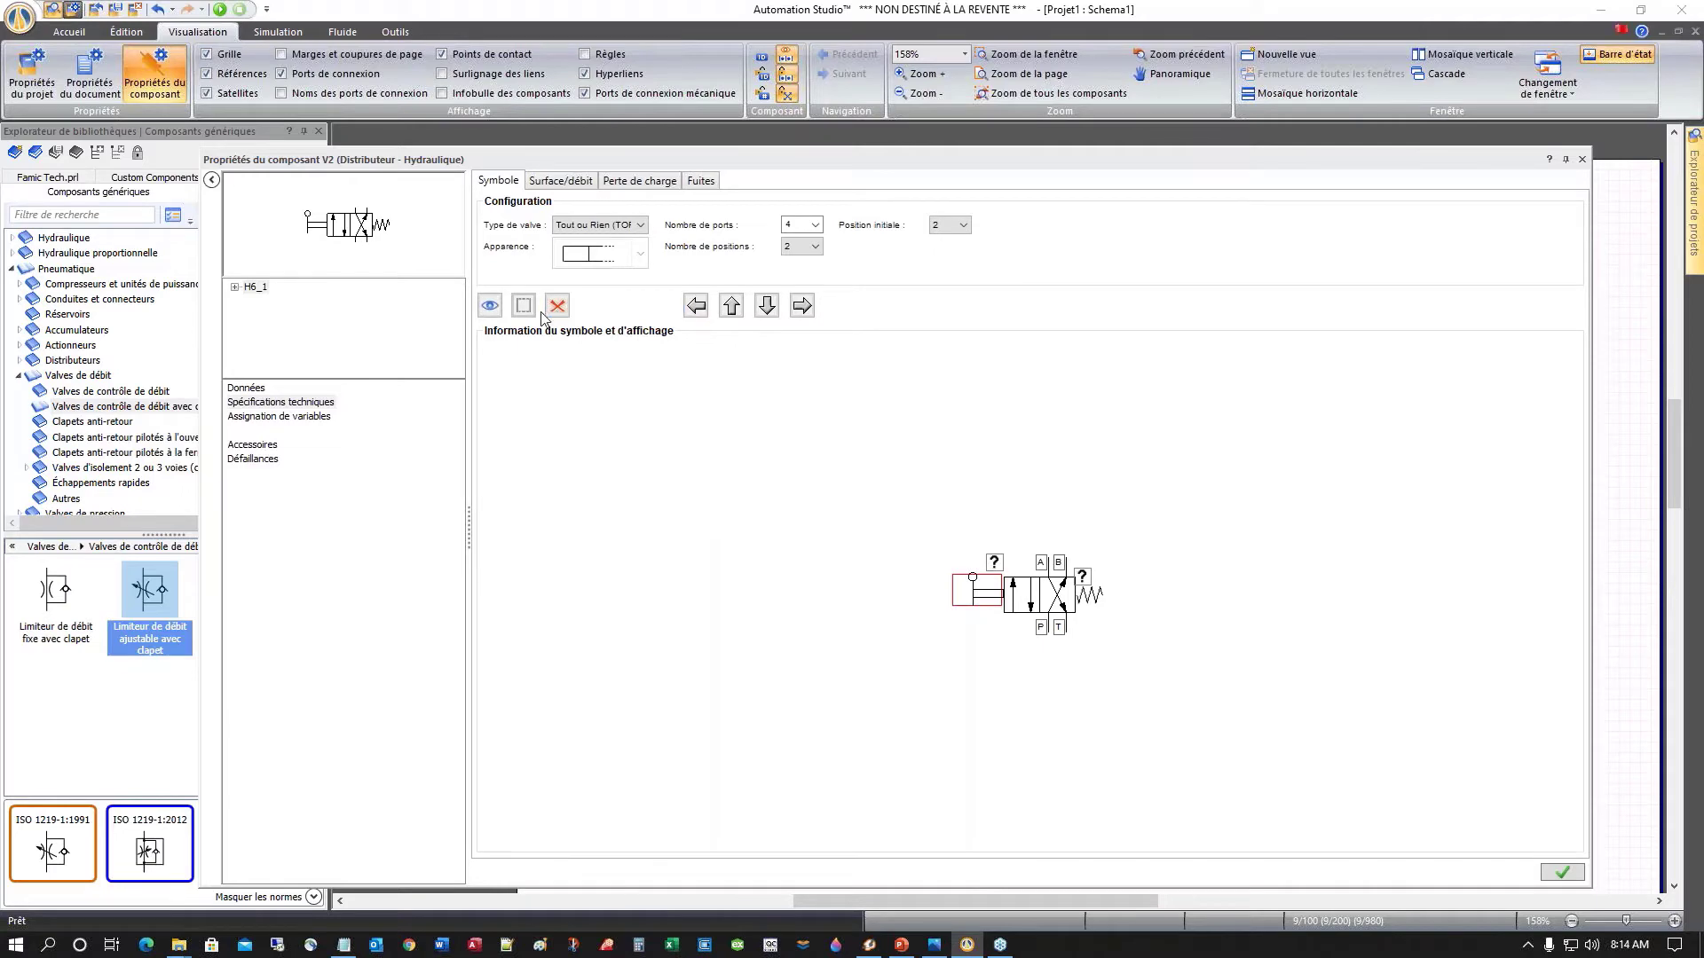
left_click(991, 592)
double_click(991, 593)
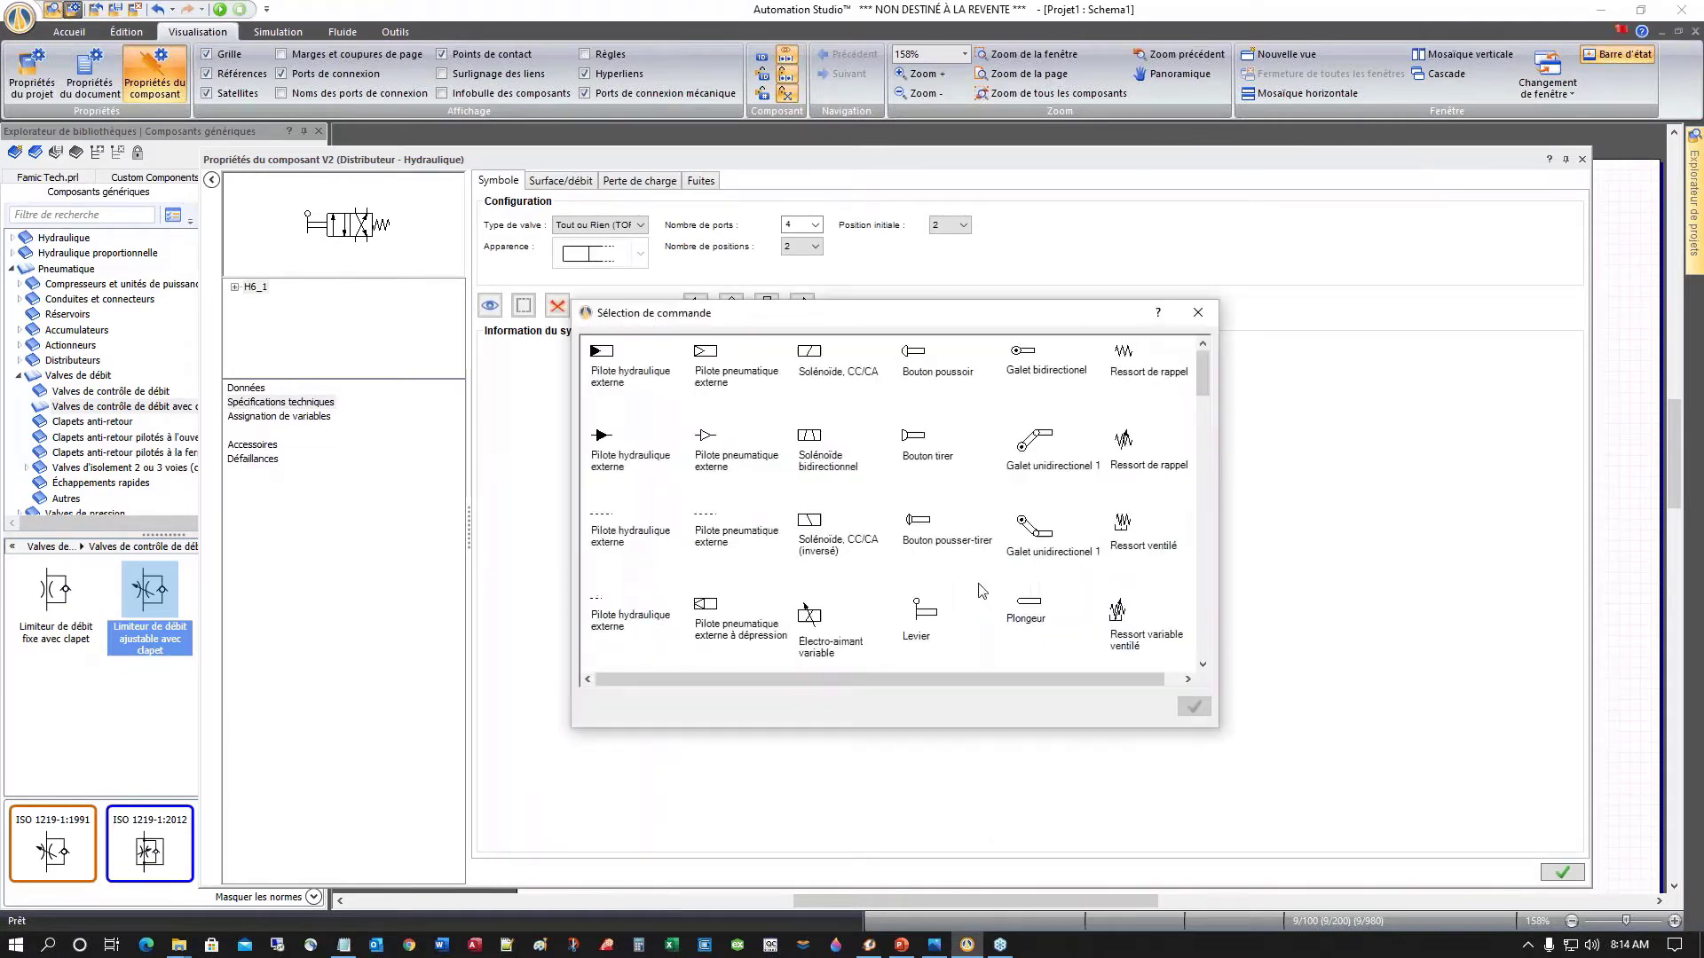
left_click(817, 363)
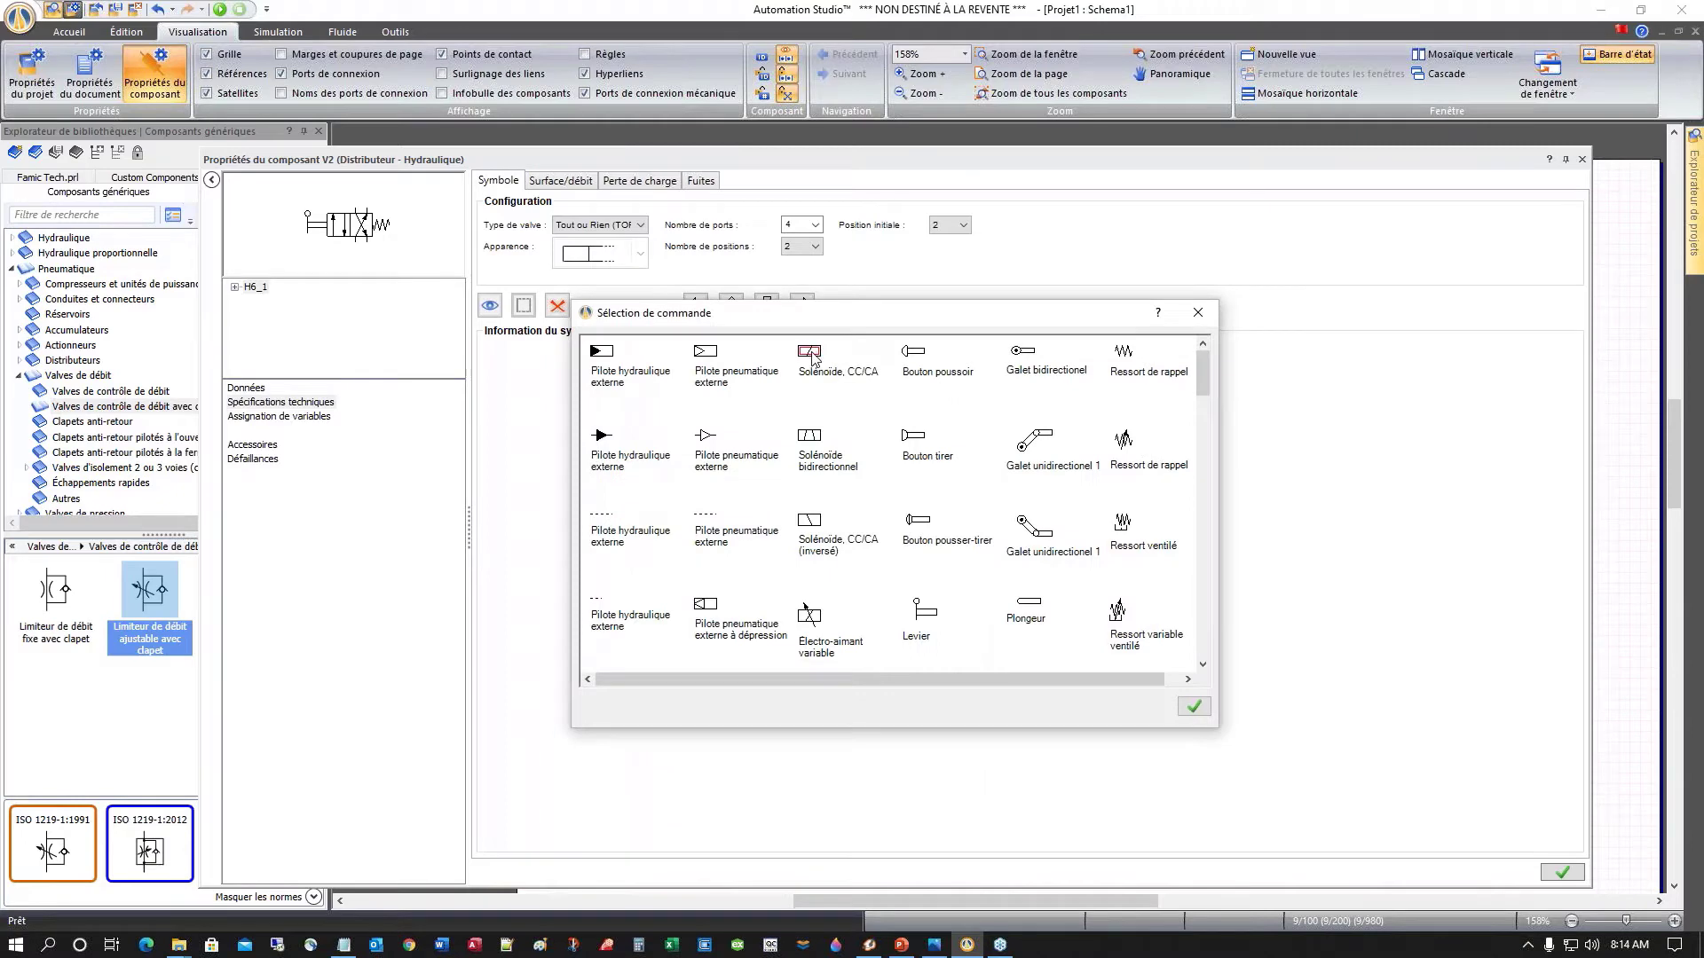
left_click(1194, 706)
Step: Lower the solenoid to the valve body's mid-height and shift it against the body's edge
left_click(767, 305)
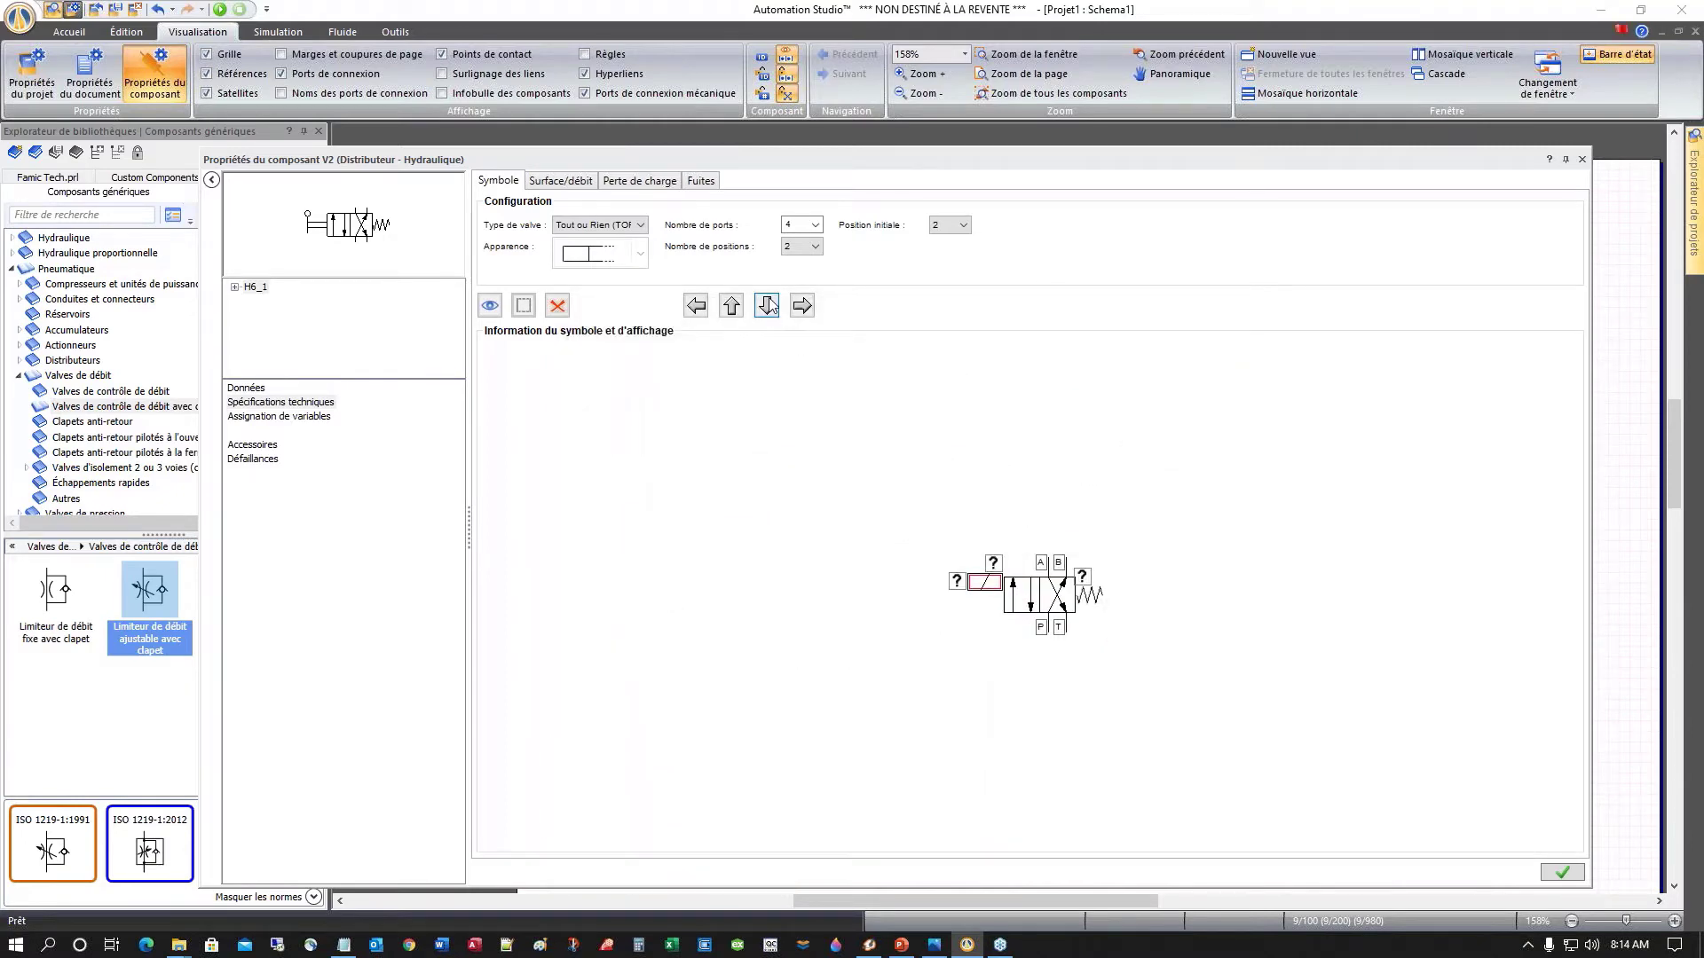
left_click(767, 306)
left_click(766, 305)
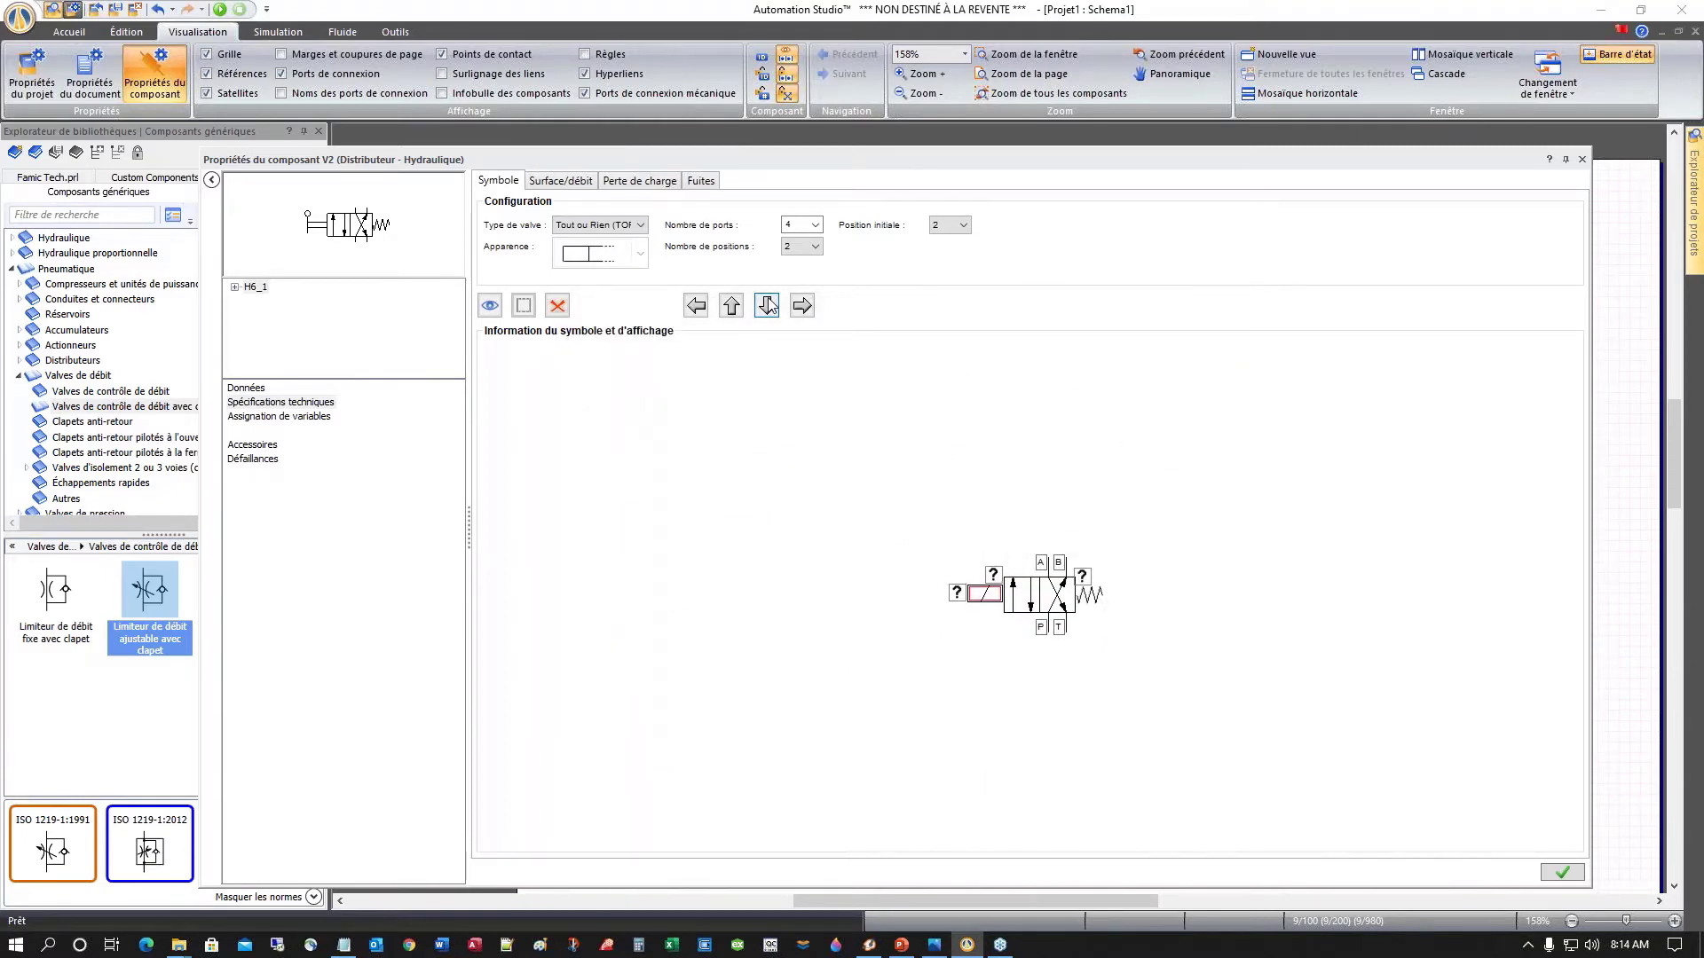
left_click(767, 305)
left_click(806, 307)
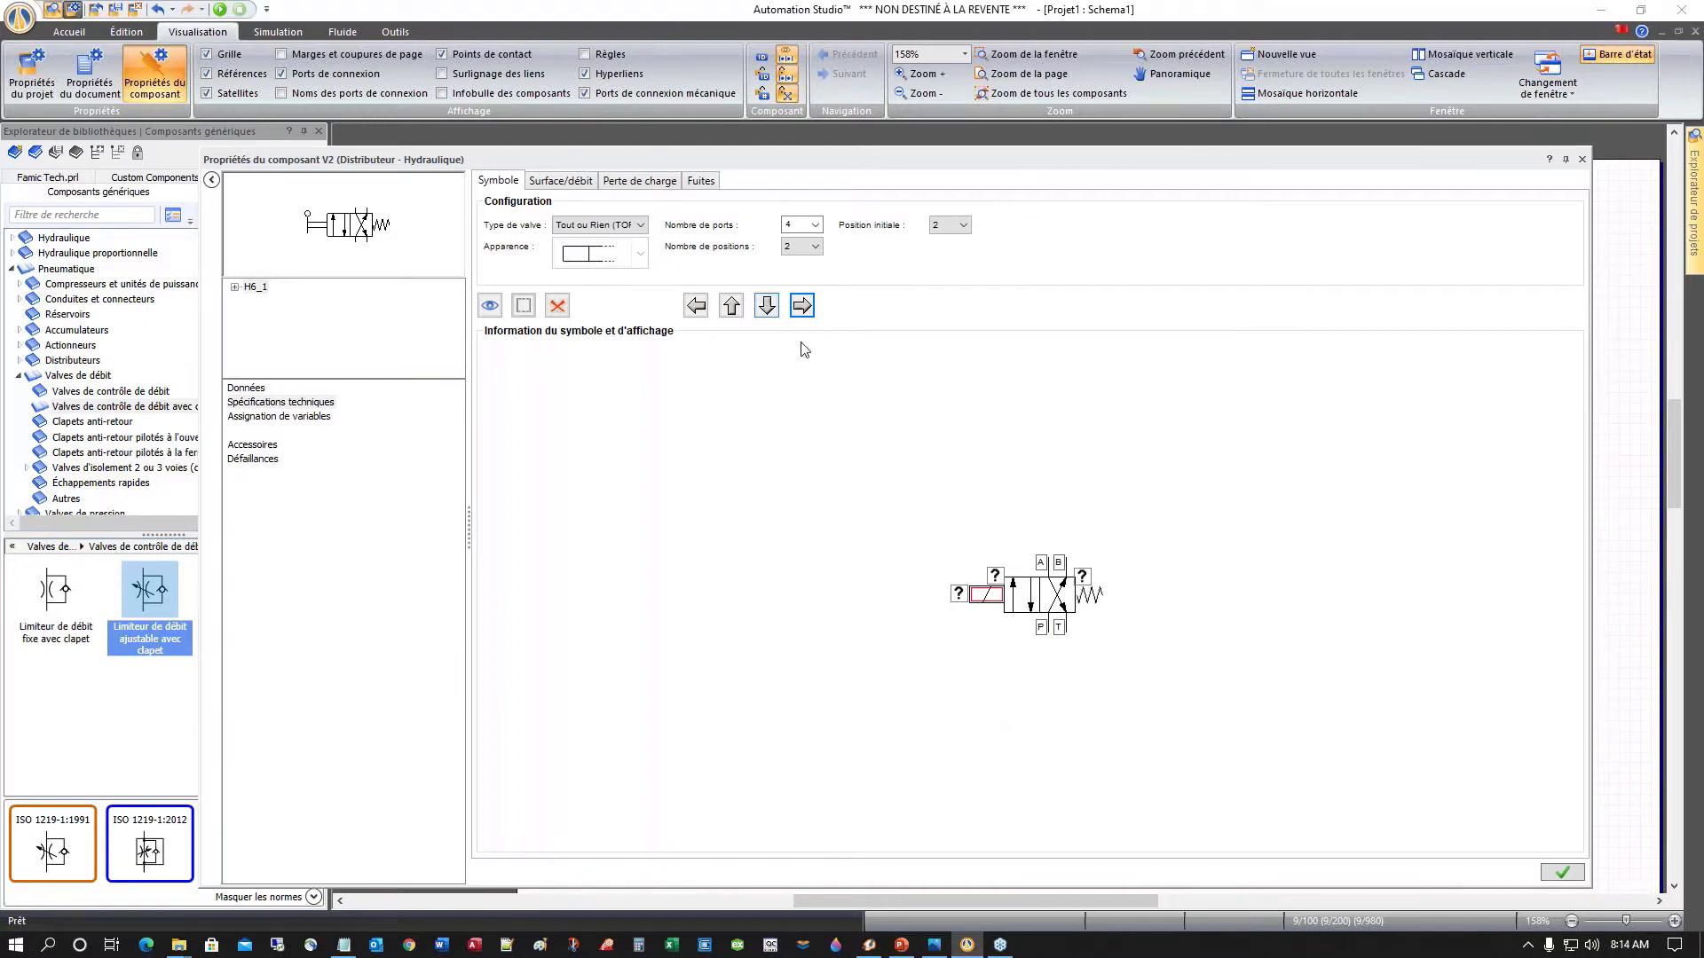
Step: View the spool choices for the valve's first position without changing it, apply the solenoid configuration, and close the properties
left_click(1025, 601)
double_click(1025, 601)
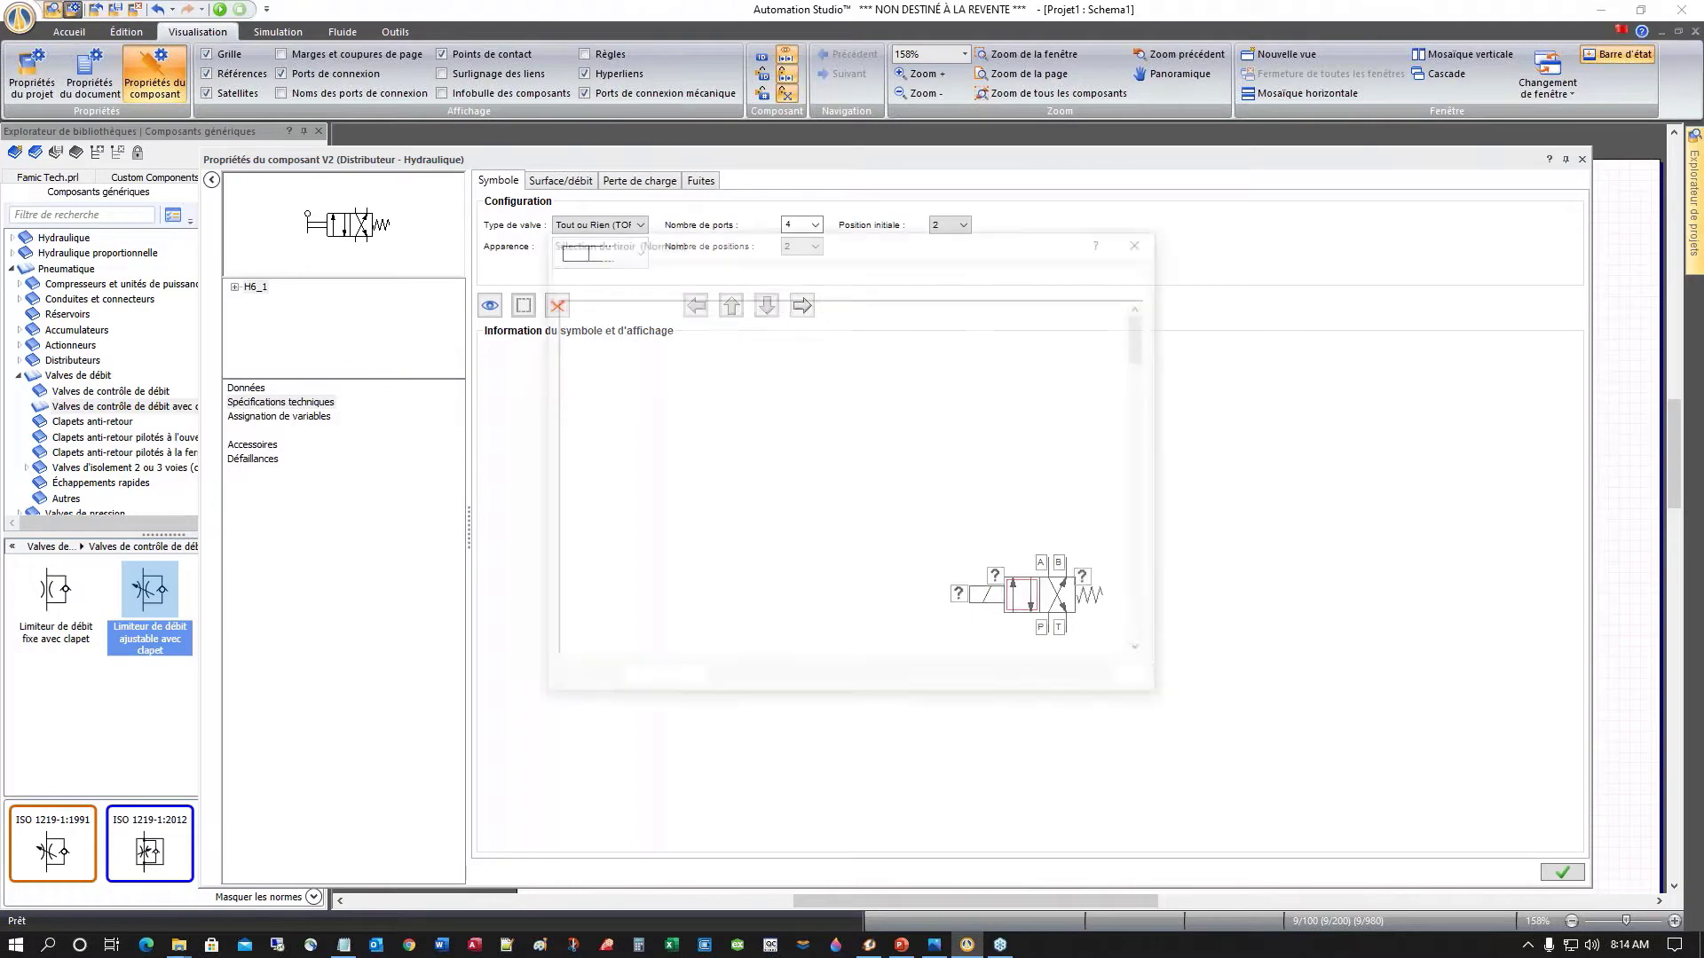
left_click(1145, 242)
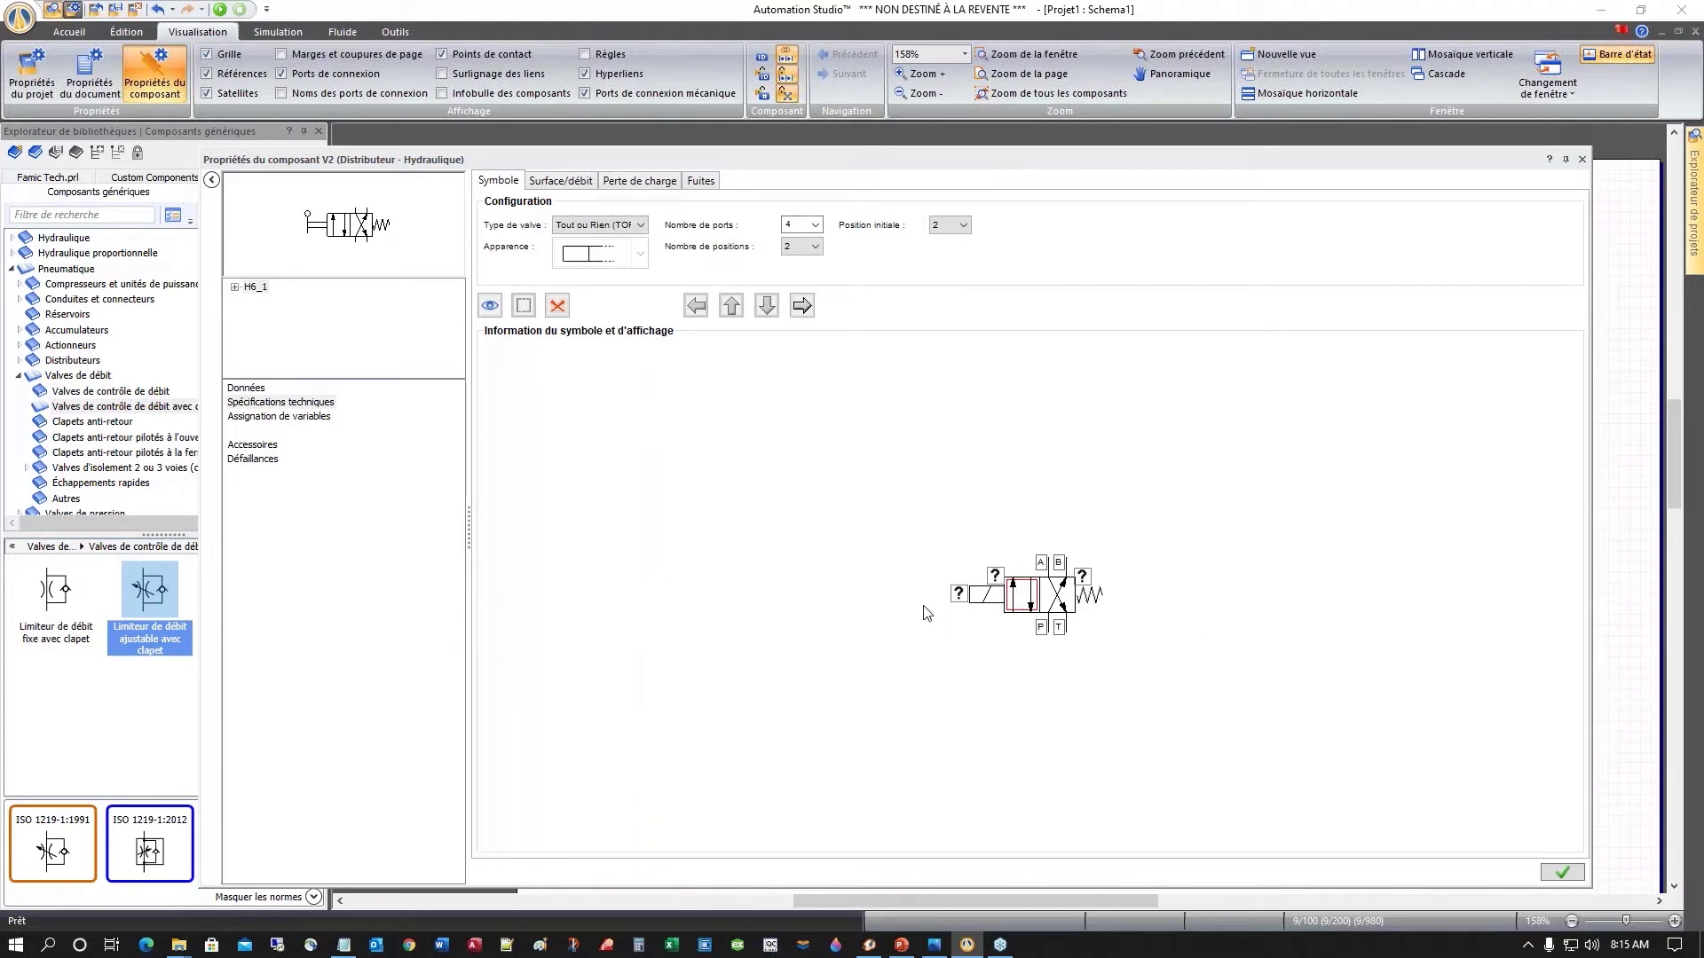
left_click(1564, 874)
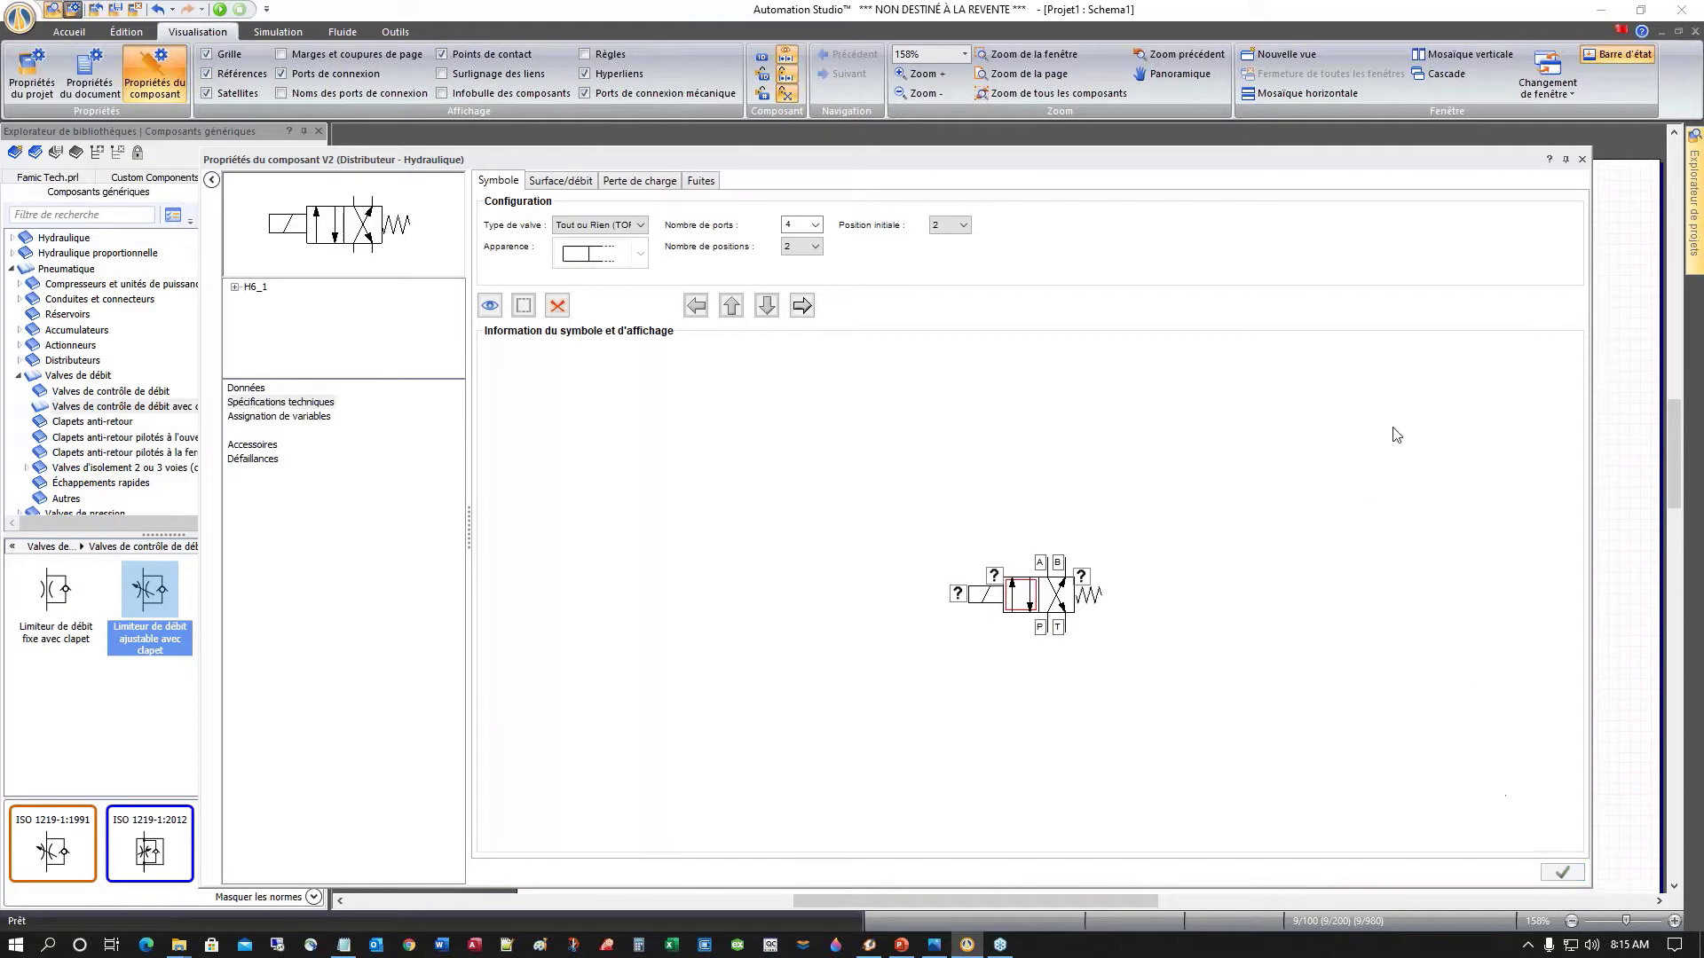
left_click(1583, 163)
left_click(1085, 658)
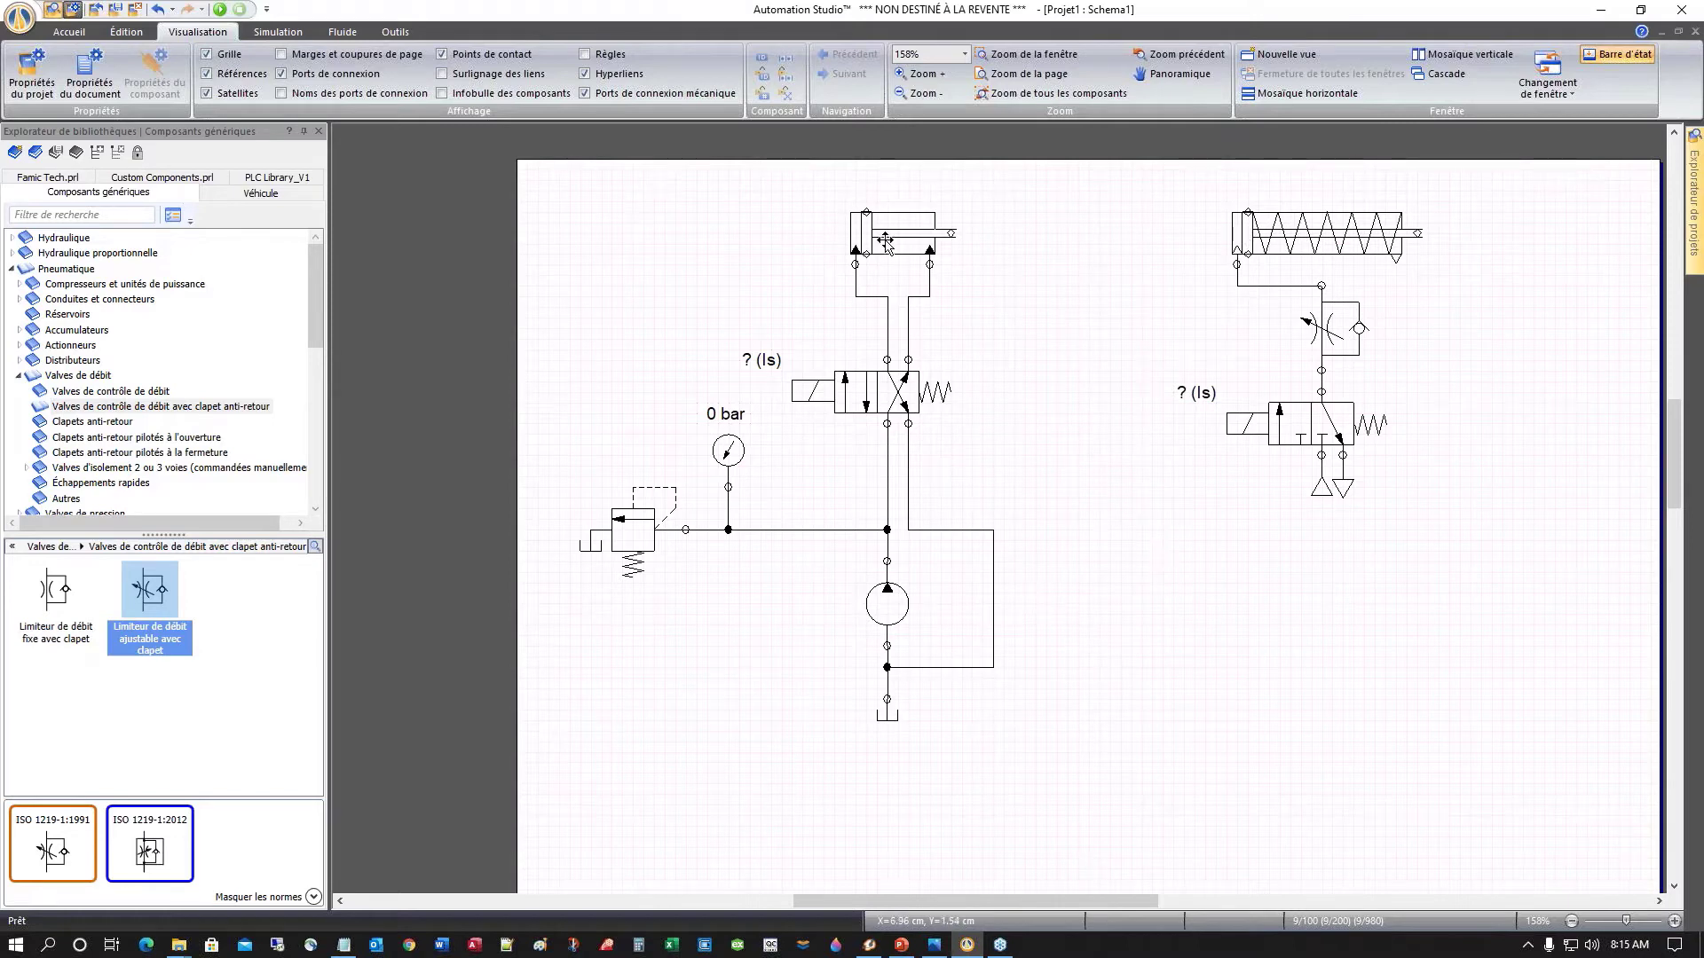
Step: Place a Sans norme proximity sensor from the hydraulic Capteurs library near the double-acting cylinder and give it the alias a0
left_click(45, 238)
left_click(11, 238)
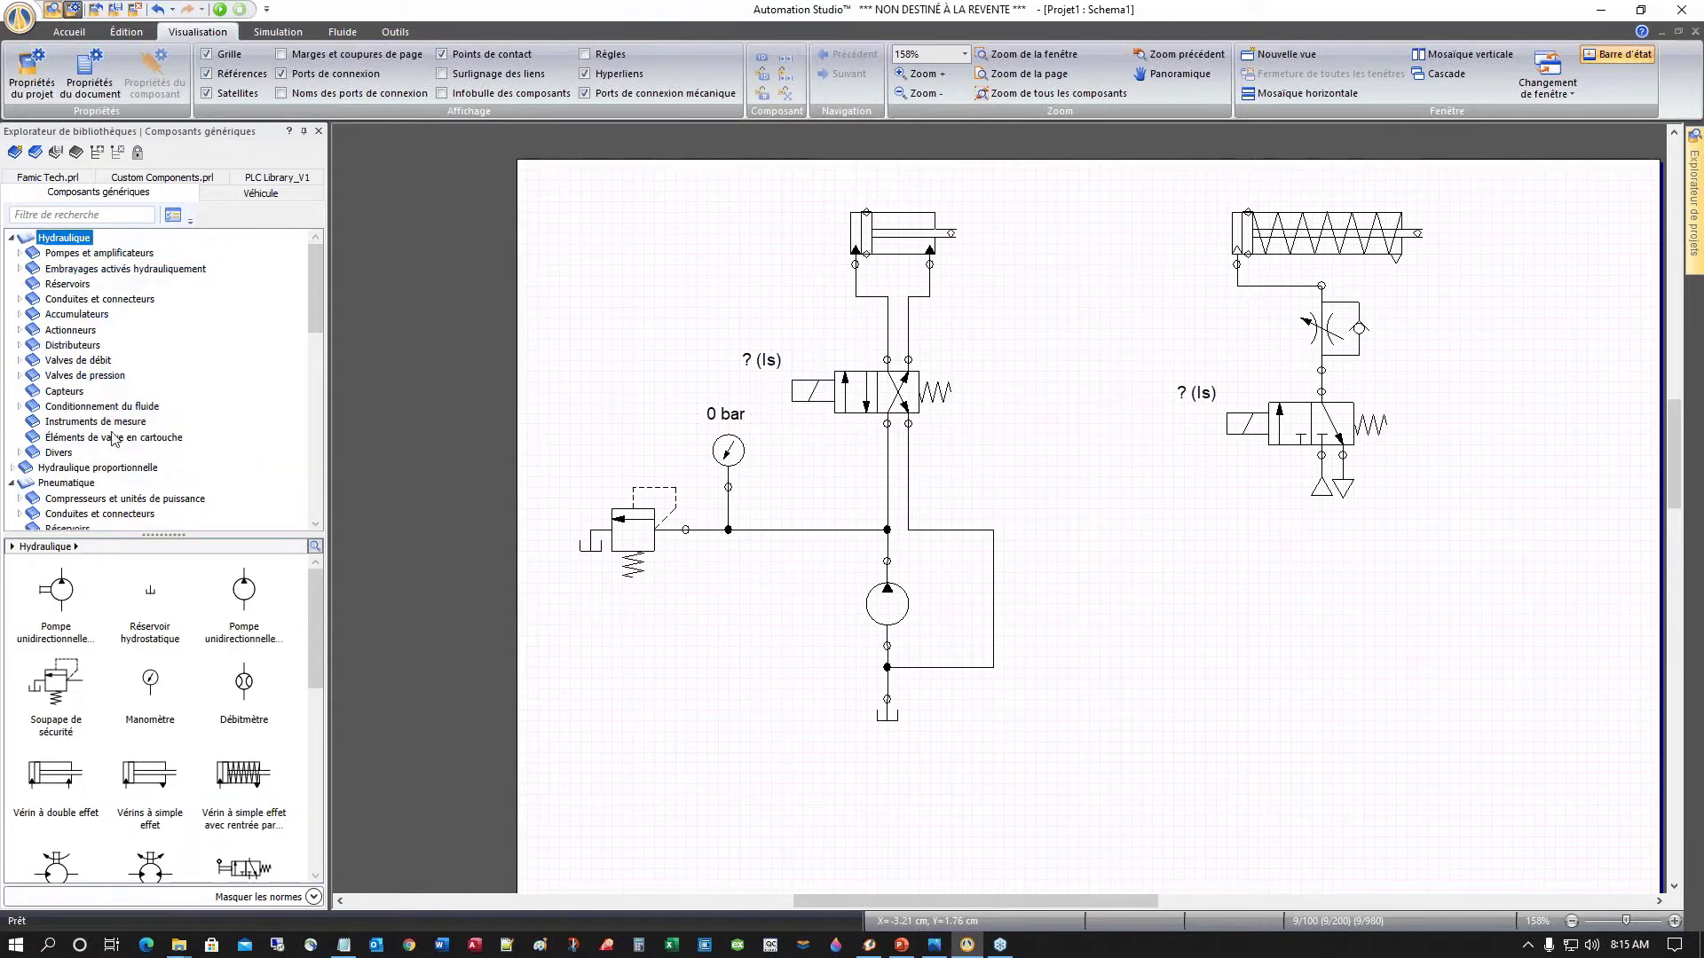
left_click(64, 392)
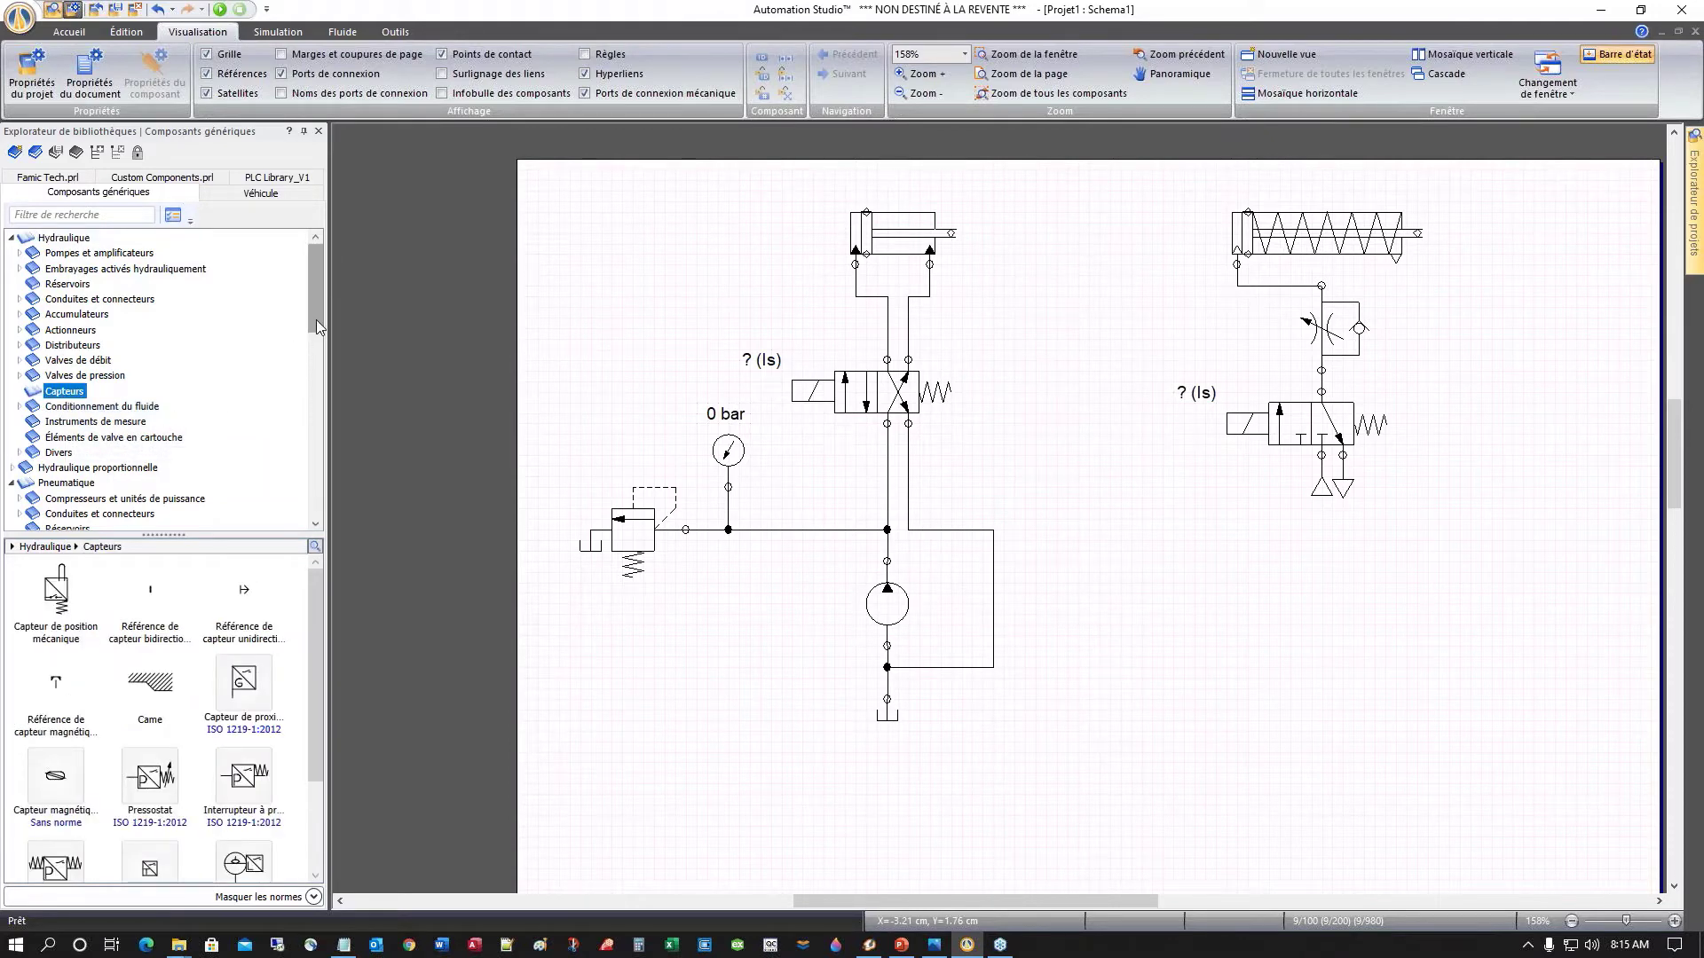
left_click_drag(317, 325, 318, 346)
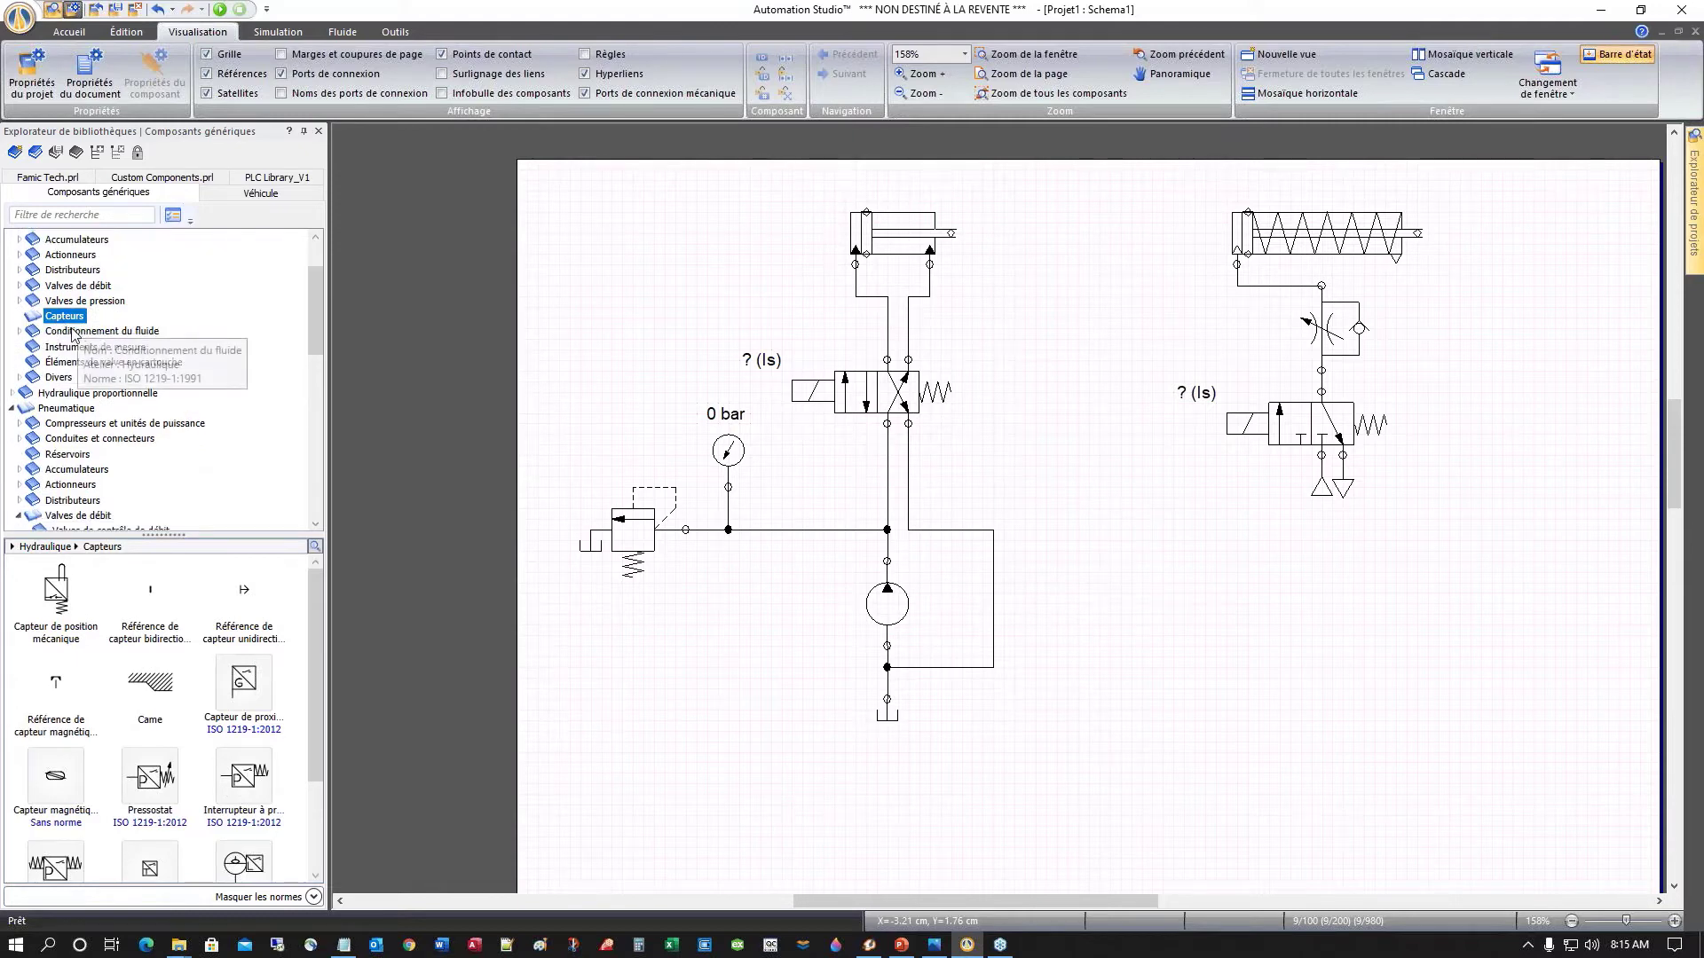
left_click(246, 691)
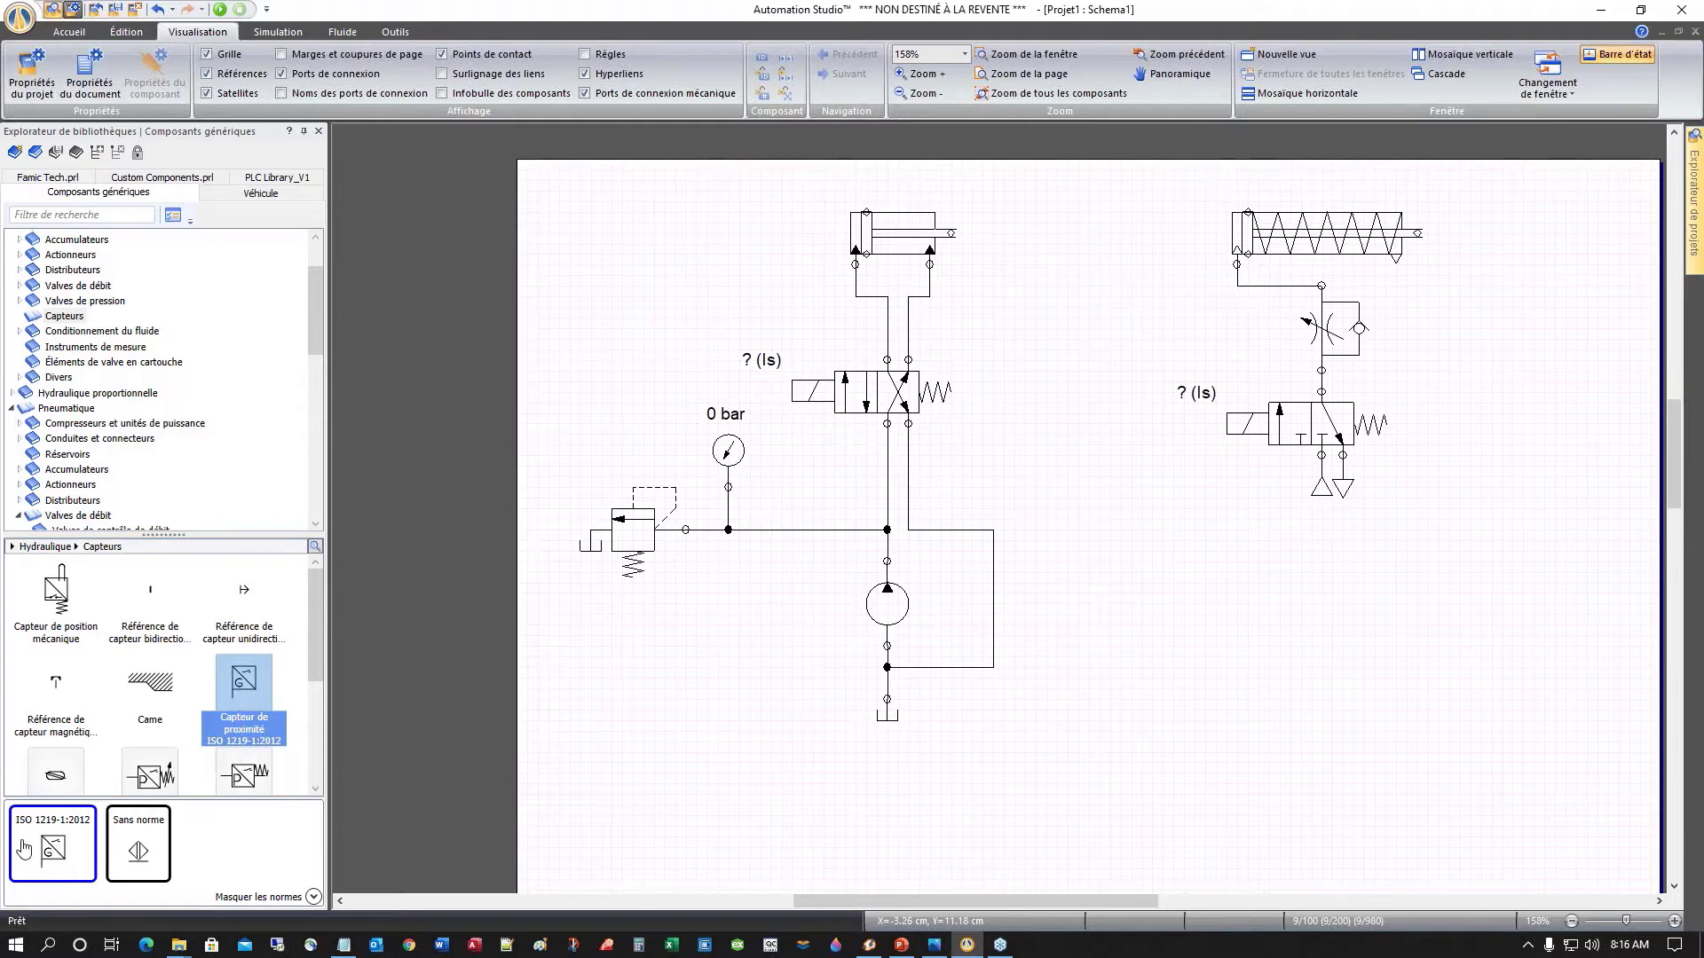
mouse_move(146, 863)
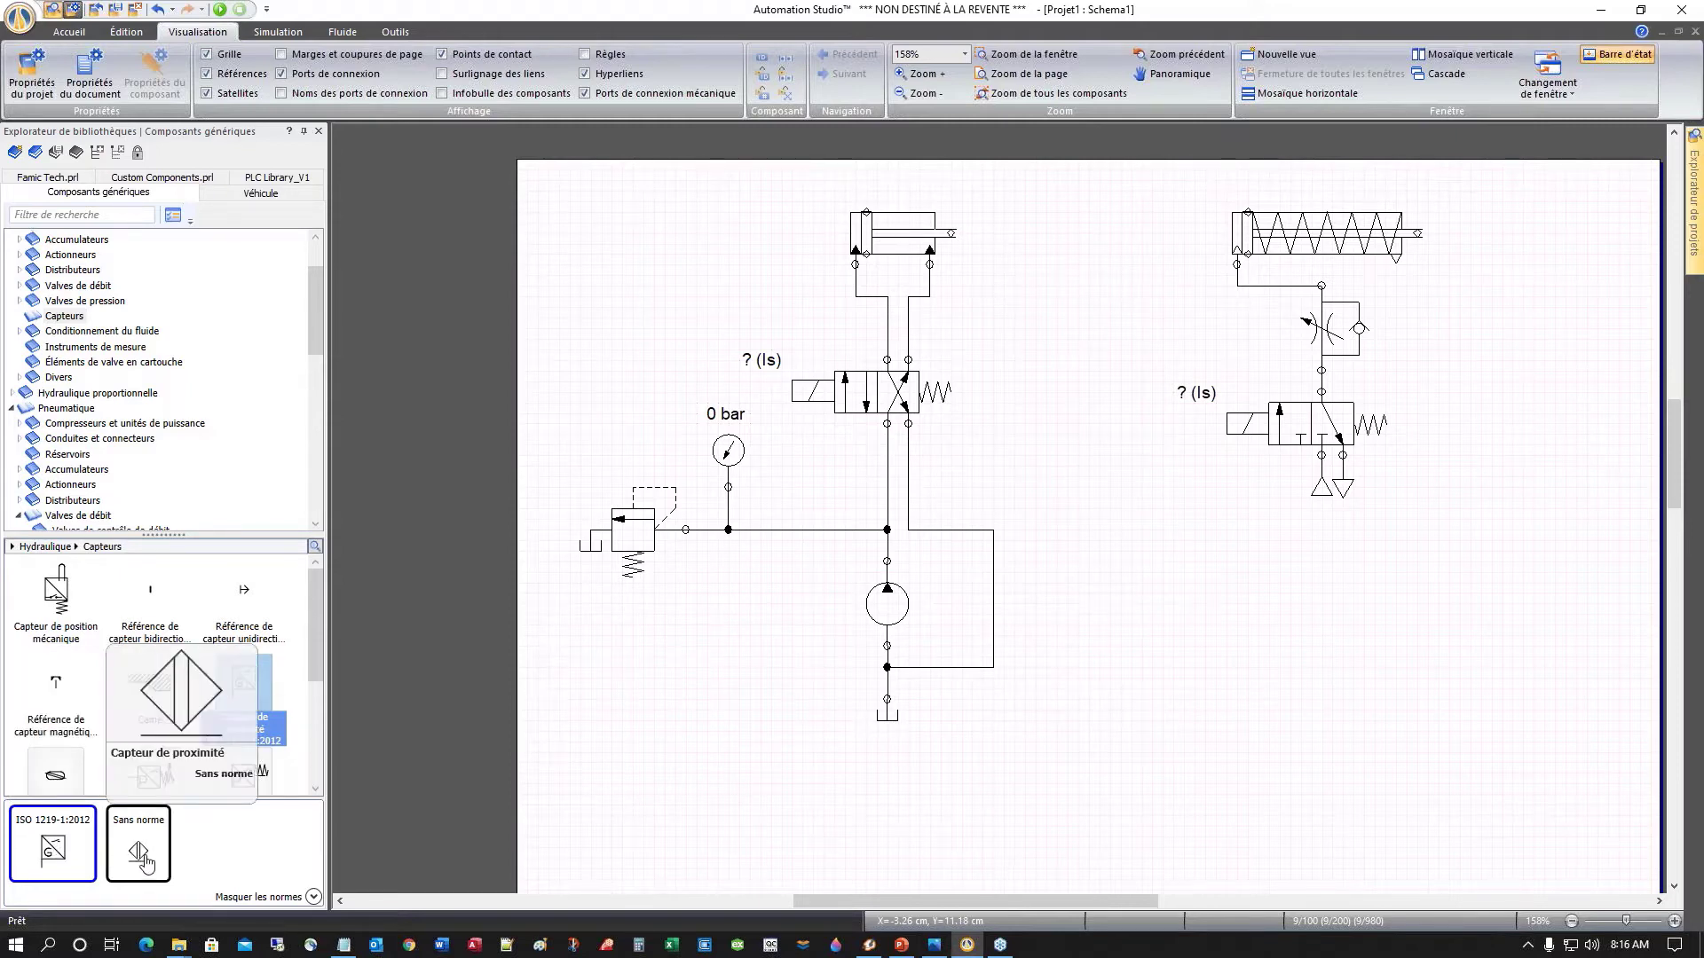
left_click_drag(139, 861, 800, 174)
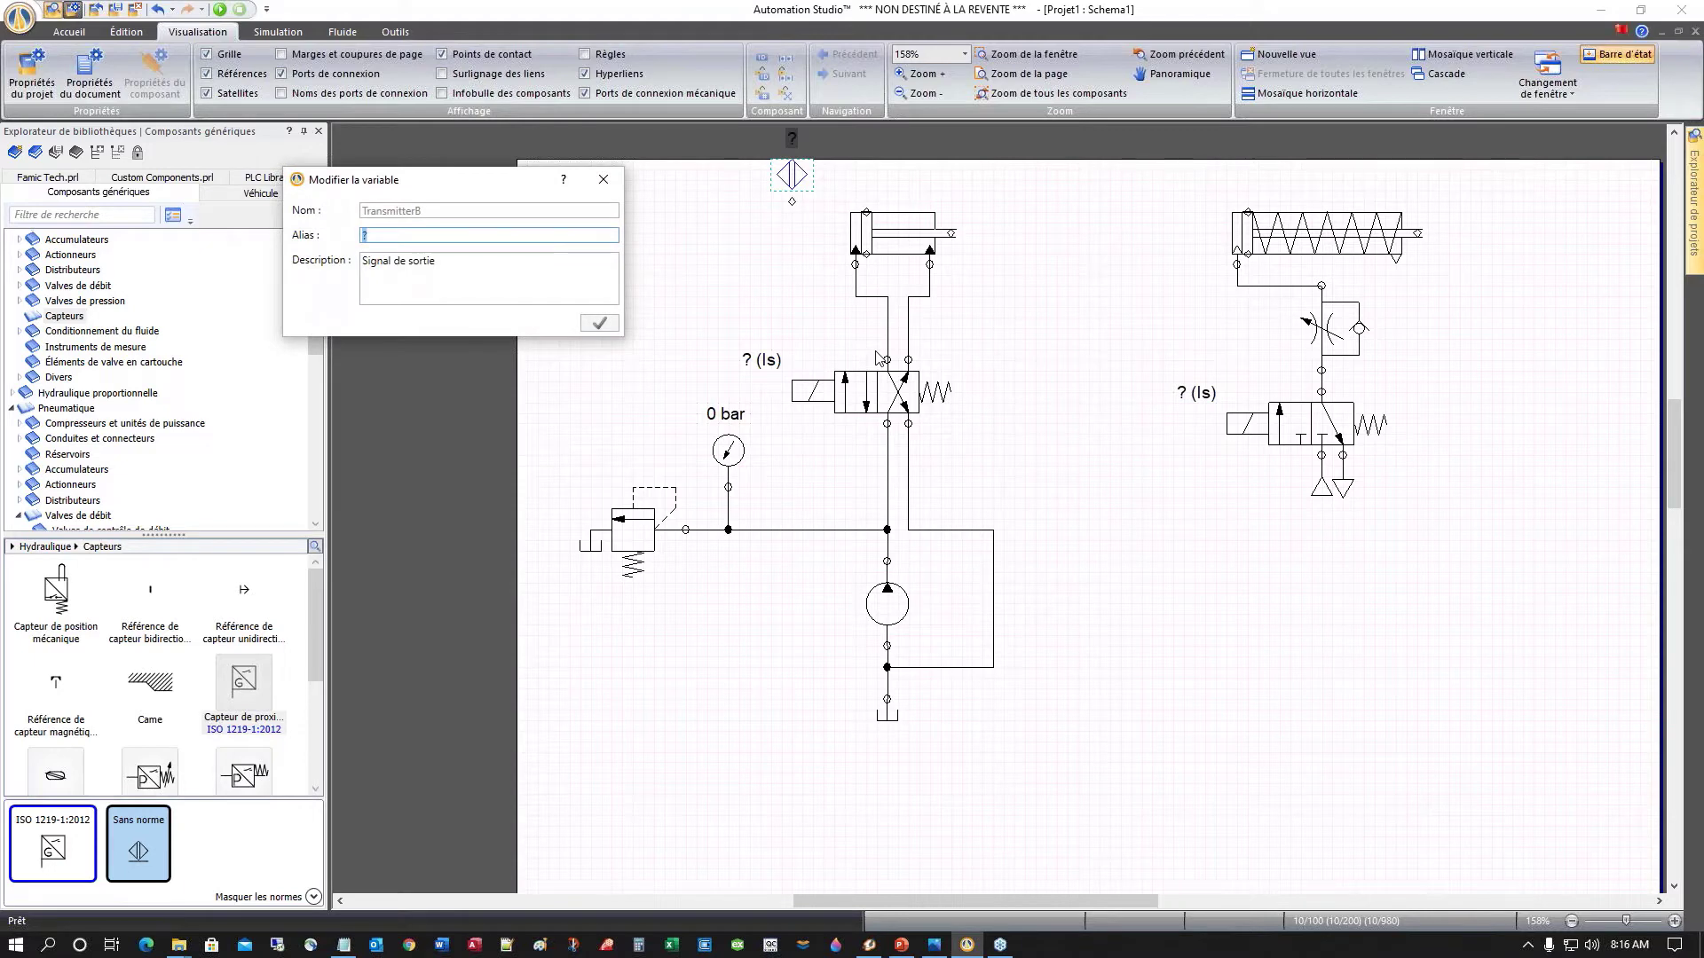
type("a0")
left_click(599, 325)
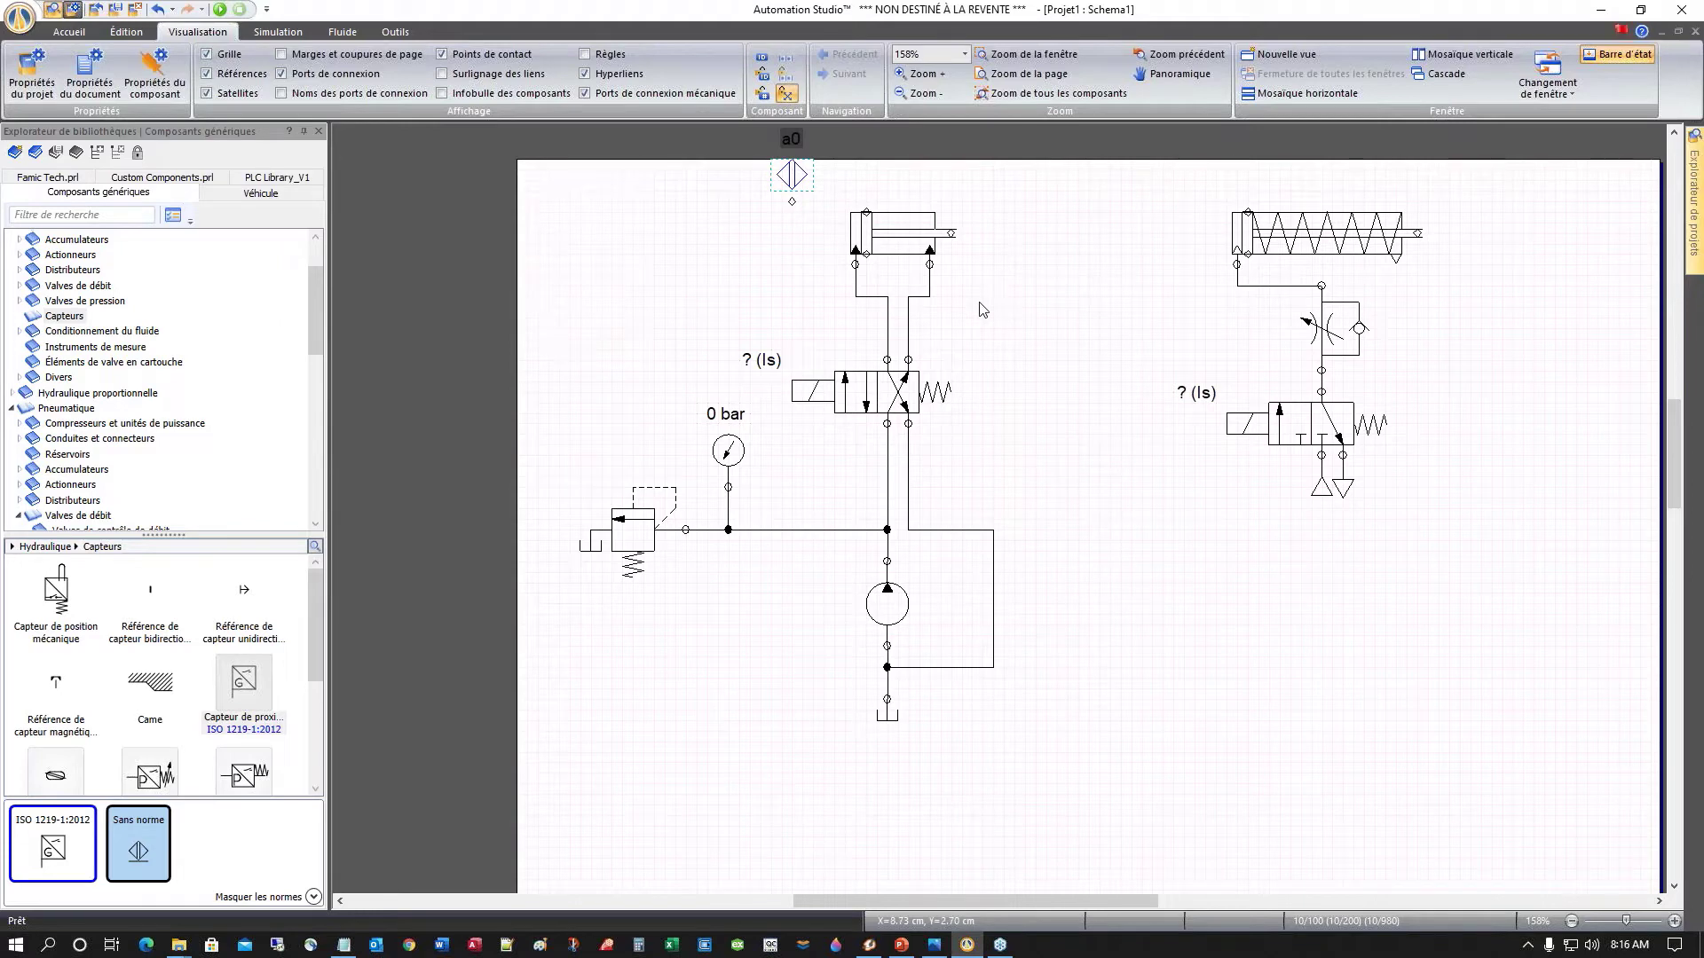
Step: Move sensor a0 directly above the hydraulic cylinder so it connects to the piston's retracted-position point
scroll(983, 310, "up", 1)
scroll(982, 359, "up", 2)
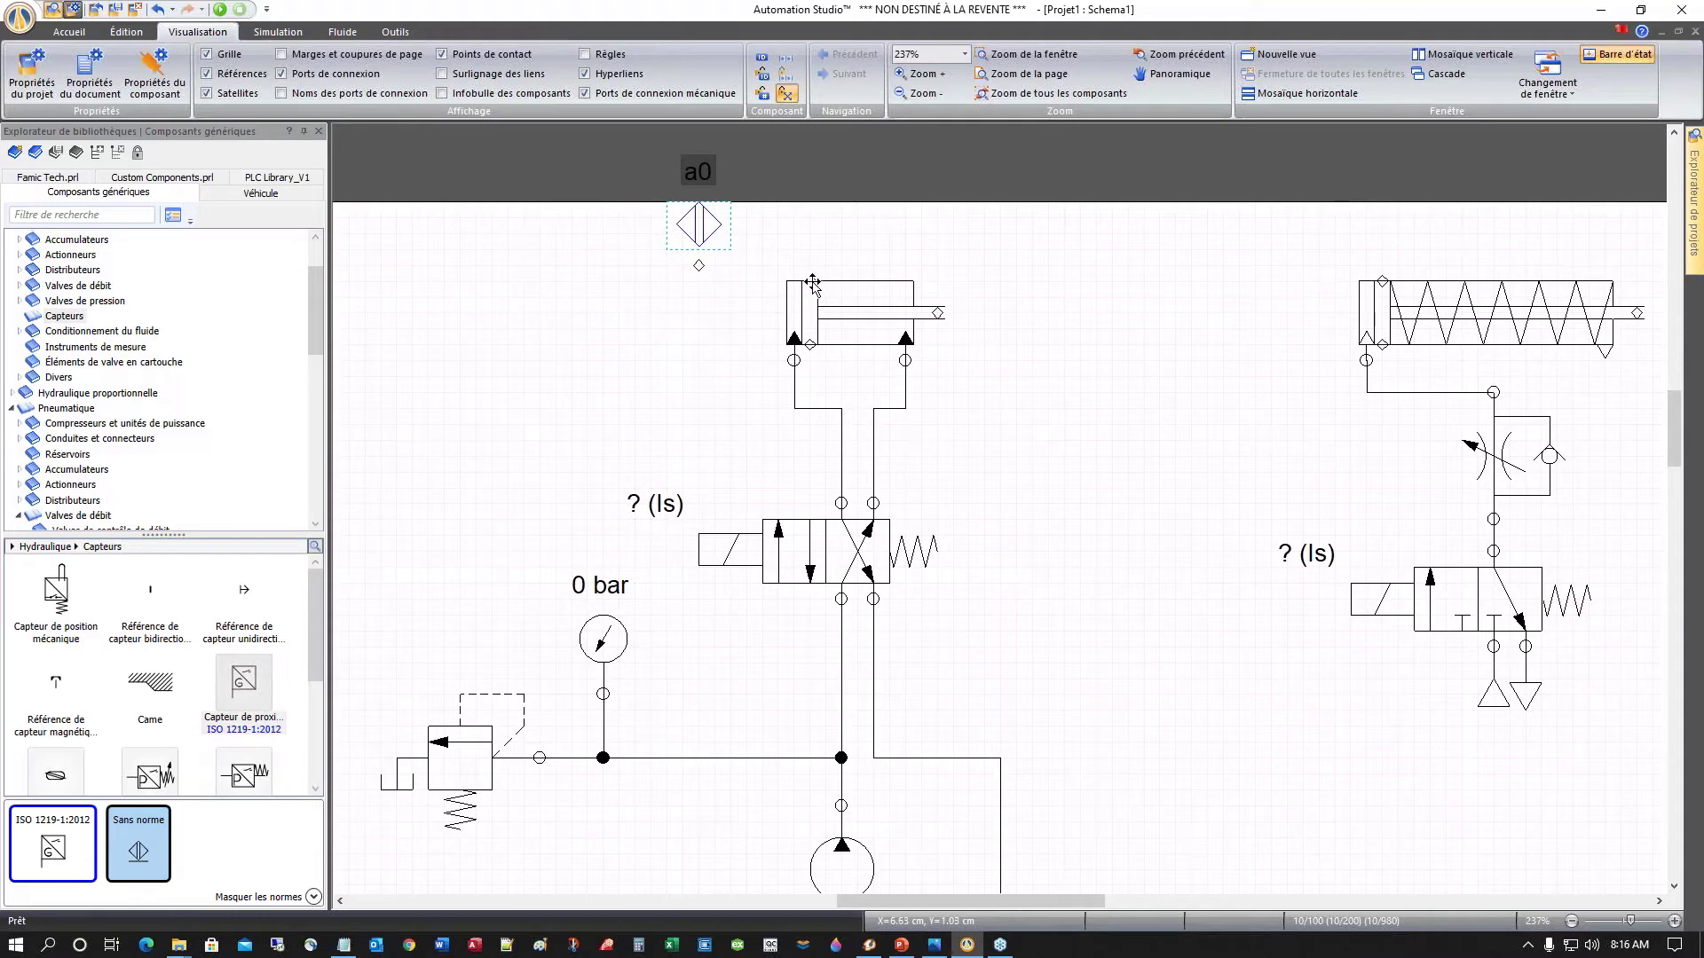
left_click_drag(711, 234, 811, 243)
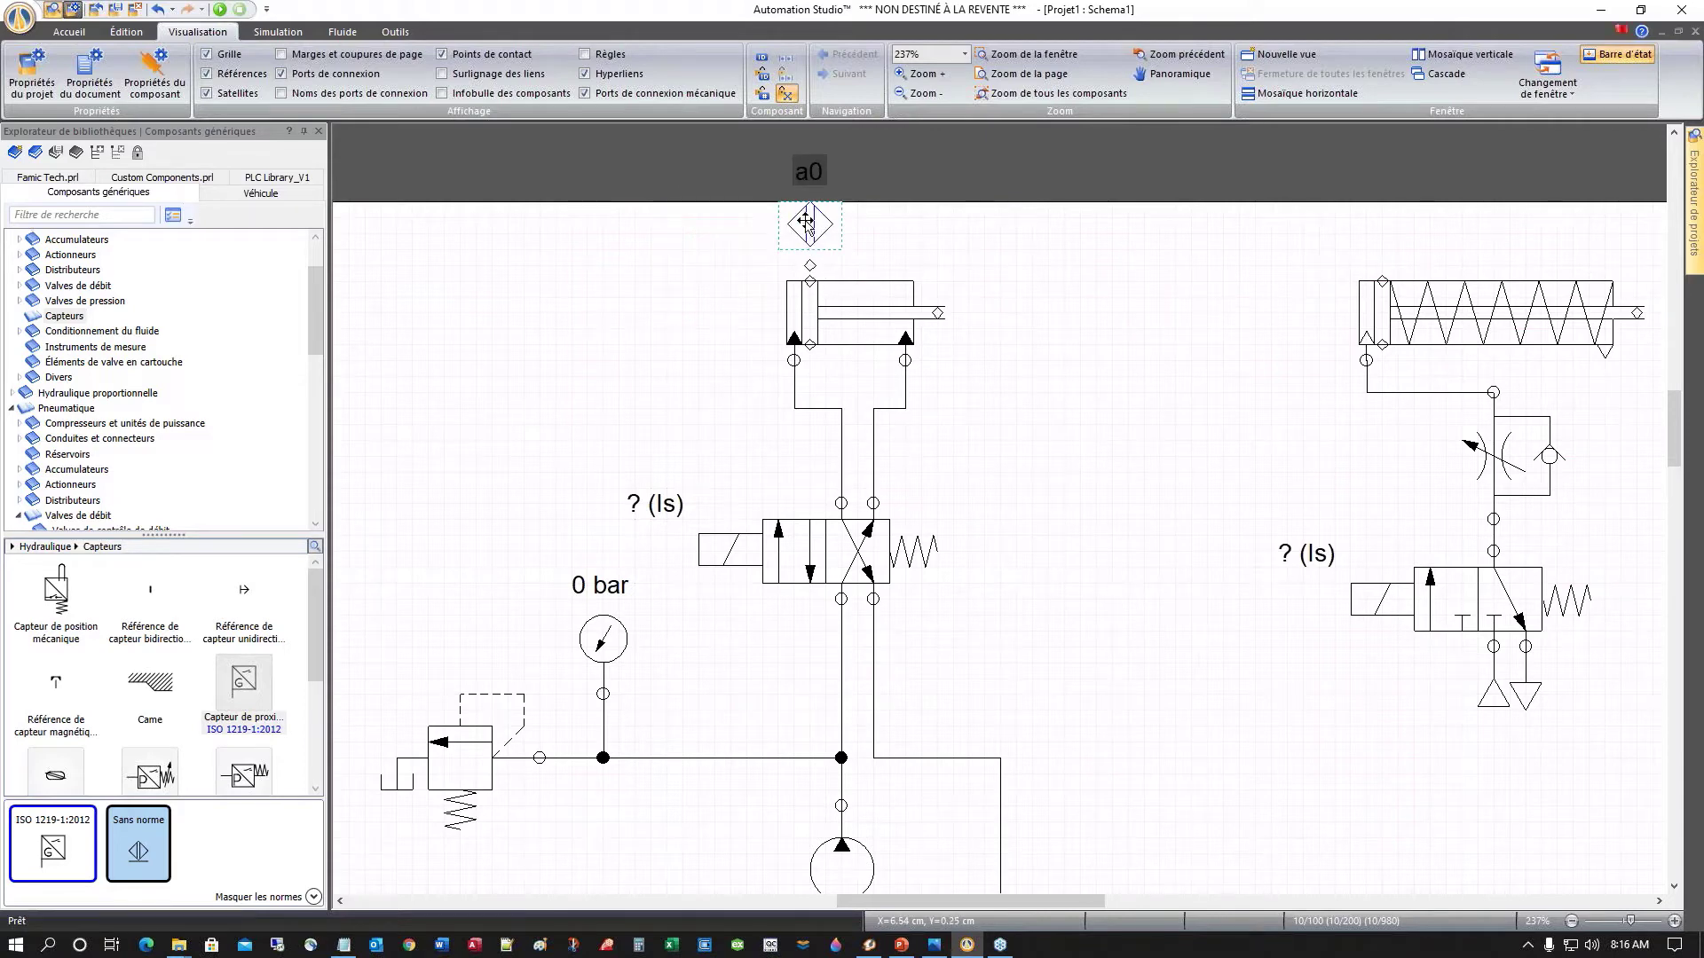
left_click_drag(806, 220, 807, 236)
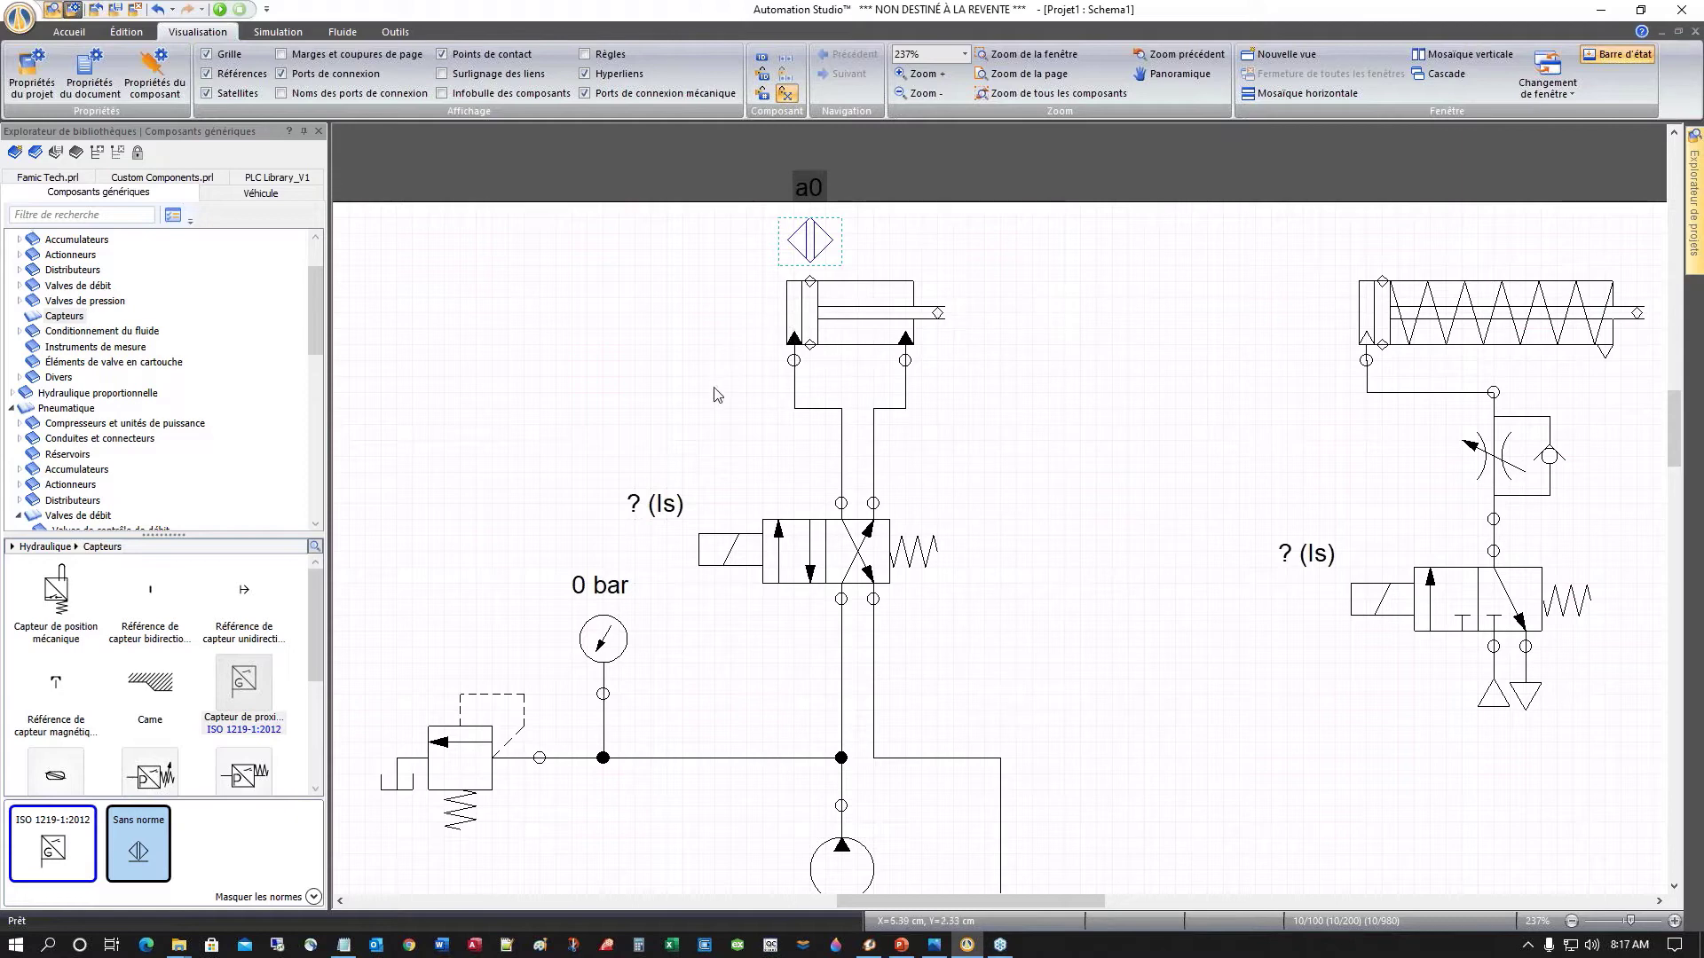
Step: Set the hydraulic double-acting cylinder's Extension to 100 % in its Données and close the properties
double_click(835, 311)
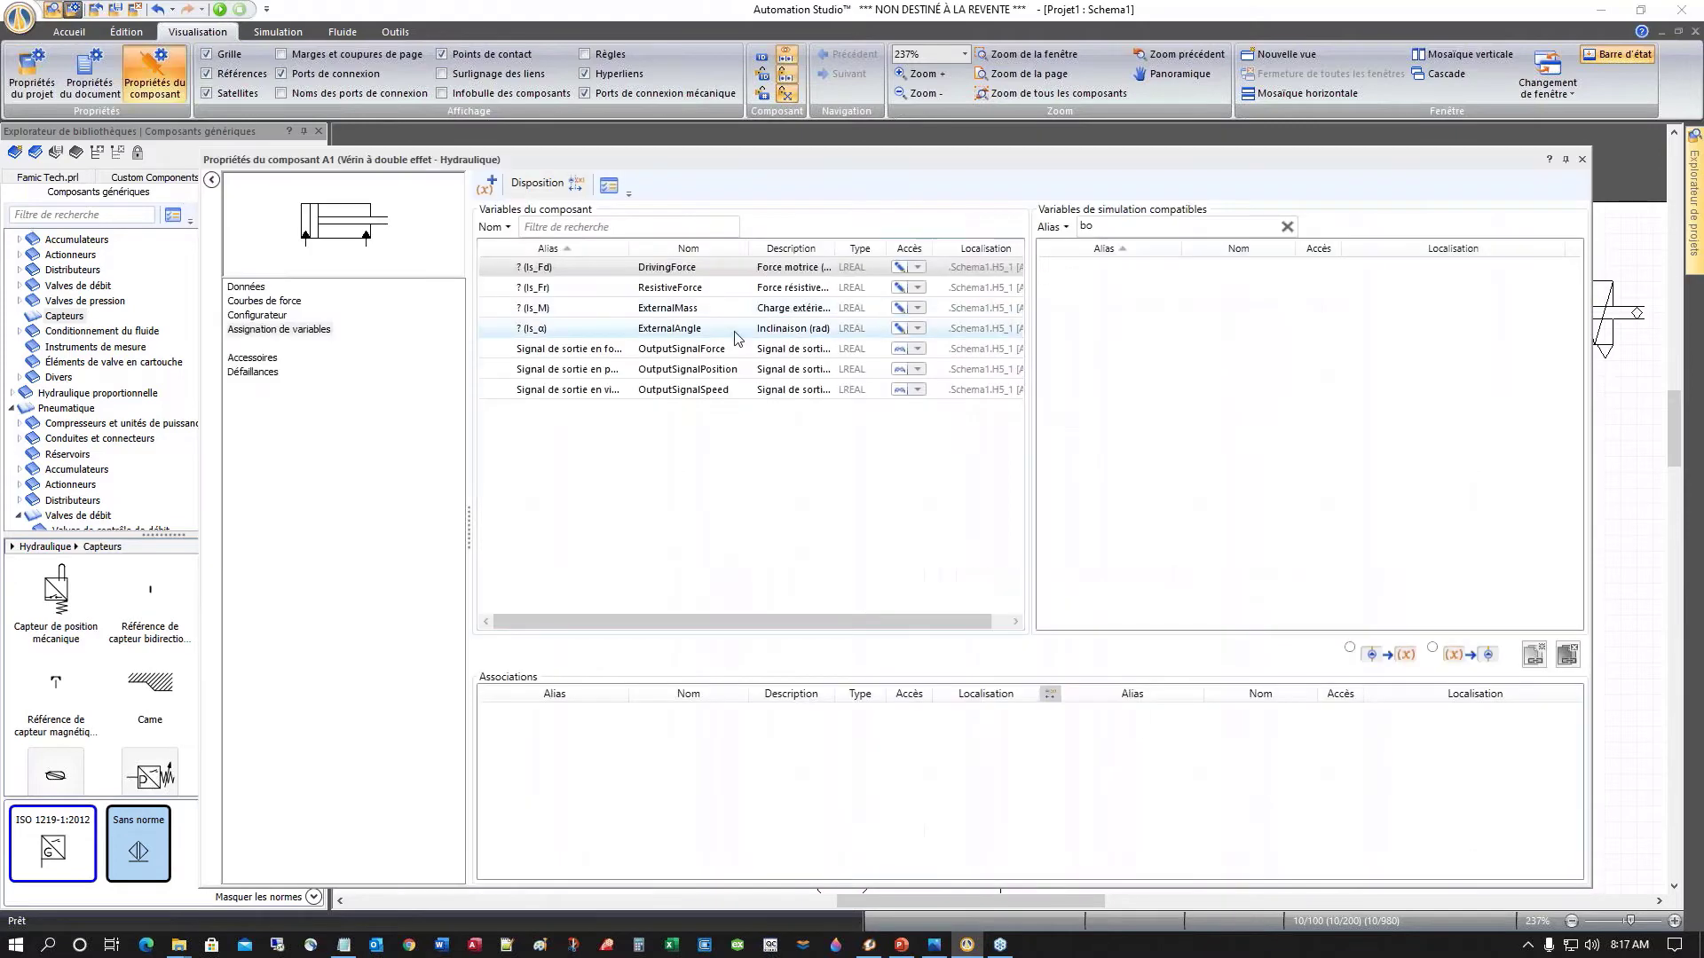
left_click(246, 287)
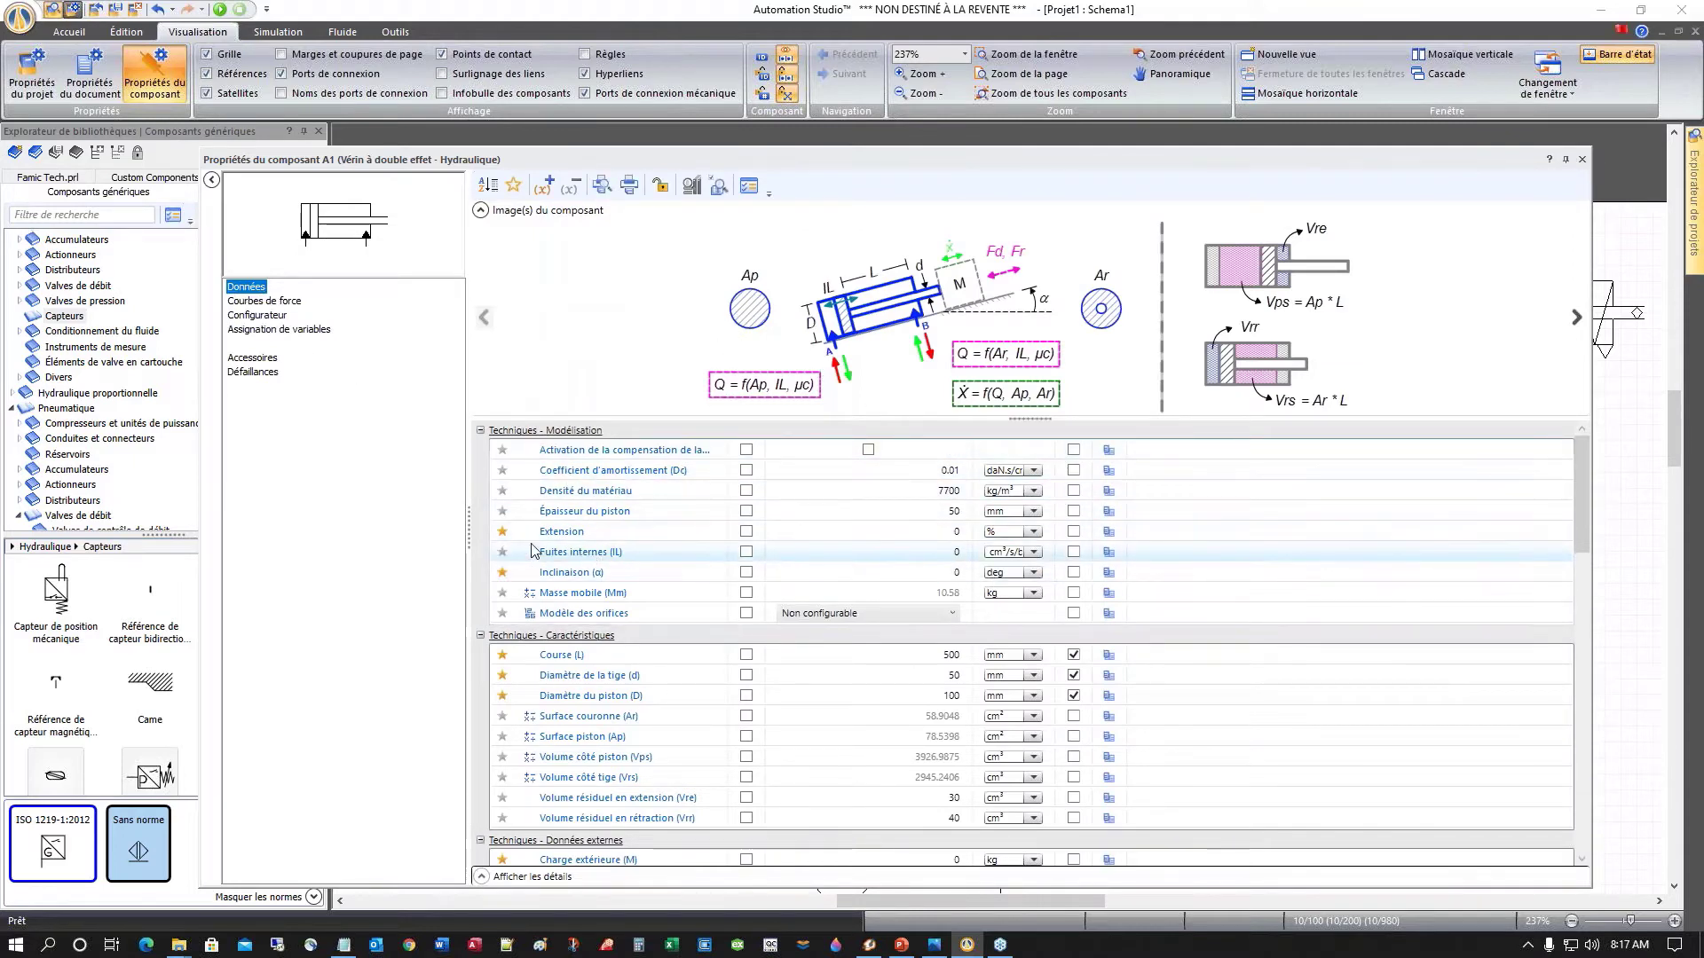
left_click(953, 532)
left_click_drag(952, 532, 970, 538)
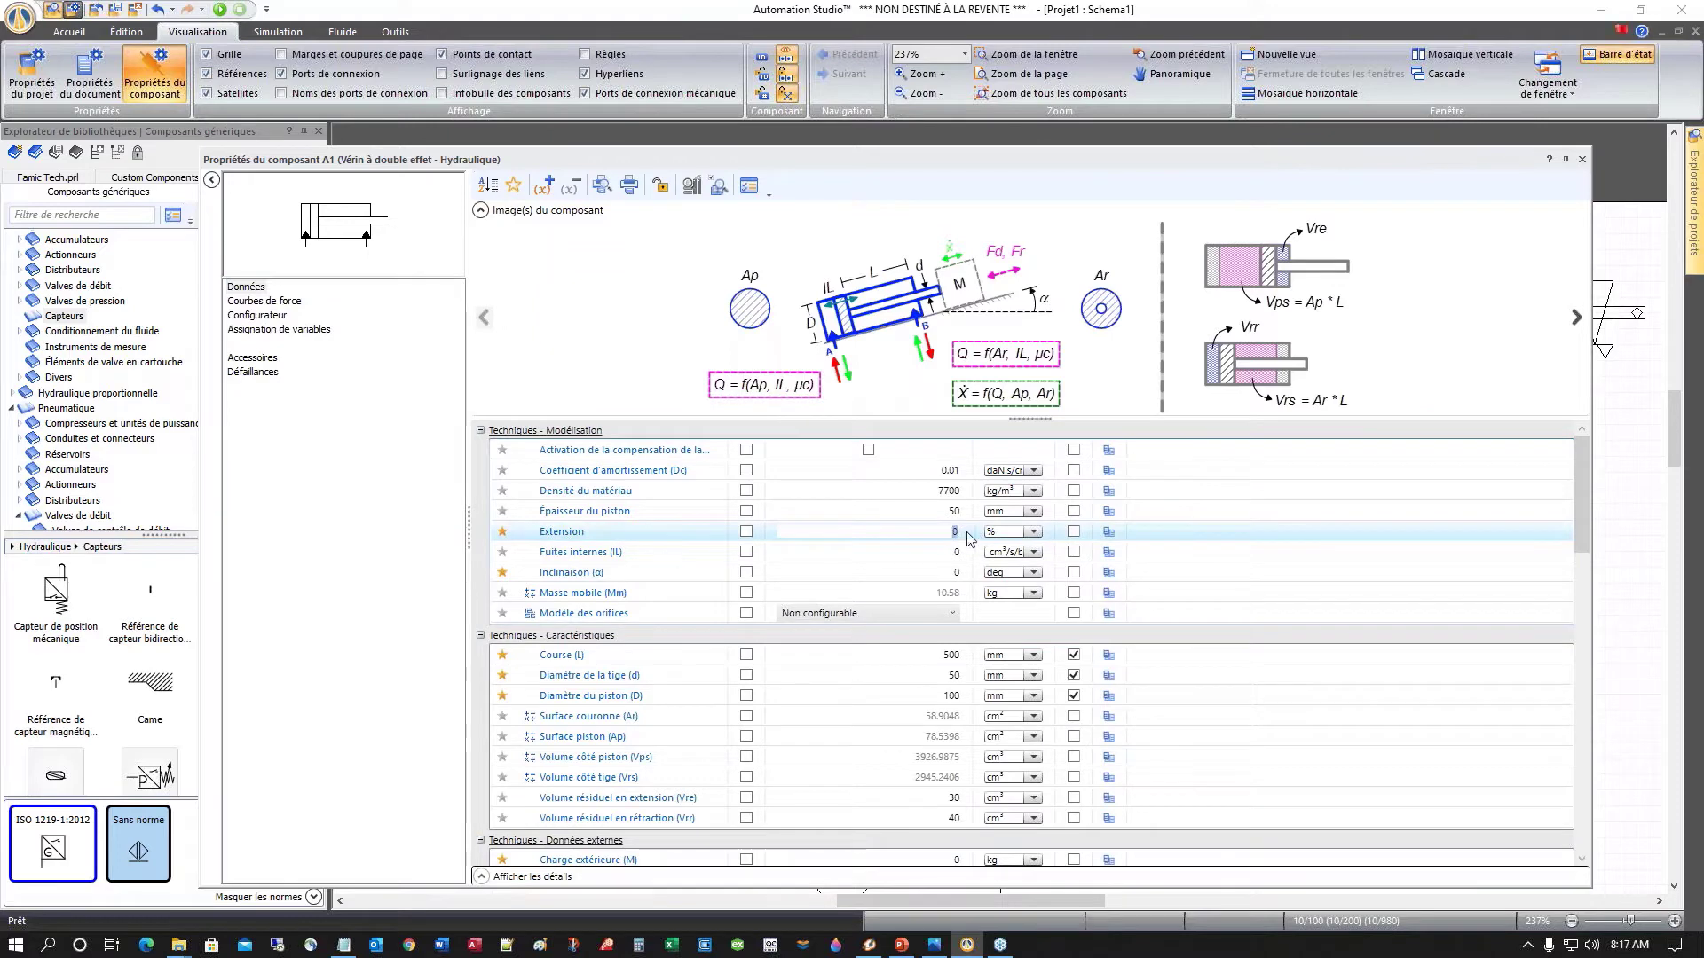
type("100")
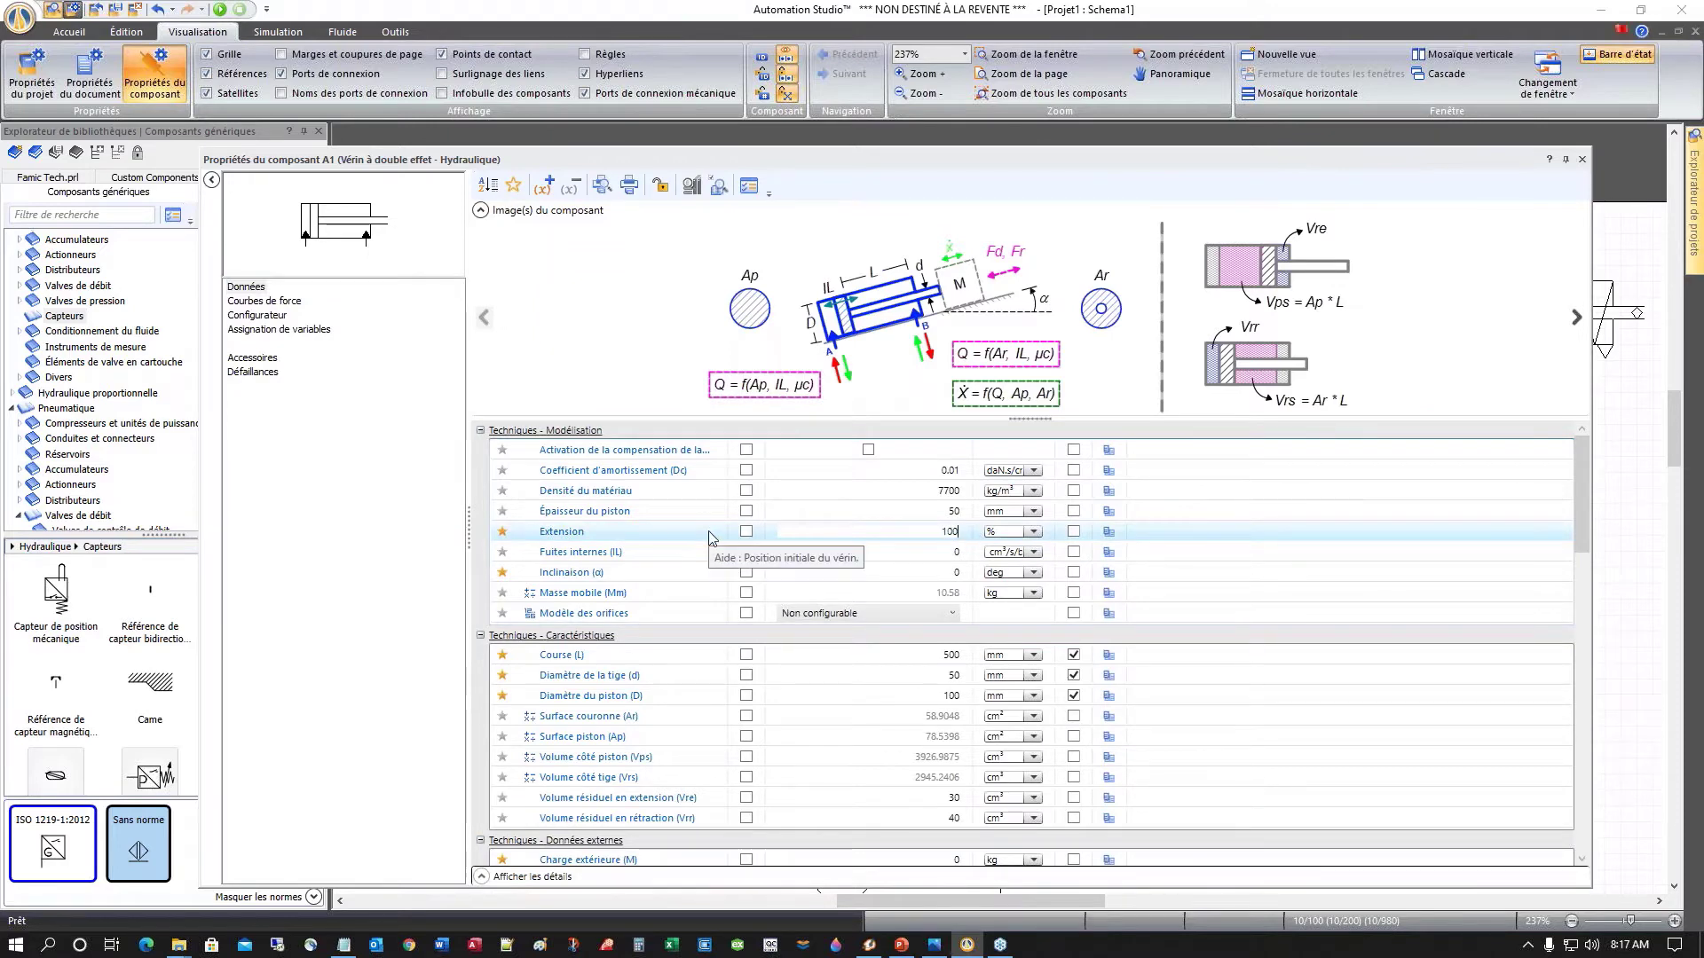
key("Return")
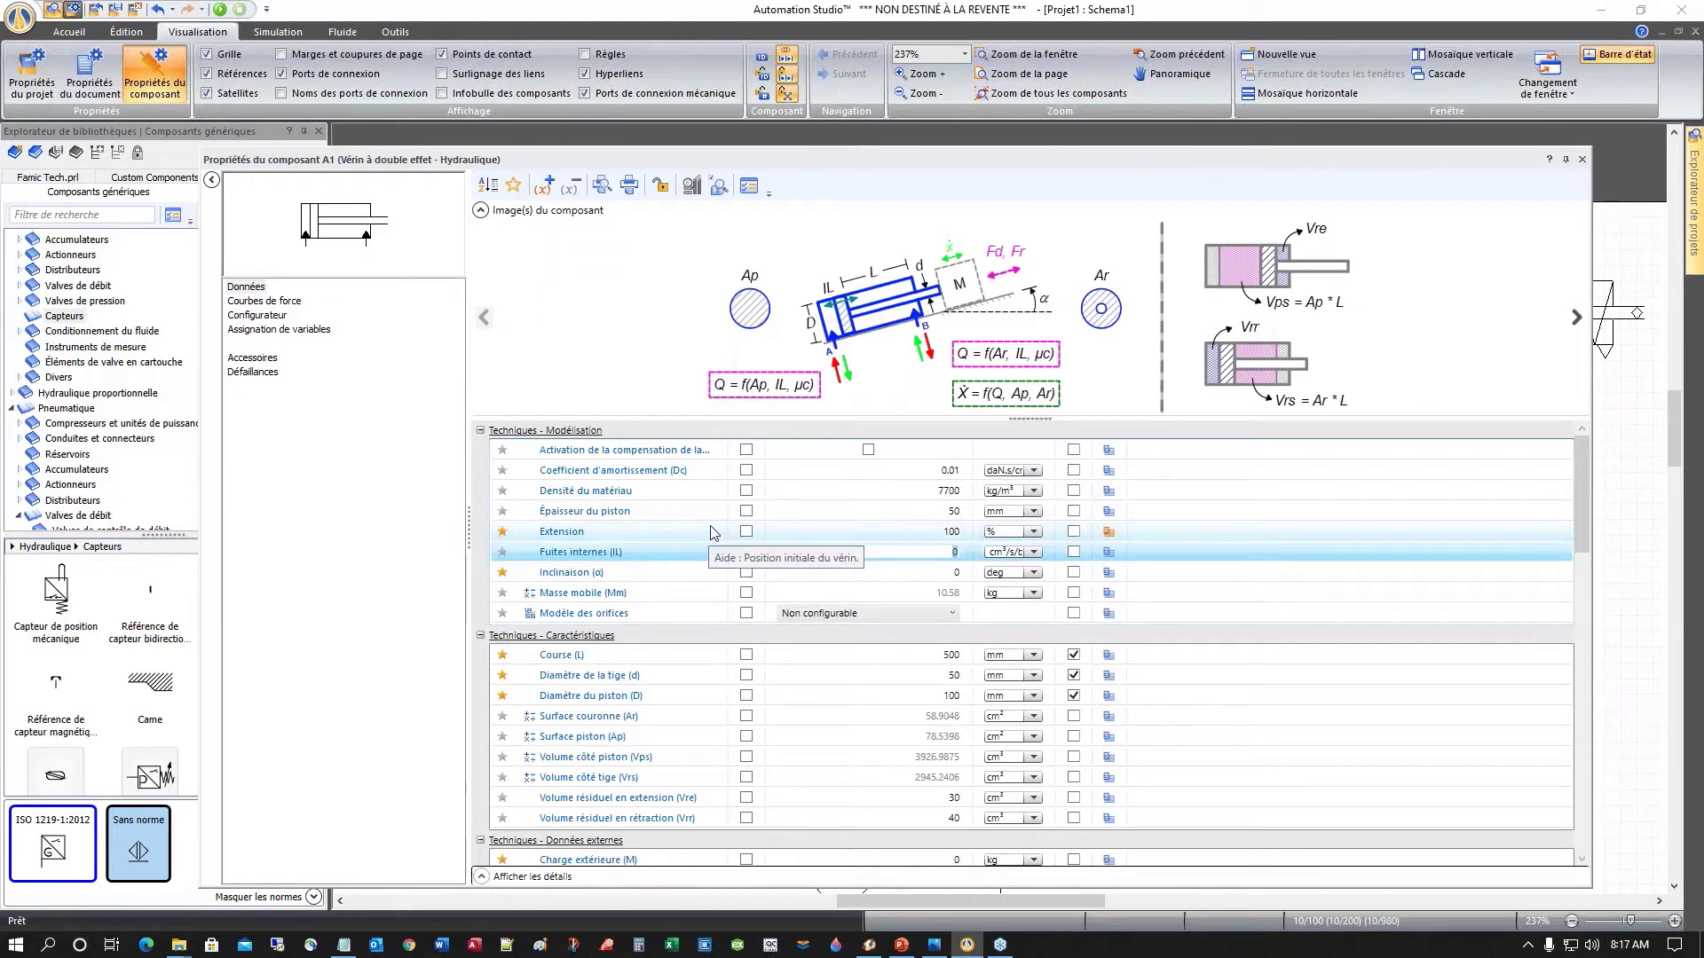
left_click(1582, 161)
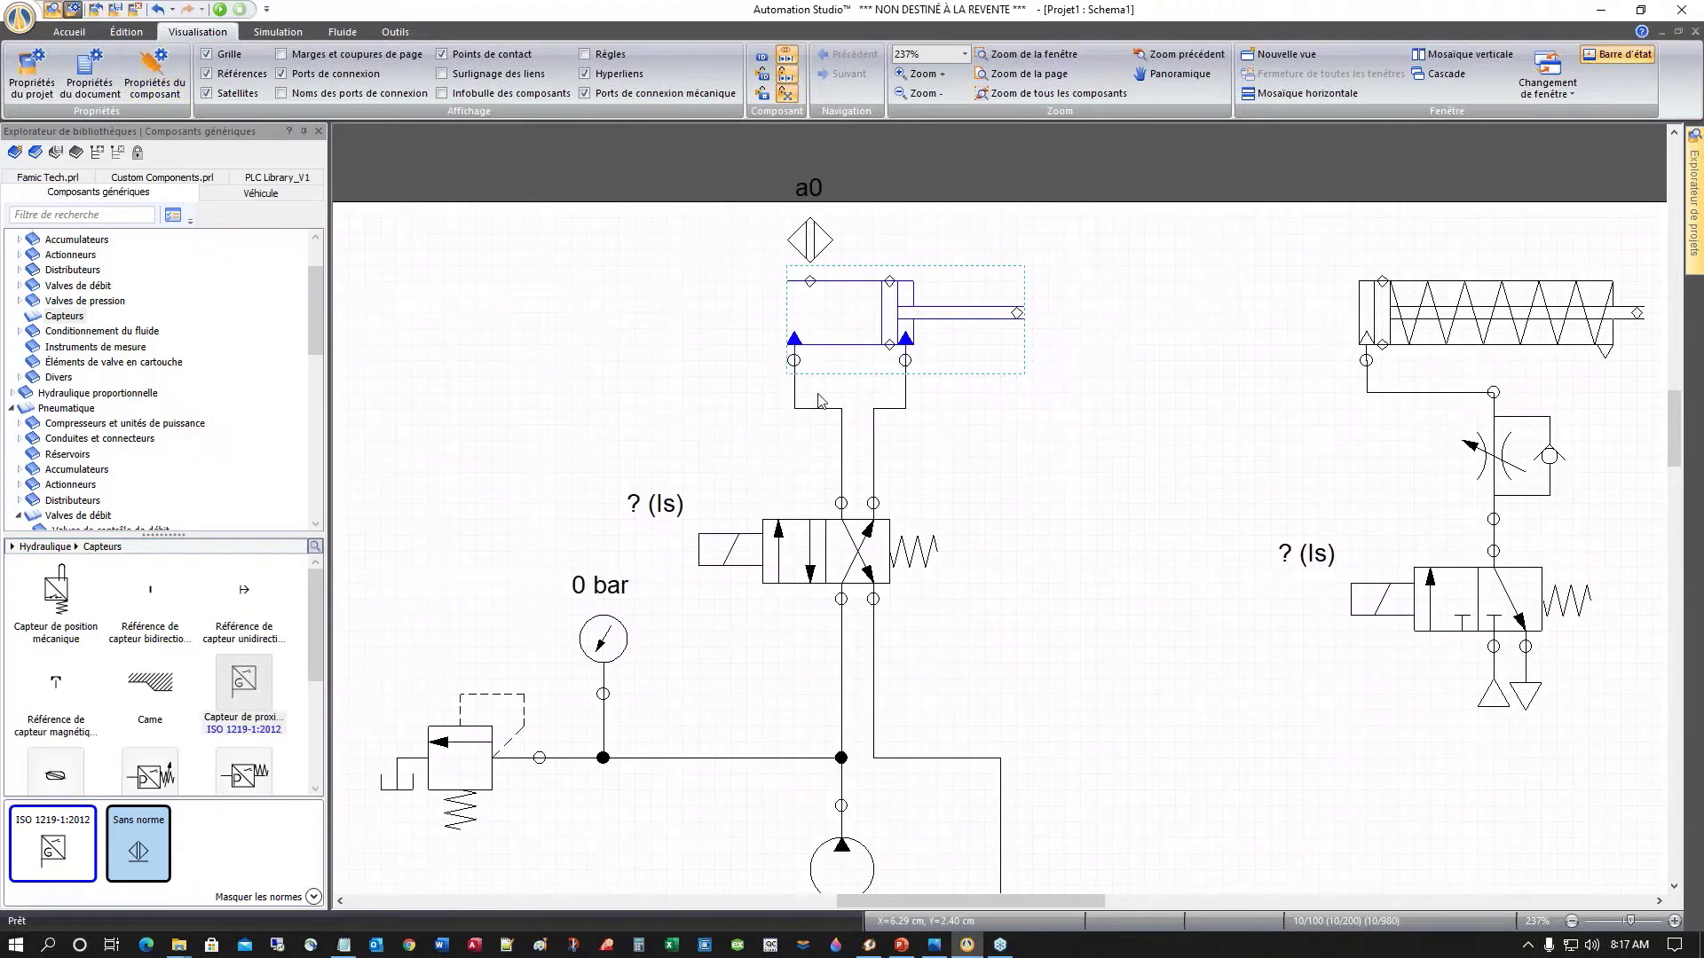
left_click(731, 341)
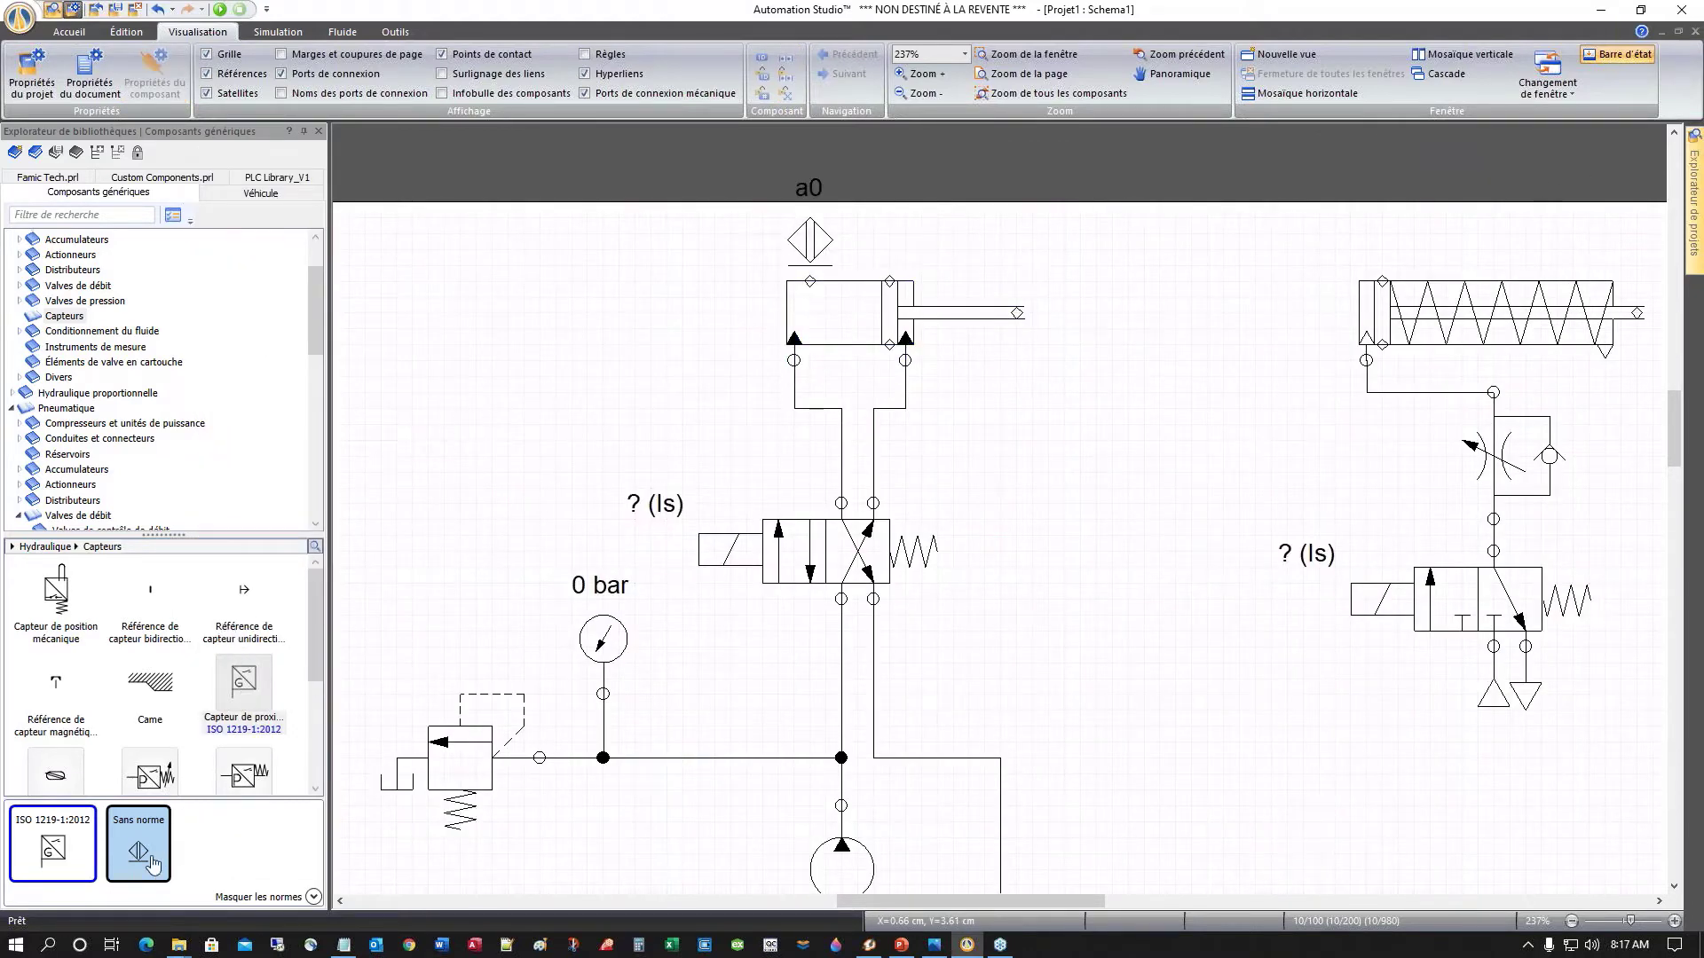
Step: Place a second Sans norme proximity sensor at the hydraulic cylinder's extended piston position with the alias a1
left_click_drag(137, 858, 901, 219)
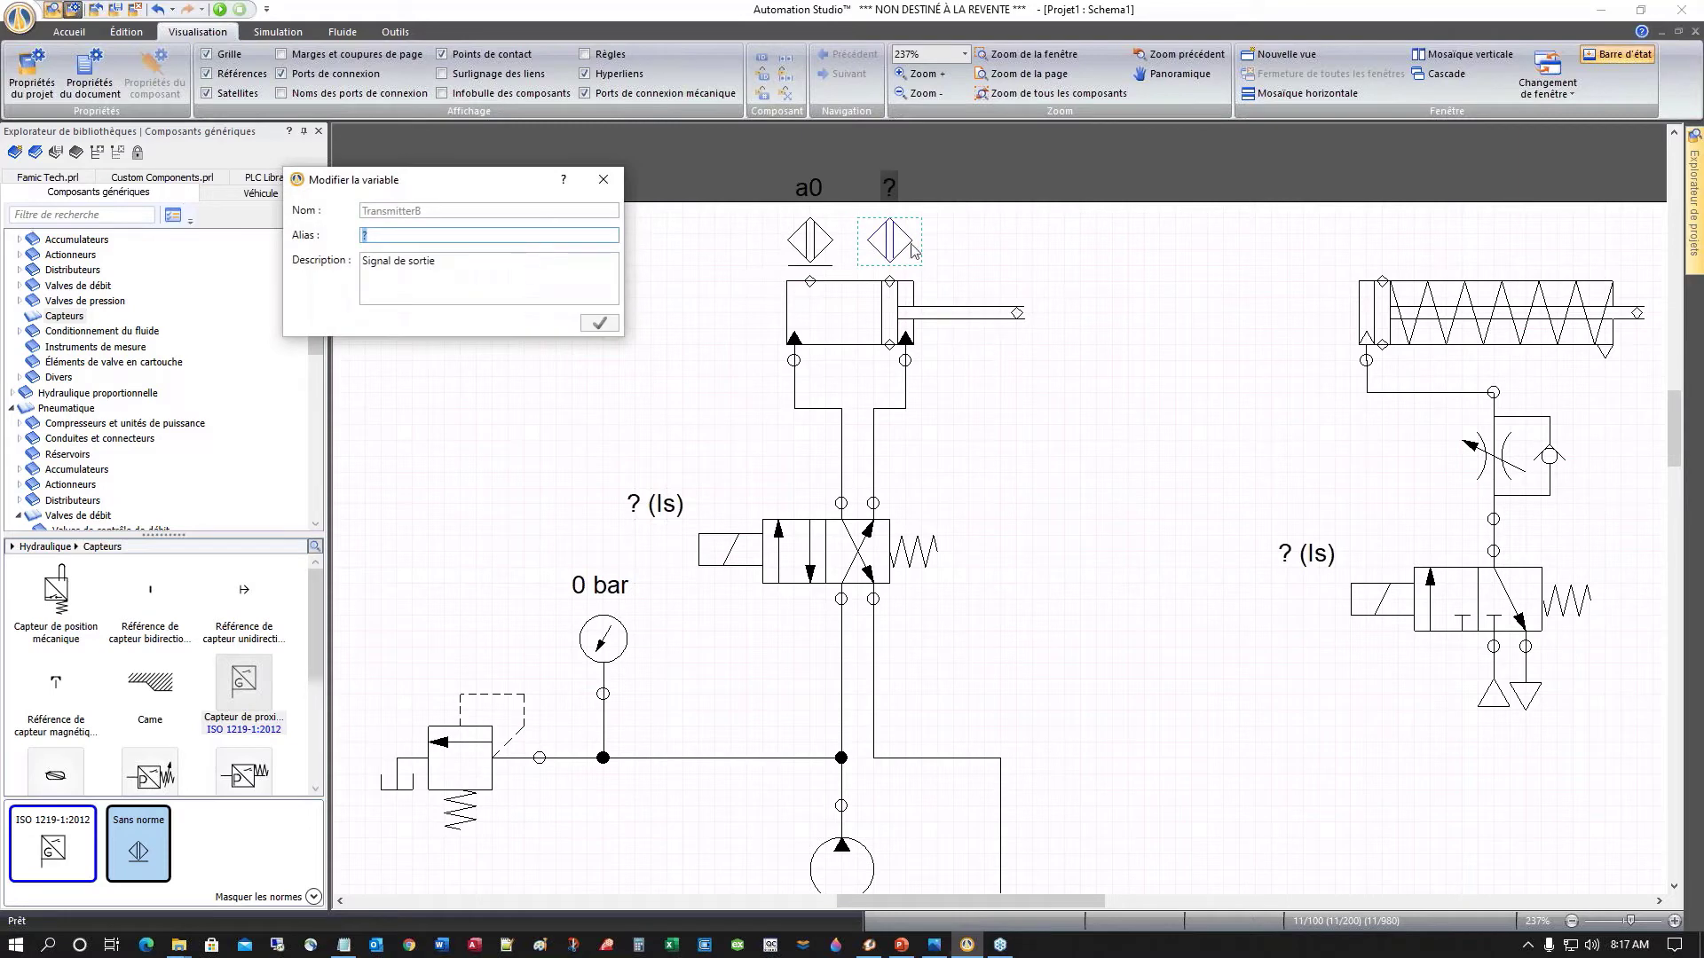
type("a1")
key("Return")
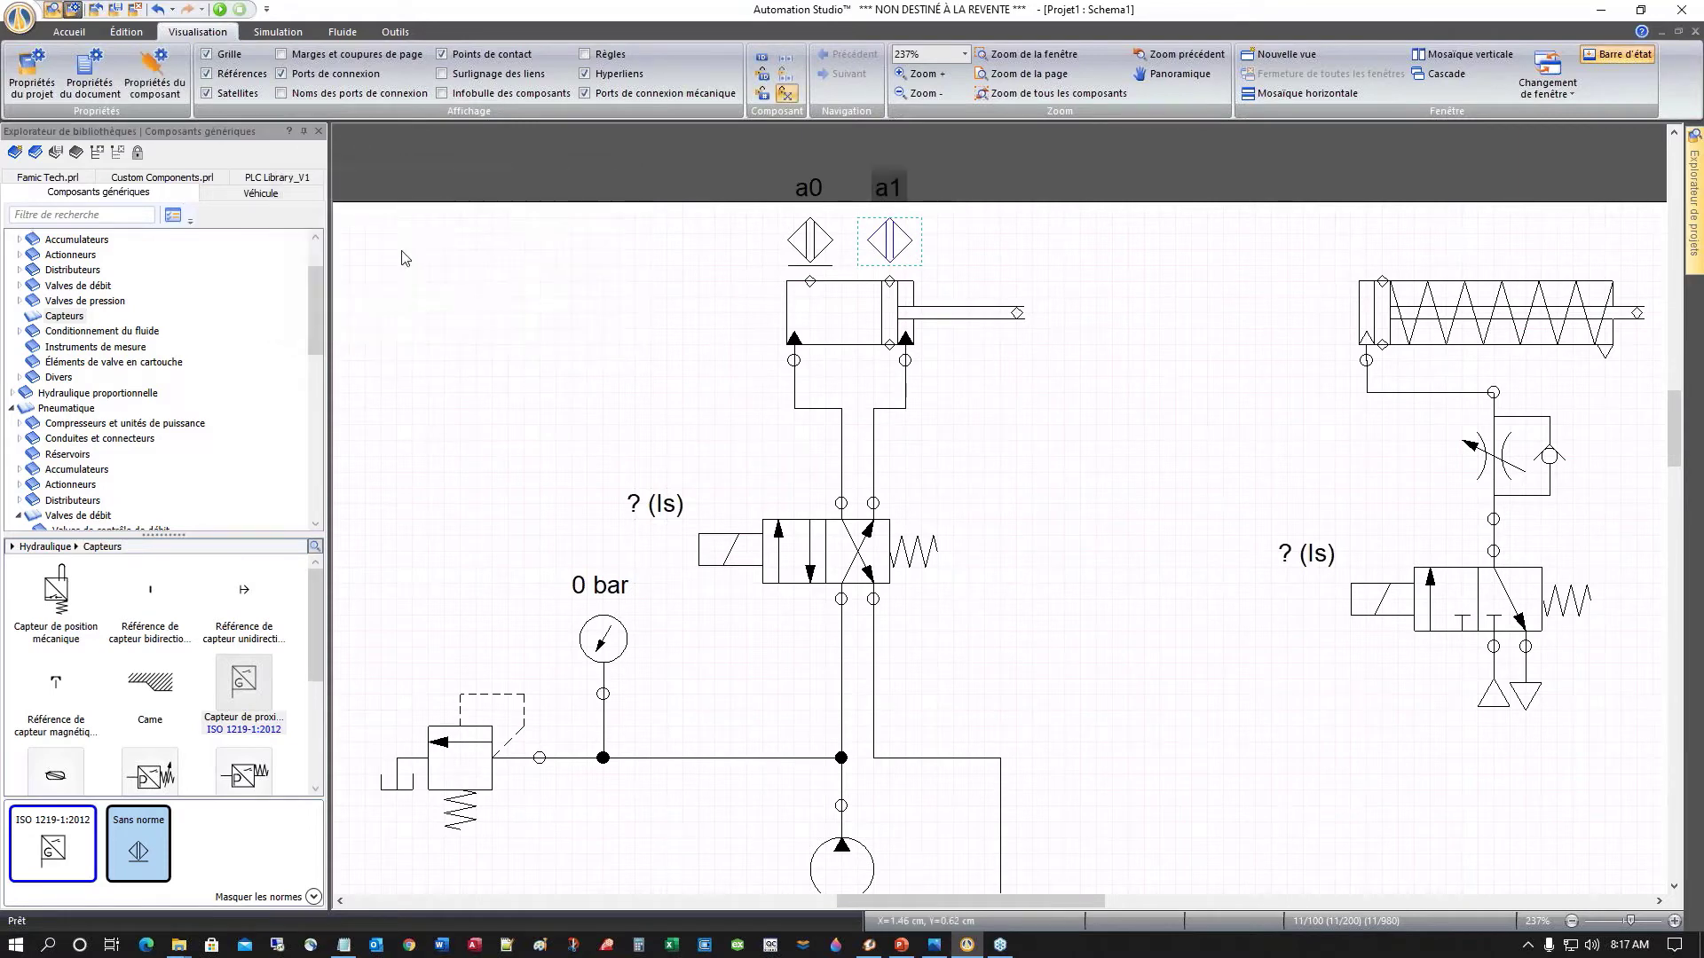
left_click(1054, 468)
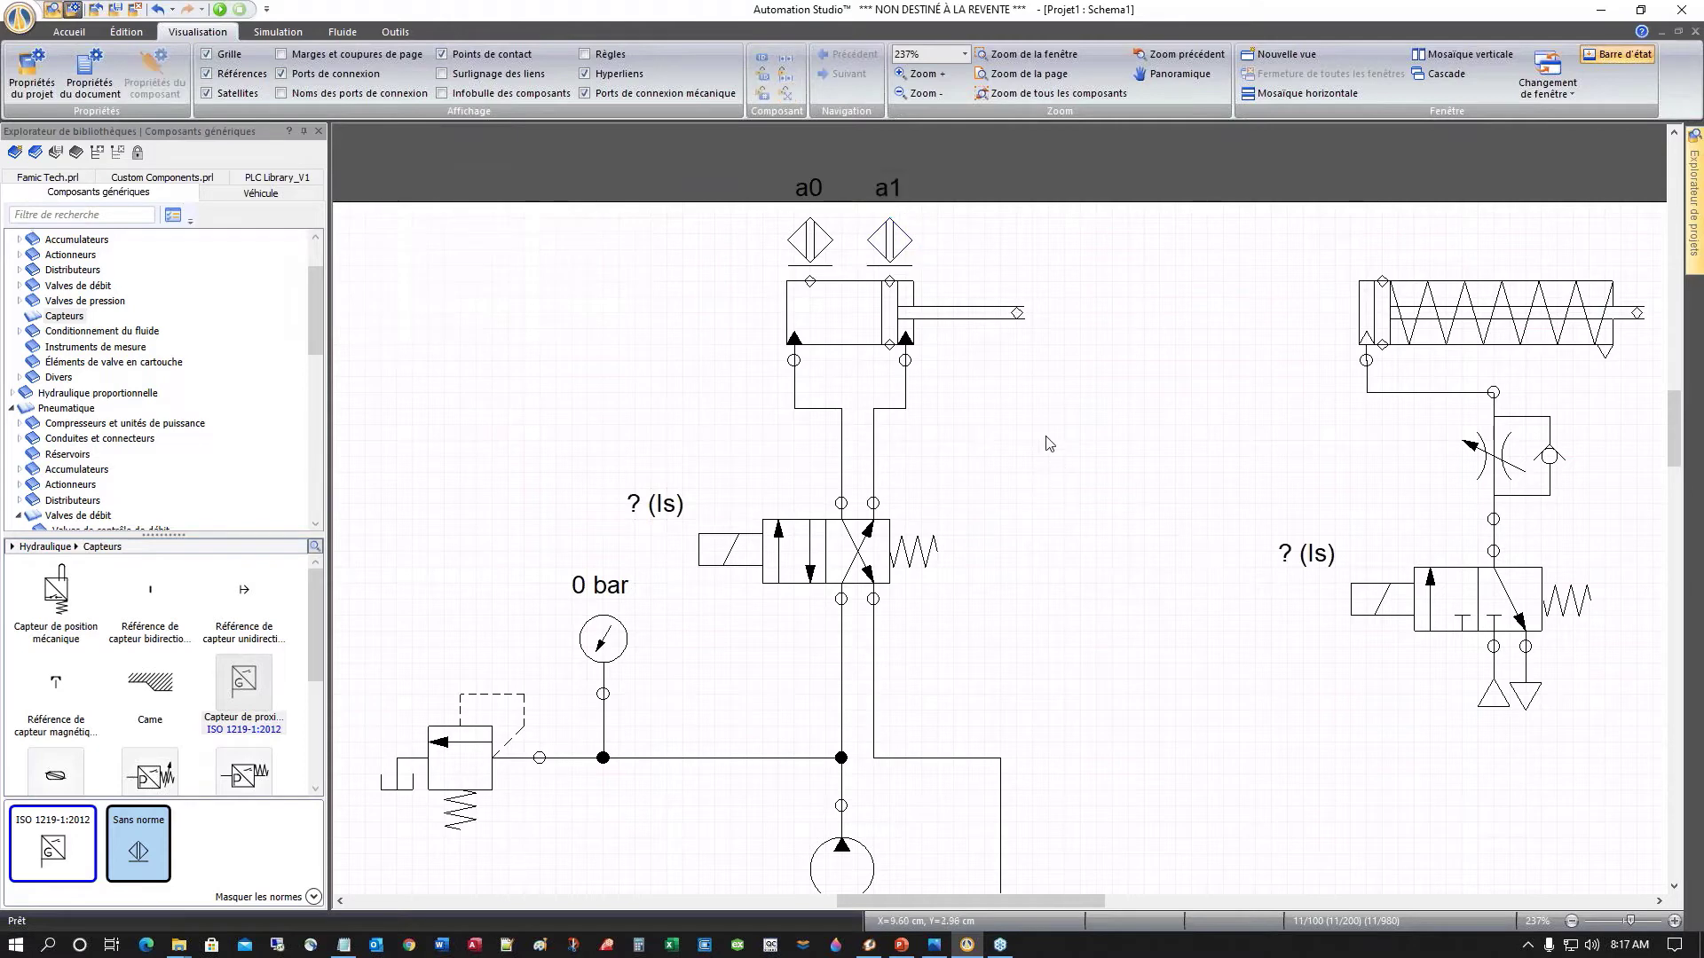
Step: Place a Sans norme proximity sensor from the pneumatic Capteurs de proximité library above the single-acting cylinder's retracted-position point with the alias b0
left_click_drag(961, 902, 1044, 905)
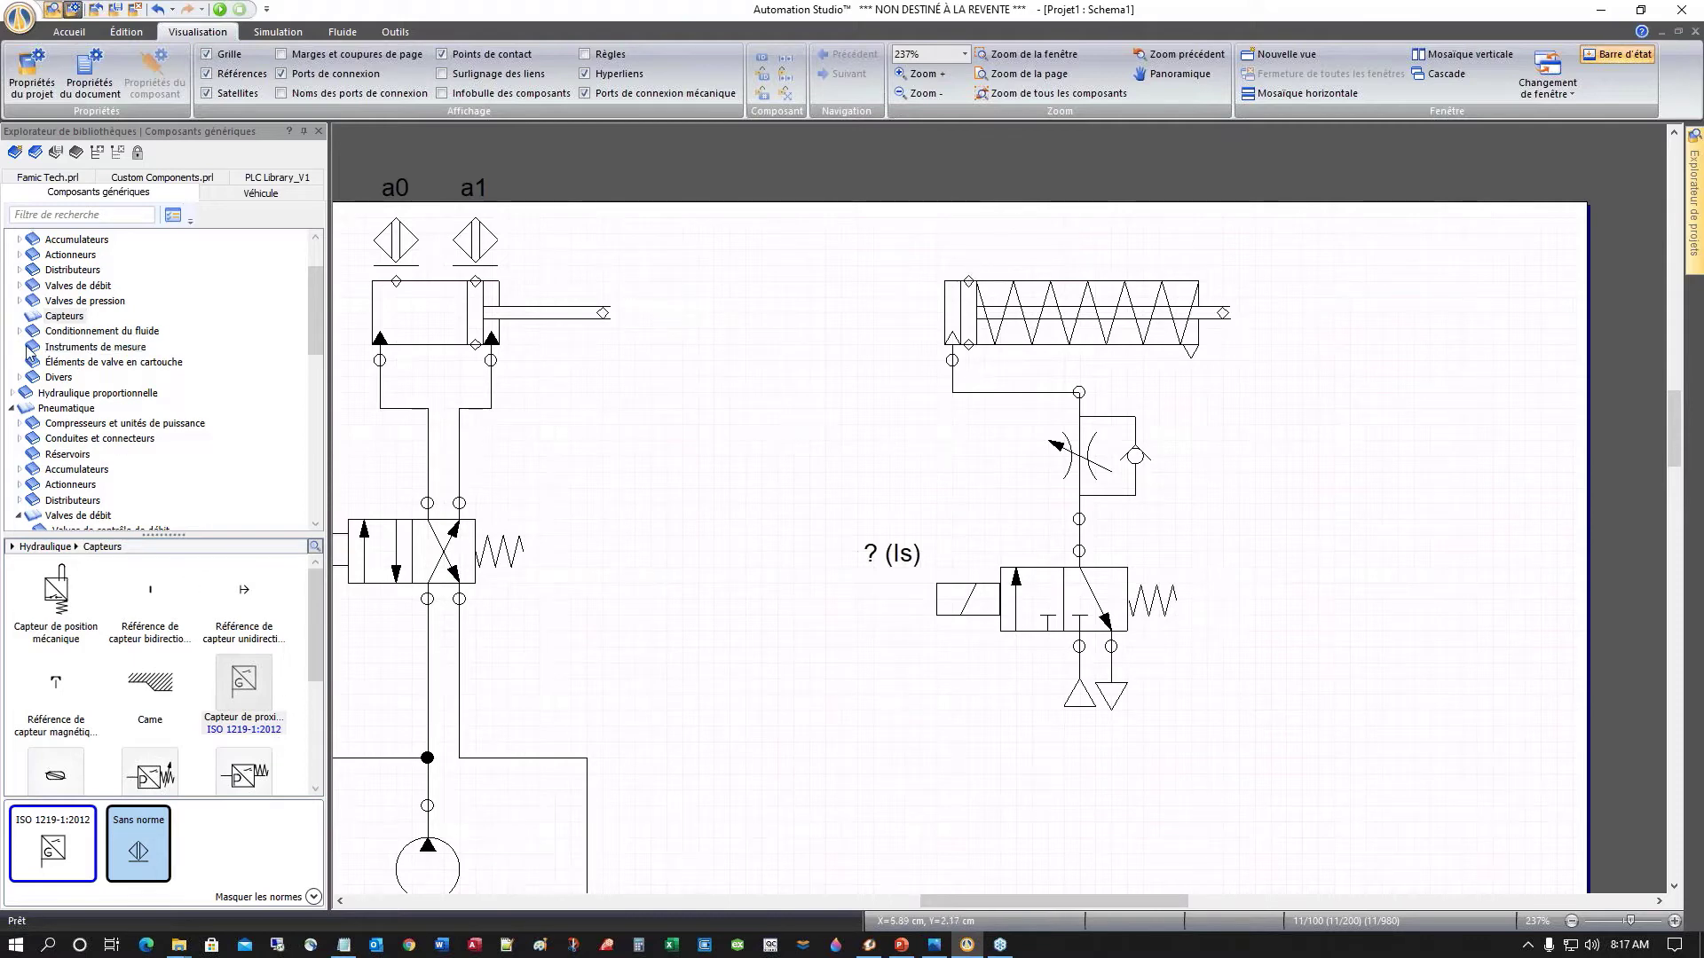
left_click(49, 410)
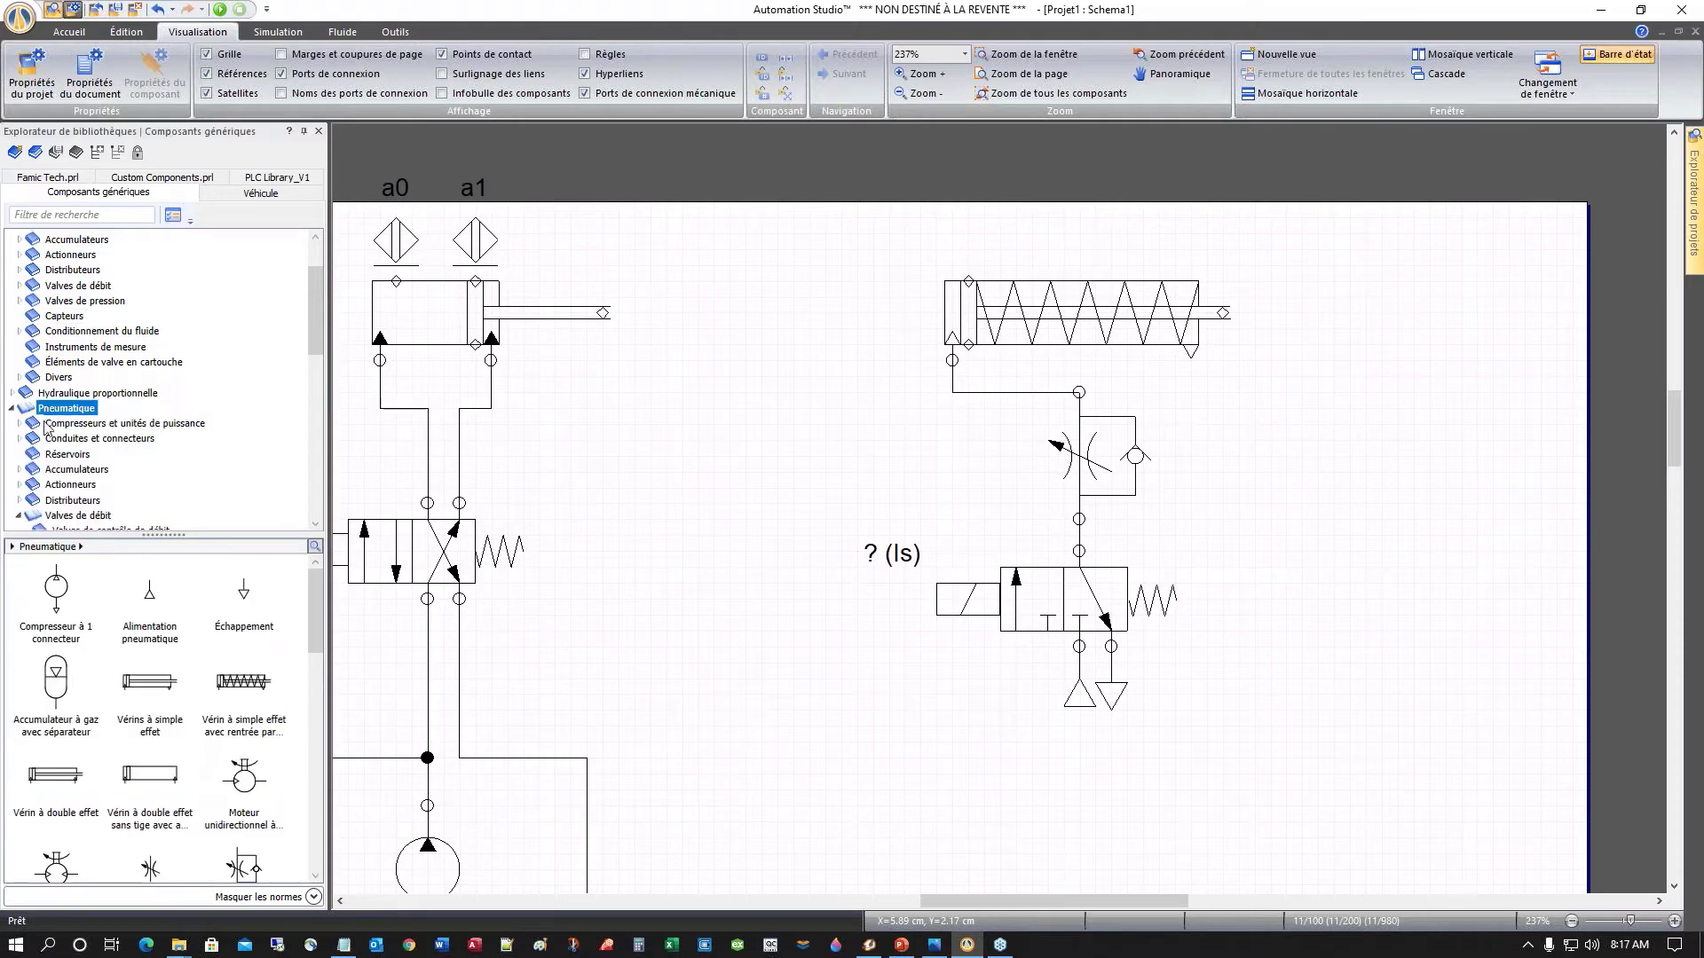
left_click_drag(311, 321, 330, 388)
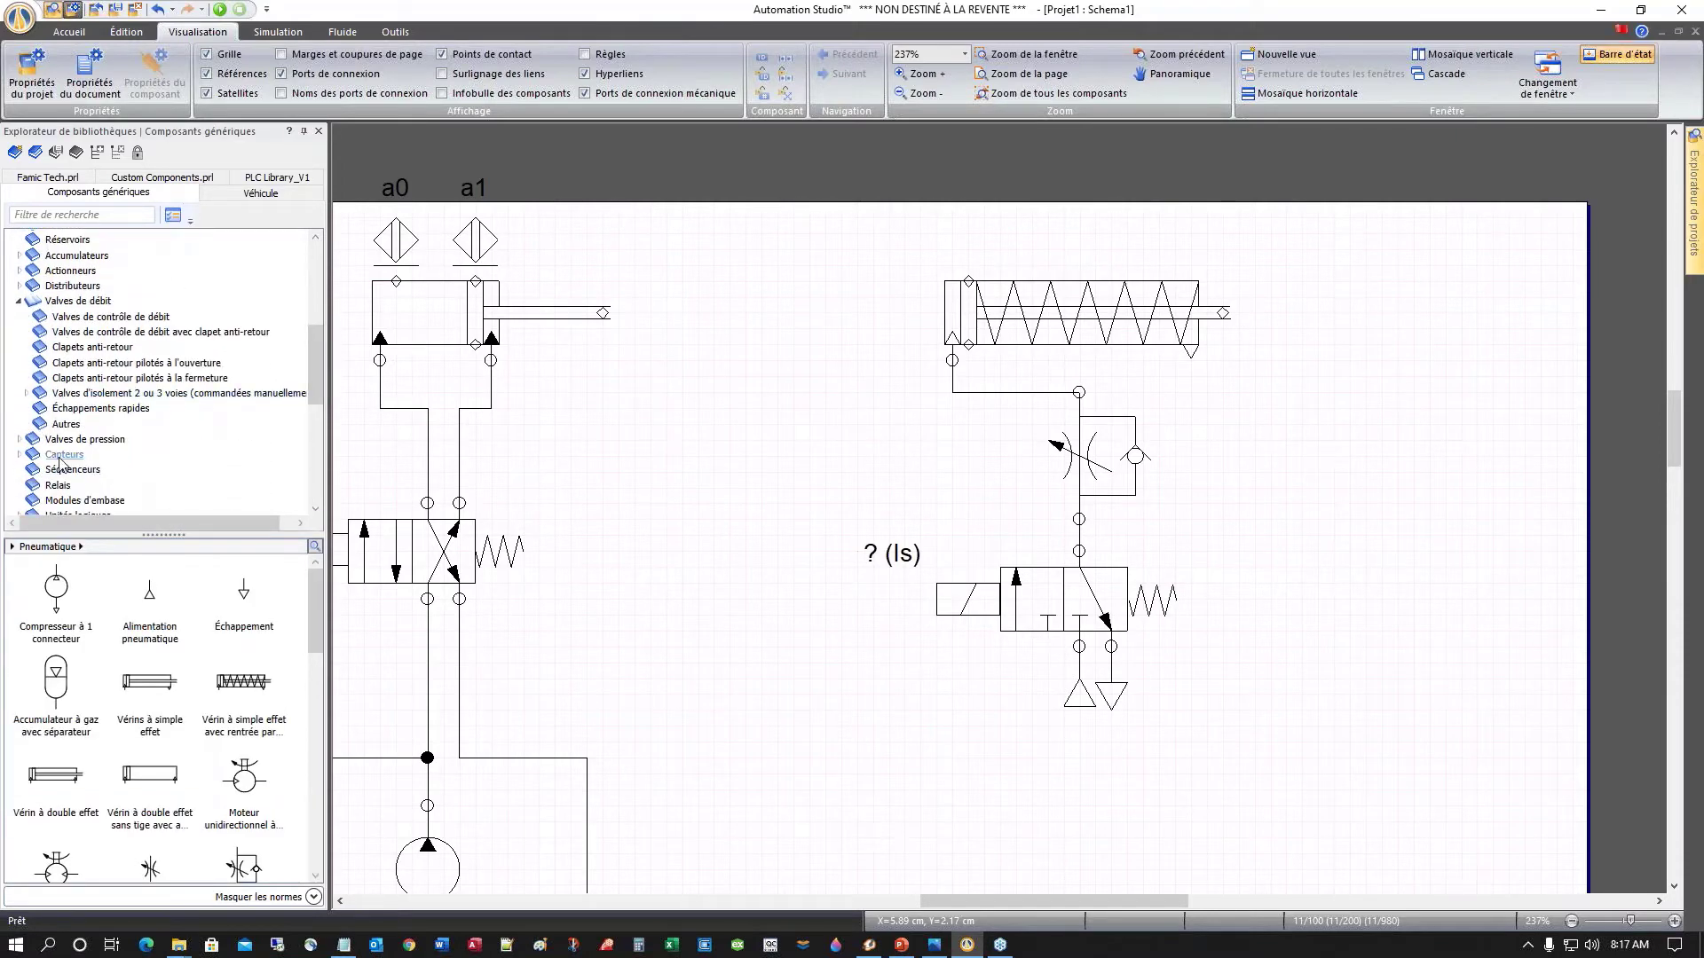
left_click(19, 454)
left_click(62, 456)
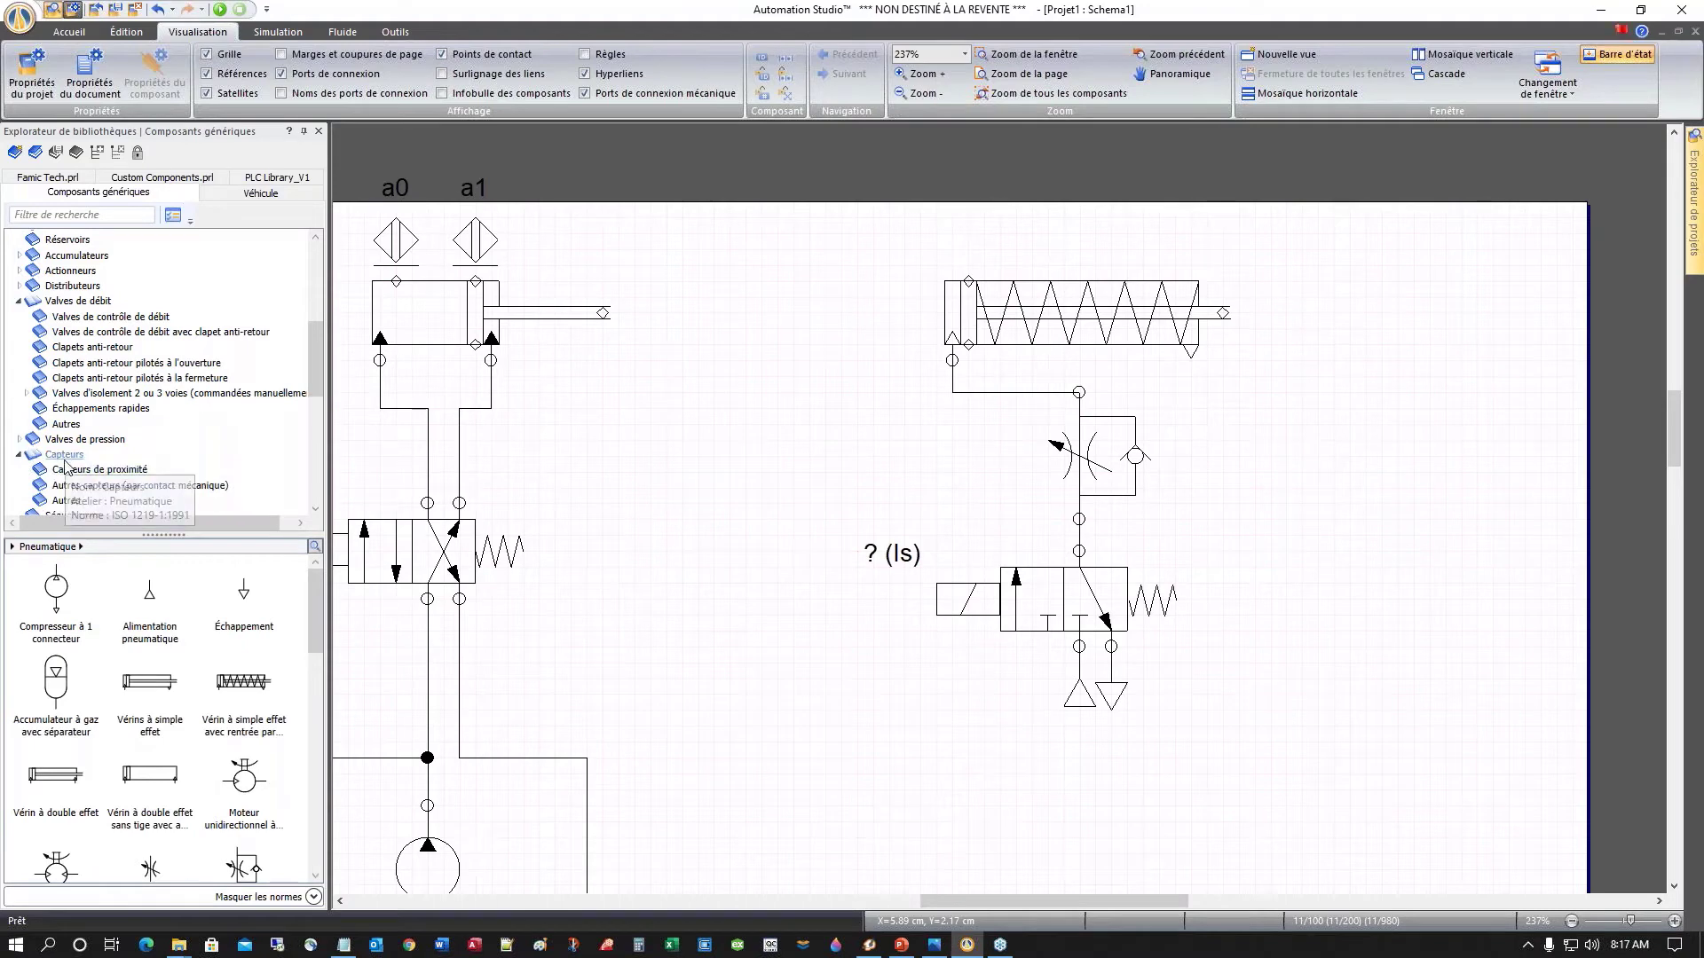
left_click(78, 471)
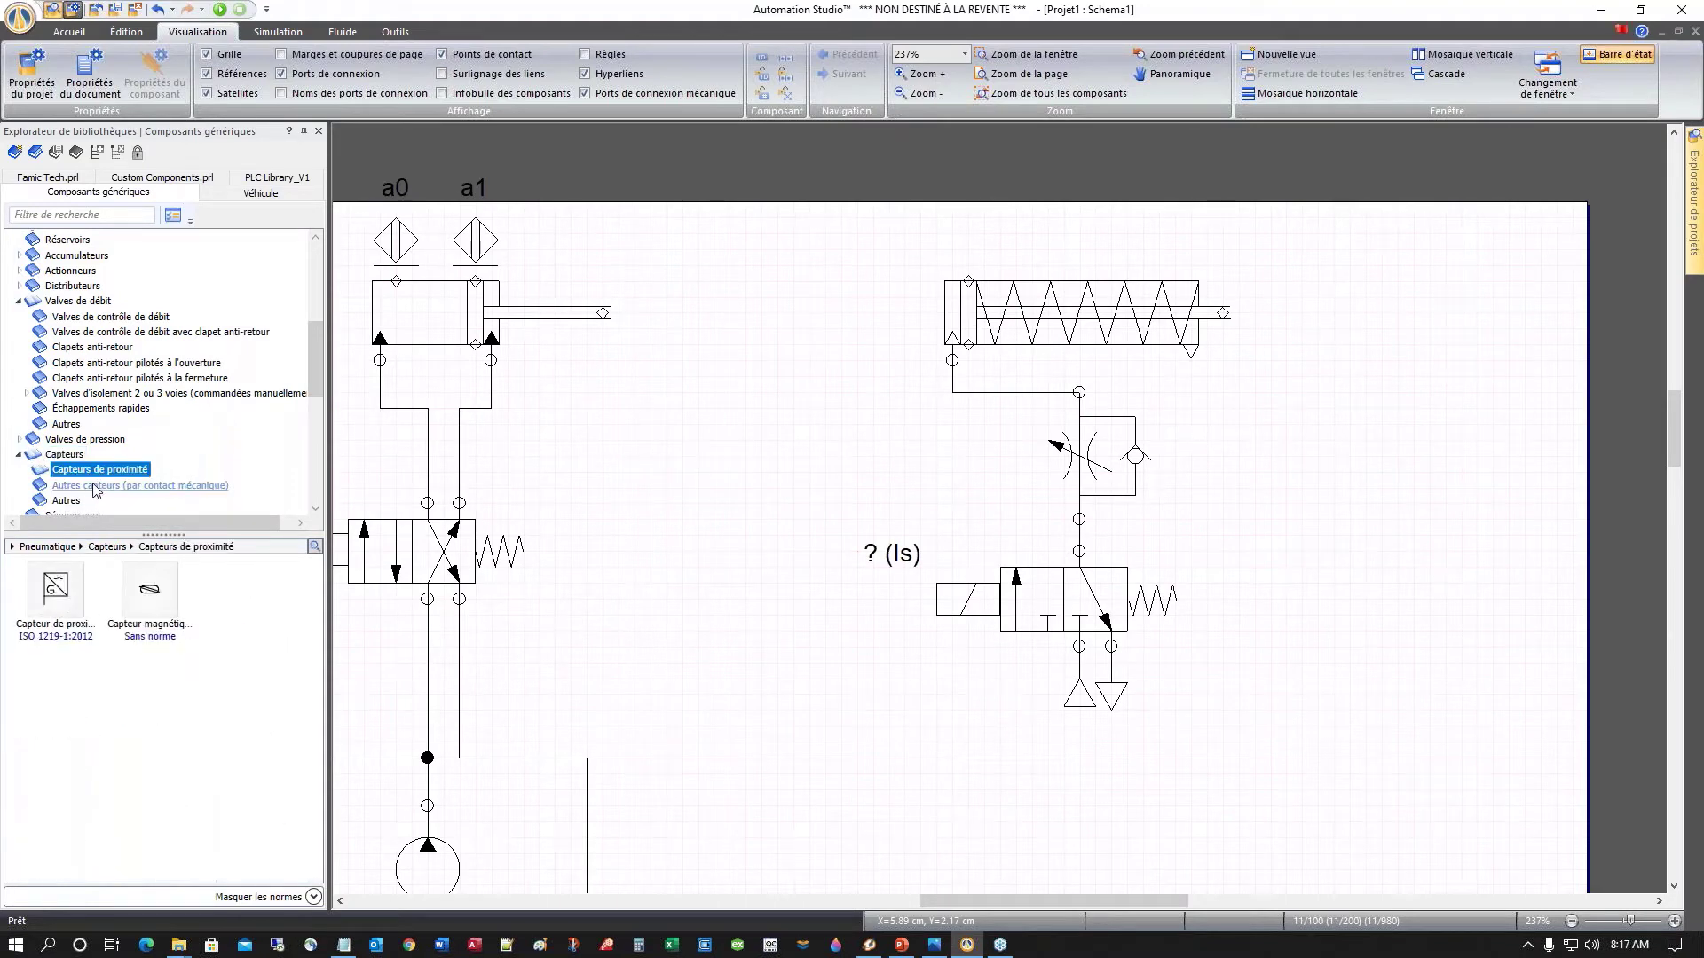
left_click(60, 611)
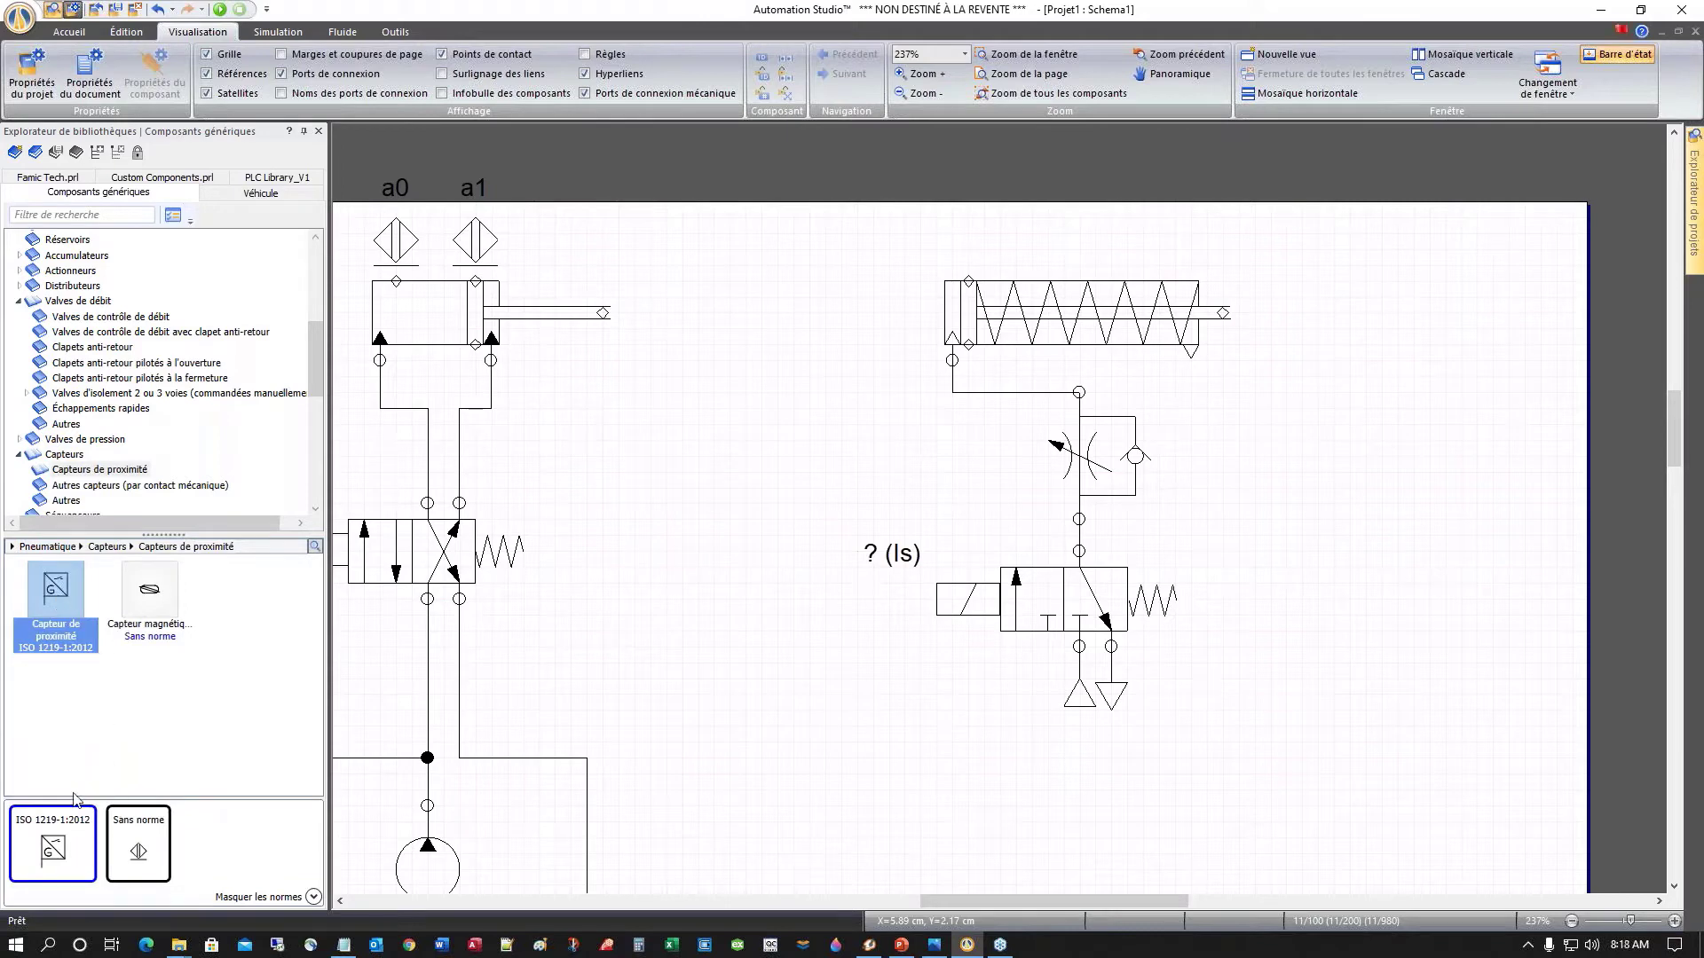
left_click(140, 859)
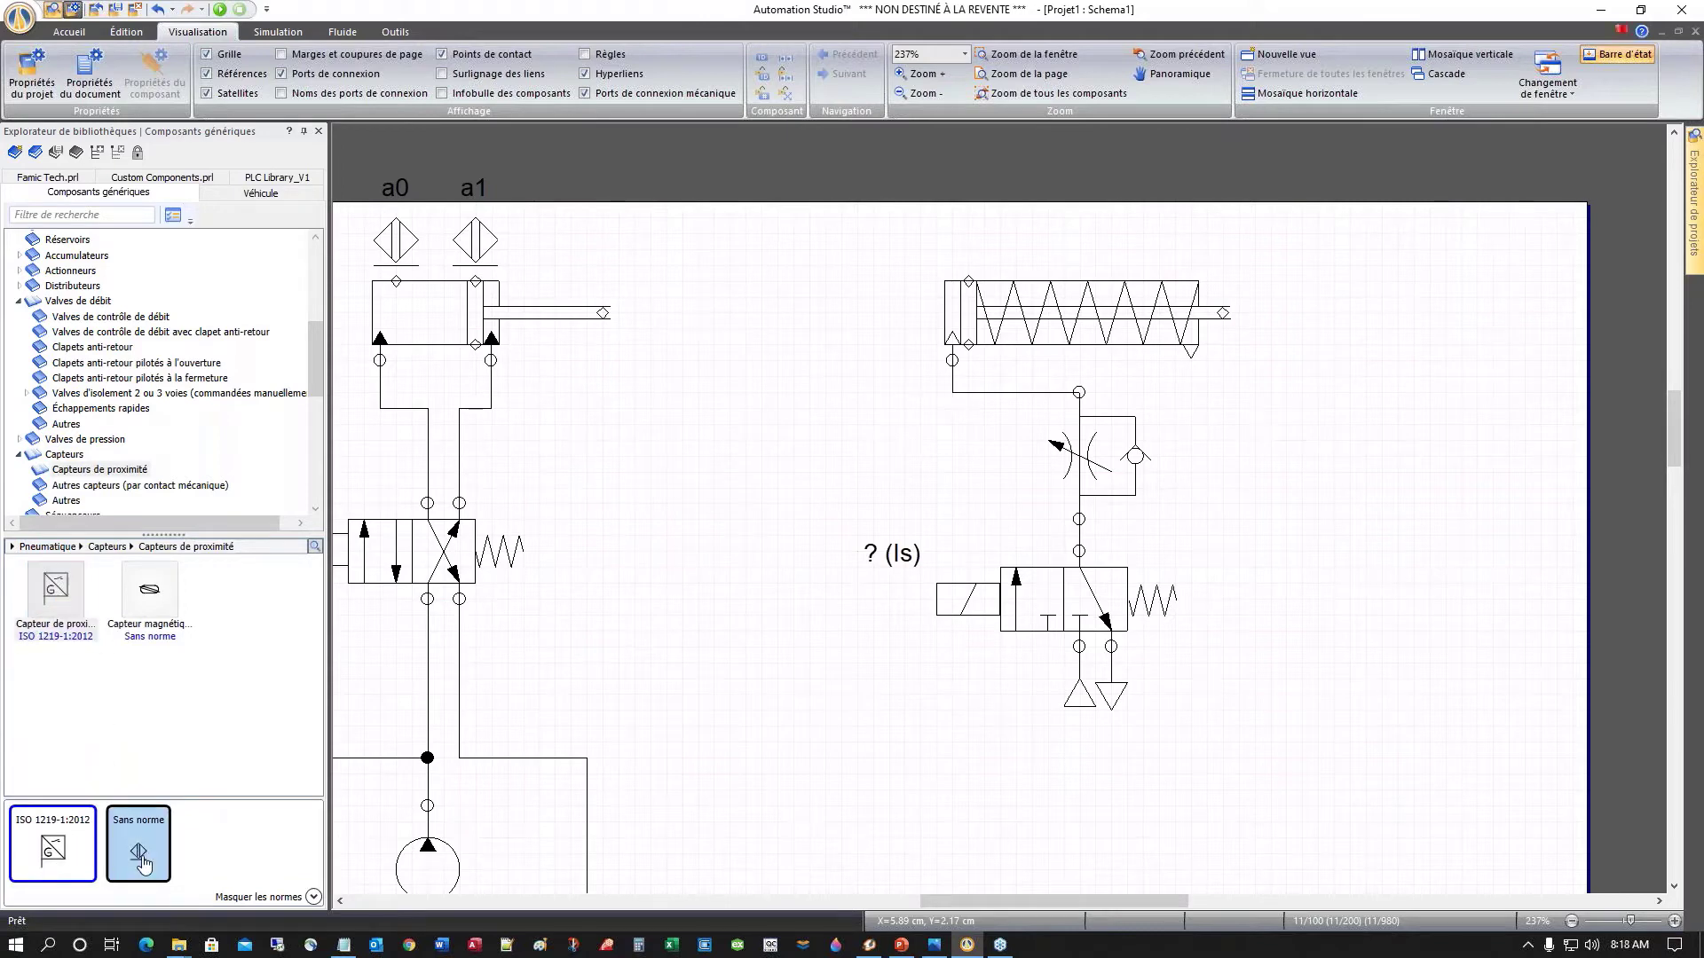
left_click_drag(141, 859, 979, 221)
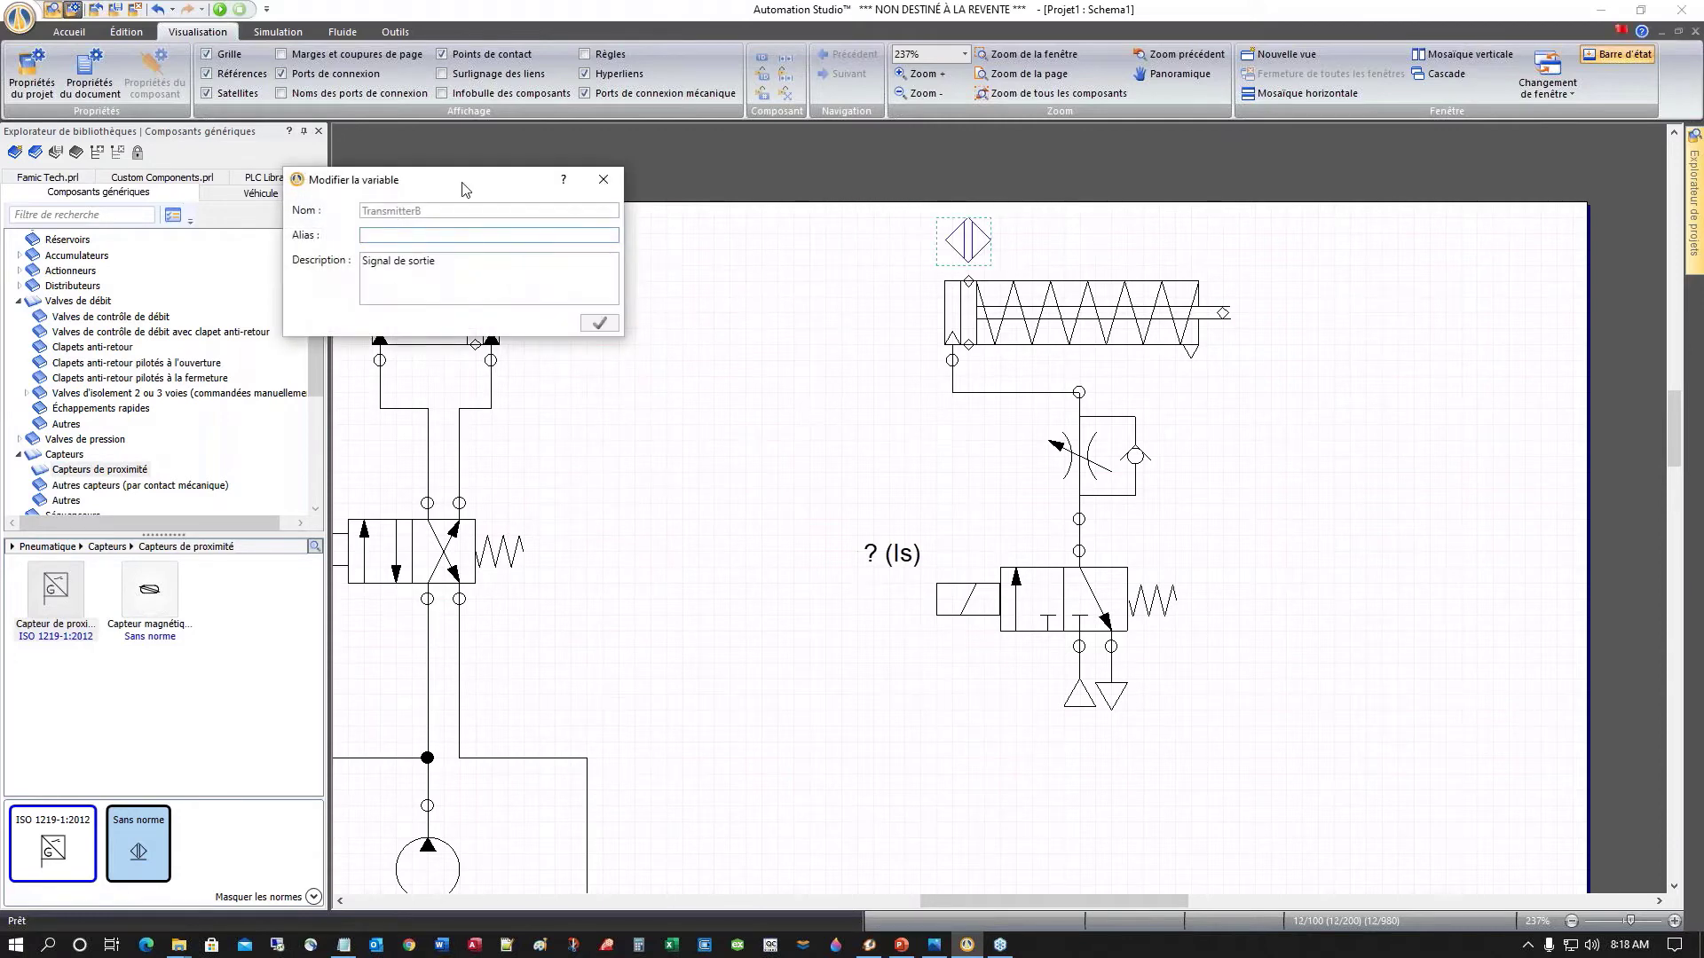
left_click_drag(456, 186, 697, 381)
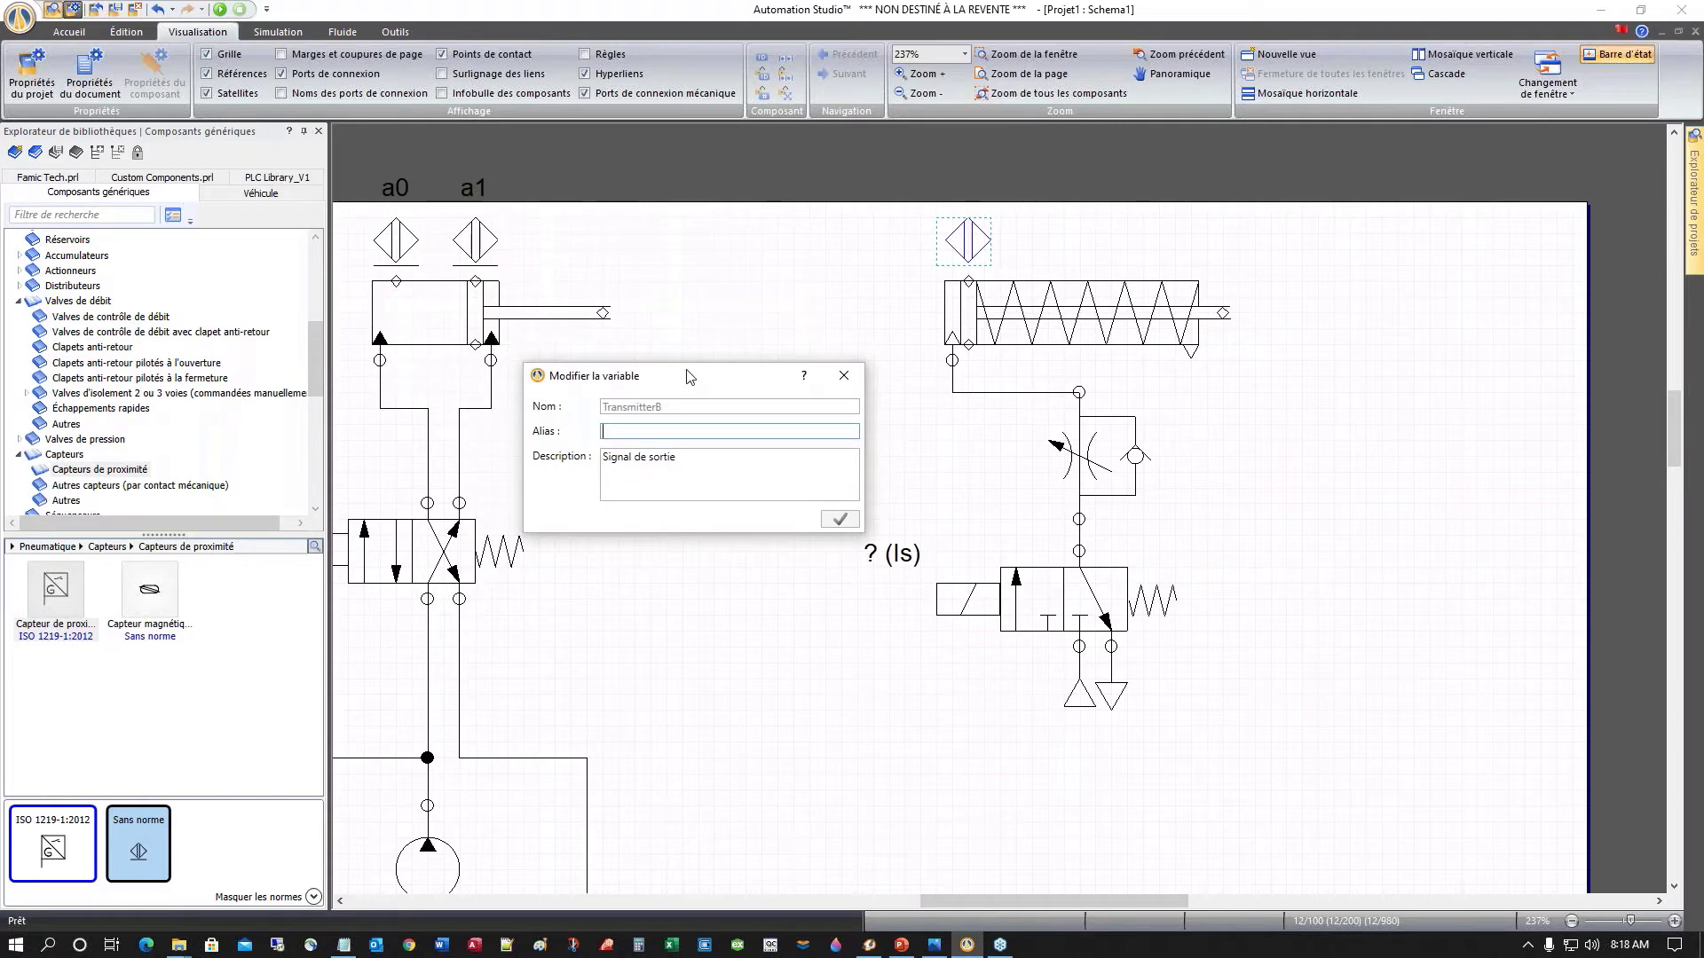
type("b0")
key("Return")
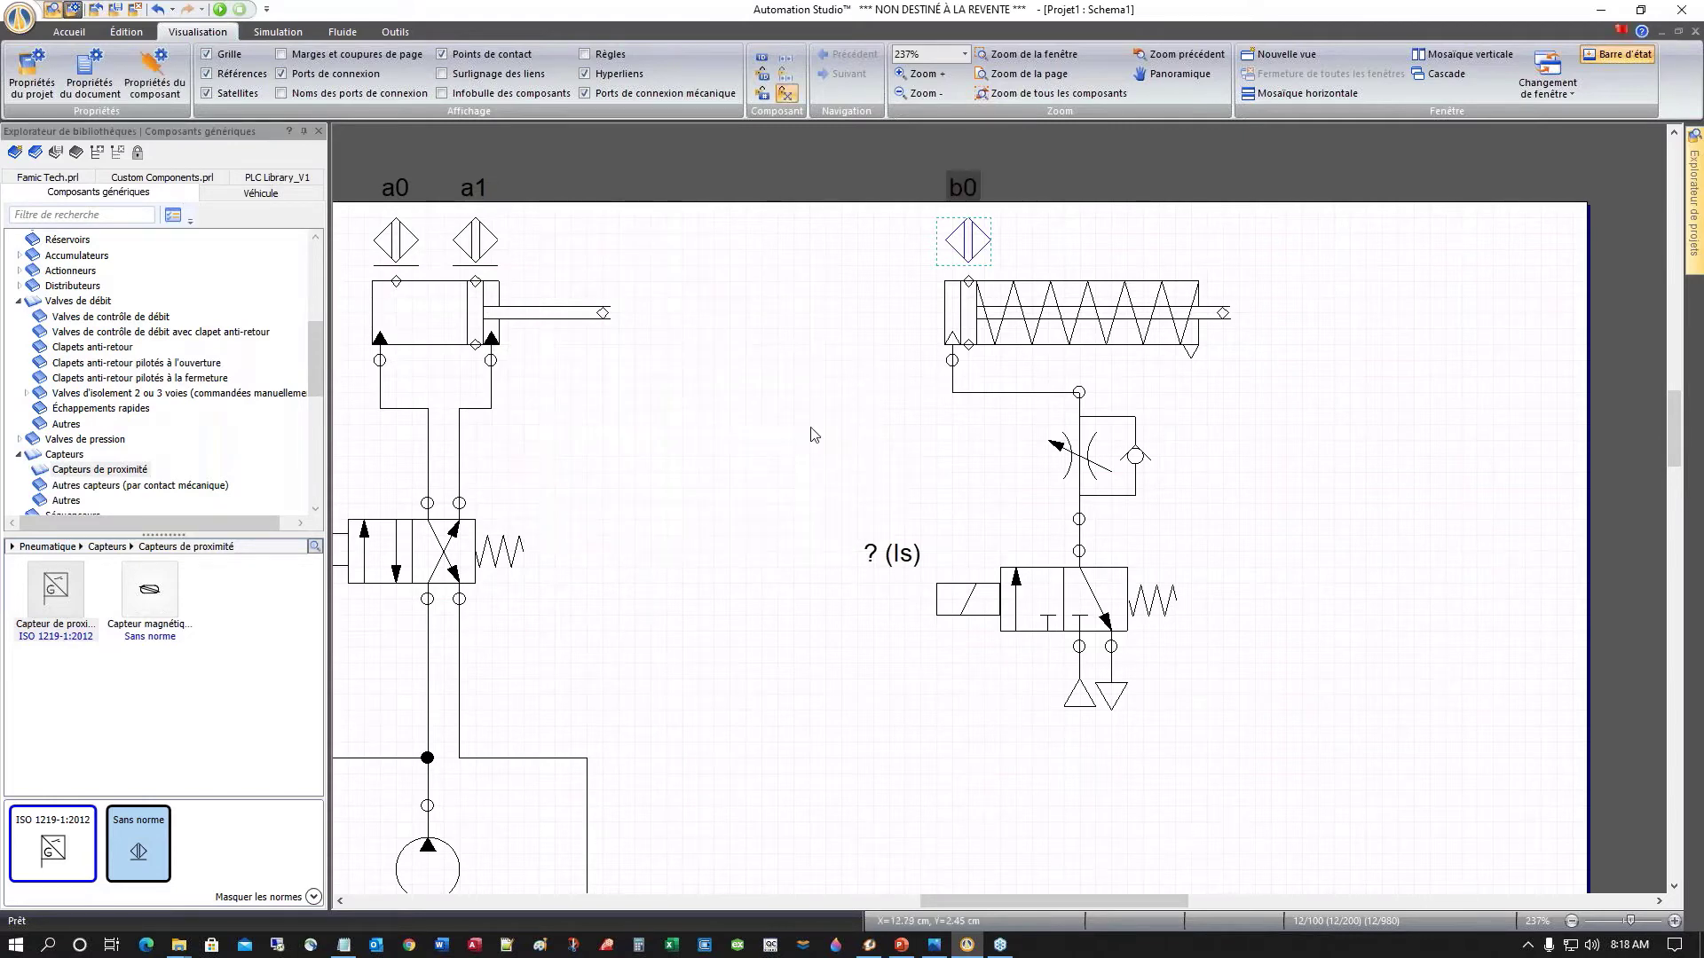
Step: Set the pneumatic single-acting cylinder's Extension to 100 % in its Données and close the properties
double_click(1048, 311)
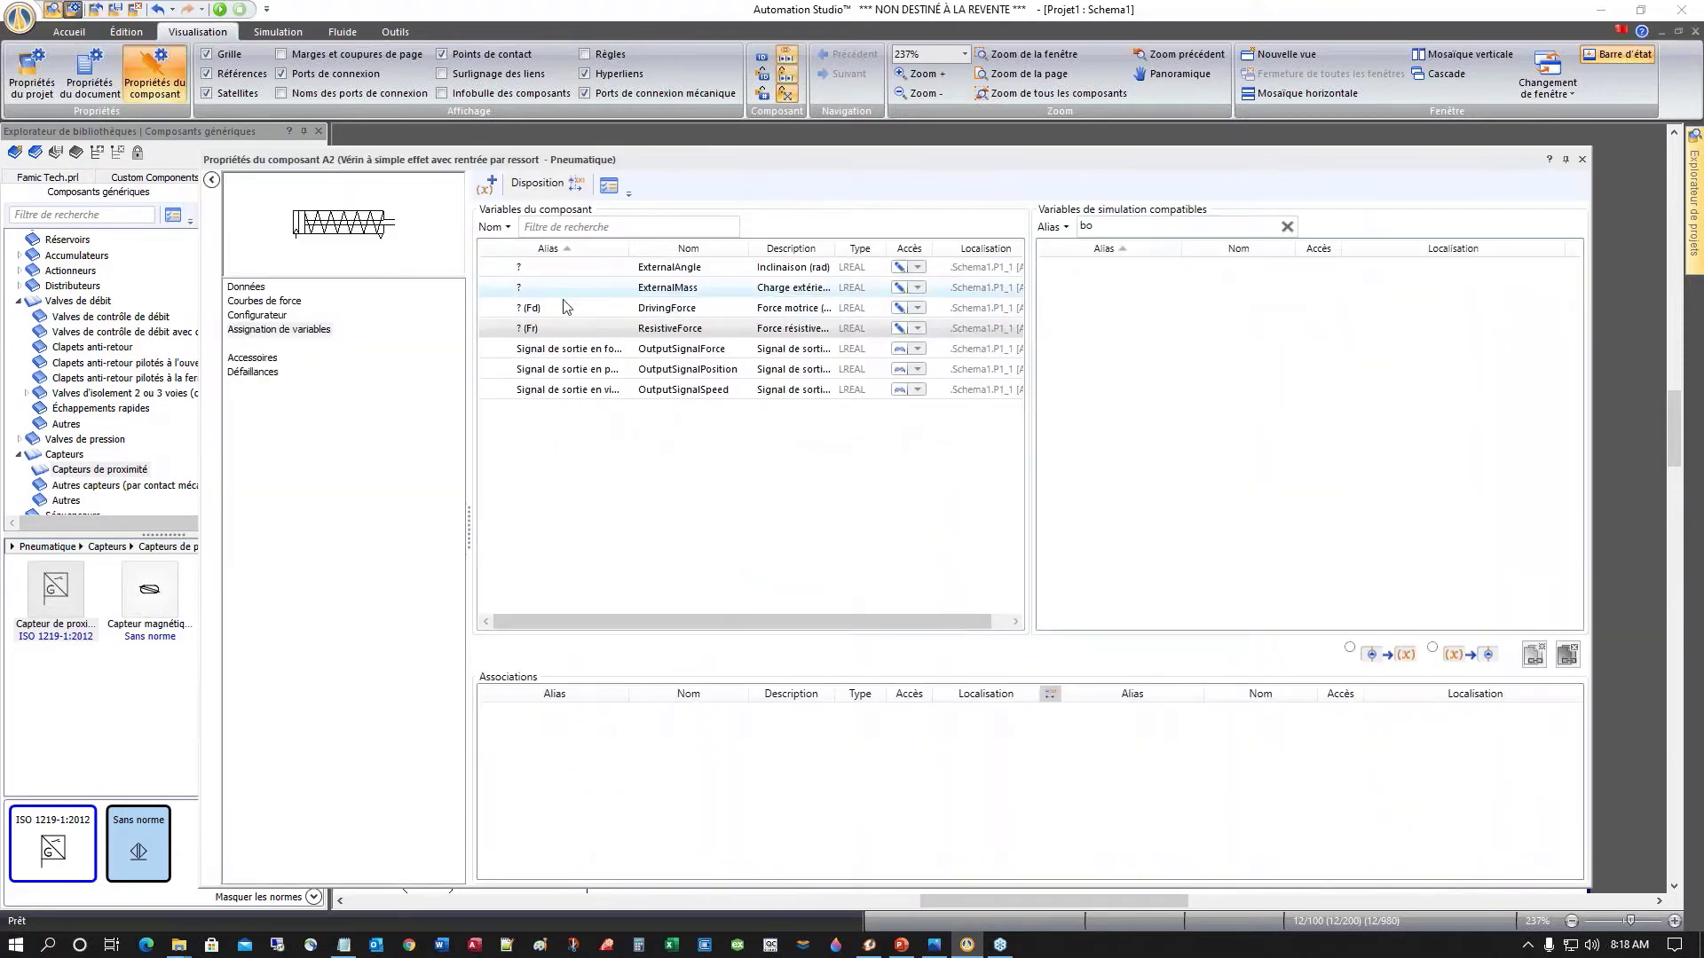
left_click(246, 288)
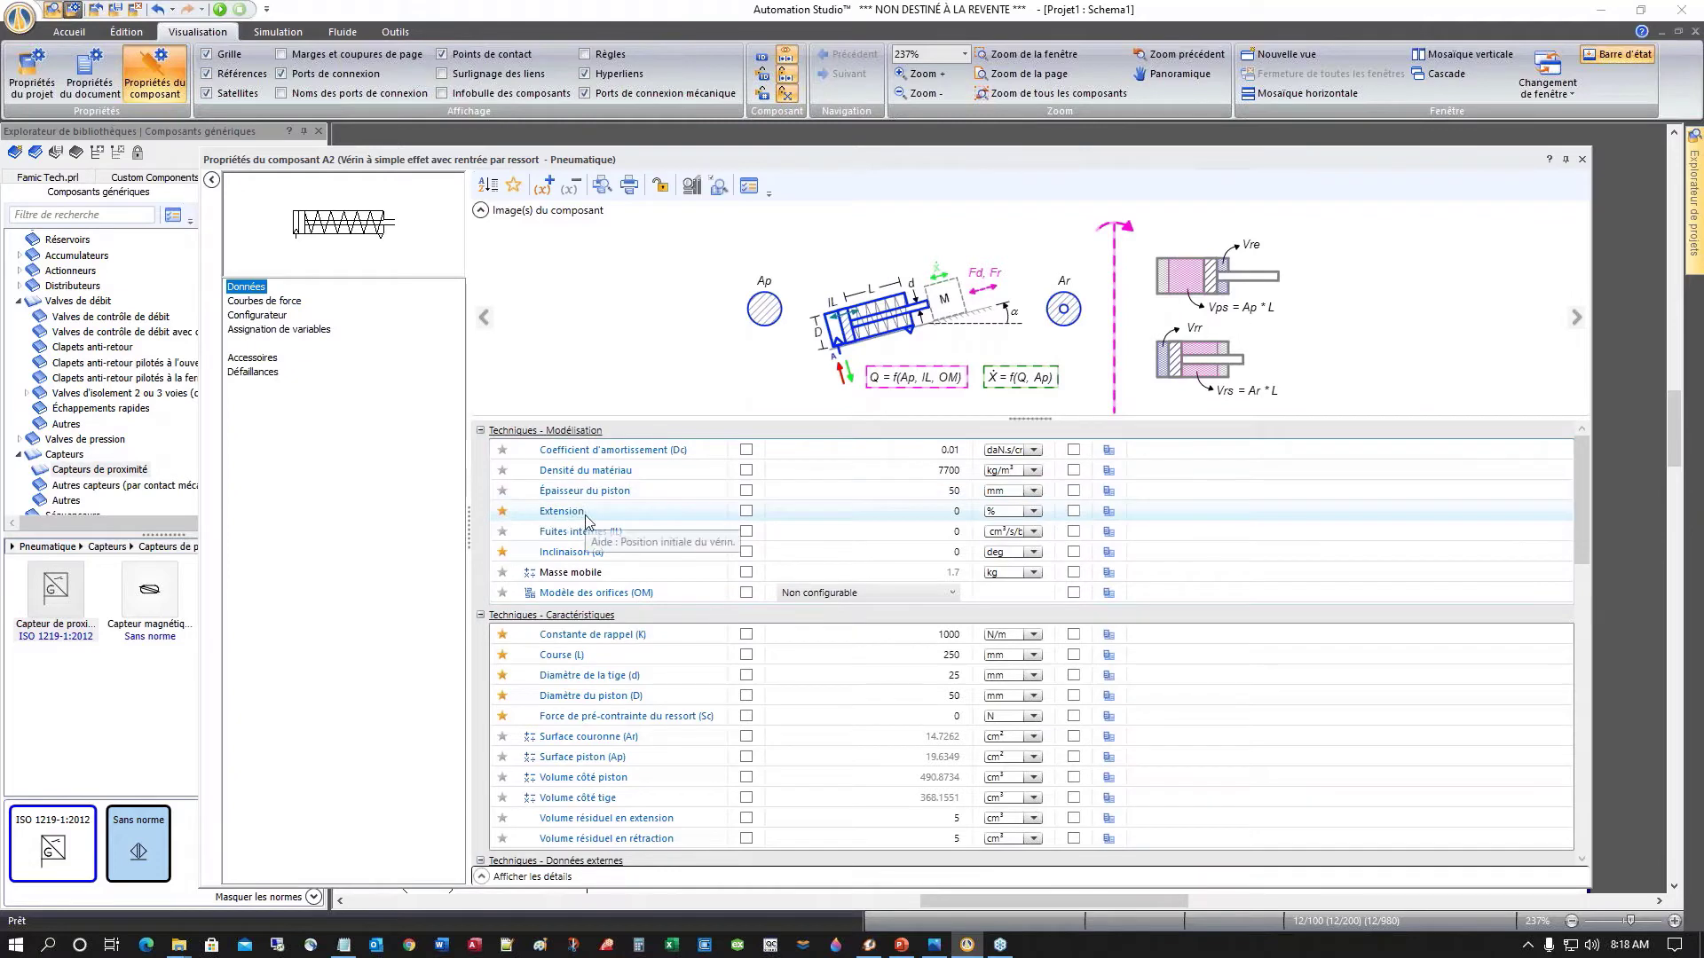
left_click(954, 512)
left_click_drag(954, 512, 978, 515)
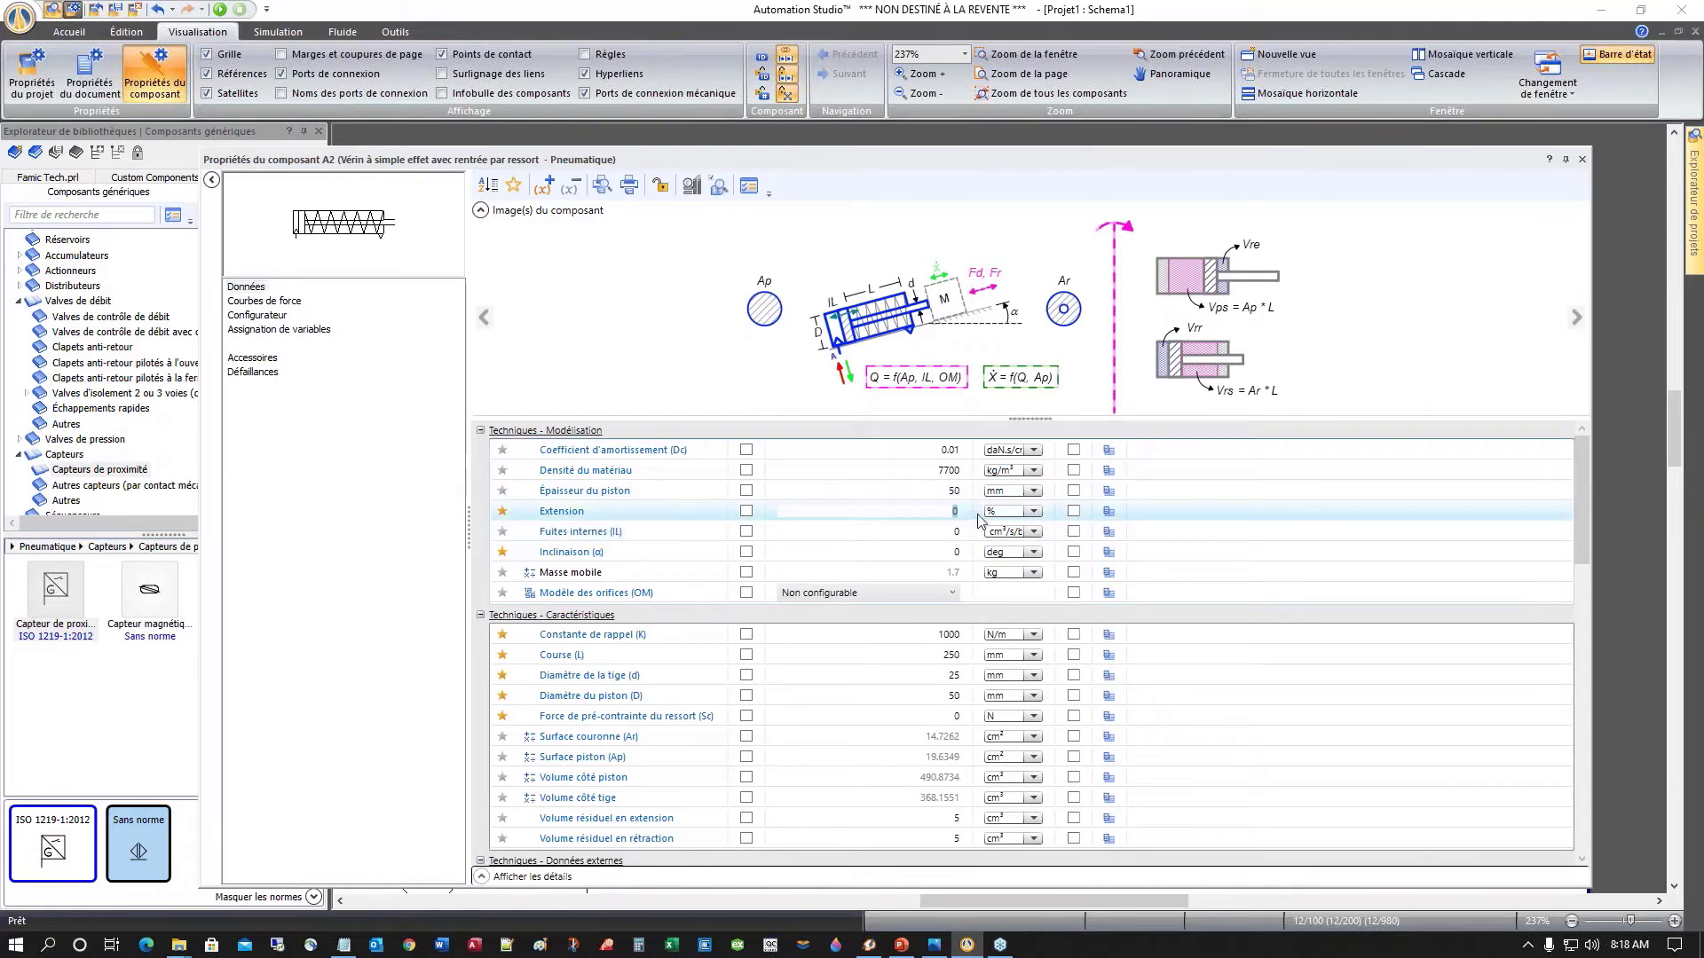
type("100")
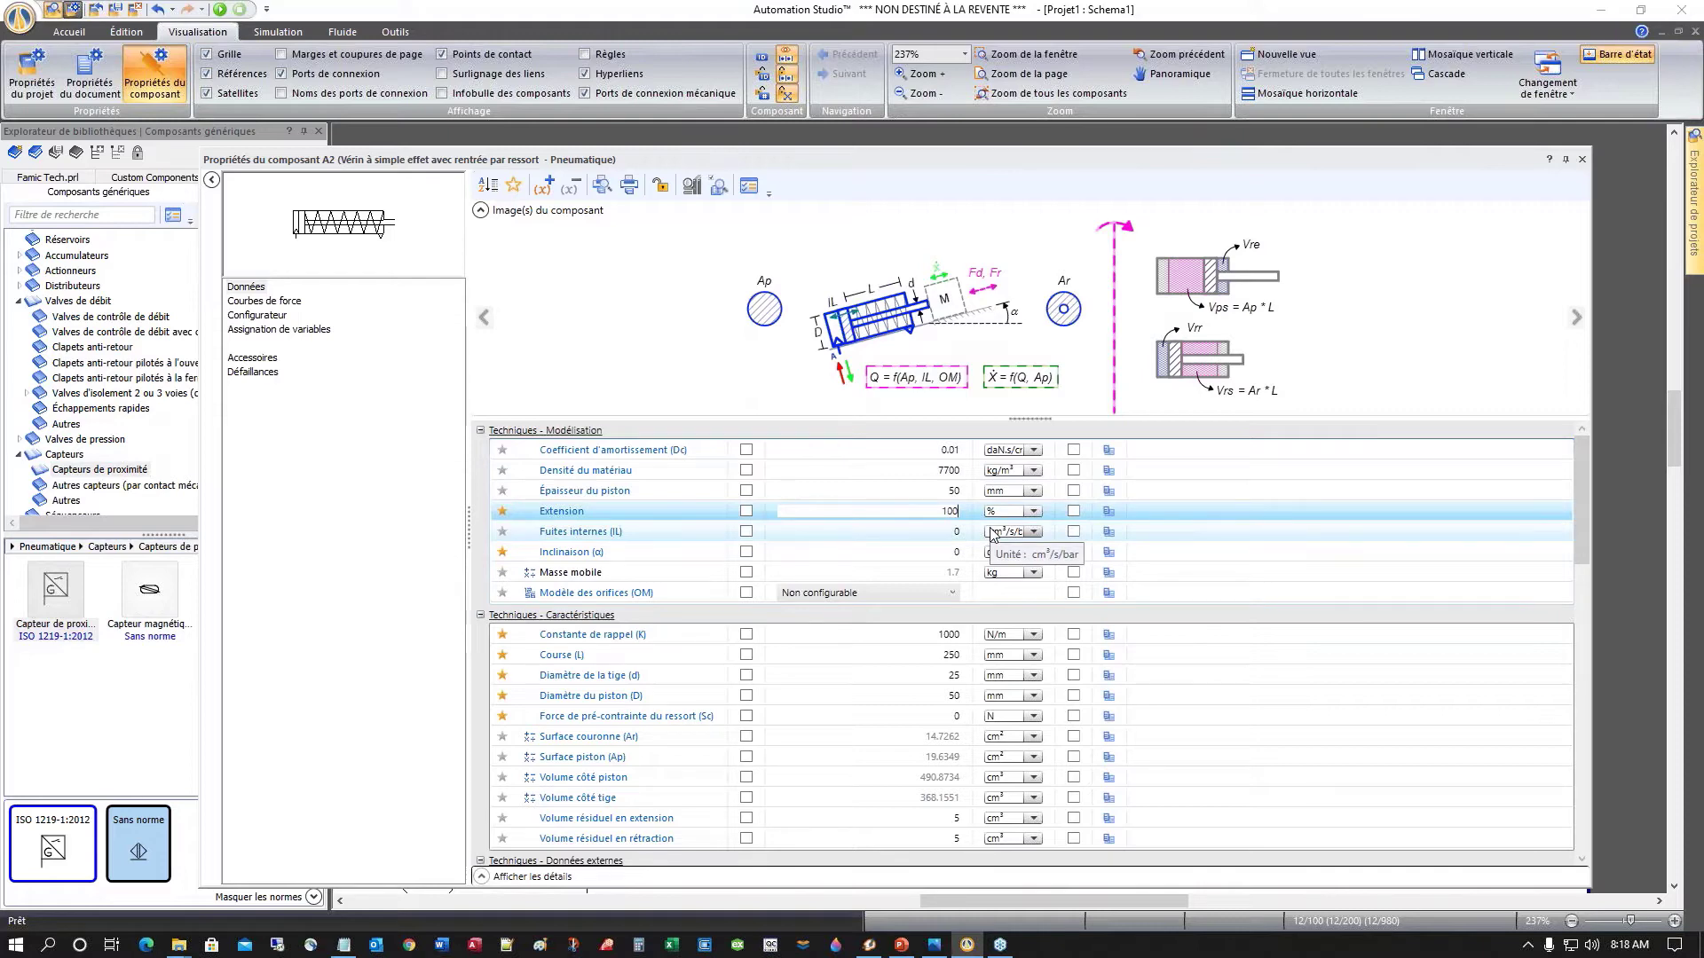
key("Tab")
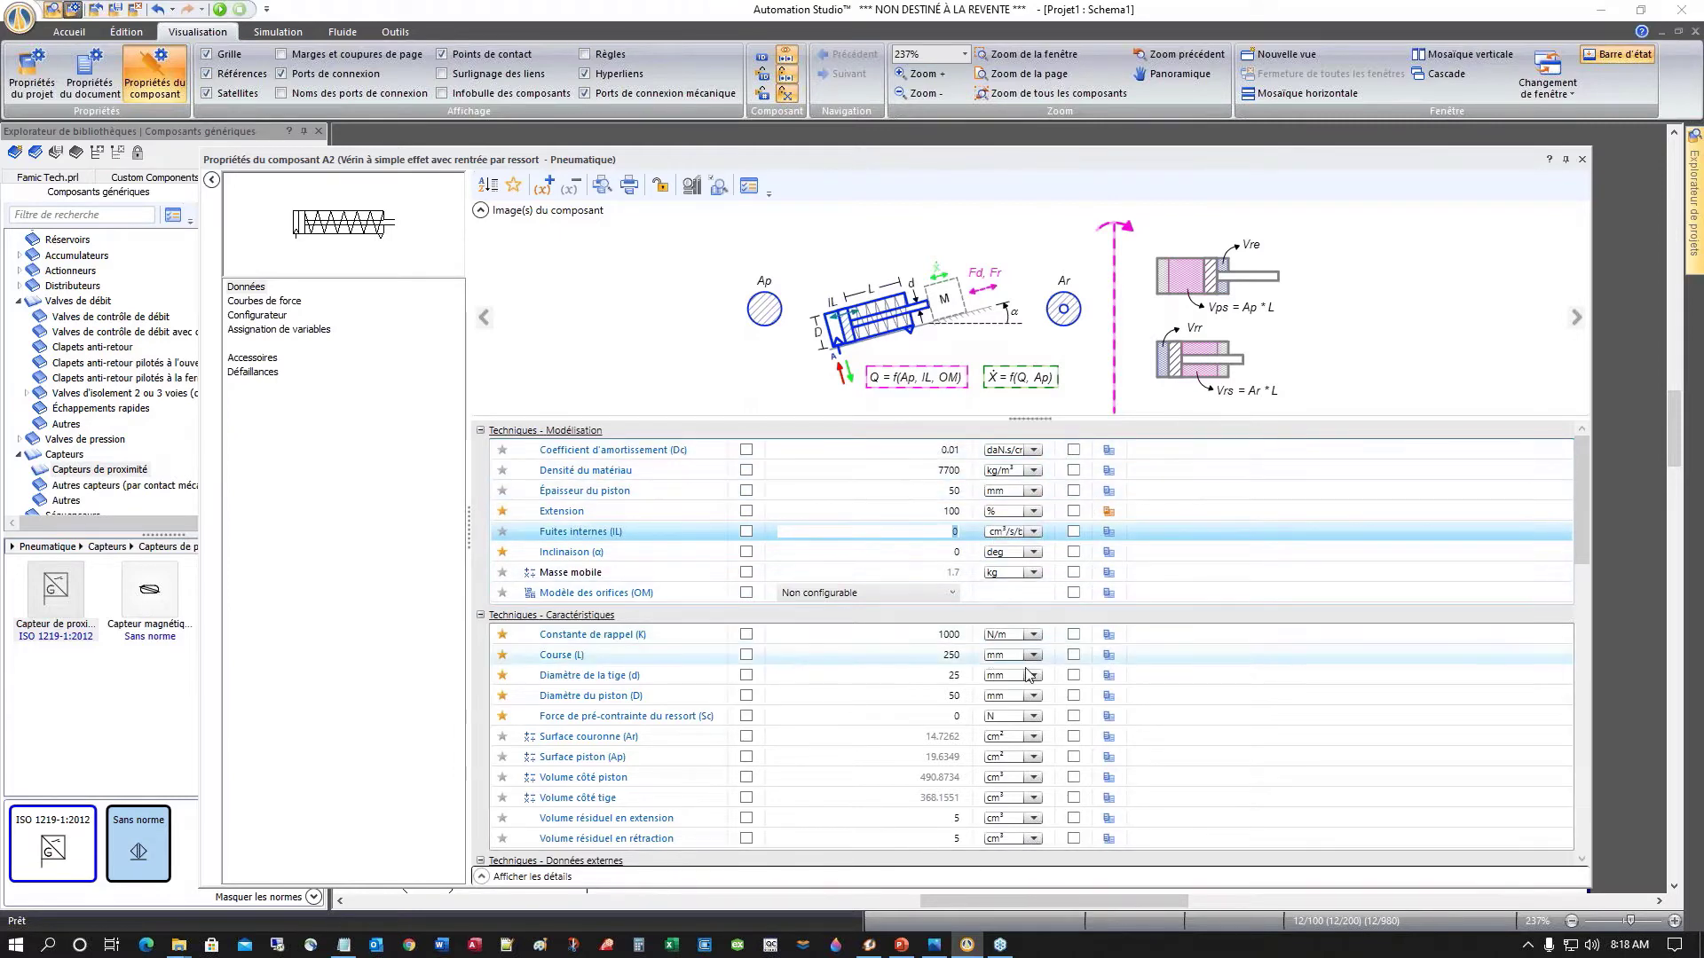
left_click(1581, 159)
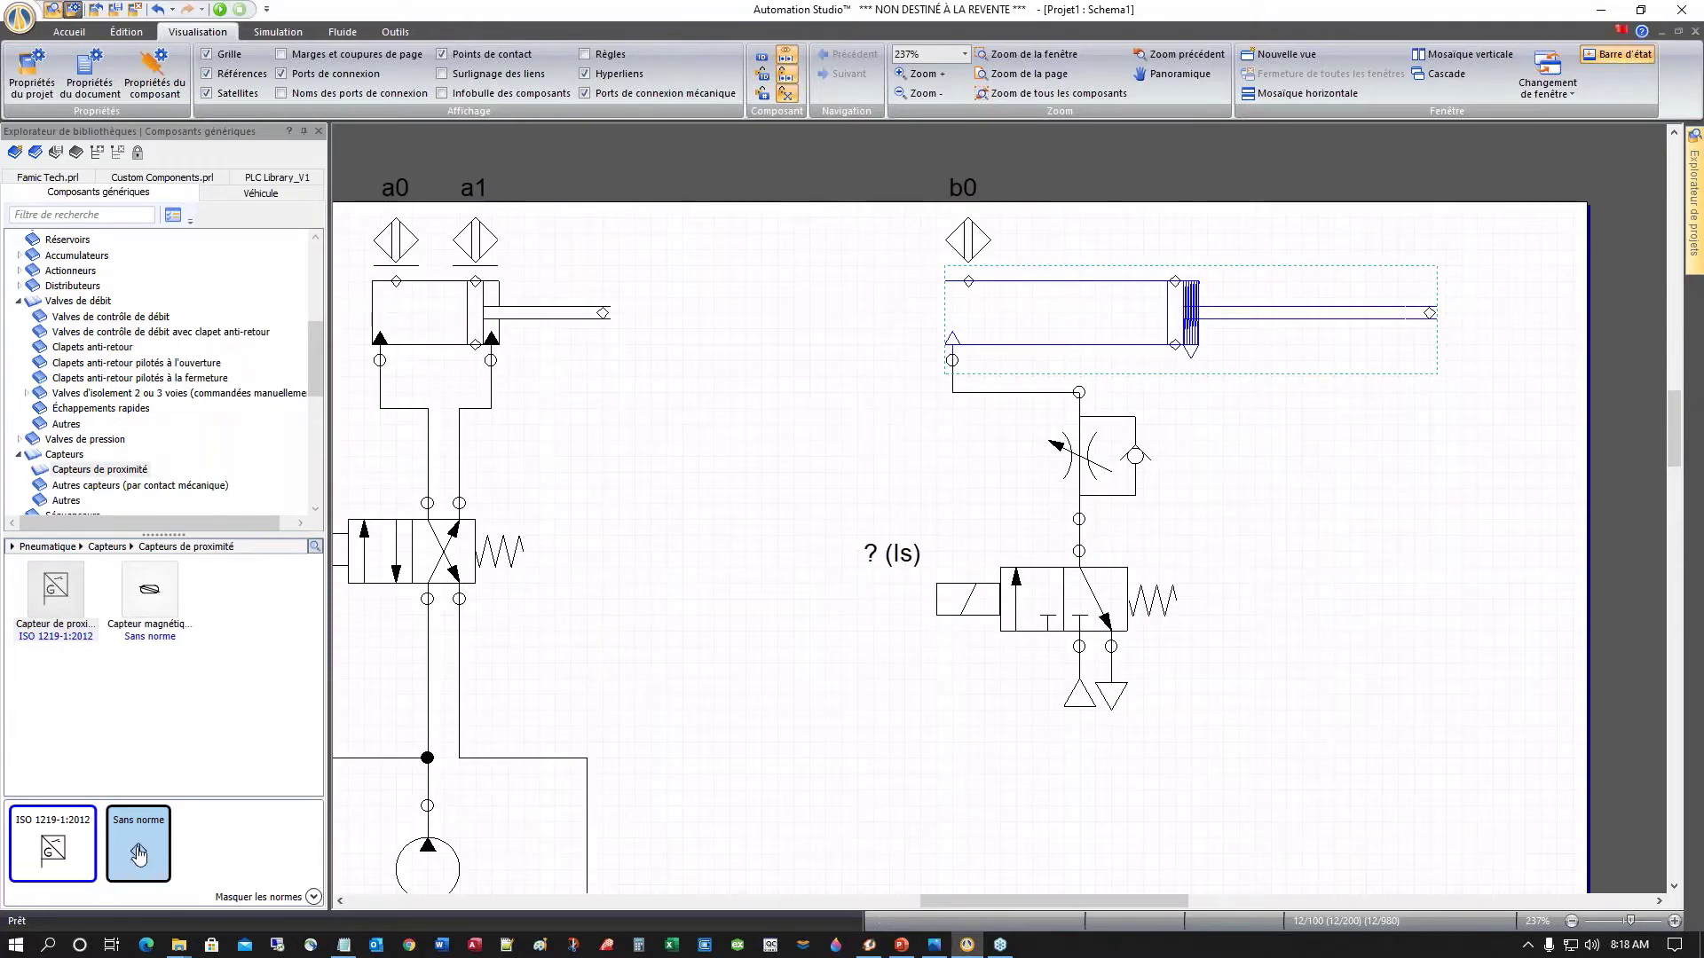
Step: Place a second Sans norme proximity sensor above the pneumatic cylinder's extended piston position with the alias b1
left_click_drag(138, 851, 1182, 225)
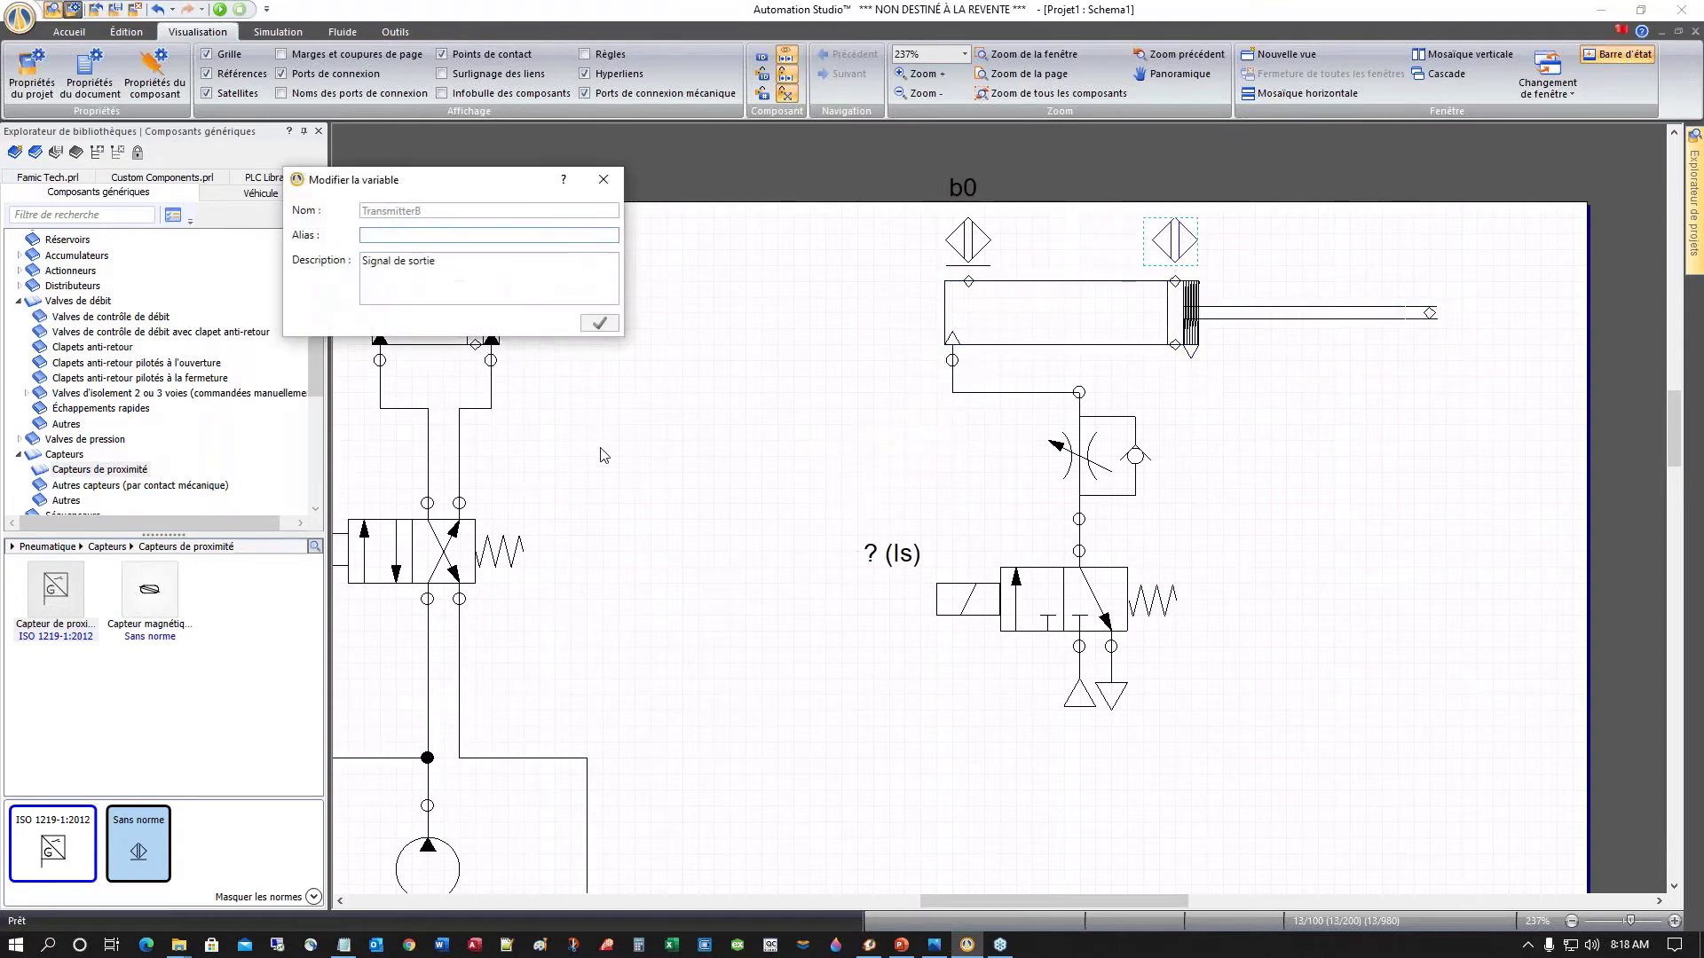
type("b1")
key("Return")
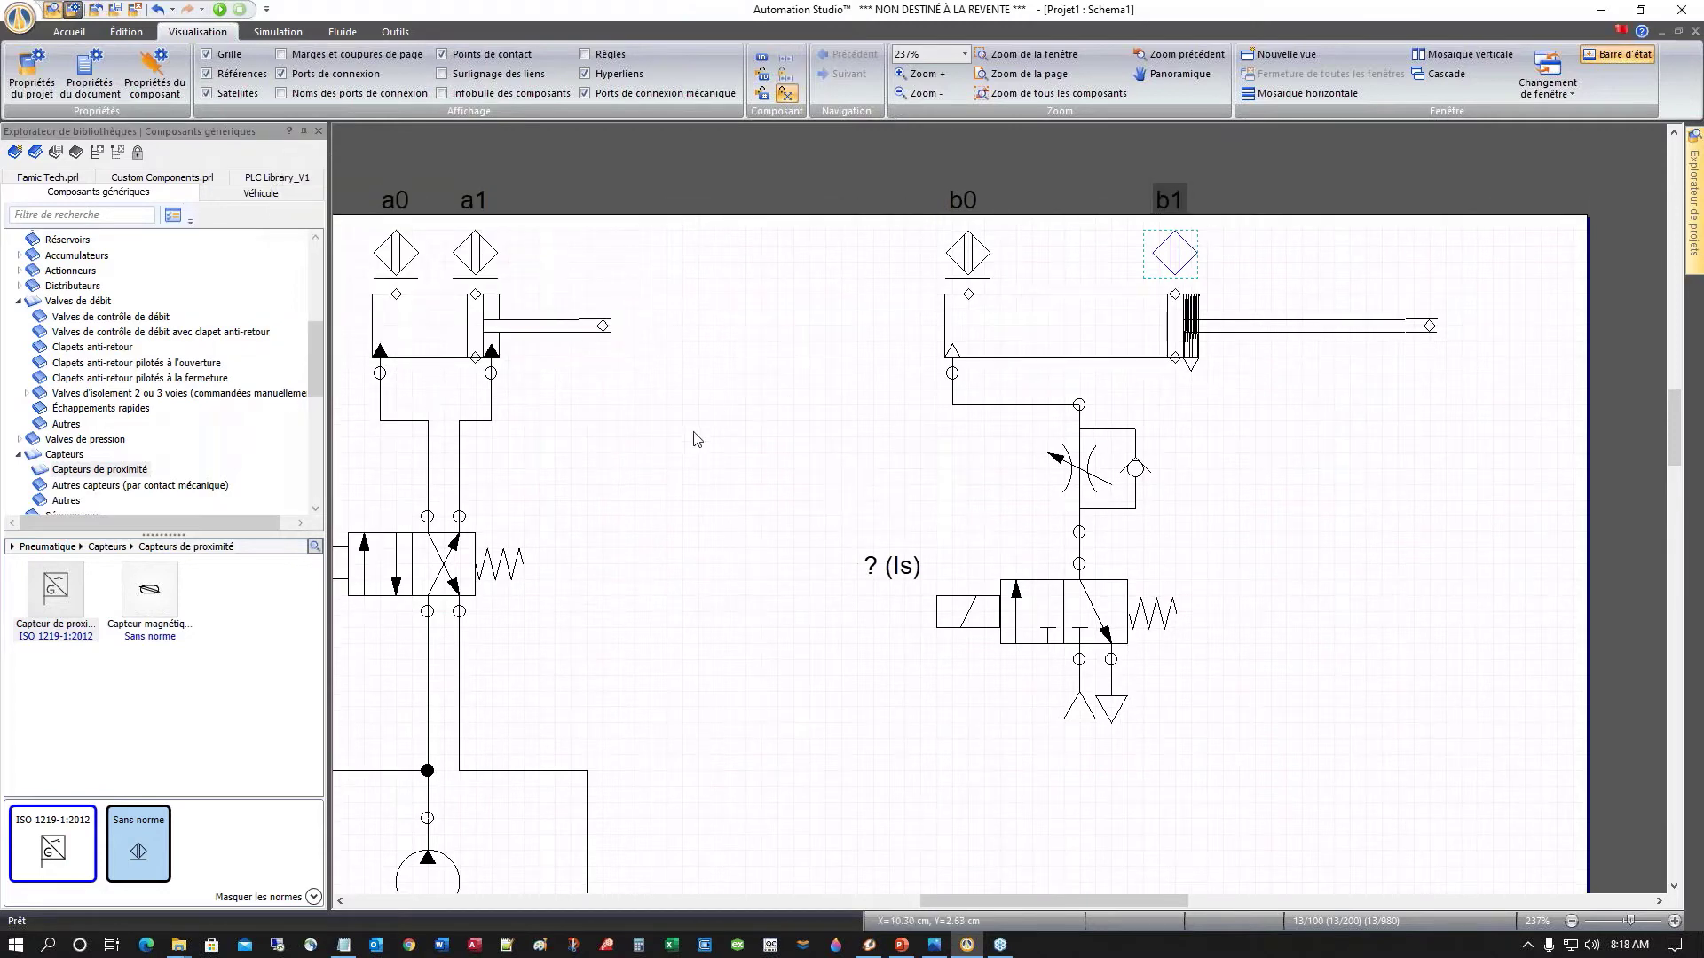
Step: Set the pneumatic single-acting cylinder's Extension to 0 % in its Données and close the properties
double_click(1056, 300)
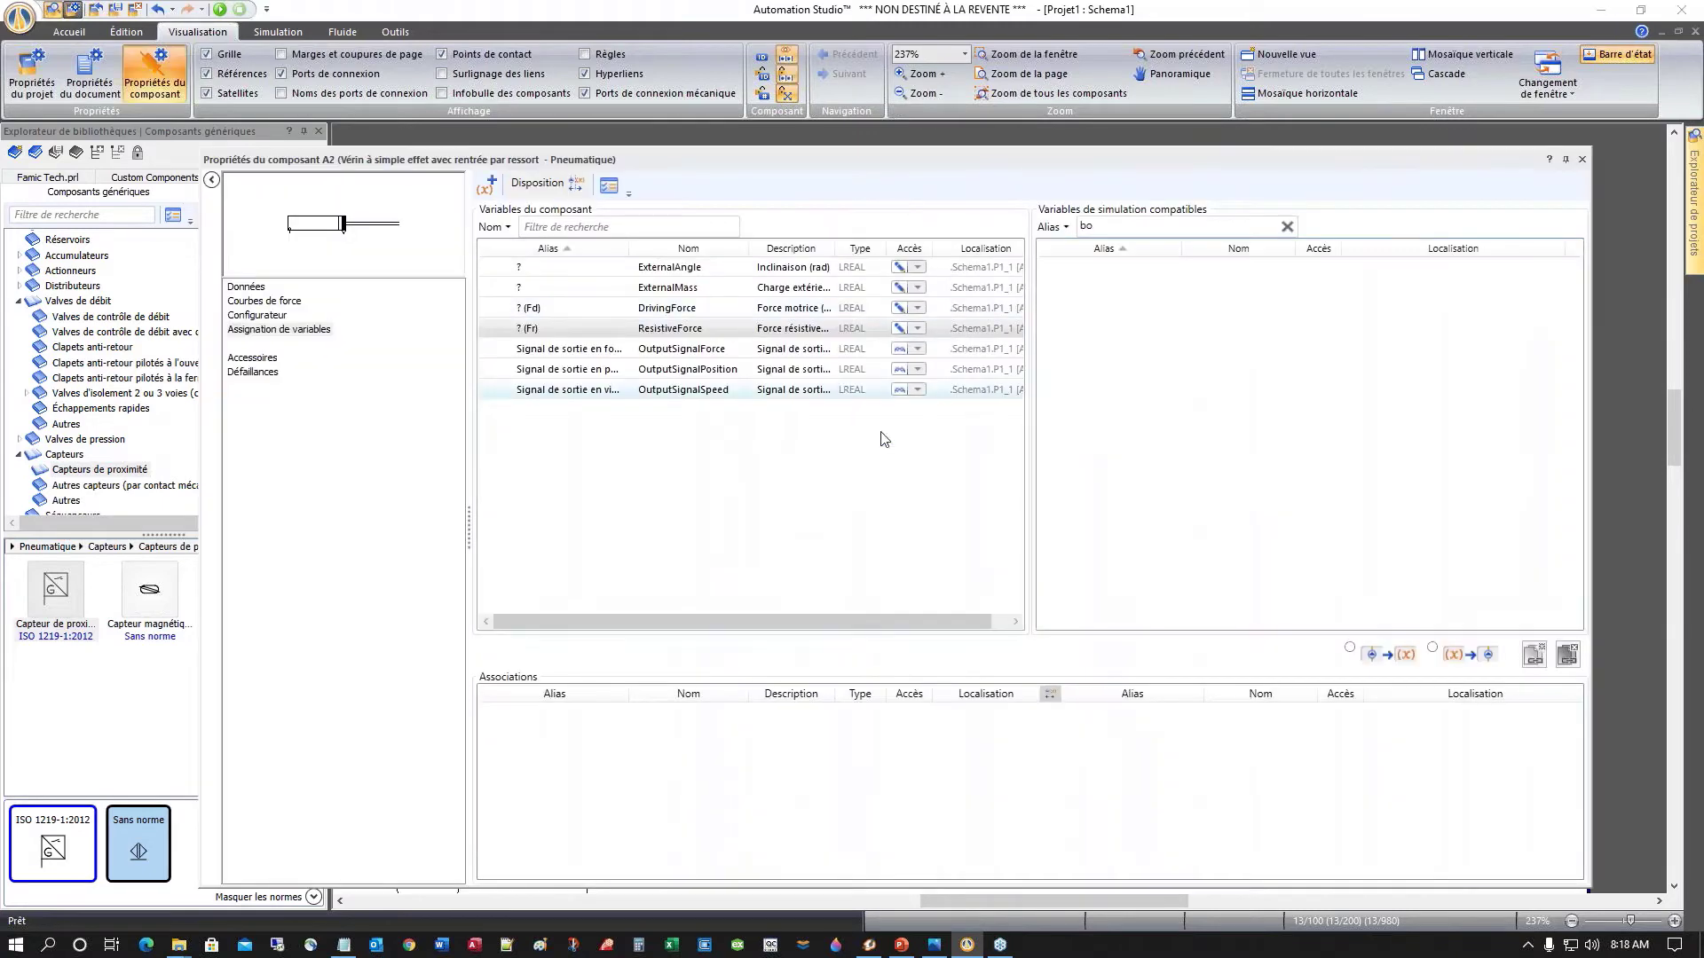
left_click(245, 286)
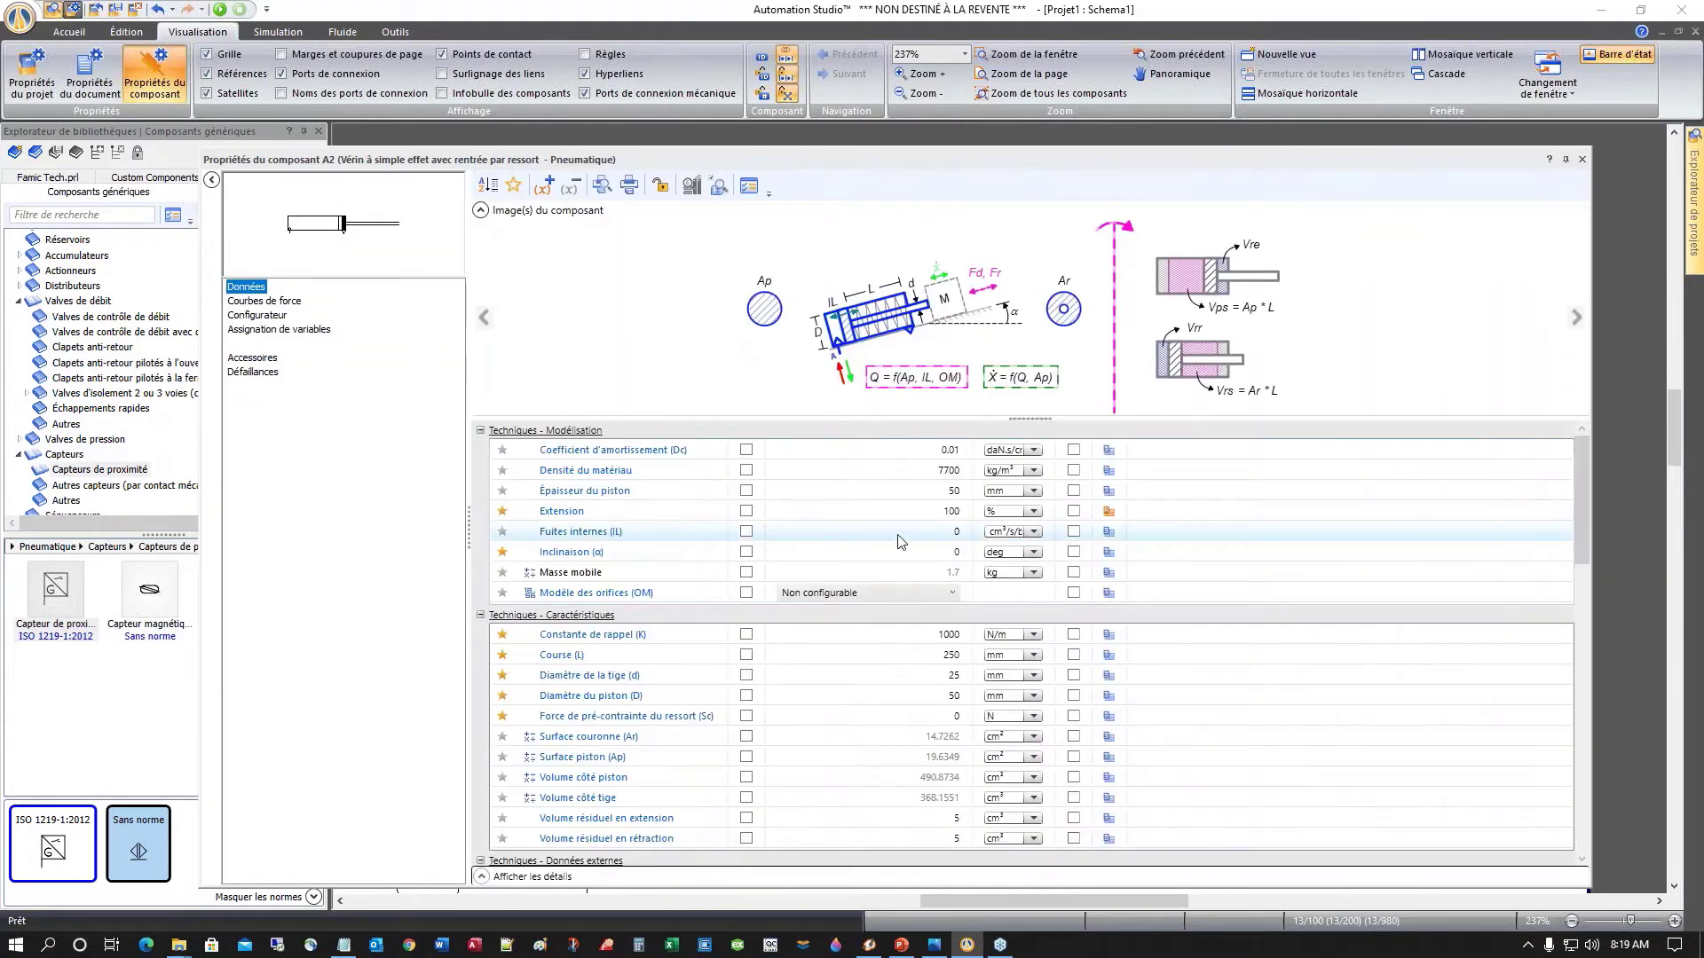
left_click(941, 513)
left_click_drag(942, 513, 988, 515)
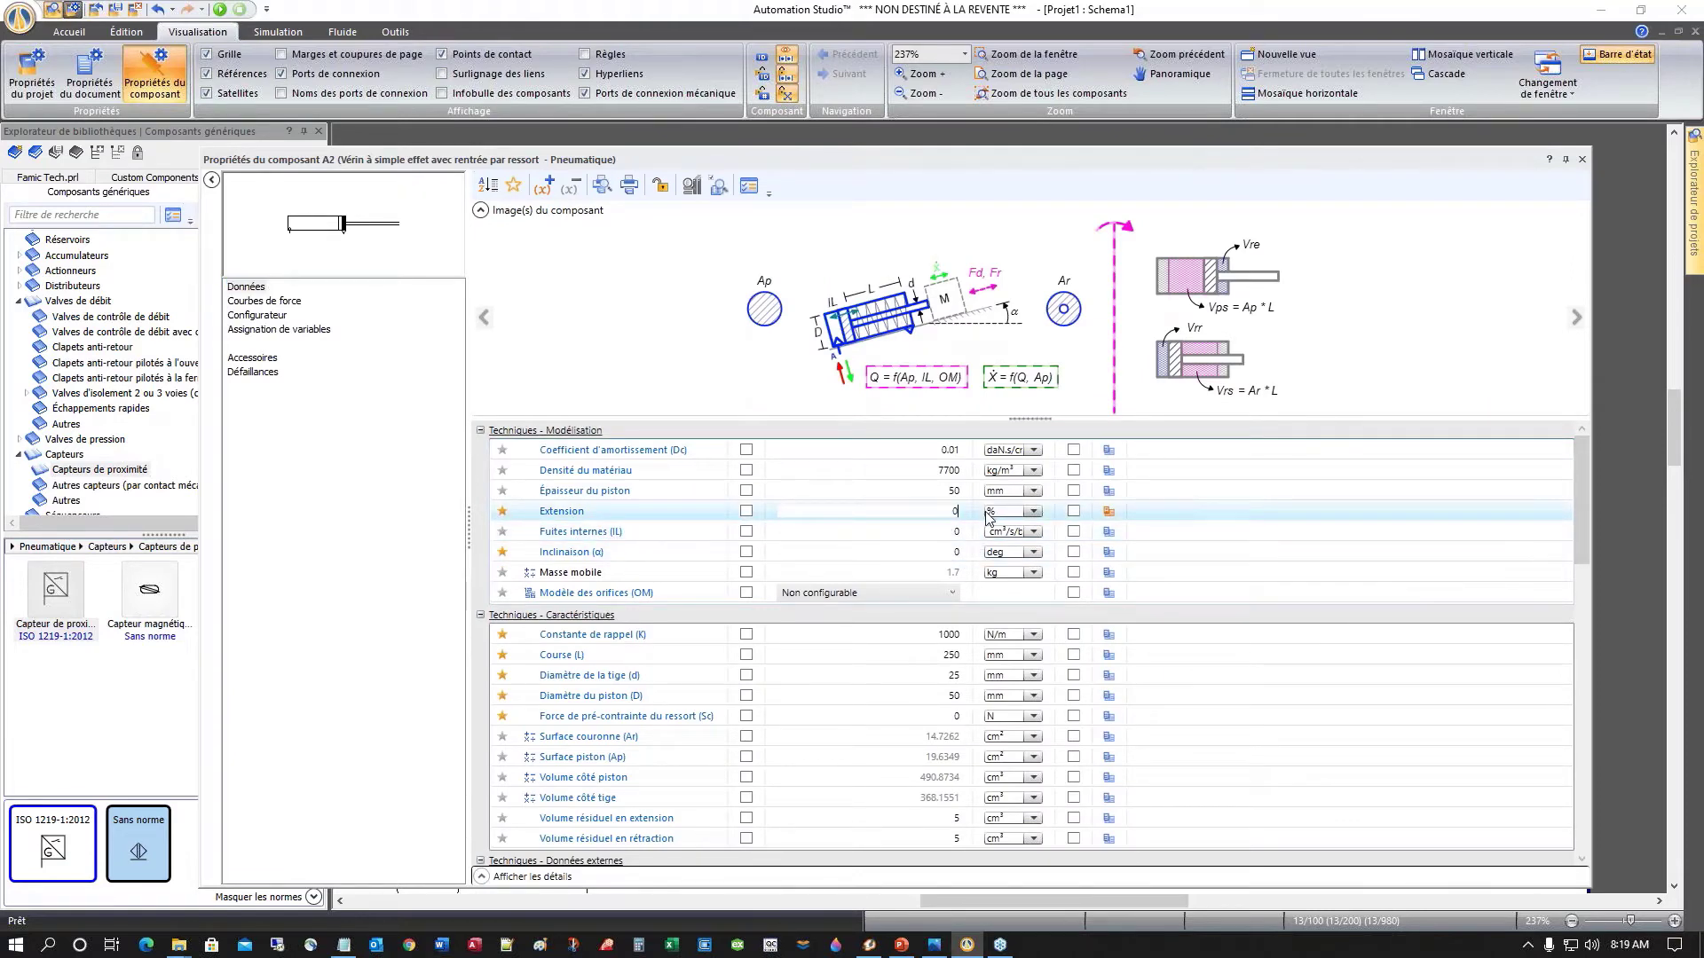
key("Return")
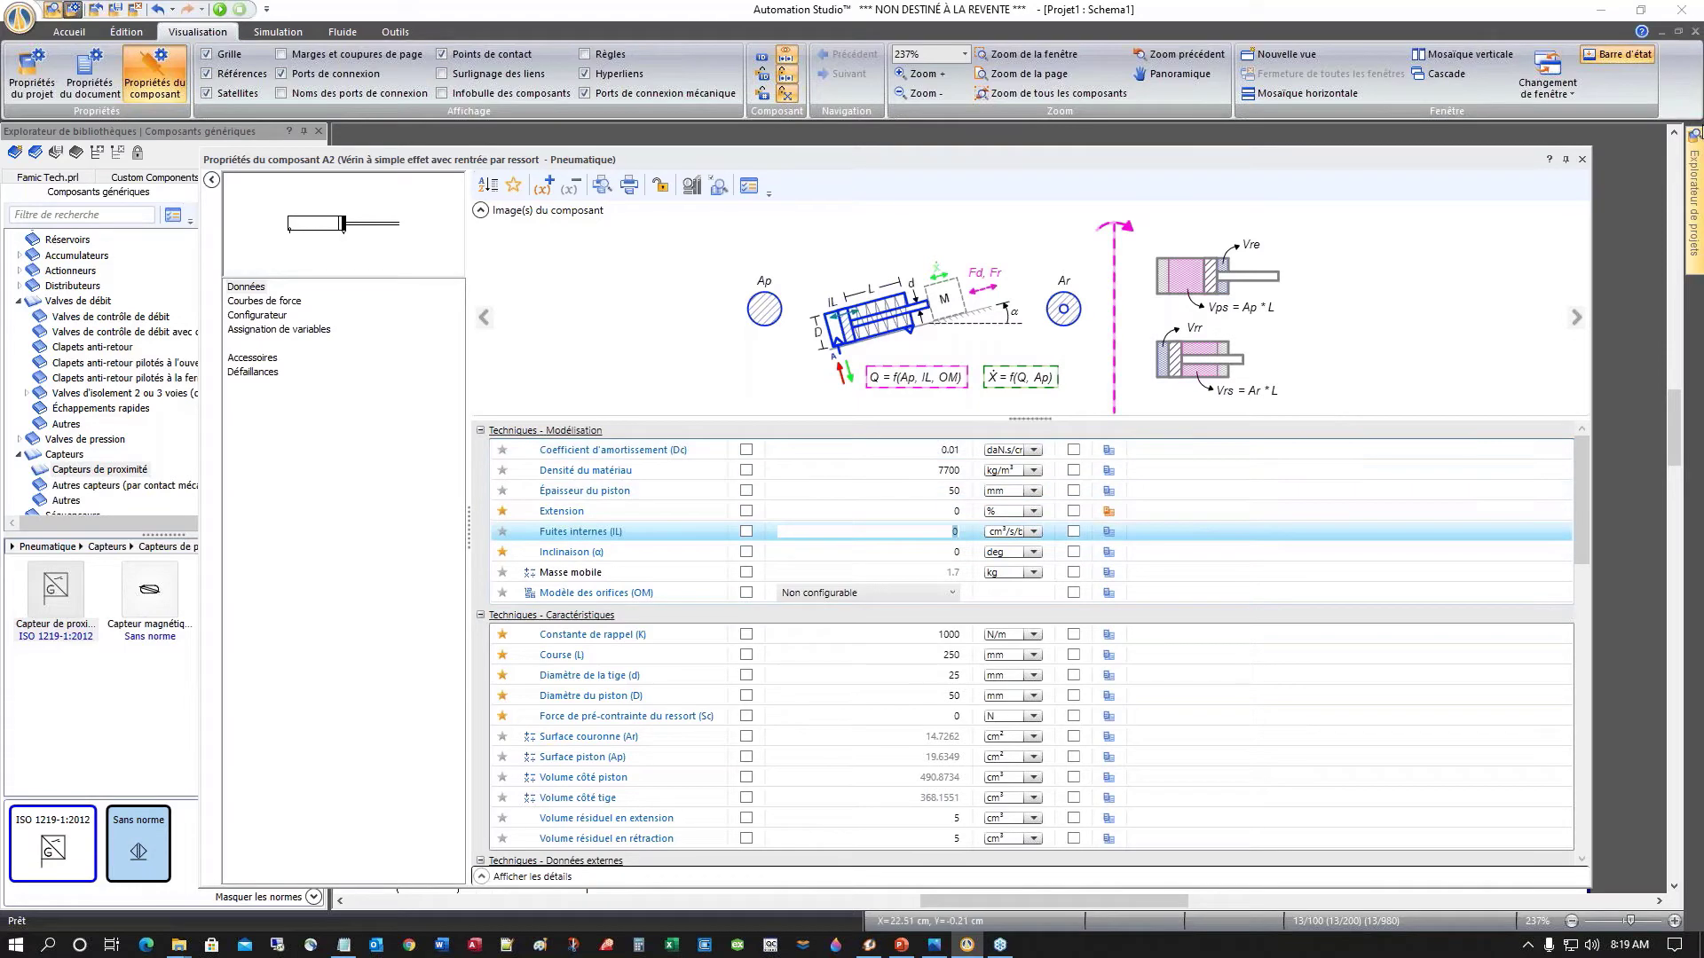
left_click(1583, 159)
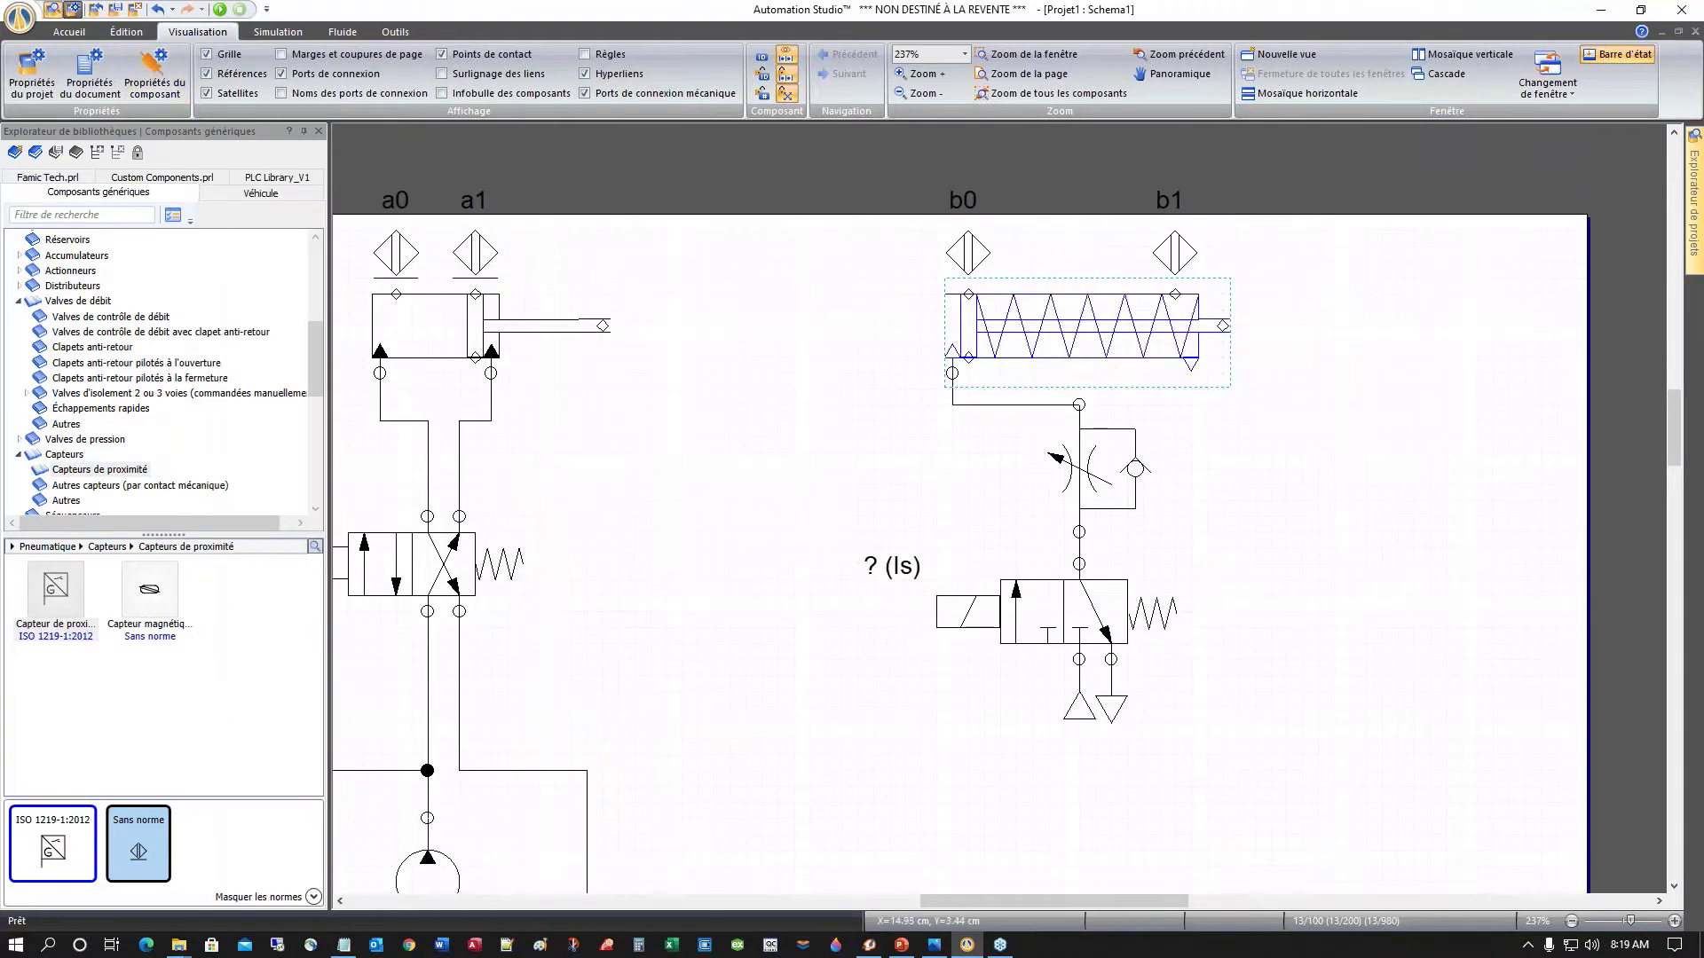
Step: Set the hydraulic double-acting cylinder's Extension to 0 % in its Données and close the properties
left_click_drag(942, 905, 859, 904)
double_click(836, 329)
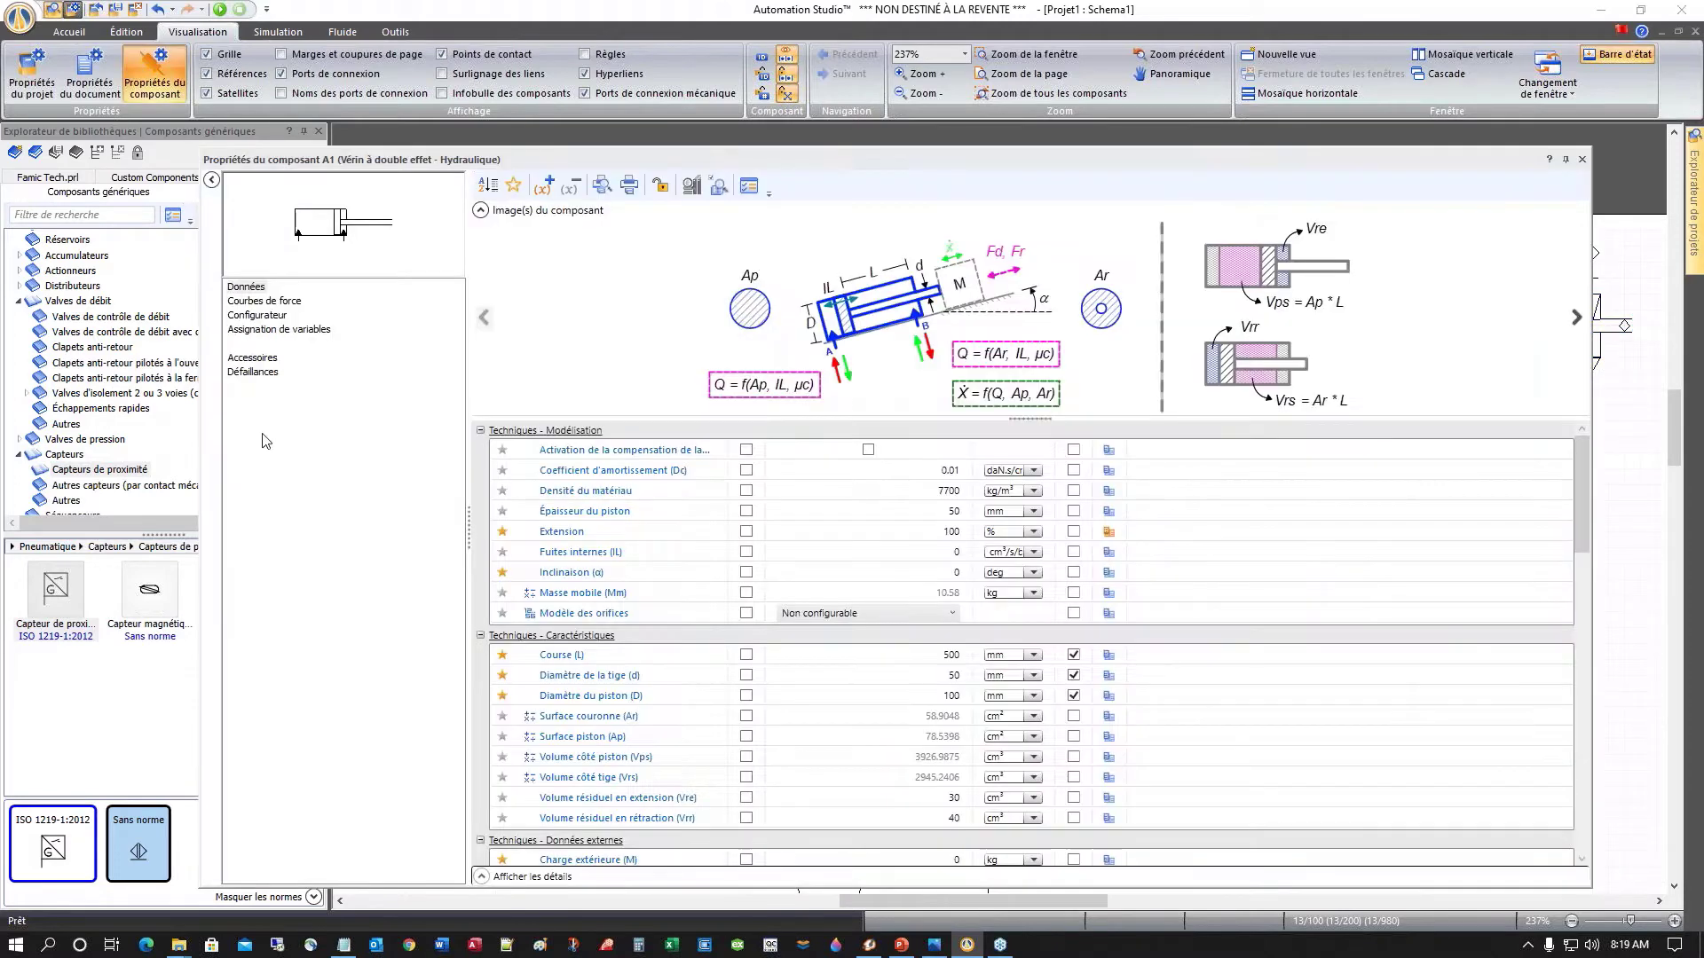
left_click(940, 531)
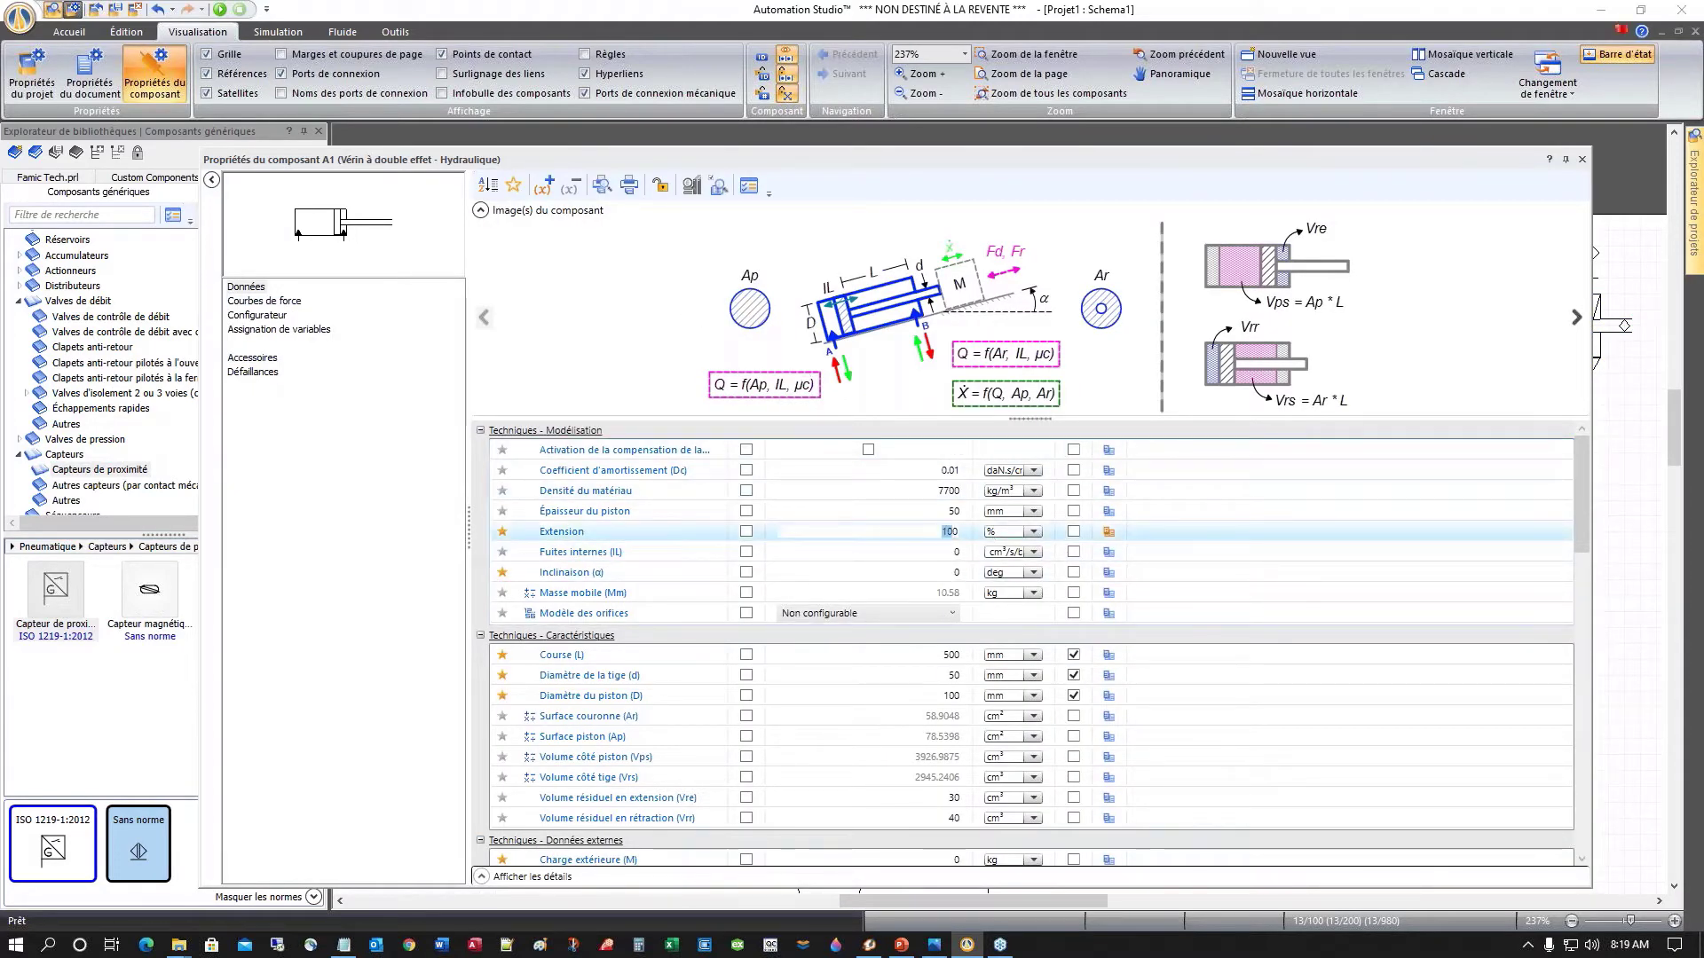
left_click_drag(953, 532, 974, 539)
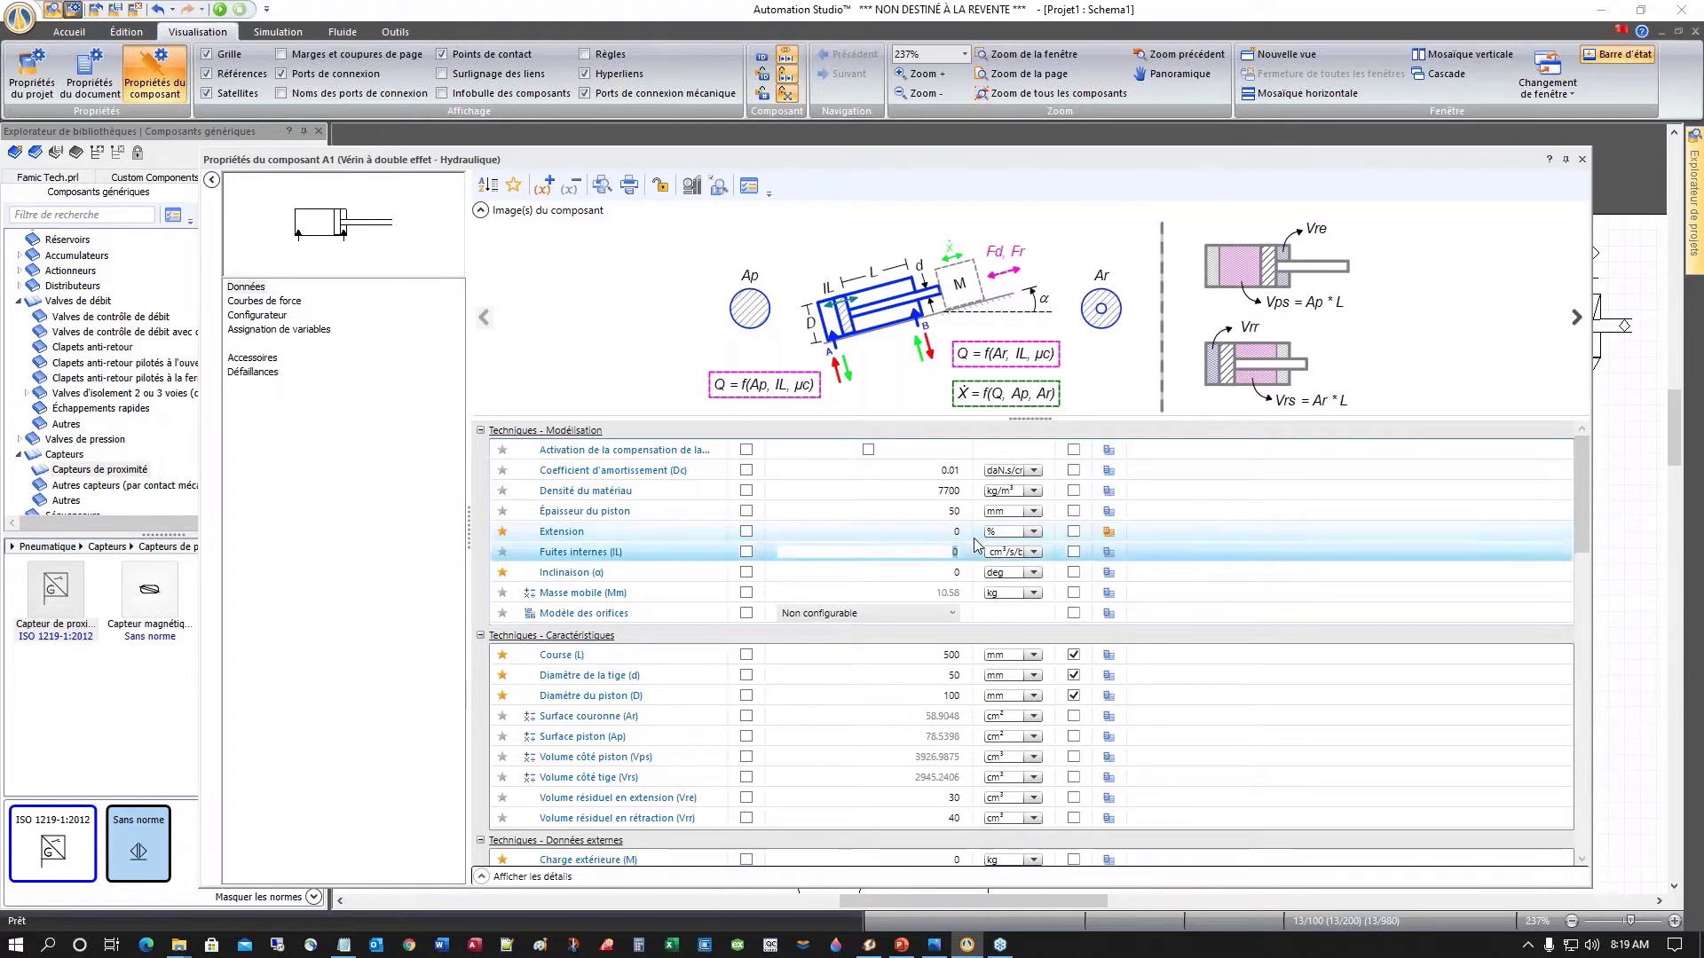
key("Return")
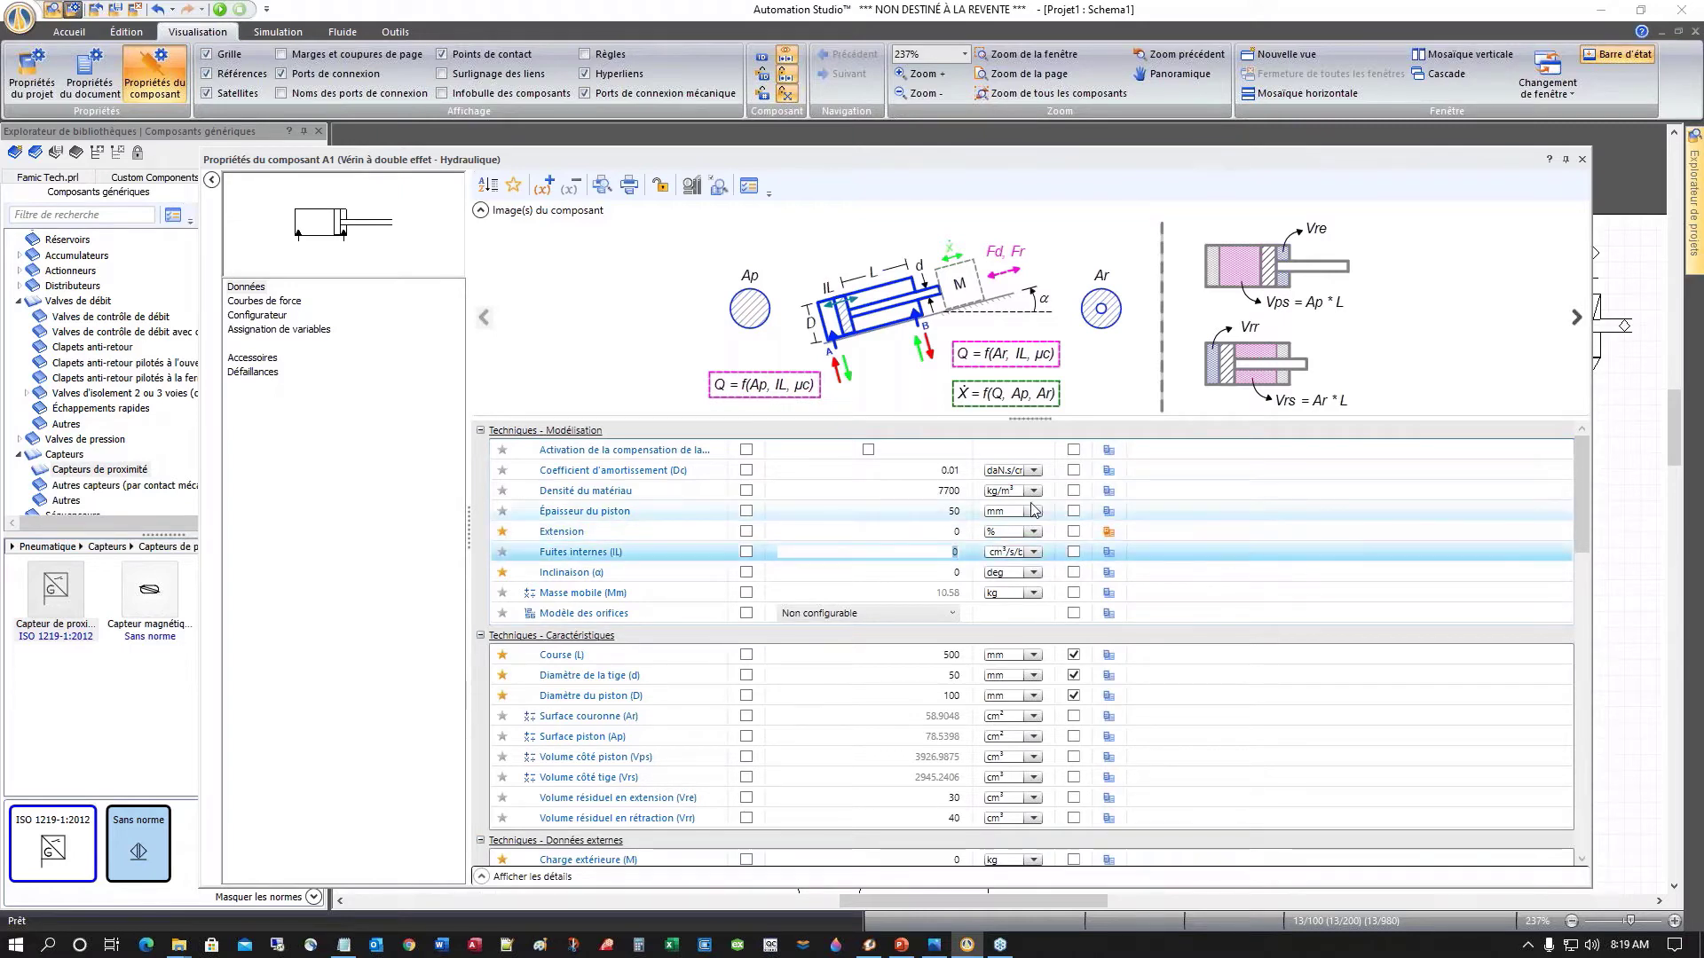
left_click(1581, 160)
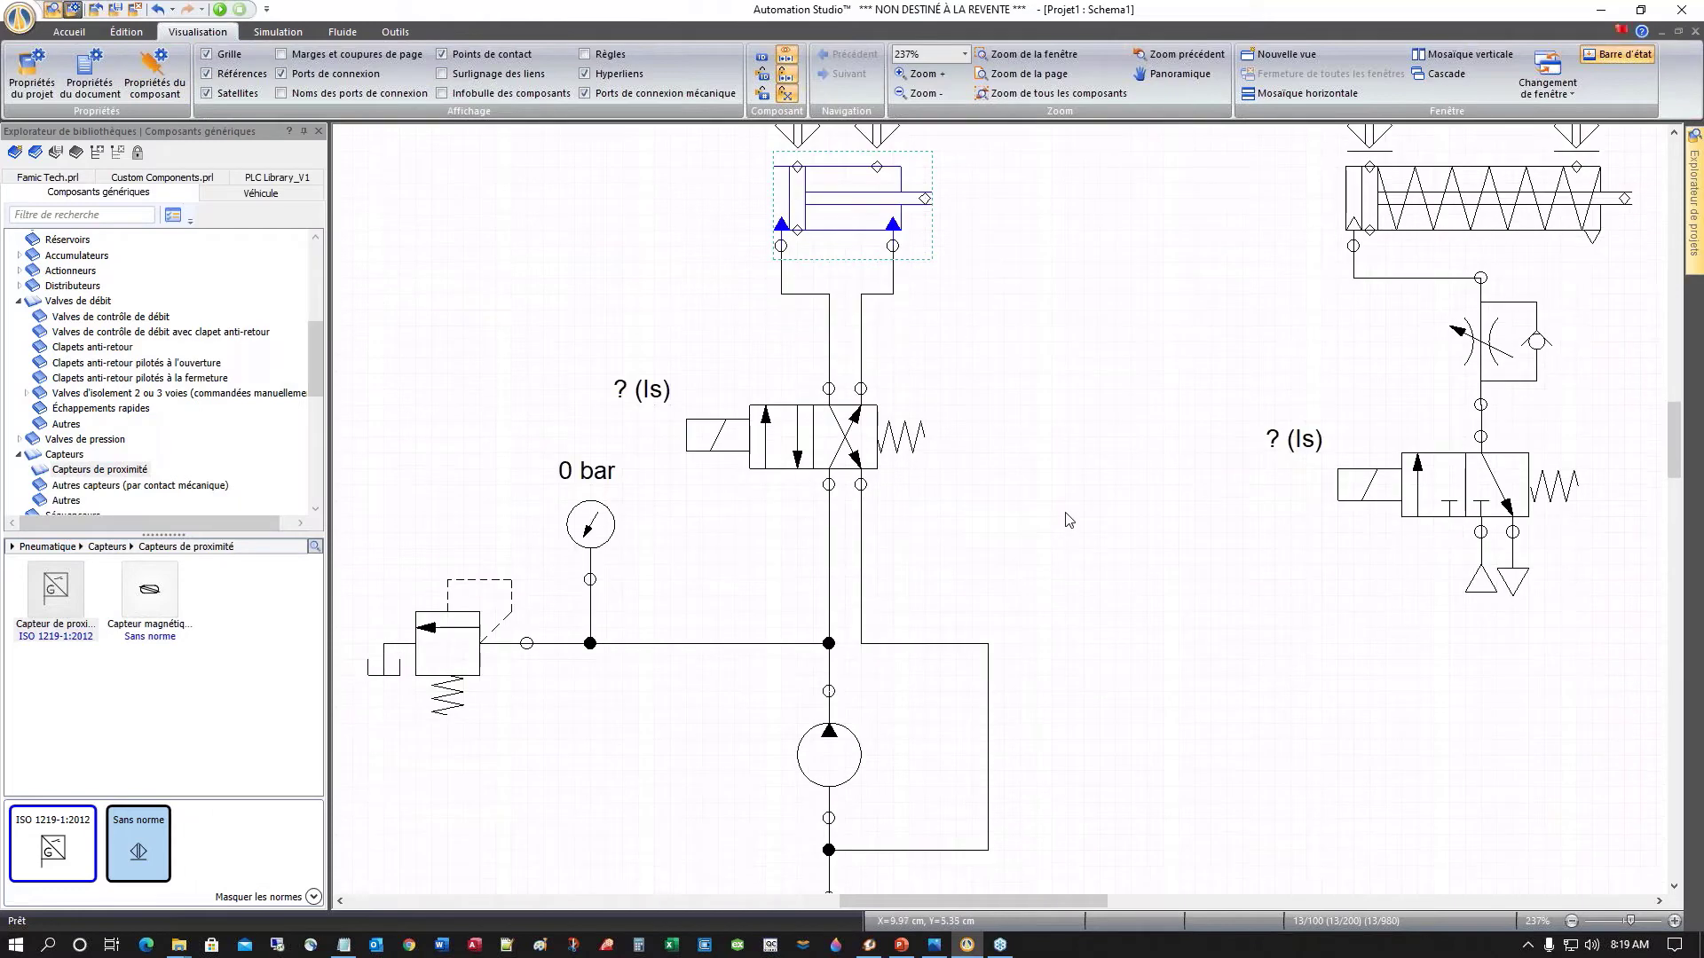
Step: Select both complete circuits and move them together slightly down and right so the sensor labels sit inside the page, then deselect
scroll(1068, 520, "down", 5)
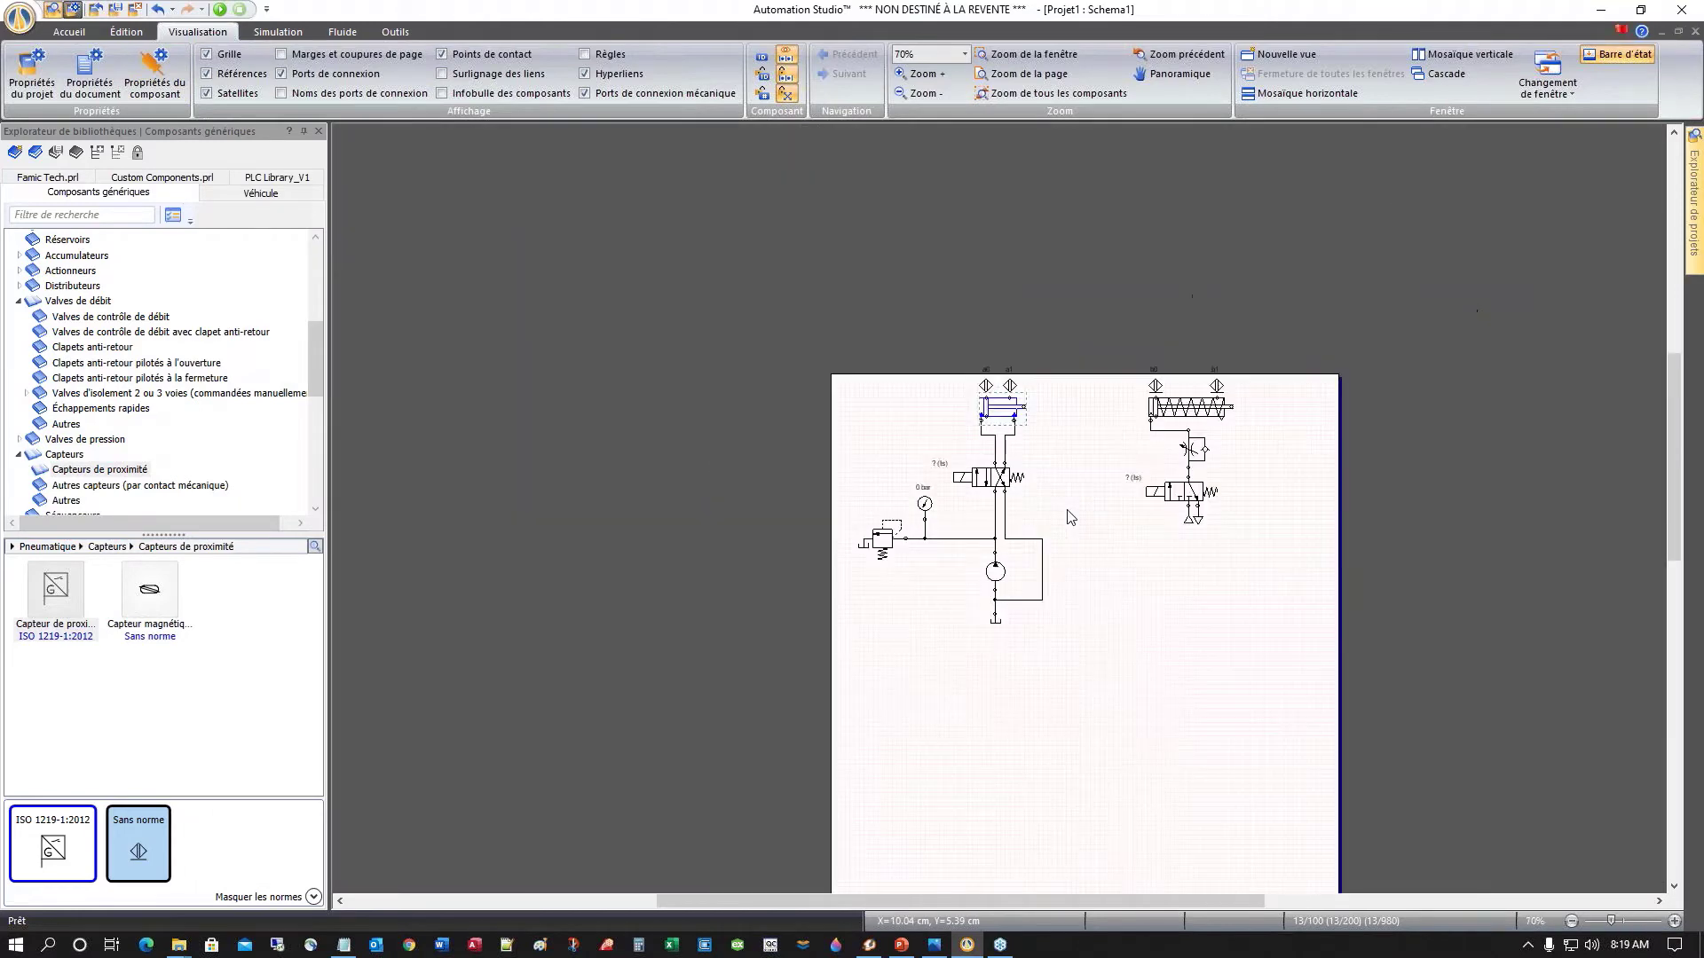
scroll(1069, 520, "down", 3)
scroll(1091, 514, "up", 2)
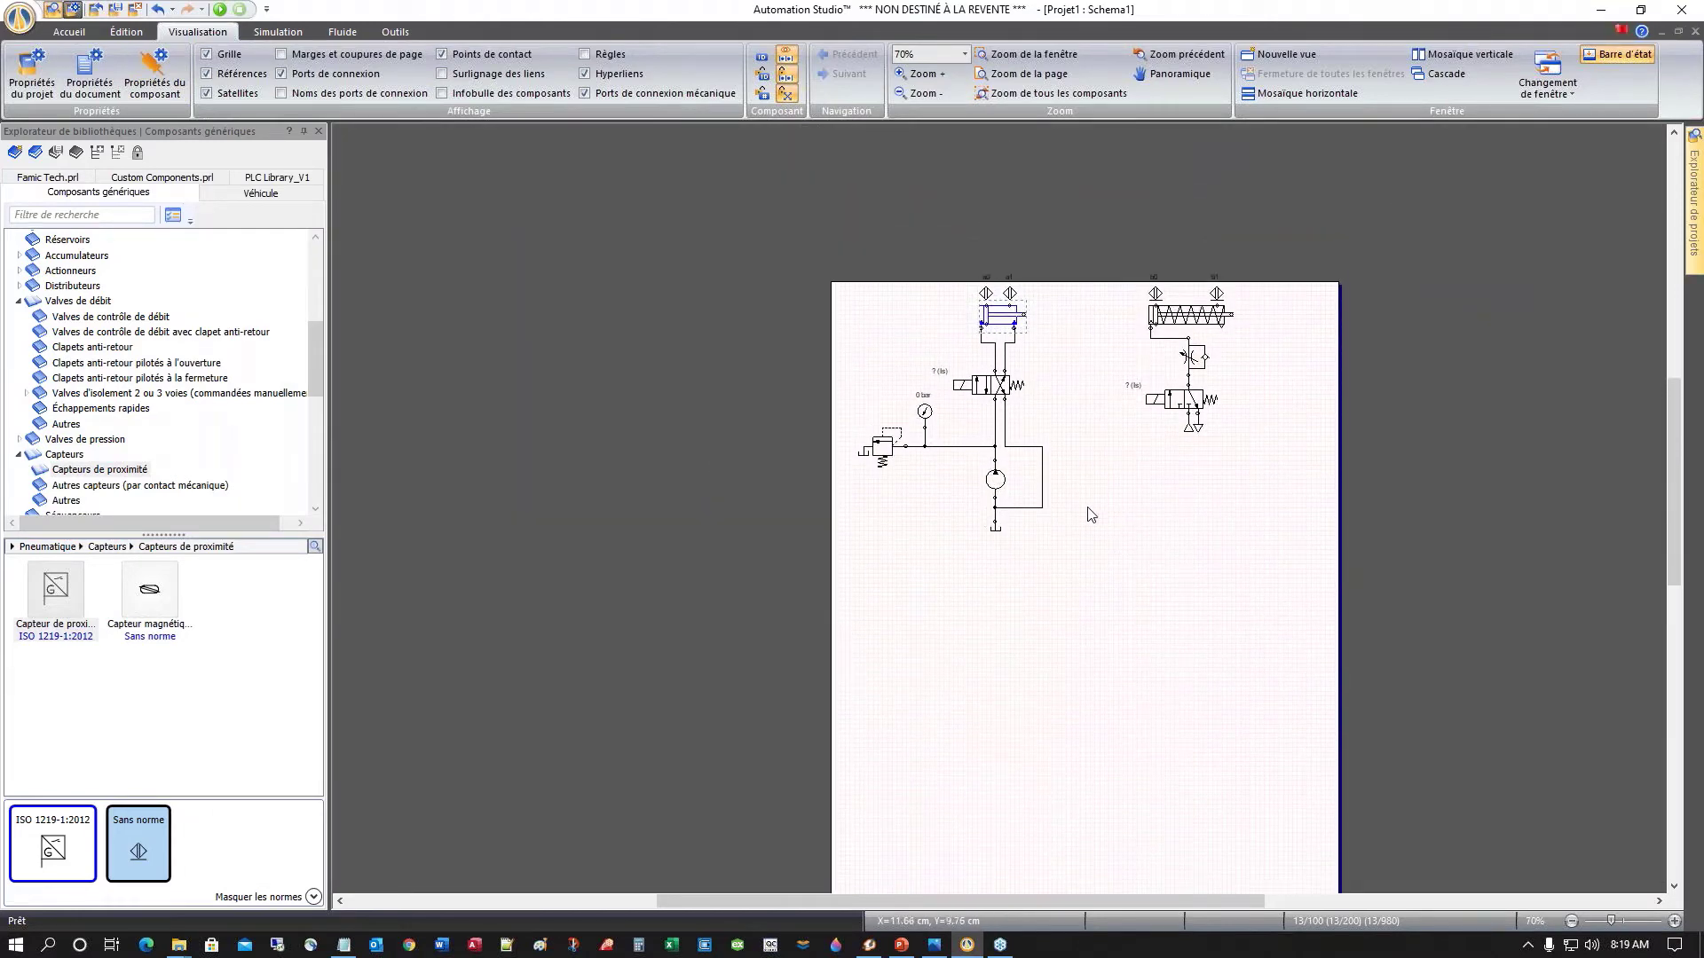
left_click_drag(759, 224, 1342, 700)
left_click_drag(1007, 401, 1021, 442)
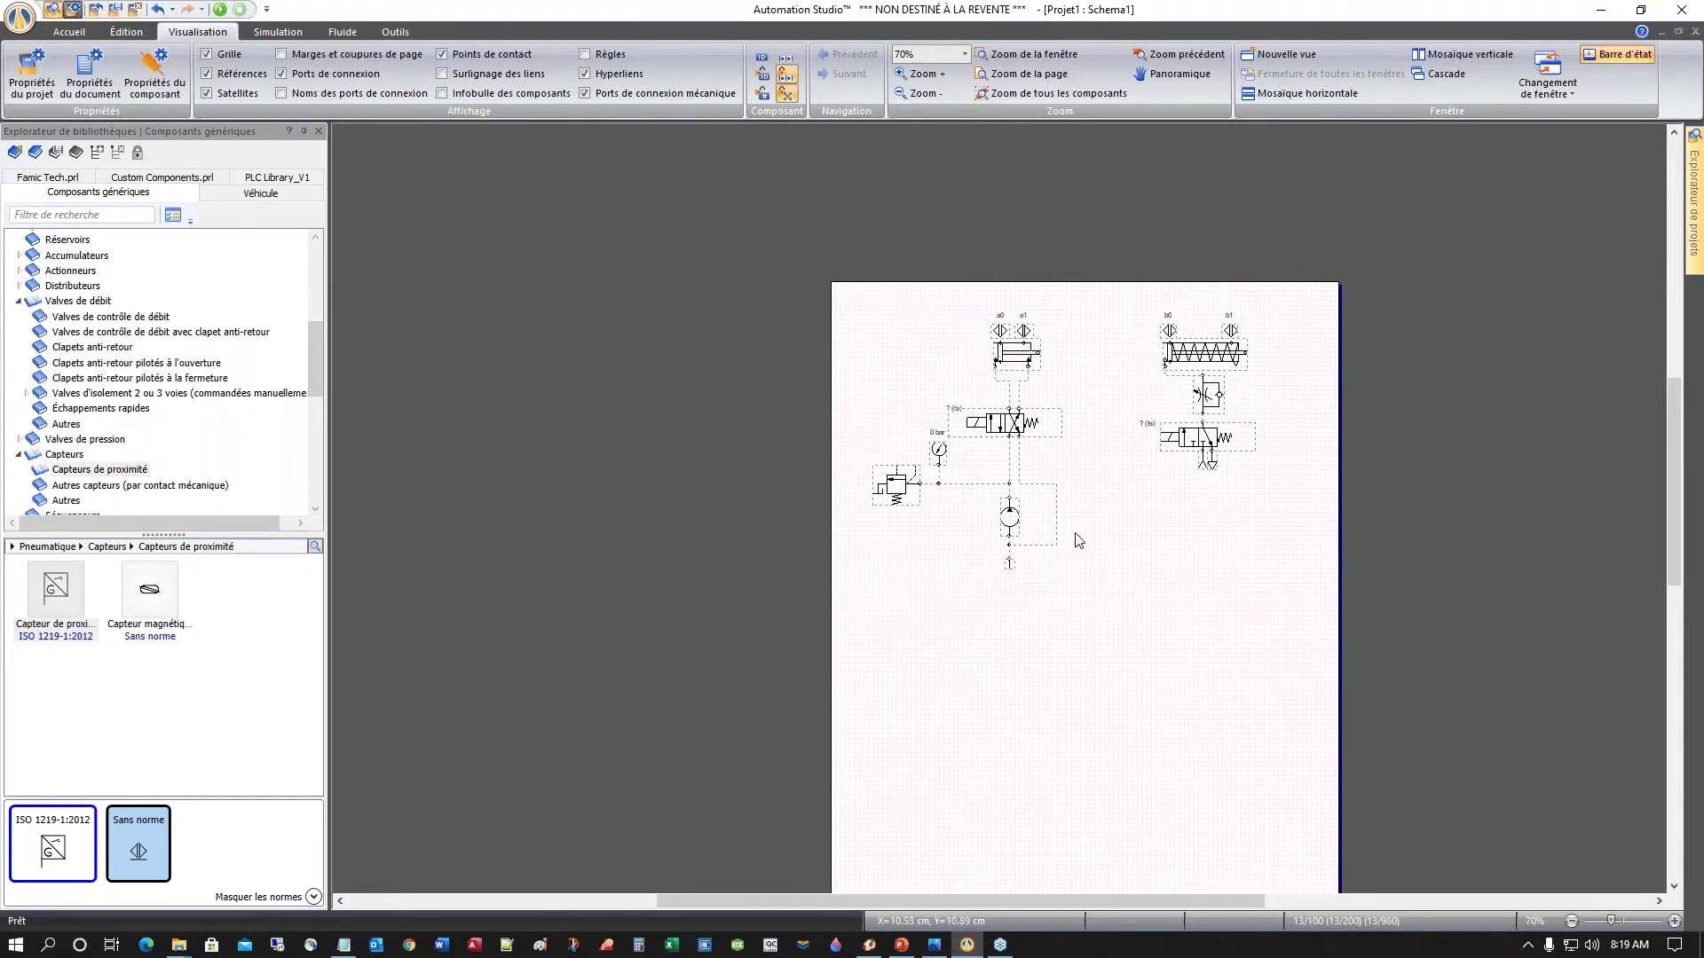
left_click(1126, 596)
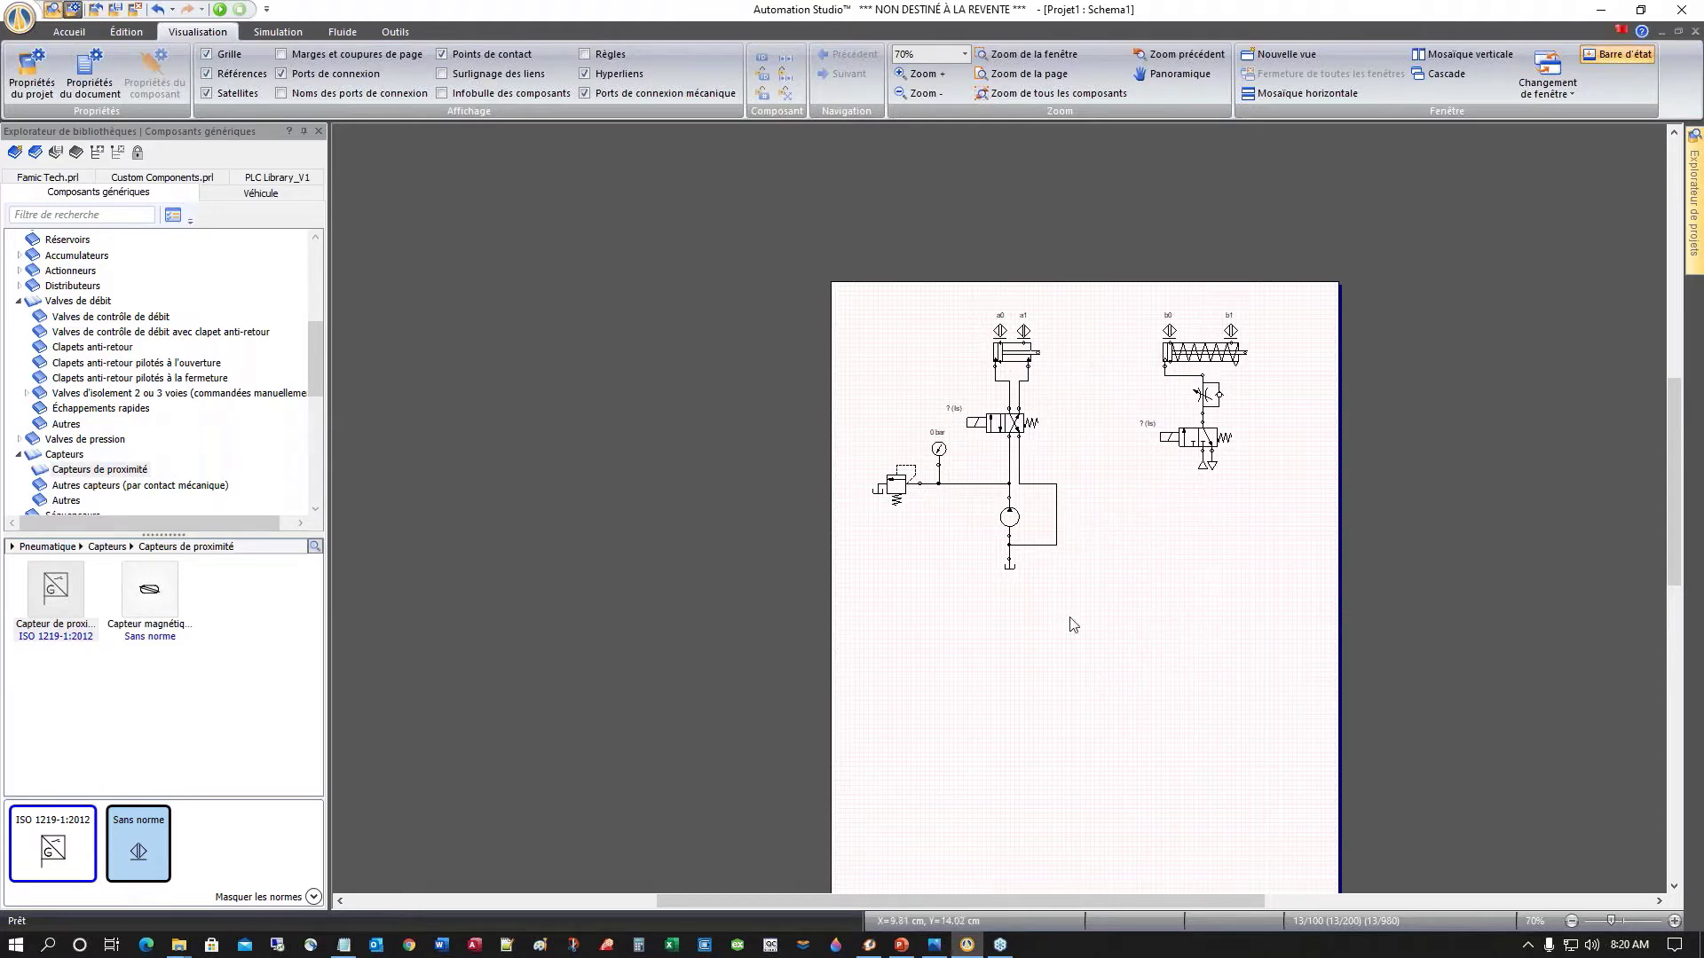
Step: Collapse the expanded Hydraulique and Pneumatique categories and their subcategories in the component library
left_click(18, 302)
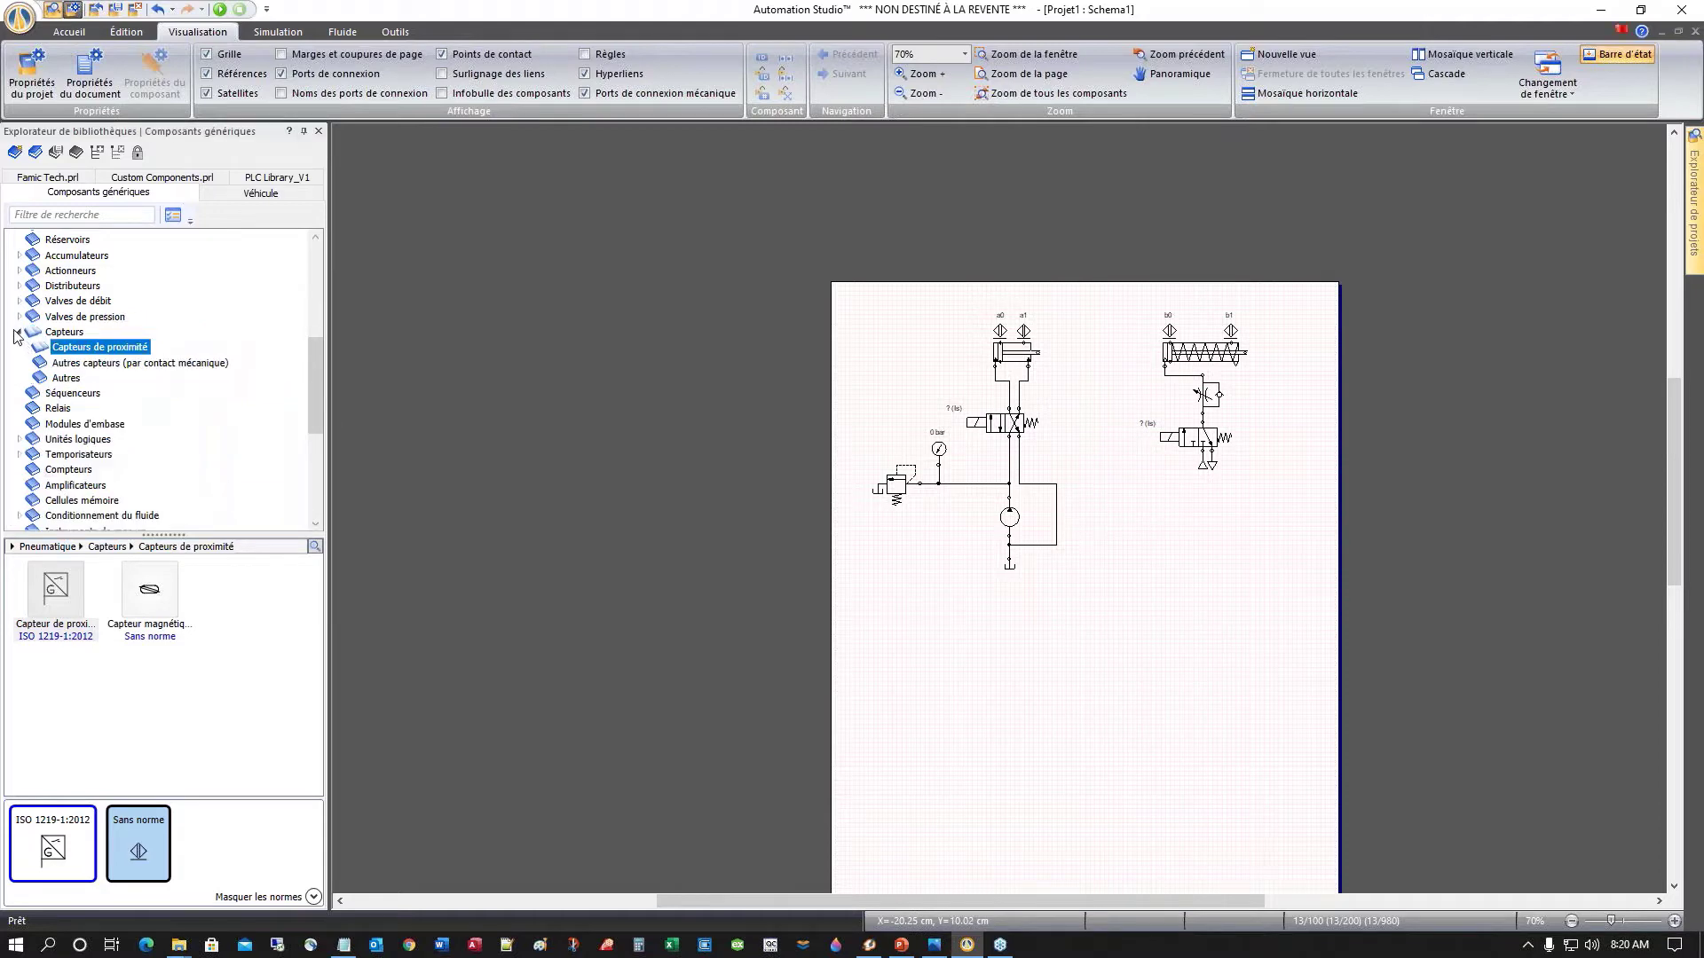
left_click(15, 335)
left_click(18, 333)
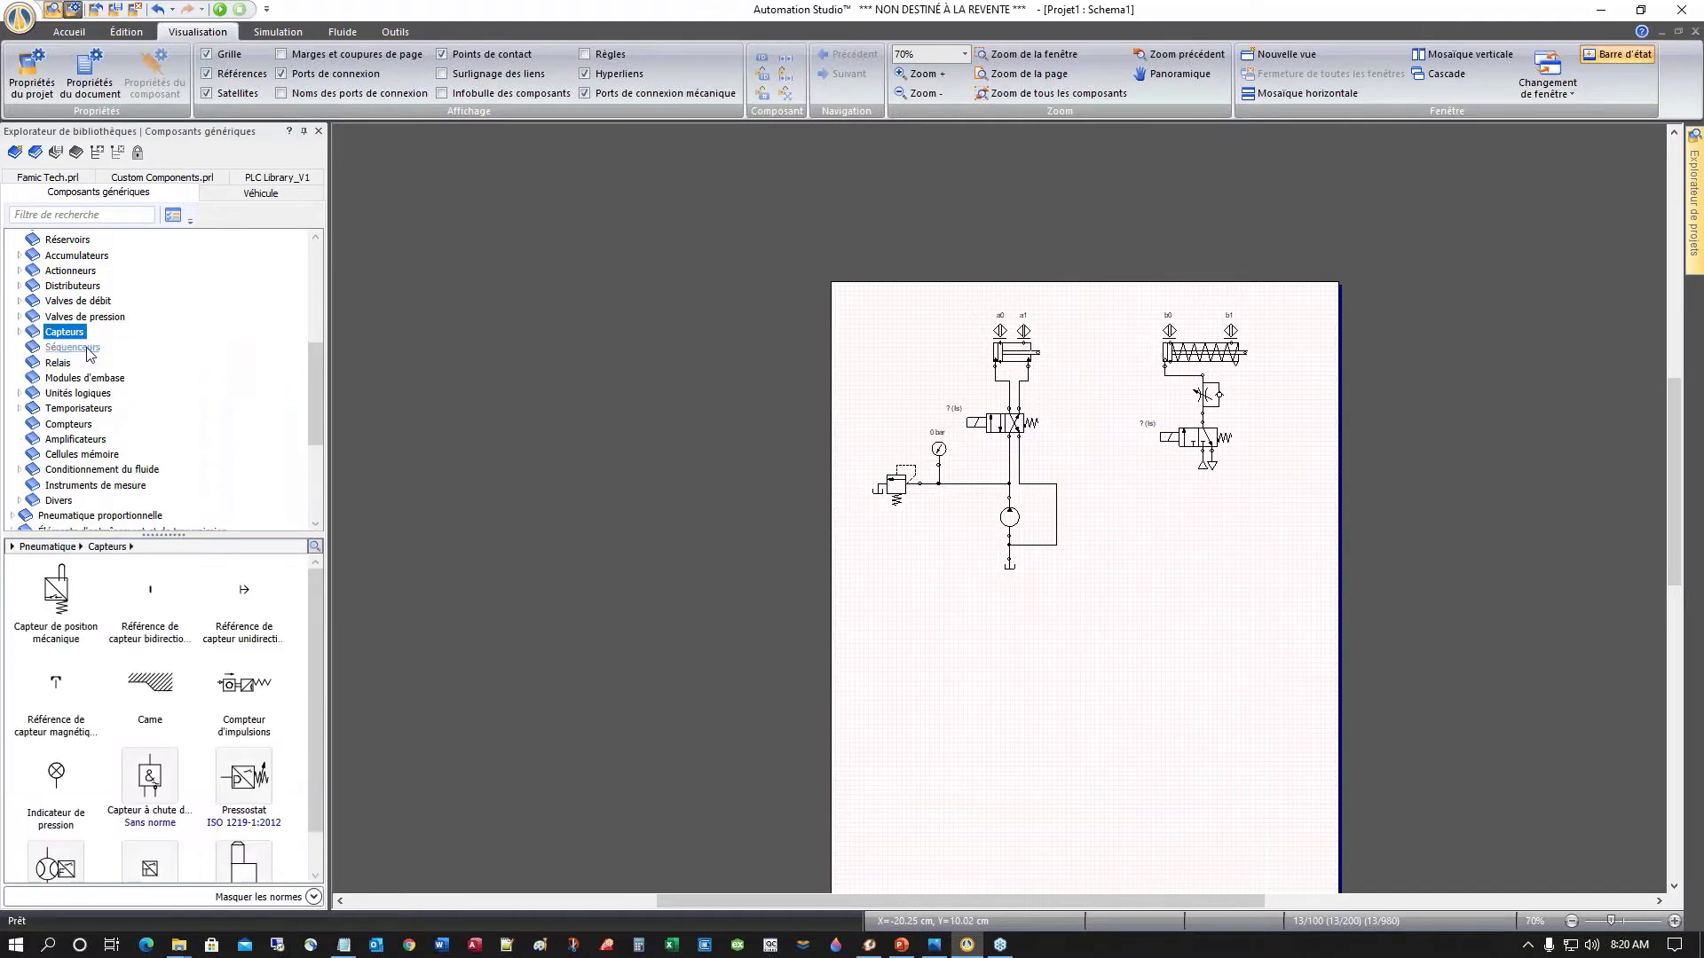
left_click(309, 401)
left_click_drag(318, 397, 318, 277)
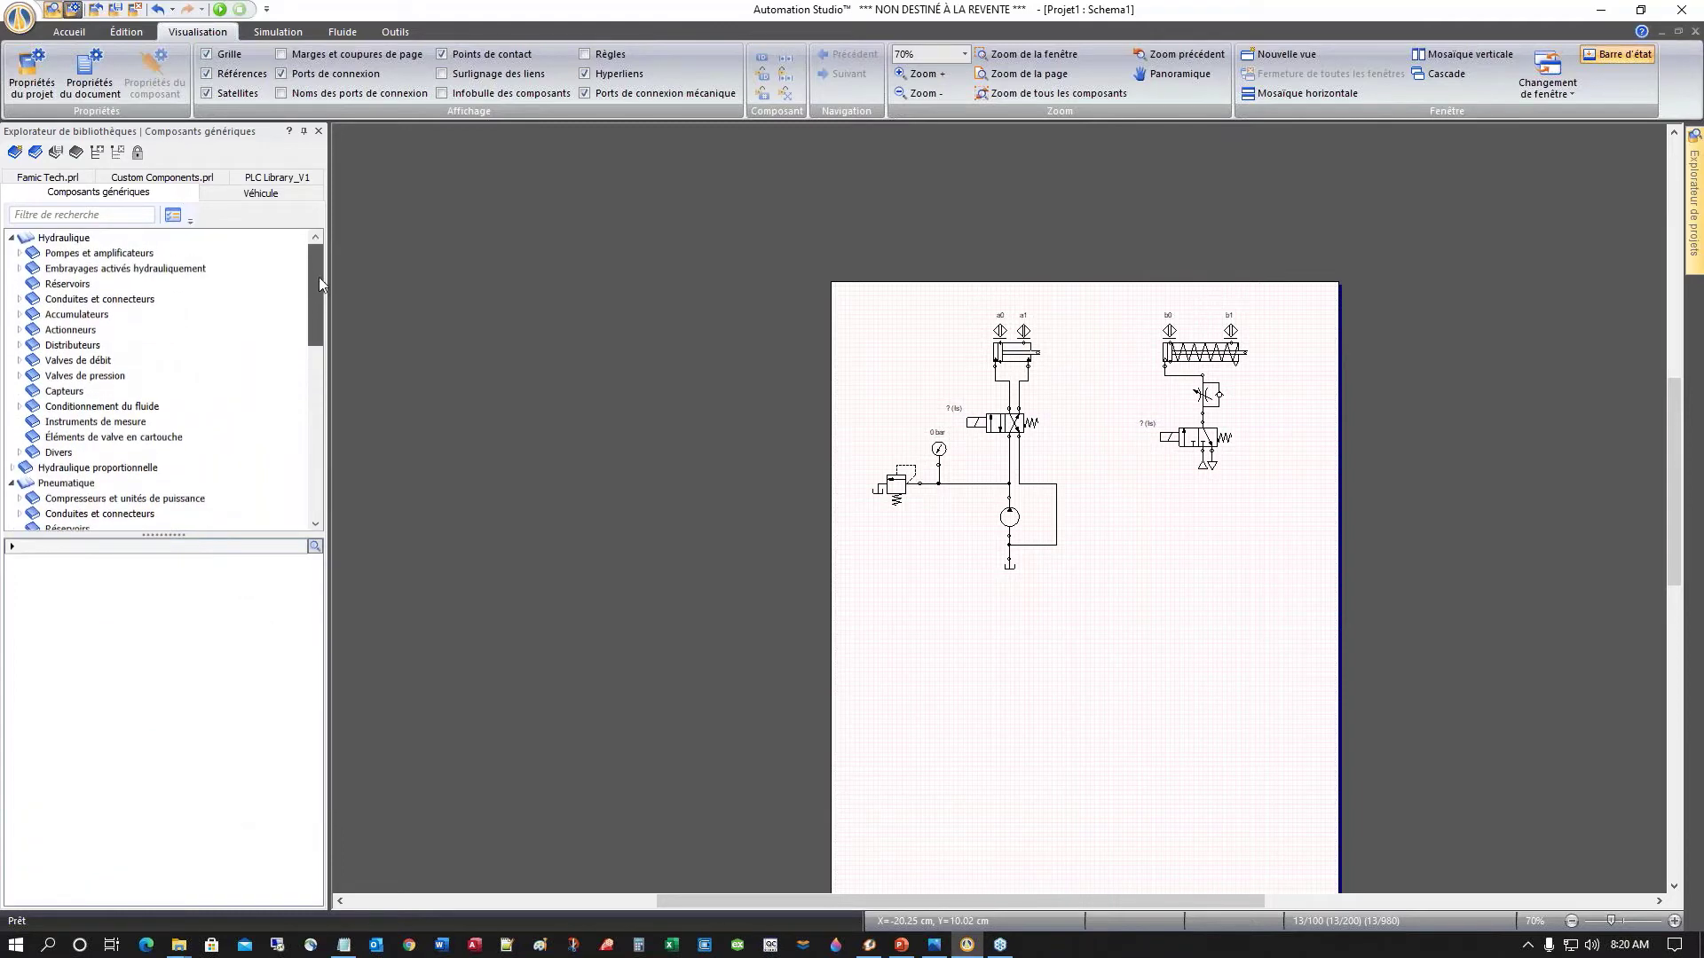
left_click(12, 239)
left_click(12, 270)
left_click(67, 269)
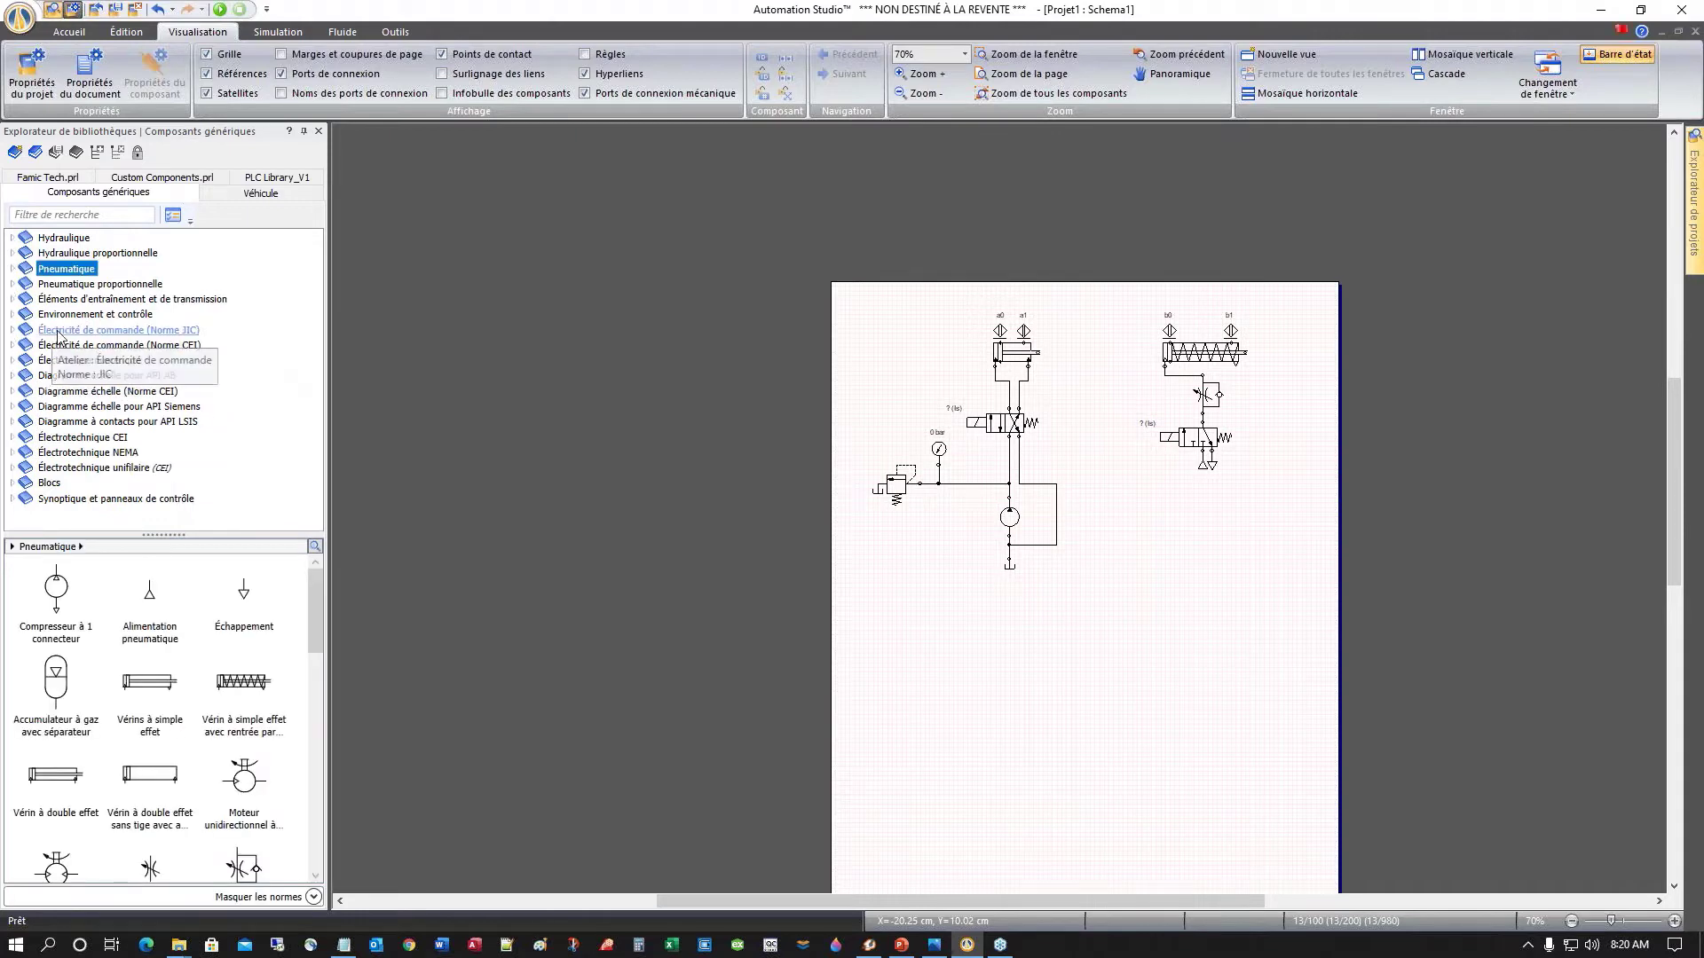
Step: Place a 24 V supply and, level with it further right, a 0 V common from Électricité de commande (Norme JIC) below the pneumatic circuit
left_click(85, 334)
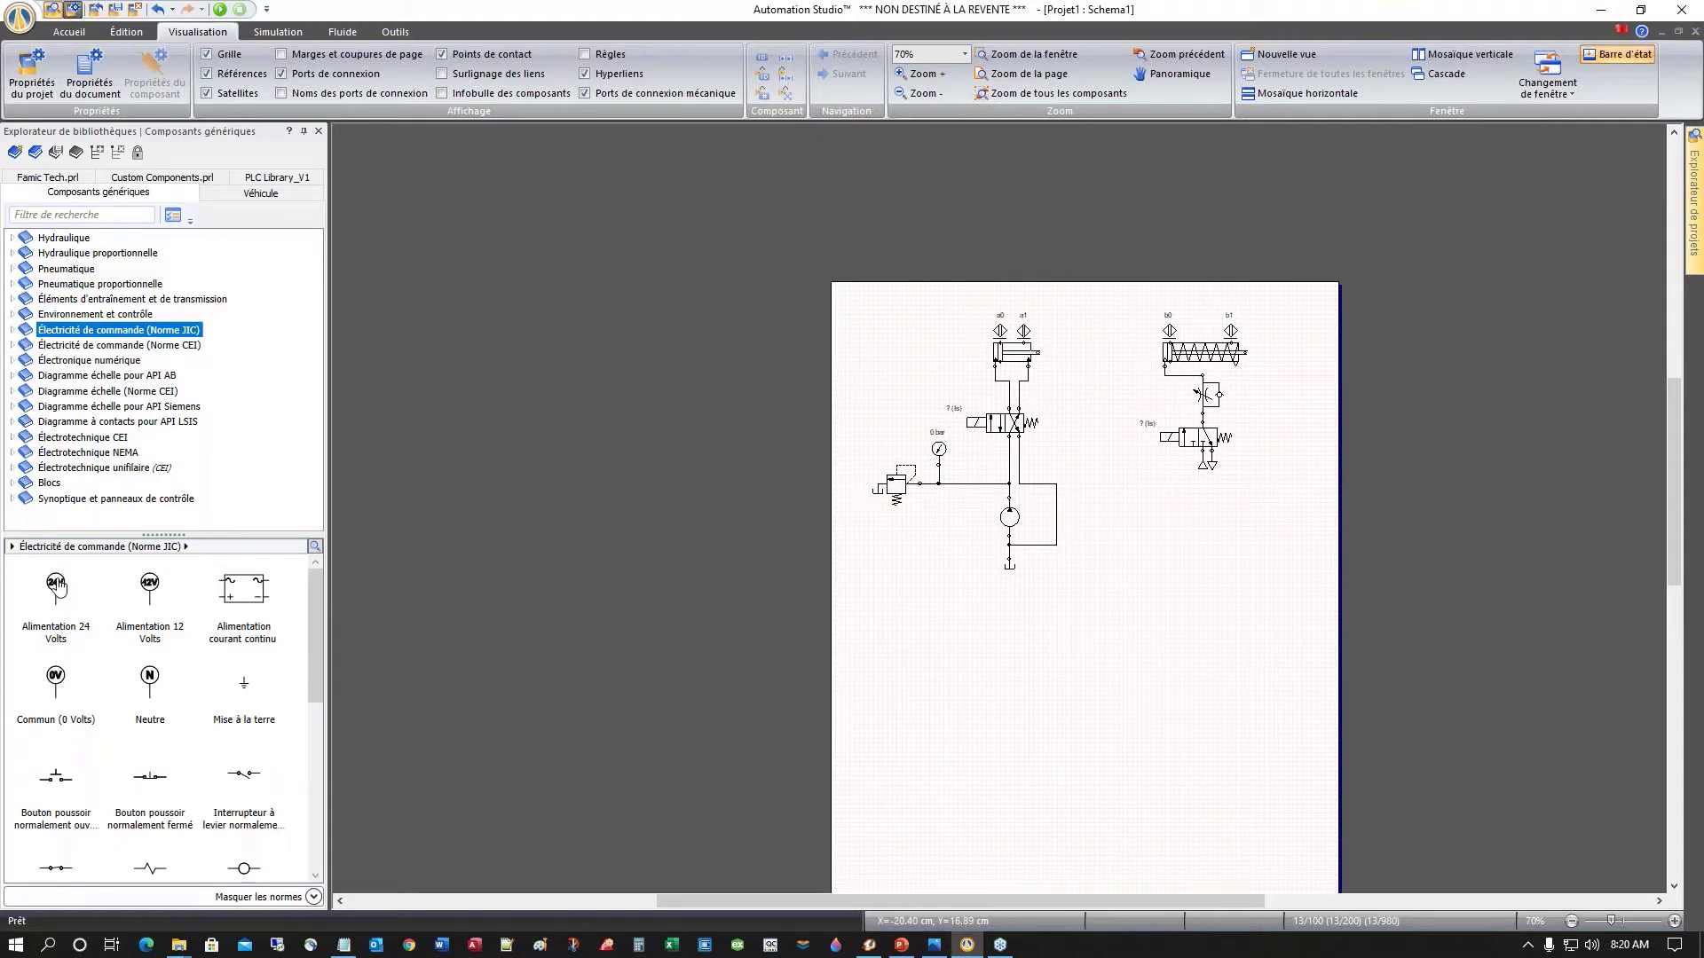
left_click_drag(57, 590, 1115, 556)
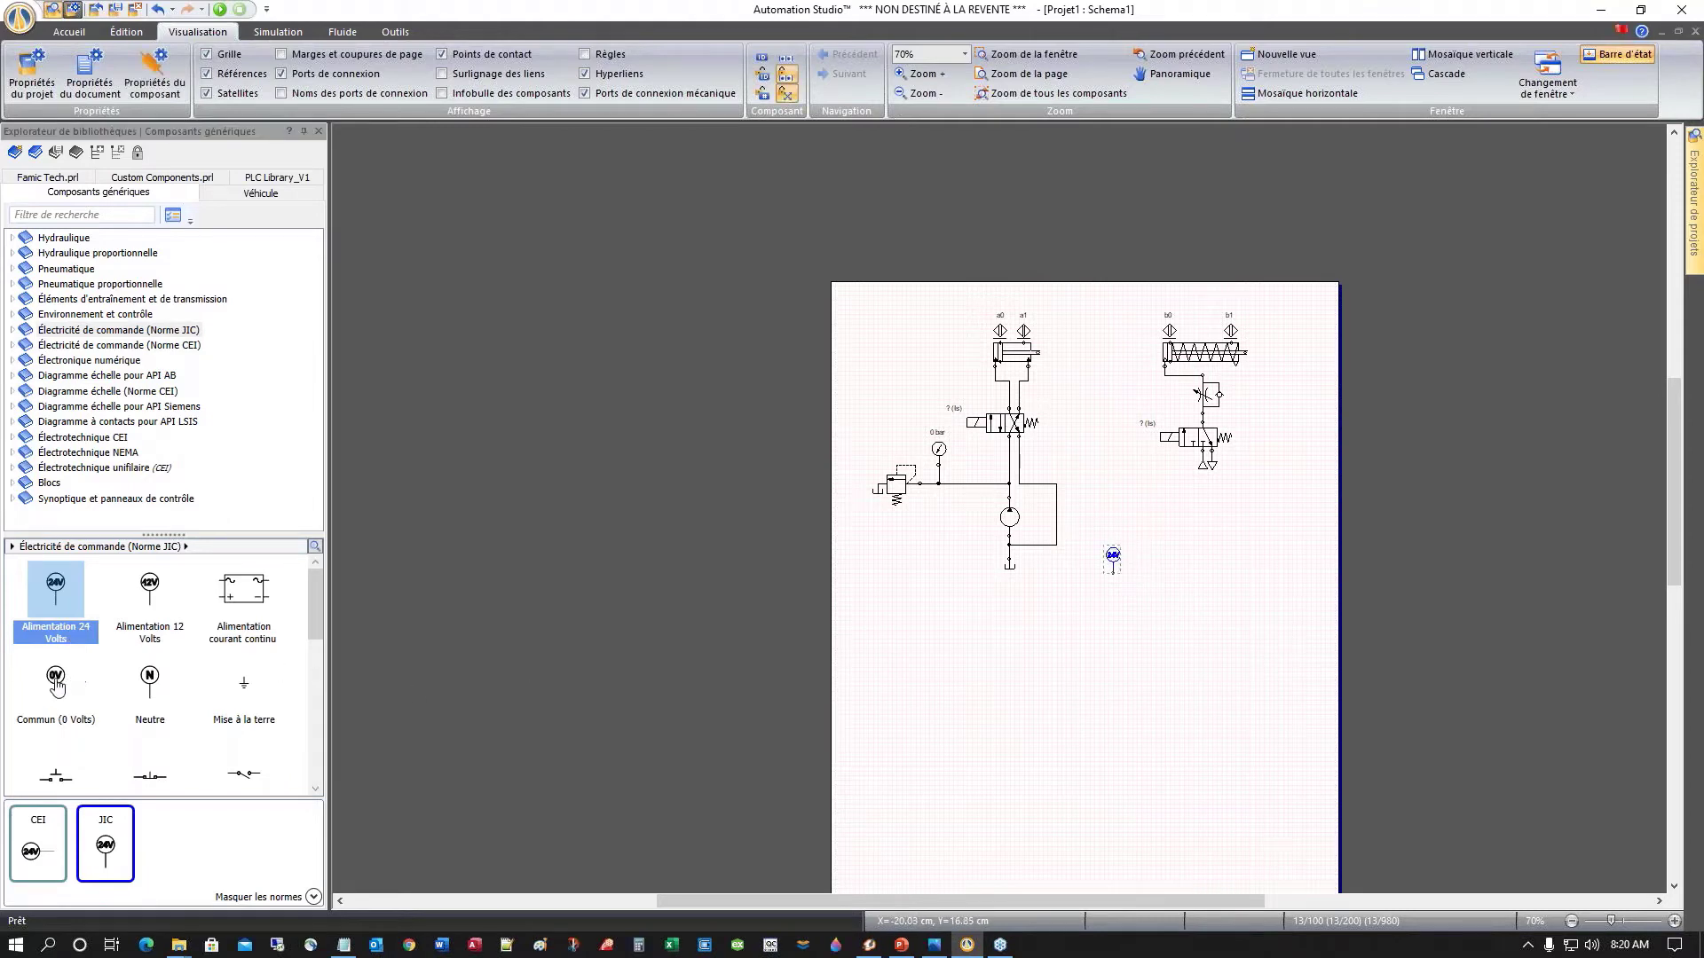
left_click_drag(55, 682, 1289, 555)
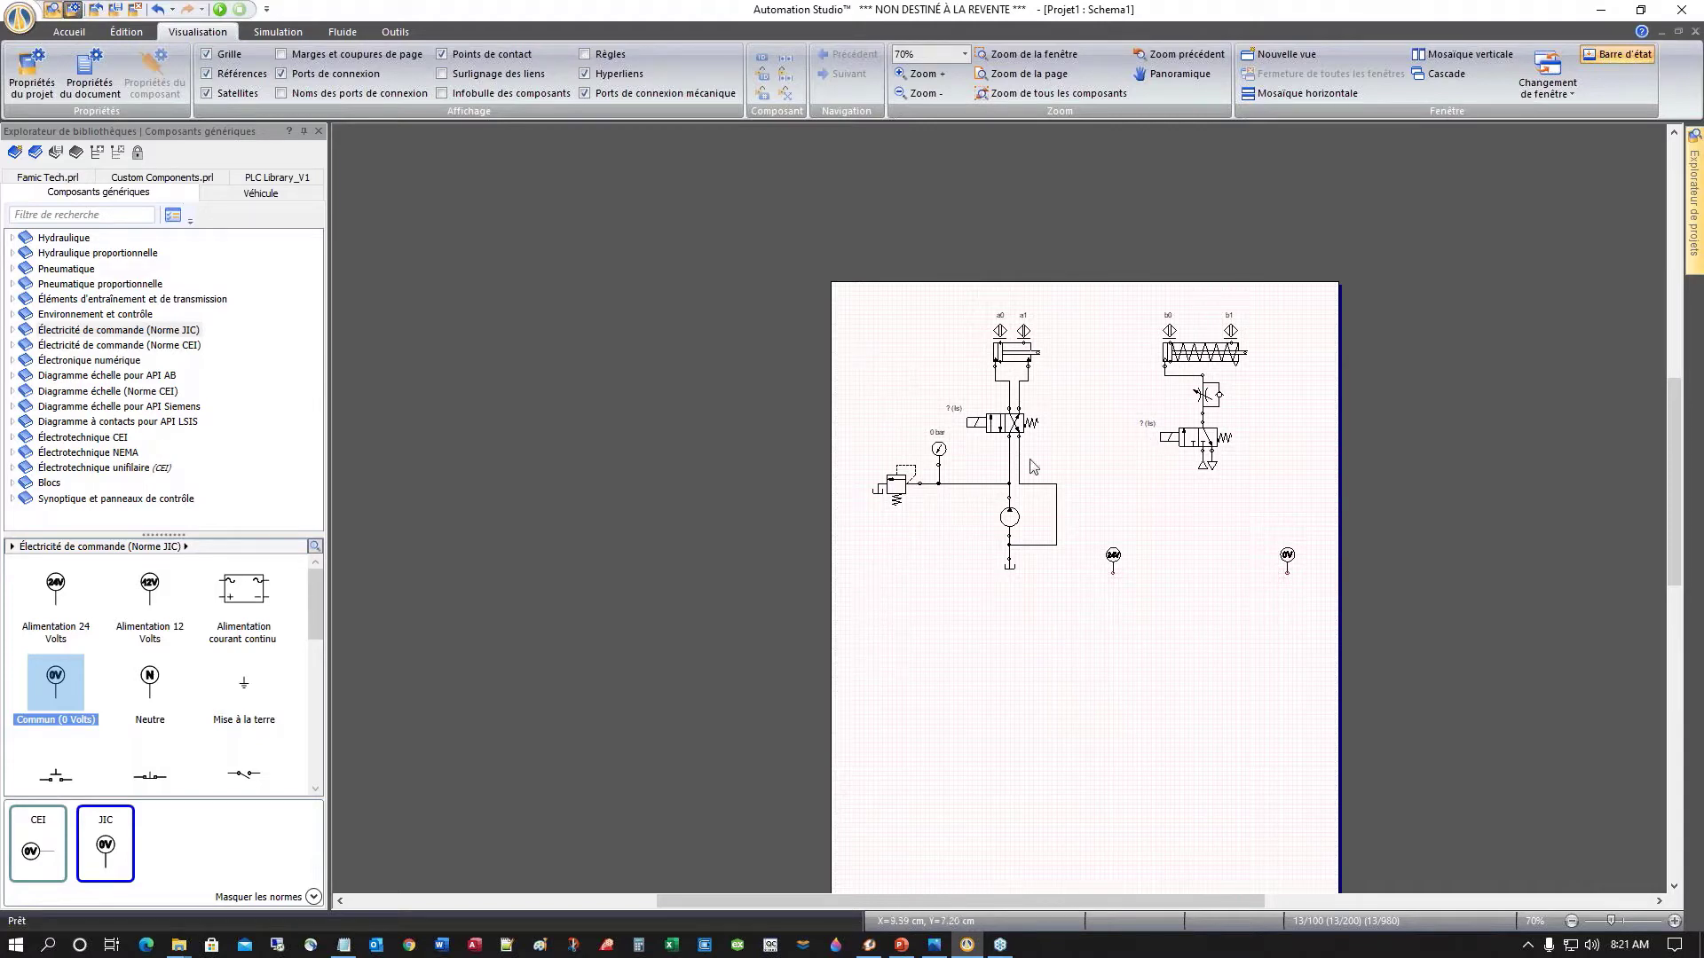
Step: Place a round momentary pushbutton from Synoptique et panneaux de contrôle below the hydraulic circuit with the alias BP_Demarrage
left_click(62, 500)
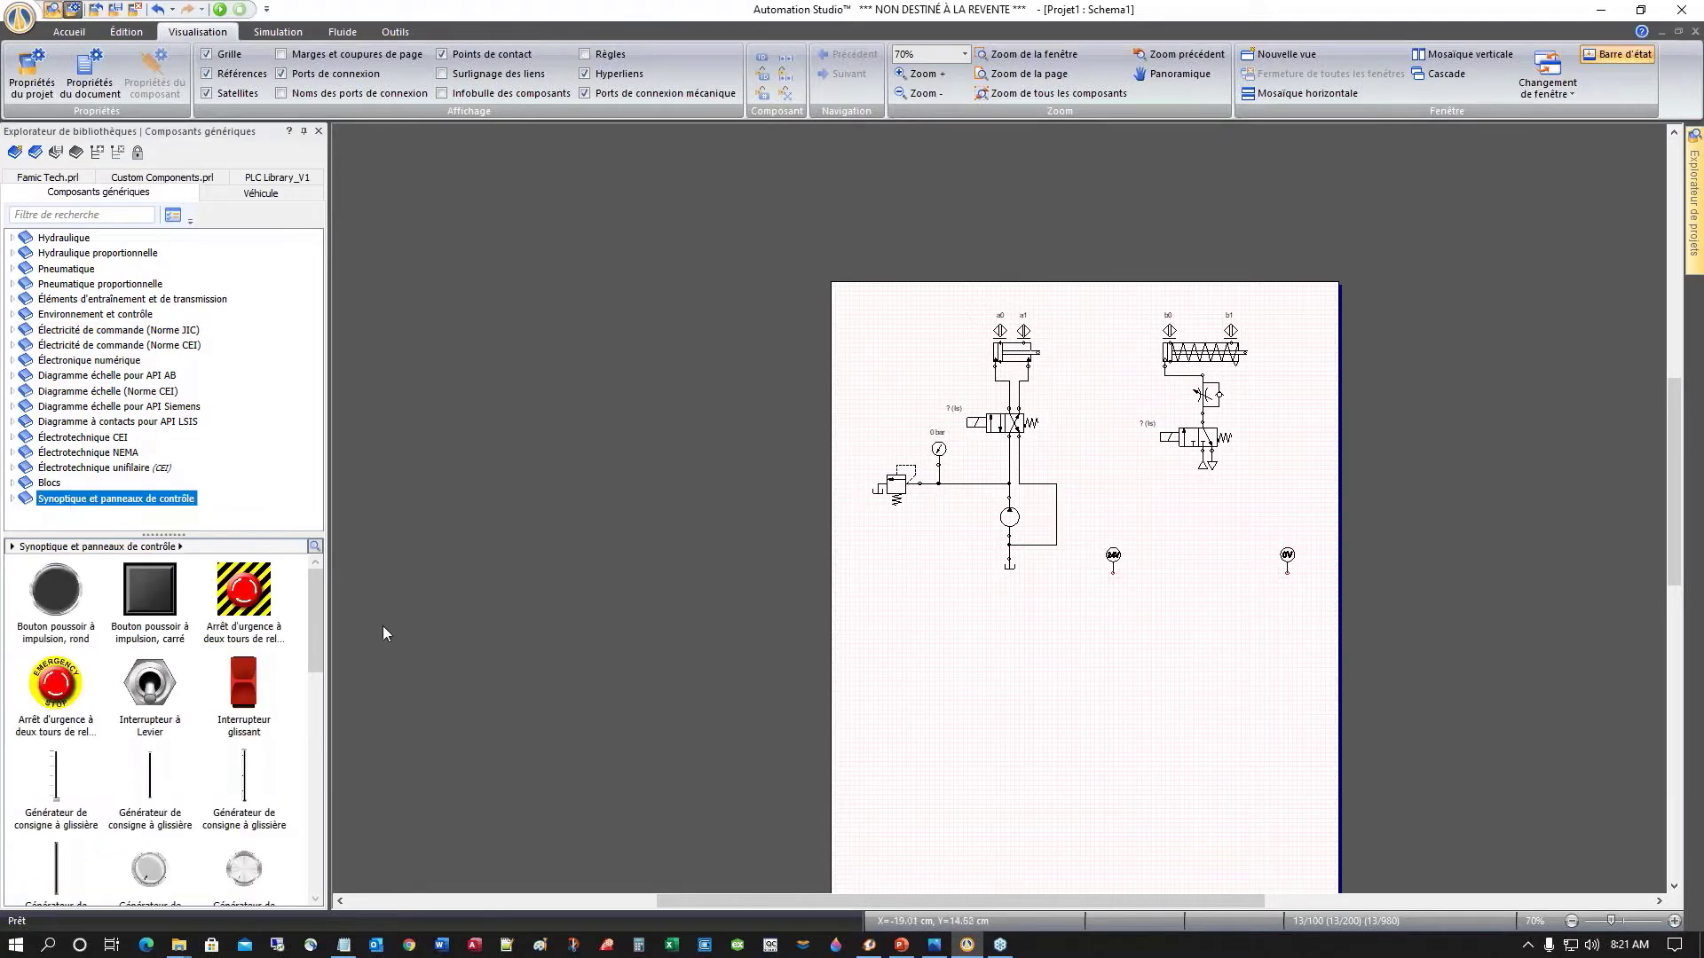
mouse_move(318, 605)
left_mouse_down()
mouse_move(314, 620)
mouse_move(314, 602)
left_mouse_up()
left_click(60, 604)
left_click_drag(60, 604, 926, 630)
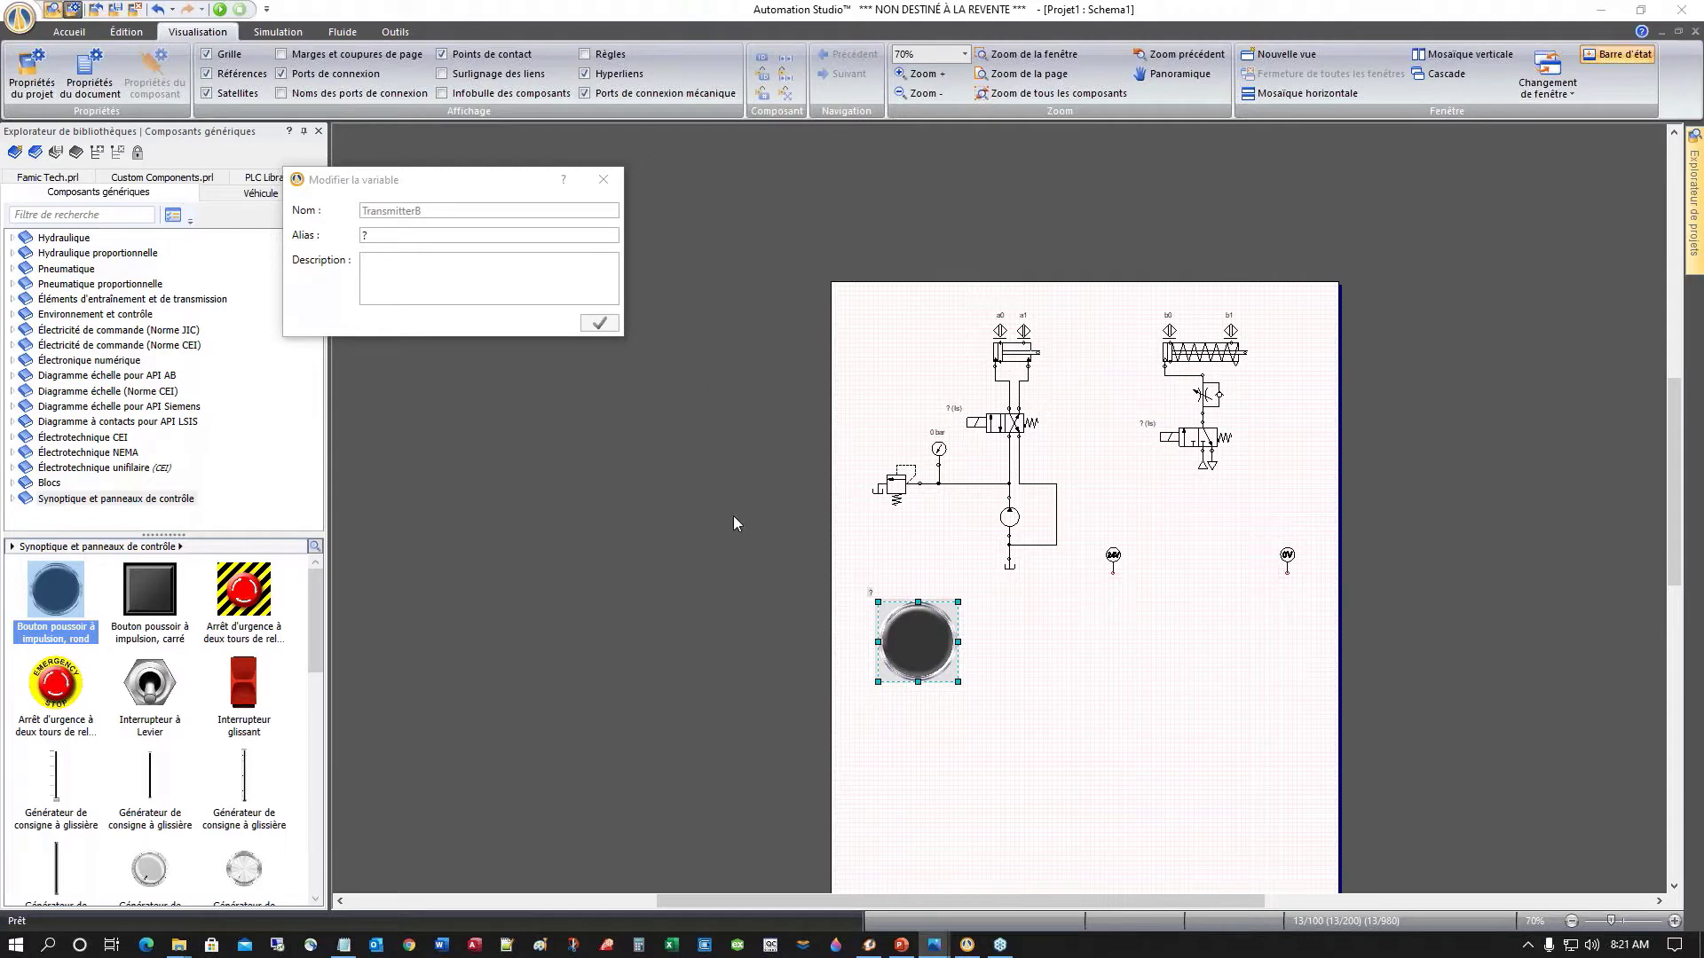
left_click(355, 237)
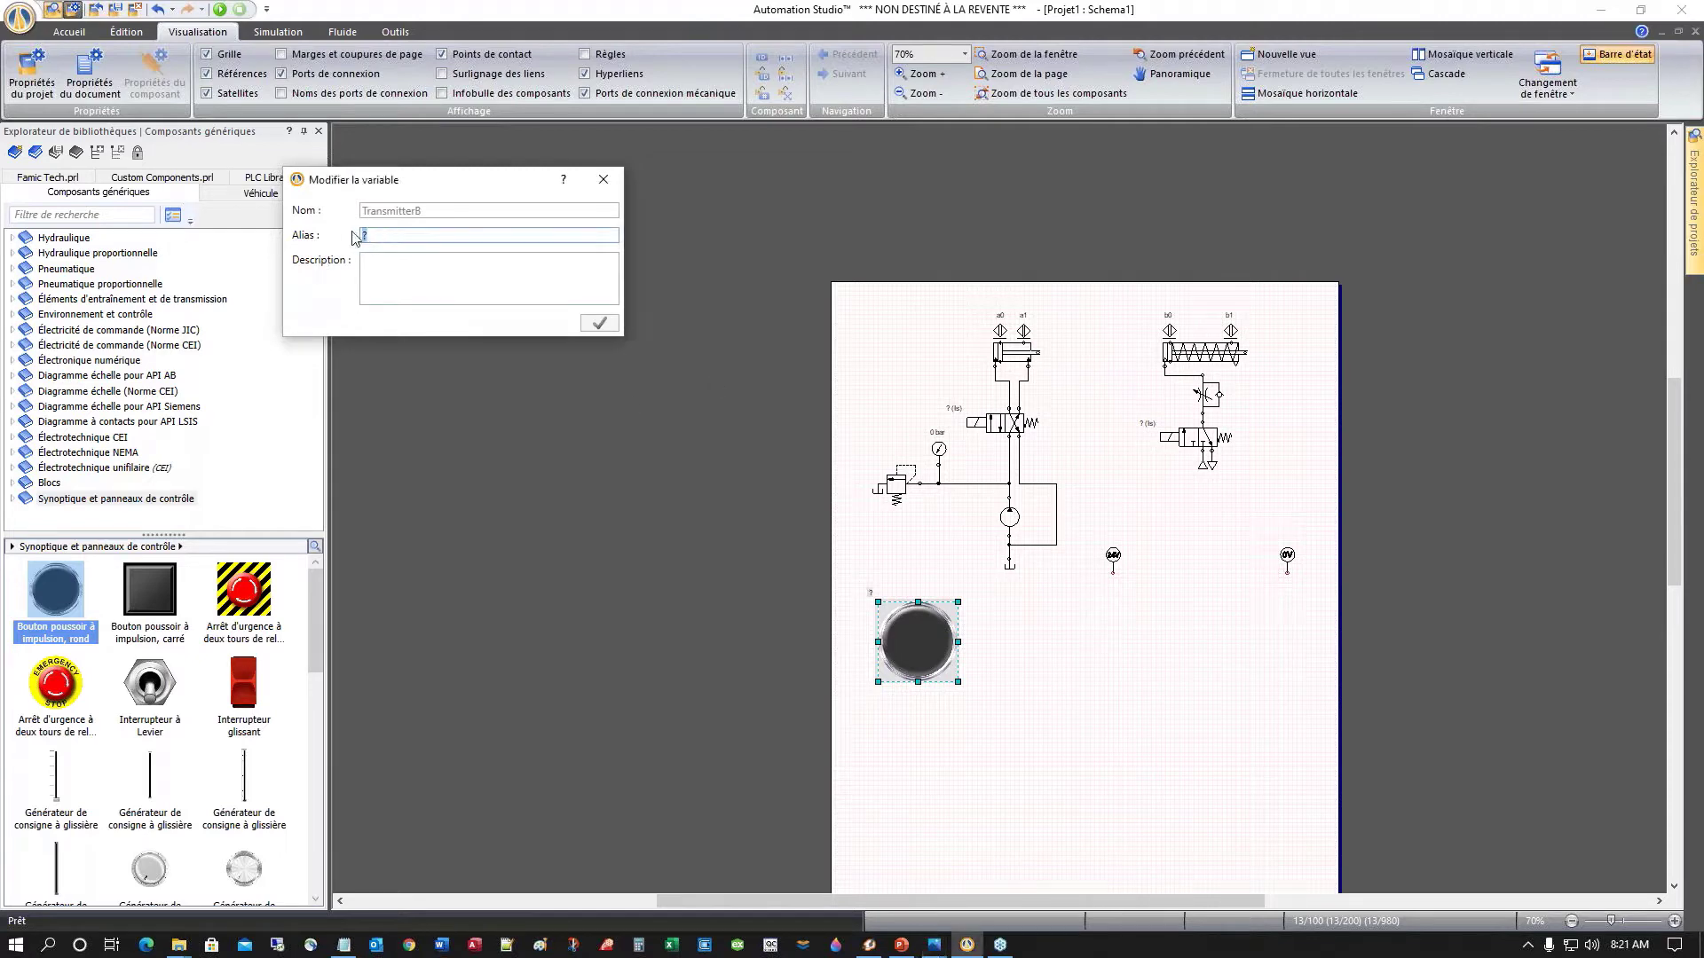
type("BP_Demarrage")
left_click(596, 325)
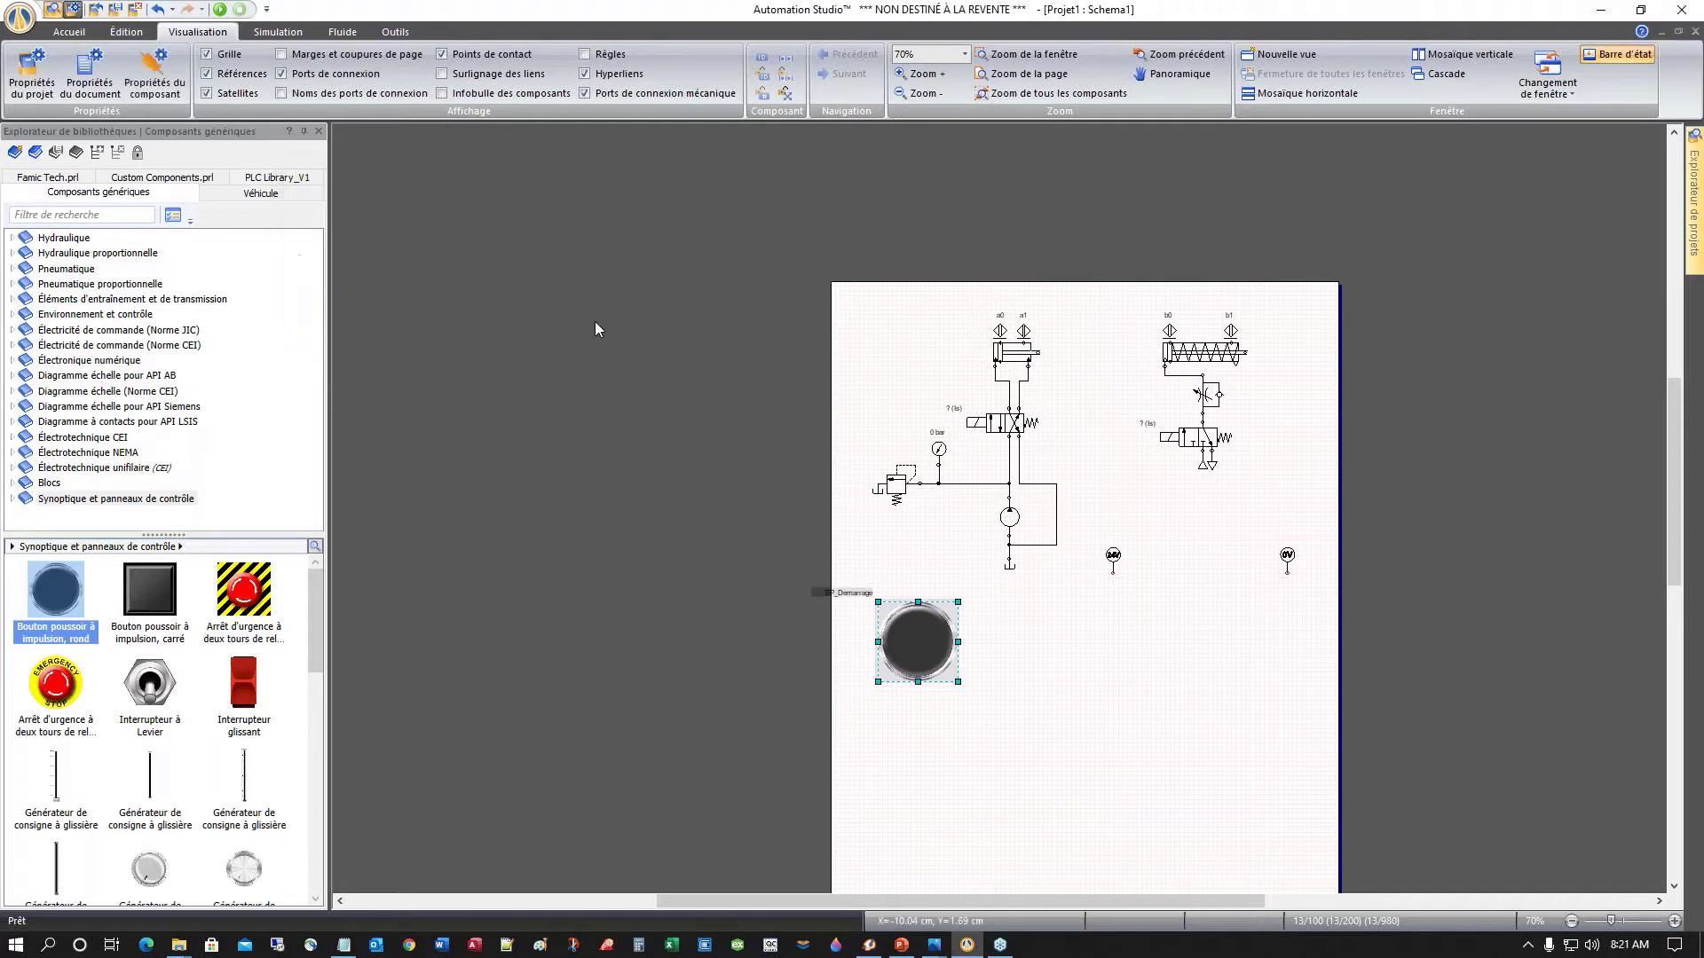
Step: Set the BP_Demarrage pushbutton's component colour to Bleu in its Données and close the properties
double_click(896, 648)
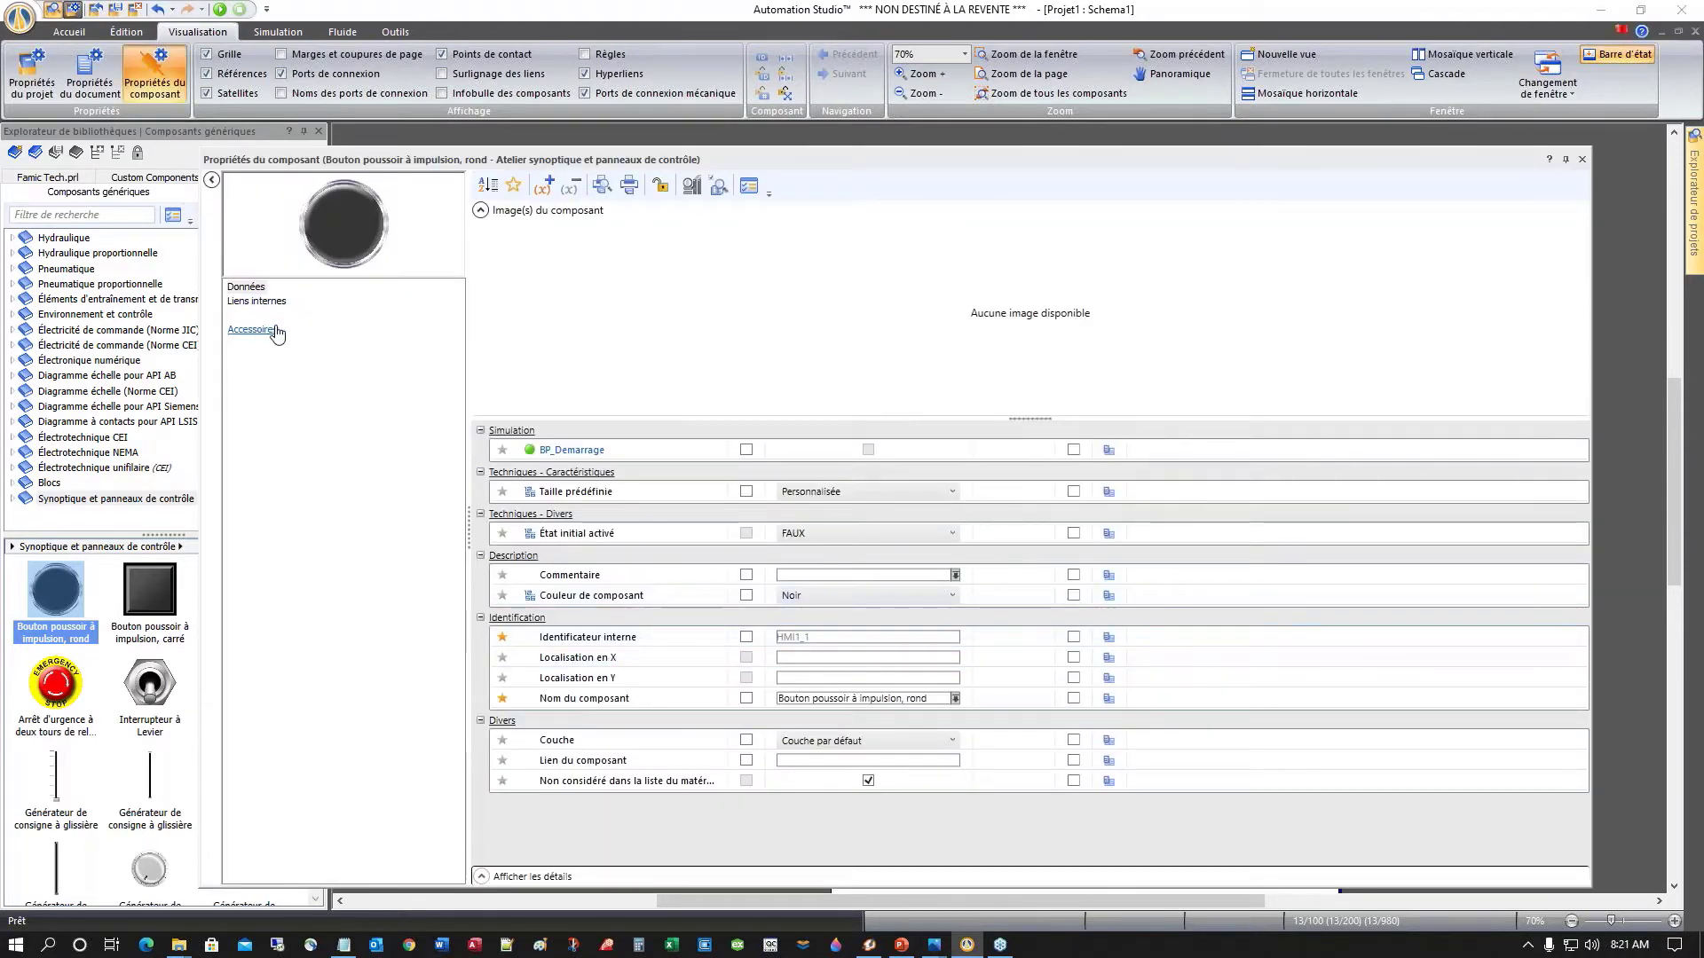
left_click(242, 287)
left_click(953, 595)
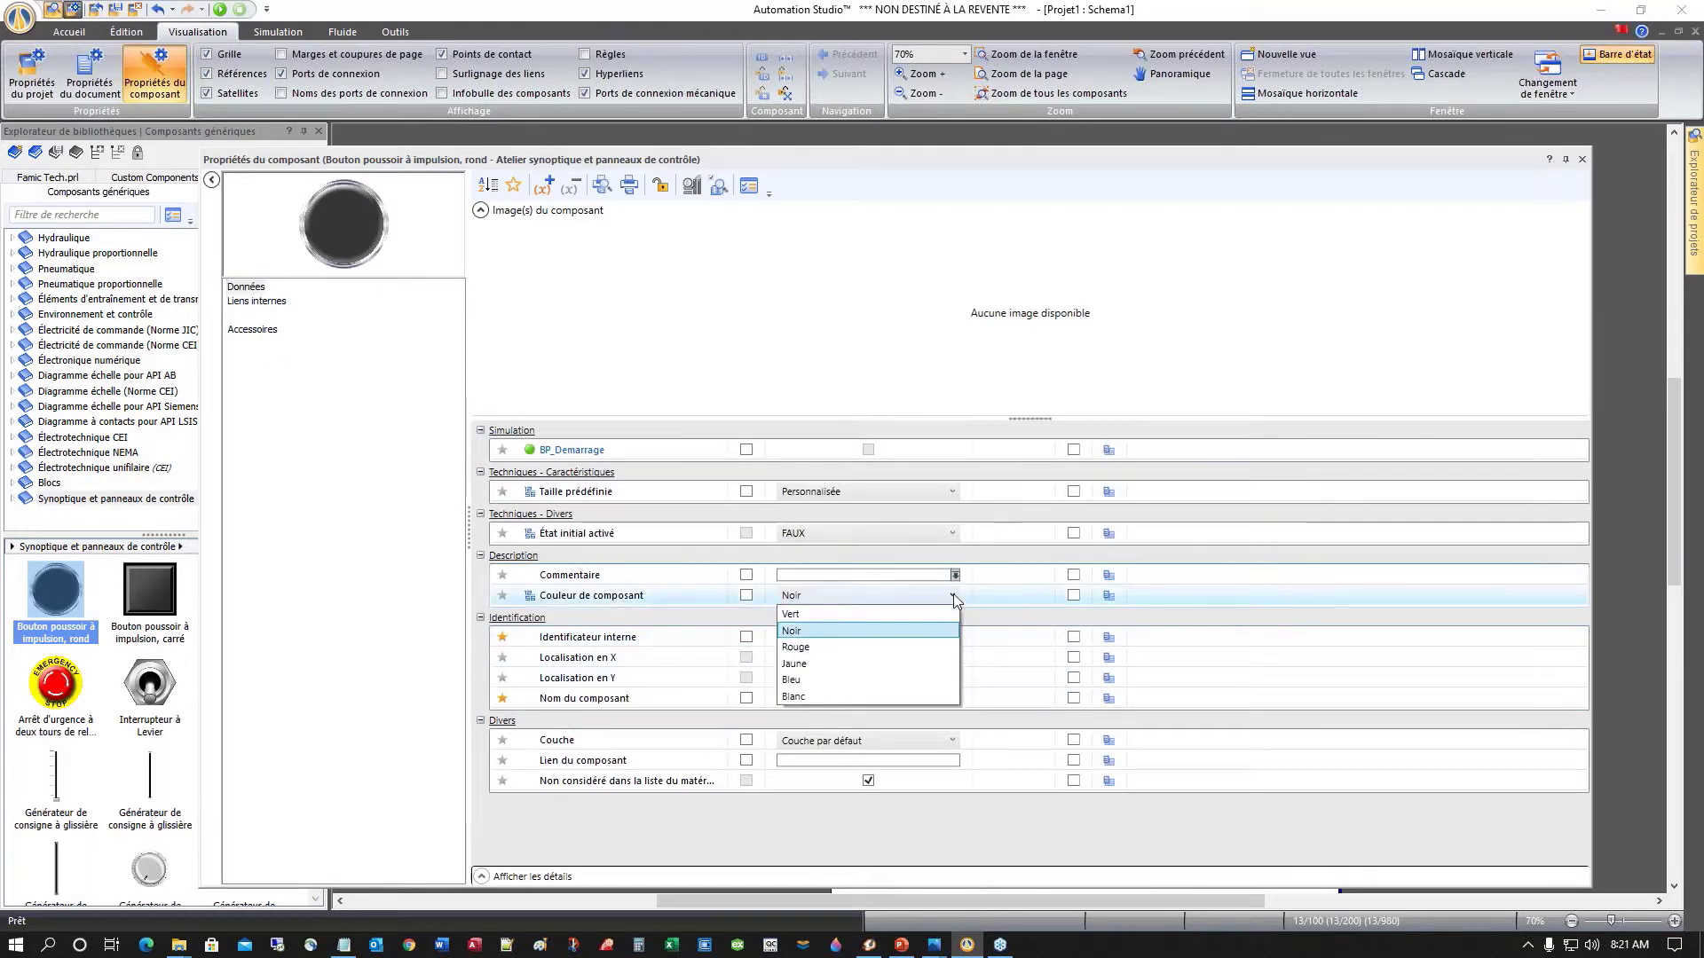
left_click(808, 680)
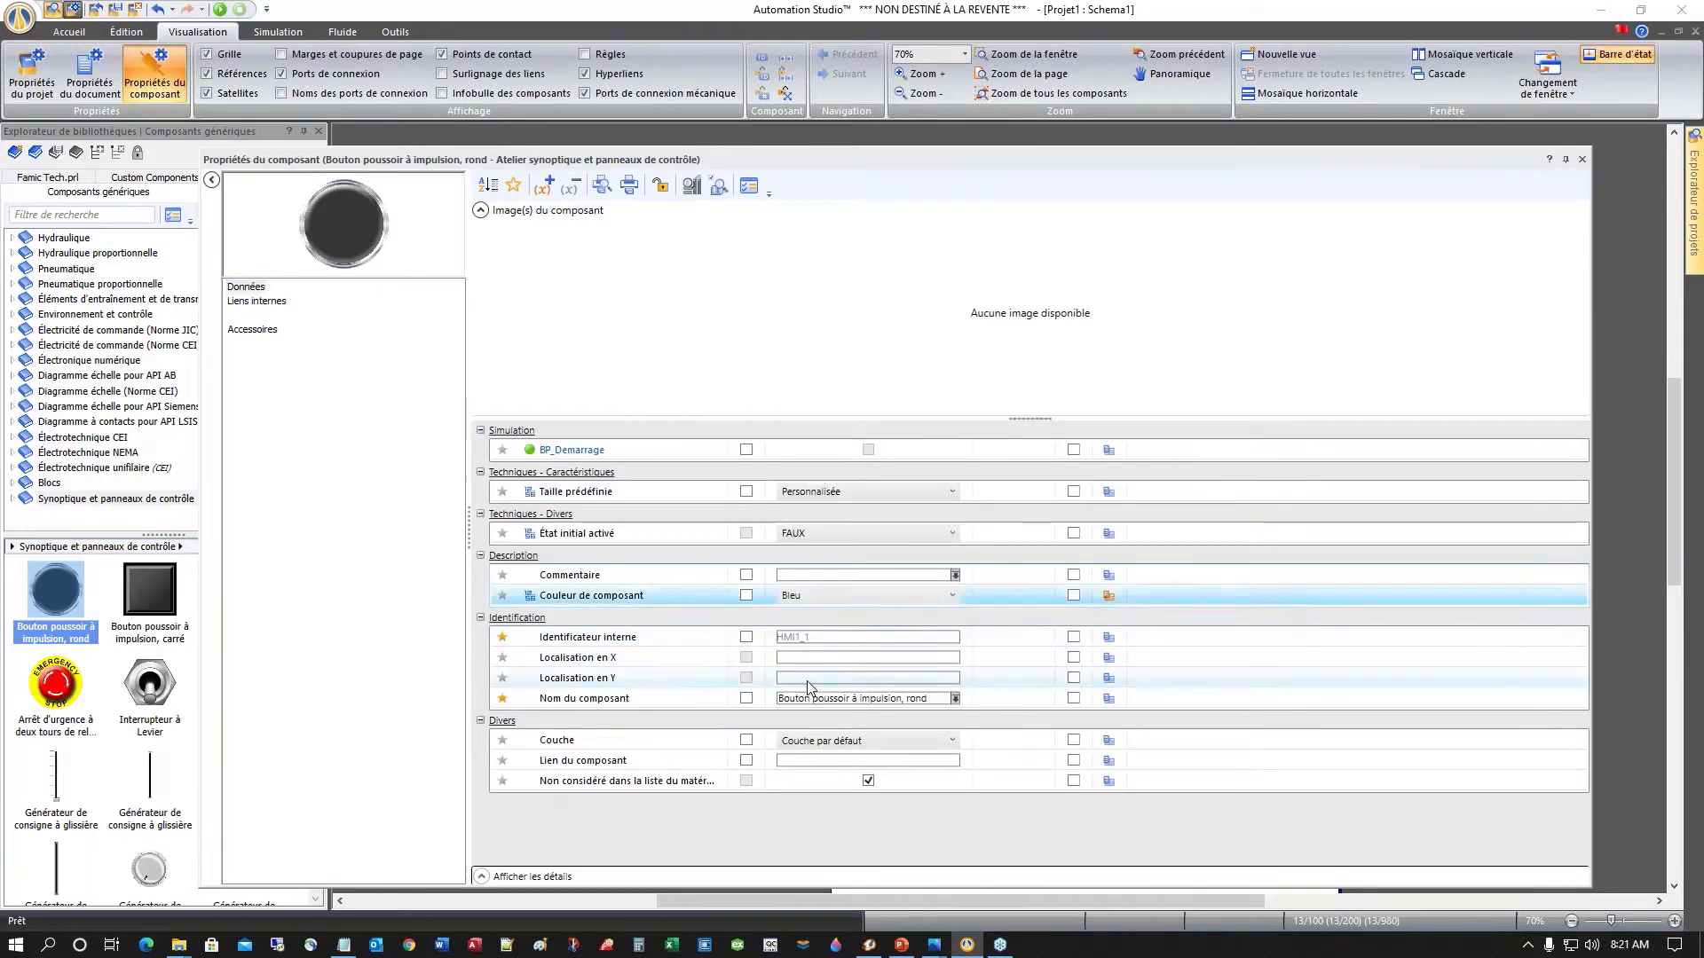
left_click(812, 701)
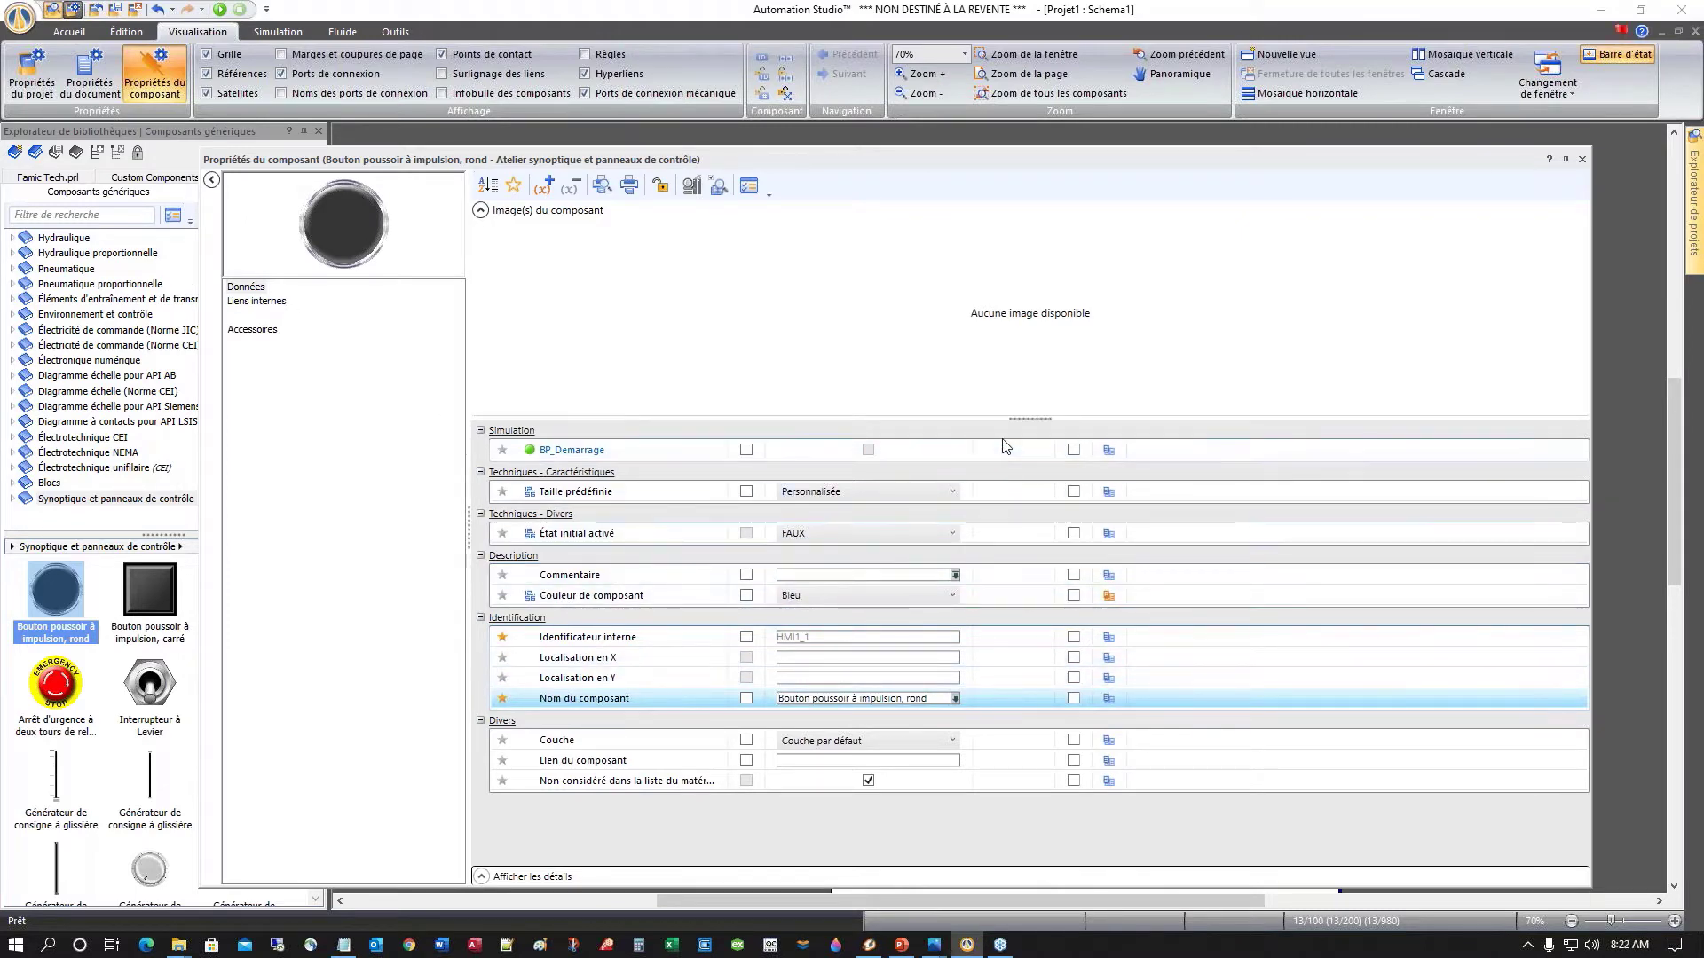
left_click(1582, 161)
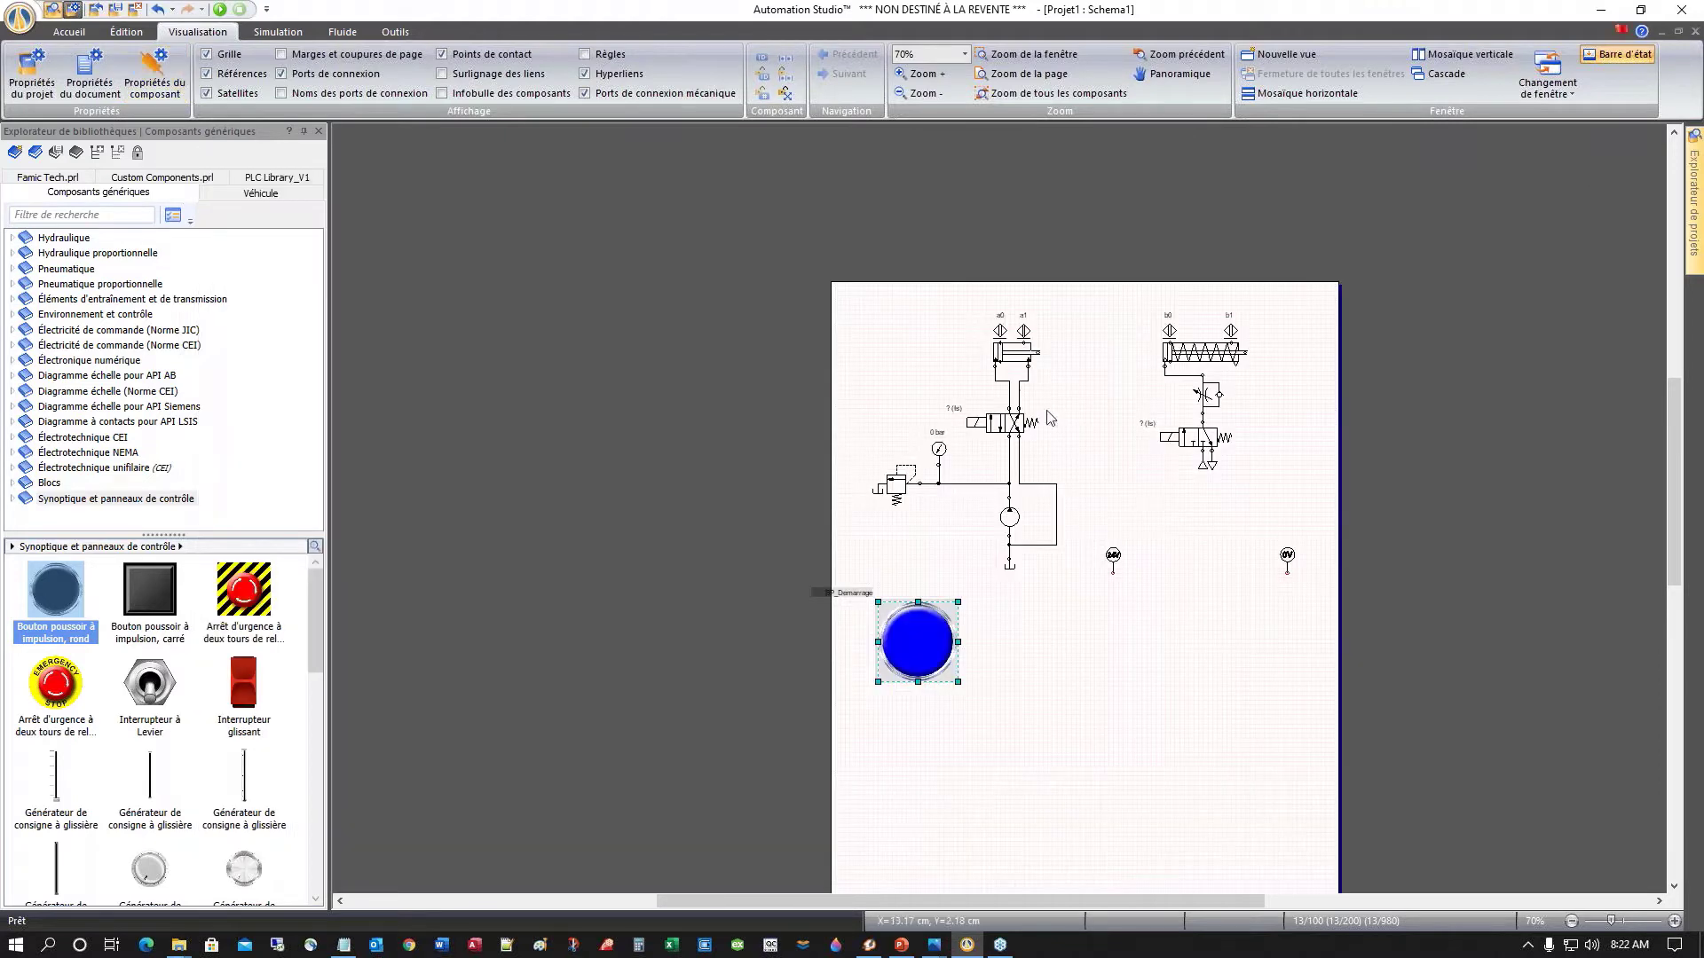
Step: Shrink the BP_Demarrage pushbutton to roughly half its size and centre its label above it
left_click_drag(958, 681, 921, 630)
scroll(980, 667, "up", 5)
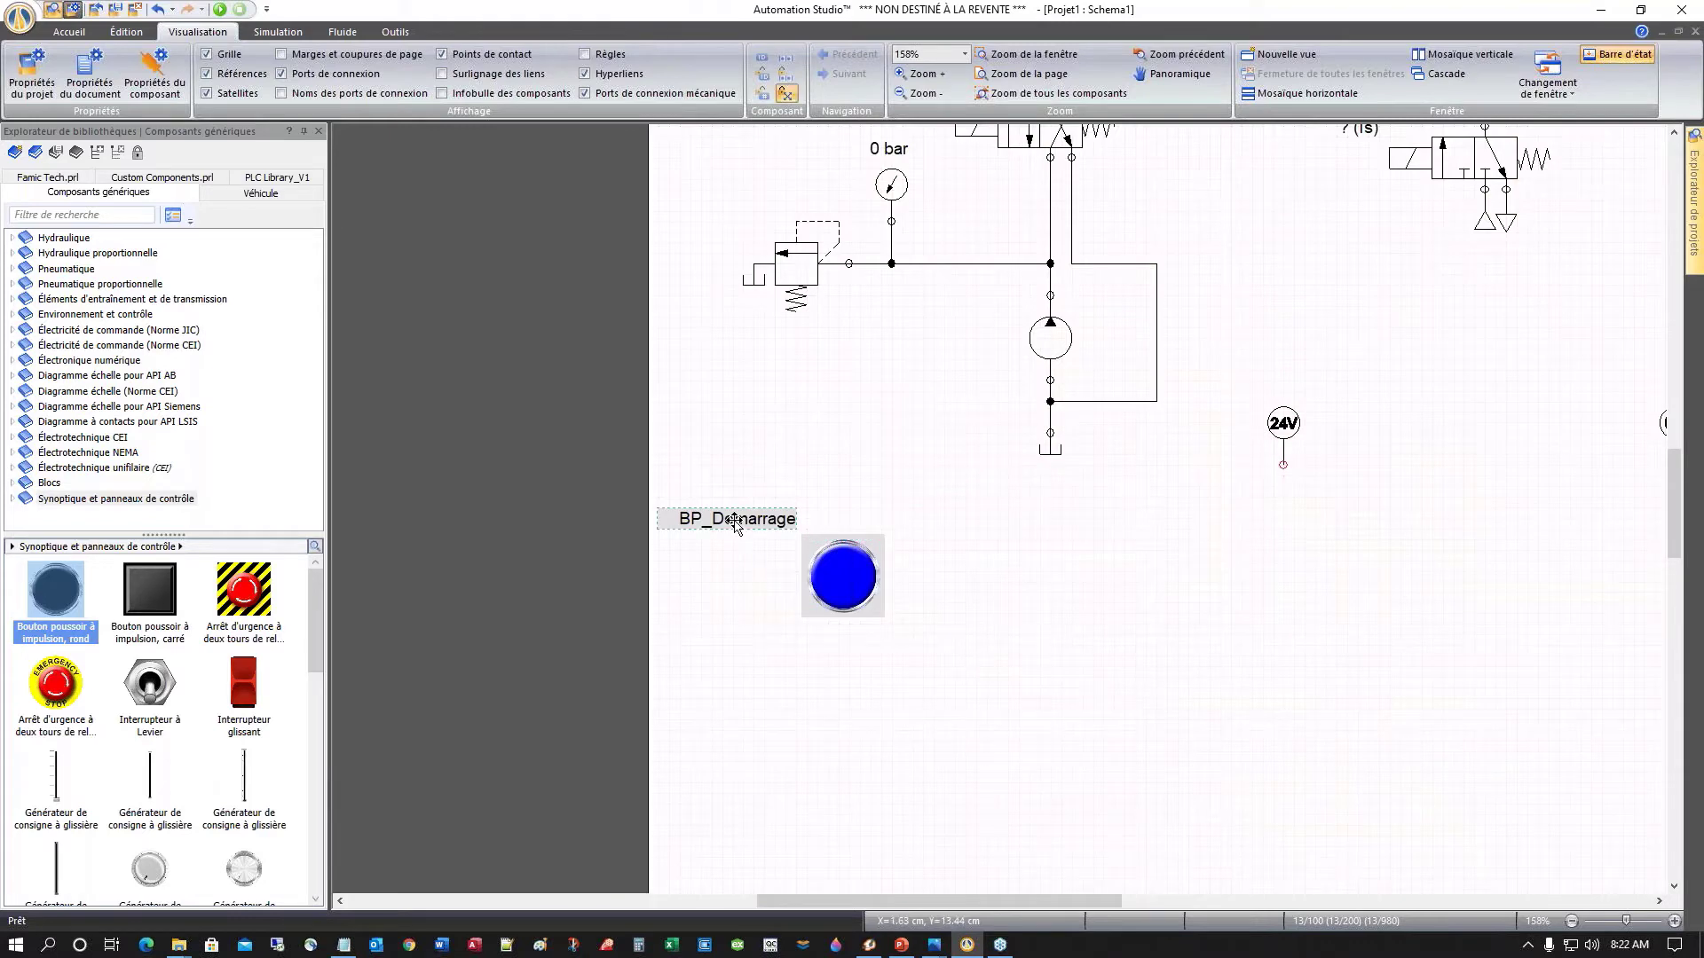
left_click_drag(735, 526, 842, 526)
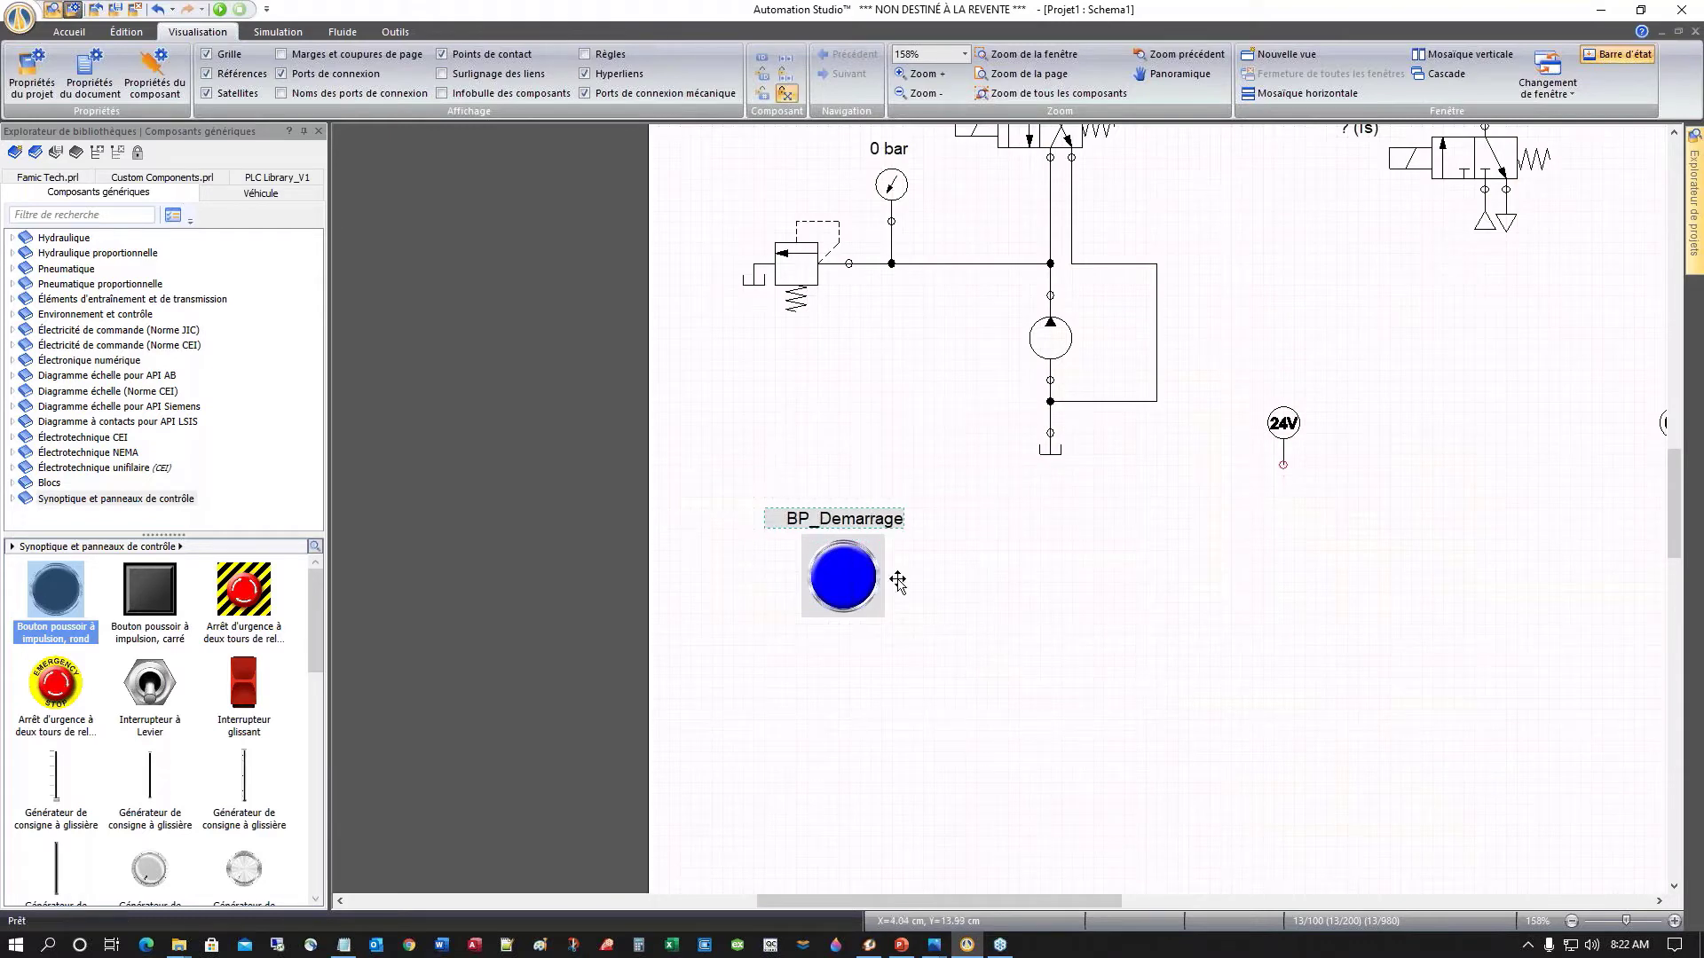
left_click(930, 682)
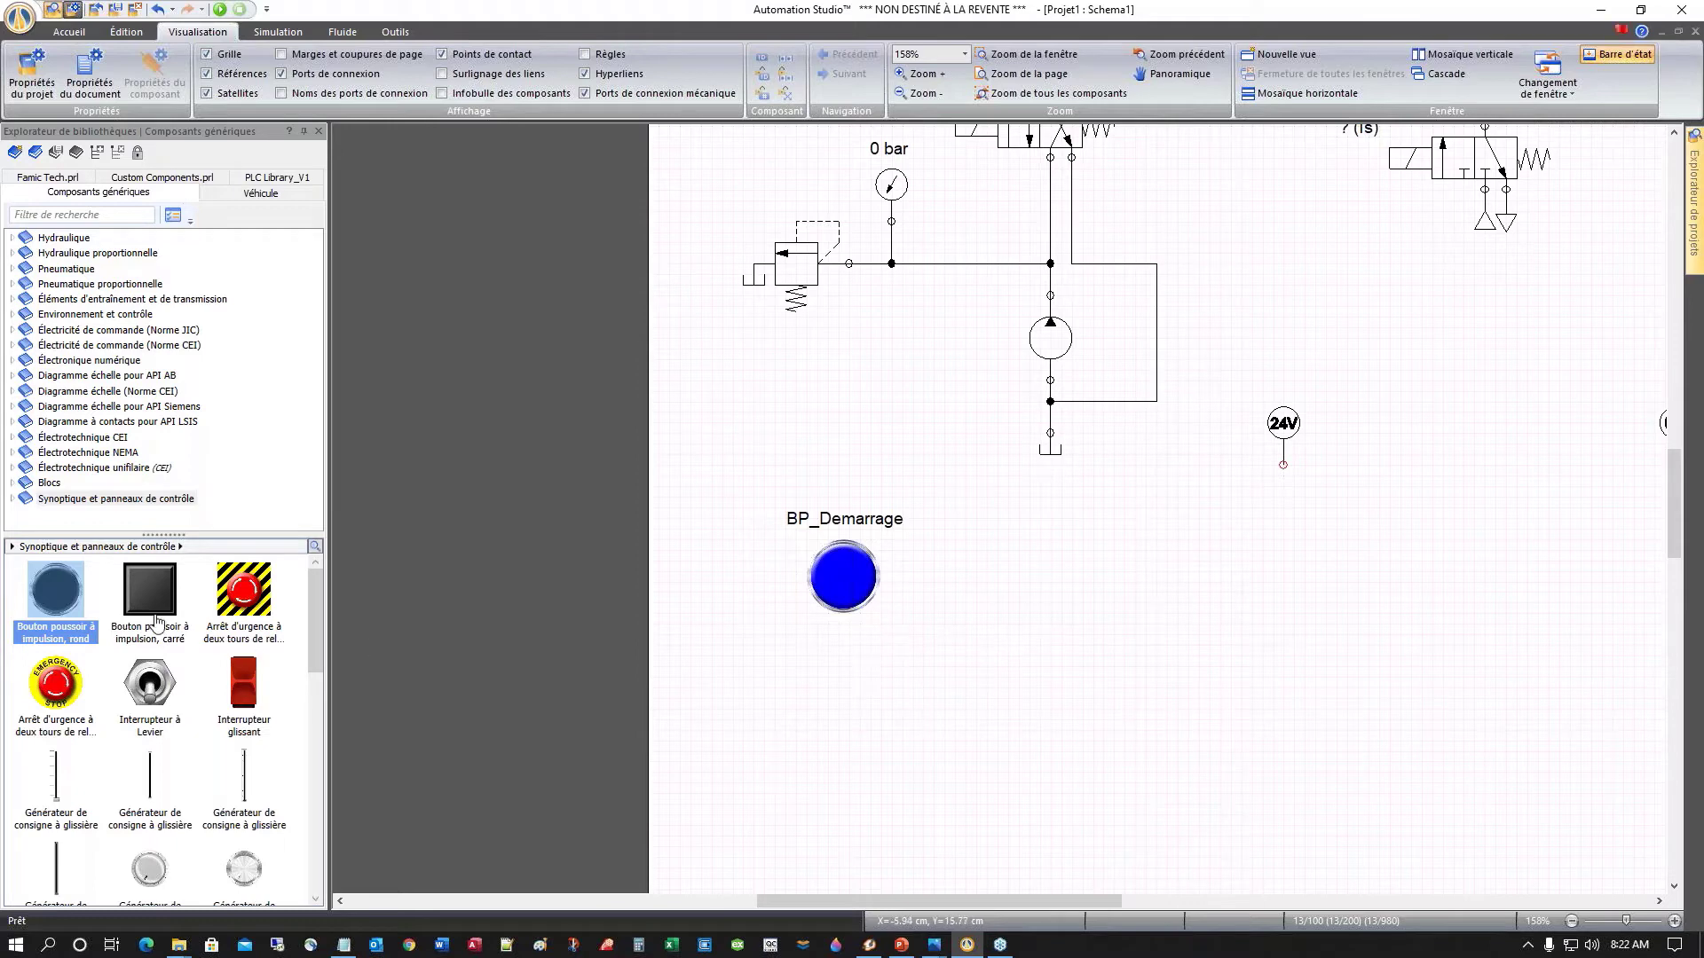
Step: Move the BP_Demarrage pushbutton slightly up and left, then paste a copy of it directly below
left_click(843, 590)
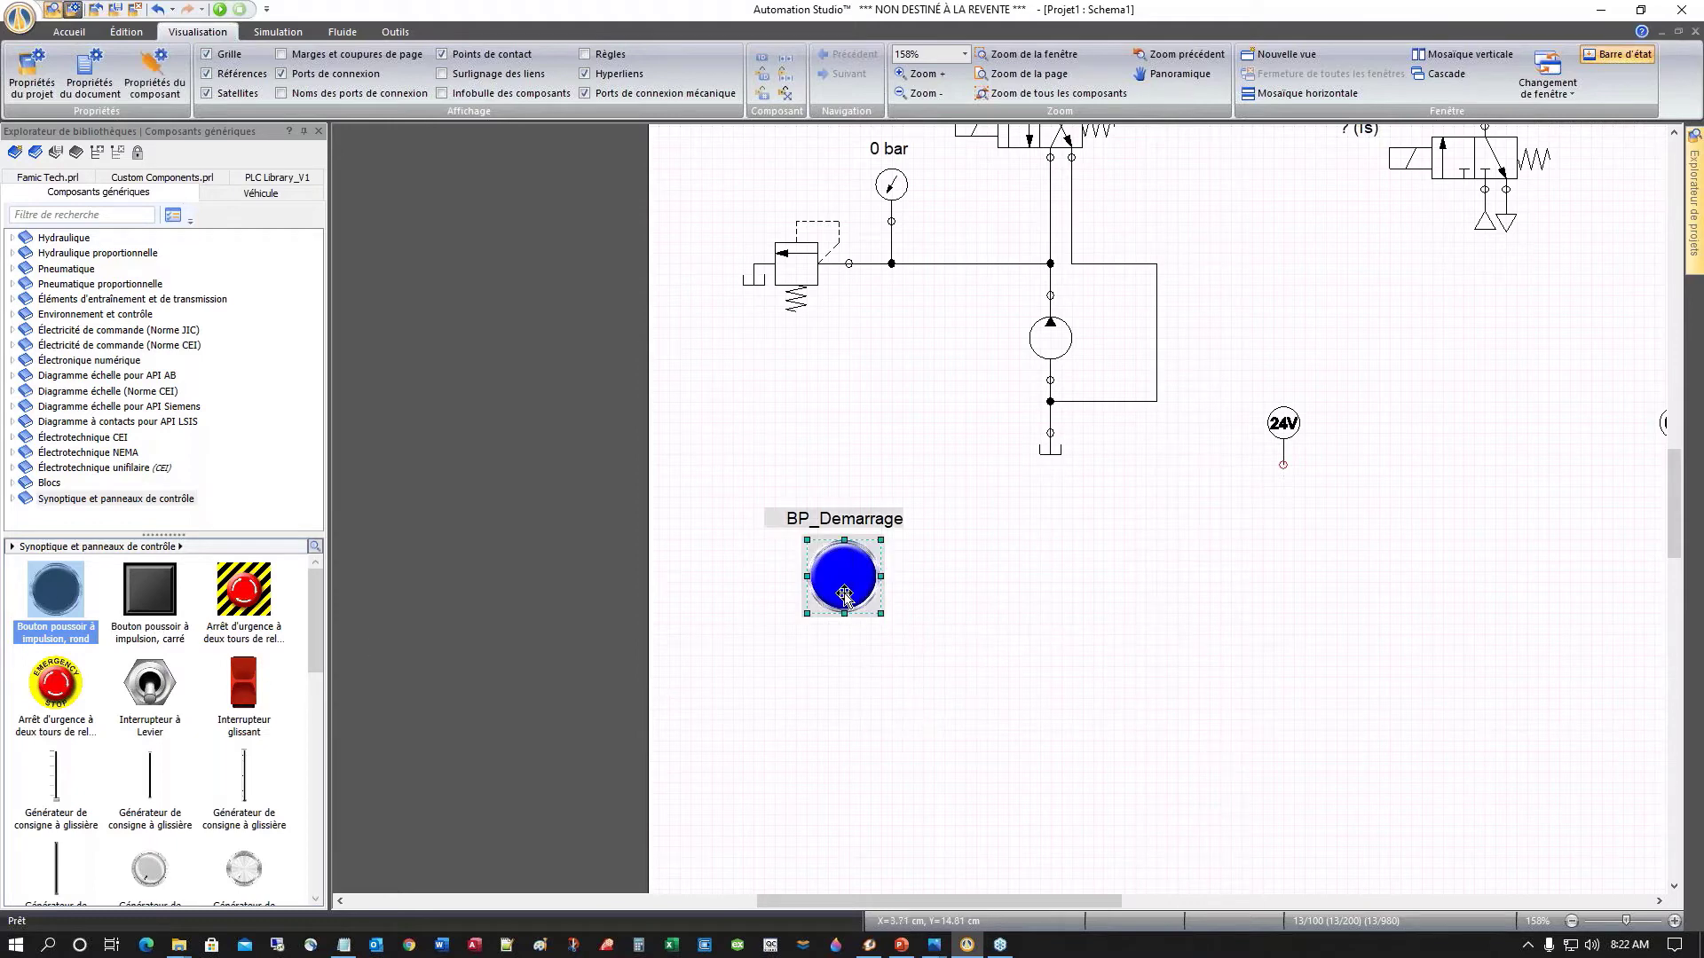
left_click_drag(839, 600, 819, 560)
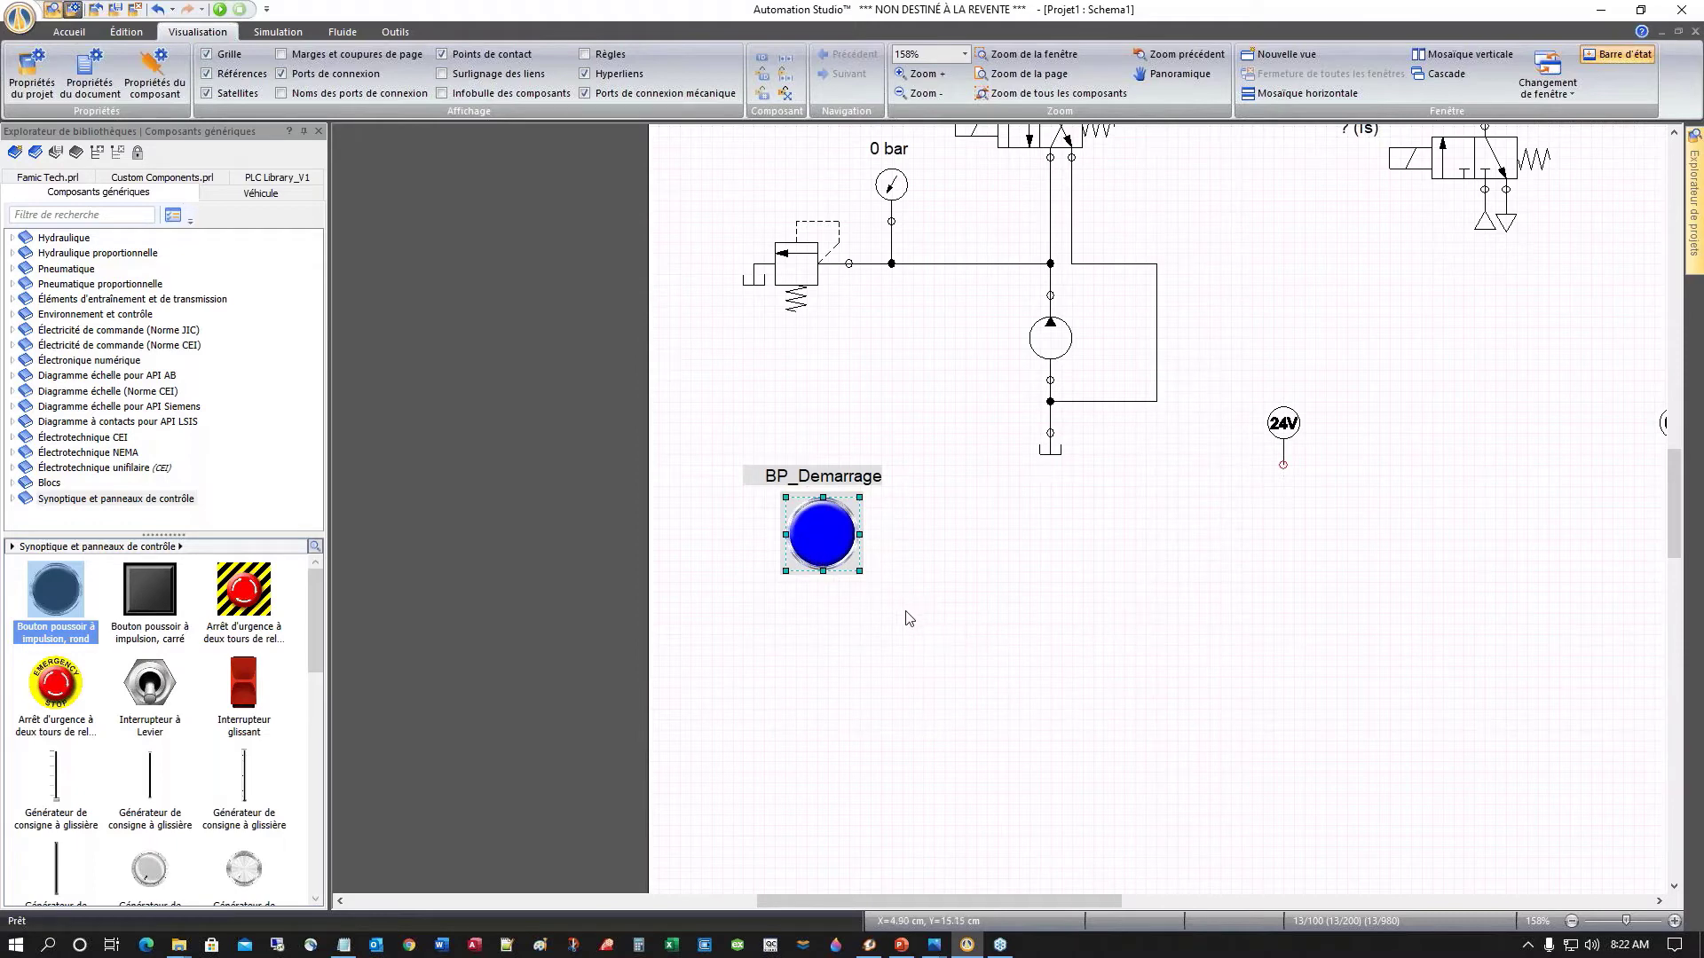
right_click(823, 536)
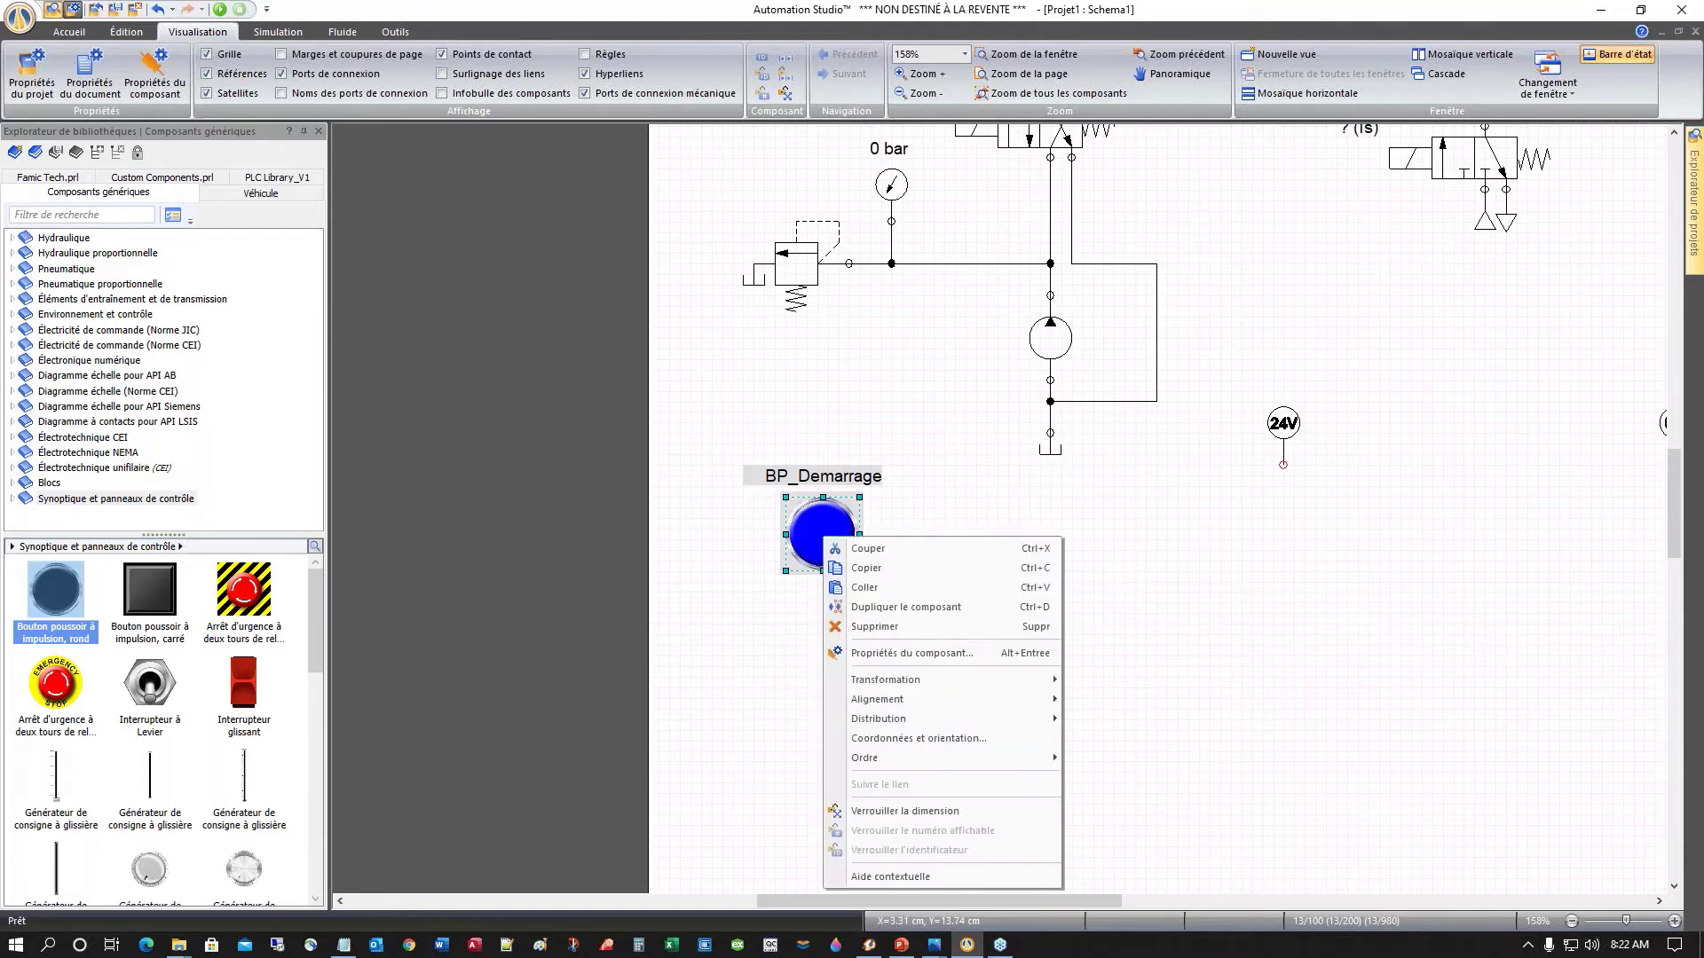
left_click(865, 568)
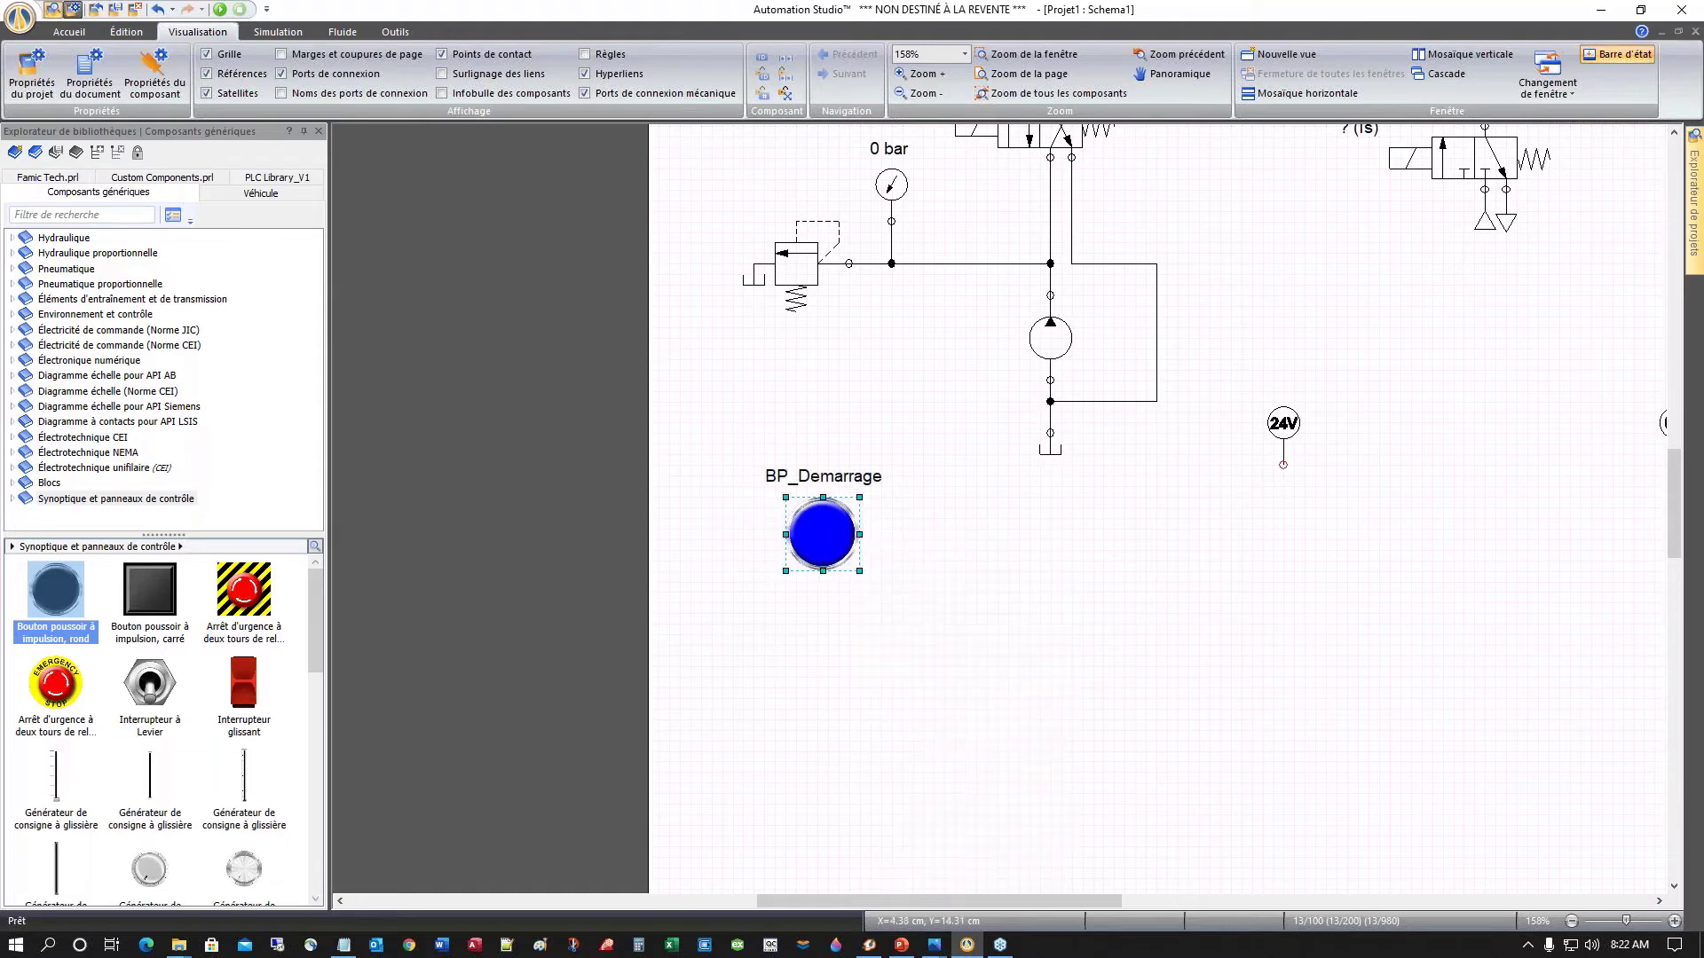
right_click(901, 560)
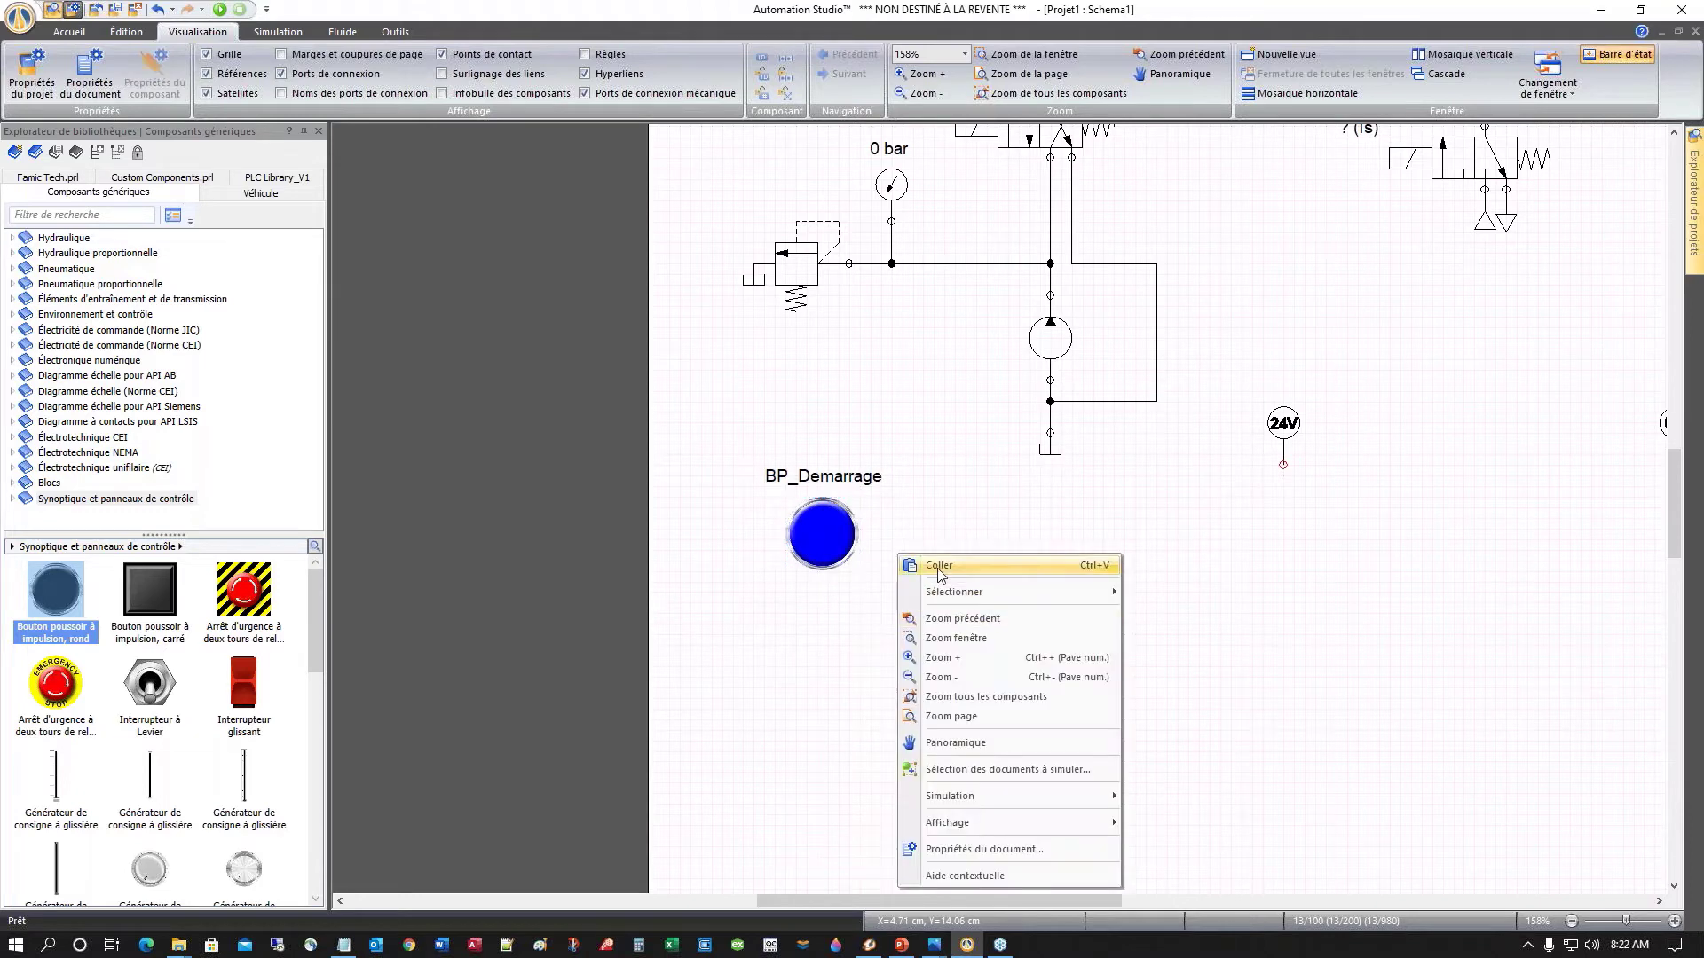
left_click(940, 570)
left_click_drag(939, 568, 830, 634)
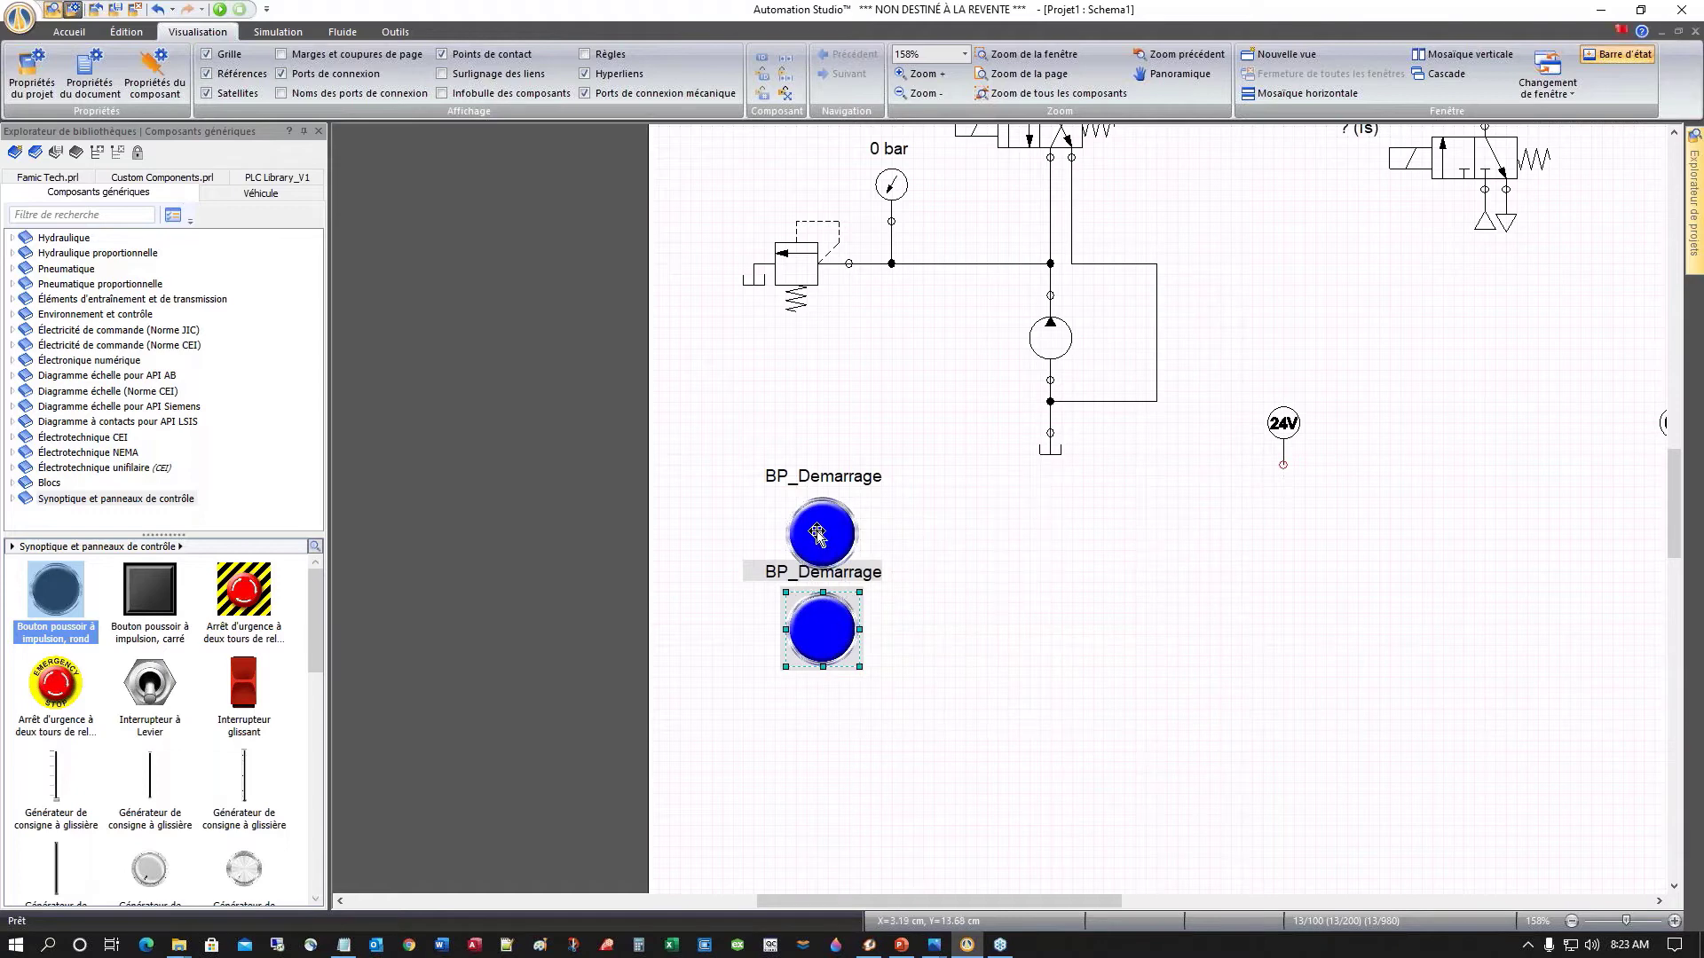
Step: Rename the copied pushbutton BP_Arret, set its component colour to Rouge and close the properties
double_click(826, 637)
left_click(560, 450)
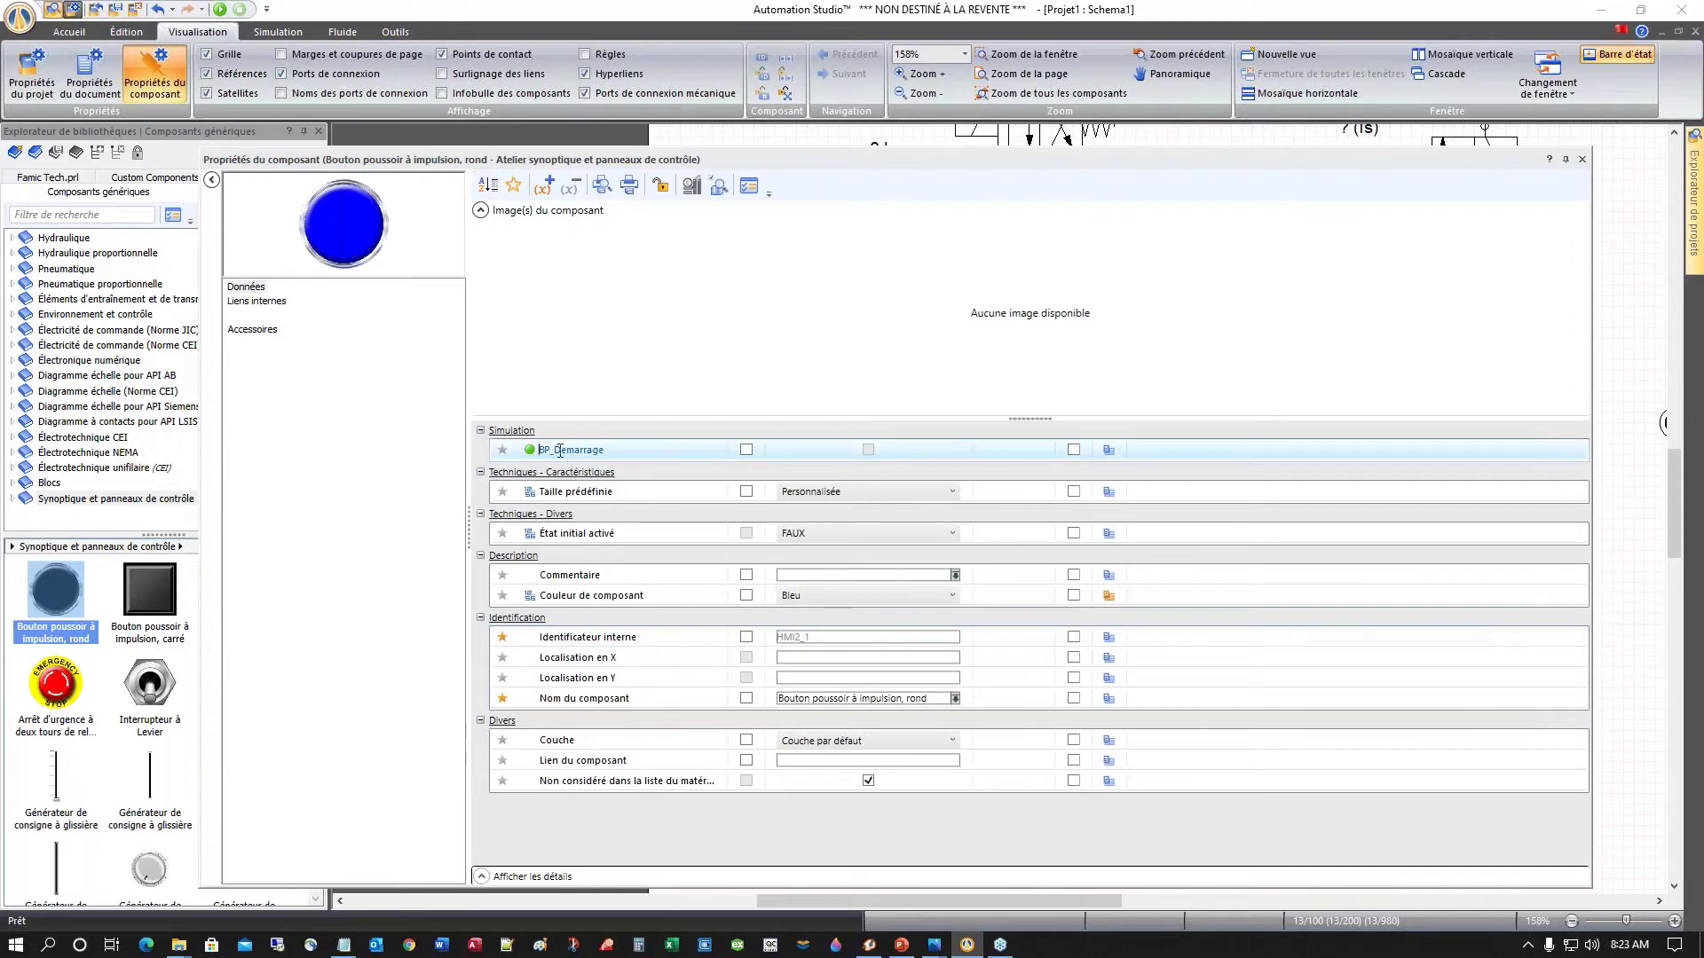
left_click_drag(555, 451, 633, 451)
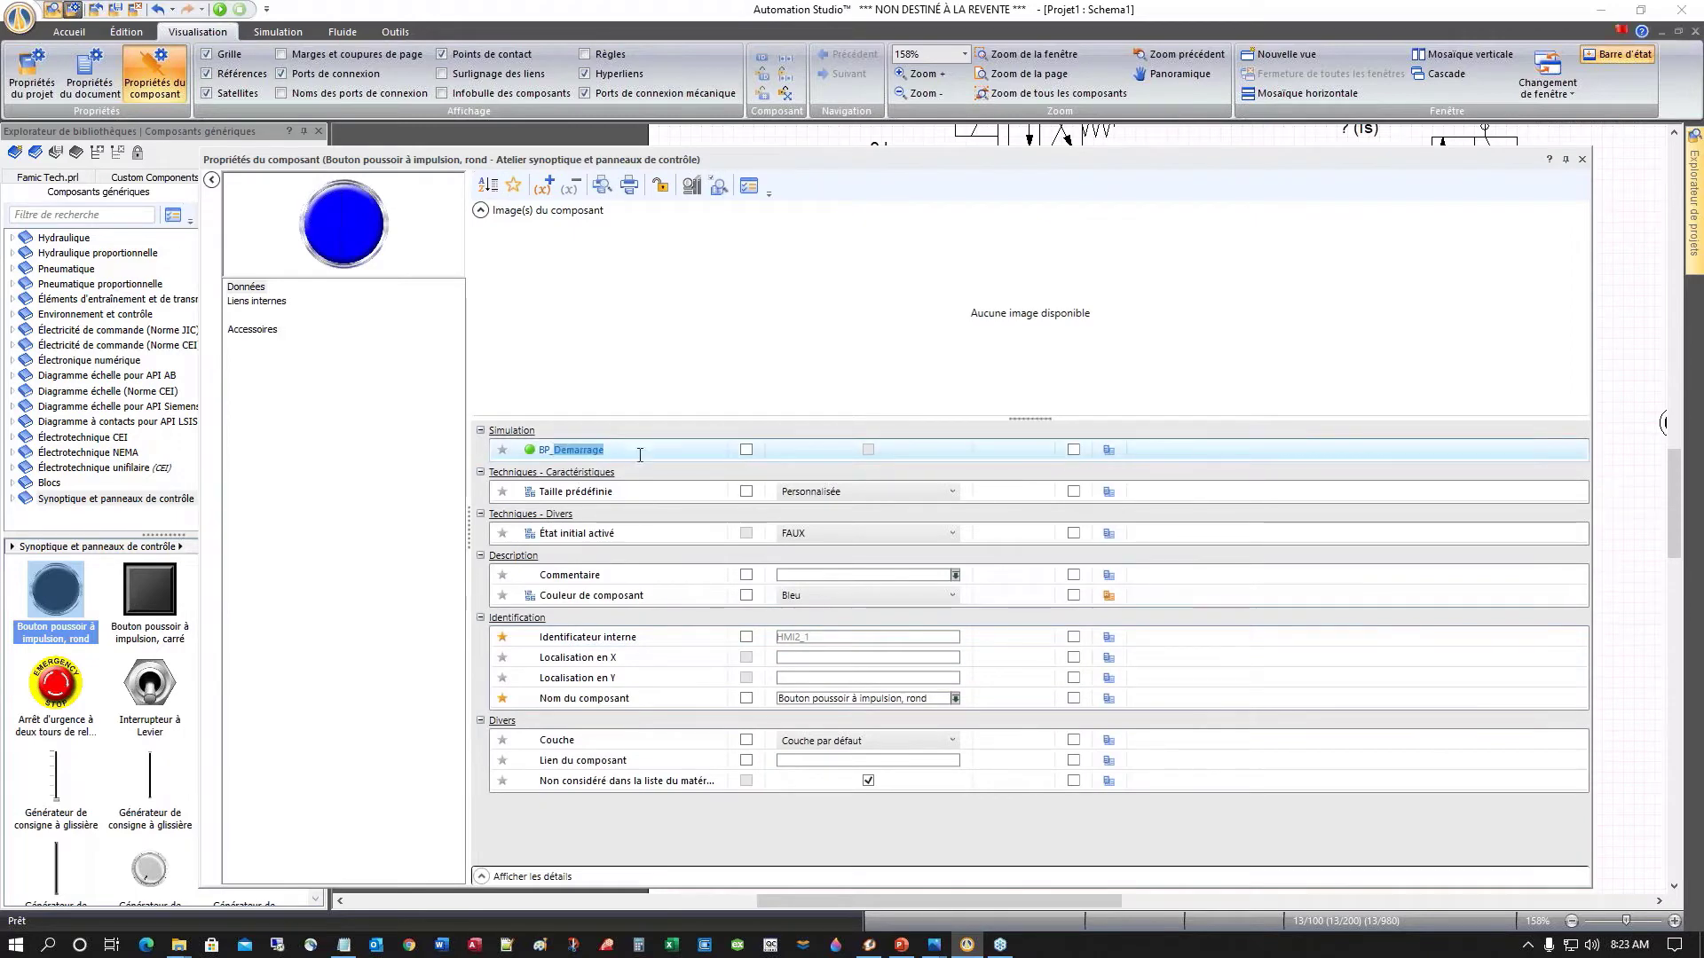
type("Arret")
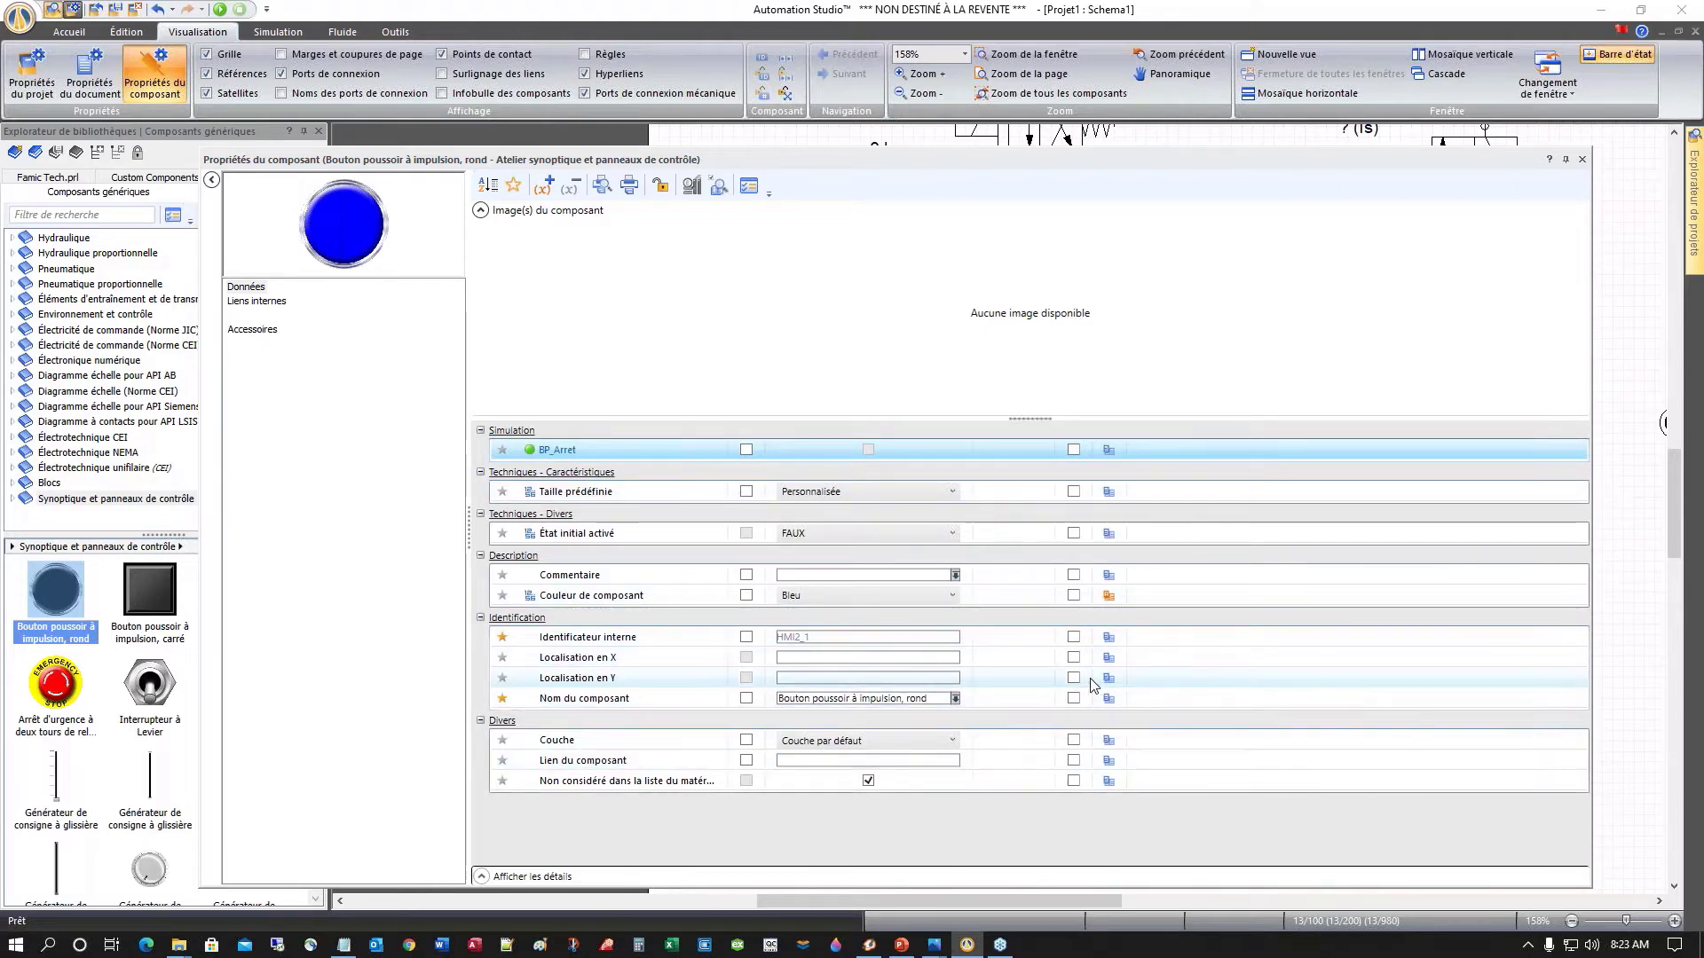
left_click(952, 595)
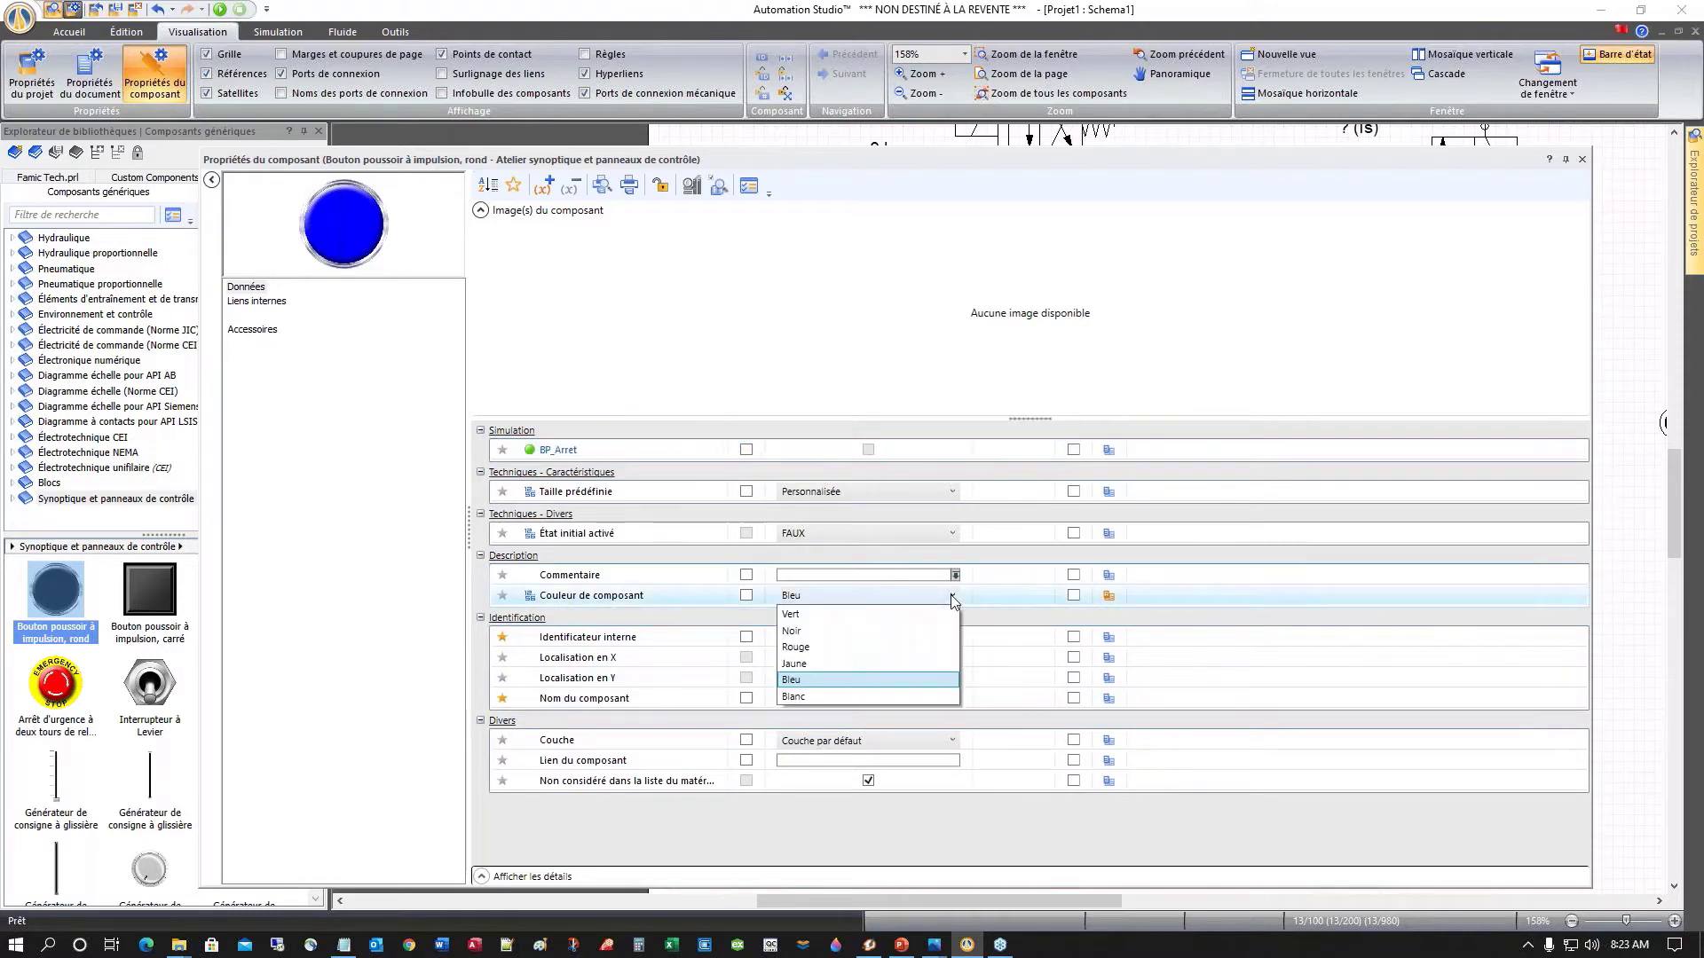
left_click(824, 652)
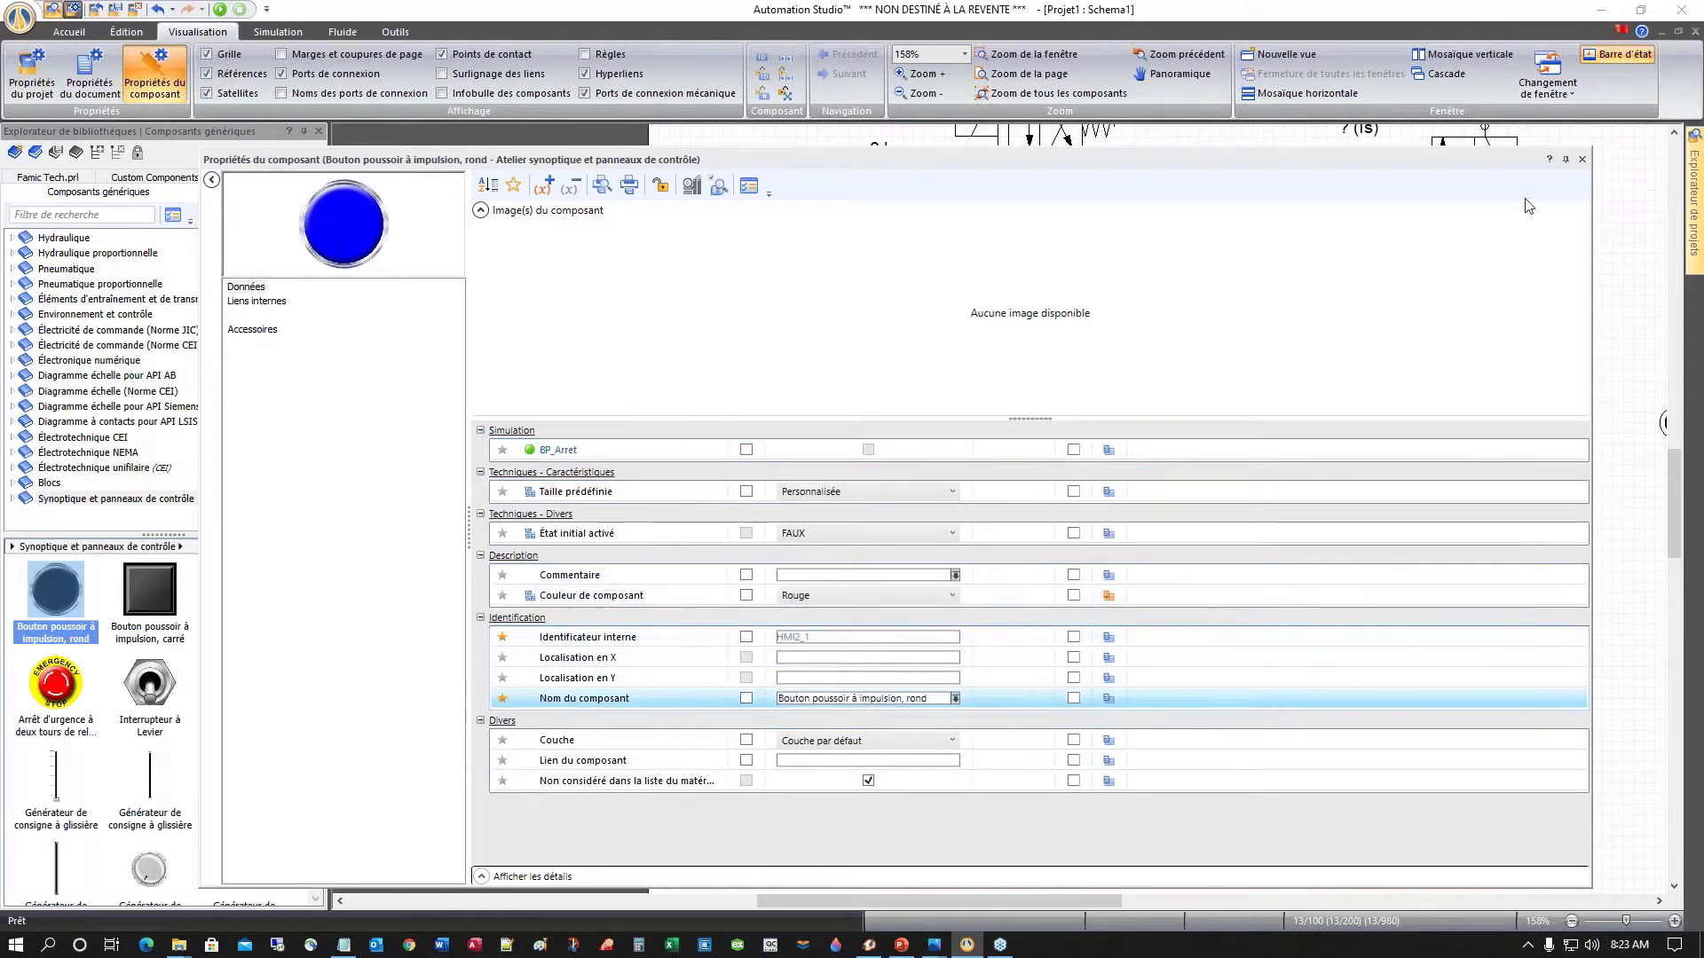
left_click(1583, 159)
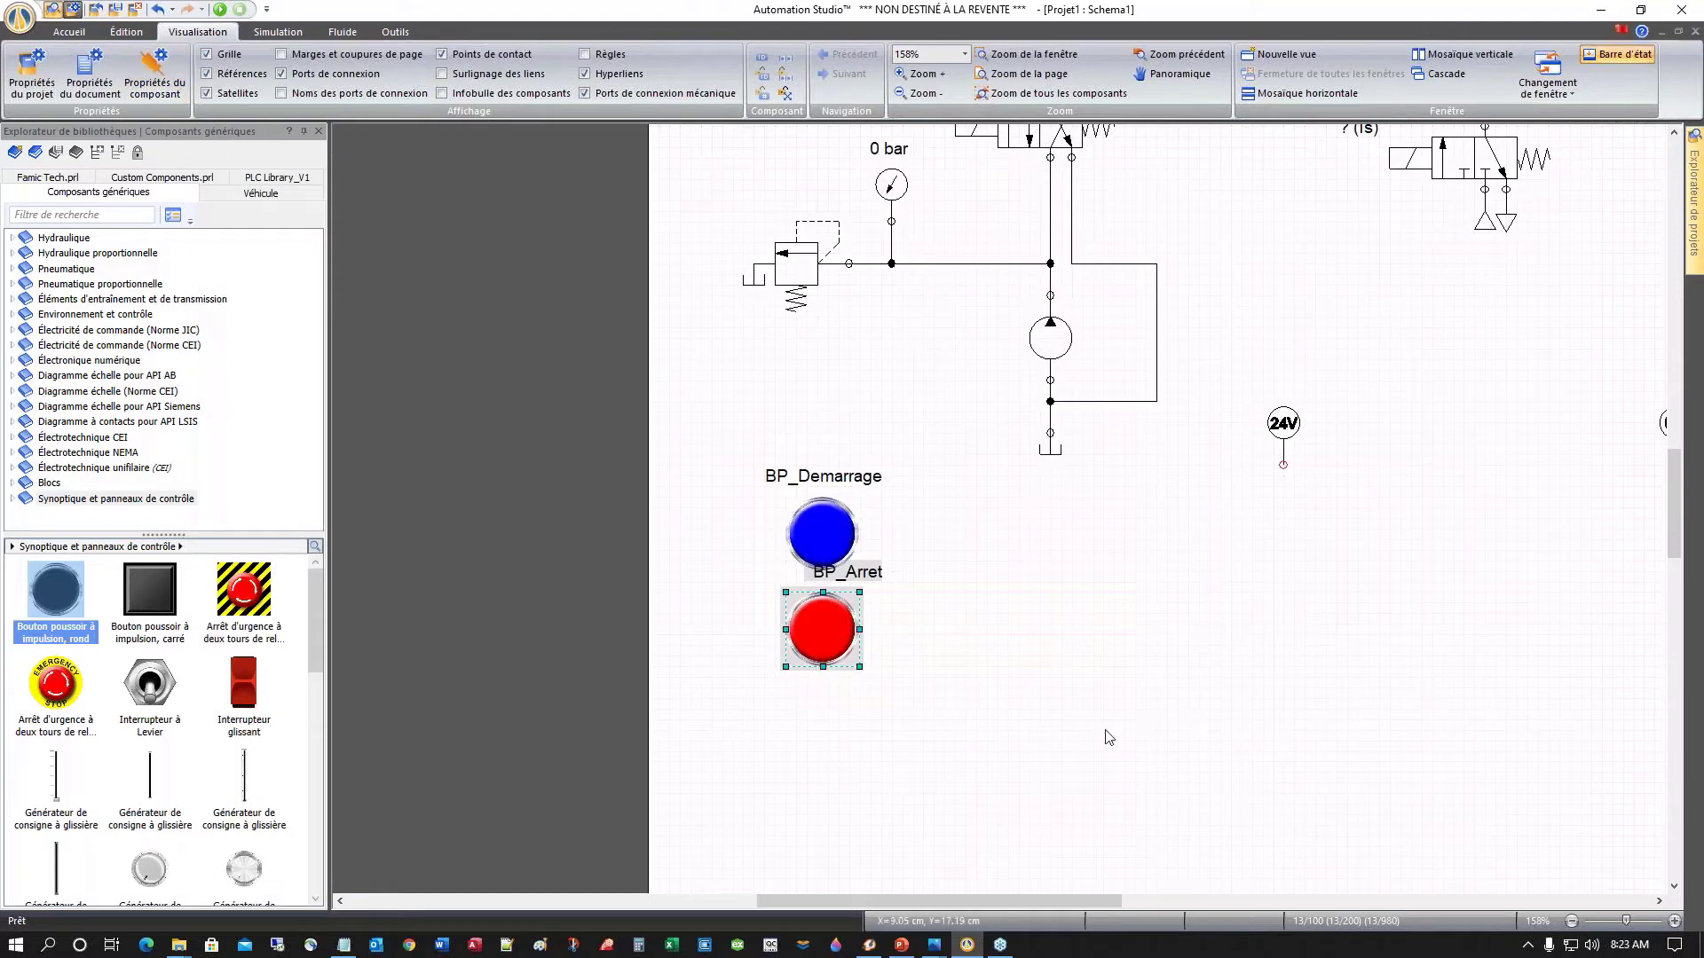
Step: Move the BP_Arret pushbutton slightly down from the blue one and centre its label above it
left_click_drag(817, 630, 817, 640)
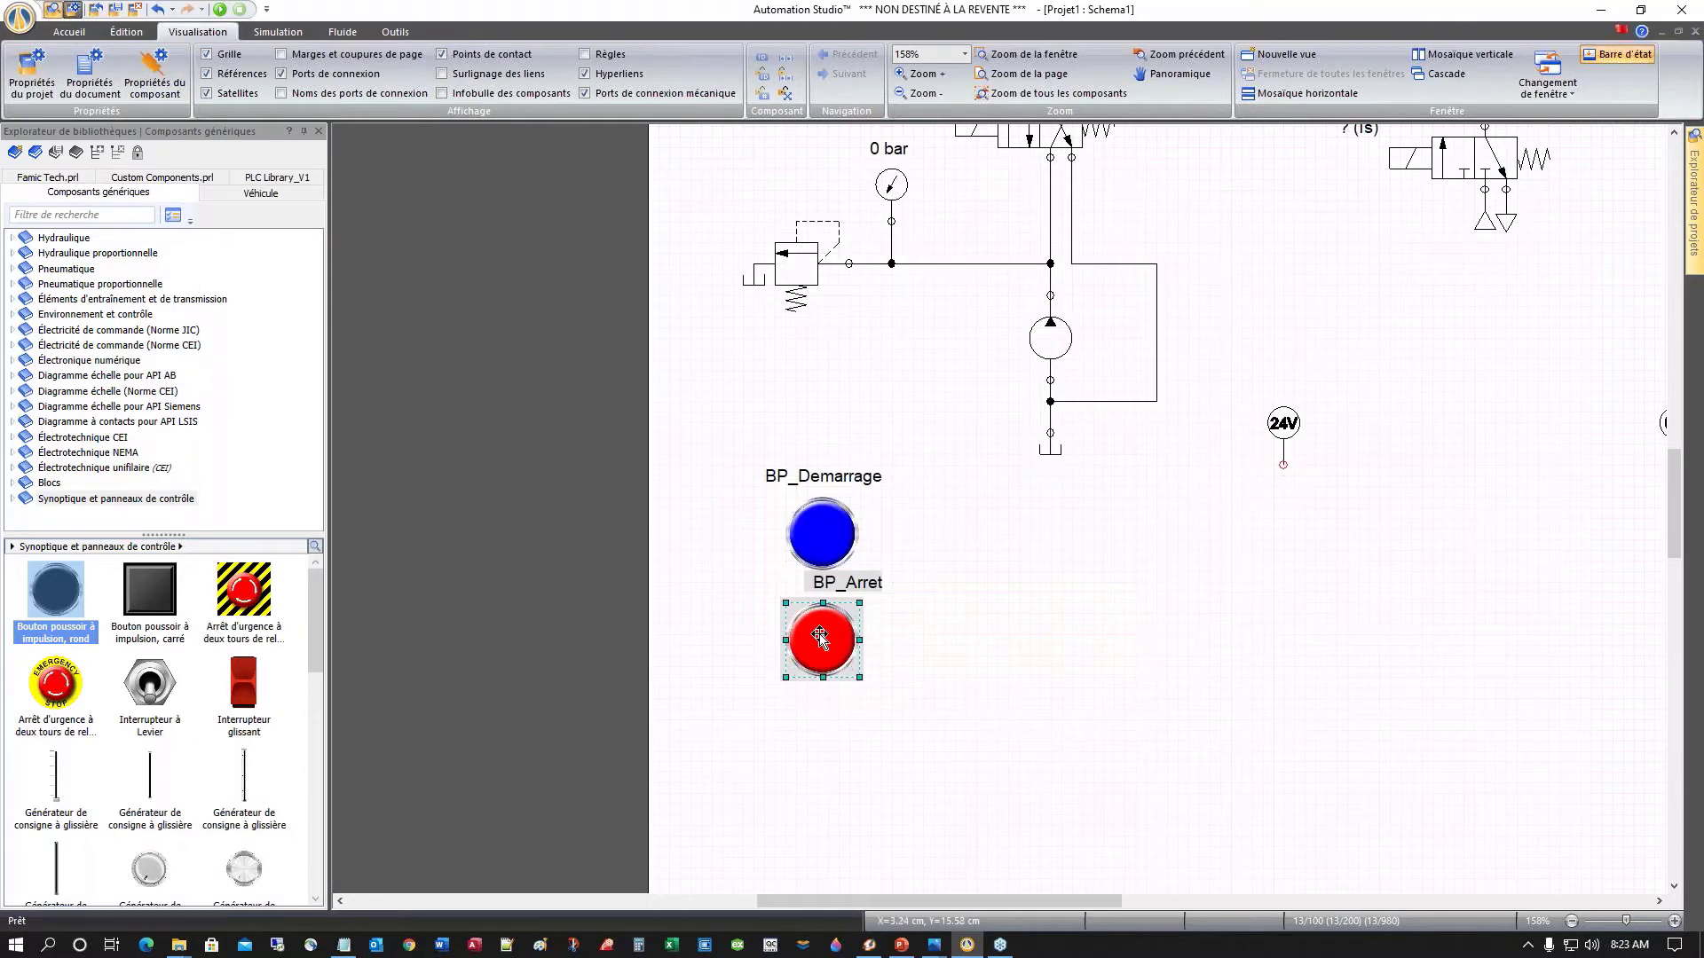
left_click(879, 609)
left_click_drag(842, 582, 825, 593)
left_click(939, 650)
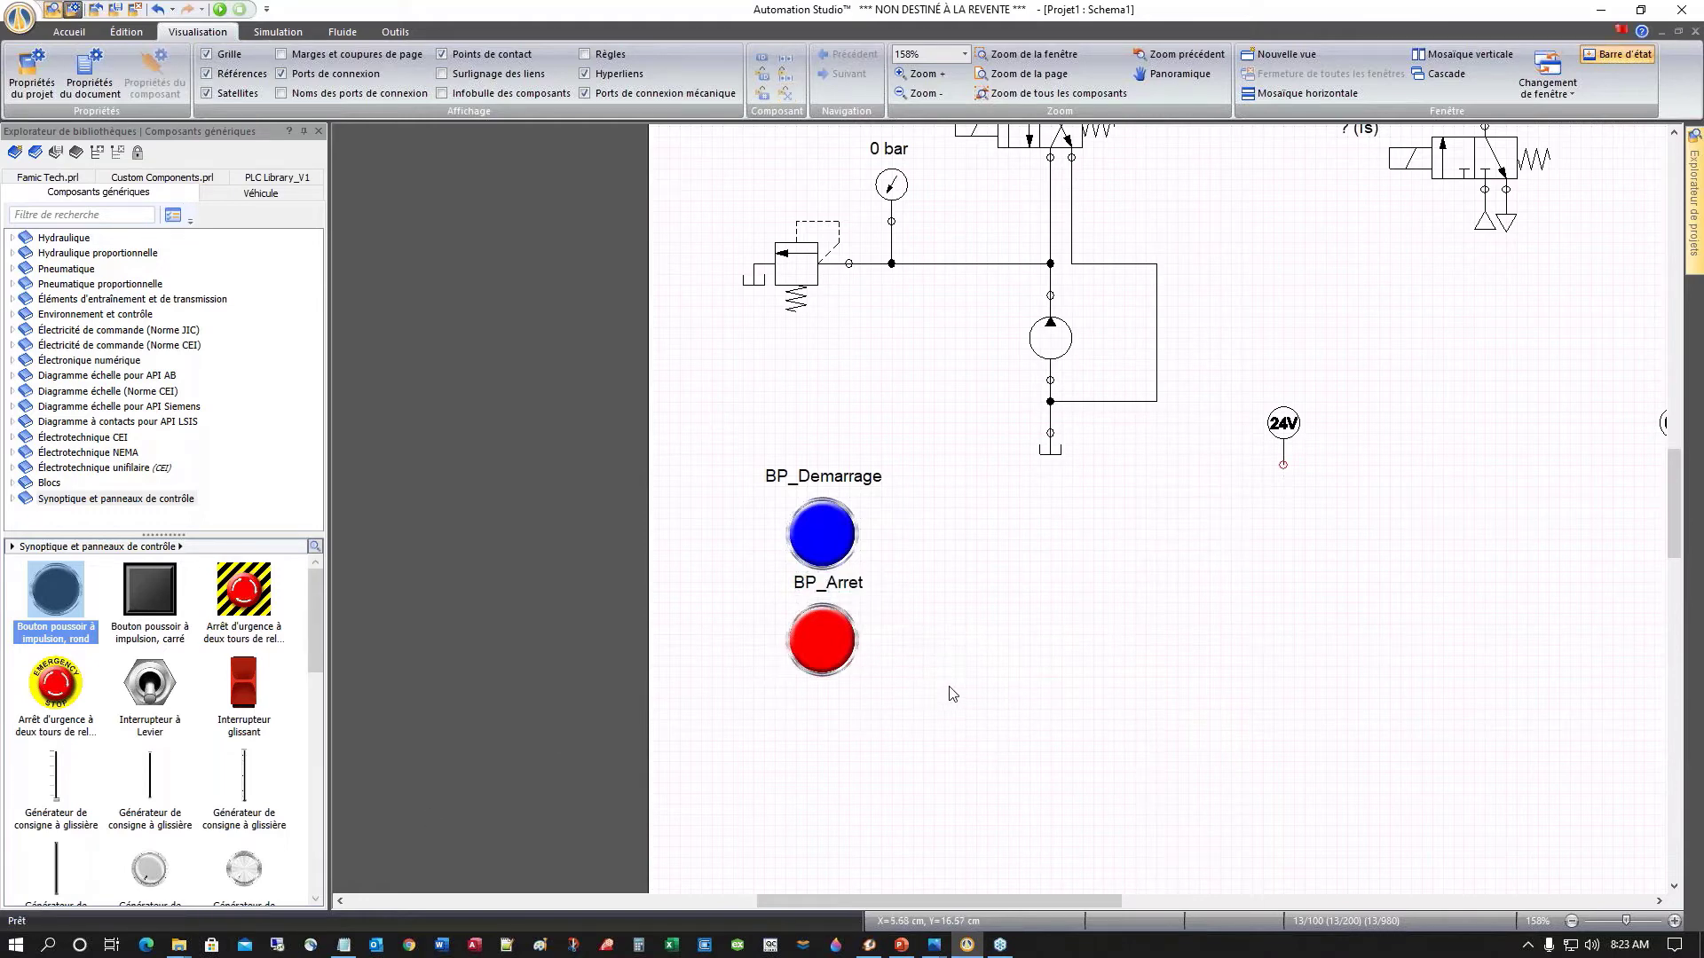
Step: Place a round flashing indicator light (Témoin lumineux clignotant, rond) from the control panel signalling components to the right of the two pushbuttons
scroll(938, 715, "up", 1)
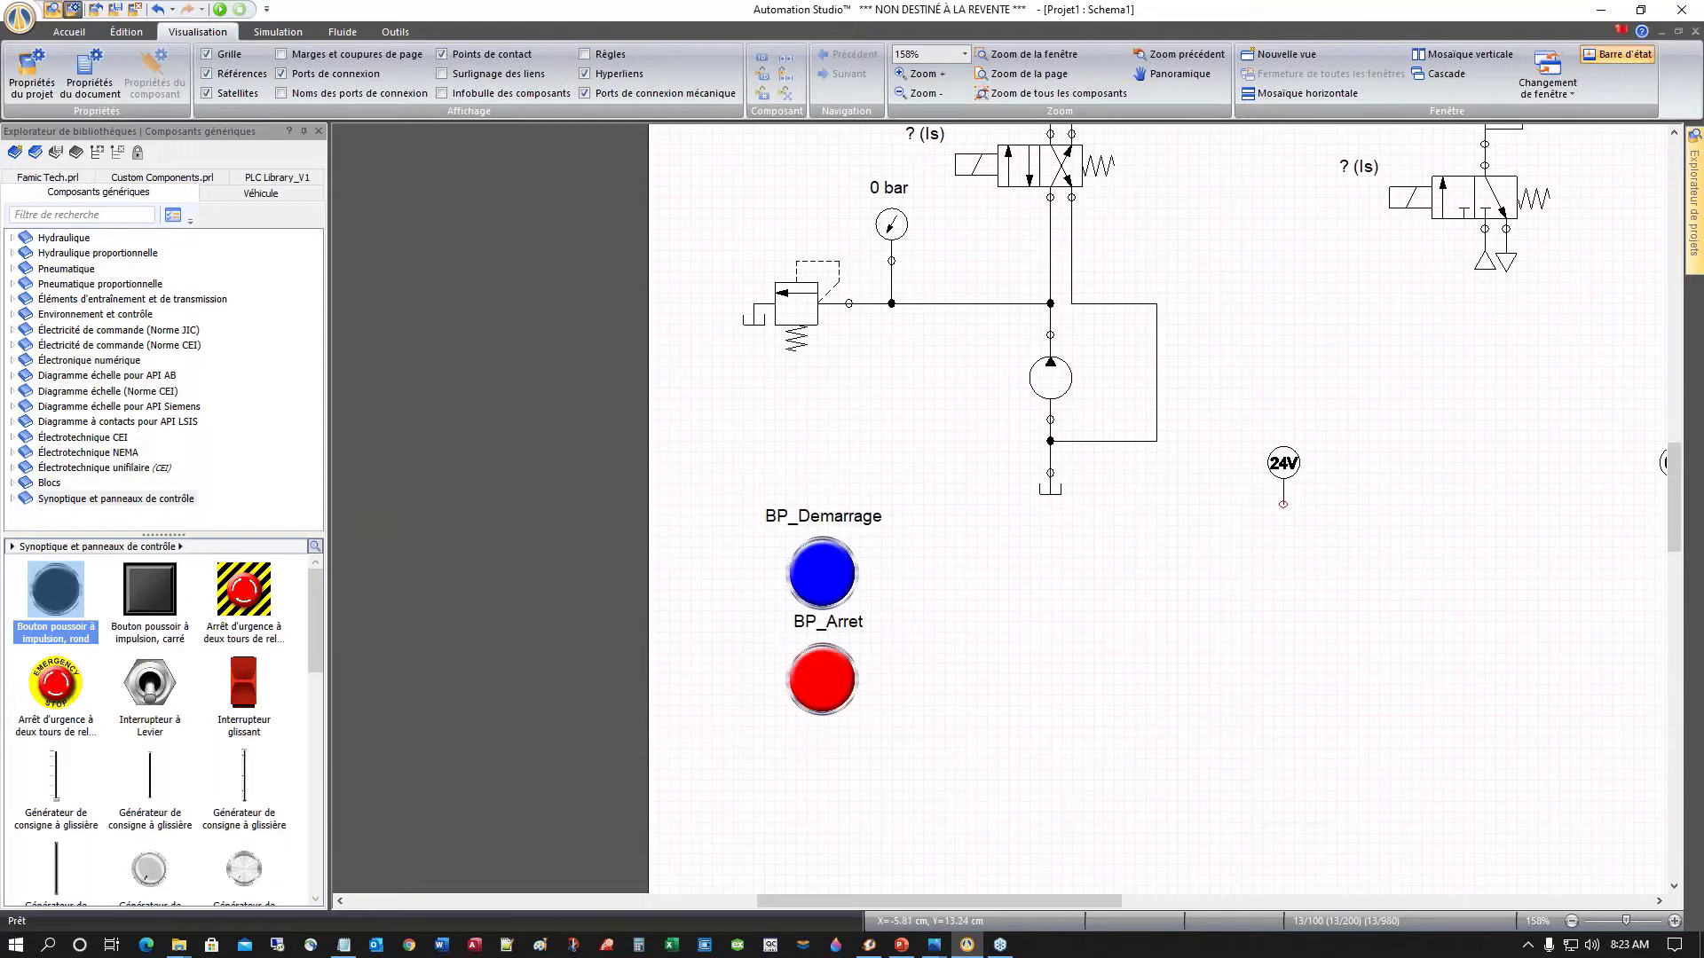
left_click(14, 499)
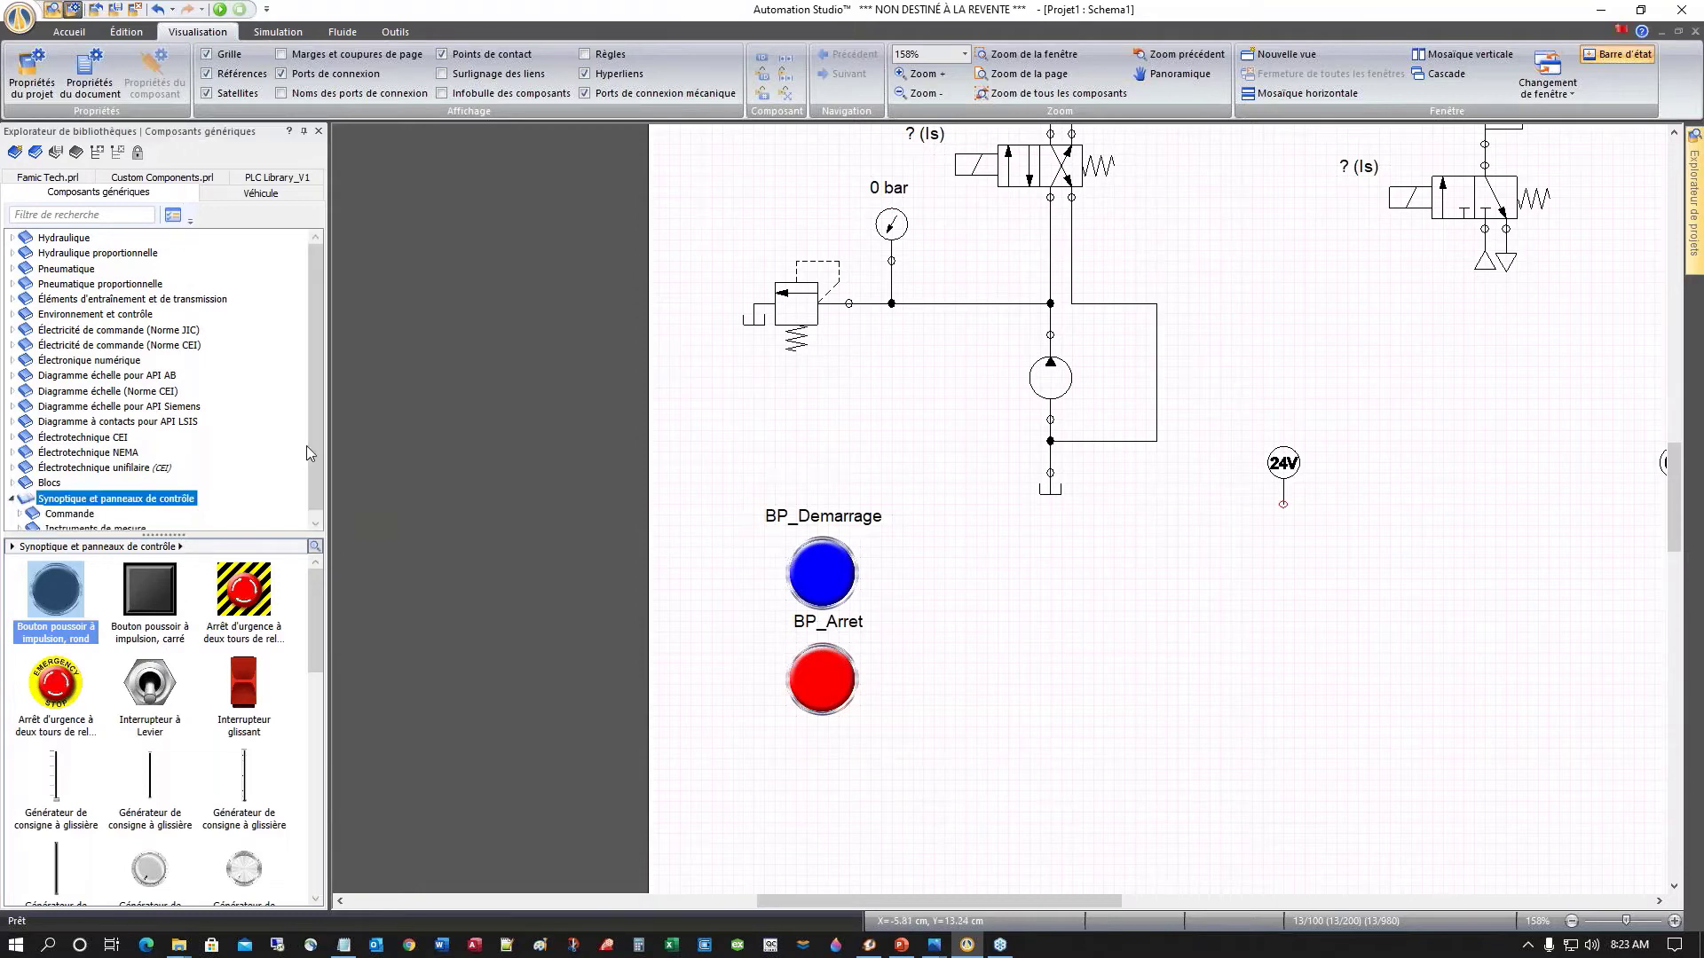
scroll(314, 440, "down", 1)
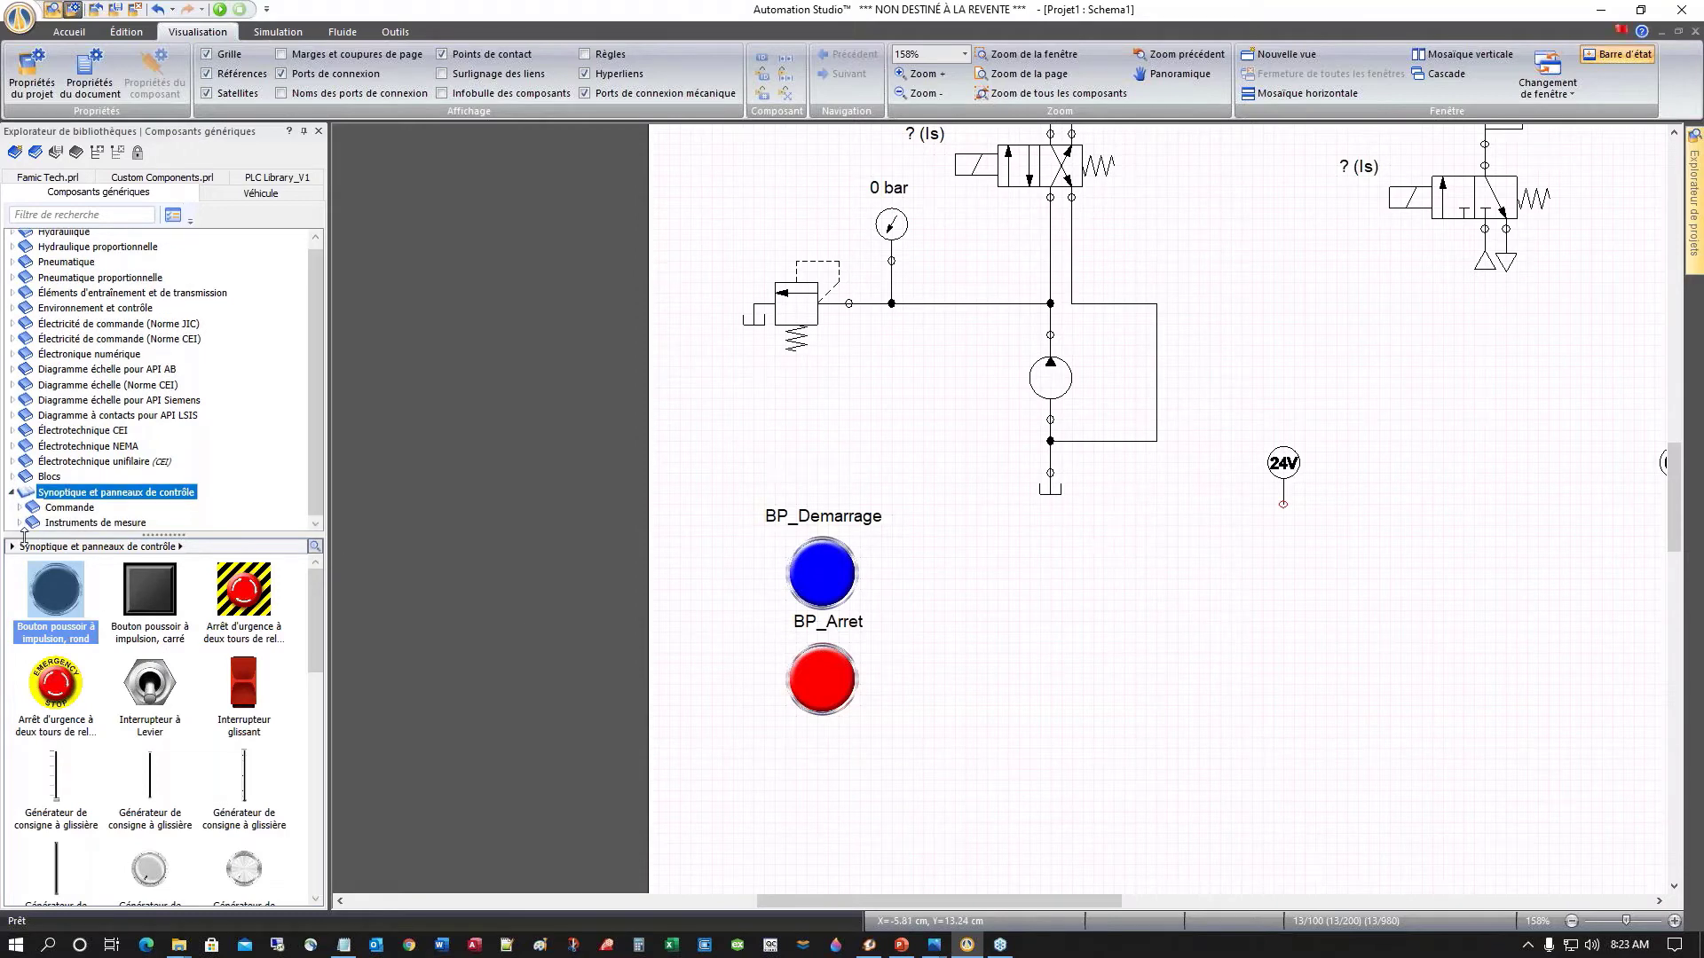
left_click(19, 507)
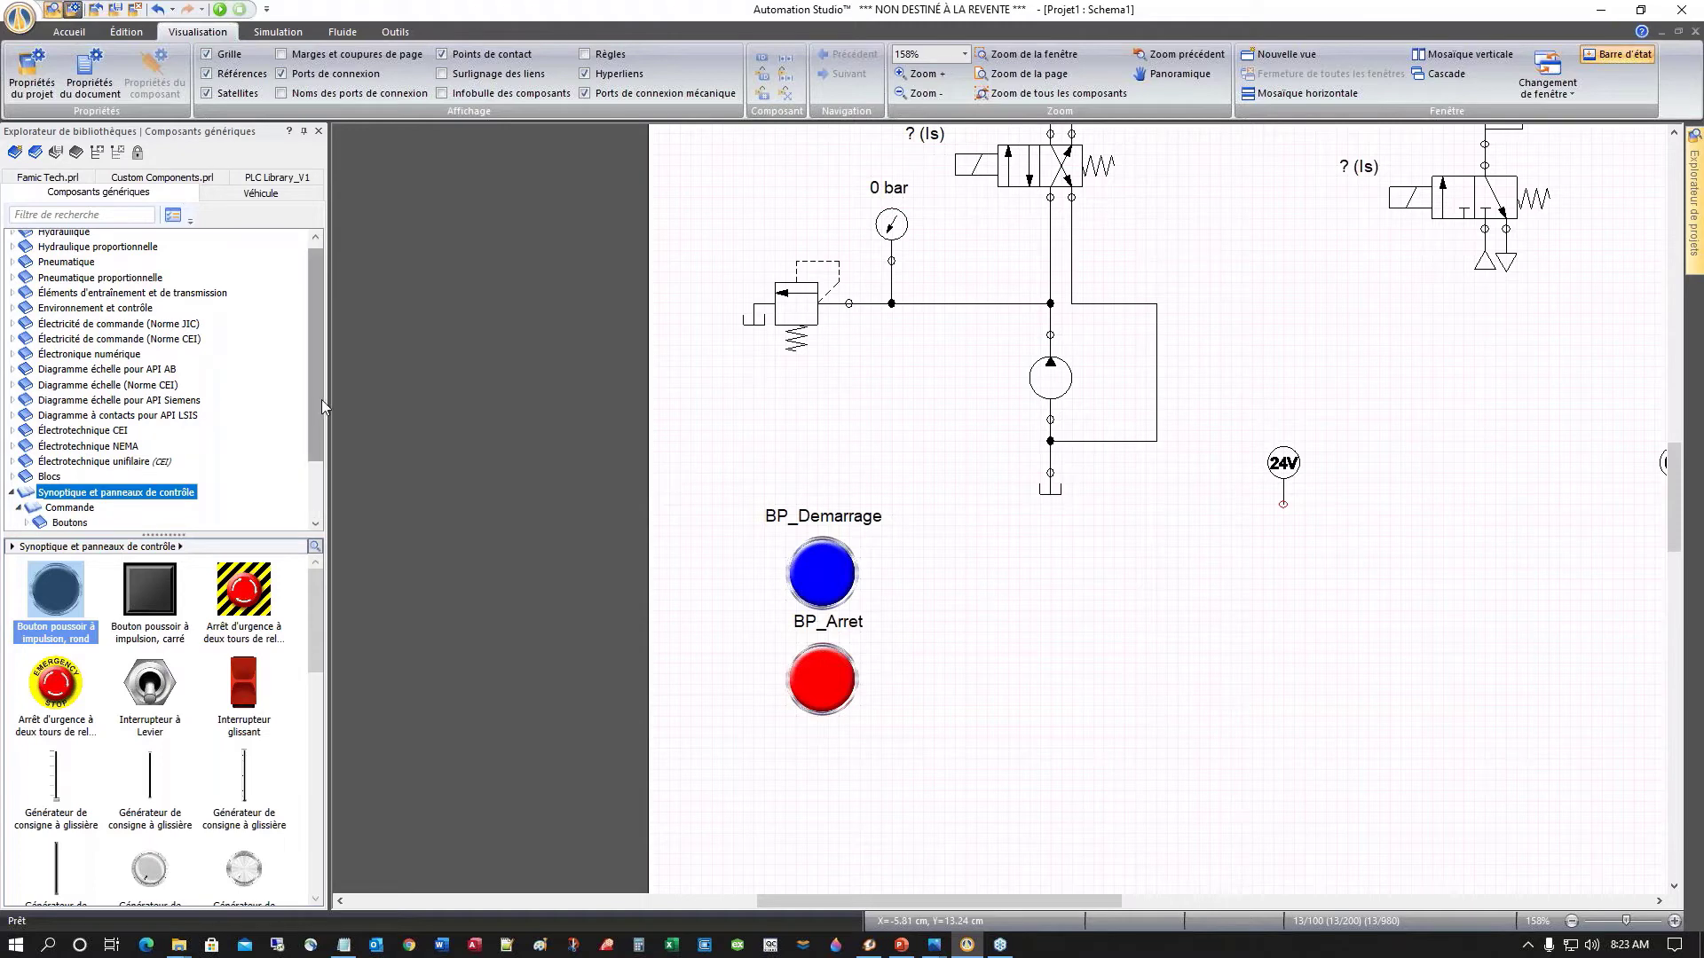
scroll(321, 399, "down", 2)
left_click(27, 493)
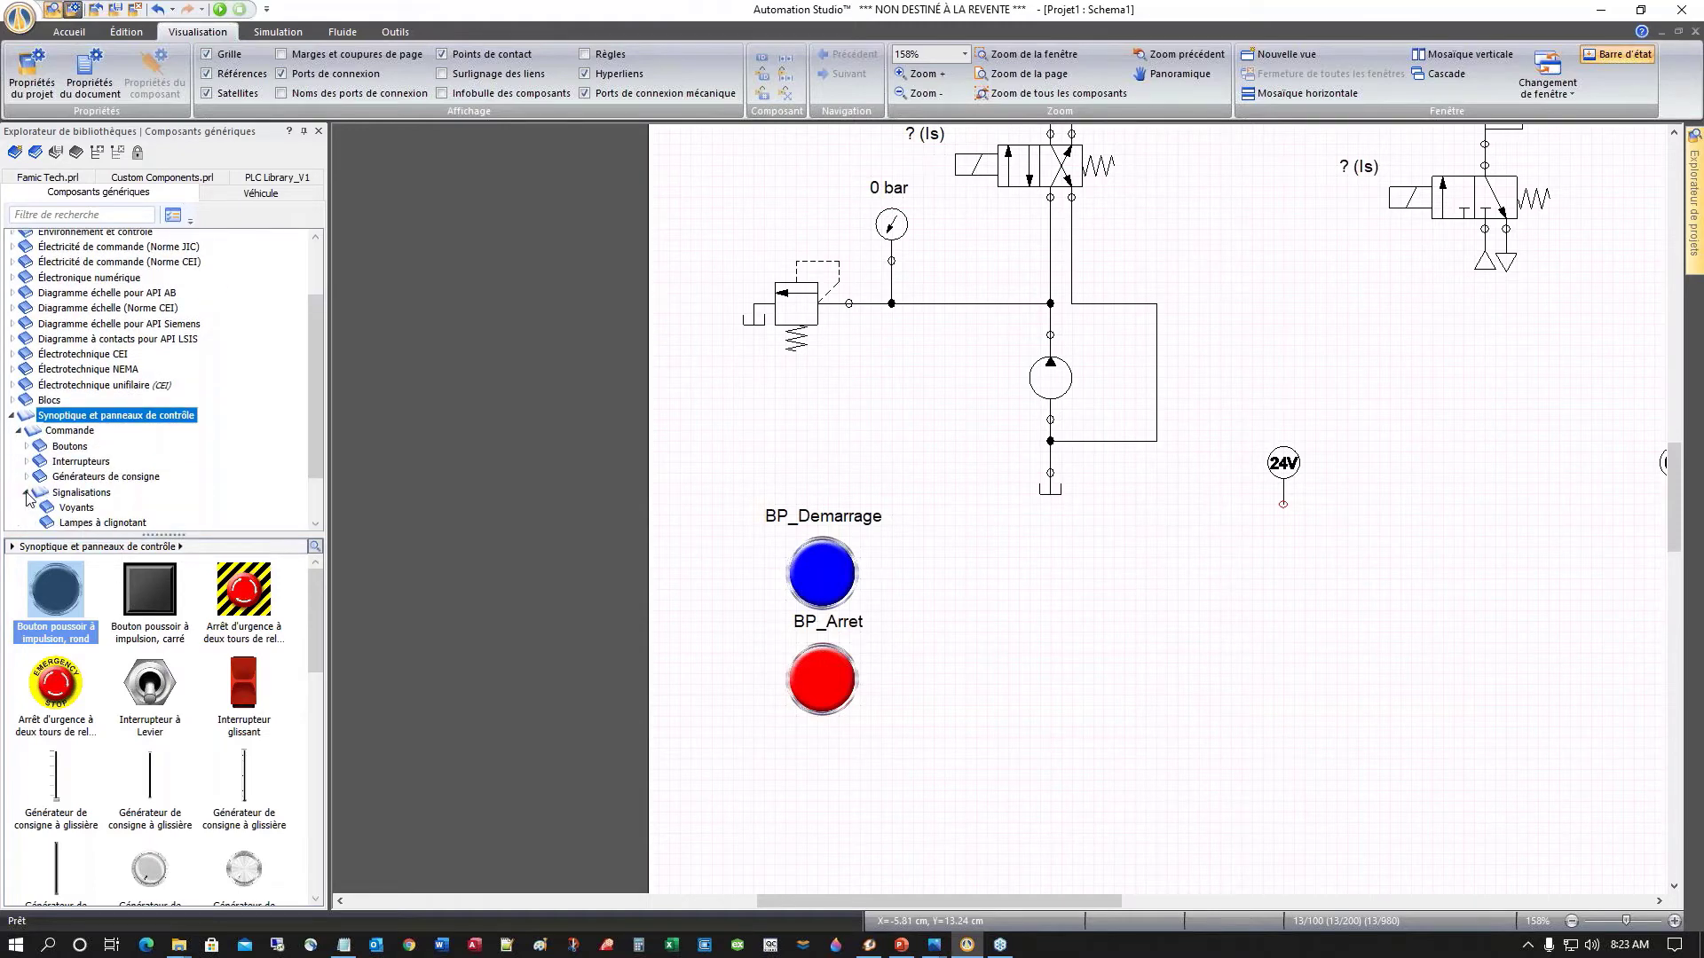
left_click(75, 508)
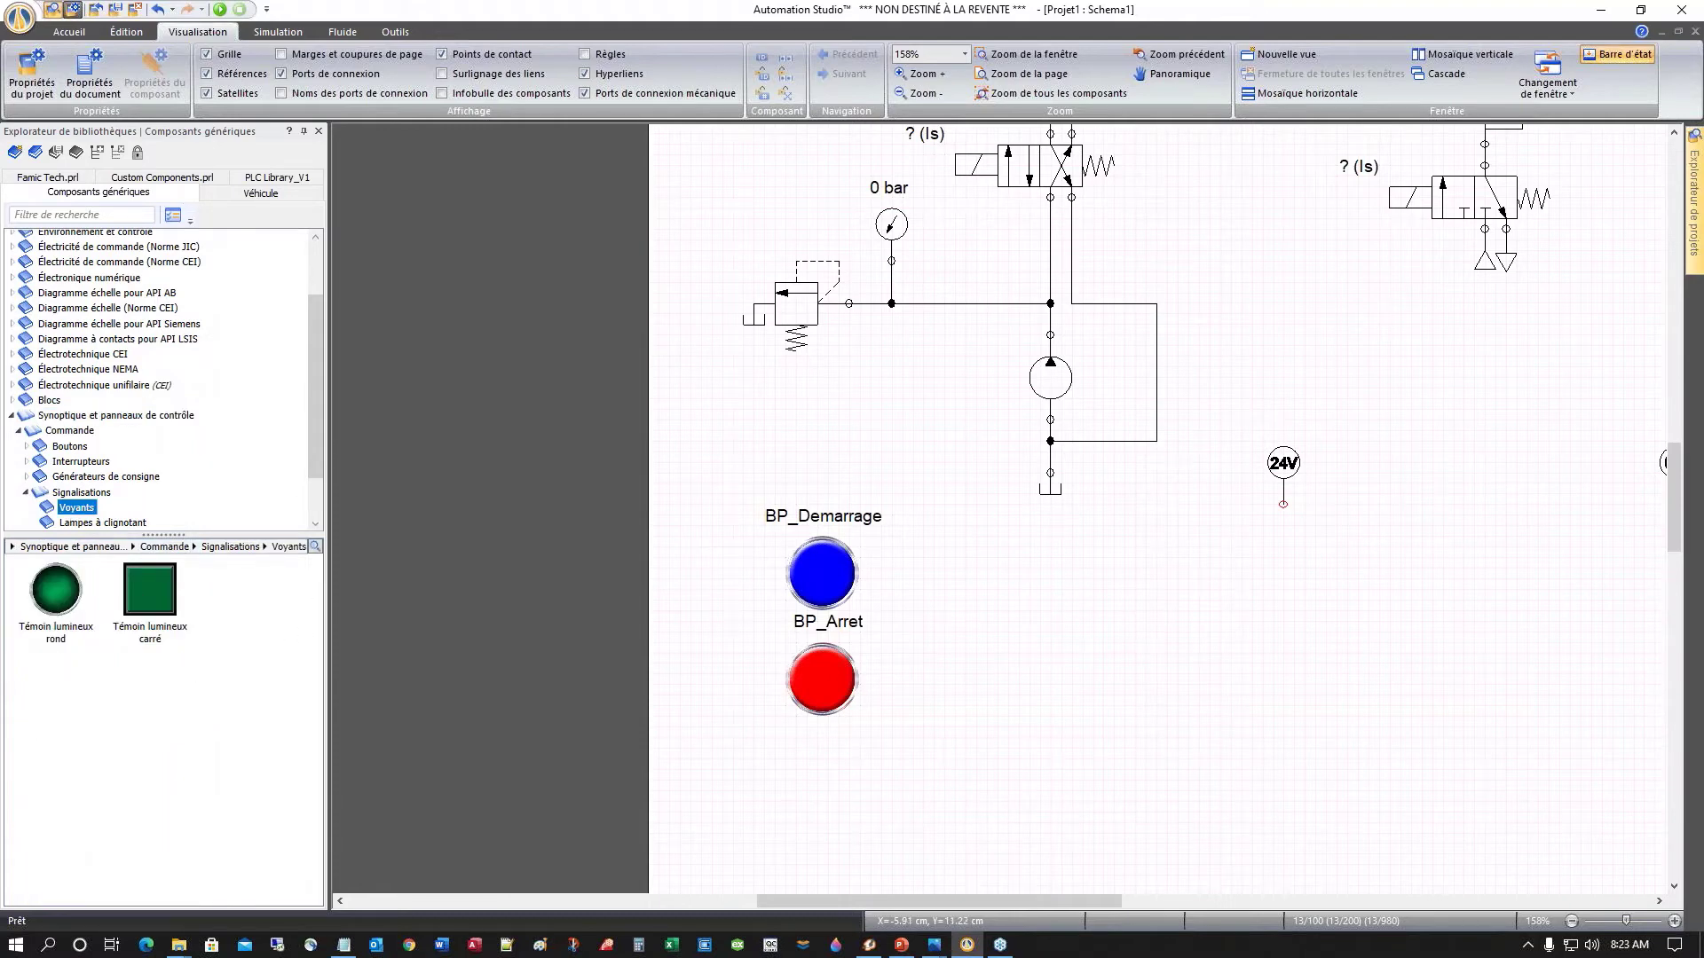
scroll(312, 449, "down", 2)
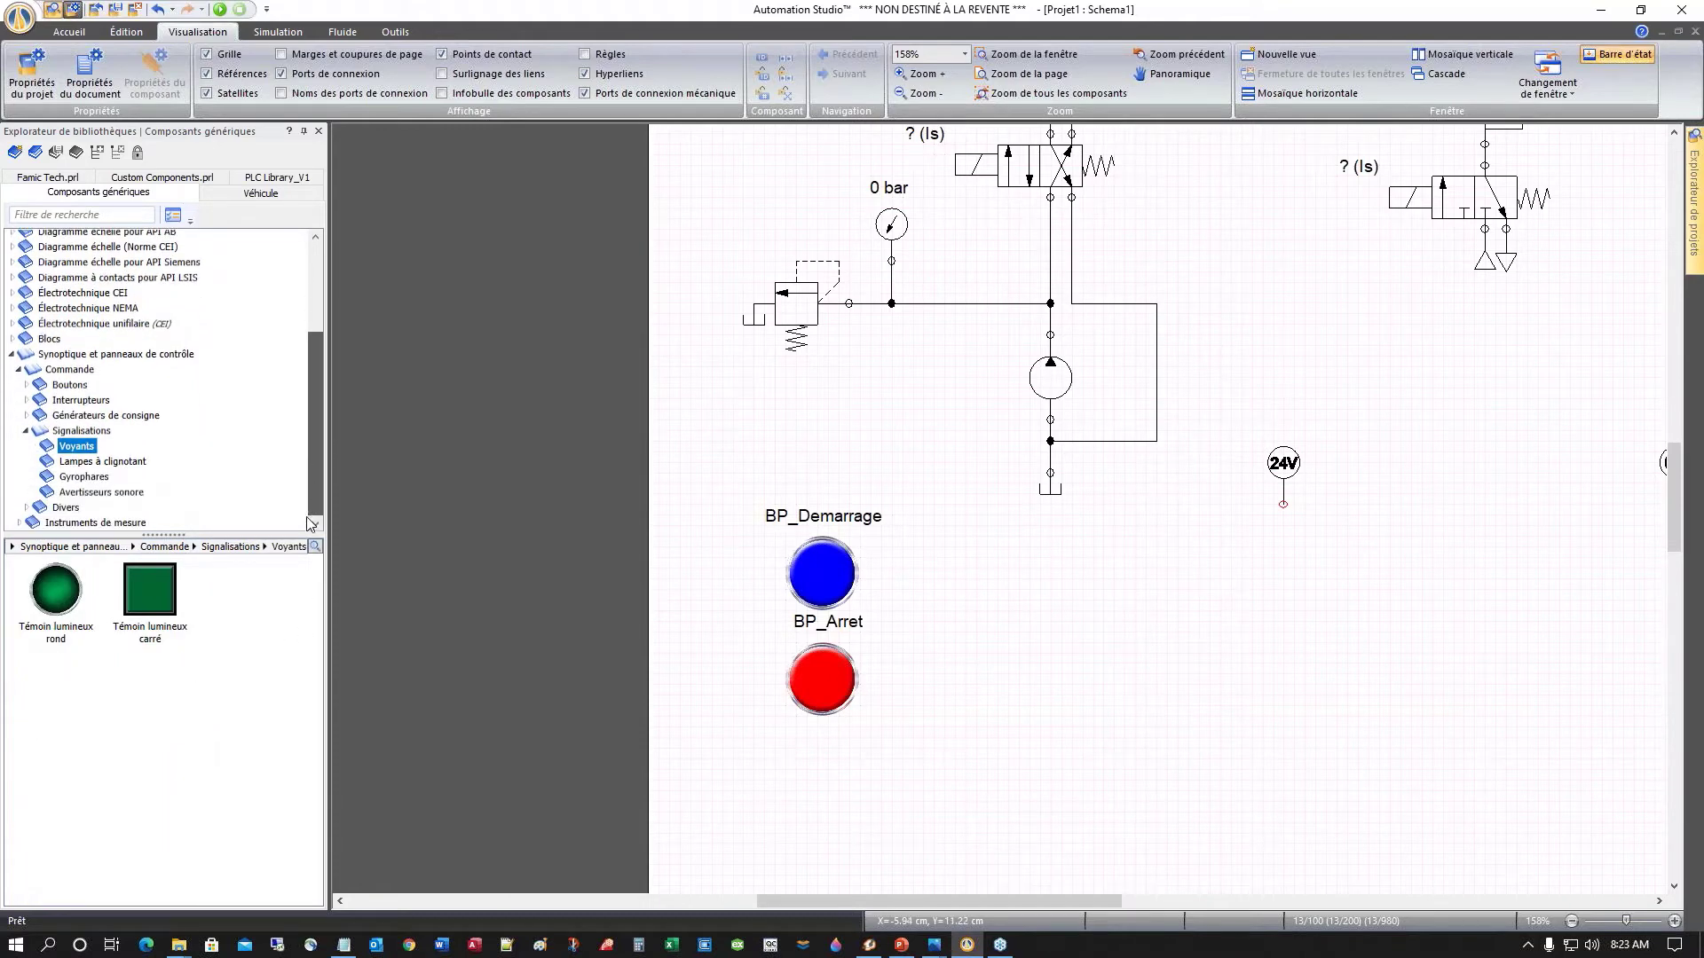
left_click(84, 468)
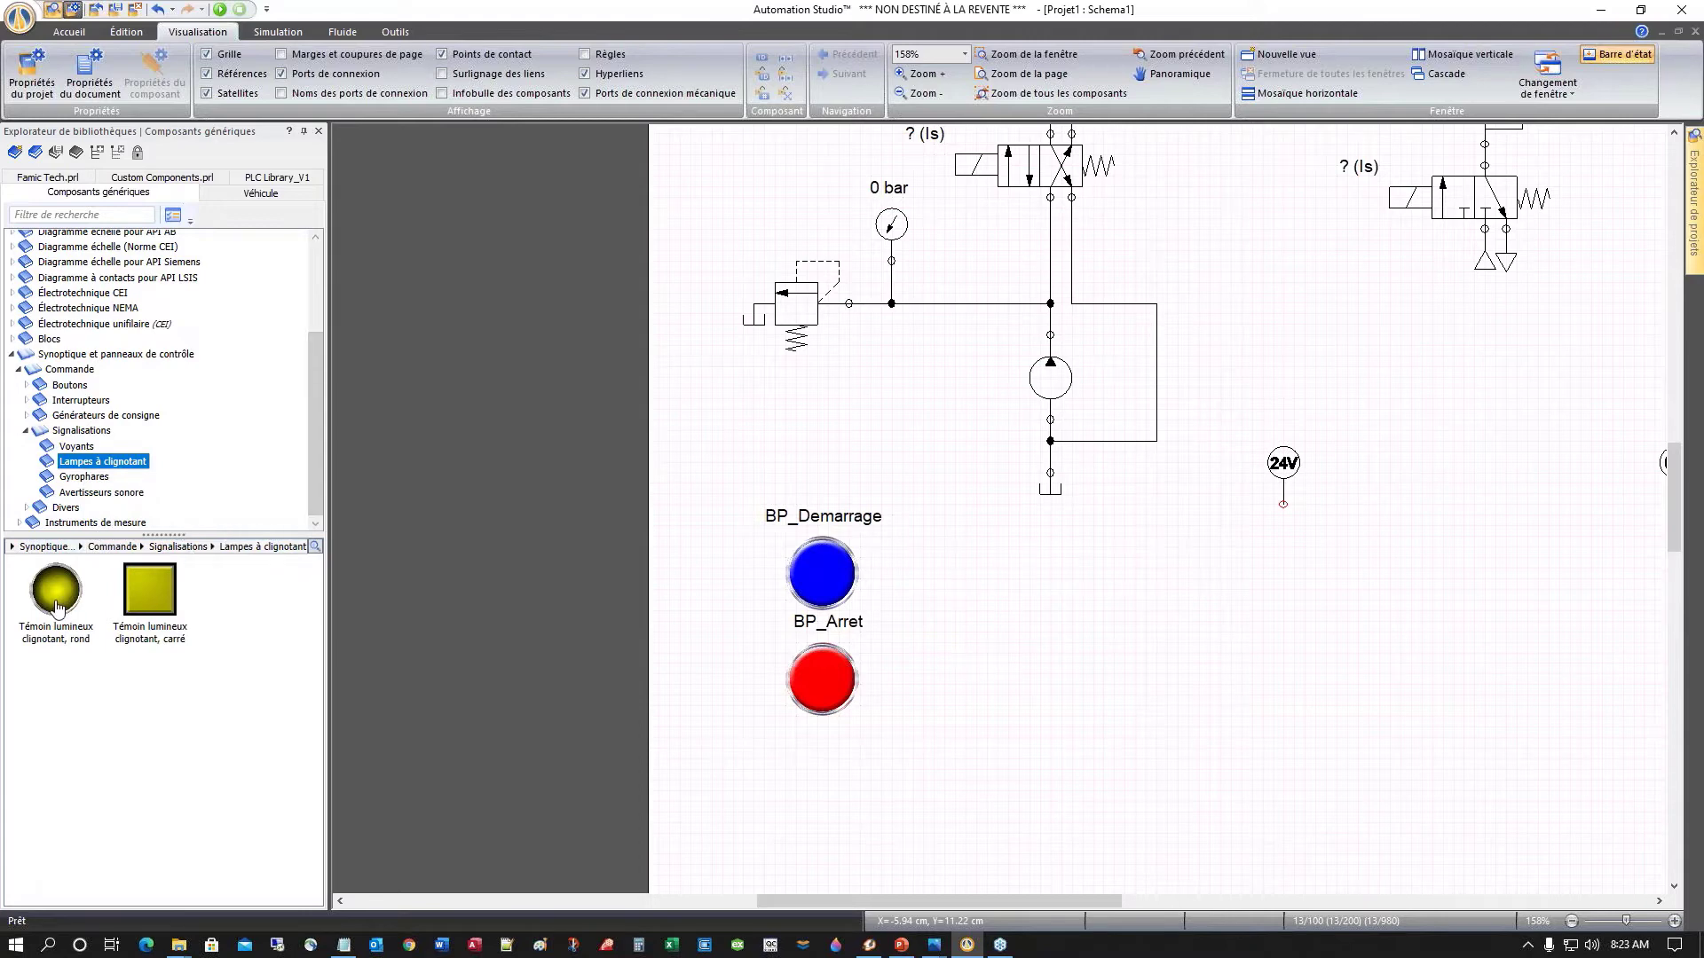
left_click_drag(57, 608, 1051, 604)
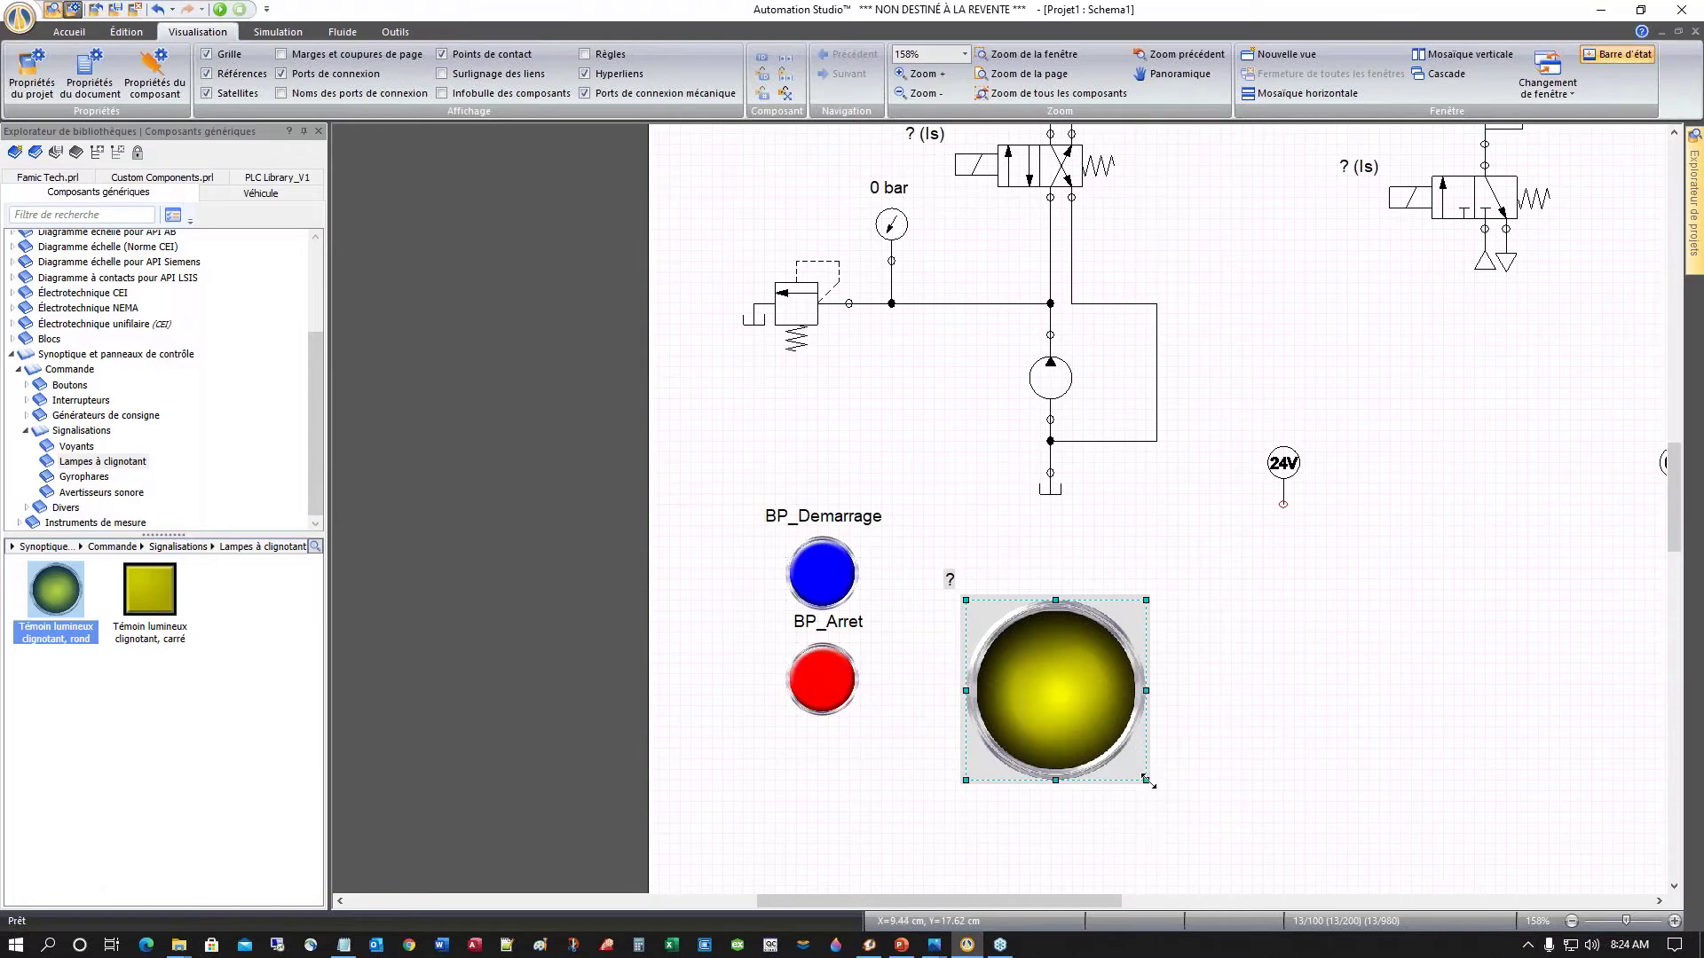
Step: Match the flashing indicator light's width and height to those of the BP_Demarrage pushbutton
mouse_move(1145, 779)
left_mouse_down()
mouse_move(1030, 657)
mouse_move(1154, 789)
left_mouse_up()
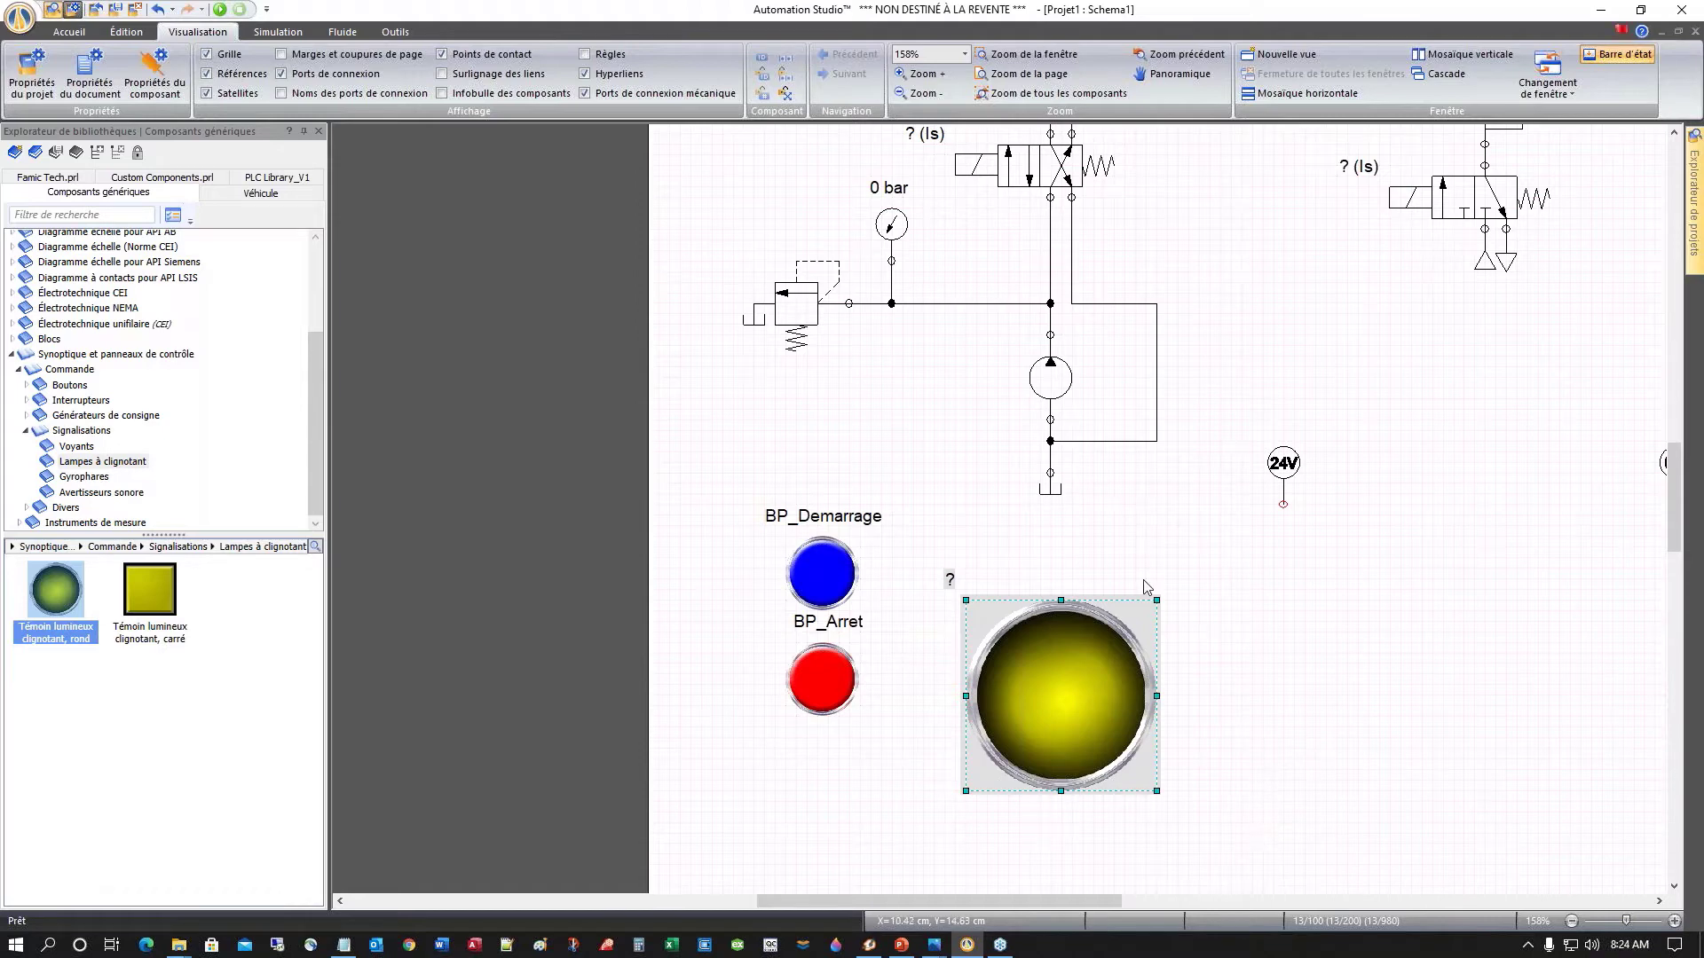
left_click(861, 794)
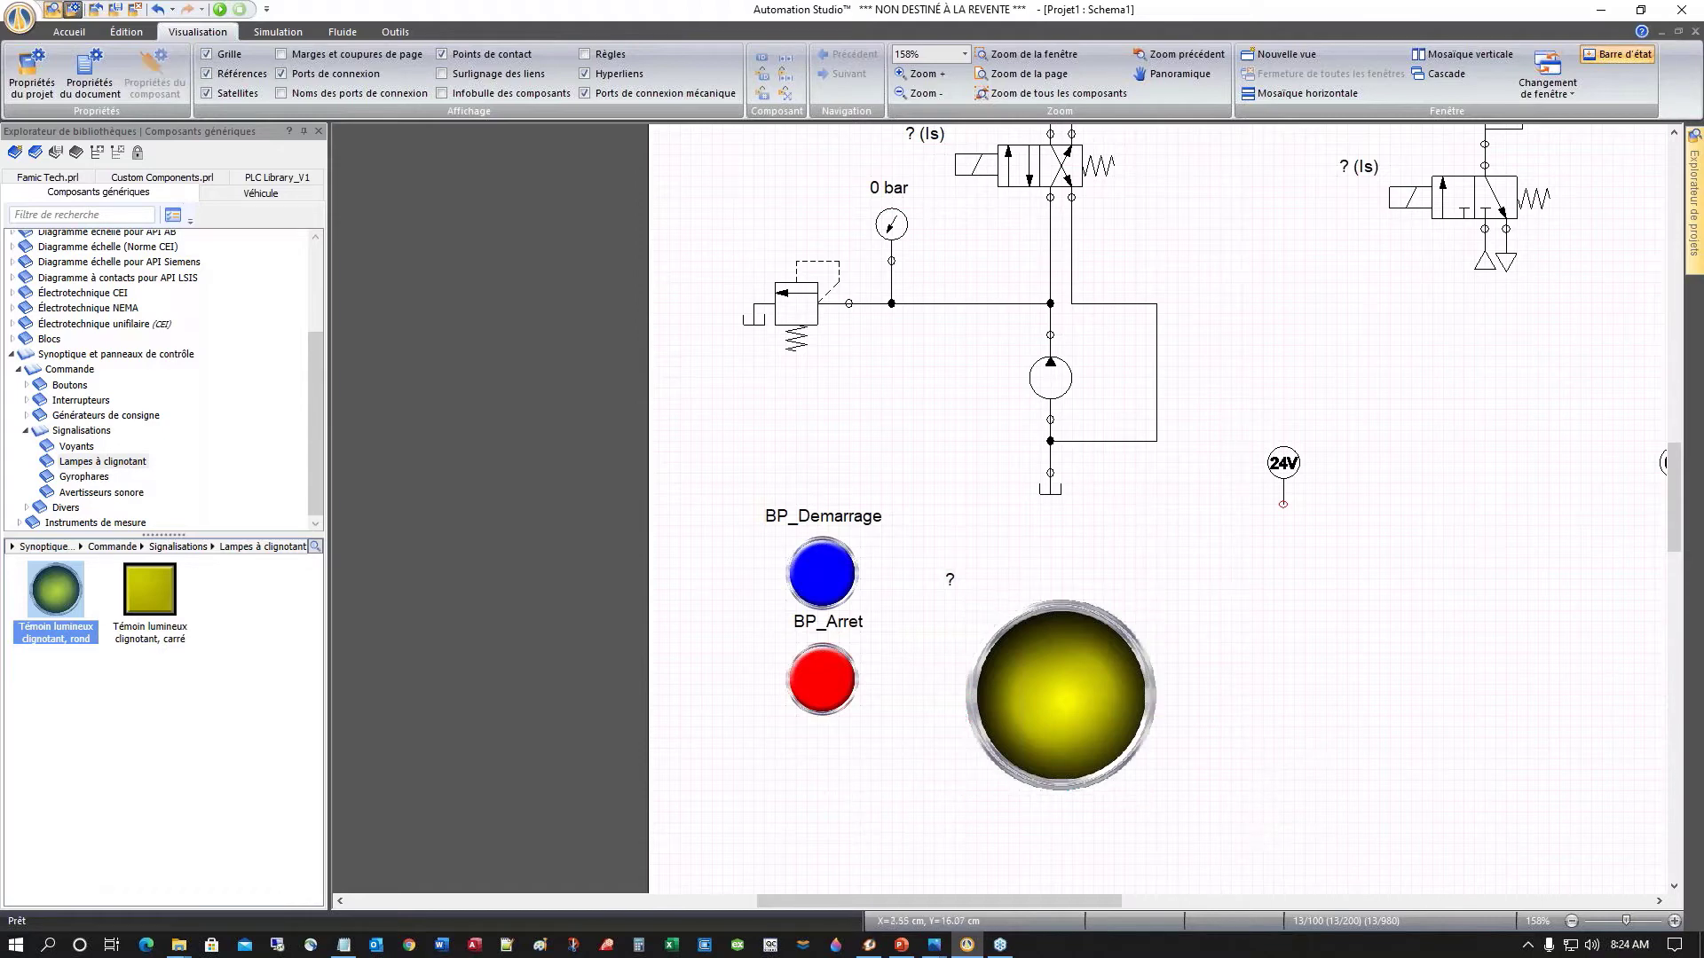
left_click(818, 584)
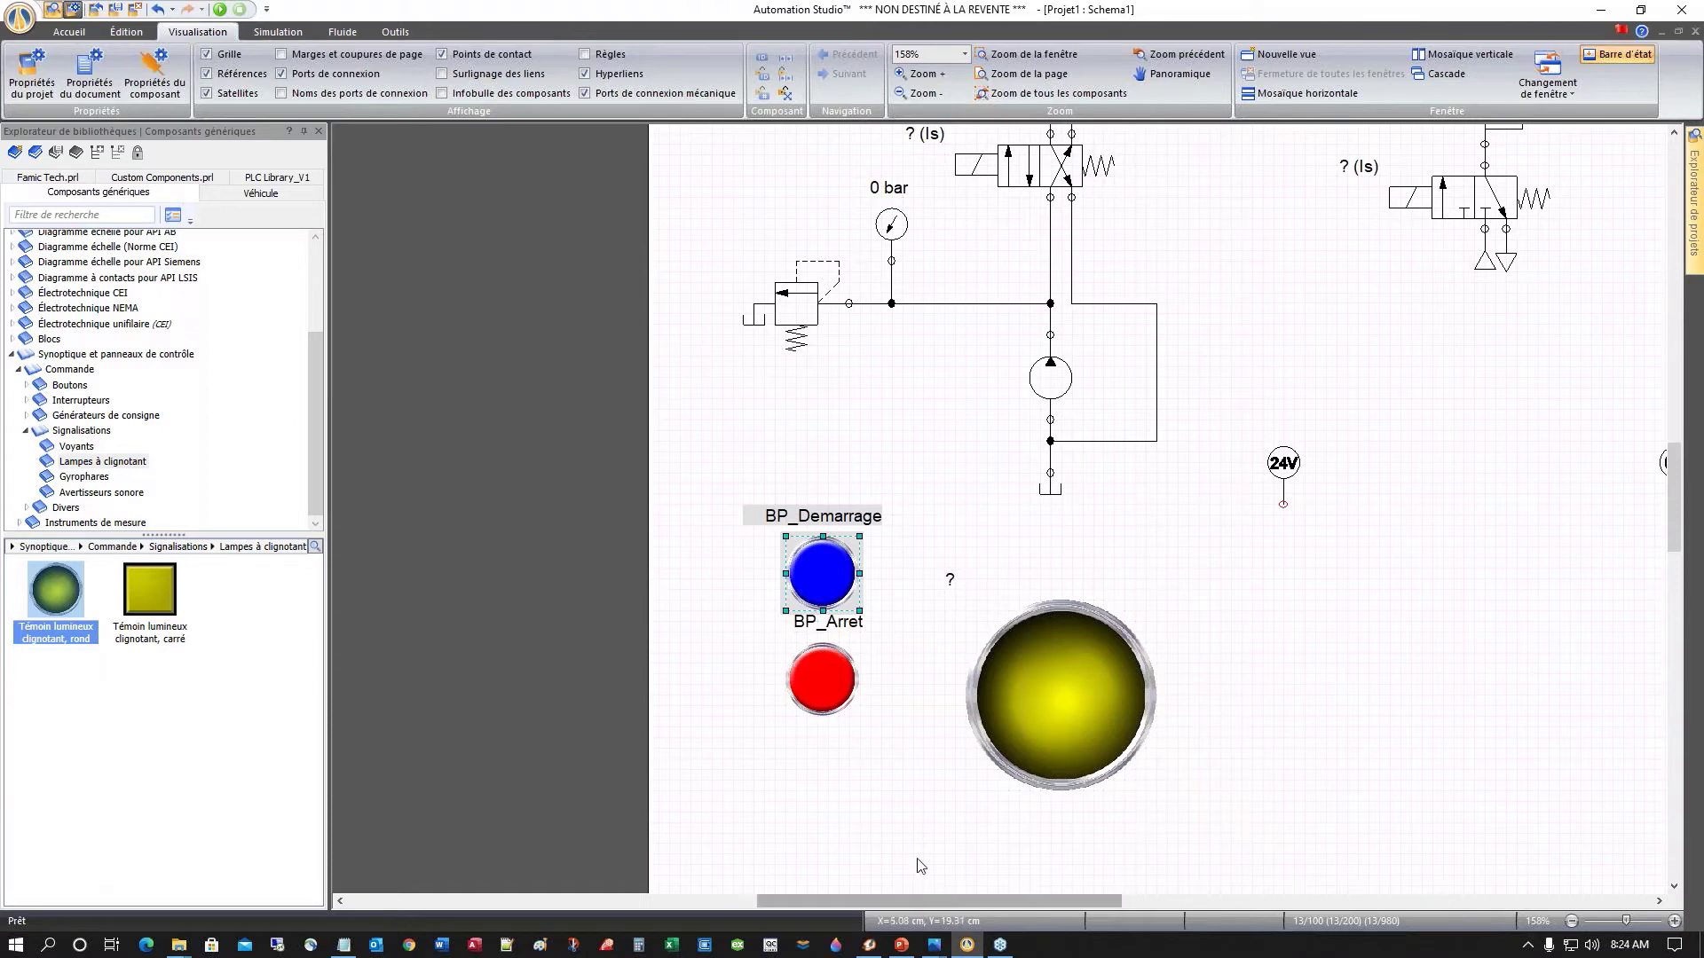
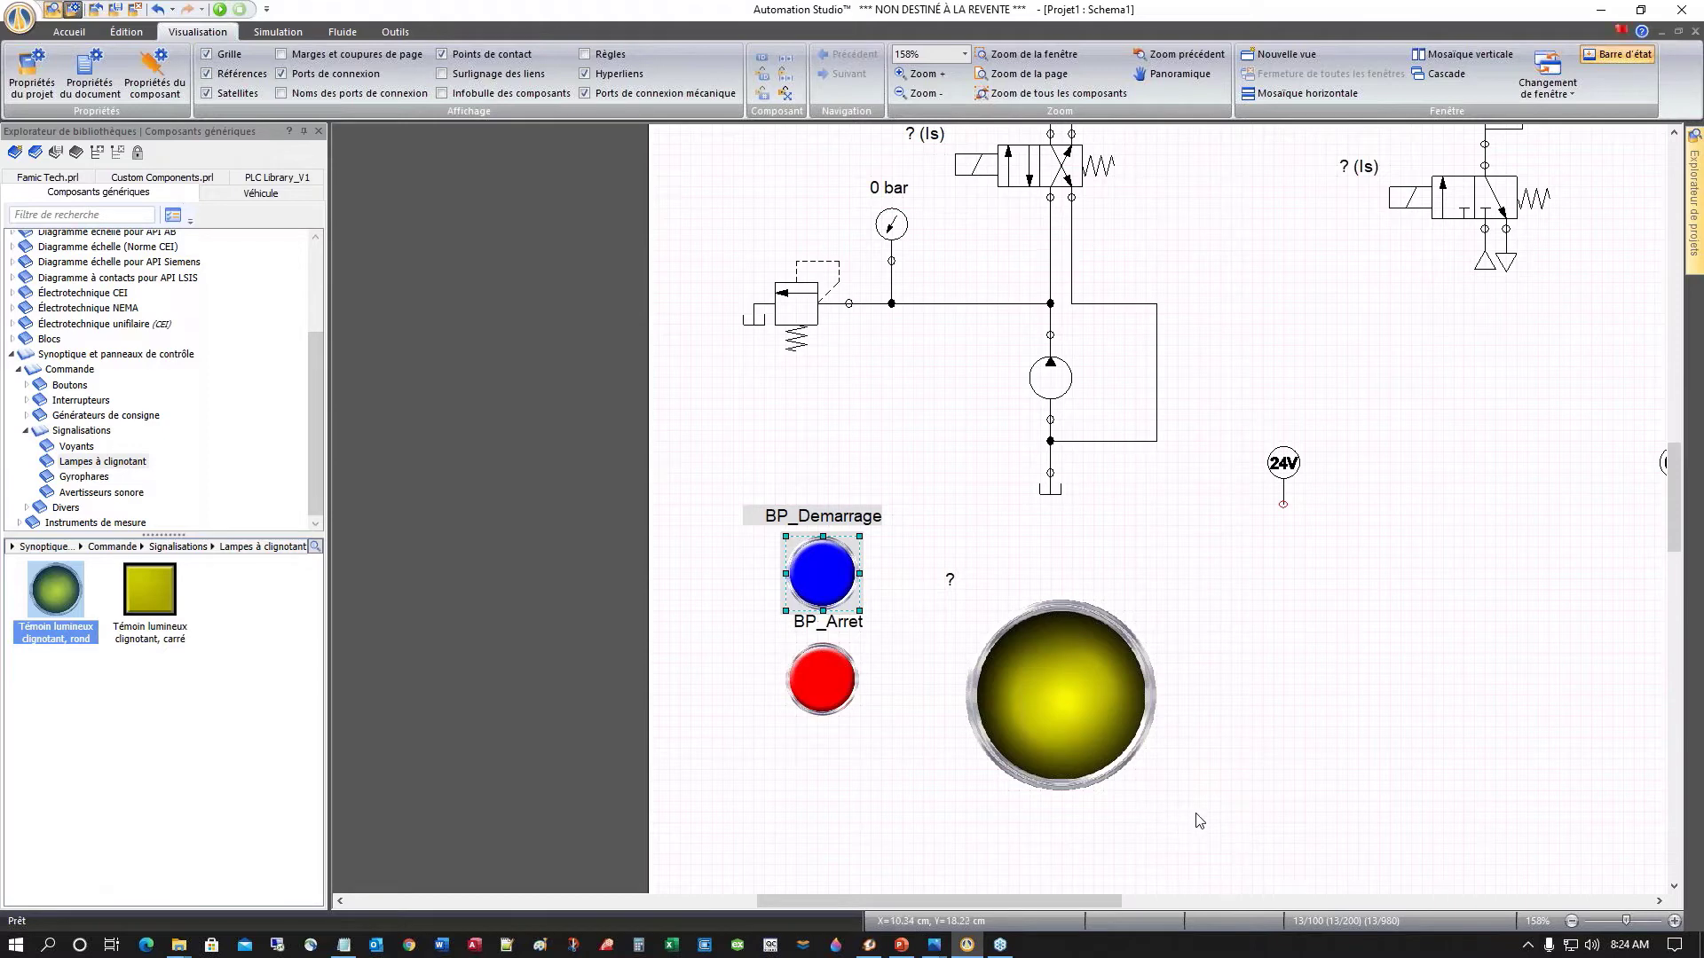
left_click(987, 655, "ctrl")
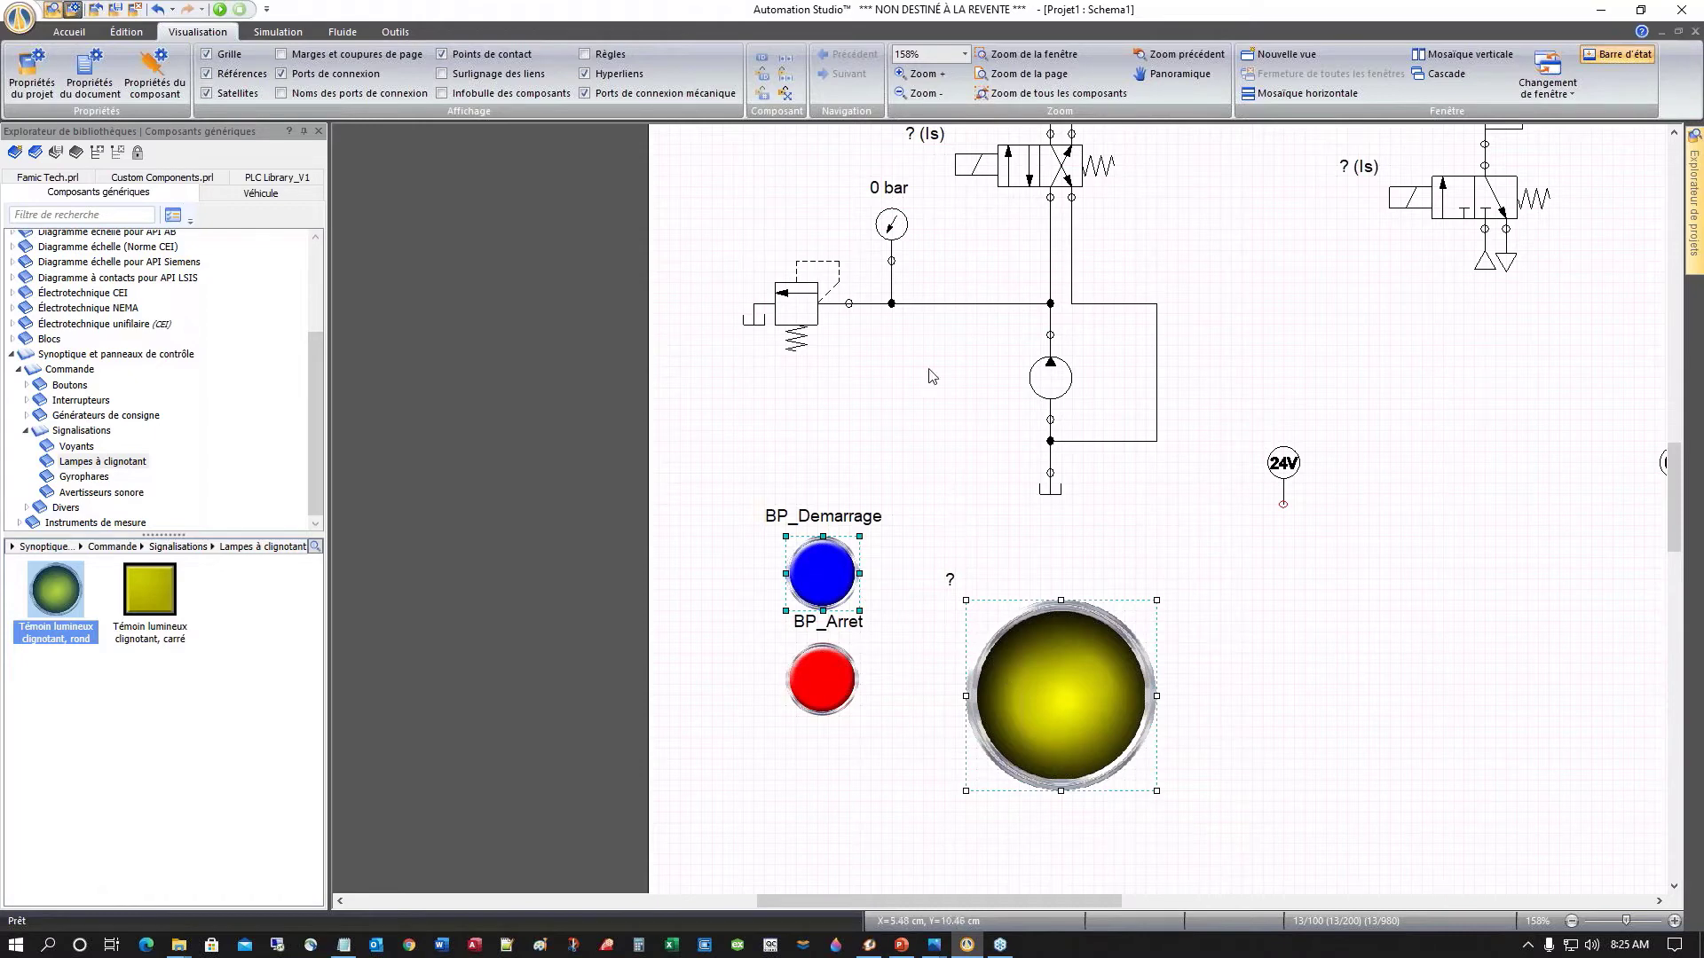
left_click(126, 33)
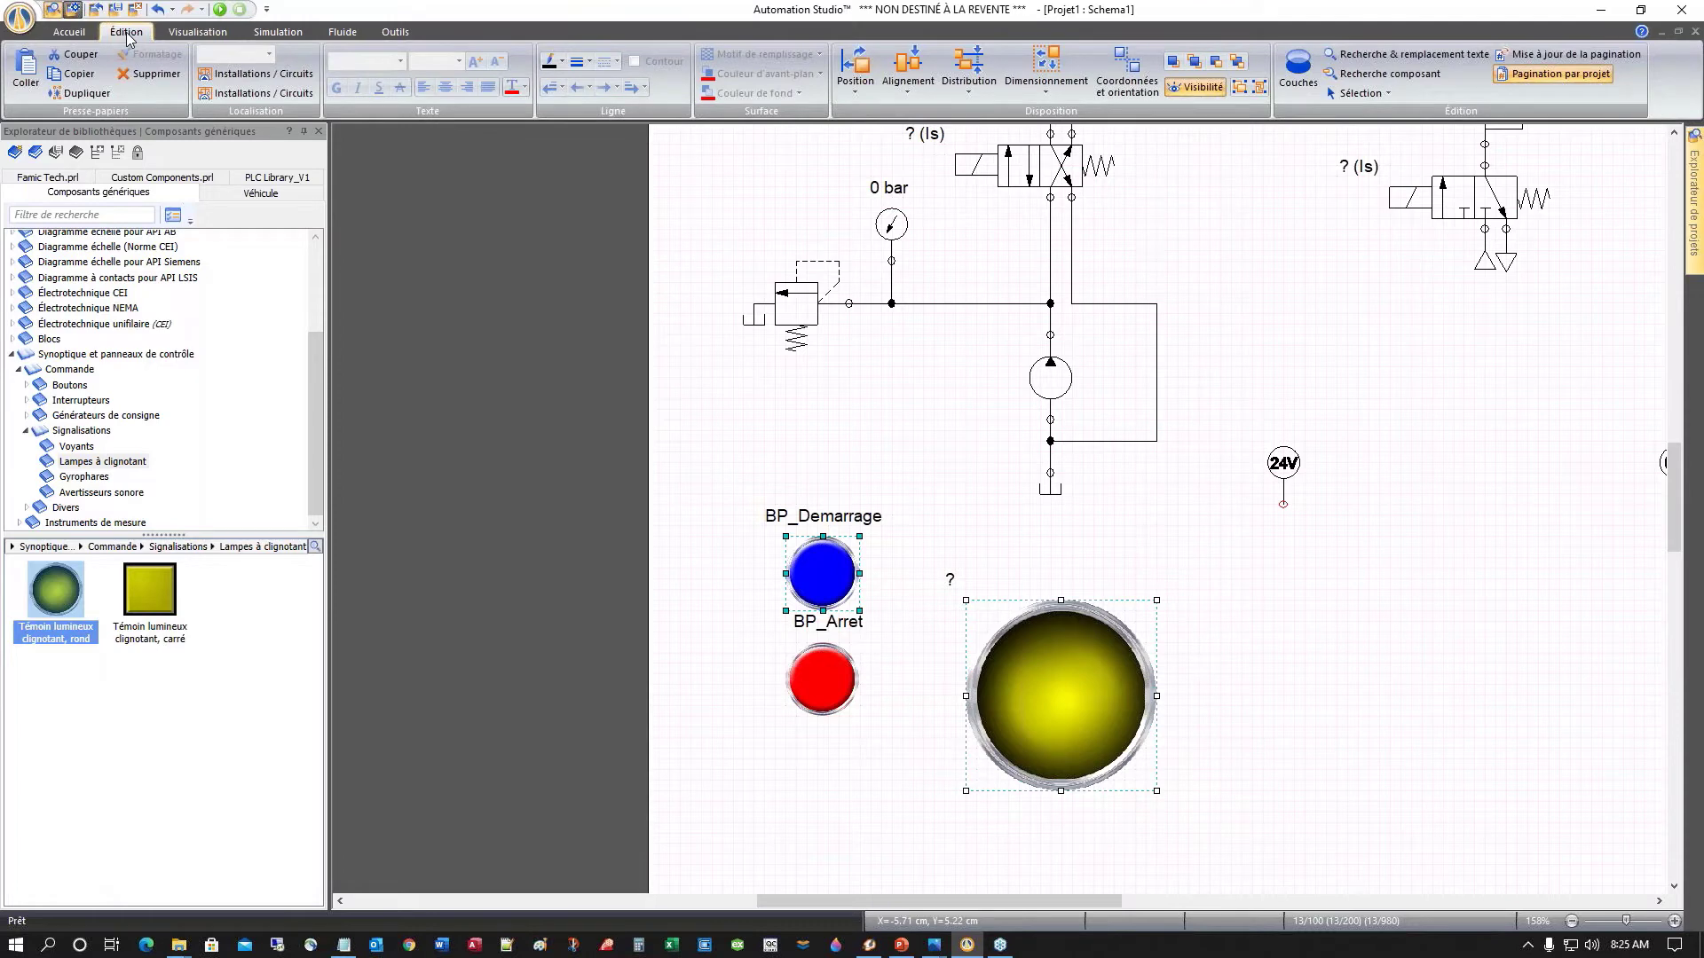
left_click(1045, 87)
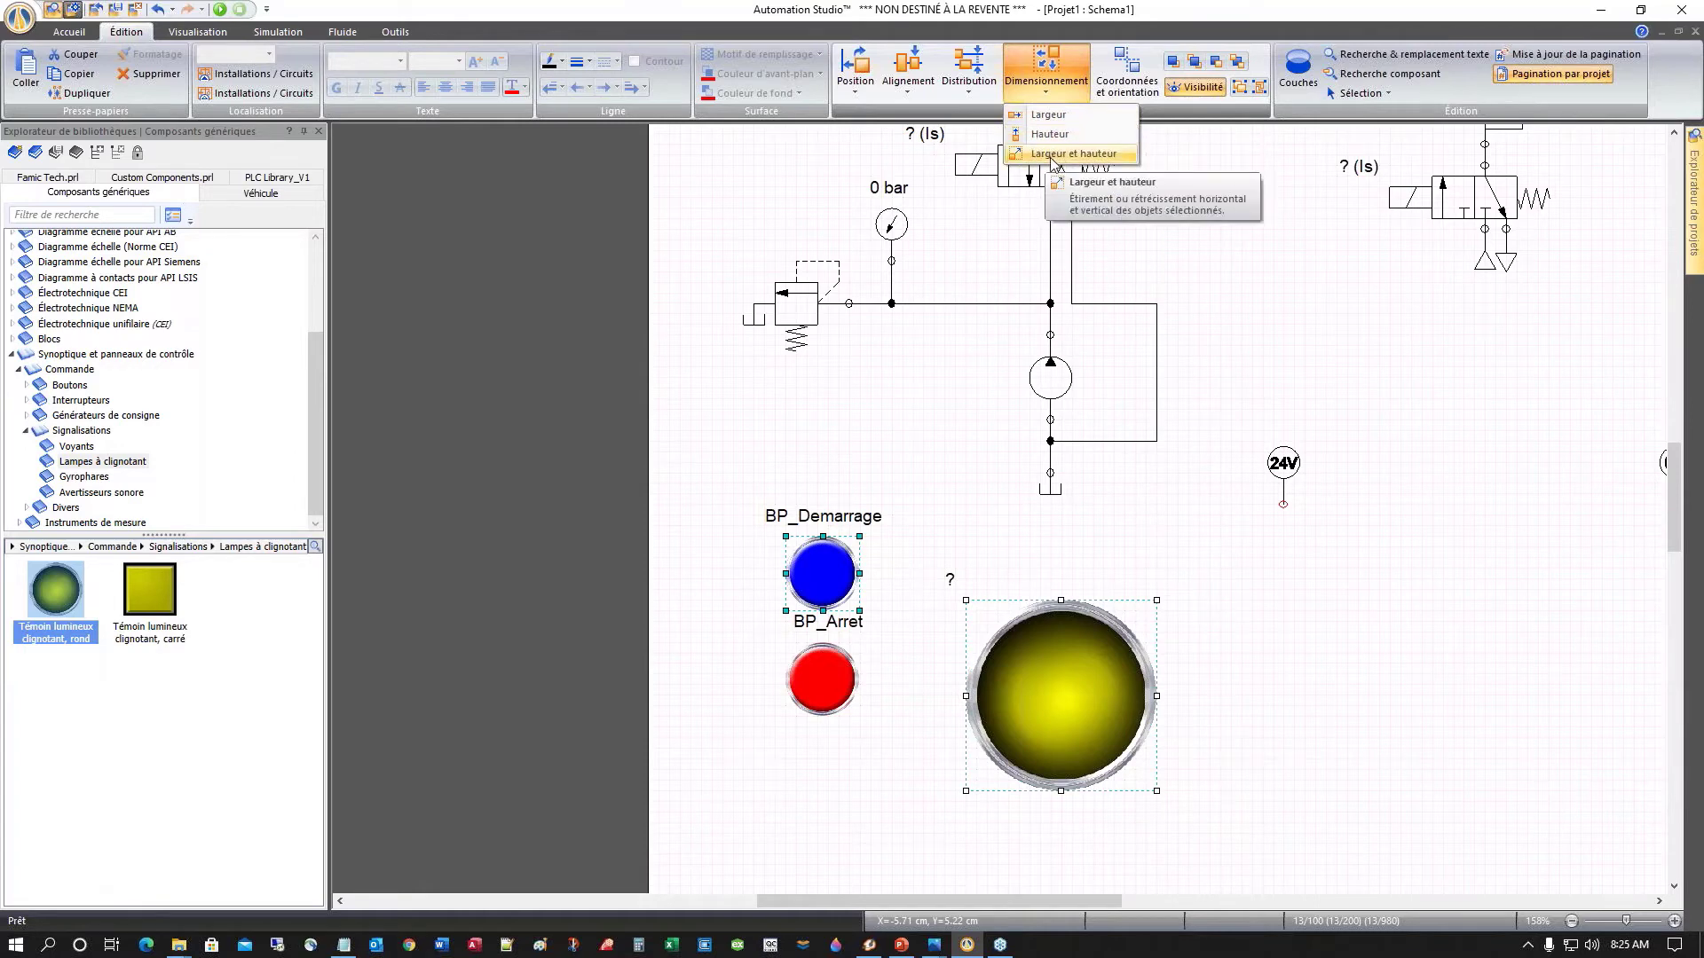
left_click(1052, 154)
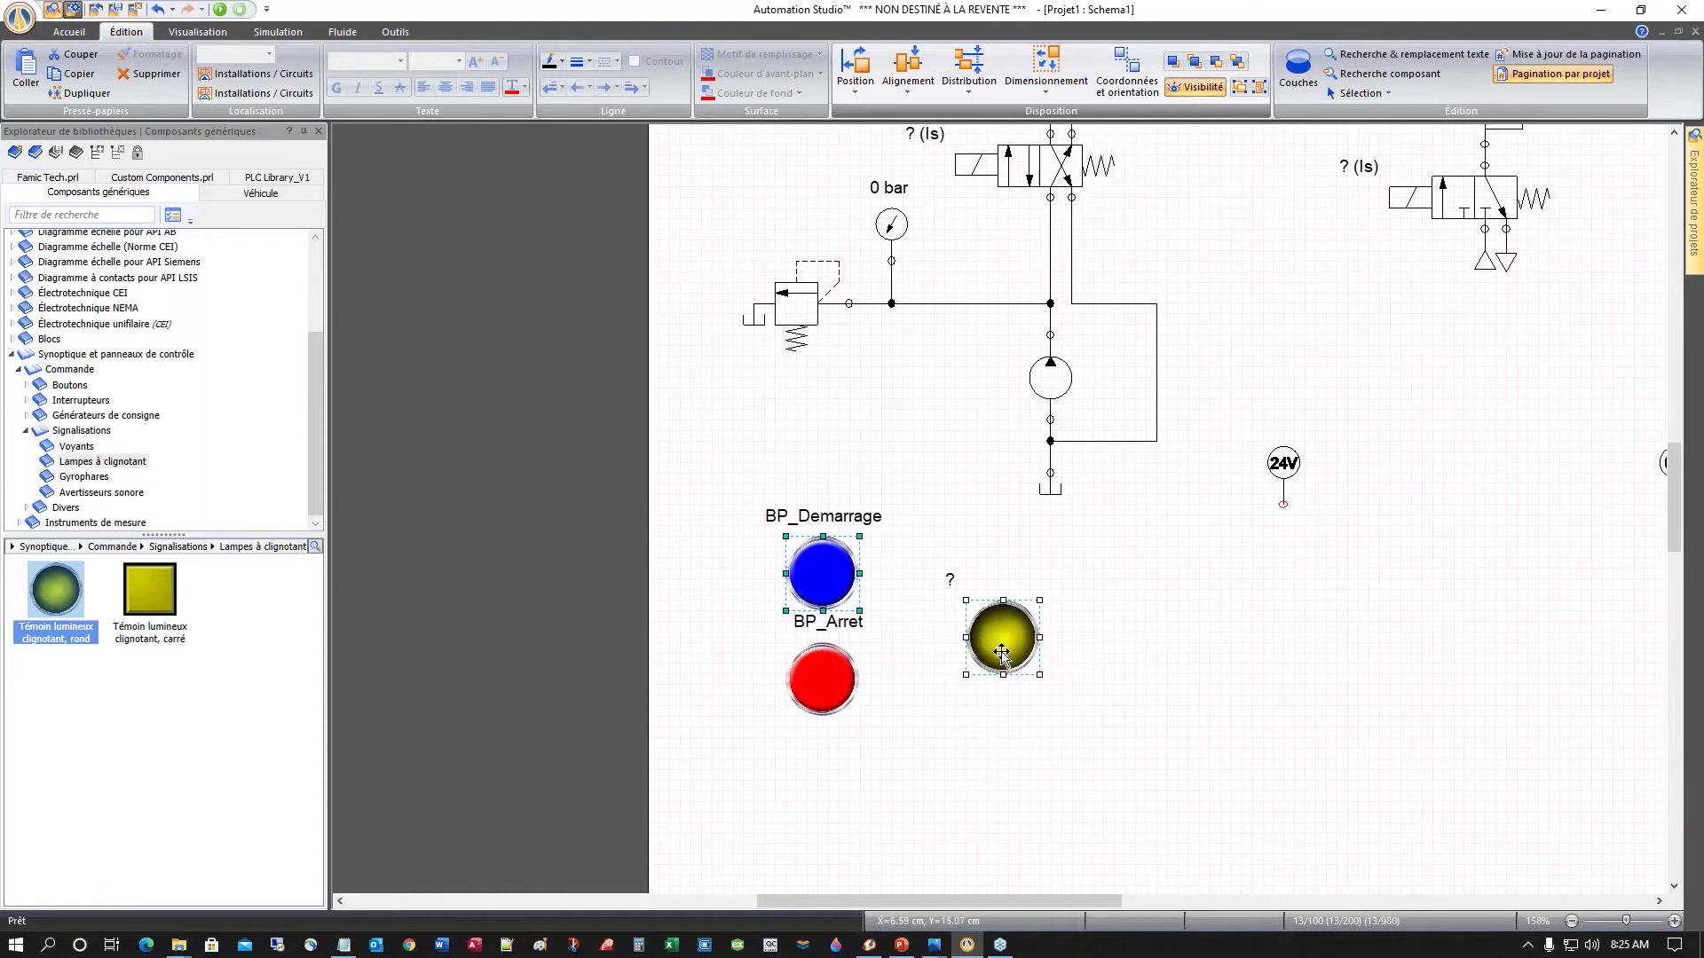
left_click(932, 661)
Step: Set the flashing indicator light's component colour to Bleu and close its properties
double_click(990, 647)
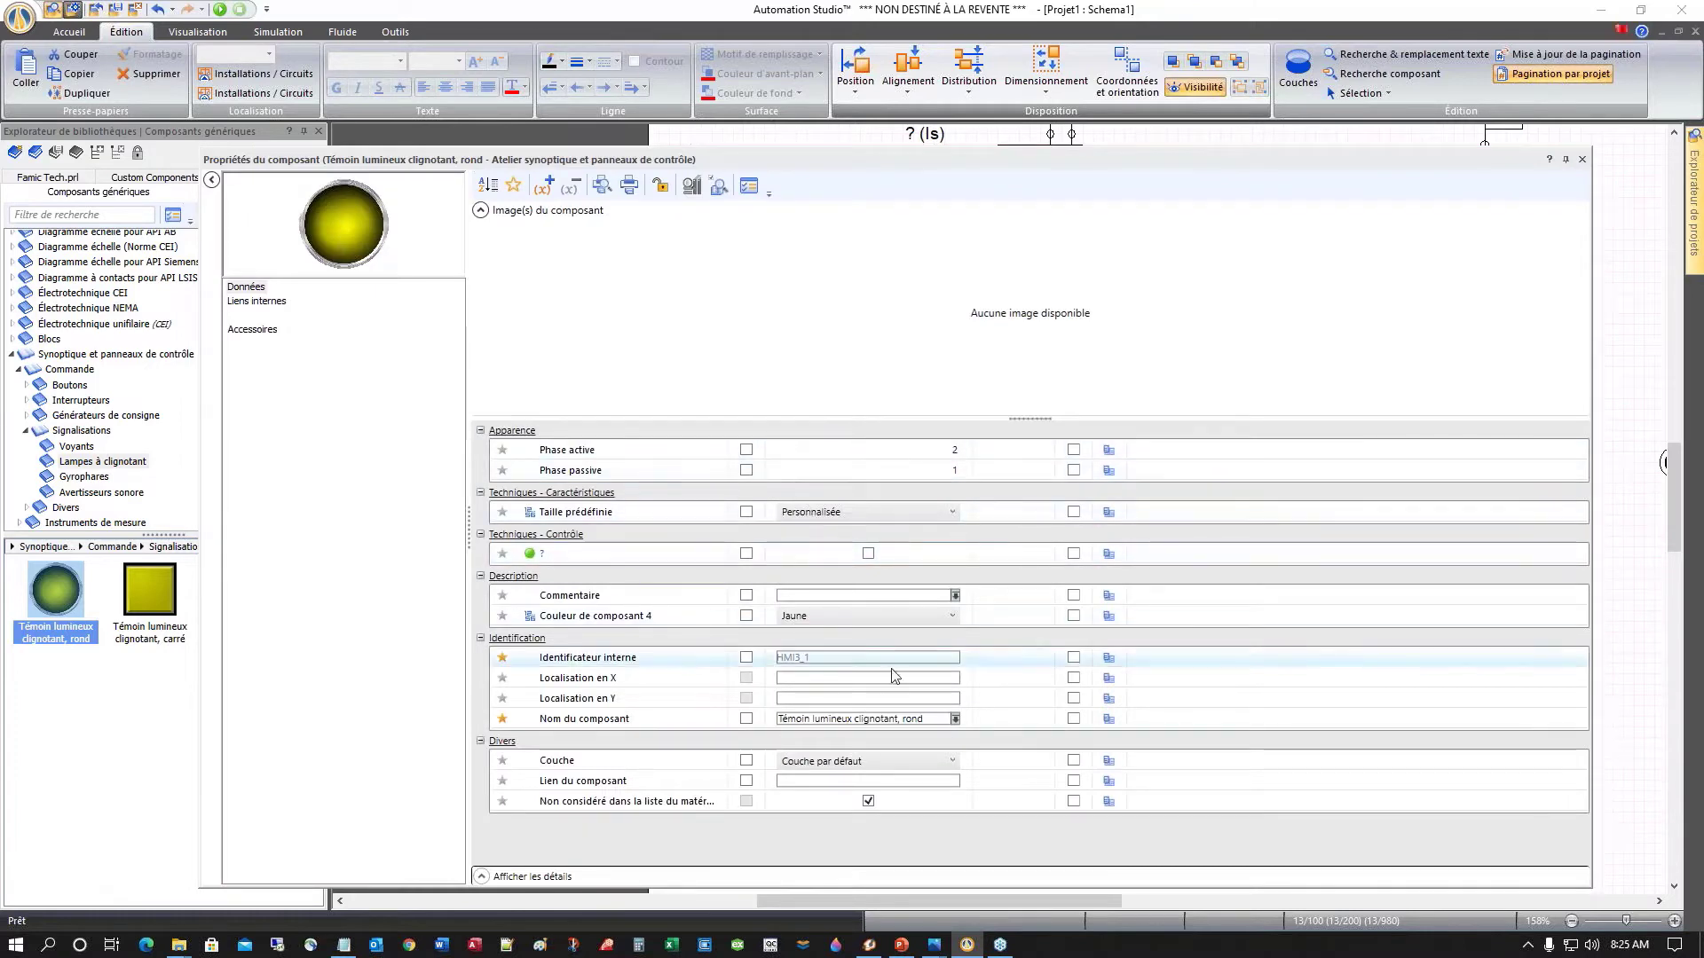
left_click(951, 615)
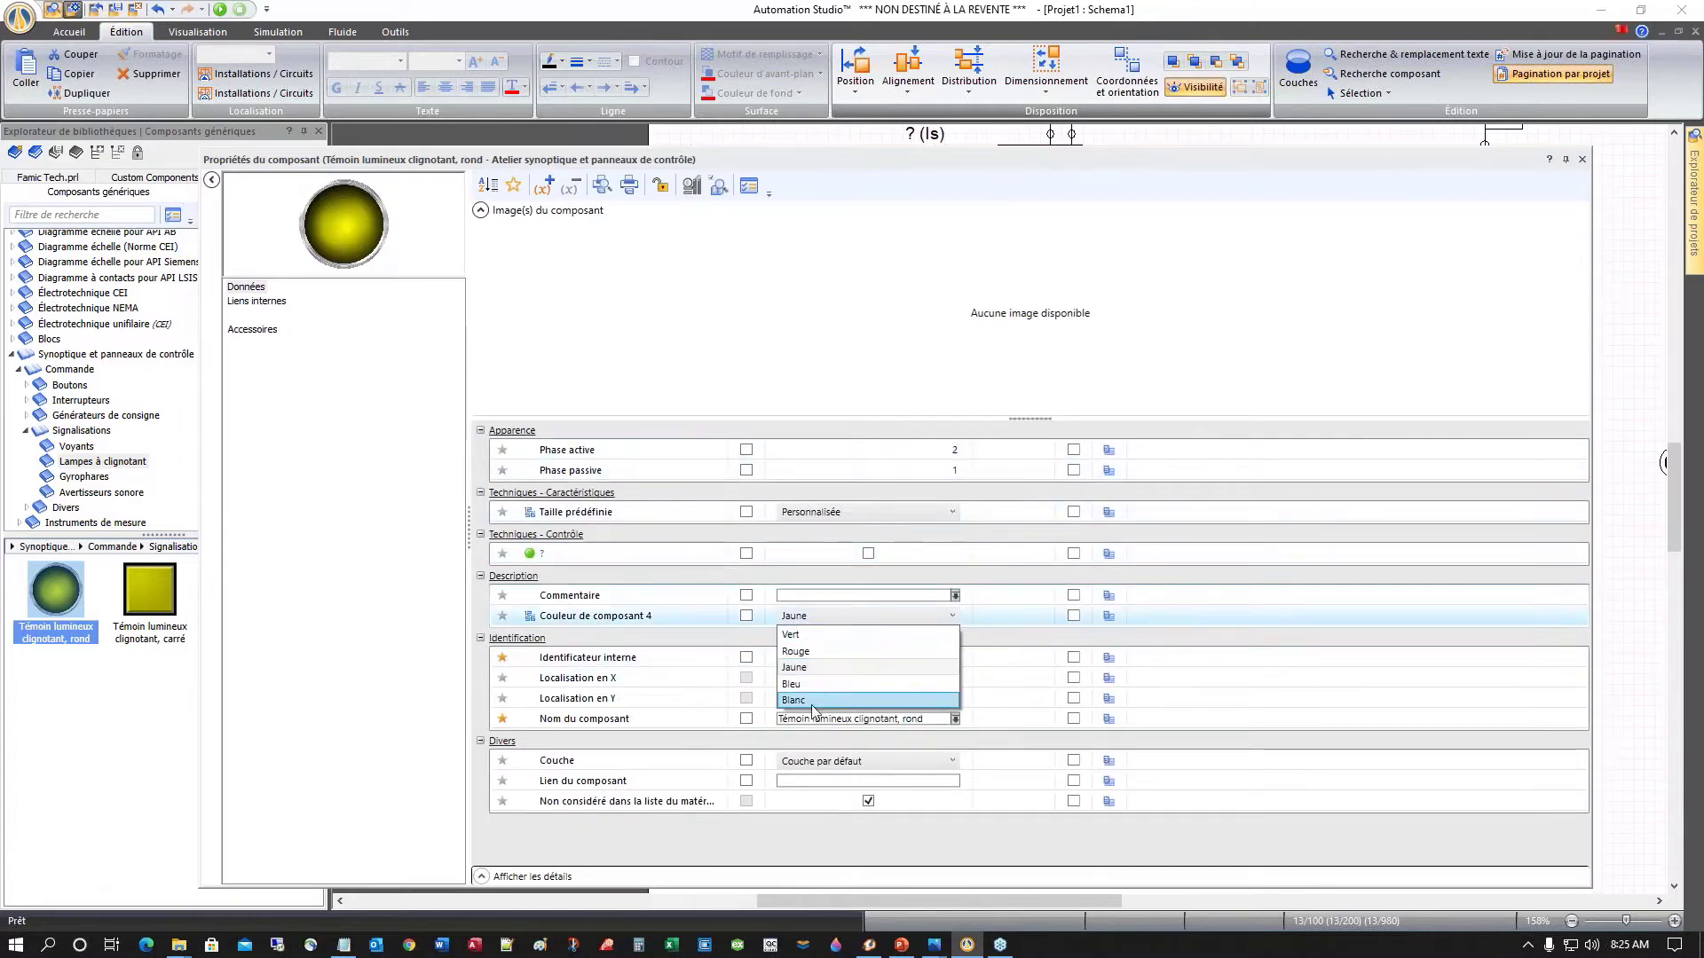
left_click(852, 685)
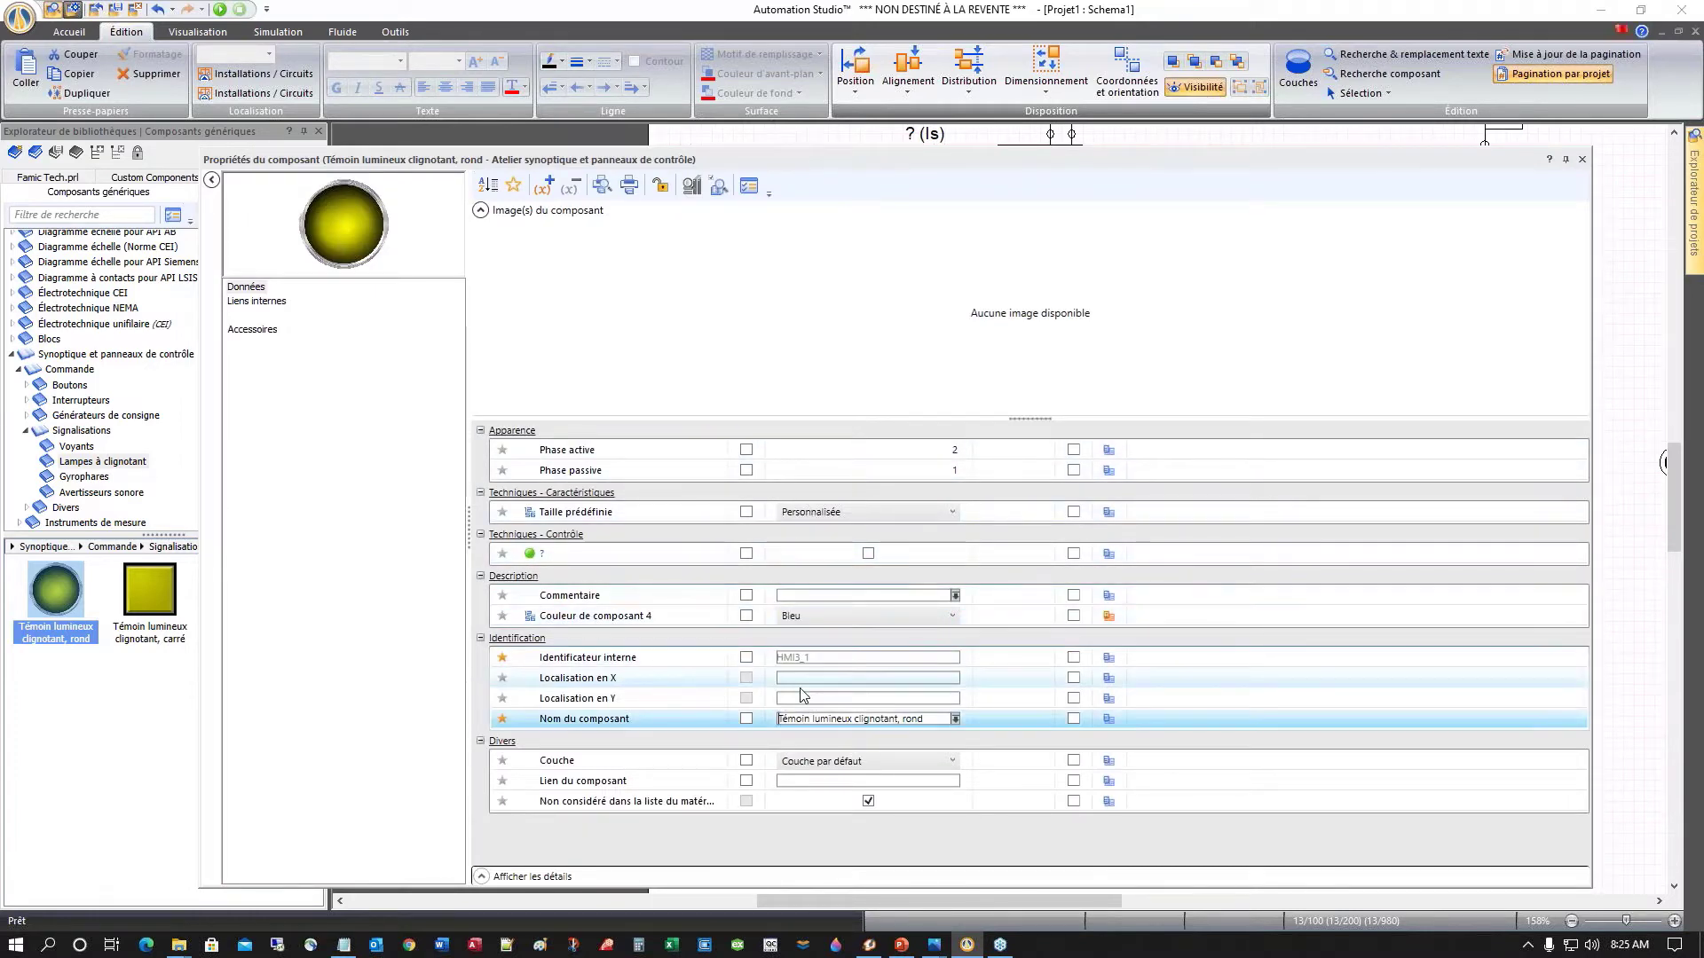
left_click(1582, 159)
left_click(1081, 788)
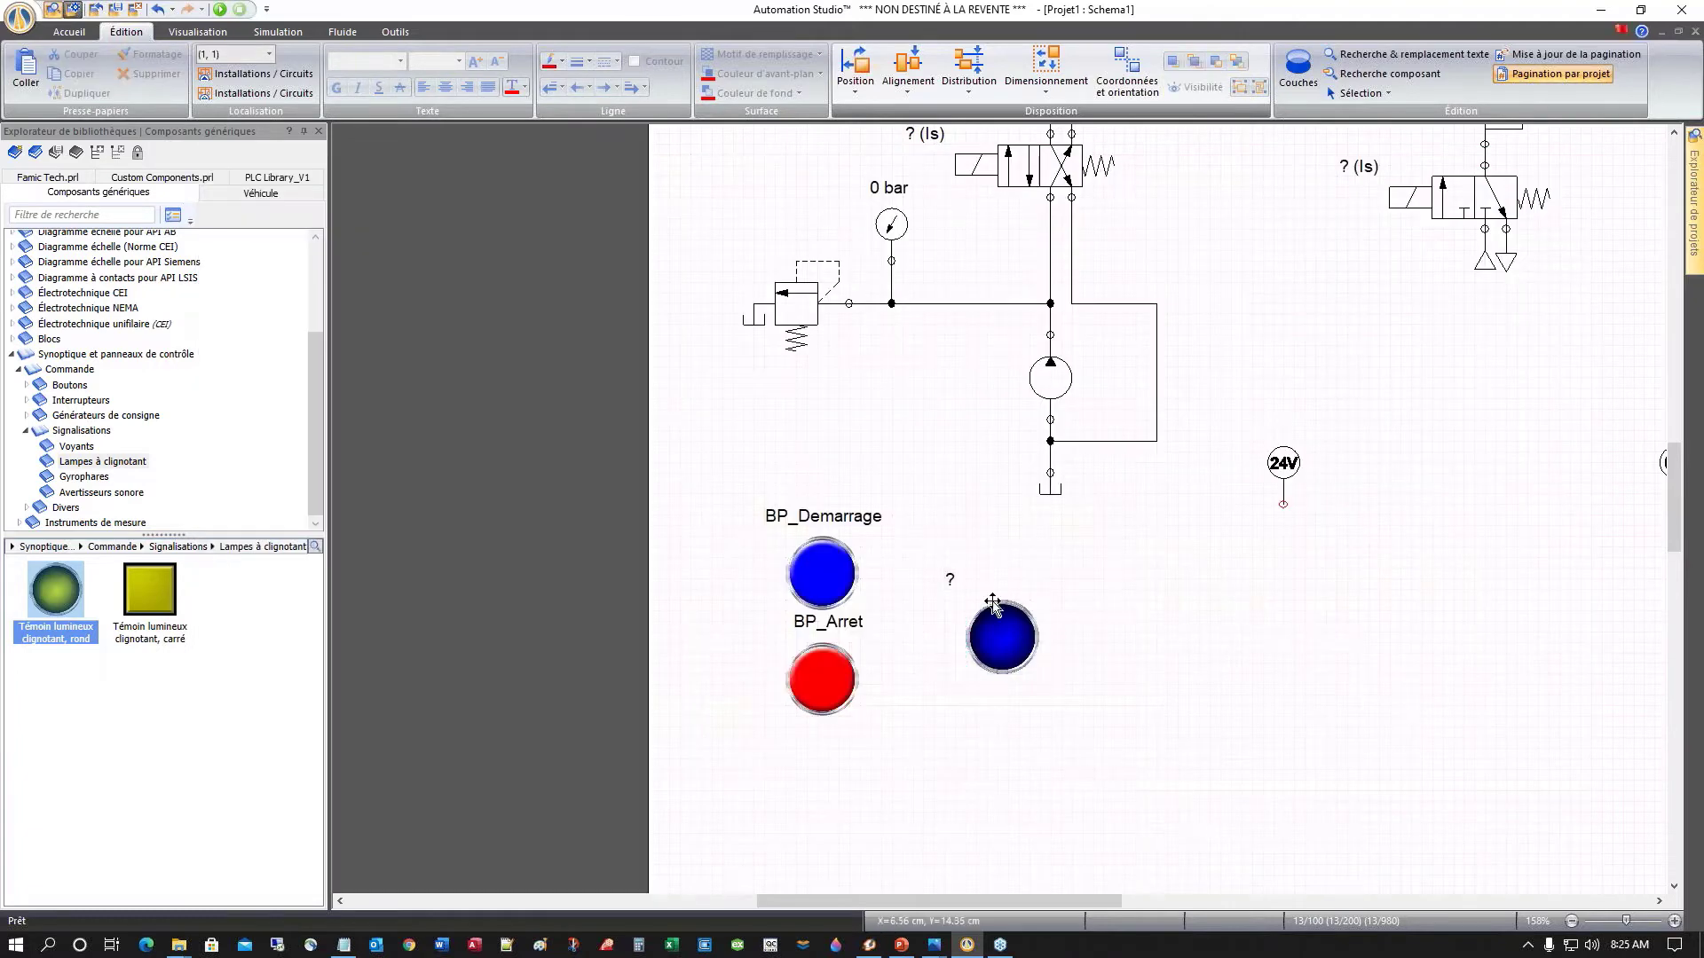
Step: Delete the indicator light's "?" label and move the light above the BP_Demarrage label, in line with the pushbuttons
left_click(951, 578)
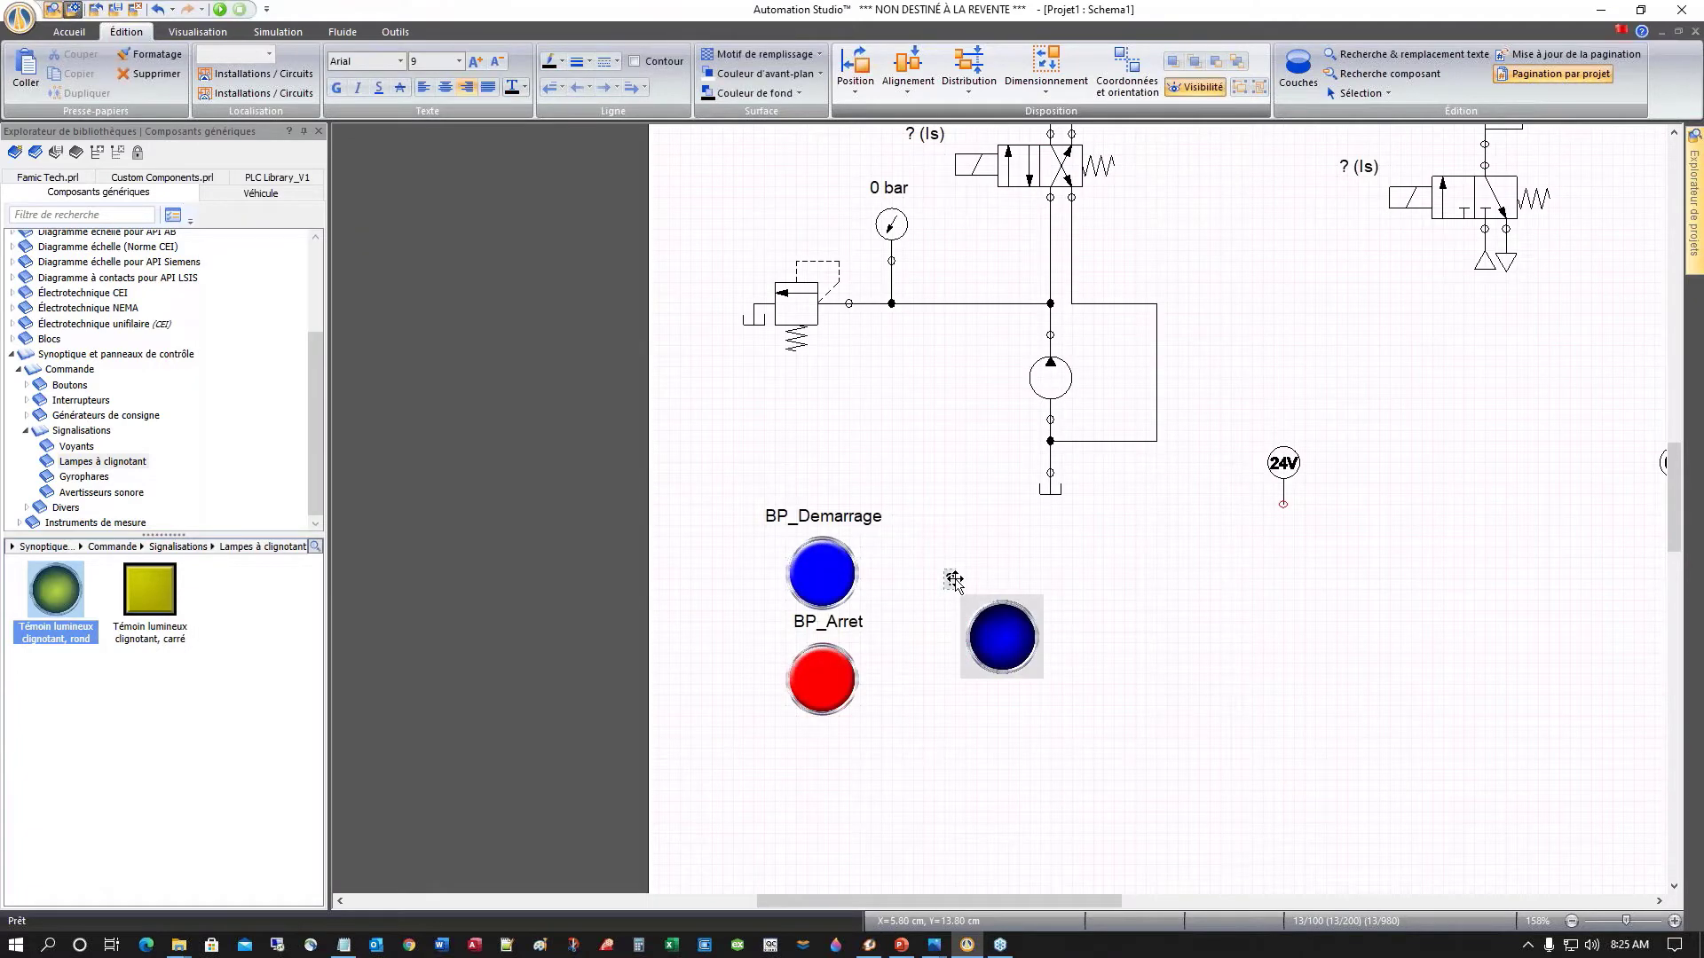
left_click(988, 618)
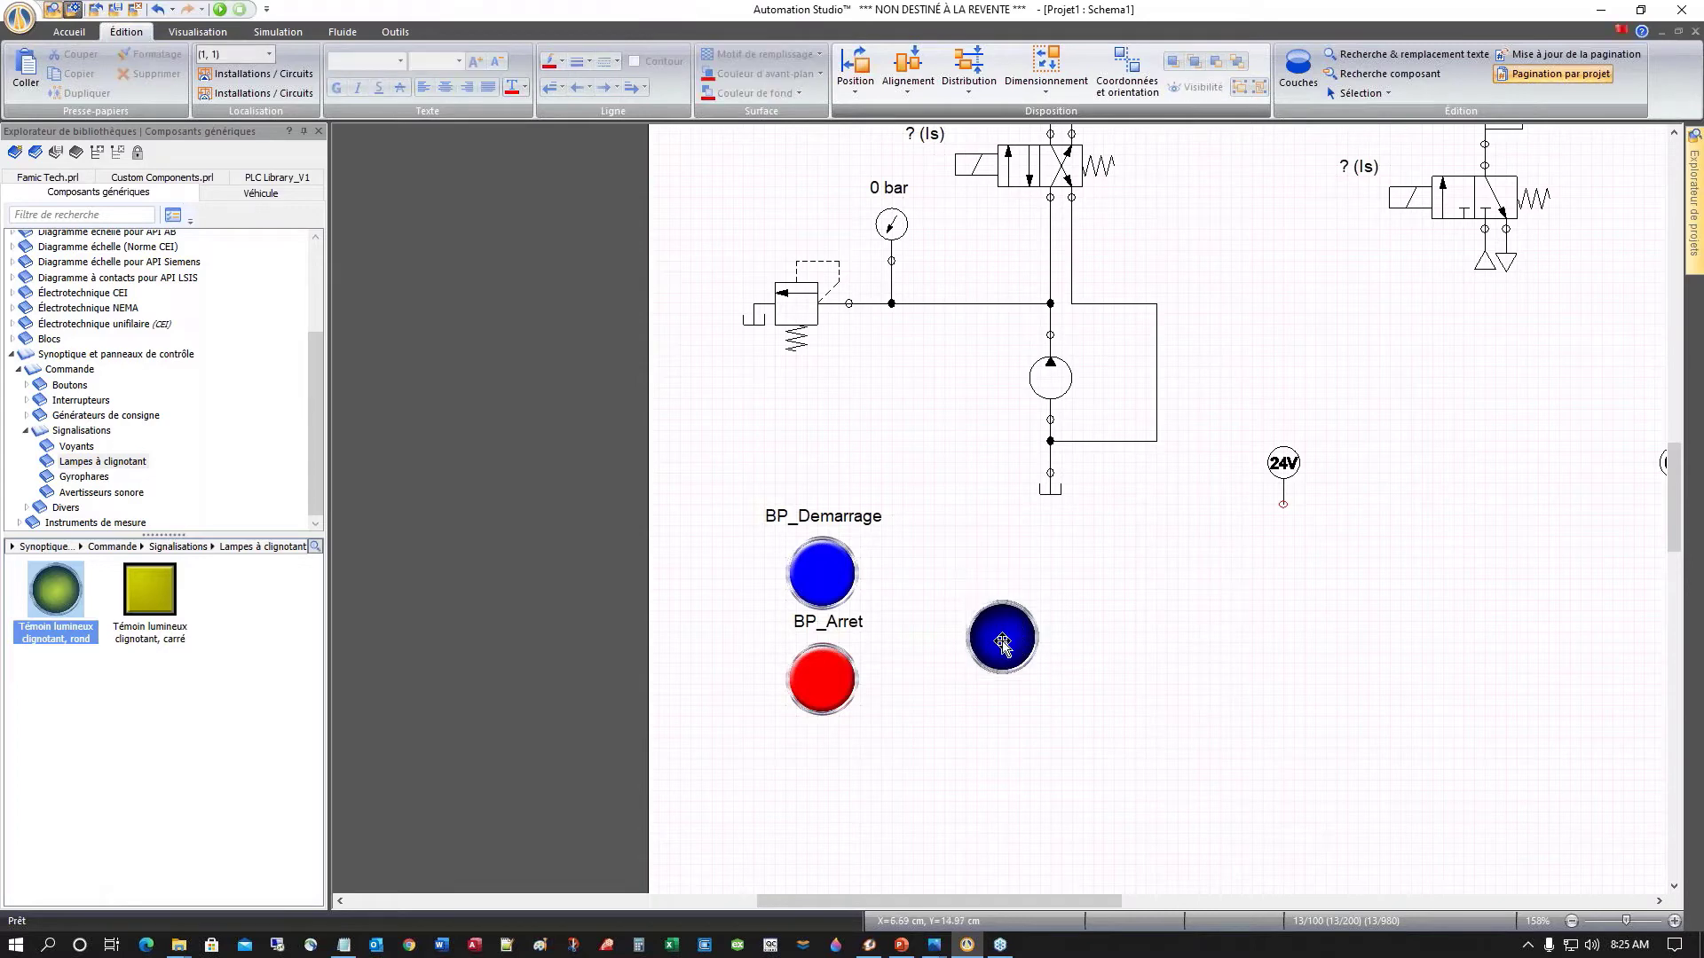
left_click_drag(988, 617, 819, 455)
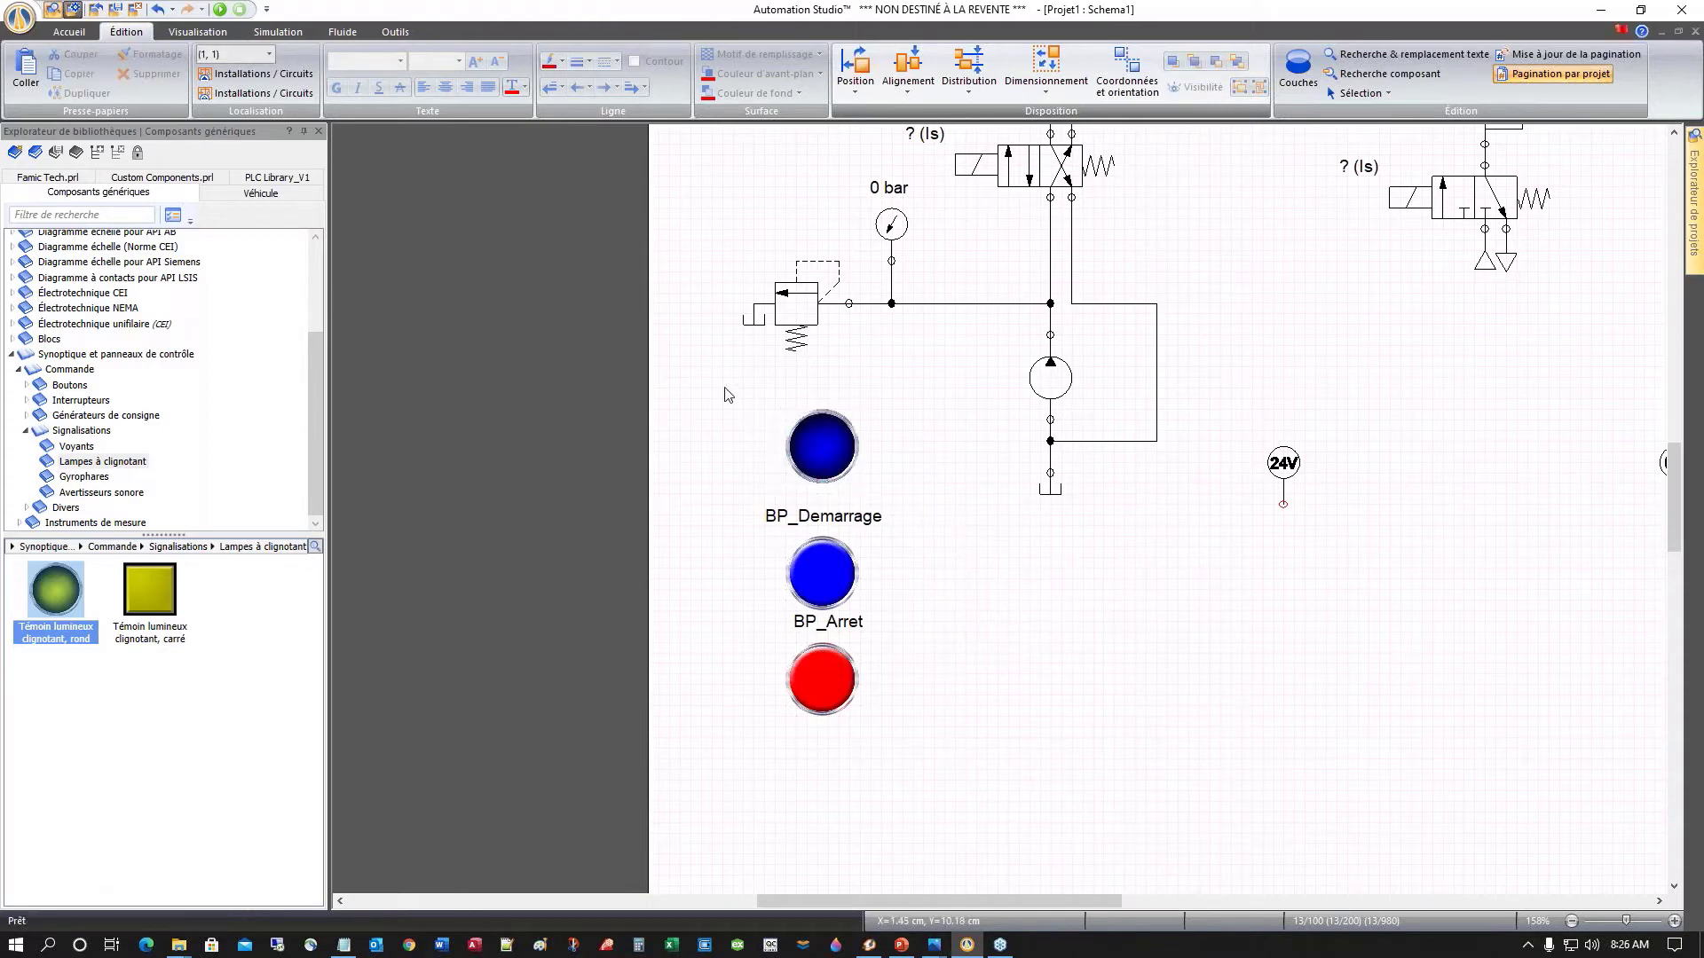
Step: Move the light and both pushbuttons together down and left, then bring the light slightly closer to the BP_Demarrage label
left_click_drag(724, 386, 929, 823)
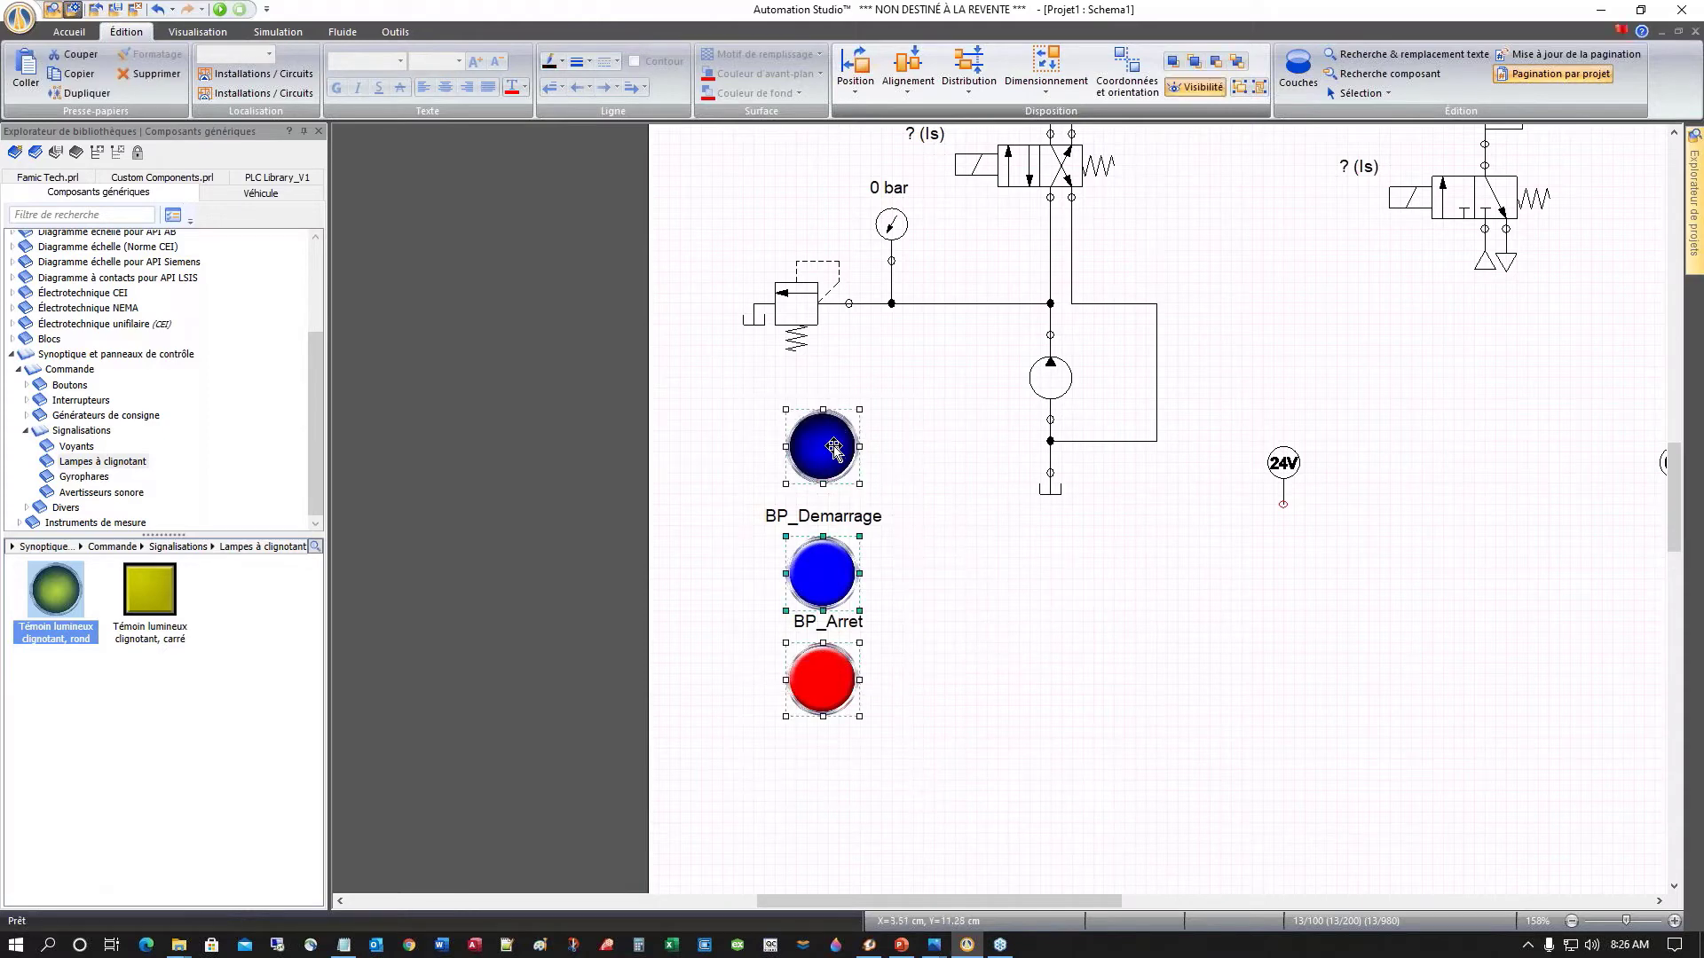
left_click_drag(839, 456, 777, 614)
left_click(909, 651)
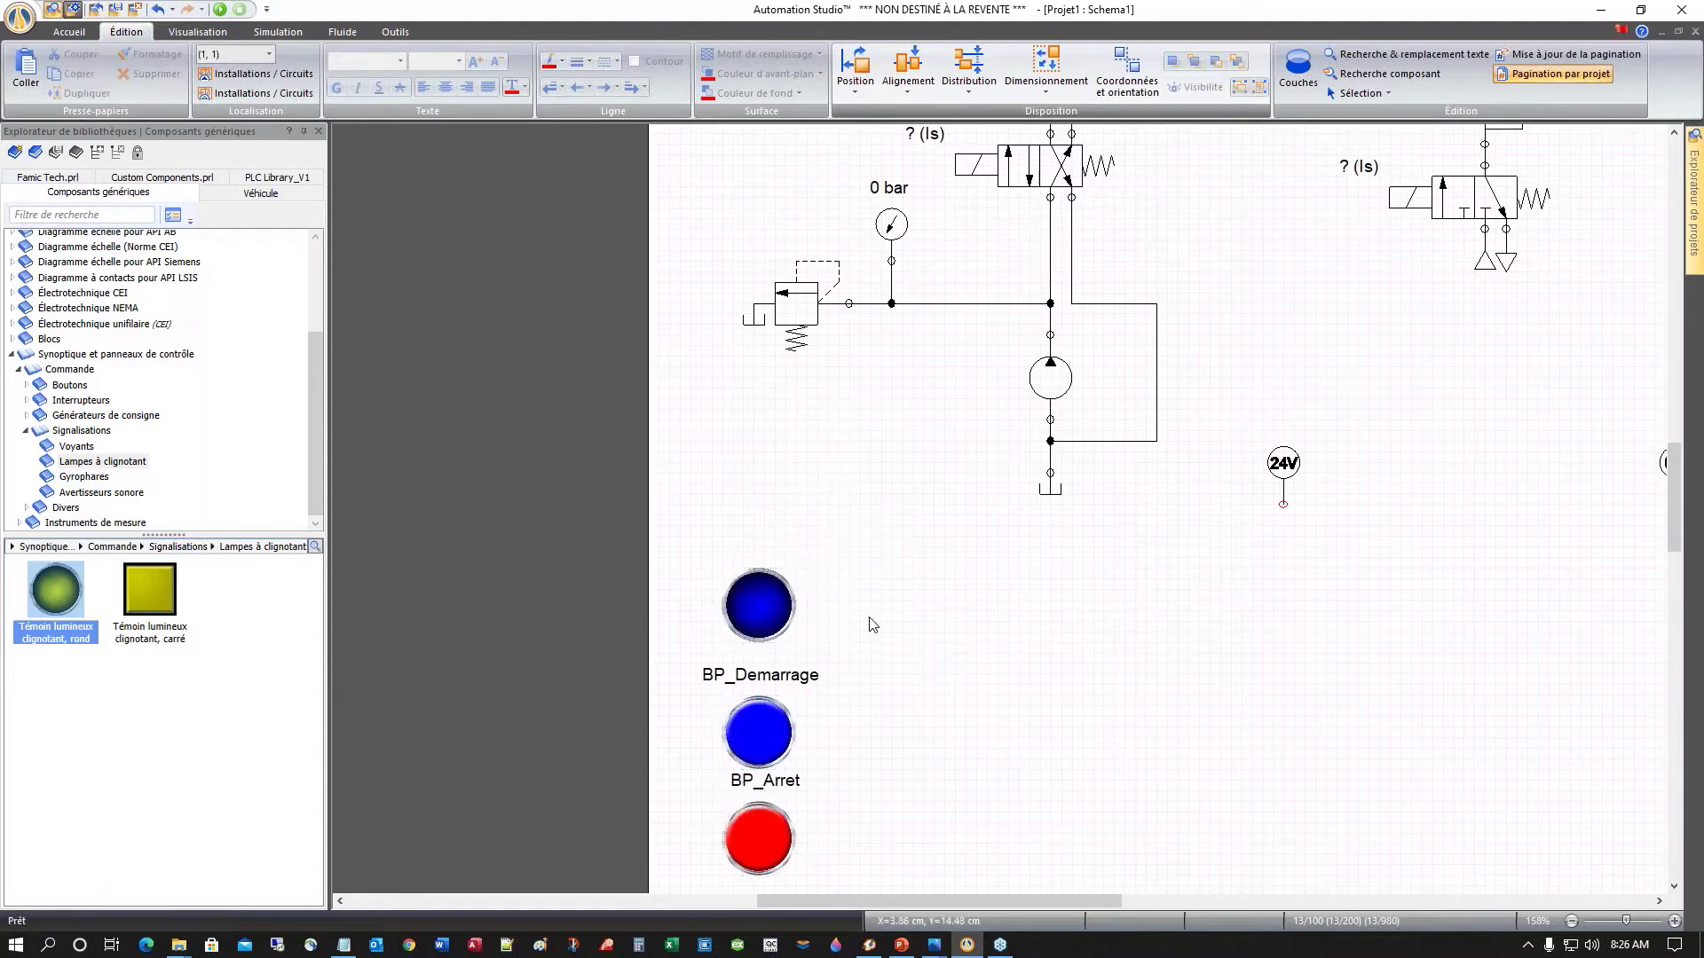
left_click_drag(753, 596, 753, 596)
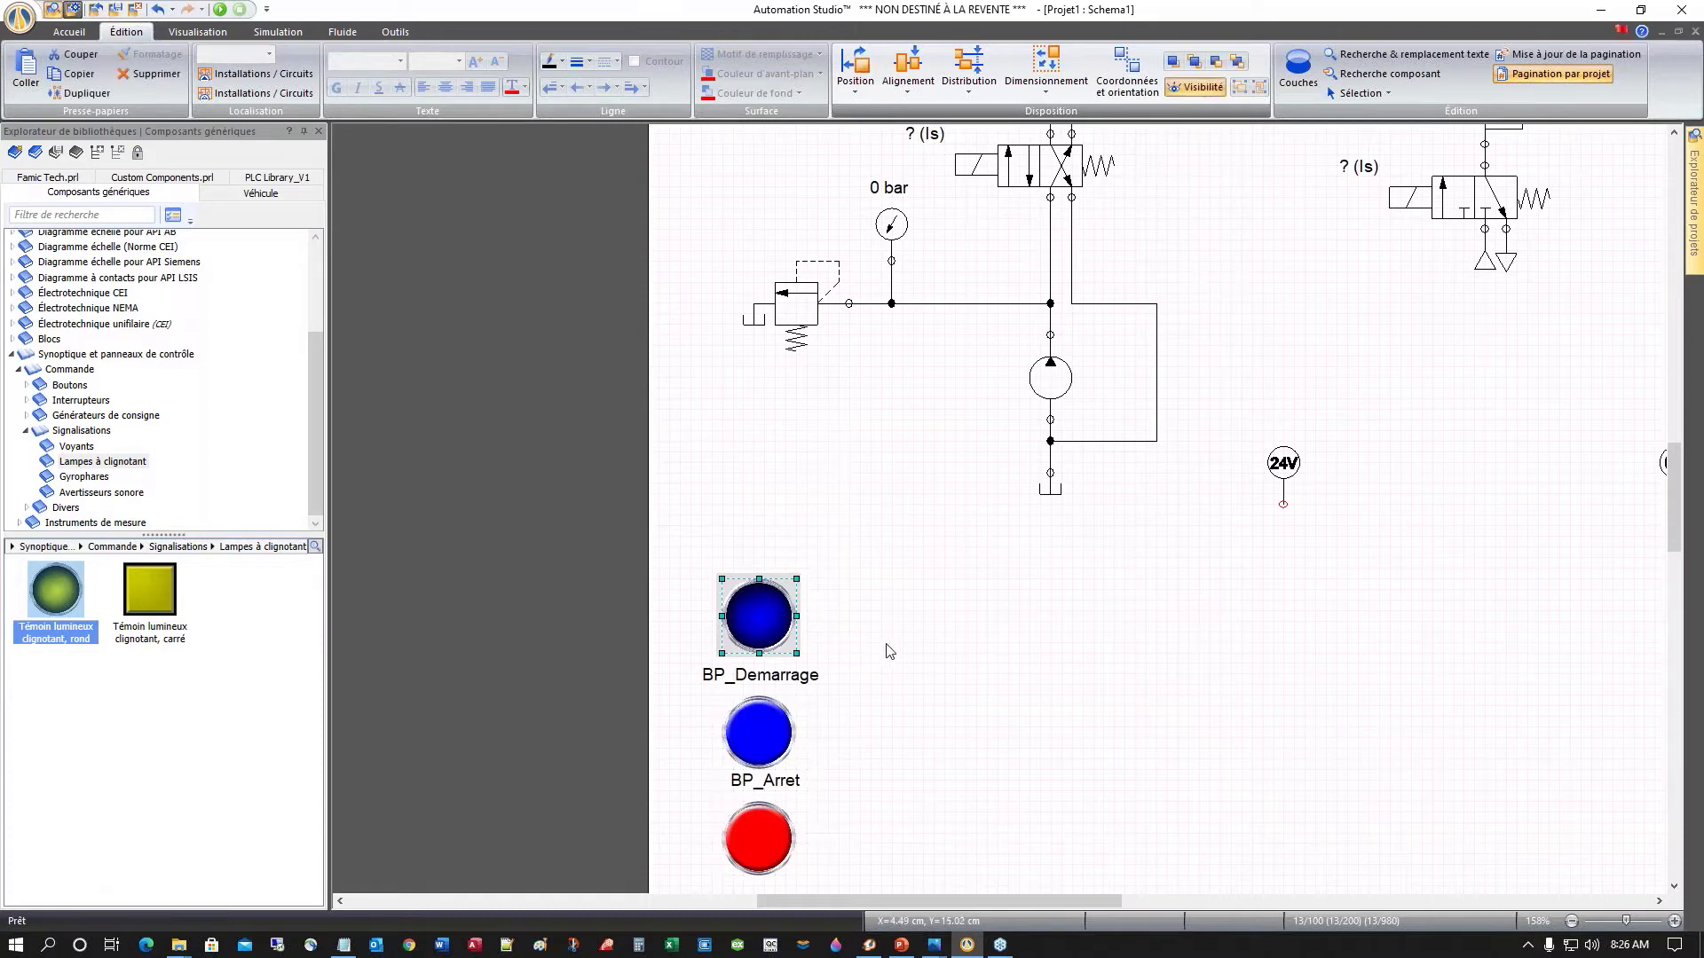
Step: Place a JIC normally open pushbutton auxiliary contact (Contact auxiliaire de bouton poussoir normalement ouvert) below the 24V supply
scroll(890, 652, "down", 3)
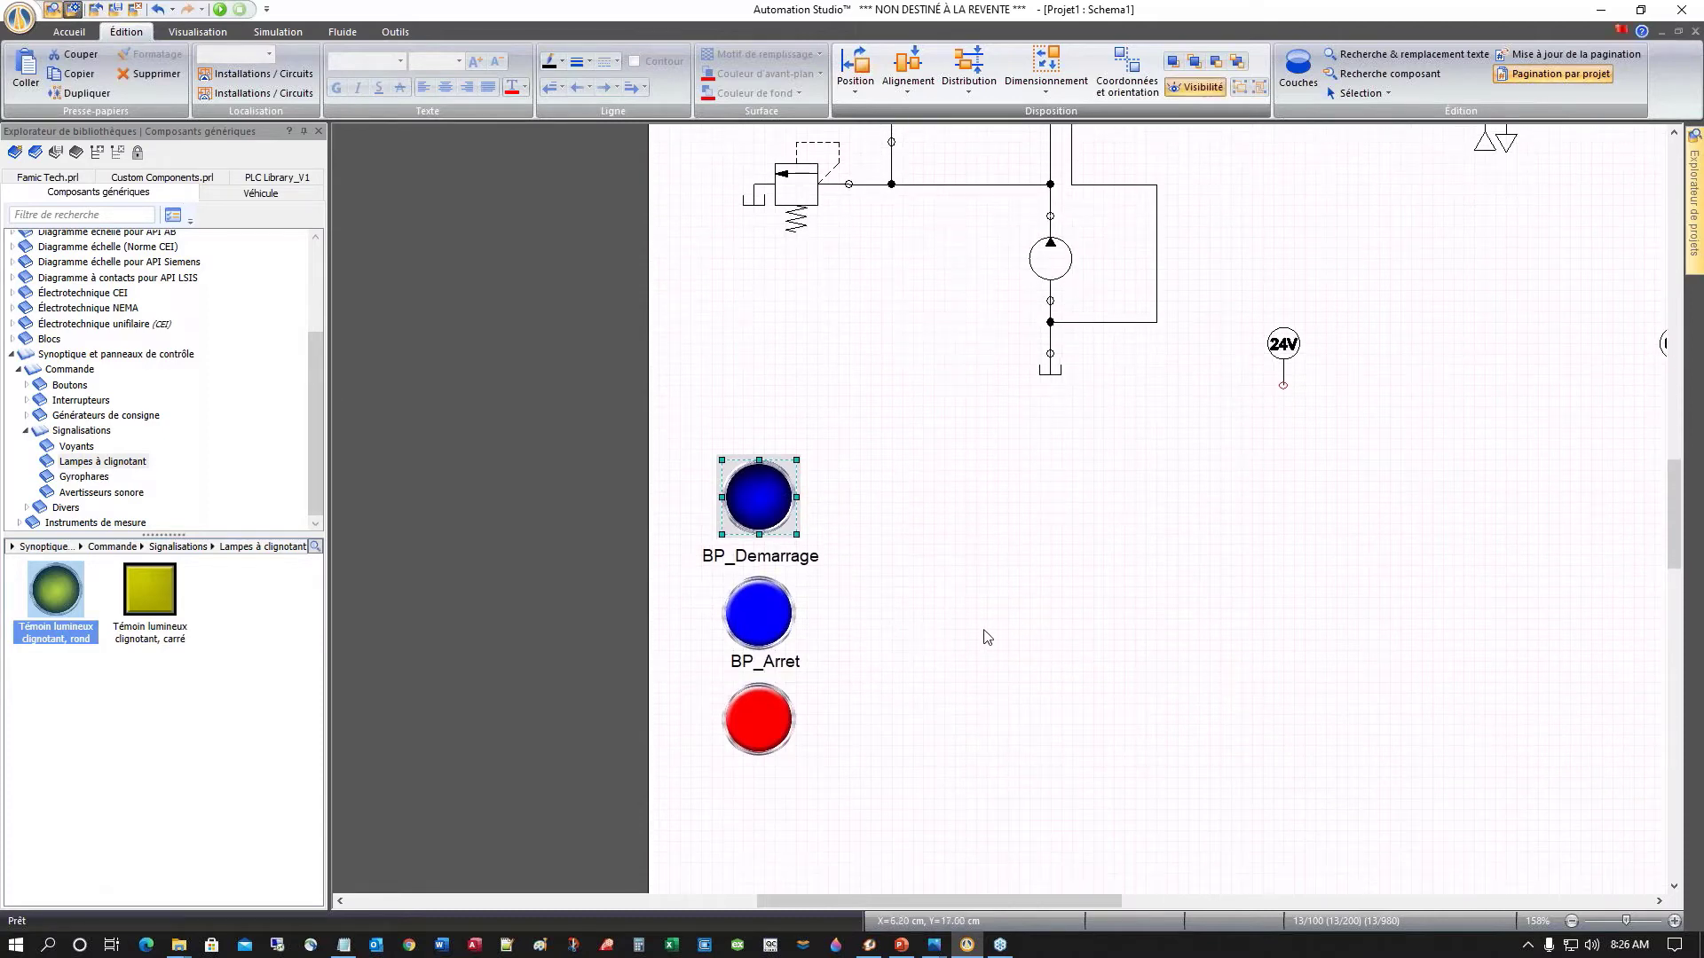
scroll(941, 900, "right", 3)
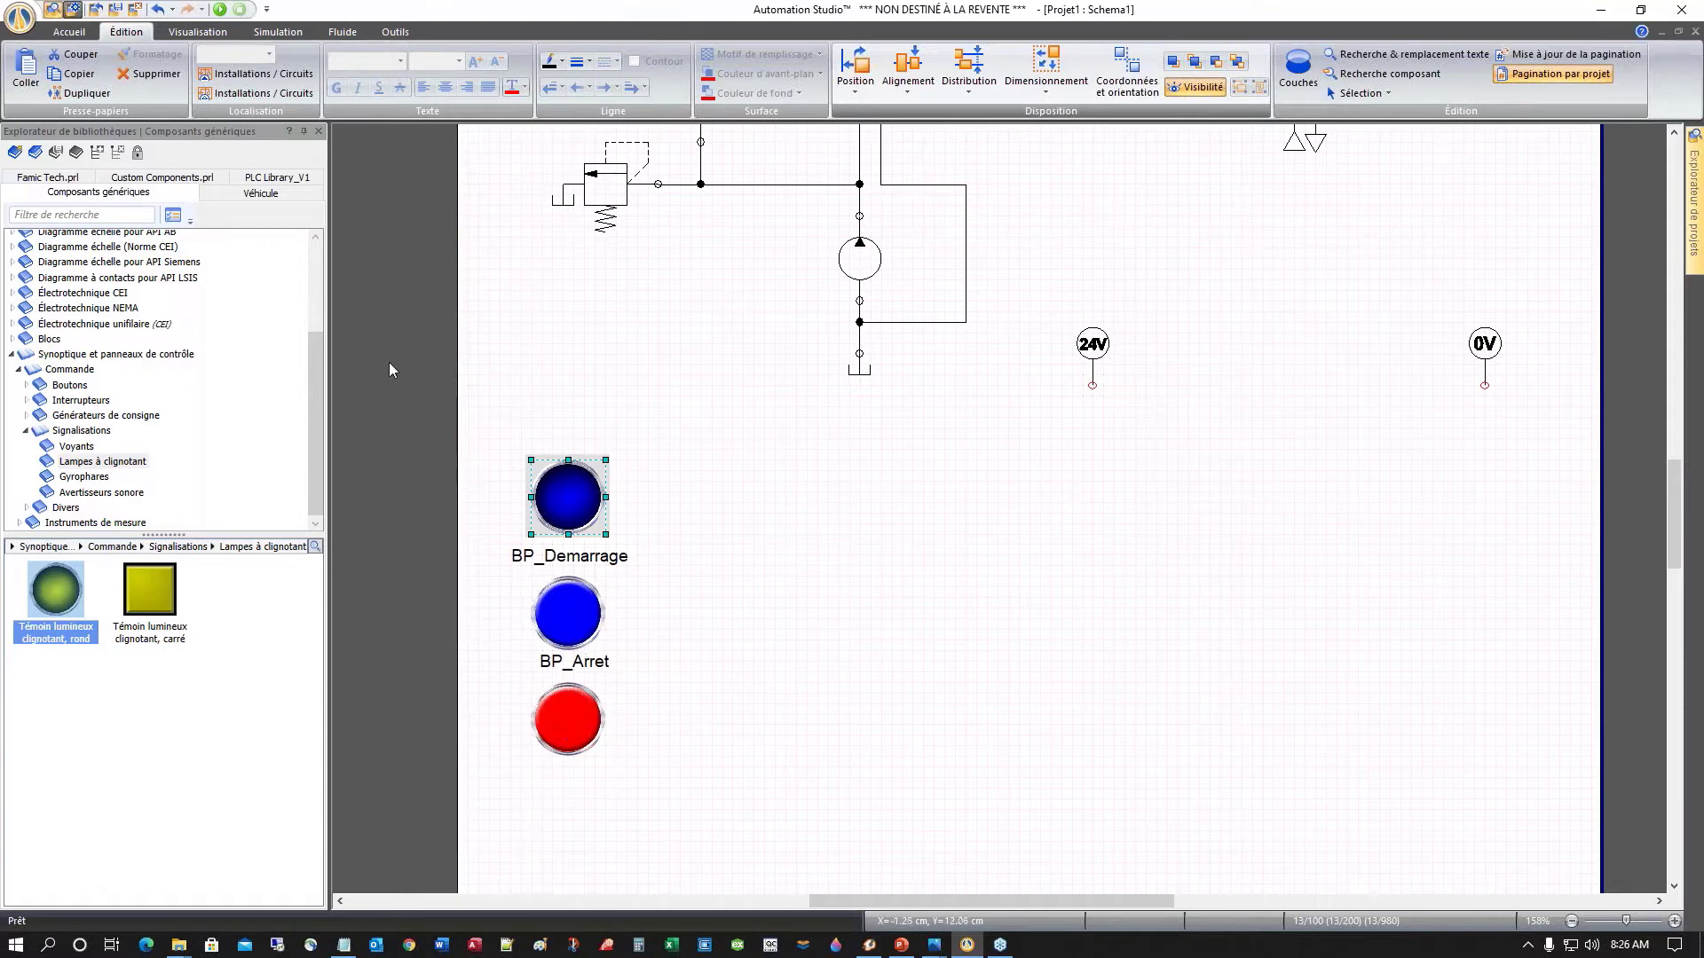
left_click(13, 355)
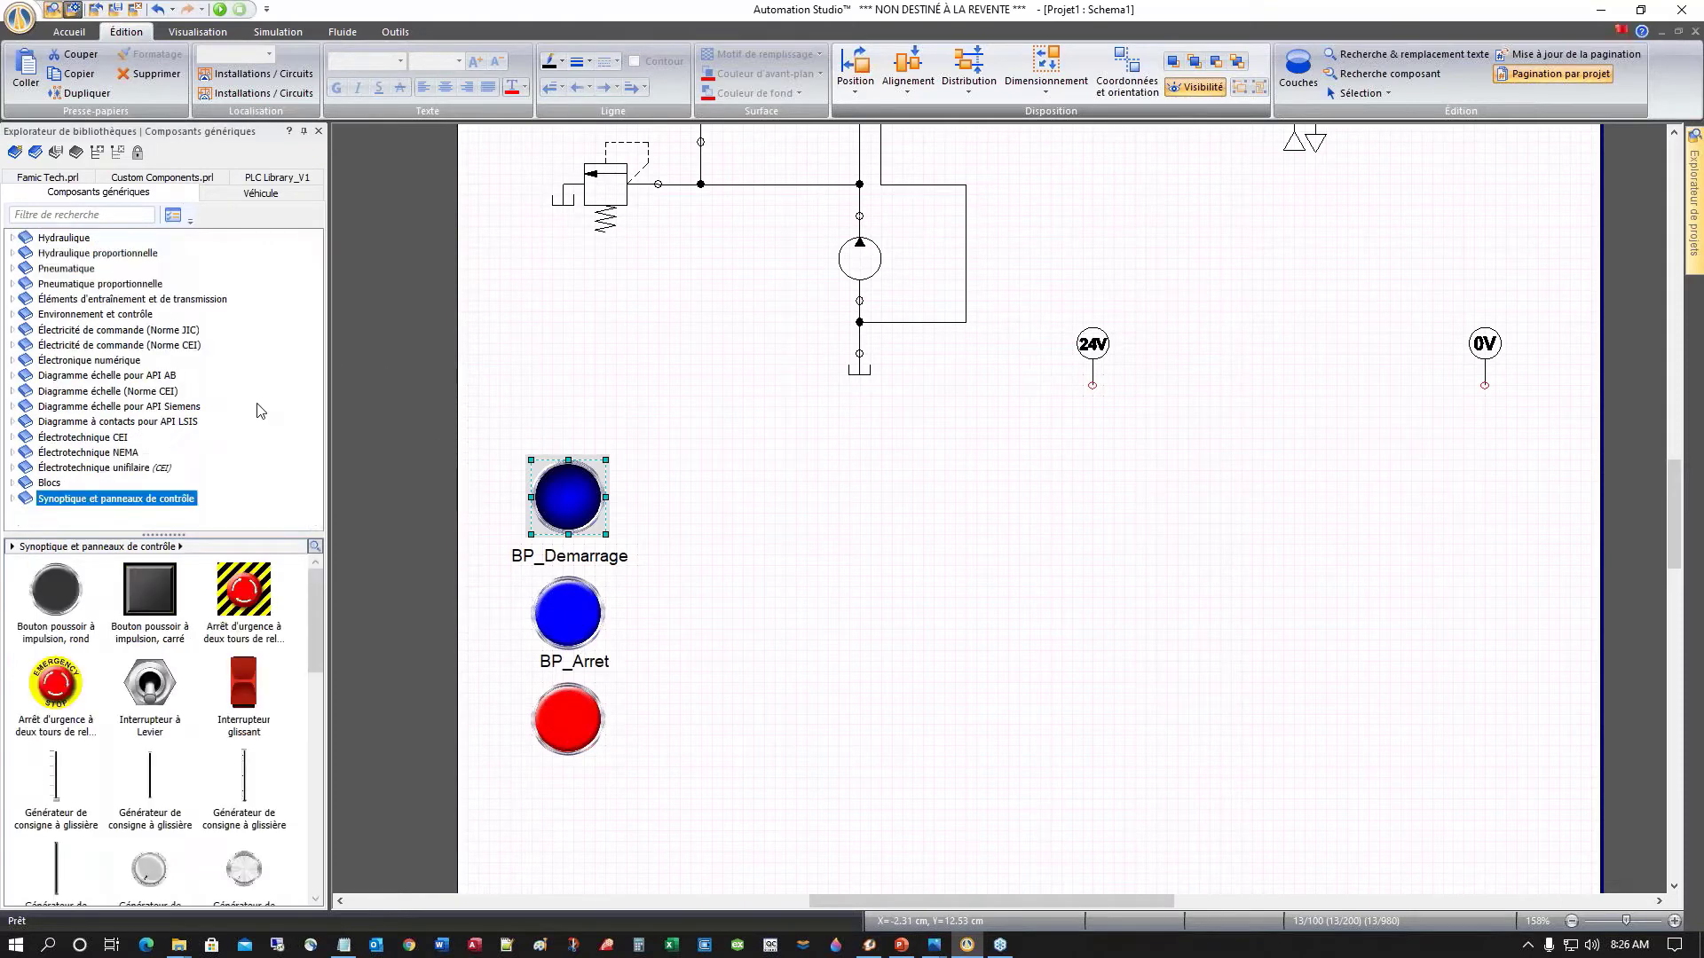
left_click(76, 332)
double_click(76, 333)
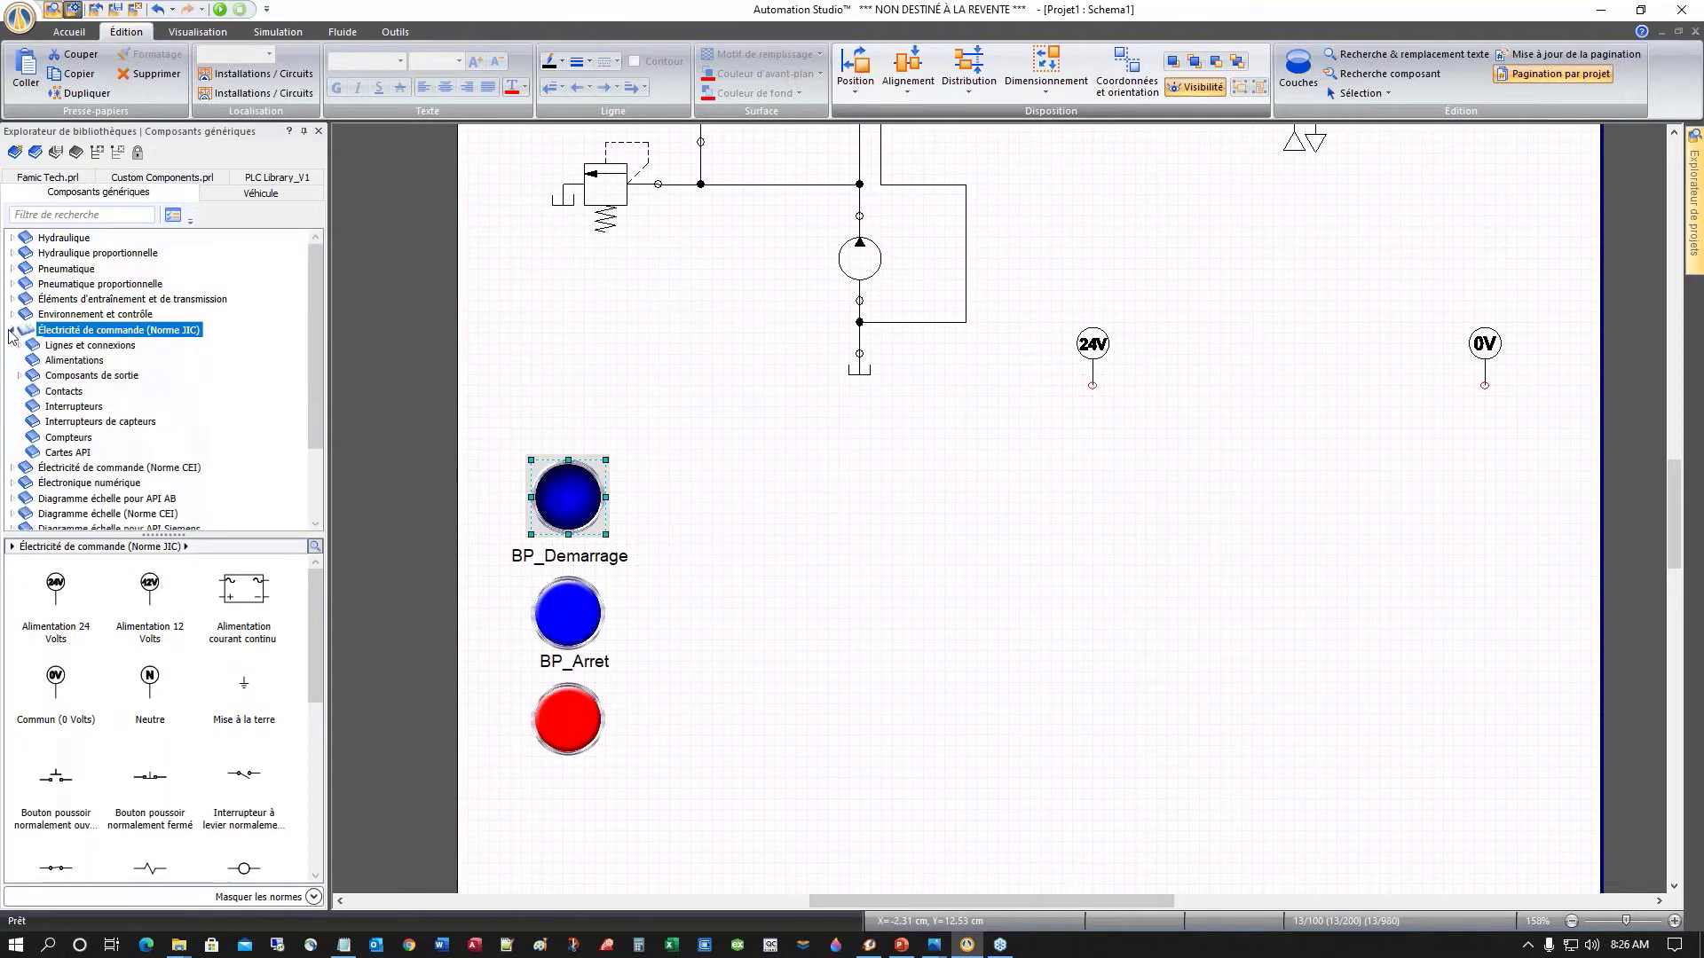
left_click_drag(311, 348, 312, 353)
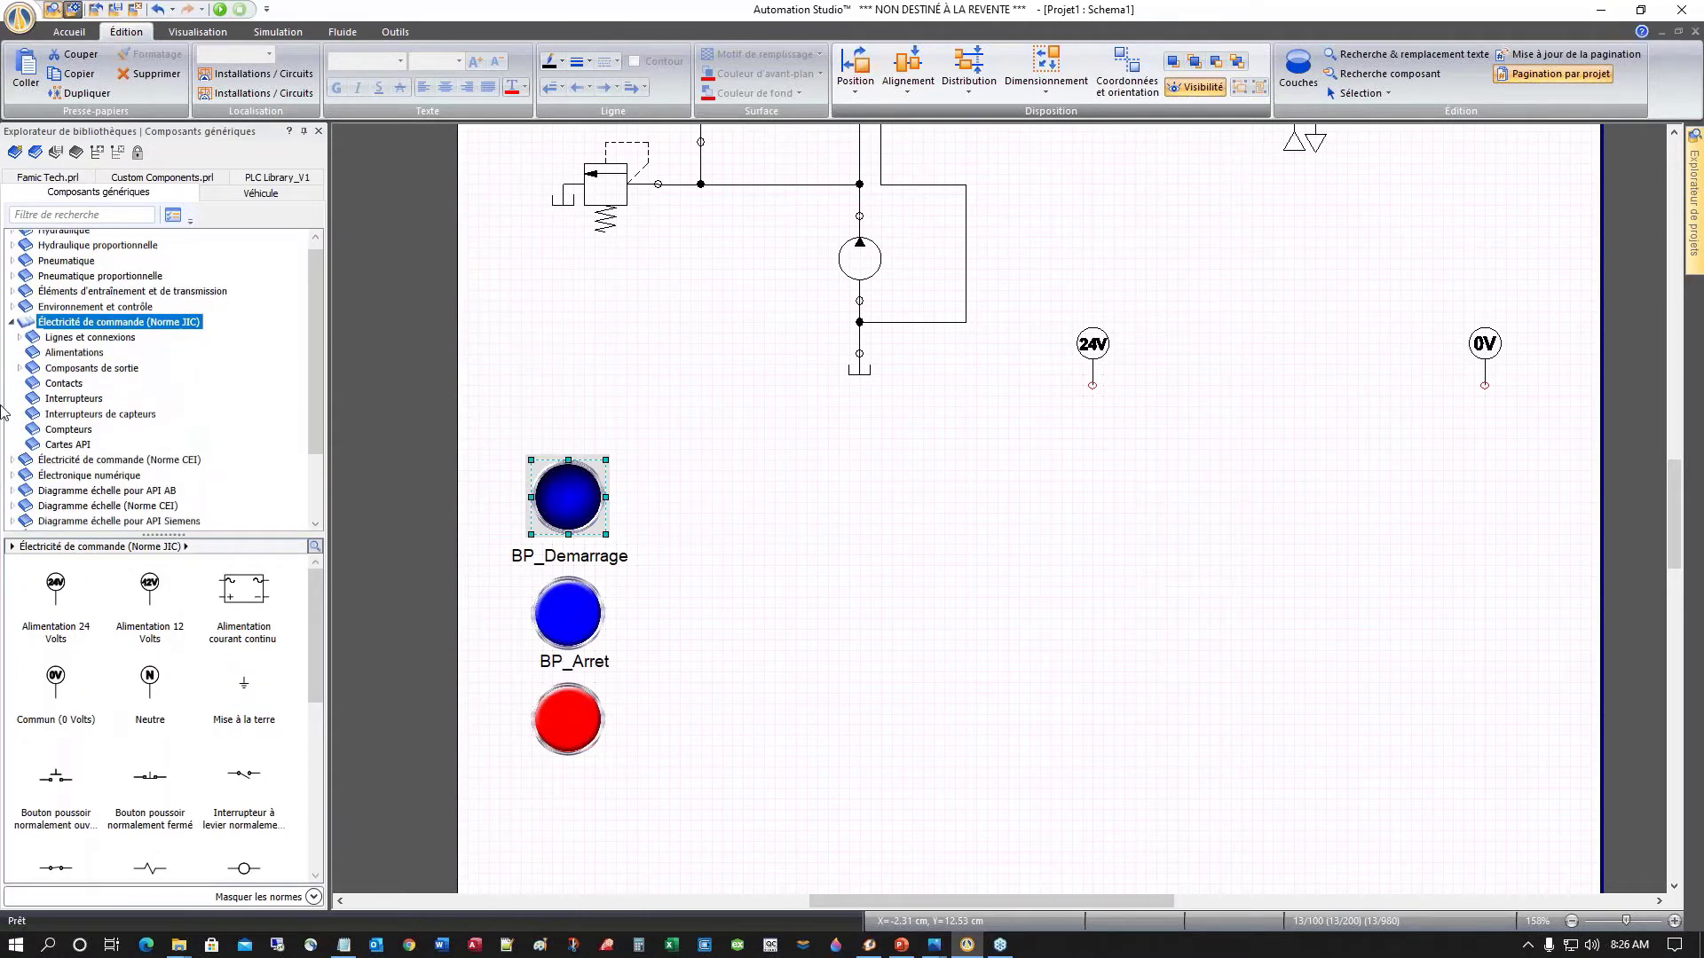
left_click(64, 383)
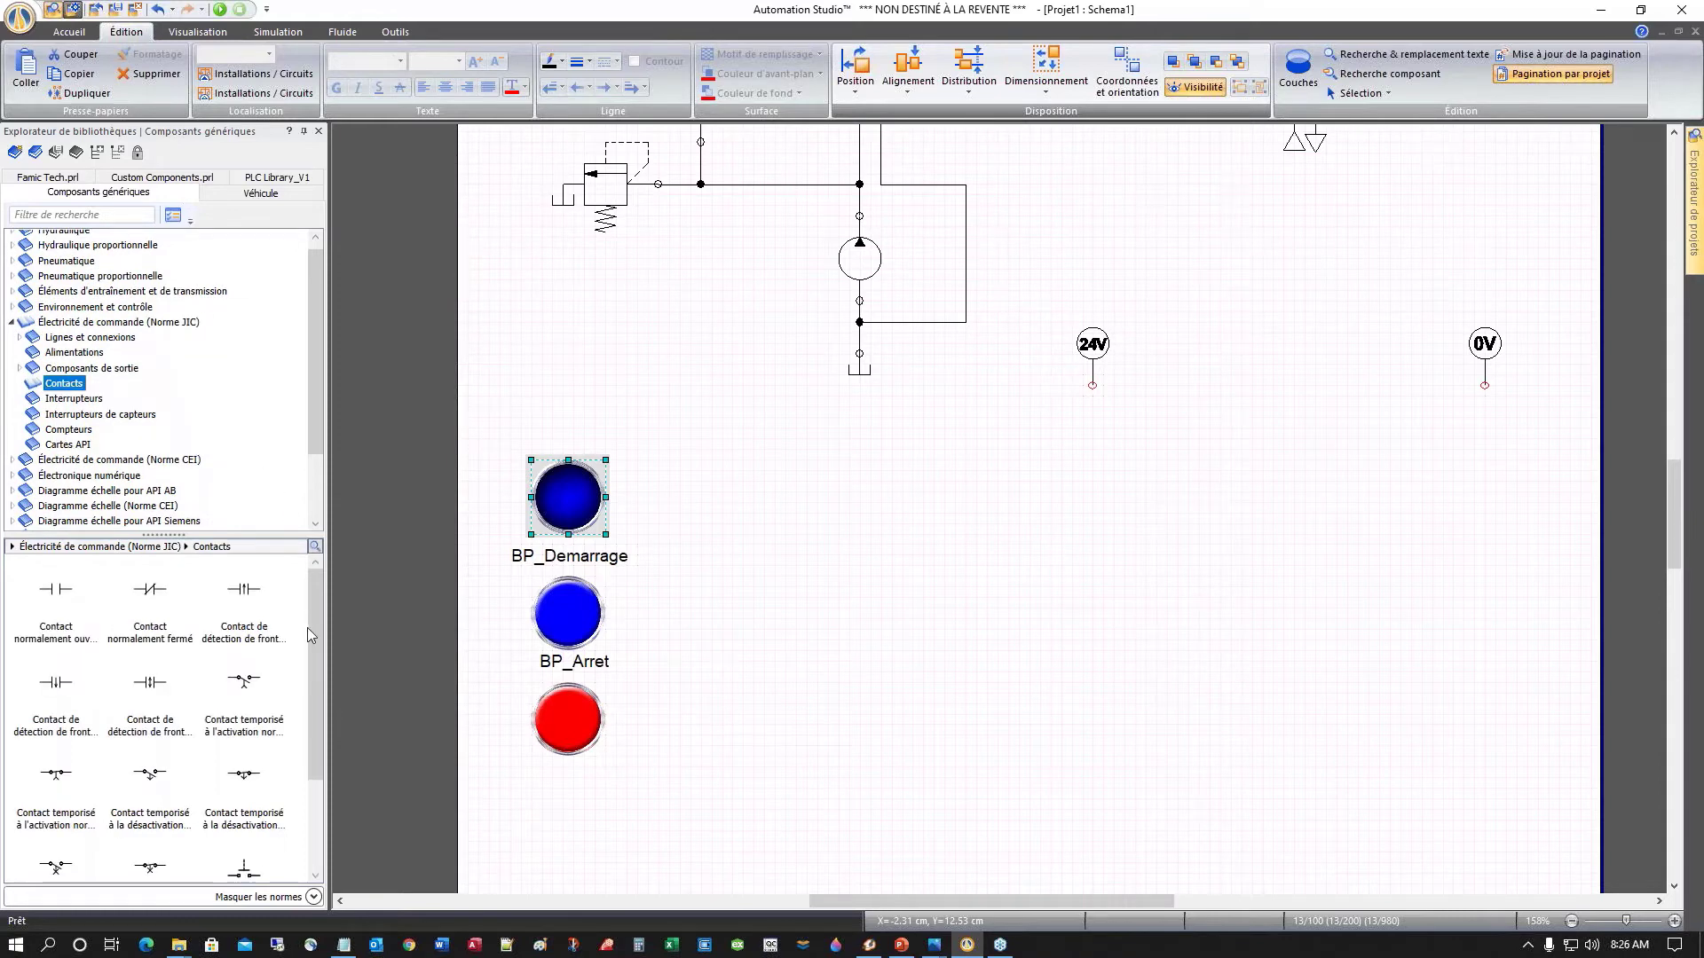
left_click_drag(311, 625, 322, 767)
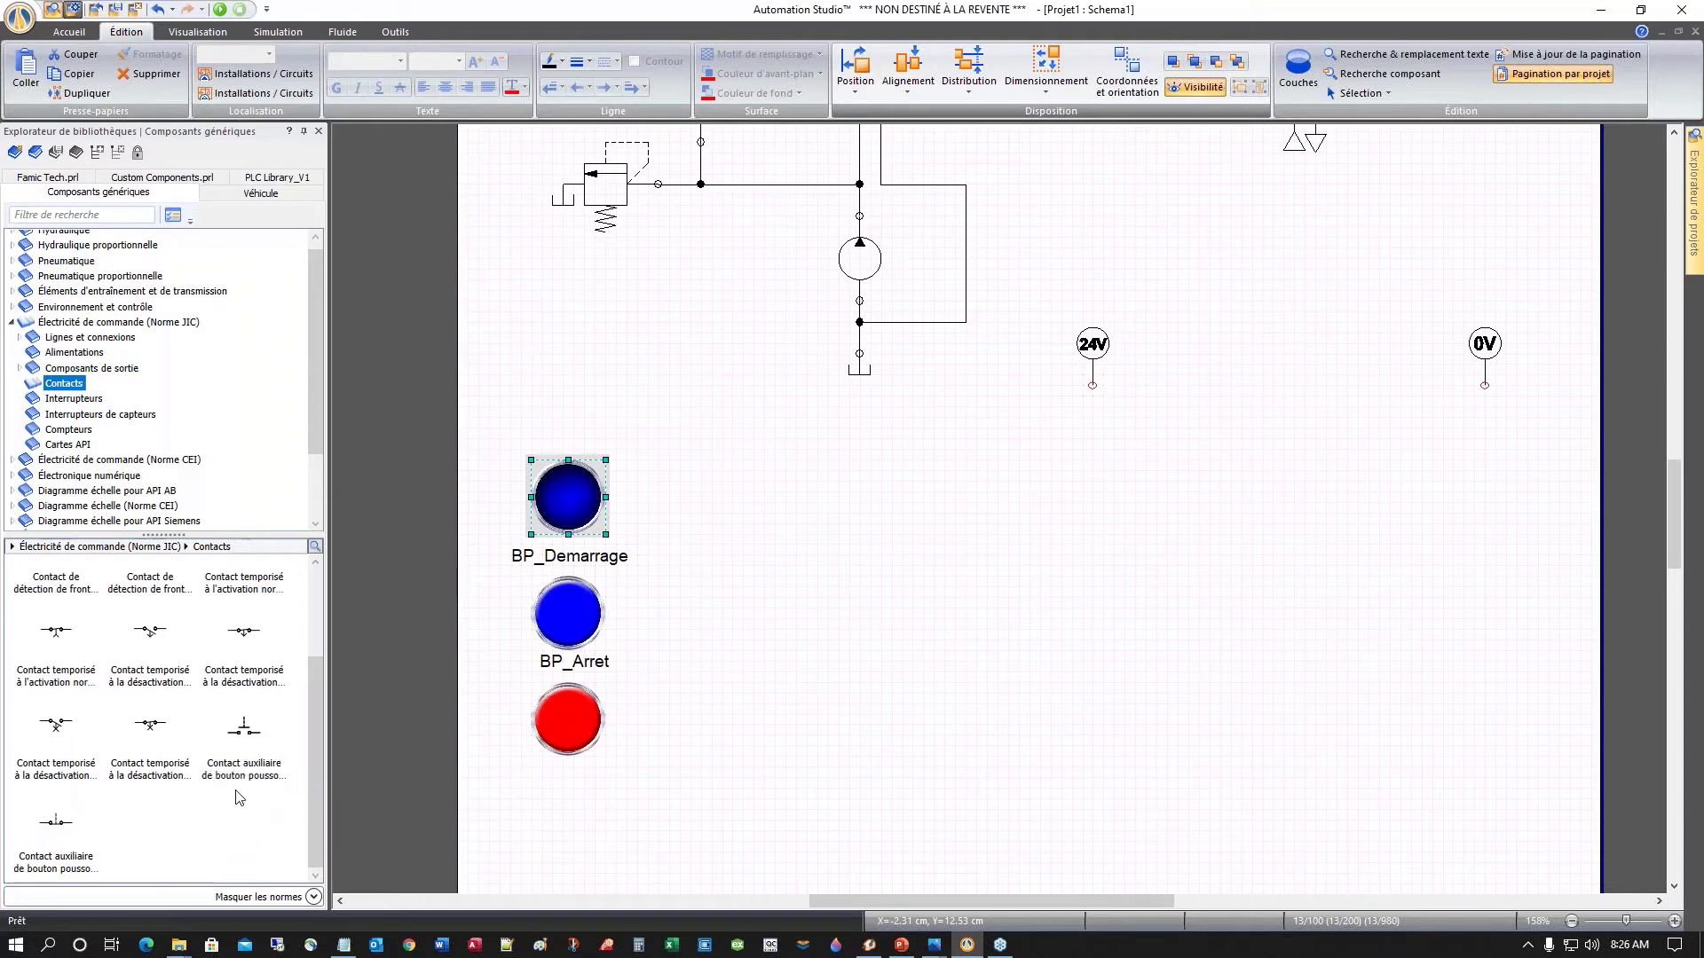
left_click(244, 737)
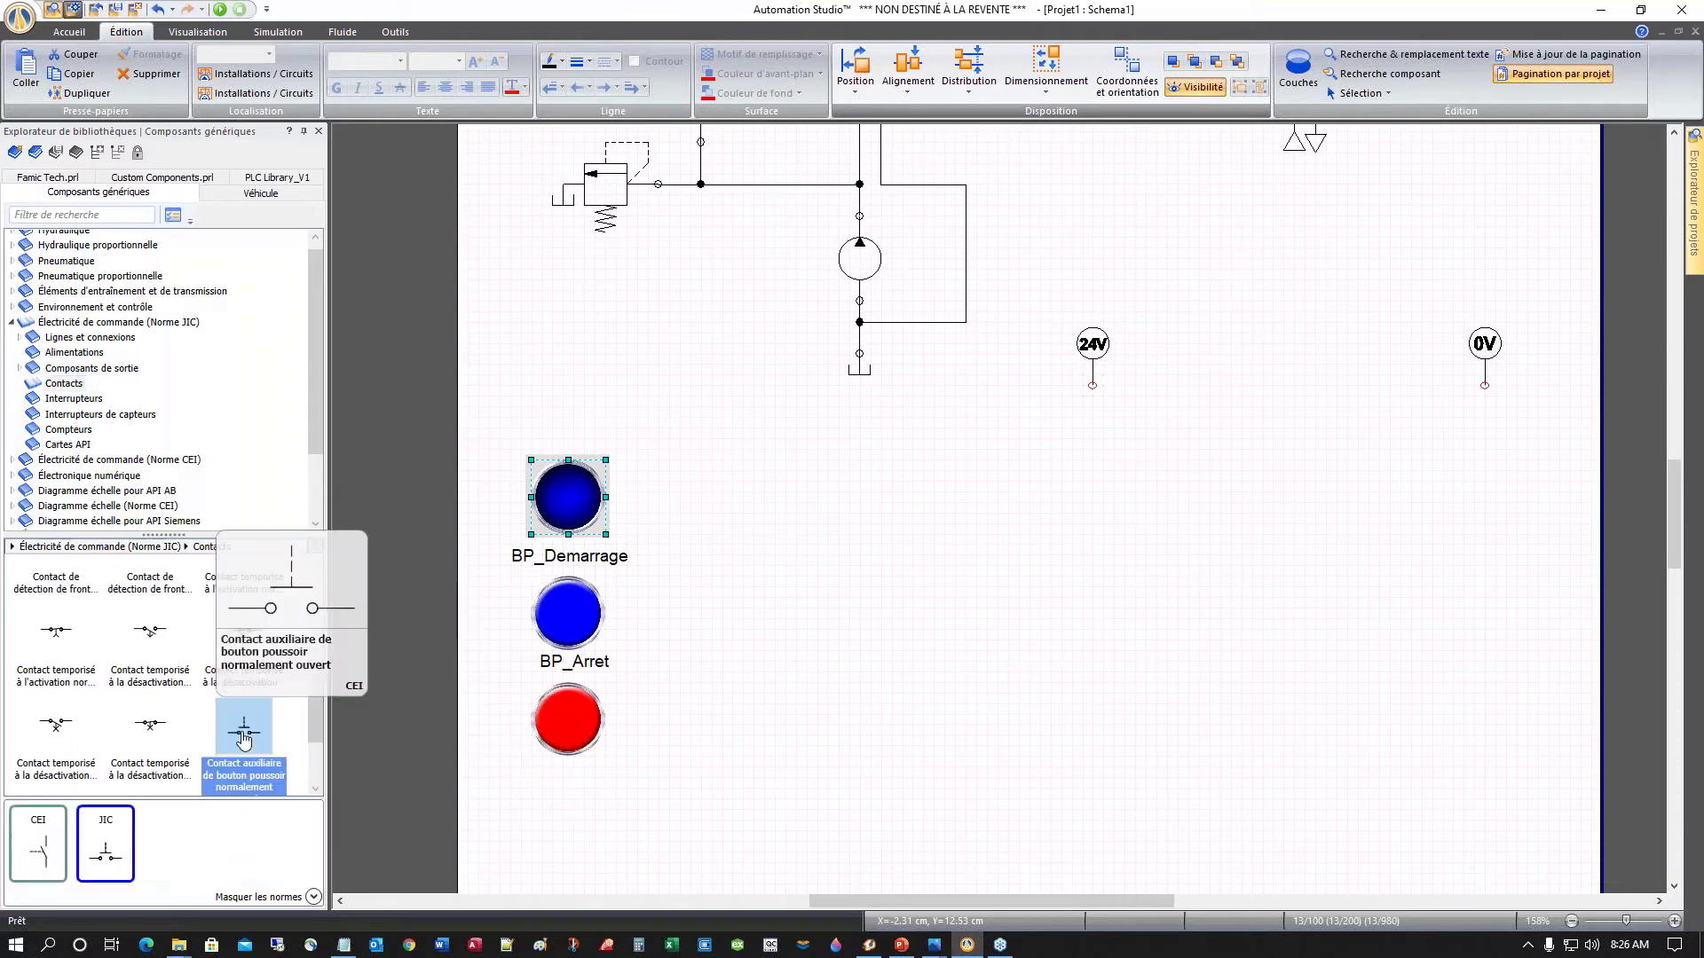
left_click_drag(244, 736, 1061, 485)
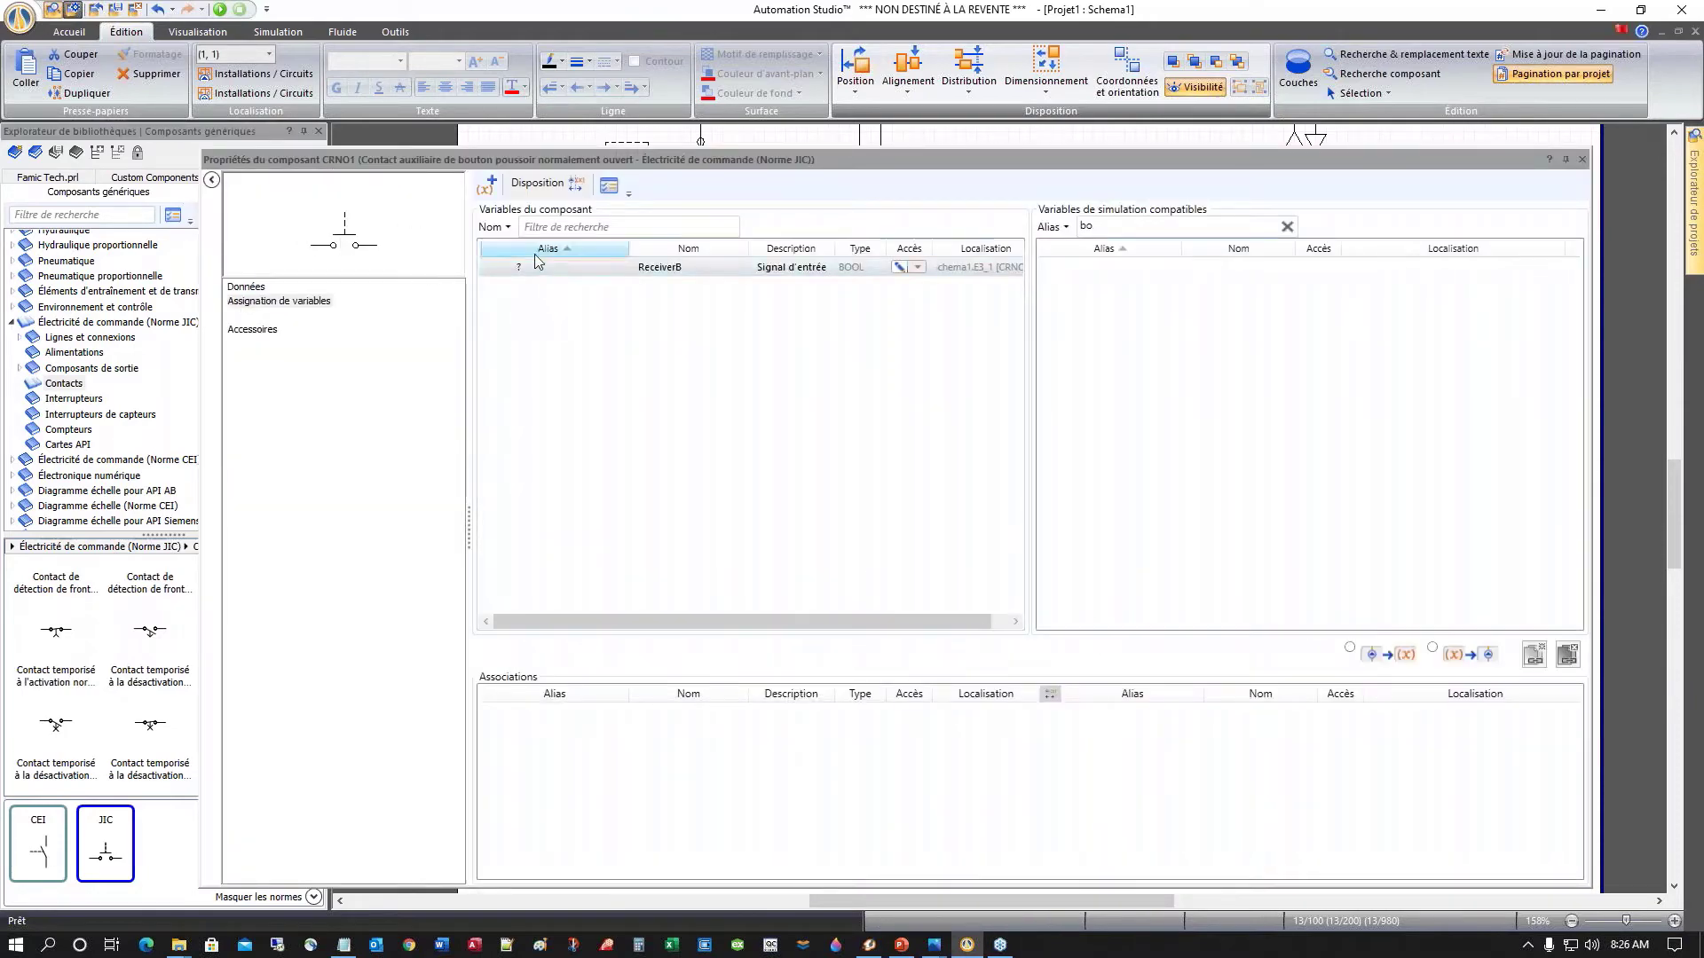
Step: Filter the new contact's compatible simulation variables by the alias "bp" in place of the old filter
left_click_drag(634, 162, 647, 551)
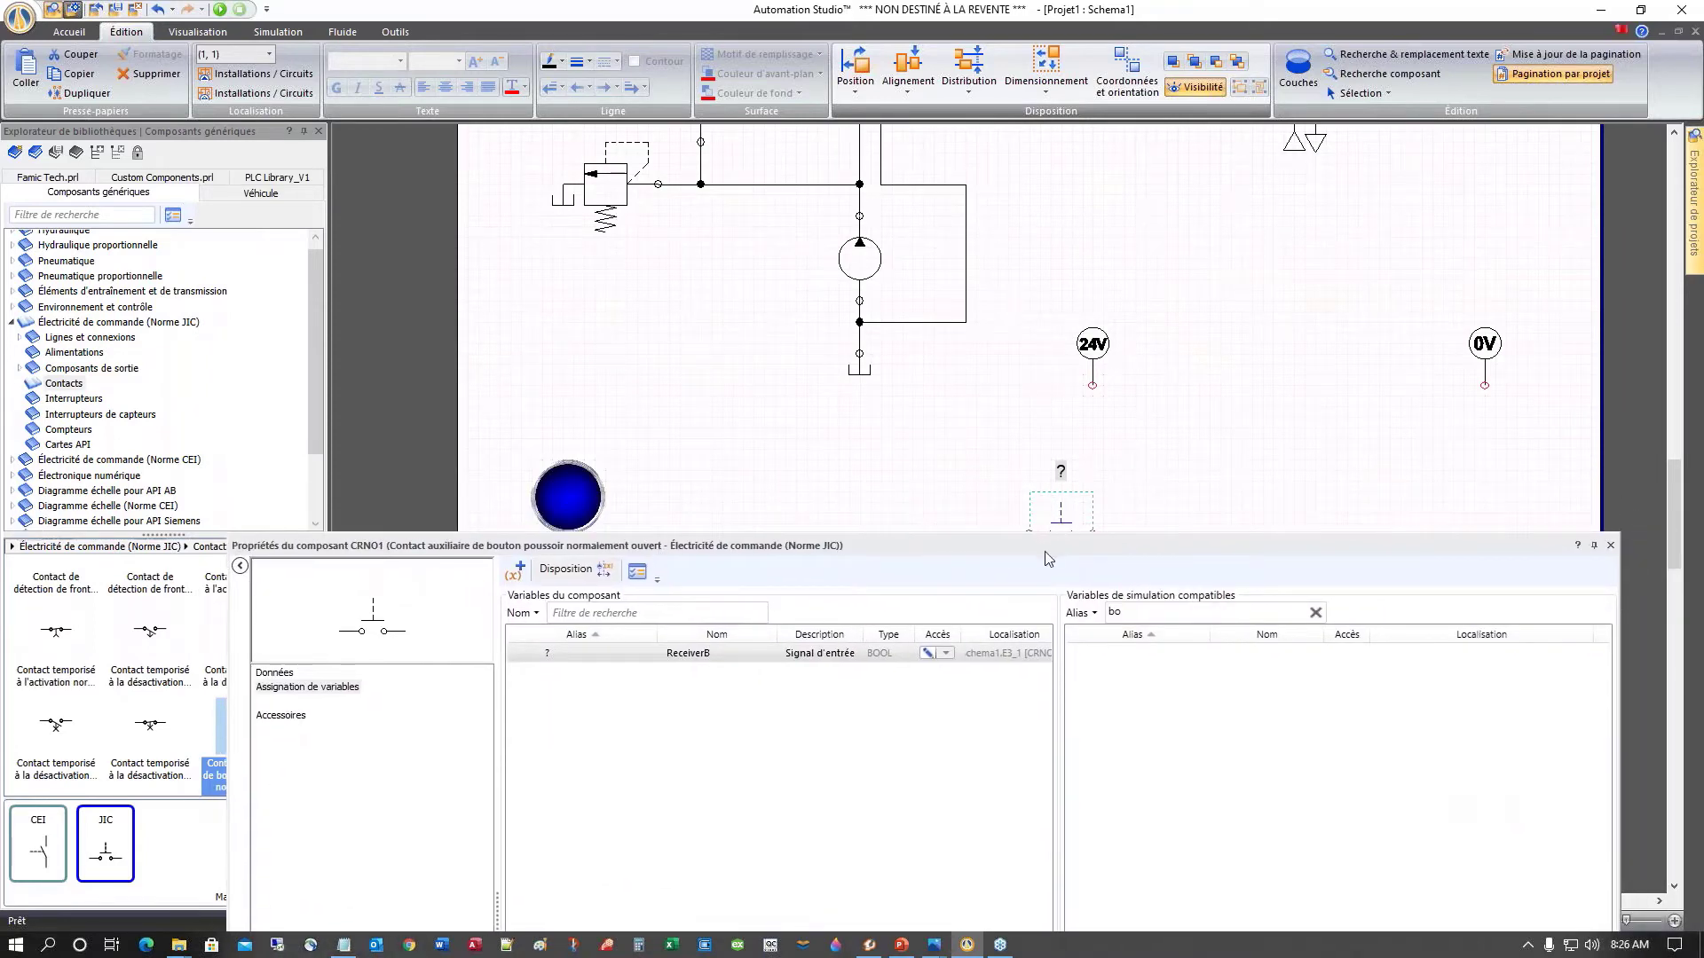
left_click_drag(1038, 547, 1035, 631)
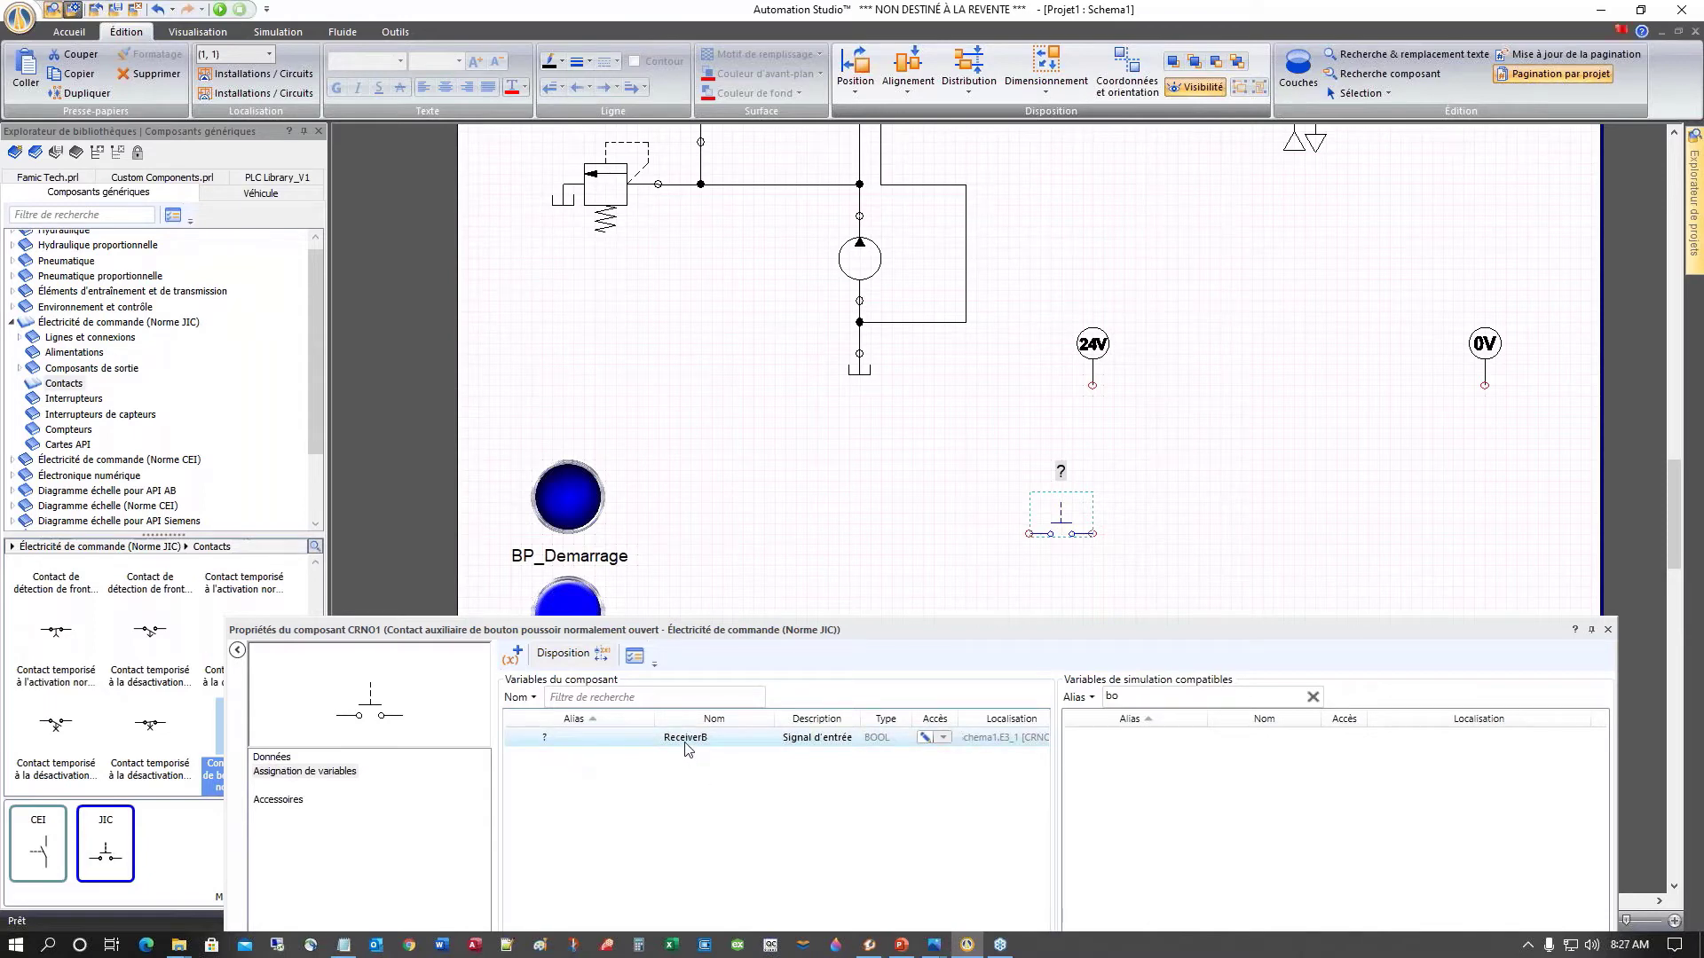
mouse_move(685, 749)
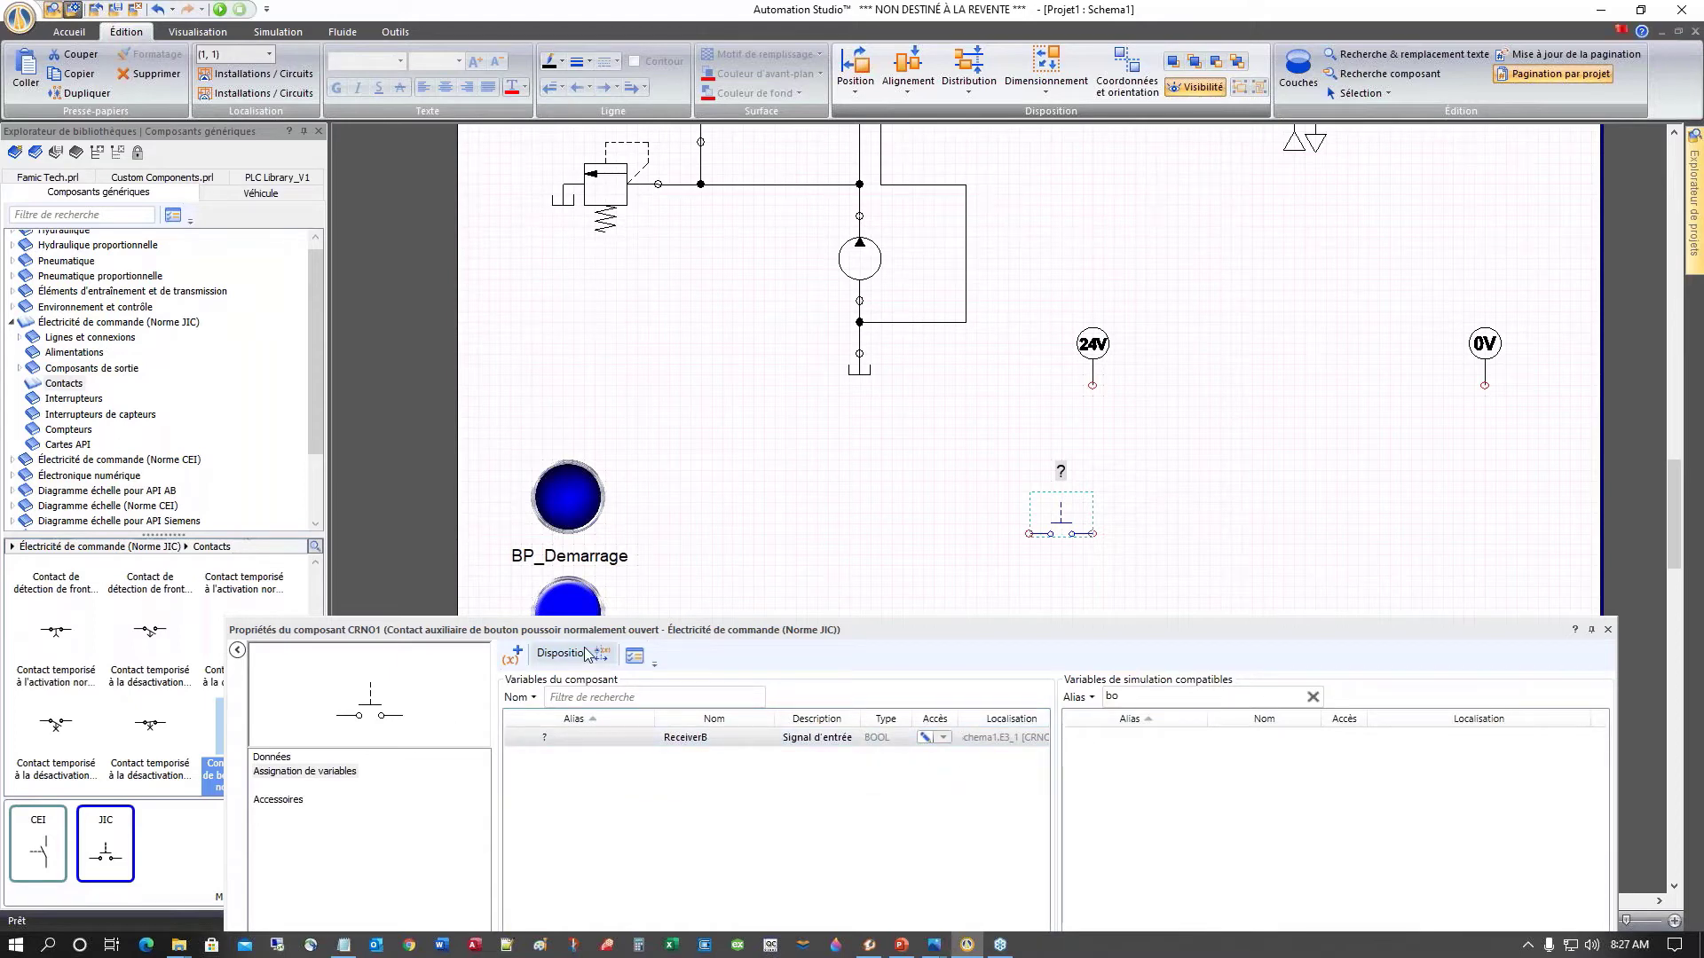
left_click_drag(665, 643, 637, 724)
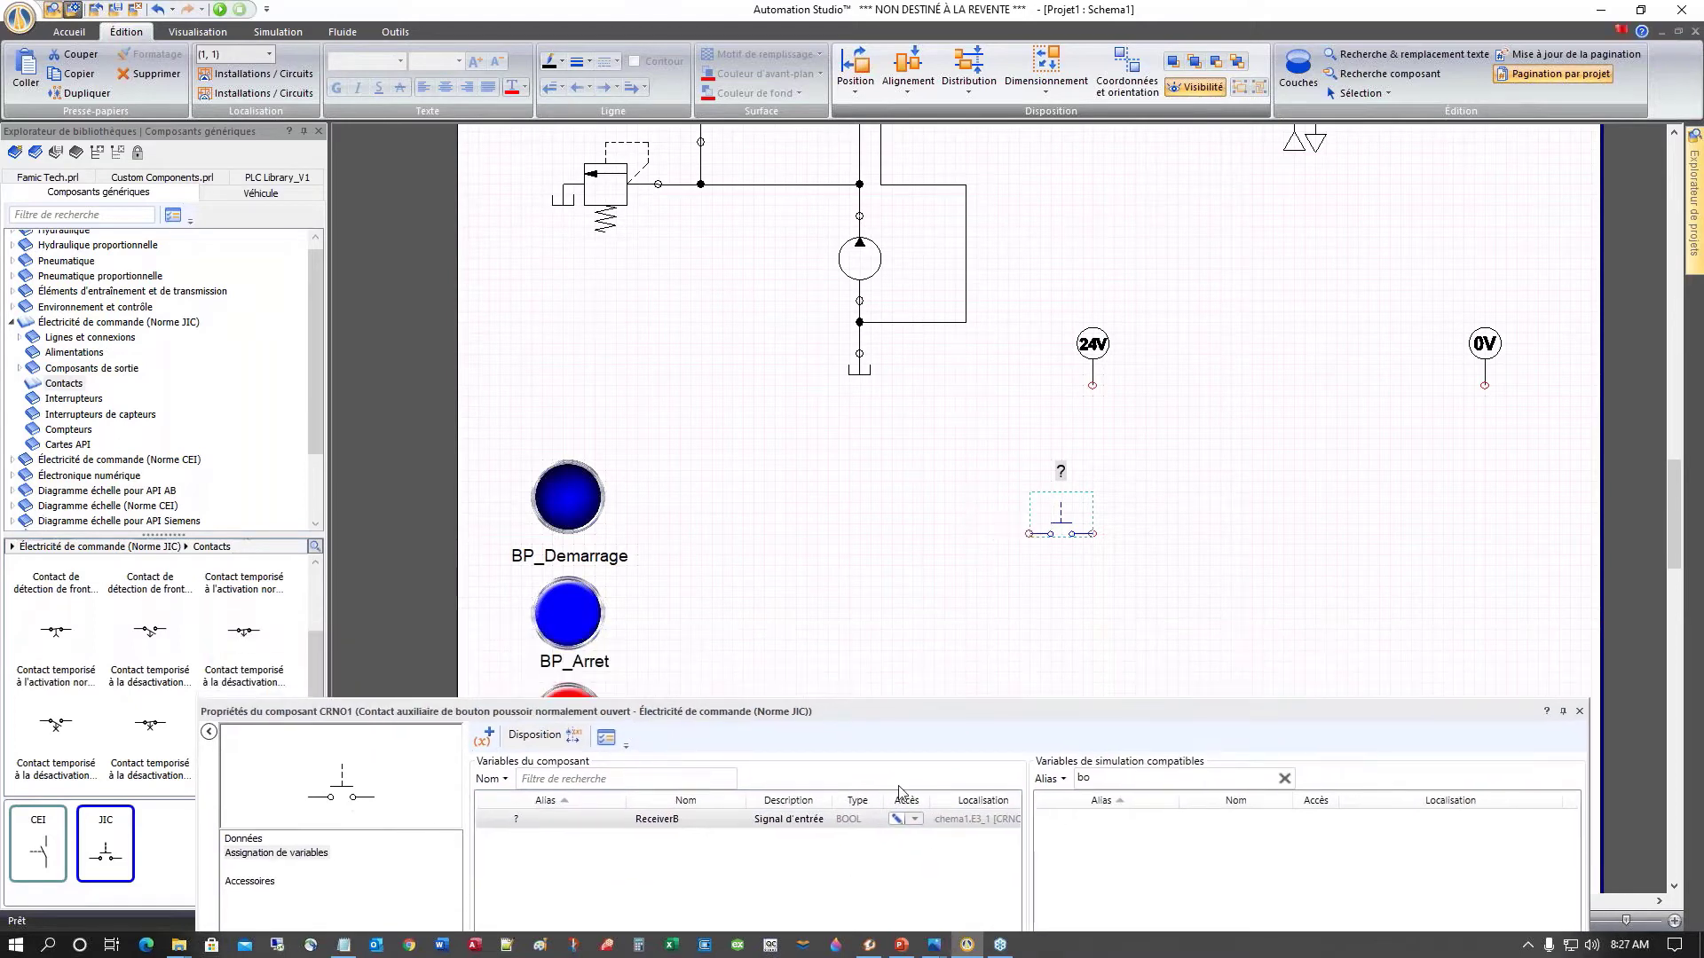
left_click_drag(900, 710, 840, 176)
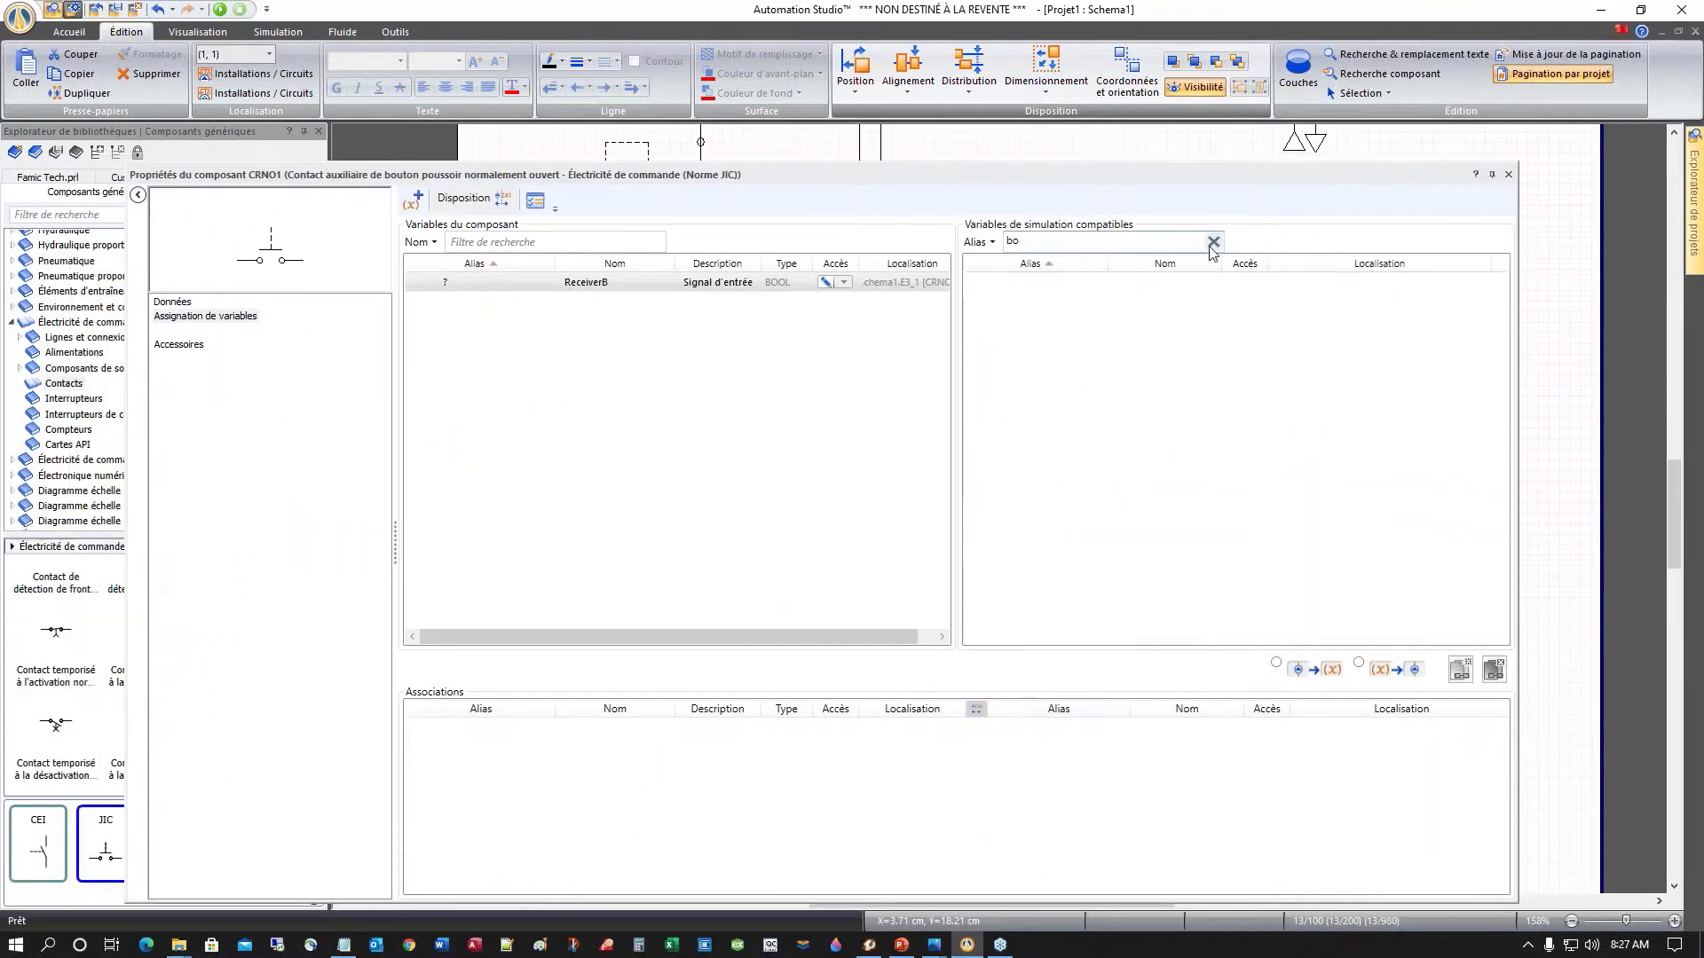
left_click(1212, 241)
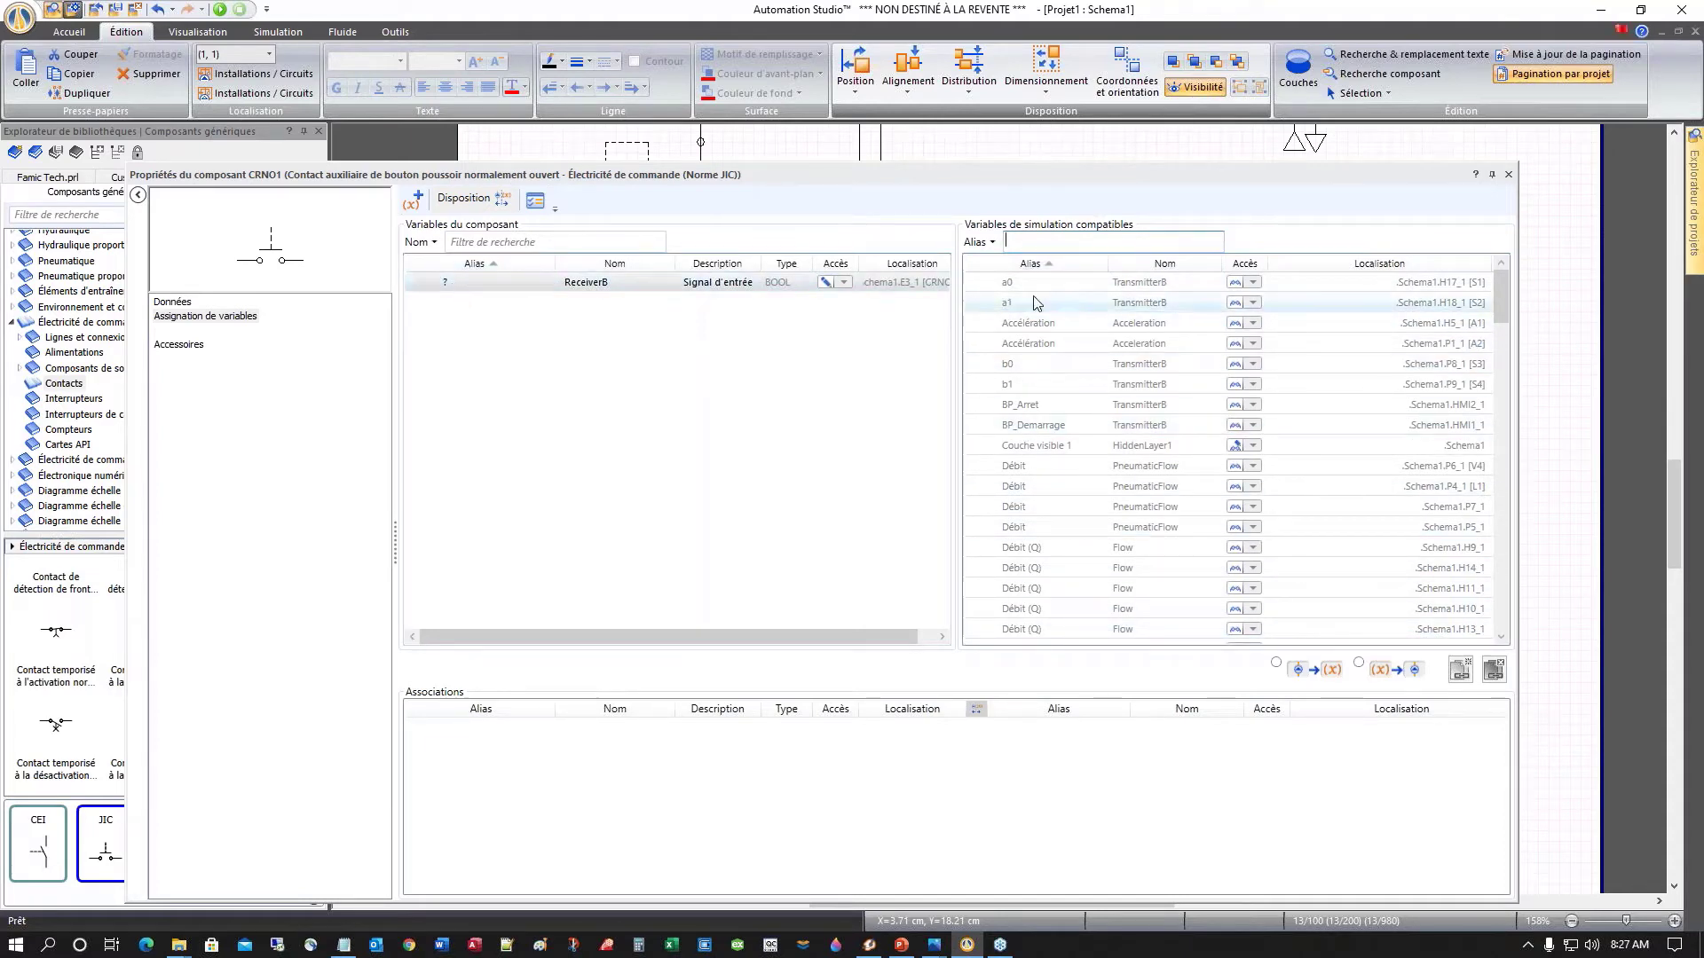
left_click_drag(947, 180, 1142, 843)
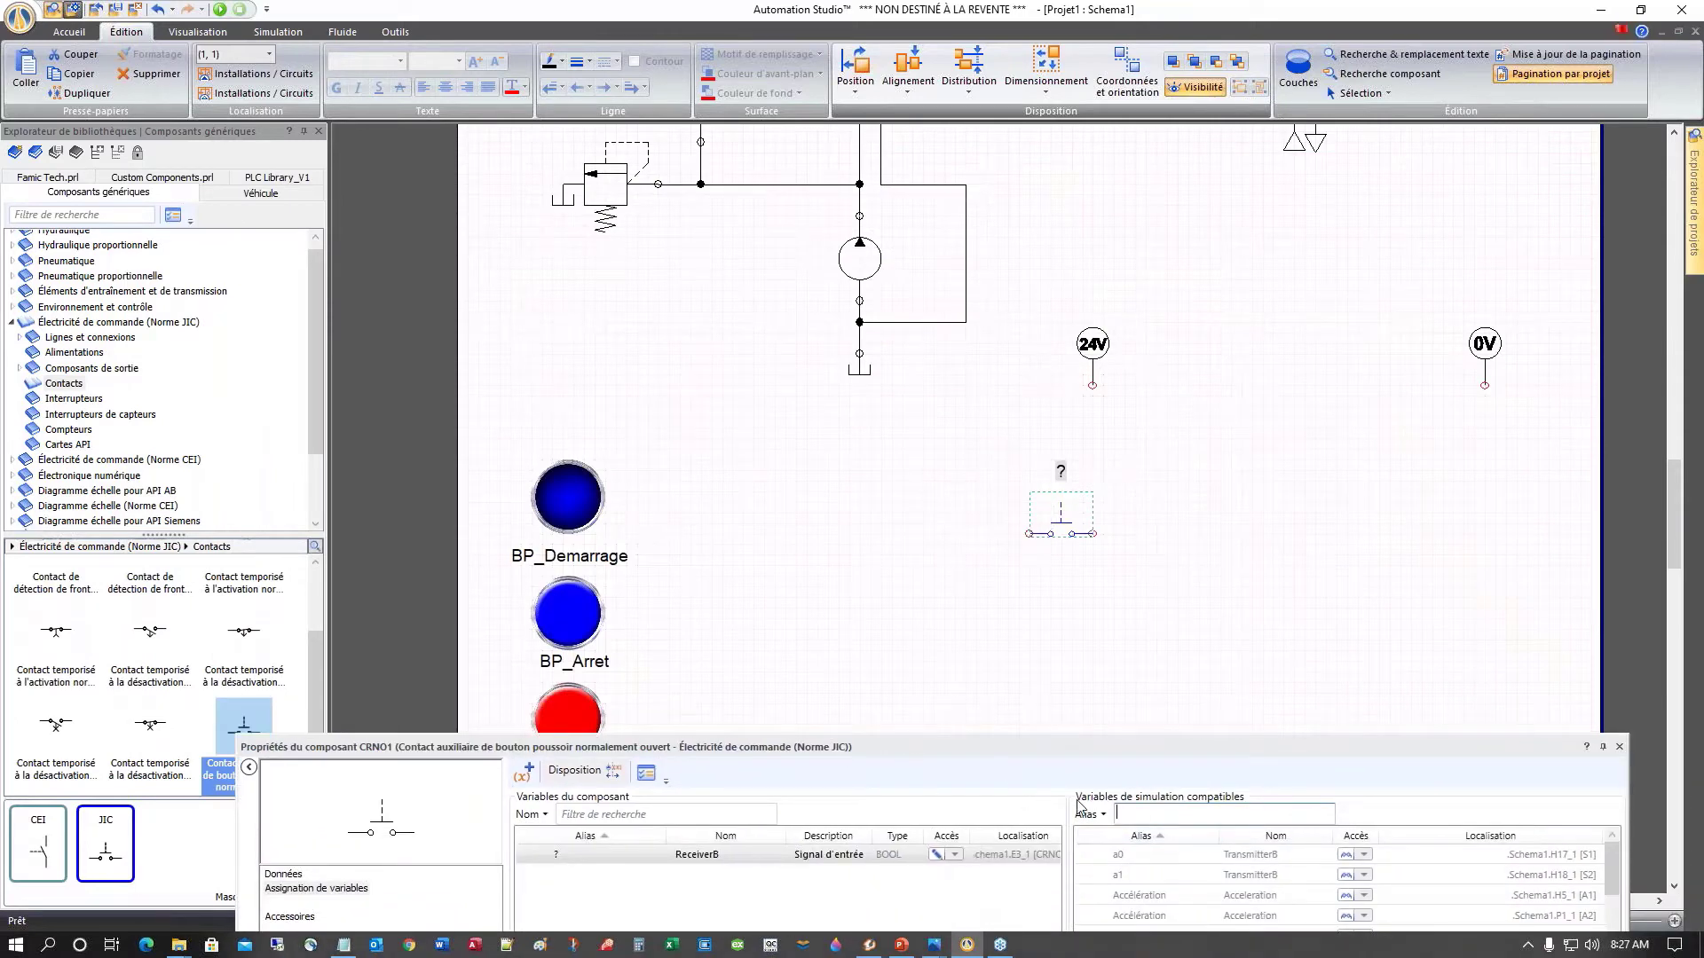
double_click(973, 747)
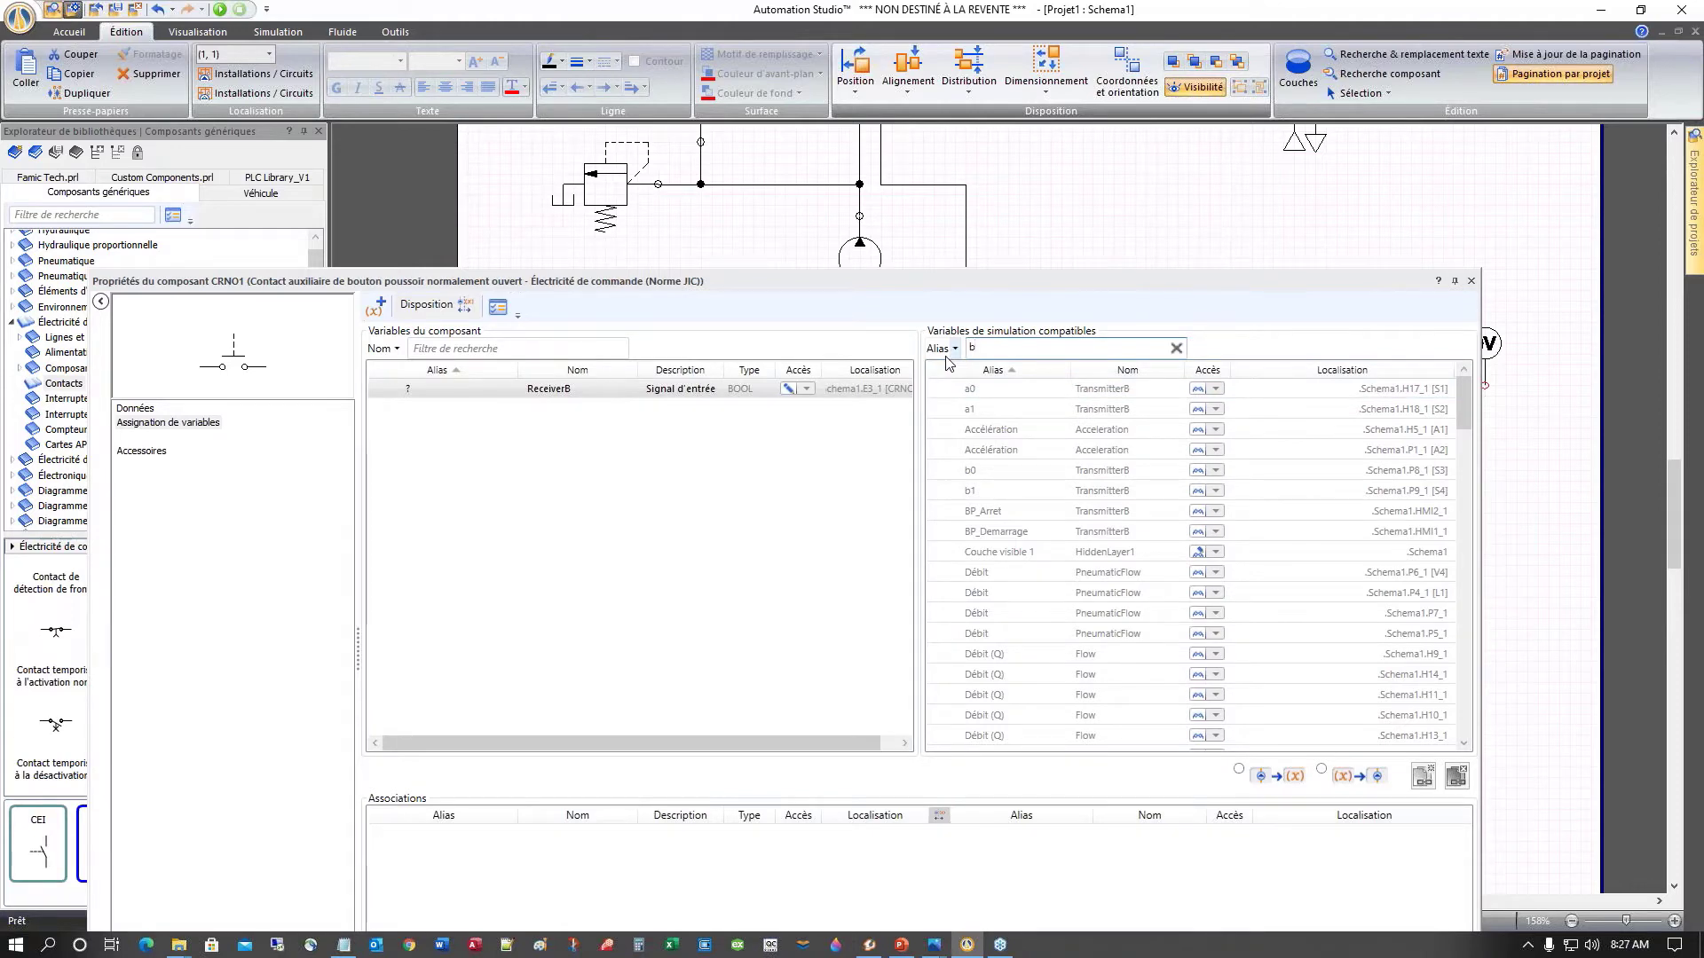
type("p")
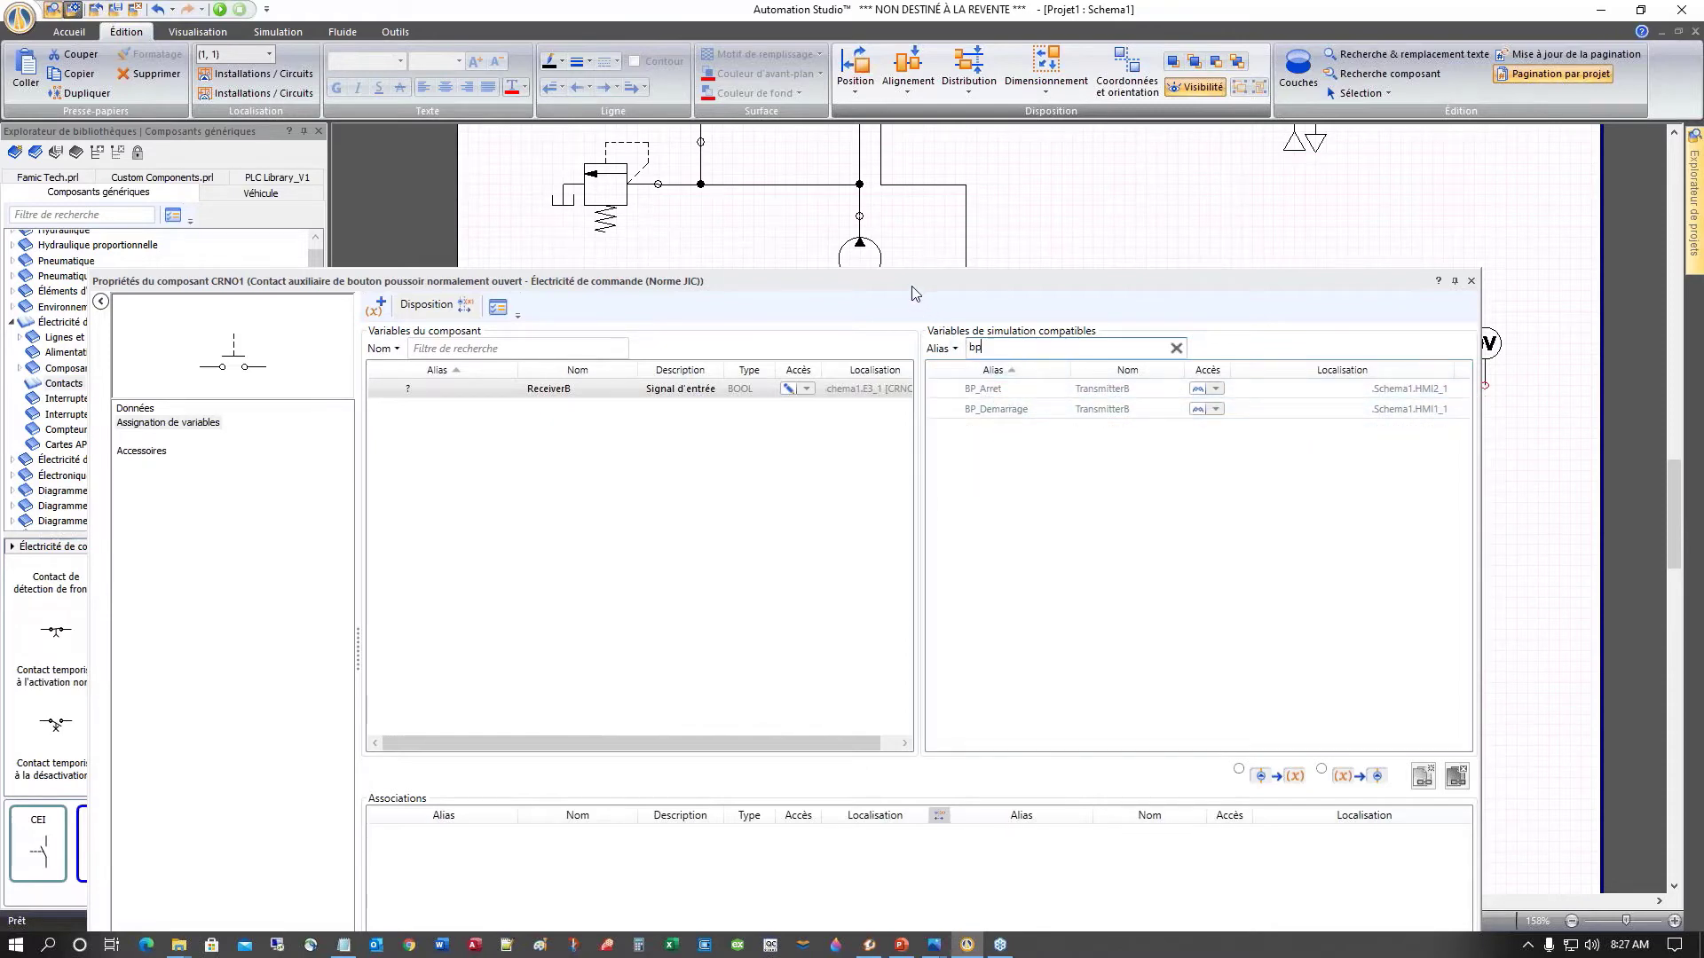
Step: Link the contact's ReceiverB variable to BP_Demarrage and close its properties
left_click_drag(908, 292, 894, 293)
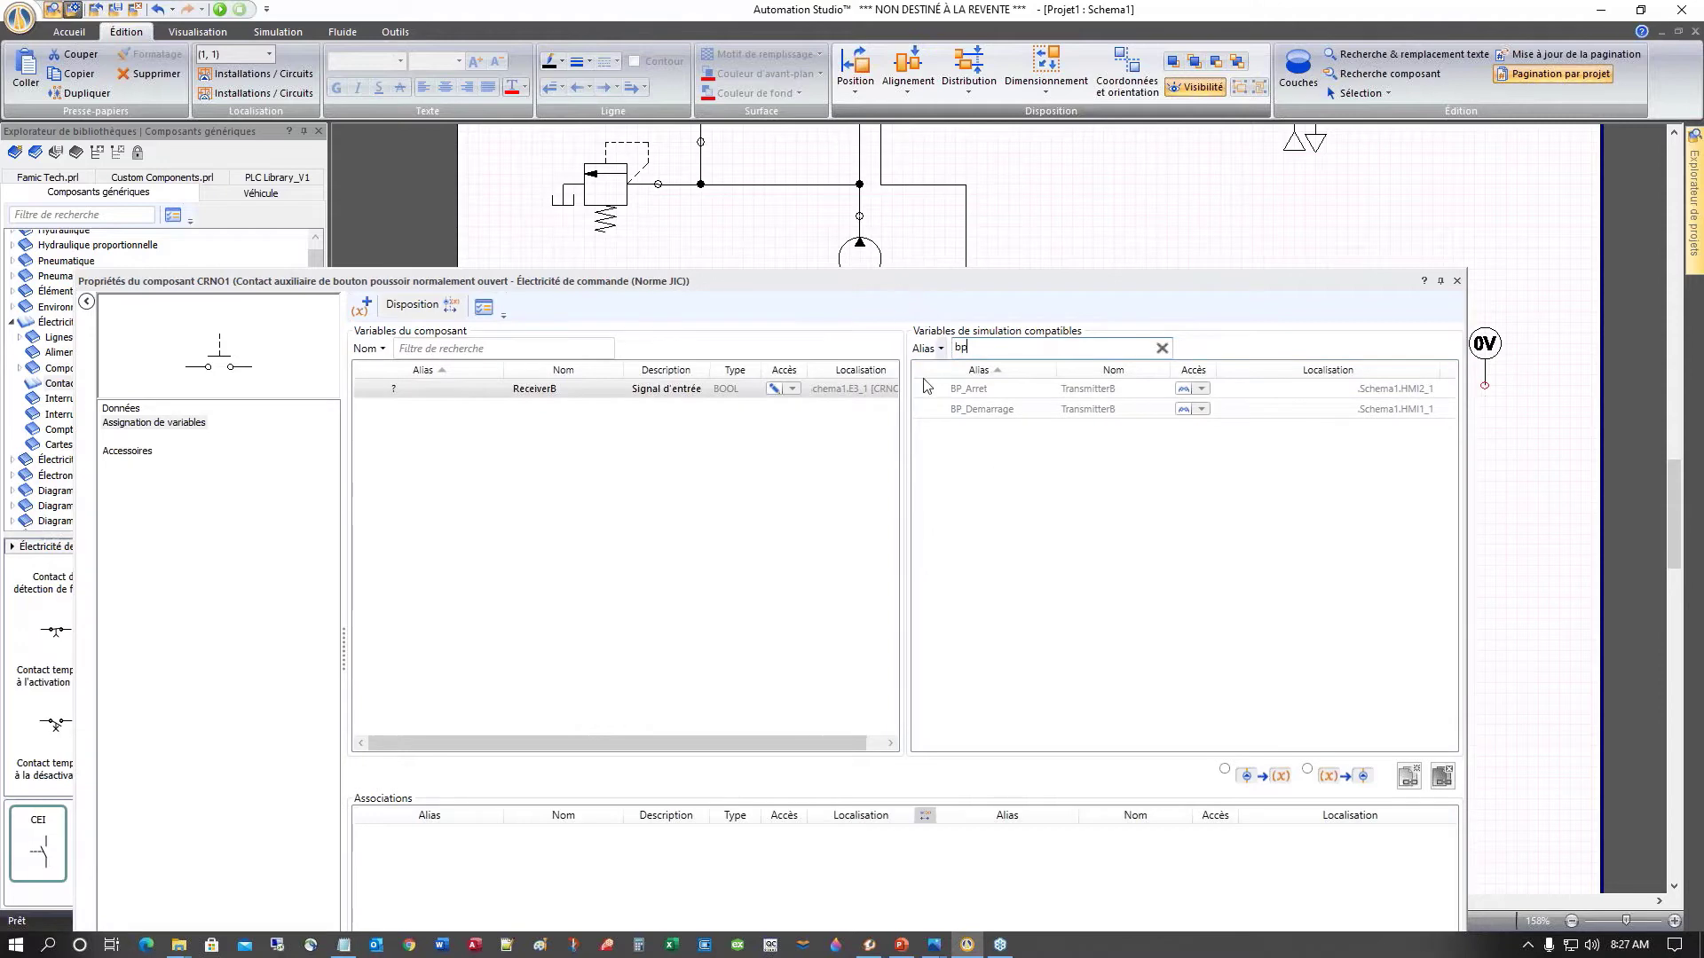
left_click(975, 411)
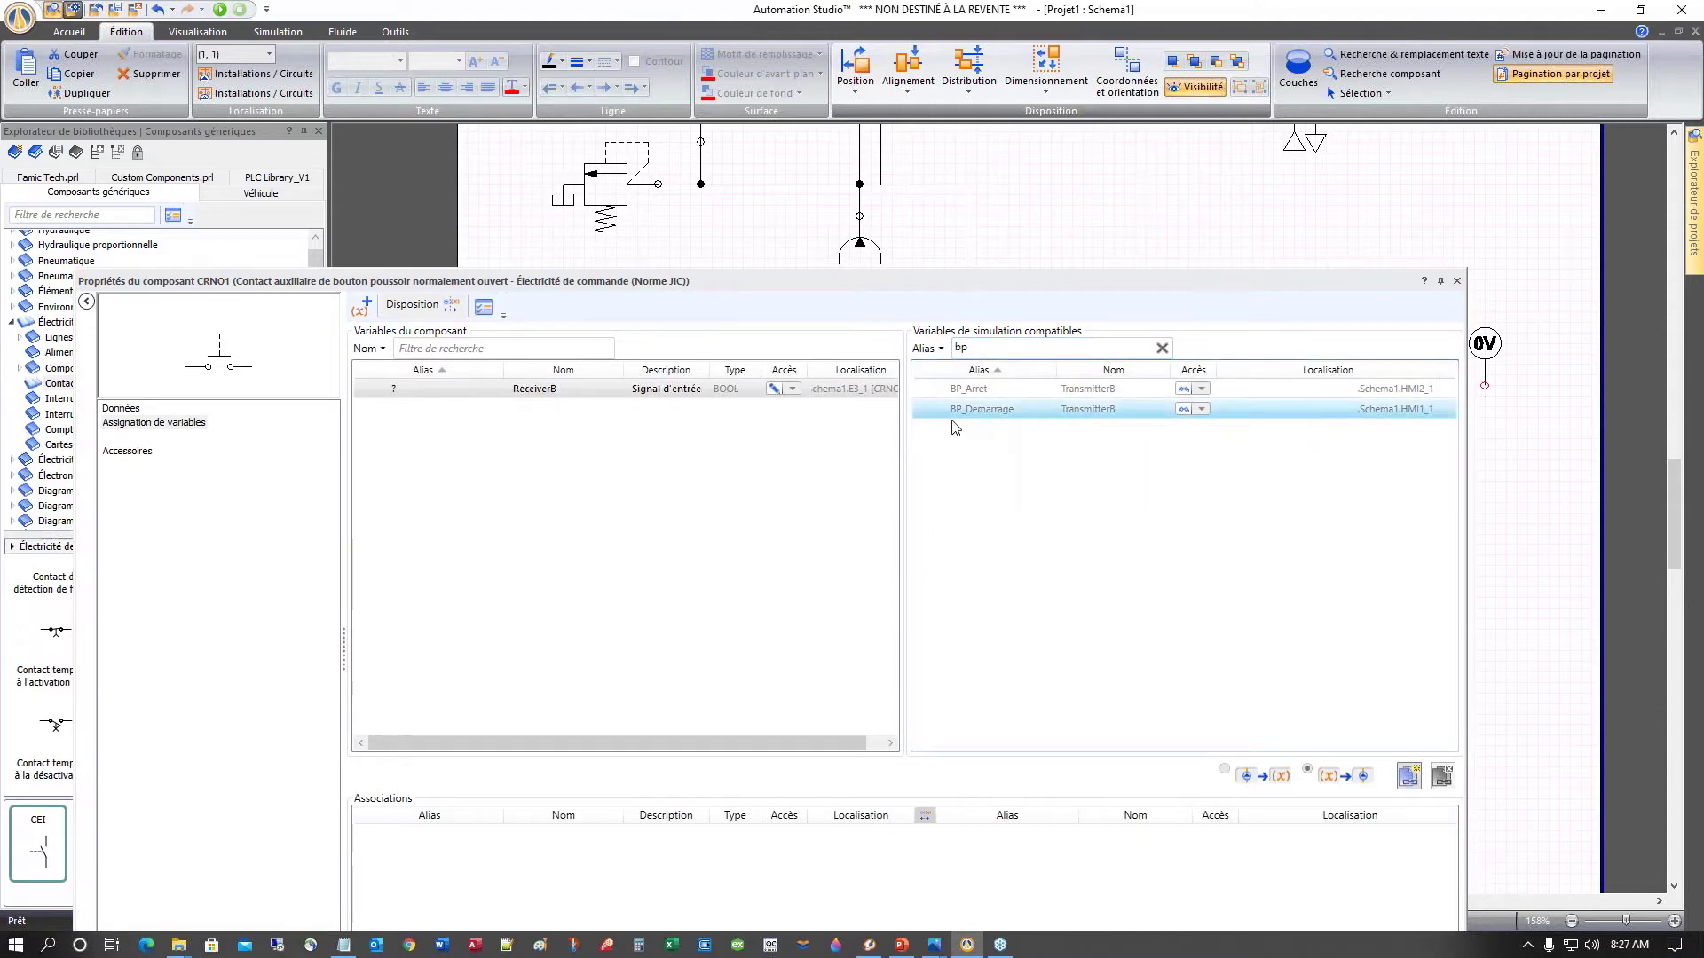
left_click(596, 387)
left_click(1017, 410)
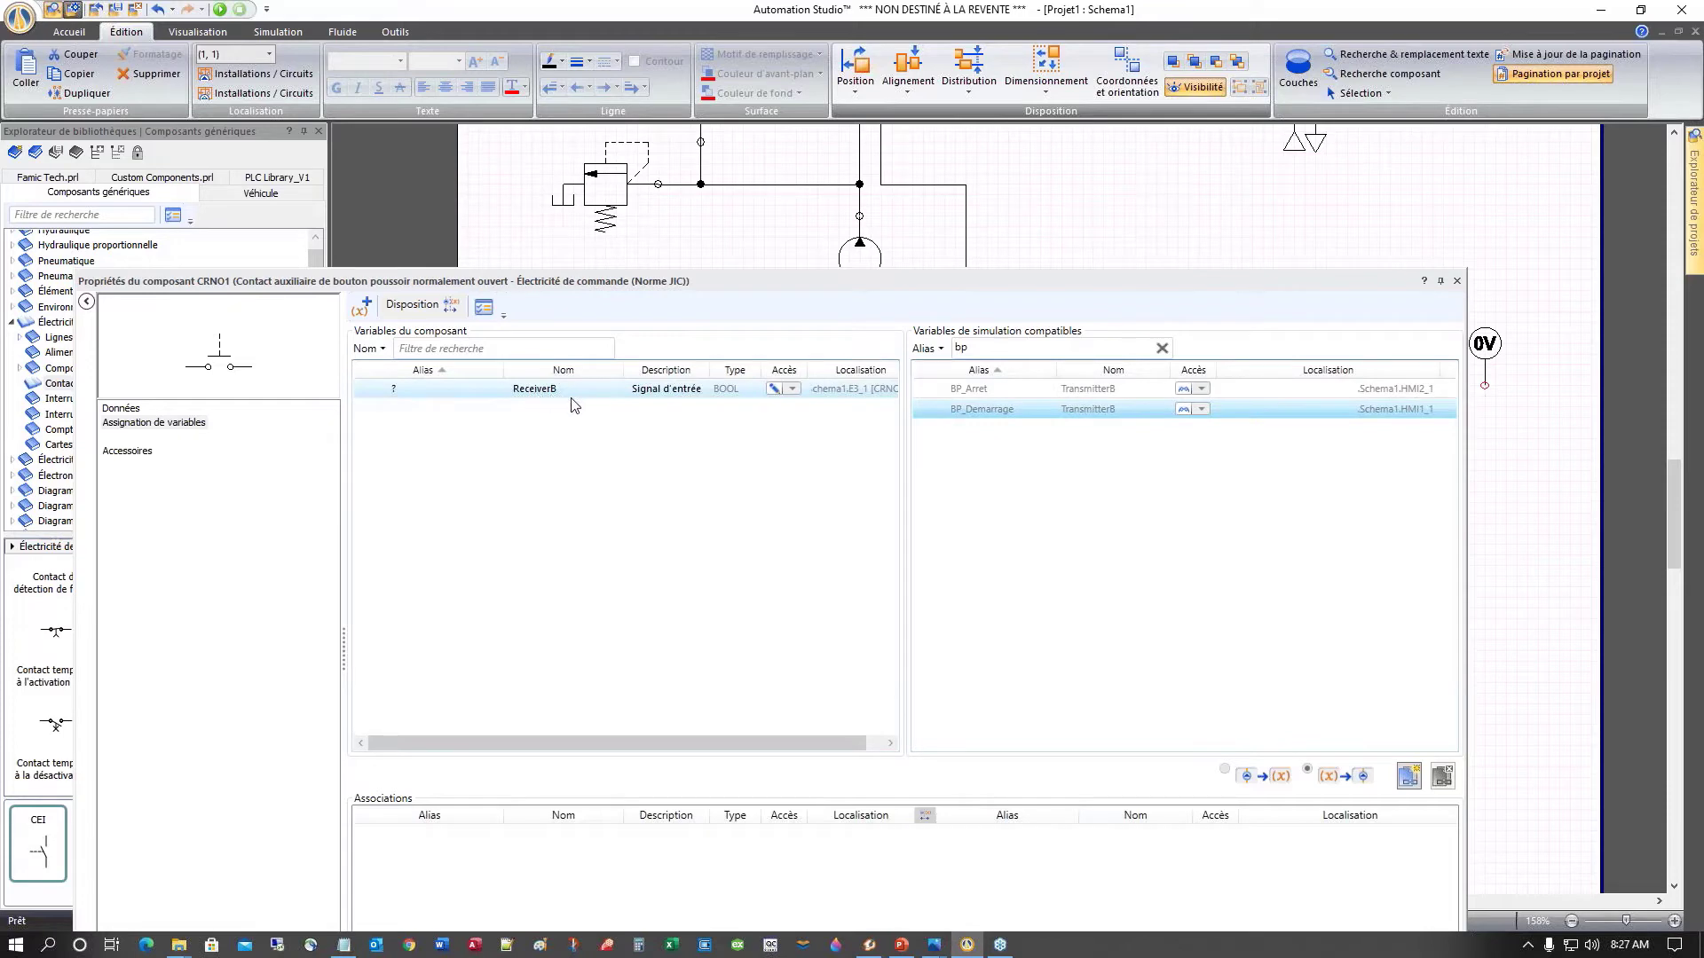
left_click(1017, 416)
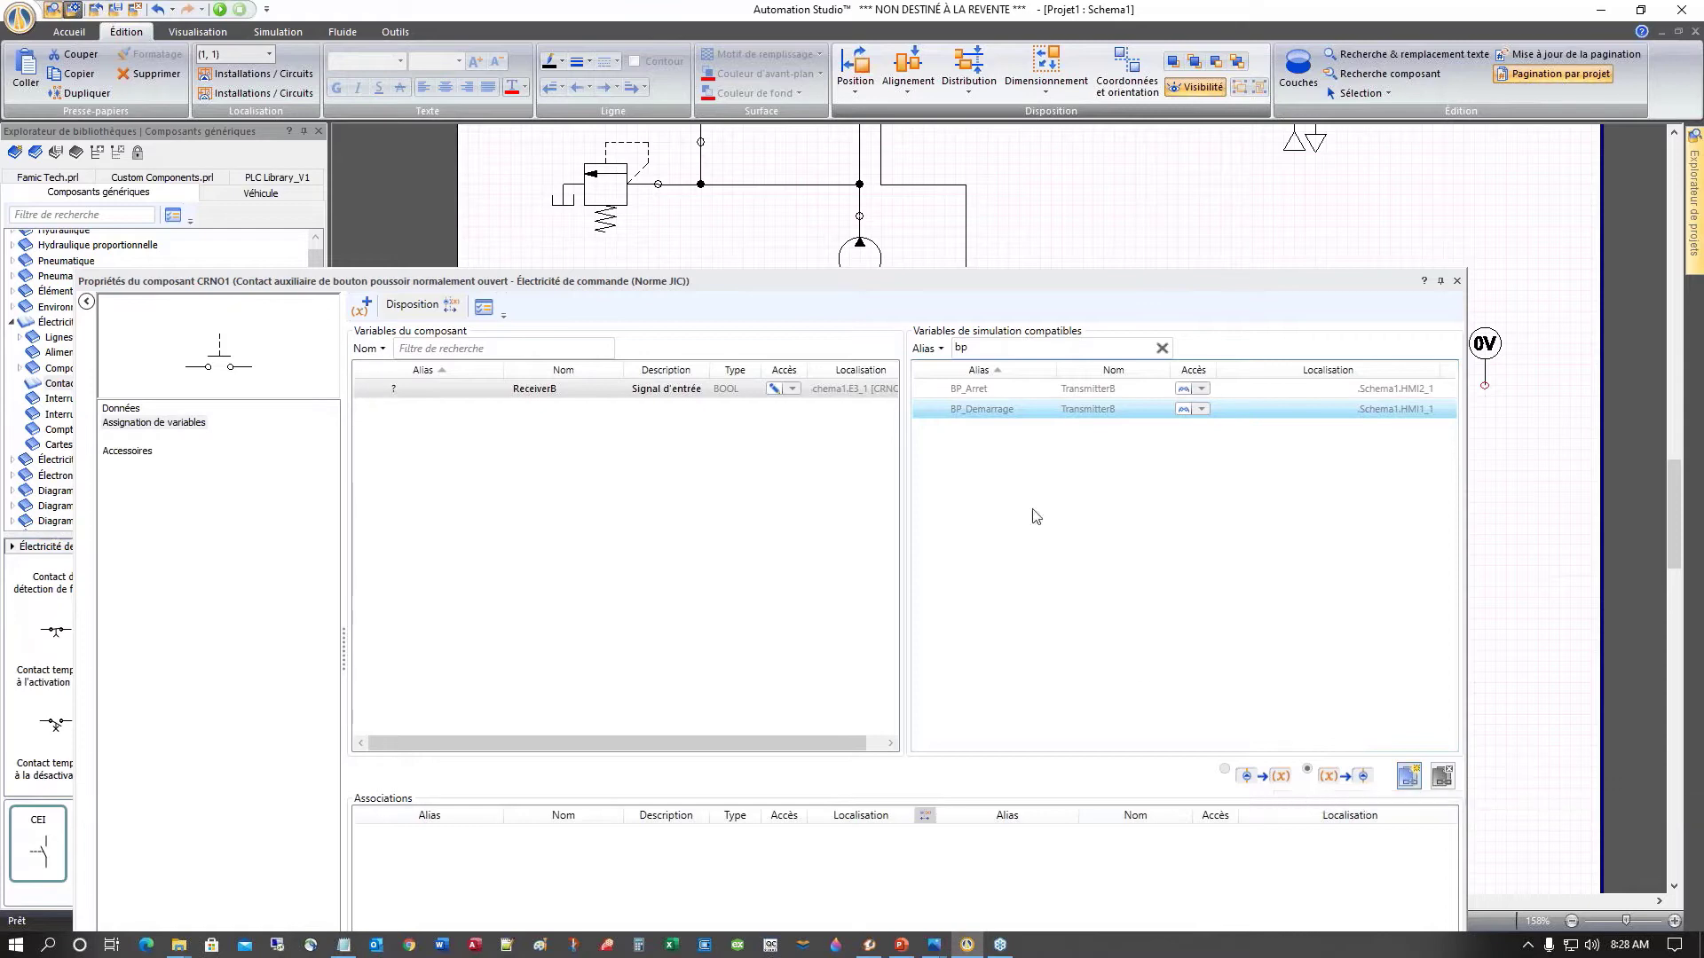
double_click(1003, 410)
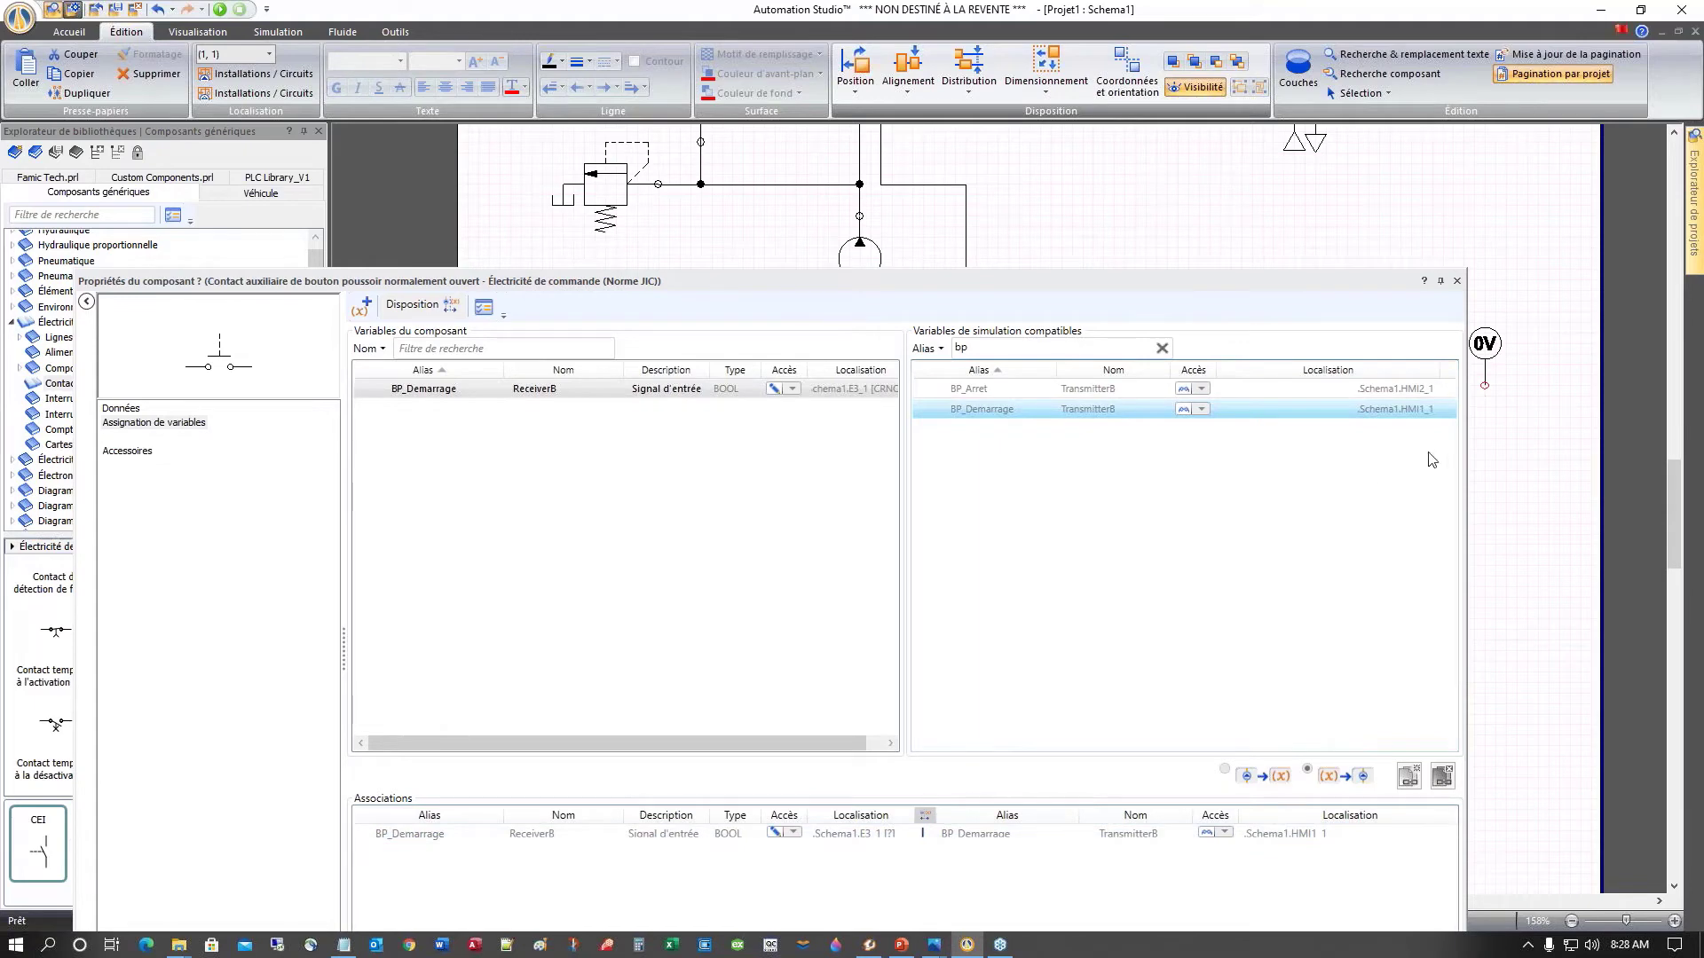
left_click(1457, 282)
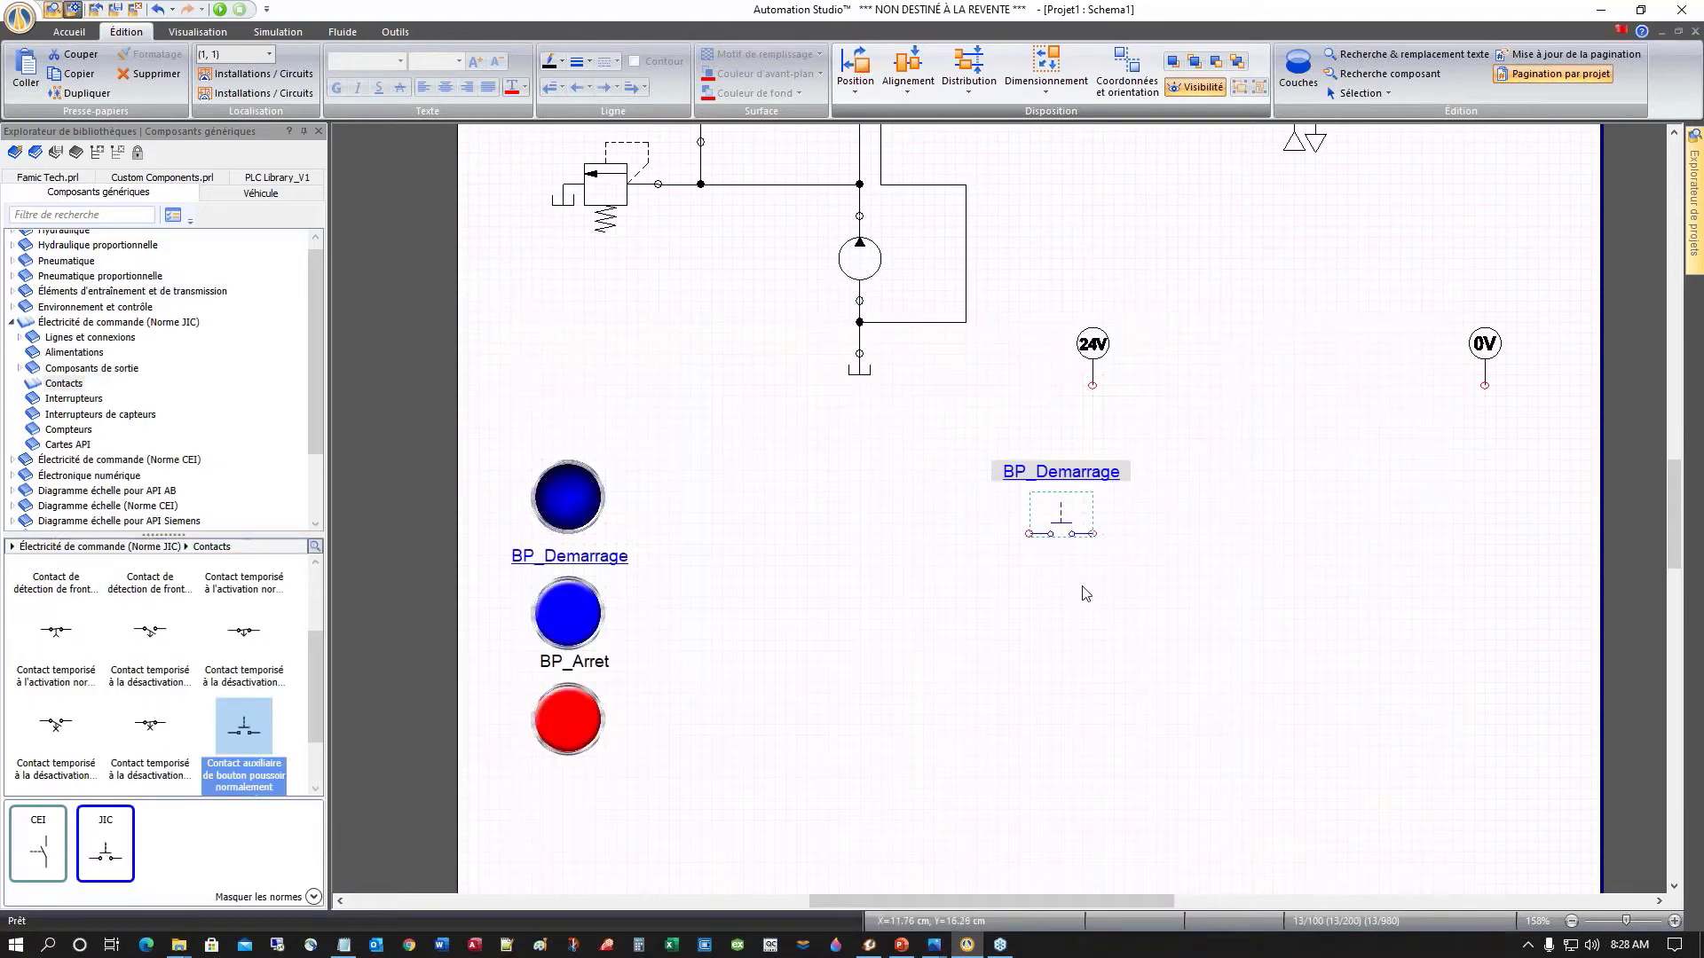
Step: Follow the BP_Demarrage link from the contact to the panel pushbutton and back to the contact
left_click(1034, 601)
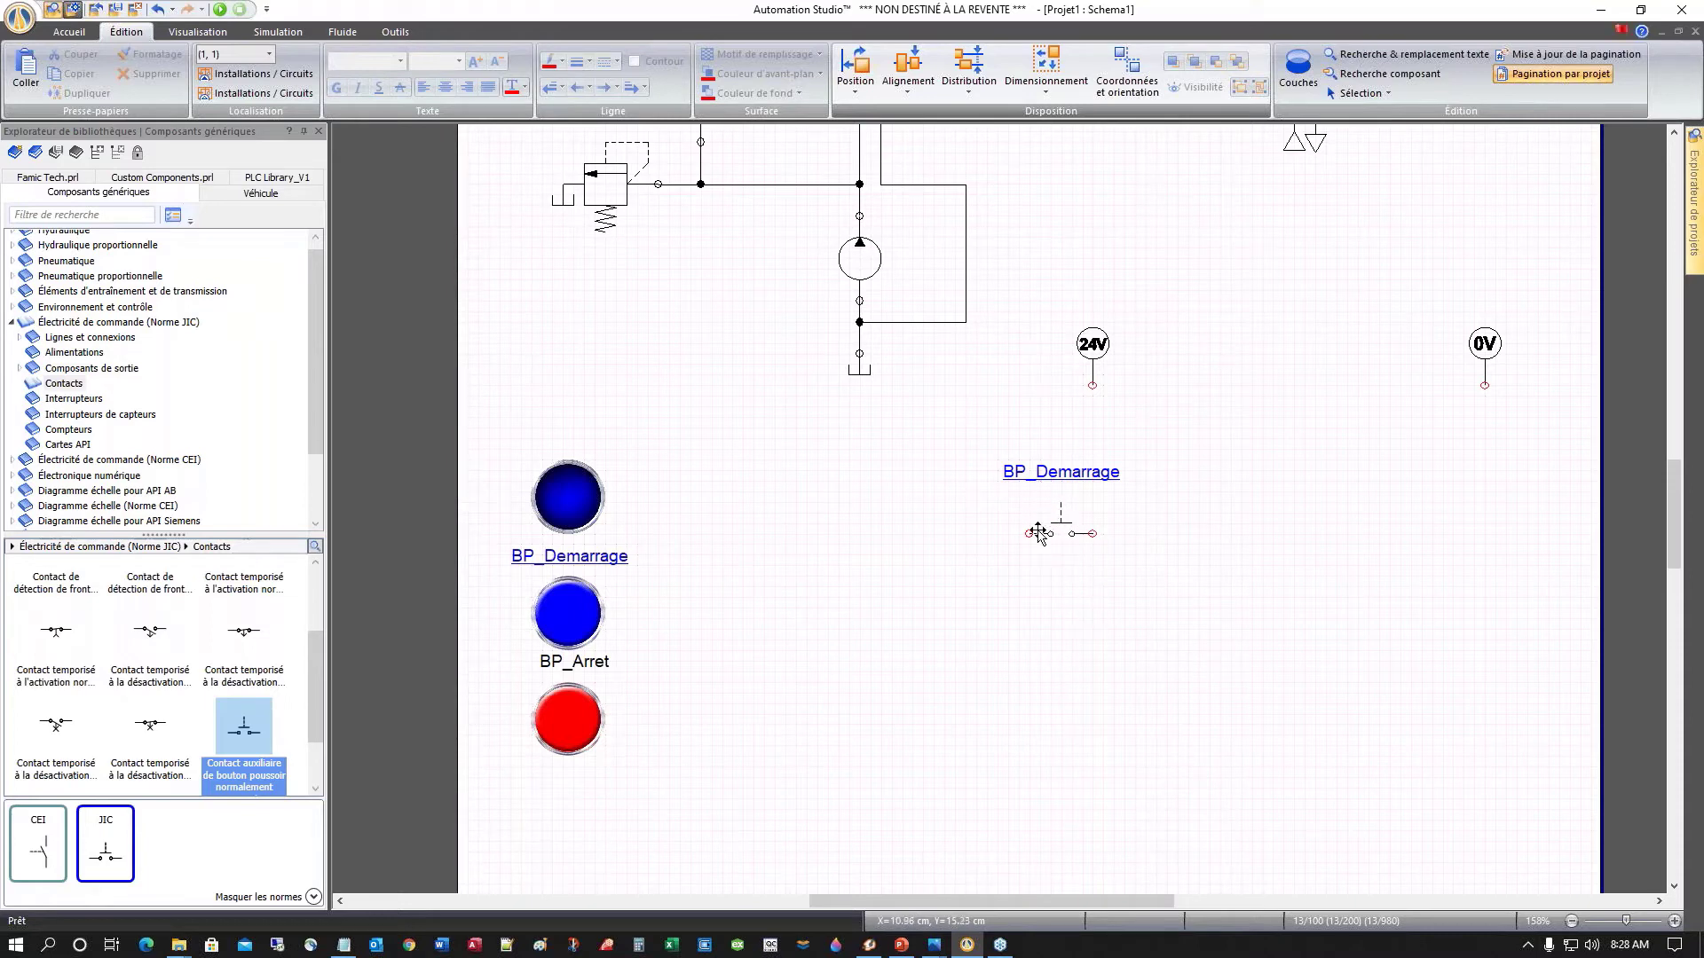
left_click(1061, 477, "ctrl")
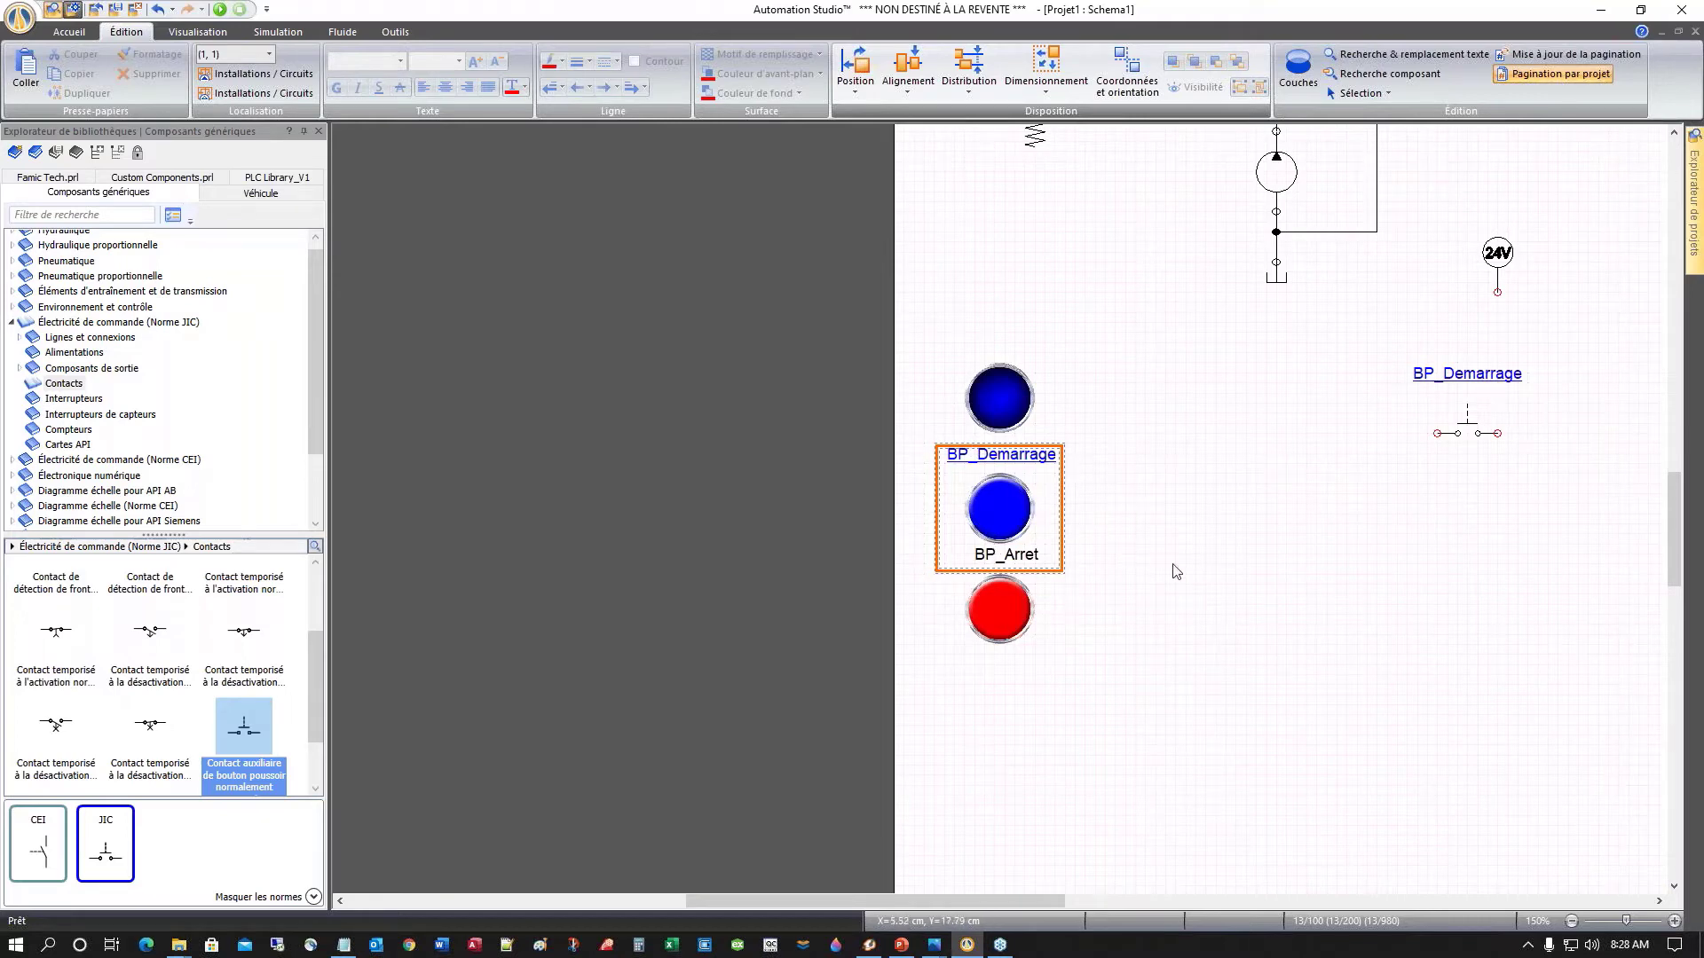
left_click(1193, 544)
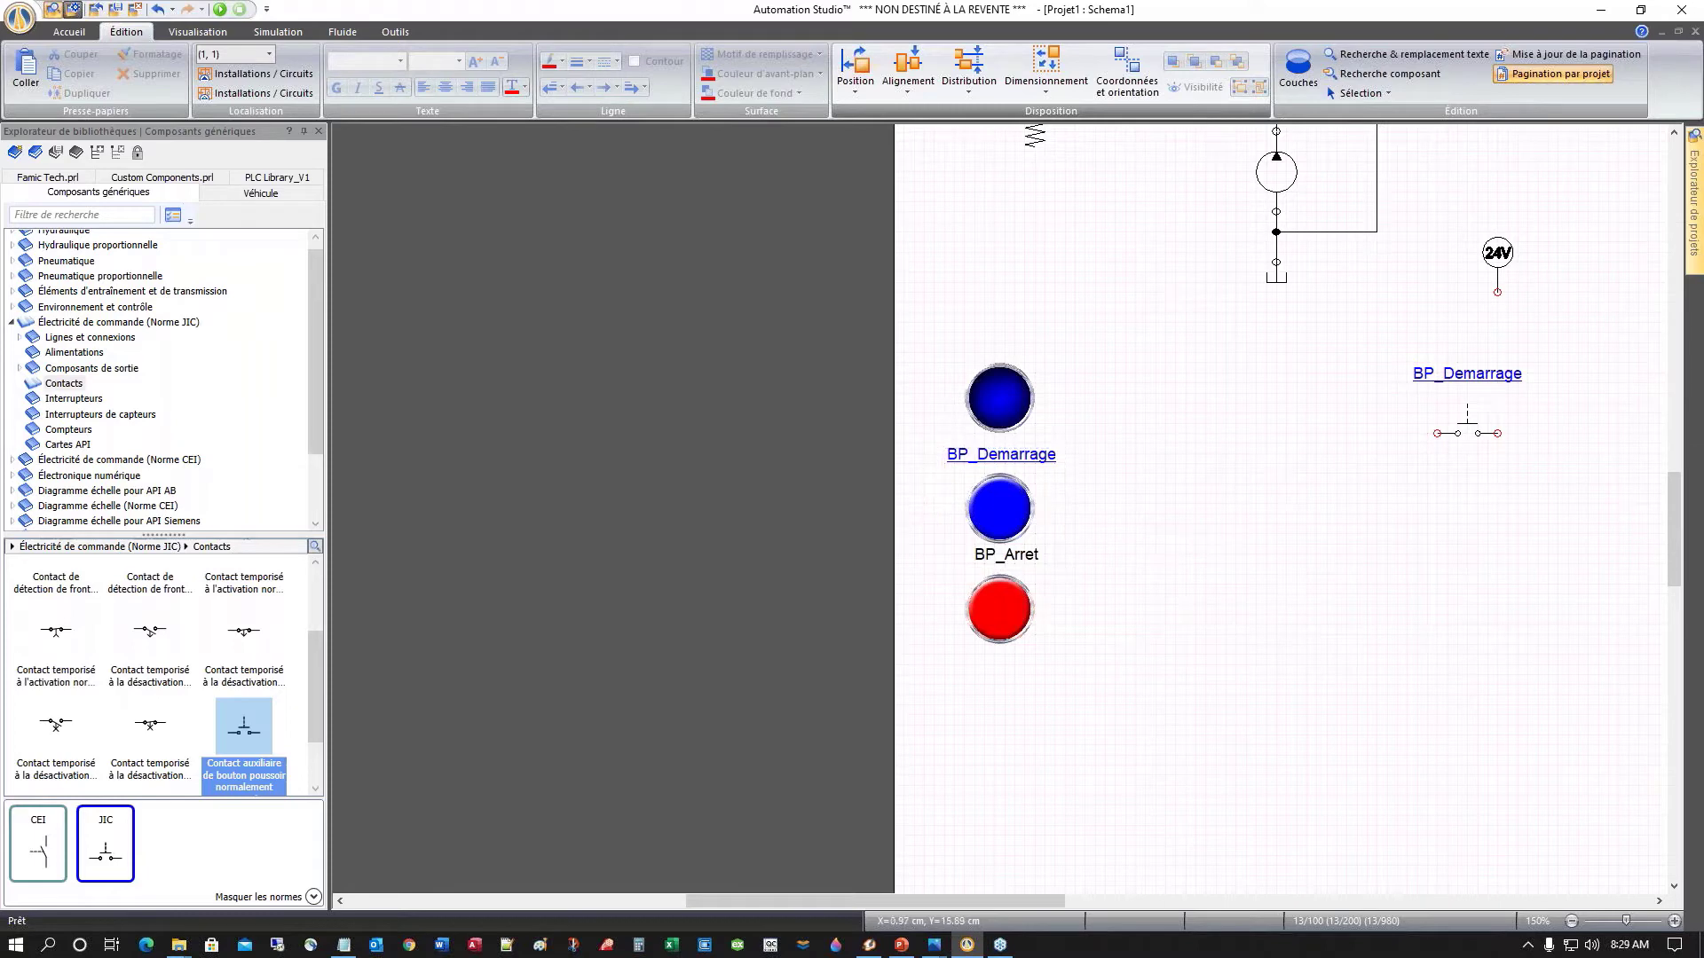
left_click(987, 461)
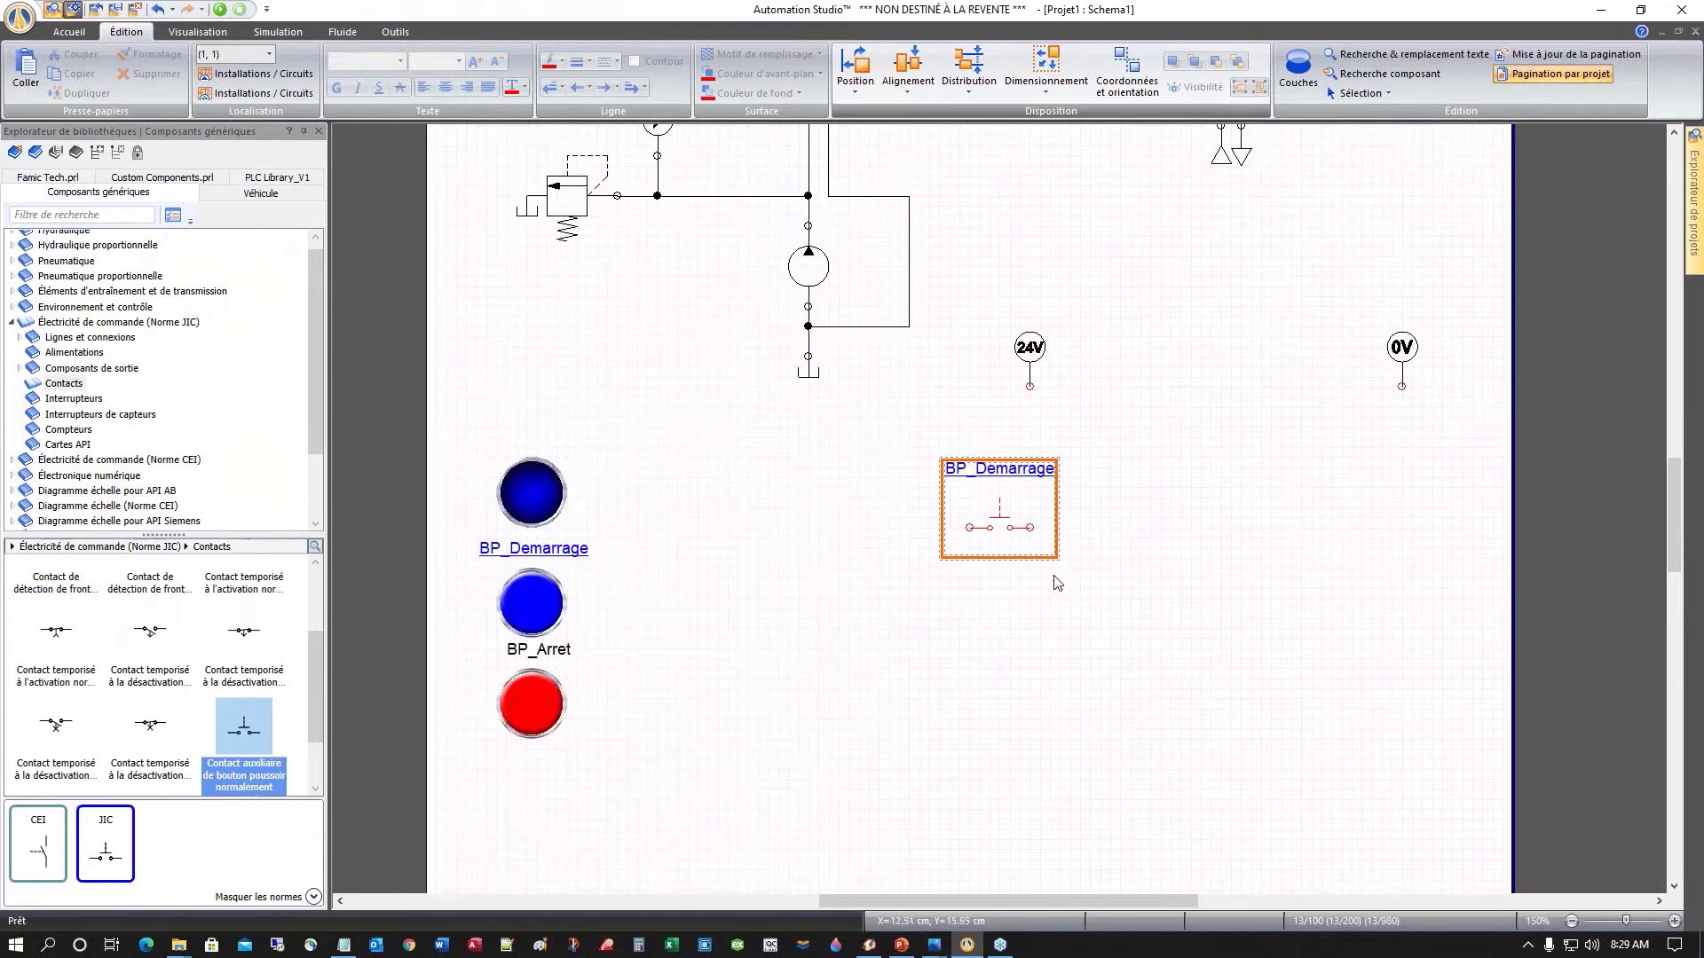
left_click(1051, 608)
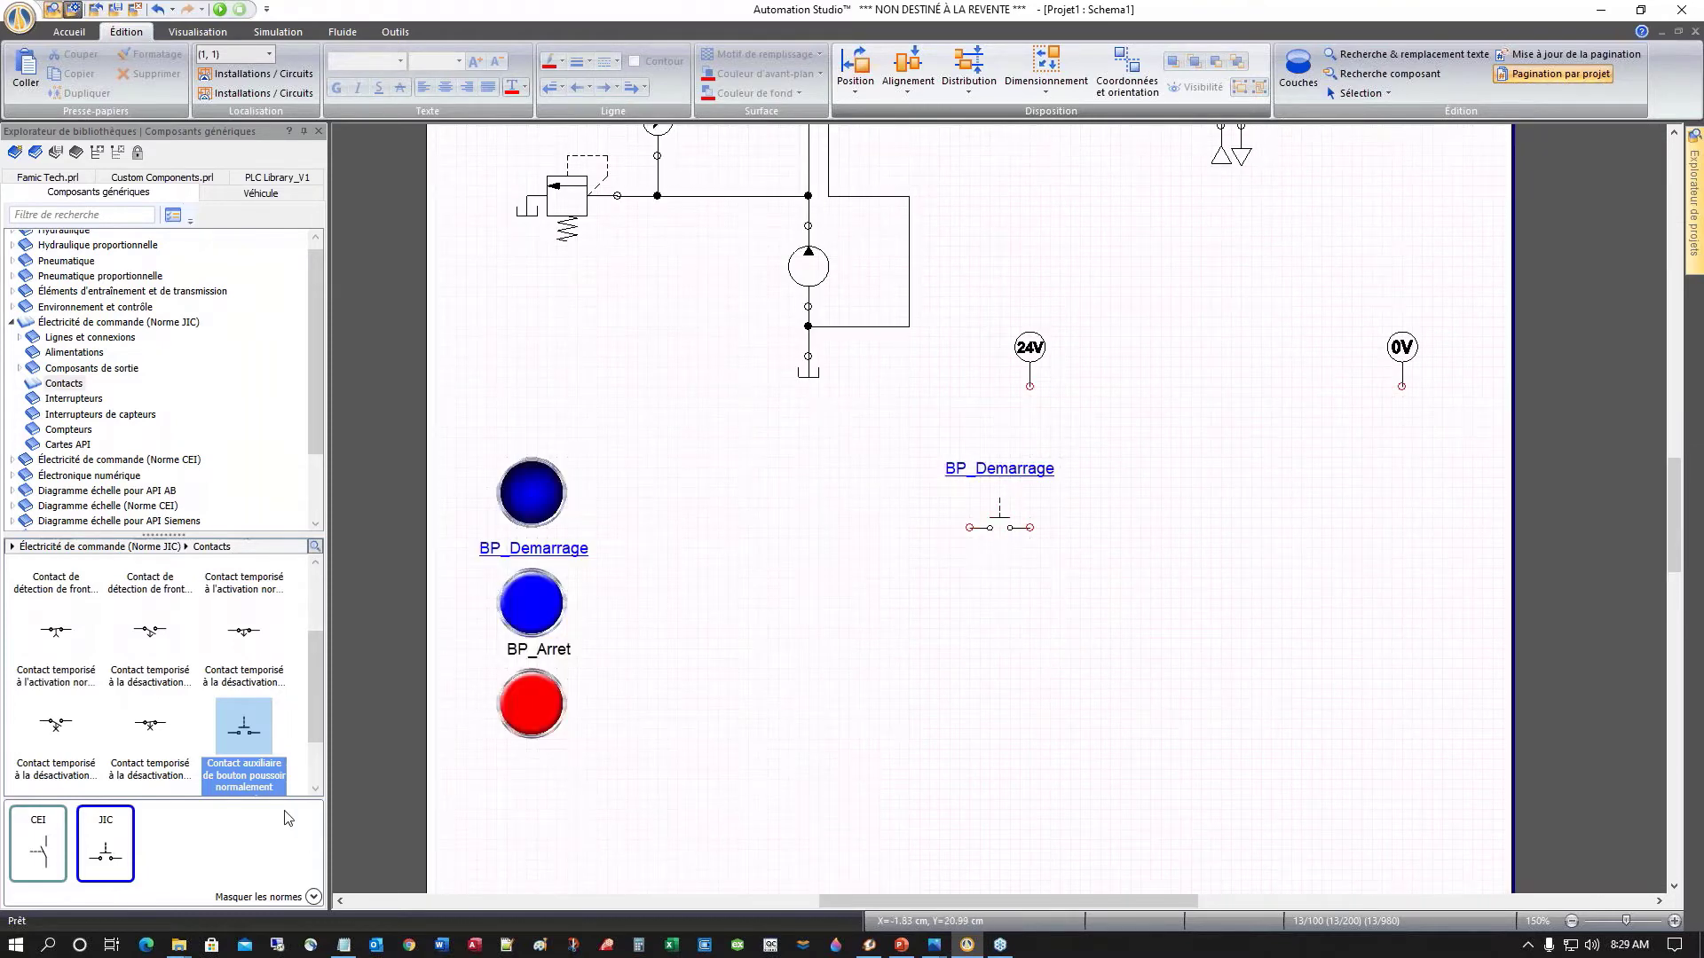
Step: Place a second normally open pushbutton auxiliary contact below the first, link it to BP_Arret and close its properties
left_click_drag(246, 742, 1008, 601)
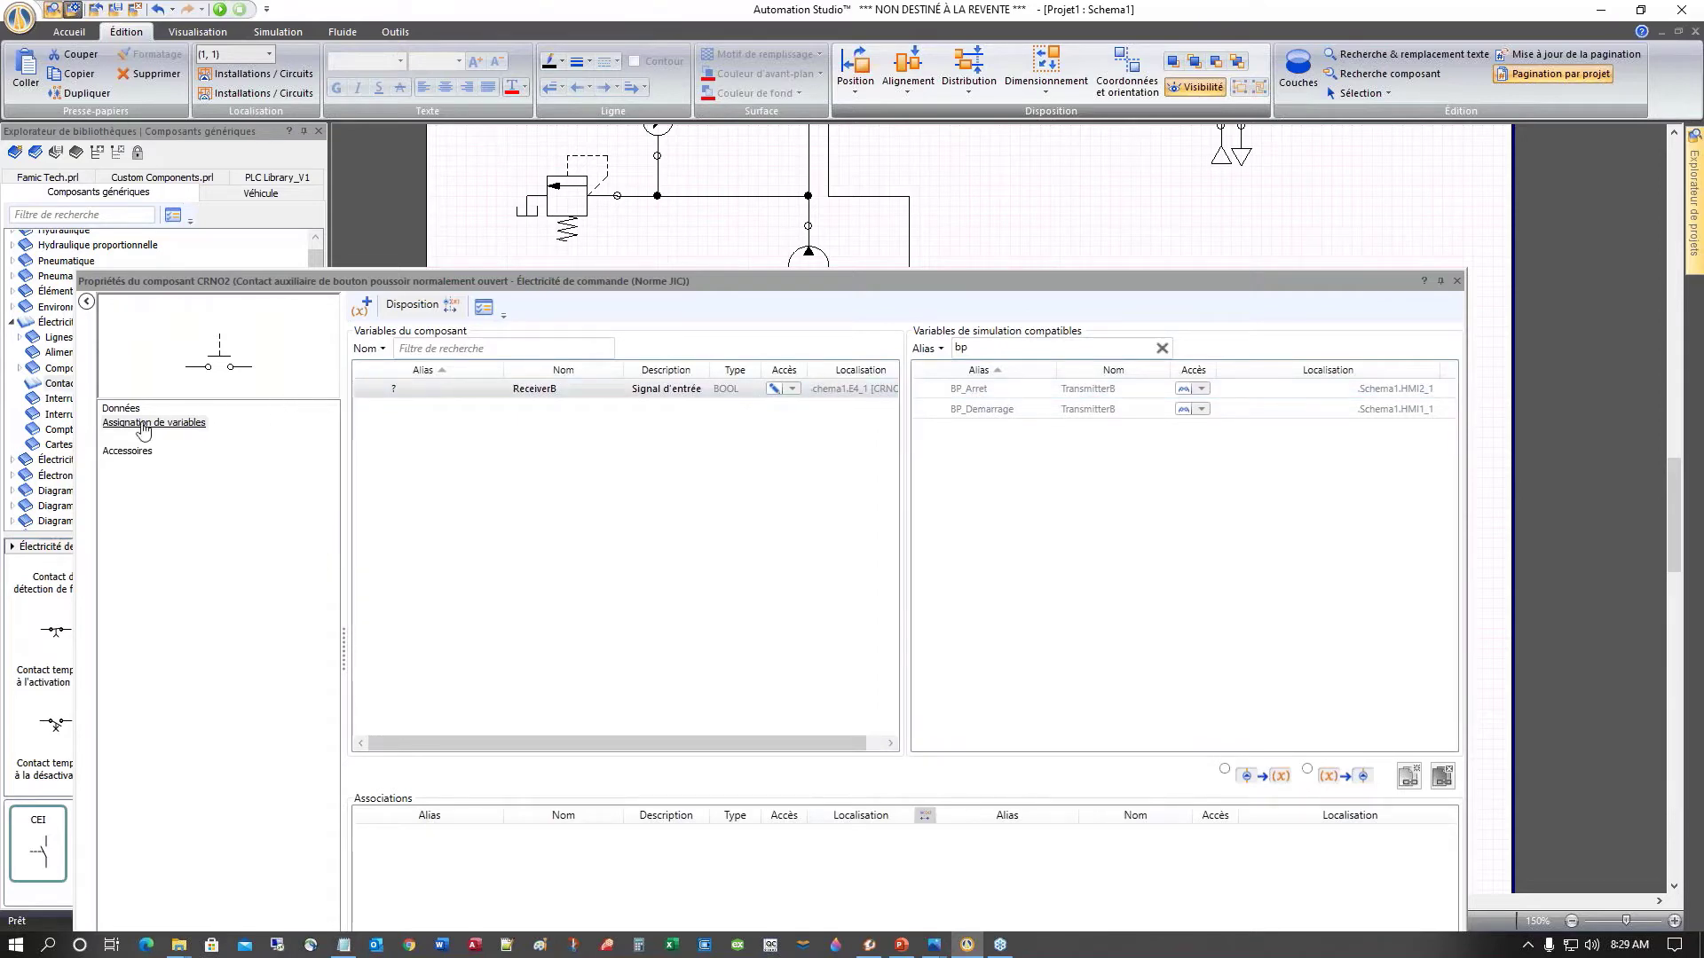
double_click(983, 392)
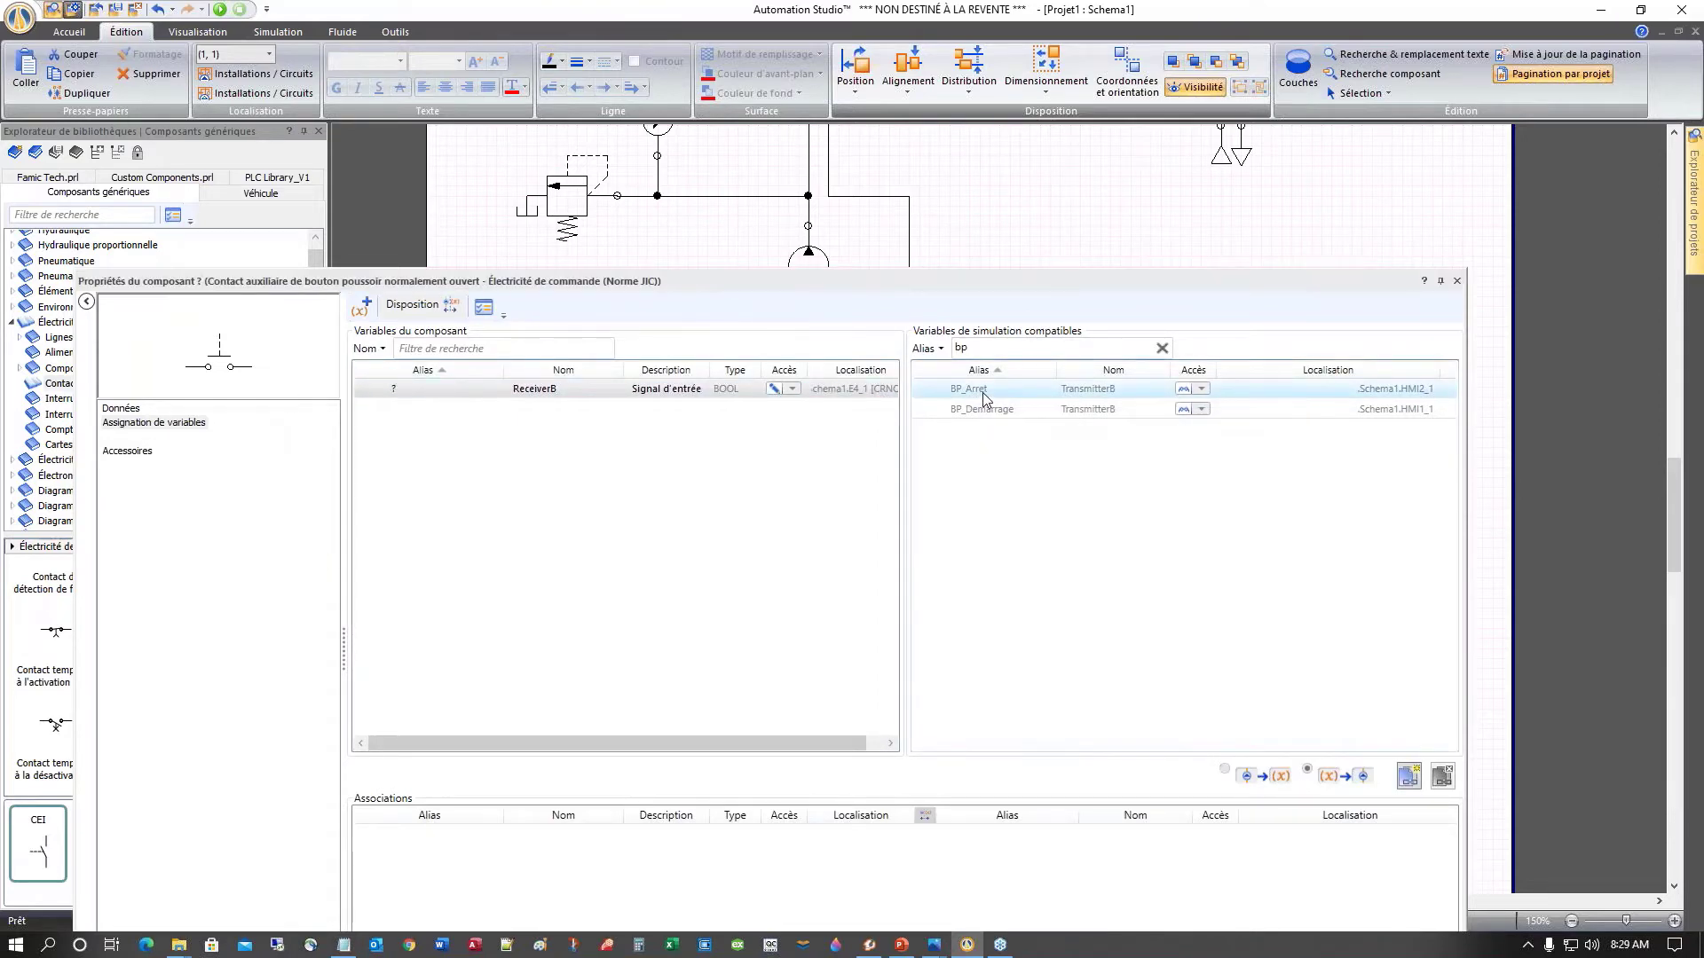
left_click(1456, 282)
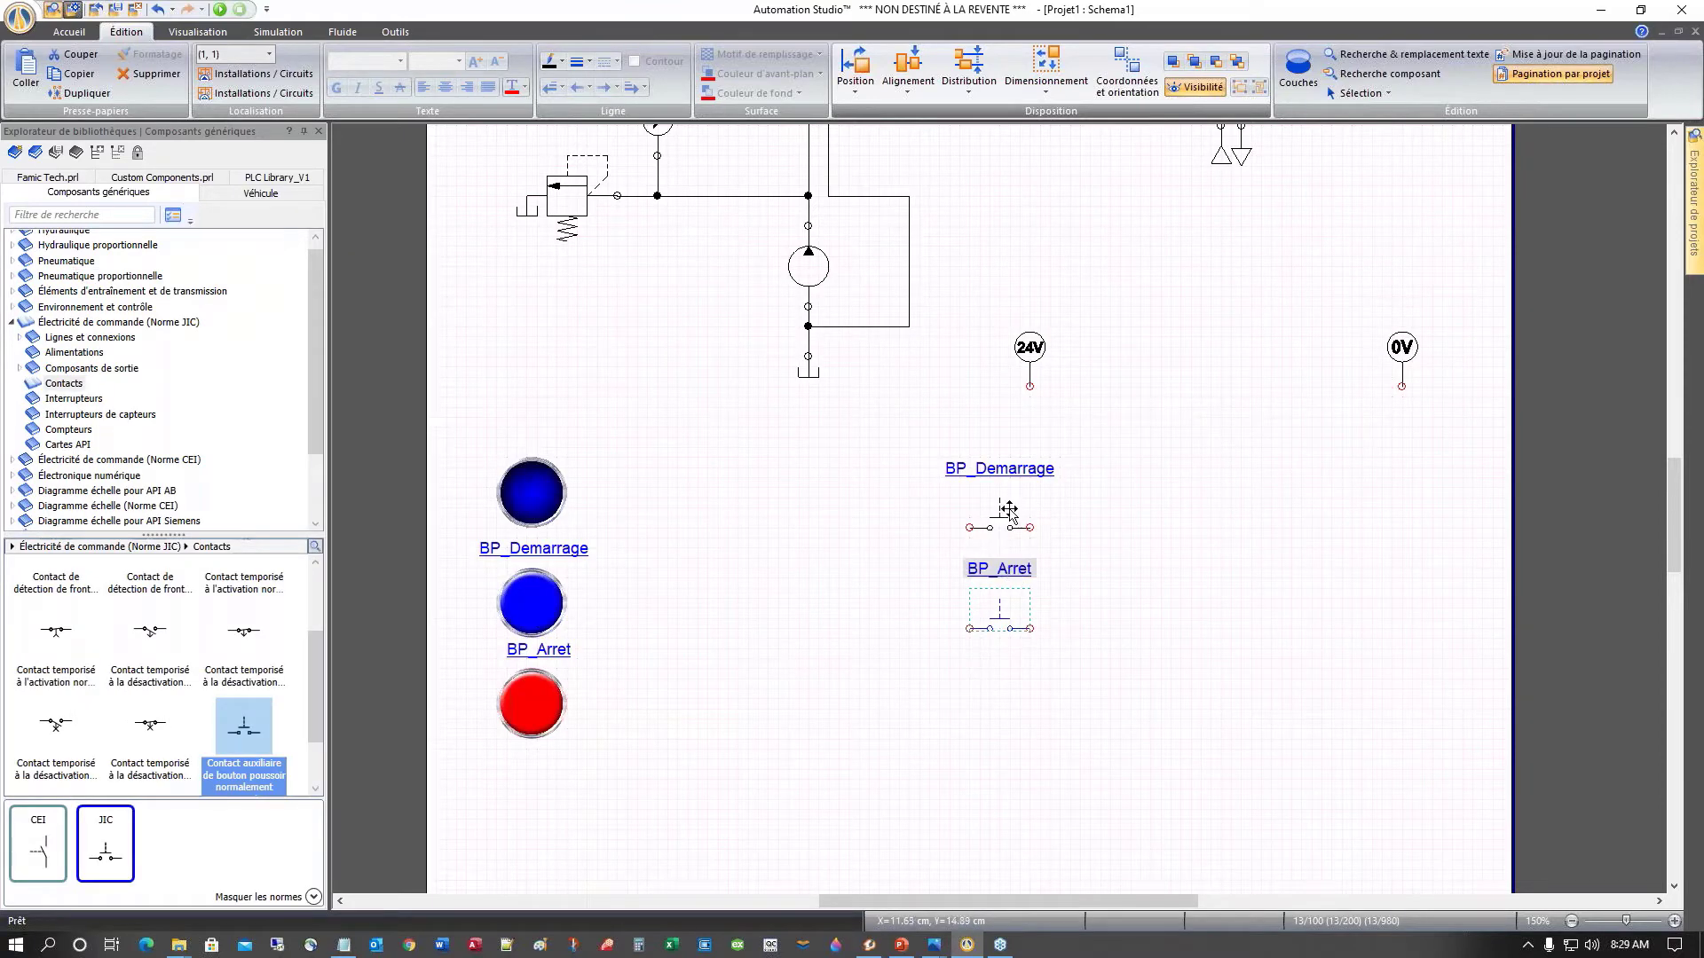
scroll(763, 561, "up", 5)
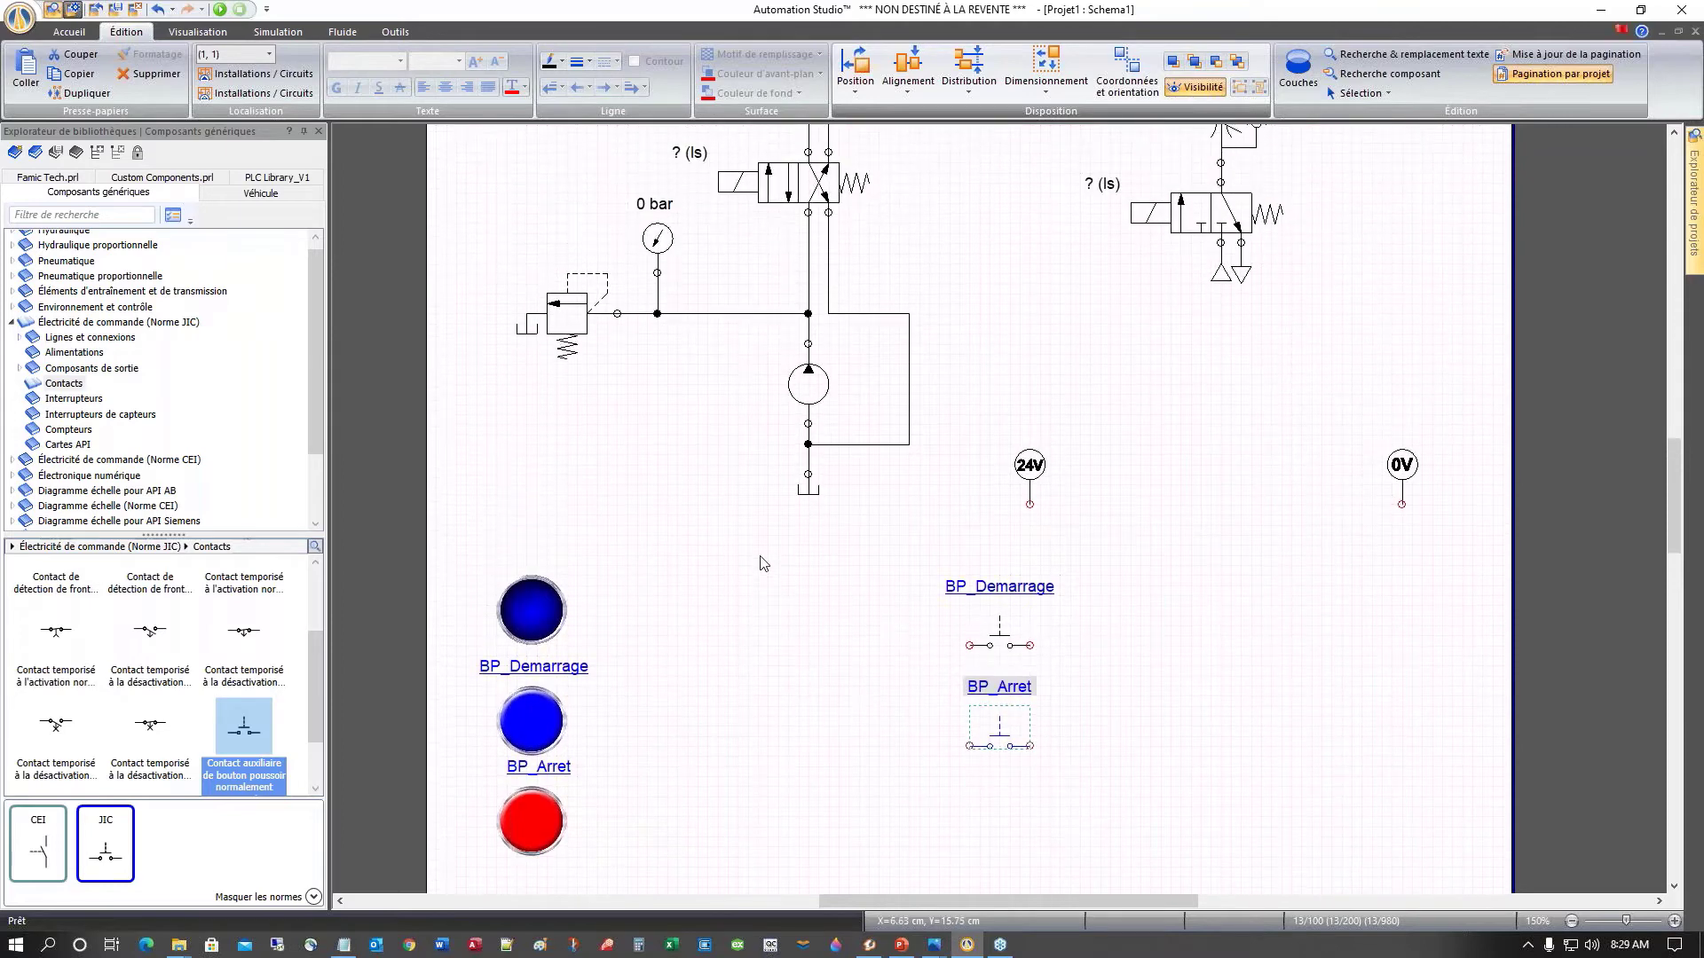
scroll(715, 570, "up", 2)
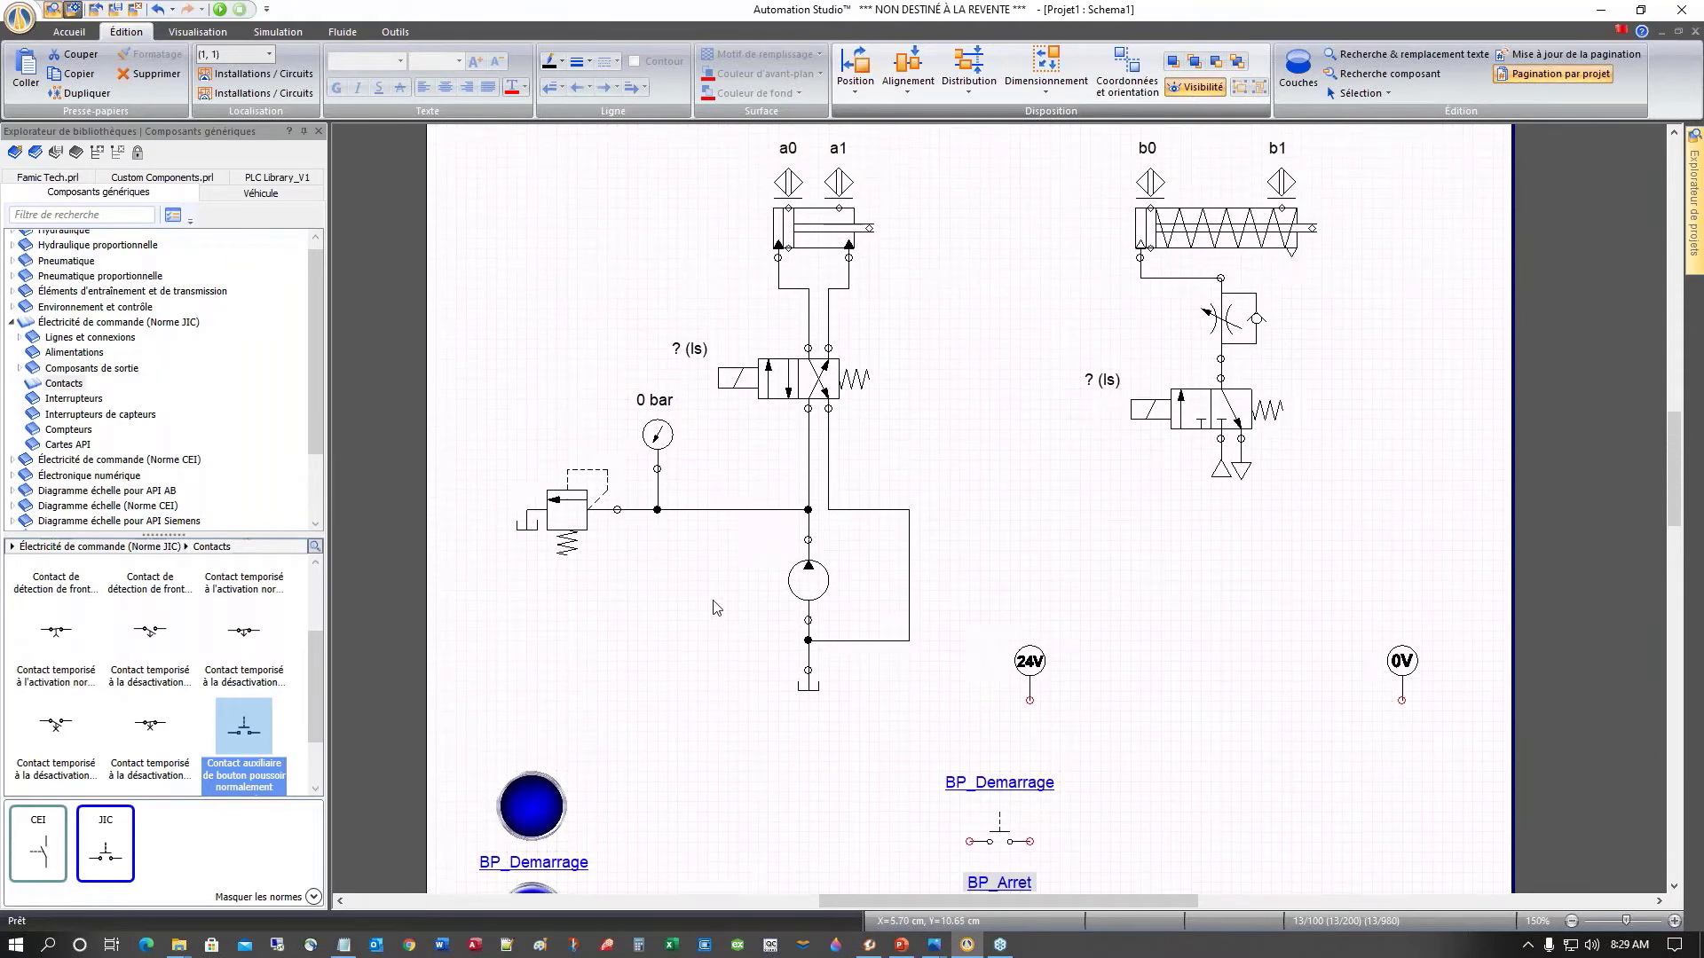
scroll(719, 604, "down", 1)
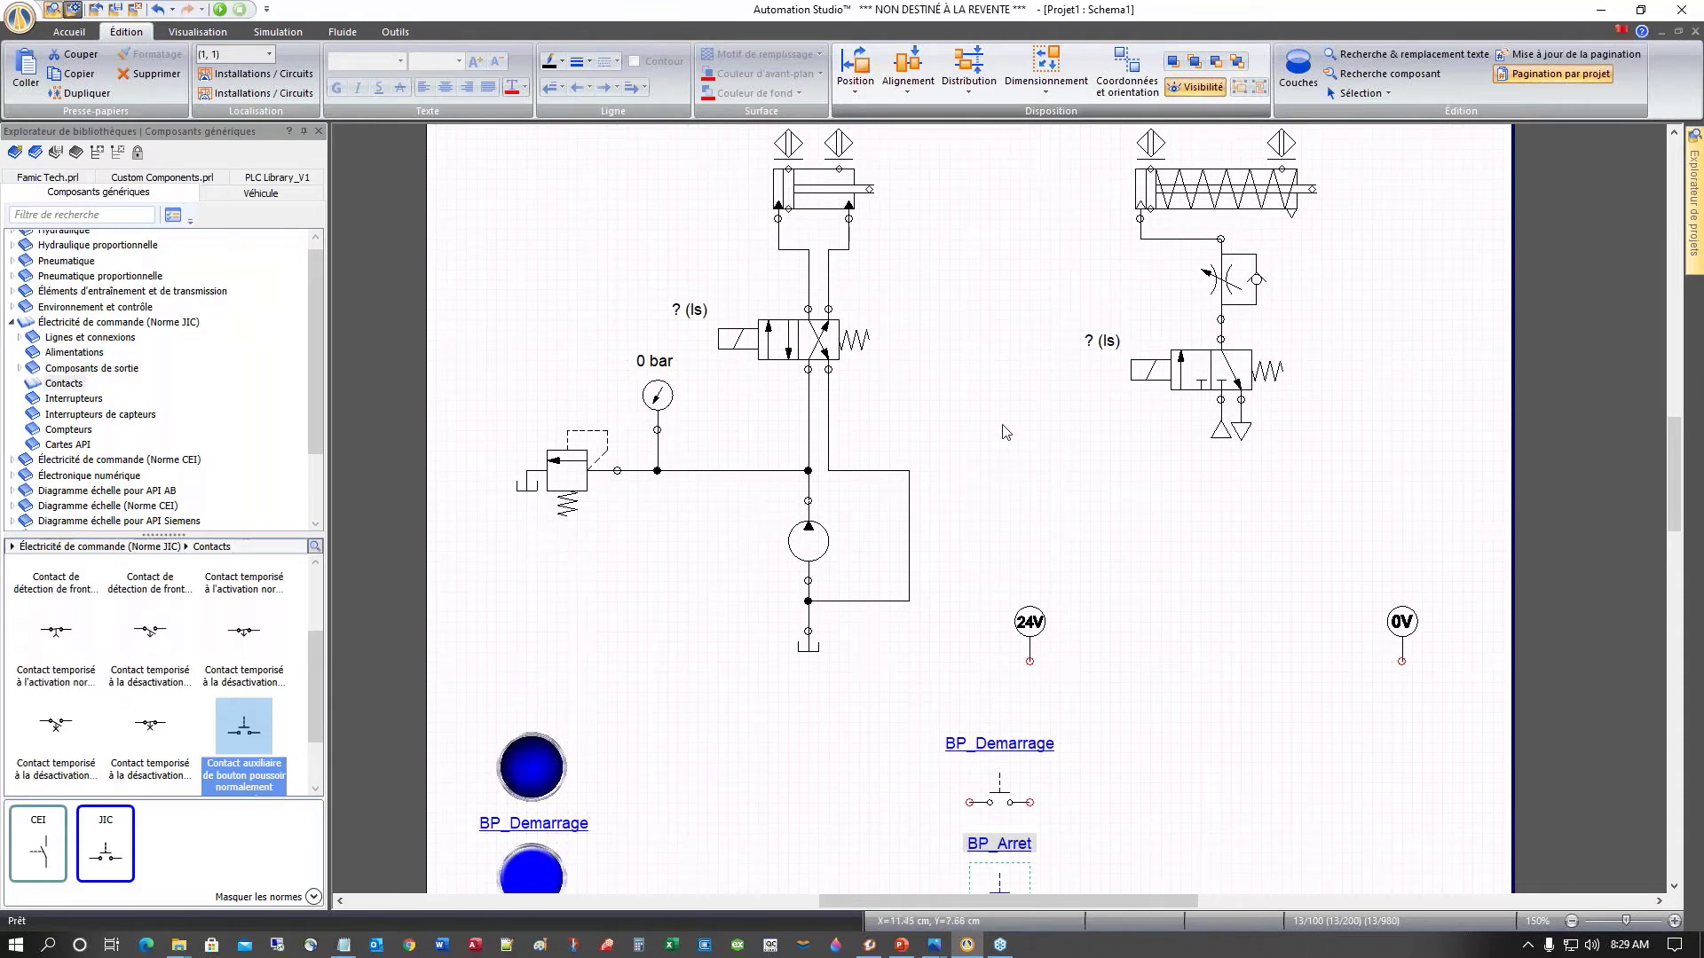
Step: Place a normally open and a normally closed JIC proximity switch side by side, beside the BP_Demarrage contact
scroll(1000, 457, "up", 3)
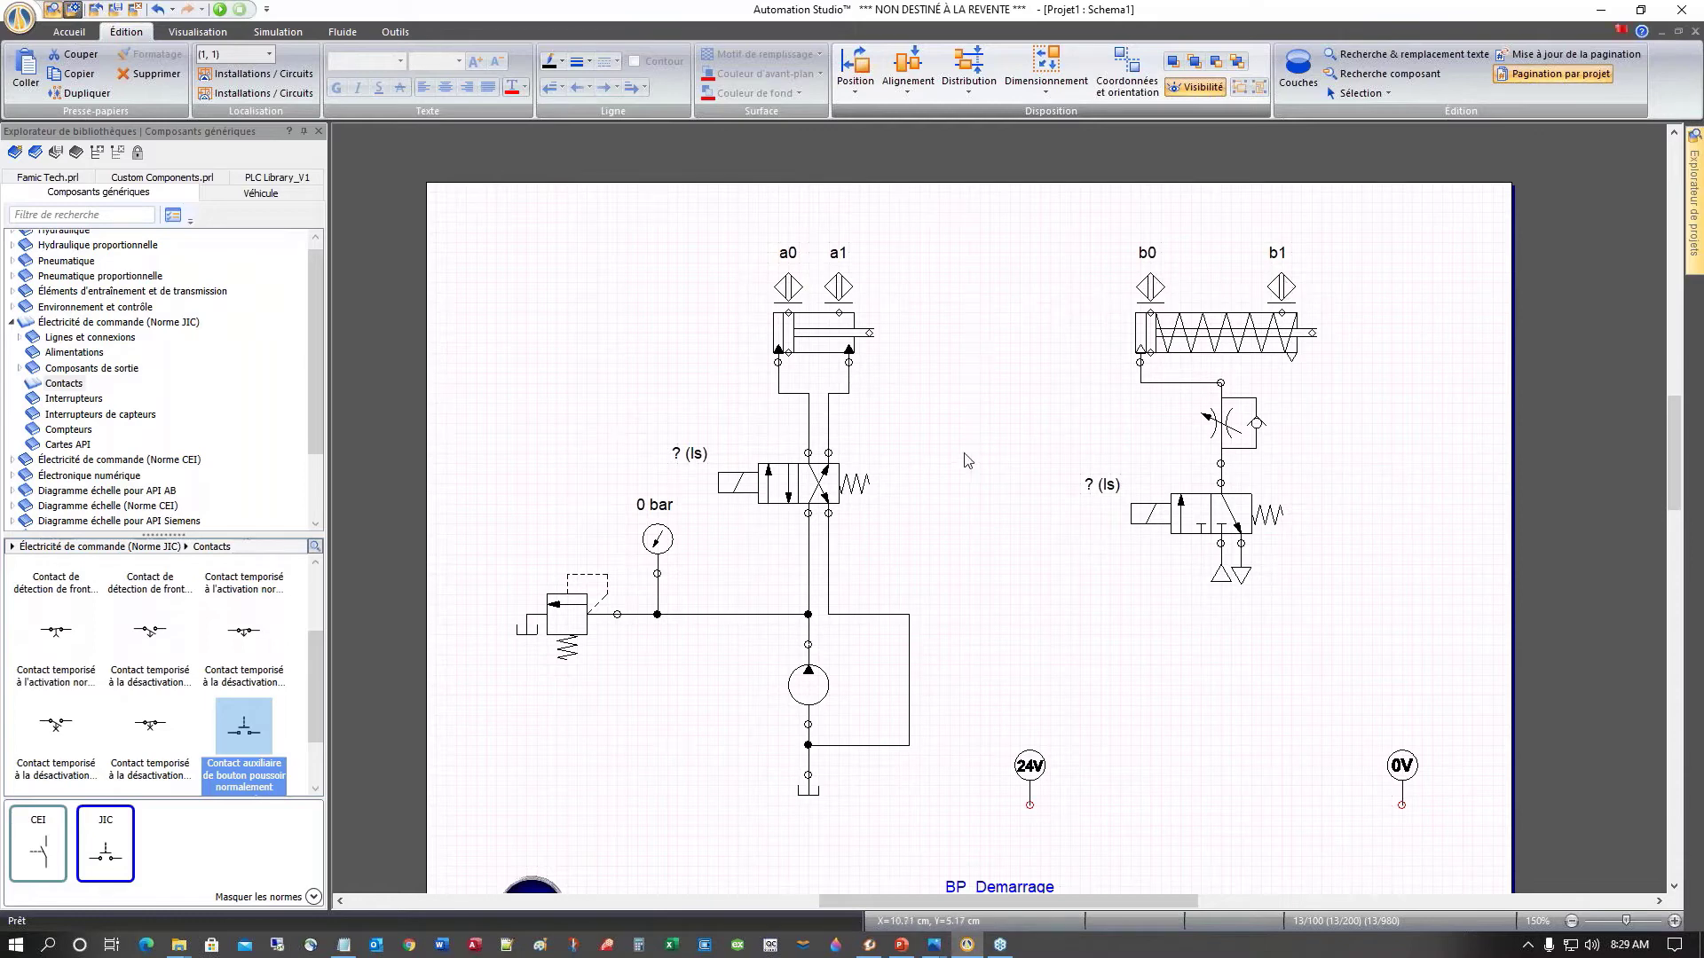
scroll(947, 479, "down", 3)
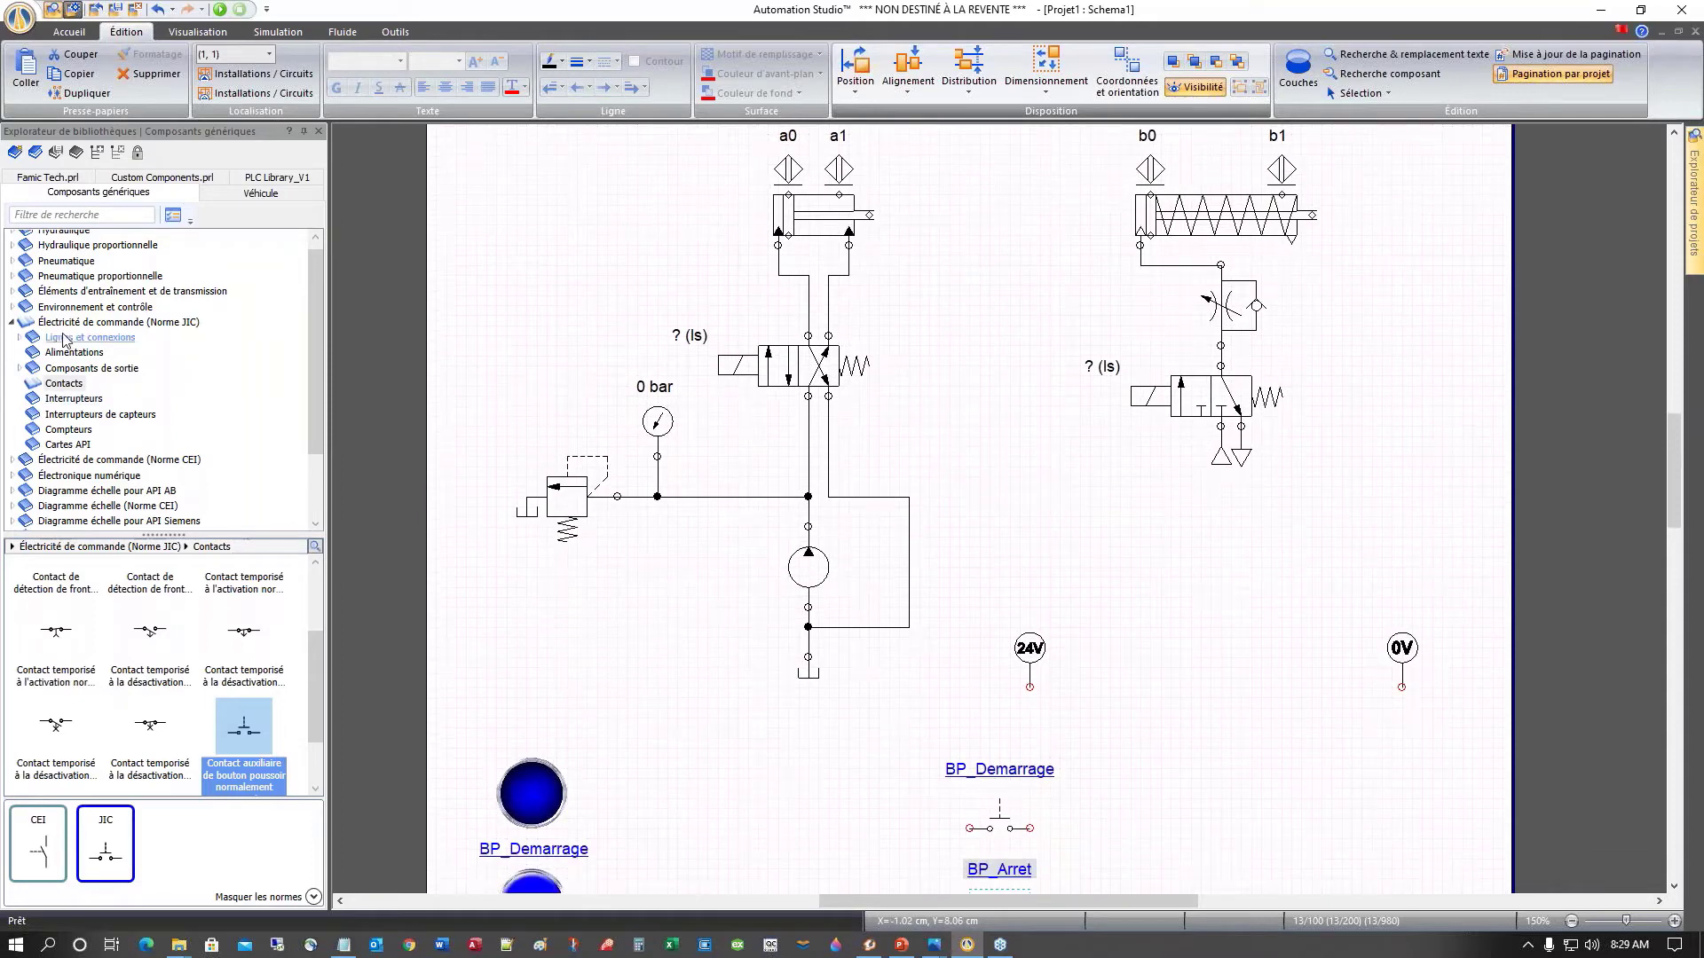
left_click(21, 368)
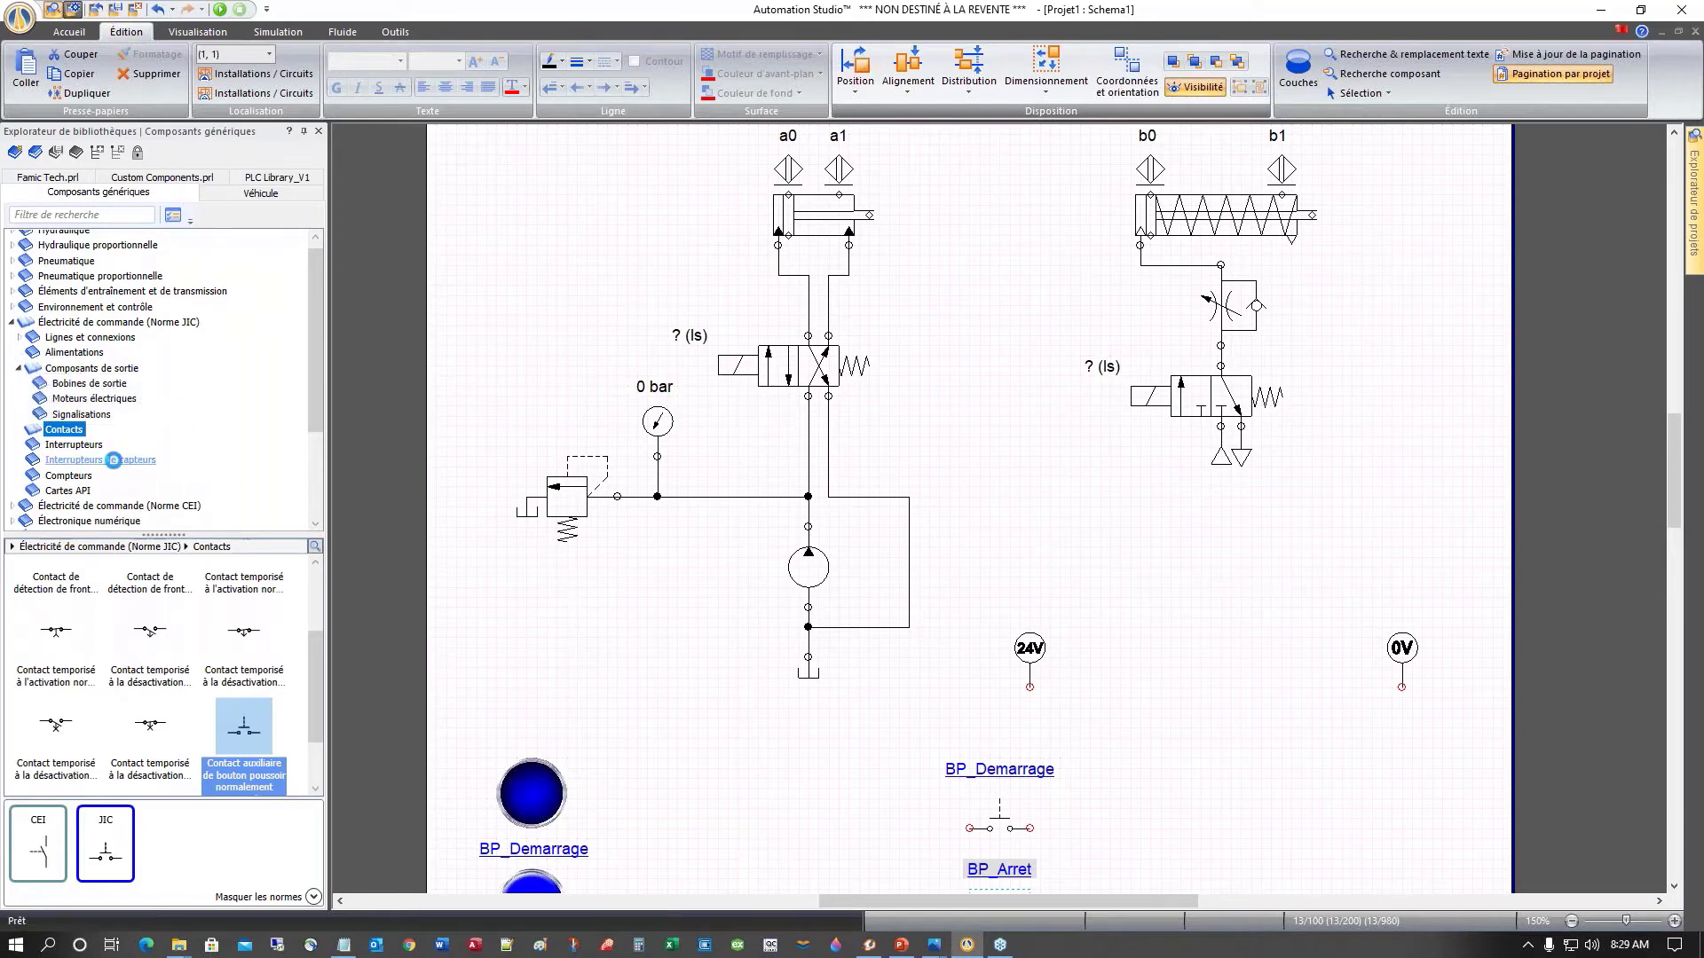
left_click(113, 460)
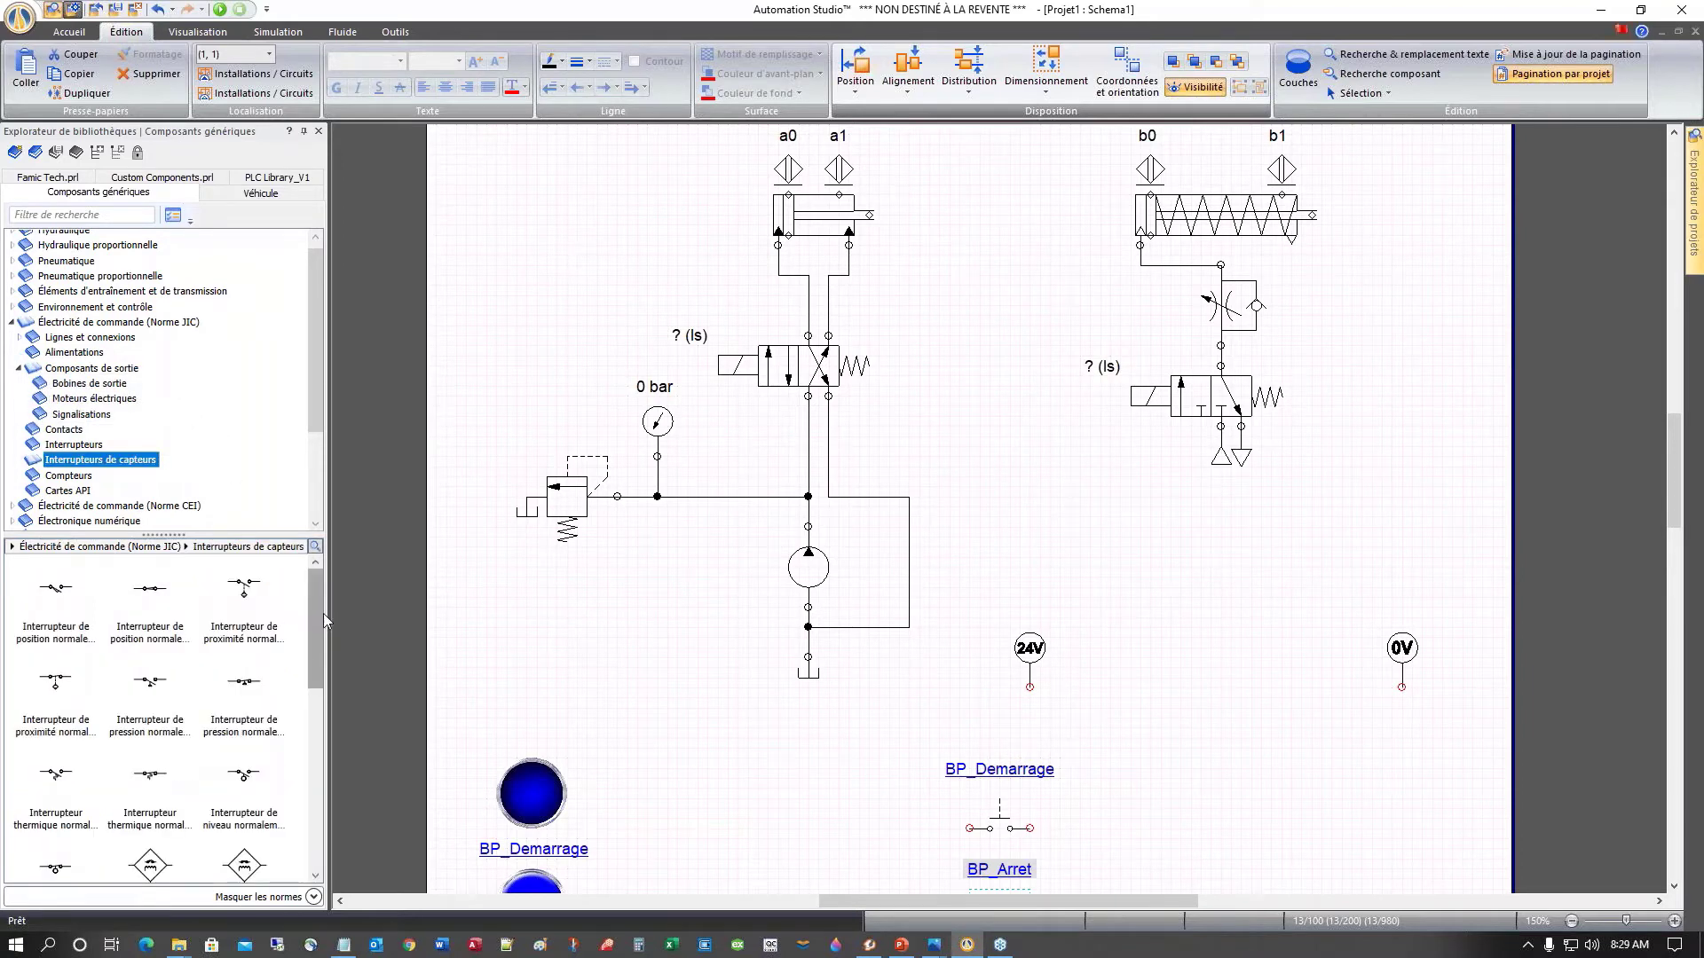
scroll(323, 621, "down", 3)
scroll(323, 620, "up", 3)
left_click(245, 593)
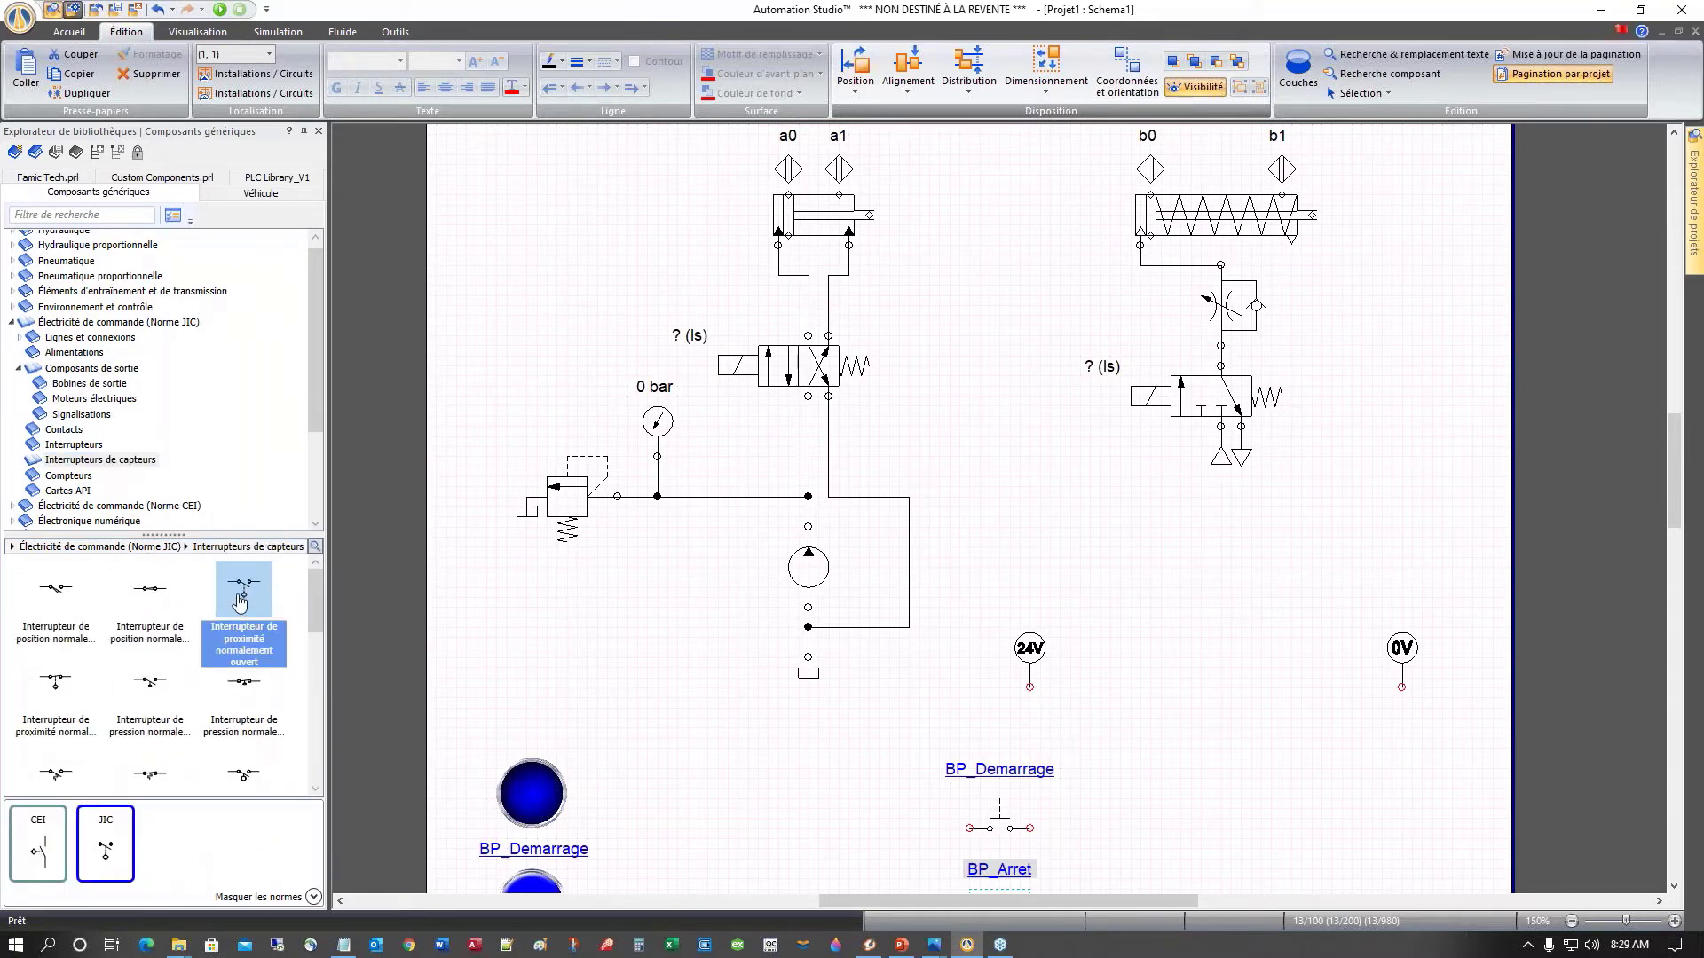
left_click_drag(245, 593, 1127, 827)
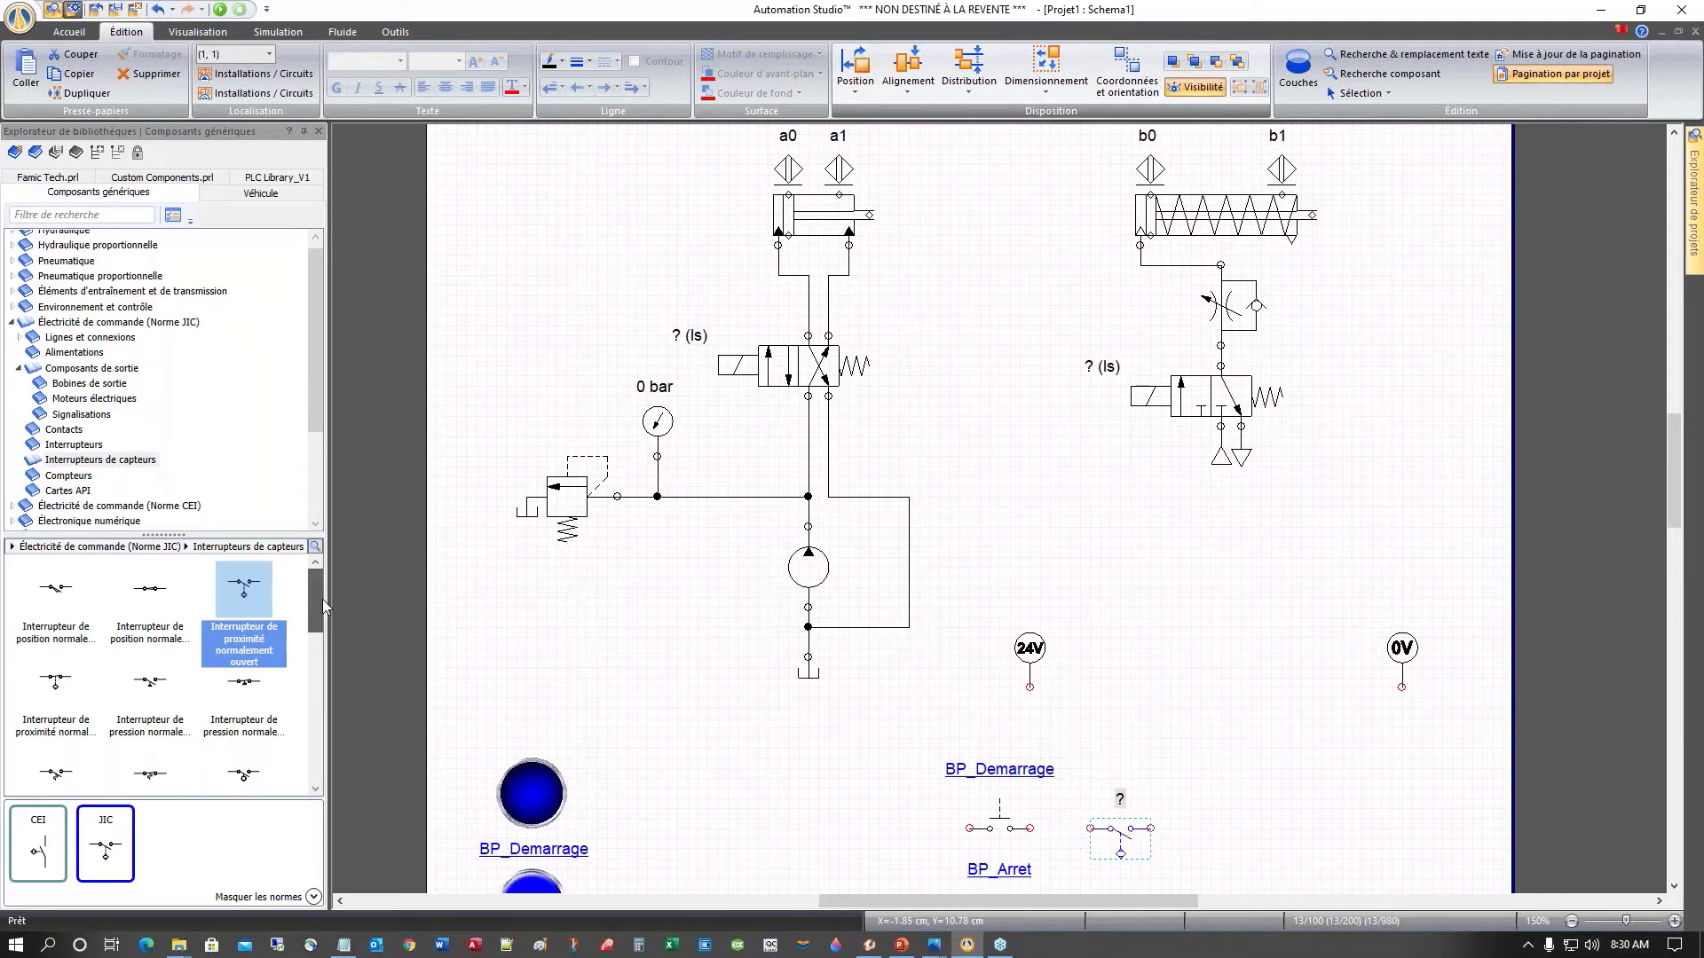
scroll(322, 600, "down", 2)
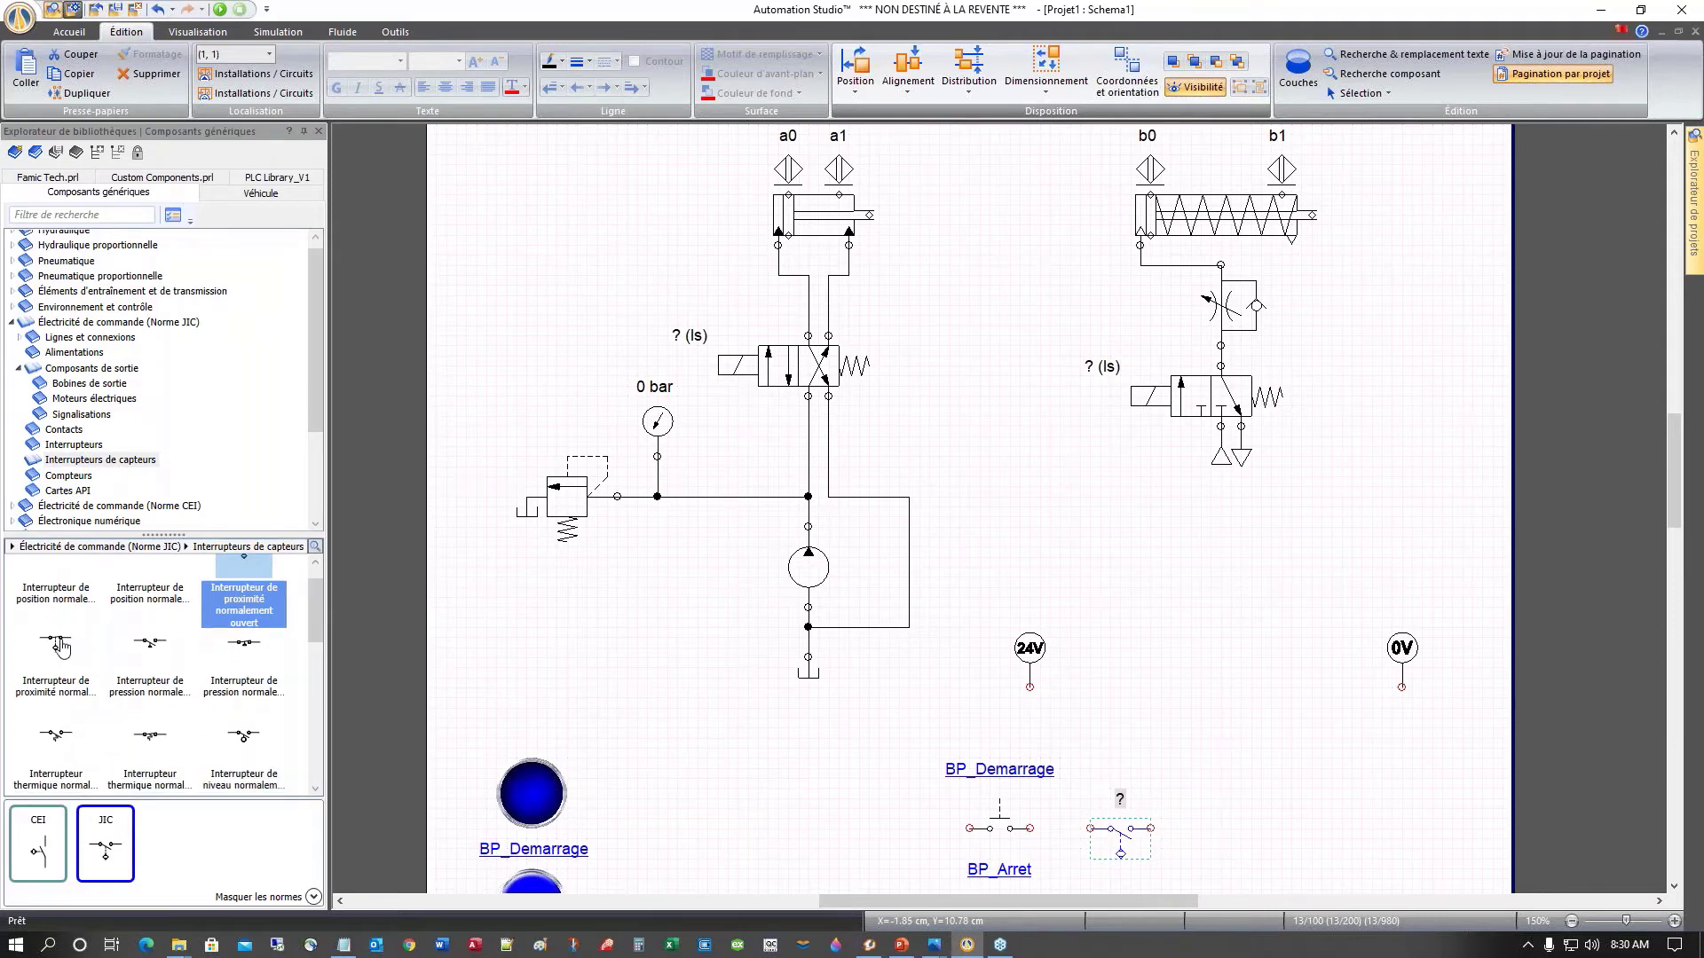
left_click_drag(55, 641, 1220, 823)
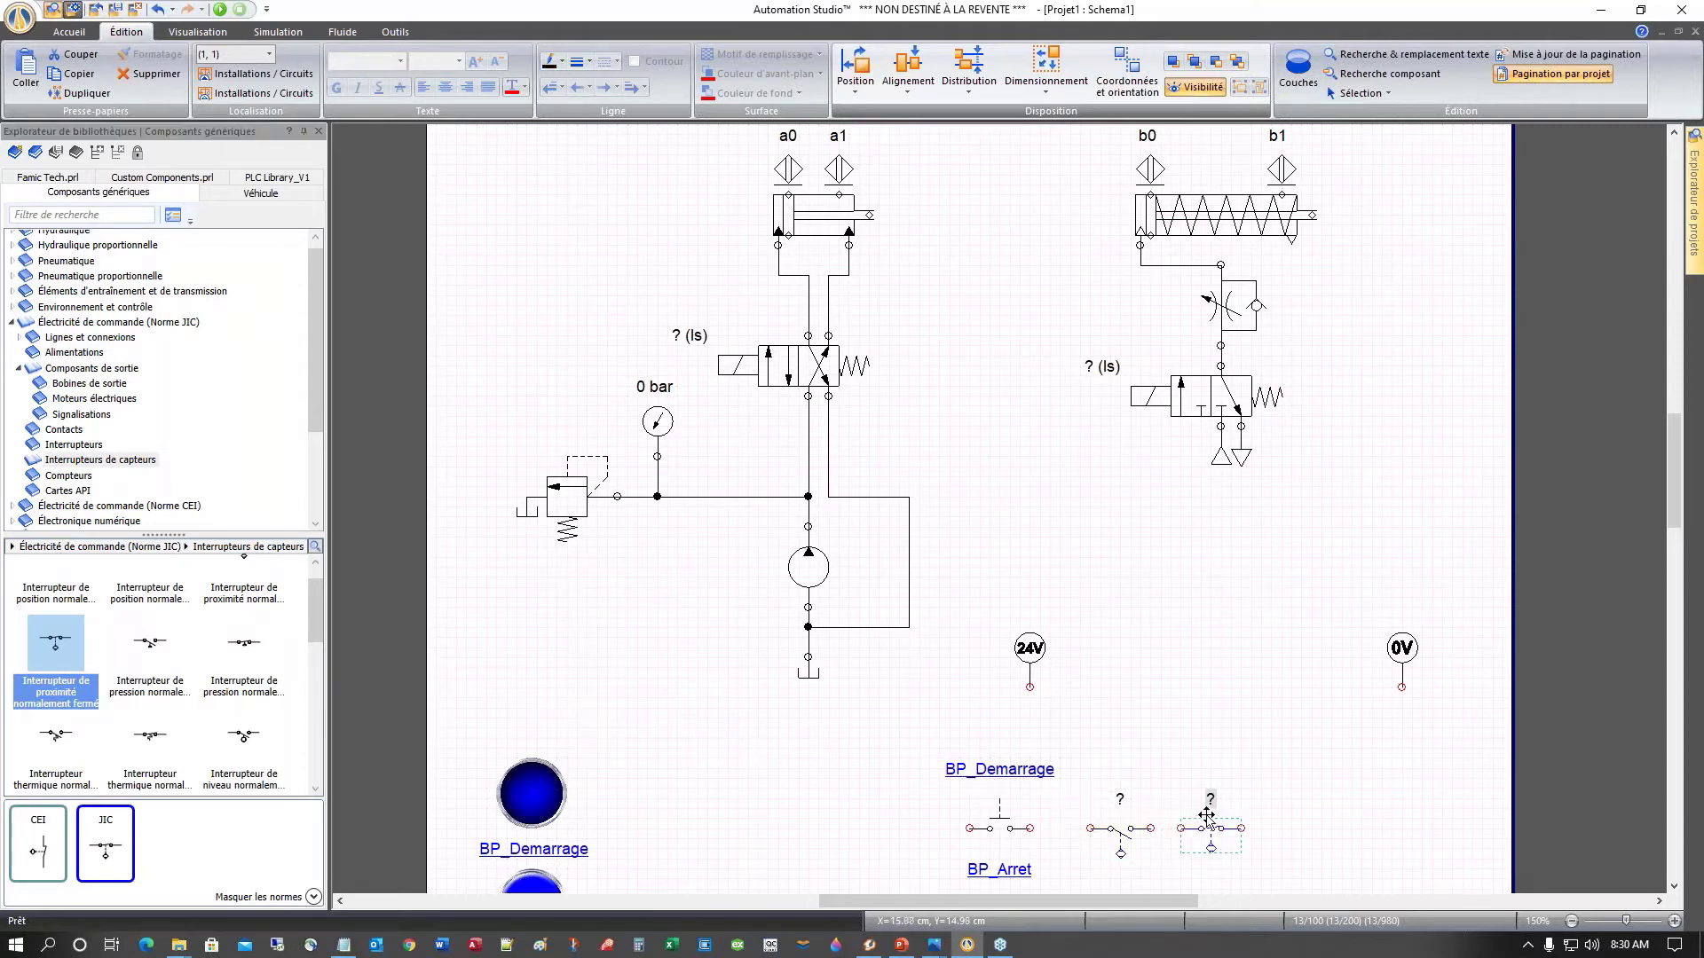
Step: Duplicate the pair of proximity switches and place the copy directly below as a second row
scroll(701, 577, "down", 3)
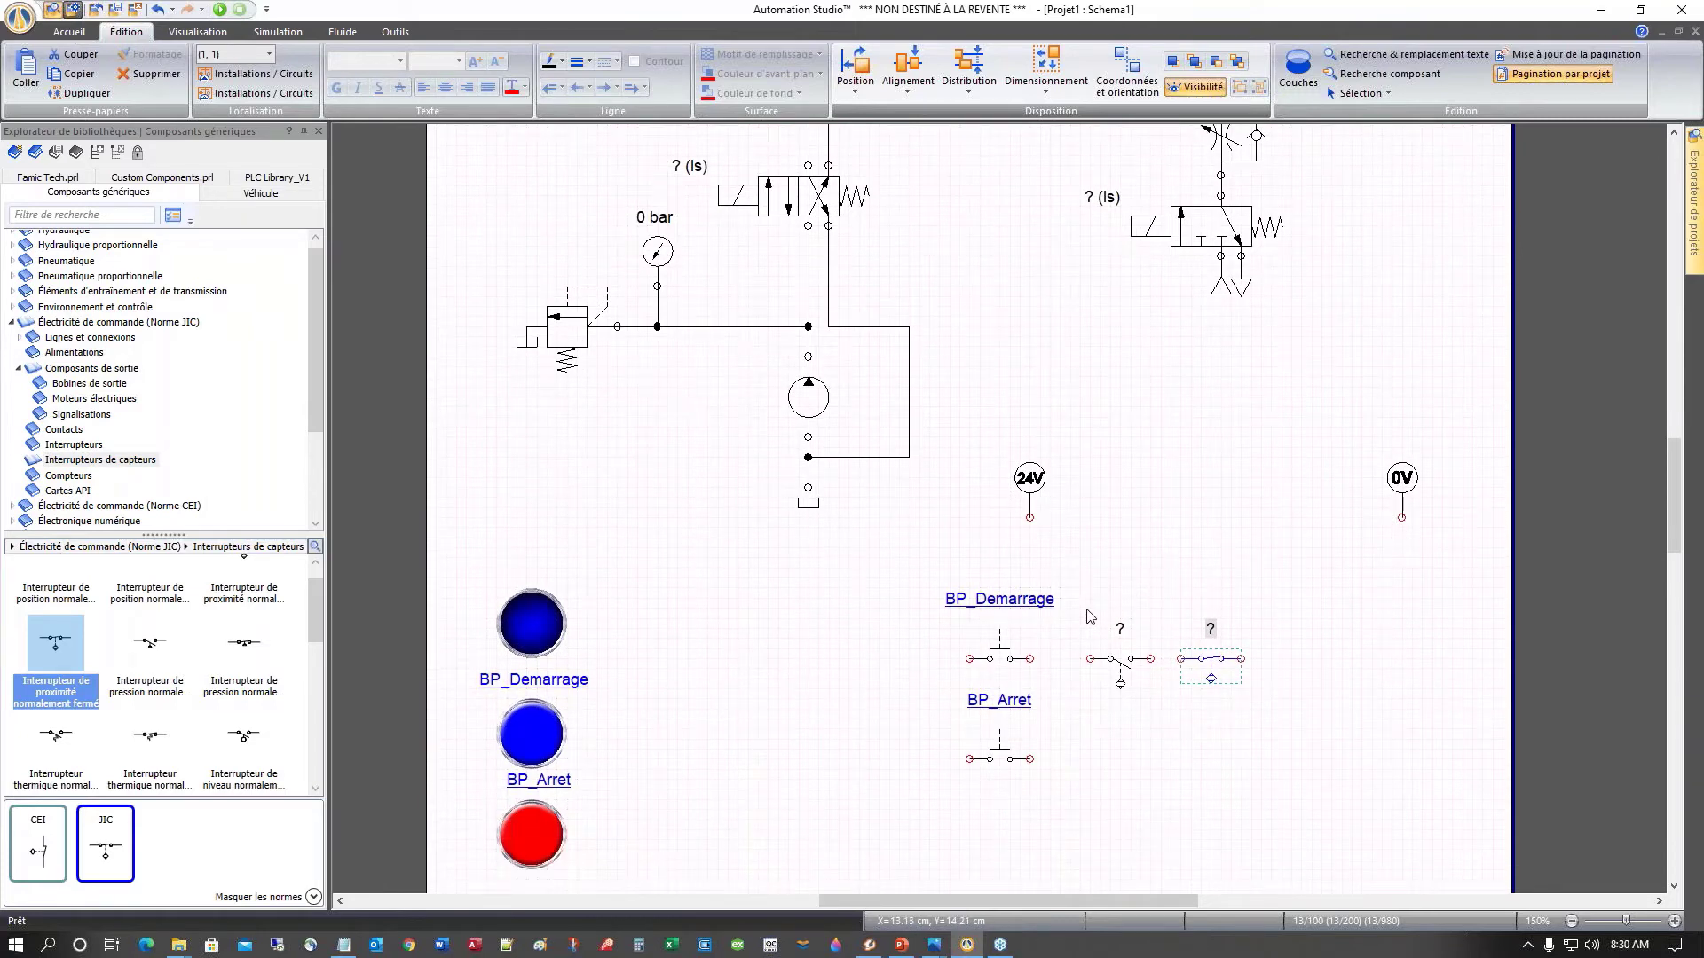
left_click_drag(1091, 615, 1284, 750)
left_click_drag(1284, 750, 1283, 749)
right_click(1206, 672)
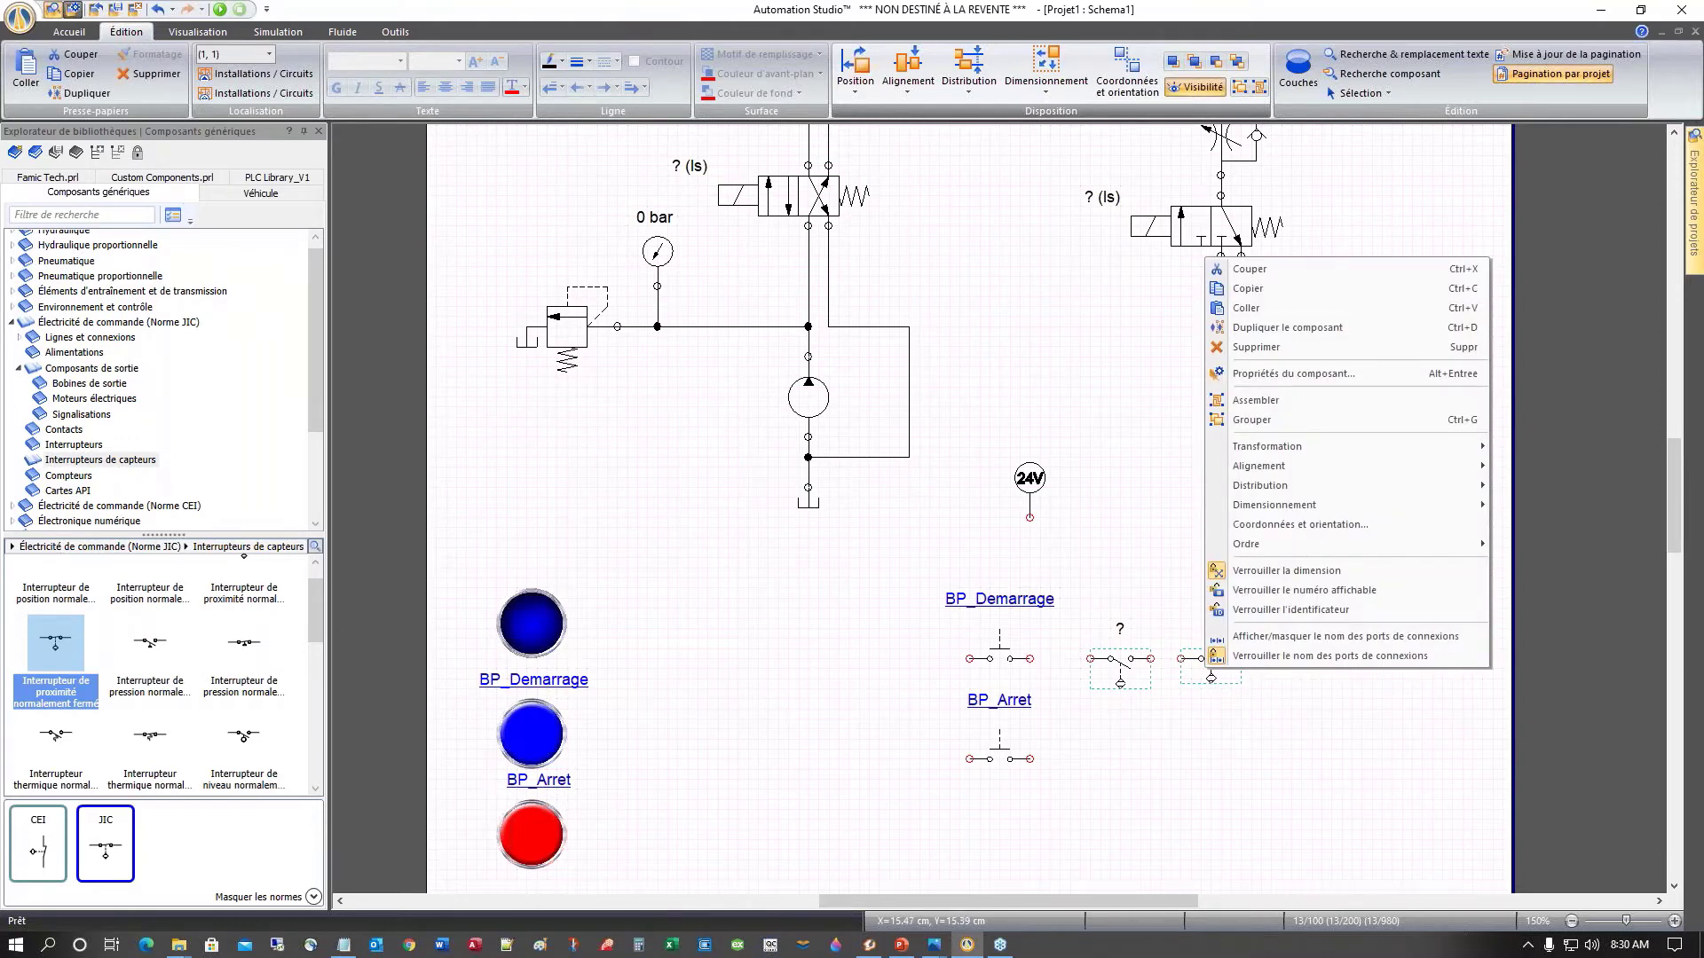
left_click(1270, 332)
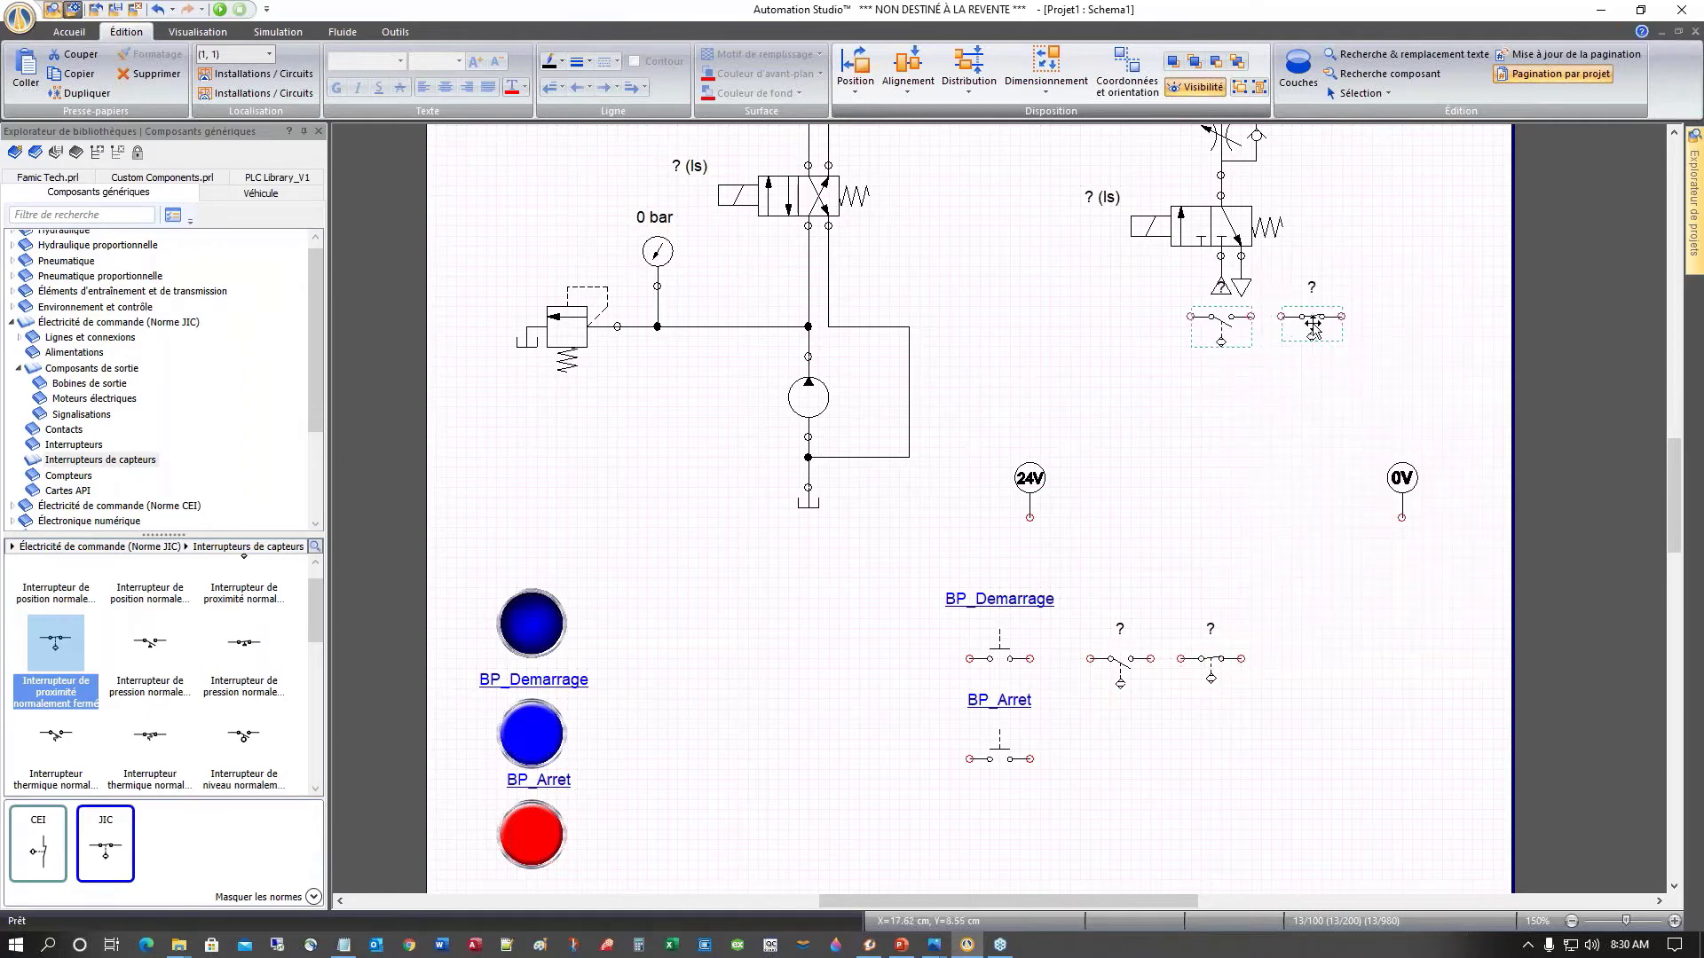
left_click_drag(1315, 331, 1213, 742)
Step: Duplicate the second-row switch pair and place the copy below it as a third row
scroll(1236, 816, "down", 2)
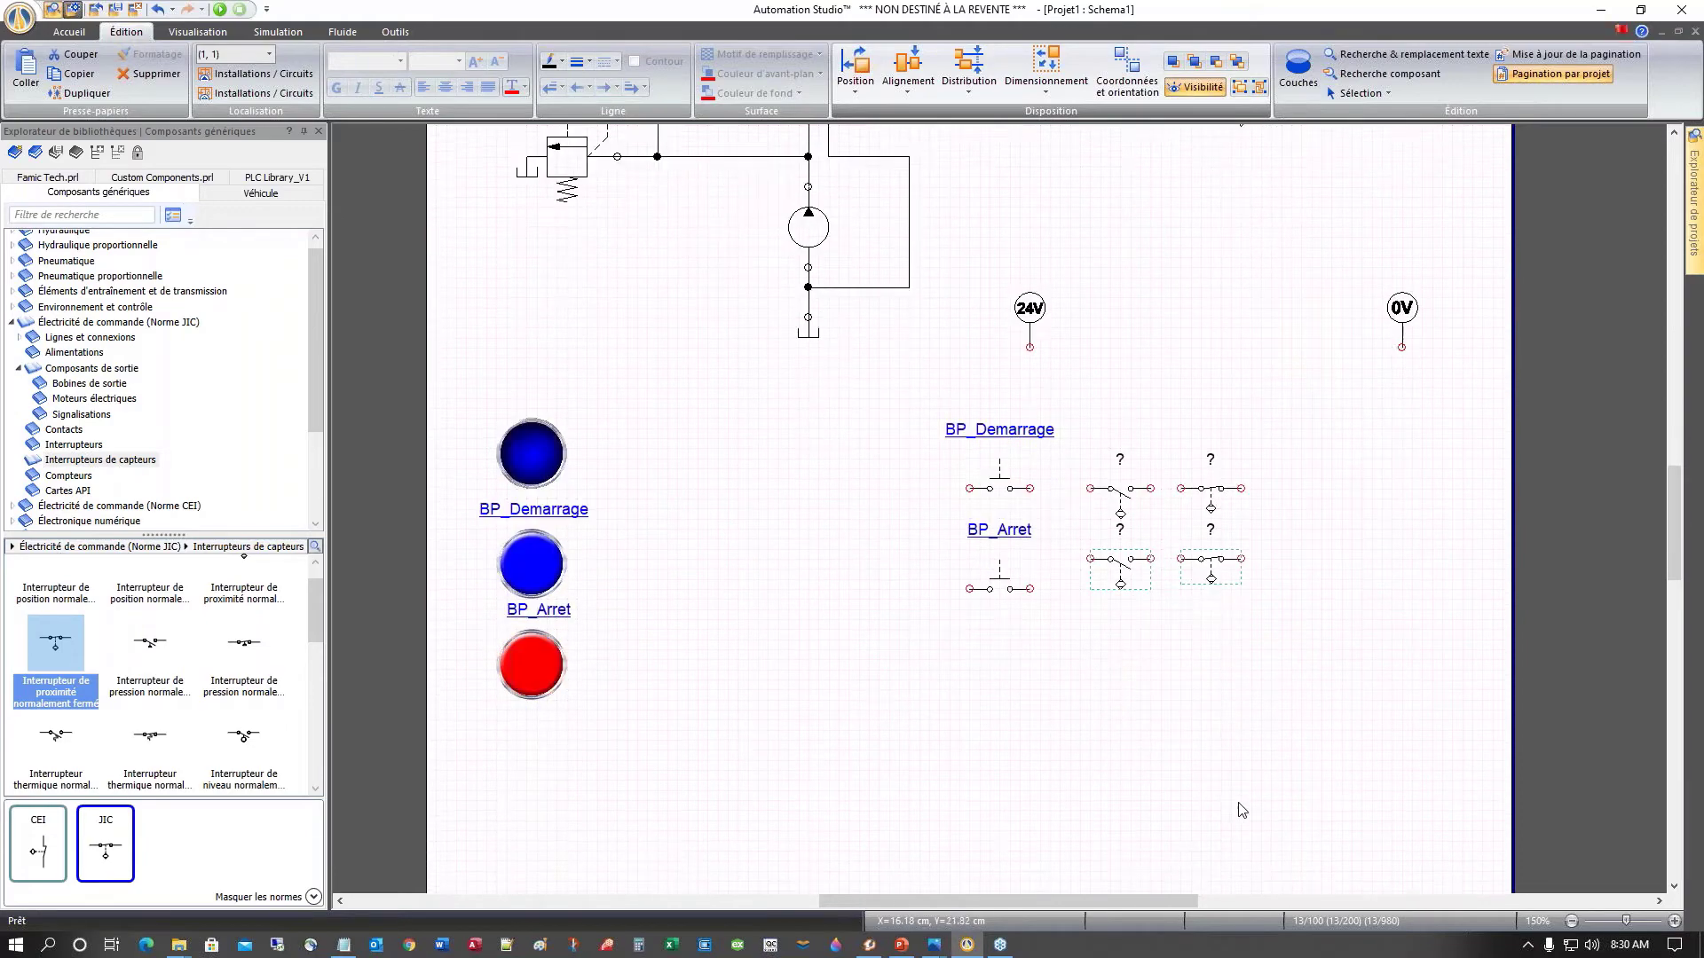
right_click(1217, 543)
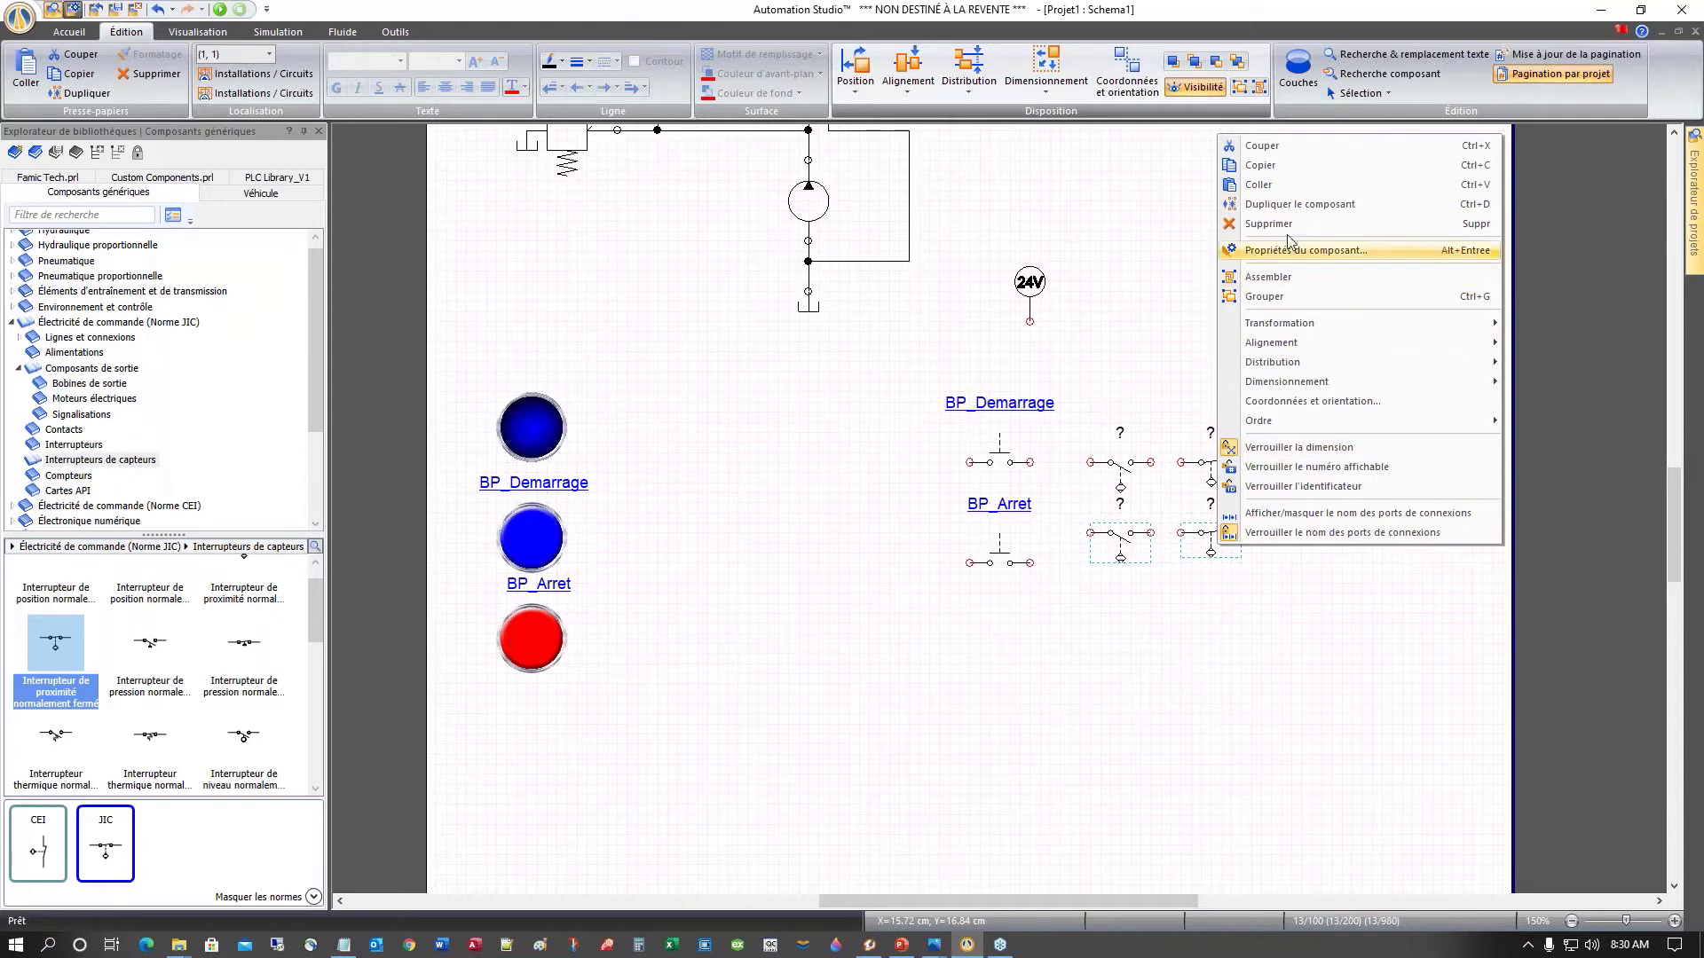
left_click(1274, 205)
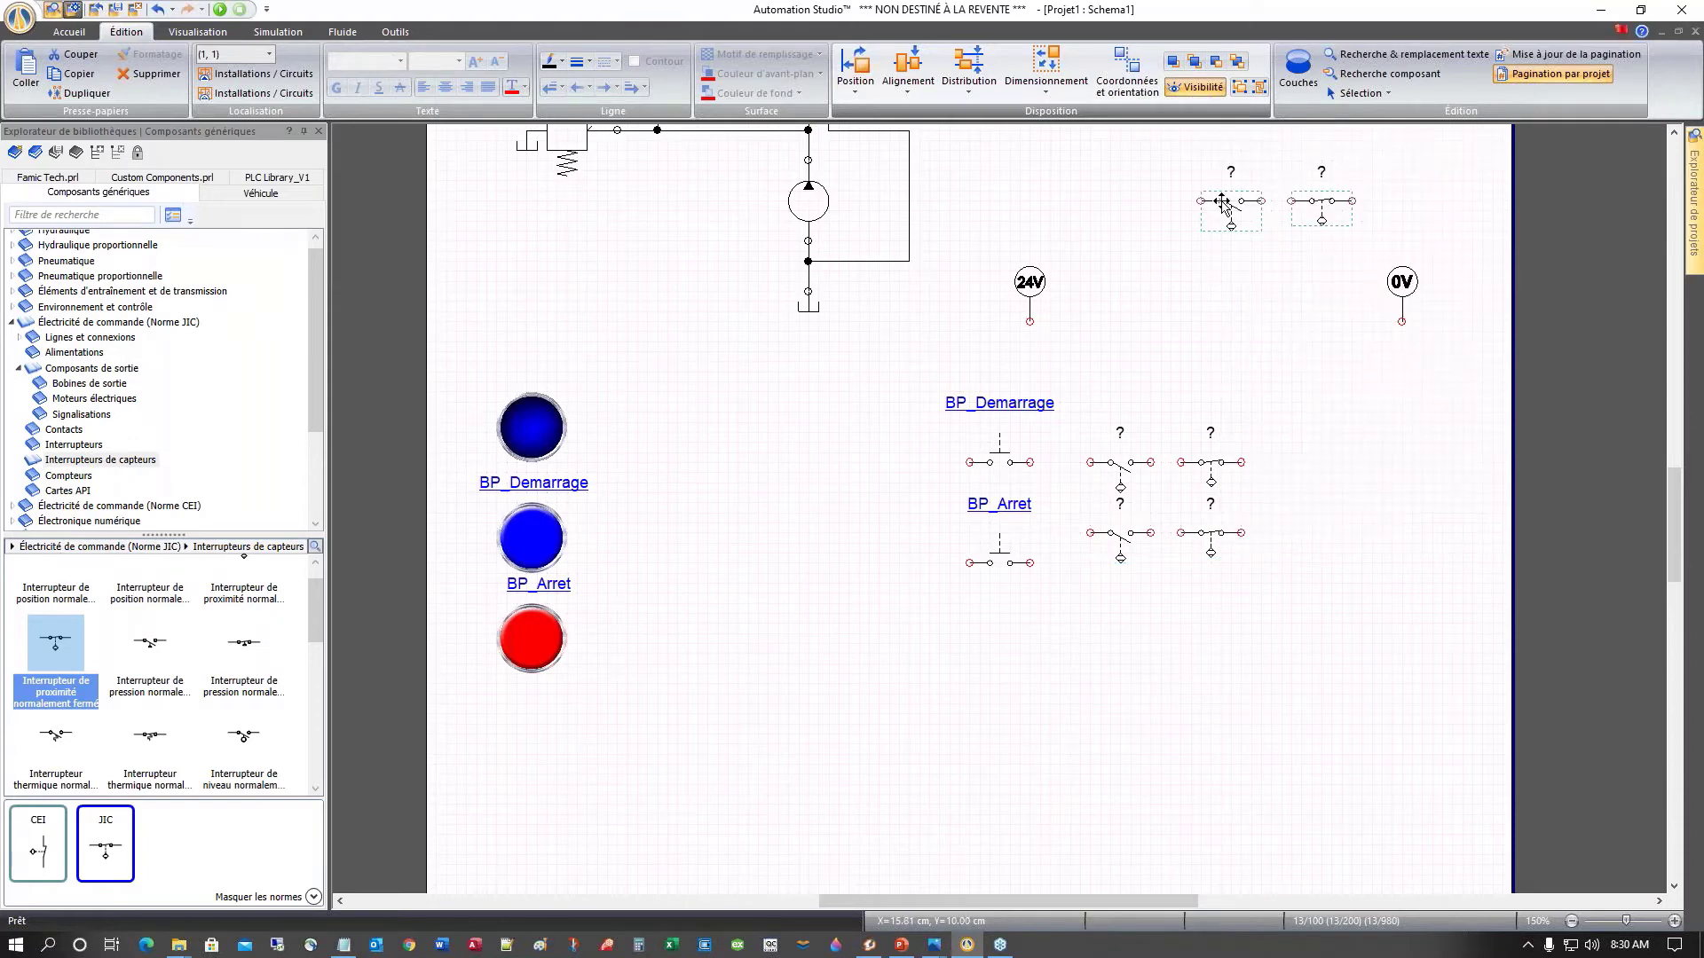
left_click_drag(1233, 441, 1118, 609)
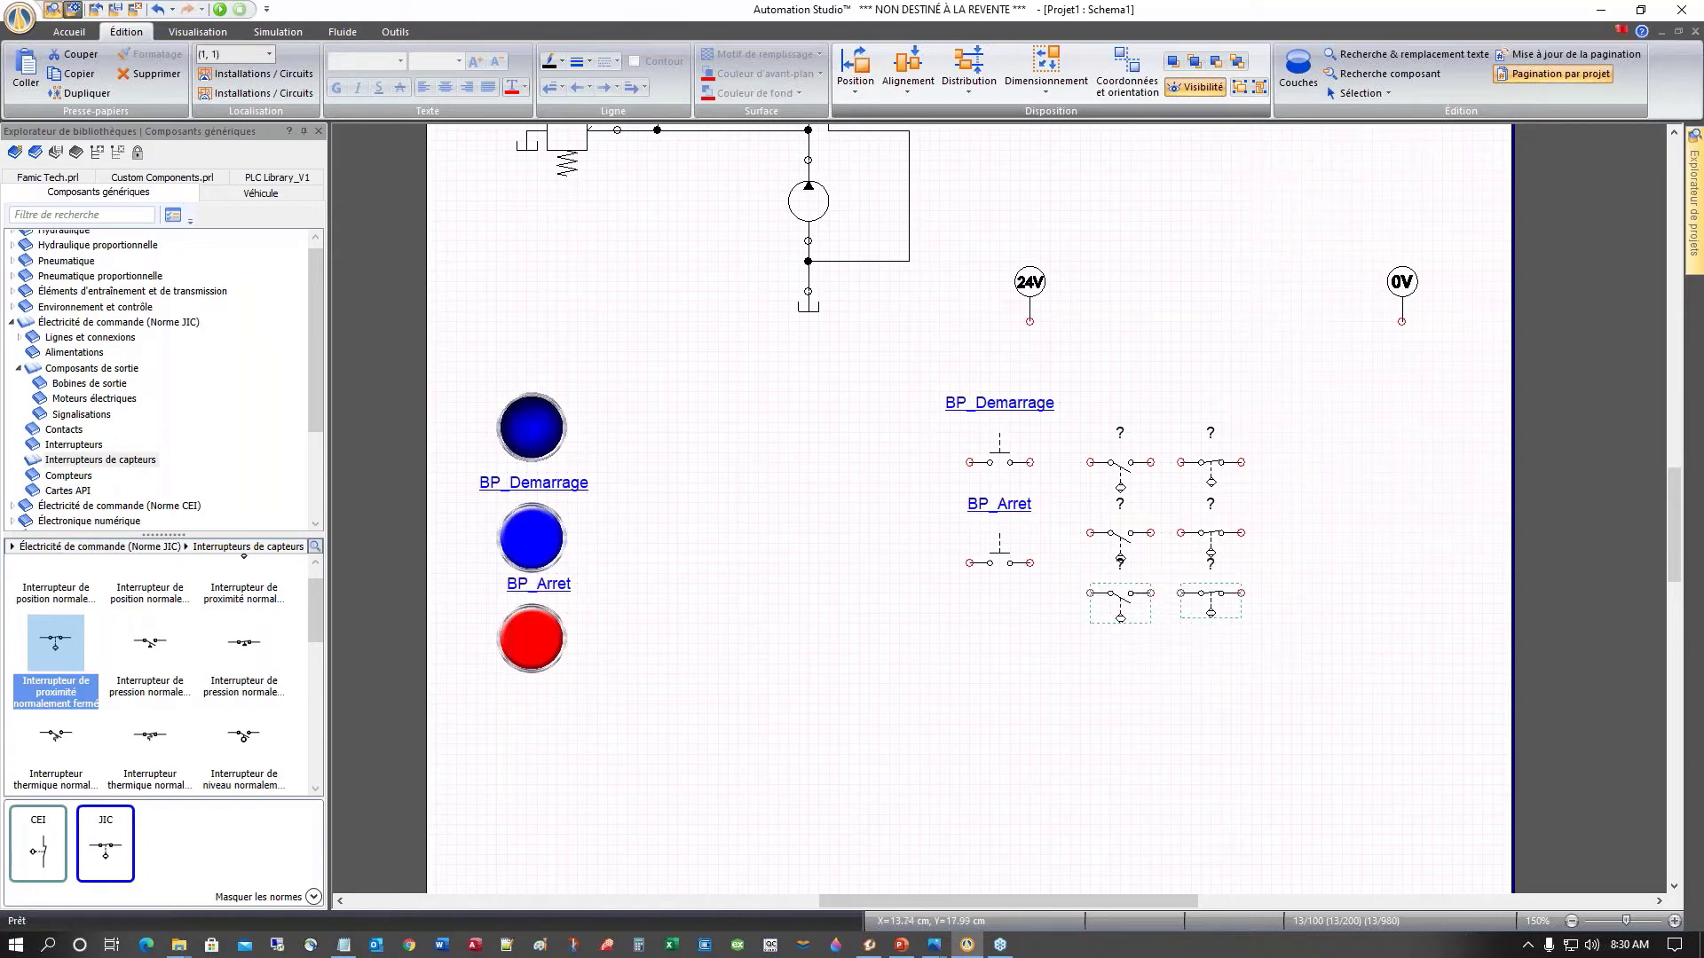
Step: Duplicate the third-row switch pair and place the copy below as a fourth row
right_click(1231, 609)
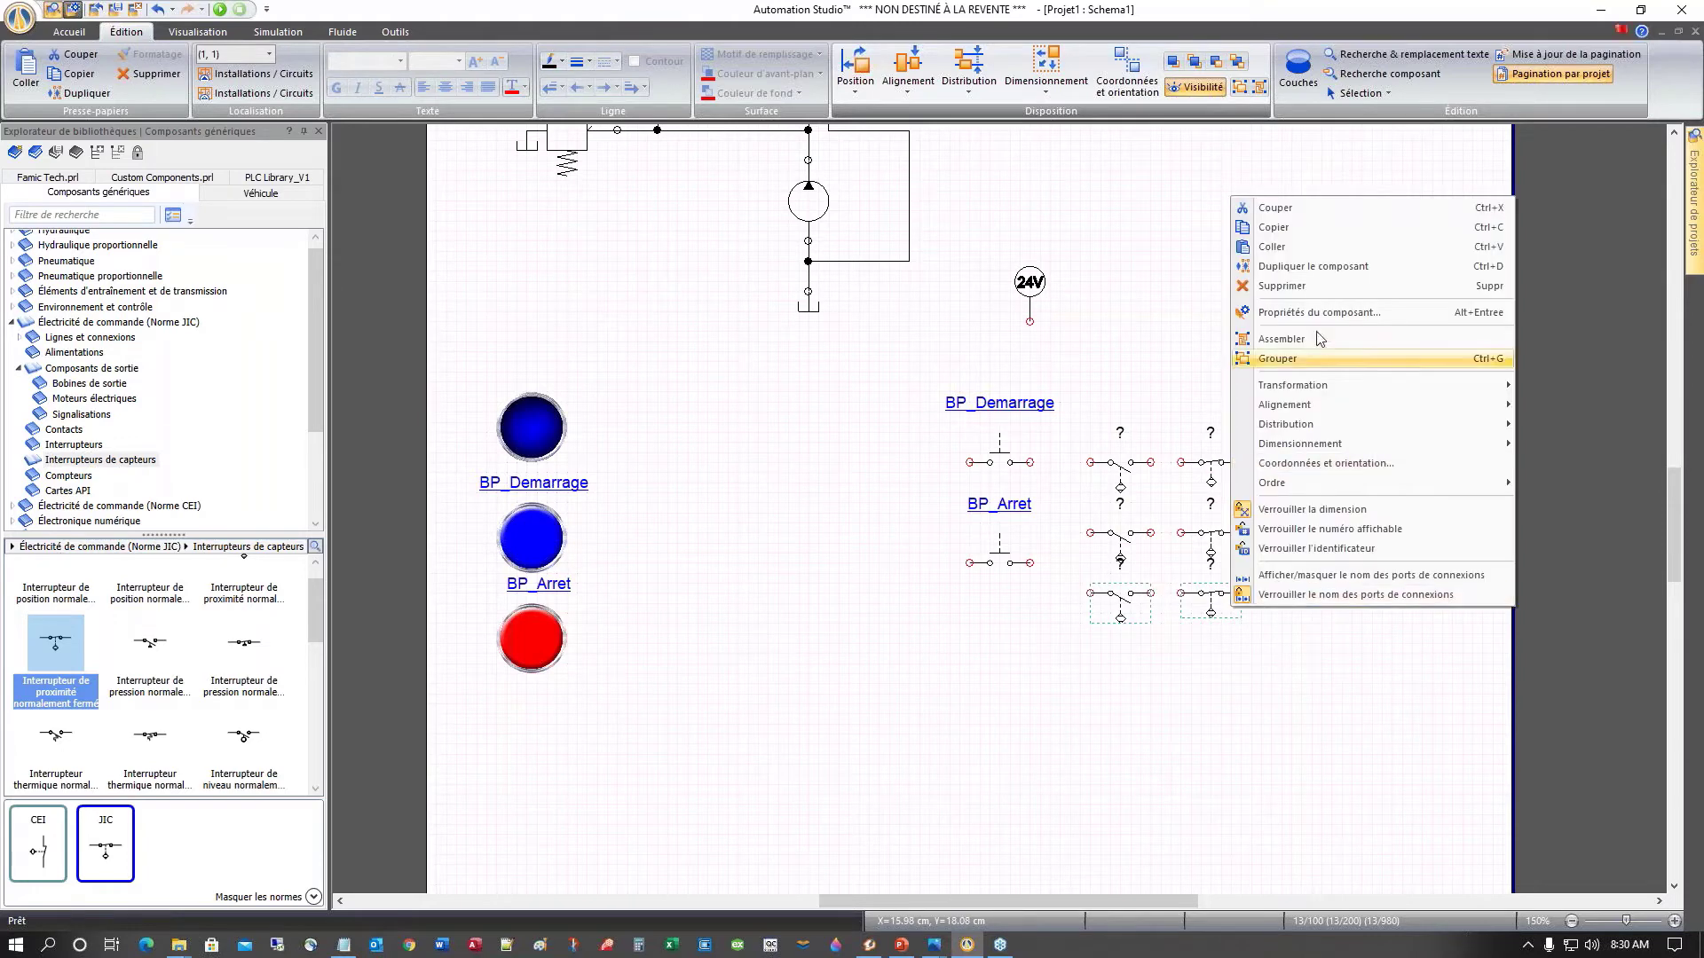
left_click(1287, 266)
key("ctrl+v")
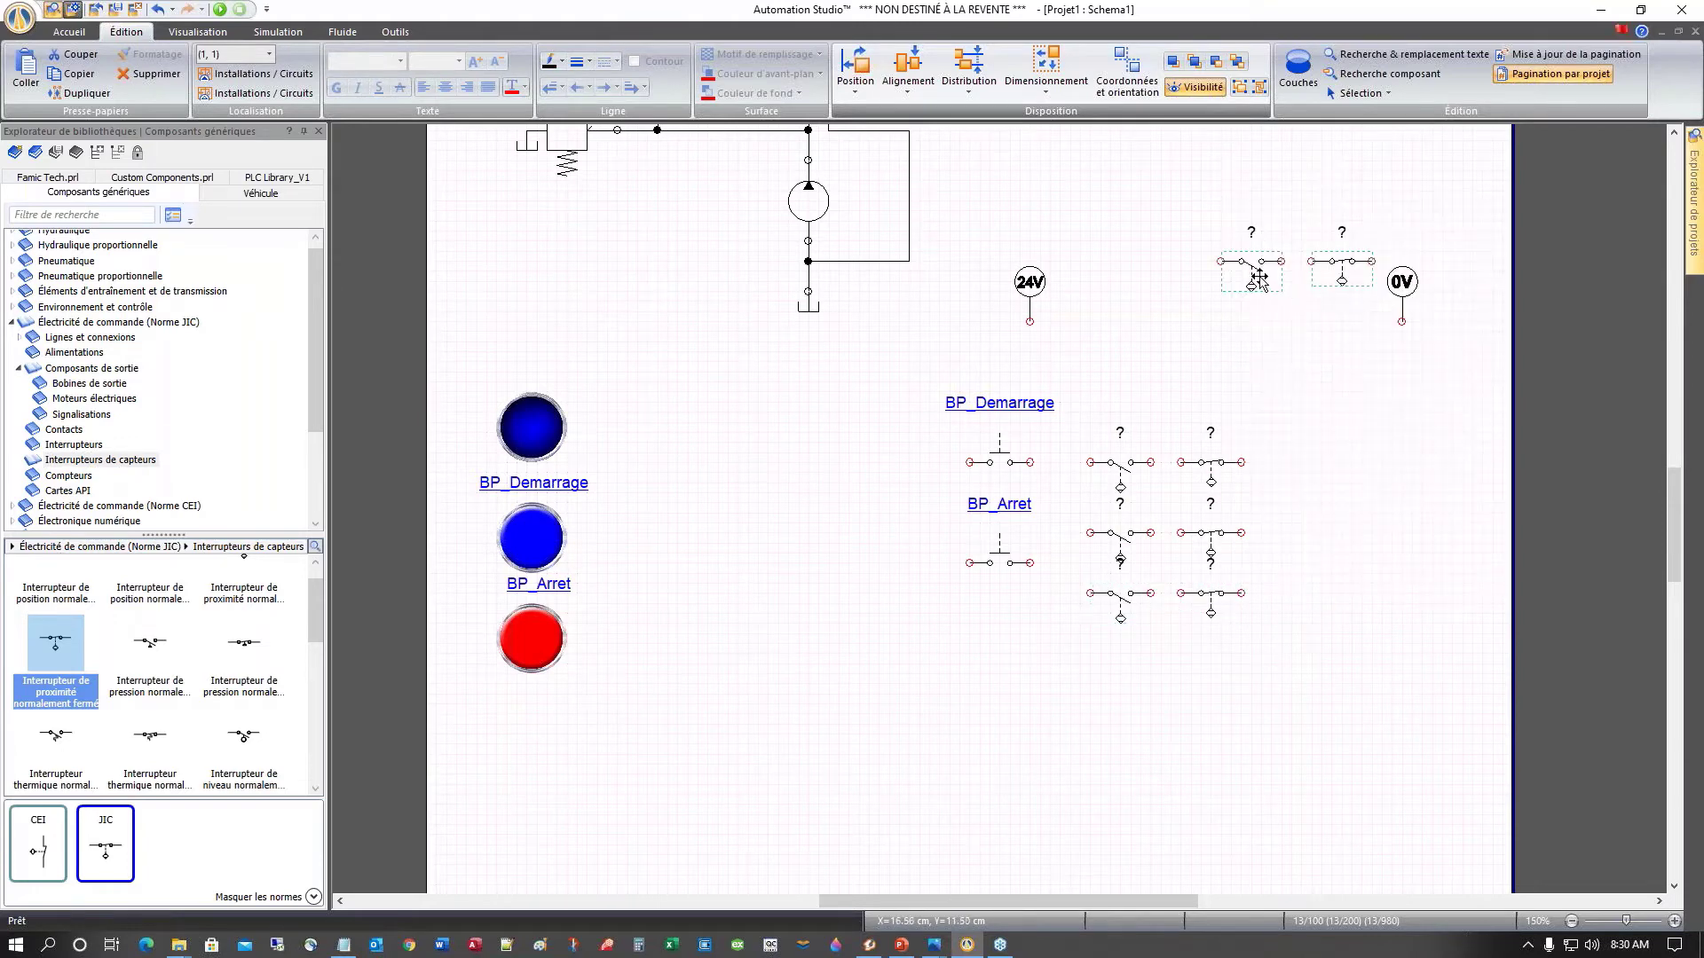
left_click_drag(1259, 278, 1251, 689)
left_click(1313, 679)
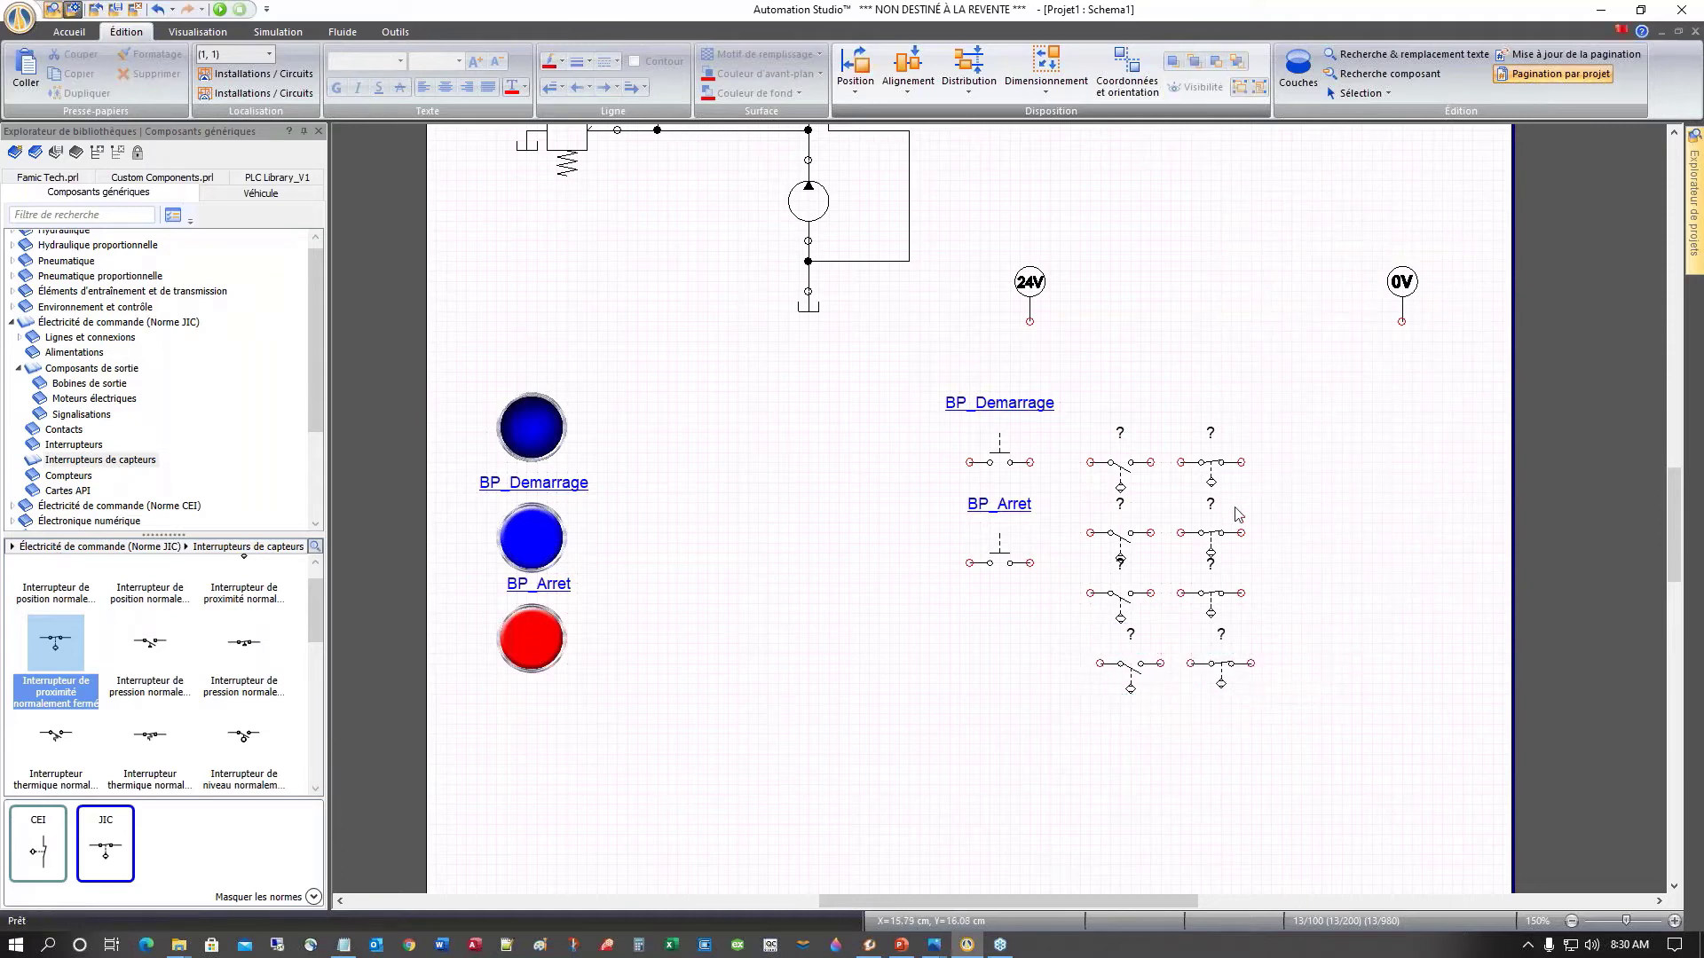
Step: Move the fourth and third switch rows further down, aligning them in columns with the rows above and leaving room for their labels
scroll(1307, 569, "up", 3)
scroll(1294, 675, "down", 2)
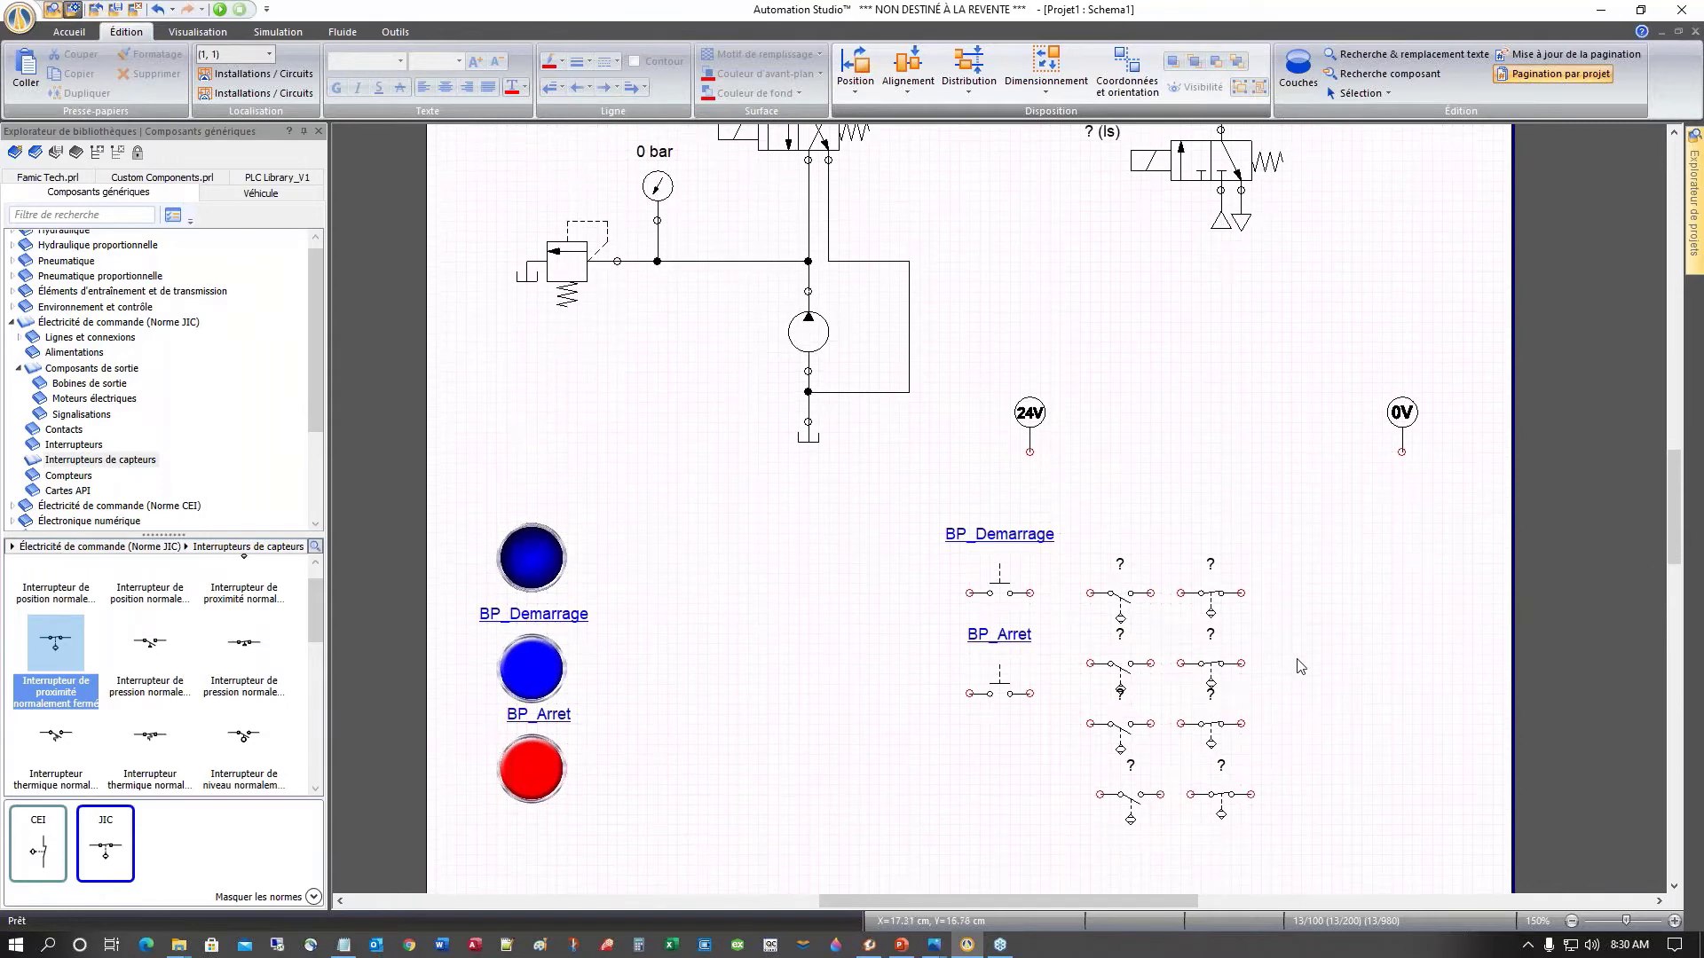
left_click_drag(1058, 719, 1292, 809)
left_click_drag(1229, 755, 1225, 800)
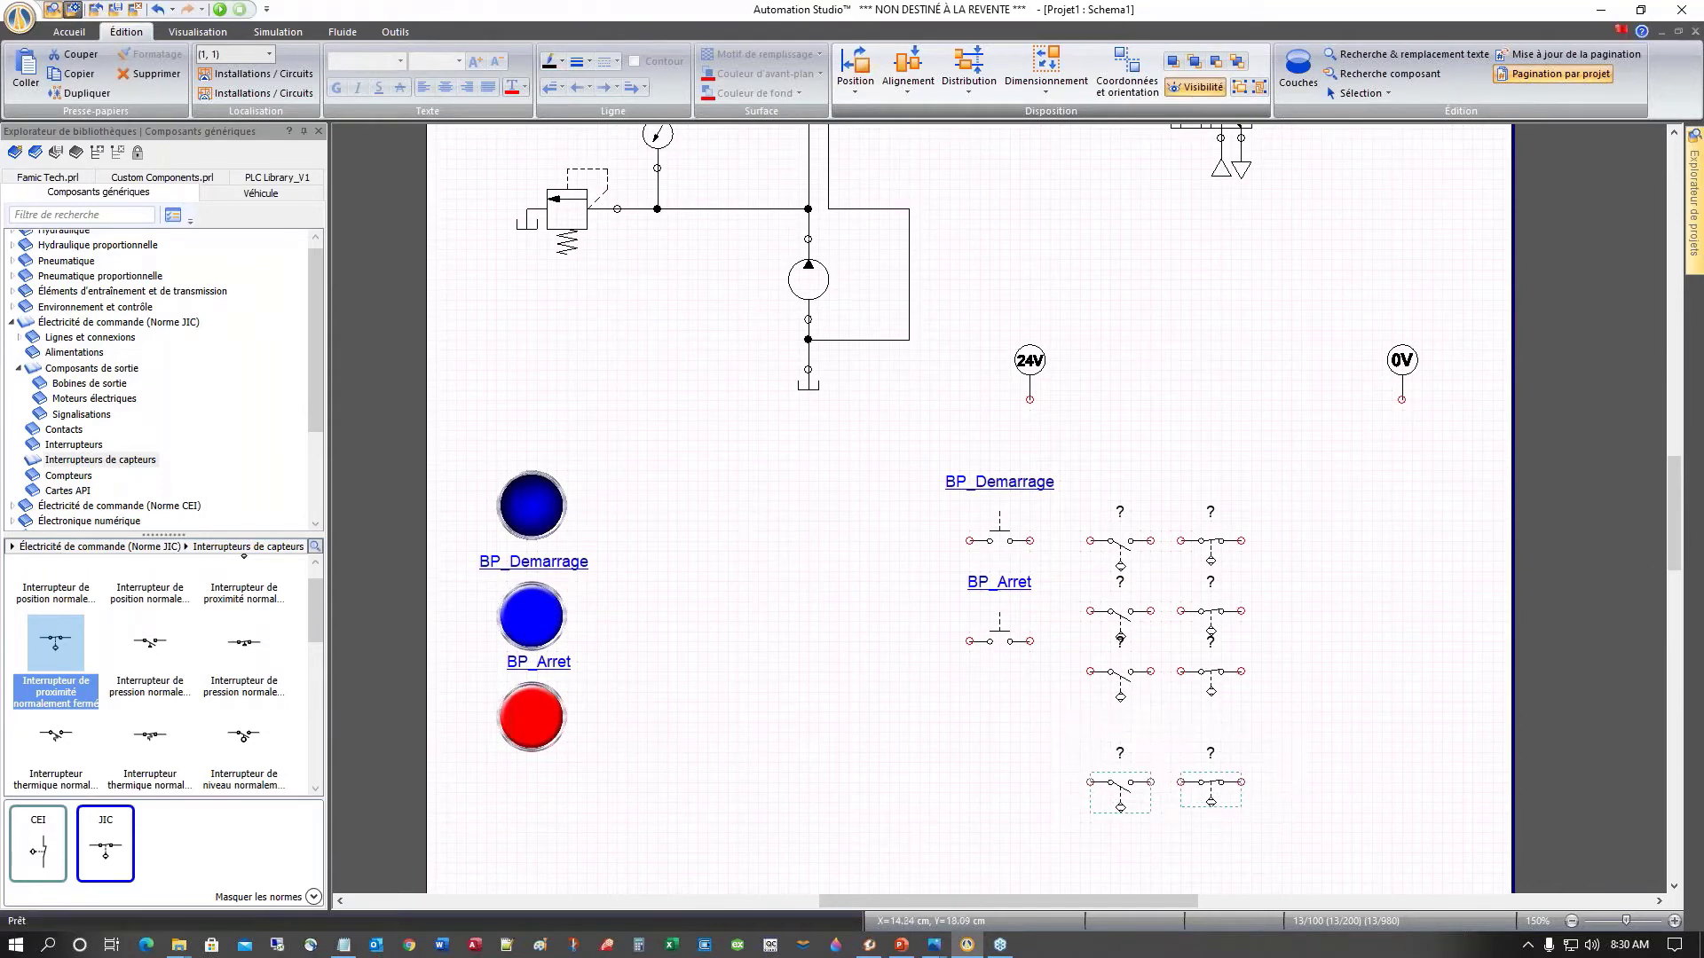
left_click_drag(1061, 647, 1286, 761)
left_click_drag(1211, 692, 1213, 711)
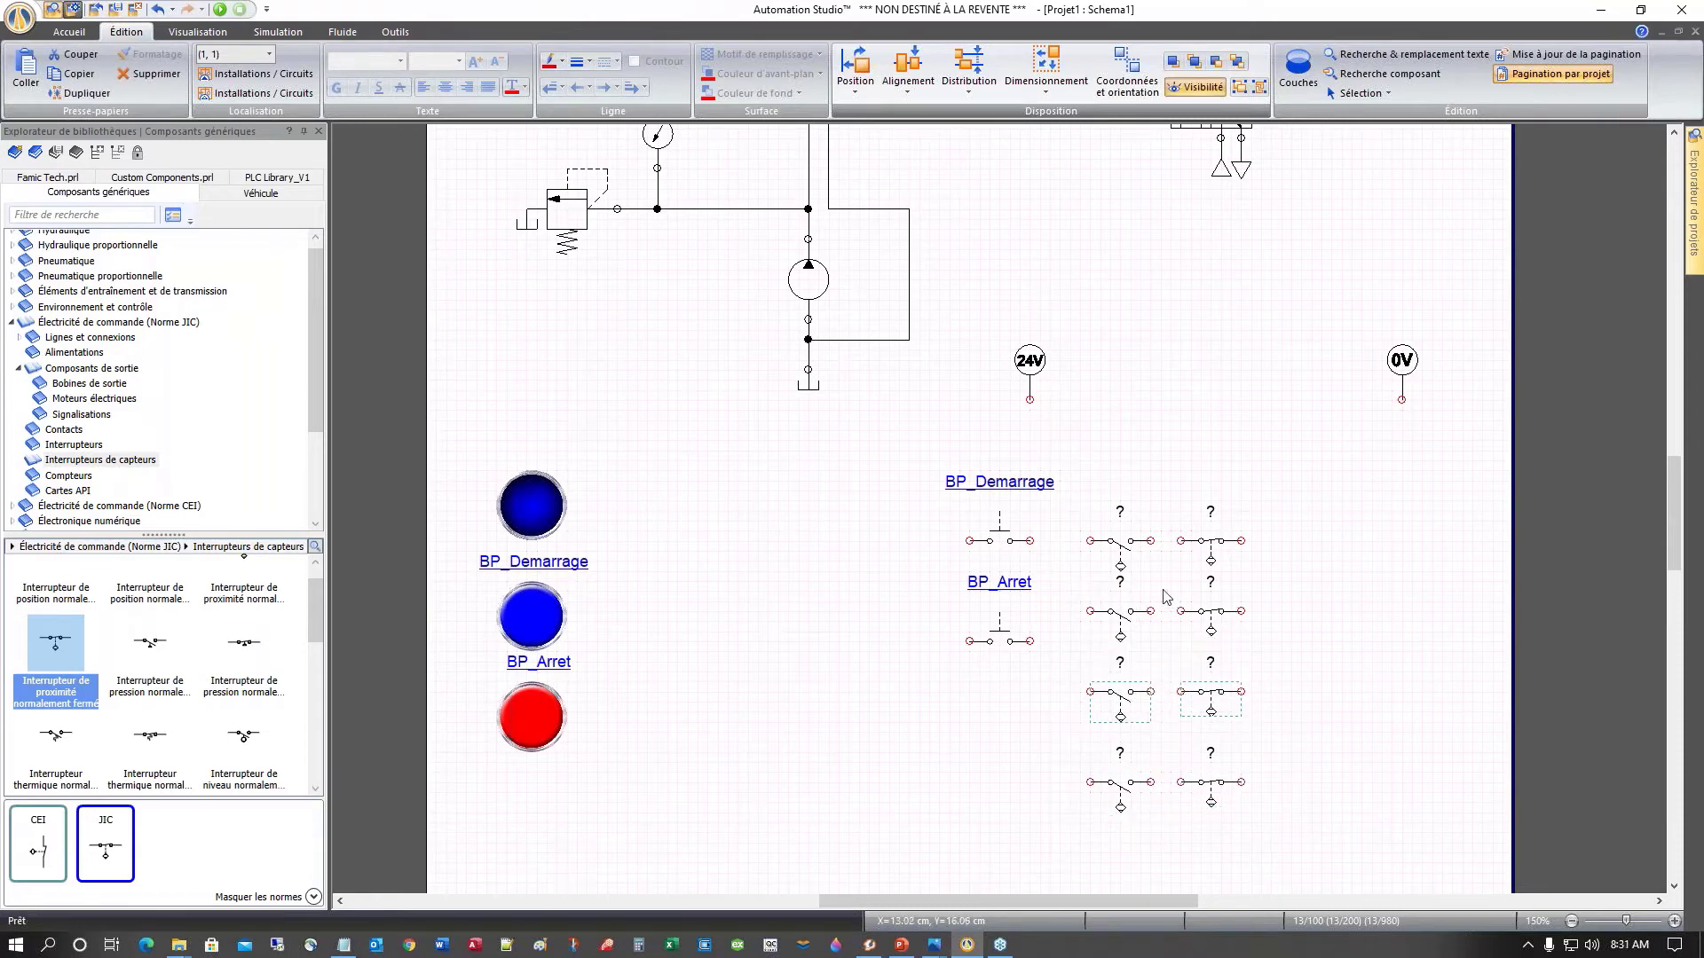
left_click_drag(1075, 587, 1260, 661)
Step: Filter the first-row normally open proximity switch's compatible variables by the alias "a" and link its ReceiverB variable to sensor a0
scroll(1168, 494, "up", 3)
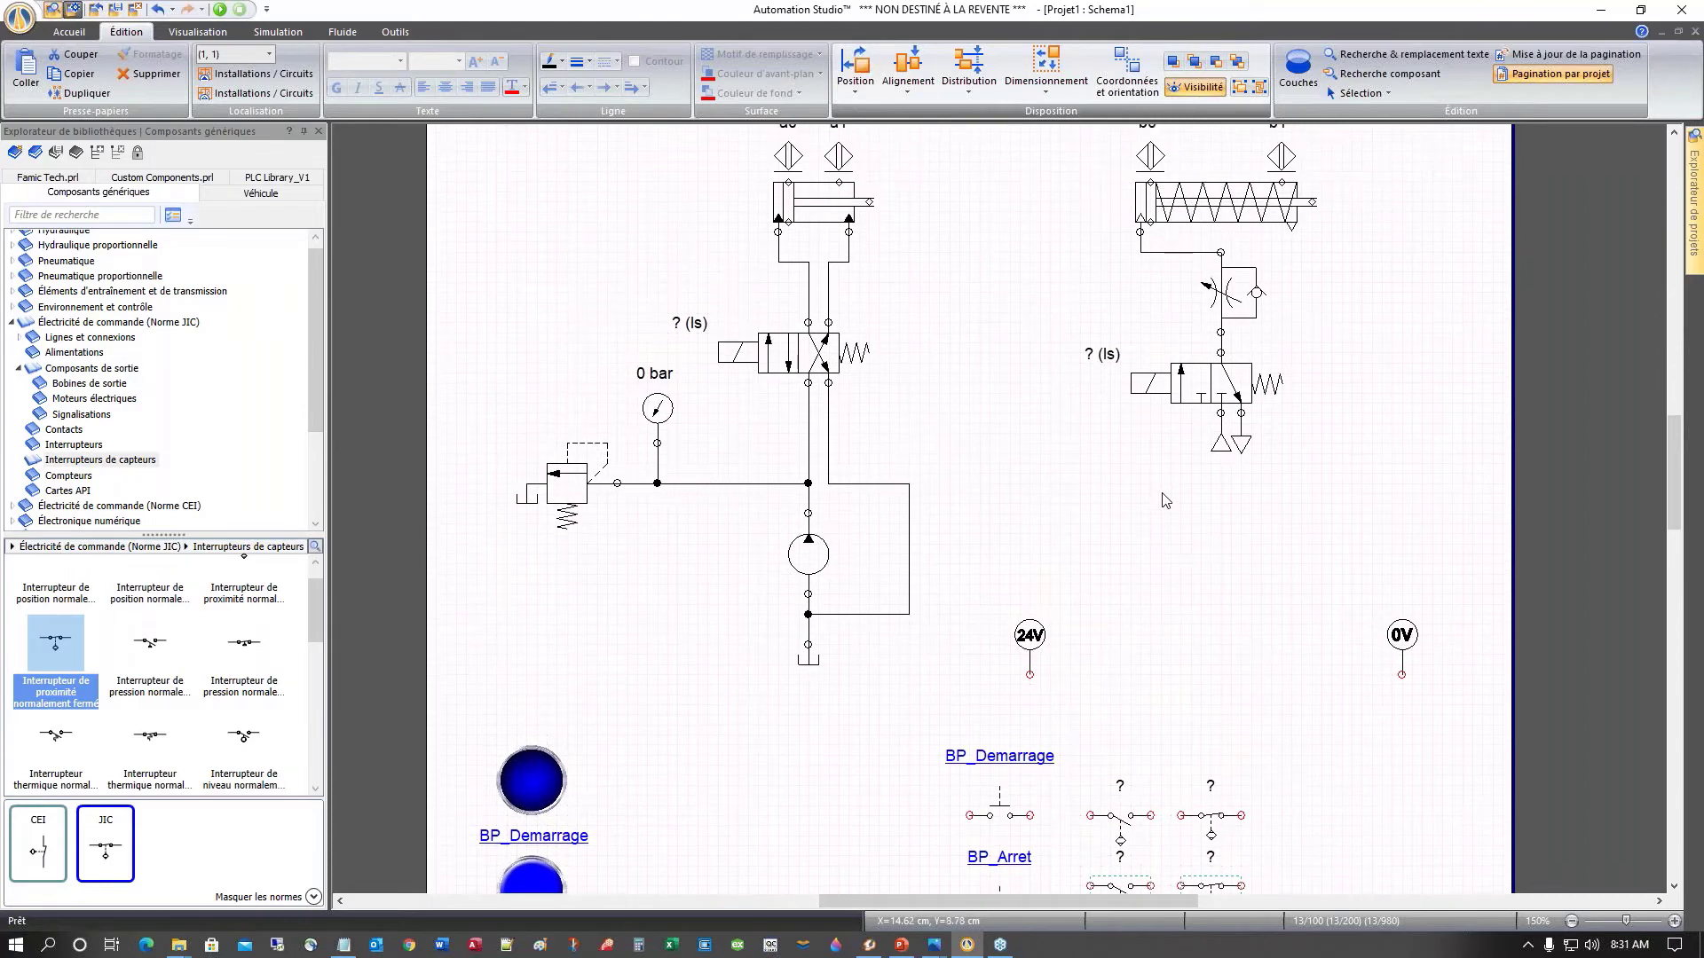
scroll(1163, 500, "down", 2)
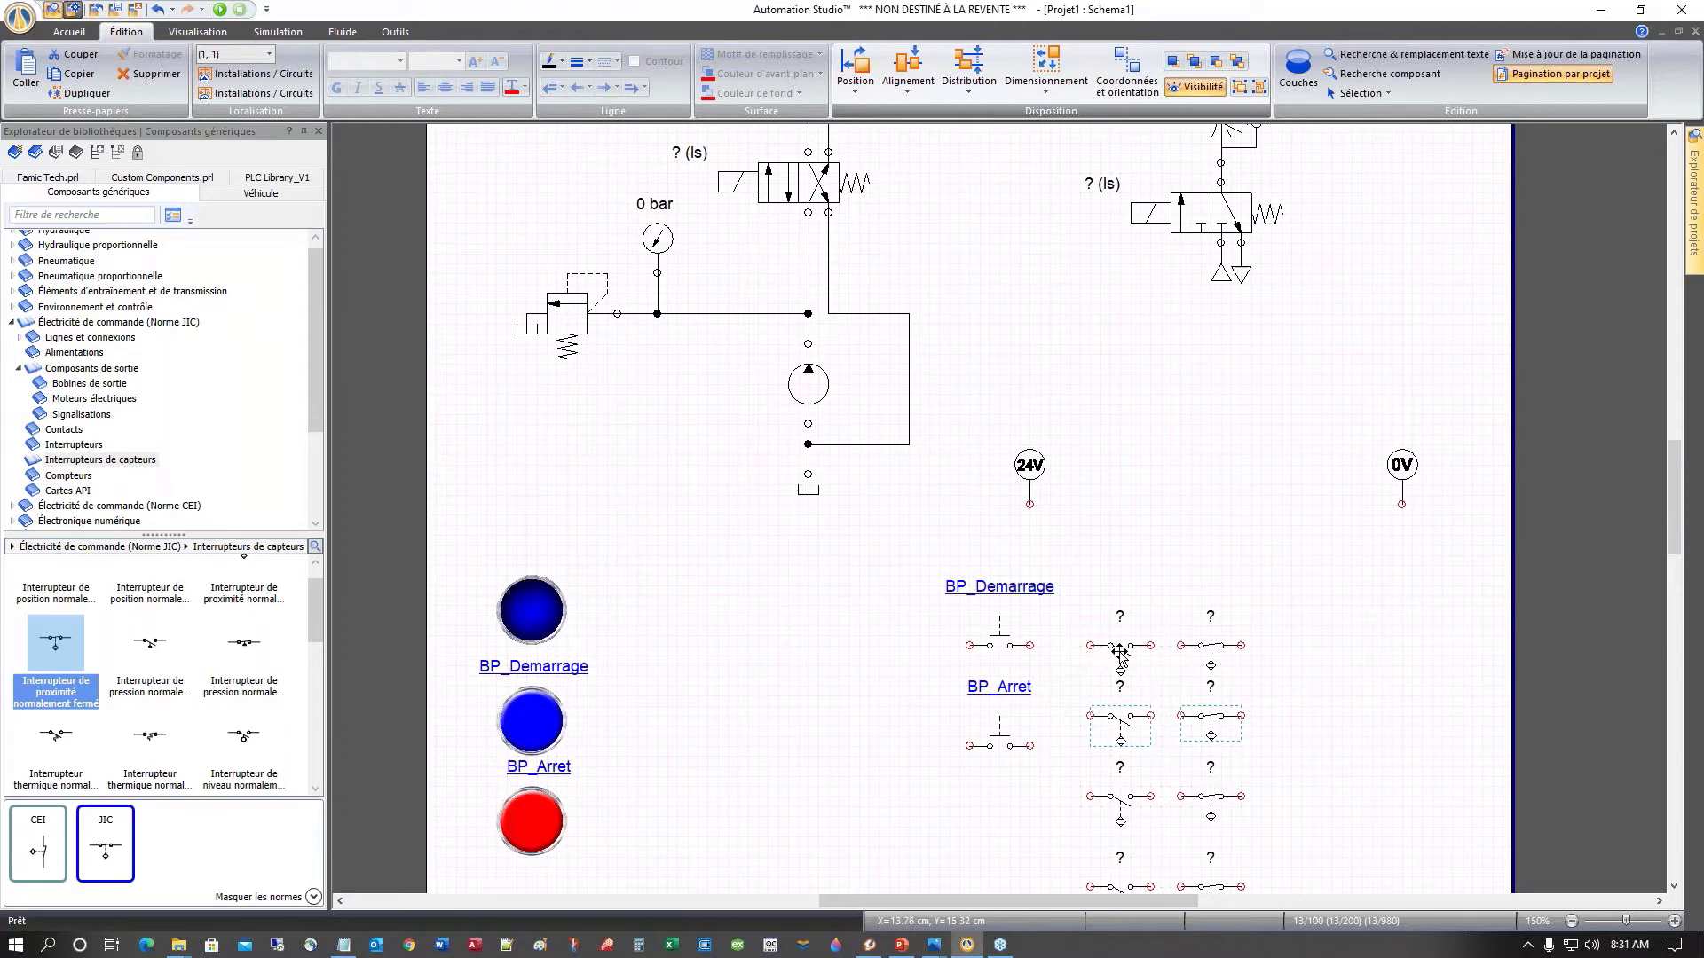
double_click(1121, 655)
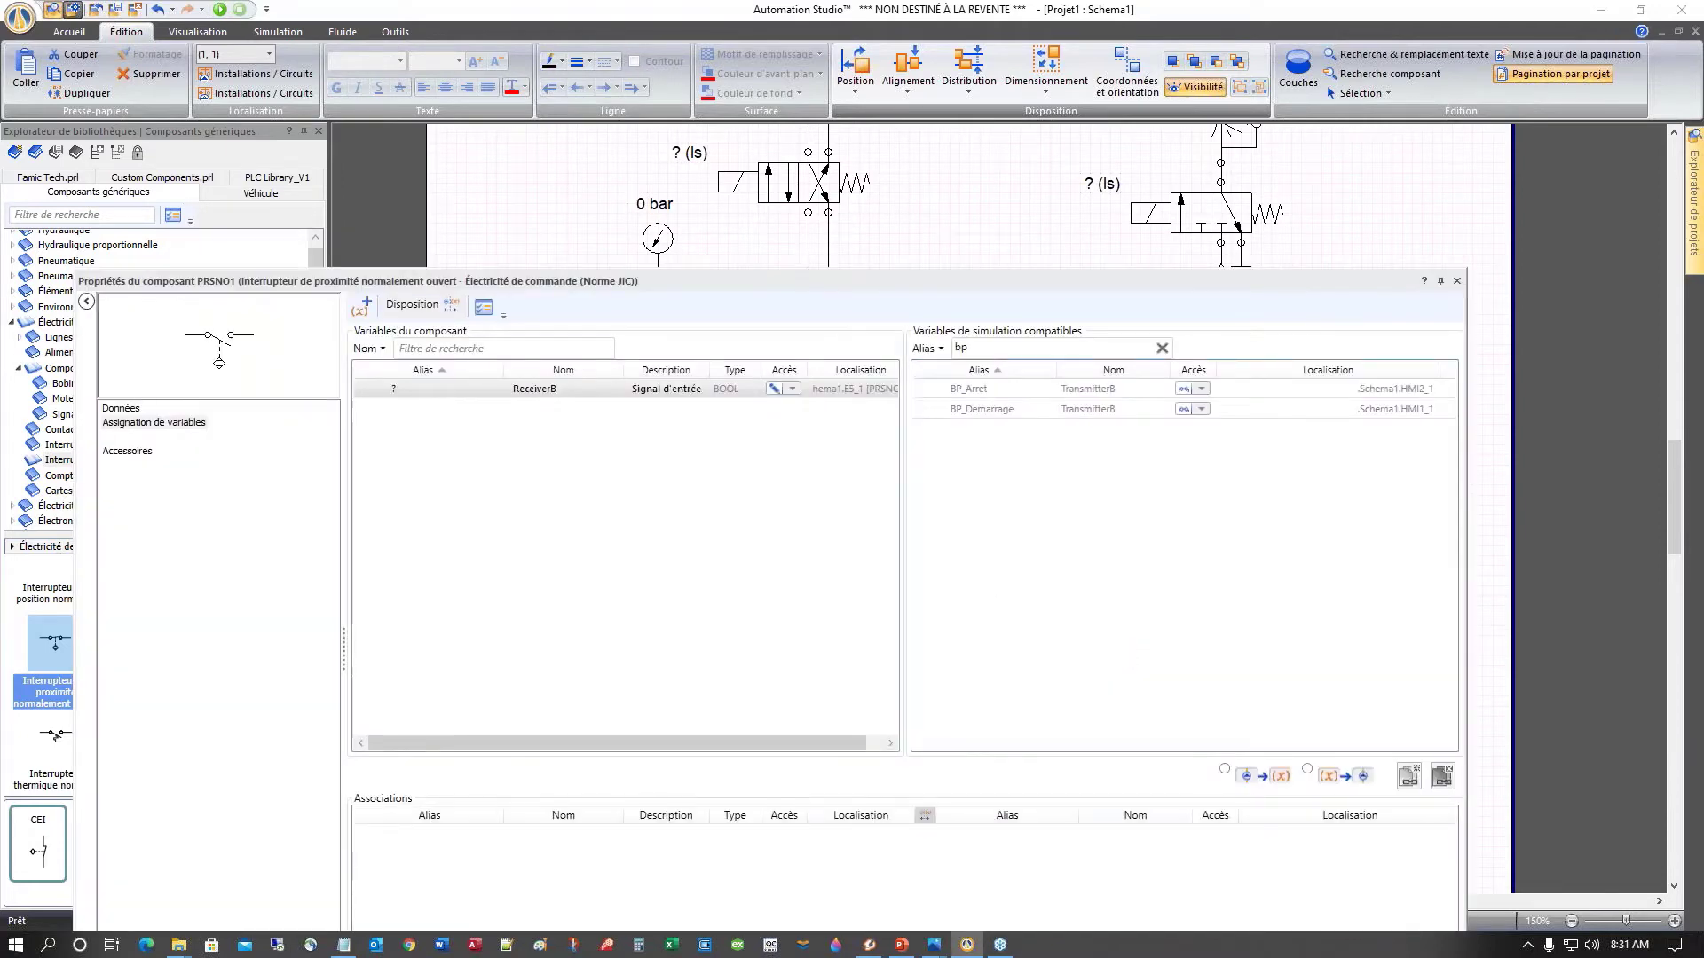
left_click(129, 425)
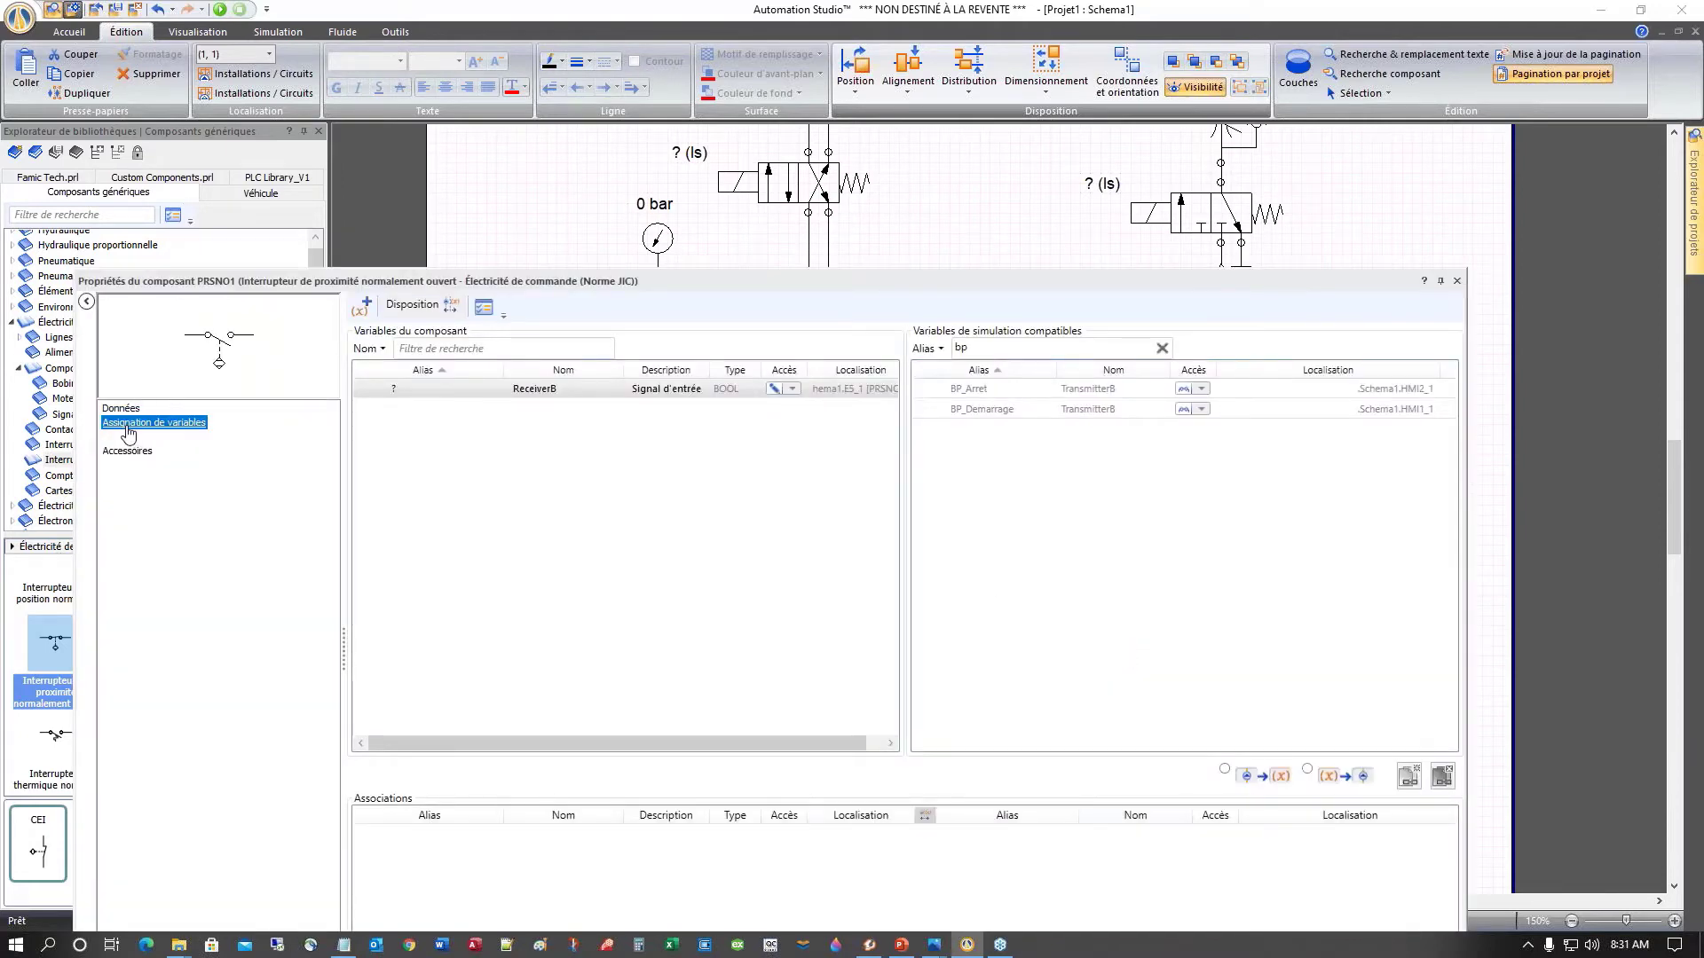
left_click_drag(979, 348, 942, 348)
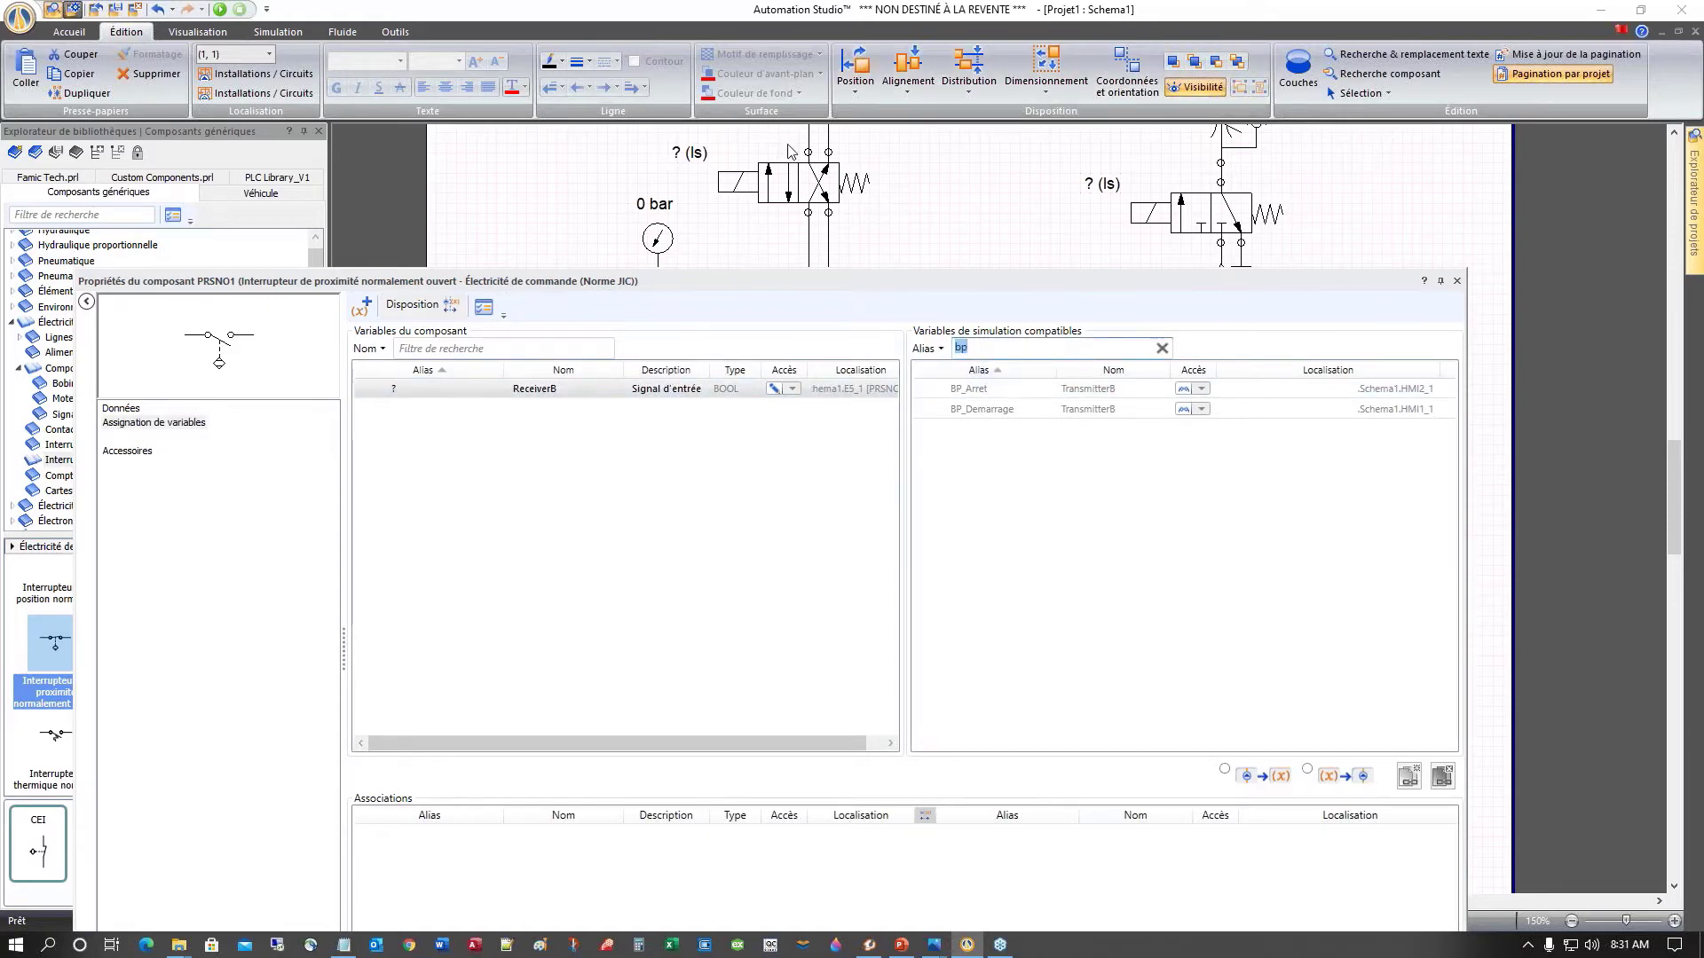
type("a")
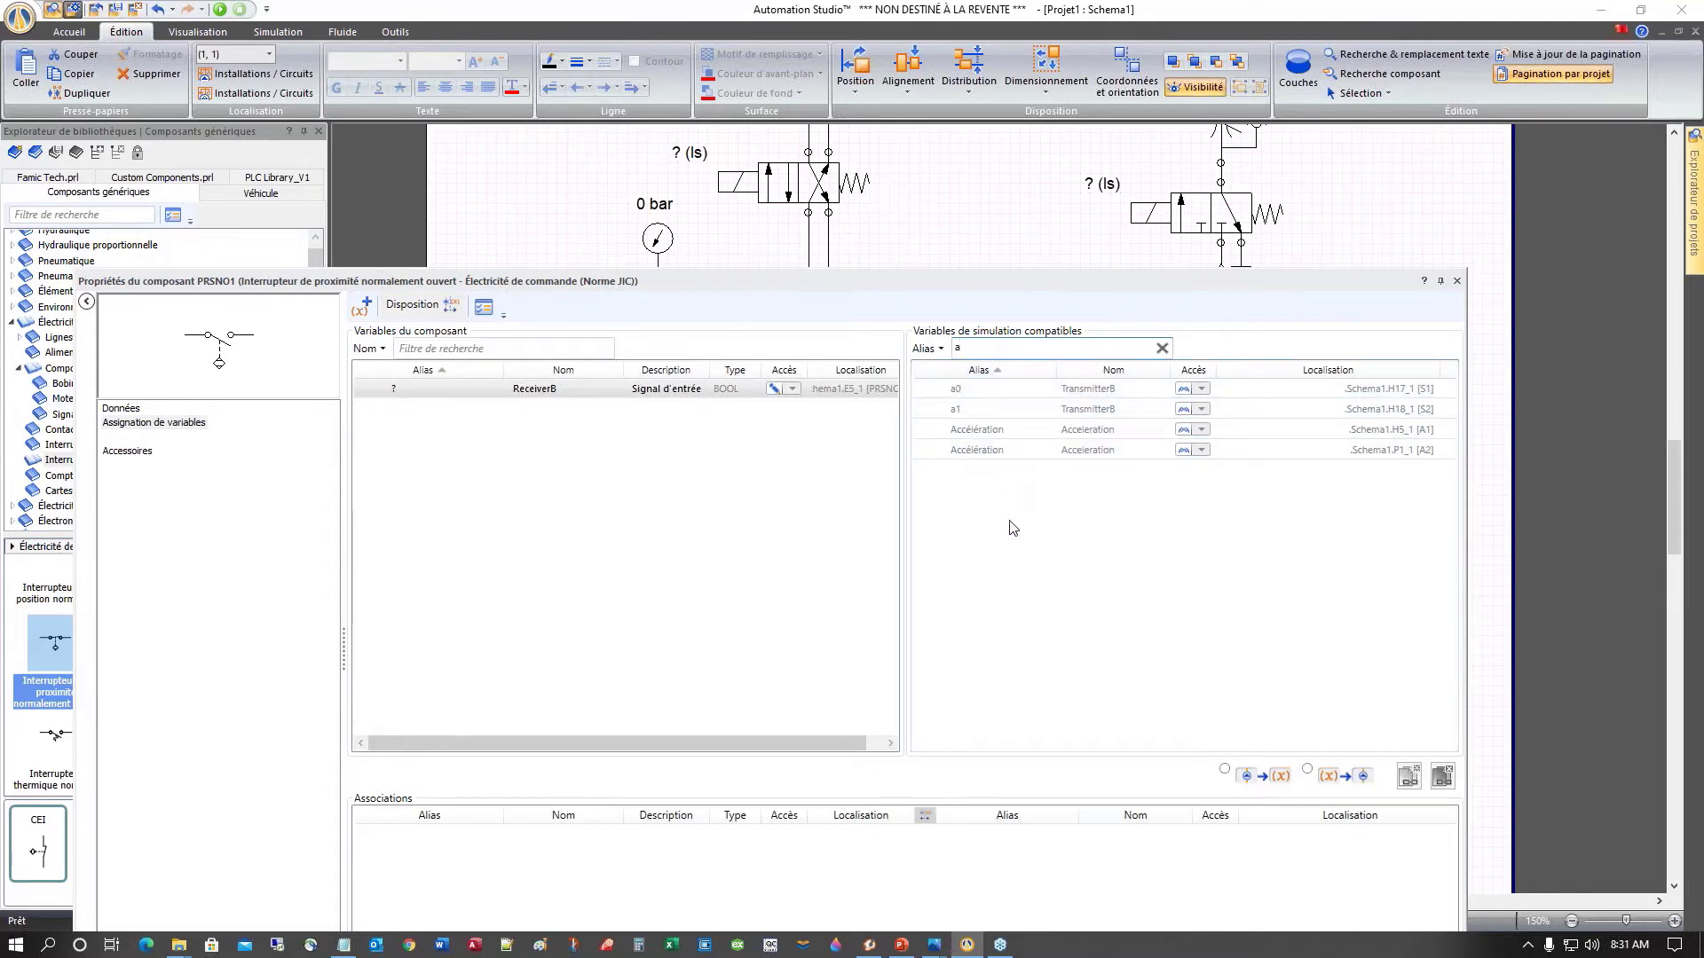
double_click(956, 391)
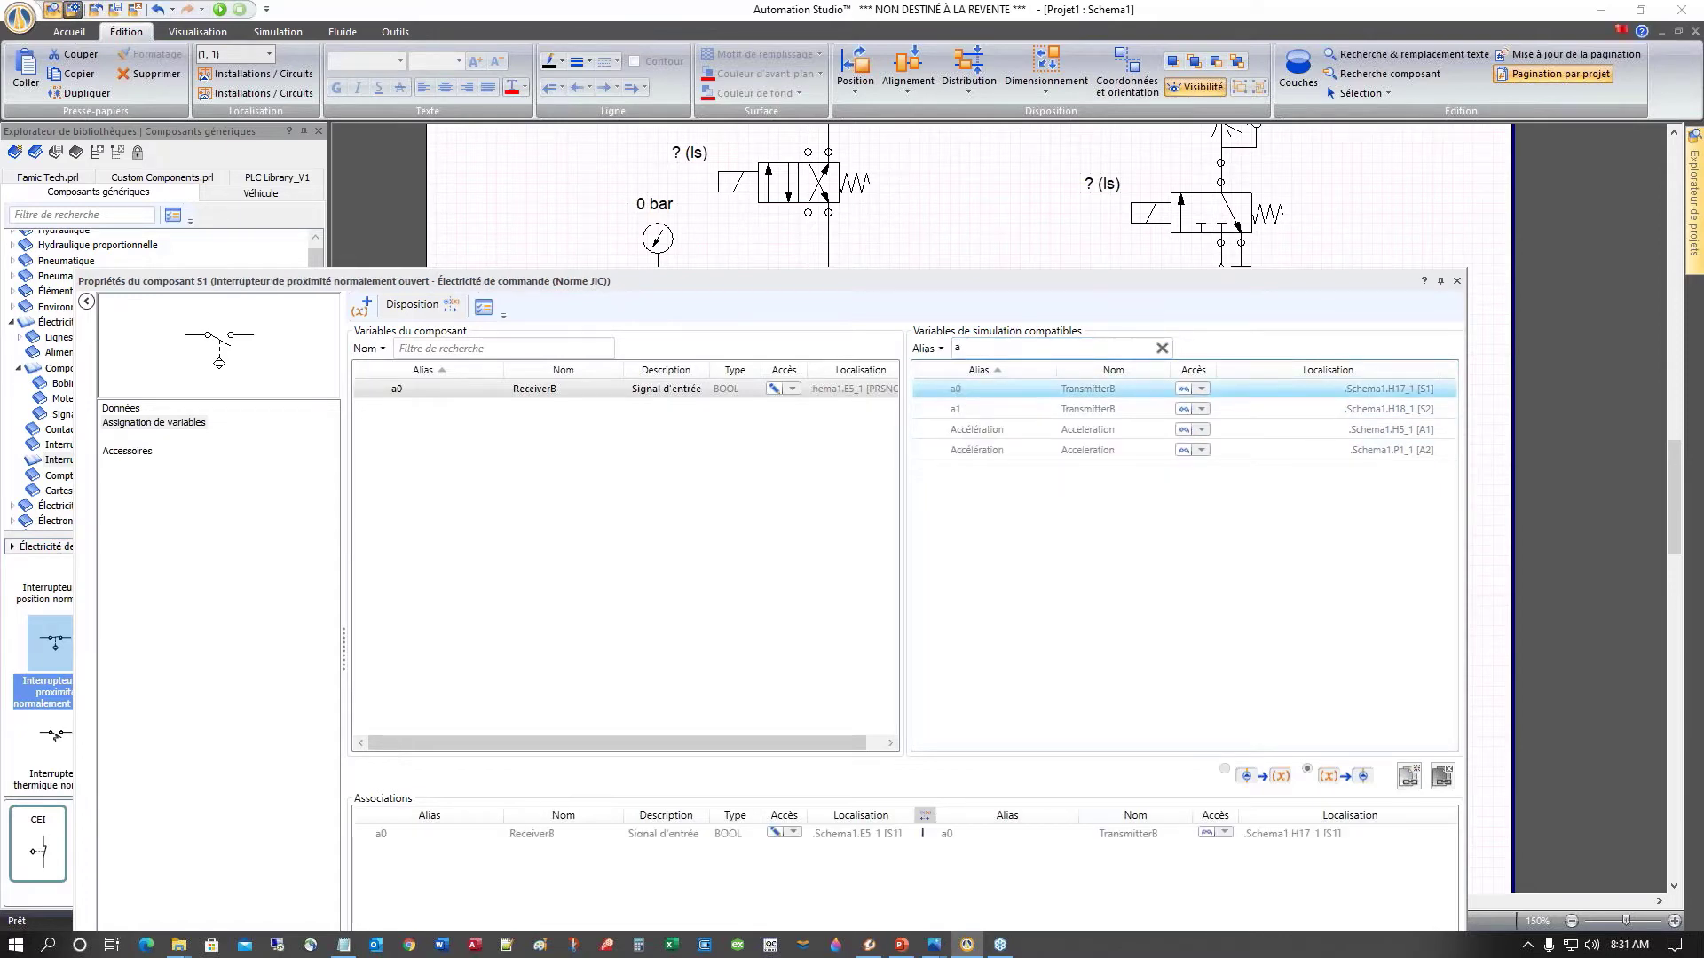
Step: Move the properties window clear of the switches and link the first-row normally closed proximity switch to sensor a0
left_click_drag(950, 286, 568, 80)
left_click(1211, 657)
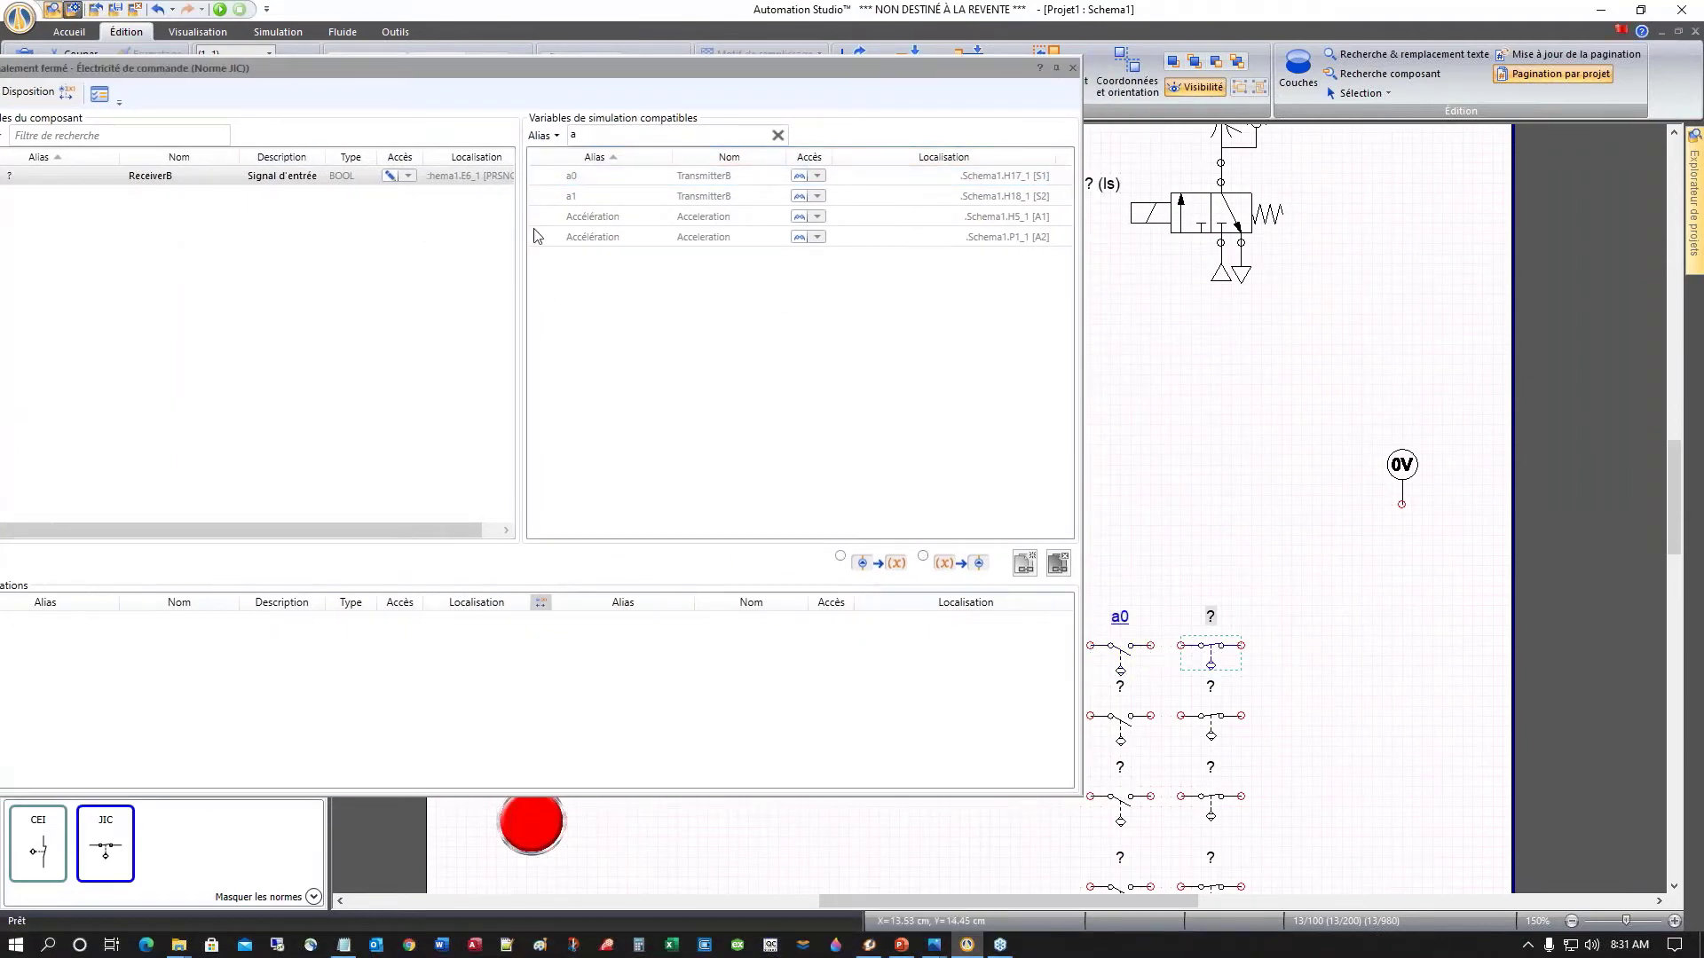
left_click(568, 178)
double_click(568, 178)
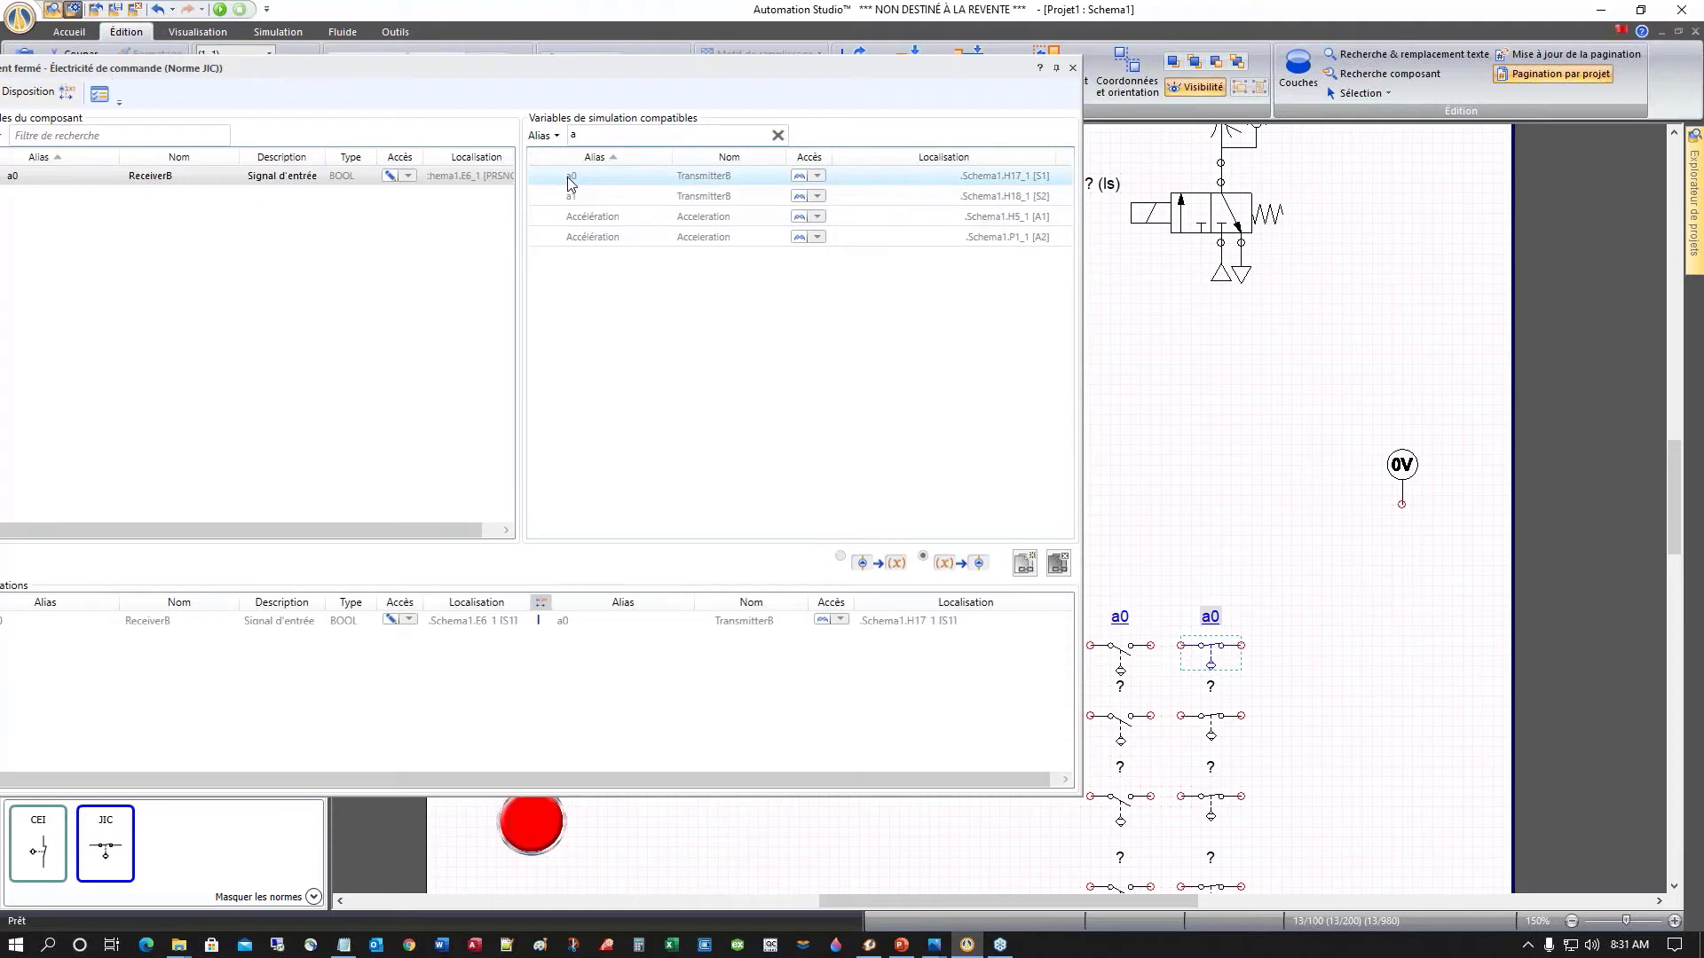
Step: Link both the normally open and the normally closed proximity switch of the second row to sensor a1
left_click(1123, 727)
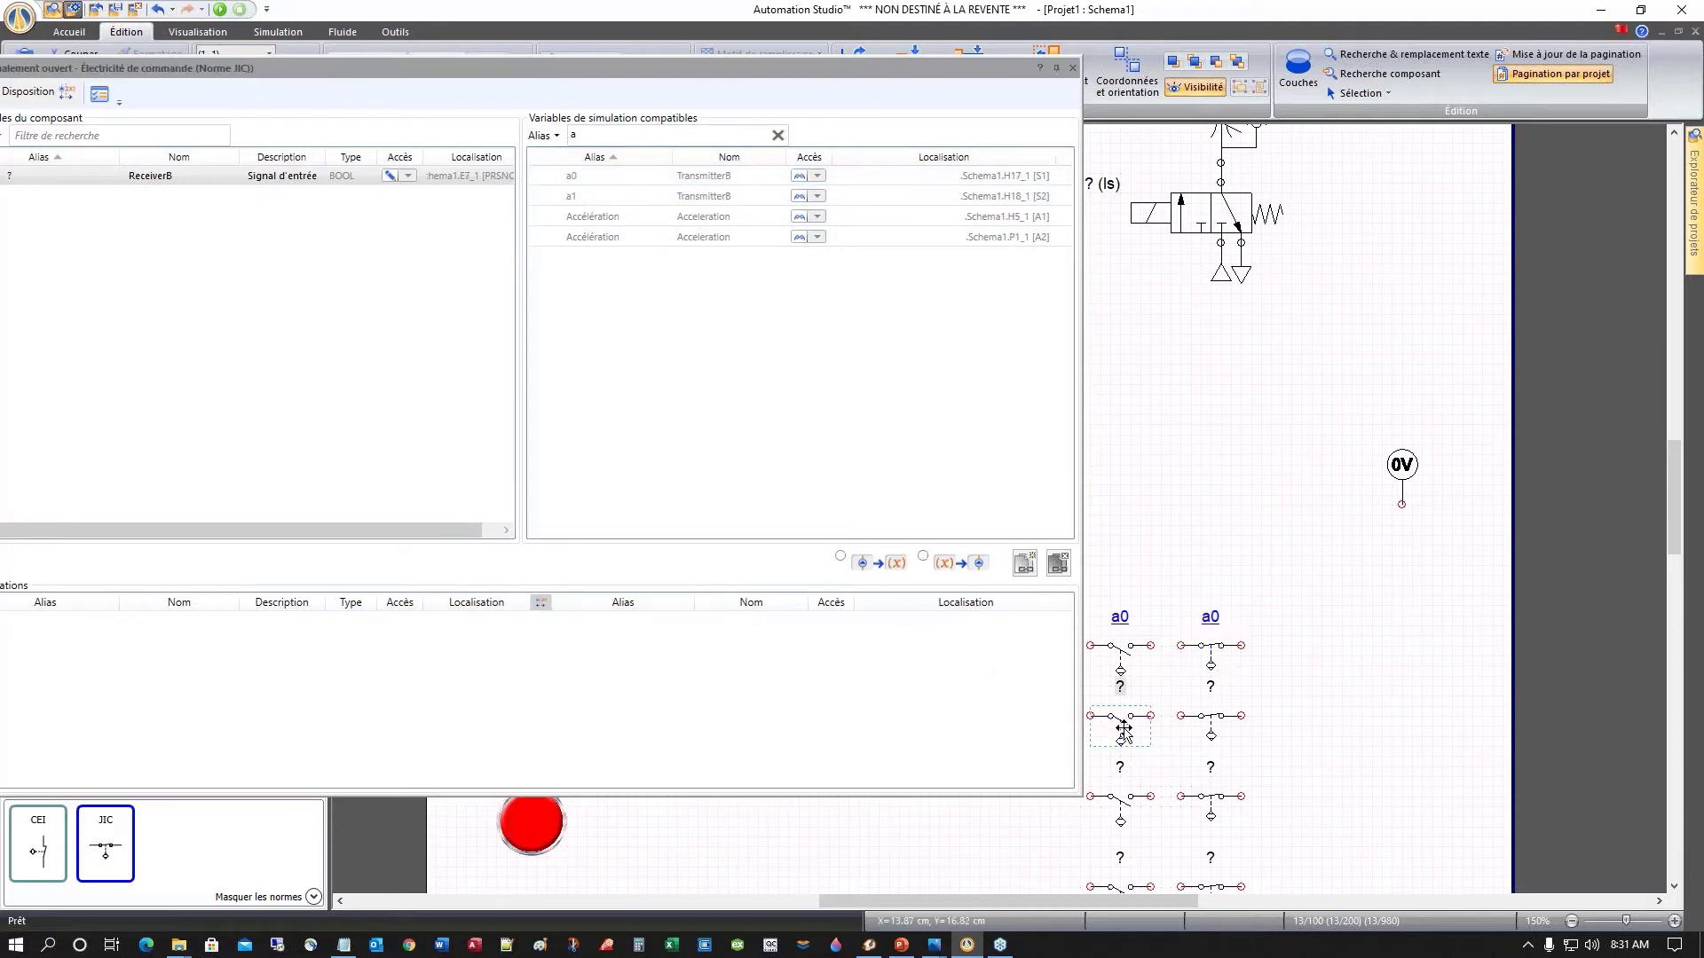
double_click(573, 199)
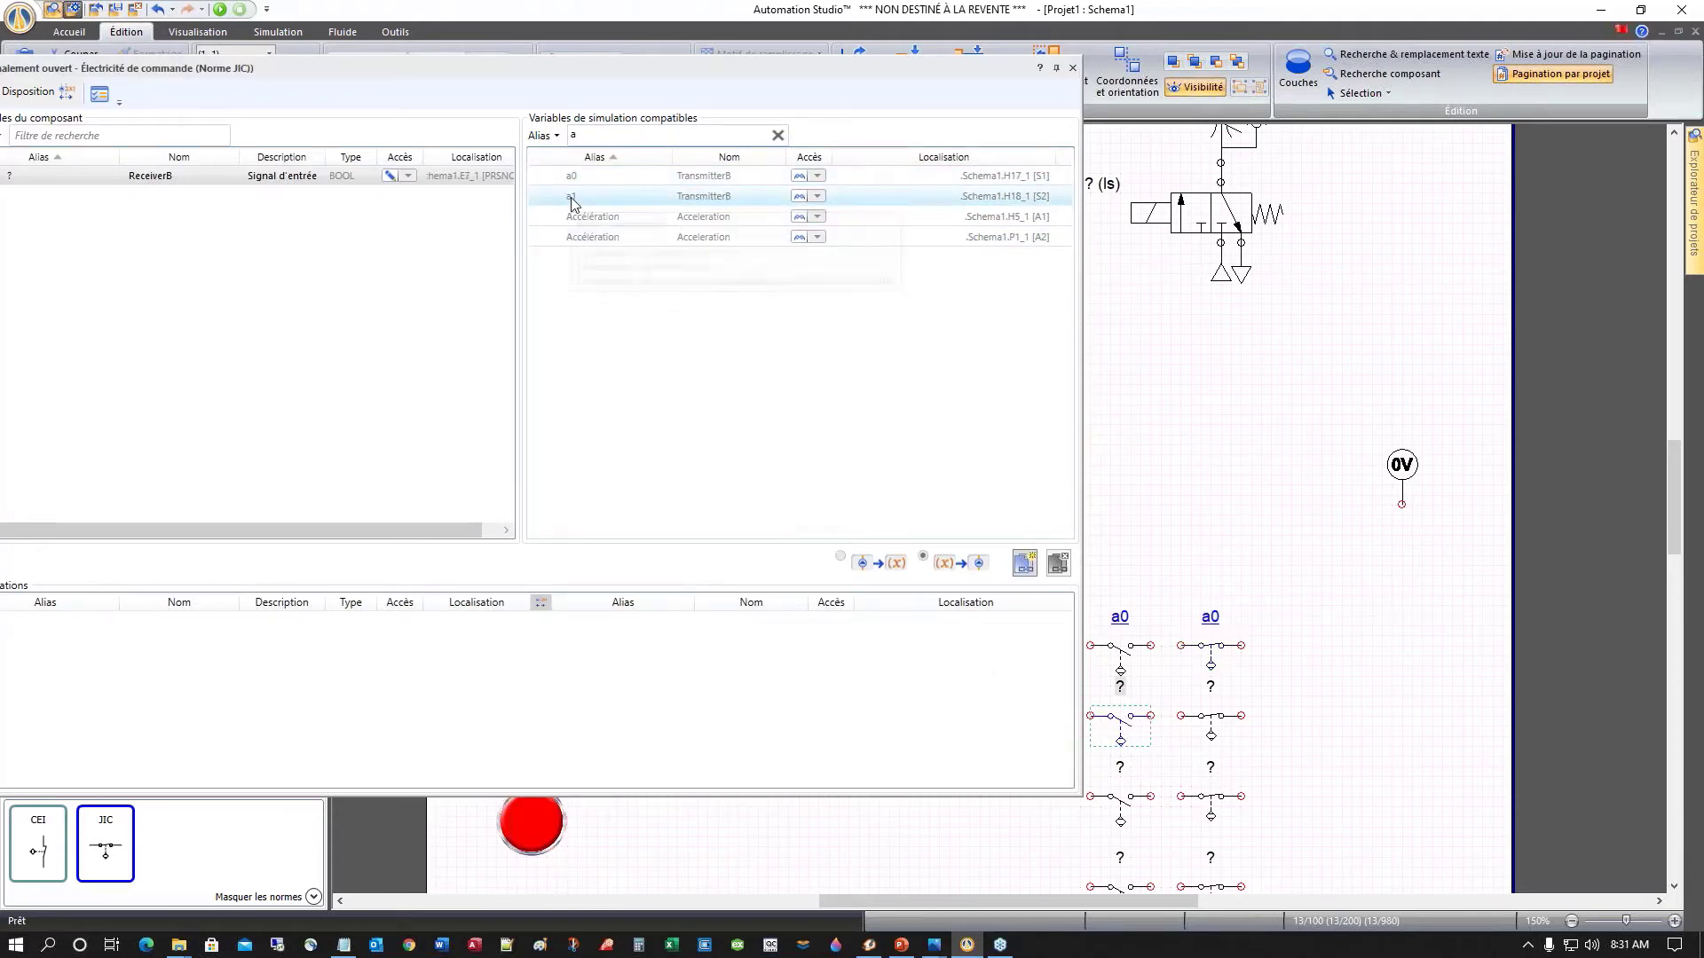
left_click(1212, 727)
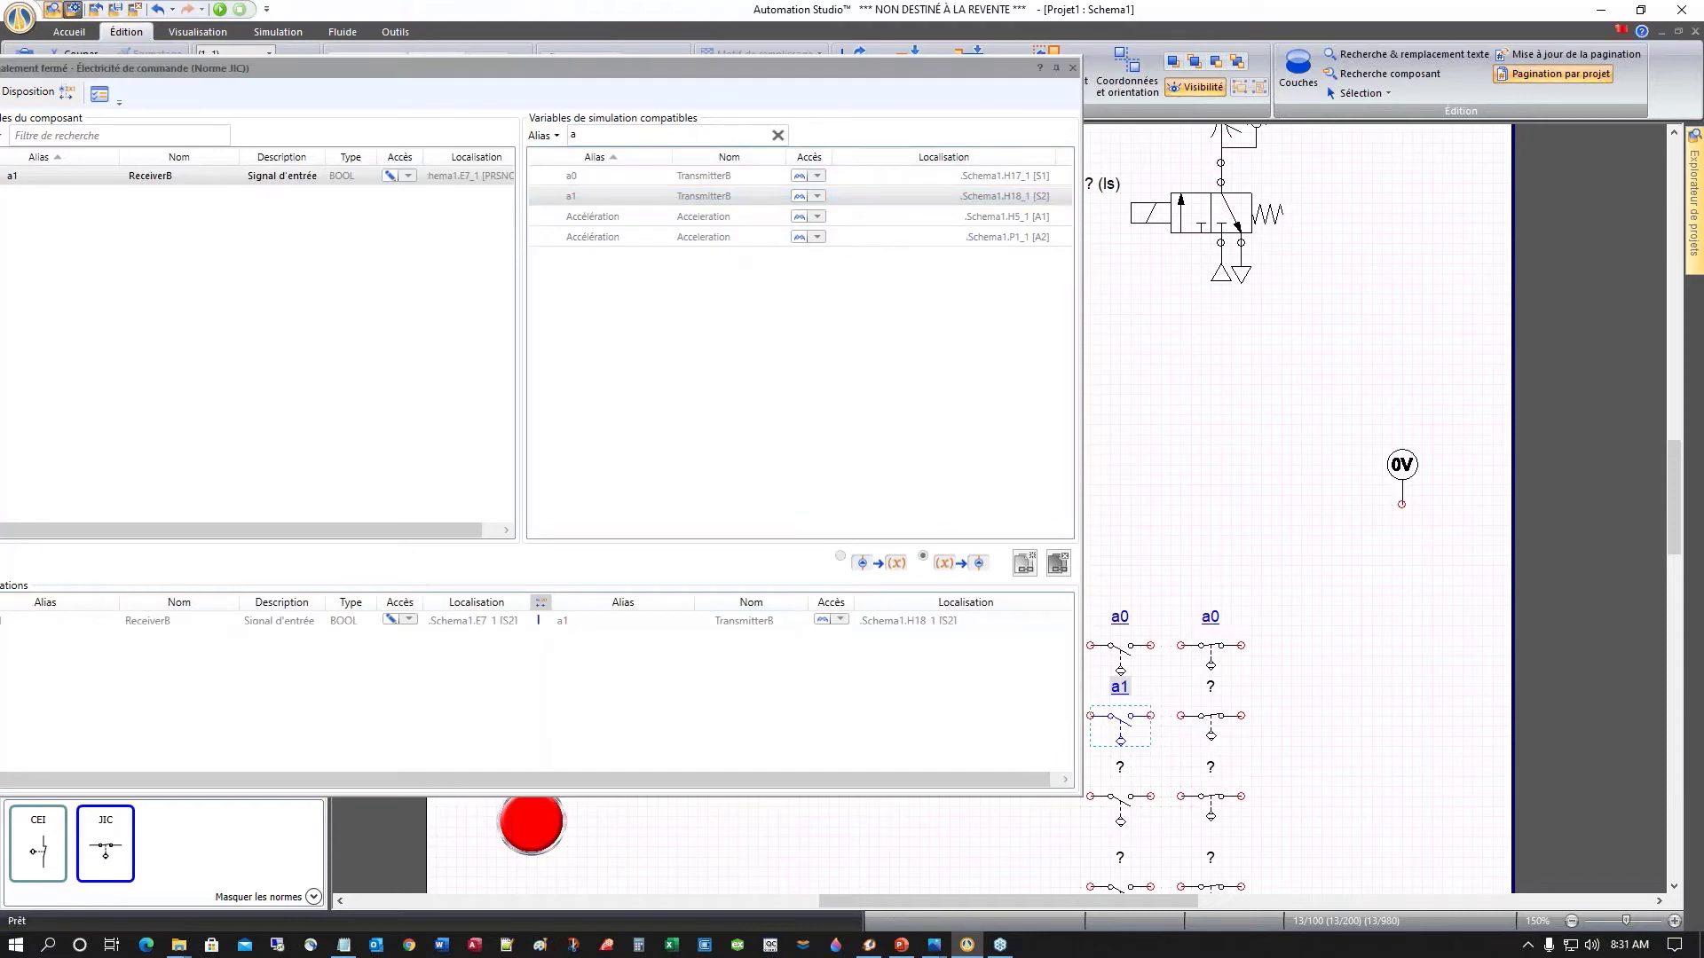
double_click(571, 197)
Step: Filter the compatible variables by the alias "b" and link the third row's normally open and normally closed proximity switches to sensor b0
left_click(1124, 806)
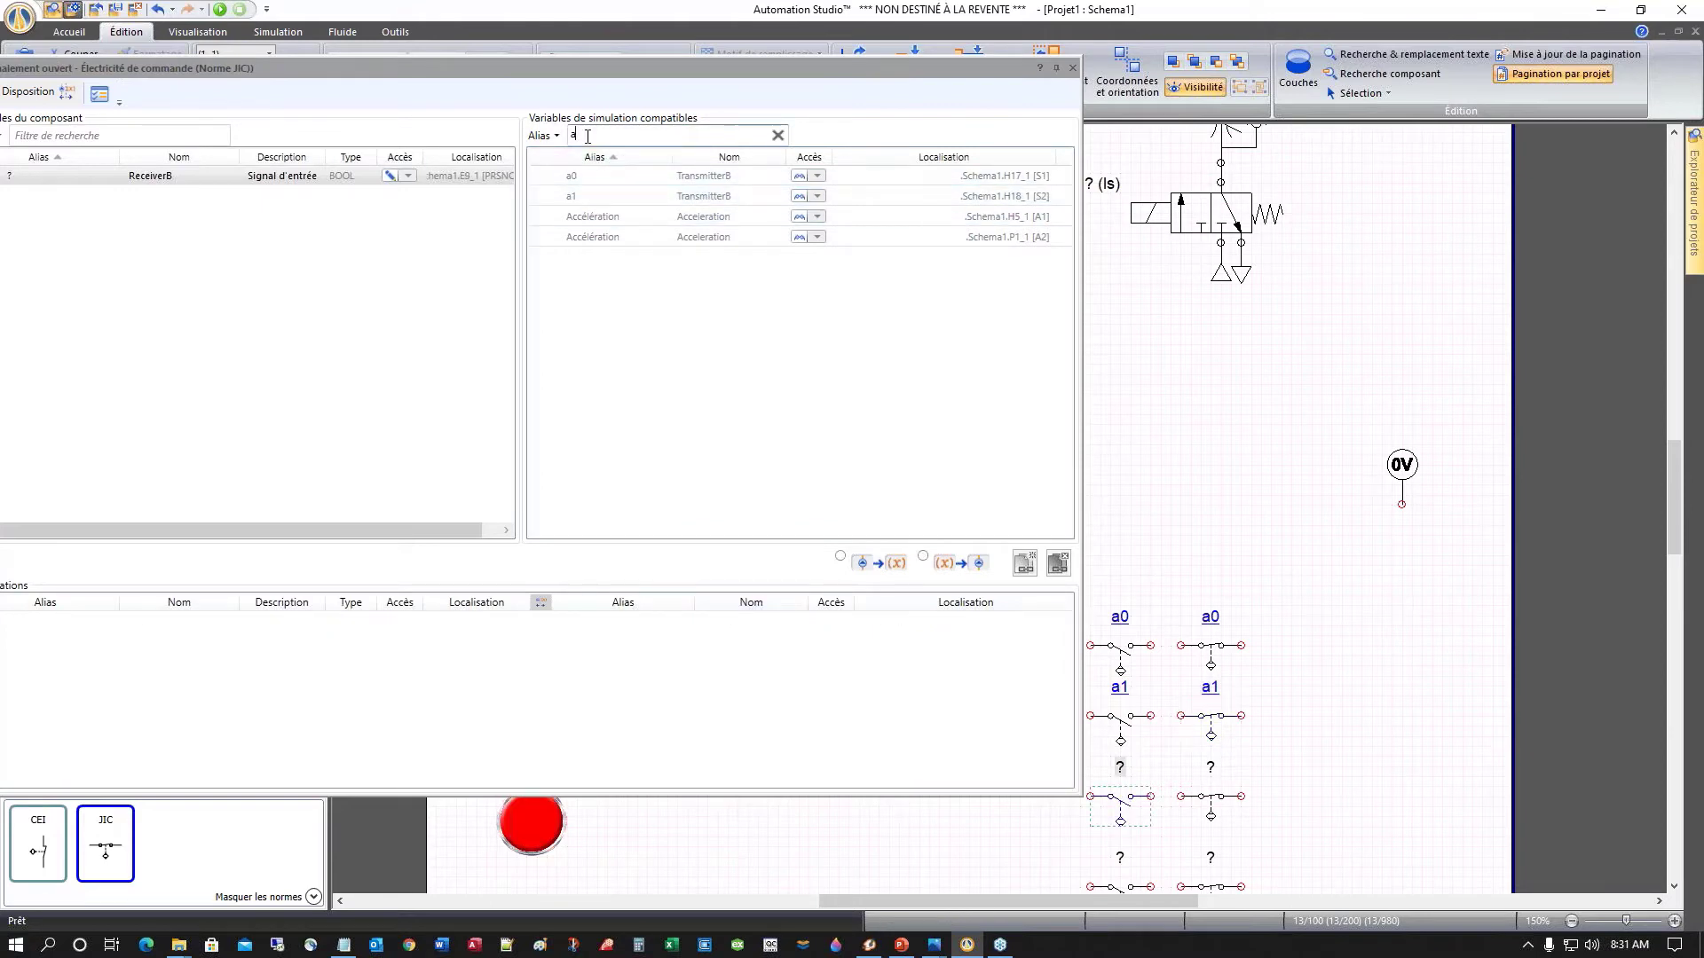
left_click_drag(586, 135, 546, 136)
type("b")
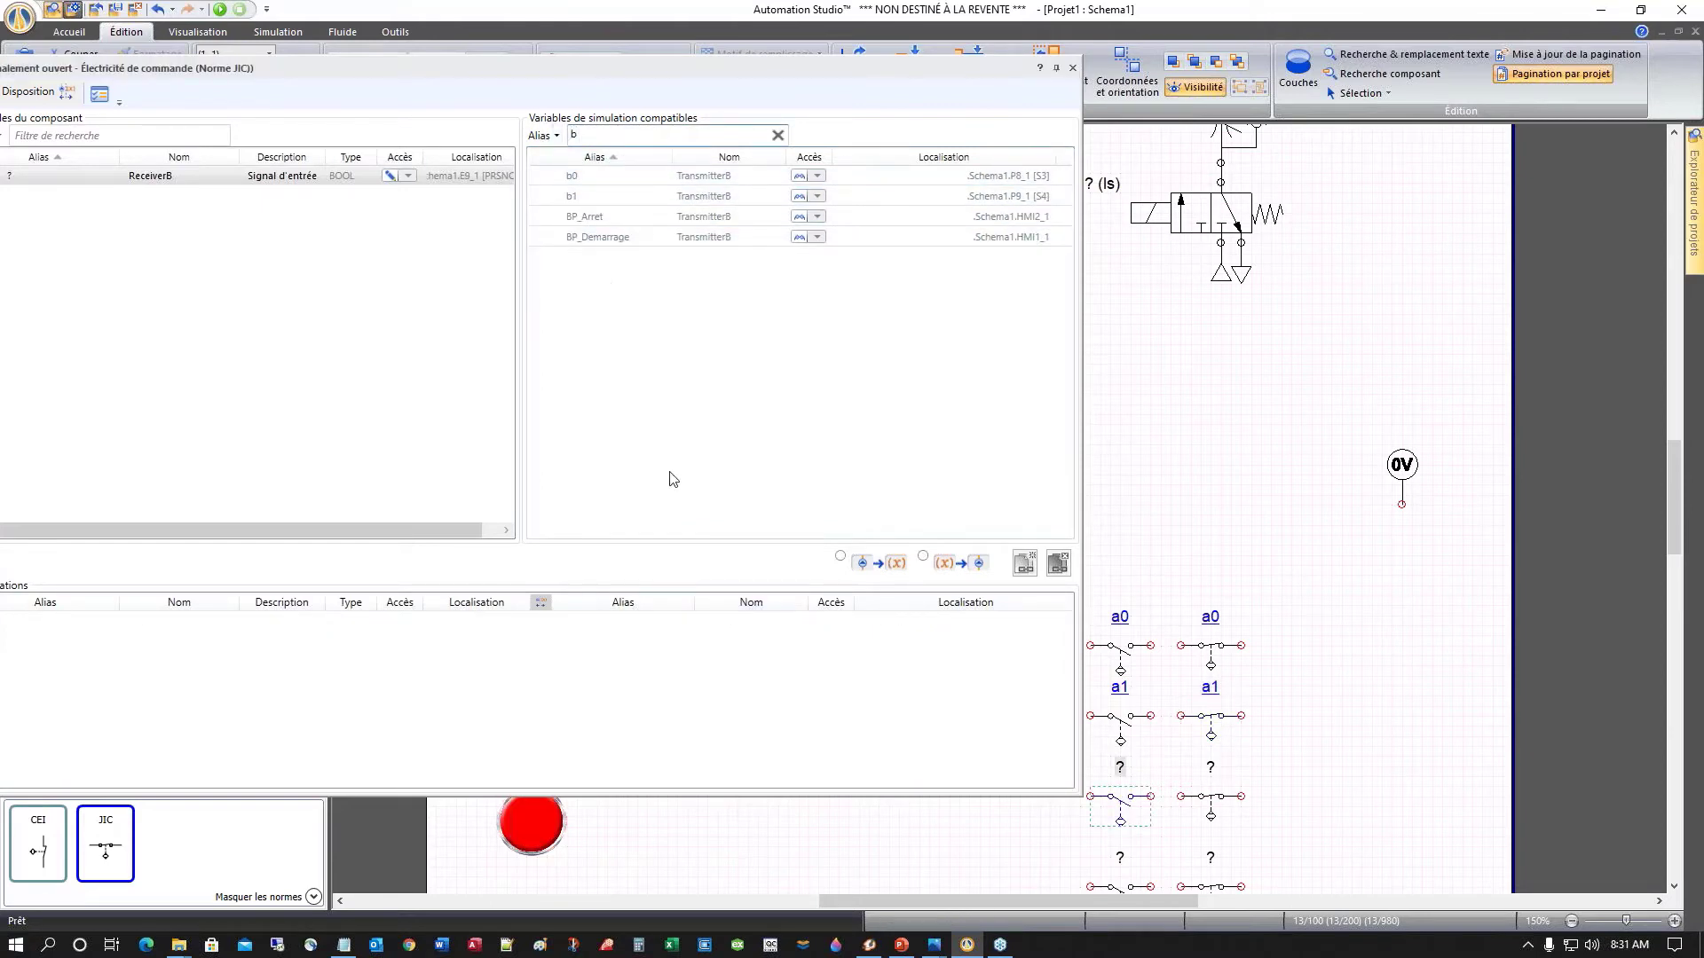
double_click(569, 181)
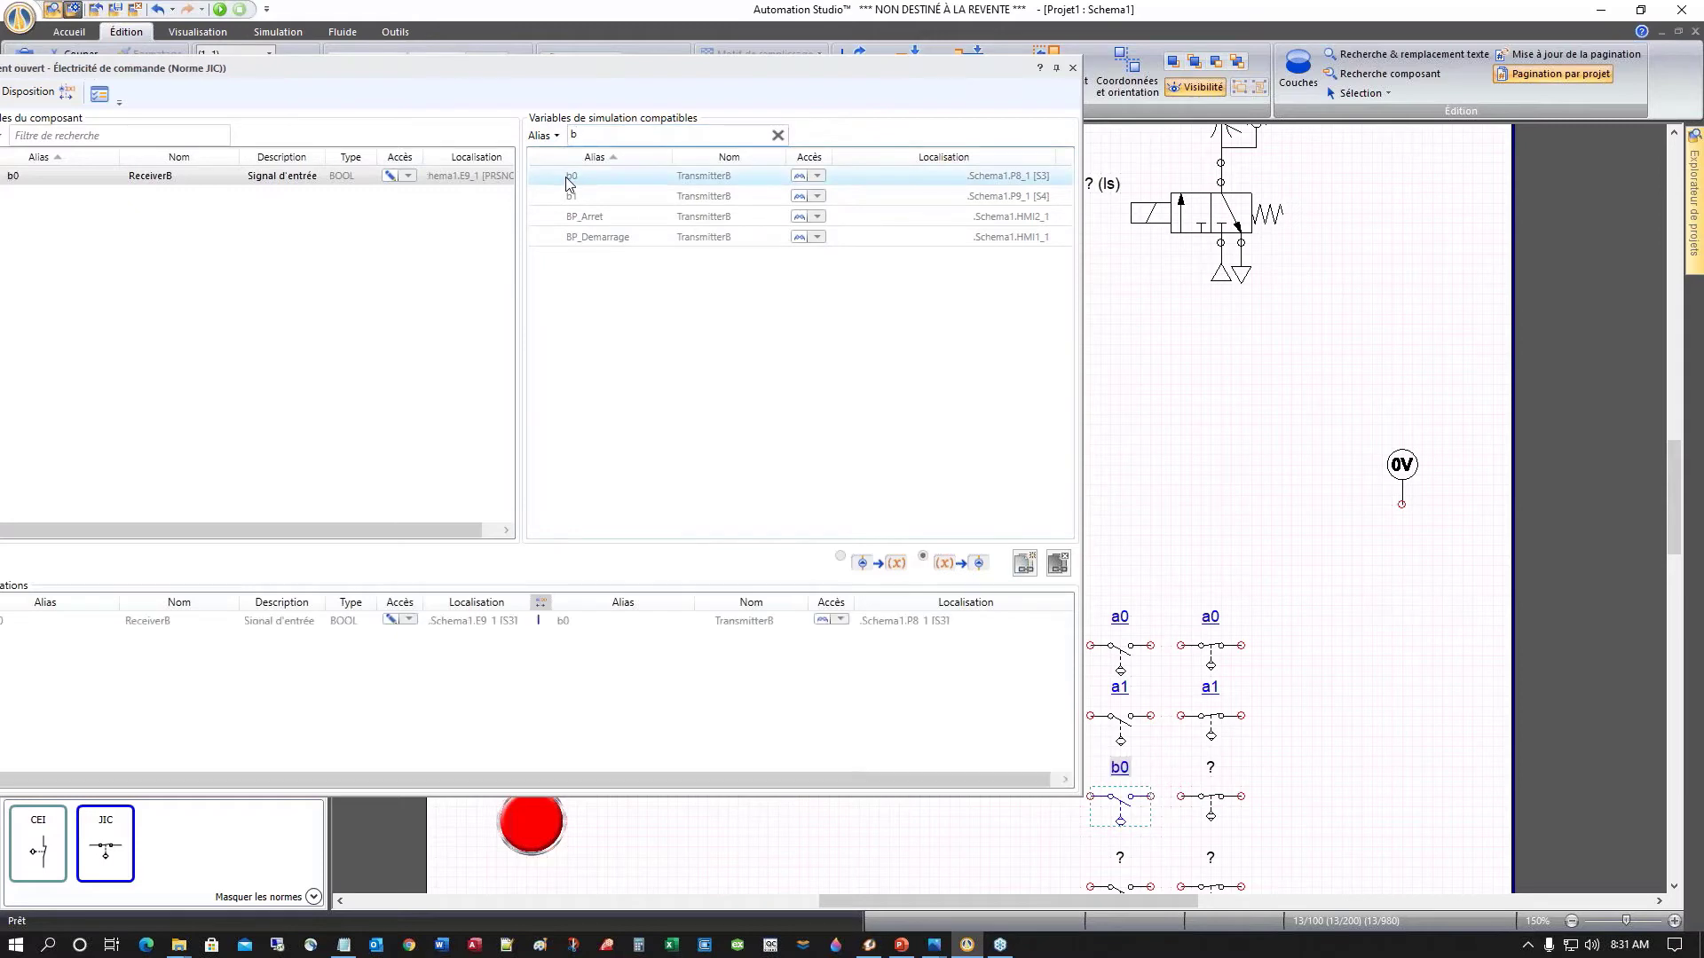
left_click(1208, 799)
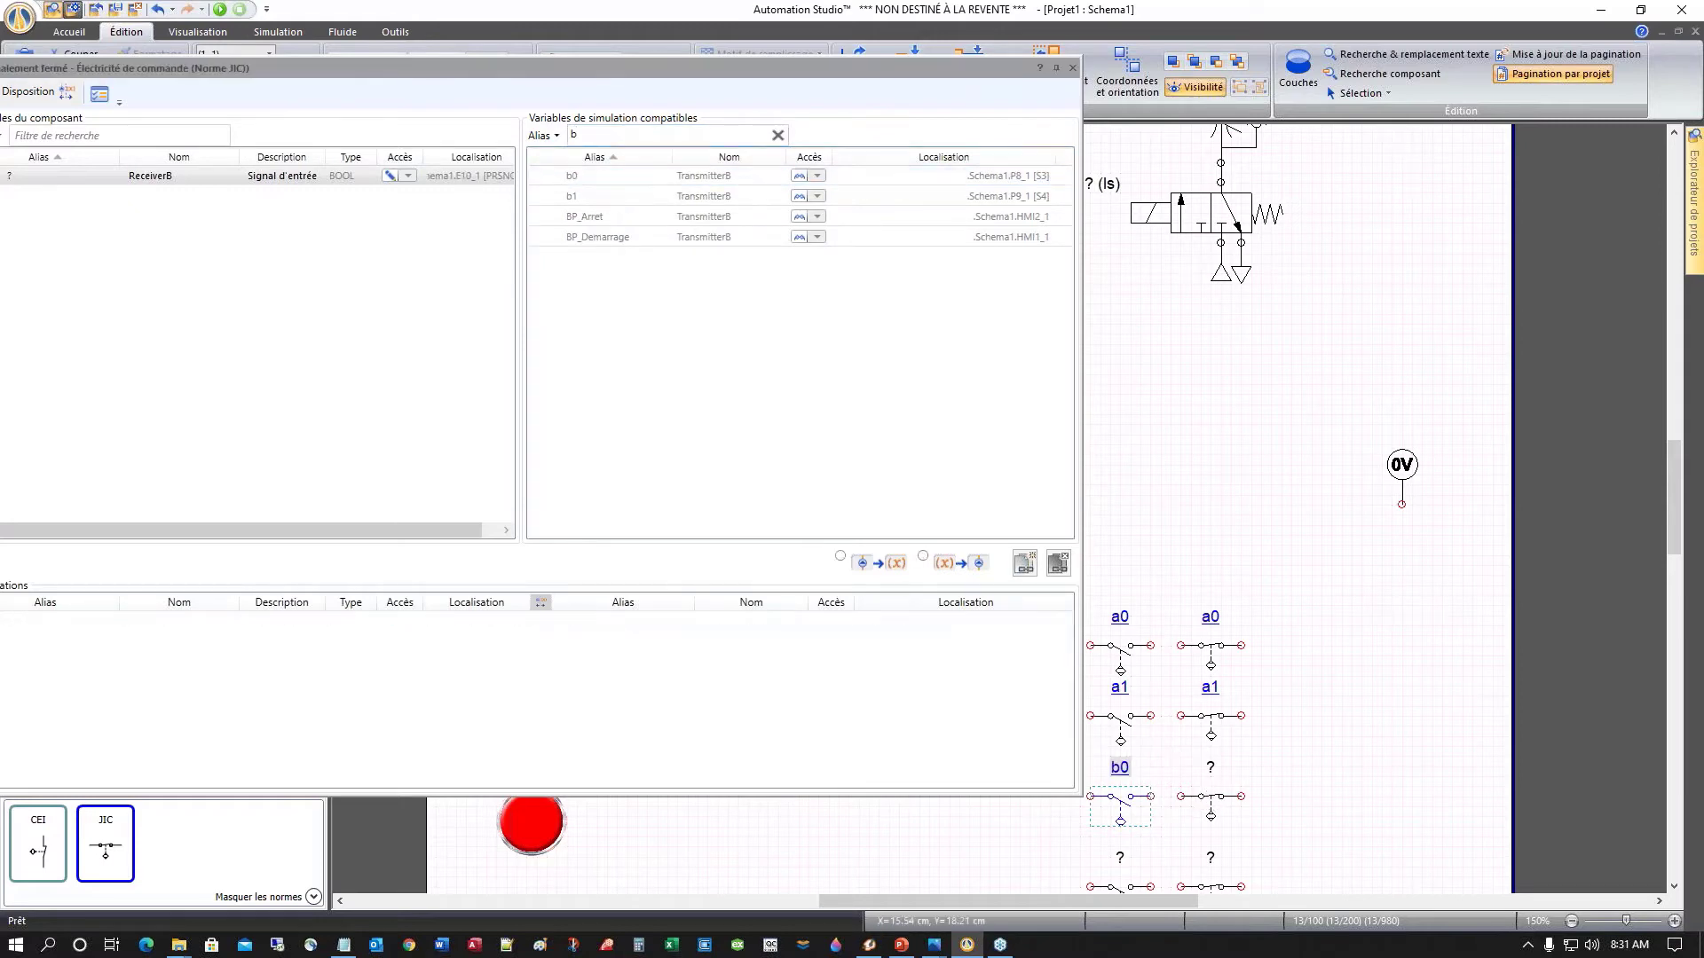
double_click(568, 178)
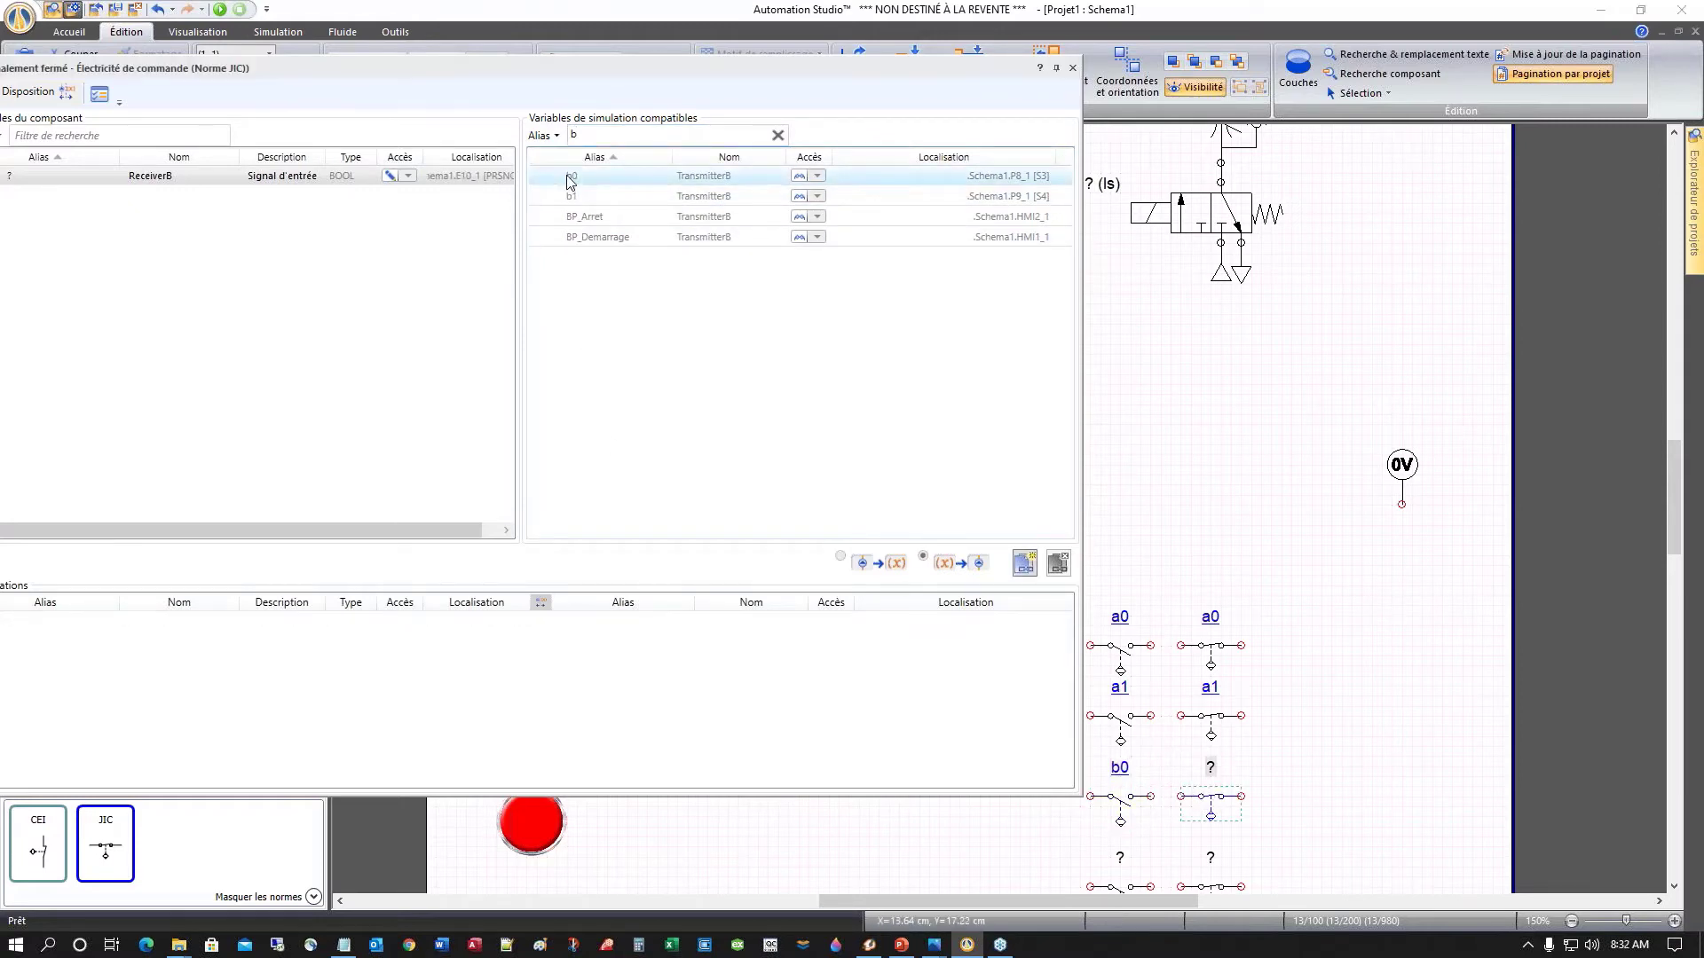
Step: Link the fourth row's normally open and normally closed proximity switches to sensor b1 and close the properties window
scroll(1126, 752, "down", 3)
left_click(1123, 758)
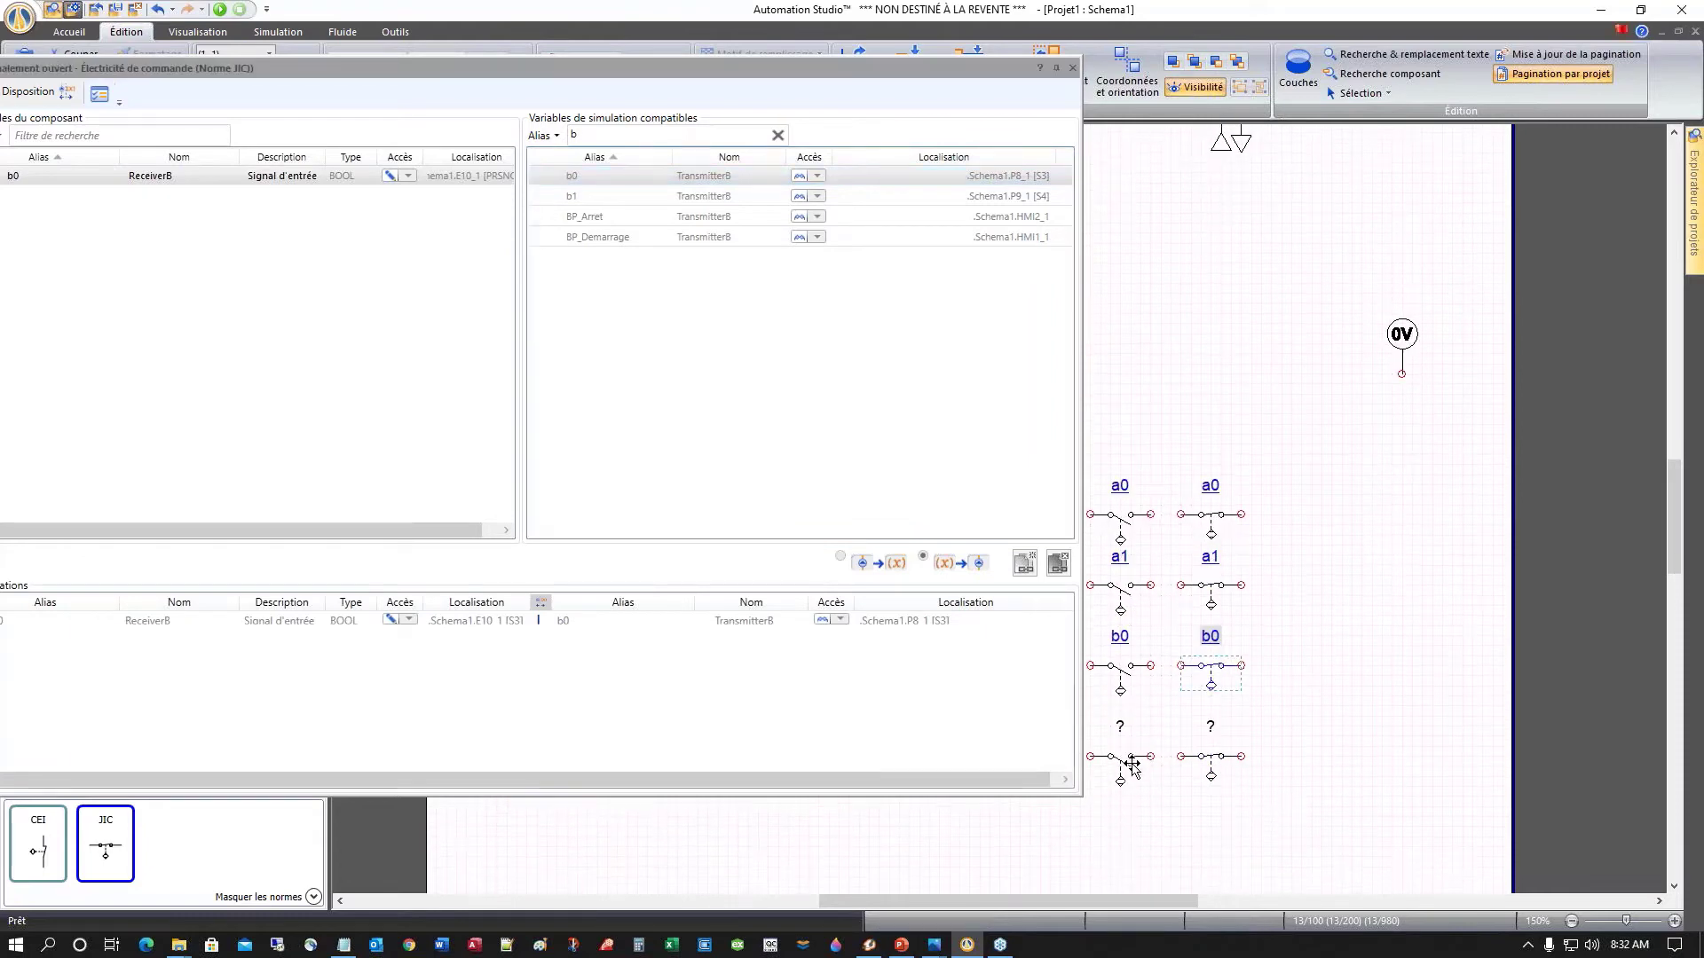
double_click(572, 196)
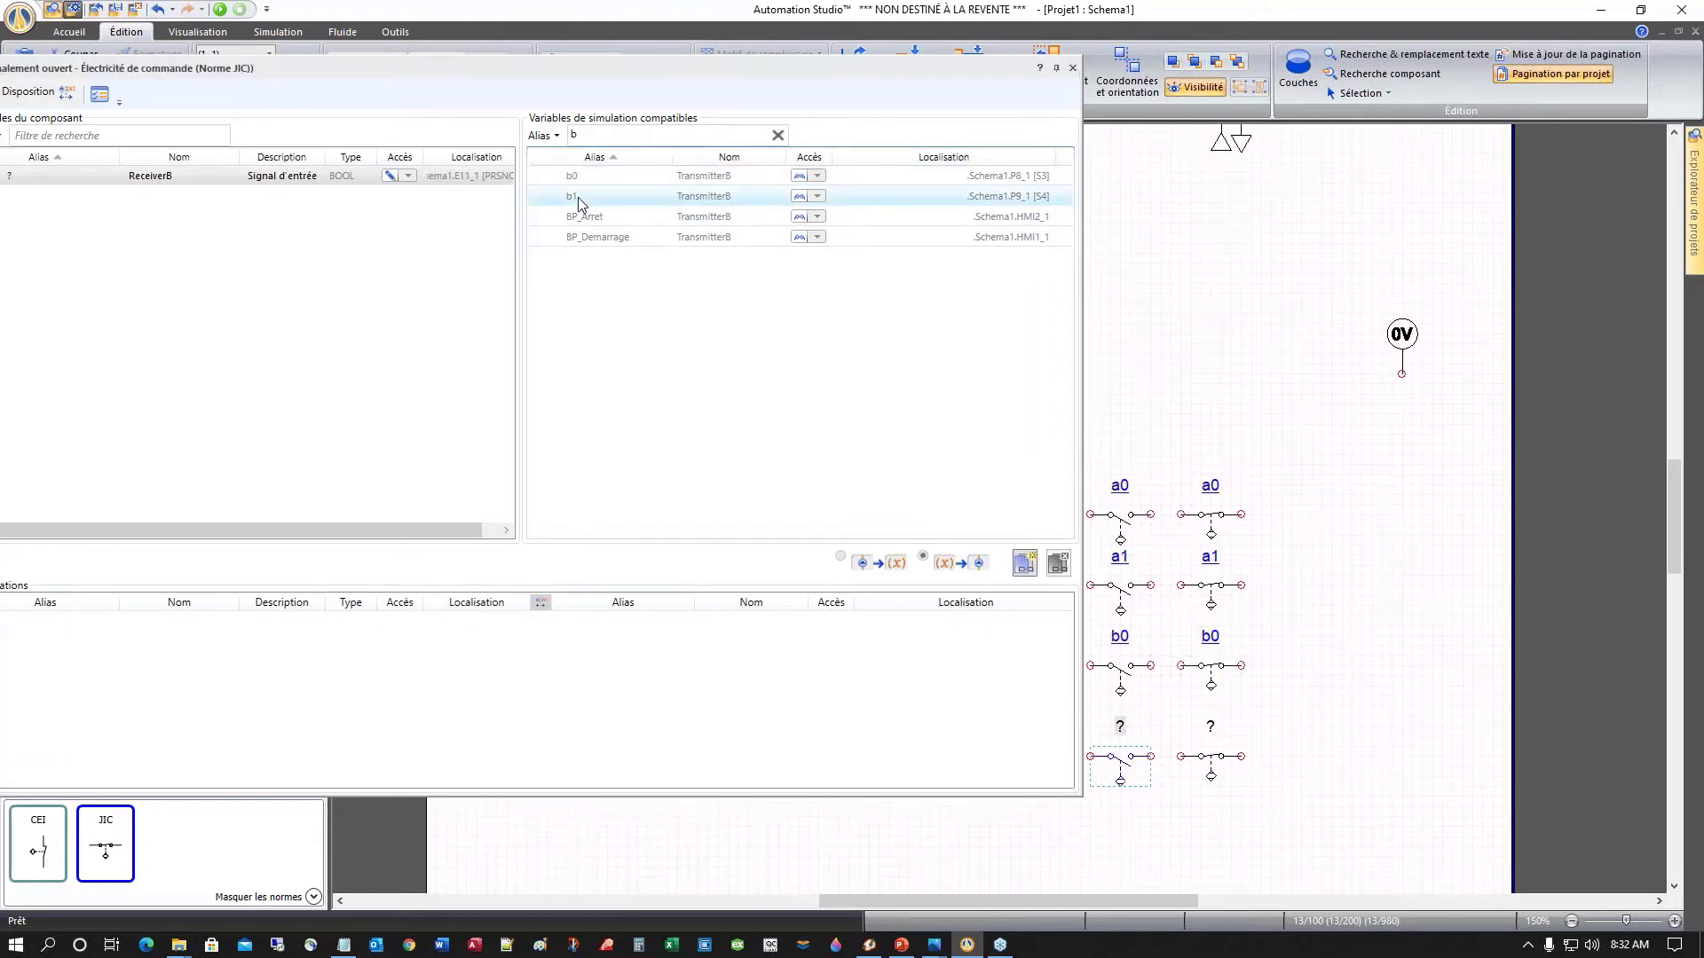
left_click(1214, 773)
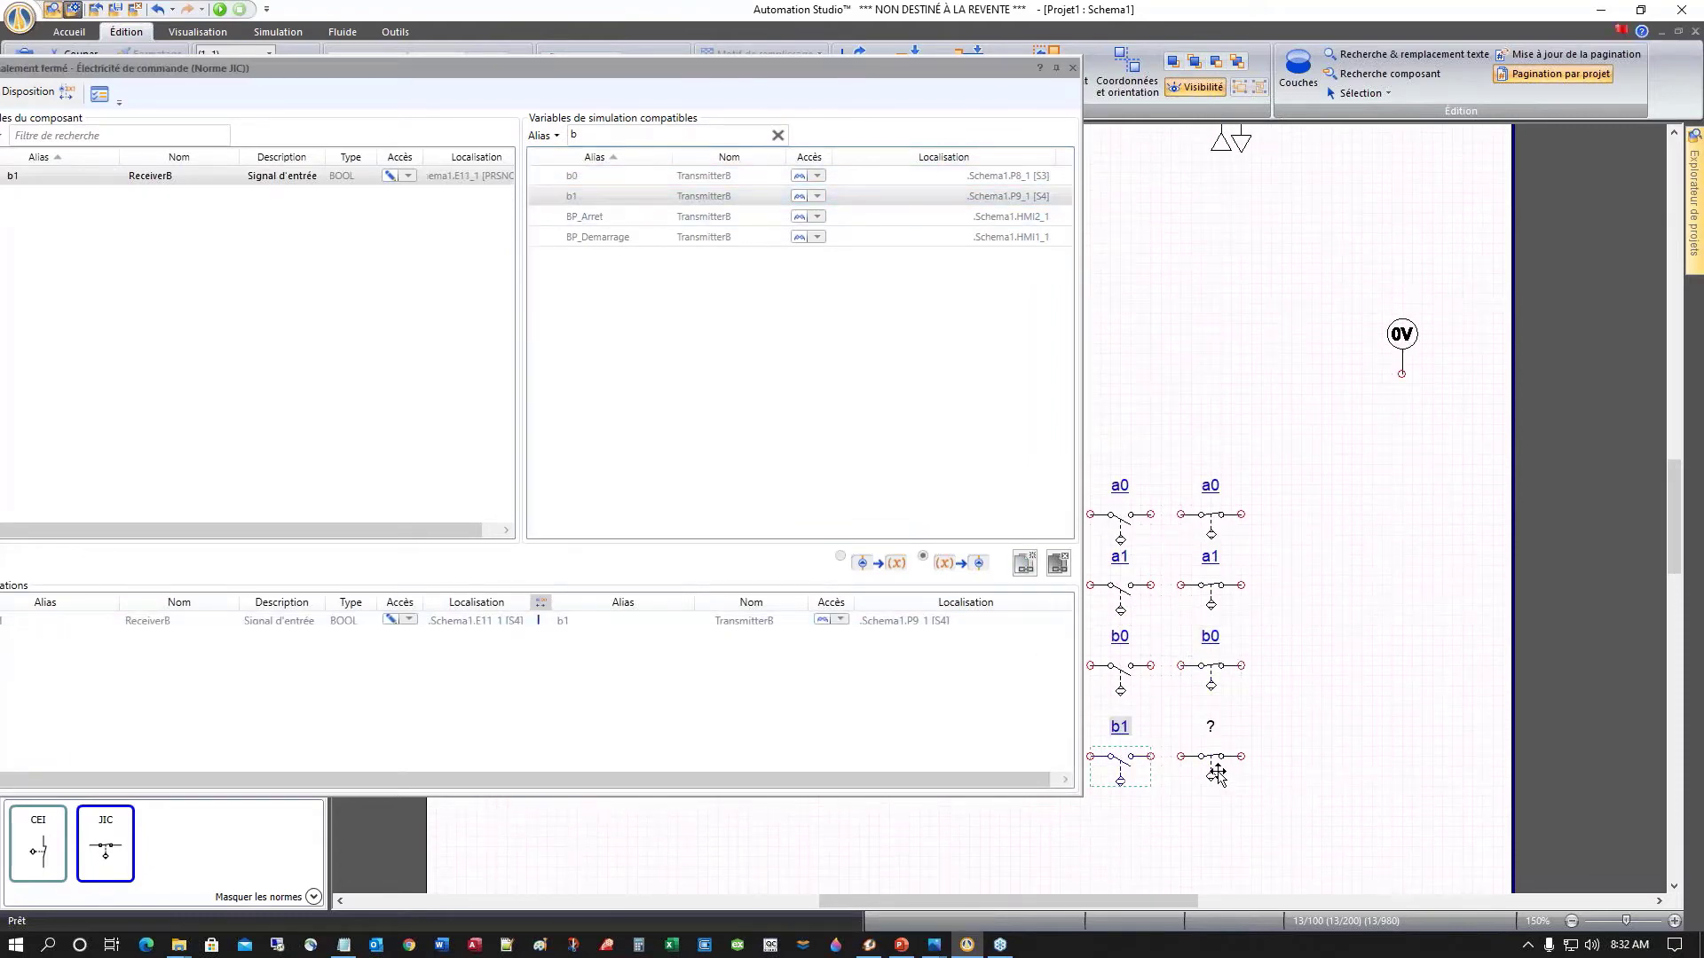
double_click(572, 197)
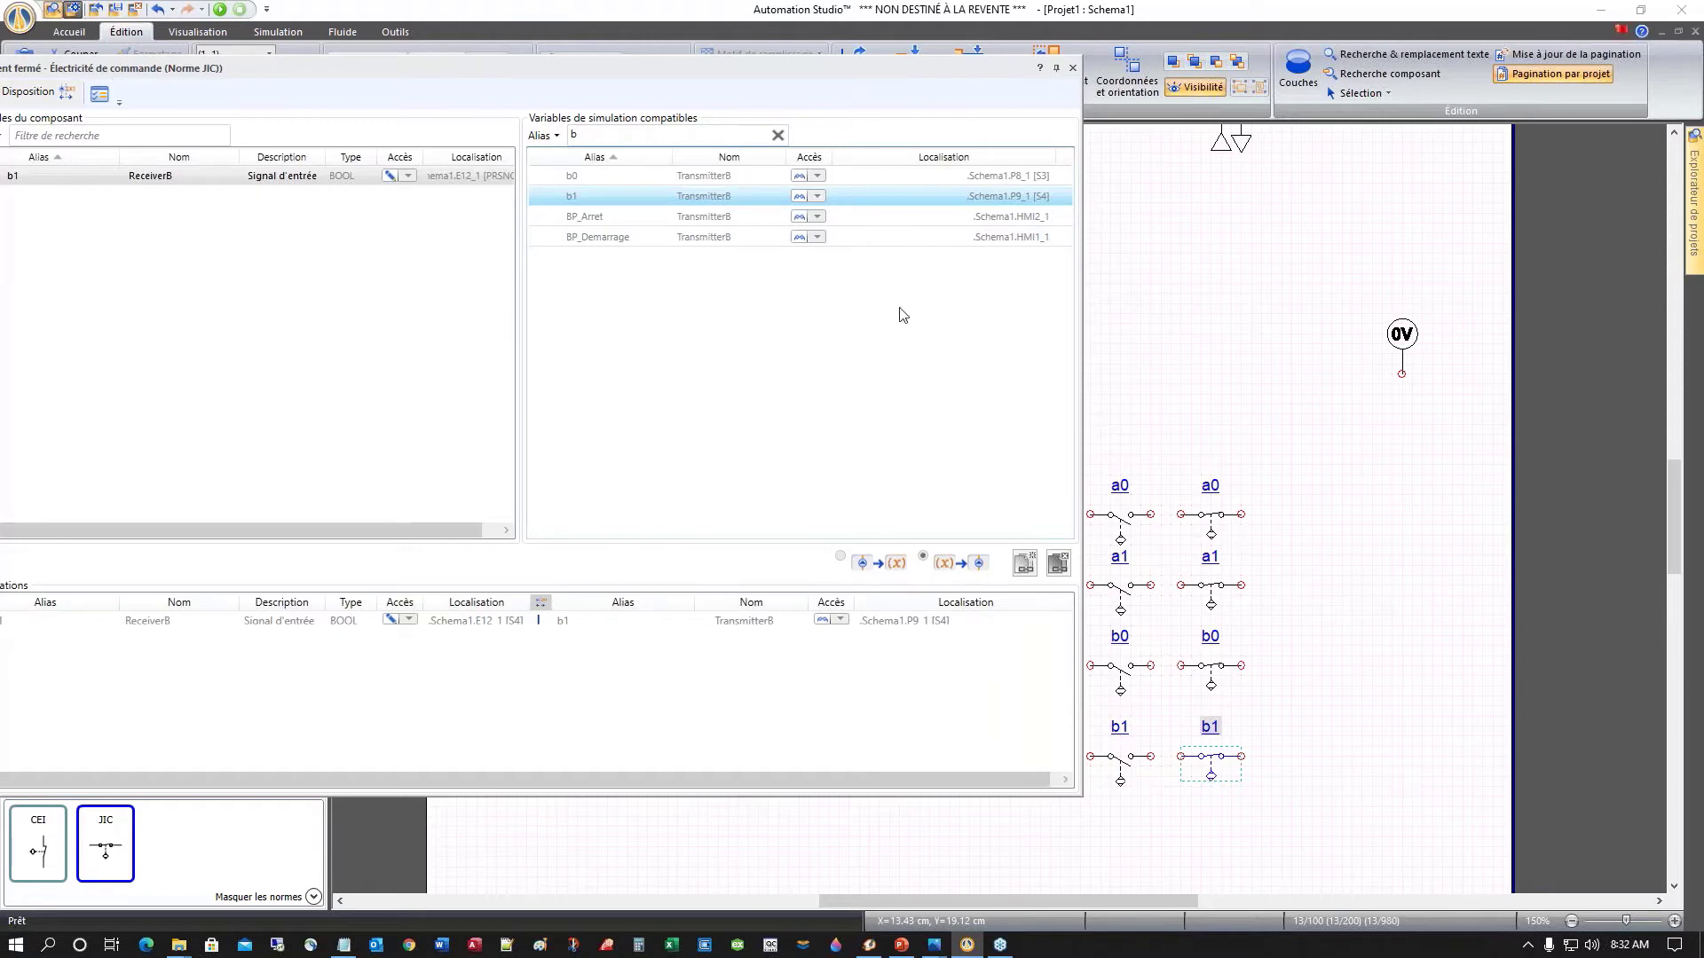
left_click(1072, 68)
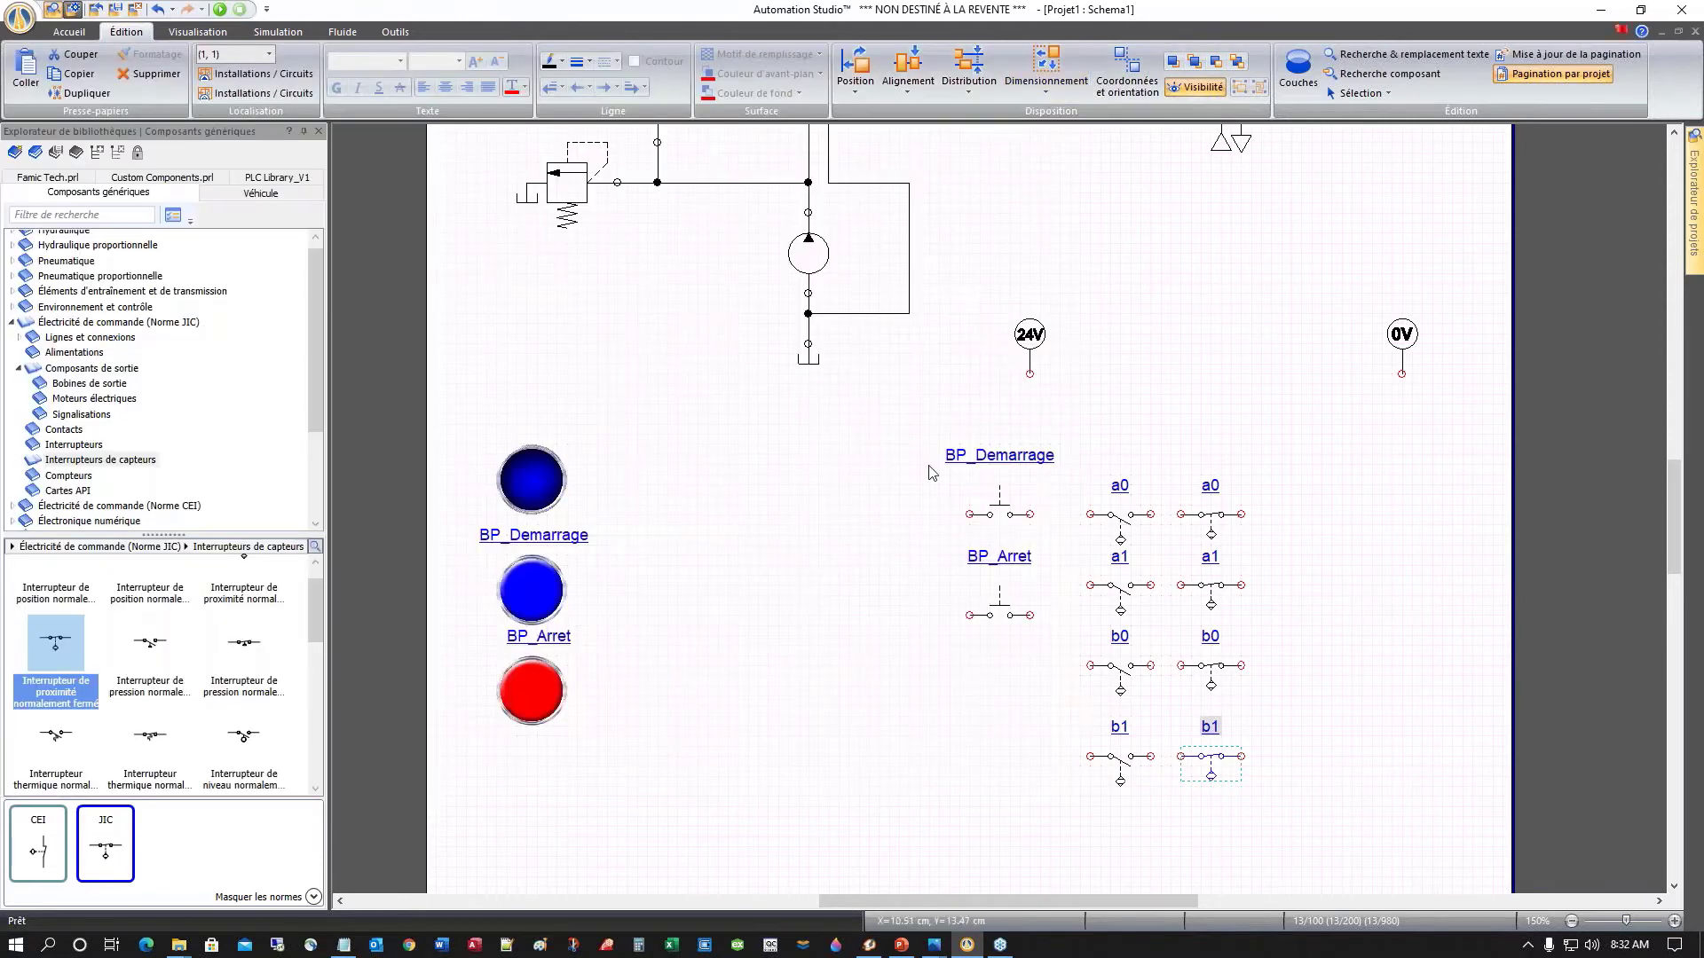
Step: Follow the a0 cross-reference links between the two a0 switches and the a0 sensor on the hydraulic cylinder
scroll(810, 571, "up", 5)
scroll(768, 529, "up", 2)
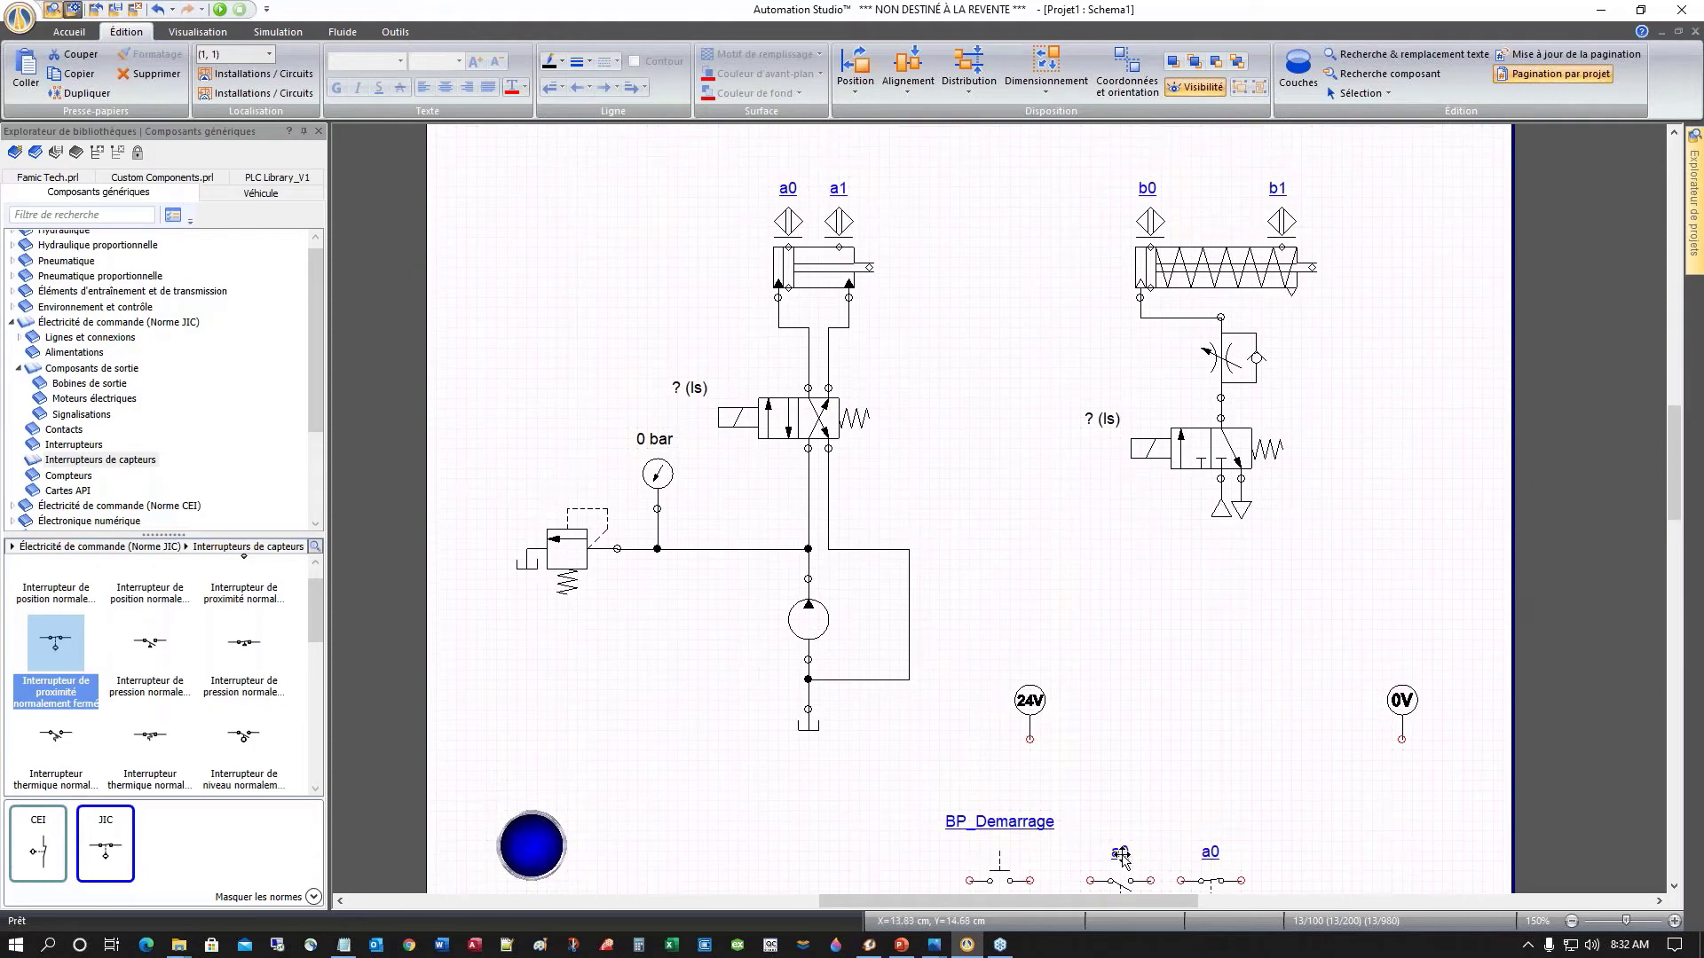
left_click(1128, 773)
left_click(1121, 854, "ctrl")
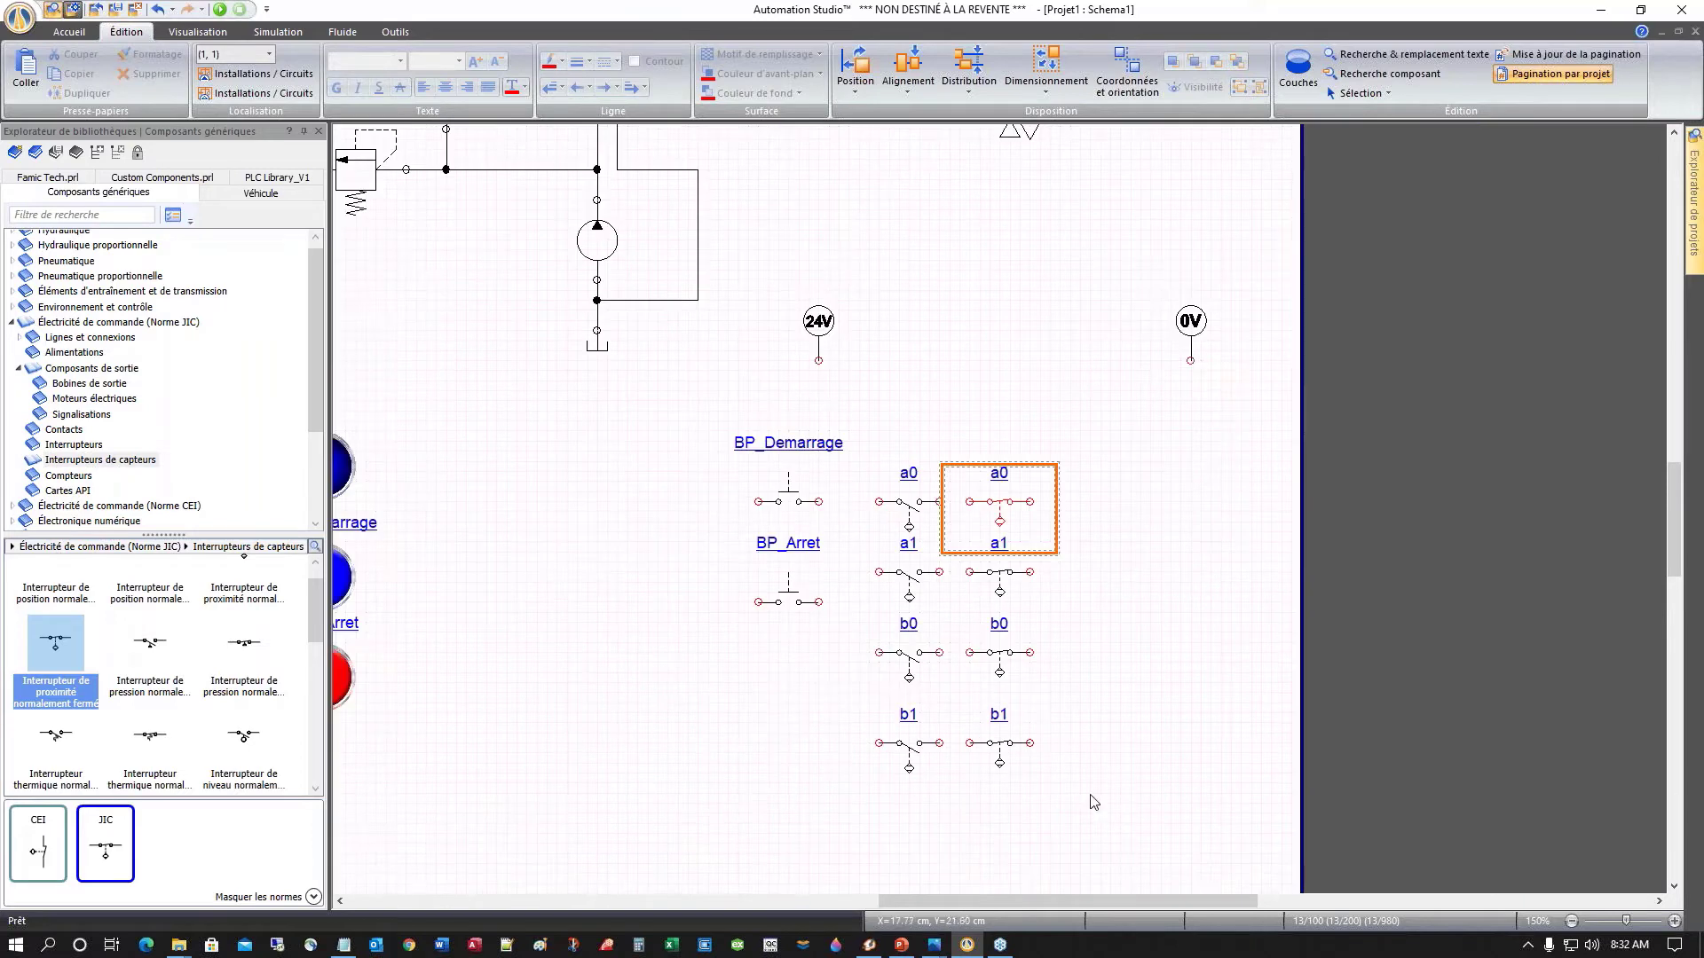
left_click(999, 474, "ctrl")
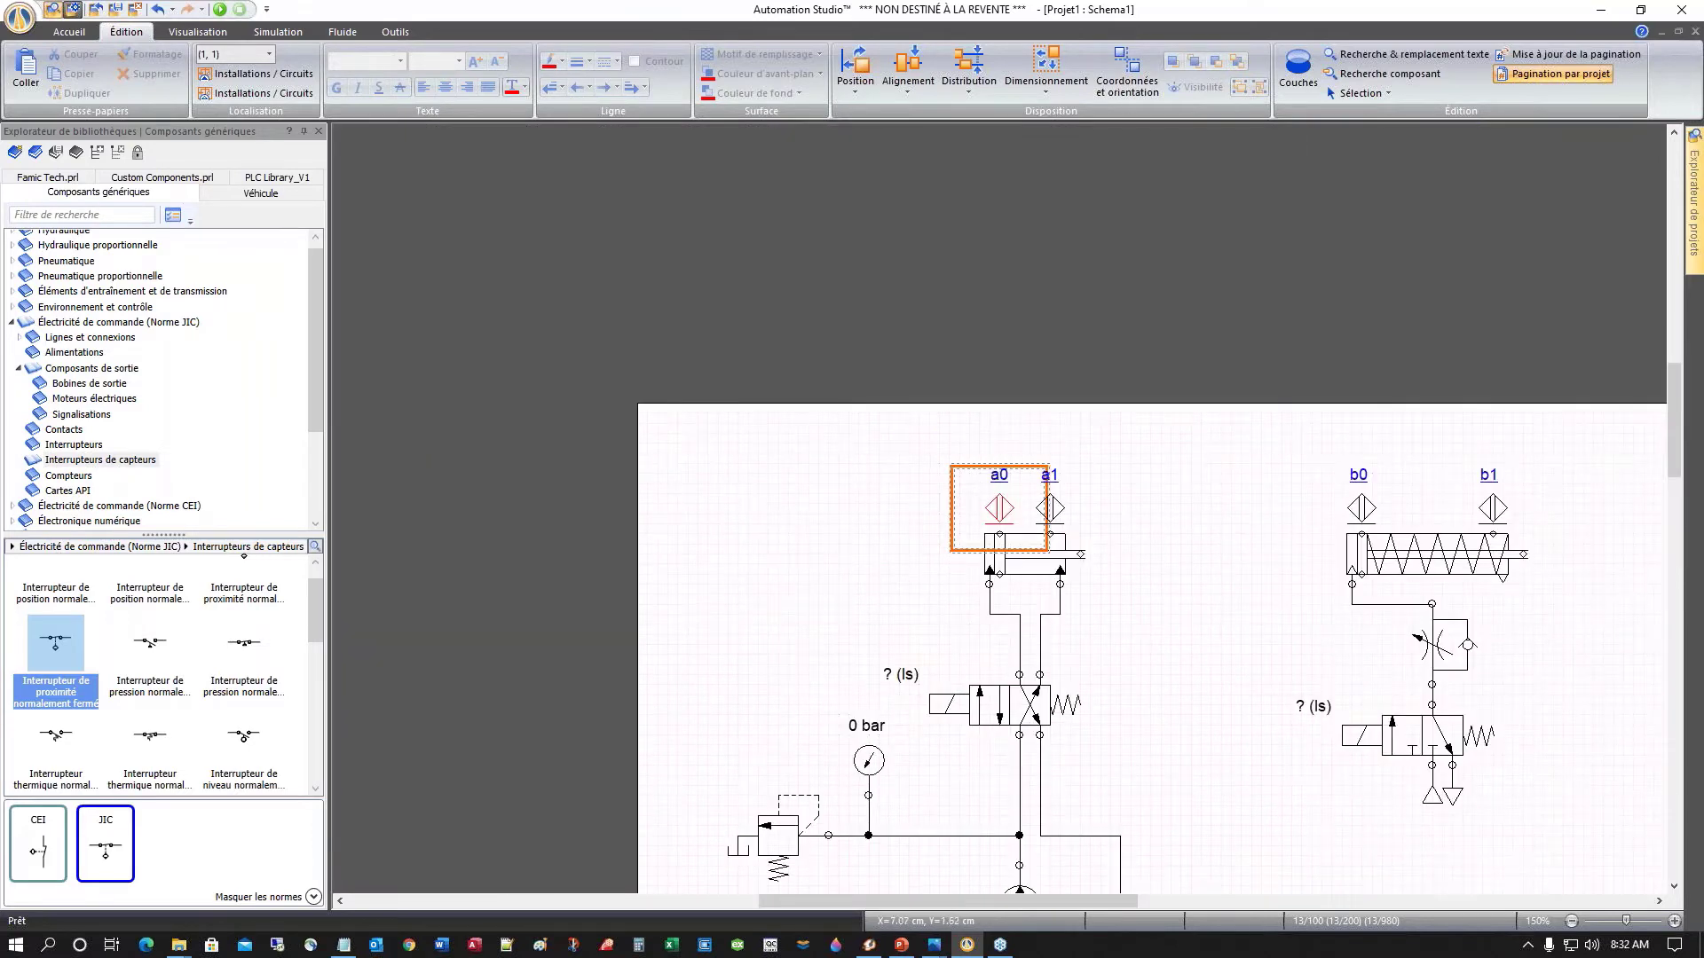
left_click(998, 475, "ctrl")
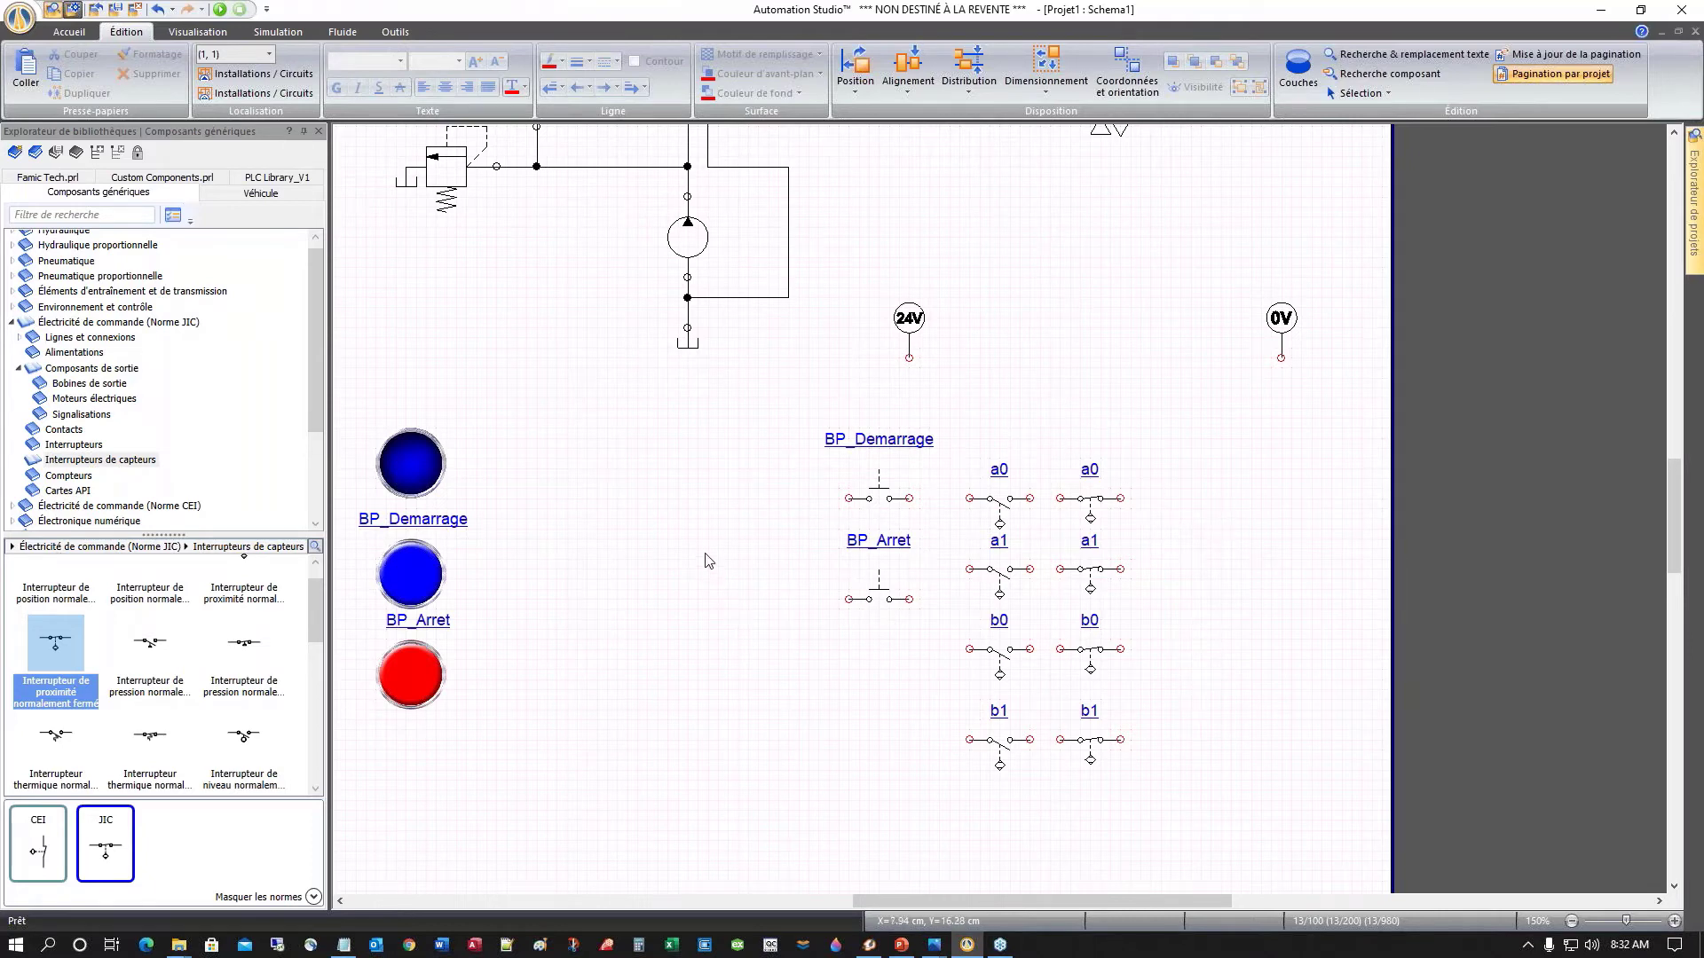
Step: Browse all components of the Électricité de commande (Norme JIC) library and collapse its Composants de sortie category
scroll(708, 561, "up", 3)
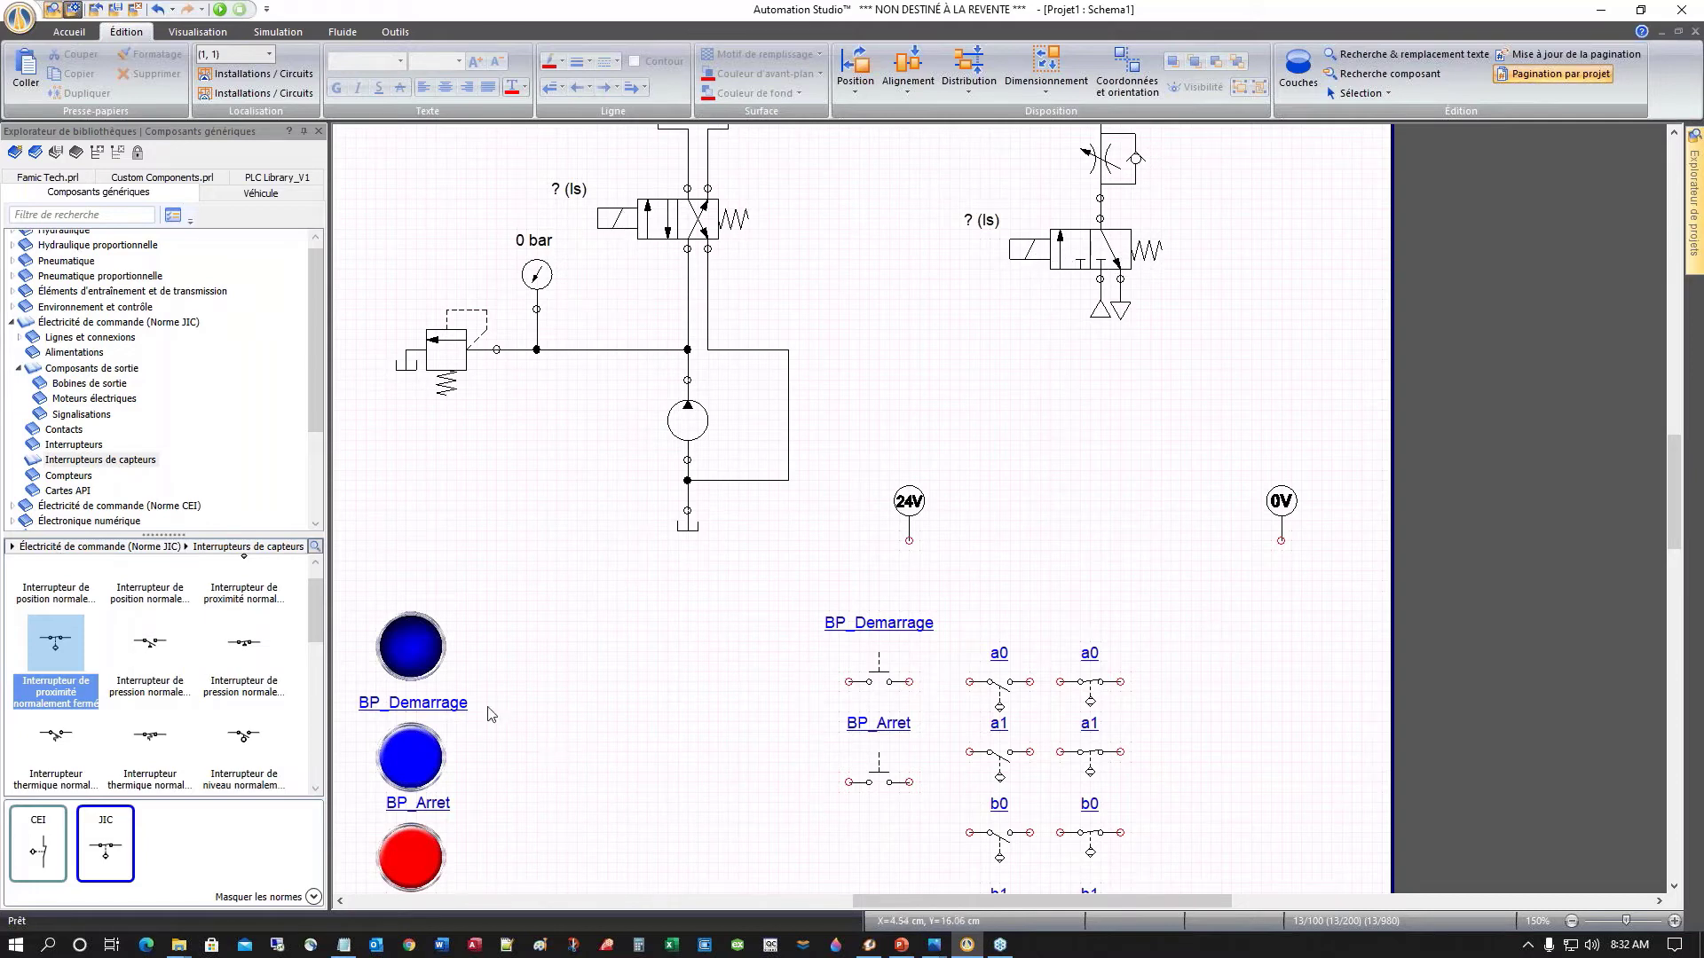
left_click_drag(316, 627, 315, 618)
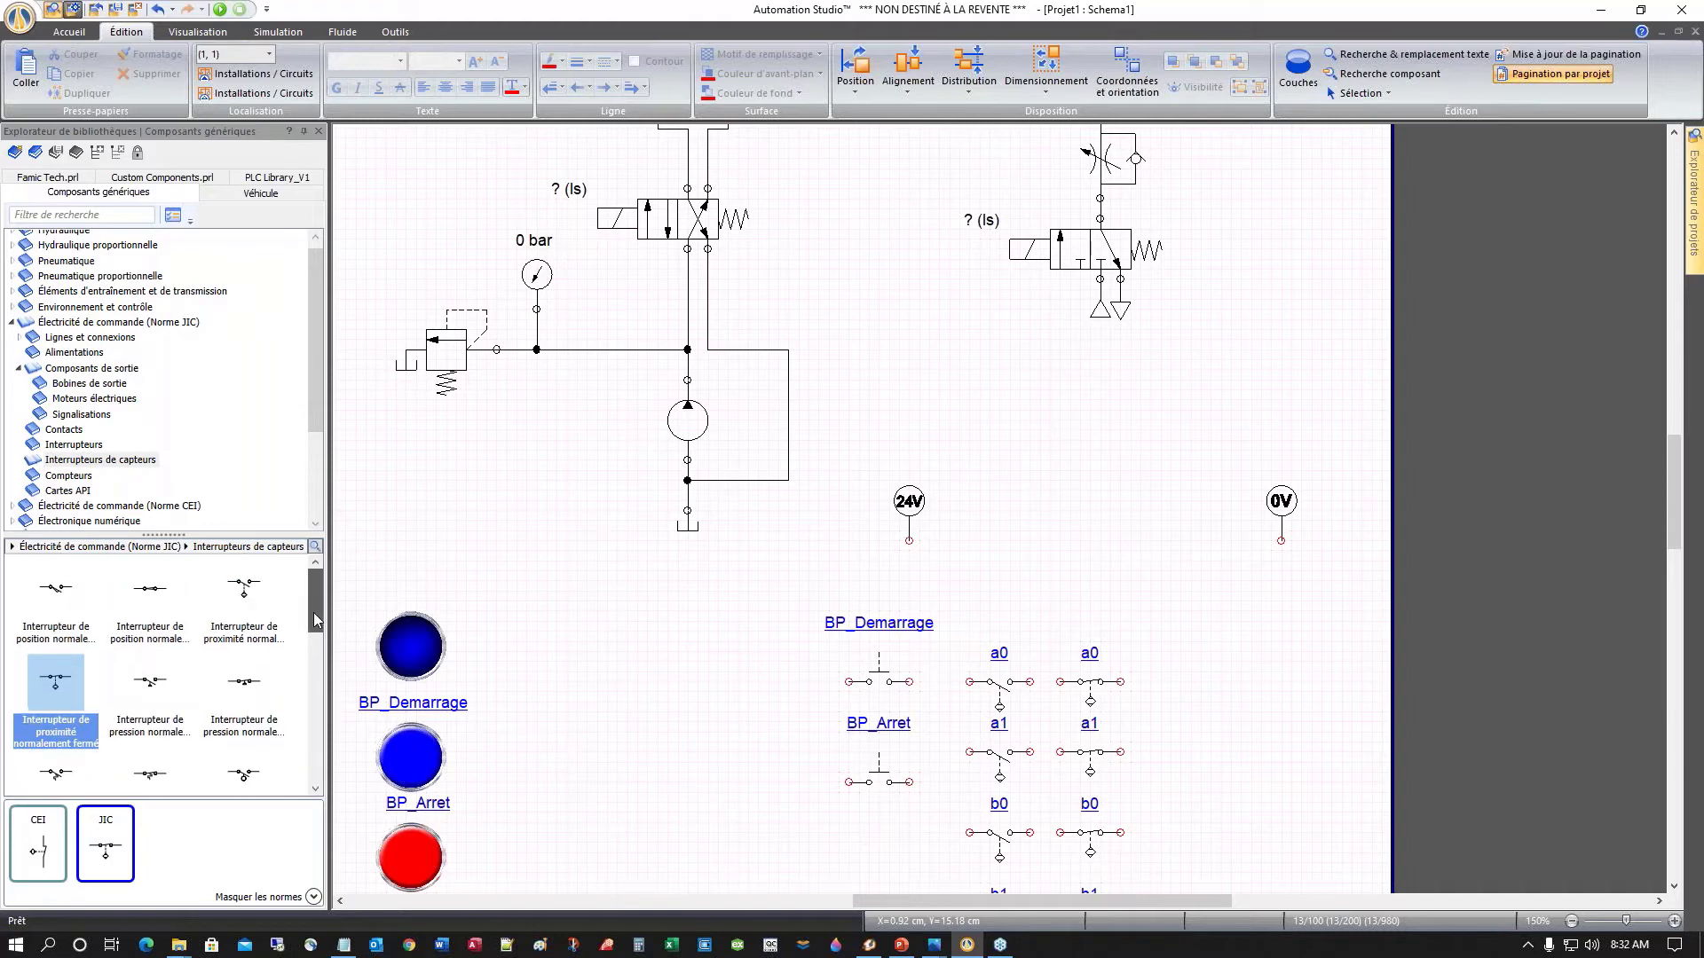
left_click(71, 323)
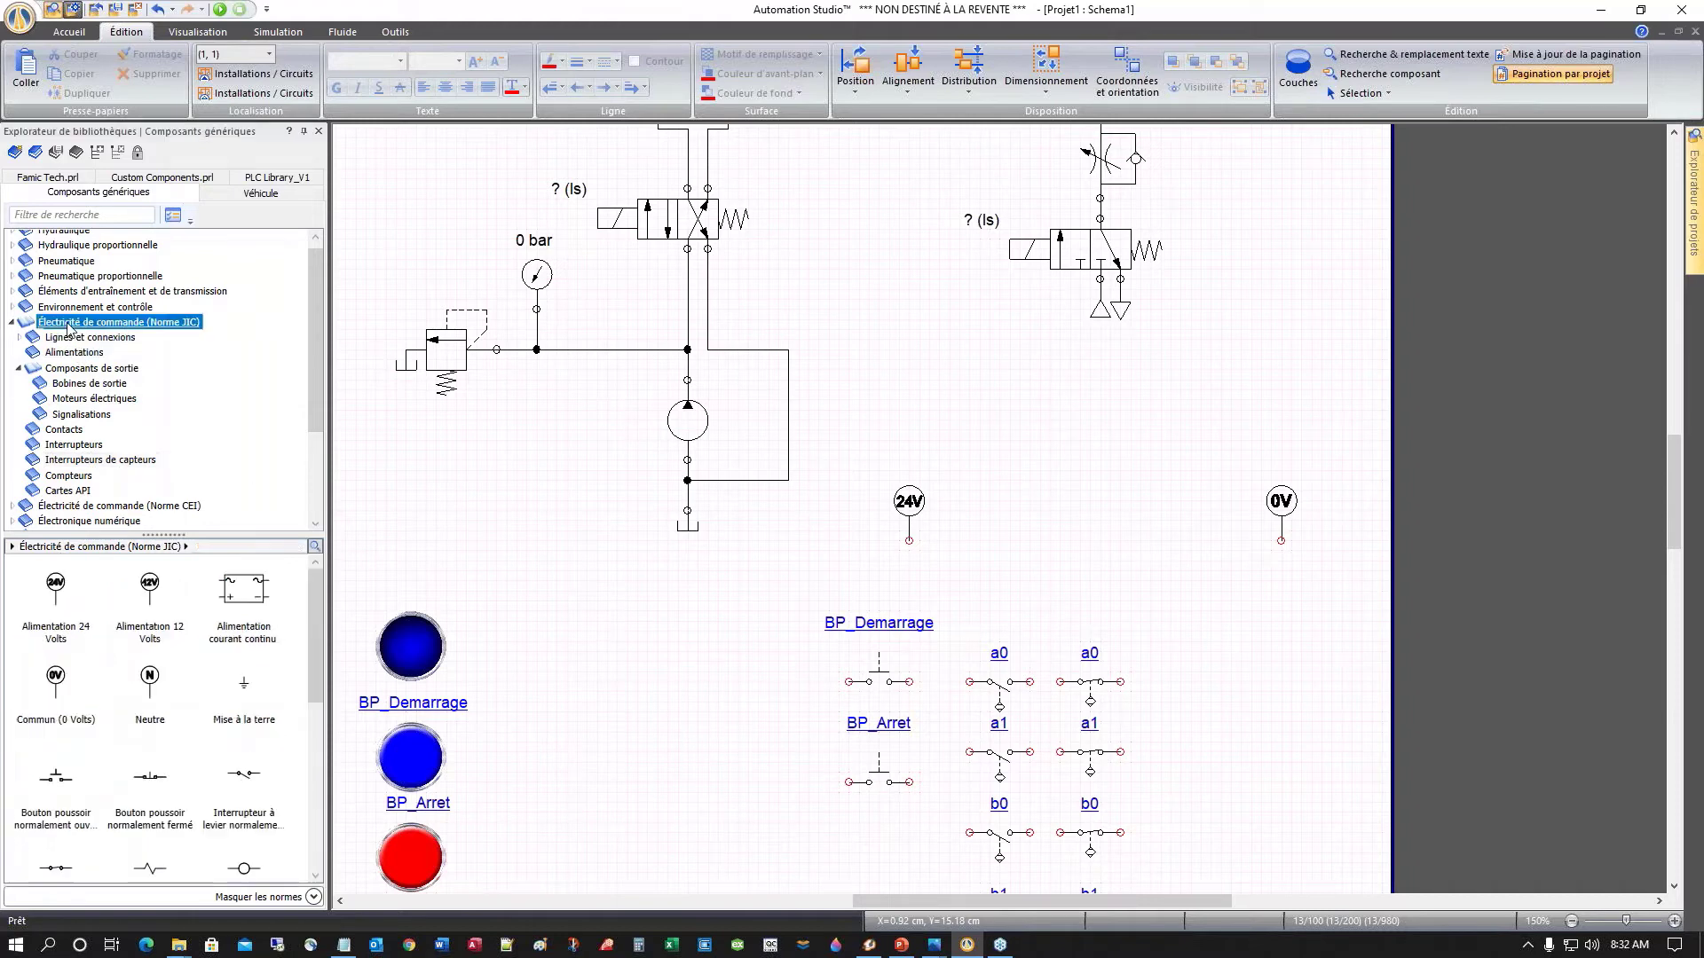
left_click(11, 324)
left_click(12, 330)
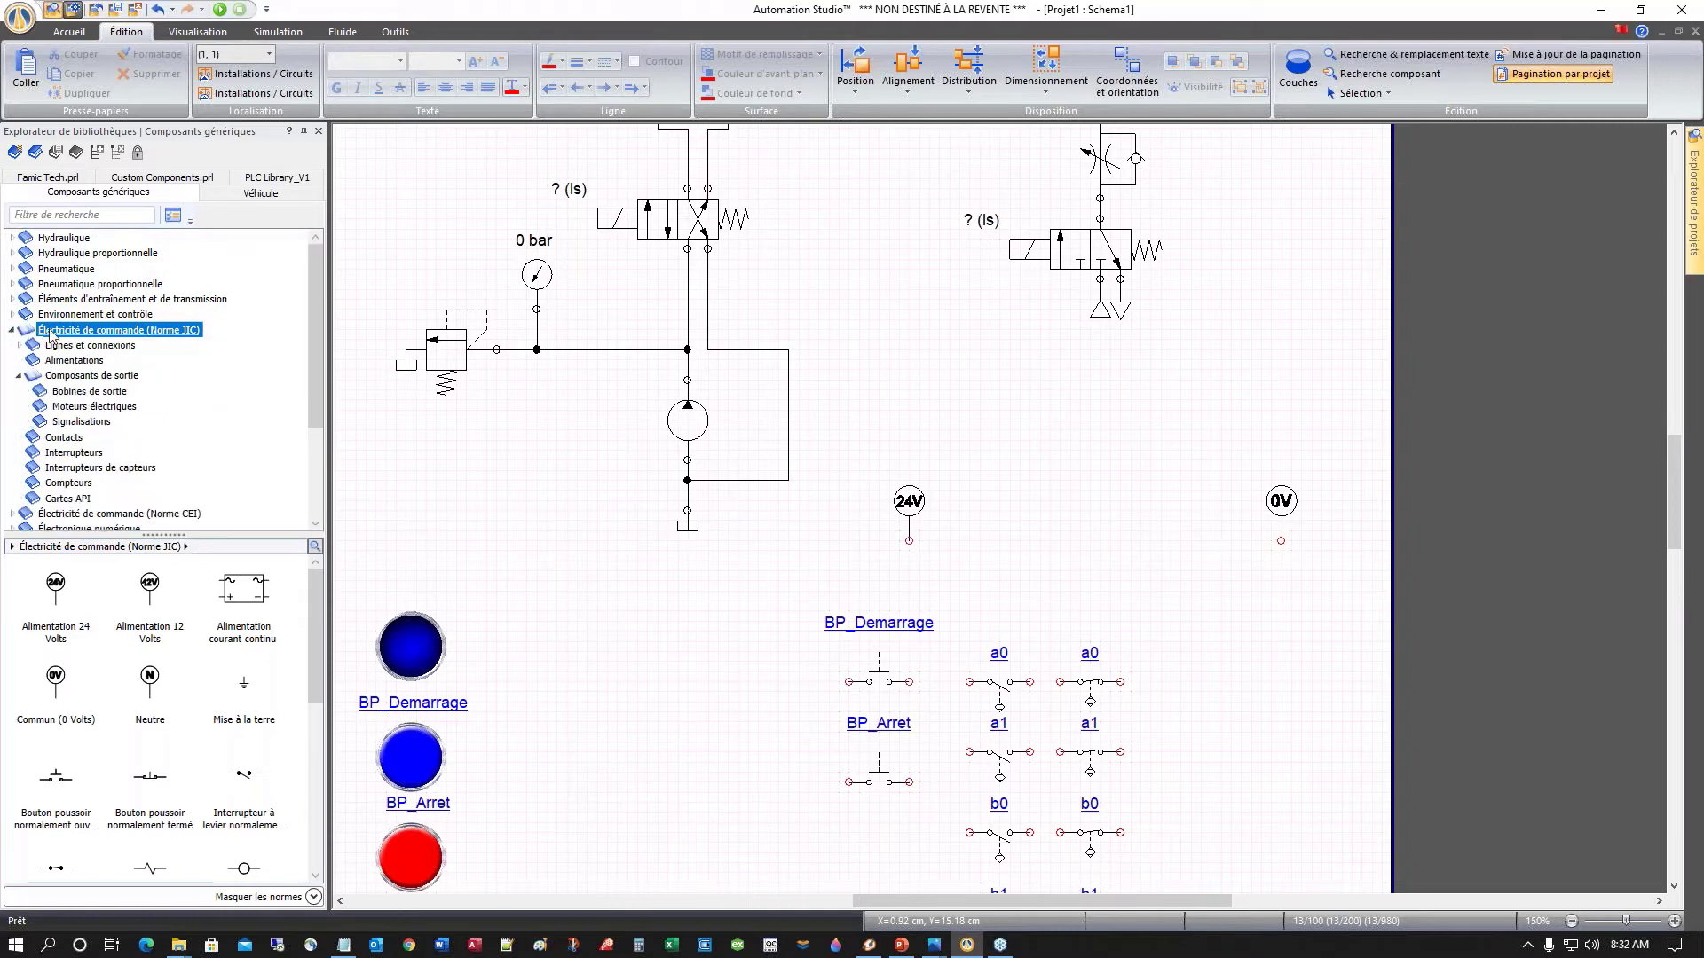
mouse_move(314, 613)
left_mouse_down()
mouse_move(311, 661)
mouse_move(307, 605)
left_mouse_up()
mouse_move(317, 603)
left_mouse_down()
mouse_move(312, 847)
mouse_move(317, 636)
mouse_move(307, 689)
left_mouse_up()
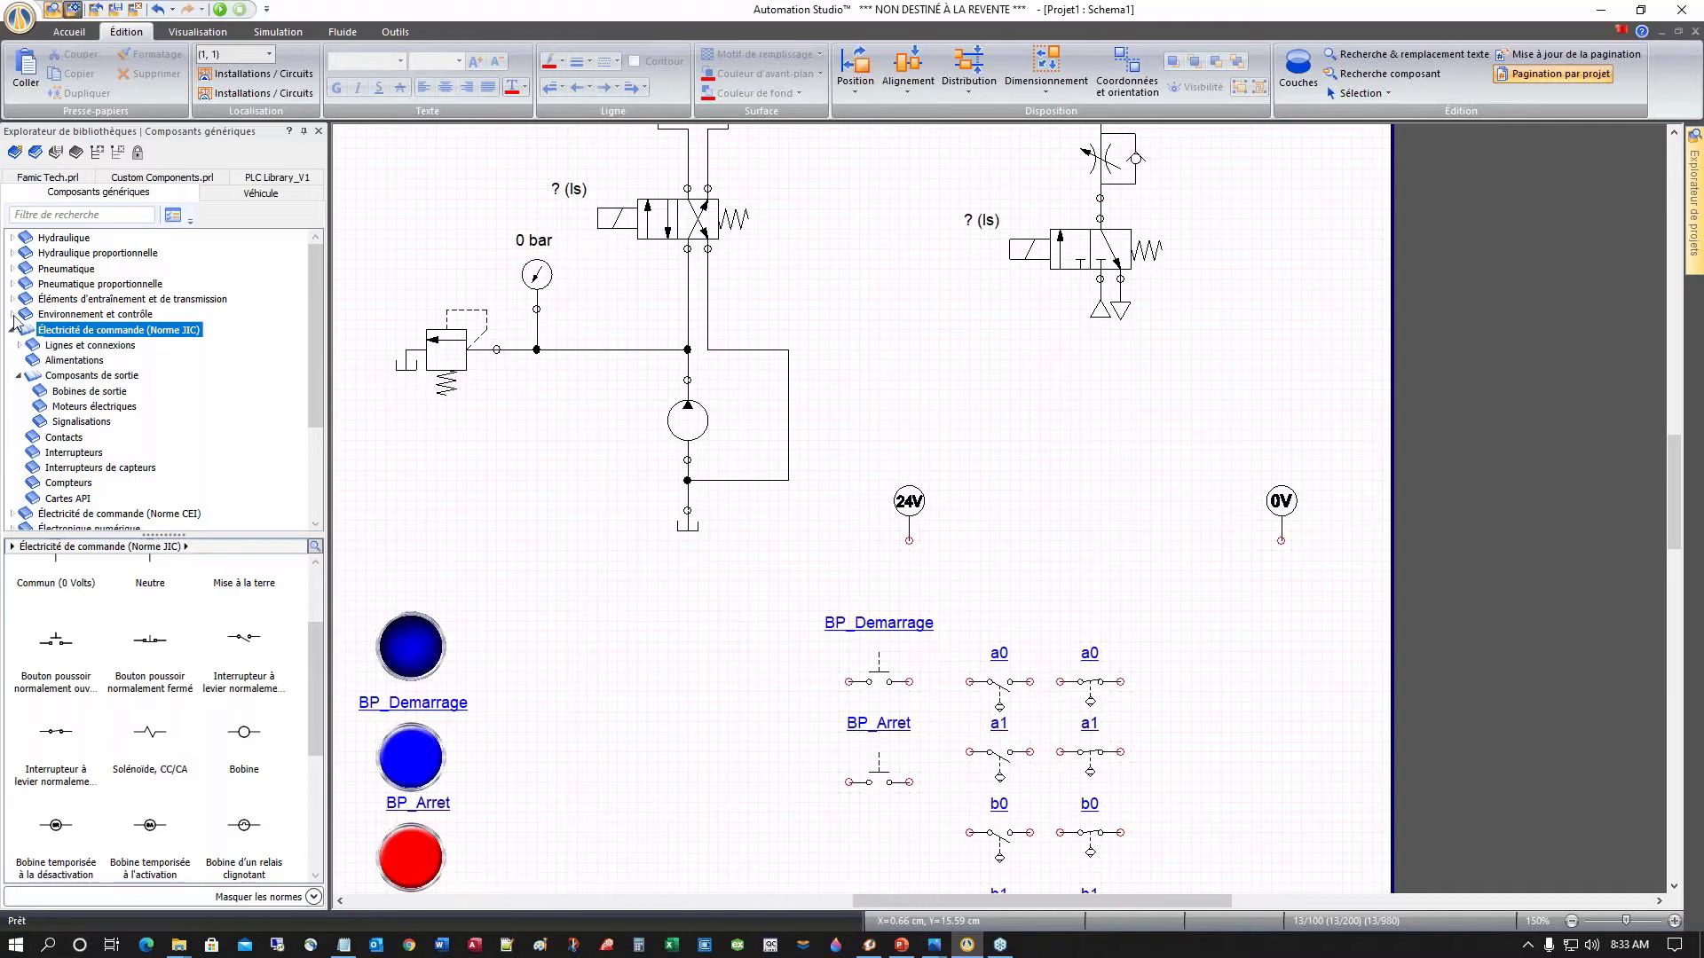
left_click(20, 376)
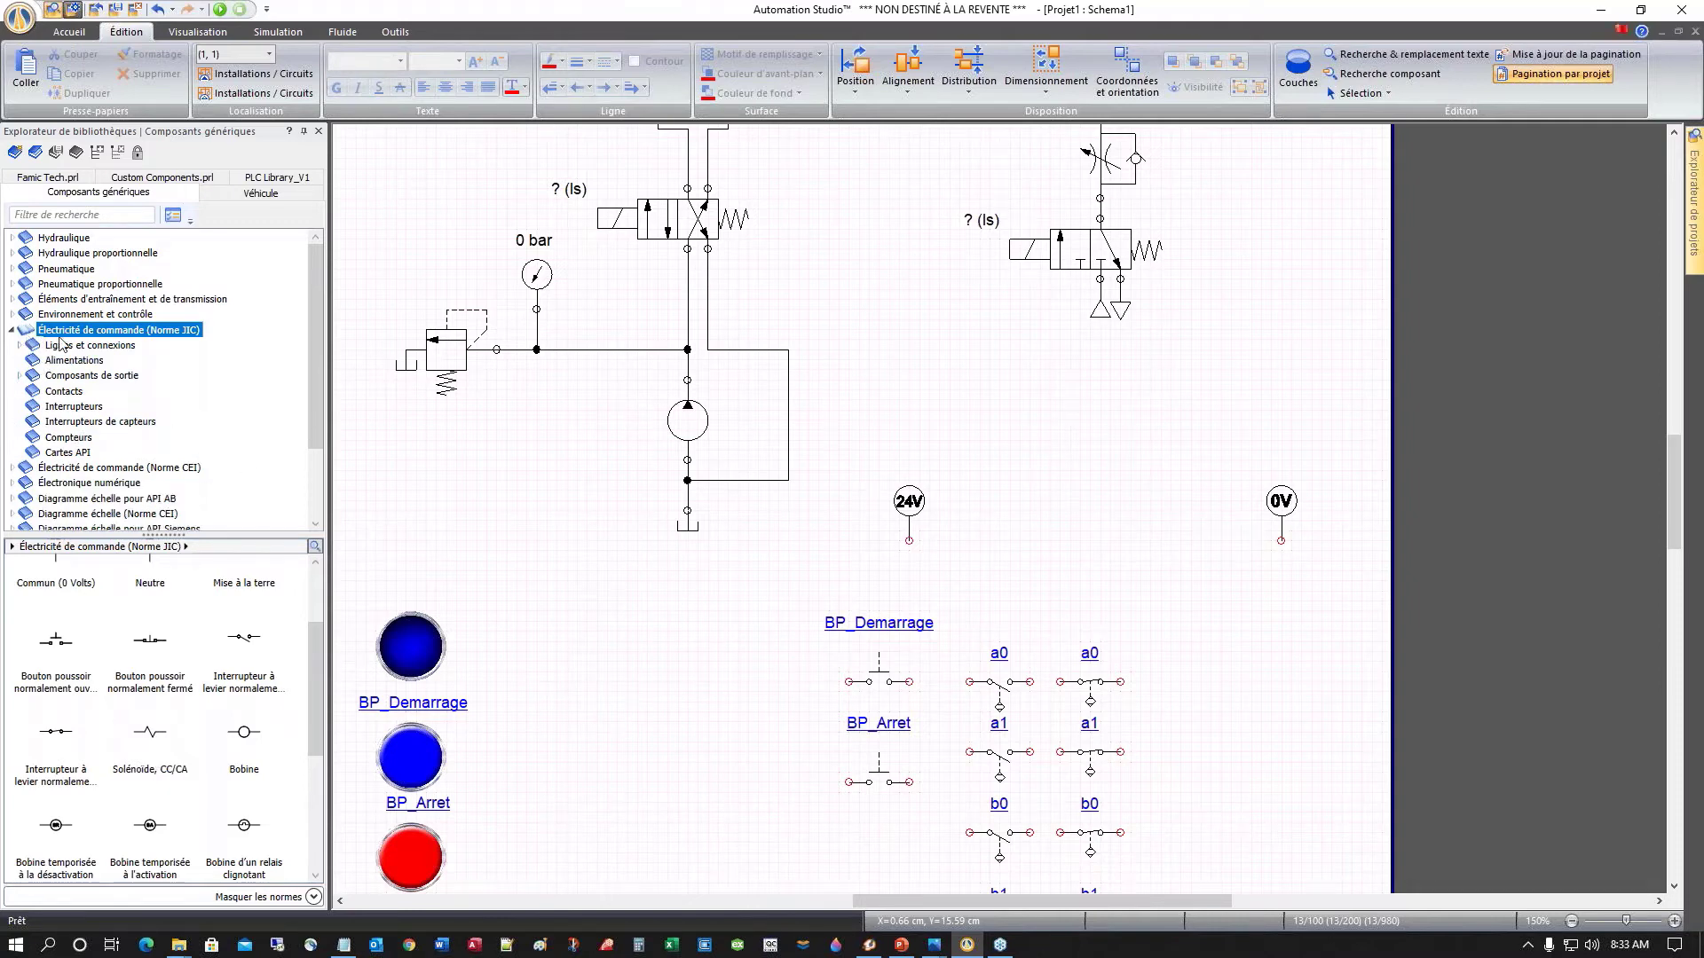
Step: Browse the output components and their output coils in the JIC control electricity library
left_click(18, 377)
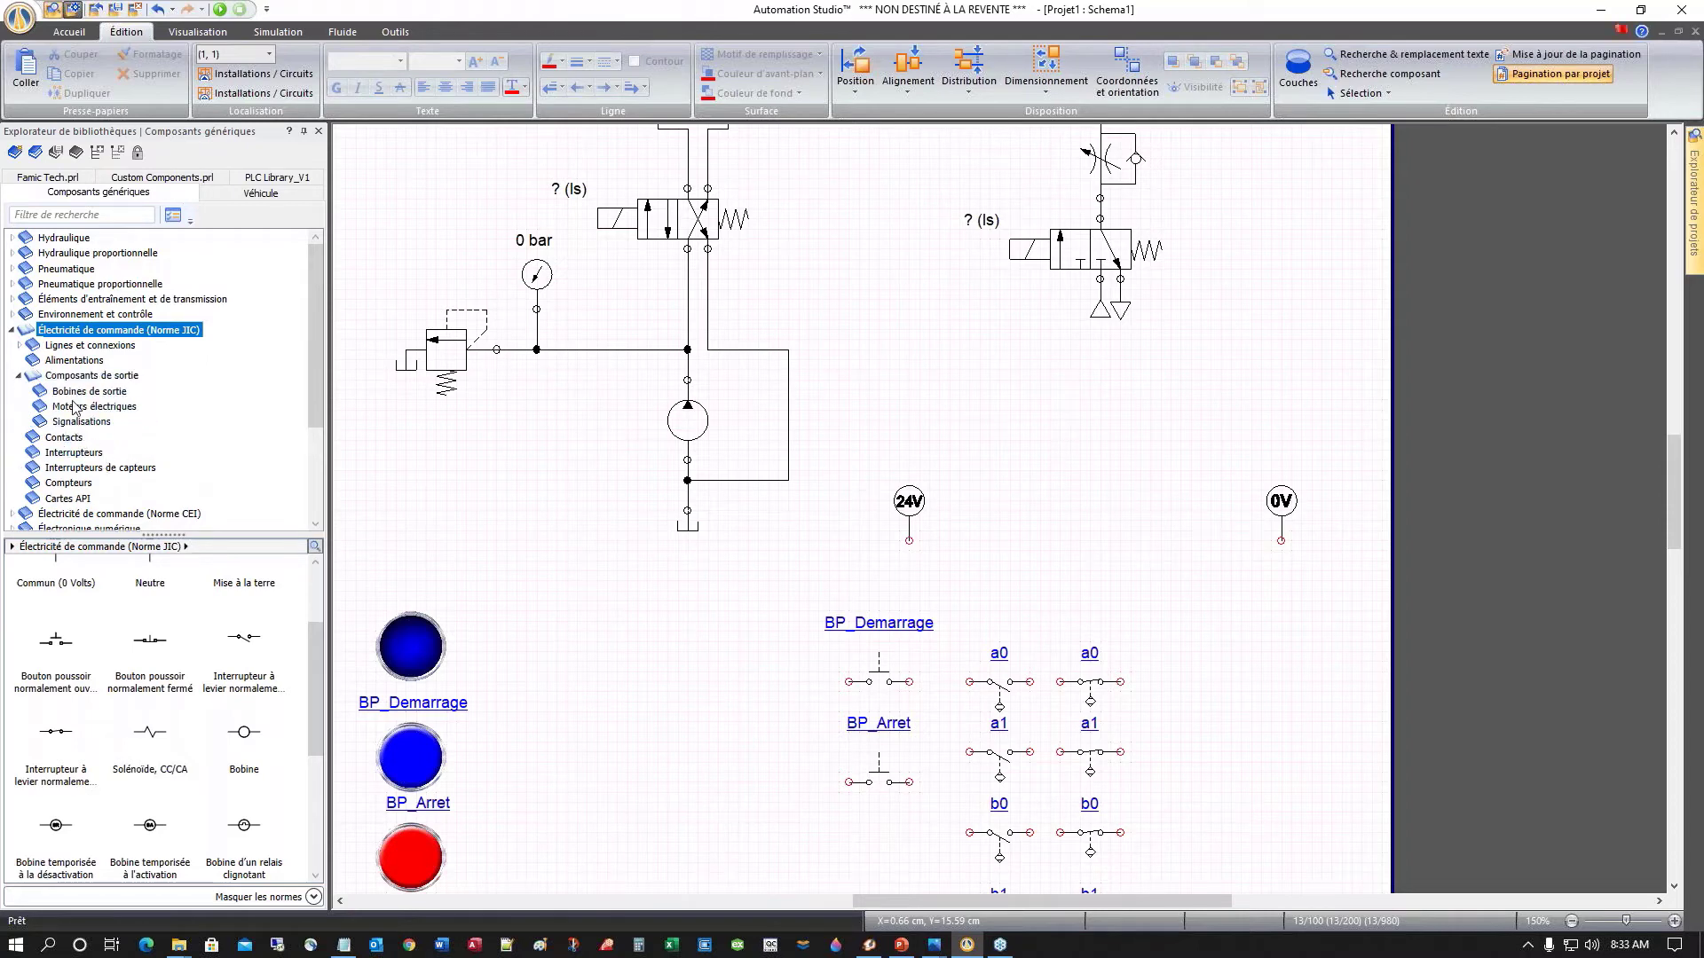
left_click(65, 394)
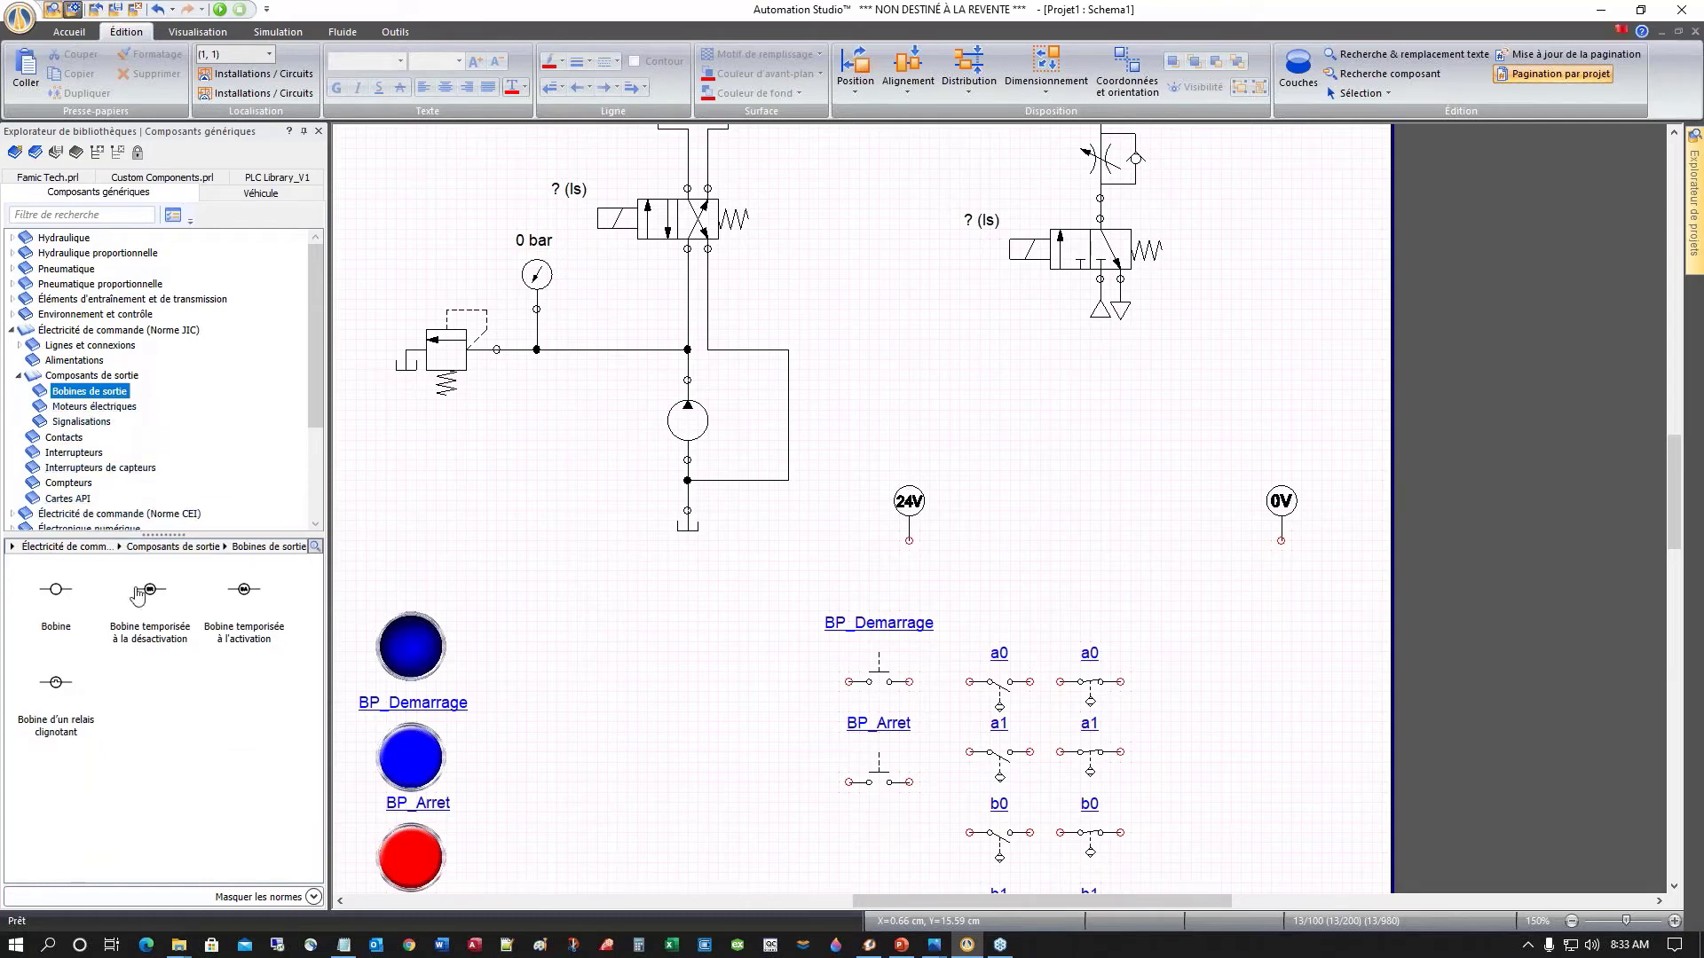
left_click(17, 378)
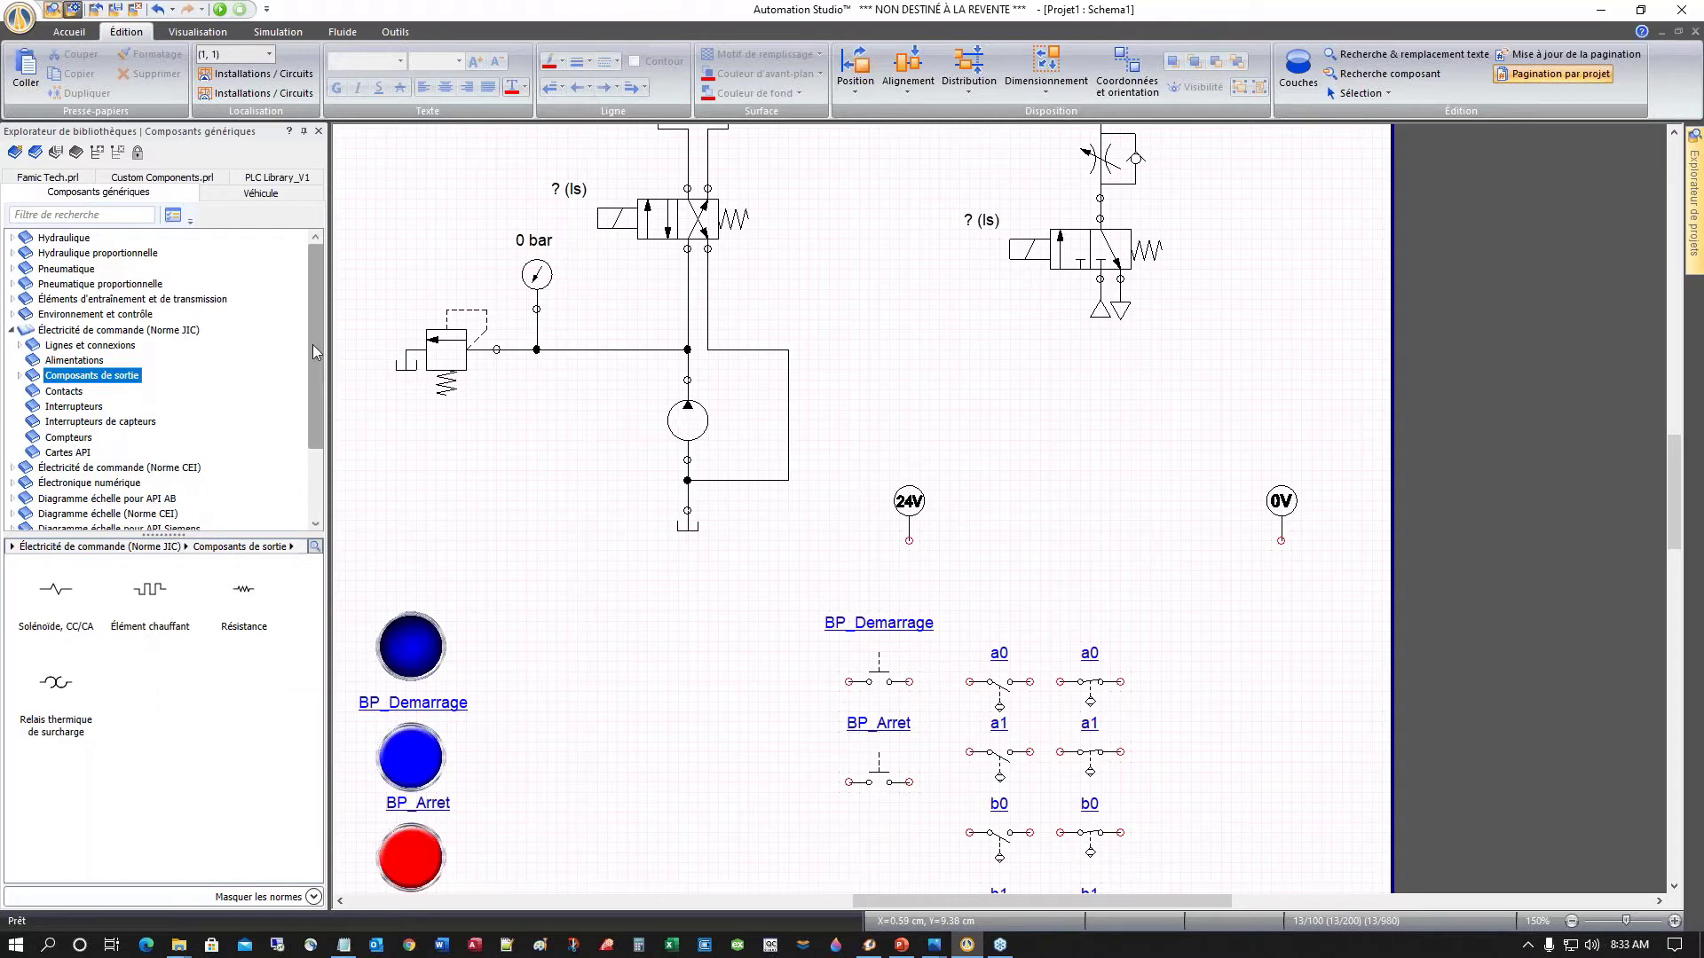
Step: Filter the generic component library by "sol"
left_click(33, 214)
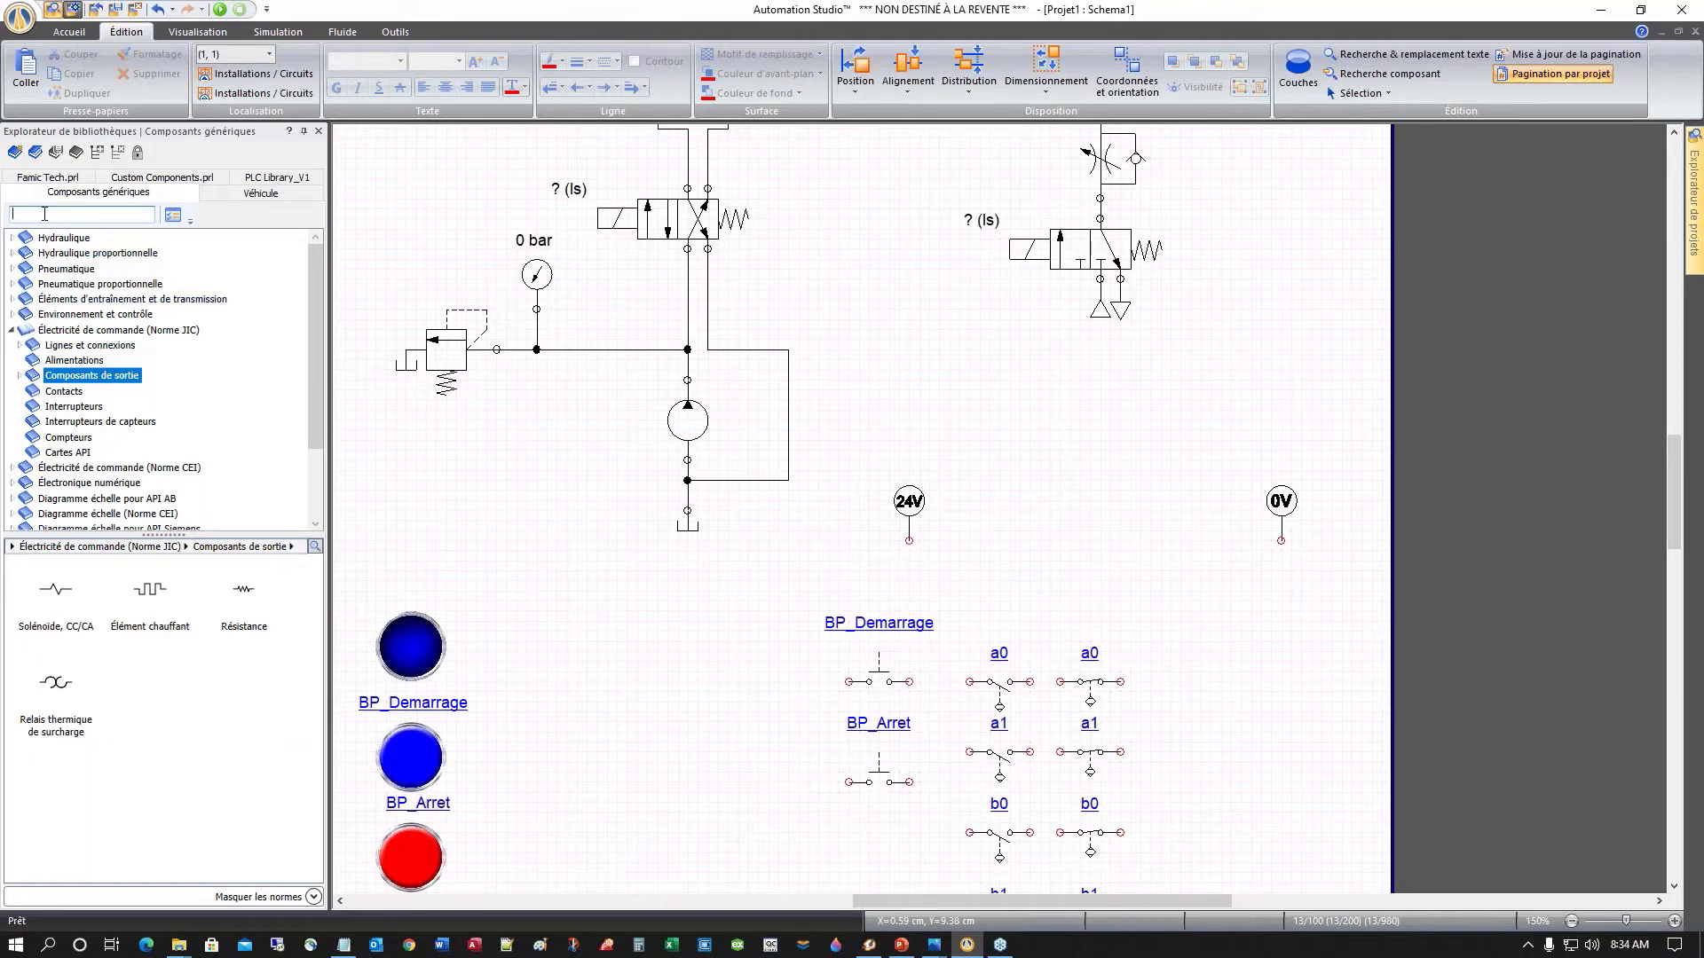
type("so")
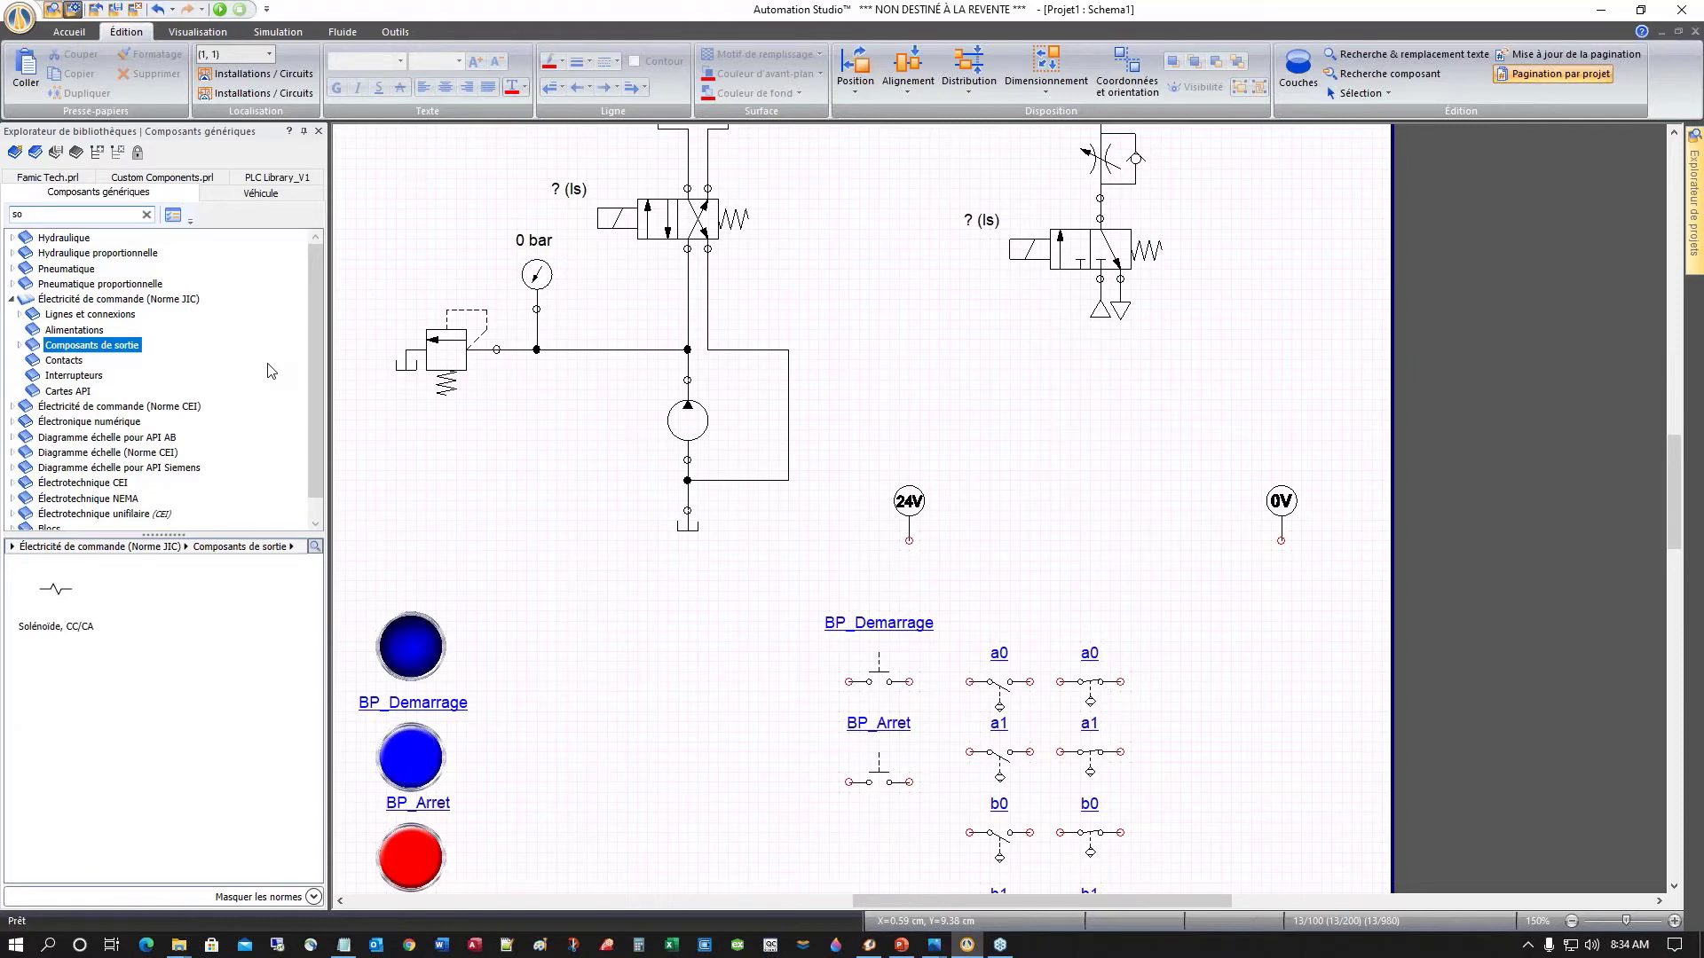
type("l")
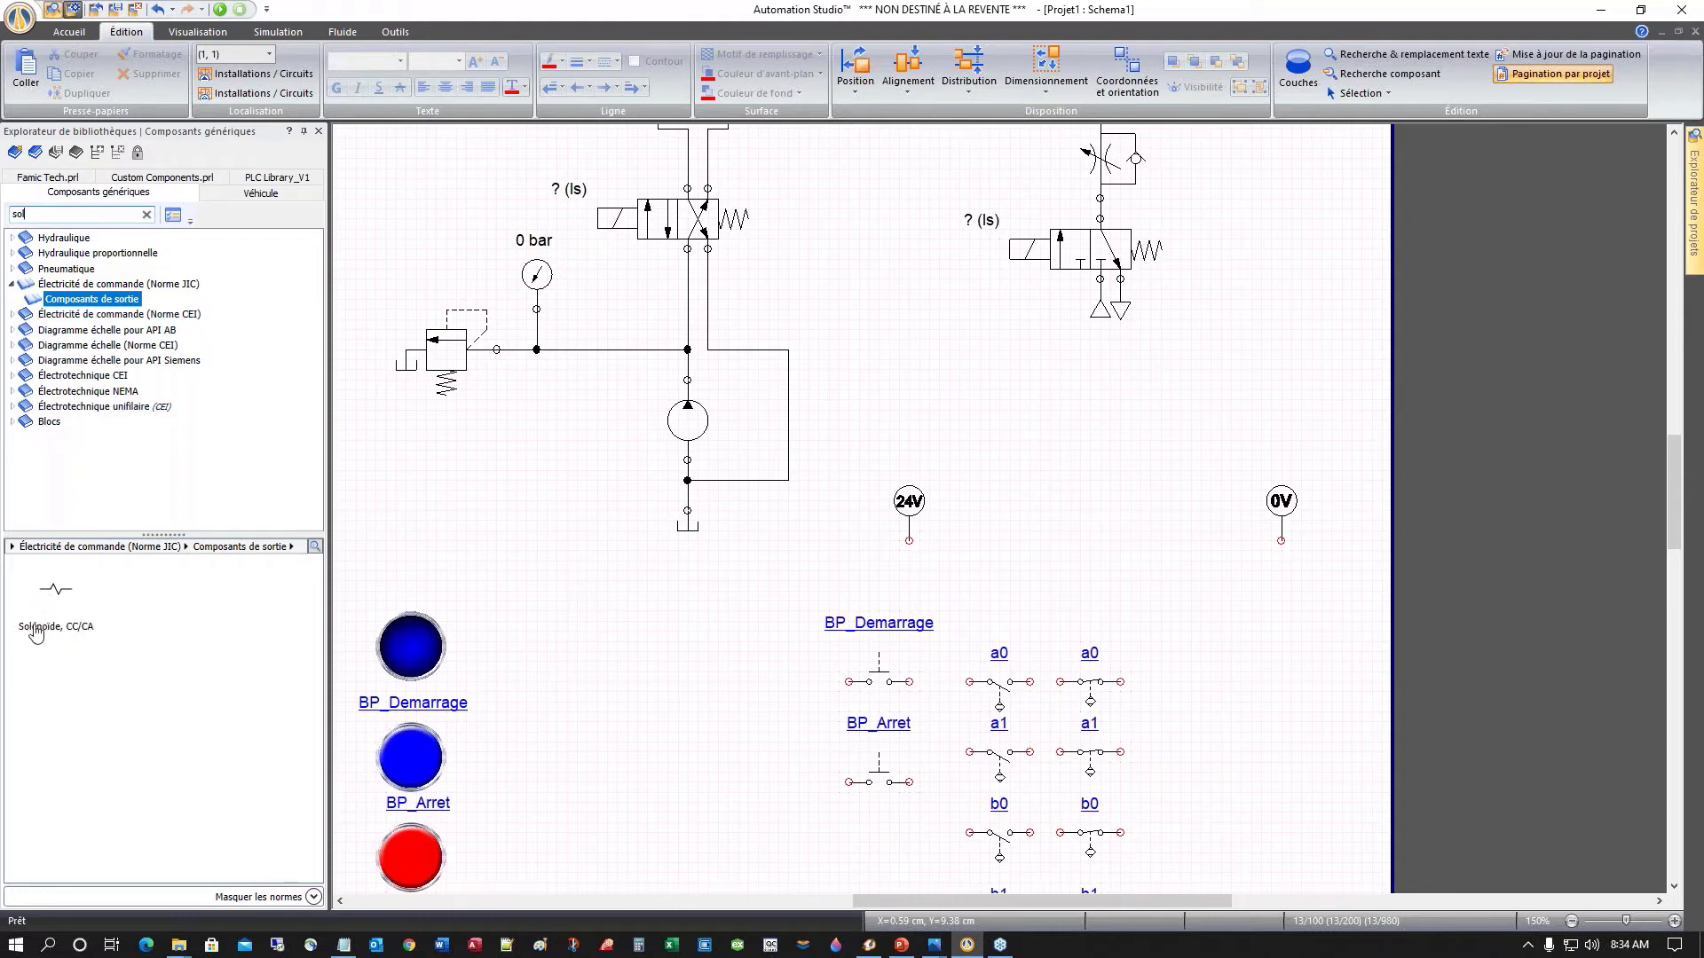
Step: Examine the filtered components in the CEI control electricity and CEI ladder diagram categories
left_click(92, 316)
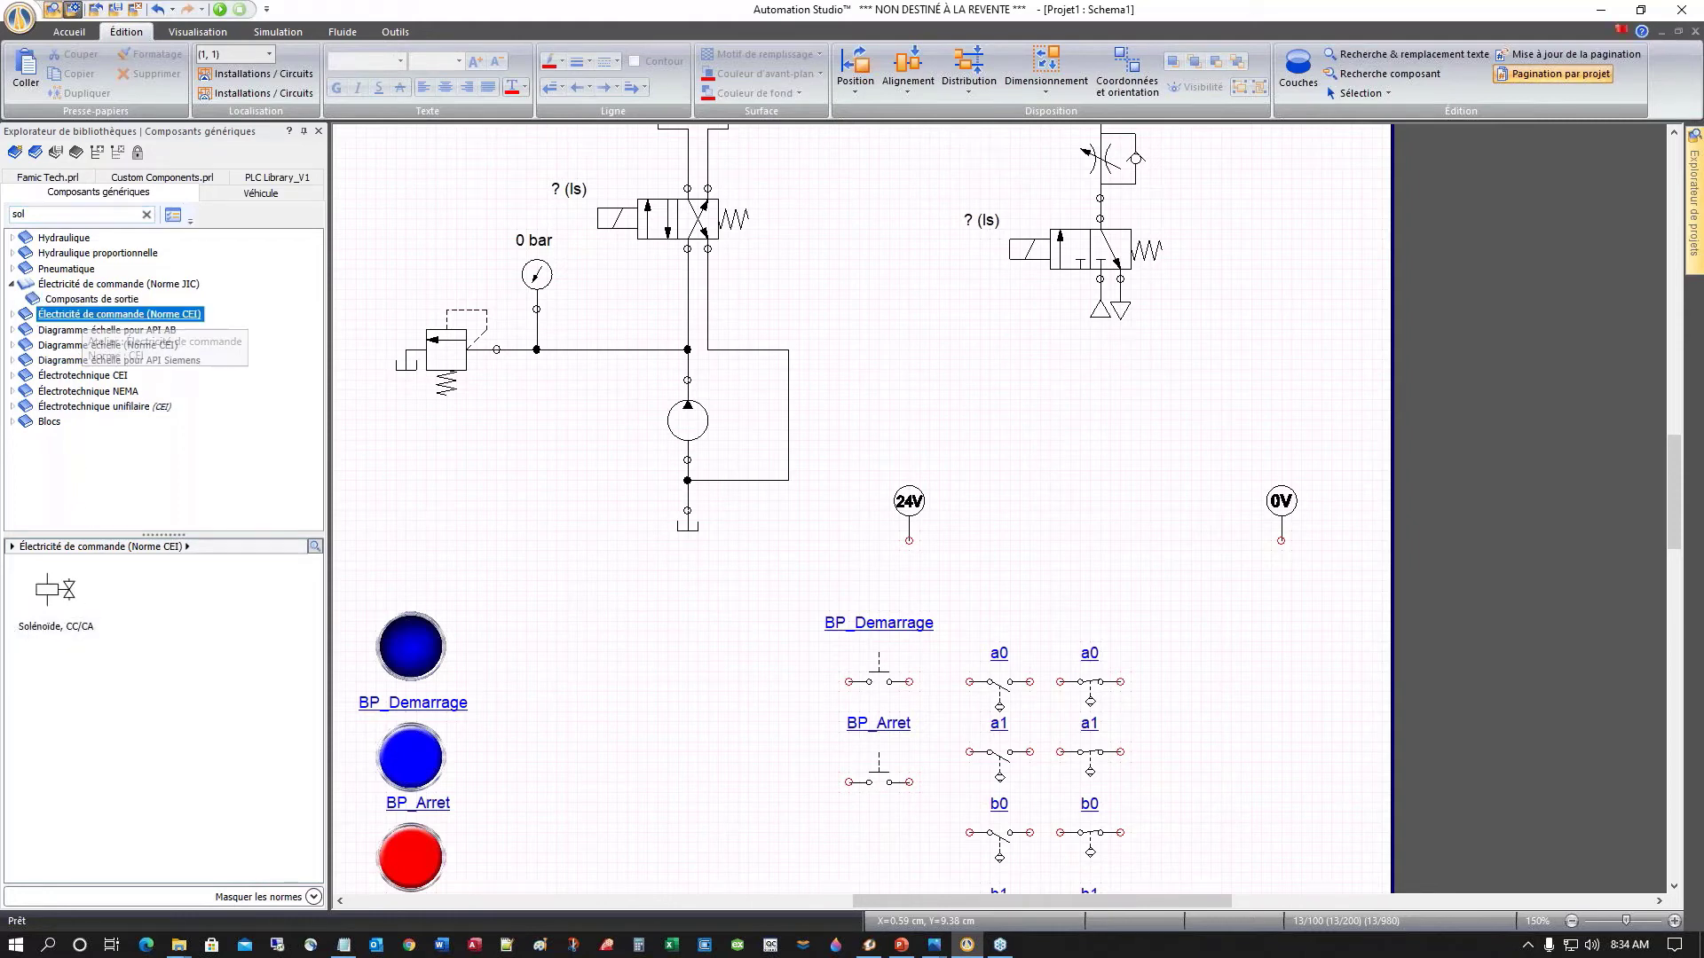
left_click(12, 315)
left_click(86, 334)
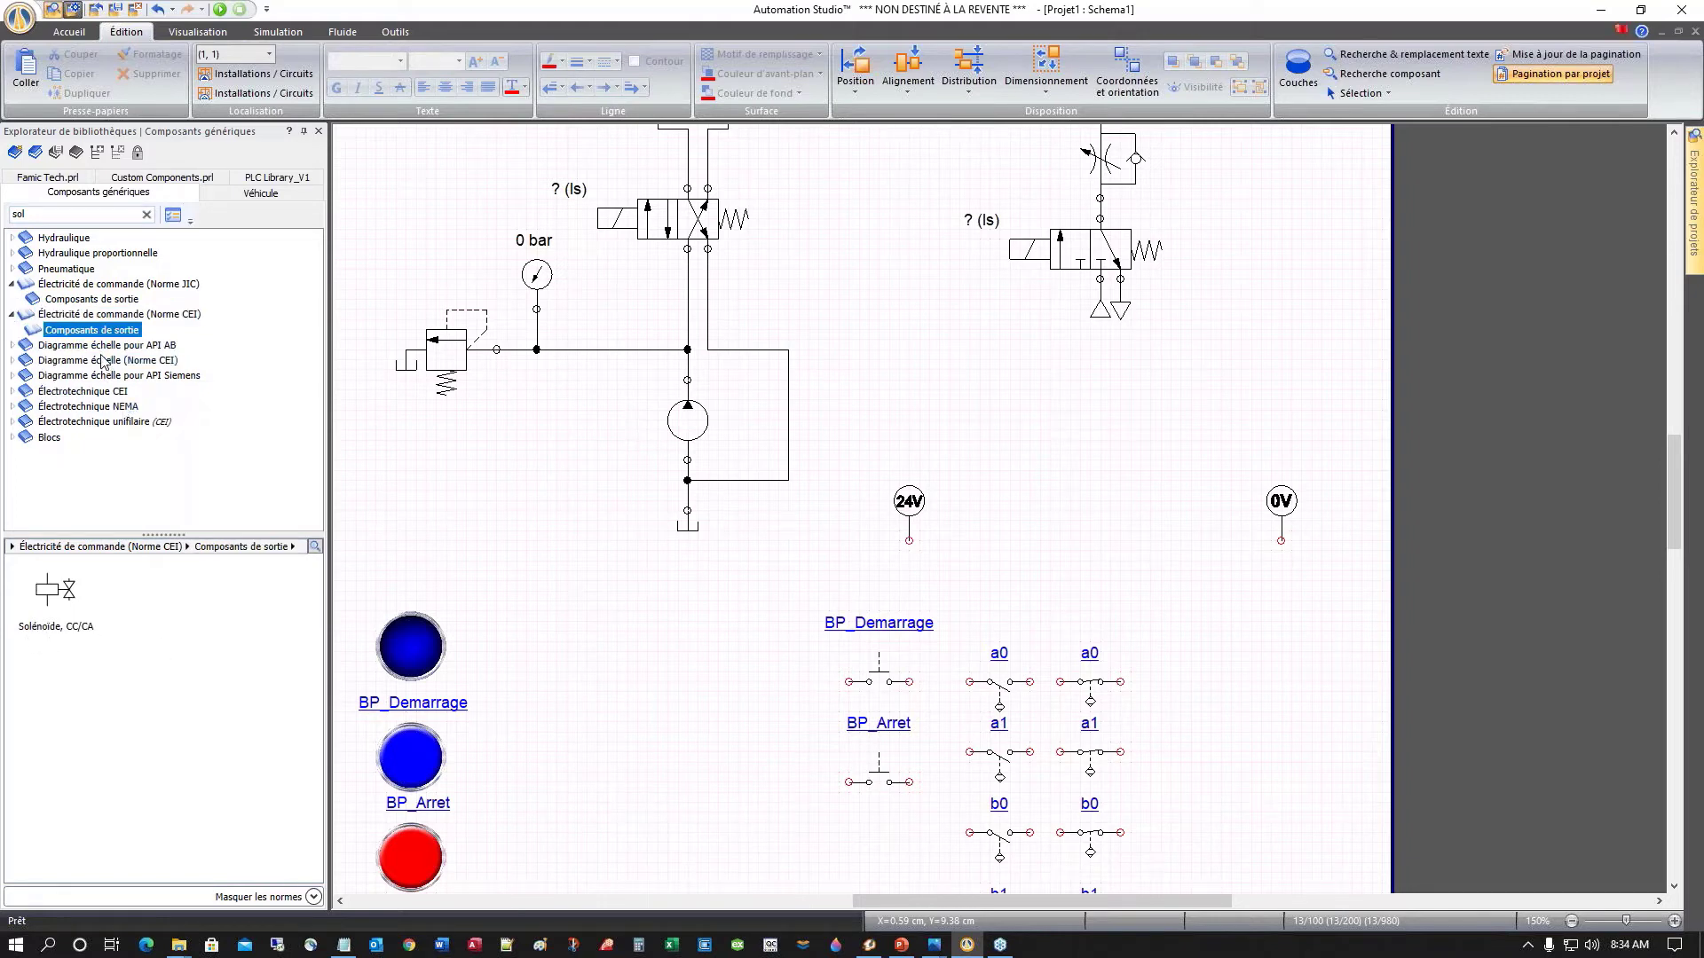
left_click(103, 359)
left_click(11, 360)
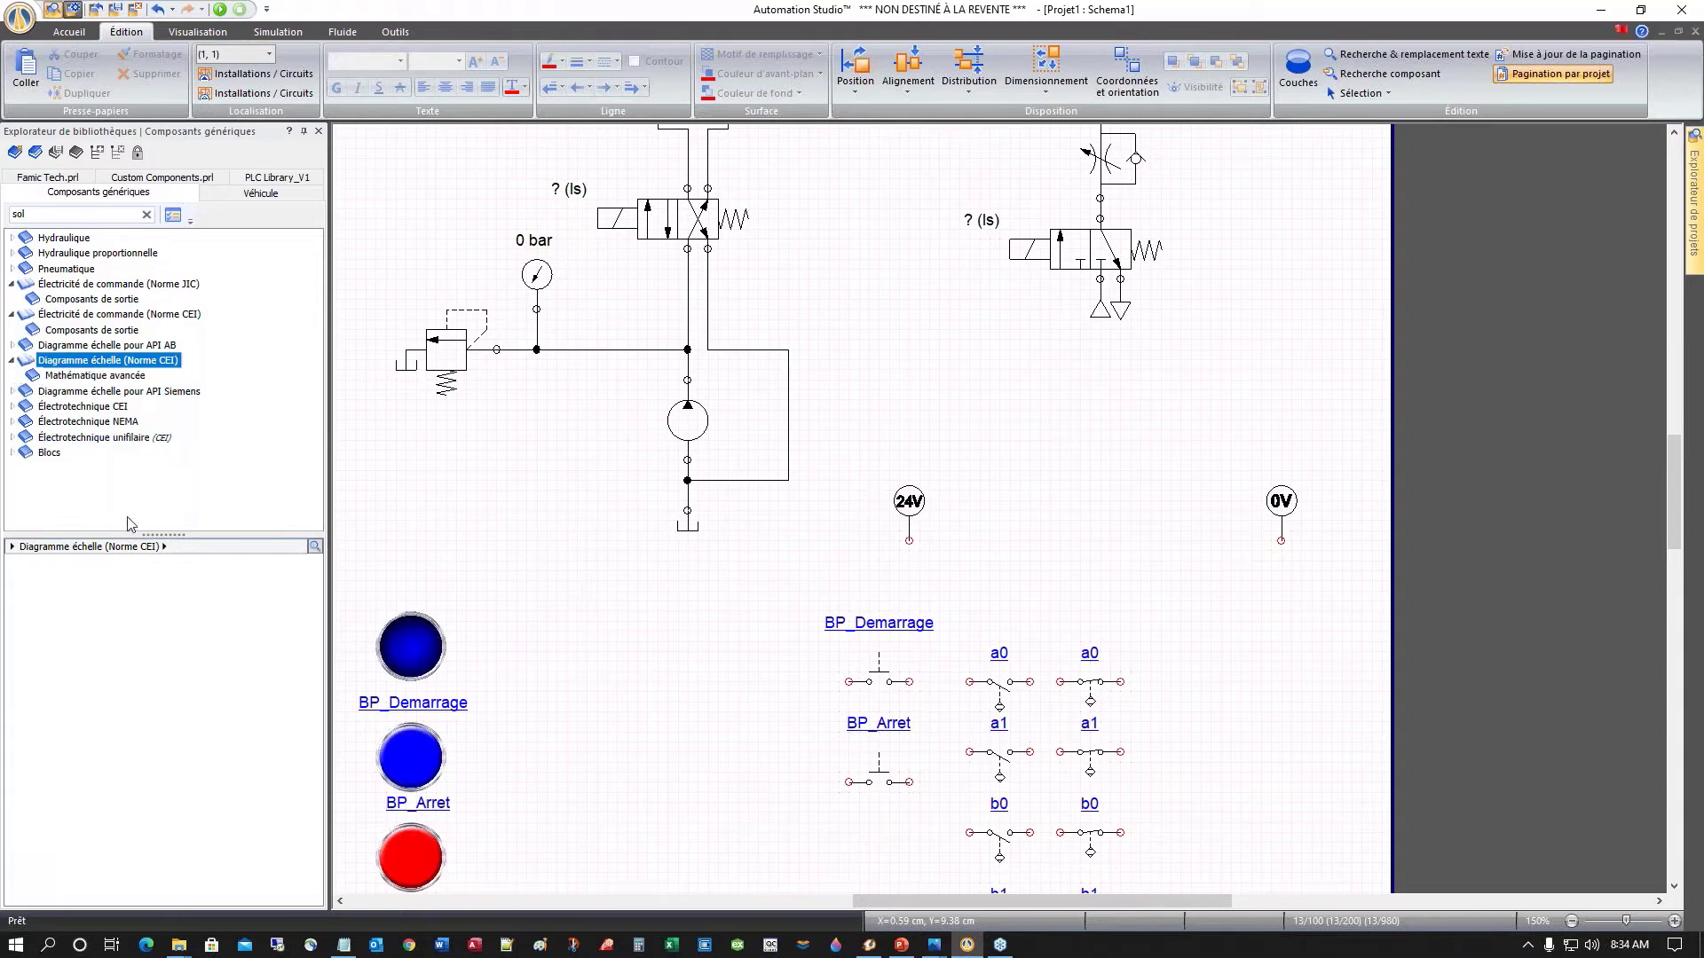
left_click(95, 376)
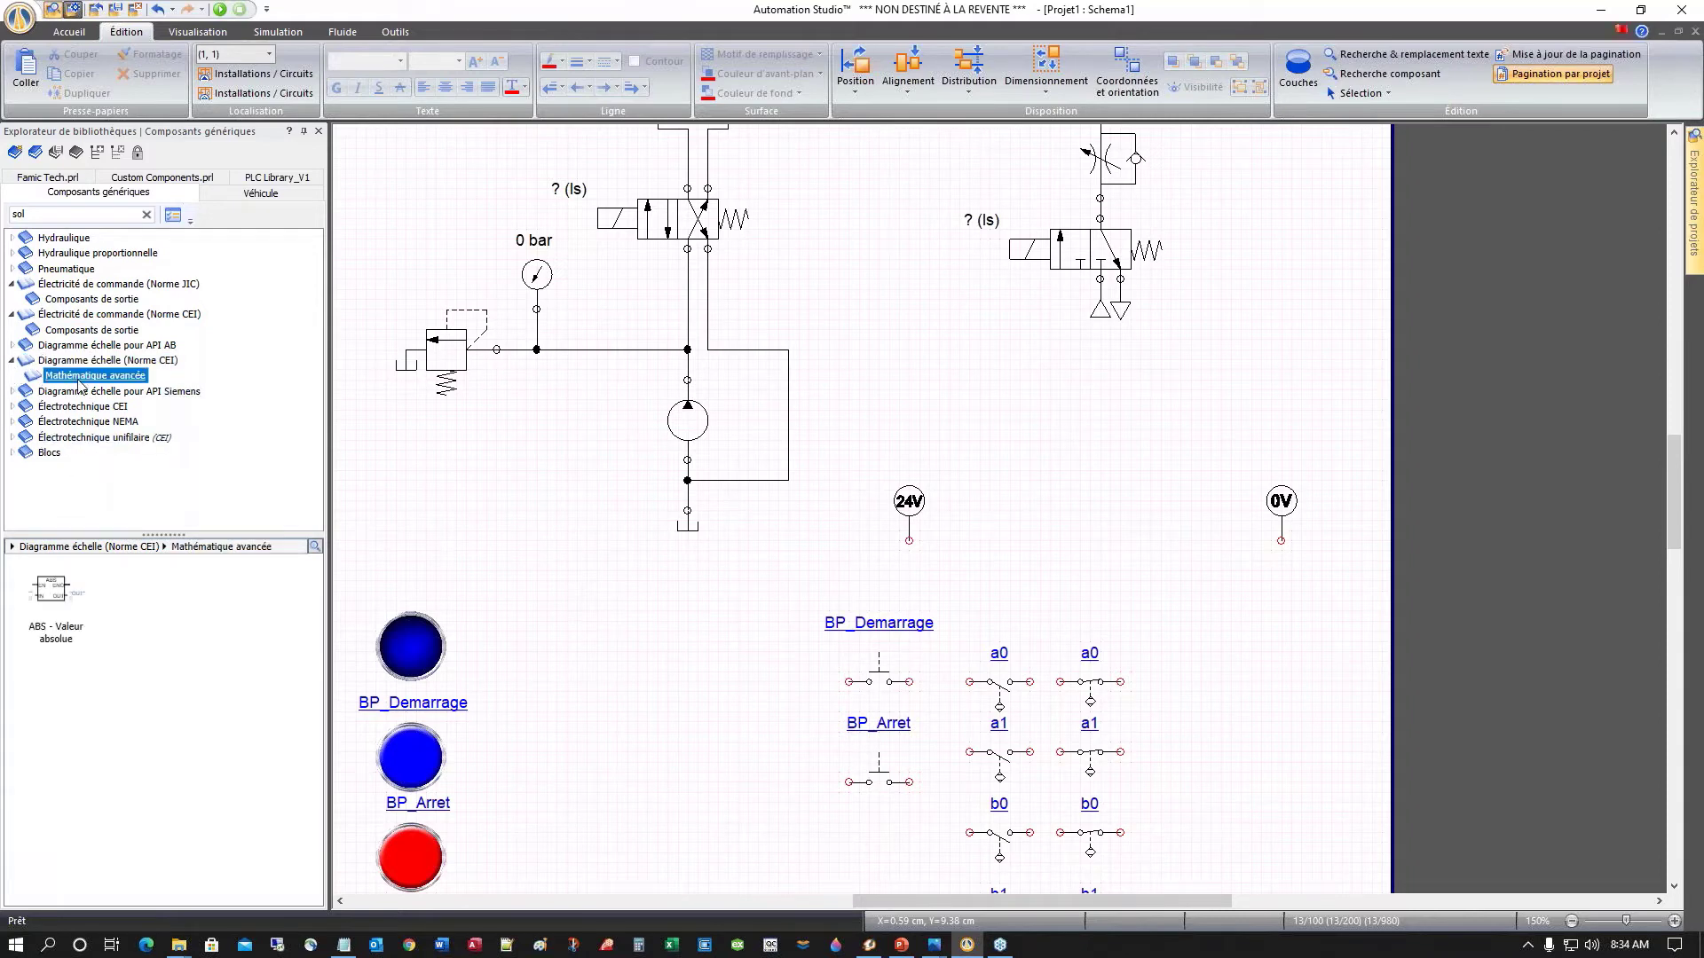
left_click(57, 653)
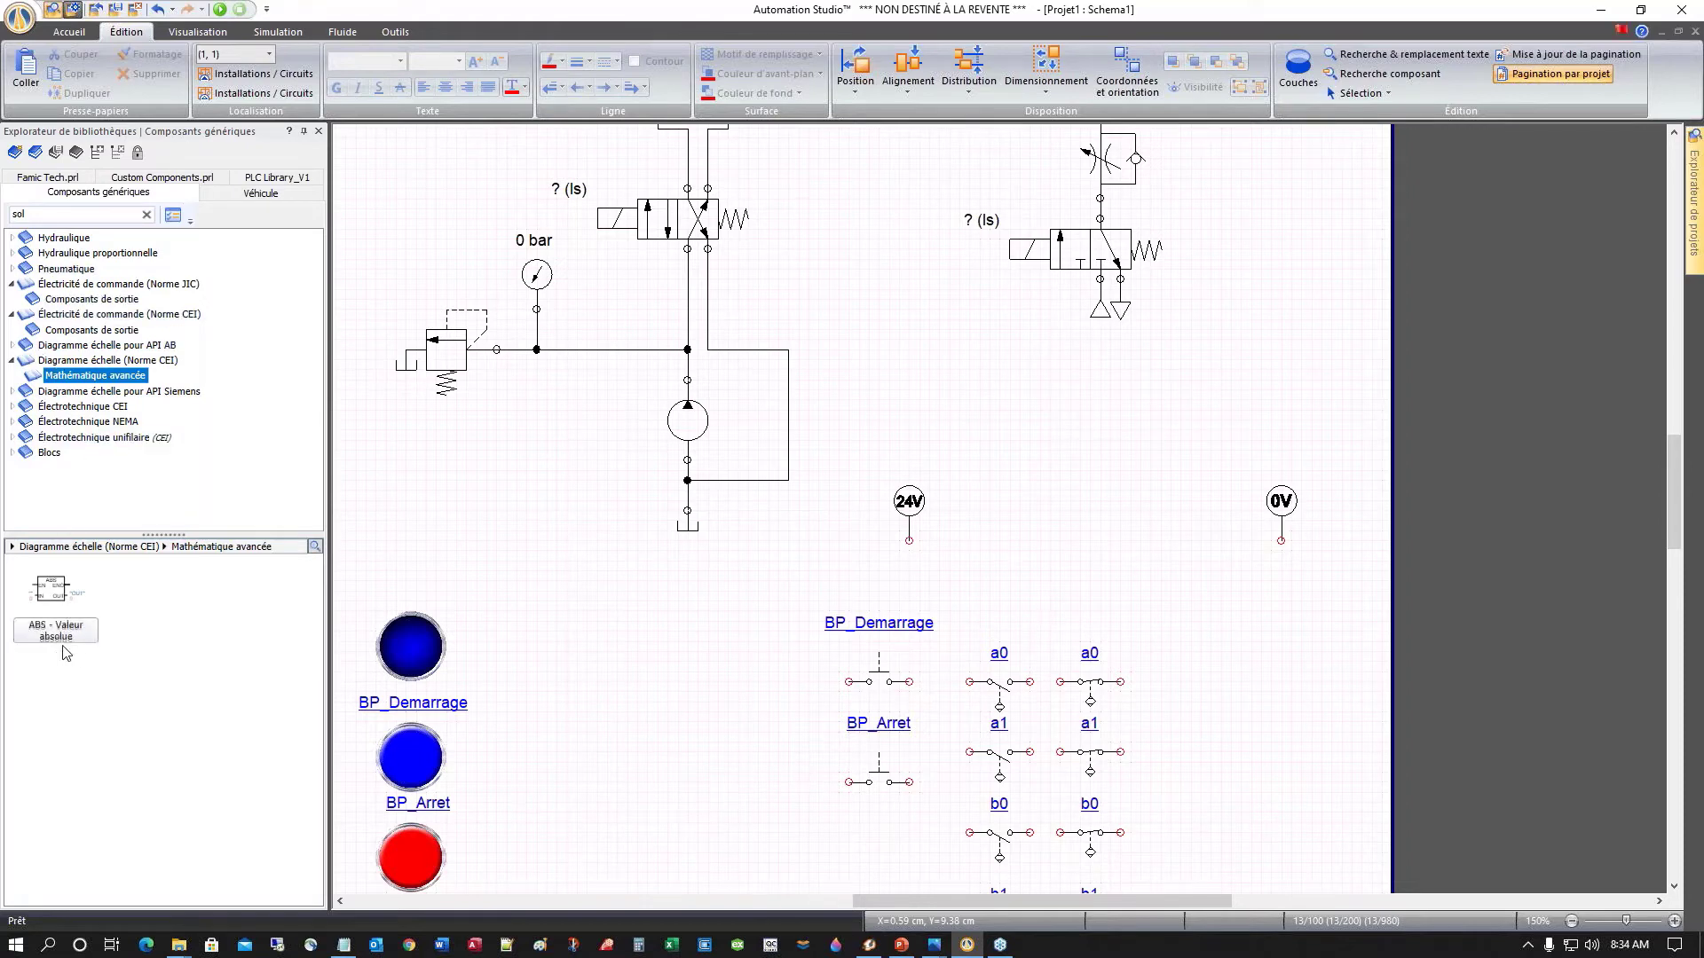
left_click(13, 361)
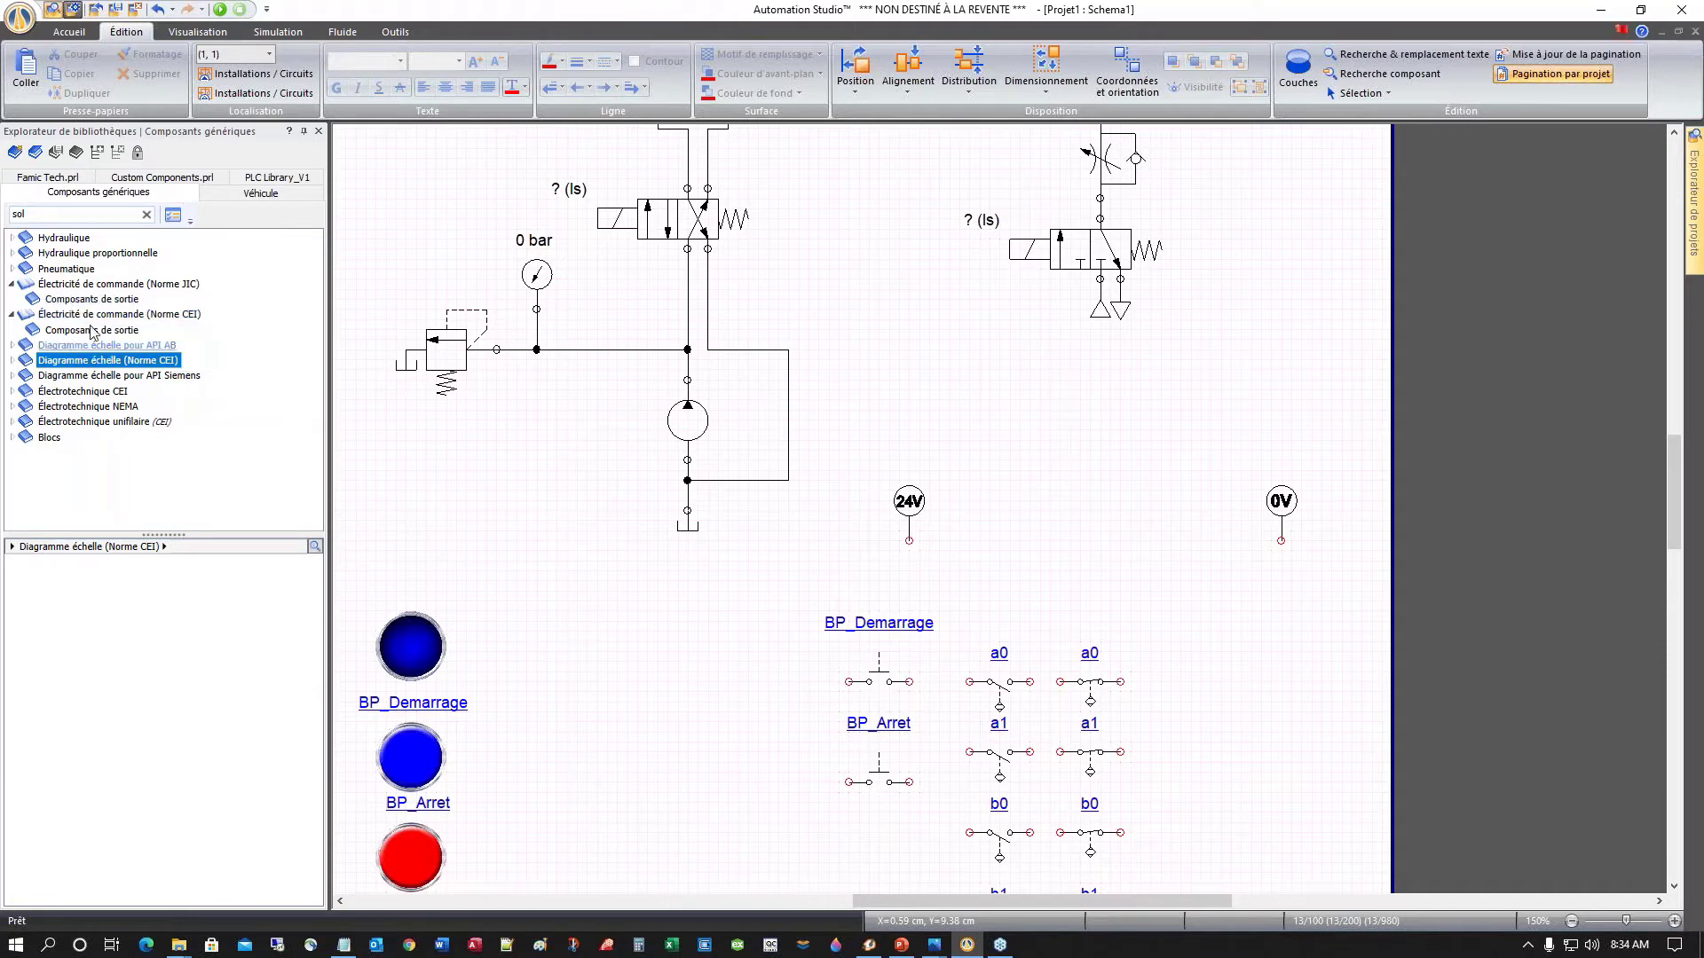
Step: Place a JIC solenoid (Solénoïde, CC/CA) beside the a0 contacts and give it the alias Sol_A
left_click(80, 285)
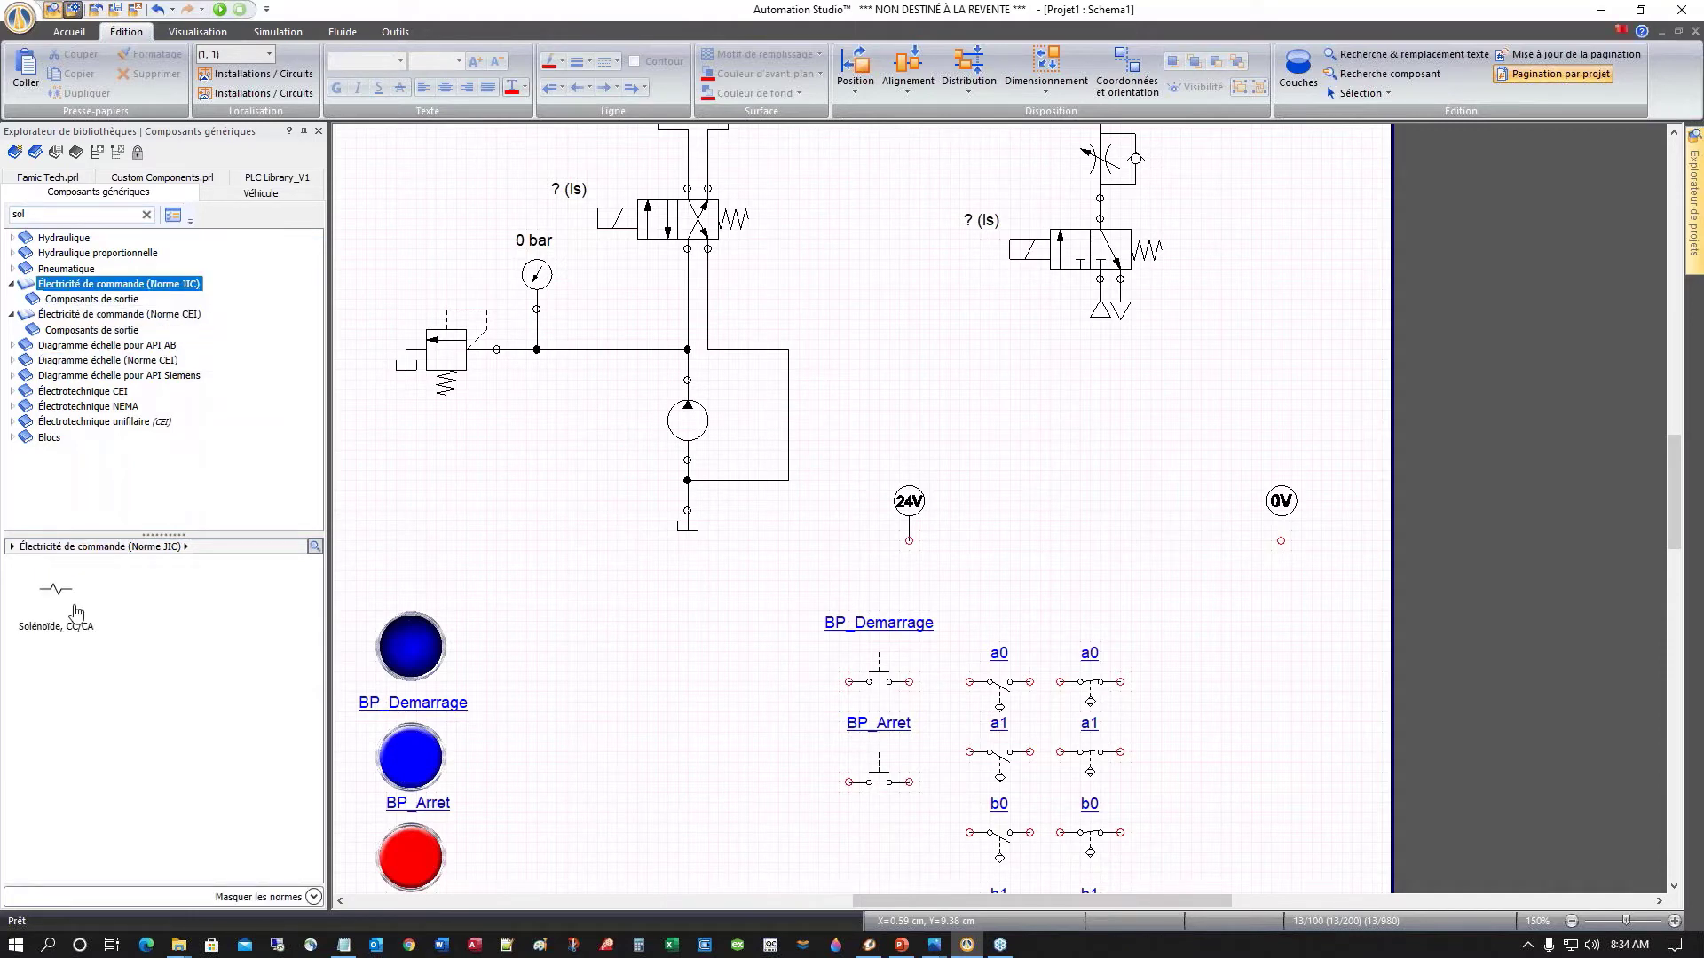
left_click_drag(56, 592, 1239, 680)
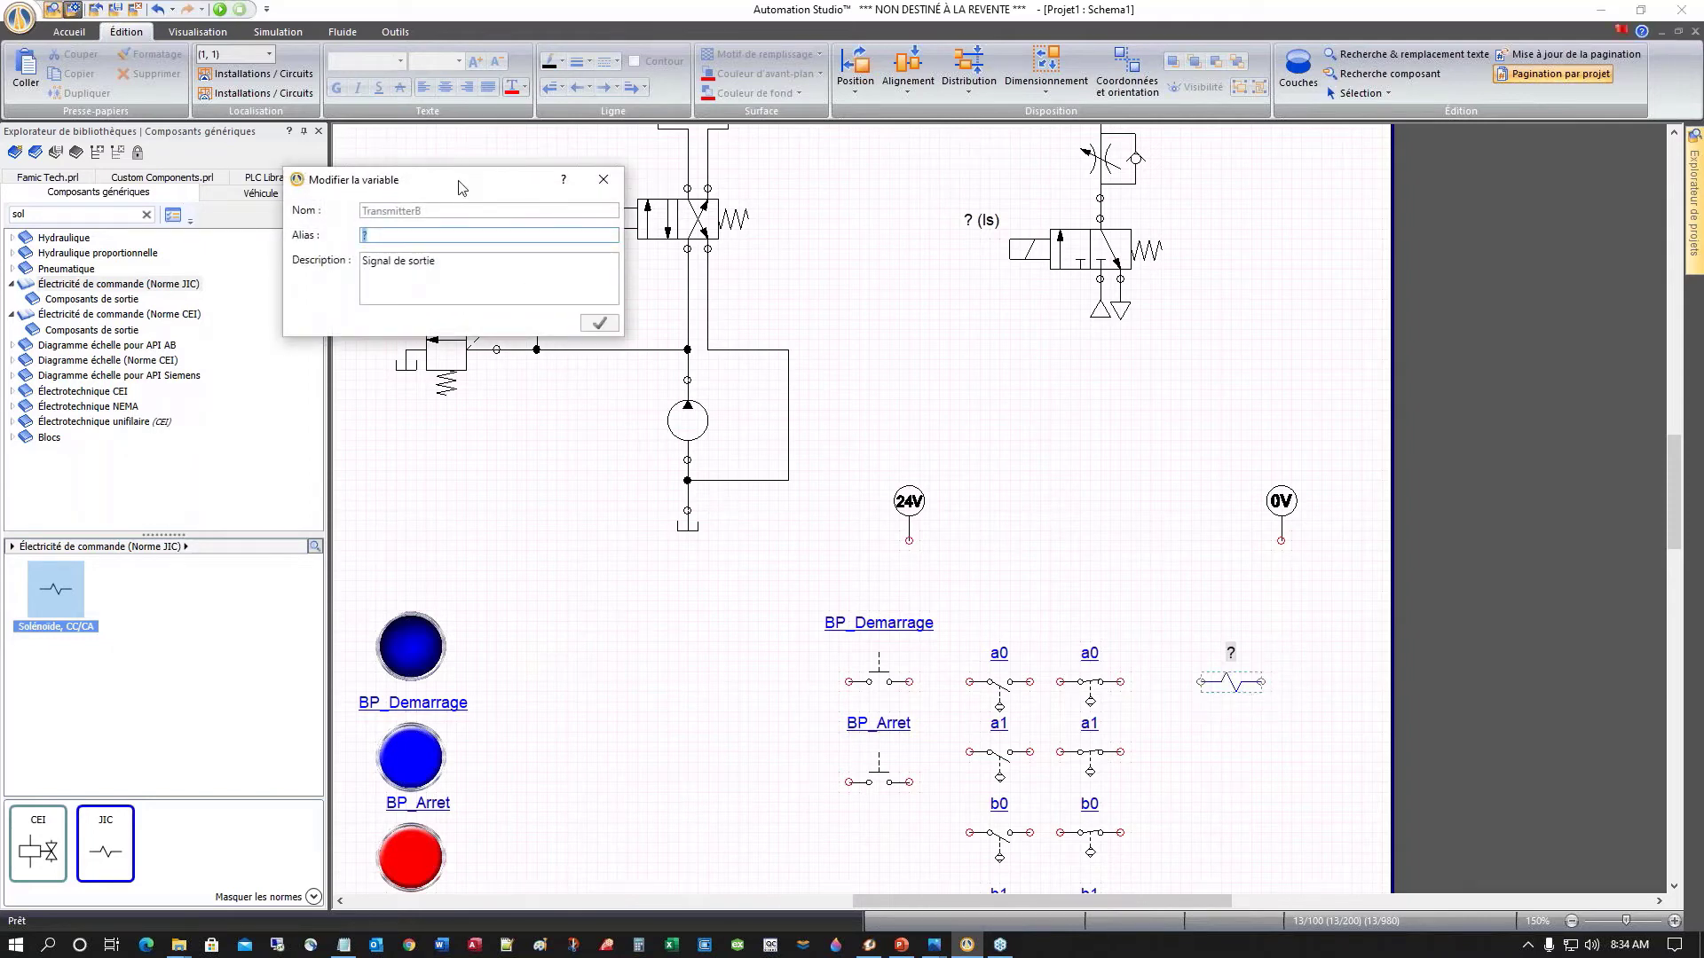
left_click_drag(459, 187, 561, 438)
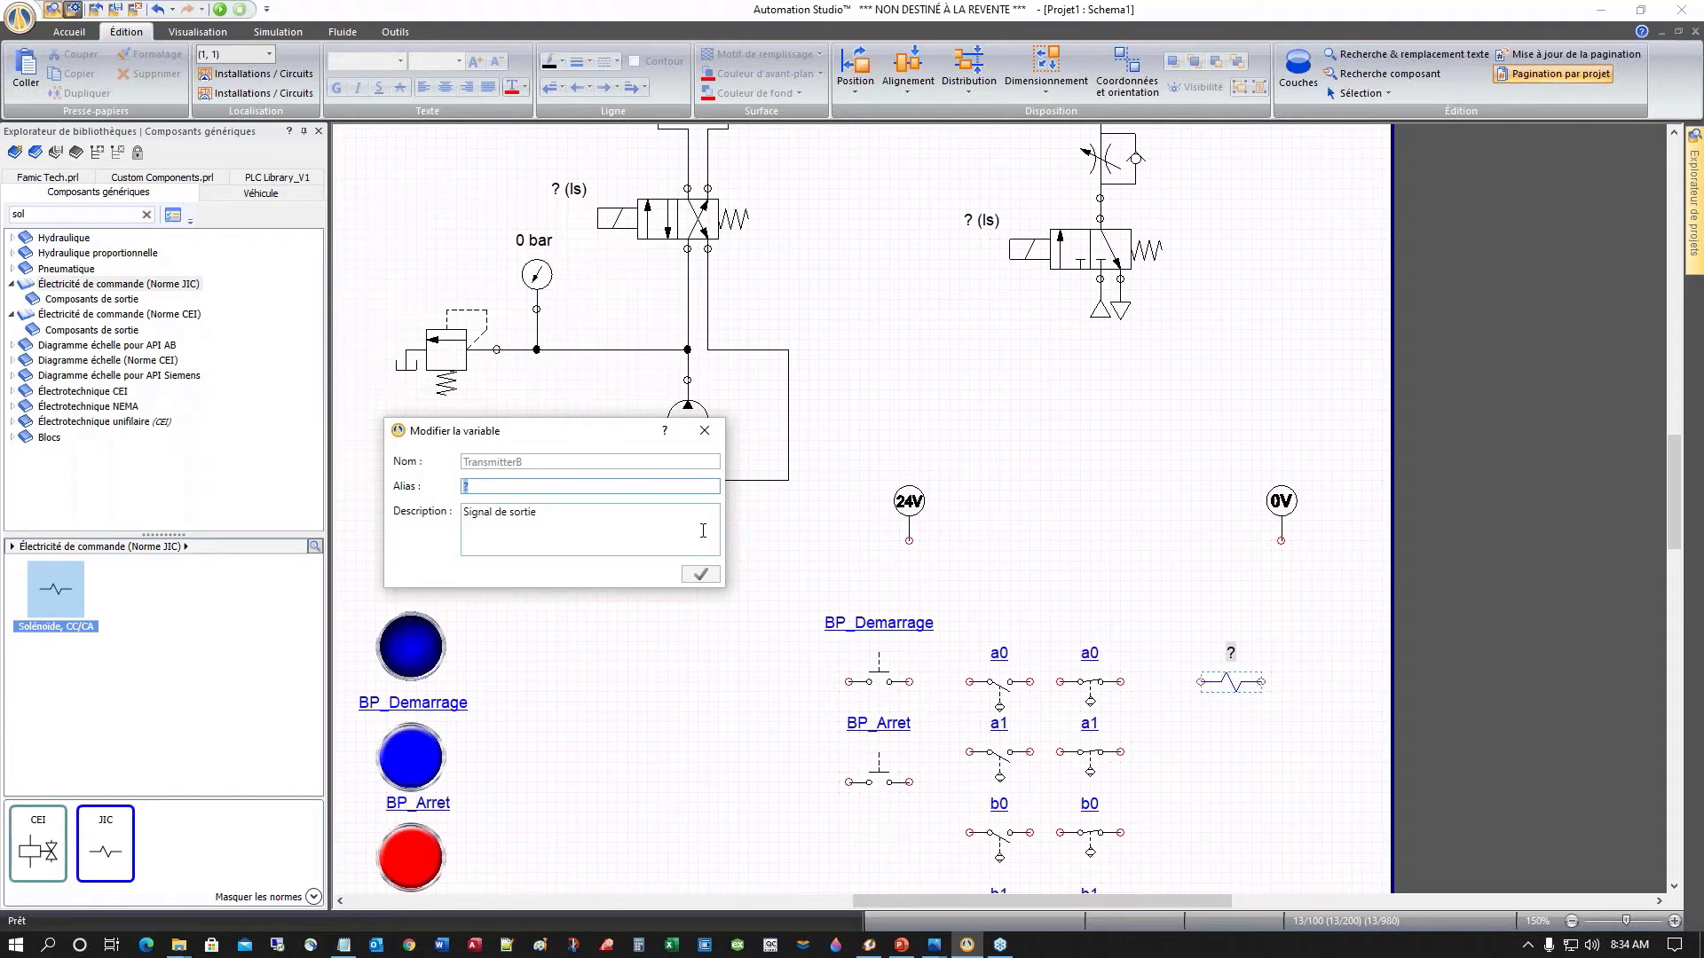
type("Sol_A")
left_click(710, 577)
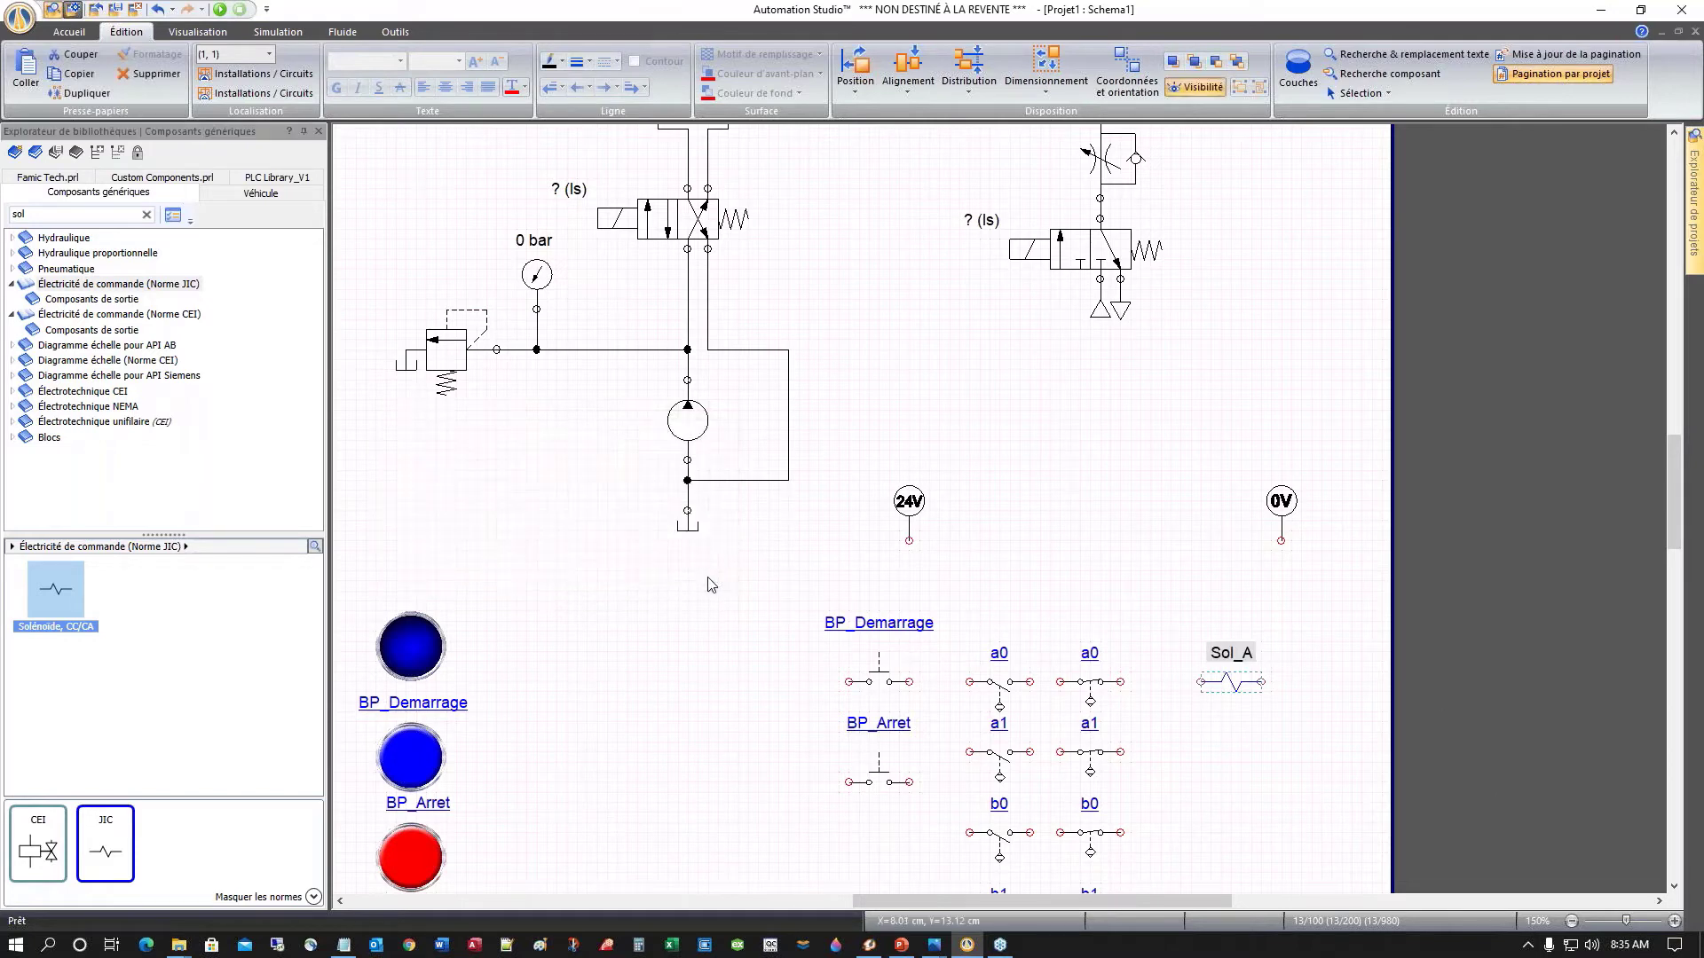
Step: Place a second JIC solenoid directly below Sol_A with the alias Sol_B
left_click_drag(53, 594, 1232, 751)
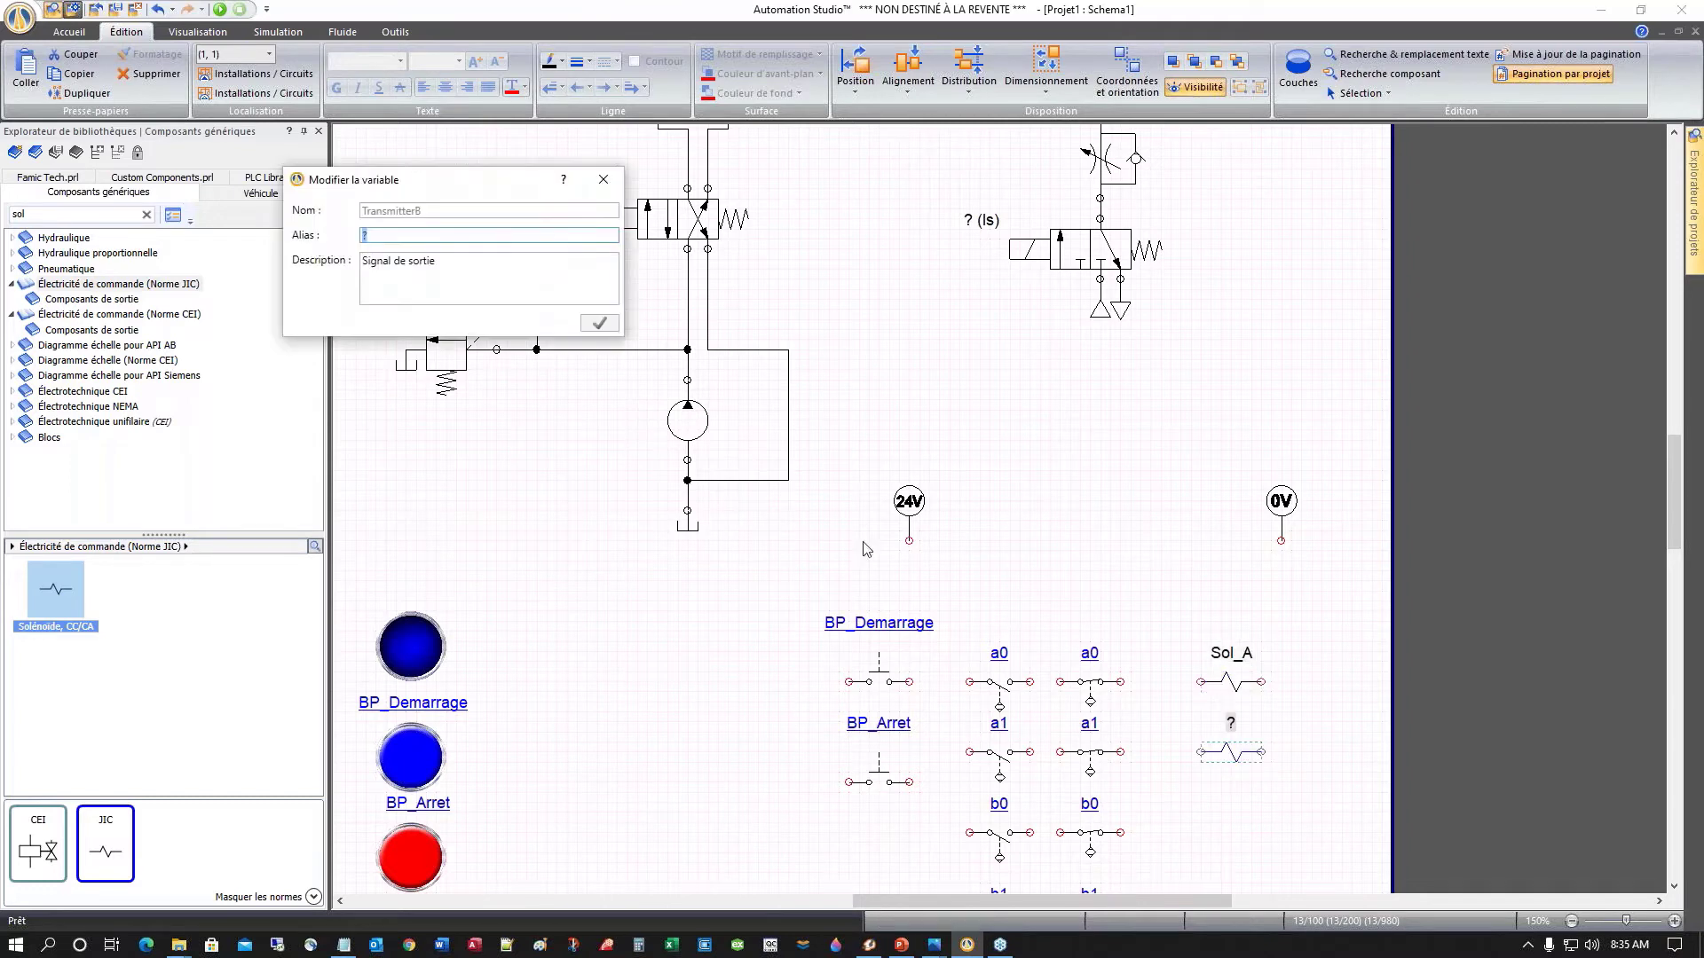
type("Sol_B")
key("Return")
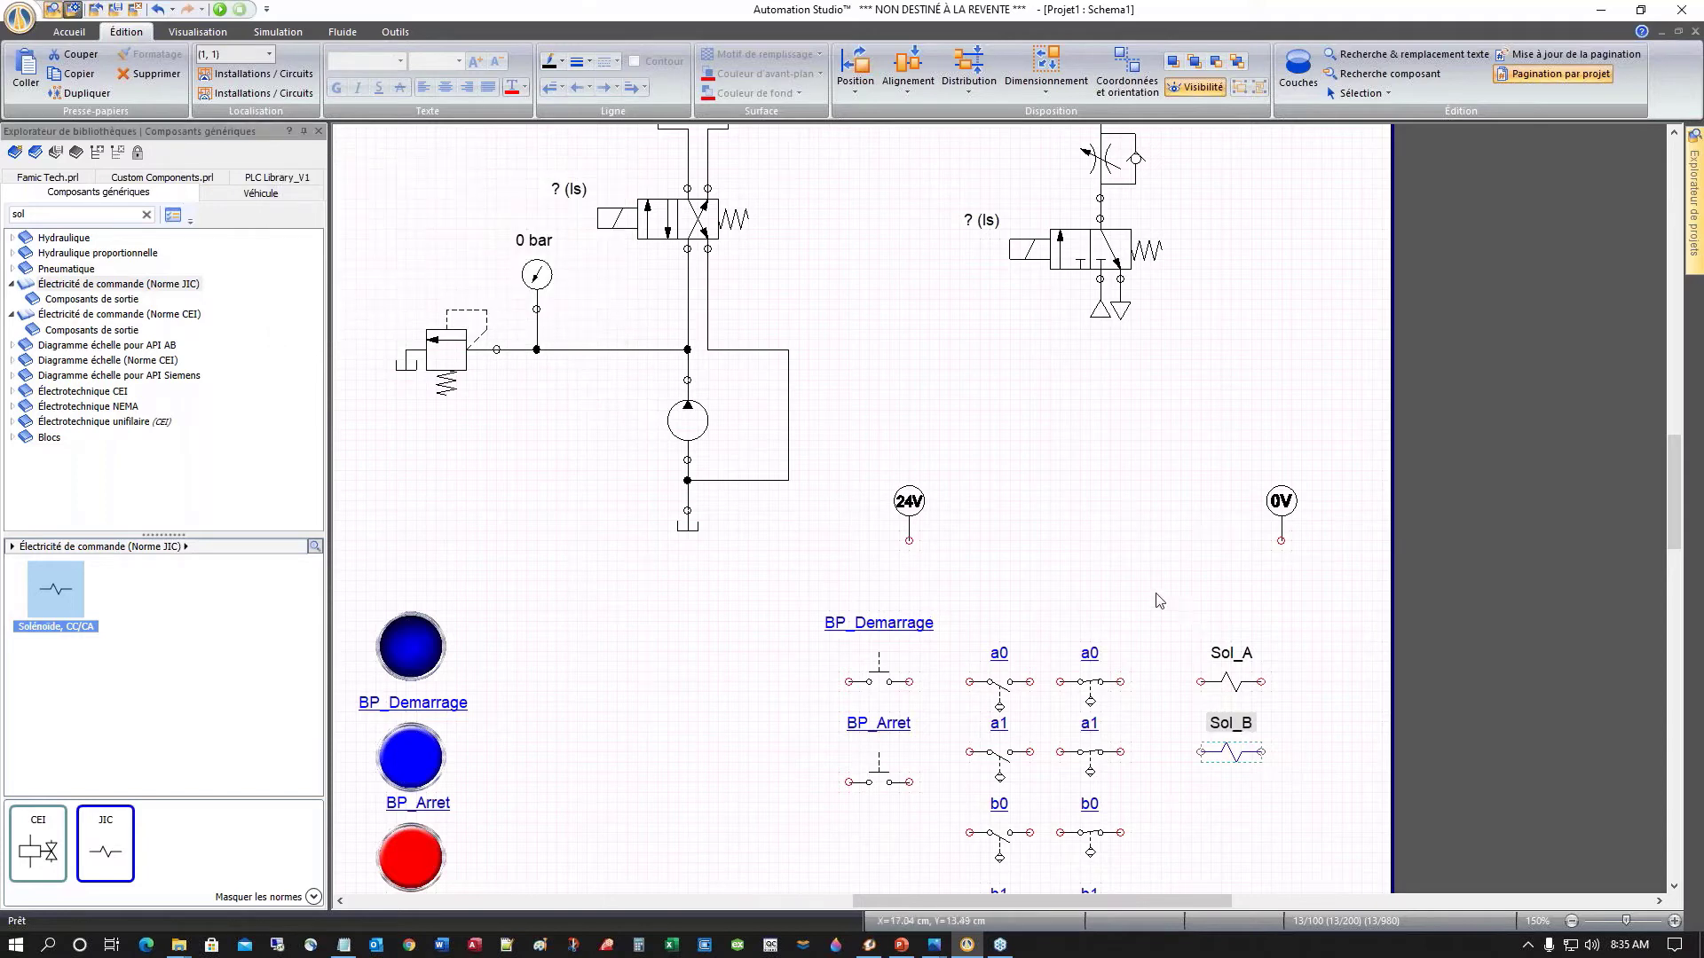
Step: Associate the hydraulic directional valve's solenoid with the simulation variable Sol_A, filtering the compatible variables by "sol"
scroll(1077, 577, "up", 3)
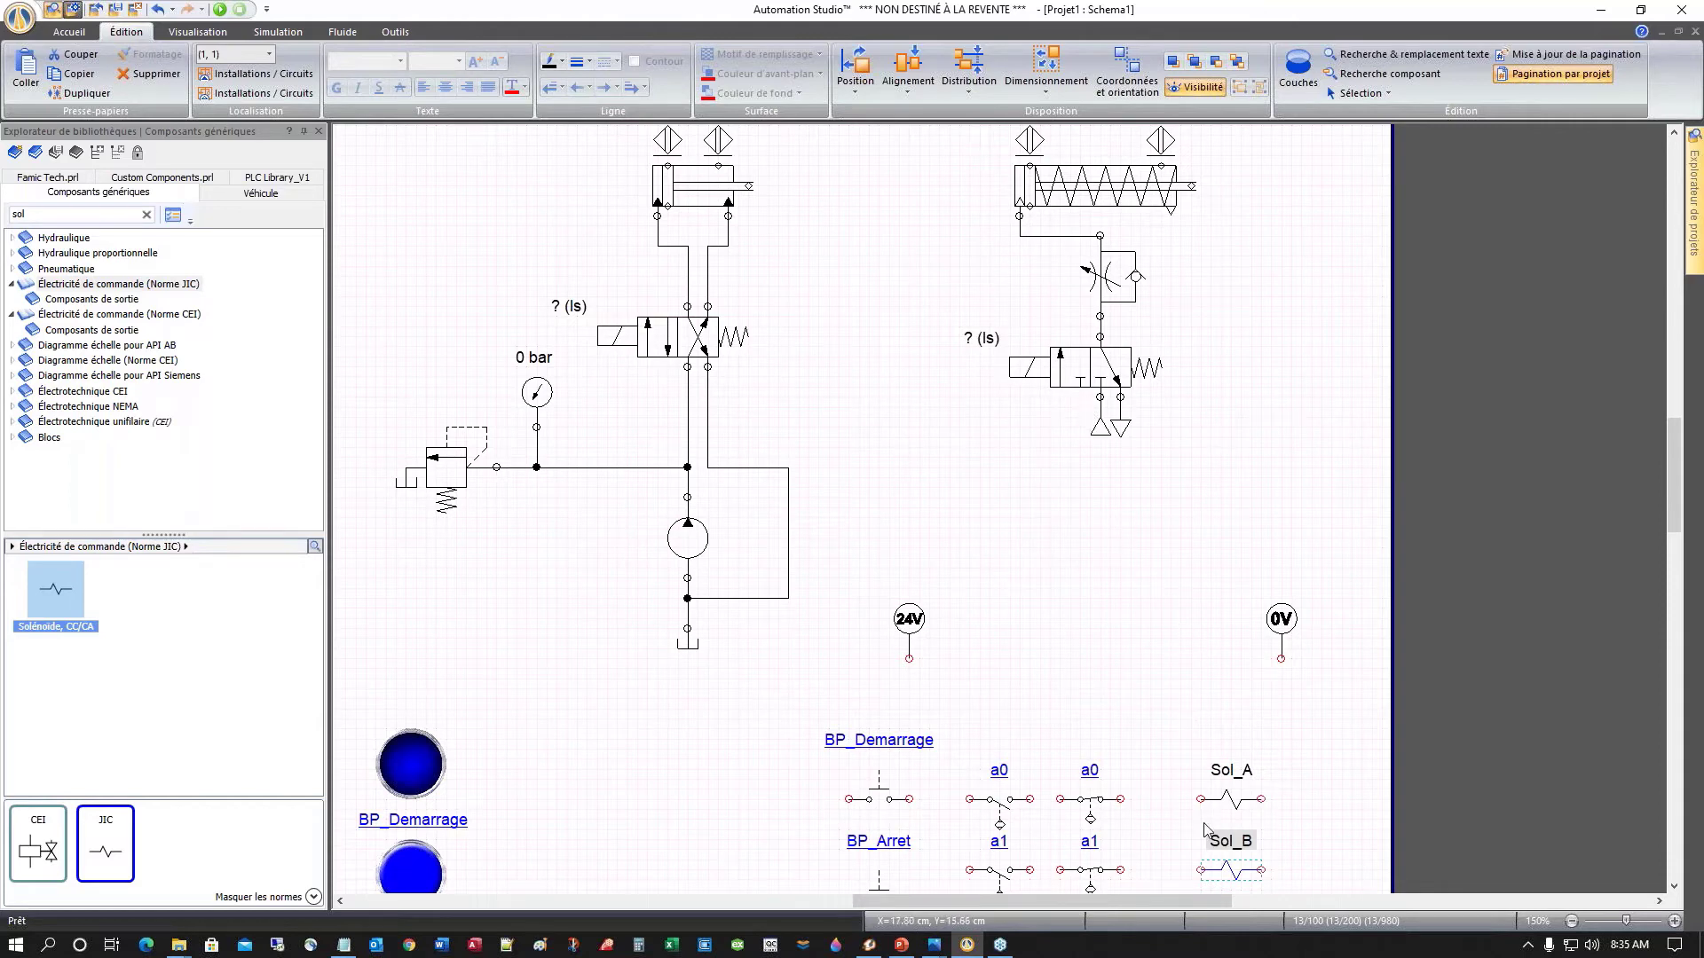
scroll(861, 506, "up", 1)
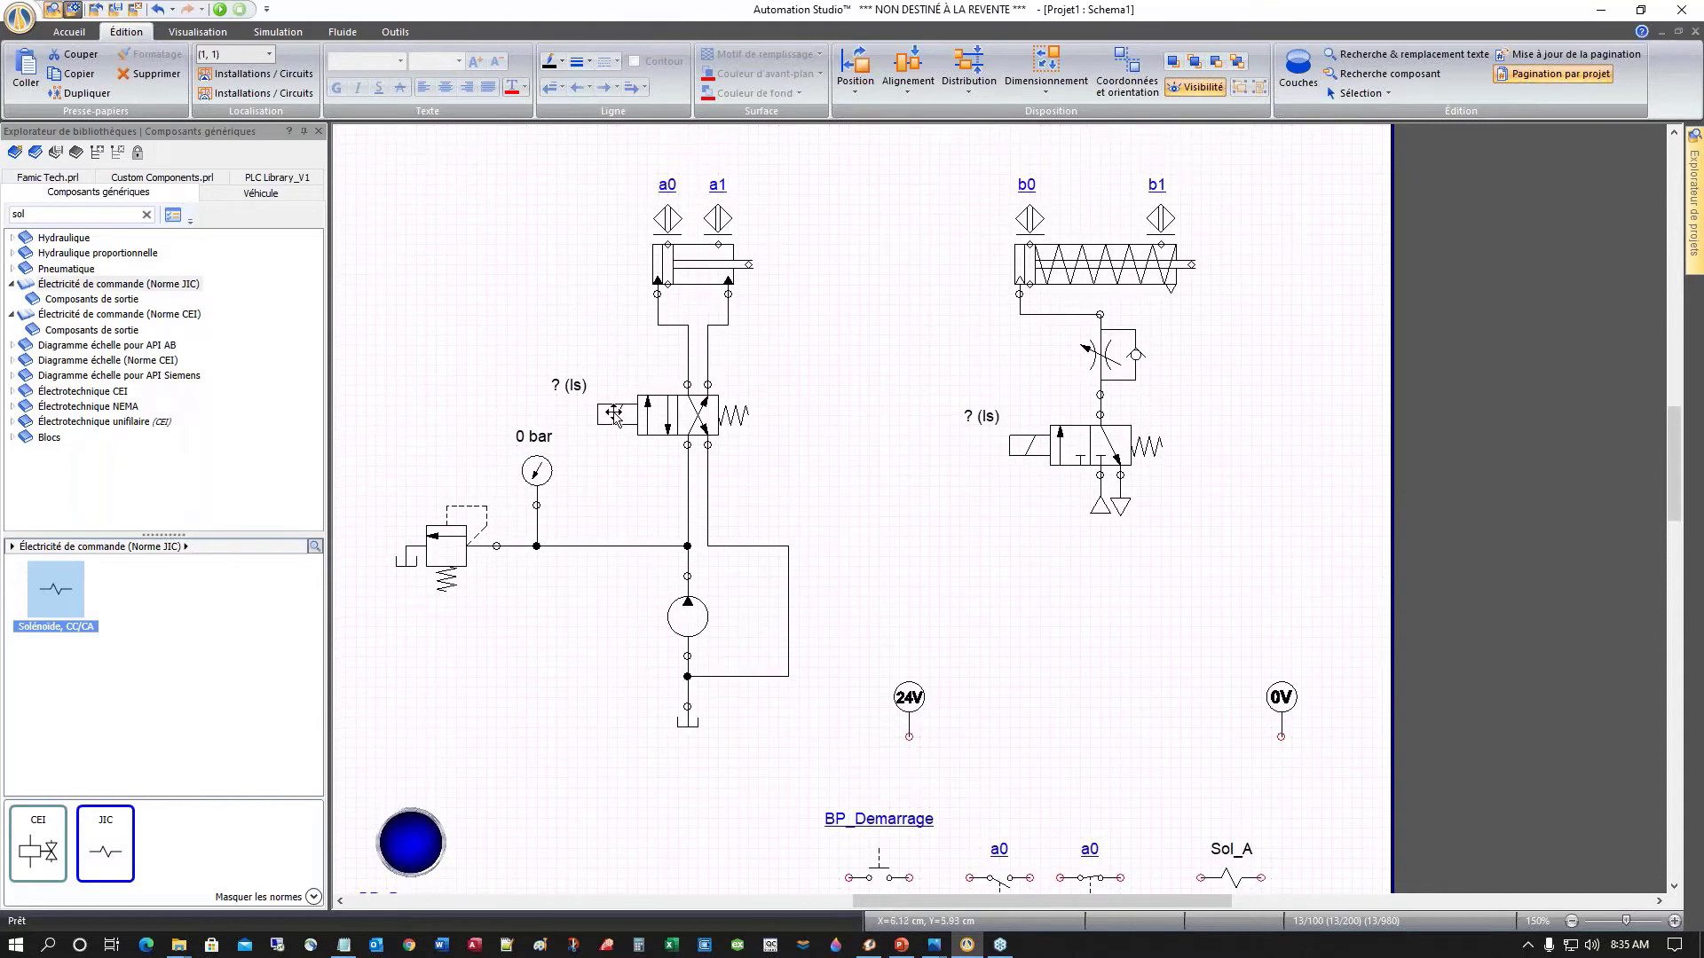
scroll(918, 479, "down", 1)
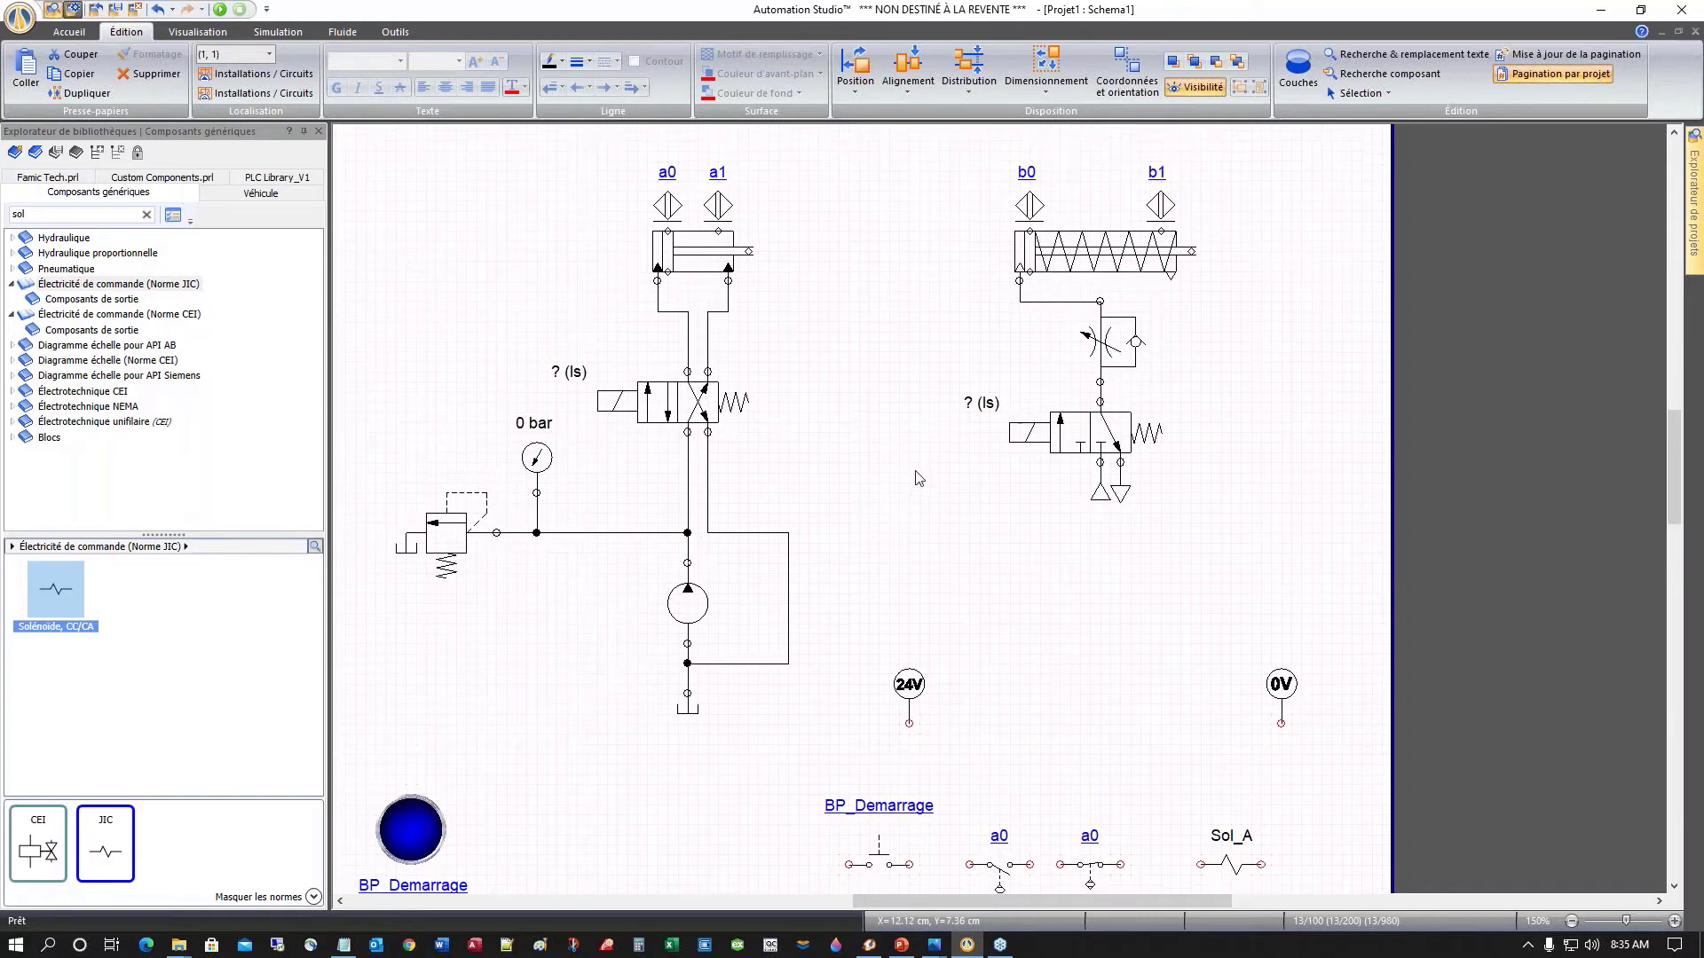
double_click(655, 397)
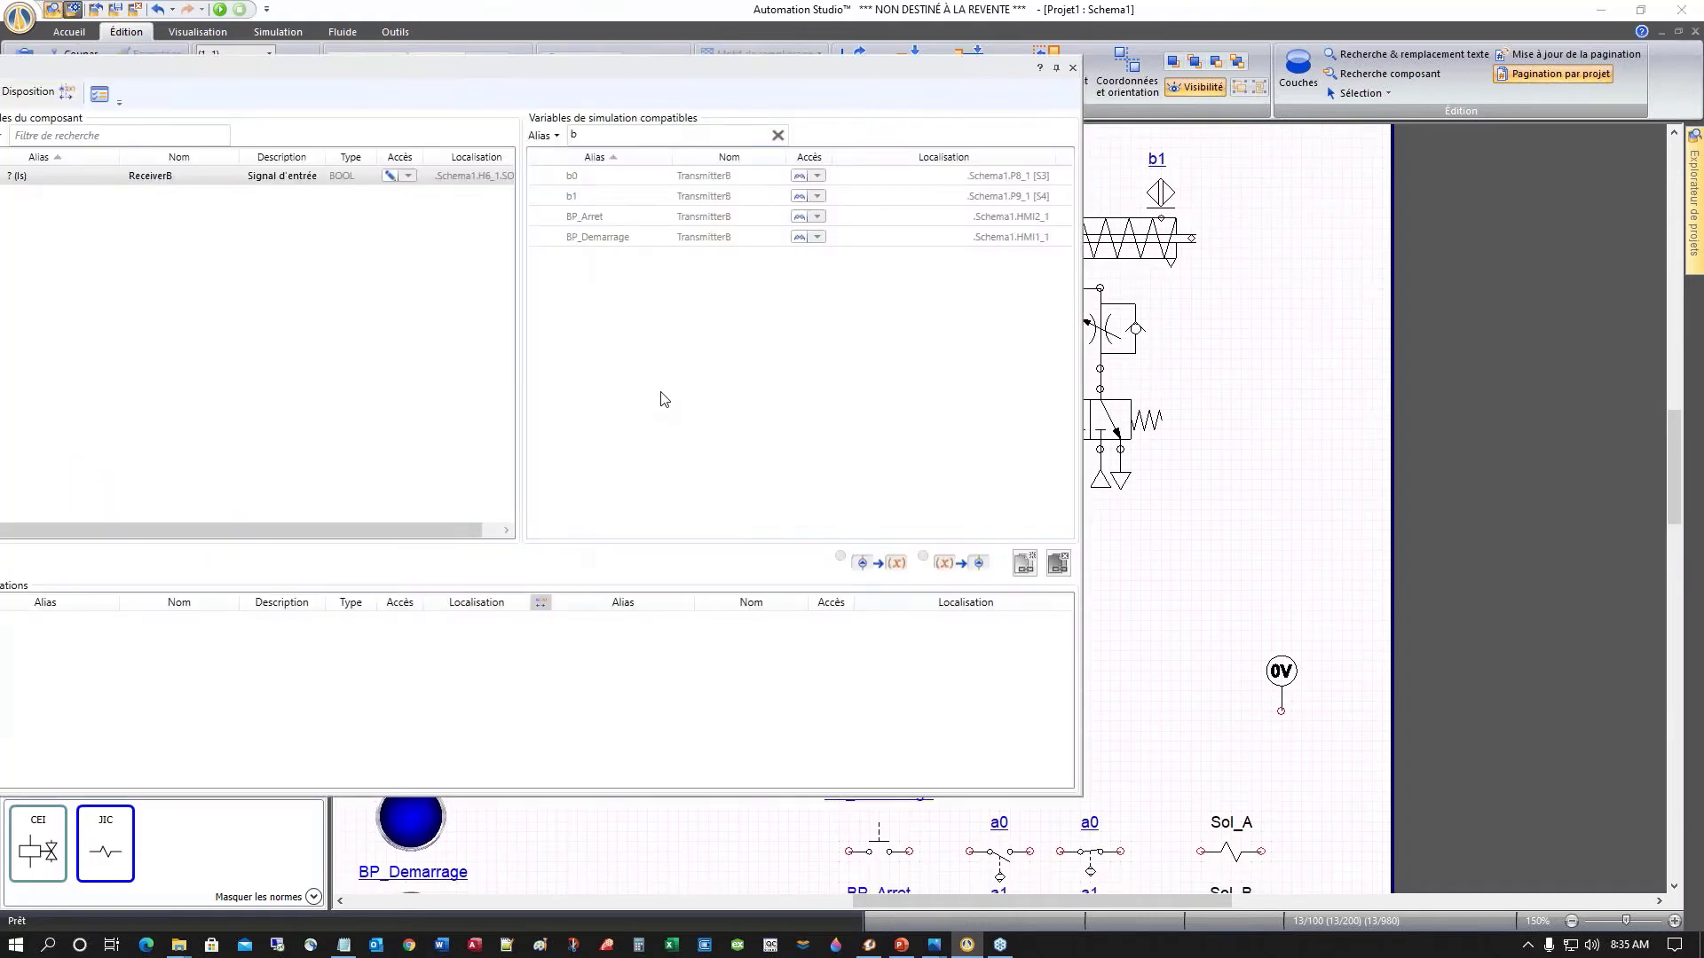
left_click_drag(493, 62, 995, 171)
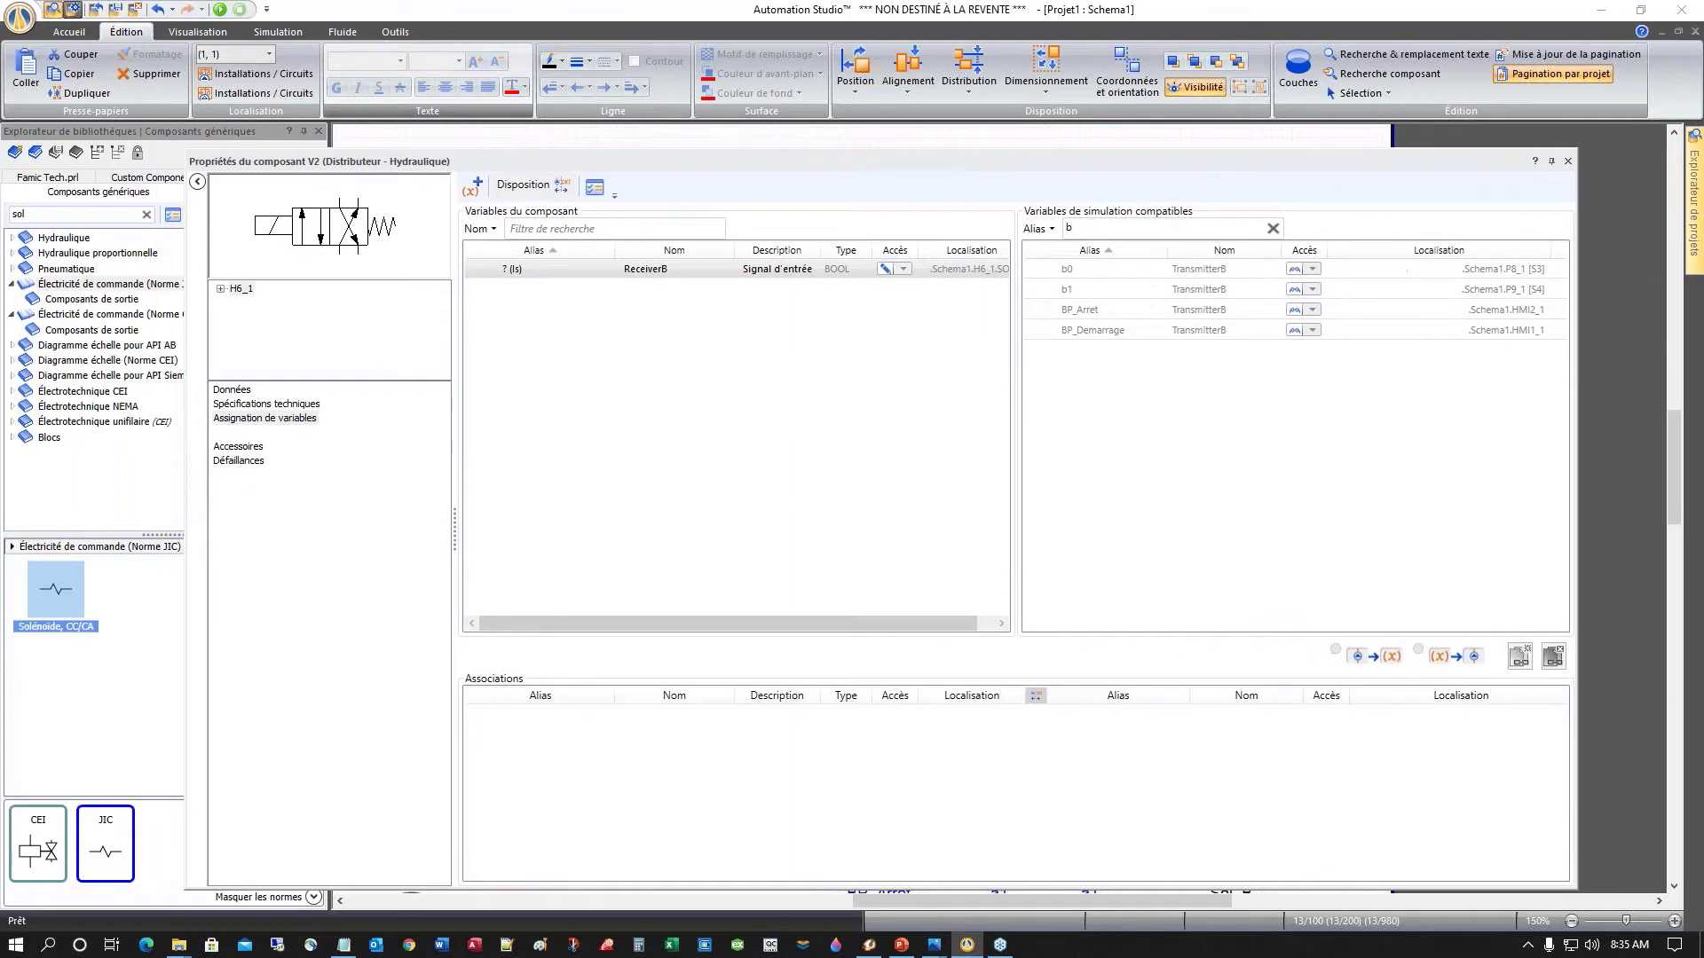
left_click(274, 225)
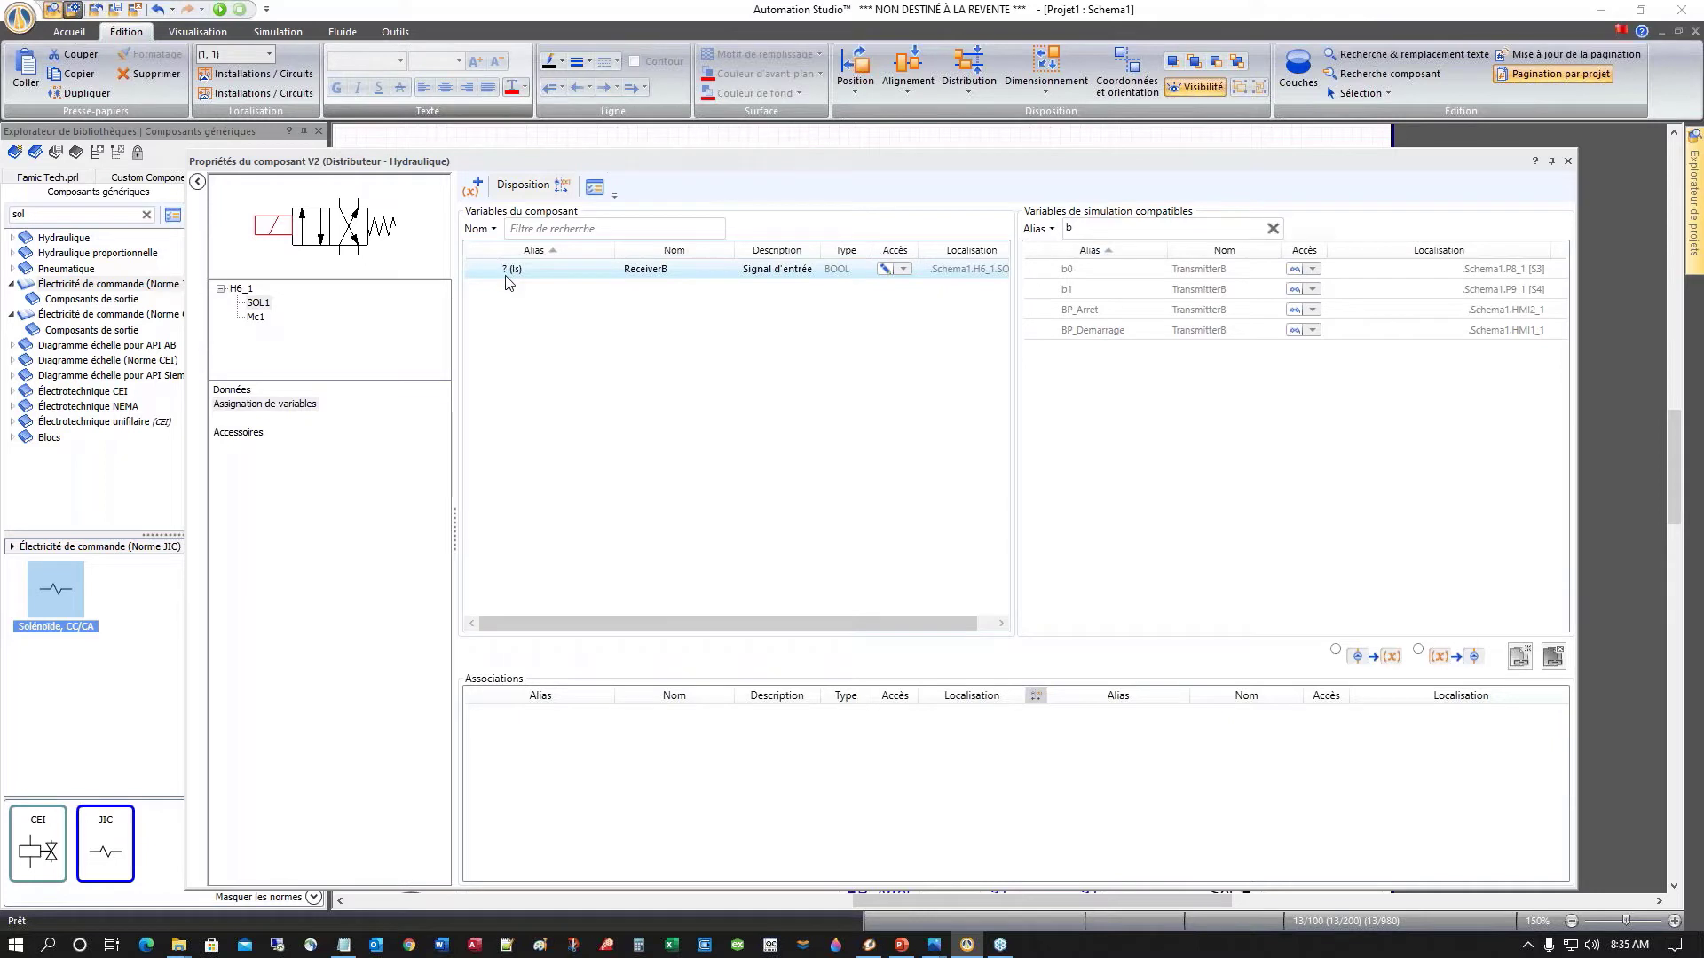
left_click_drag(1095, 228, 1053, 228)
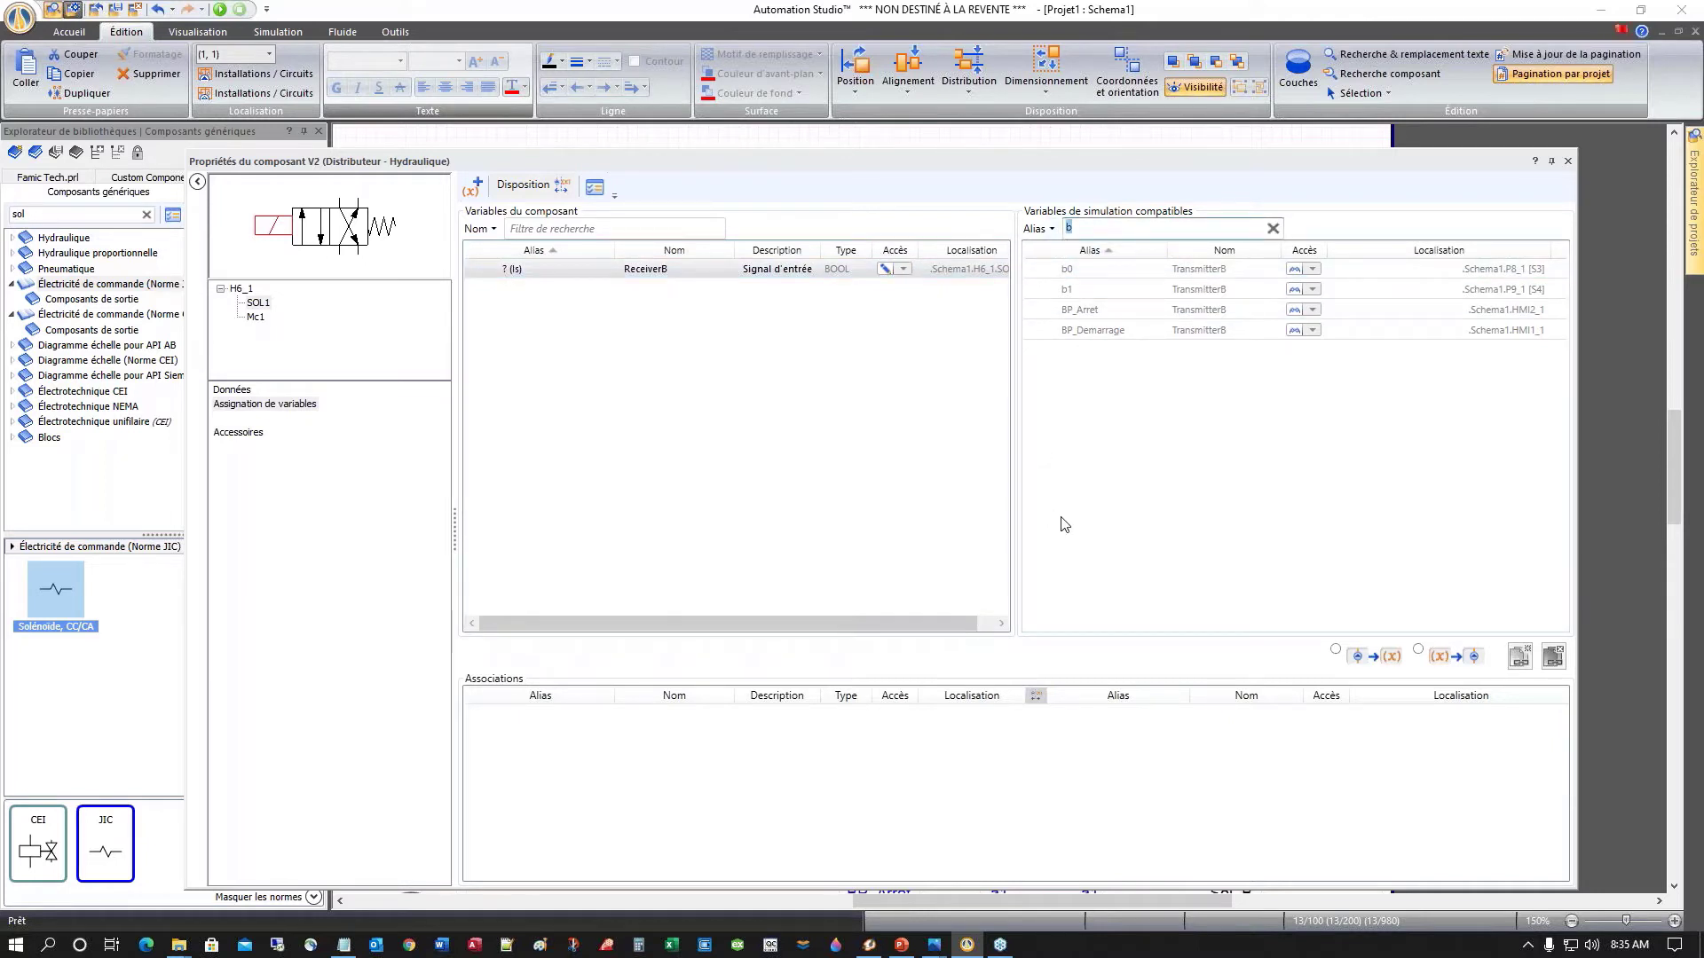
type("sol")
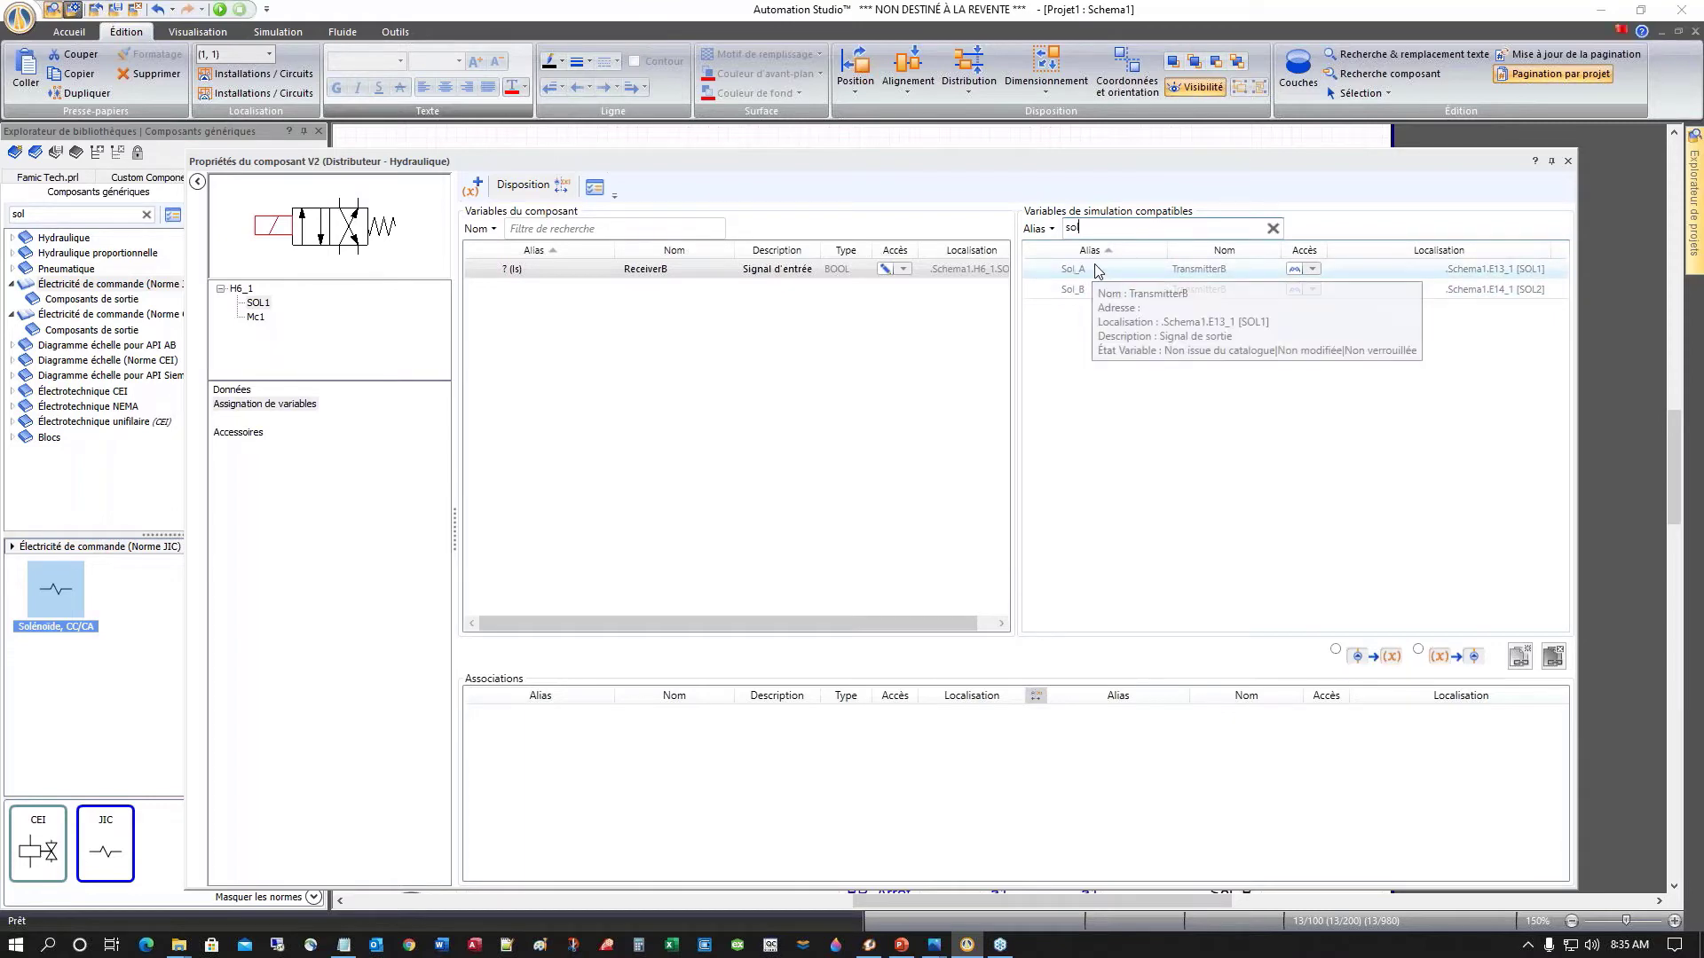
mouse_move(1098, 269)
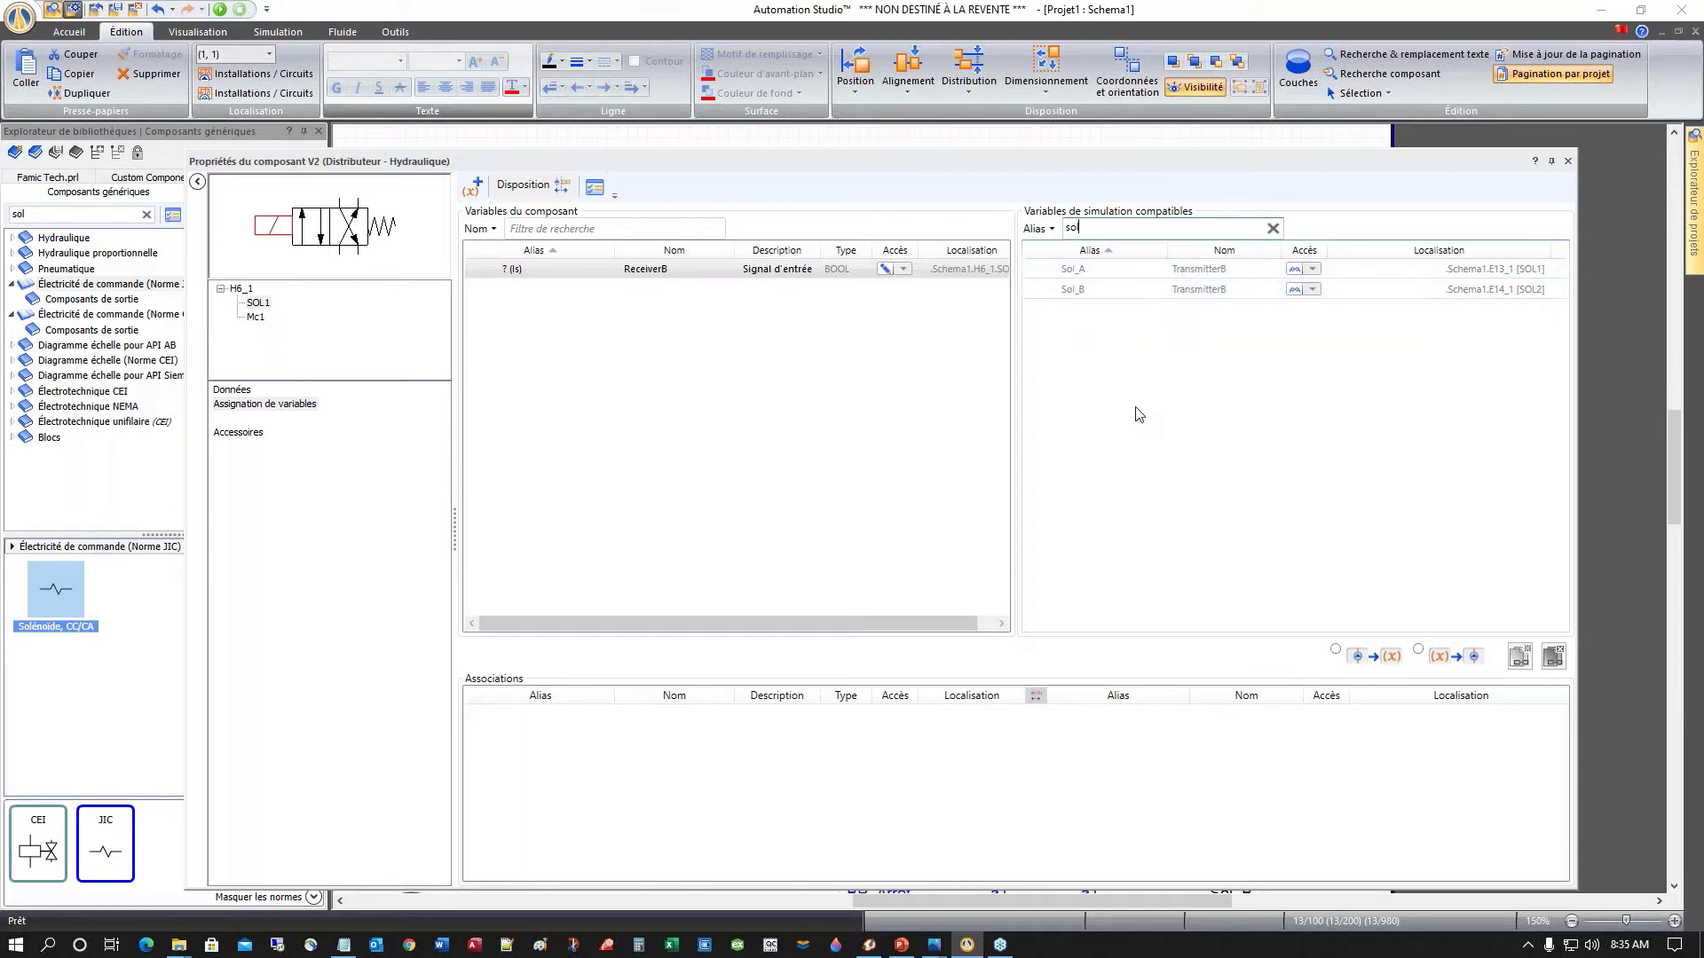
left_click(1072, 272)
double_click(1074, 275)
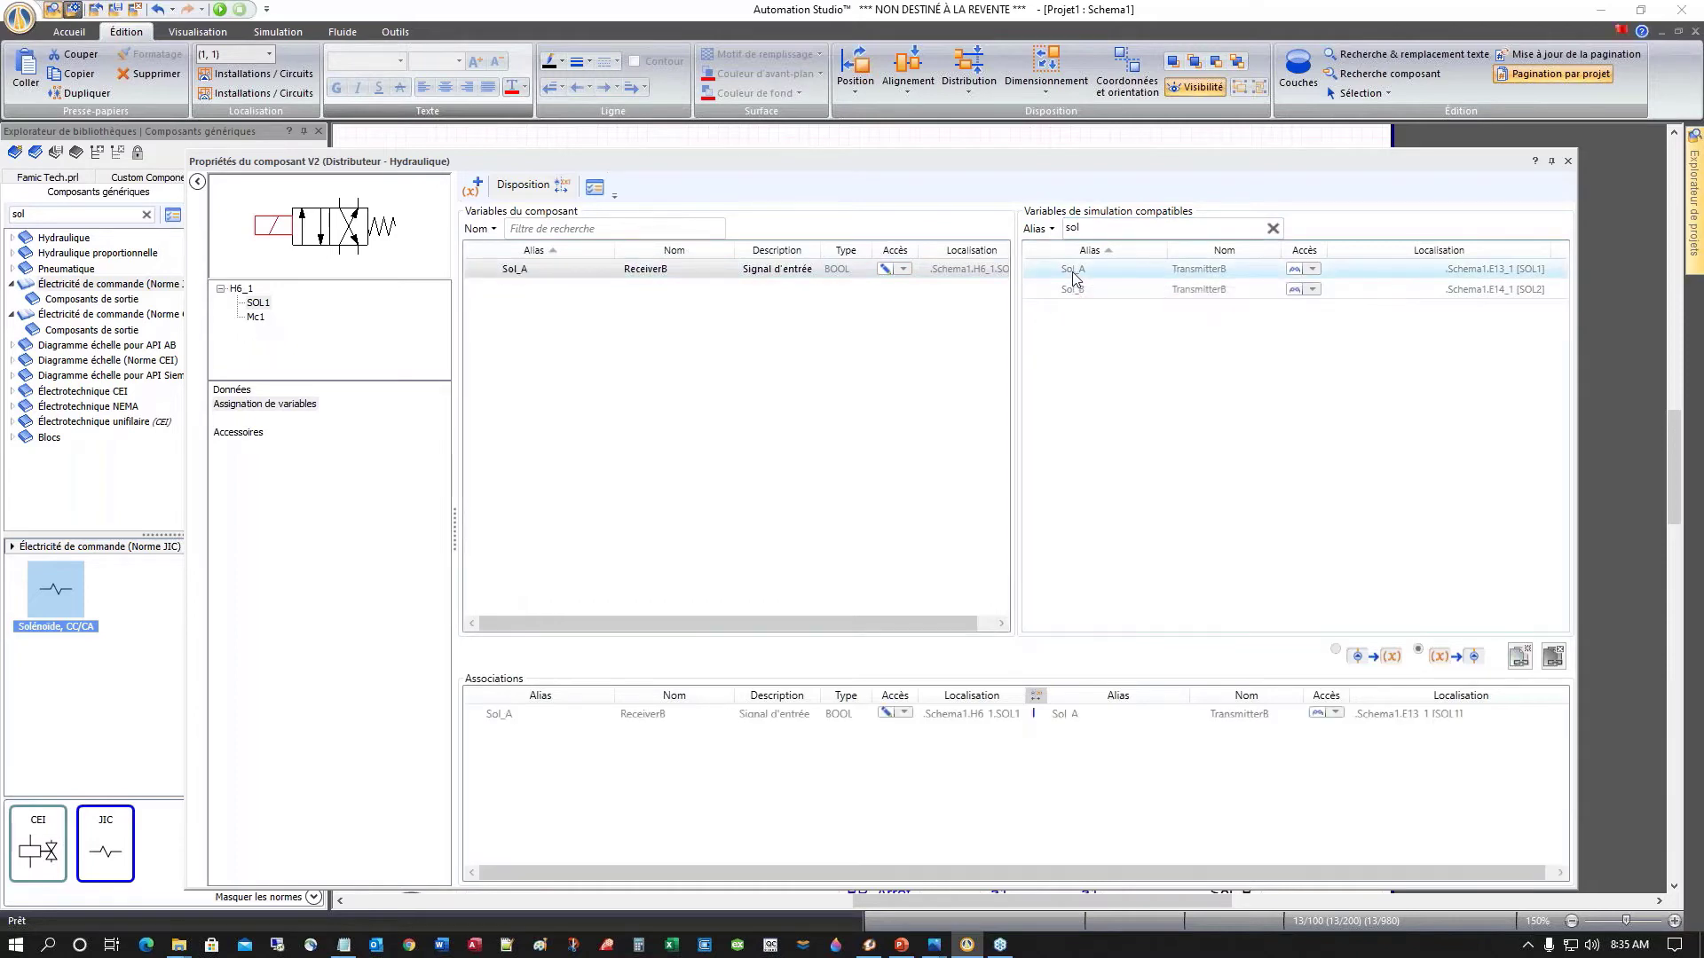
Step: Associate the pneumatic directional valve's solenoid with the variable Sol_B and close the component properties
left_click_drag(1101, 163, 644, 487)
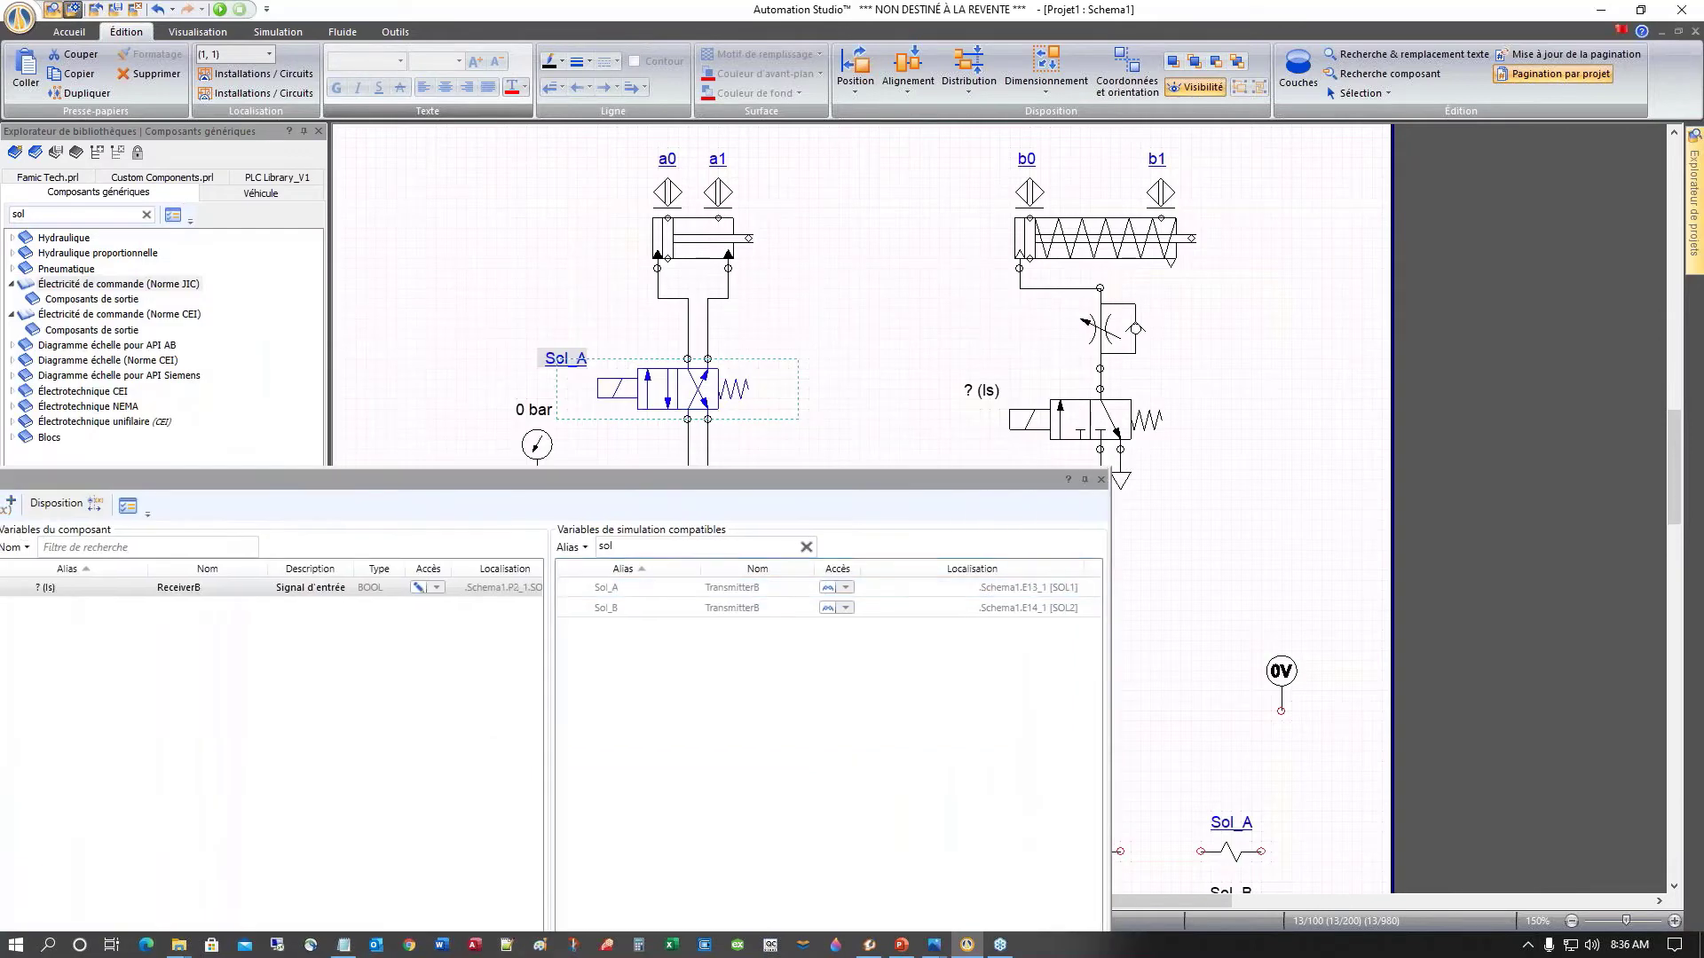
left_click(1092, 417)
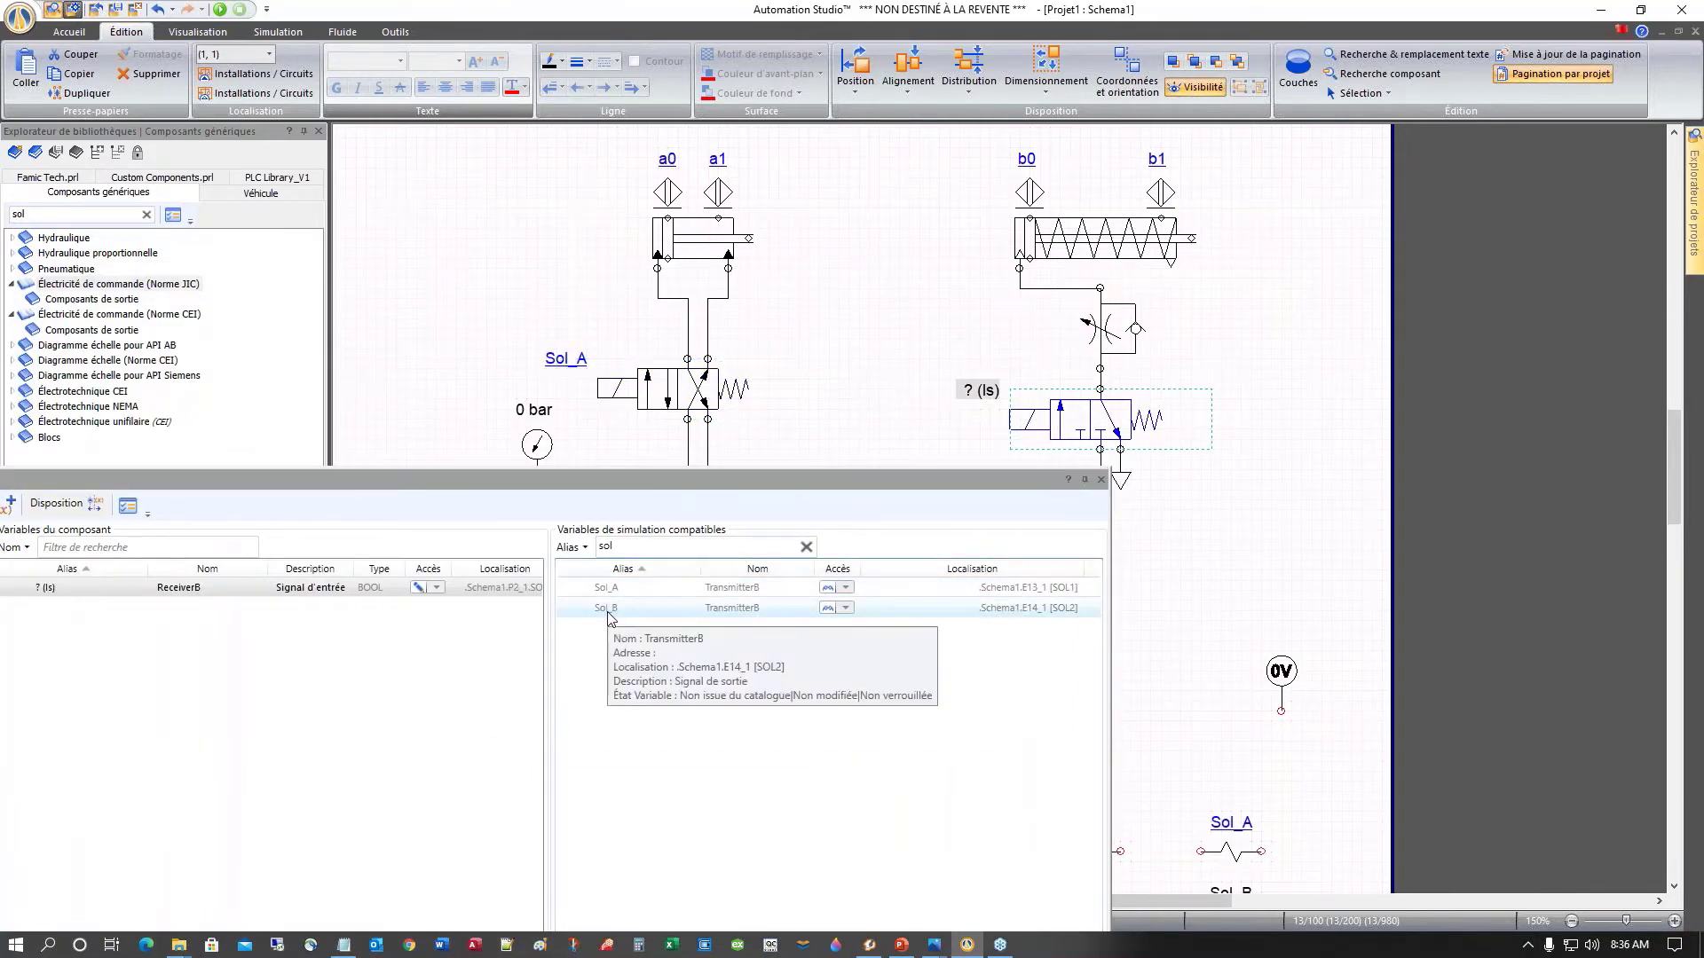
double_click(751, 482)
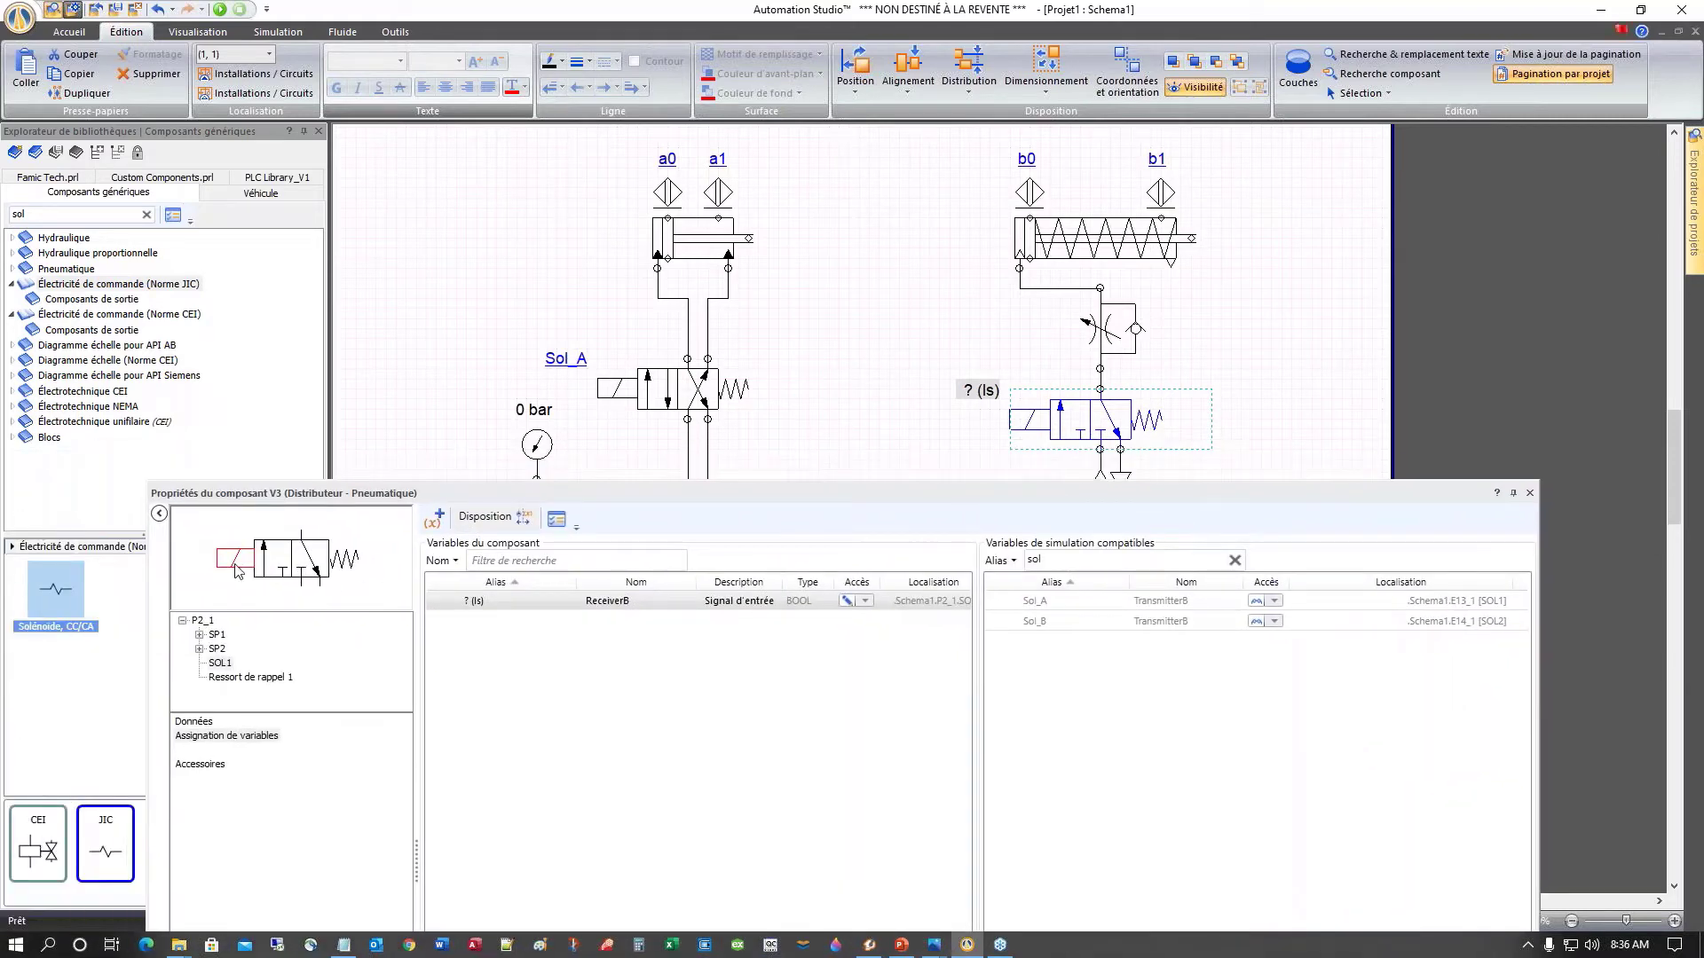
double_click(1034, 622)
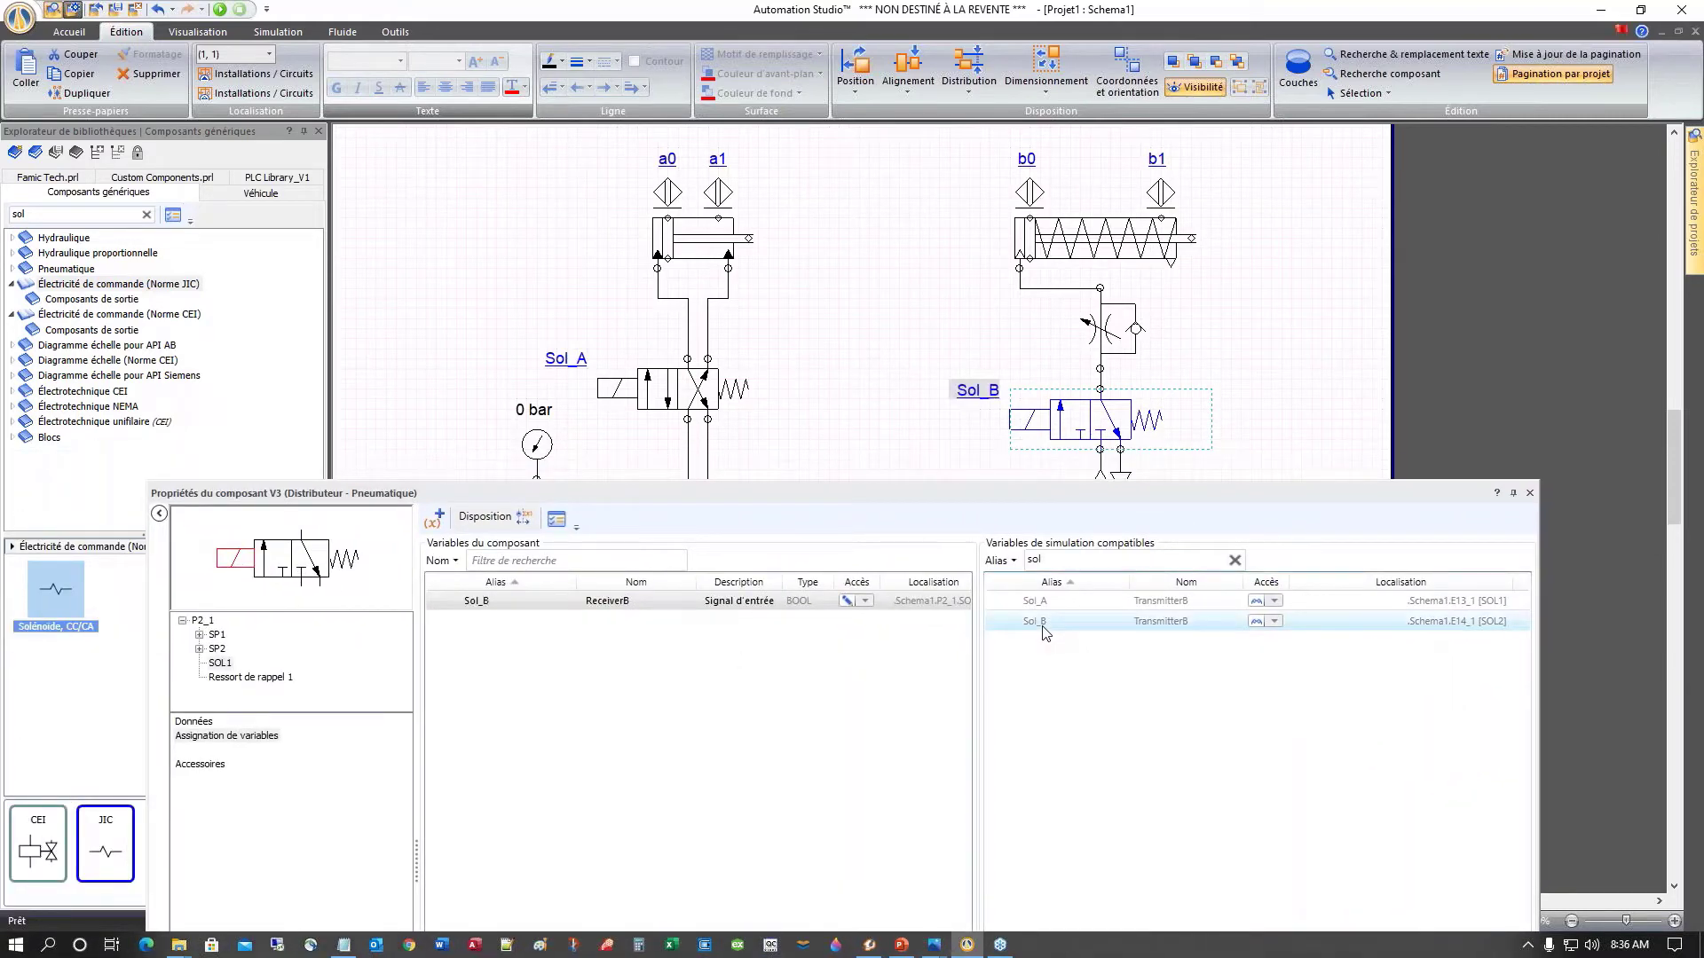
left_click(1530, 493)
scroll(932, 643, "down", 3)
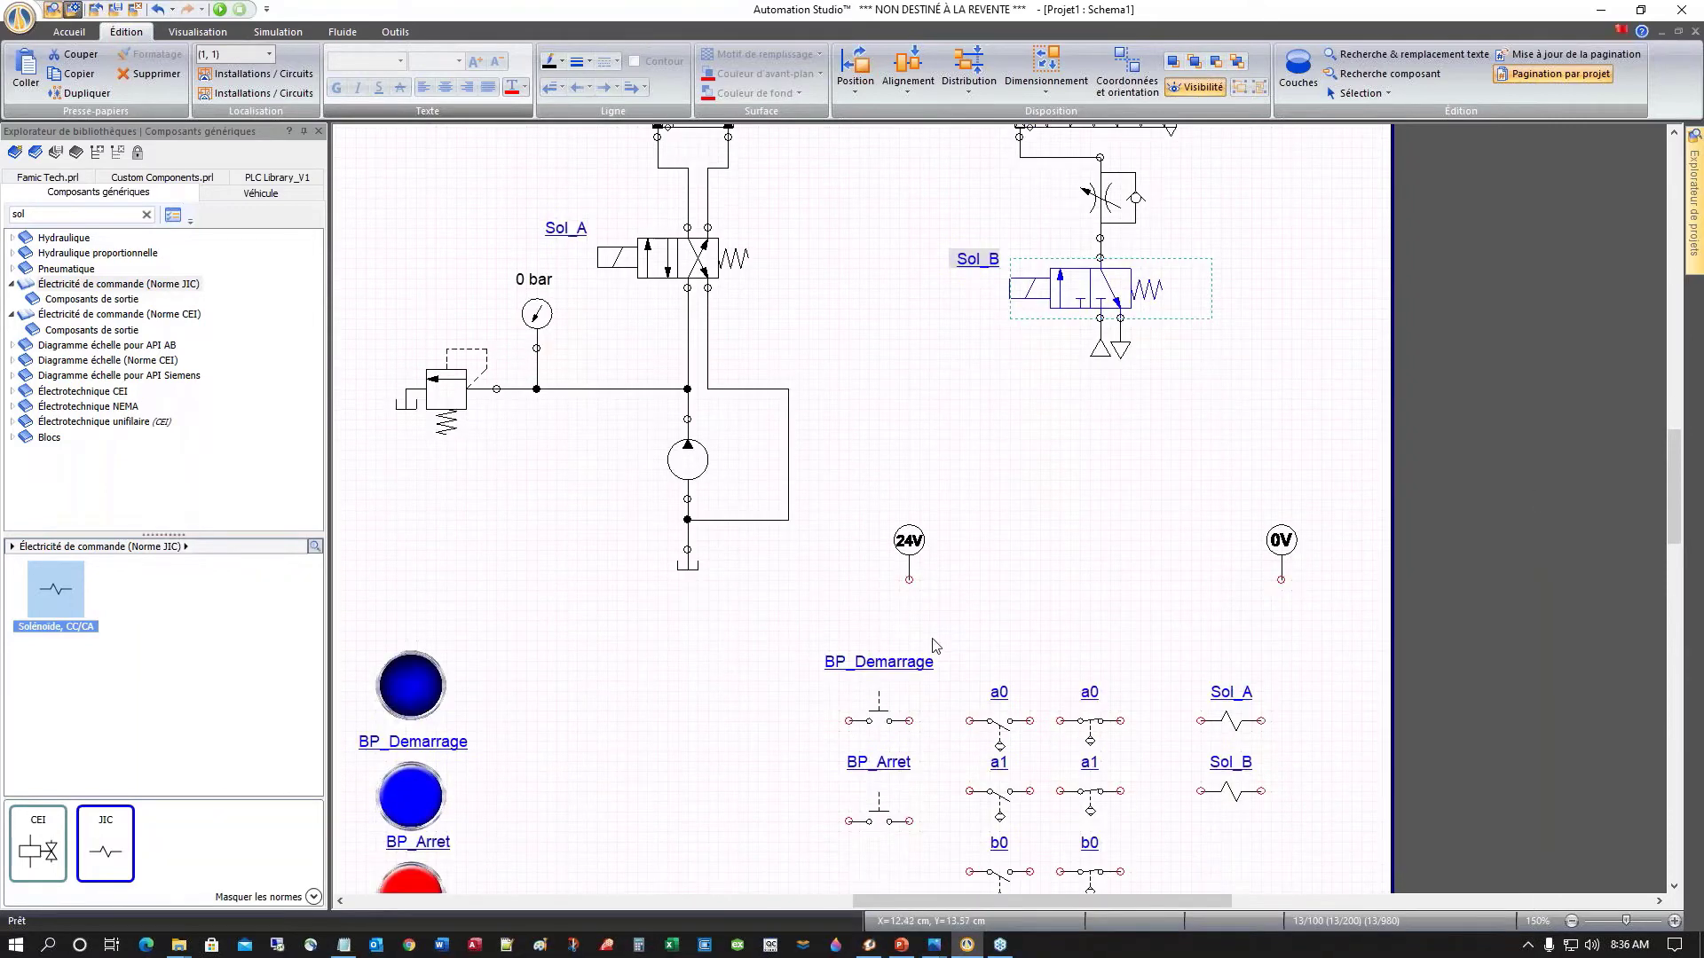
scroll(932, 645, "down", 5)
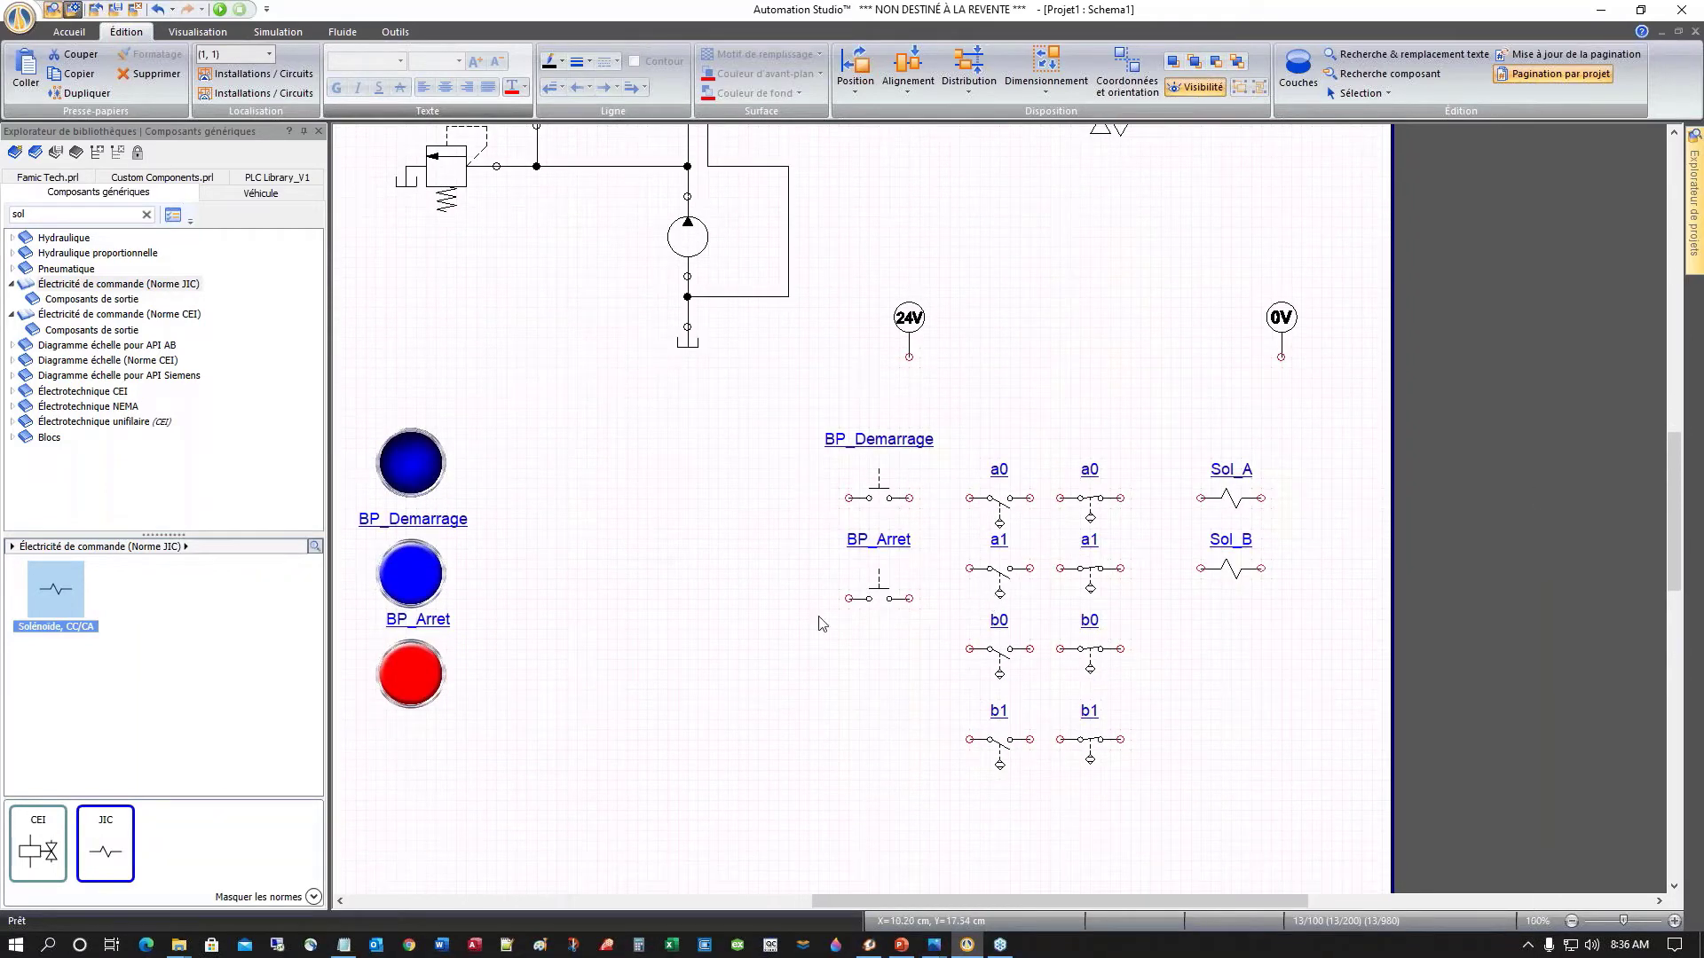
scroll(819, 624, "down", 4)
scroll(819, 624, "up", 4)
scroll(818, 624, "down", 1)
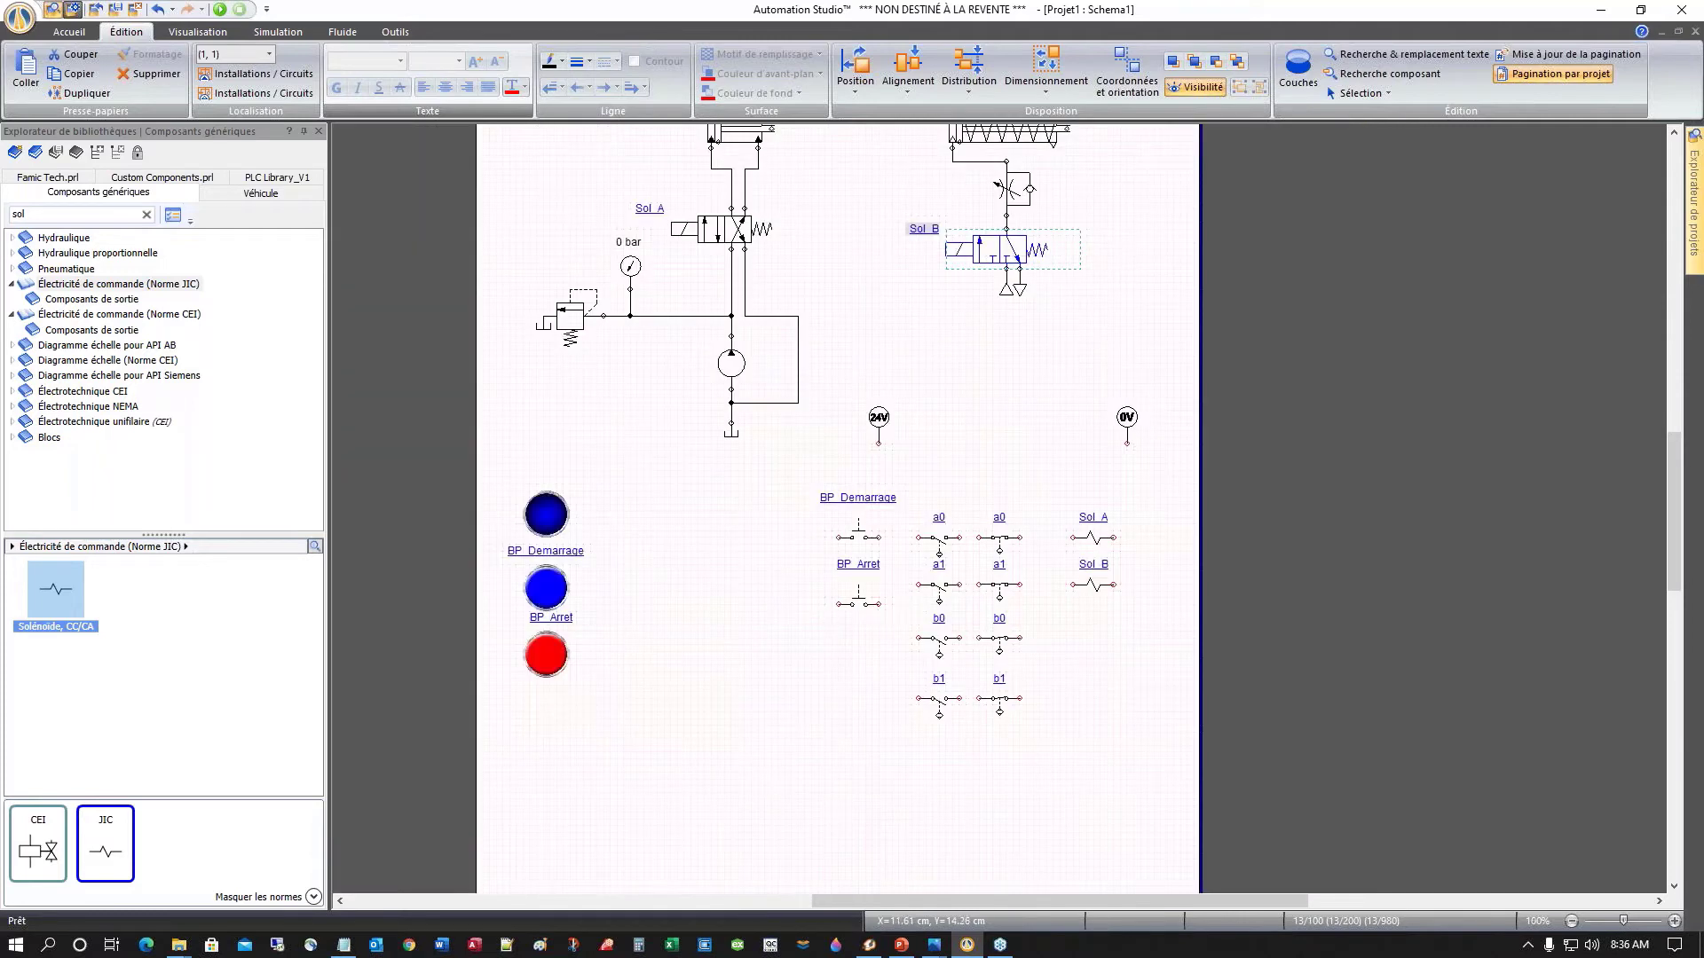
Step: Move the group of push buttons, position contacts and solenoids down to free space below the 24V and 0V supplies
left_click_drag(790, 478, 1145, 802)
left_click_drag(1001, 603, 996, 677)
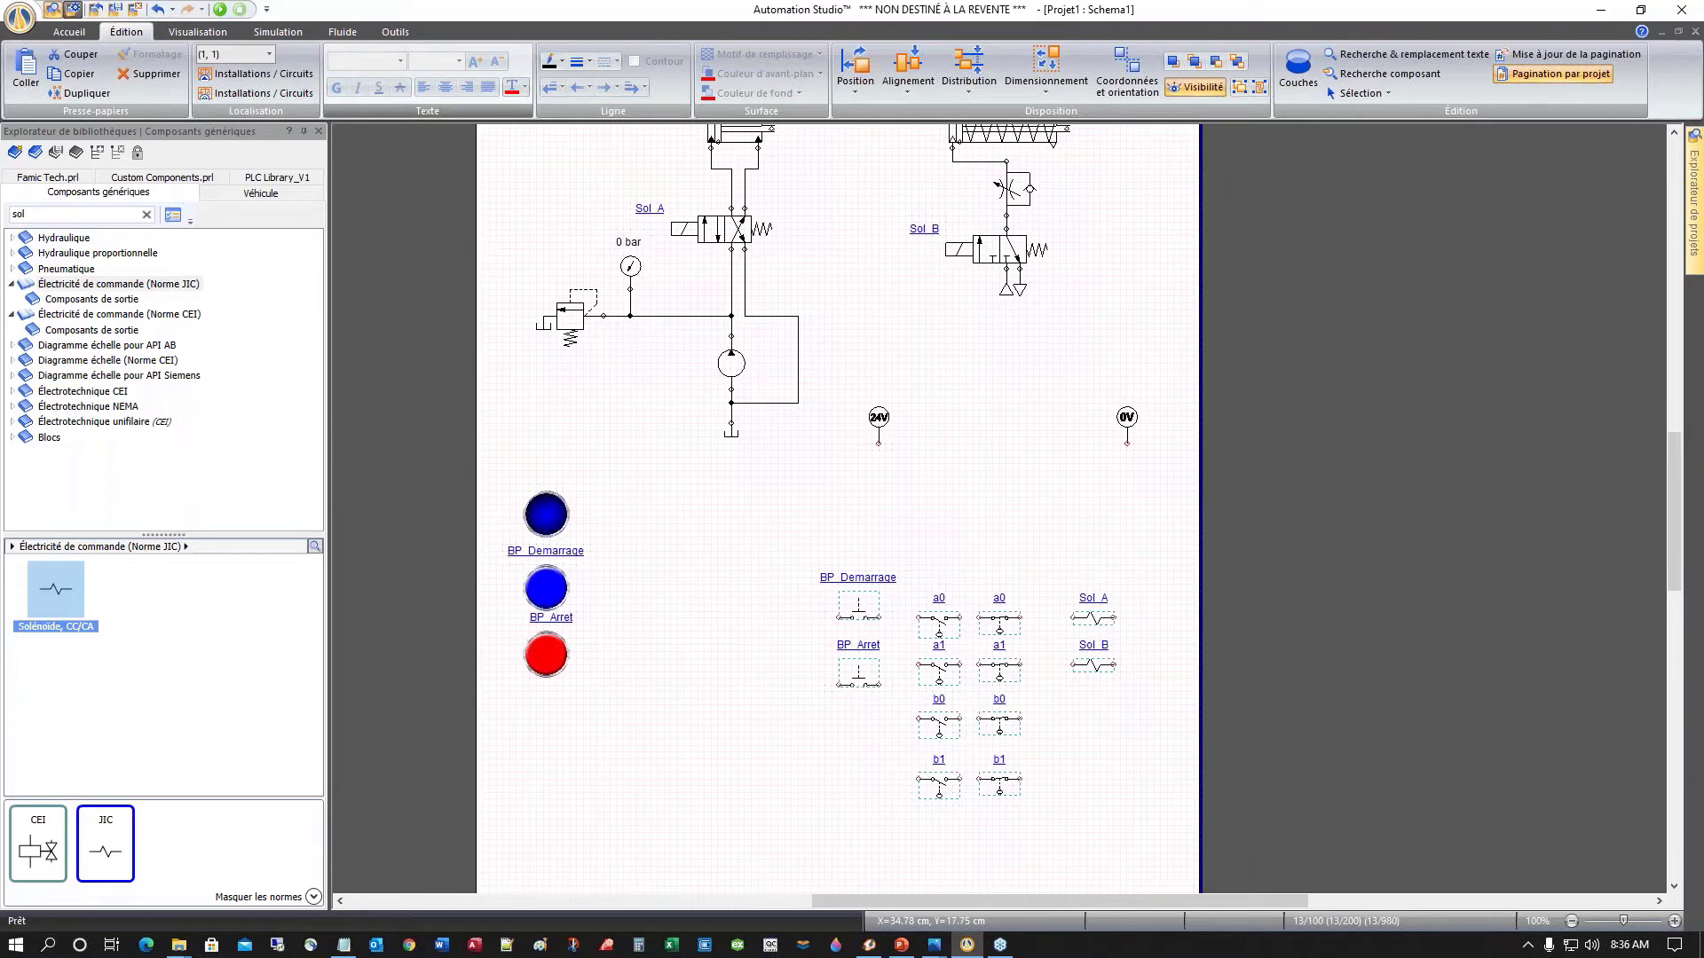
key("alt+Tab")
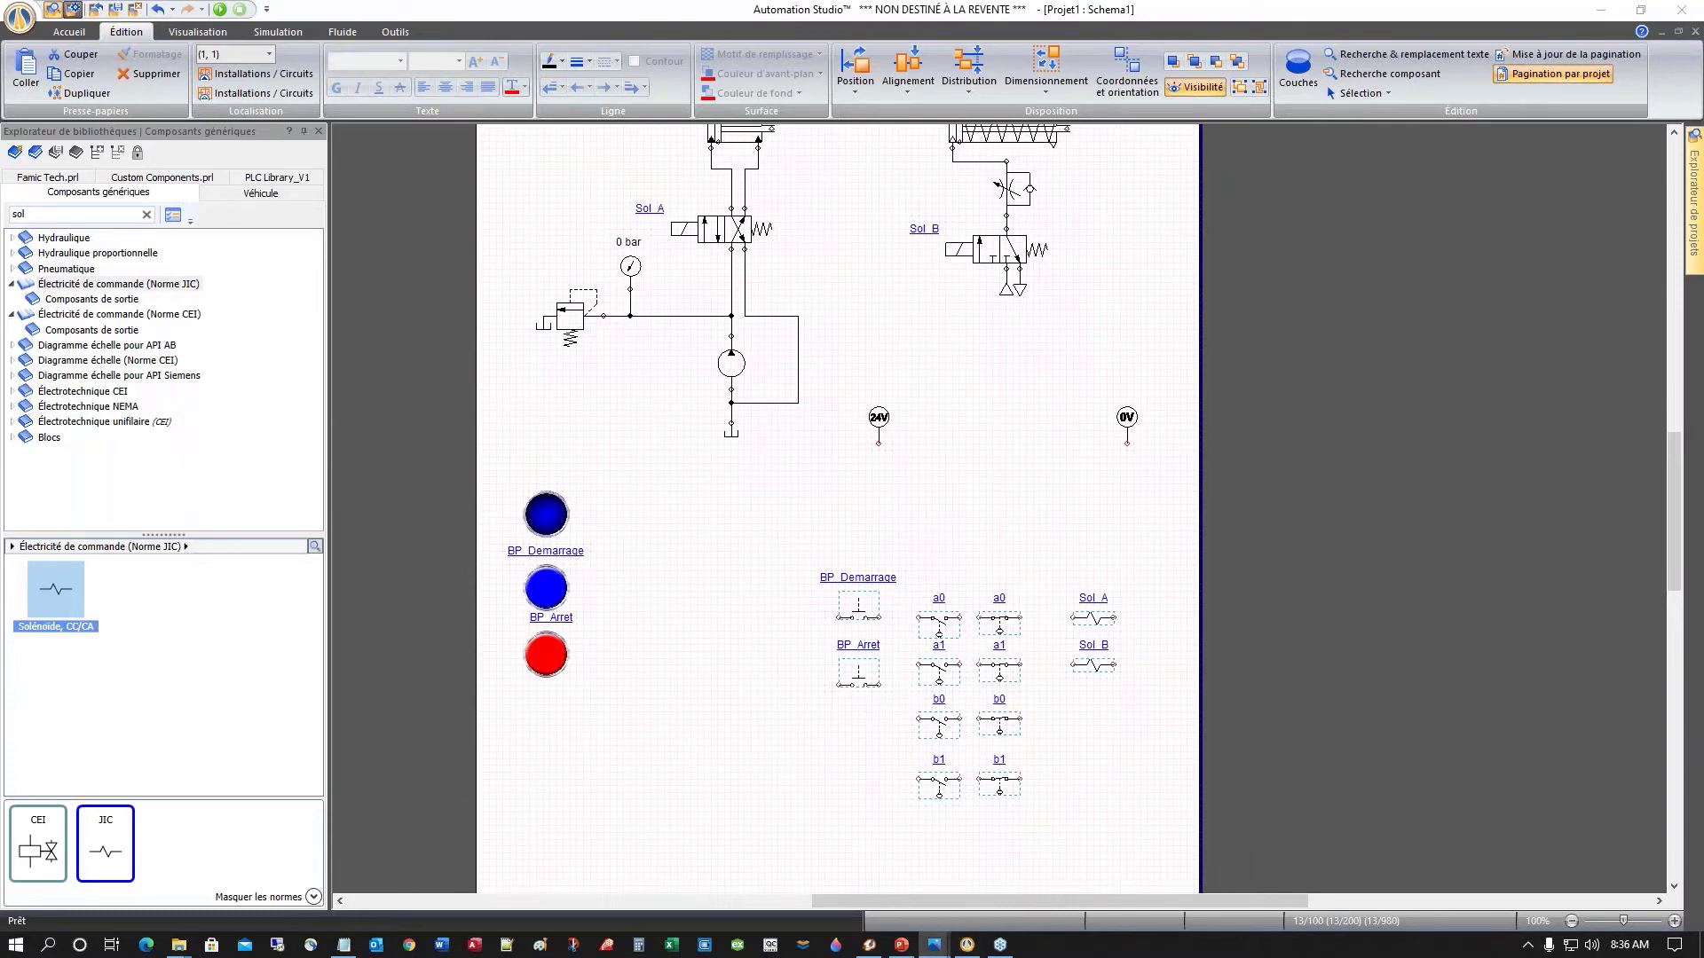
key("alt+Tab")
key("alt+Tab")
key("alt+Tab")
Step: Move the 24V supply further to the left, away from the 0V supply
left_click(875, 421)
left_click_drag(877, 423, 841, 433)
left_click(1128, 424)
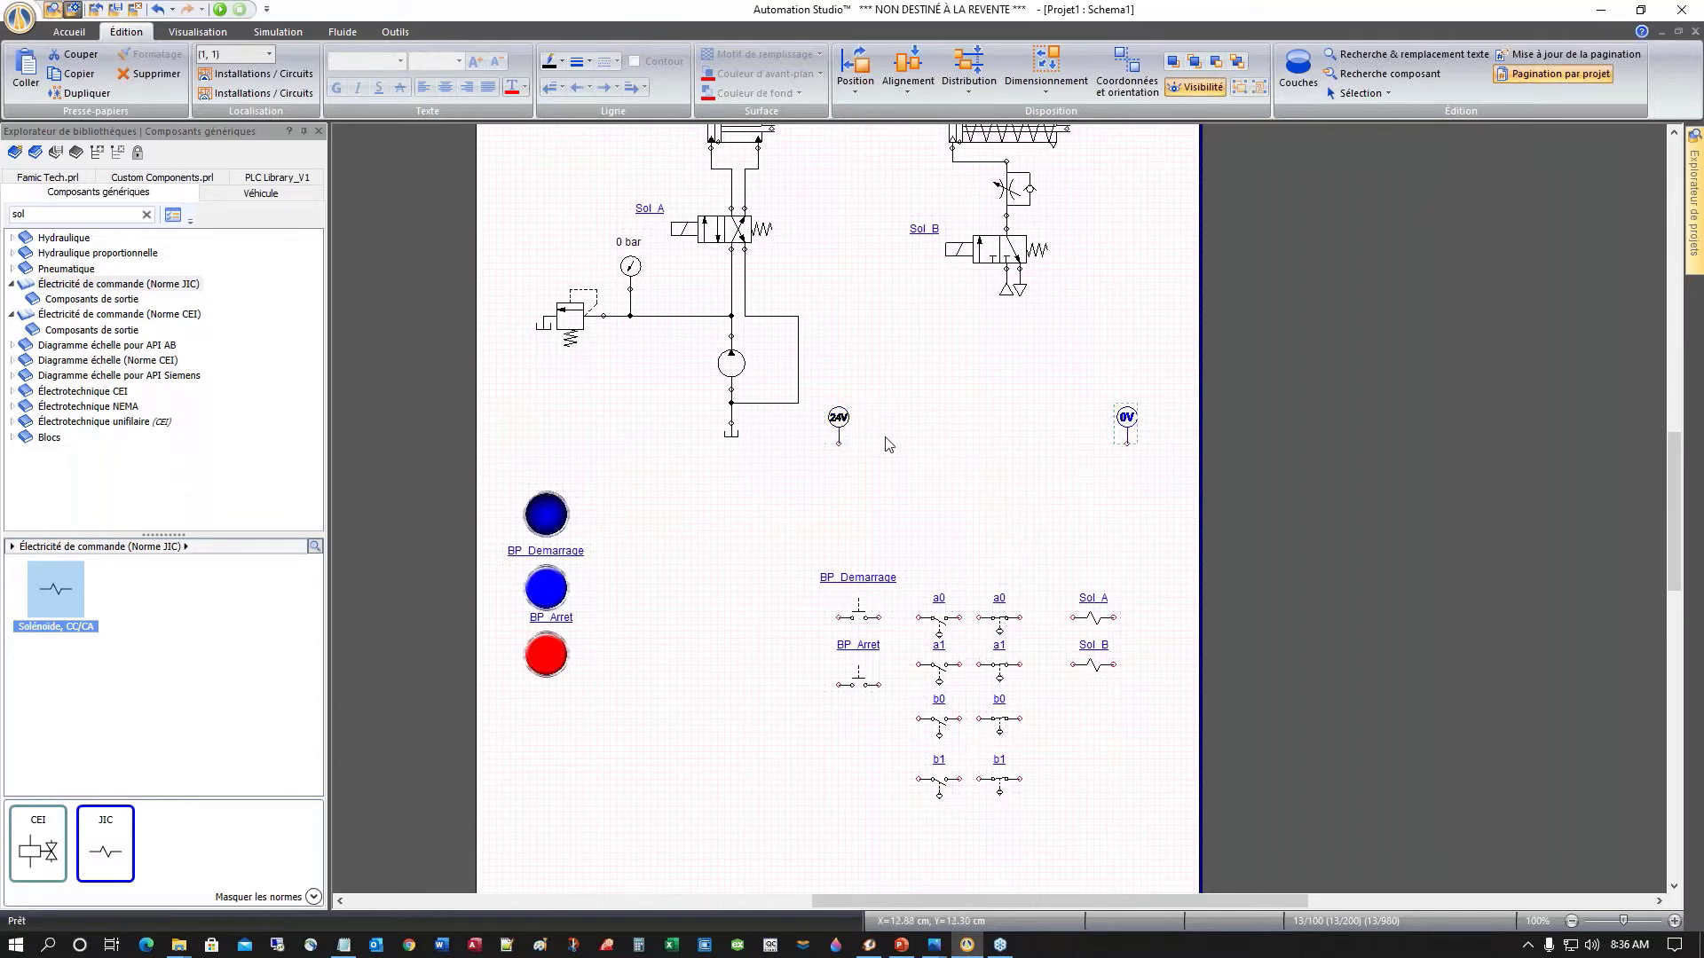
Step: Place BP_Demarrage and Sol_A on one rung beneath the supplies and wire them in series between 24V and 0V
left_click_drag(849, 614, 878, 492)
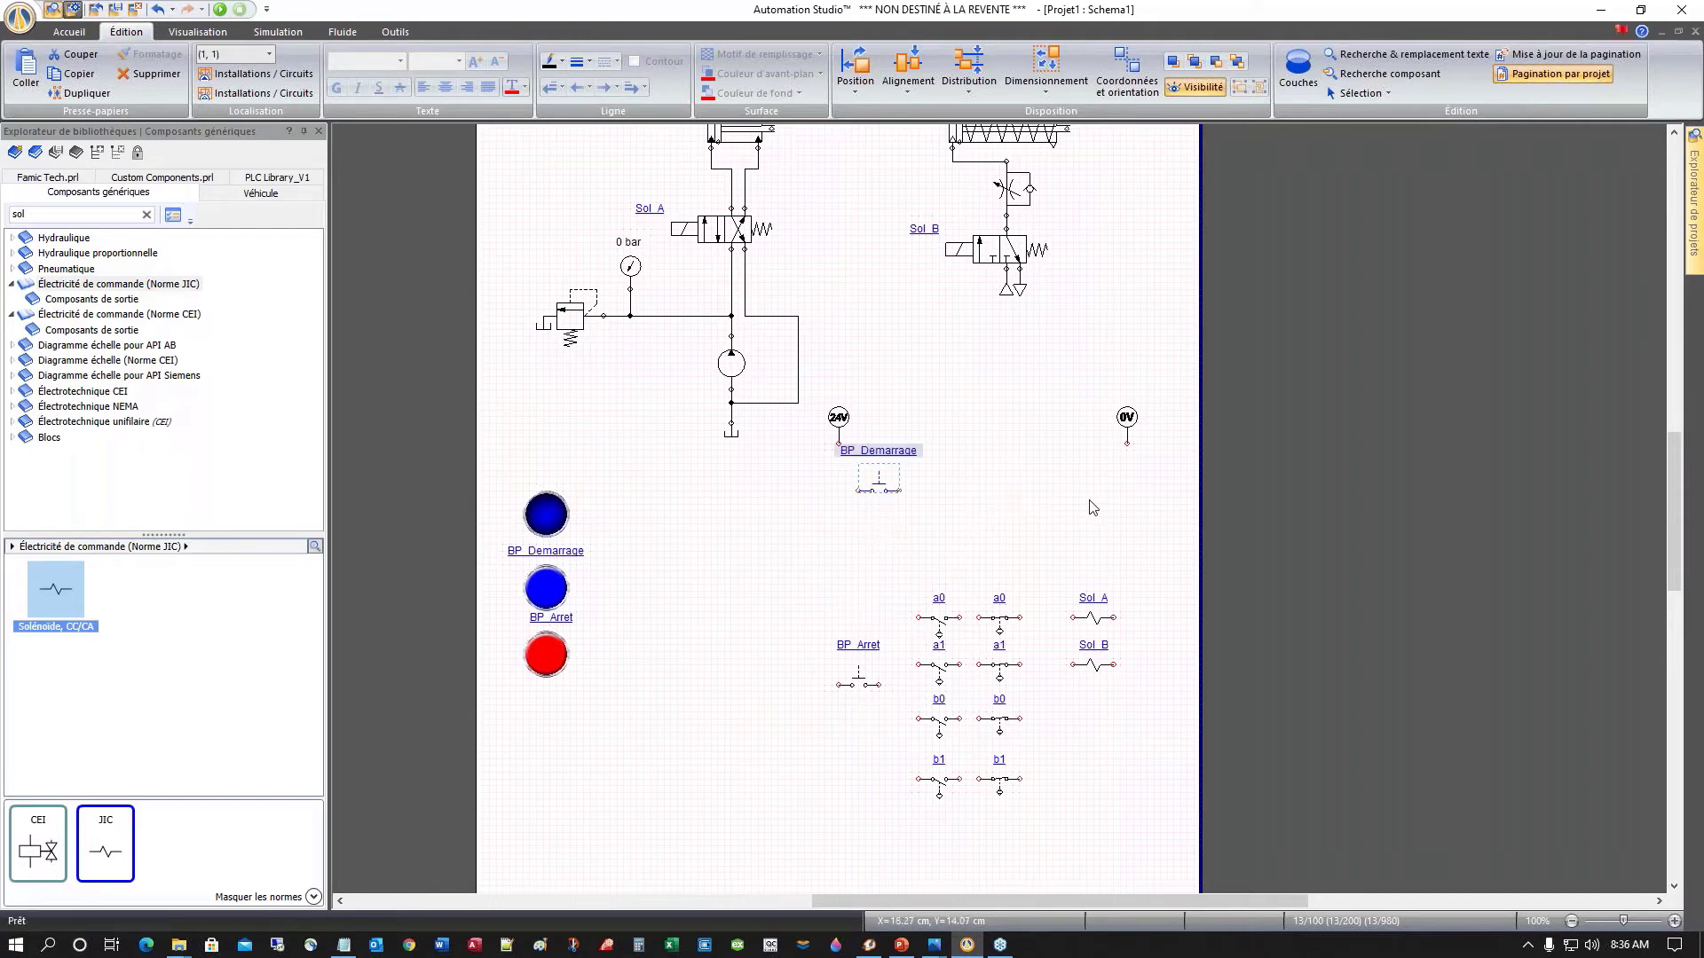
left_click_drag(1100, 618, 1079, 492)
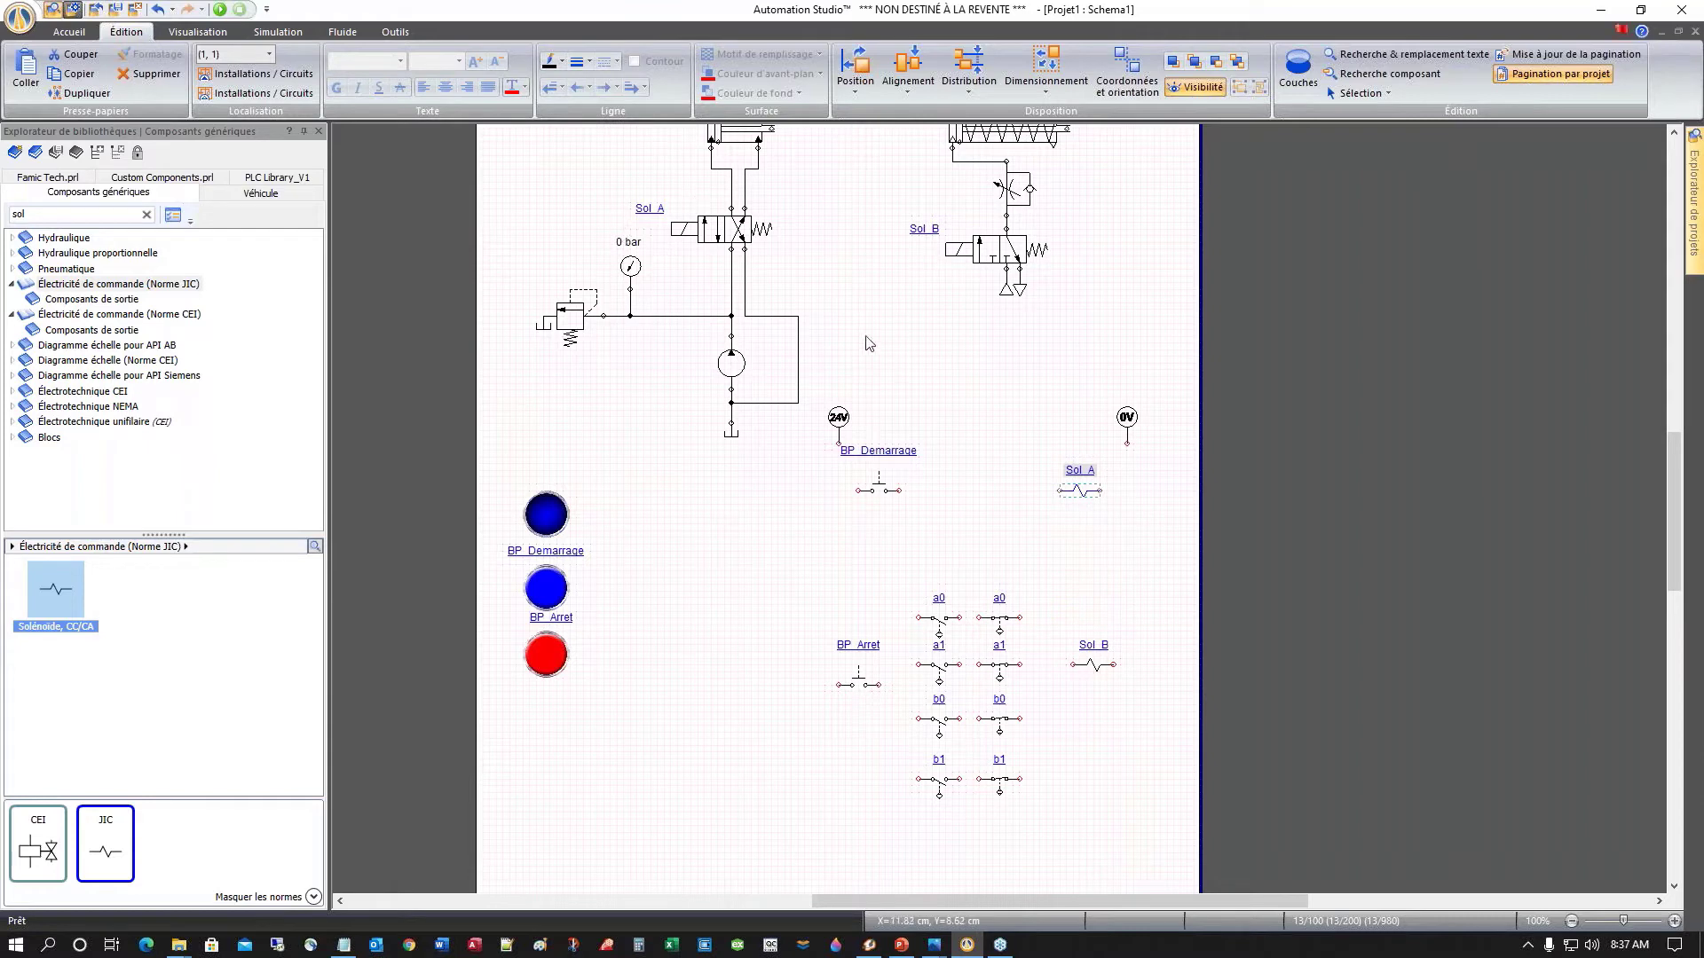
left_click(833, 488)
left_click_drag(838, 441, 1127, 444)
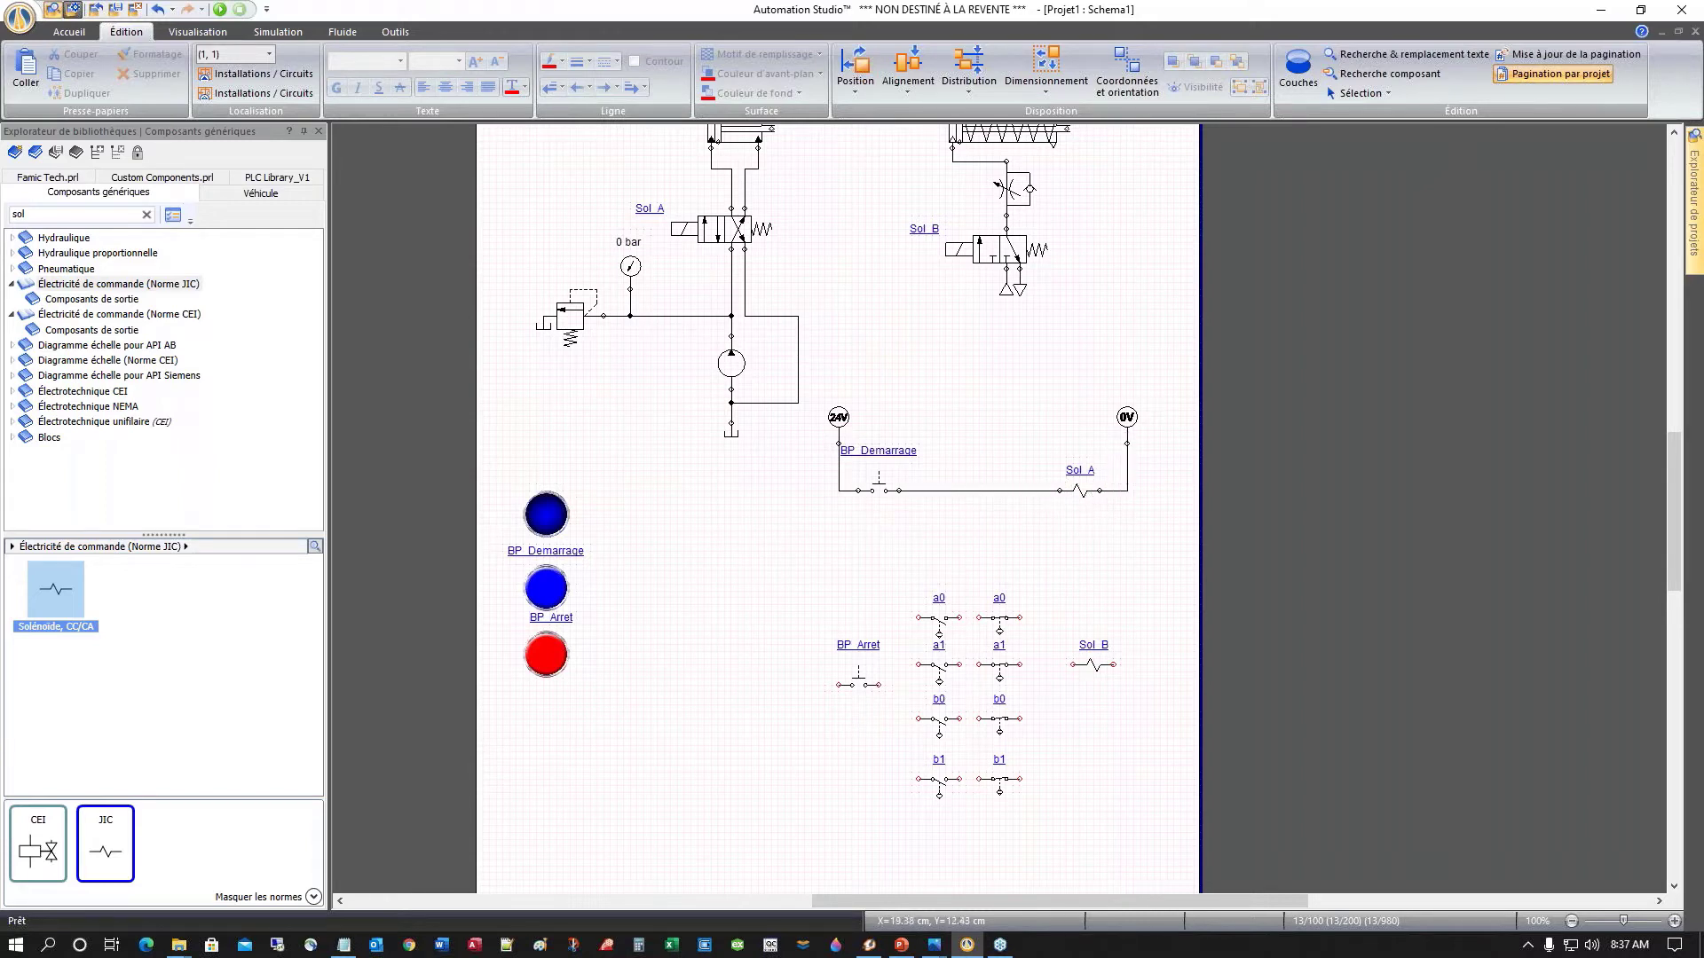
Step: Simulate the circuit, actuate the BP_Demarrage panel button to check the hydraulic cylinder's response, and stop the simulation
left_click(220, 10)
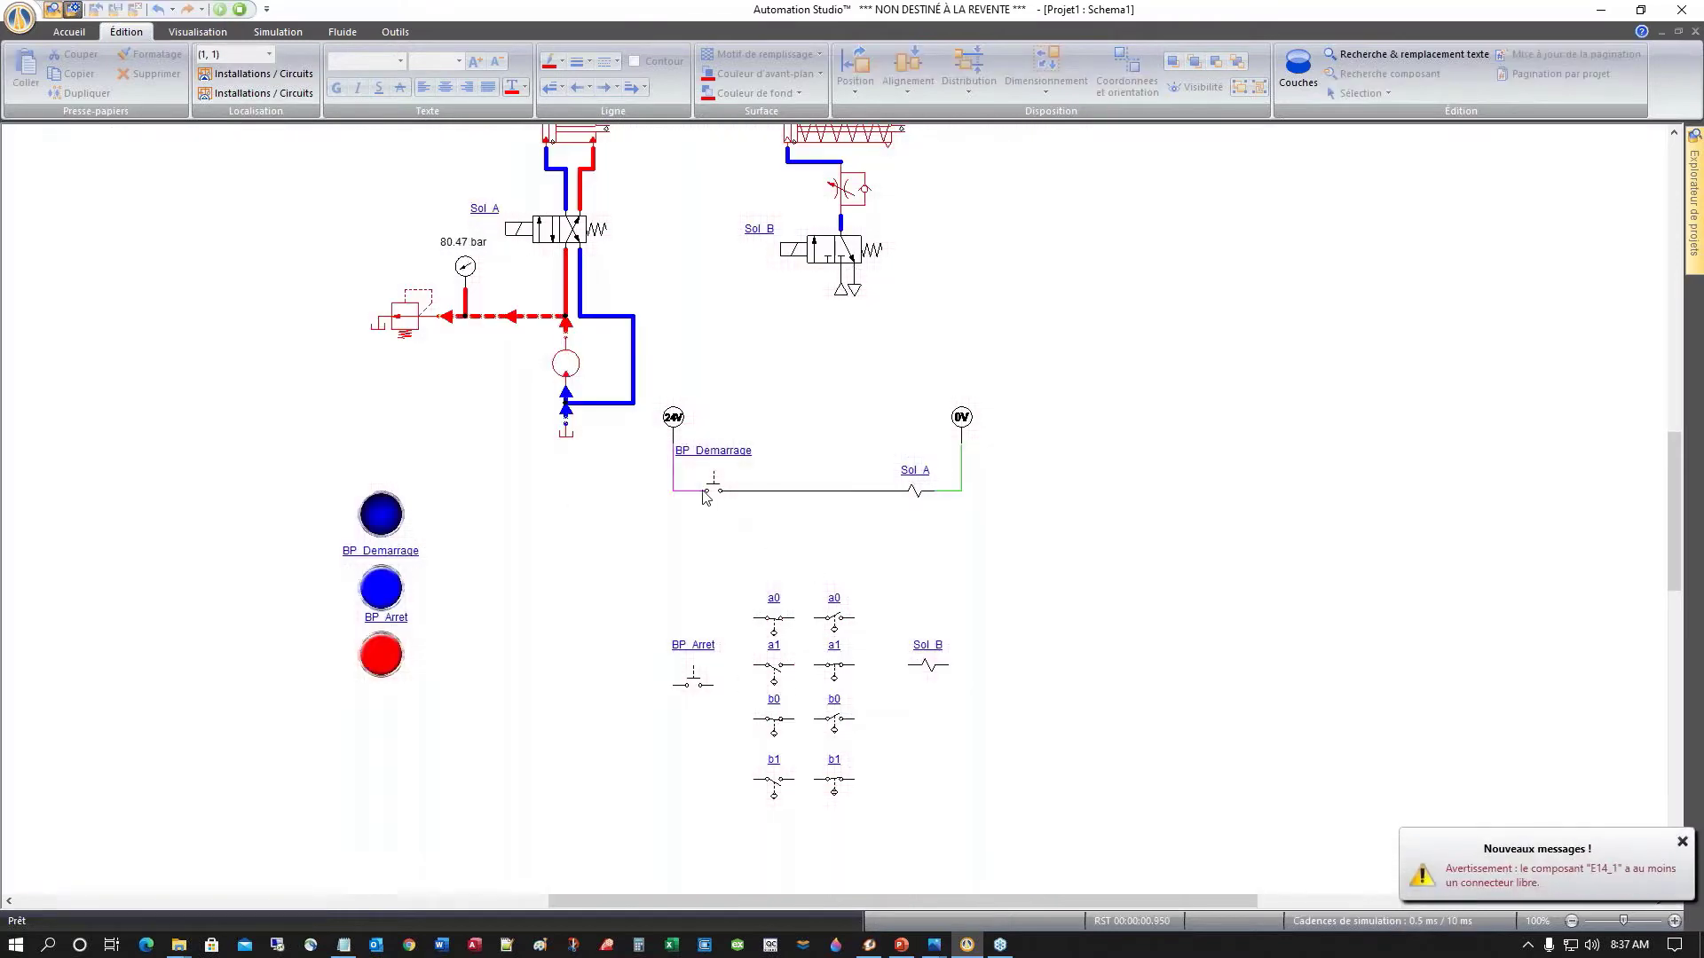
left_click(385, 597)
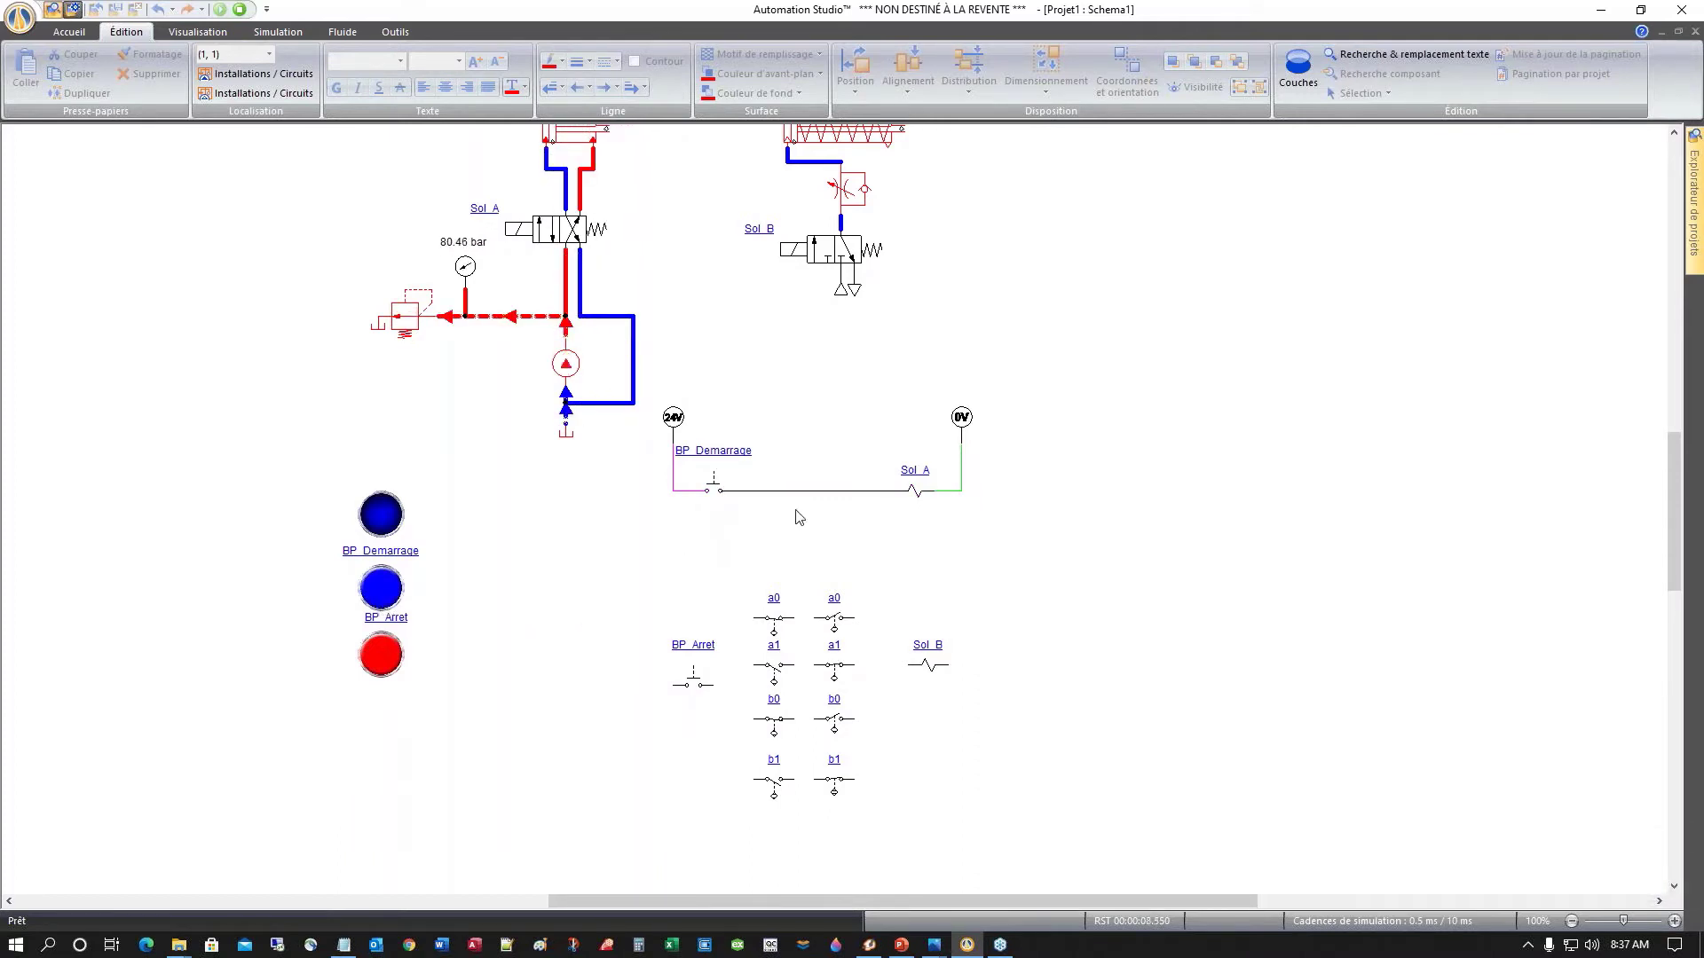
scroll(788, 371, "up", 1)
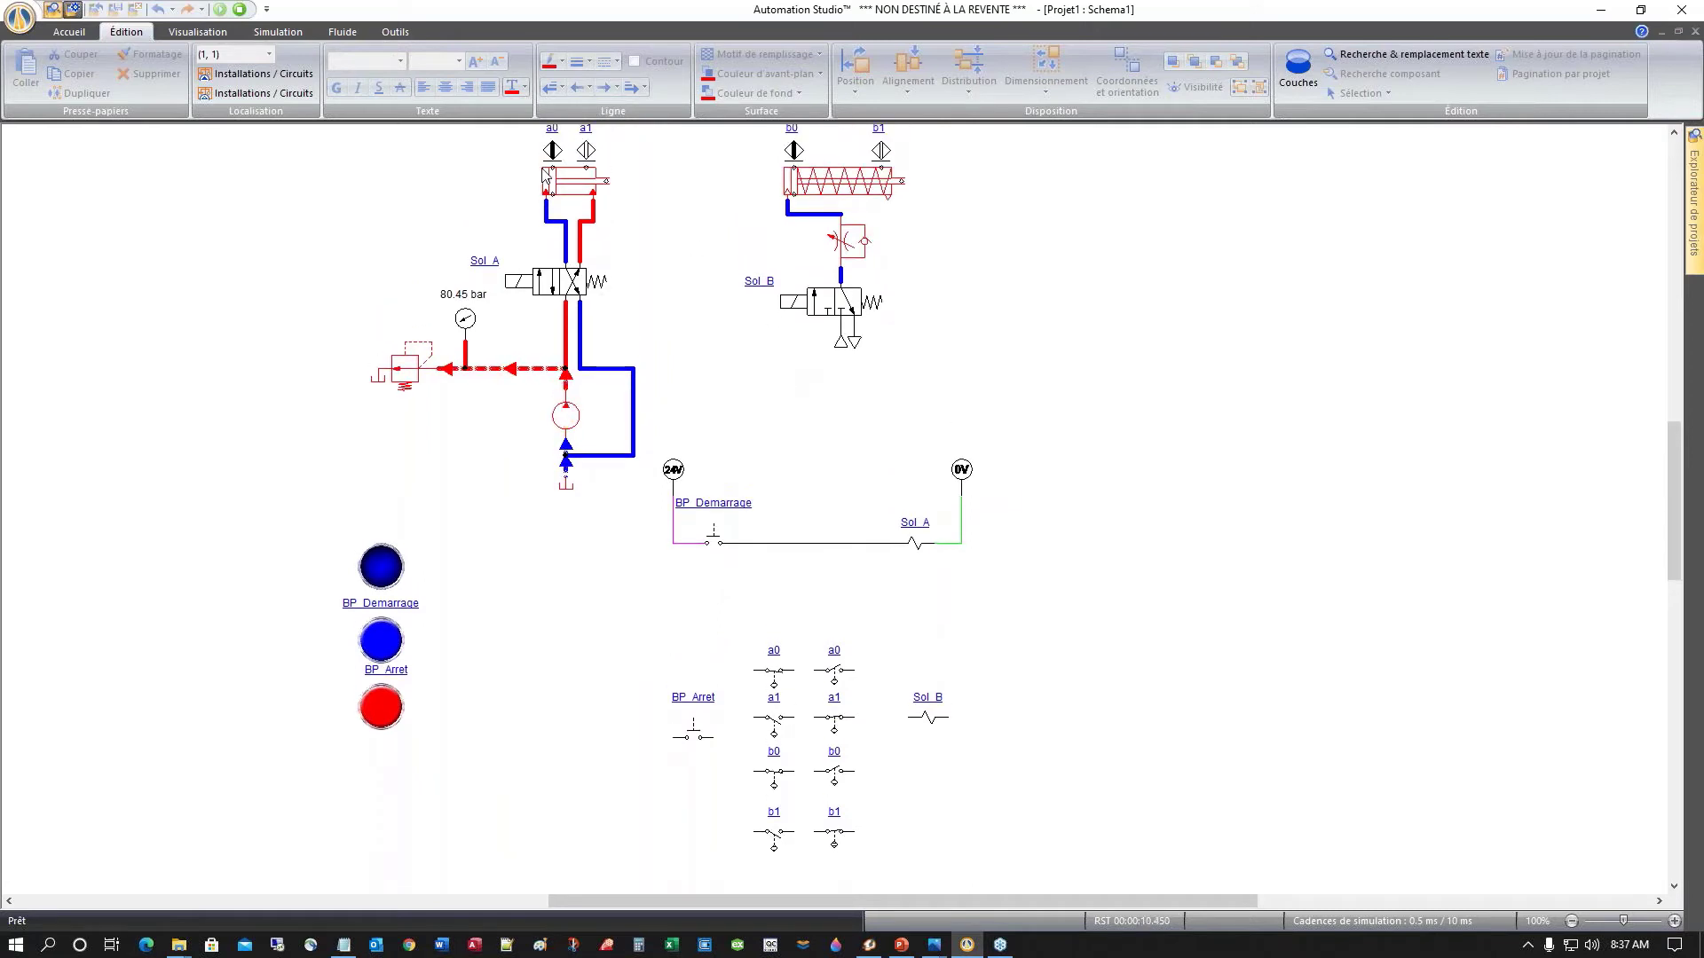
left_click(391, 650)
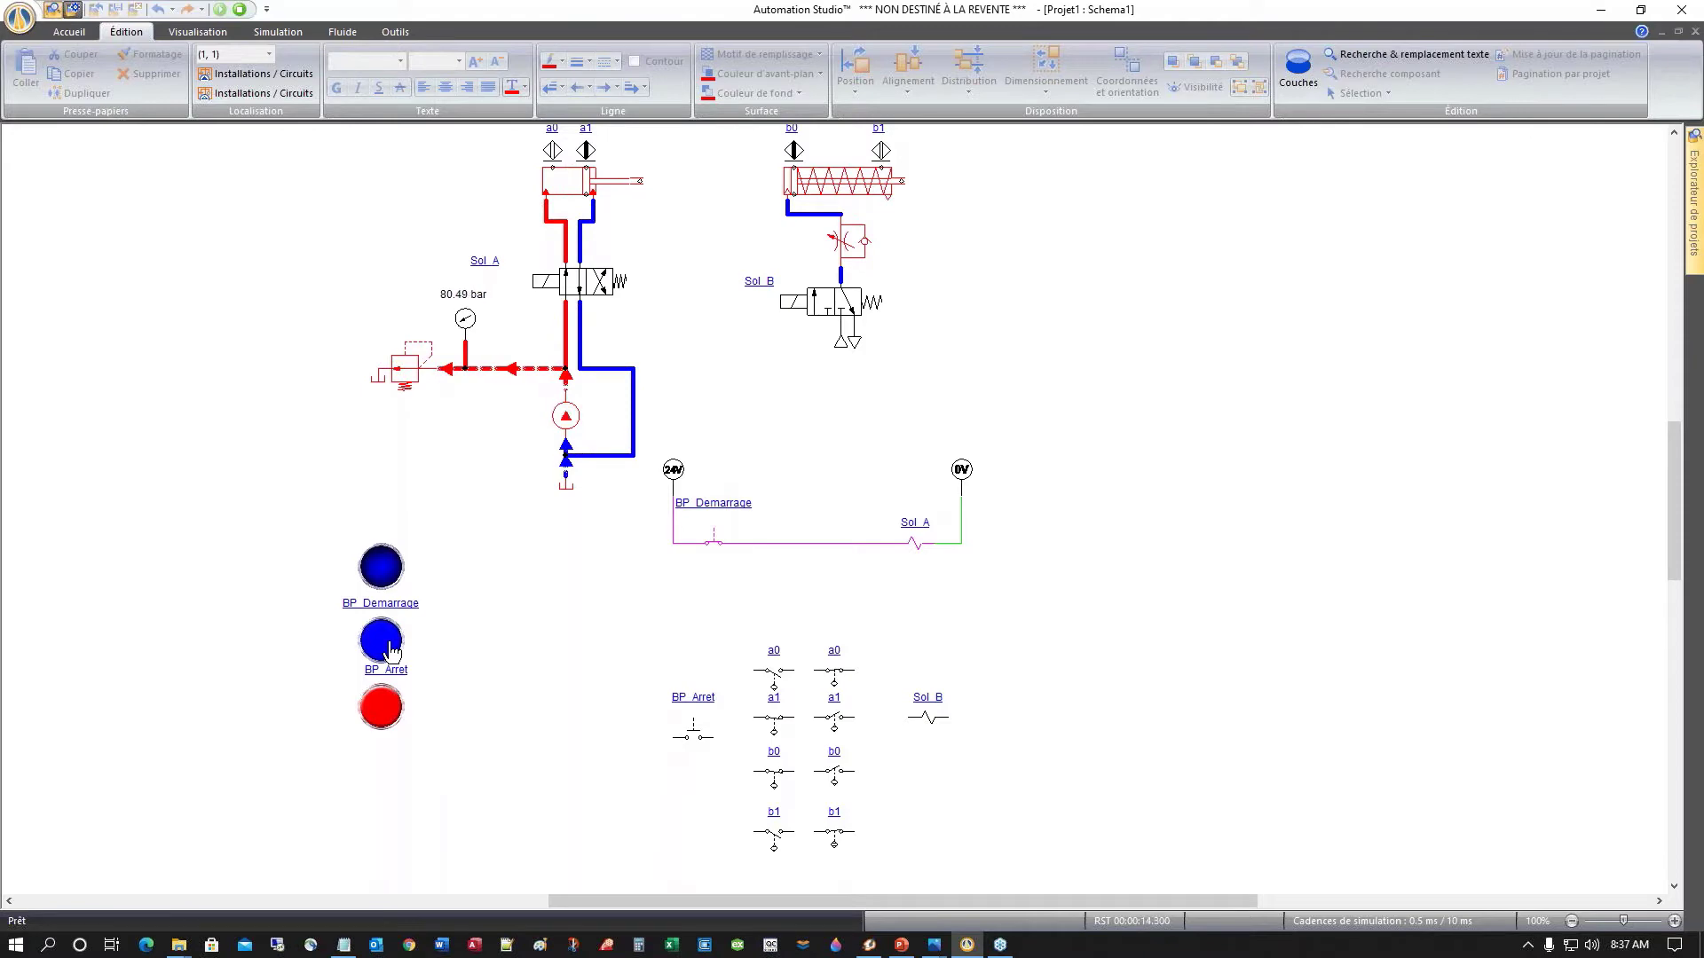
left_click(391, 650)
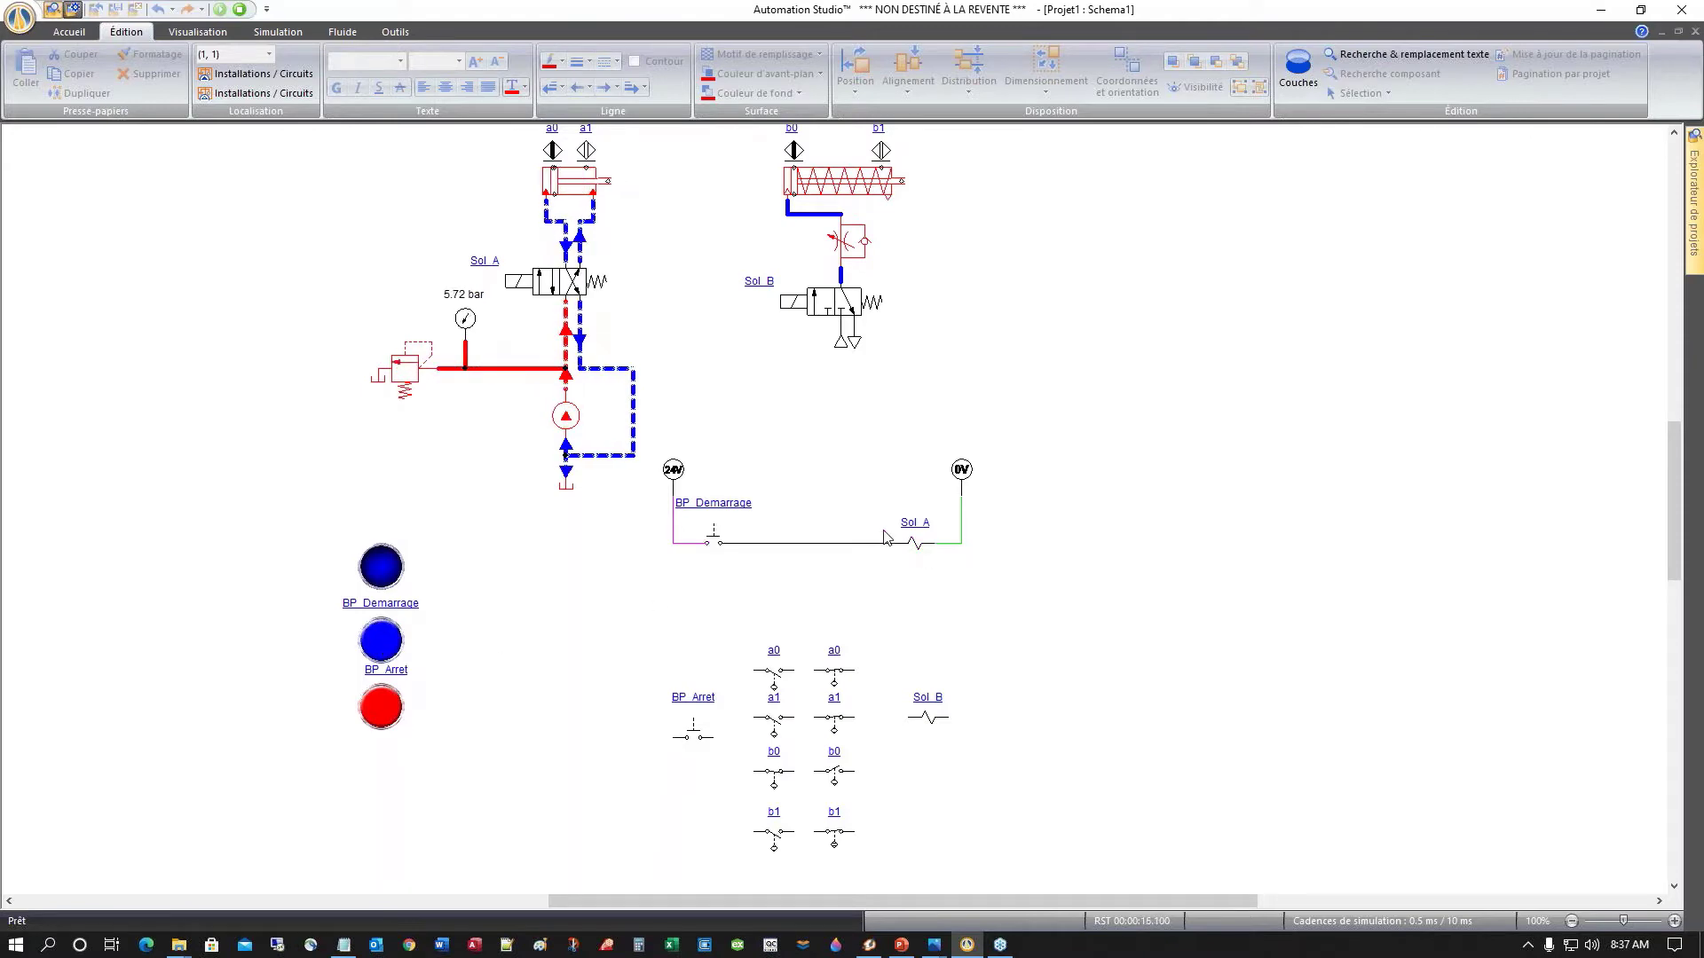
left_click(238, 11)
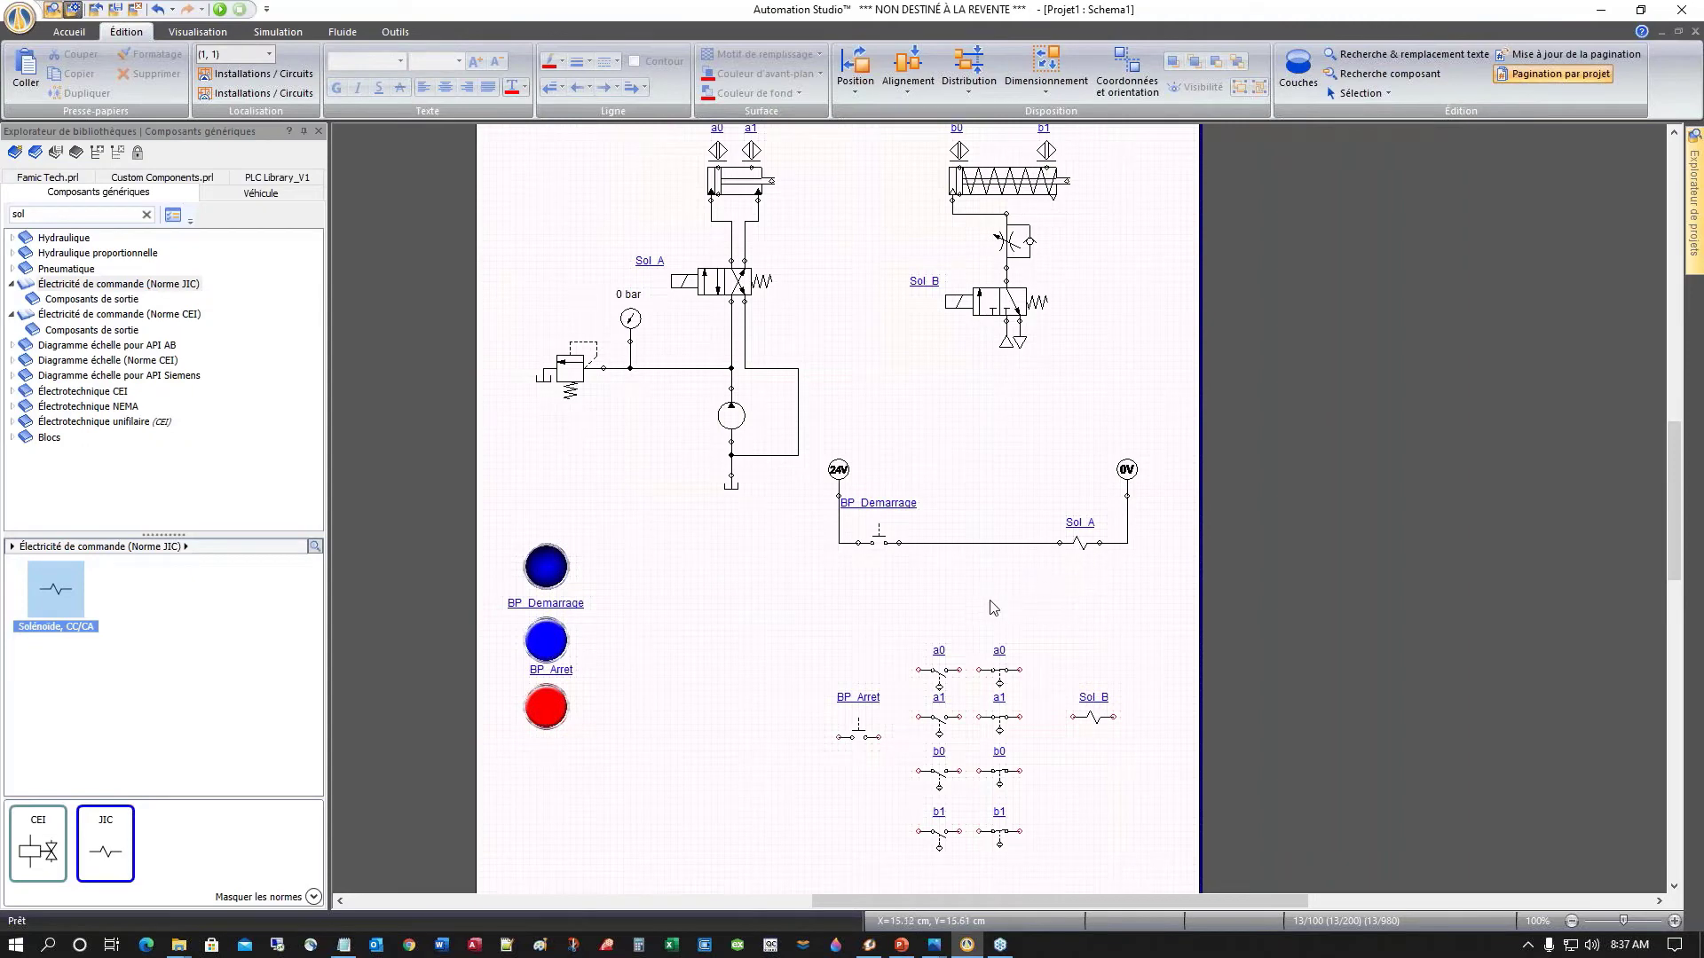
Step: Clear the library filter and place a JIC coil (Bobine) below the rung with the alias Cycle_Parti
left_click(147, 215)
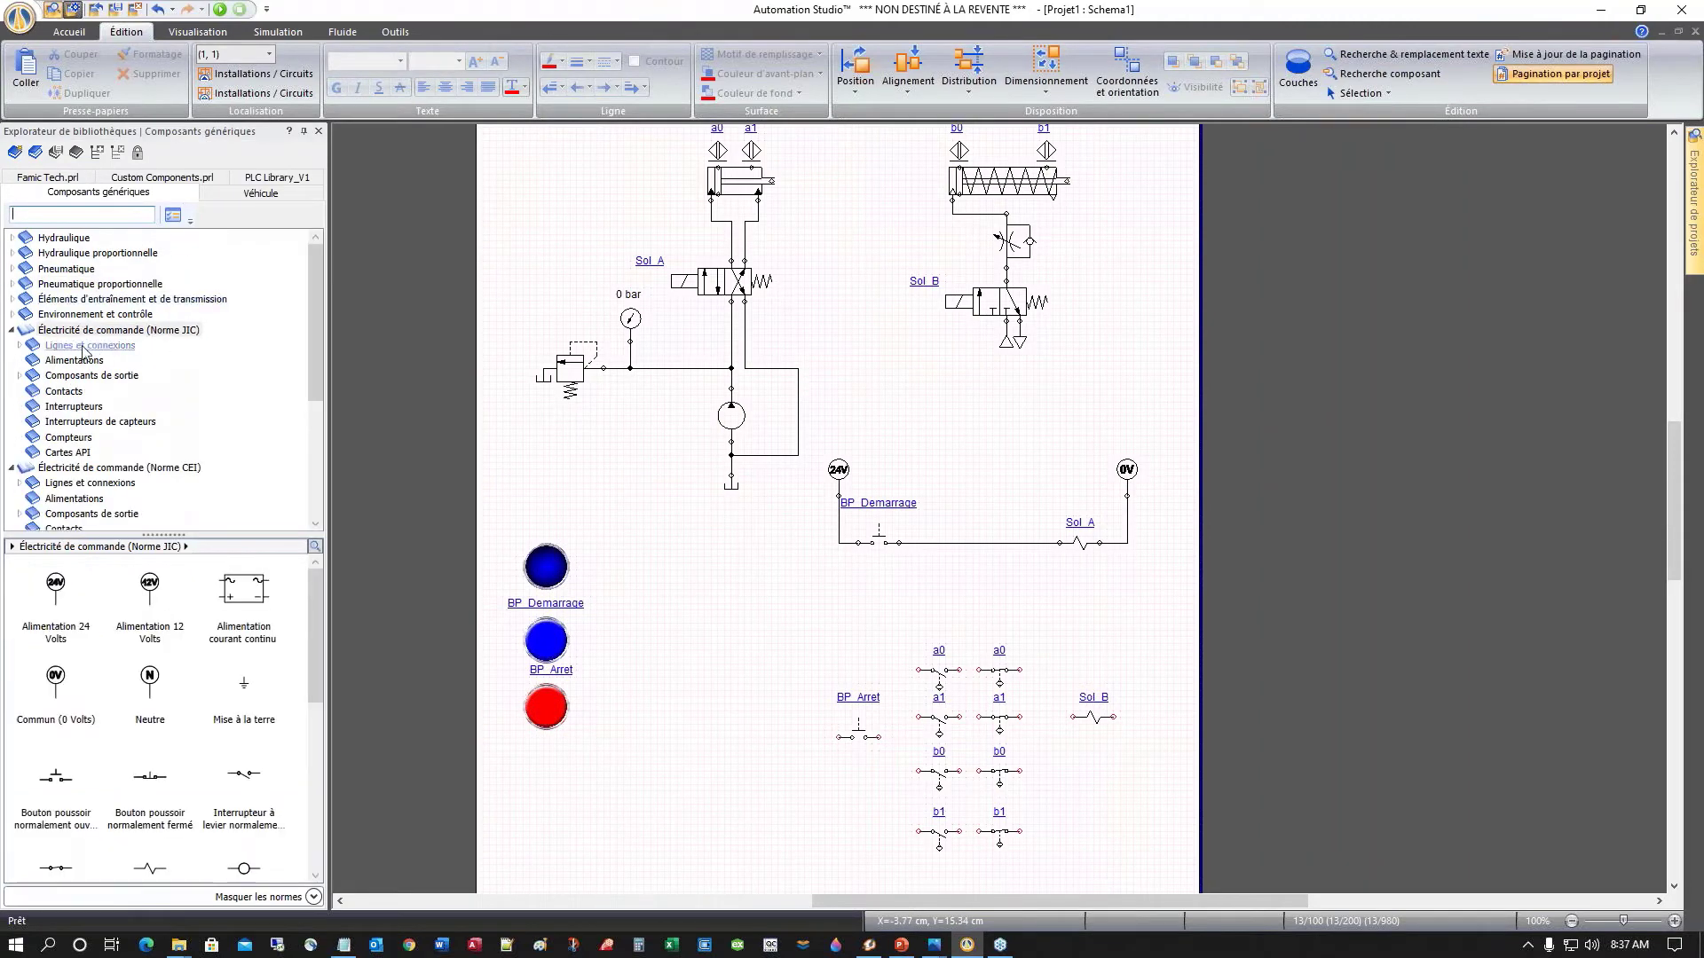
left_click(81, 336)
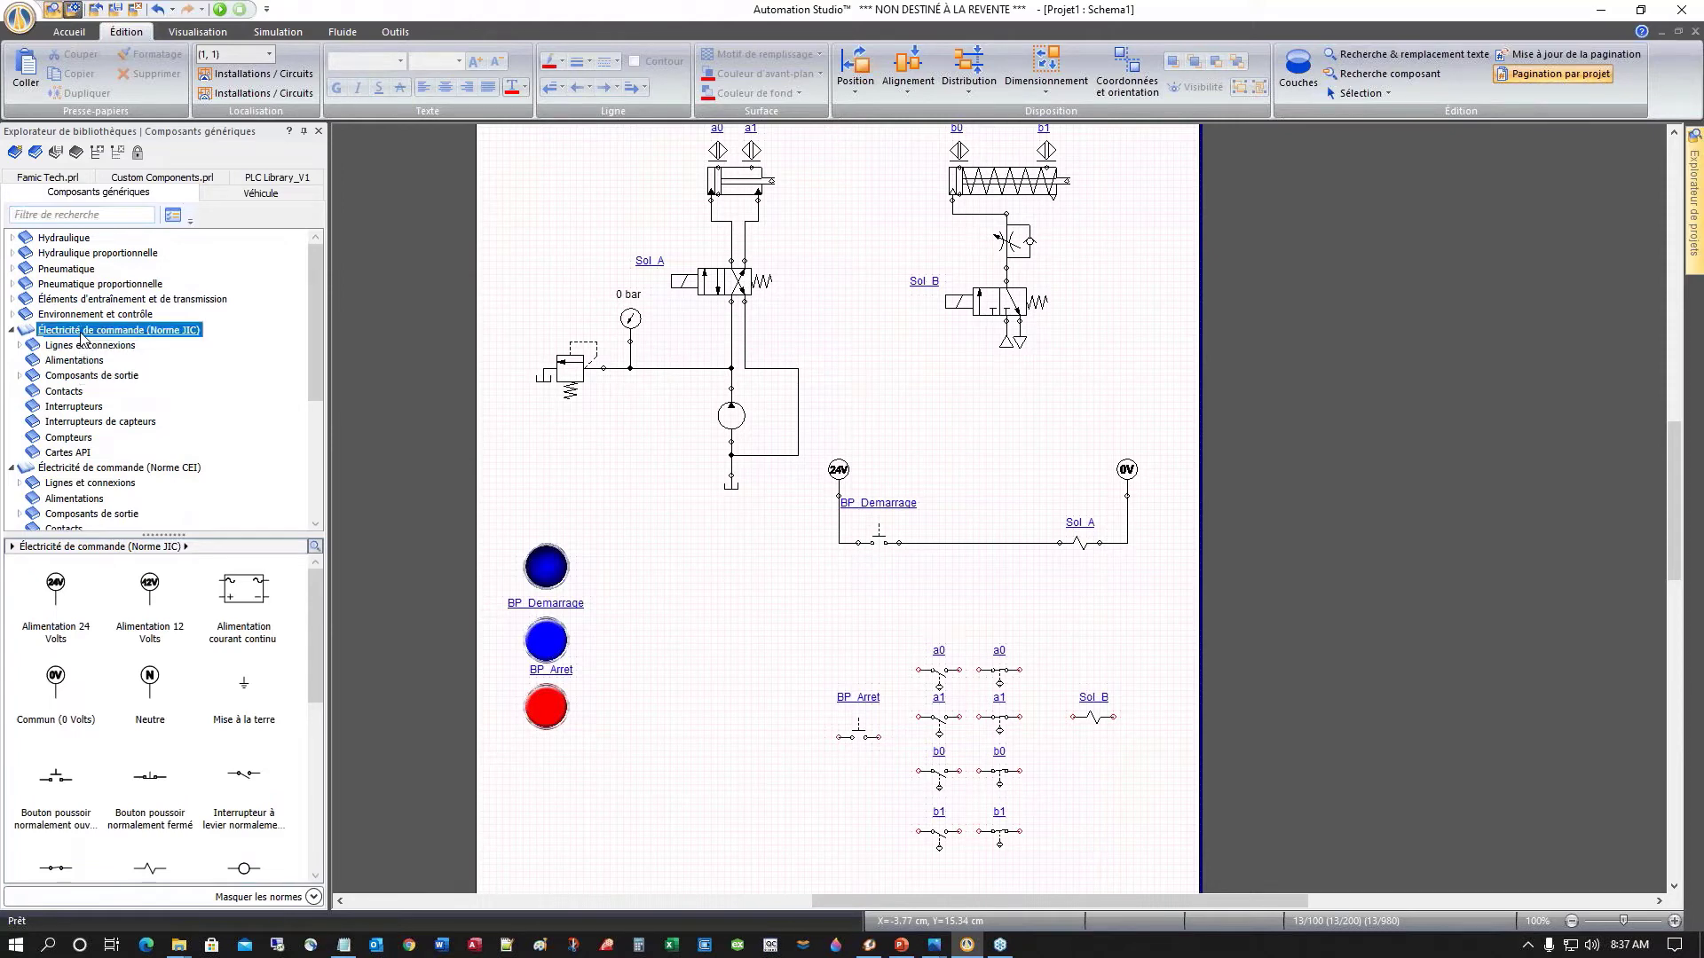
left_click_drag(320, 655, 320, 739)
left_click_drag(245, 668, 998, 574)
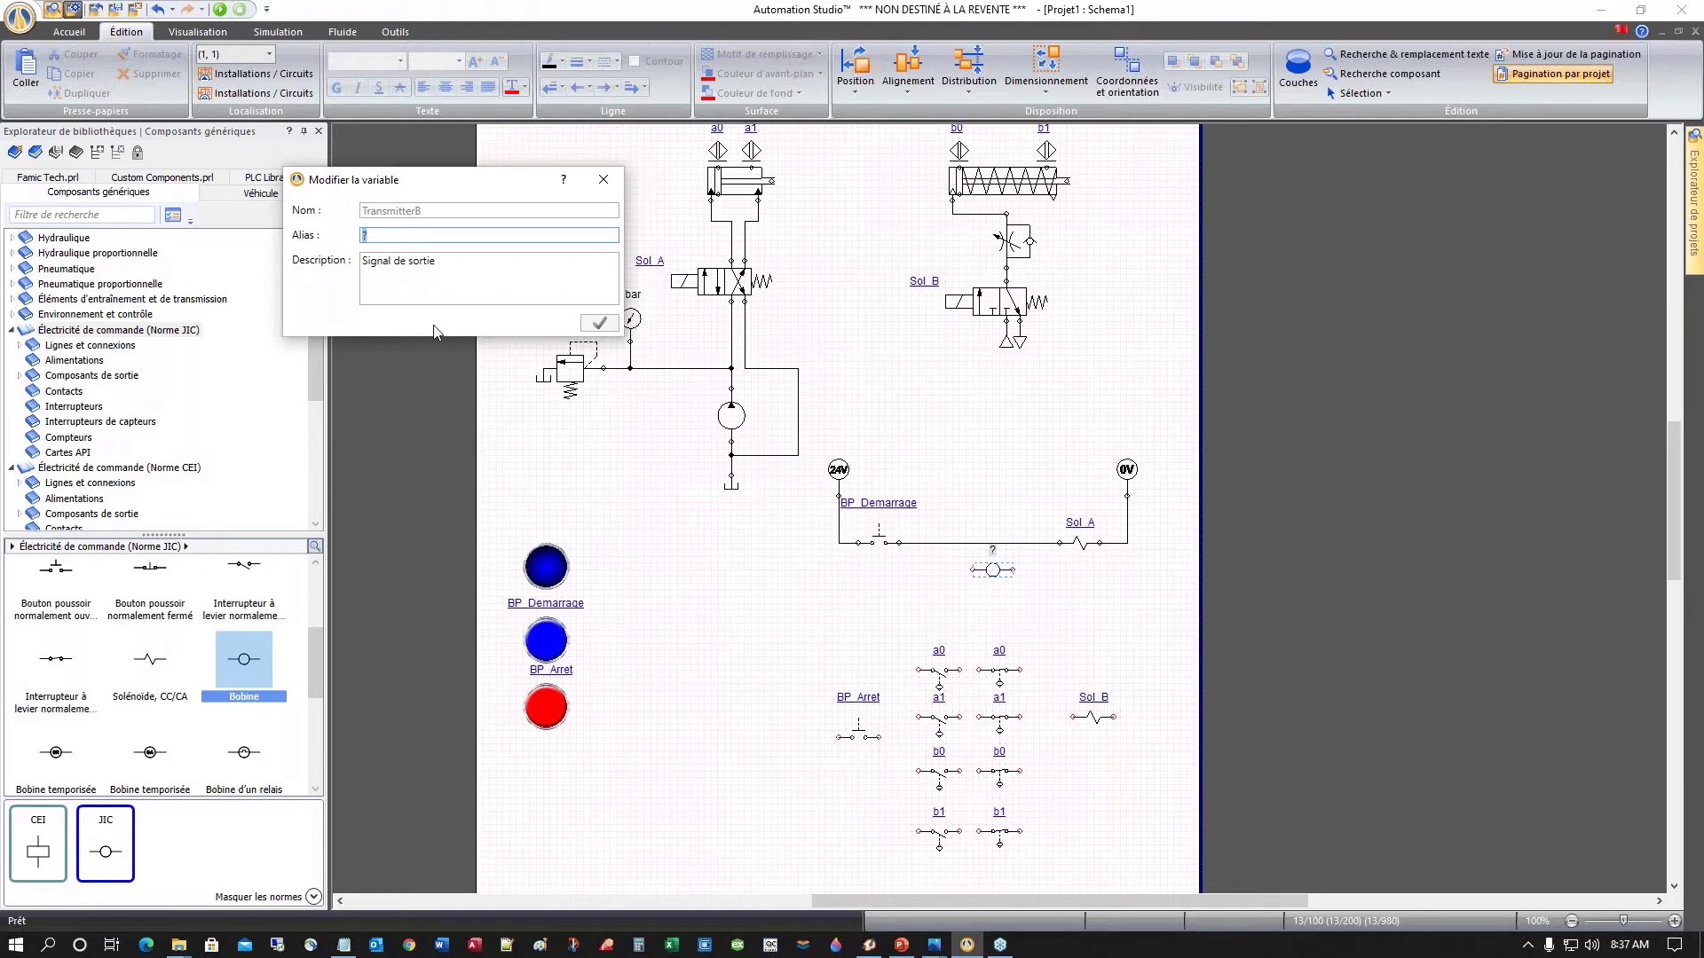
type("C")
type("ycle_Parti")
key("Return")
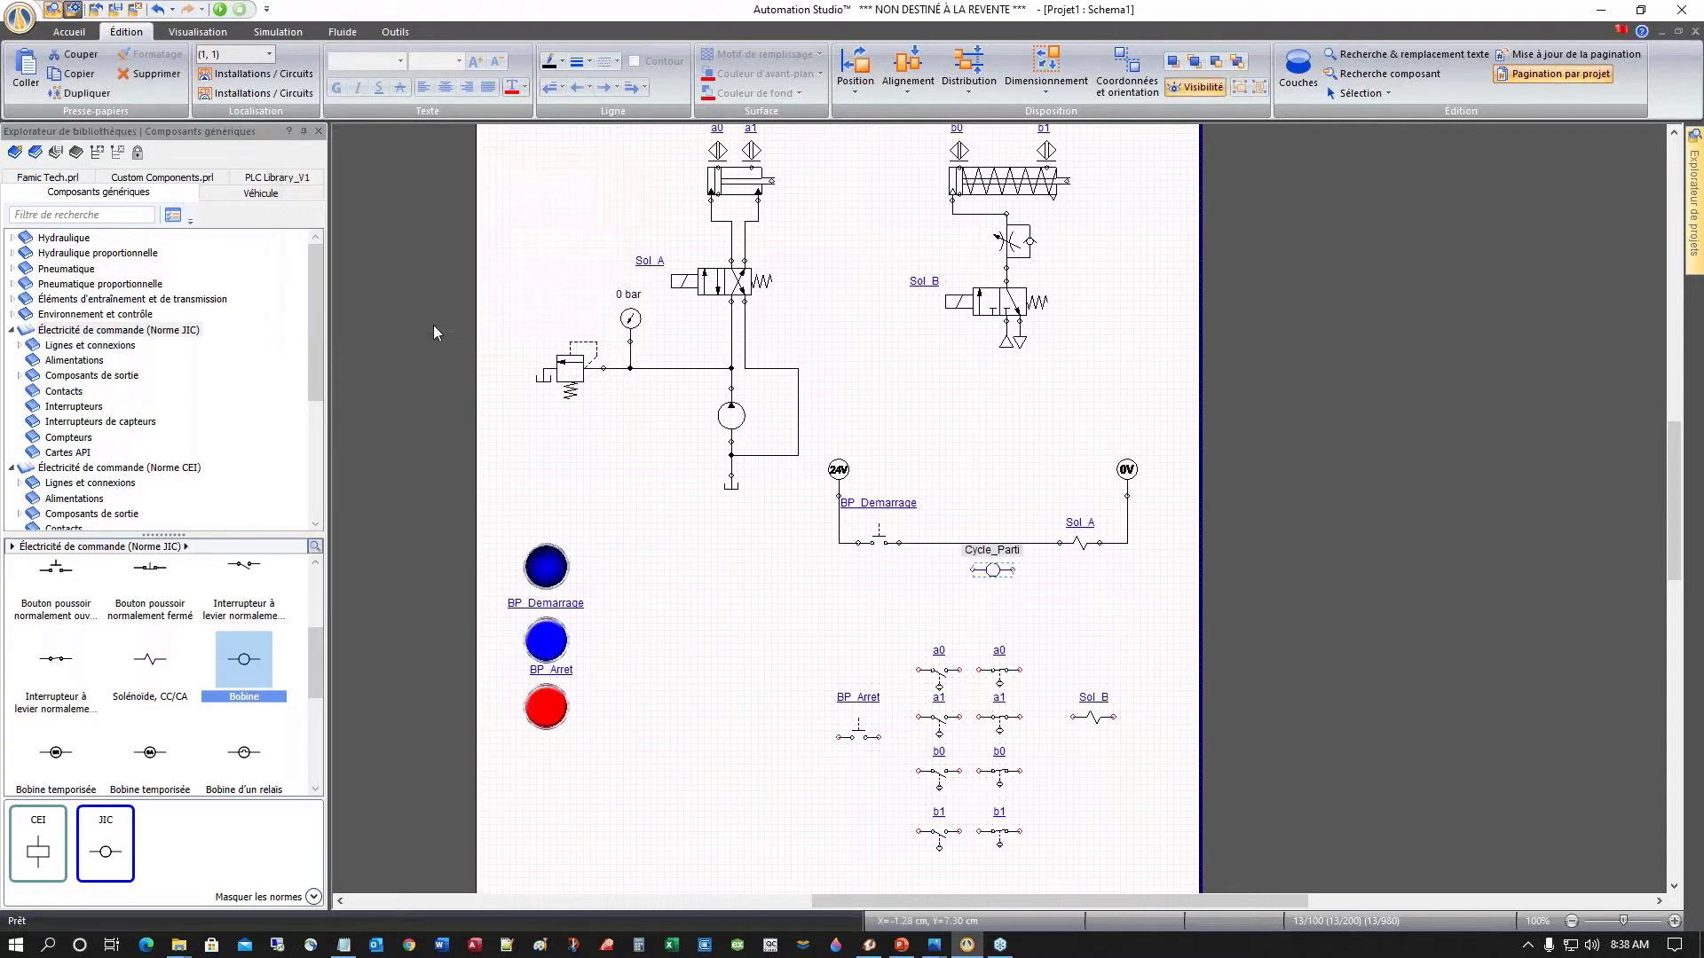
Step: Detach Sol_A from its rung wires and reinsert it into the gap so that its connectors line up
scroll(859, 571, "up", 1)
left_click(1079, 584)
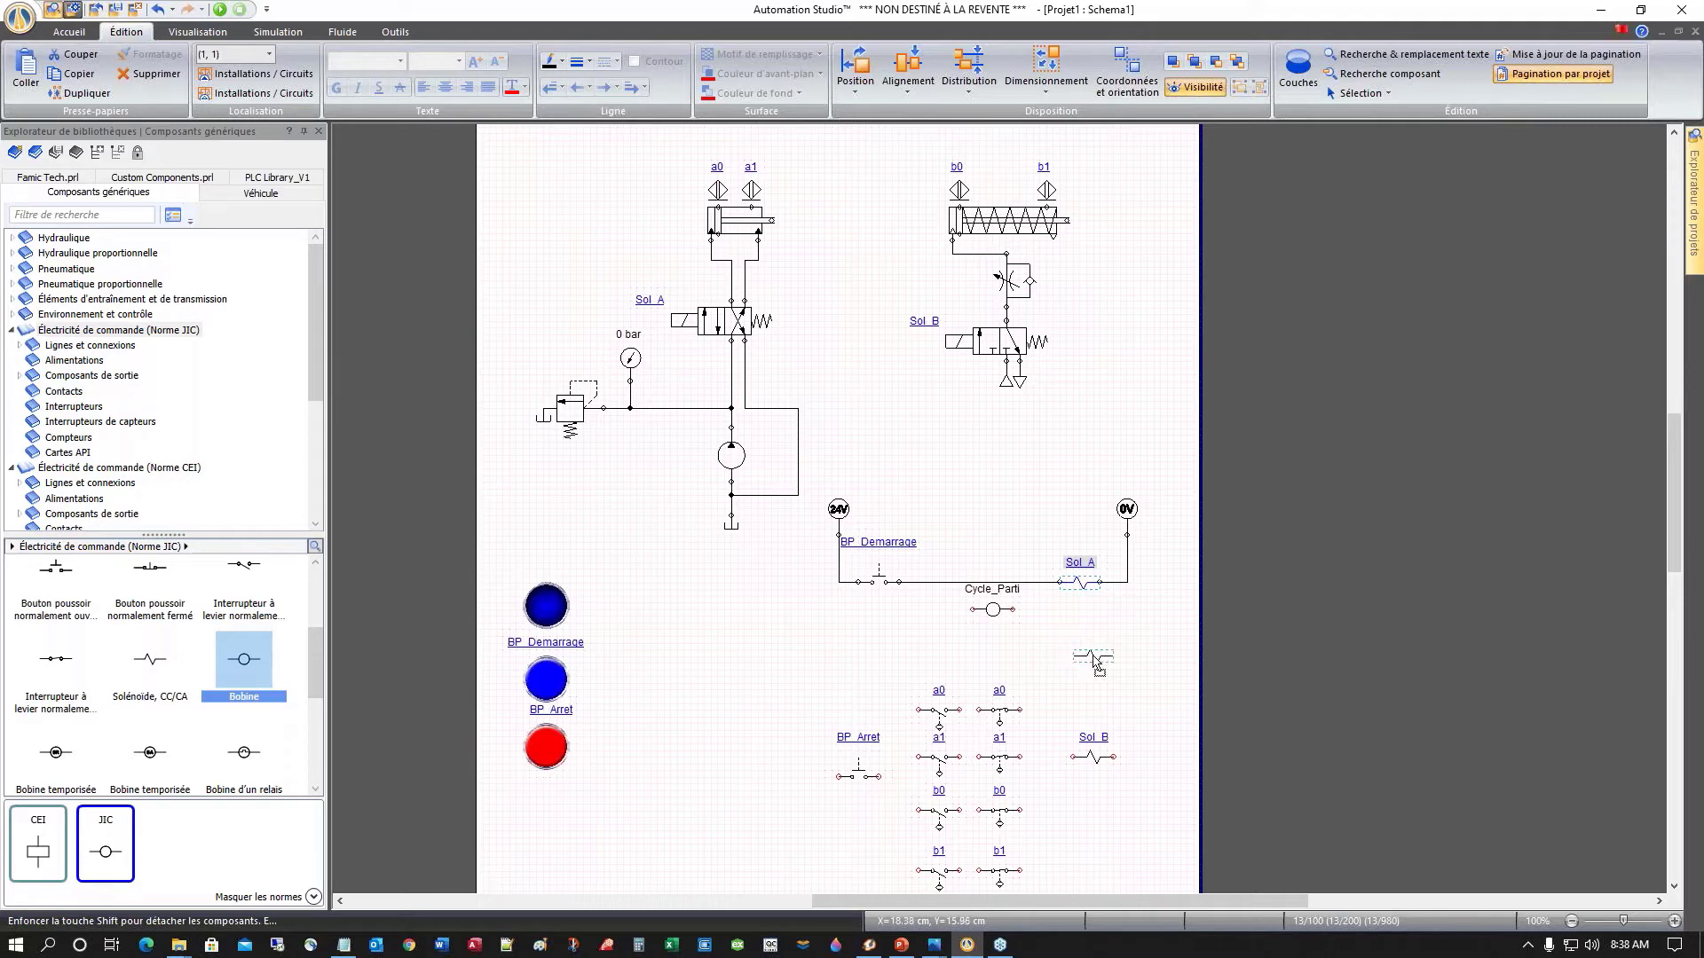
left_click_drag(1079, 583, 1094, 657)
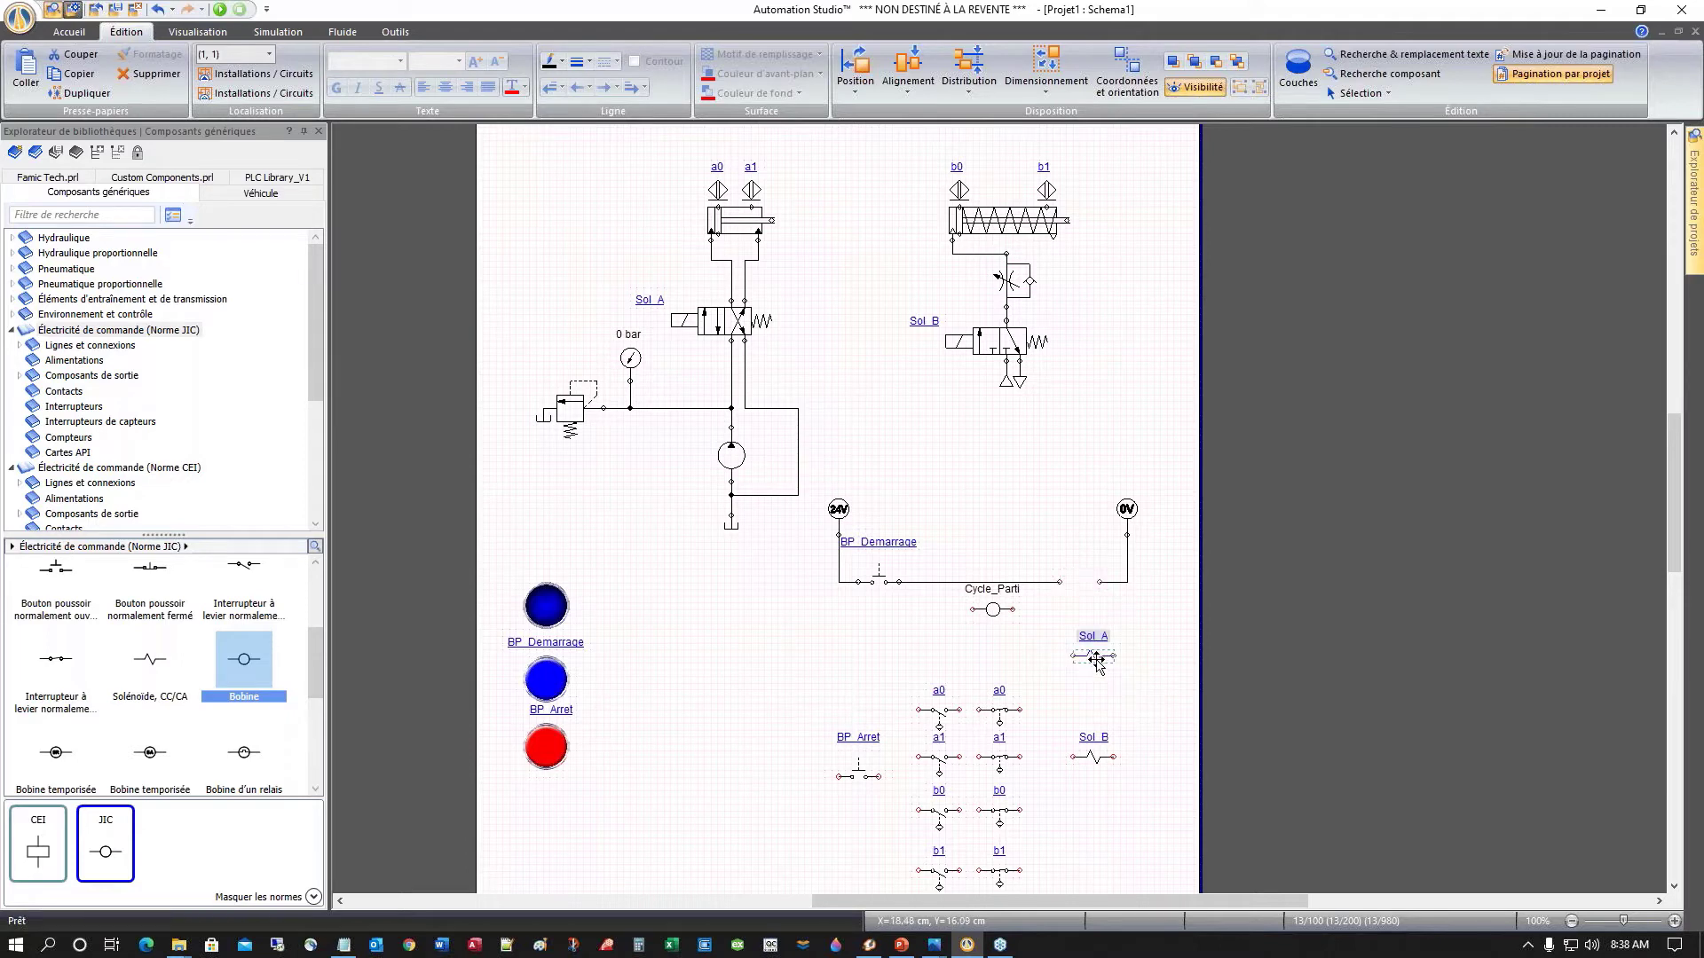
left_click_drag(1097, 662, 1086, 594)
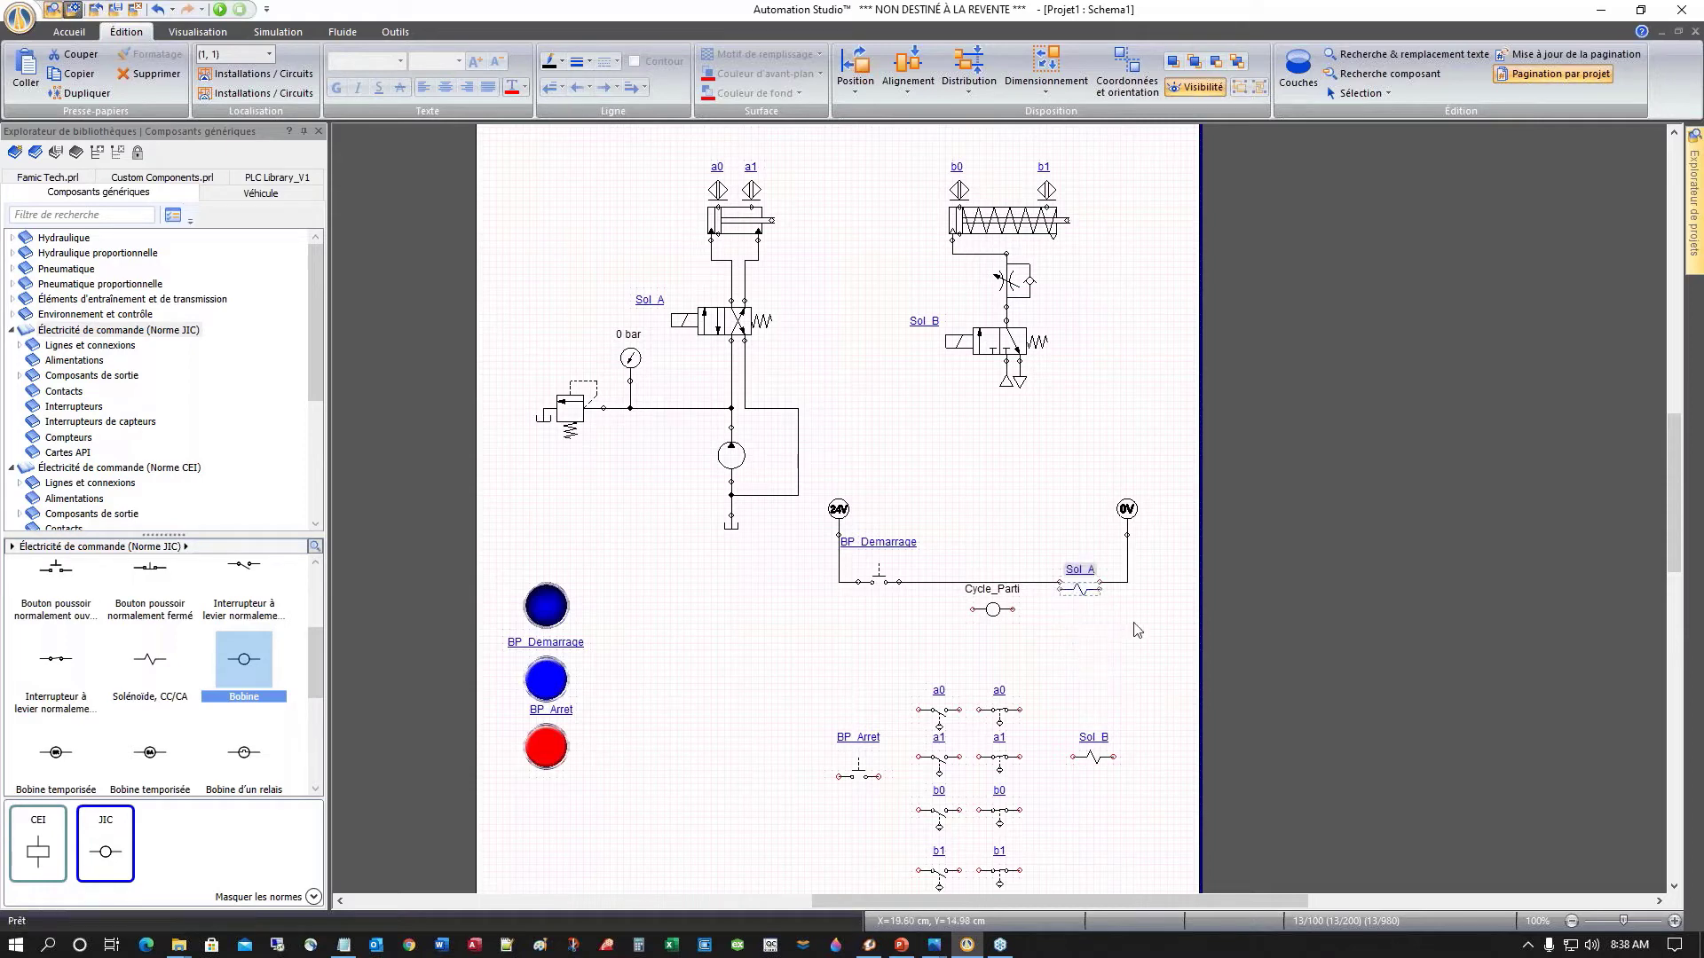
scroll(1138, 630, "up", 4)
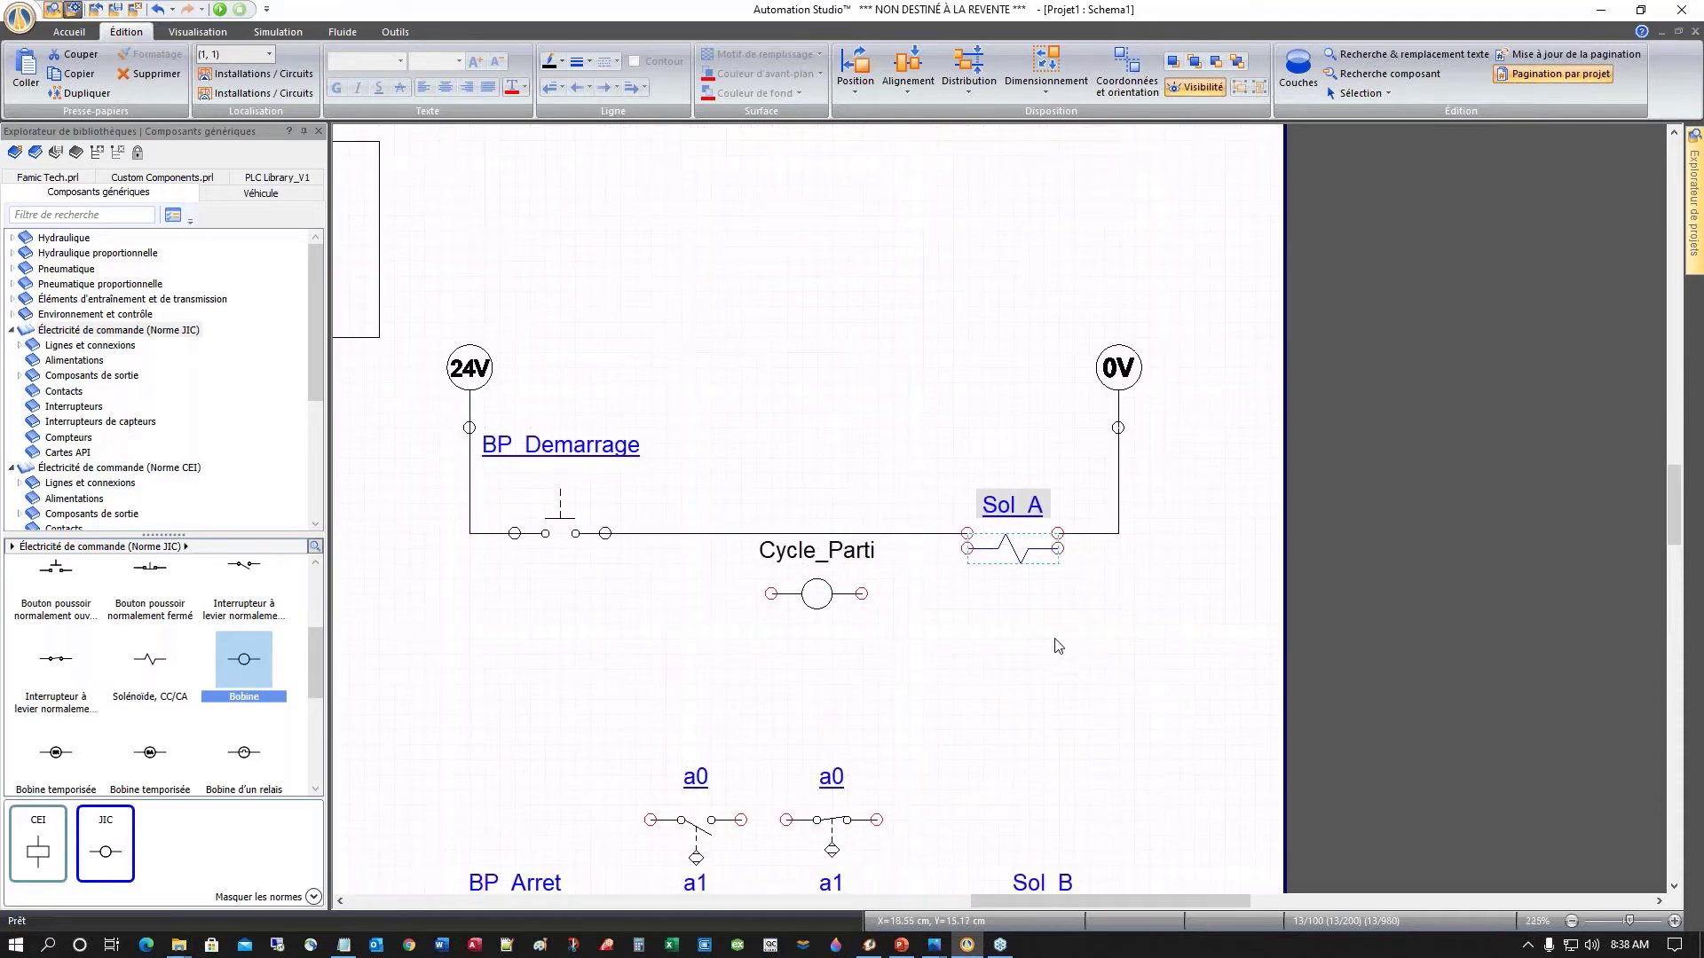
left_click_drag(1003, 546, 1010, 533)
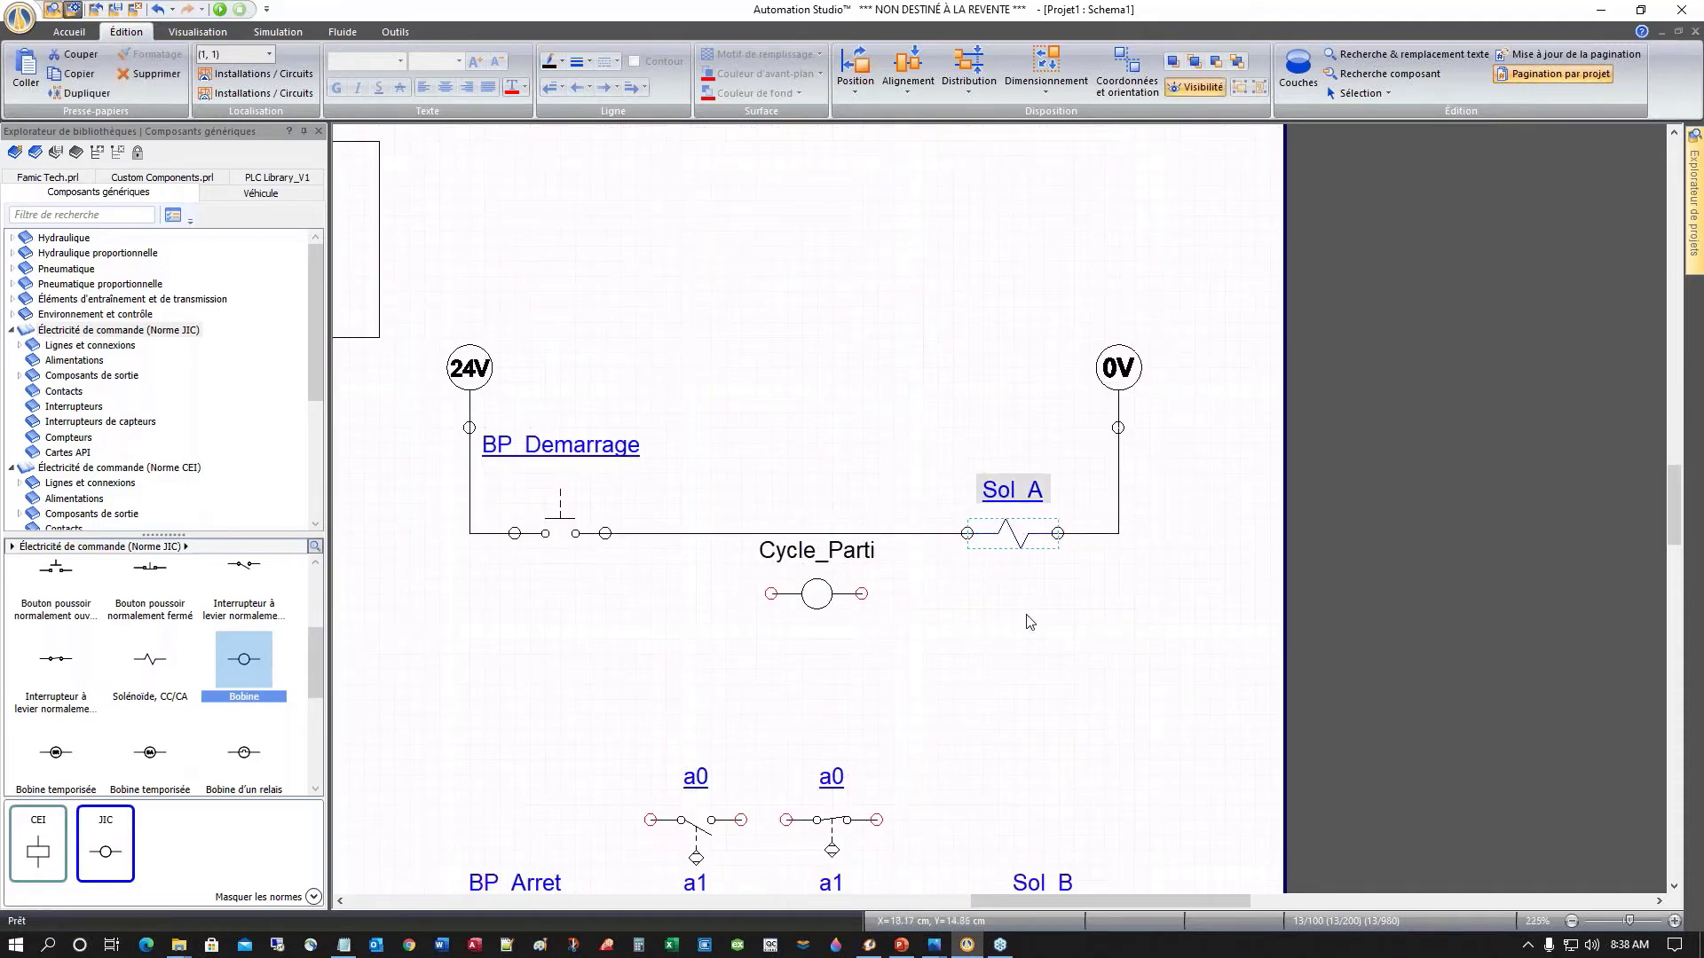
left_click(1030, 625)
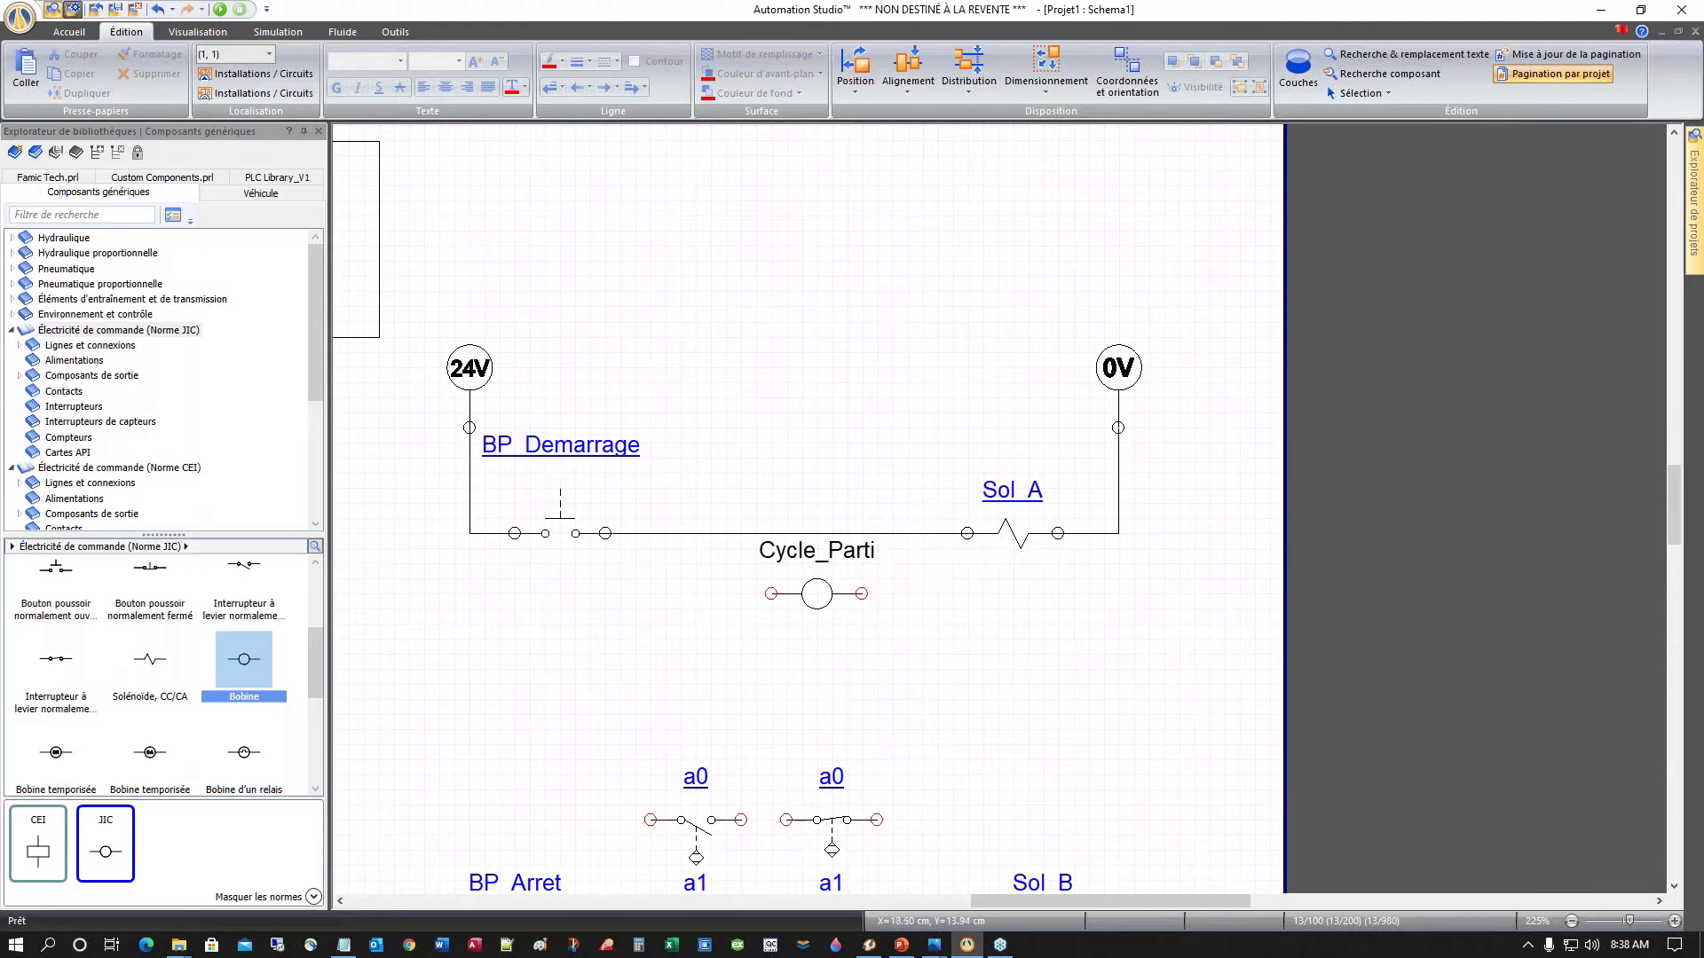
Step: Move Sol_A down with its wires still attached and return it to its place on the rung
left_click(1017, 537)
left_click_drag(1017, 537, 1018, 611)
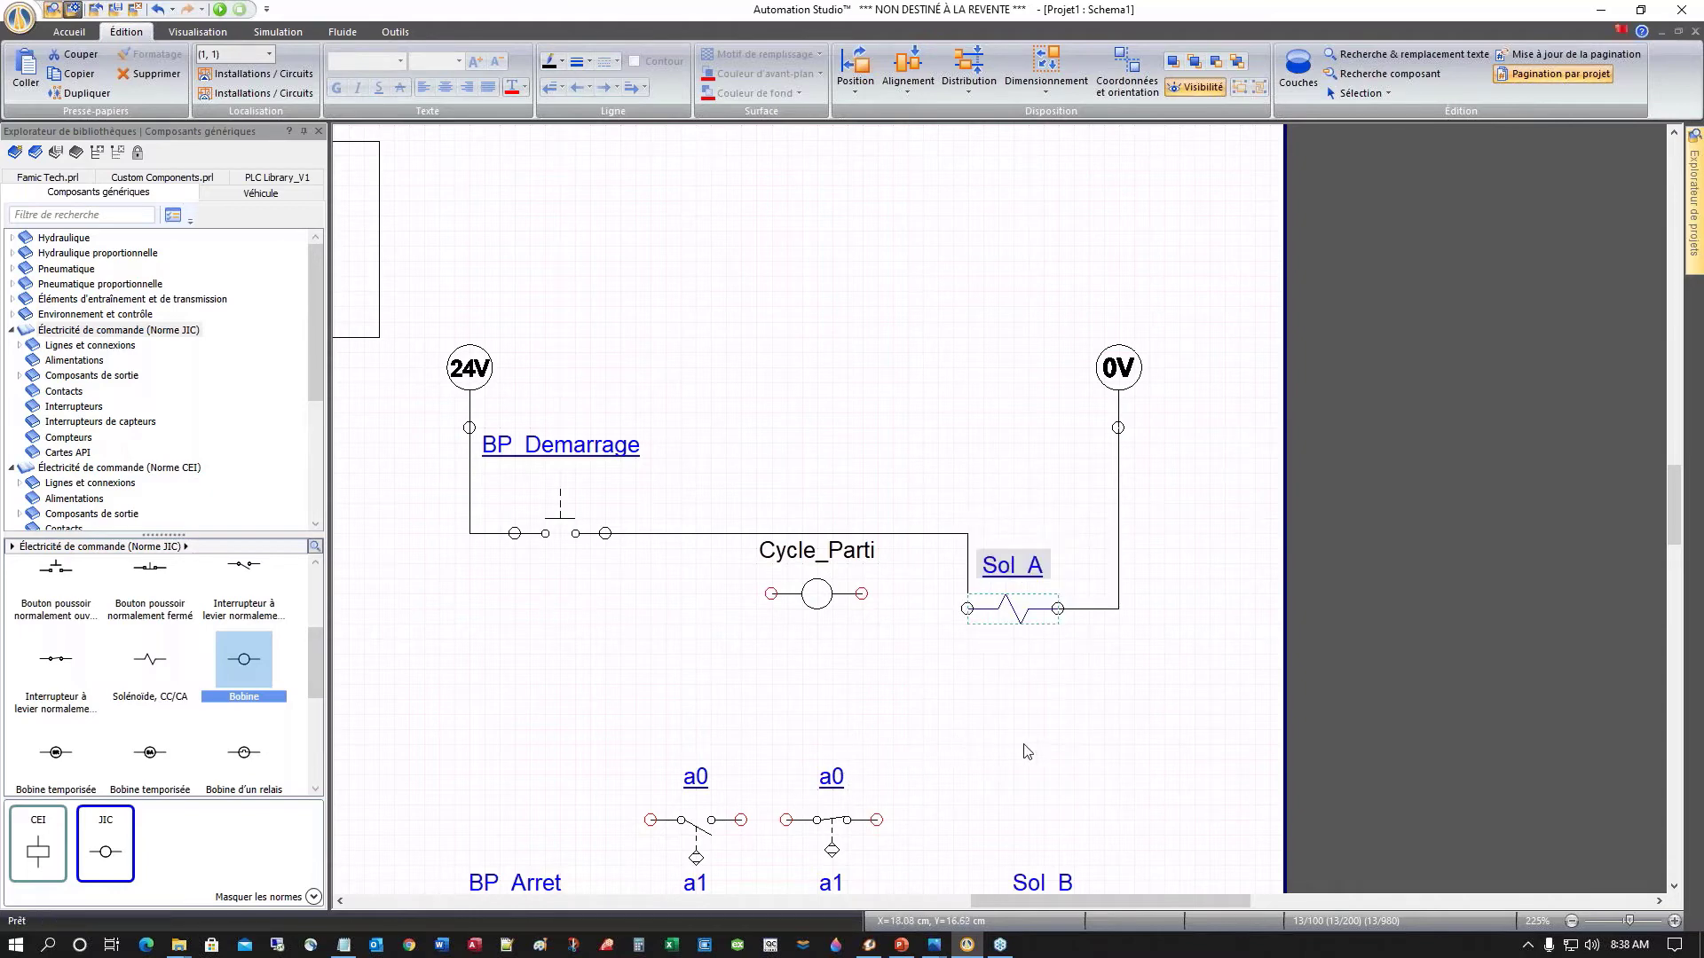
left_click_drag(1013, 610, 1014, 547)
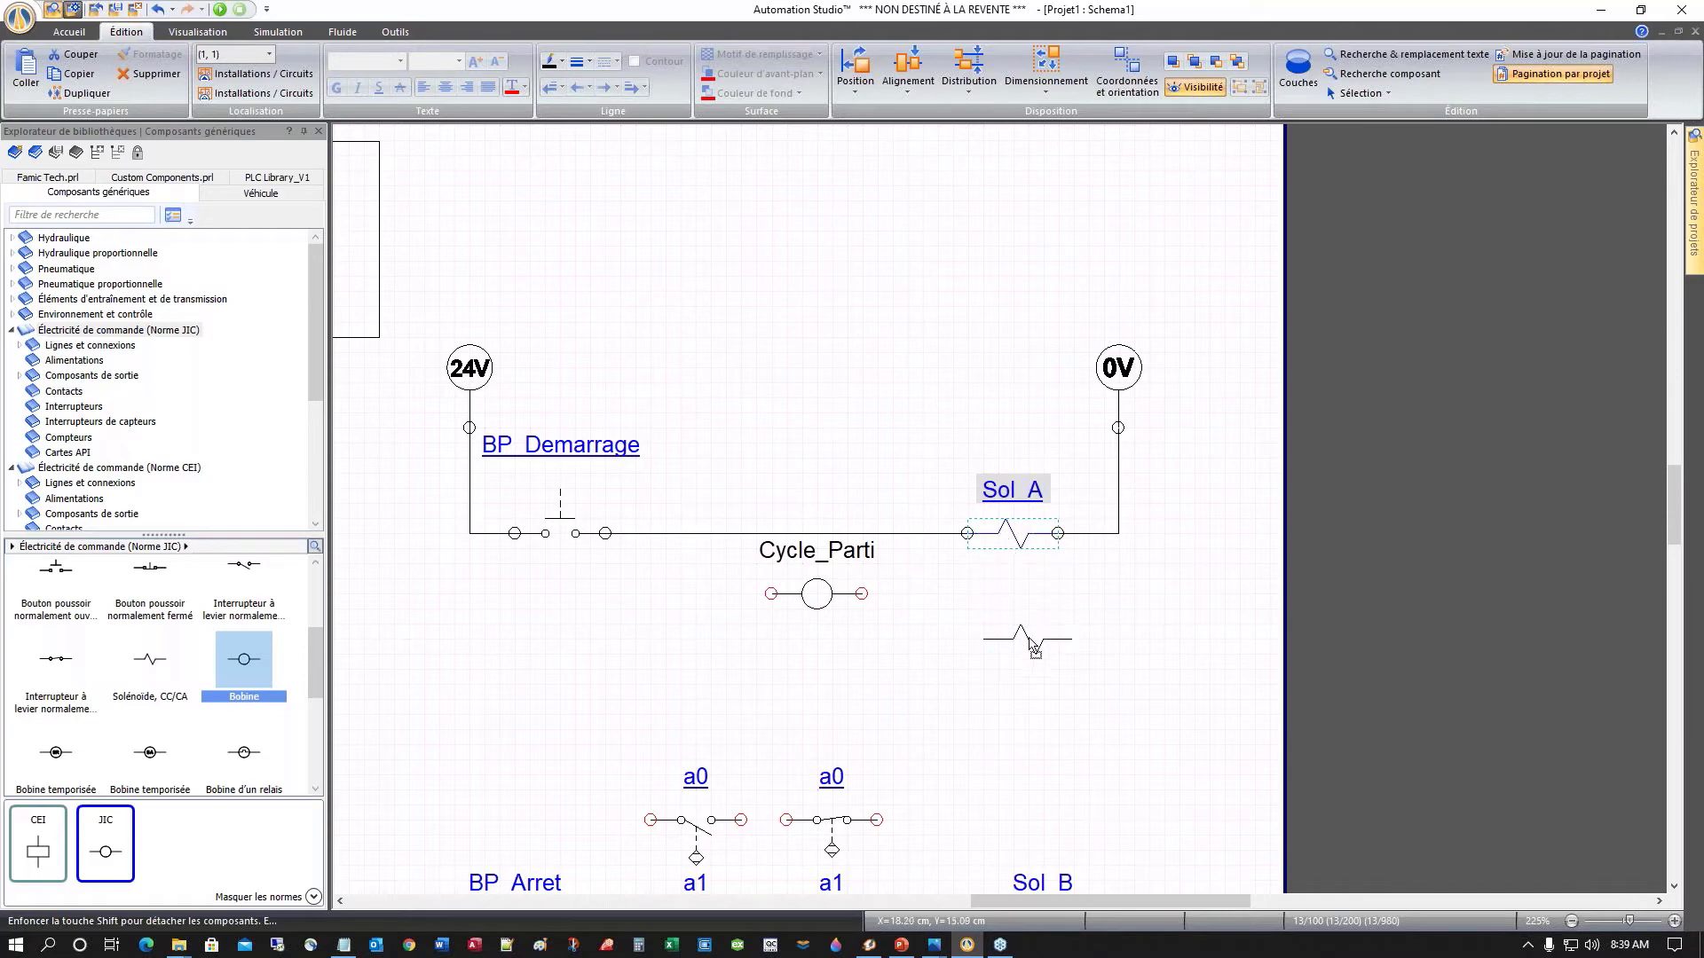
Step: Detach Sol_A from the rung to free space below it and insert the Cycle_Parti coil in its place
left_click_drag(1029, 661, 1110, 734)
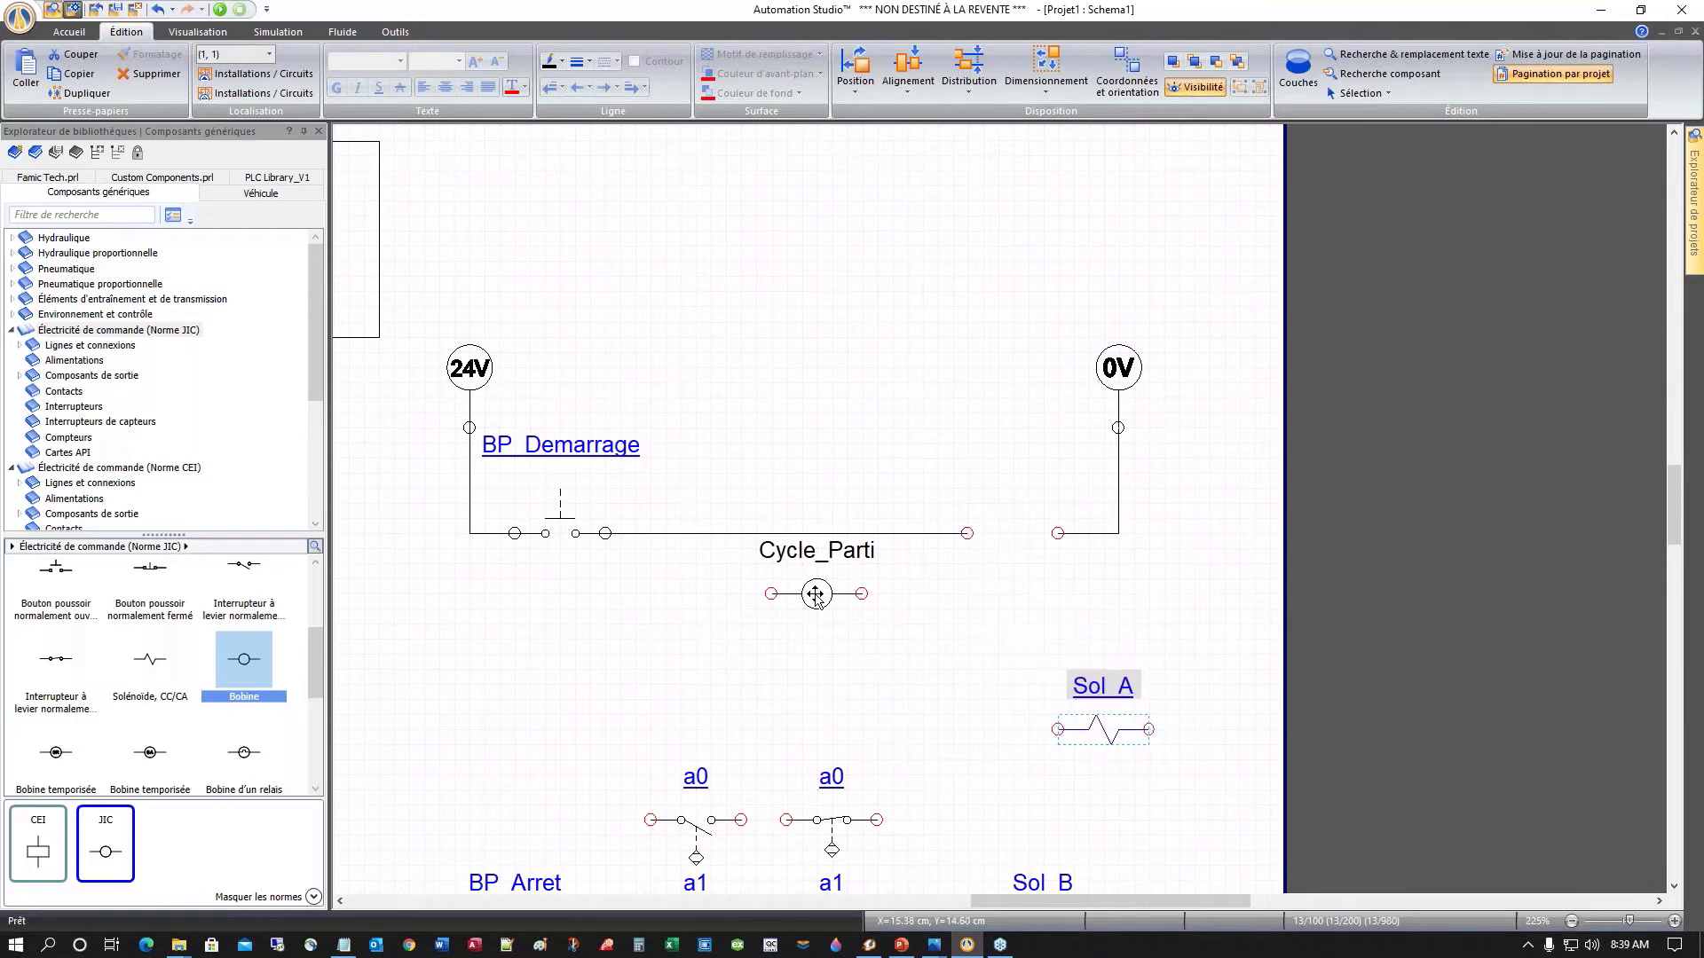
left_click_drag(817, 597, 1004, 534)
left_click(891, 631)
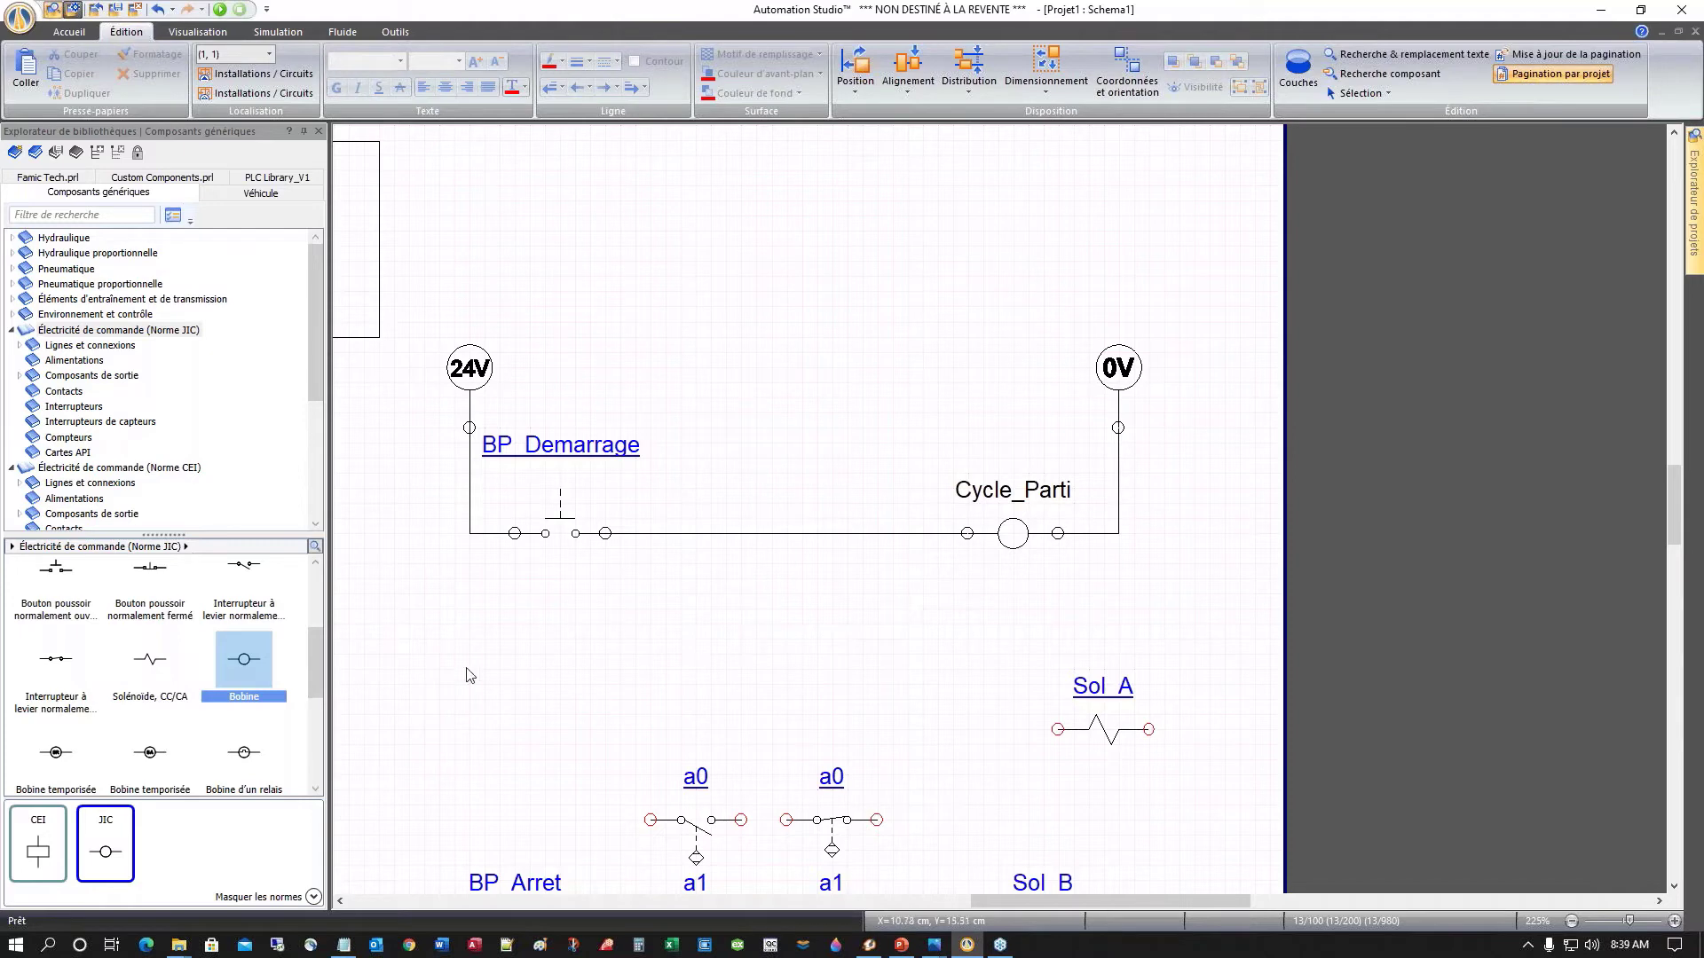
Step: Place a JIC normally open contact below BP_Demarrage and associate it with the variable Cycle_Parti, filtering the compatible variables by "c"
left_click_drag(319, 658, 326, 704)
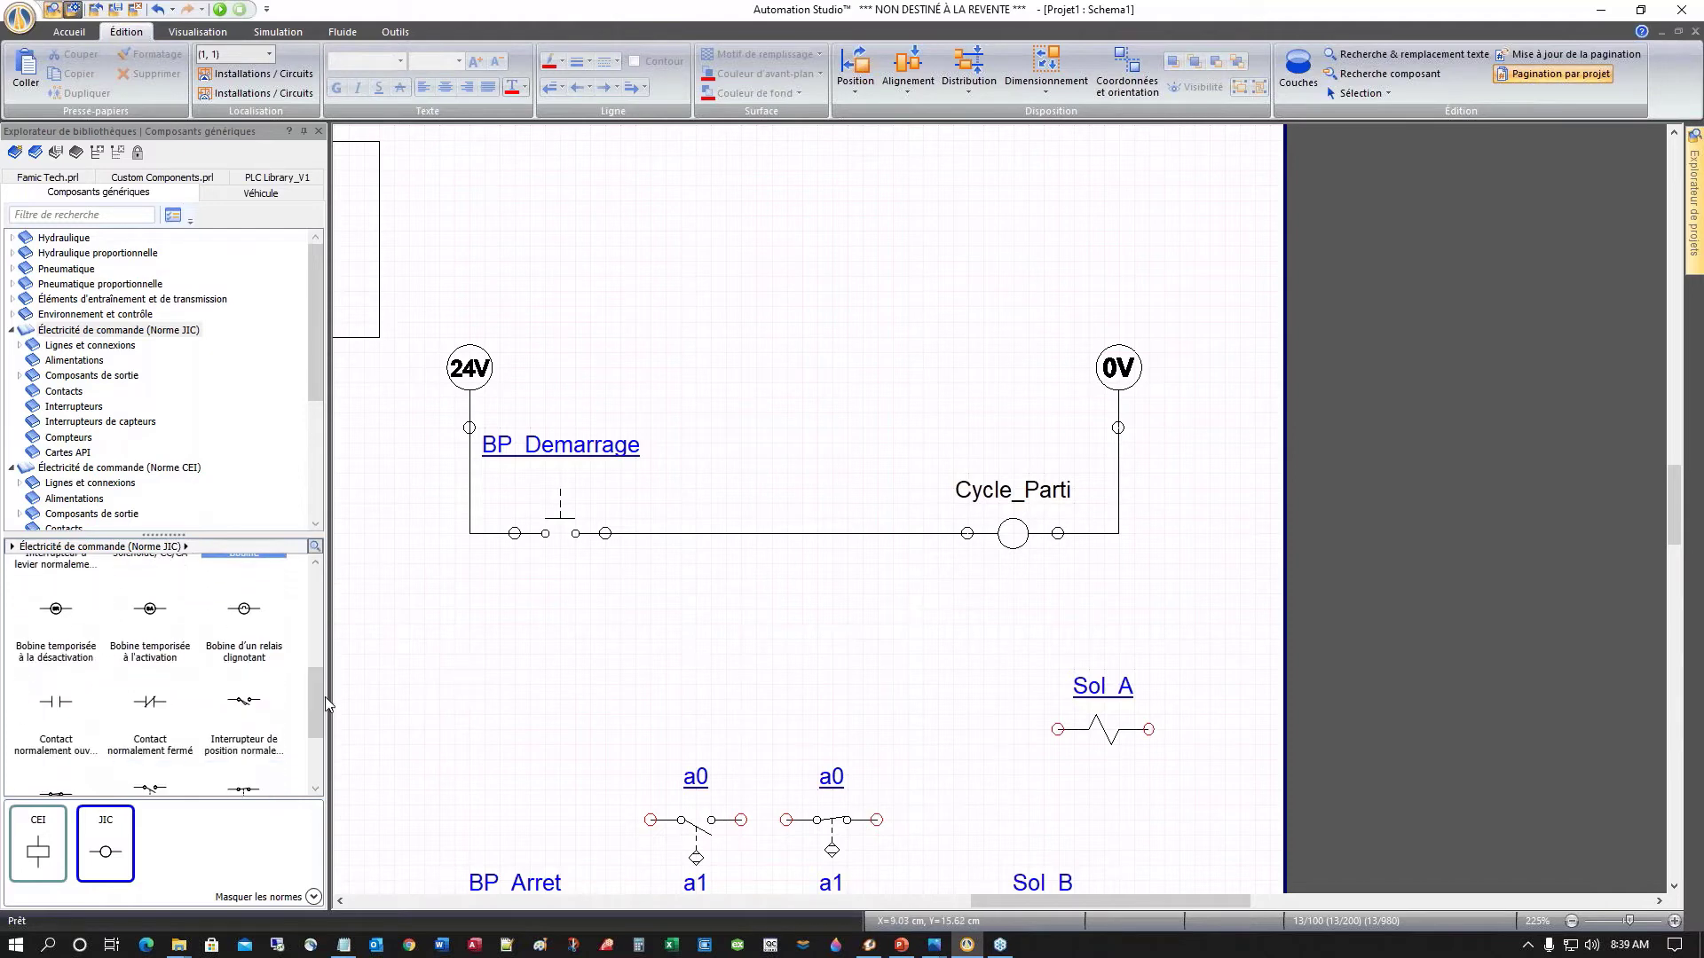
left_click_drag(53, 710, 572, 612)
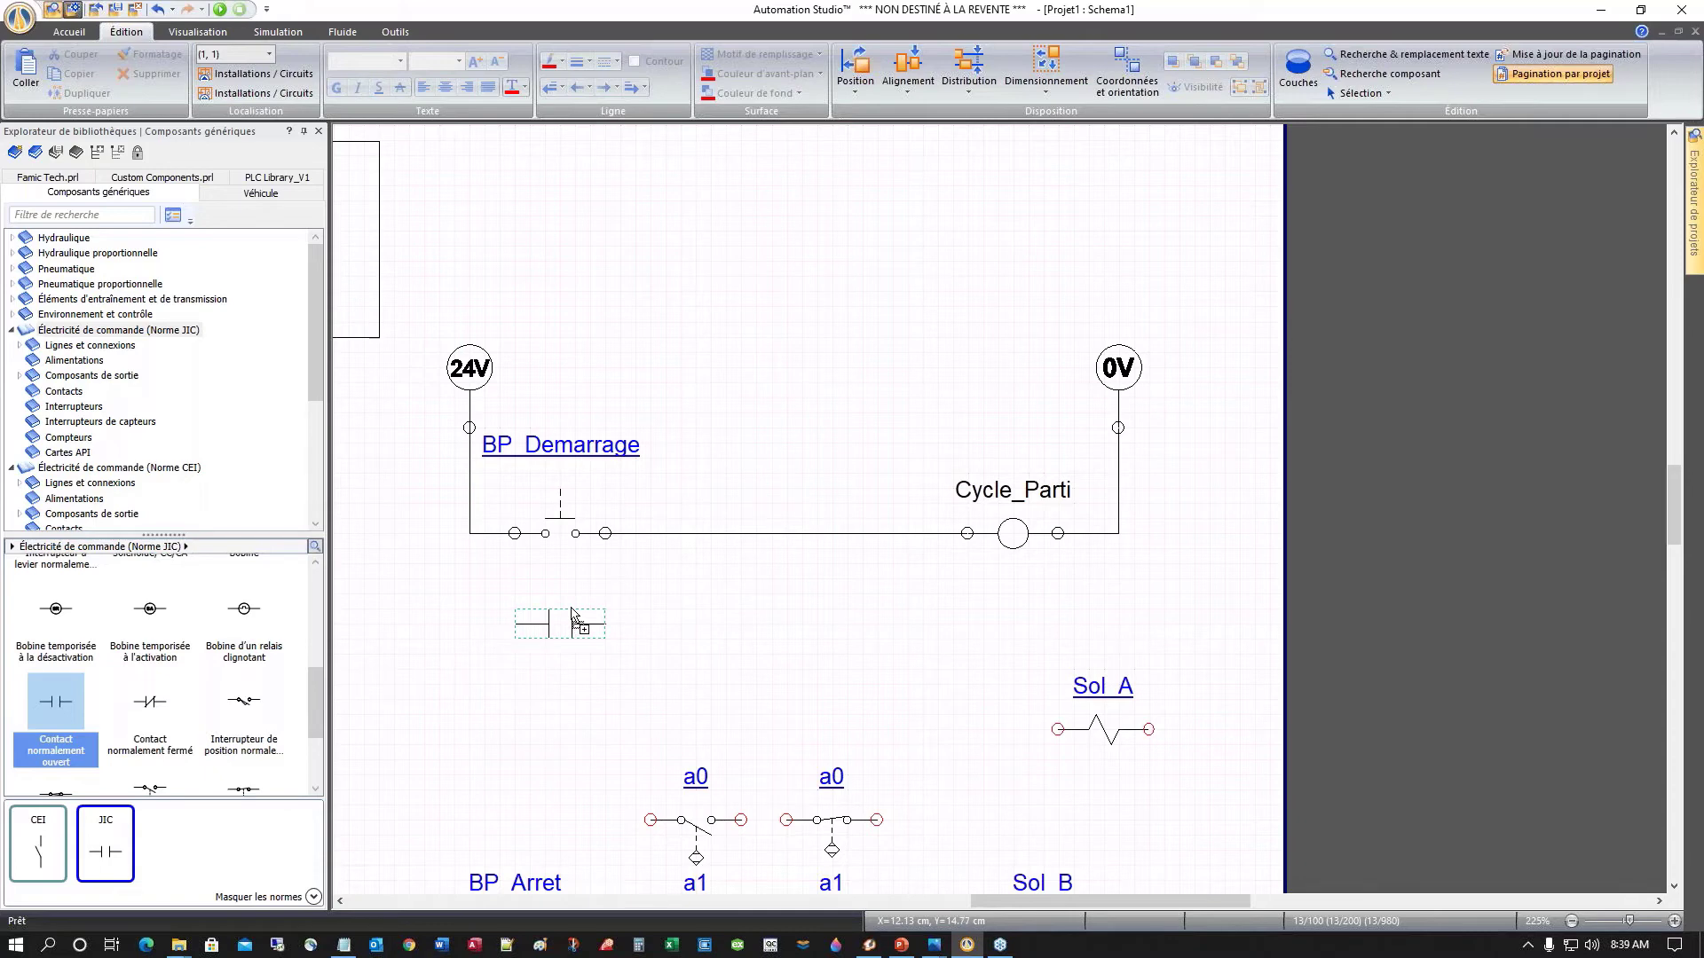
double_click(572, 612)
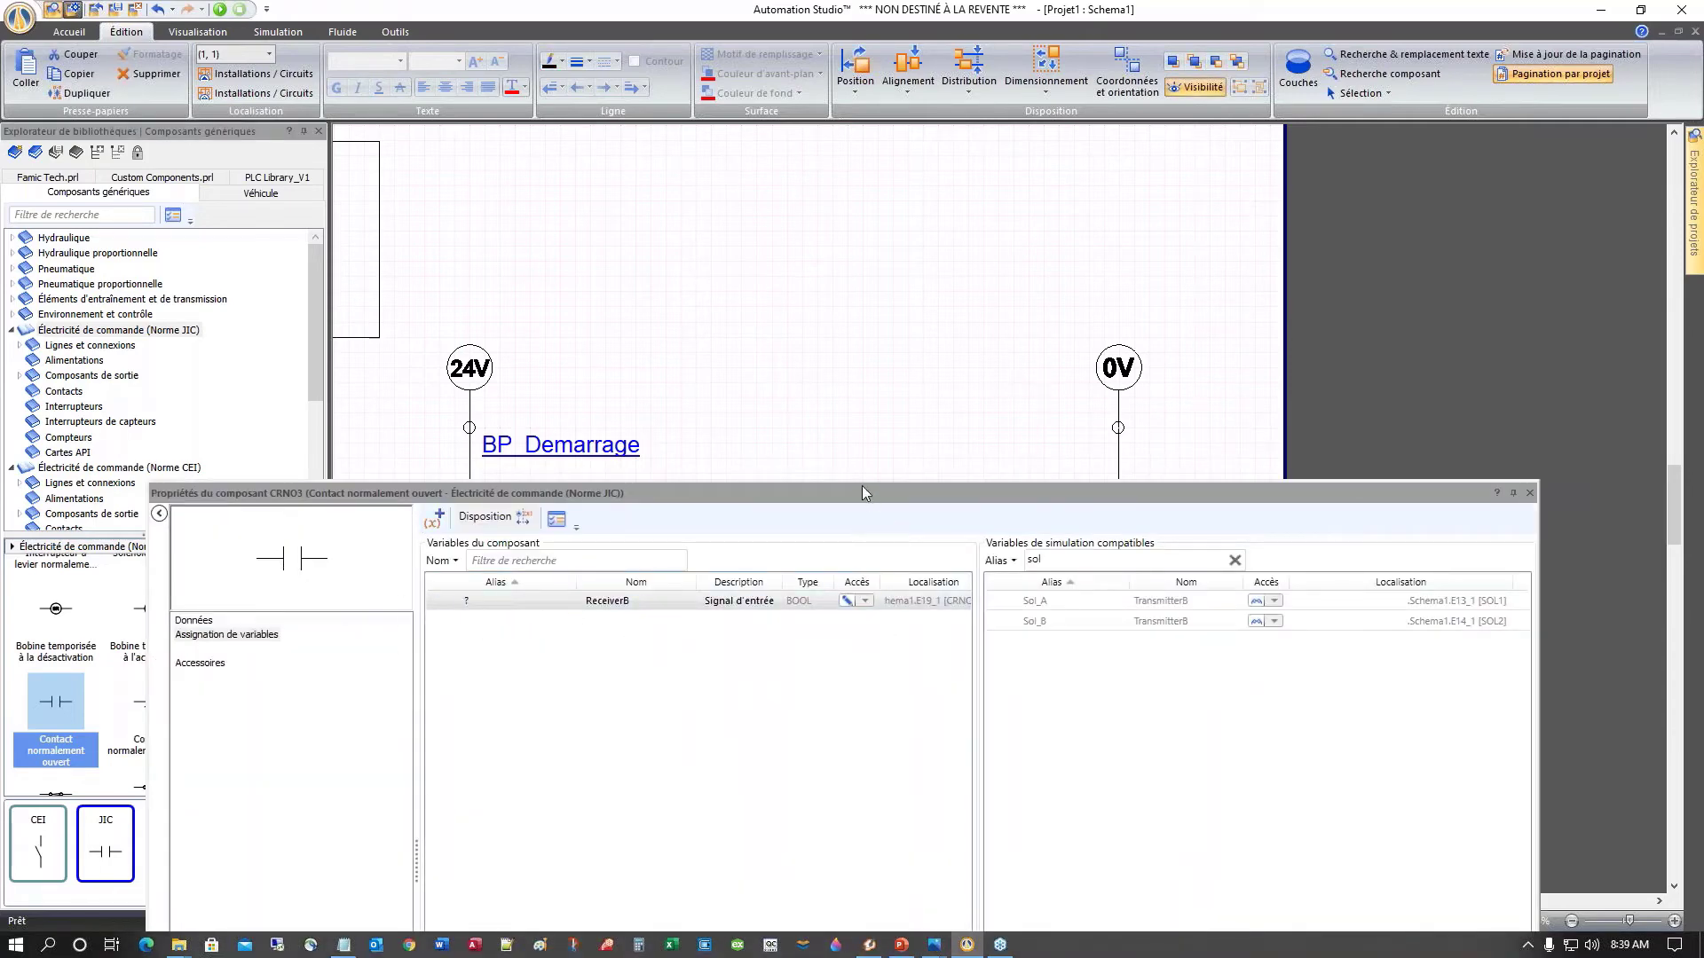
left_click_drag(860, 494, 834, 645)
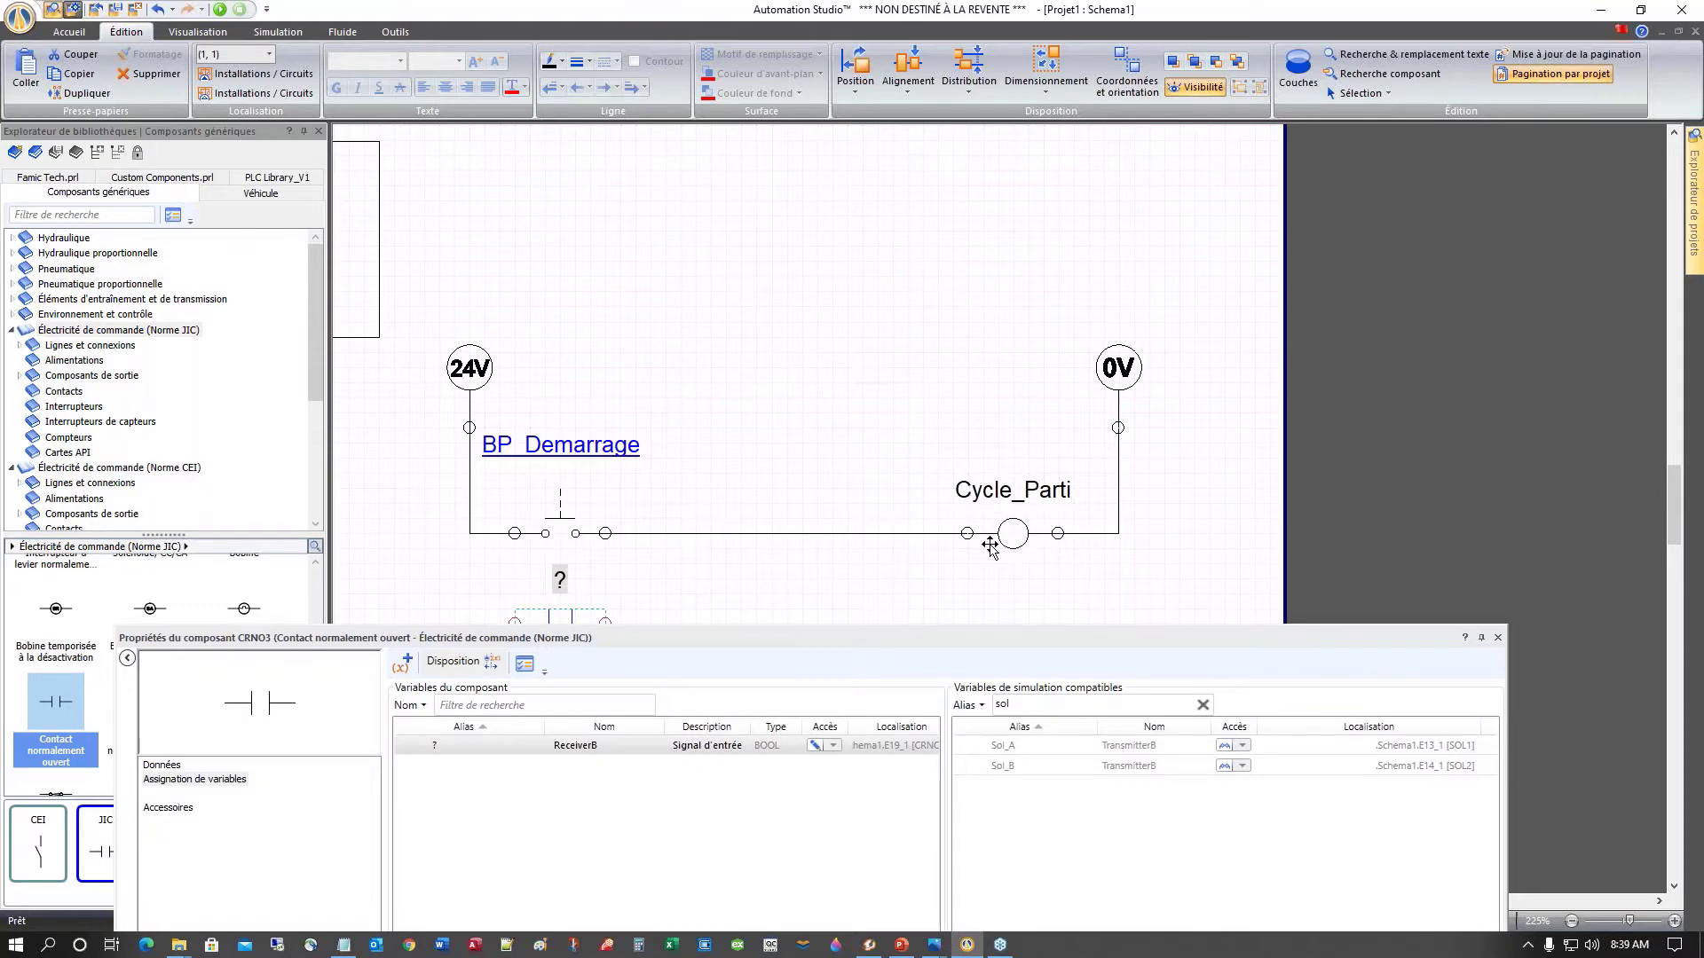
left_click_drag(1027, 706, 982, 705)
type("c")
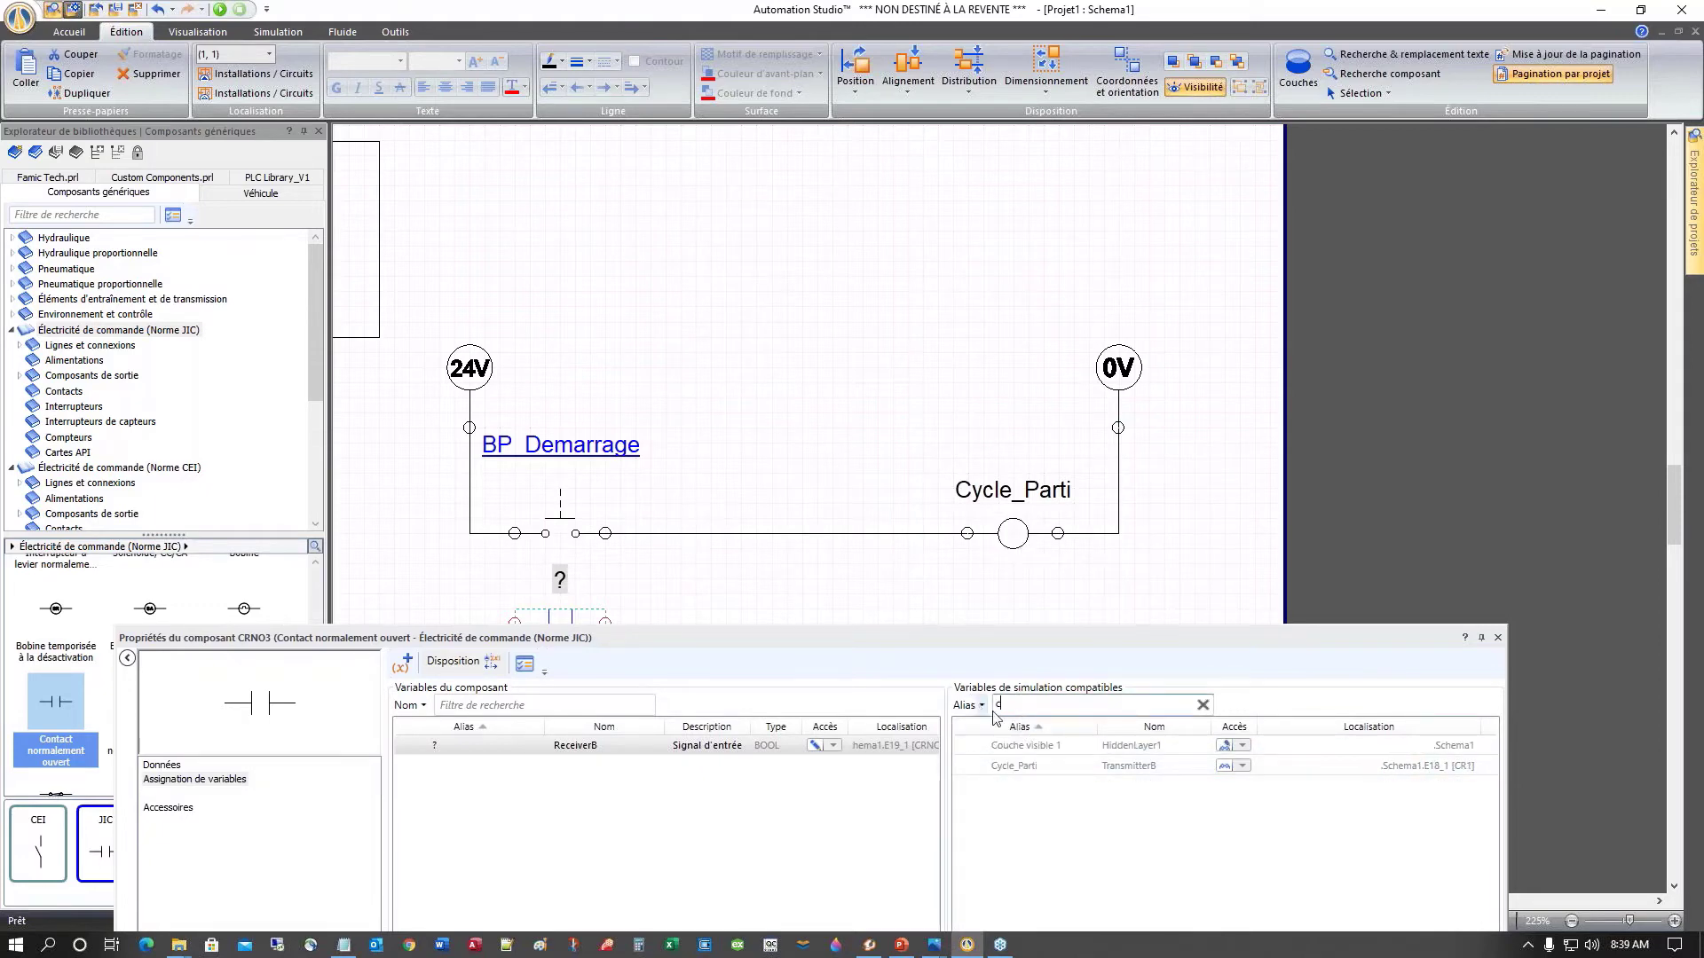
double_click(1027, 769)
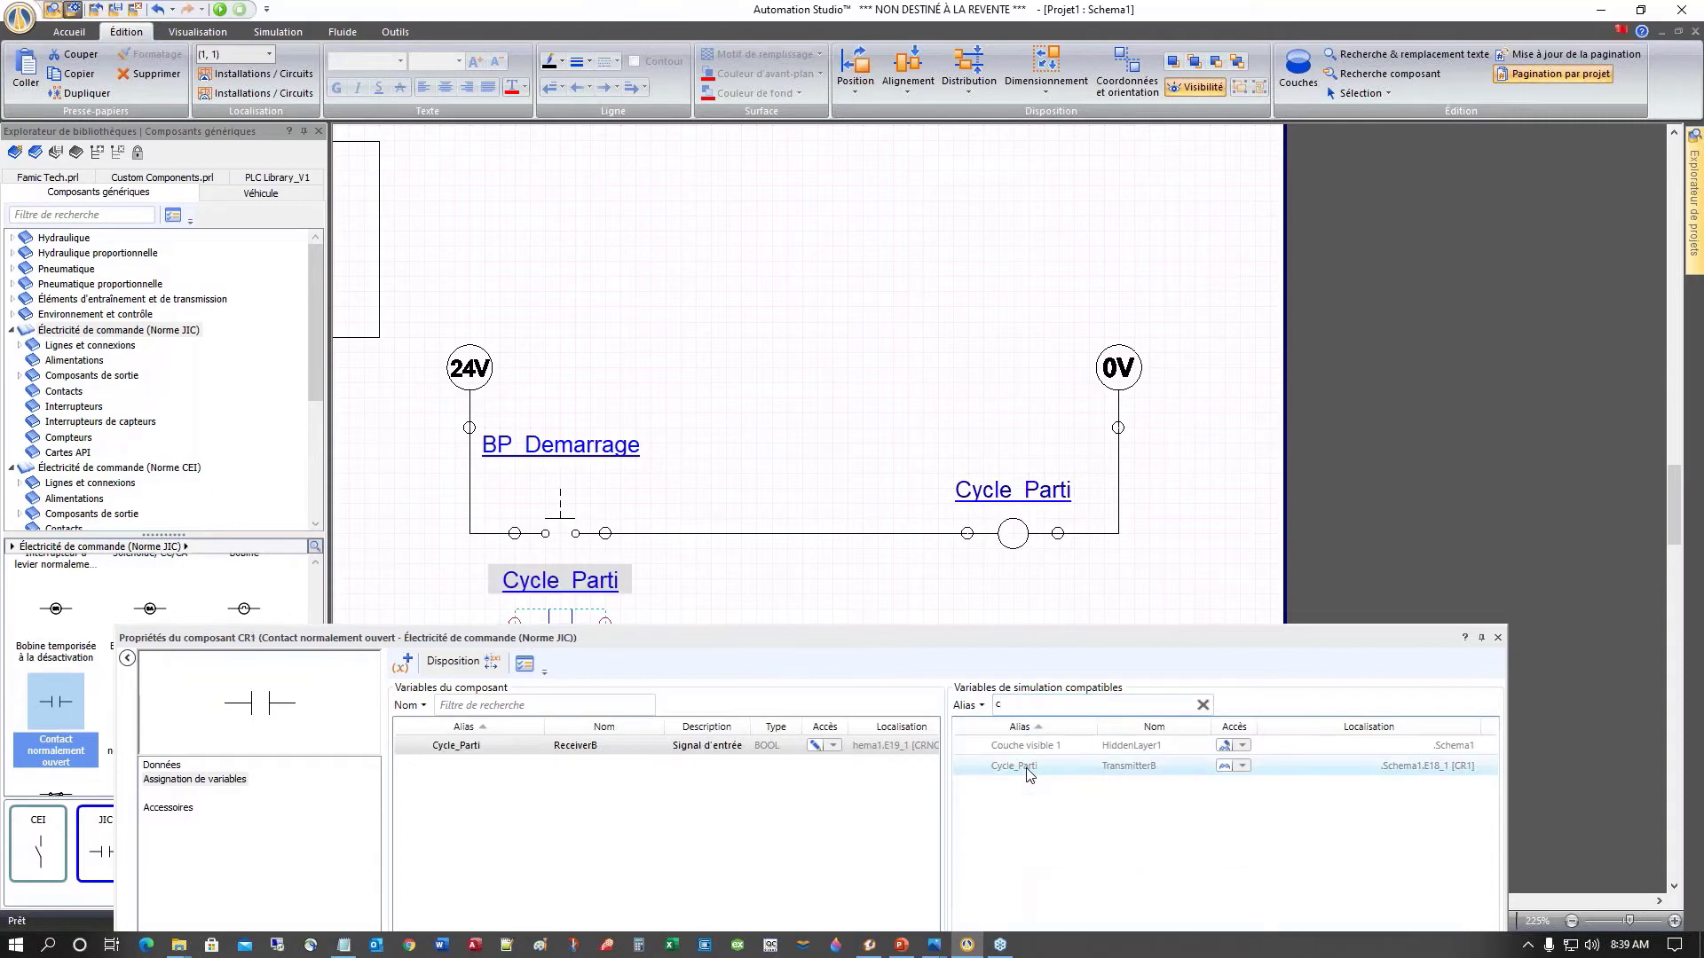
left_click(1499, 638)
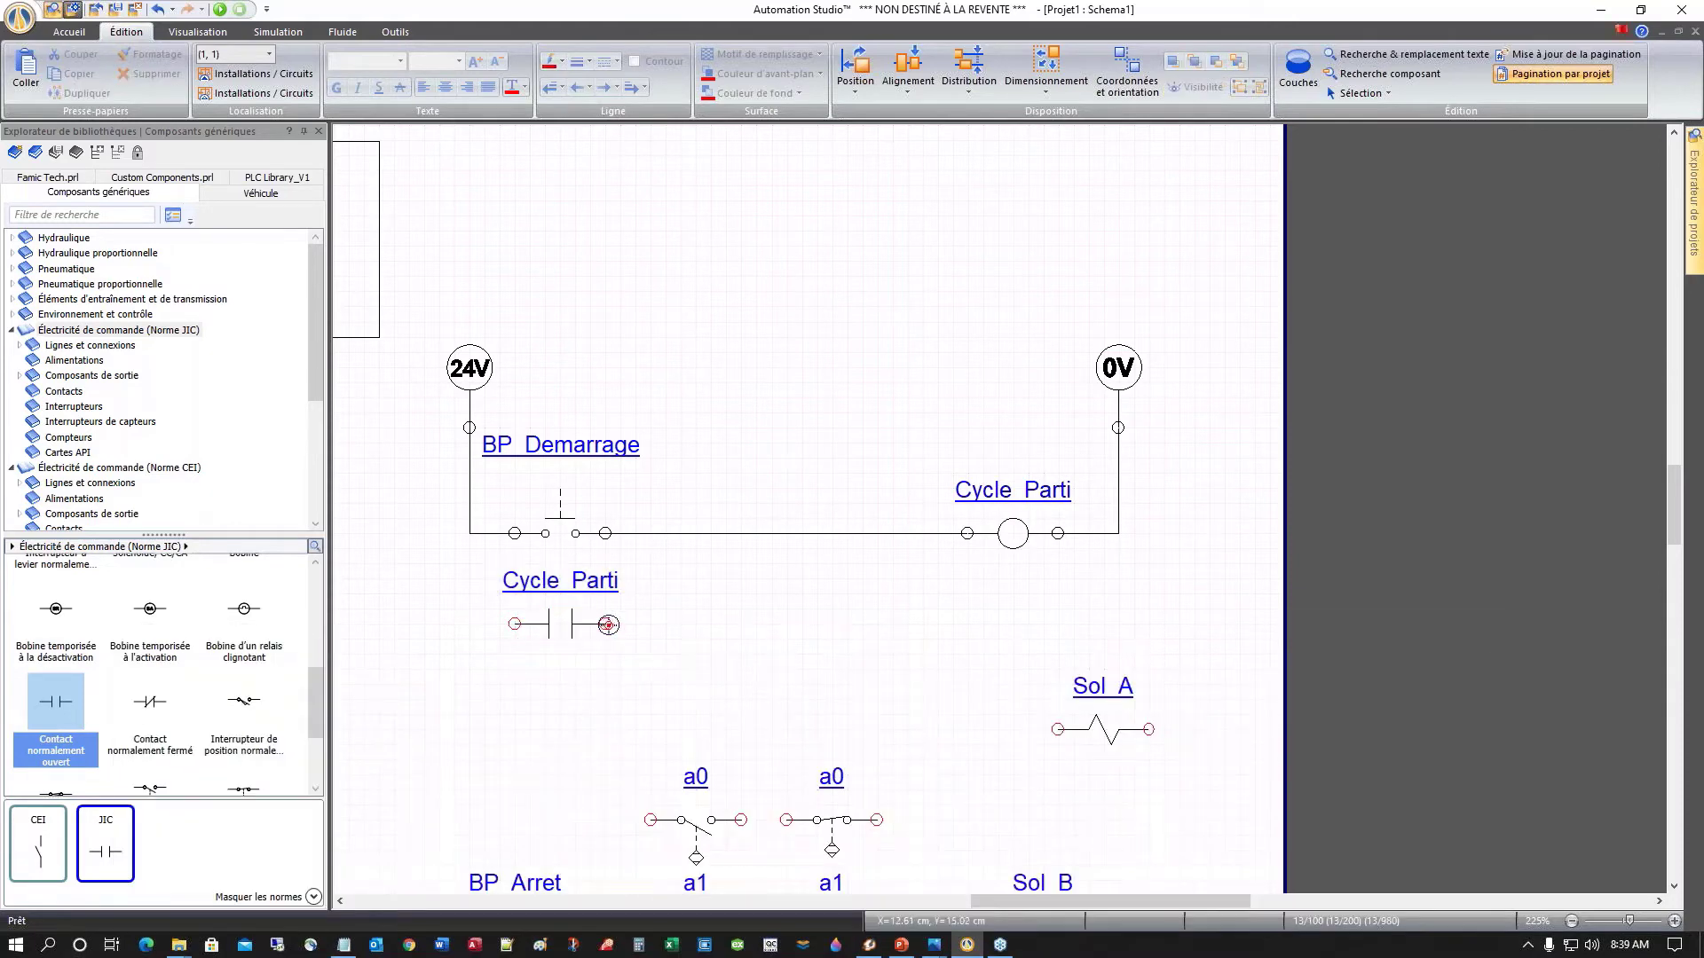
Step: Wire the Cycle_Parti contact in parallel with BP_Demarrage as a holding branch
left_click_drag(604, 623, 651, 527)
mouse_move(515, 623)
left_mouse_down()
mouse_move(484, 606)
mouse_move(487, 570)
mouse_move(485, 621)
mouse_move(480, 539)
left_mouse_up()
scroll(751, 702, "down", 4)
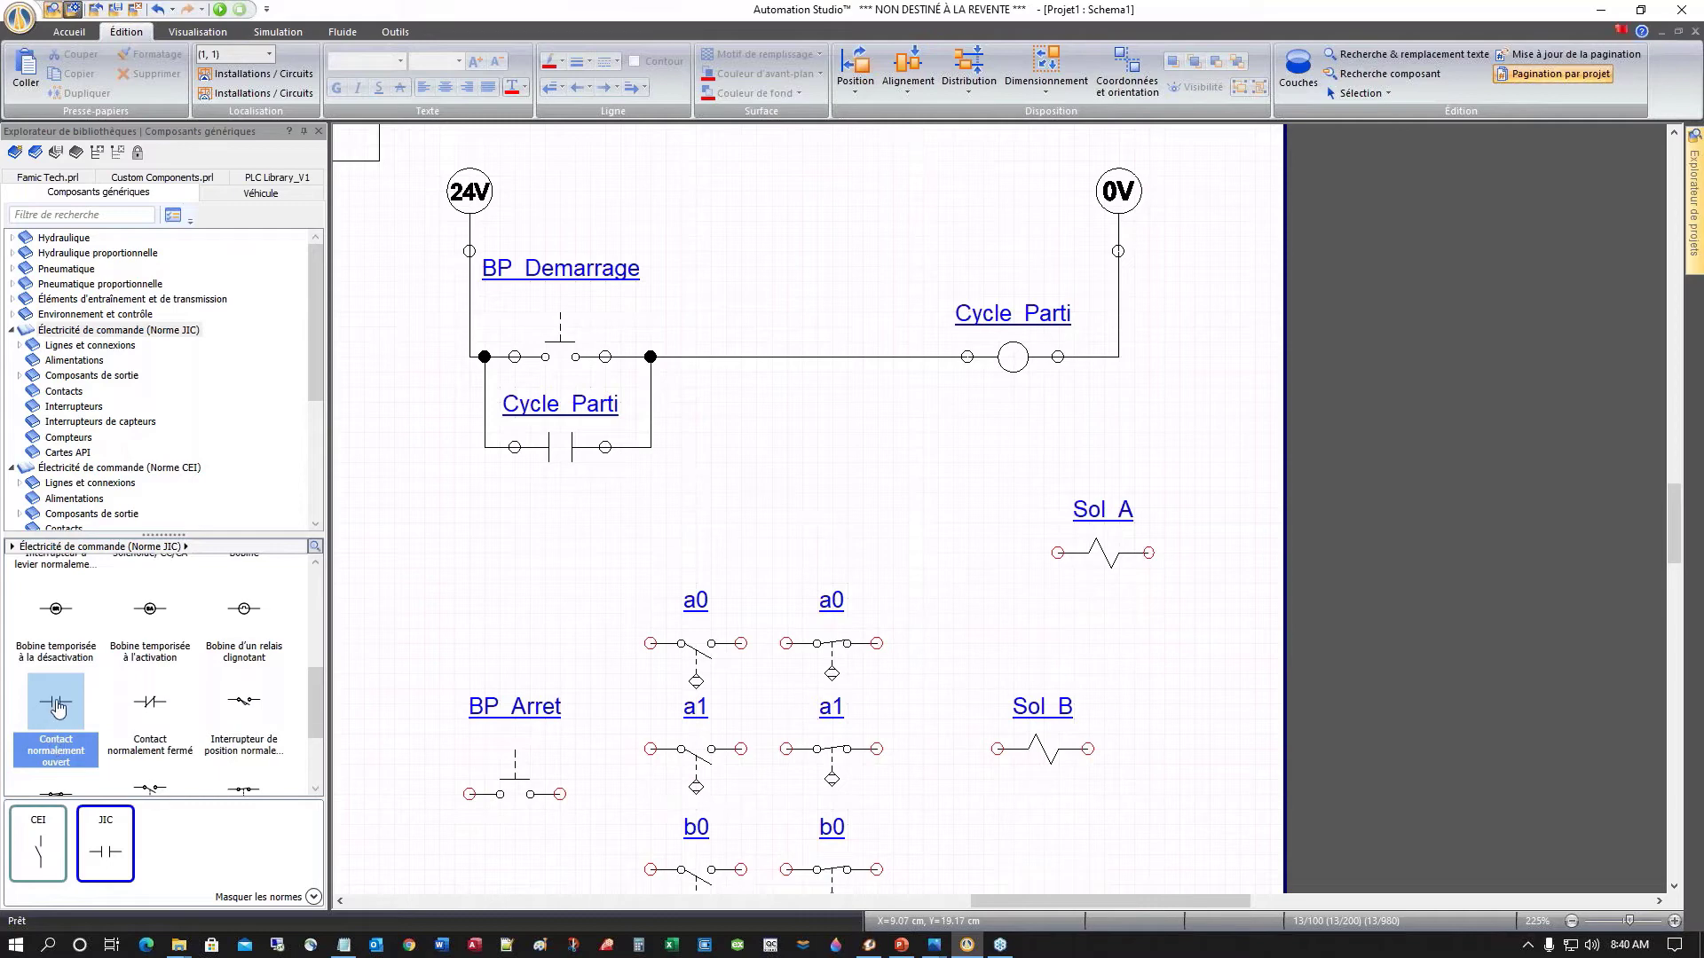
left_click_drag(58, 707, 565, 544)
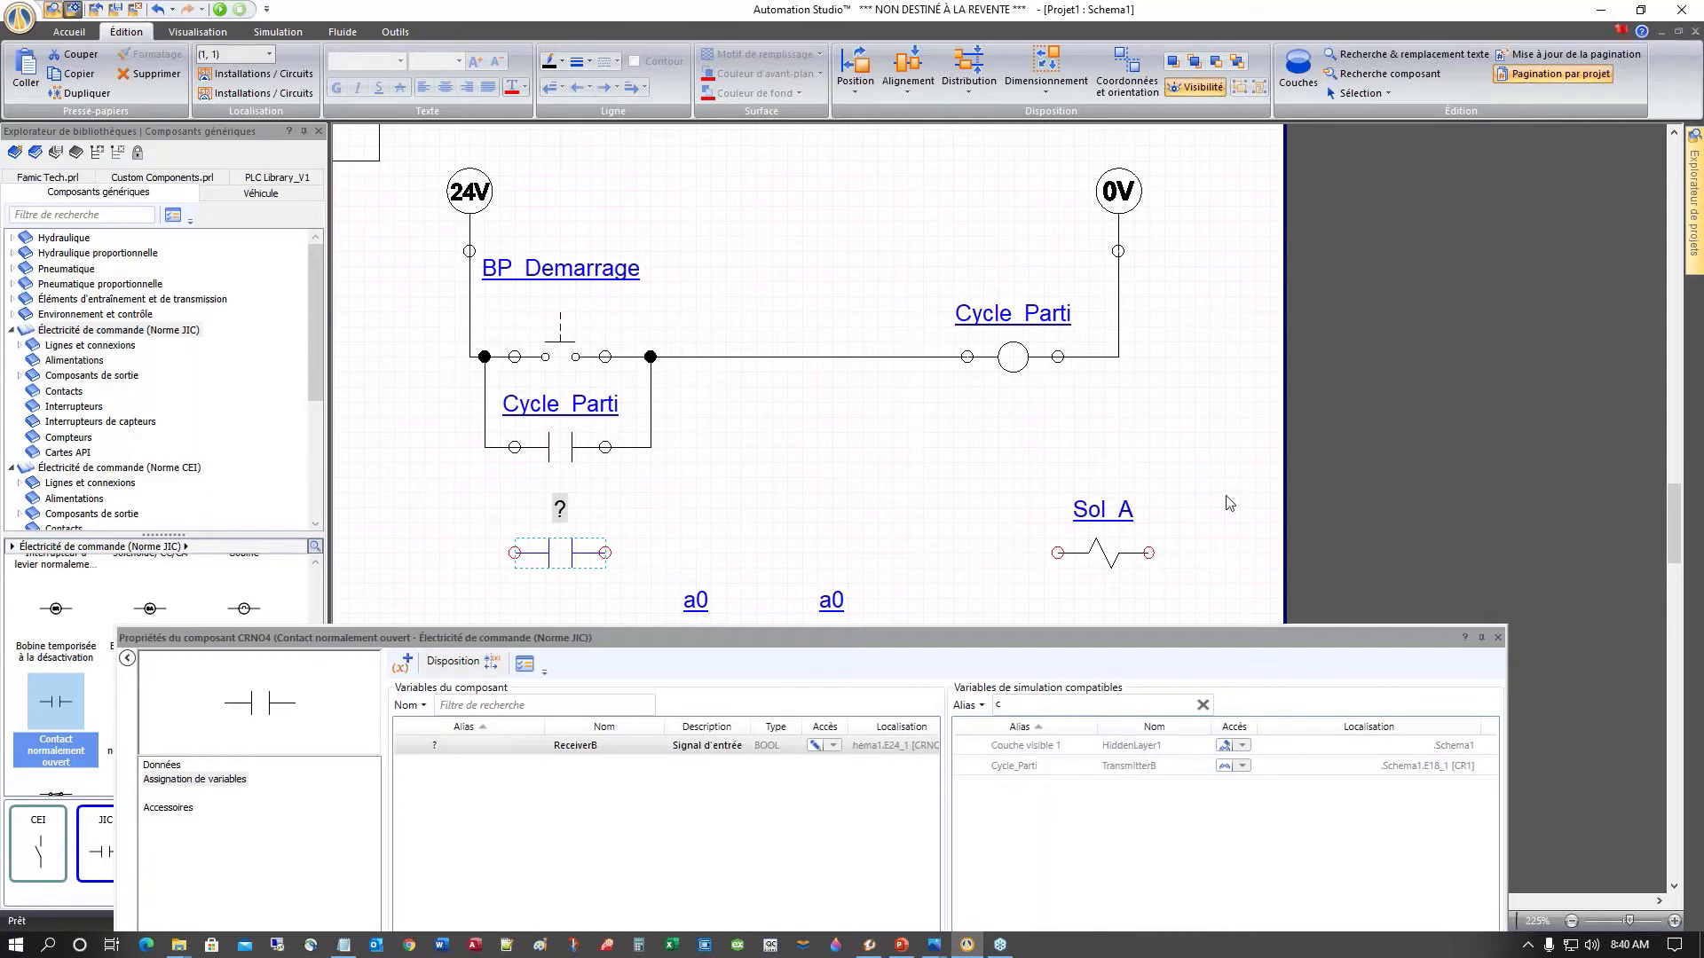
left_click(1499, 637)
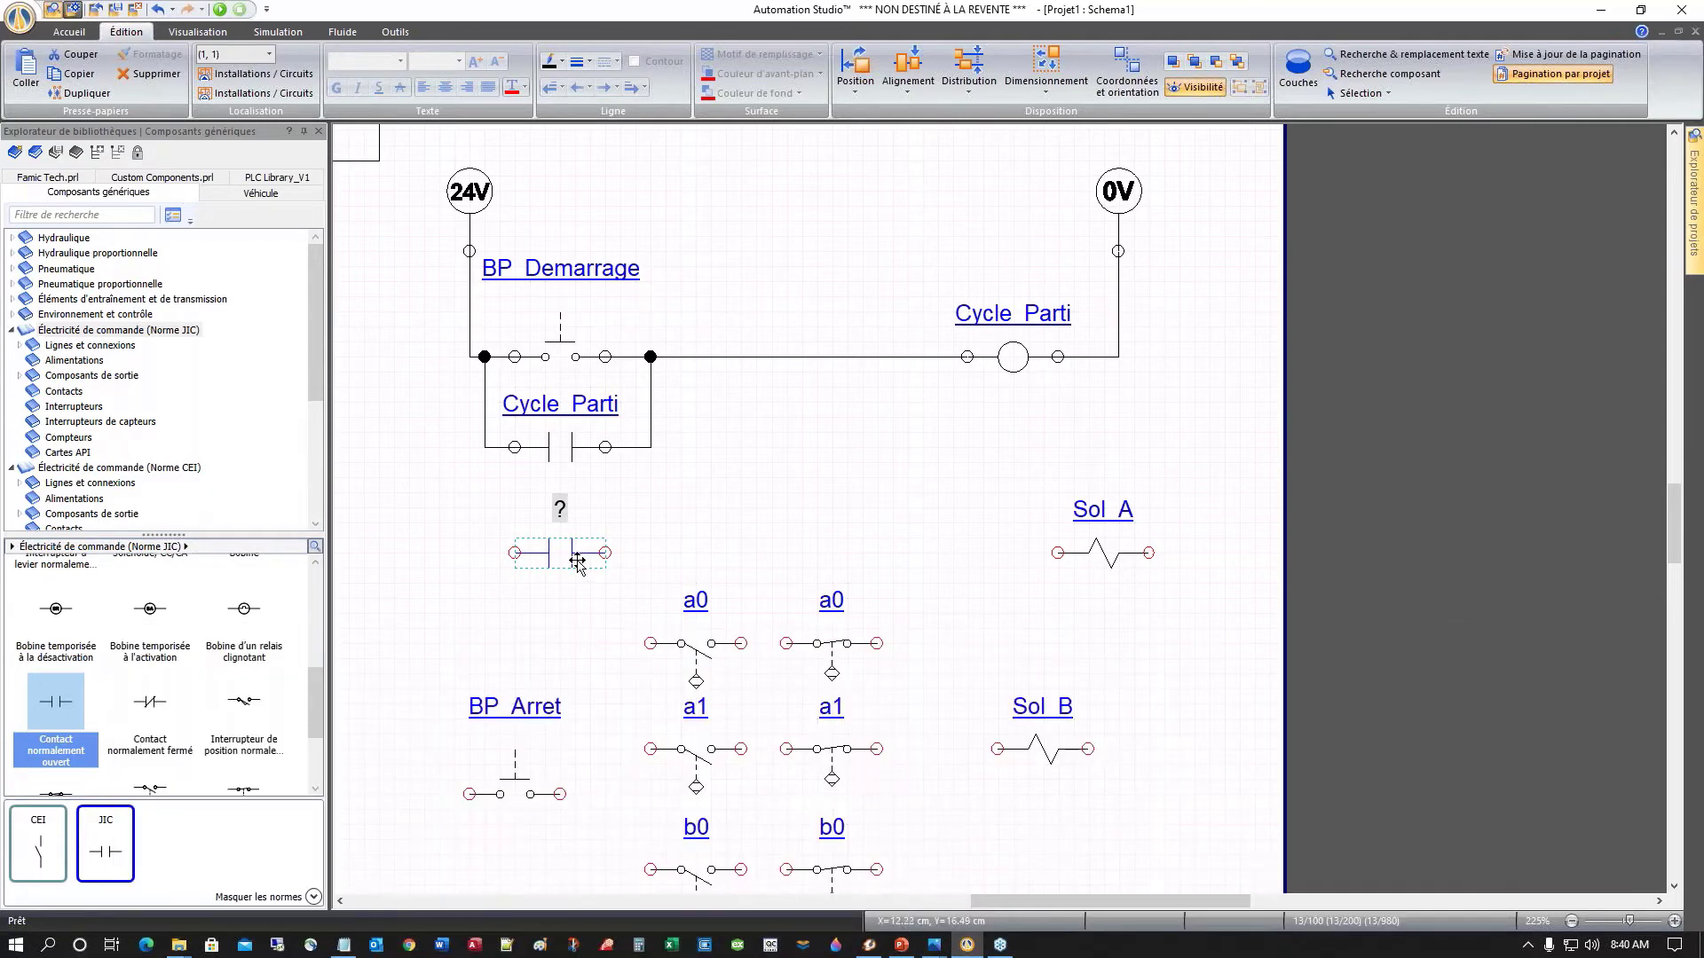
left_click_drag(579, 559, 568, 454)
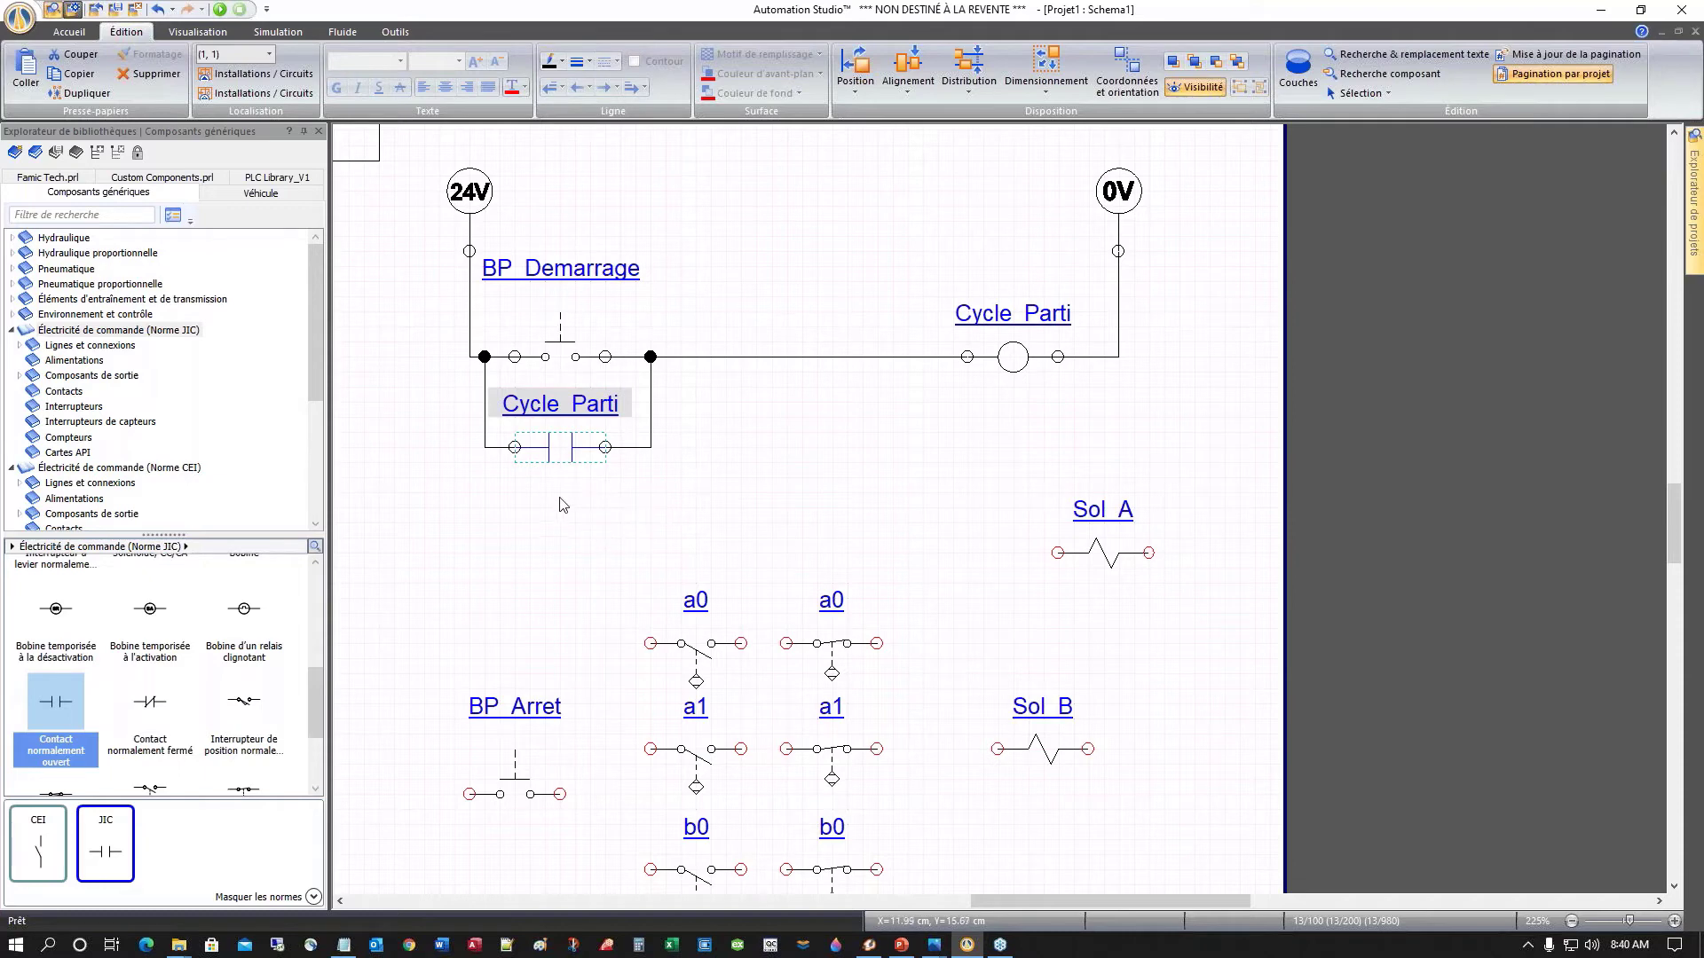
Step: Duplicate the Cycle_Parti contact and place the copy directly below the holding branch
right_click(566, 452)
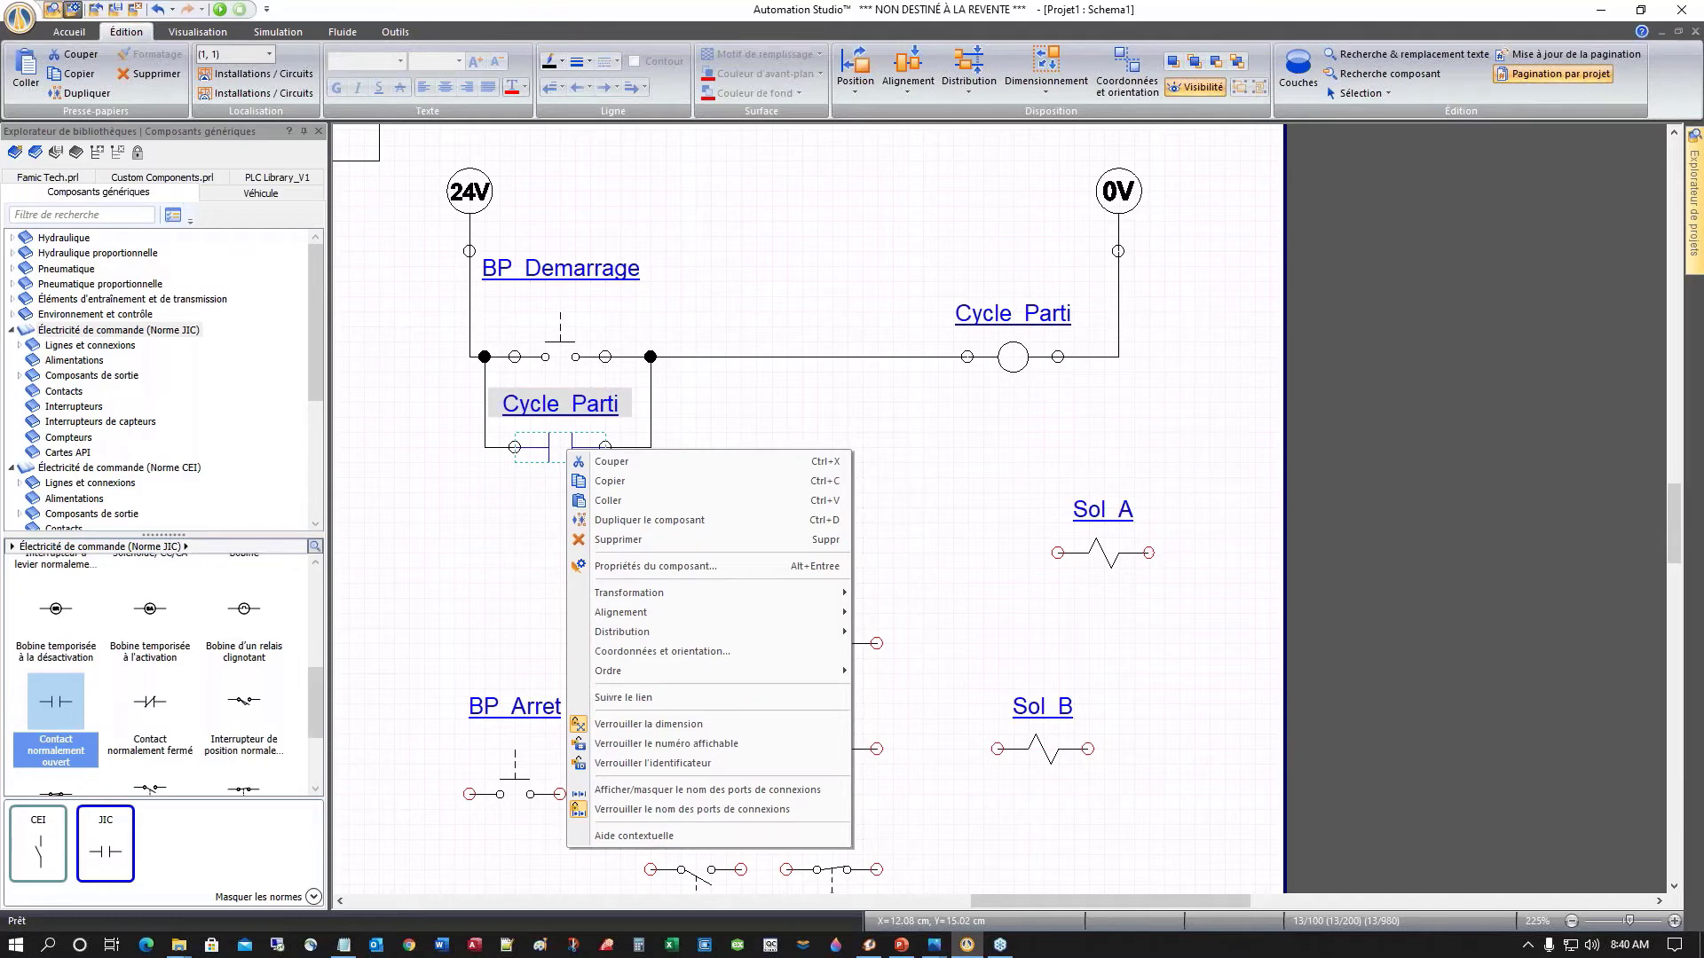
left_click(498, 513)
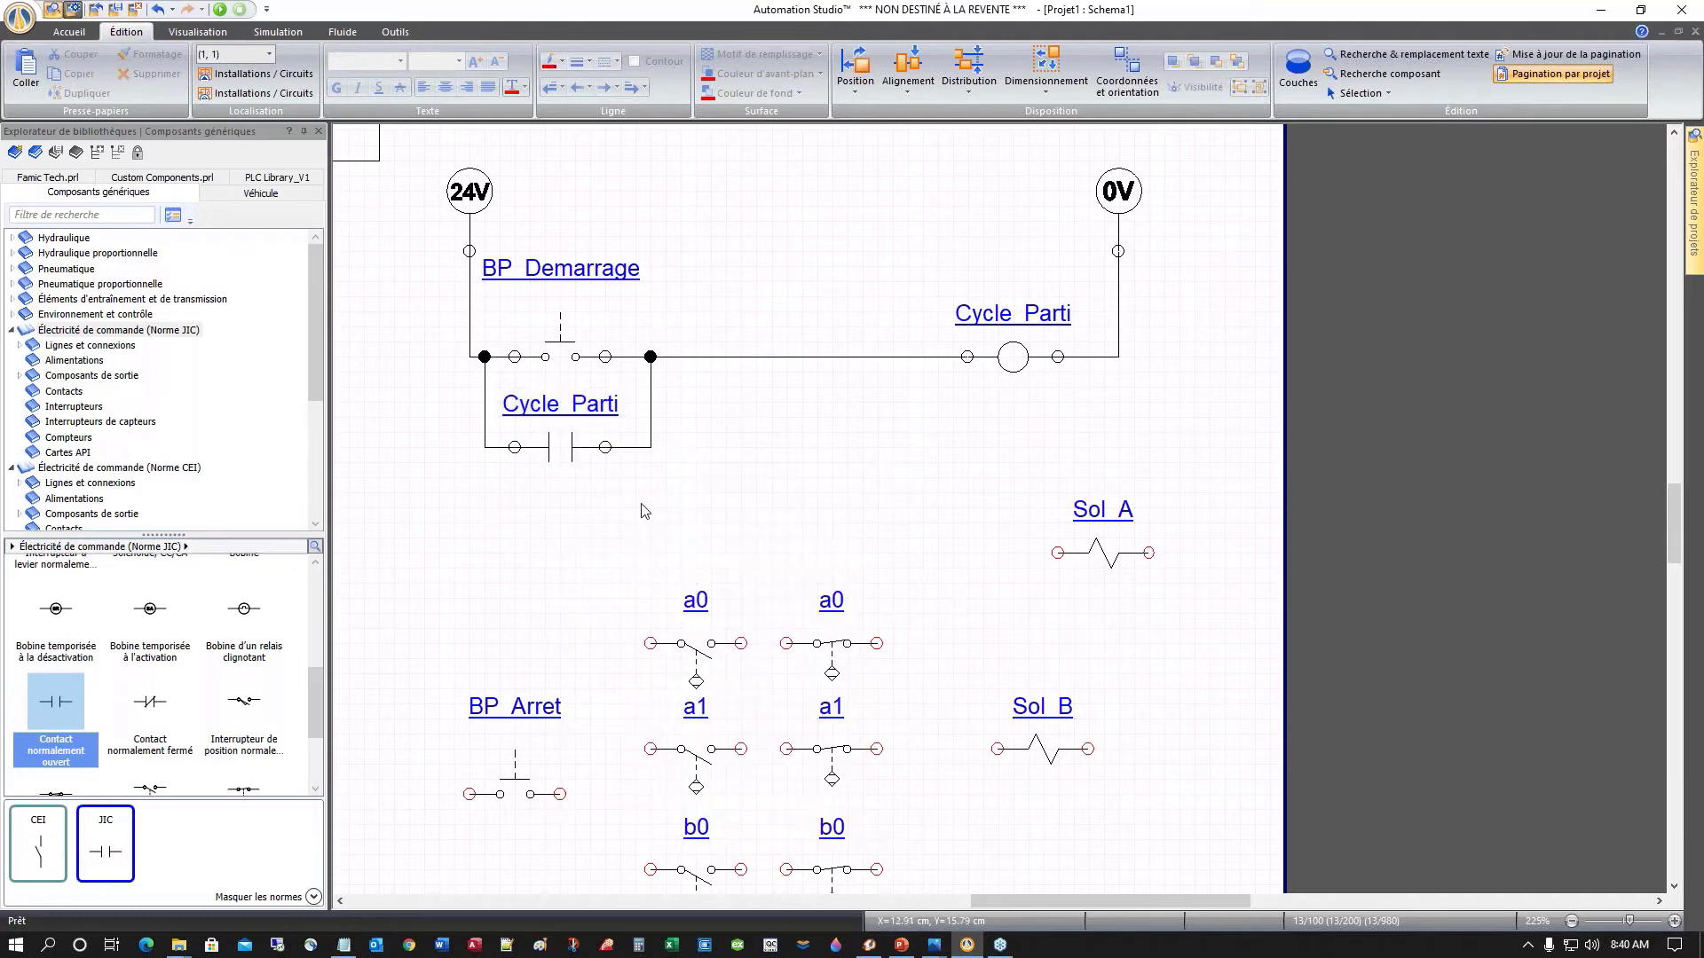
left_click(561, 449)
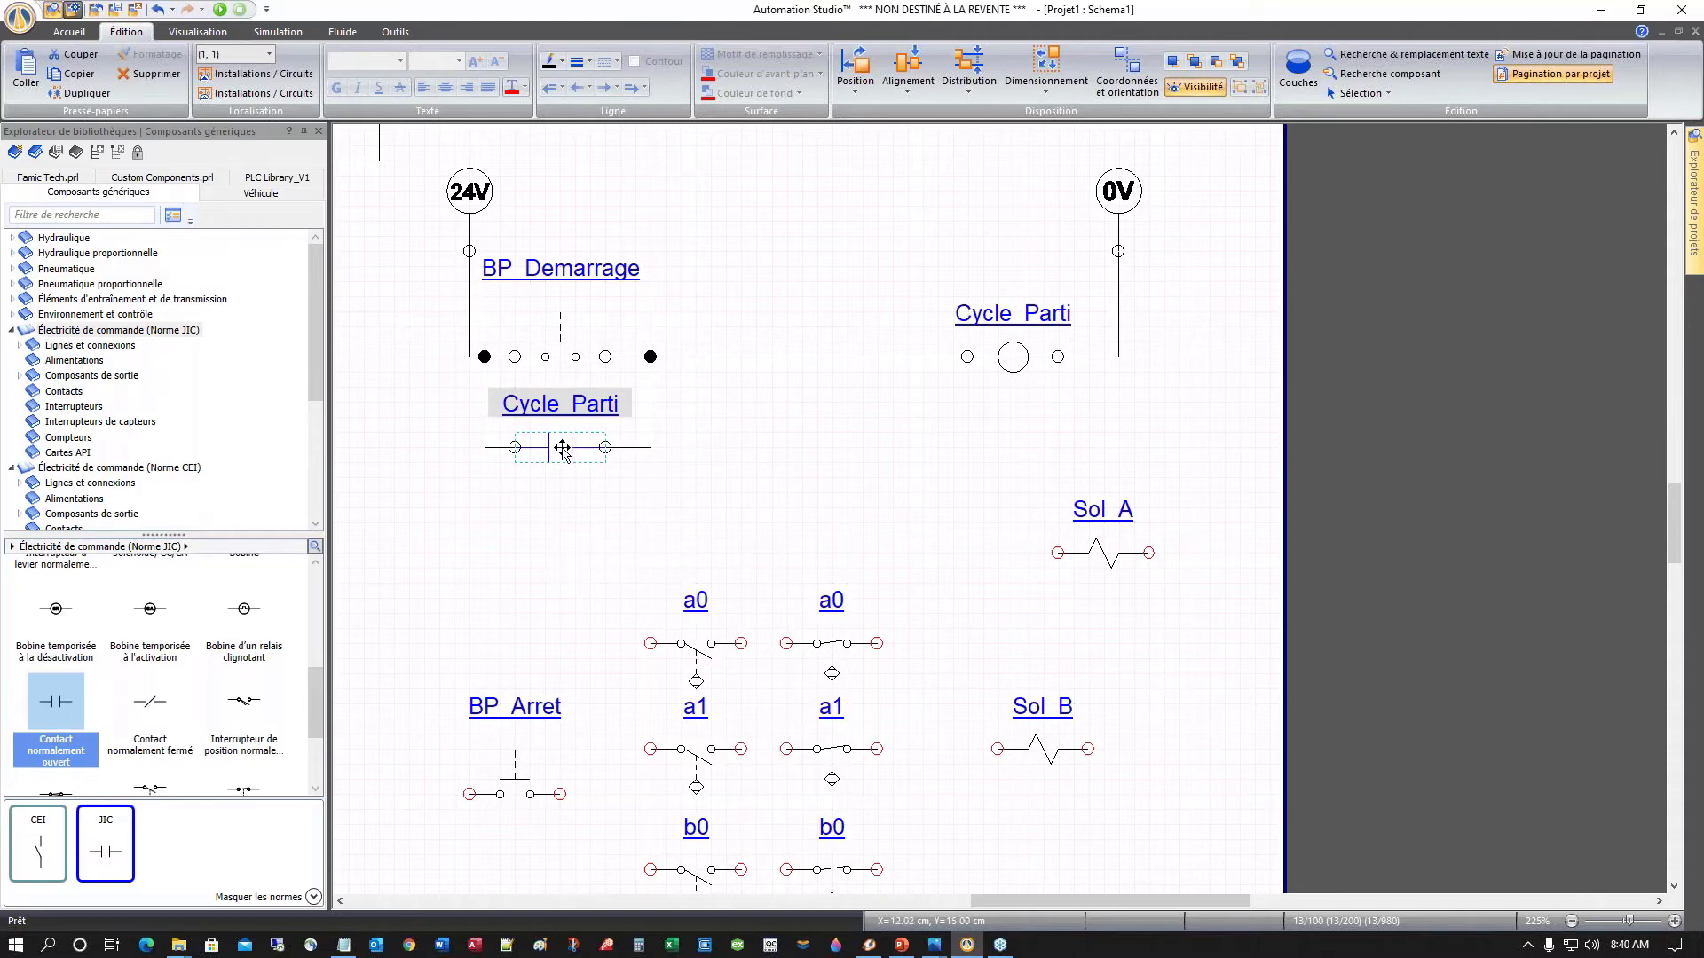
left_click_drag(562, 449, 560, 546)
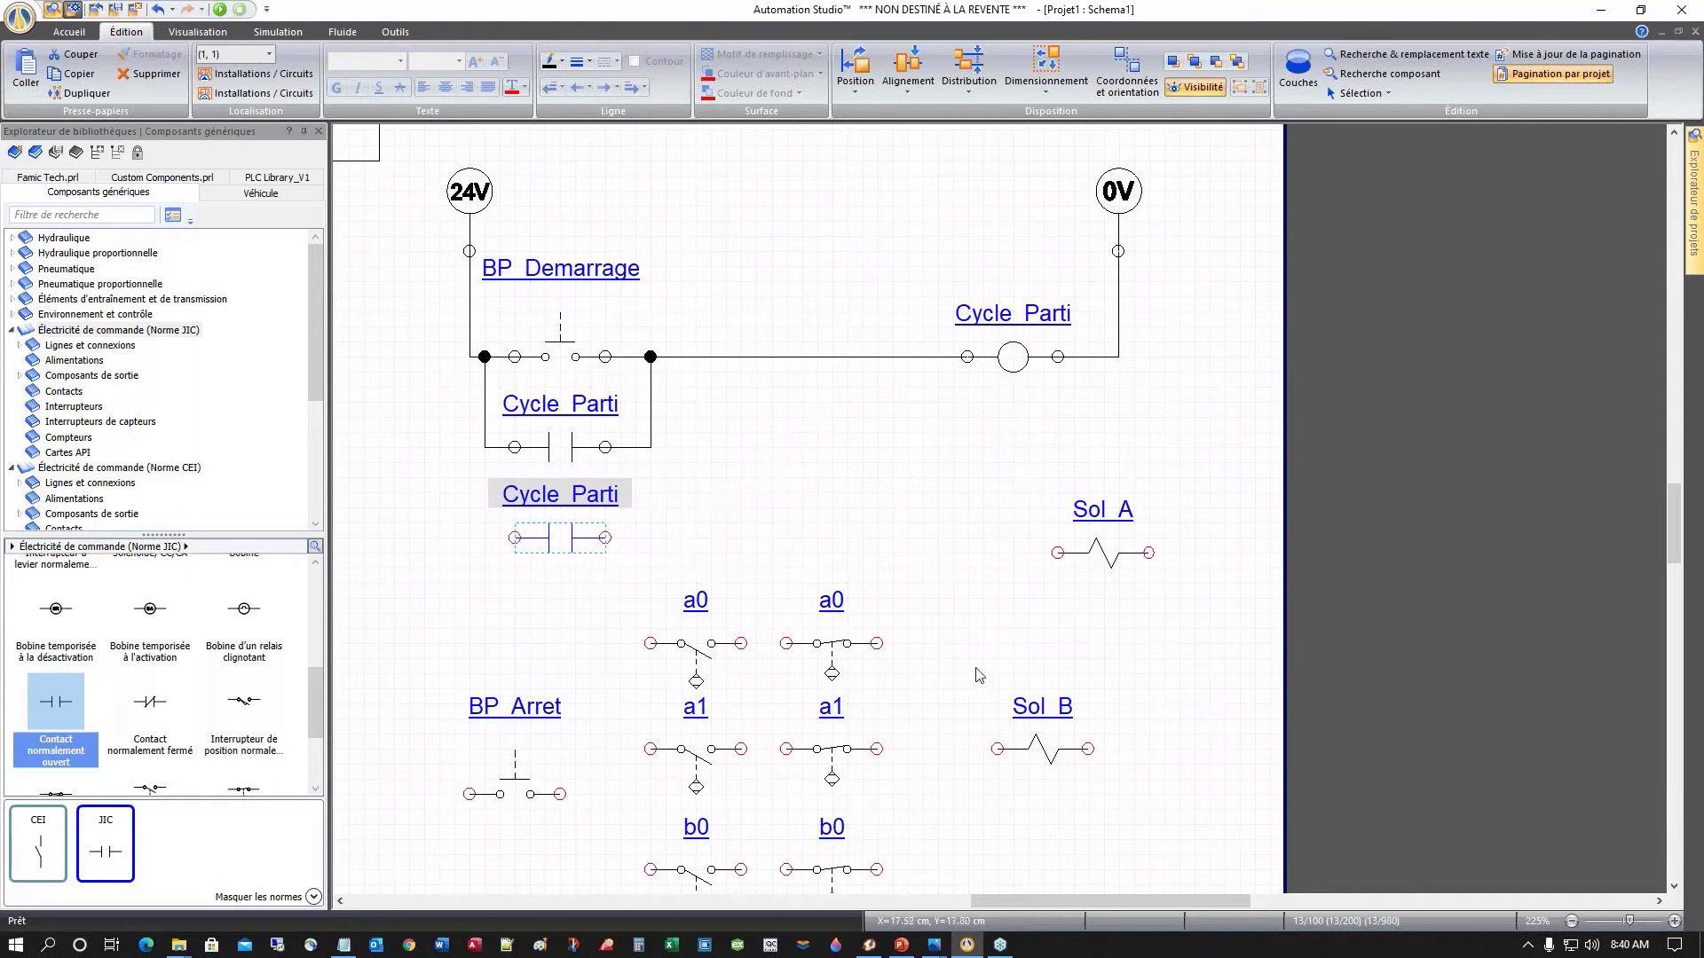
Step: Move the normally open a0 contact and Sol_A into line with the second Cycle_Parti contact to lay out a new rung
double_click(1099, 550)
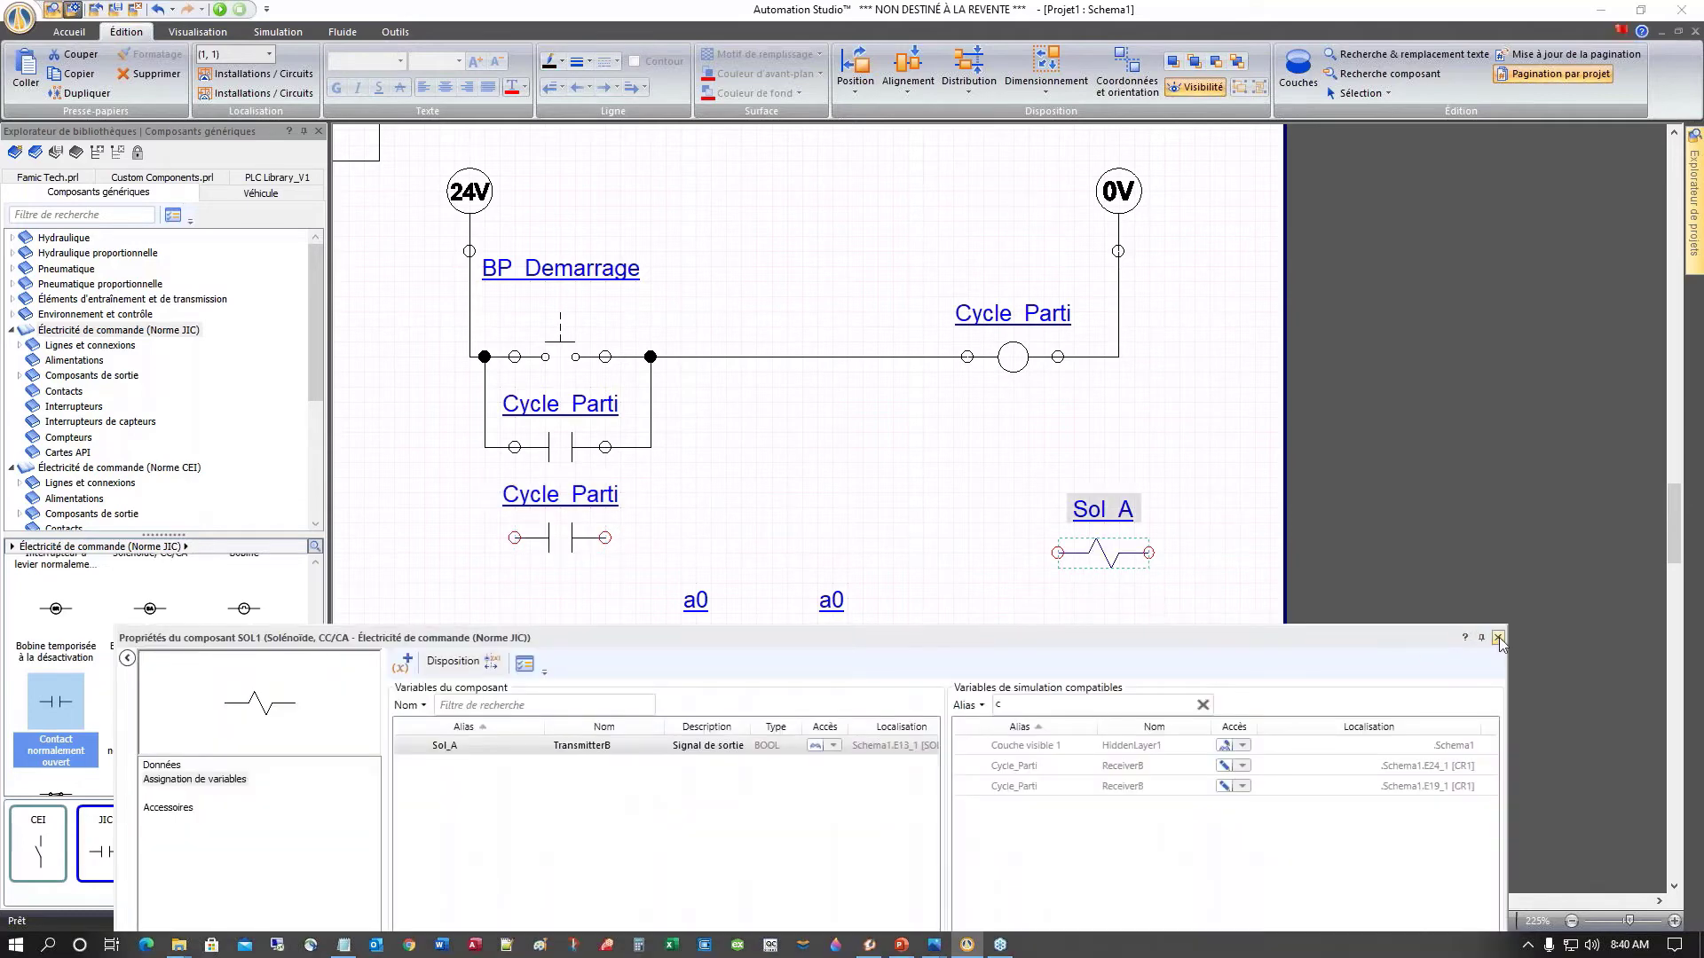
left_click(1498, 638)
left_click_drag(1117, 558, 1056, 647)
scroll(893, 531, "down", 1)
scroll(893, 531, "up", 1)
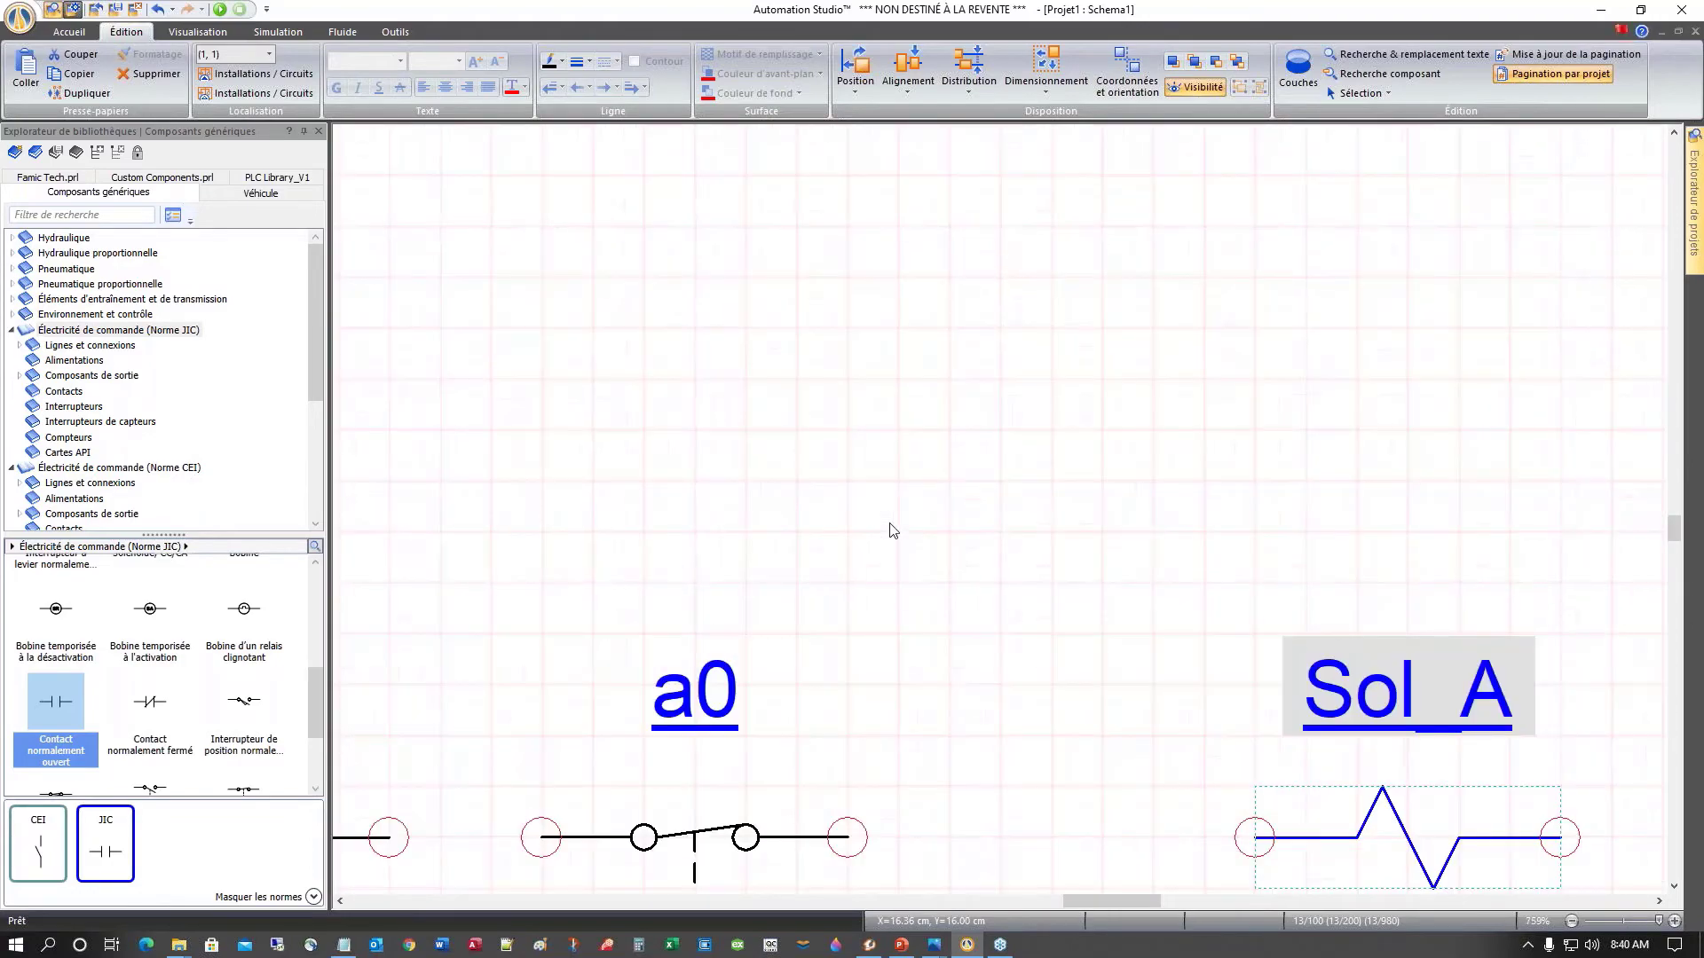
scroll(893, 531, "down", 5)
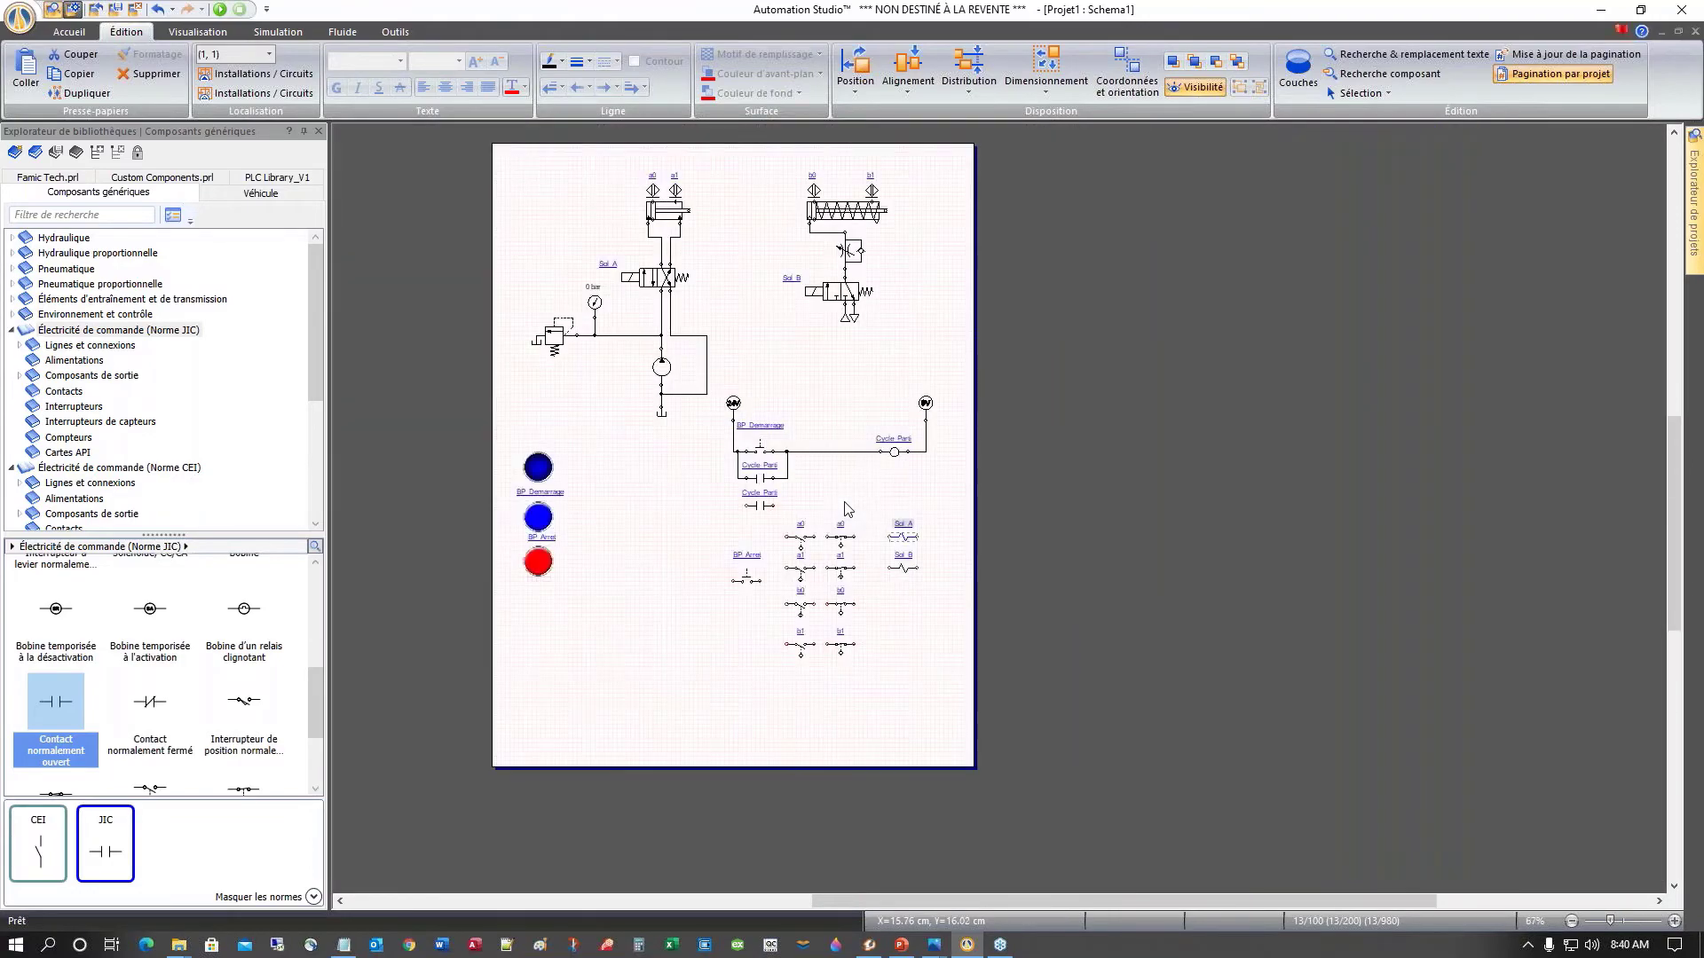
scroll(844, 509, "up", 2)
scroll(845, 508, "down", 2)
left_click_drag(799, 537, 803, 510)
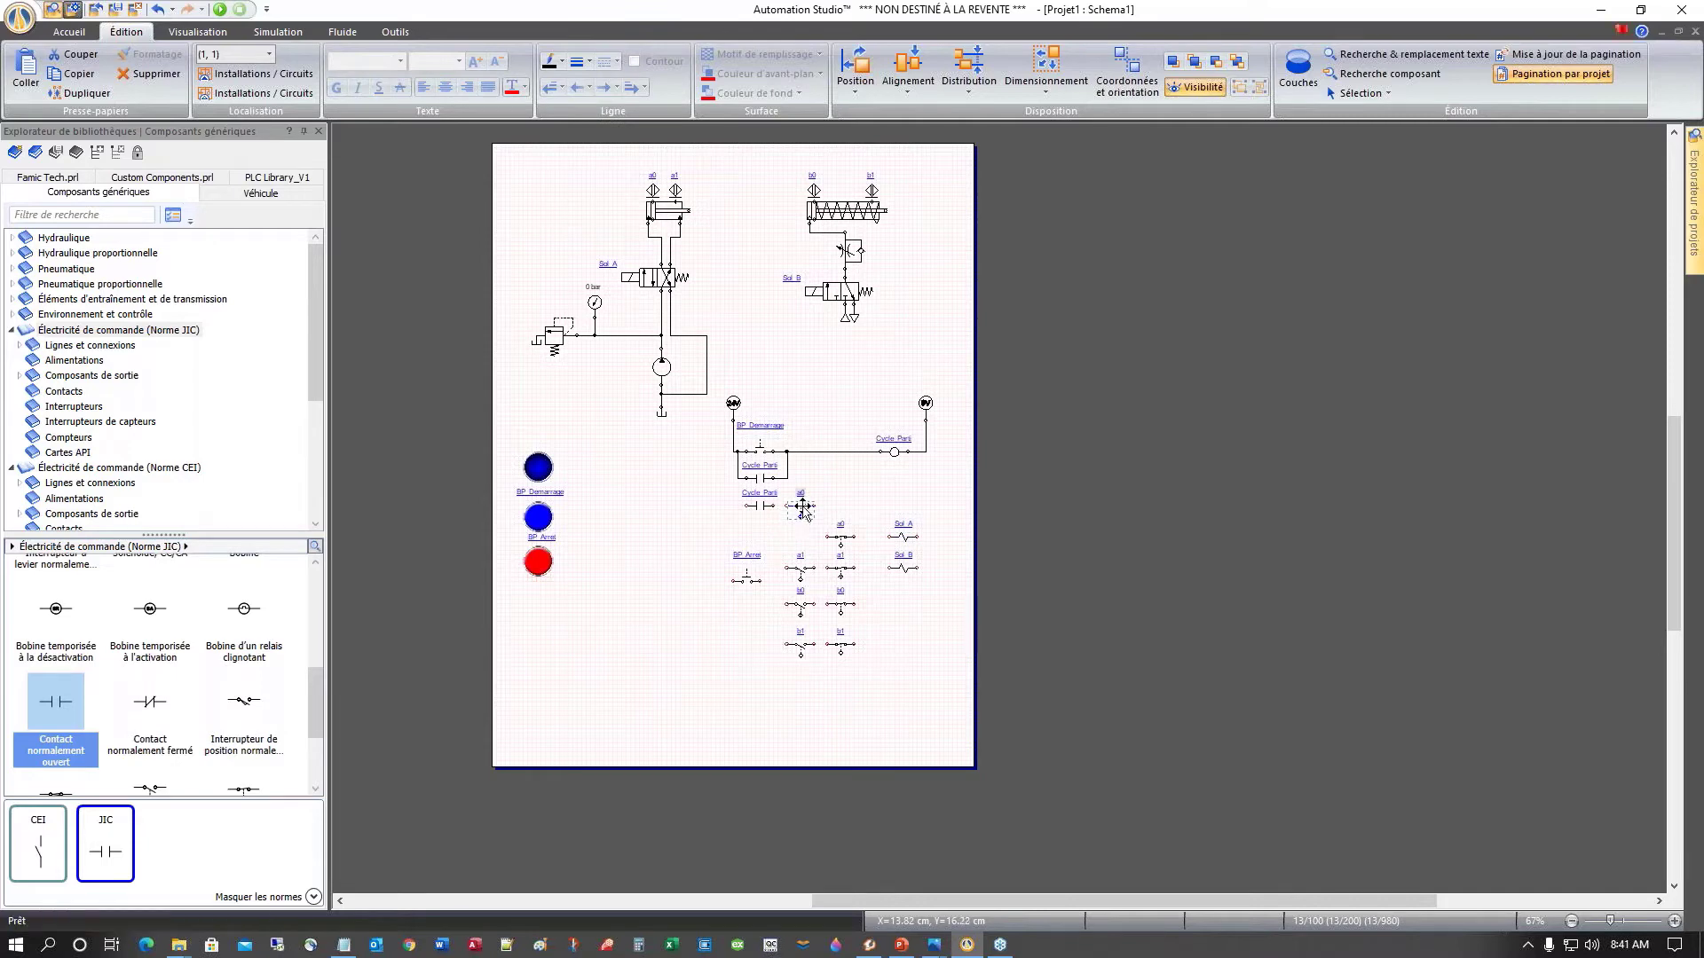
left_click(771, 545)
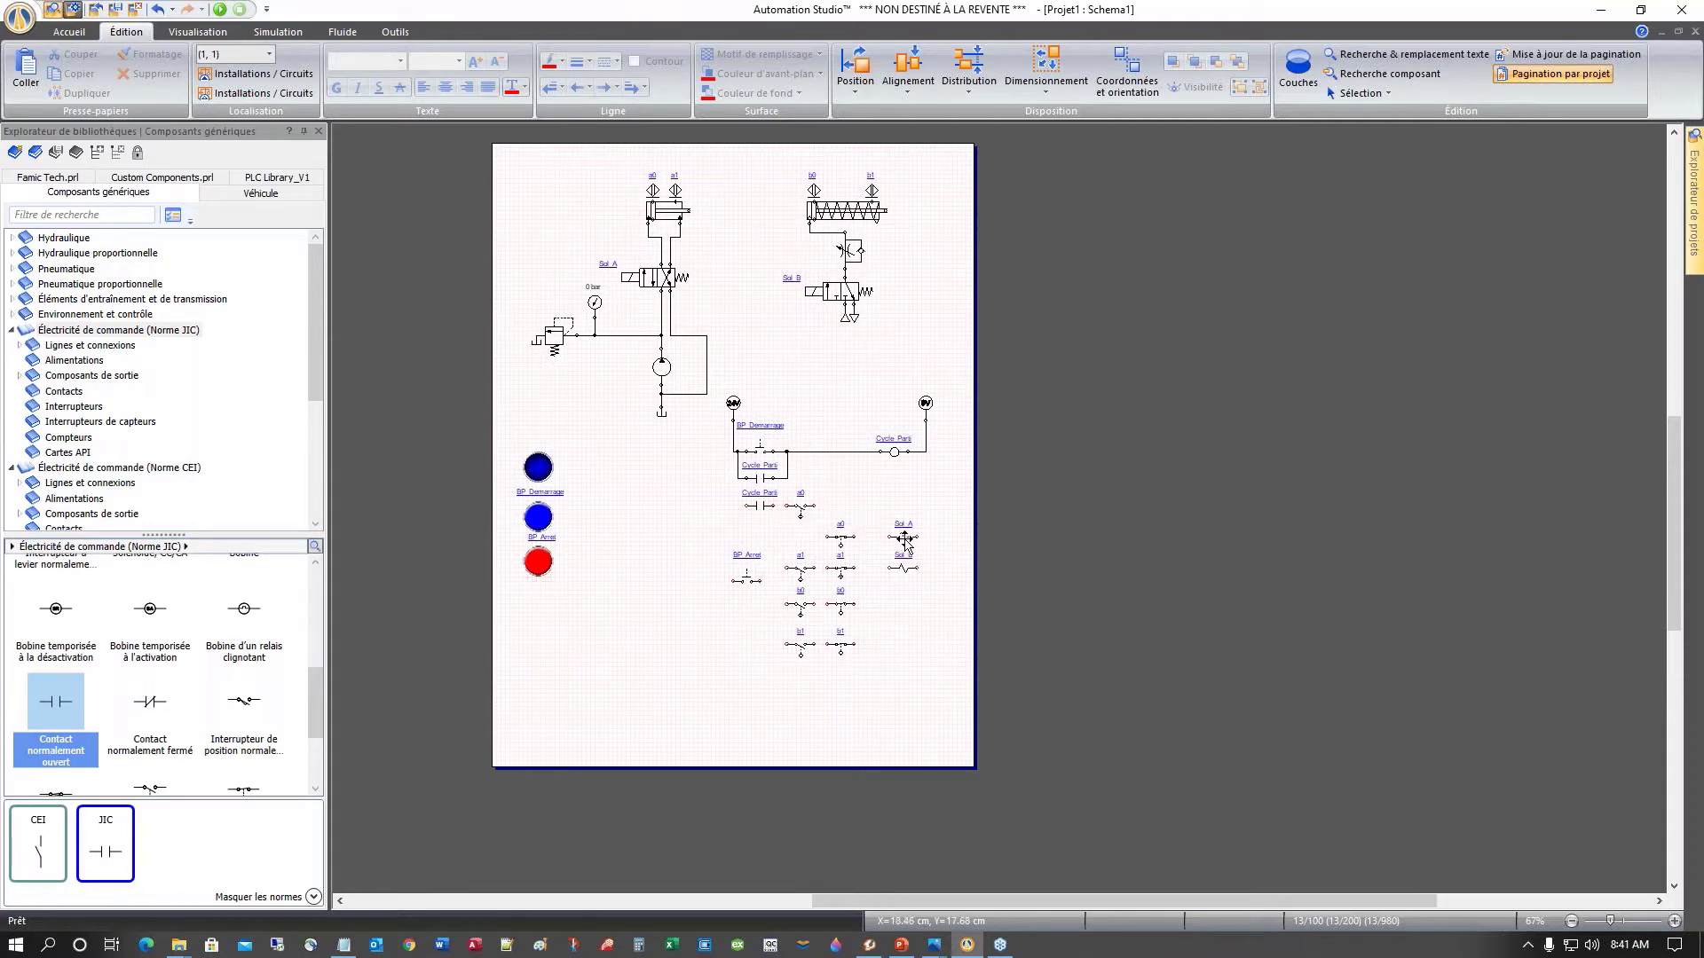
left_click_drag(902, 539, 898, 512)
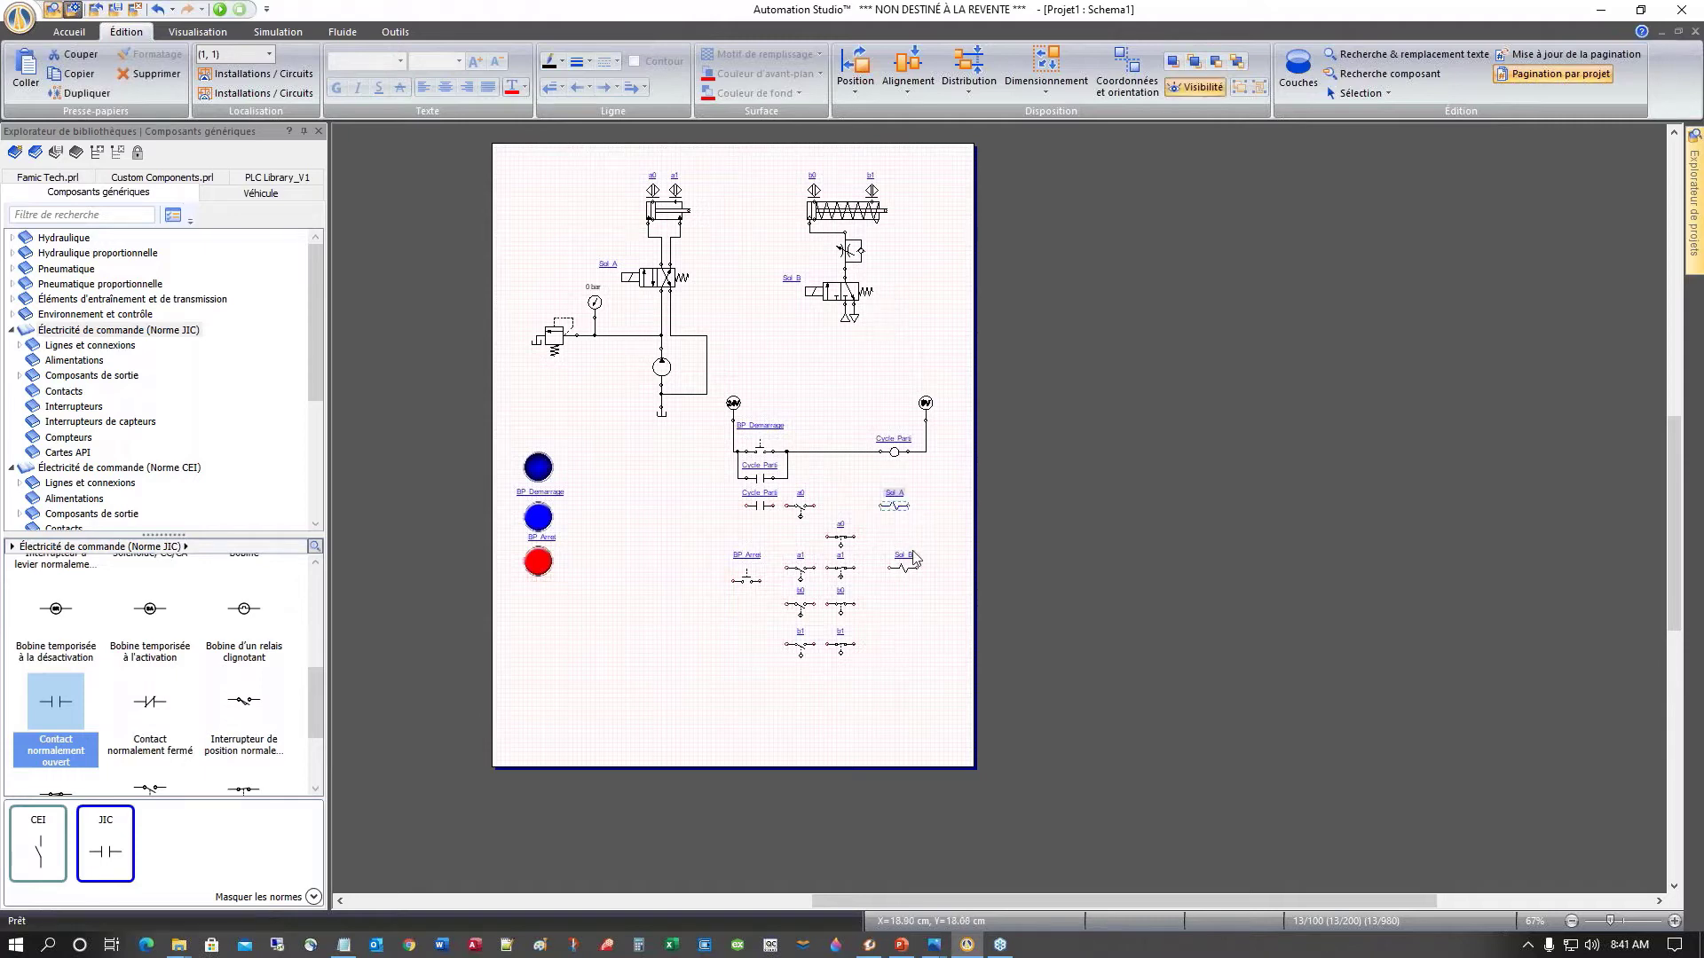
Step: Move the unused BP_Arret, a0, a1, b0 and b1 contacts and Sol_B together to the free space below the pushbuttons
left_click_drag(698, 520, 970, 711)
left_click_drag(803, 574, 594, 642)
left_click(769, 537)
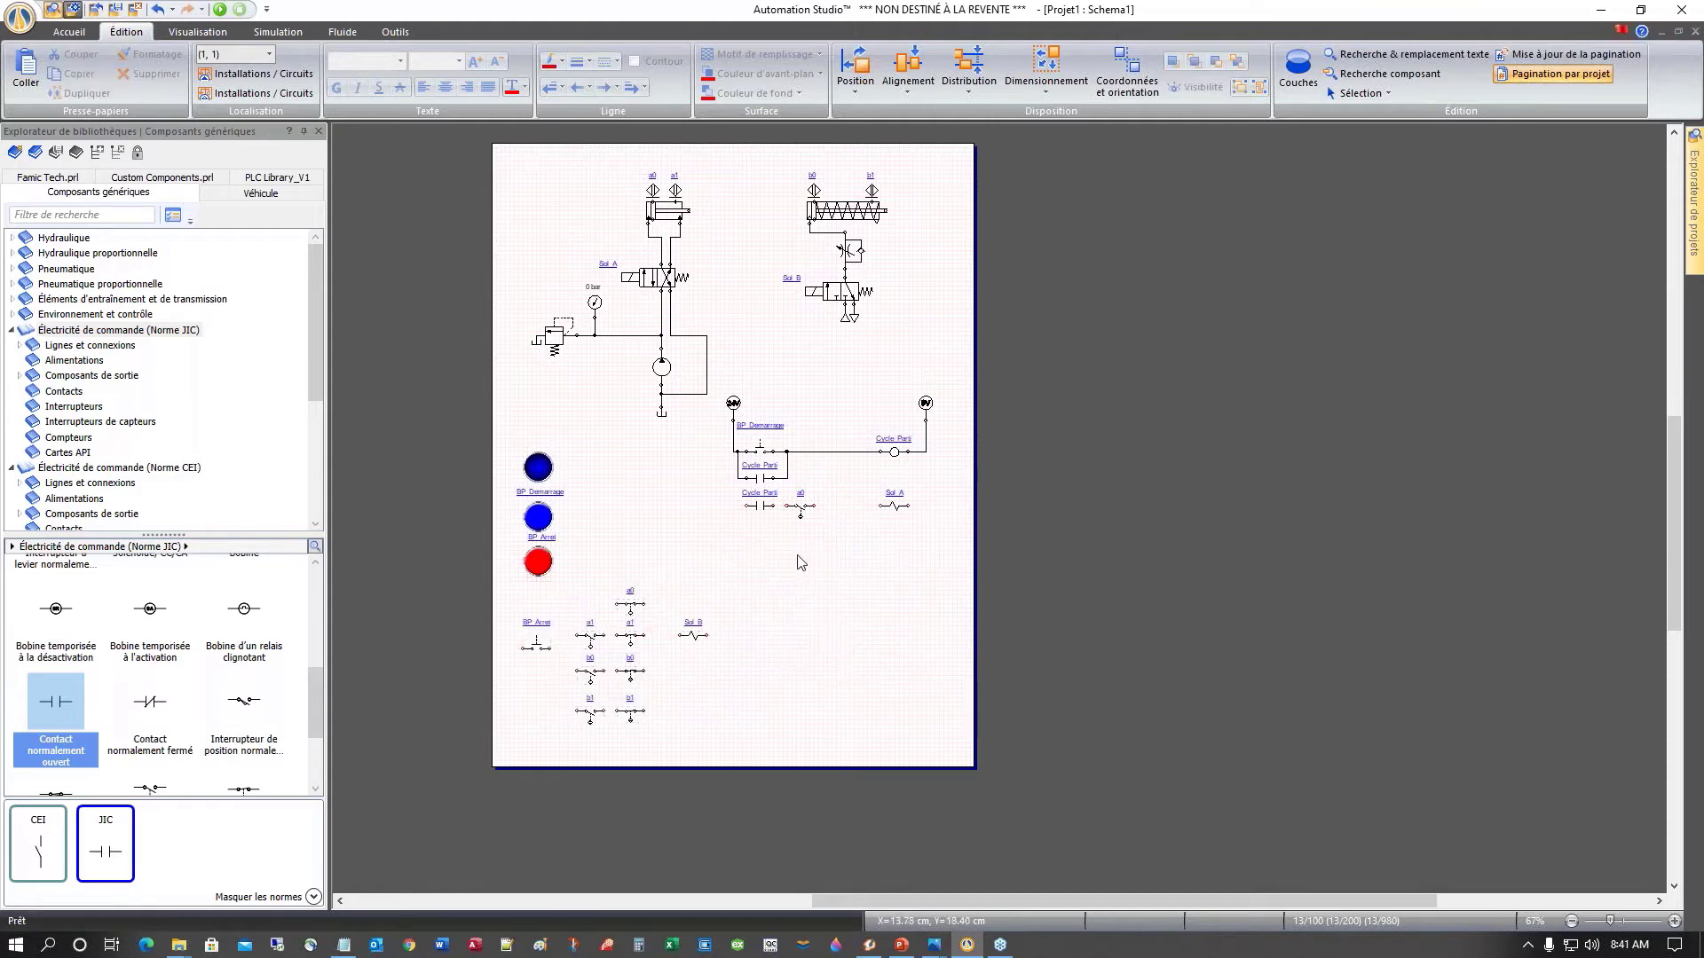
Step: Wire the second rung from the 24V line through Cycle_Parti, a0 and Sol_A to the 0V line
scroll(838, 577, "up", 3)
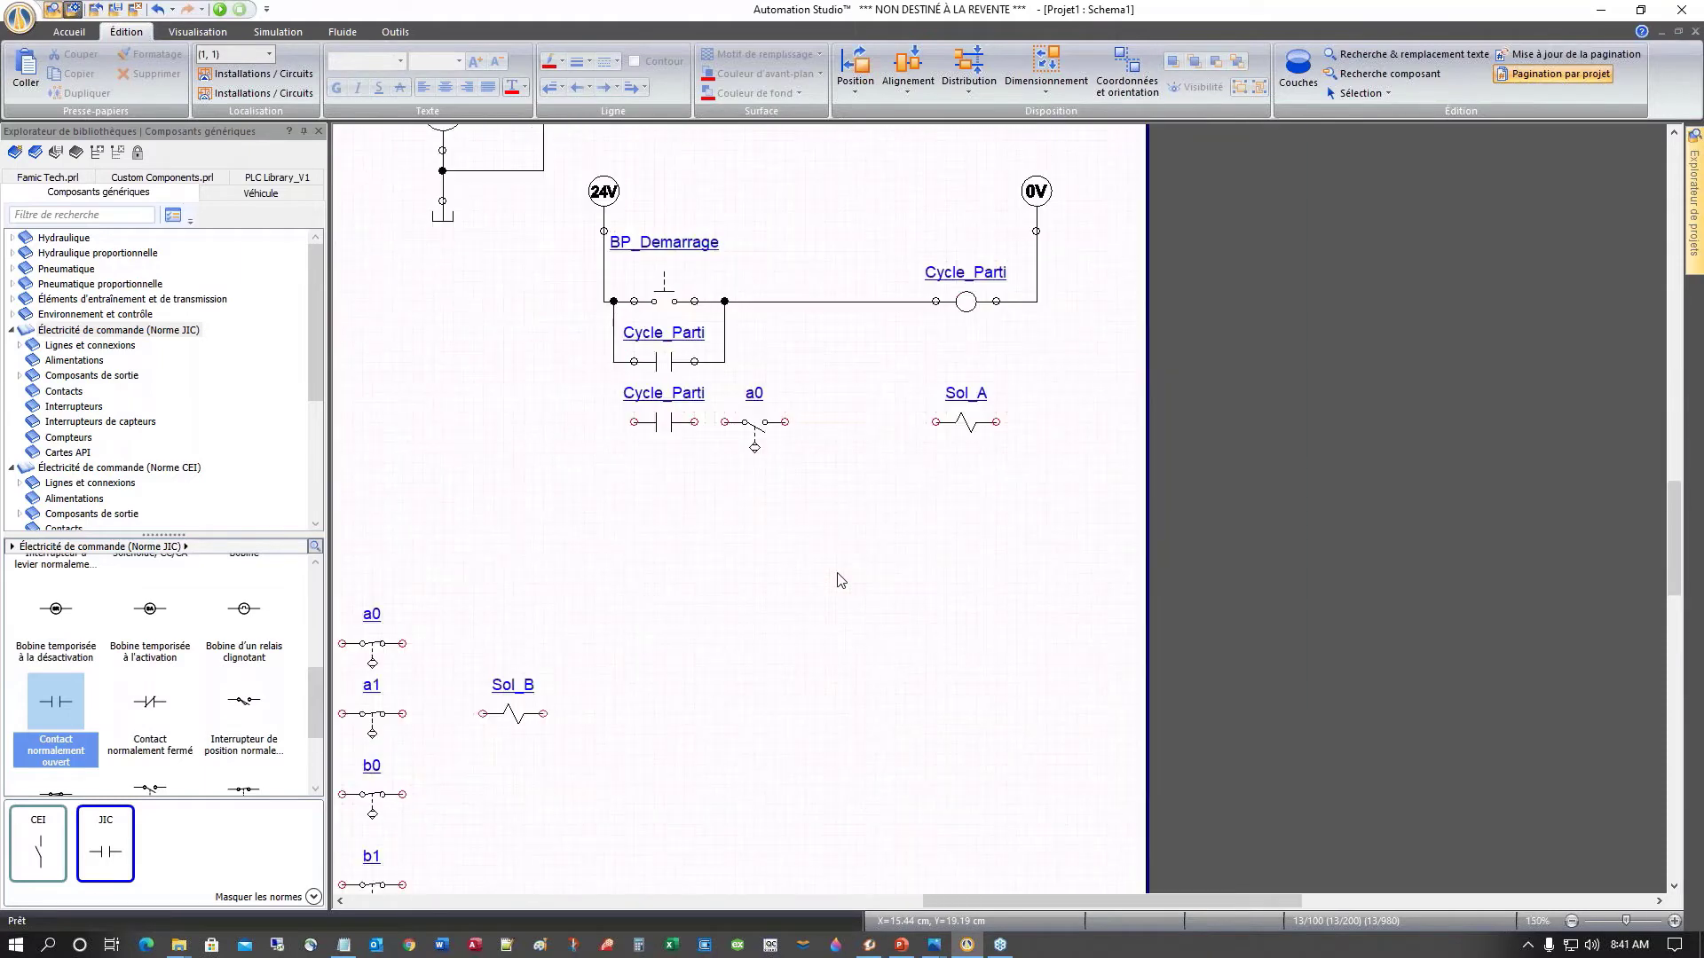
mouse_move(785, 421)
left_mouse_down()
mouse_move(935, 421)
mouse_move(1050, 372)
mouse_move(1033, 301)
left_mouse_up()
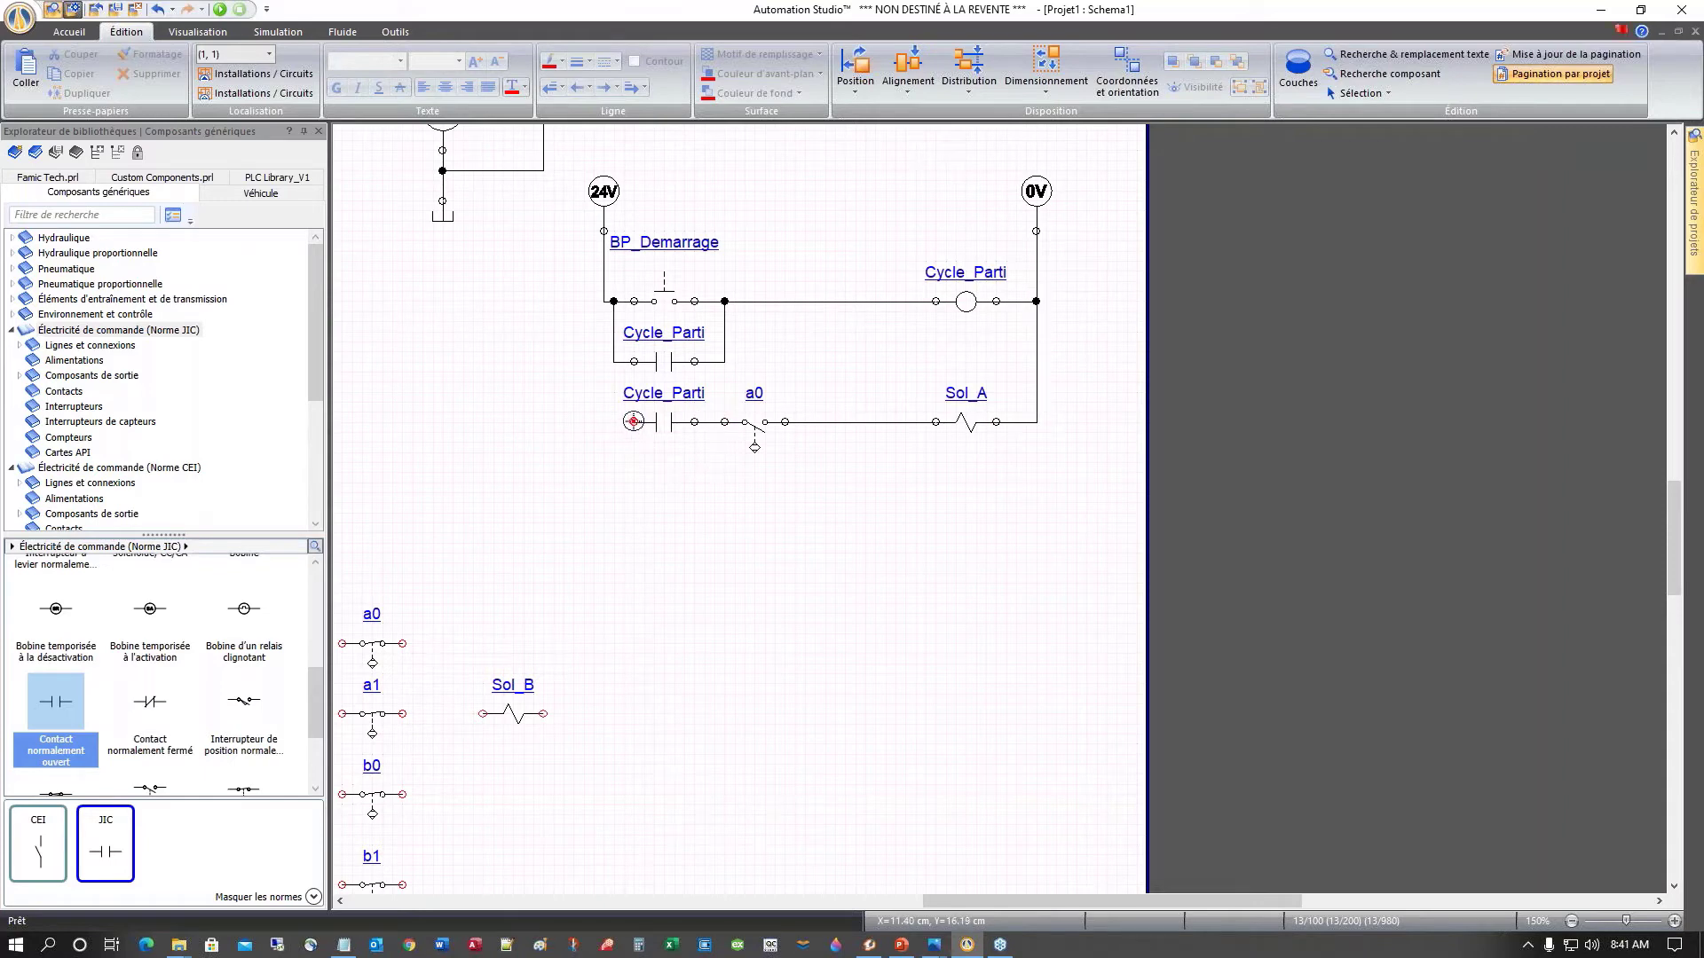
mouse_move(634, 422)
left_mouse_down()
mouse_move(605, 420)
mouse_move(604, 302)
left_mouse_up()
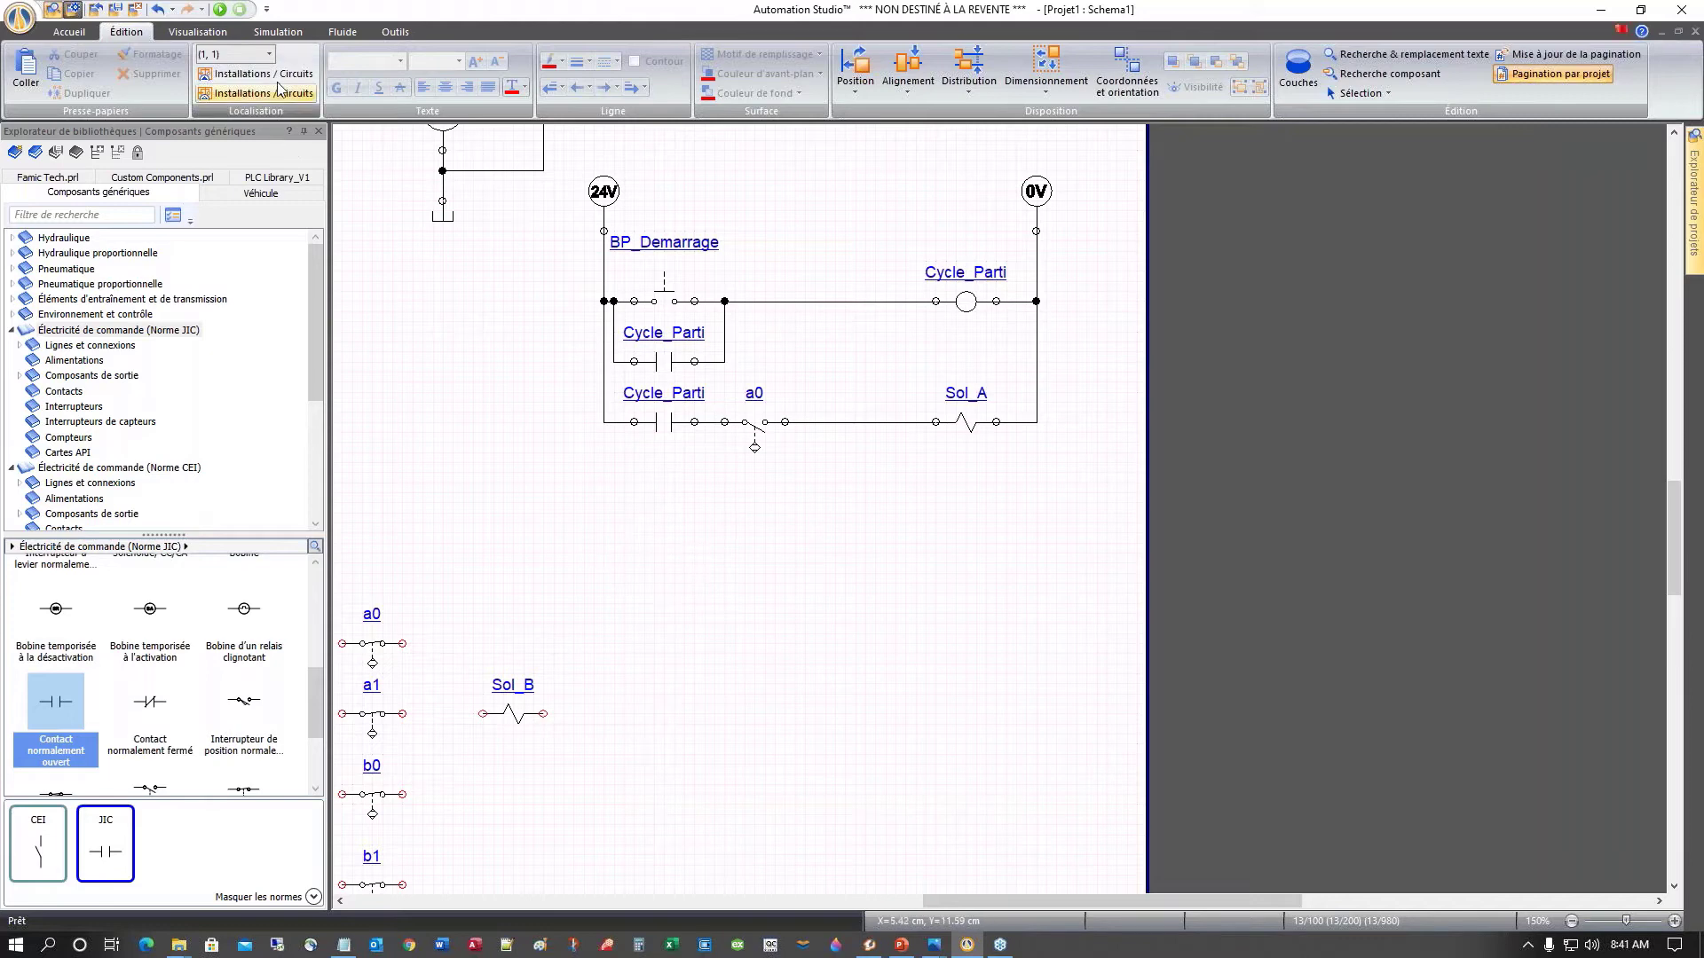
Step: Simulate the circuit, actuate BP_Demarrage, examine the behaviour of a0, Sol_A and the hydraulic cylinder, and stop the simulation
left_click(219, 9)
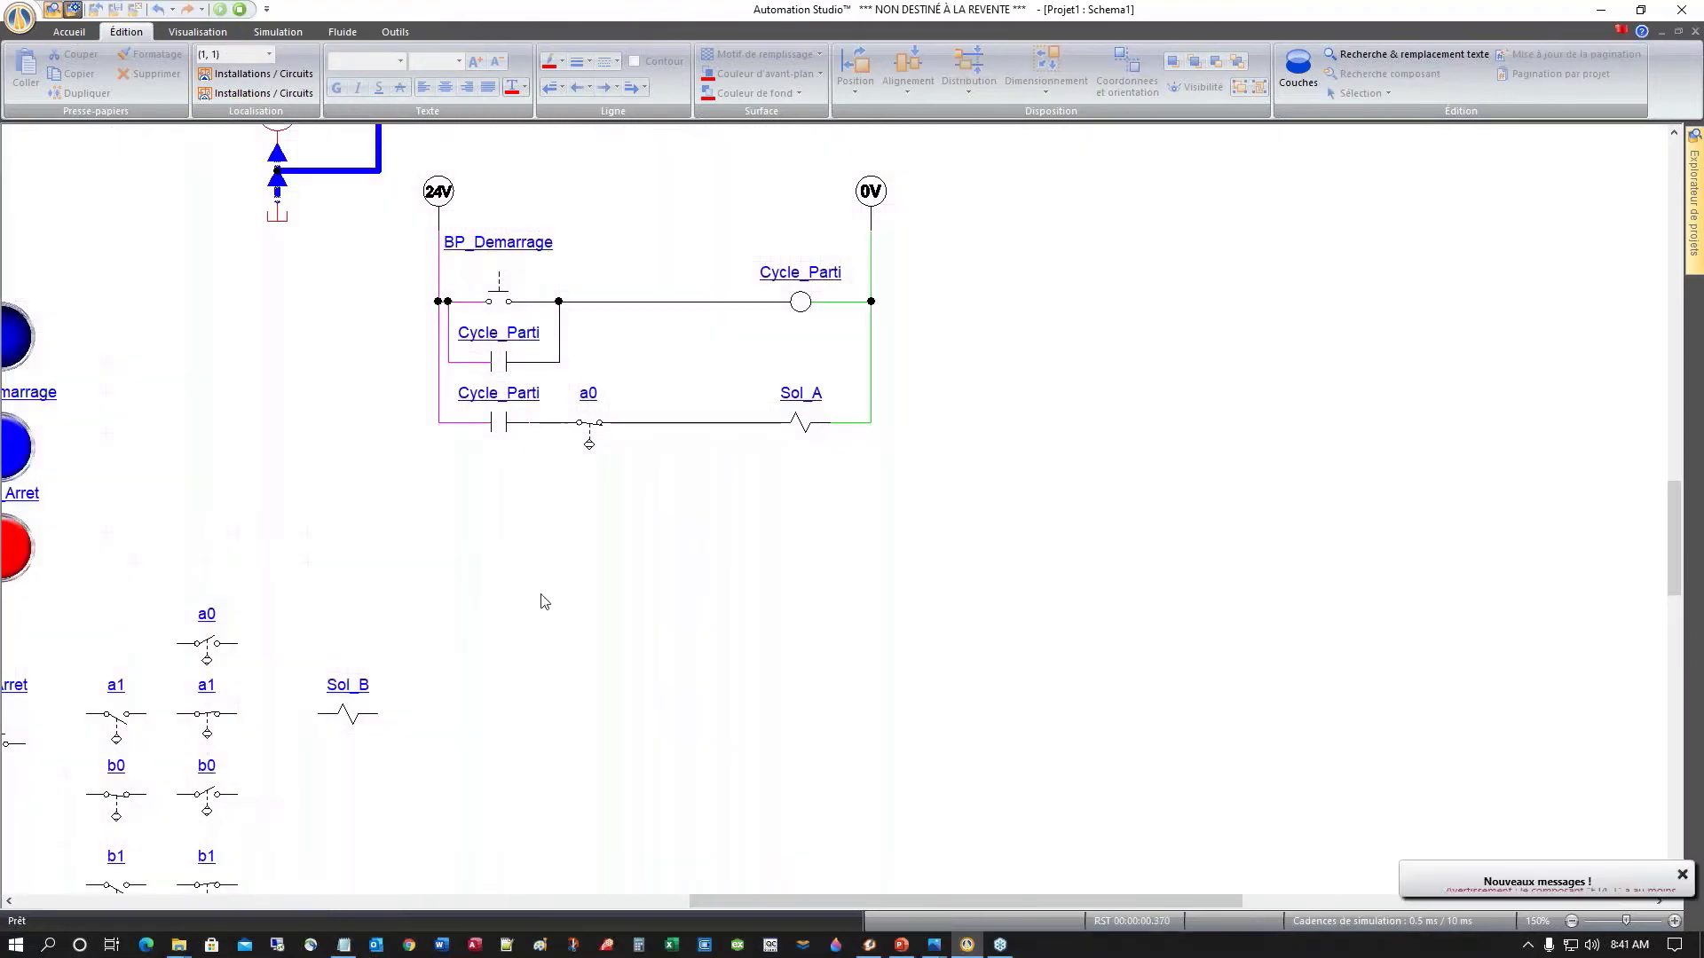
scroll(377, 521, "up", 4)
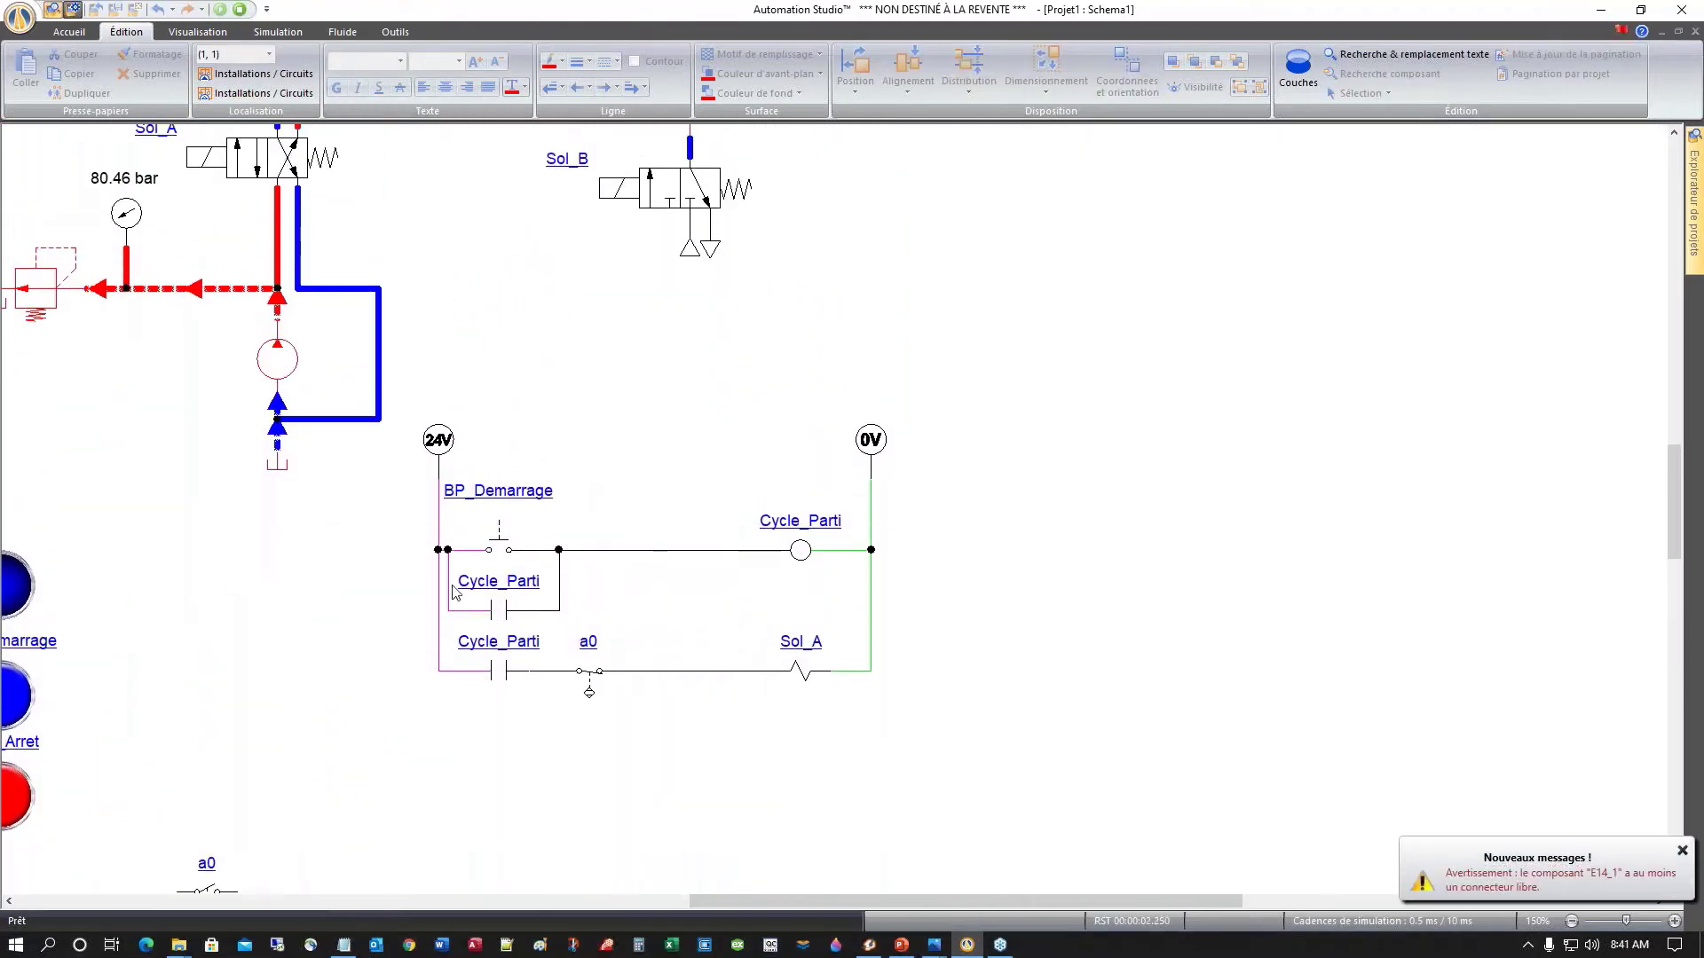
left_click(17, 702)
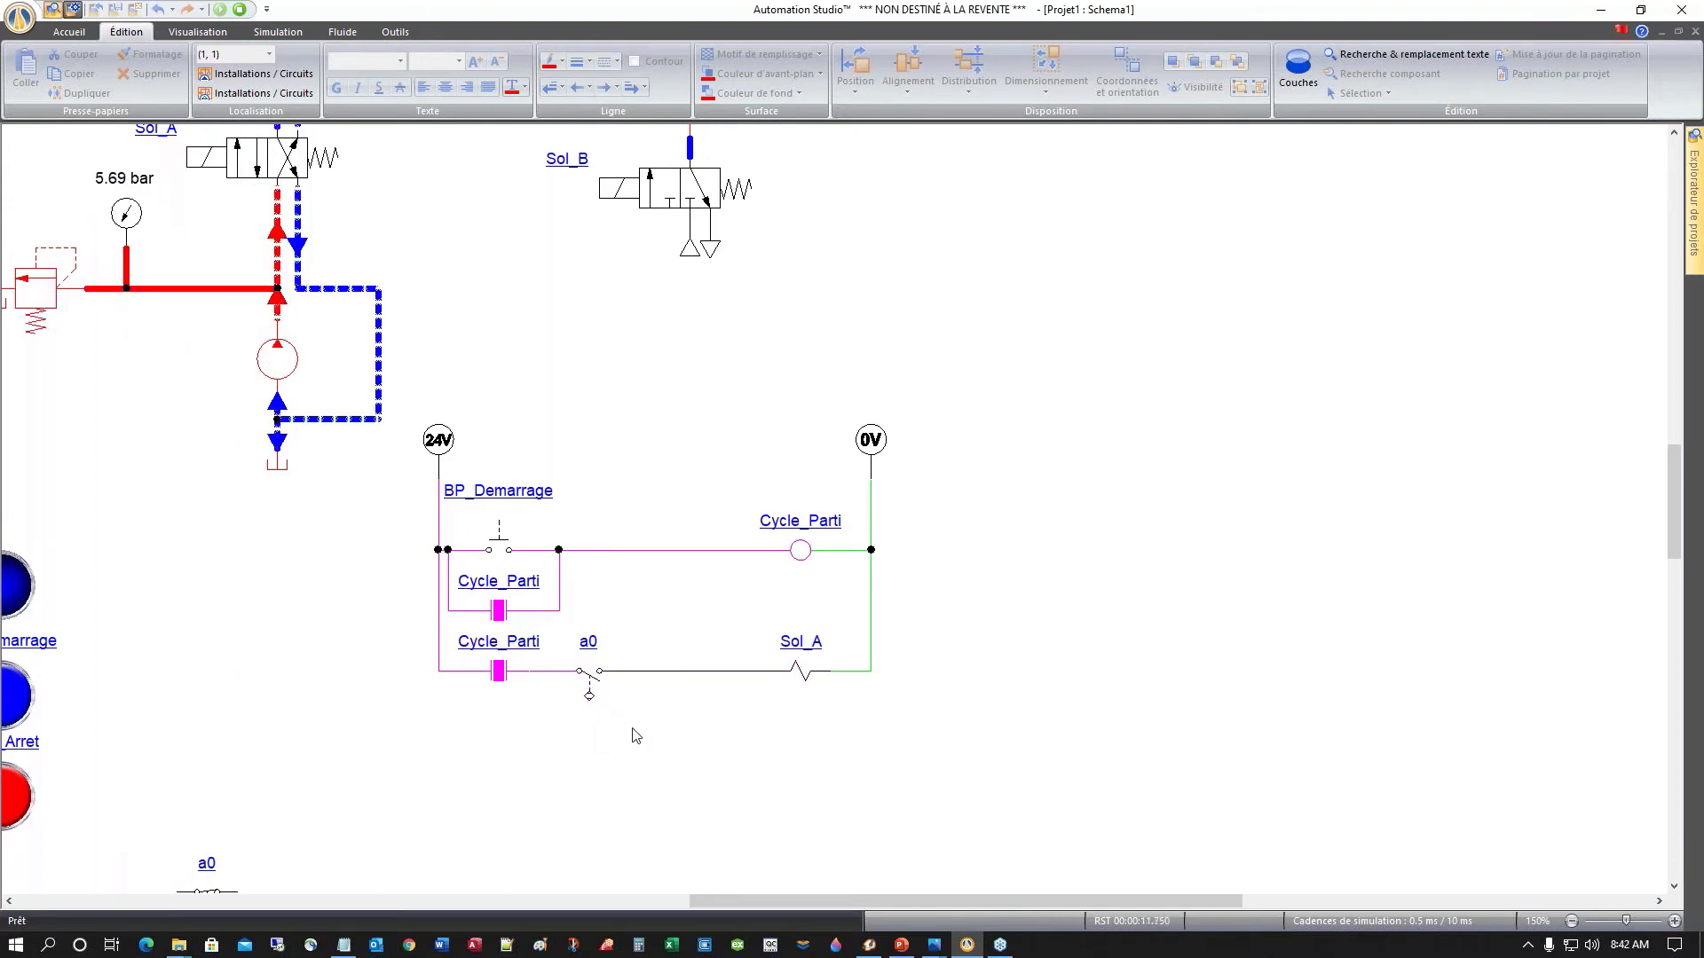
scroll(256, 618, "up", 5)
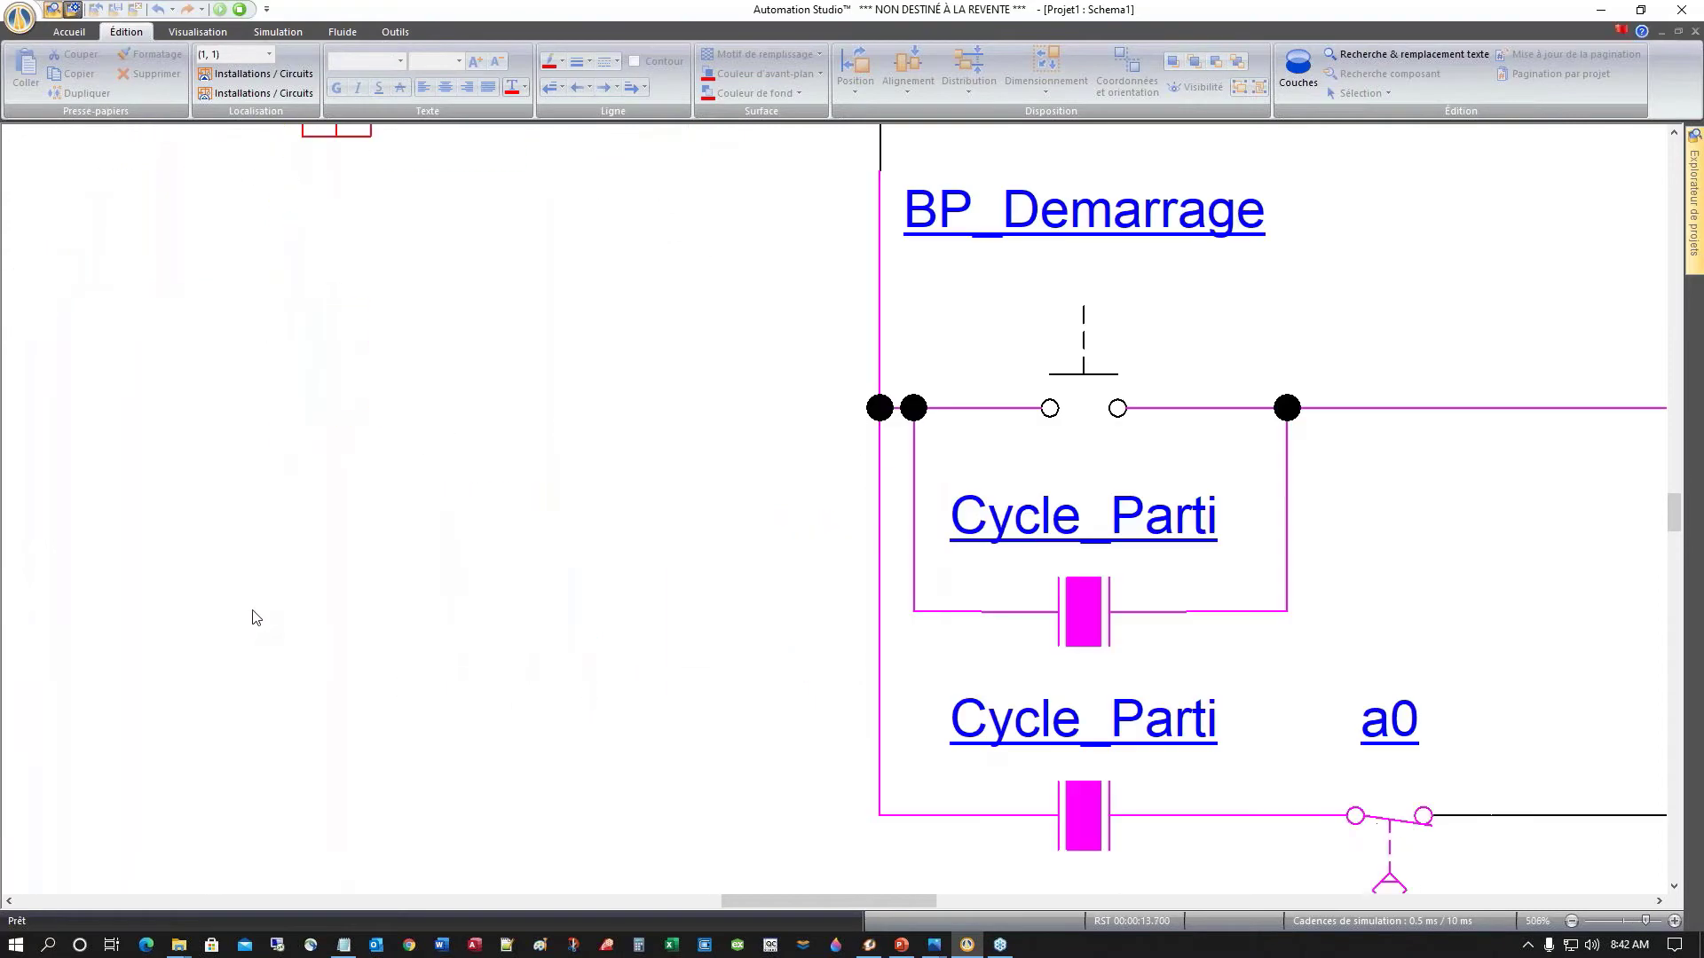
scroll(256, 618, "down", 7)
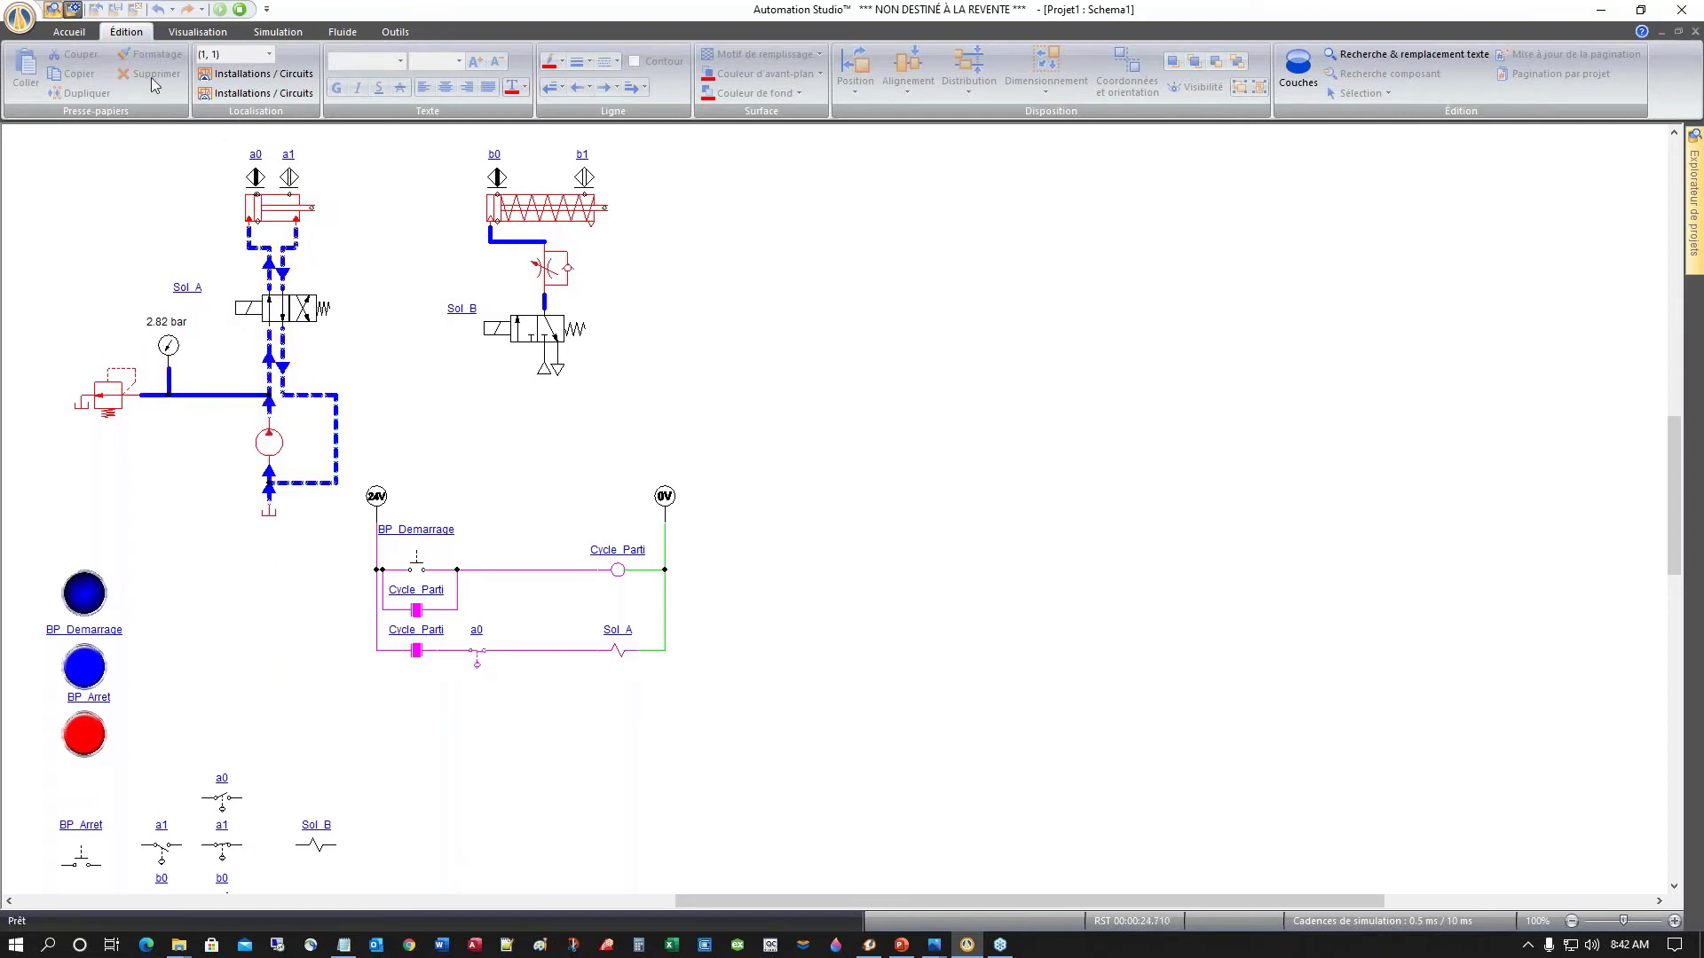
left_click(238, 13)
Step: Place a JIC normally open contact below the second rung's Cycle_Parti contact and associate it with Sol_A, filtering the compatible variables by "so"
scroll(479, 775, "down", 1)
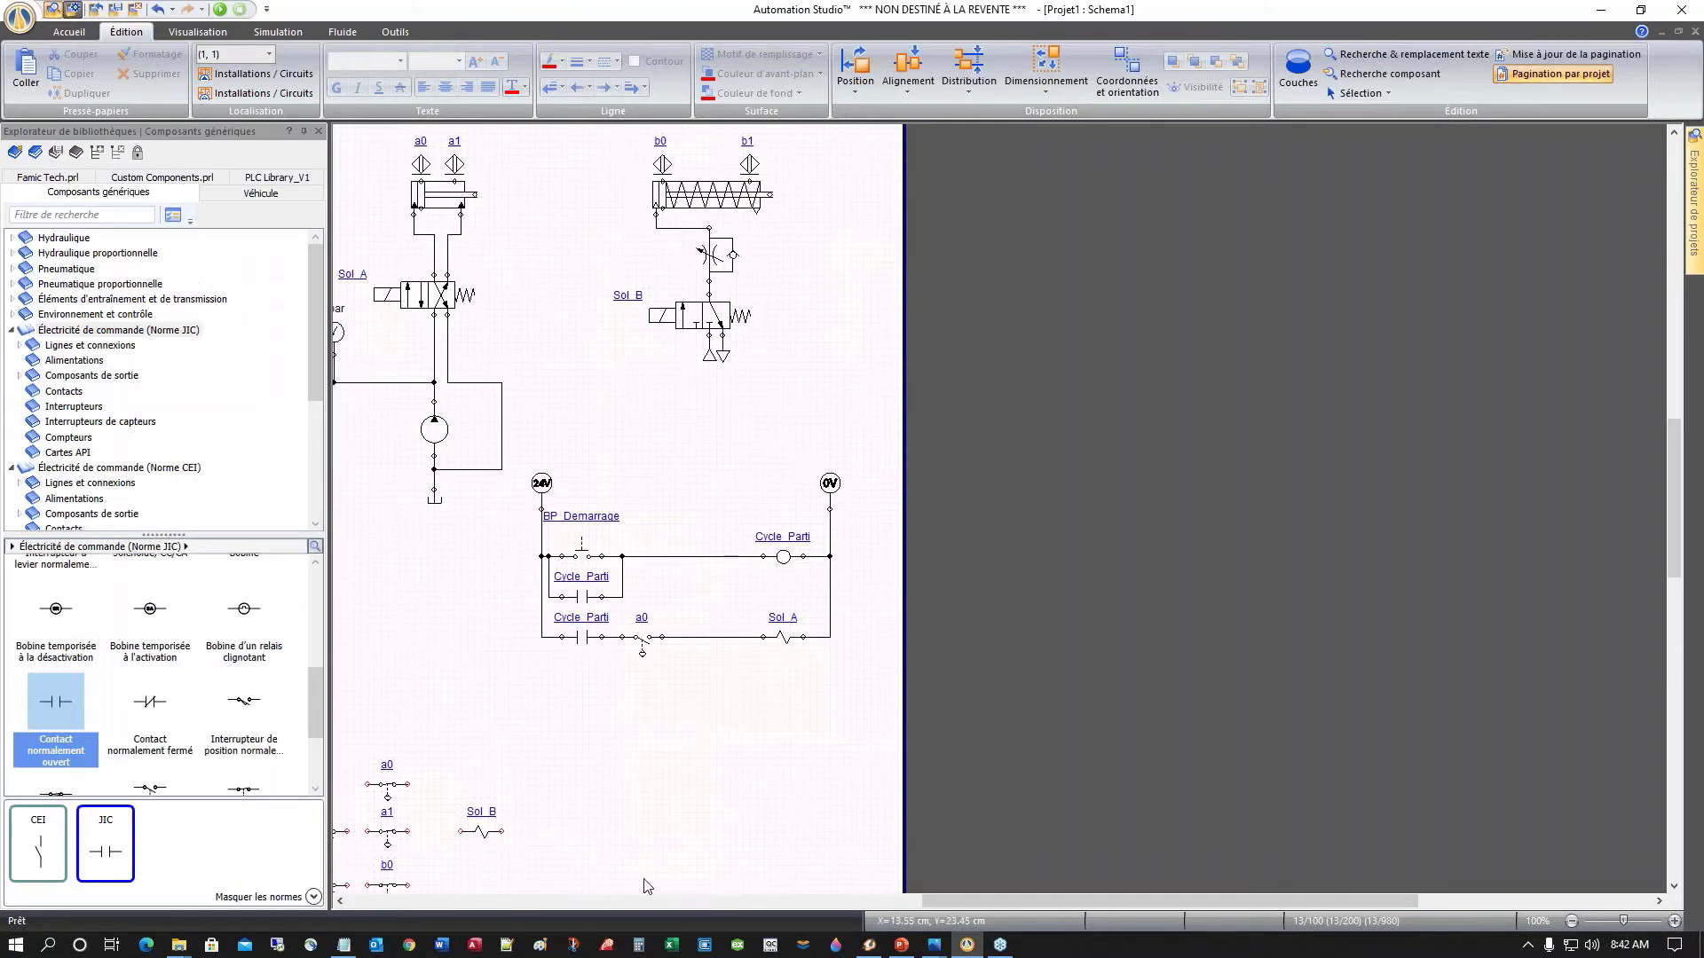
left_click_drag(927, 900, 839, 900)
left_click_drag(62, 710, 812, 674)
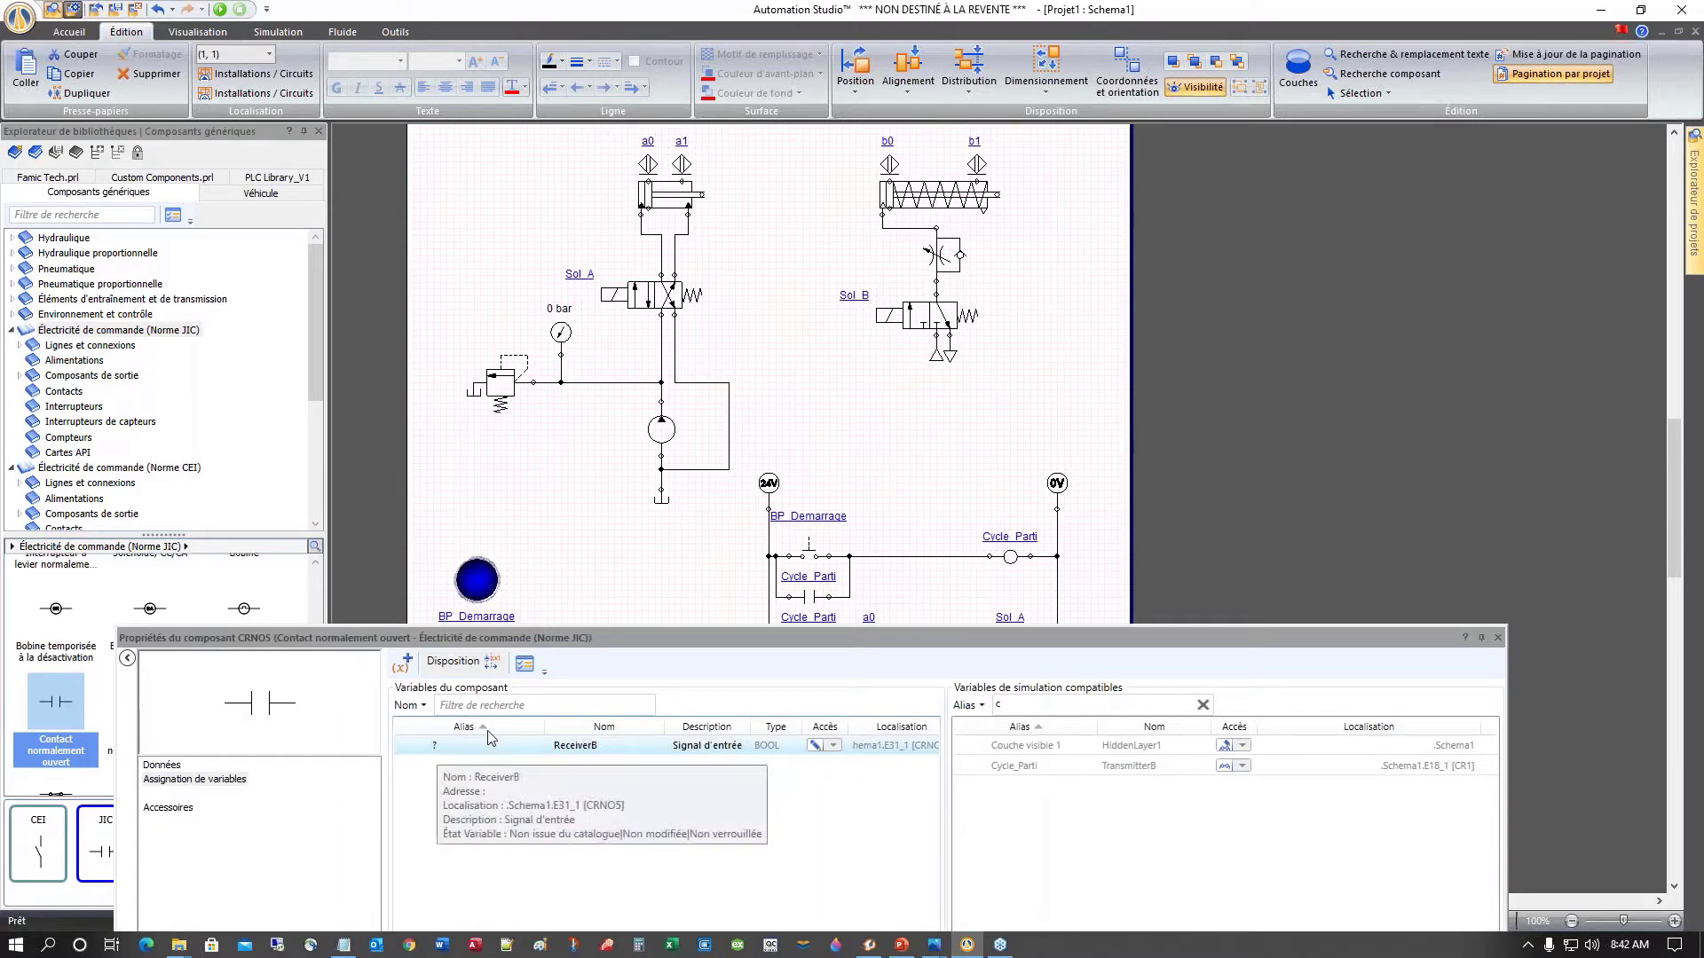
double_click(996, 705)
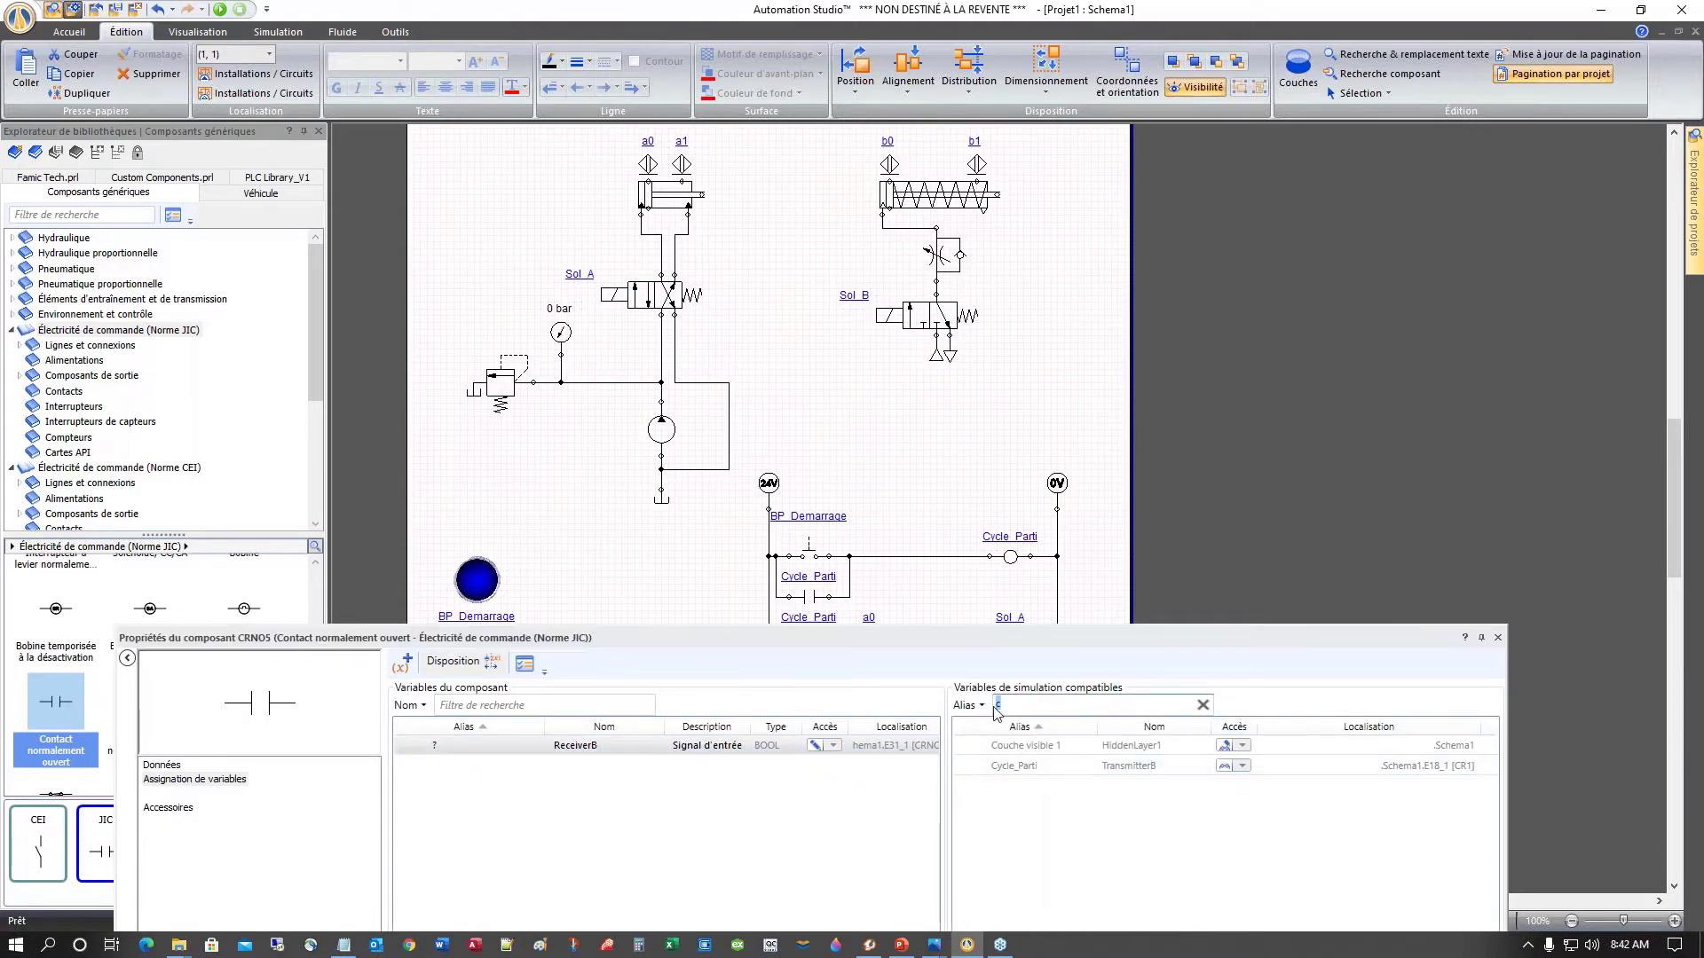
type("so")
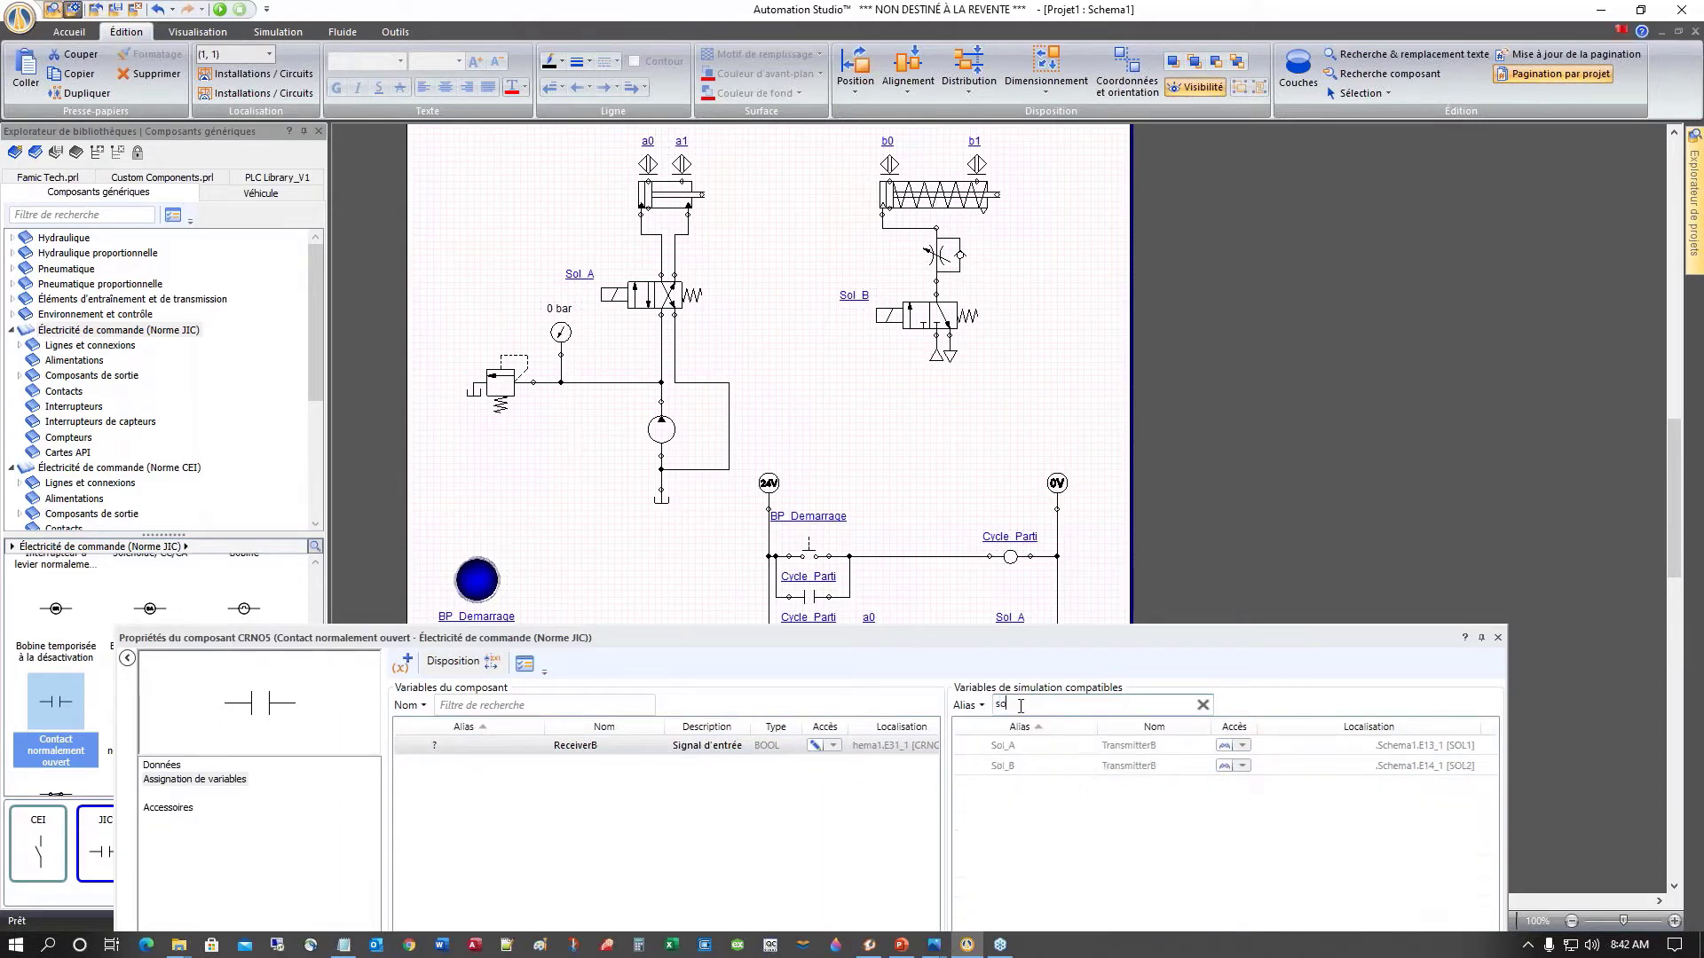
left_click_drag(1005, 639, 1007, 741)
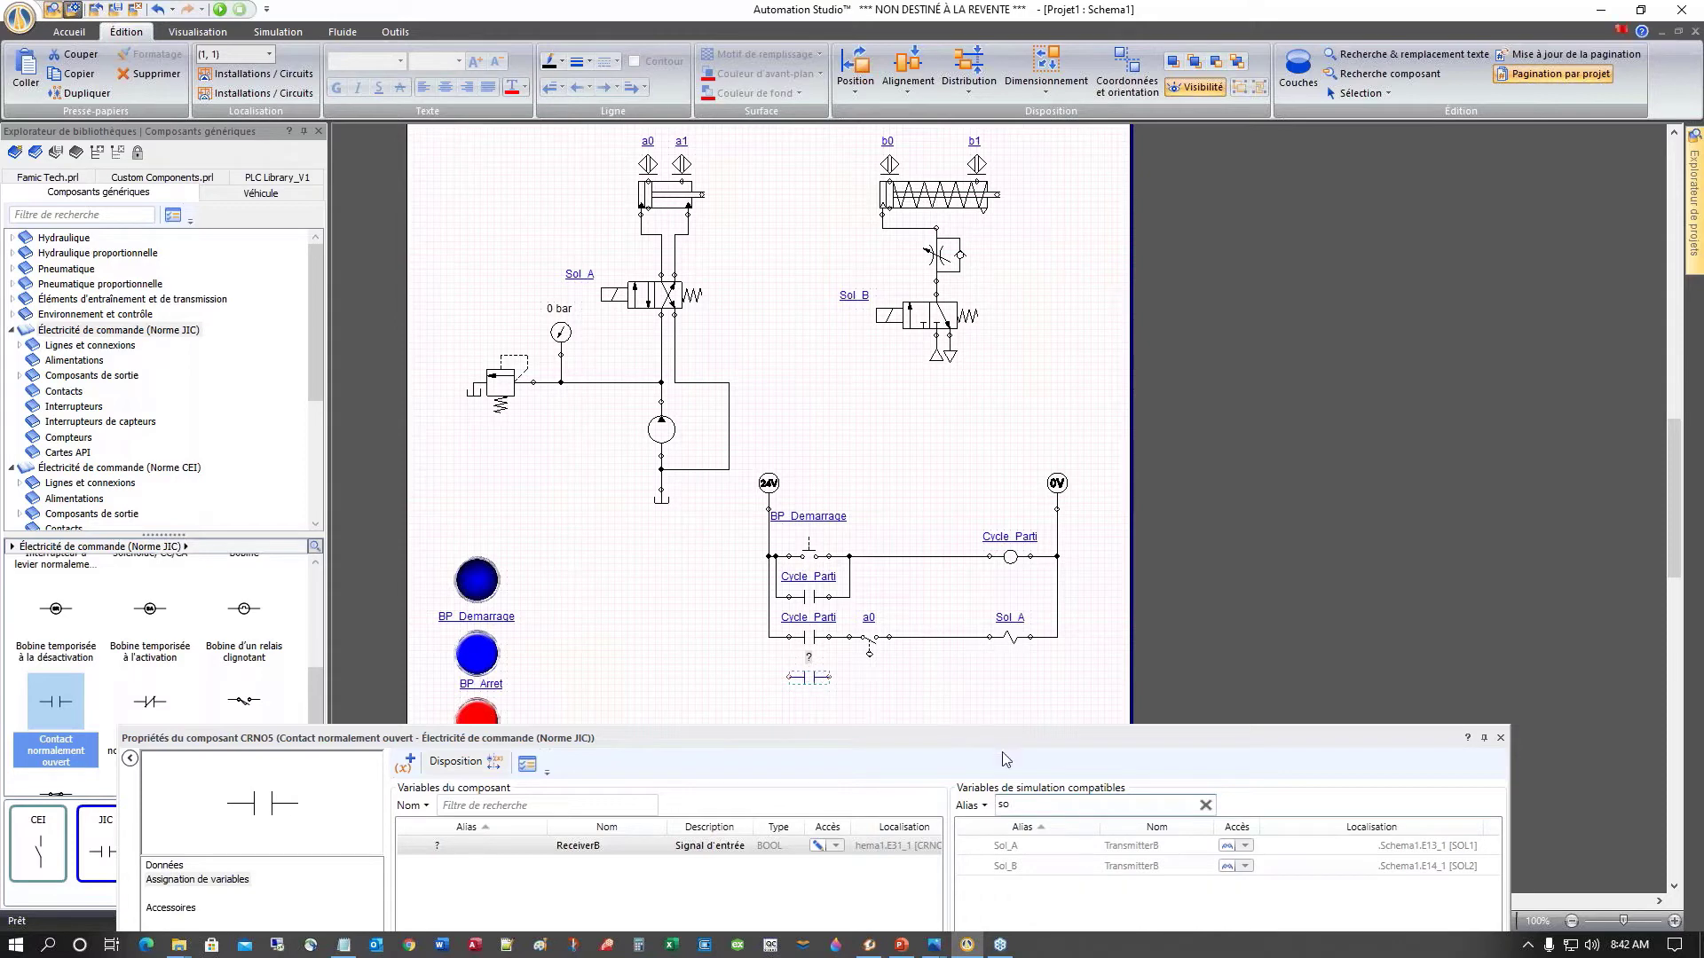
double_click(1006, 850)
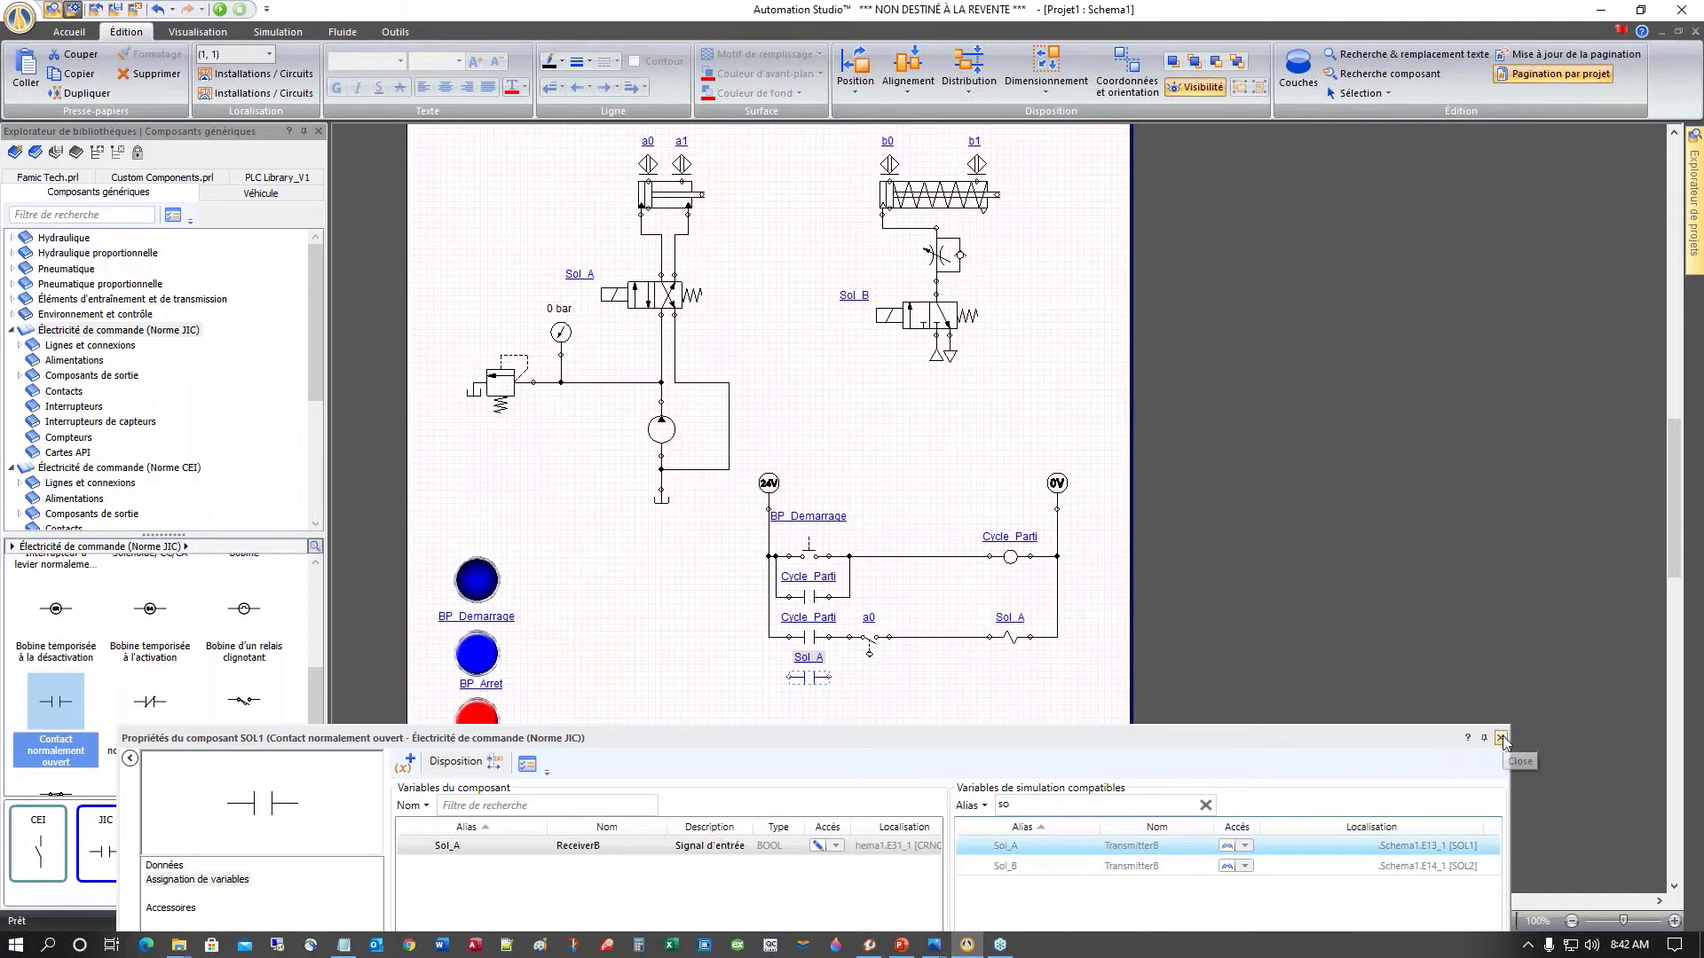
left_click(986, 699)
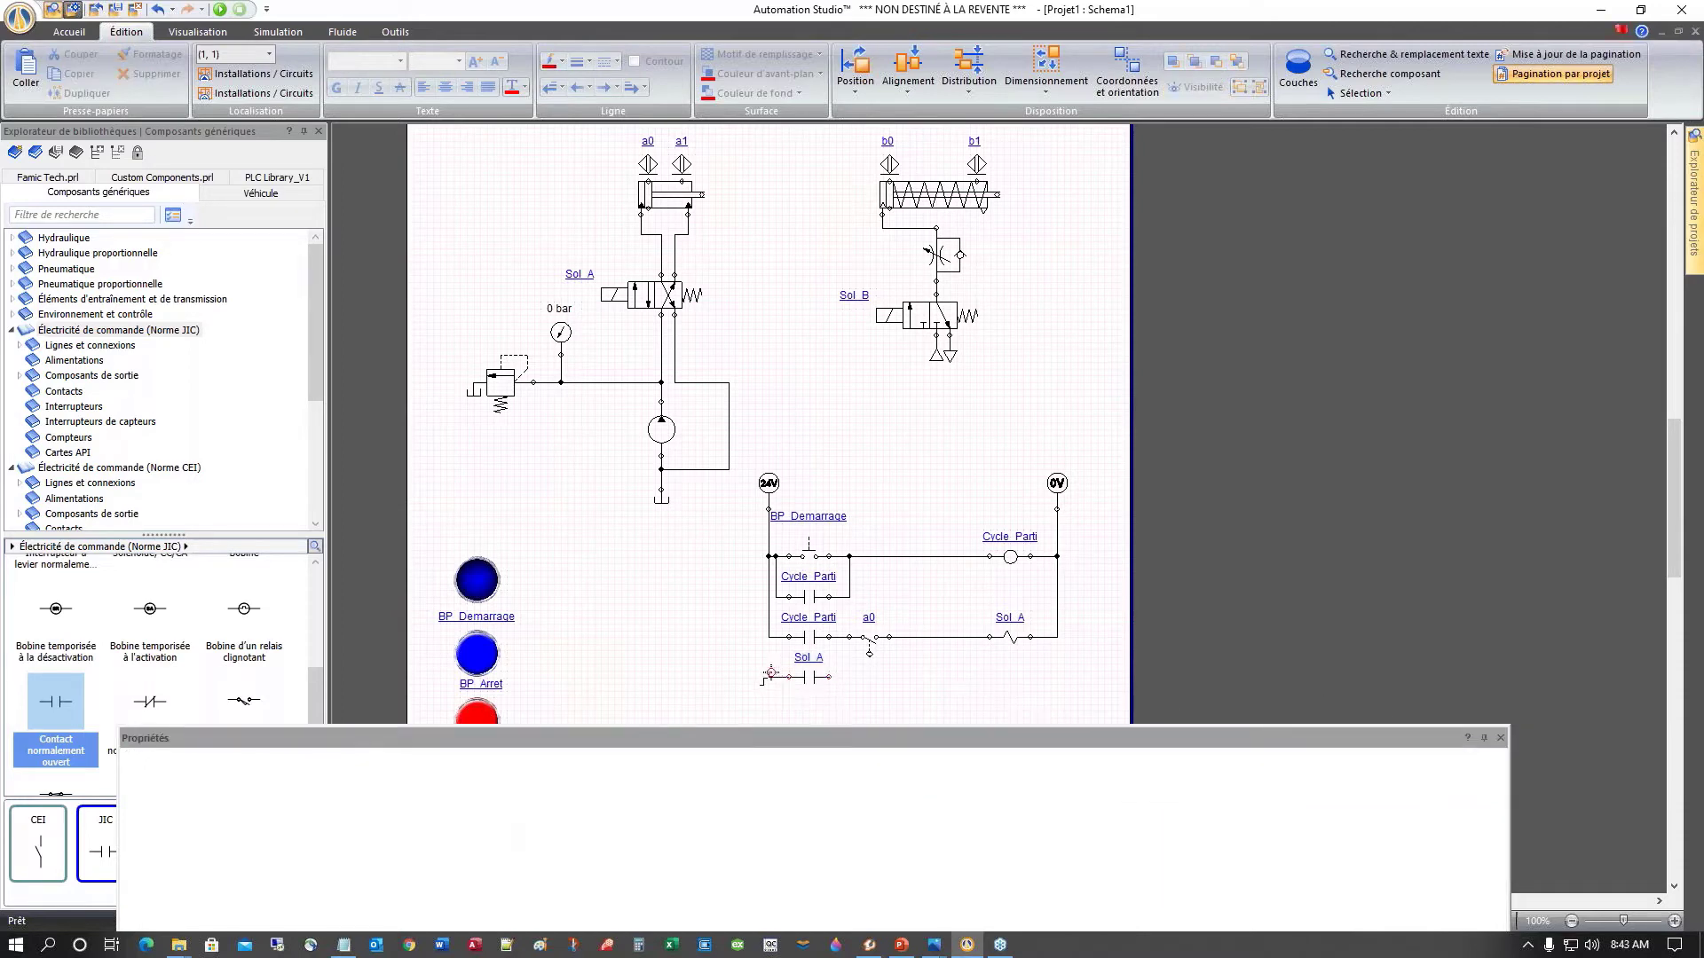
left_click_drag(770, 673, 777, 646)
left_click(775, 659)
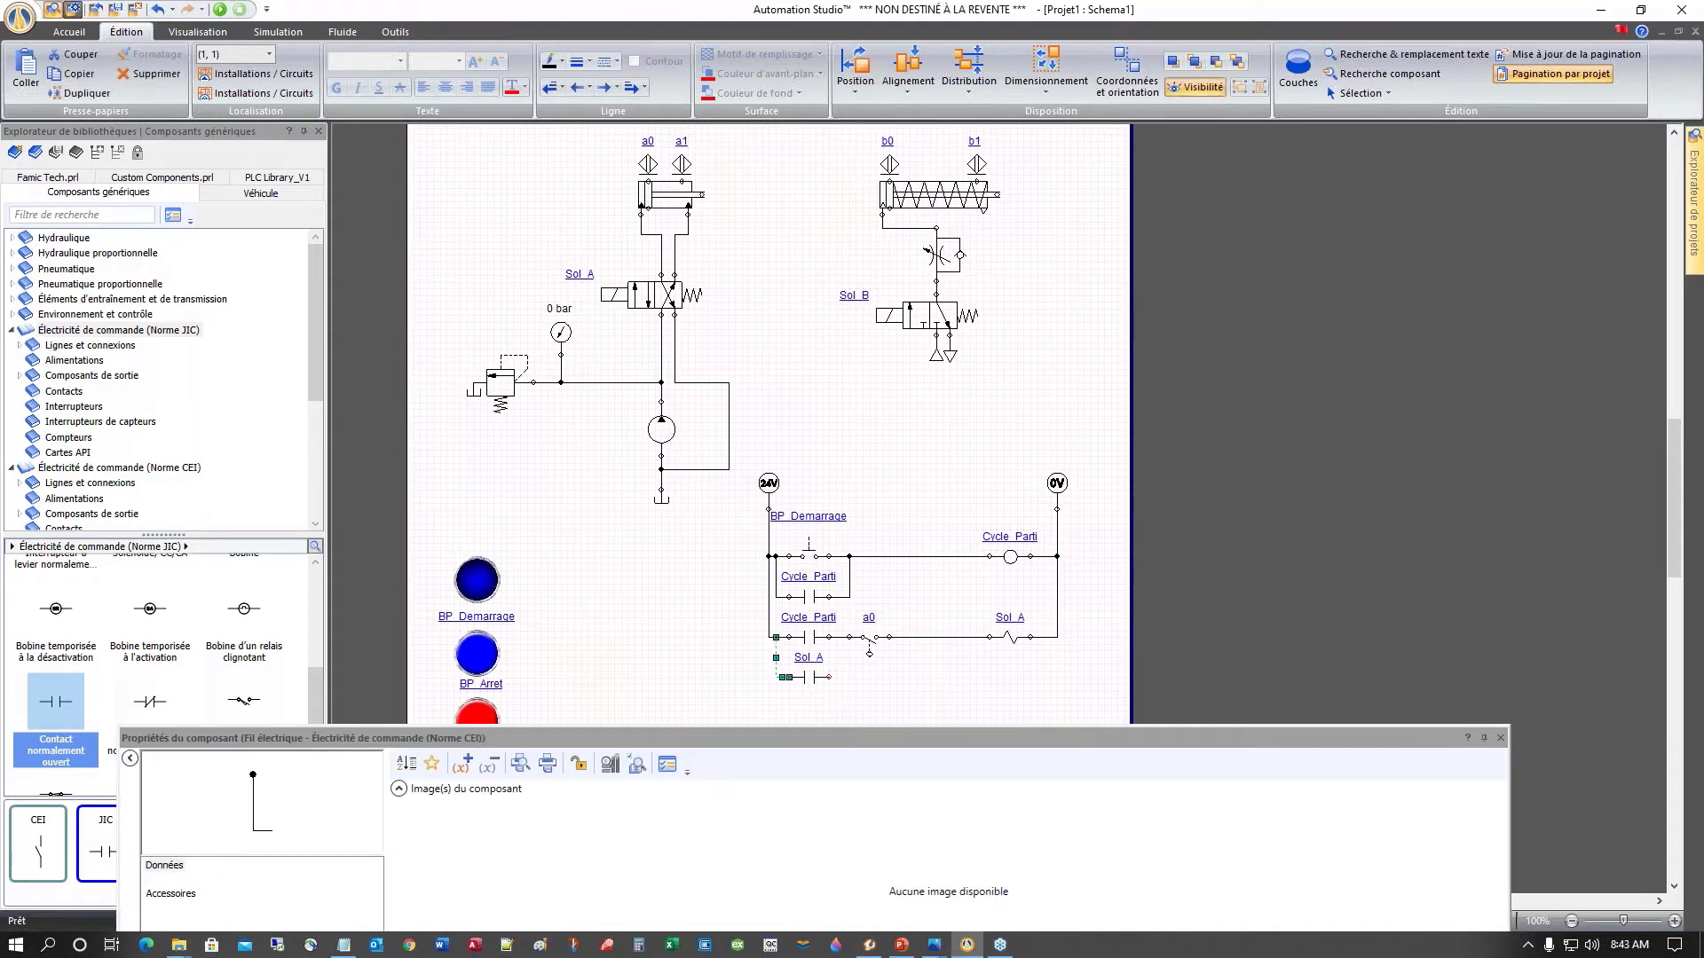
key("Delete")
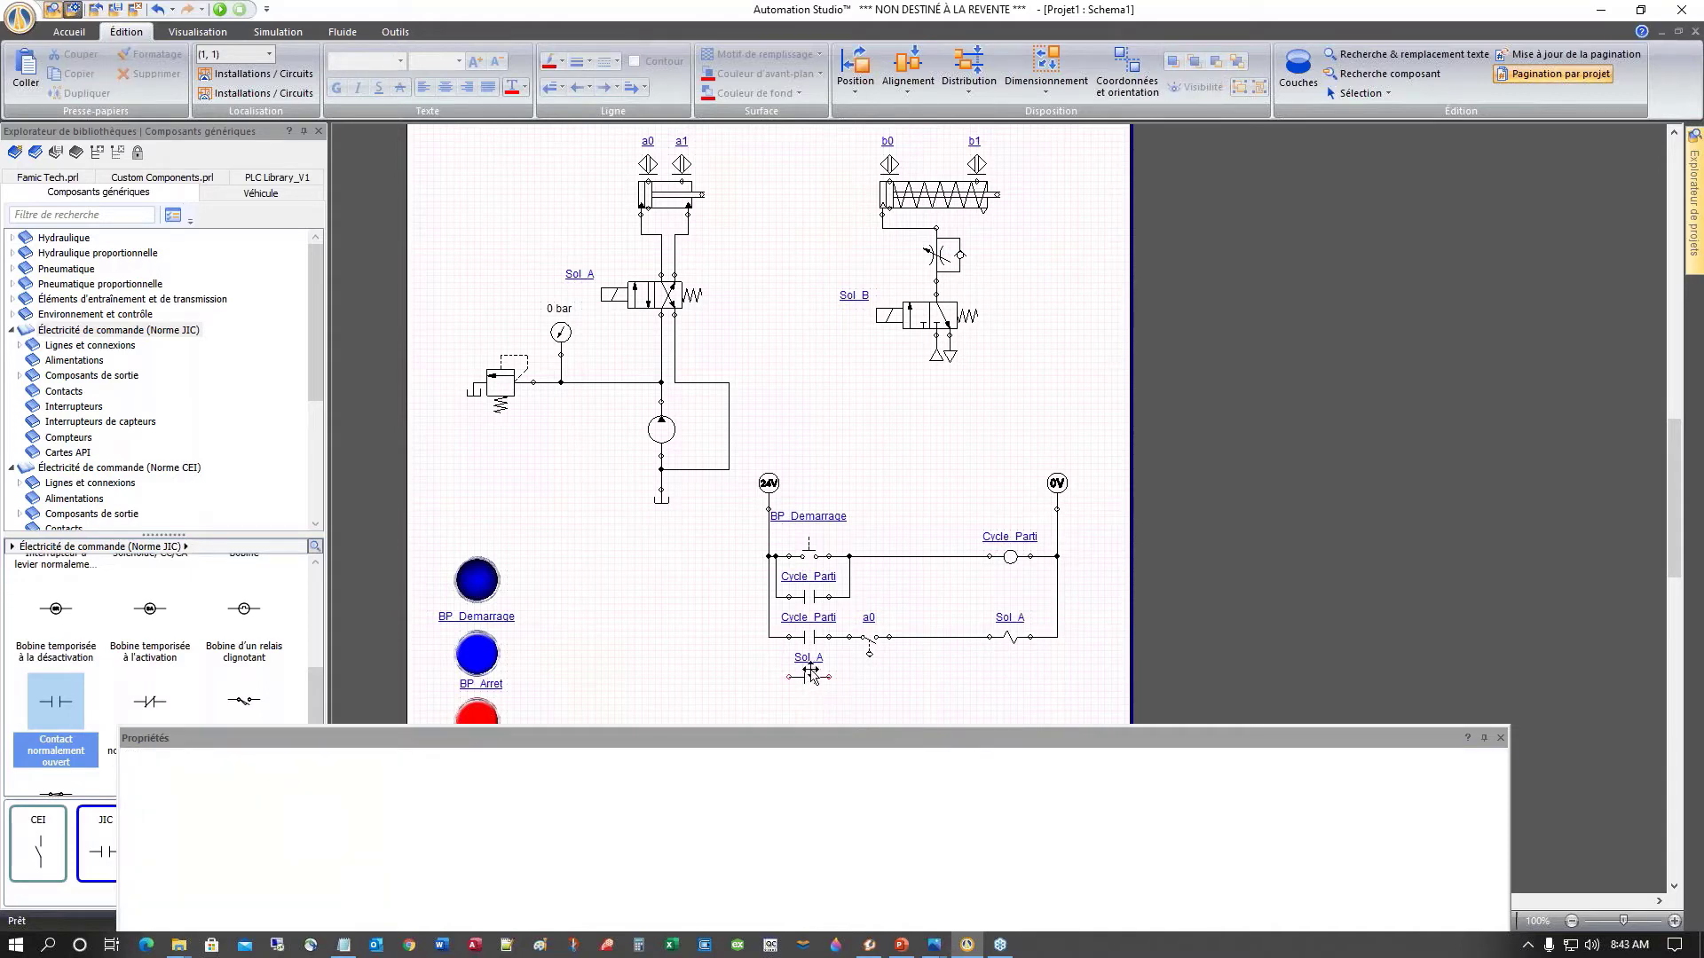
Step: Move the Sol_A contact below a0 and wire it in parallel with a0 as a holding branch
left_click_drag(811, 677, 875, 683)
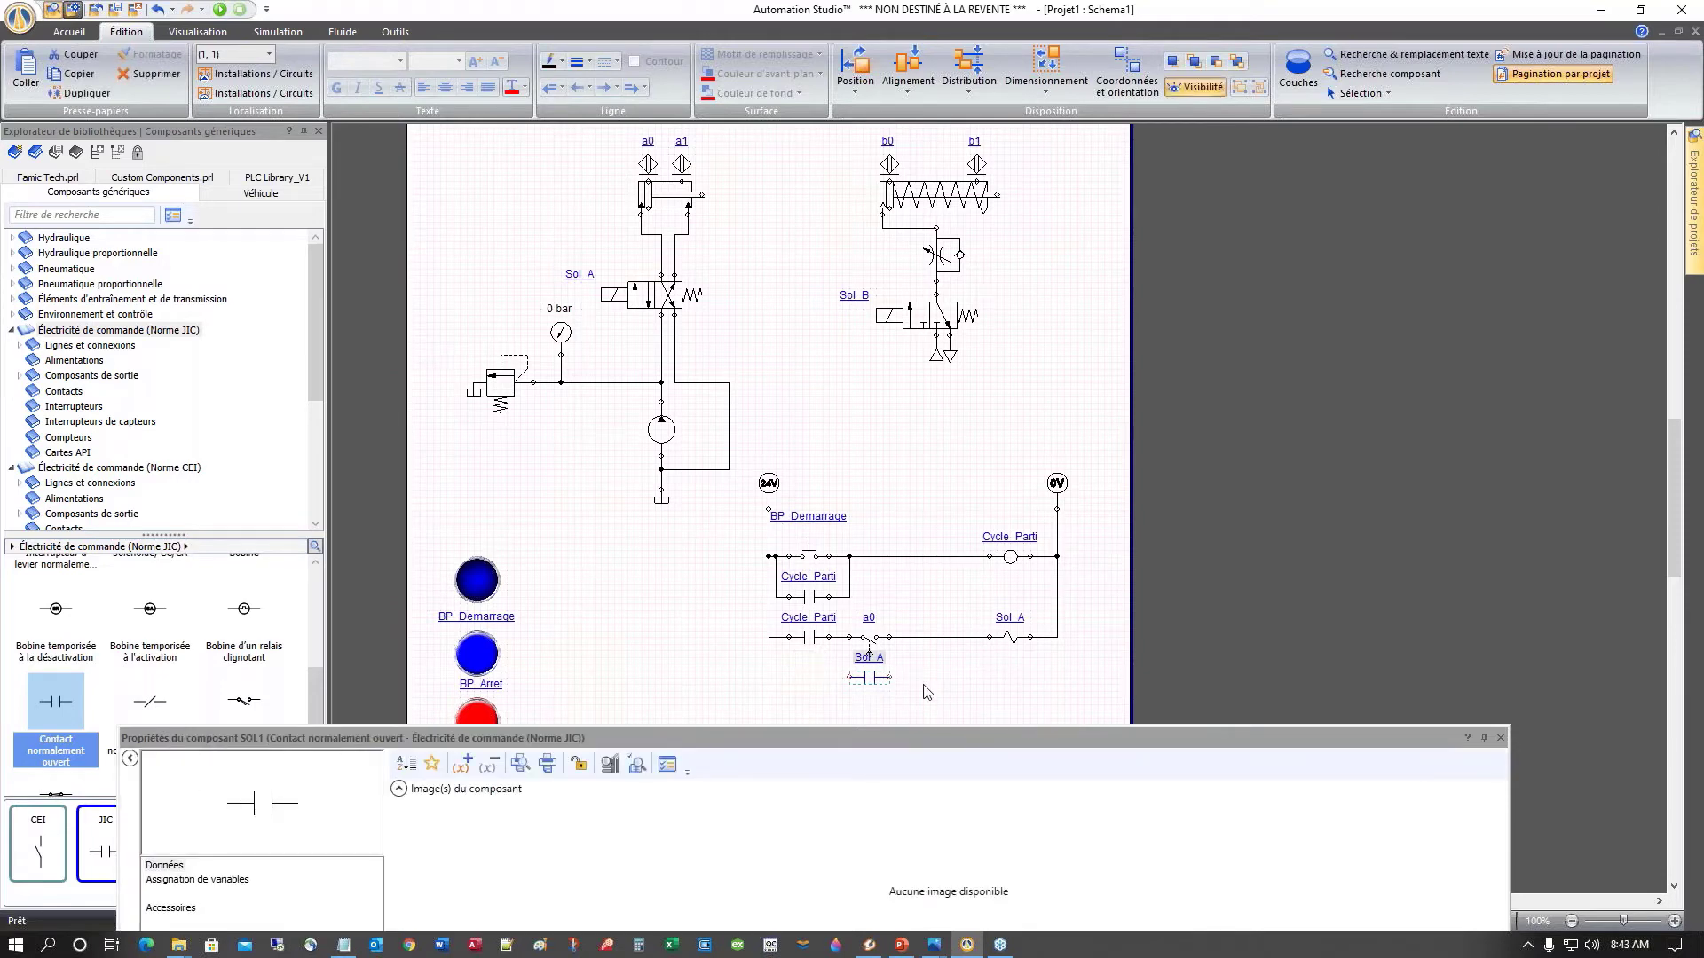
left_click(927, 693)
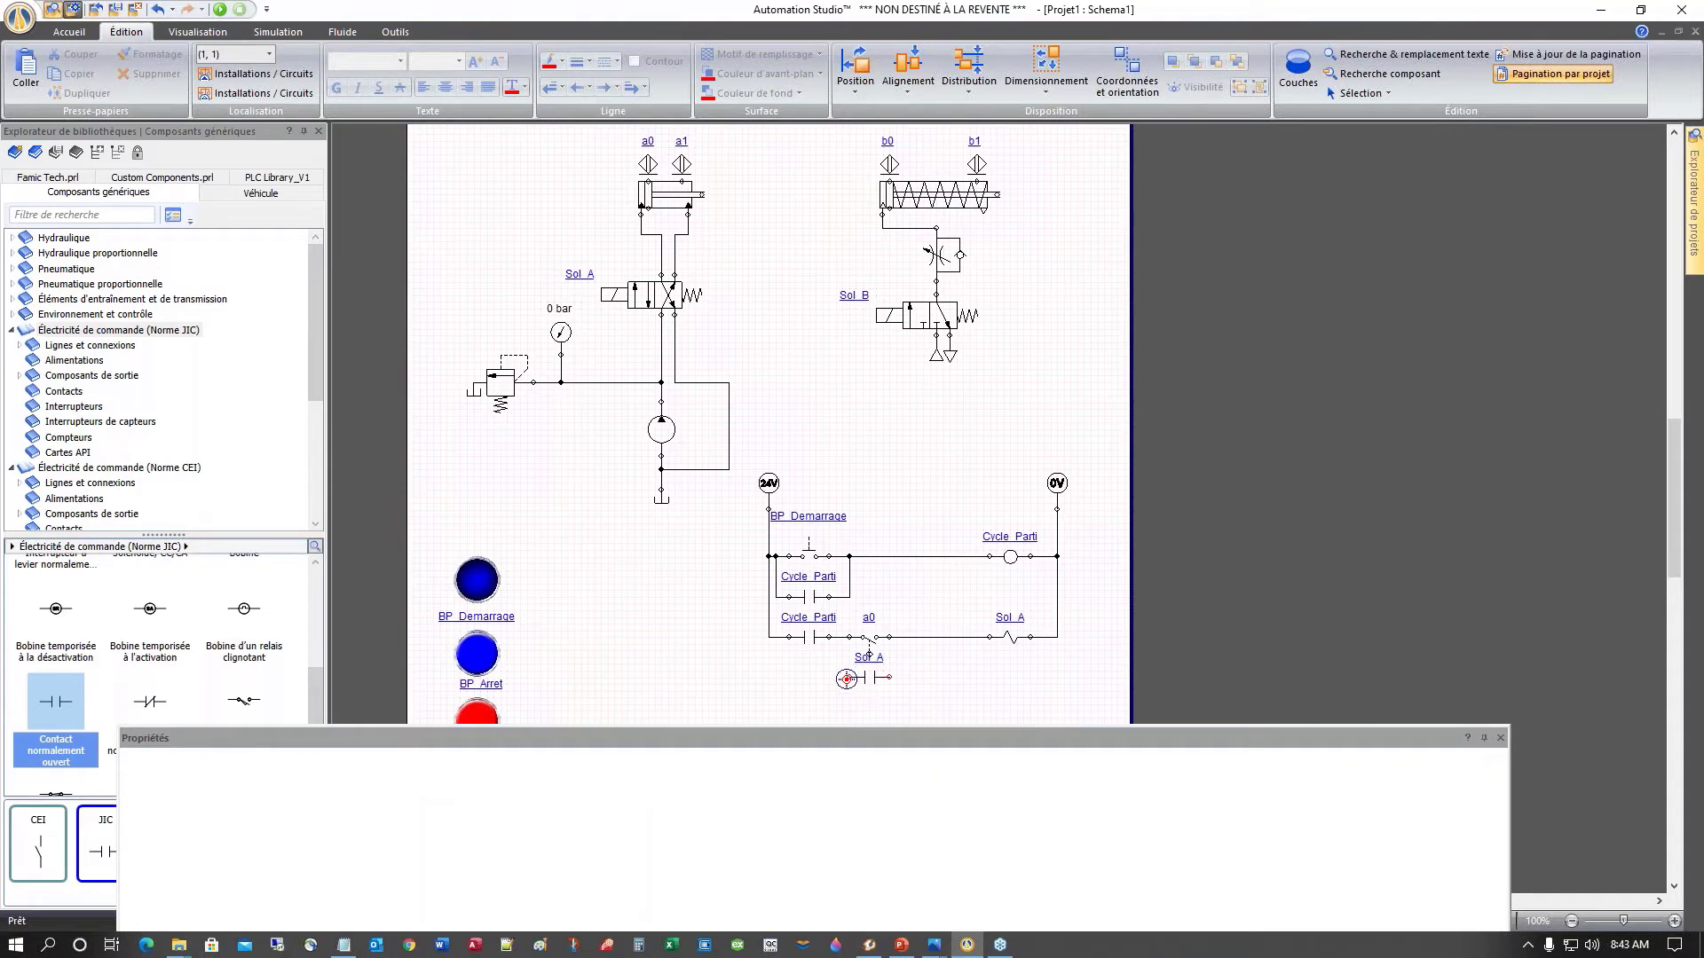
left_click(849, 677)
left_click(838, 637)
scroll(949, 674, "down", 3)
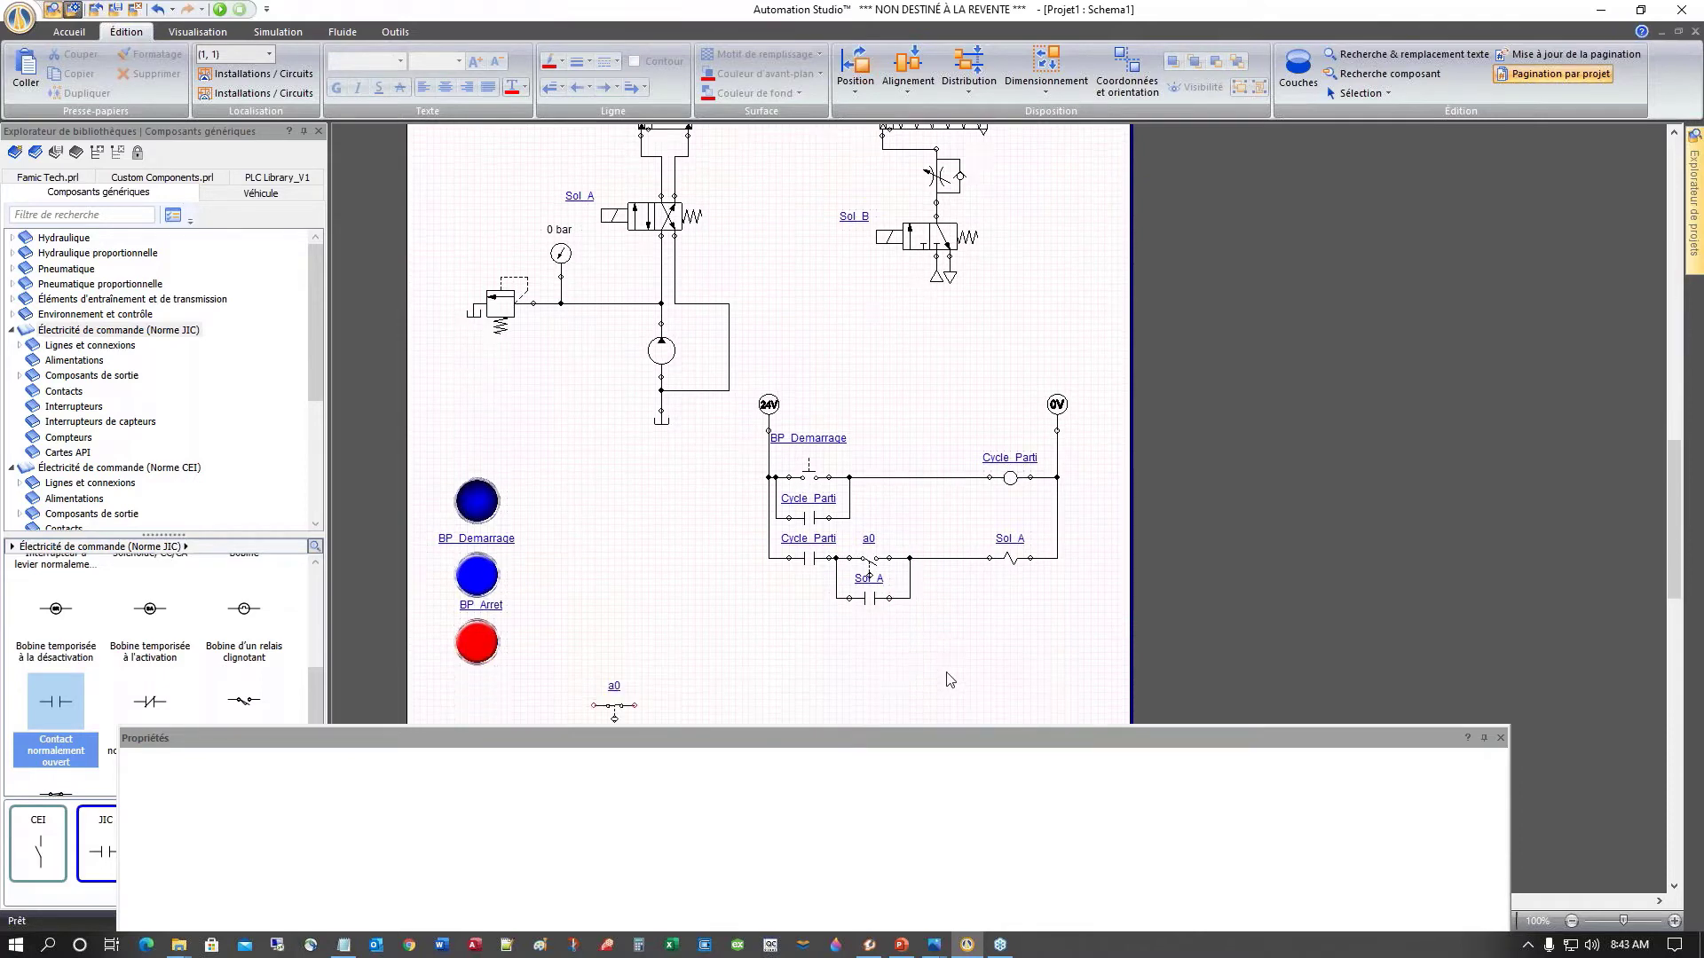
Step: Simulate the circuit, actuate BP_Demarrage, examine the Sol_A holding branch and both cylinders, and stop the simulation
scroll(965, 623, "down", 2)
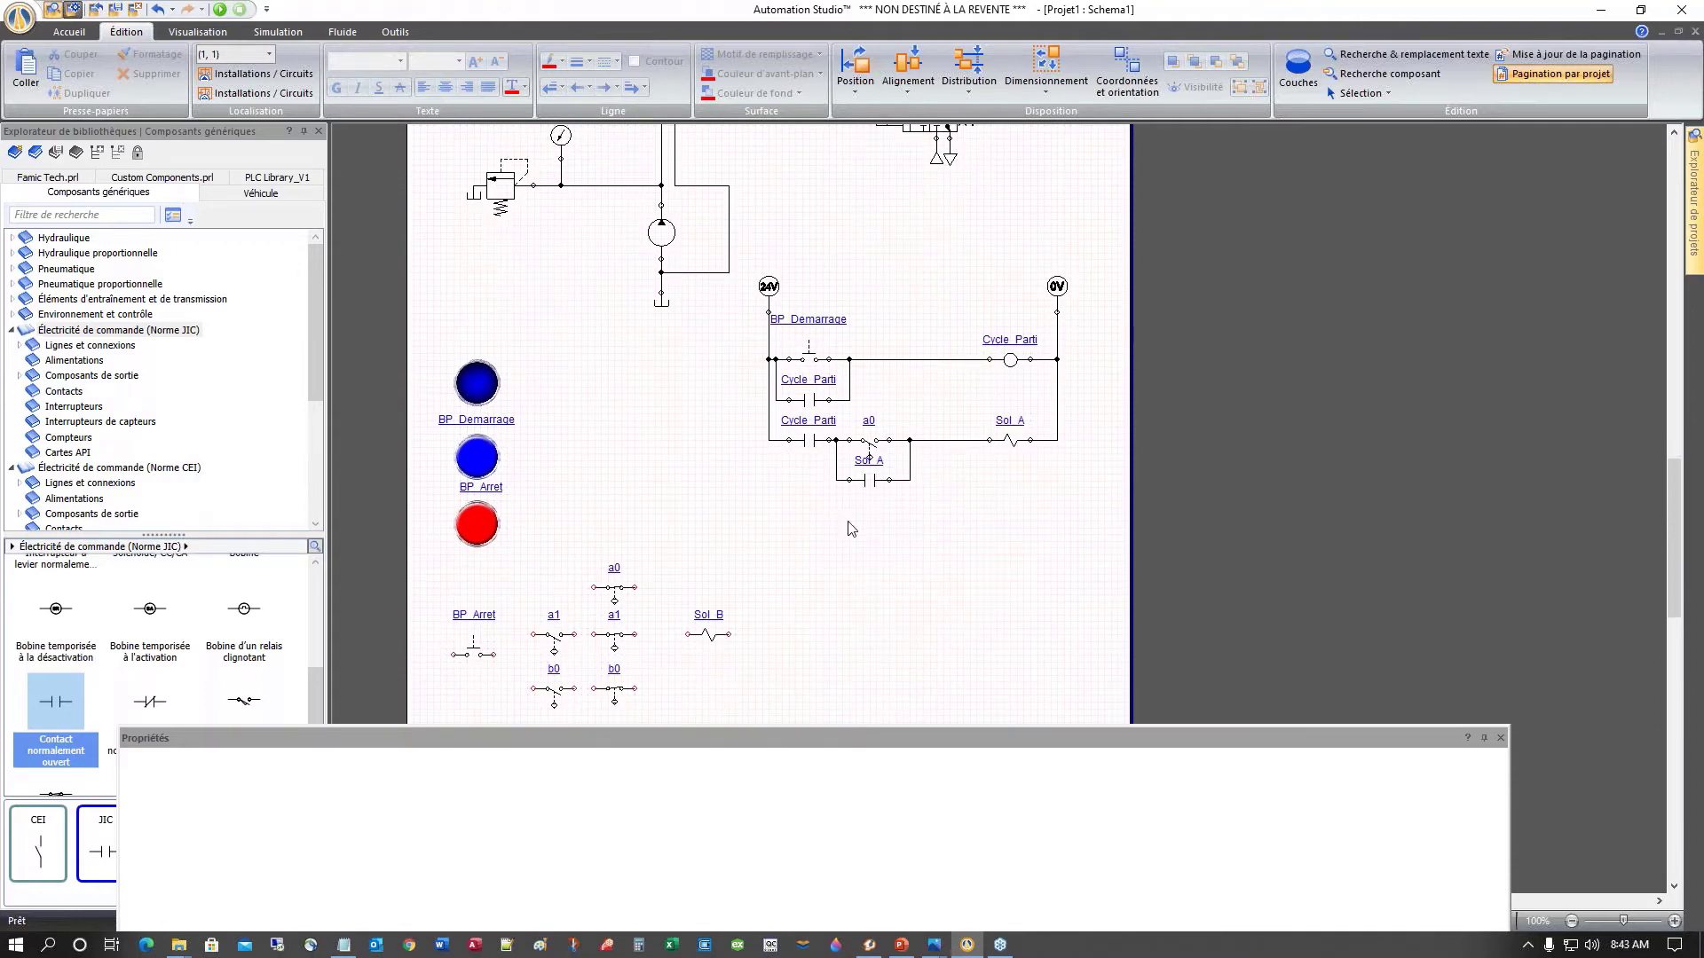
scroll(718, 521, "up", 2)
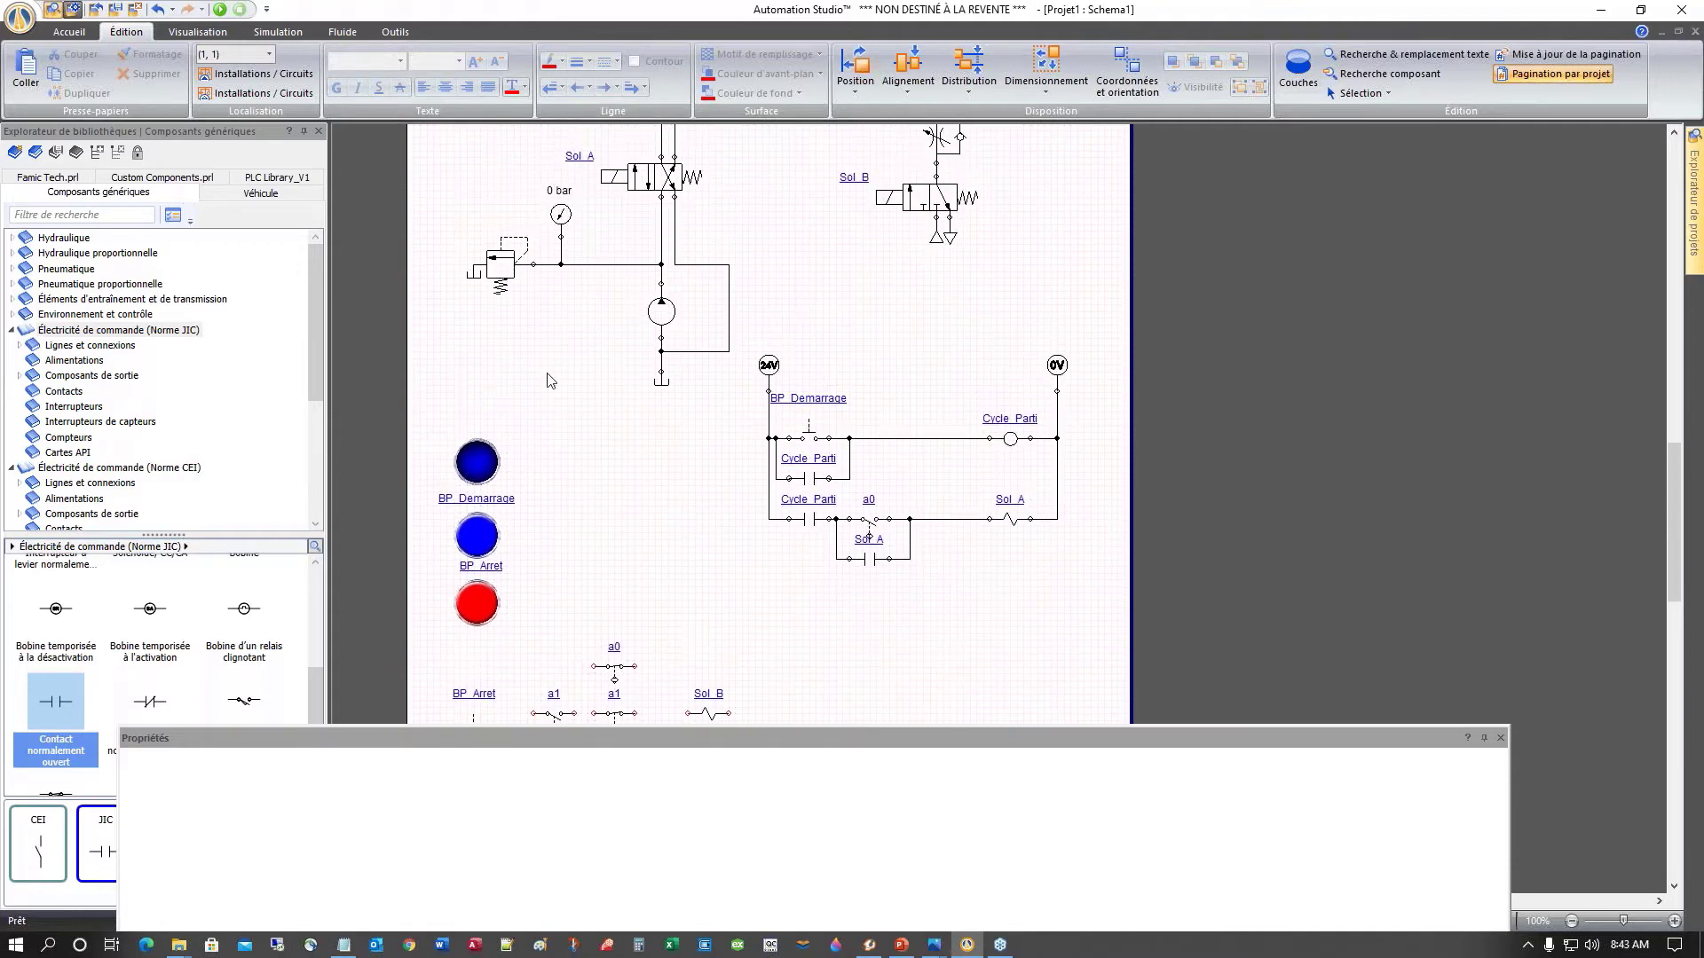
left_click(220, 8)
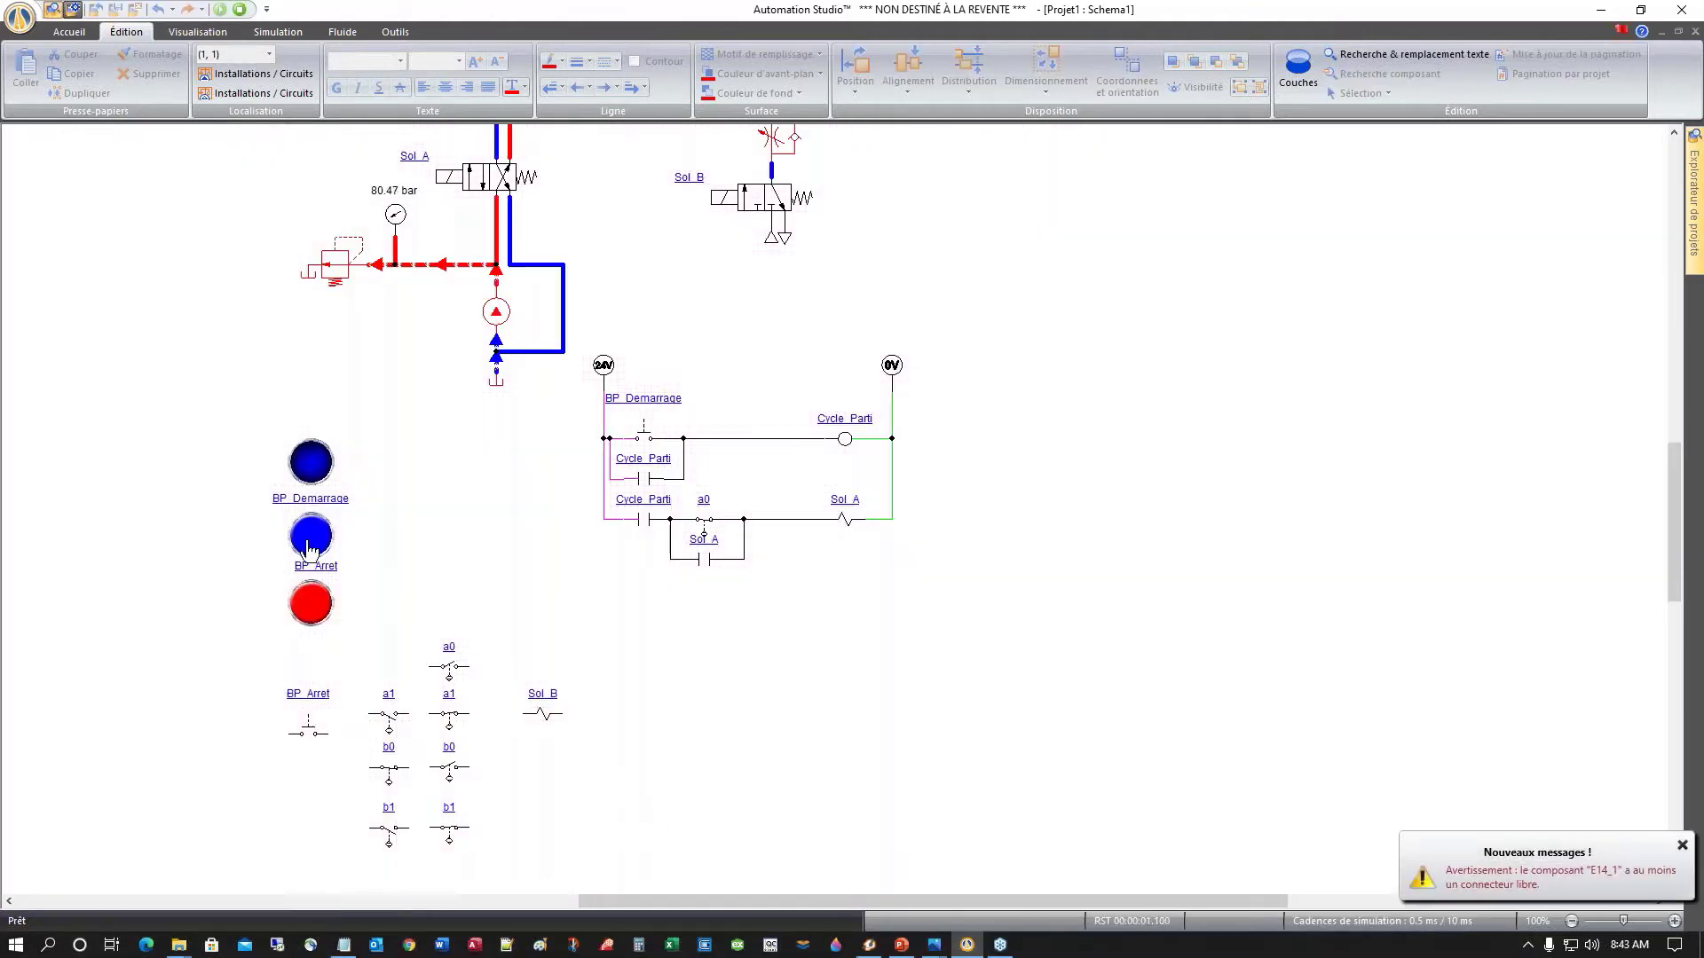
left_click(312, 542)
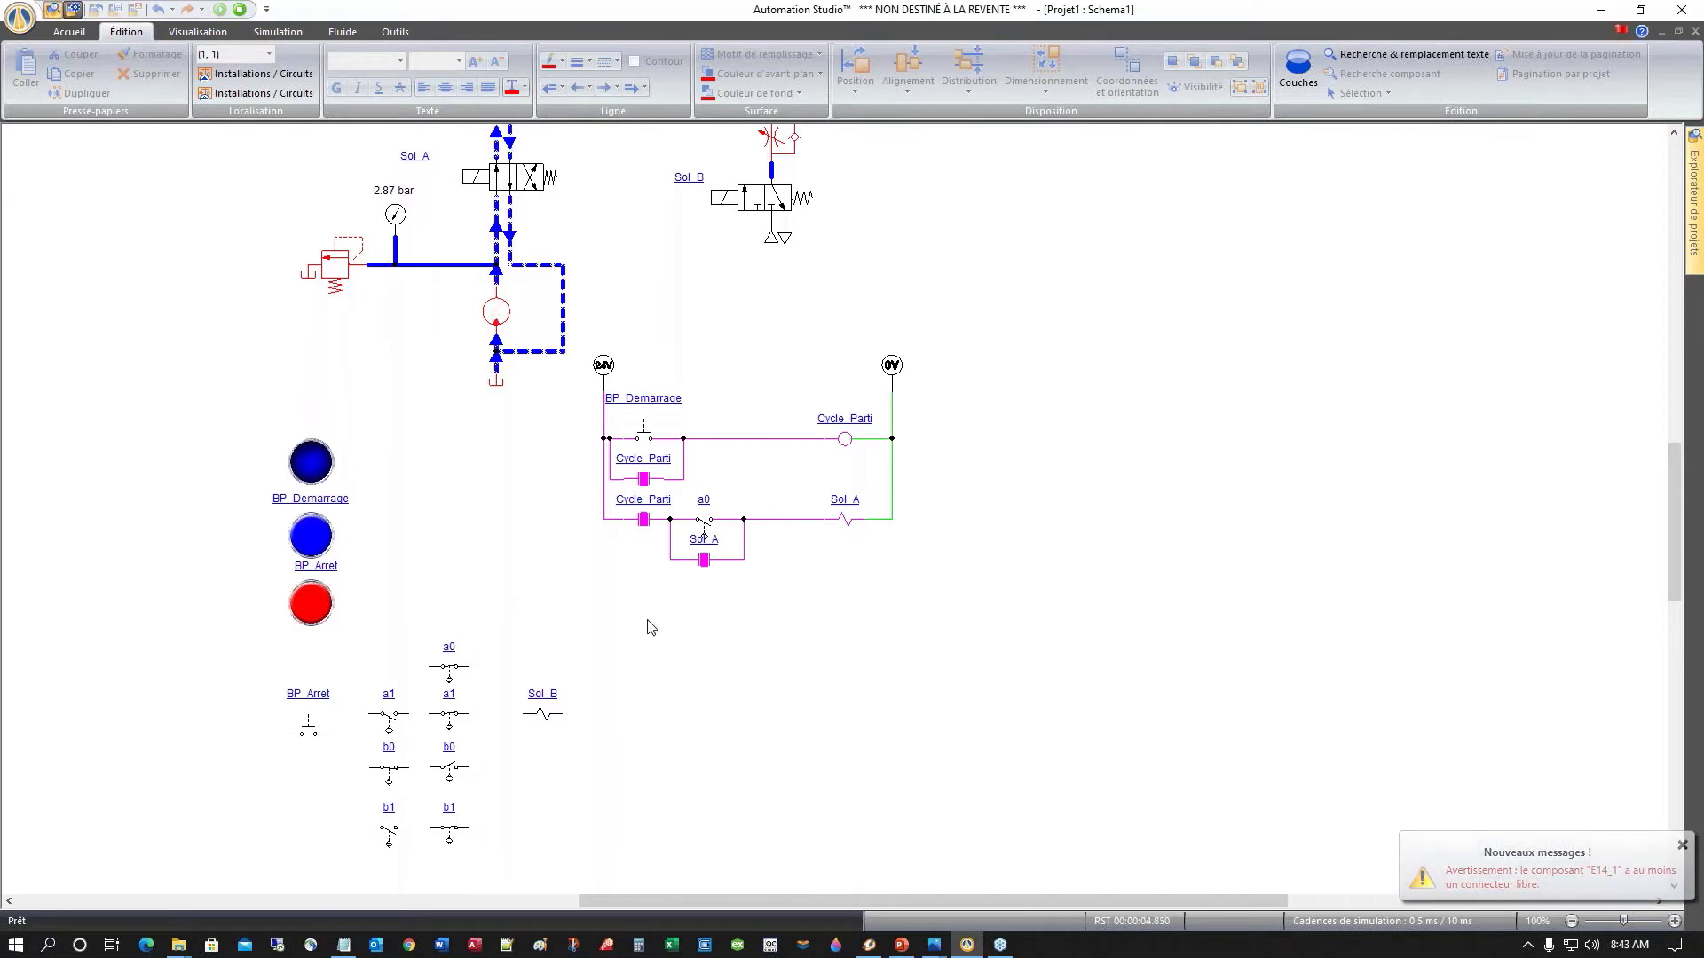
scroll(441, 540, "up", 3)
scroll(443, 545, "up", 1)
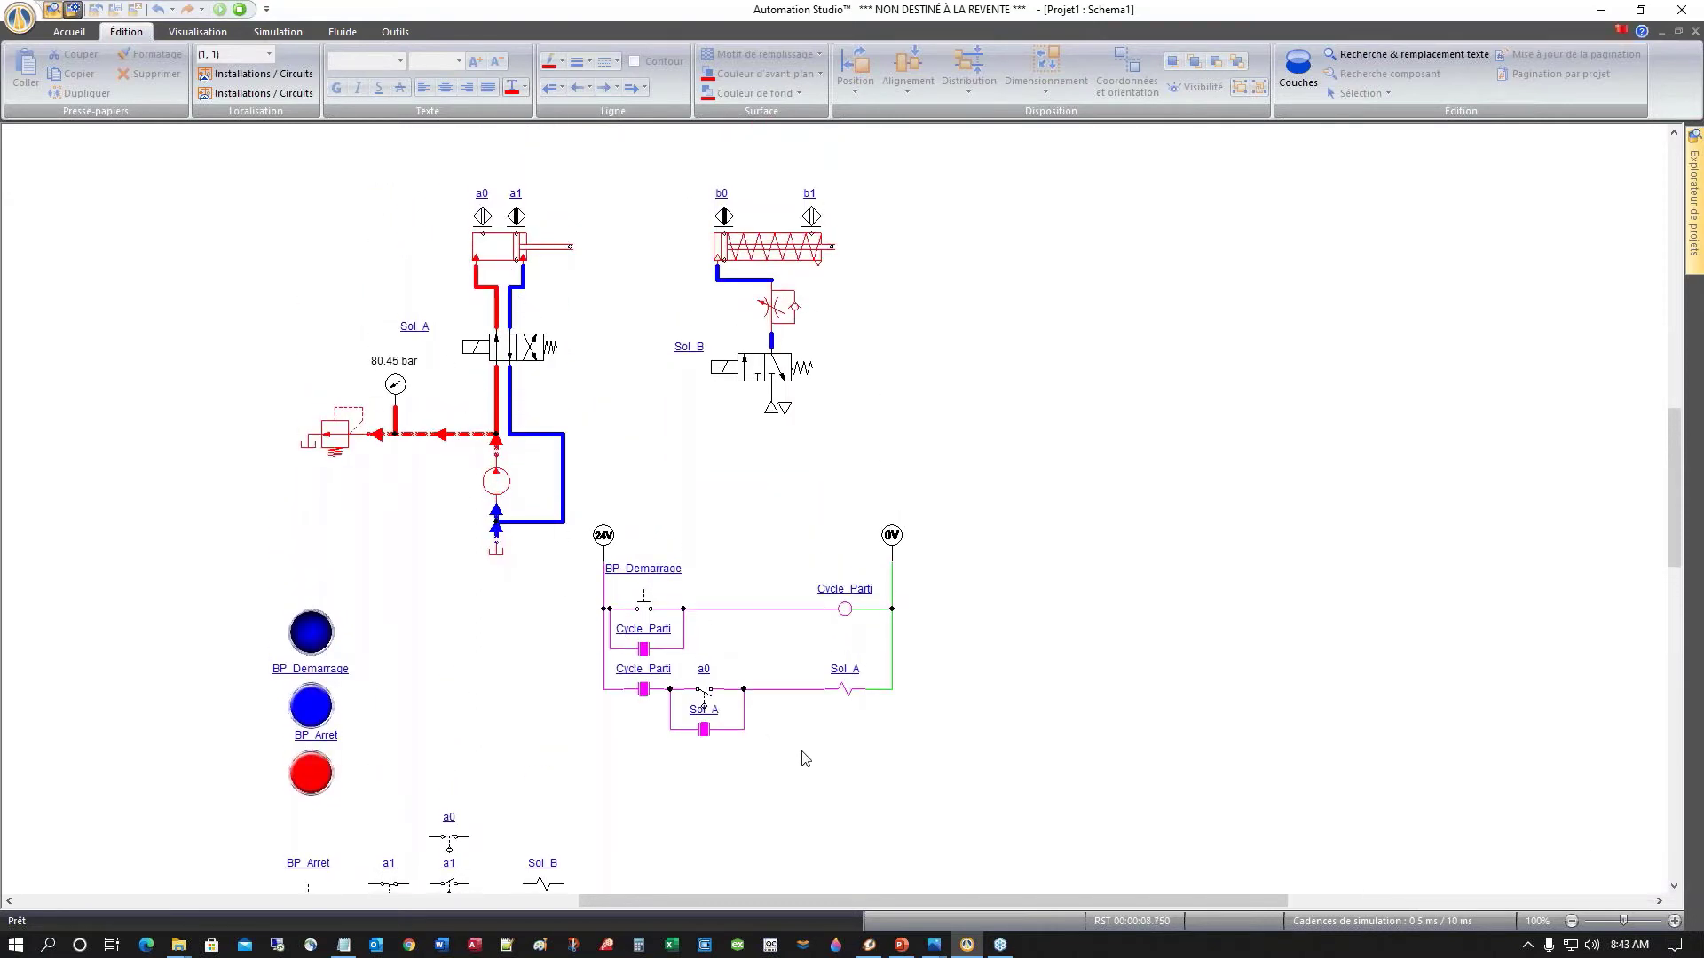
scroll(804, 756, "down", 2)
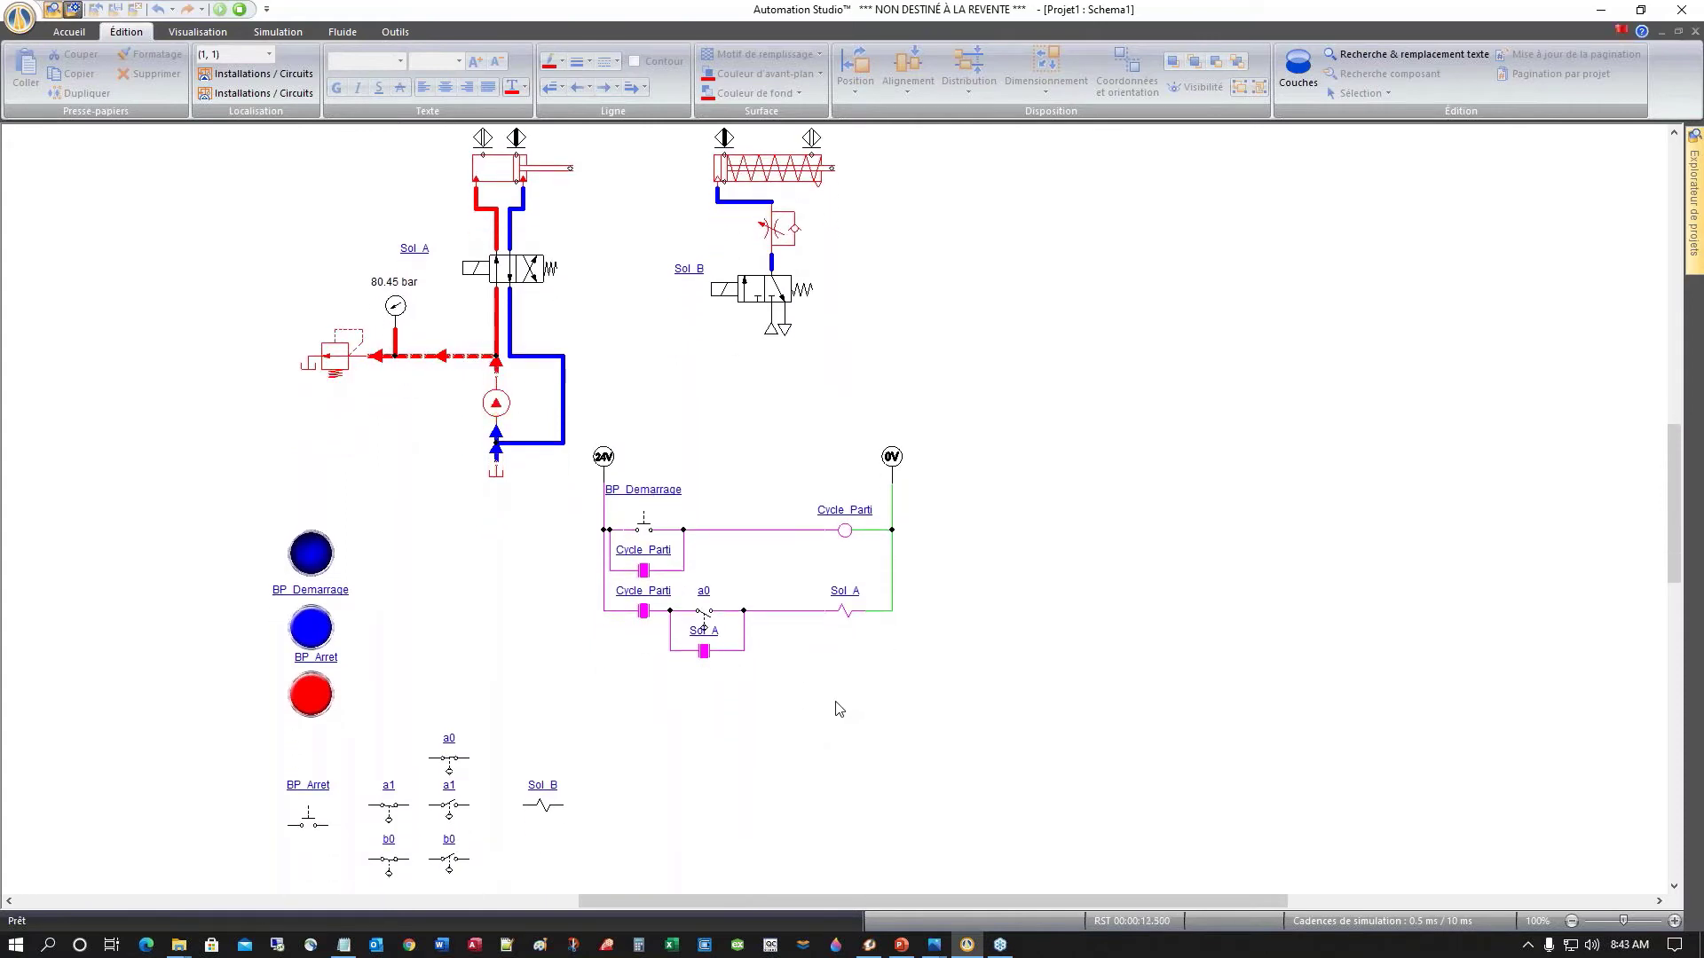
scroll(802, 709, "down", 1)
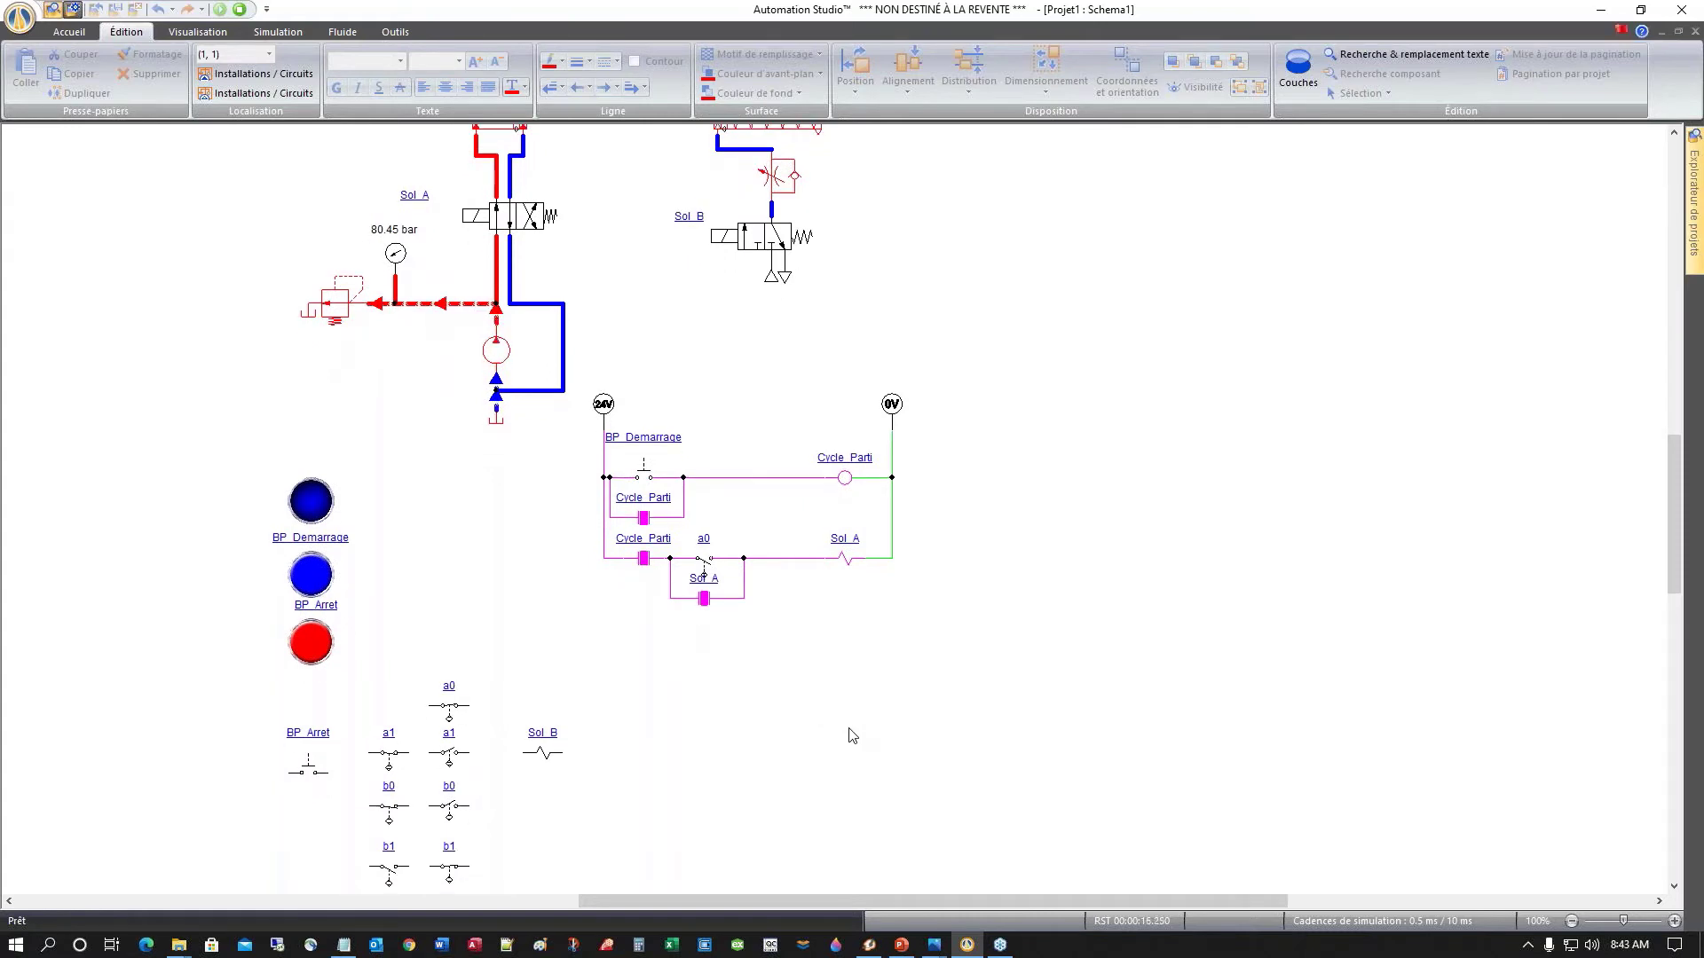
scroll(551, 647, "up", 2)
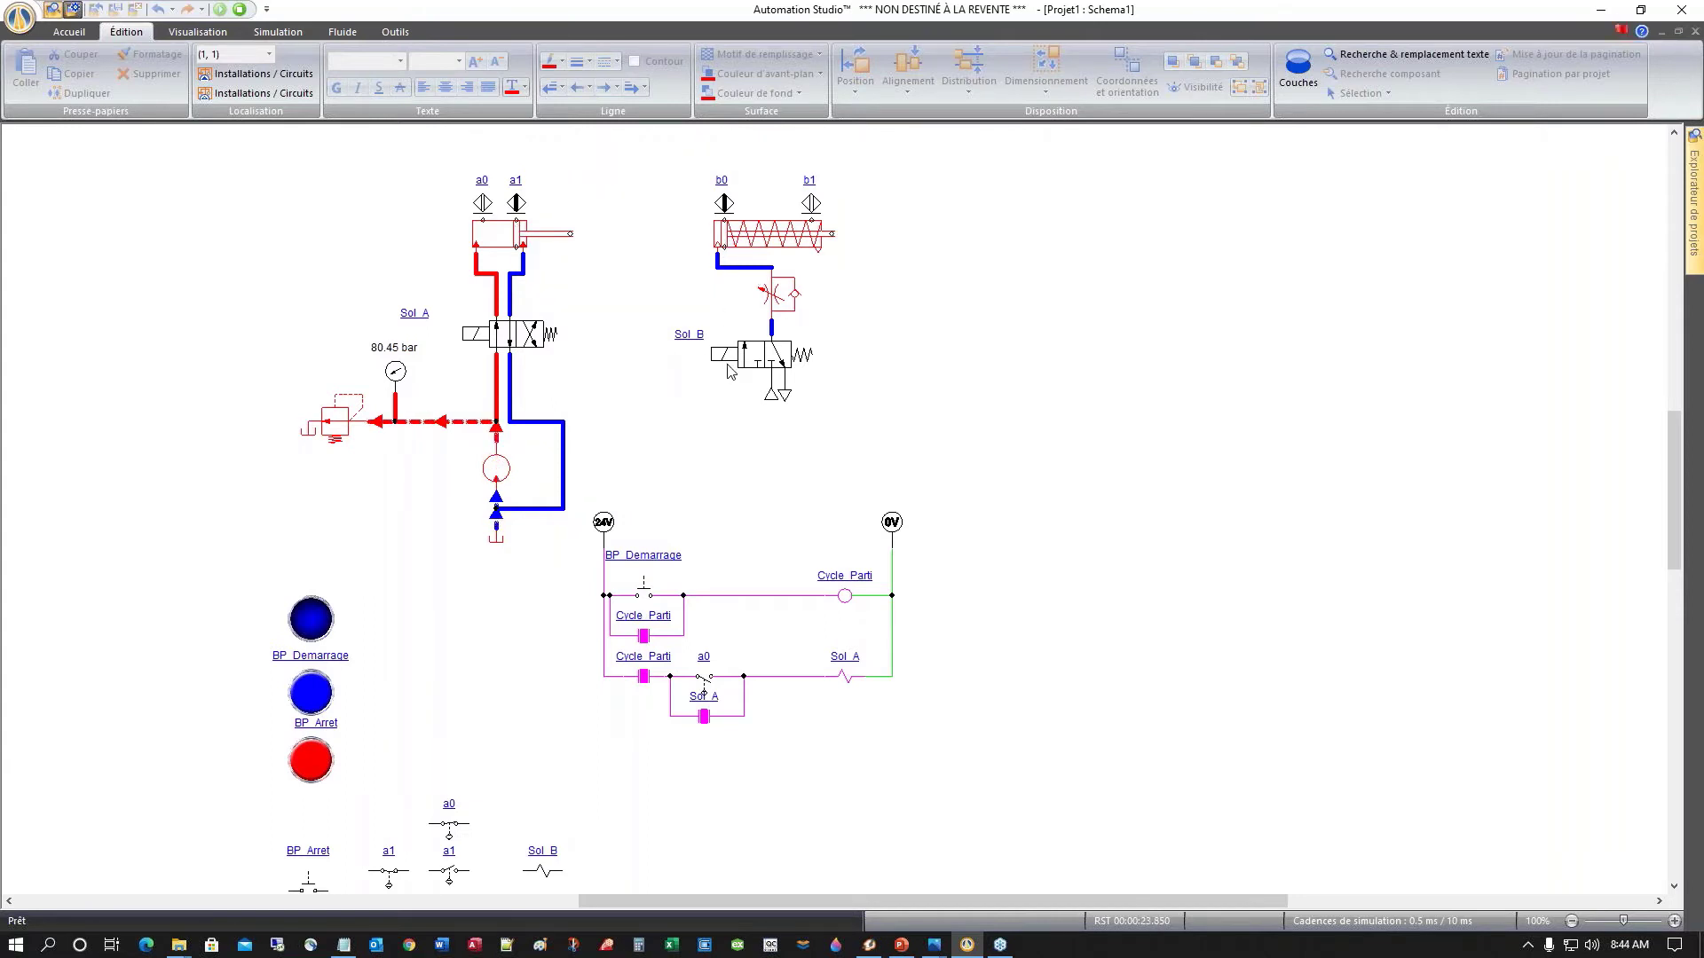
left_click(240, 10)
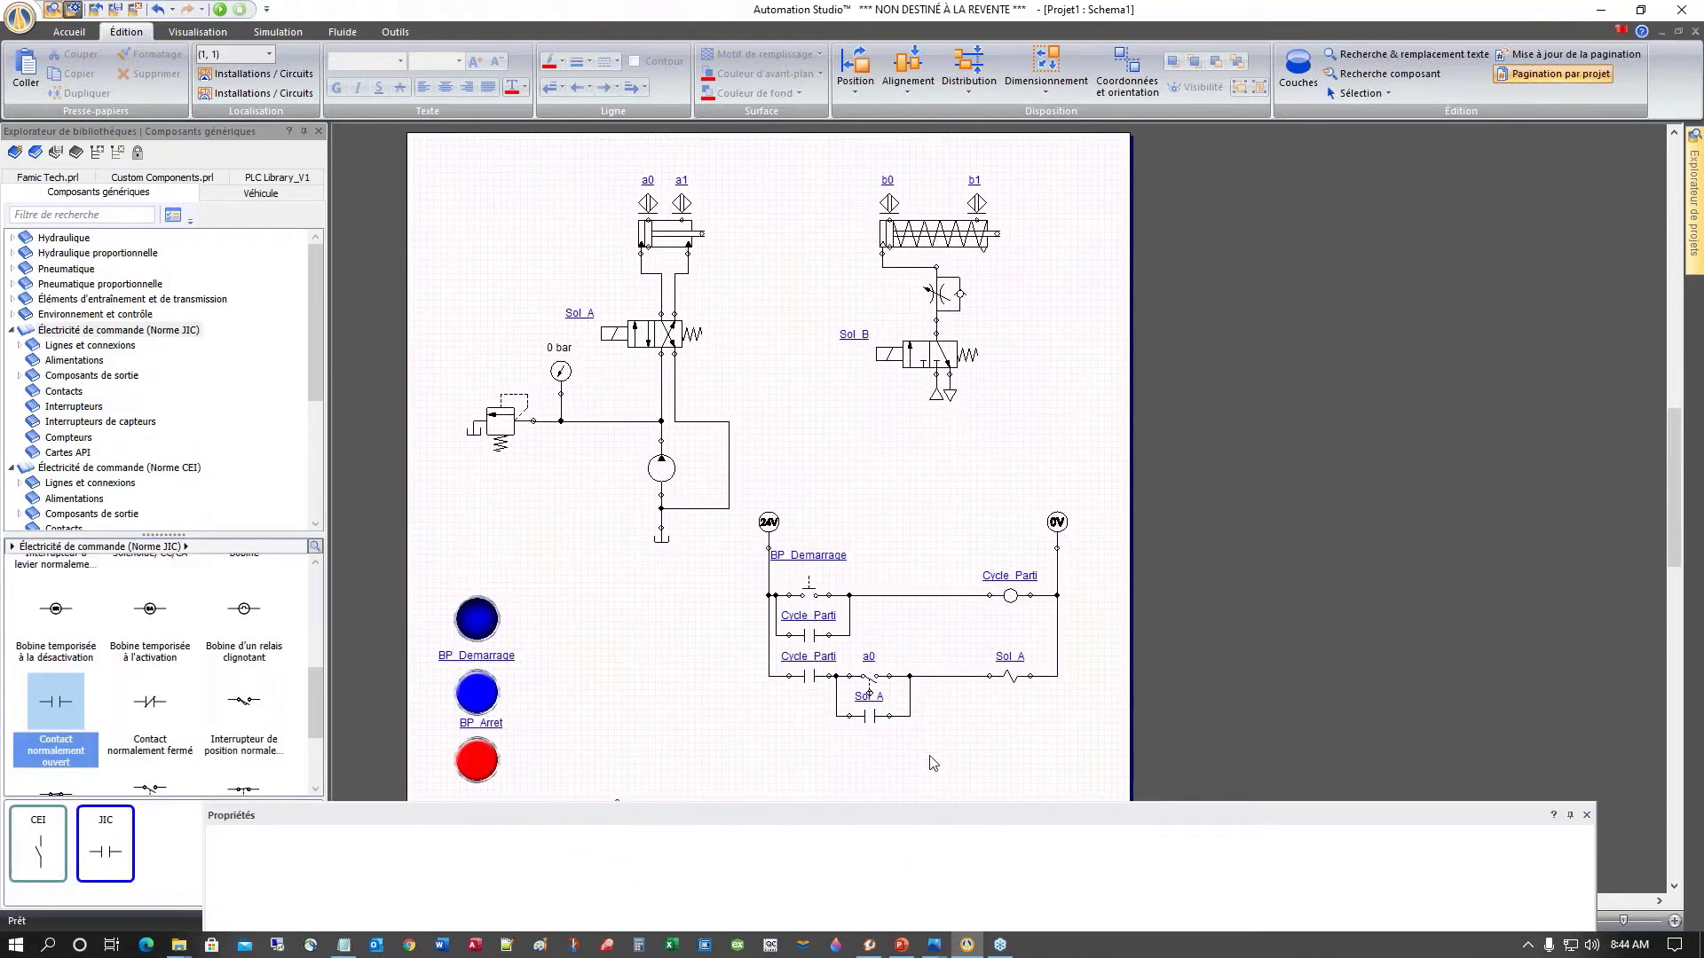
Step: Move the normally open a1 and b0 contacts and the Sol_B solenoid into a third rung below the Sol_A holding contact
scroll(933, 763, "down", 2)
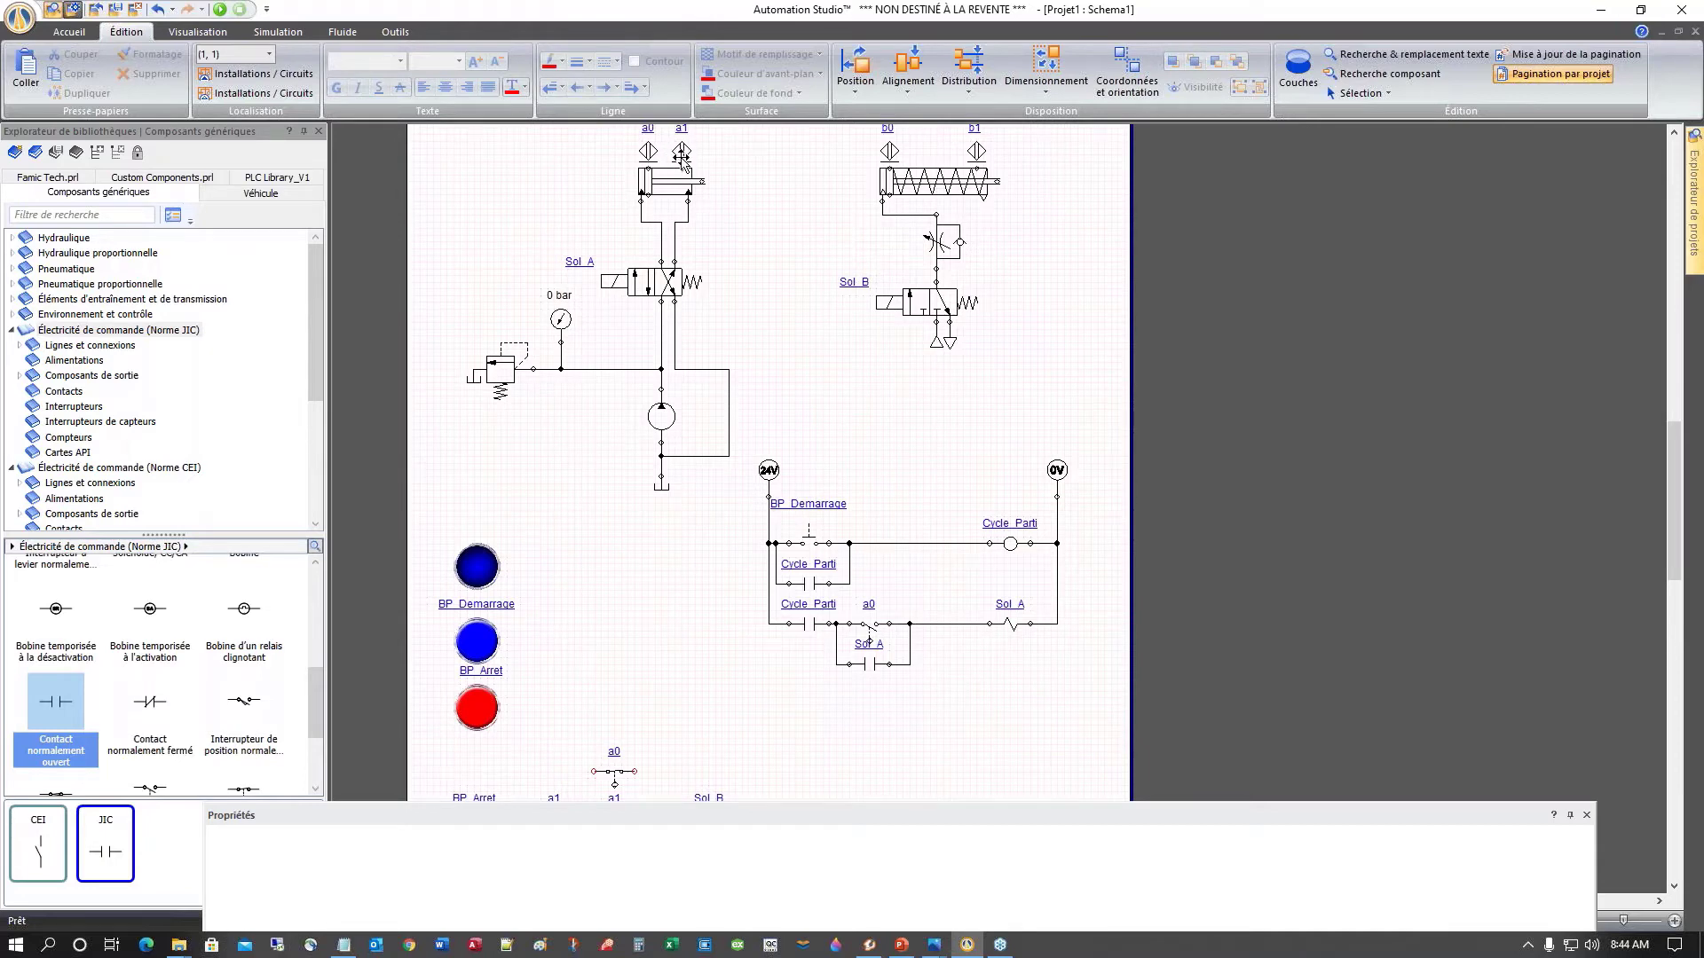
scroll(619, 581, "down", 3)
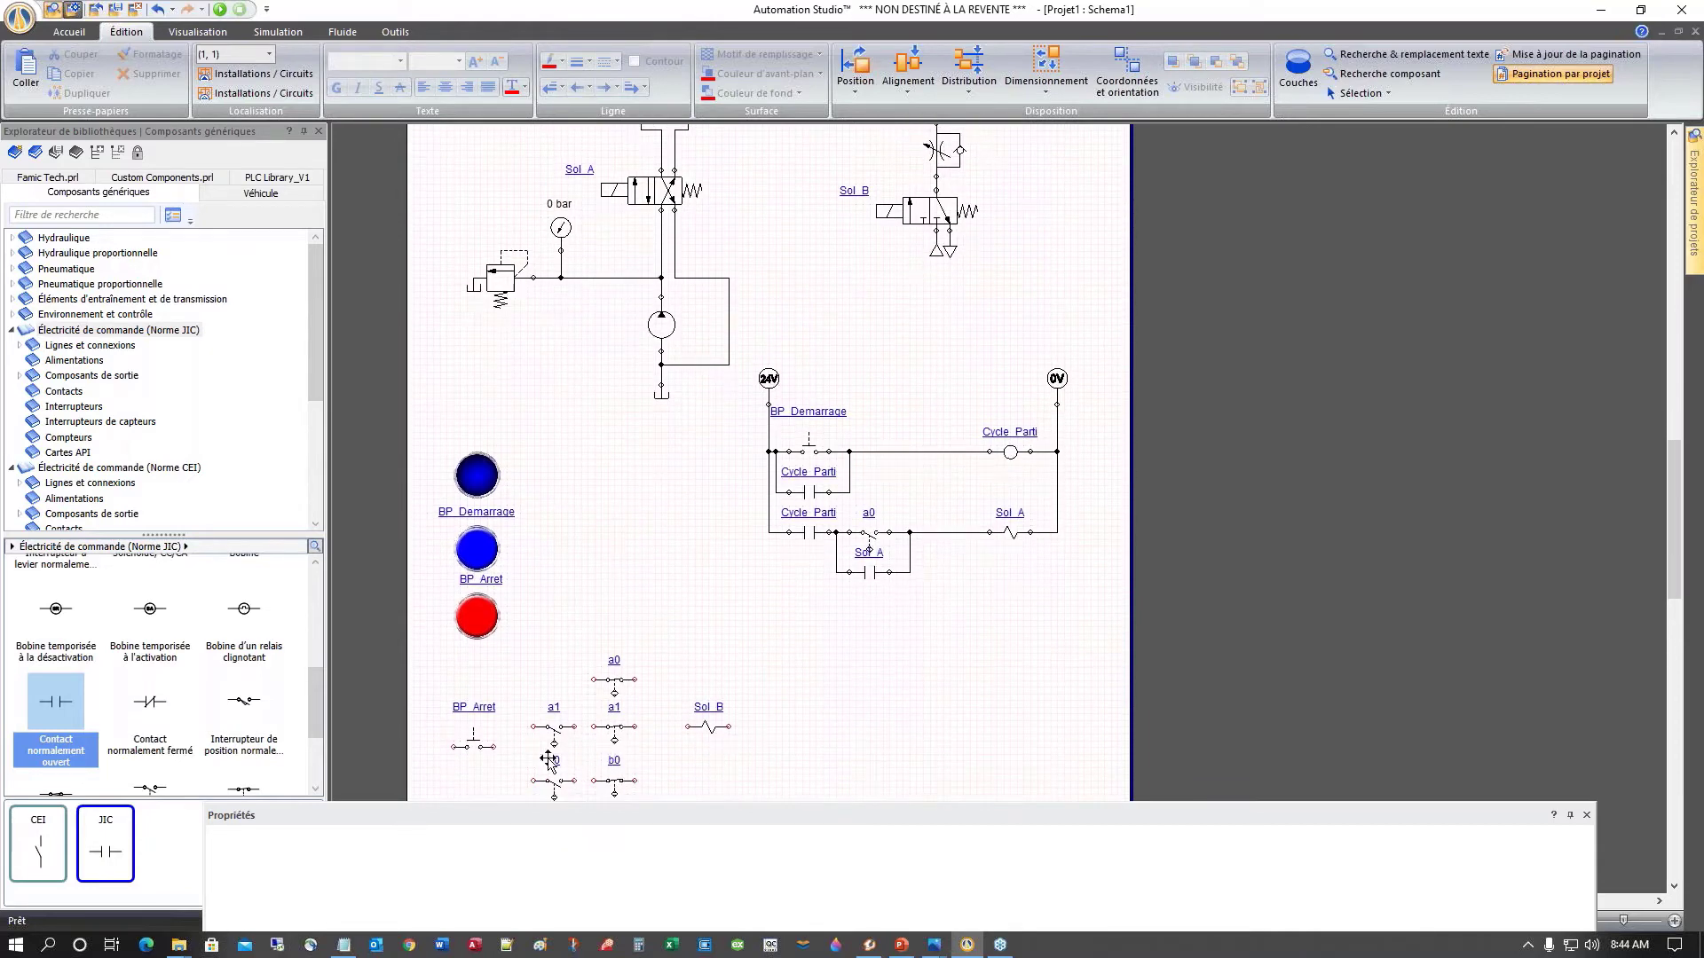
left_click_drag(552, 731, 857, 630)
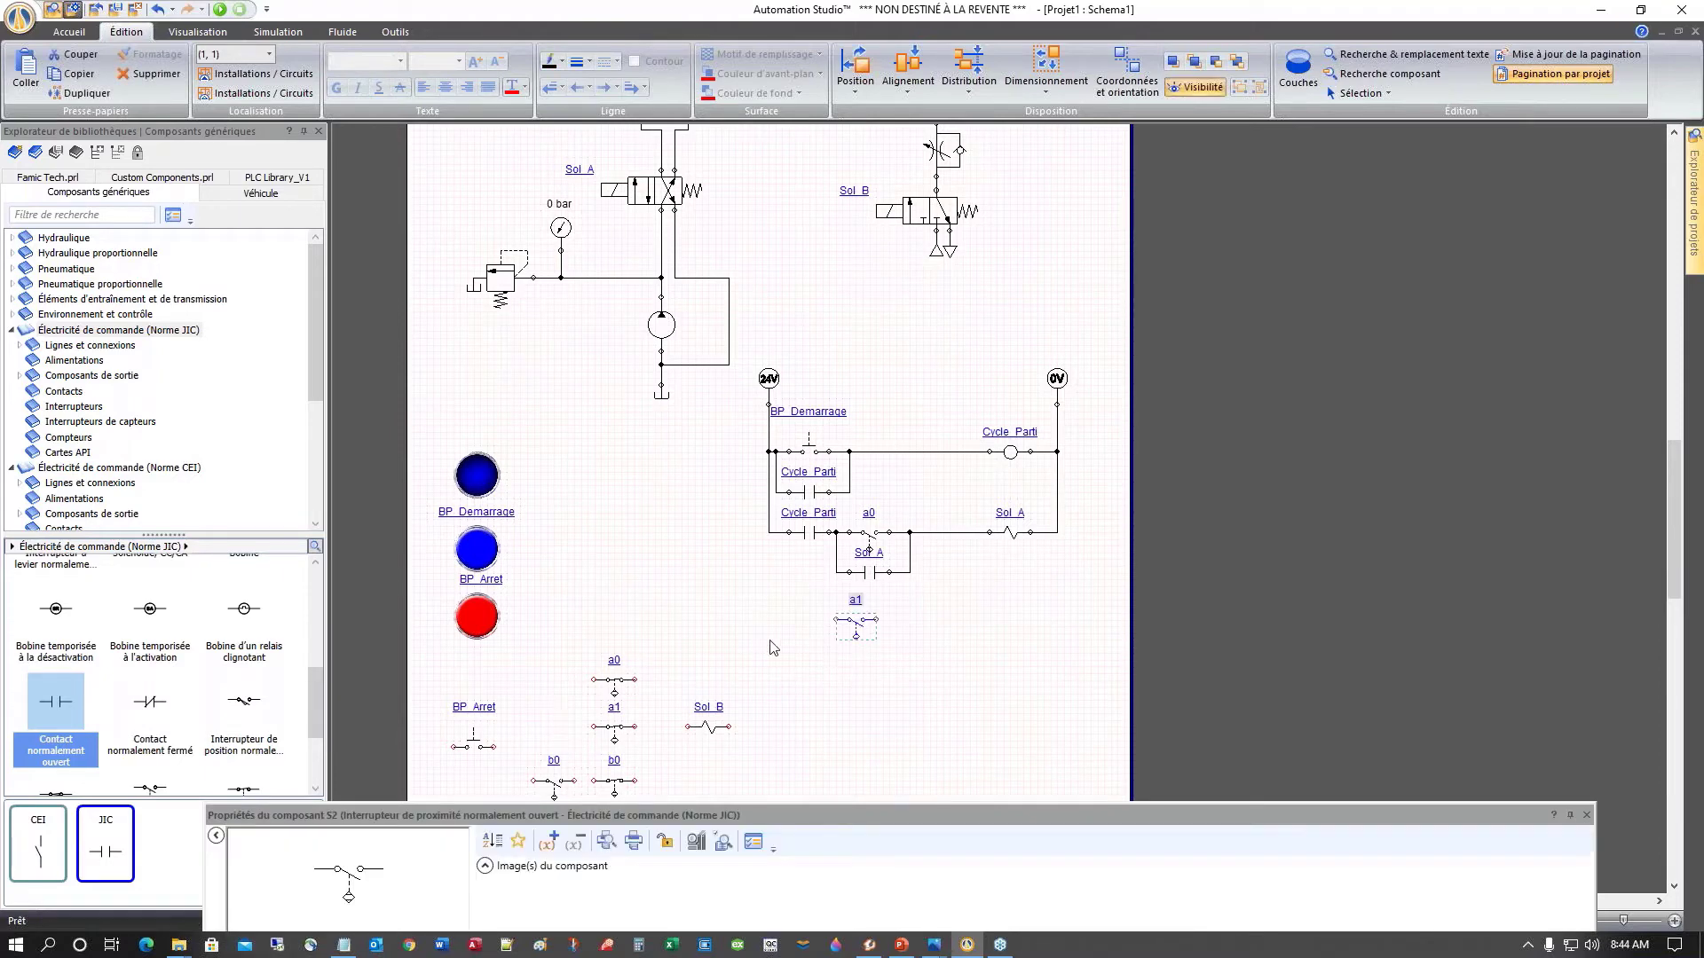
scroll(697, 627, "up", 5)
scroll(630, 625, "up", 1)
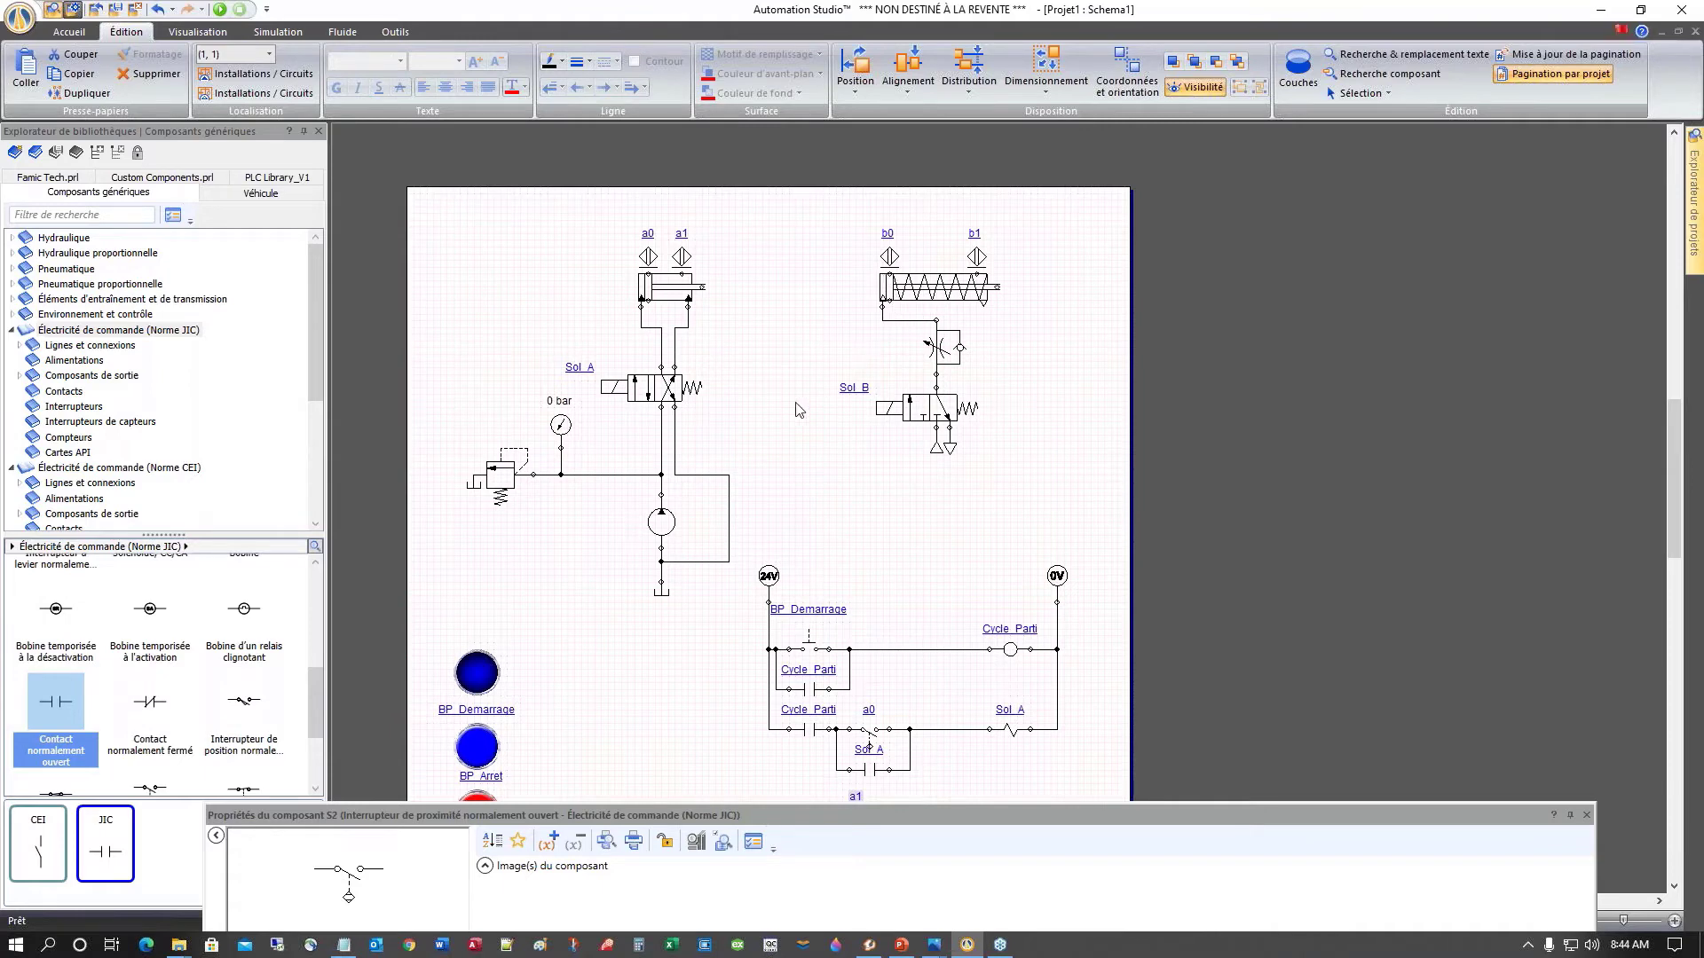
scroll(793, 403, "down", 3)
scroll(685, 548, "down", 1)
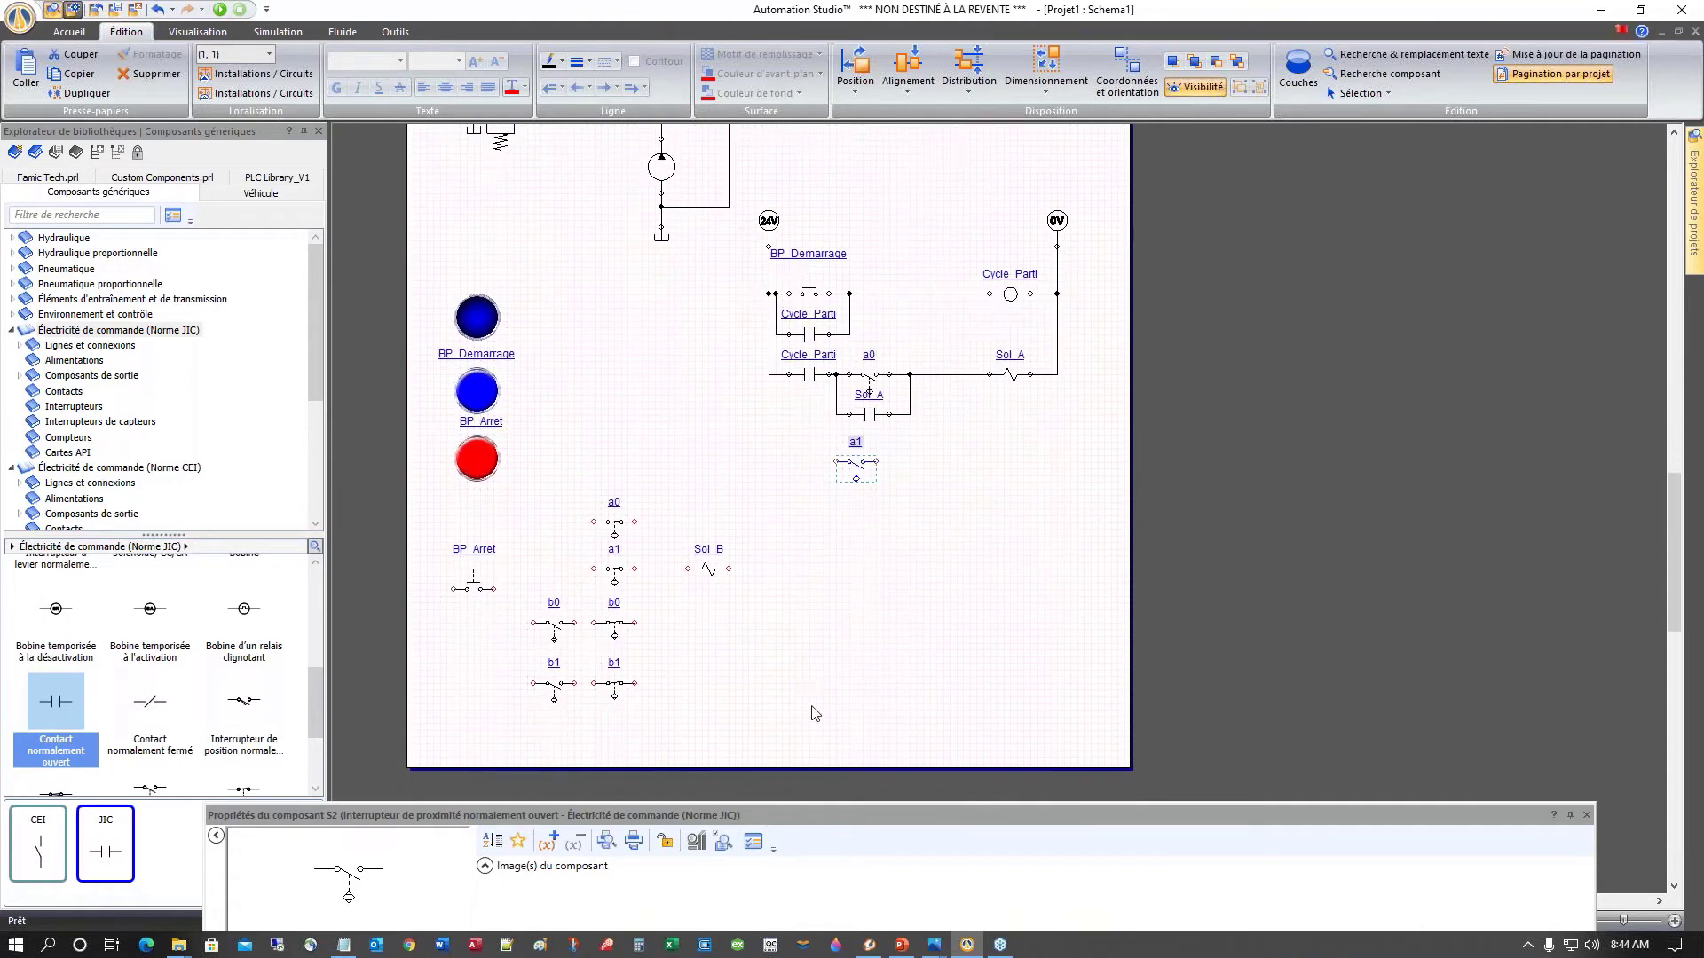
left_click_drag(553, 627, 923, 472)
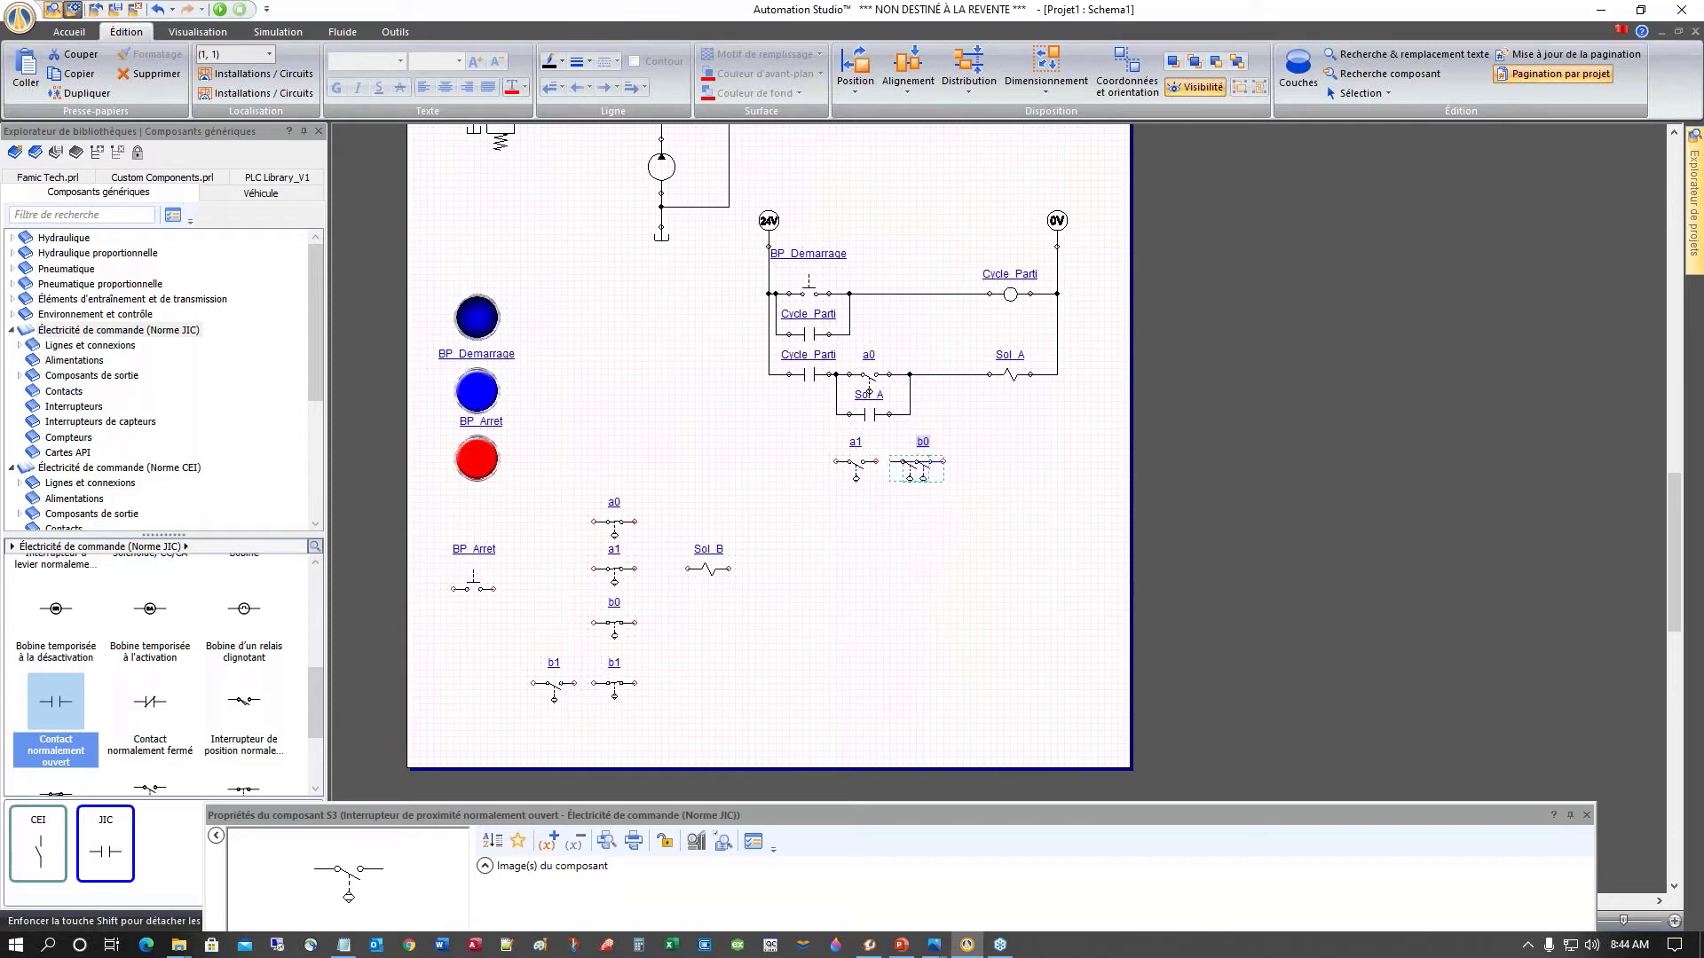
left_click_drag(909, 466, 903, 466)
left_click(856, 525)
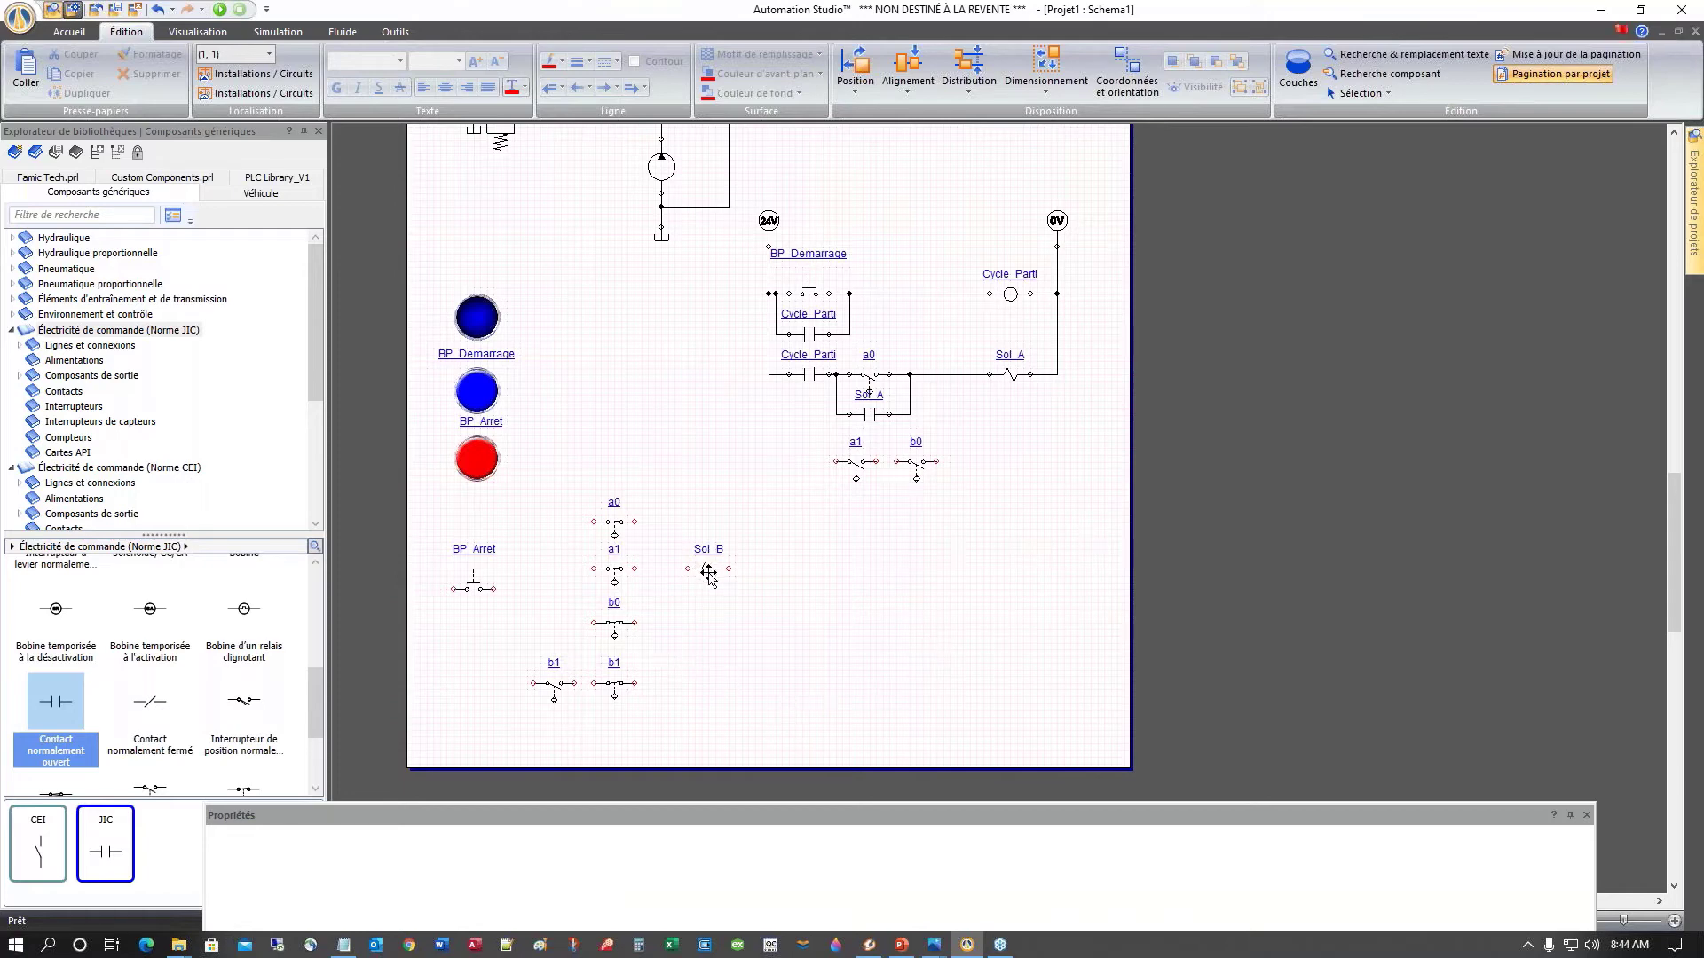
left_click_drag(709, 570, 1015, 468)
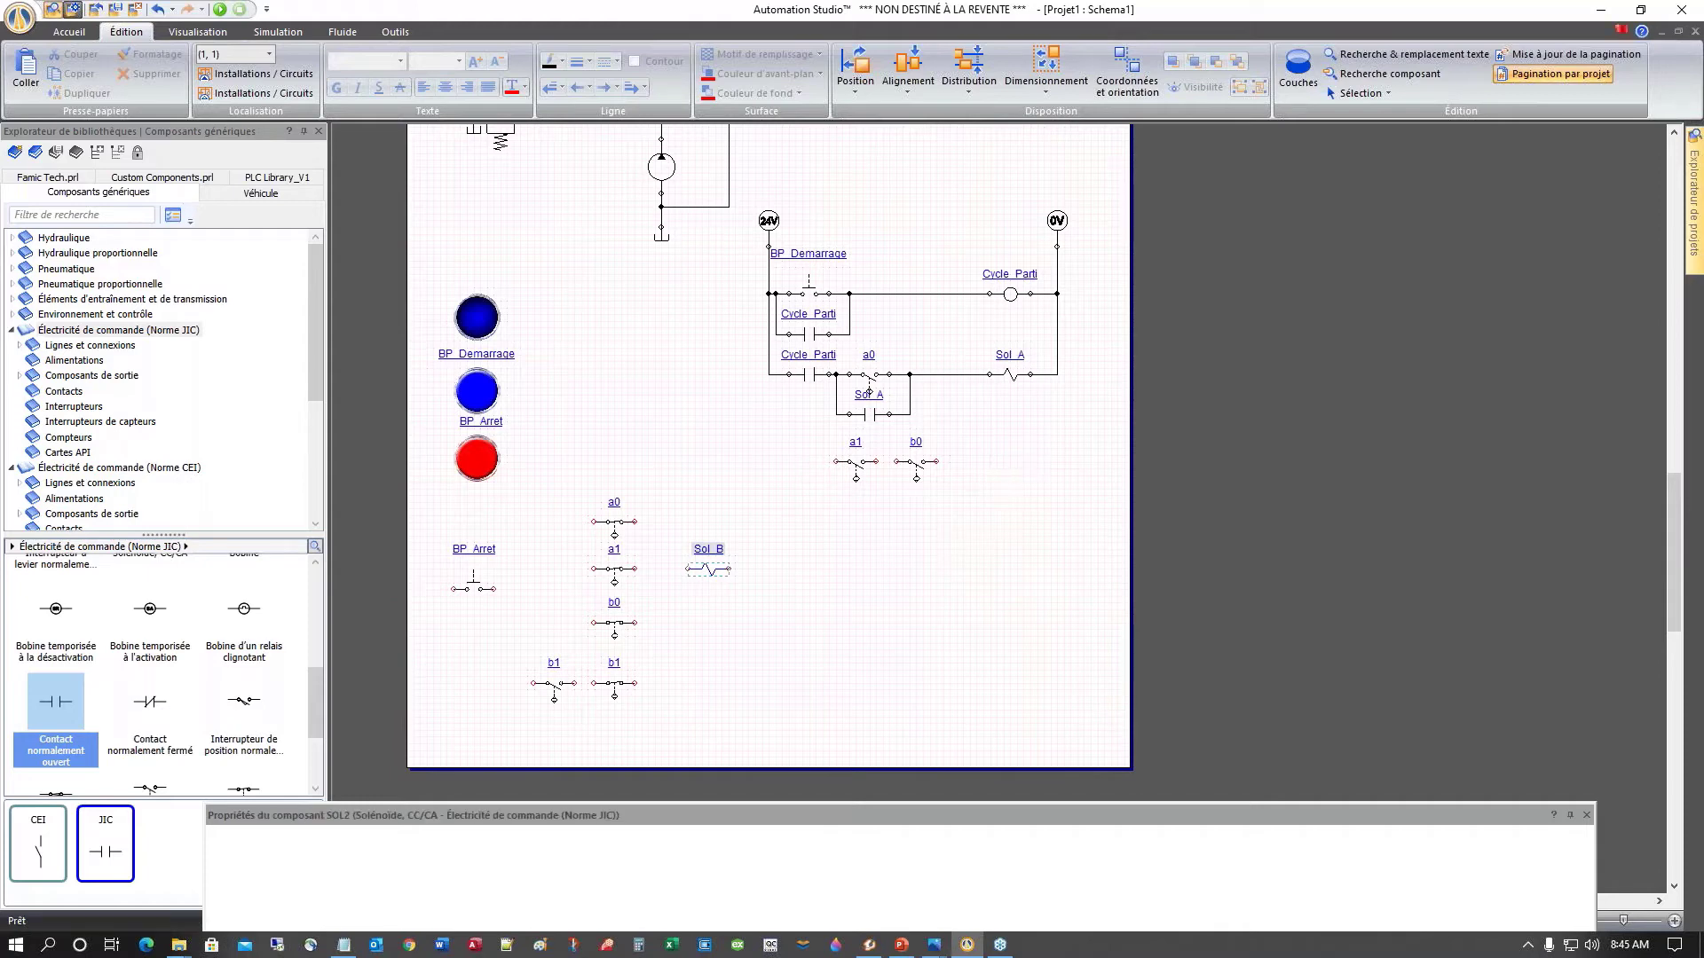
left_click(1014, 607)
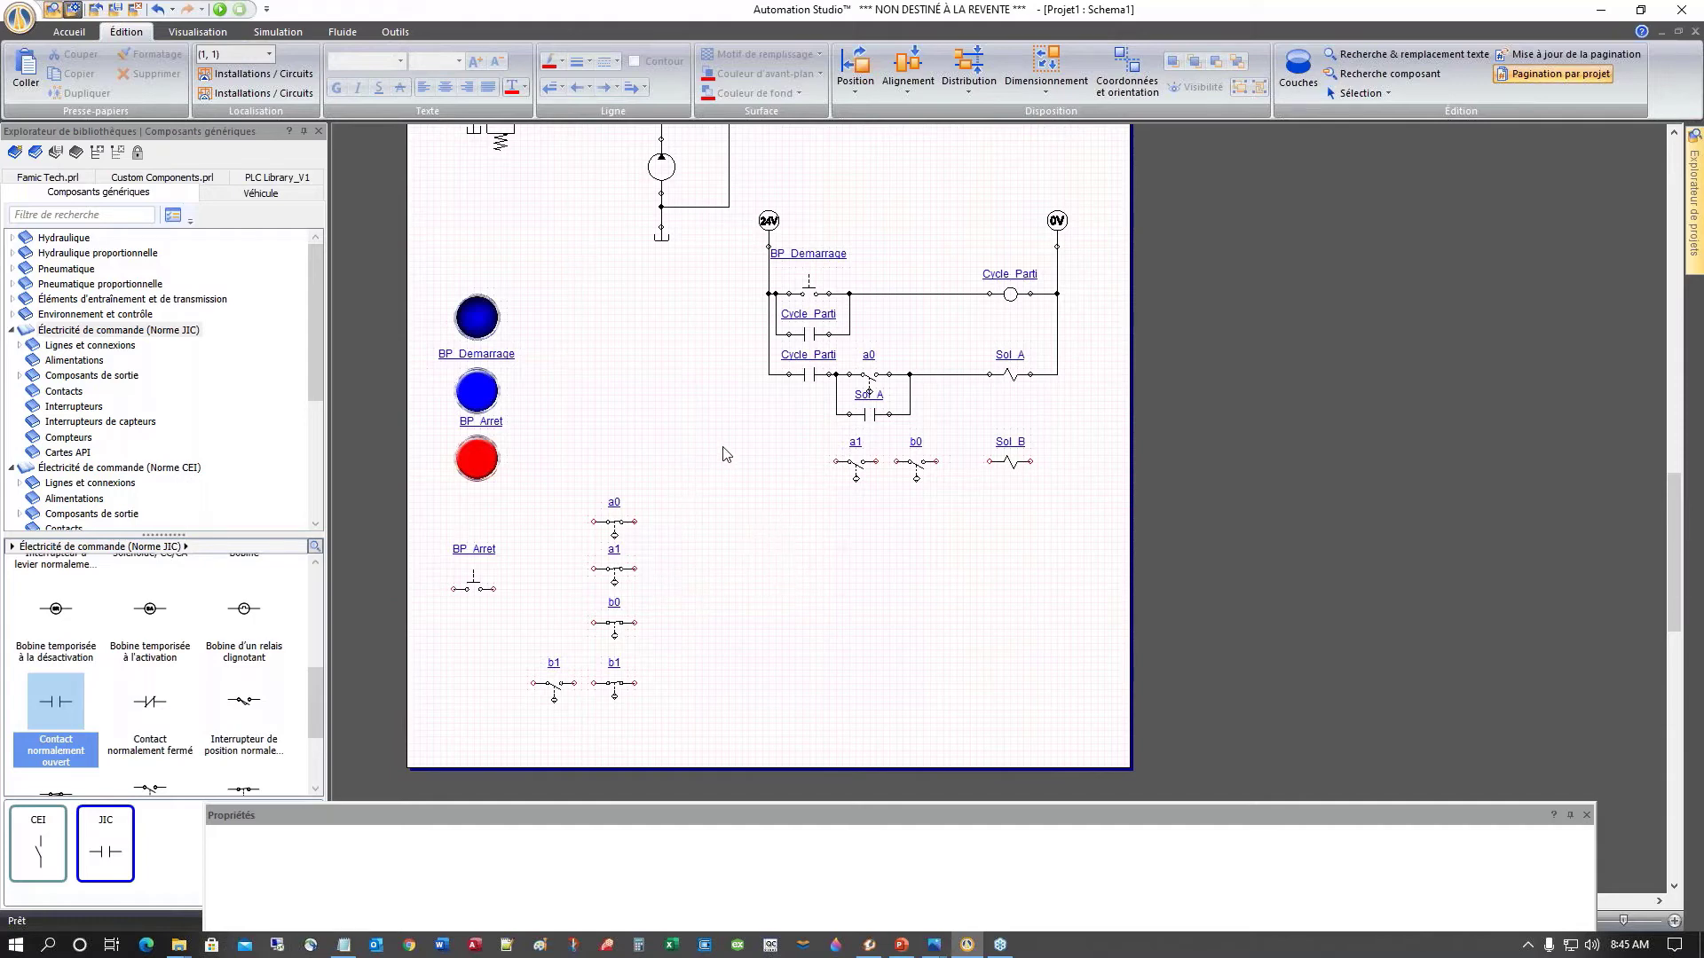
Step: Wire the third rung from the node after the second rung's Cycle_Parti contact through a1, b0 and Sol_B to the 0V line
left_click_drag(835, 461, 834, 420)
left_click(836, 414)
left_click(895, 461)
left_click(936, 461)
left_click(987, 462)
left_click(1031, 462)
left_click(1057, 375)
scroll(710, 568, "up", 3)
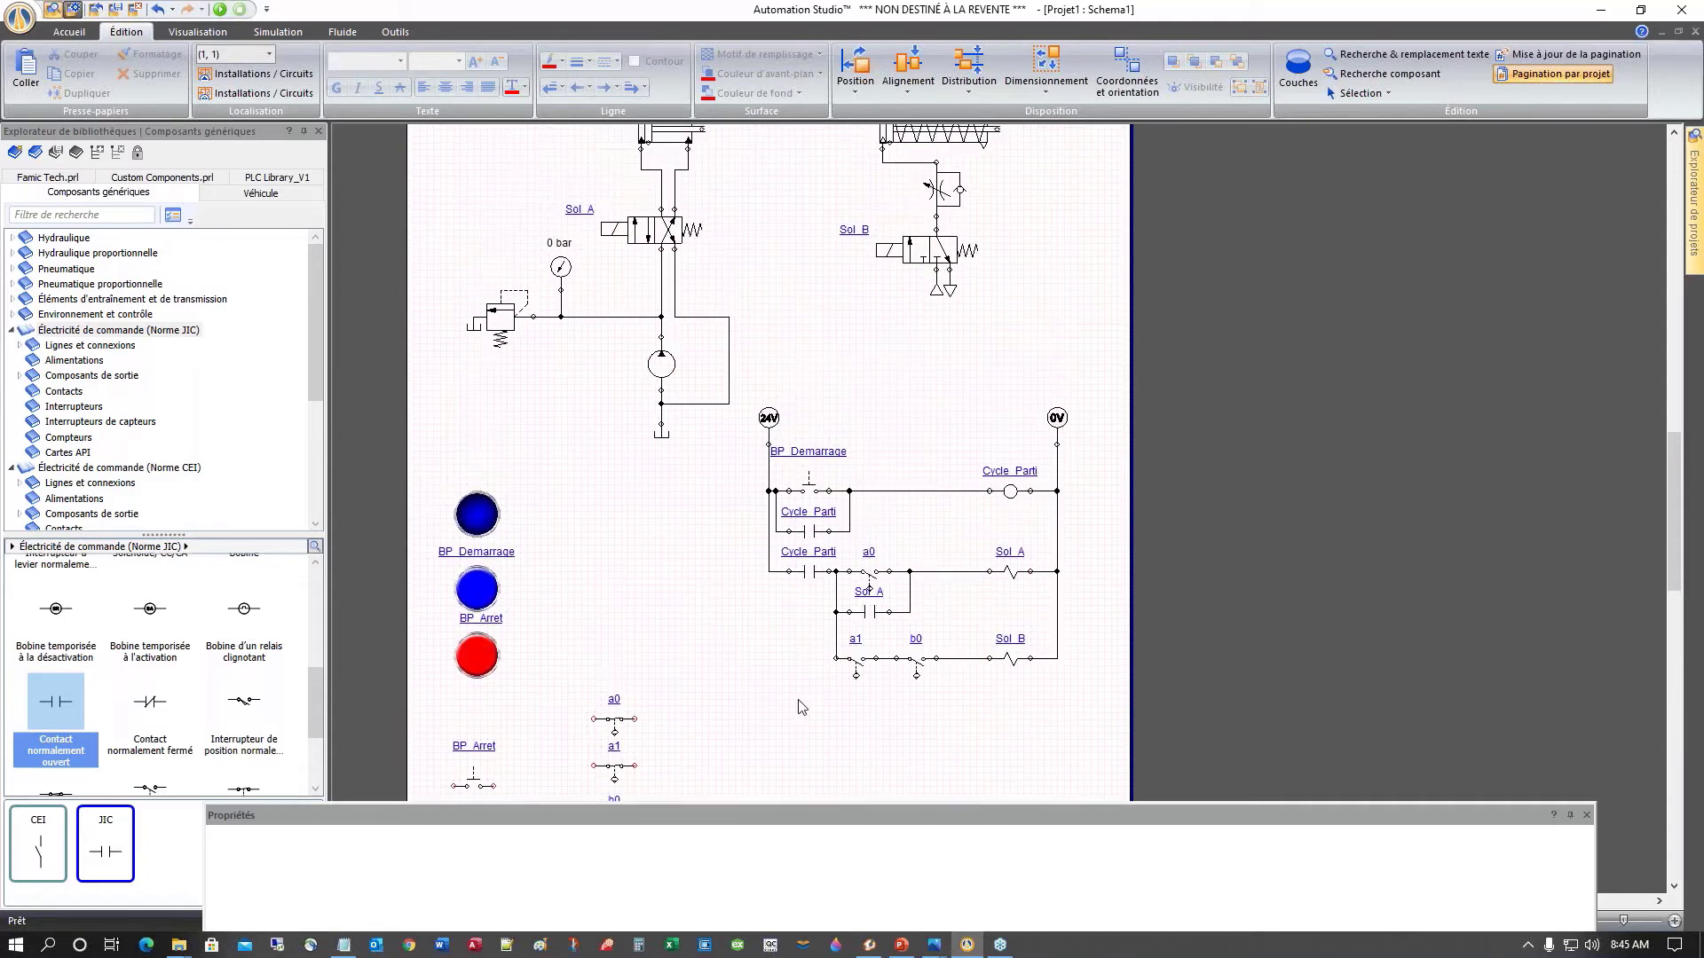
scroll(710, 661, "up", 2)
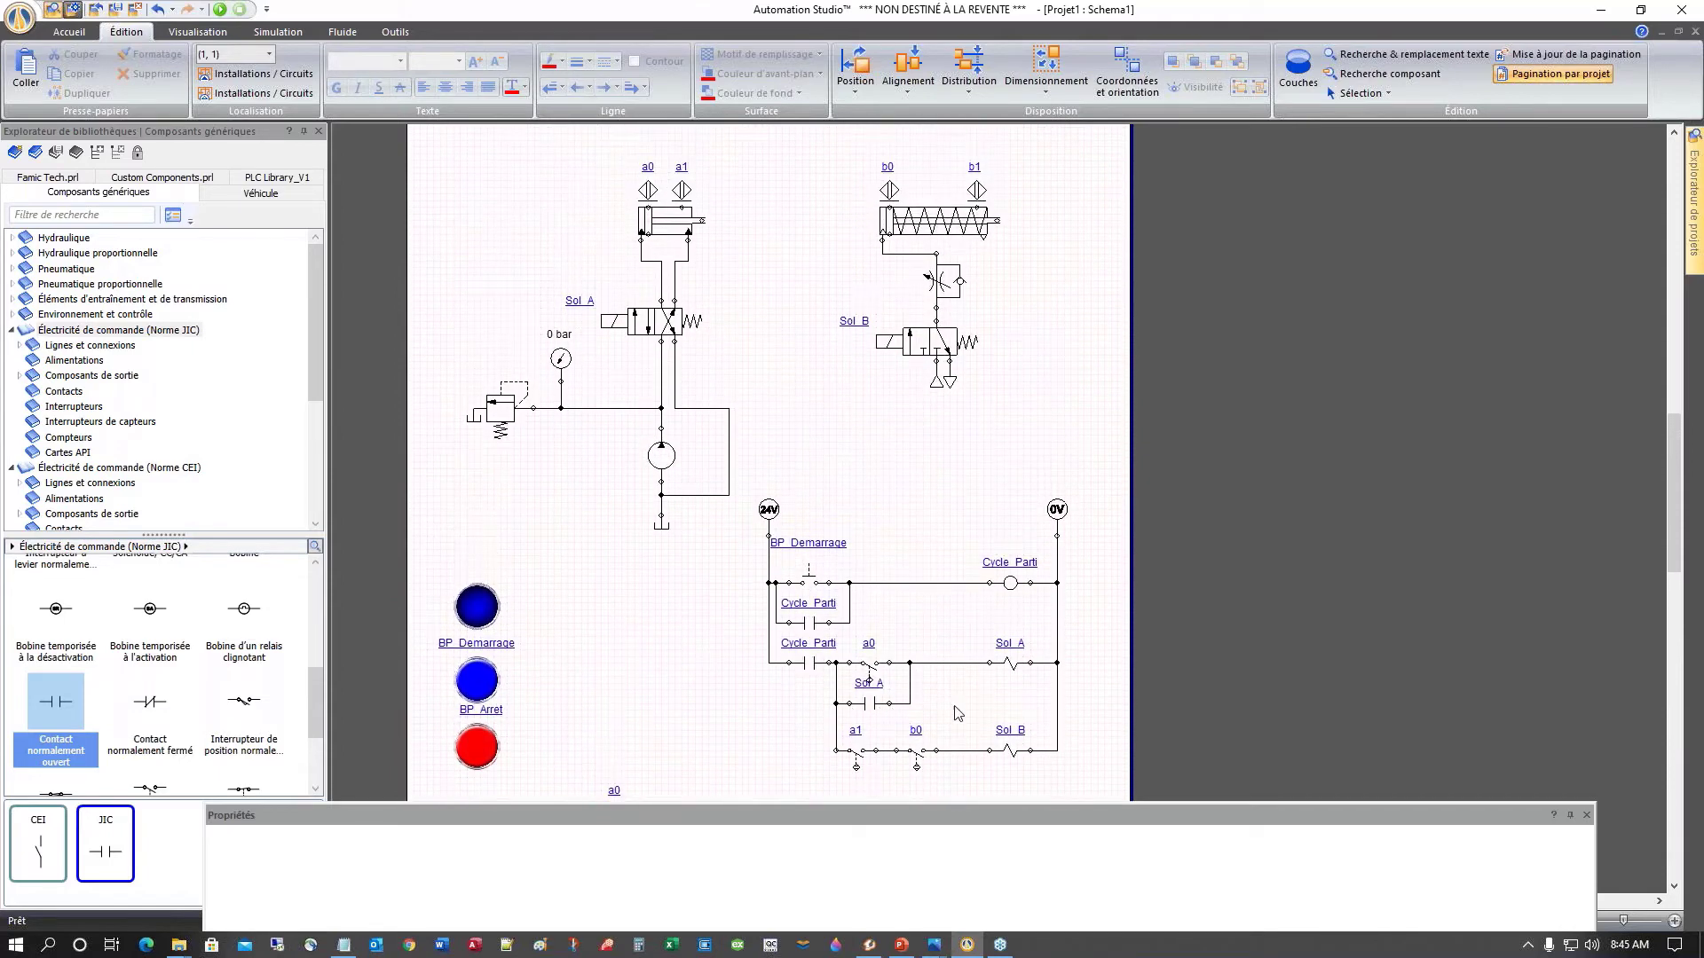
Step: Place a JIC normally open contact below a1 in the third rung and associate it with the Sol_B variable
scroll(901, 717, "down", 2)
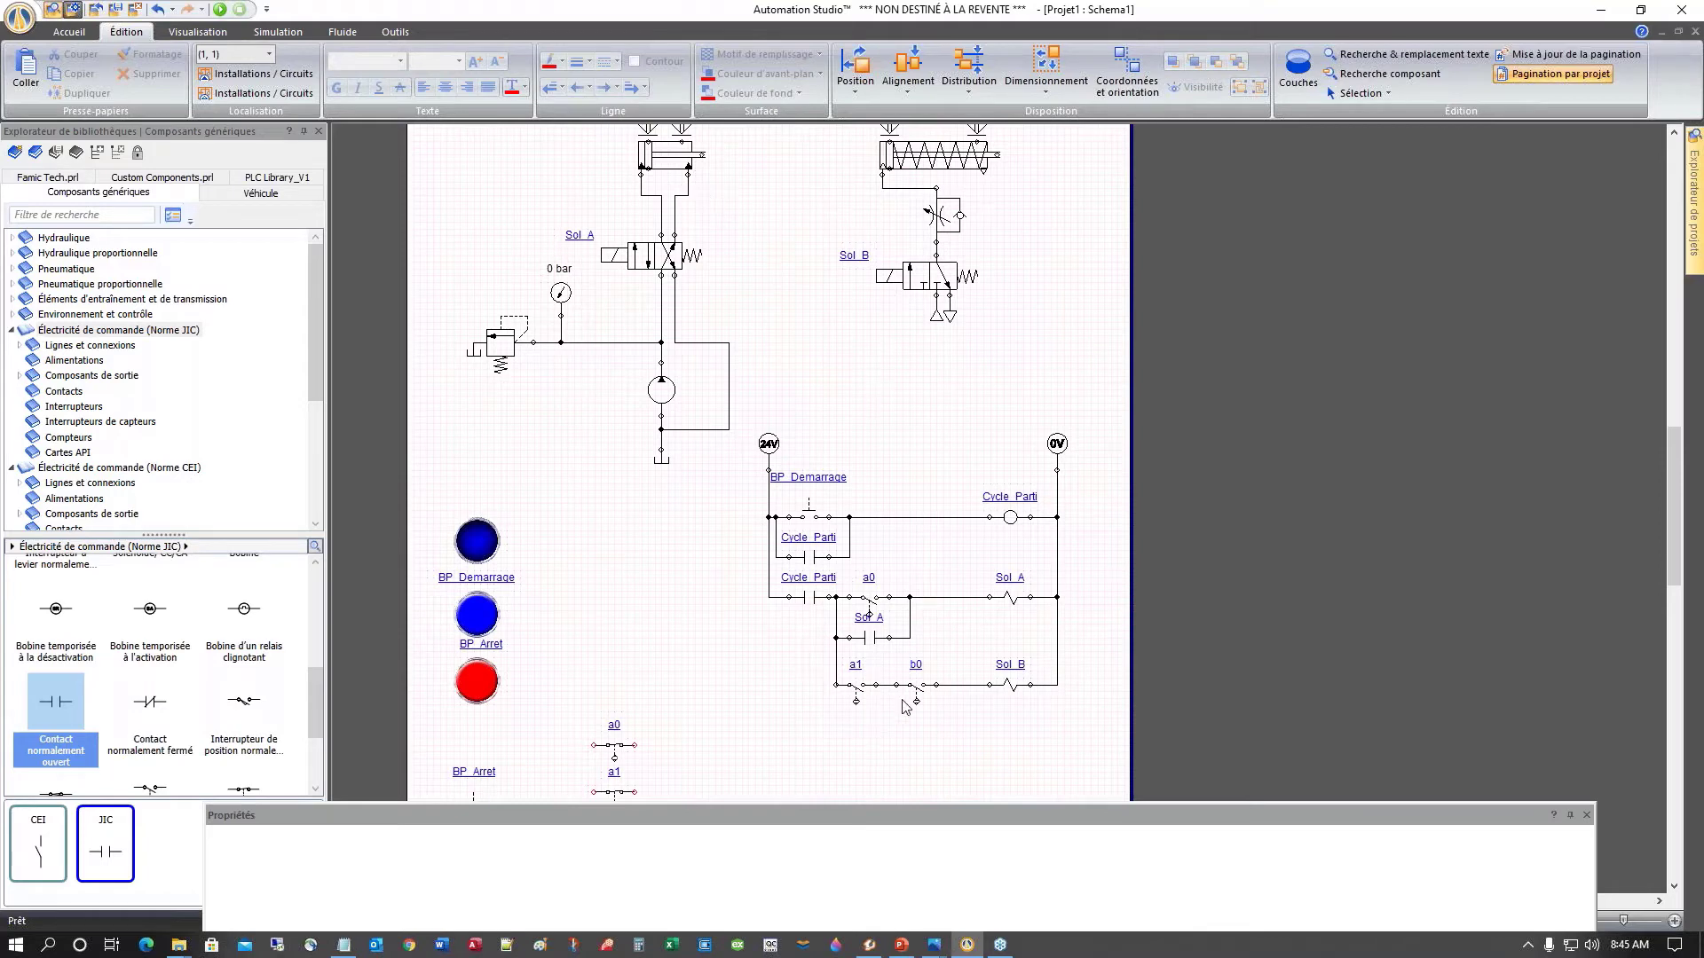
scroll(861, 426, "up", 1)
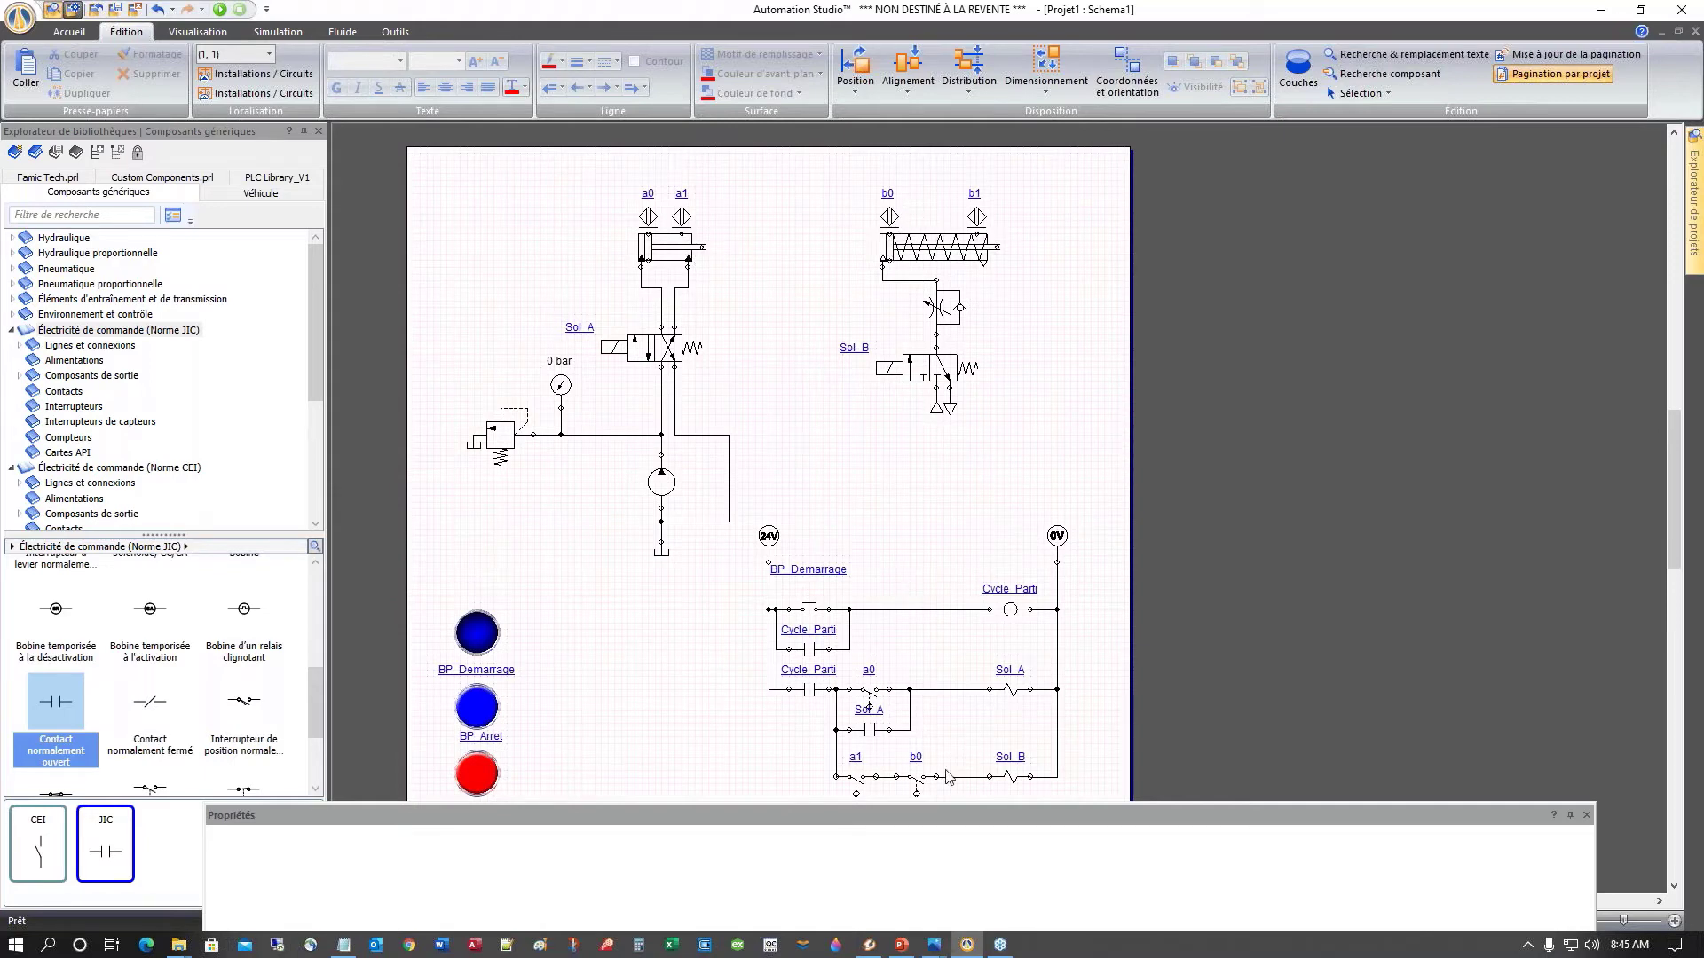
scroll(948, 777, "down", 2)
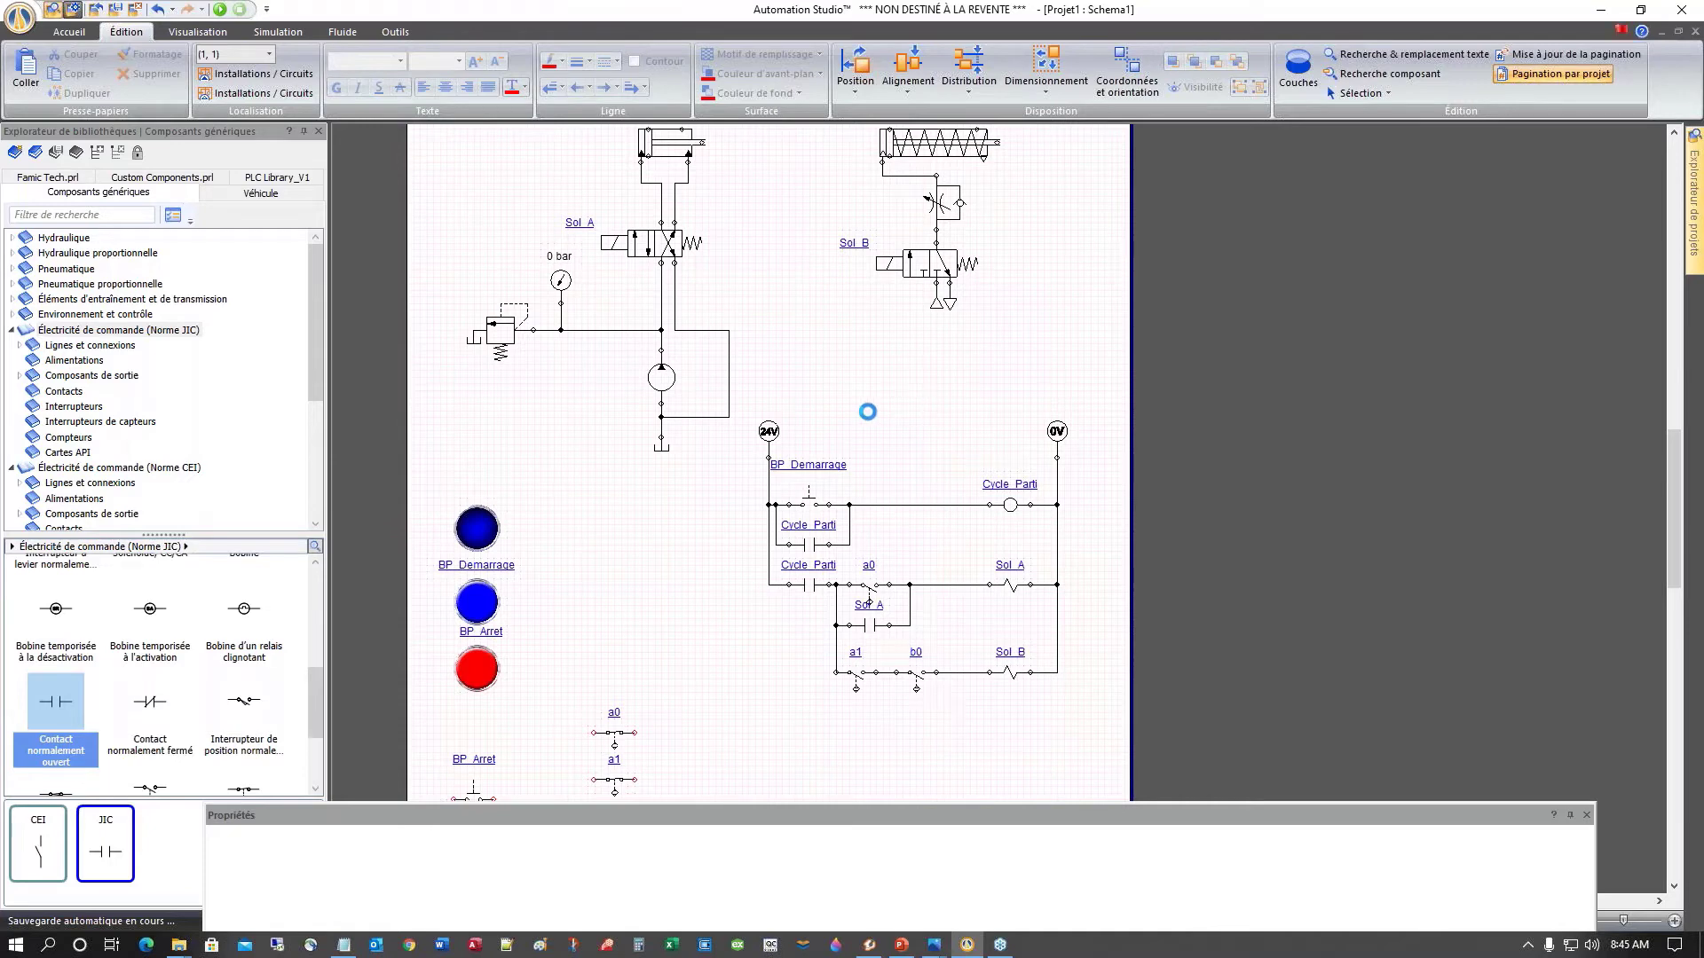
scroll(892, 442, "up", 1)
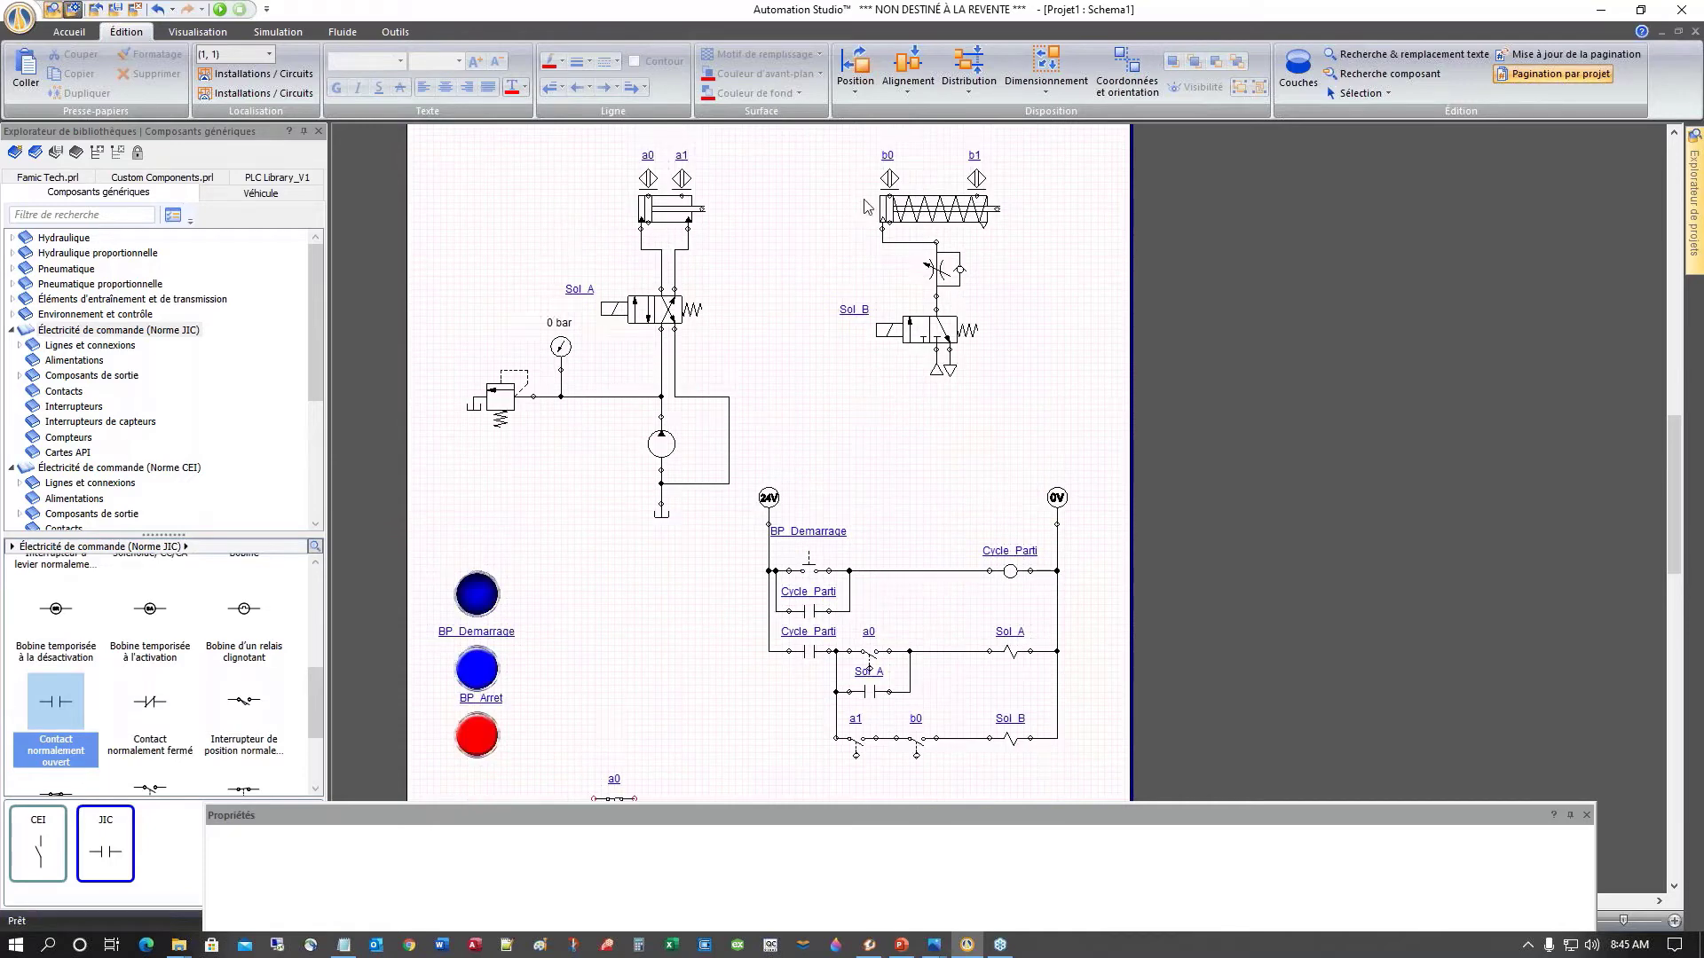
scroll(843, 449, "down", 2)
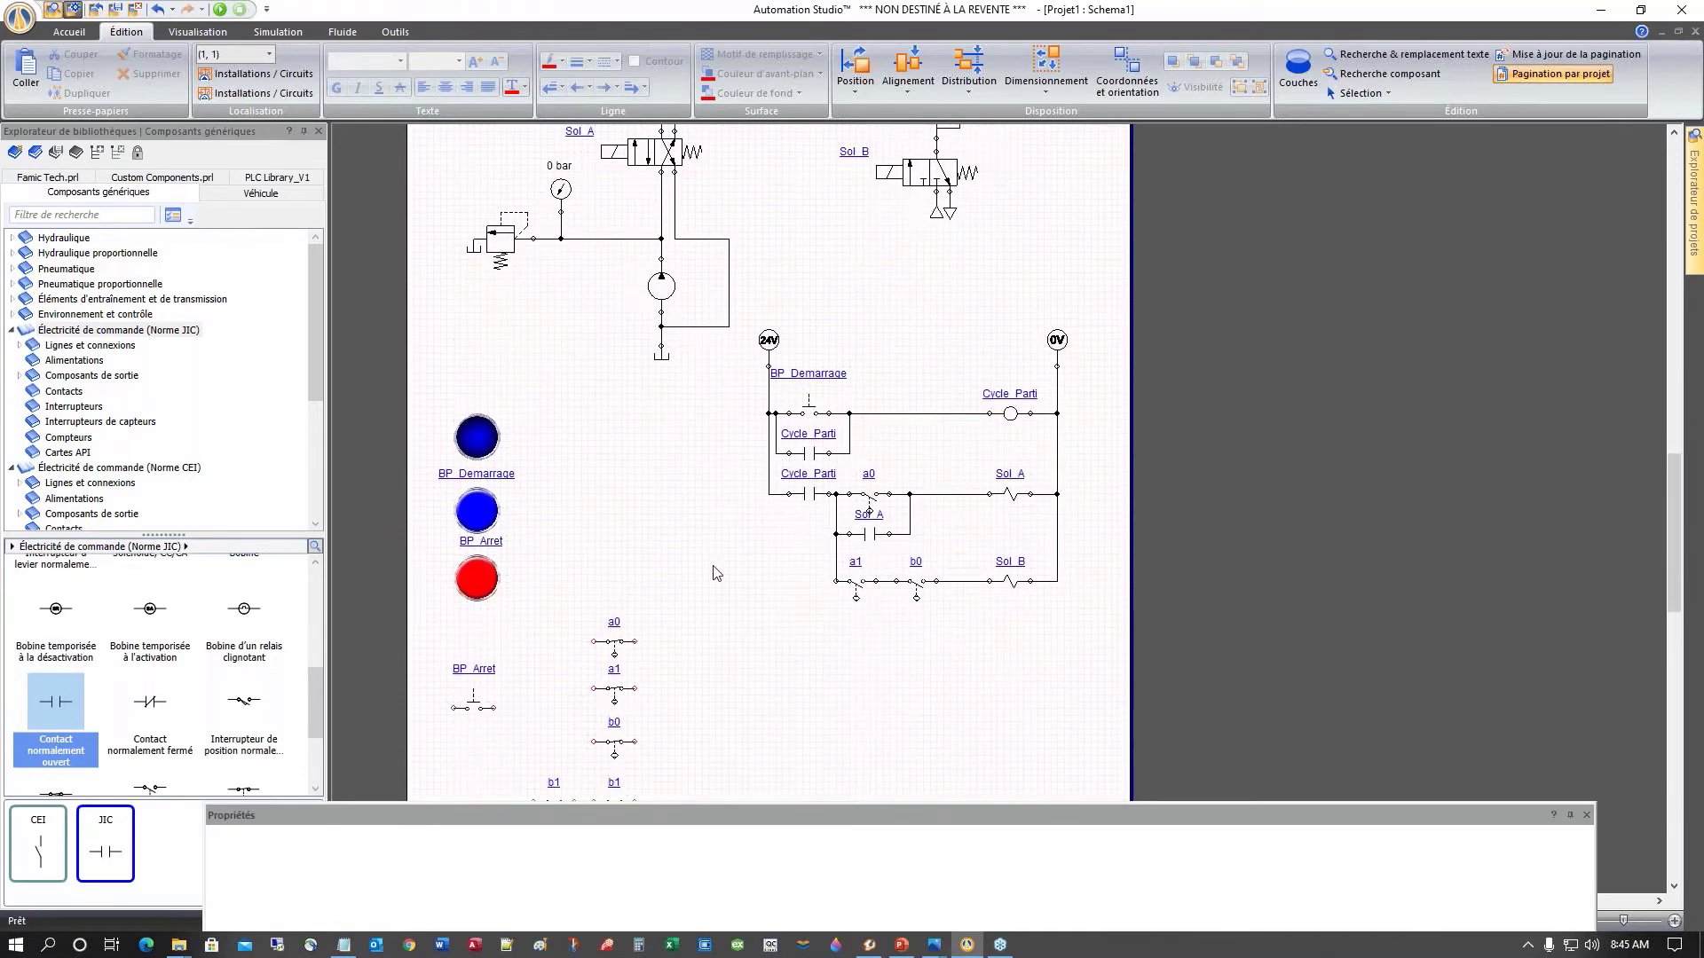
scroll(717, 572, "down", 1)
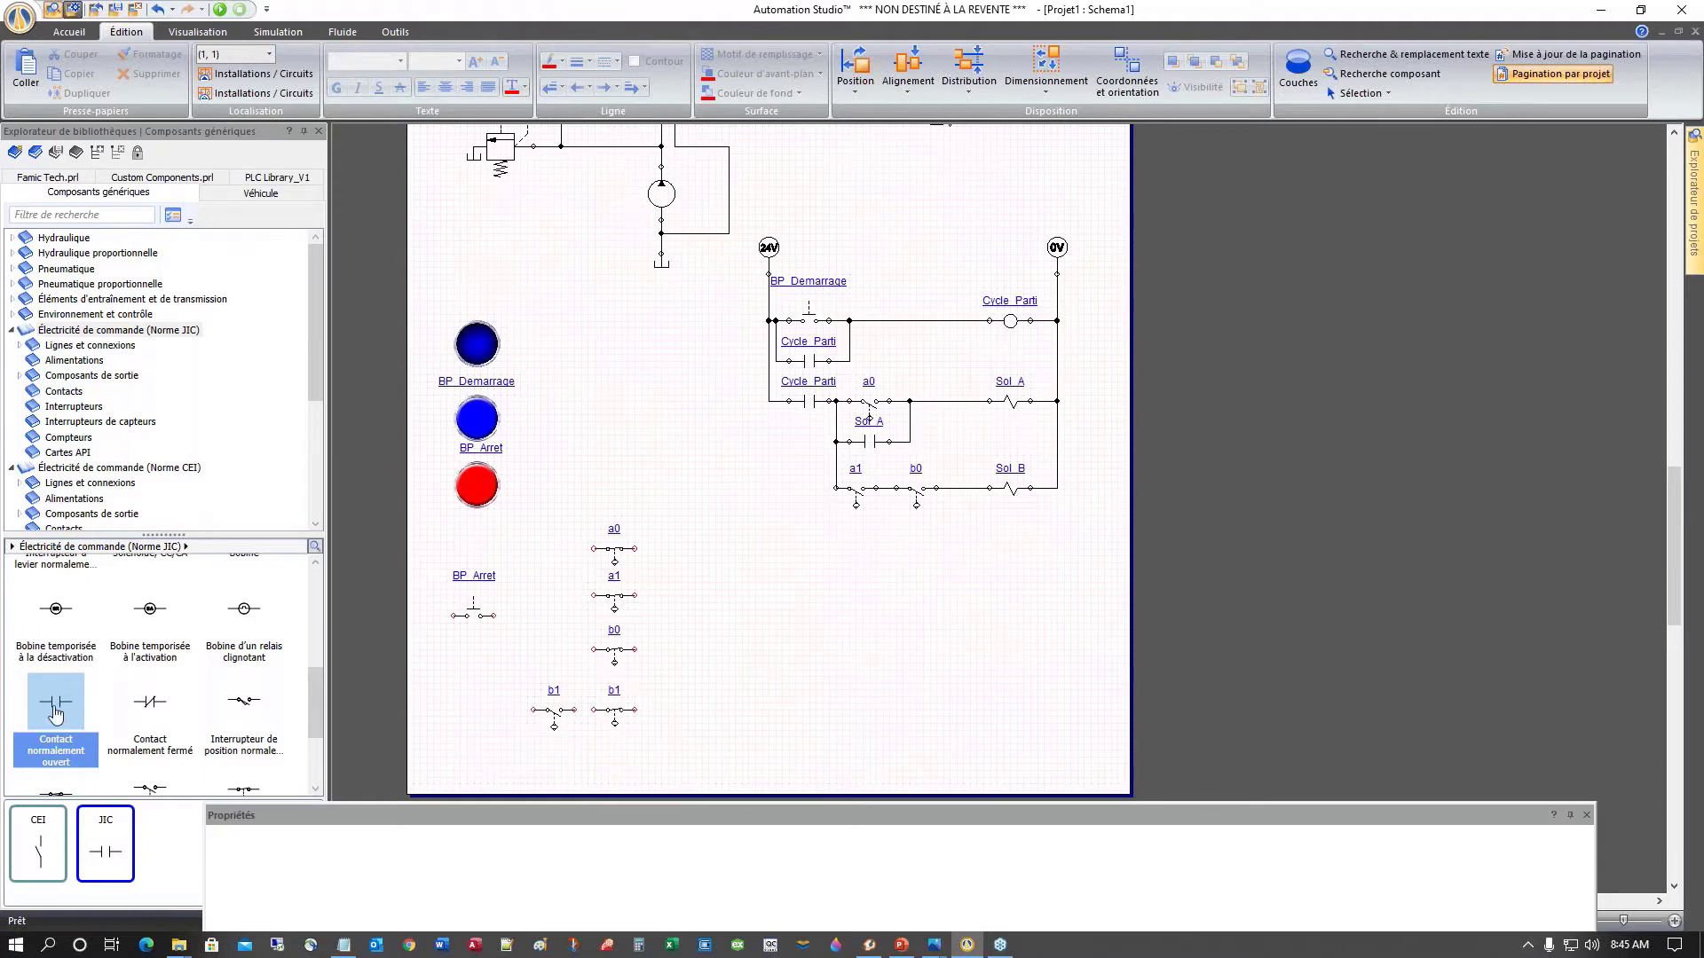
left_click_drag(55, 705, 871, 537)
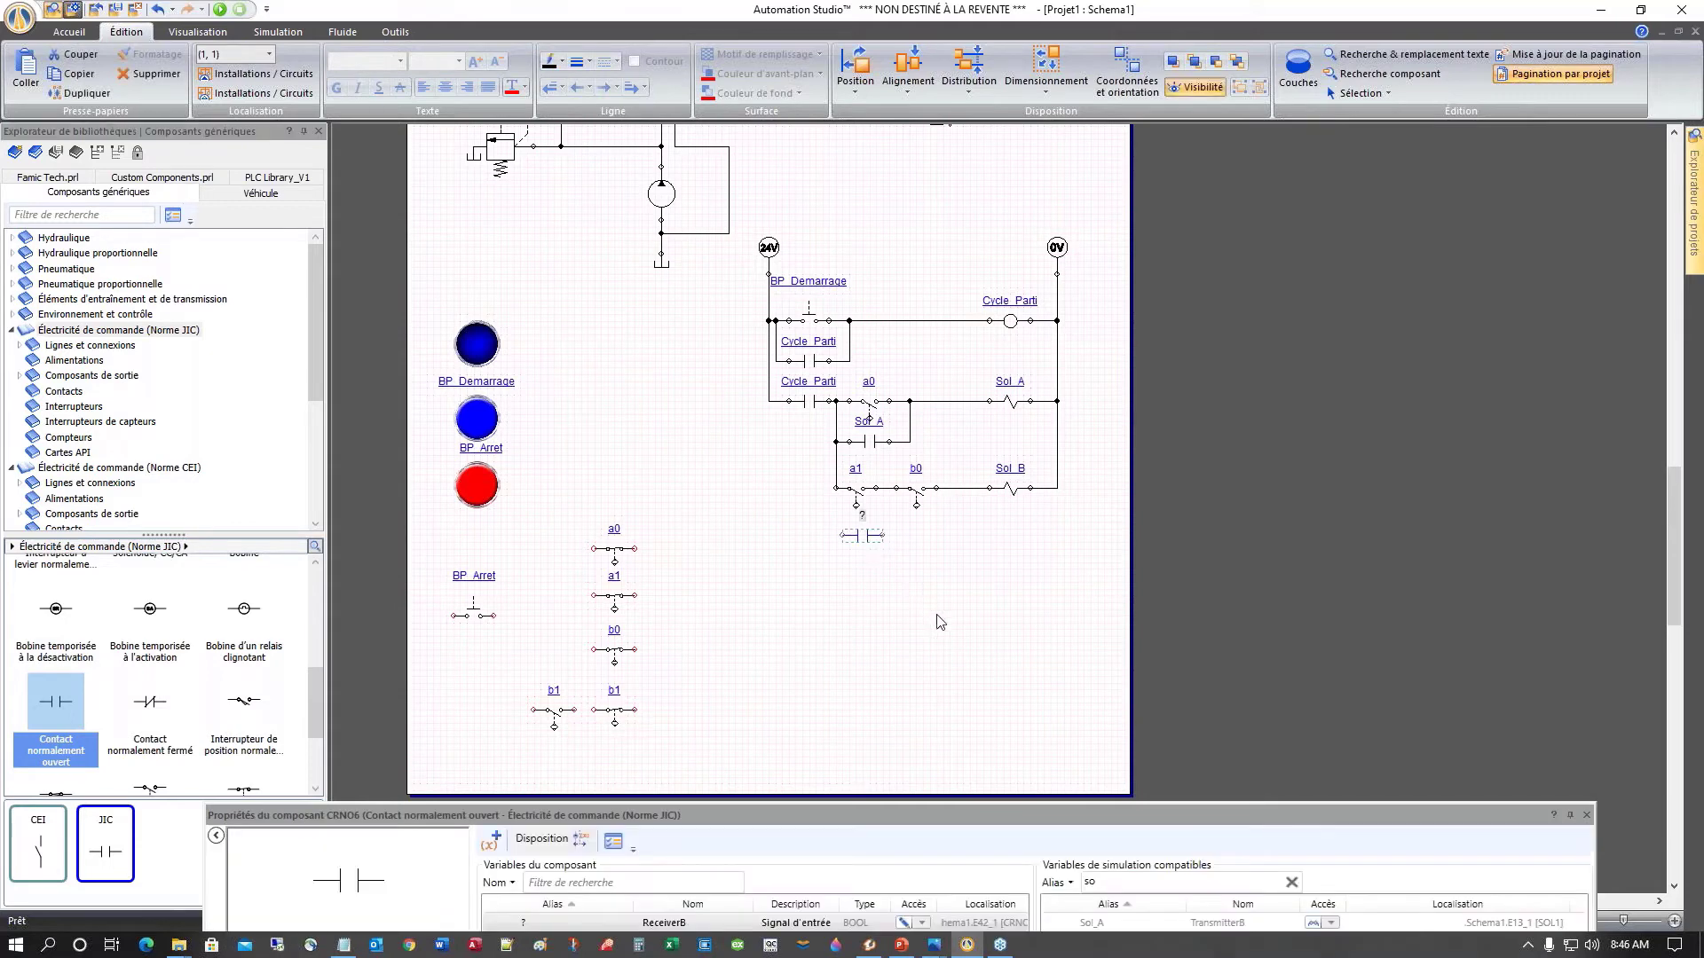
left_click_drag(946, 807, 859, 594)
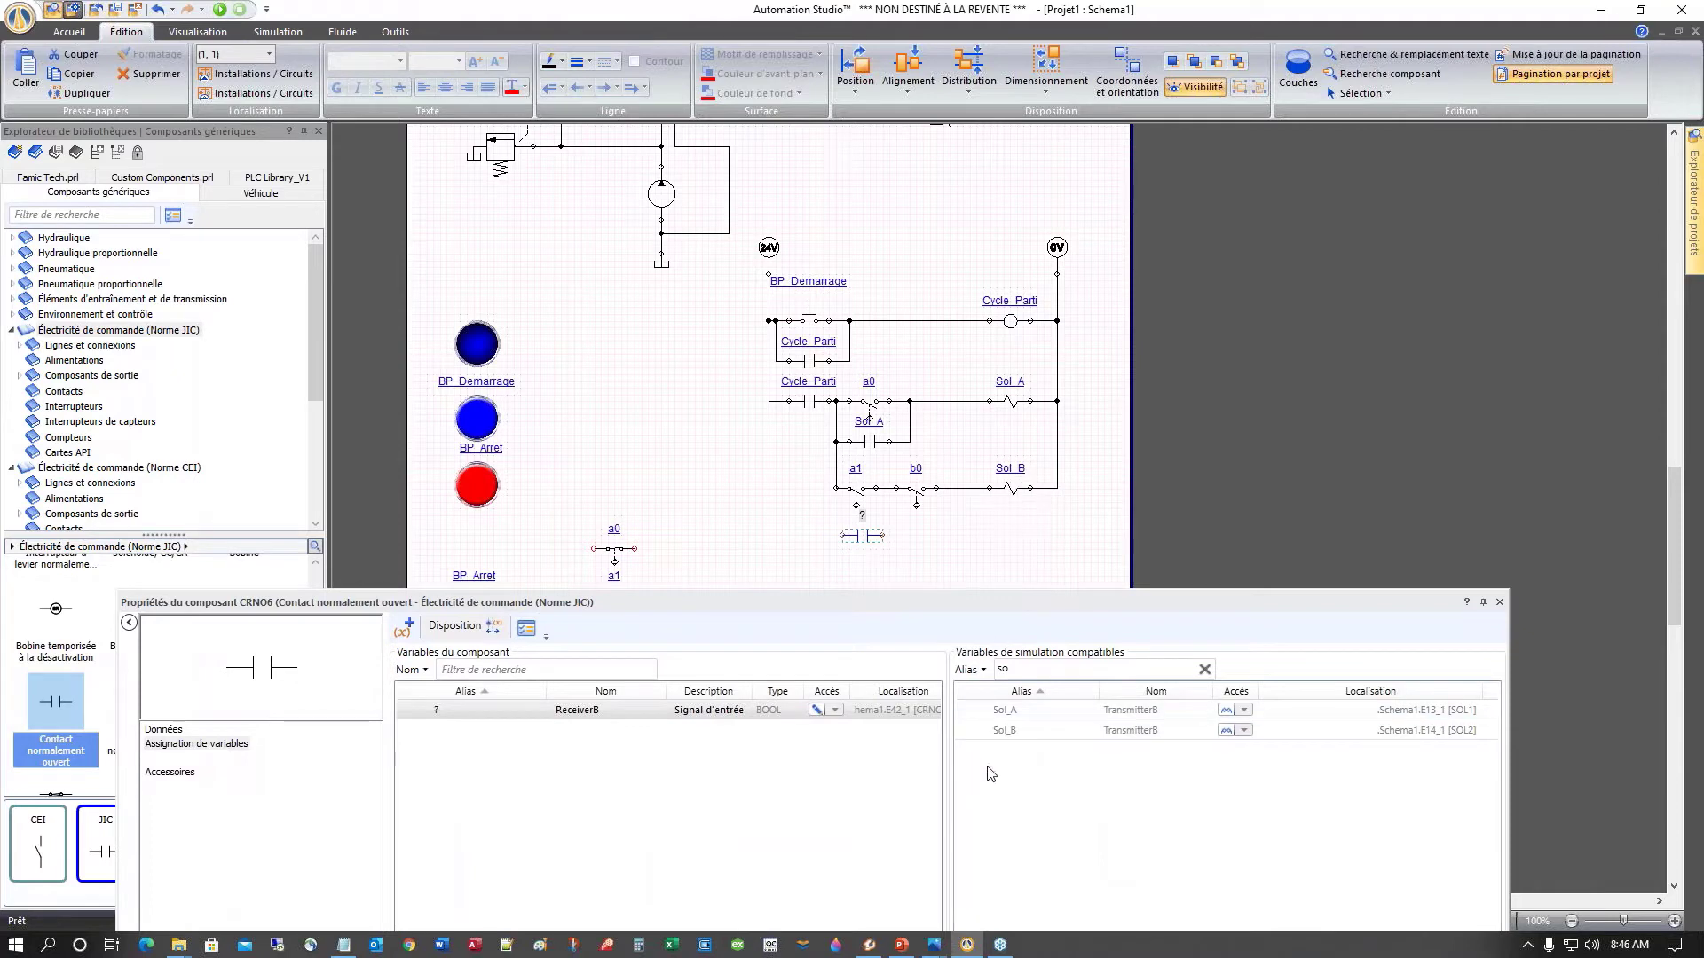
double_click(1013, 735)
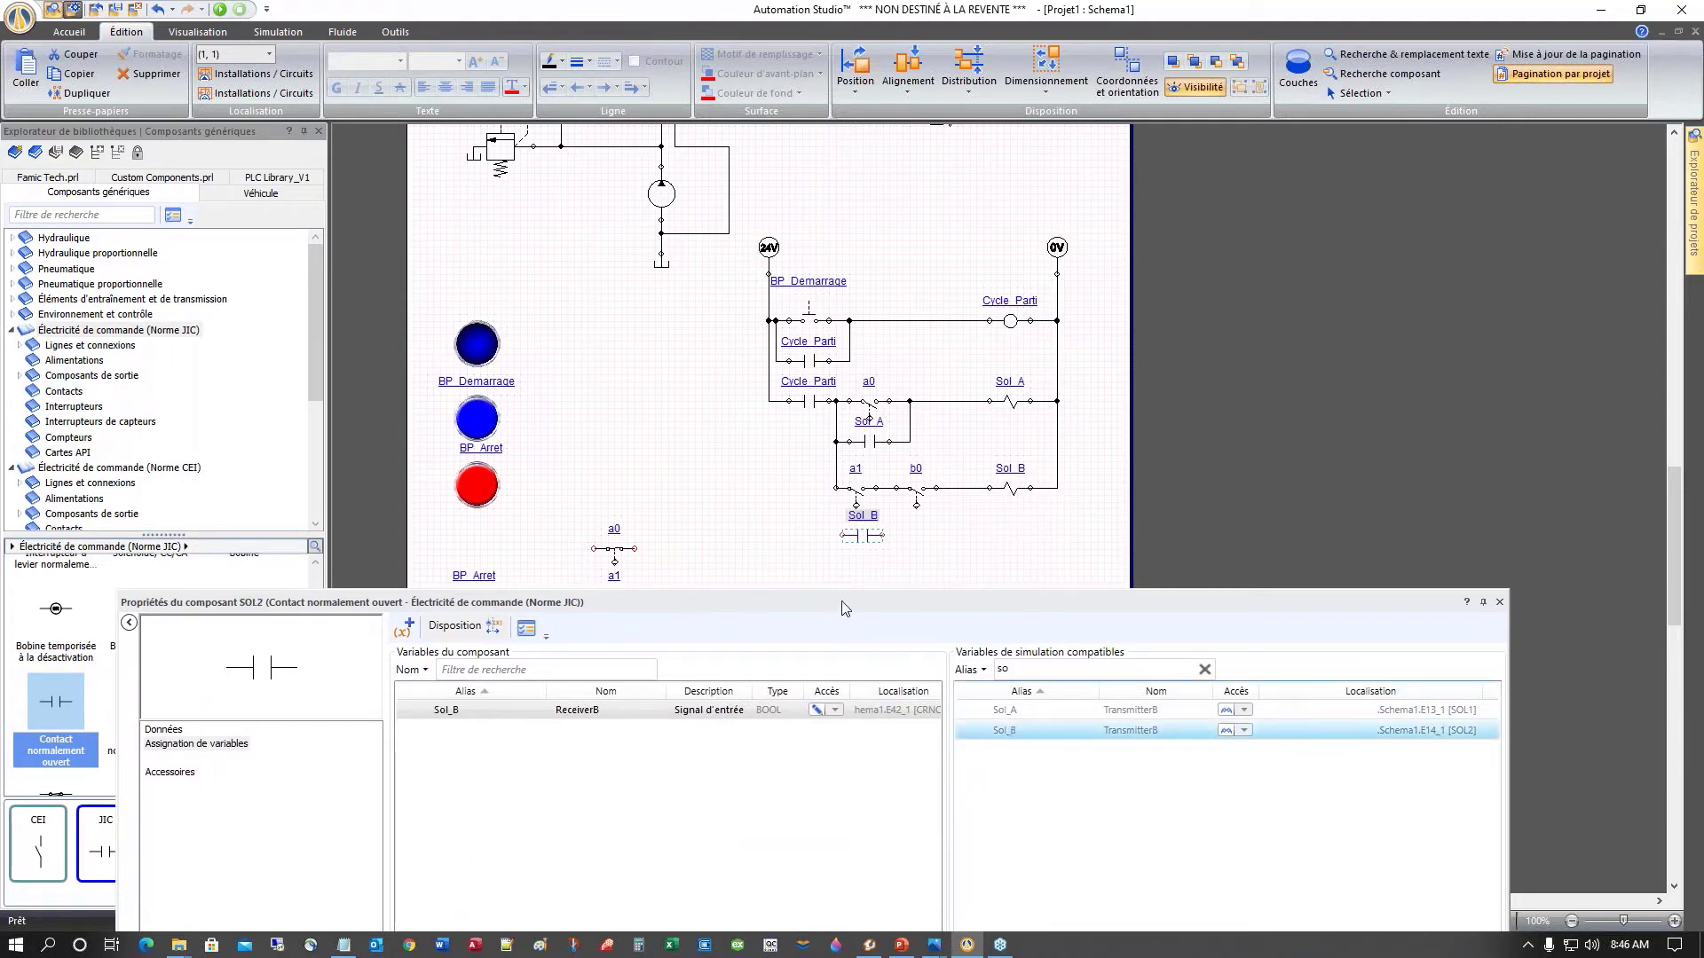
left_click_drag(843, 602, 800, 741)
left_click(925, 637)
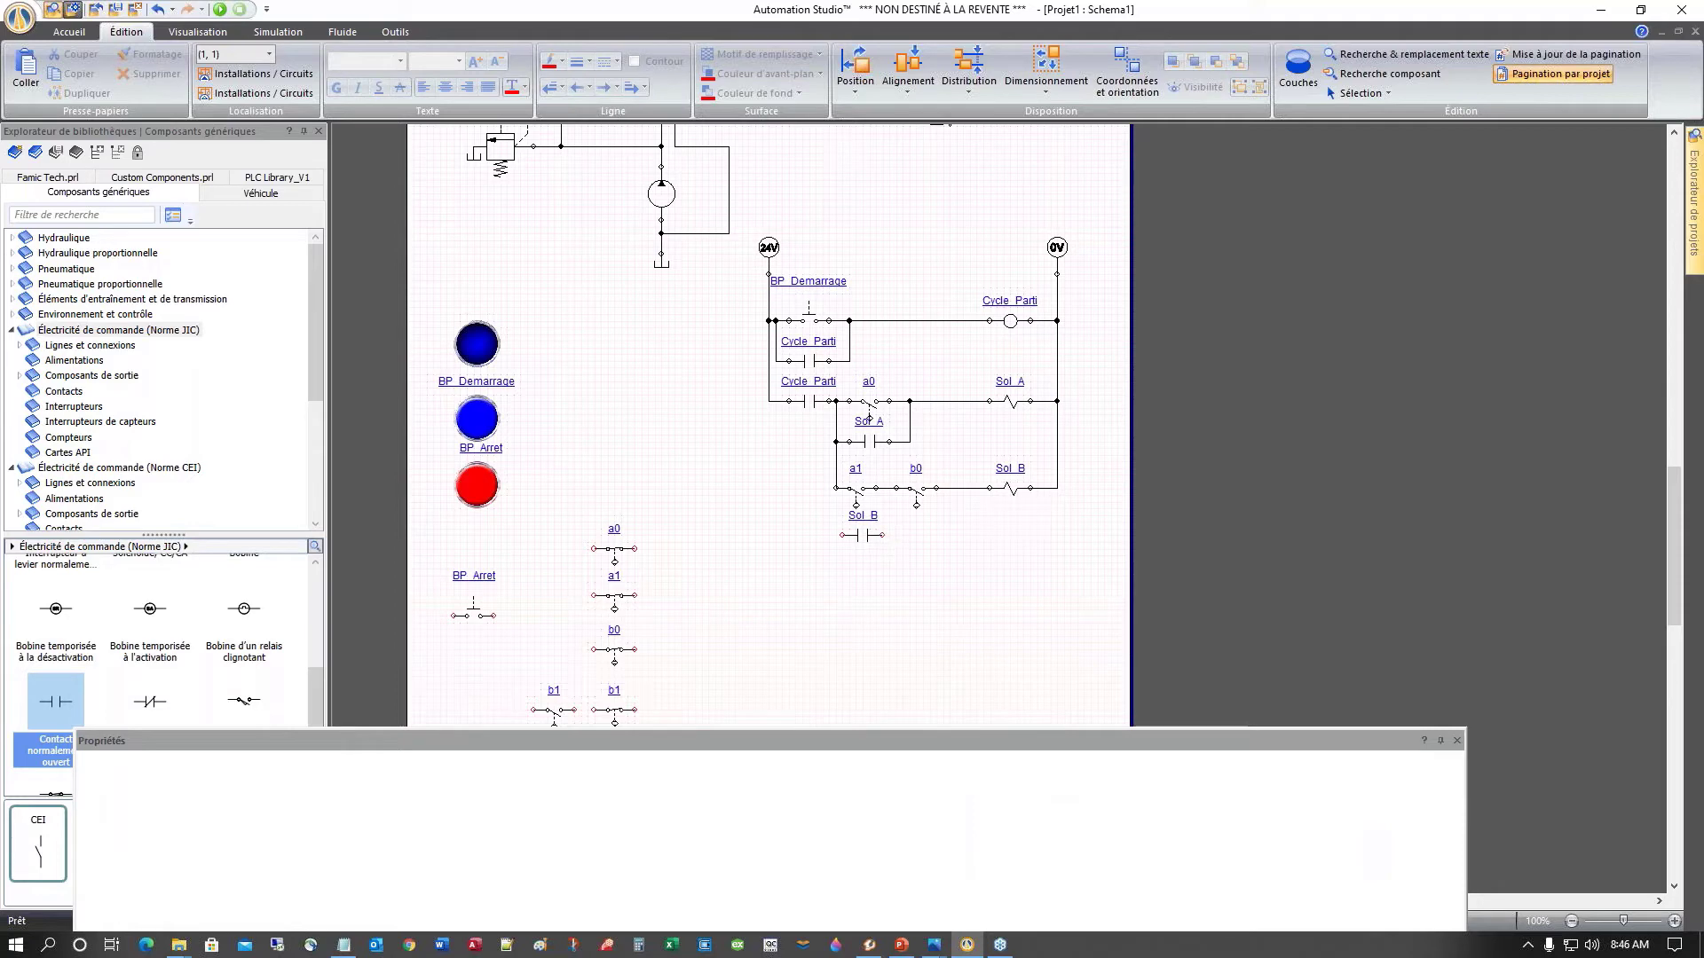
Step: Wire the Sol_B contact in parallel with the a1 and b0 contacts as a holding branch
left_click_drag(883, 535, 950, 487)
left_click_drag(839, 535, 835, 489)
scroll(772, 577, "up", 1)
scroll(775, 585, "up", 2)
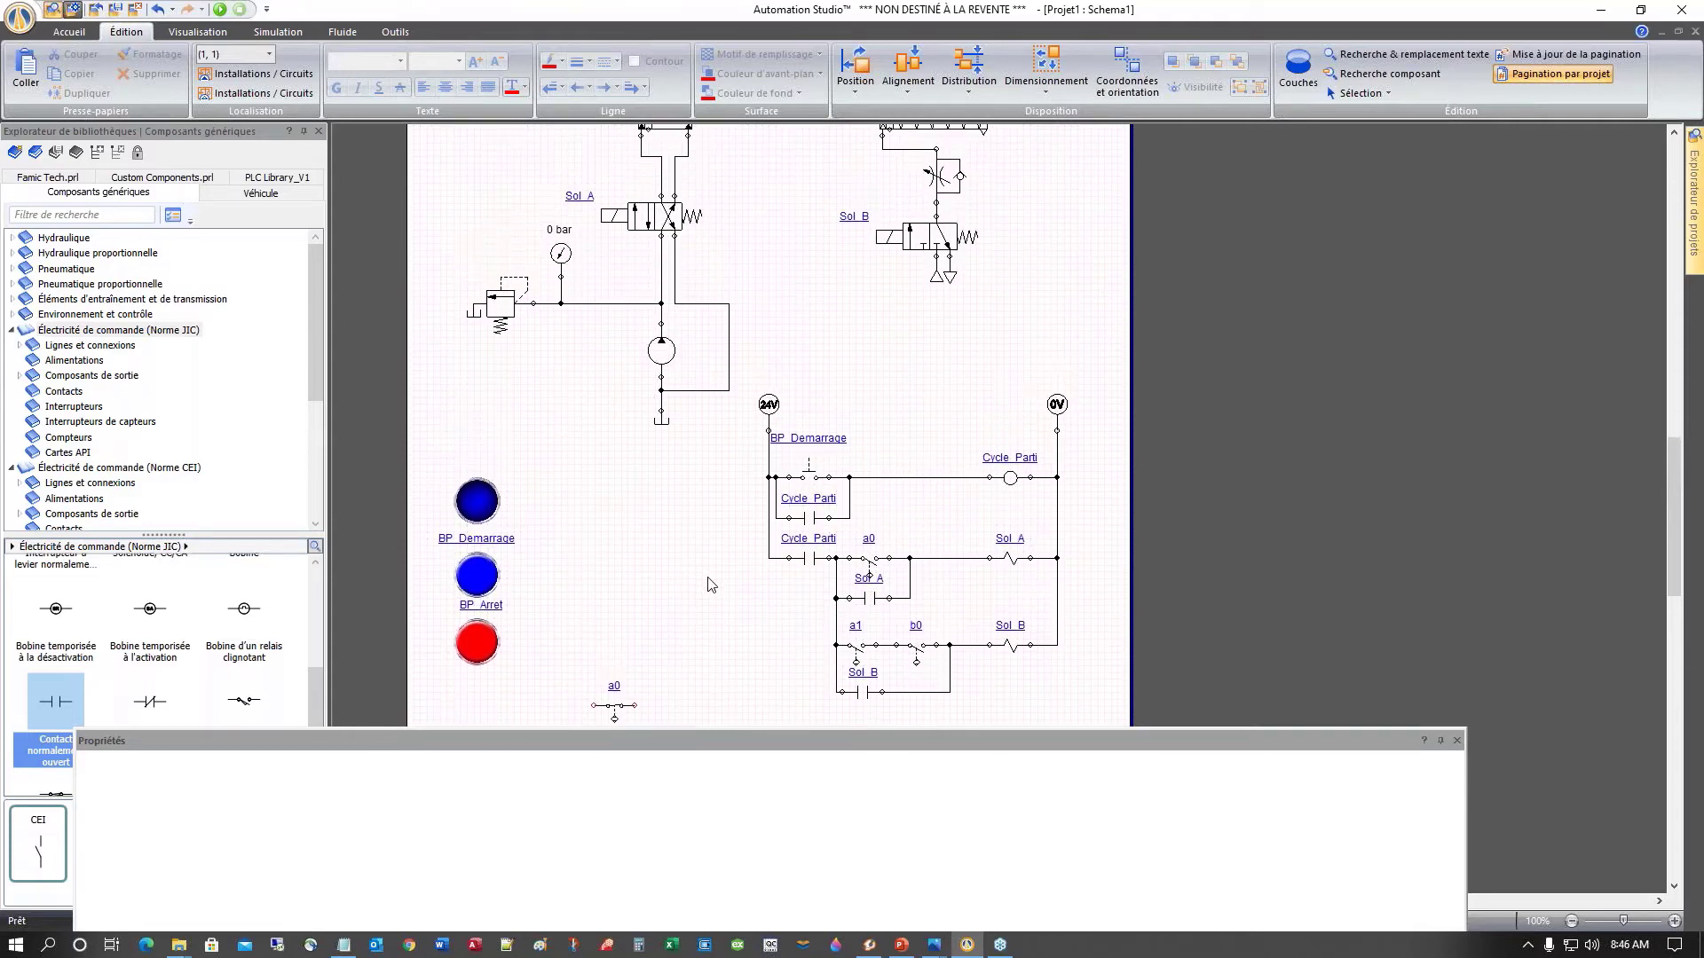
Step: Run the simulation and start the cycle with the blue BP_Demarrage push button to check both cylinders and the holding rungs
scroll(705, 588, "down", 1)
scroll(711, 581, "up", 2)
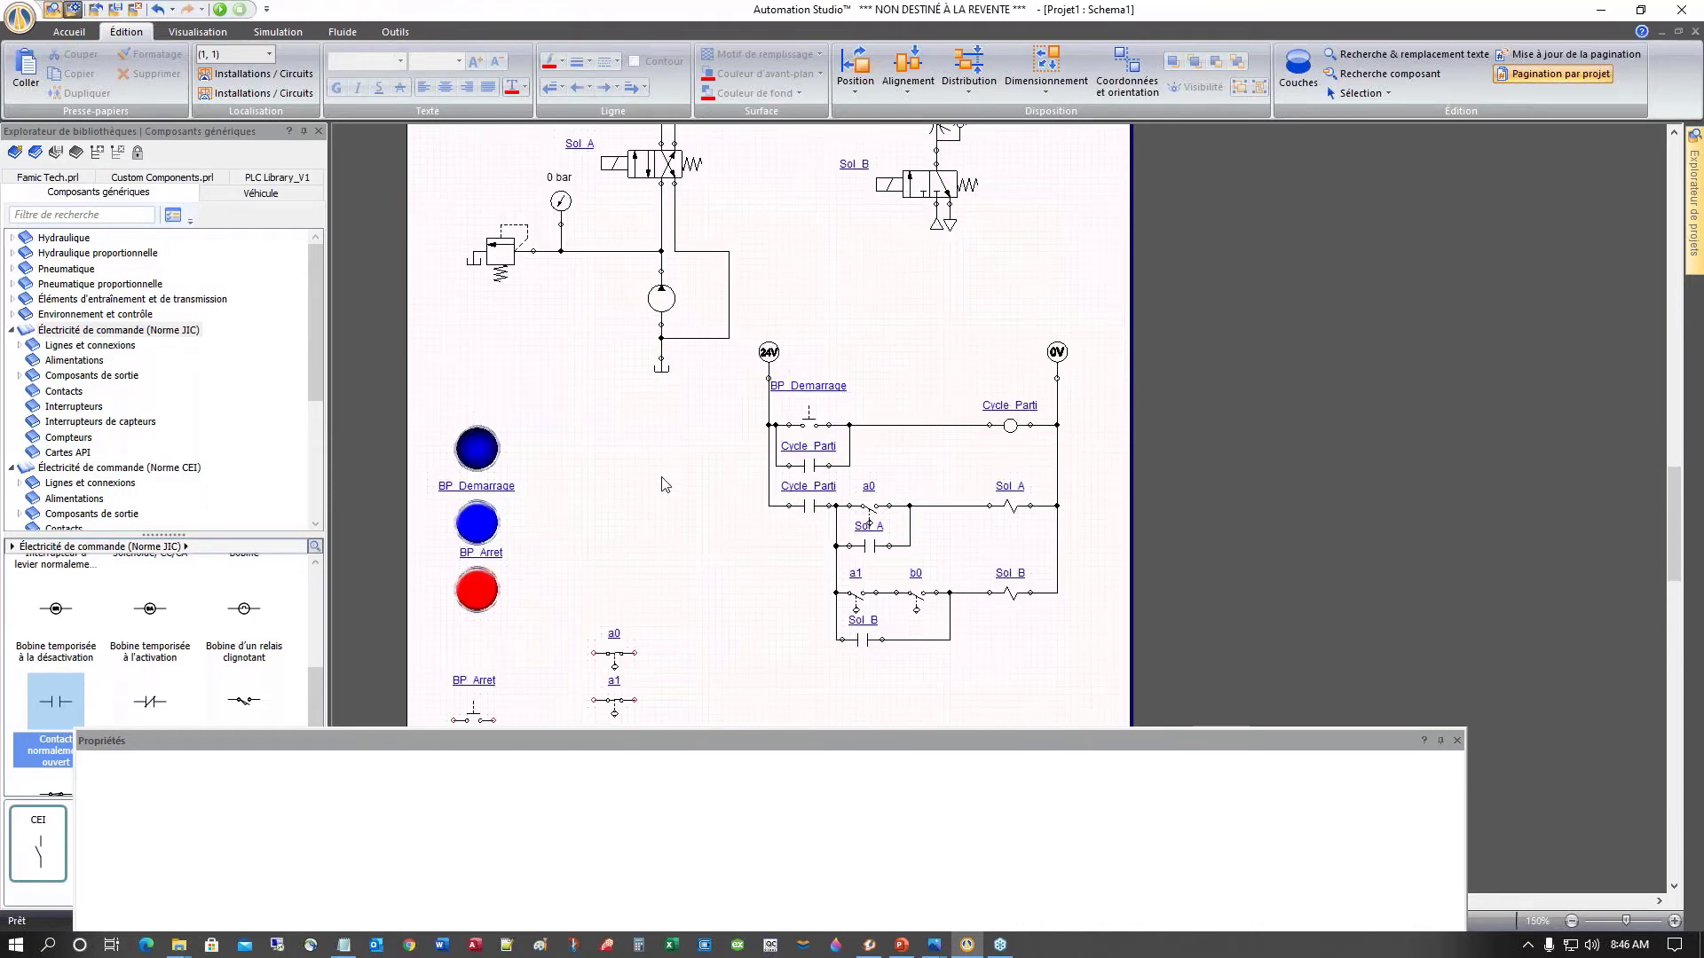
scroll(647, 370, "up", 1)
scroll(647, 380, "down", 2)
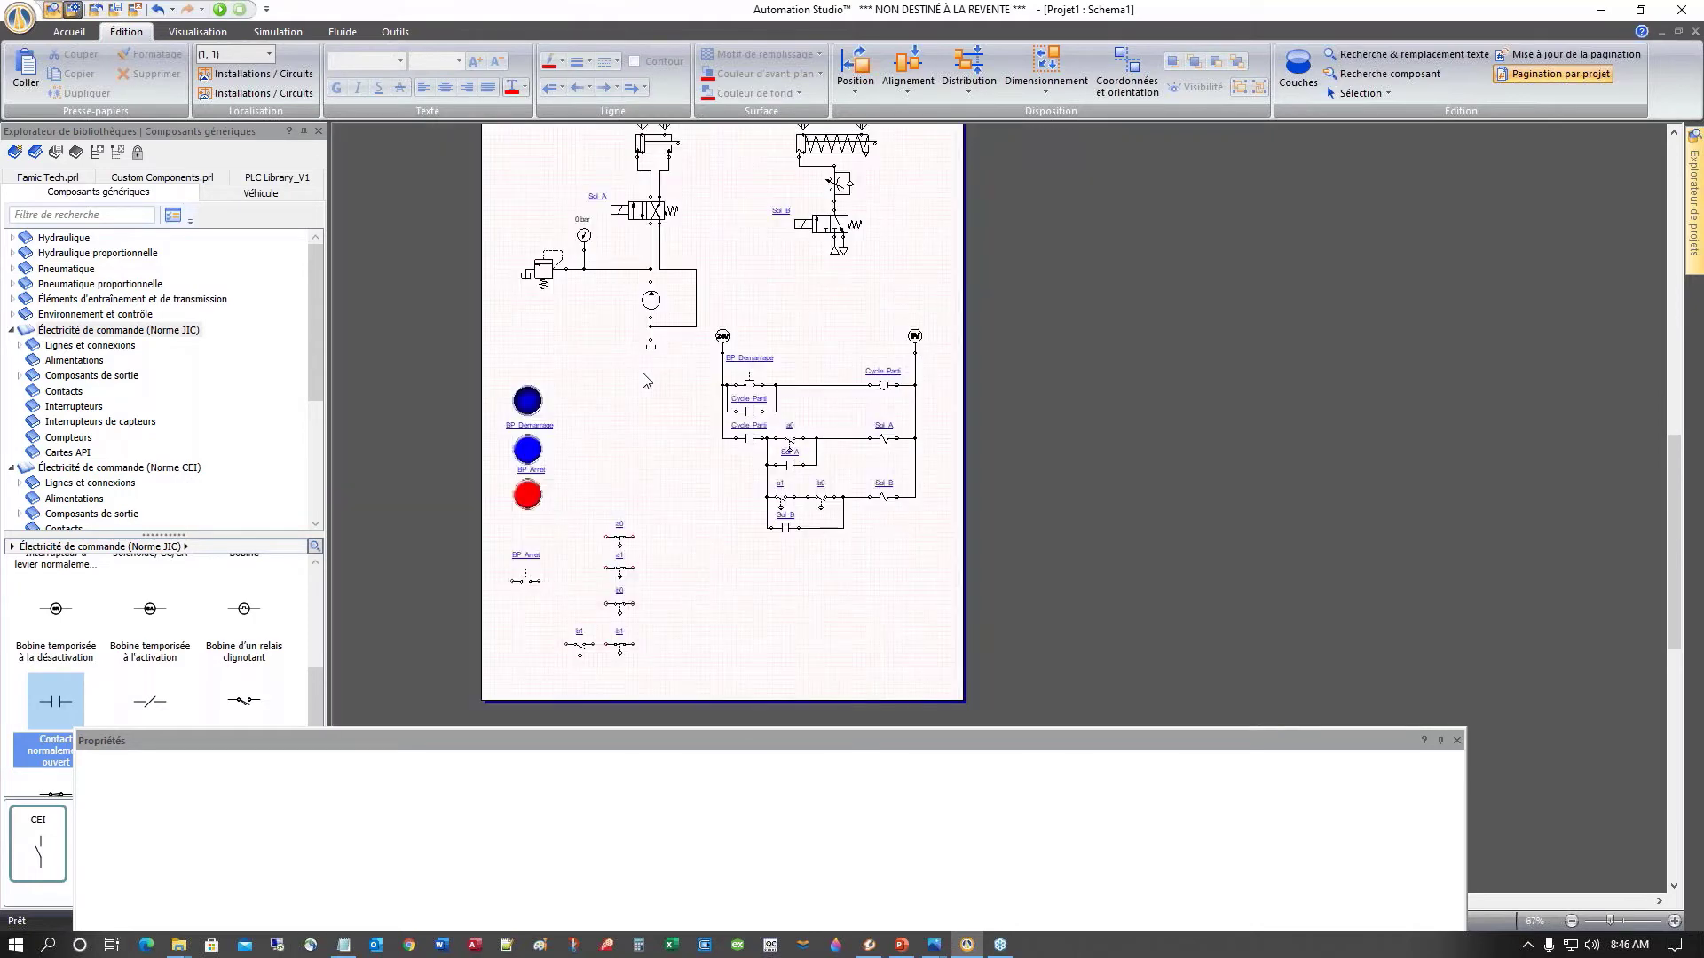
left_click(221, 10)
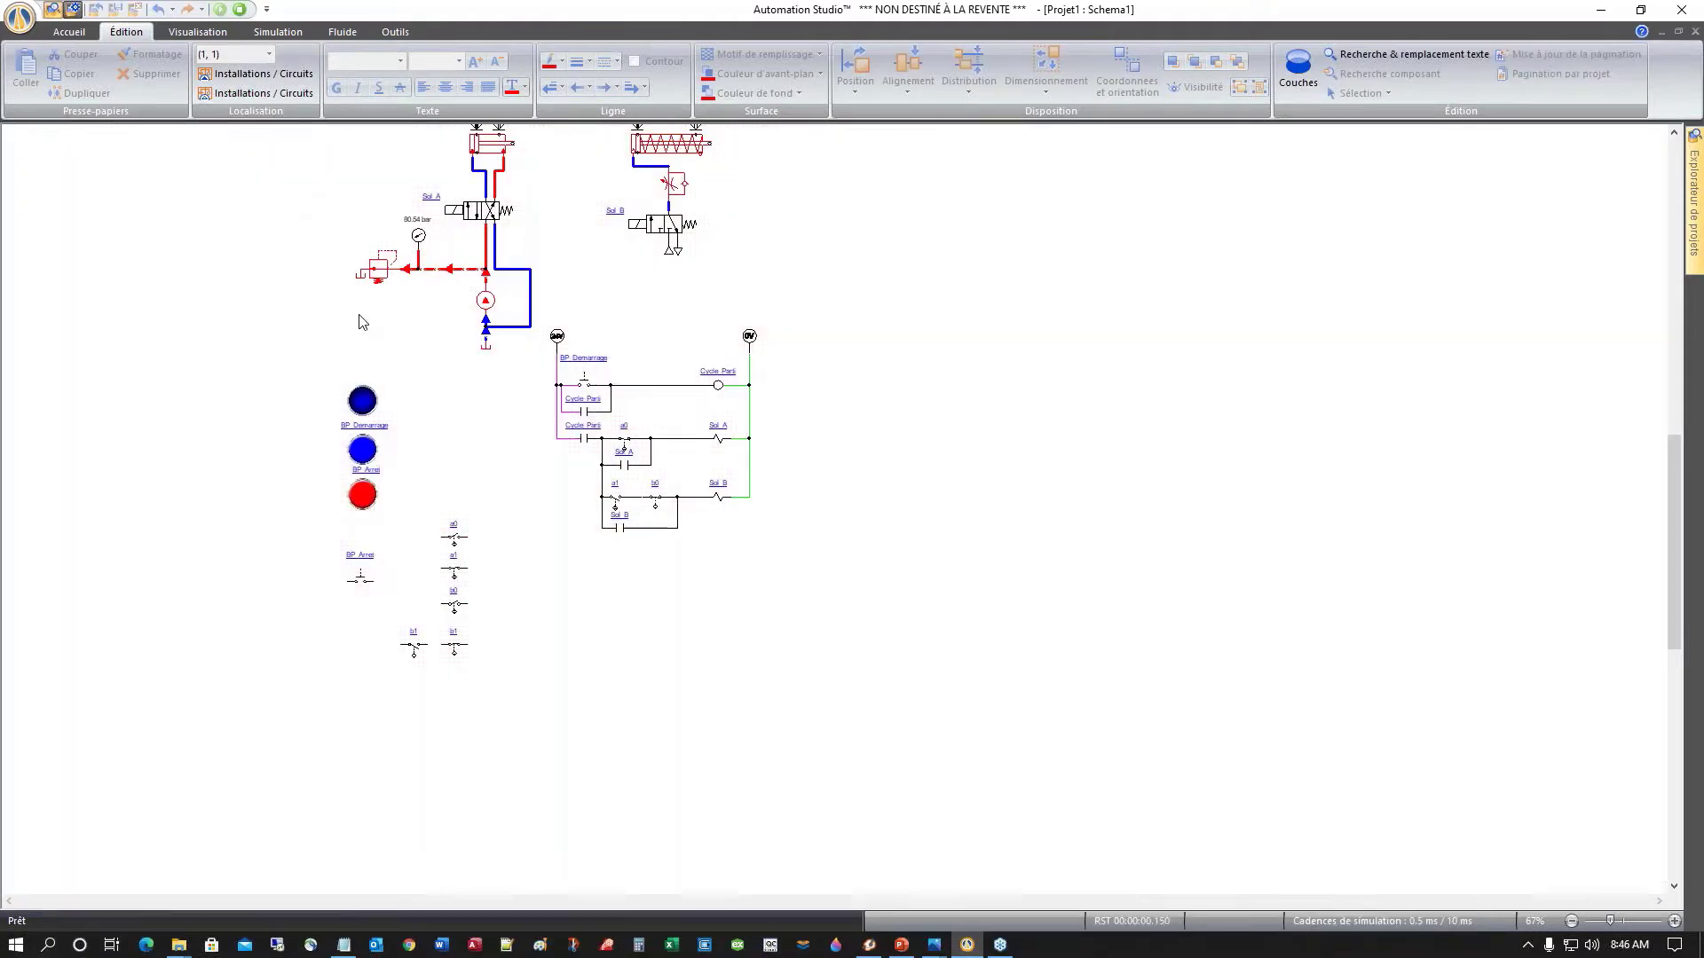
left_click(362, 451)
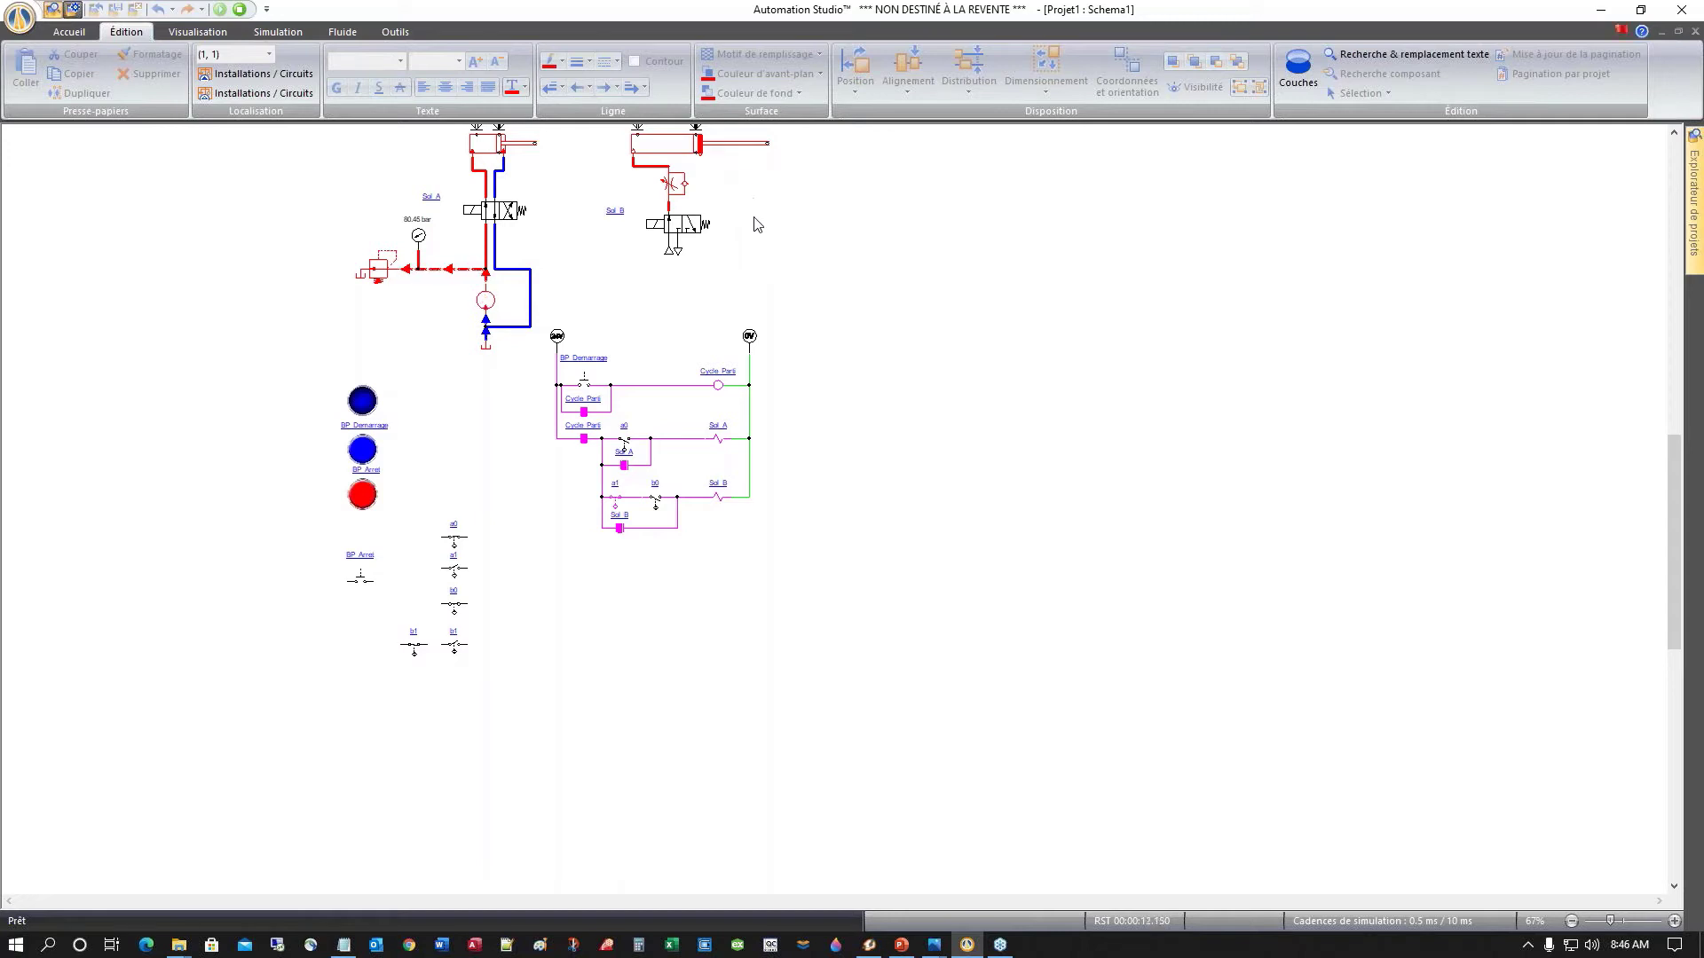
scroll(750, 213, "up", 1)
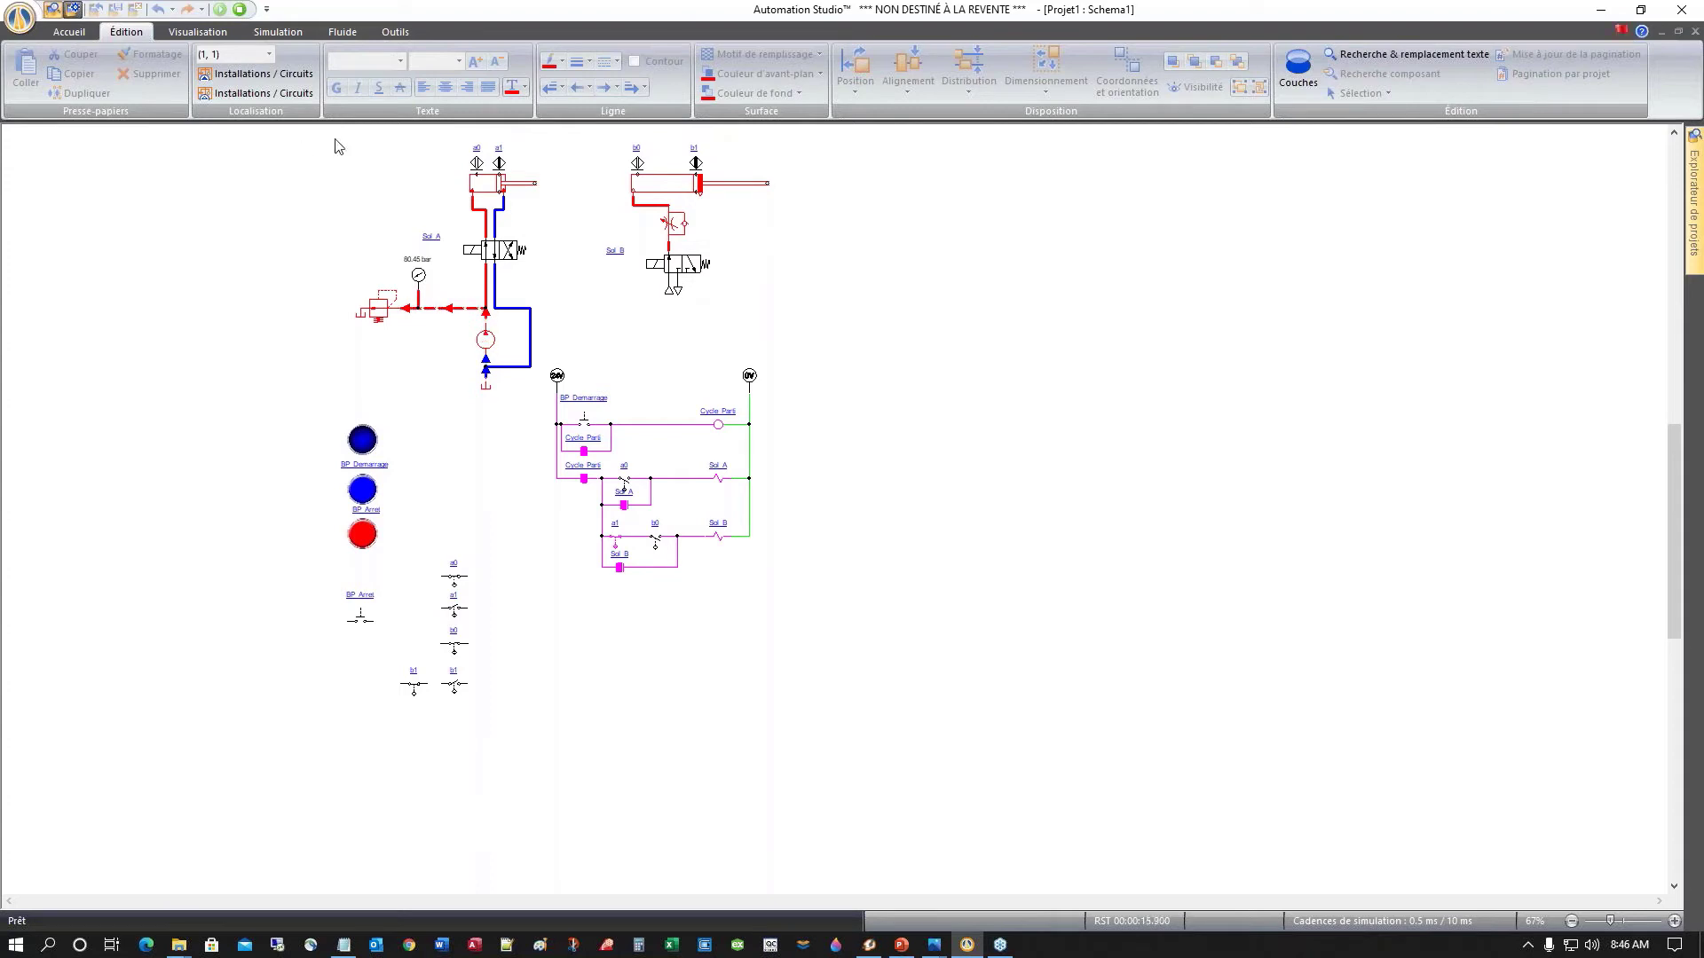
Step: Set the internal diameter of the pneumatic cylinder's flow control valve to 4.05 mm in the running simulation
left_click(676, 230)
left_click_drag(753, 291, 776, 299)
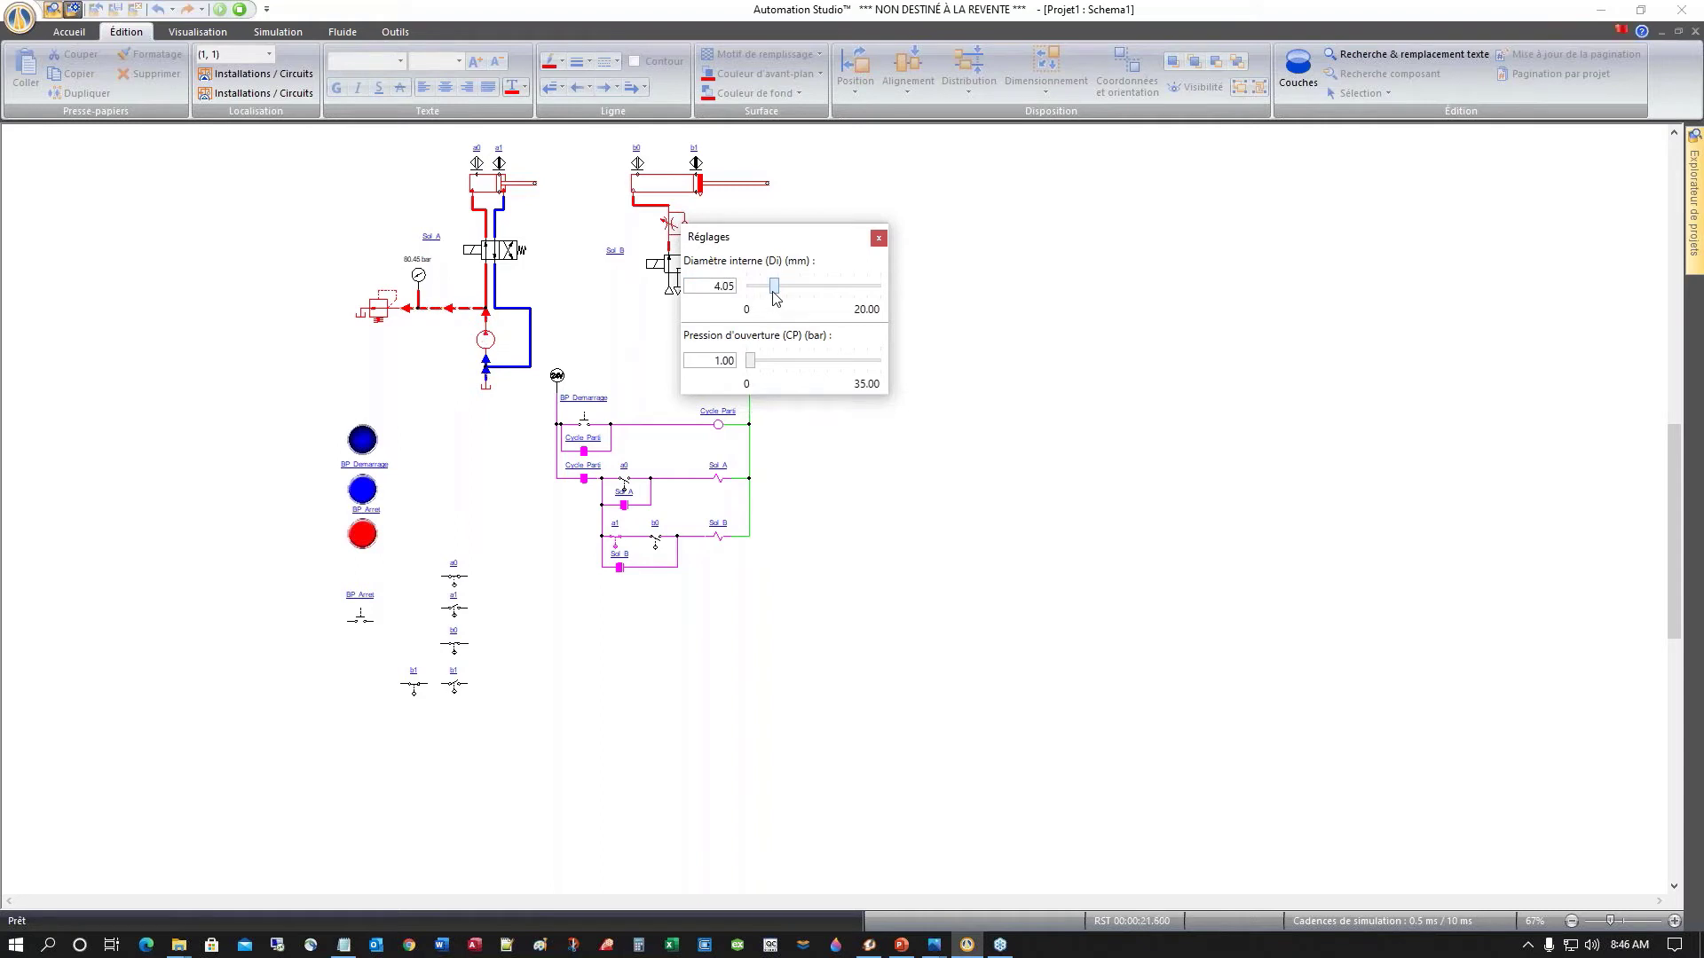
left_click(575, 284)
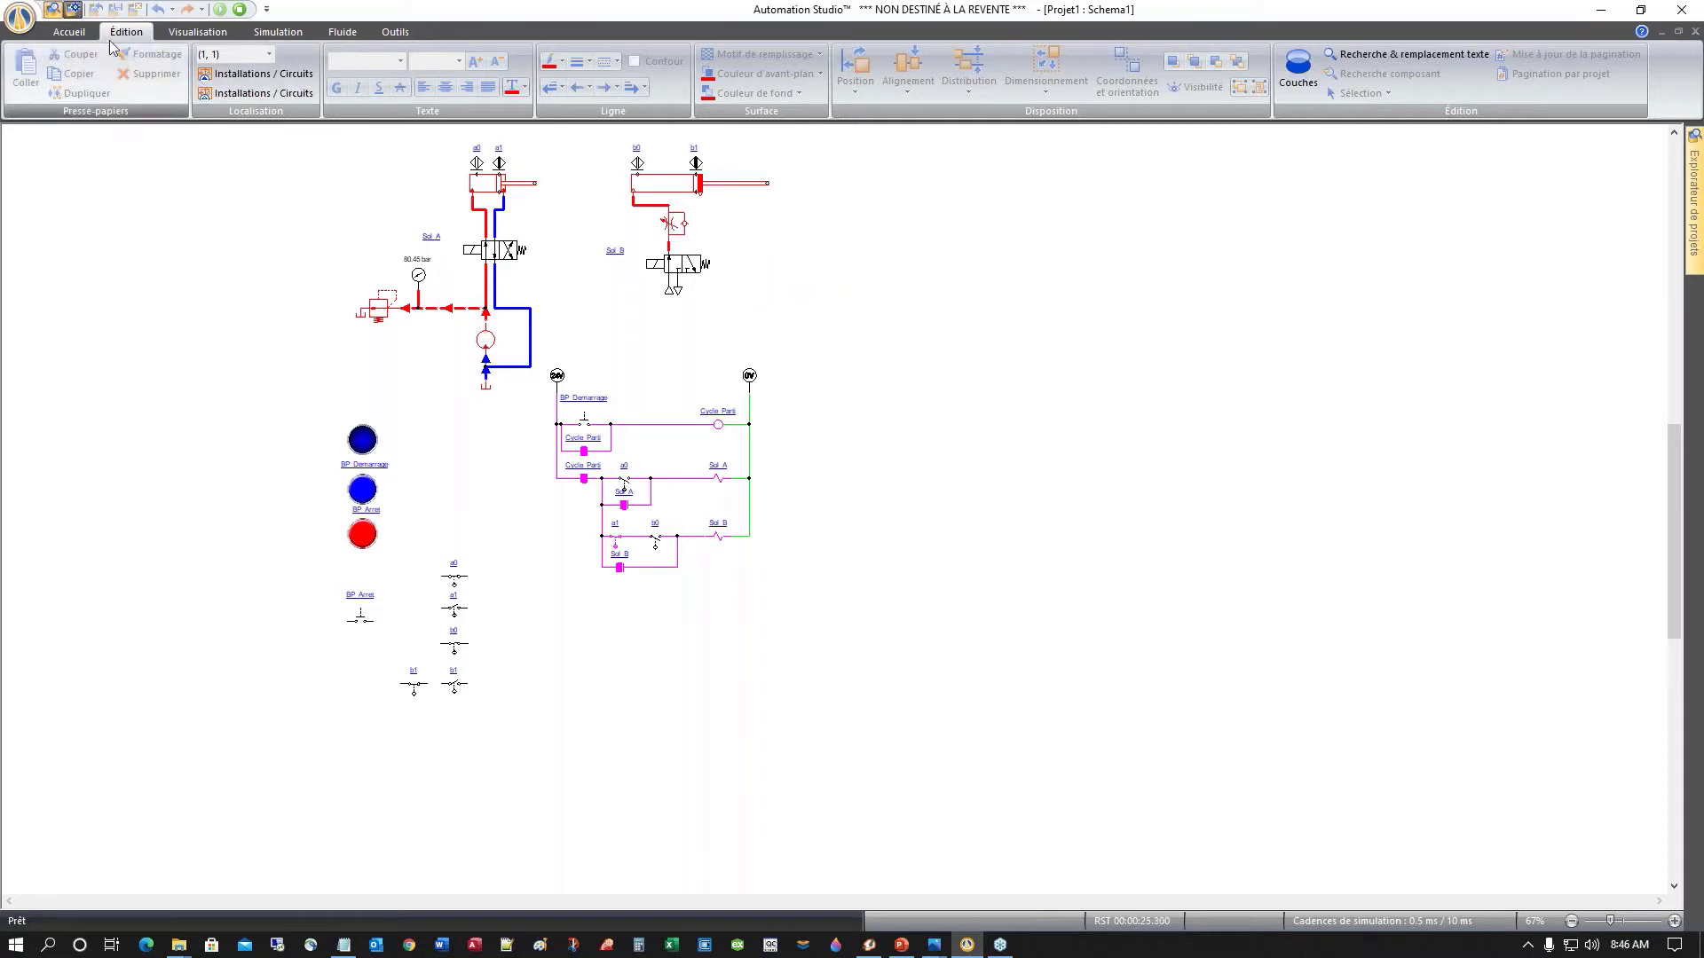
Step: Stop the simulation, run the cycle again to check both cylinders' extension, and end the simulation
left_click(239, 10)
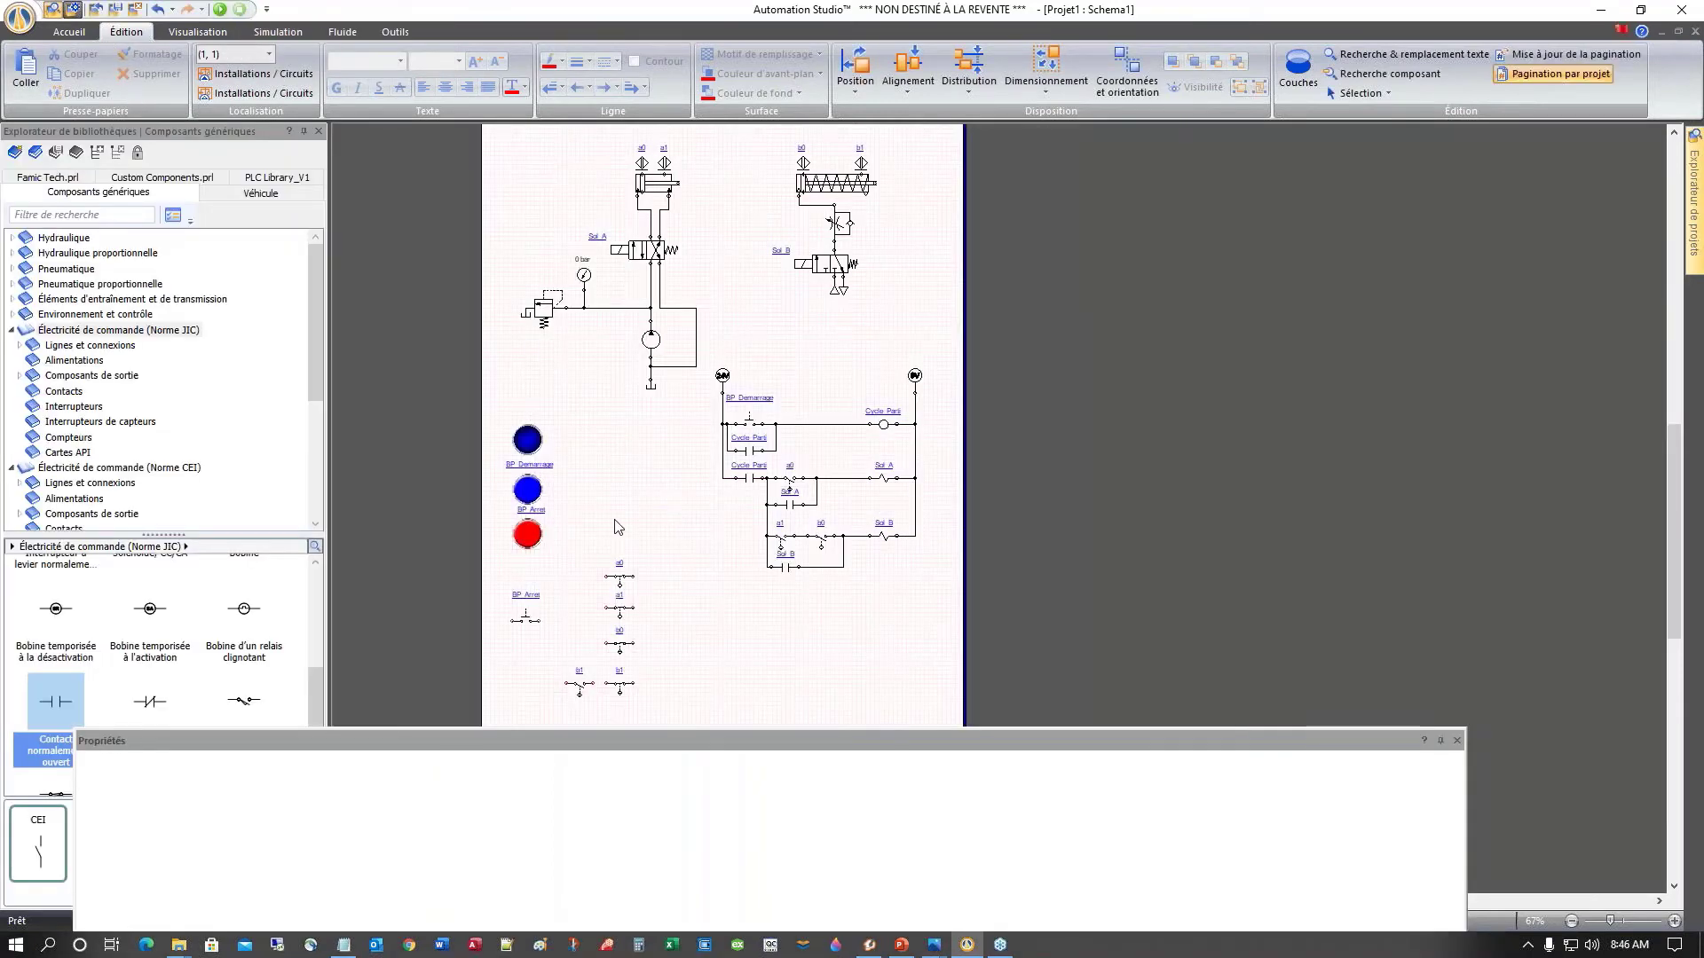
left_click(220, 10)
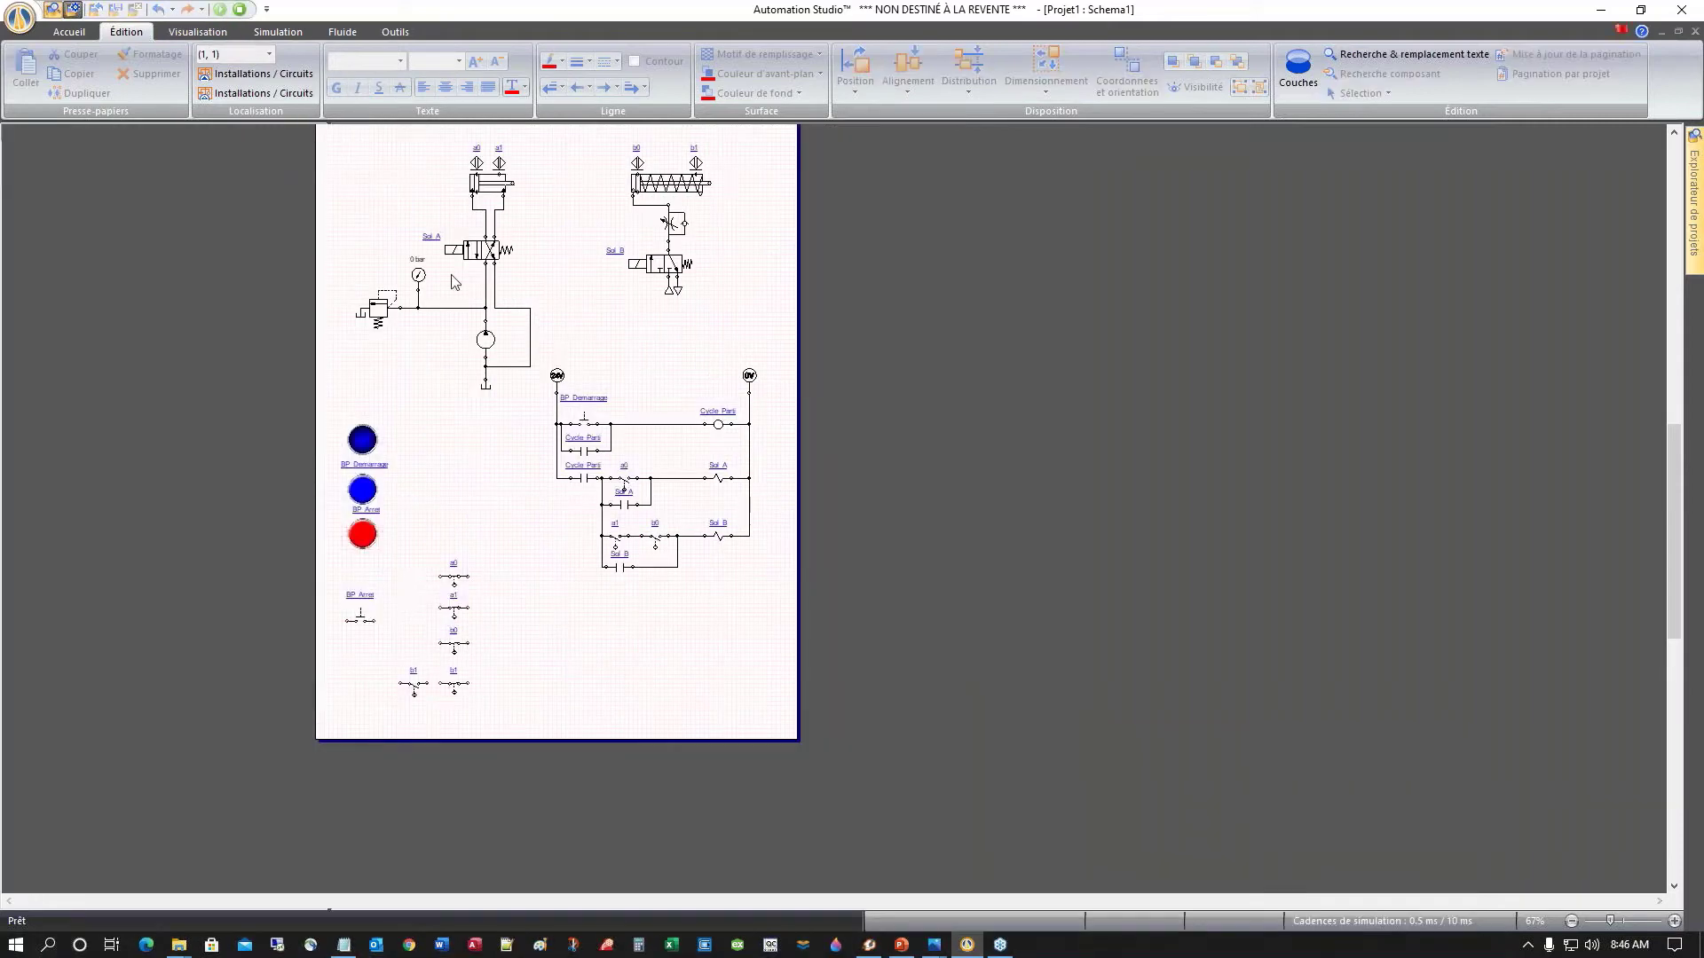
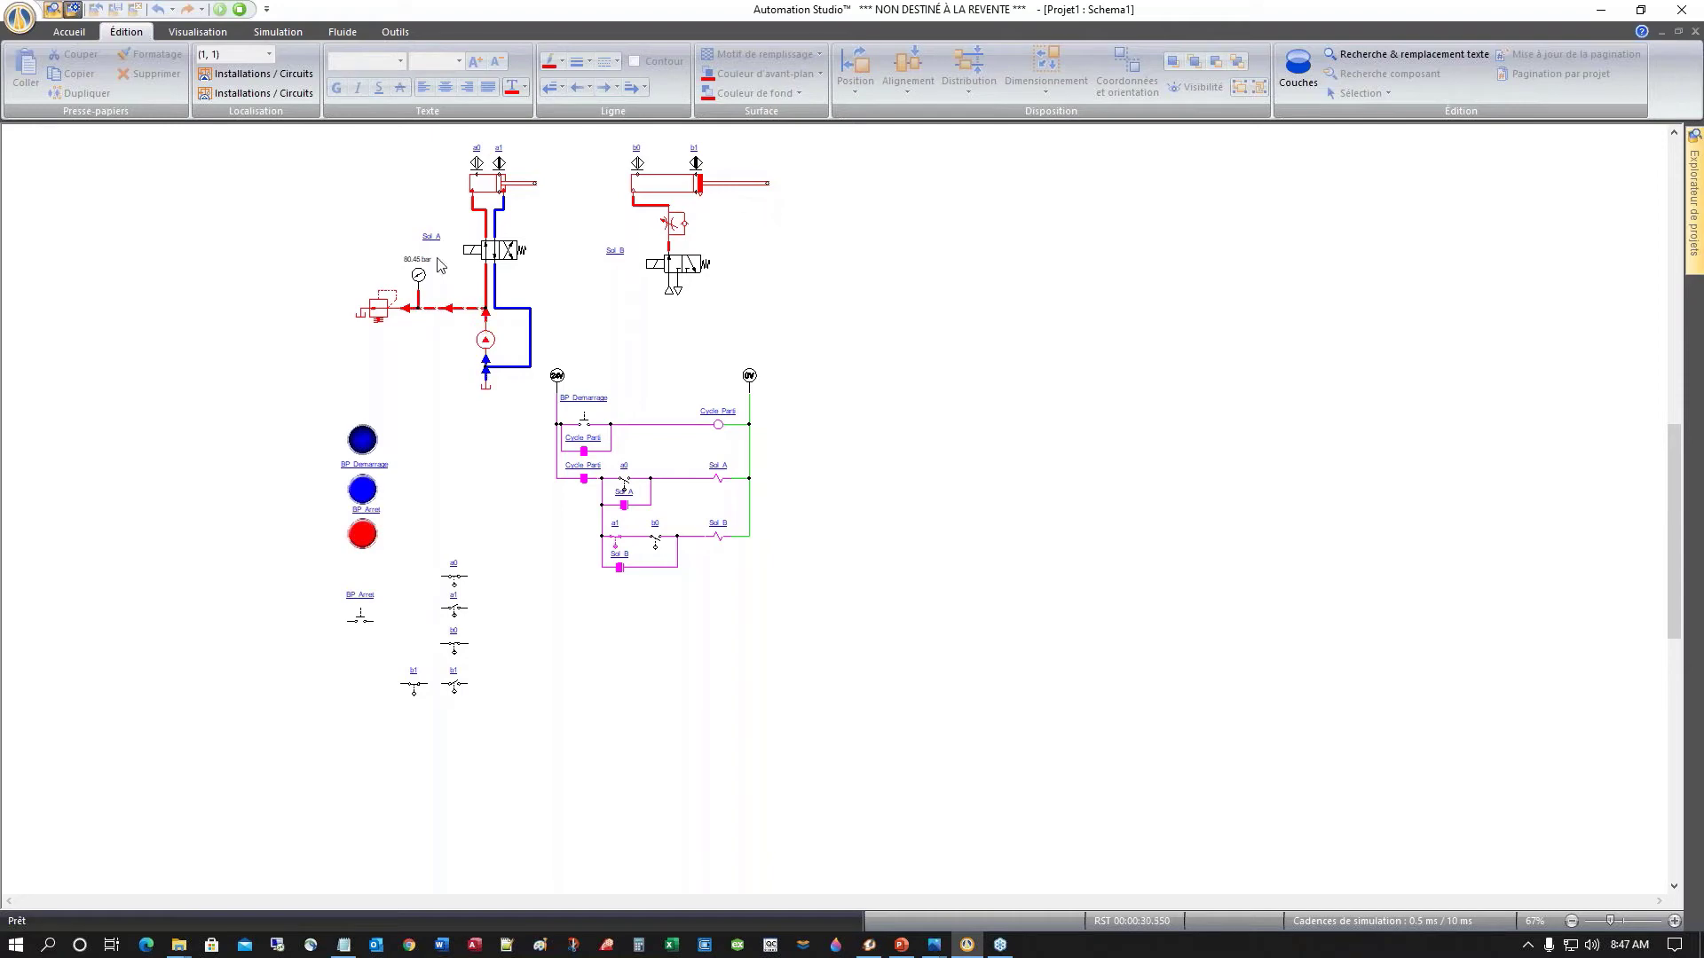
left_click(239, 11)
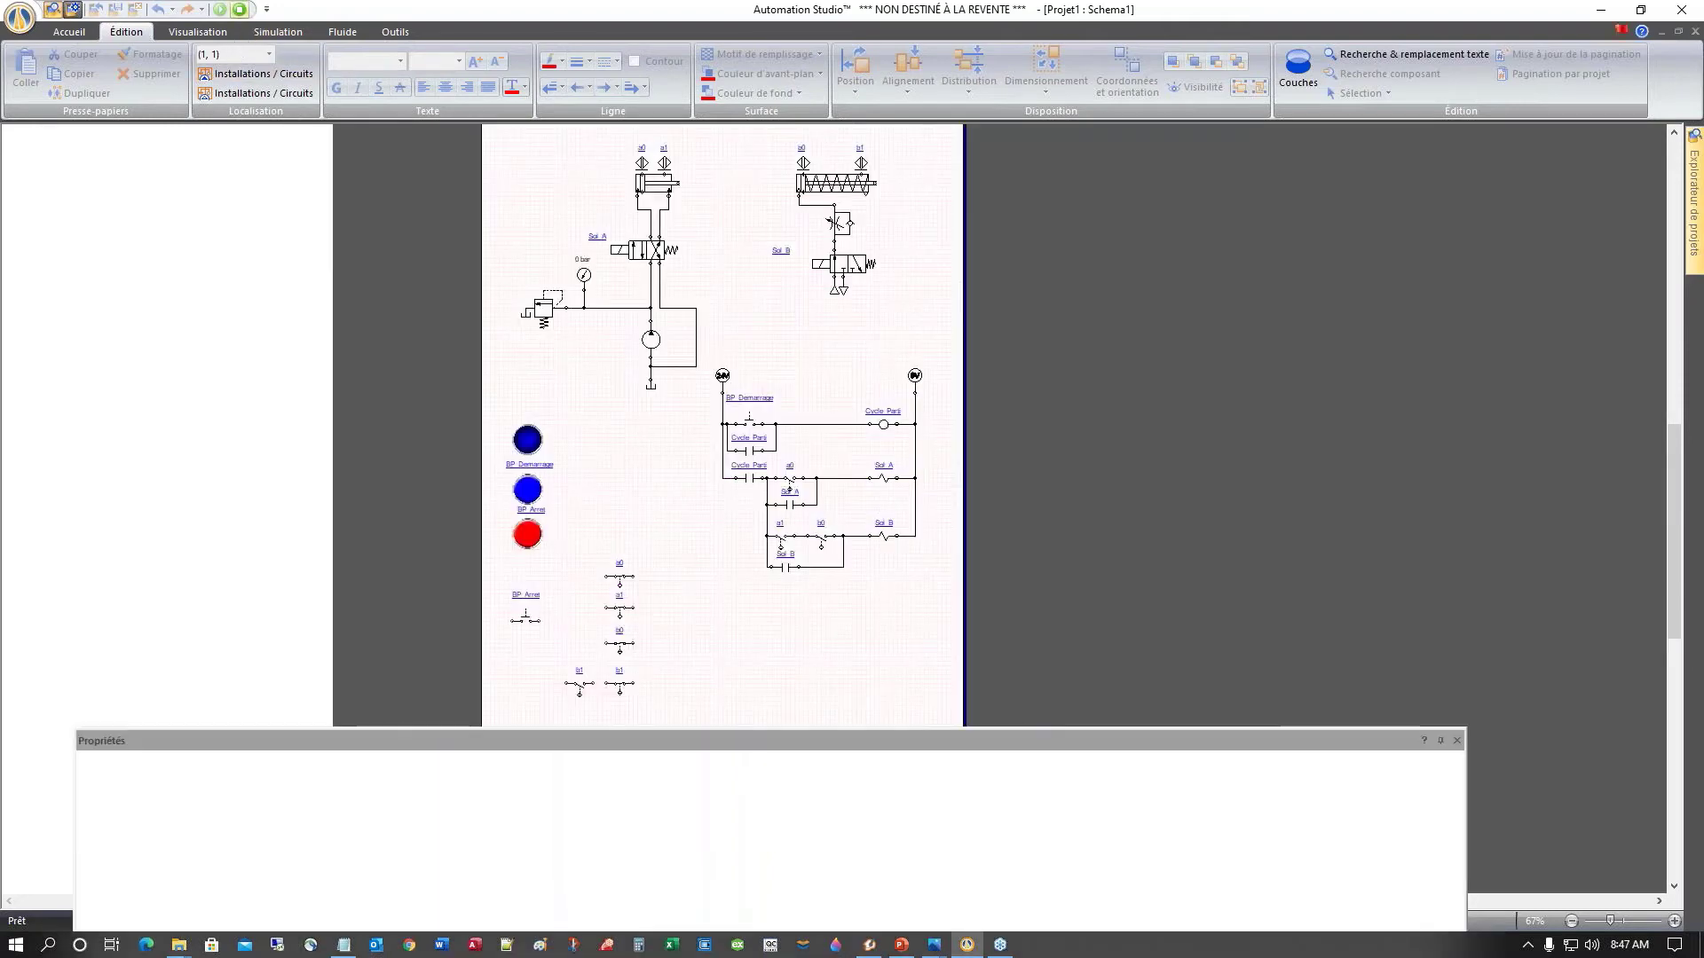
Step: Place a JIC on-delay coil (Bobine temporisée à l'activation) below the Sol_B solenoid and give it the alias Delais_3sec
scroll(709, 604, "up", 2)
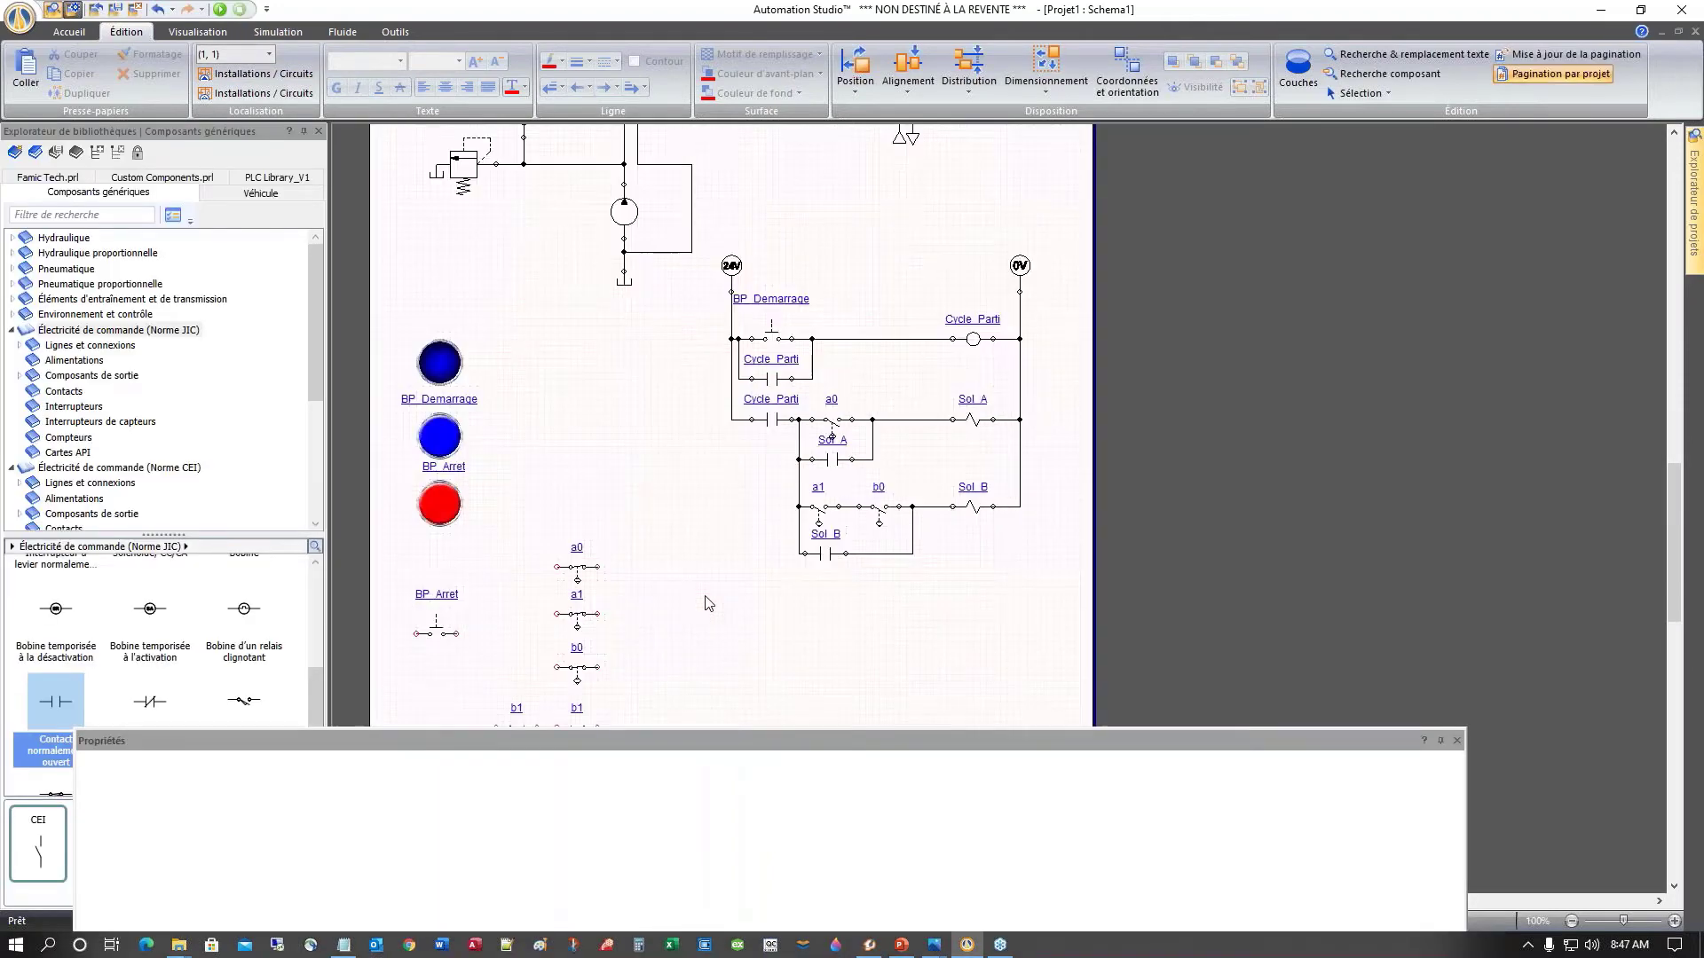
left_click_drag(662, 745, 755, 619)
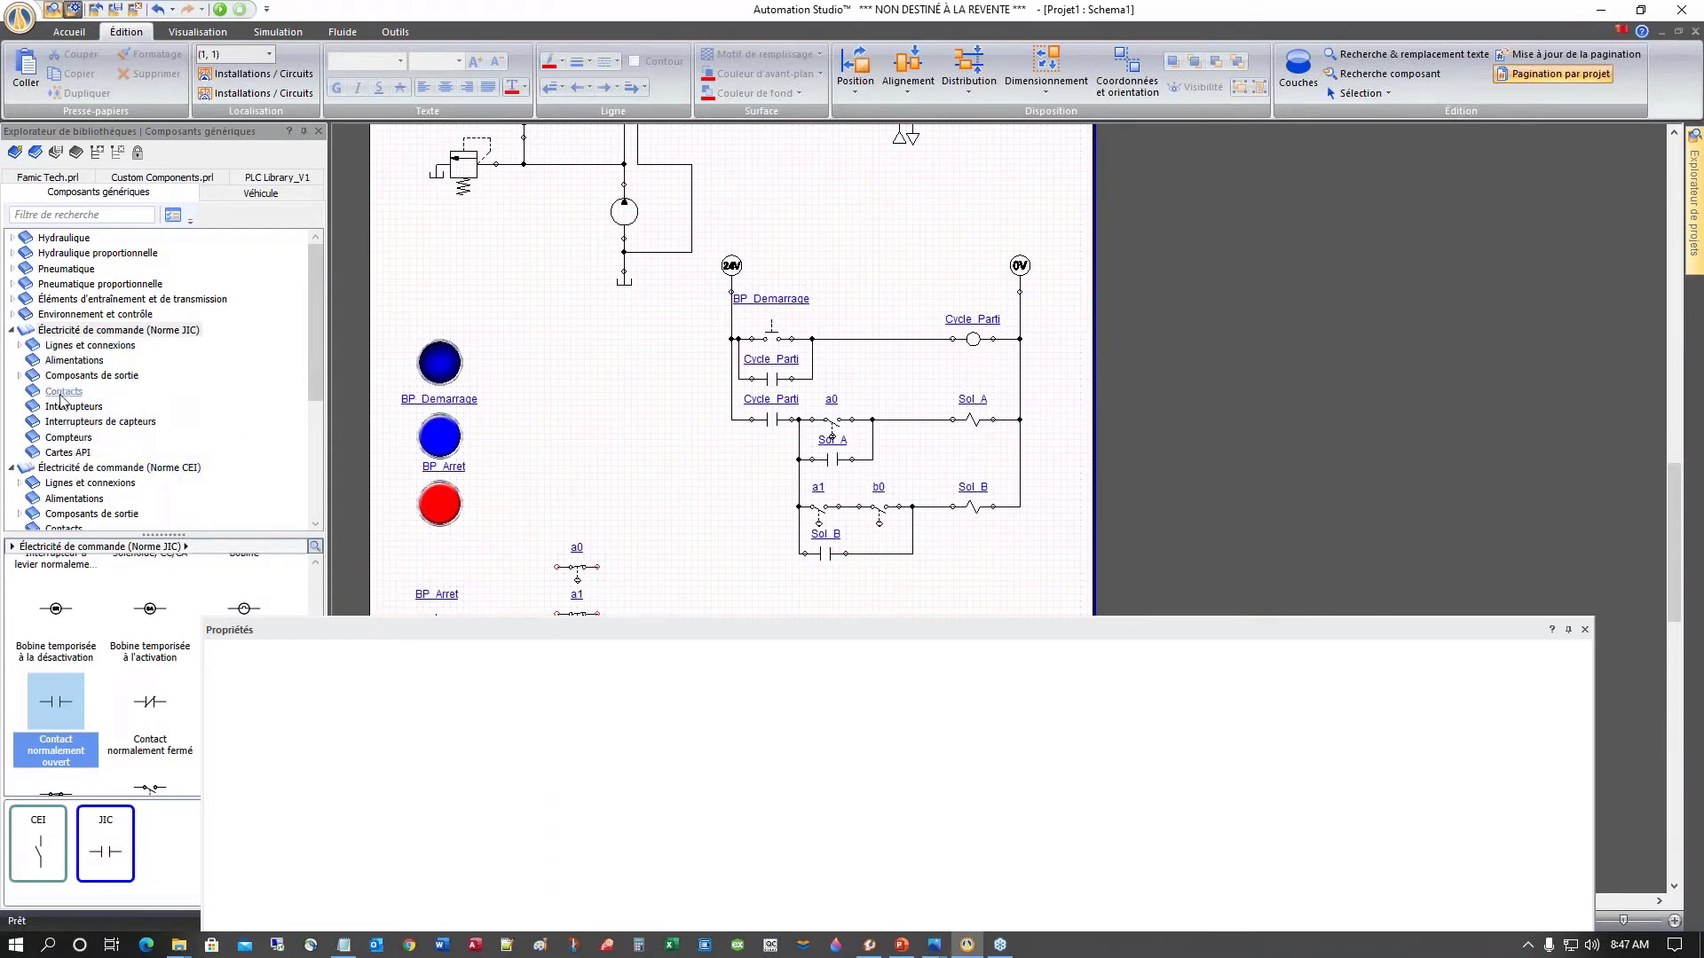
left_click(31, 378)
left_click(19, 377)
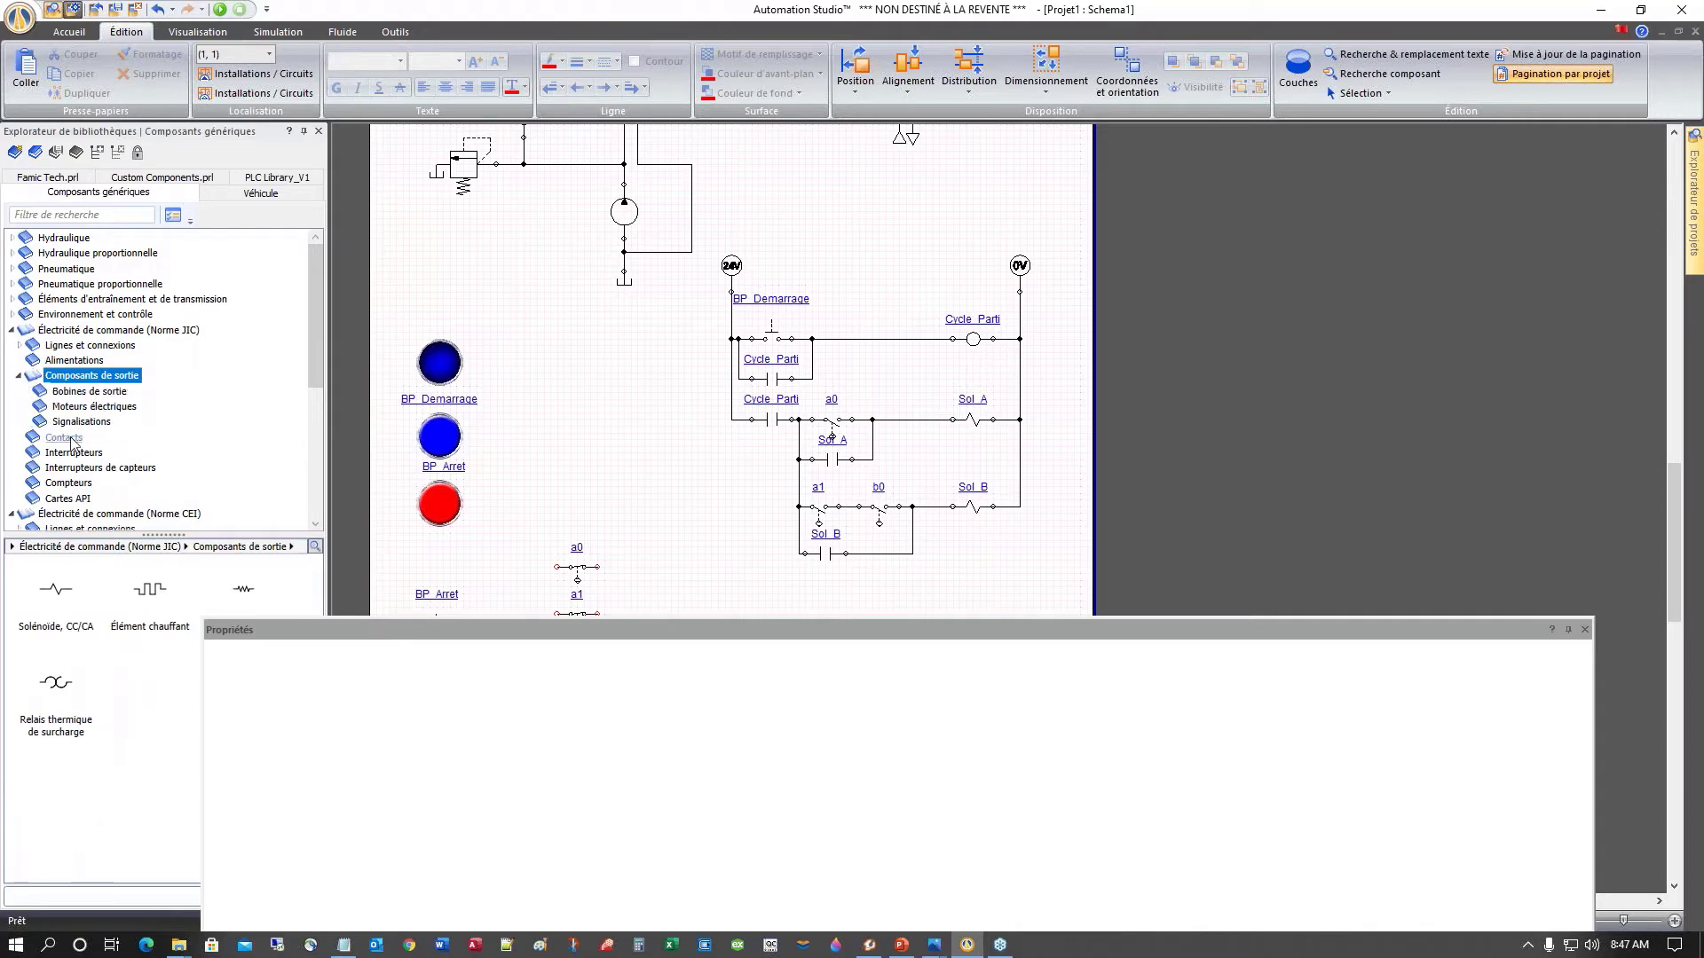
left_click(89, 391)
left_click_drag(513, 628, 514, 749)
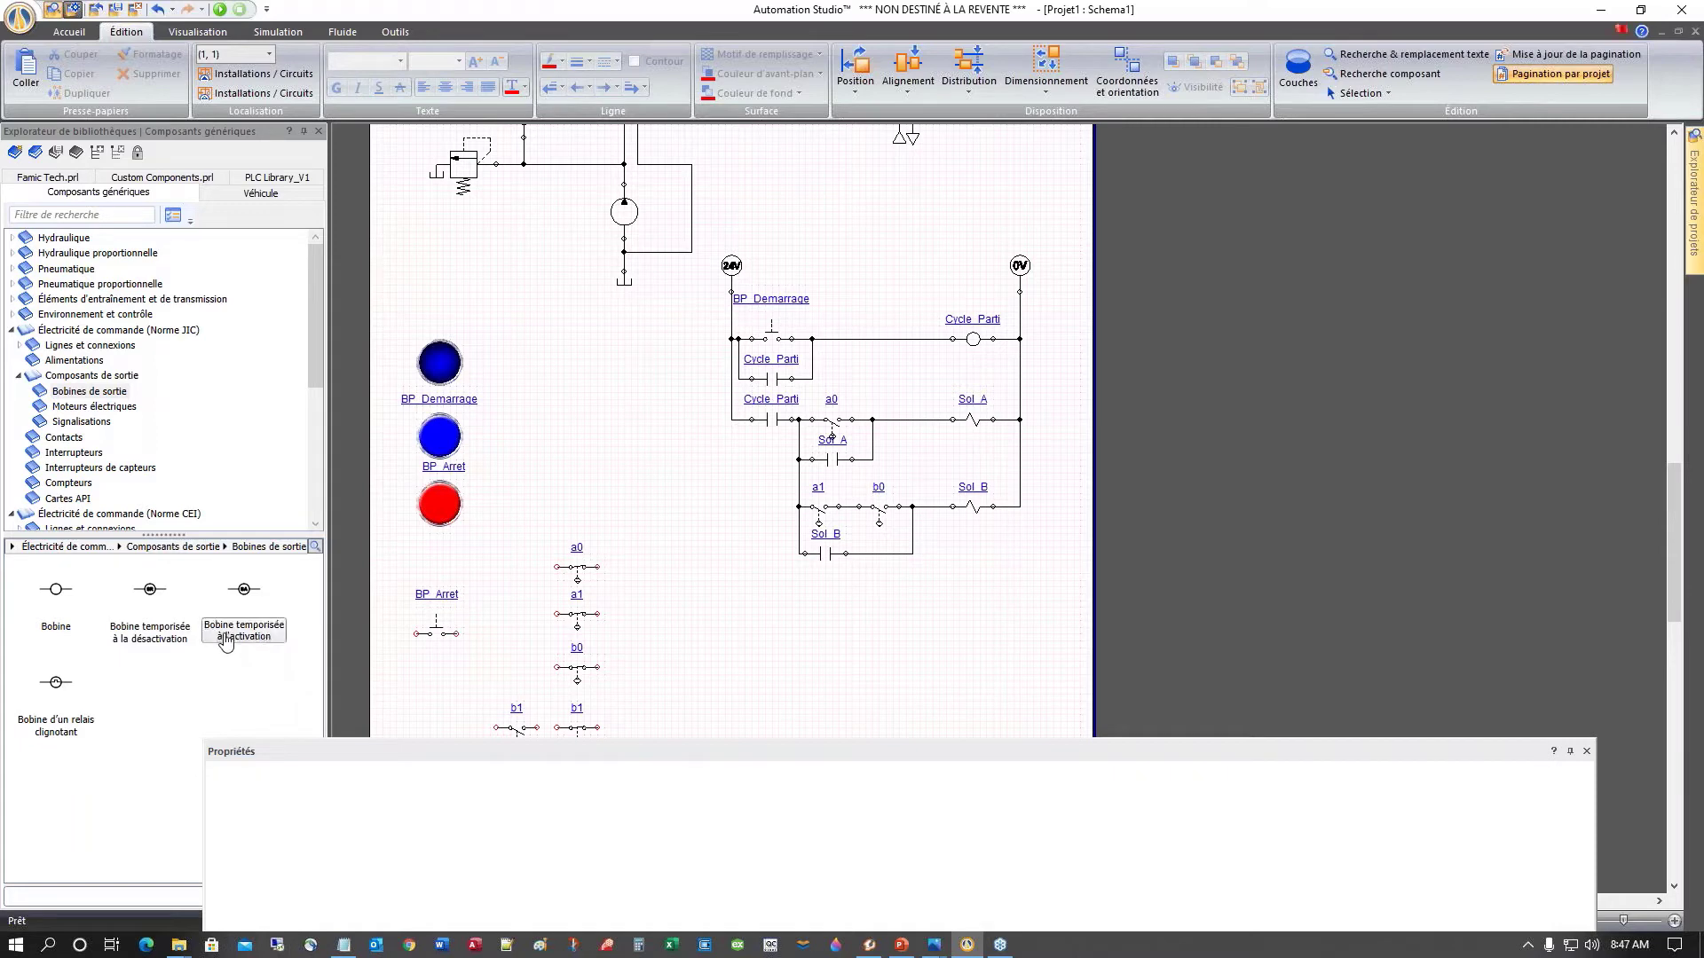
left_click_drag(244, 599, 975, 553)
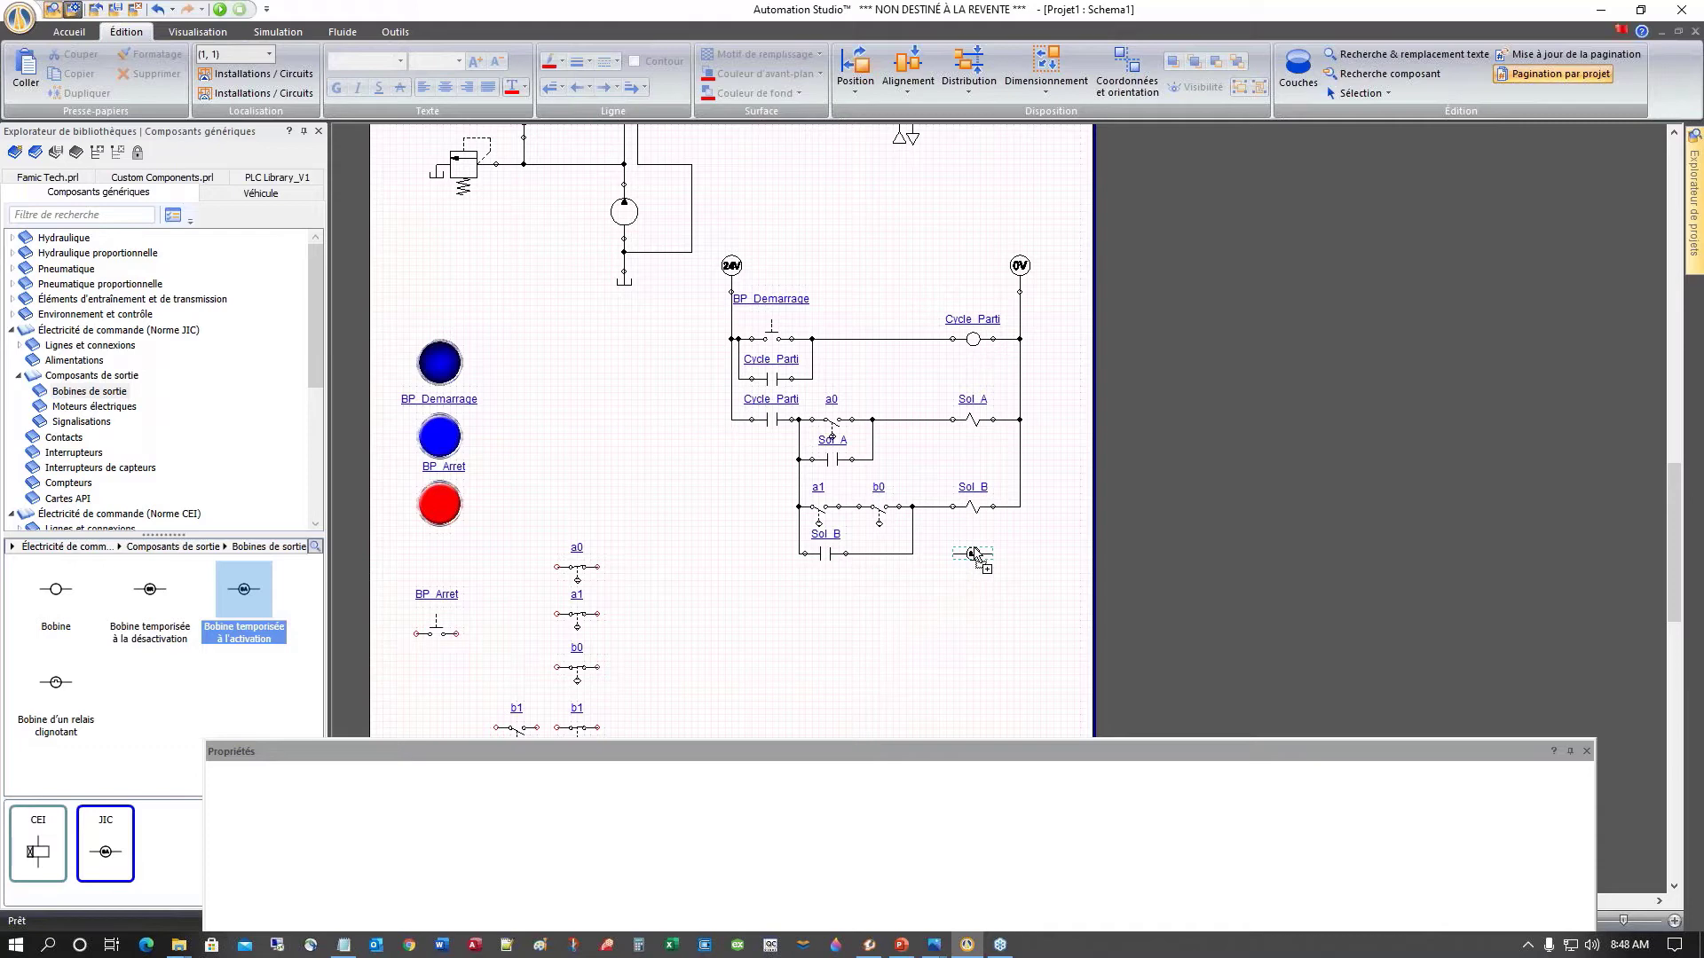
left_click_drag(975, 553, 975, 553)
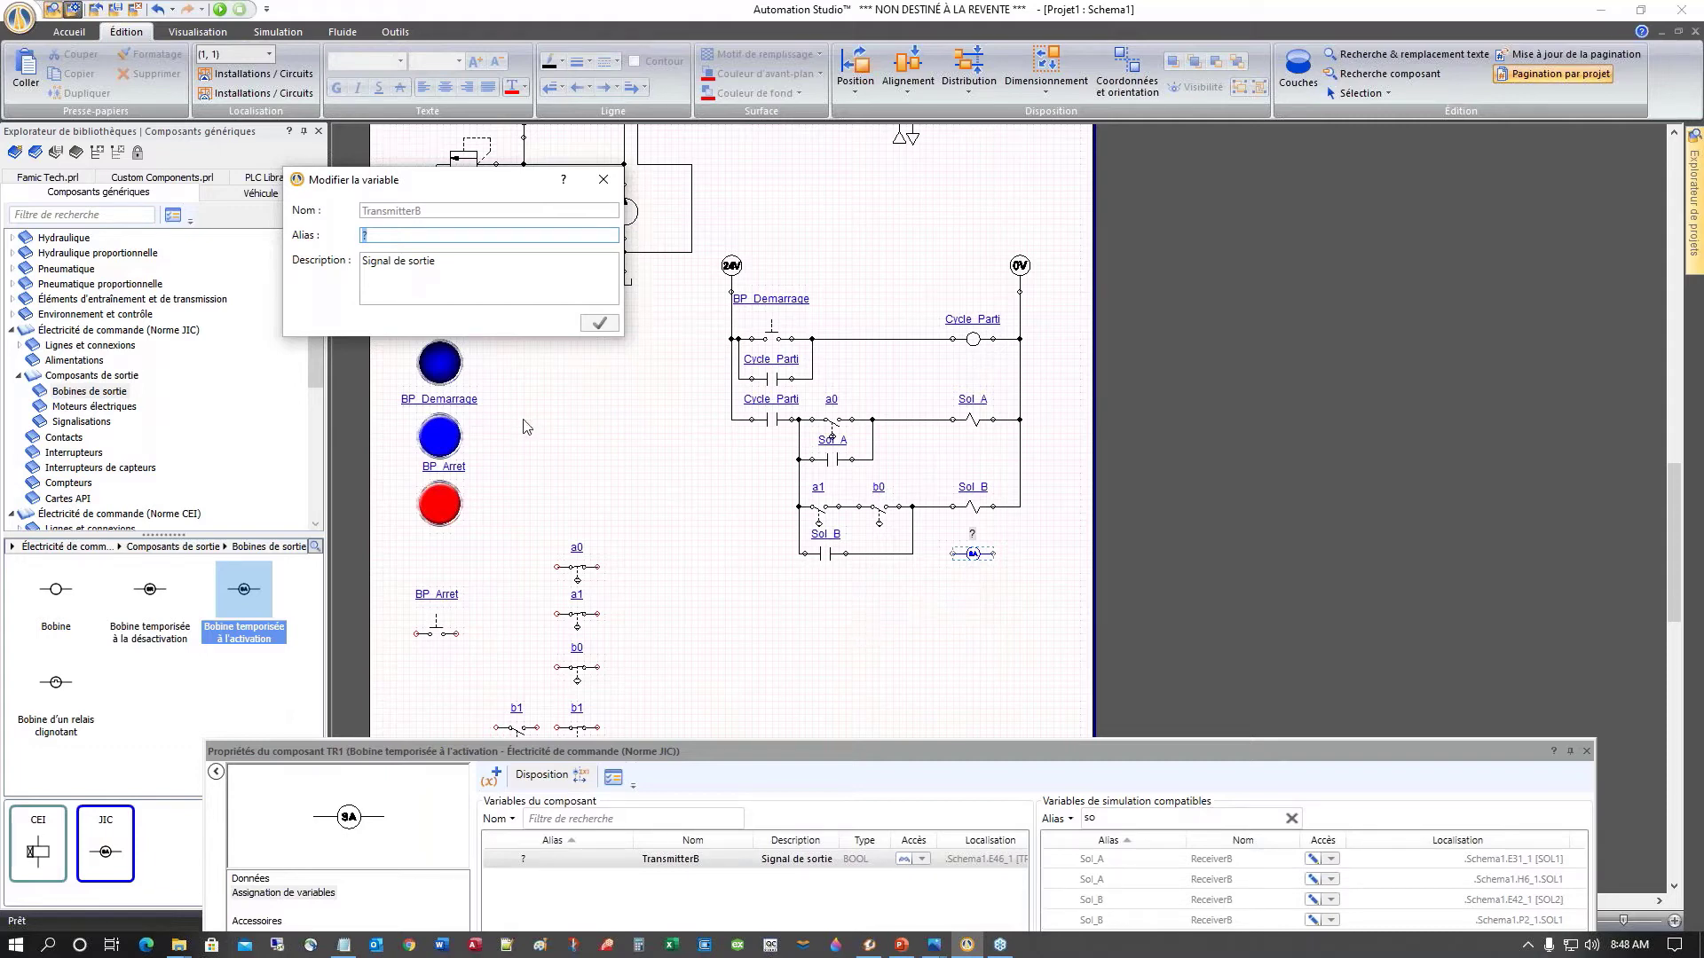
type("Delais_3sec")
key("Return")
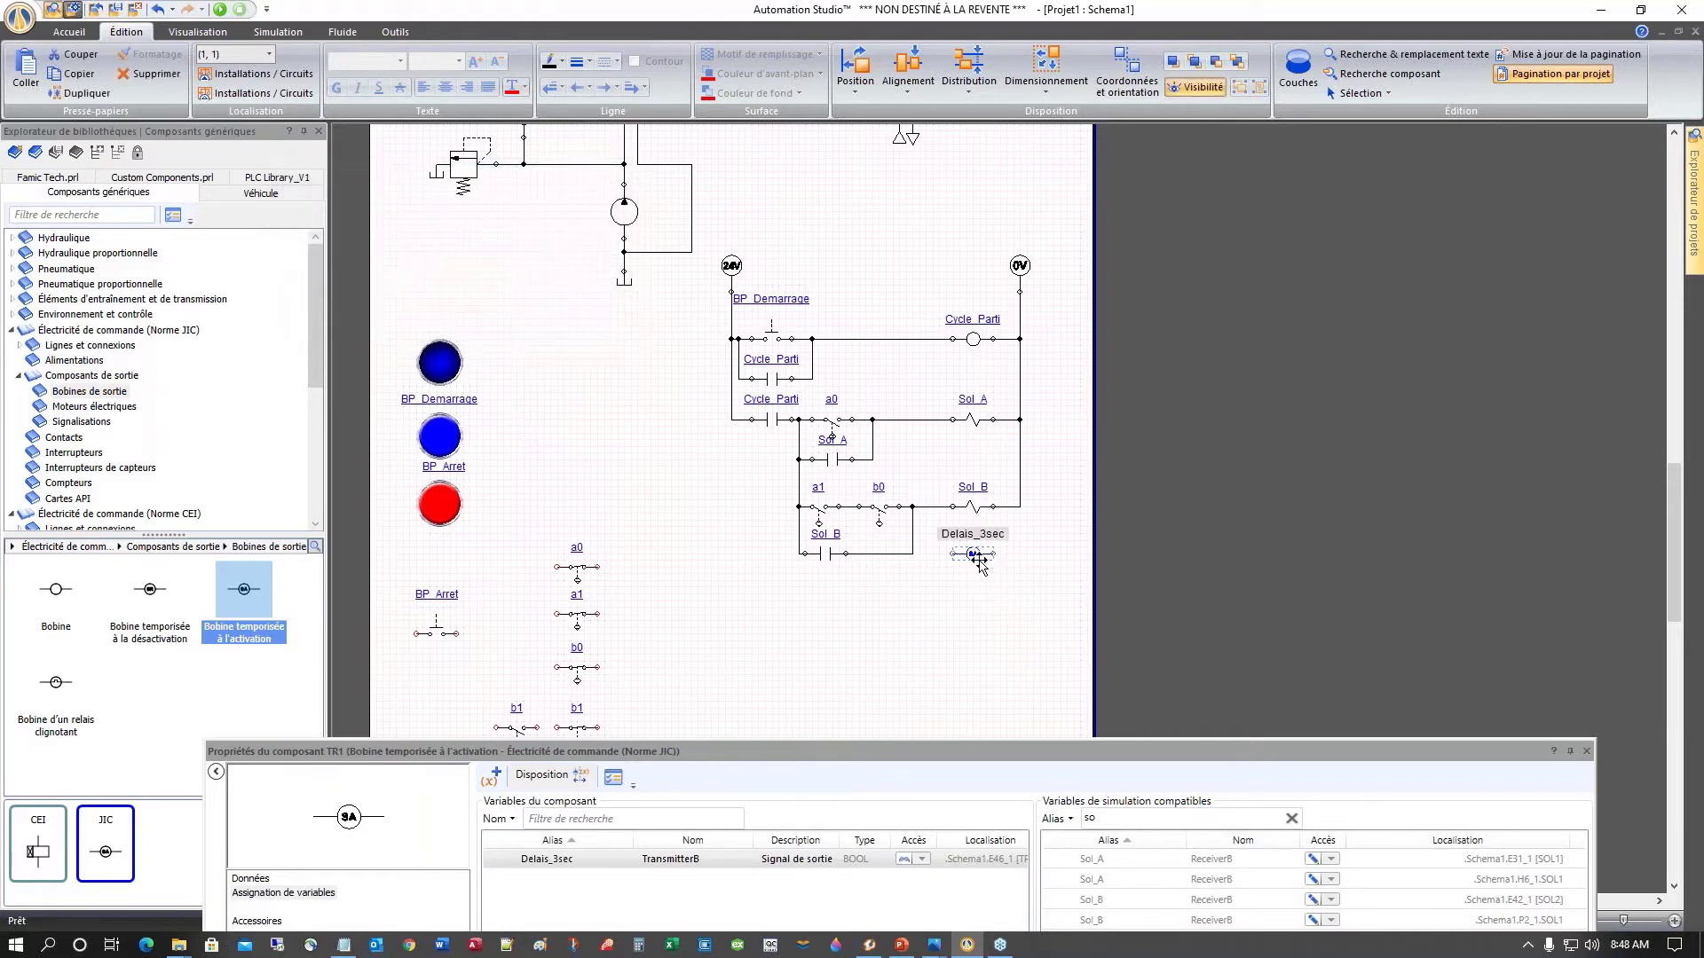
Step: Set the Temporisation of the Delais_3sec coil to 0 min 3 s 0 ms and close its properties
left_click_drag(962, 749, 1024, 584)
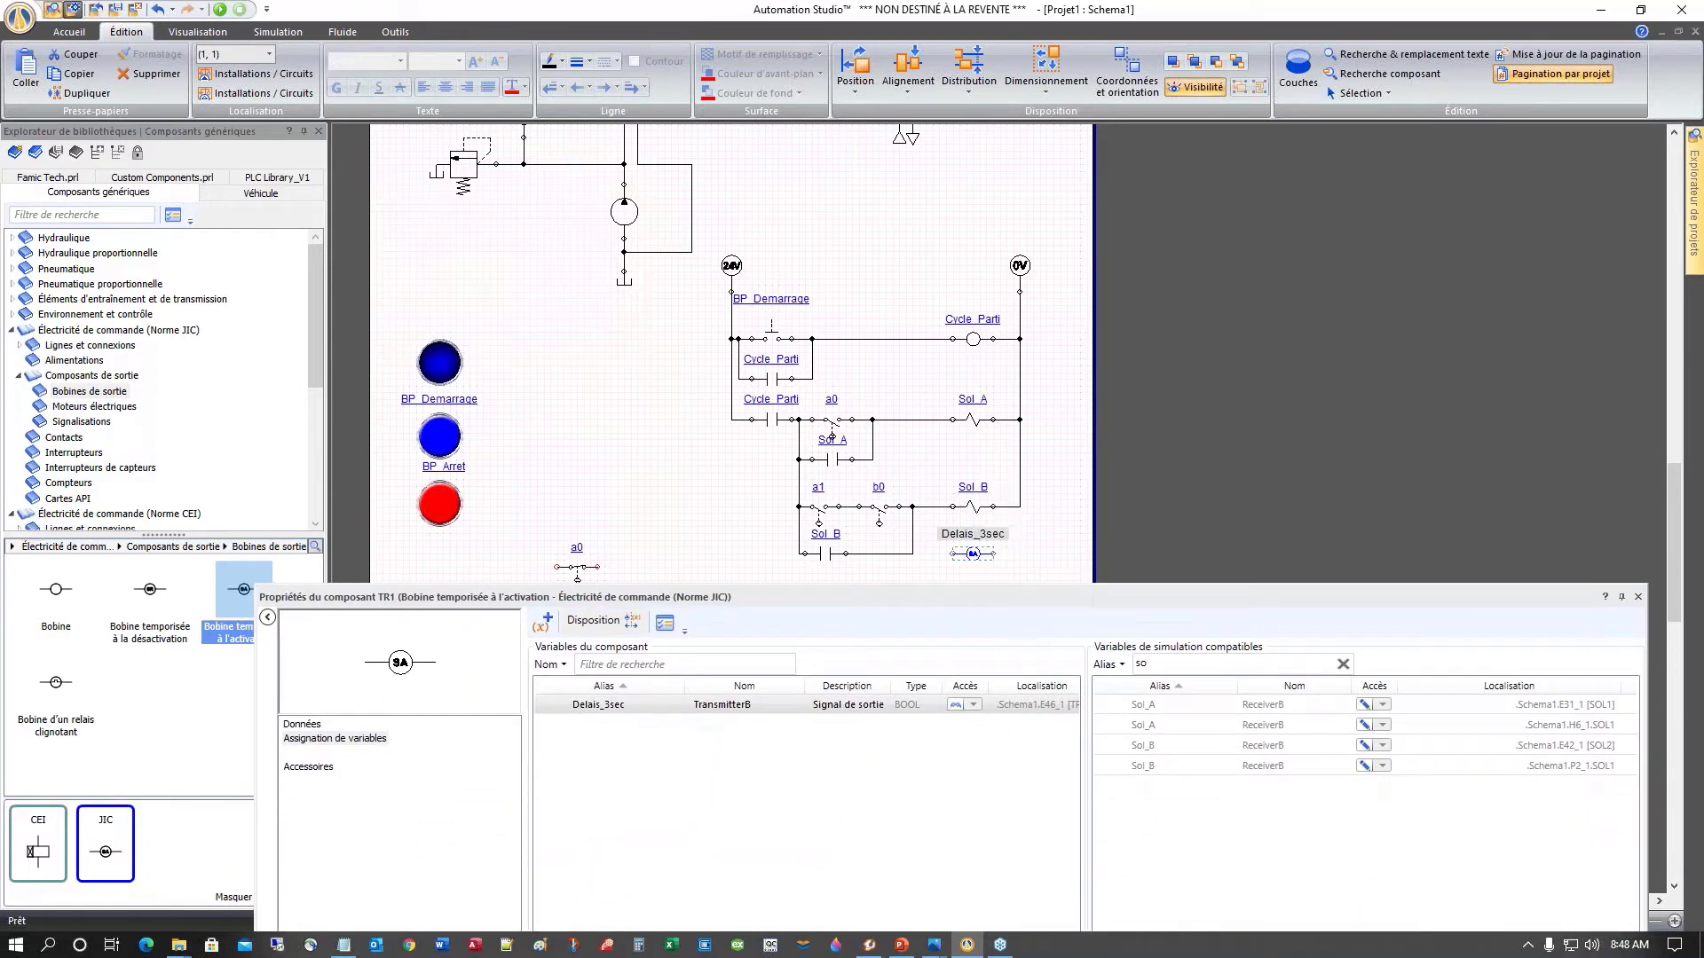
left_click(311, 727)
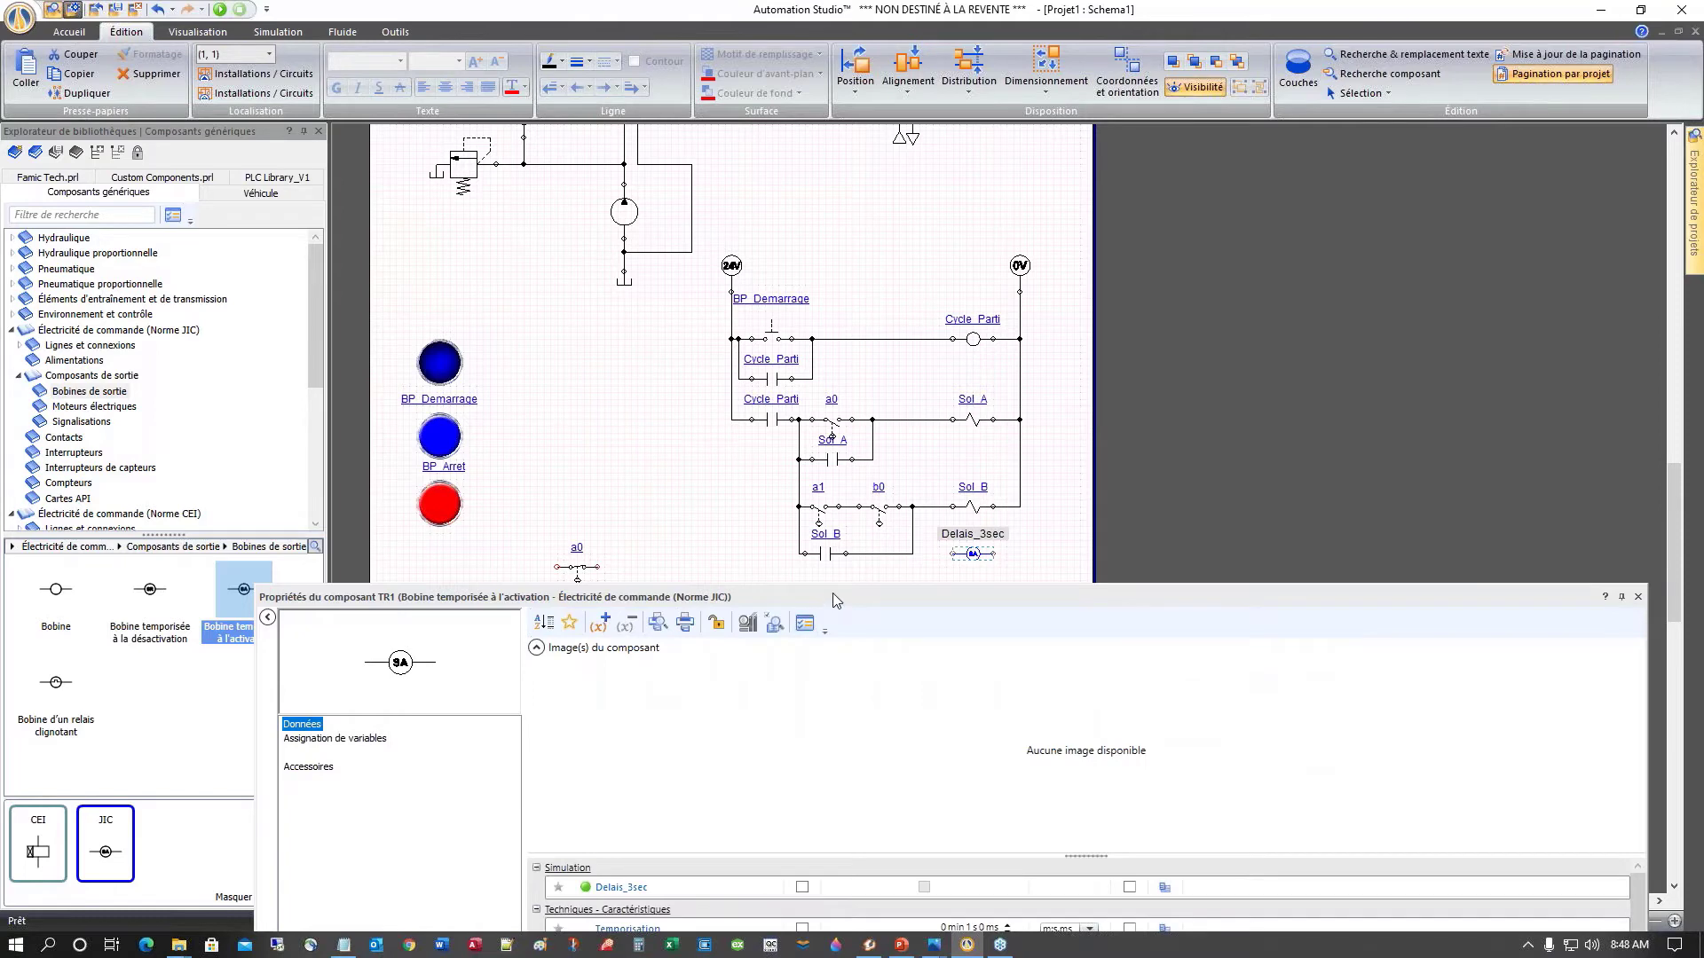
left_click_drag(832, 593, 646, 126)
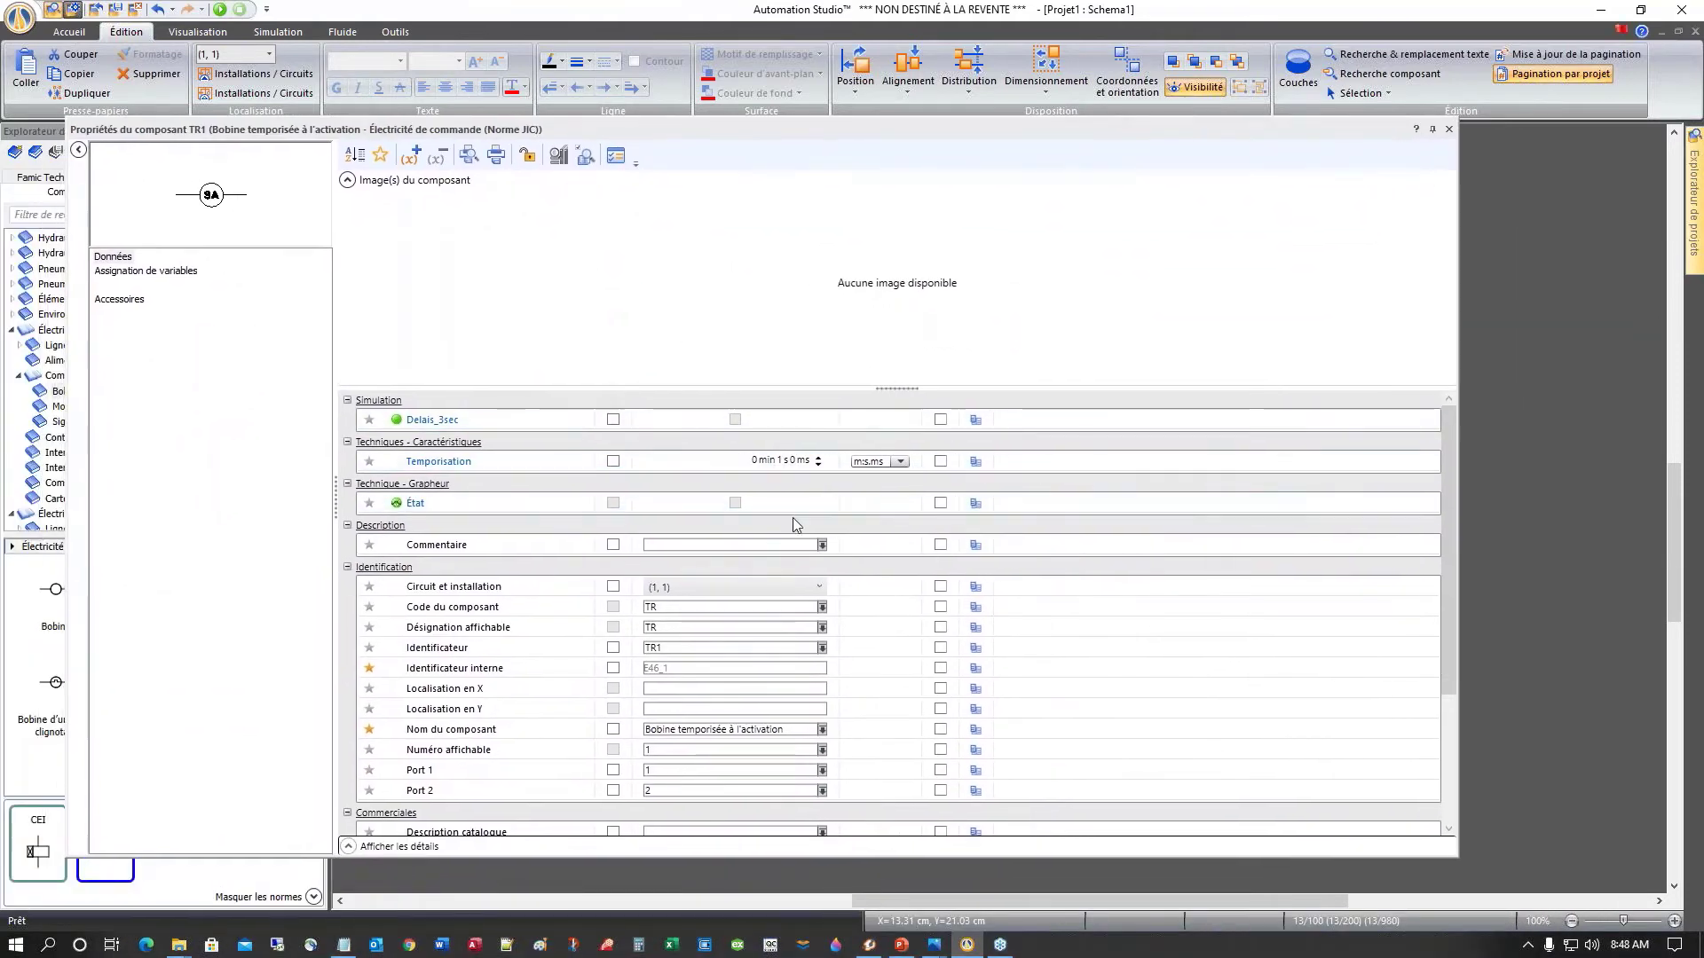
left_click(781, 459)
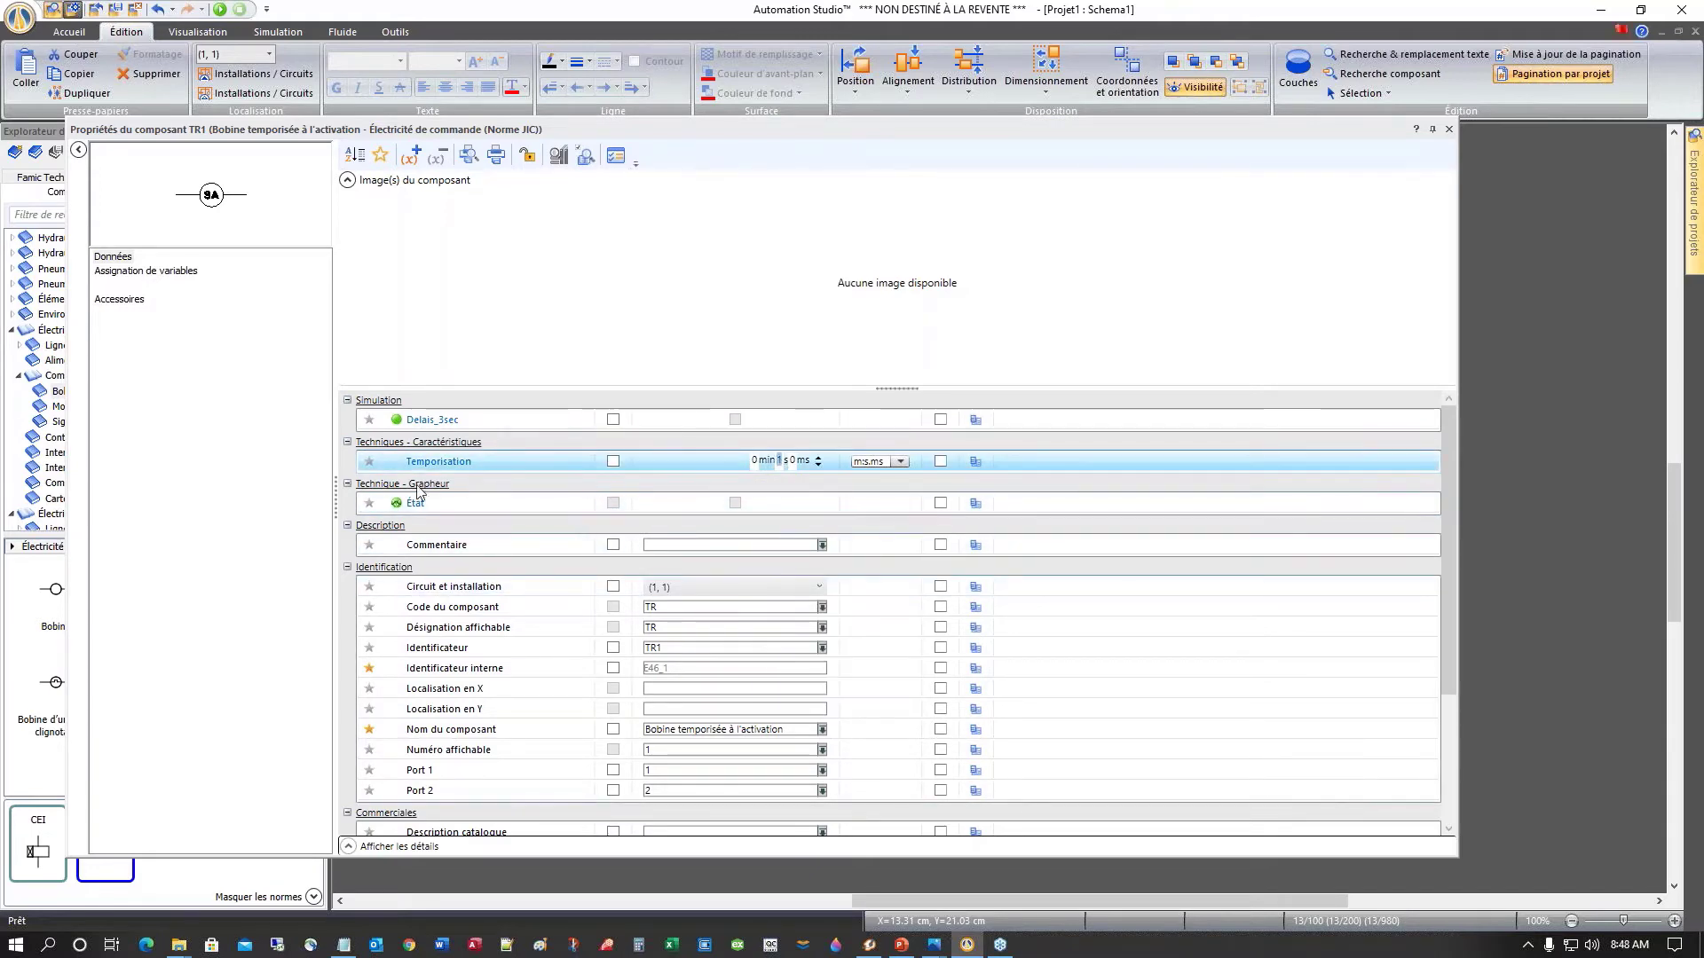
left_click(859, 549)
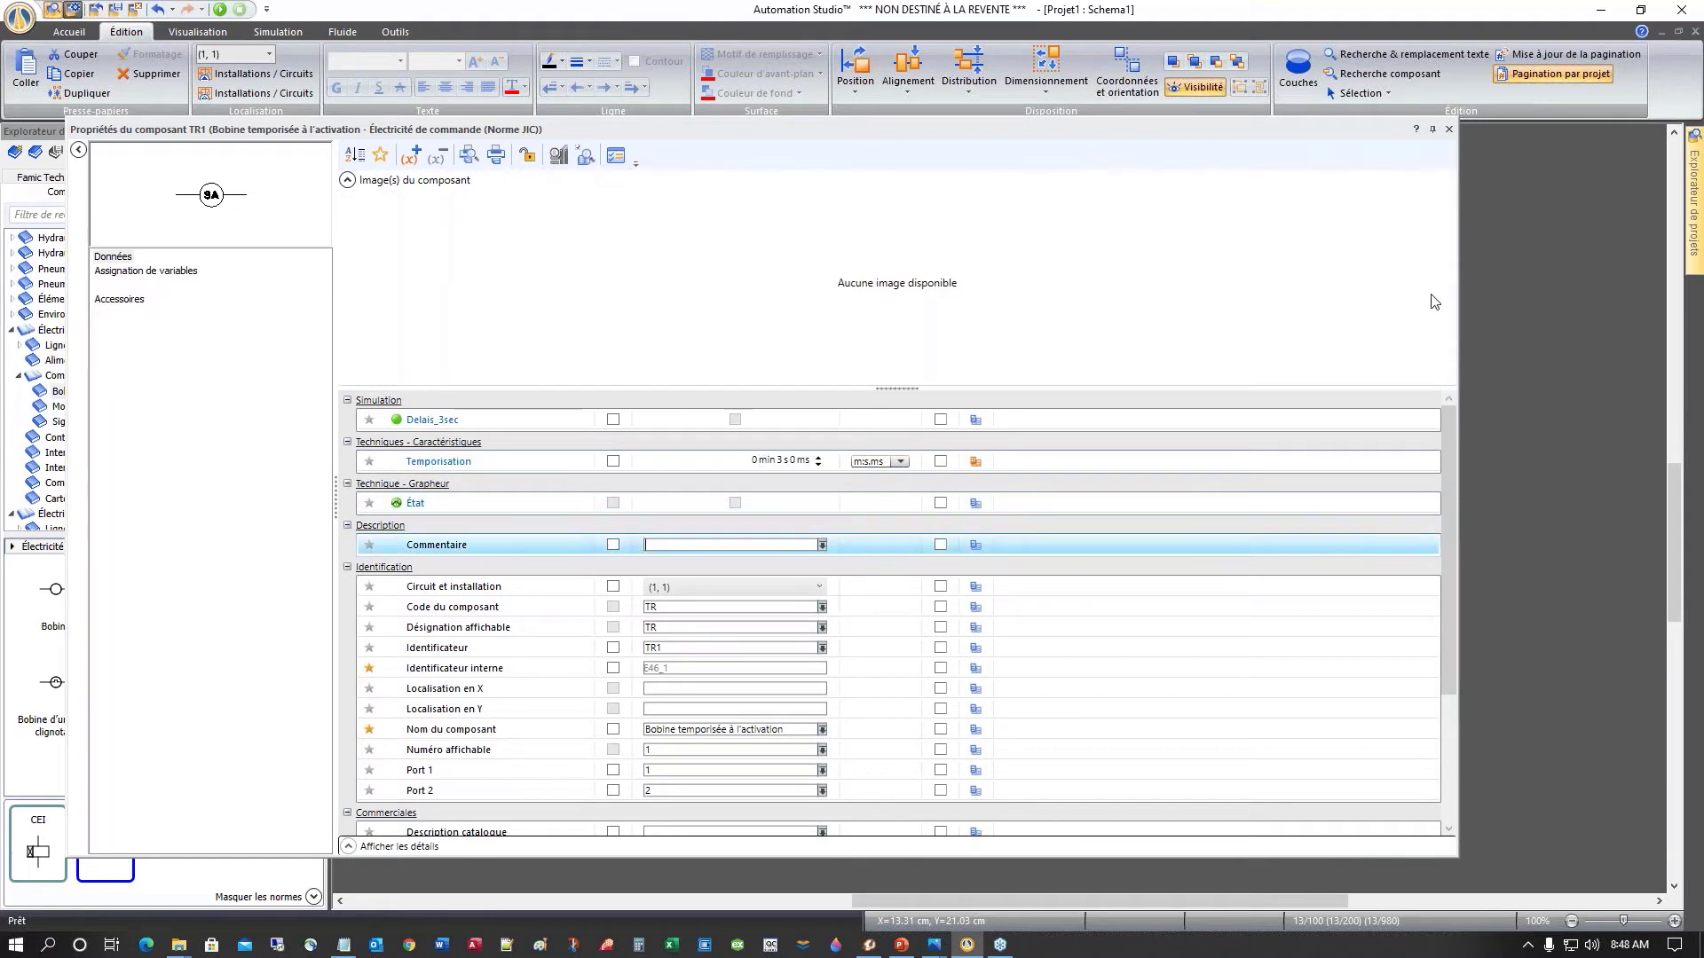
left_click(1449, 129)
Step: Wire the Delais_3sec coil between the 0V line and the Sol_B holding branch so it is in parallel with the Sol_B solenoid
scroll(925, 653, "up", 2)
left_click(959, 651)
scroll(913, 620, "up", 1)
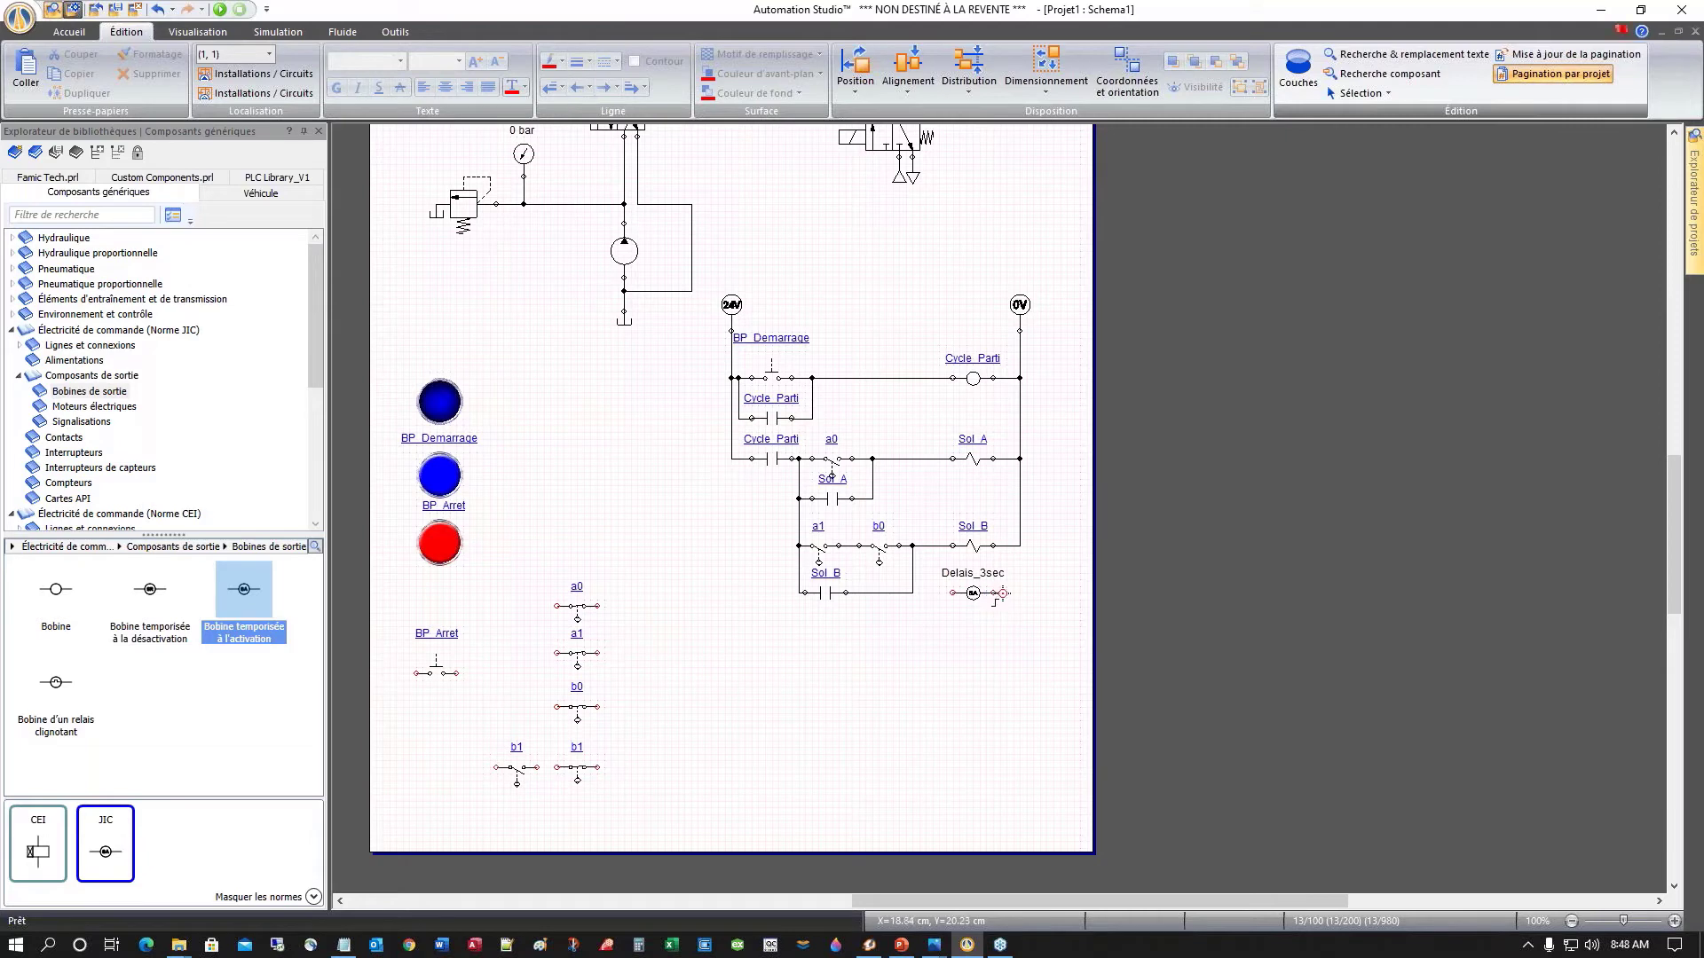
left_click(995, 593)
key("Escape")
left_click(950, 593)
left_click(911, 592)
Step: Shift the 0V supply with its line and the Cycle_Parti, Sol_A, Sol_B and Delais_3sec outputs slightly to the right
left_click_drag(929, 276, 1137, 672)
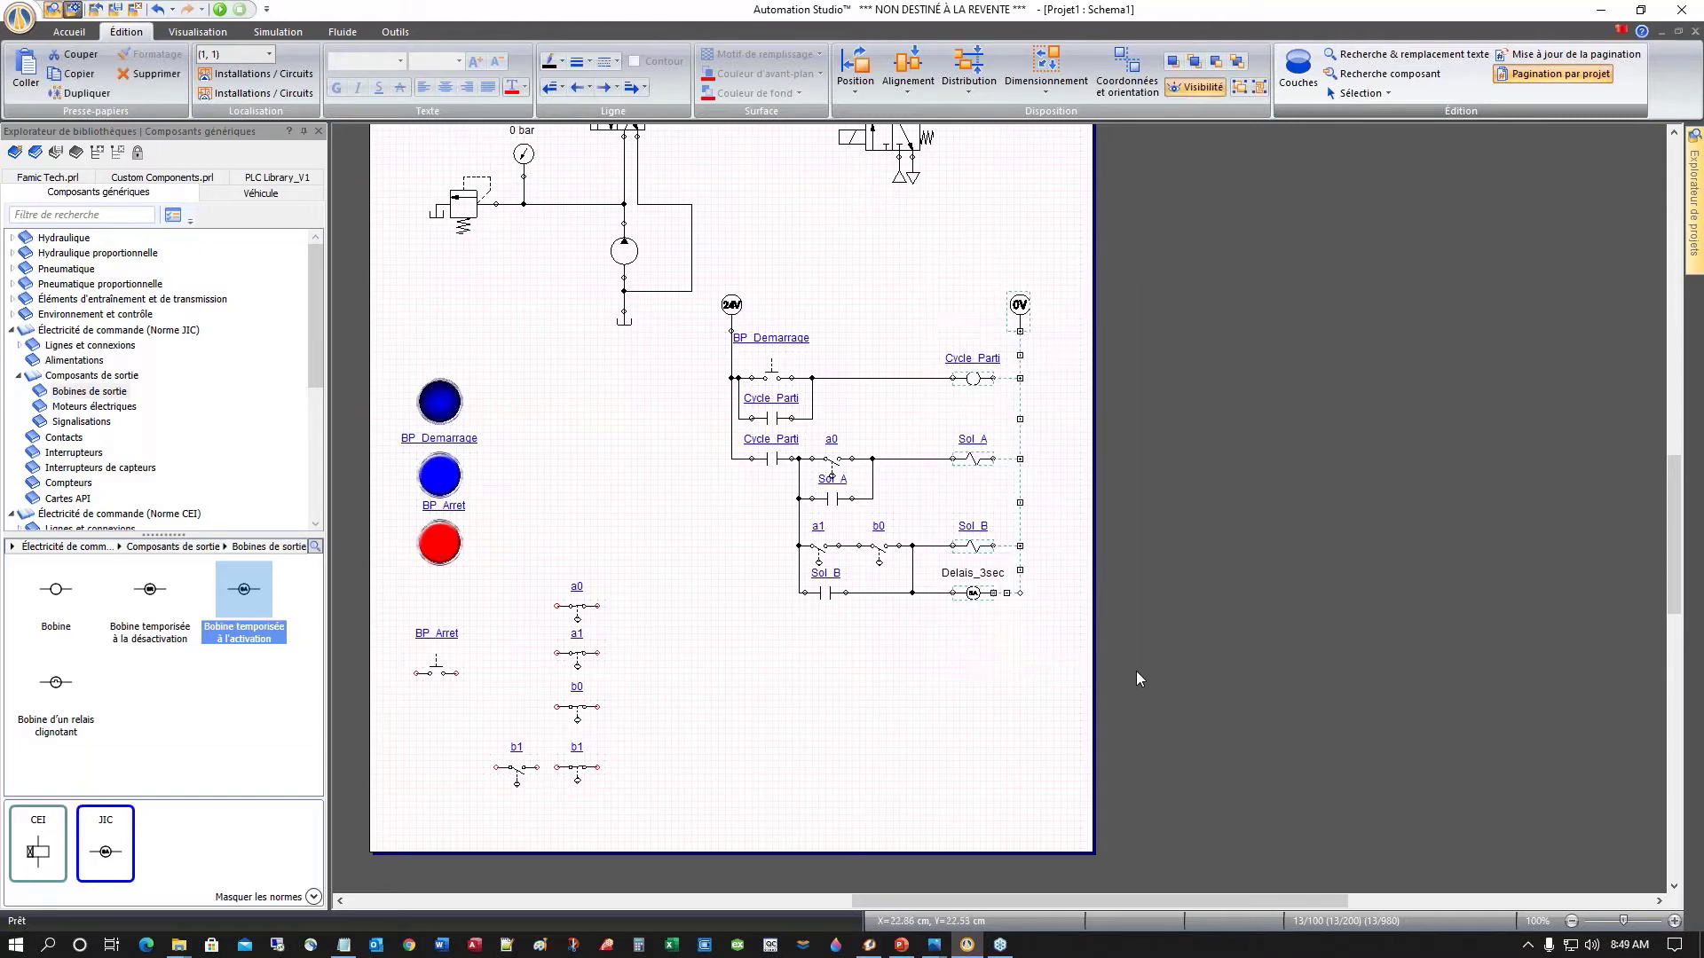
key("Right")
key("Right")
key("Right")
key("Right")
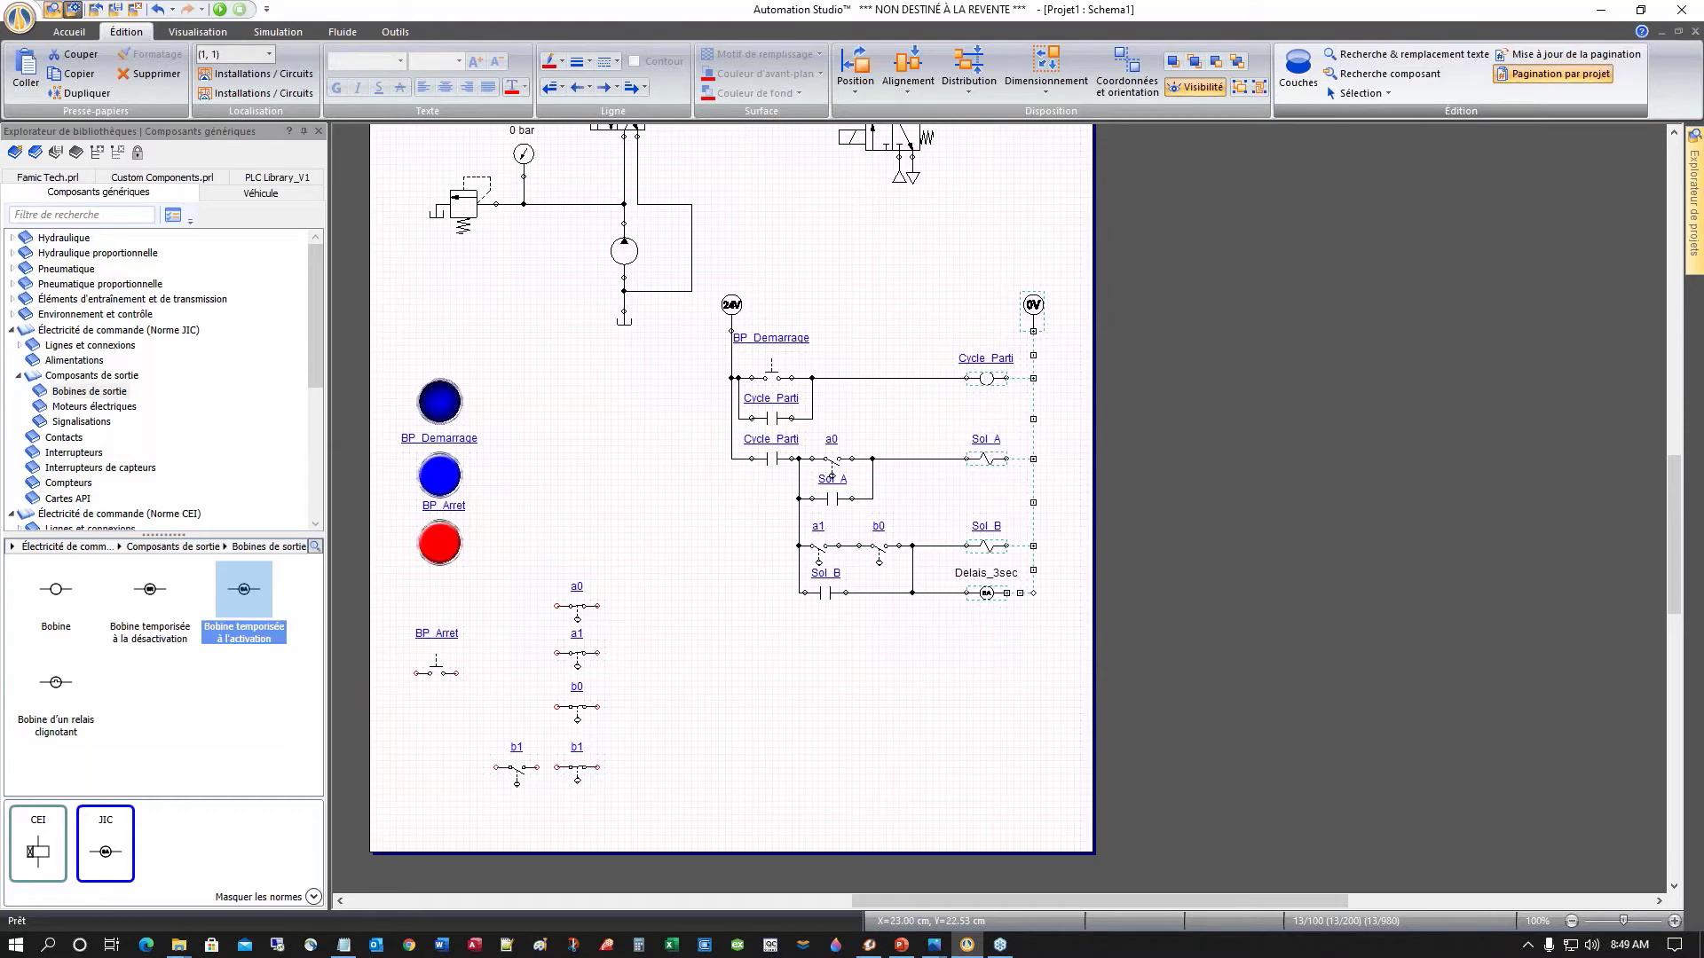
key("Right")
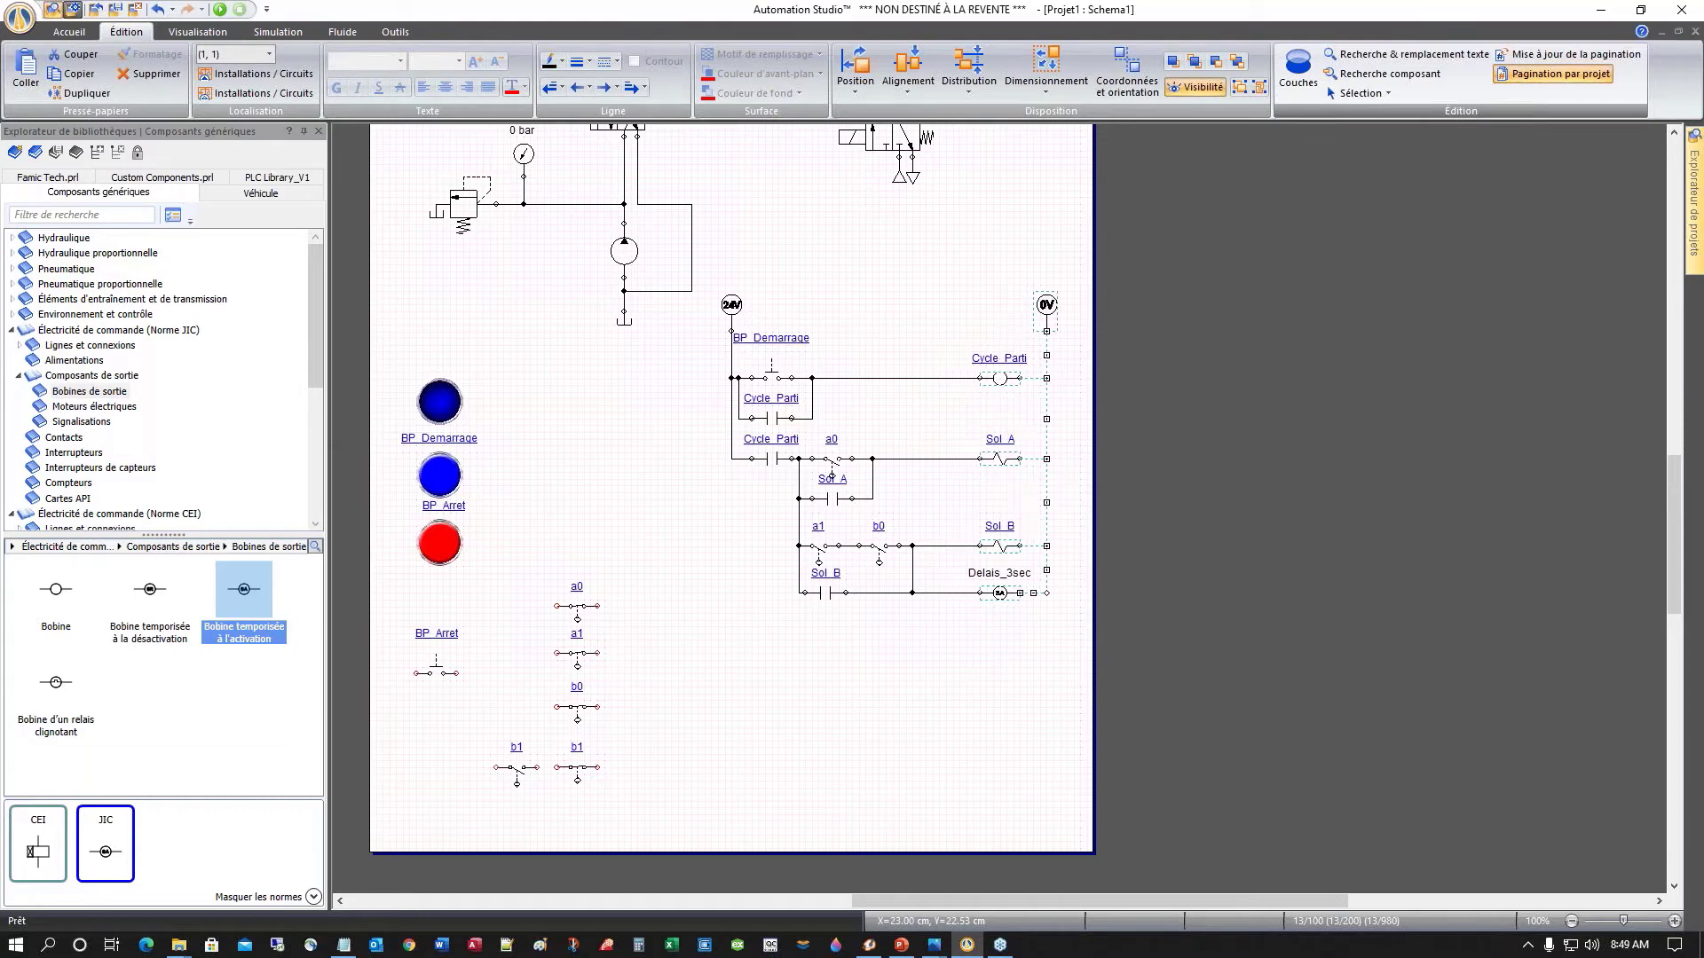
left_click(982, 678)
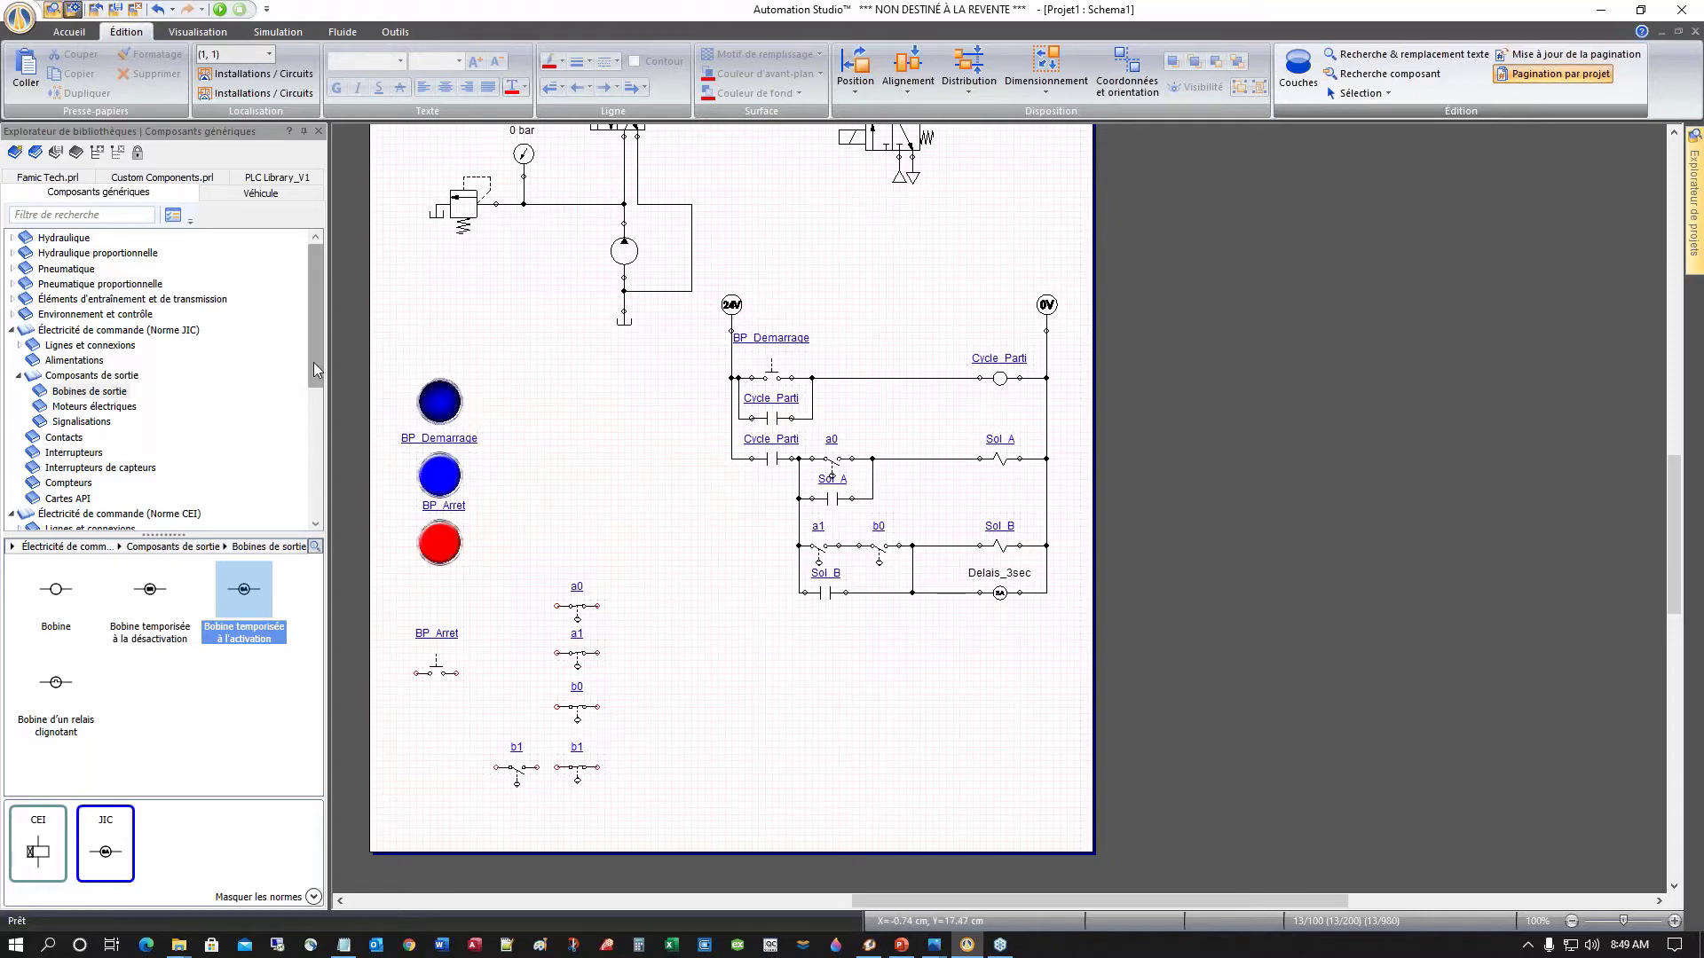
Step: Insert a JIC normally closed contact before the Sol_A solenoid in the second rung and associate it with the Delais_3sec variable
mouse_move(313, 351)
left_mouse_down()
mouse_move(314, 373)
mouse_move(307, 319)
left_mouse_up()
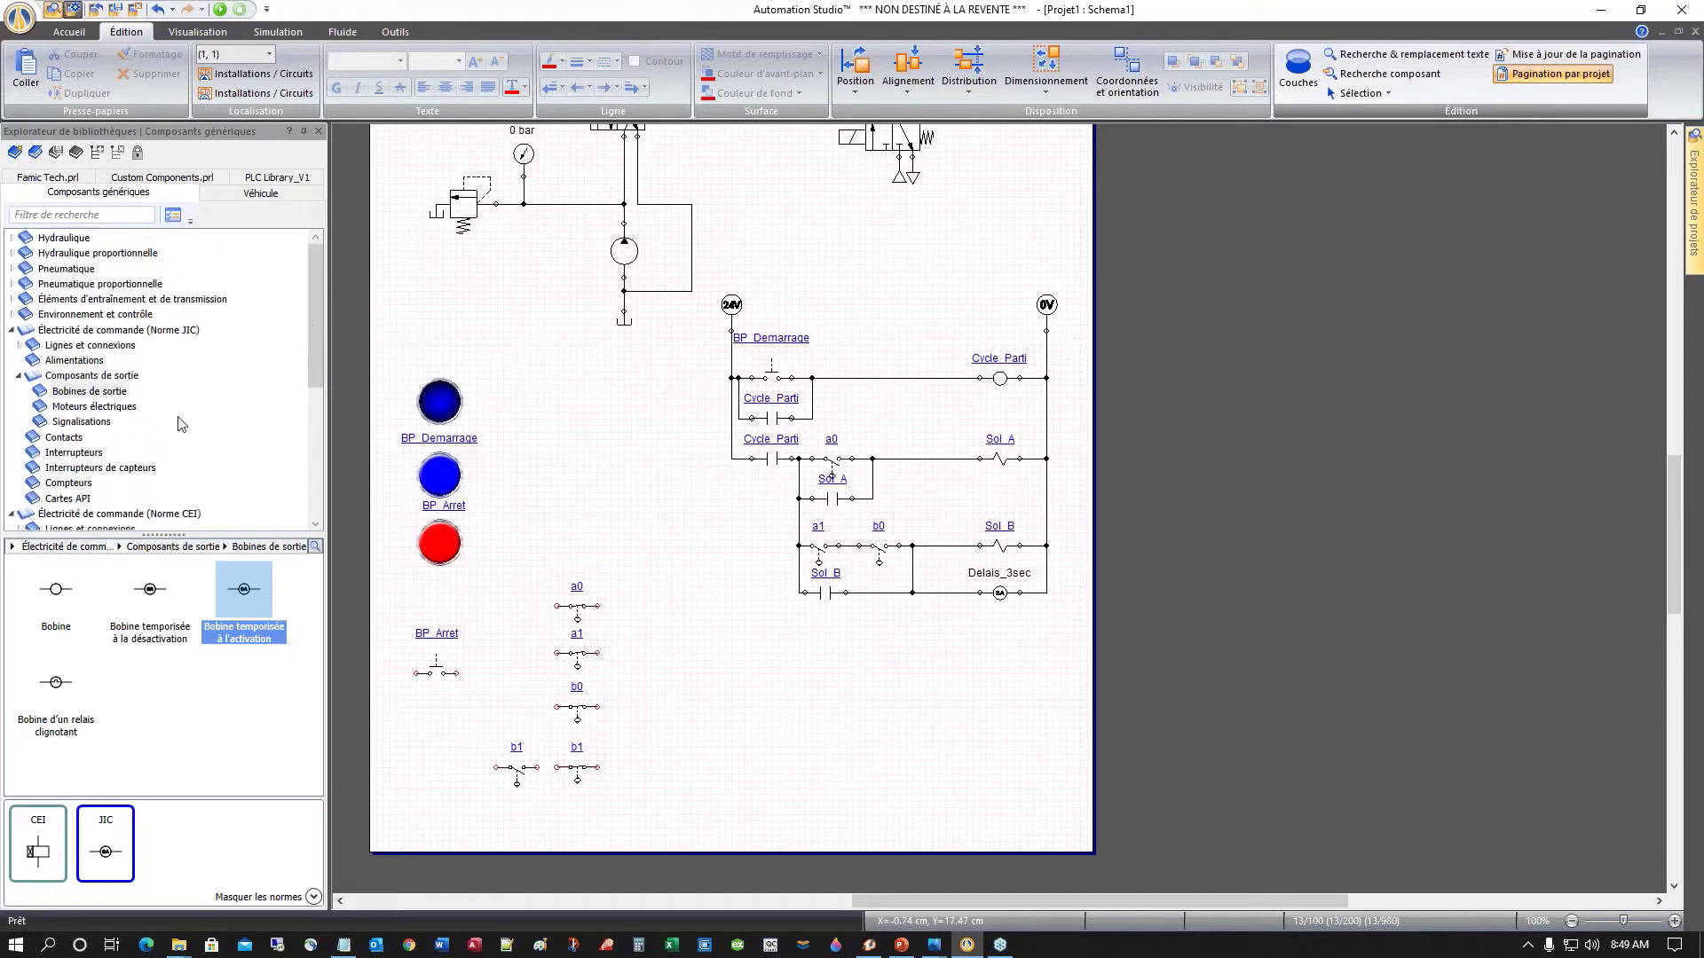
left_click(63, 438)
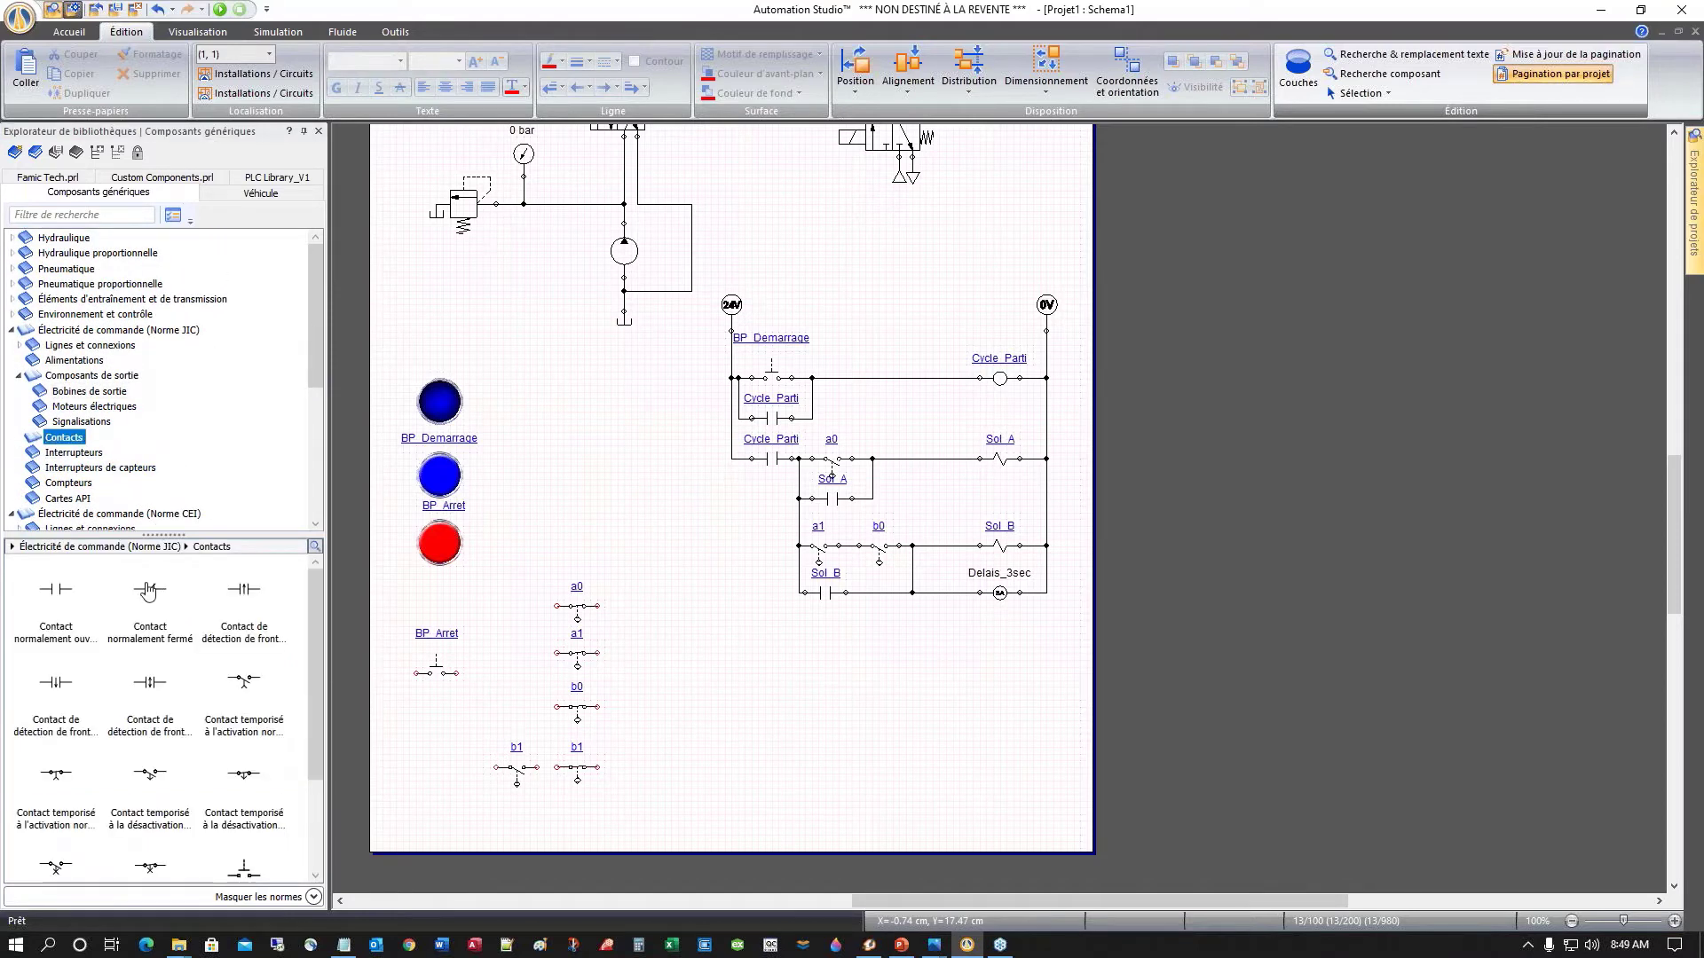
left_click_drag(149, 600, 923, 460)
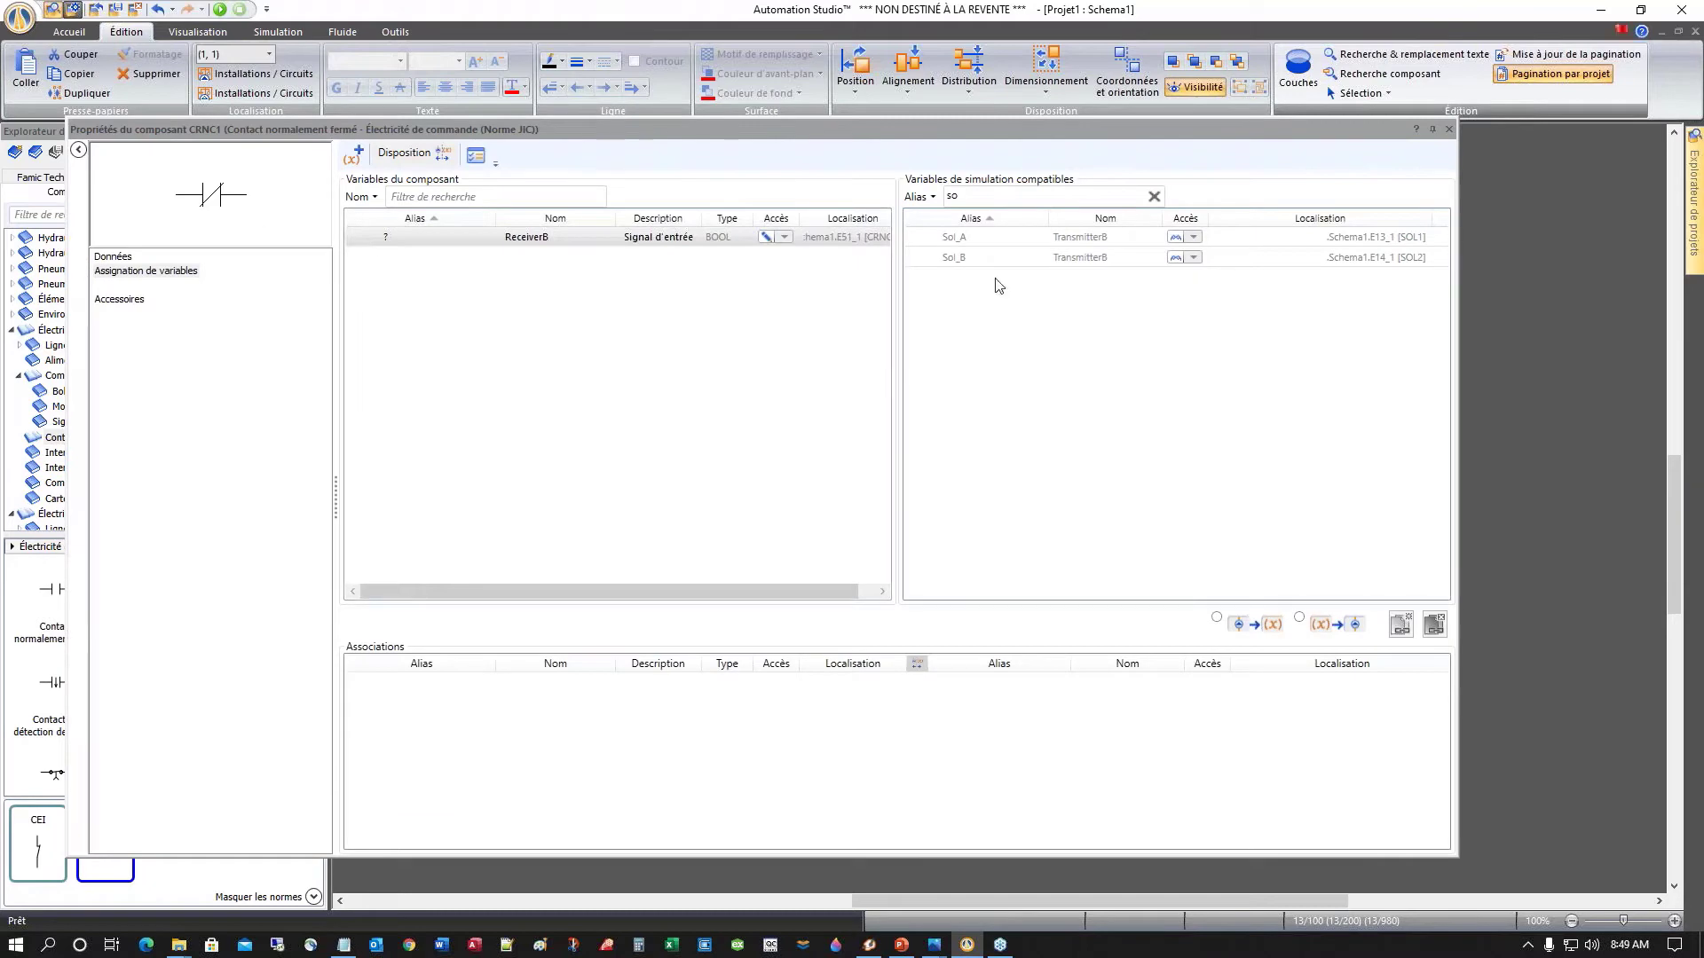
left_click(981, 195)
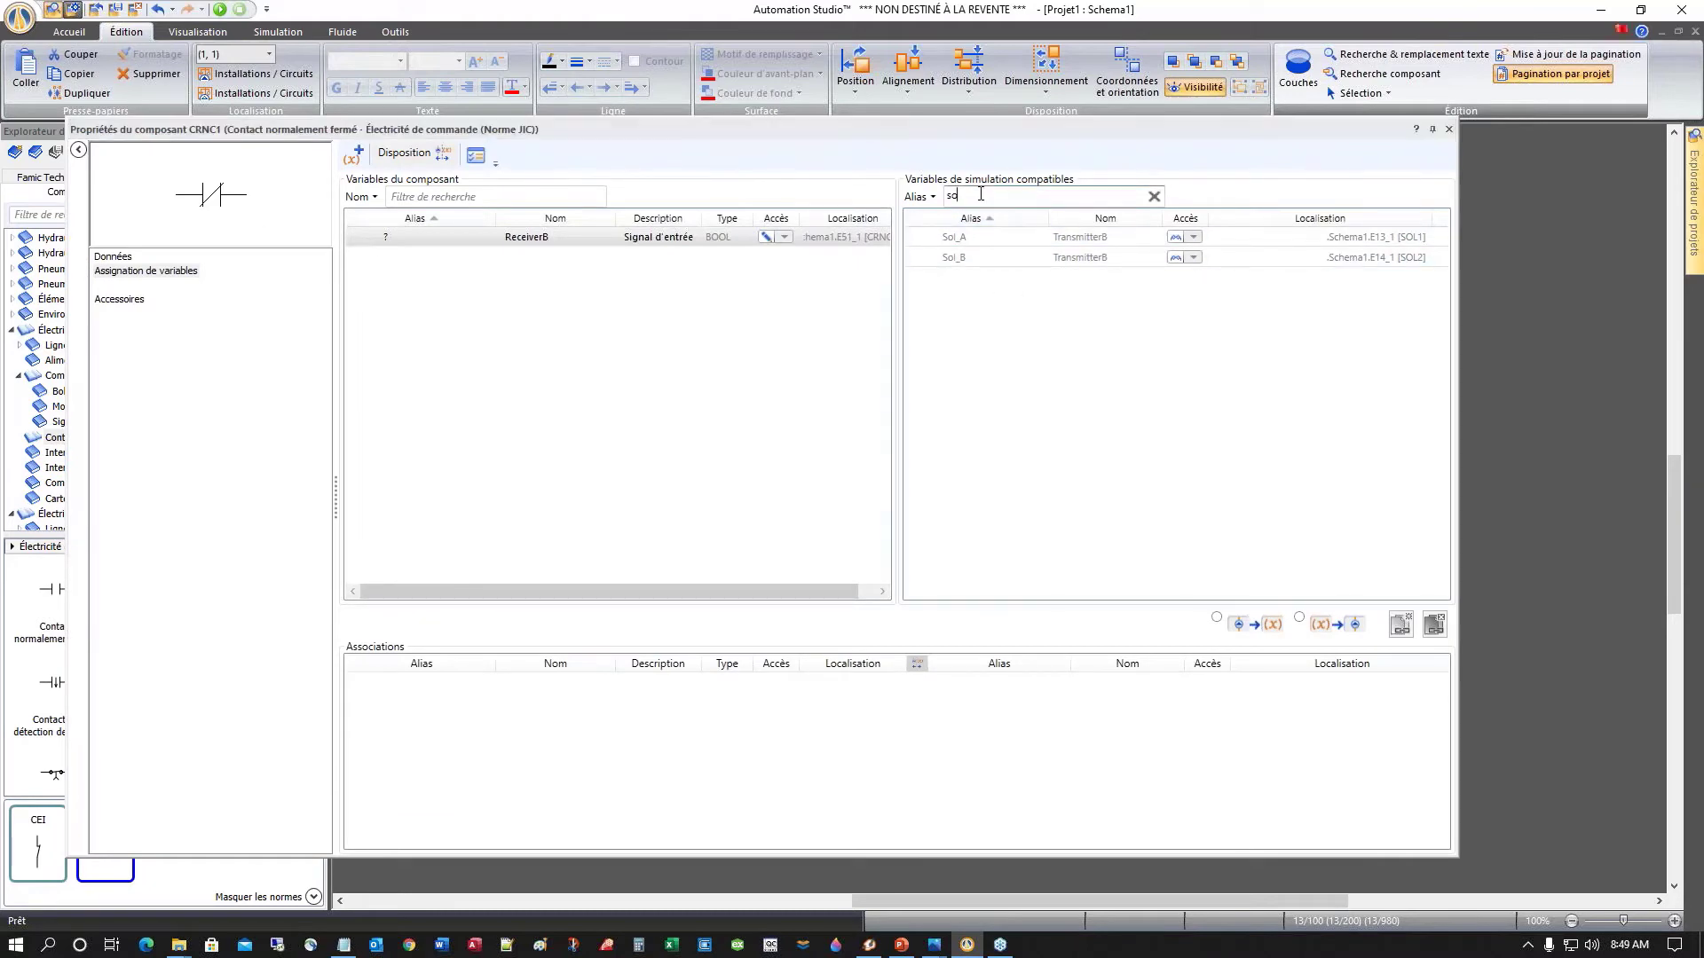
left_click_drag(981, 194, 912, 197)
key("BackSpace")
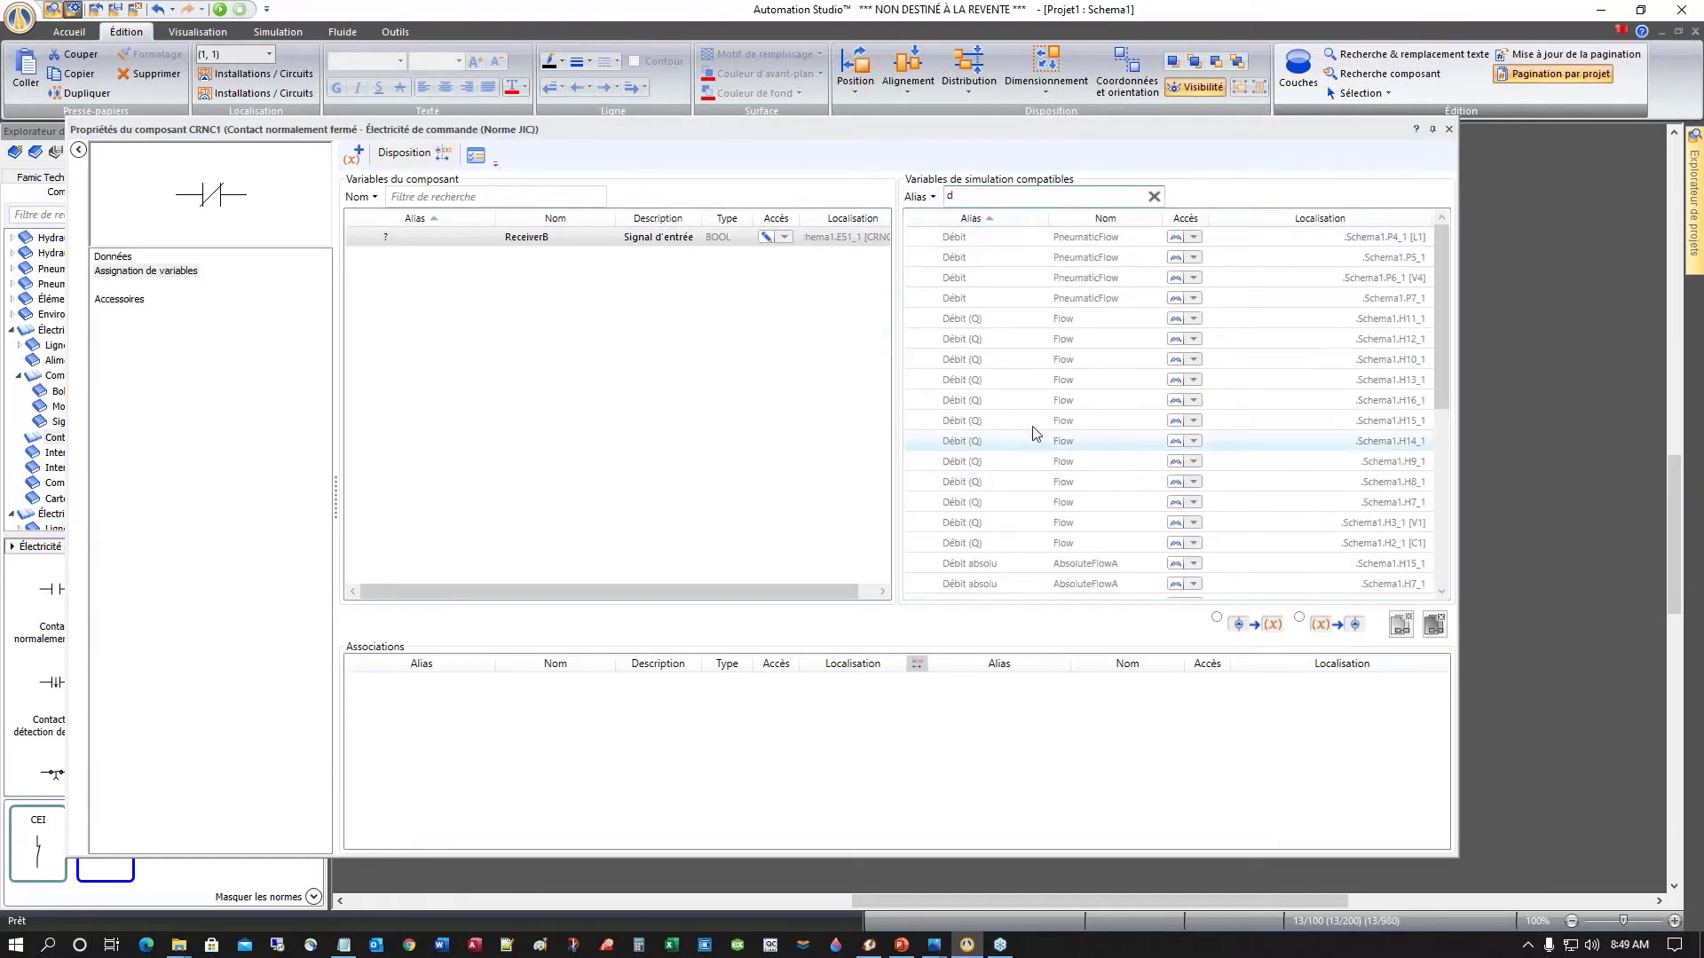
type("del")
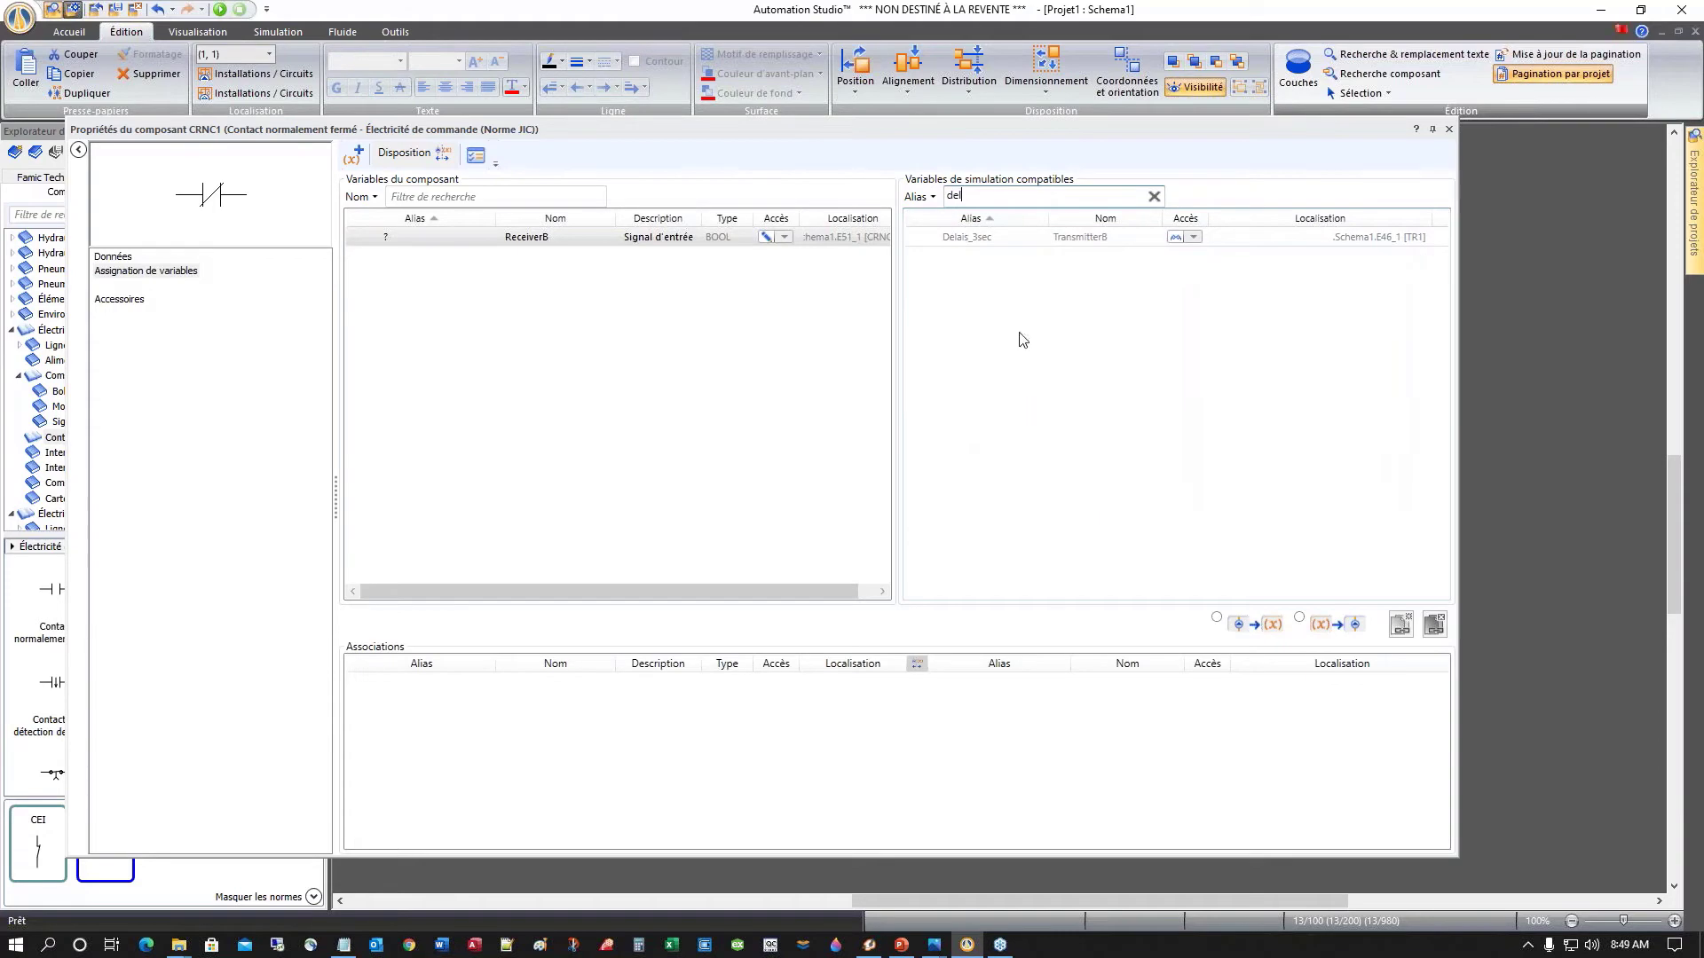
double_click(959, 239)
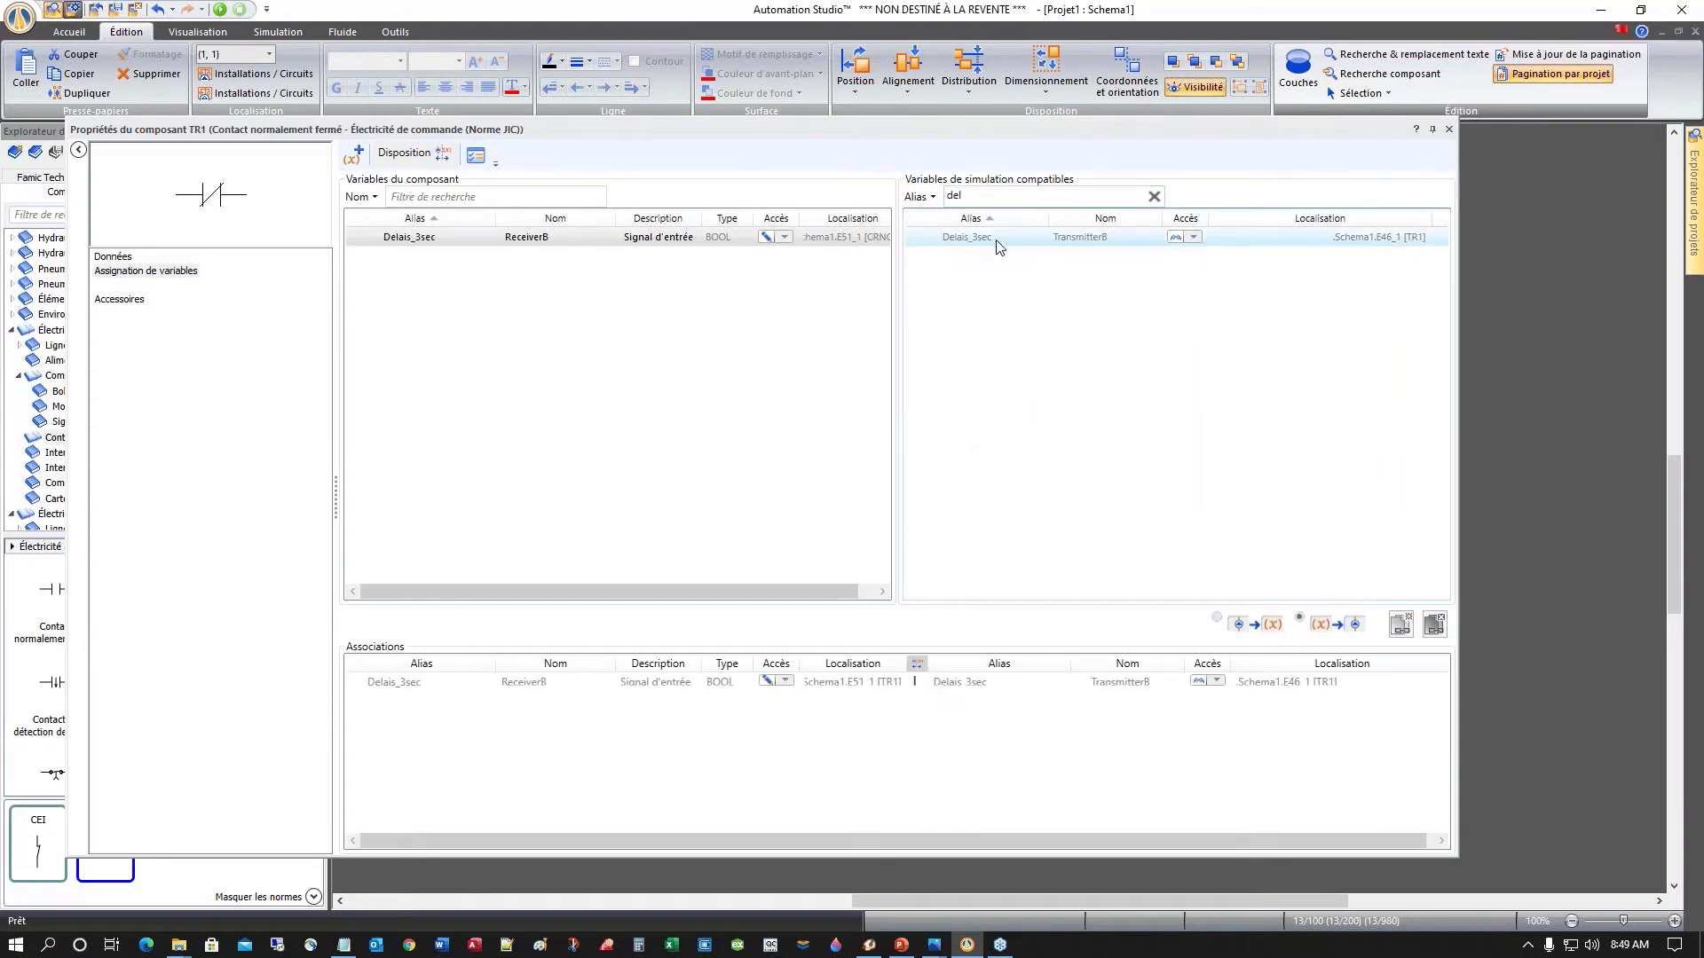
Step: Copy the Delais_3sec normally closed contact from the second rung into the third rung, just before the Sol_B solenoid
left_click(1449, 129)
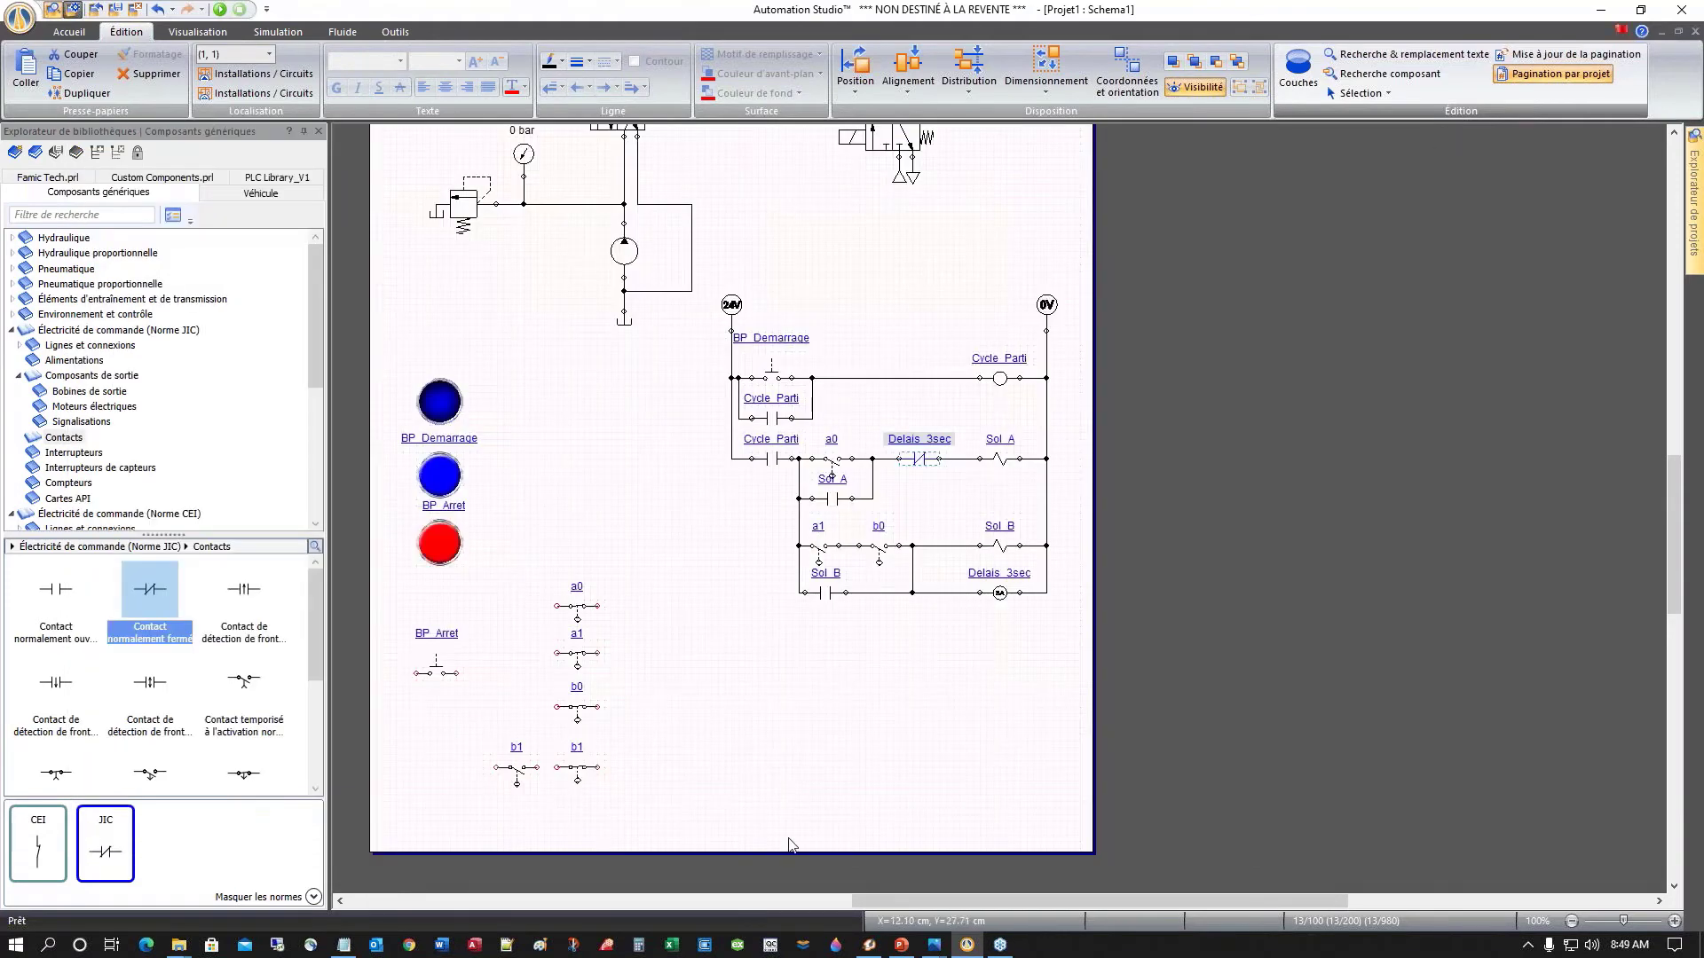
left_click(918, 500)
left_click(917, 460)
left_click_drag(916, 459, 948, 558)
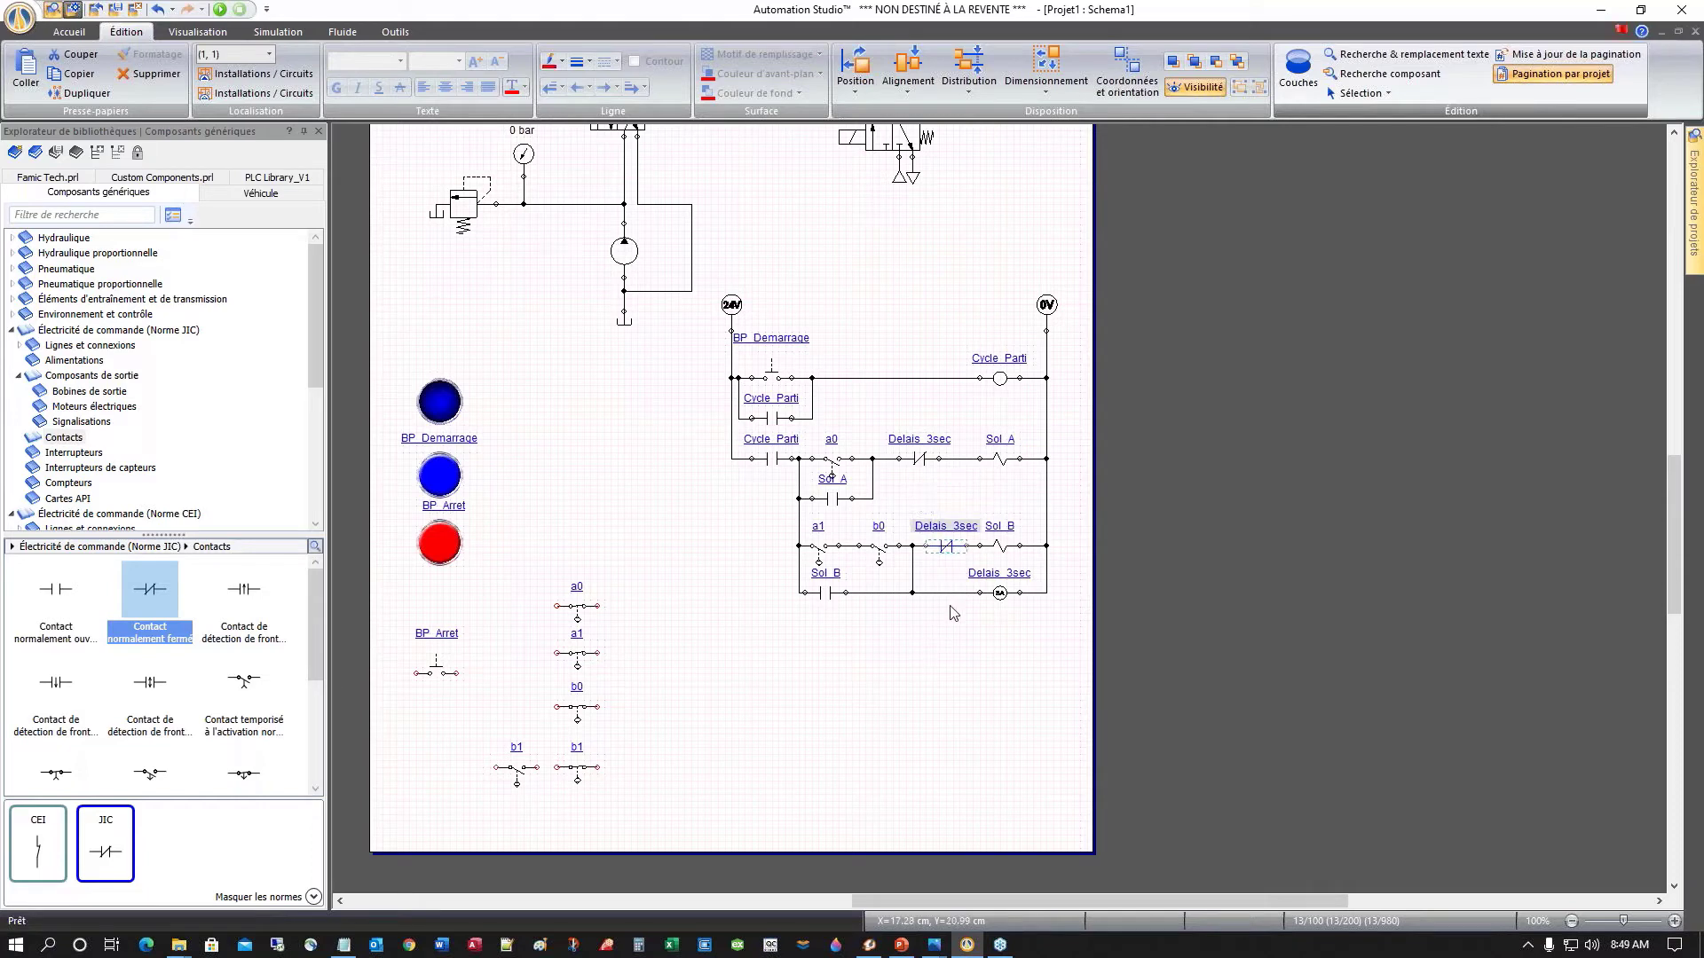
scroll(923, 628, "up", 4)
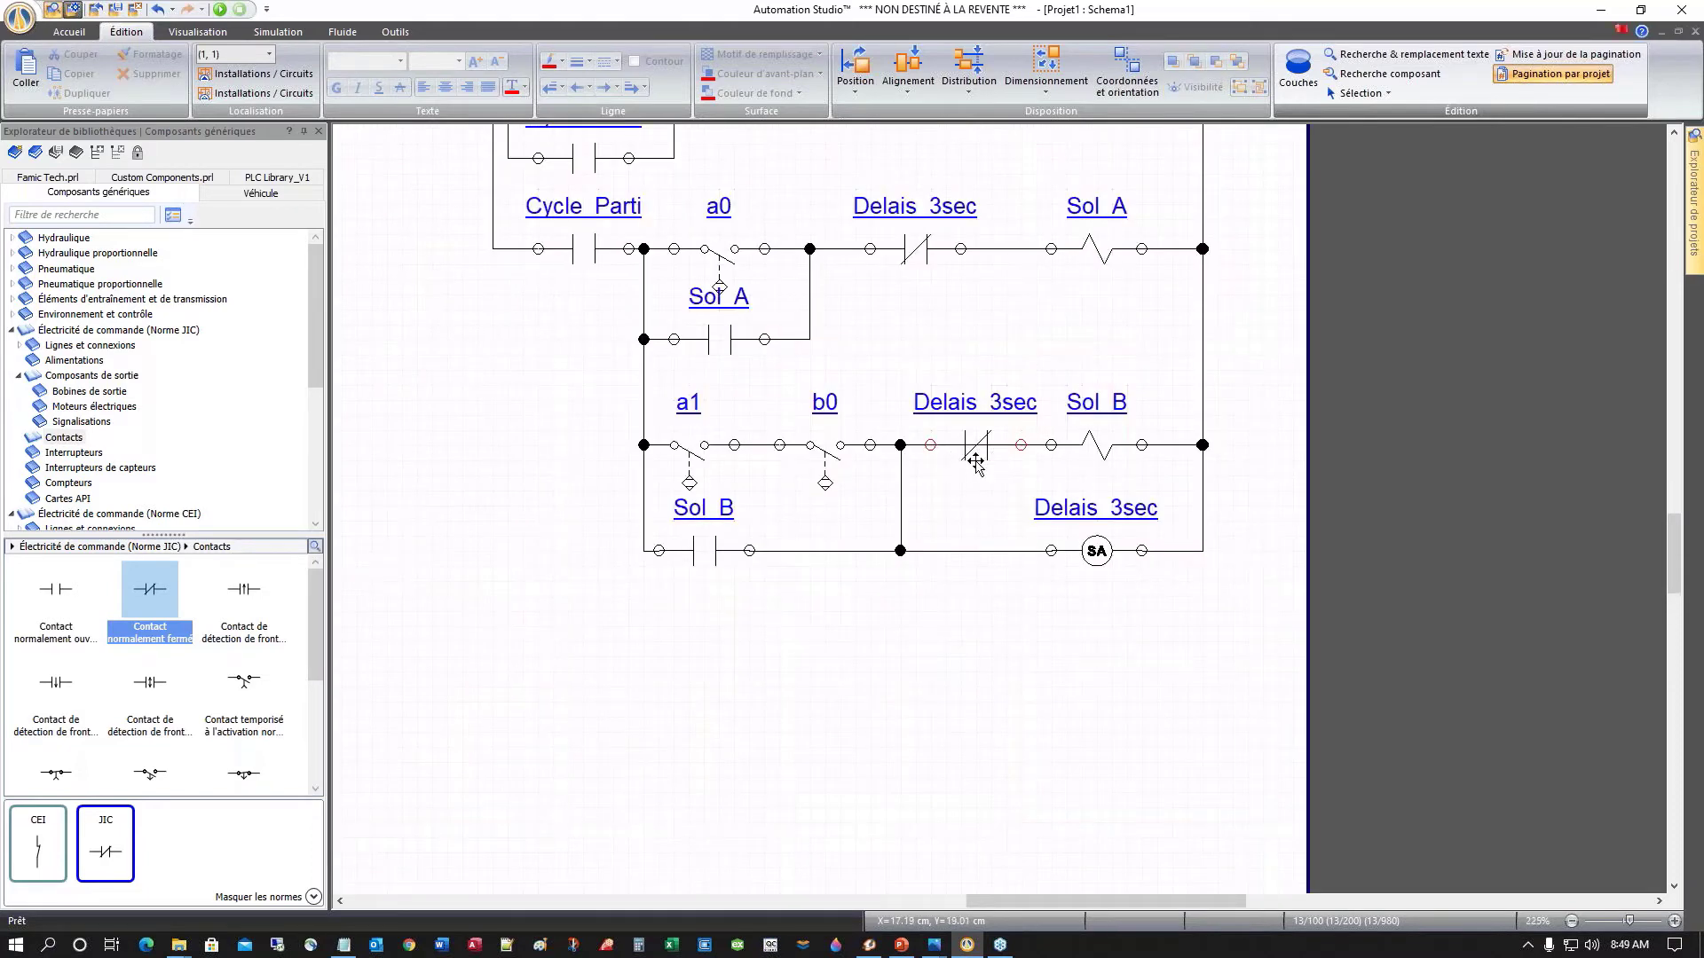
left_click_drag(977, 446, 970, 361)
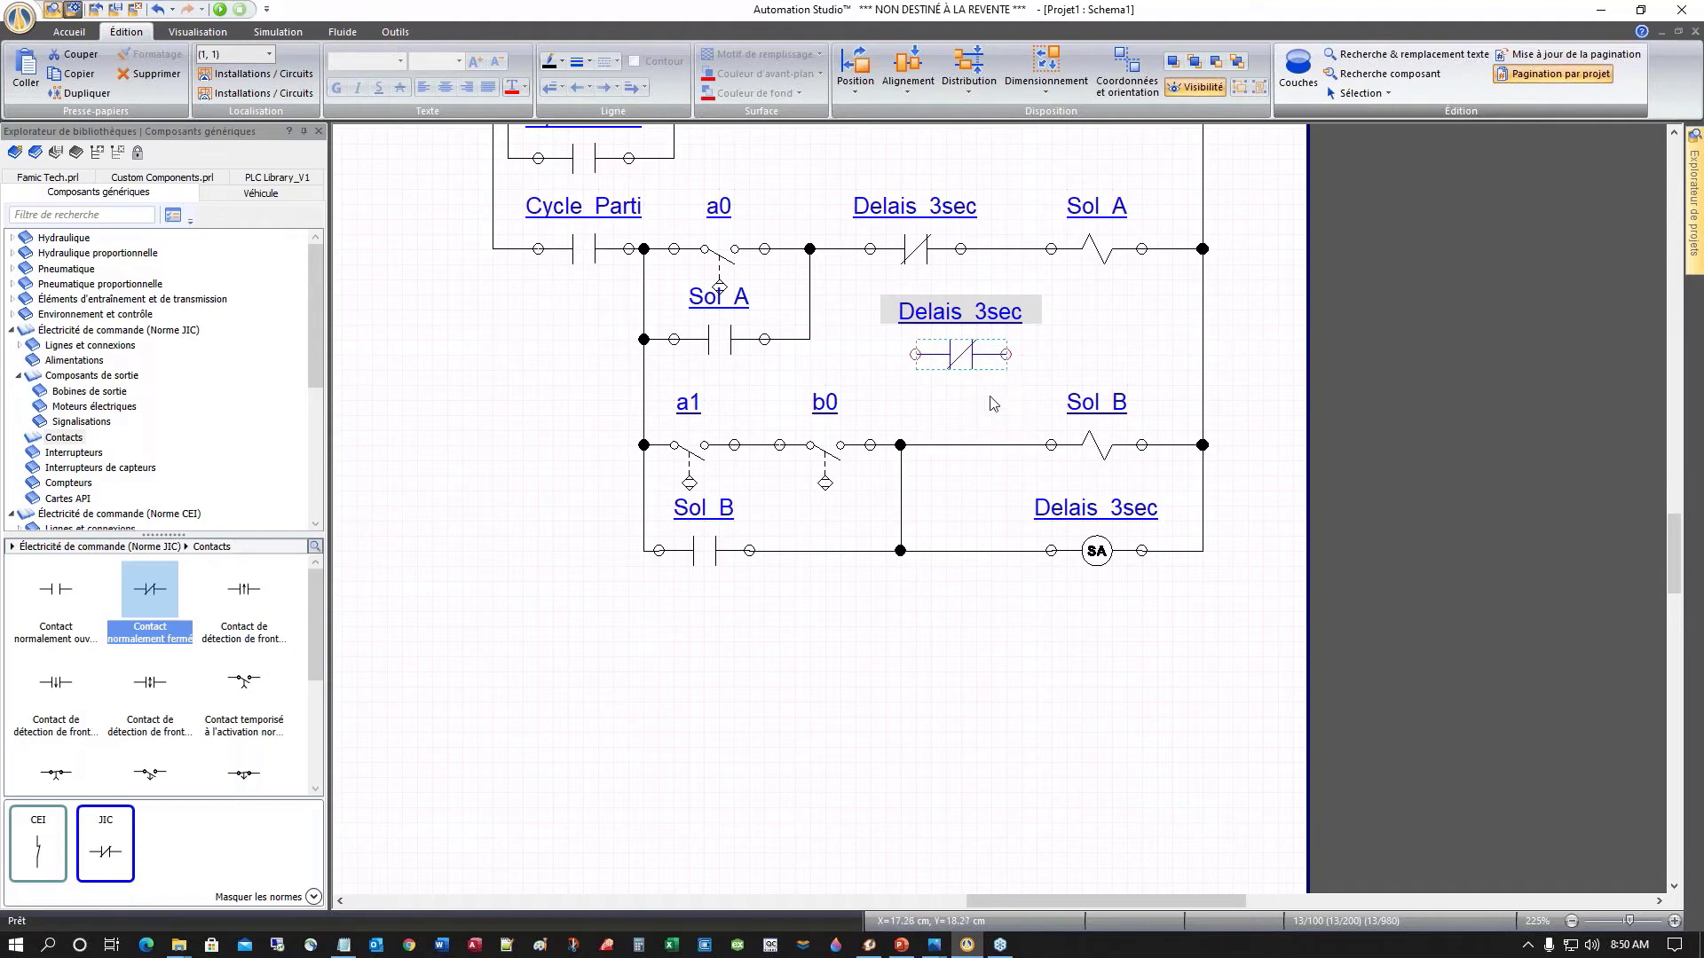
left_click_drag(961, 355, 977, 448)
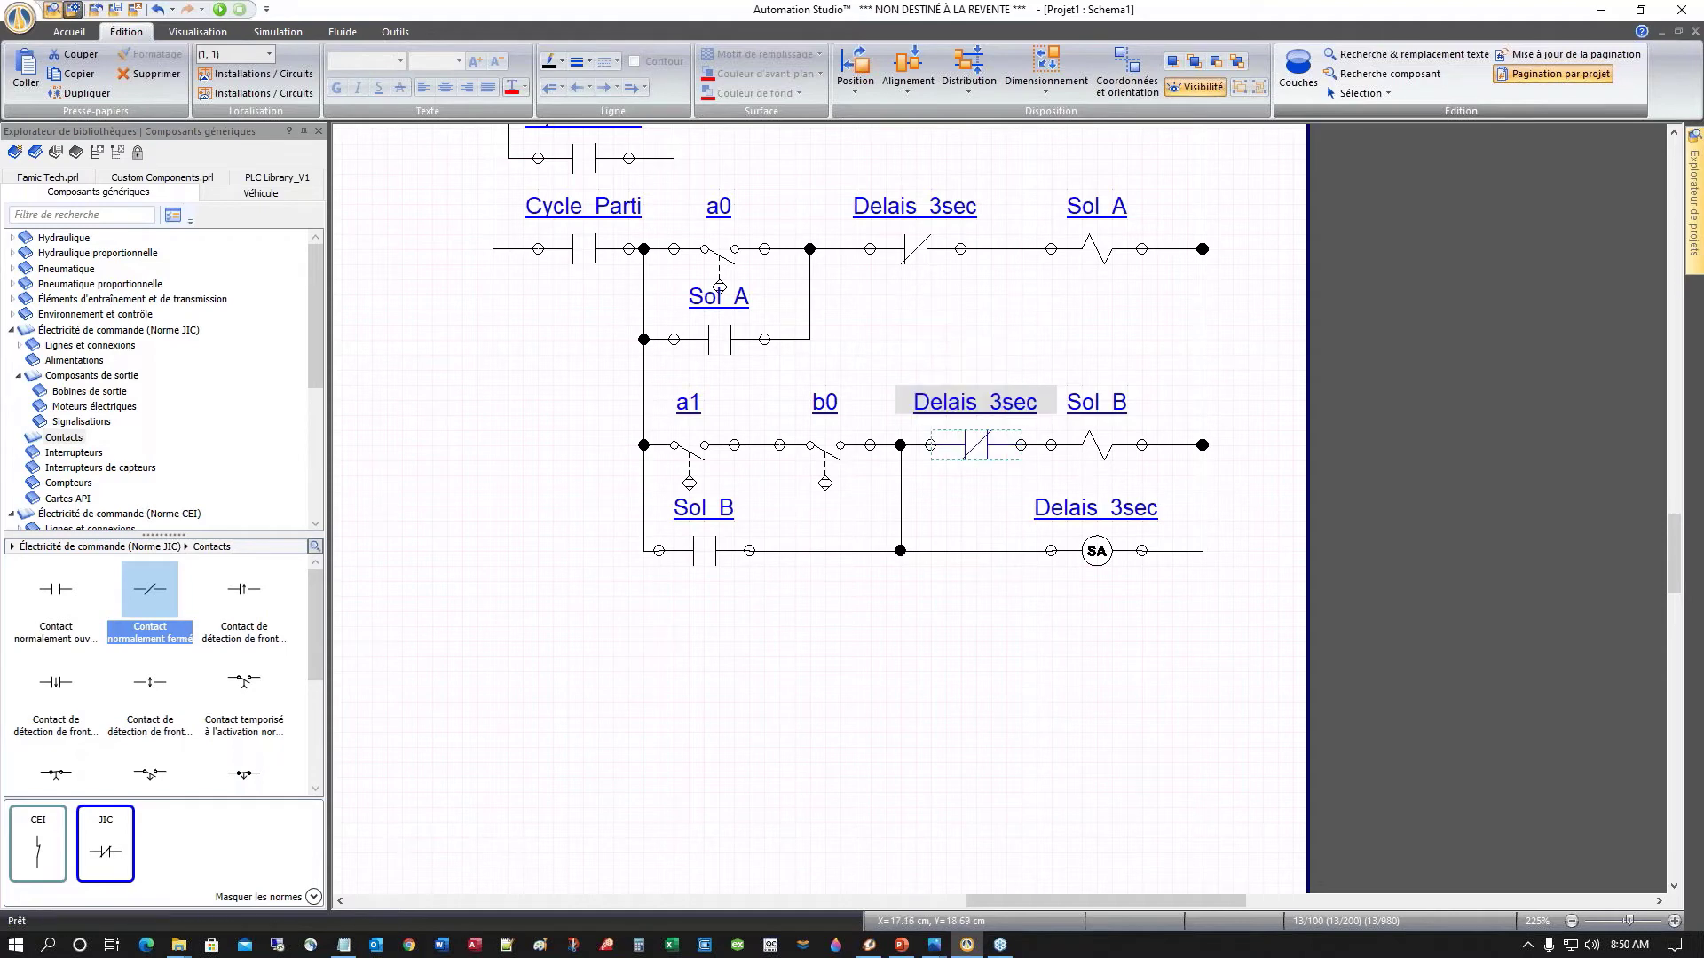
left_click(966, 626)
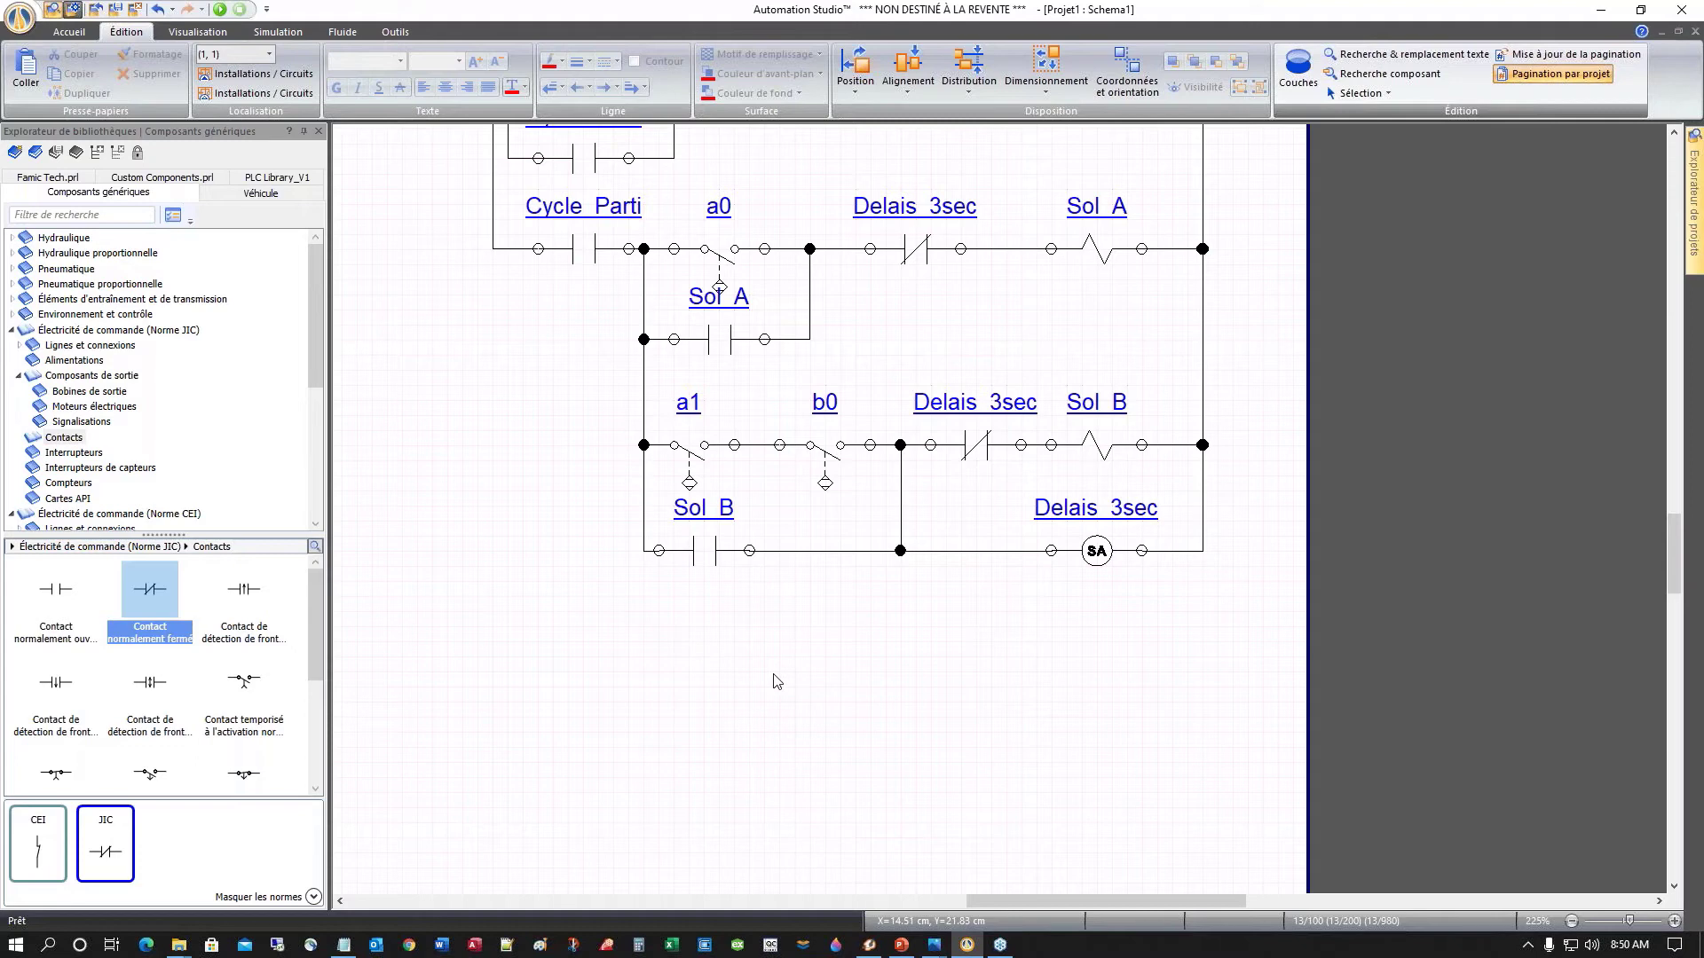
Step: Run the simulation, start the cycle with the BP_Demarrage push button, watch both cylinders and the energised rungs, and stop the simulation
scroll(777, 682, "down", 5)
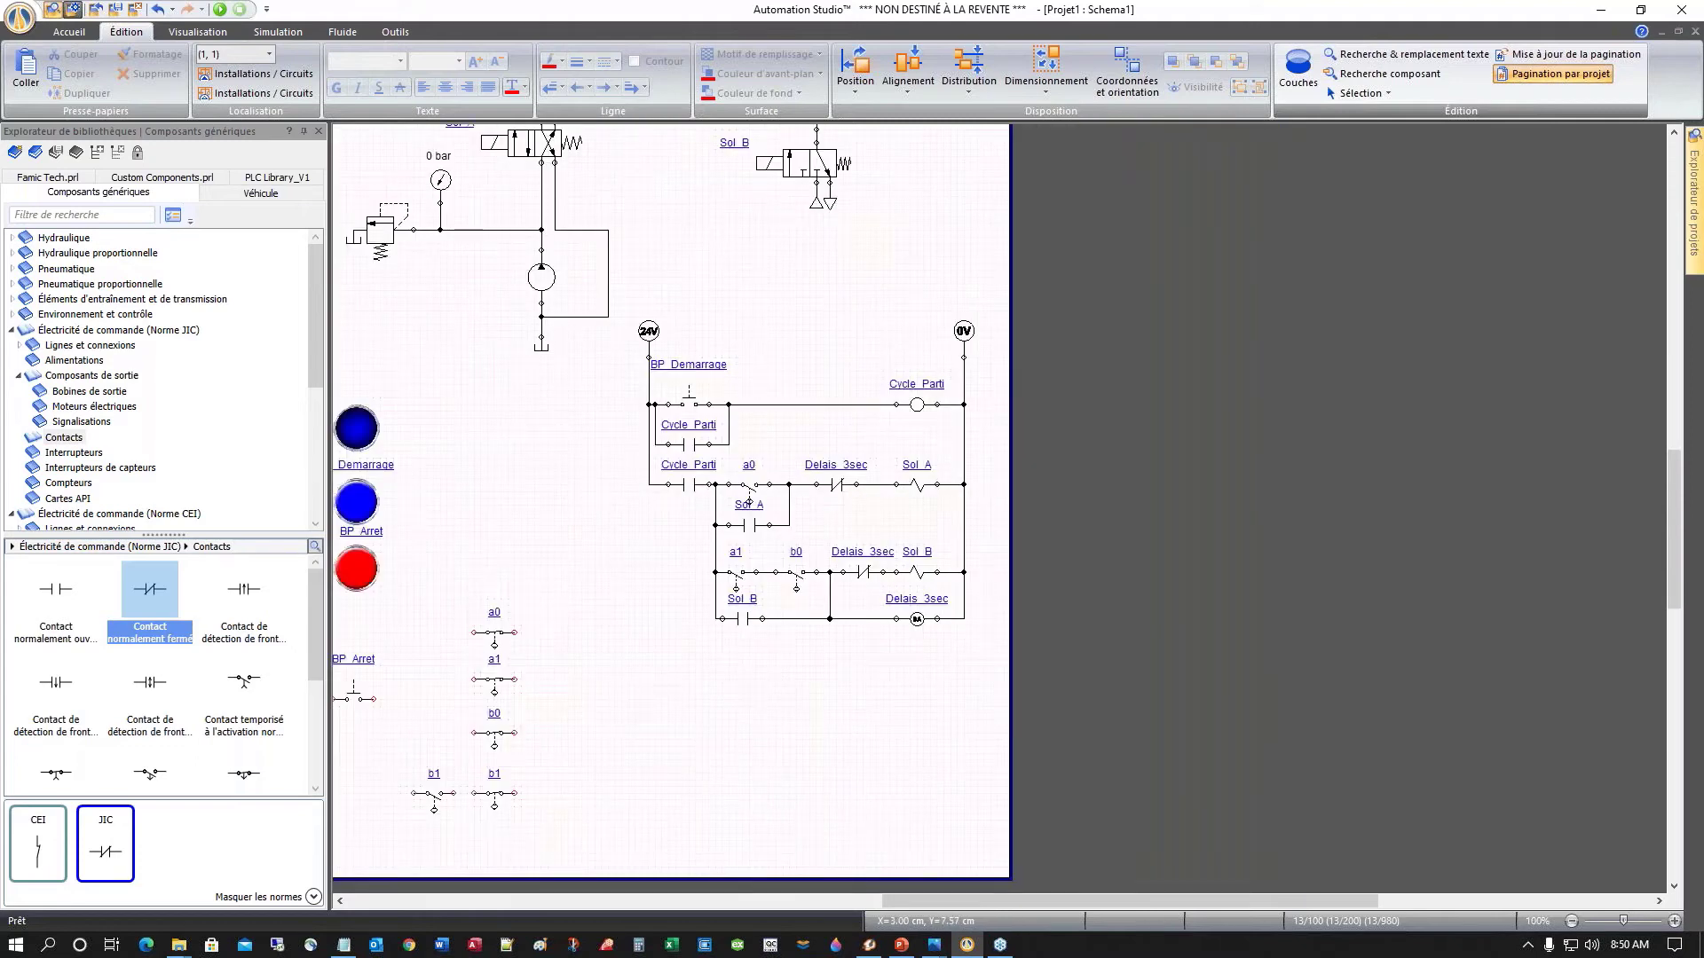
left_click(220, 11)
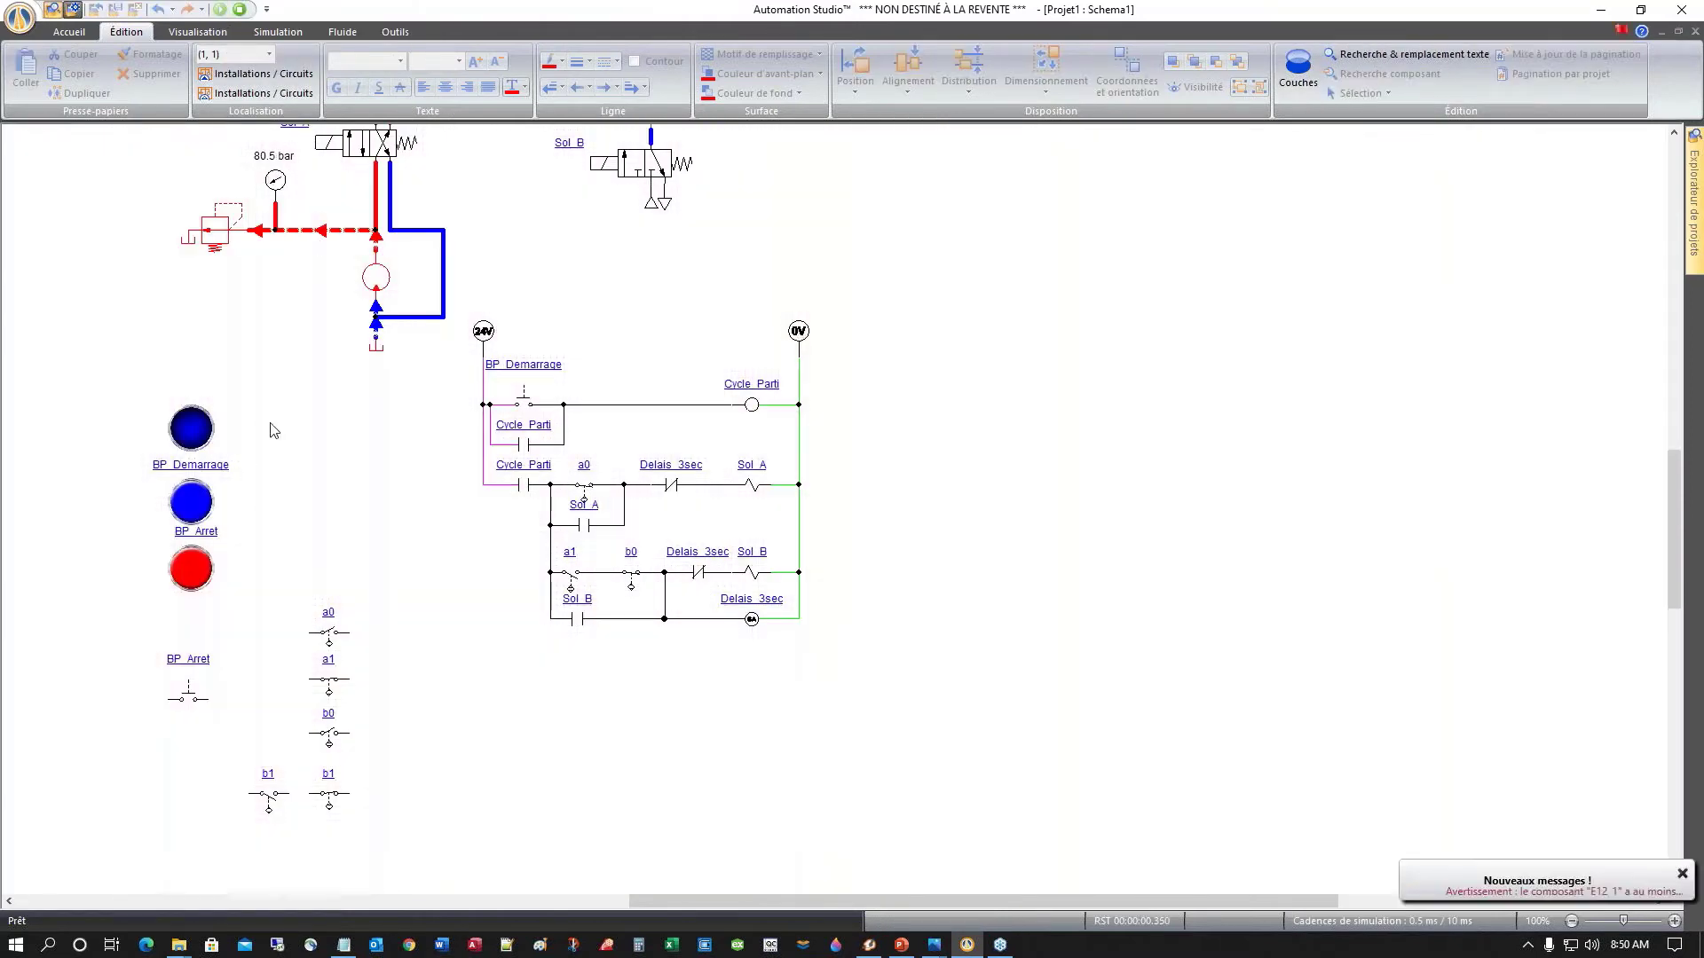
scroll(473, 686, "up", 4)
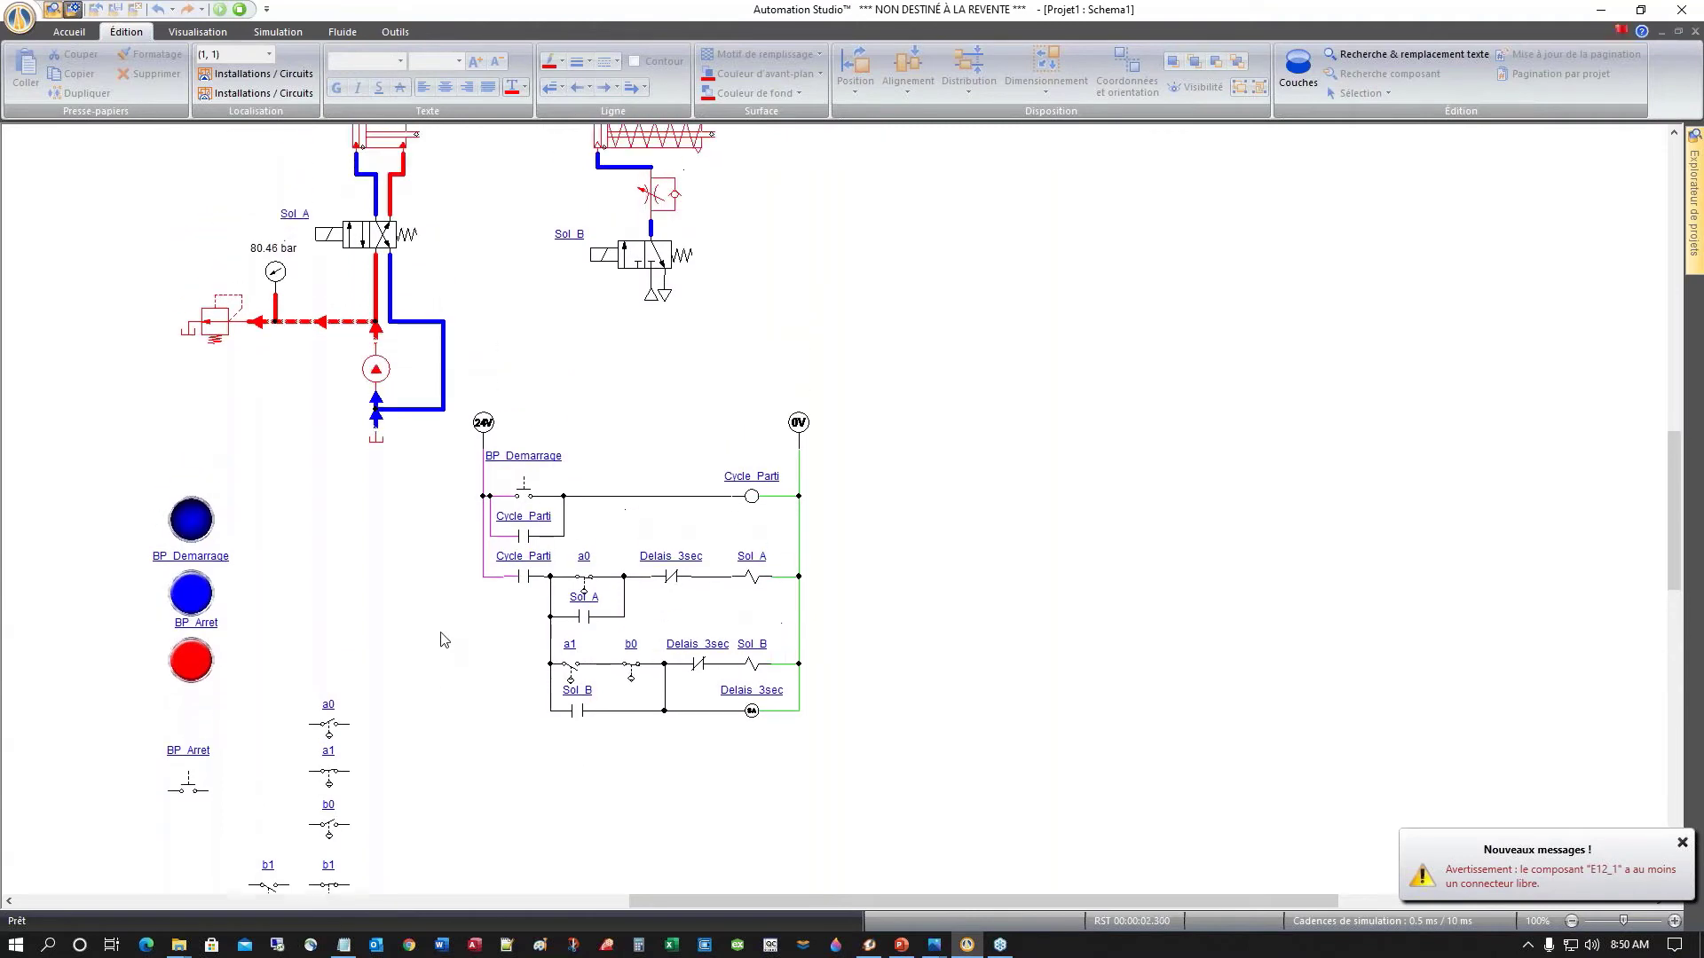
left_click(195, 690)
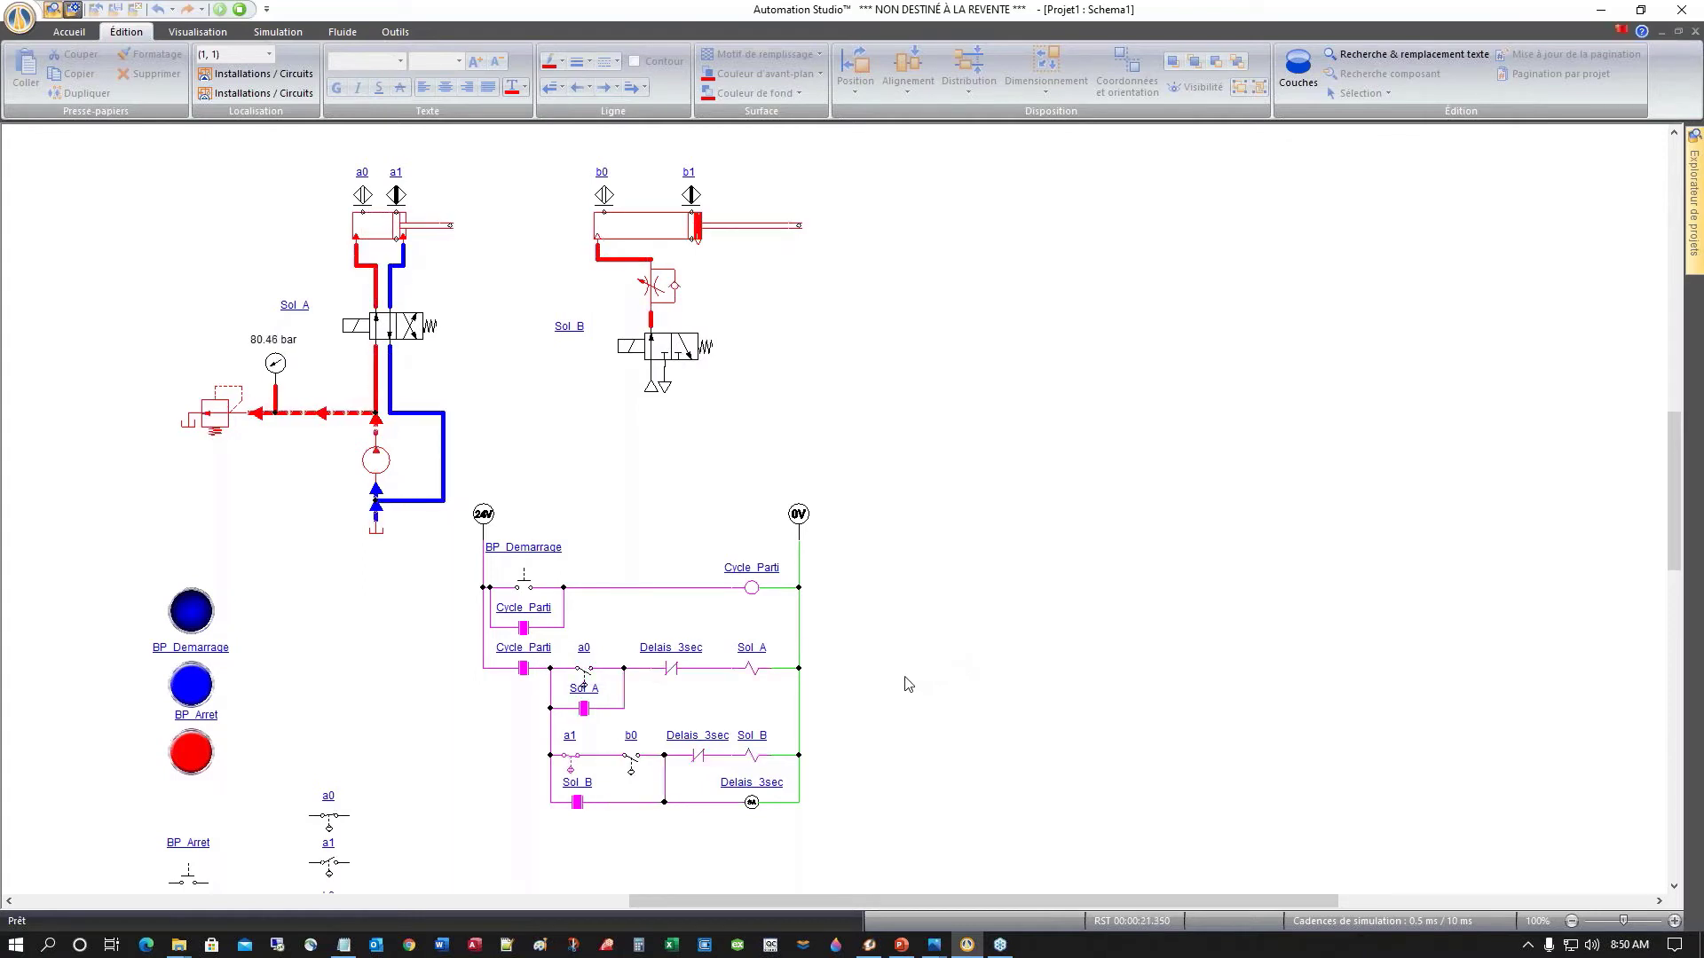
scroll(907, 681, "down", 2)
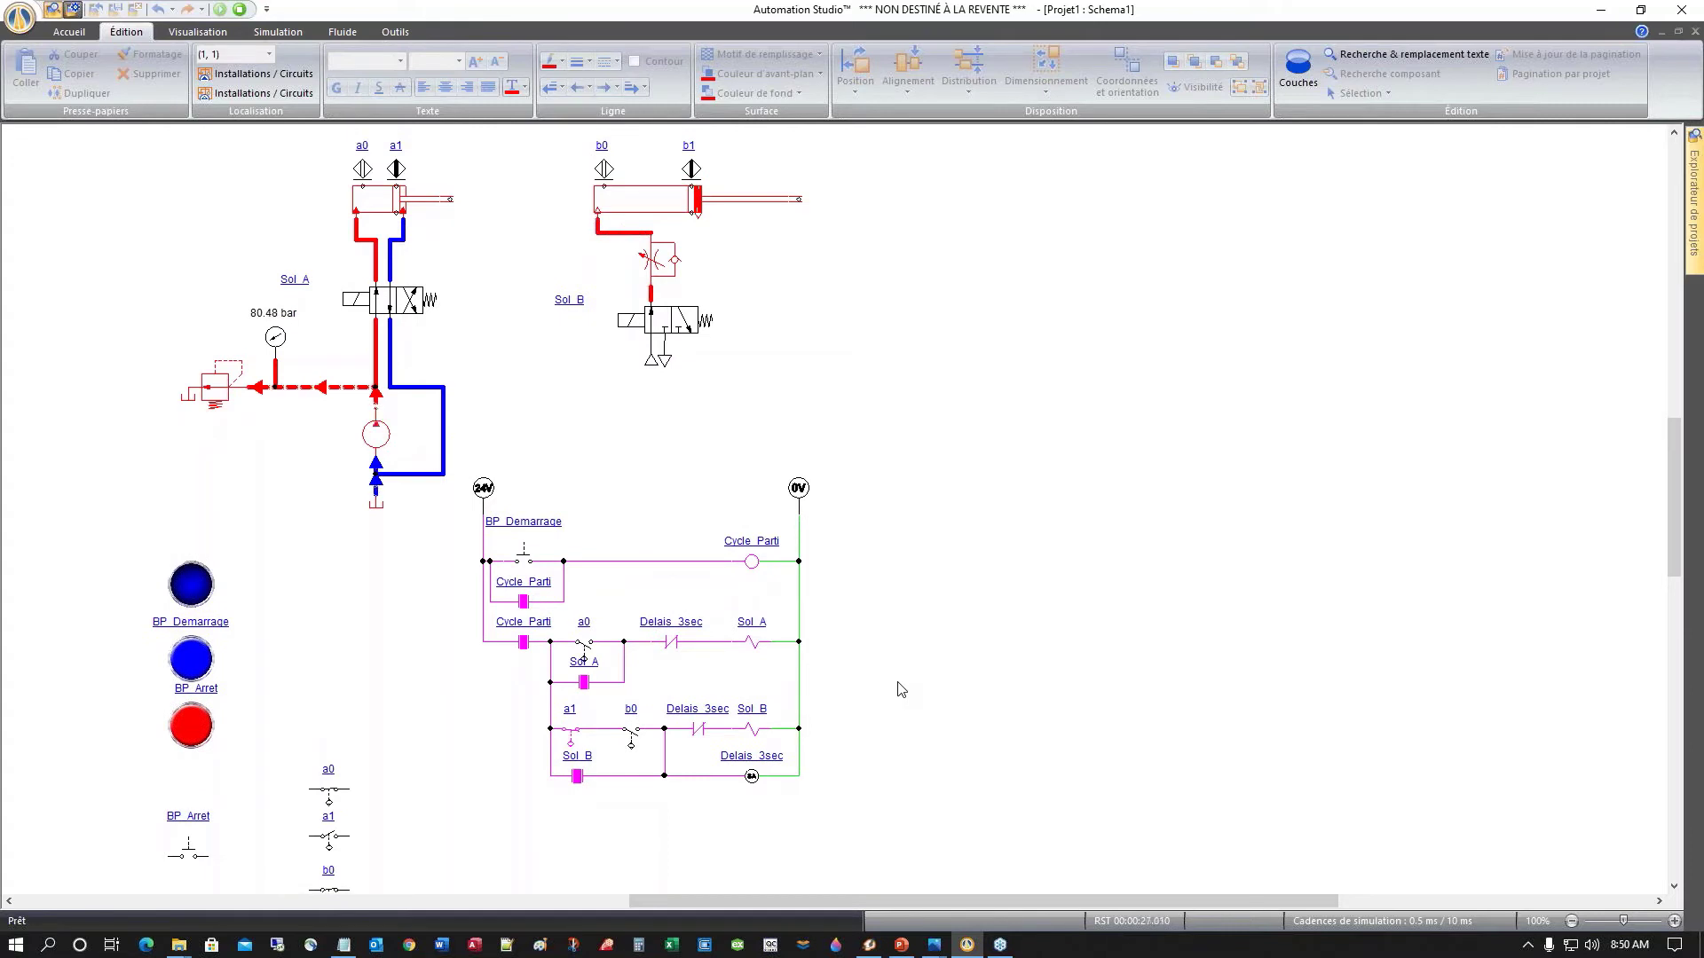
scroll(896, 683, "down", 1)
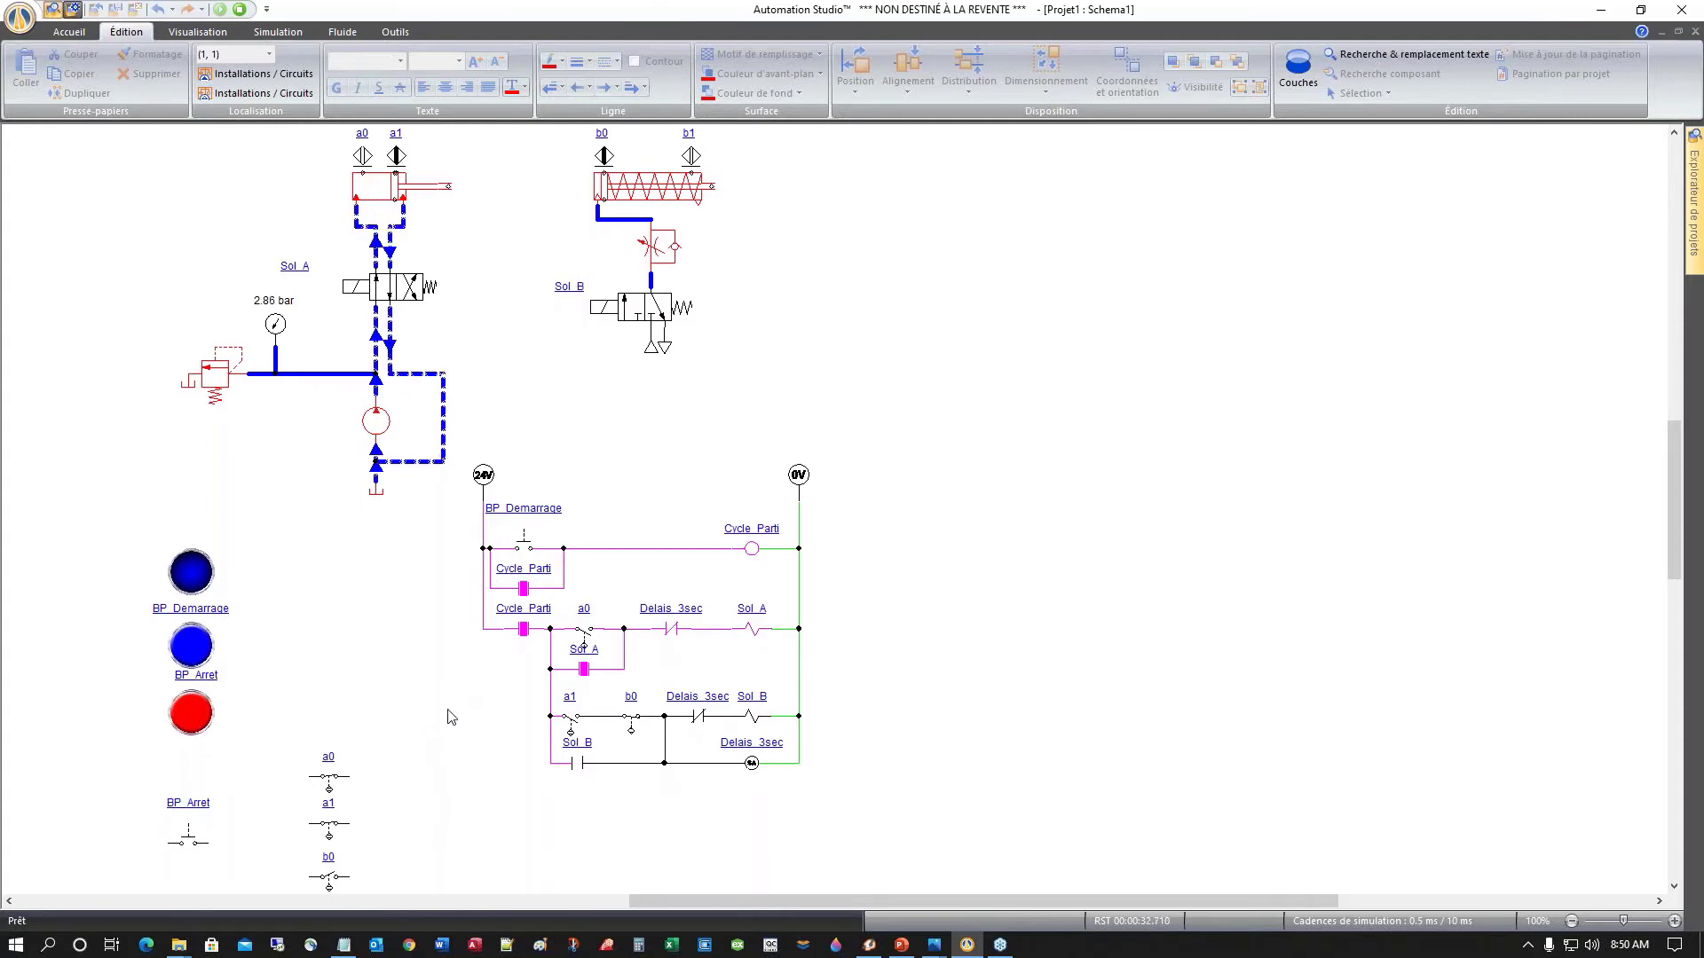
left_click(239, 11)
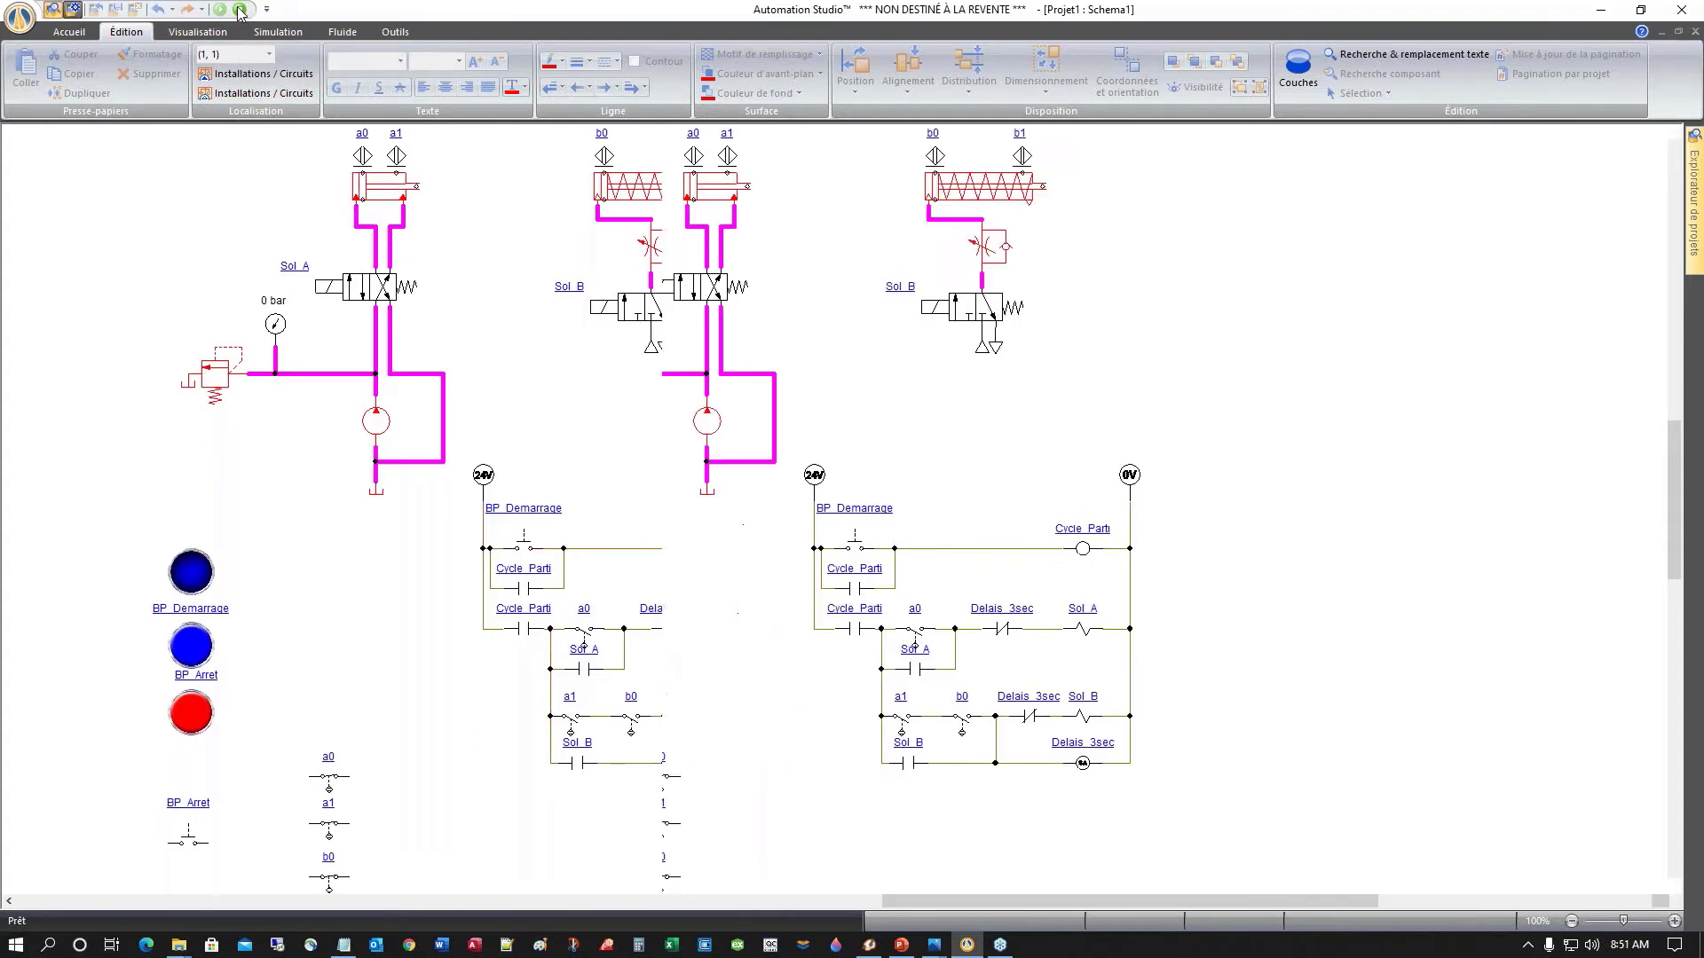
Step: Move the BP_Arret push-button contact beneath the Sol_B holding contact, near the 24V side of the ladder
scroll(606, 677, "down", 3)
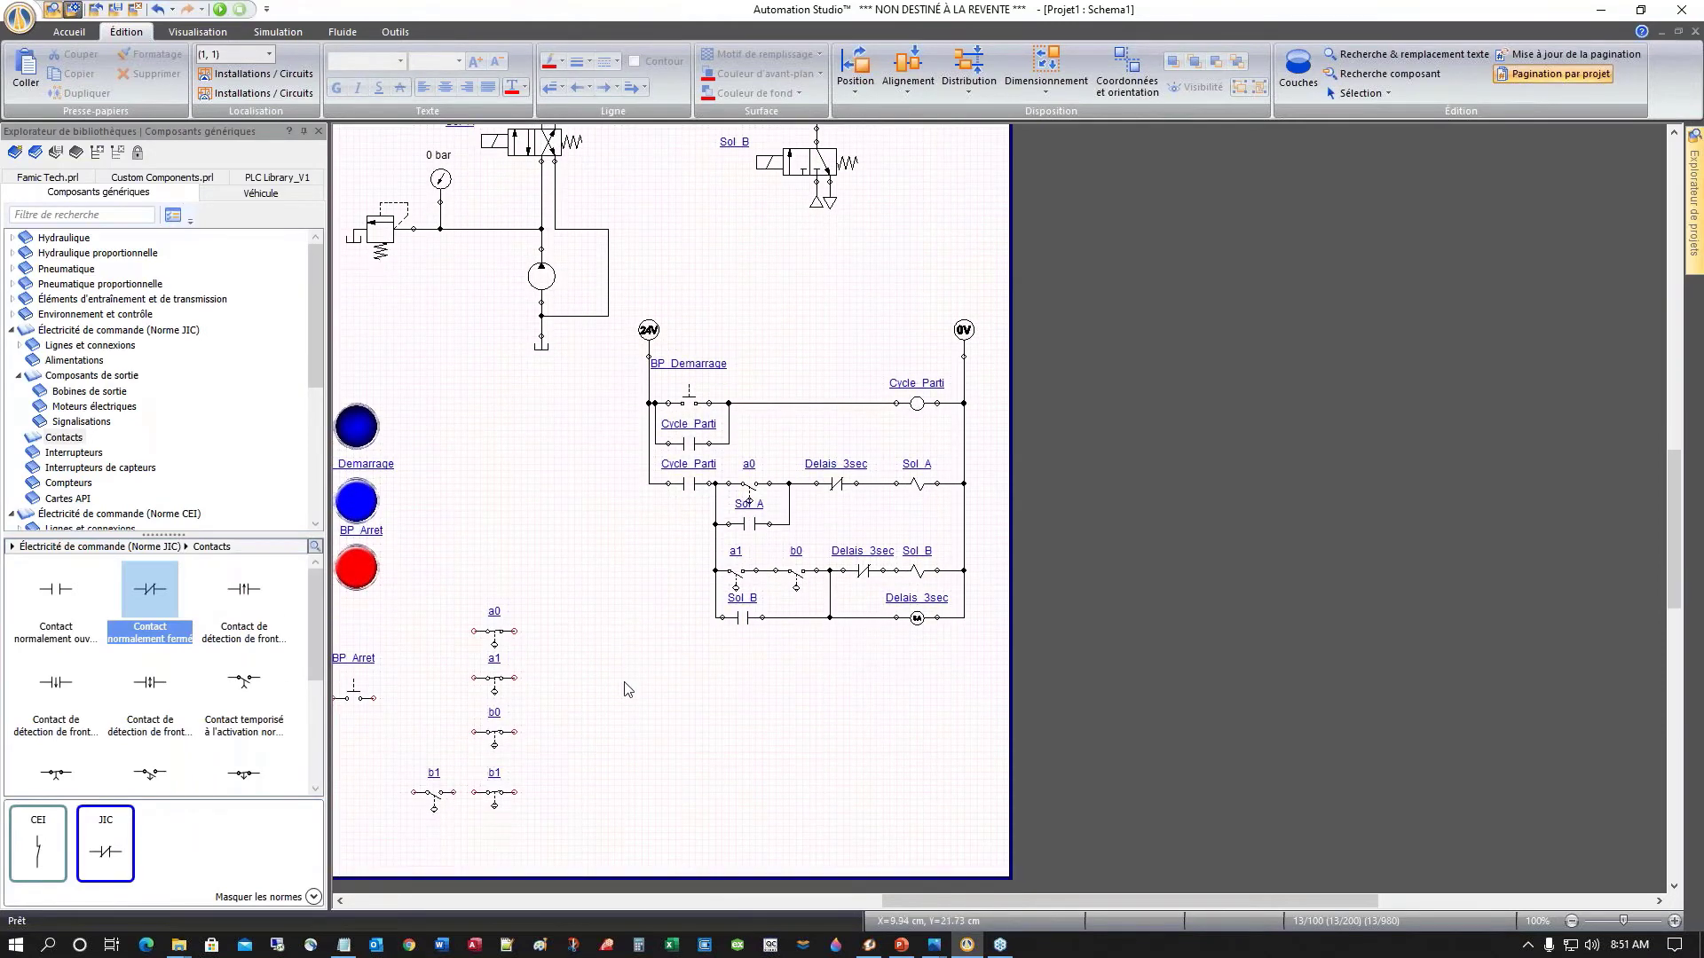
left_click_drag(352, 697, 672, 686)
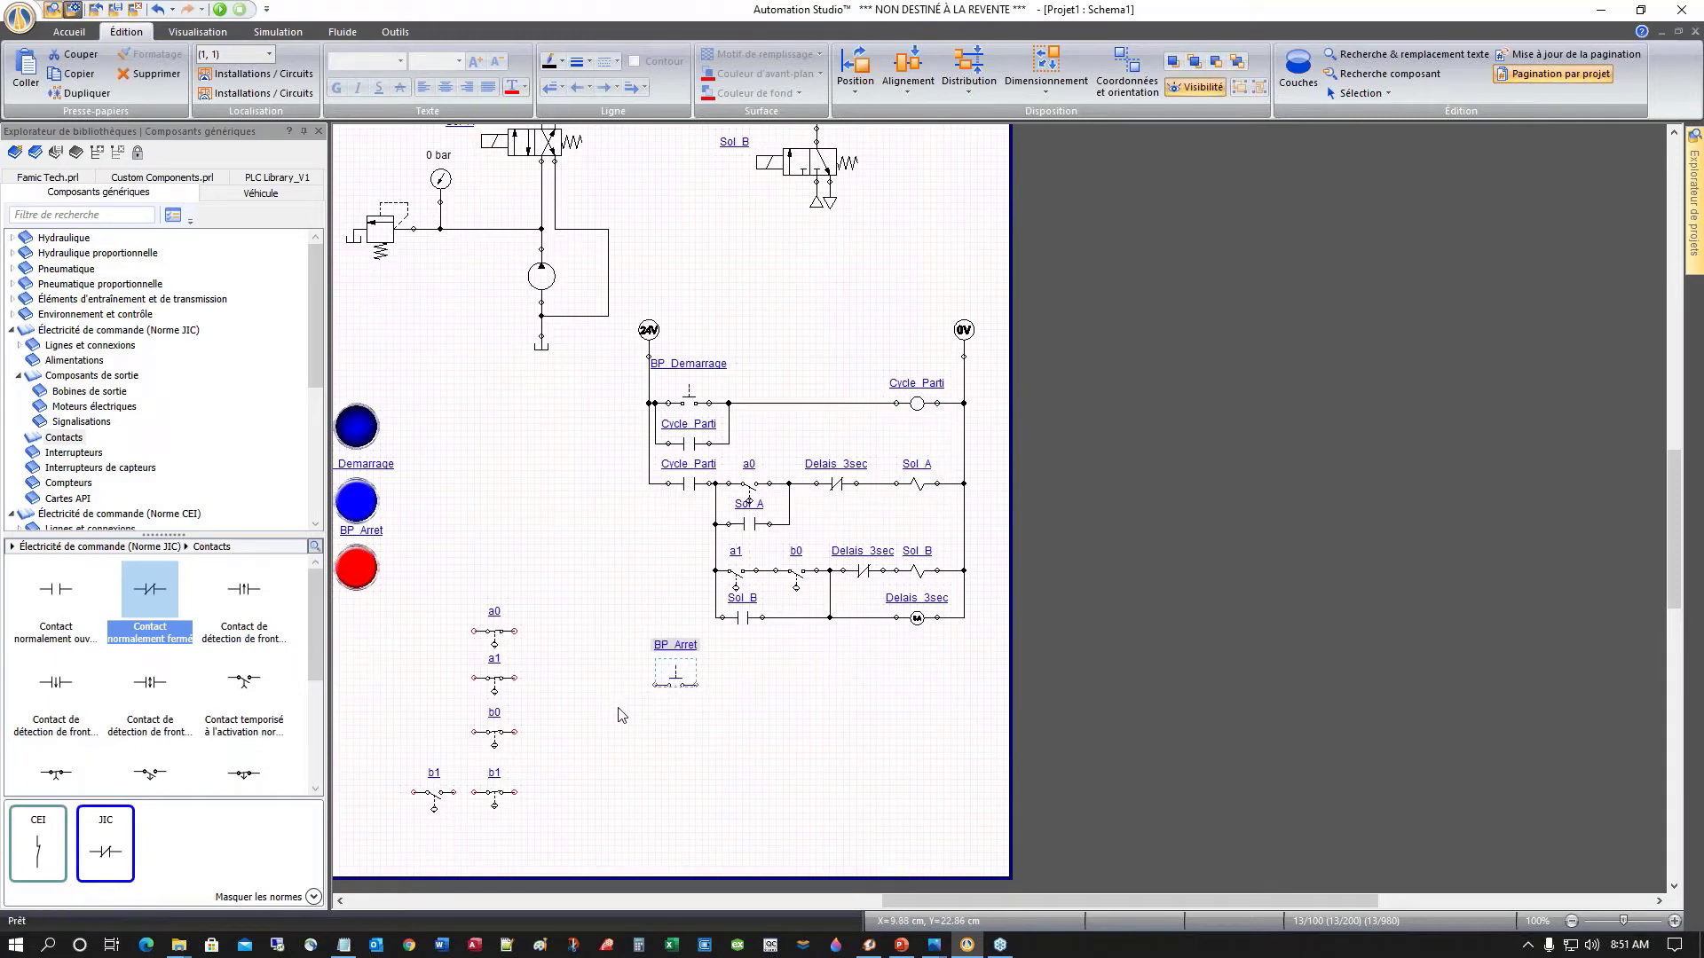
scroll(582, 632, "up", 3)
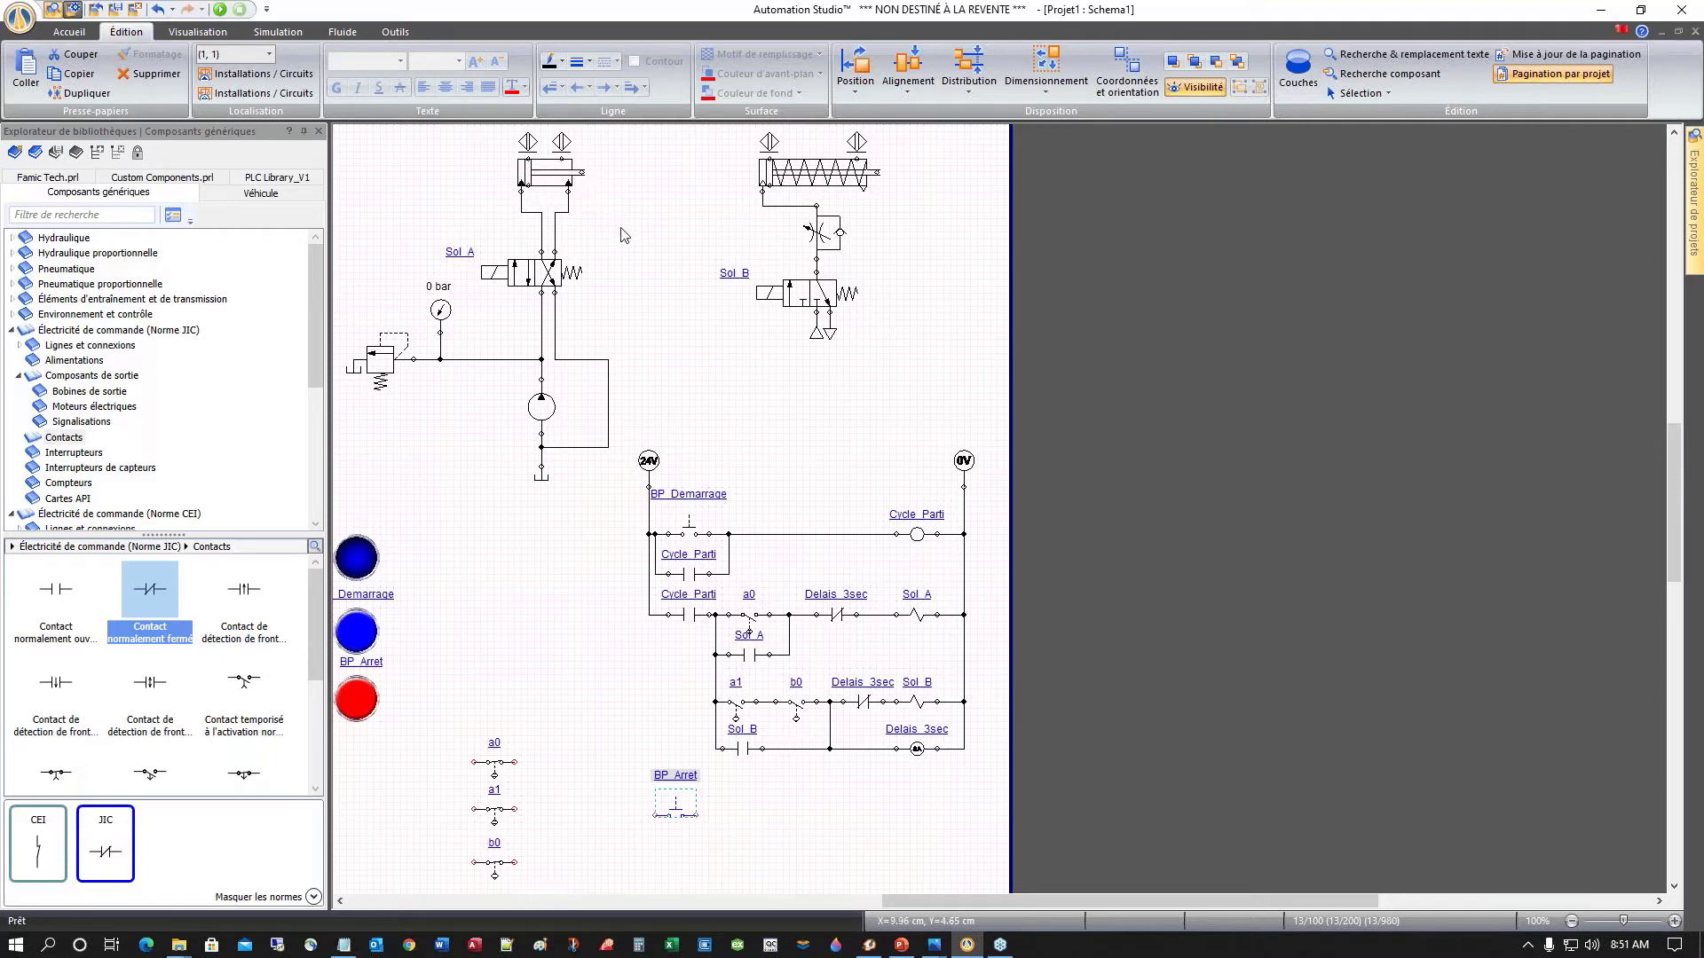
scroll(624, 235, "up", 1)
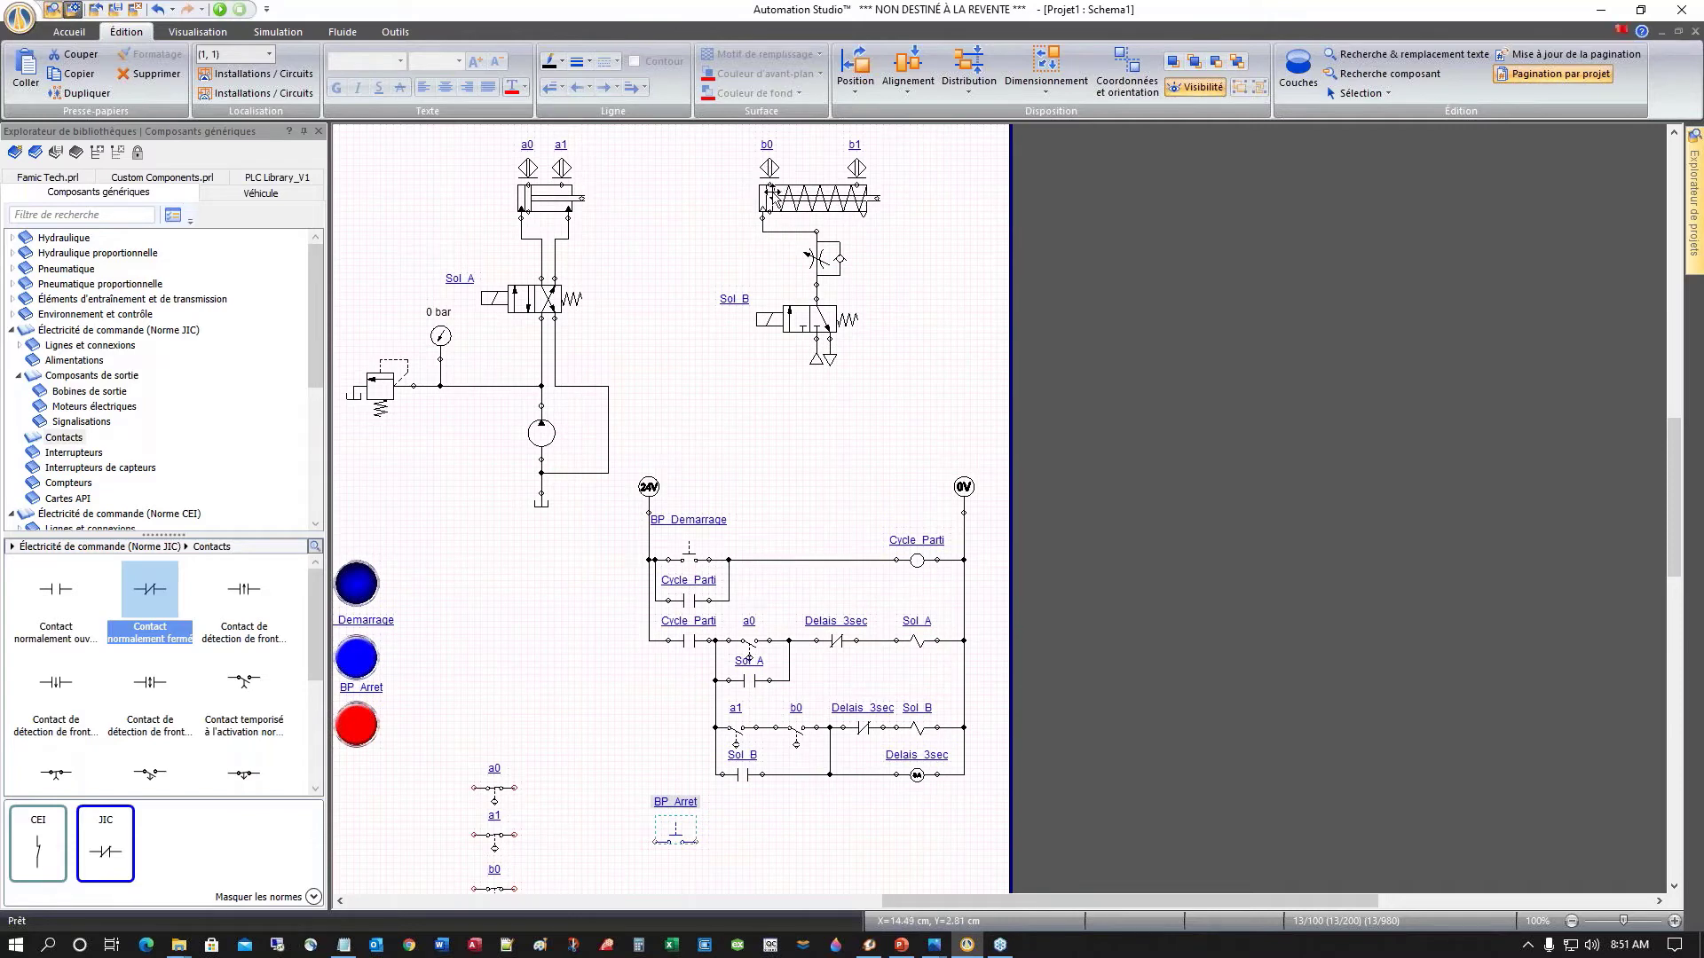
scroll(581, 542, "down", 3)
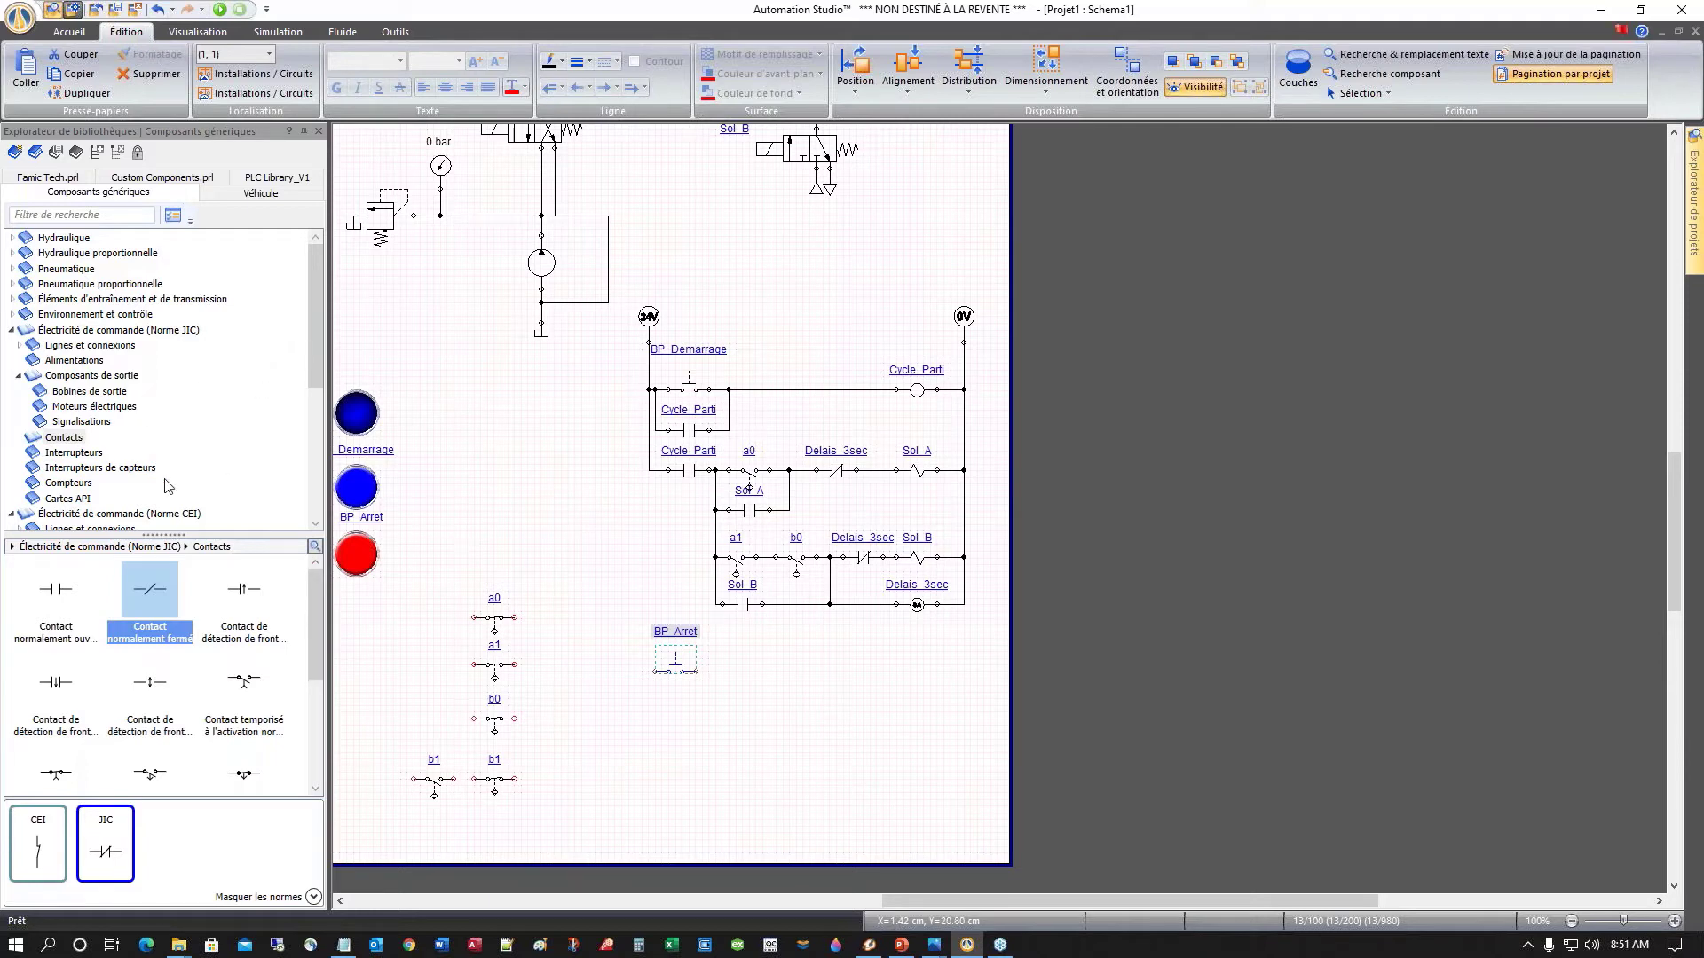
Step: Insert a JIC coil beneath the Delais_3sec coil, in line with the BP_Arret contact, and give it the alias Demande_Arret
left_click(120, 329)
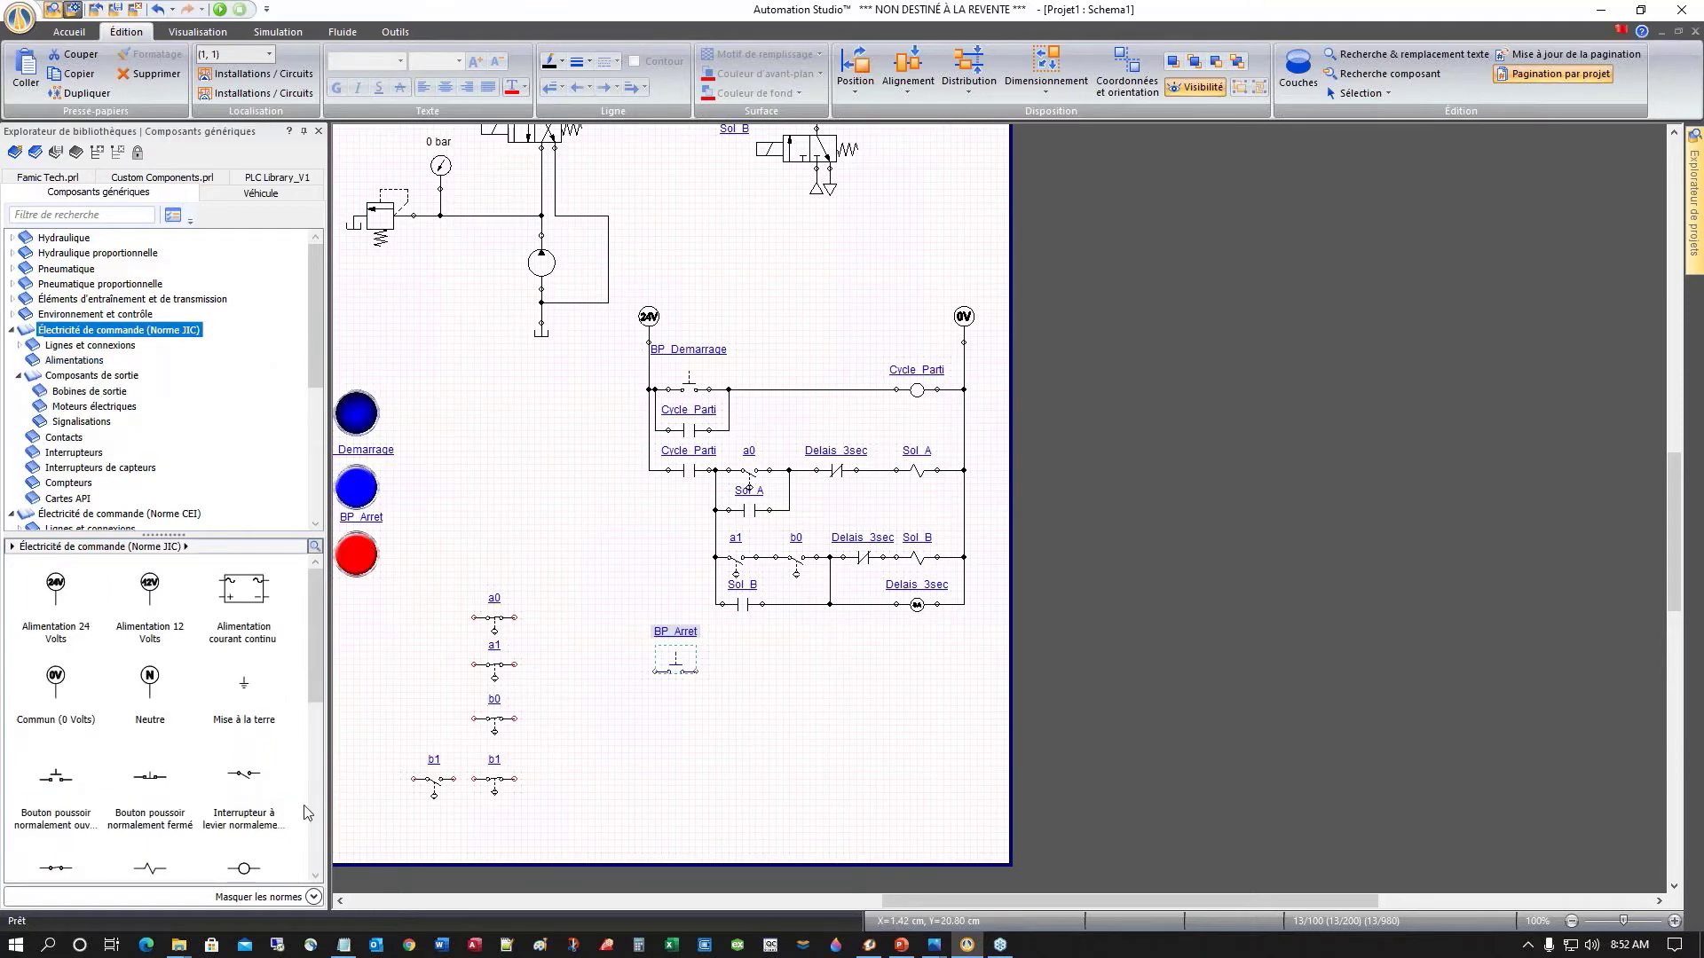
left_click_drag(316, 652, 923, 675)
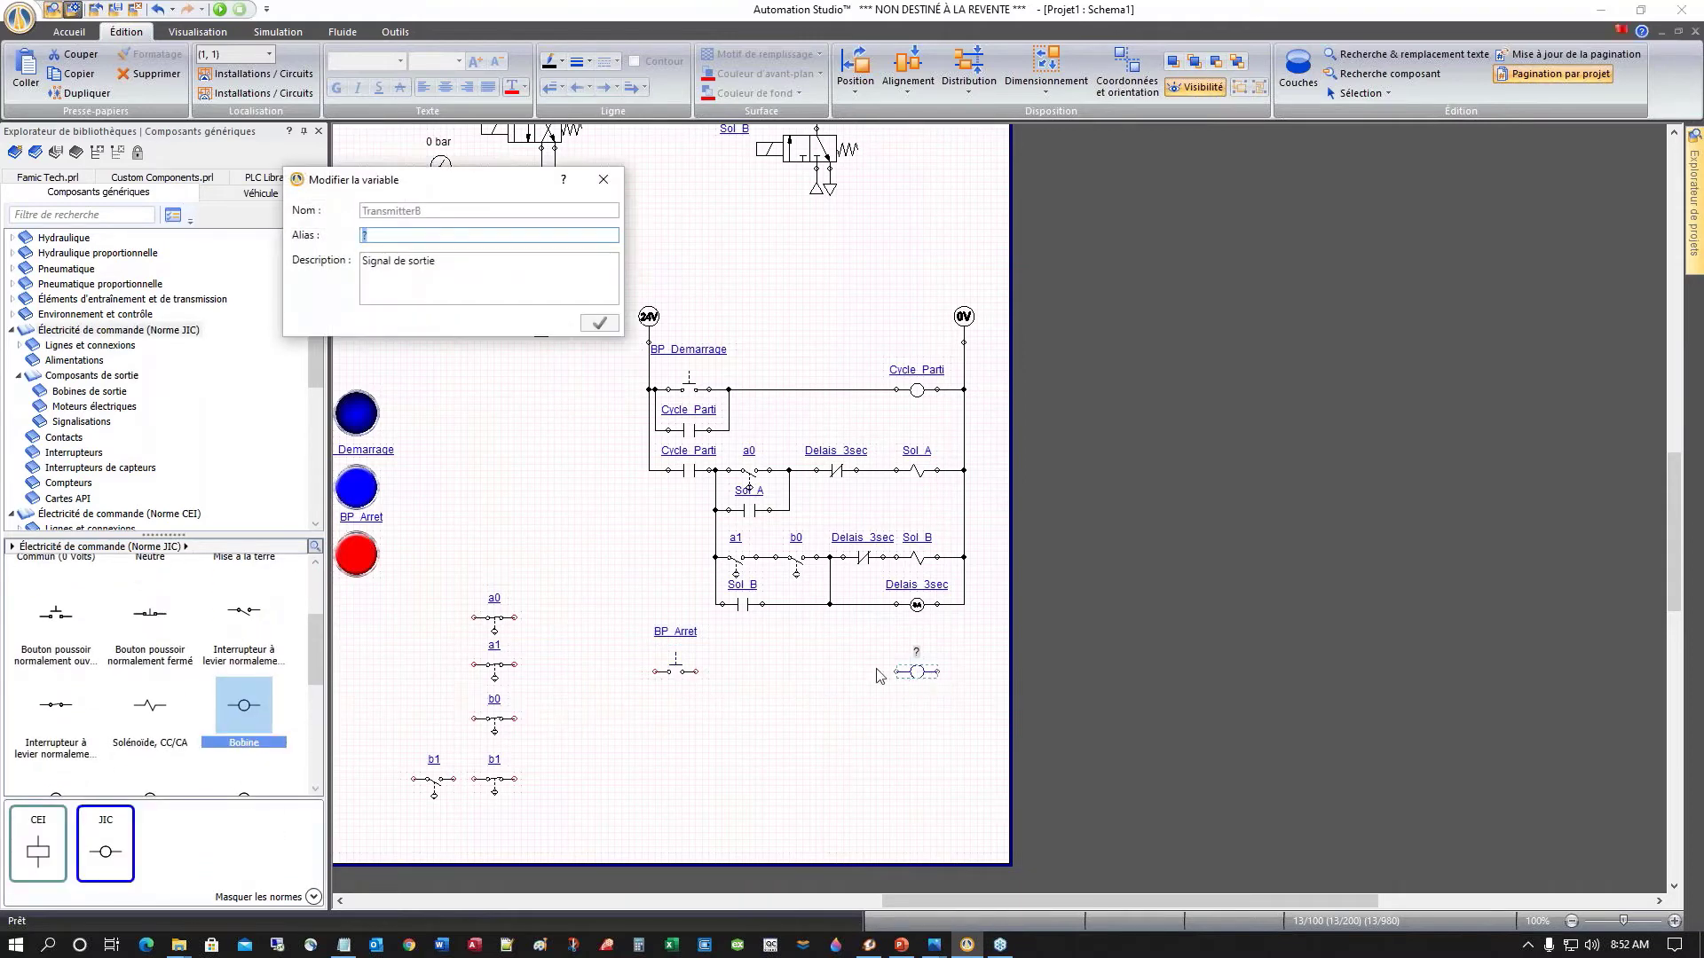
type("Demande_Arret")
left_click(603, 325)
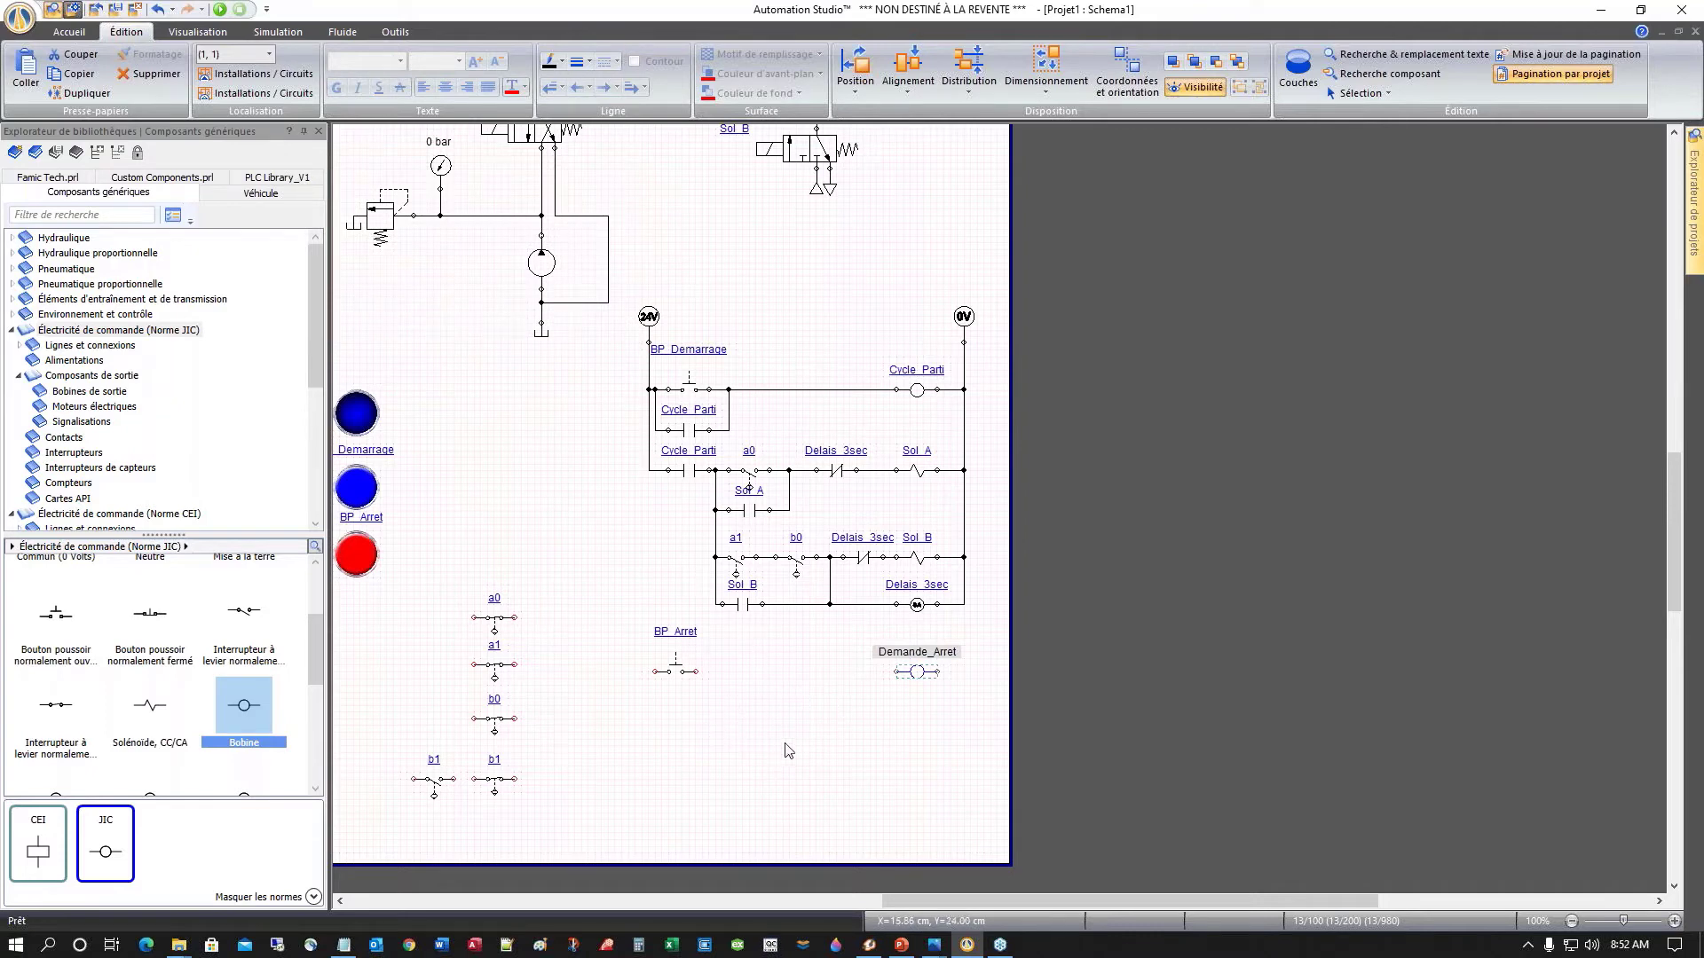
Step: Insert a JIC normally open contact beneath the BP_Arret contact and associate it with the Demande_Arret variable
left_click_drag(311, 642, 311, 691)
left_click_drag(62, 723, 684, 711)
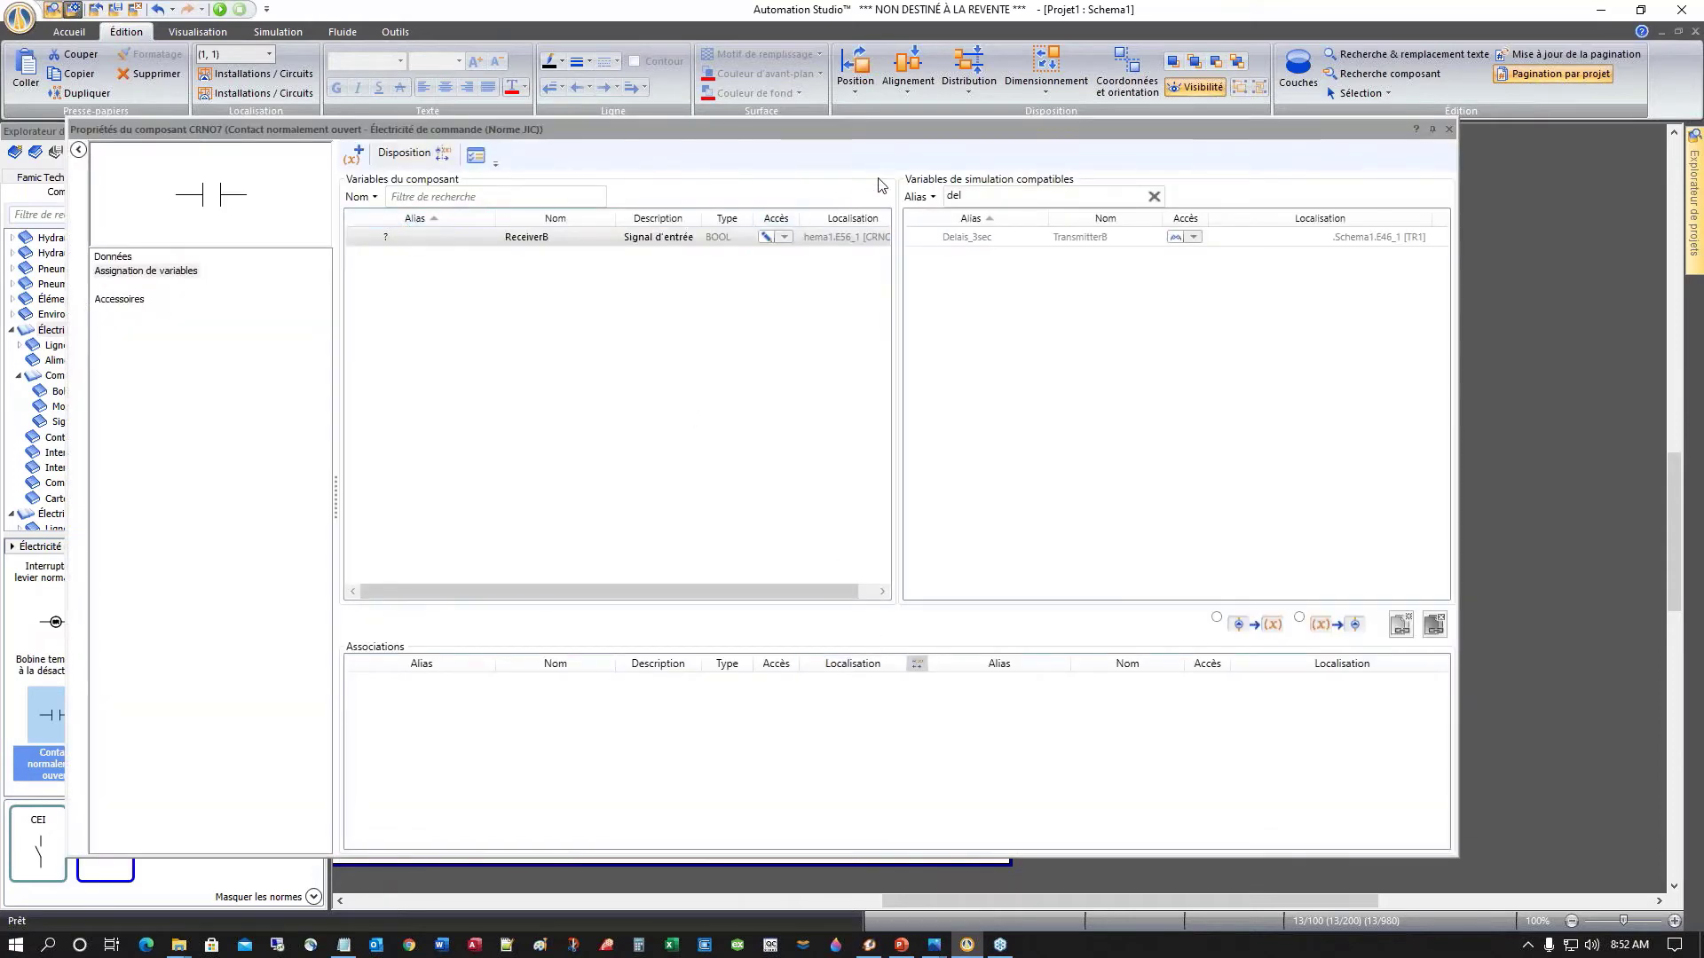
left_click(970, 195)
key("BackSpace")
key("BackSpace")
key("BackSpace")
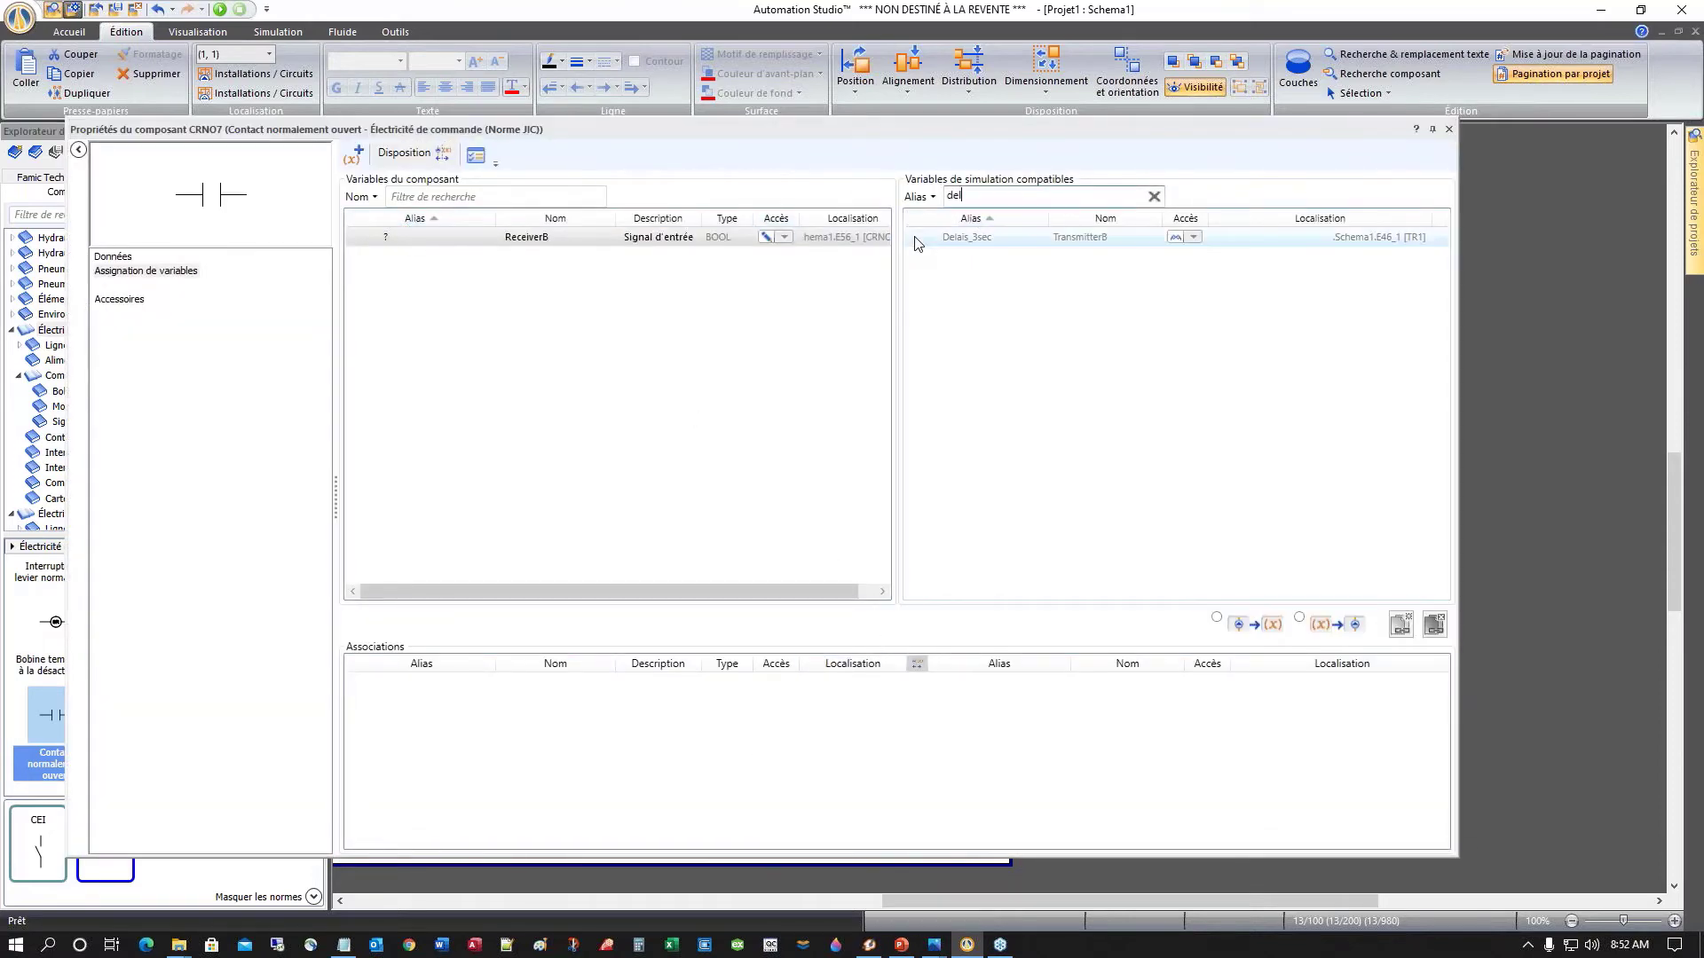
type("dem")
double_click(955, 240)
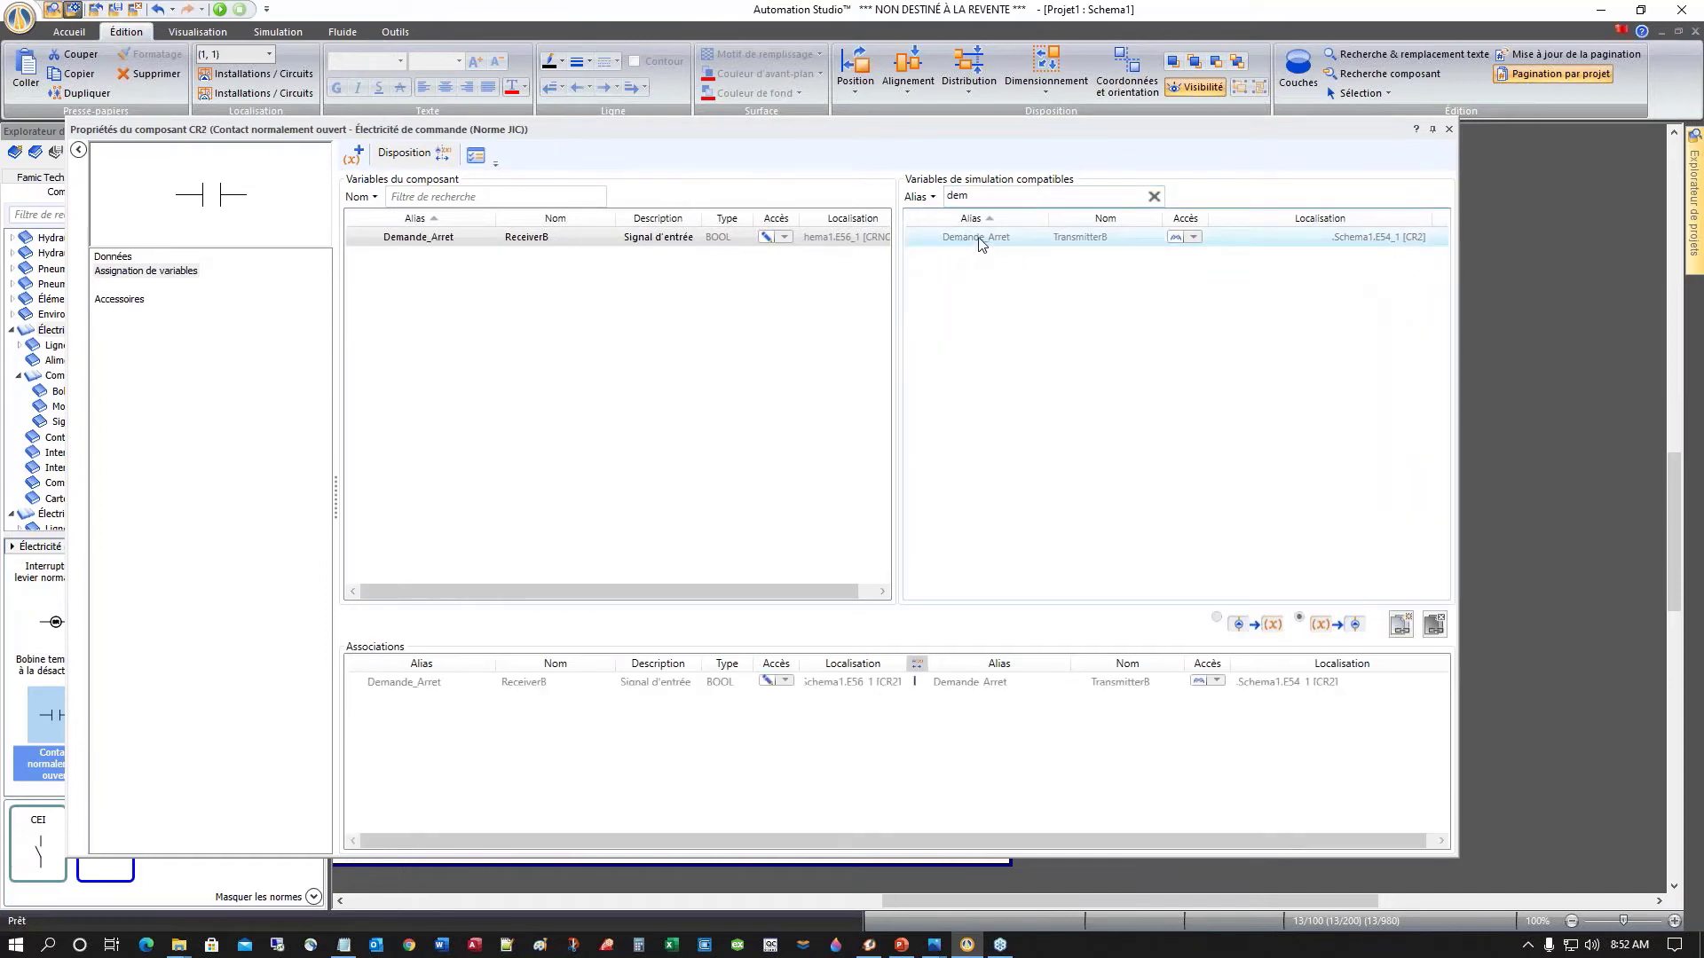
left_click(1449, 129)
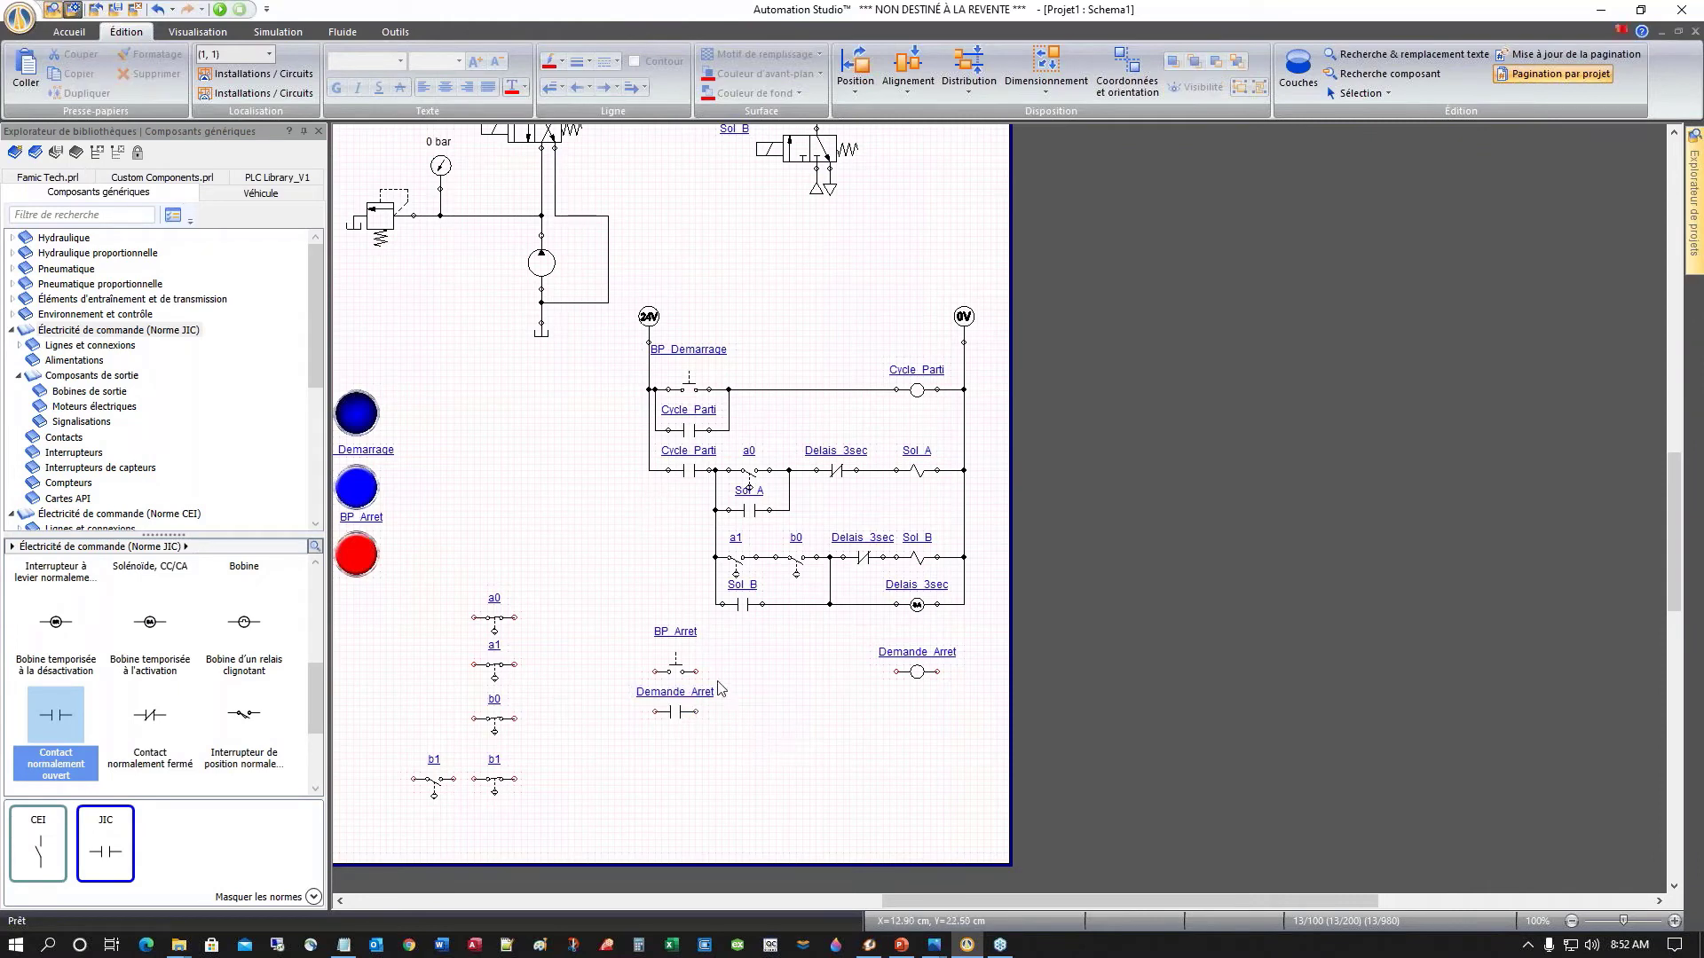
Step: Wire BP_Arret and the Demande_Arret coil in series between 24V and 0V, with the Demande_Arret contact in parallel with BP_Arret
mouse_move(697, 671)
left_mouse_down()
mouse_move(896, 671)
mouse_move(963, 604)
left_mouse_up()
mouse_move(654, 671)
left_mouse_down()
mouse_move(639, 672)
mouse_move(645, 476)
left_mouse_up()
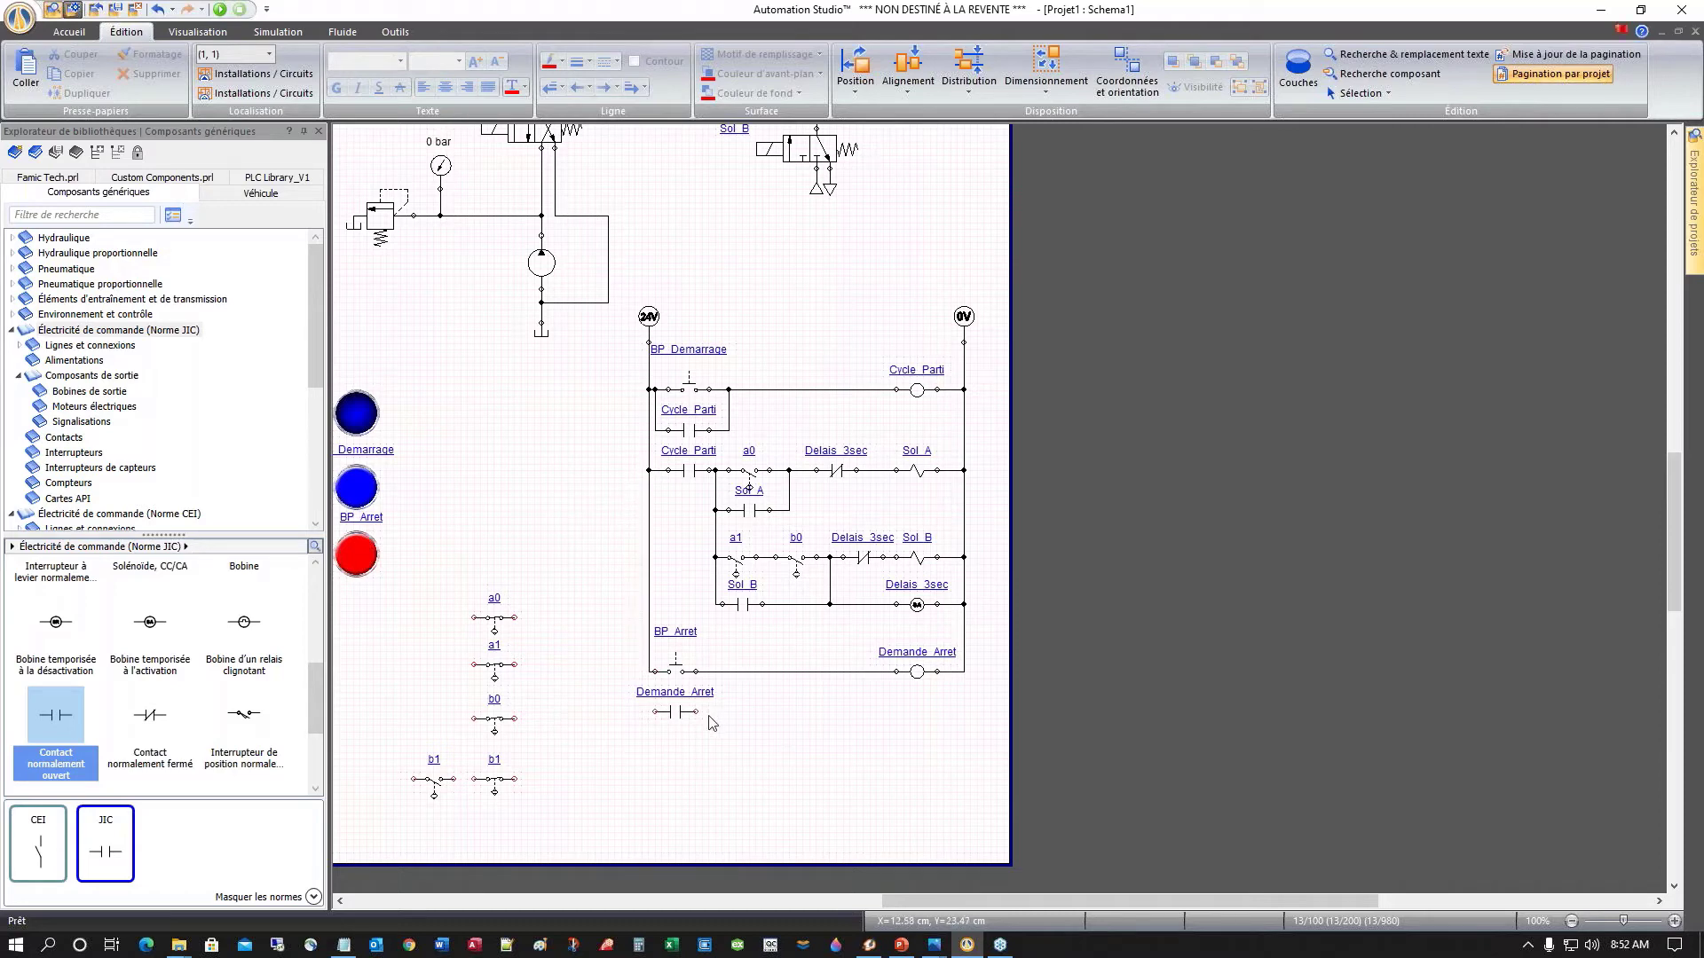
mouse_move(697, 711)
left_mouse_down()
mouse_move(723, 672)
mouse_move(644, 693)
mouse_move(642, 711)
mouse_move(647, 680)
left_mouse_up()
Step: Insert a second JIC normally open contact below the Demande_Arret holding contact and associate it with the Demande_Arret variable
left_click_drag(58, 730, 679, 752)
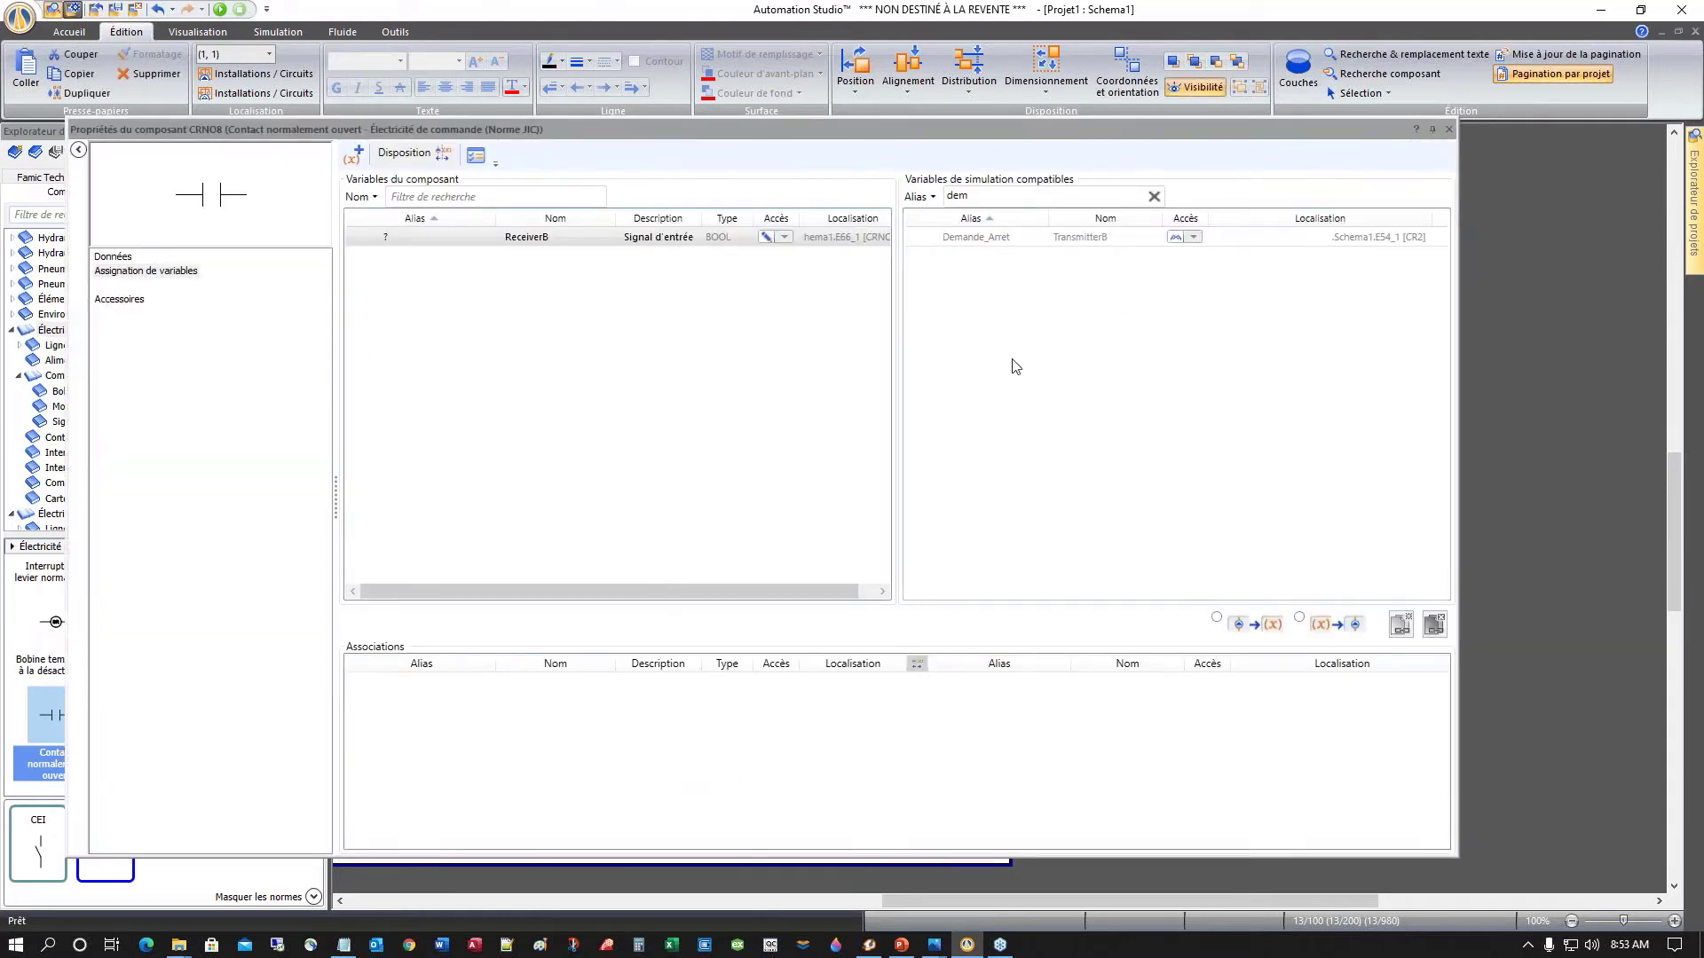
left_click_drag(930, 142, 876, 311)
double_click(902, 419)
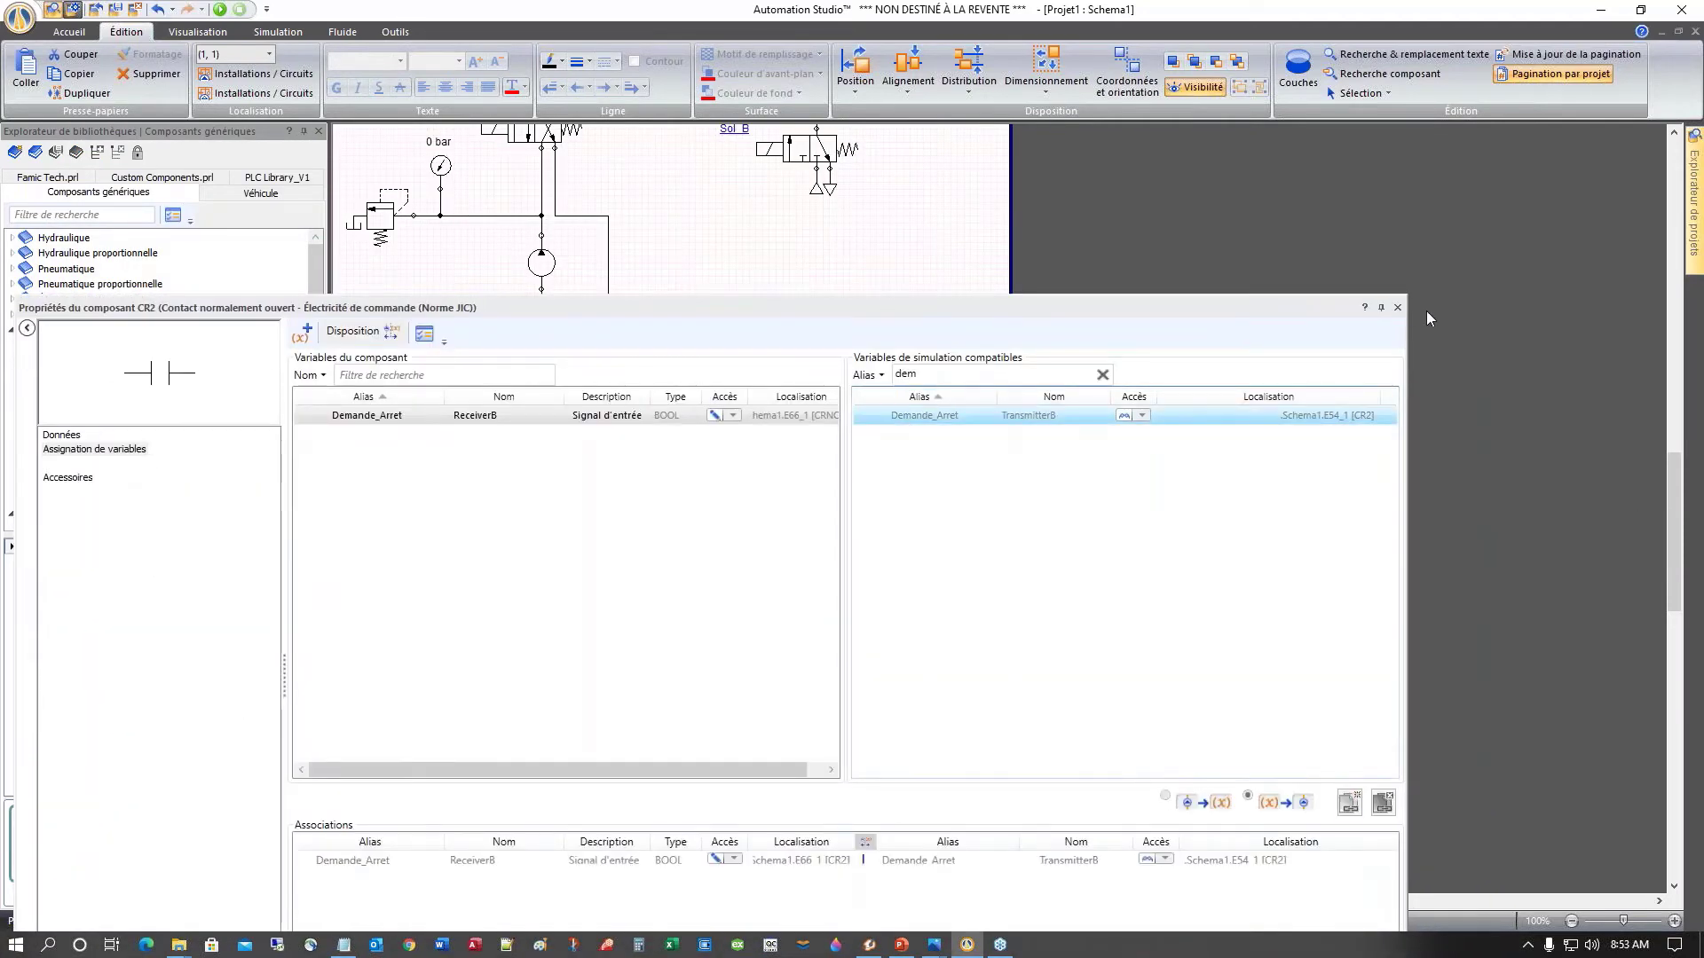
left_click(1398, 307)
left_click(789, 772)
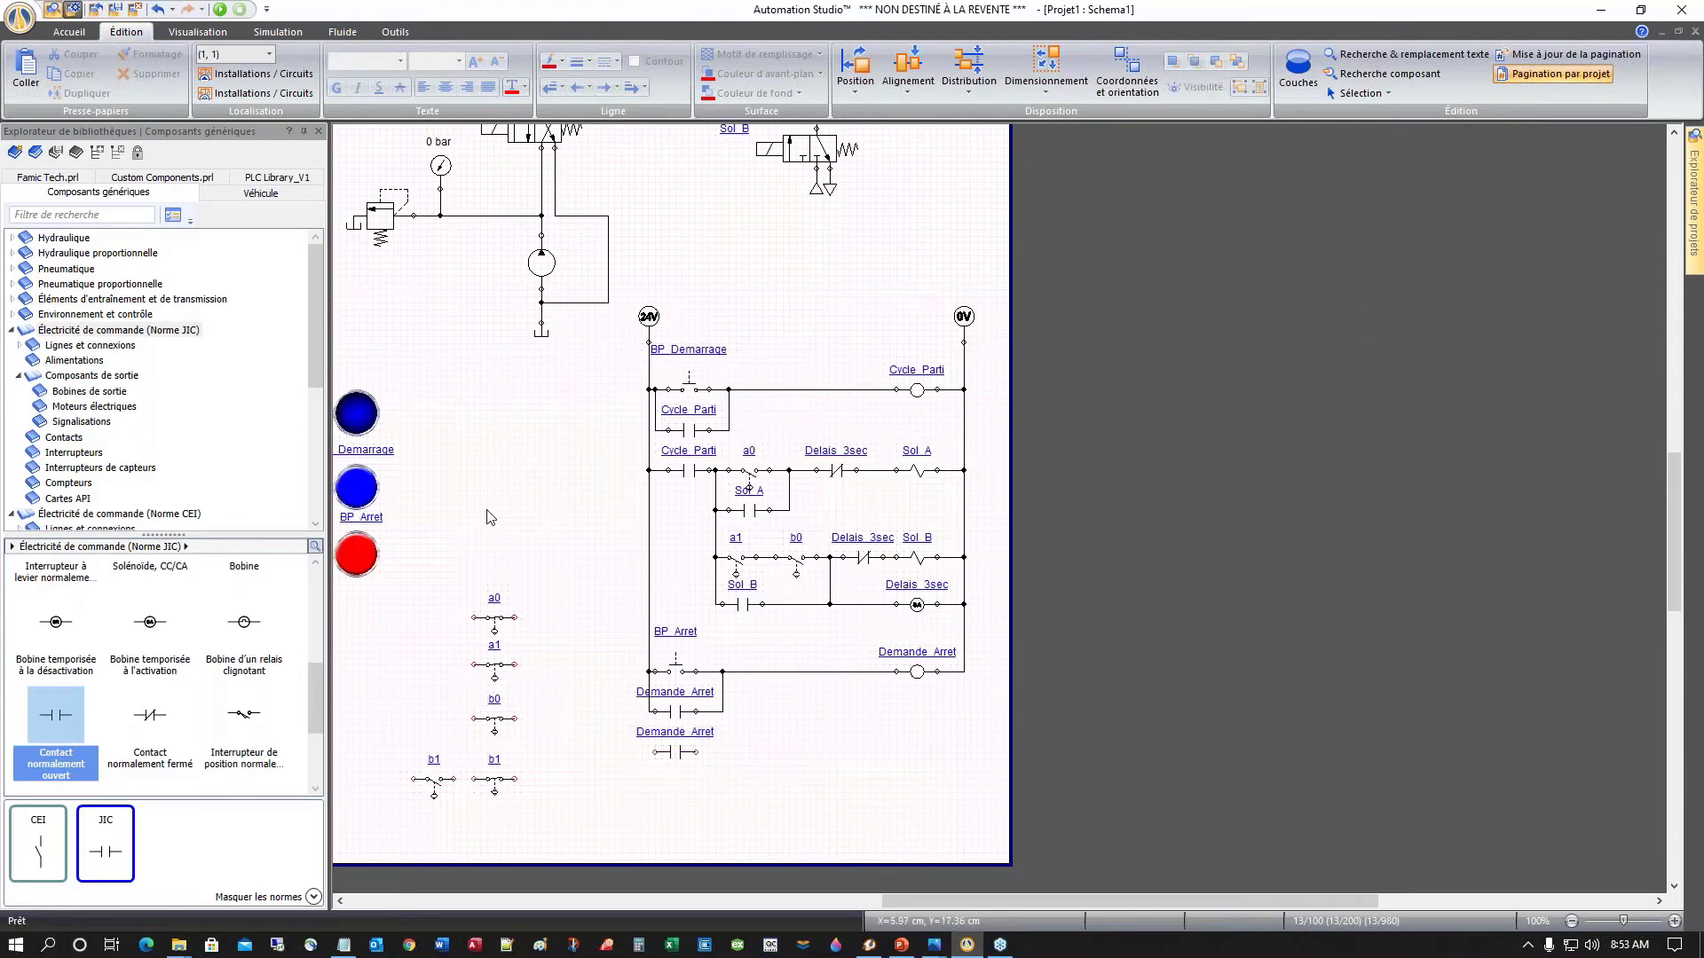
Step: Copy the a0 and b0 contacts into the row of the unwired Demande_Arret contact beneath the stop-request rung
scroll(488, 513, "up", 3)
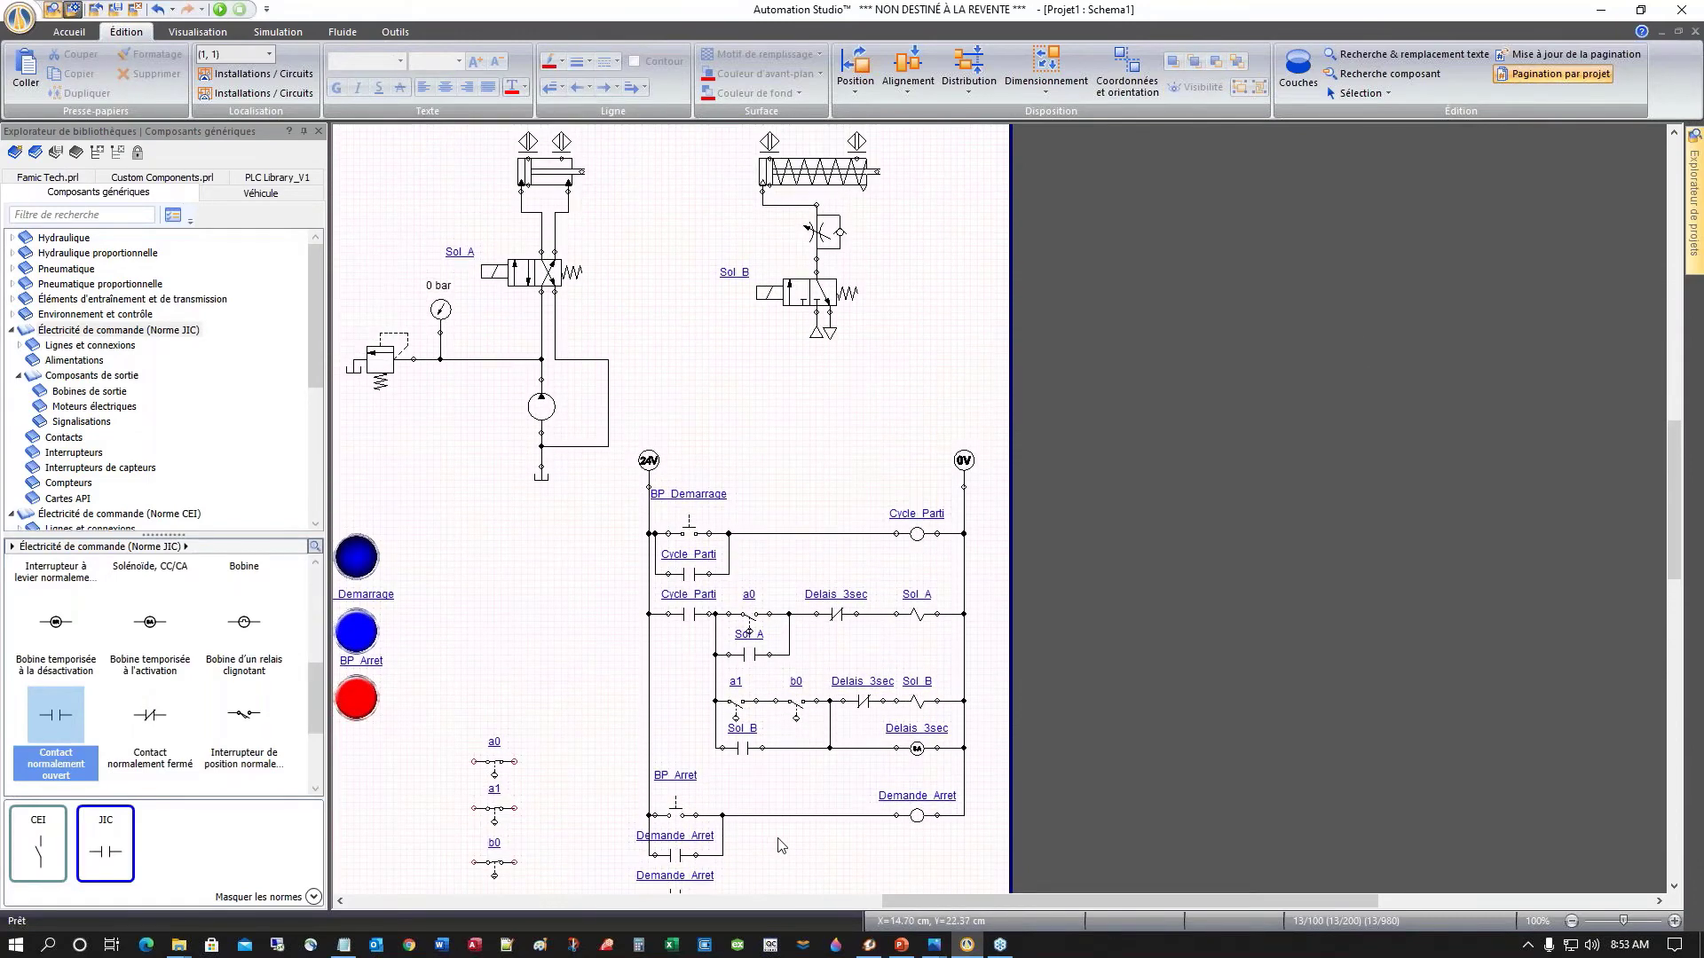
scroll(781, 843, "up", 3)
scroll(667, 823, "up", 1)
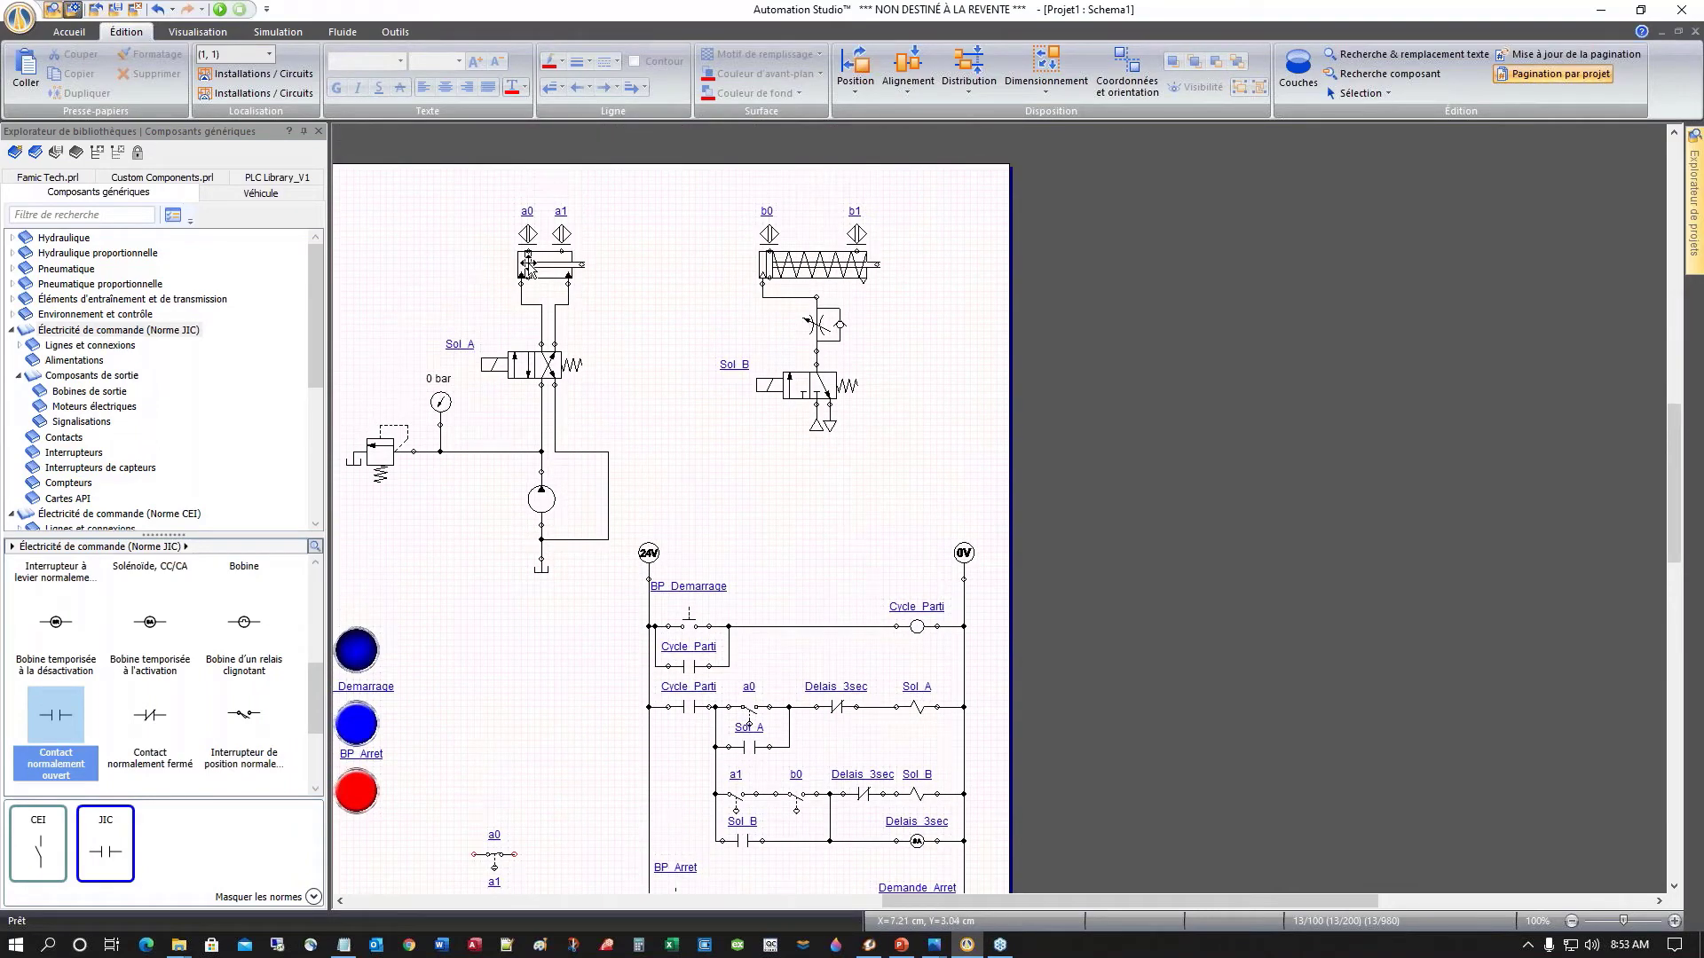
scroll(673, 419, "down", 1)
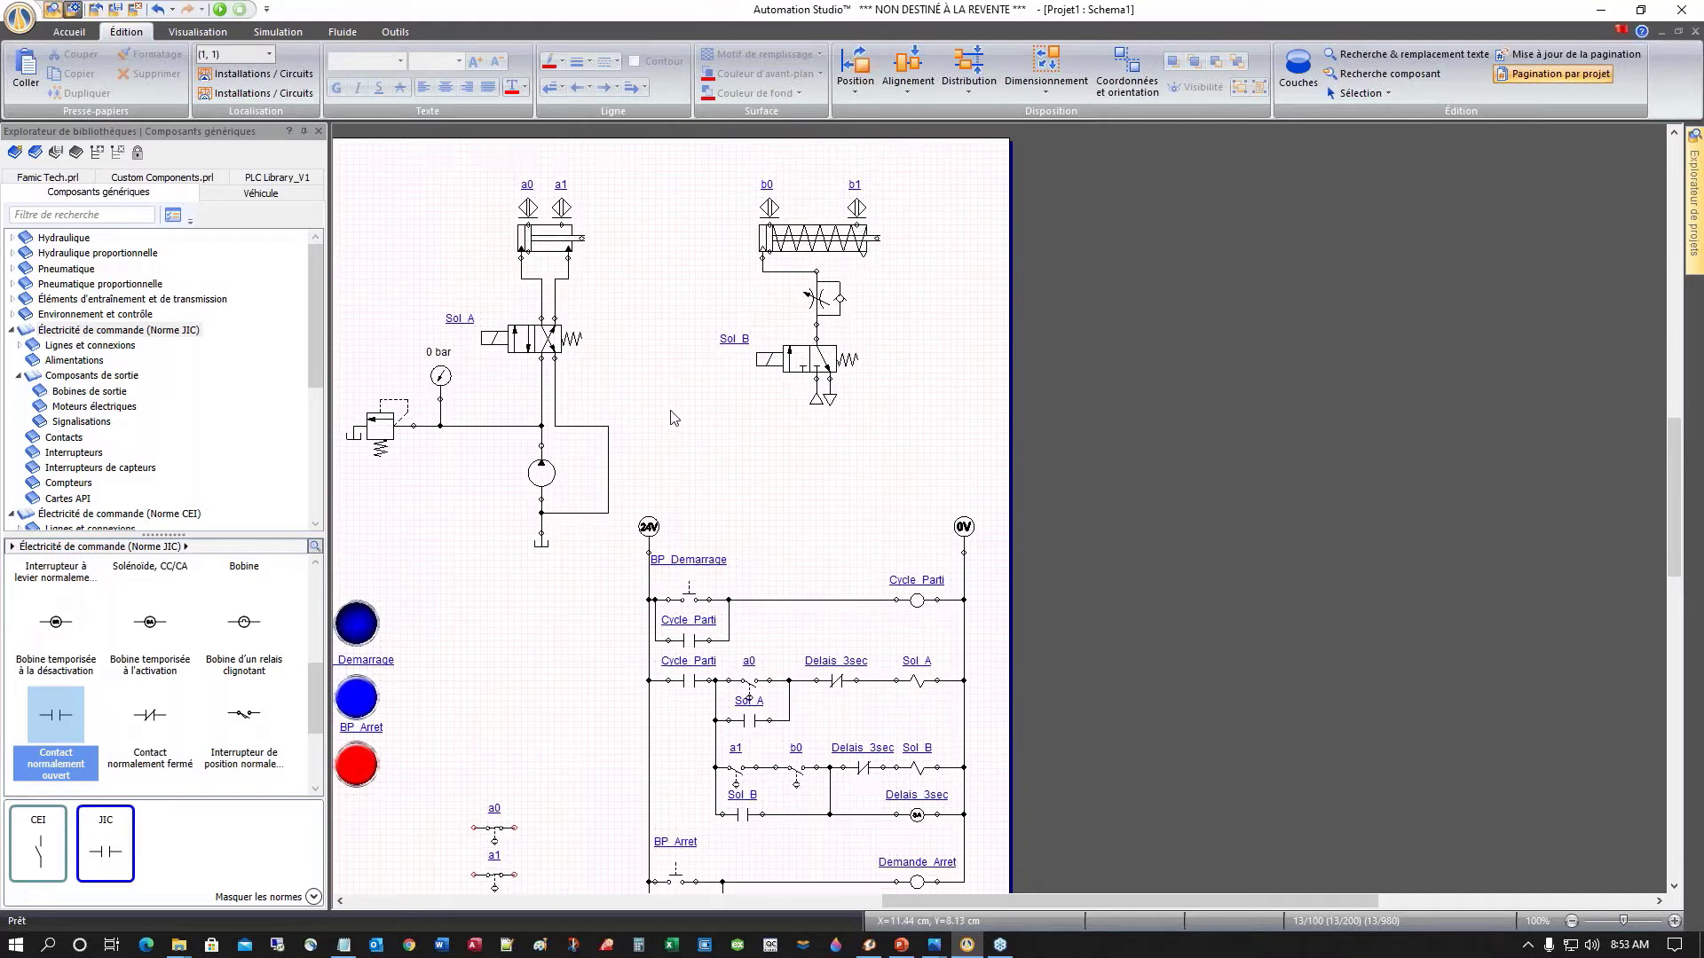
scroll(673, 419, "down", 3)
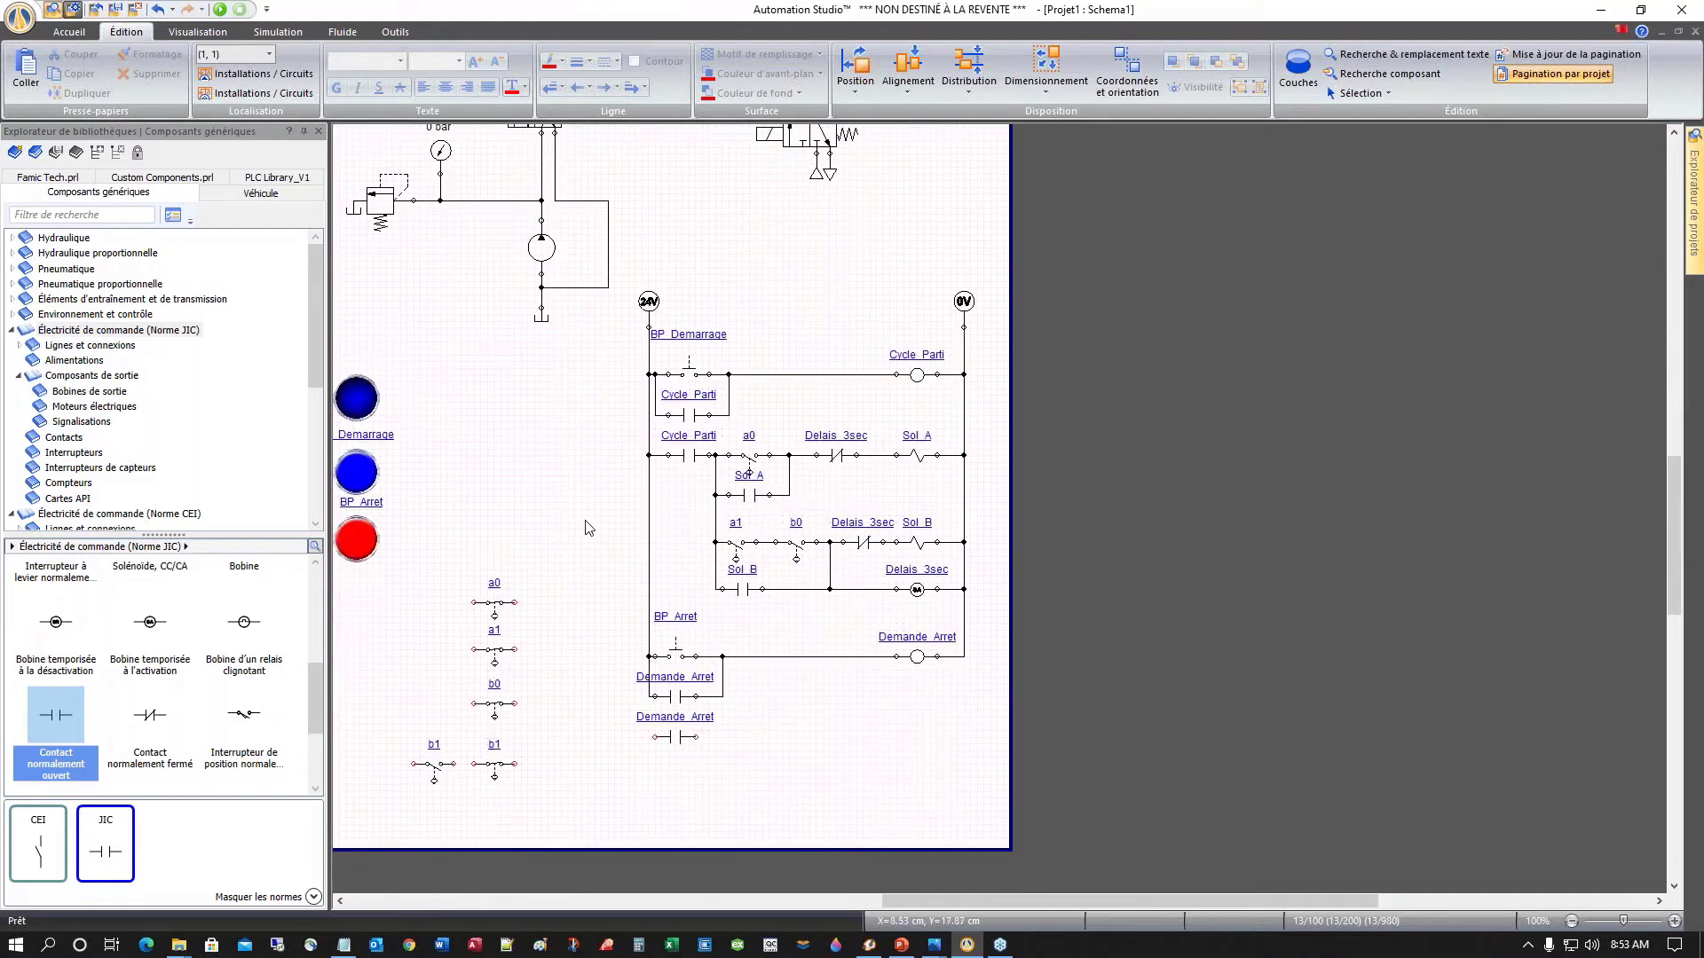
scroll(585, 528, "down", 2)
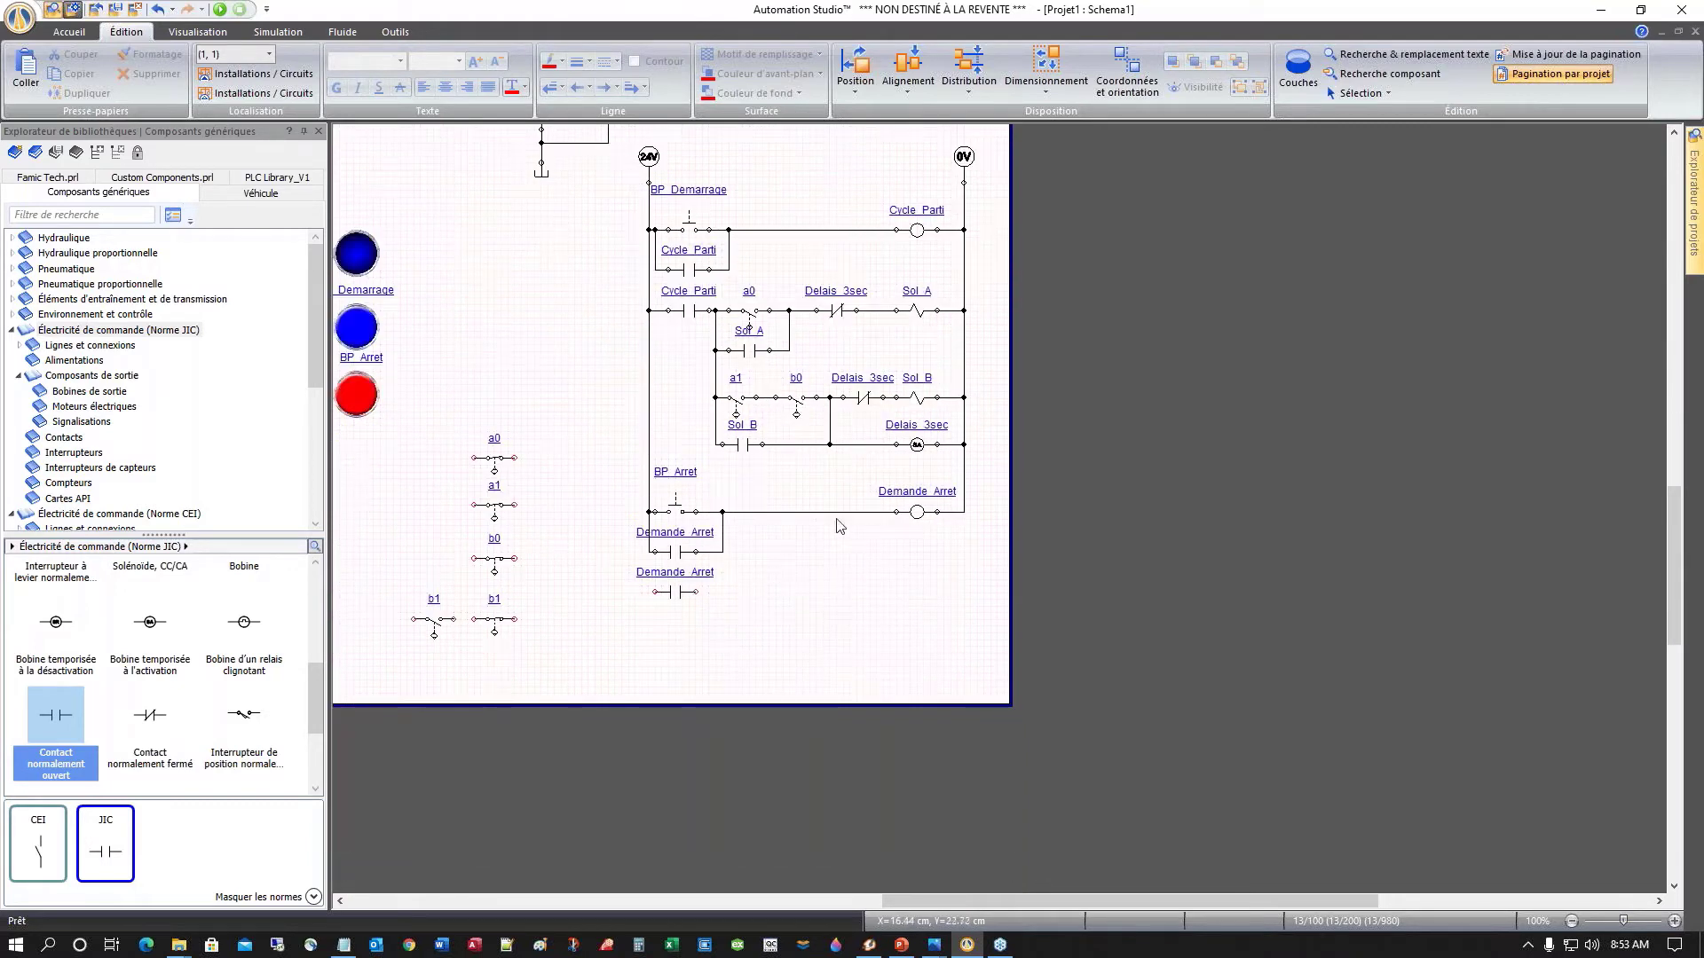
left_click(749, 311)
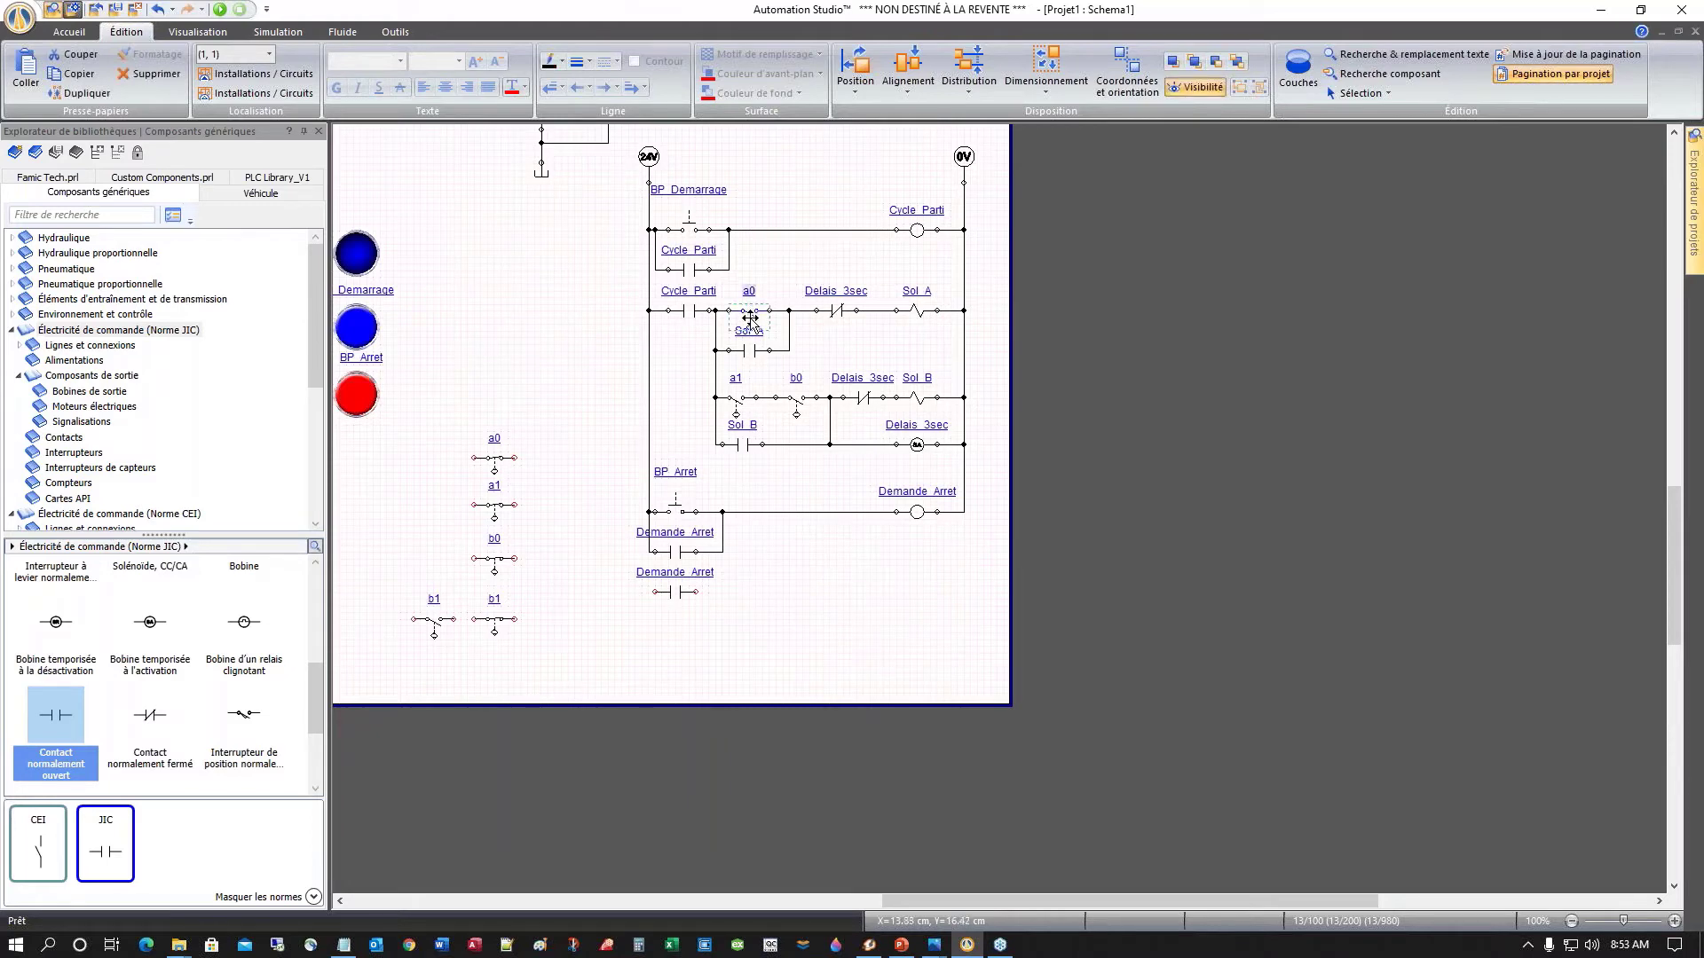
left_click_drag(750, 317, 750, 603)
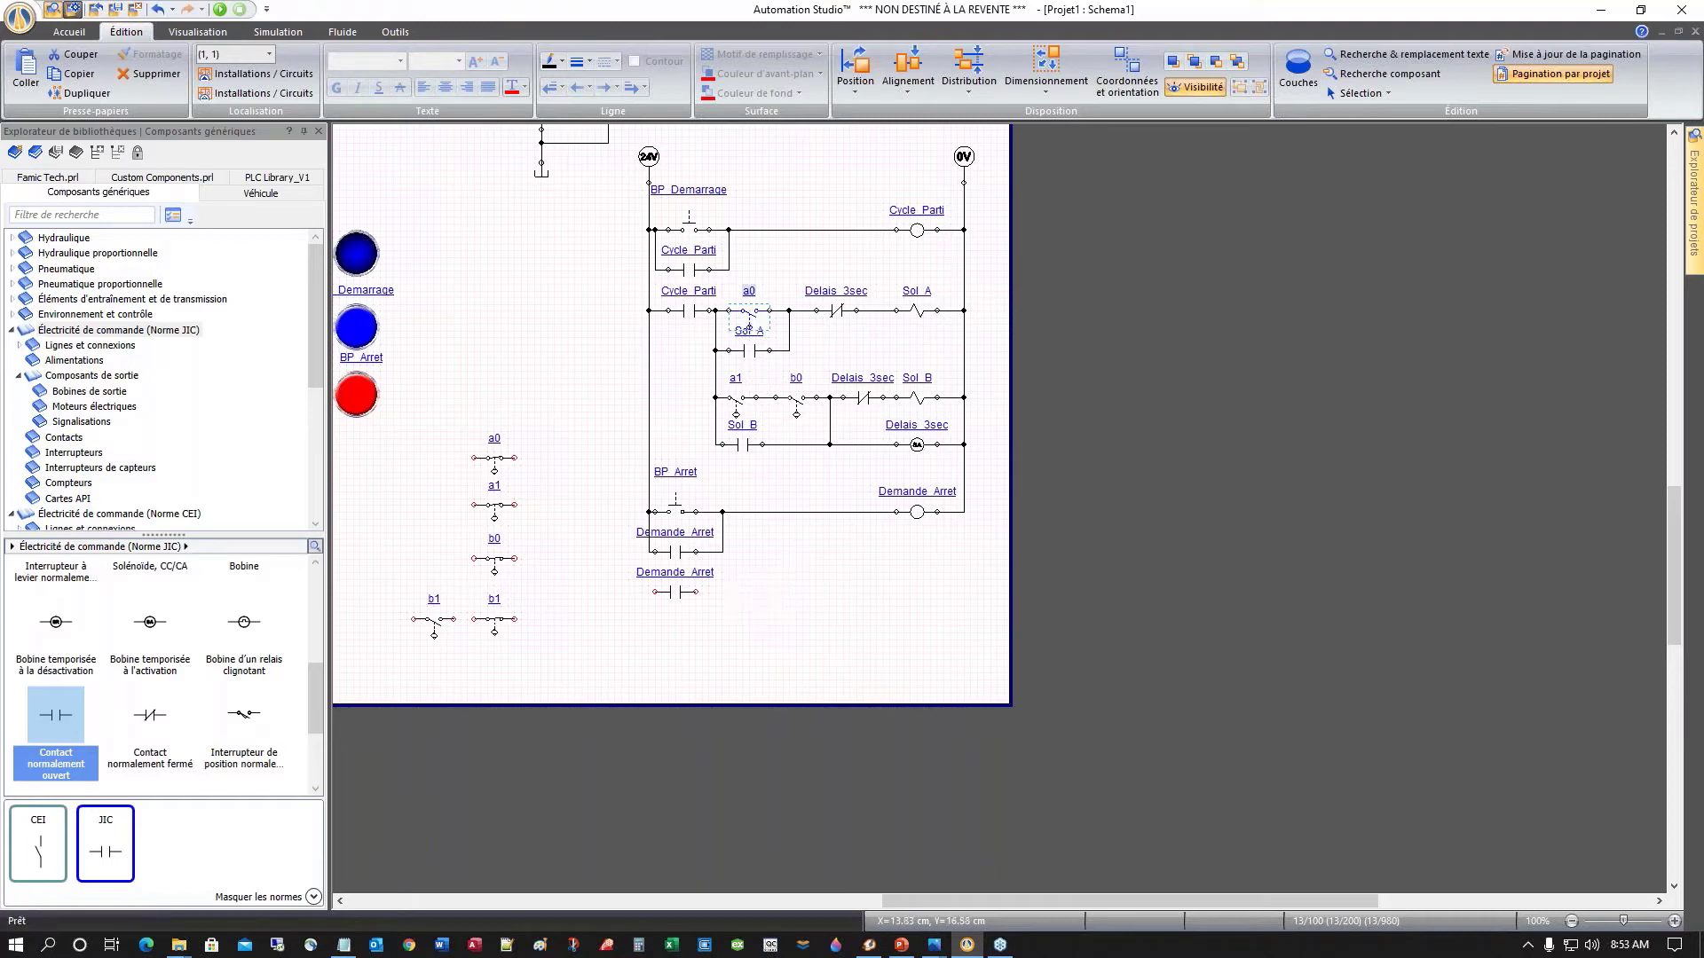
left_click(795, 401)
left_click_drag(795, 410, 810, 603)
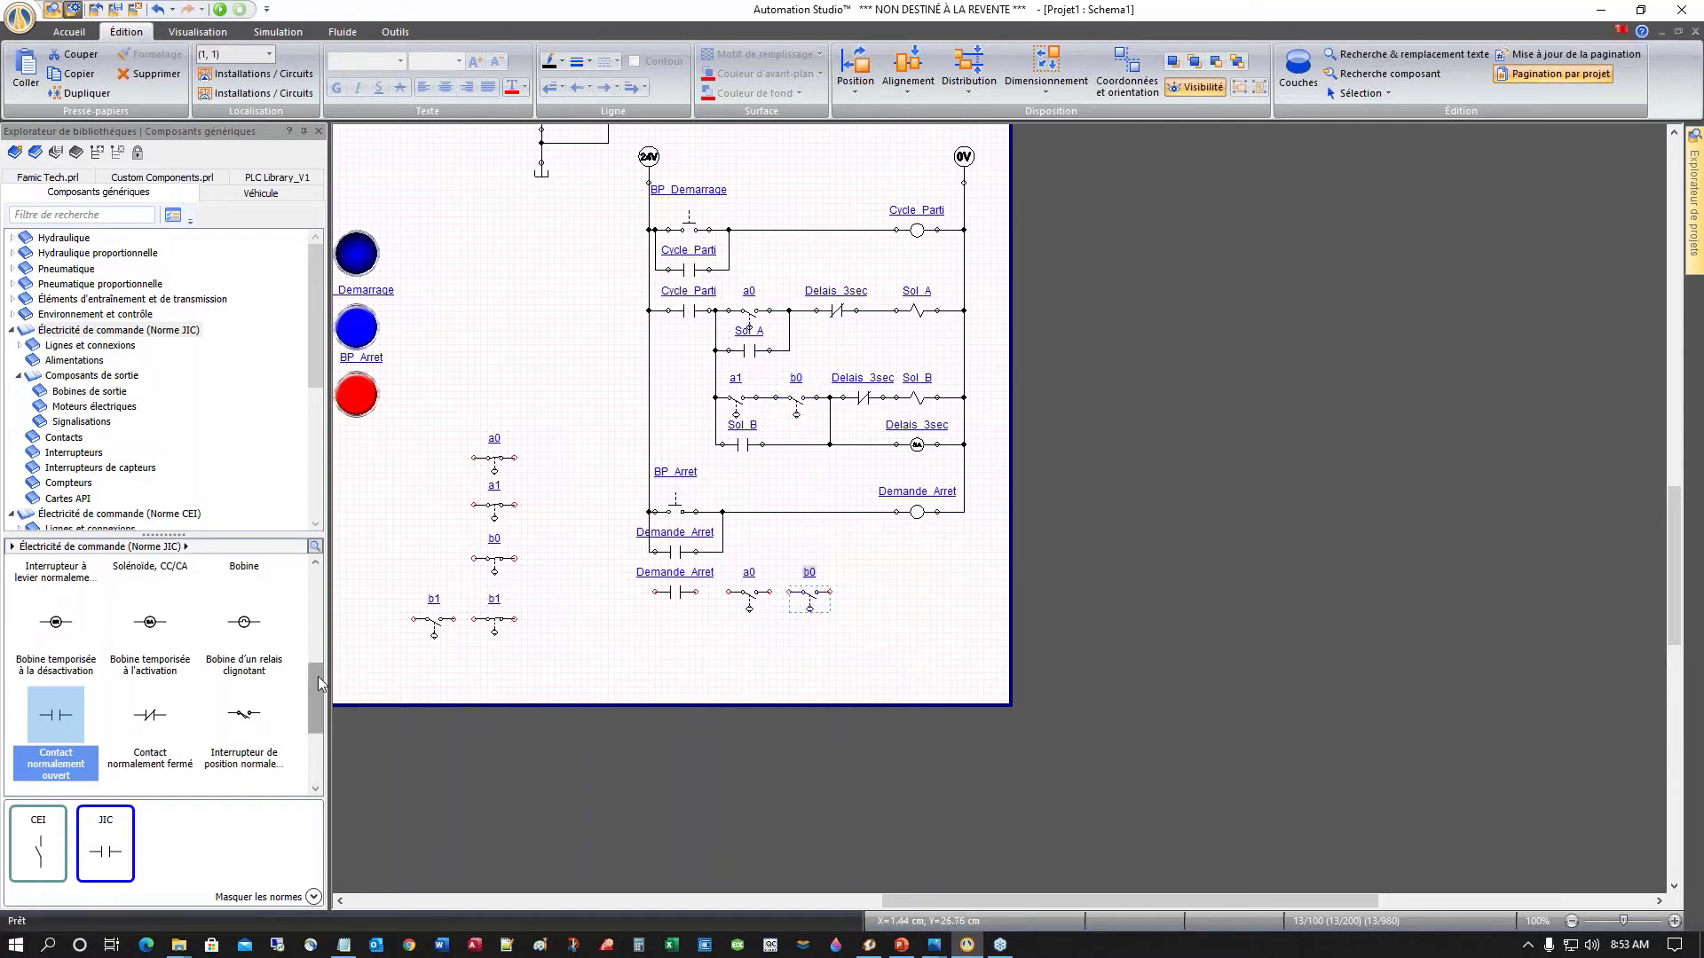
Step: Insert a JIC coil with alias Arret at the end of that row and wire the Demande_Arret, a0 and b0 contacts in series with it between 24V and 0V
left_click_drag(318, 691, 317, 657)
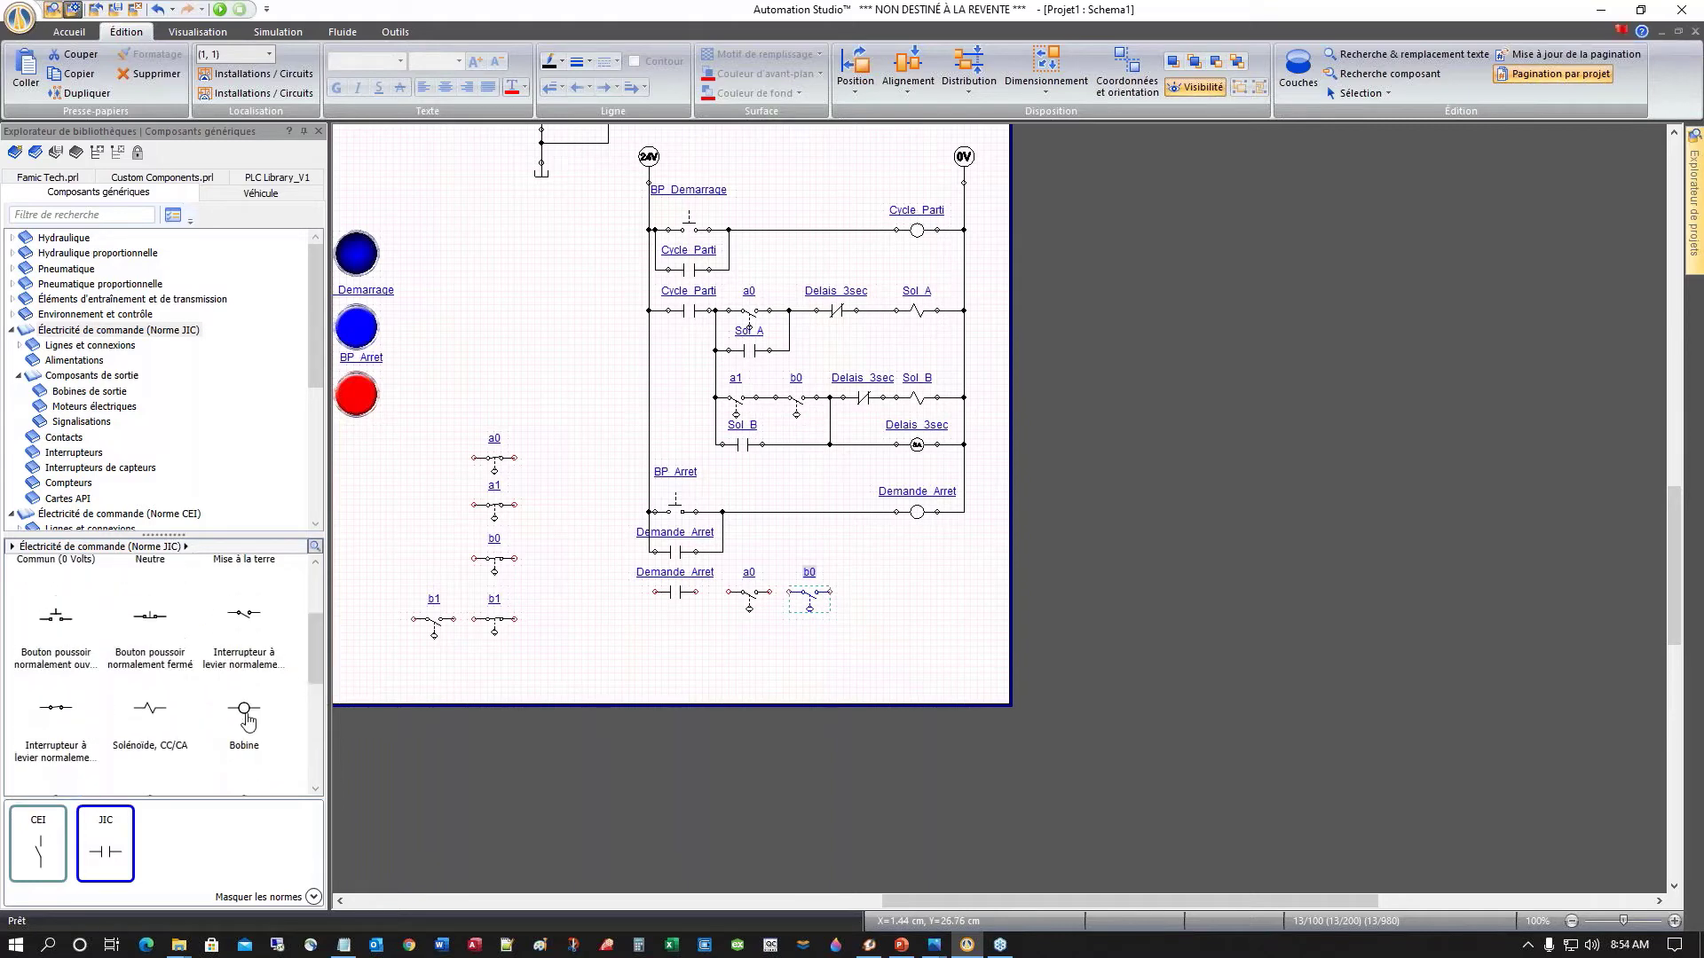
left_click_drag(245, 710, 923, 590)
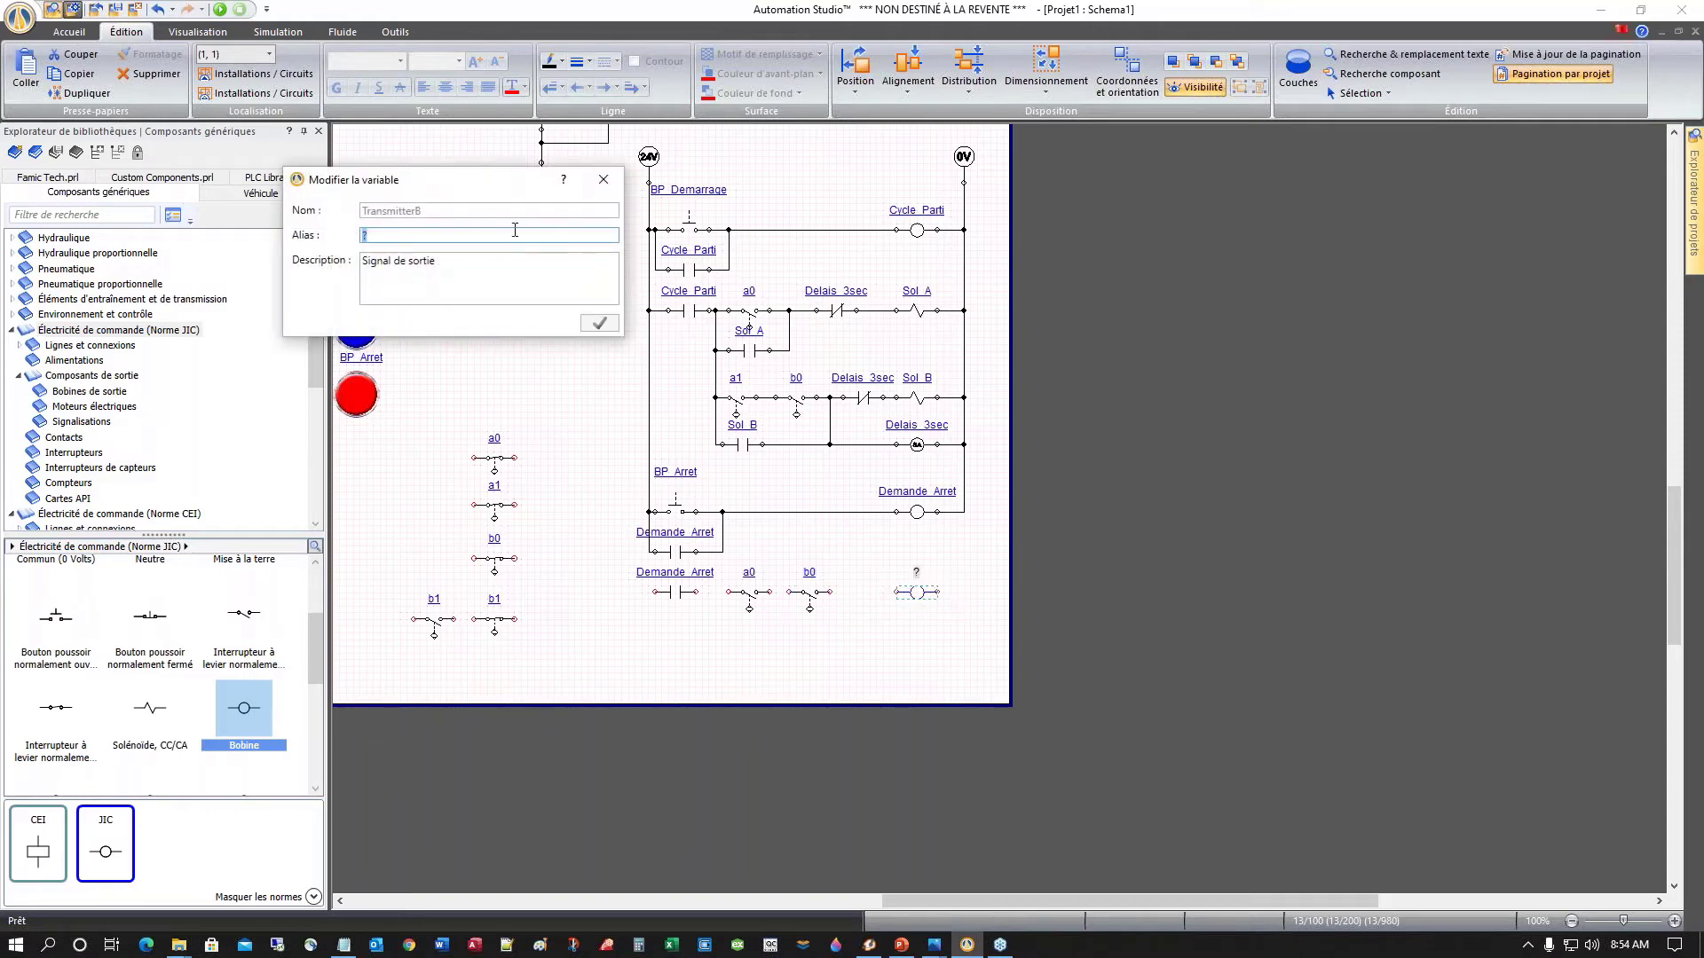
type("Arret")
left_click(600, 324)
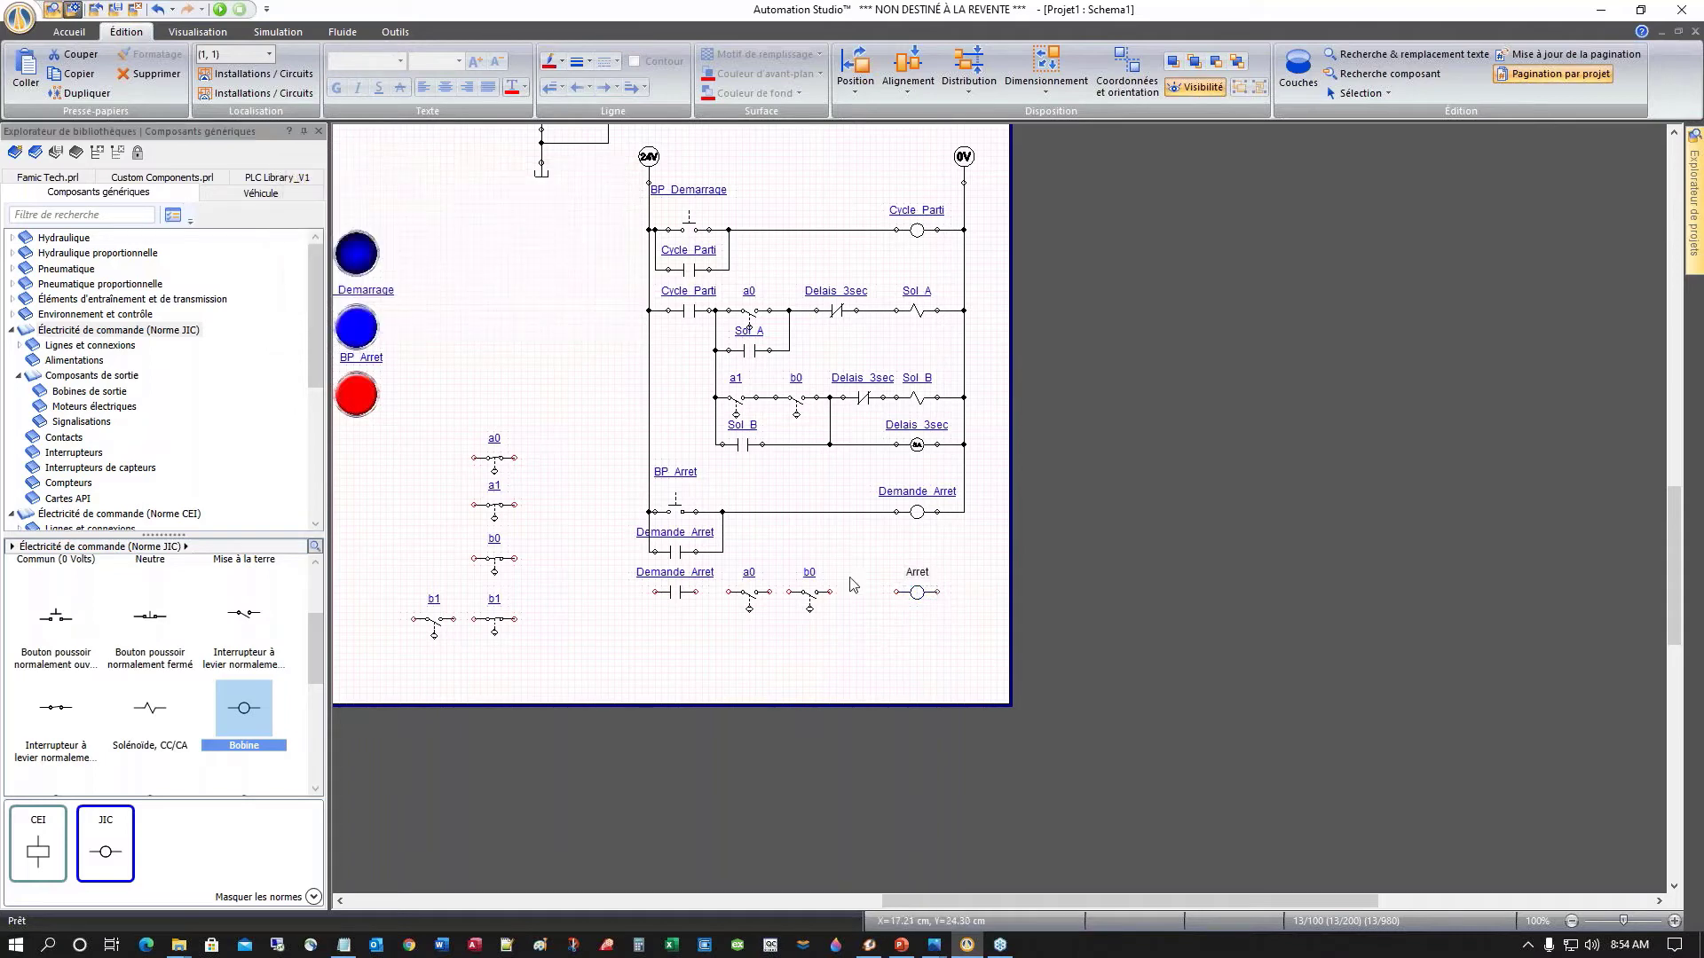
left_click_drag(830, 592, 965, 512)
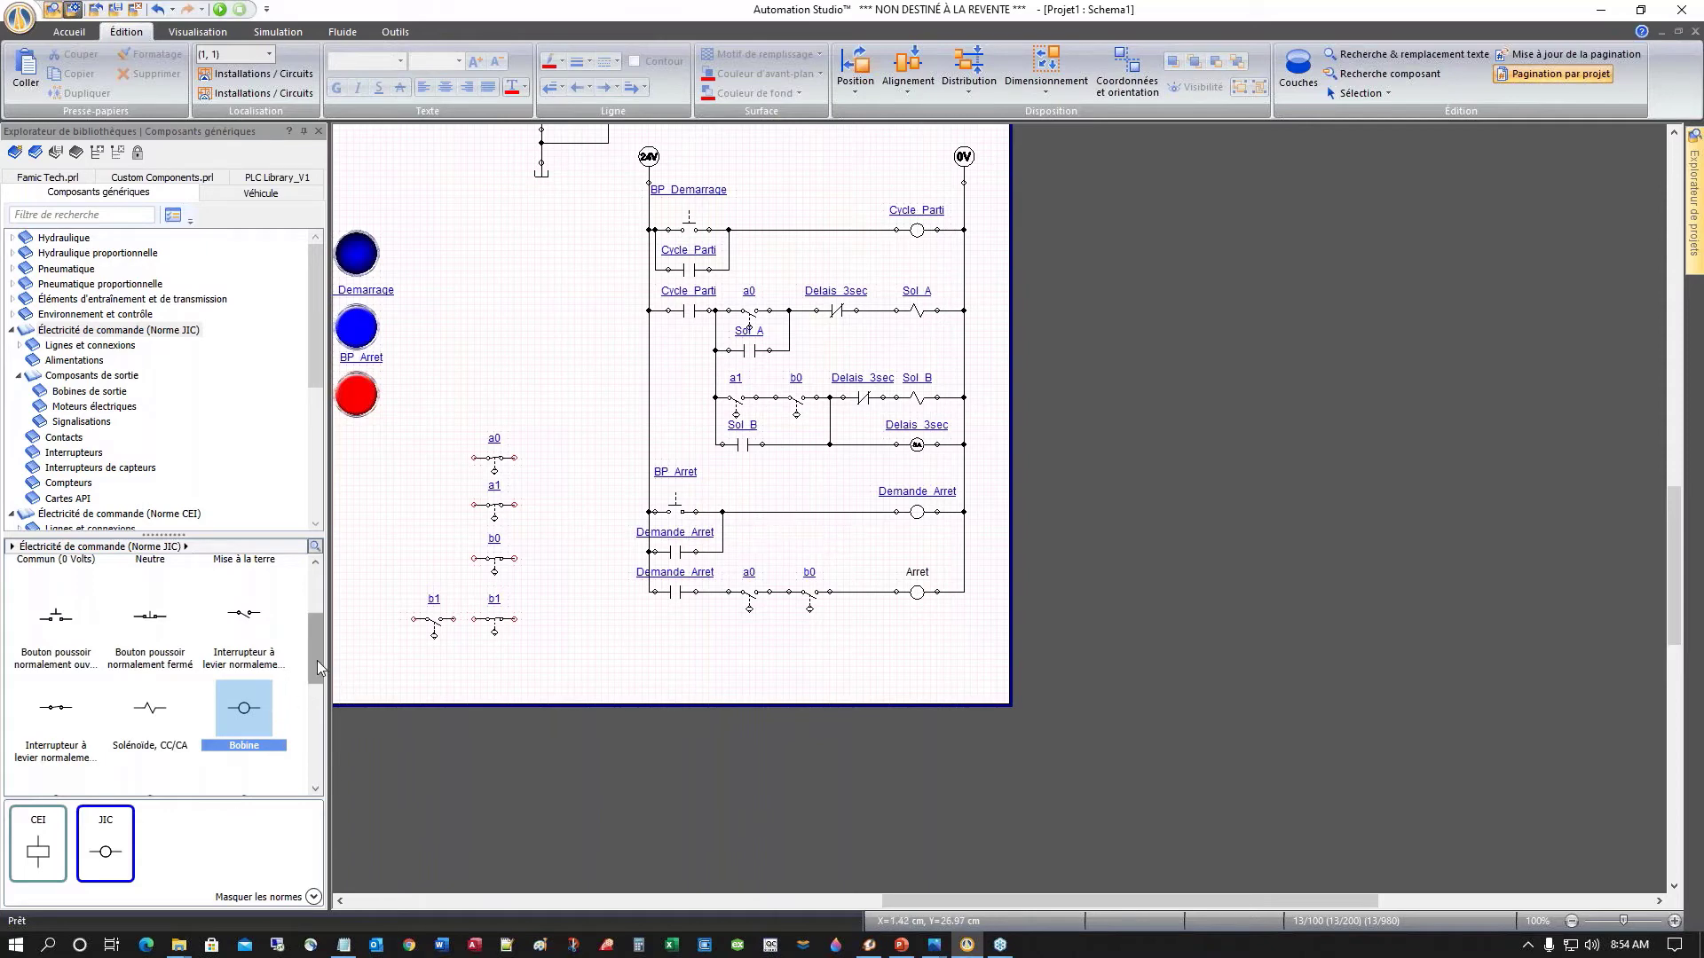
Step: Insert a JIC normally closed contact beneath the last rung and associate it with the Arret variable
left_click_drag(317, 660, 320, 707)
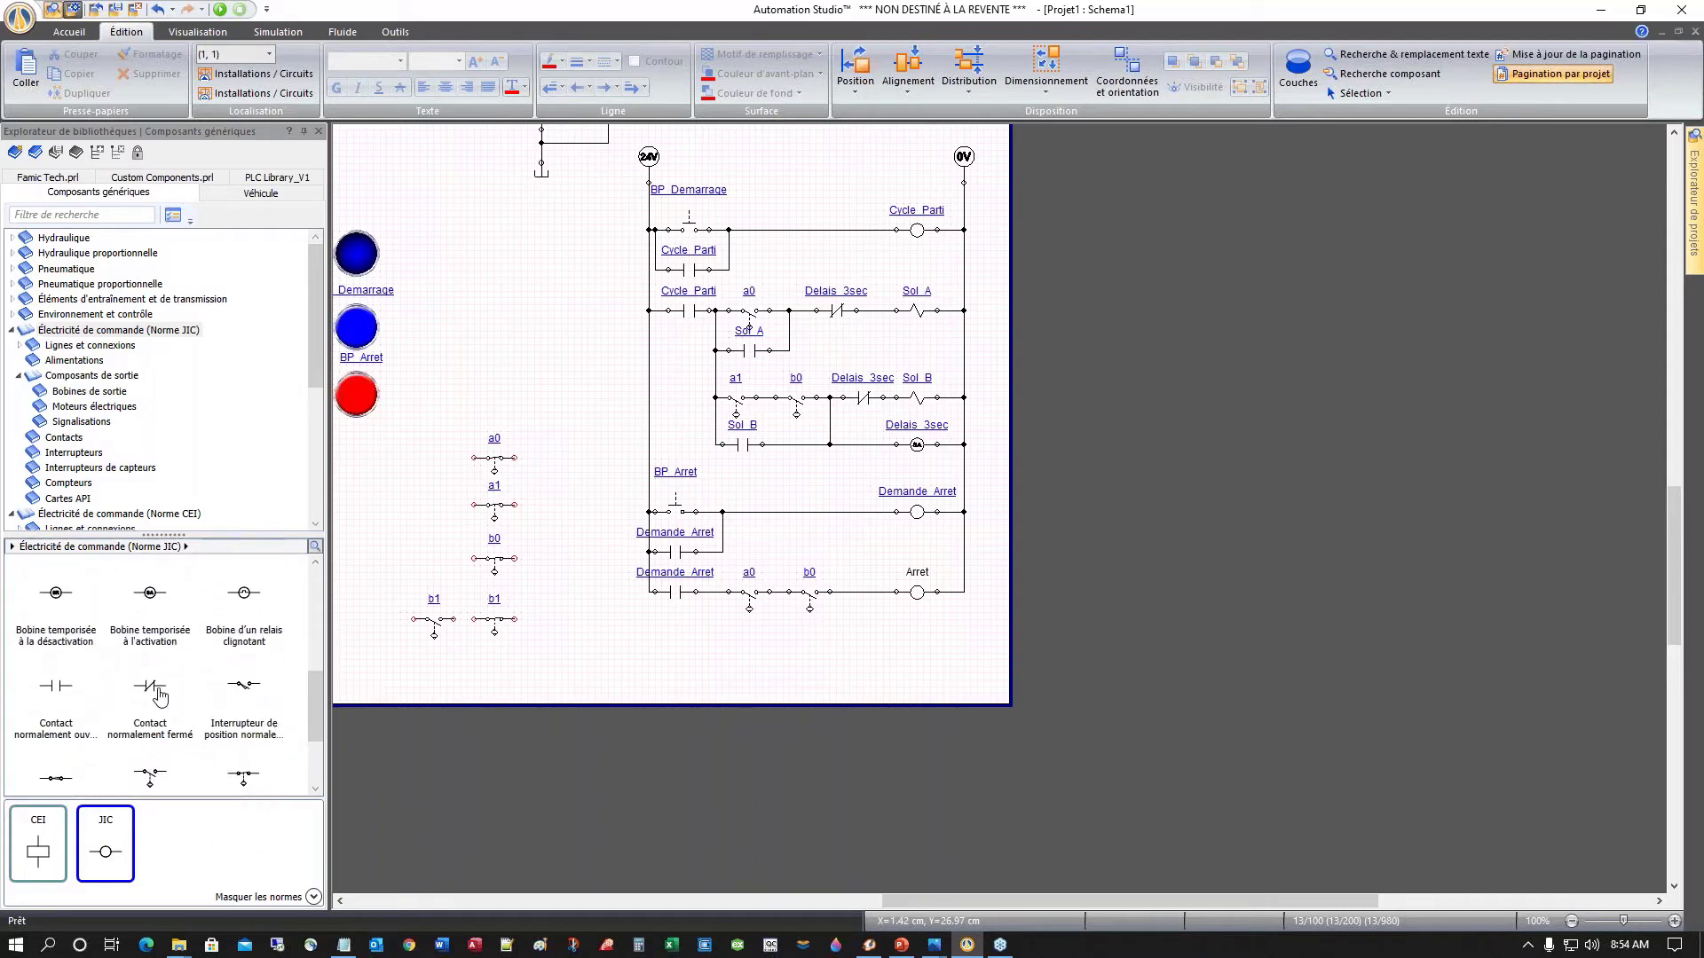
left_click_drag(160, 696, 768, 665)
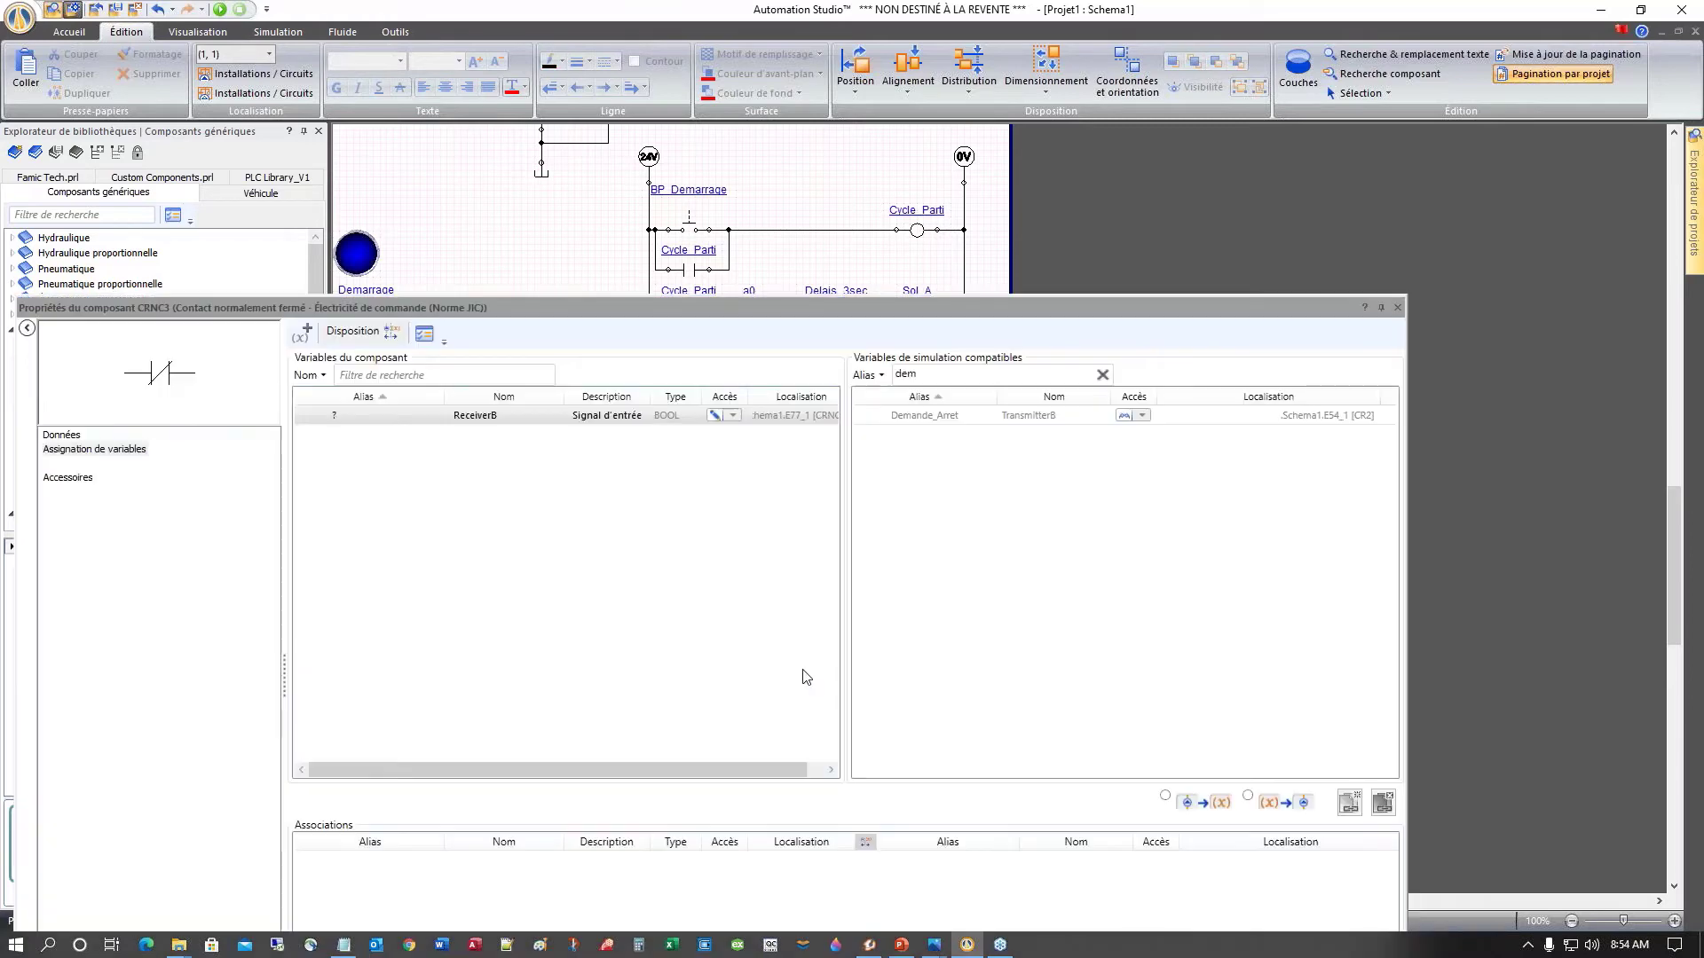
left_click_drag(951, 380, 894, 383)
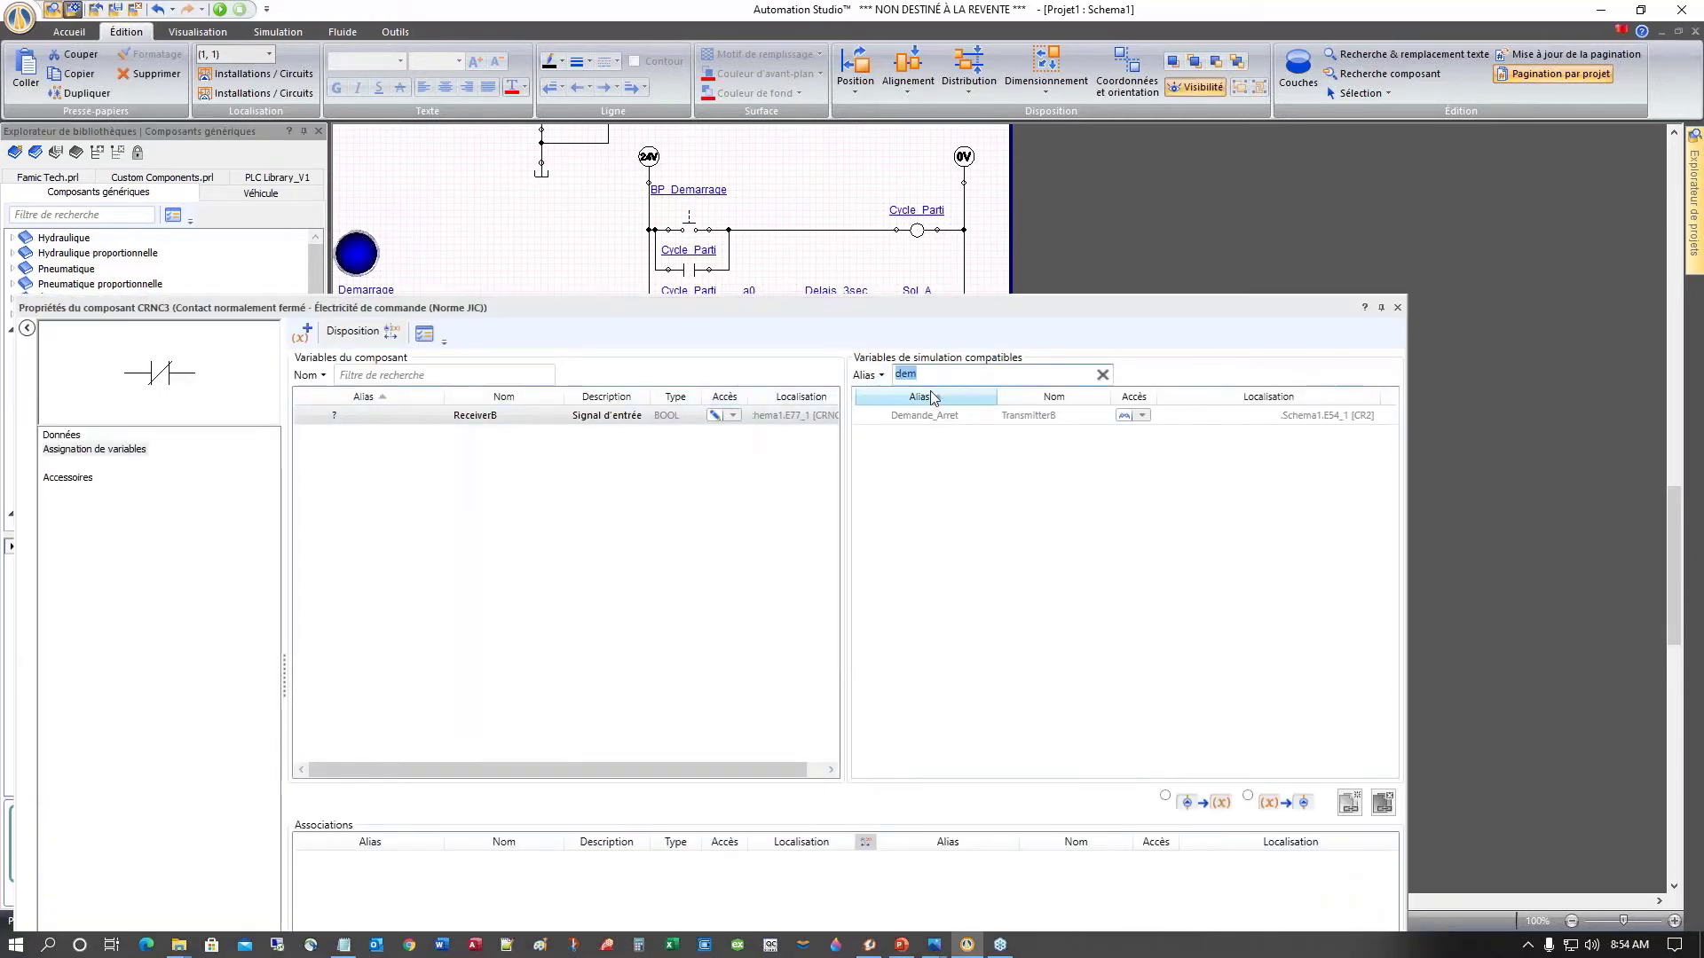
type("a")
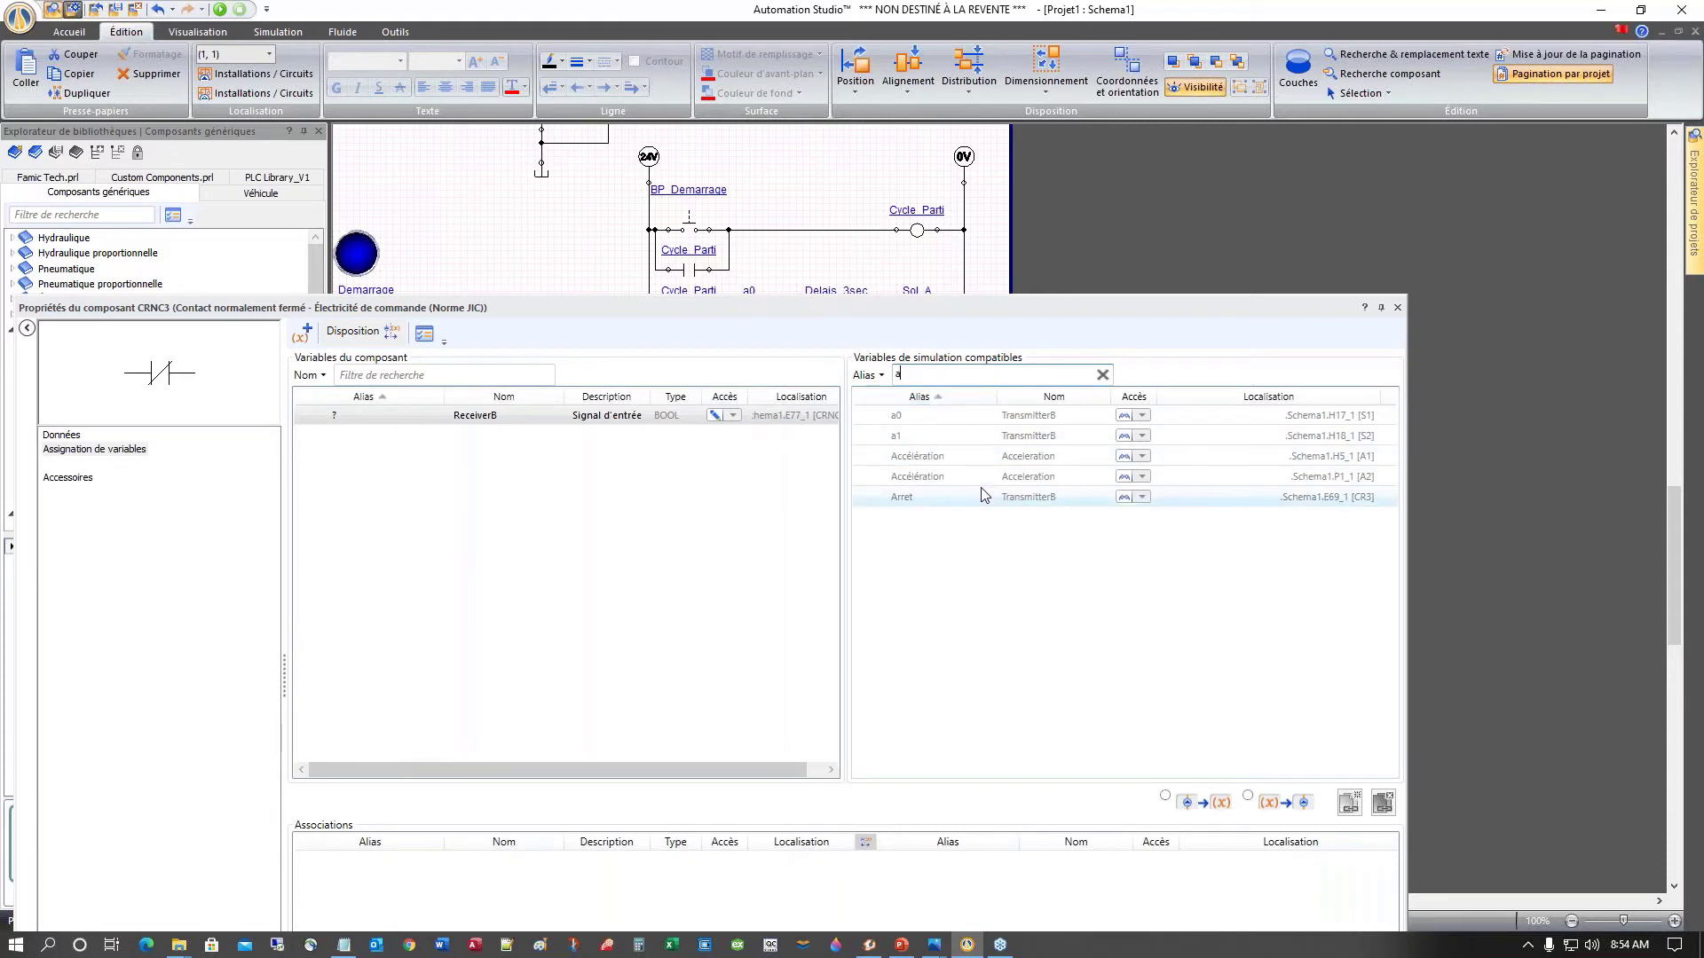
double_click(905, 502)
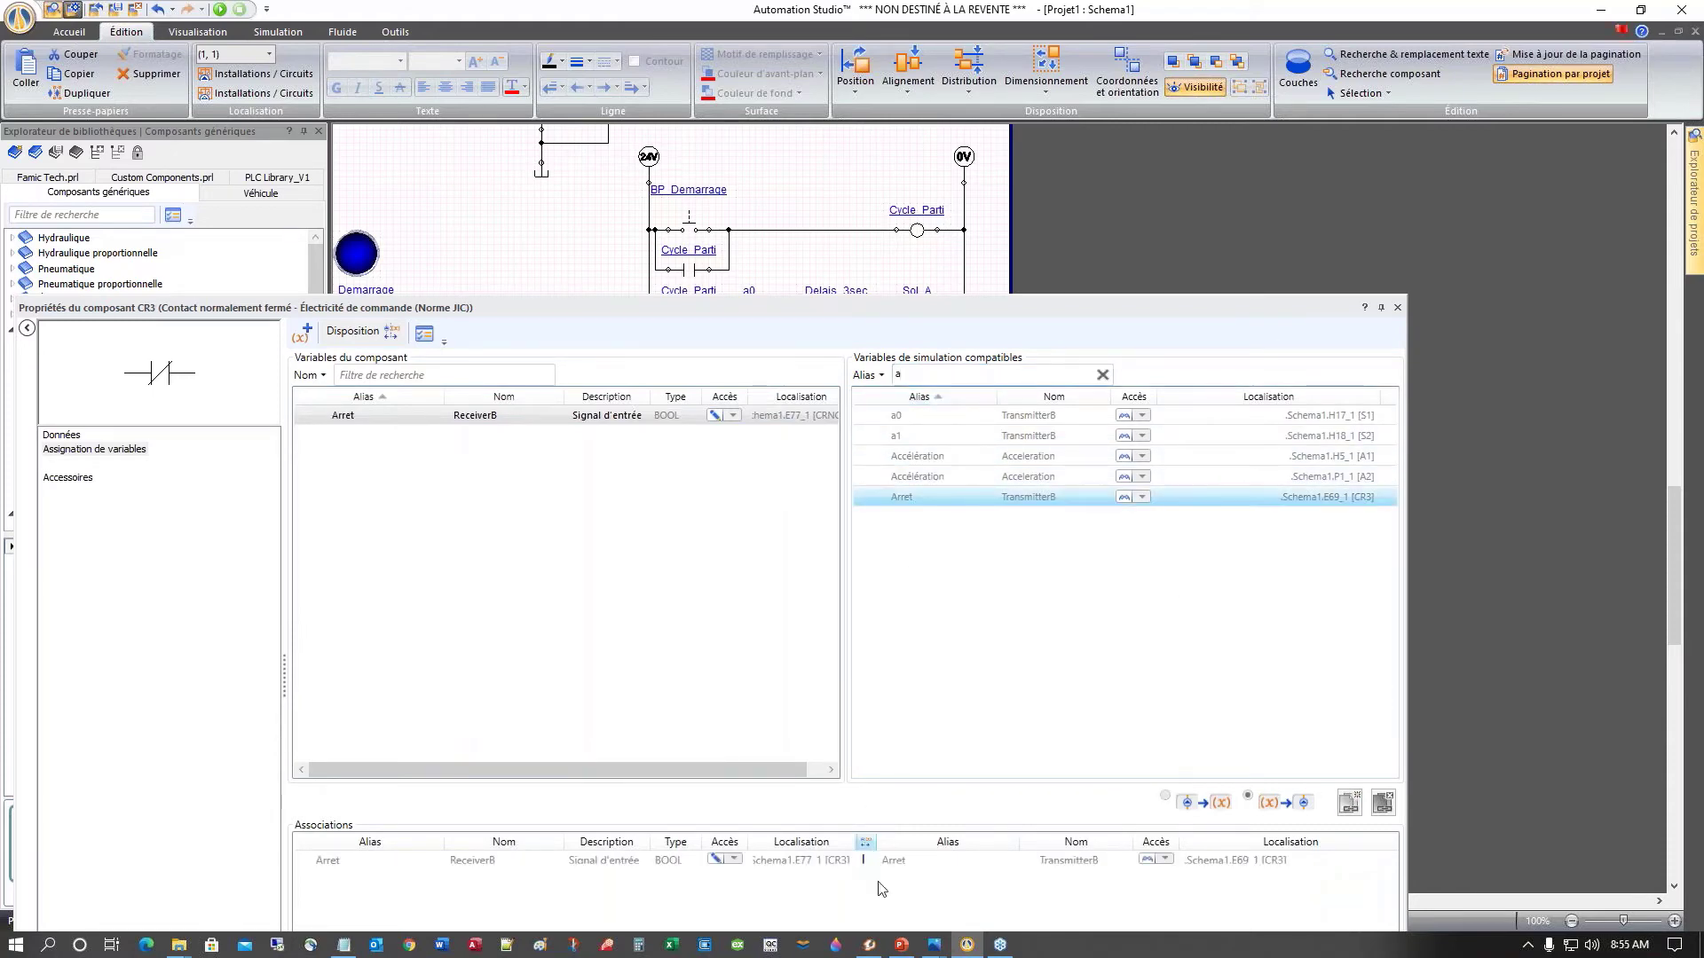
left_click(1398, 308)
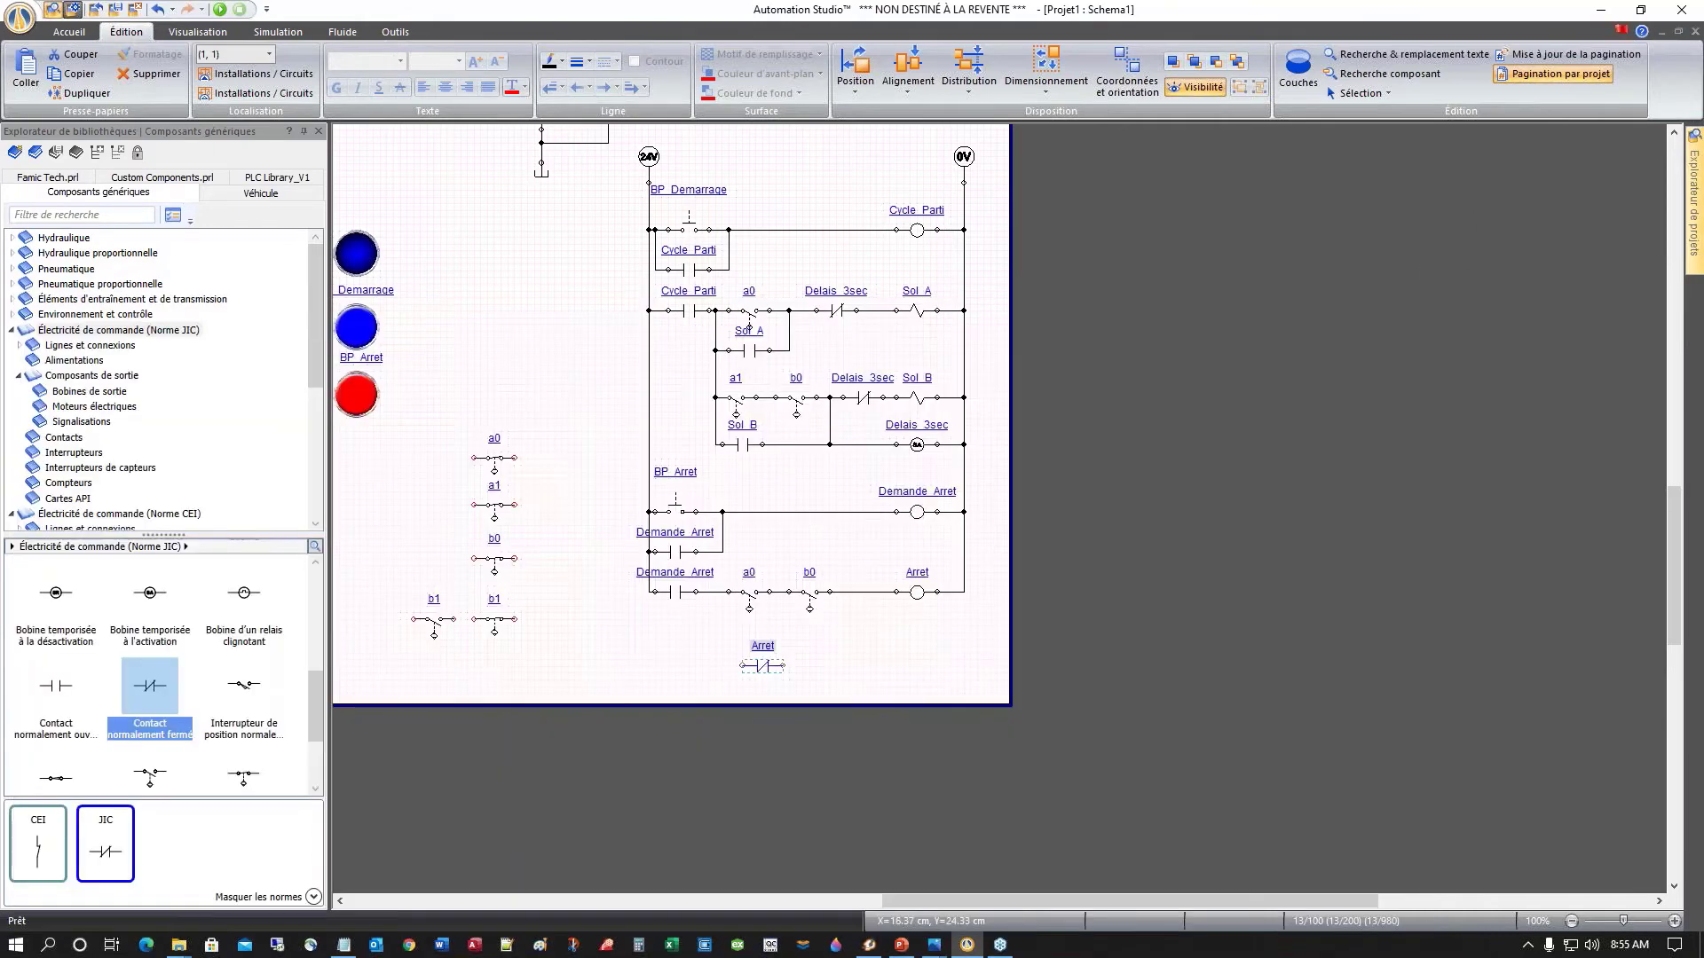
Step: Move the normally closed Arret contact into the Cycle_Parti coil rung and place a copy of it in the Demande_Arret coil rung
left_click_drag(766, 670, 575, 289)
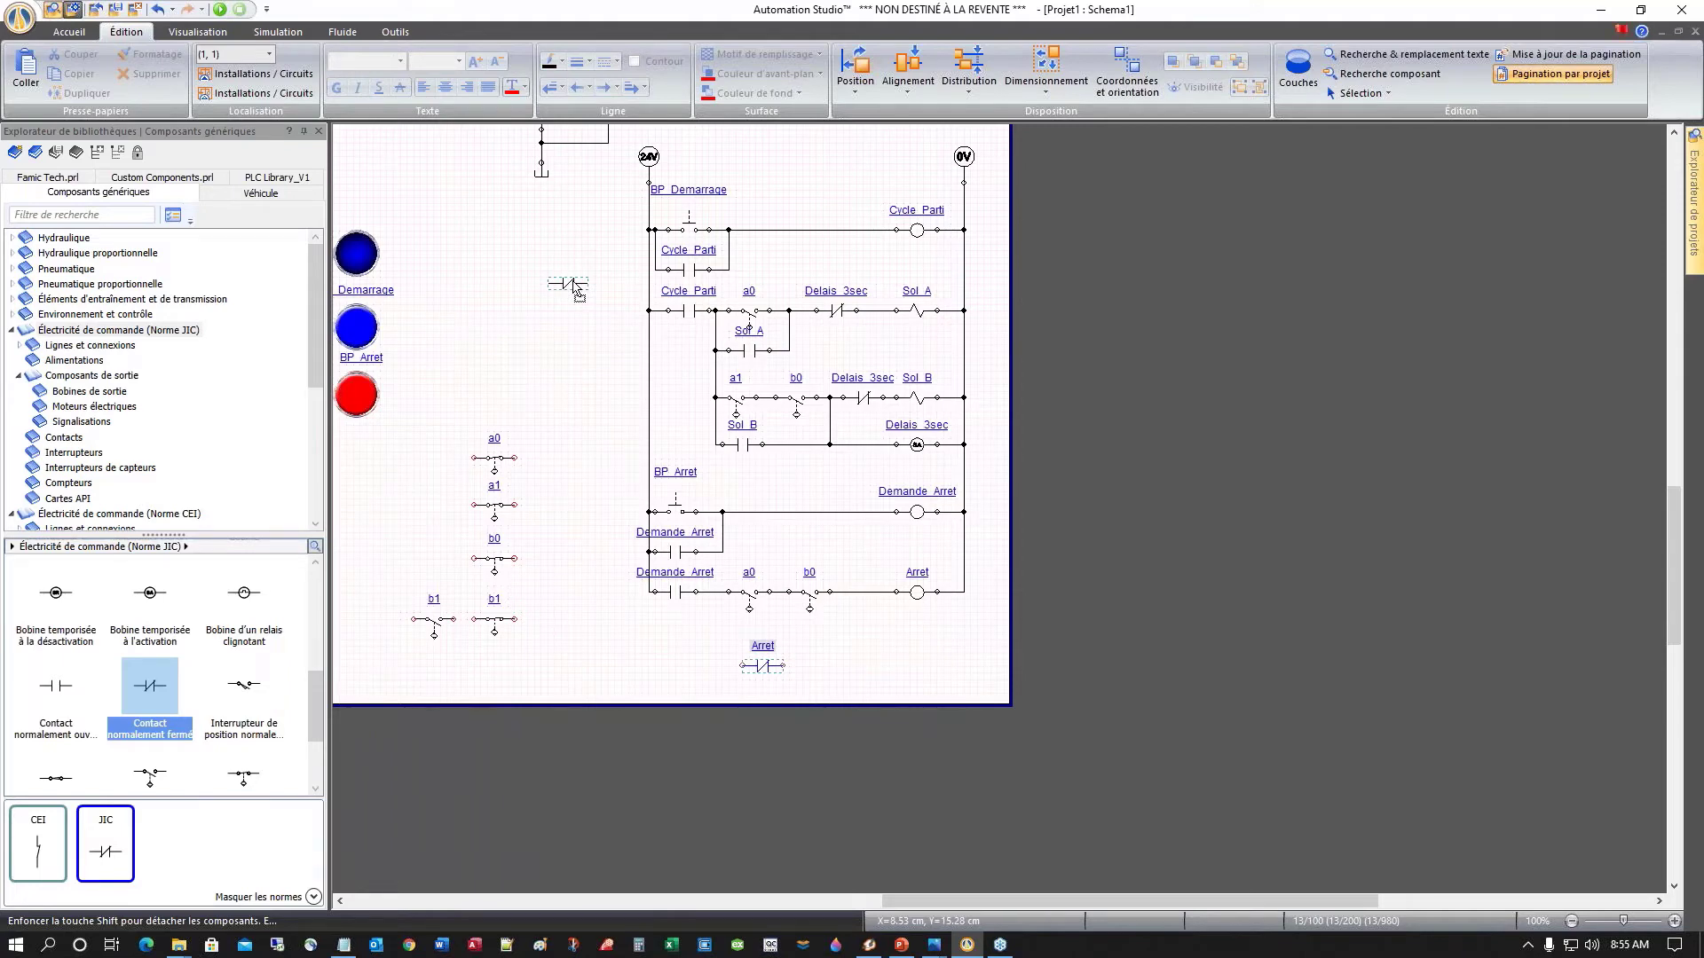
left_click_drag(575, 288, 789, 235)
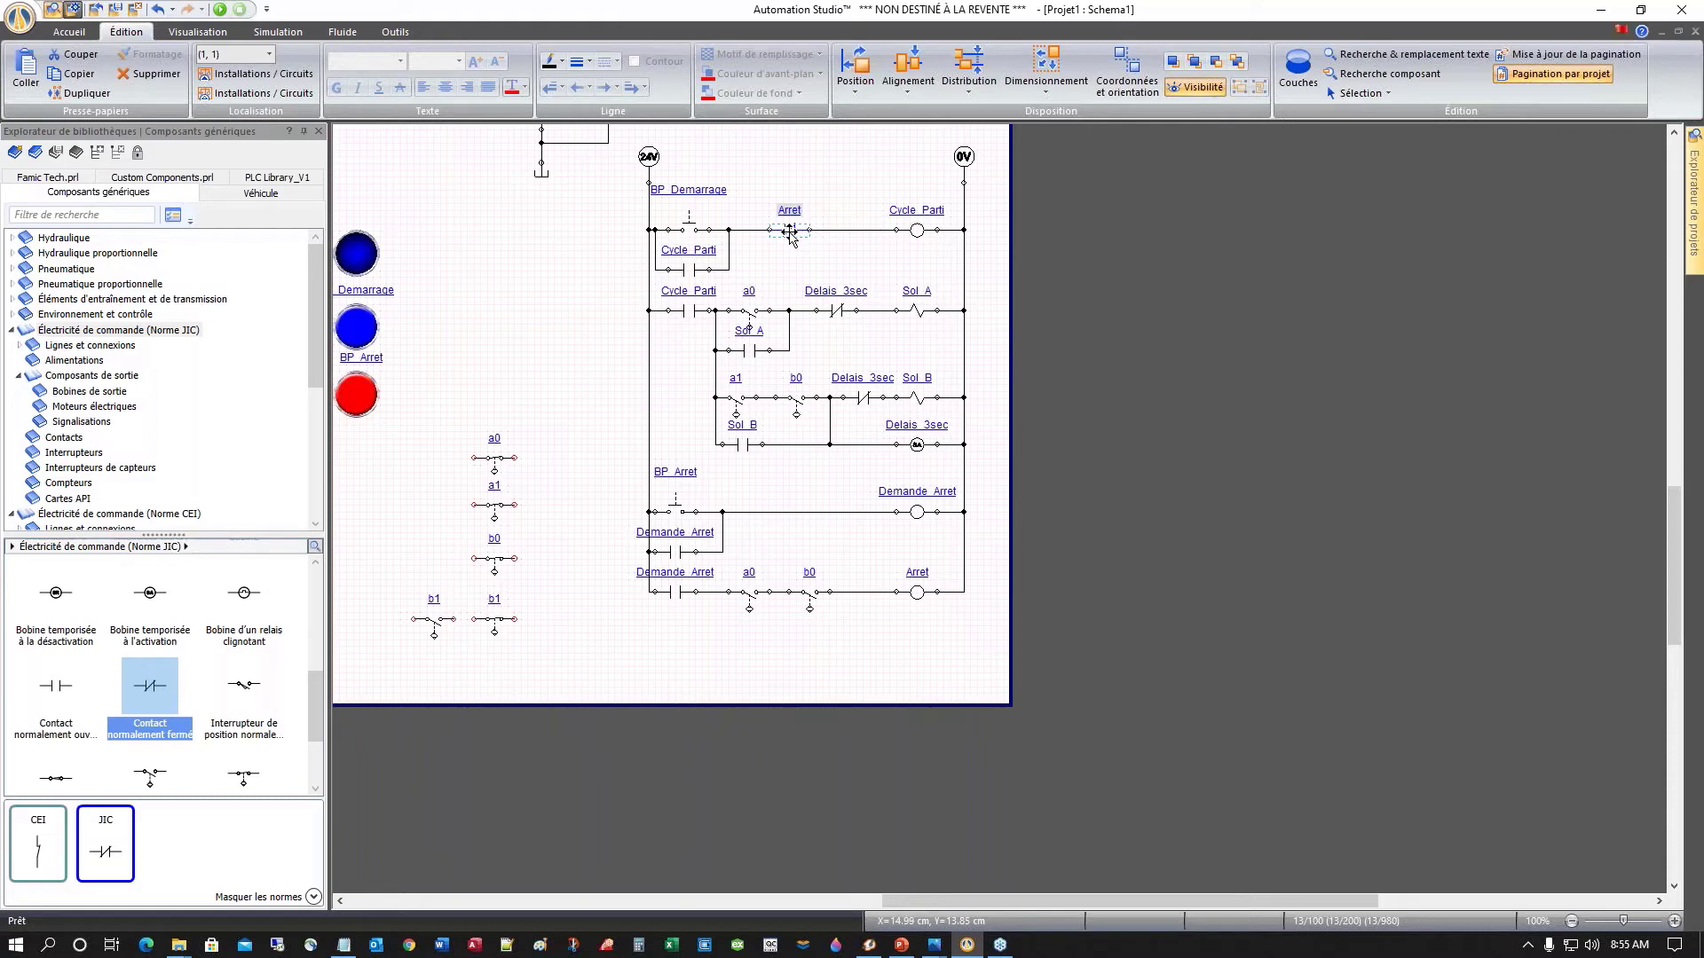
left_click_drag(790, 235, 796, 515)
left_click(548, 415)
Step: Simulate the whole circuit, starting the cycle with BP_Demarrage and requesting a stop with BP_Arret twice, and end the simulation
scroll(546, 397, "up", 2)
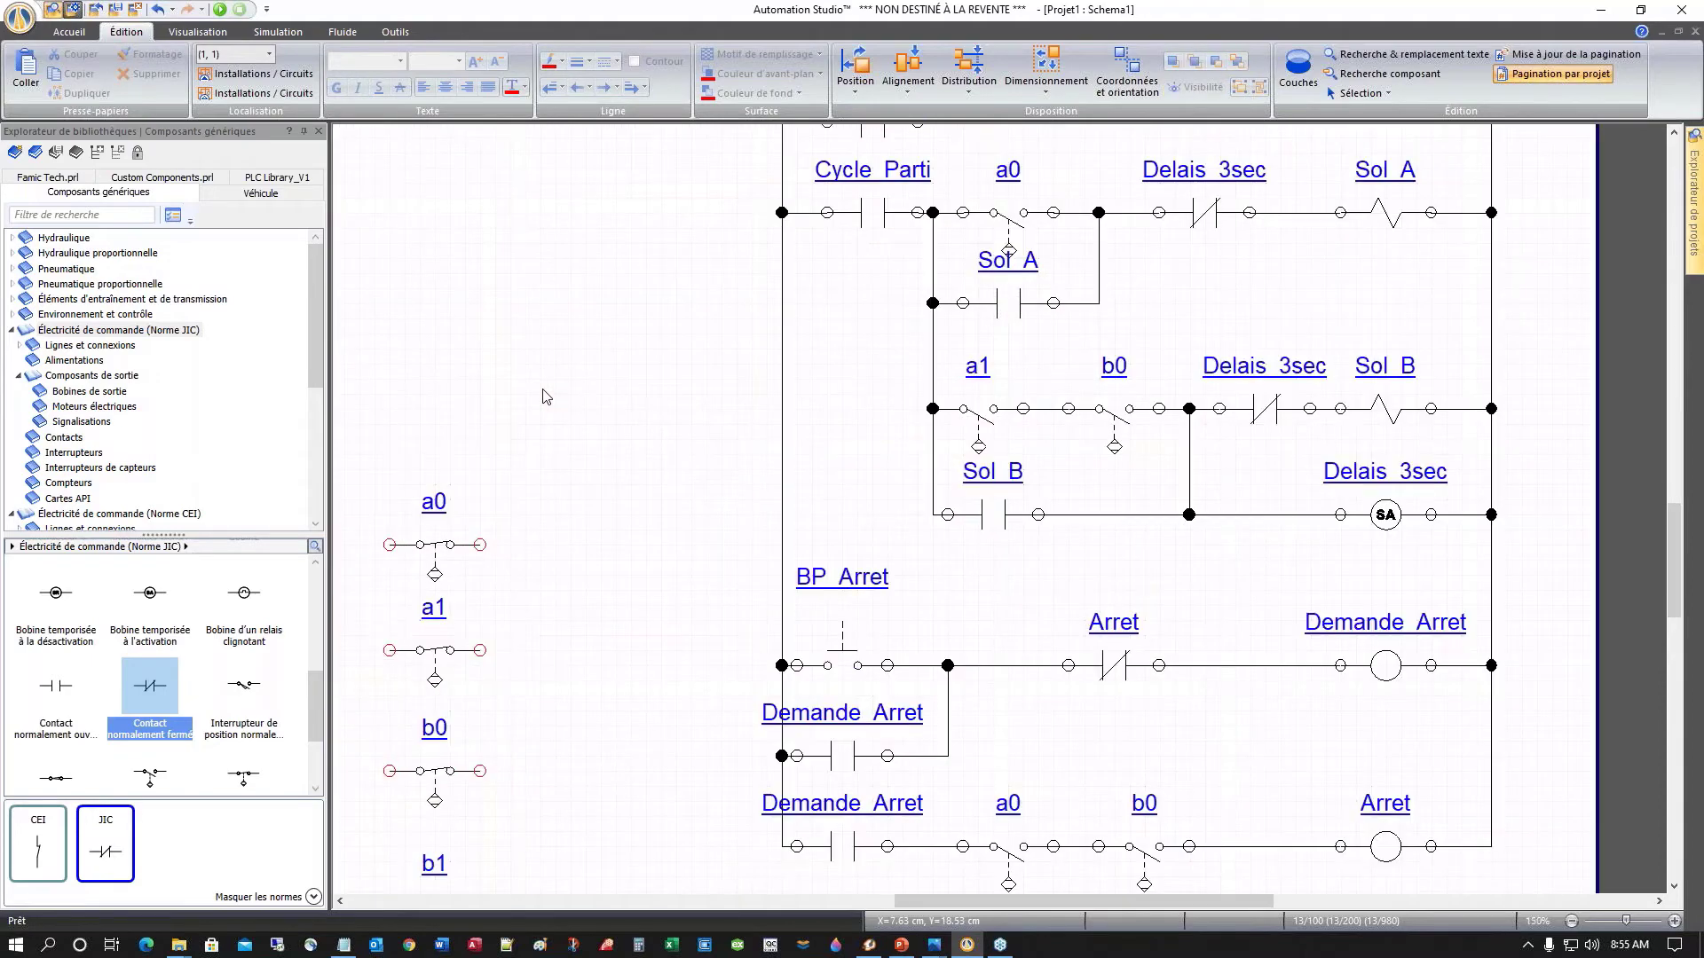
scroll(546, 397, "down", 4)
scroll(545, 395, "up", 3)
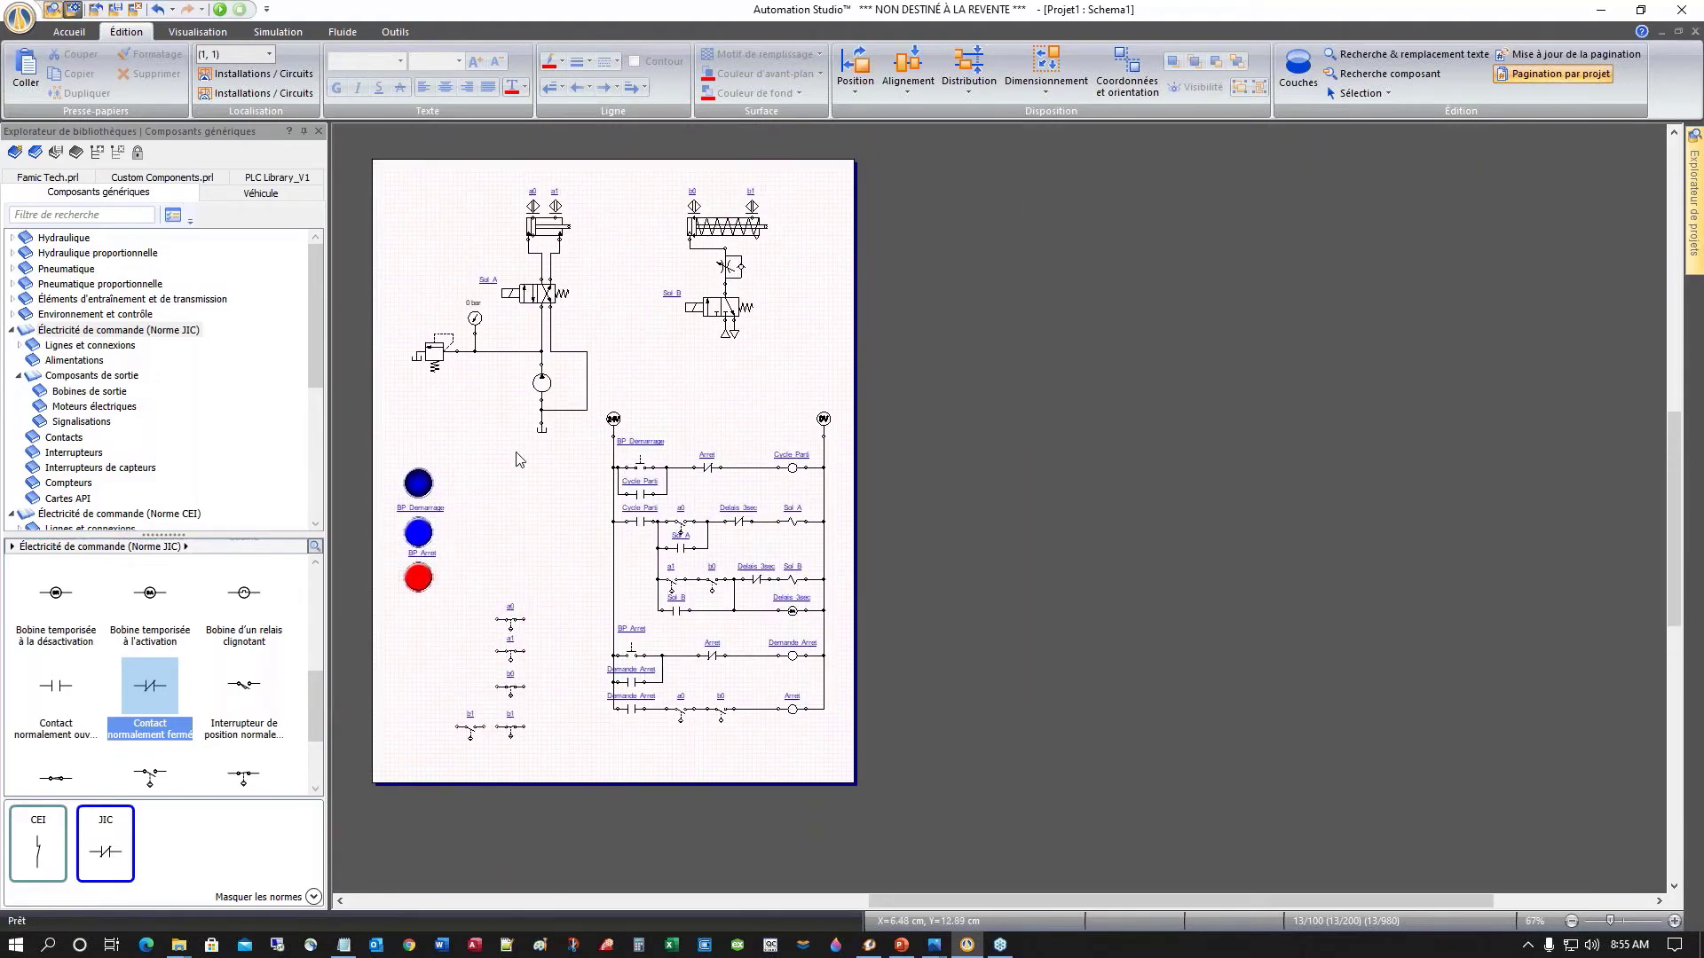
left_click(221, 9)
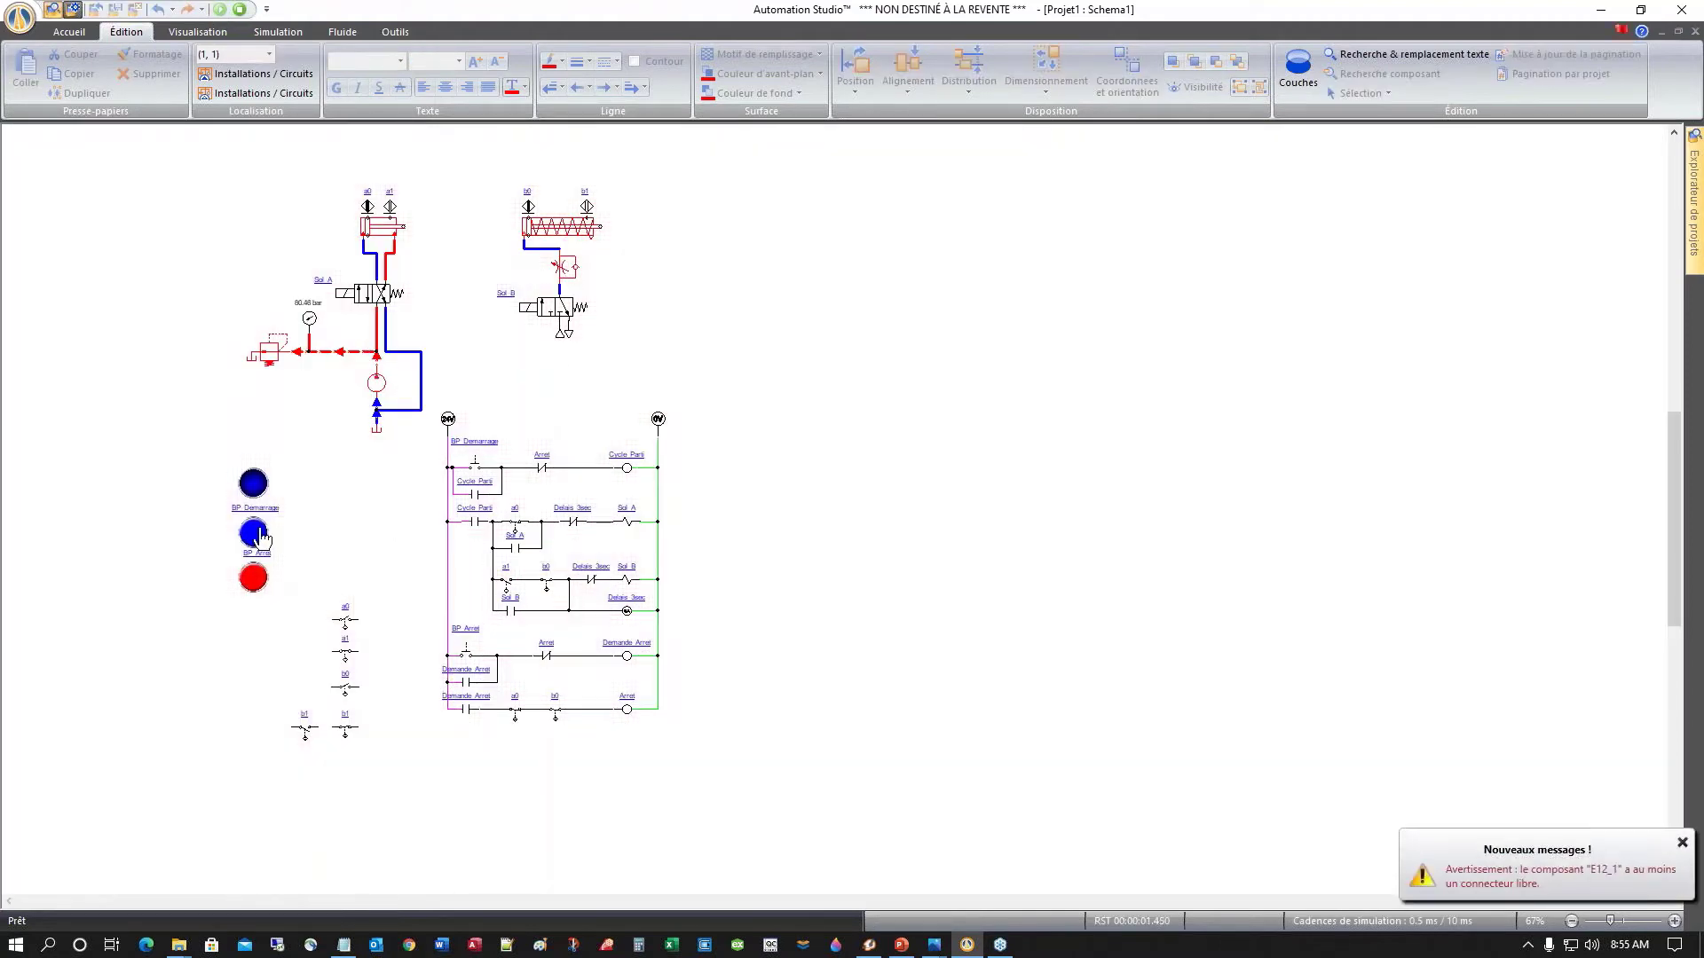
left_click(256, 539)
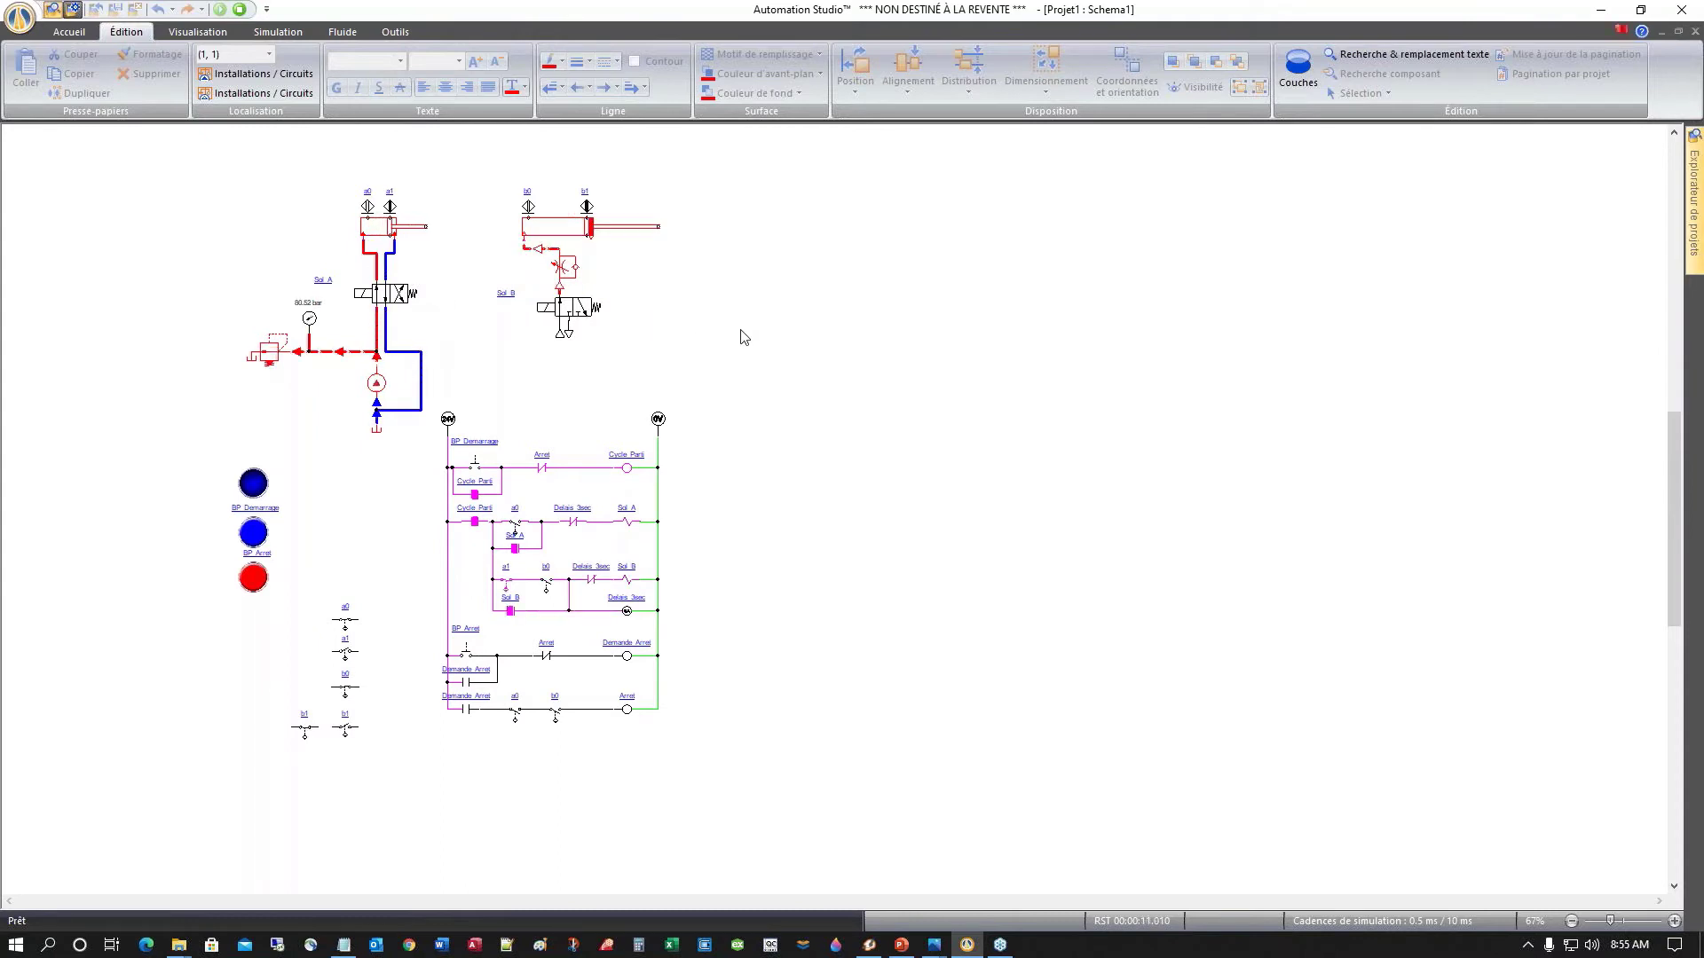
left_click(253, 580)
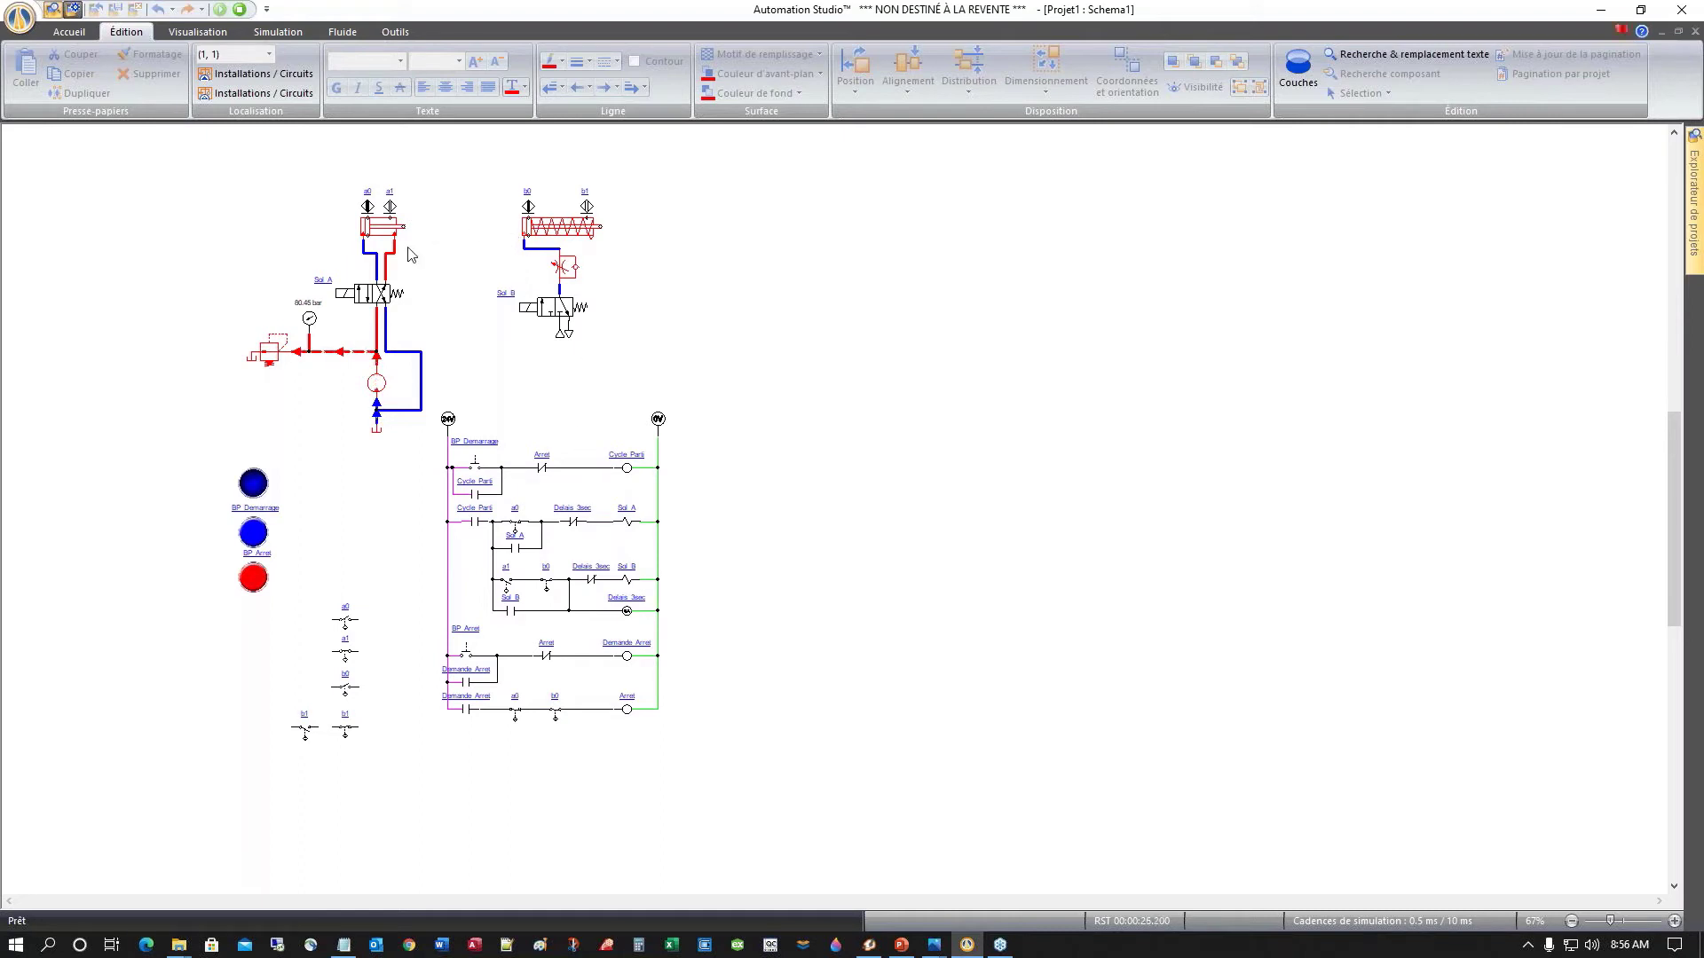
left_click(253, 532)
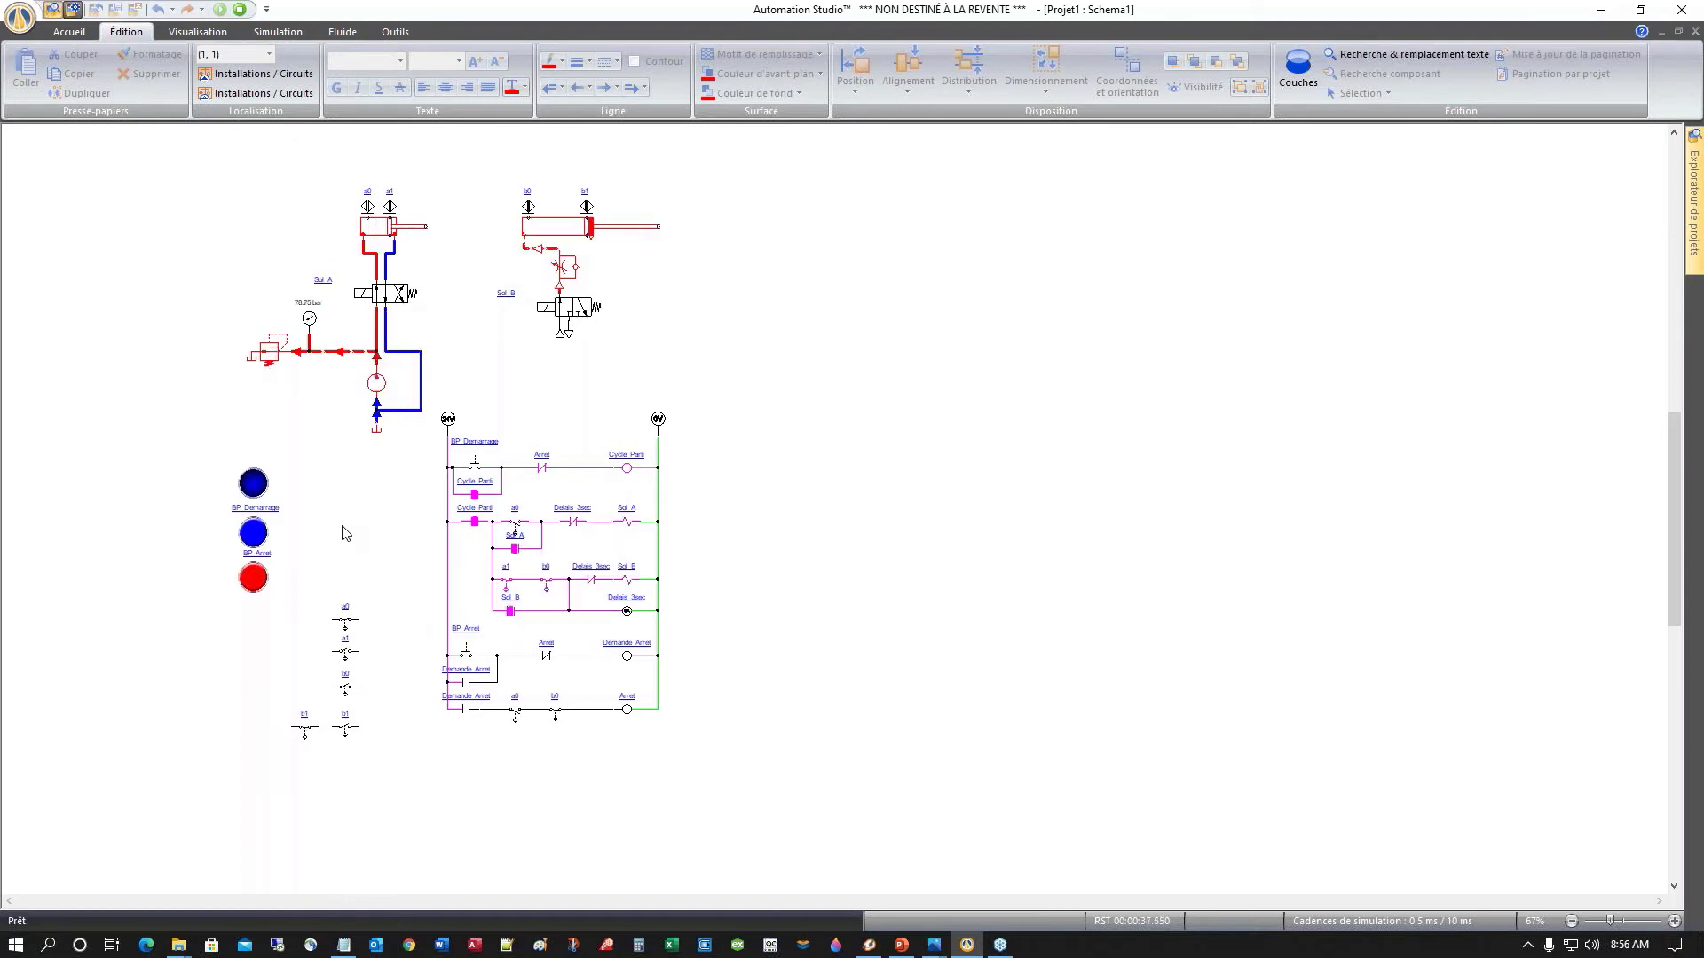
left_click(249, 584)
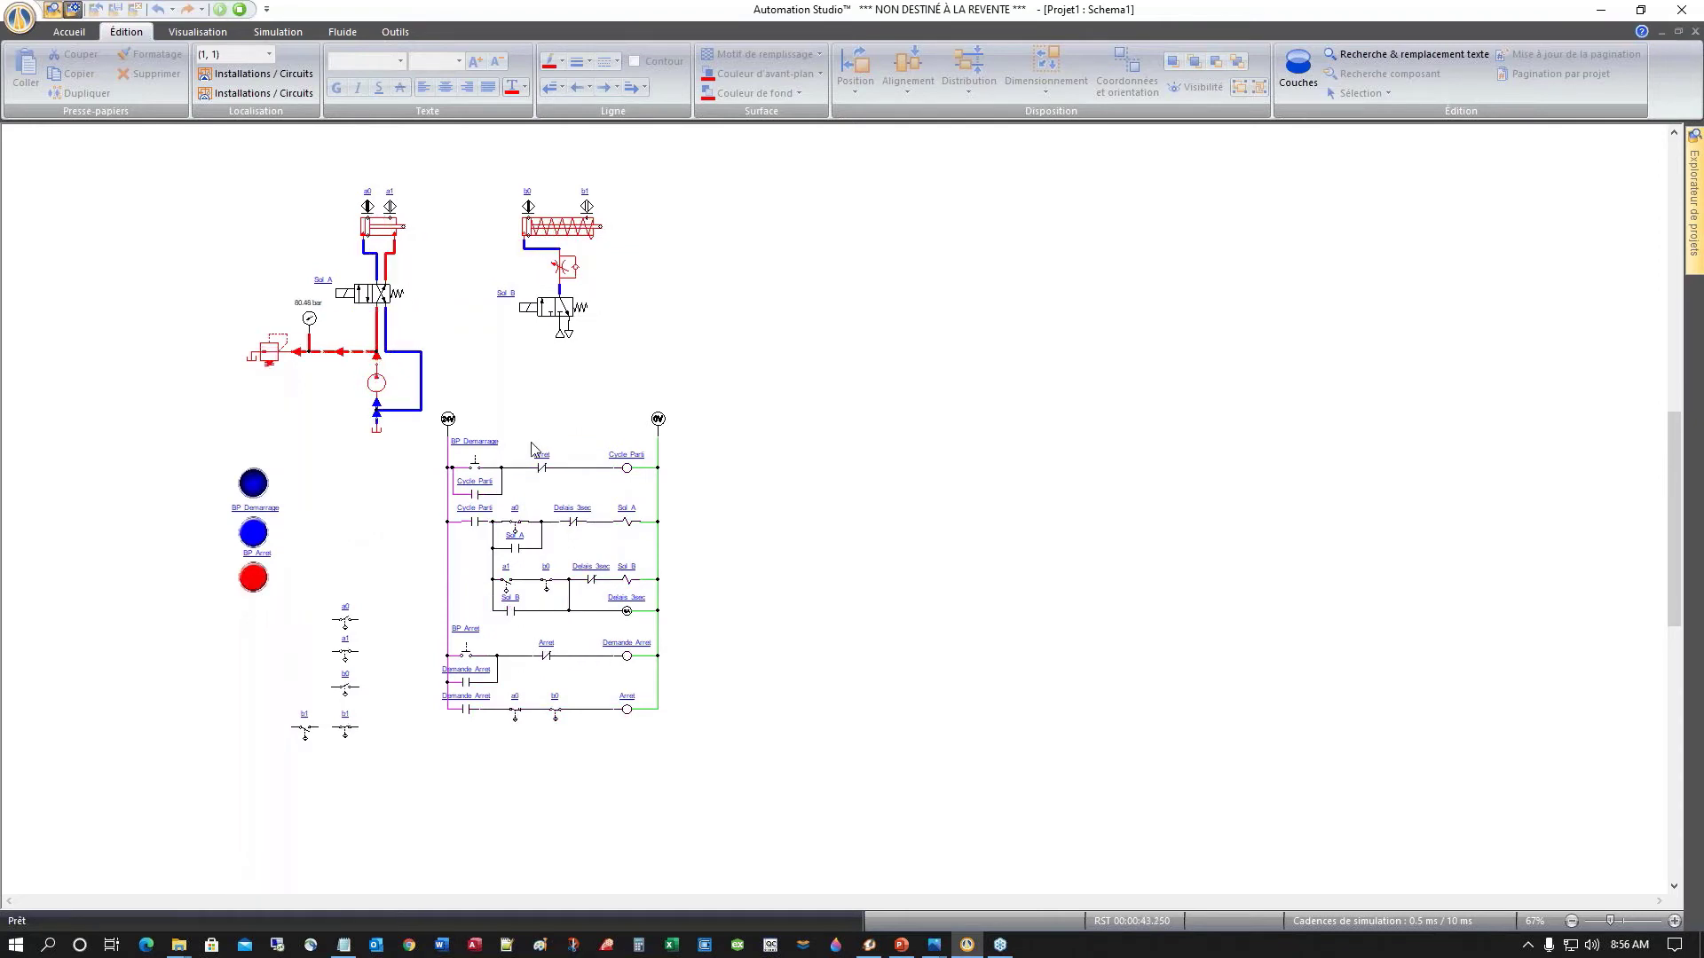
left_click(239, 10)
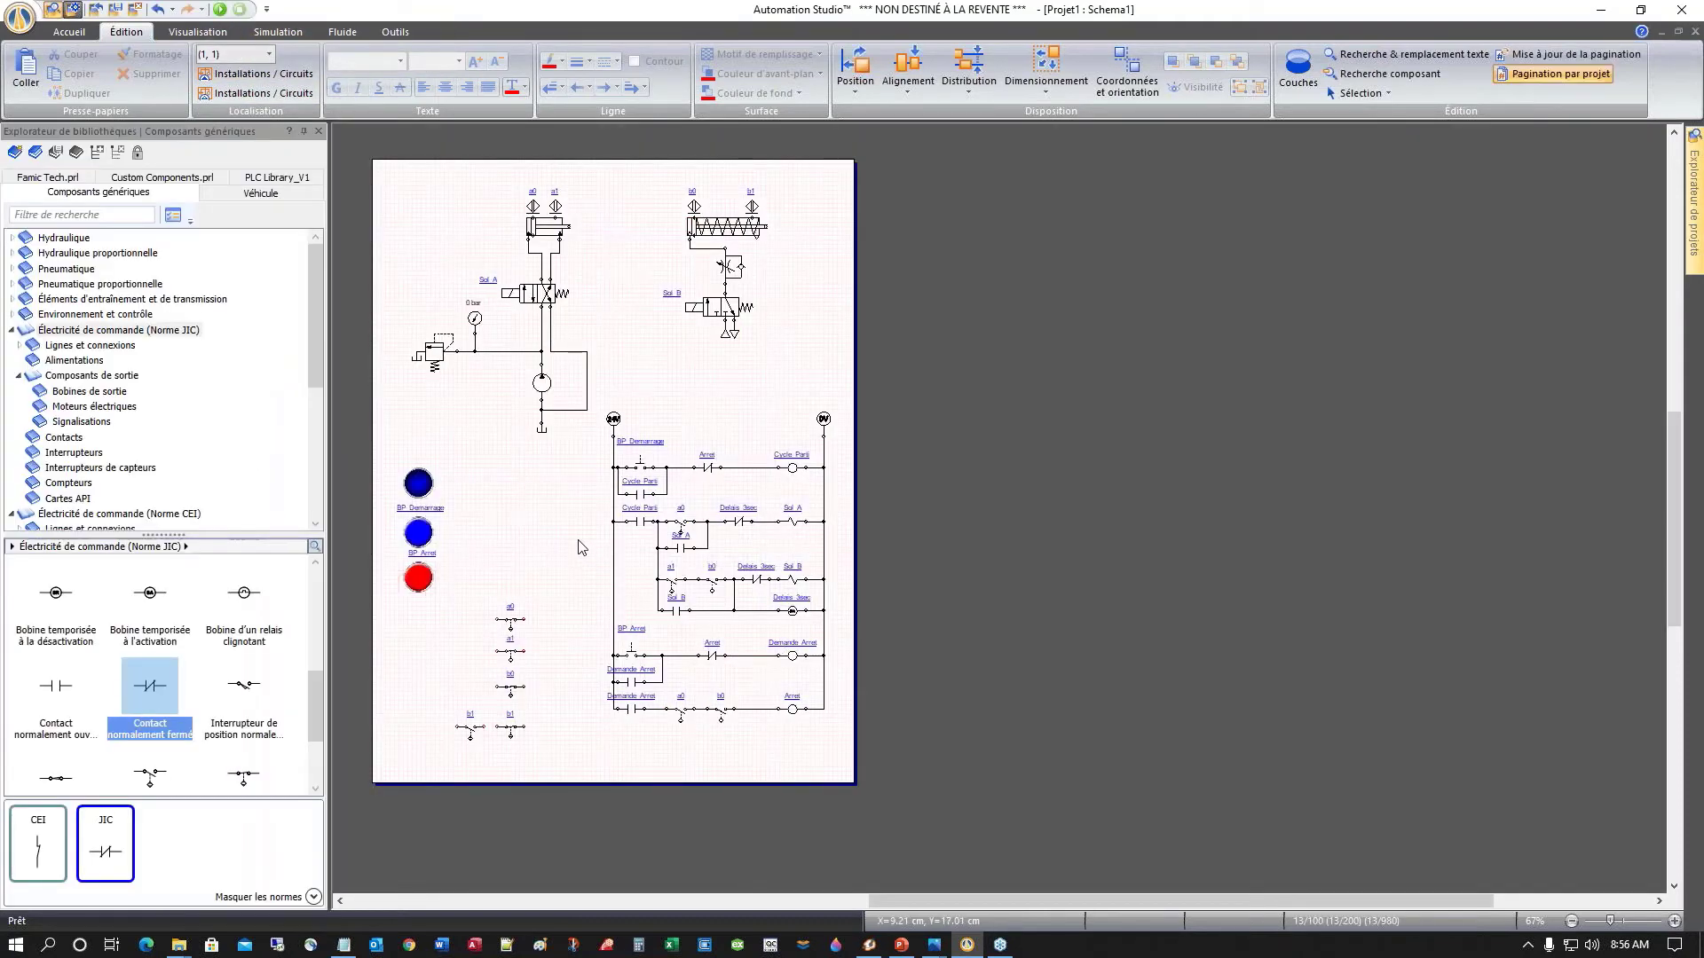
Step: Delete the unused, unwired a0, a1, b0 and b1 contacts beside the ladder circuit
scroll(580, 547, "down", 2)
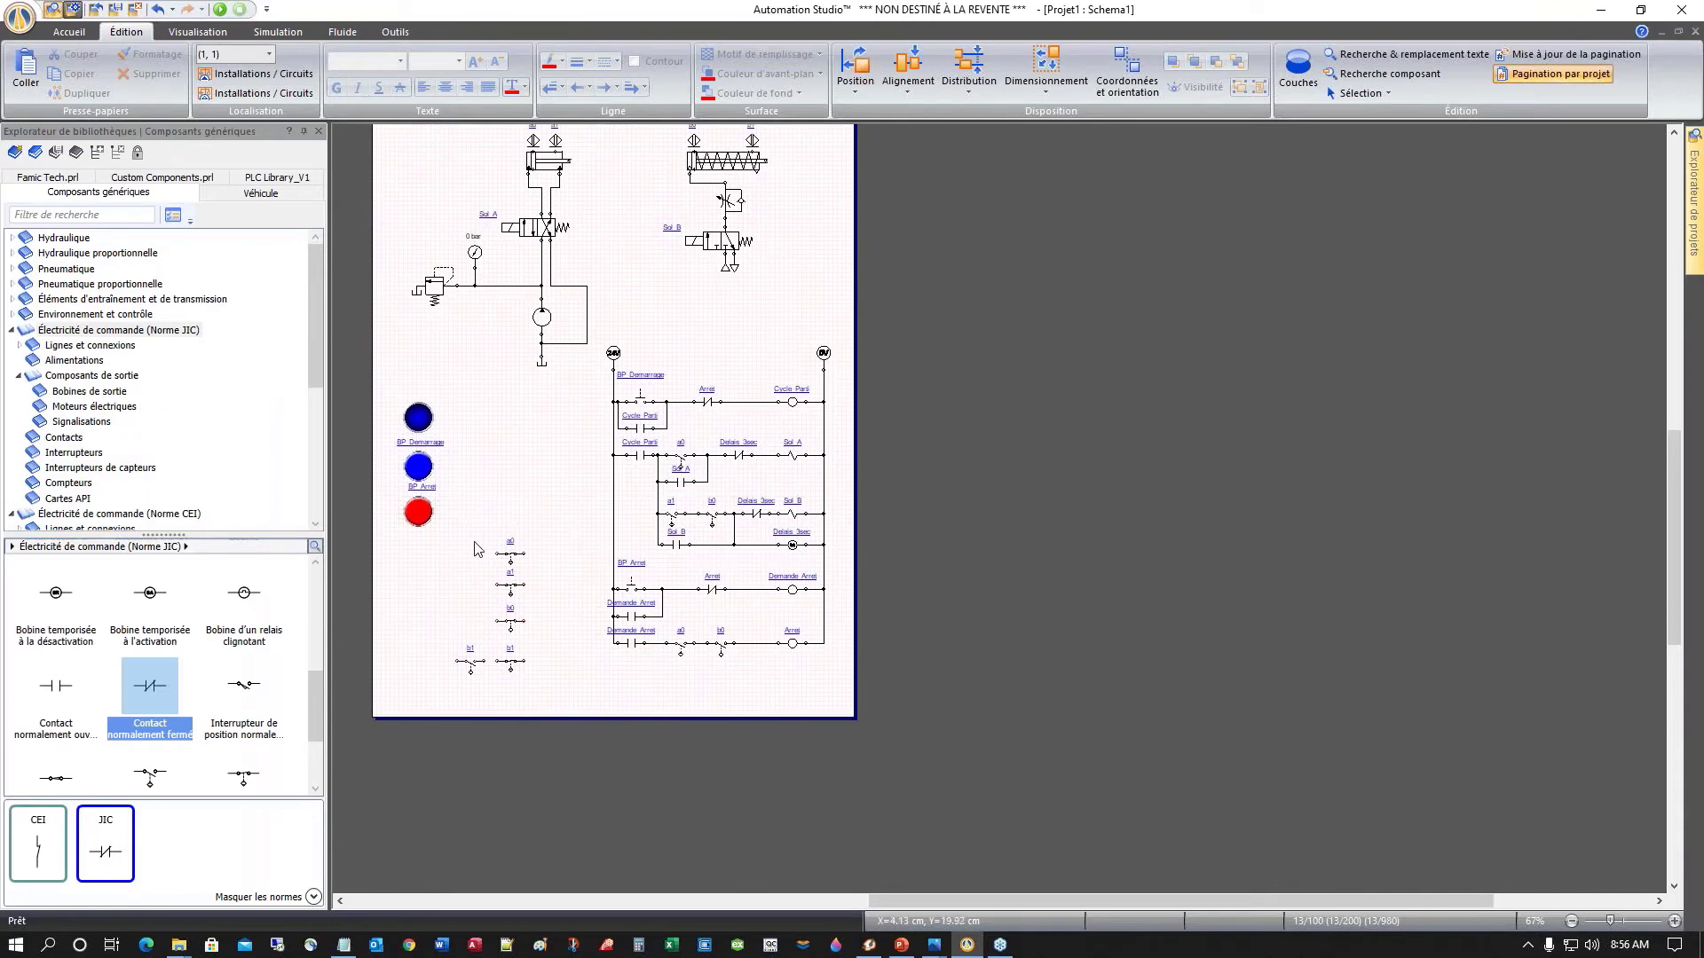
left_click_drag(440, 527, 559, 700)
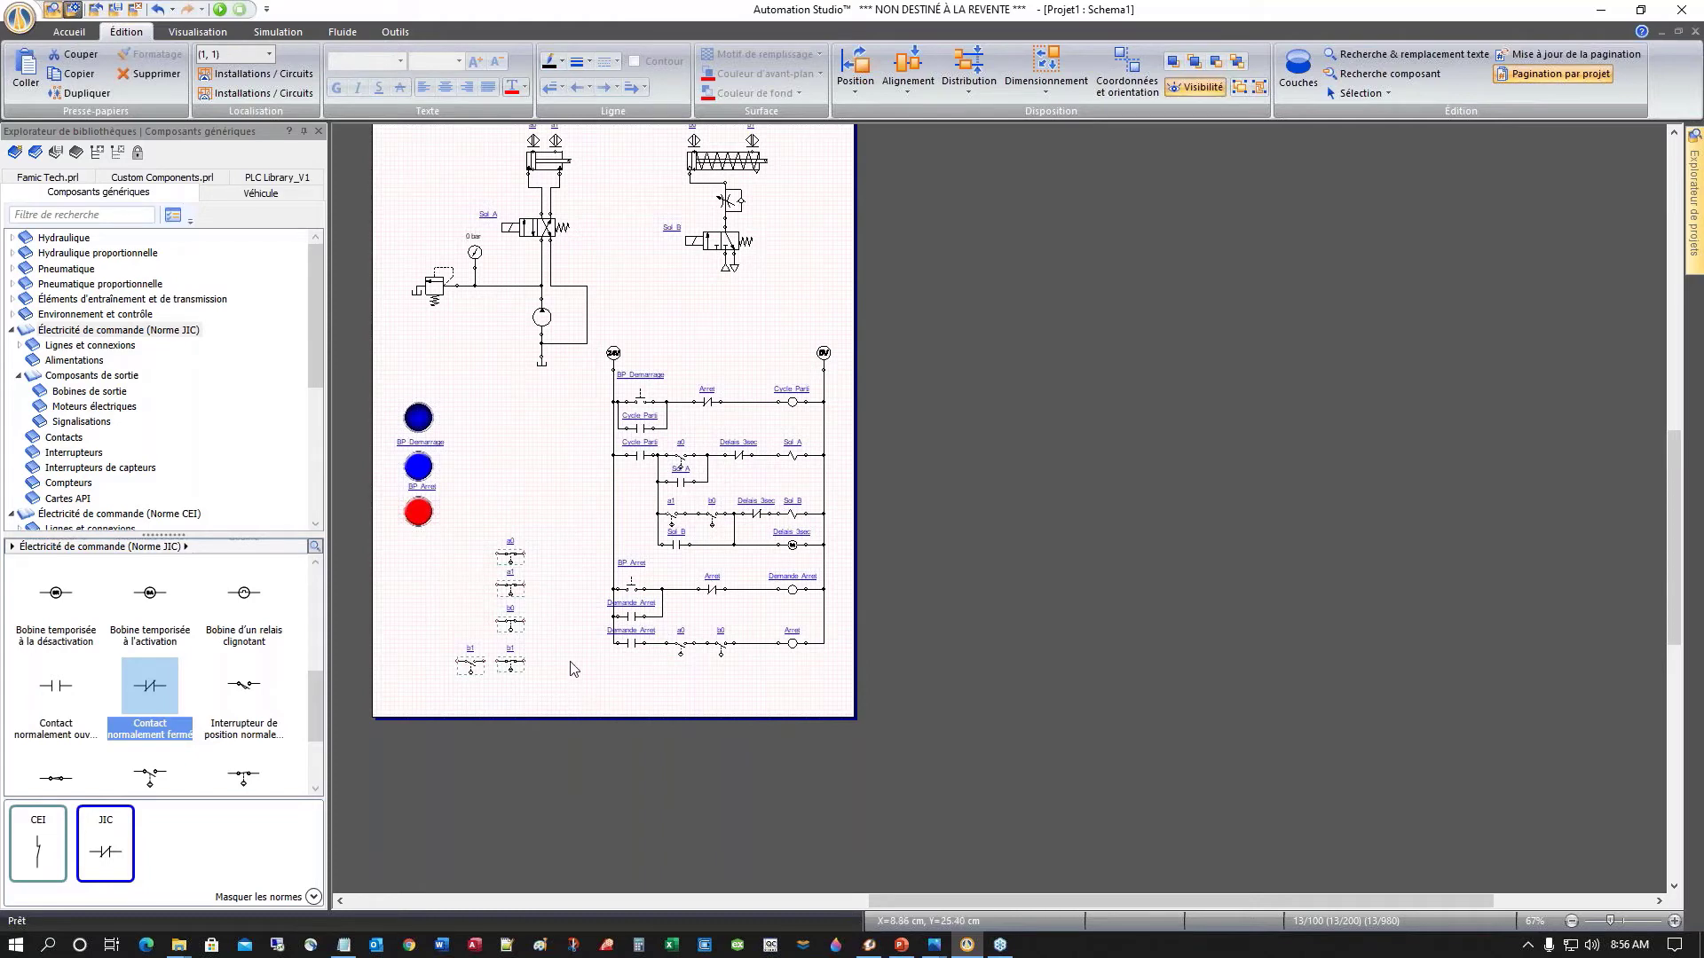
scroll(572, 670, "up", 3)
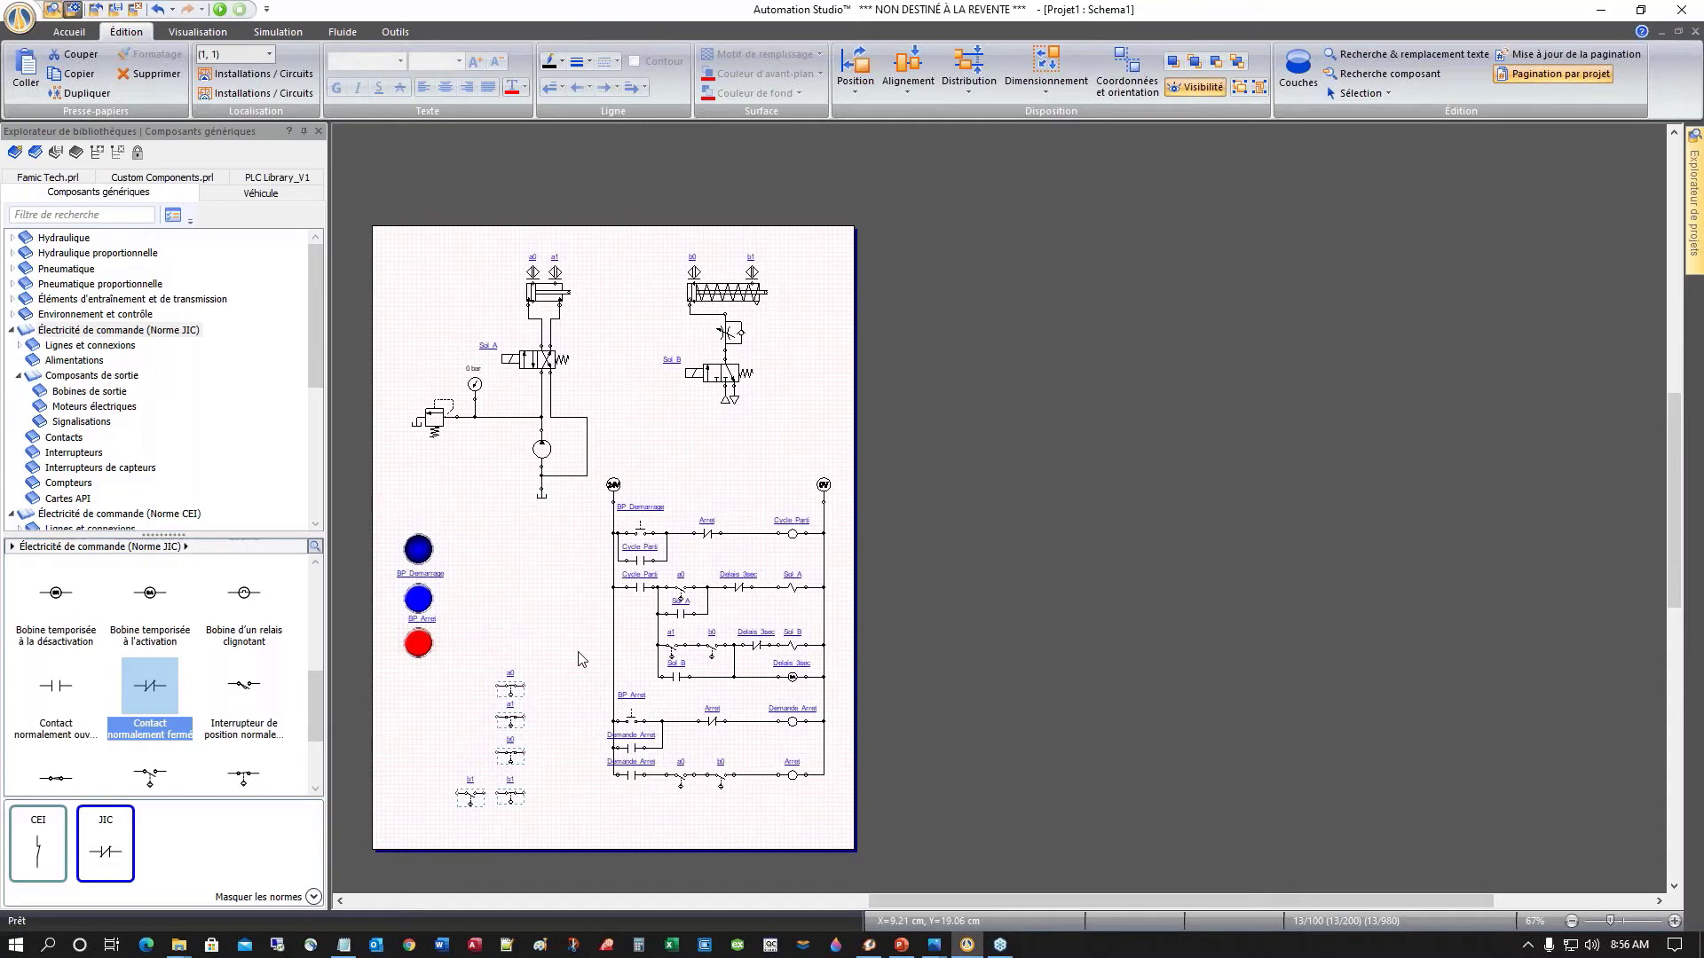
key("Delete")
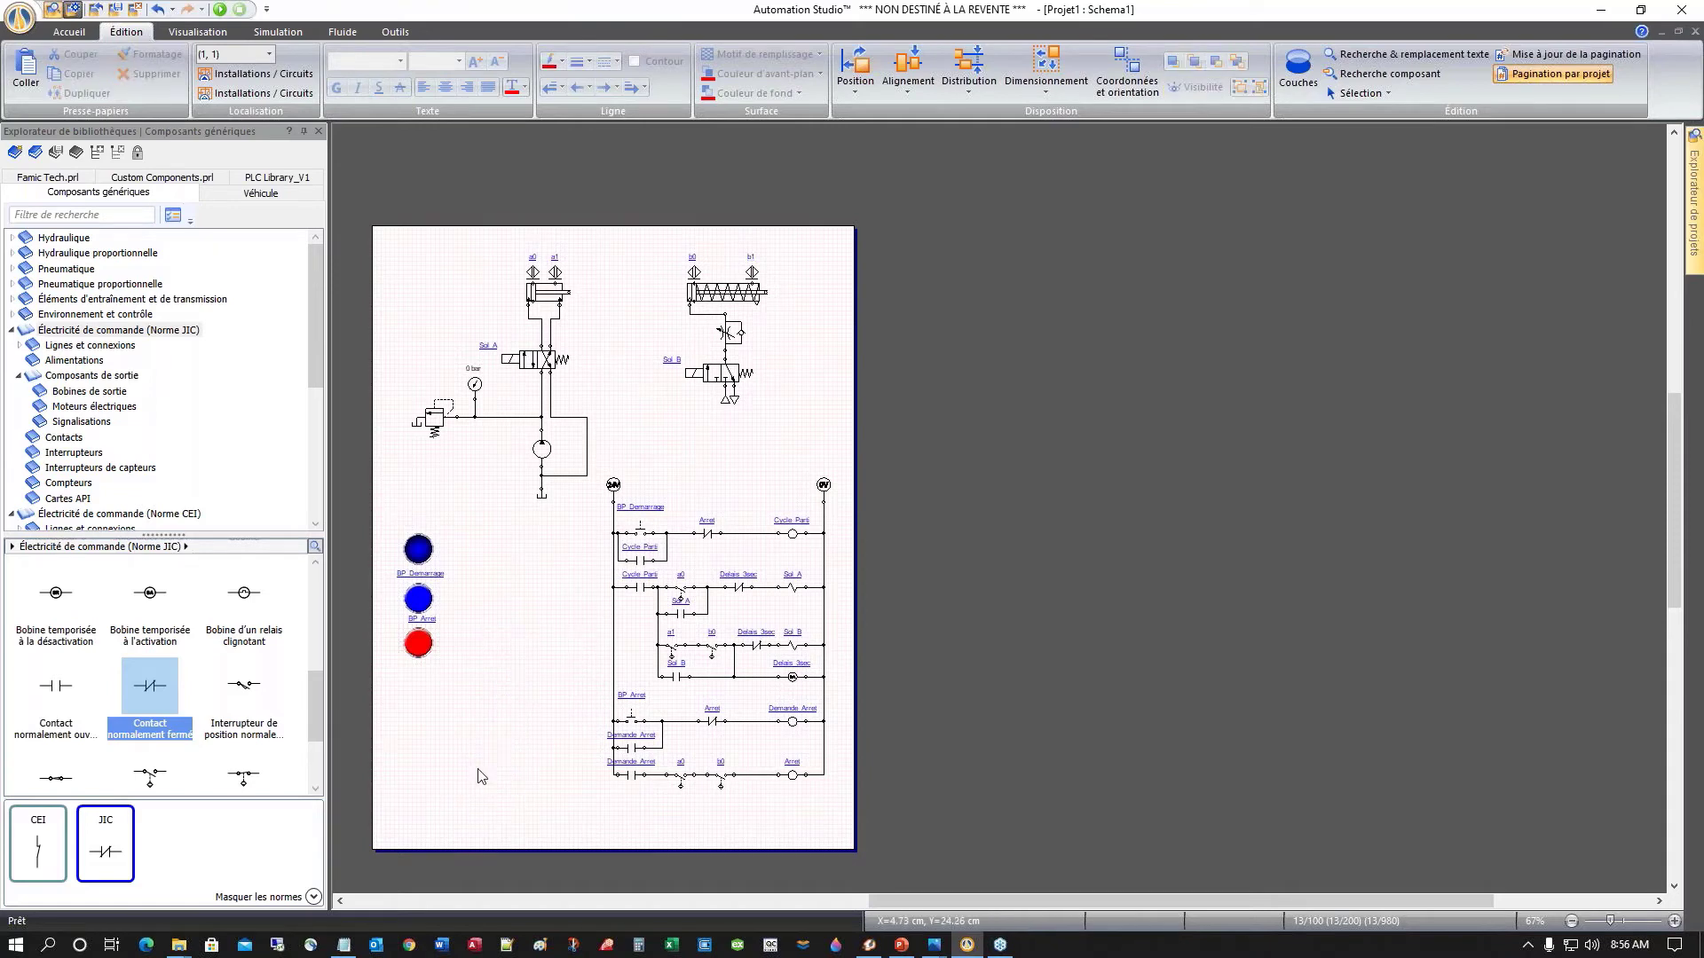
Step: Capture a screen snip of the complete ladder circuit from the 24V and 0V supplies to the Arret rung and open it in Snip & Sketch
scroll(532, 680, "up", 2)
scroll(533, 679, "down", 2)
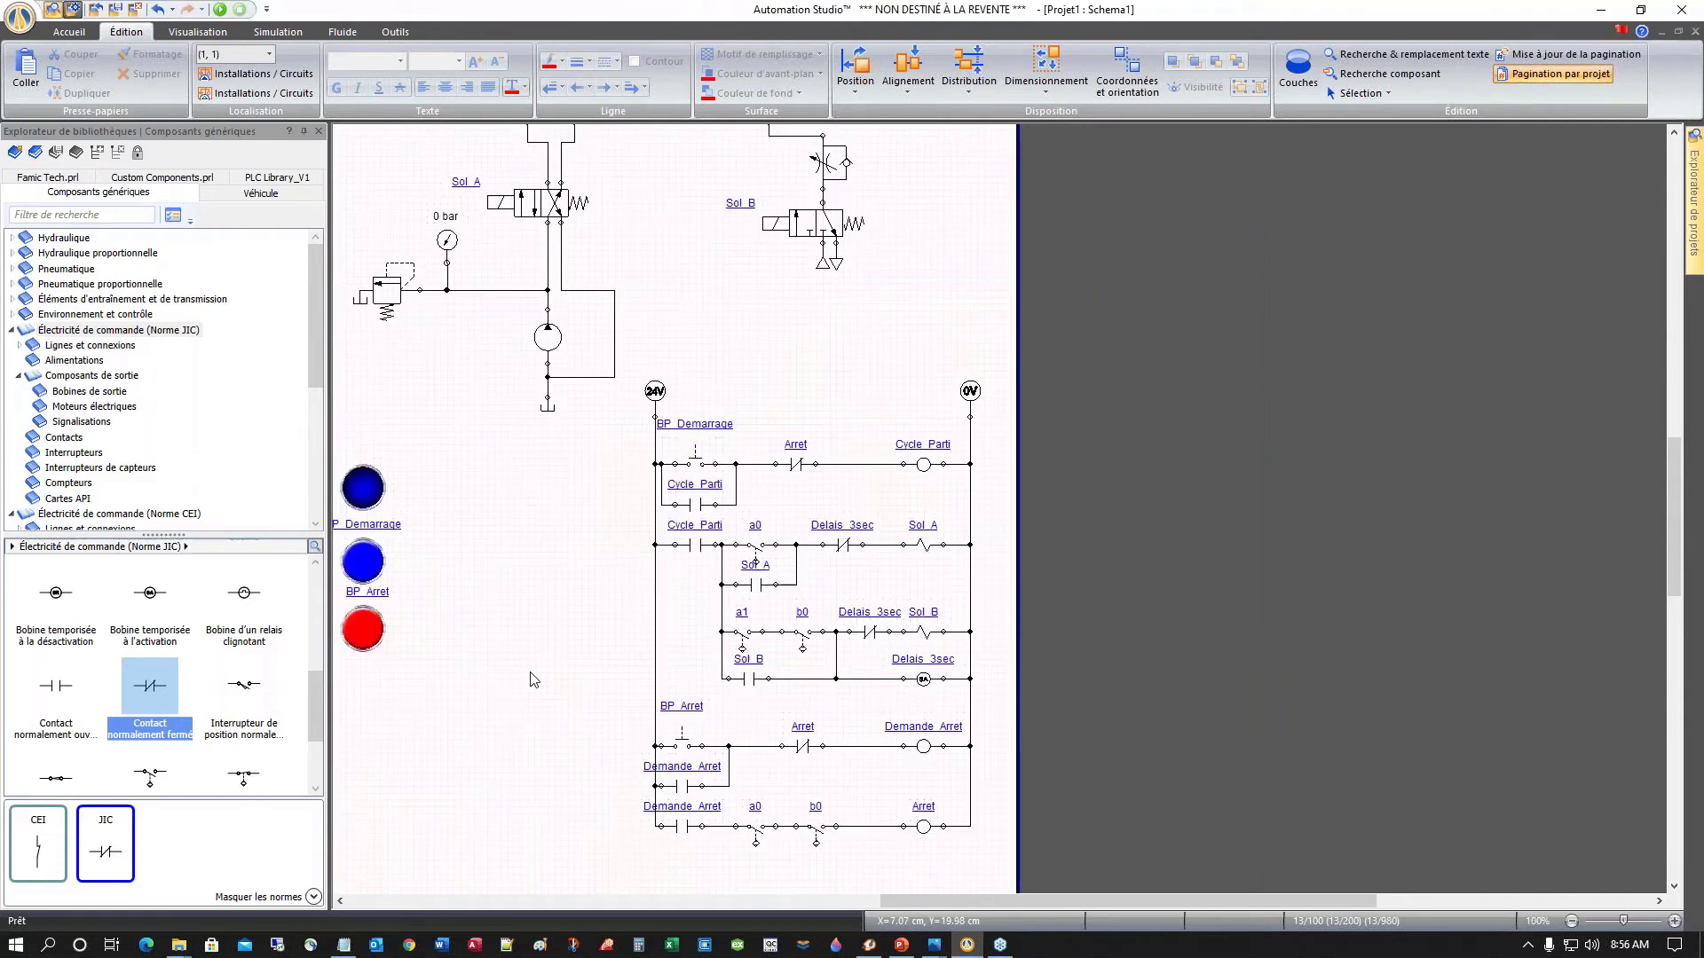
scroll(524, 676, "down", 2)
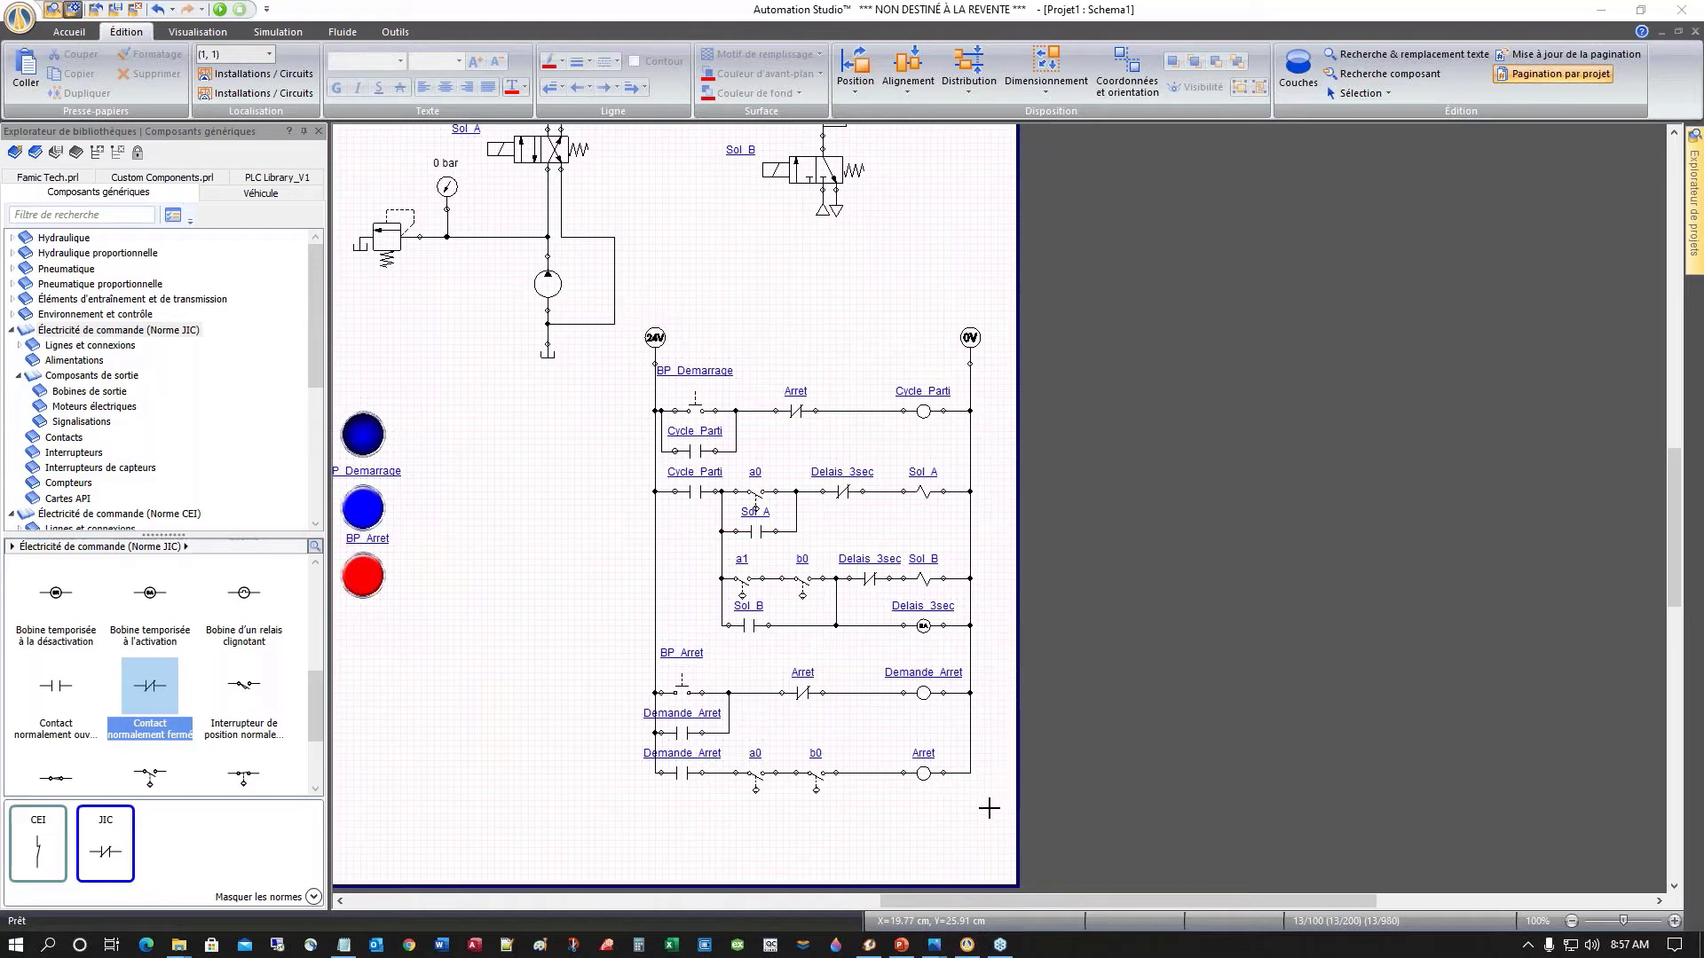
key("Escape")
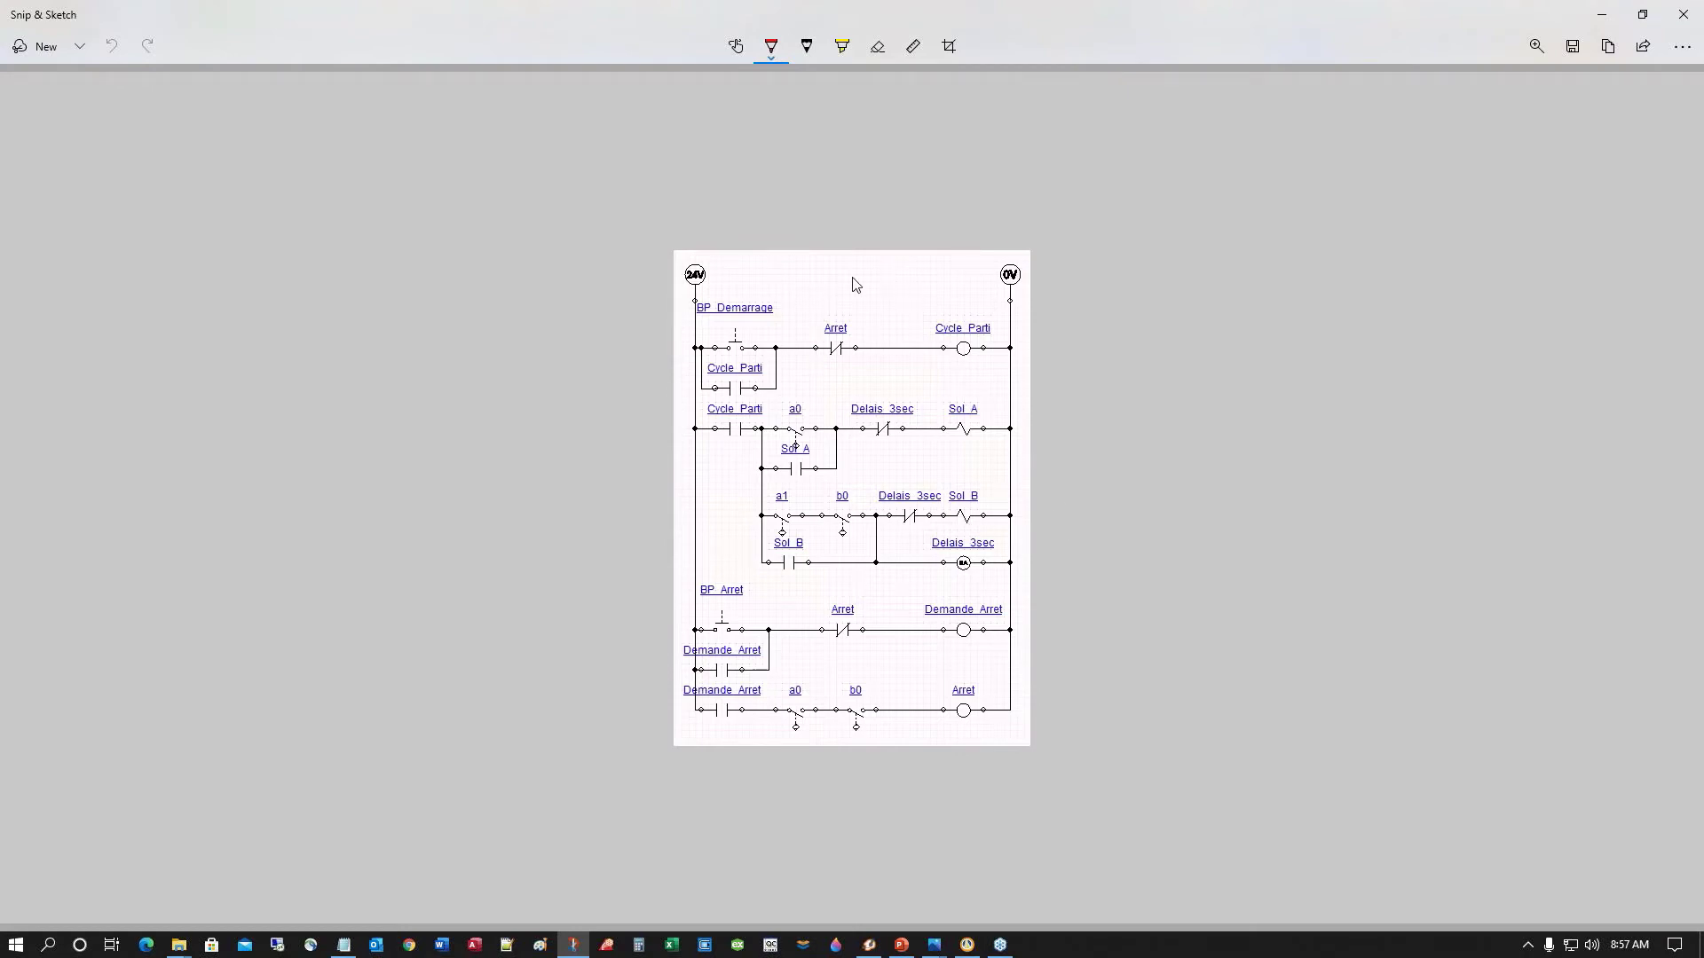
Step: Save the ladder snip as Logique_Relais.jpg in the Web1_FR folder inside Webinar_Fall_2020 and close the snip window
left_click(1572, 50)
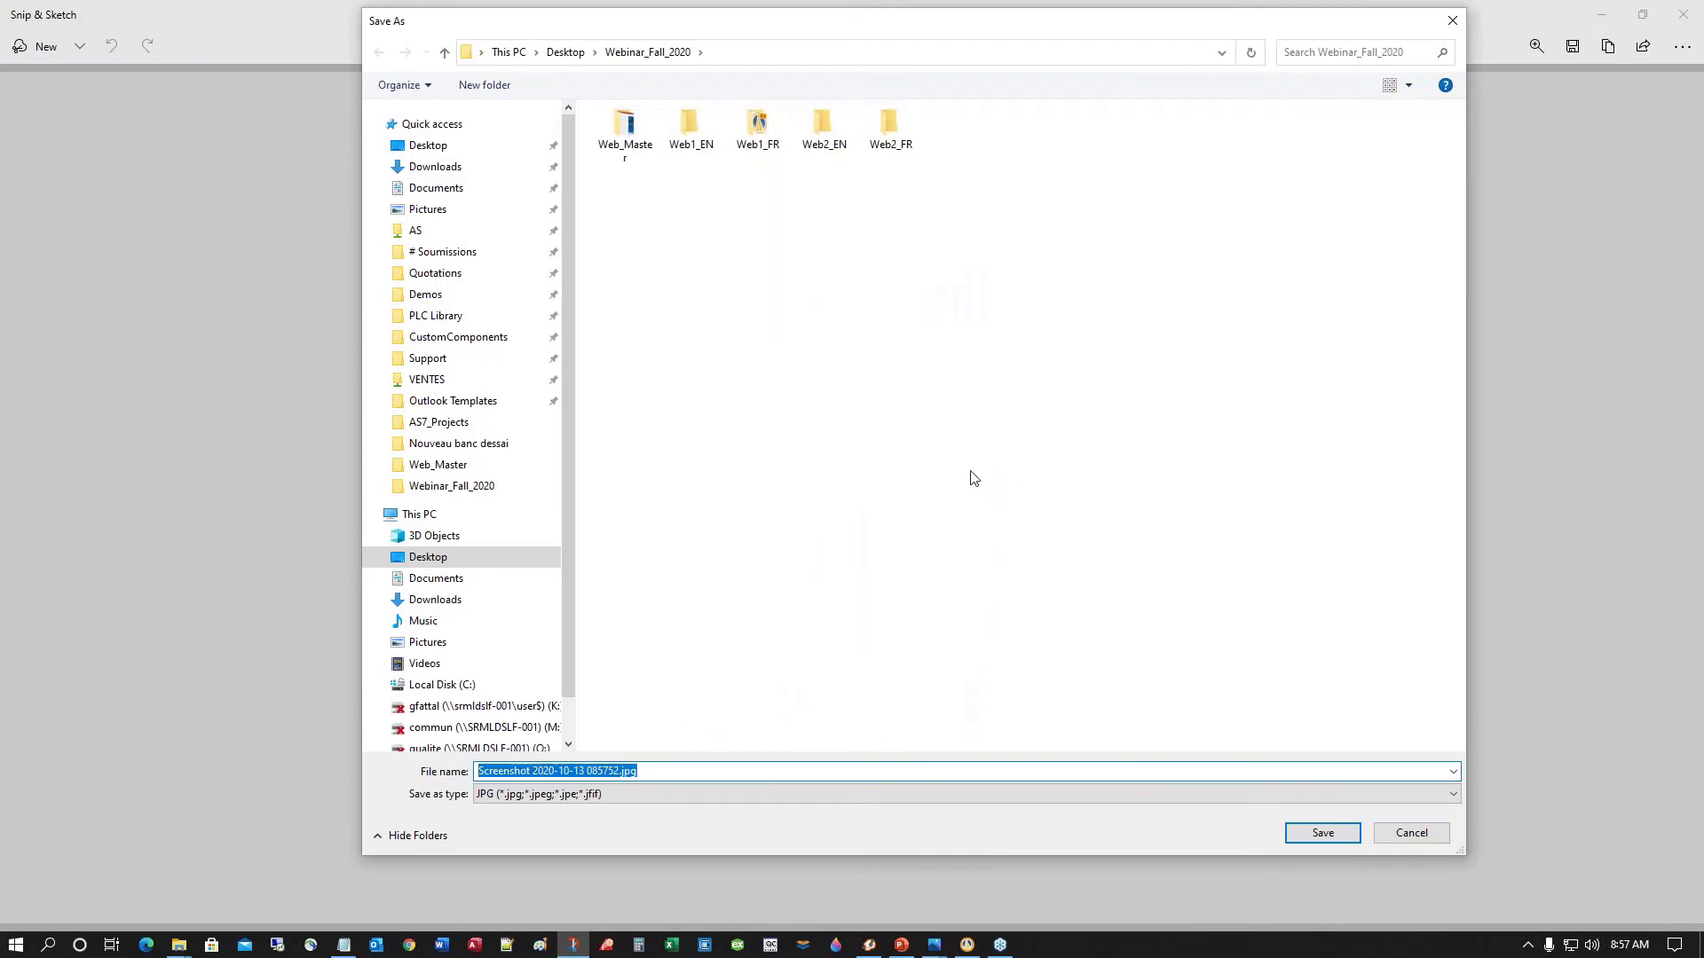
left_click(617, 770)
left_click_drag(620, 771, 408, 760)
type("Logique_Relais")
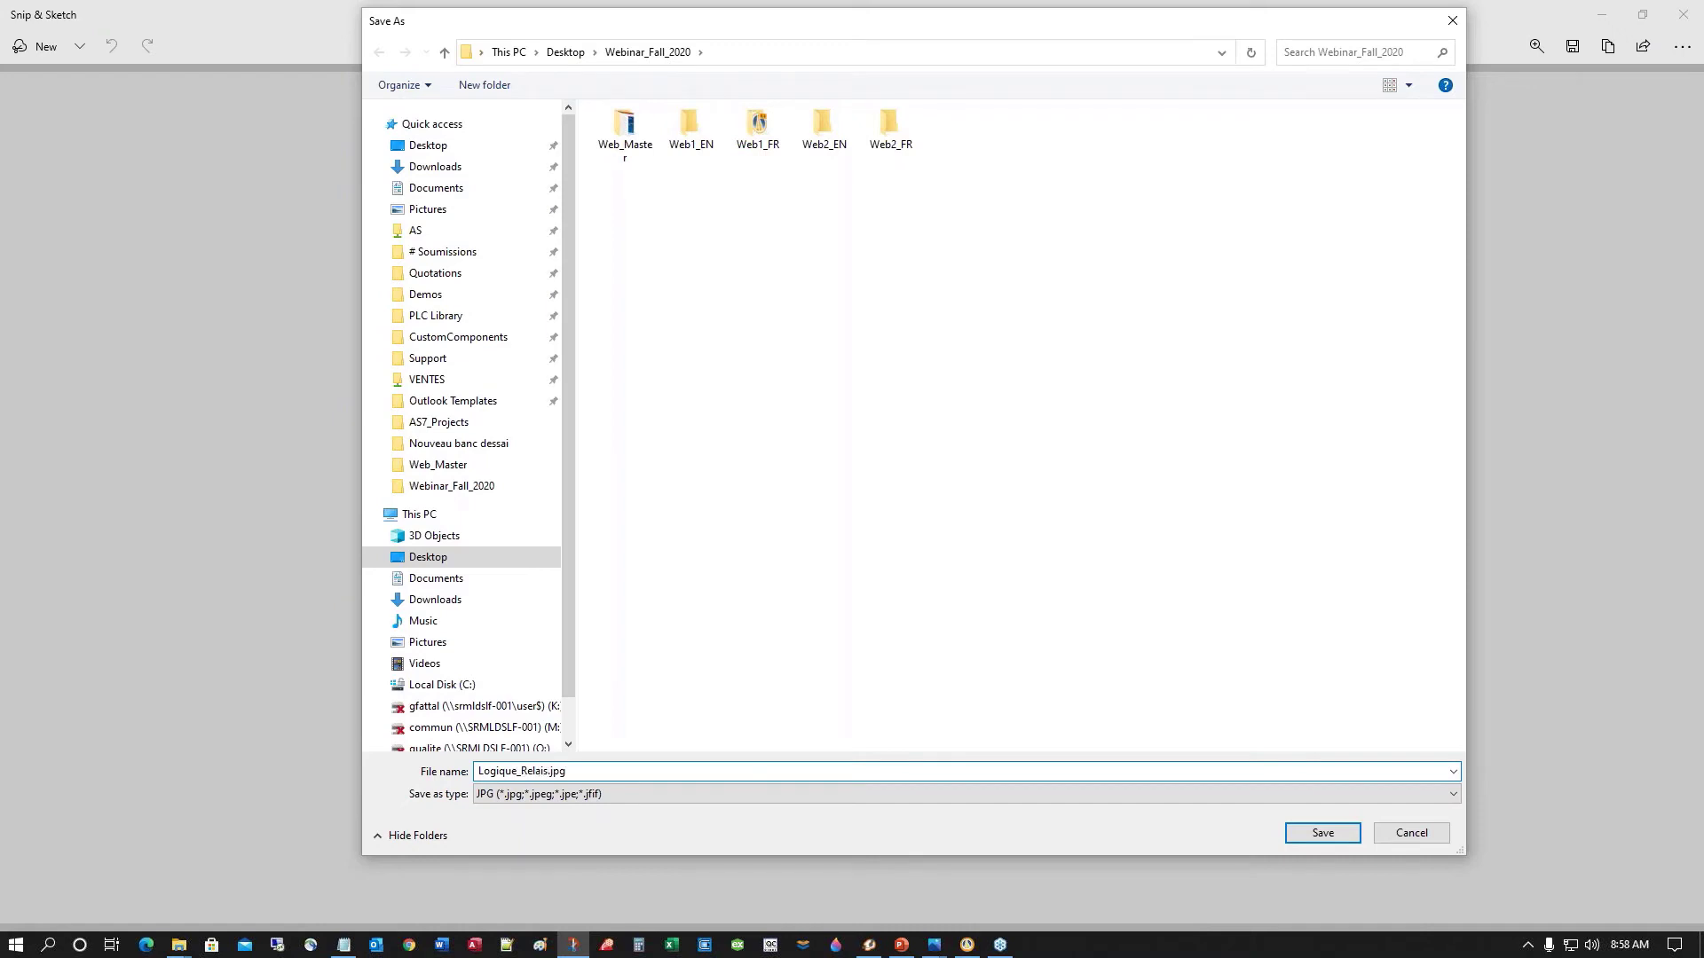
double_click(753, 127)
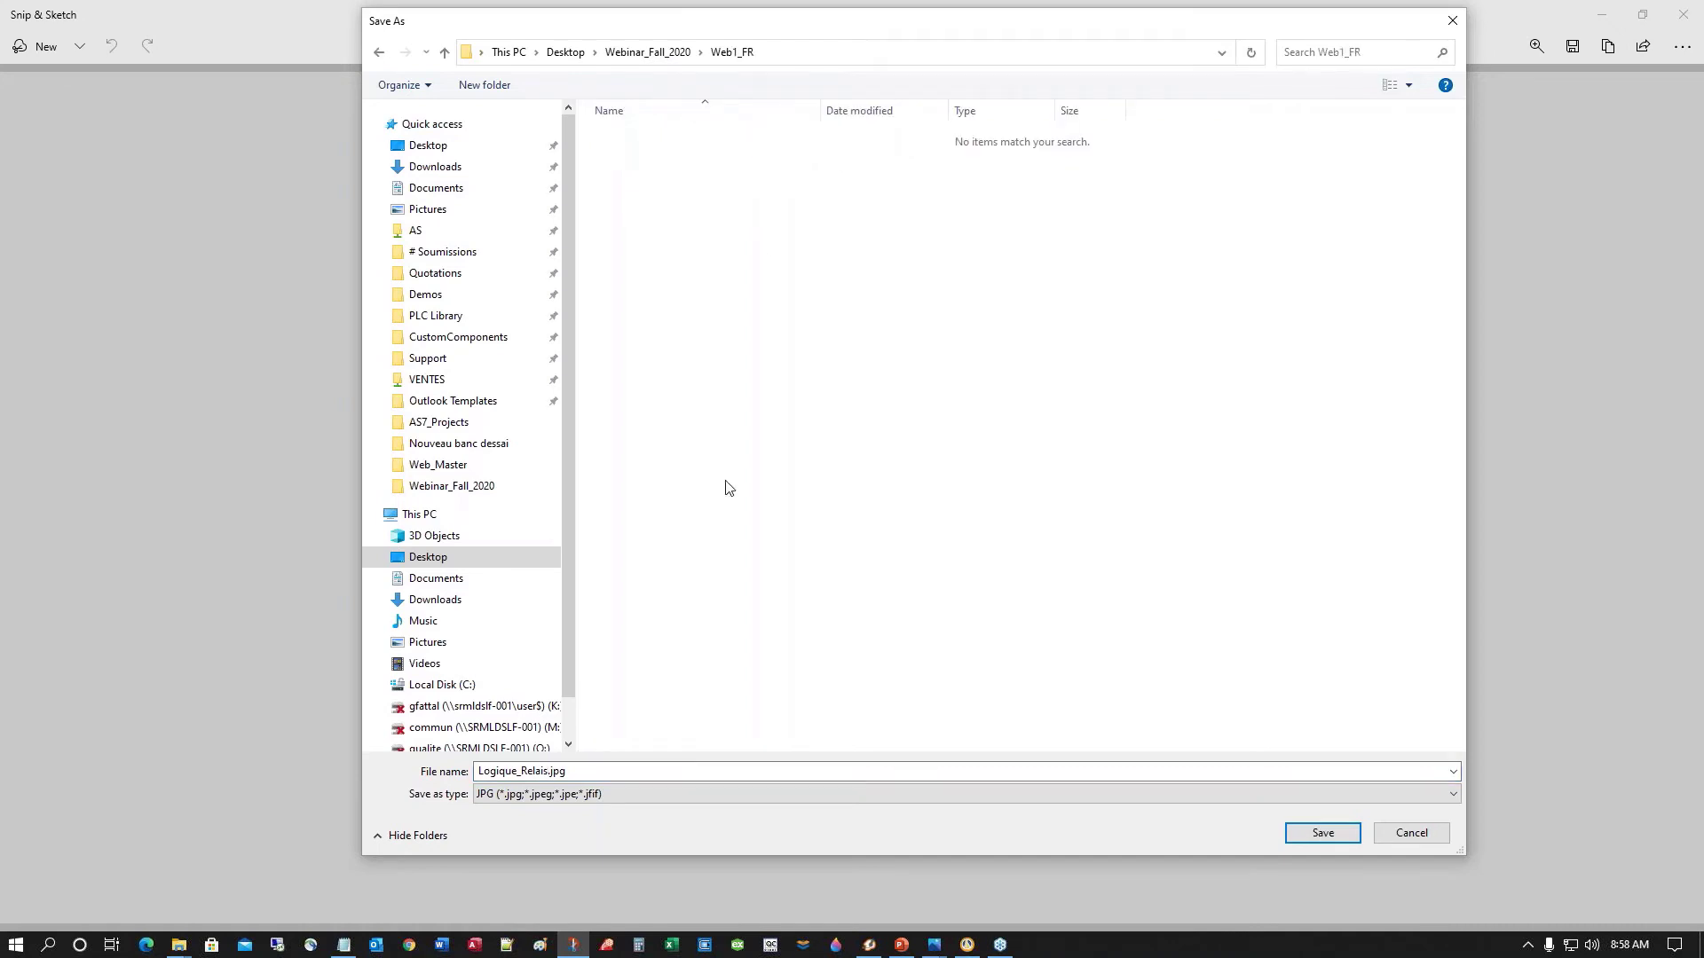
left_click(1319, 833)
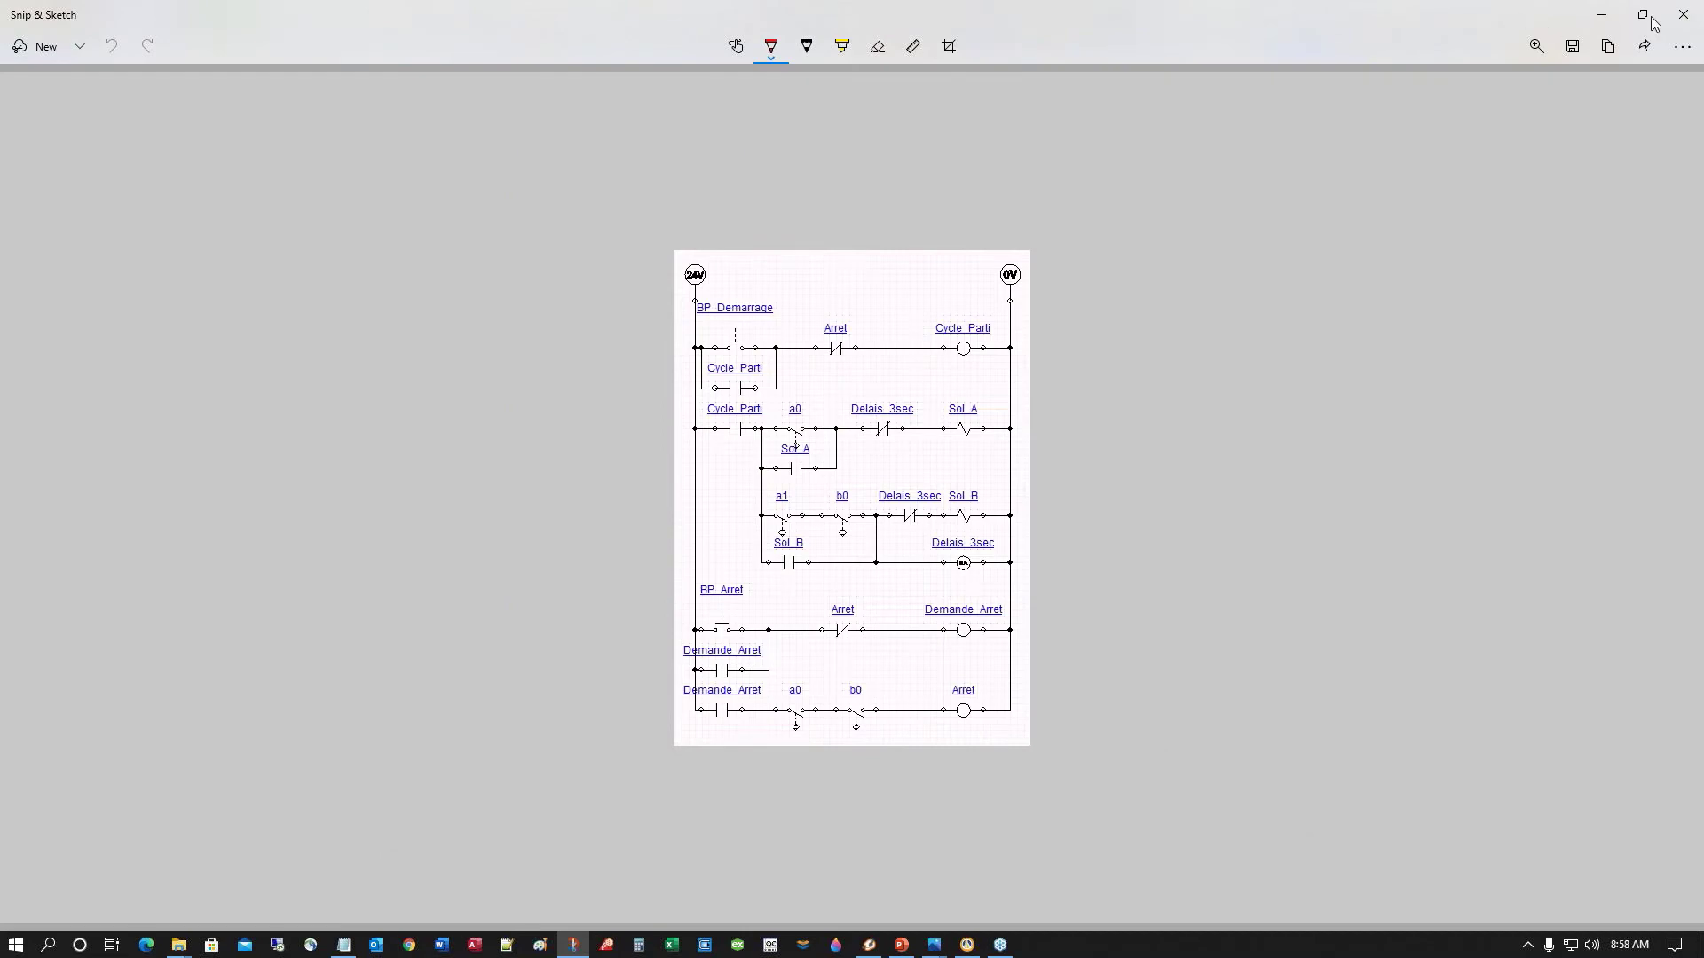
left_click(1682, 24)
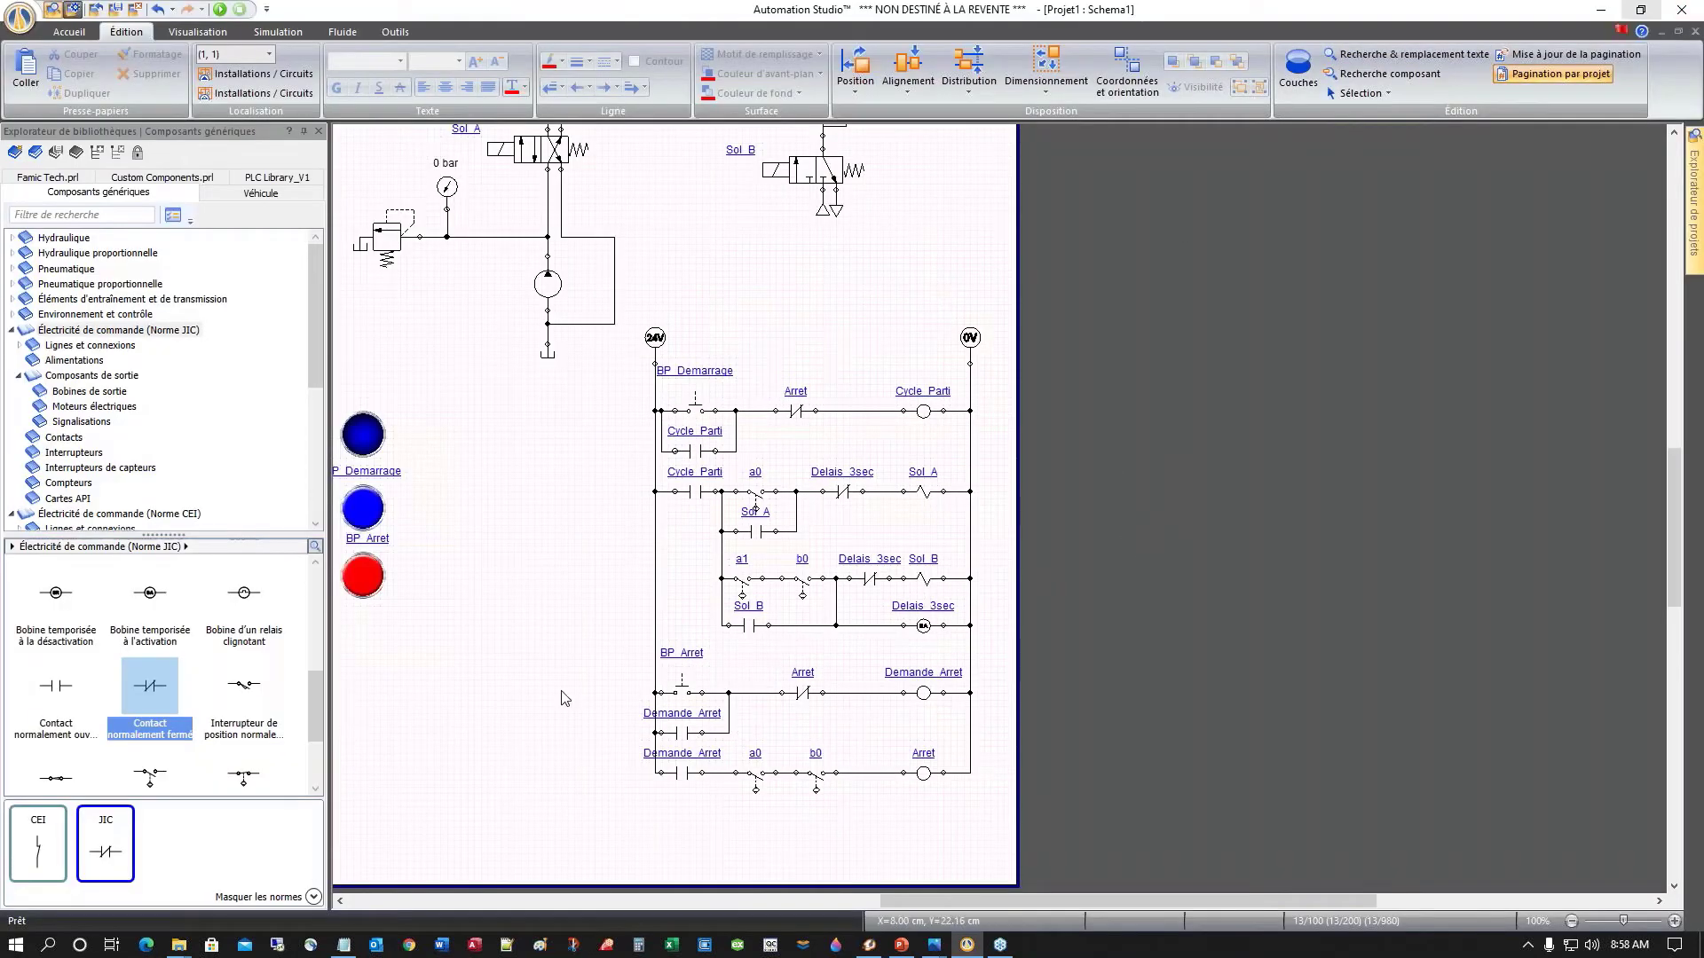
Step: Detach the 24V and 0V supplies from the ladder and place them side by side below the hydraulic circuit, near the panel push buttons
scroll(593, 700, "down", 2)
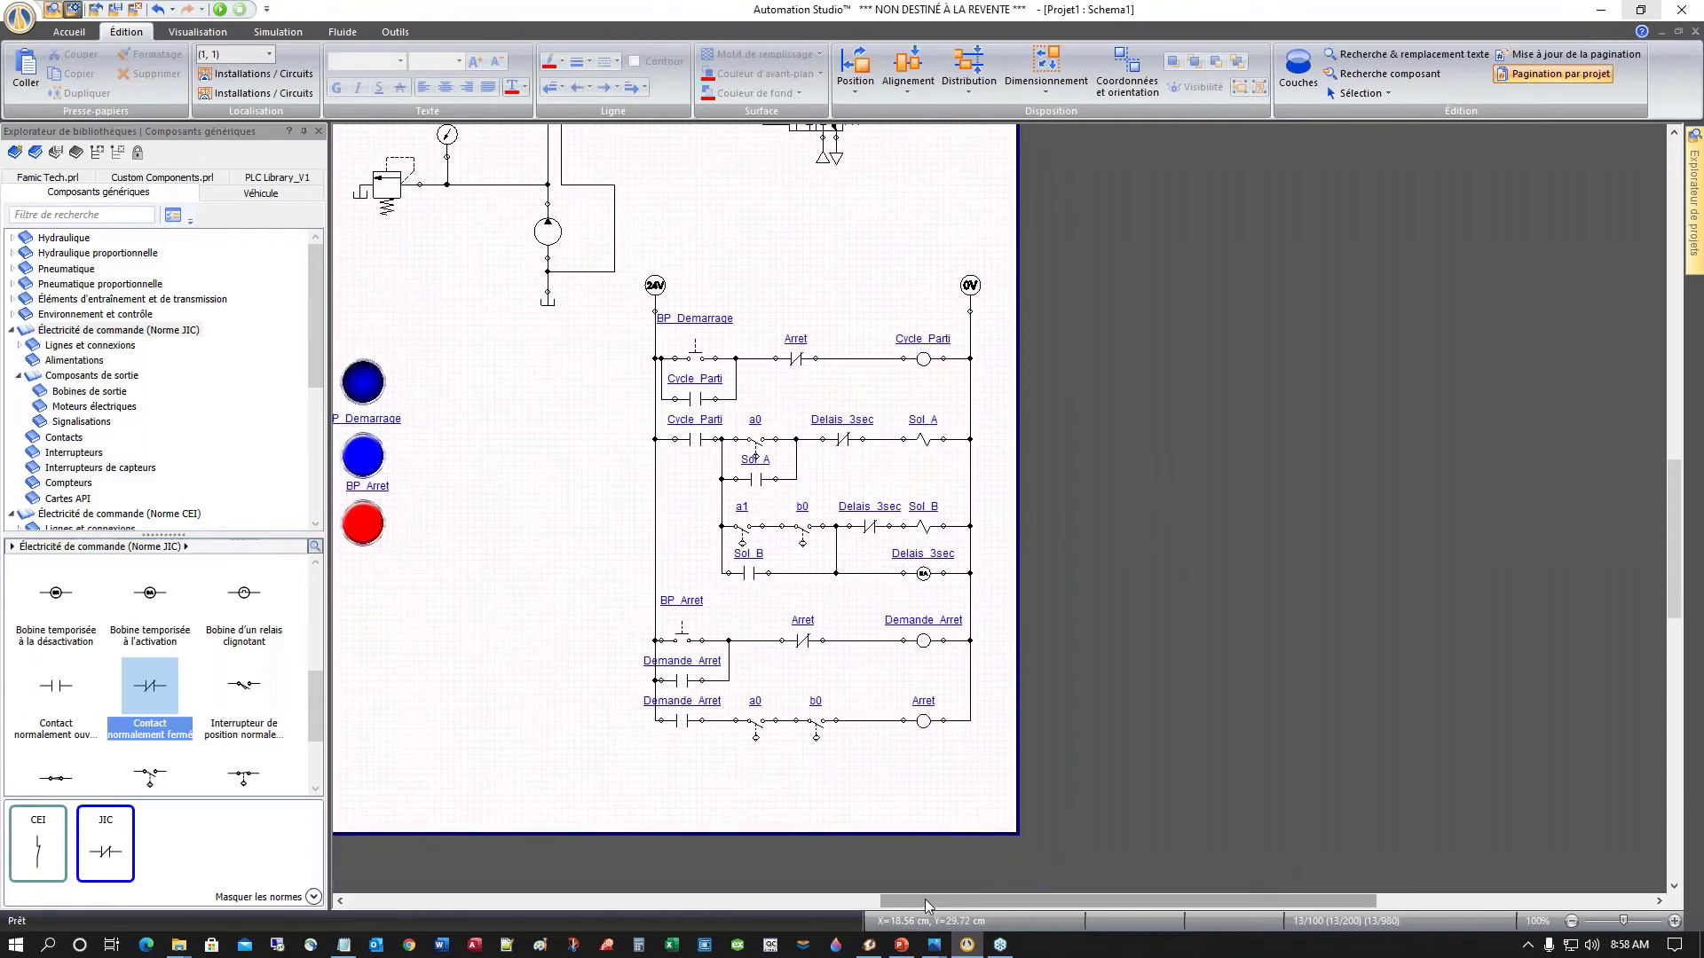
left_click_drag(925, 898, 836, 894)
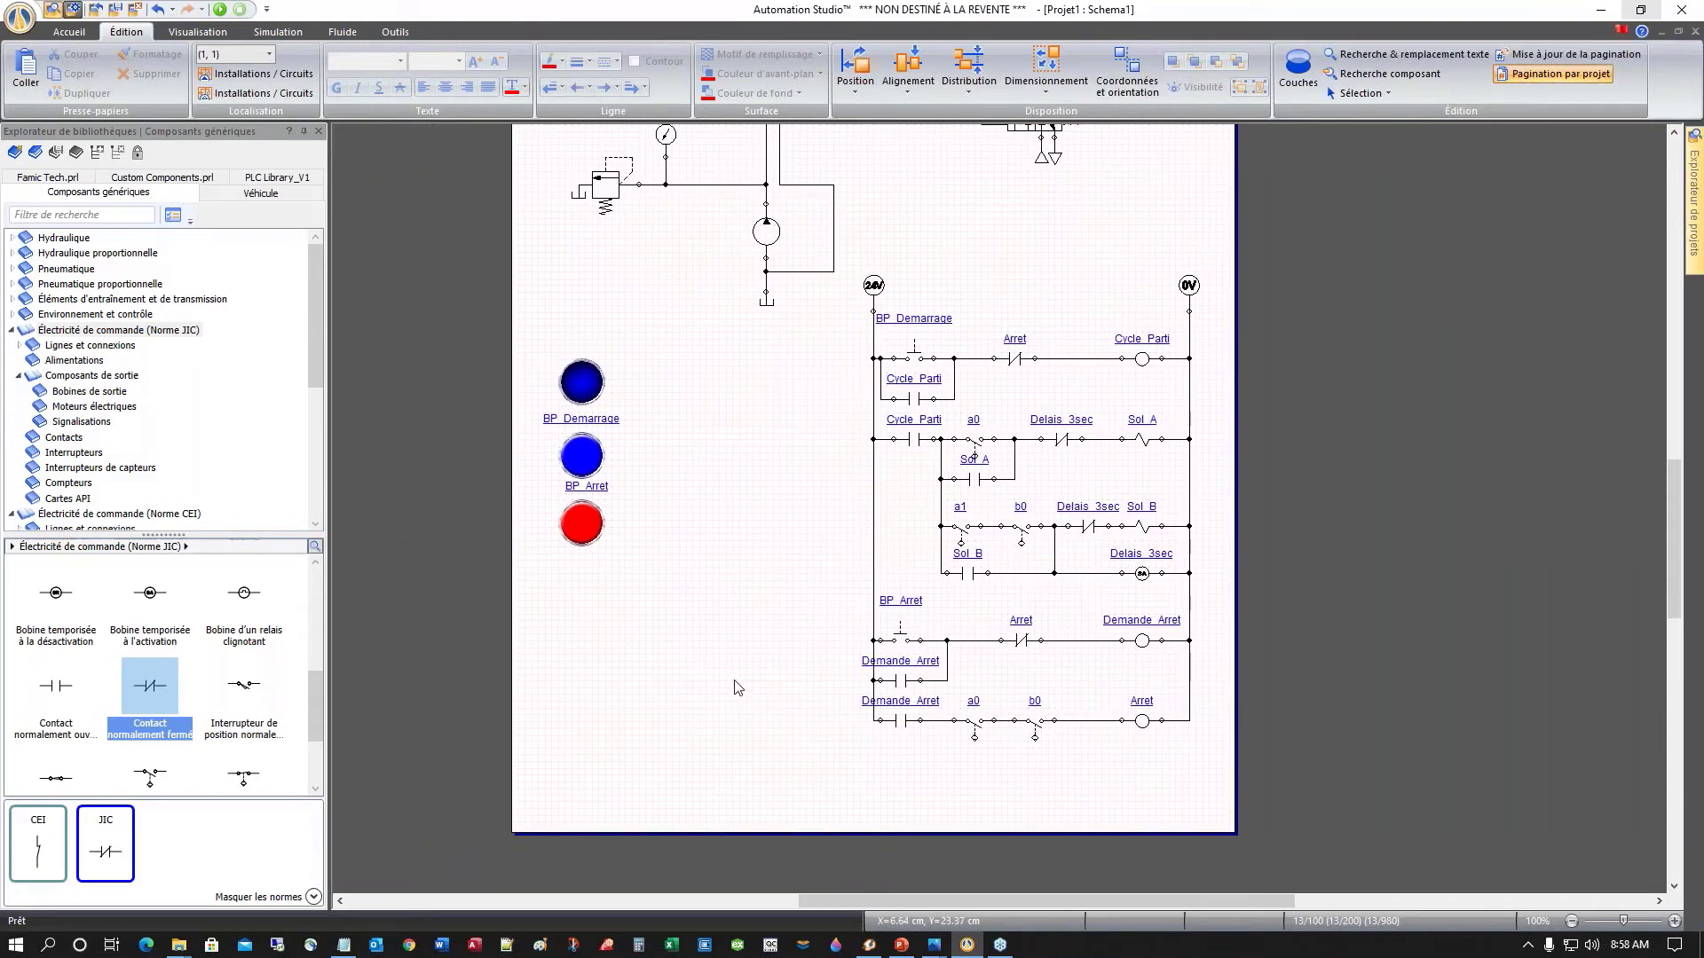
scroll(735, 686, "up", 1)
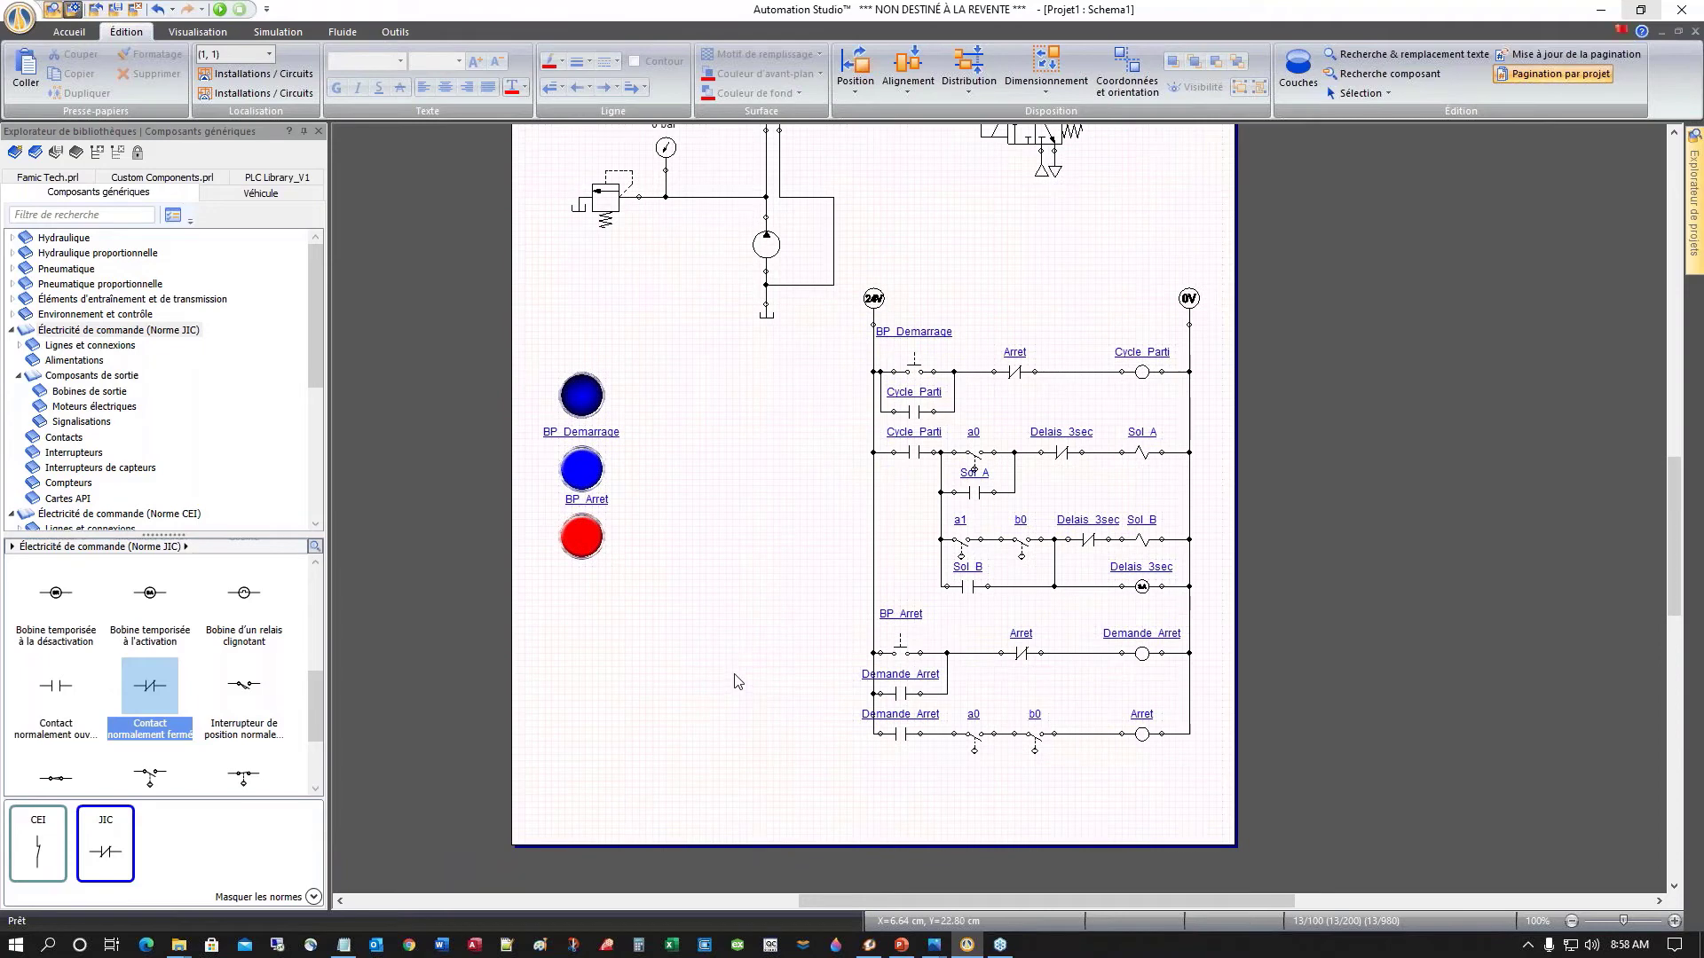
scroll(735, 681, "up", 2)
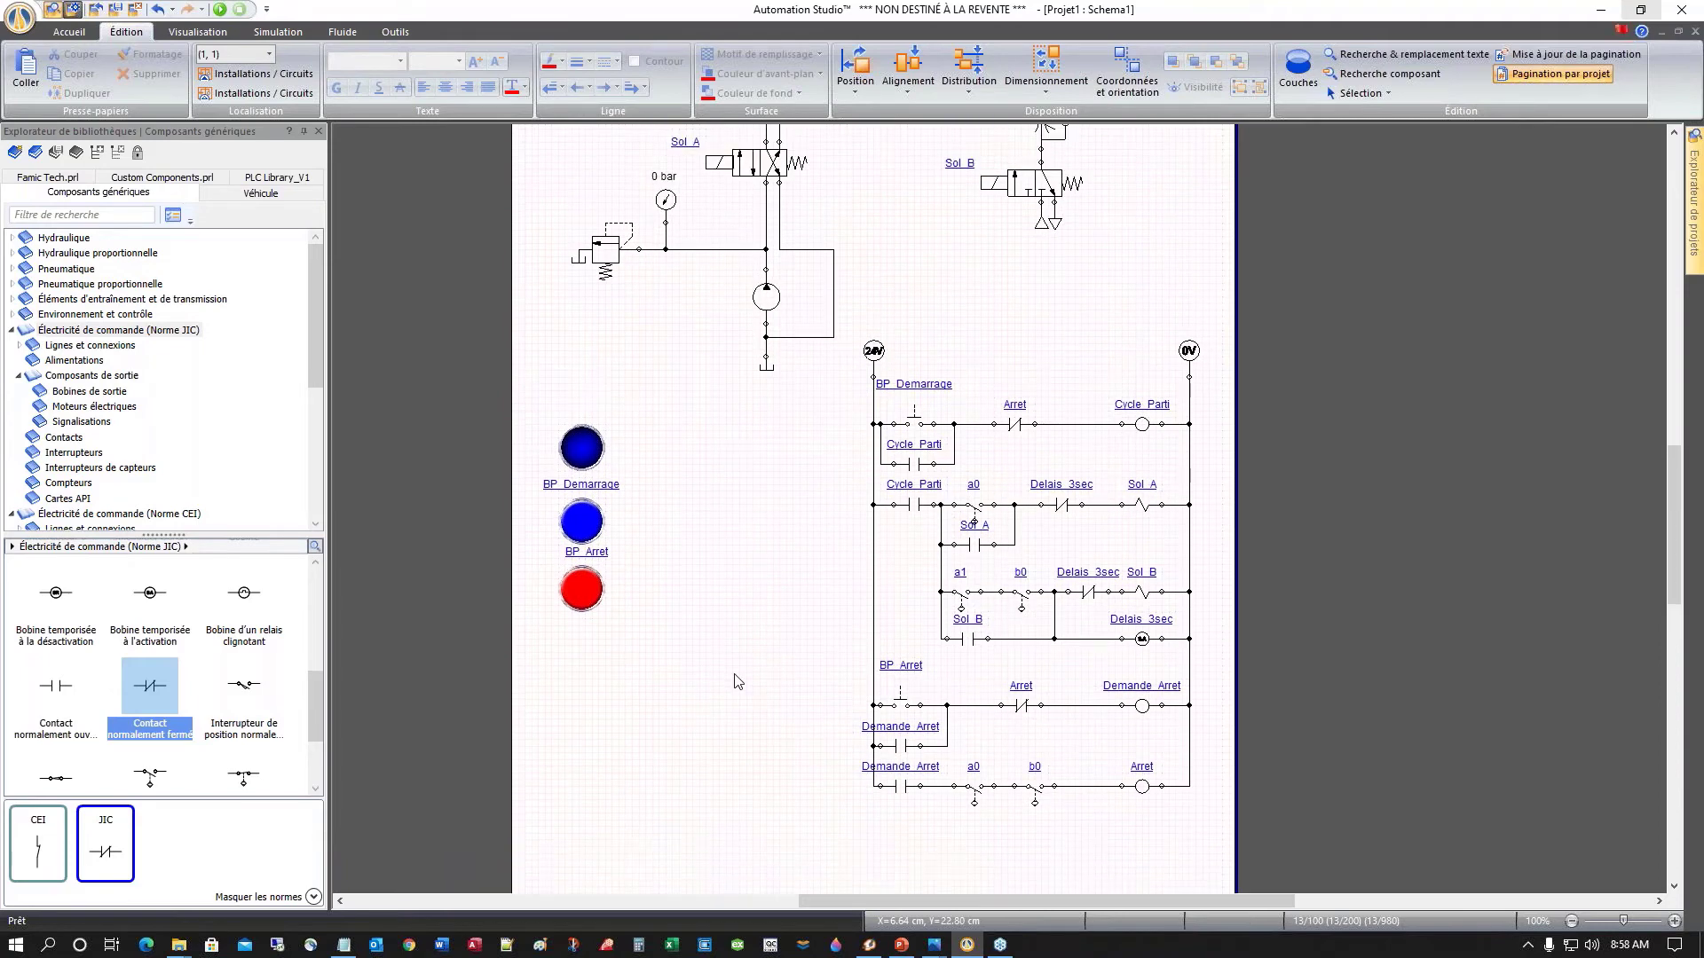
scroll(735, 678, "down", 1)
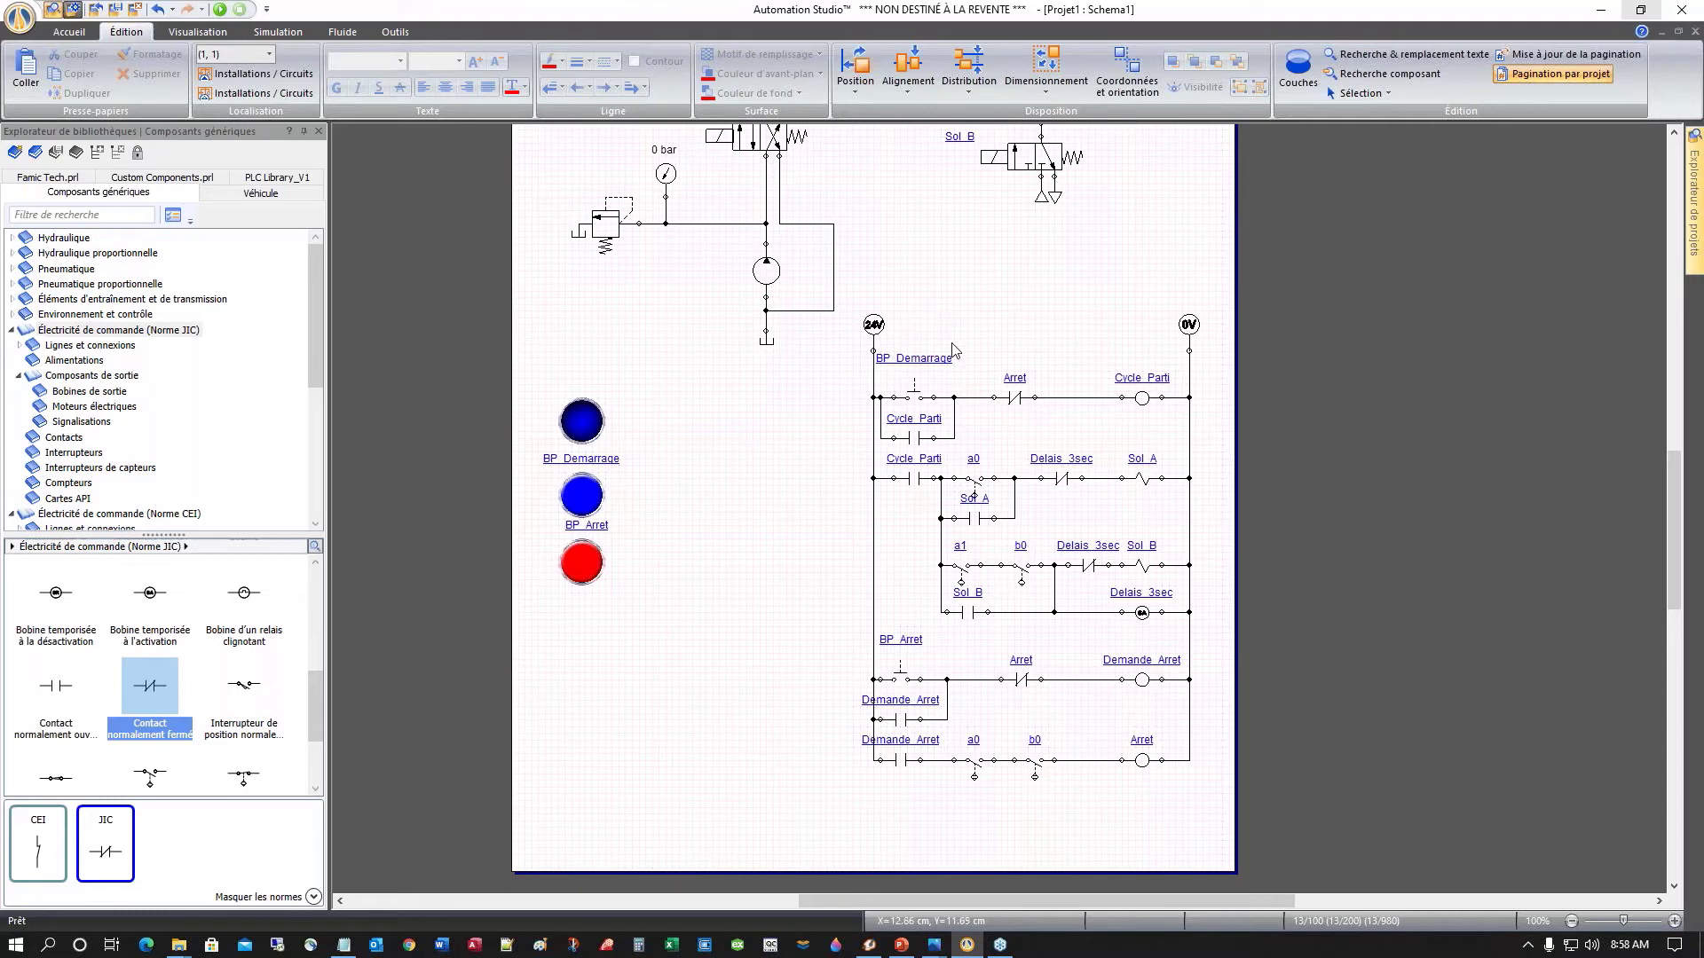
left_click(874, 328)
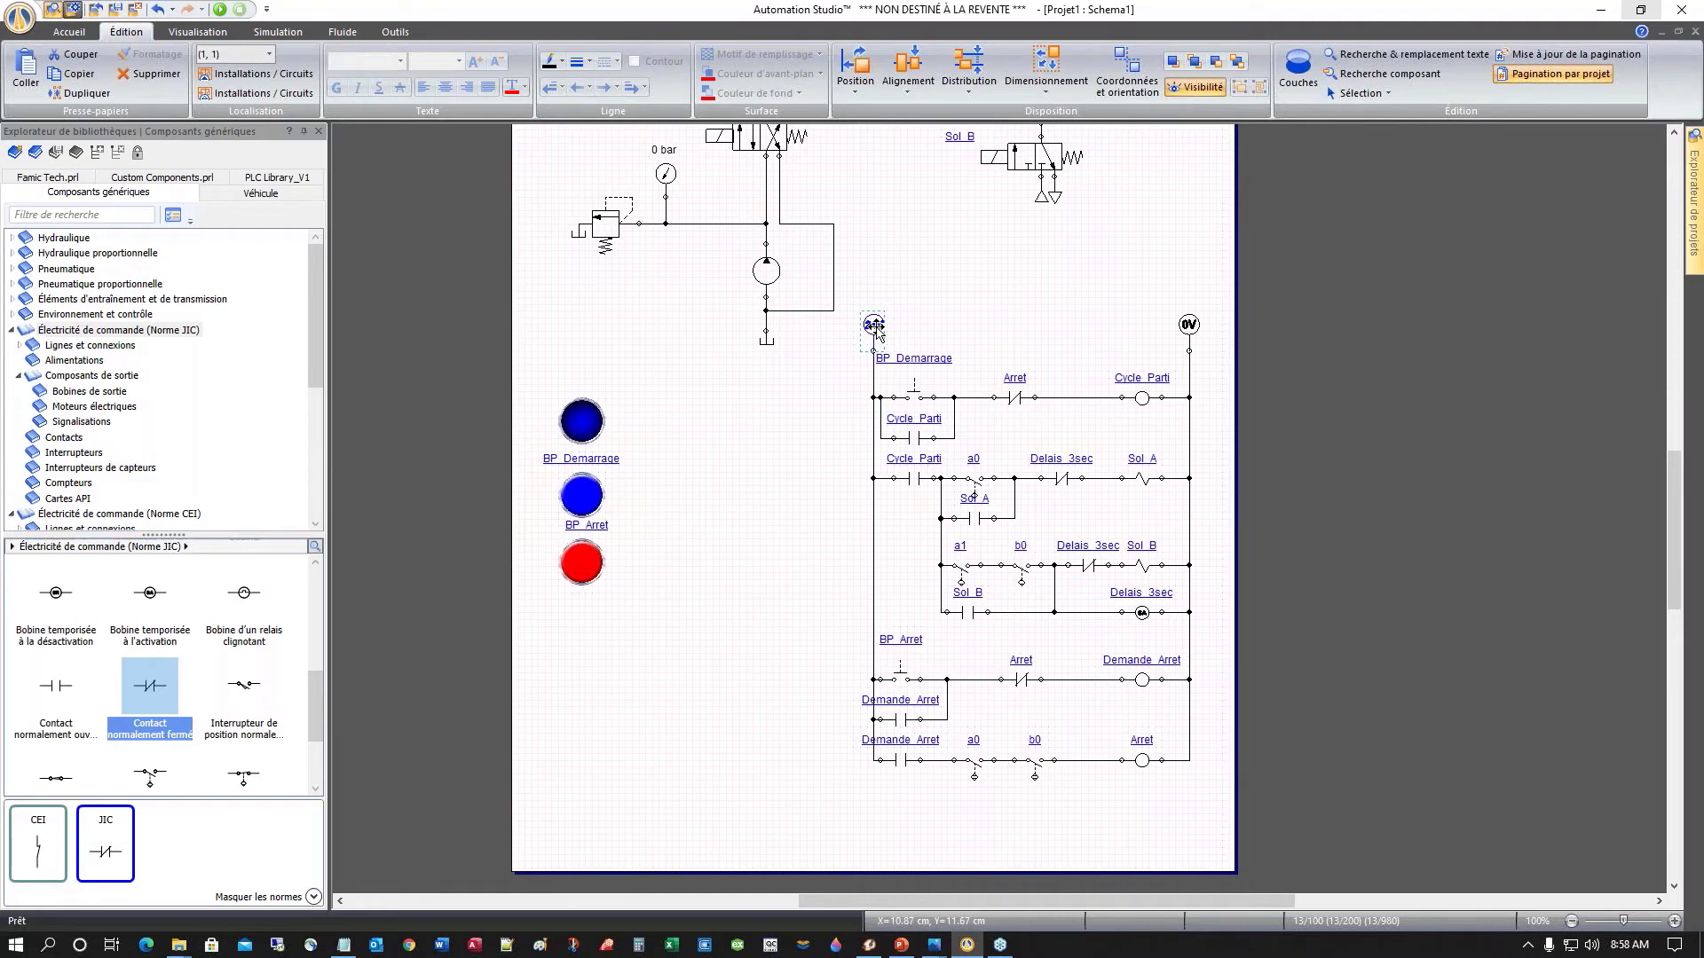
left_click_drag(874, 327, 679, 380)
left_click_drag(1189, 326, 733, 397)
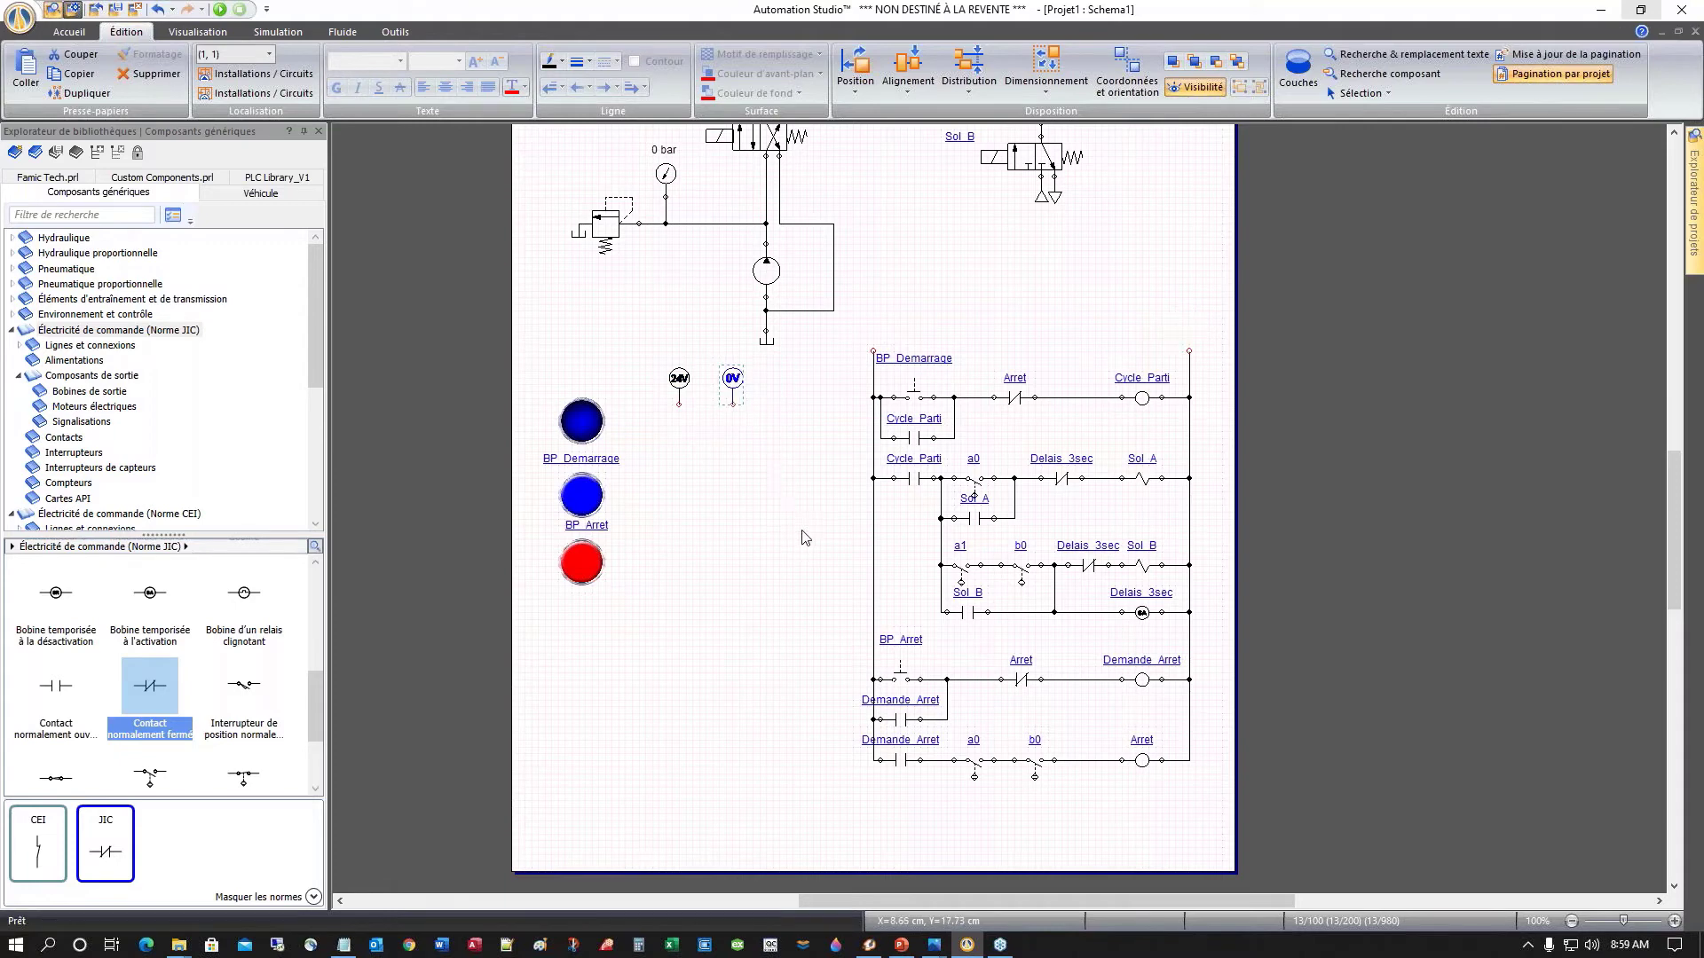
Step: Move the BP_Demarrage and BP_Arret push-button contacts out of their rungs and stack them below the detached 24V and 0V supplies
left_click(916, 397)
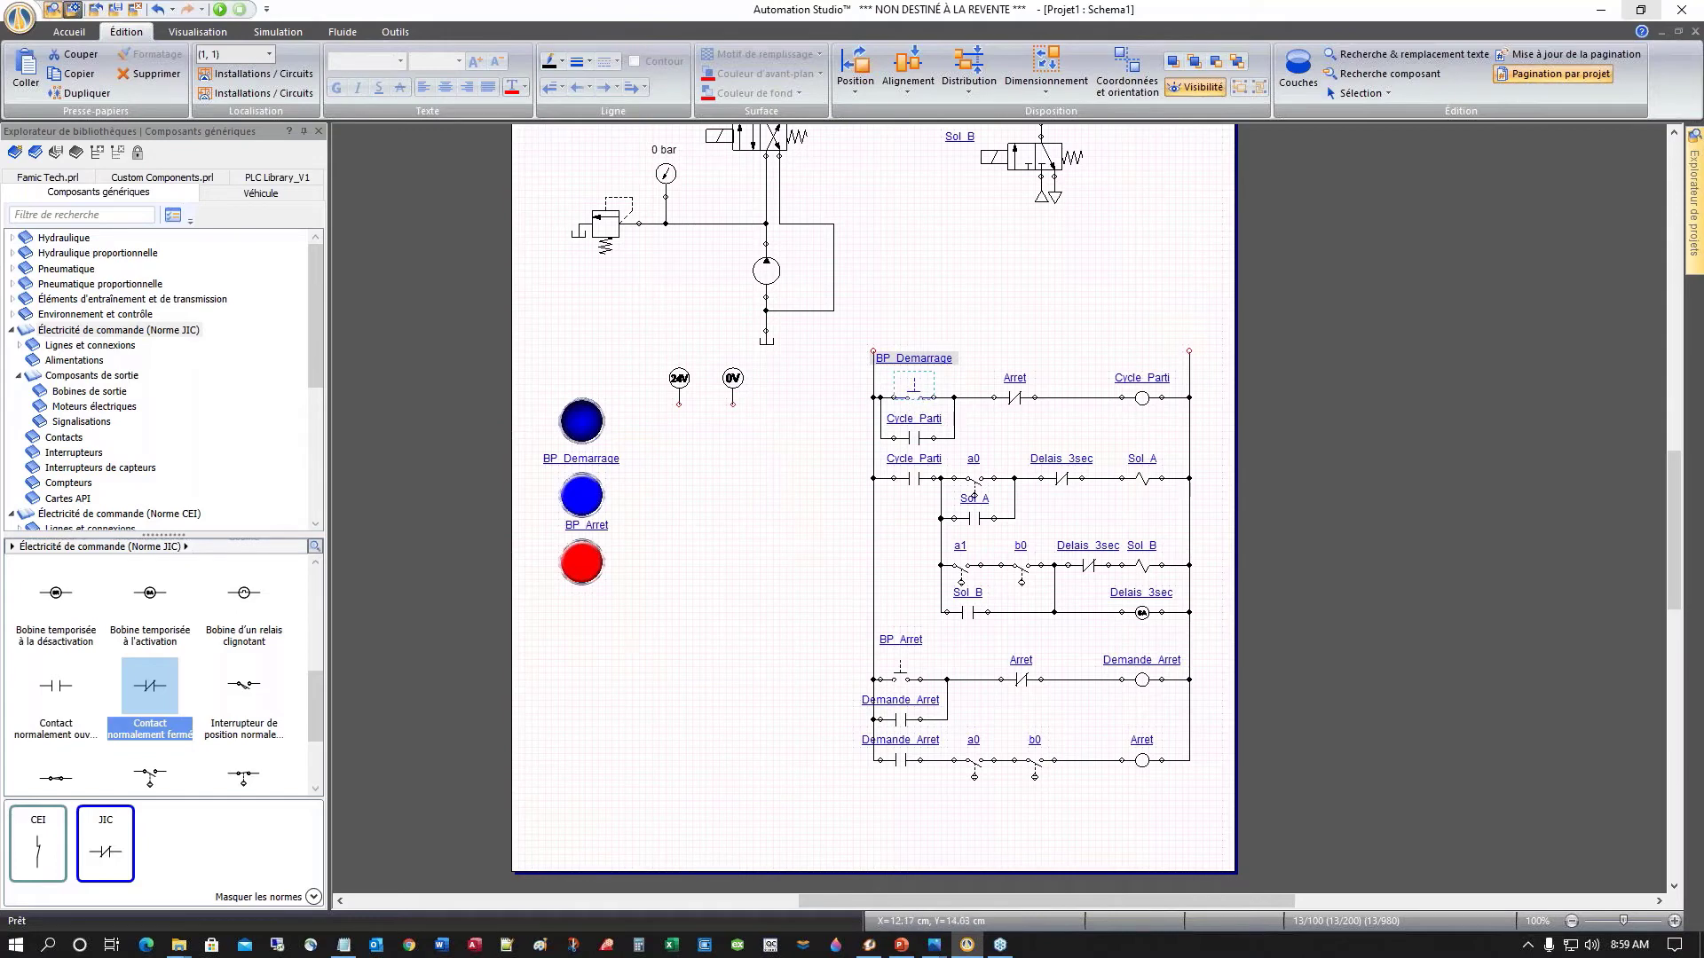
left_click_drag(920, 399, 698, 477)
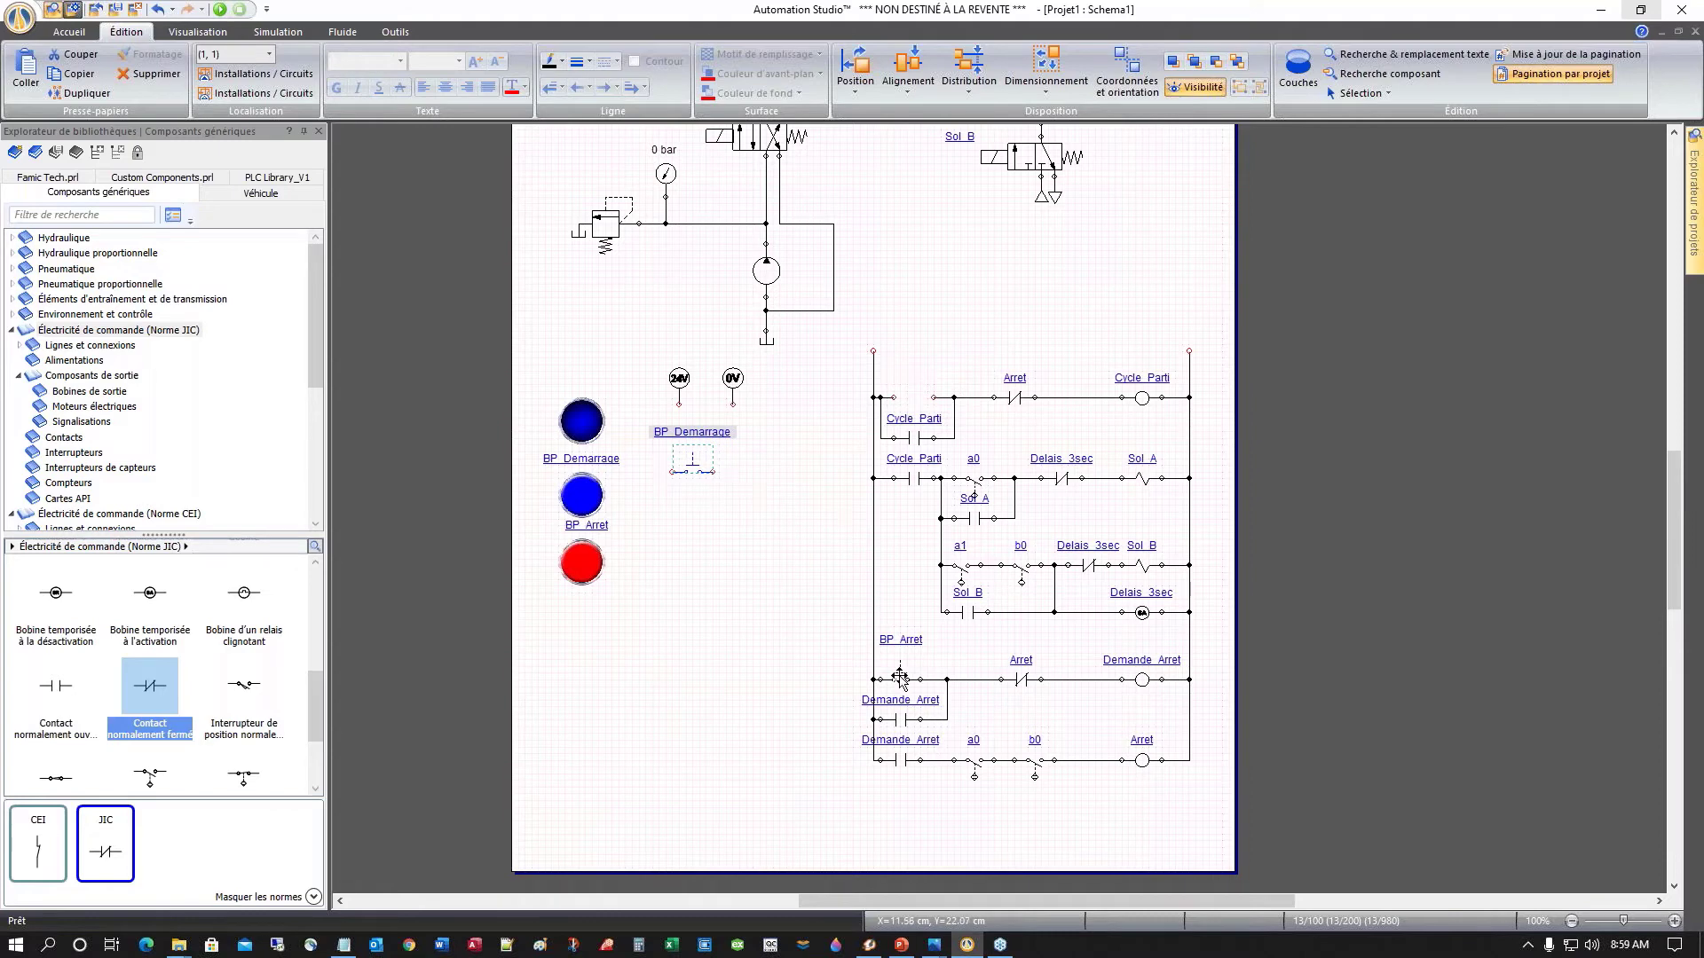
left_click_drag(909, 686, 862, 660)
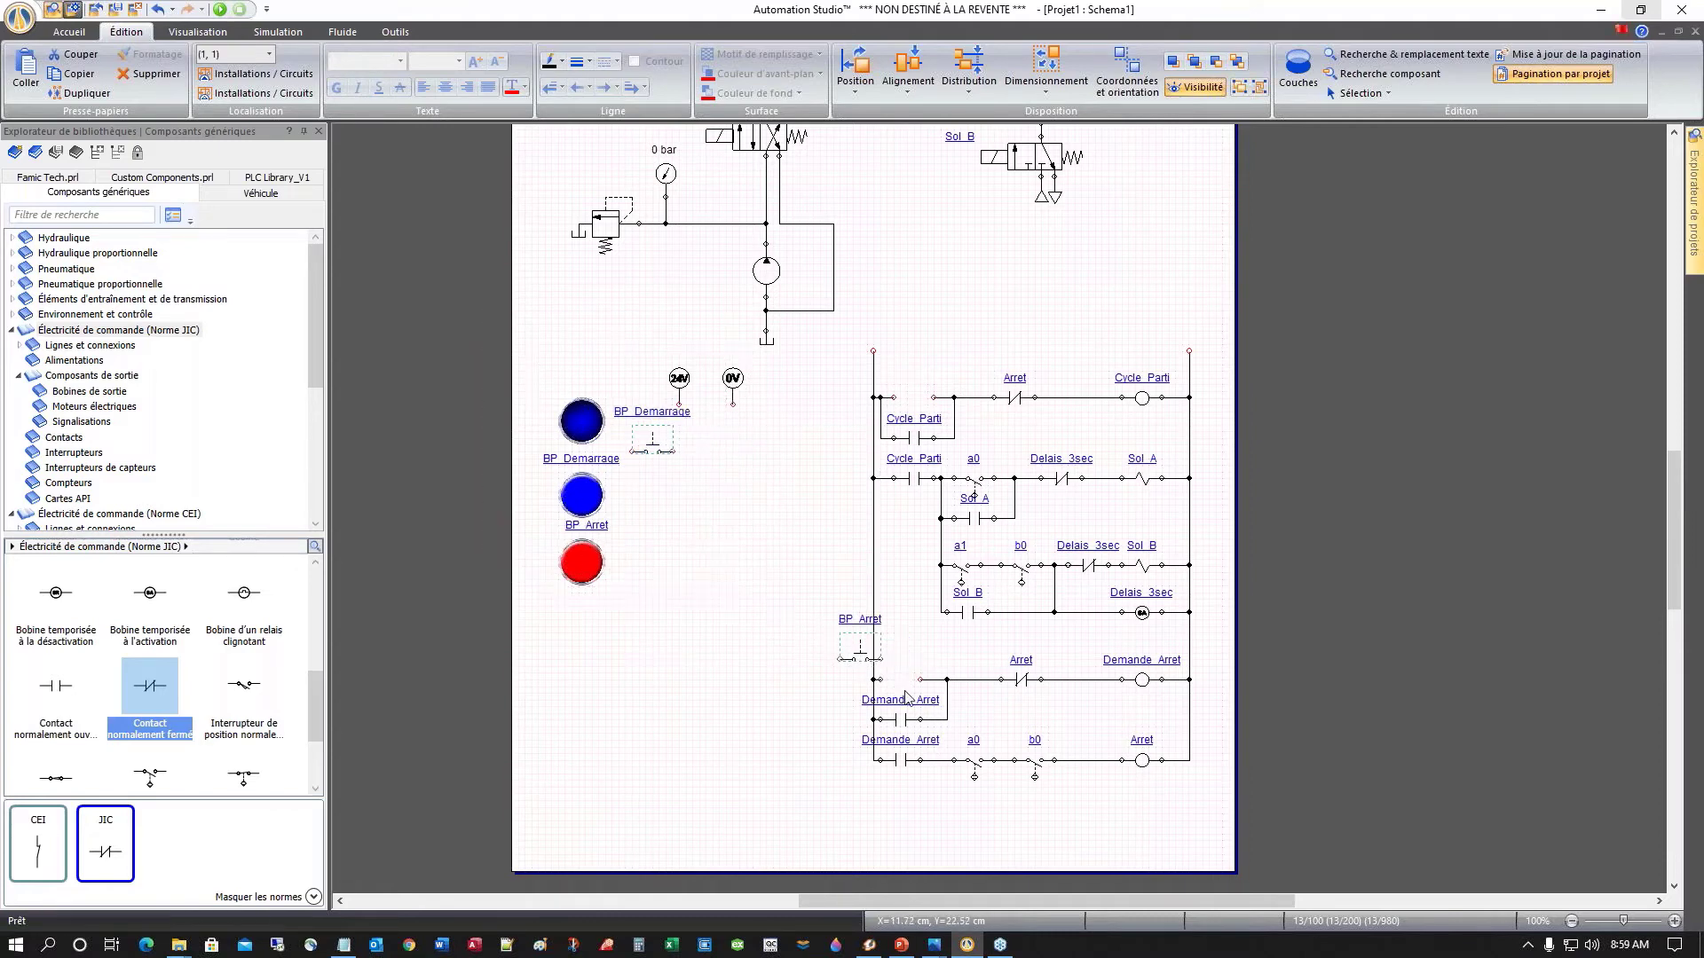
key("ctrl+z")
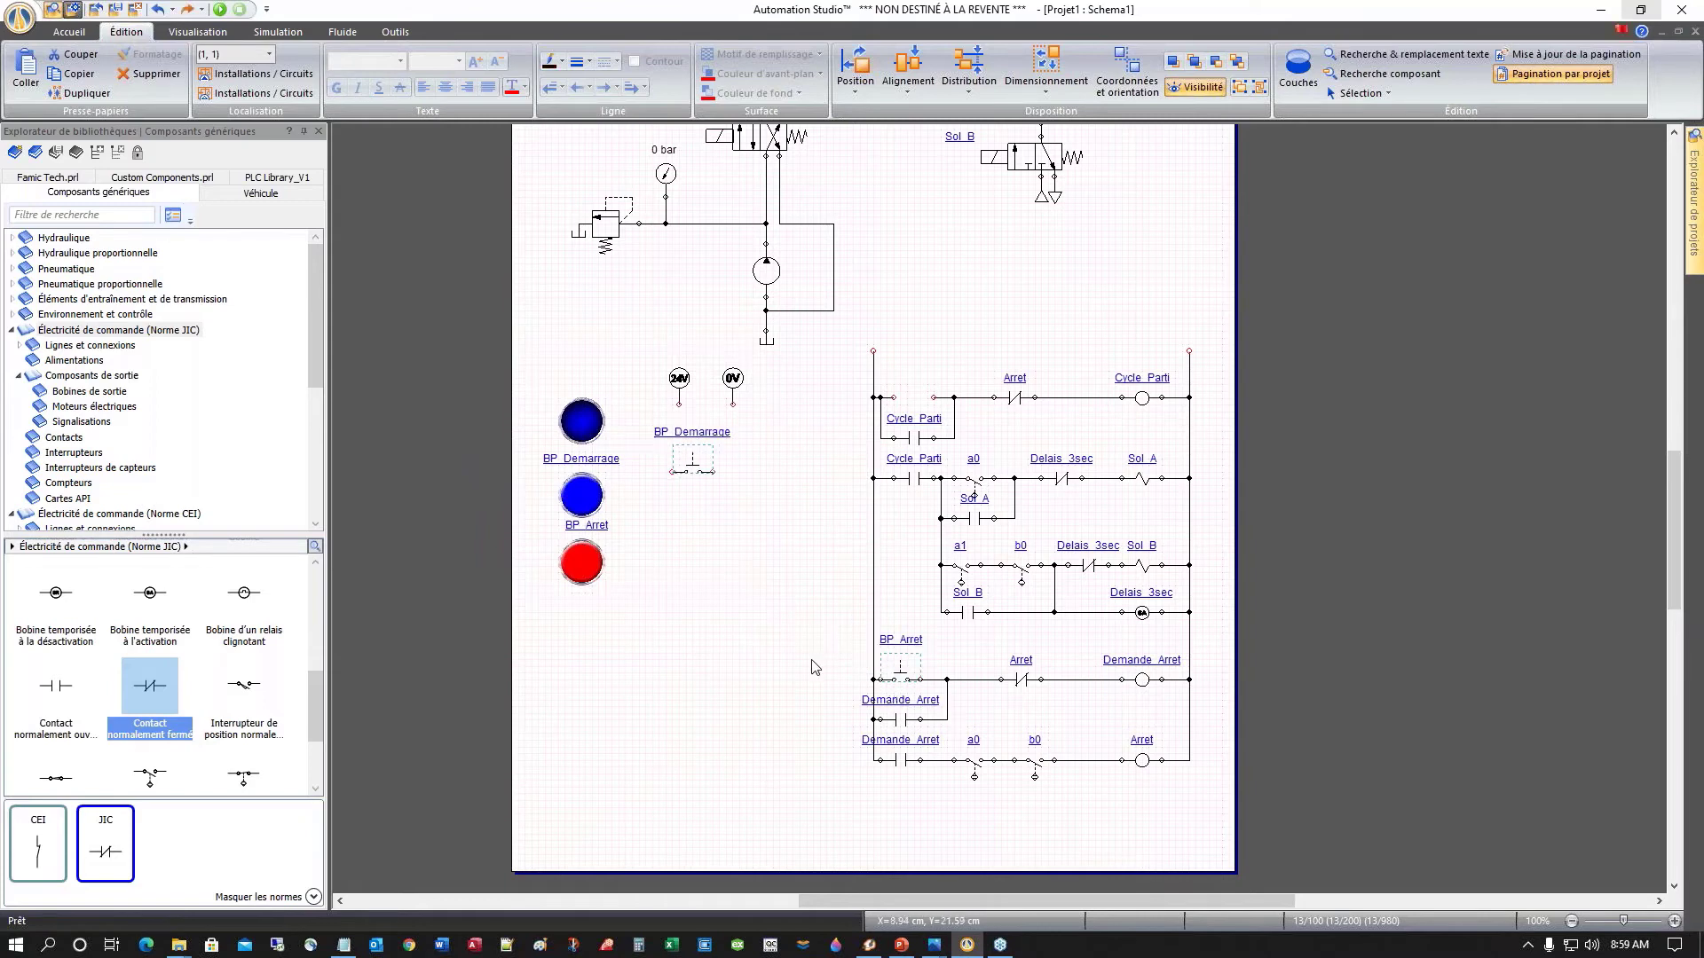
left_click(900, 678)
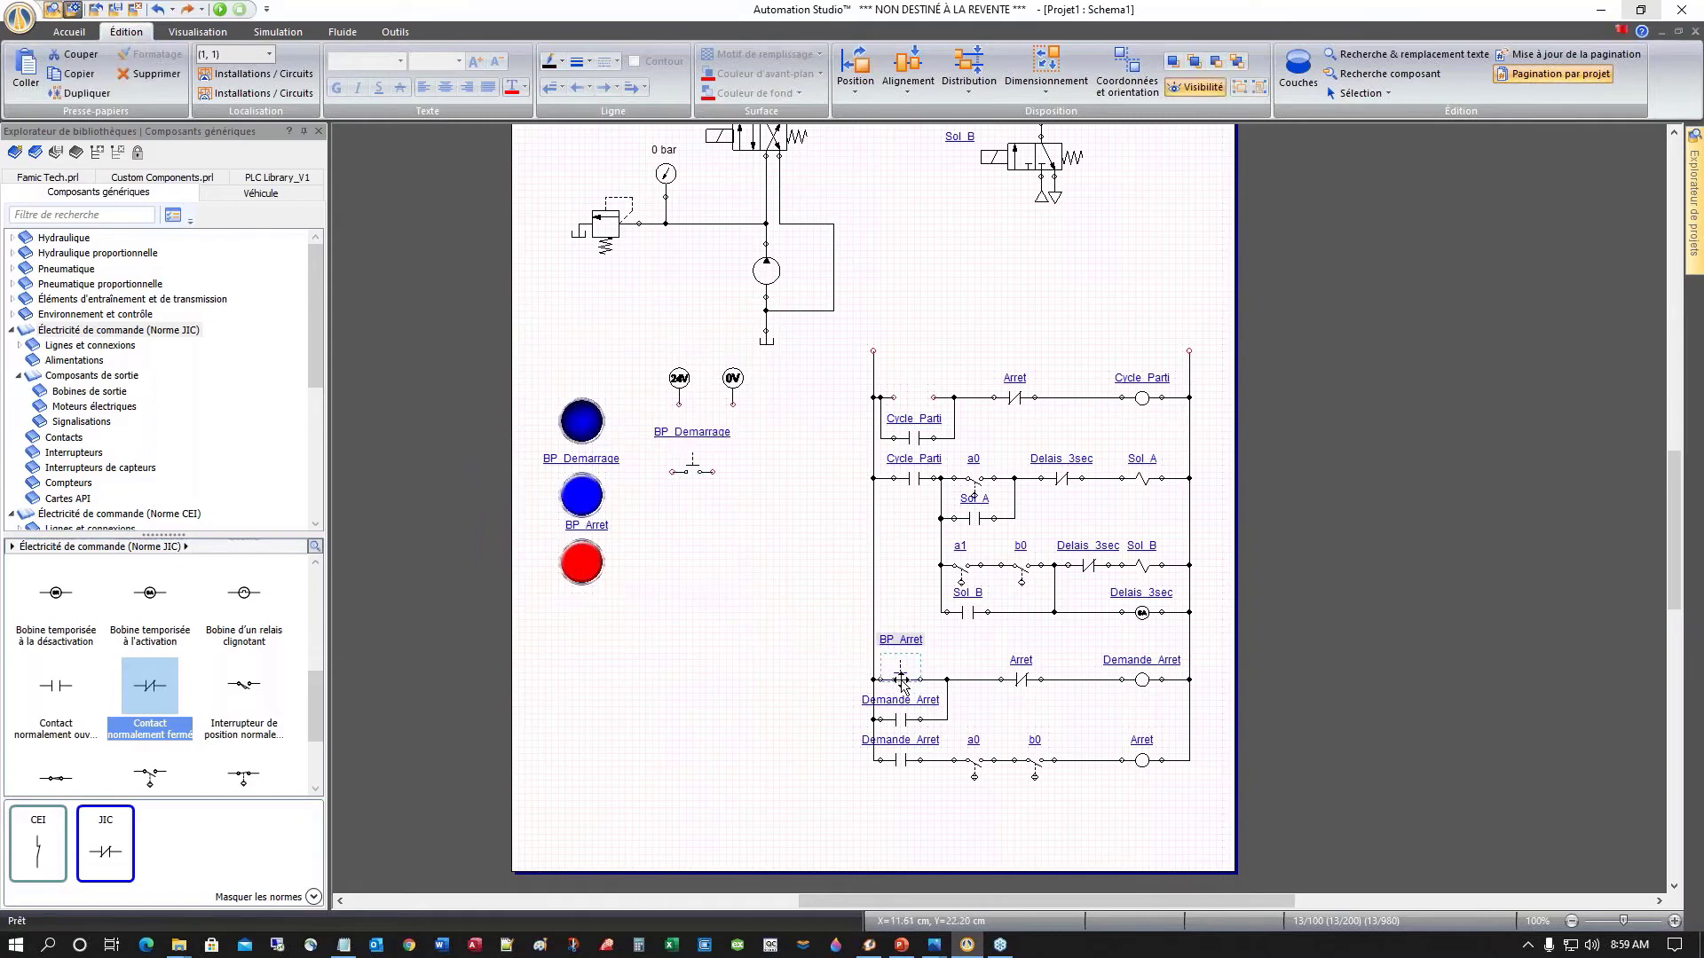
left_click_drag(900, 678, 715, 545)
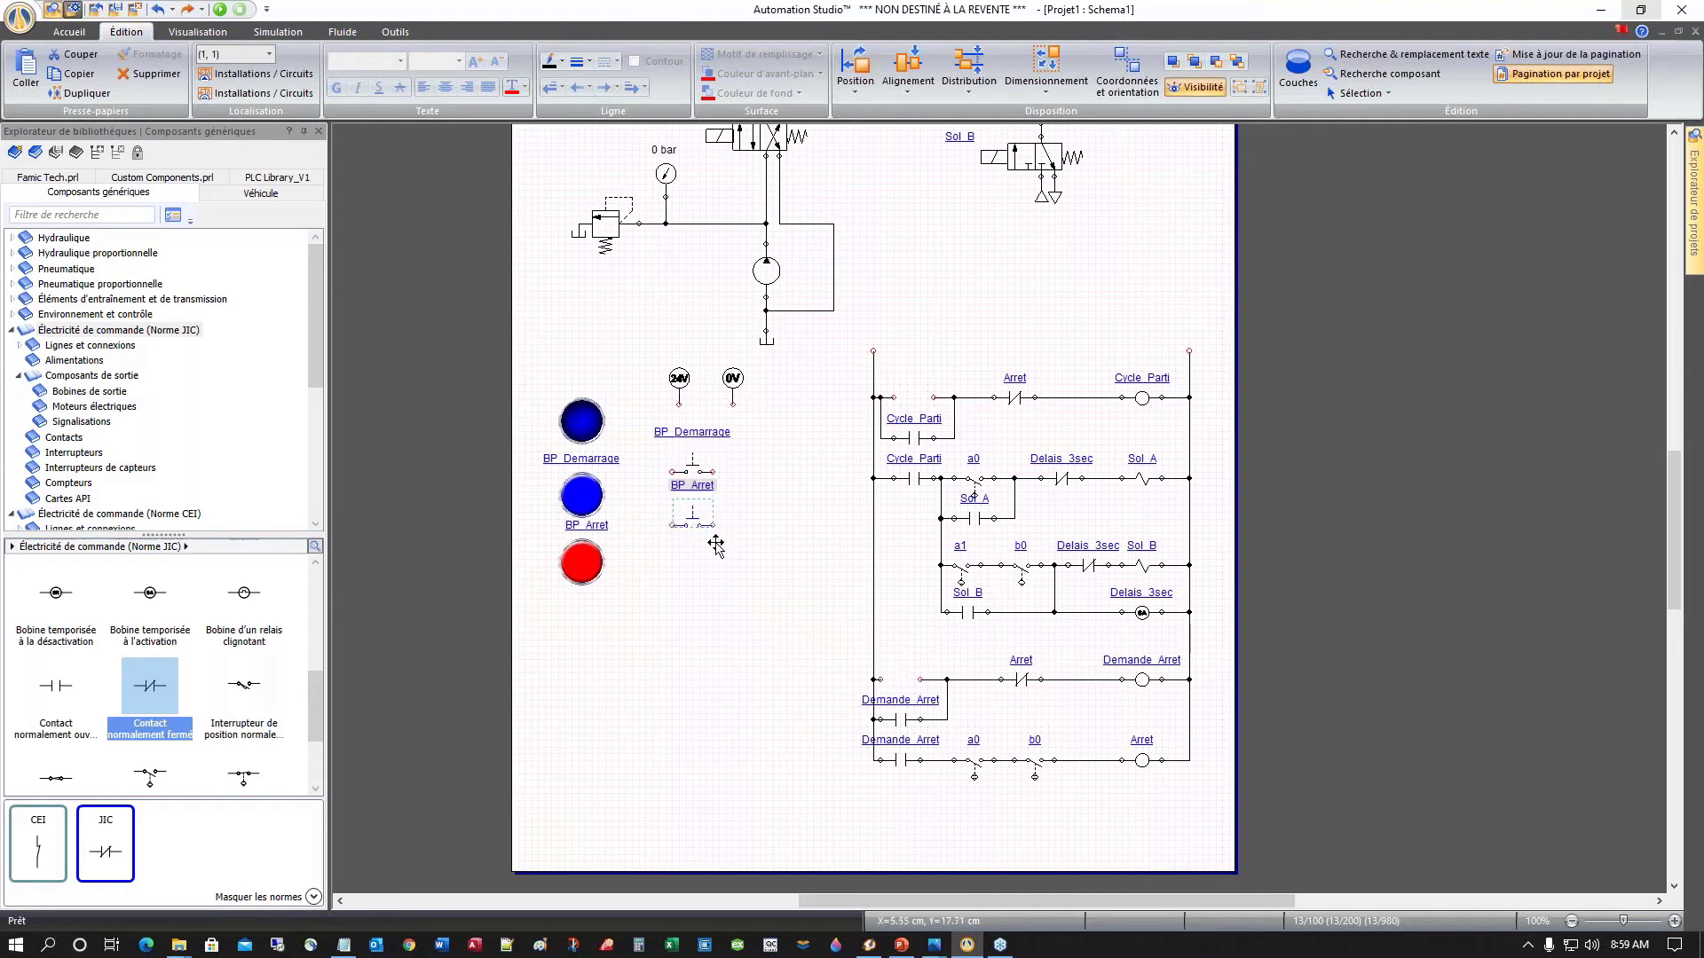
left_click(1047, 499)
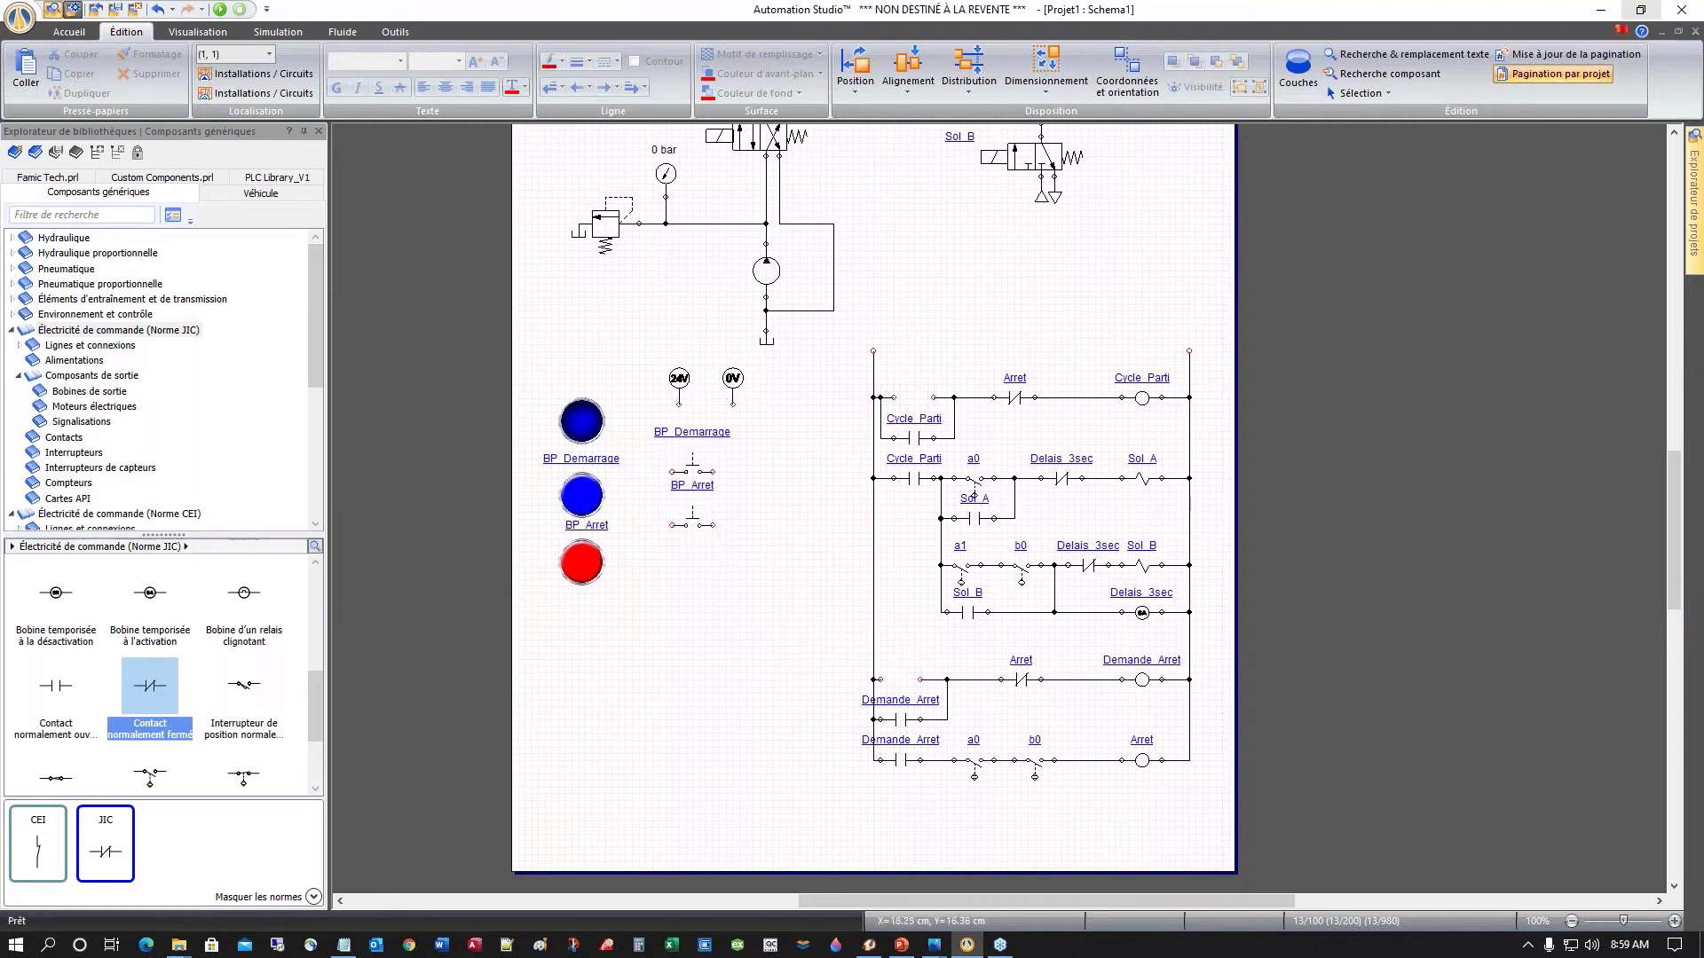
Step: Move the a0, a1 and b0 position contacts out of the solenoid rungs, placing a0 and a1 side by side below BP_Arret and b0 under a0
left_click(975, 485)
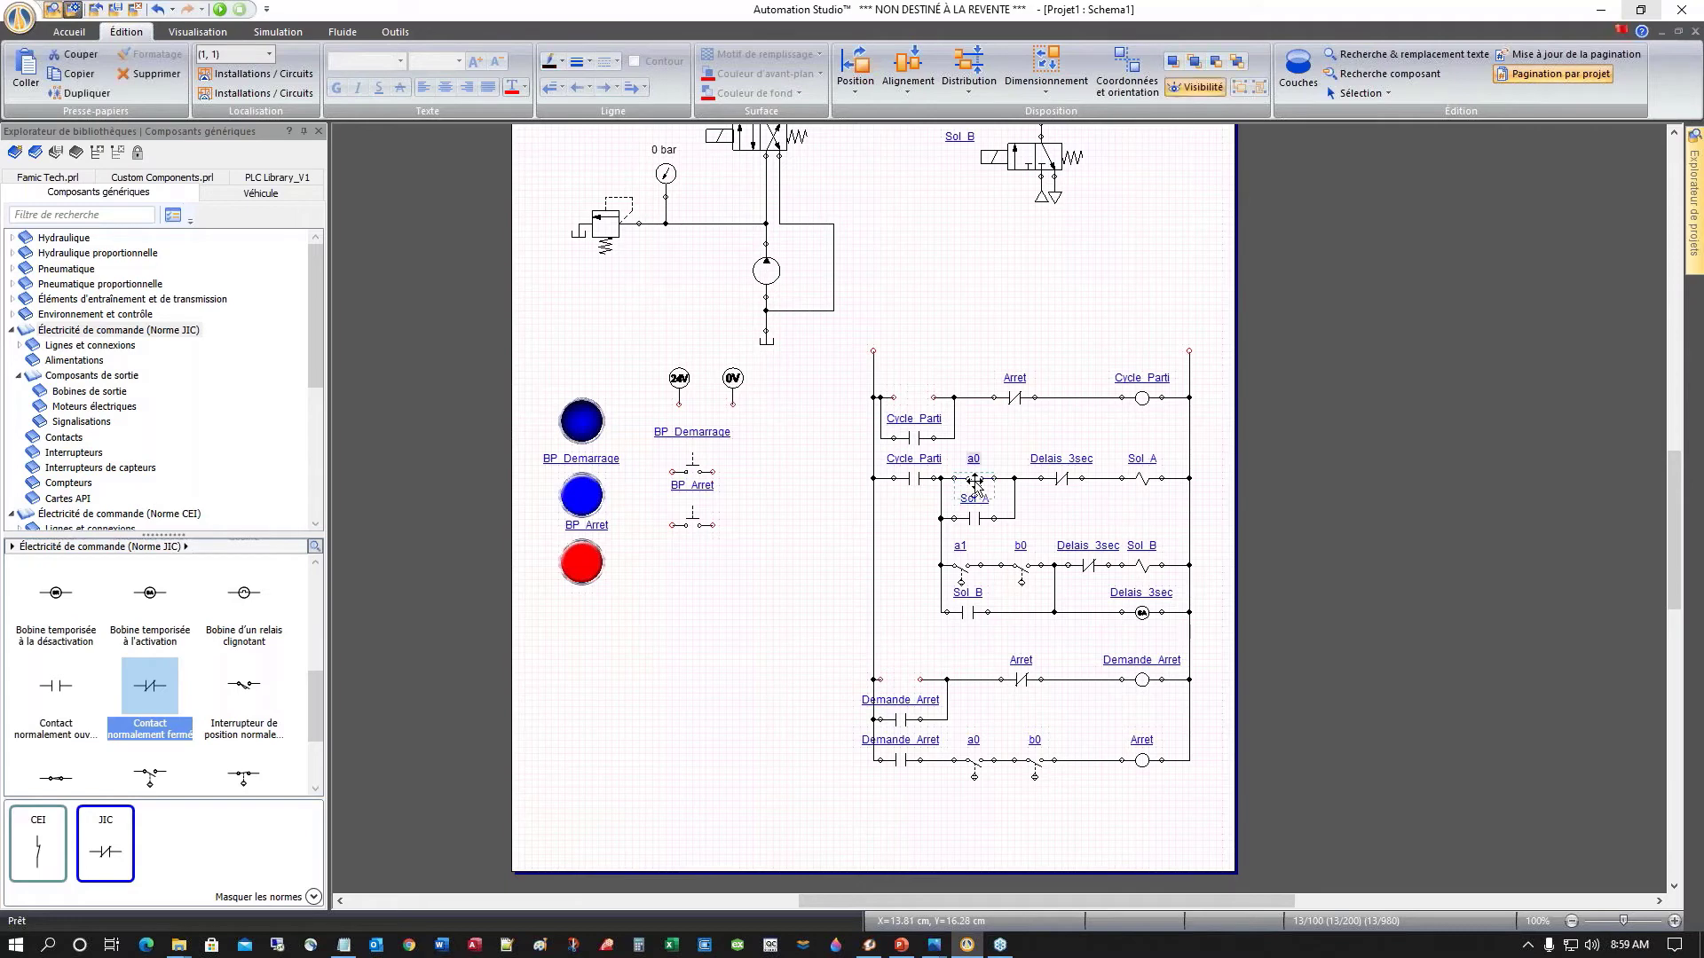
left_click_drag(975, 486, 700, 577)
left_click(966, 575)
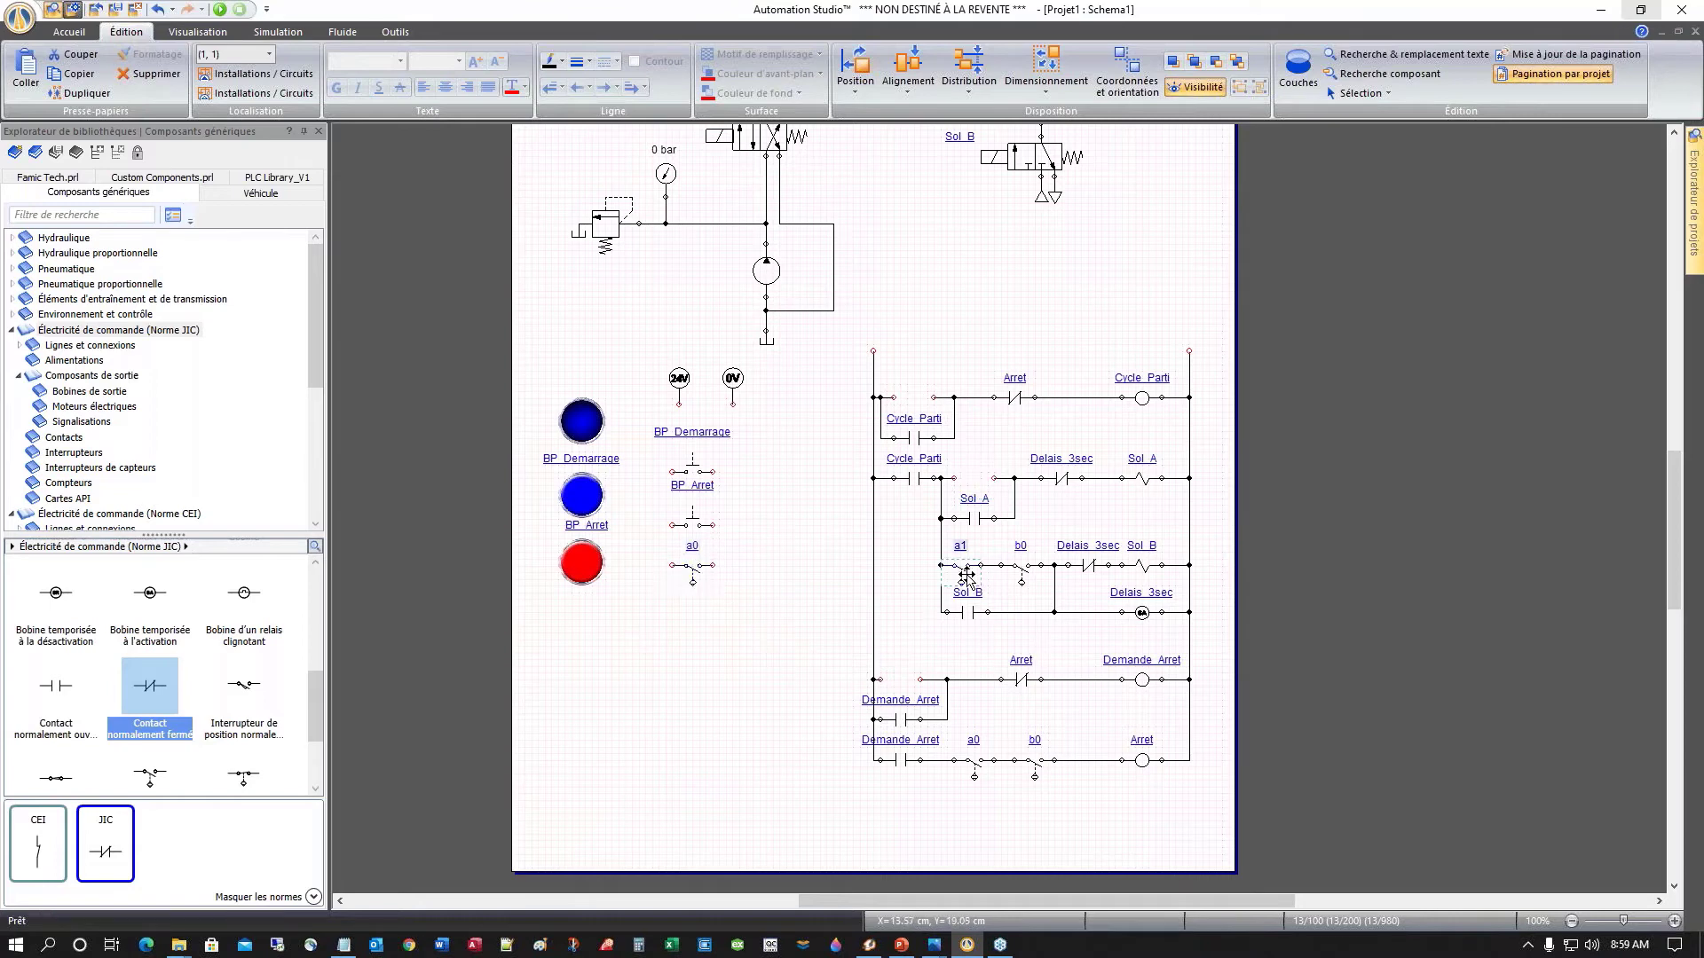
left_click_drag(965, 575, 771, 580)
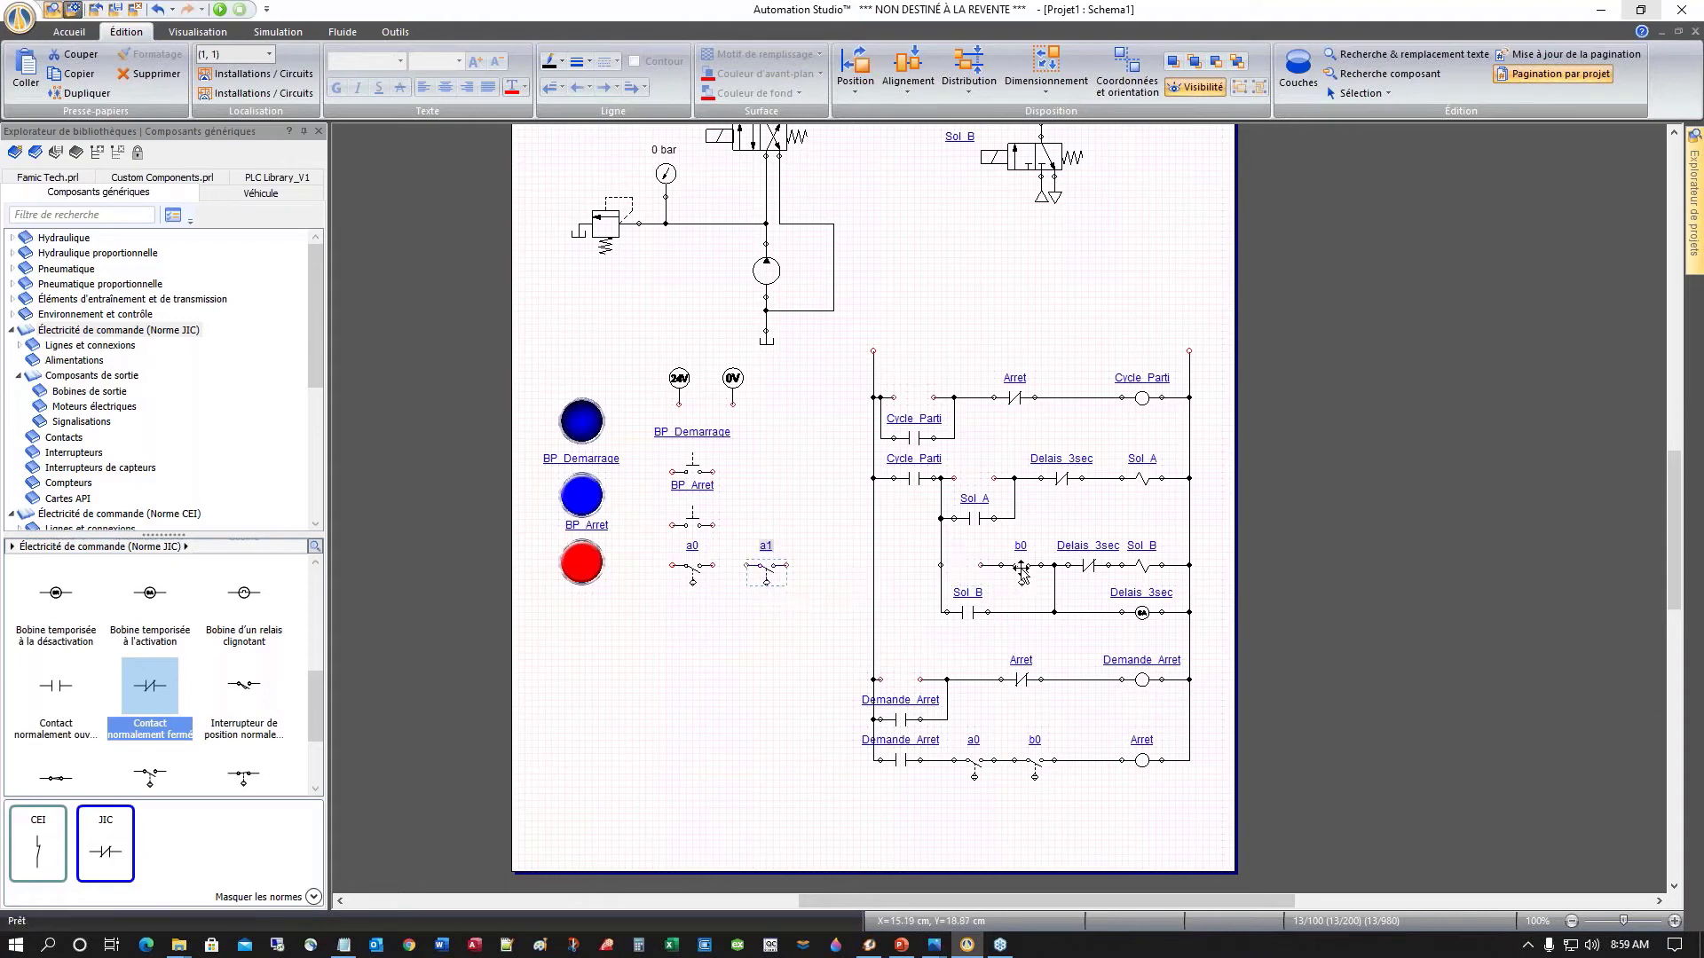
left_click_drag(1034, 577, 711, 632)
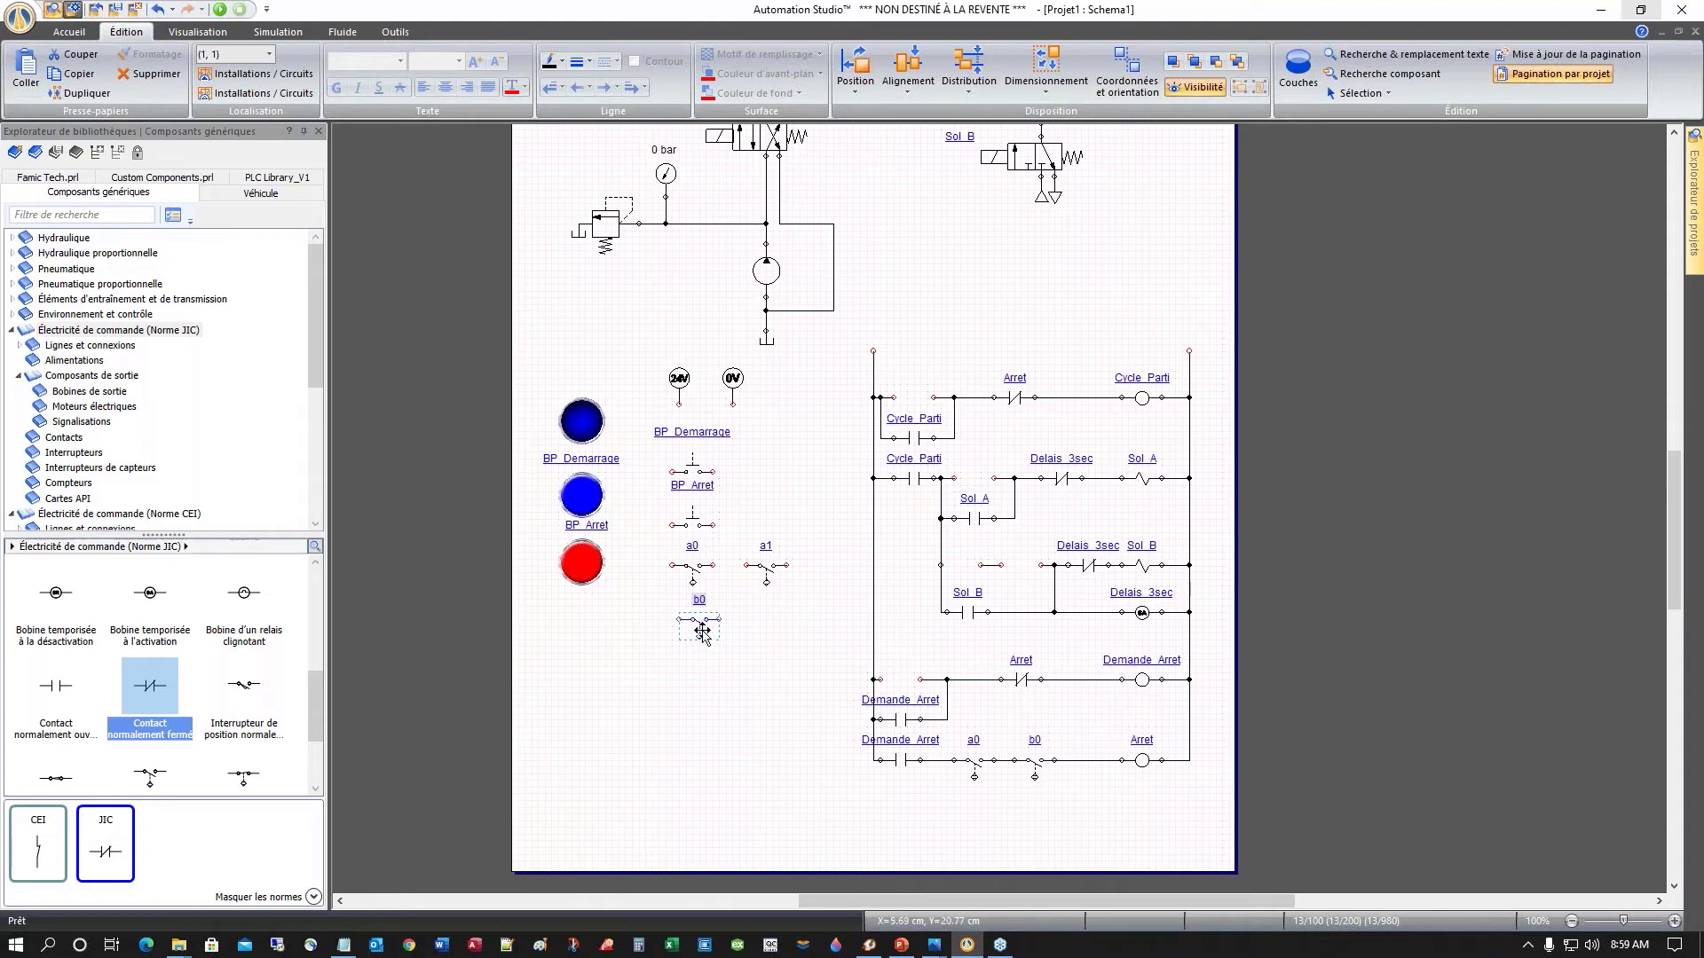
left_click_drag(701, 631, 684, 630)
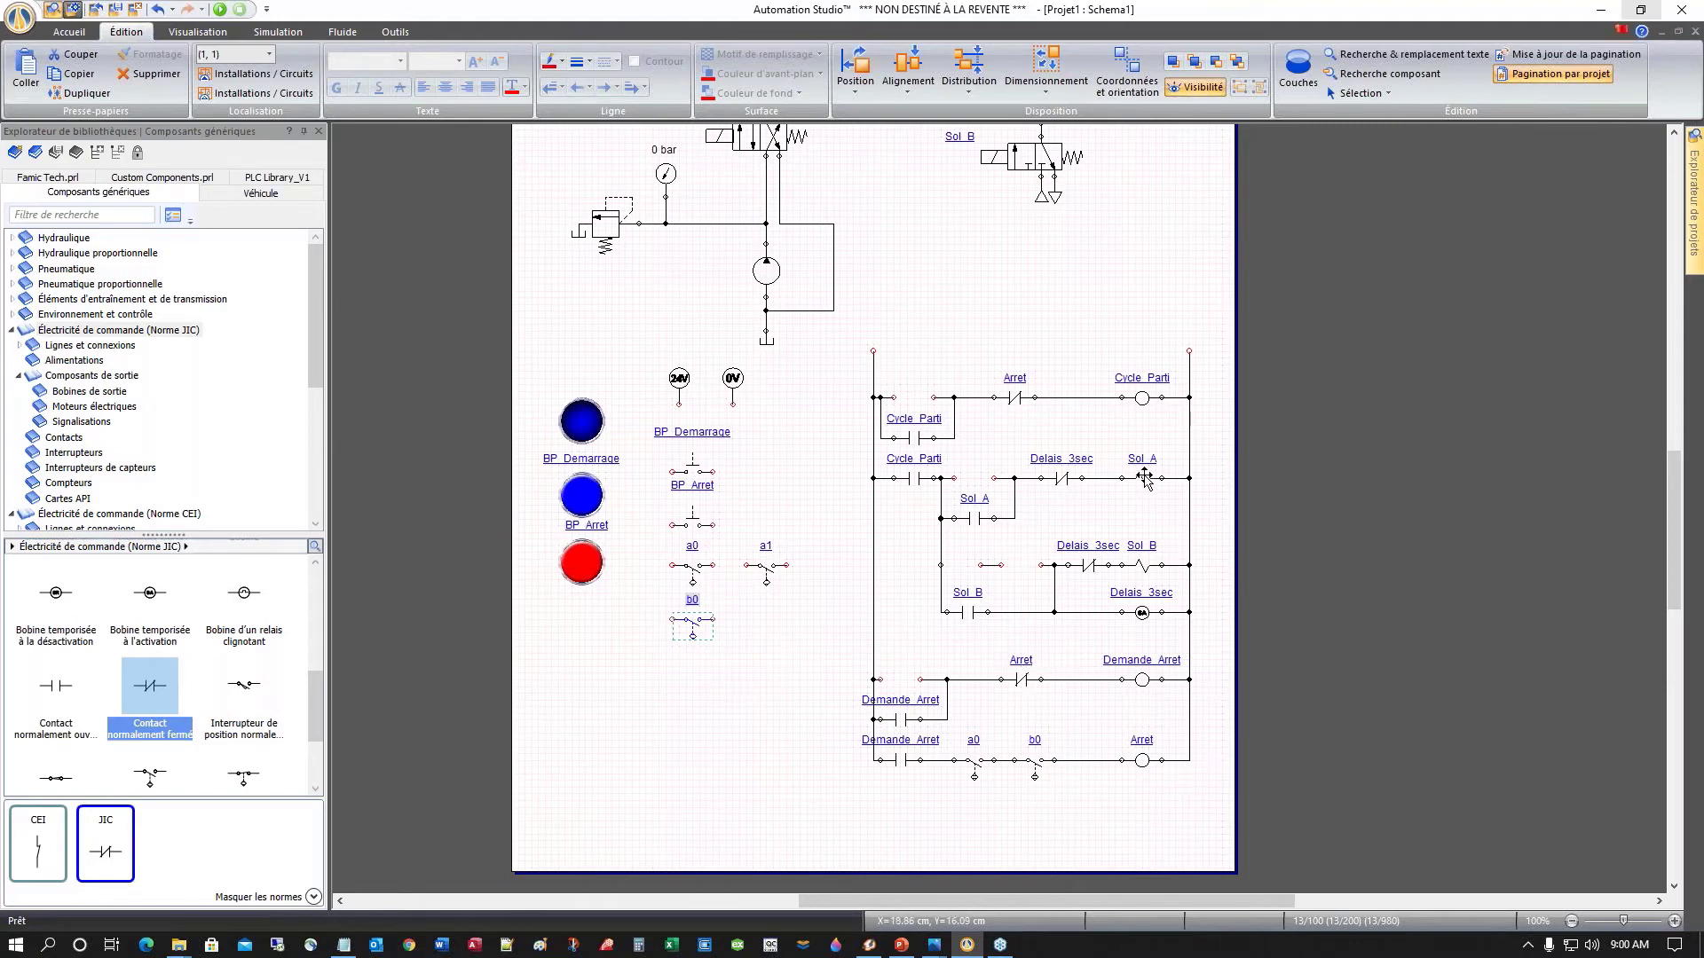
Step: Move the Sol_A and Sol_B solenoids out of their rungs and stack them below the detached b0 contact
left_click_drag(1144, 480, 707, 695)
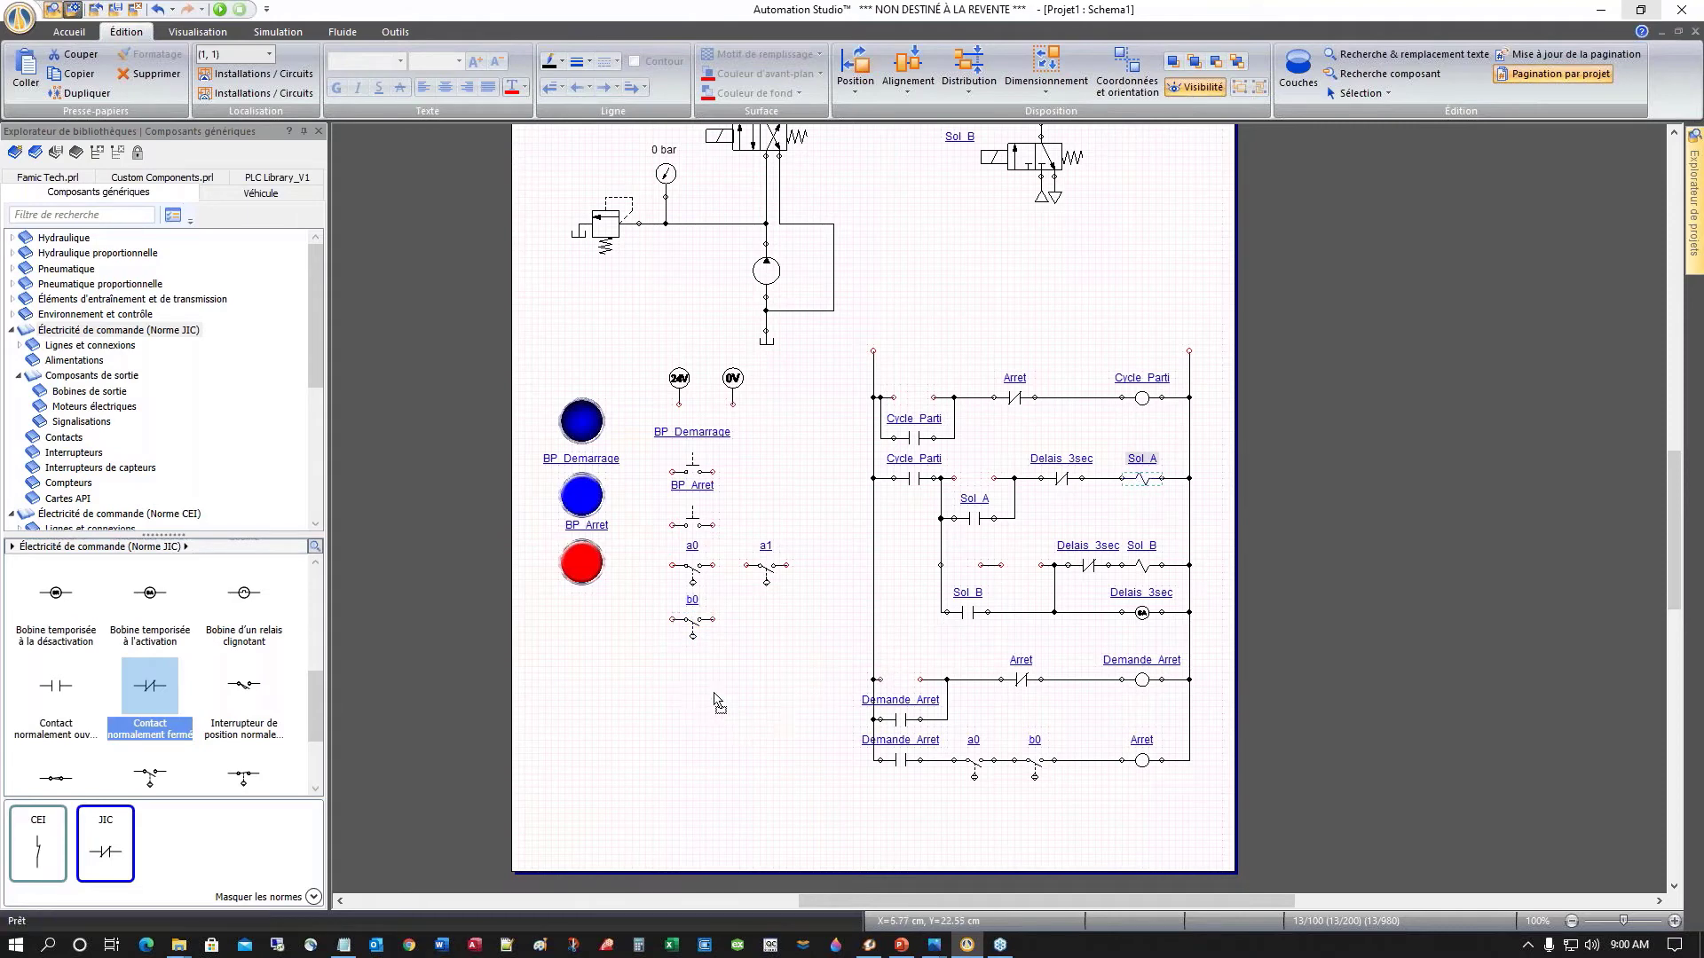
left_click(1144, 566)
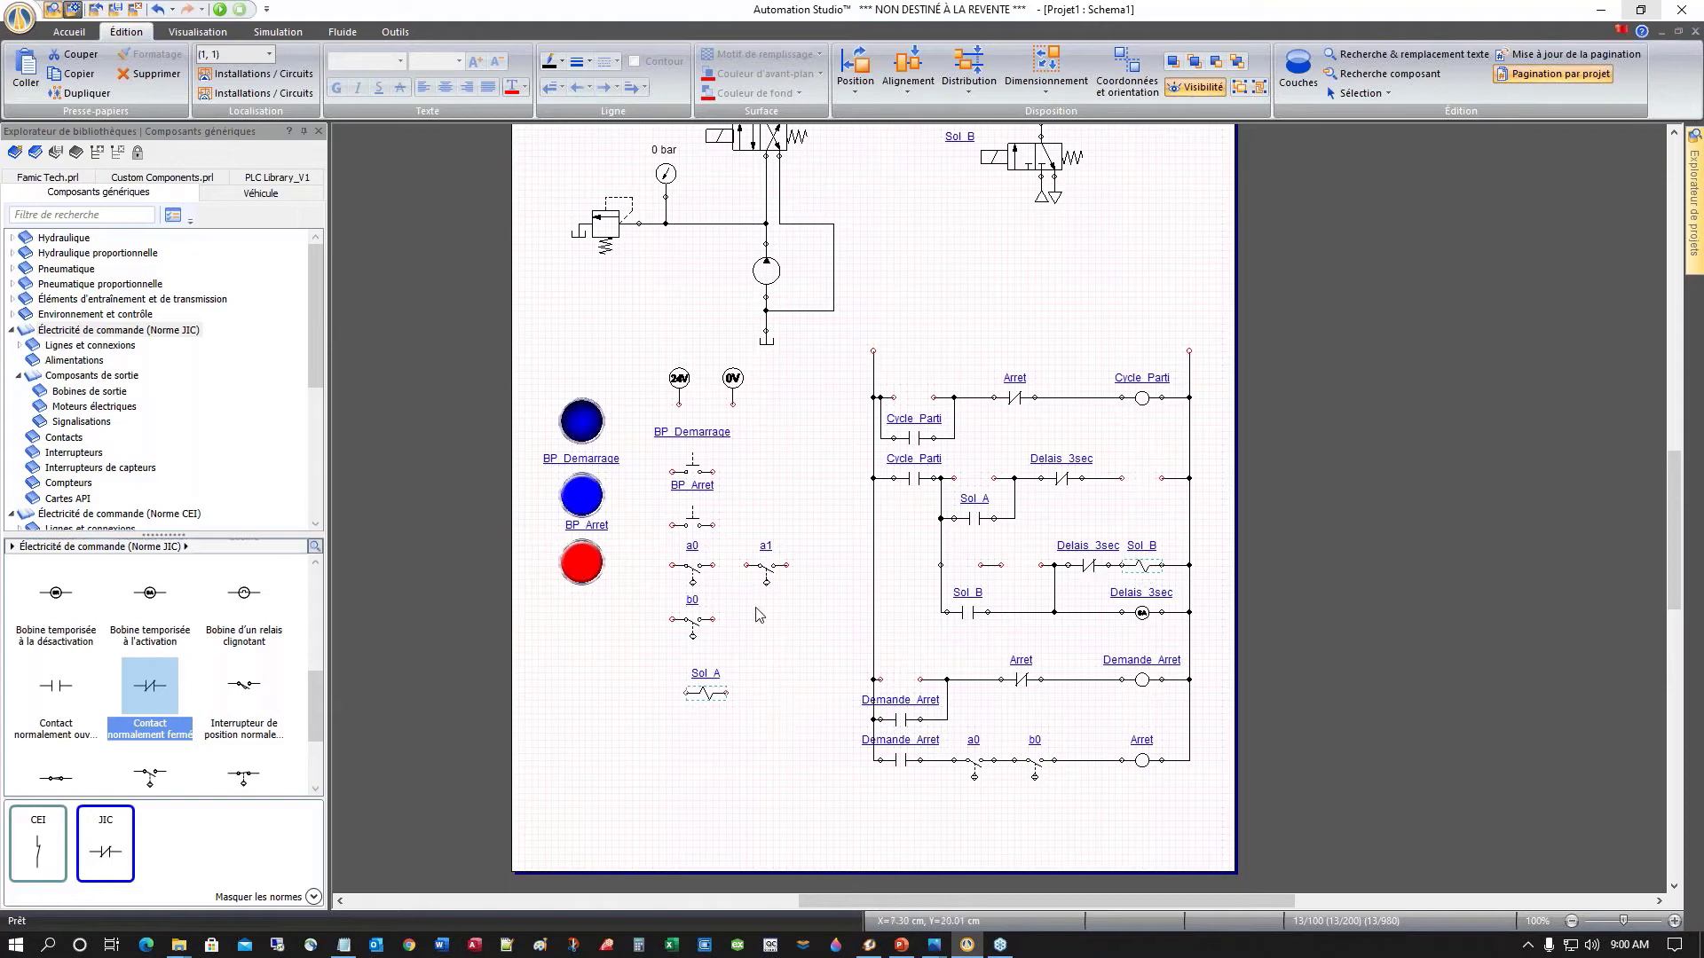
left_click(801, 609)
left_click_drag(1145, 566, 713, 747)
left_click(958, 838)
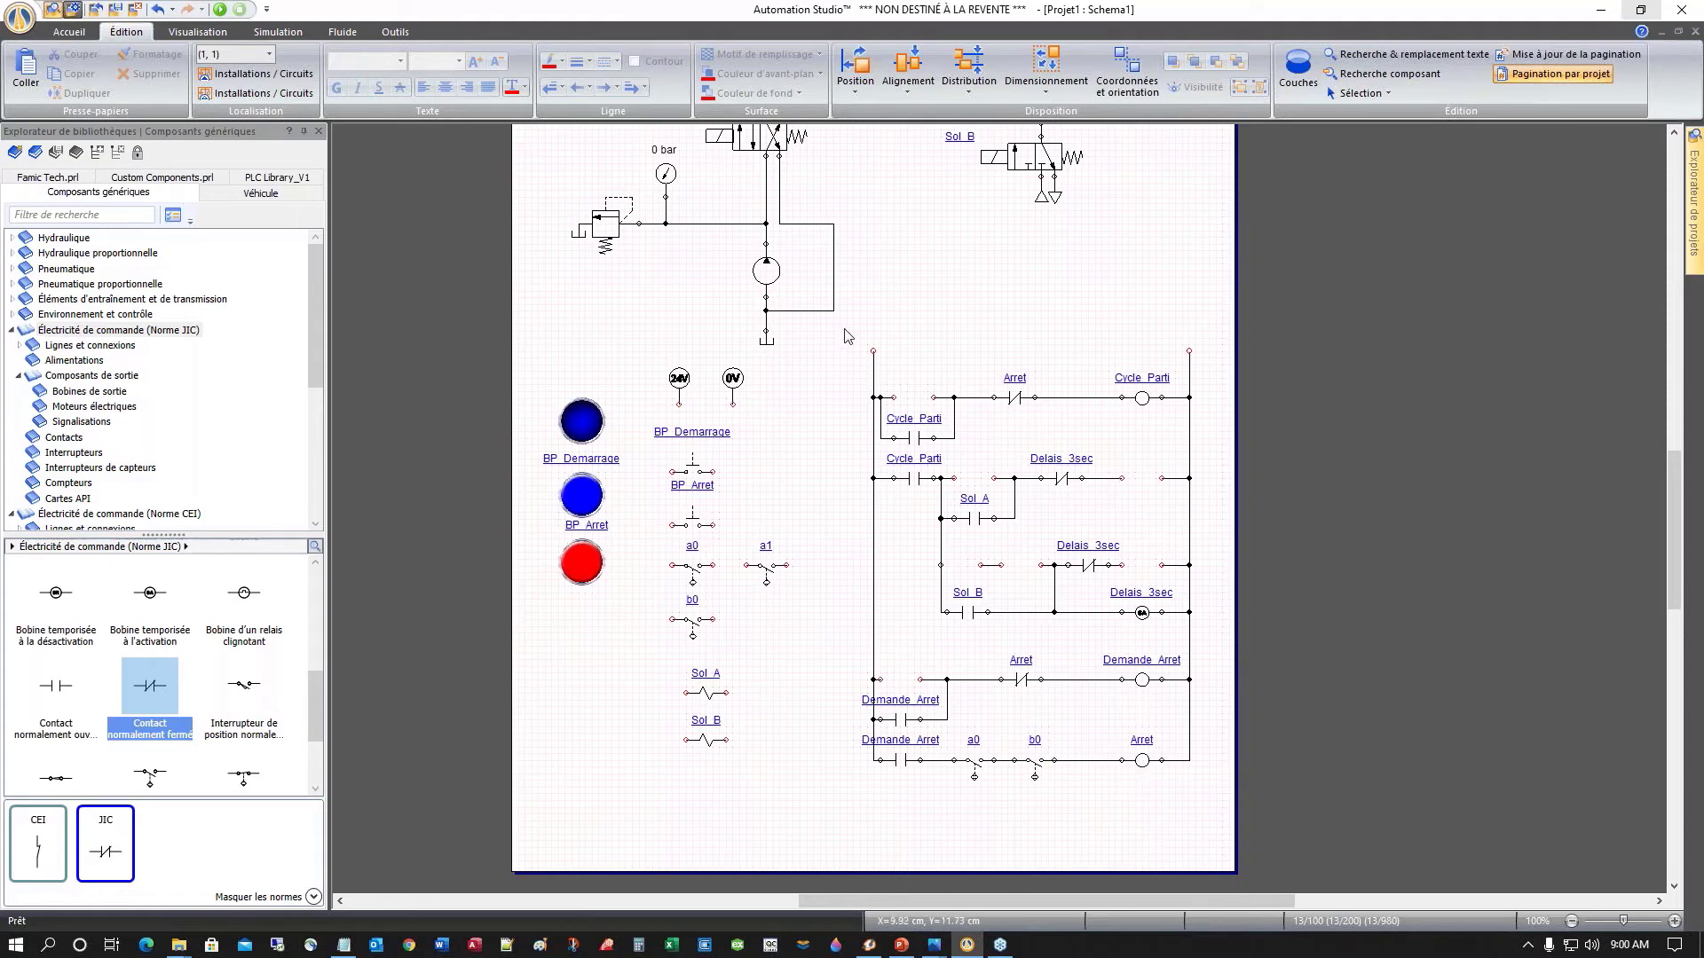
Step: Delete all the remaining ladder rungs, contacts, coils and wires, keeping the components set aside near the push buttons
left_click_drag(847, 335, 1223, 850)
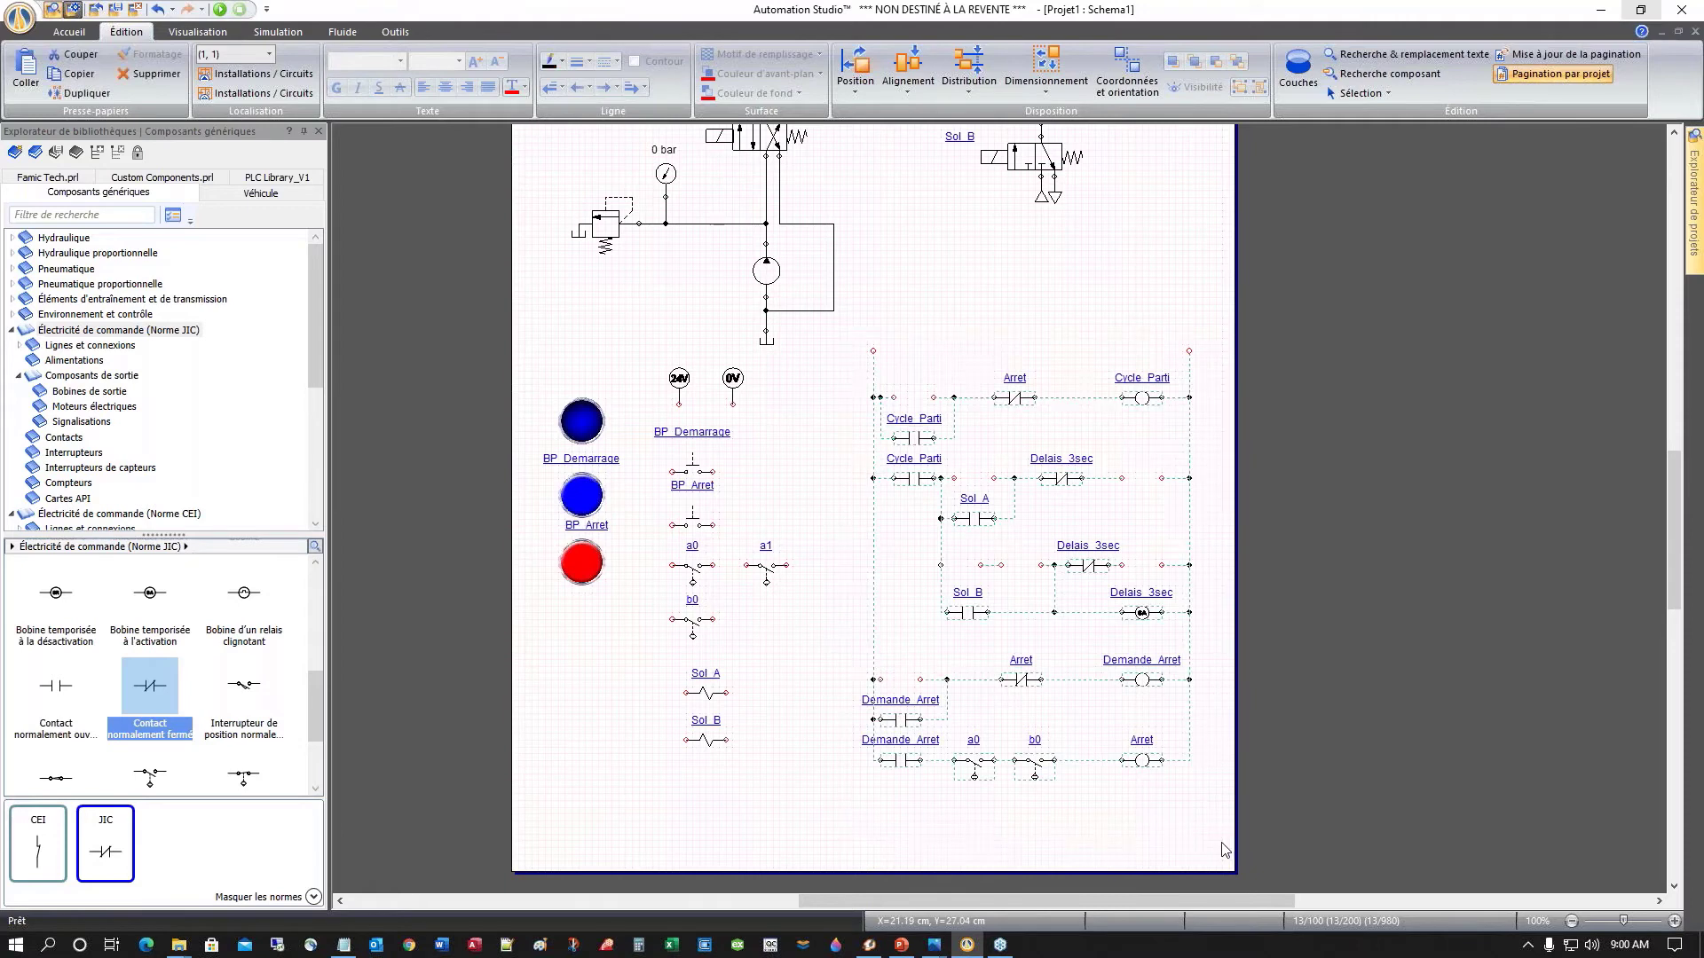
key("Delete")
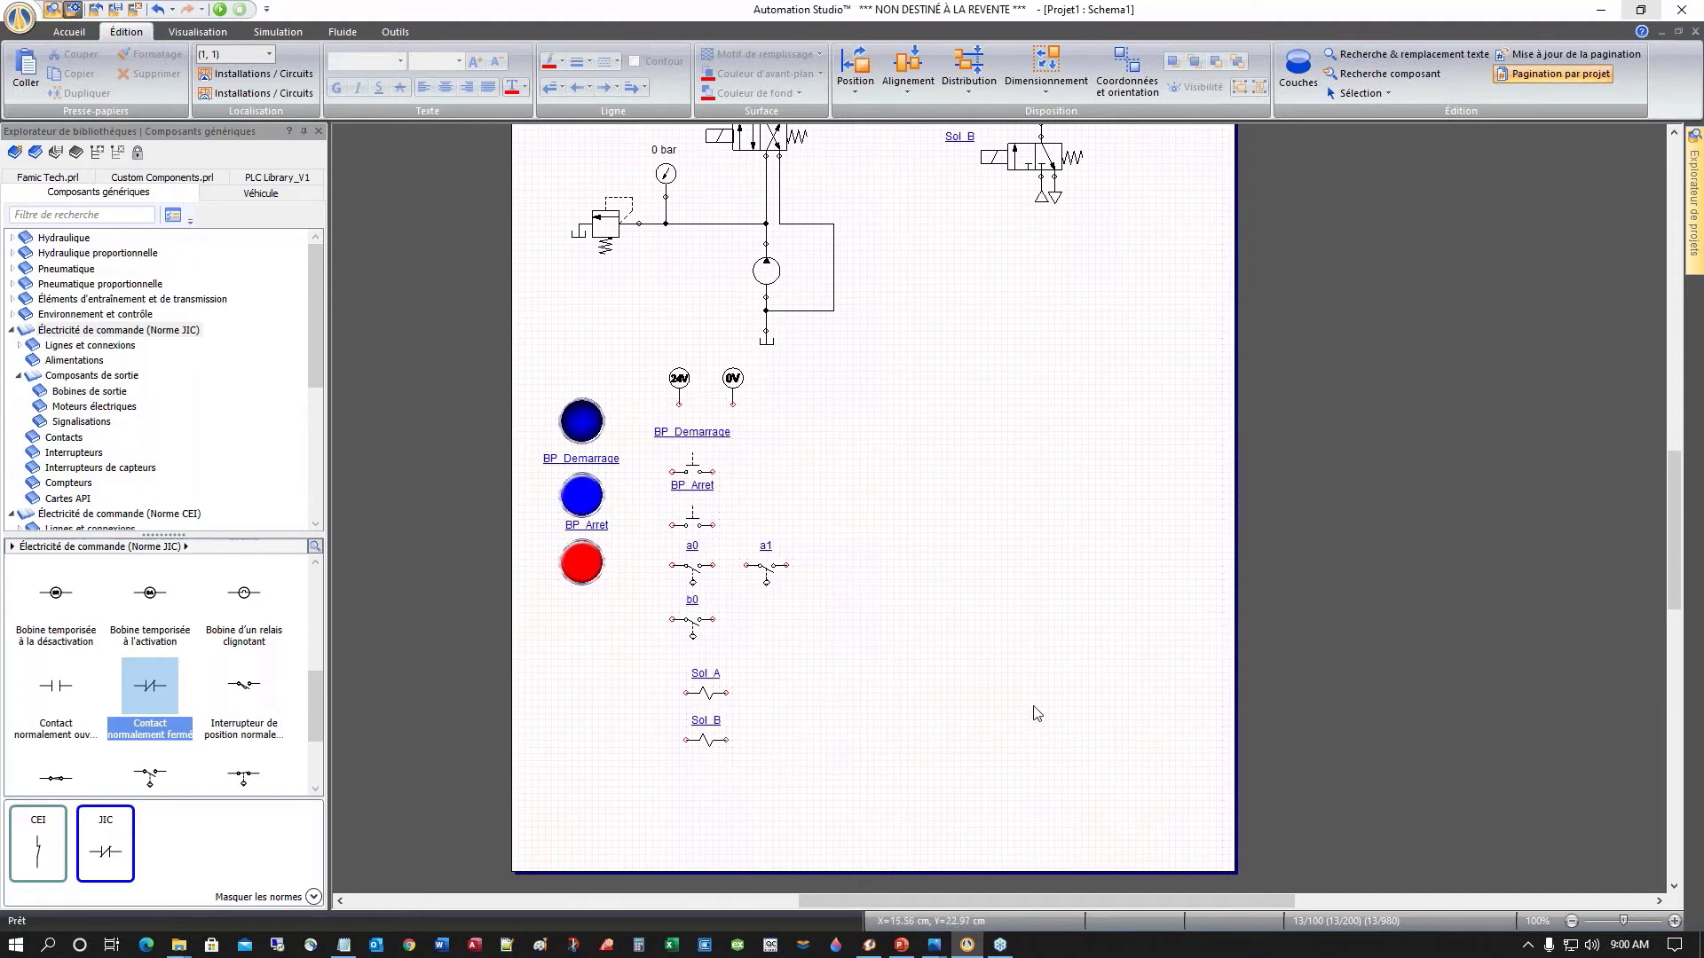
scroll(1015, 654, "down", 1)
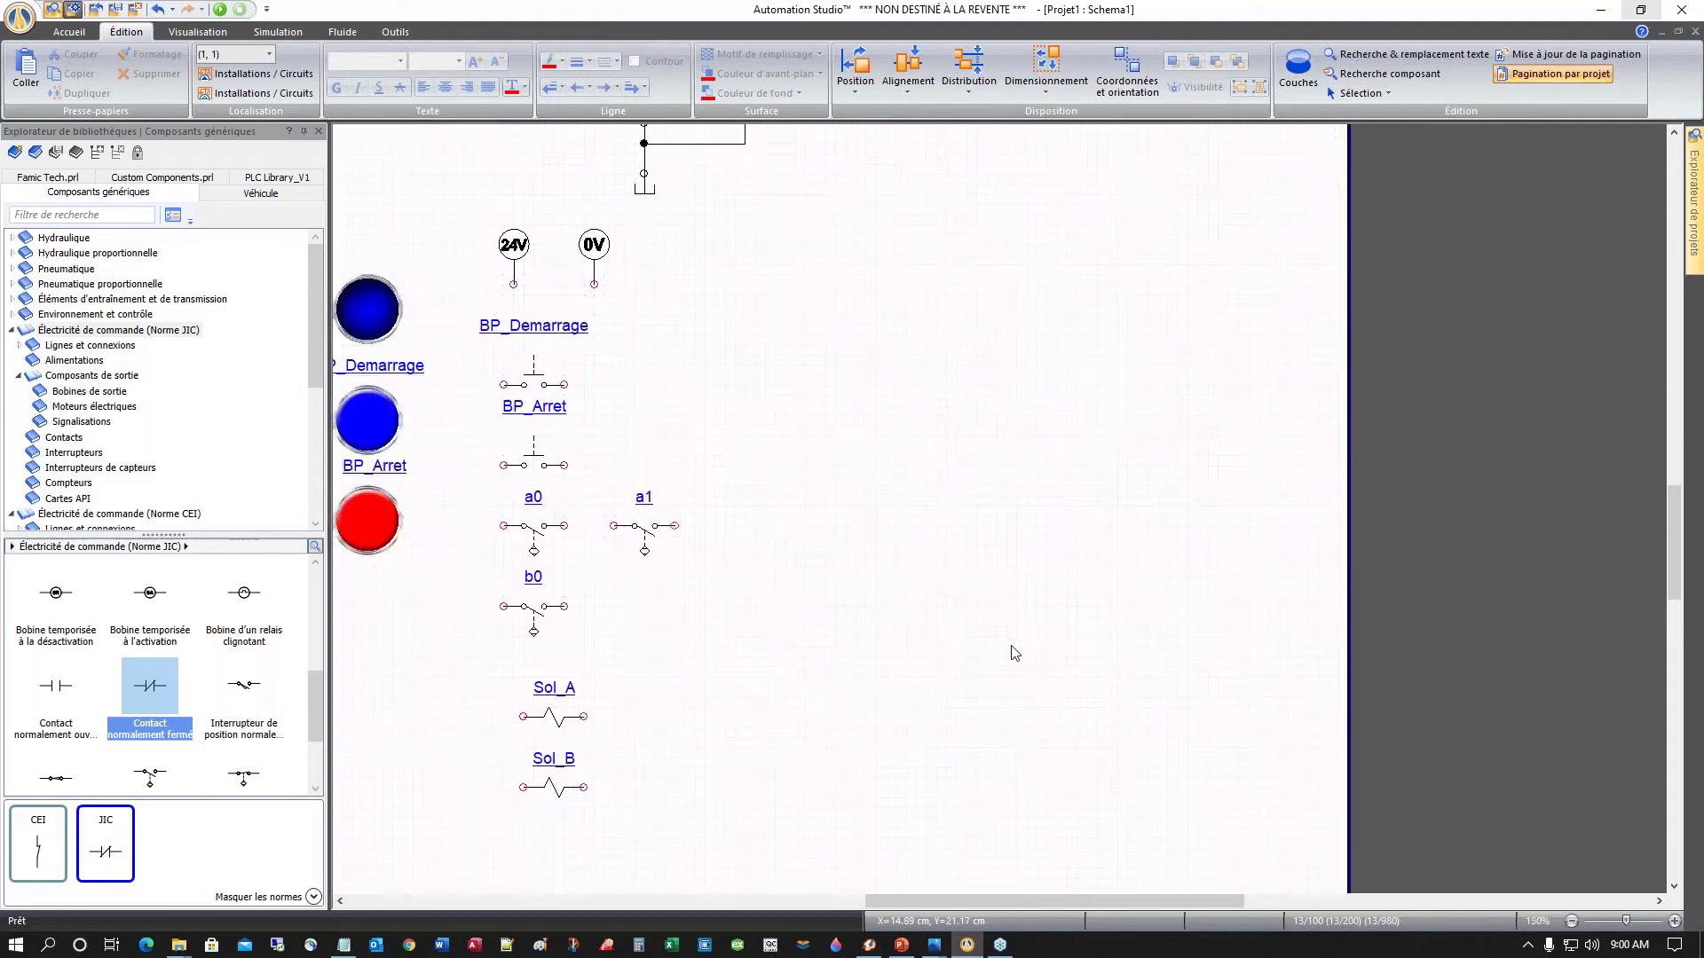
scroll(1014, 653, "down", 3)
scroll(1015, 653, "up", 3)
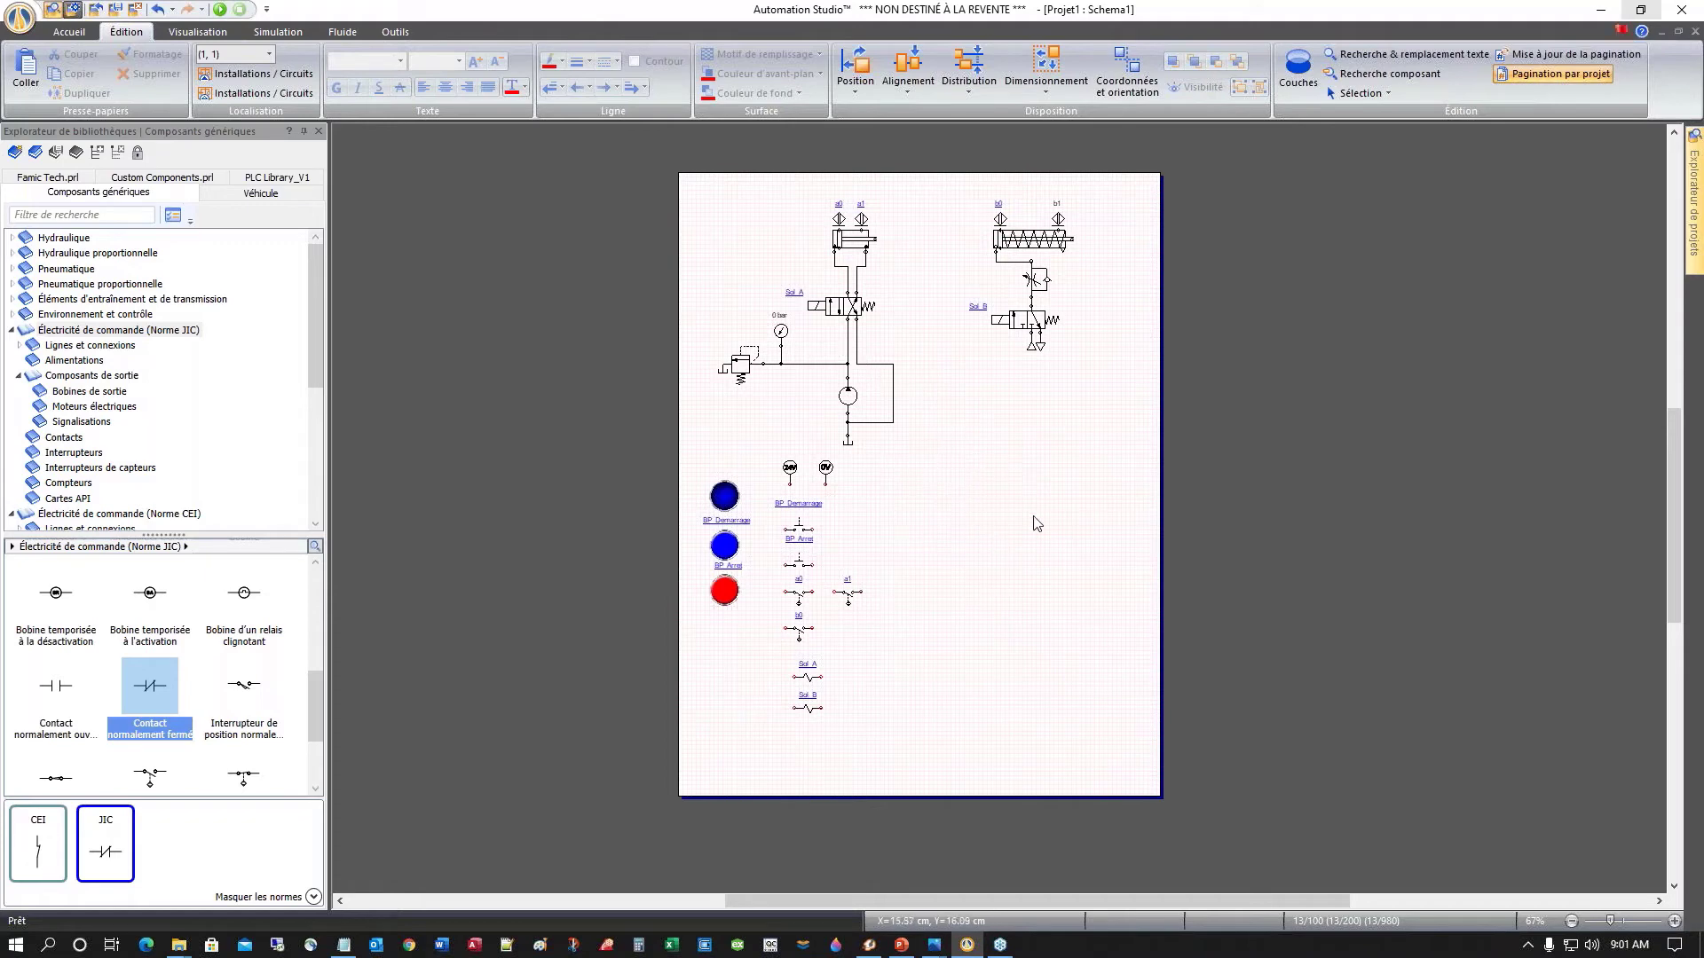
Step: Set the Schema1 document's component and drawing scale to 50% in its document properties
right_click(957, 494)
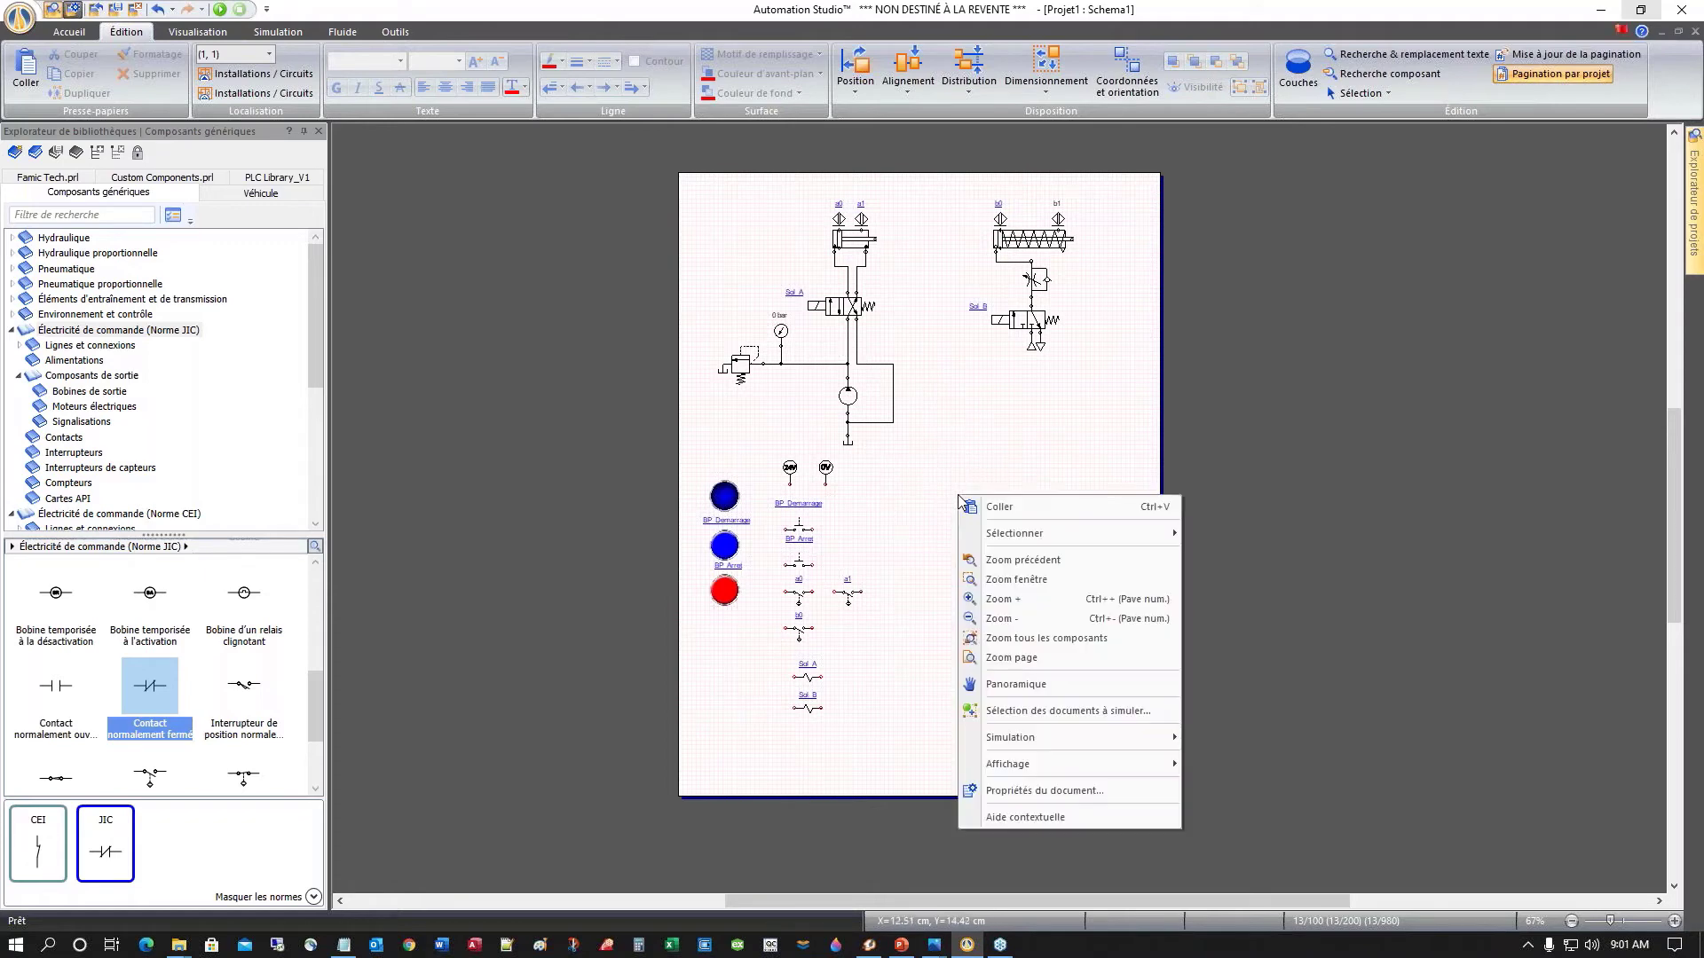
left_click(1025, 791)
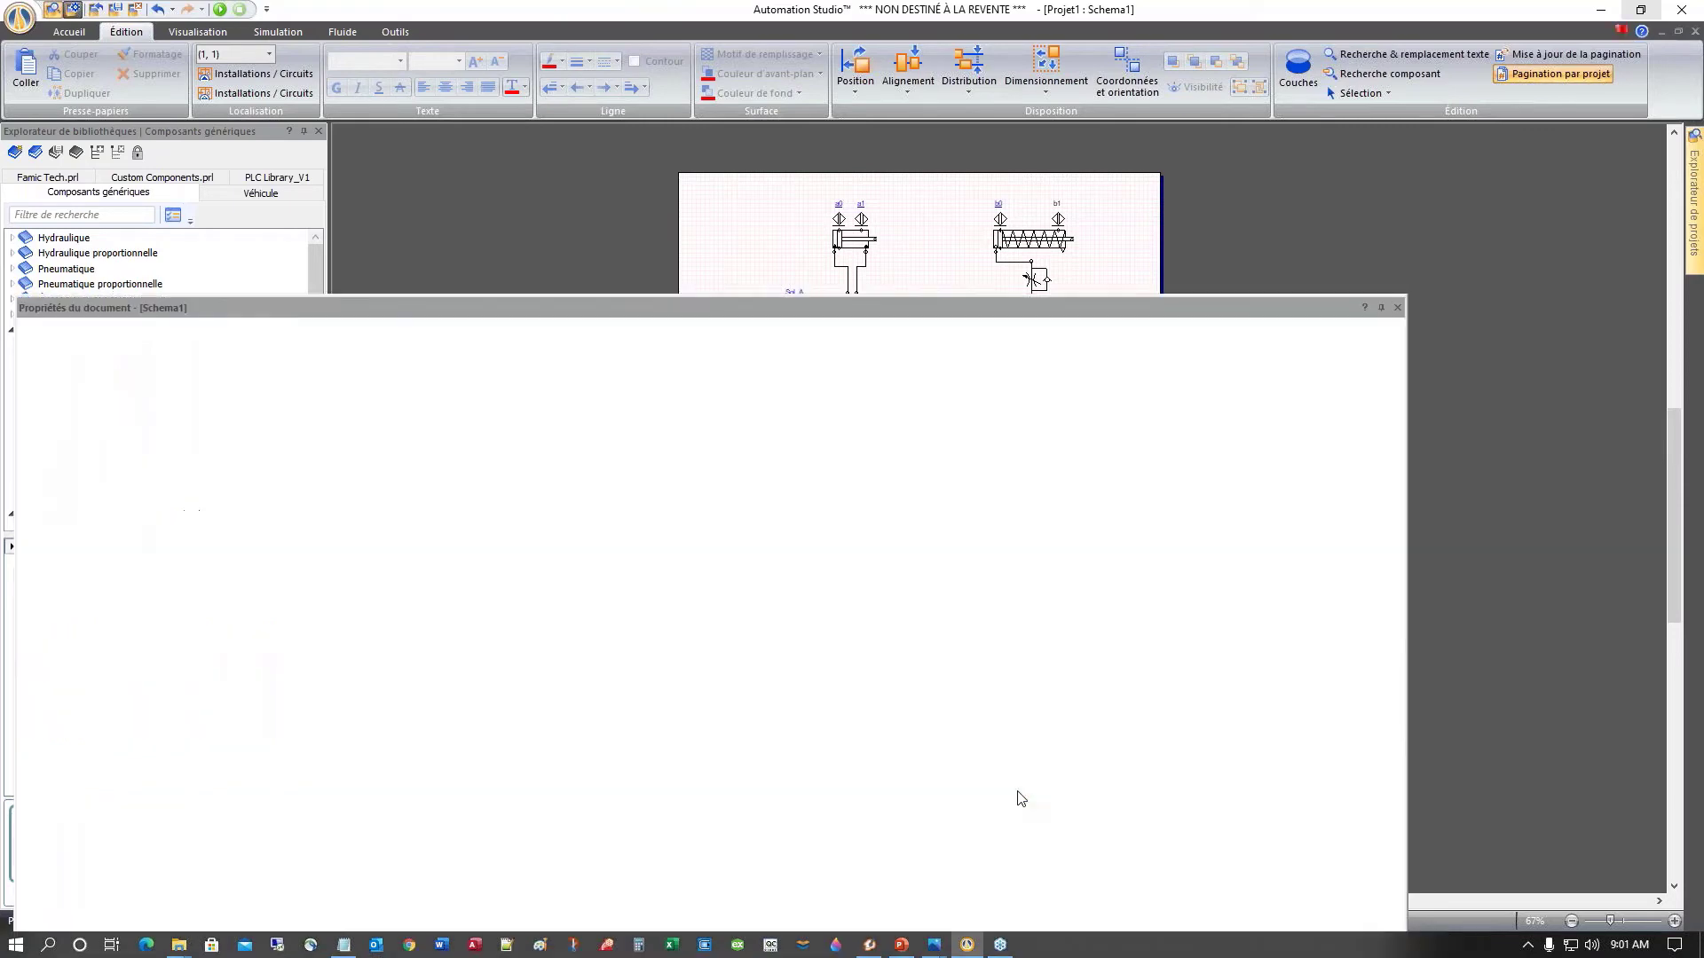
scroll(858, 624, "down", 5)
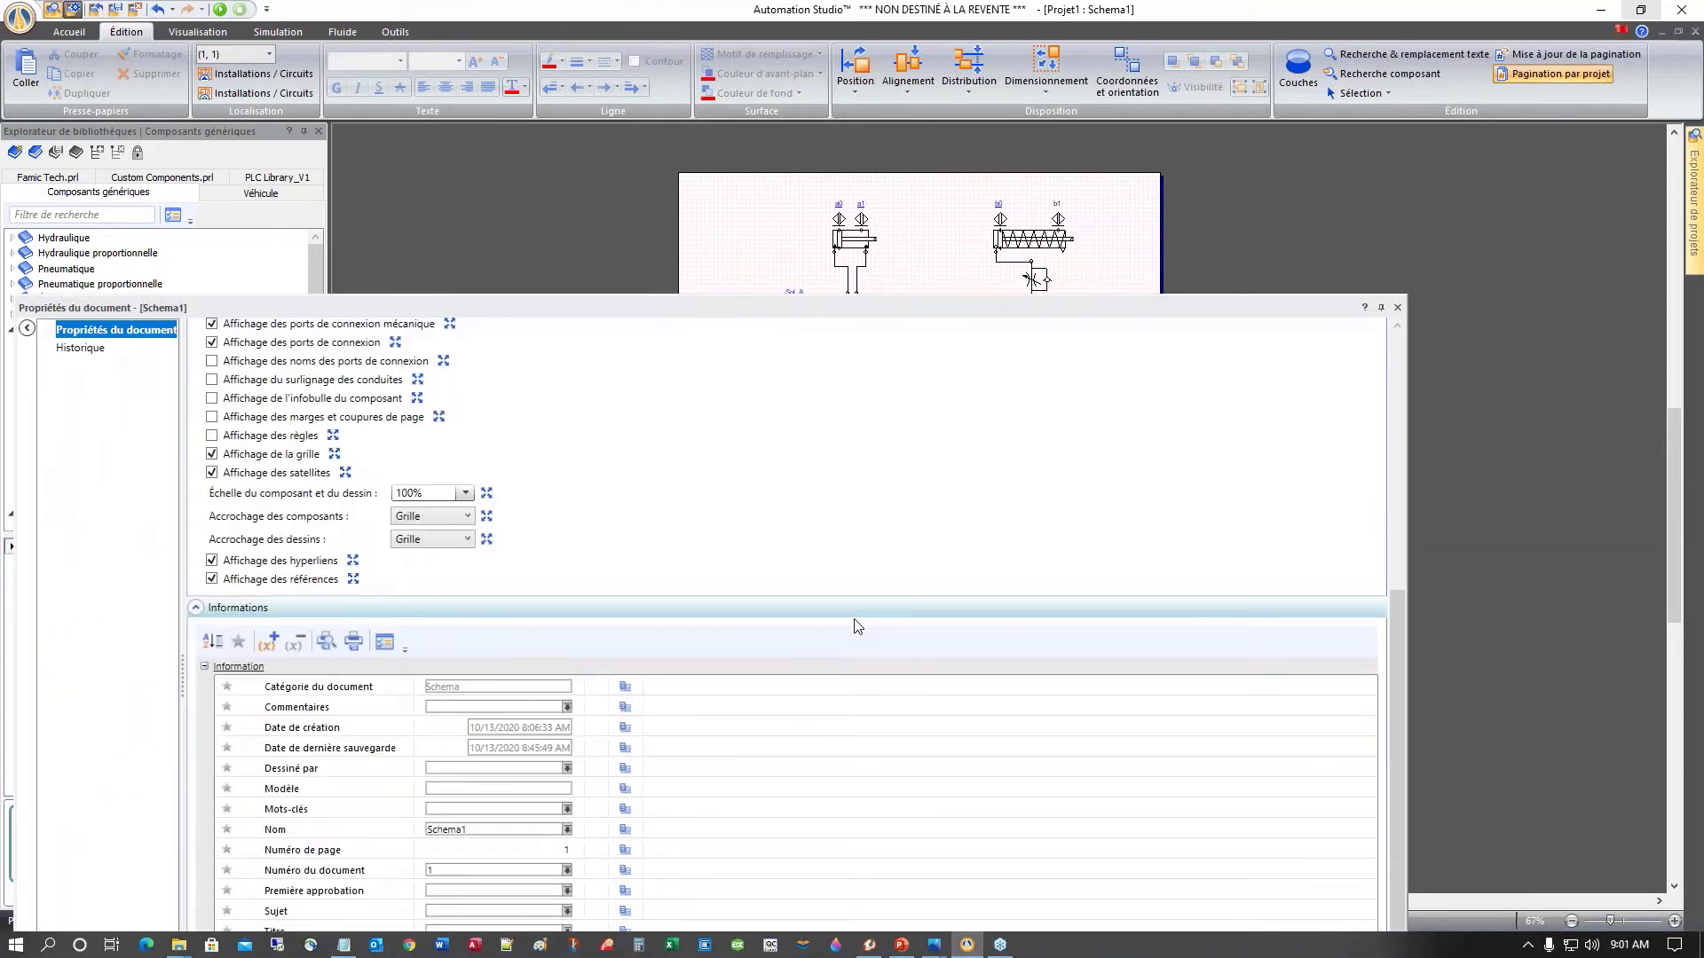
scroll(859, 624, "up", 1)
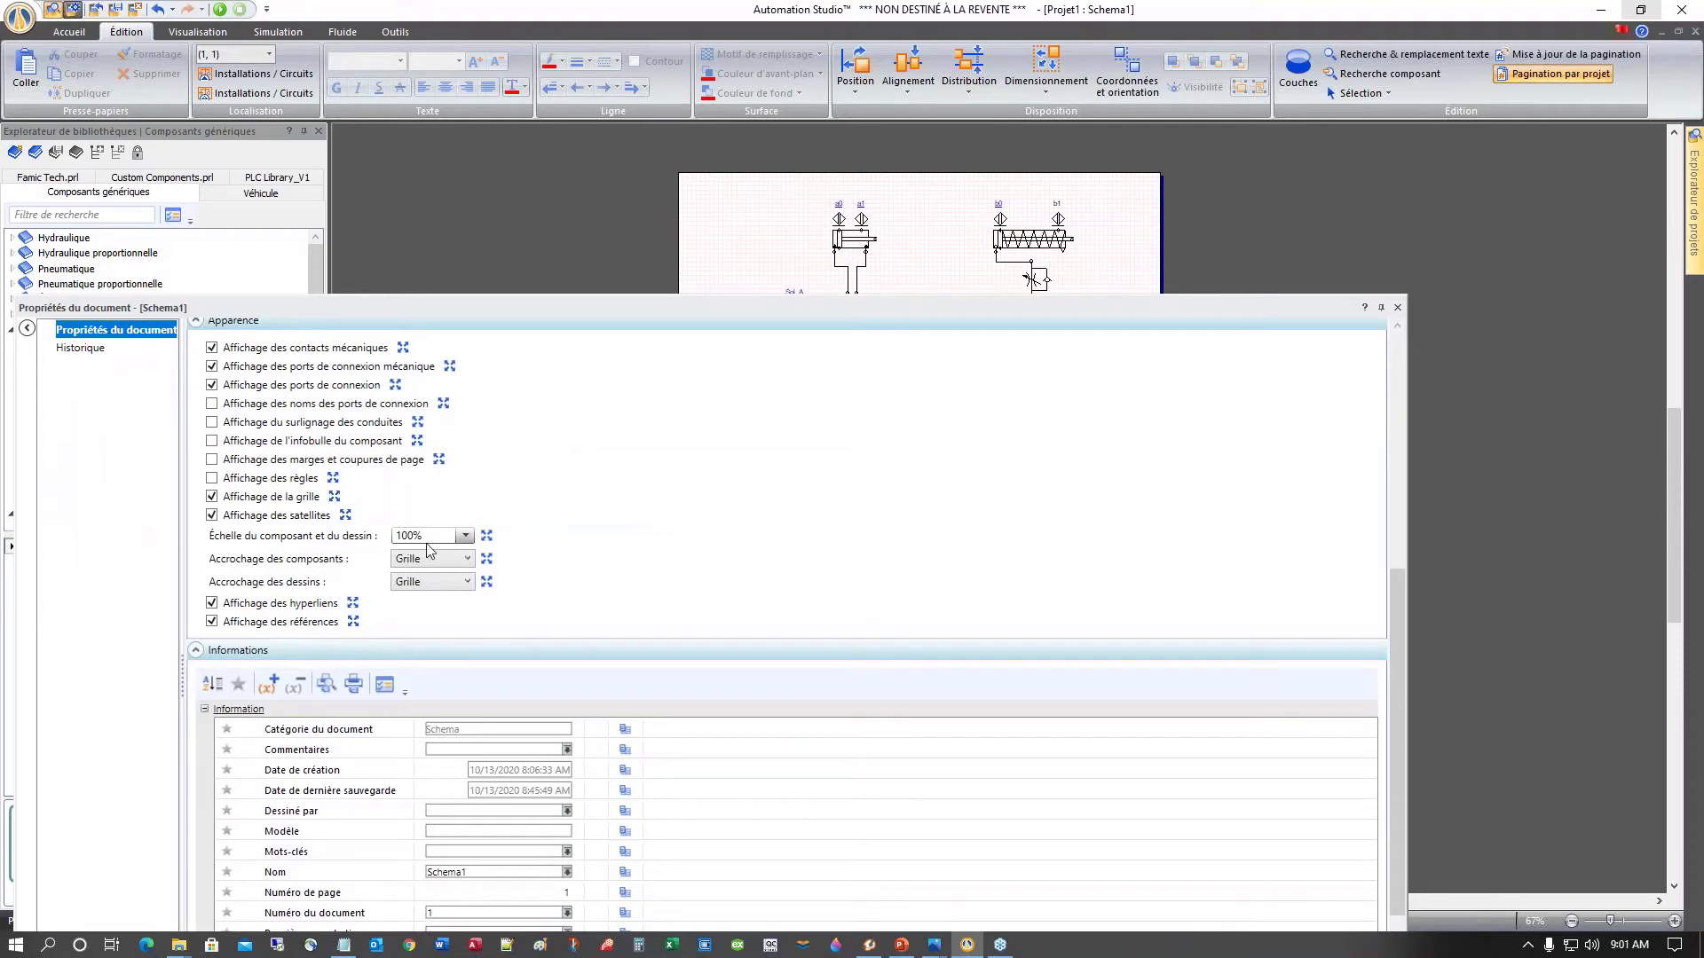
left_click(470, 537)
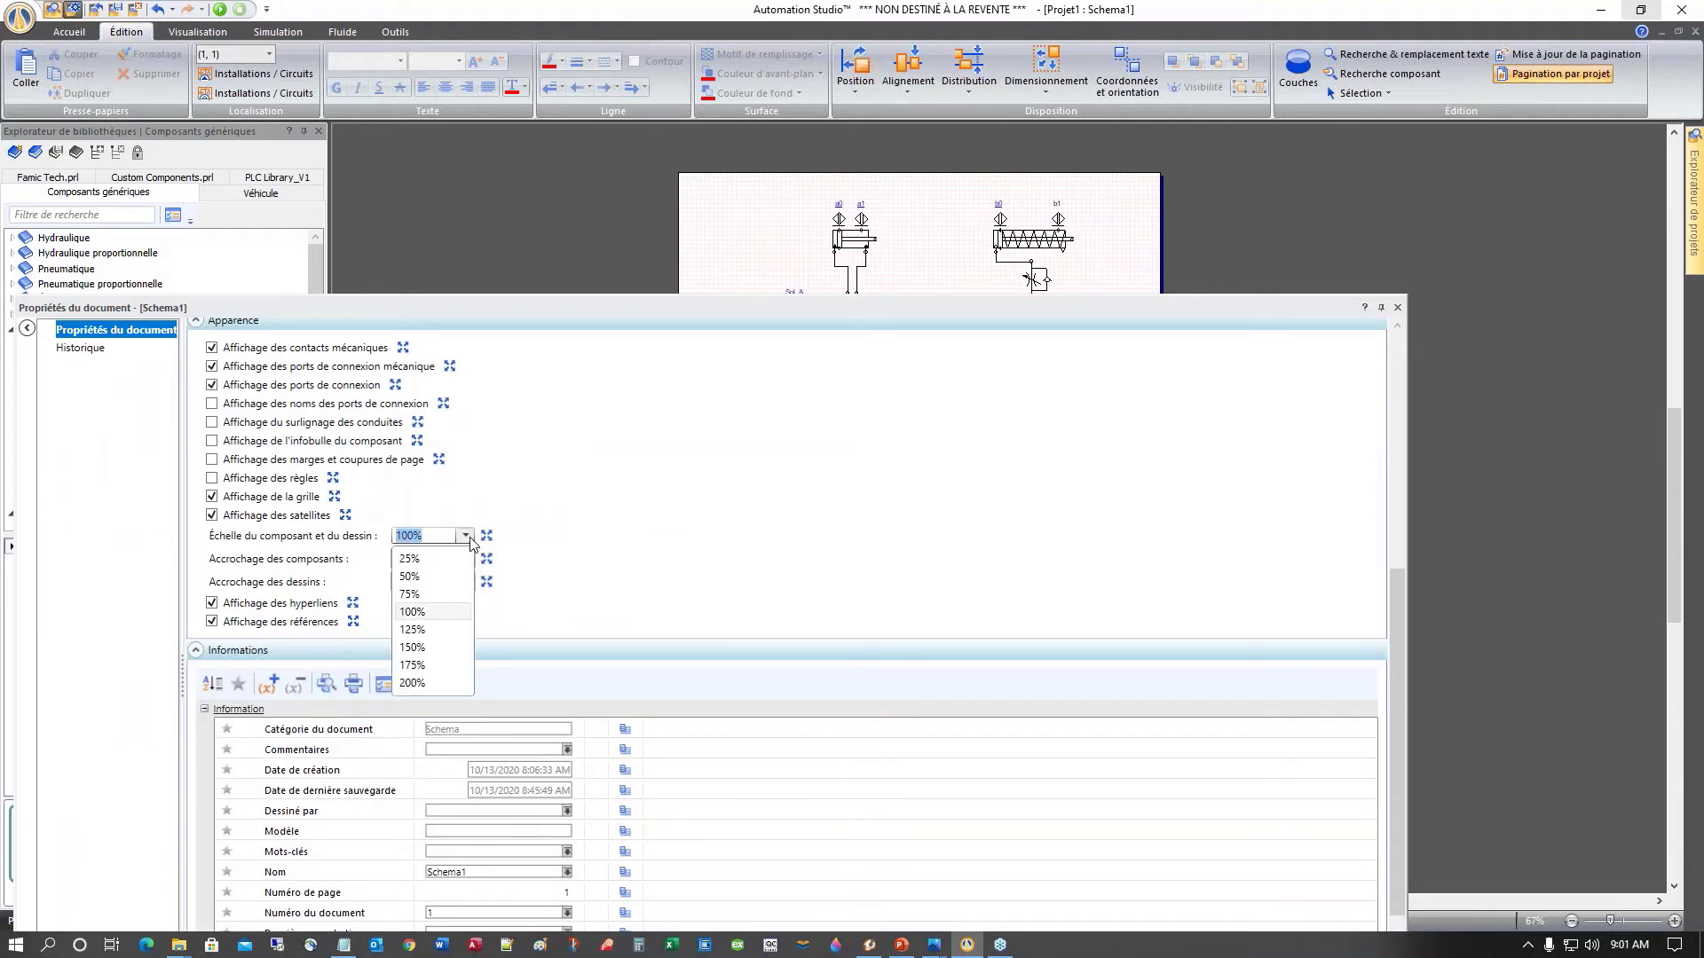
left_click(413, 578)
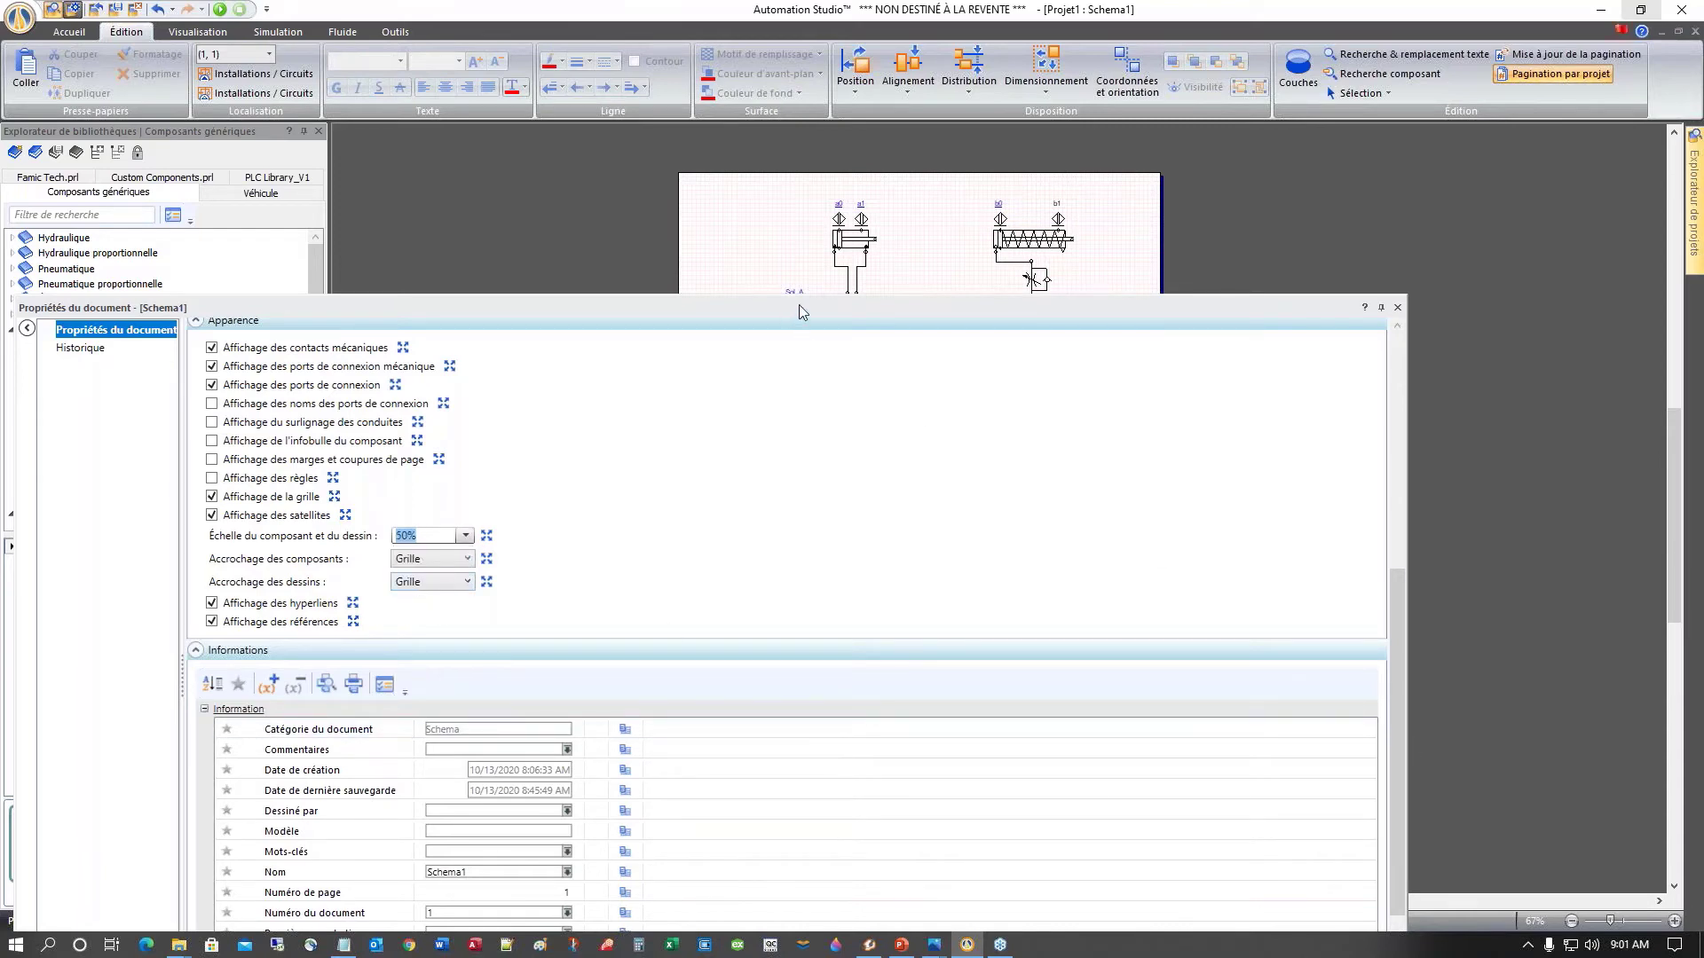
left_click_drag(802, 311, 861, 89)
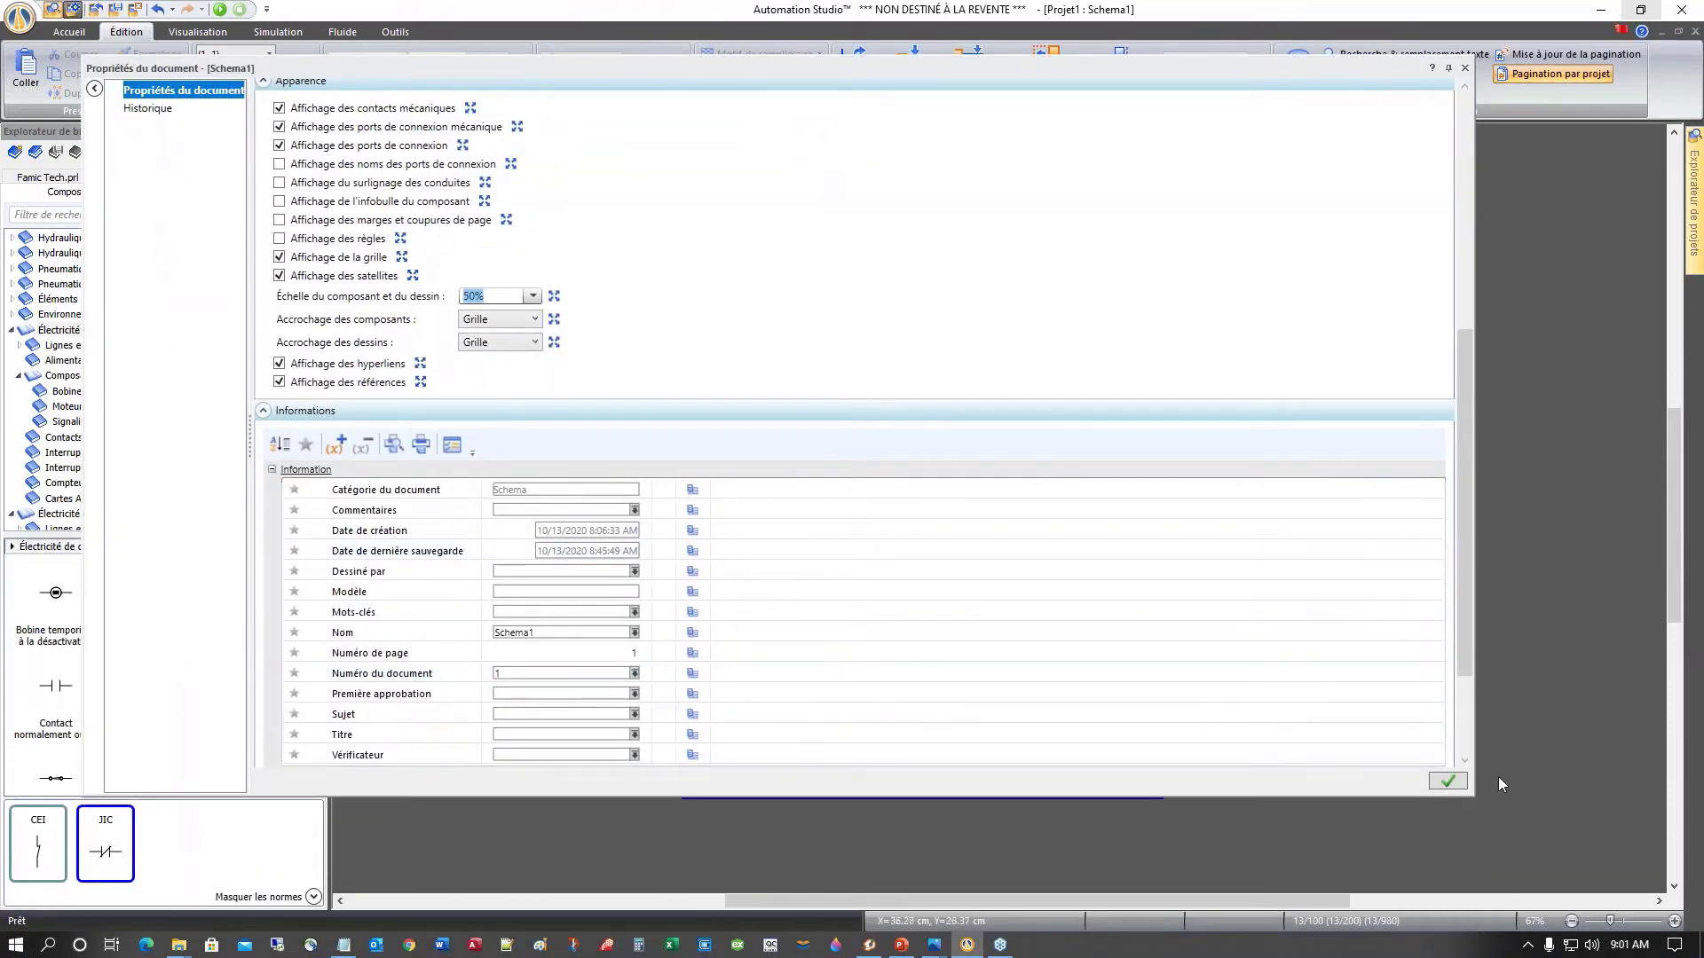
left_click(1450, 782)
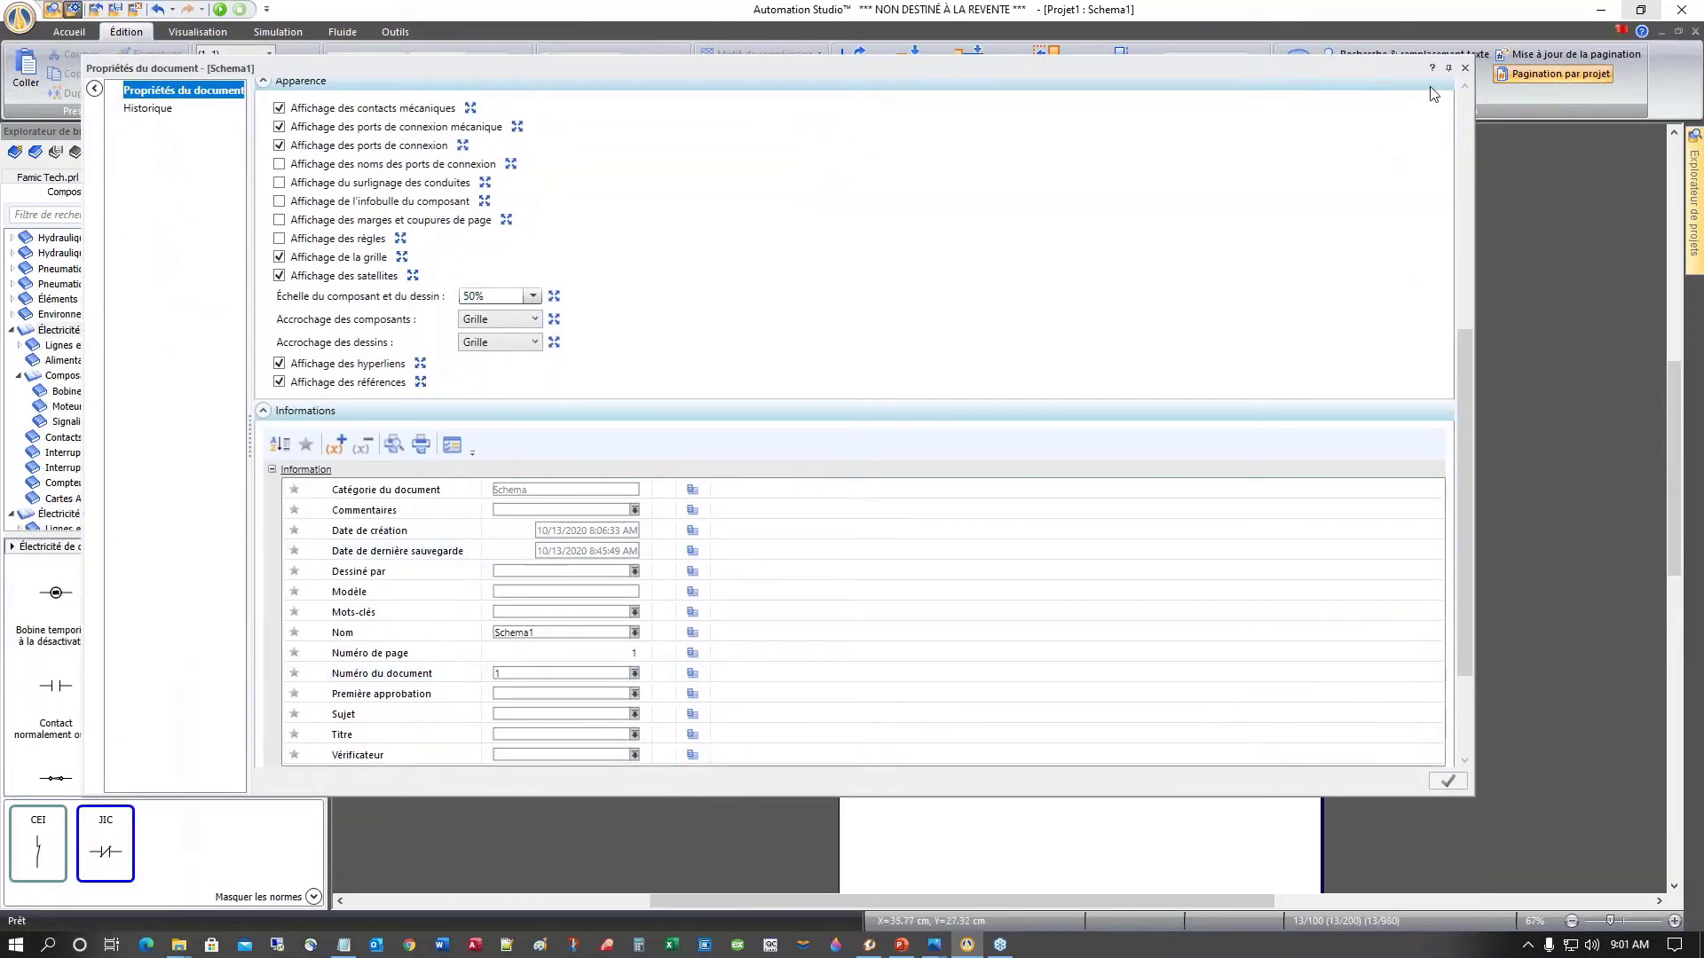
left_click(1466, 68)
scroll(1115, 662, "down", 3)
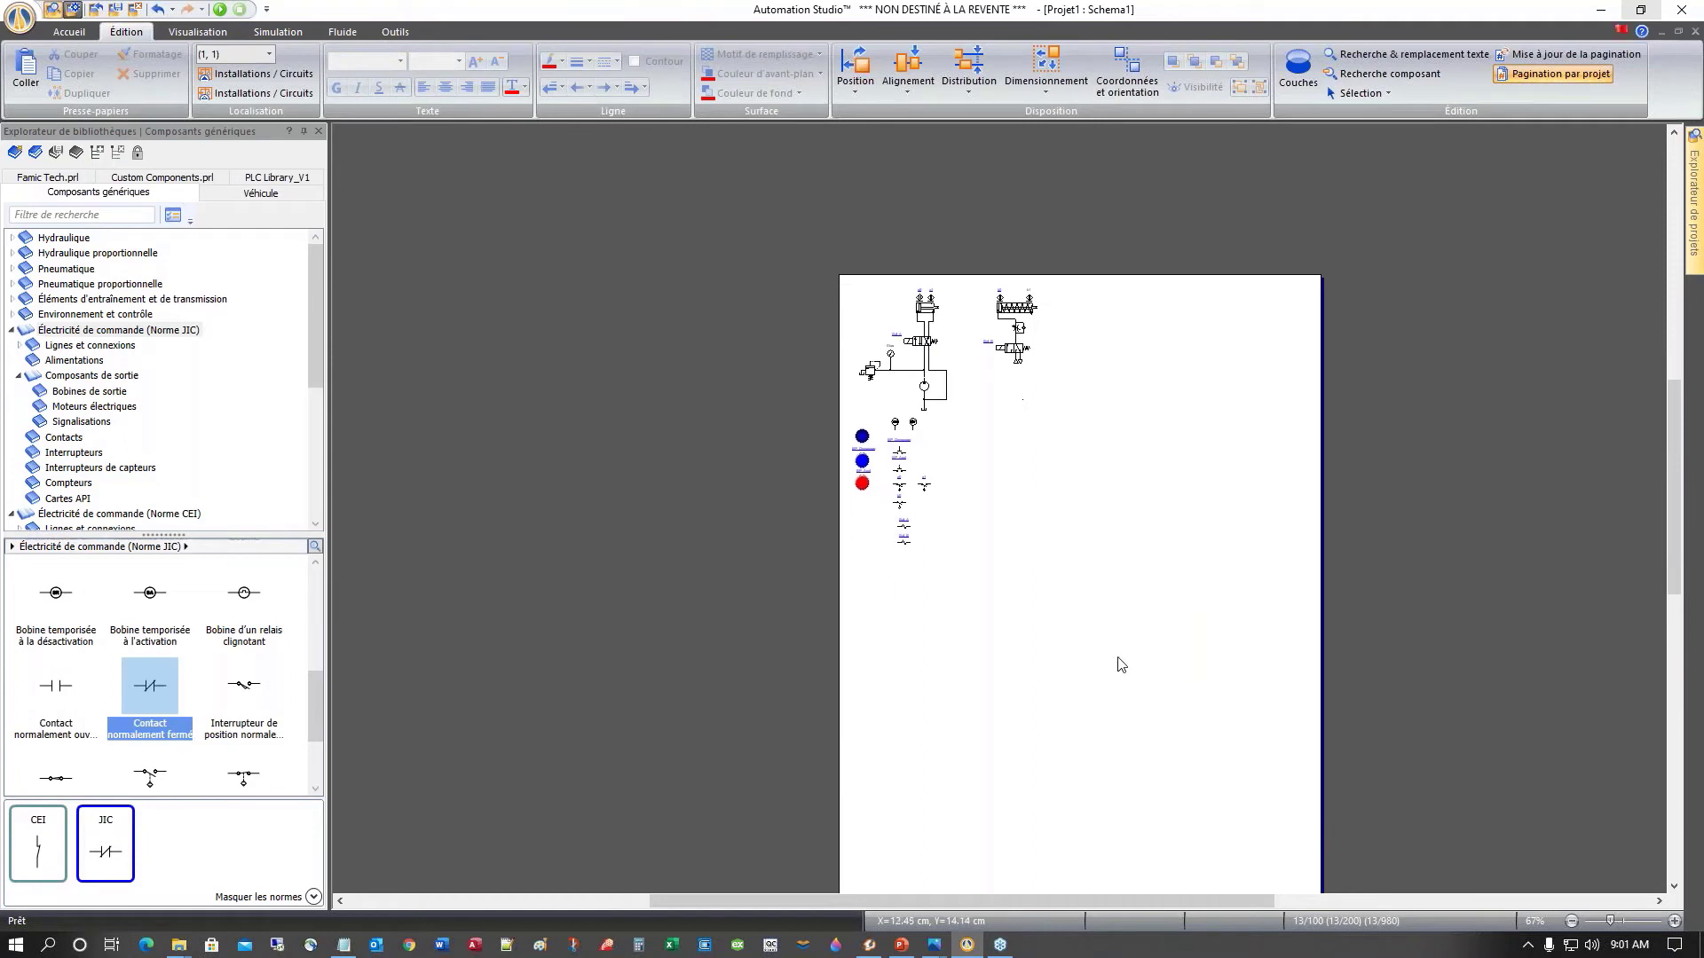
left_click_drag(972, 900, 1035, 908)
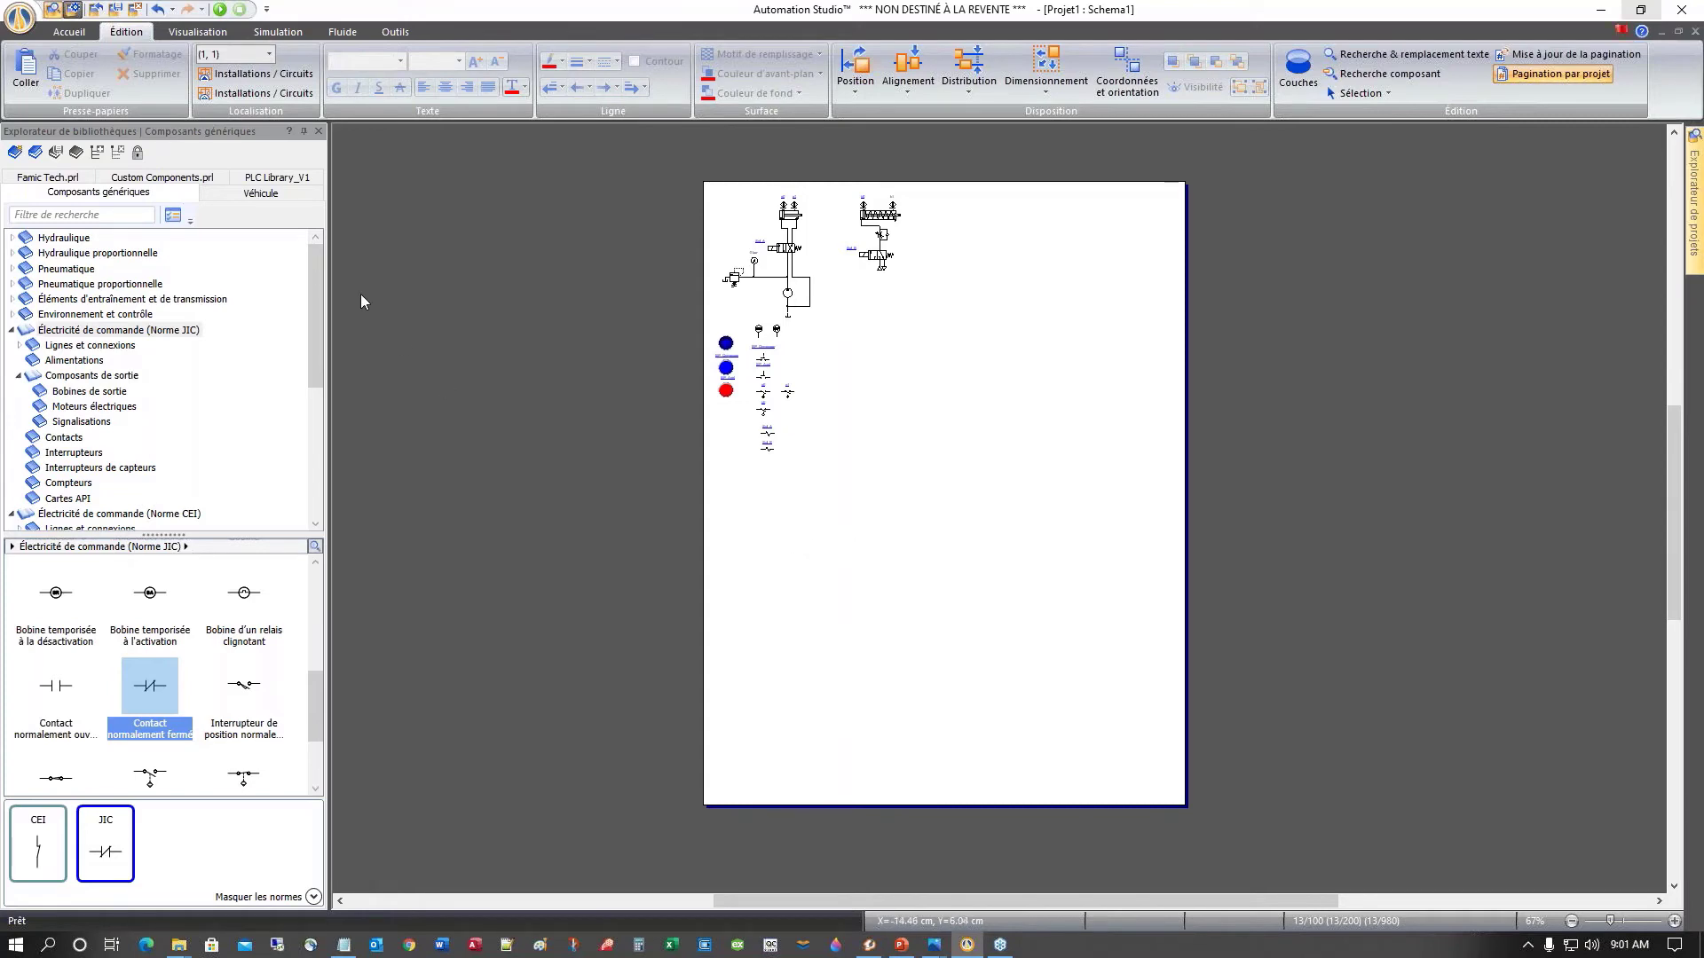
Step: Place the CompactLogix_L18ER_FP_PLC from the PLC Library_V1 AB-Rockwell FluidPower PLC category beside the detached solenoids, below the fluid circuits
left_click(274, 180)
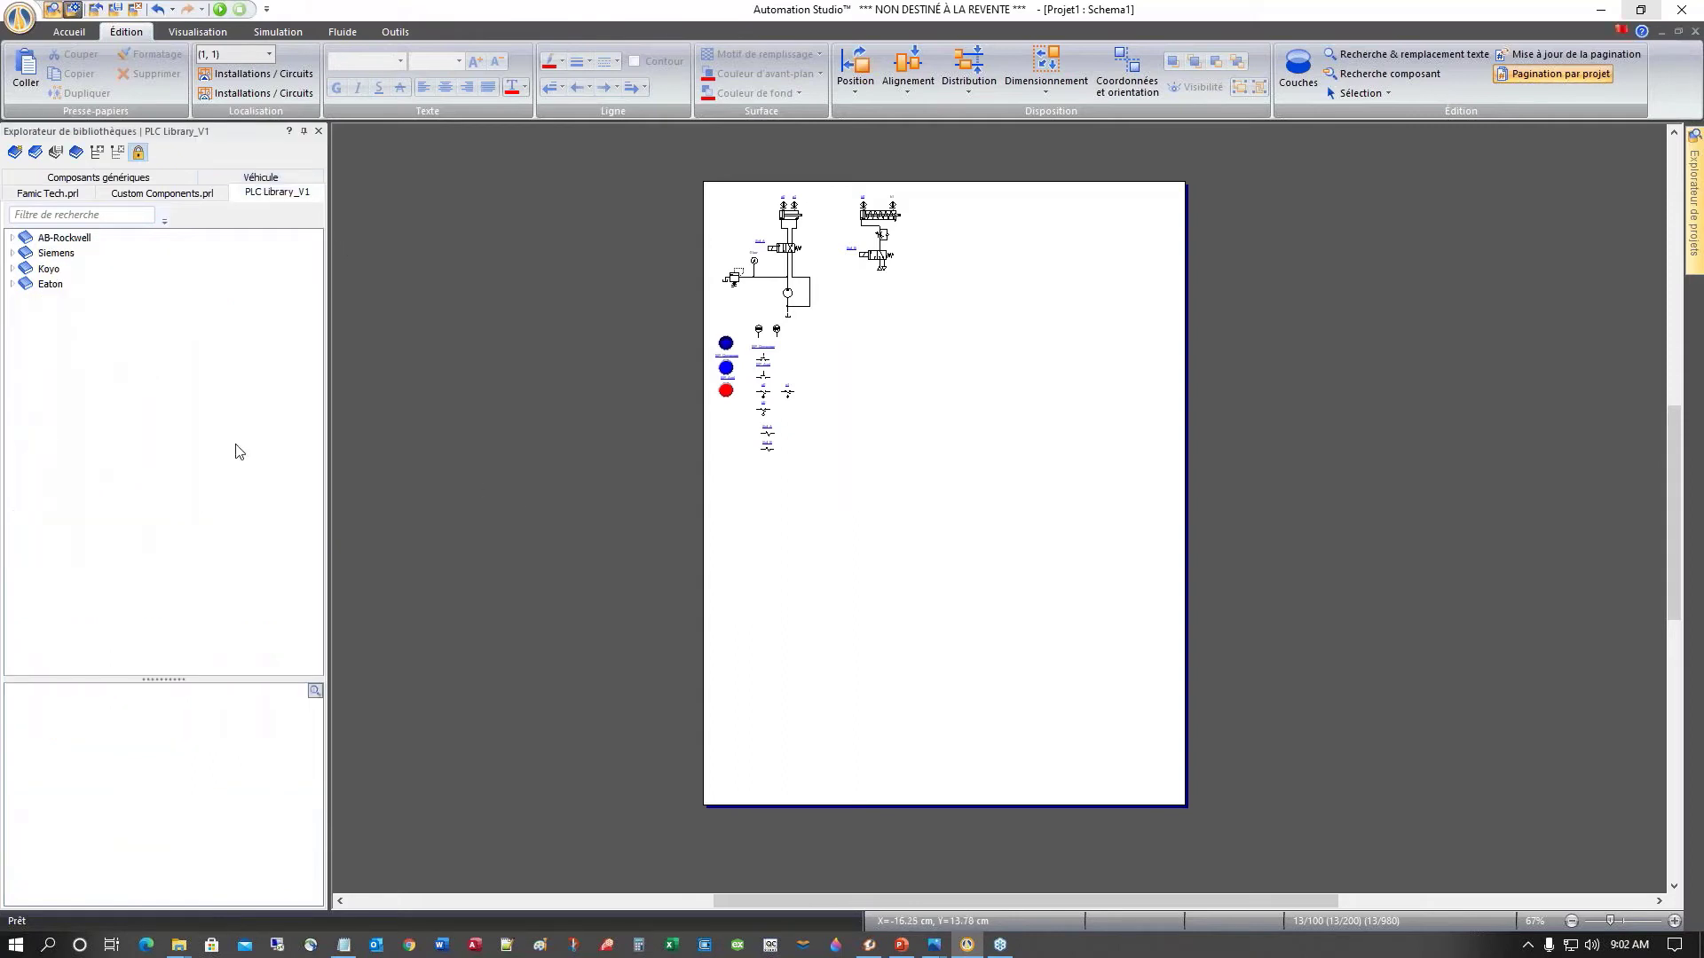
left_click(11, 237)
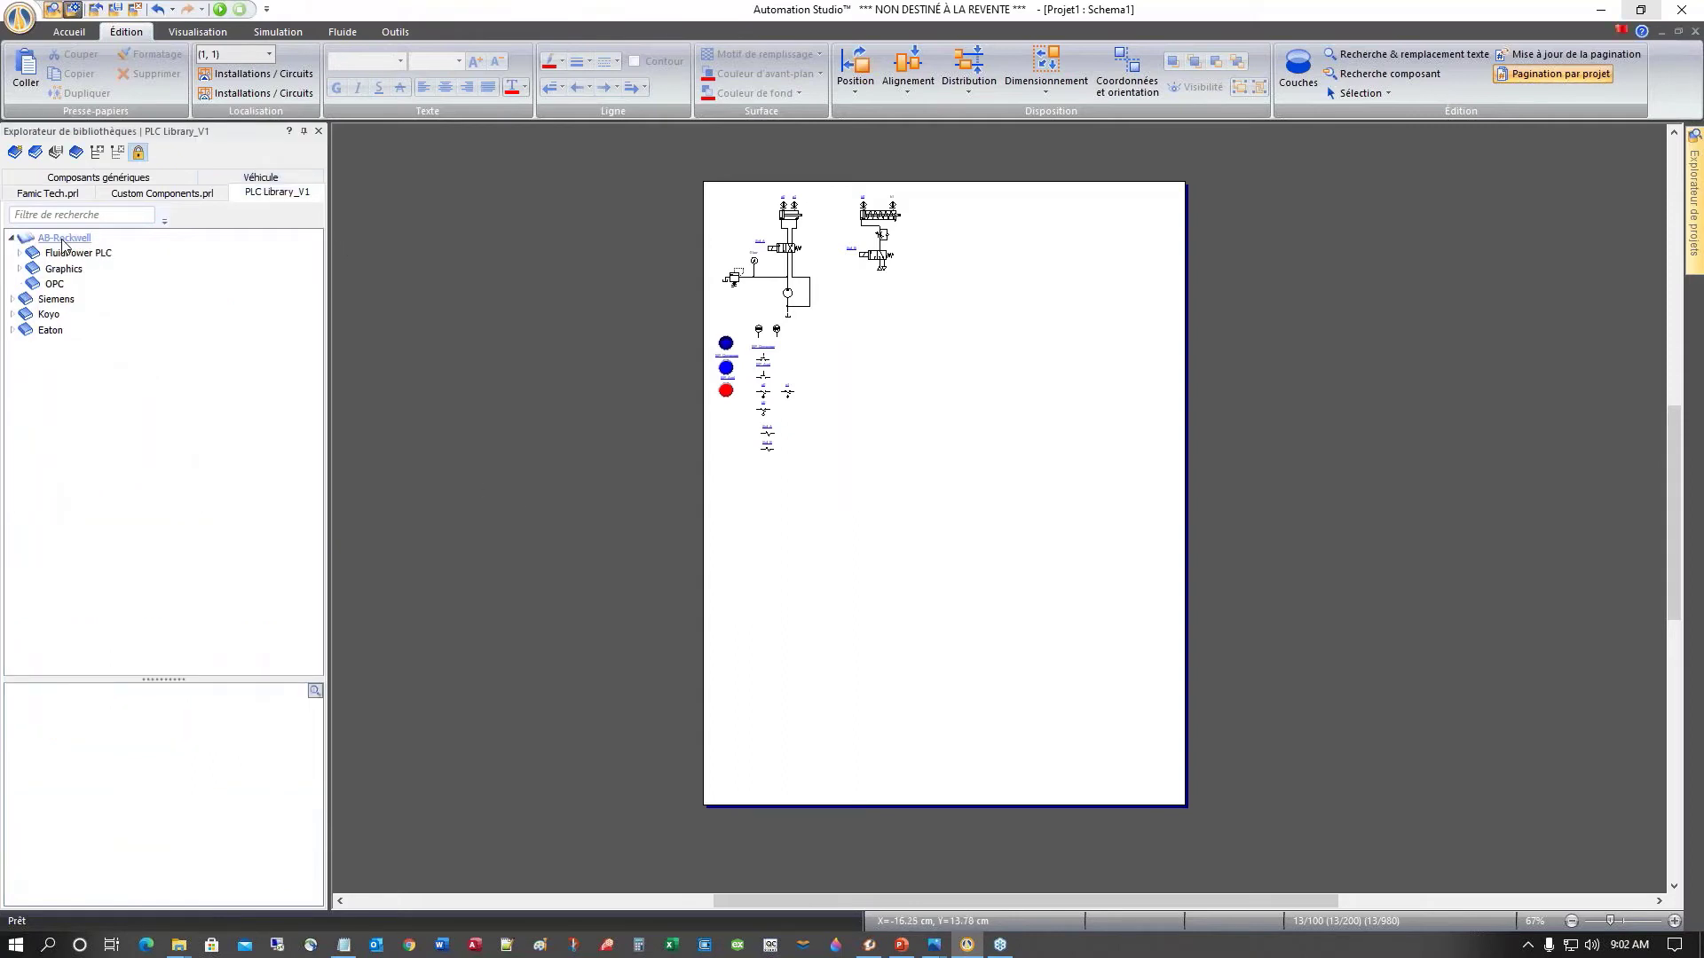
double_click(64, 254)
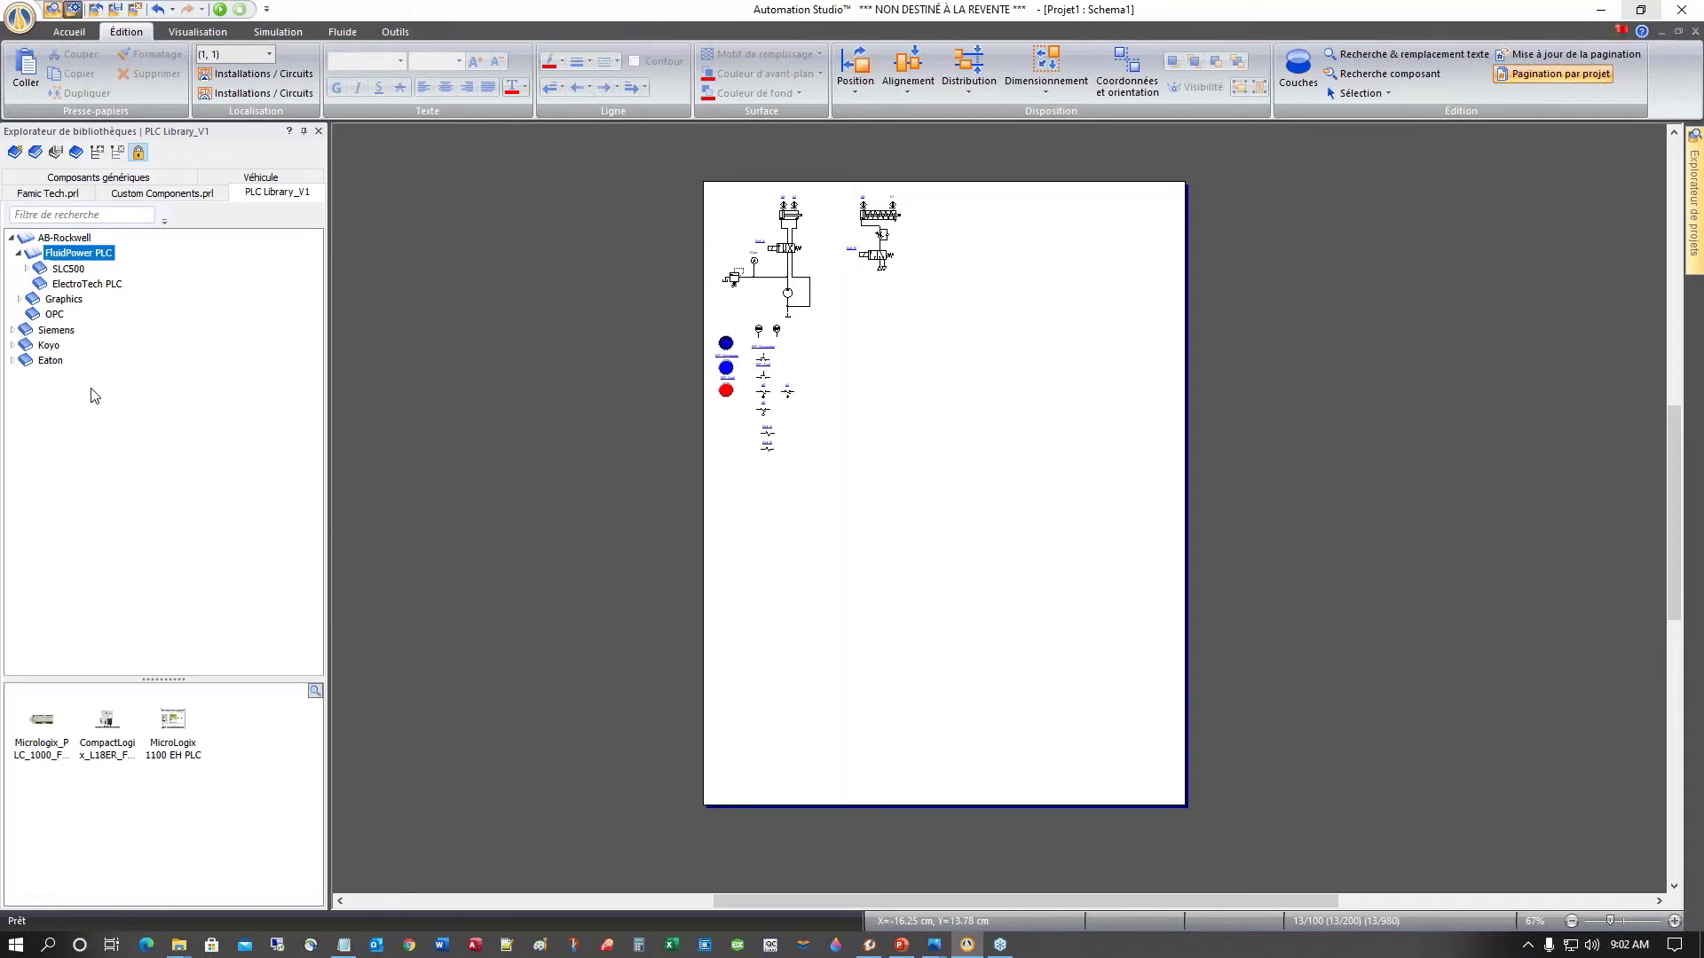
left_click(108, 725)
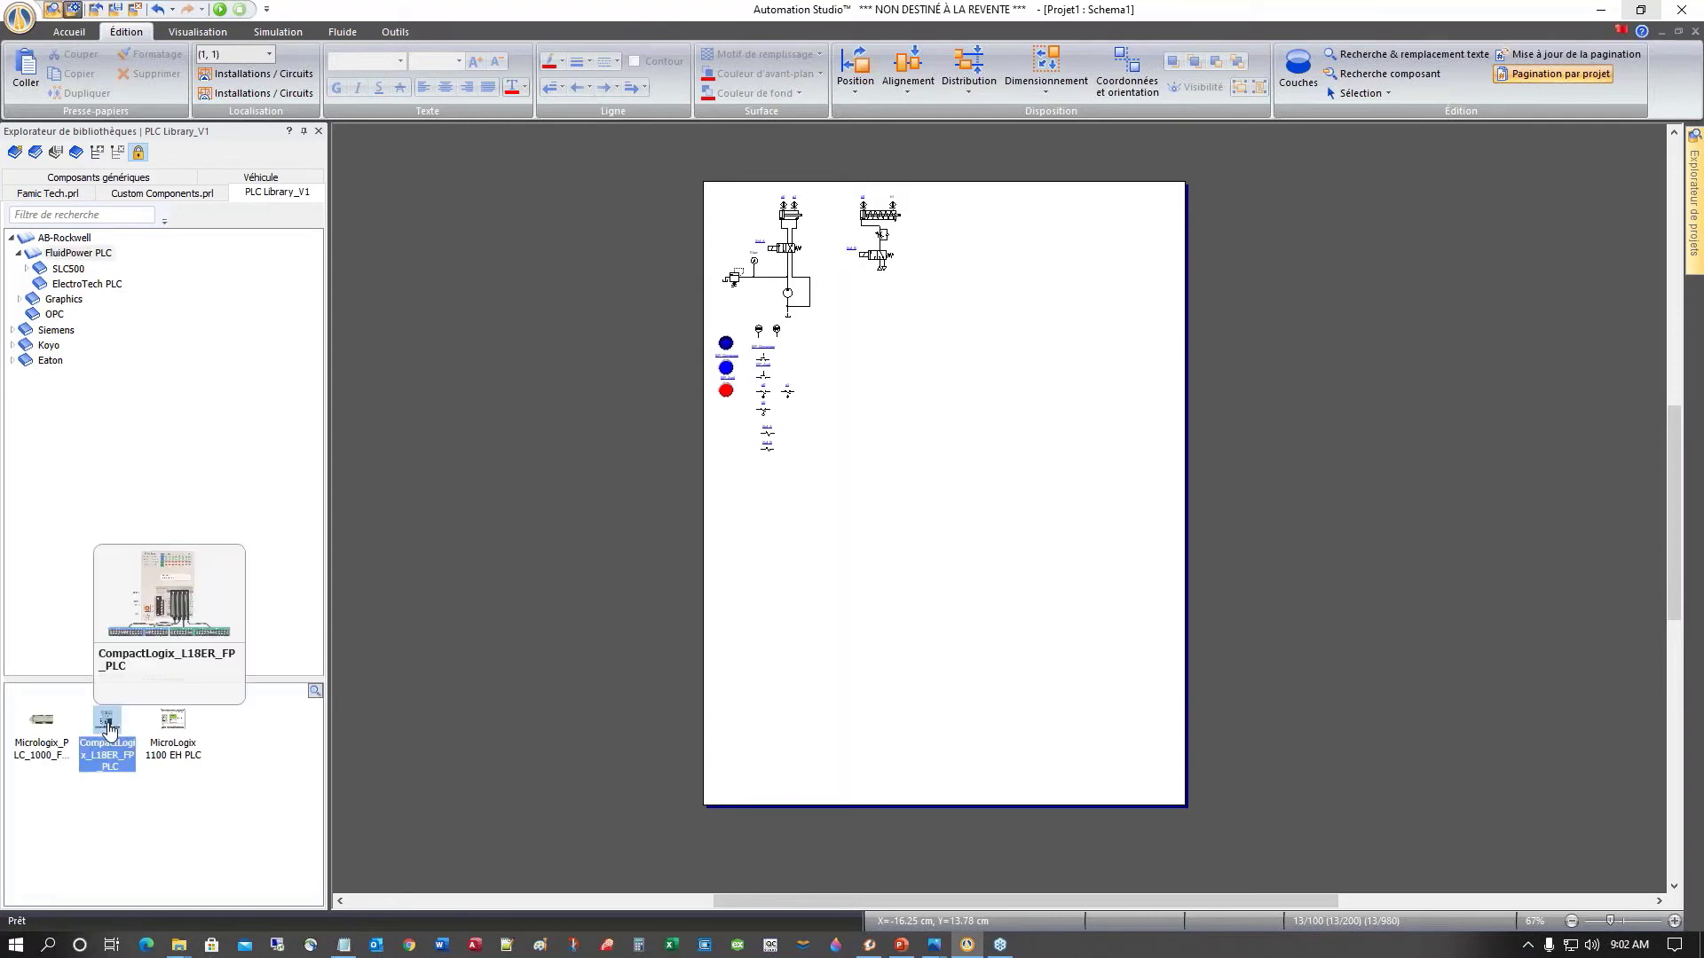
left_click_drag(108, 726, 899, 430)
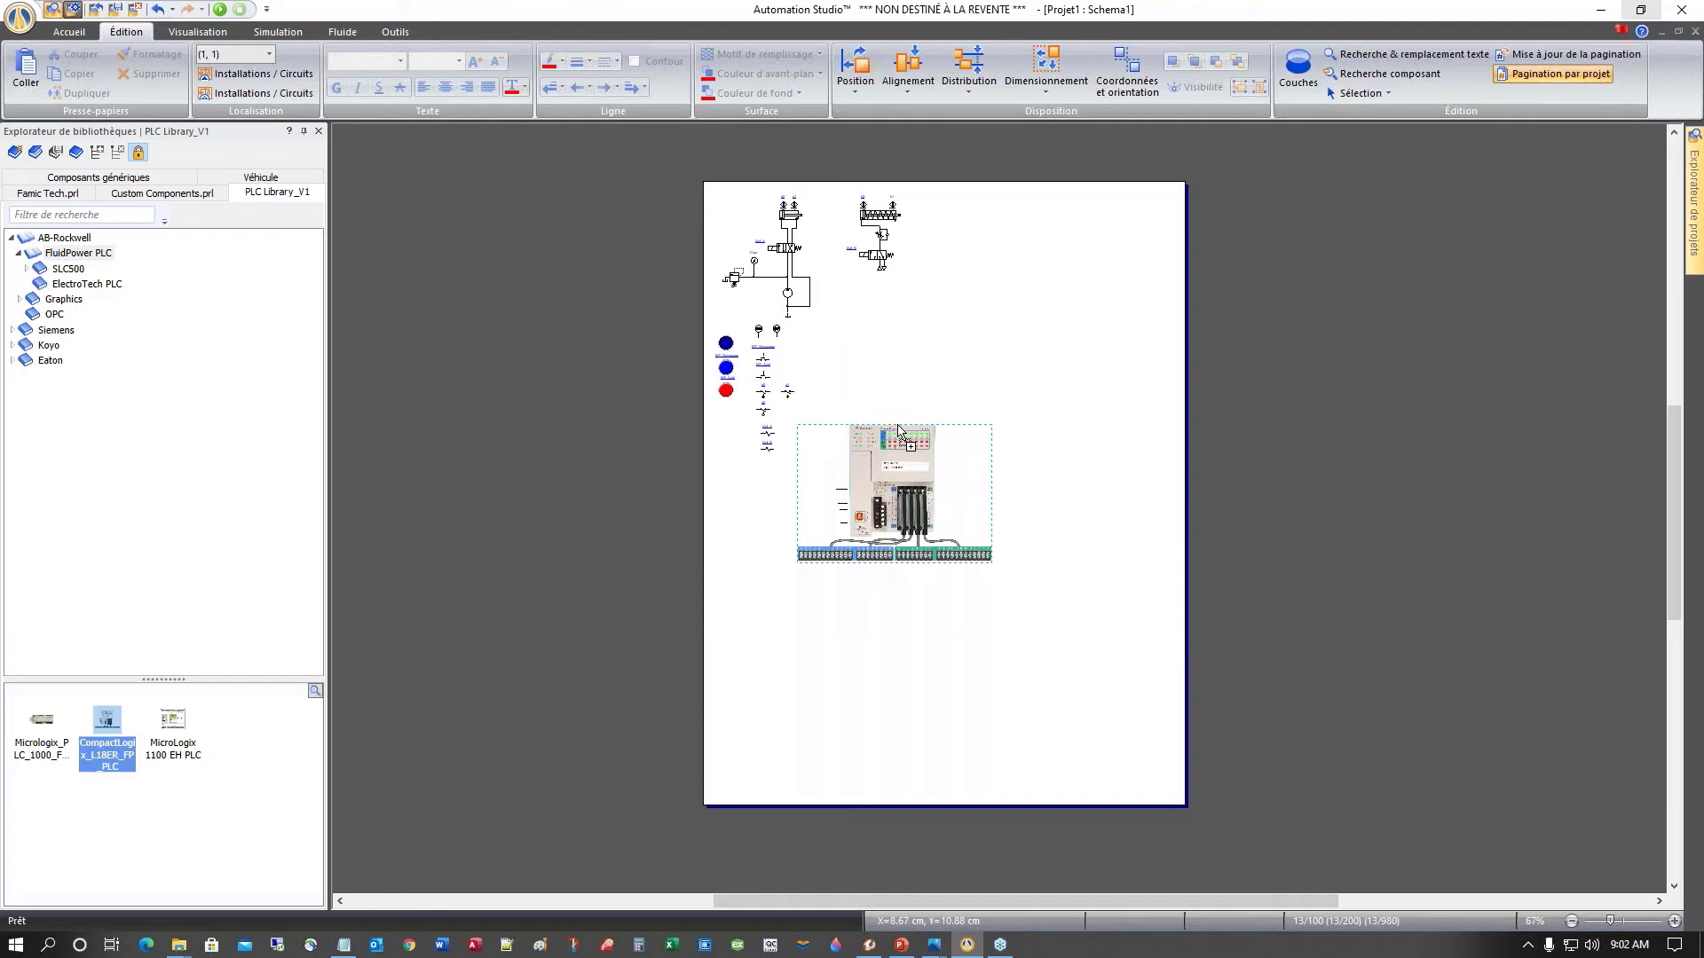
left_click_drag(899, 430, 899, 431)
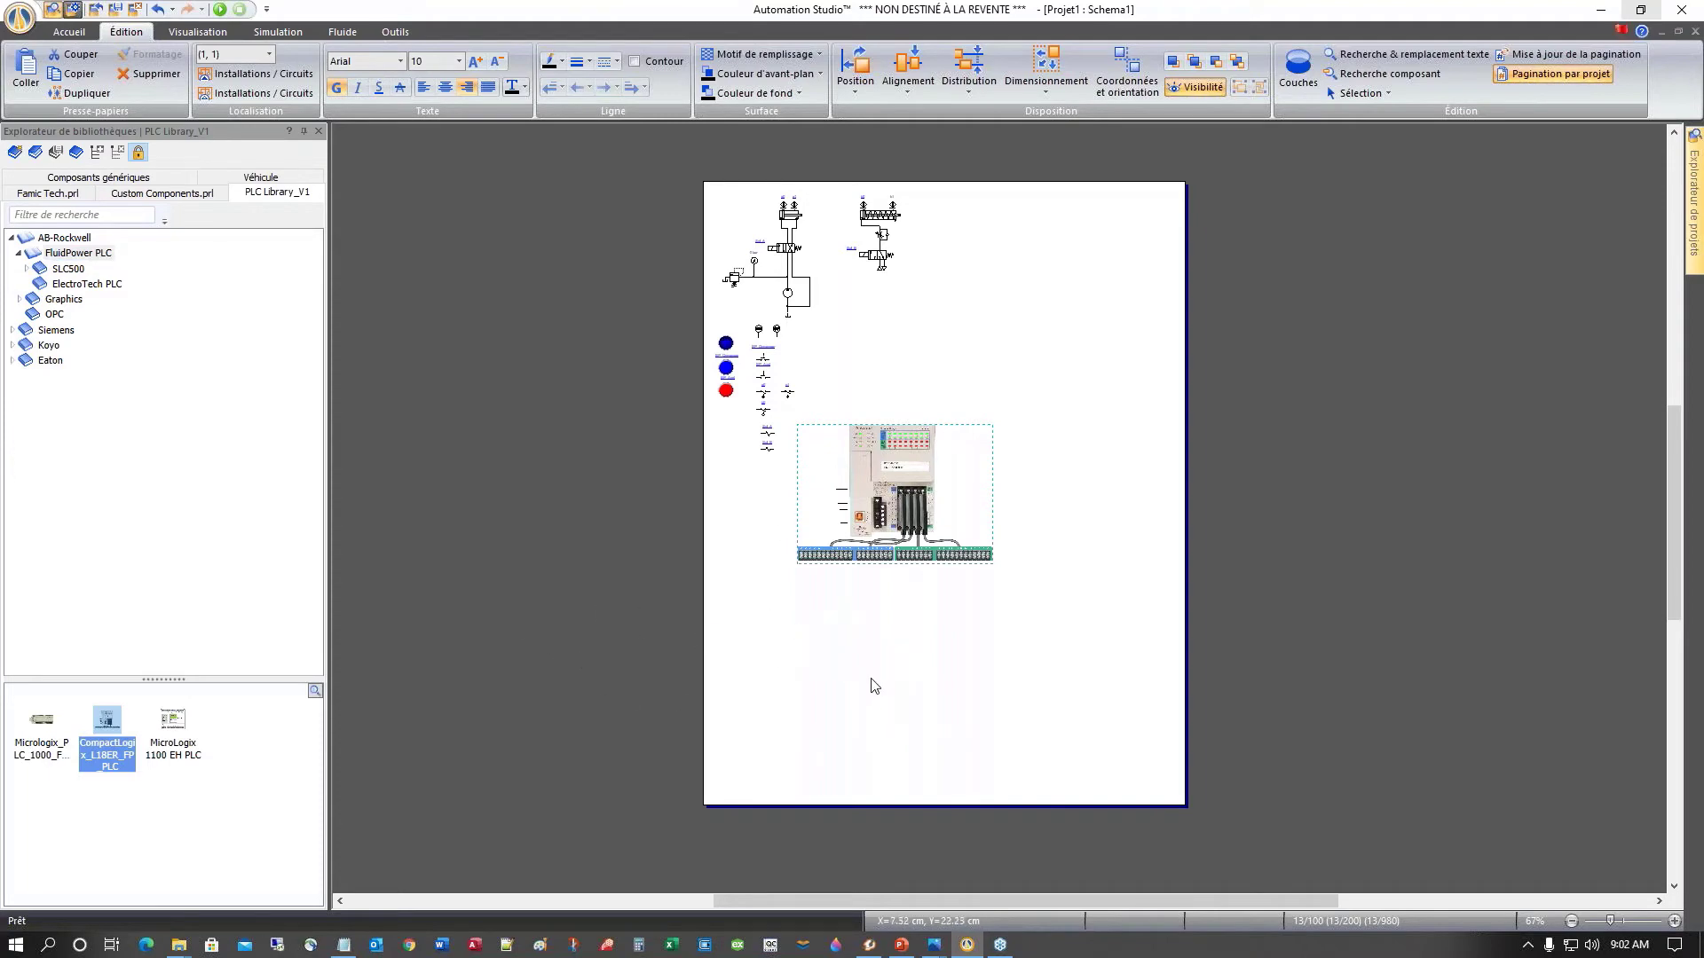
scroll(874, 685, "up", 1)
scroll(874, 685, "up", 1)
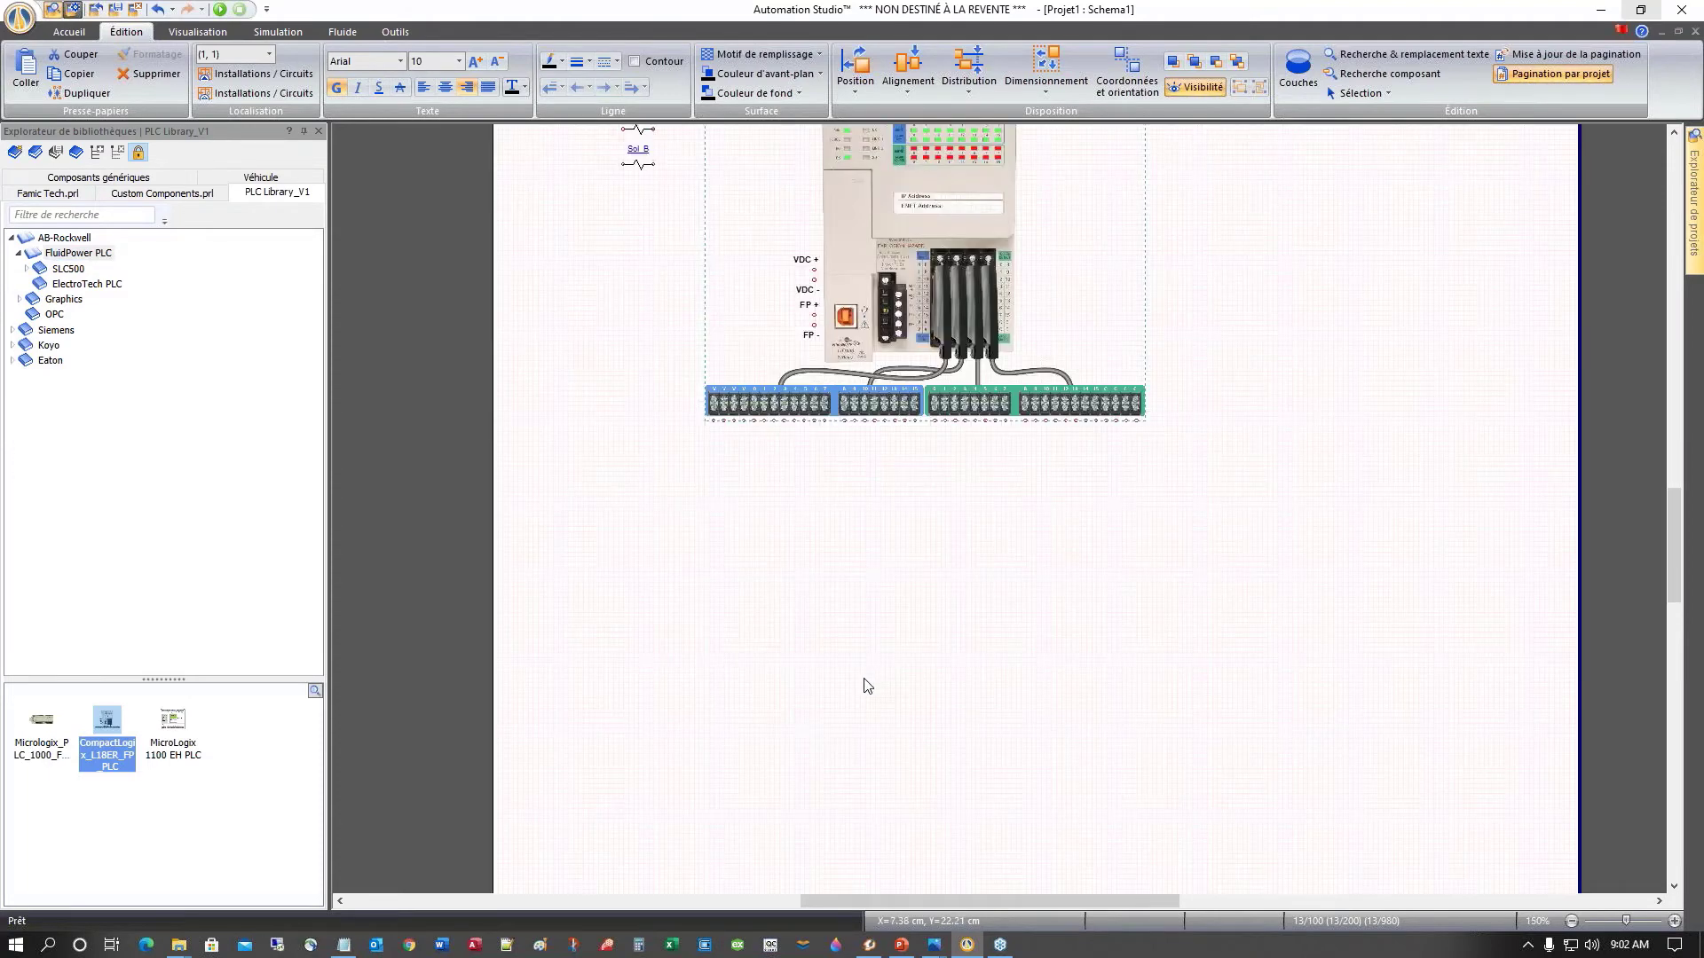
scroll(897, 669, "up", 5)
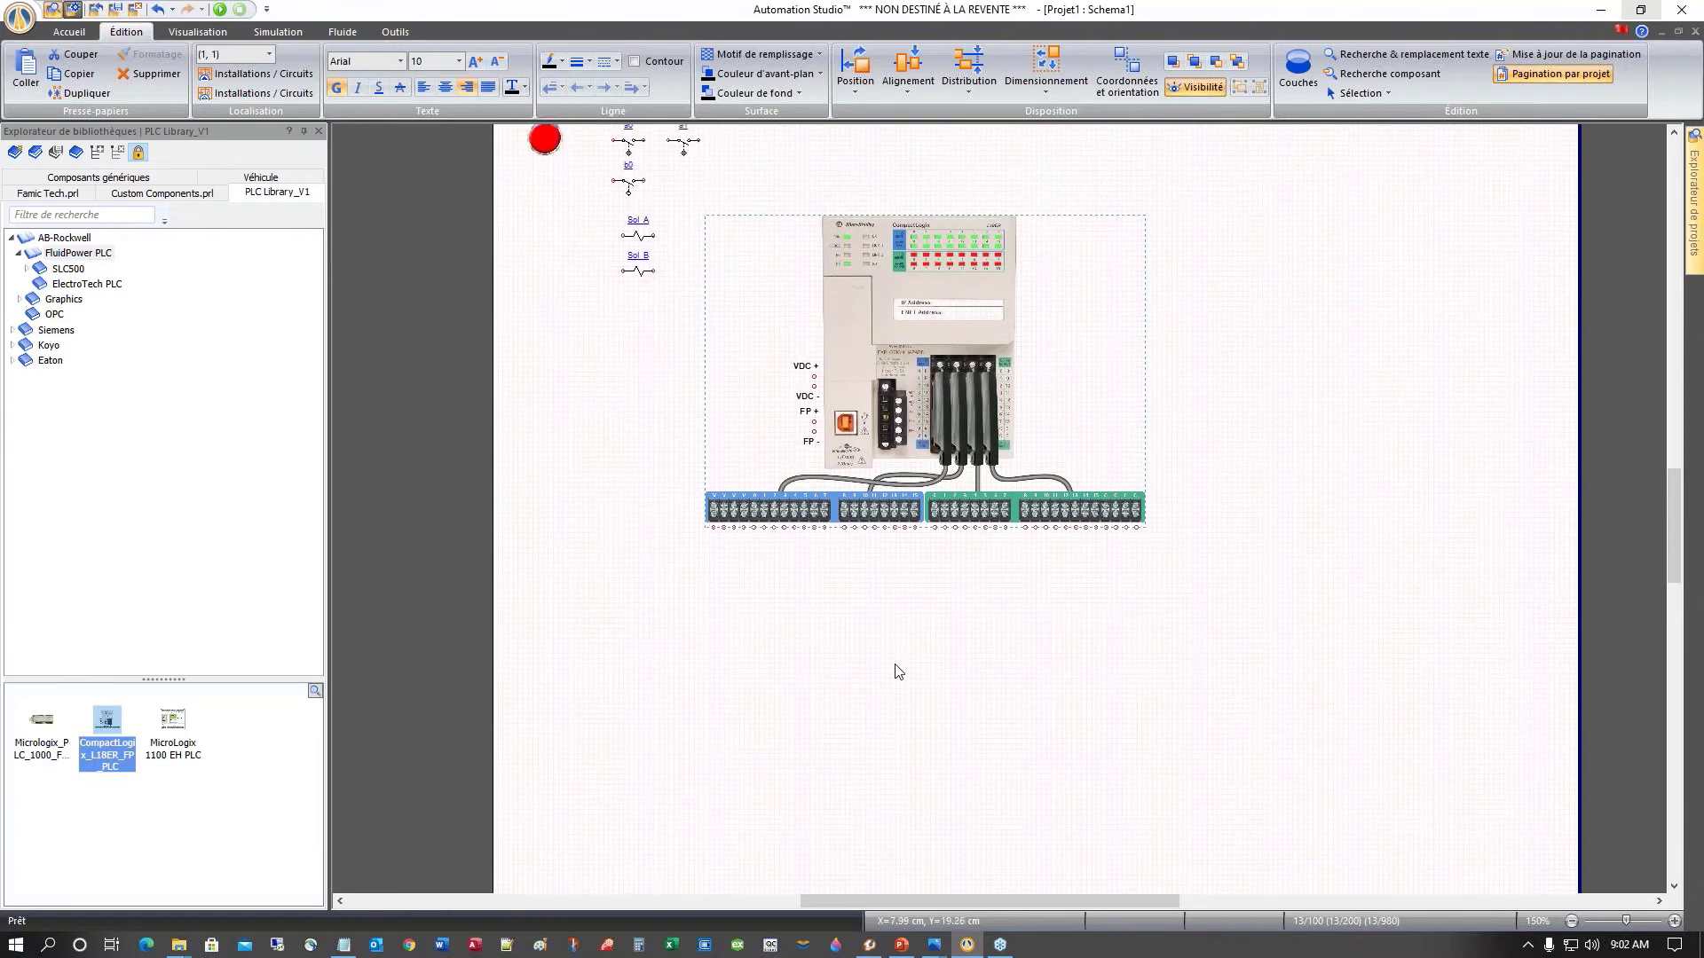
left_click(715, 667)
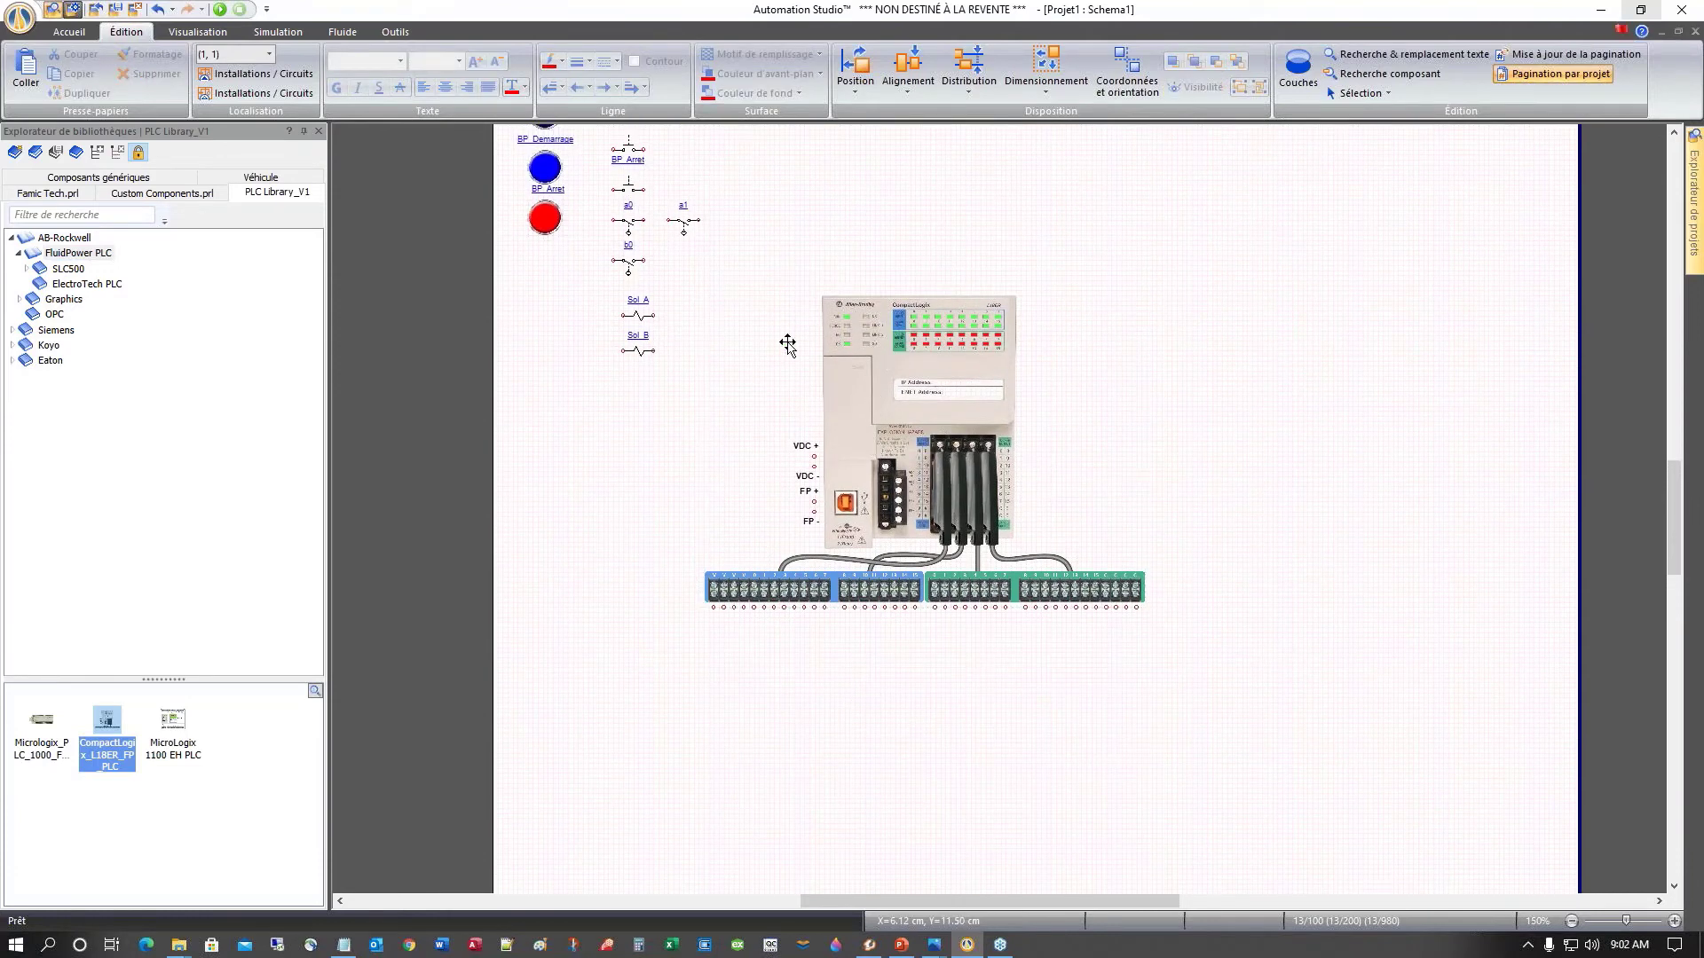
Step: Place the S7-1200 CPU 1214C PLC from the Siemens FluidPower PLC category below the CompactLogix PLC and inspect it
left_click(12, 330)
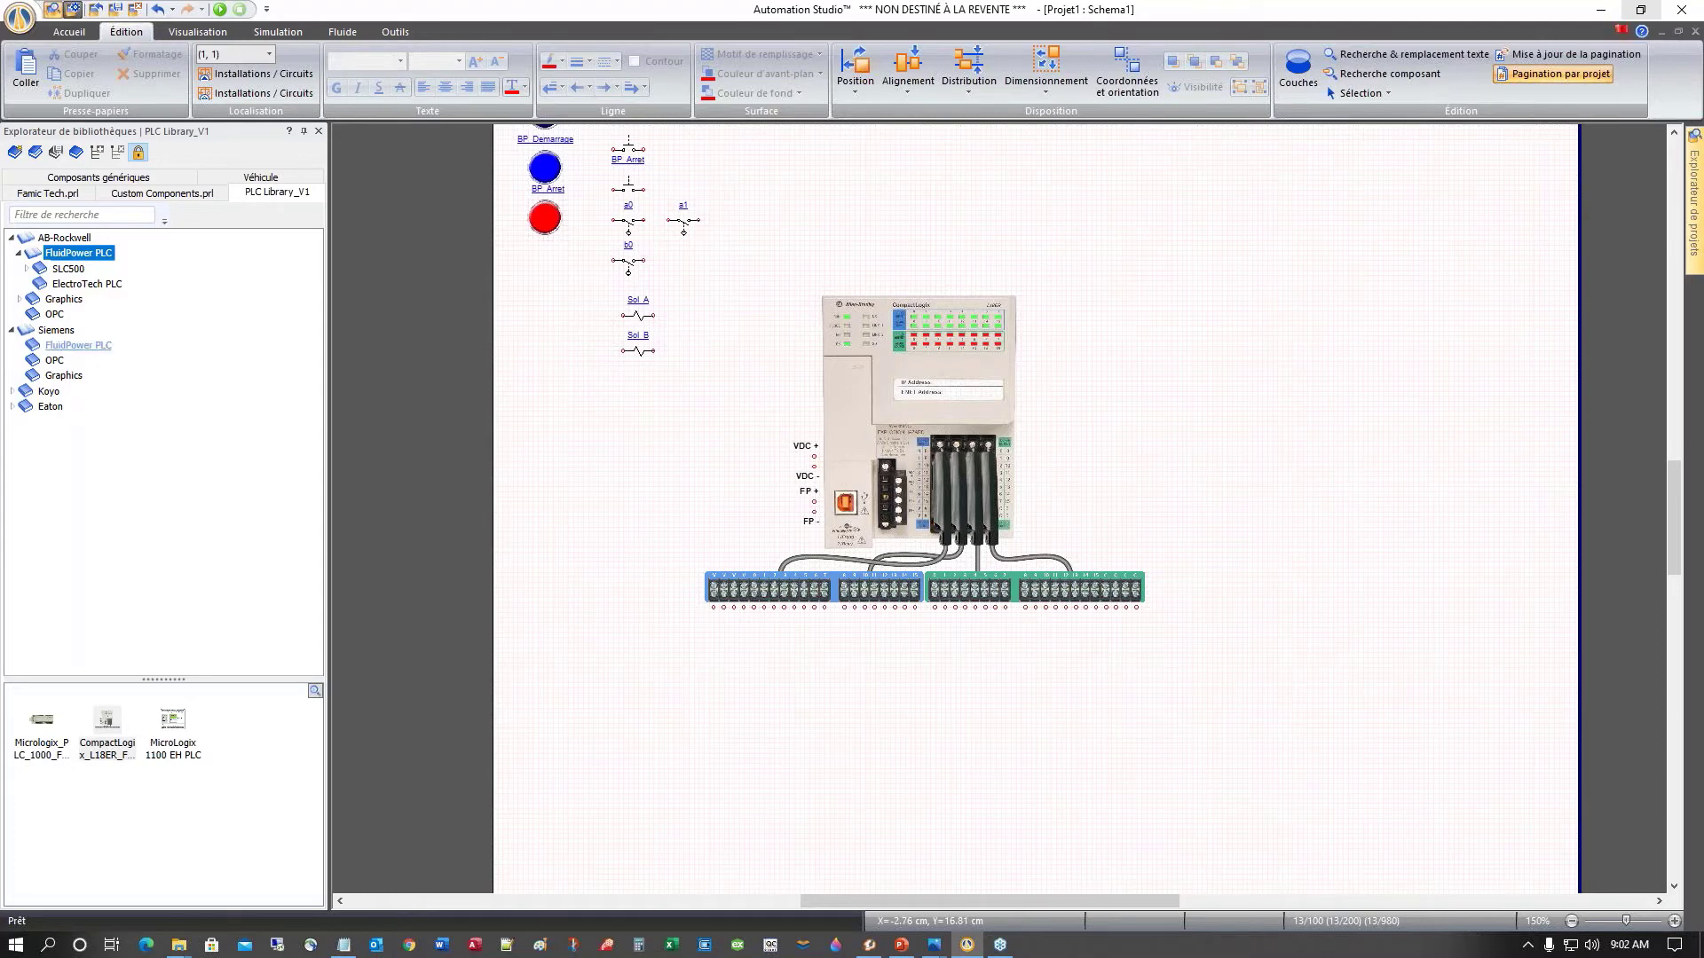
left_click(78, 345)
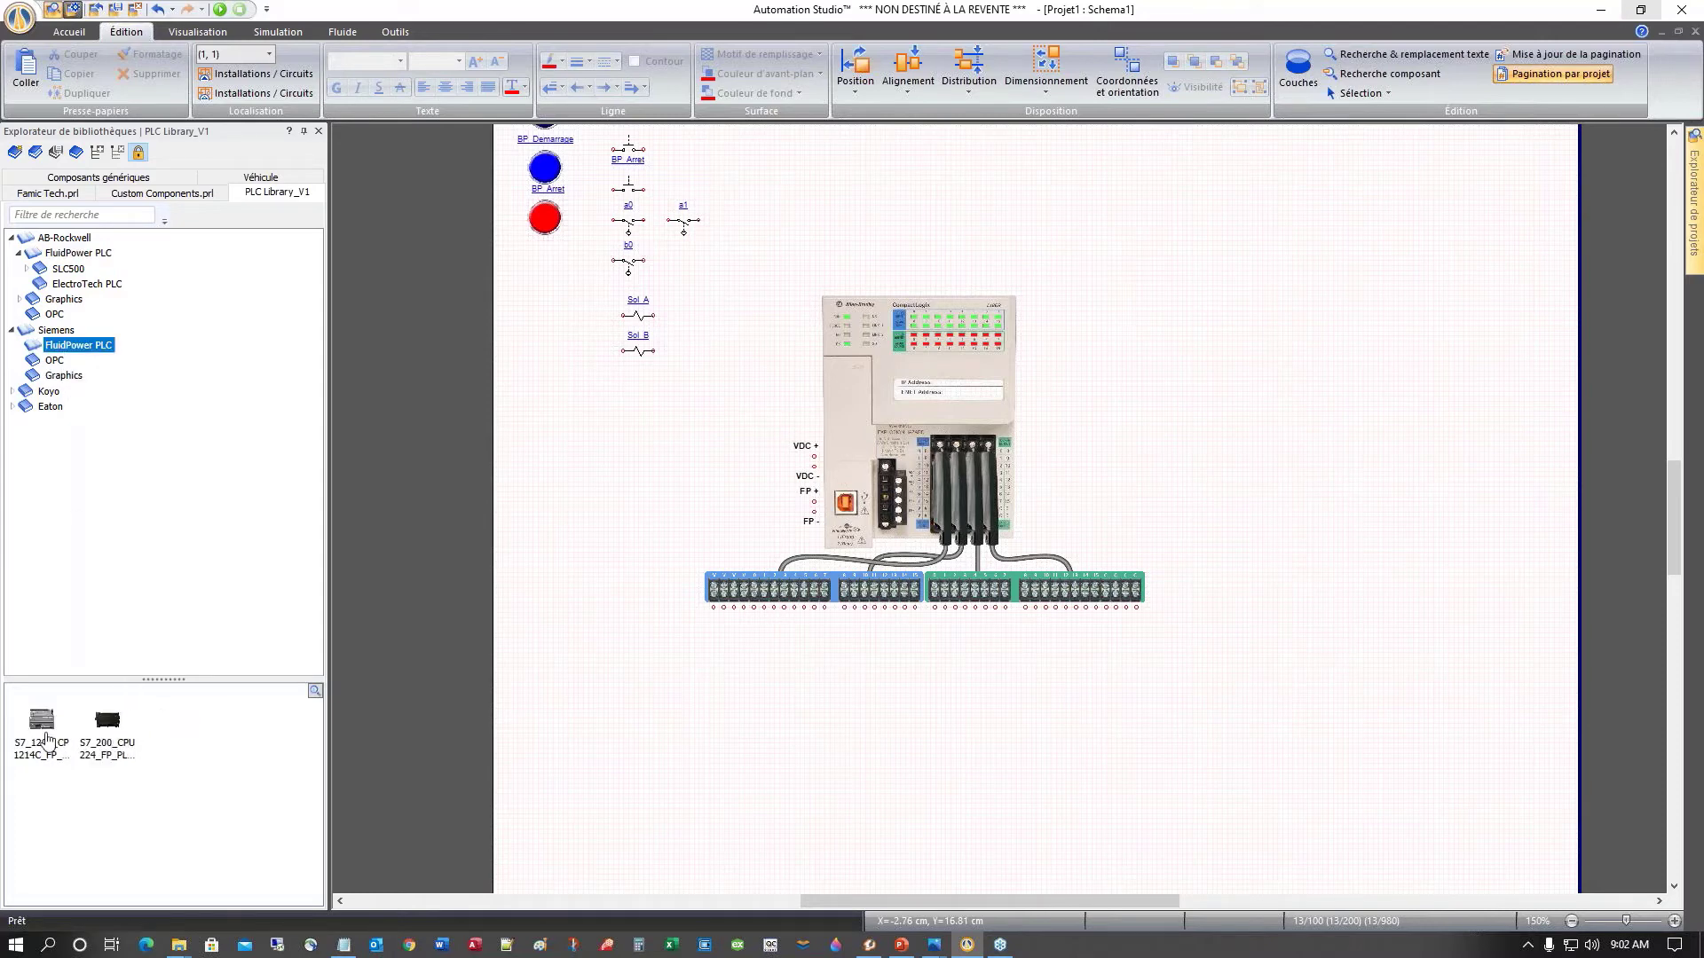
left_click_drag(46, 740, 856, 707)
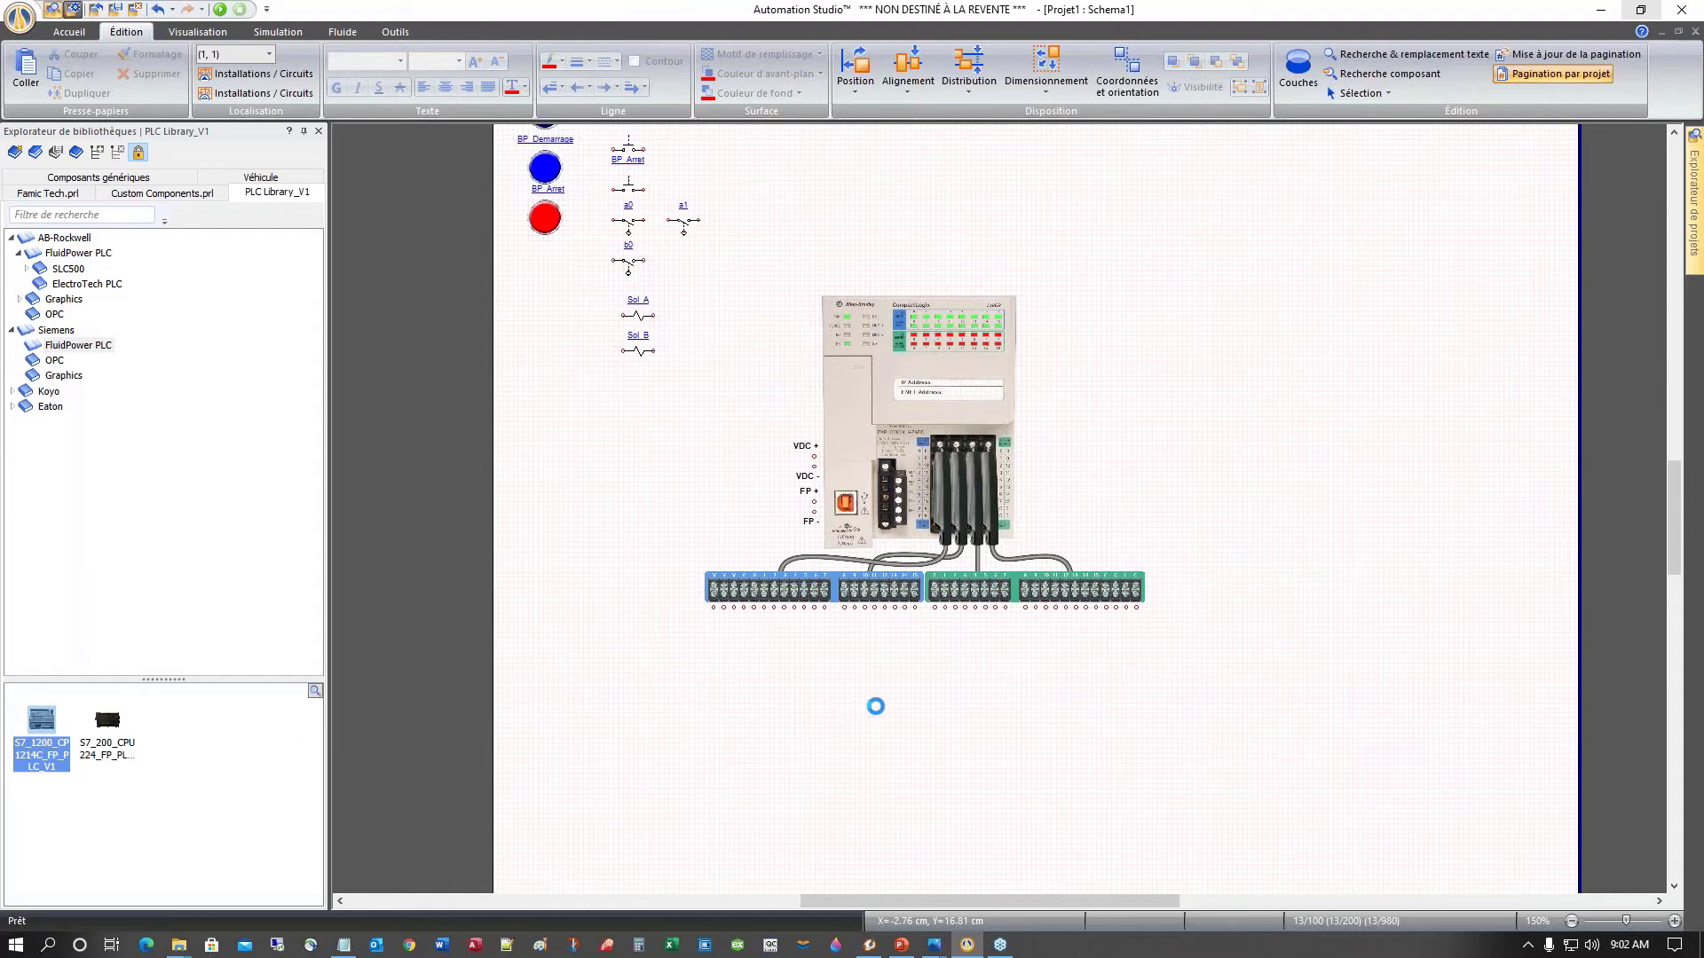
left_click_drag(876, 706, 907, 657)
scroll(1065, 742, "down", 3)
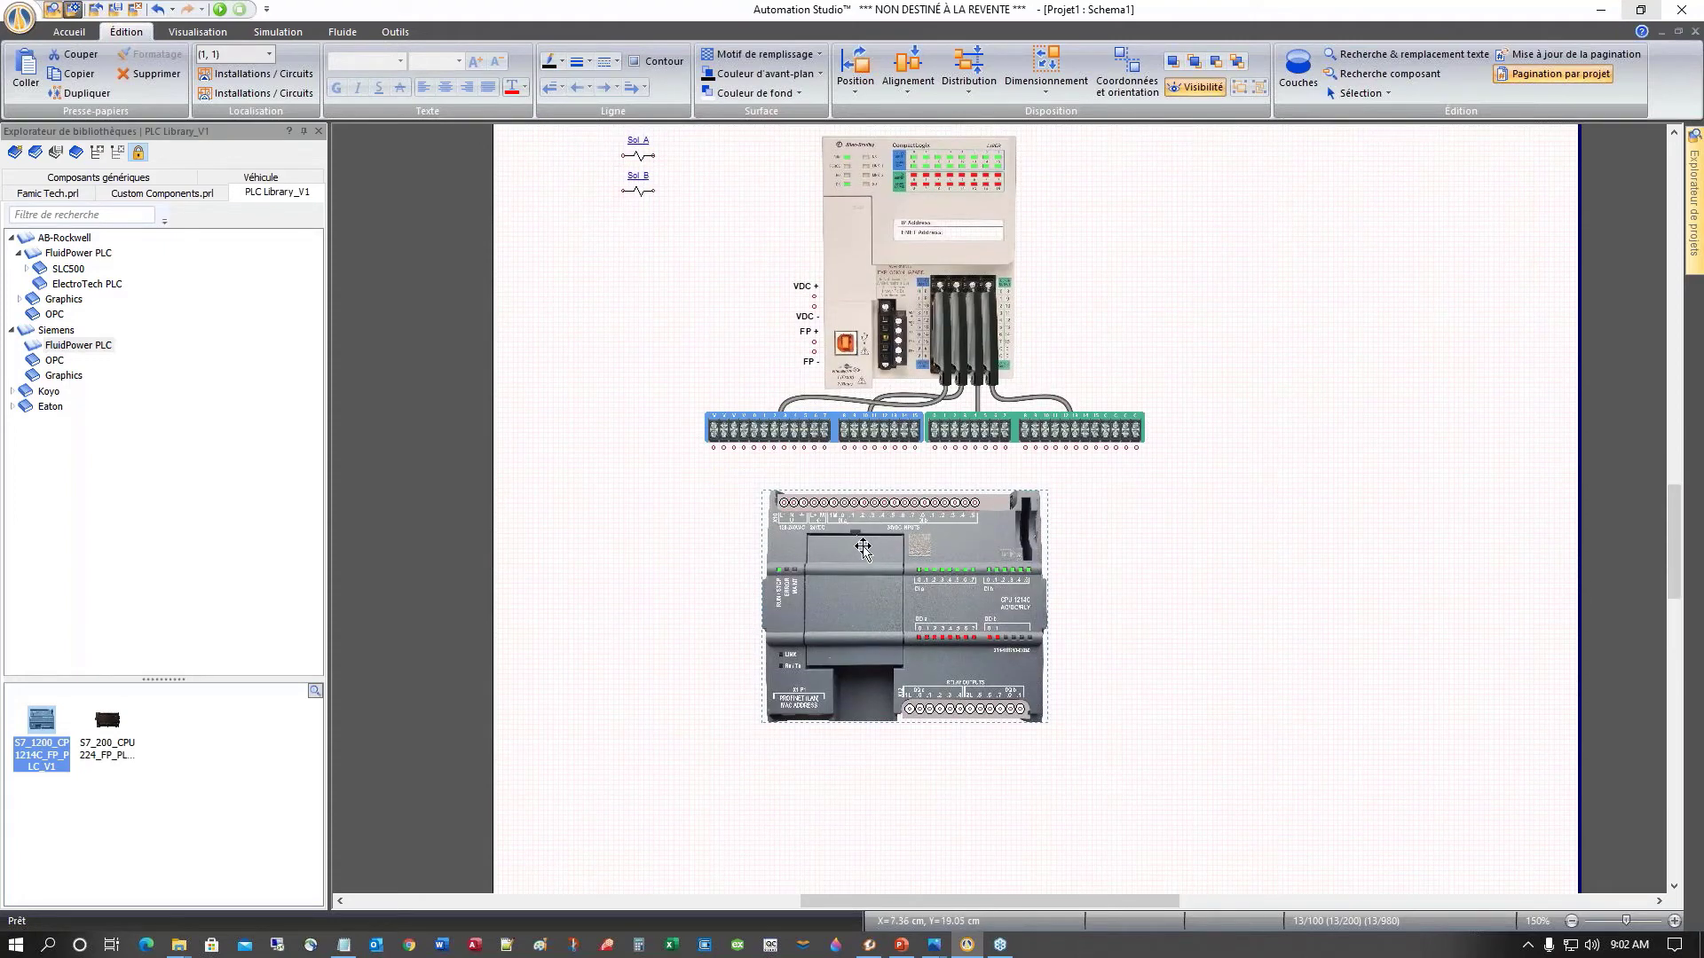
scroll(1042, 652, "up", 5)
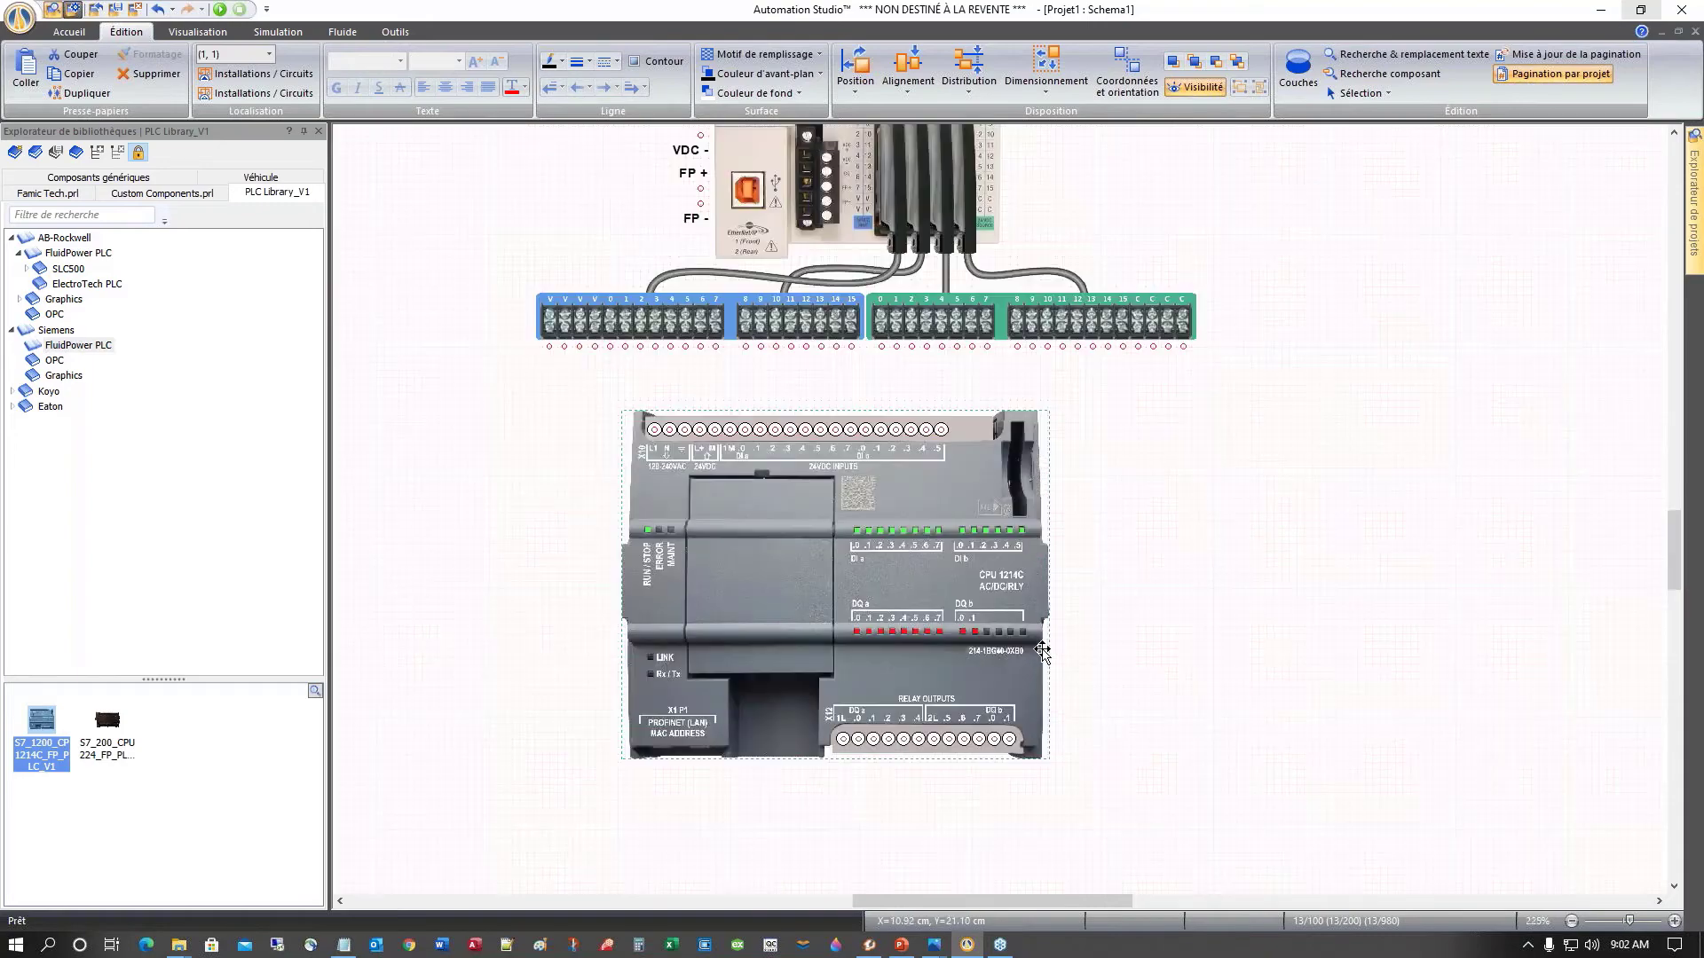
scroll(1042, 652, "down", 3)
Step: Delete the Siemens S7-1200 PLC from below the CompactLogix PLC
right_click(781, 529)
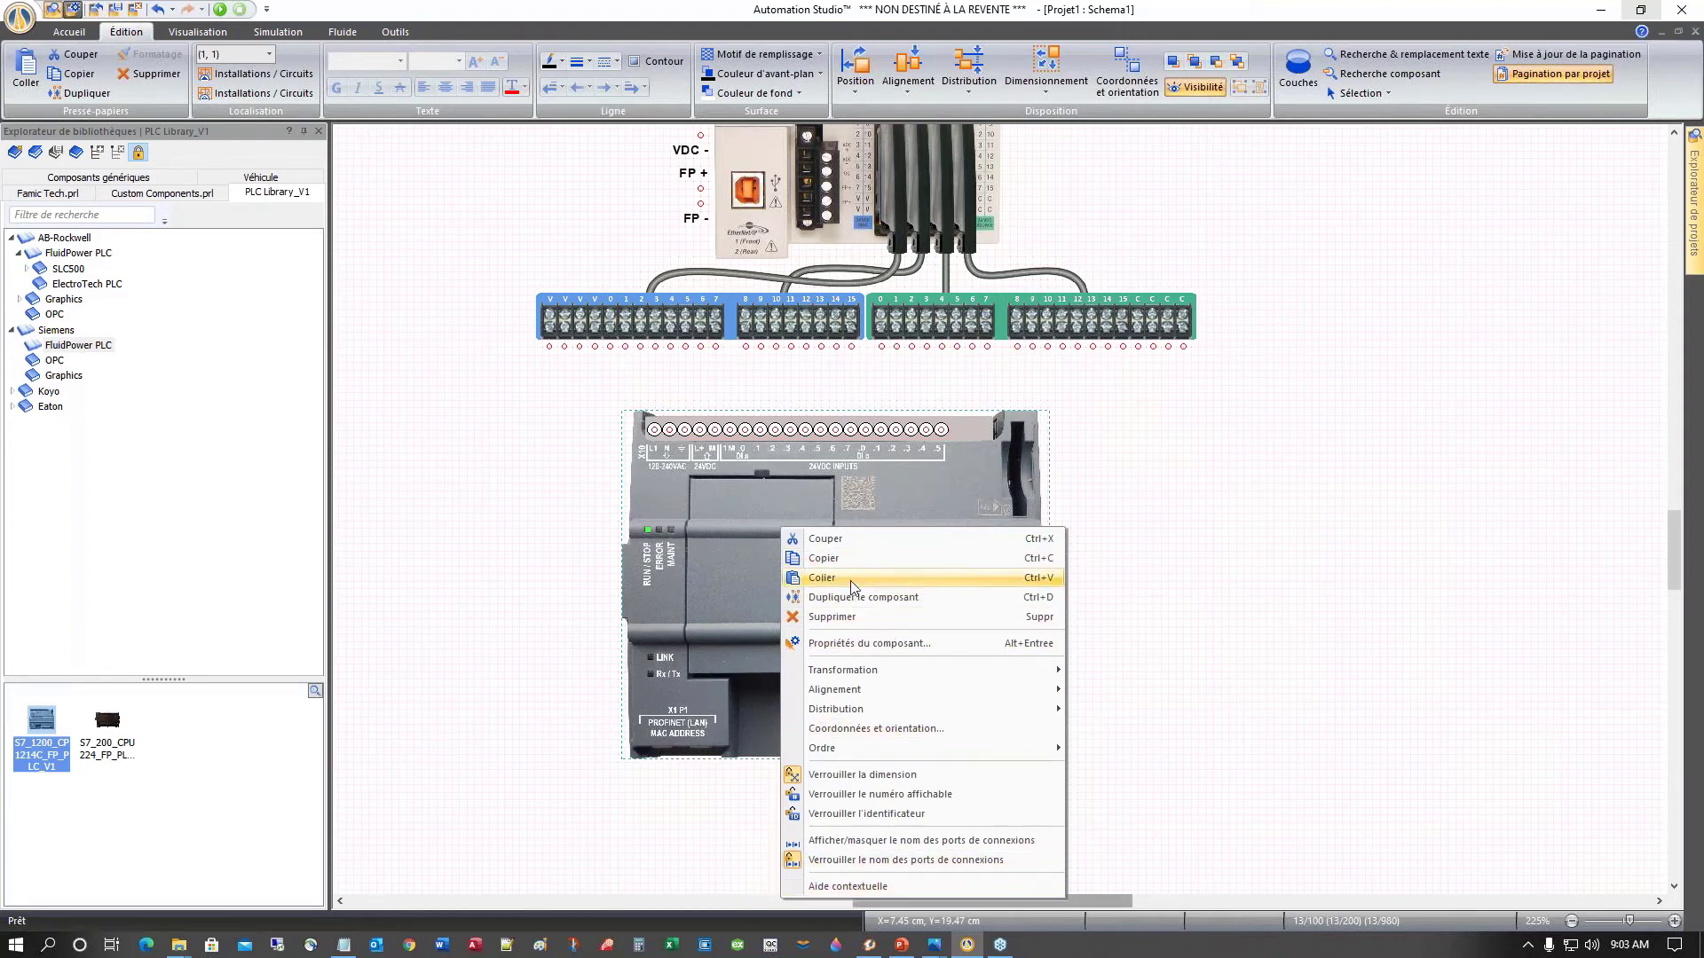
left_click(1164, 651)
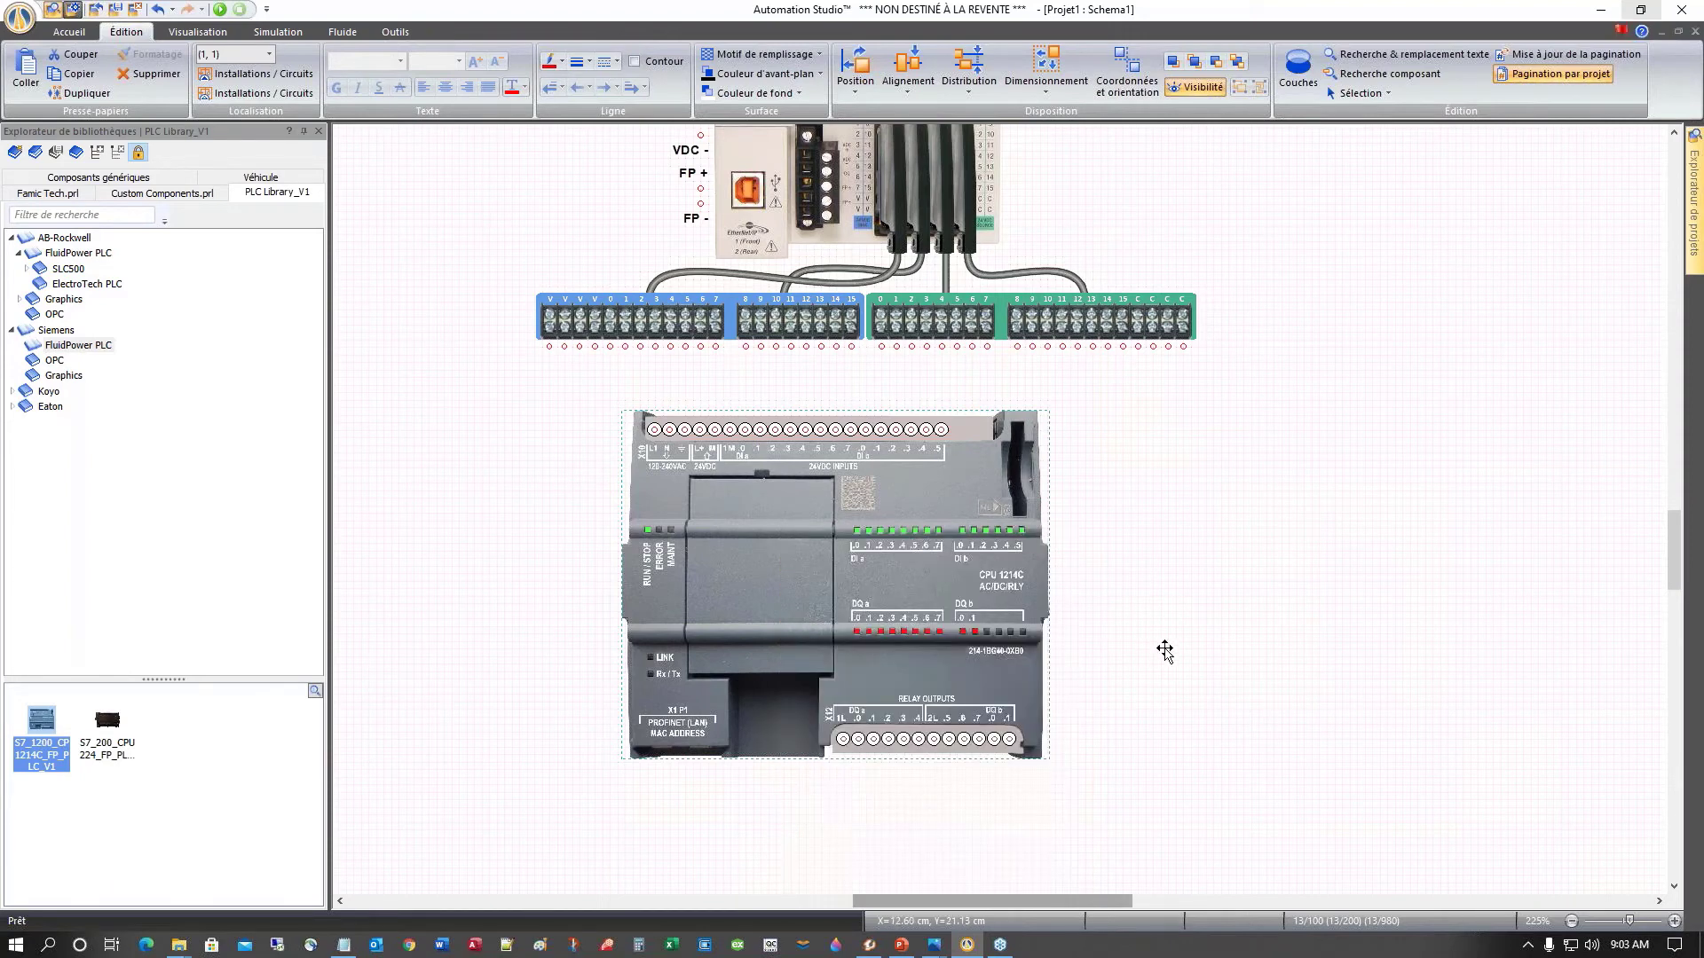
left_click(798, 527)
key("Delete")
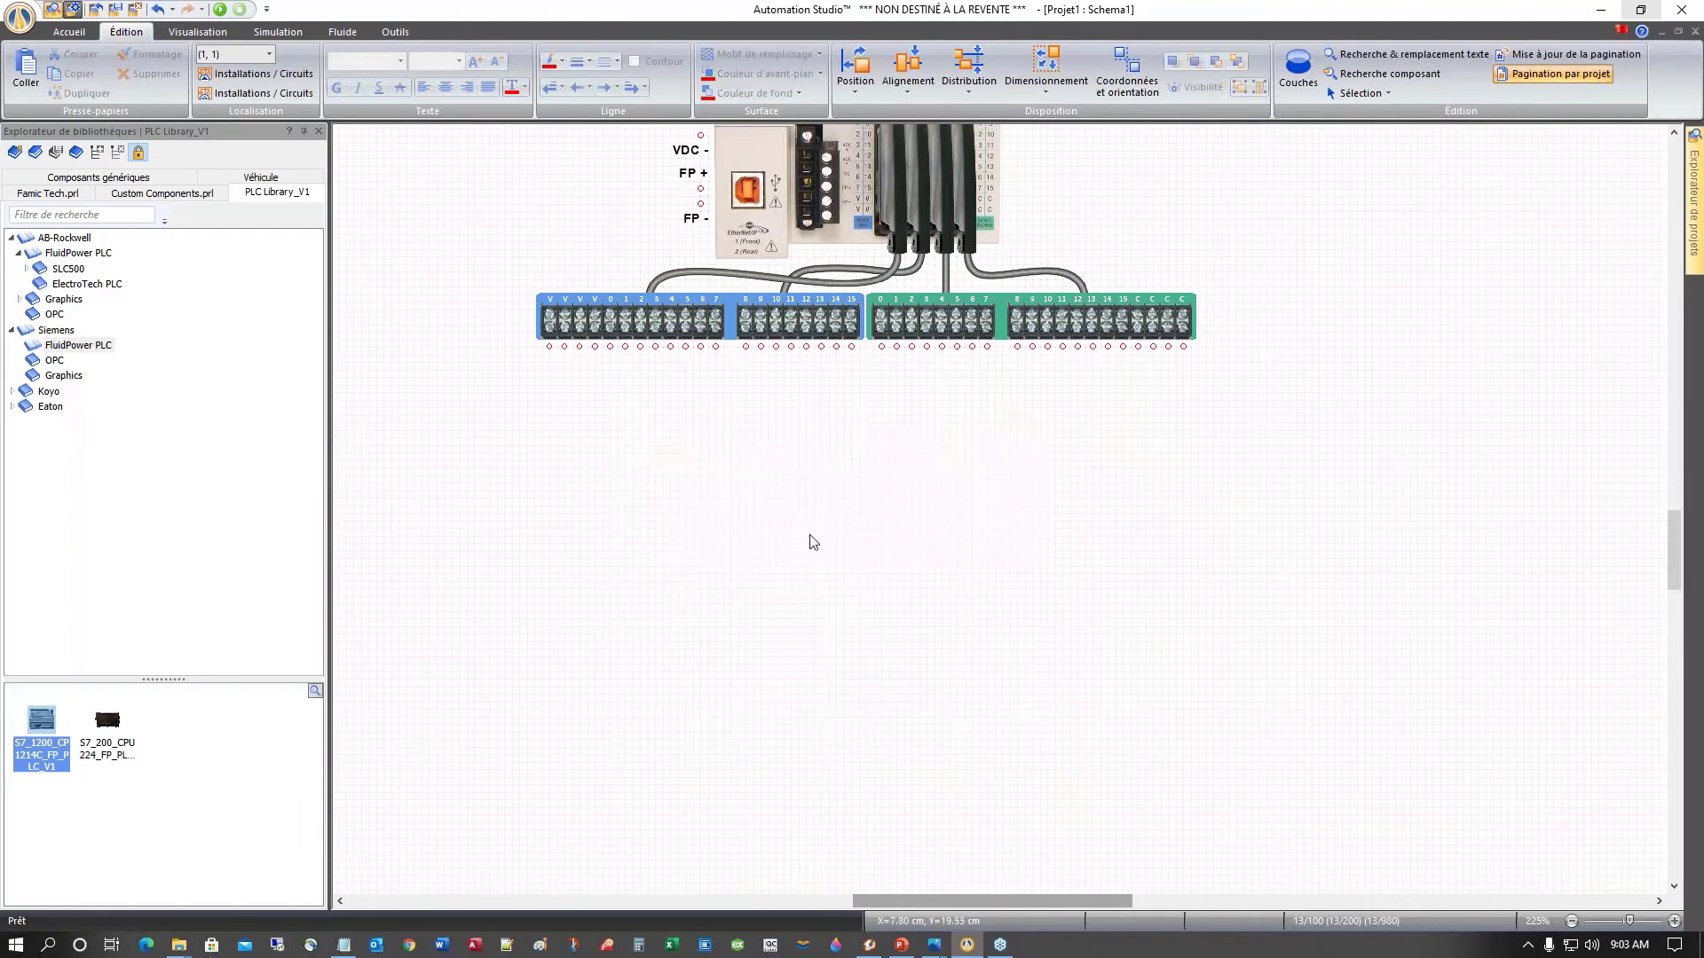
Step: Shift the CompactLogix PLC slightly left, closer to the detached Sol_A and Sol_B solenoids
scroll(810, 571, "up", 5)
scroll(804, 373, "up", 2)
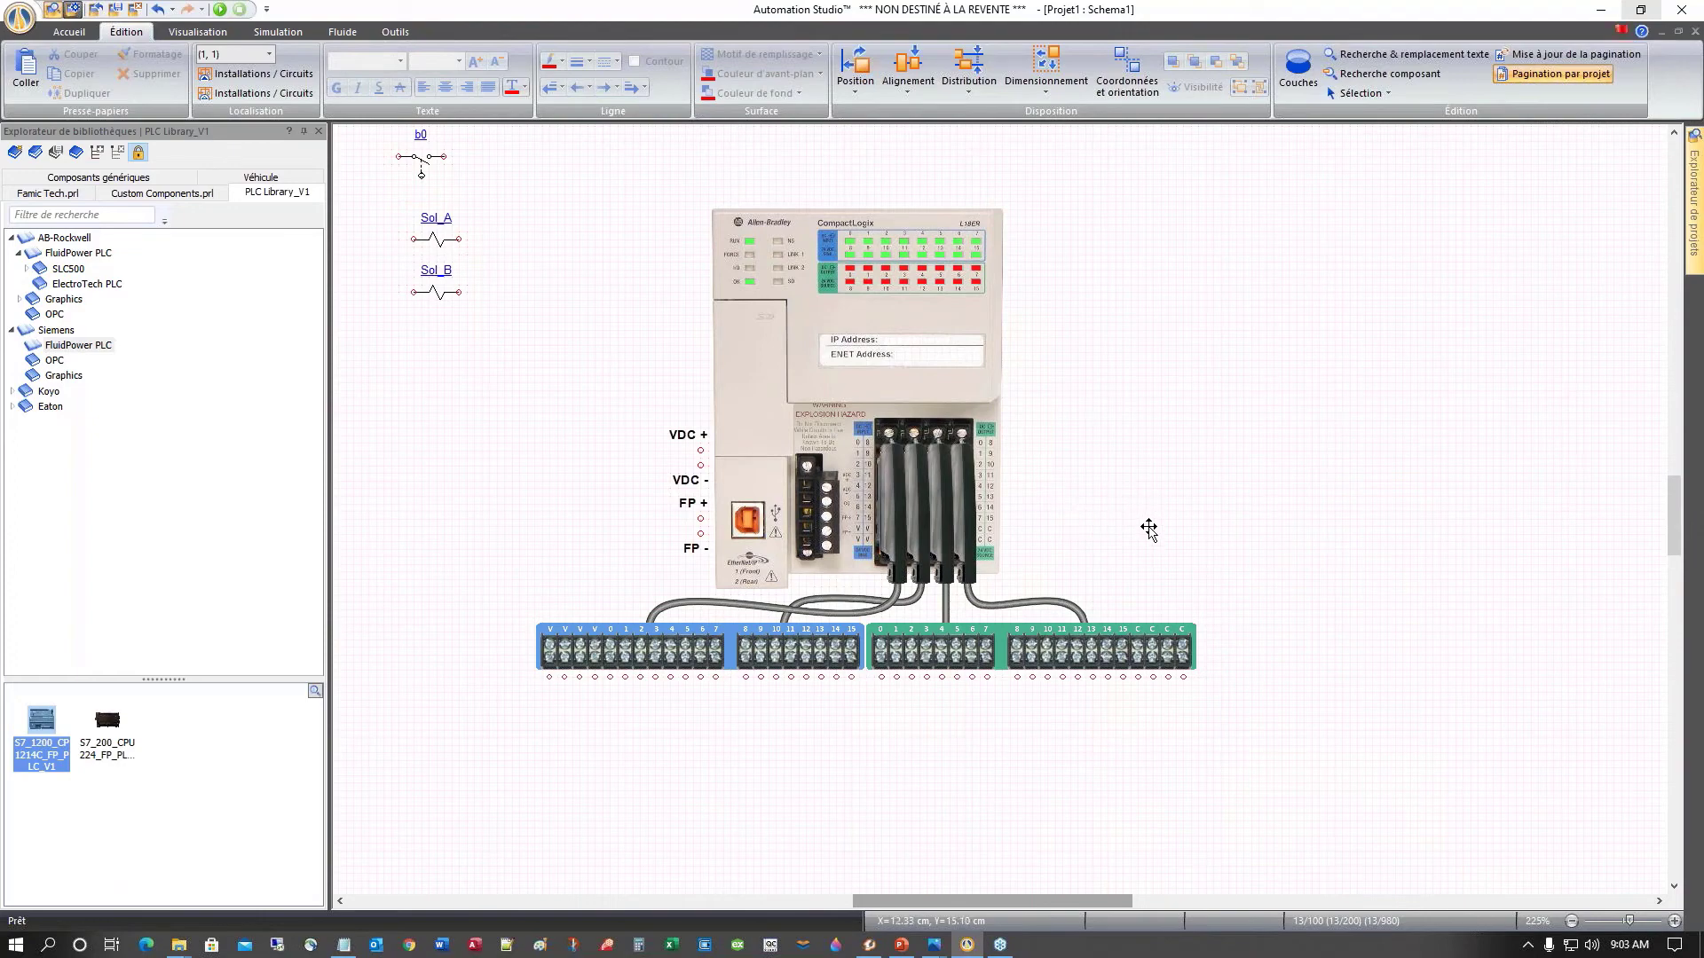
left_click_drag(826, 392, 794, 325)
scroll(1255, 574, "up", 3)
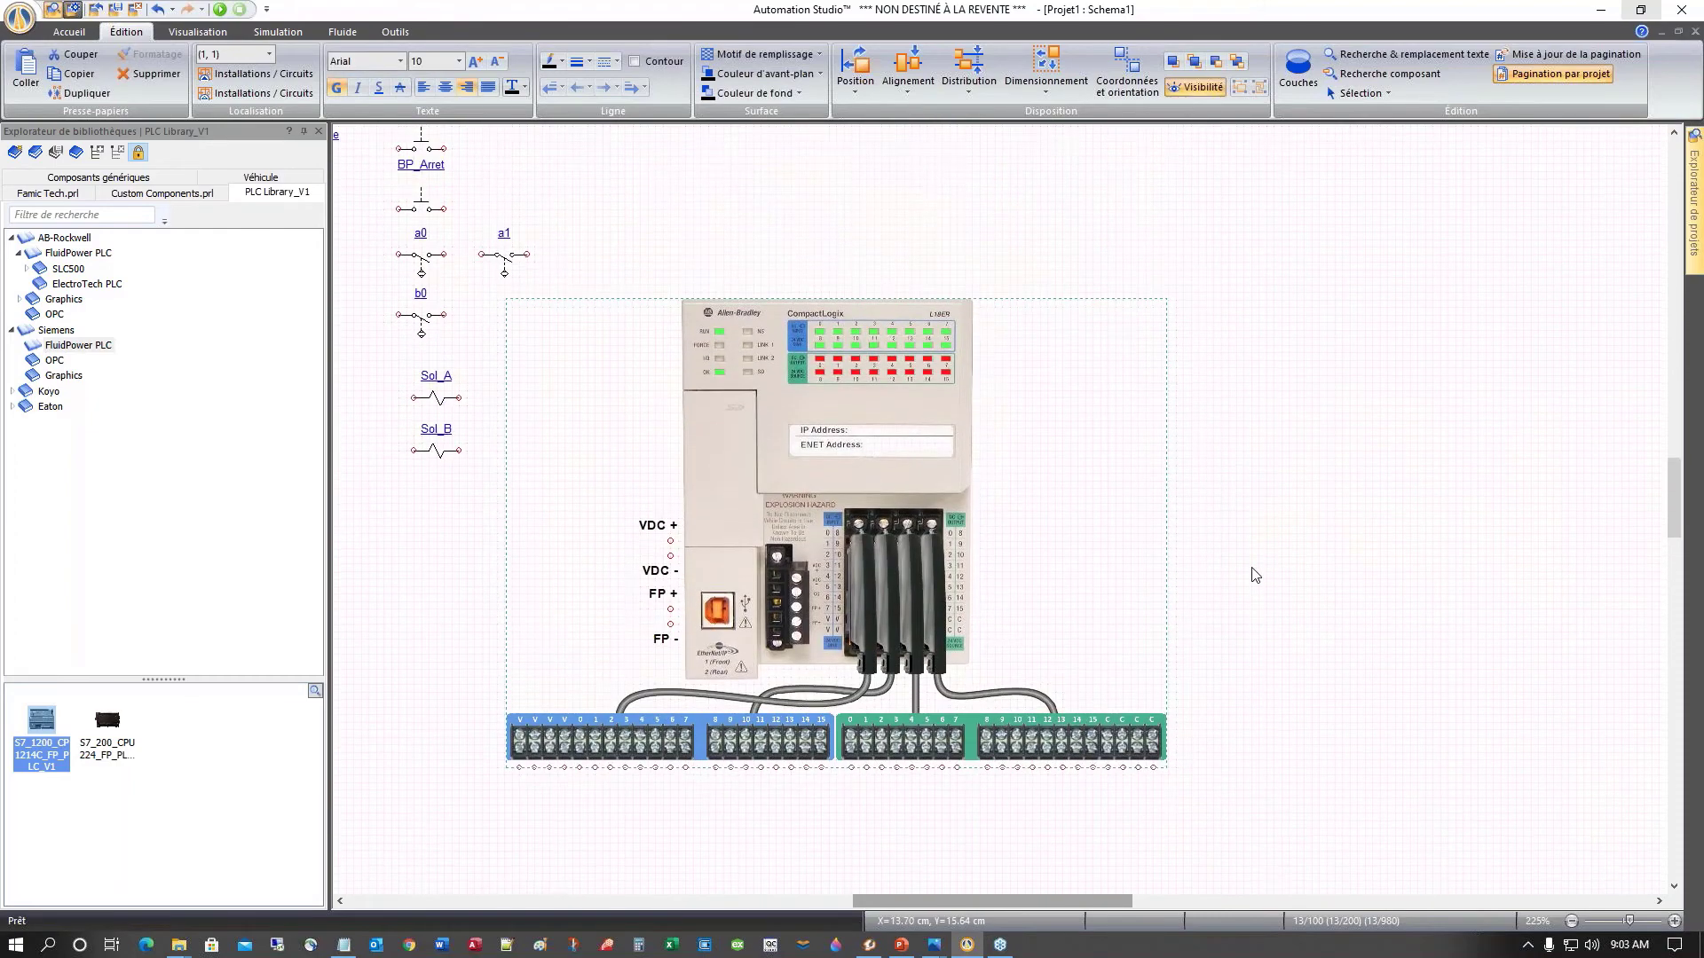
mouse_move(834, 494)
left_mouse_down()
mouse_move(902, 486)
mouse_move(880, 354)
mouse_move(838, 393)
mouse_move(808, 502)
left_mouse_up()
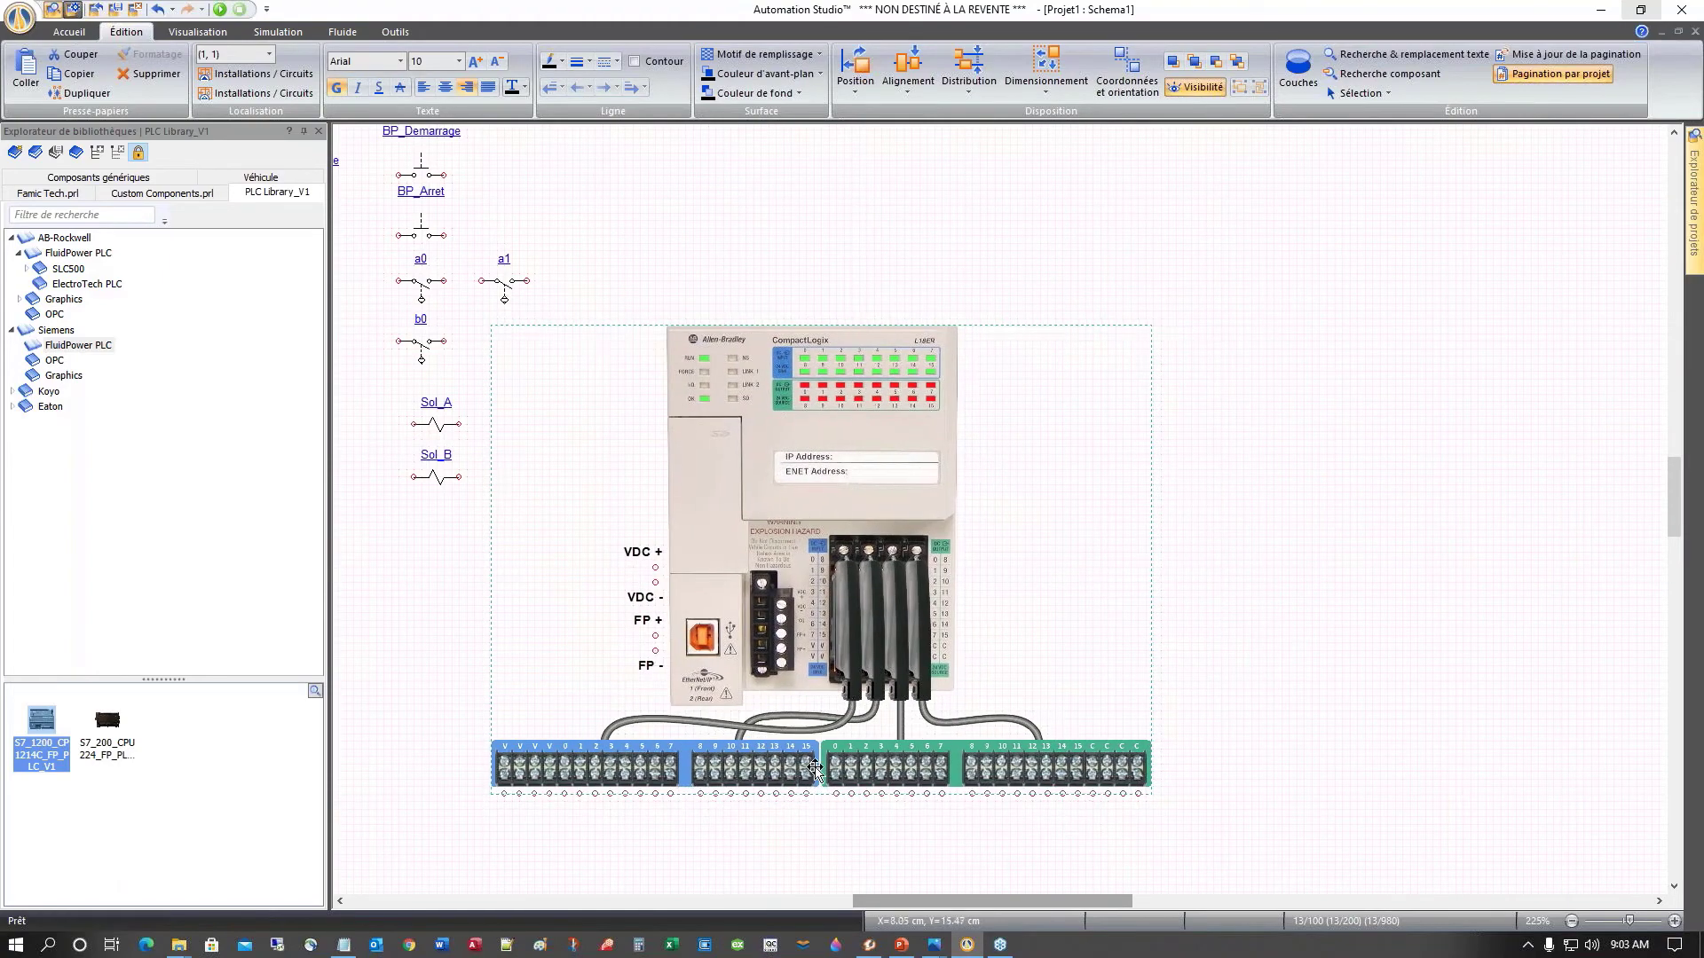
left_click(448, 796)
scroll(423, 762, "up", 2)
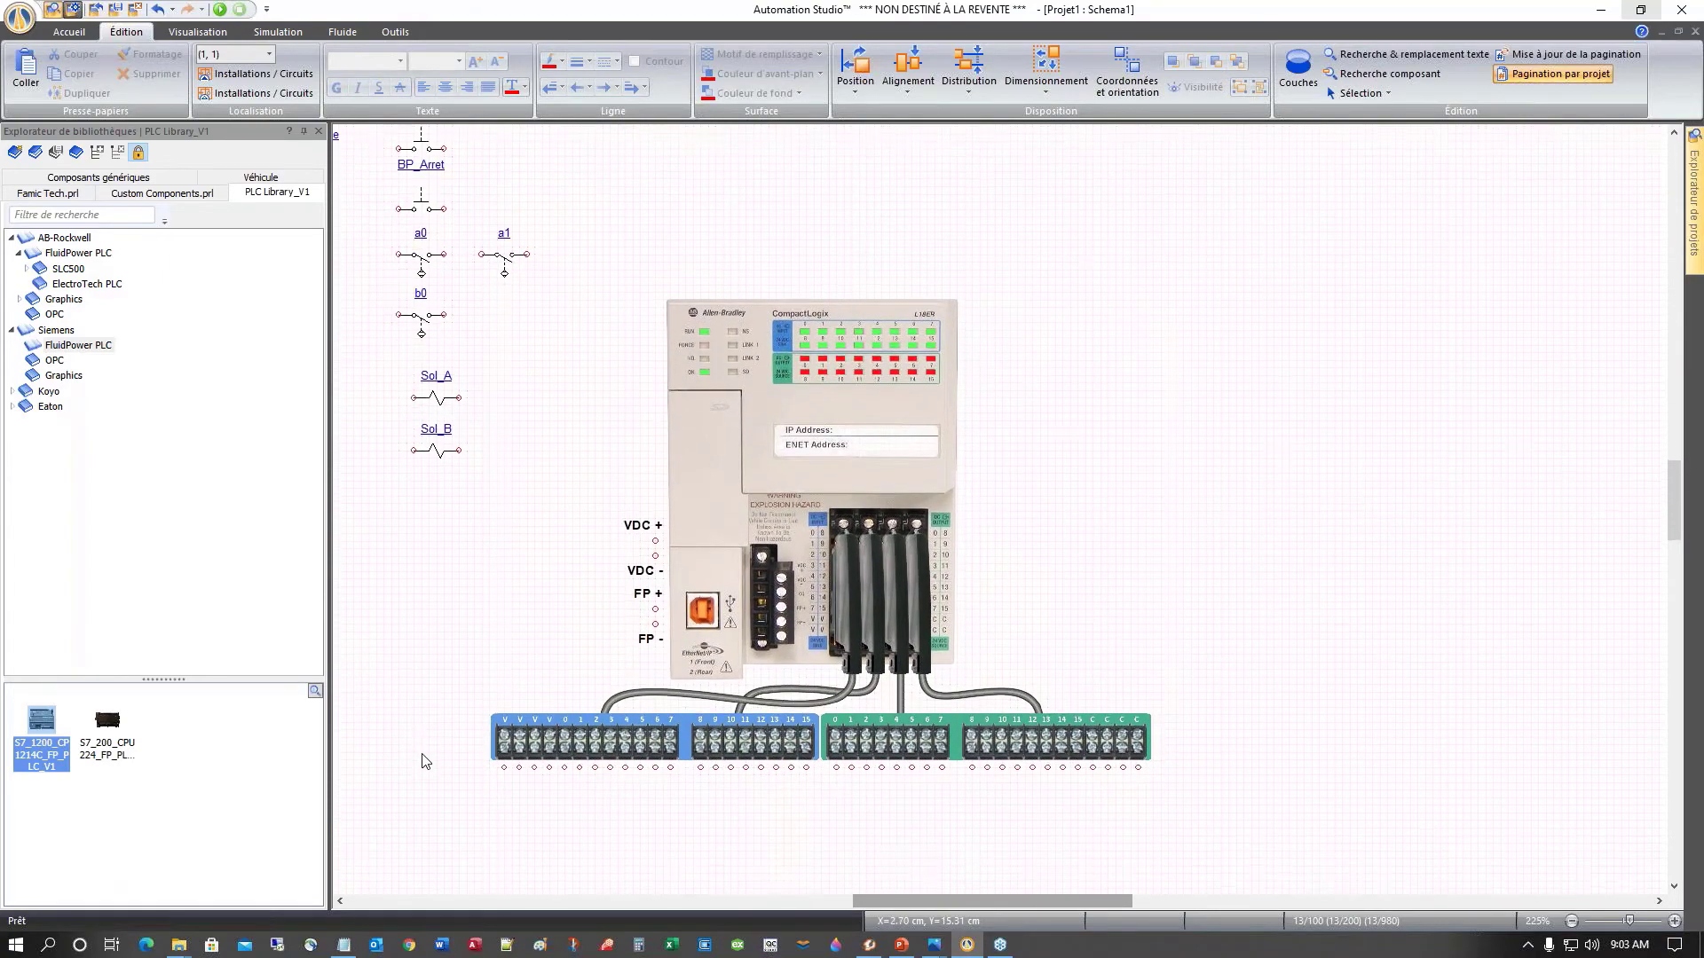
Step: Move the push-button contacts, the a0, a1 and b0 contacts and both solenoids together below the PLC's input terminals
scroll(423, 761, "down", 5)
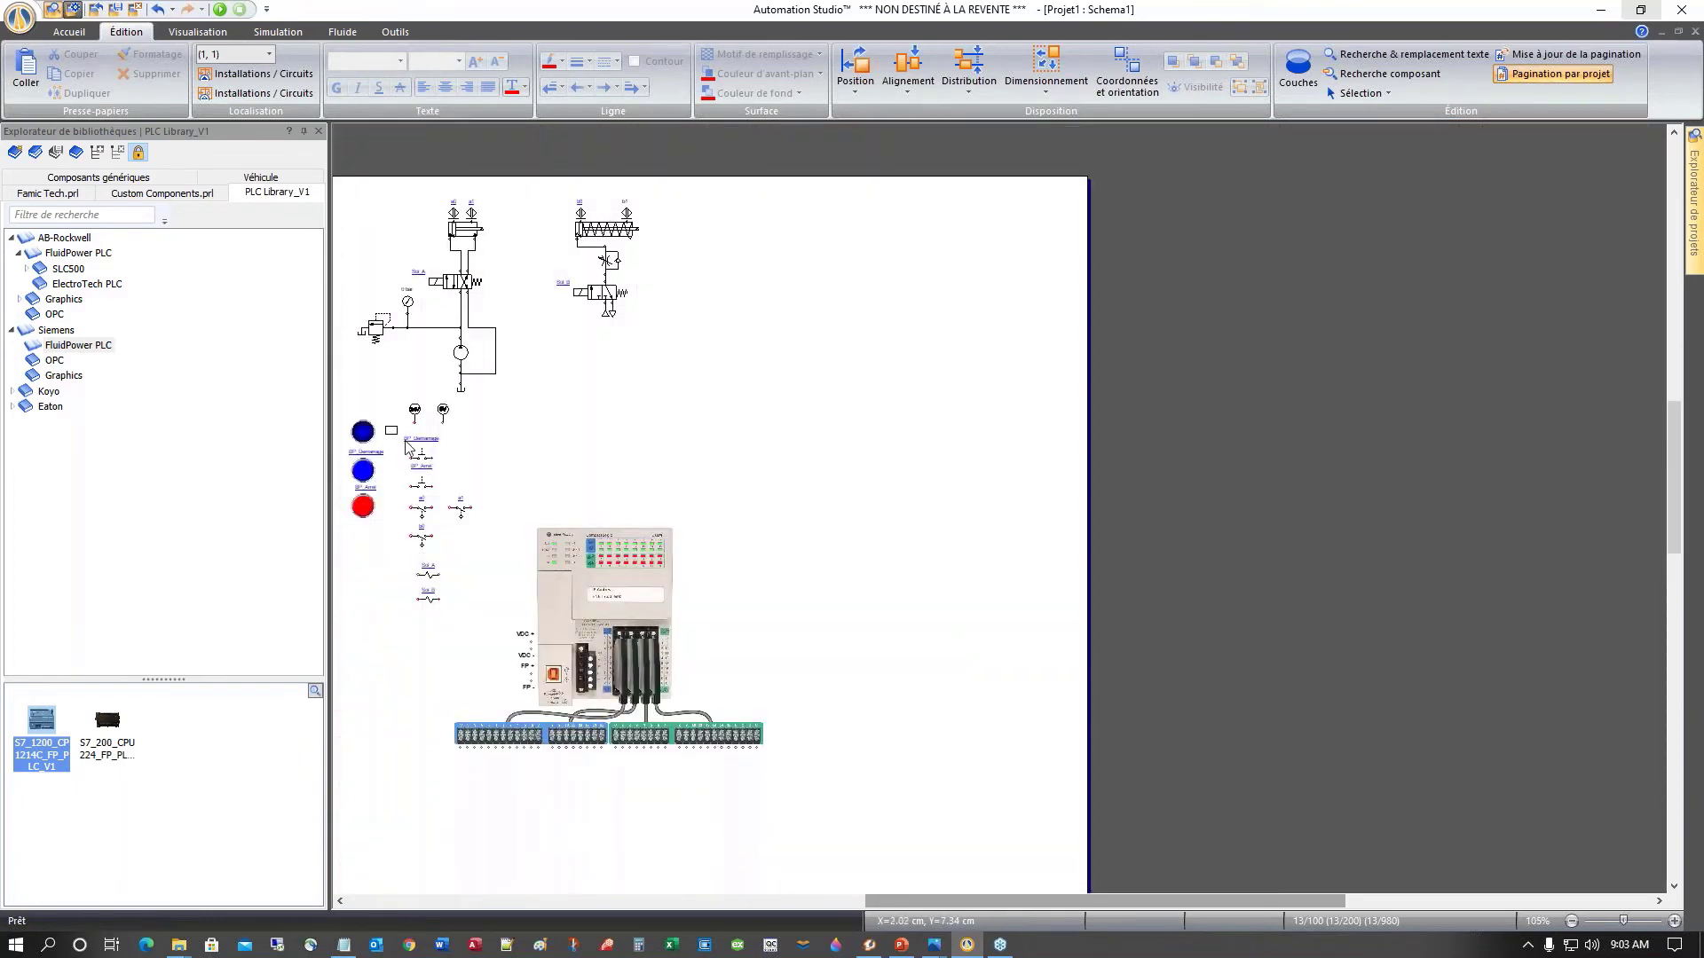
left_click_drag(385, 427, 508, 654)
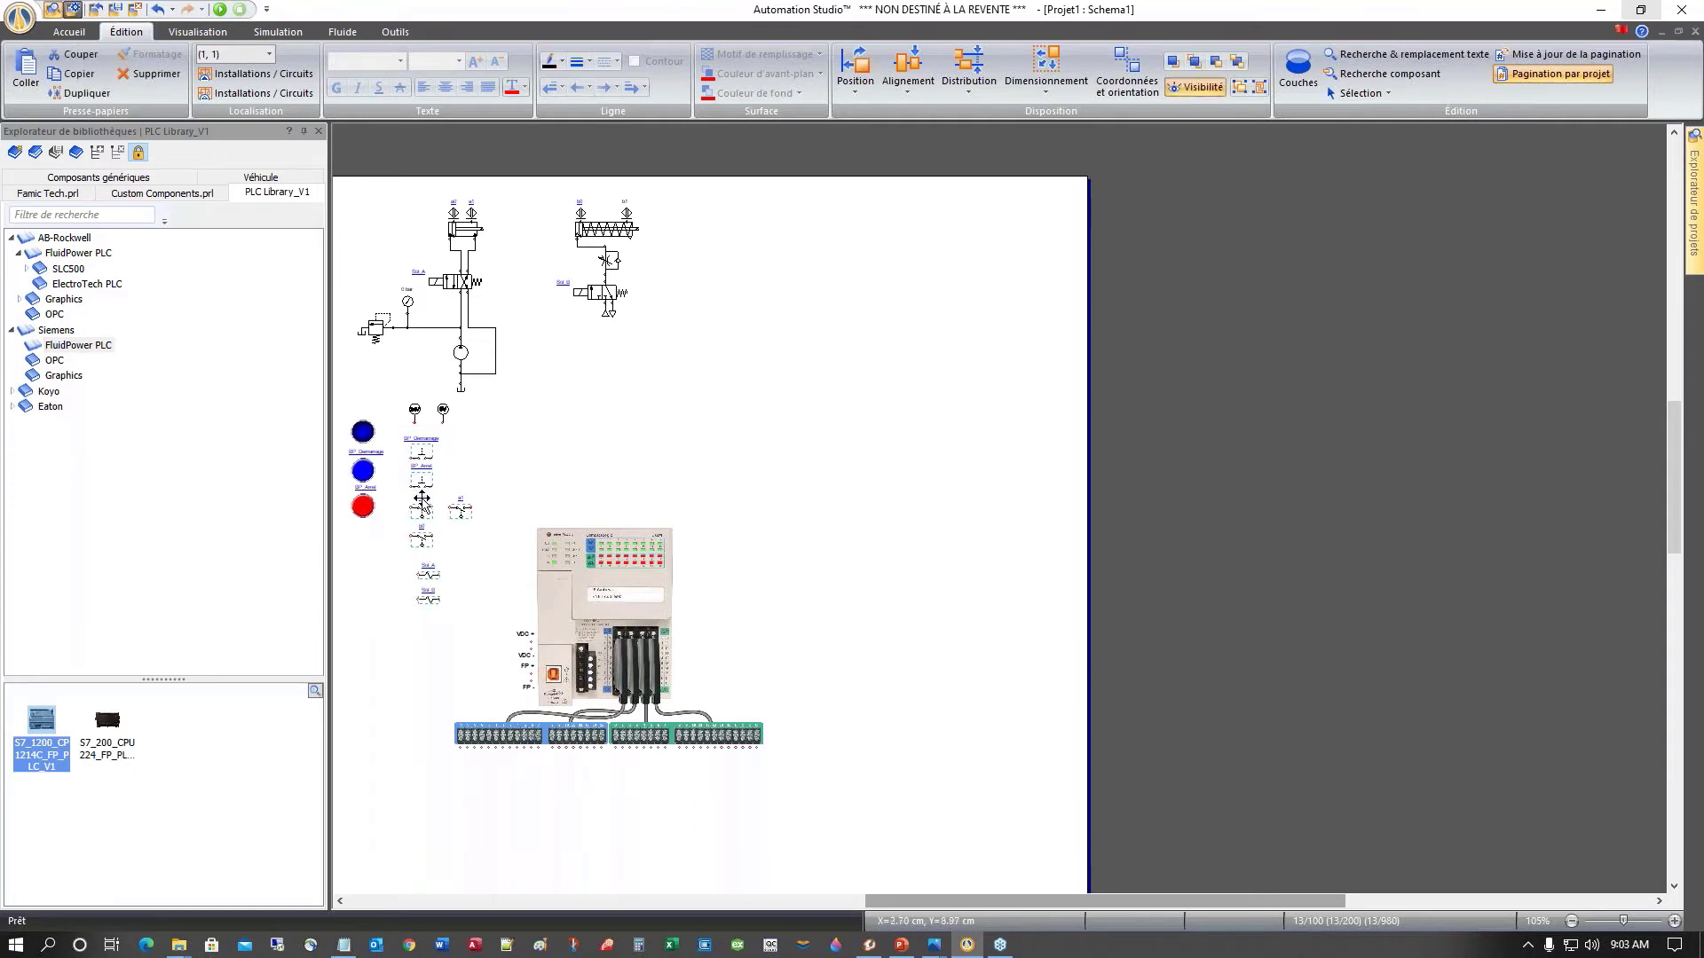
left_click_drag(421, 499, 474, 845)
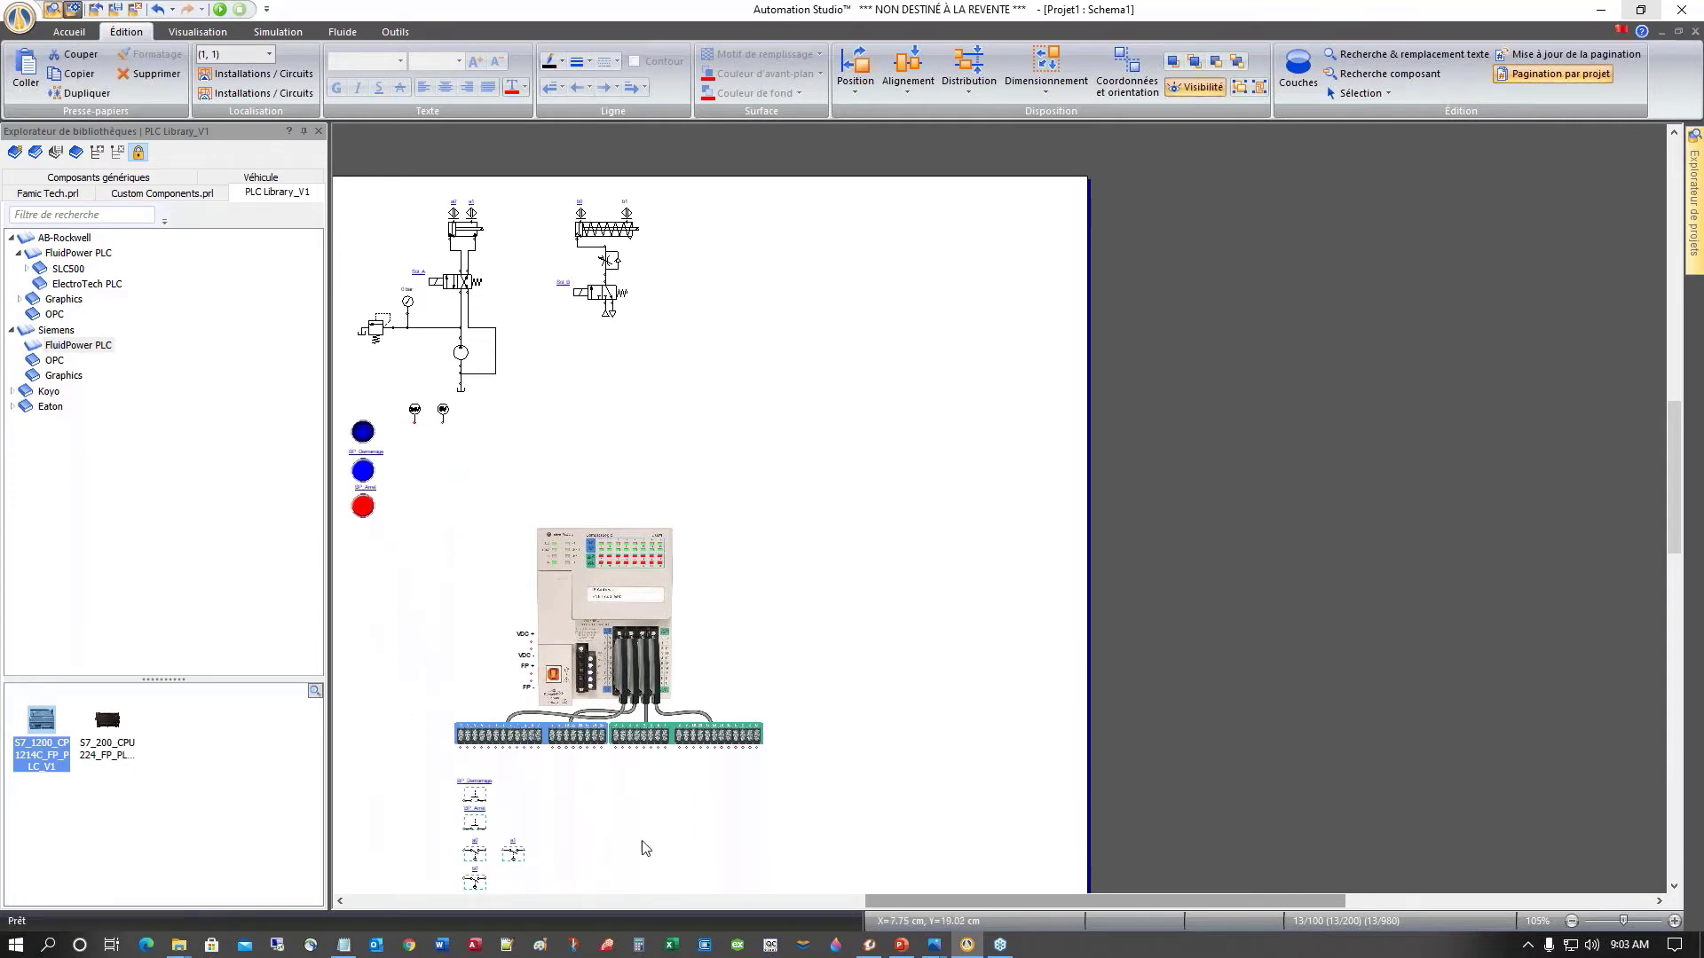
Step: Move the CompactLogix PLC up and slightly right, below the cylinder circuits and beside the push-button indicators
left_click(609, 615)
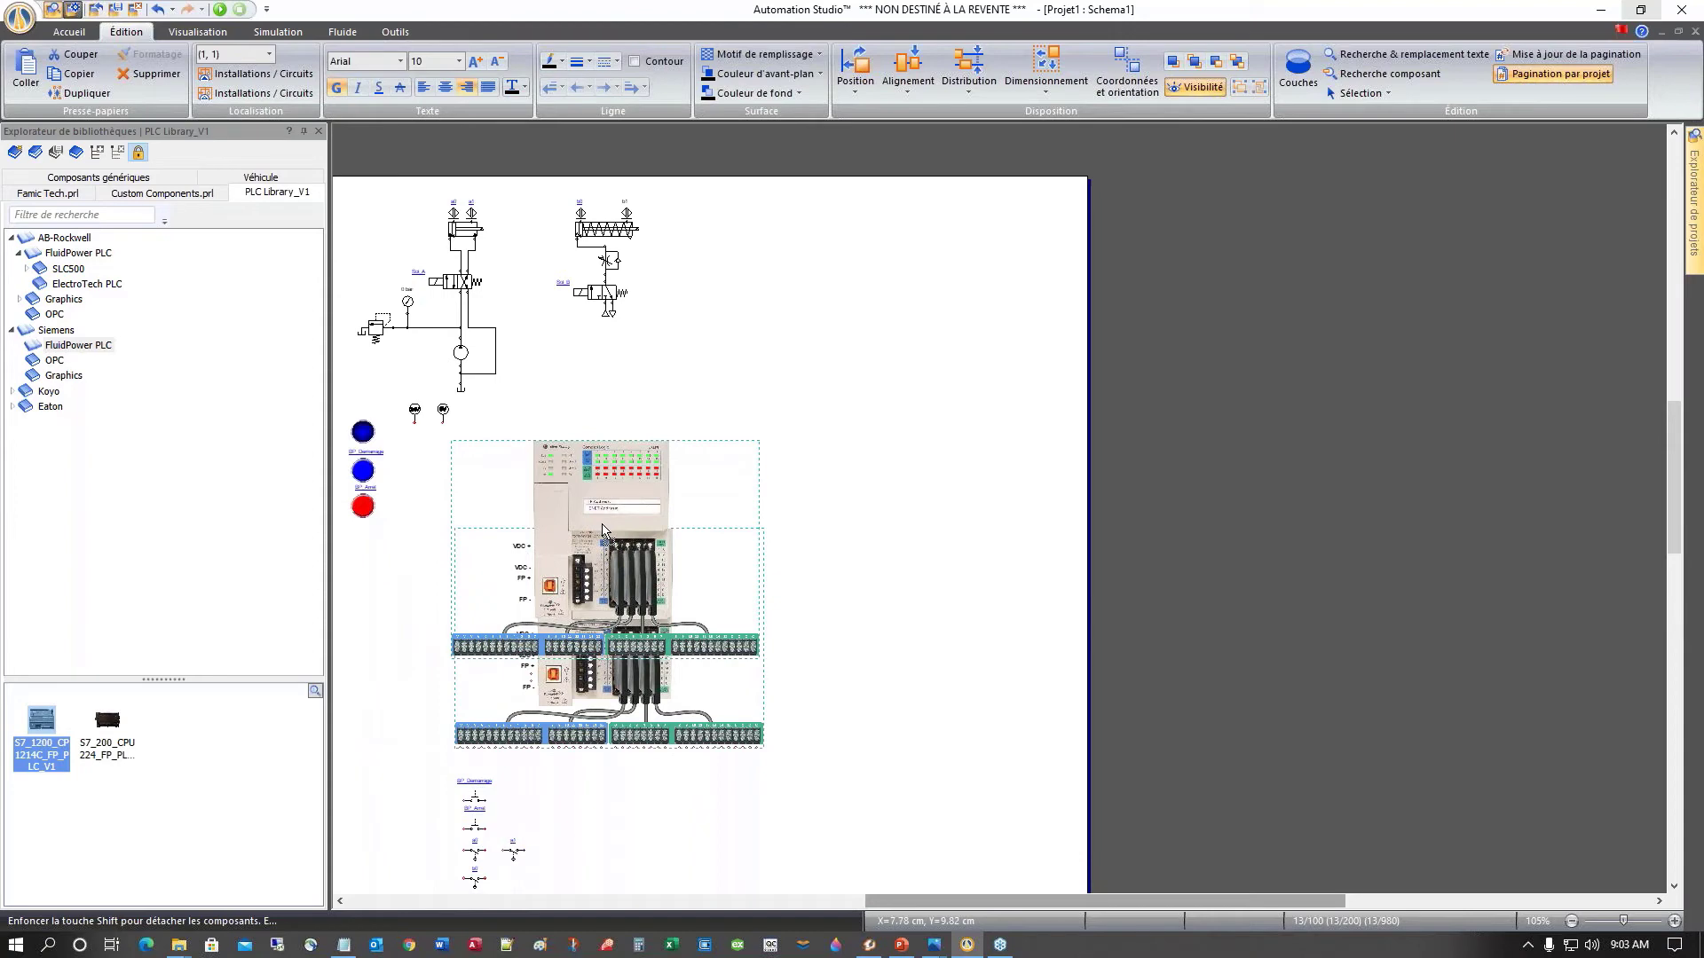
left_click_drag(603, 531, 602, 531)
left_click(393, 620)
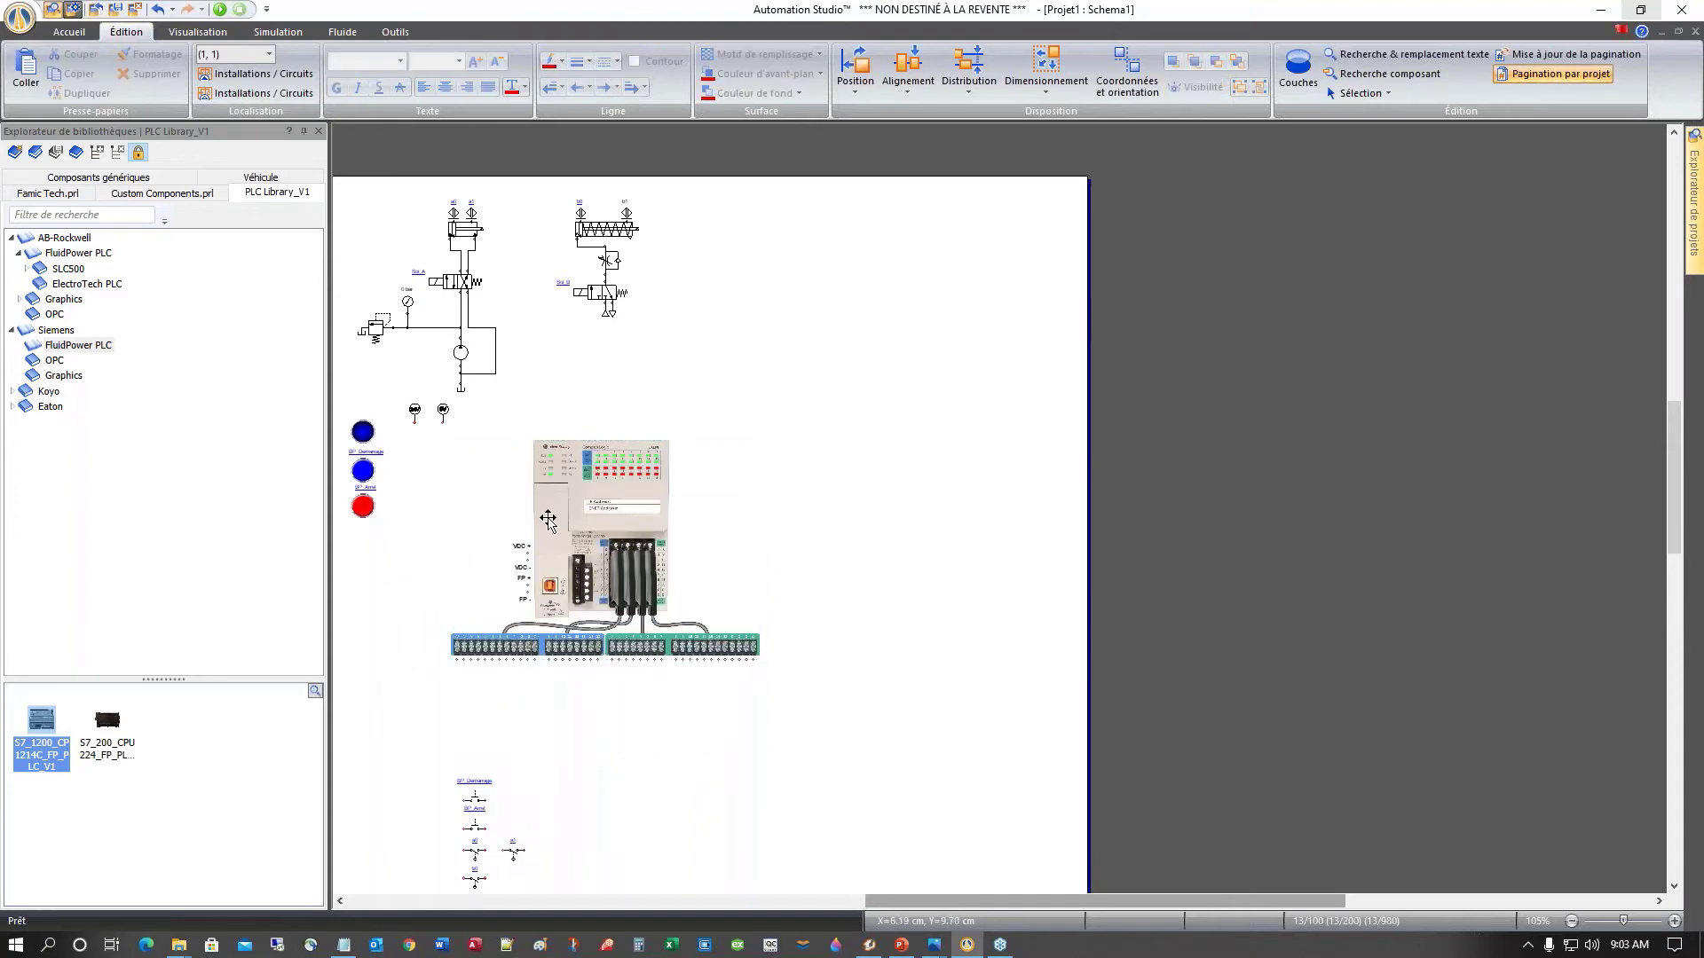
left_click(590, 520)
left_click_drag(590, 520, 650, 520)
Step: Move the 24V and 0V supplies together down from the hydraulic circuit, to the left of the PLC's power terminals
left_click_drag(914, 898, 870, 905)
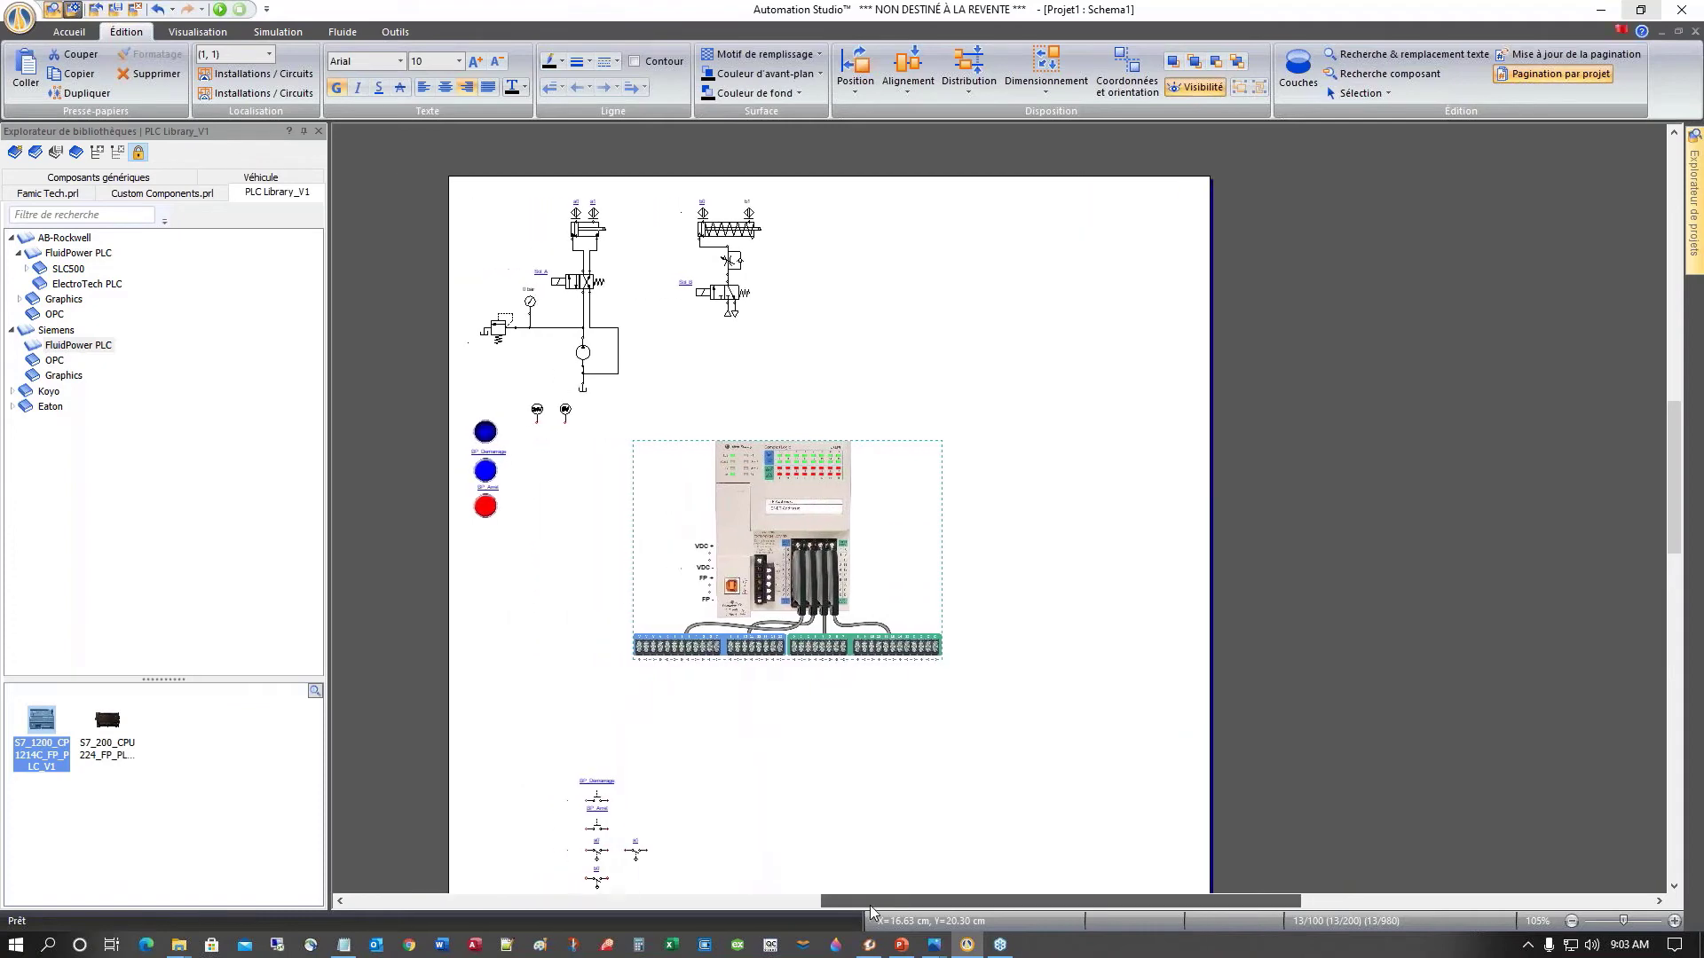
left_click(510, 368)
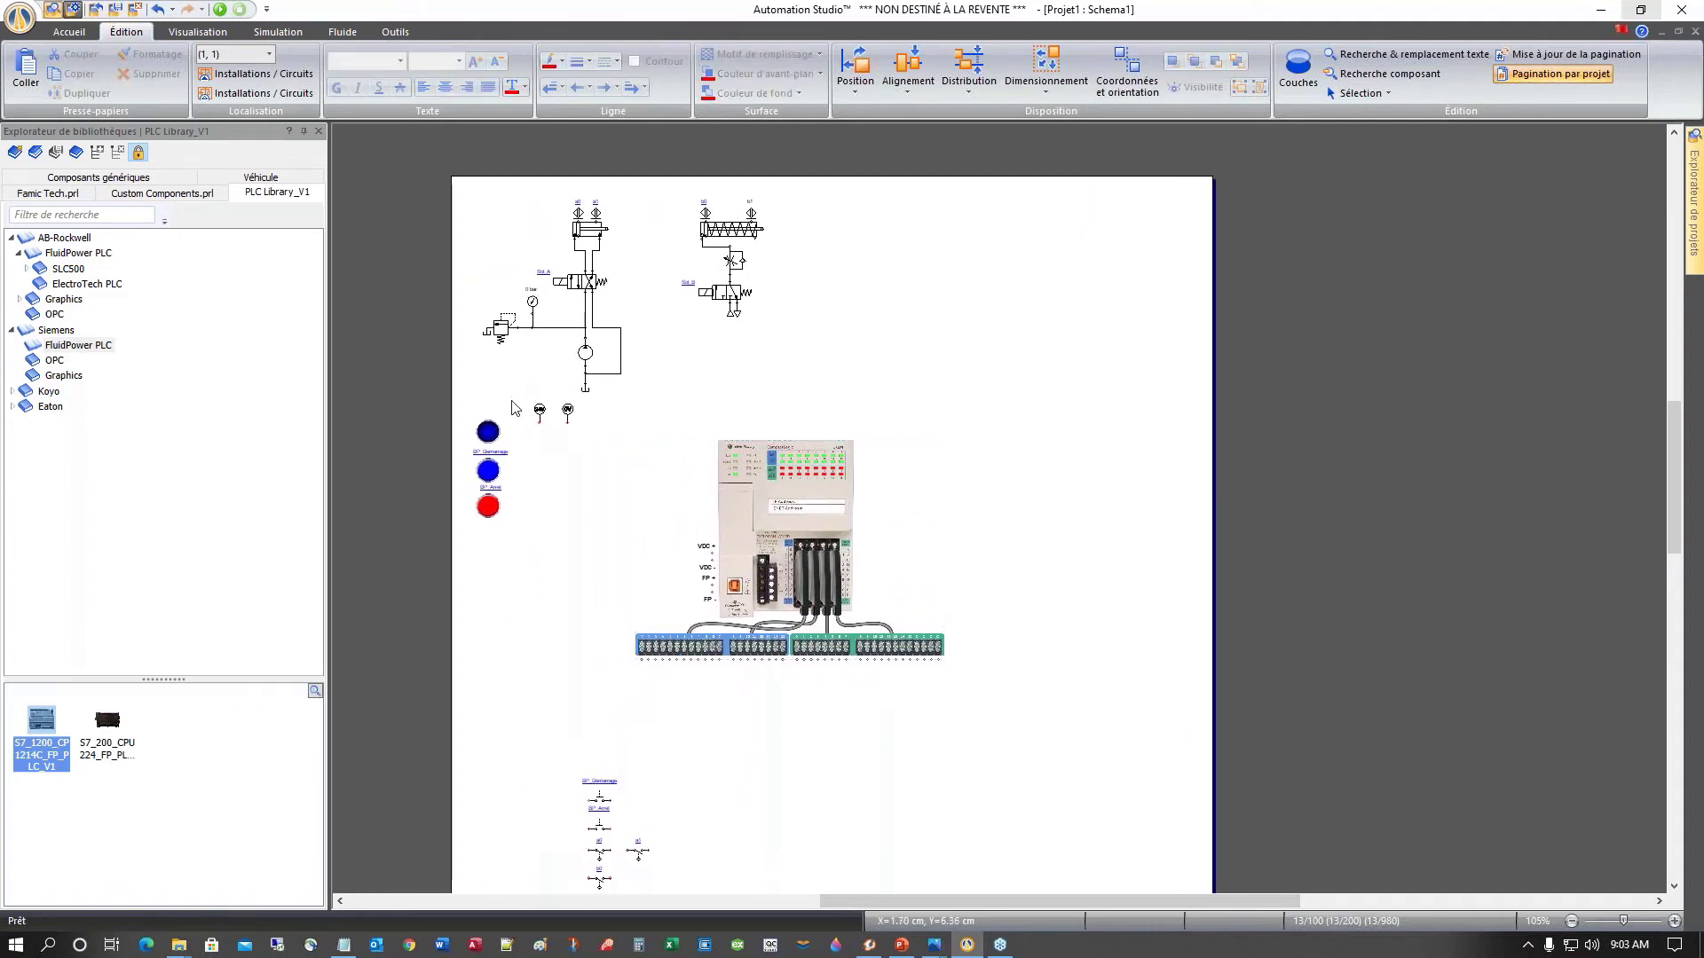
left_click_drag(572, 424, 564, 587)
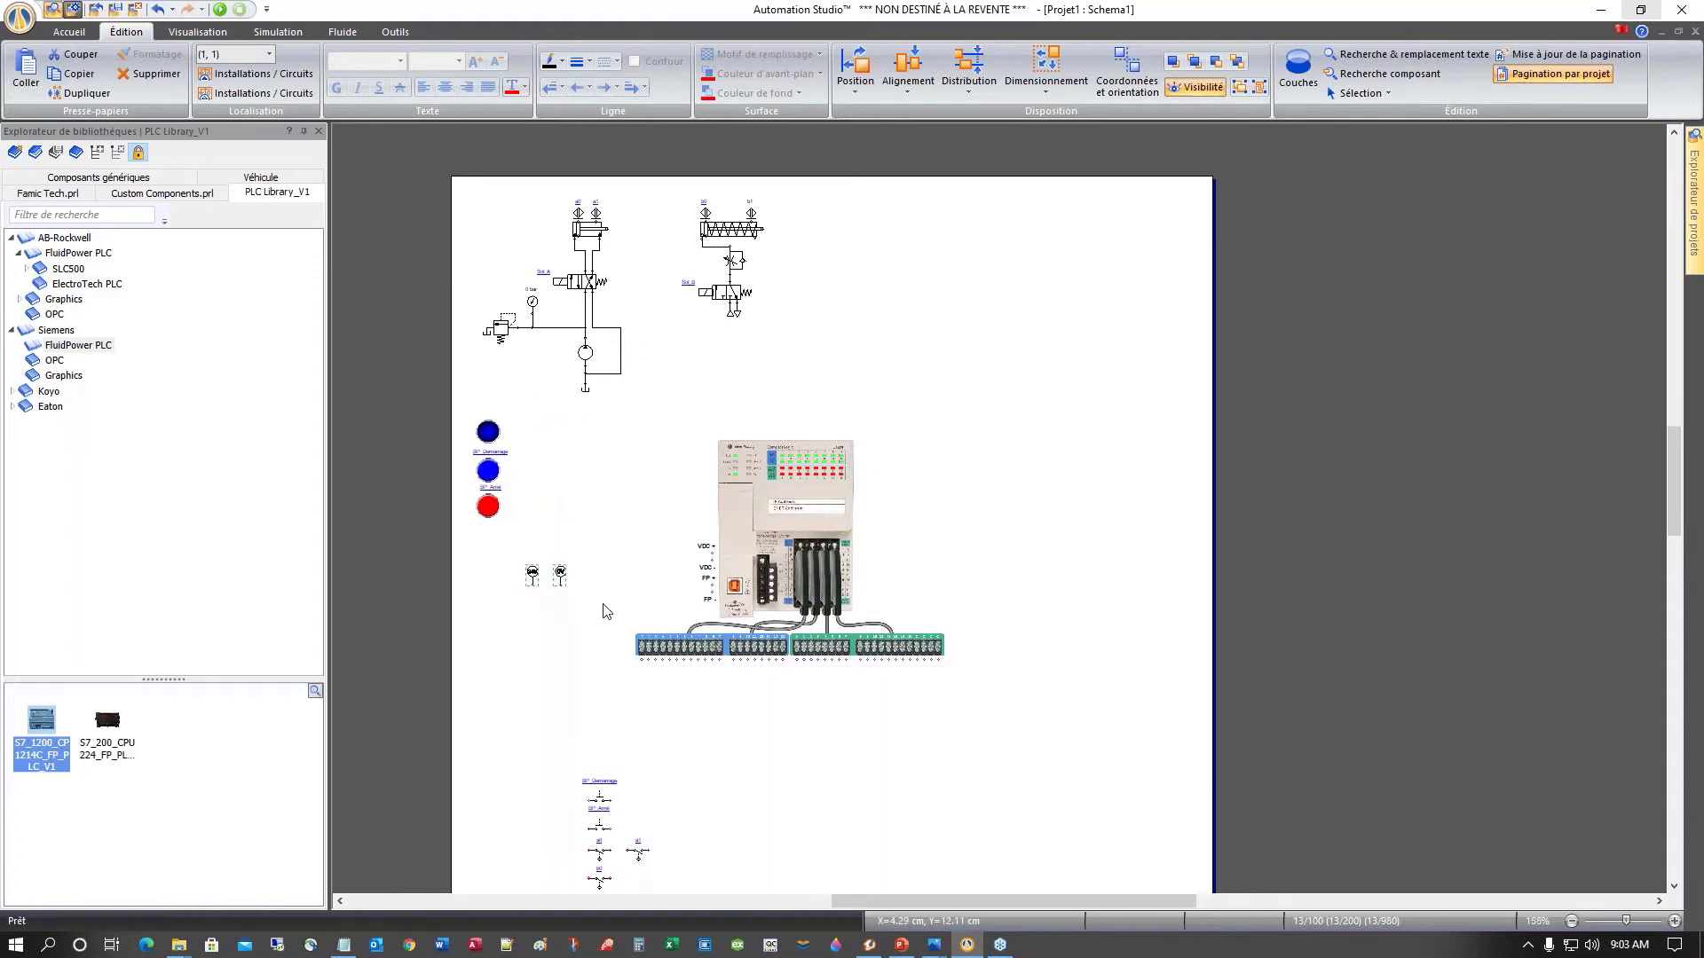
Step: Position the 24V and 0V supplies individually beside the PLC and wire them to its VDC + and VDC - terminals respectively
scroll(606, 612, "up", 4)
scroll(606, 612, "down", 1)
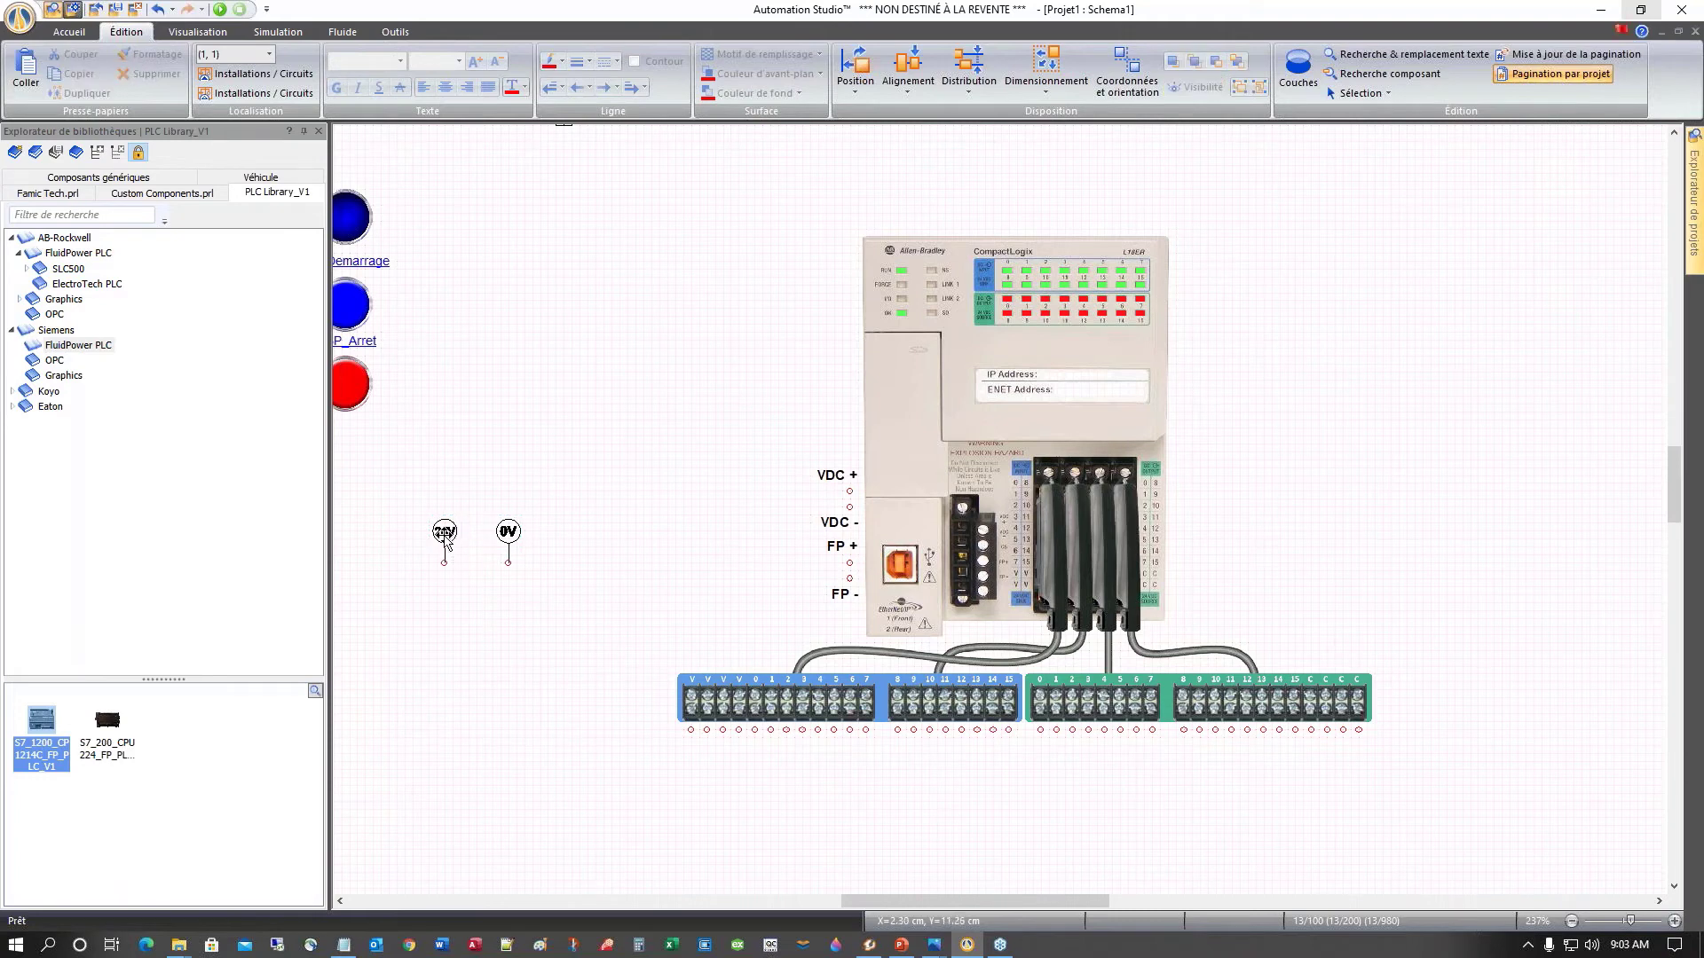
left_click_drag(442, 528, 621, 475)
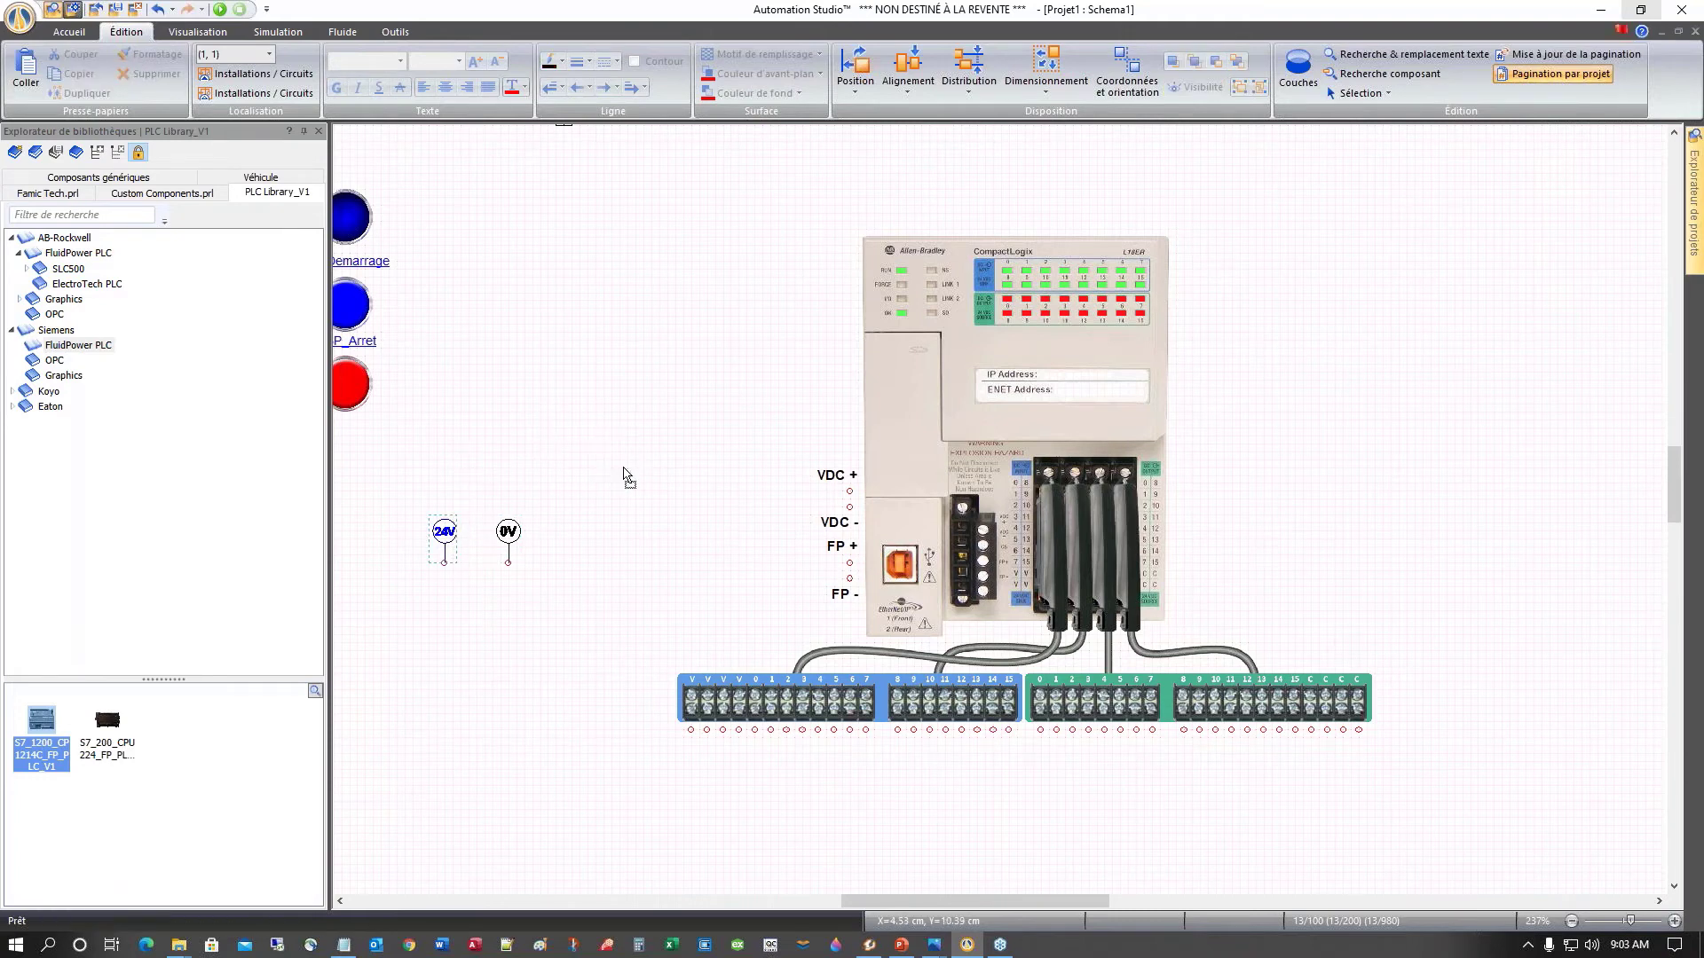
left_click(691, 532)
left_click_drag(849, 491, 620, 491)
left_click_drag(509, 542, 535, 497)
left_click_drag(849, 507, 532, 506)
Step: Shift the wired 24V and 0V supplies together to the left, leaving more room beside the PLC
left_click_drag(462, 412, 675, 618)
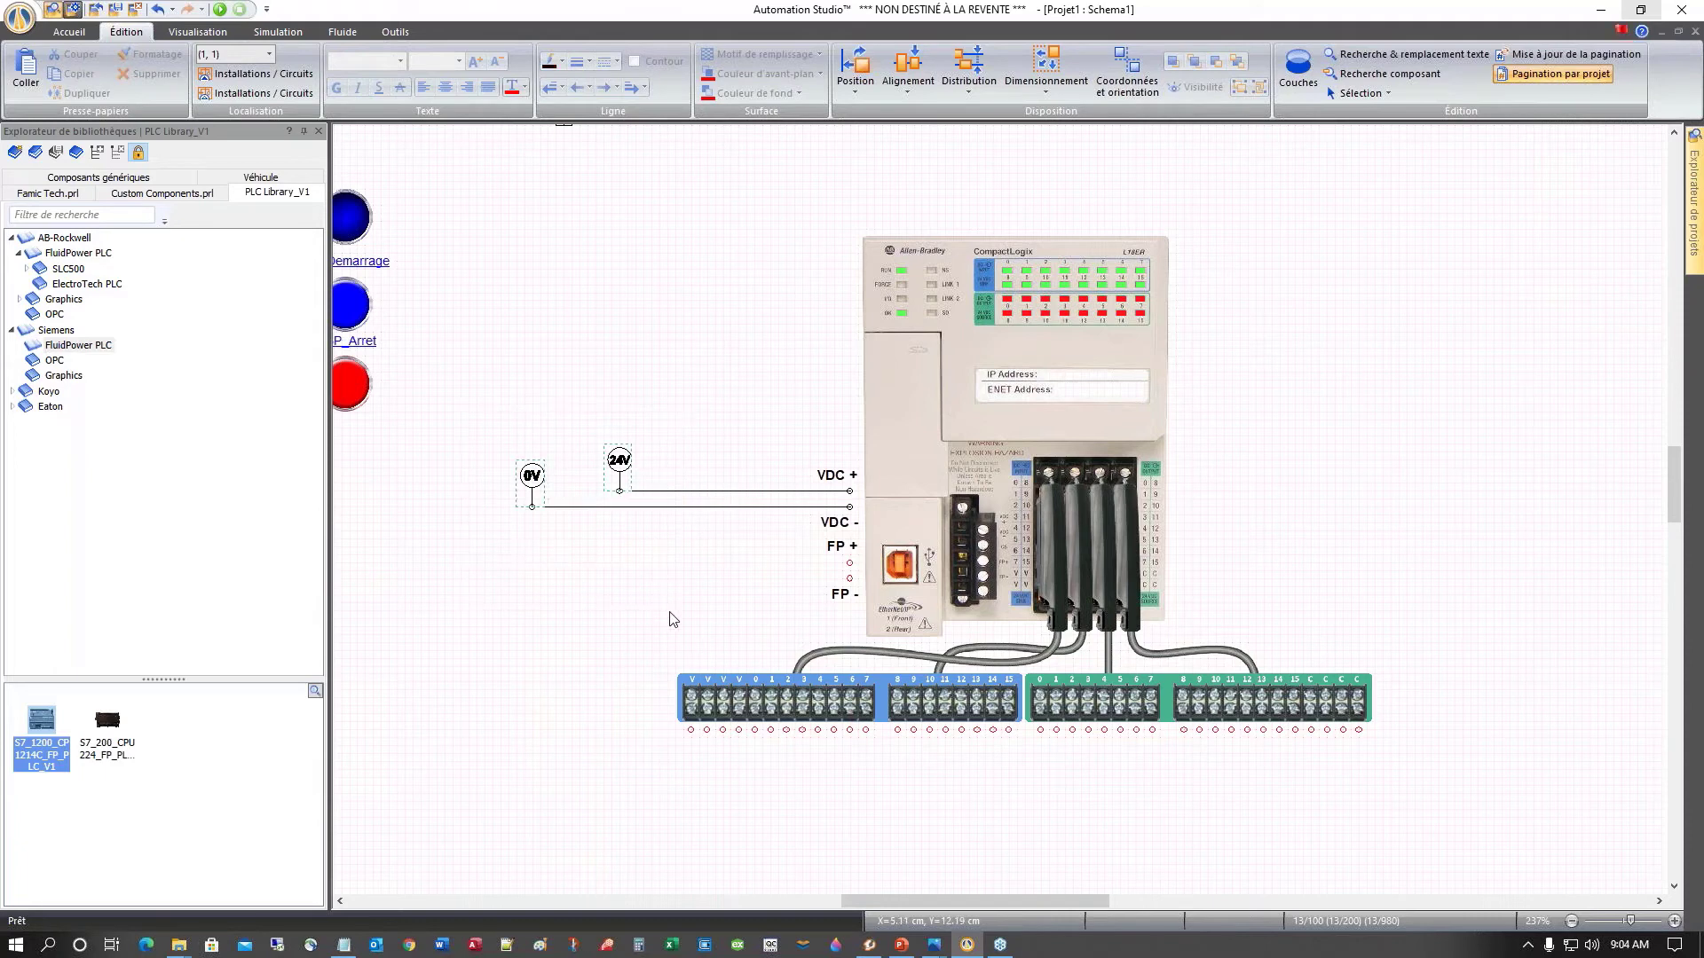
key("Left")
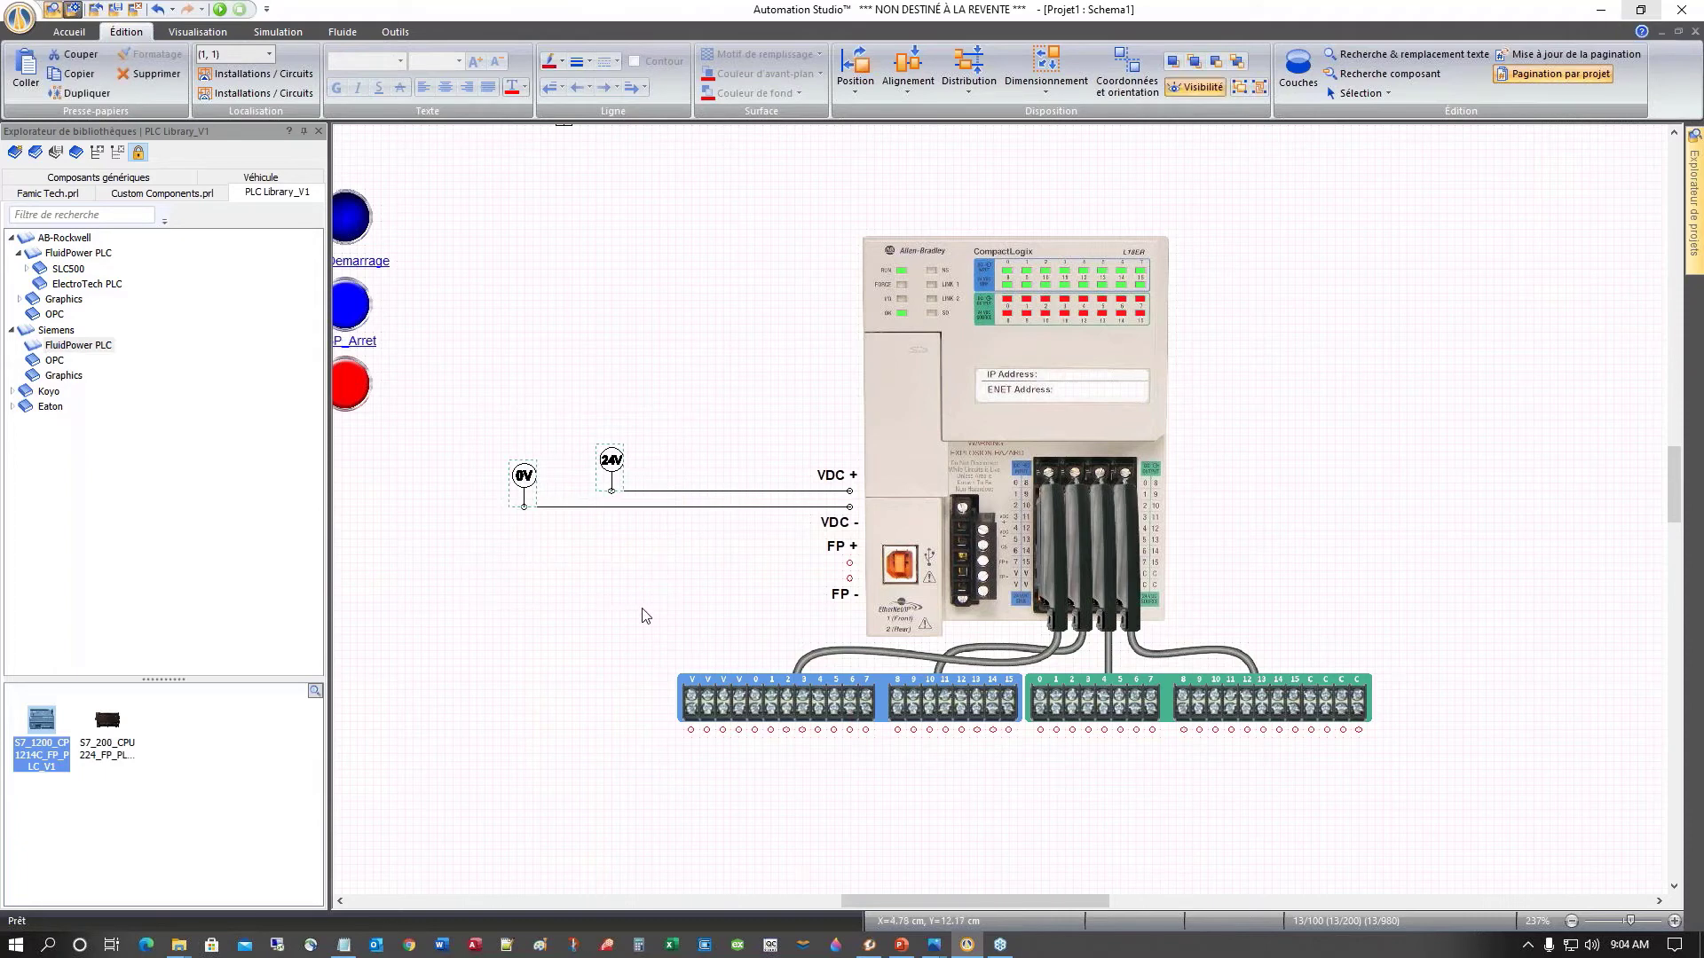
key("Left")
key("Left")
key("Left")
key("Left")
key("Left")
key("Left")
key("Left")
key("Left")
key("Left")
key("Left")
key("Left")
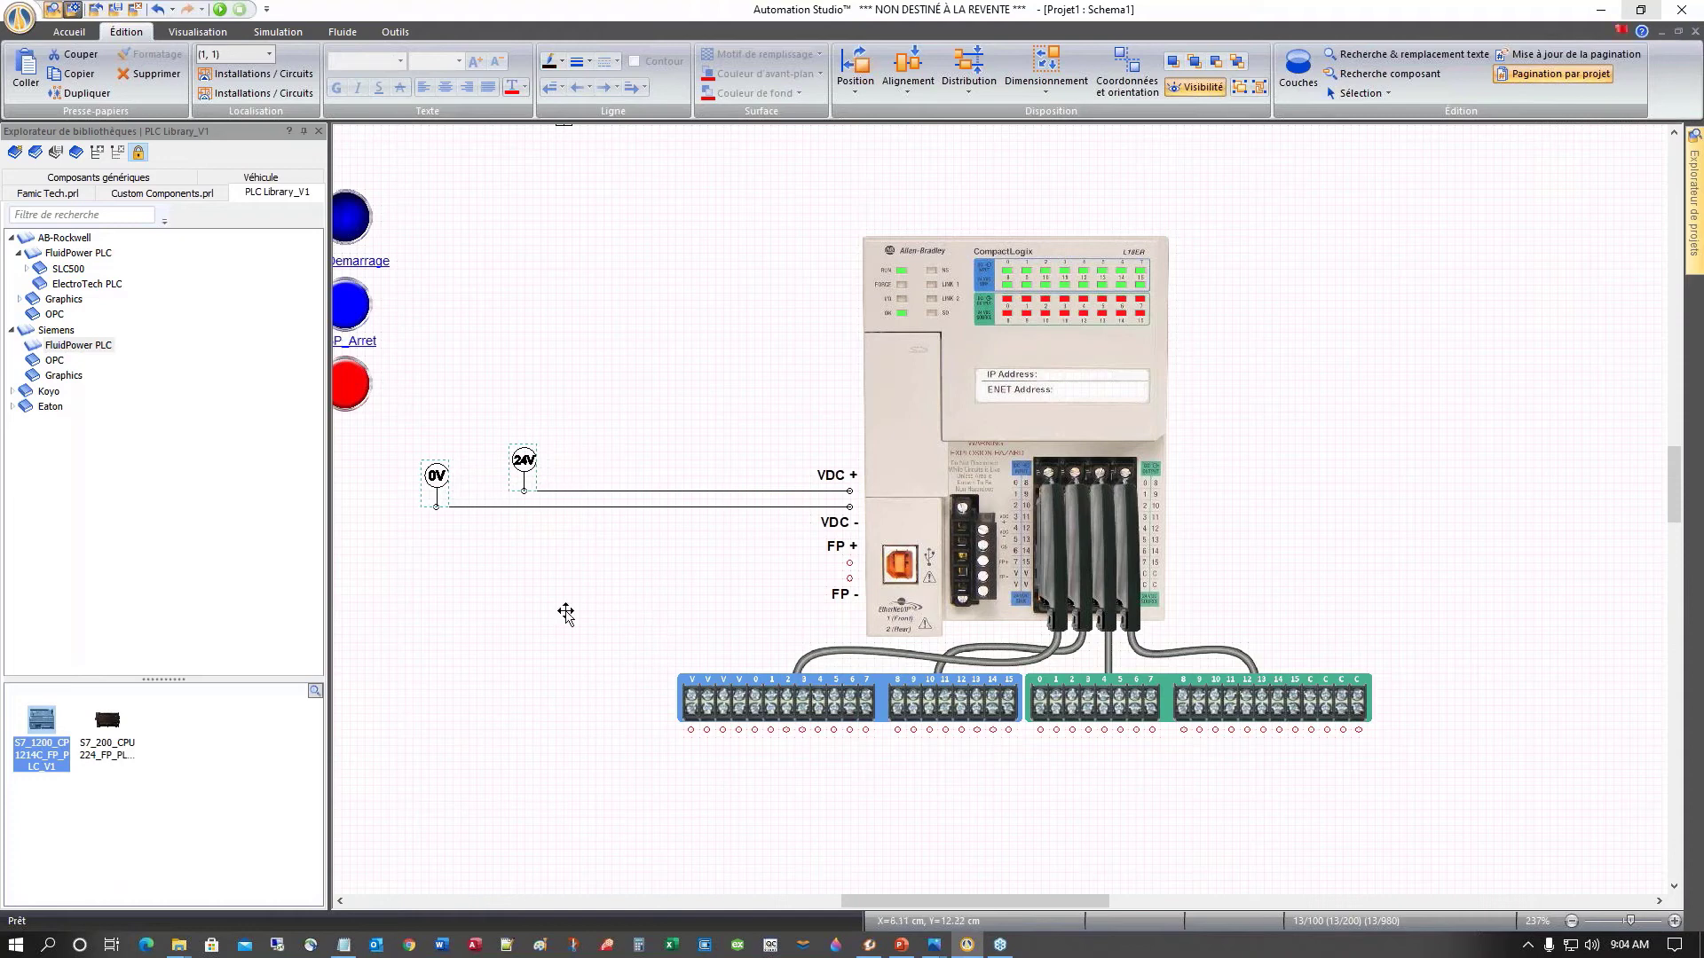
Step: Move the BP_Demarrage, BP_Arret, a0, a1 and b0 contacts together up, closer to the PLC's input terminals and away from the solenoids
scroll(447, 688, "down", 5)
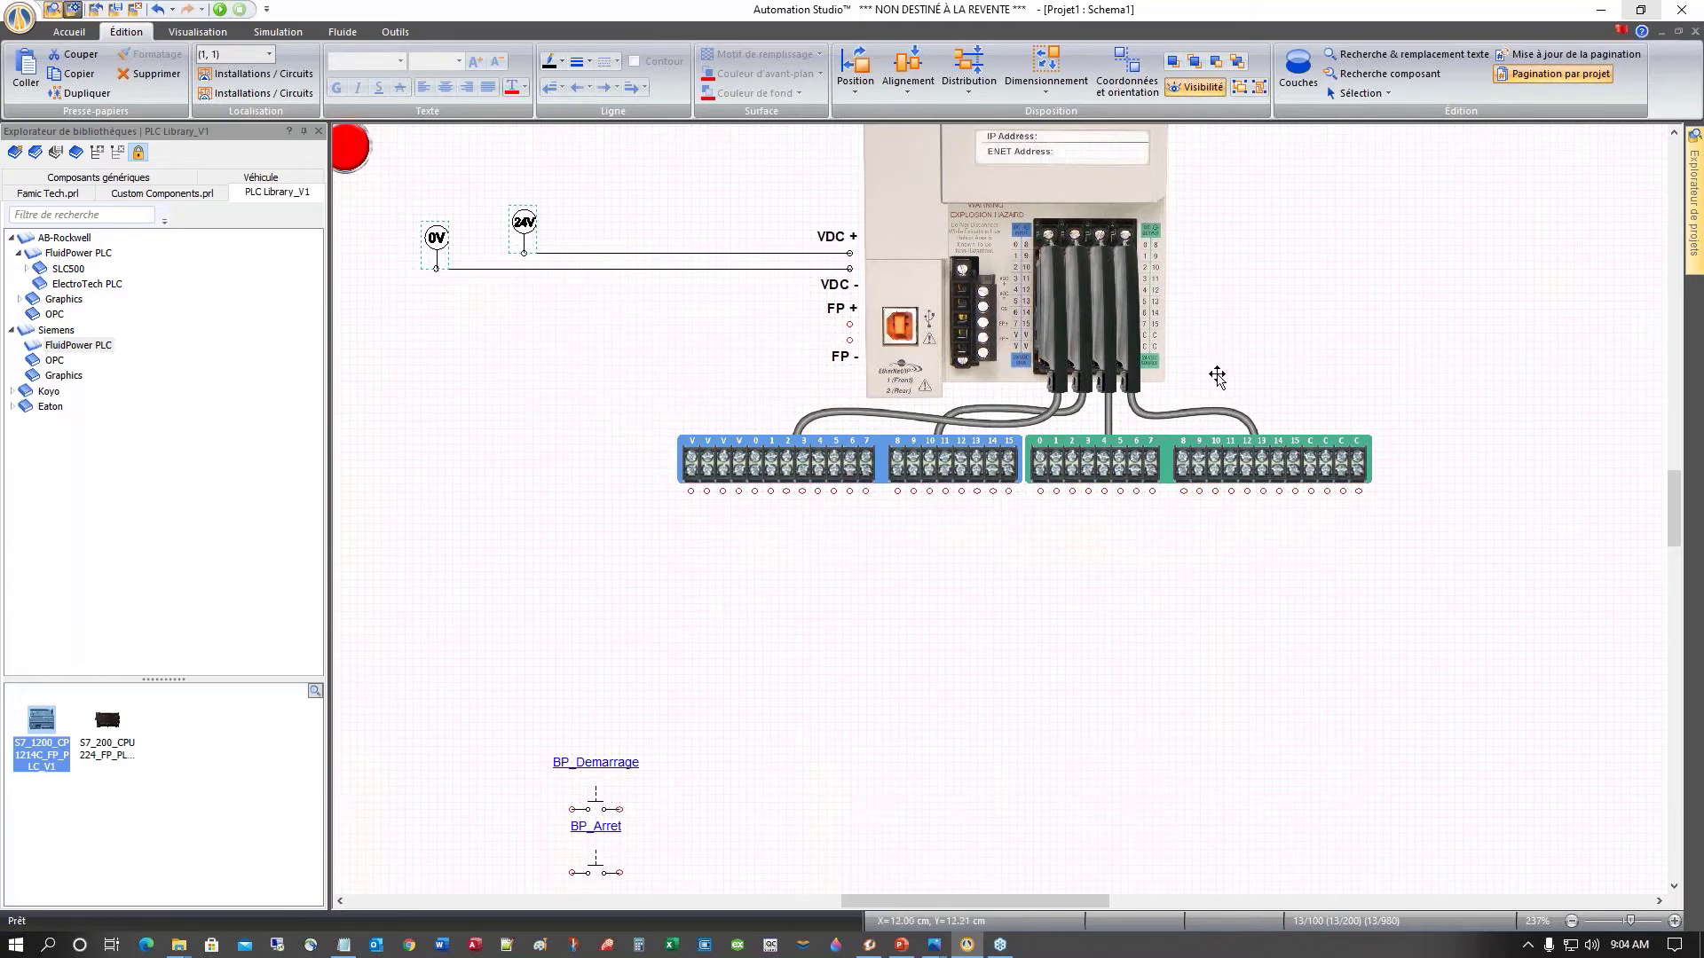
scroll(1218, 377, "up", 3)
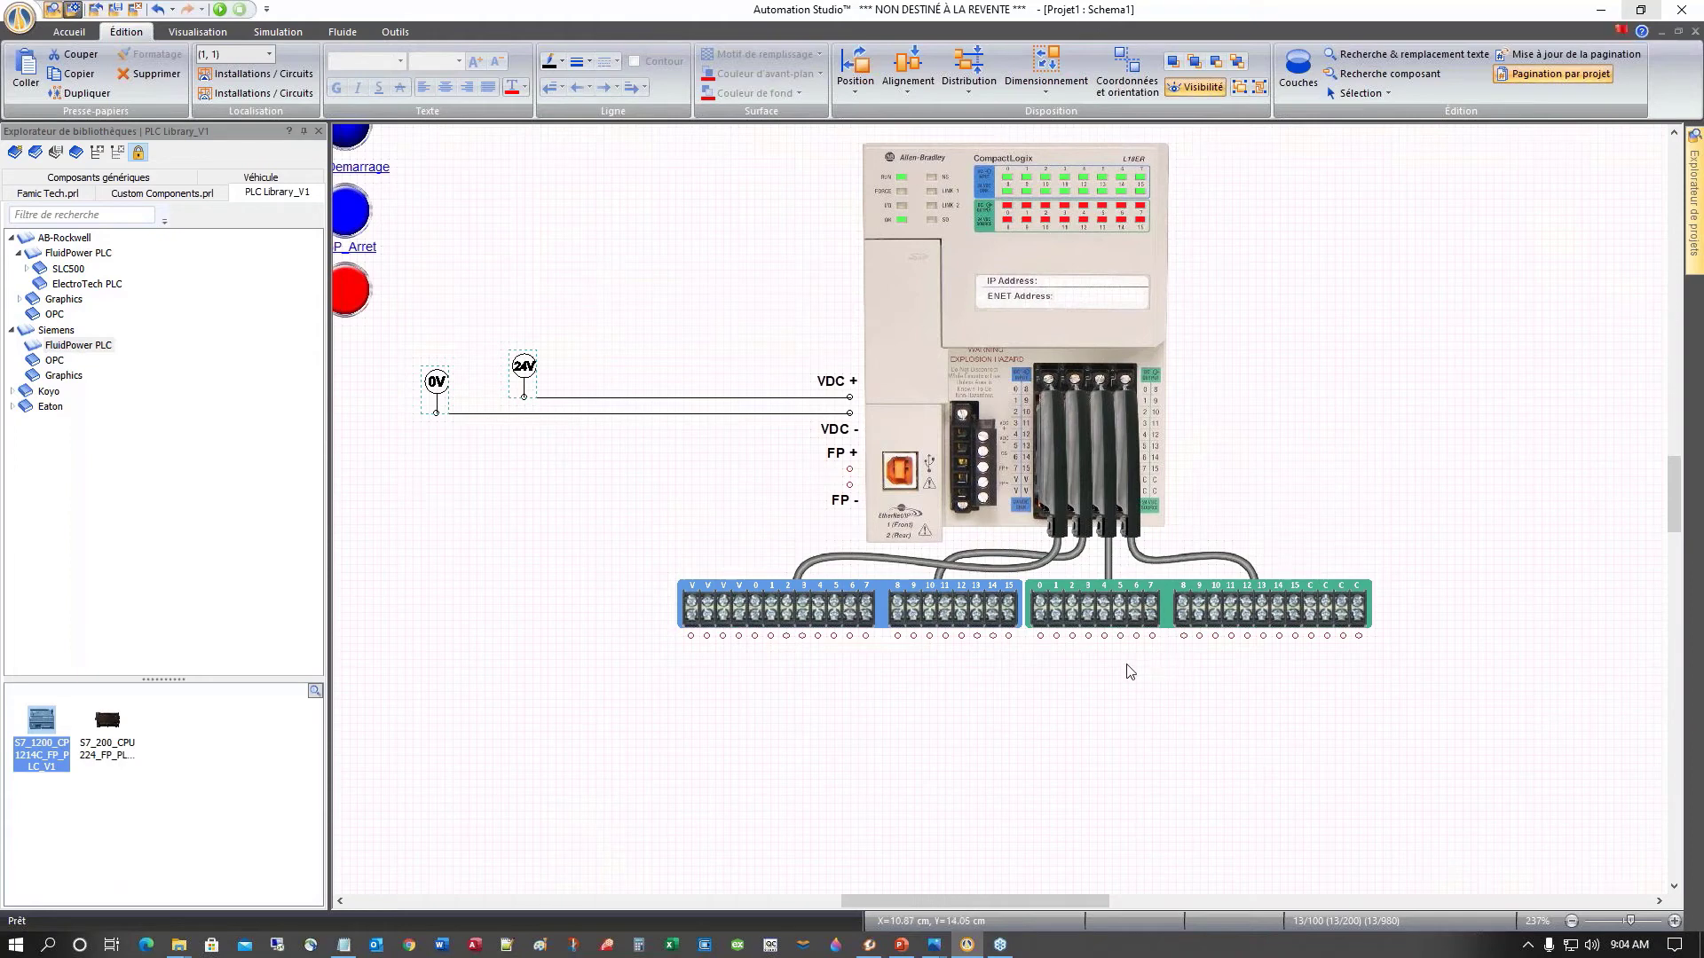
scroll(1127, 675, "down", 7)
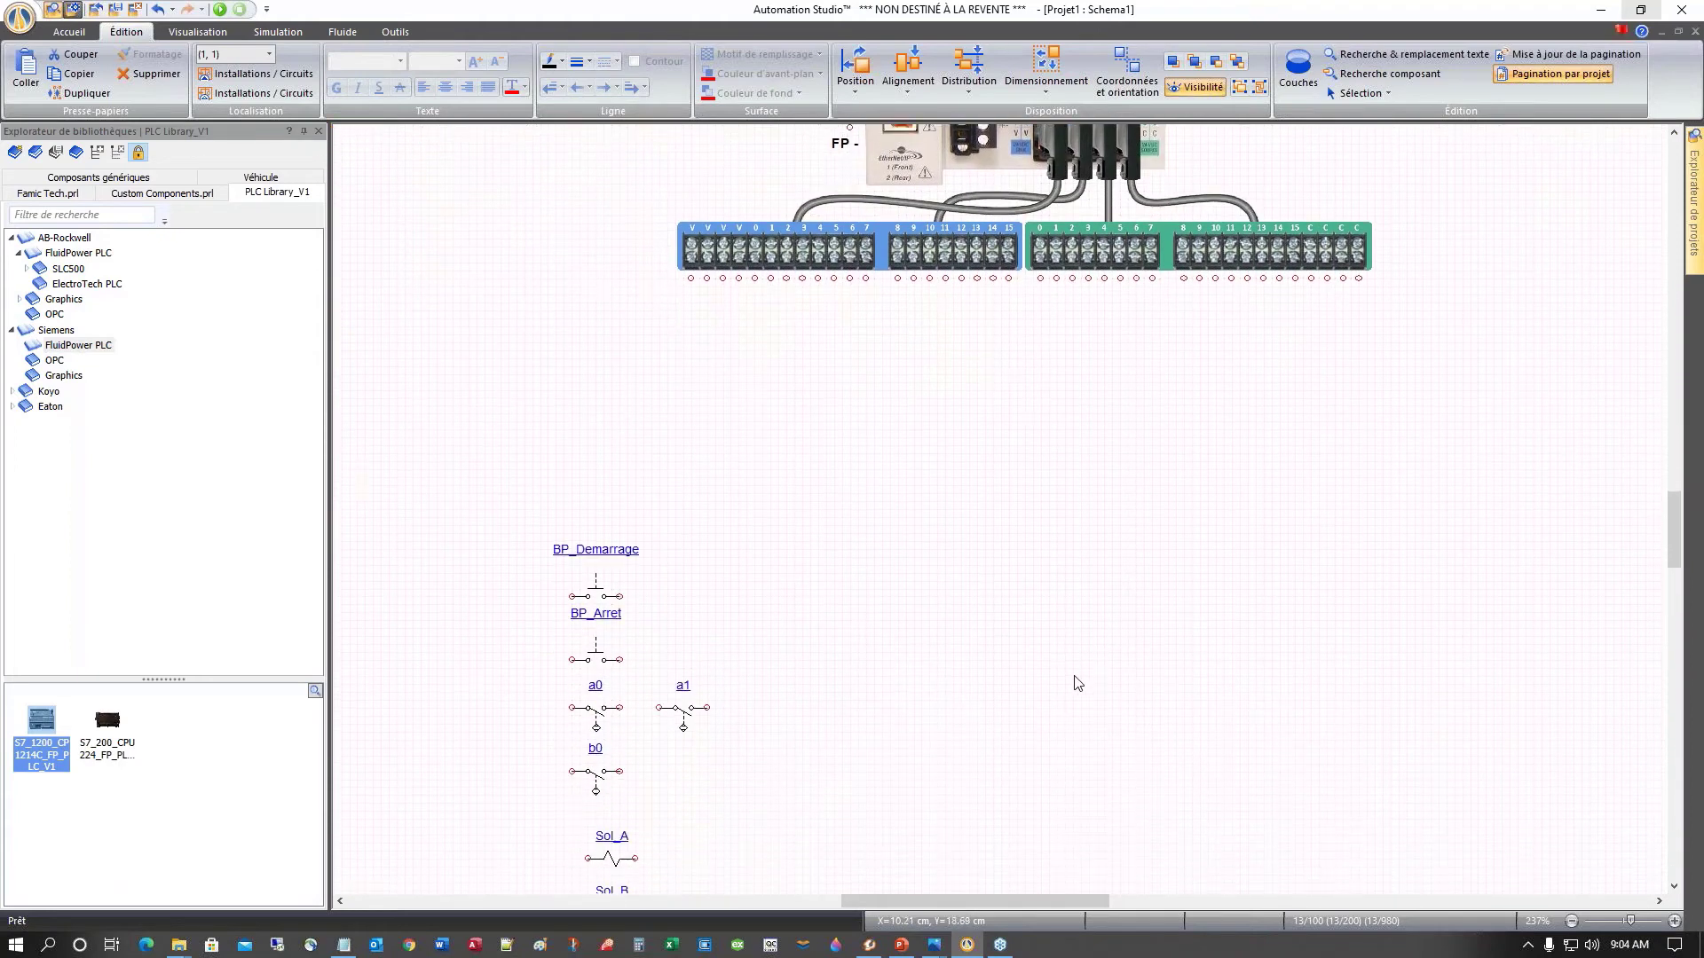
scroll(1076, 684, "down", 3)
left_click_drag(494, 369, 798, 697)
left_click_drag(596, 460, 601, 271)
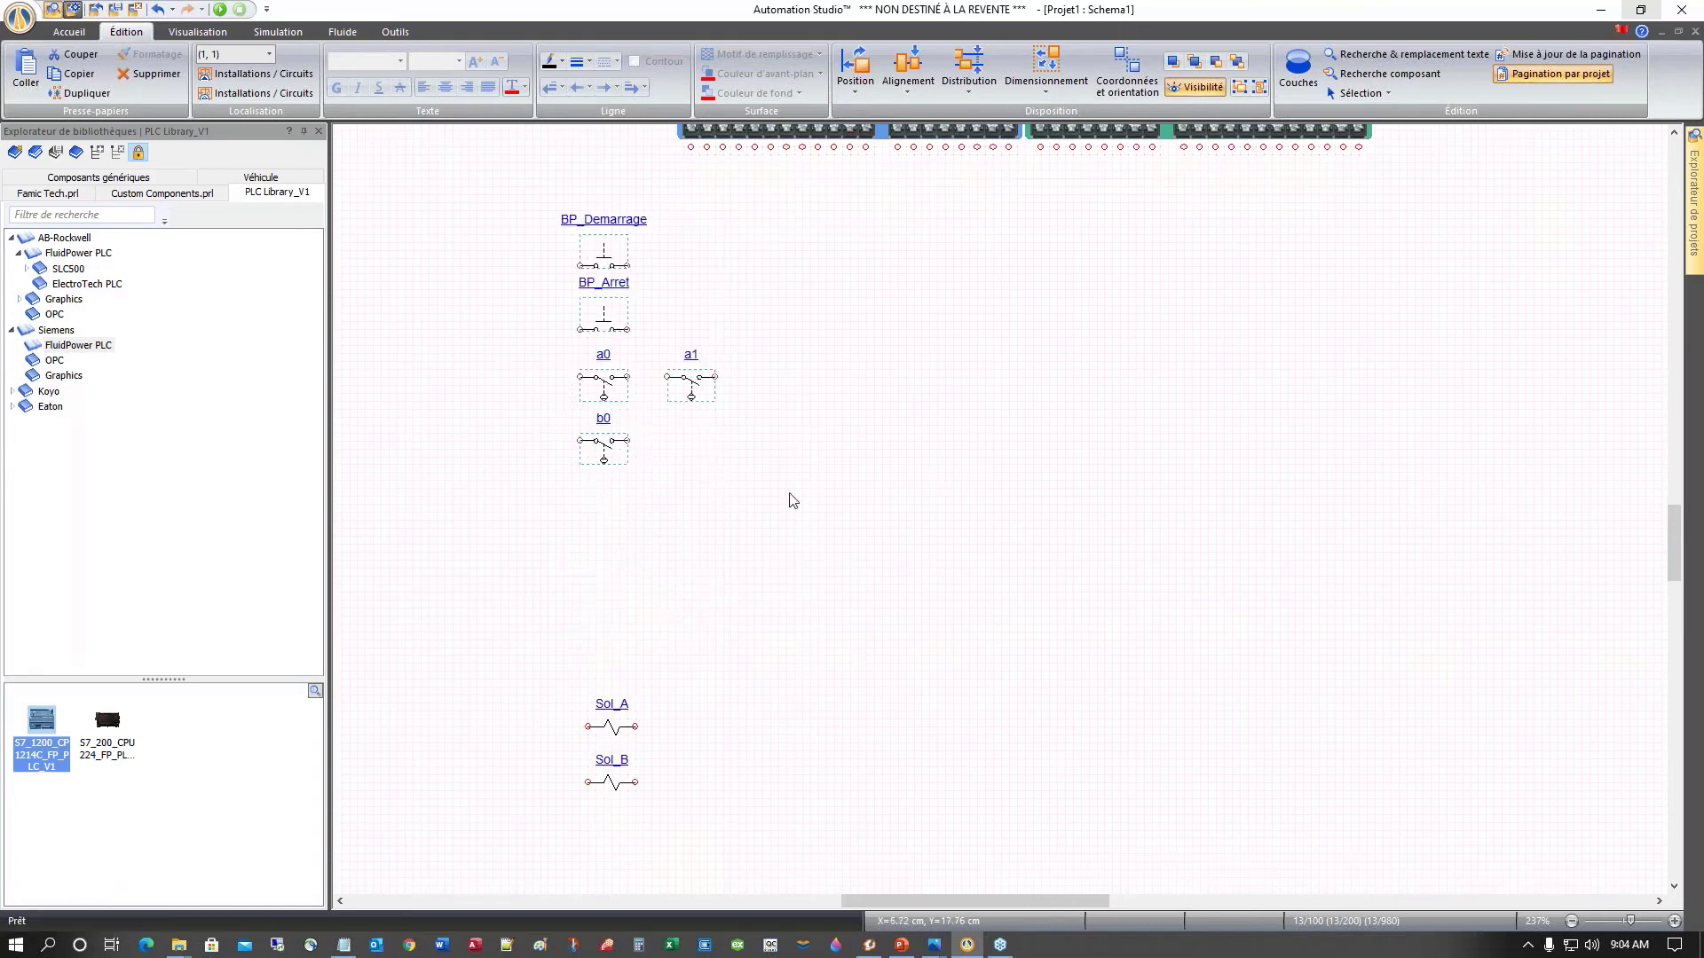
Step: Line up the a1 and b0 proximity switches in an evenly spaced column beneath the a0 switch
left_click(831, 540)
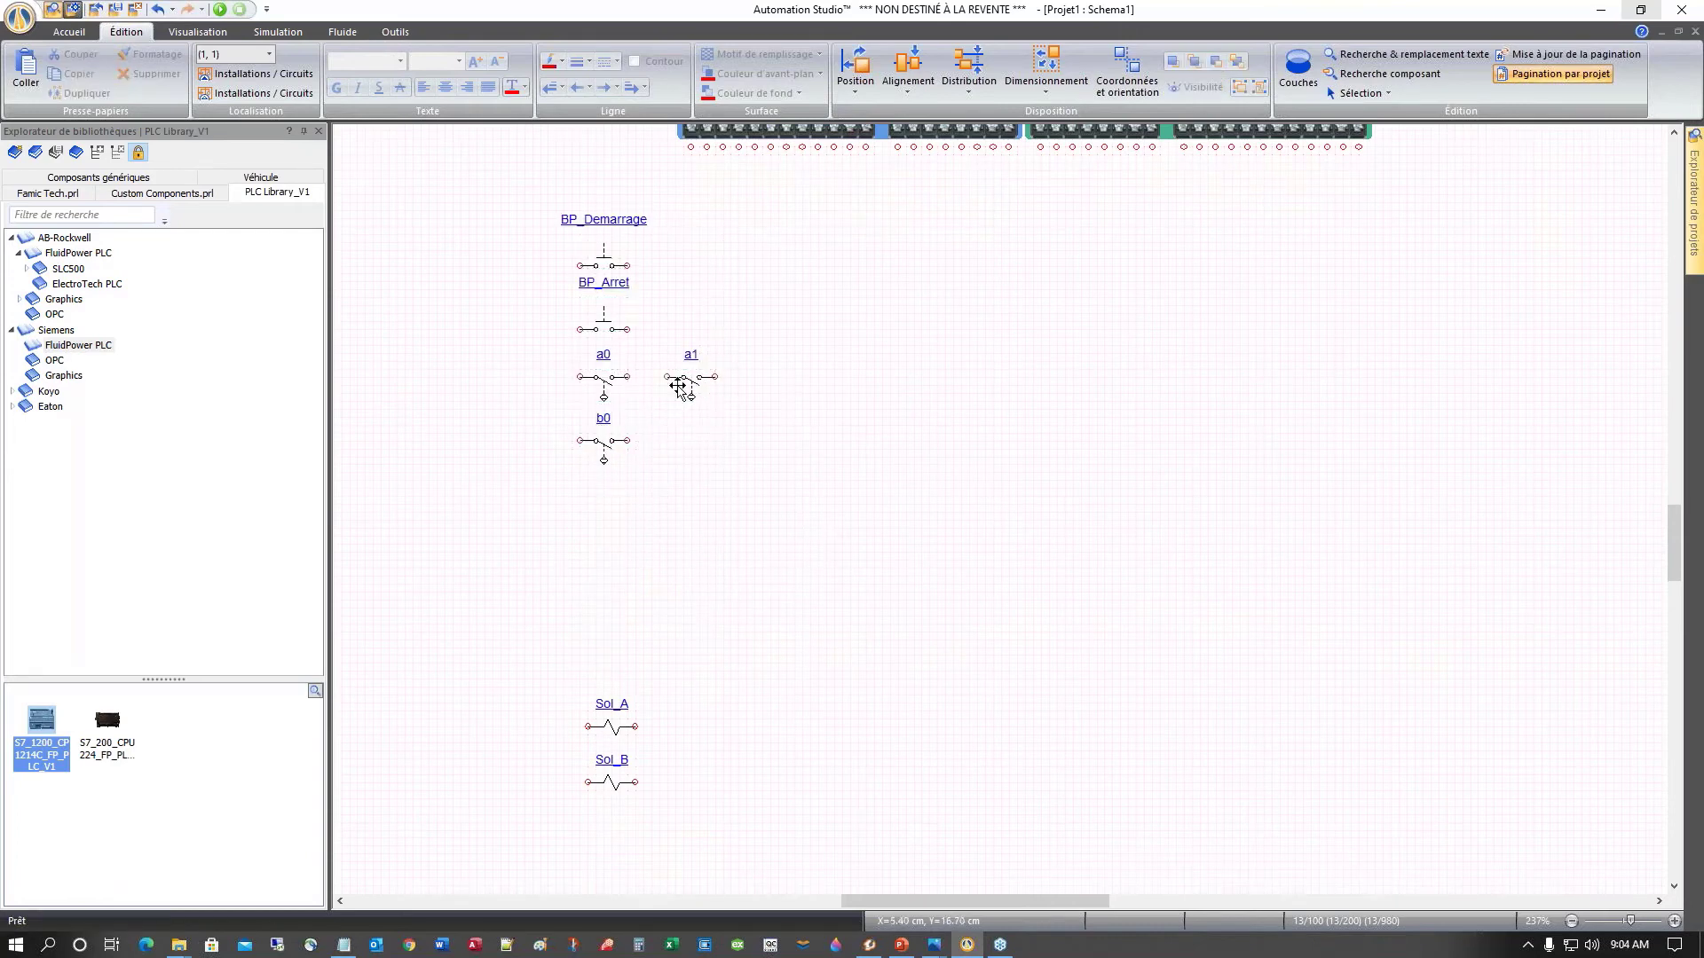
left_click_drag(612, 439, 612, 520)
left_click_drag(691, 381, 604, 447)
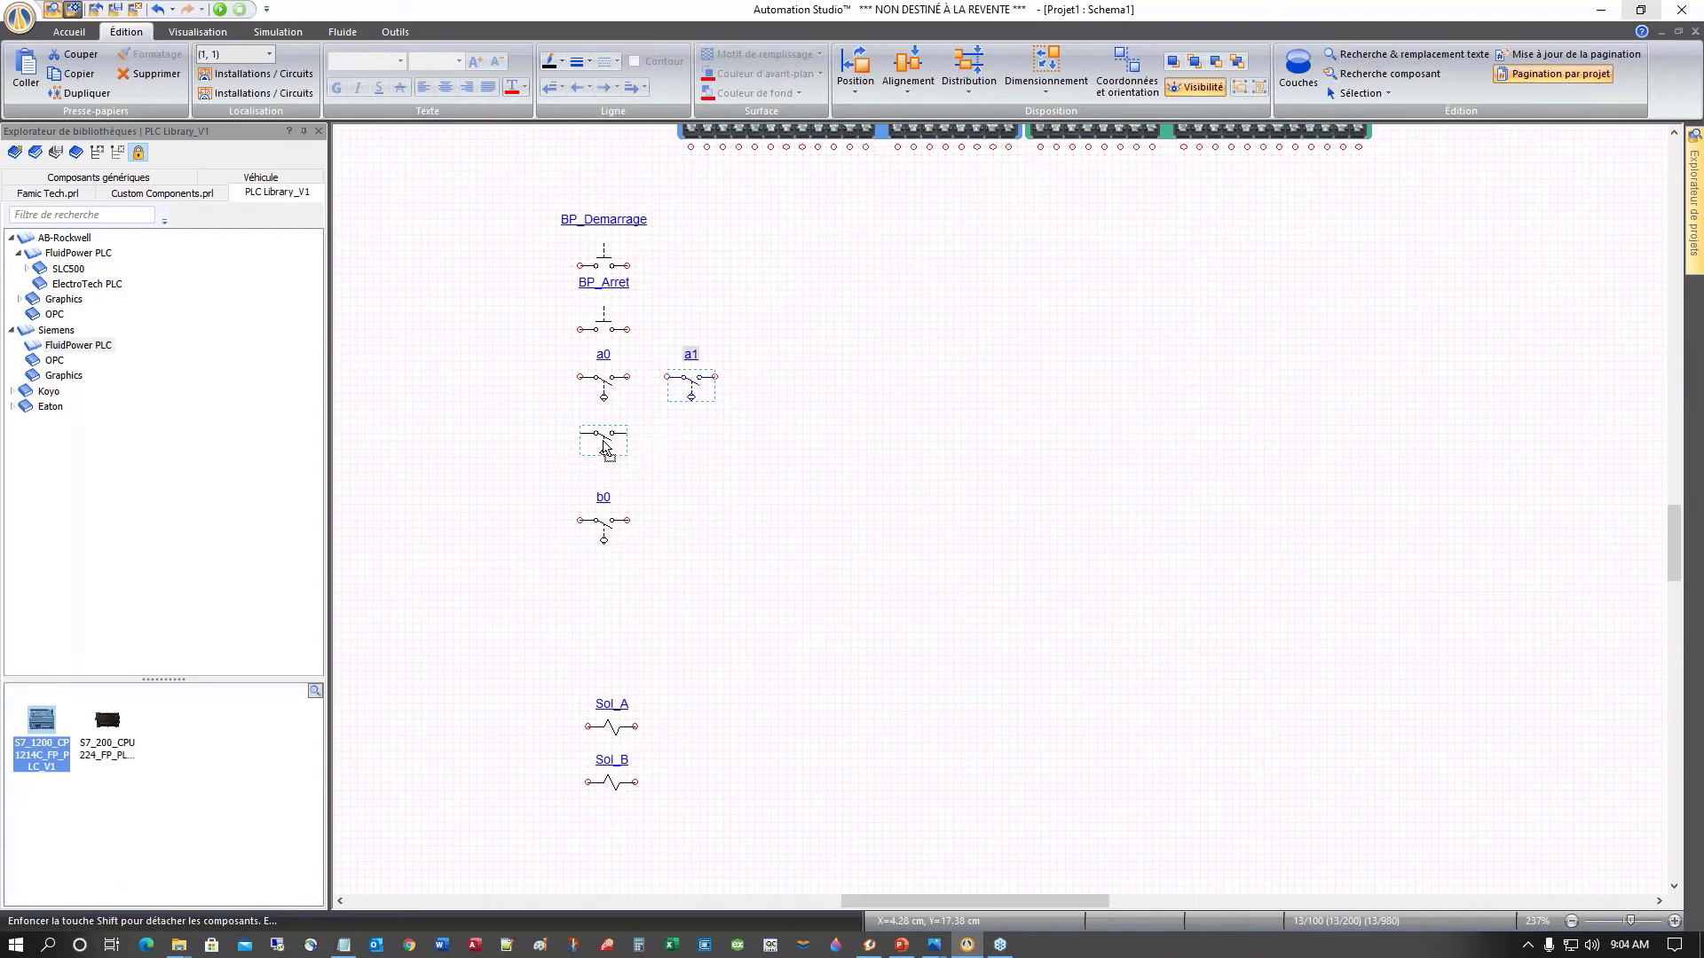
left_click_drag(607, 446, 598, 446)
left_click(735, 494)
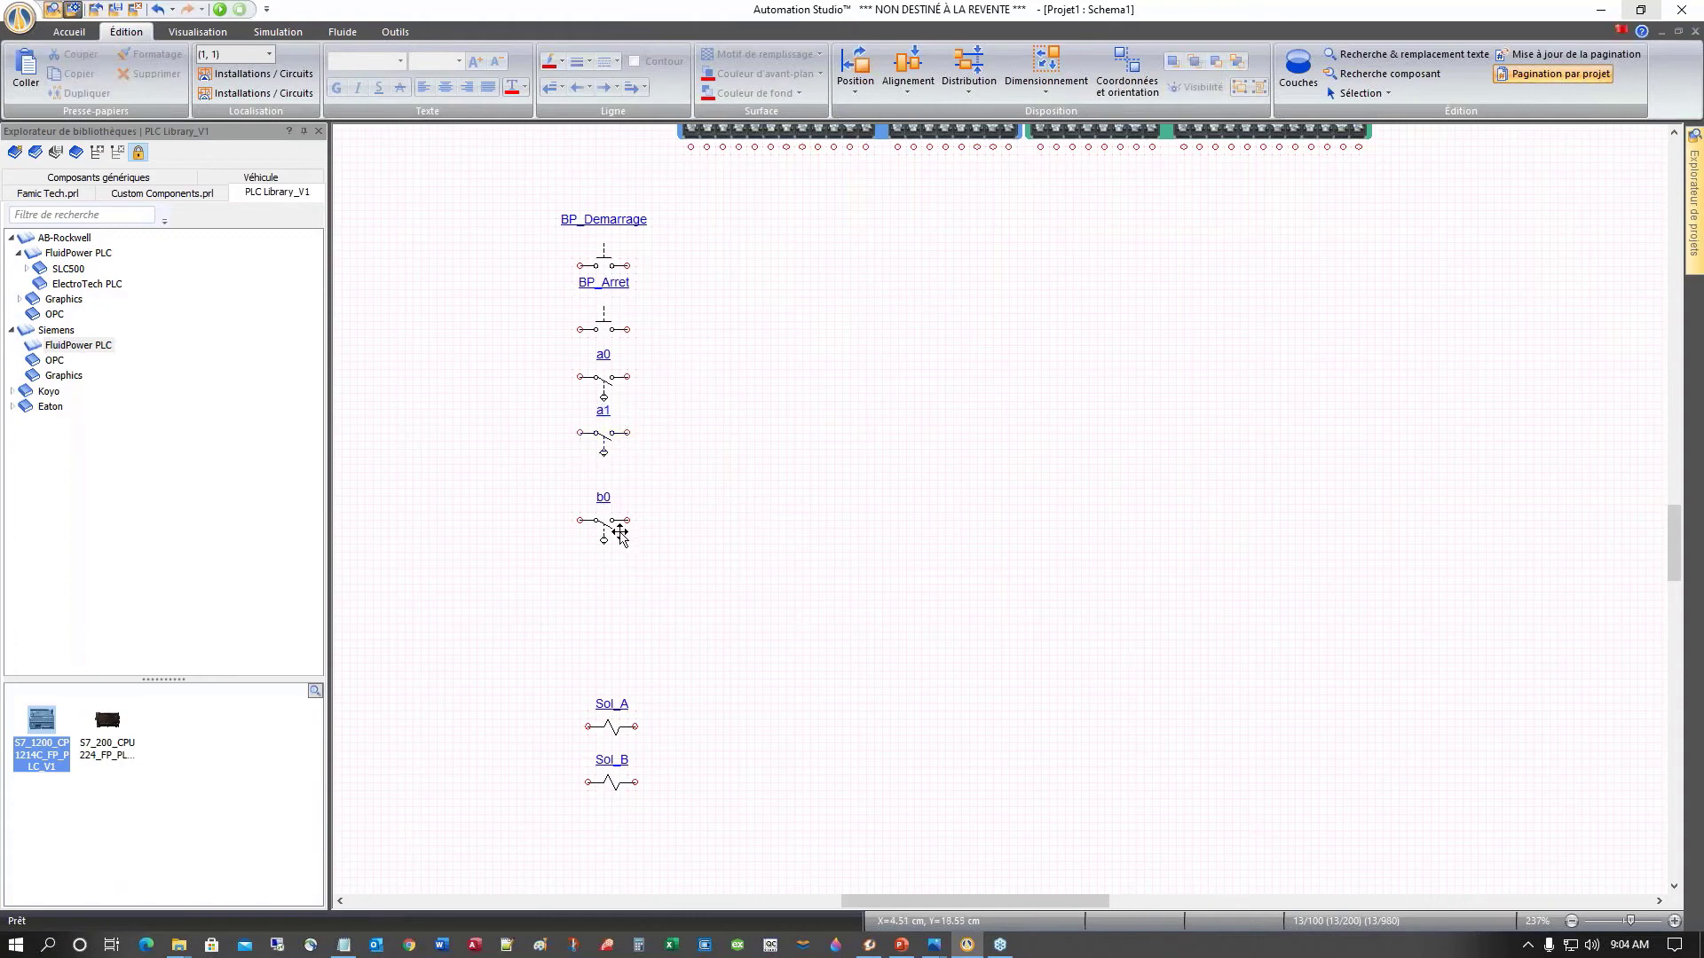
left_click(607, 531)
left_click_drag(606, 524, 608, 503)
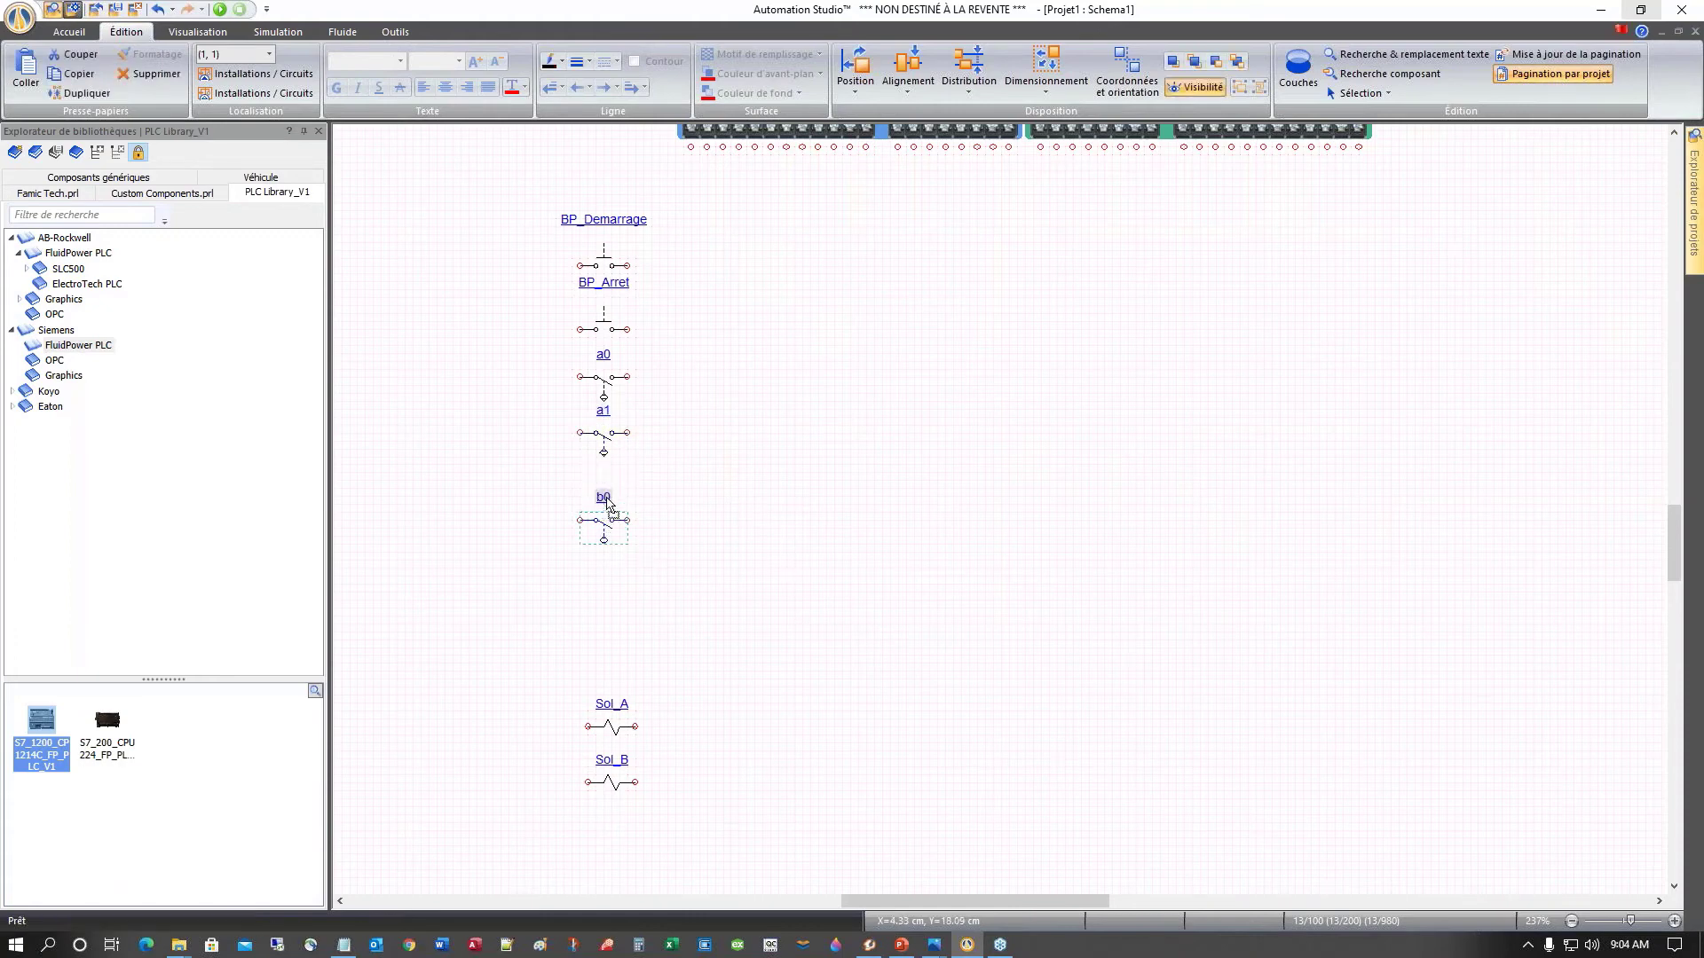
left_click(735, 571)
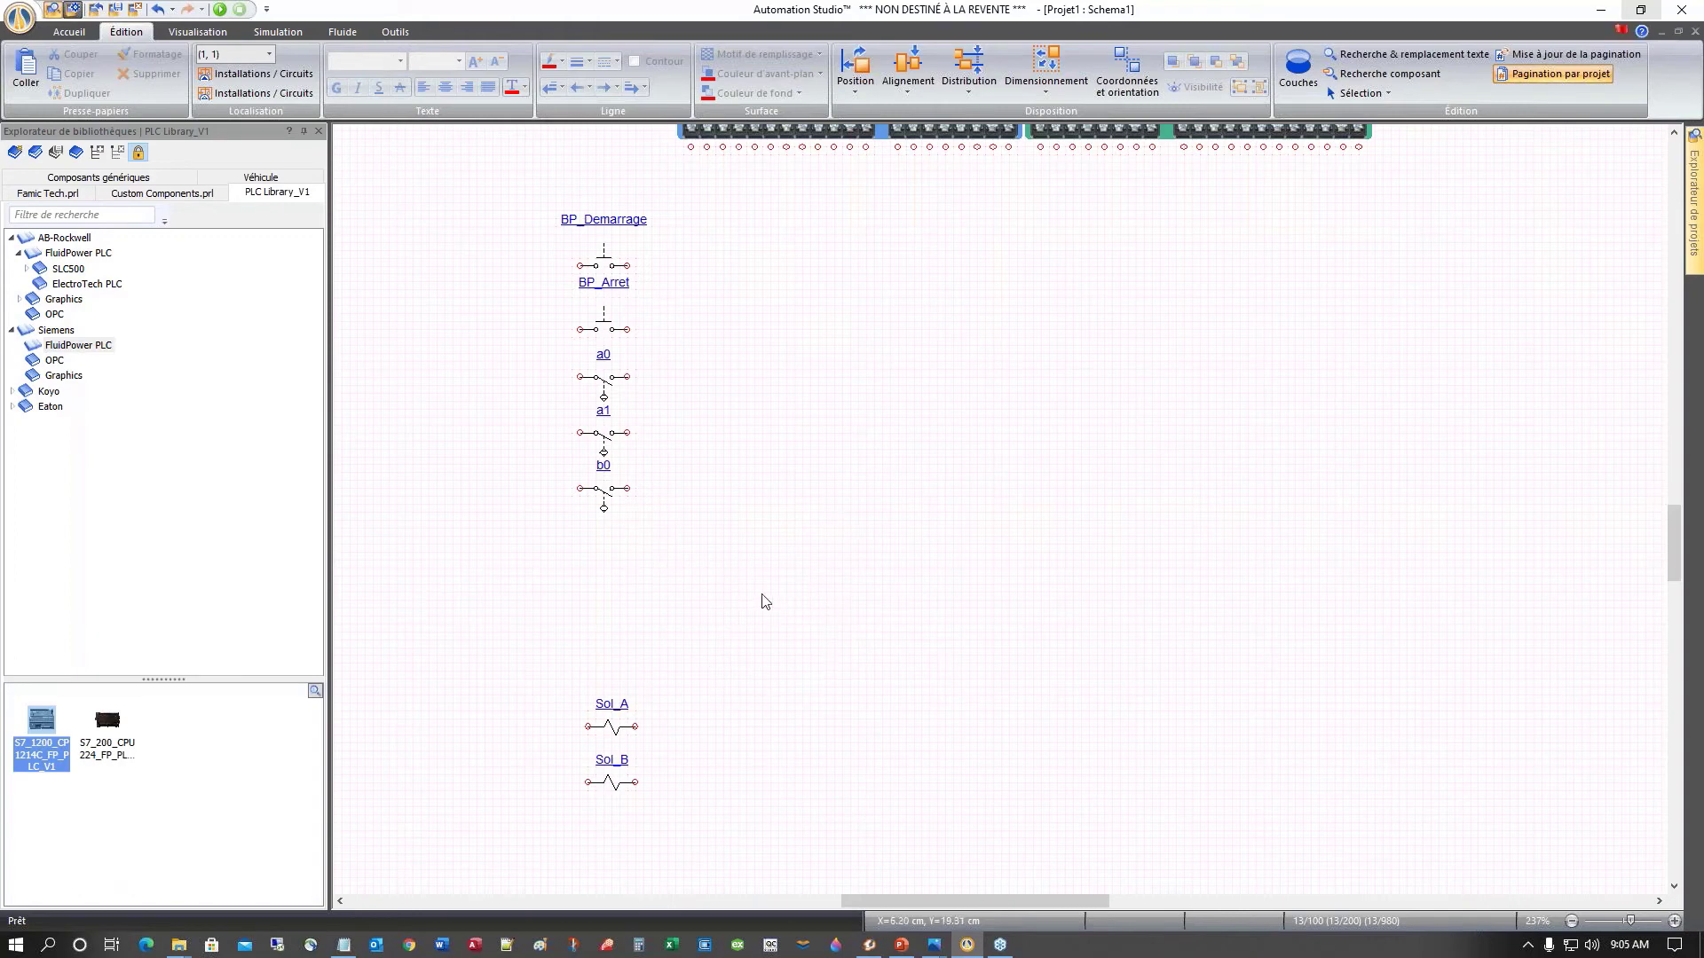
Step: Place a copy of the b0 proximity switch directly beneath the original
left_click(605, 500)
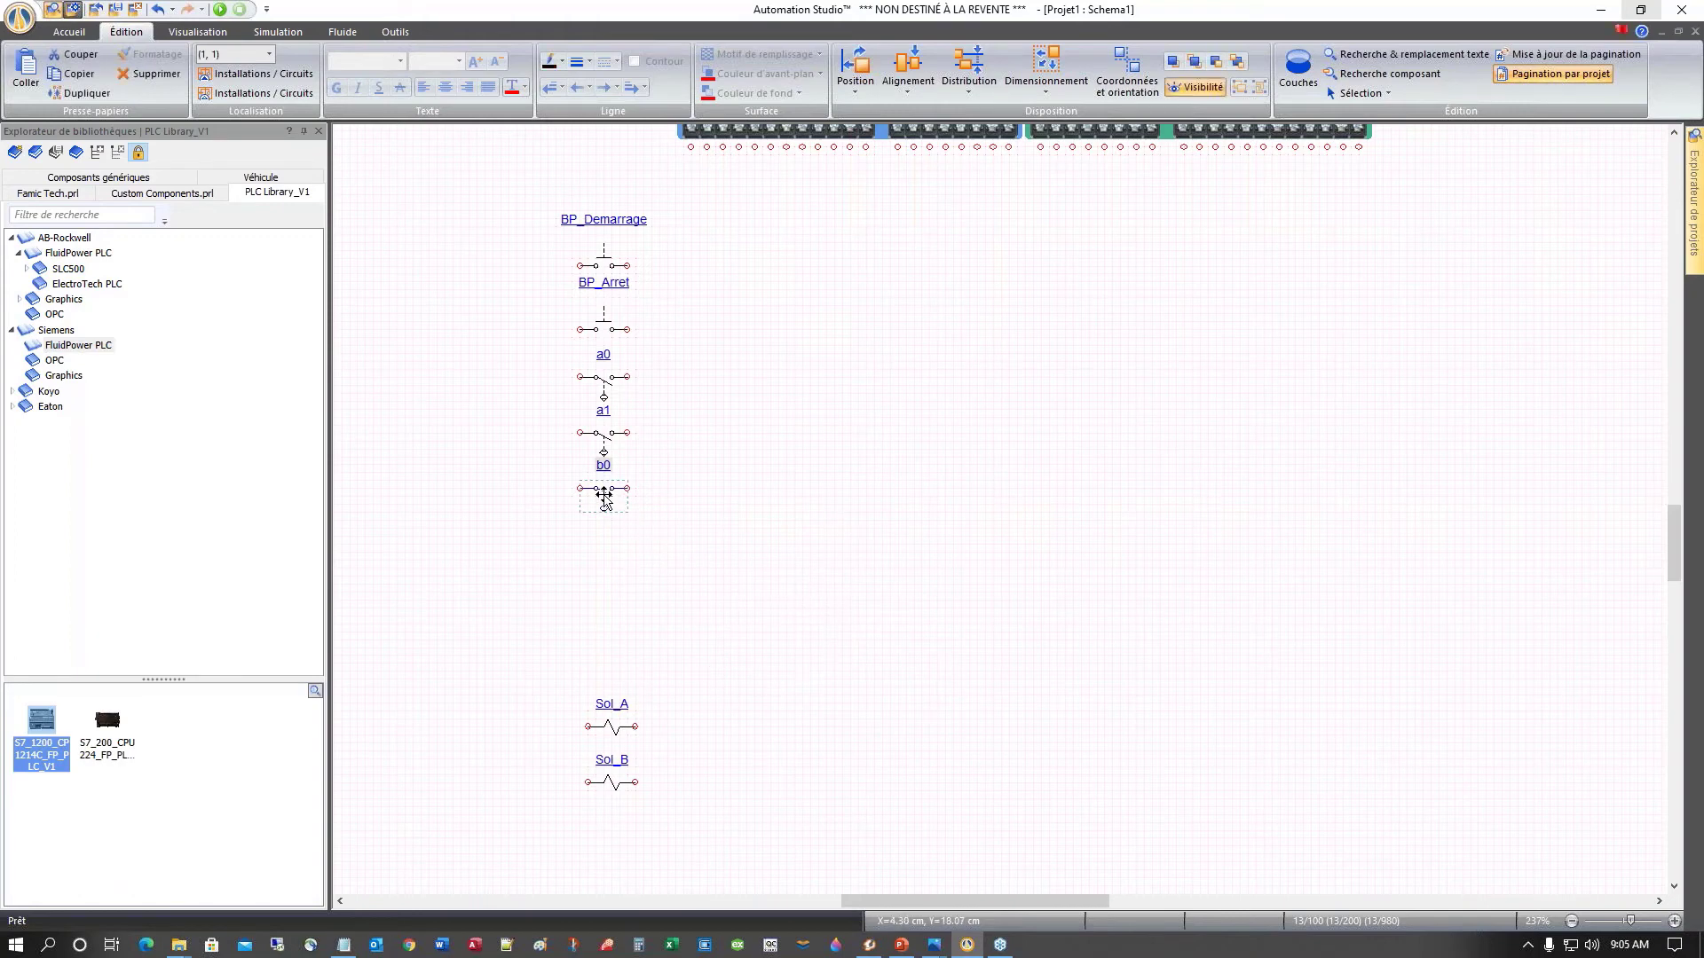
left_click_drag(604, 499, 606, 551)
left_click(756, 627)
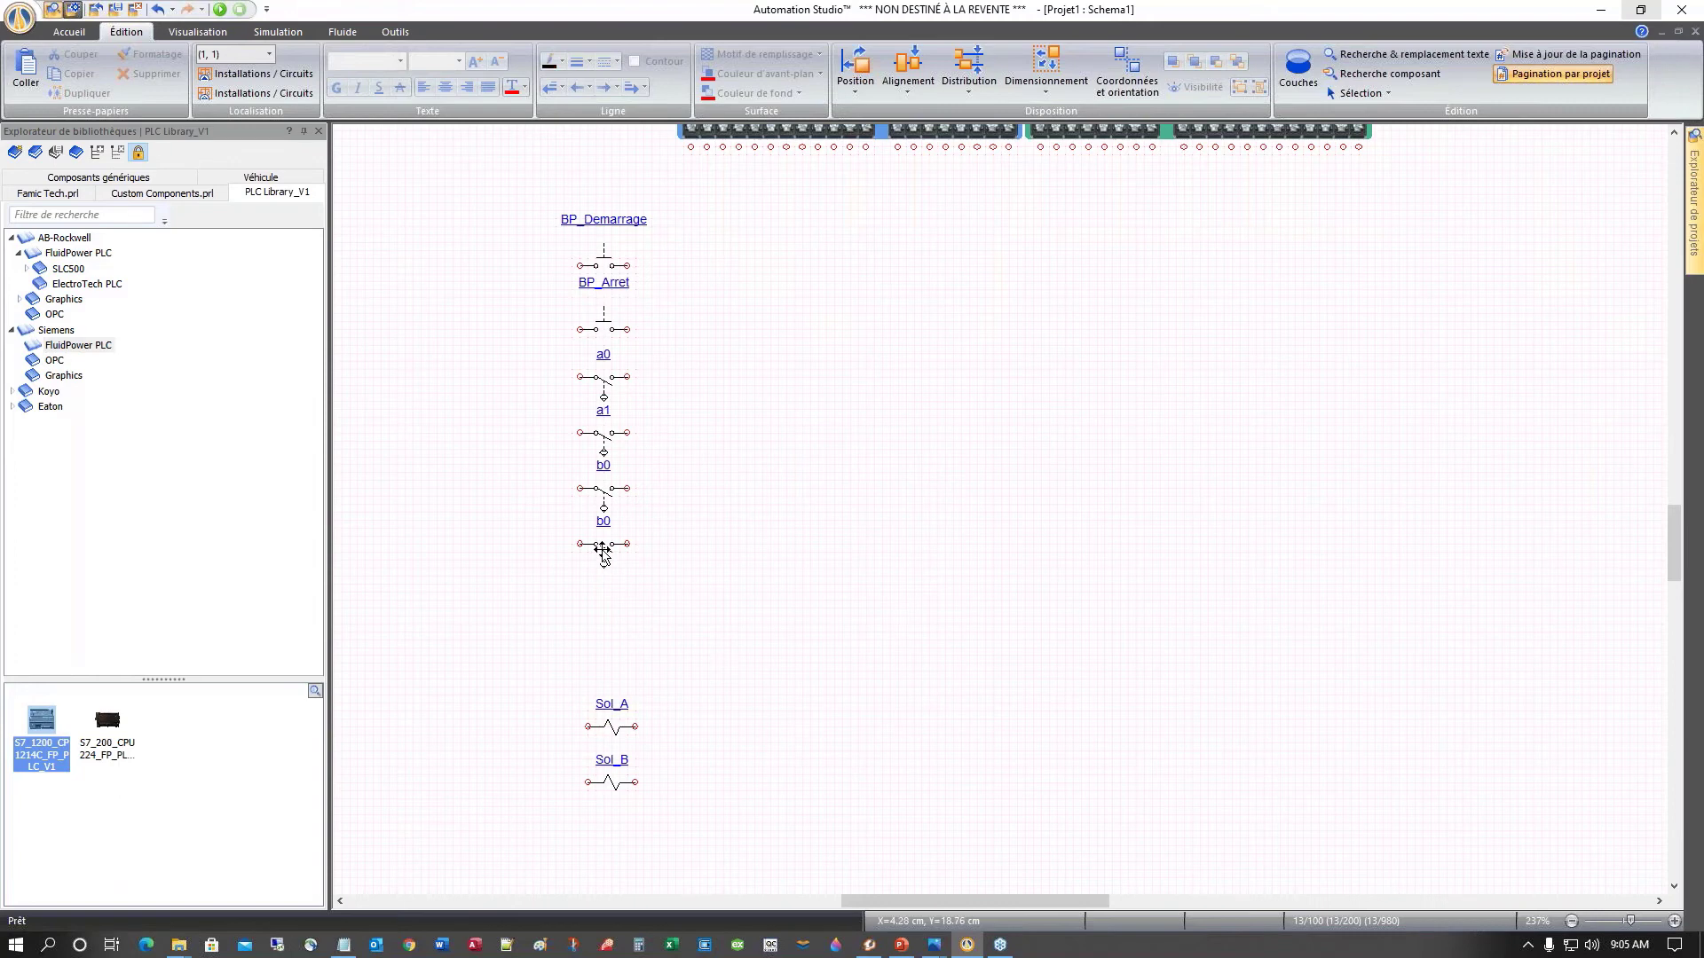
Step: Remove the b0 association from the variable assignment of the copied proximity switch
double_click(600, 553)
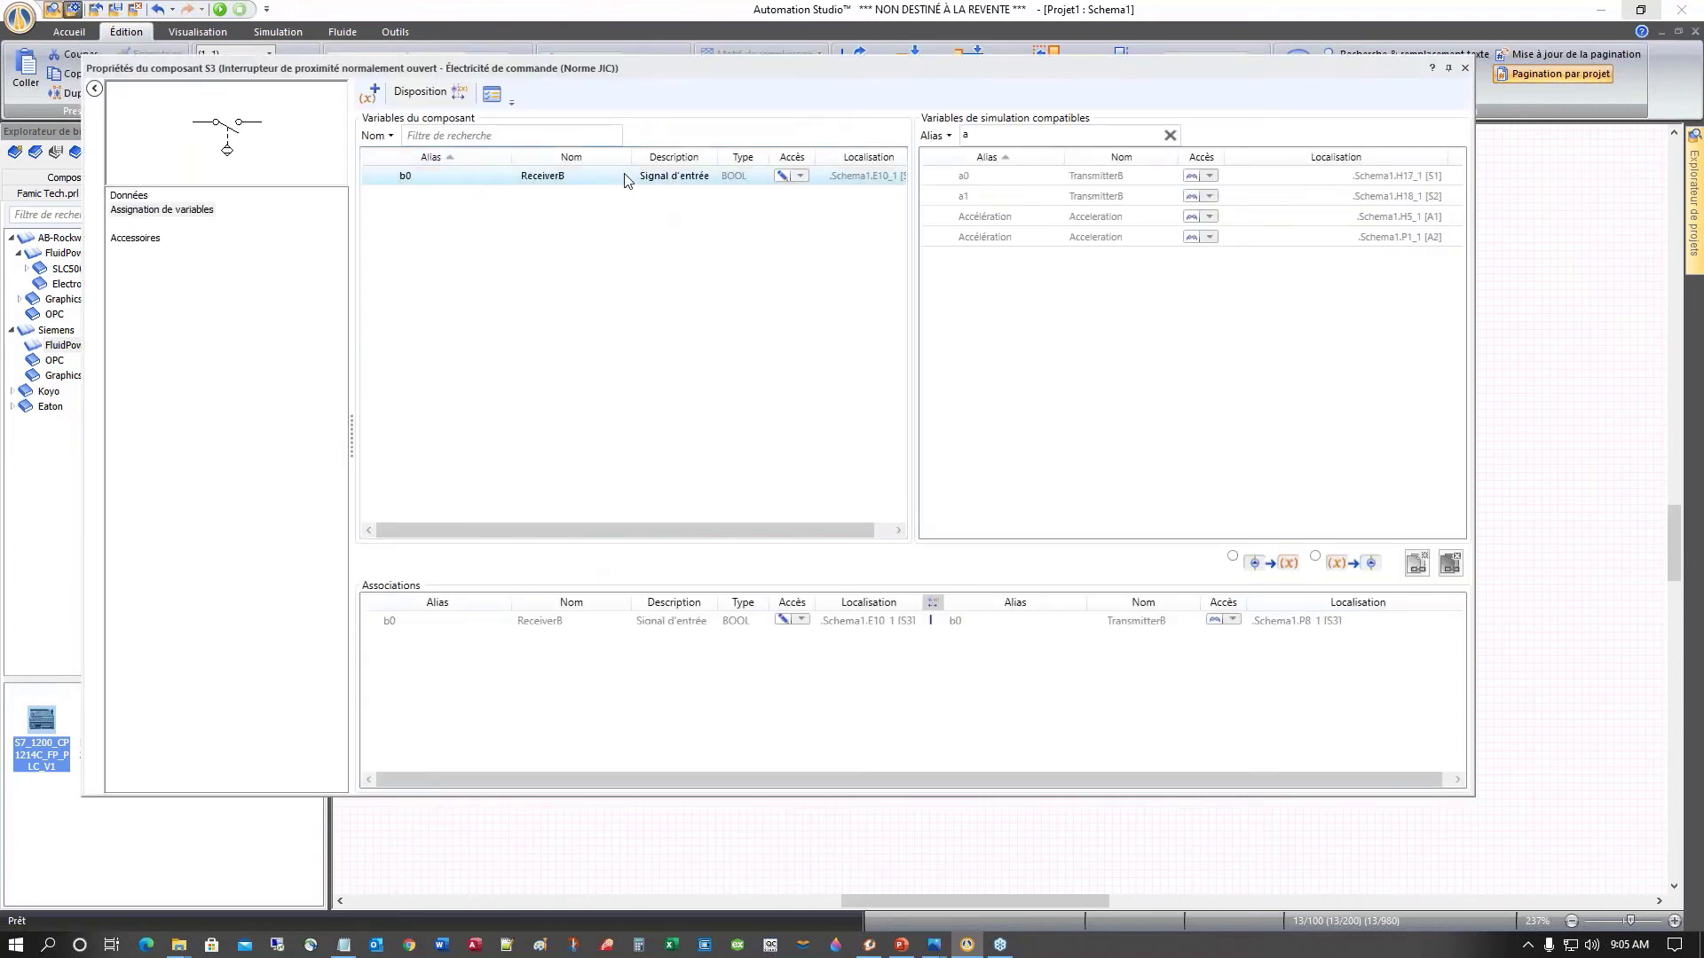
left_click(905, 623)
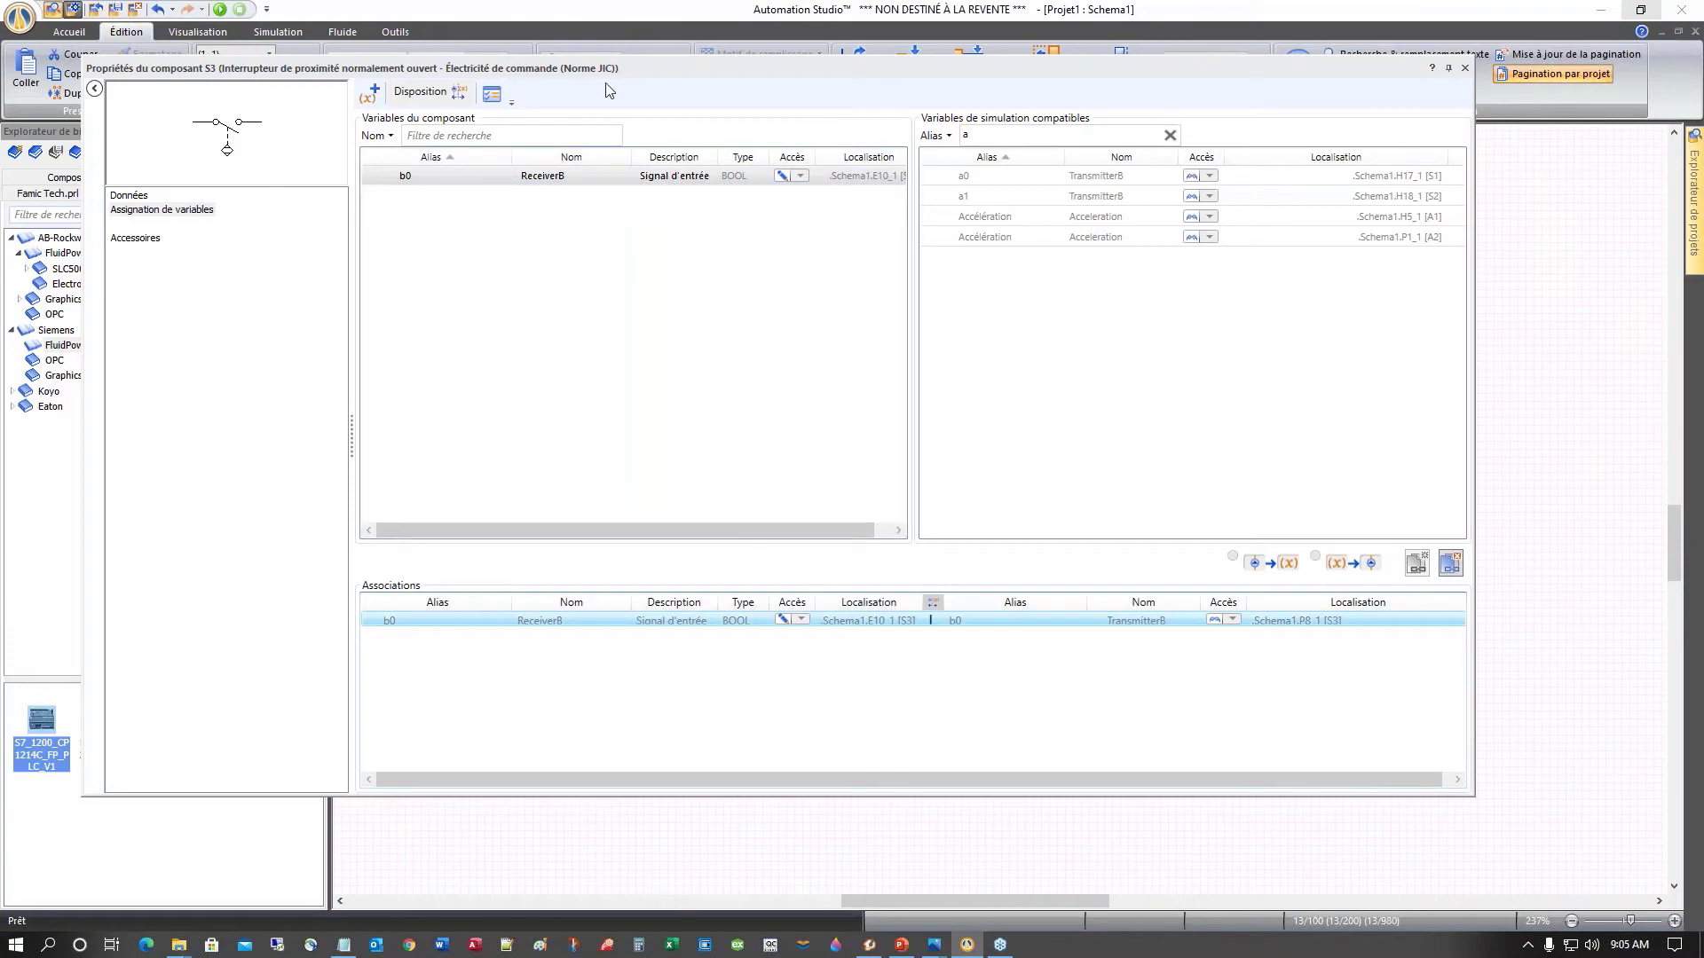
left_click_drag(644, 71, 679, 151)
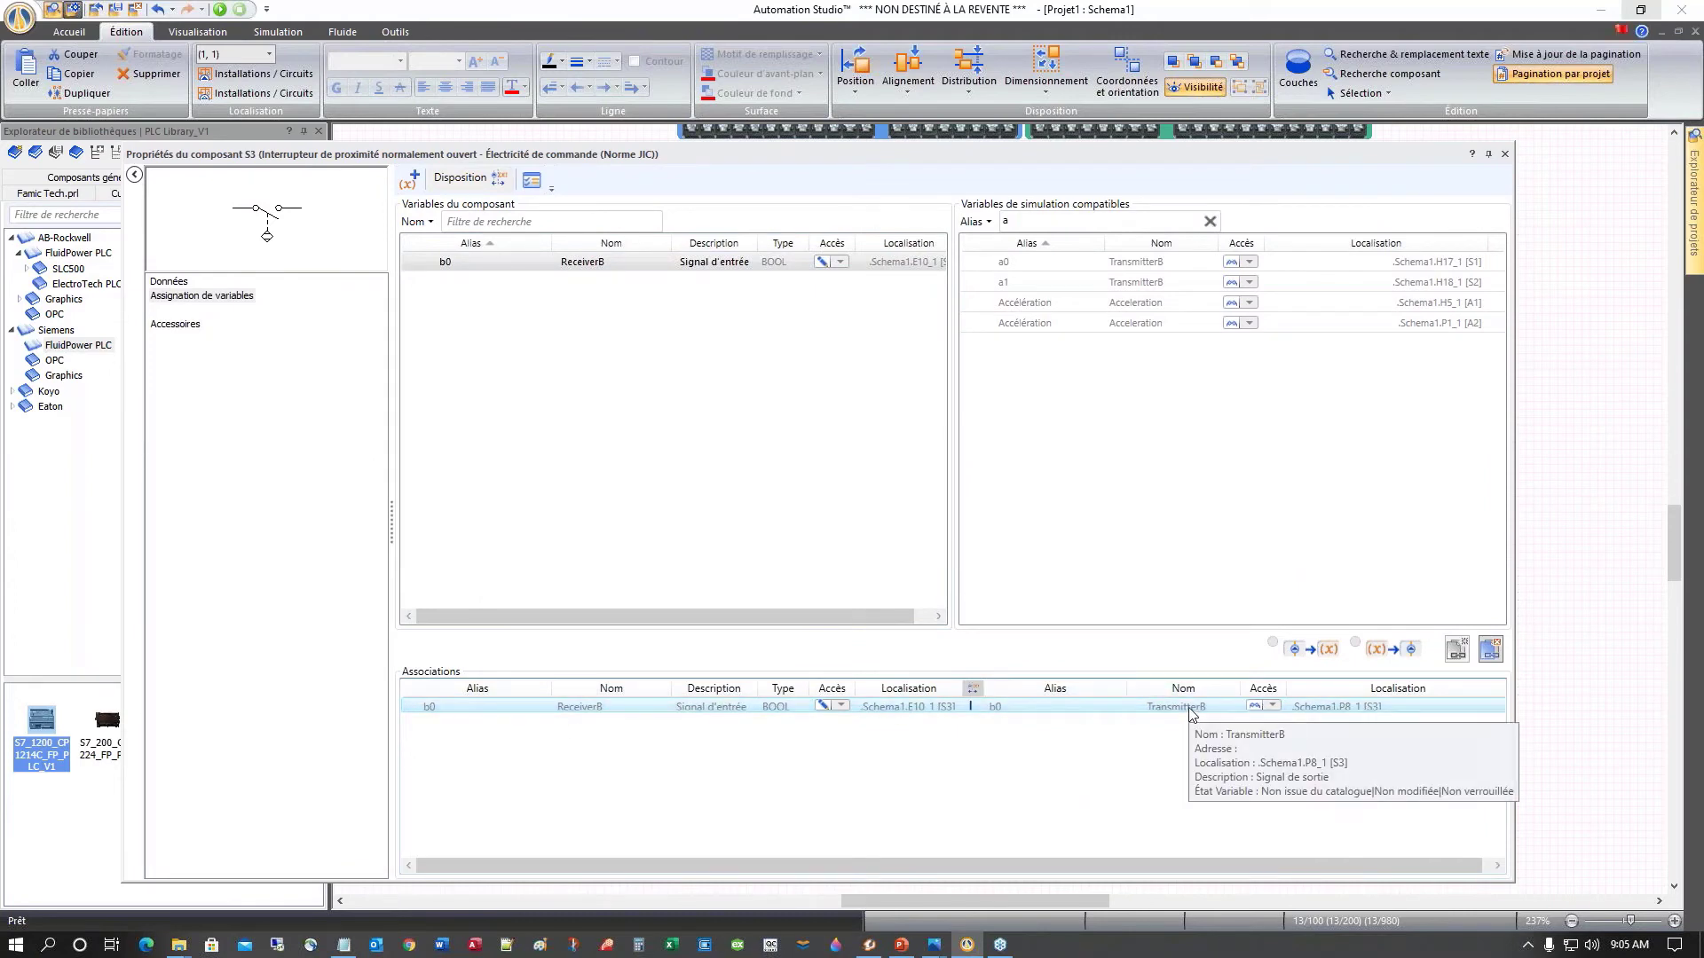
left_click(1491, 651)
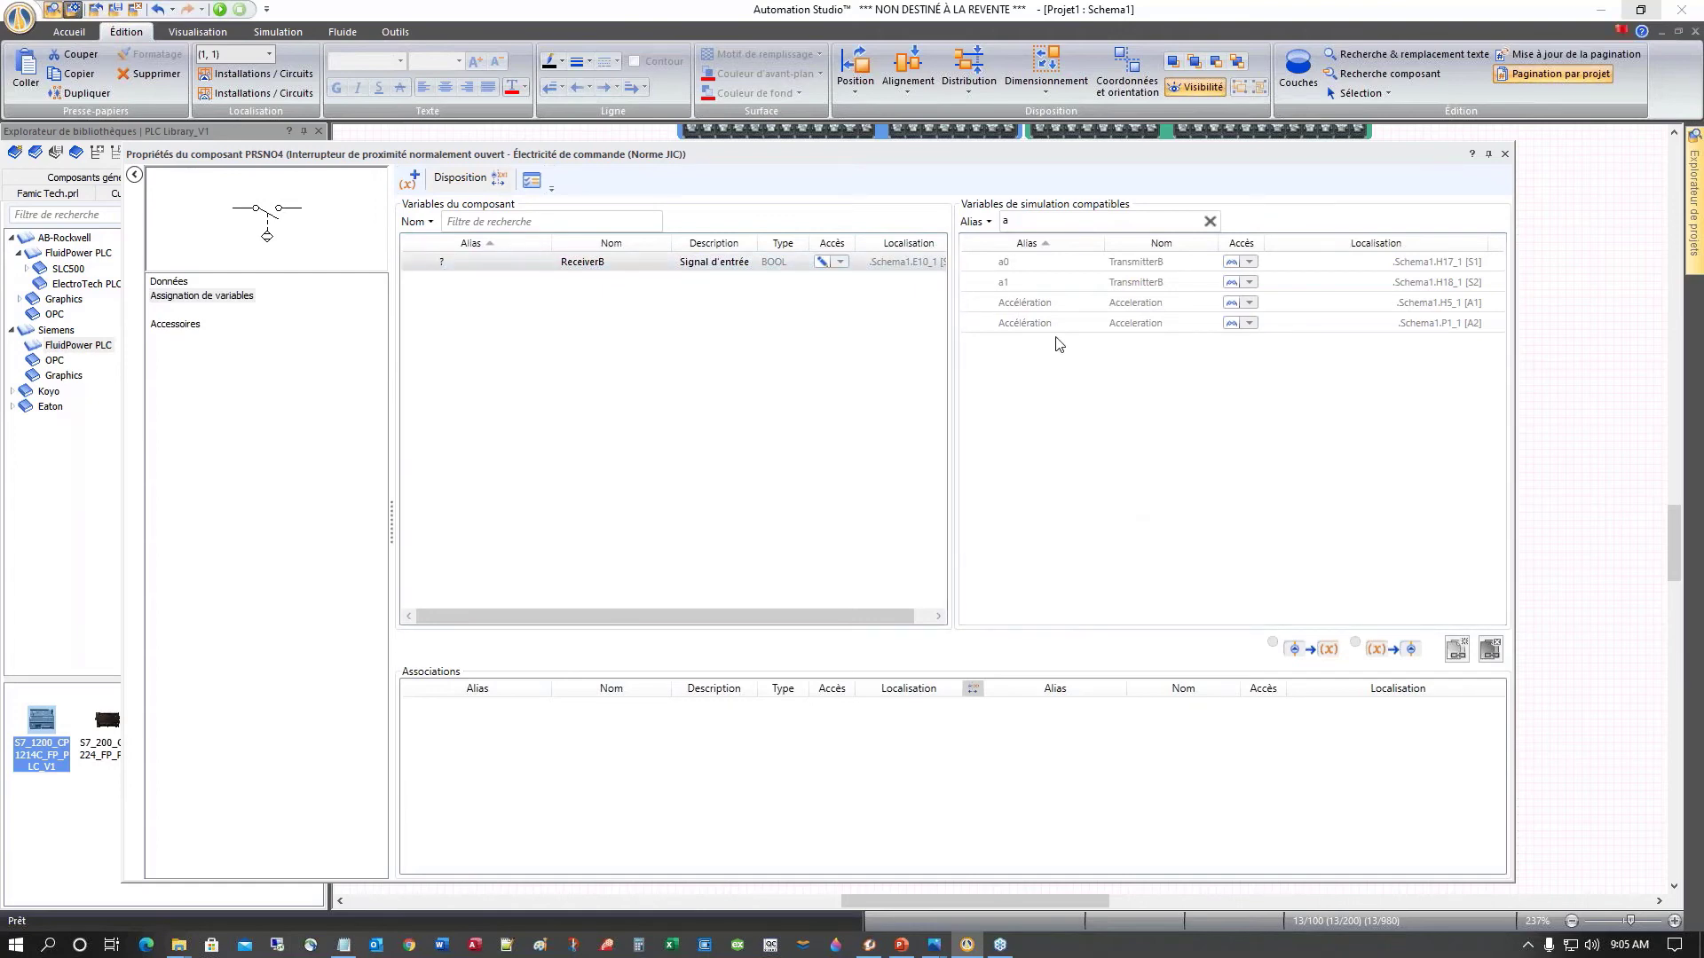
Step: Filter the compatible simulation variables by alias b and associate the copied switch with b1
left_click_drag(1012, 221, 987, 220)
type("b")
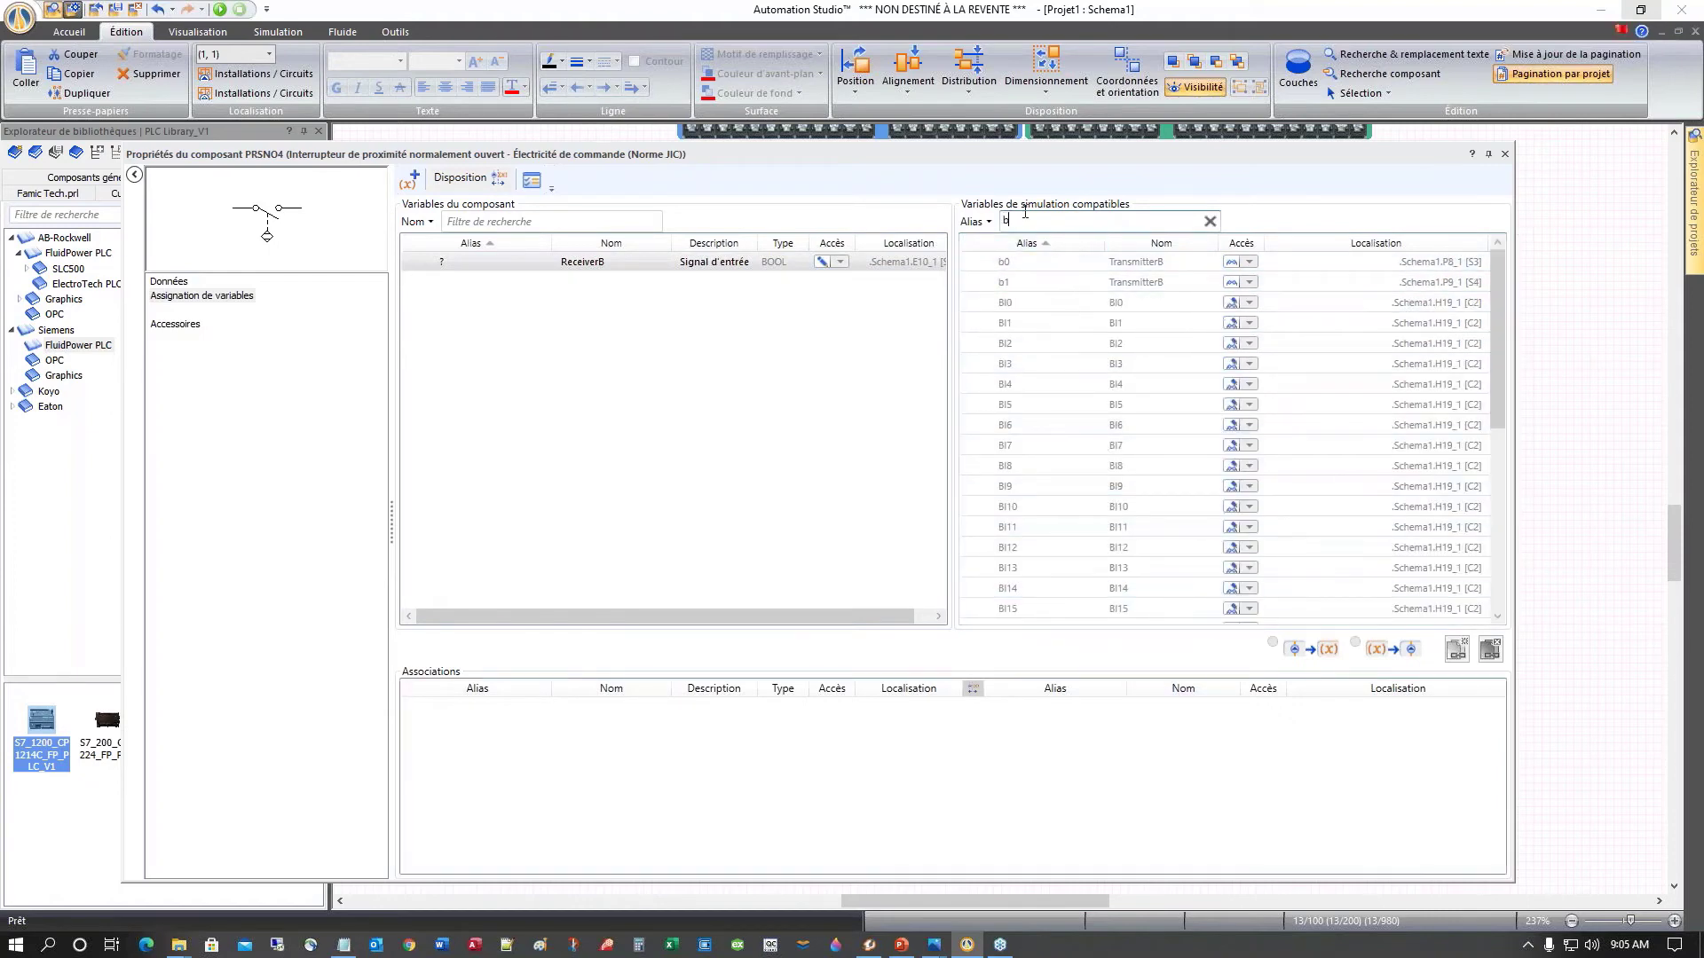
double_click(999, 284)
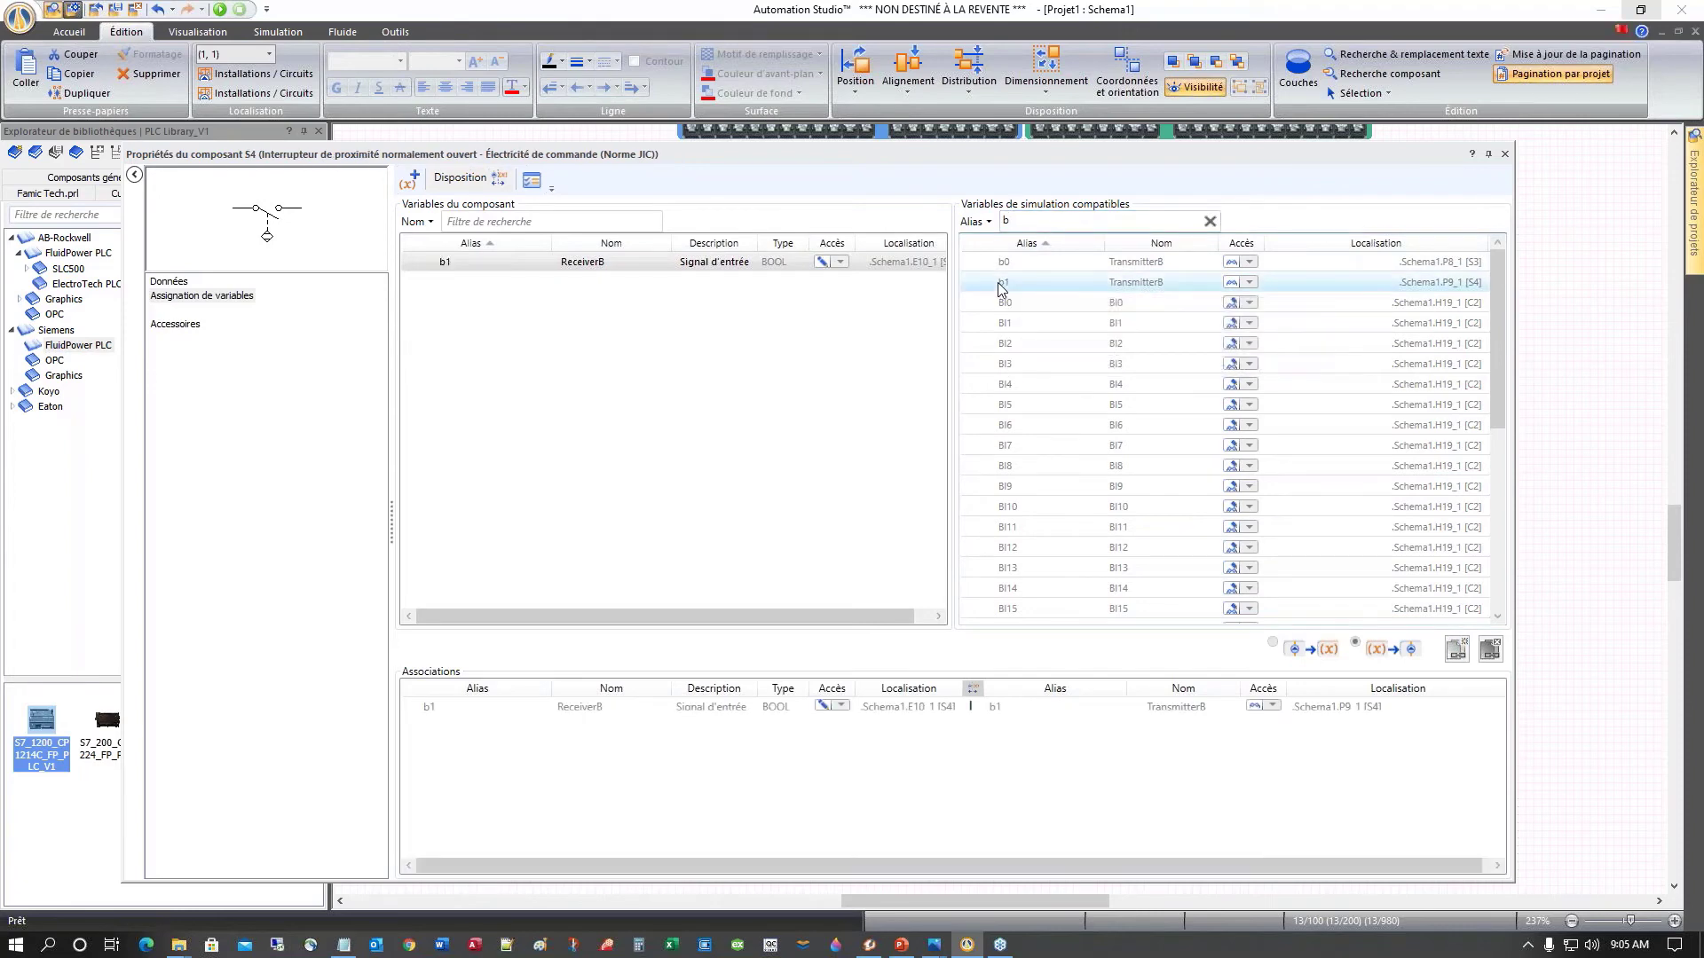
left_click(998, 282)
left_click(1506, 155)
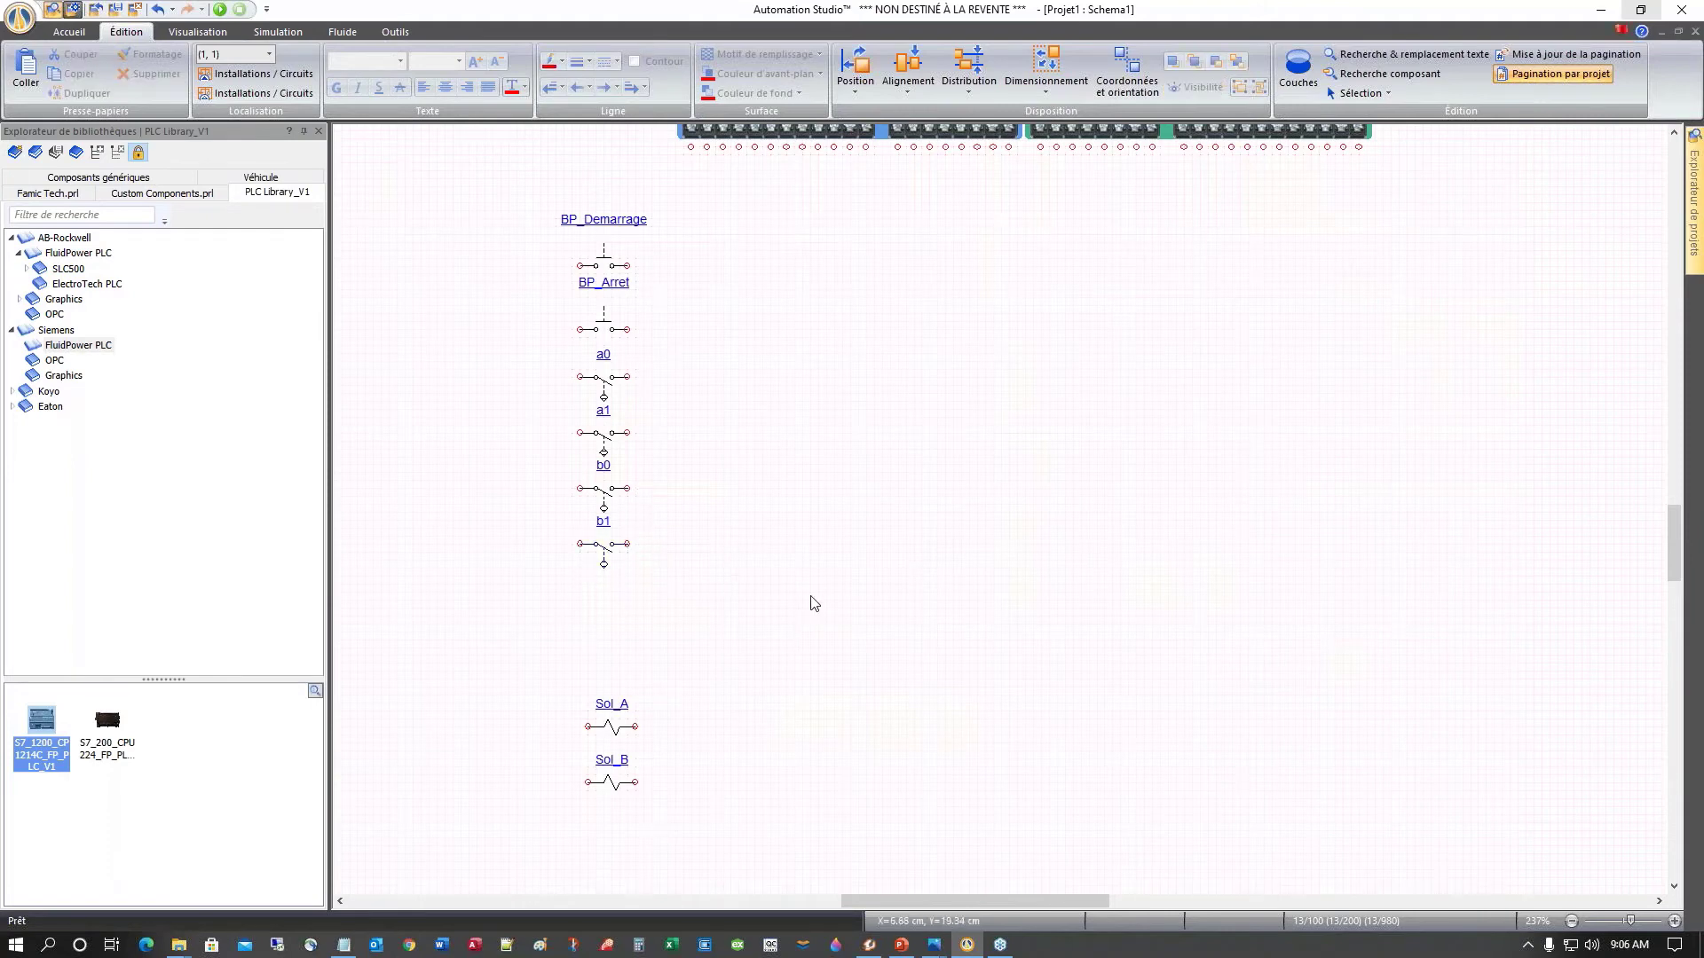
Step: Wire the BP_Demarrage contact to PLC input terminal 0 and the BP_Arret contact to input terminal 1
scroll(784, 614, "up", 3)
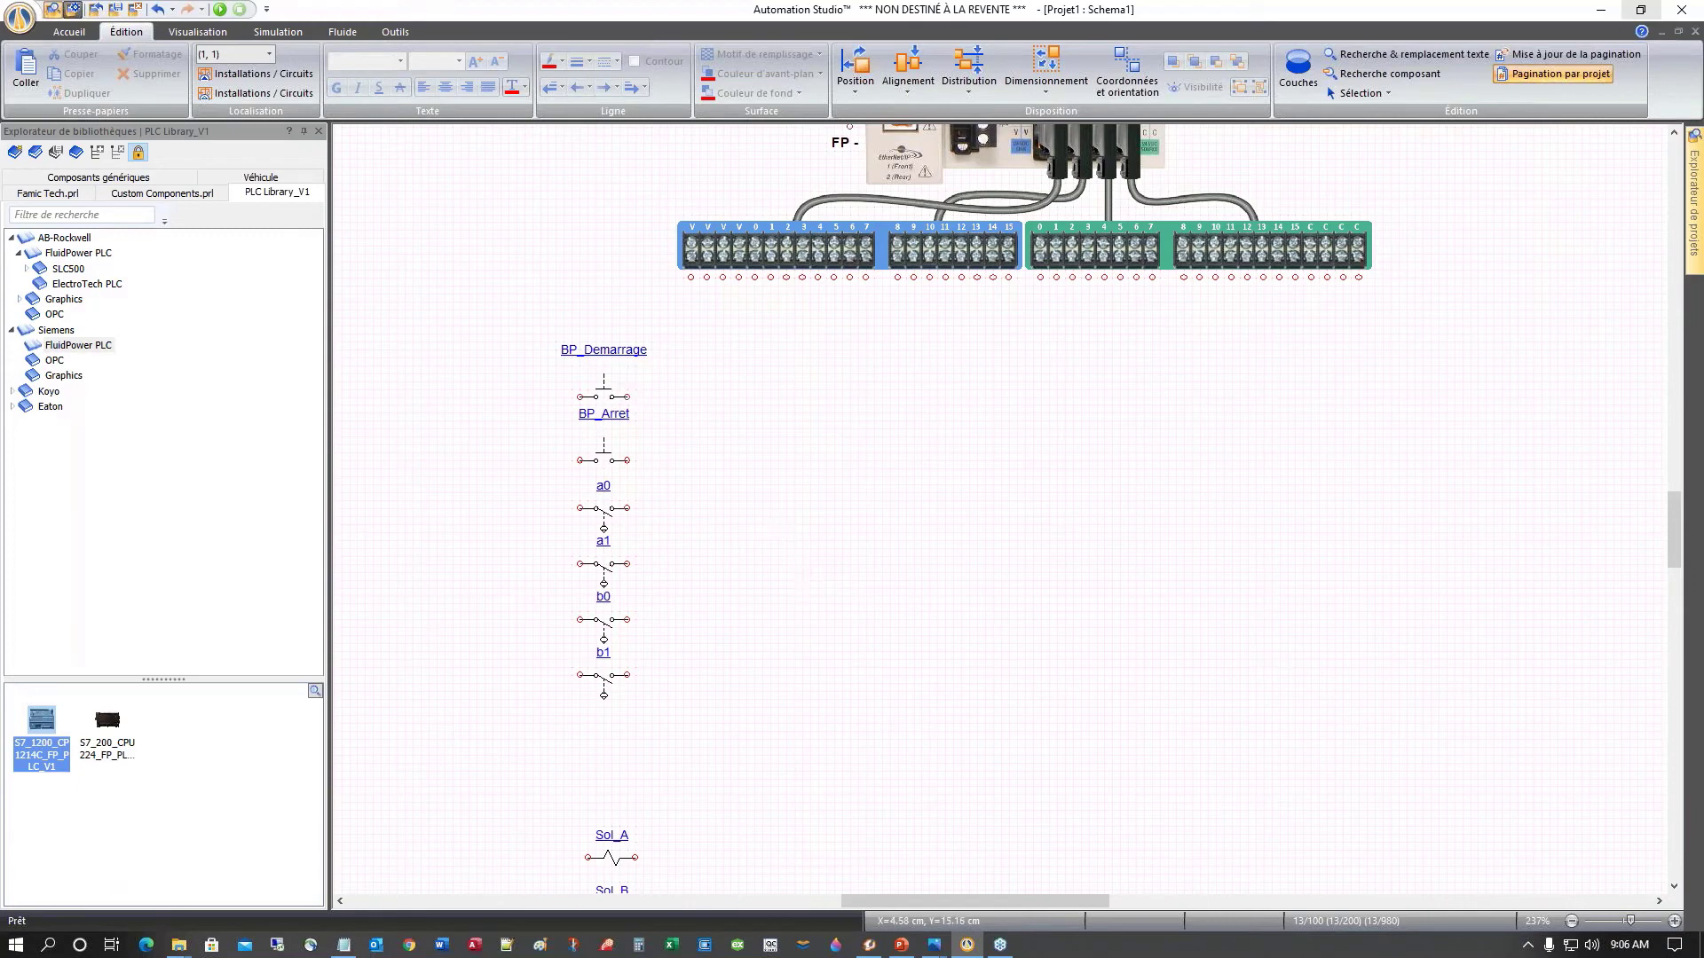
mouse_move(626, 395)
left_mouse_down()
mouse_move(670, 399)
mouse_move(750, 350)
mouse_move(755, 280)
left_mouse_up()
scroll(919, 406, "up", 3)
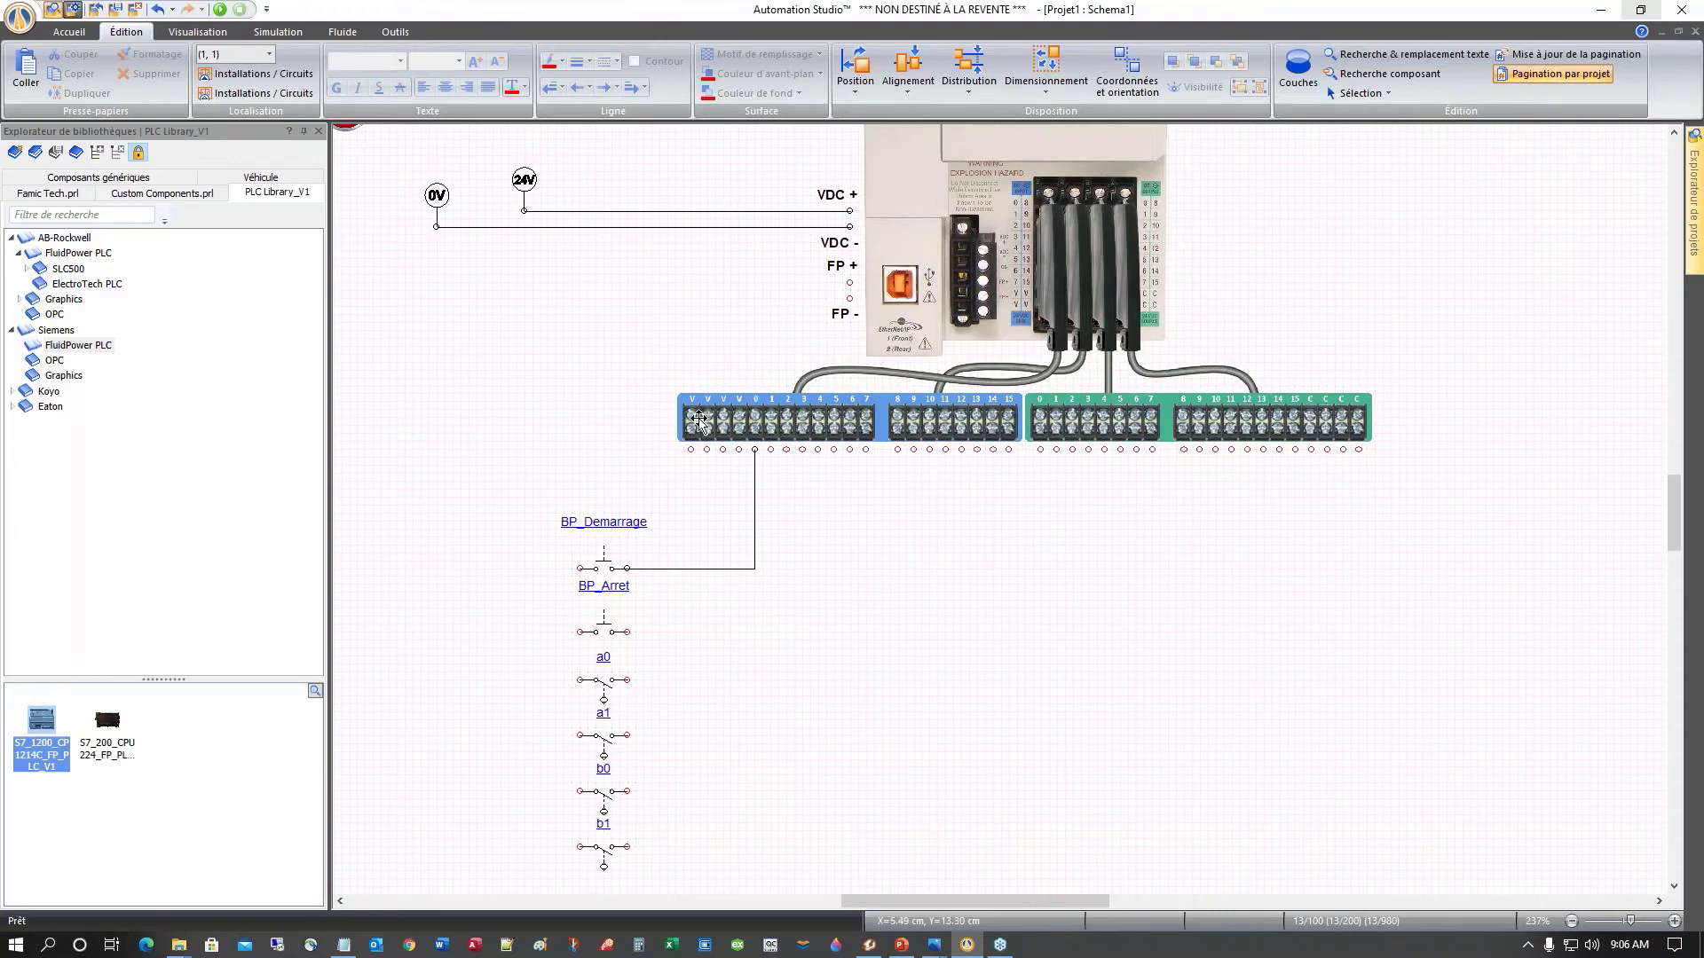
scroll(806, 433, "up", 2)
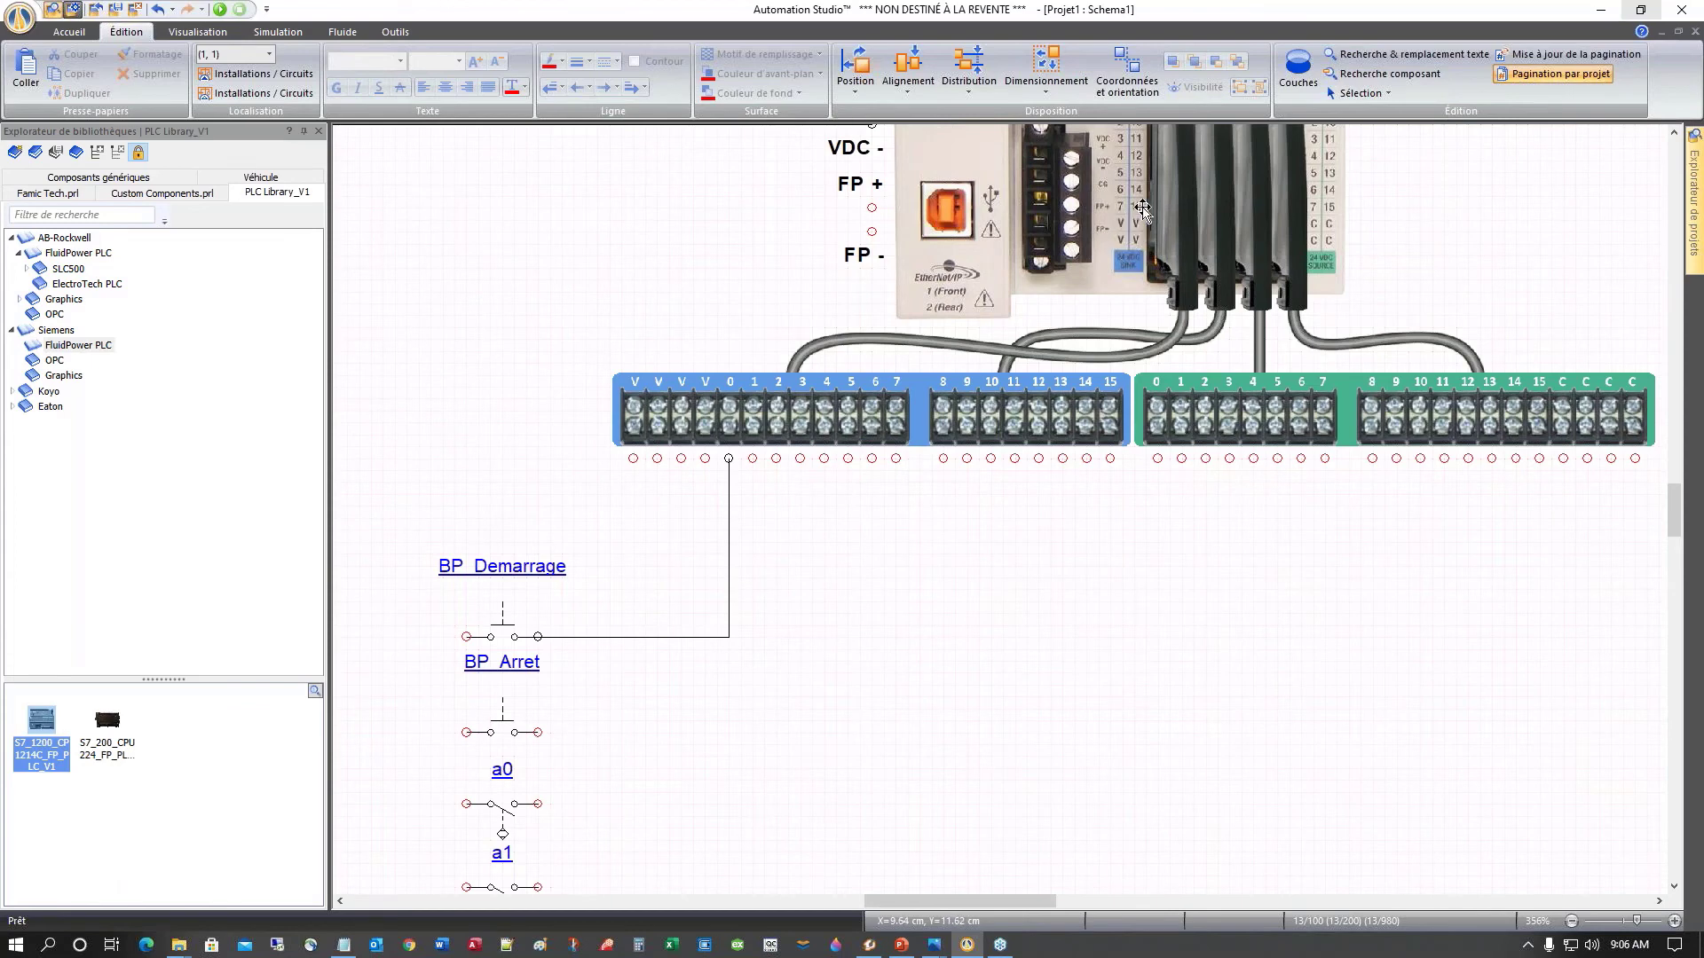
scroll(1144, 206, "up", 1)
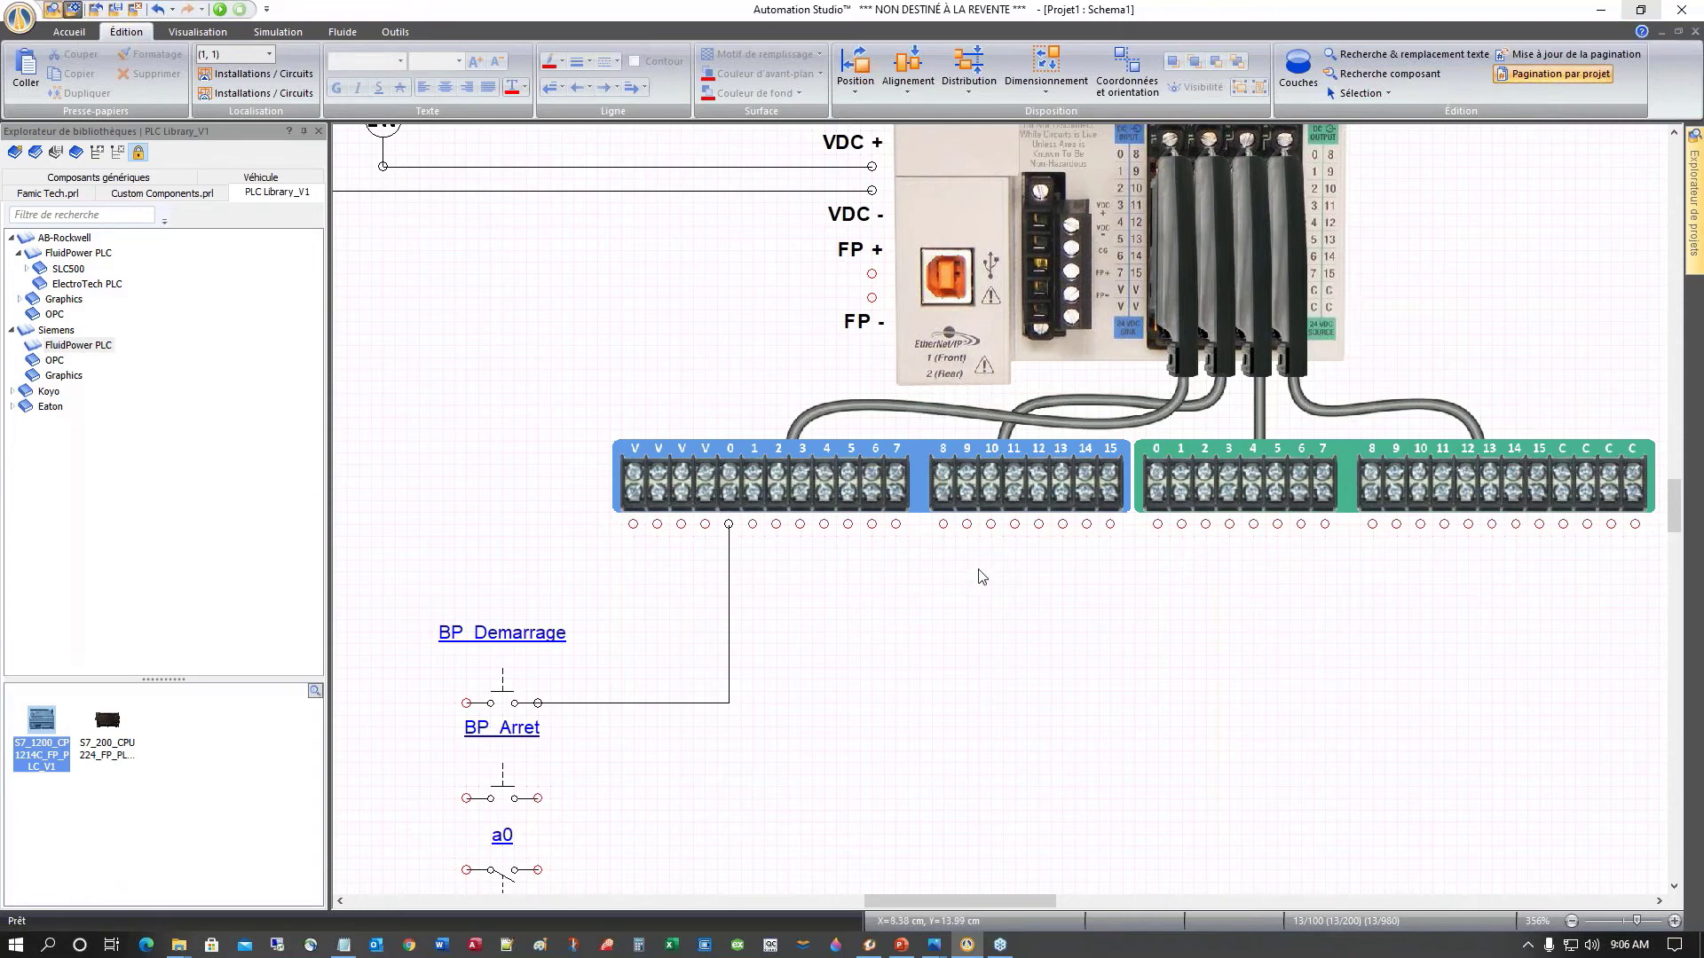
scroll(936, 631, "down", 1)
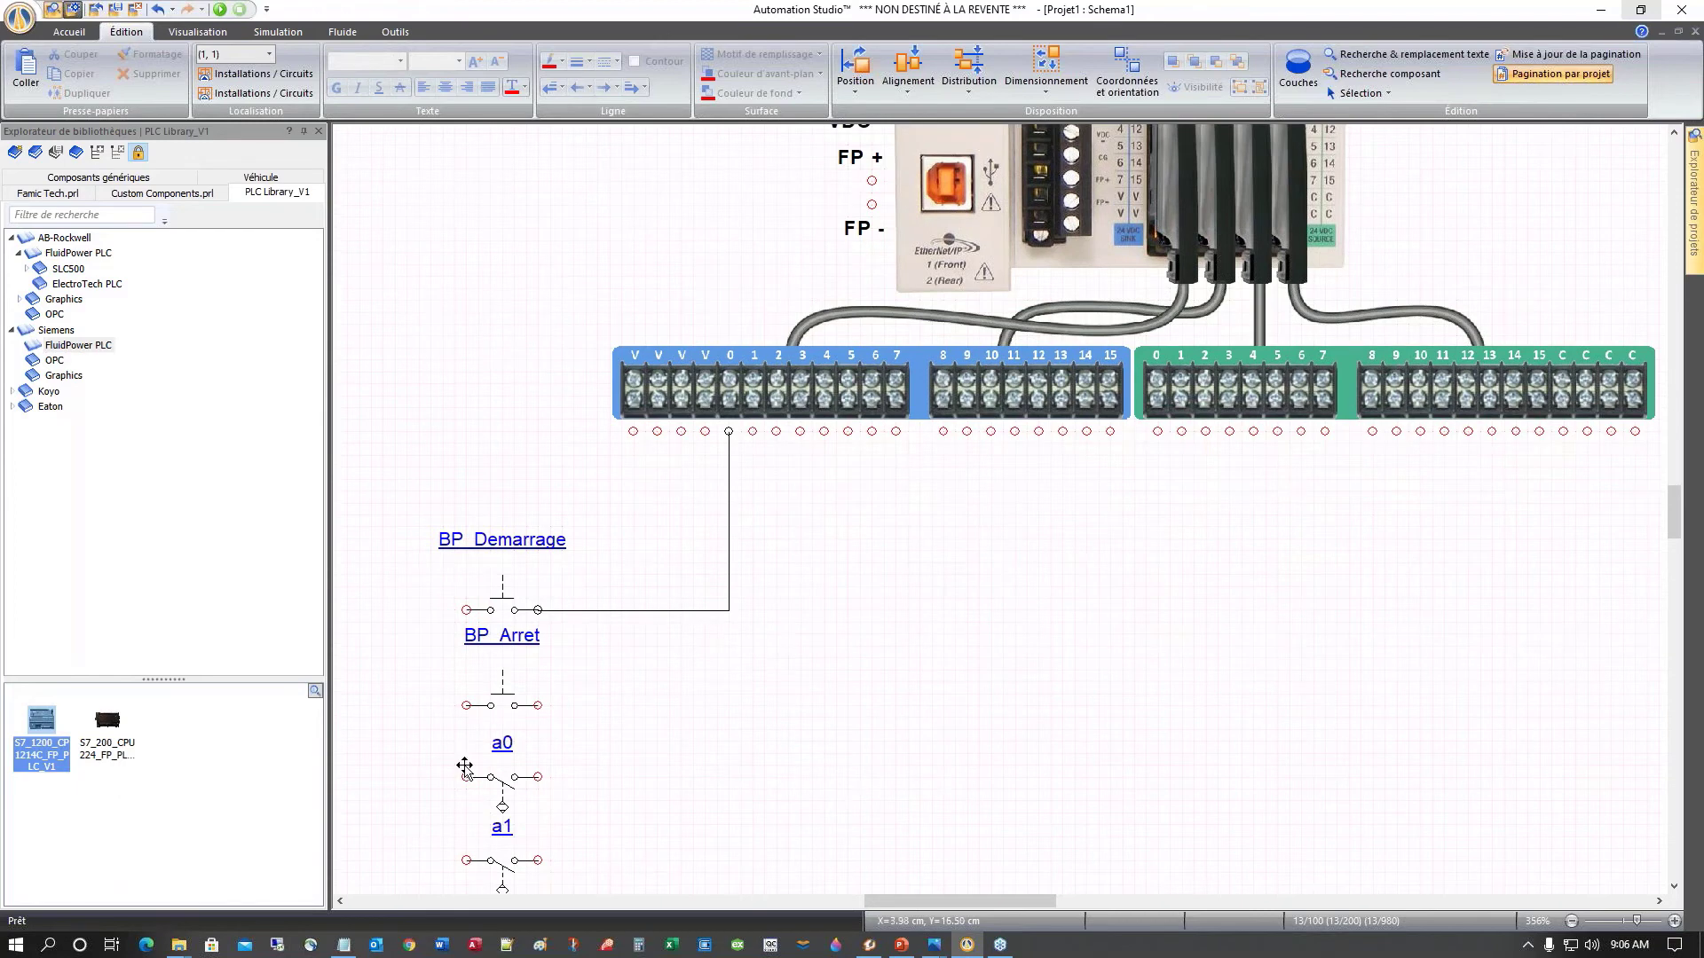
left_click(539, 704)
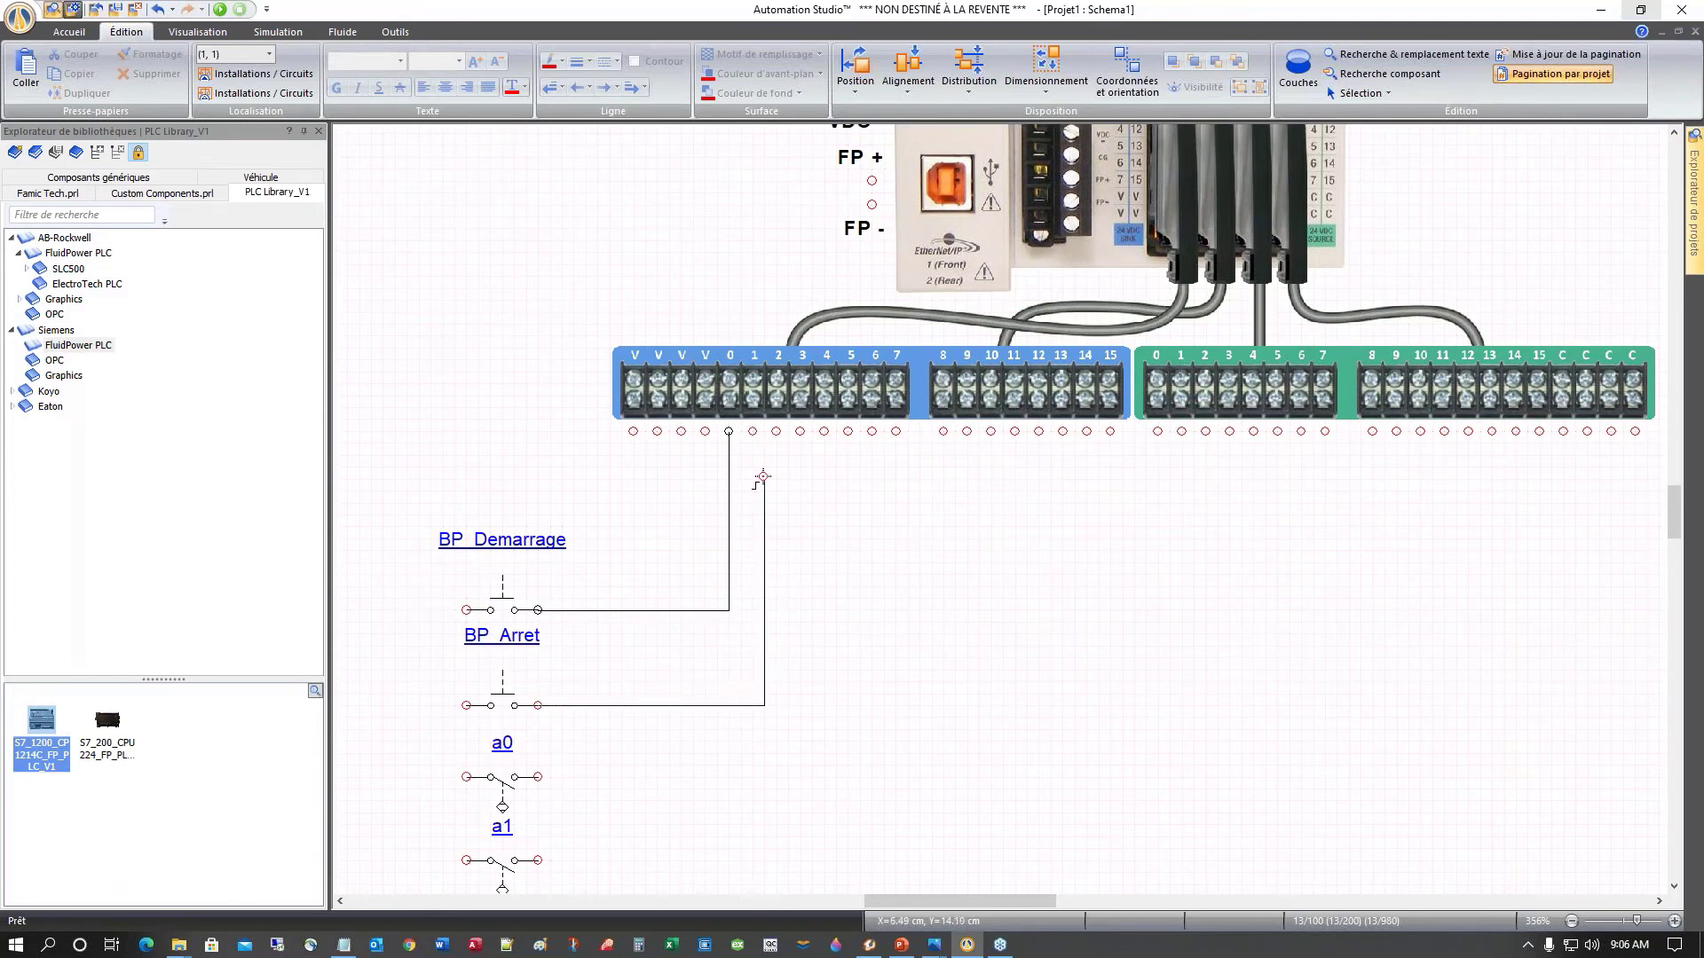
left_click(753, 431)
Step: Wire the a0 switch to PLC input terminal 2 and the a1 switch to input terminal 3
scroll(764, 620, "down", 1)
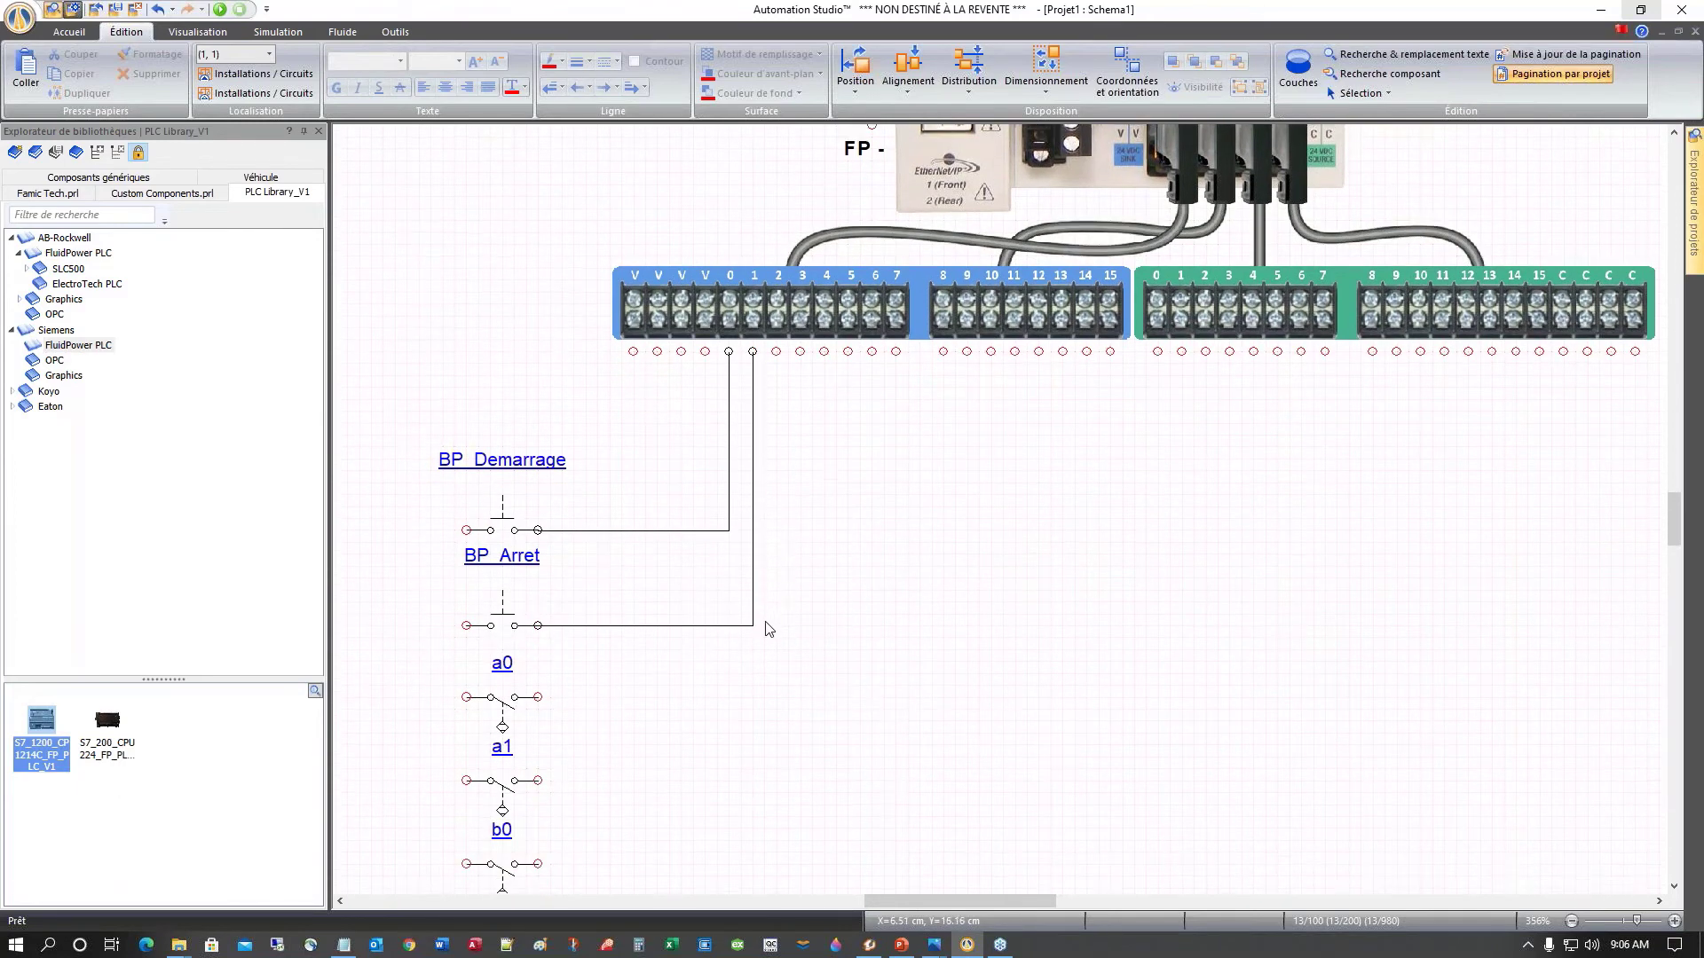
left_click(537, 670)
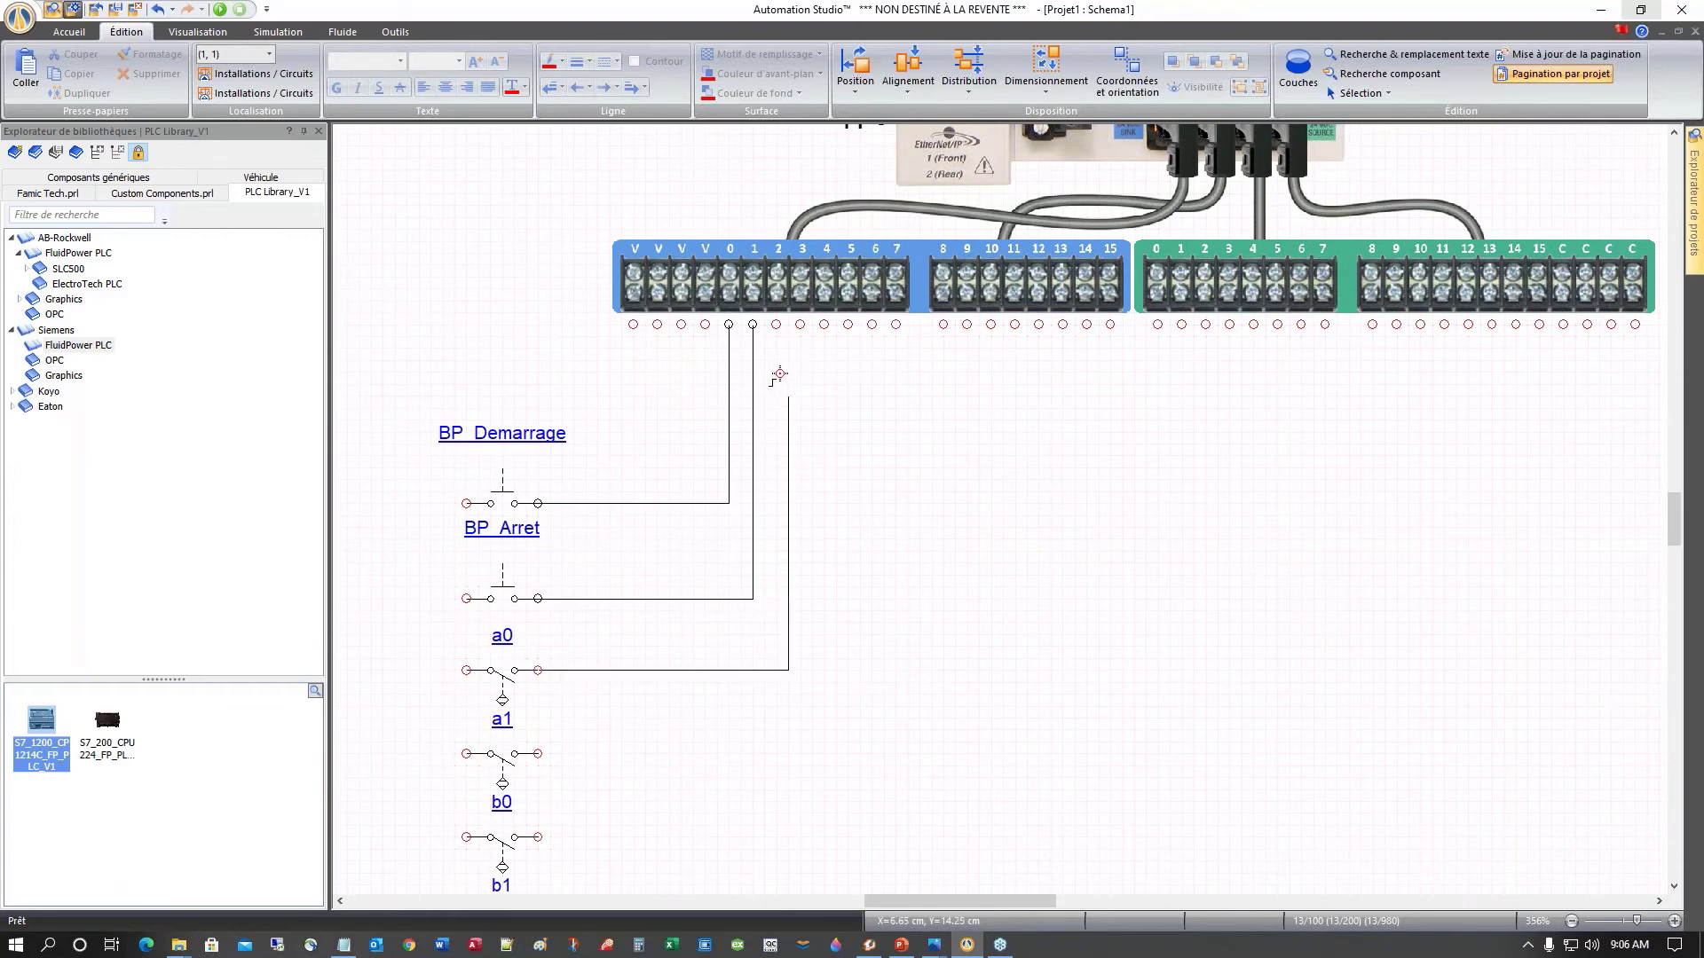
left_click(777, 325)
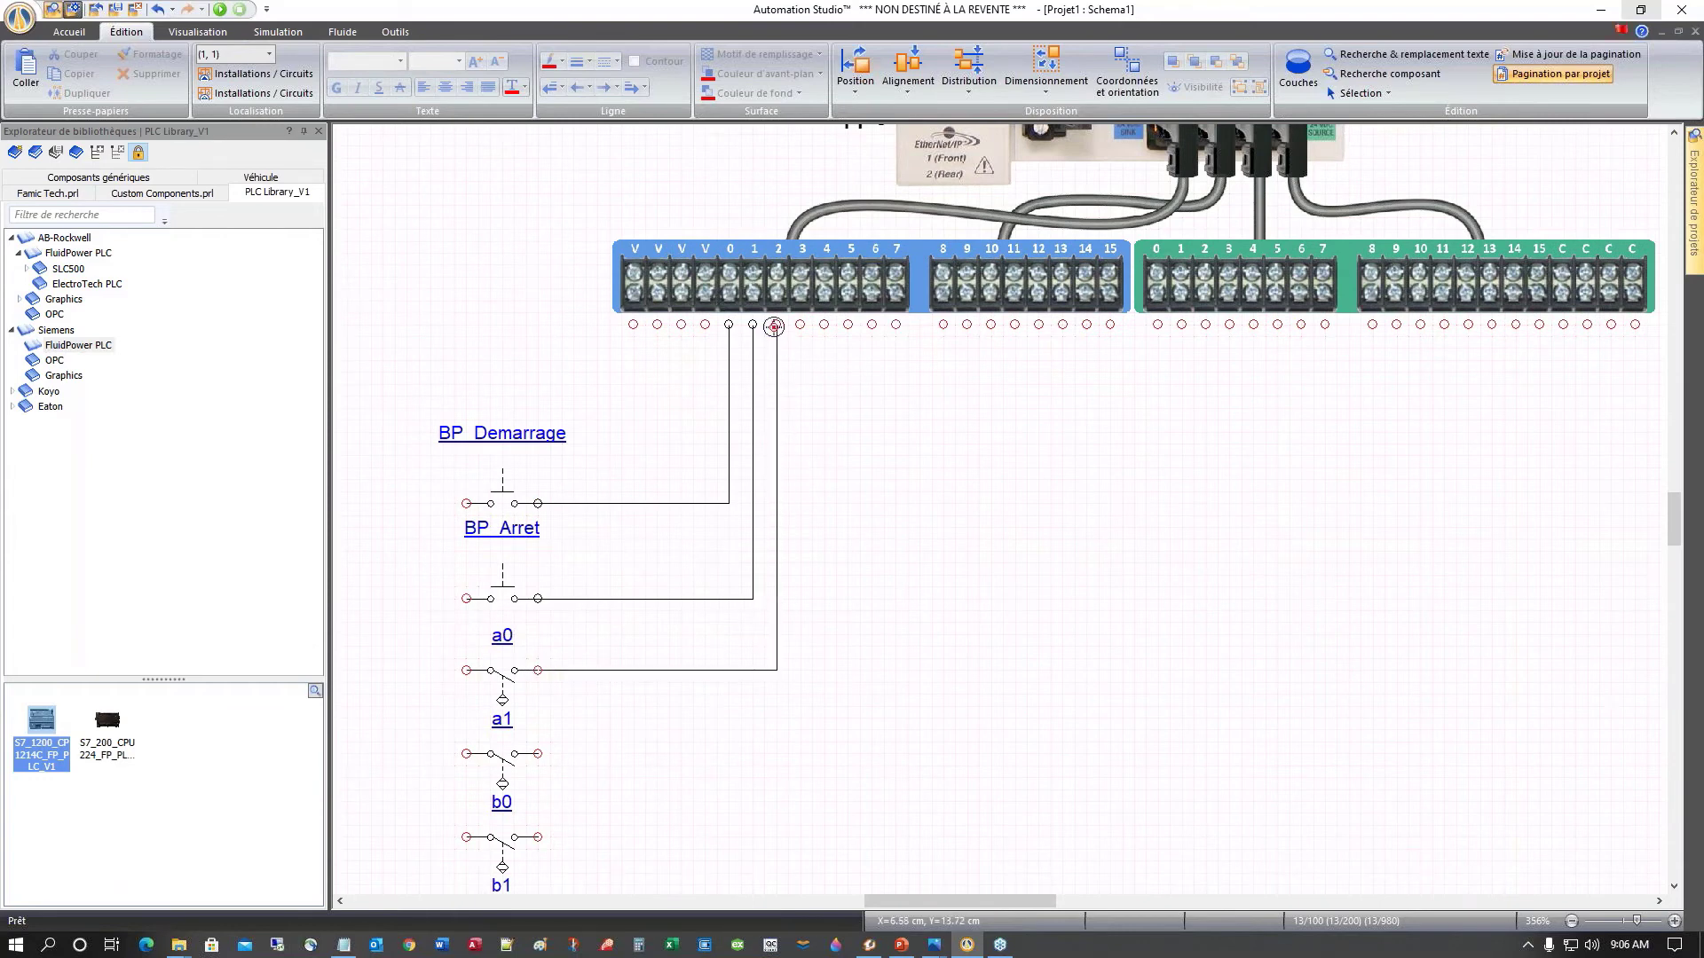
left_click(538, 754)
left_click(800, 325)
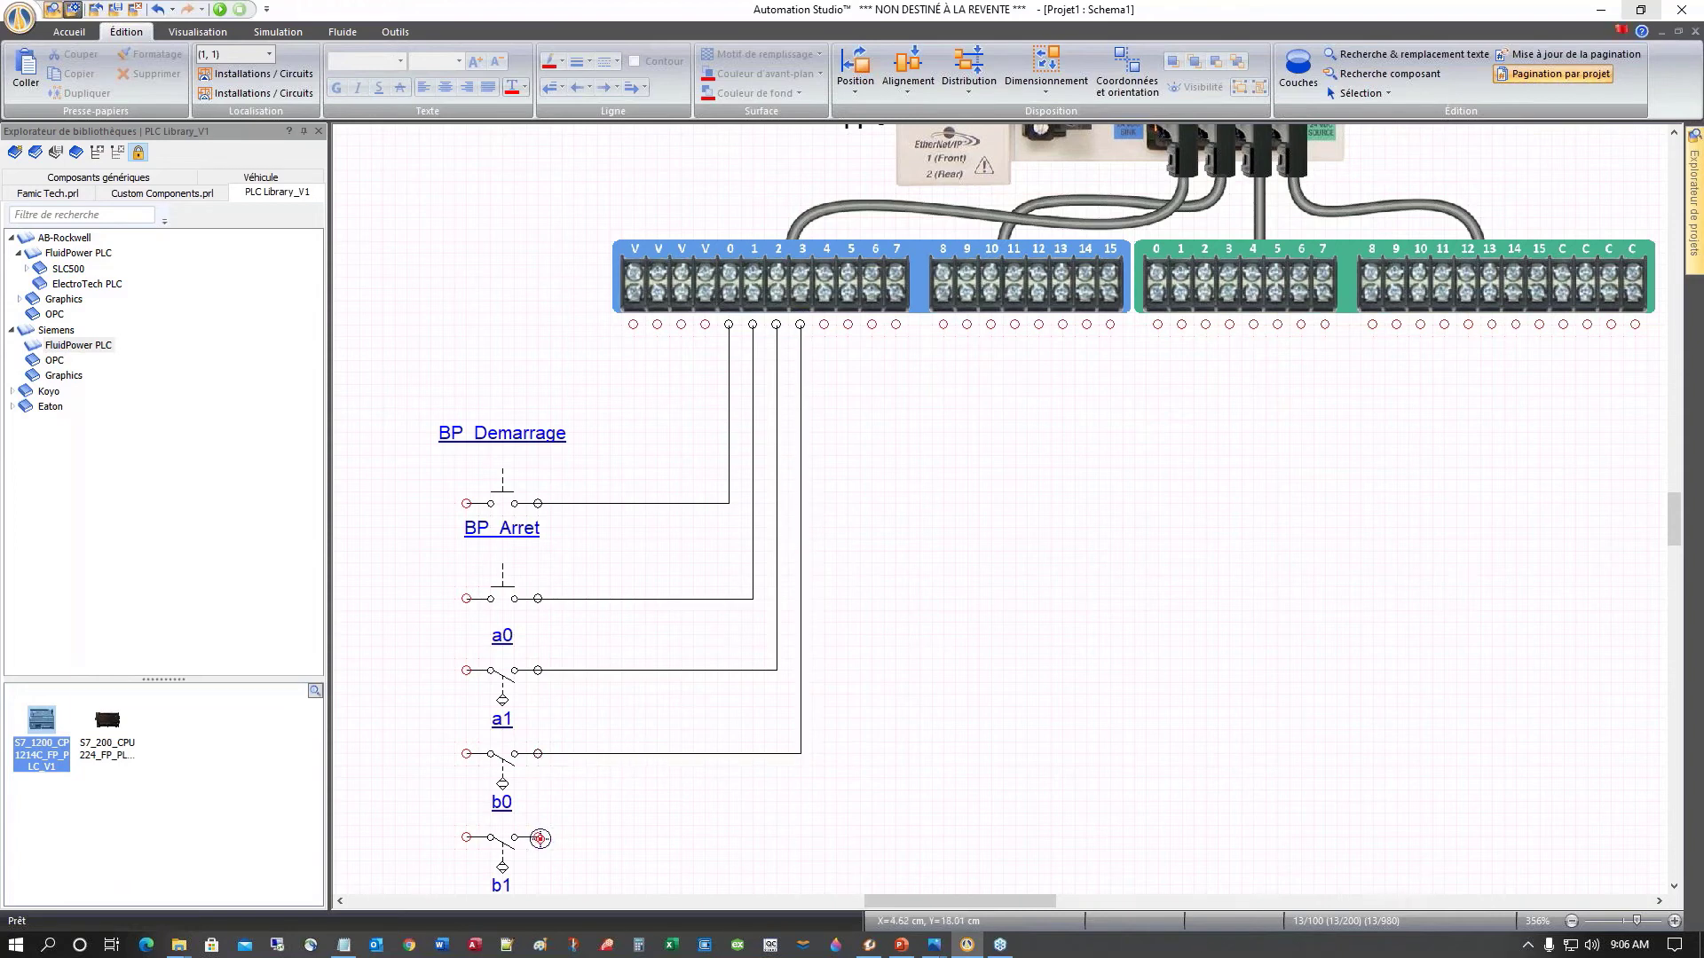
Step: Wire the b0 switch to PLC input terminal 4 and the b1 switch to input terminal 5
left_click(538, 837)
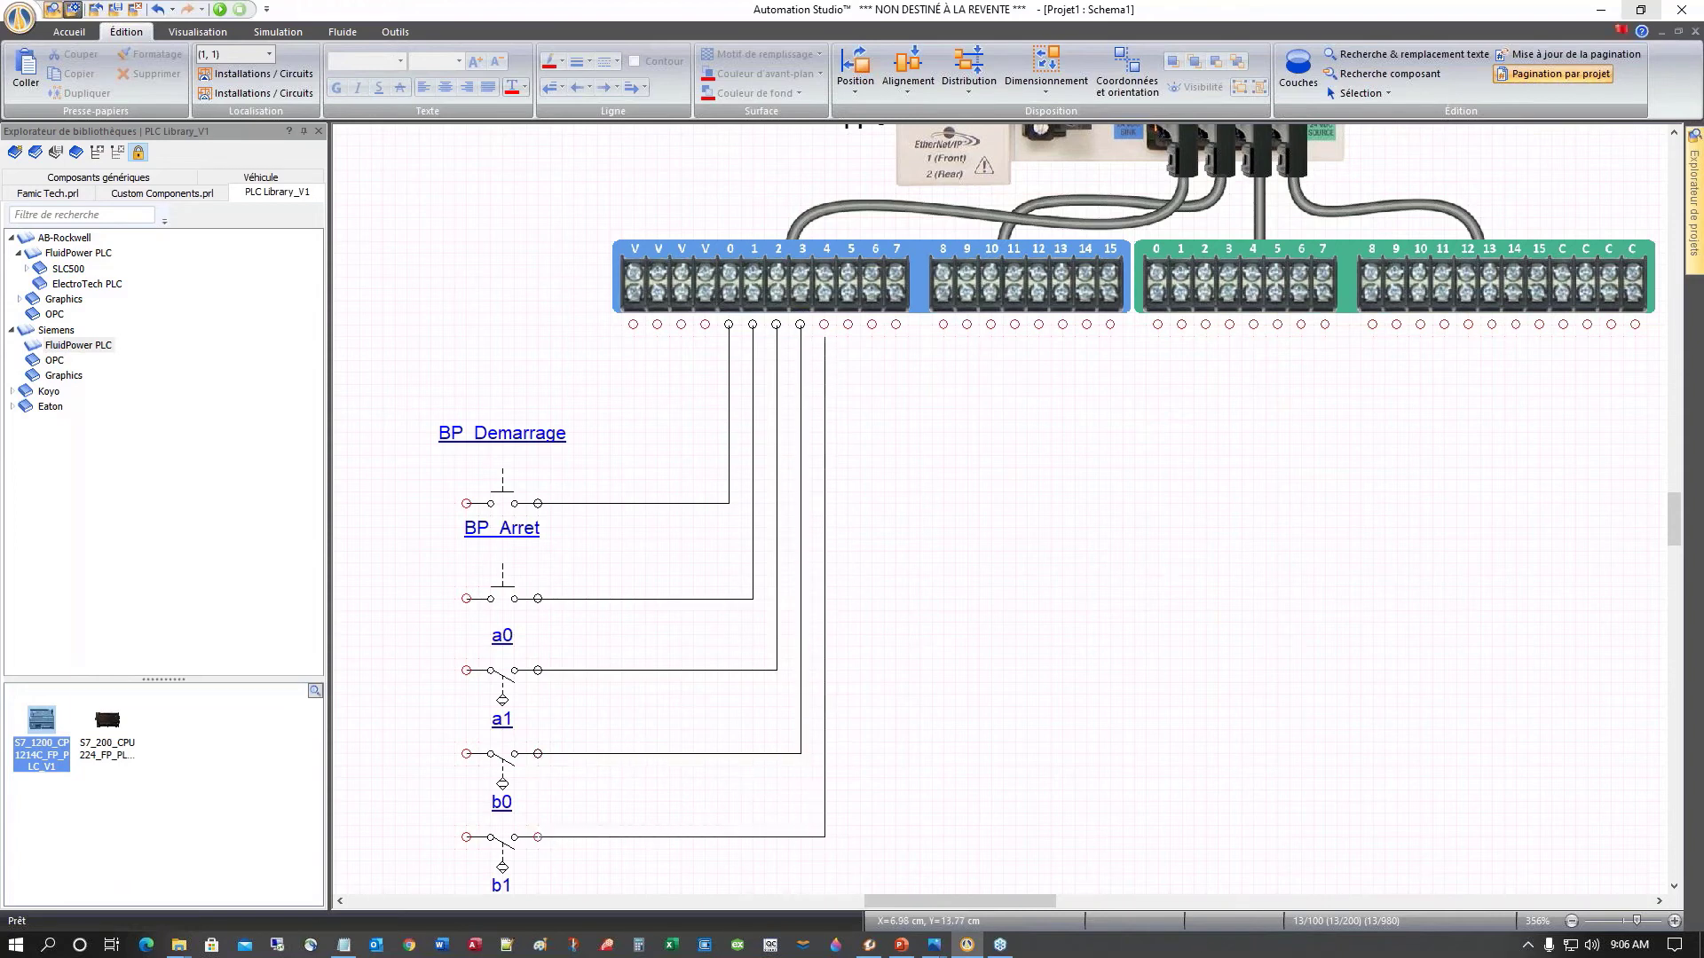
left_click(824, 325)
scroll(907, 656, "down", 1)
scroll(907, 656, "down", 3)
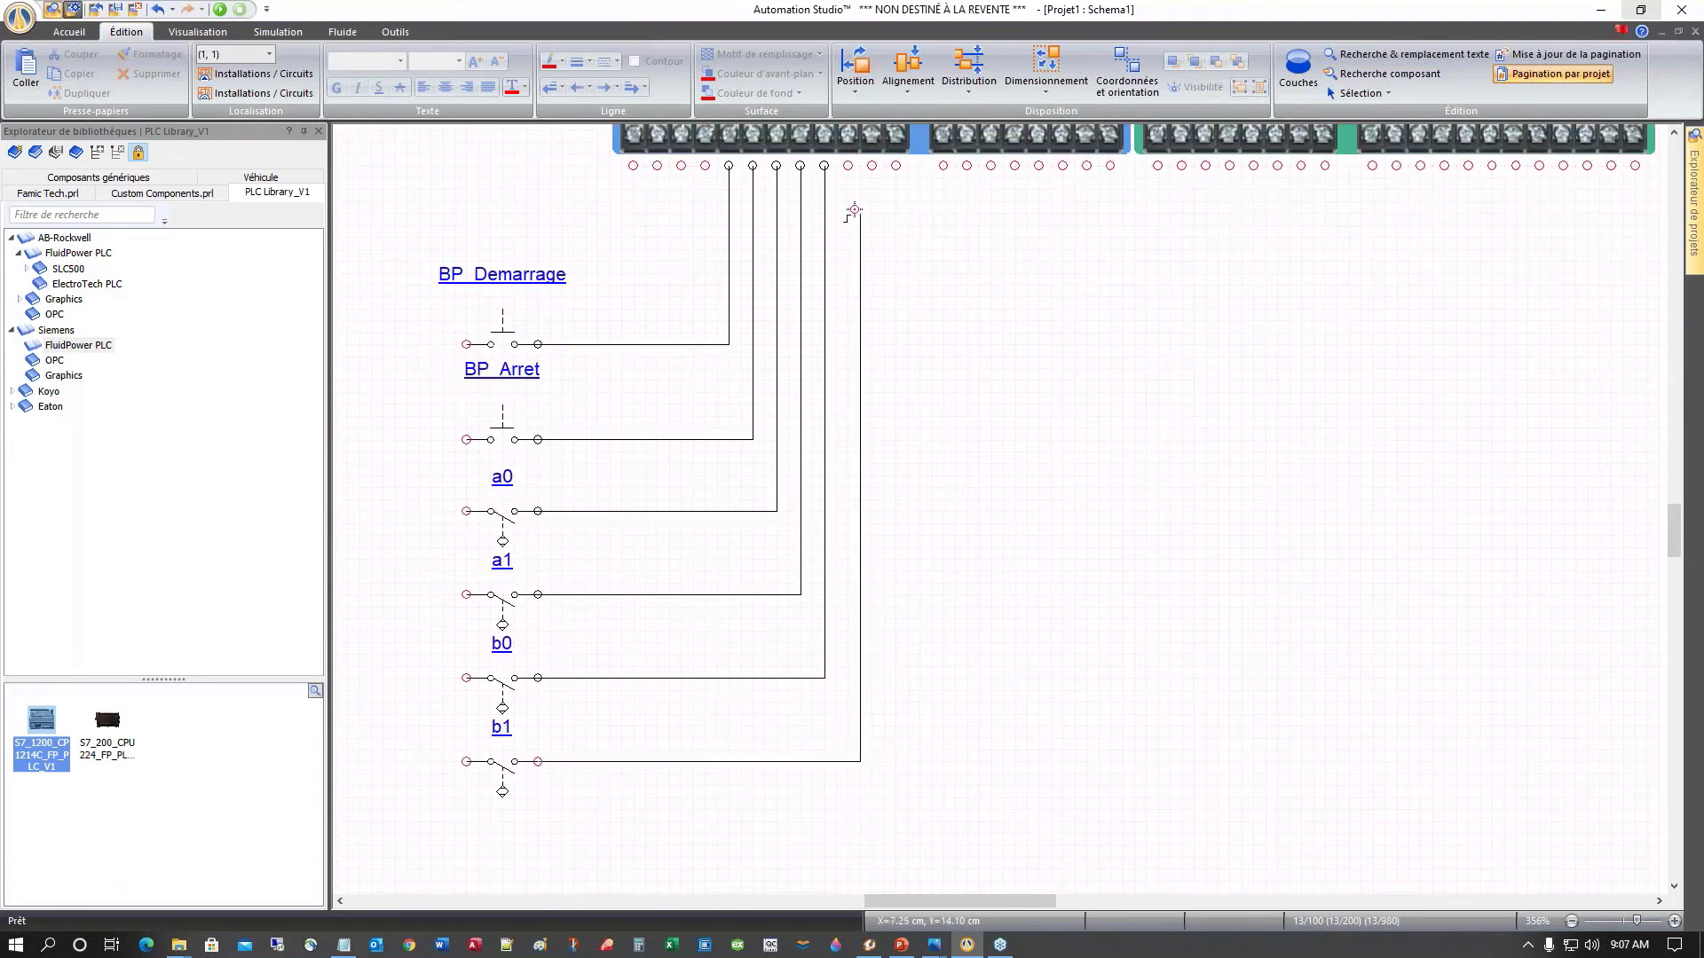
left_click(849, 163)
Step: Connect the free terminal of the b1 switch to the 24V supply with a vertical supply line
scroll(909, 371, "up", 2)
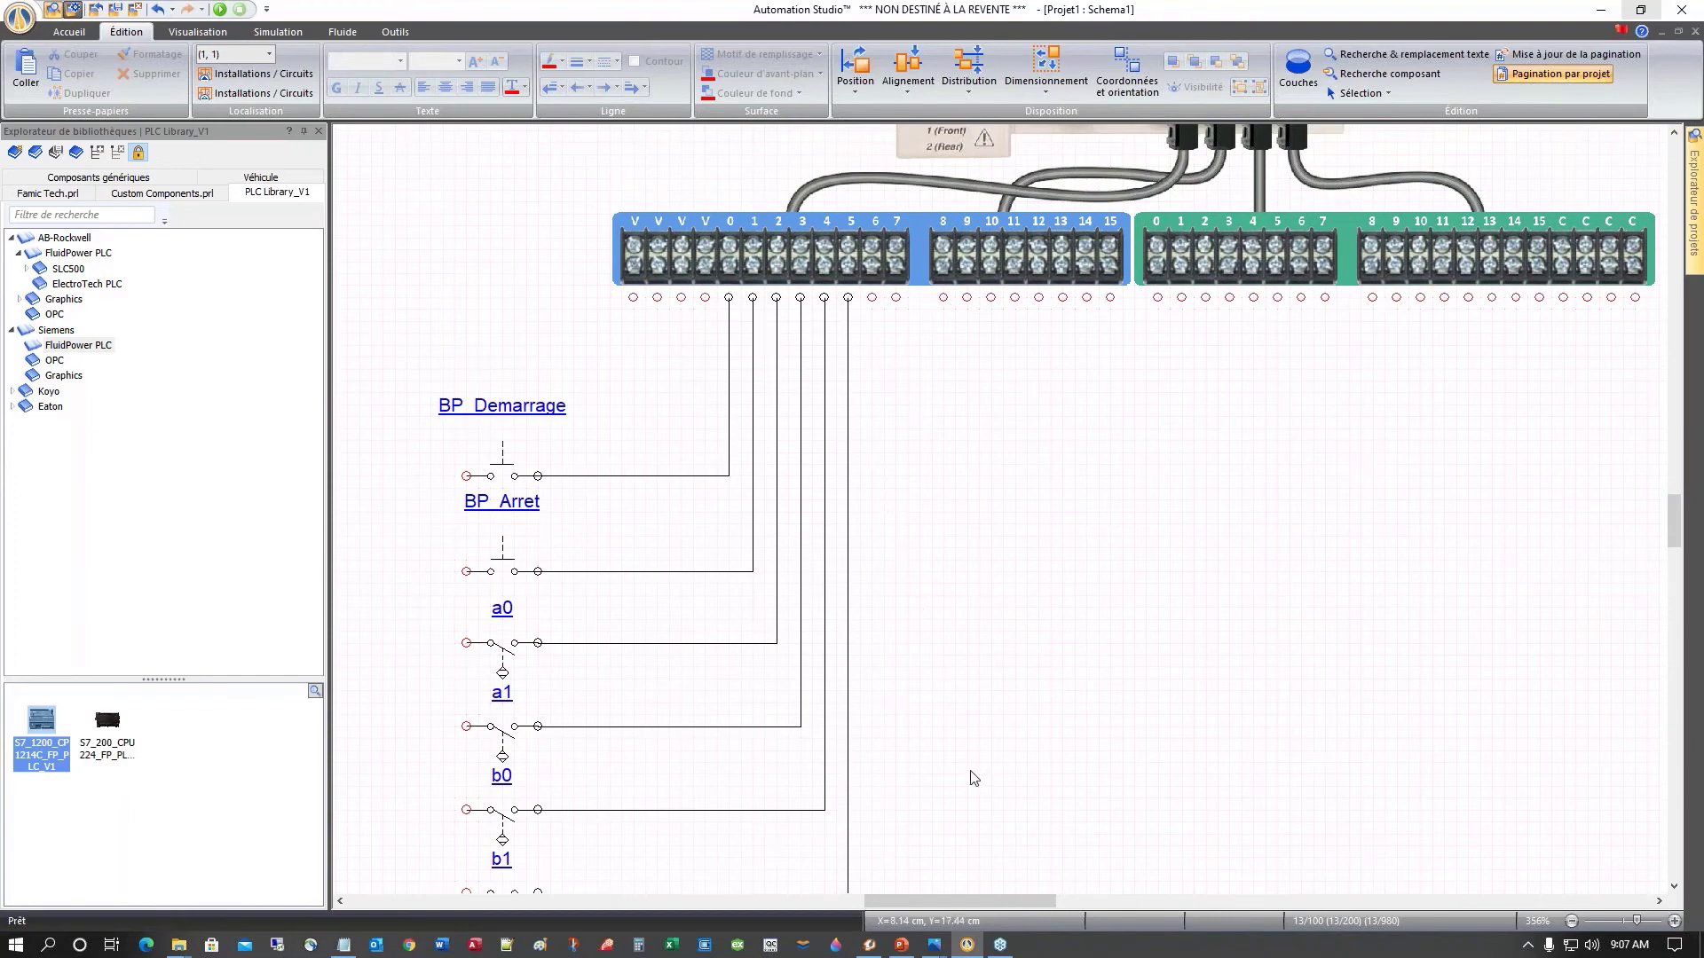
scroll(987, 905, "left", 3)
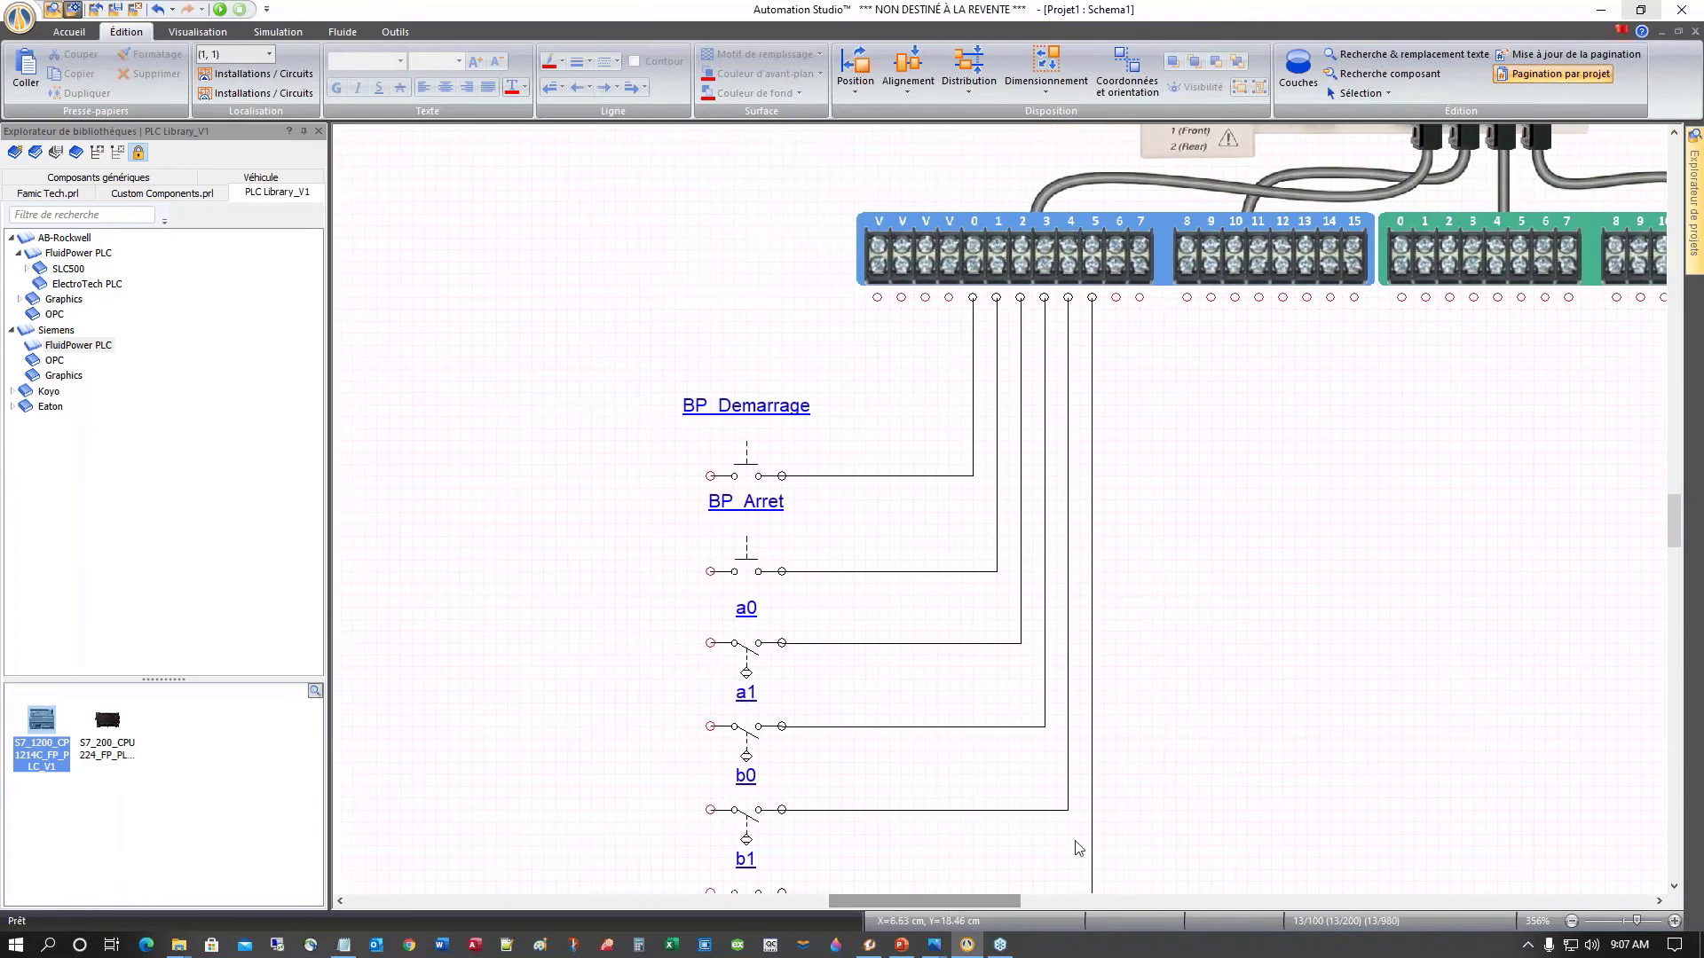
scroll(562, 556, "down", 2)
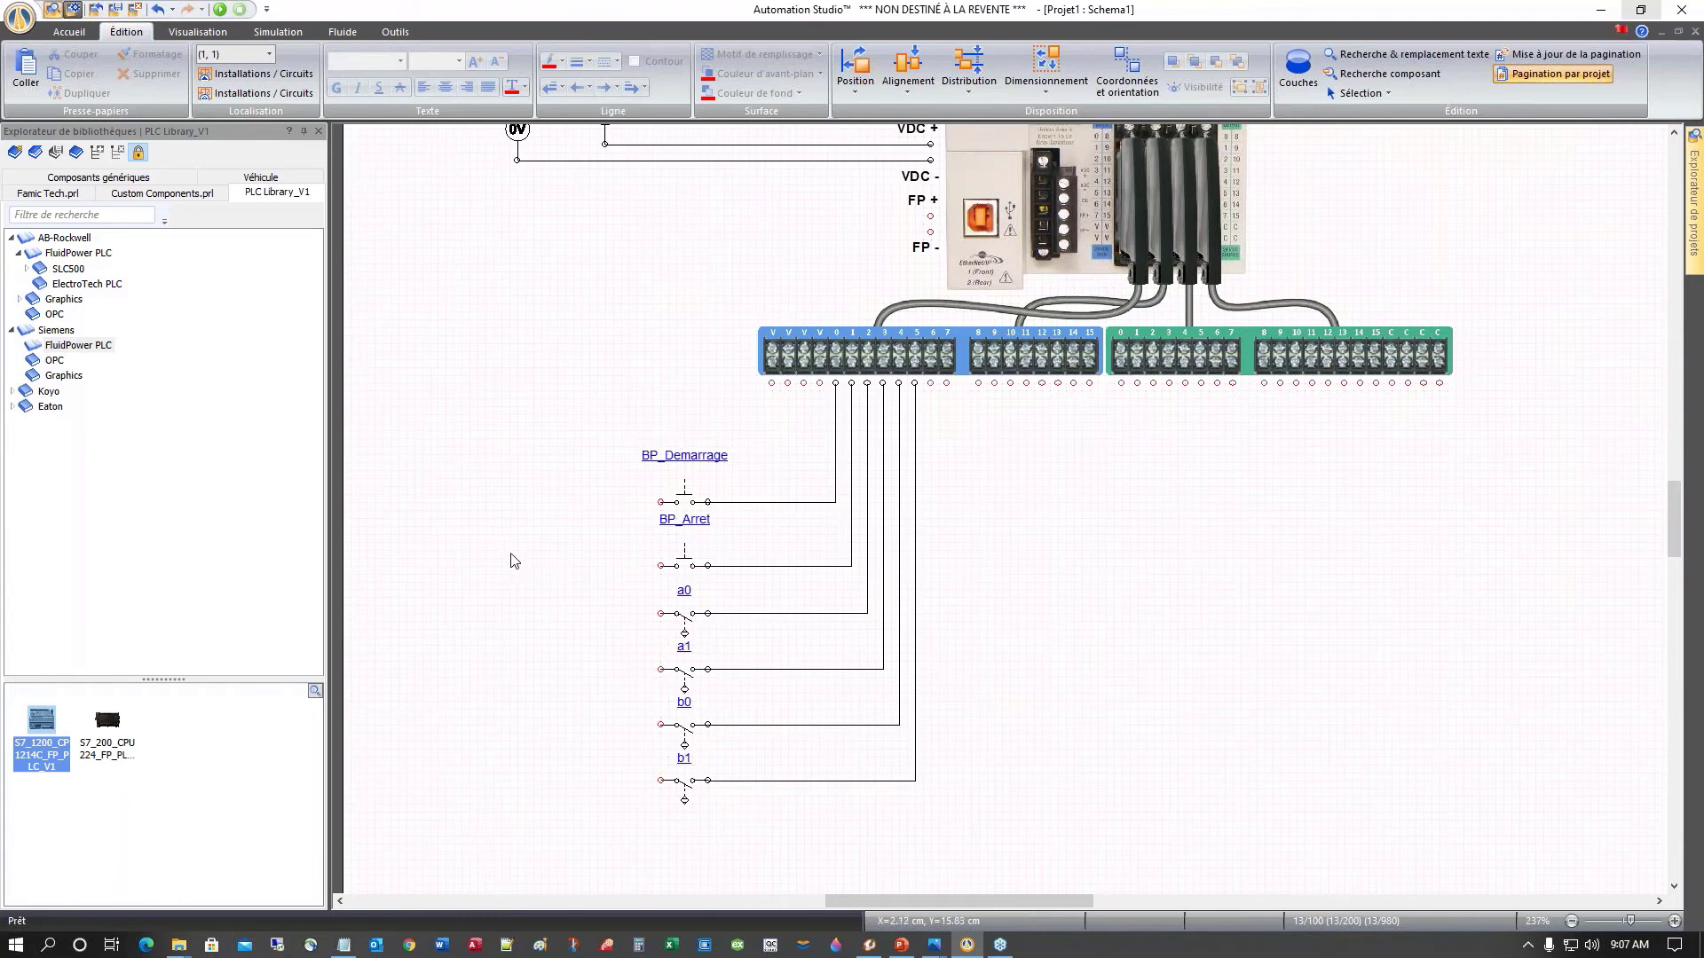
scroll(510, 560, "up", 2)
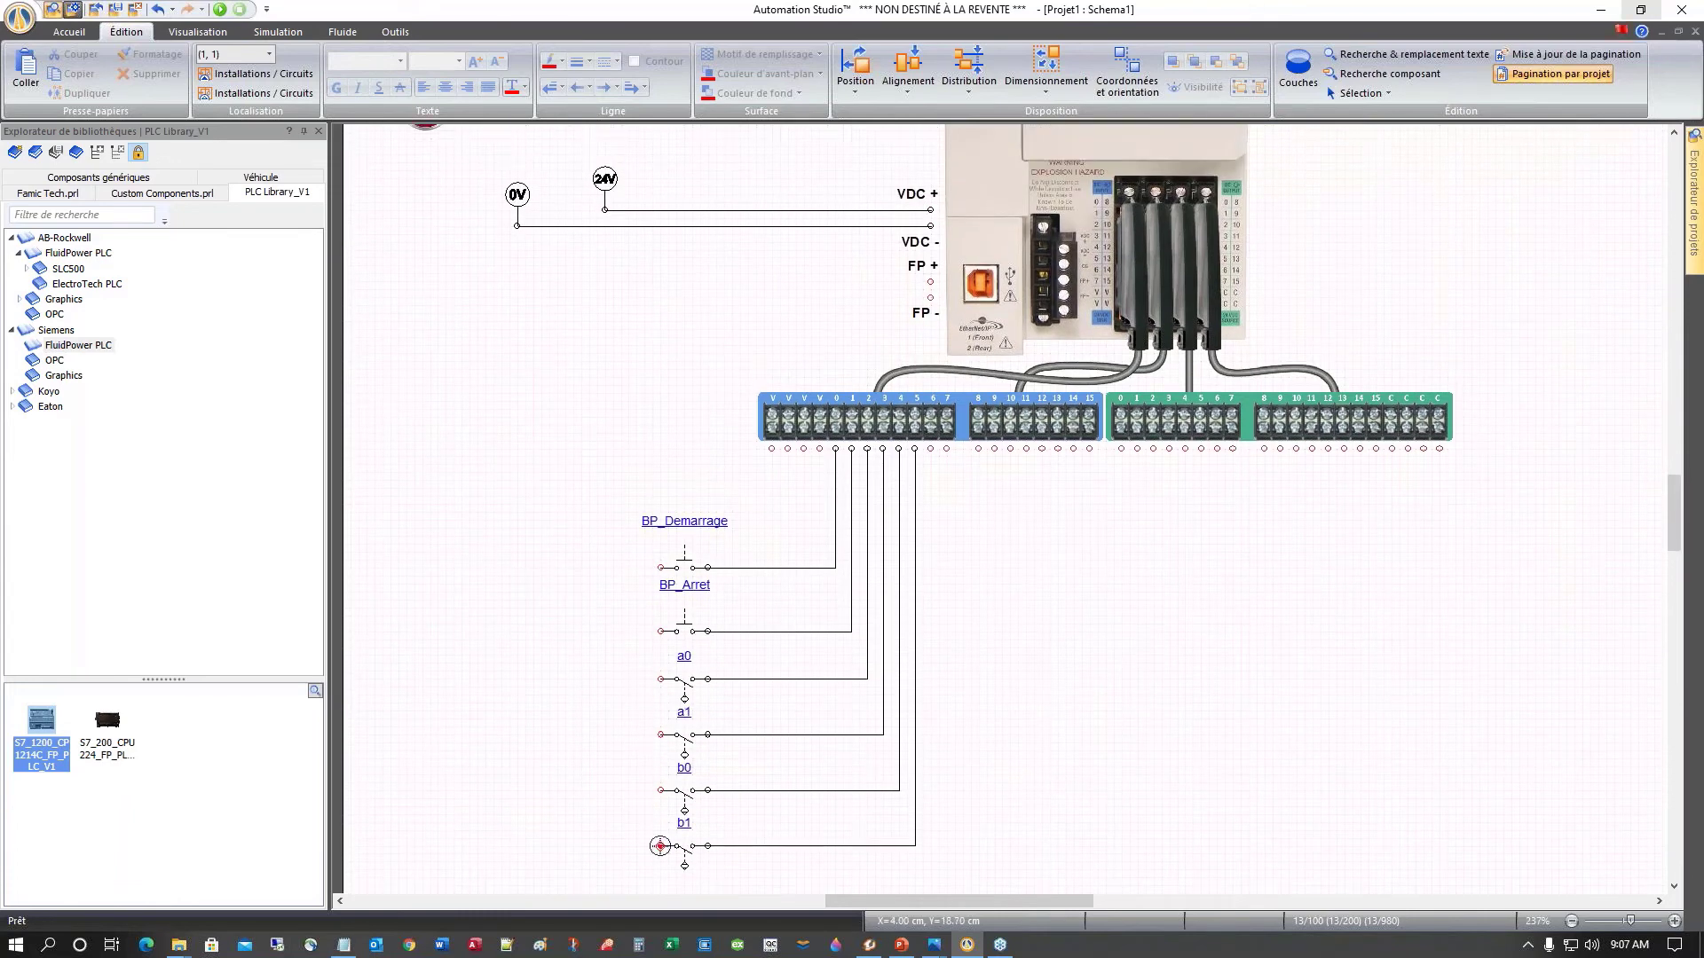
mouse_move(660, 846)
left_mouse_down()
mouse_move(593, 765)
mouse_move(620, 285)
mouse_move(620, 229)
mouse_move(601, 210)
left_mouse_up()
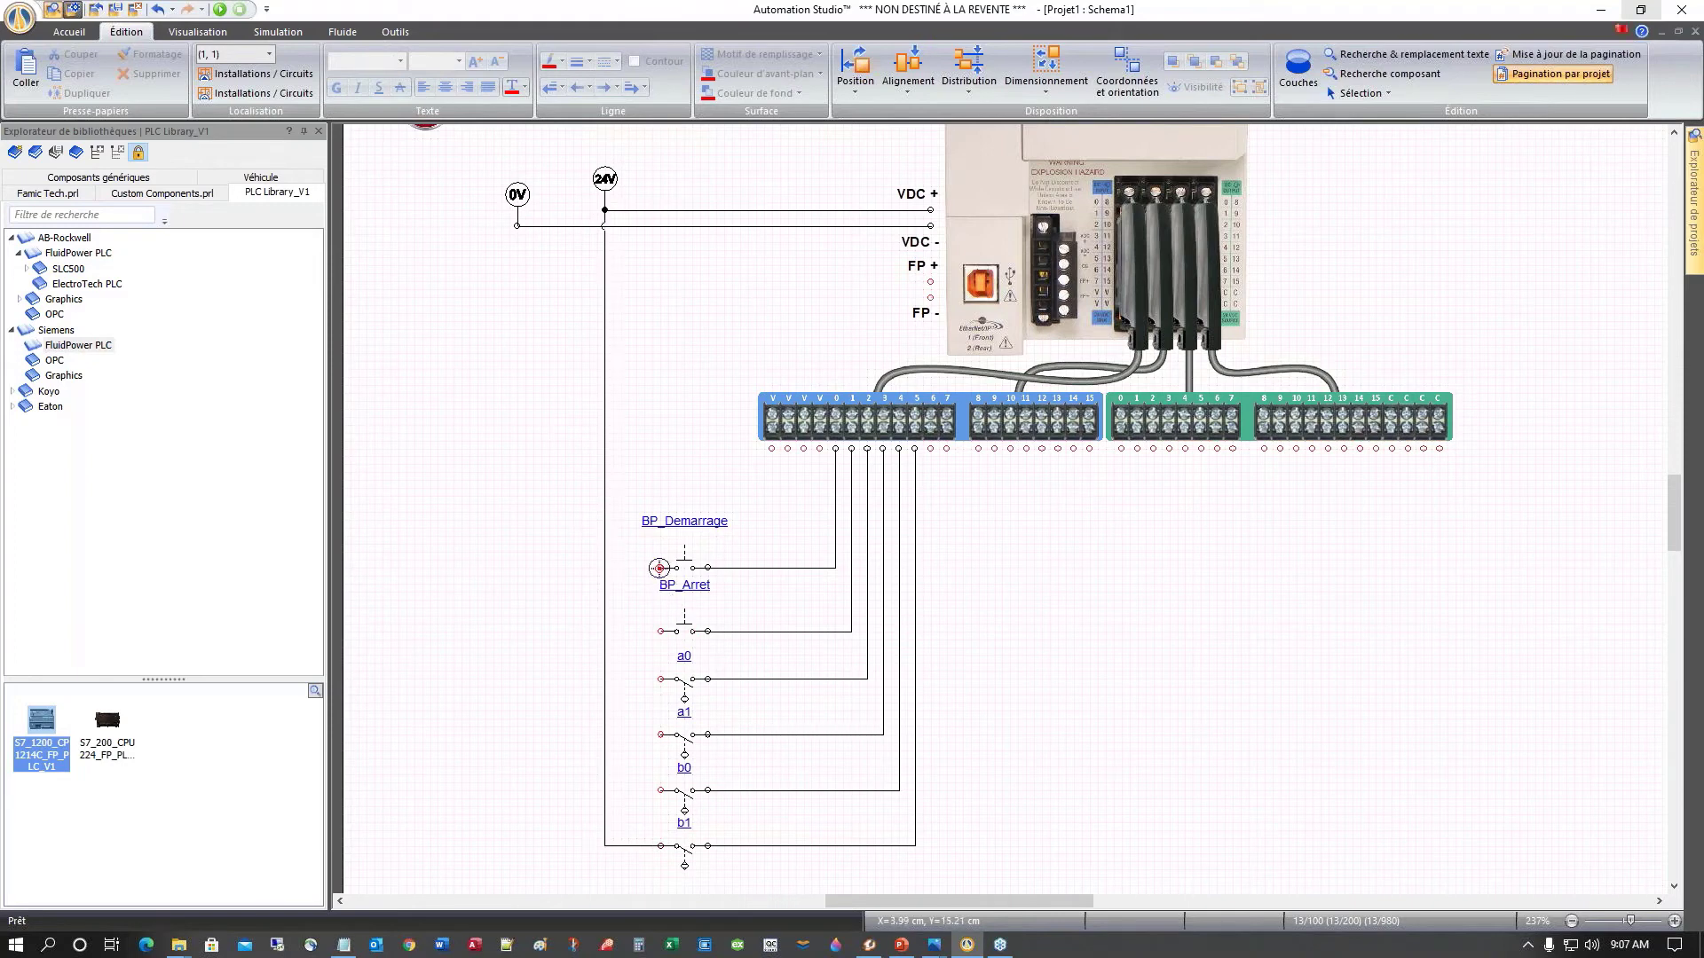
Step: Connect the free terminals of BP_Demarrage, BP_Arret, a0, a1 and b0 to the vertical 24V line
left_click_drag(619, 567, 604, 566)
mouse_move(657, 631)
left_mouse_down()
mouse_move(604, 631)
mouse_move(621, 679)
mouse_move(605, 679)
left_mouse_up()
left_click_drag(660, 734, 604, 735)
left_click_drag(603, 790, 605, 790)
scroll(1052, 645, "down", 5)
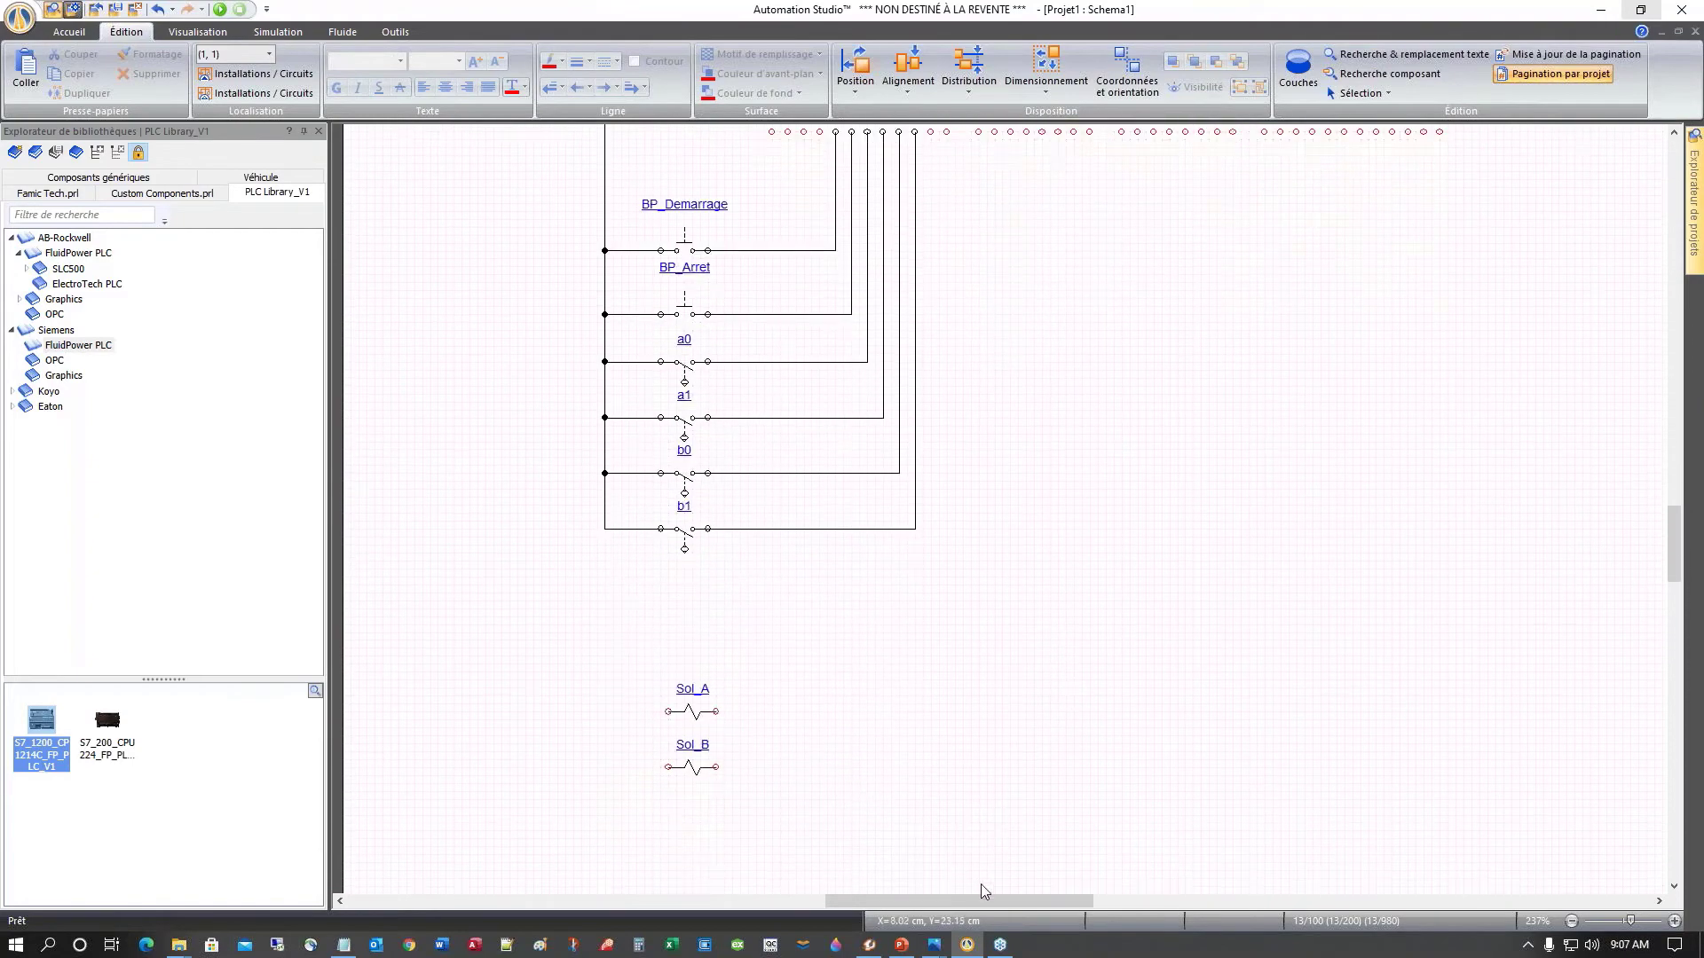
scroll(514, 669, "up", 8)
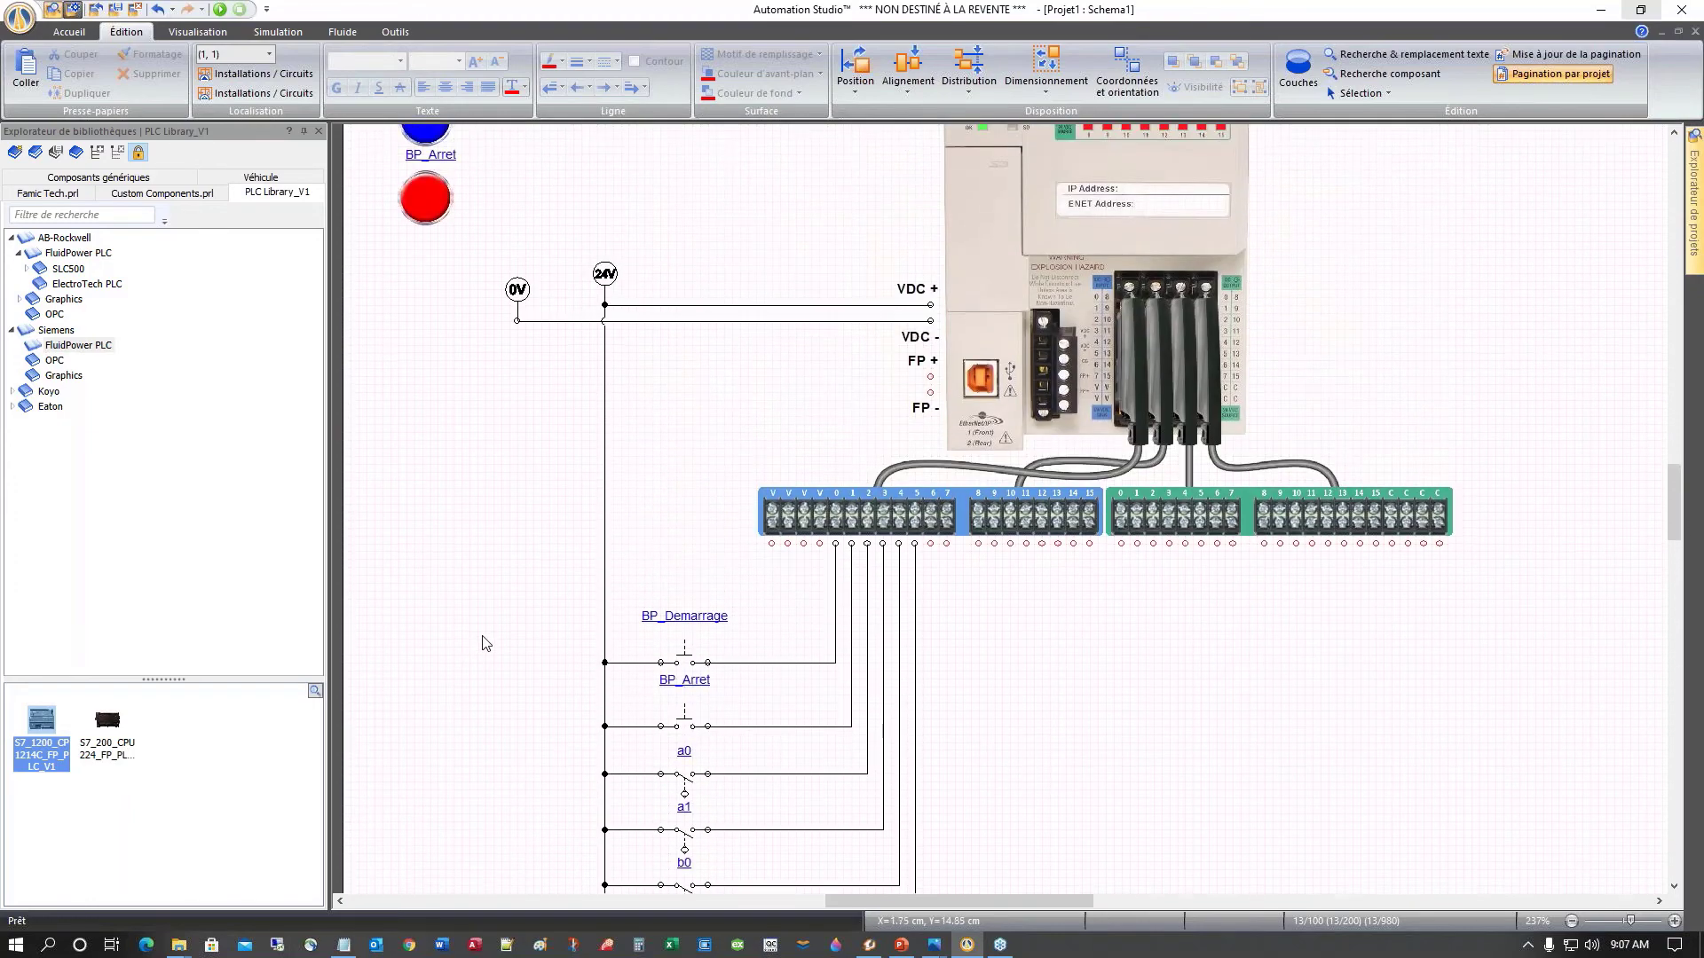
scroll(482, 643, "up", 2)
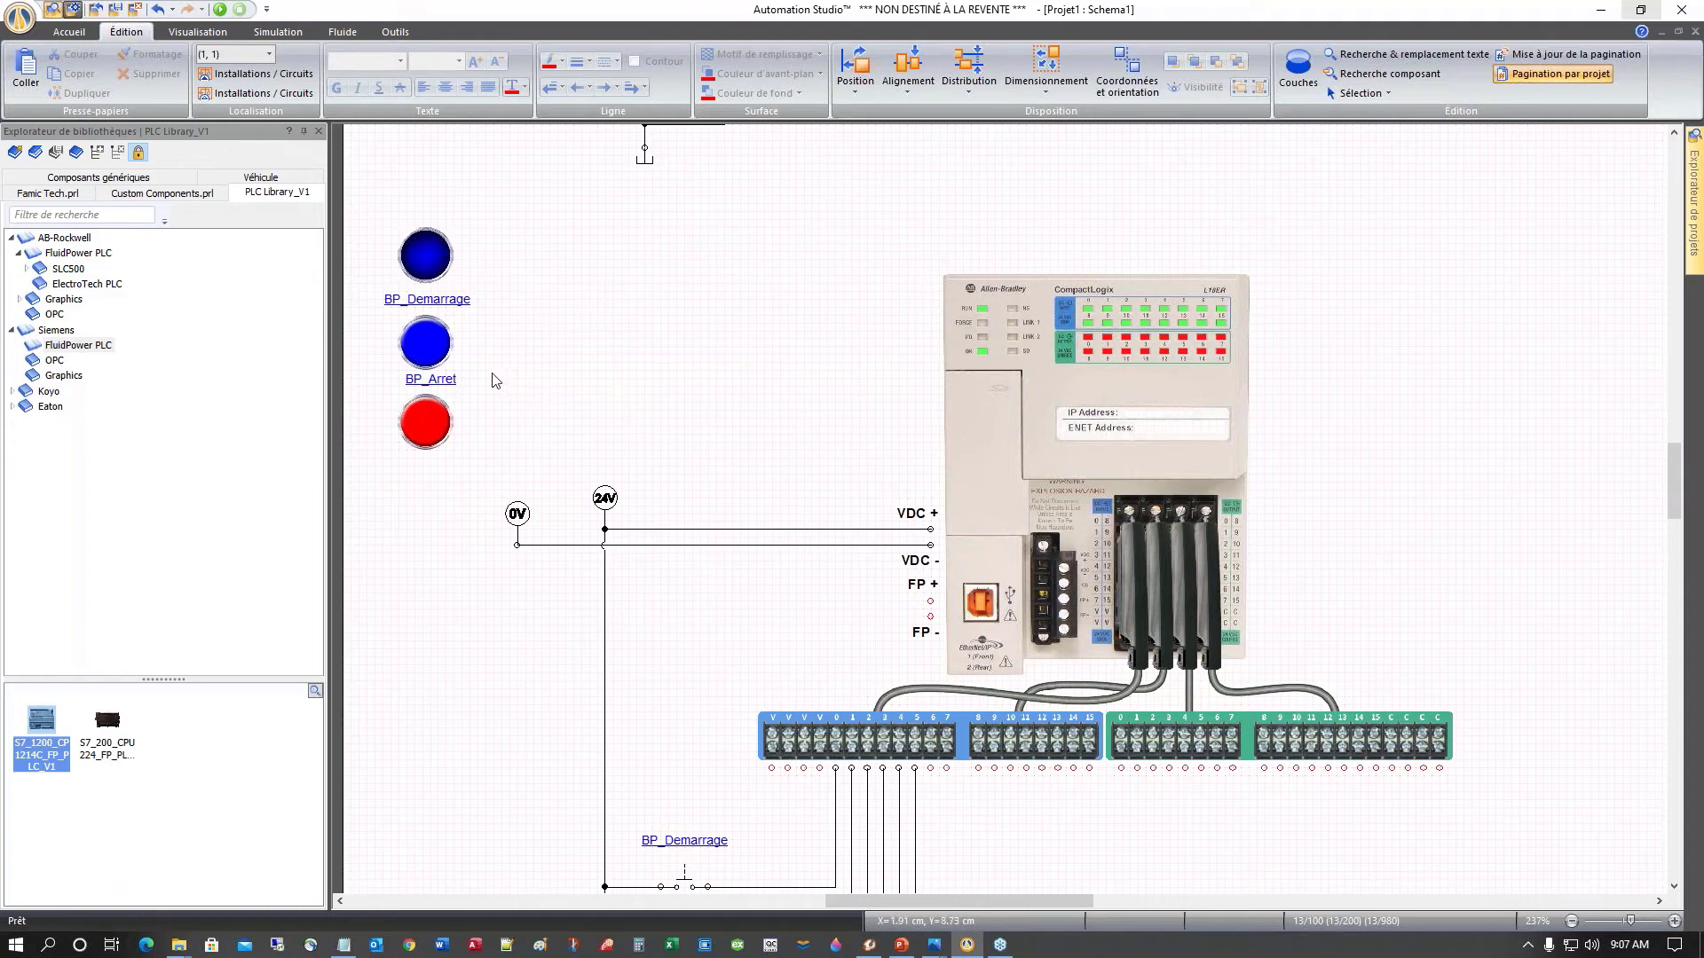
scroll(486, 464, "down", 10)
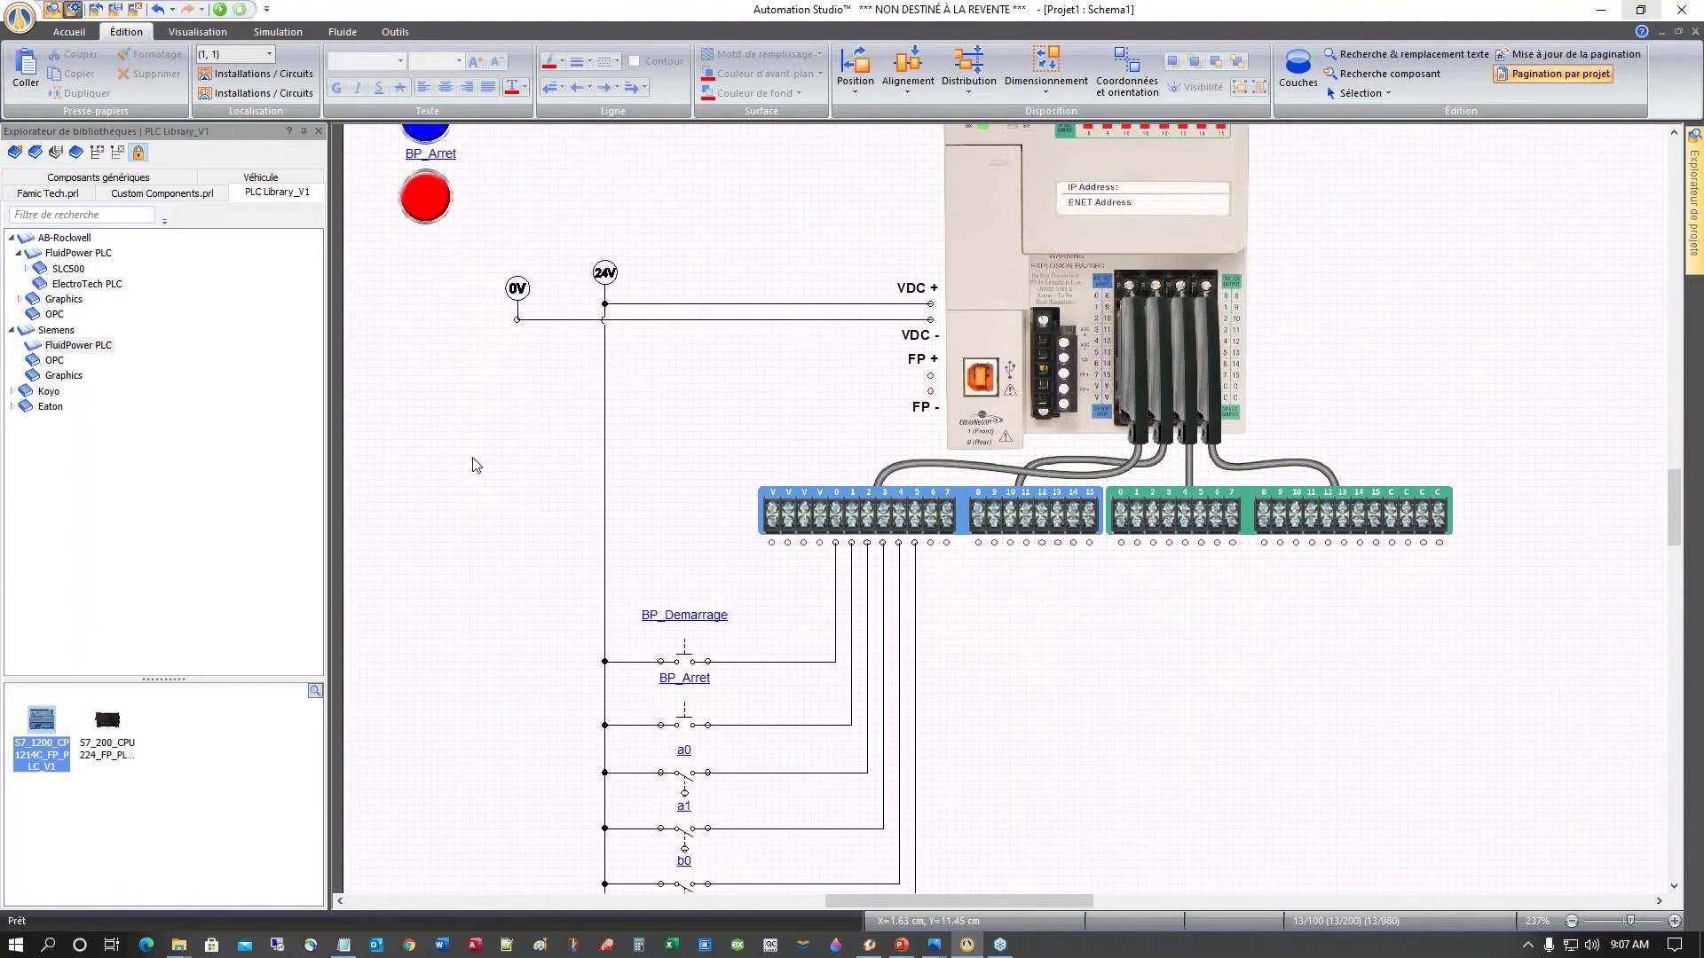
Step: Place an Indicateur lumineux from the JIC signalling components above Sol_A and set its alias to Cycle_Parti
scroll(472, 458, "up", 2)
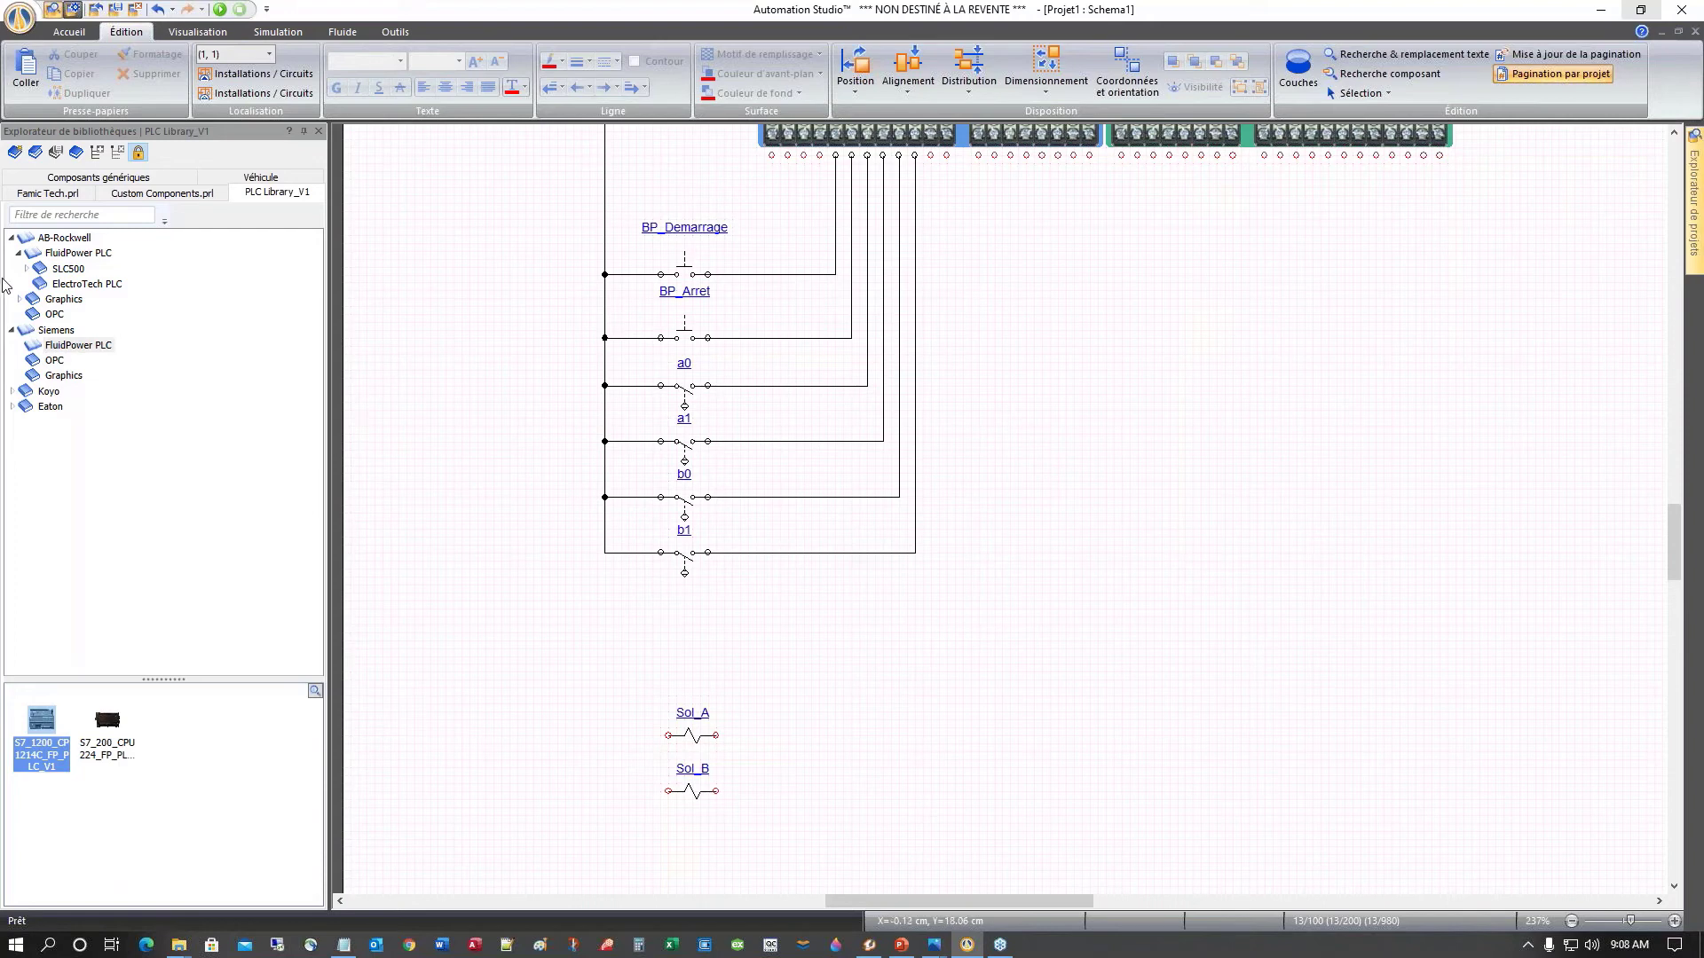
left_click(62, 179)
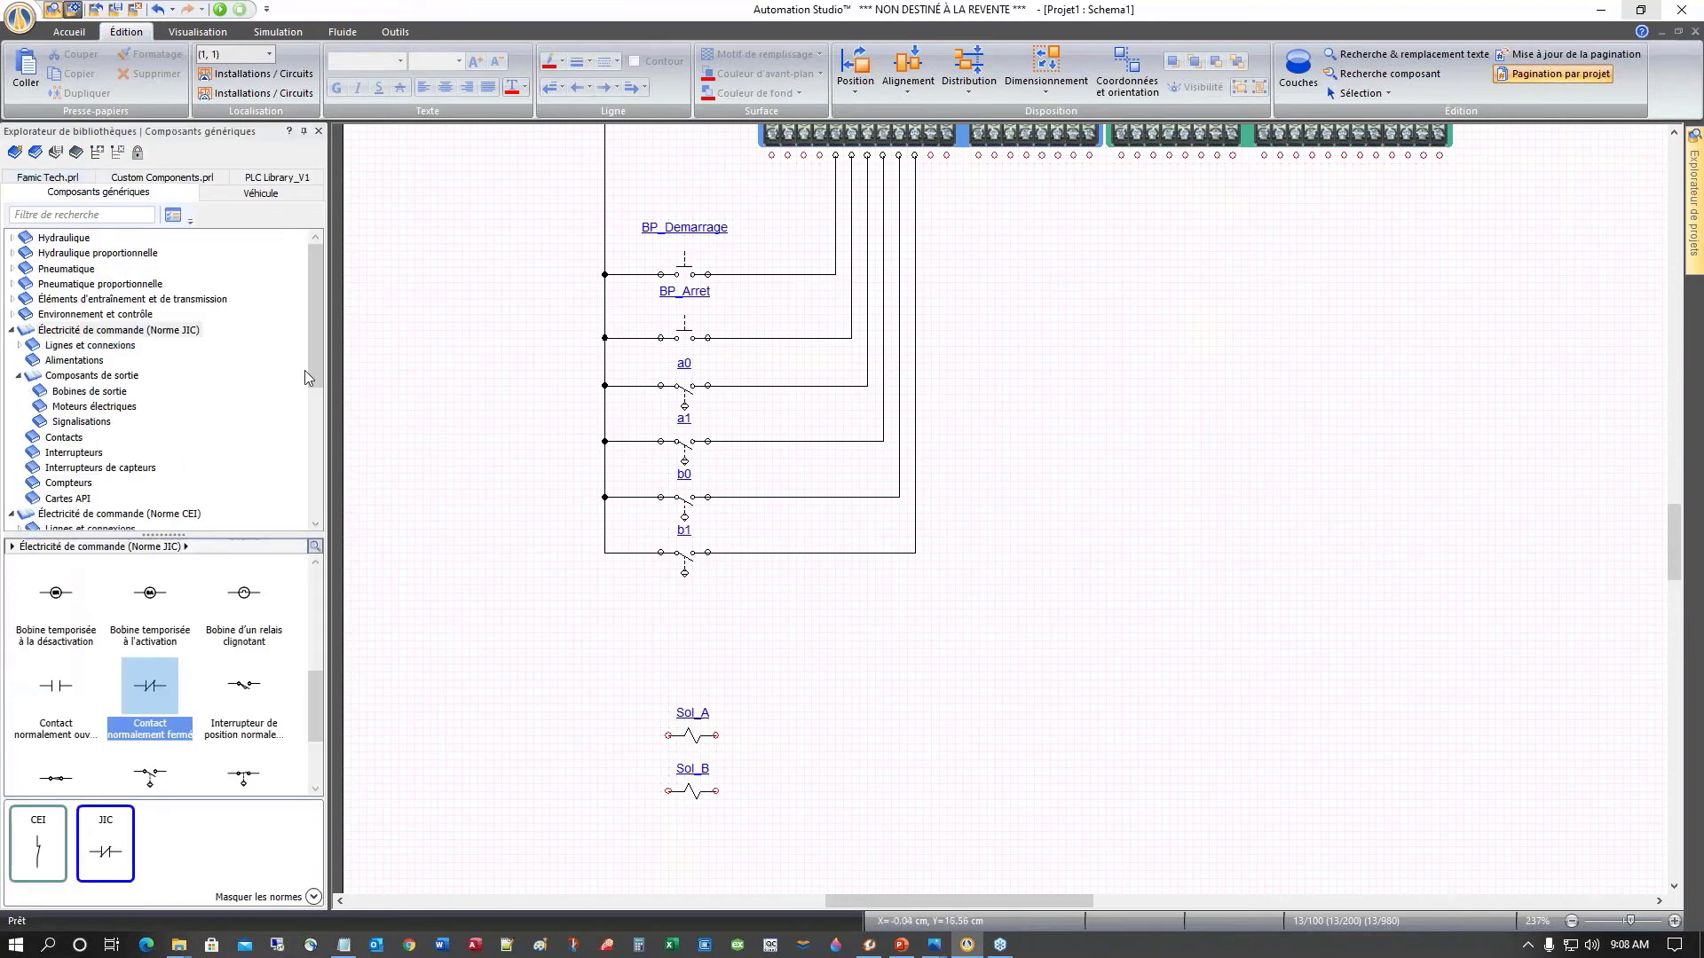
left_click(90, 331)
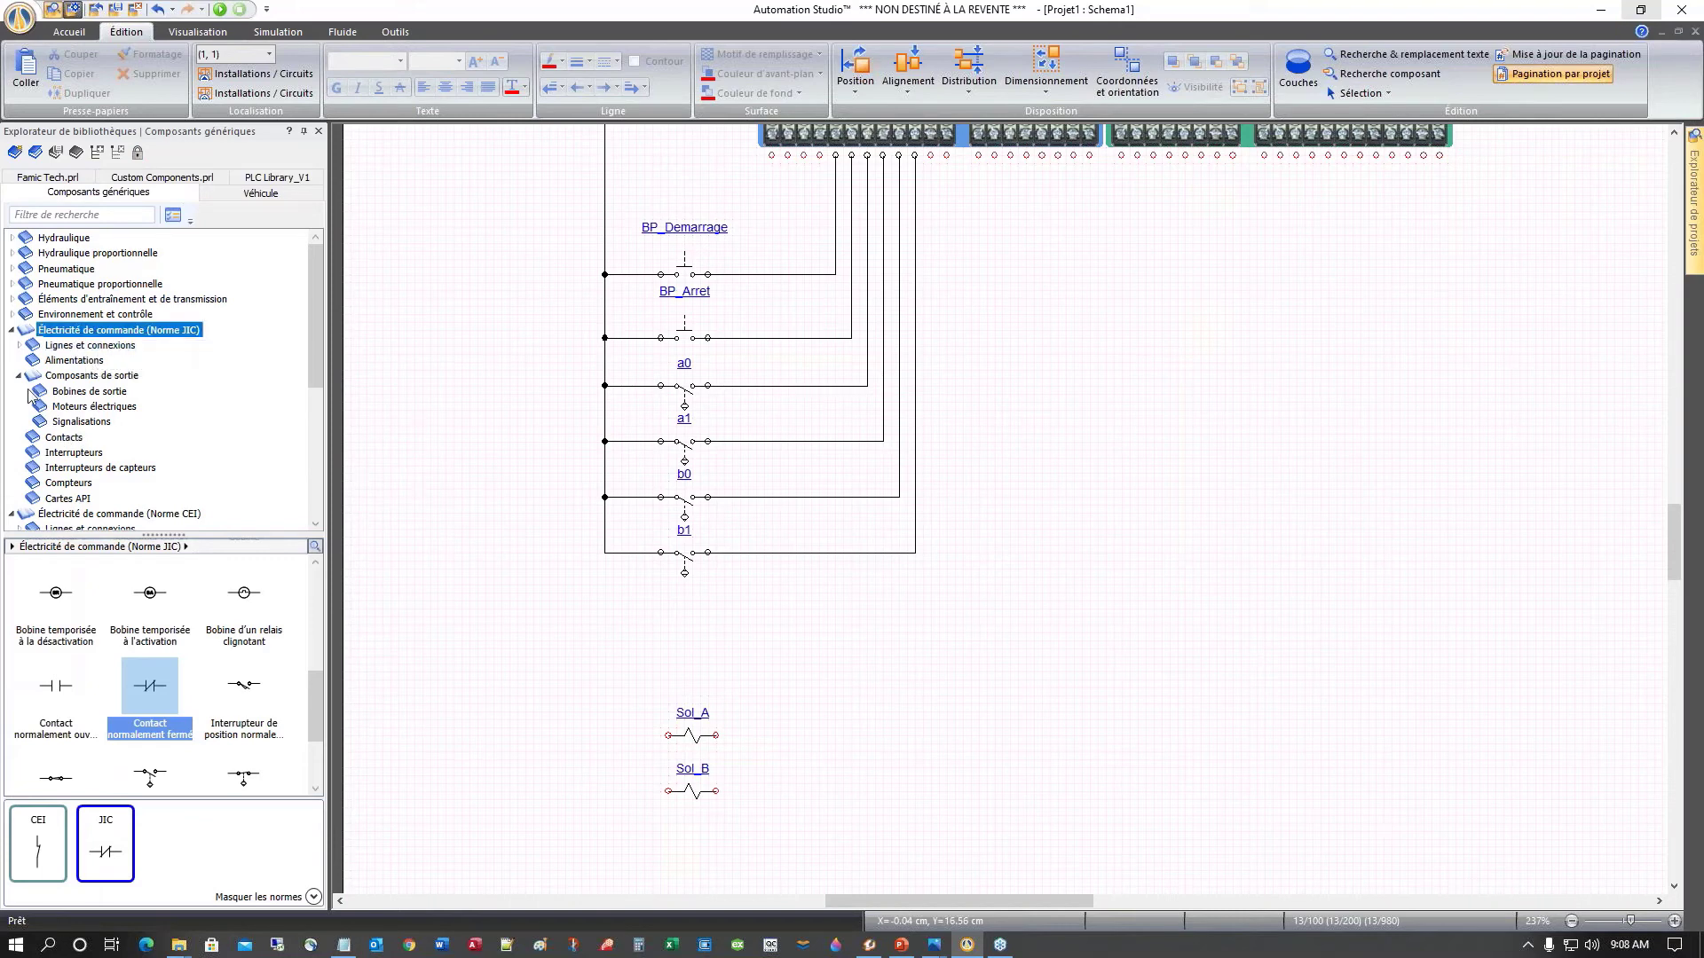
left_click(78, 376)
left_click(81, 423)
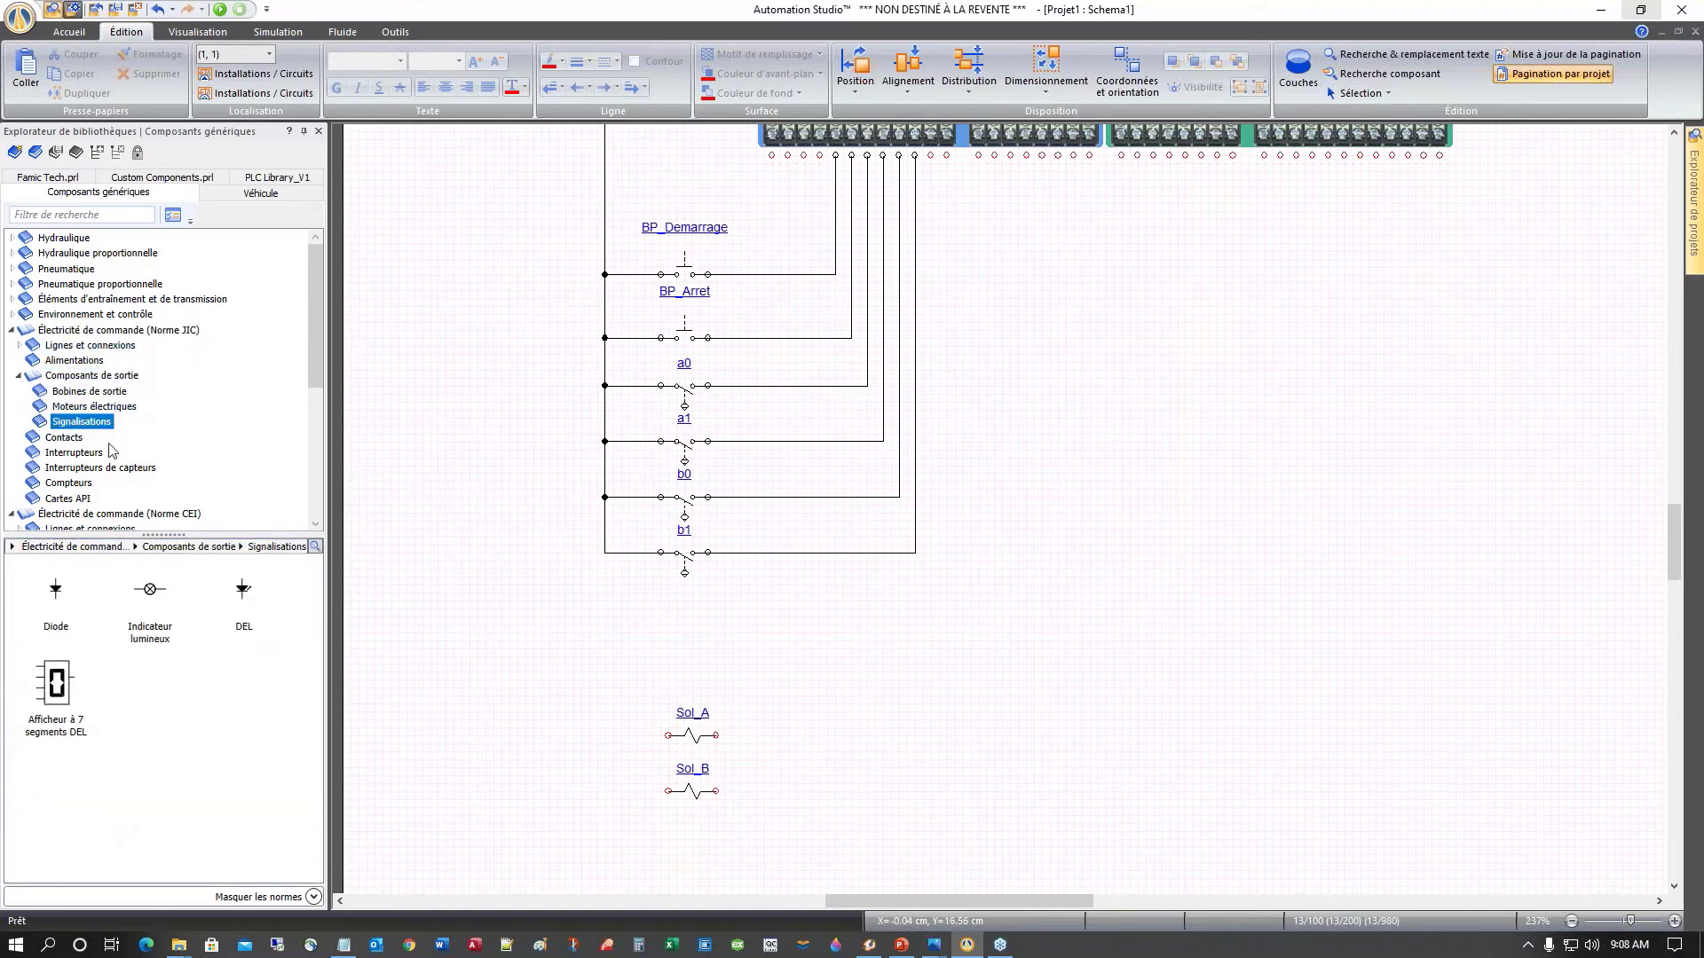
left_click_drag(149, 599, 695, 680)
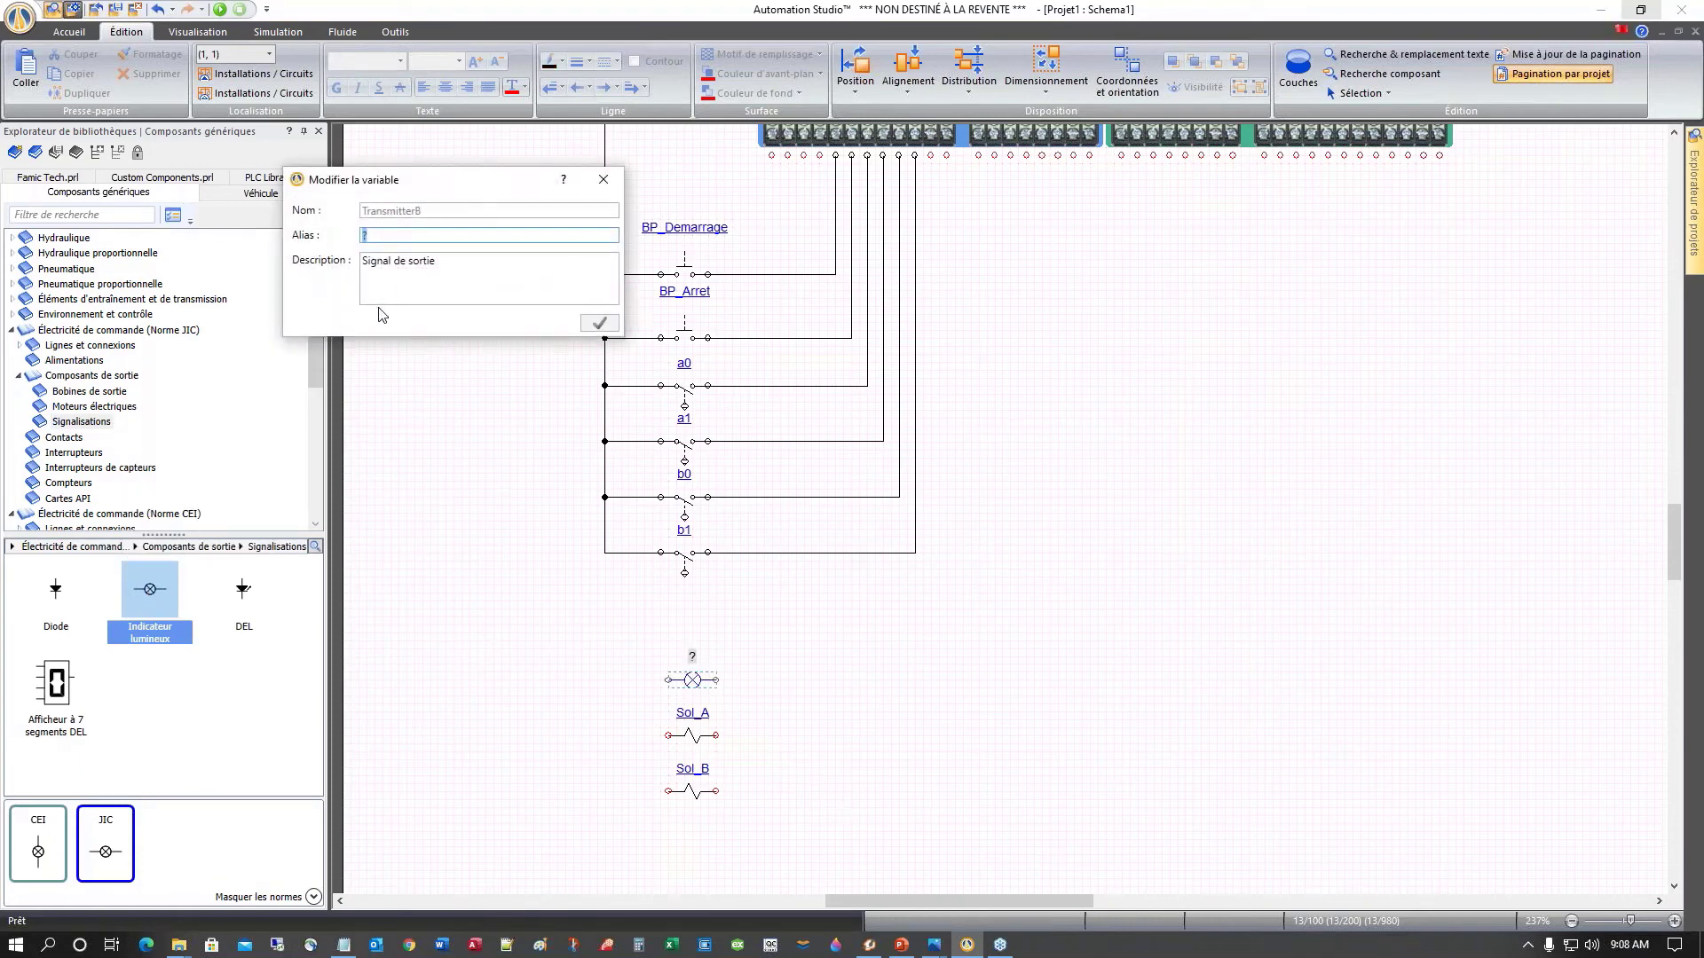
type("Cycle_Parti")
left_click(592, 326)
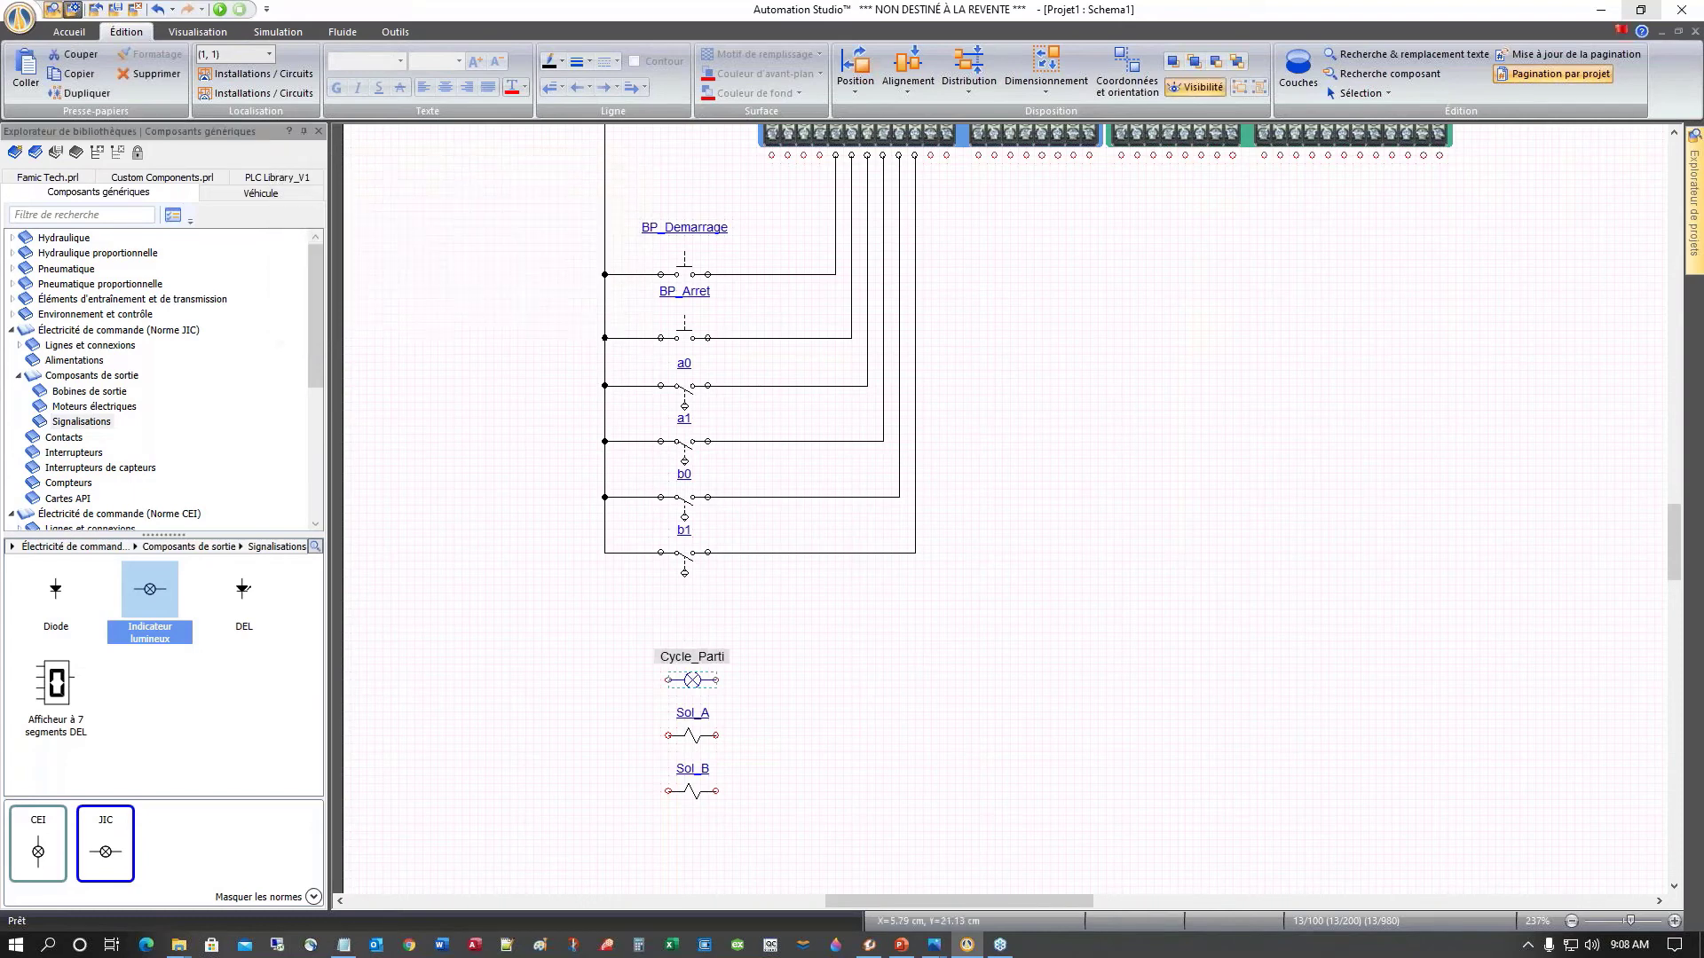
Step: Move the Cycle_Parti lamp and the Sol_A and Sol_B solenoids together beneath the PLC's green output terminal block
left_click_drag(633, 649, 787, 820)
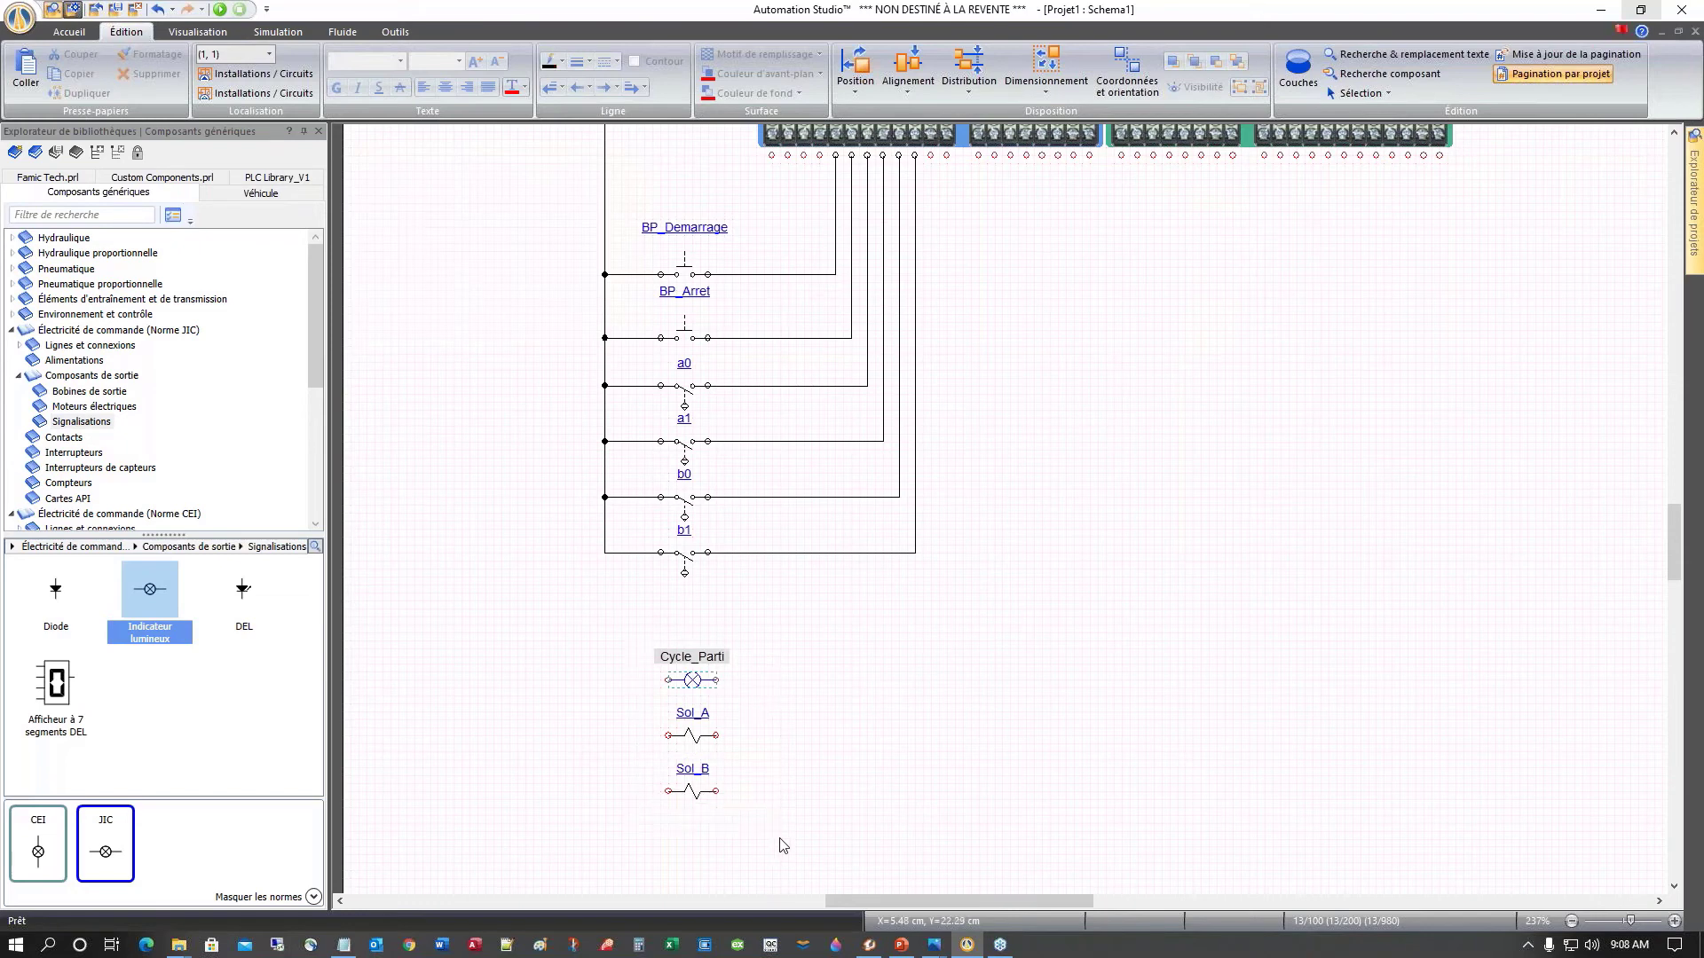
left_click_drag(721, 684, 1491, 274)
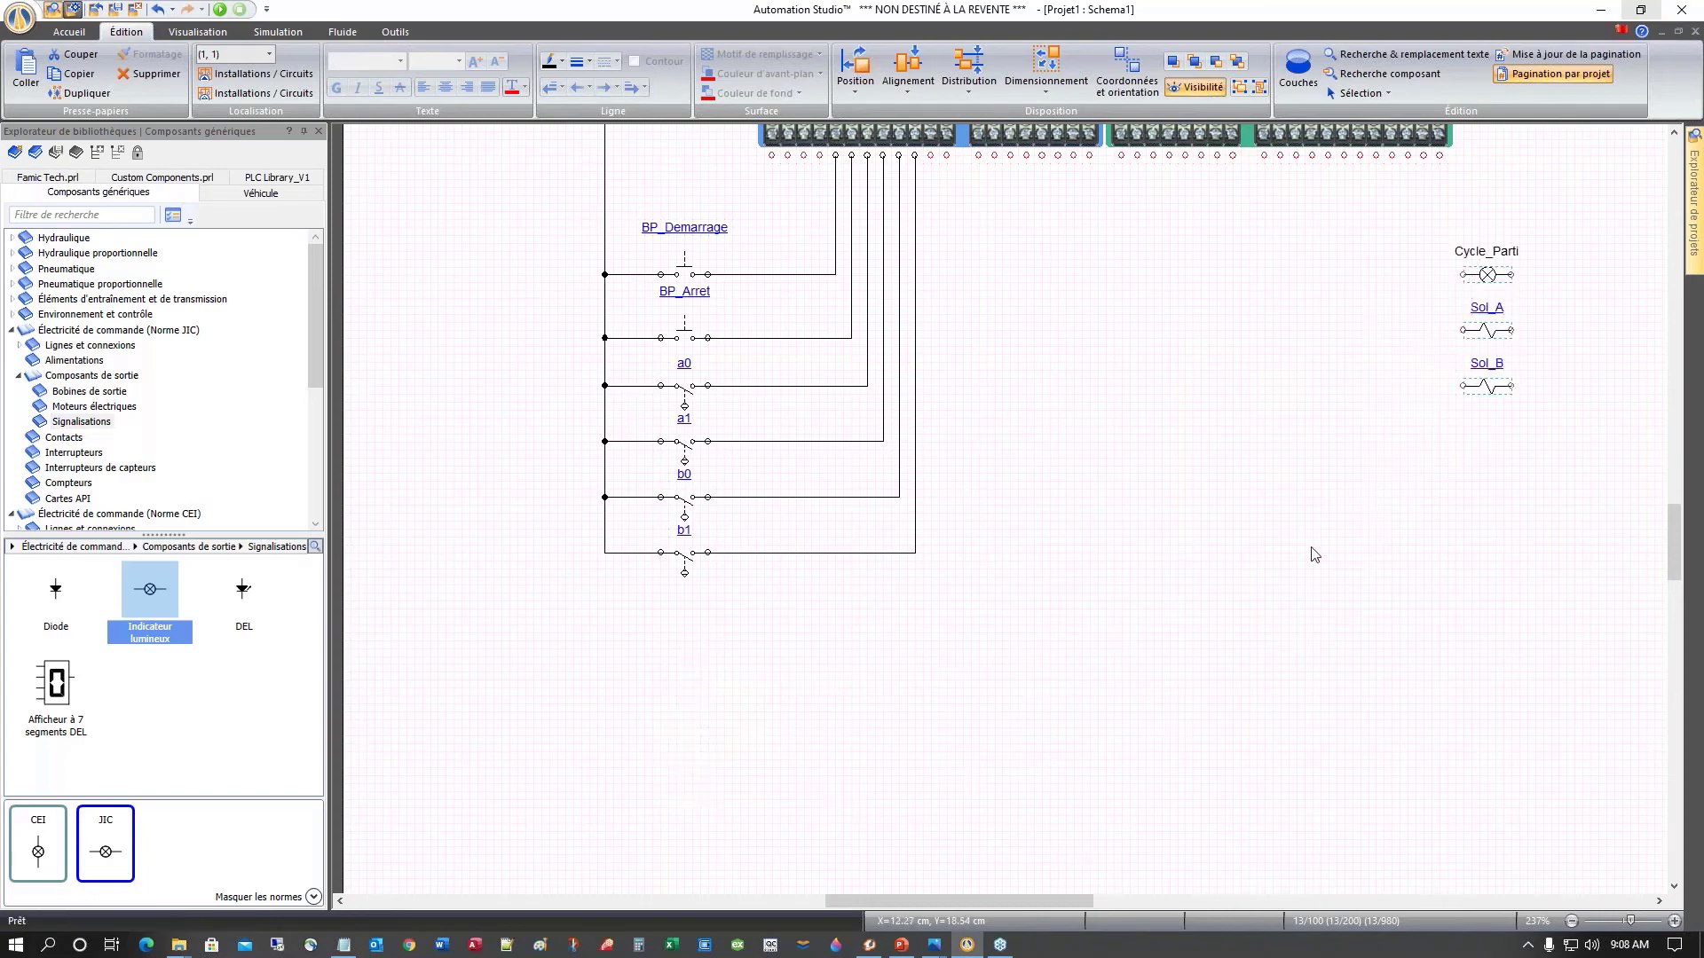
scroll(1314, 556, "down", 2)
scroll(1313, 556, "up", 2)
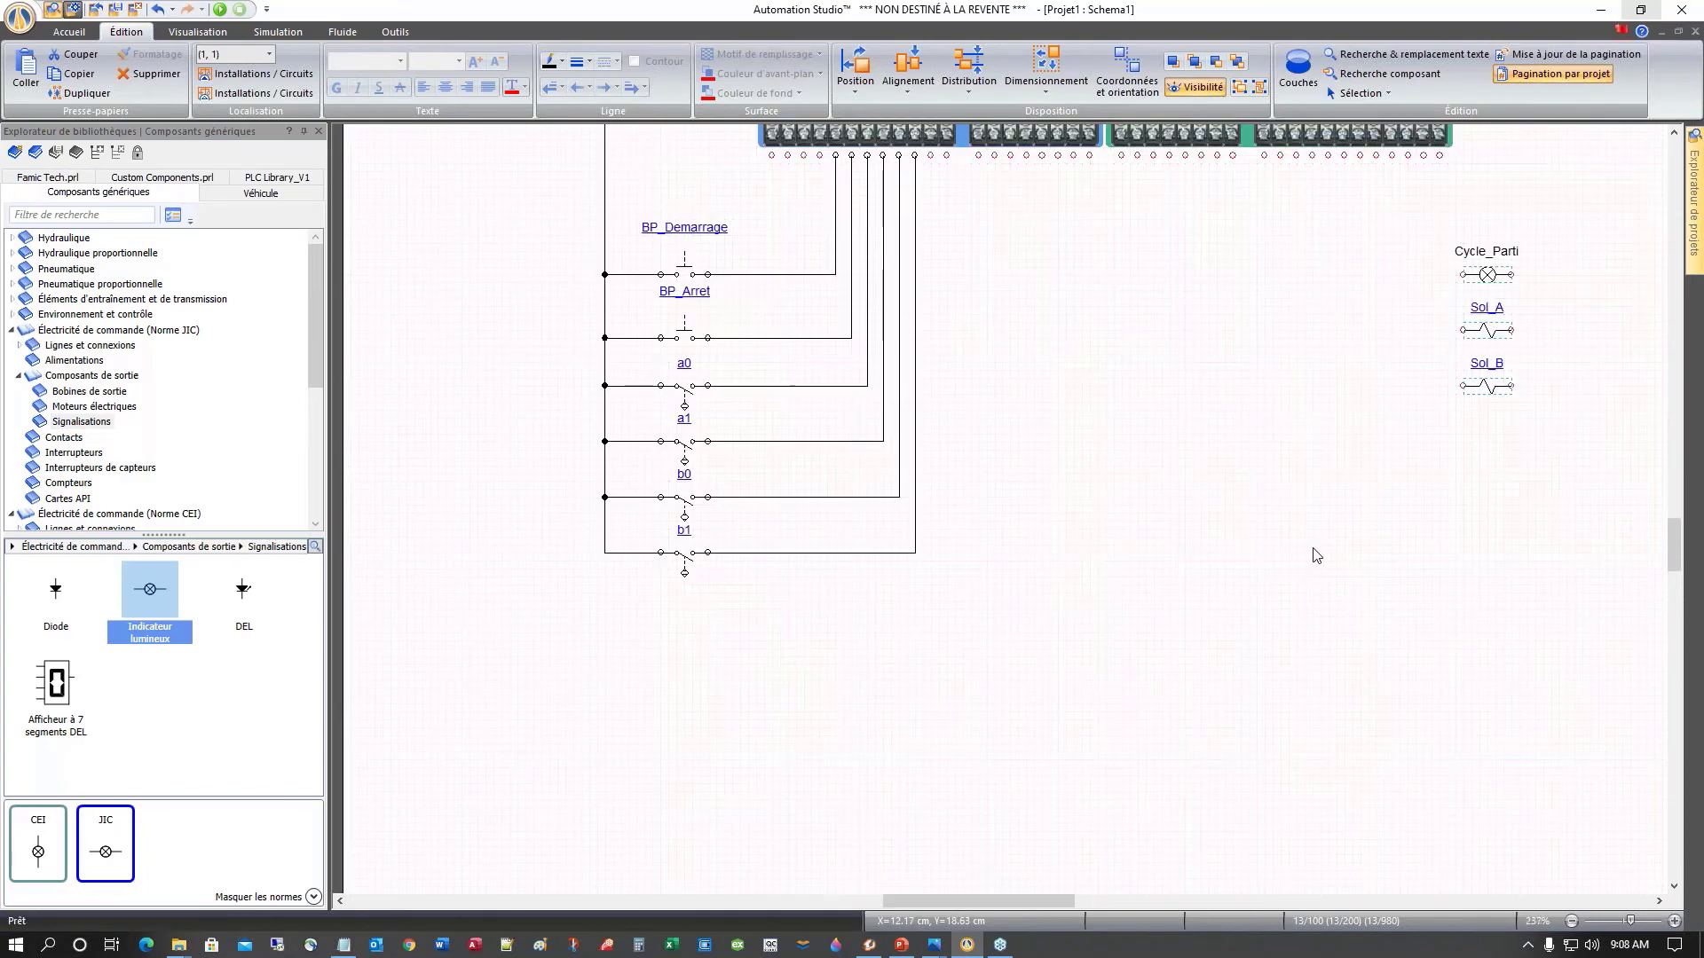
mouse_move(1040, 903)
left_mouse_down()
mouse_move(1158, 898)
mouse_move(1024, 882)
left_mouse_up()
scroll(612, 735, "up", 3)
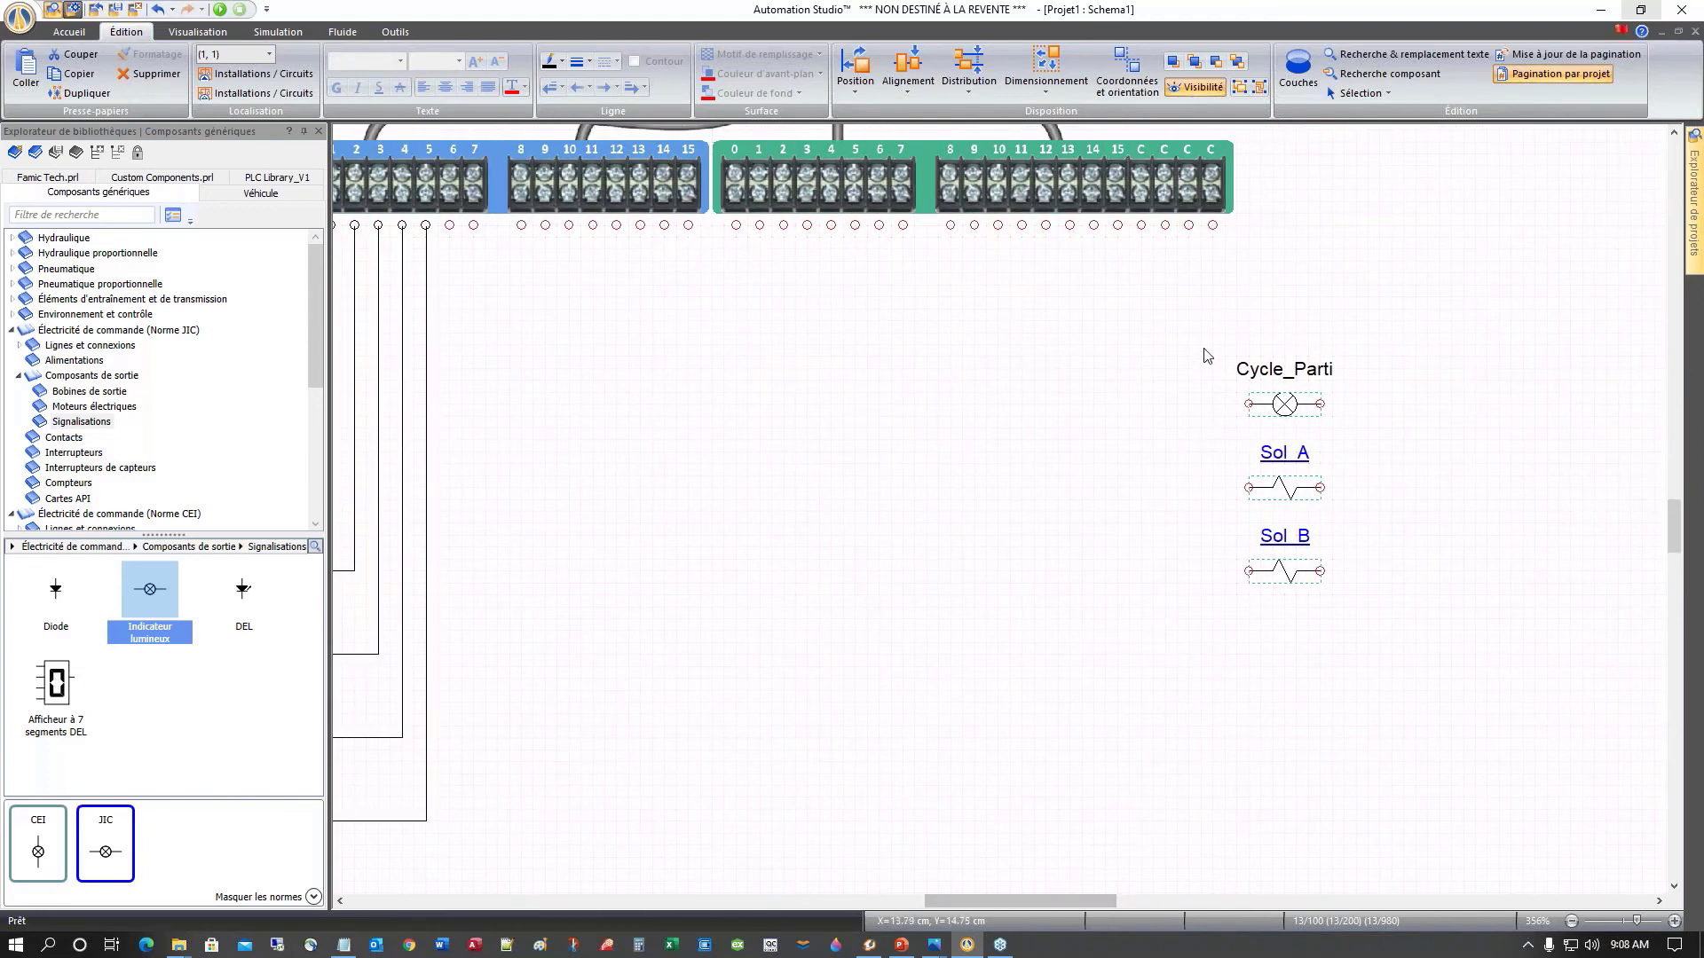
mouse_move(1179, 315)
left_mouse_down()
mouse_move(1377, 491)
mouse_move(1361, 590)
left_mouse_up()
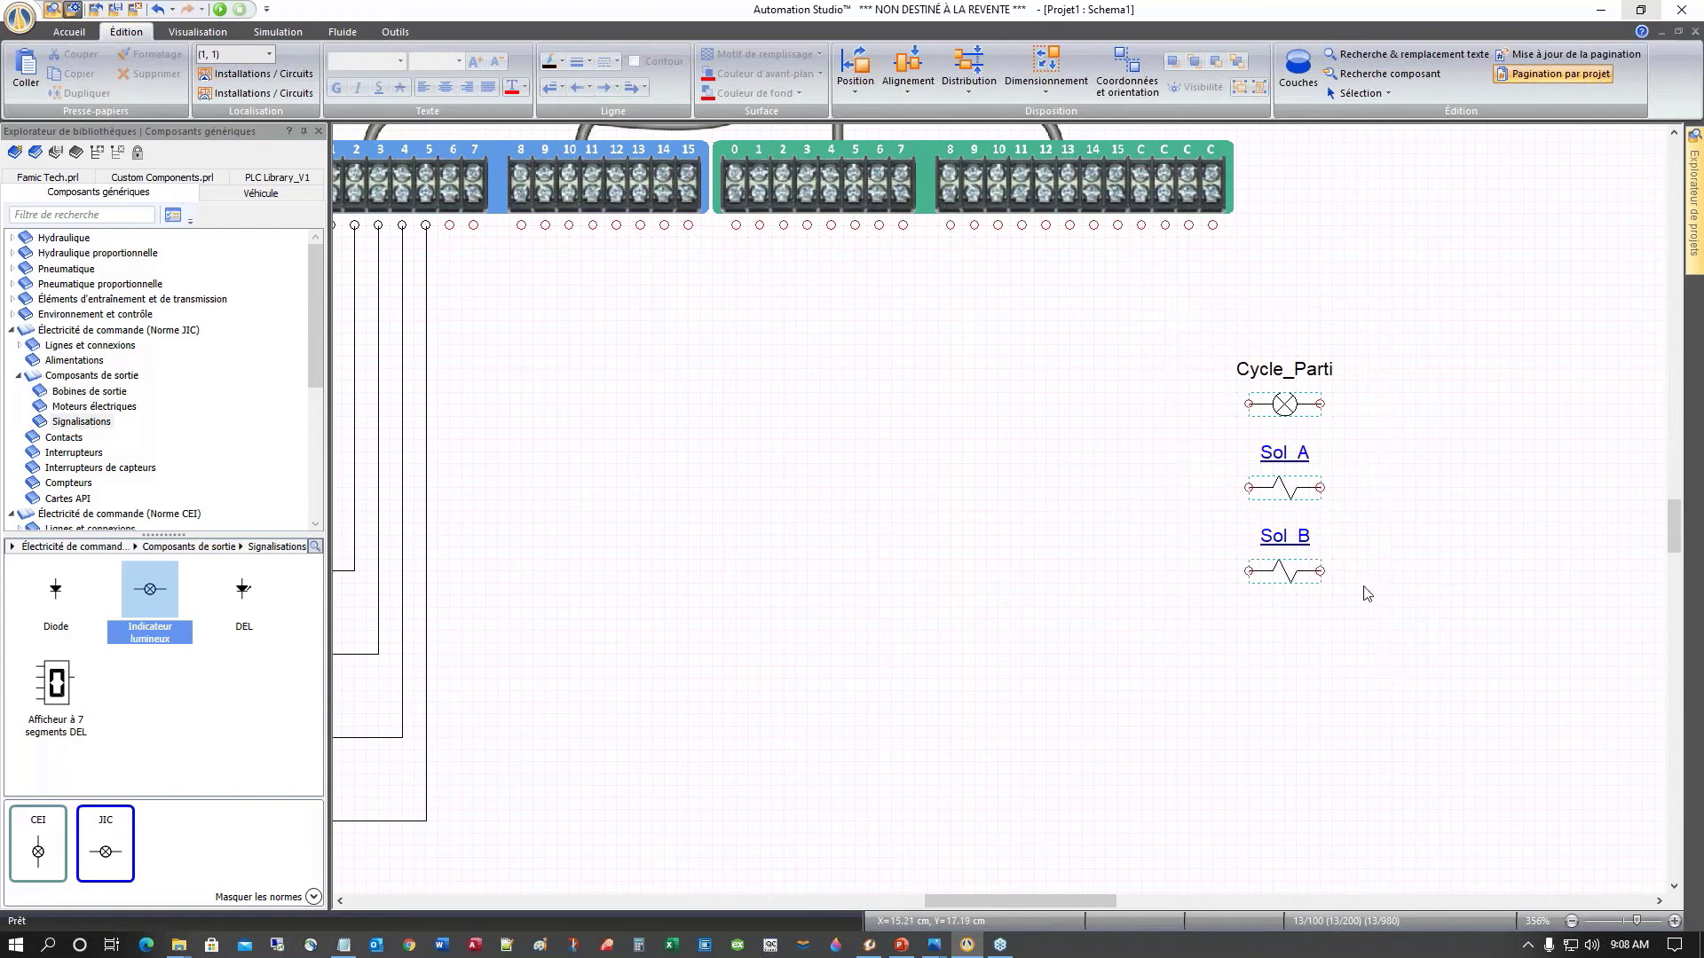
mouse_move(1276, 408)
left_mouse_down()
mouse_move(1034, 419)
mouse_move(1076, 431)
left_mouse_up()
left_click(882, 572)
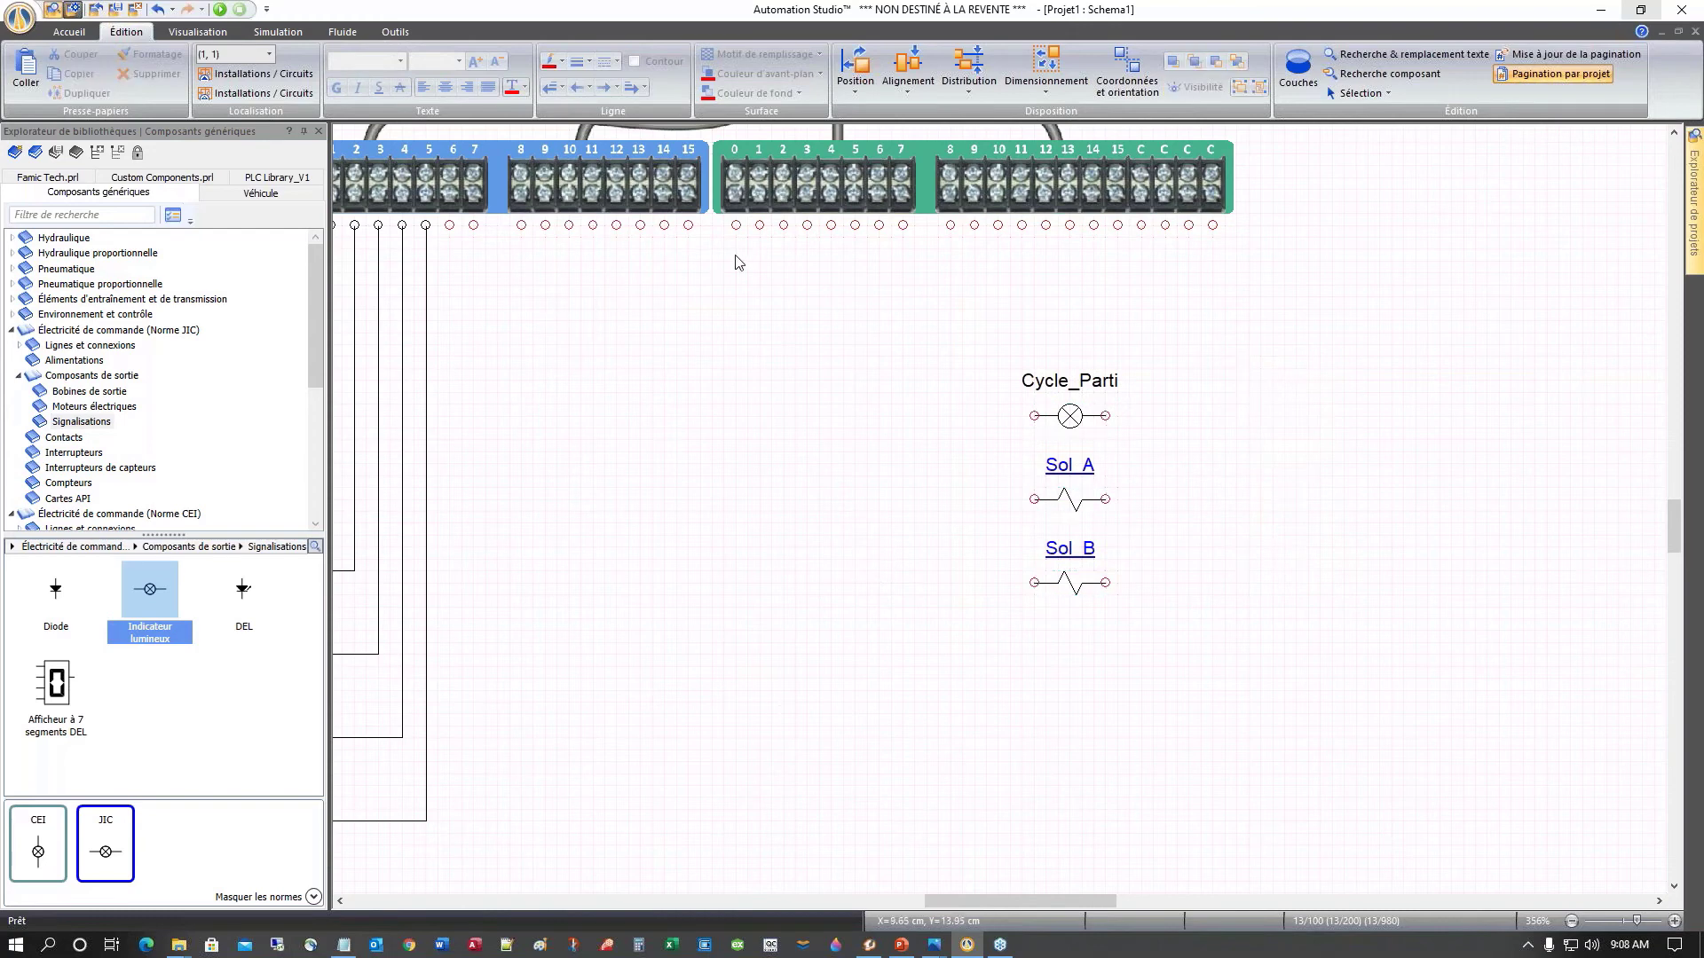
Step: Wire PLC output terminal 0 to the Cycle_Parti lamp, output 1 to Sol_A and output 2 to Sol_B
mouse_move(736, 224)
left_mouse_down()
mouse_move(736, 346)
mouse_move(972, 415)
mouse_move(1034, 416)
left_mouse_up()
mouse_move(759, 224)
left_mouse_down()
mouse_move(816, 483)
mouse_move(1034, 499)
left_mouse_up()
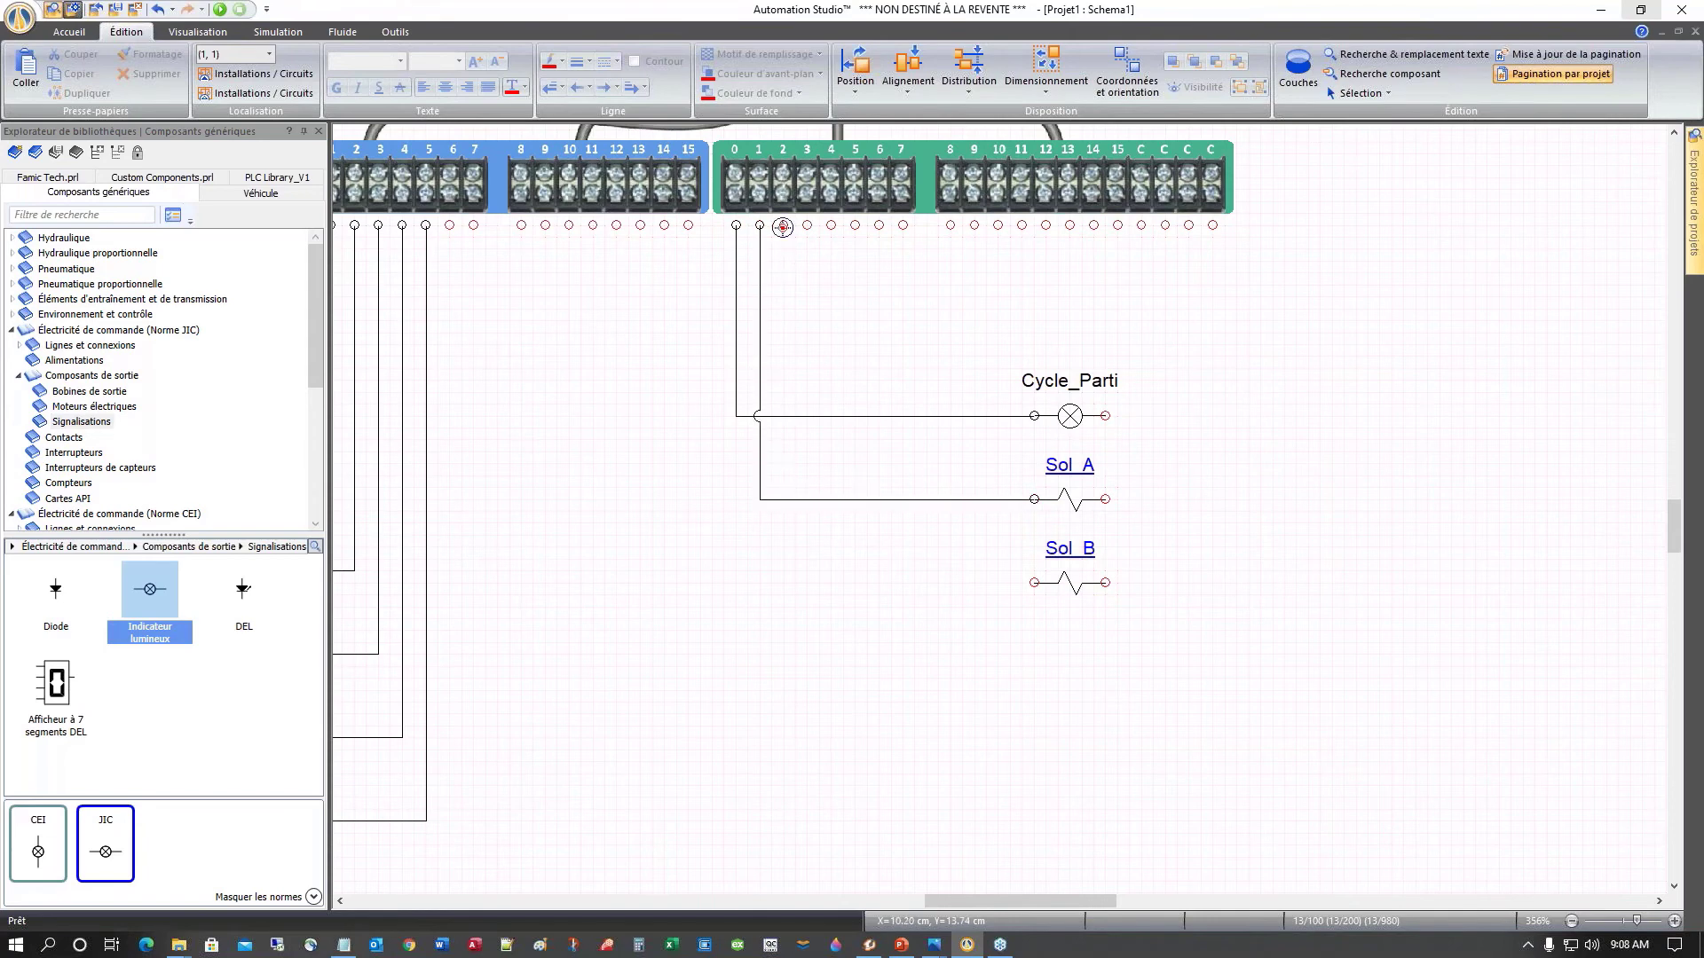
mouse_move(784, 224)
left_mouse_down()
mouse_move(809, 581)
mouse_move(1034, 582)
left_mouse_up()
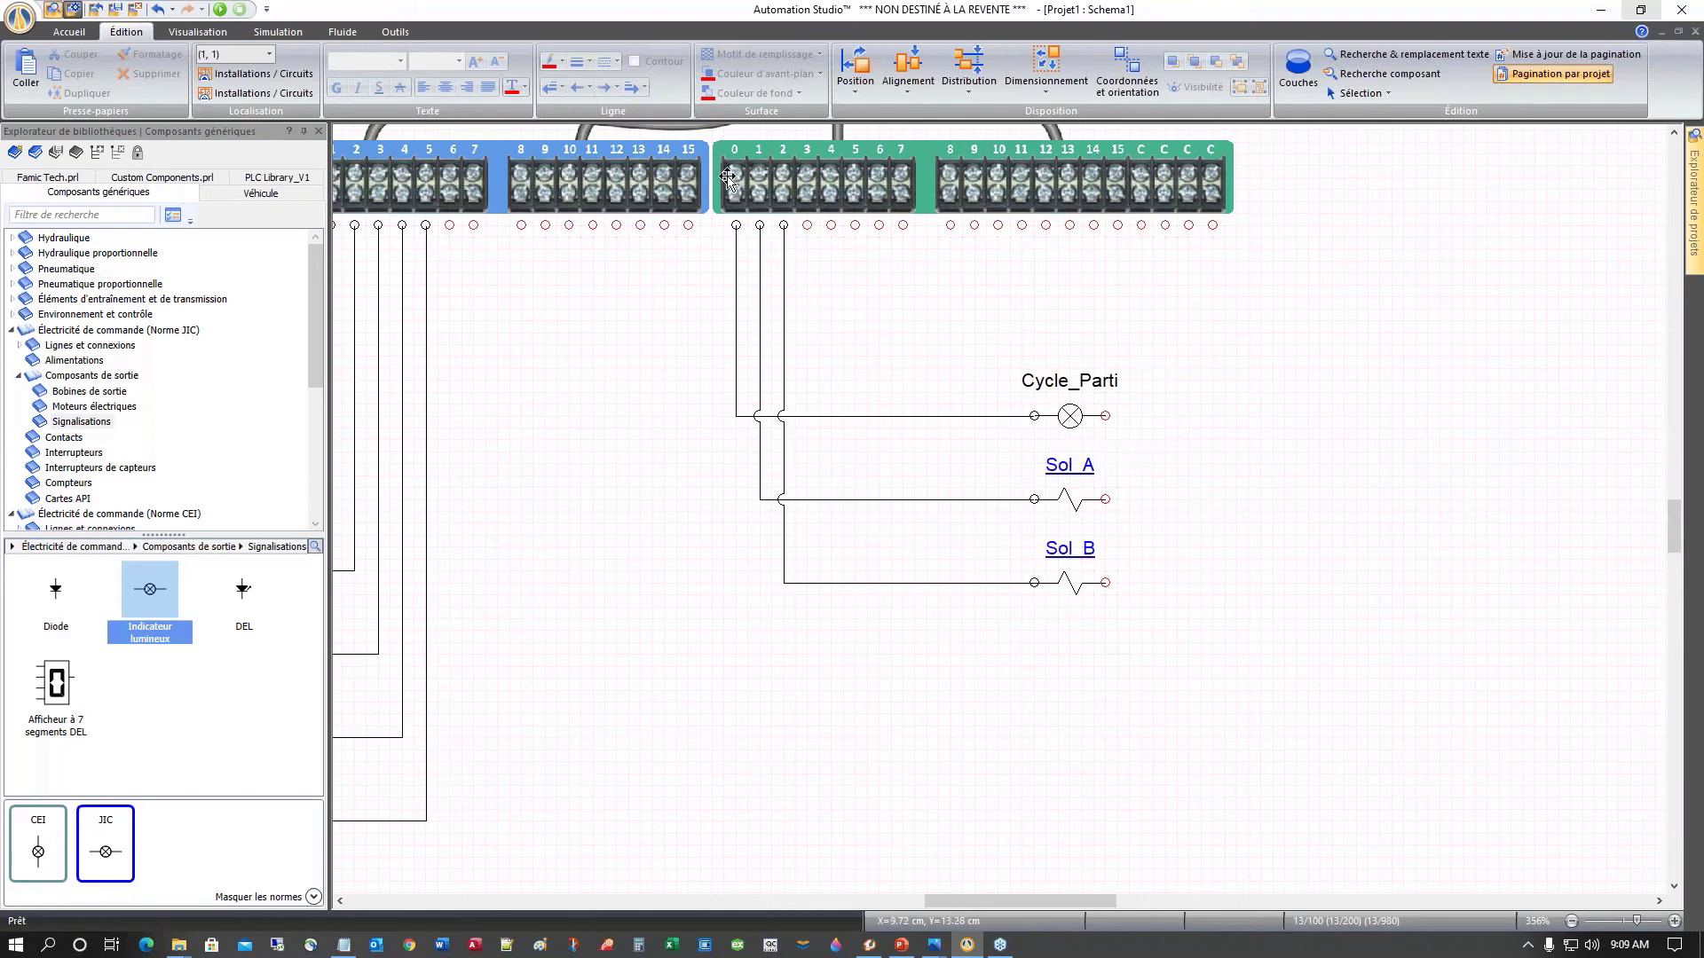
Step: Connect the free terminals of Sol_B, Cycle_Parti and Sol_A to the first output common terminal C with a vertical line
scroll(892, 297, "up", 3)
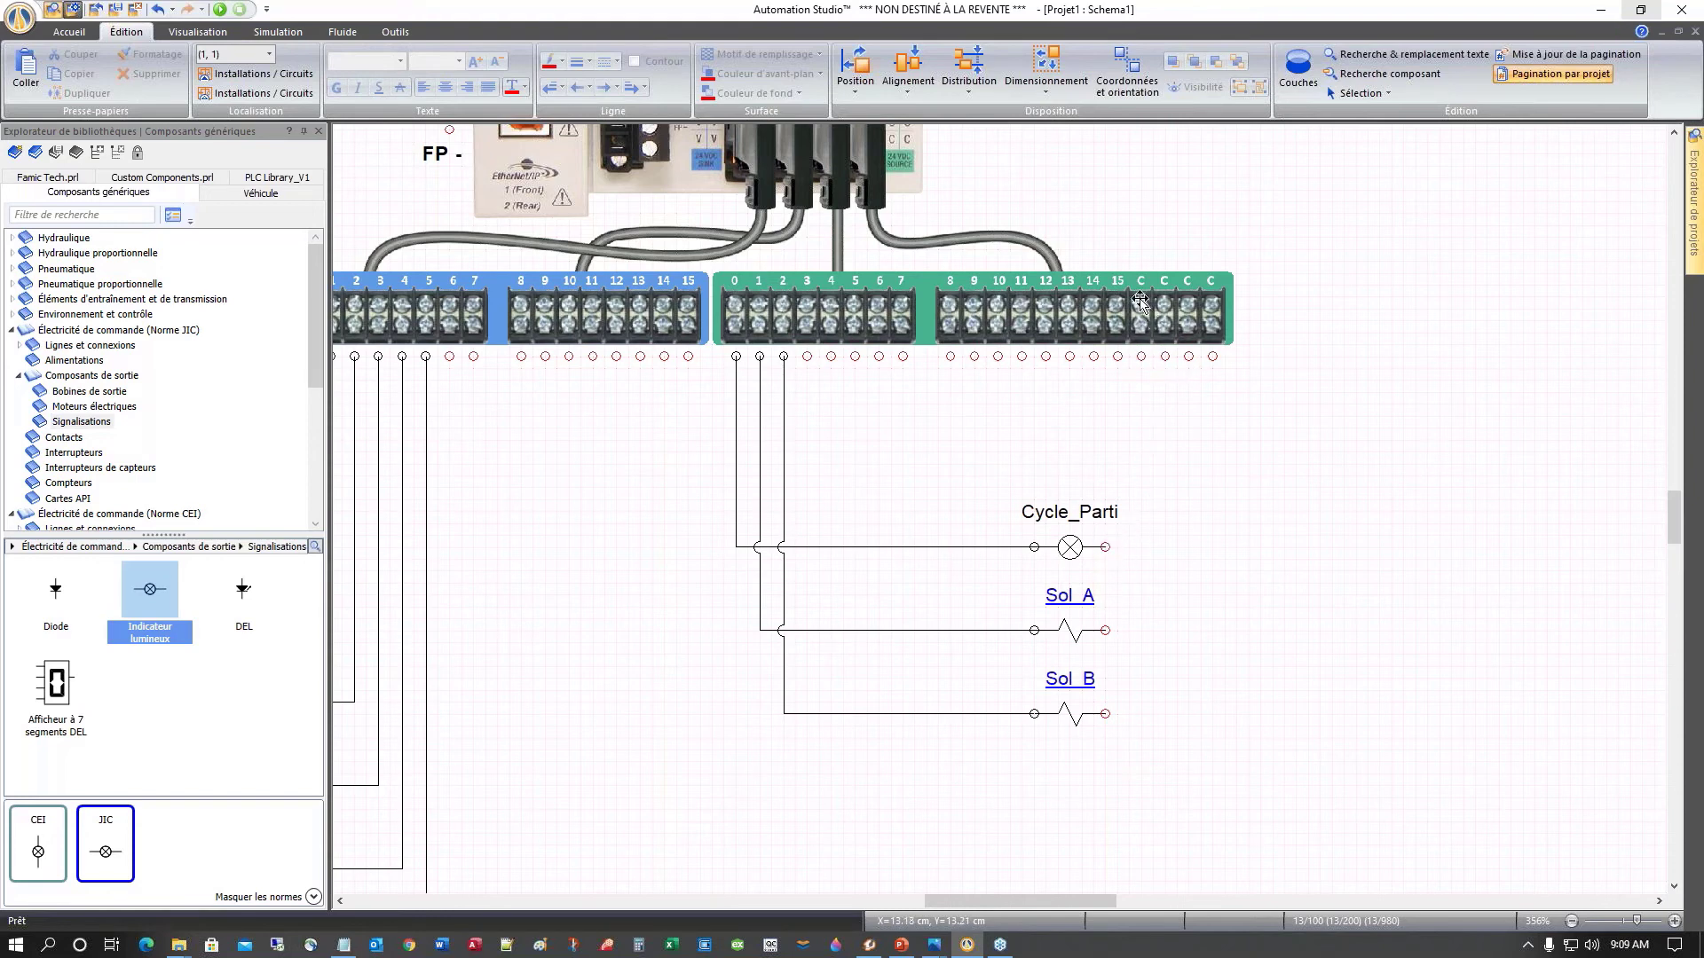
left_click(1106, 714)
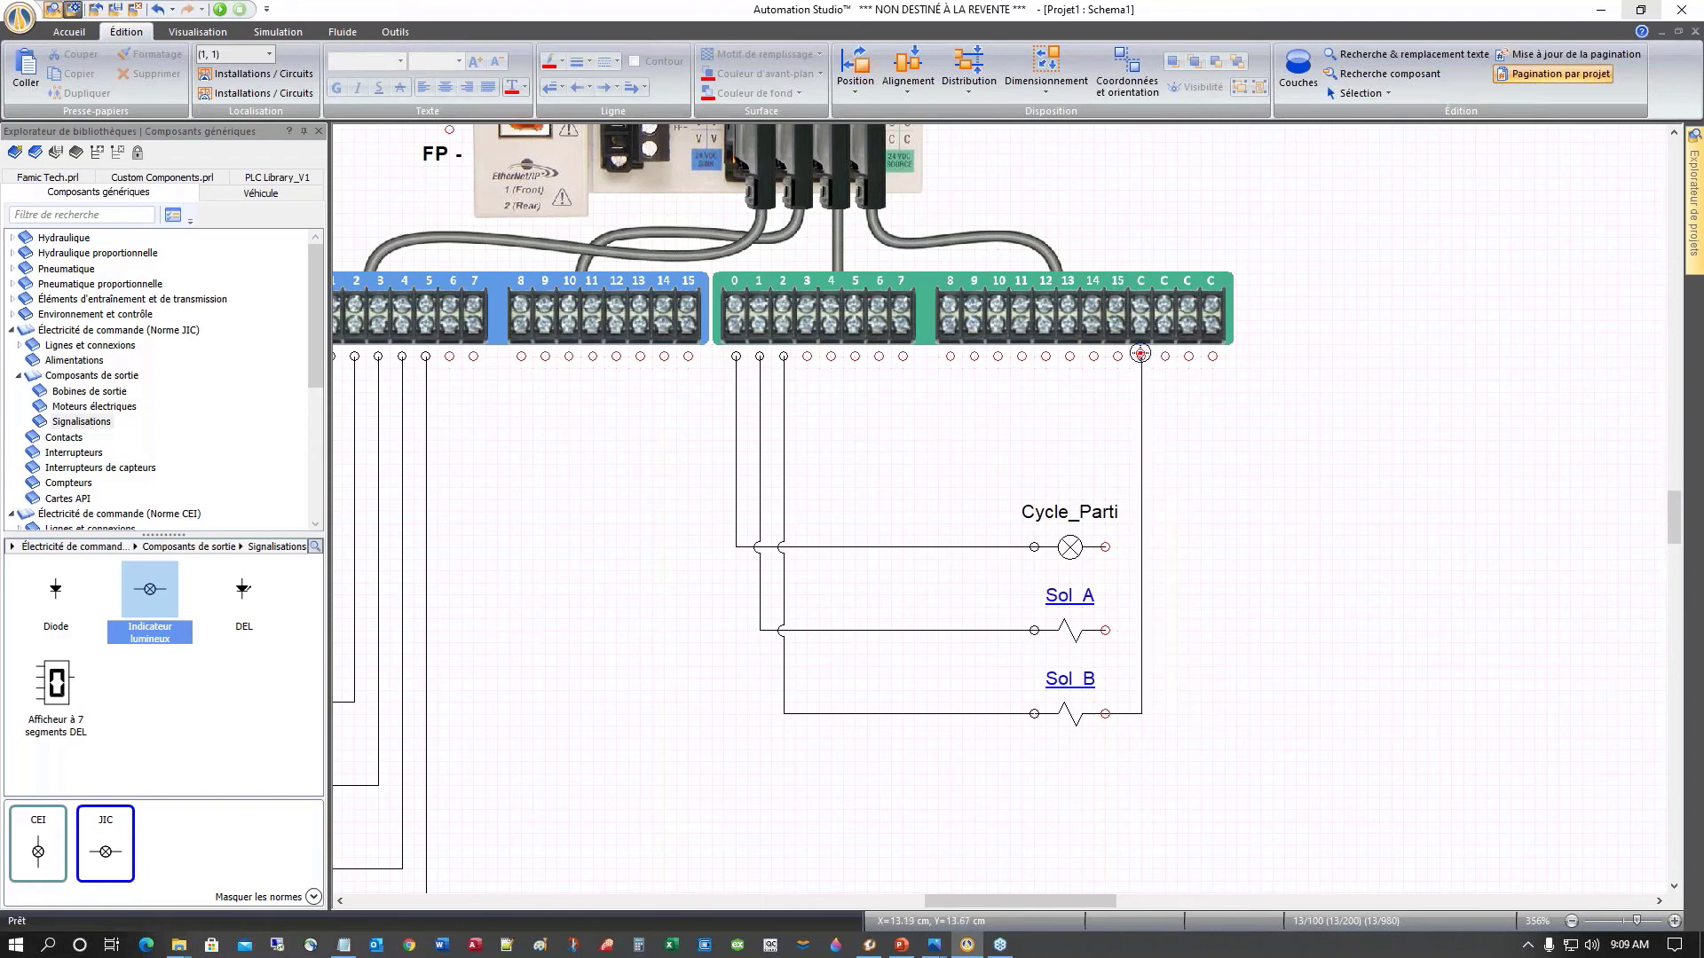
left_click(1145, 357)
left_click(1105, 547)
left_click(1136, 631)
Step: Insert a Barreau ladder frame from the Diagramme échelle pour API AB library in the empty area beside the PLC
left_click_drag(1085, 898, 1032, 902)
scroll(966, 747, "down", 5)
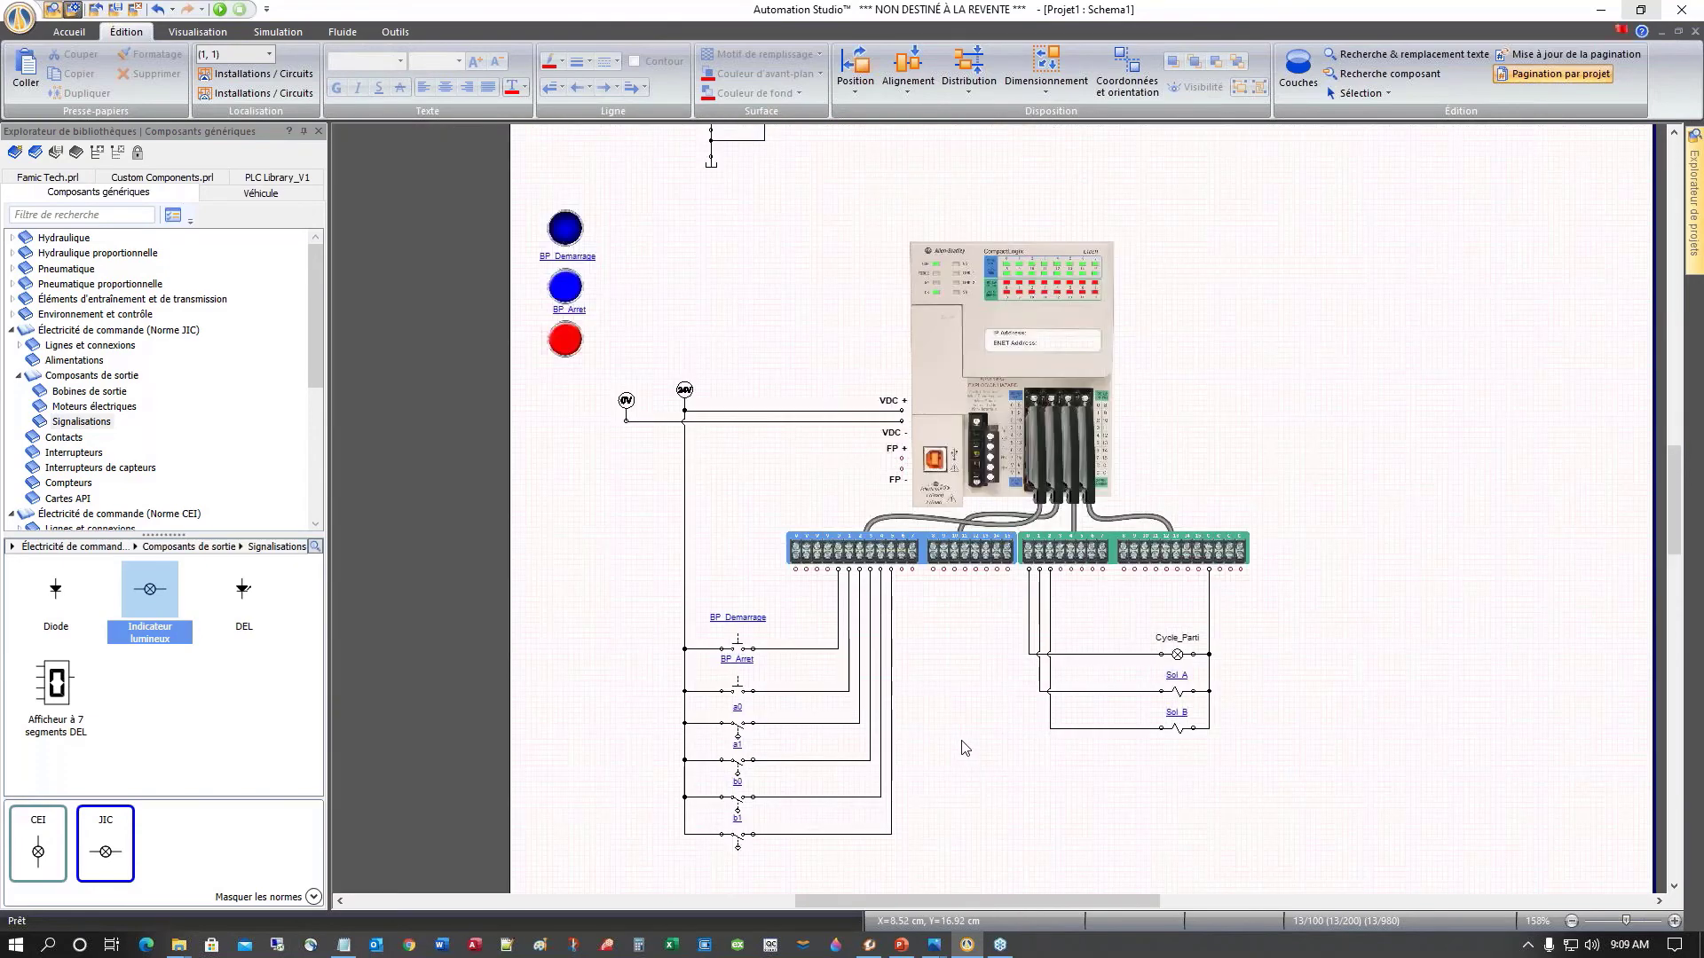
scroll(966, 749, "down", 1)
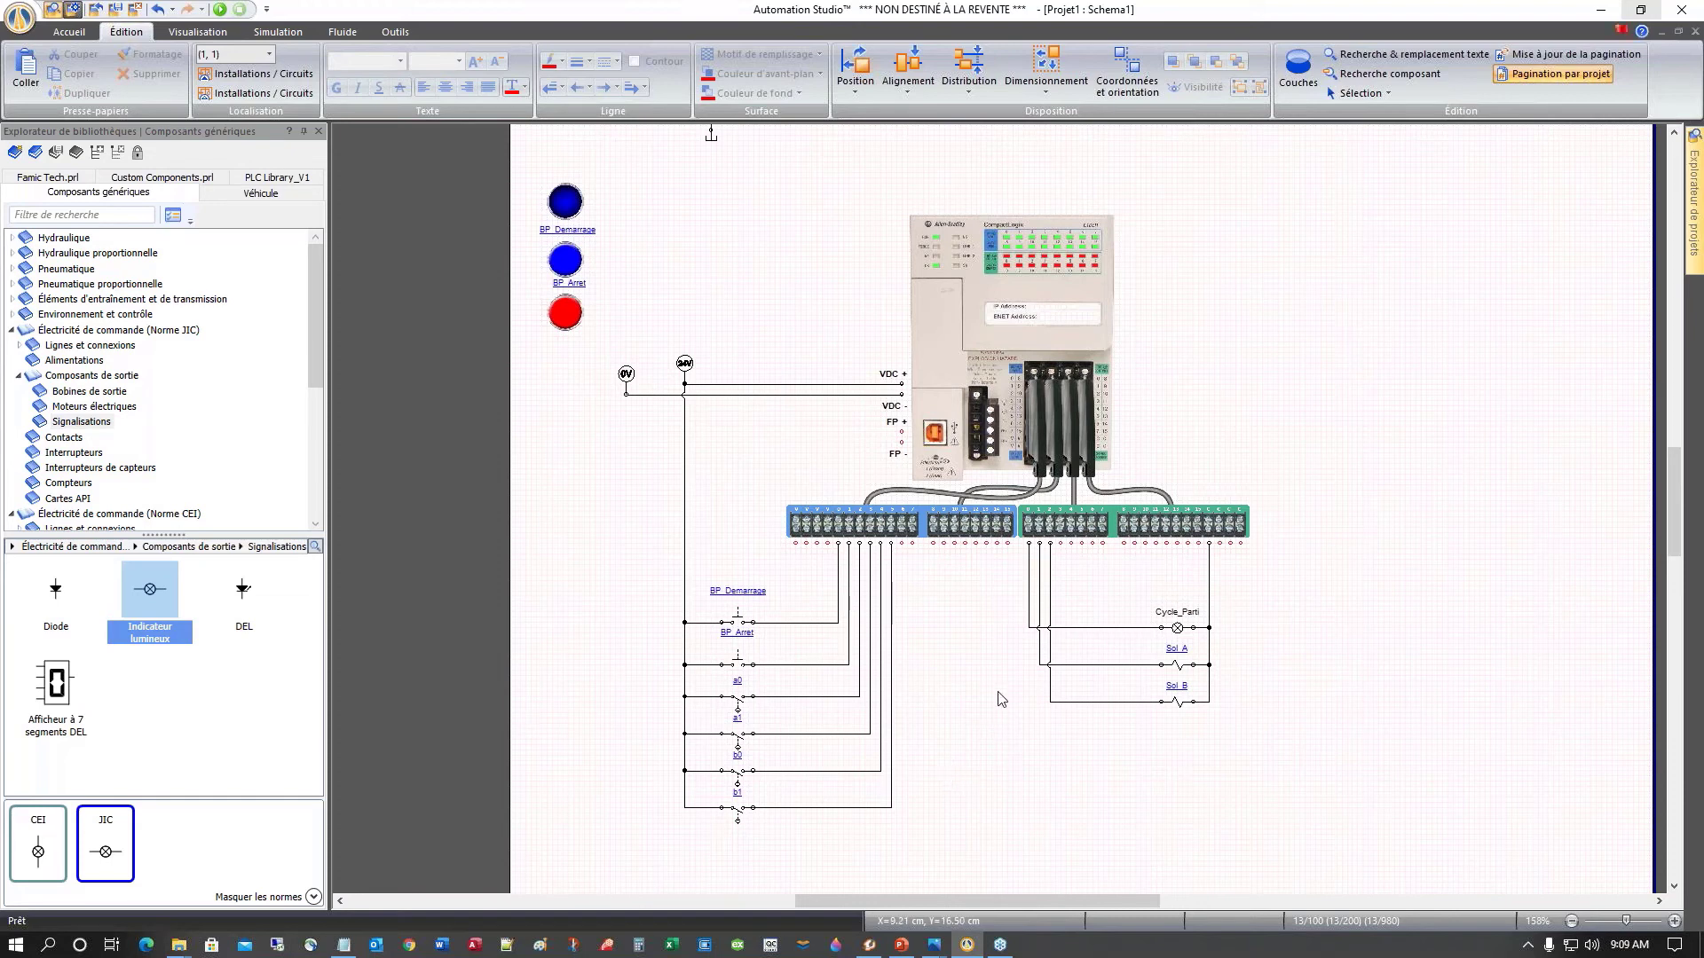
left_click_drag(1058, 902, 1098, 898)
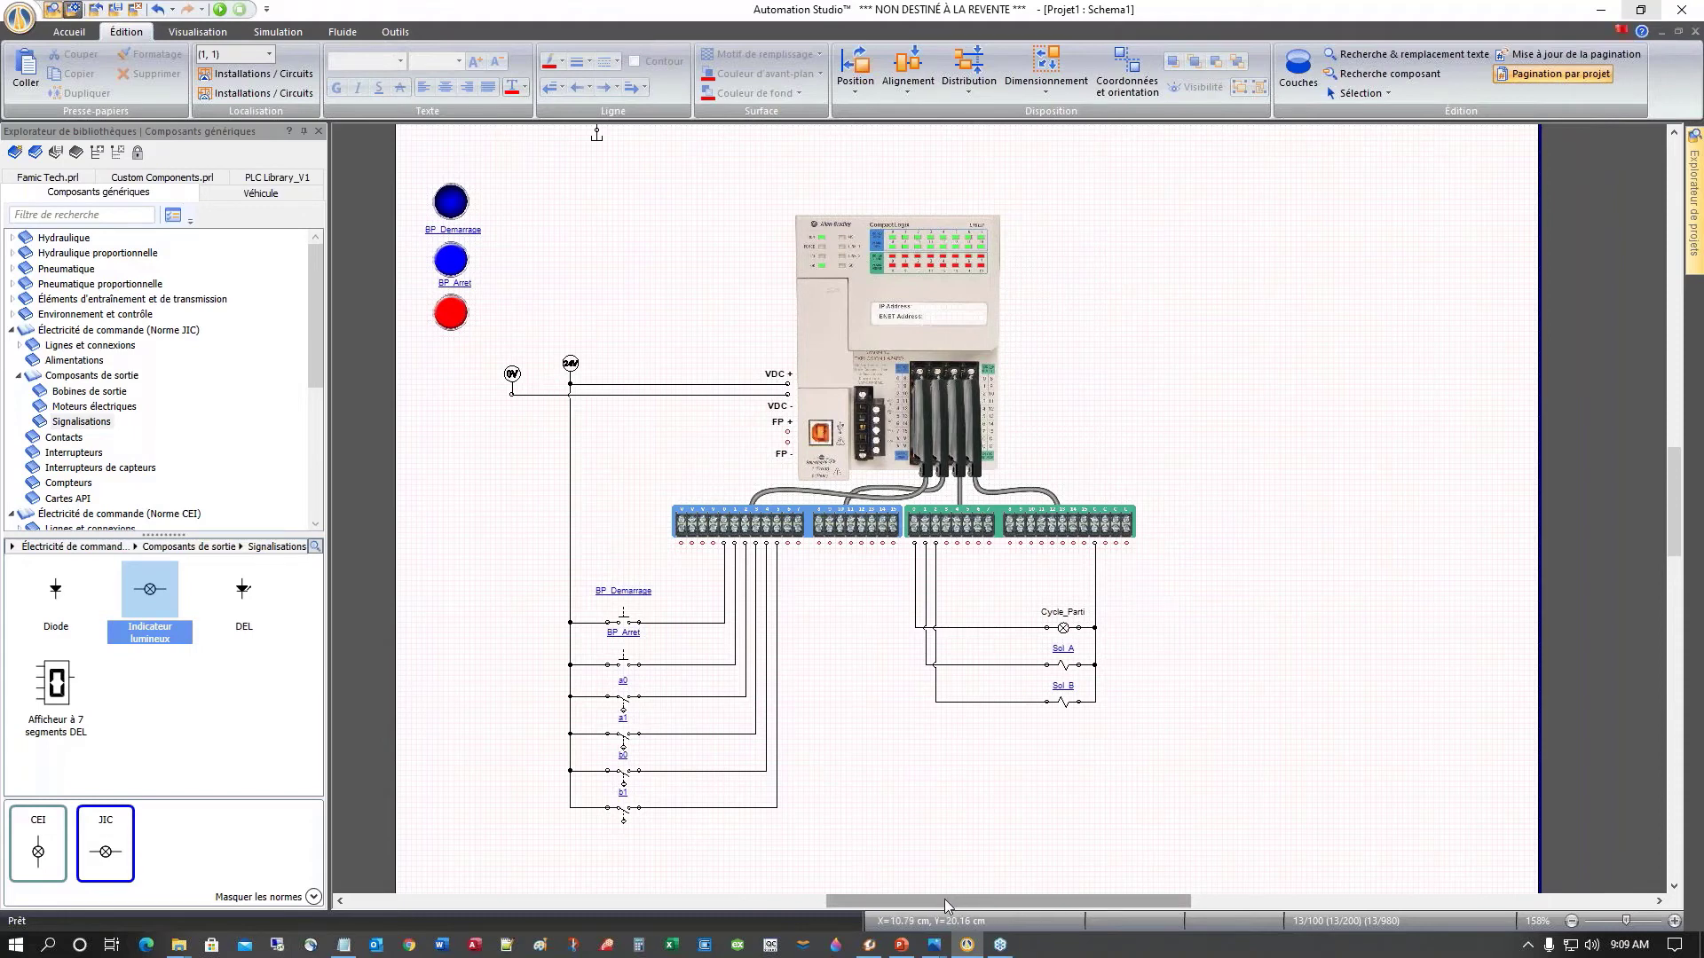
left_click_drag(945, 899, 961, 899)
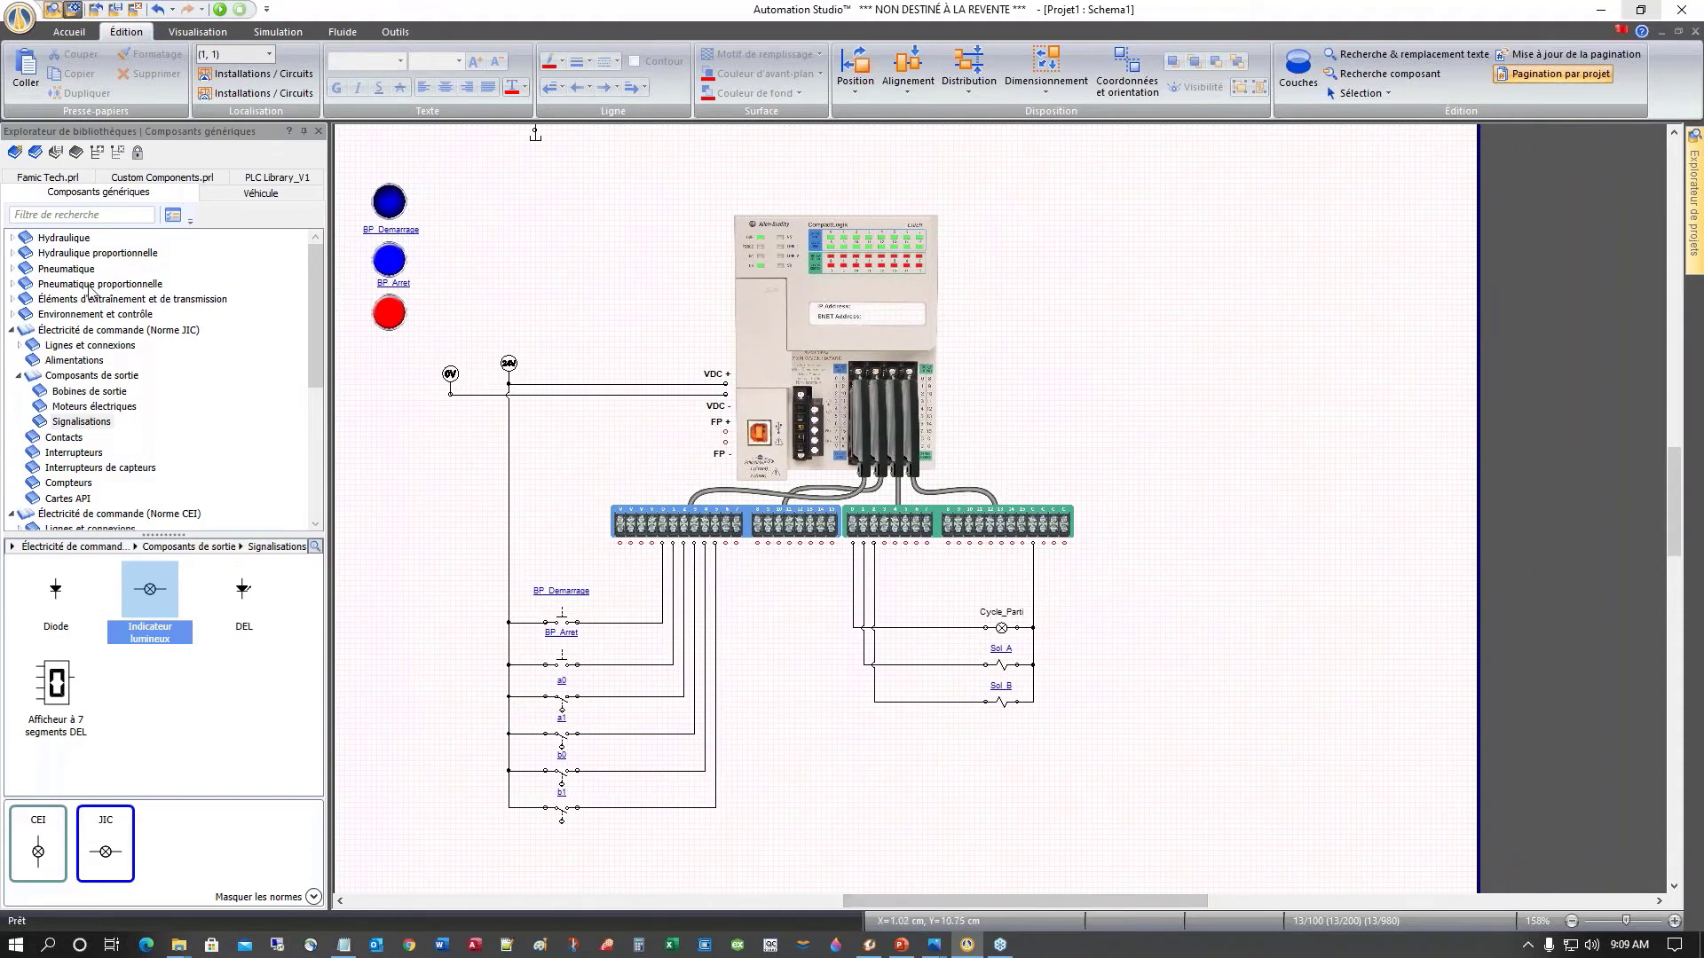
left_click(20, 377)
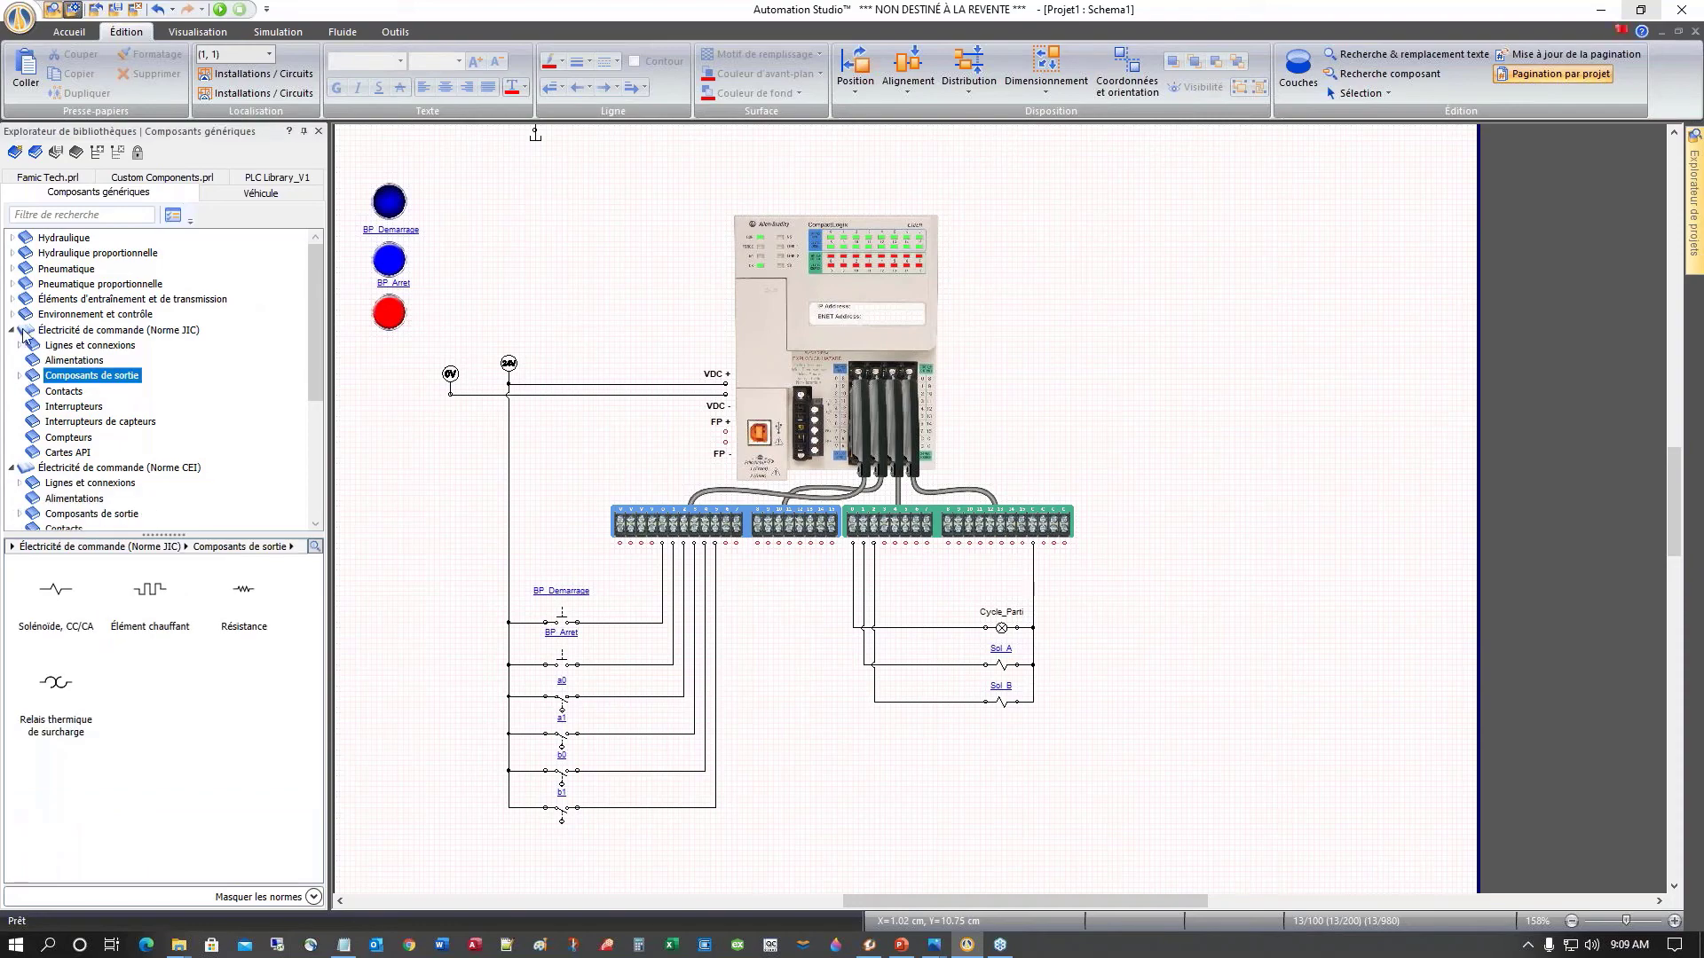
left_click(11, 331)
left_click(12, 347)
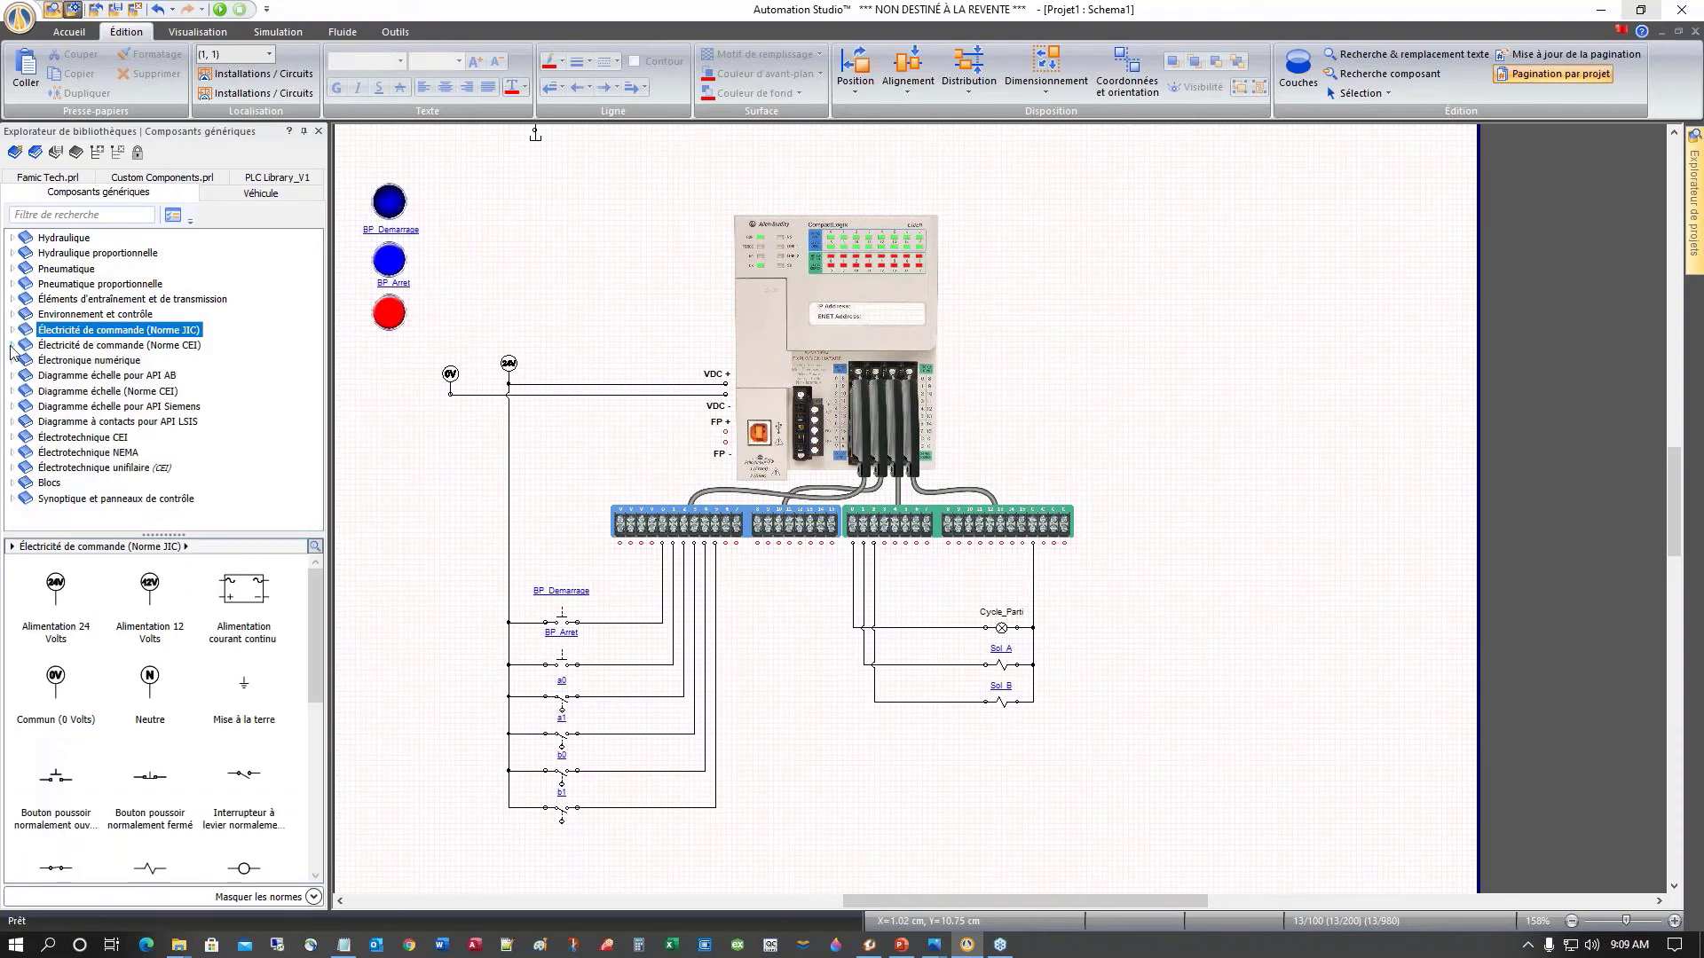
left_click(58, 376)
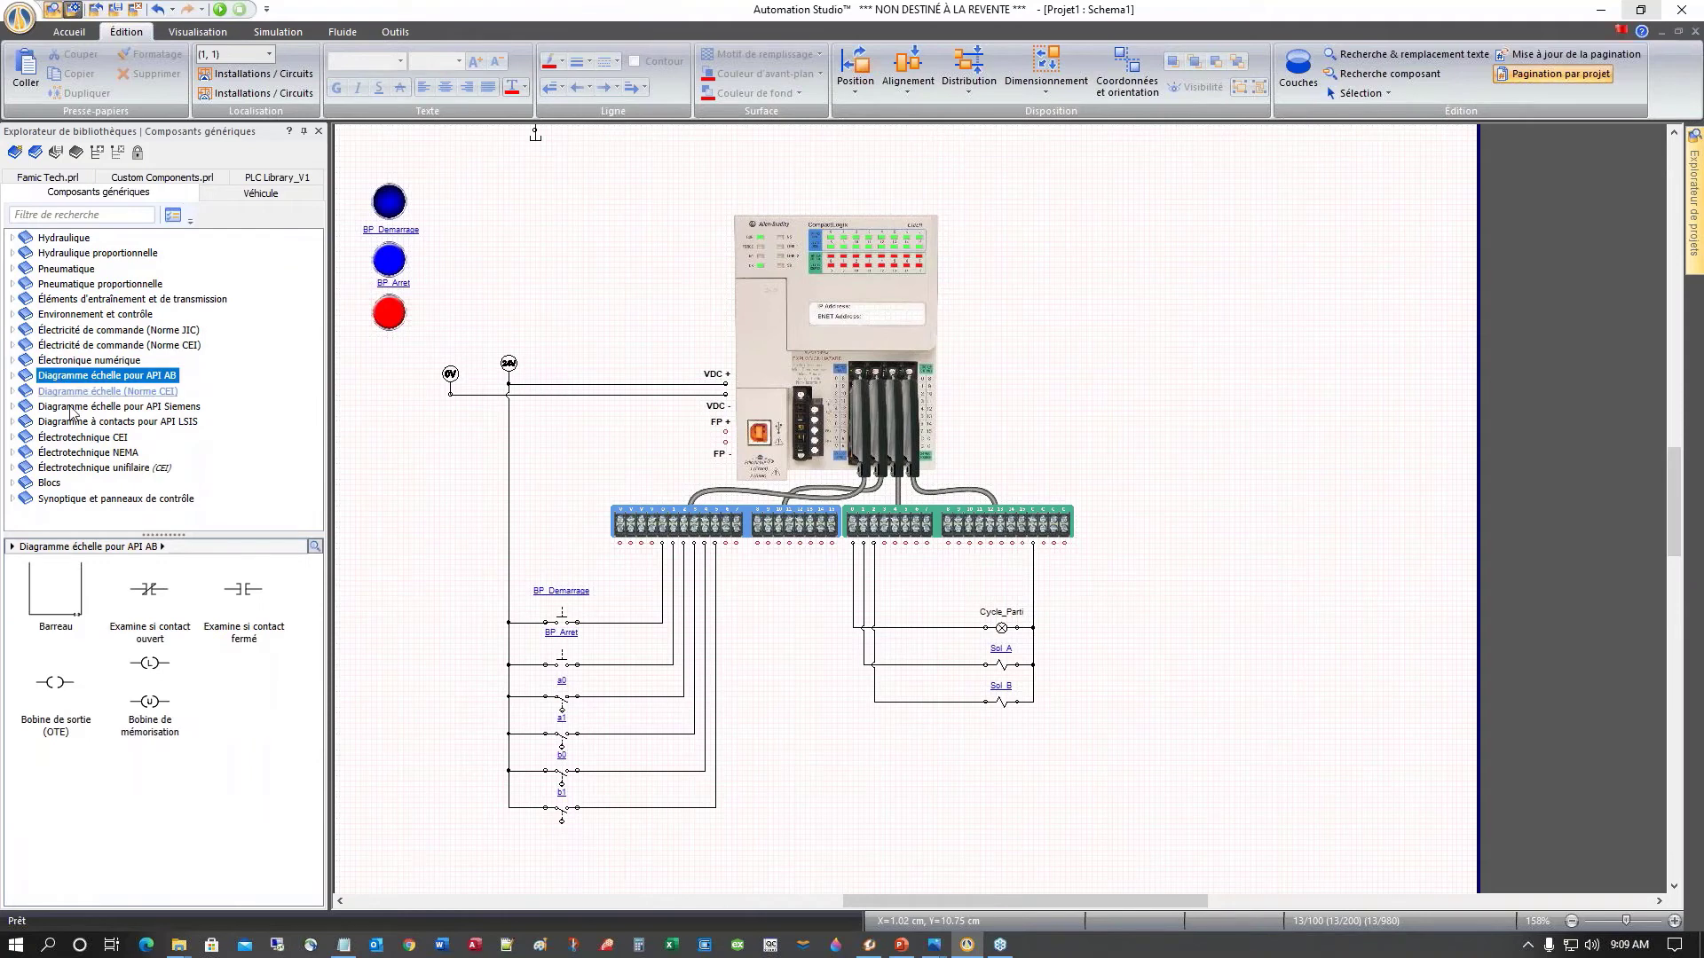
left_click(12, 376)
left_click(32, 587)
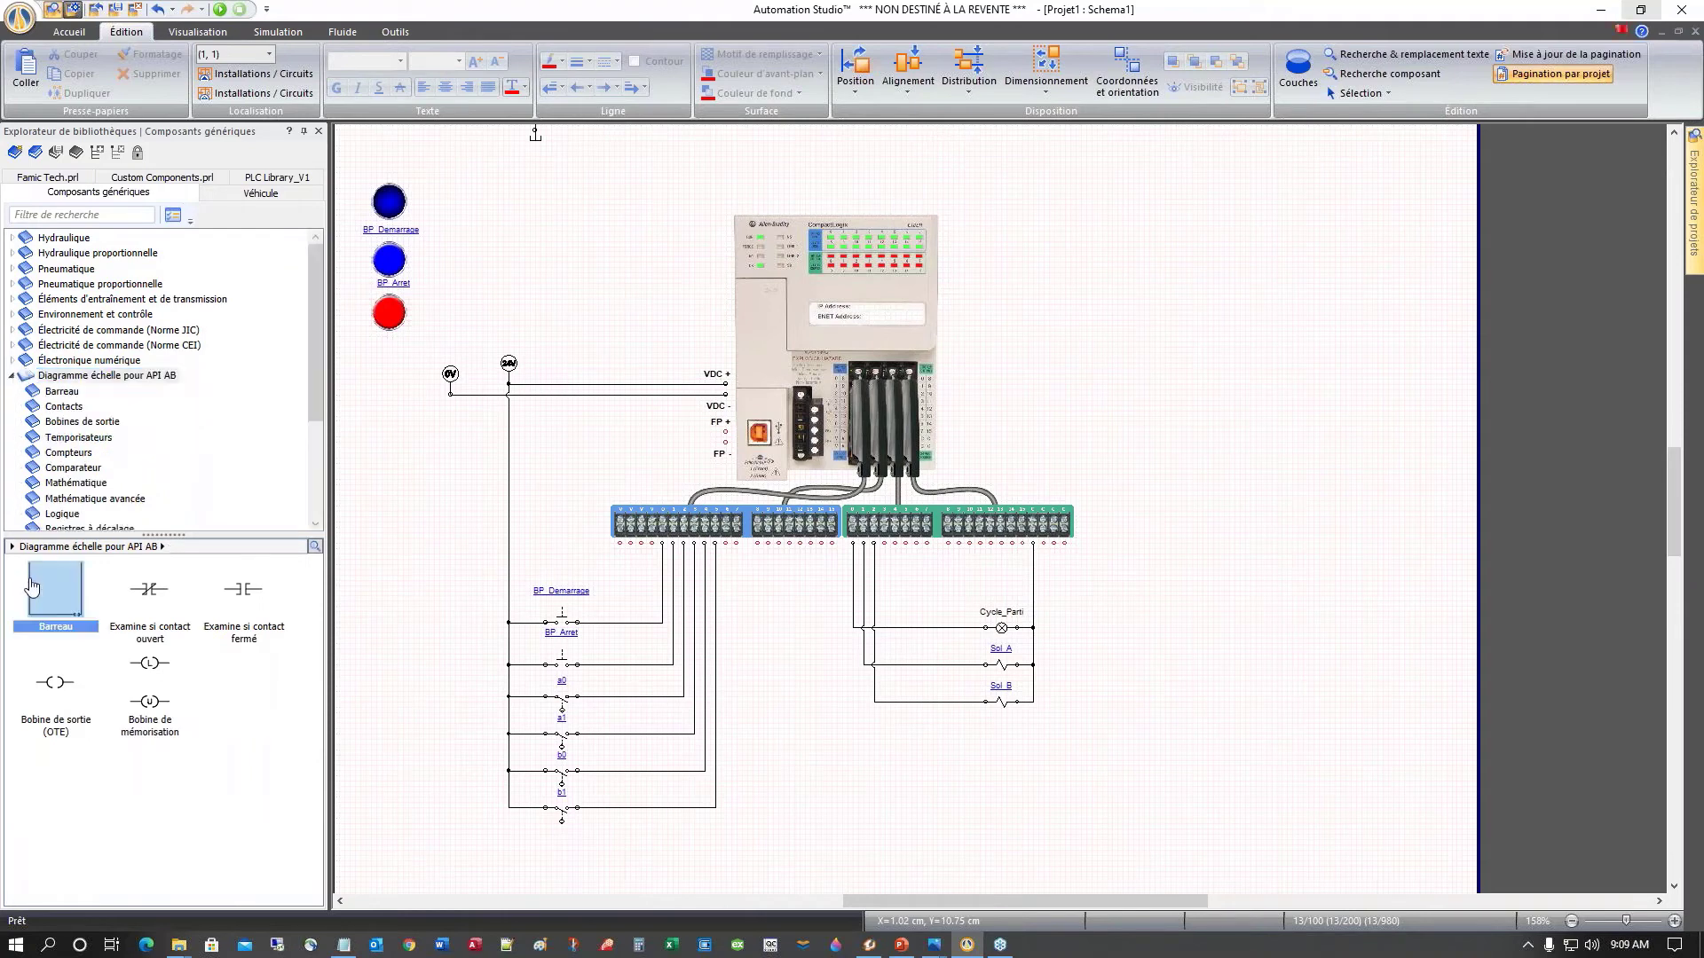
left_click_drag(32, 587, 1270, 177)
Step: Stretch the ladder frame upward and downward to a little over twice its original height
scroll(1287, 222, "up", 3)
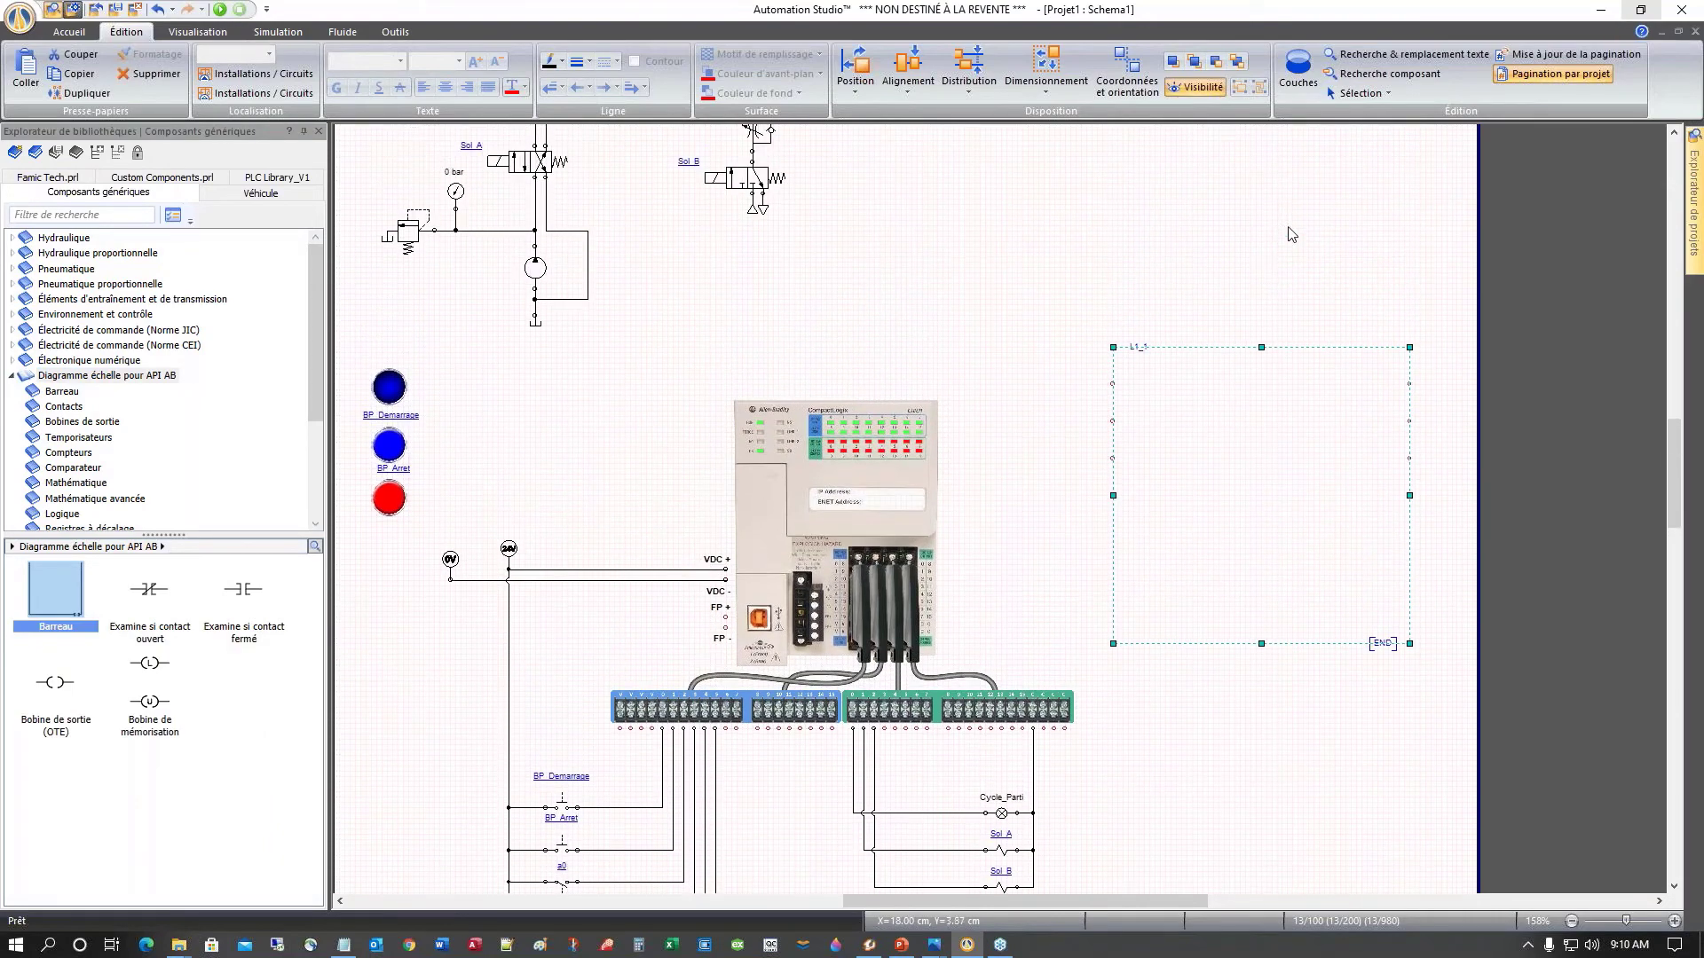
scroll(1288, 228, "up", 1)
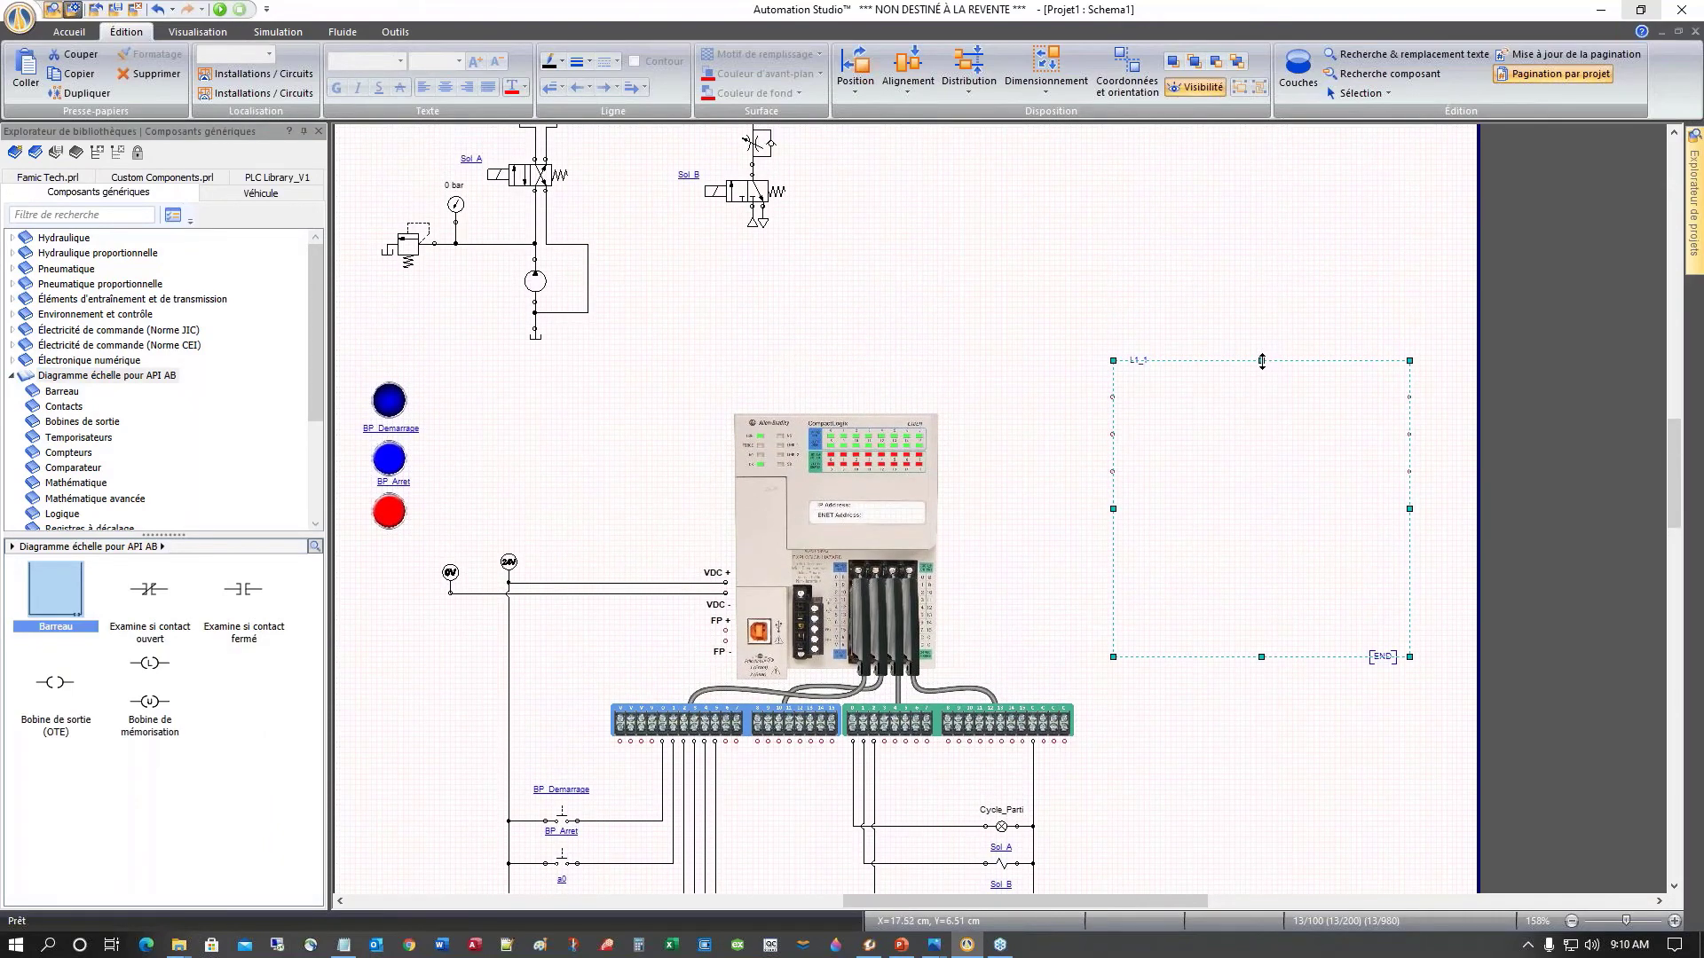
left_click_drag(1262, 361, 1261, 175)
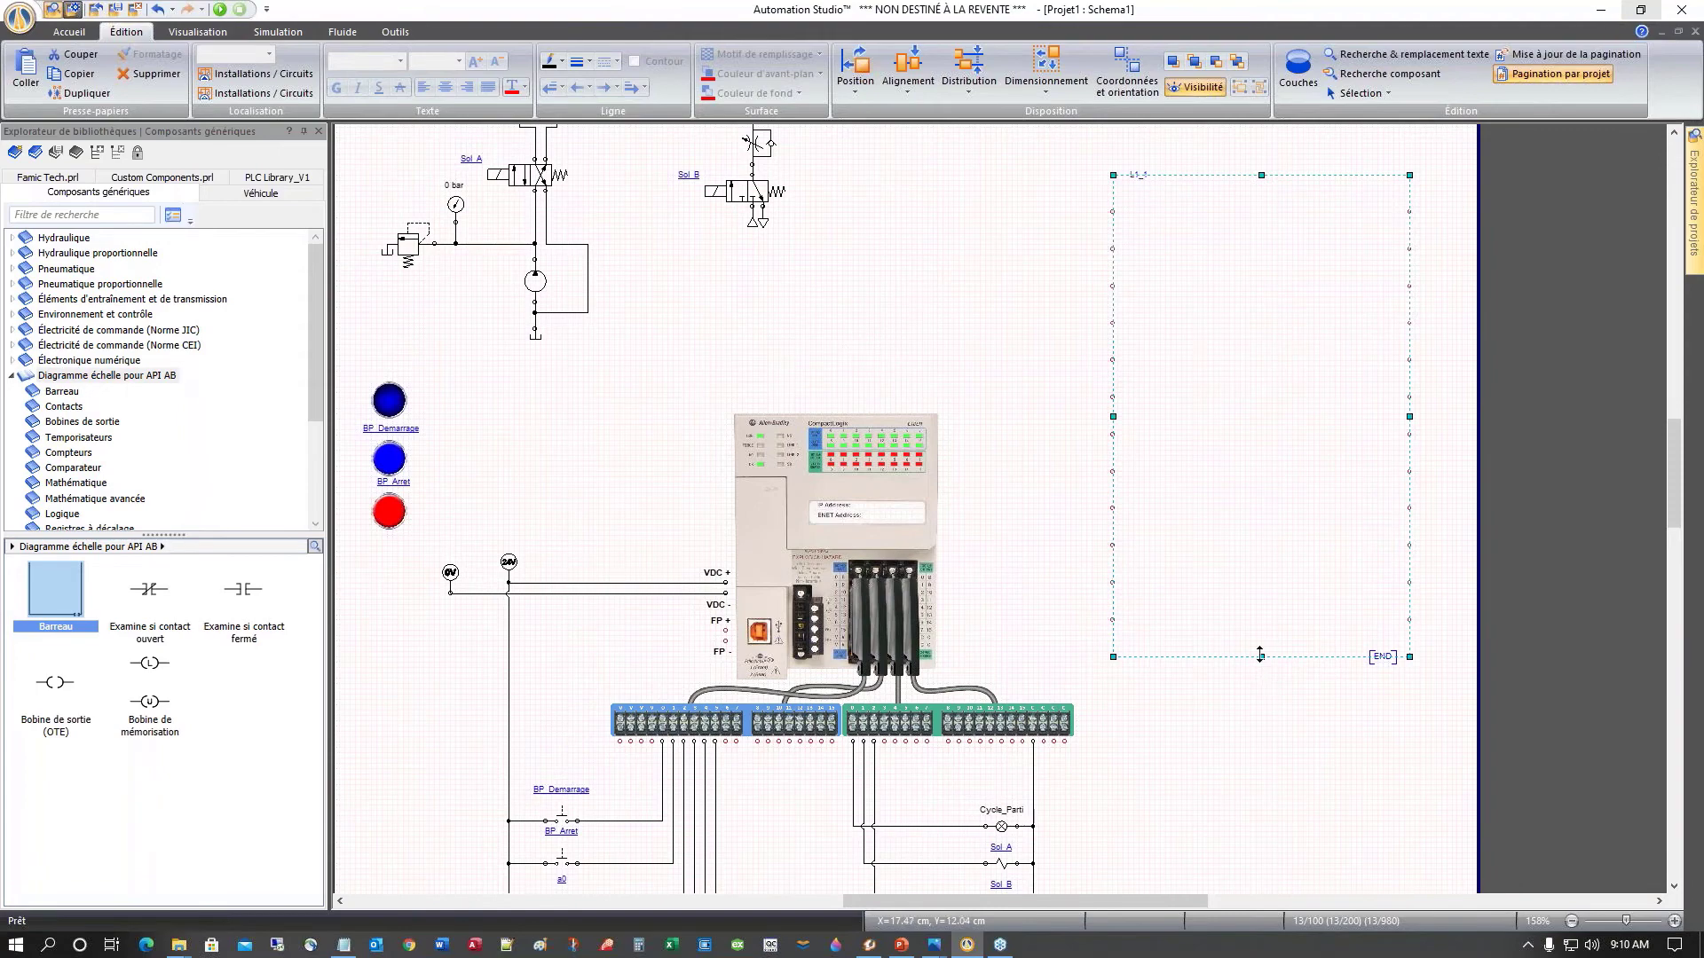
scroll(1260, 655, "up", 1)
left_click(1269, 682)
left_click(1267, 672)
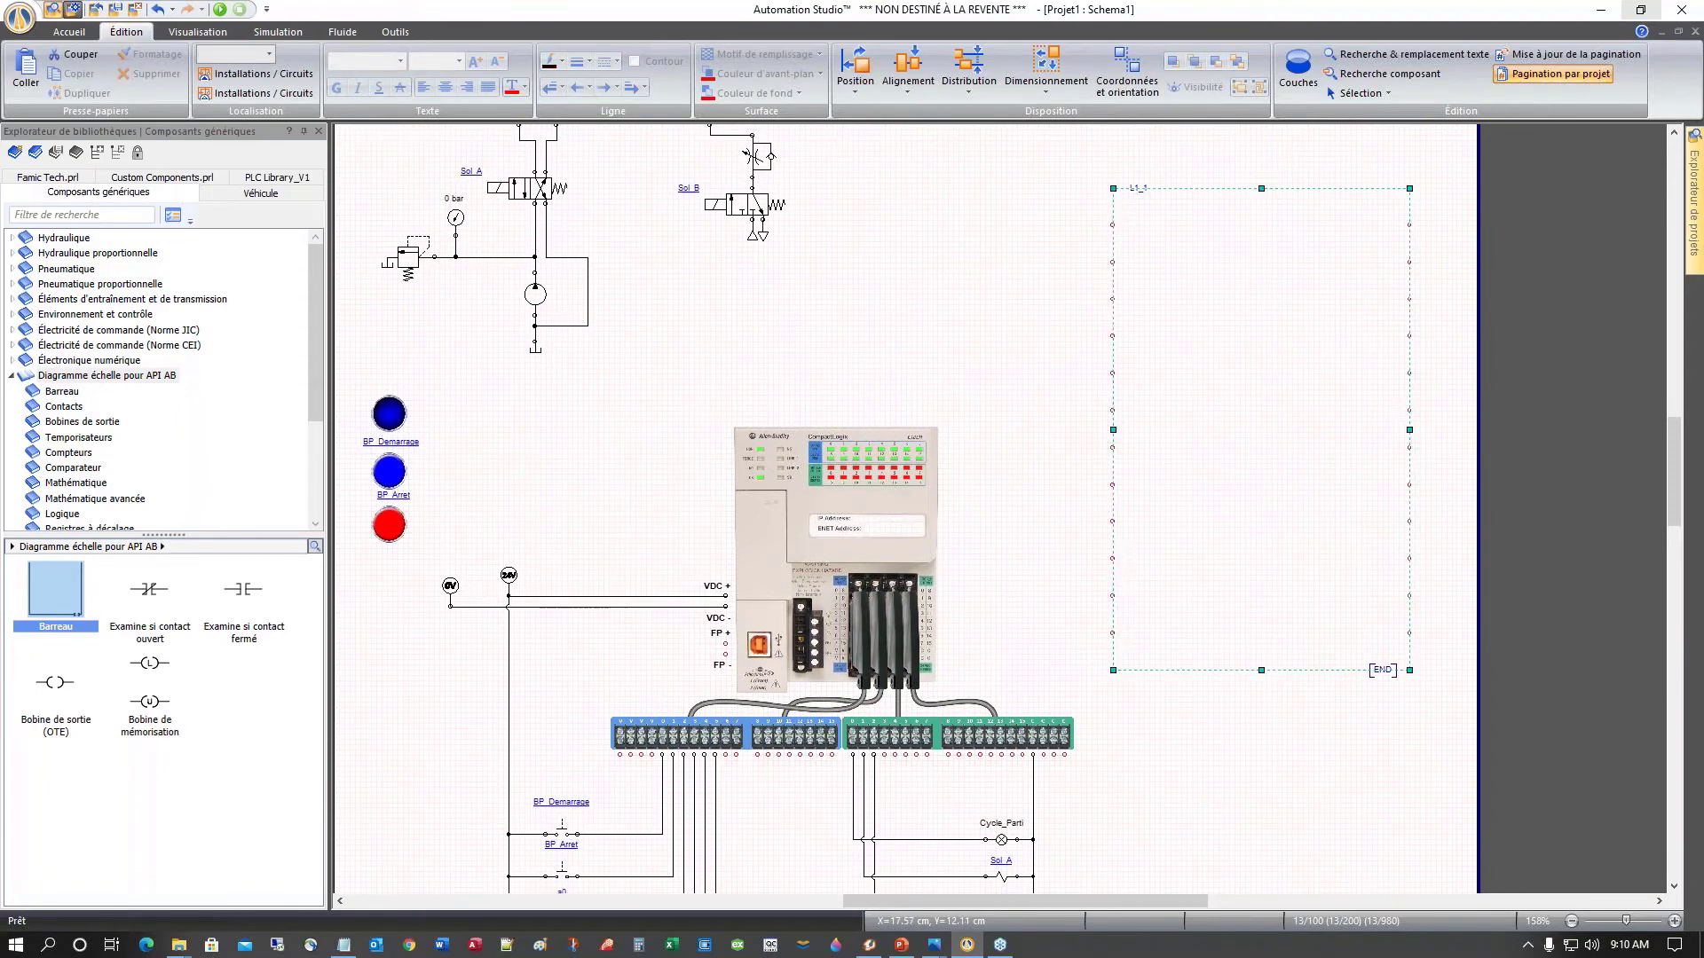
left_click_drag(1262, 679, 1259, 874)
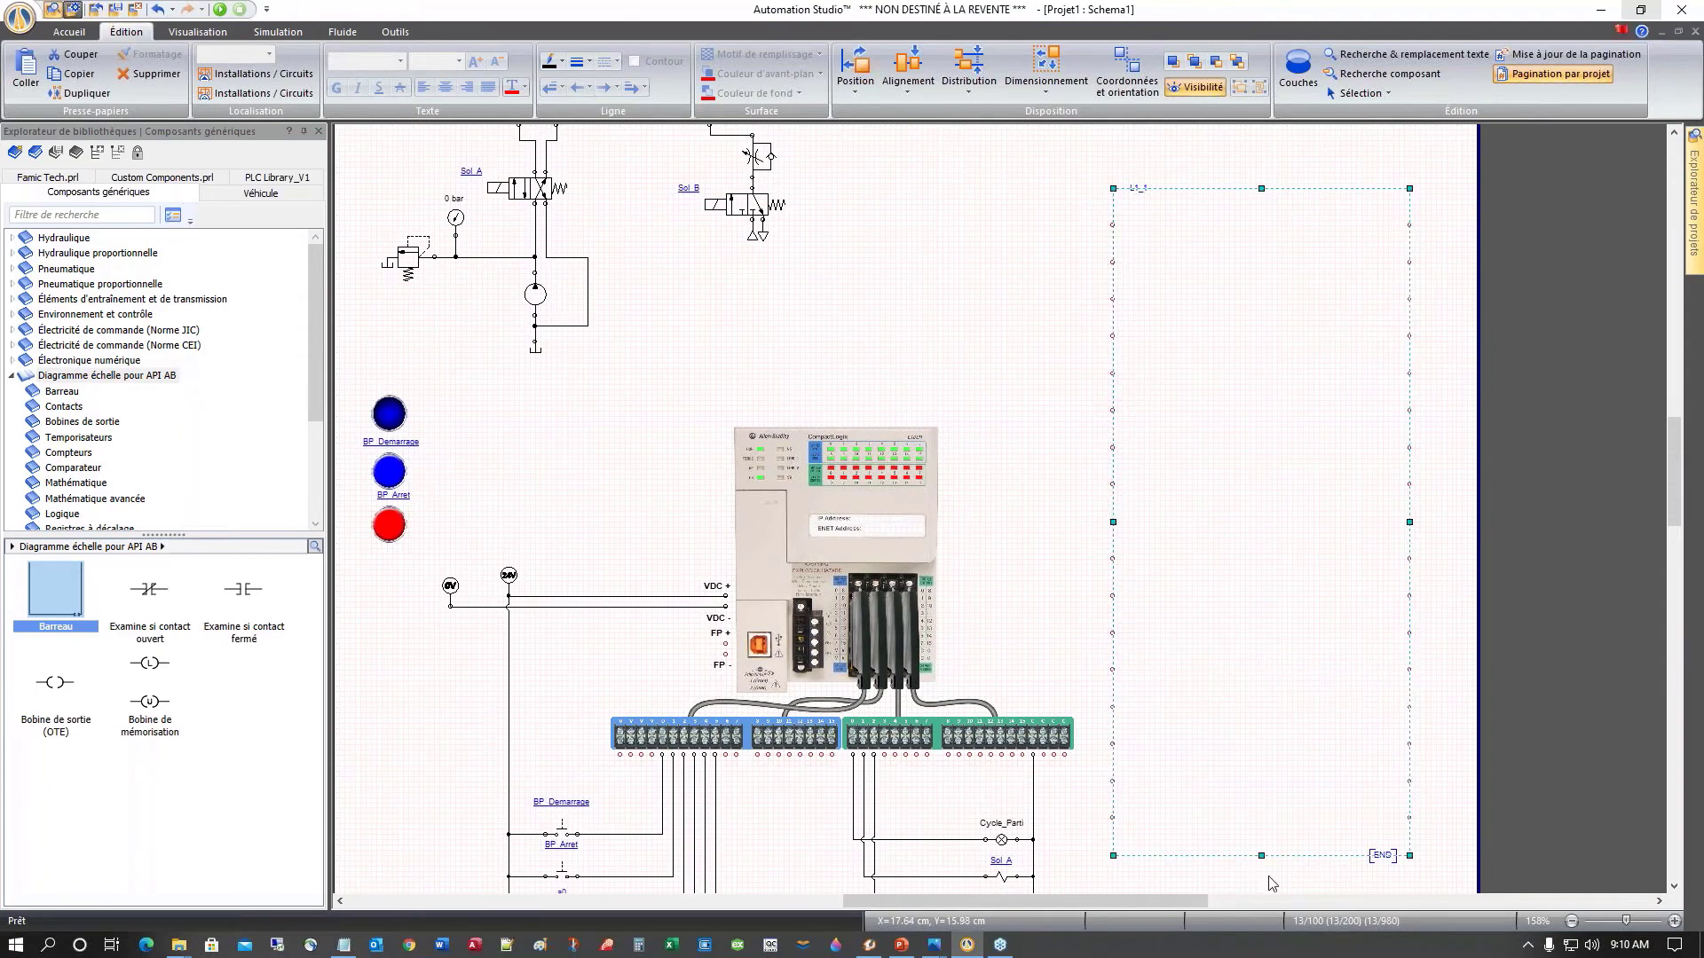
left_click(1059, 549)
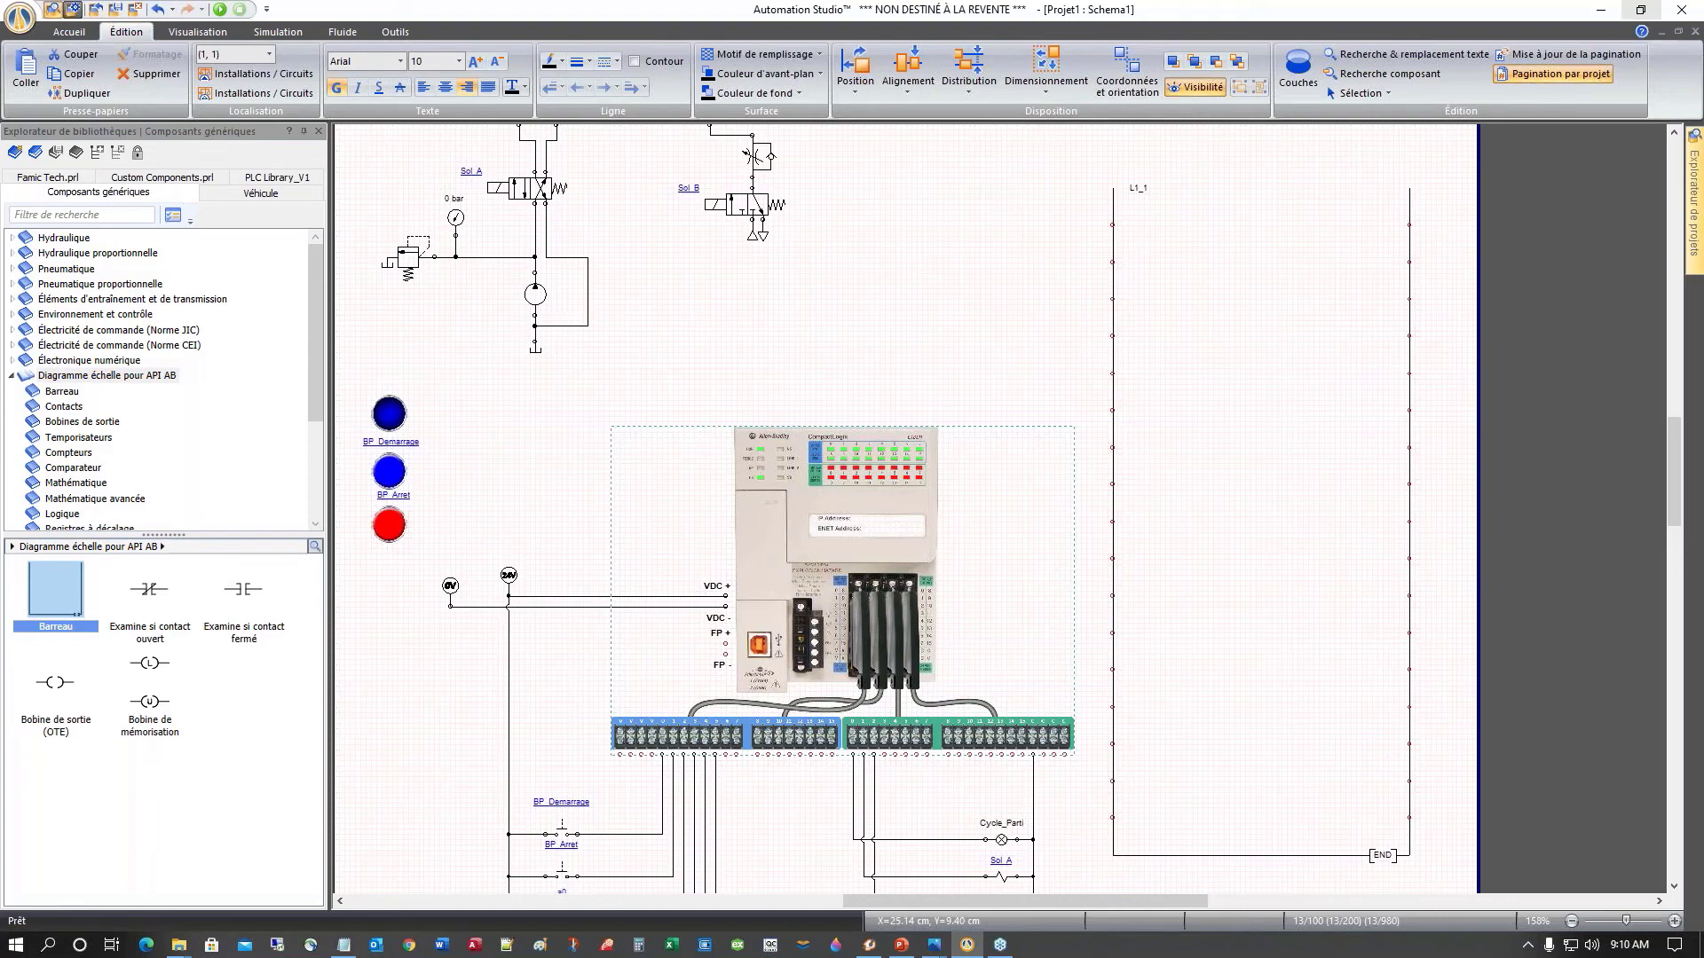
left_click(904, 322)
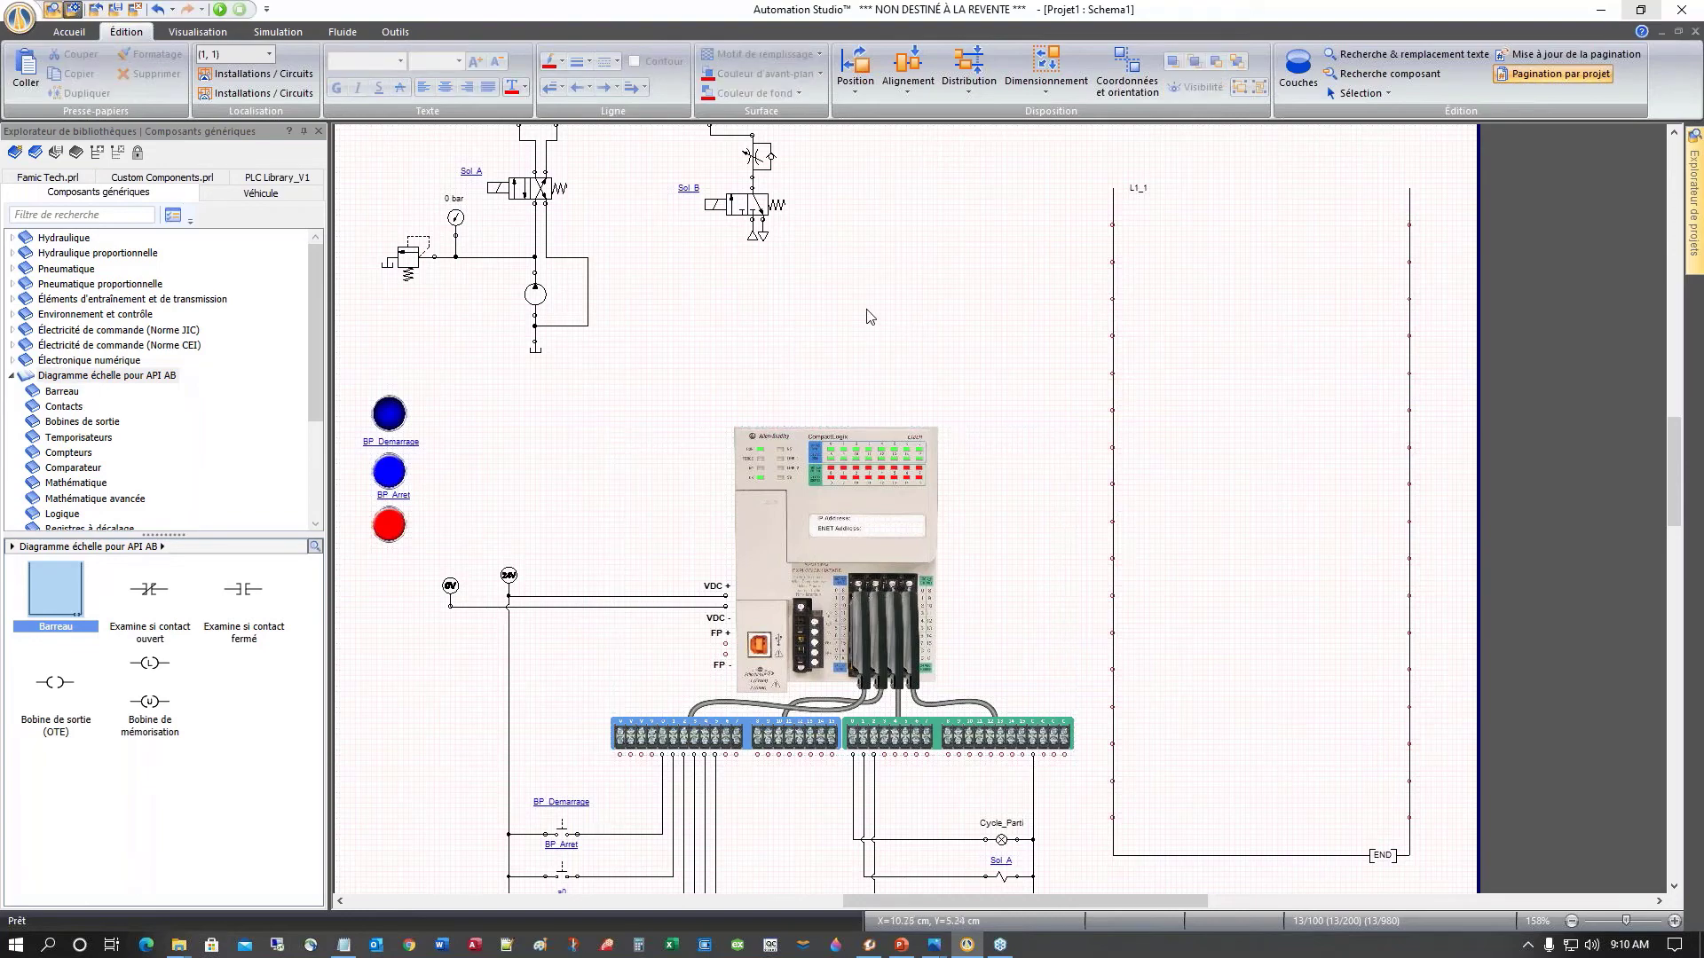
Step: Switch to the Logique_Relais.jpg image in Photos and position its window beside the empty ladder frame
scroll(1013, 348, "down", 2)
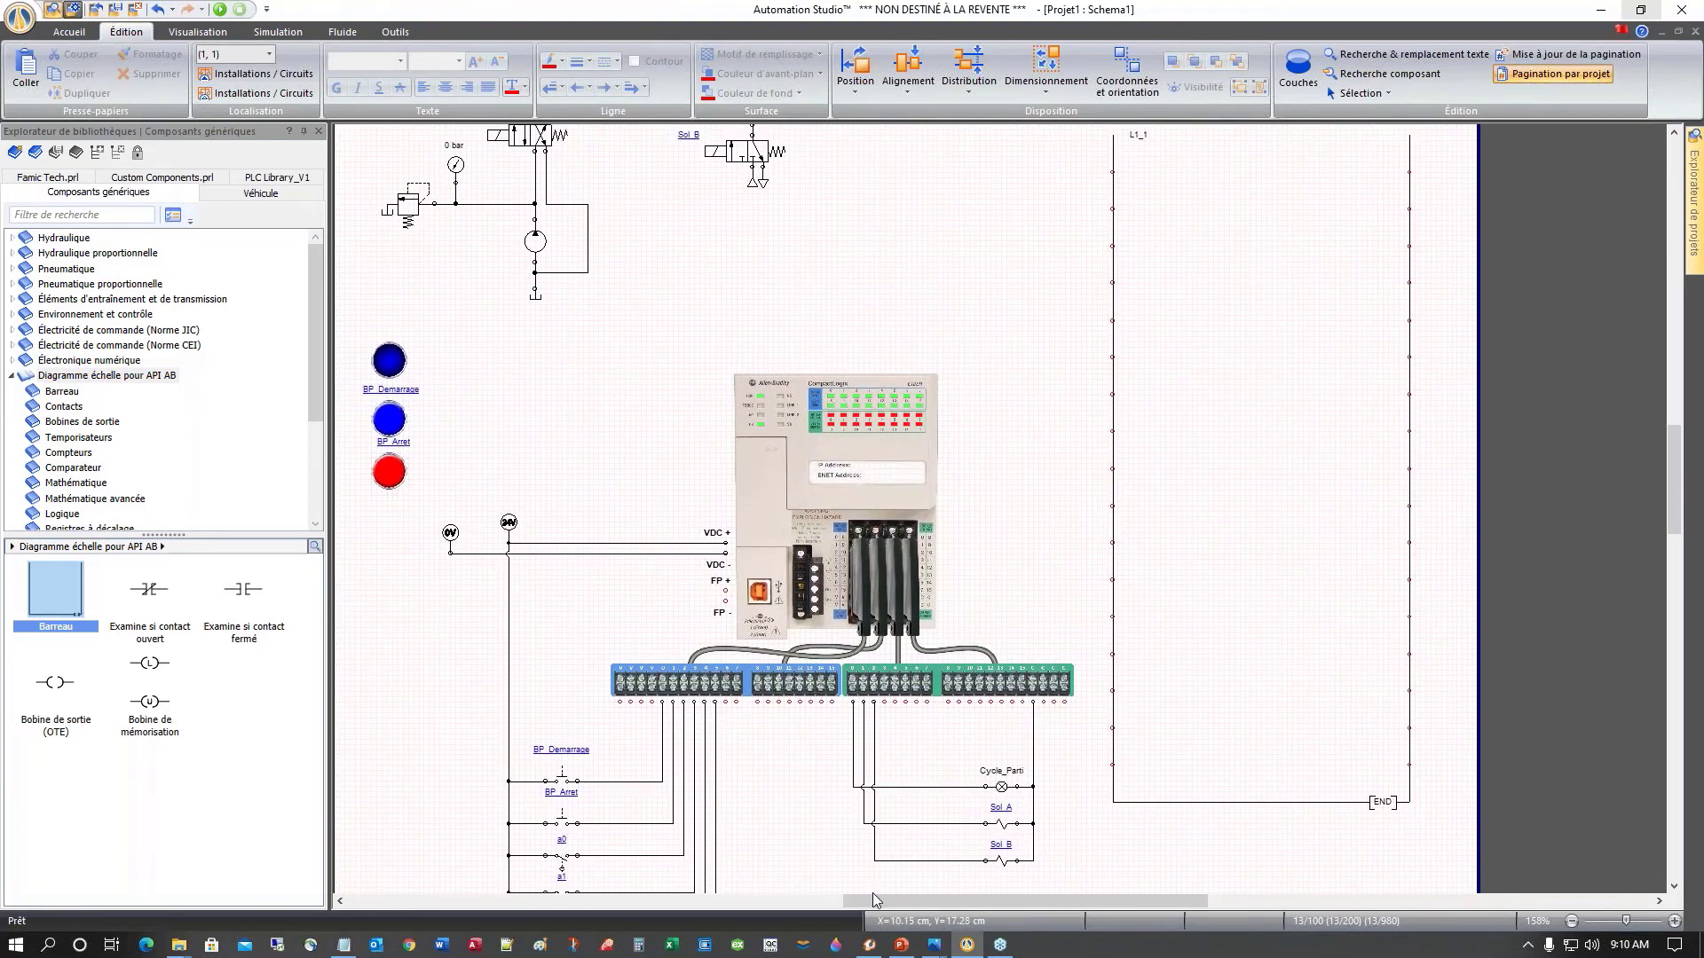
scroll(874, 893, "down", 2)
scroll(877, 892, "down", 1)
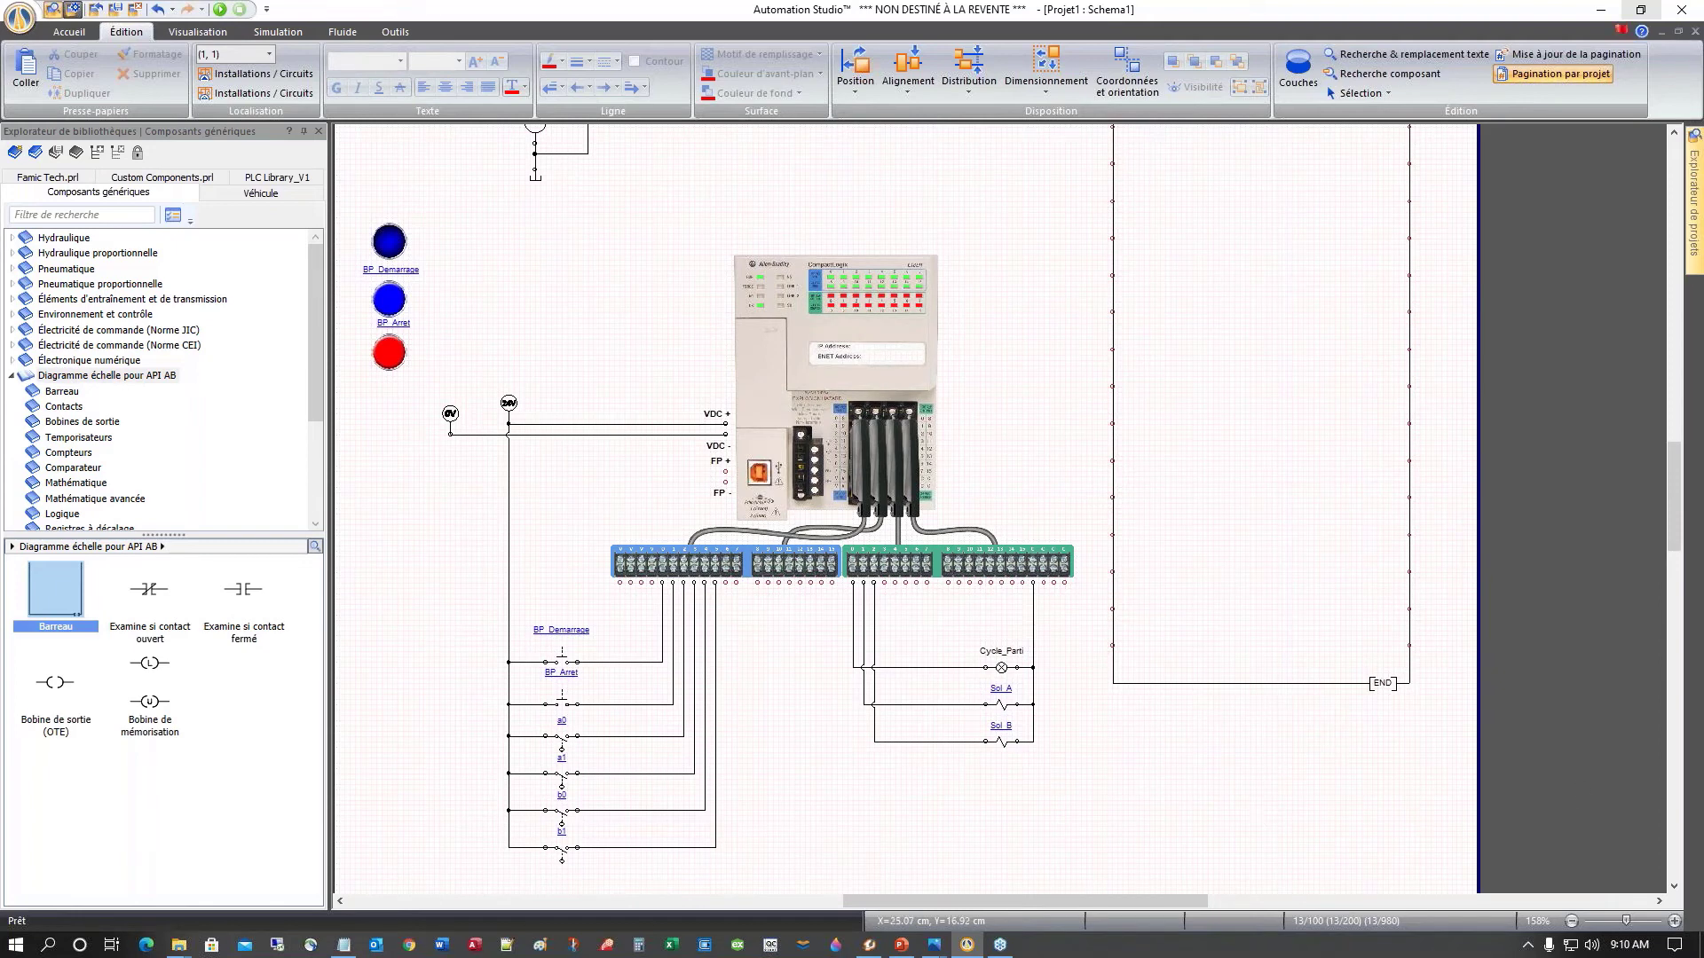
key("alt+Tab")
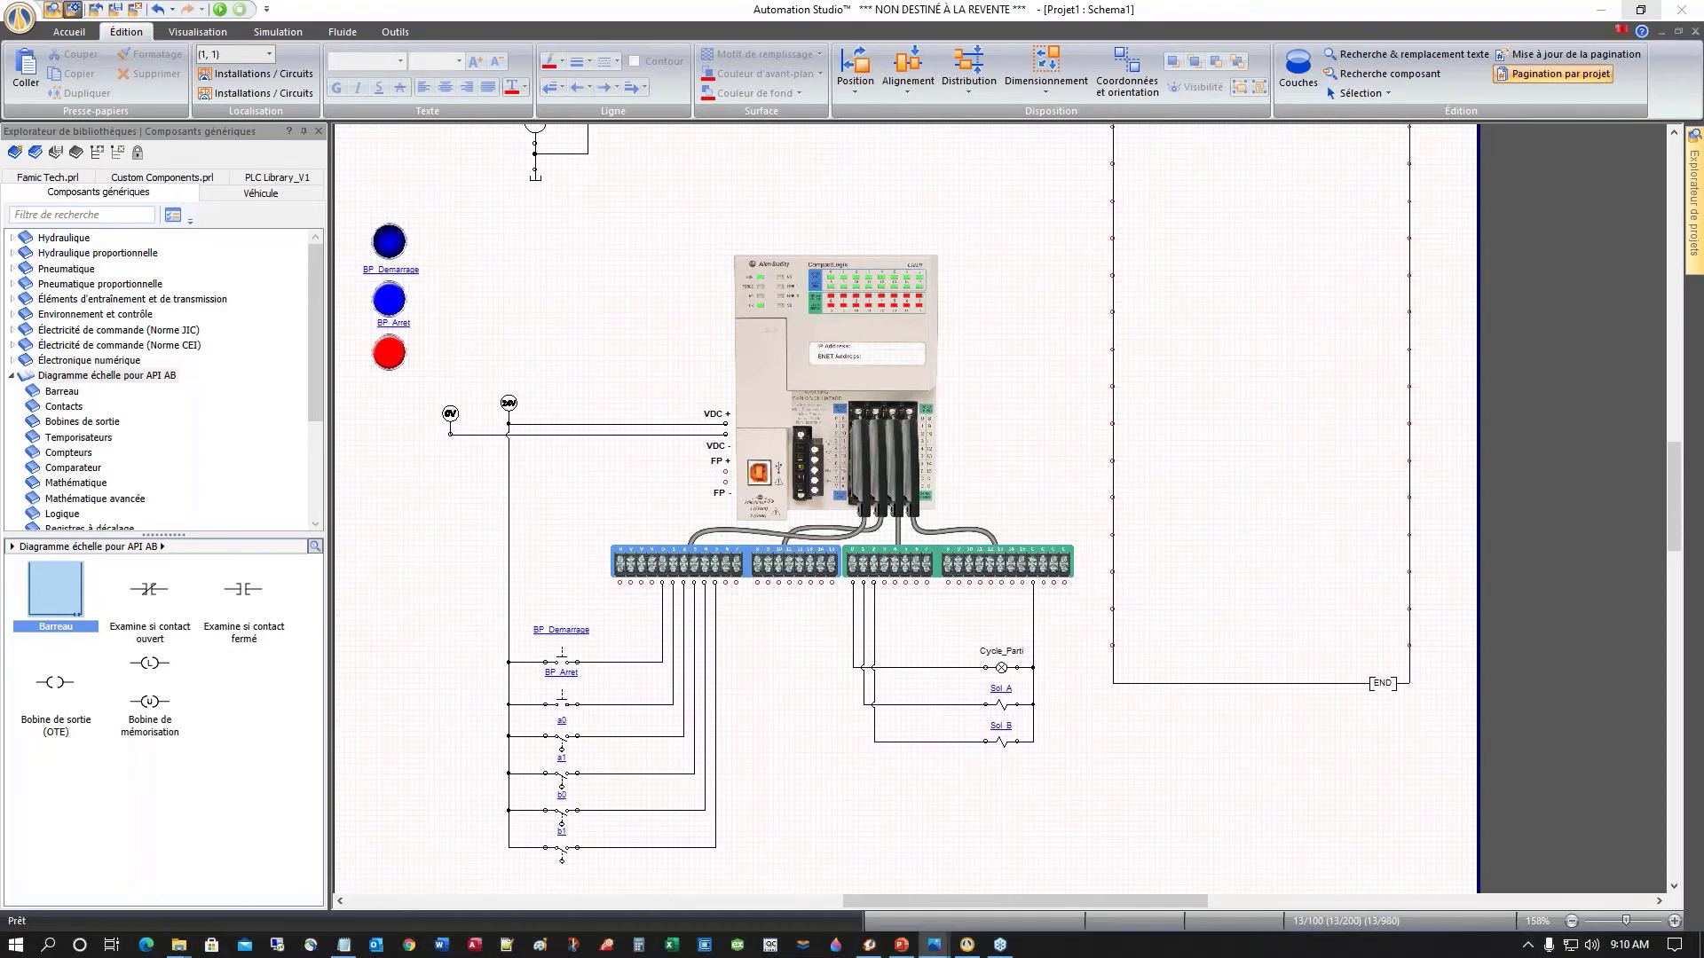
key("alt+Tab")
left_click_drag(1703, 67, 533, 70)
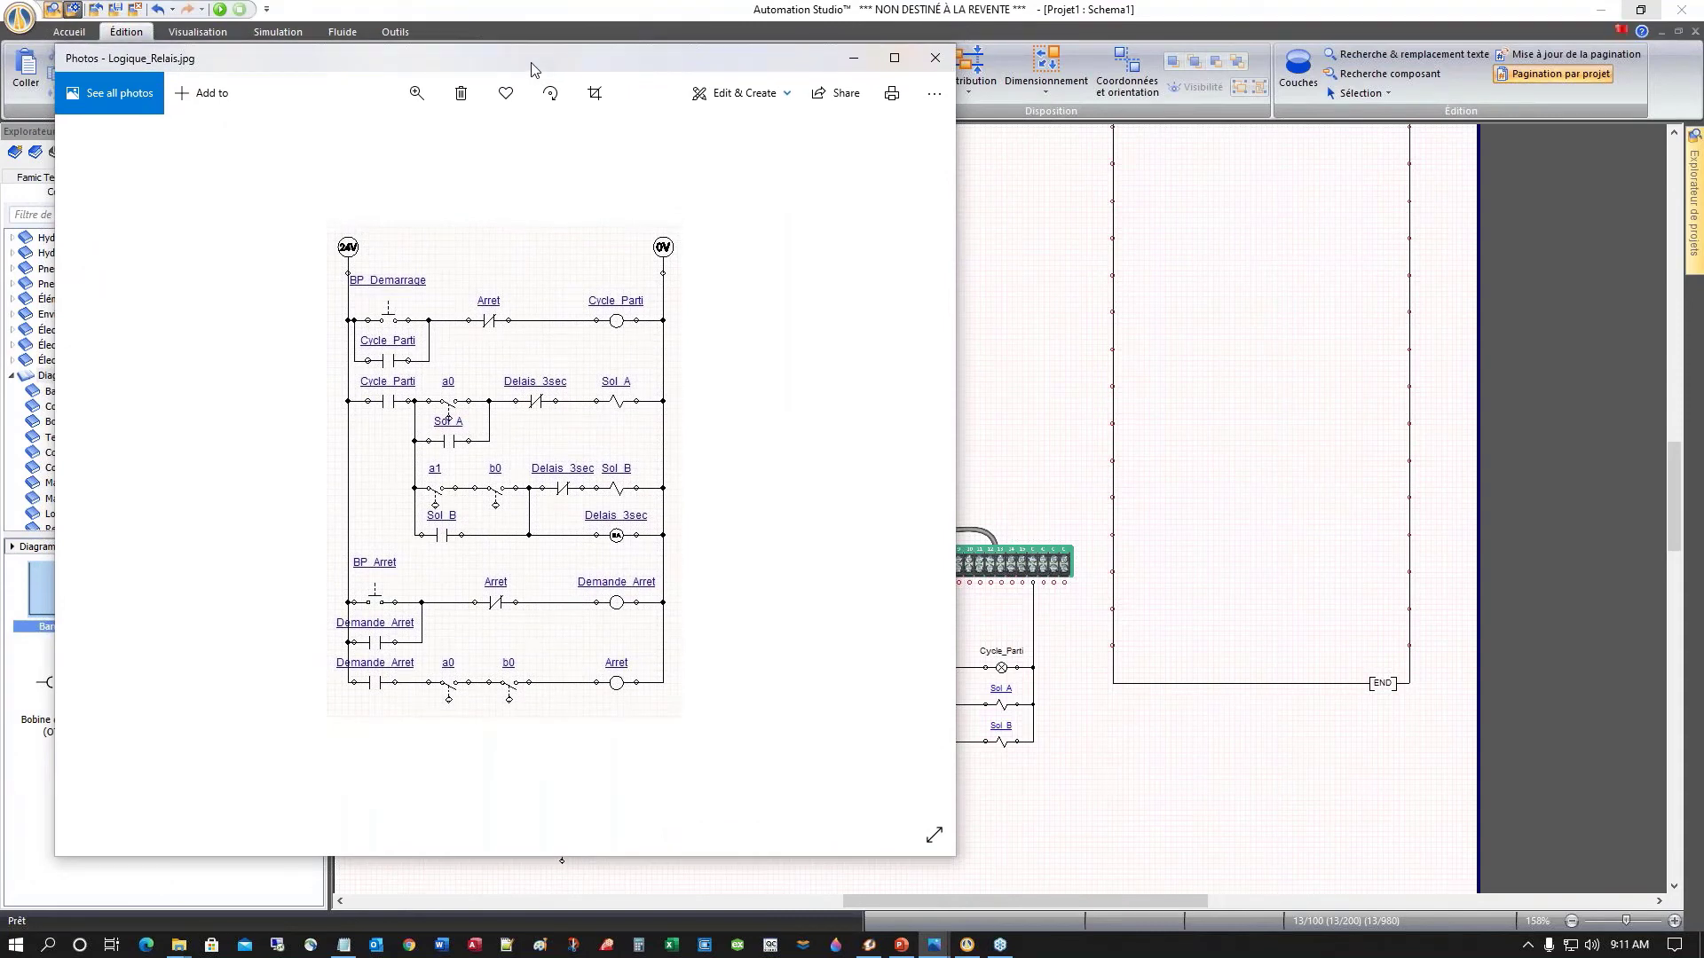
Step: Place the Logique_Relais.jpg window and Automation Studio side by side, giving the image about a quarter of the screen, and narrow the library explorer
left_click_drag(533, 69, 533, 70)
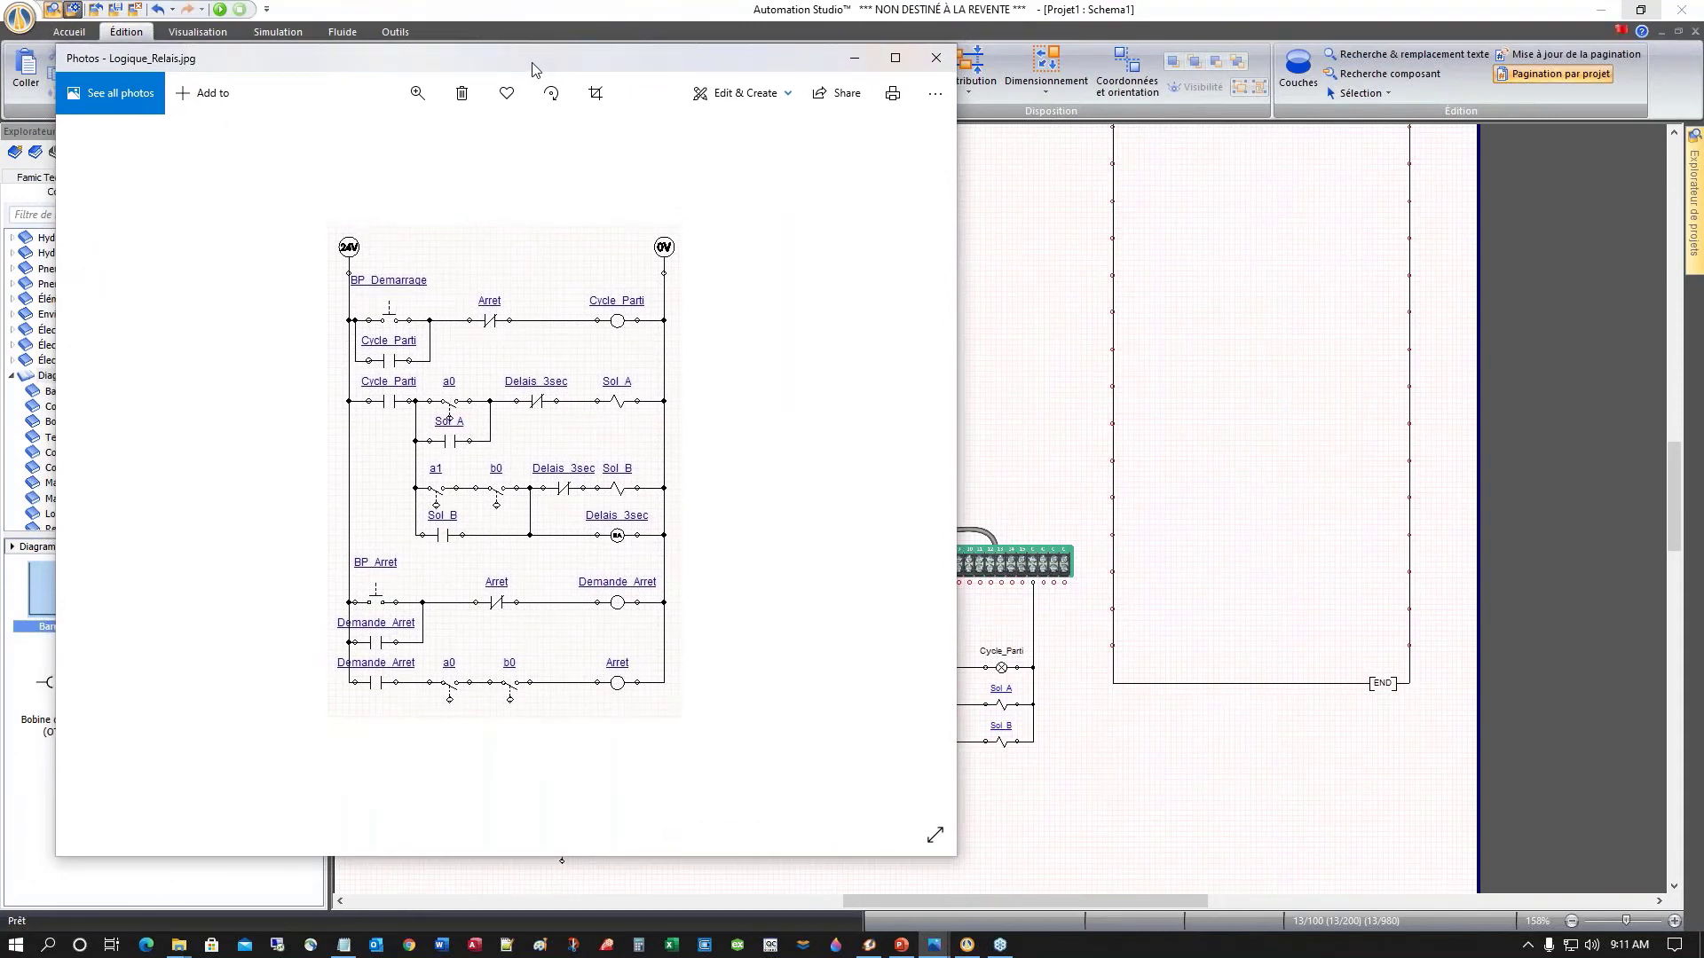
left_click_drag(532, 69, 0, 257)
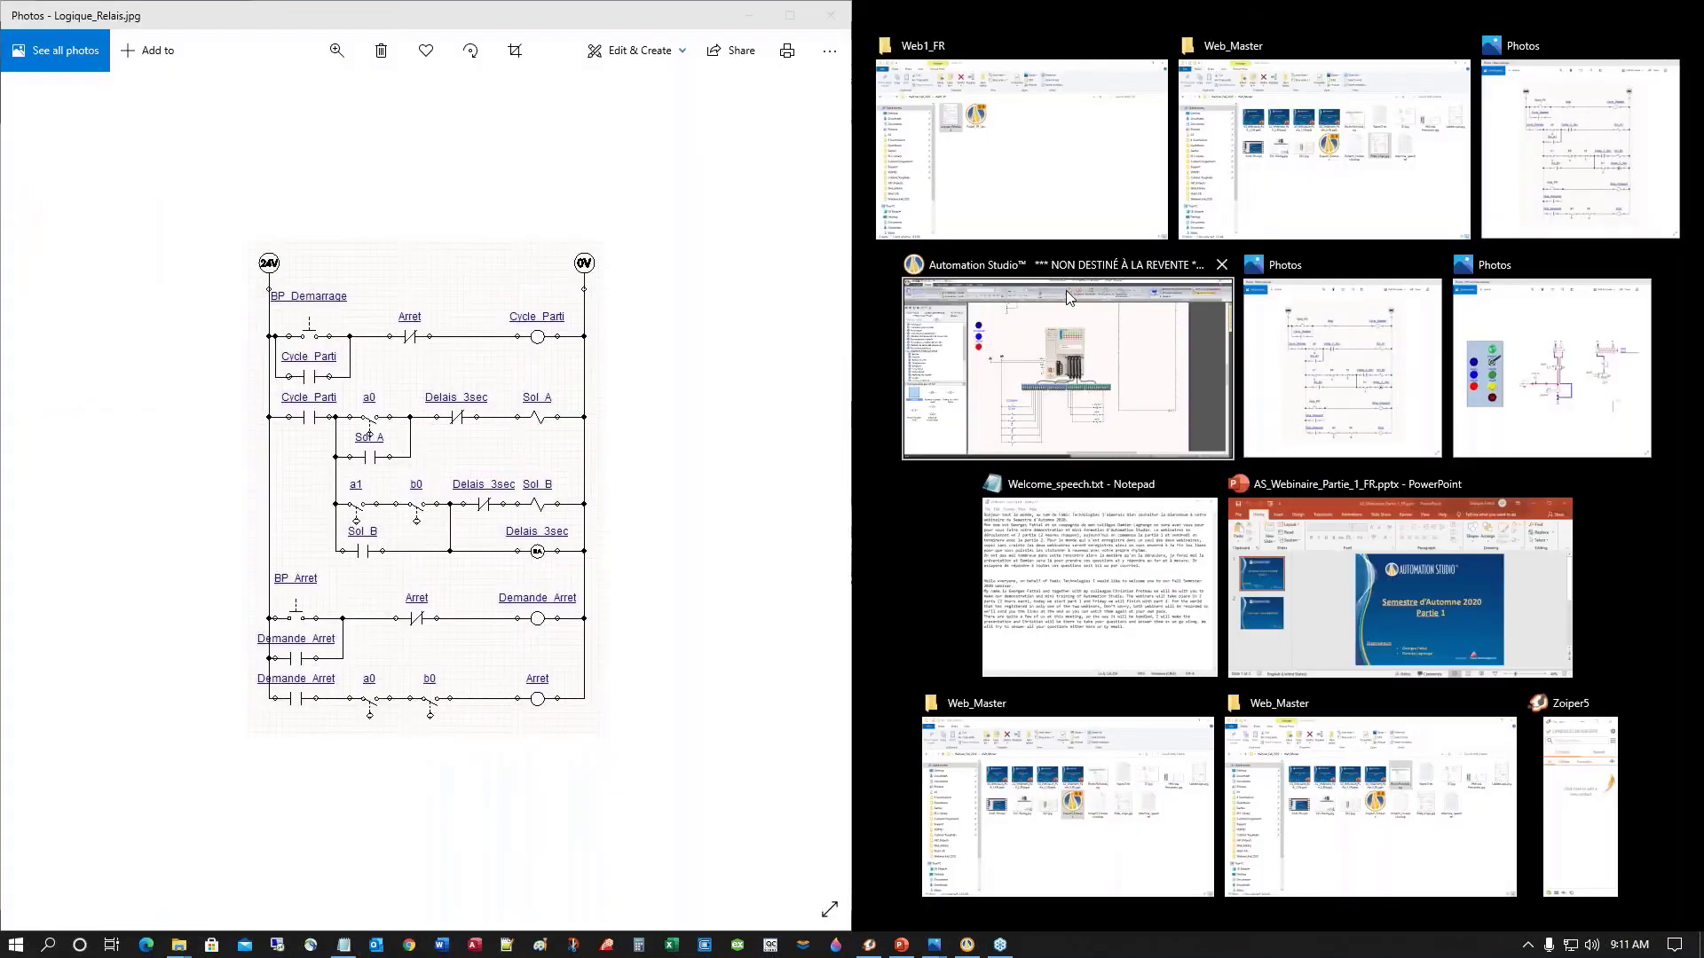
left_click(1068, 298)
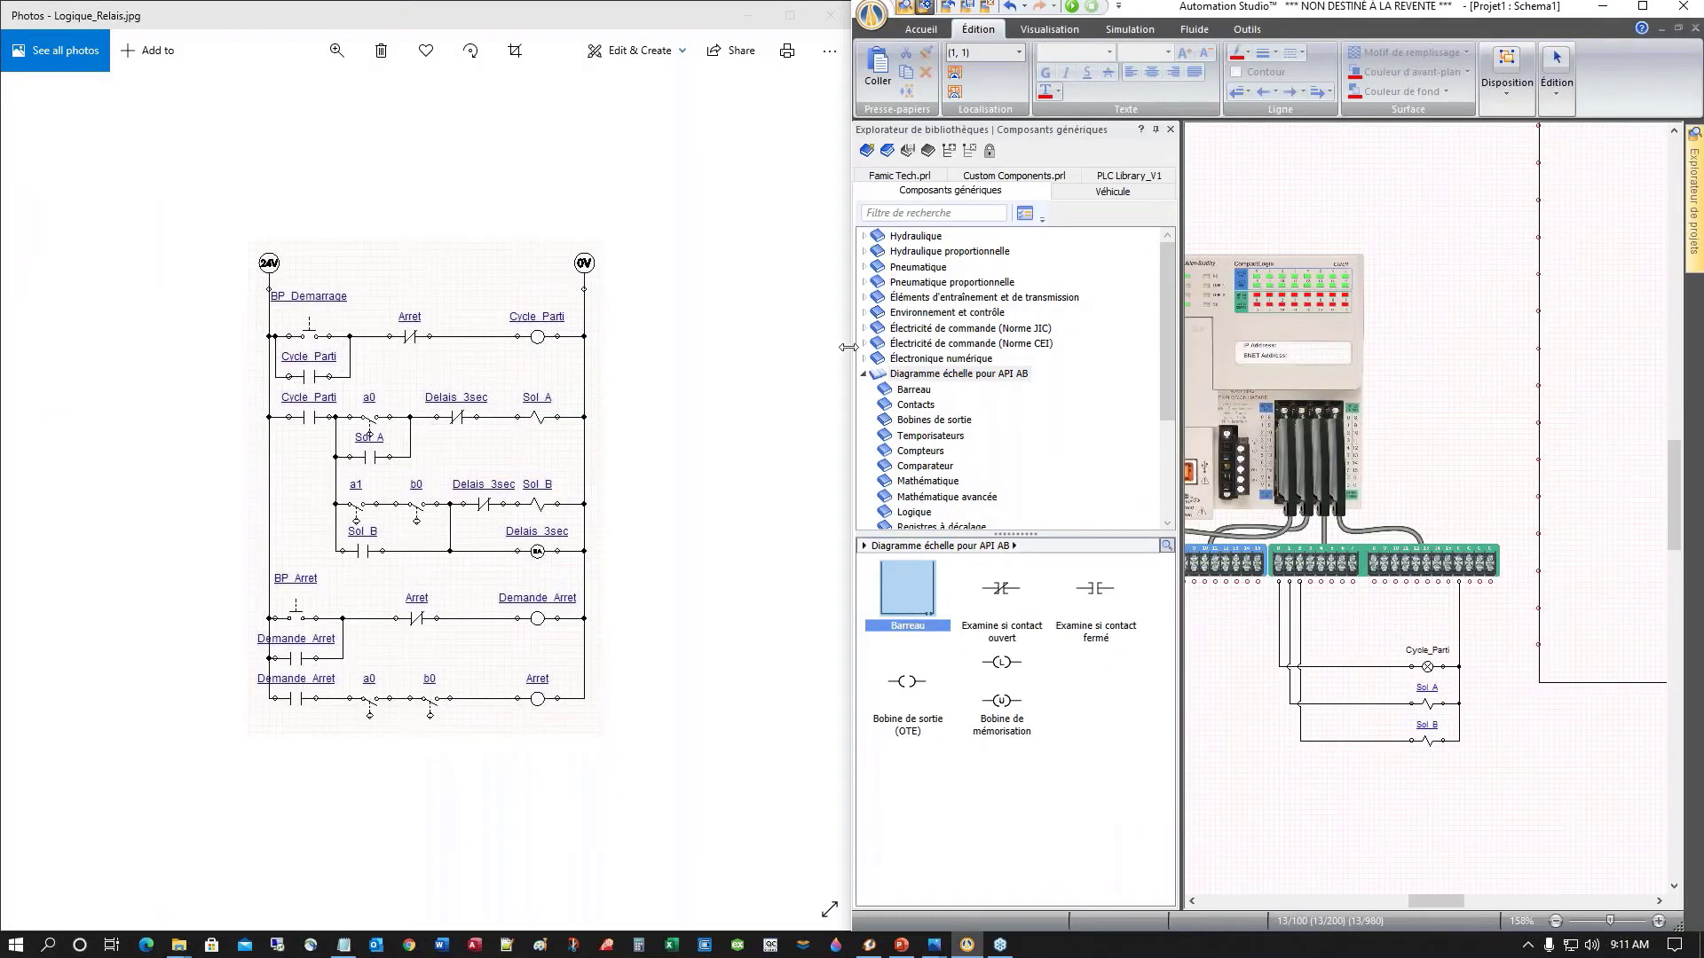
left_click_drag(847, 346, 440, 364)
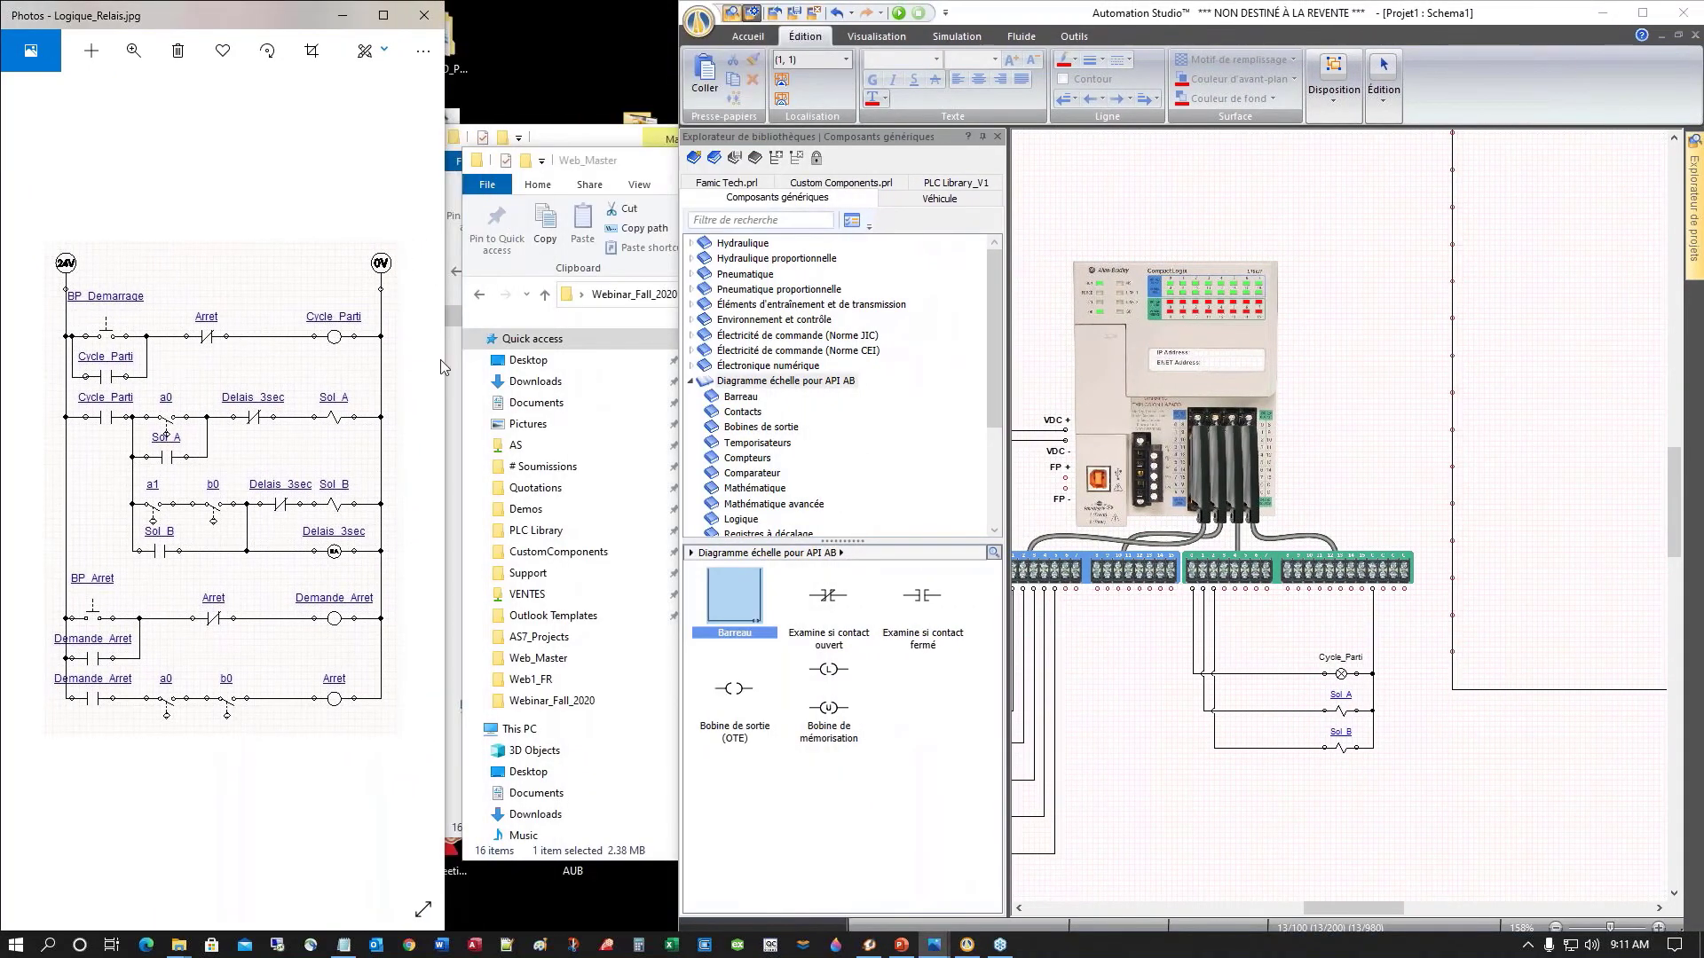
left_click_drag(680, 301, 438, 302)
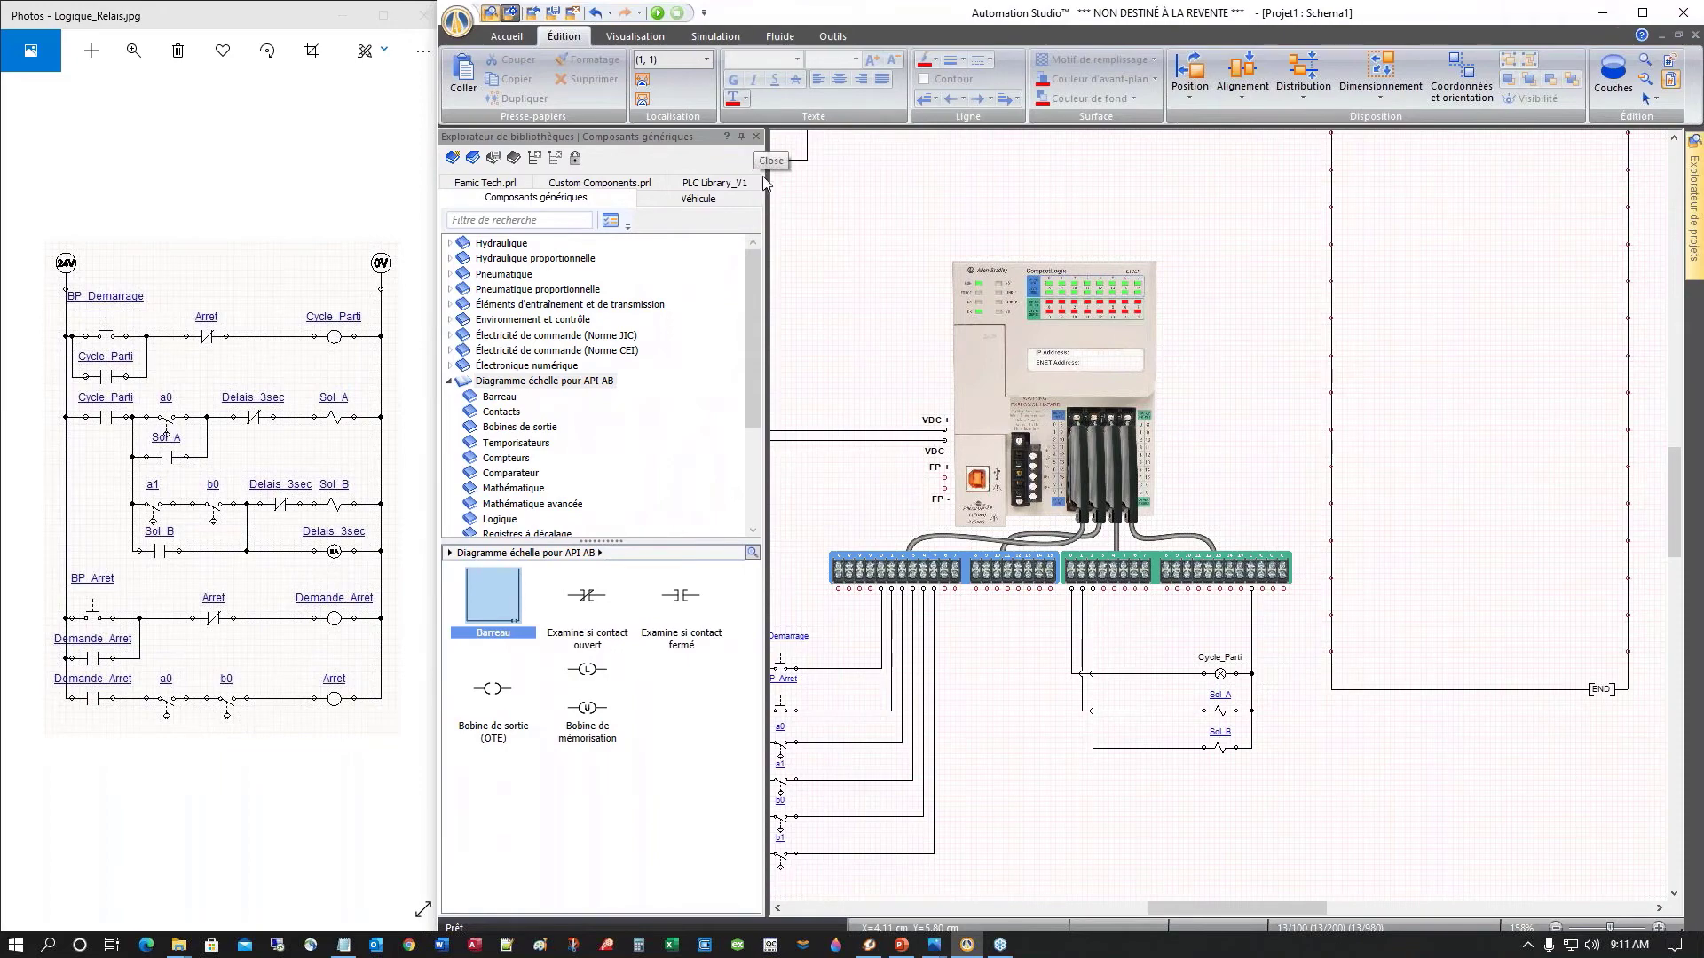
left_click_drag(766, 196, 638, 210)
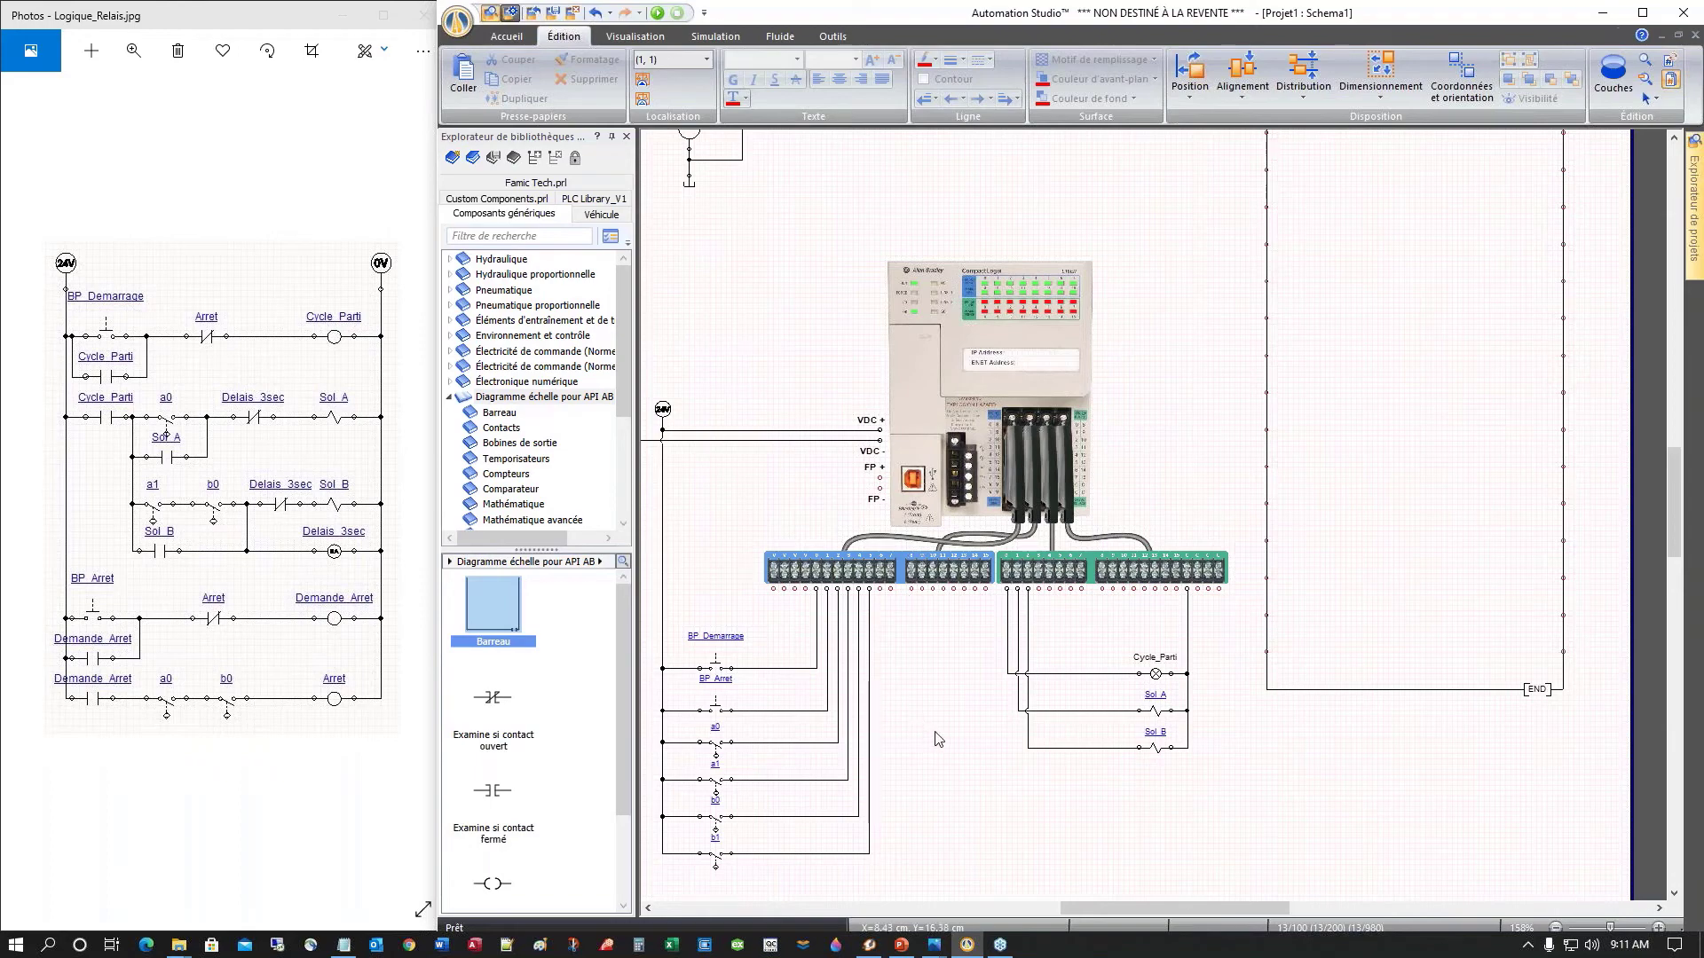
Step: Move the empty ladder frame down so that its full height fits beside the PLC and its wiring
scroll(938, 738, "up", 1)
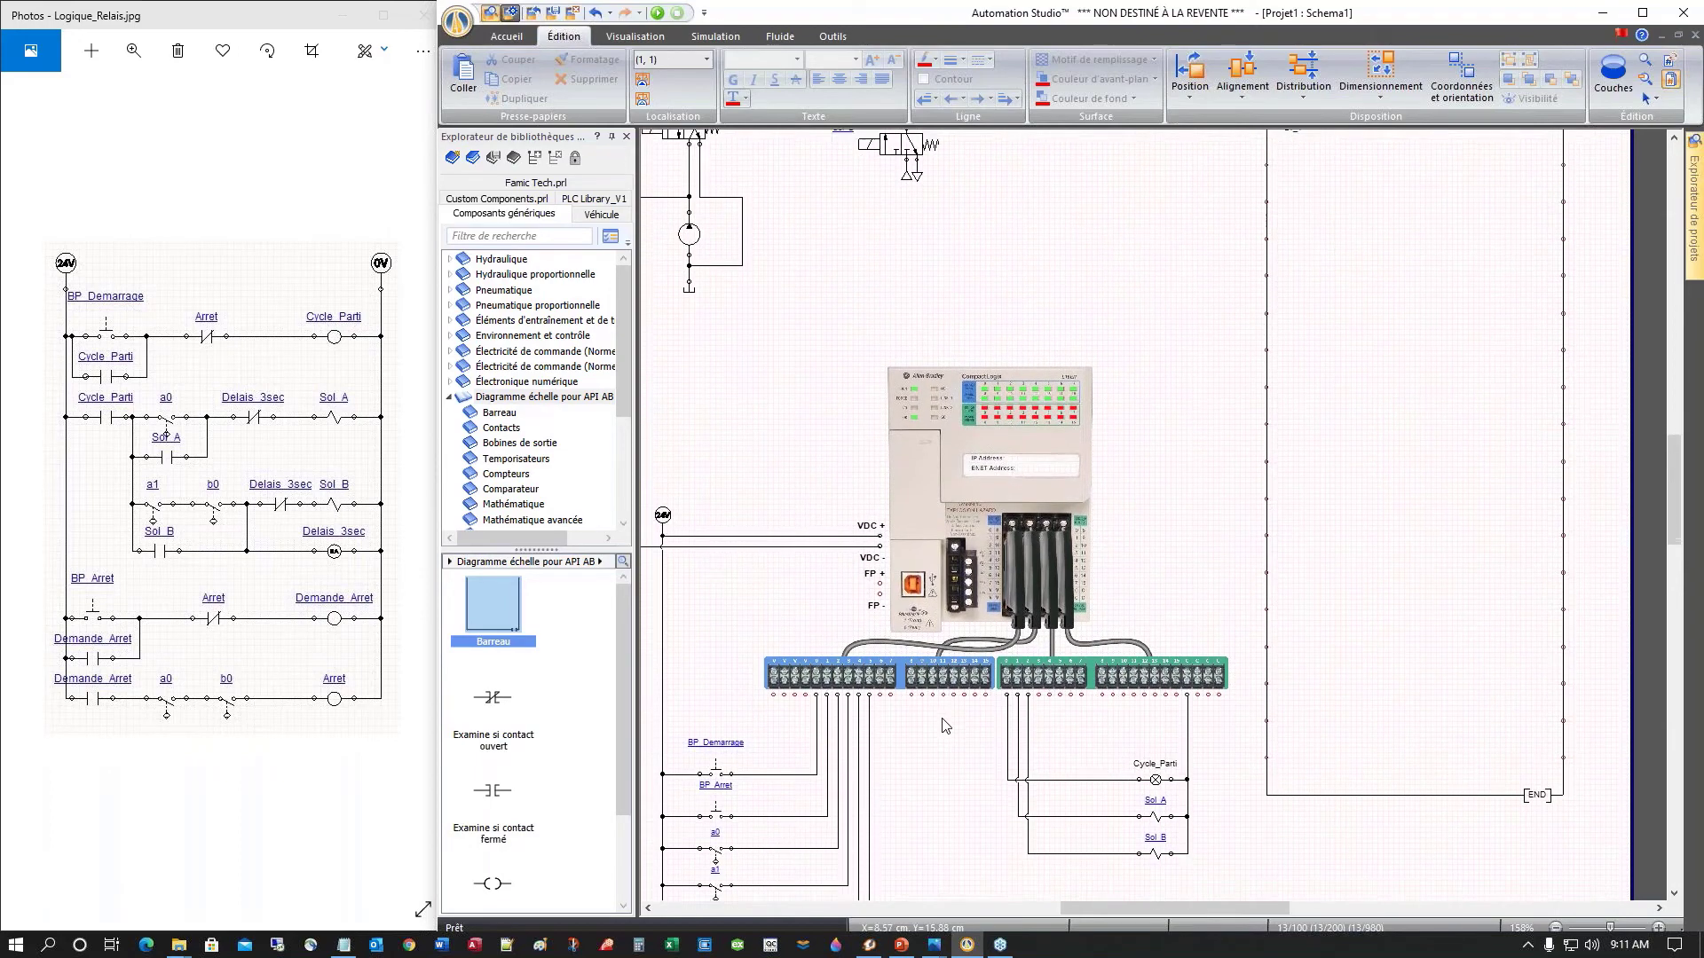
scroll(946, 726, "down", 1)
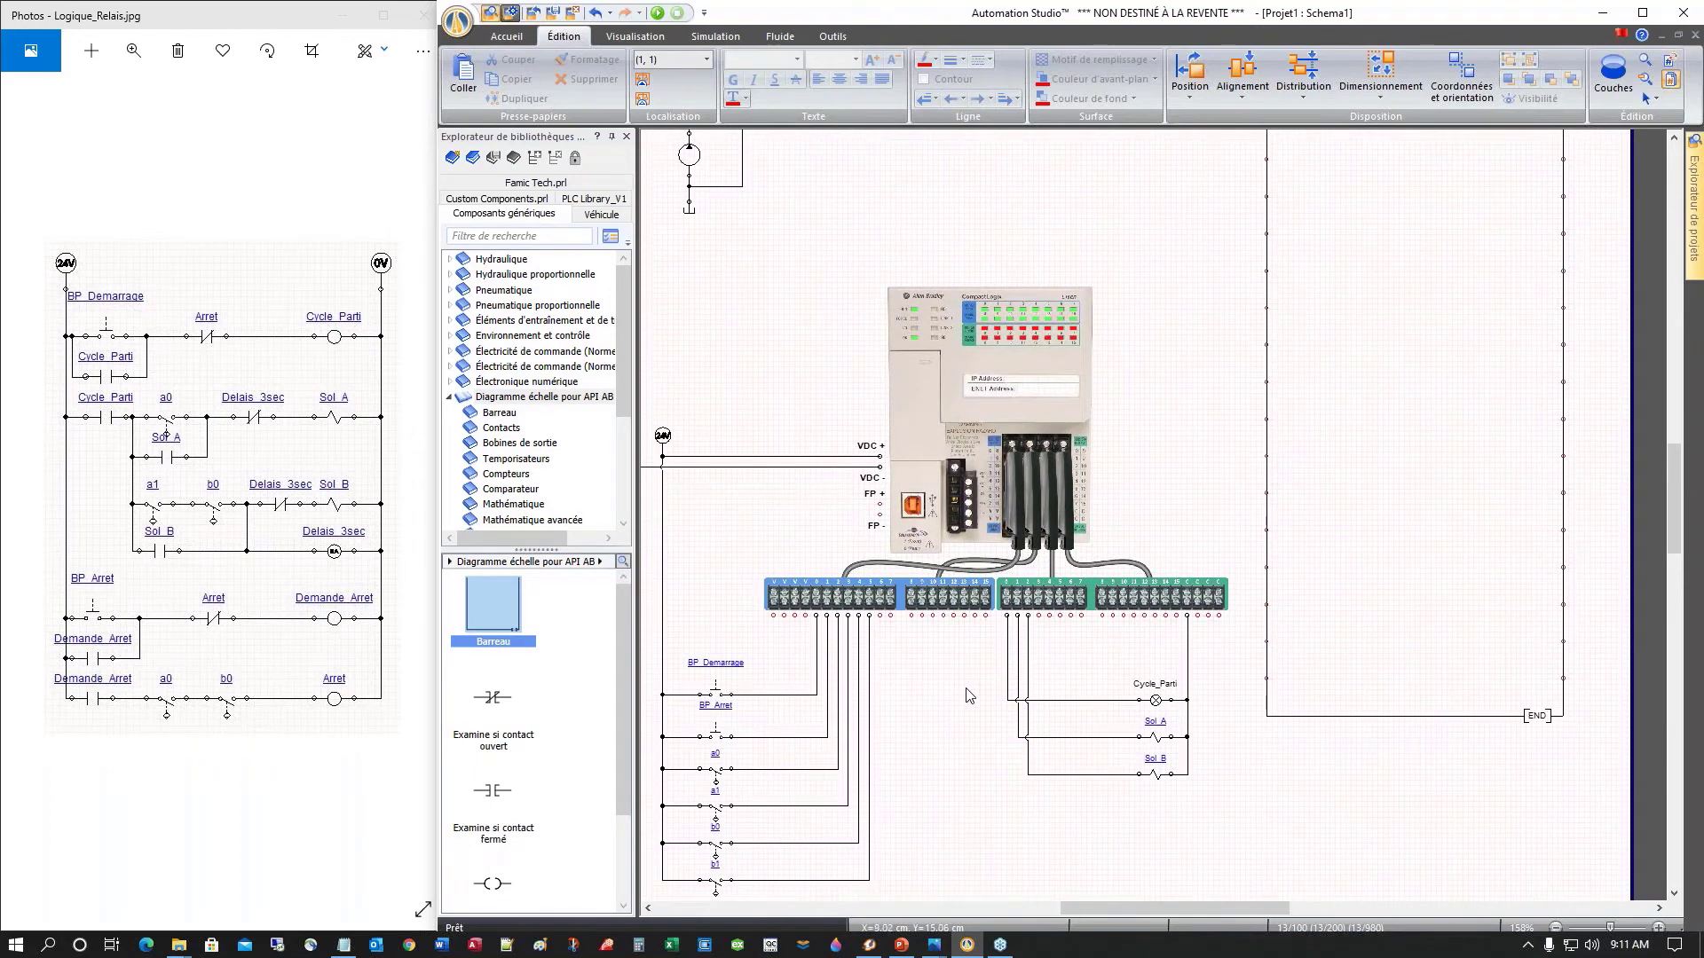
left_click(1270, 366)
left_click_drag(1269, 367, 1270, 525)
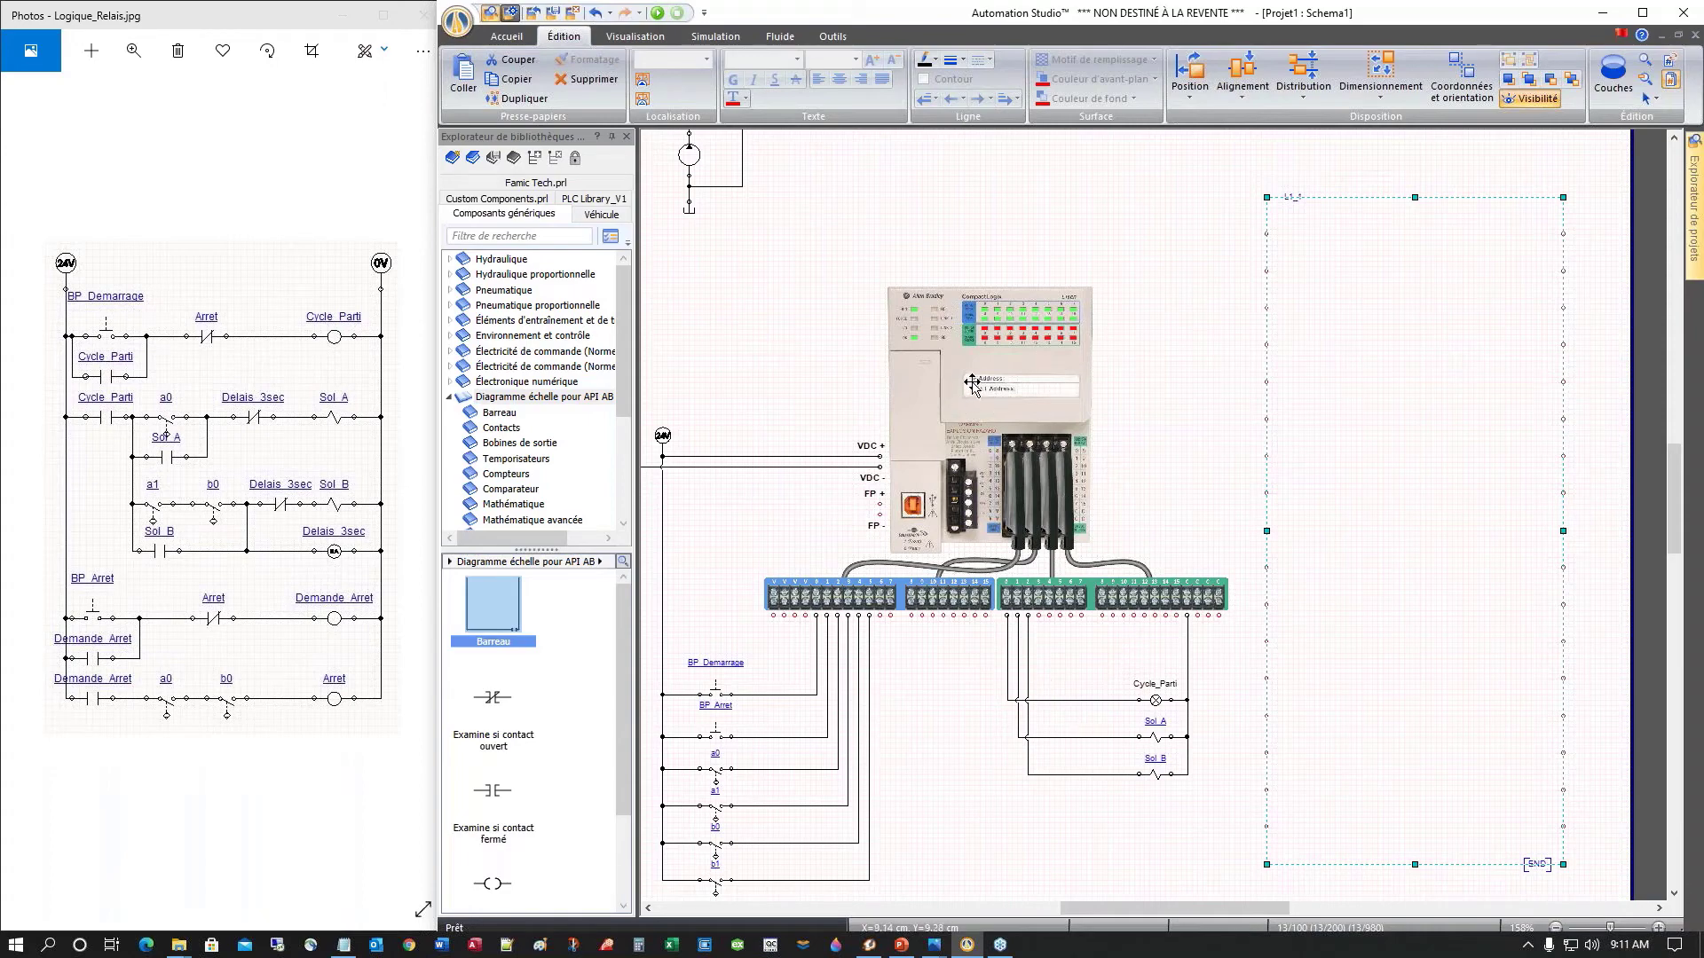
left_click(1109, 213)
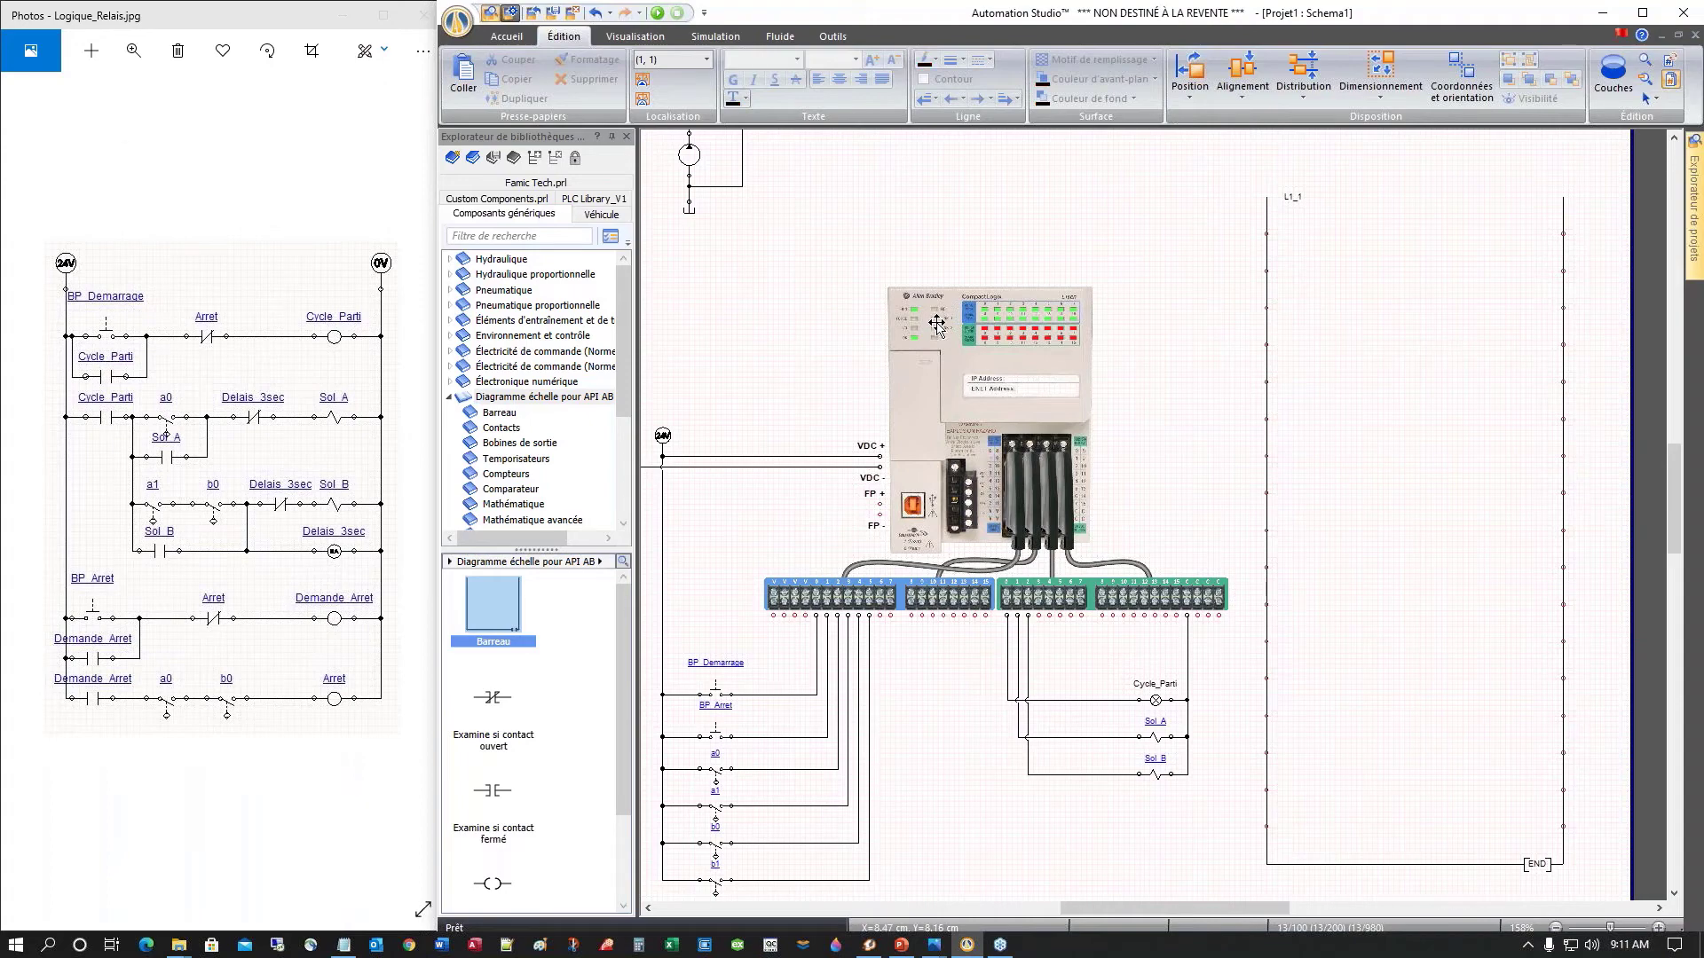
Step: Examine the CompactLogix PLC's BI and BO variables in its variable assignment, and compare them with the wired input and output terminals
double_click(937, 324)
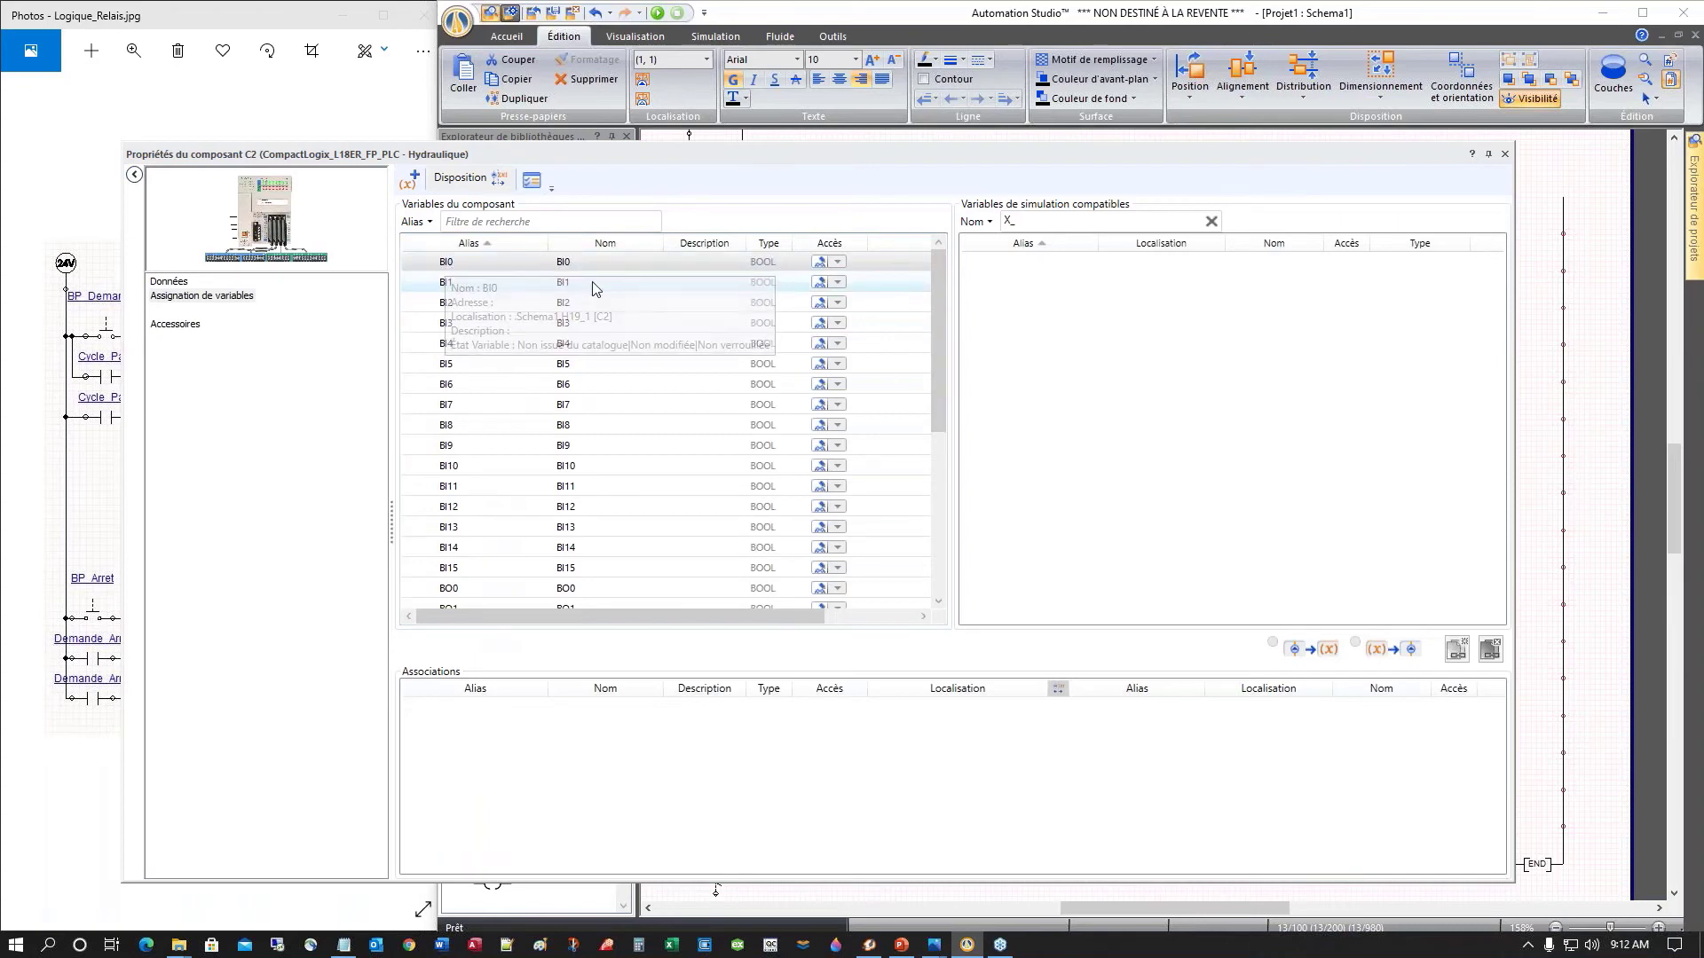
left_click_drag(943, 303, 939, 267)
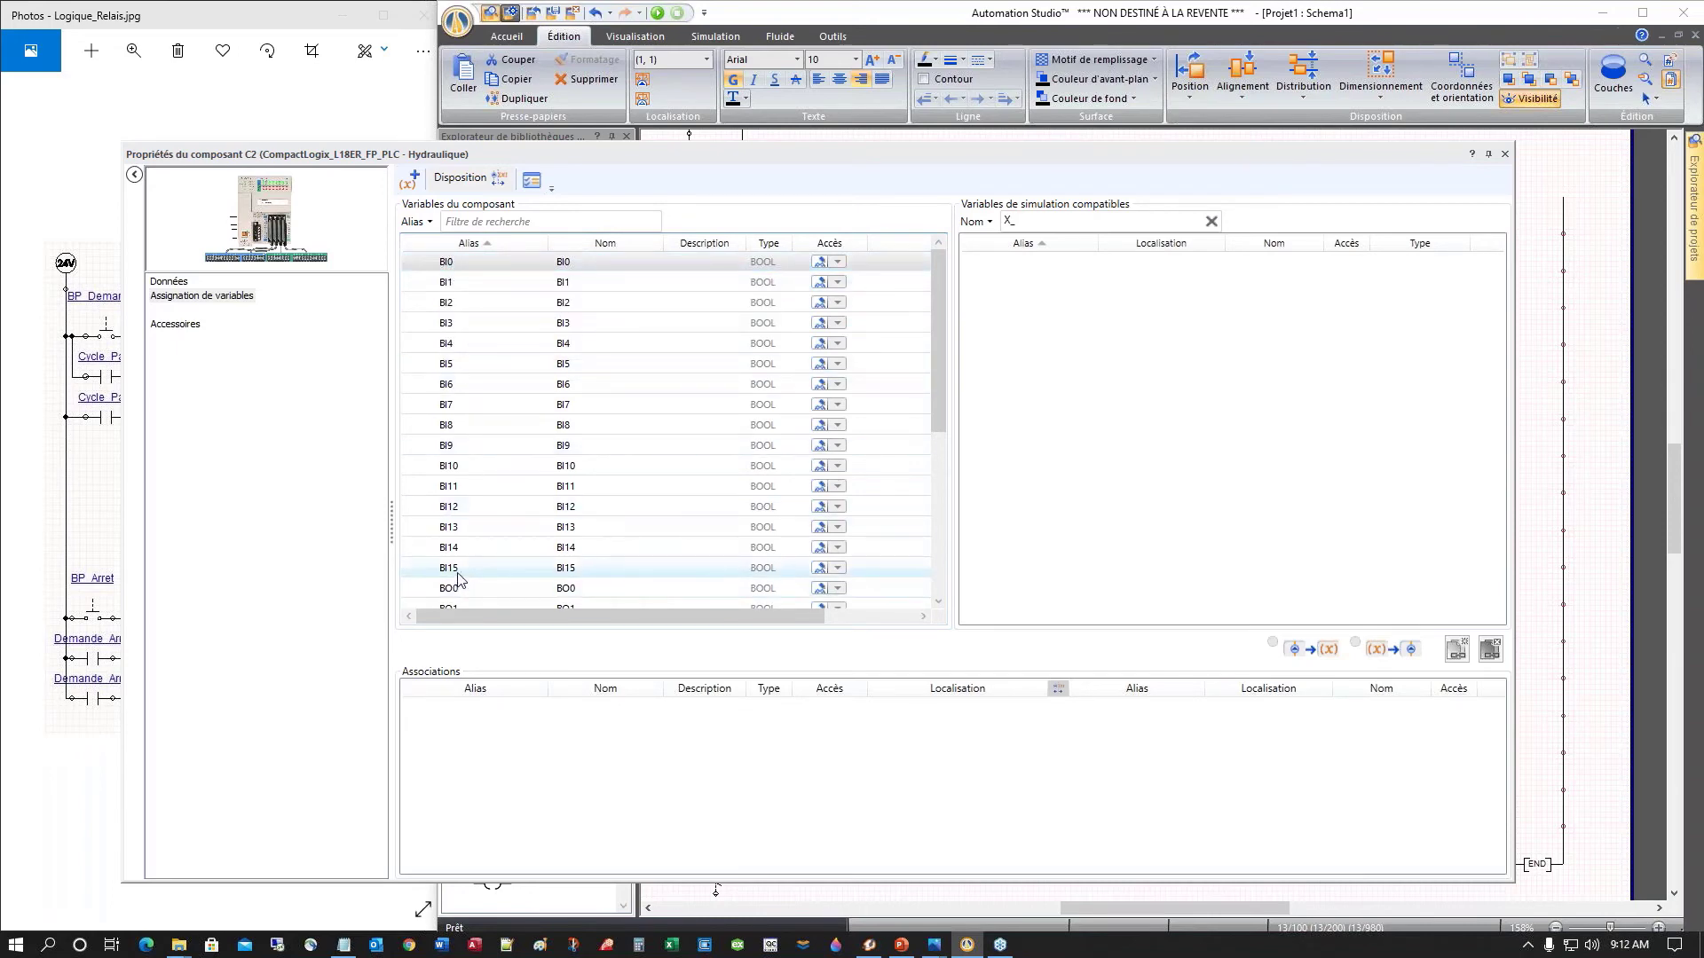
scroll(459, 579, "down", 5)
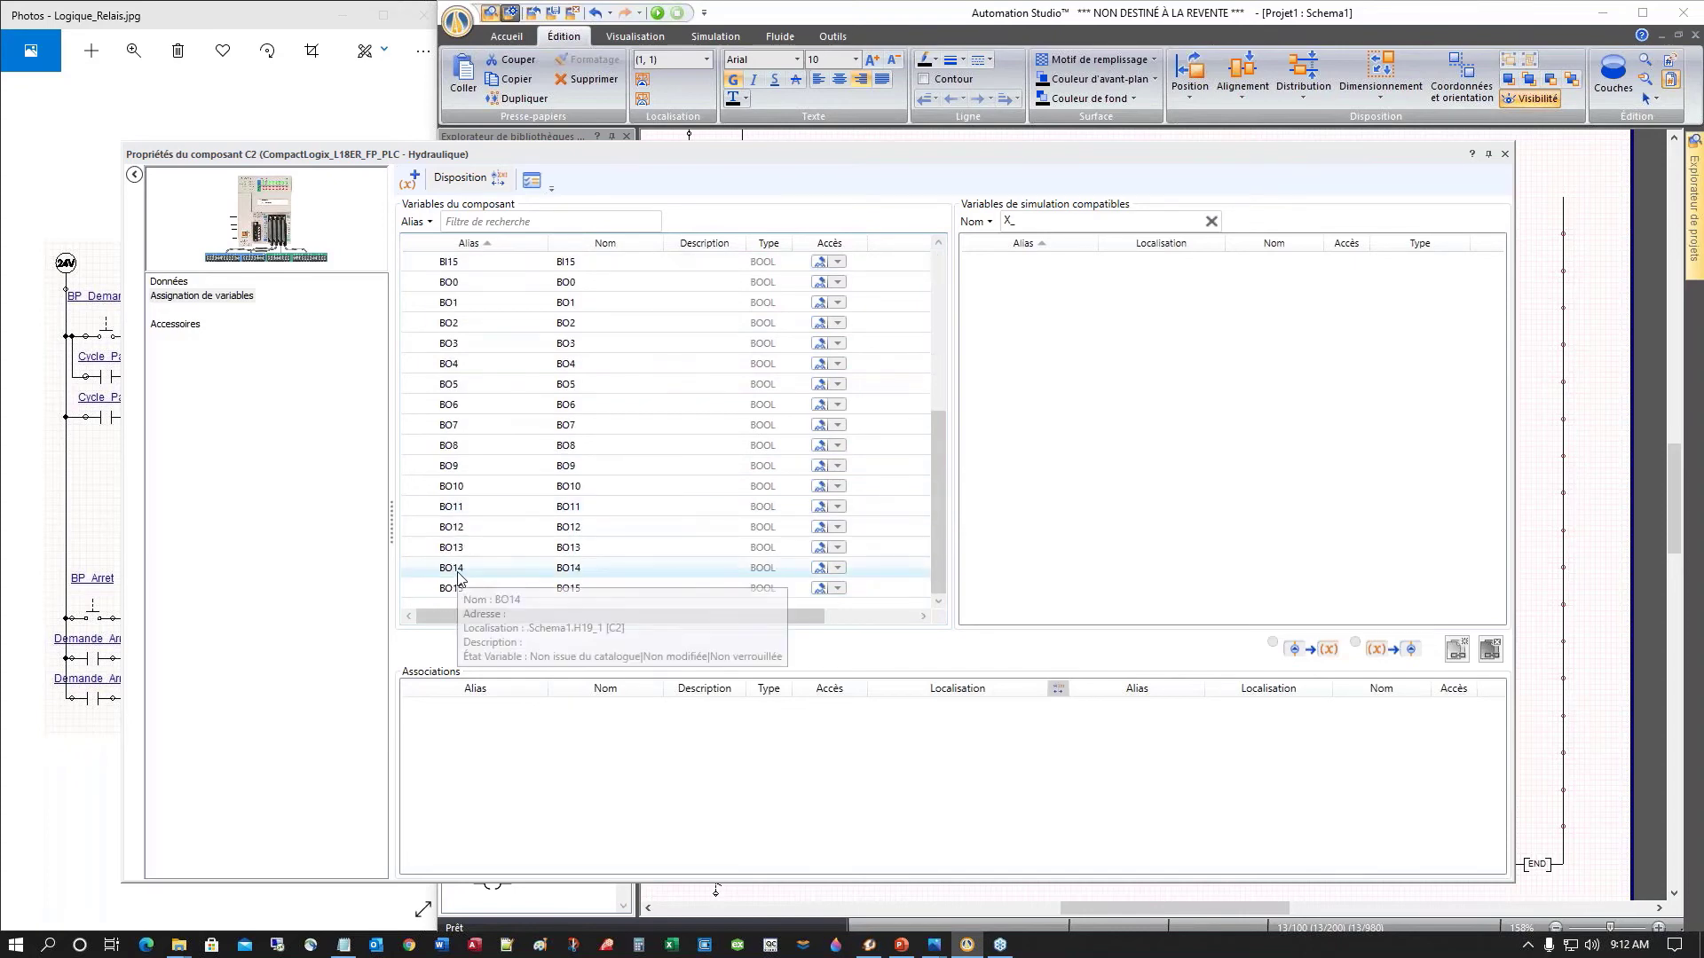
scroll(488, 497, "up", 2)
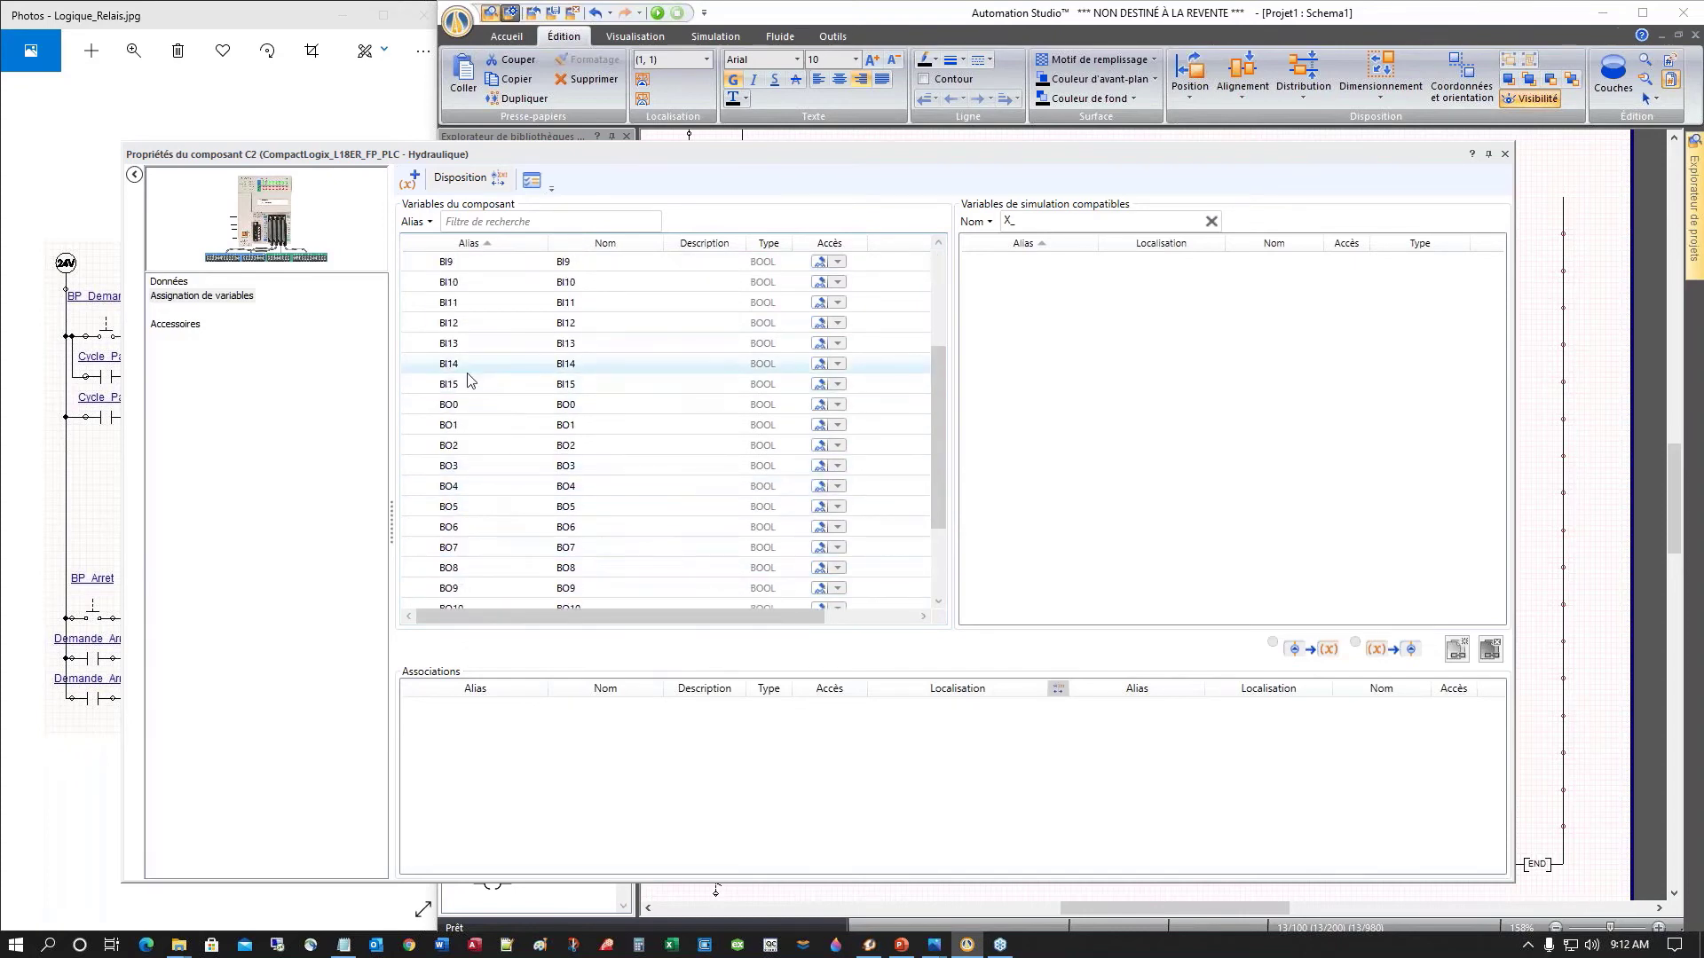
scroll(448, 444, "down", 2)
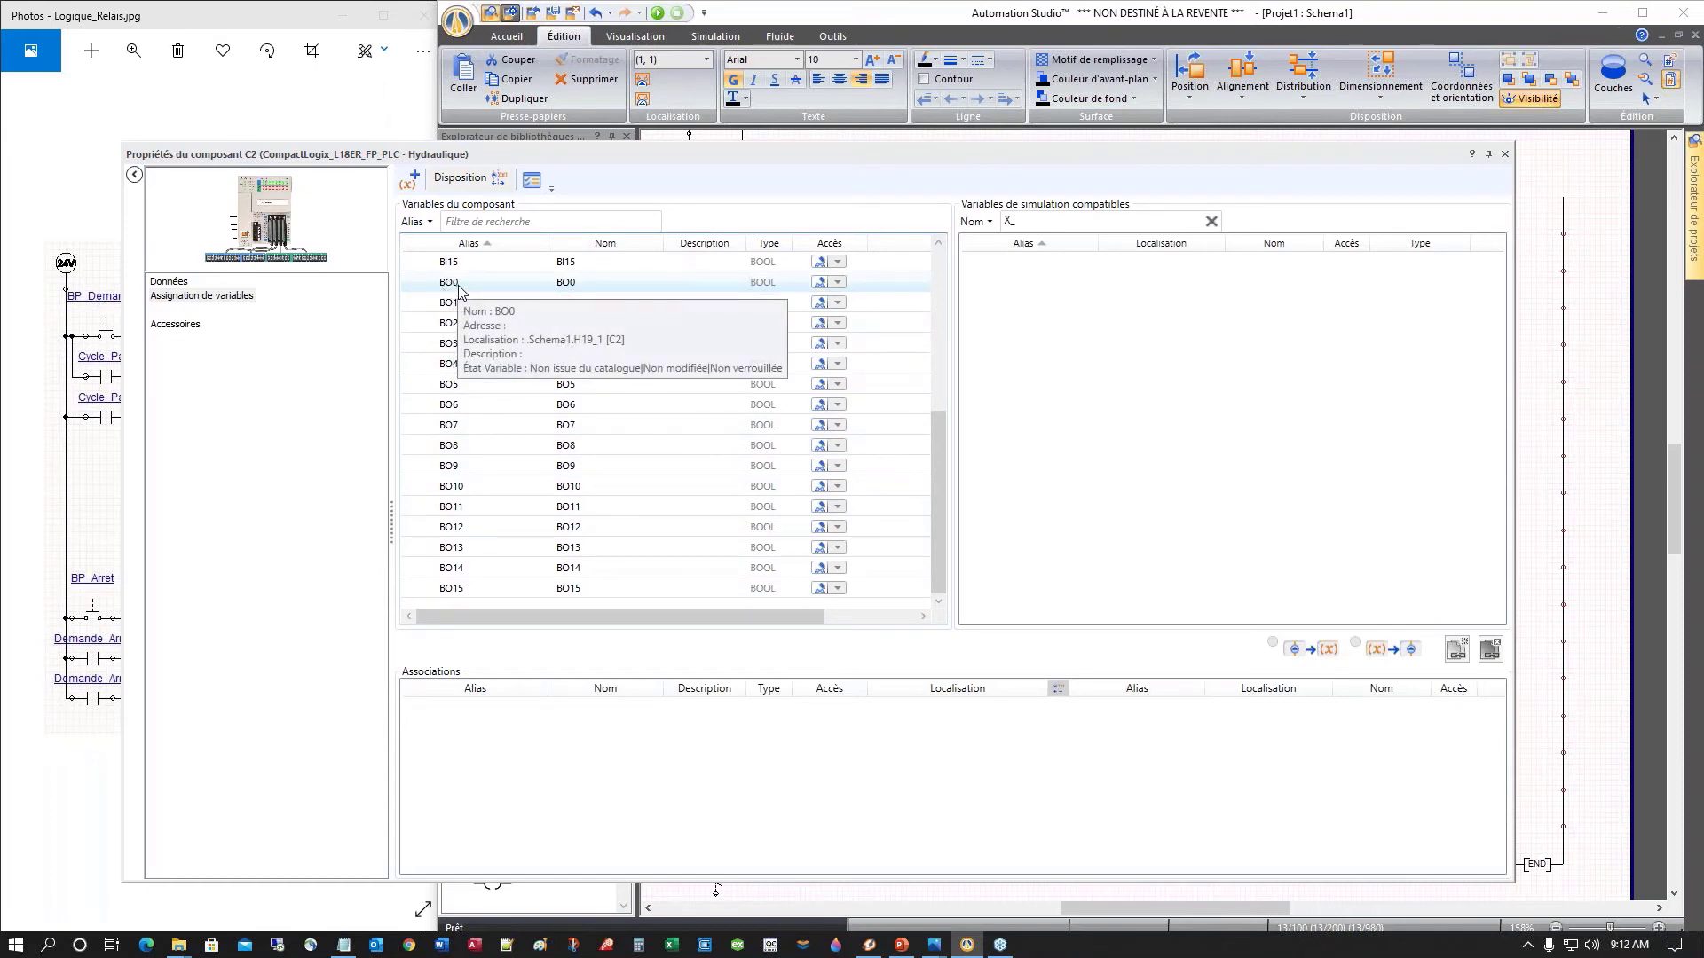
scroll(503, 555, "up", 5)
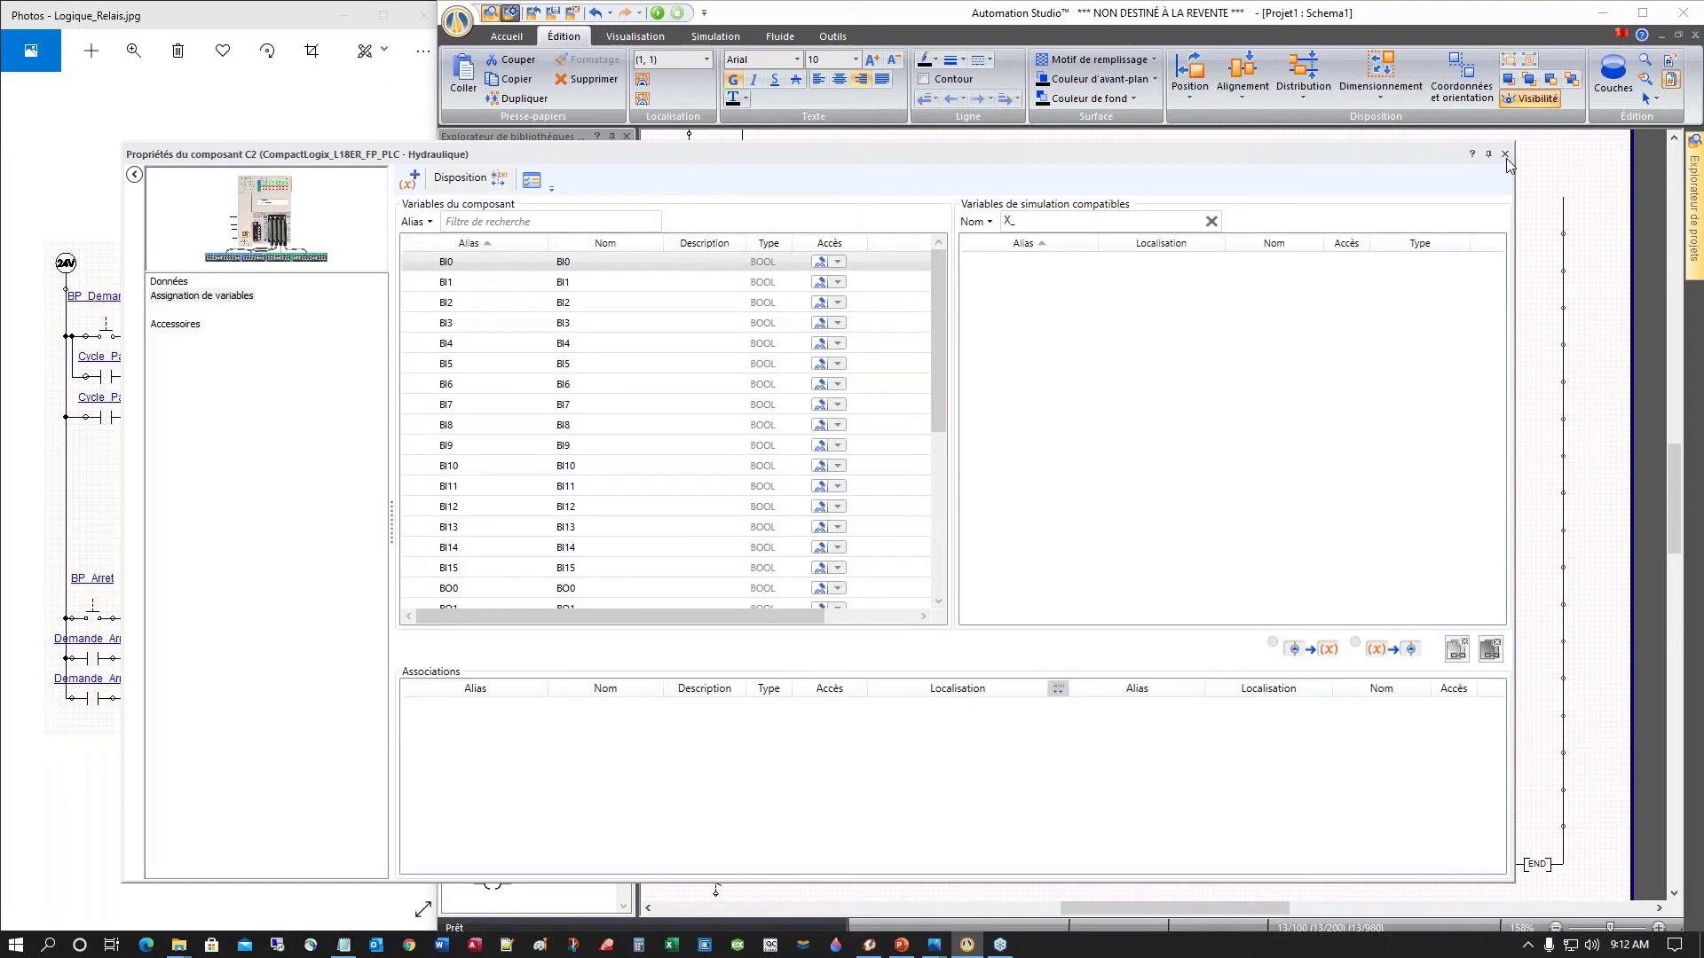
left_click(1506, 156)
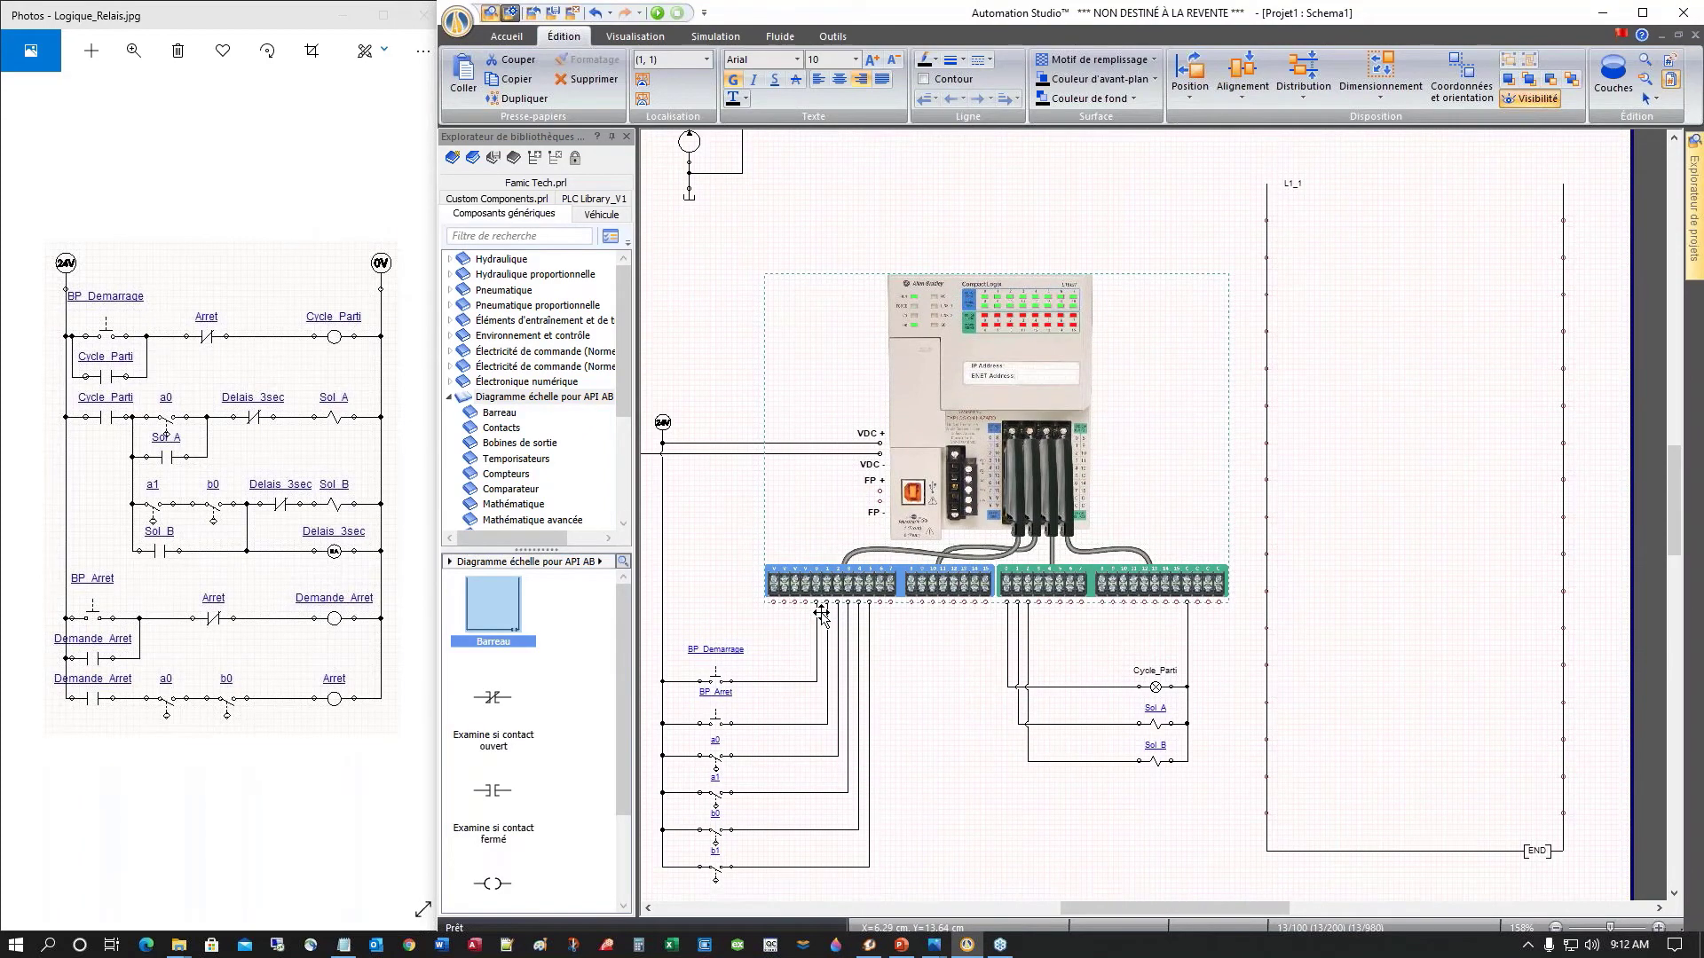
scroll(821, 613, "up", 2)
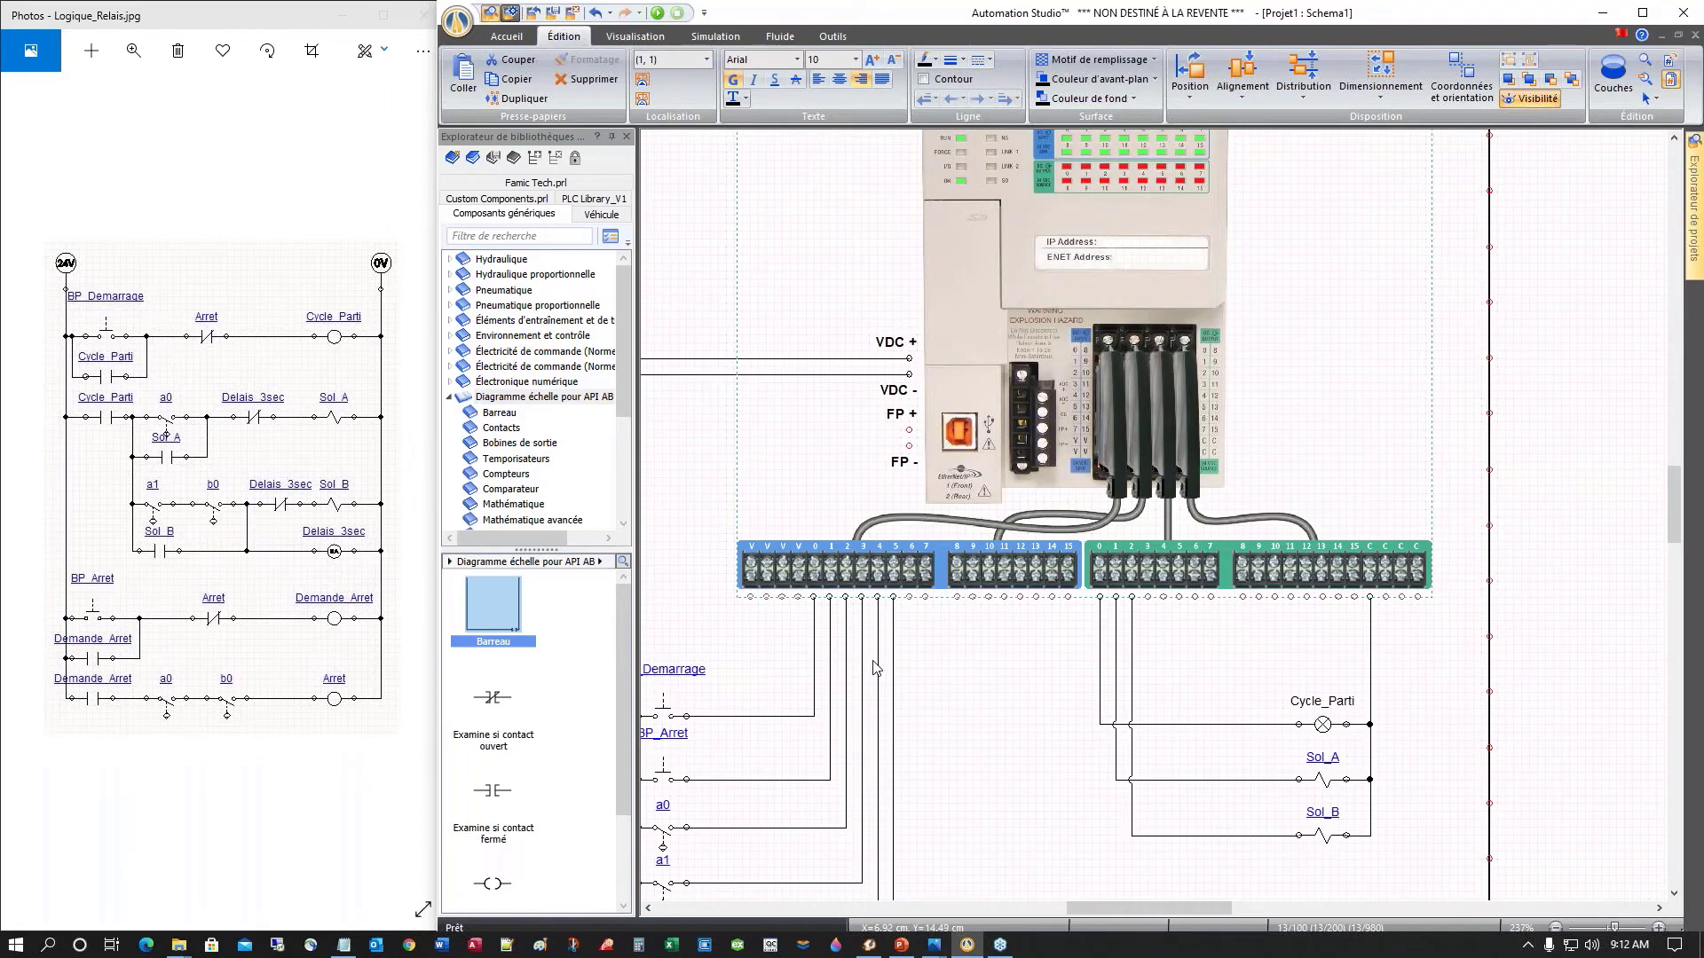
scroll(876, 672, "down", 2)
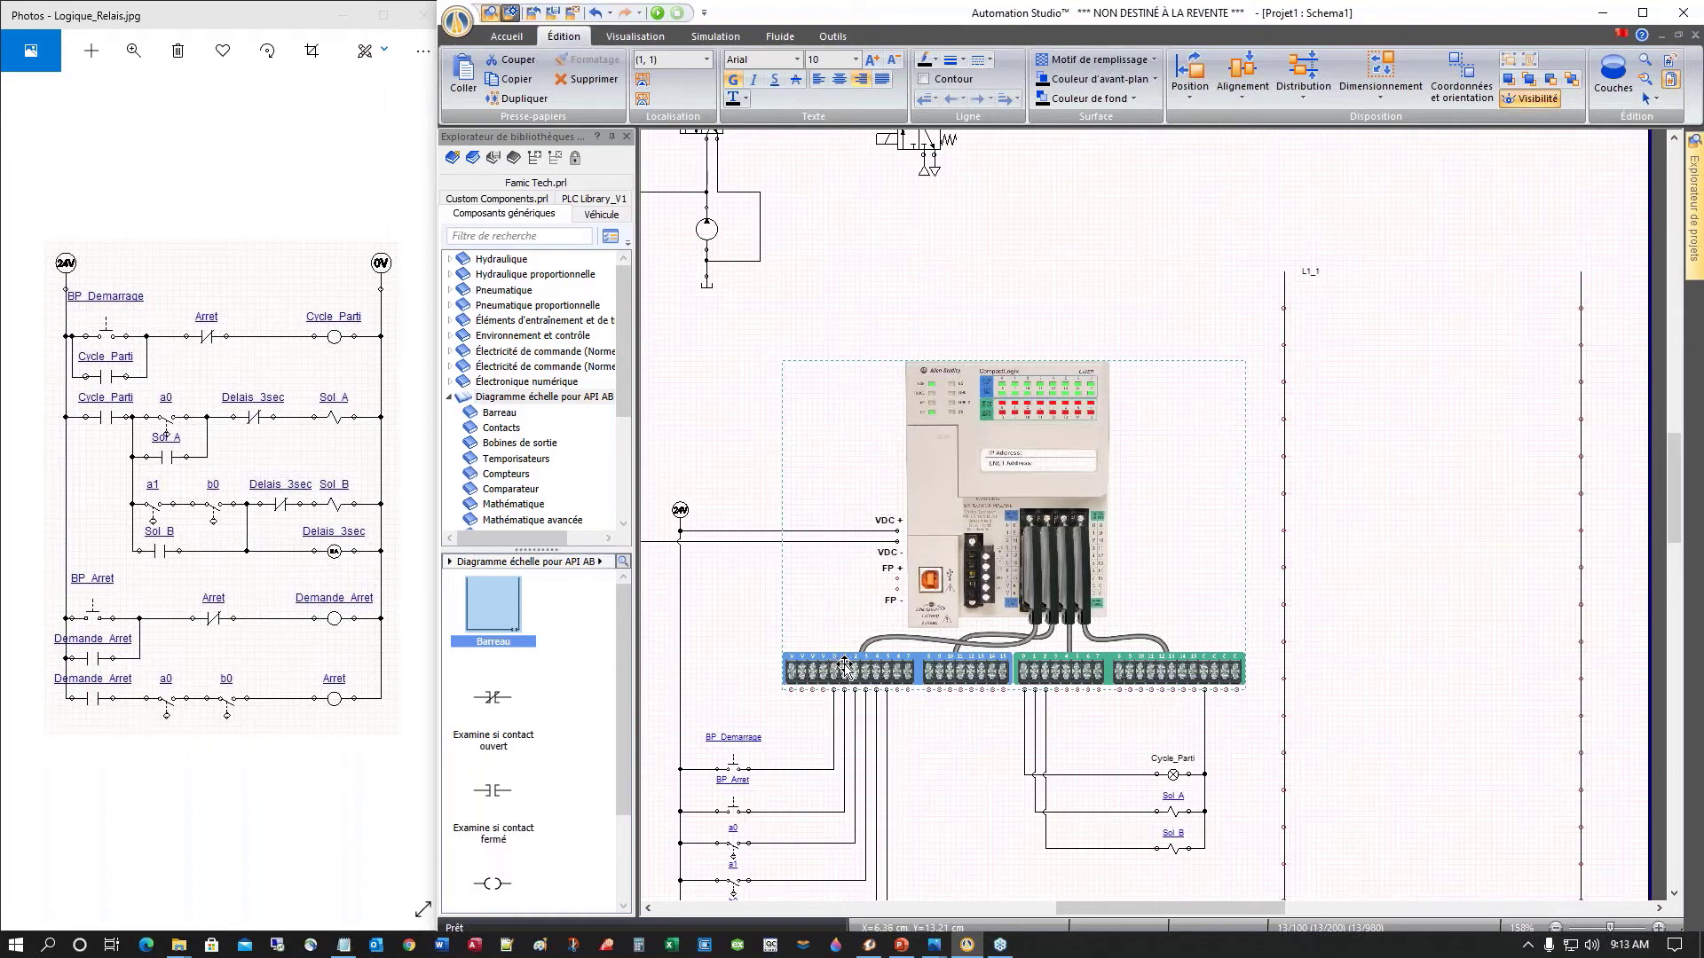
scroll(925, 757, "down", 2)
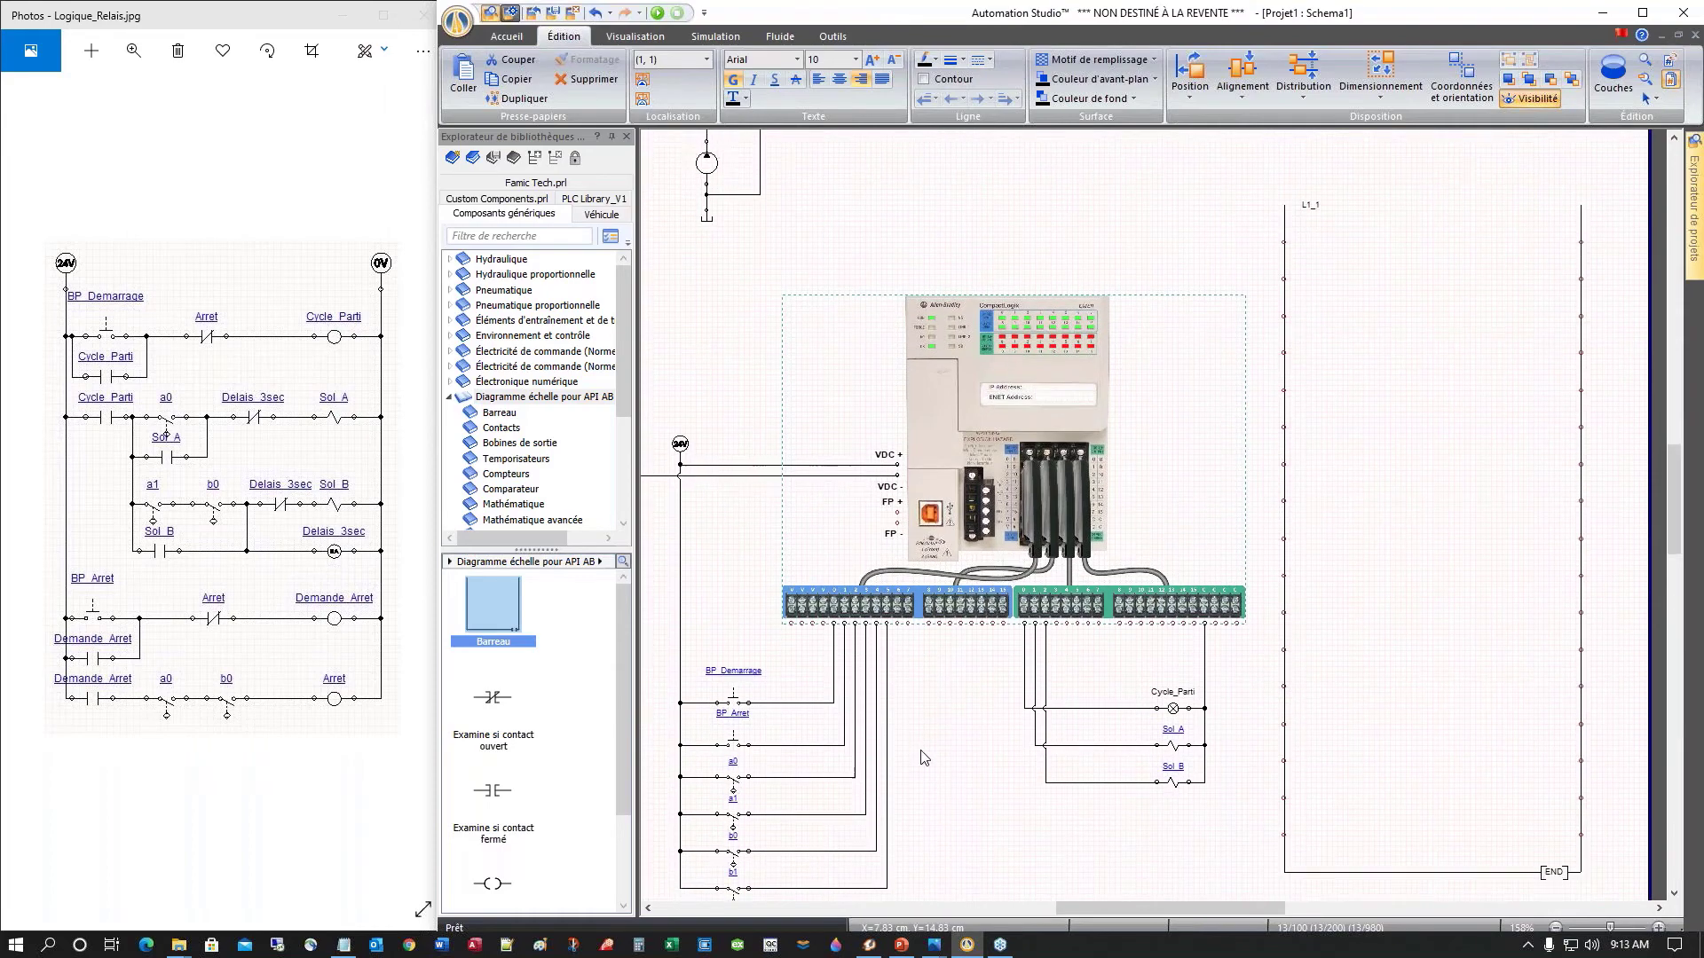
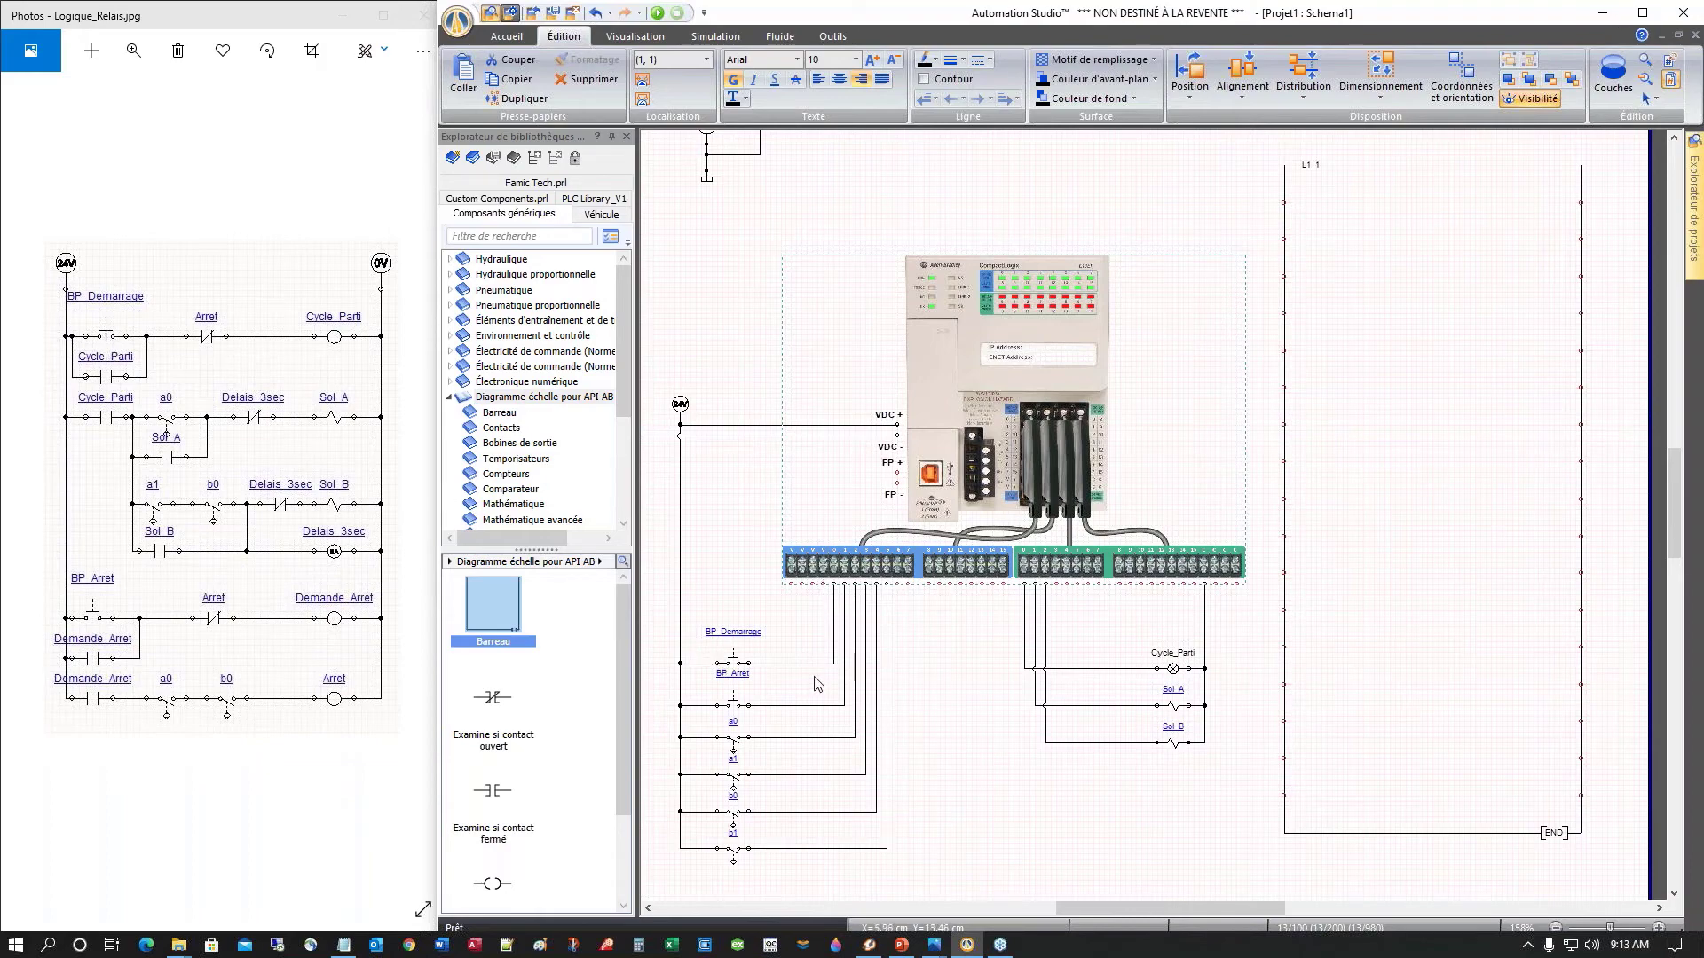
Step: Insert an Examine si contact fermé contact at the start of the first rung and link it to the PLC's BI0 variable
left_click_drag(493, 790, 1310, 205)
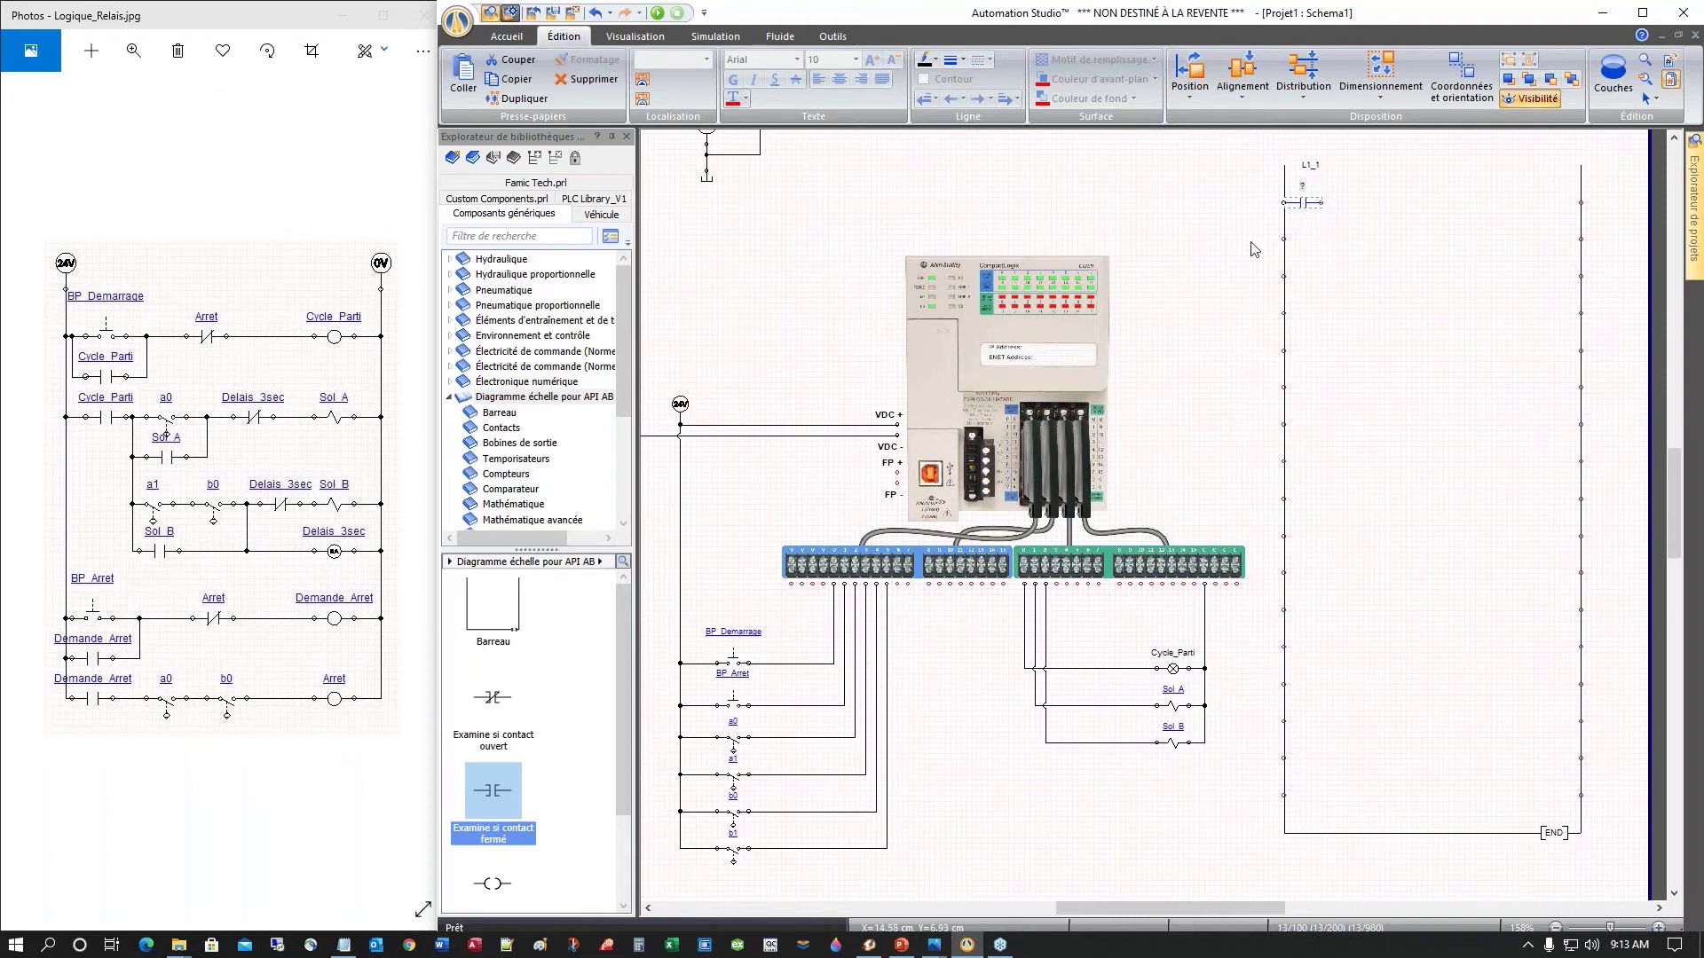
double_click(1305, 200)
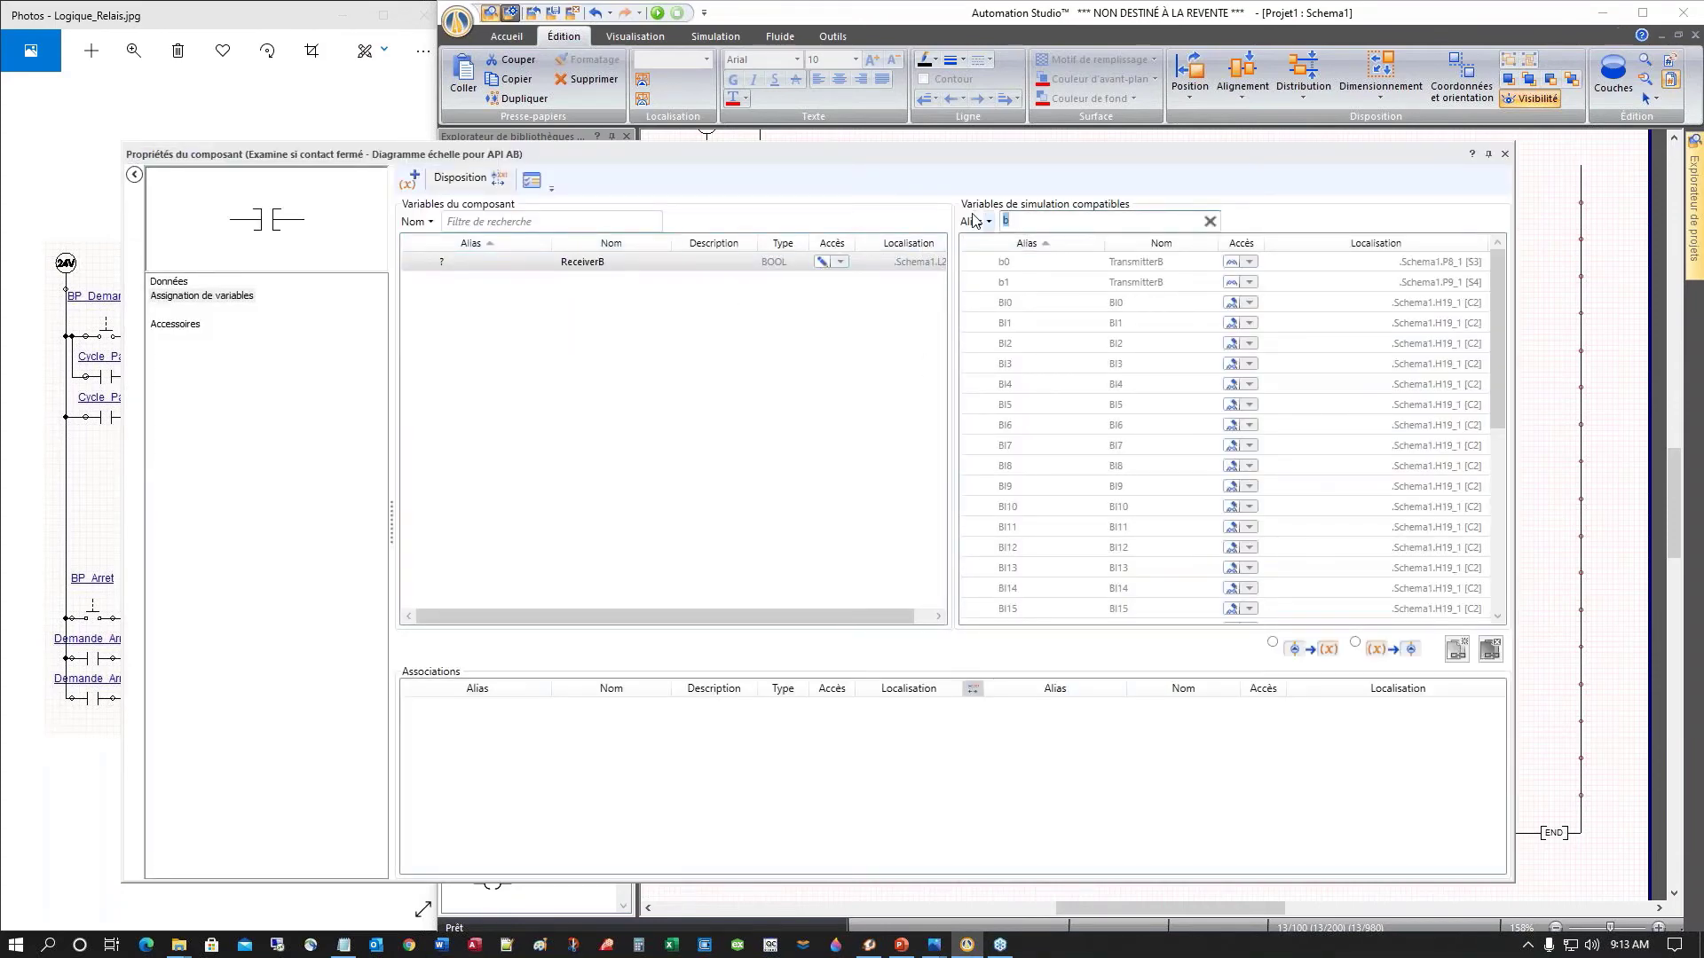
type("I")
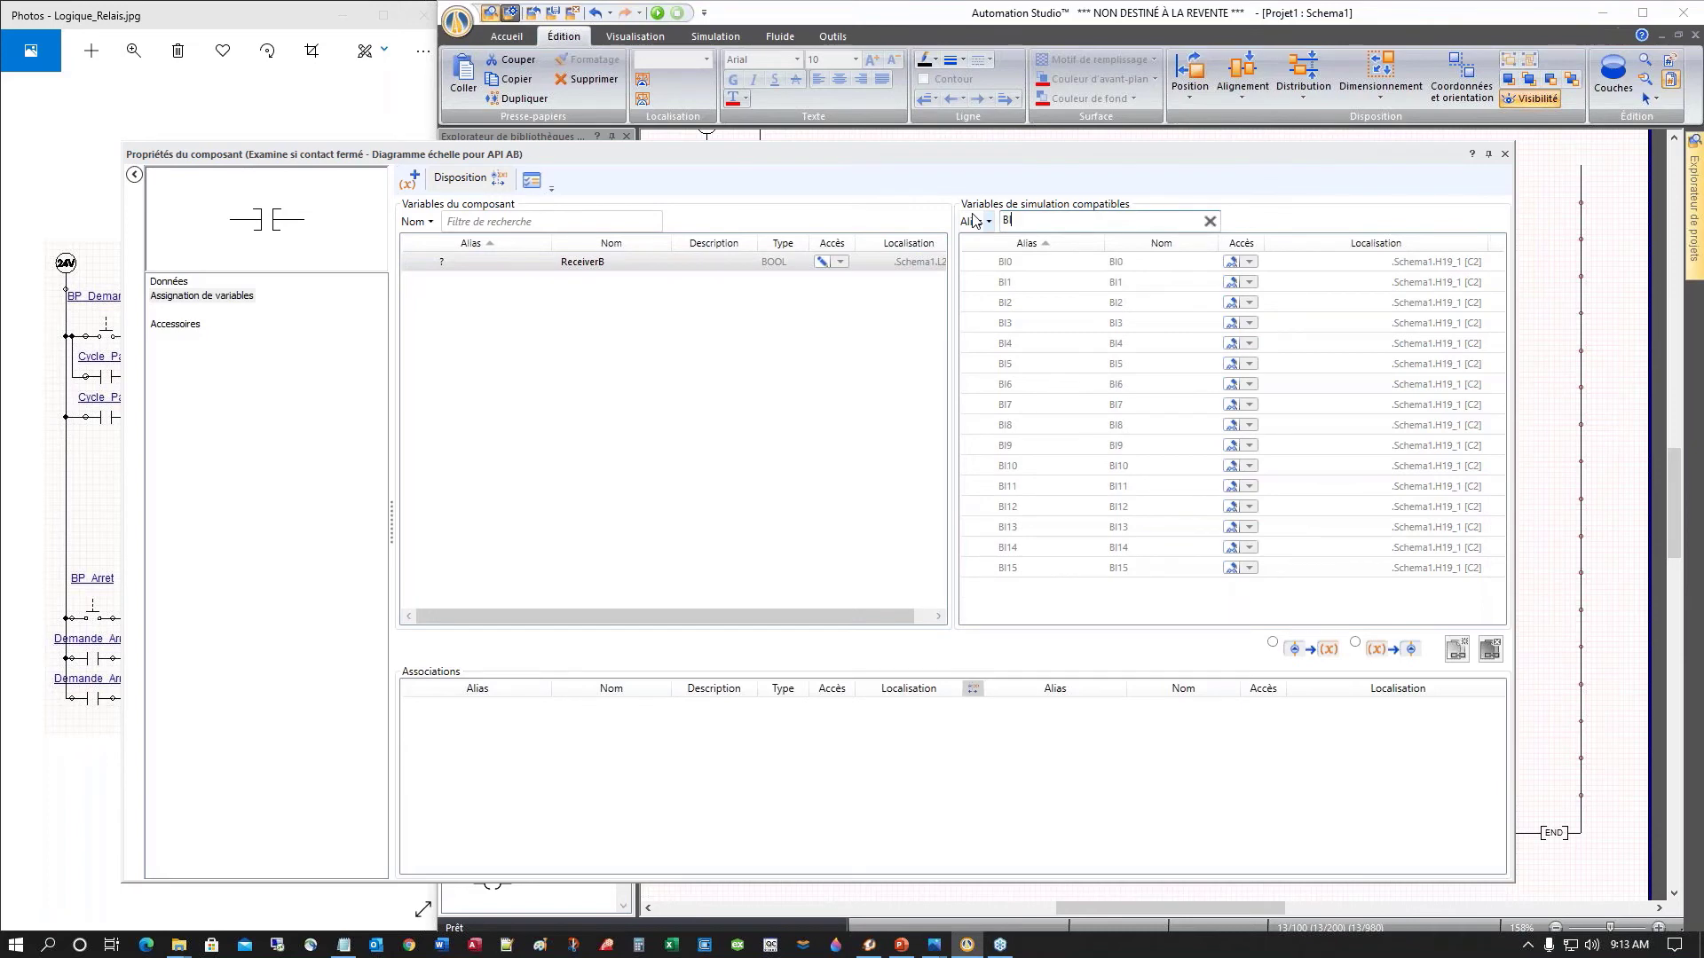
double_click(1009, 264)
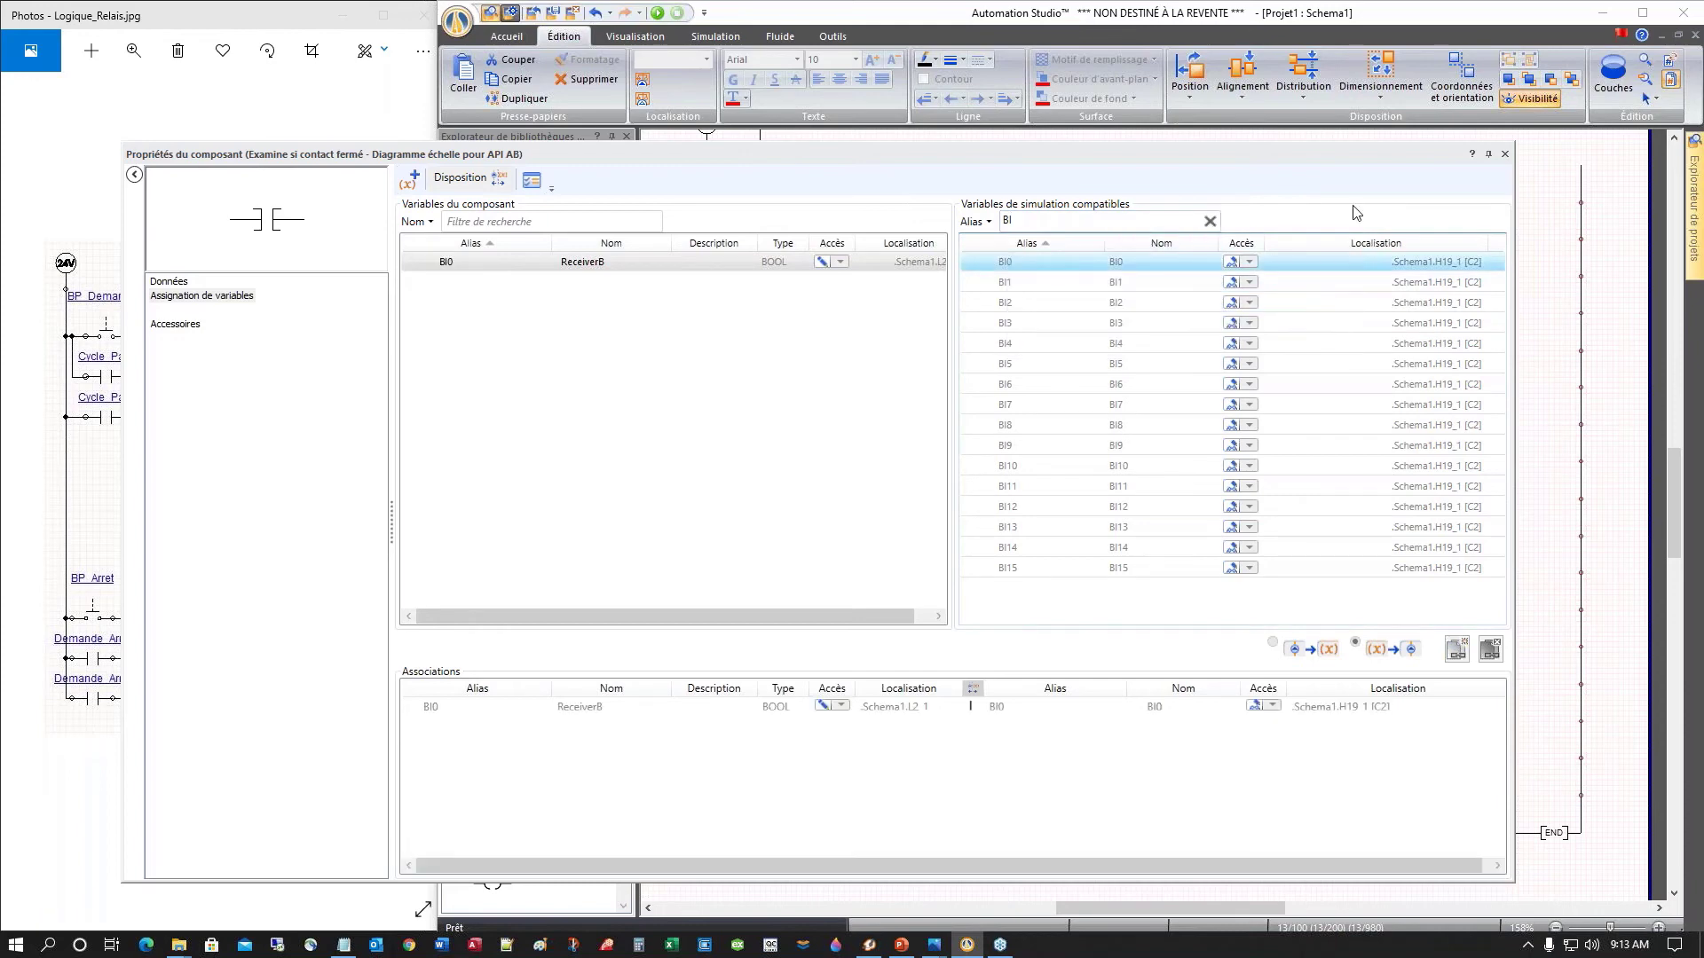
left_click(1505, 153)
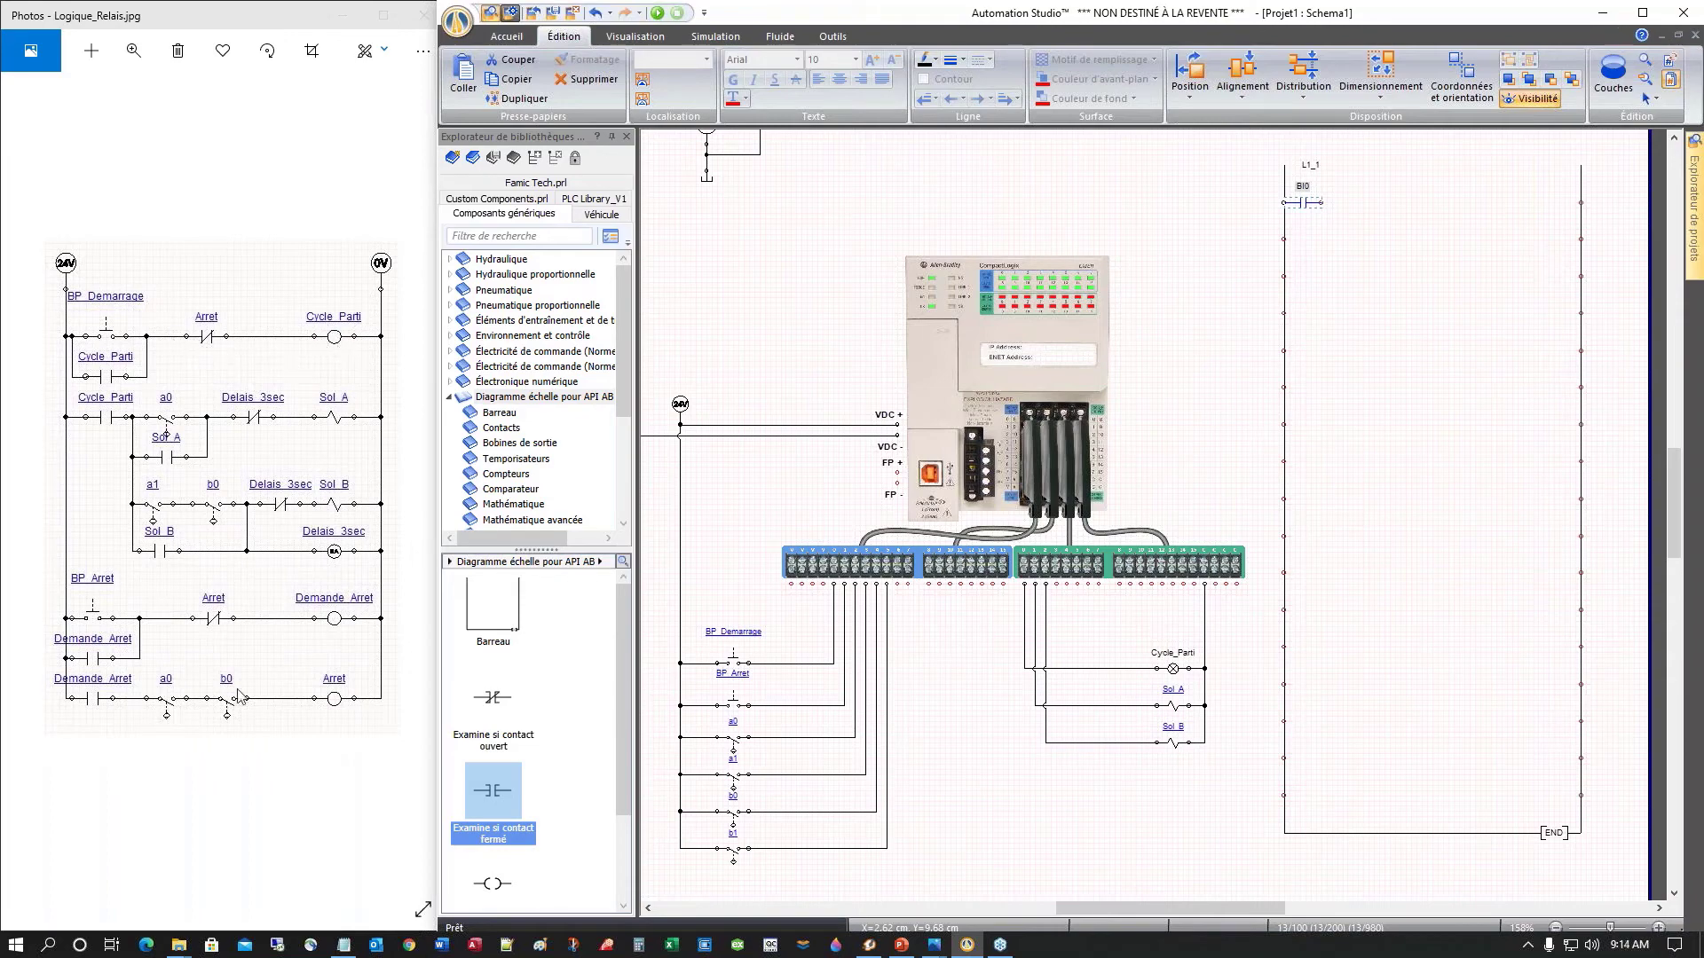
Step: Insert a Bobine de sortie (OTE) at the end of the first rung with the alias BO0
left_click_drag(506, 890, 1567, 205)
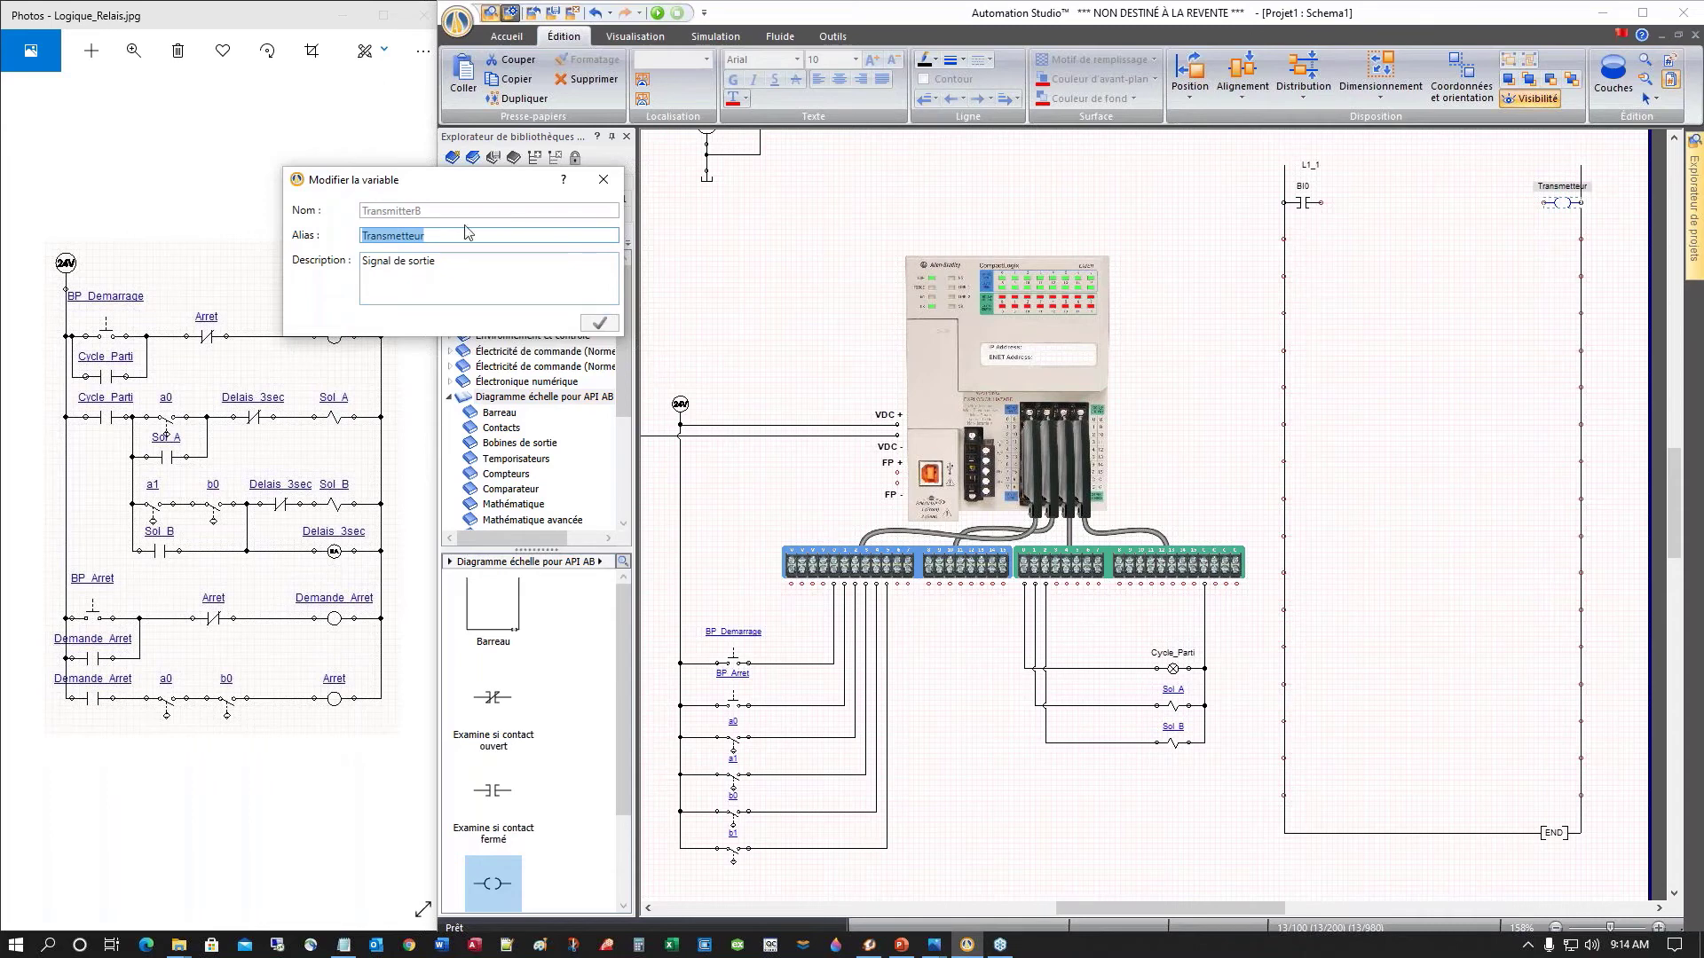
type("BO0")
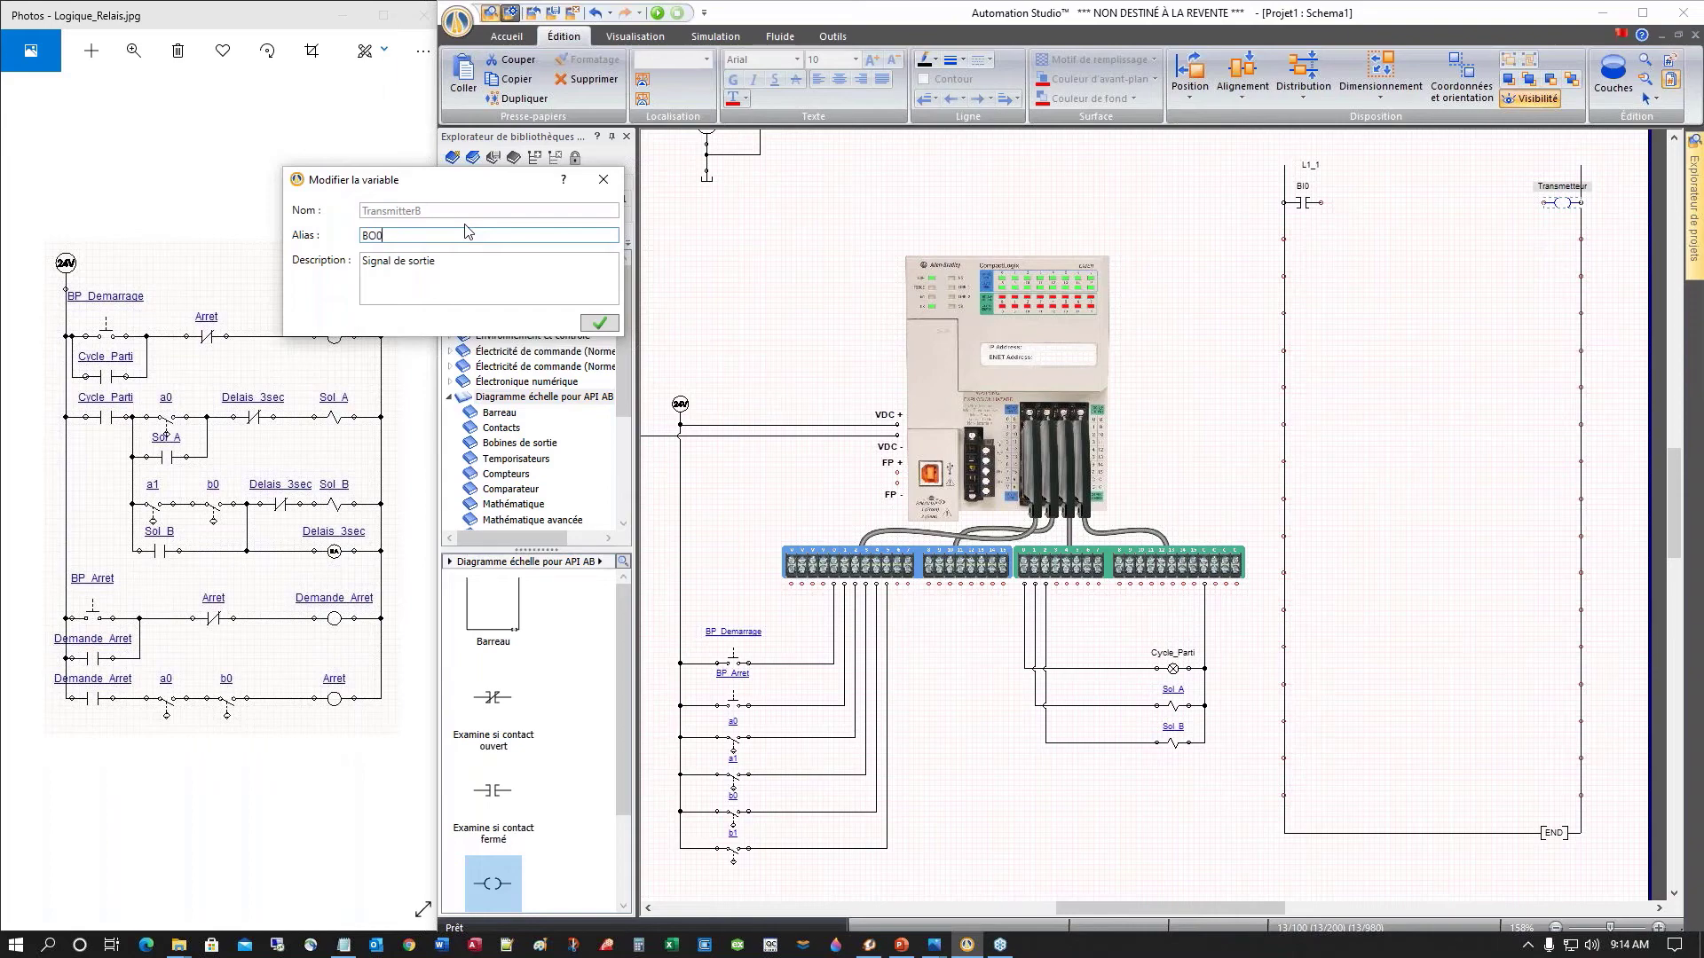
key("Return")
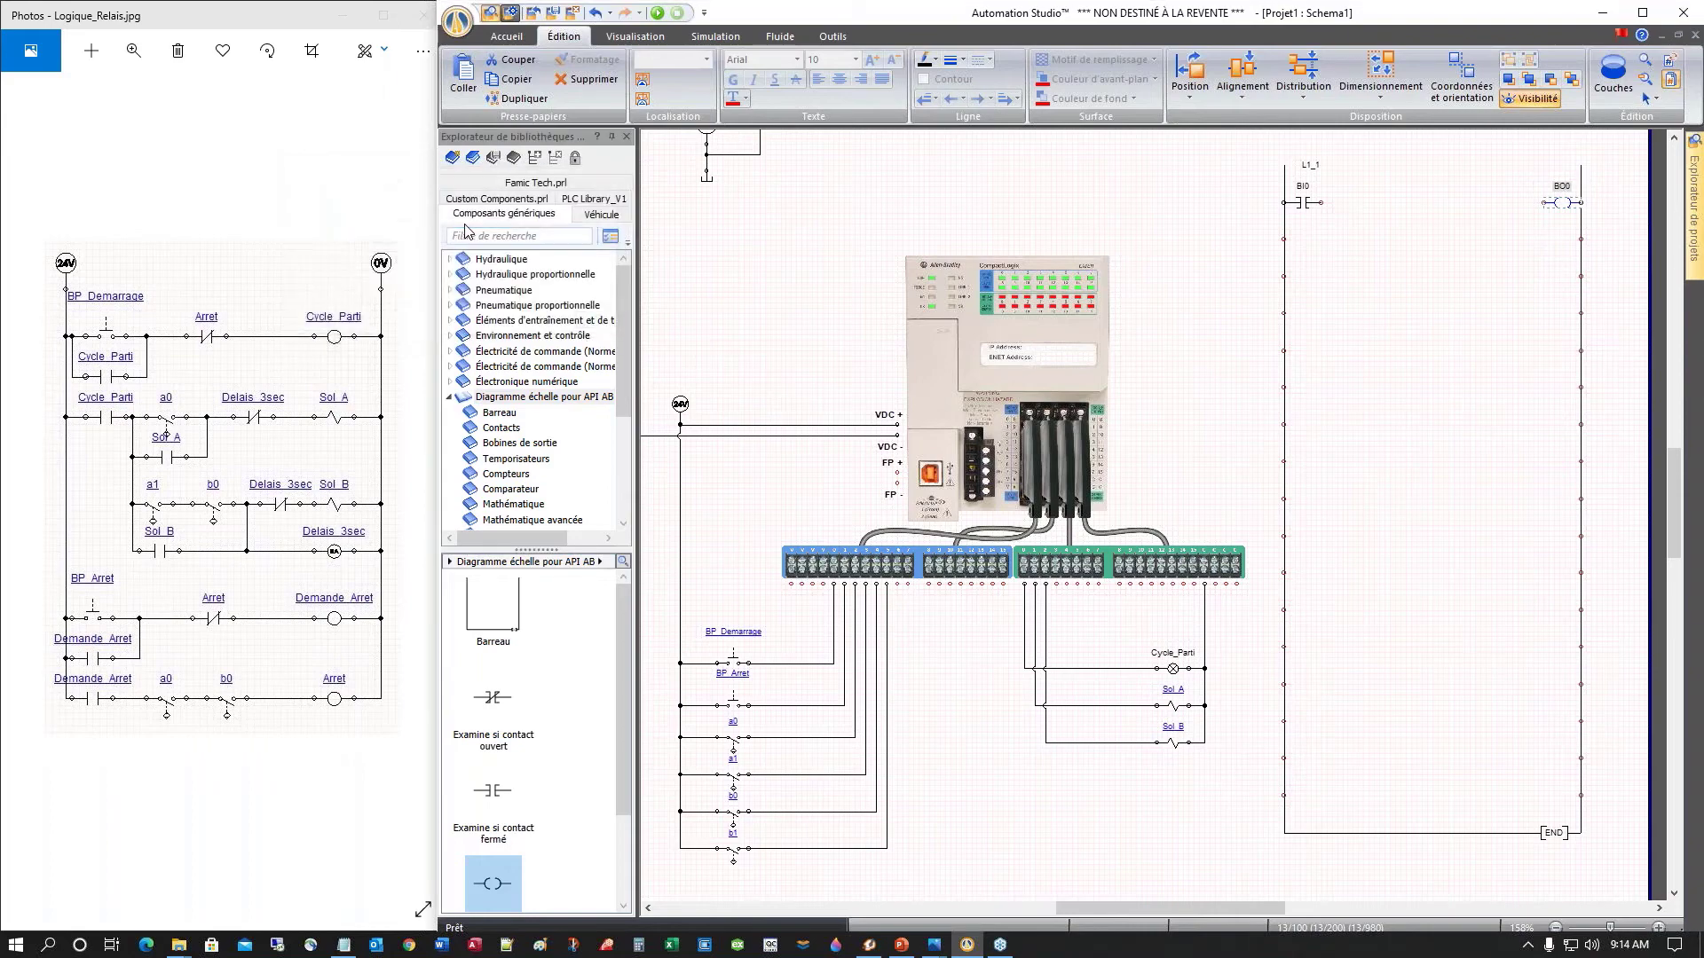
Step: Associate the first rung's output coil with the PLC's BO0 variable in its variable assignment
double_click(1564, 203)
double_click(1007, 220)
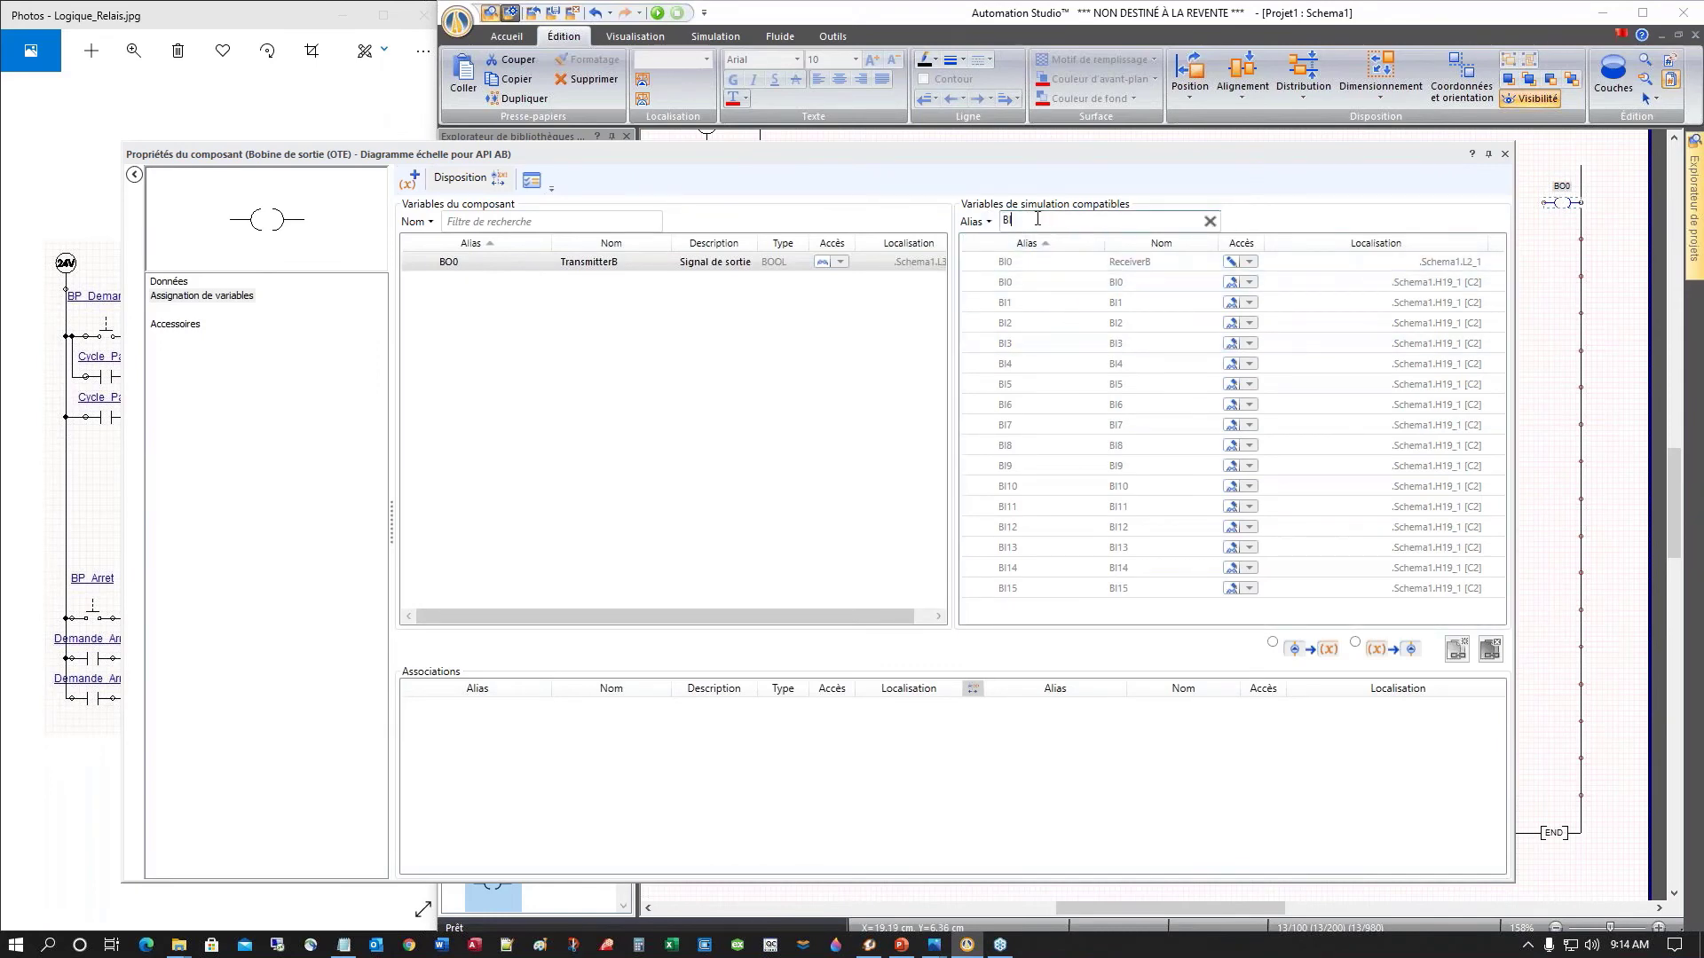
type("Bo")
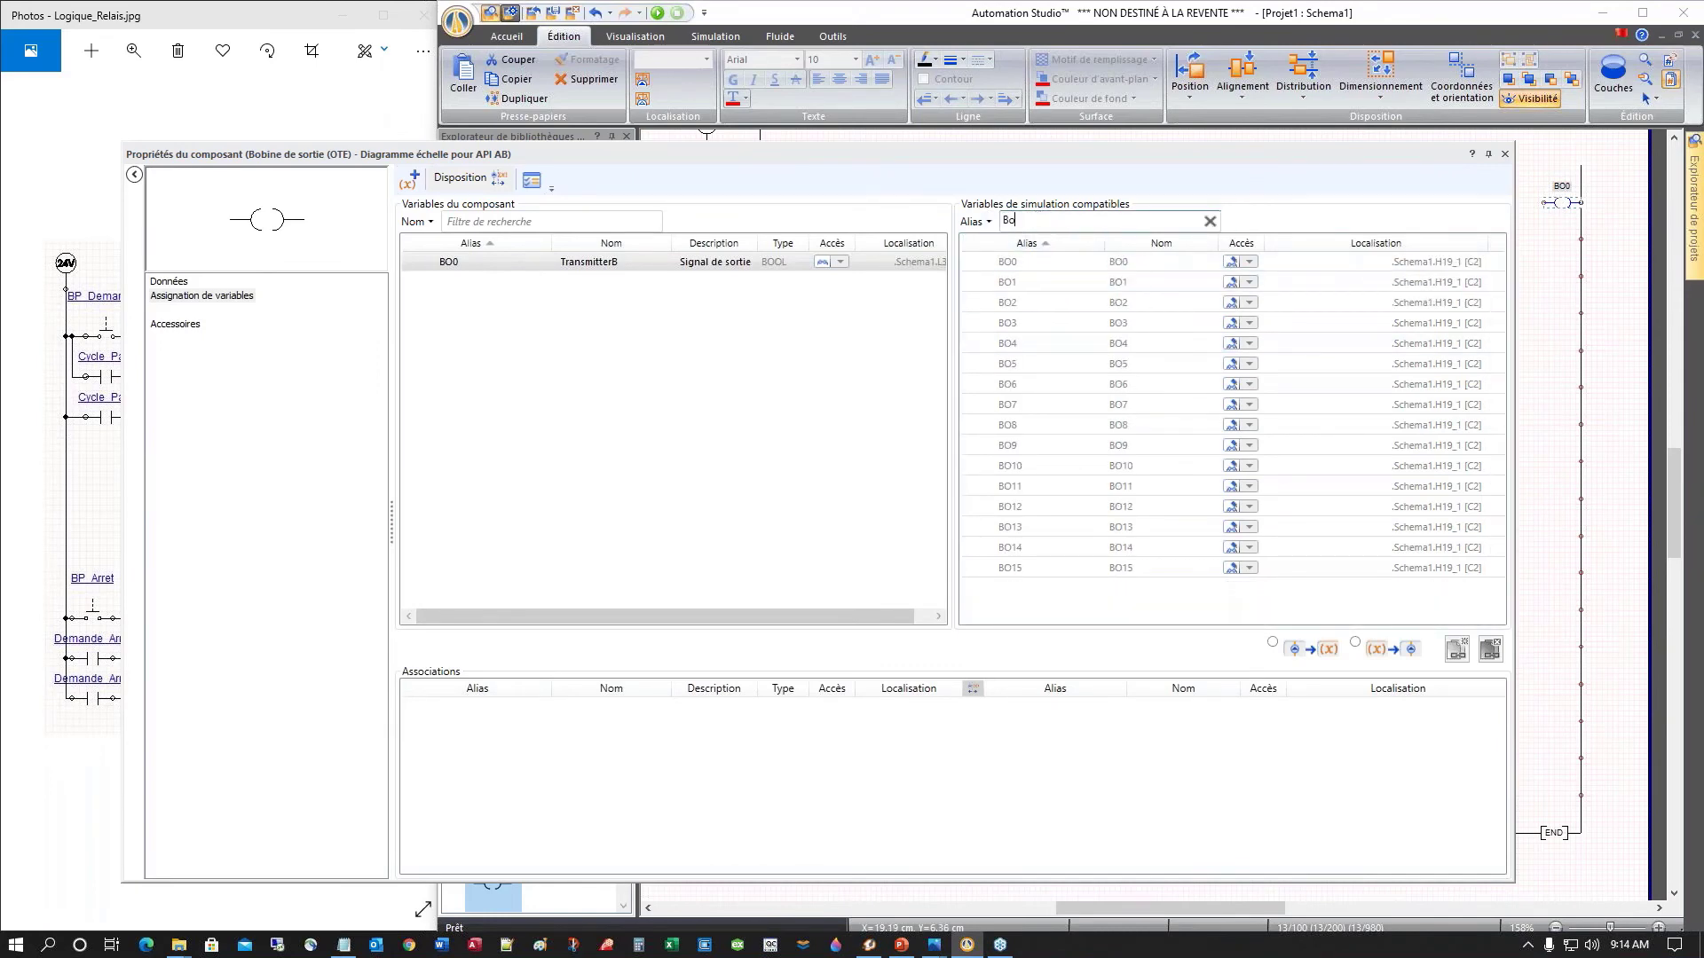
left_click(1006, 262)
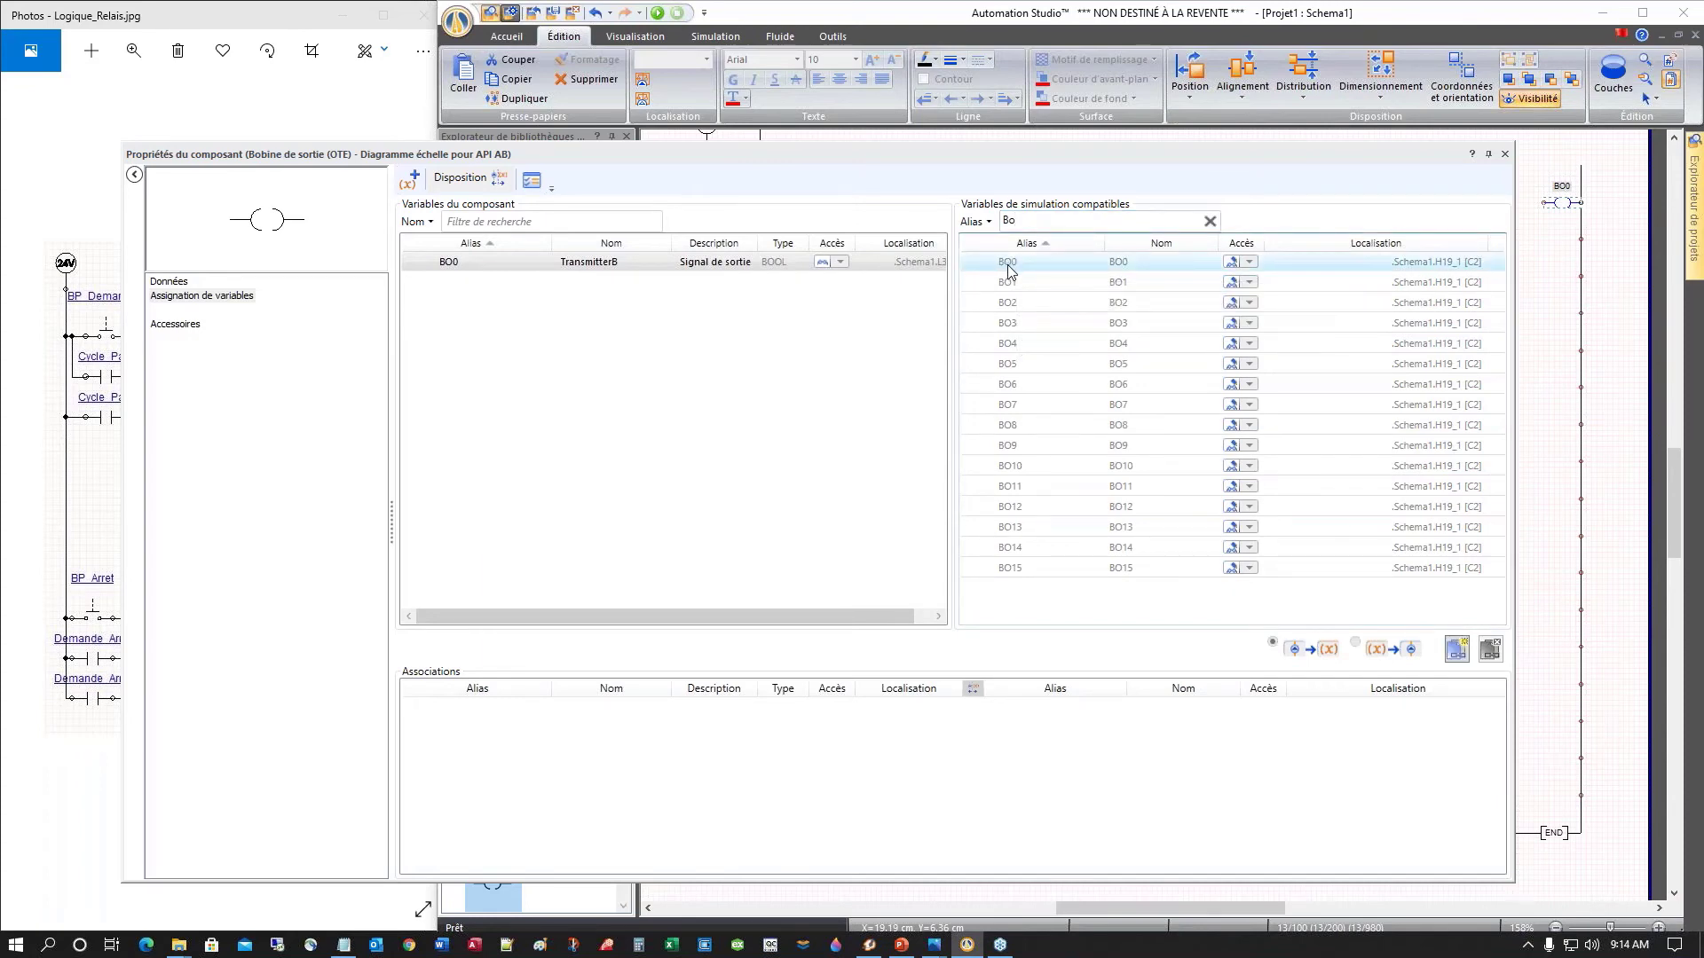
double_click(1018, 269)
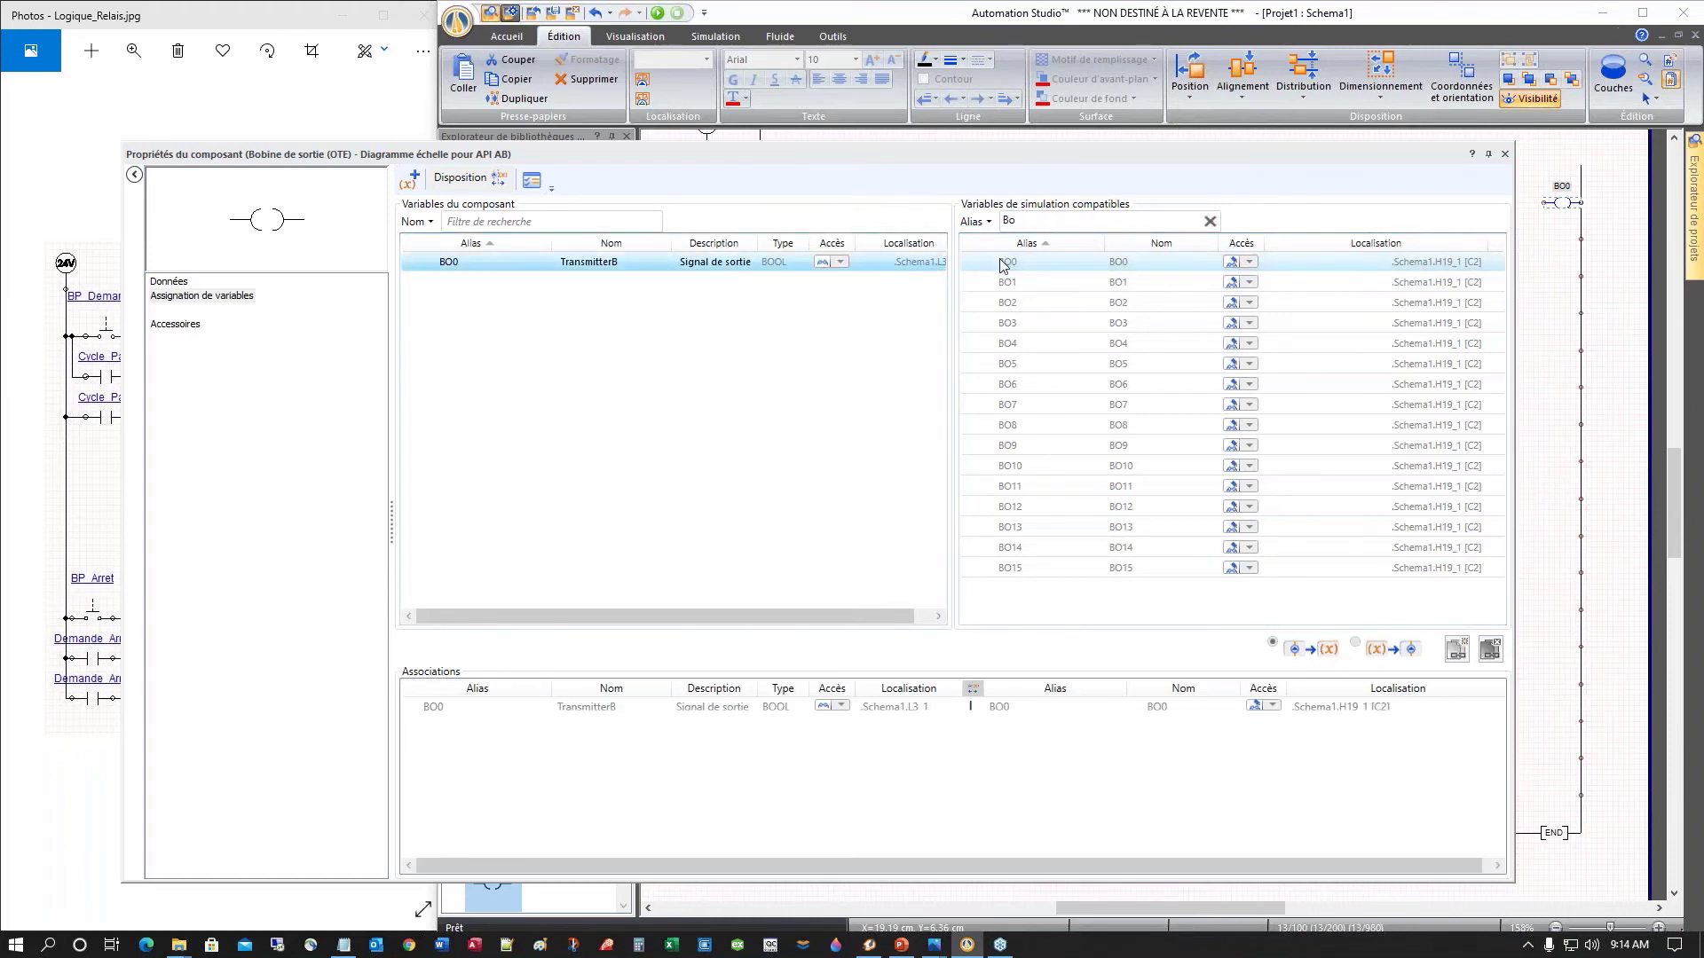
left_click(1005, 266)
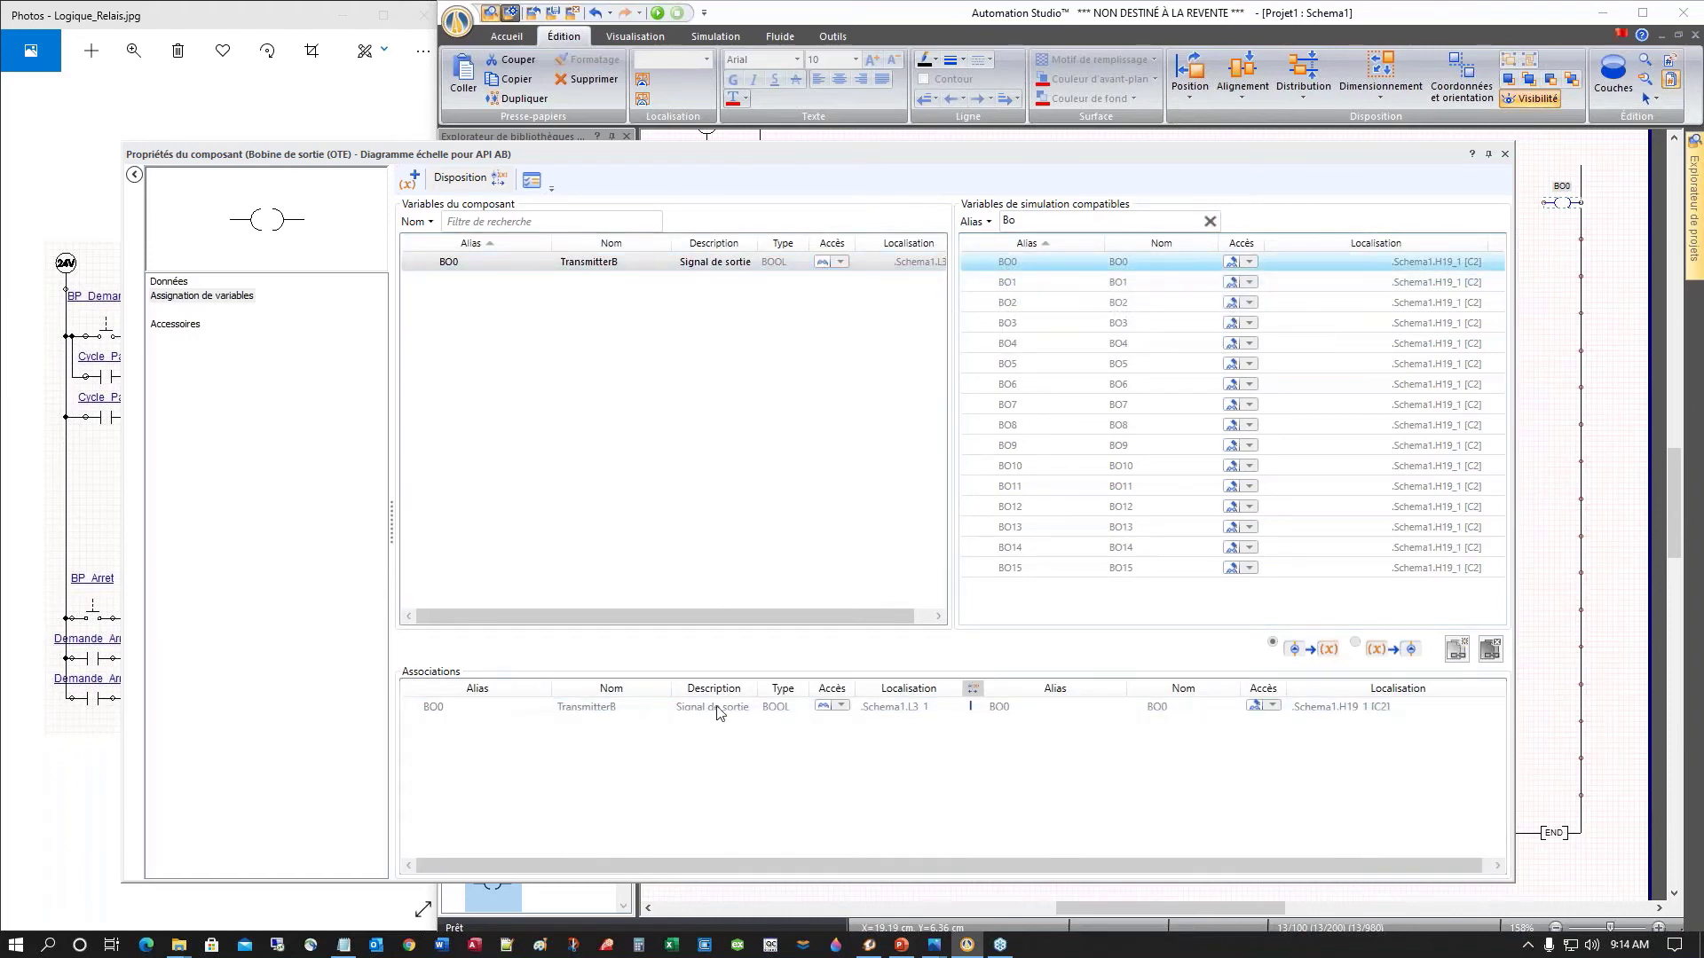
left_click(1506, 155)
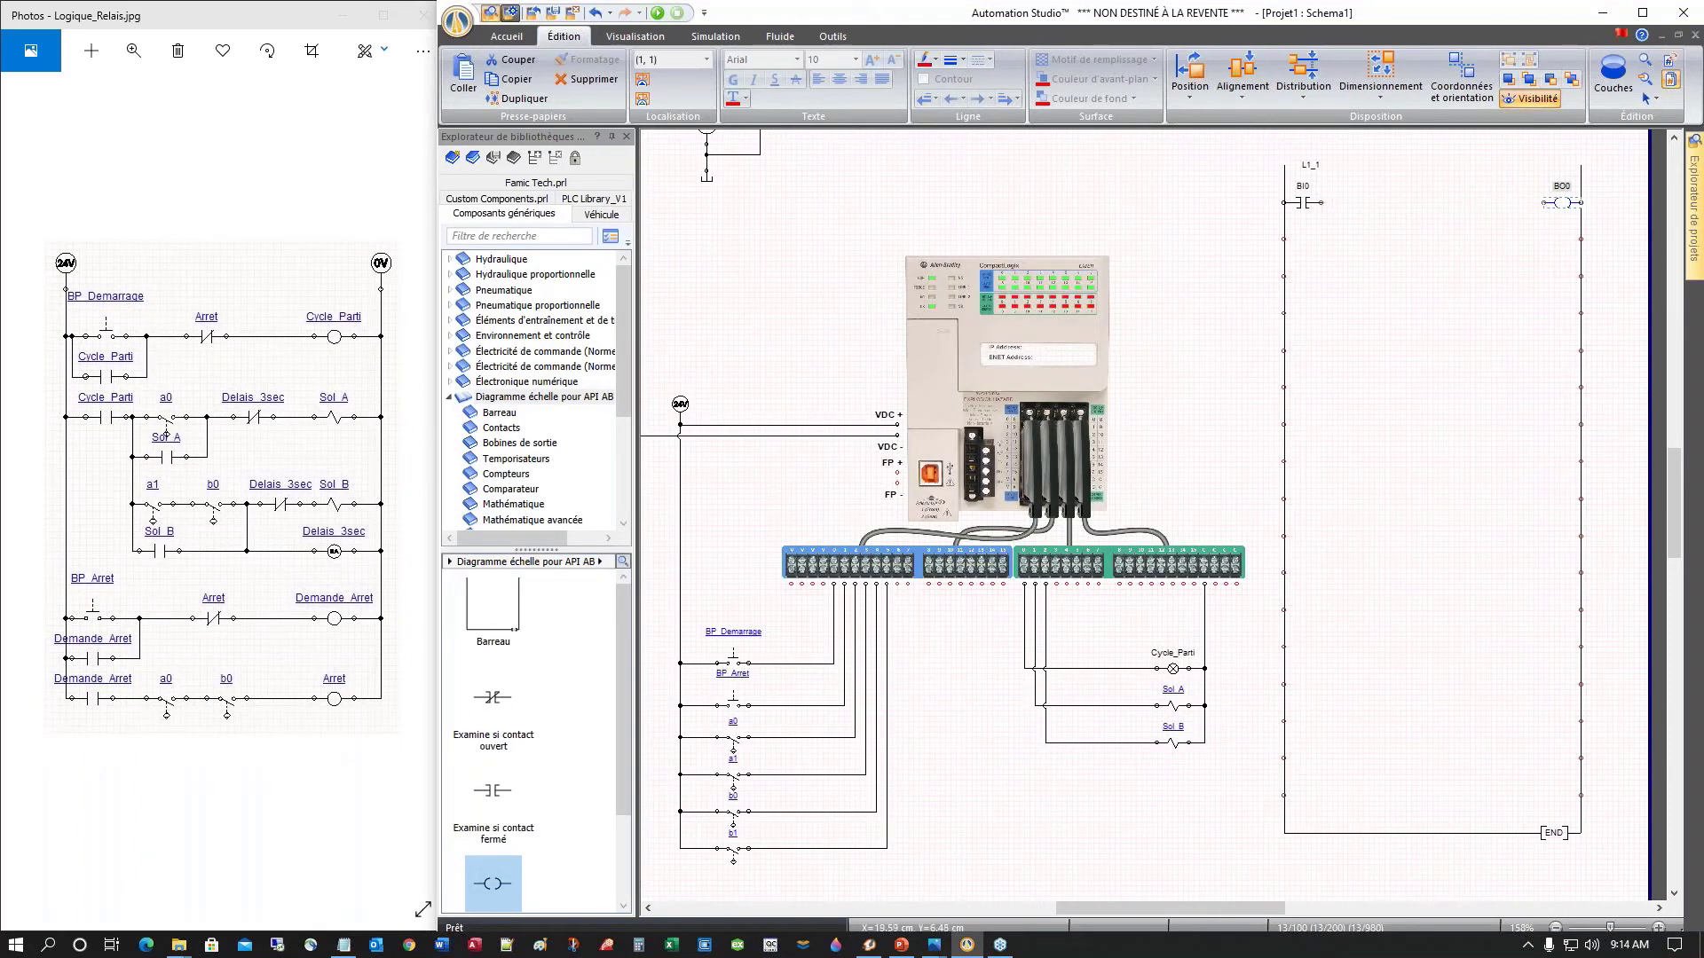
Step: Wire the first rung's BI0 contact to its coil, and insert an Examine si contact fermé contact below BI0 linked to the PLC's BO0 variable
left_click(1544, 203)
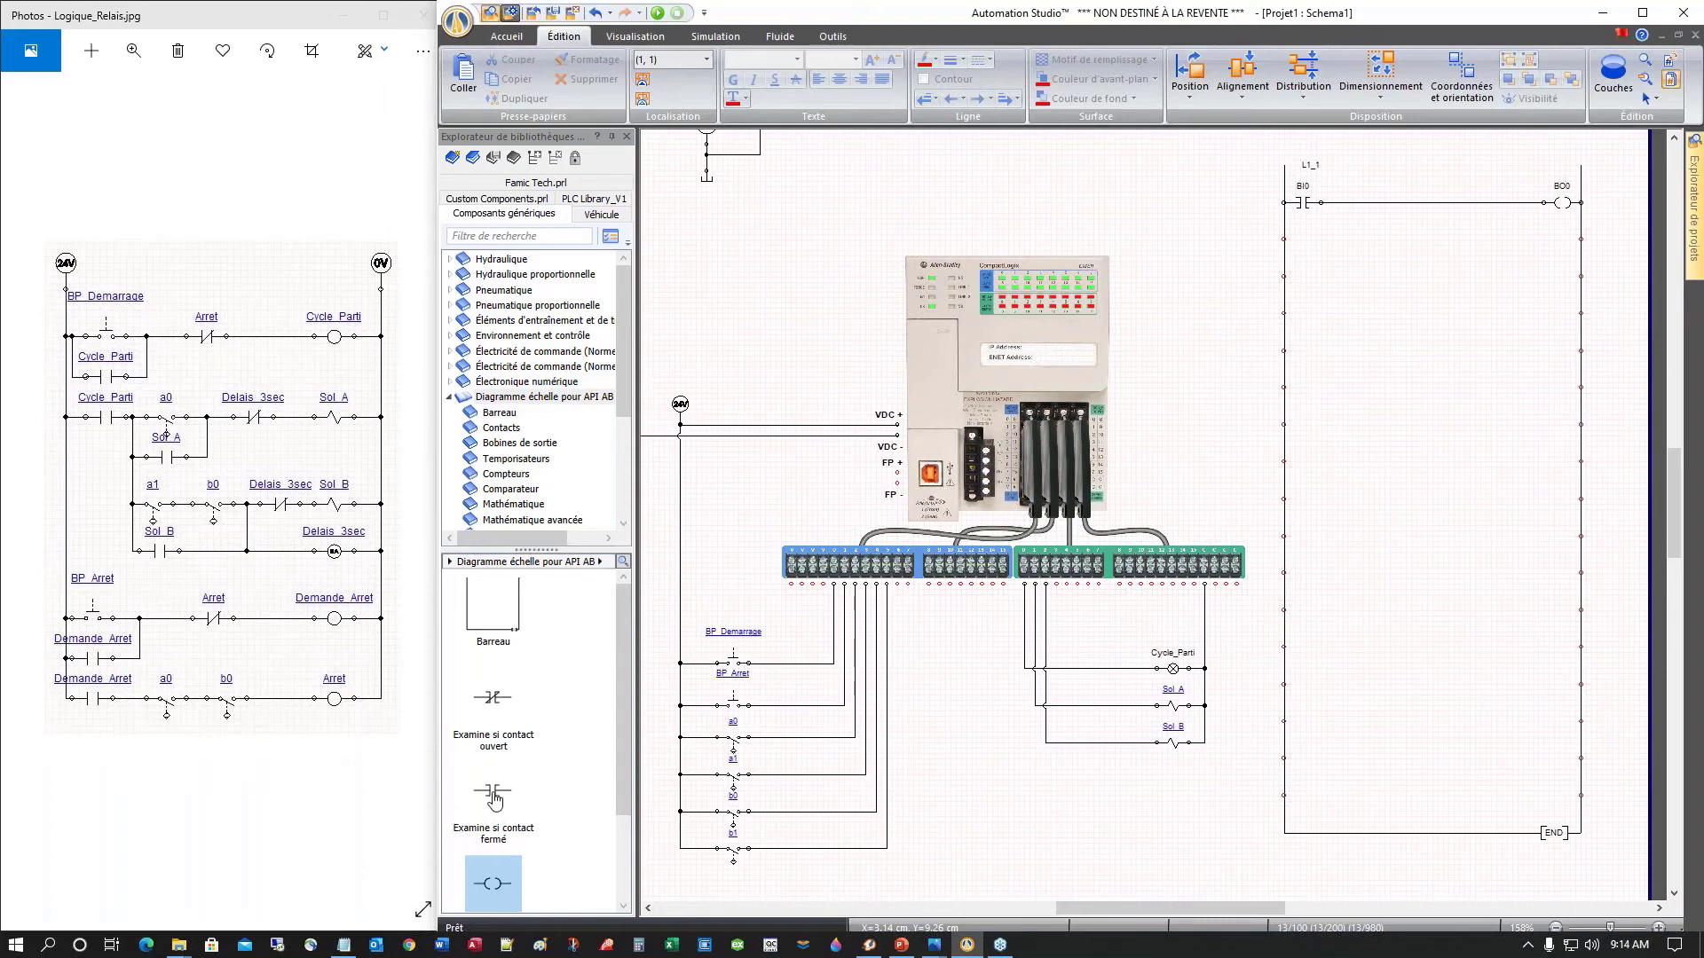
left_click_drag(495, 799, 1302, 241)
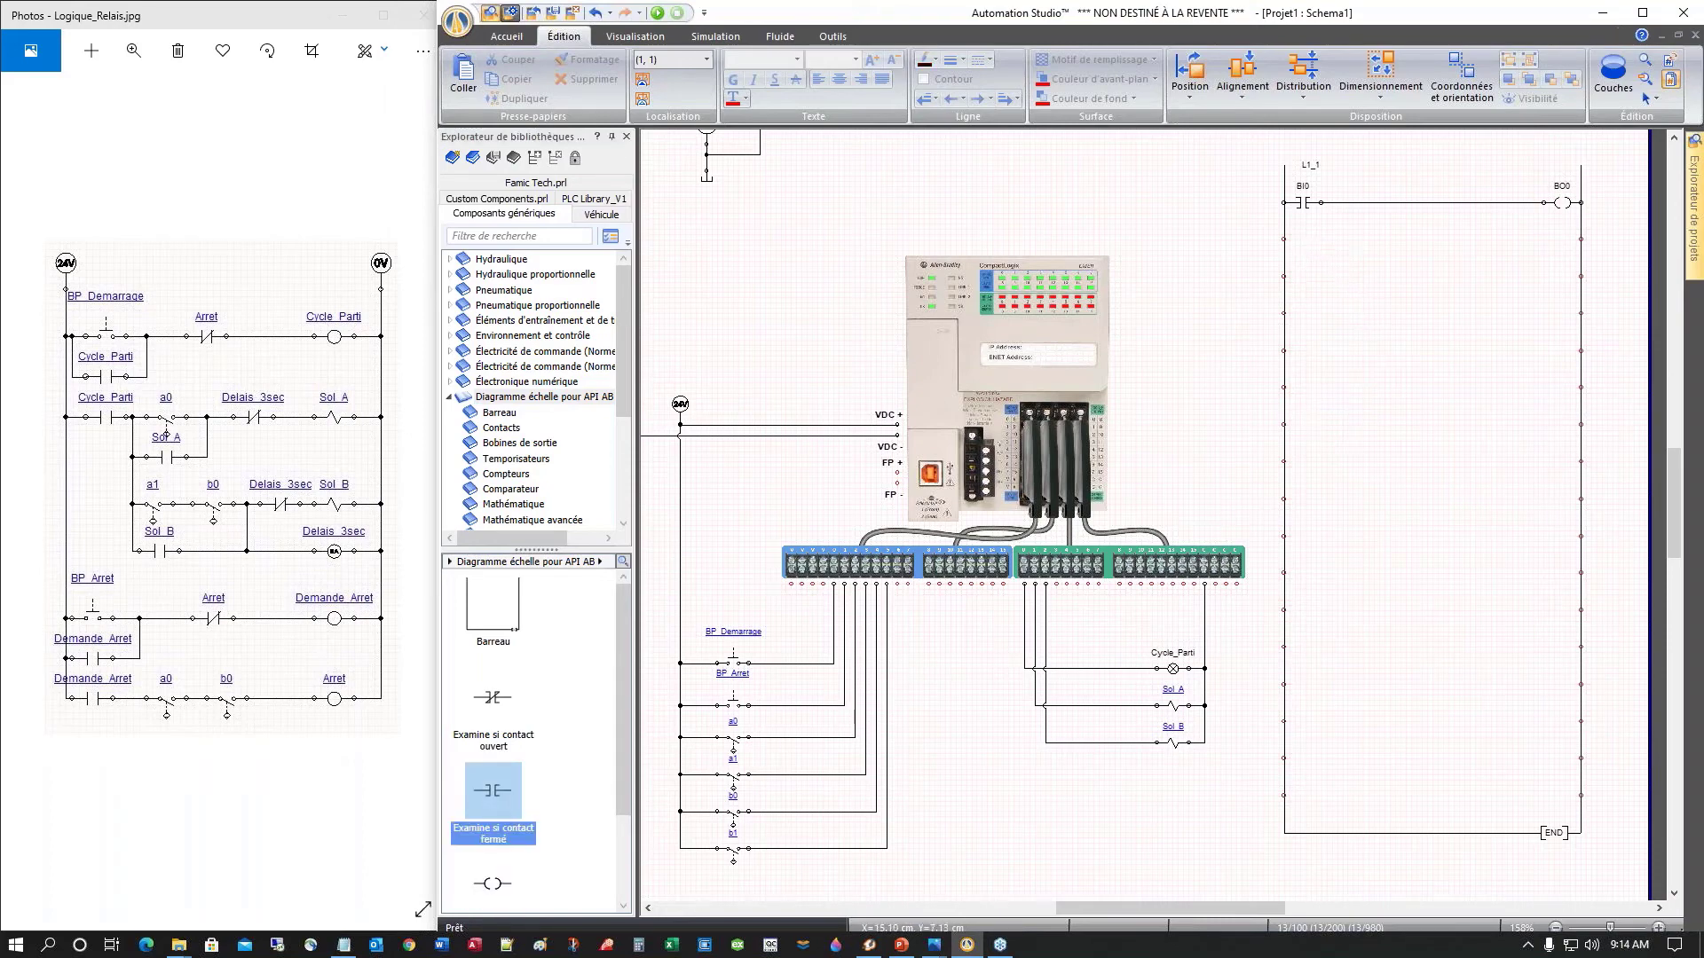
double_click(1302, 240)
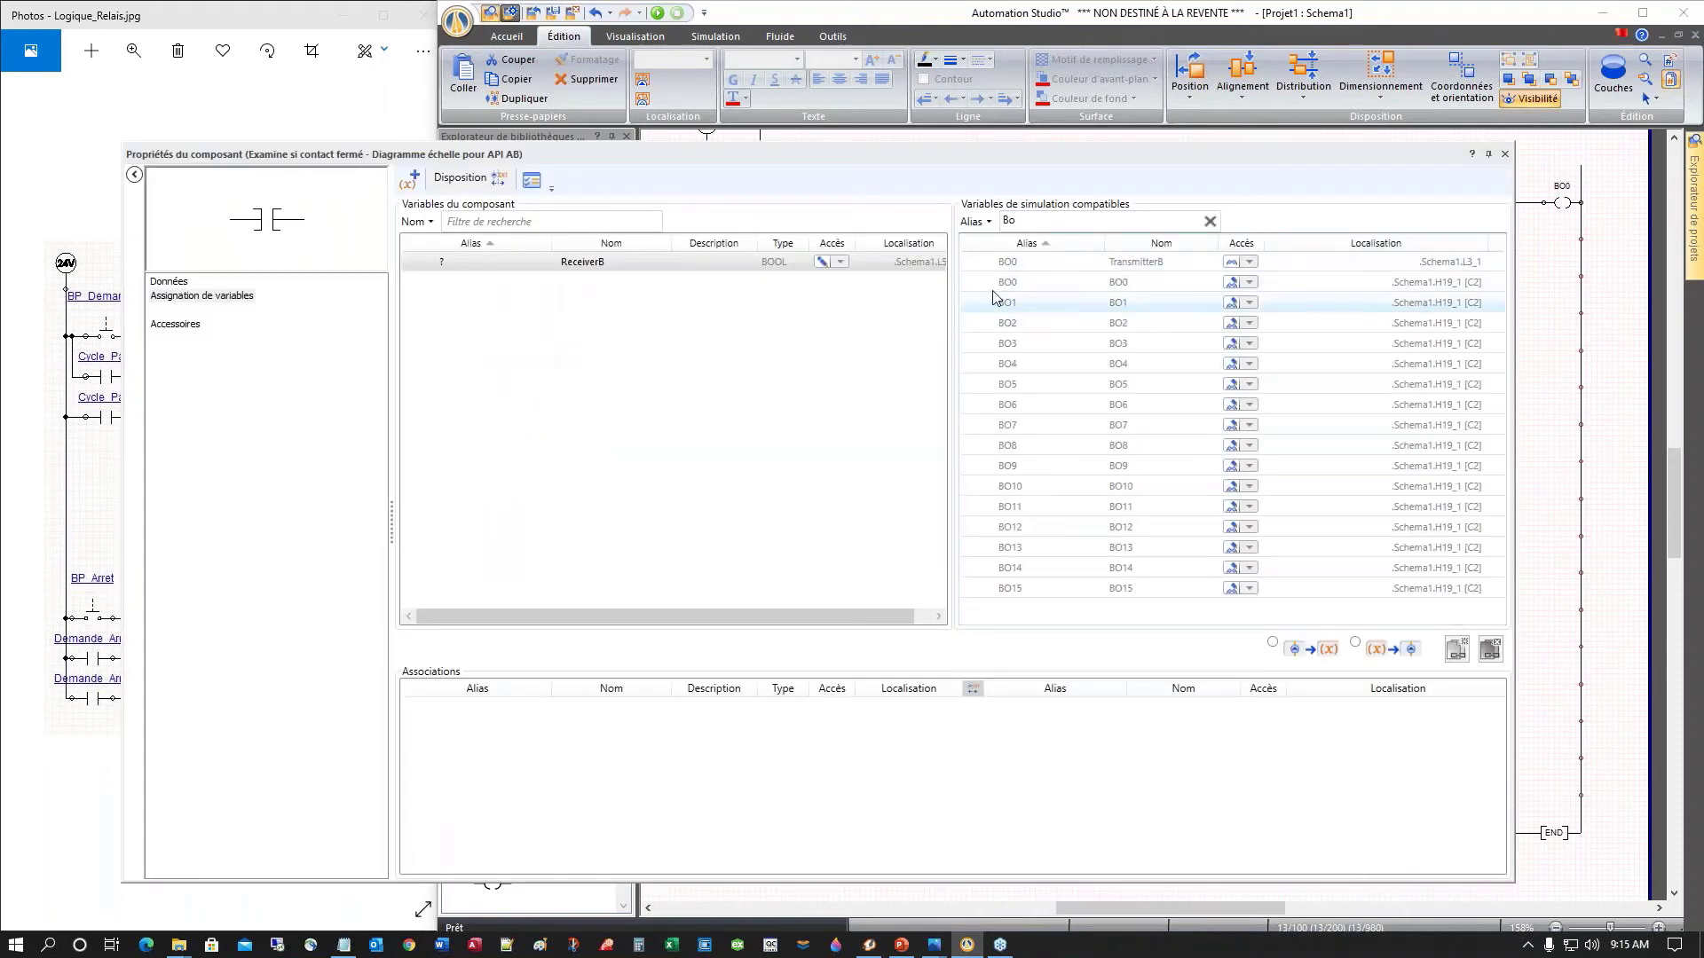
double_click(1120, 284)
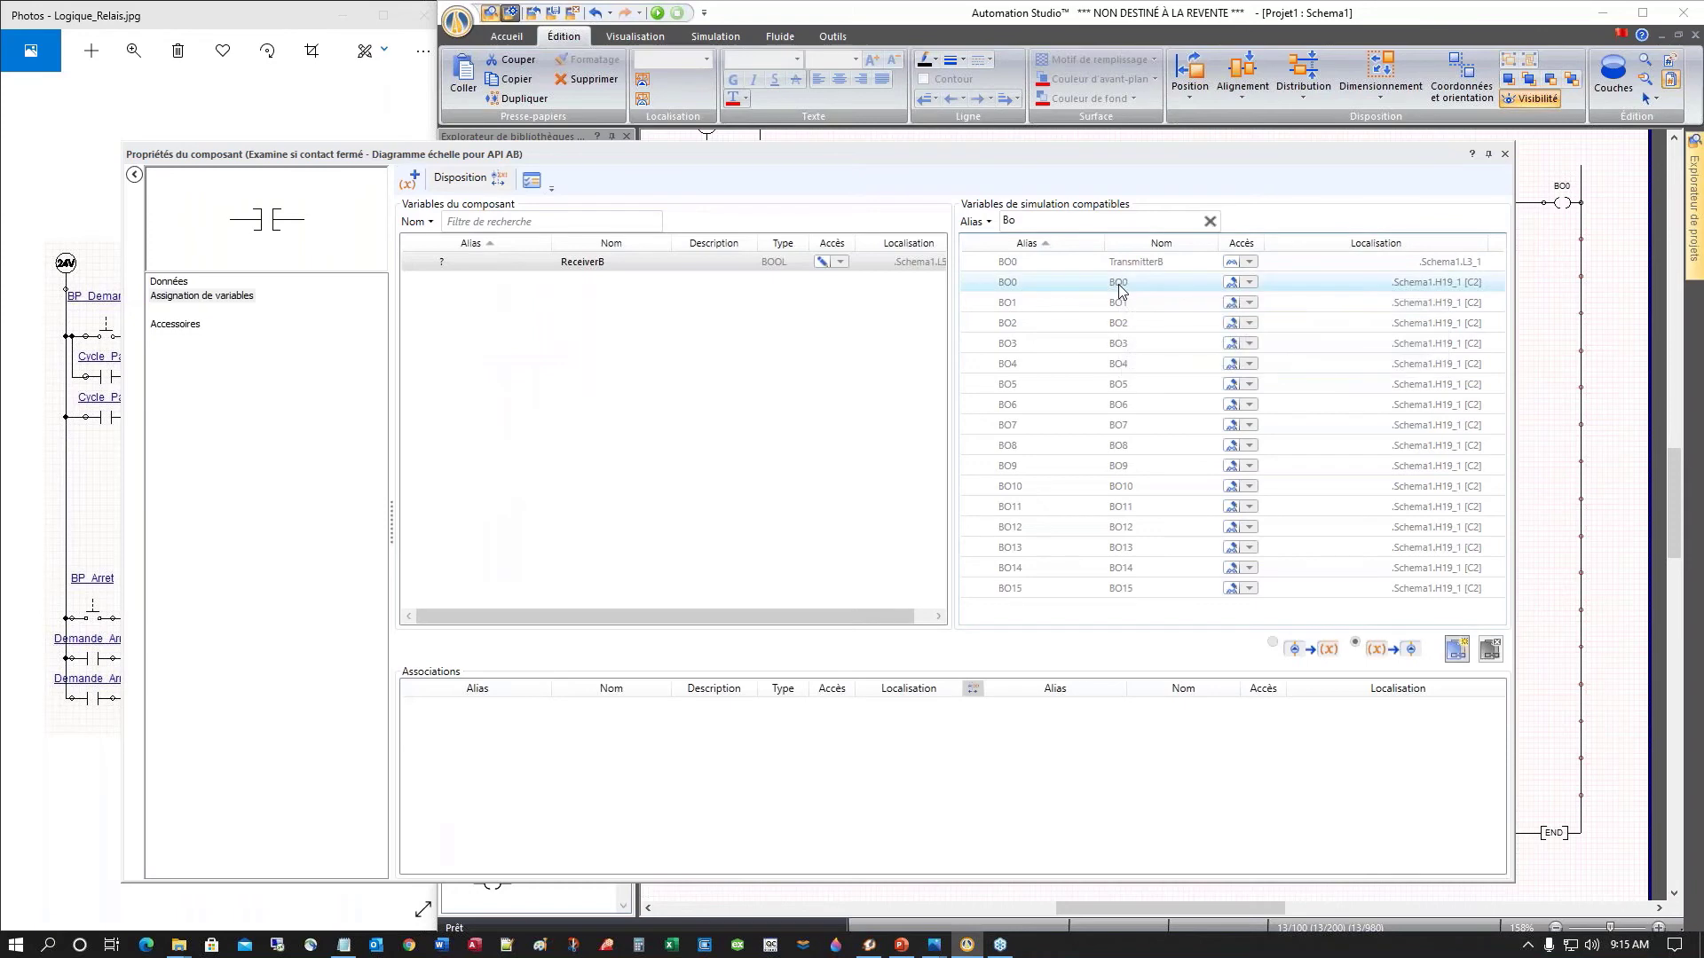
left_click(1505, 156)
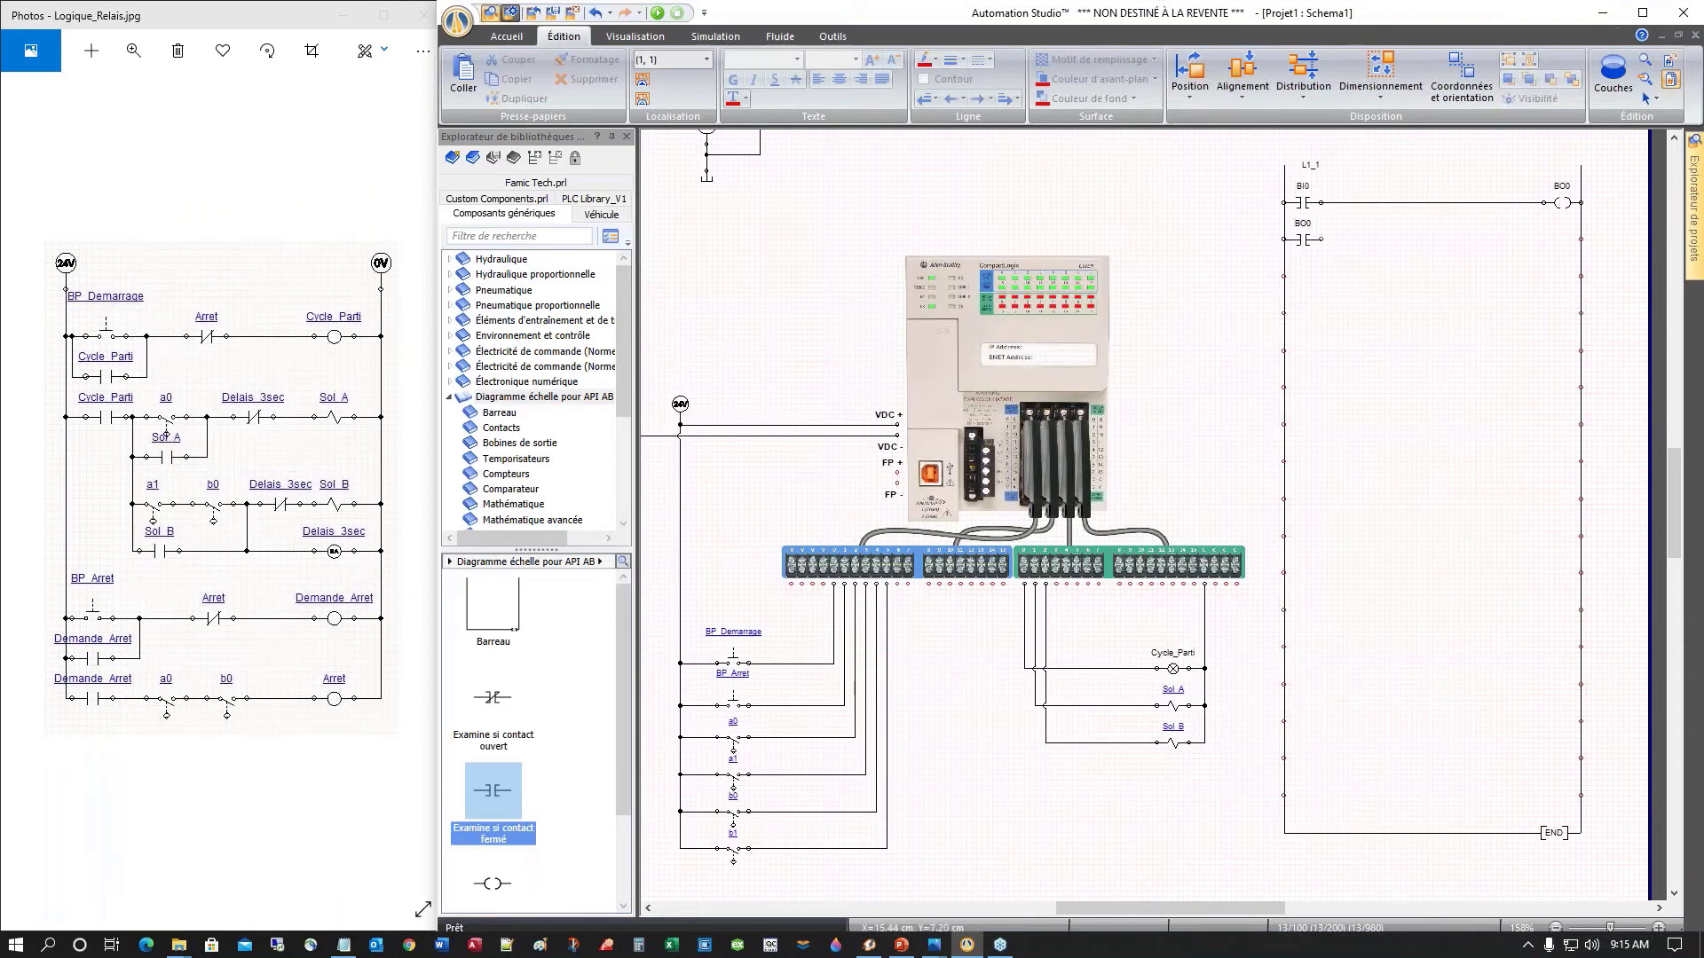
left_click_drag(1322, 240, 1353, 200)
left_click(1353, 229)
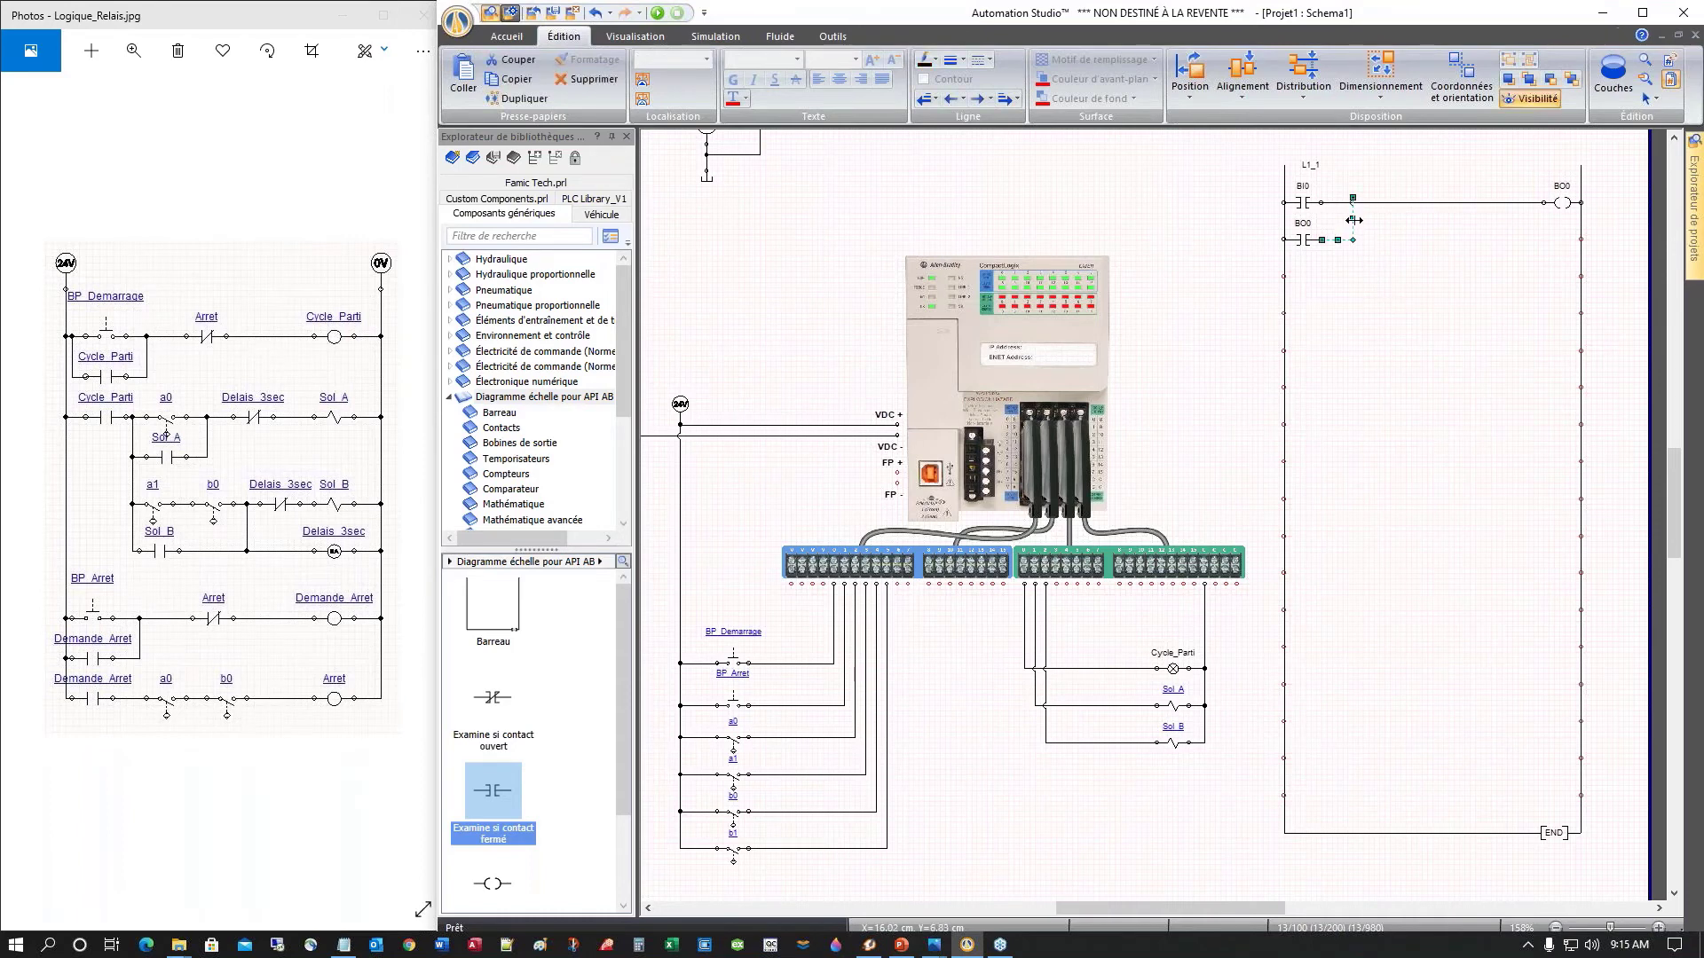
key("Delete")
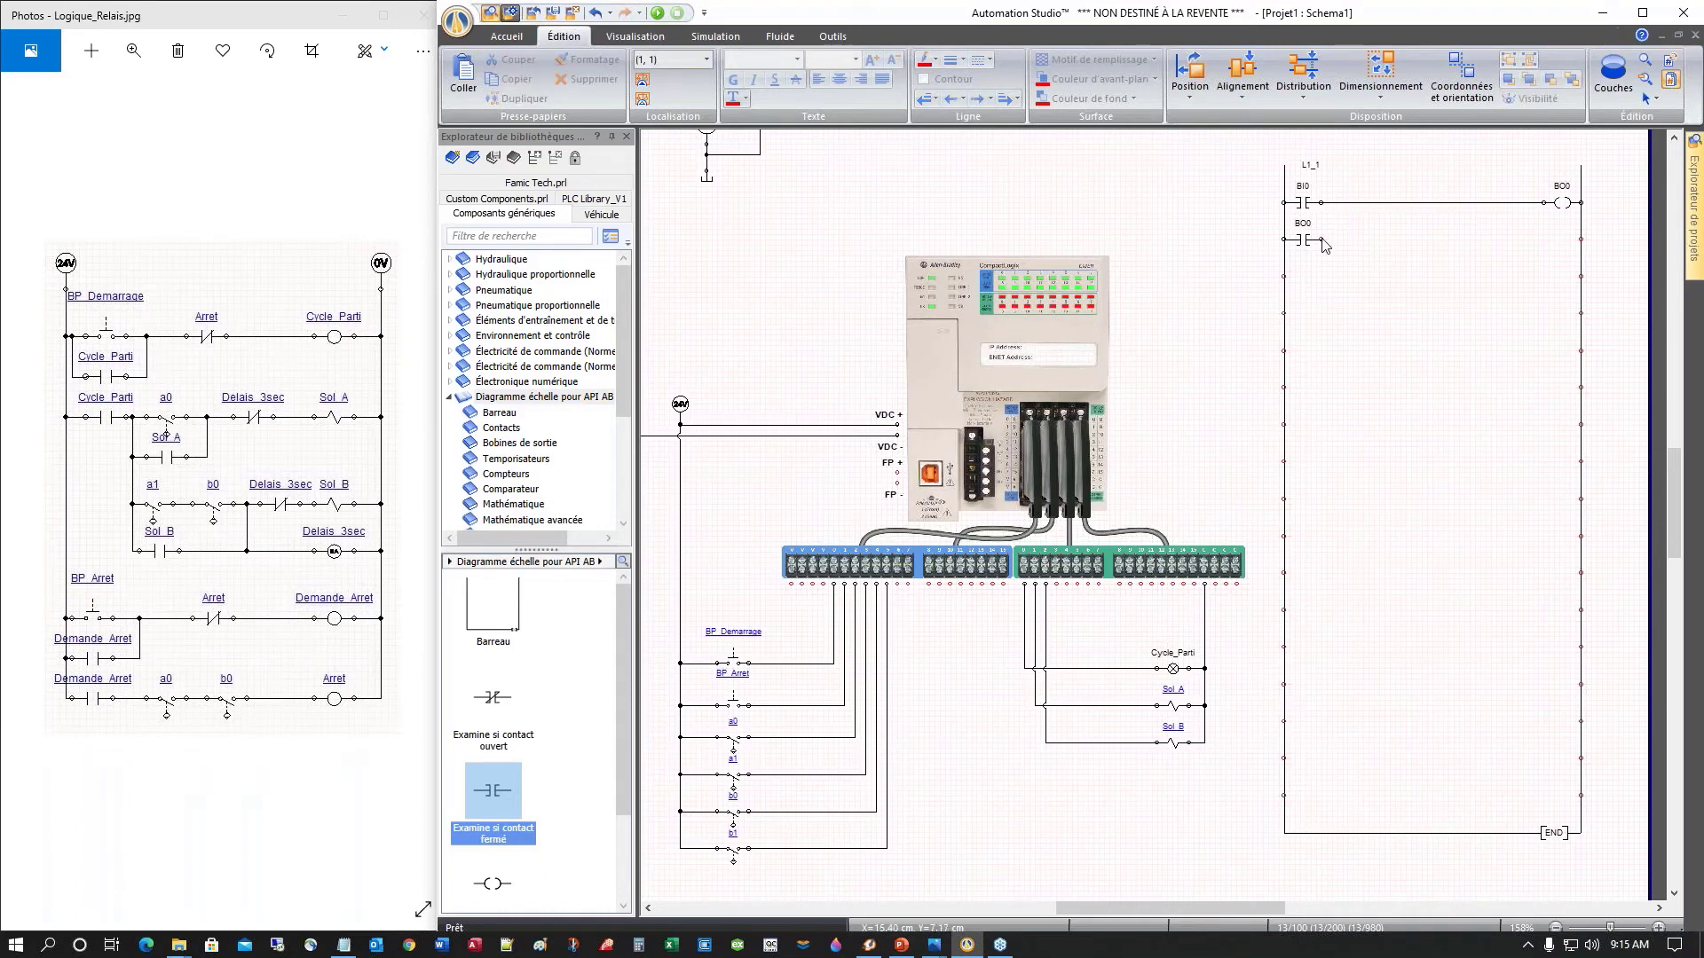
Step: Wire the BO0 contact in parallel with the first rung's BI0 contact, and copy it to the start of the second rung
left_click_drag(1322, 238, 1344, 204)
left_click(1304, 248)
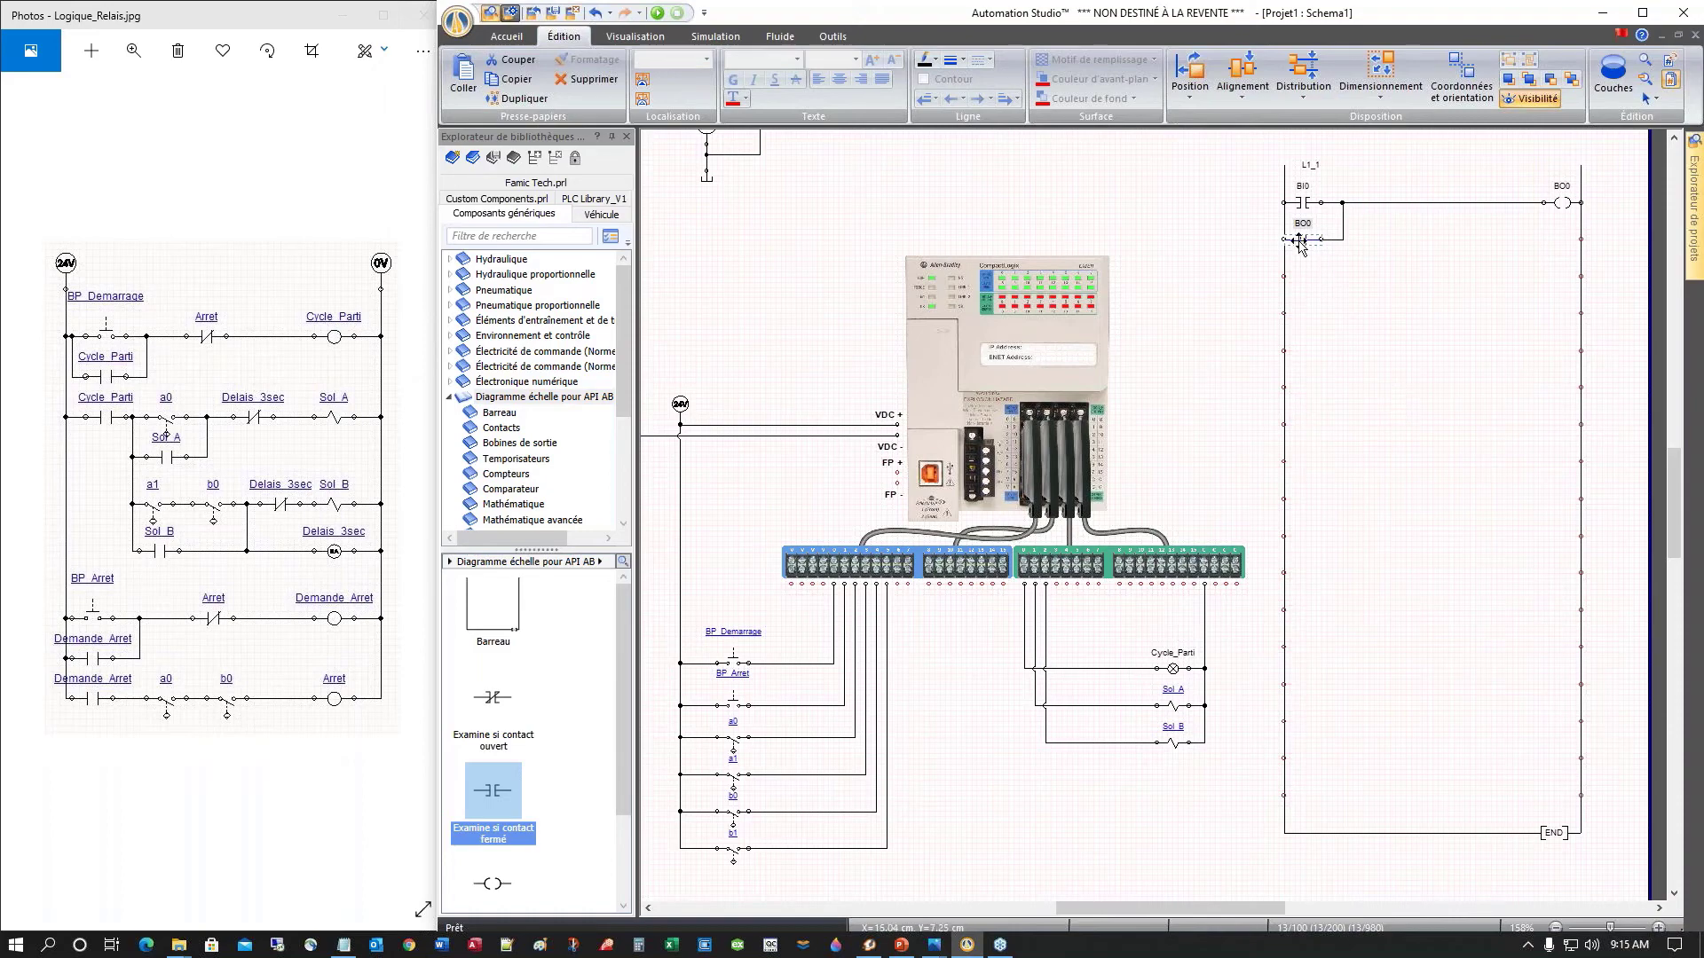
left_click_drag(1298, 241, 1316, 290)
key("ctrl+z")
left_click_drag(1303, 241, 1308, 279)
left_click(1358, 339)
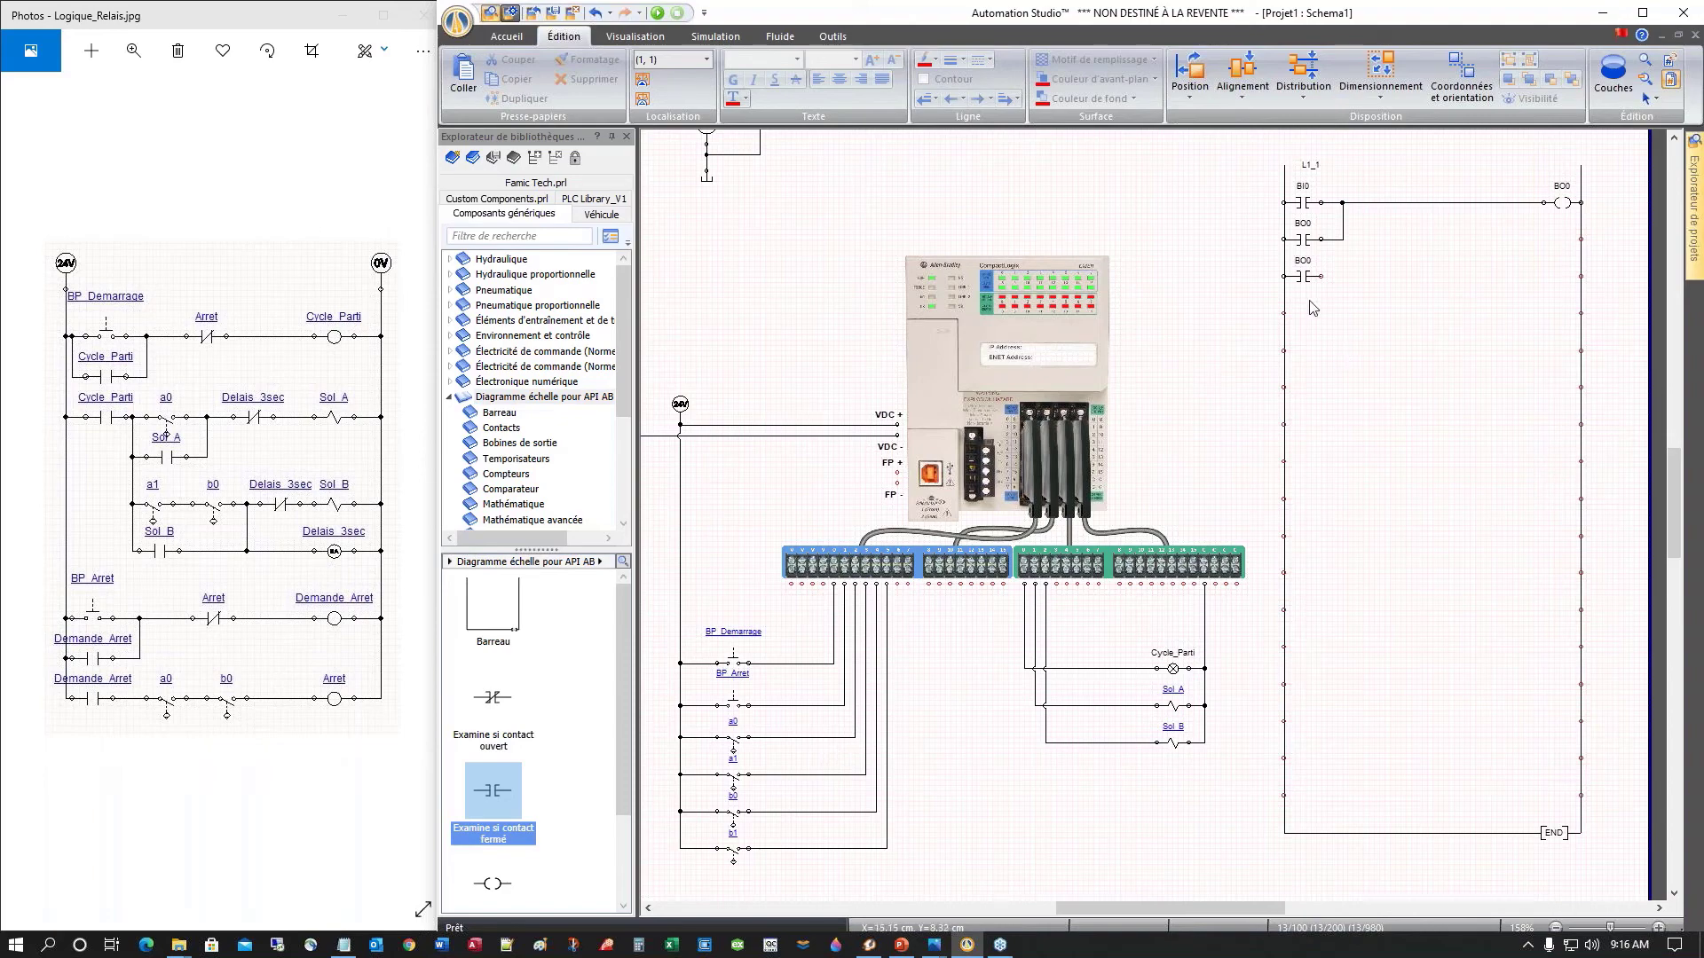
Step: Insert an Examine si contact fermé contact after BO0 on the second rung and associate it with the PLC's BI2 variable
left_click_drag(493, 790, 1370, 283)
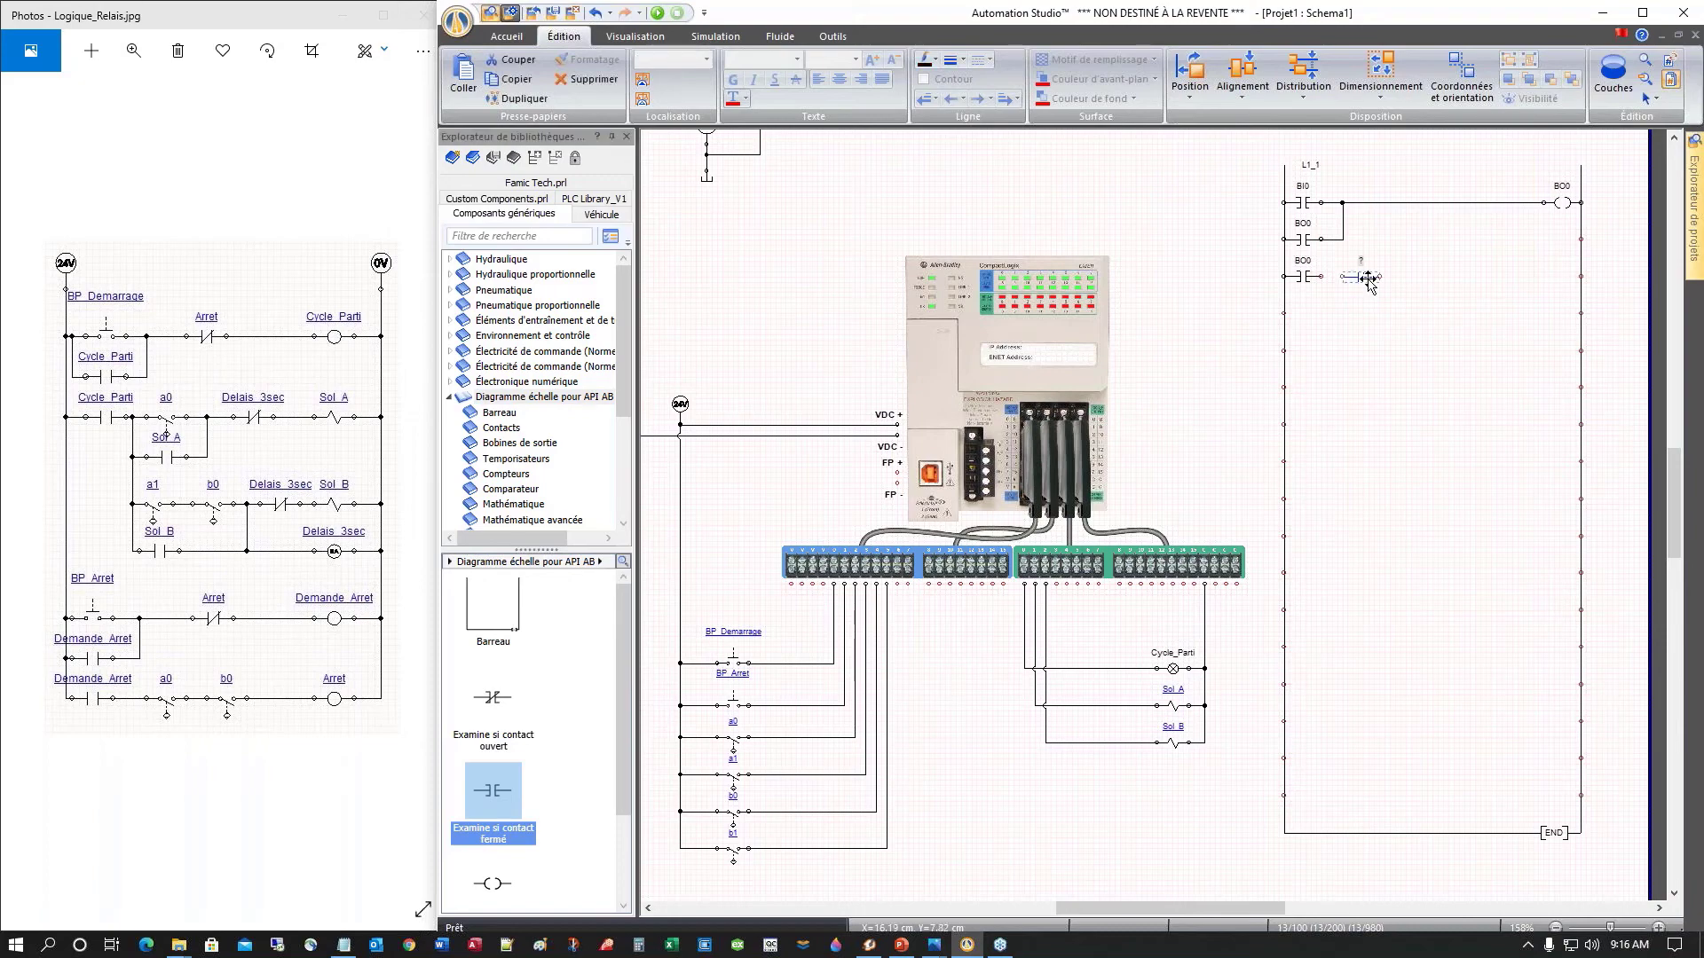
double_click(1365, 280)
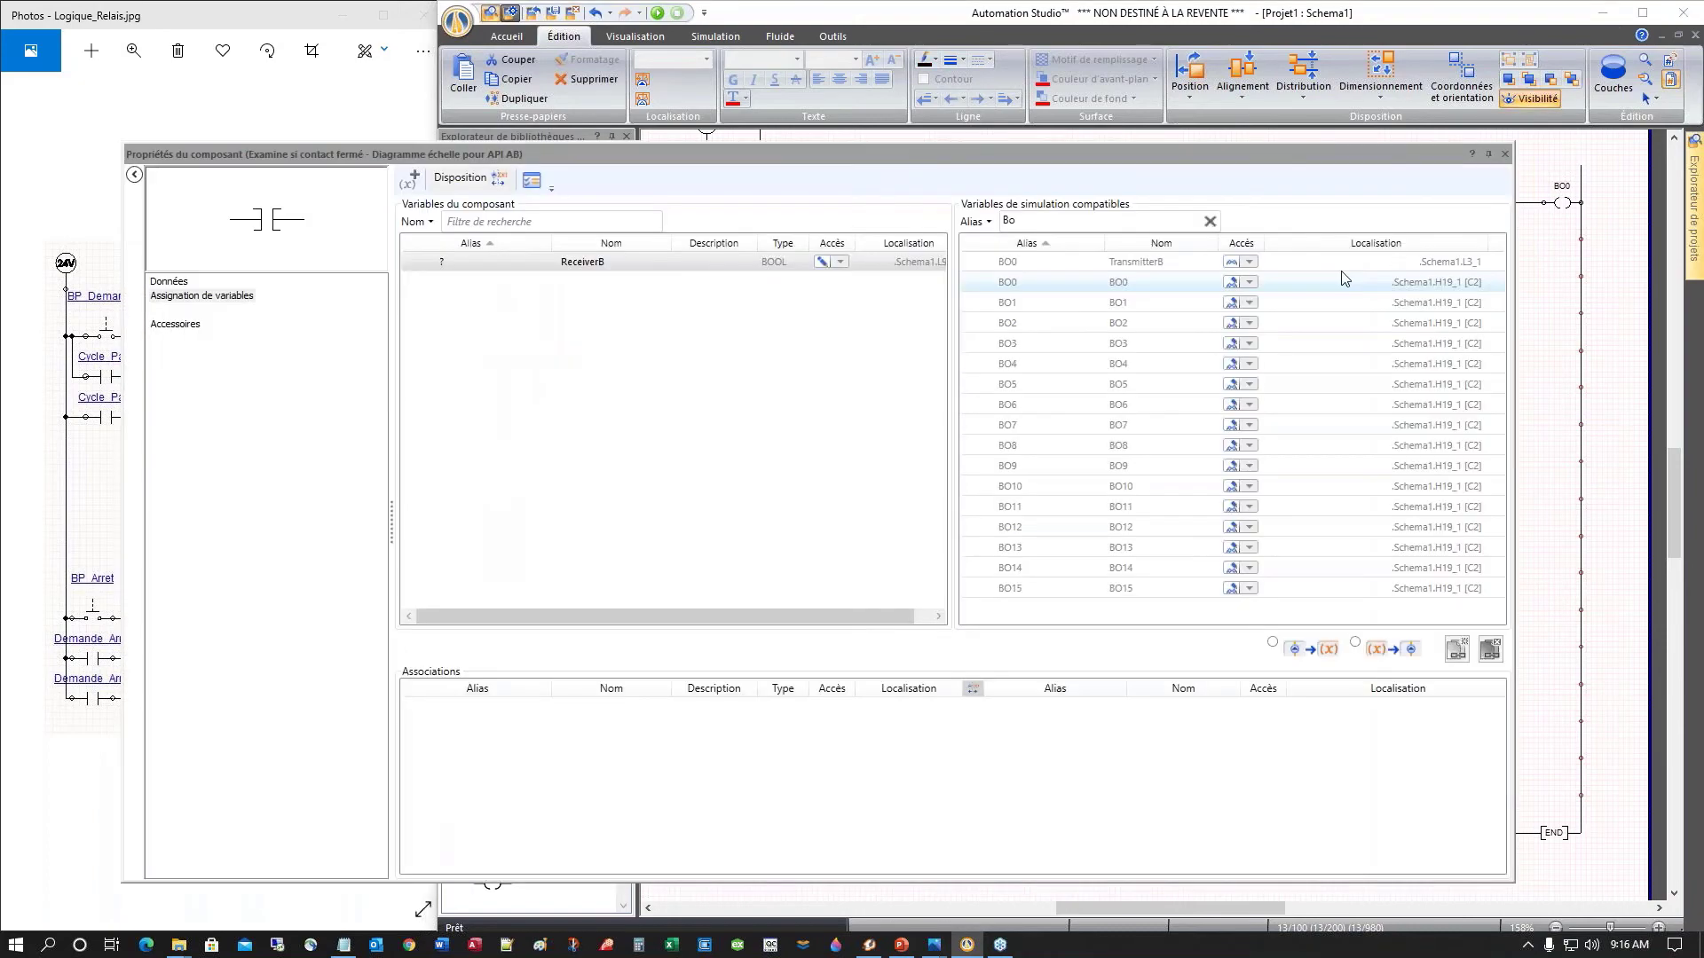
left_click_drag(1009, 222, 1031, 222)
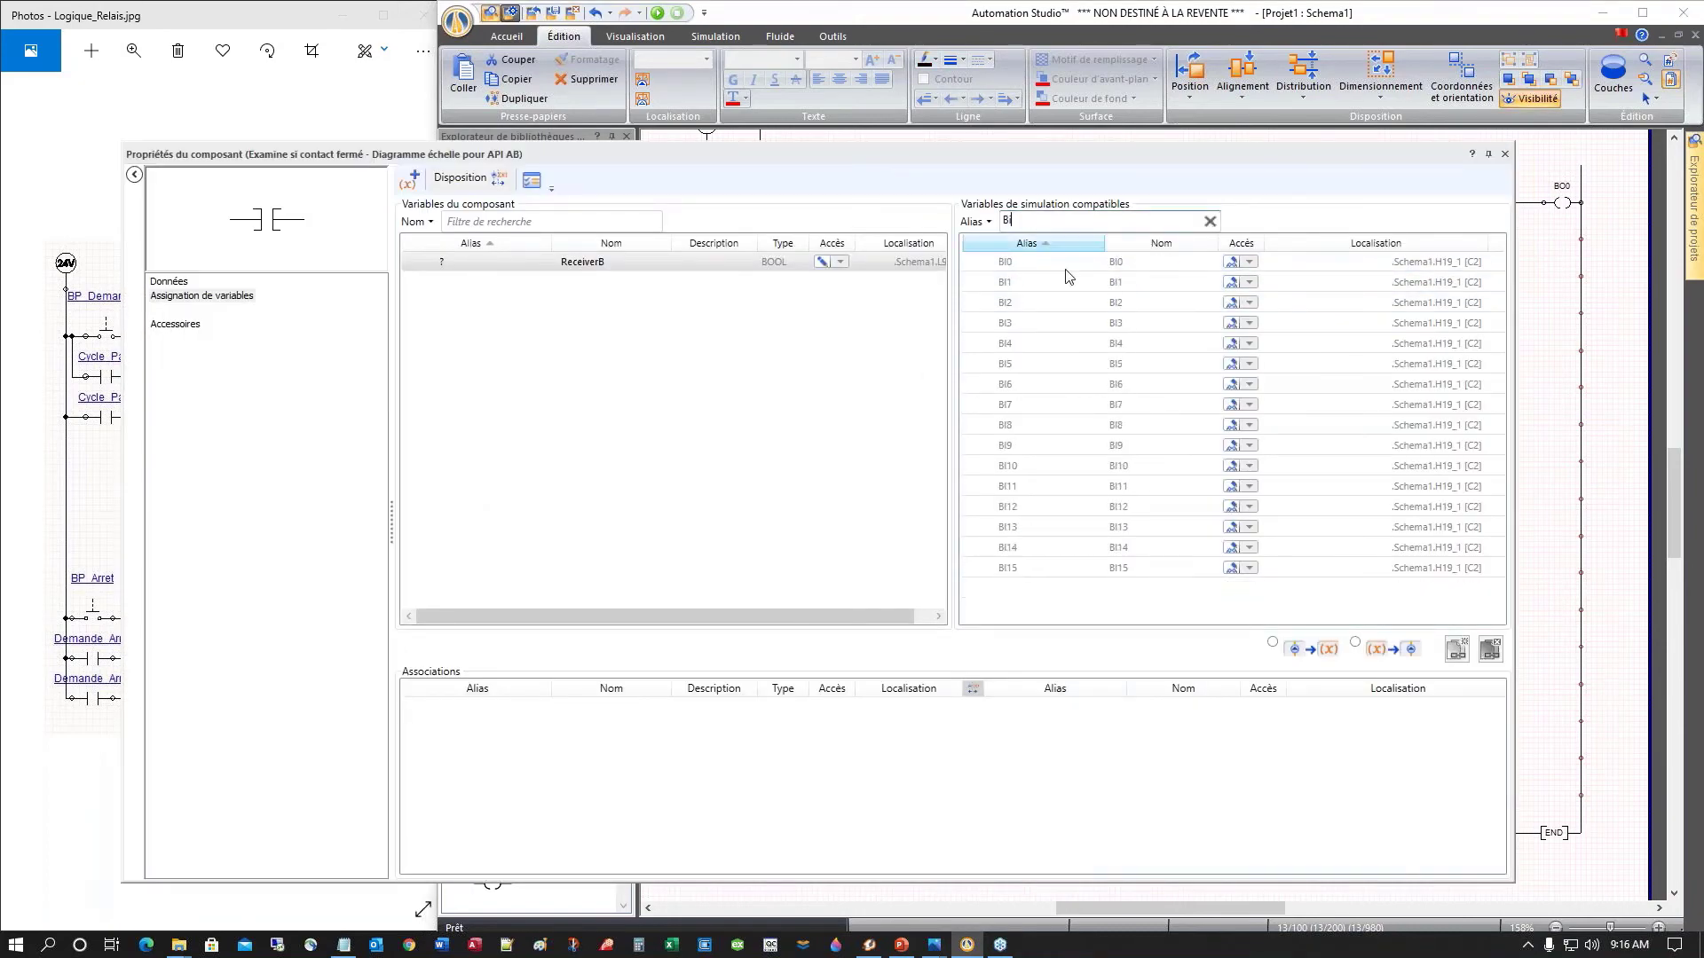
type("i")
left_click(1010, 303)
double_click(1010, 302)
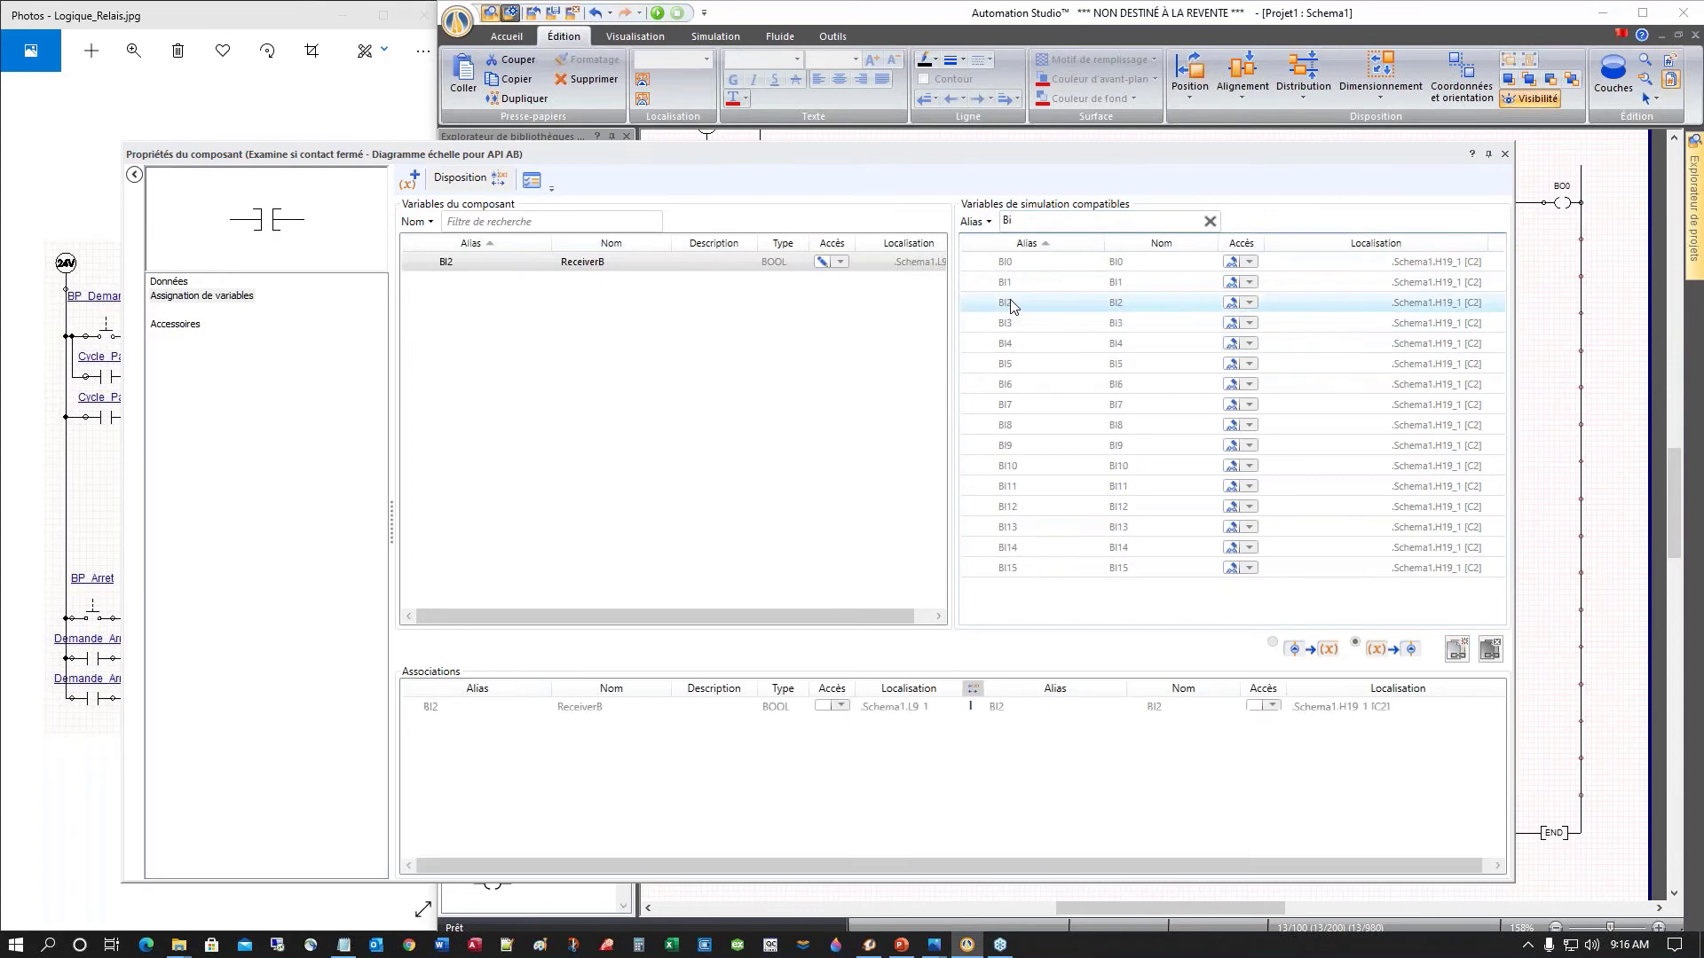
left_click(1506, 157)
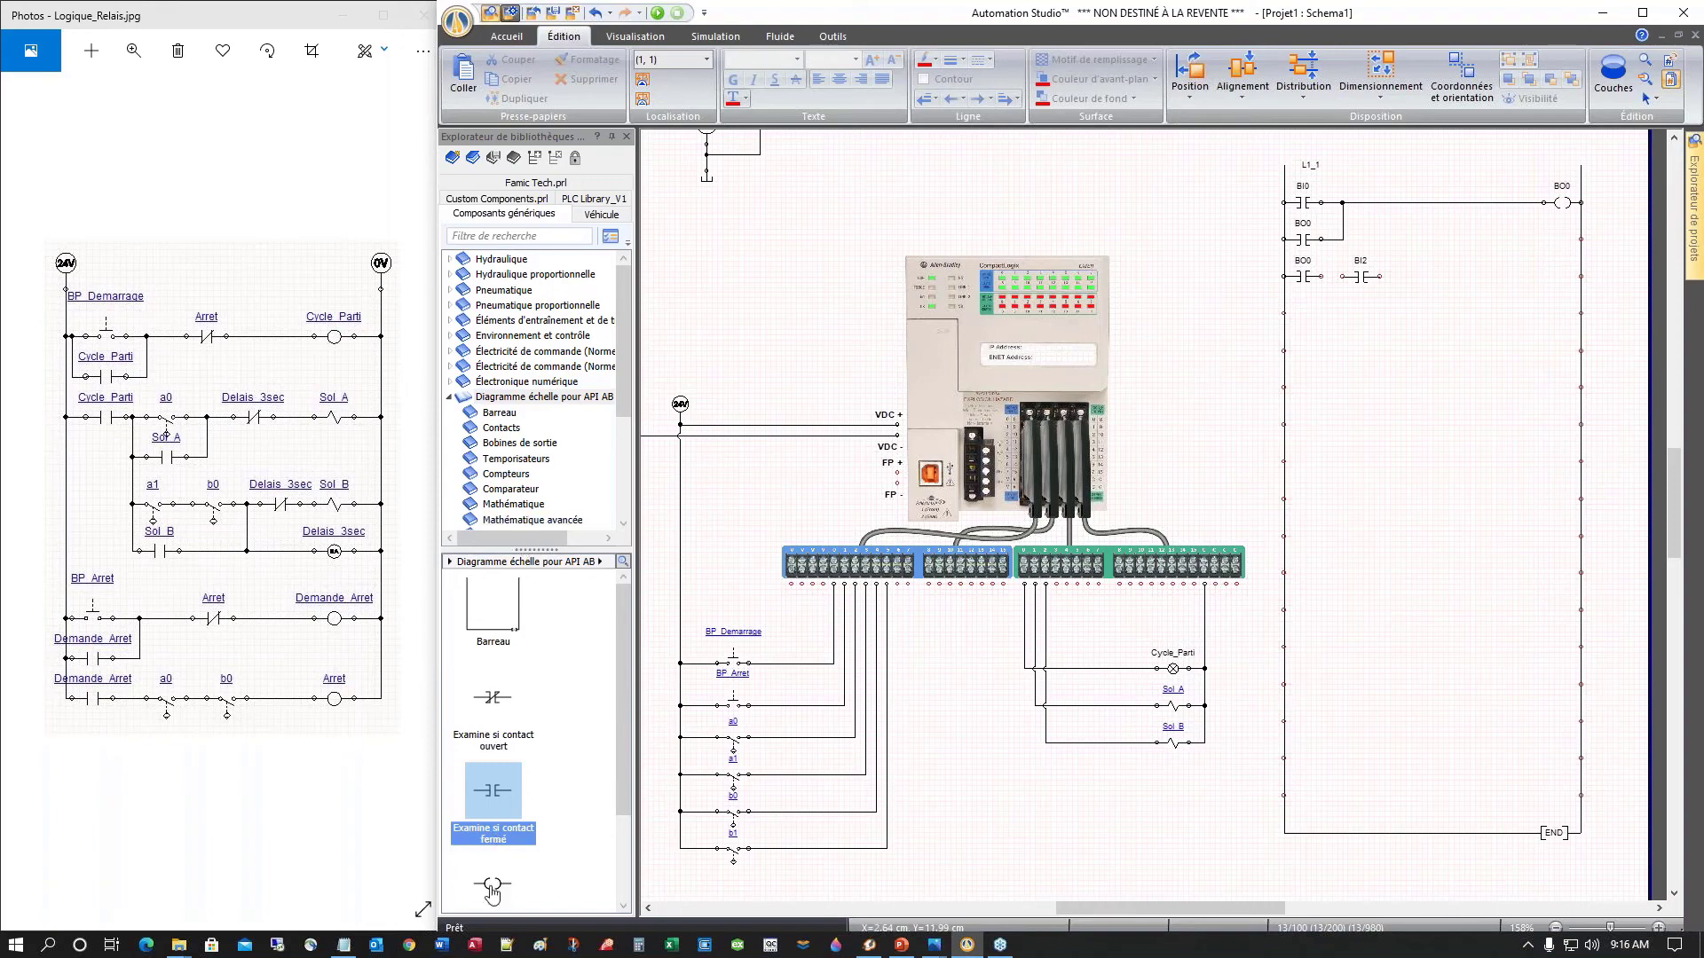
Step: Insert a Bobine de sortie (OTE) at the end of the second rung with the alias BO1
left_click_drag(492, 883, 1562, 277)
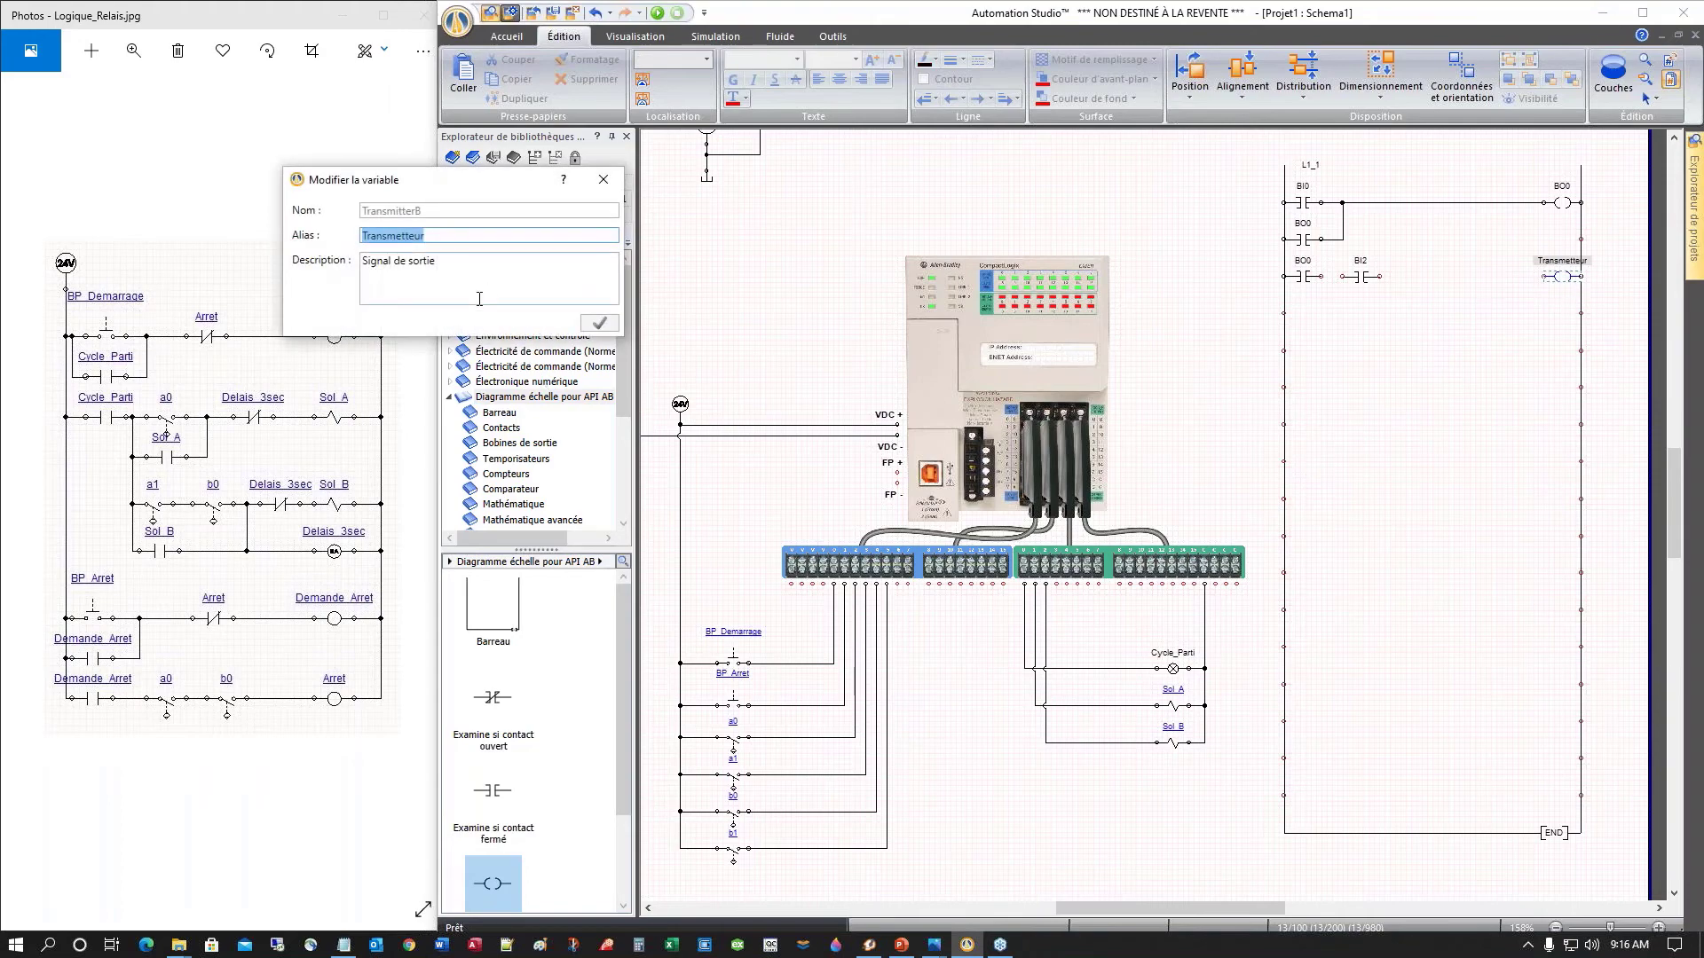
type("BO1")
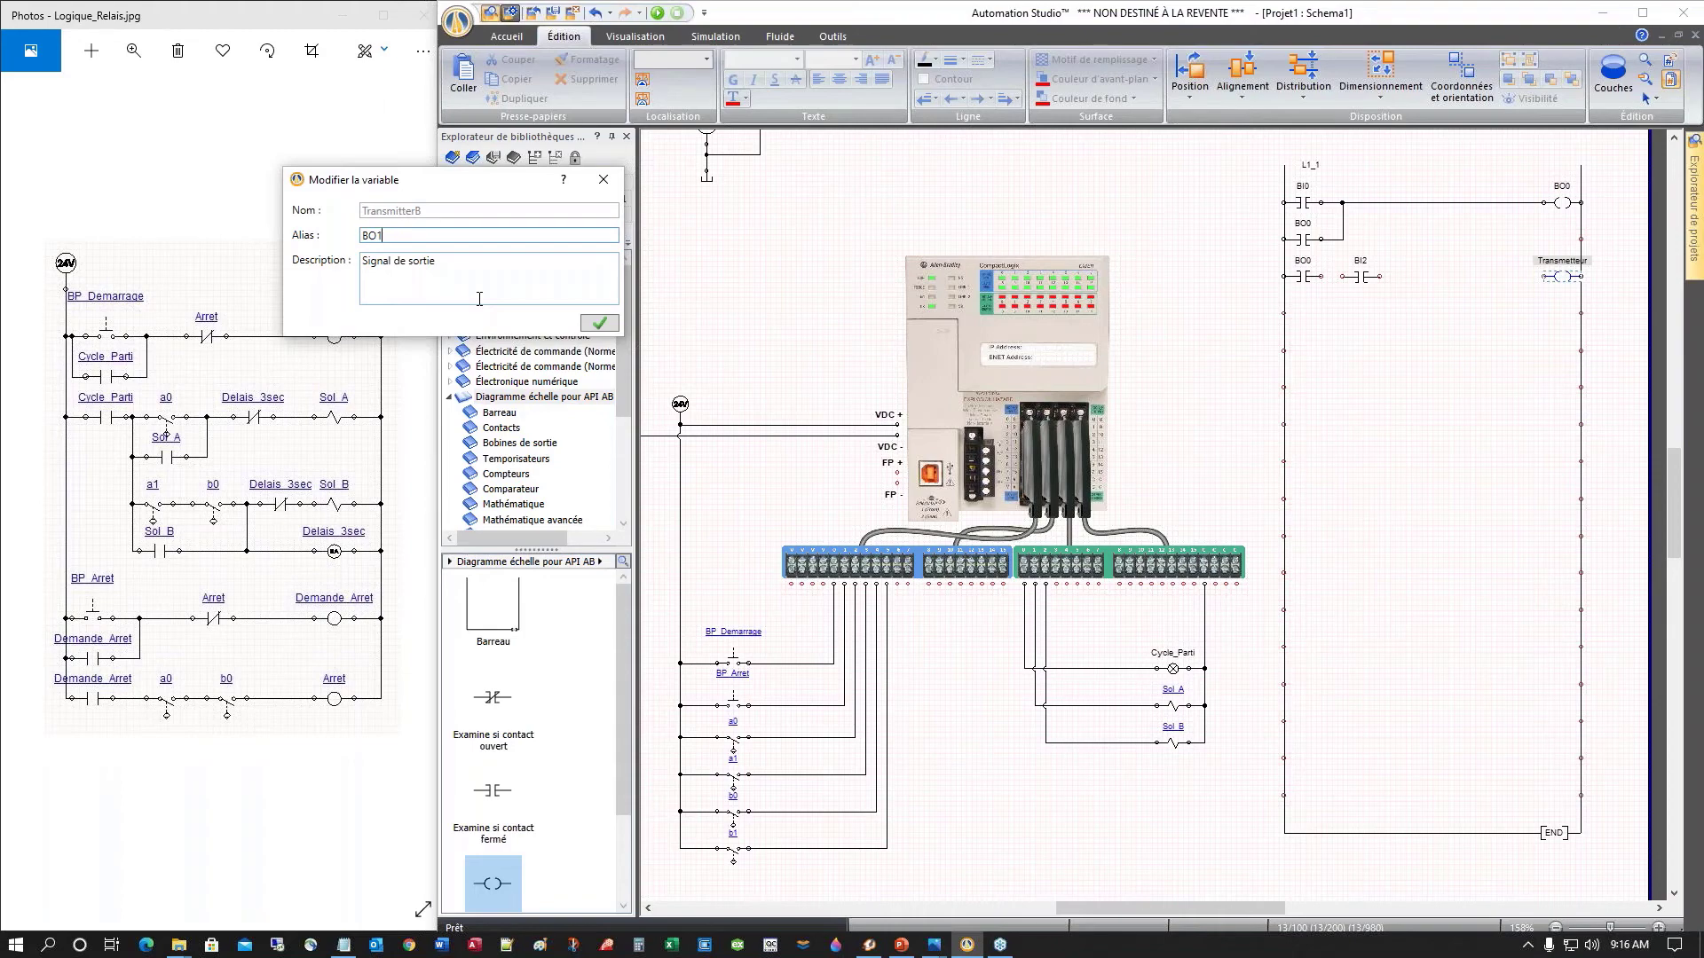
key("Return")
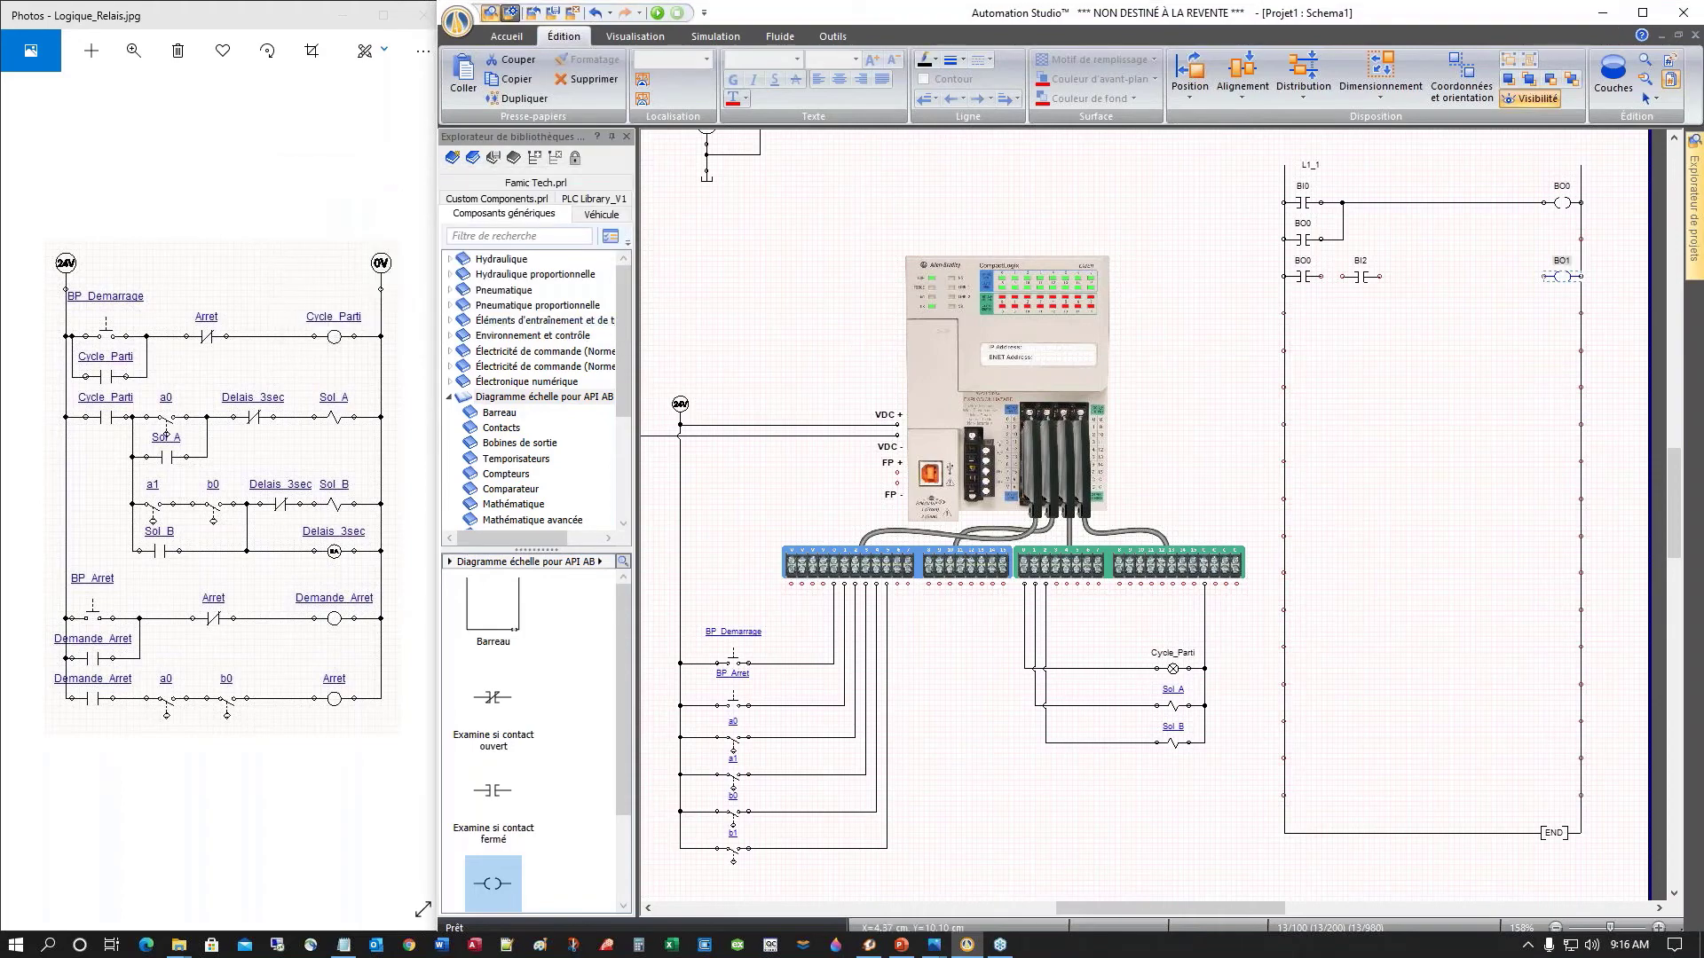
Step: Associate the second rung's output coil with the PLC's BO1 variable in its variable assignment
double_click(1558, 277)
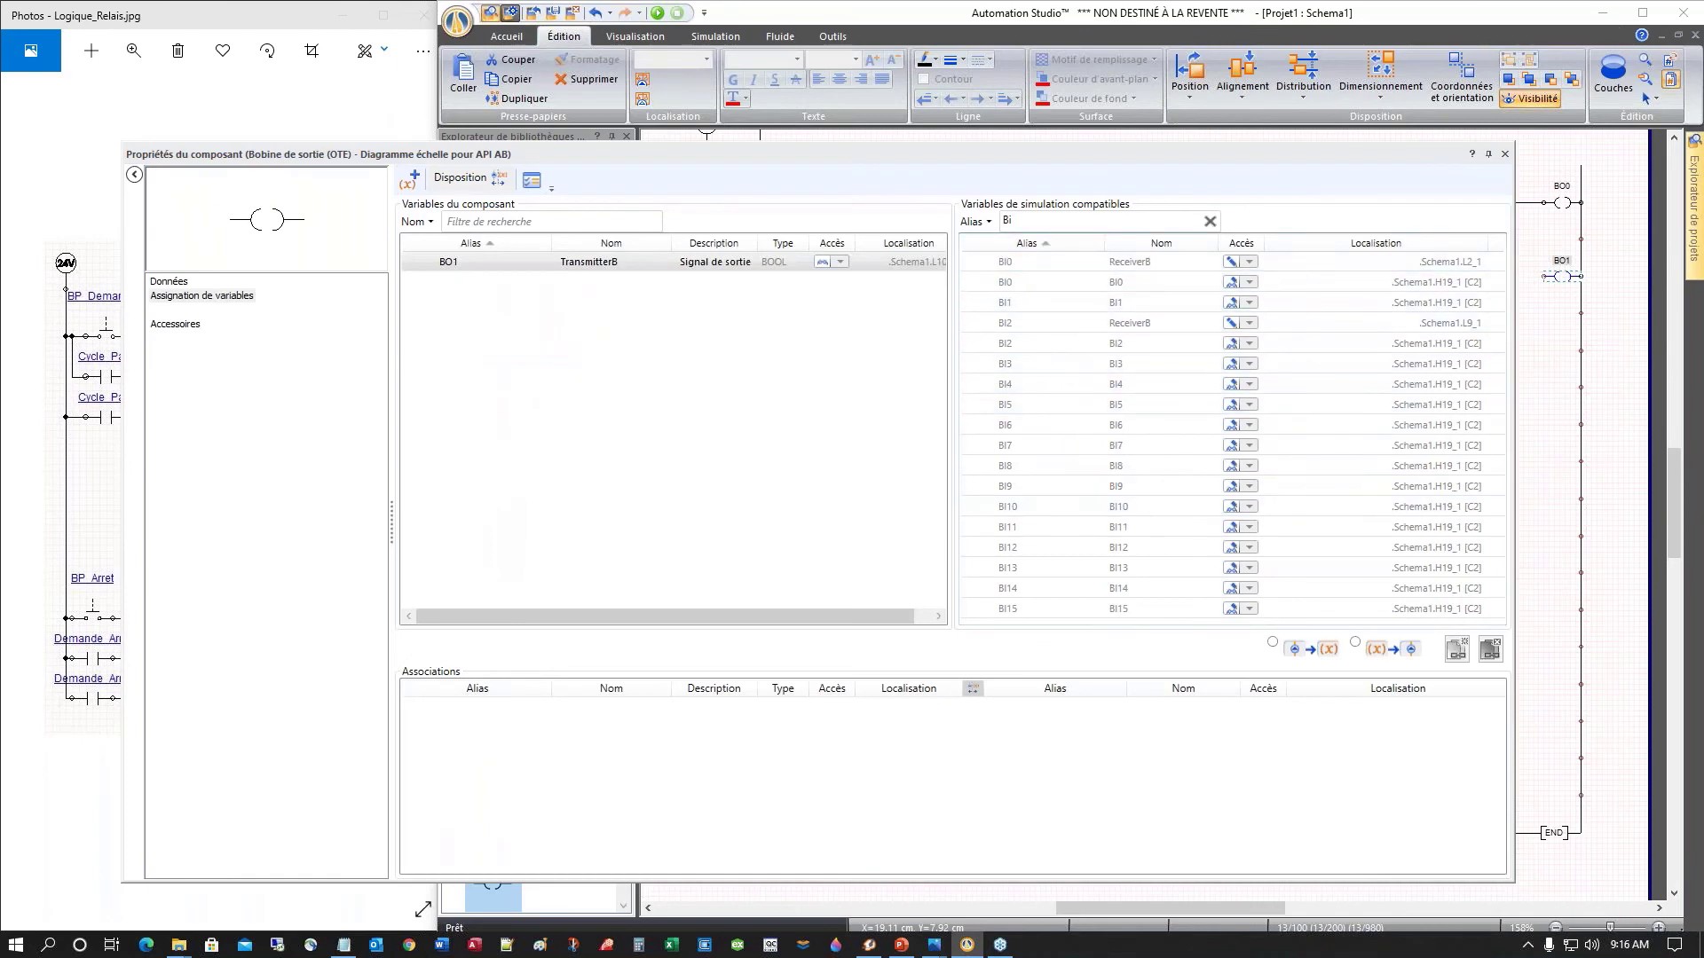
left_click(1030, 224)
key("BackSpace")
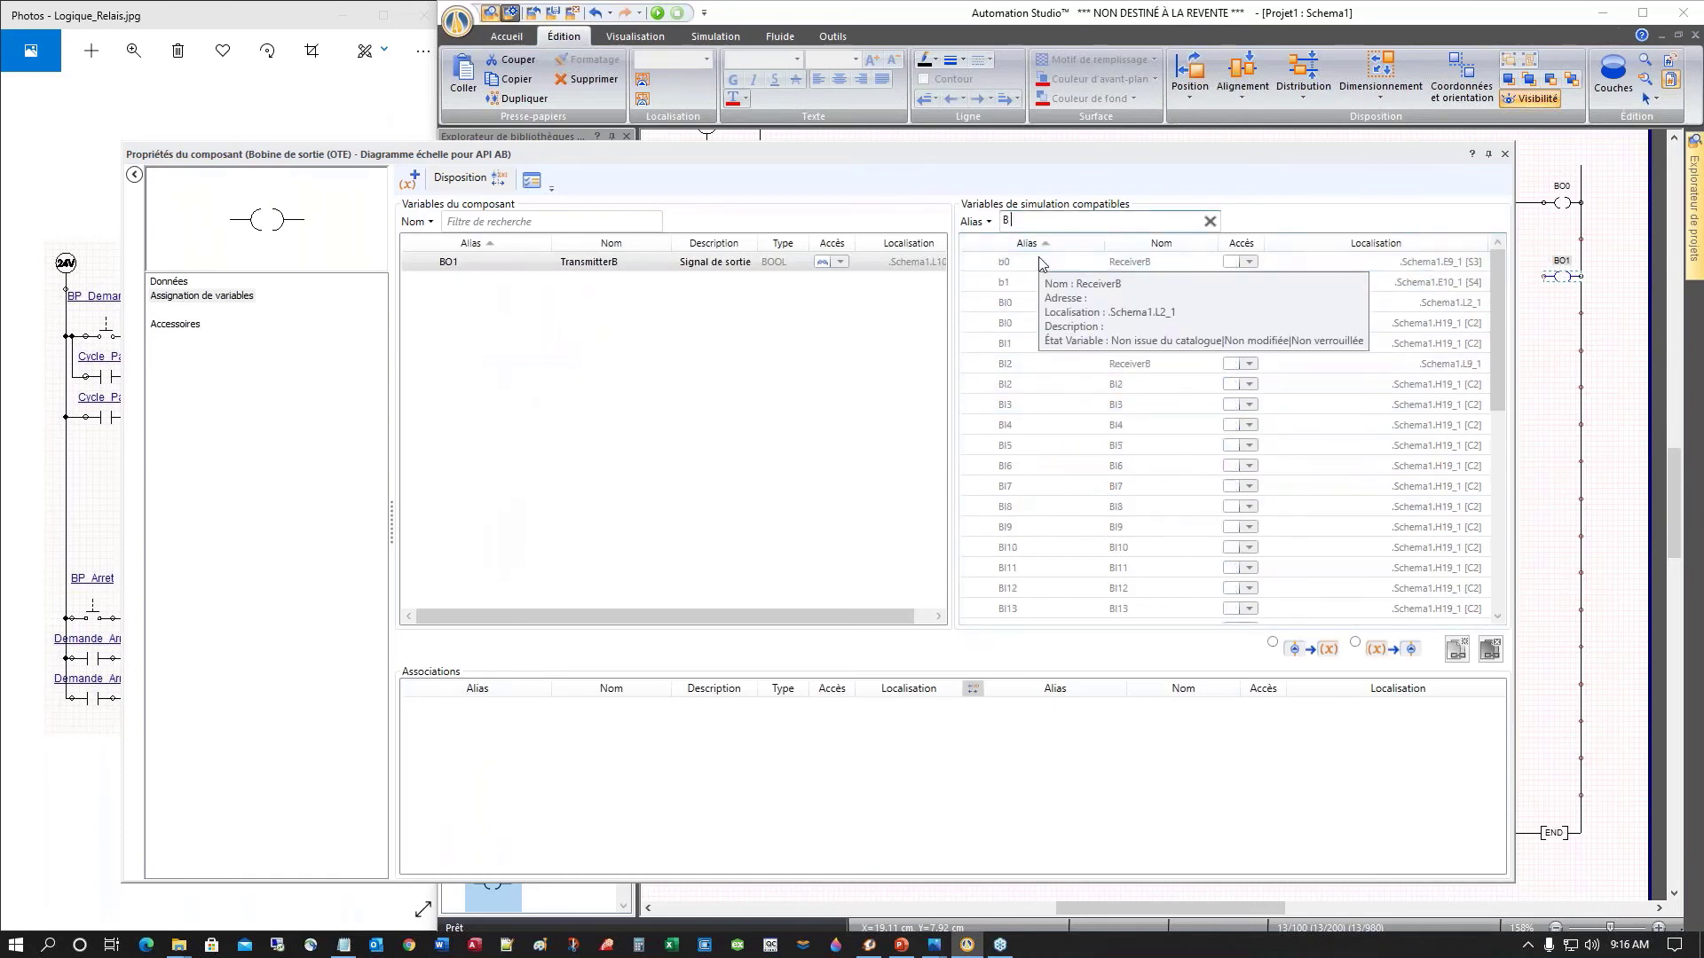
type("o")
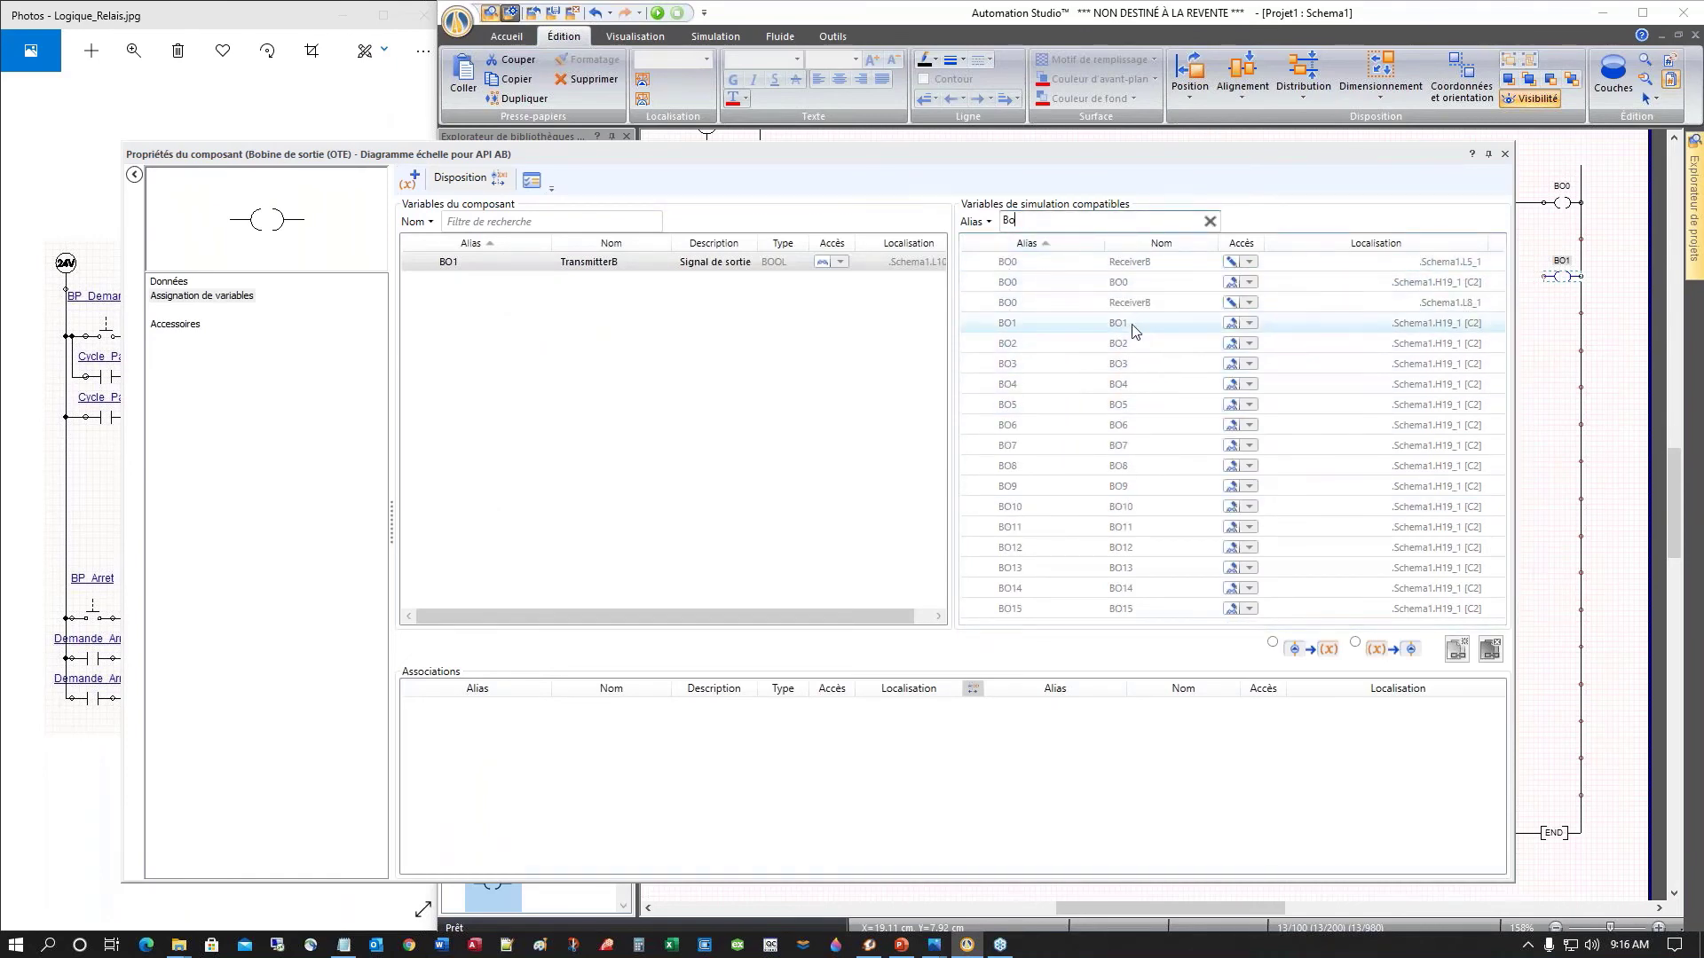
double_click(1006, 327)
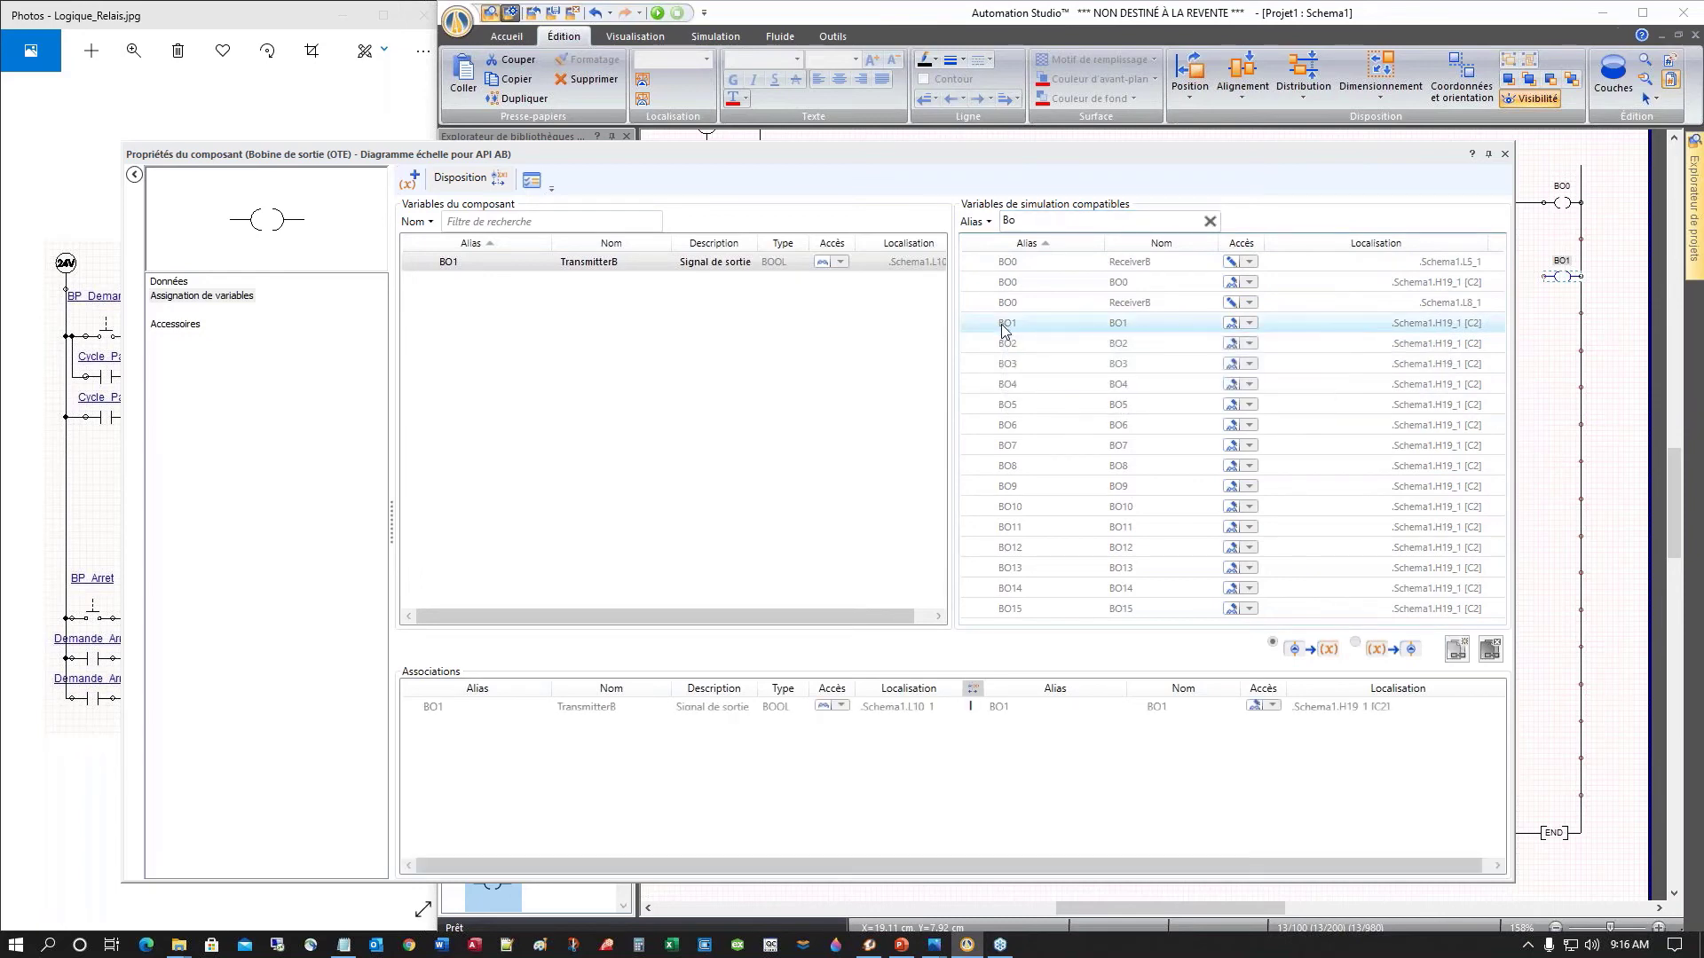
left_click(1505, 154)
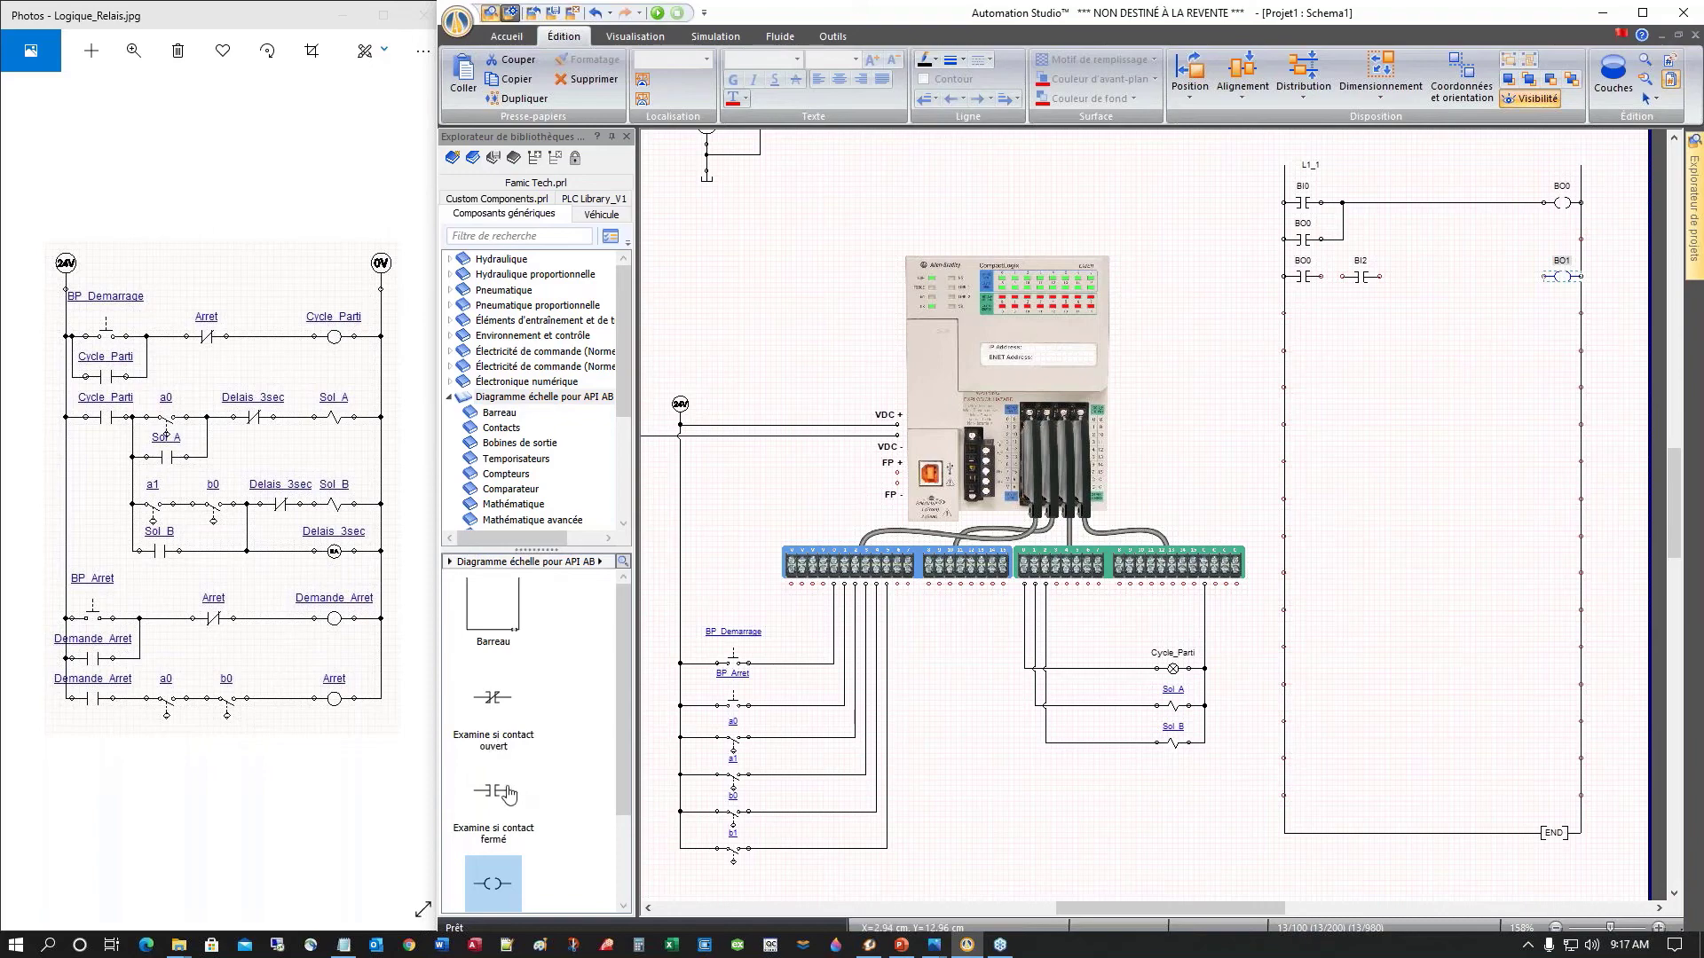
Step: Insert an Examine si contact fermé contact below the second rung's BO0 contact and associate it with the PLC's BO1 variable
left_click_drag(494, 792, 1304, 313)
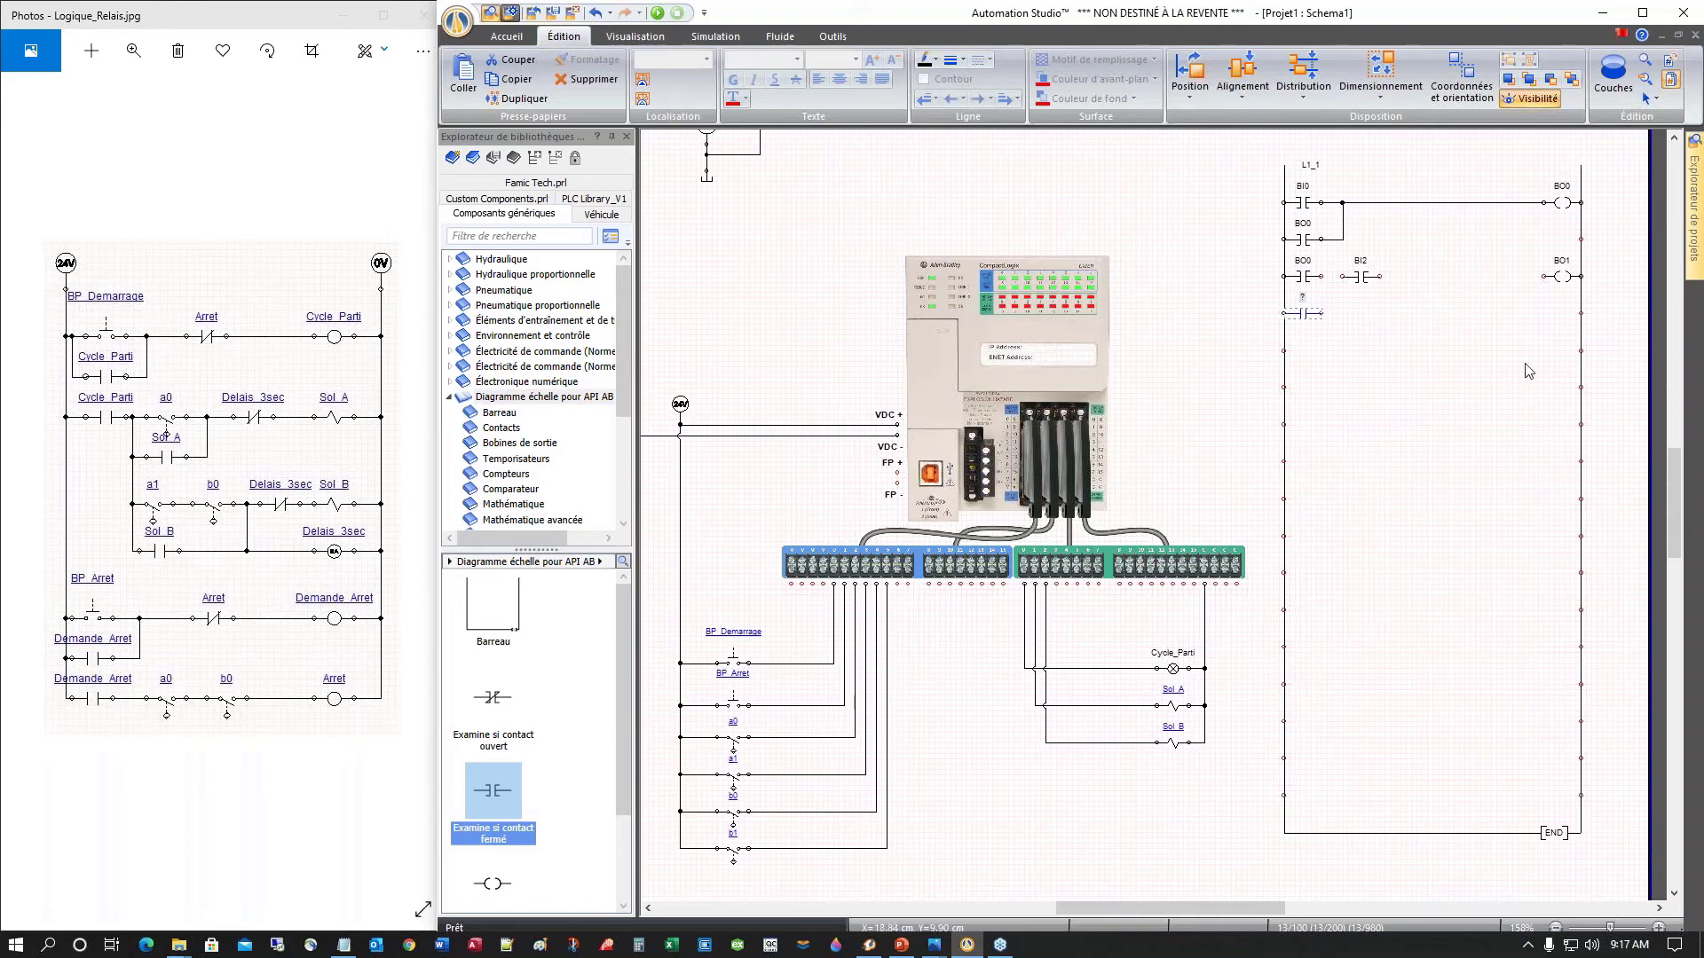
double_click(1310, 312)
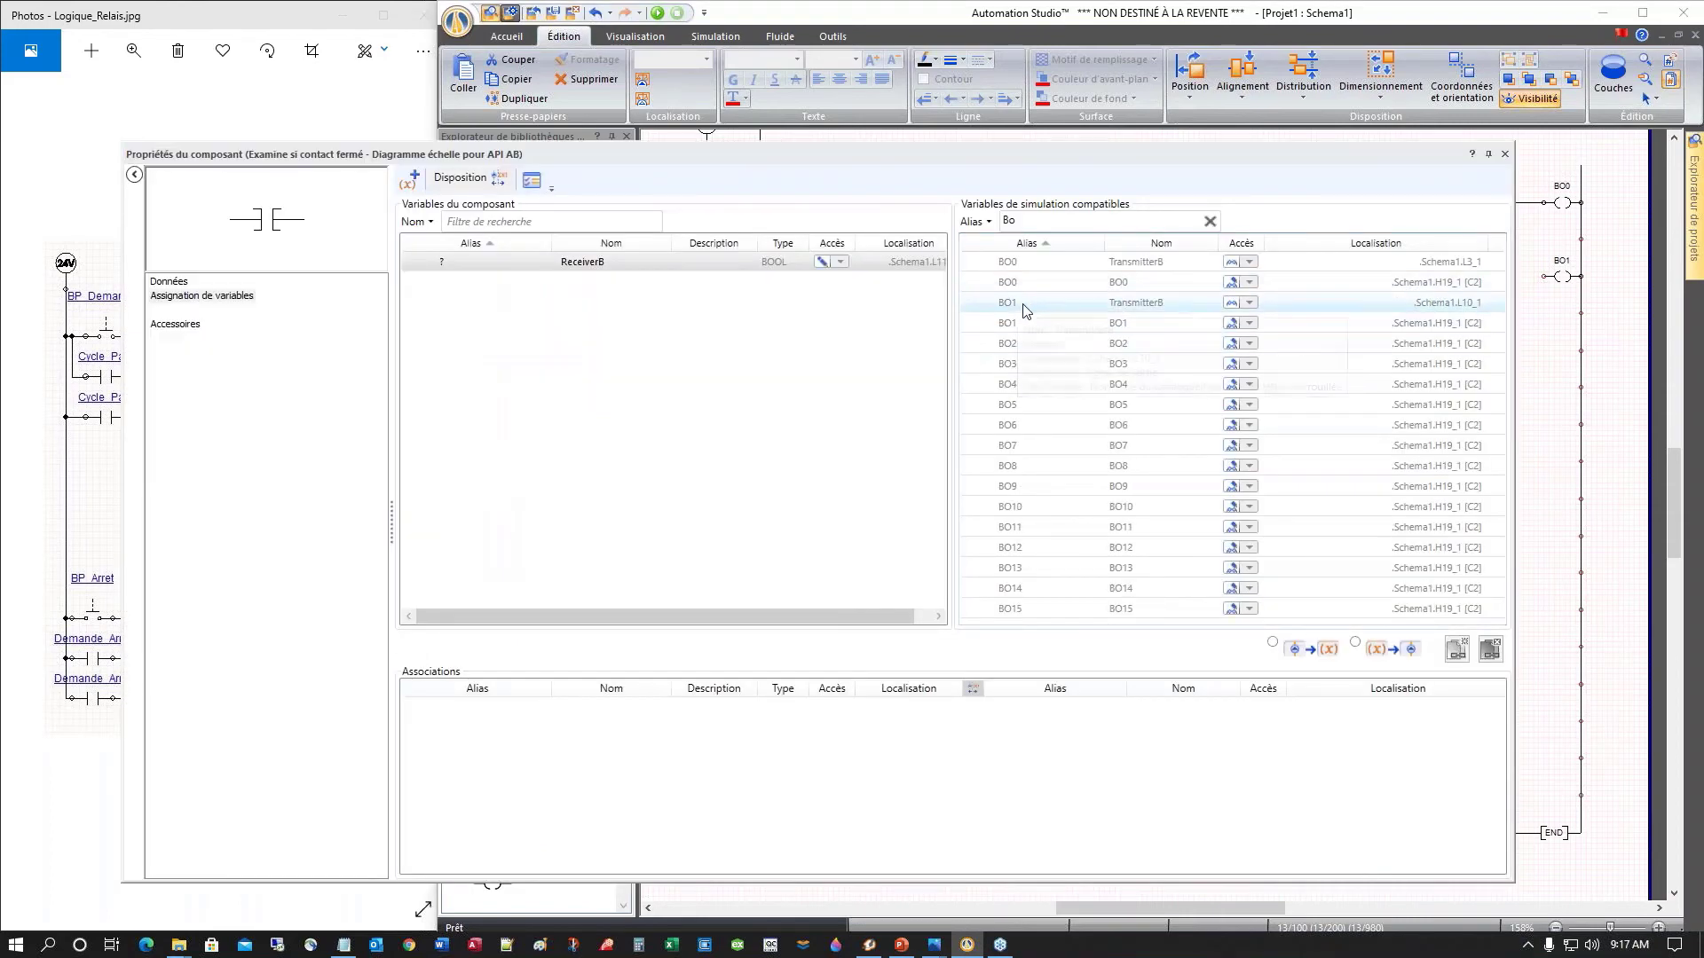
left_click(1045, 327)
left_click(1457, 648)
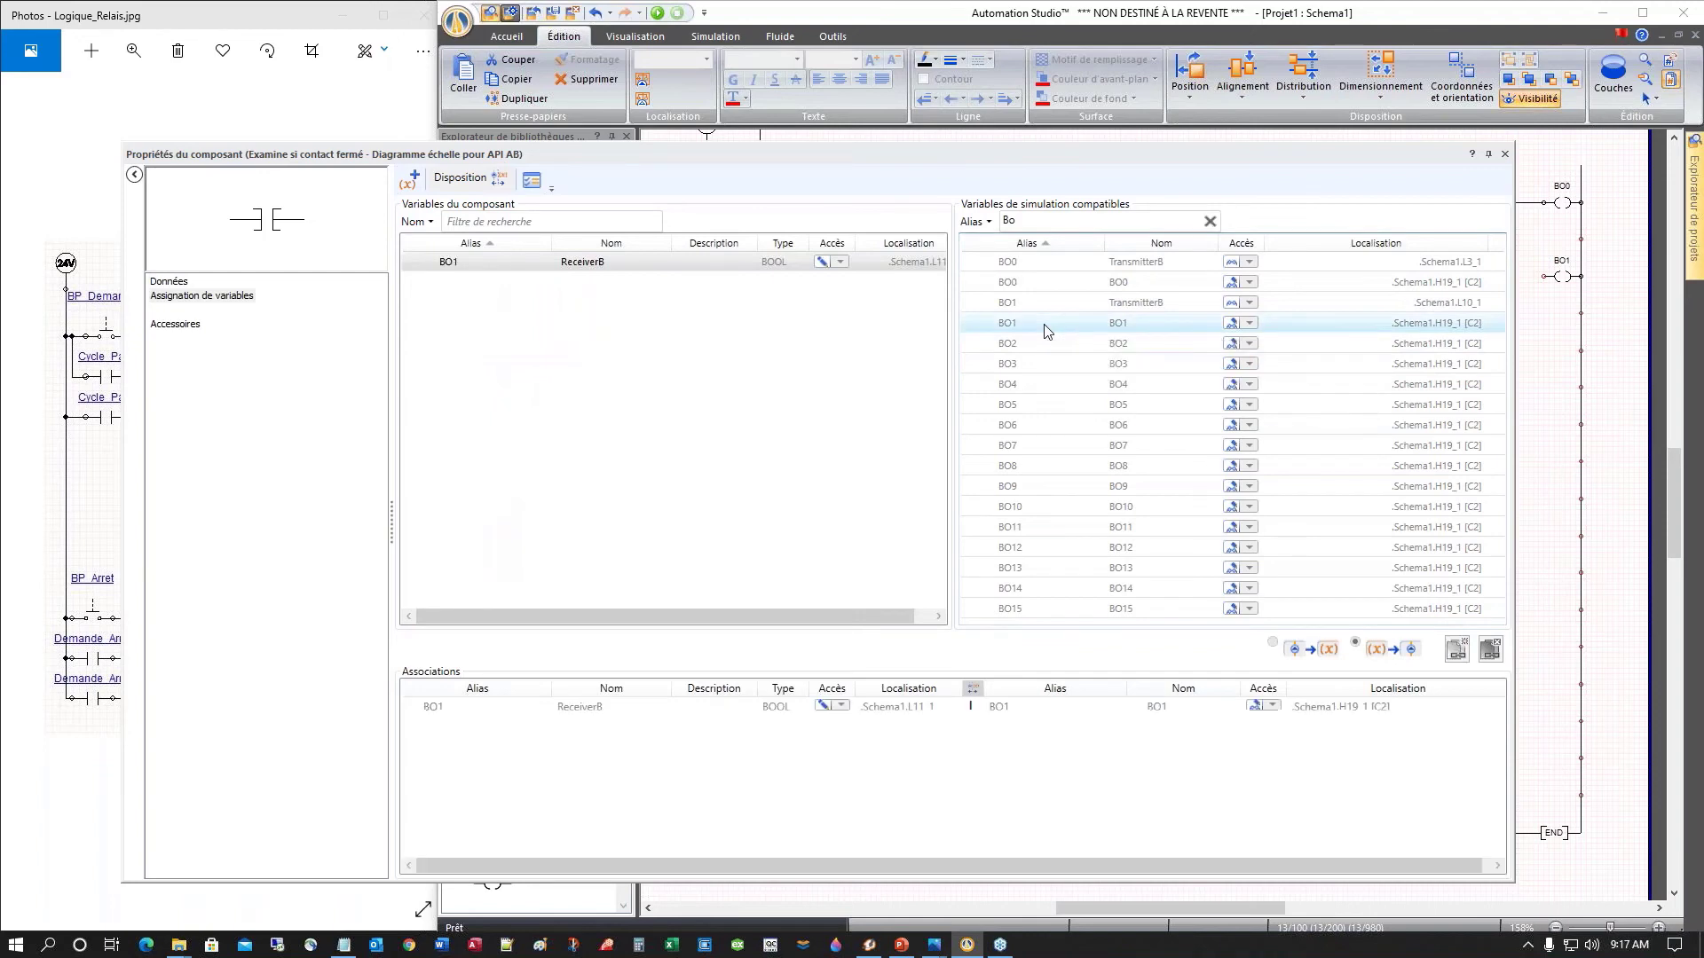
left_click(1505, 155)
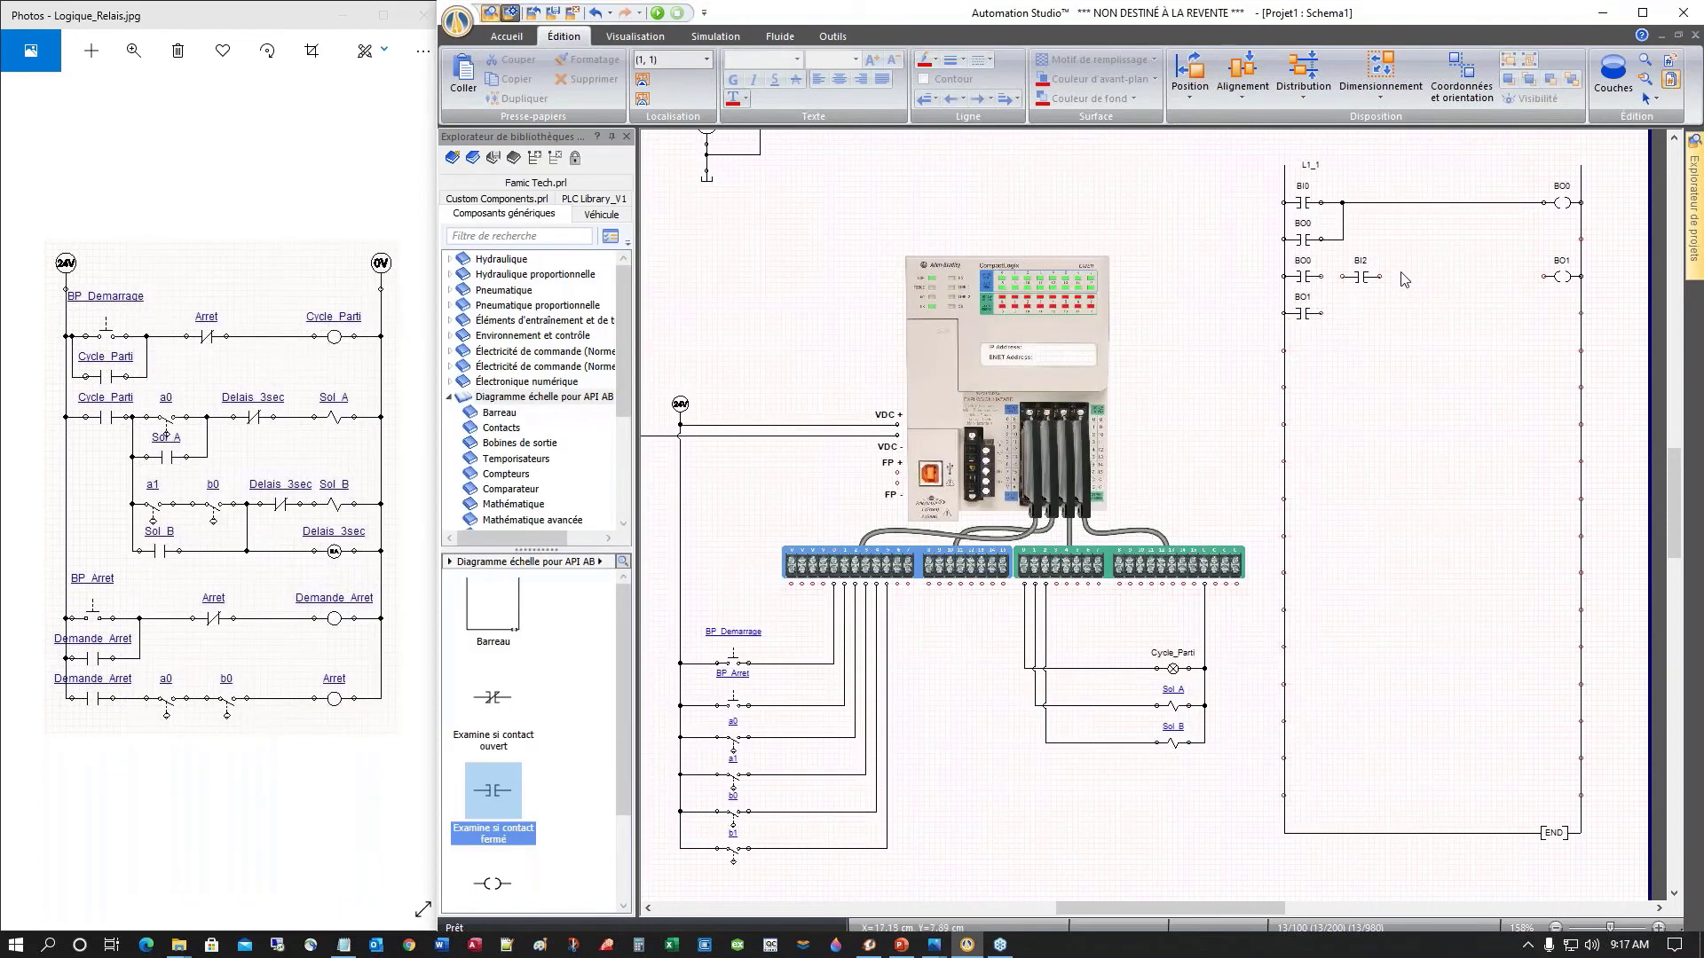
Step: Wire the second rung through to its coil with the BO1 contact as a parallel branch, and copy the BO0 contact to the third rung's start
left_click_drag(1380, 277, 1545, 277)
left_click_drag(1324, 277, 1395, 277)
left_click(1300, 277)
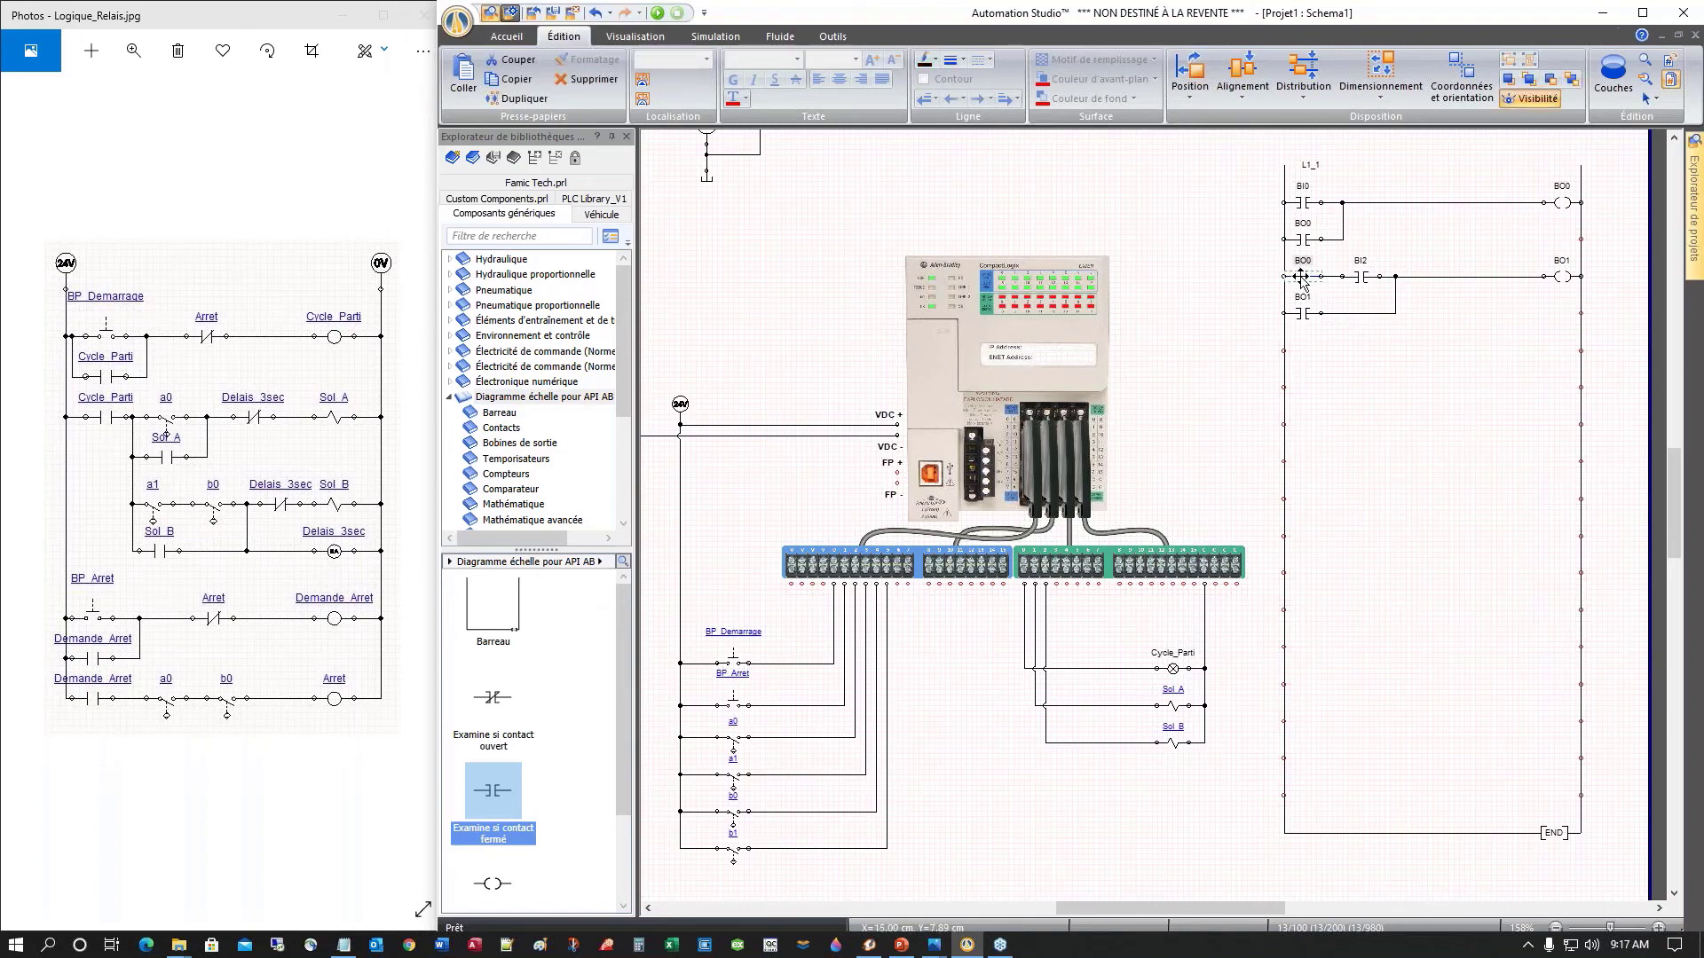
left_click_drag(1300, 277, 1307, 356)
Step: Insert an Examine si contact fermé contact after BO0 on the third rung and associate it with the PLC's BI3 variable
left_click_drag(490, 790, 1361, 348)
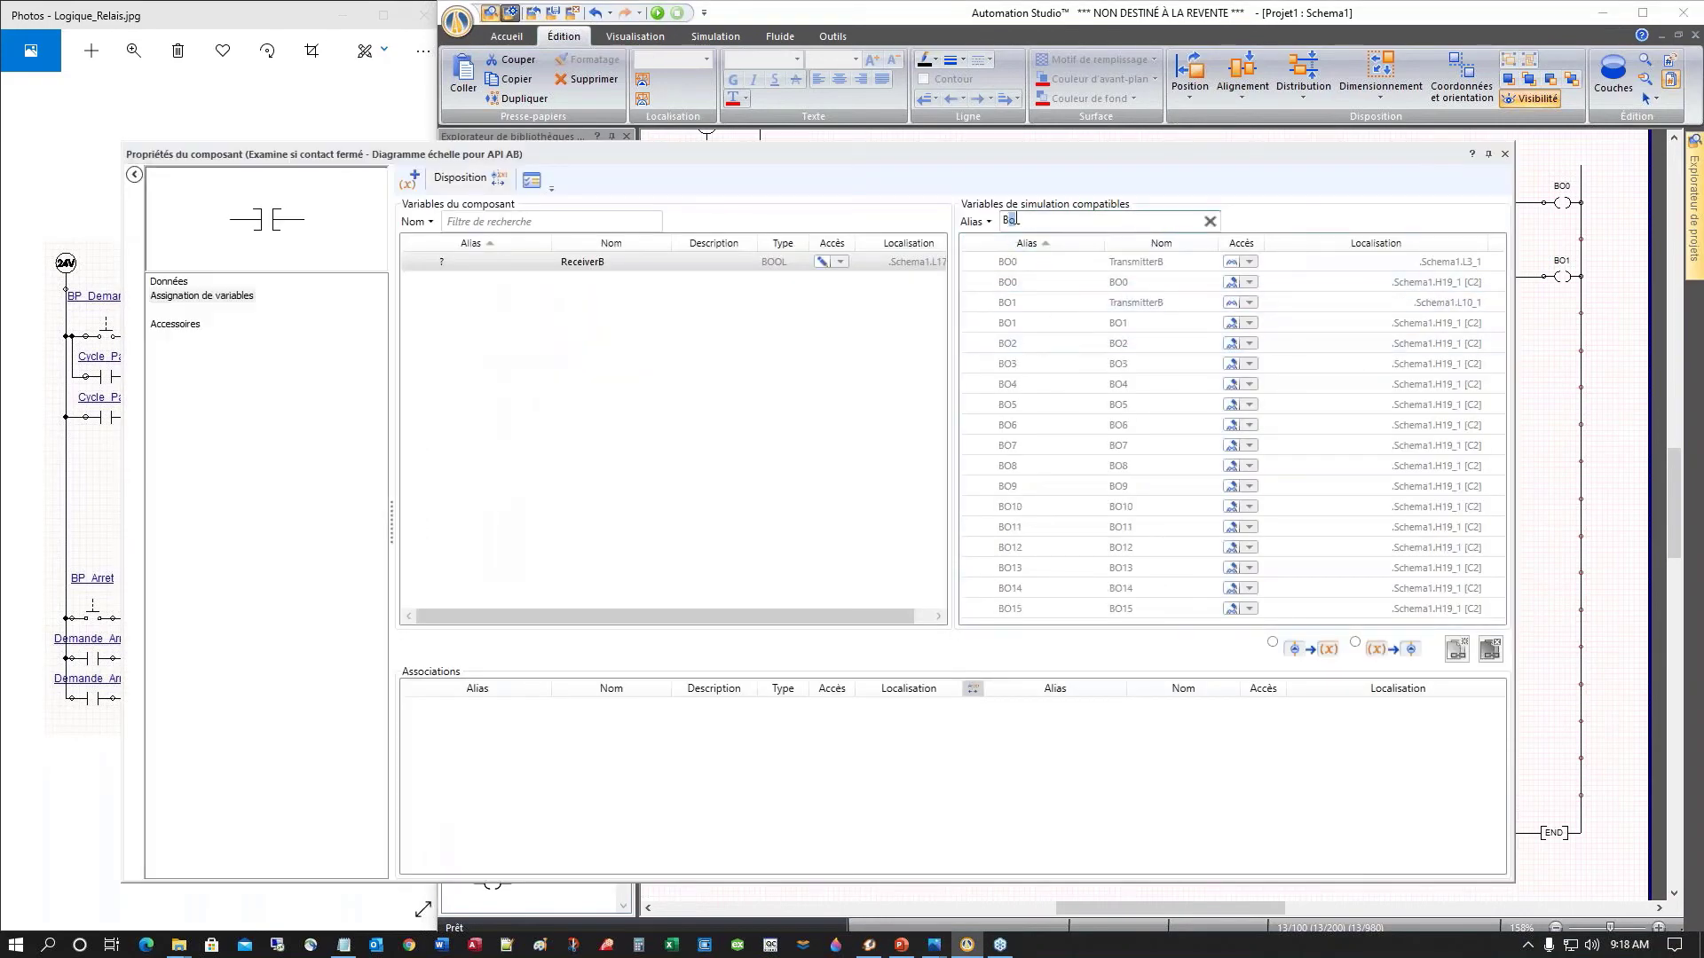
type("i")
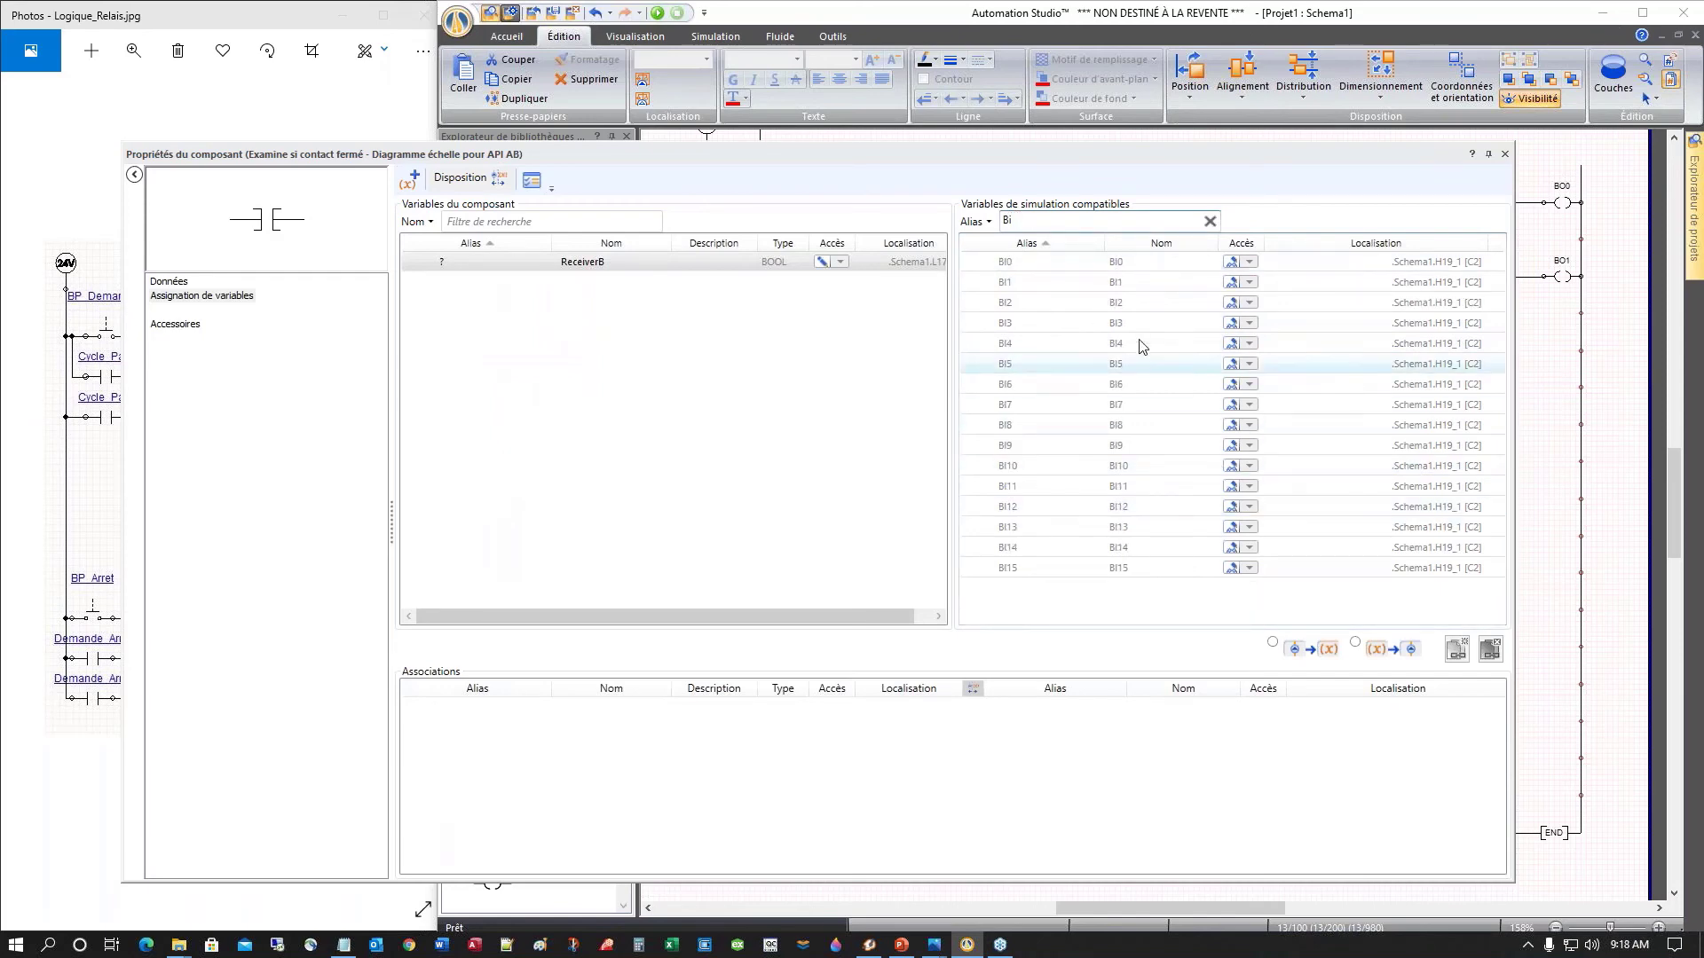
left_click(1123, 328)
double_click(1123, 328)
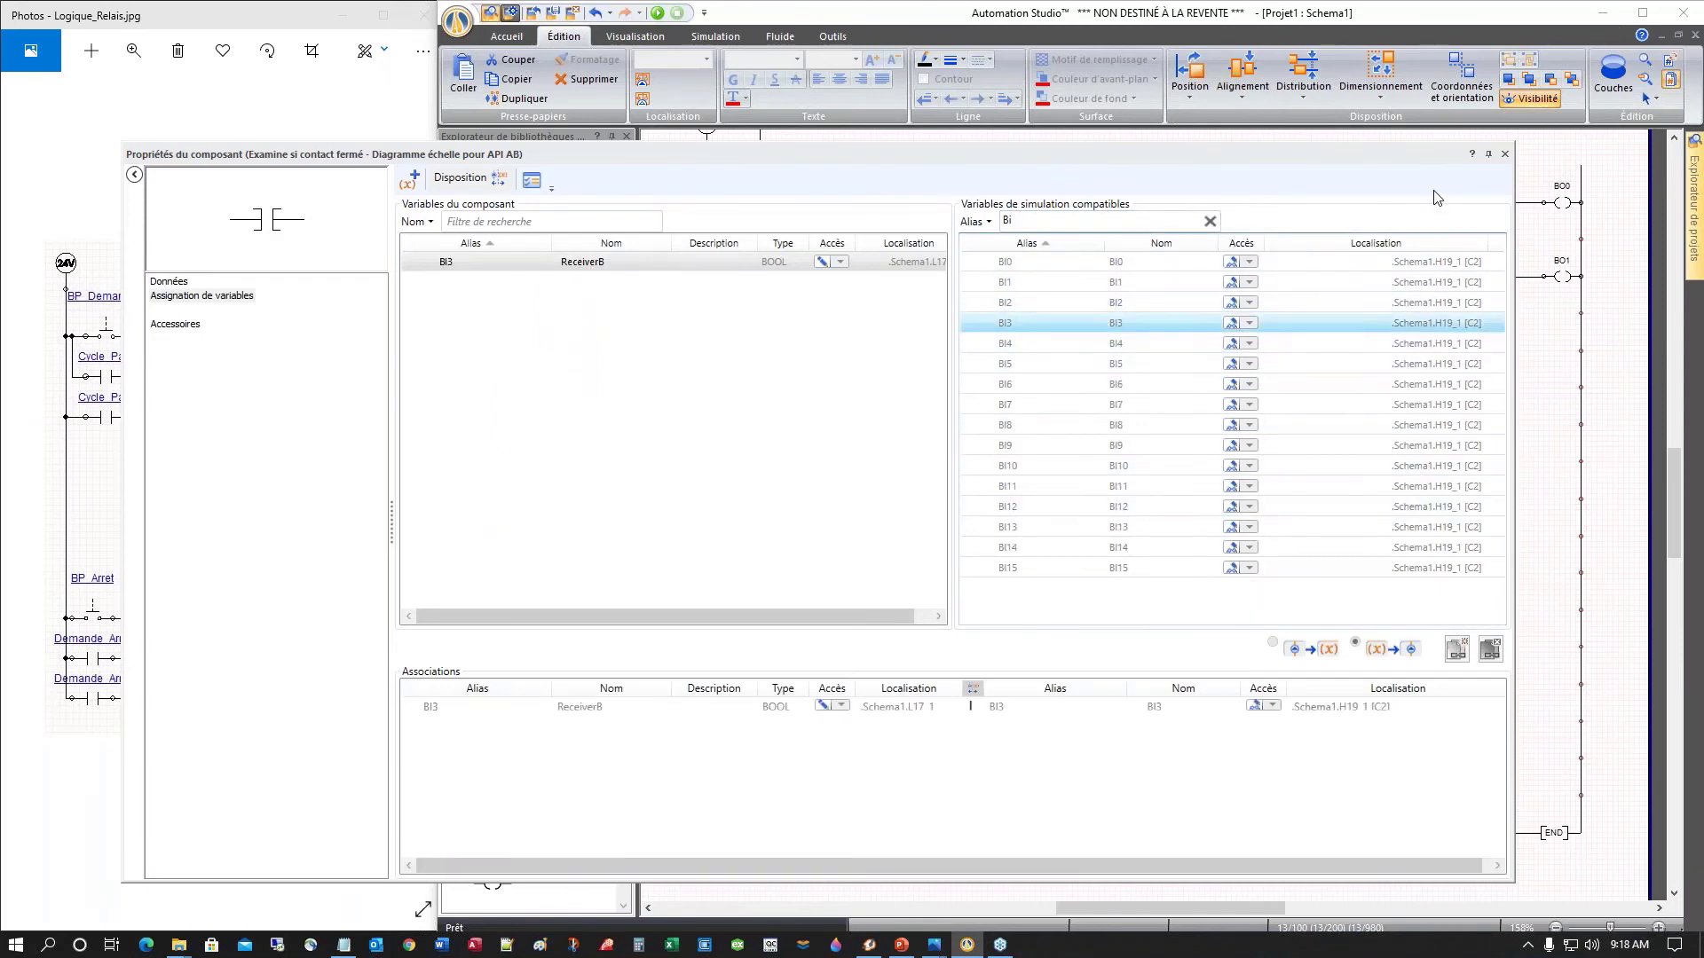
left_click(1505, 153)
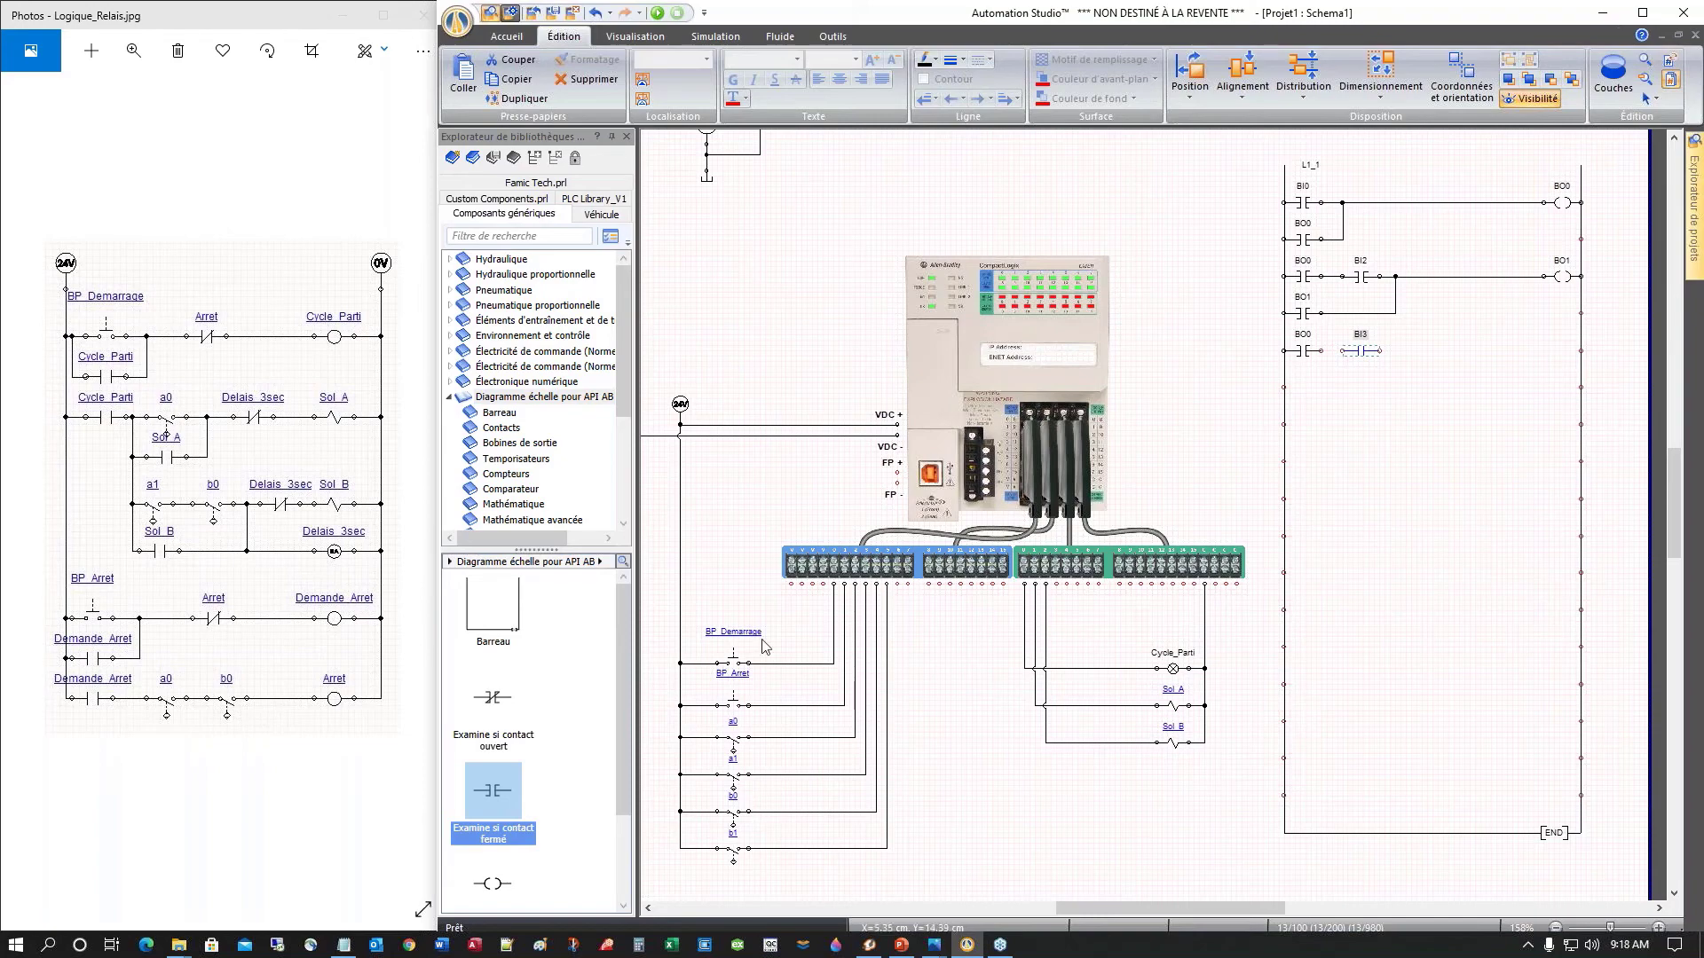
Step: Insert an Examine si contact fermé contact after BI3 on the third rung and associate it with the PLC's BI4 variable
left_click_drag(493, 799, 1424, 353)
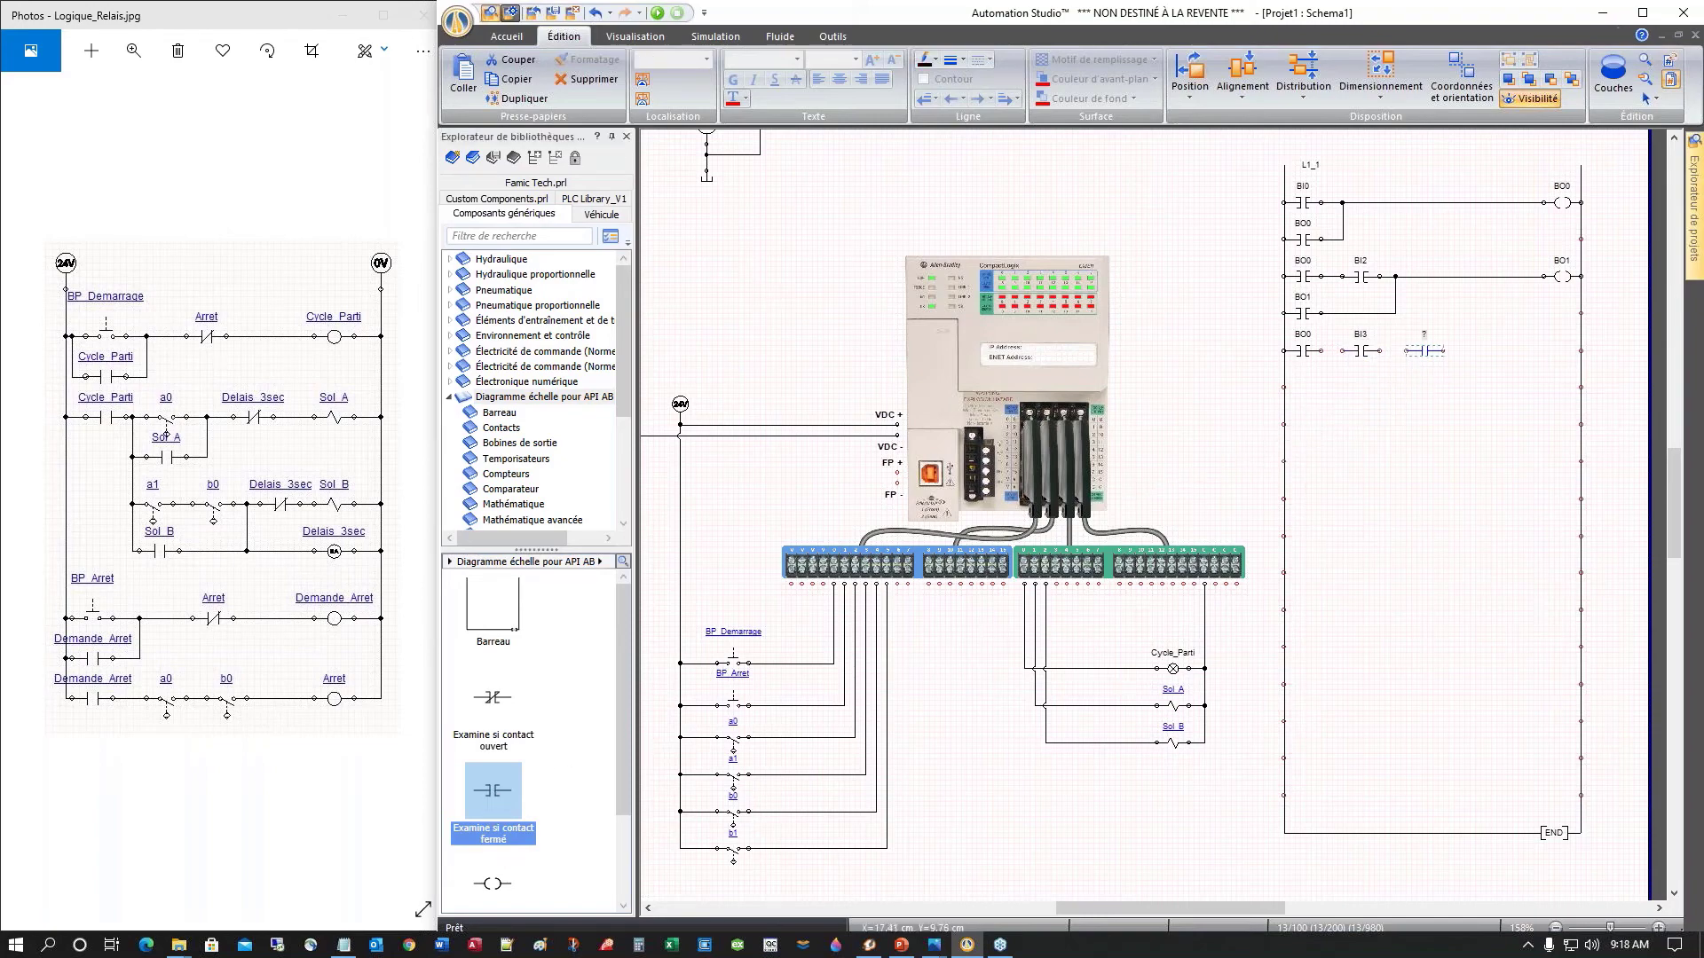
double_click(1424, 352)
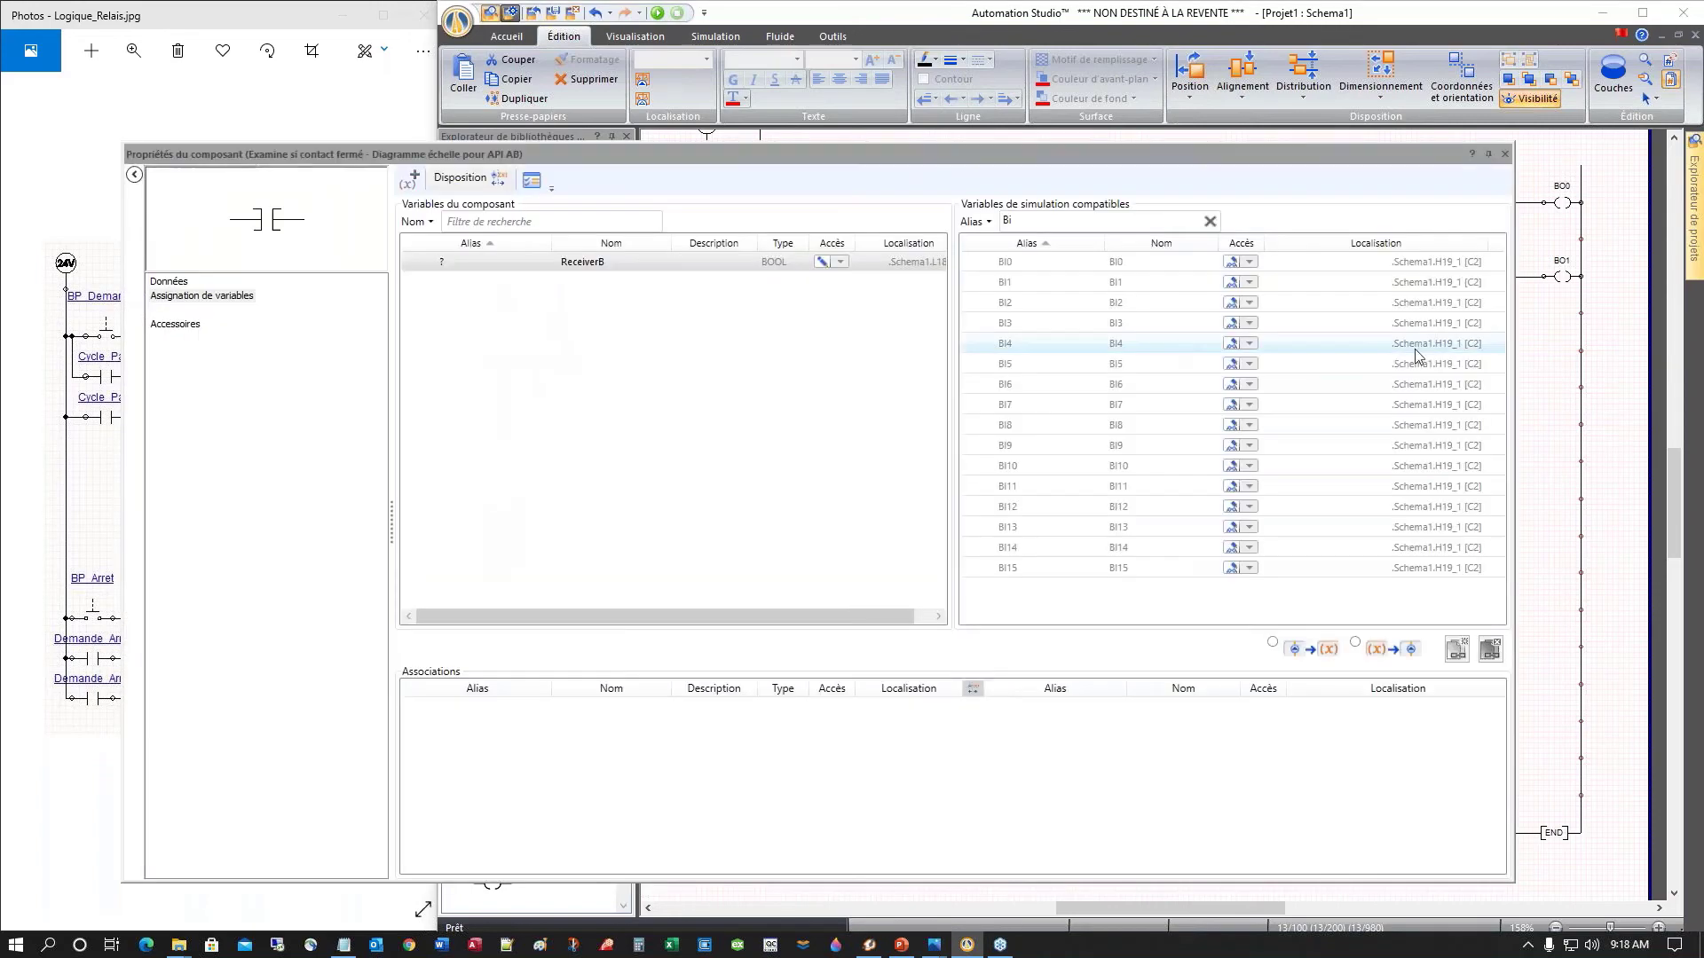
double_click(1122, 351)
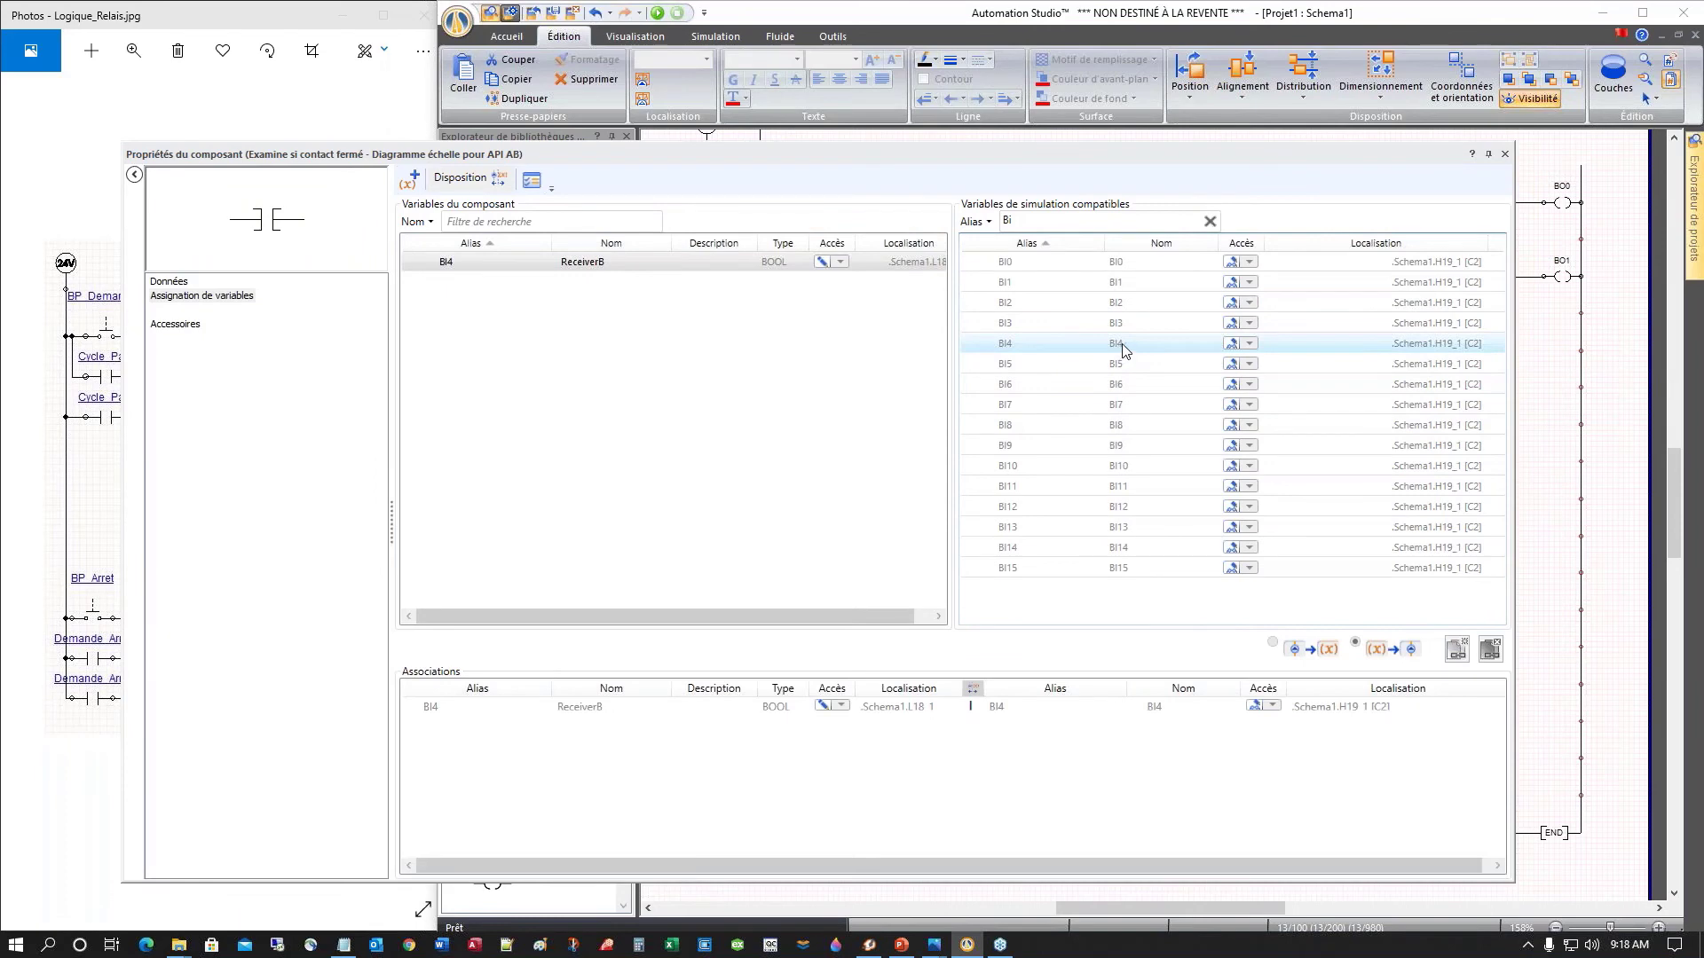
left_click(1505, 156)
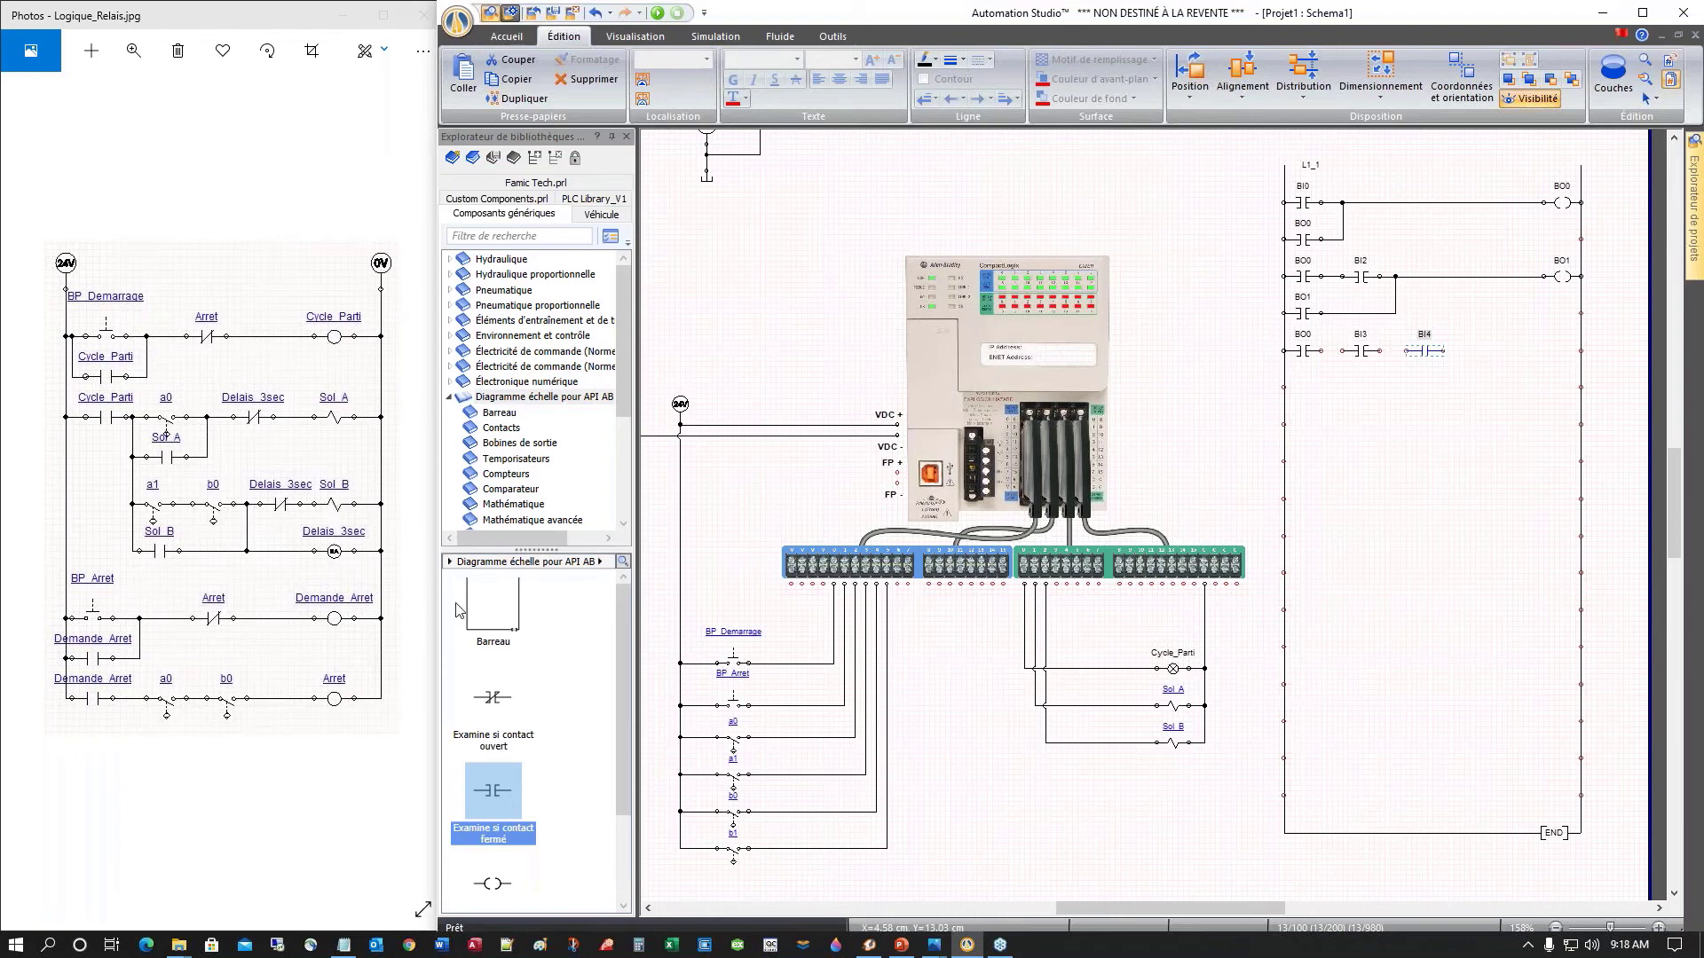
Step: Insert an output coil with alias BO2 at the end of the third rung and associate it with the PLC's BO2 variable
left_click_drag(497, 892, 1562, 353)
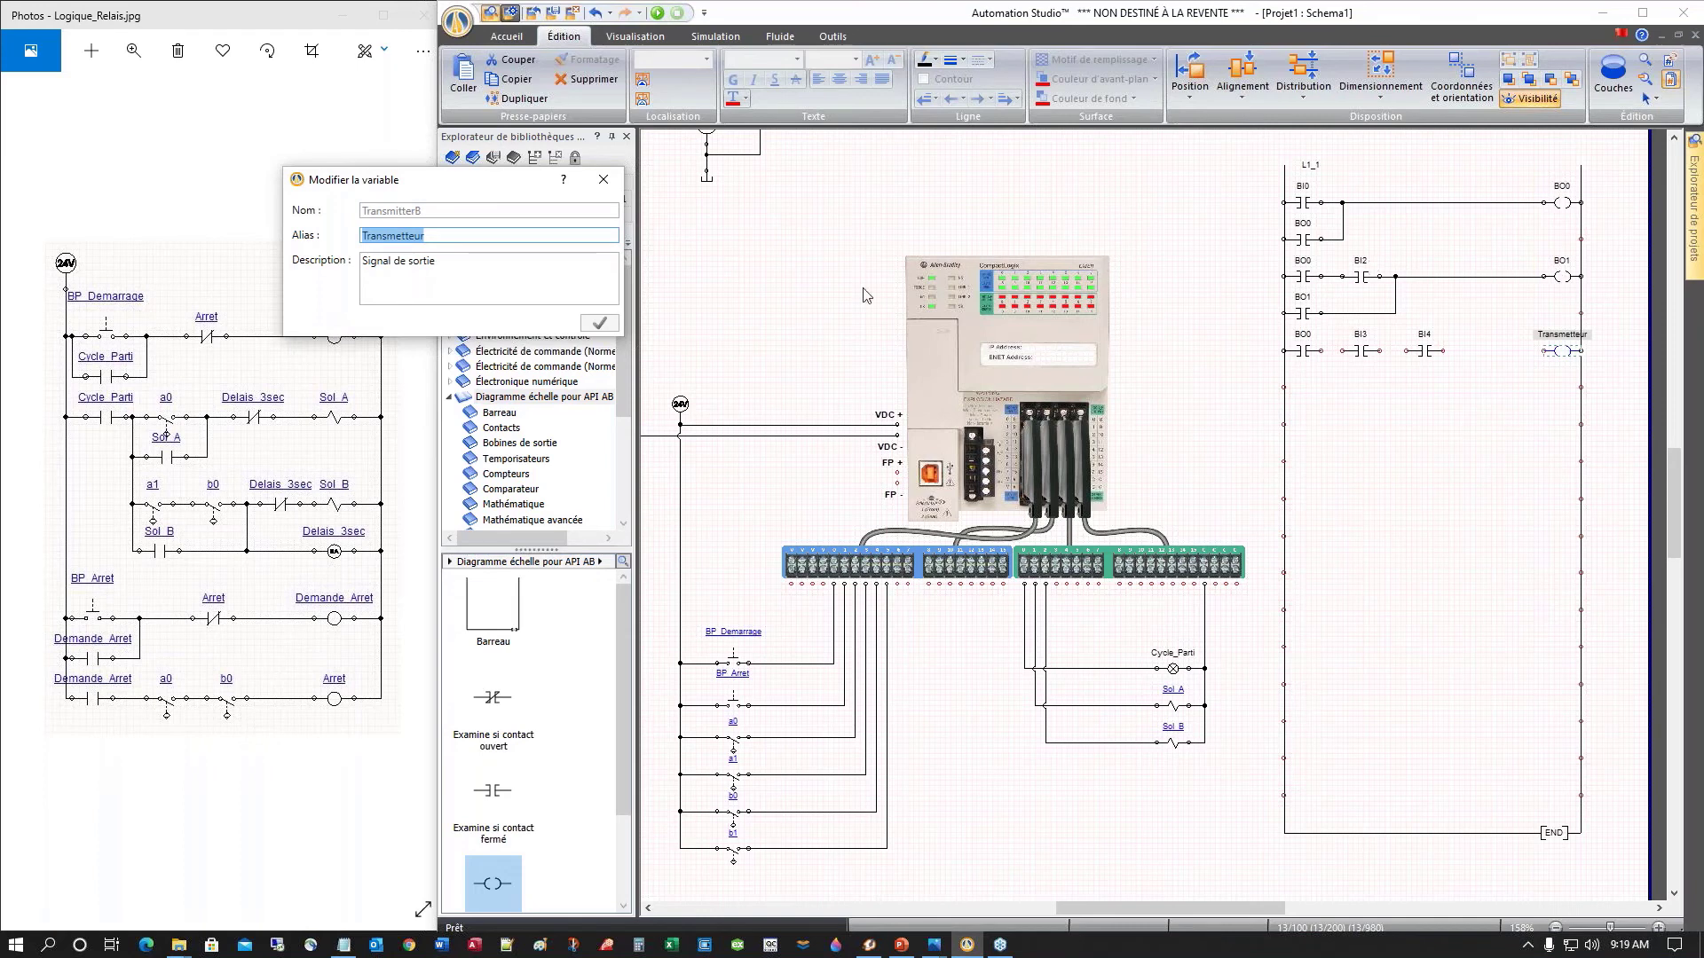
type("BO2")
key("Return")
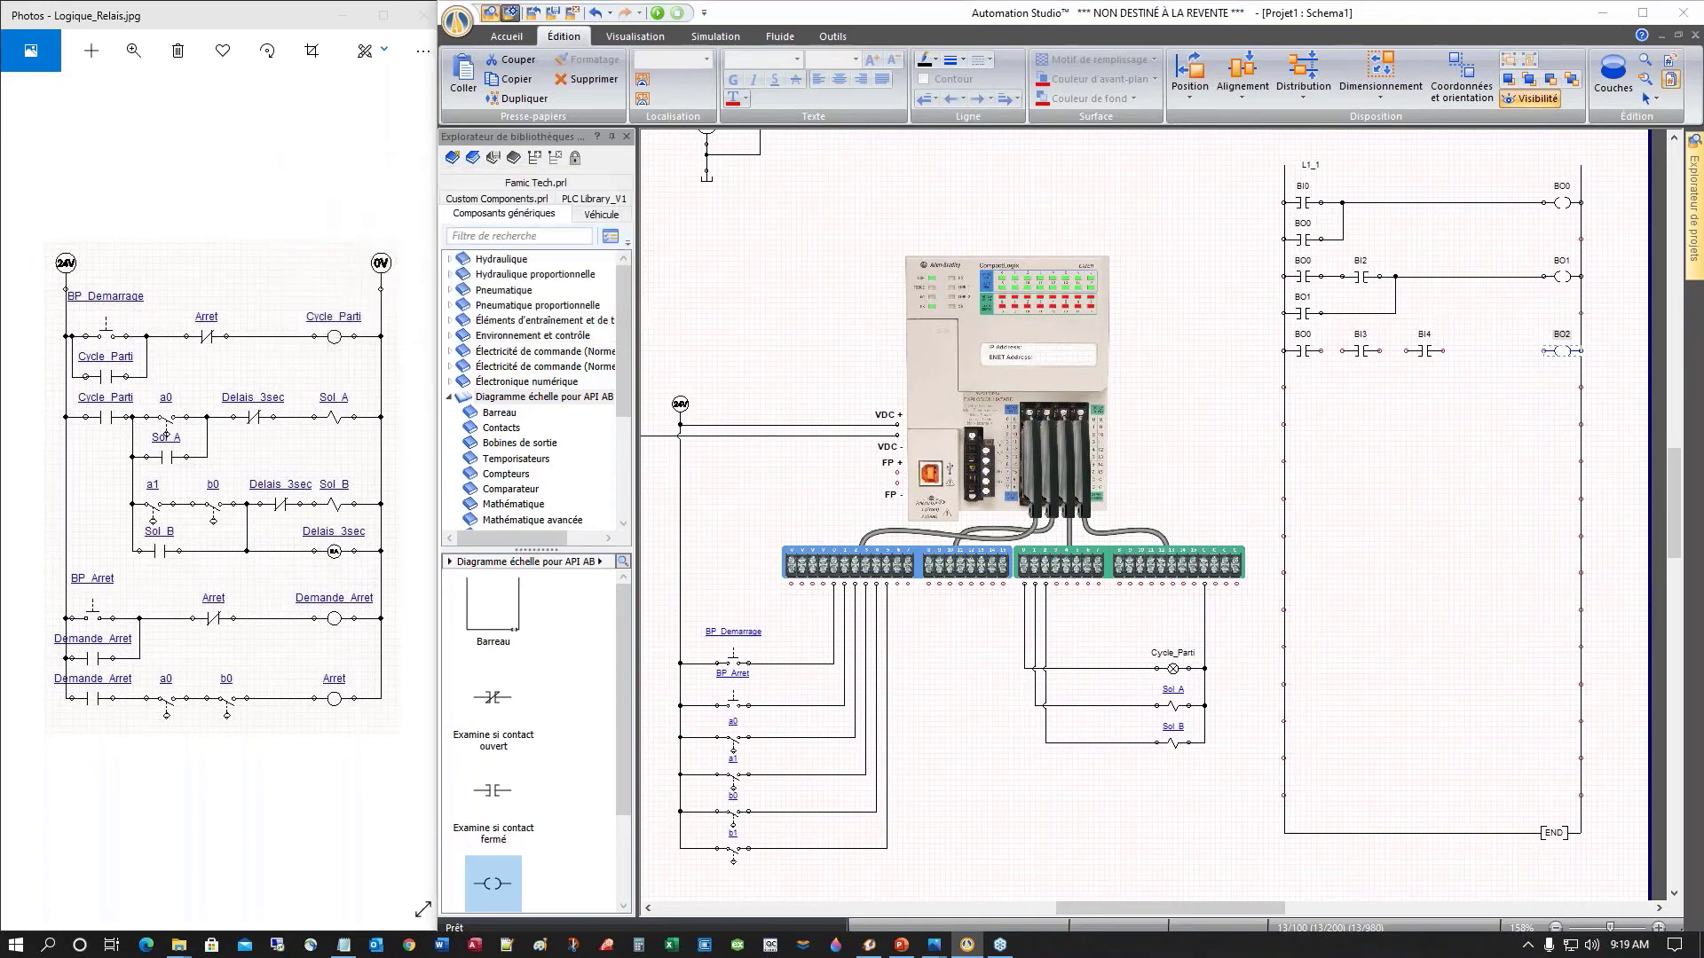
double_click(1562, 351)
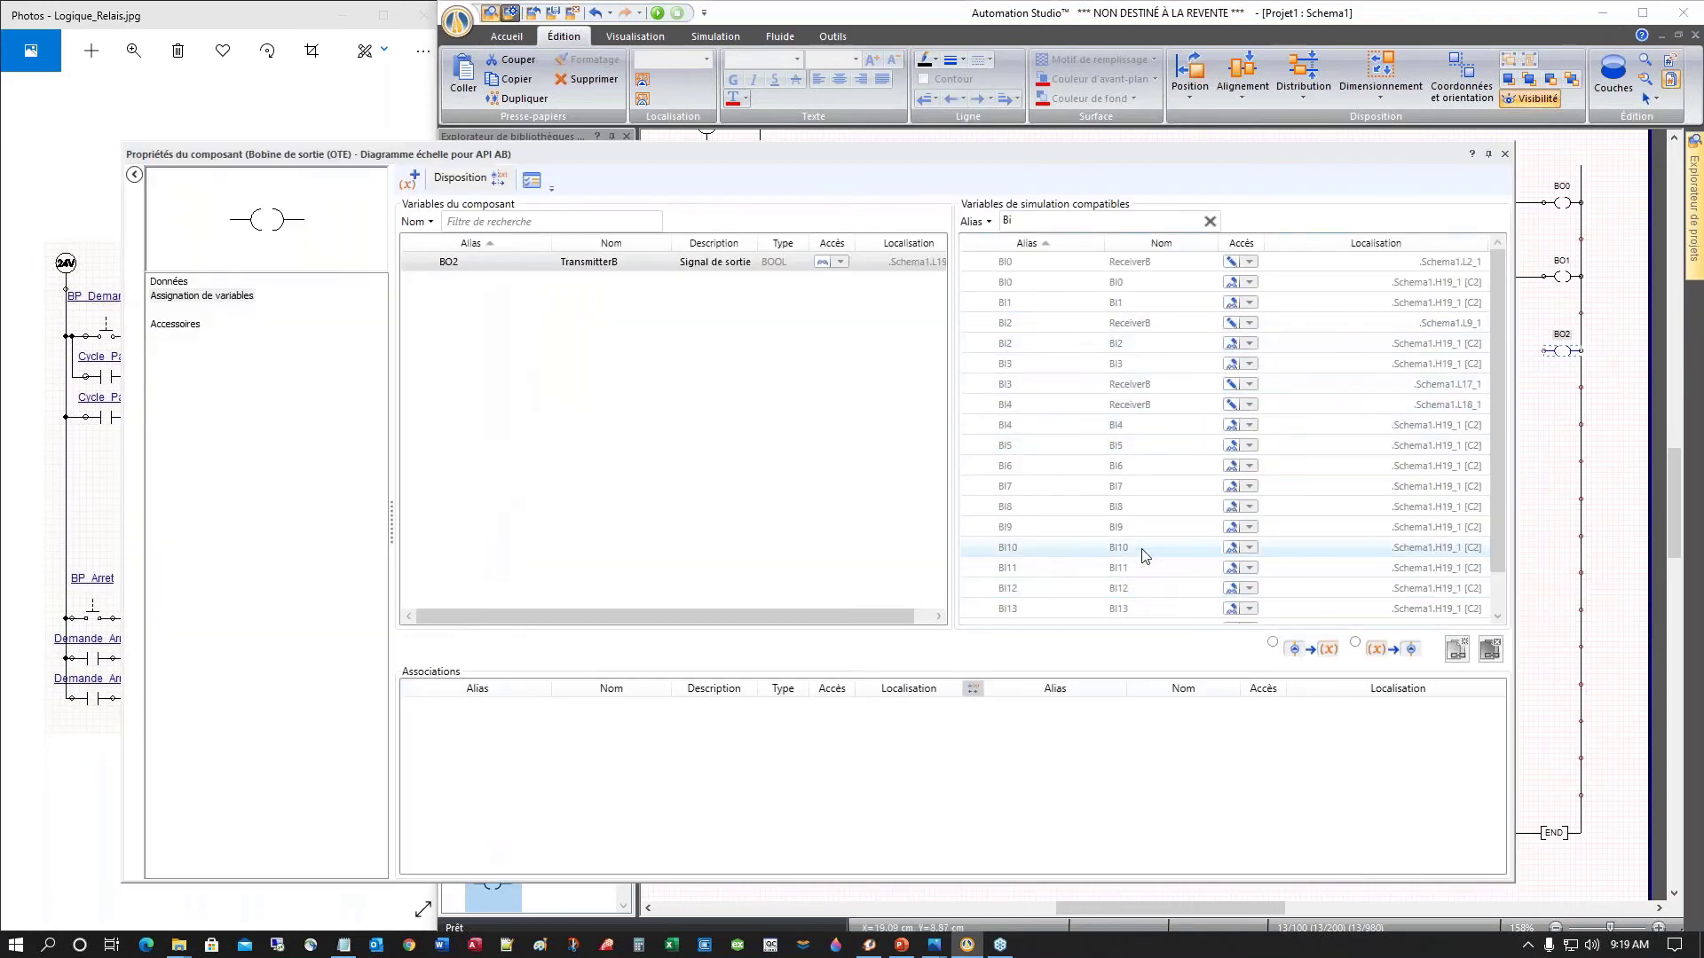
scroll(1138, 547, "down", 1)
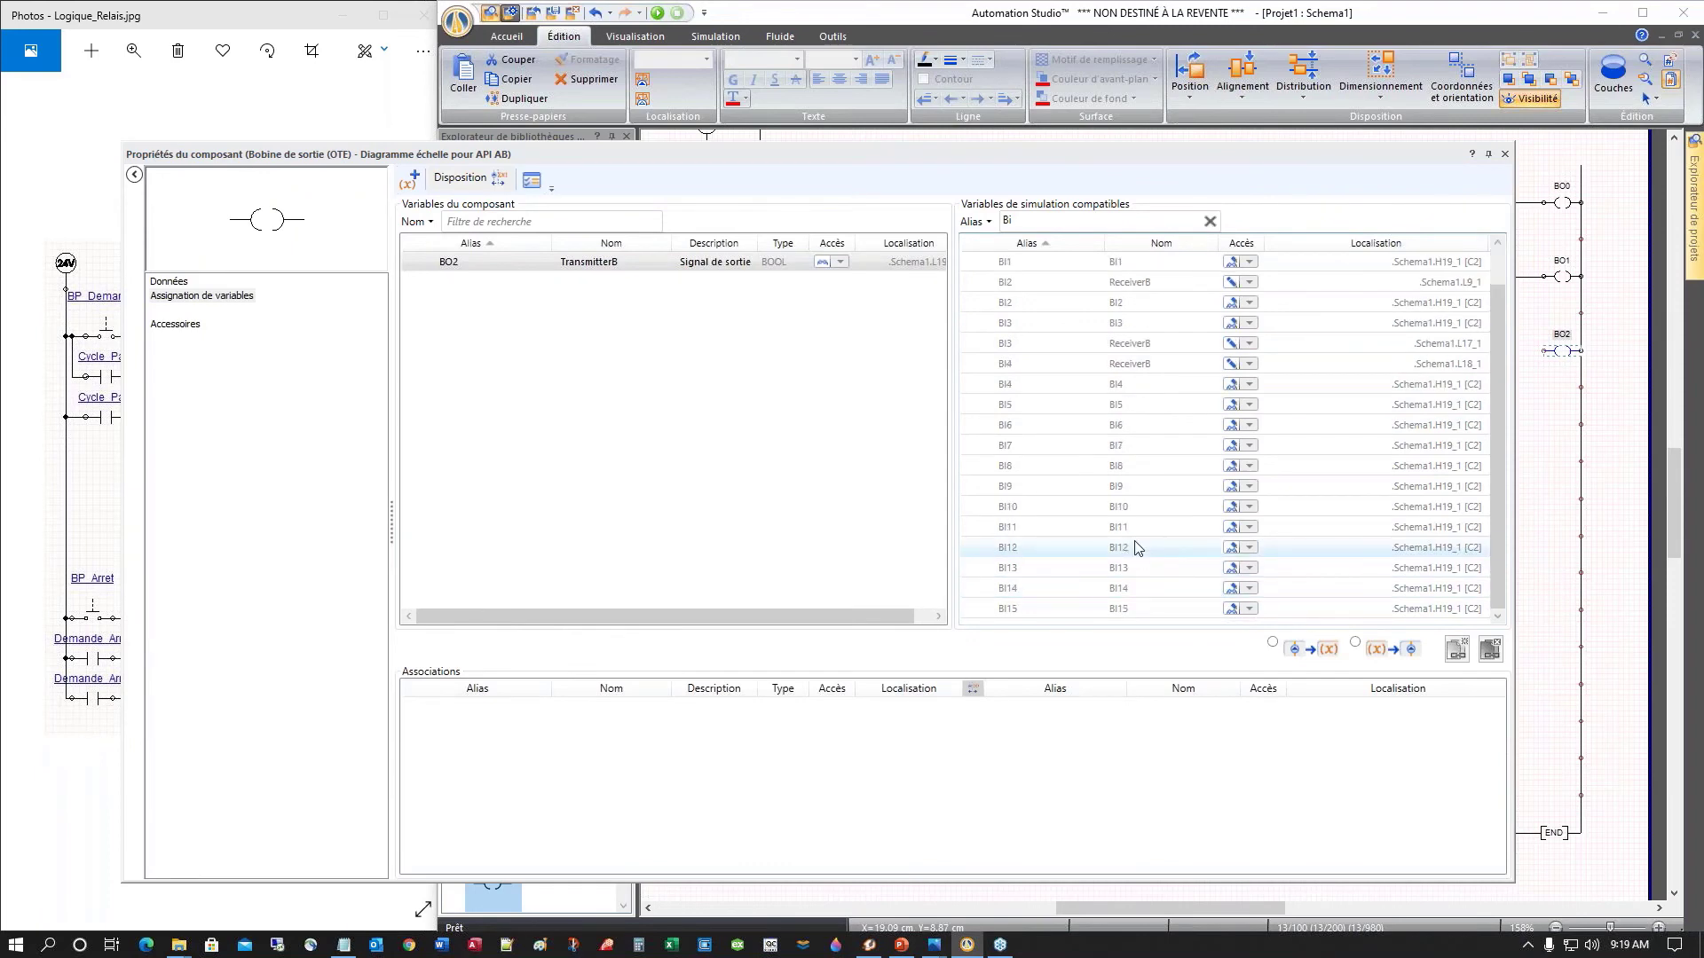
scroll(1049, 255, "up", 1)
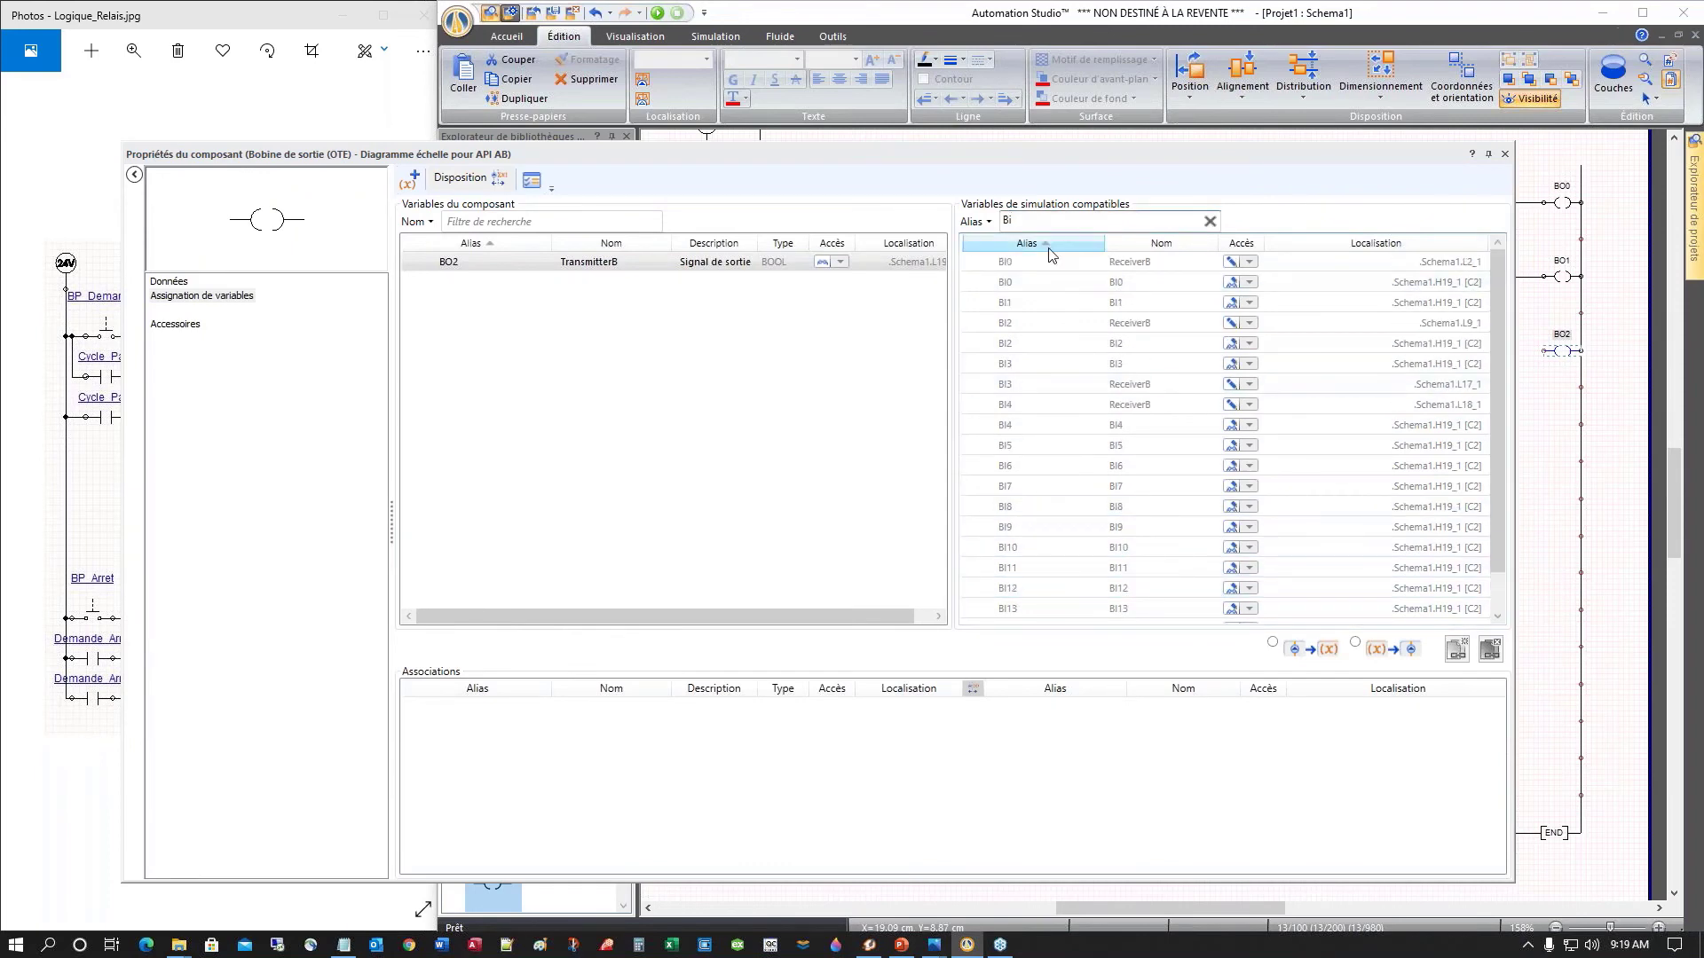
key("BackSpace")
type("o")
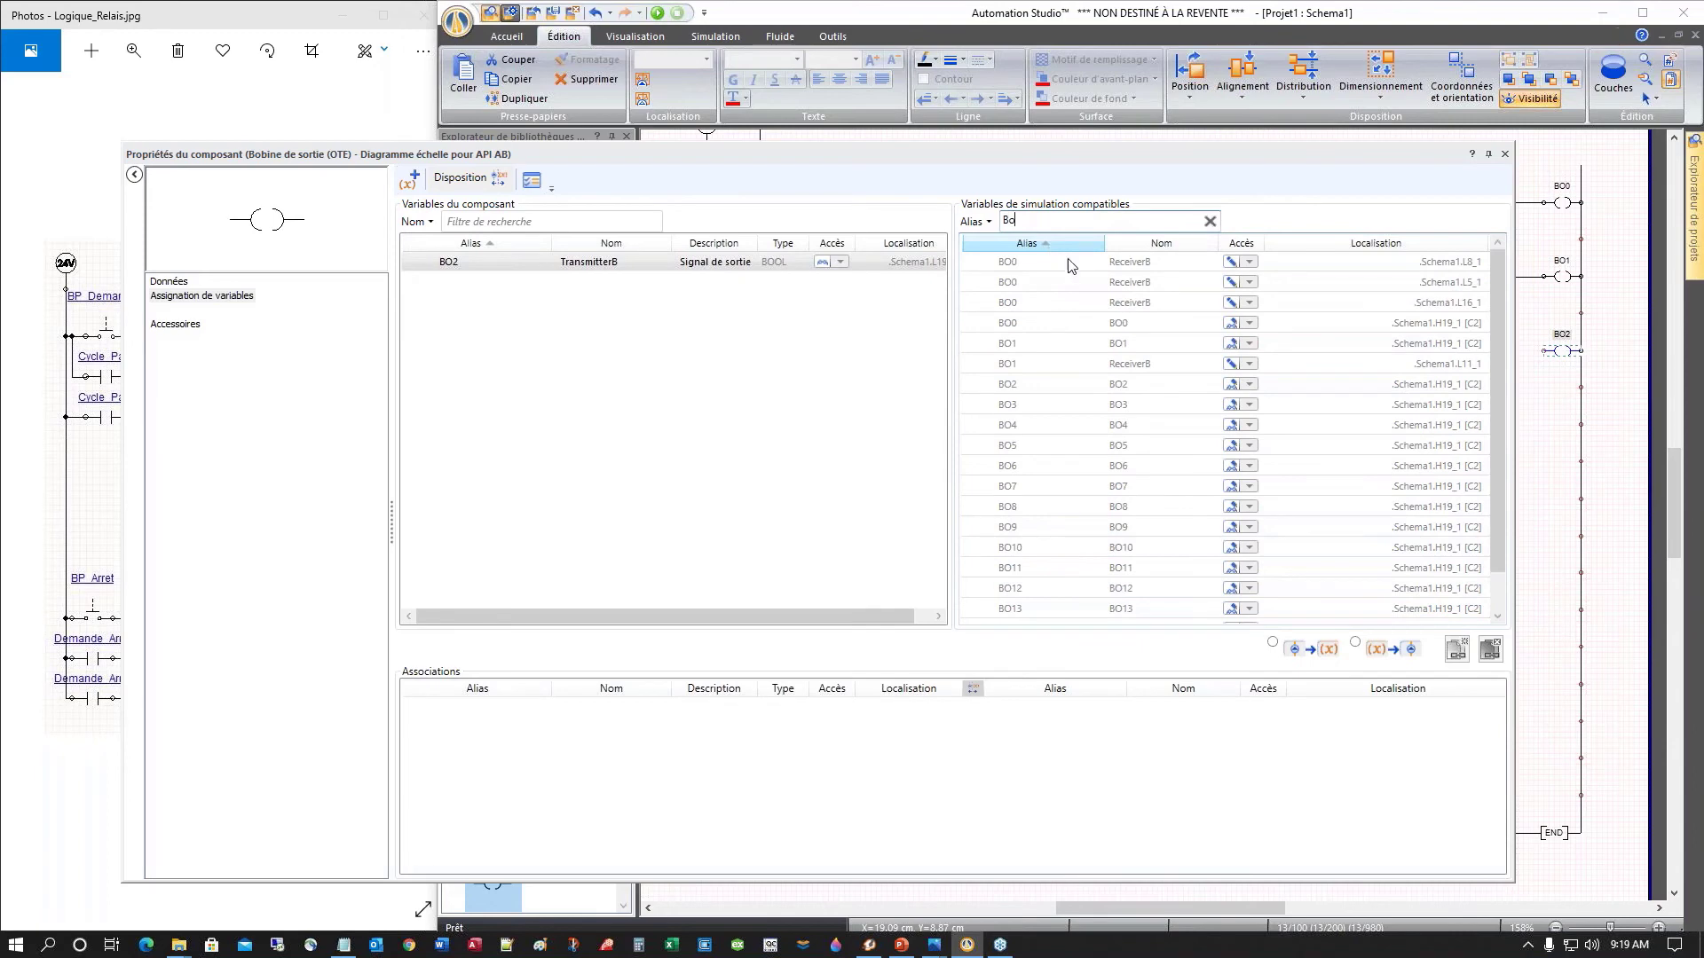
double_click(1126, 390)
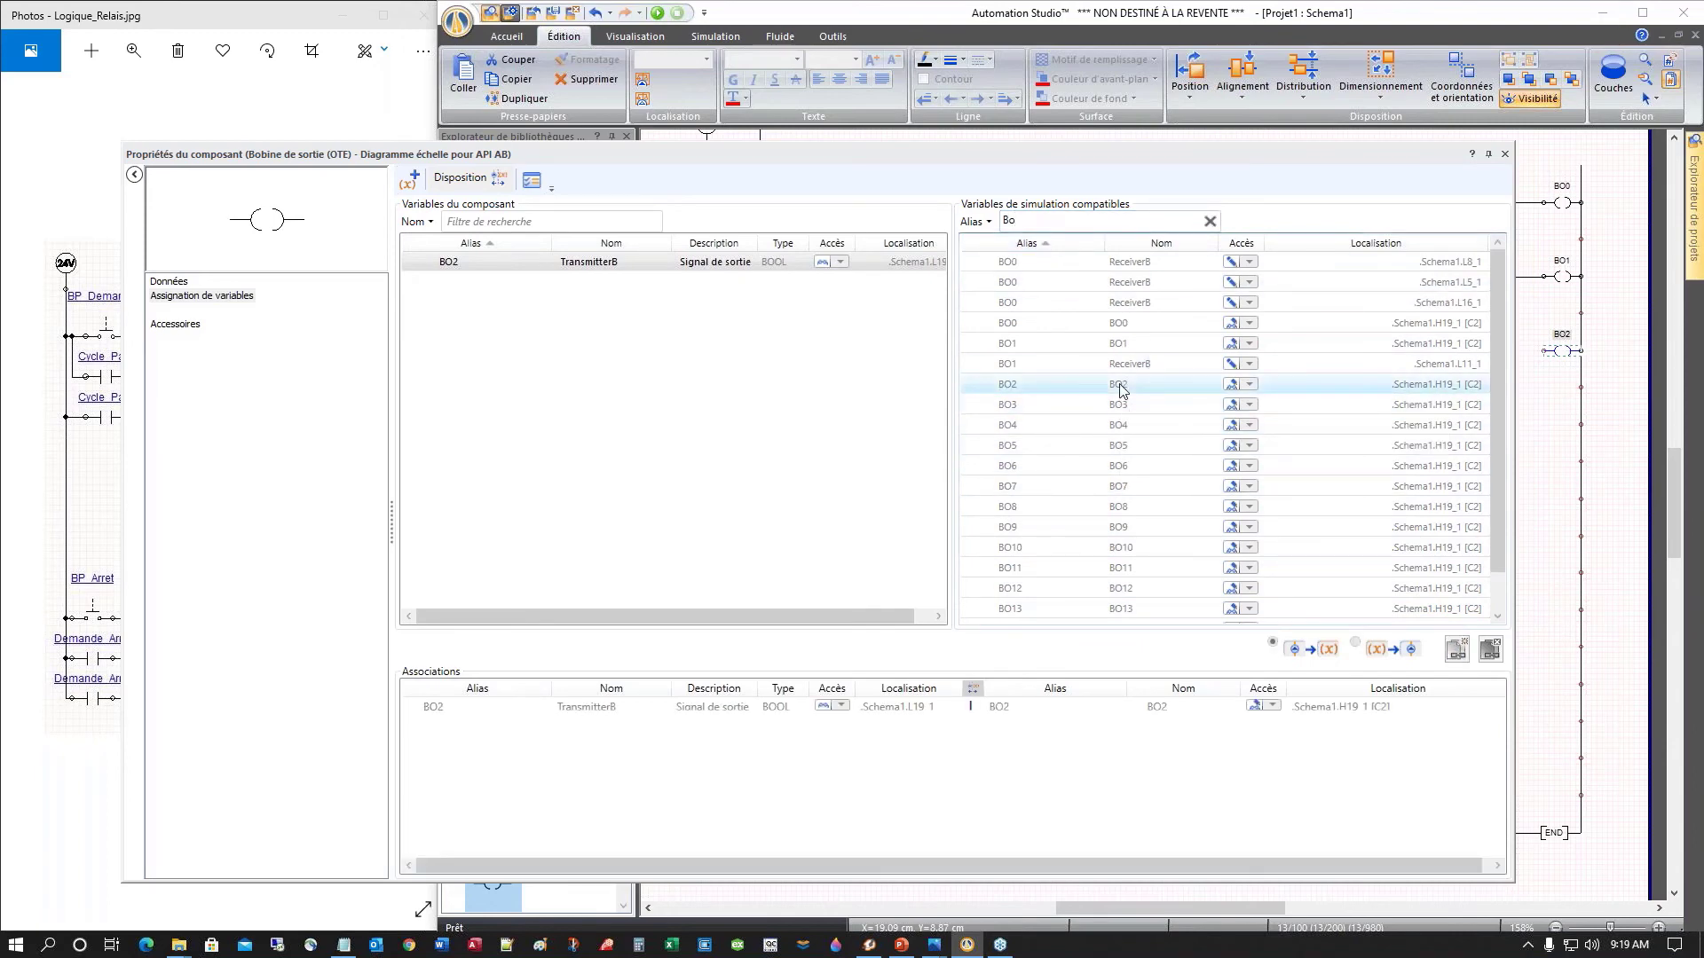
left_click(1505, 154)
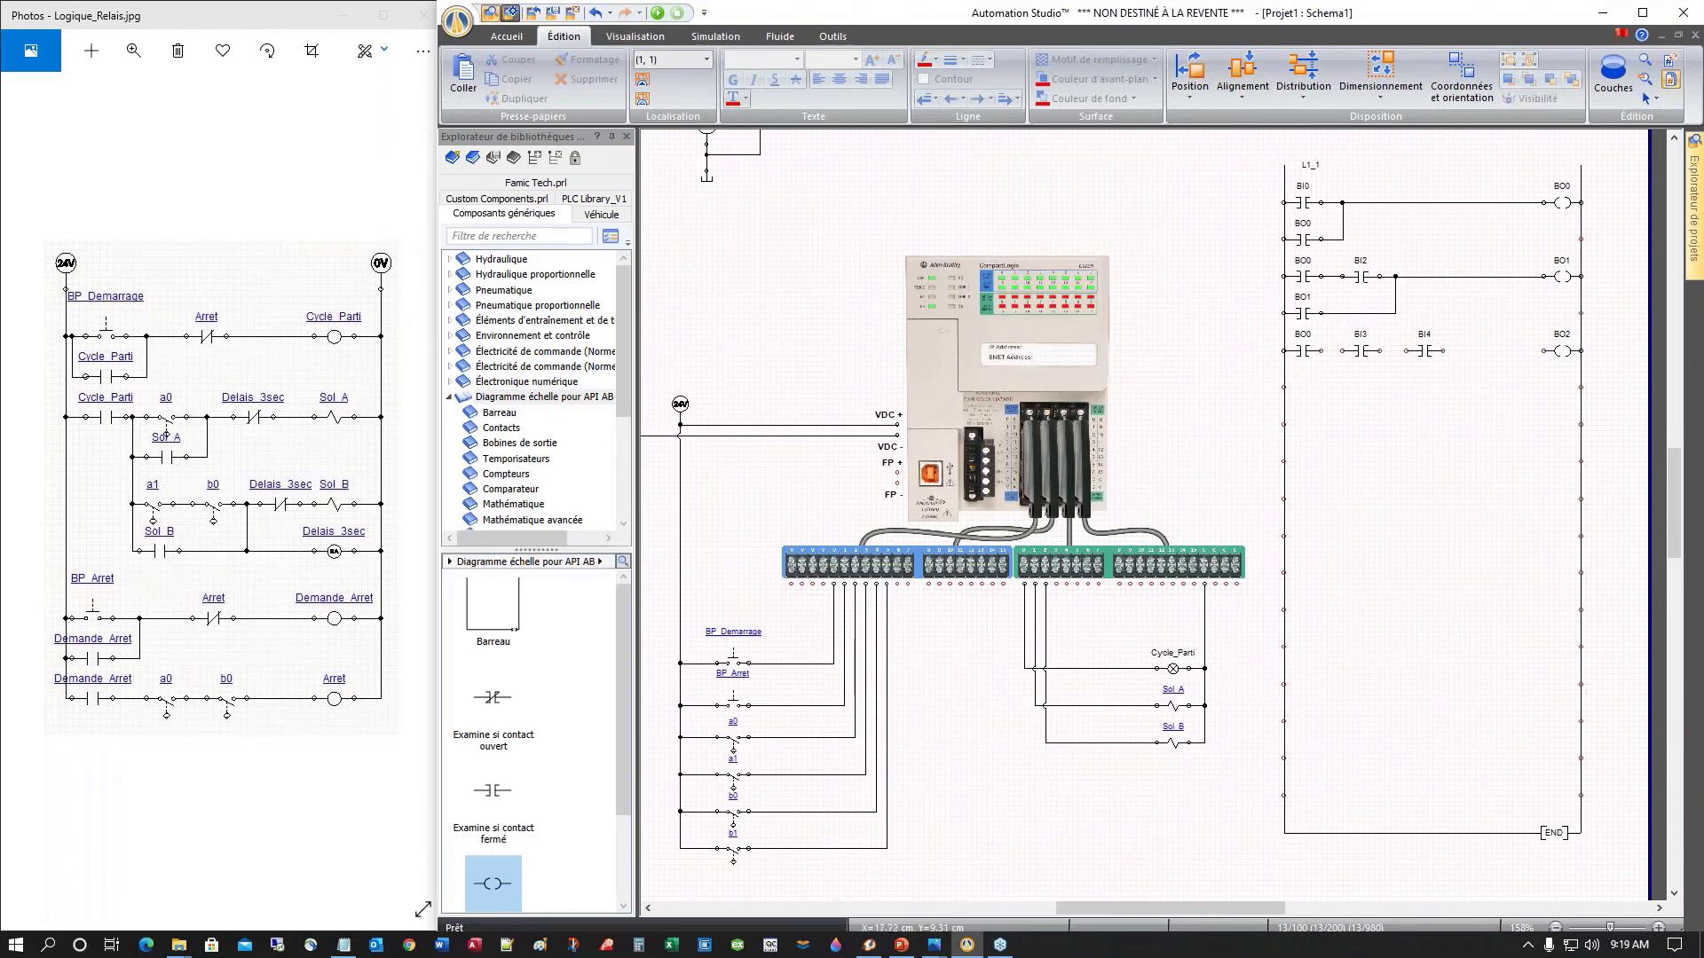
Step: Wire the third rung's BO0, BI3 and BI4 contacts in series through to the BO2 coil
left_click_drag(1444, 350, 1545, 353)
left_click_drag(1381, 350, 1406, 350)
left_click_drag(1319, 351, 1341, 351)
Step: Insert an Examine si contact fermé contact below the third rung, associated with the PLC's BO2 variable, and wire it as a parallel branch after BI4
left_click_drag(493, 795, 1341, 430)
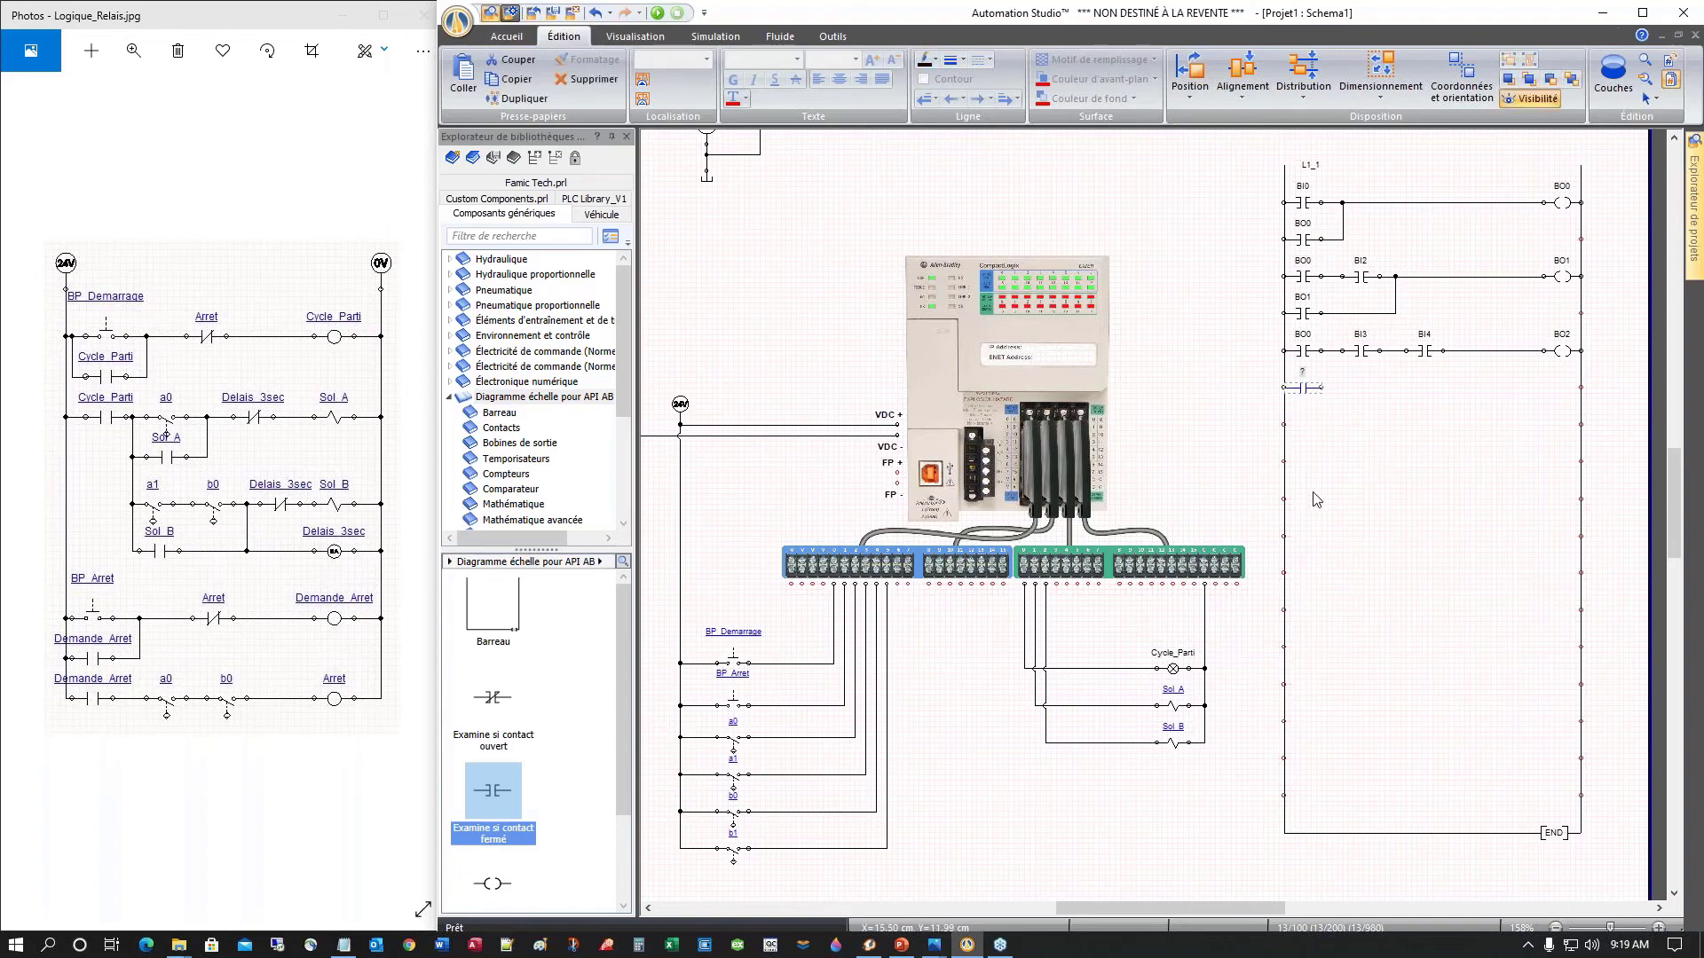
double_click(1307, 388)
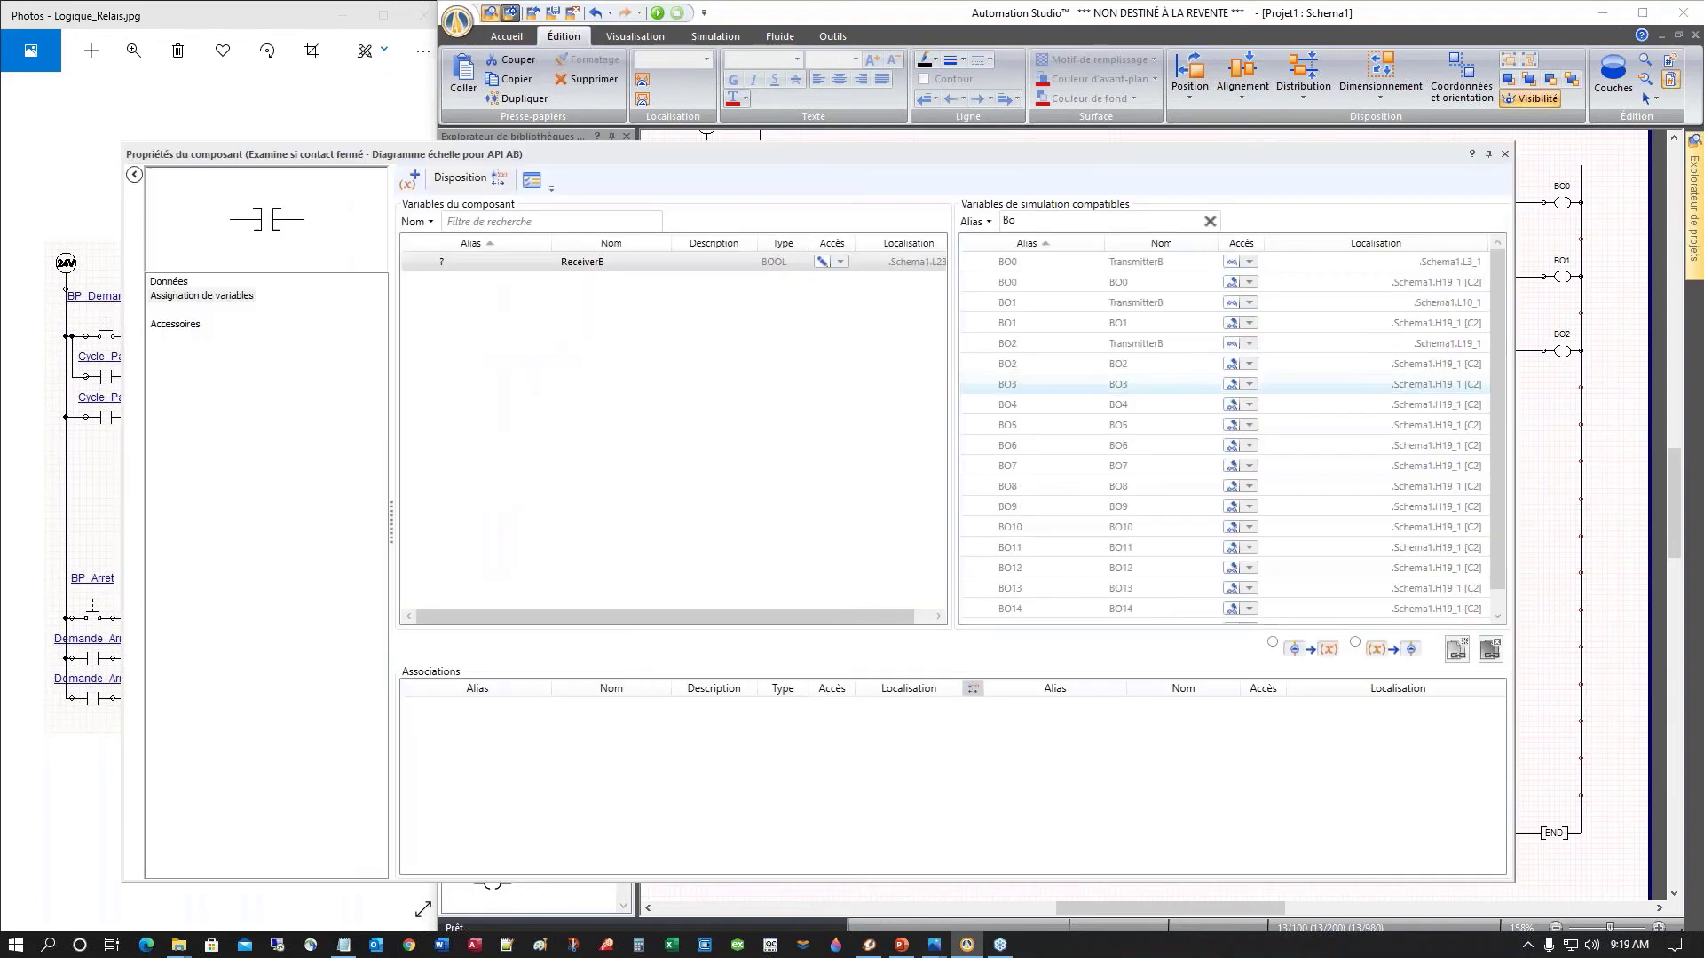
double_click(1127, 366)
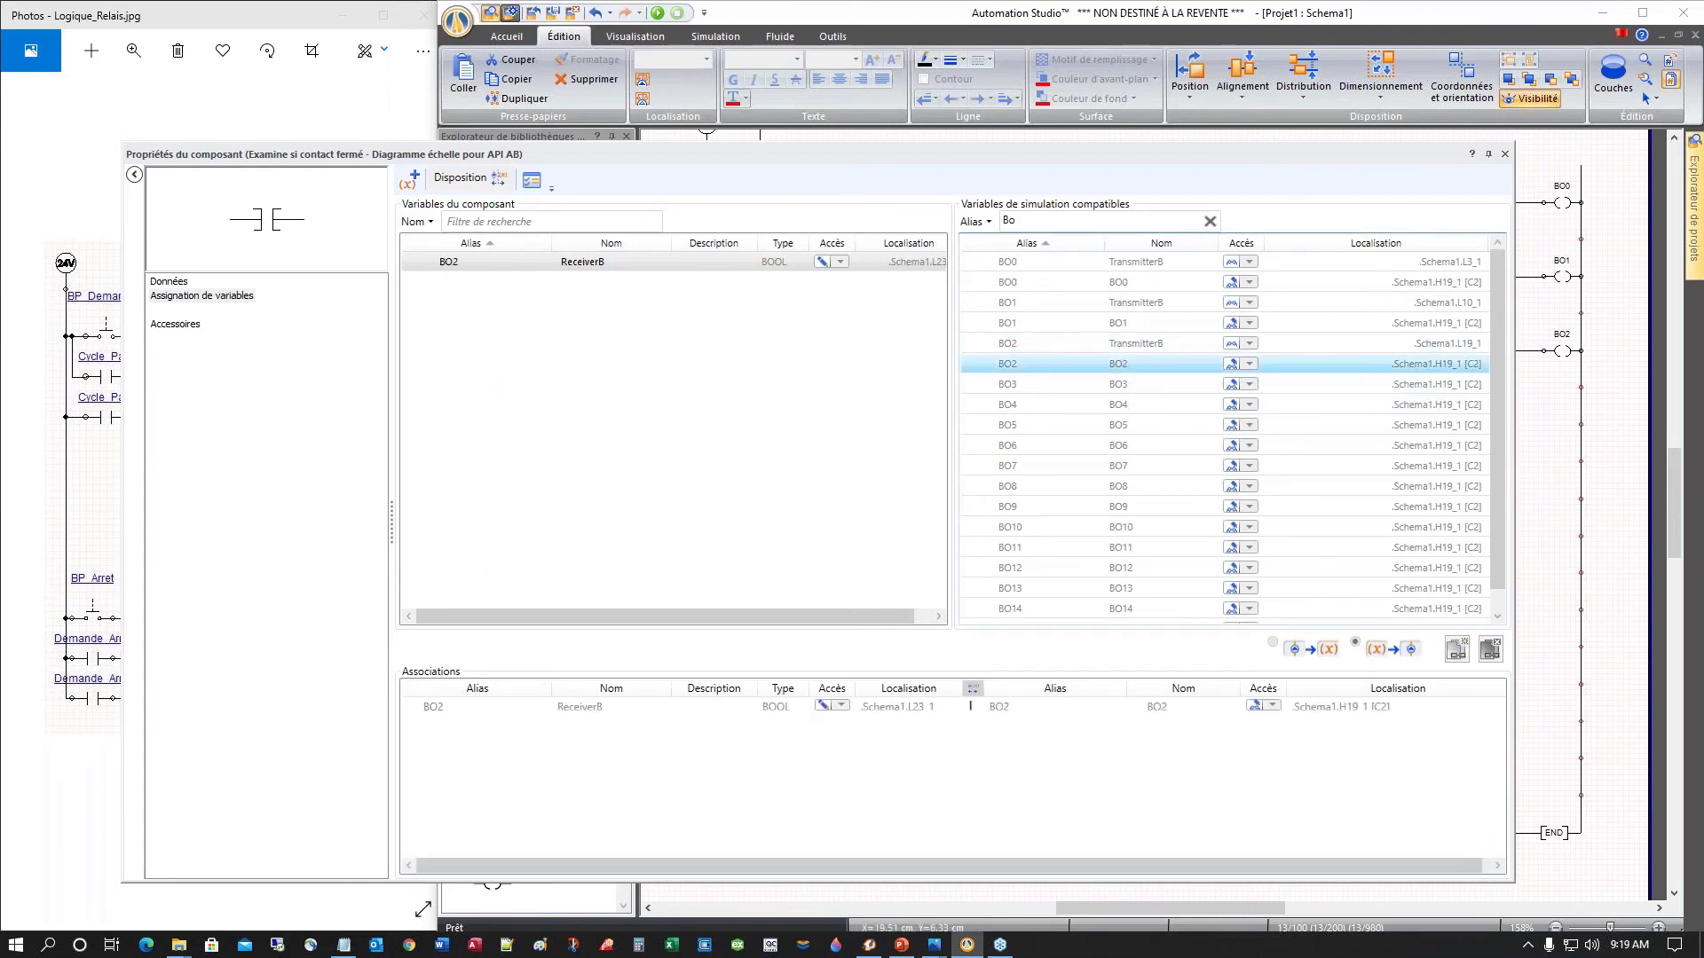
left_click(1505, 156)
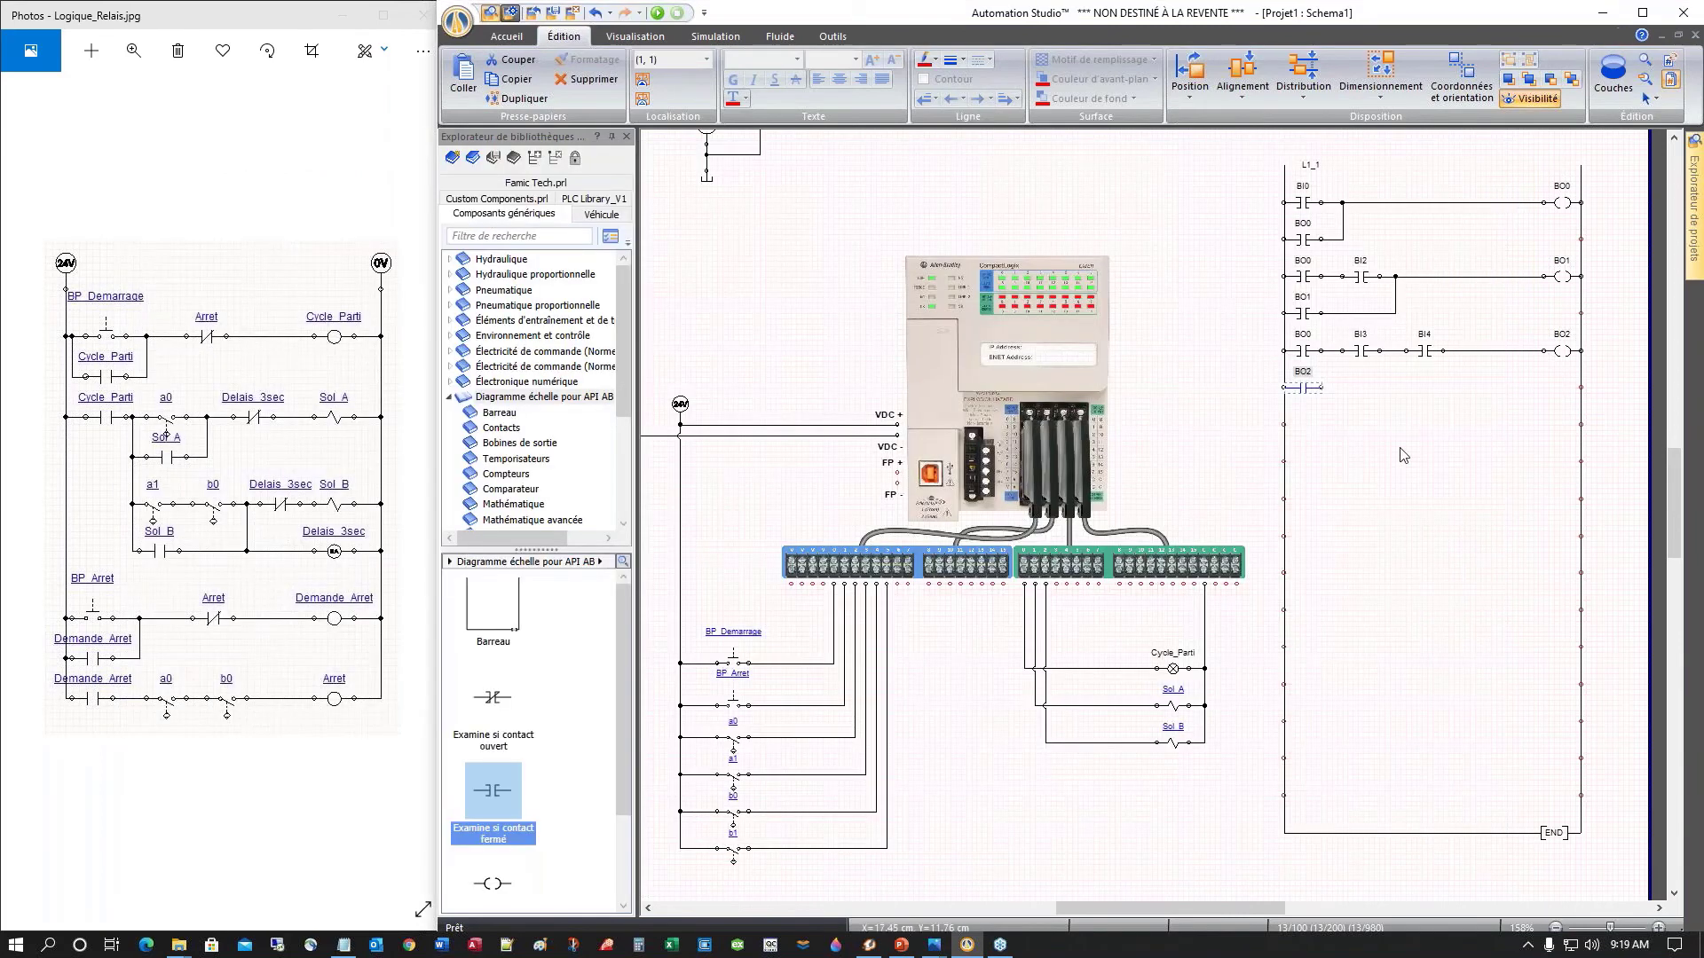
left_click_drag(1383, 389, 1459, 351)
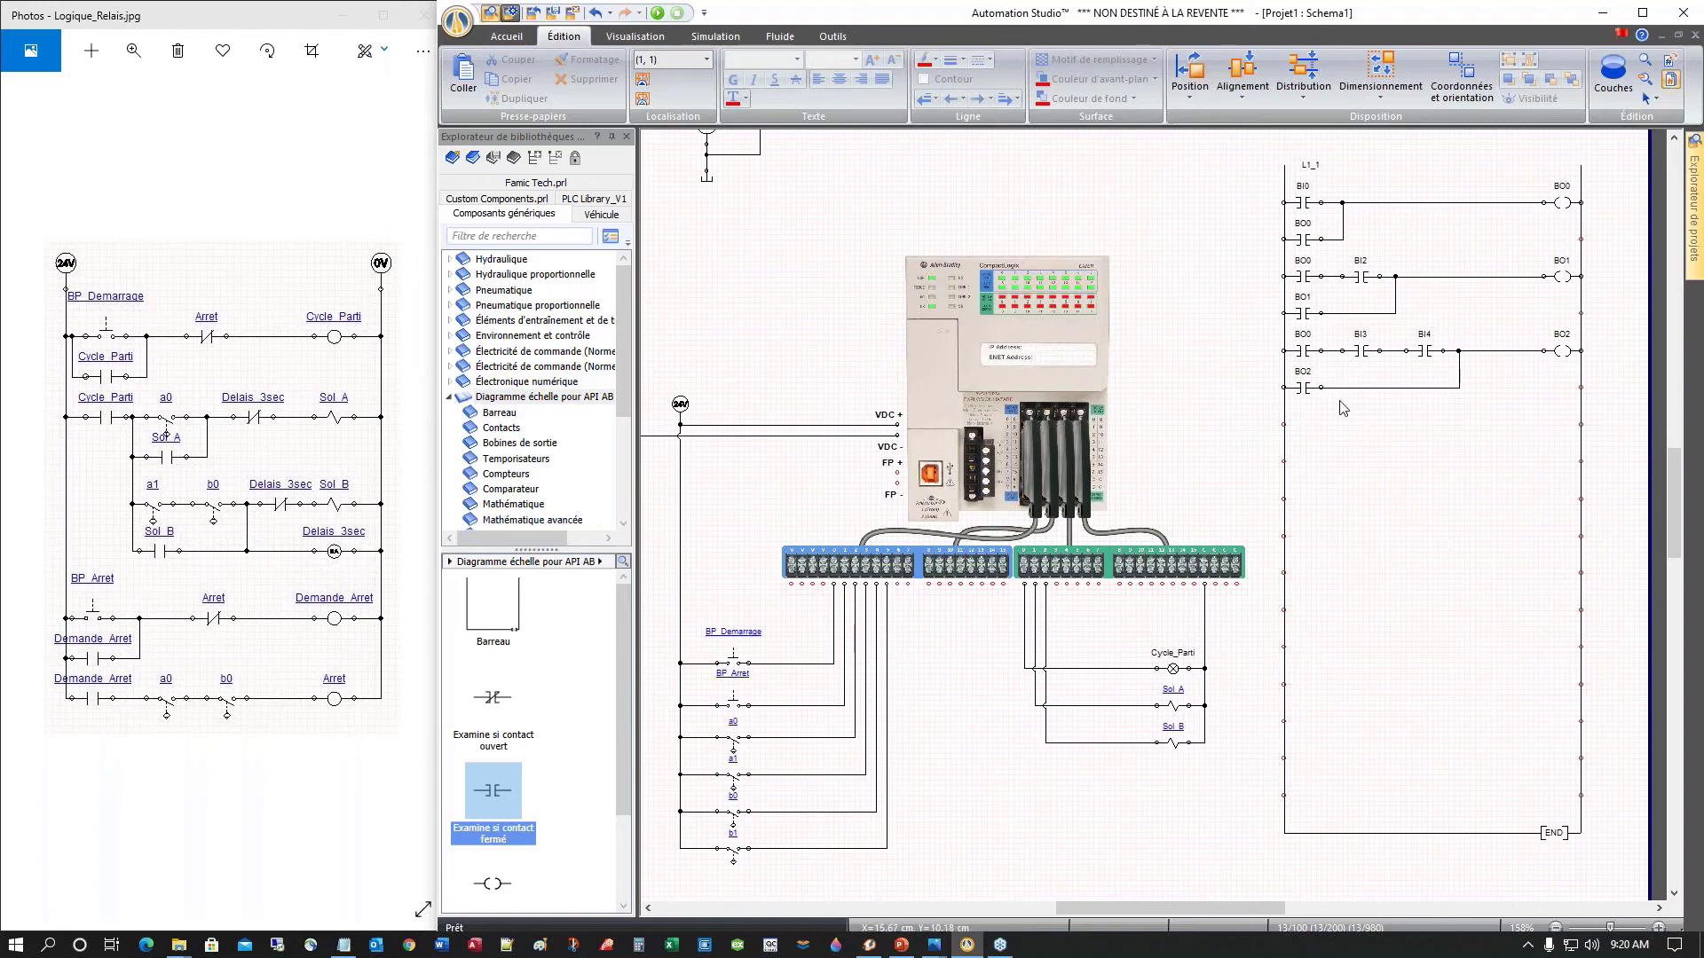
Step: Insert an Examine si contact fermé contact at the start of the fourth rung and associate it with the PLC's BO2 variable
left_click_drag(483, 789, 1310, 426)
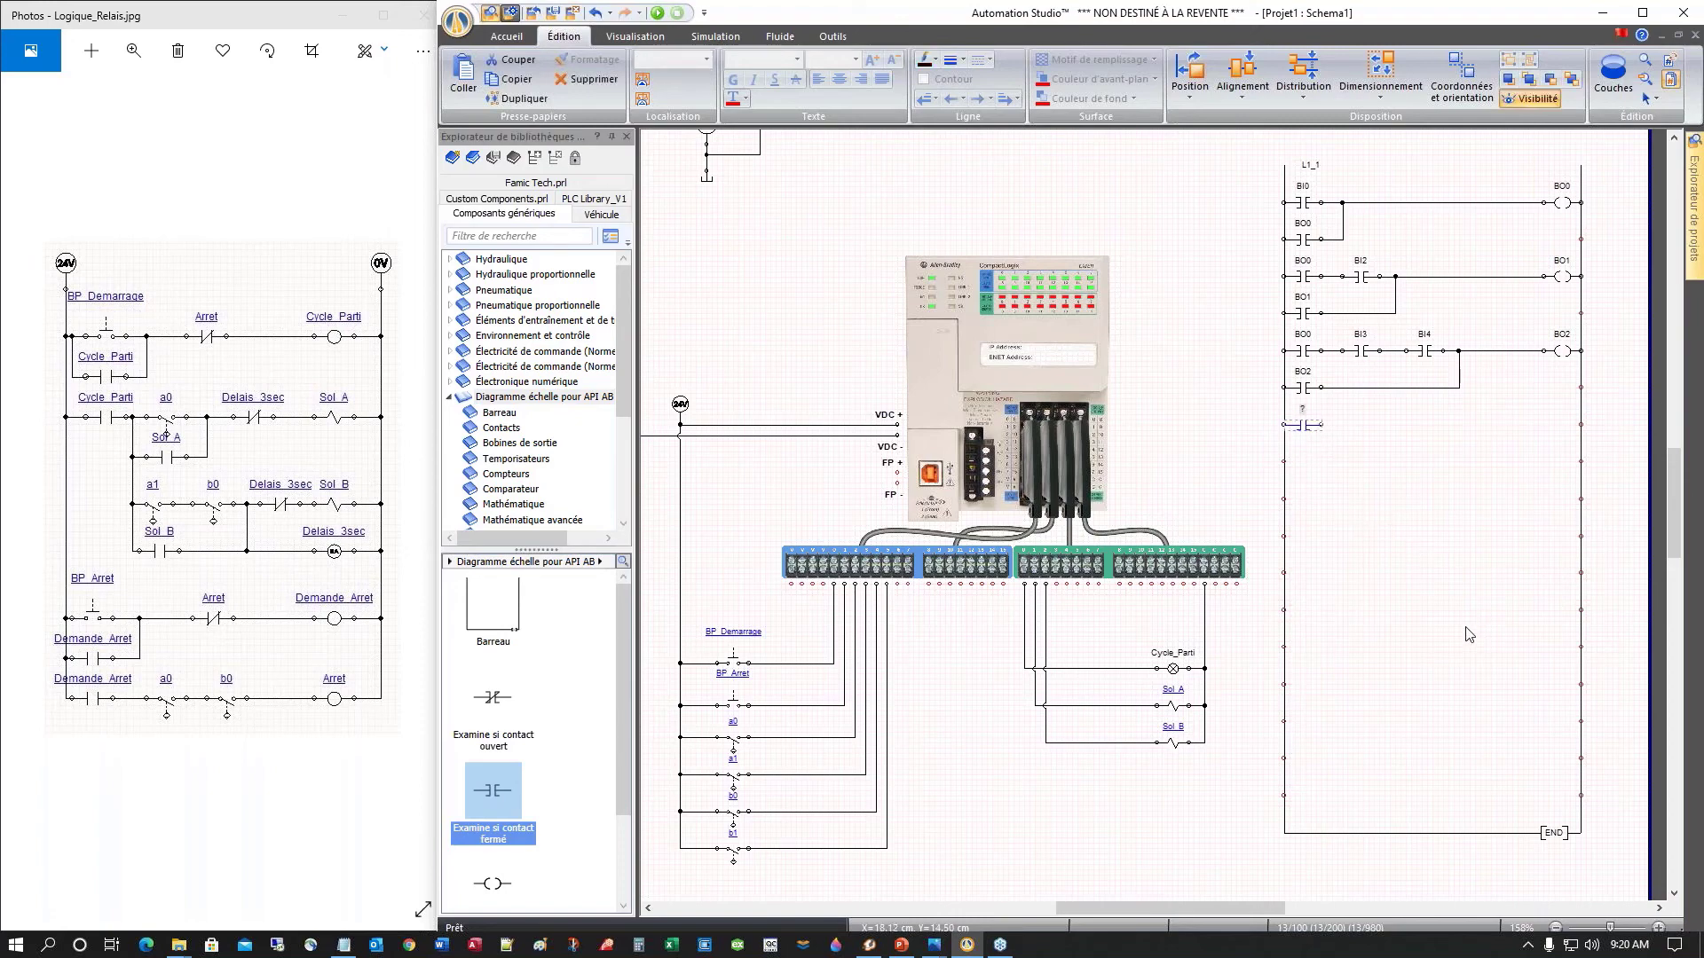
double_click(1303, 426)
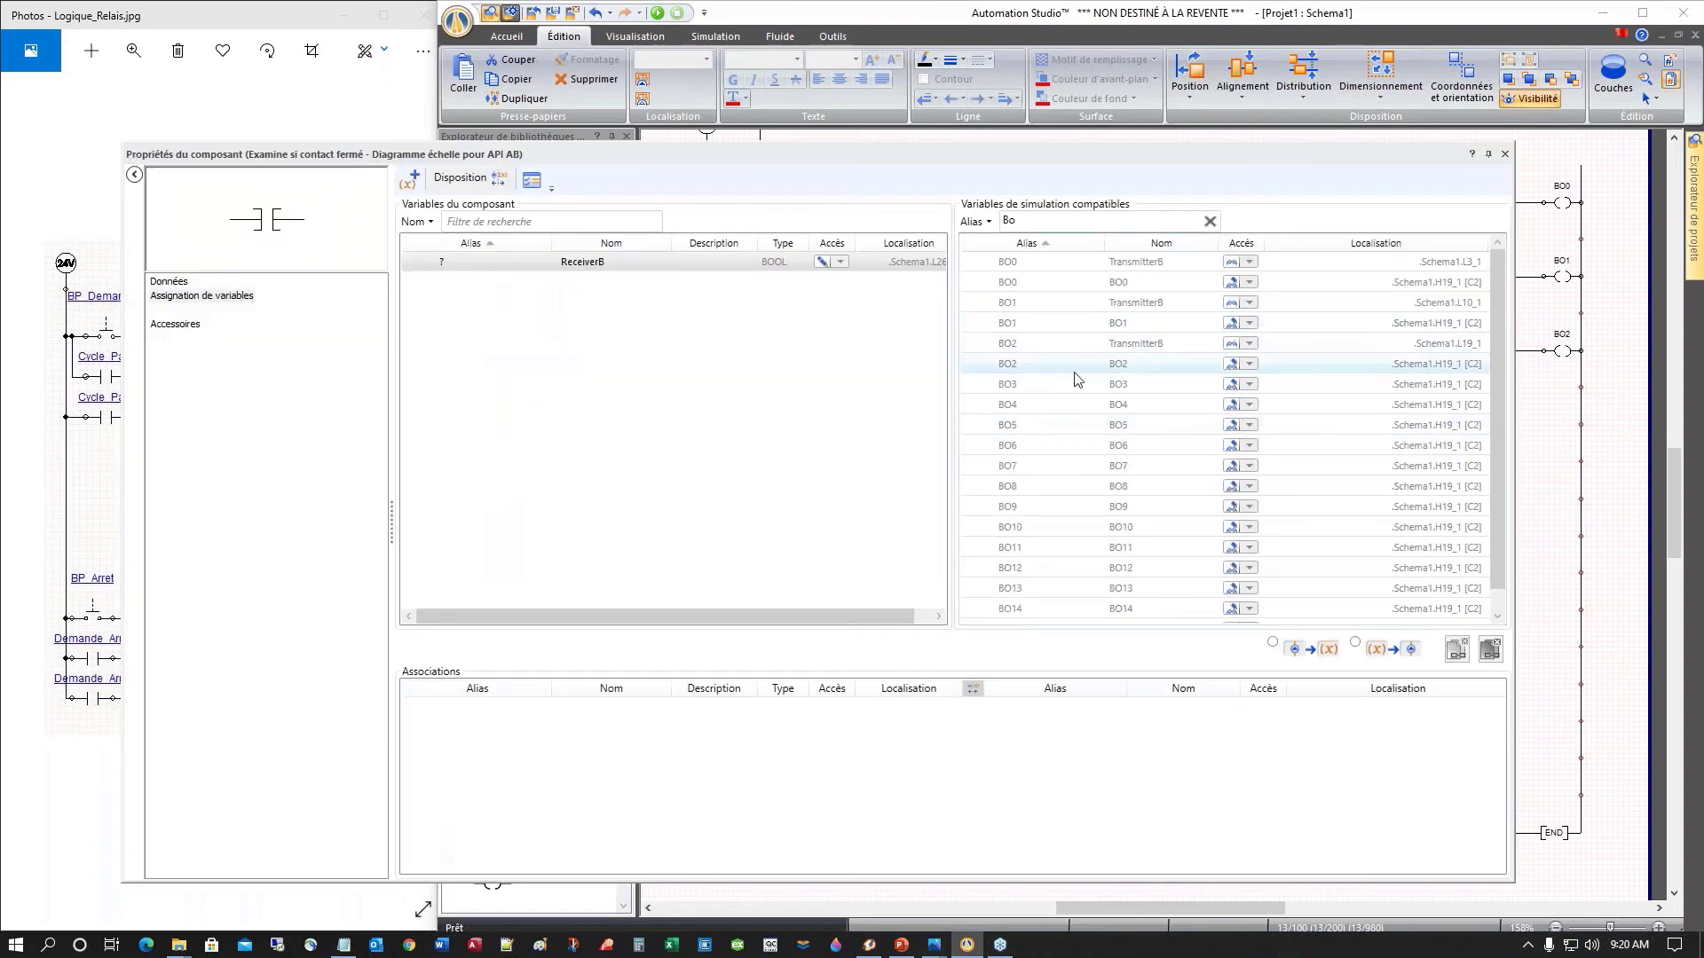
double_click(1122, 367)
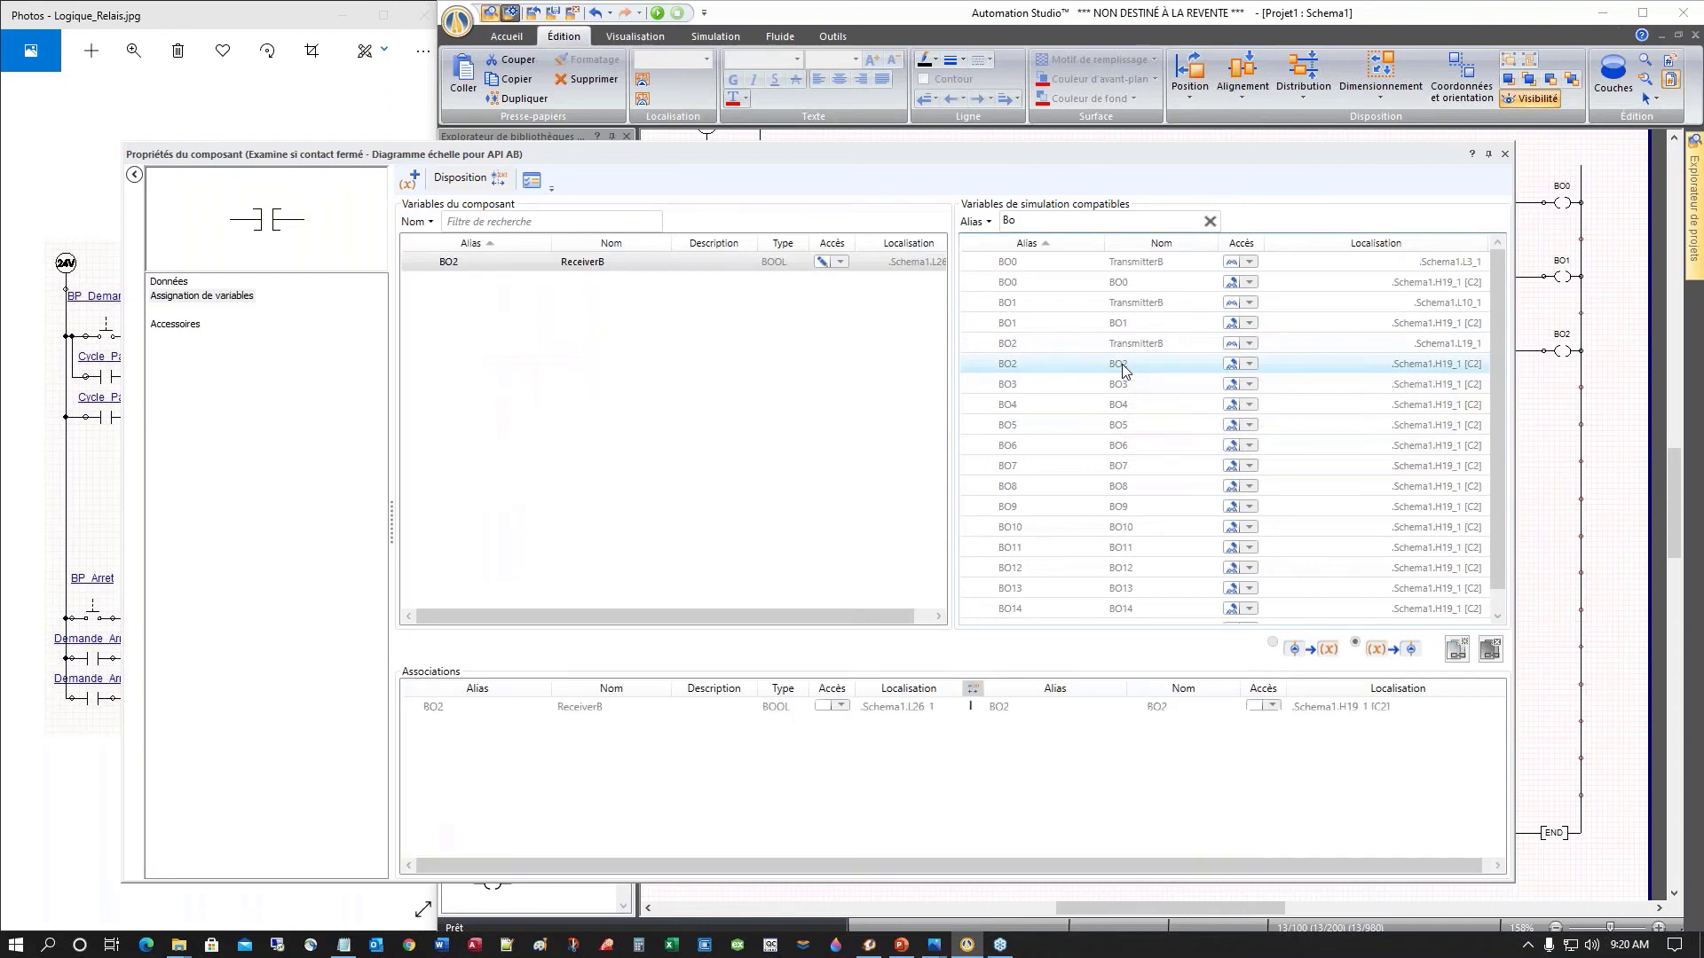
left_click(1505, 155)
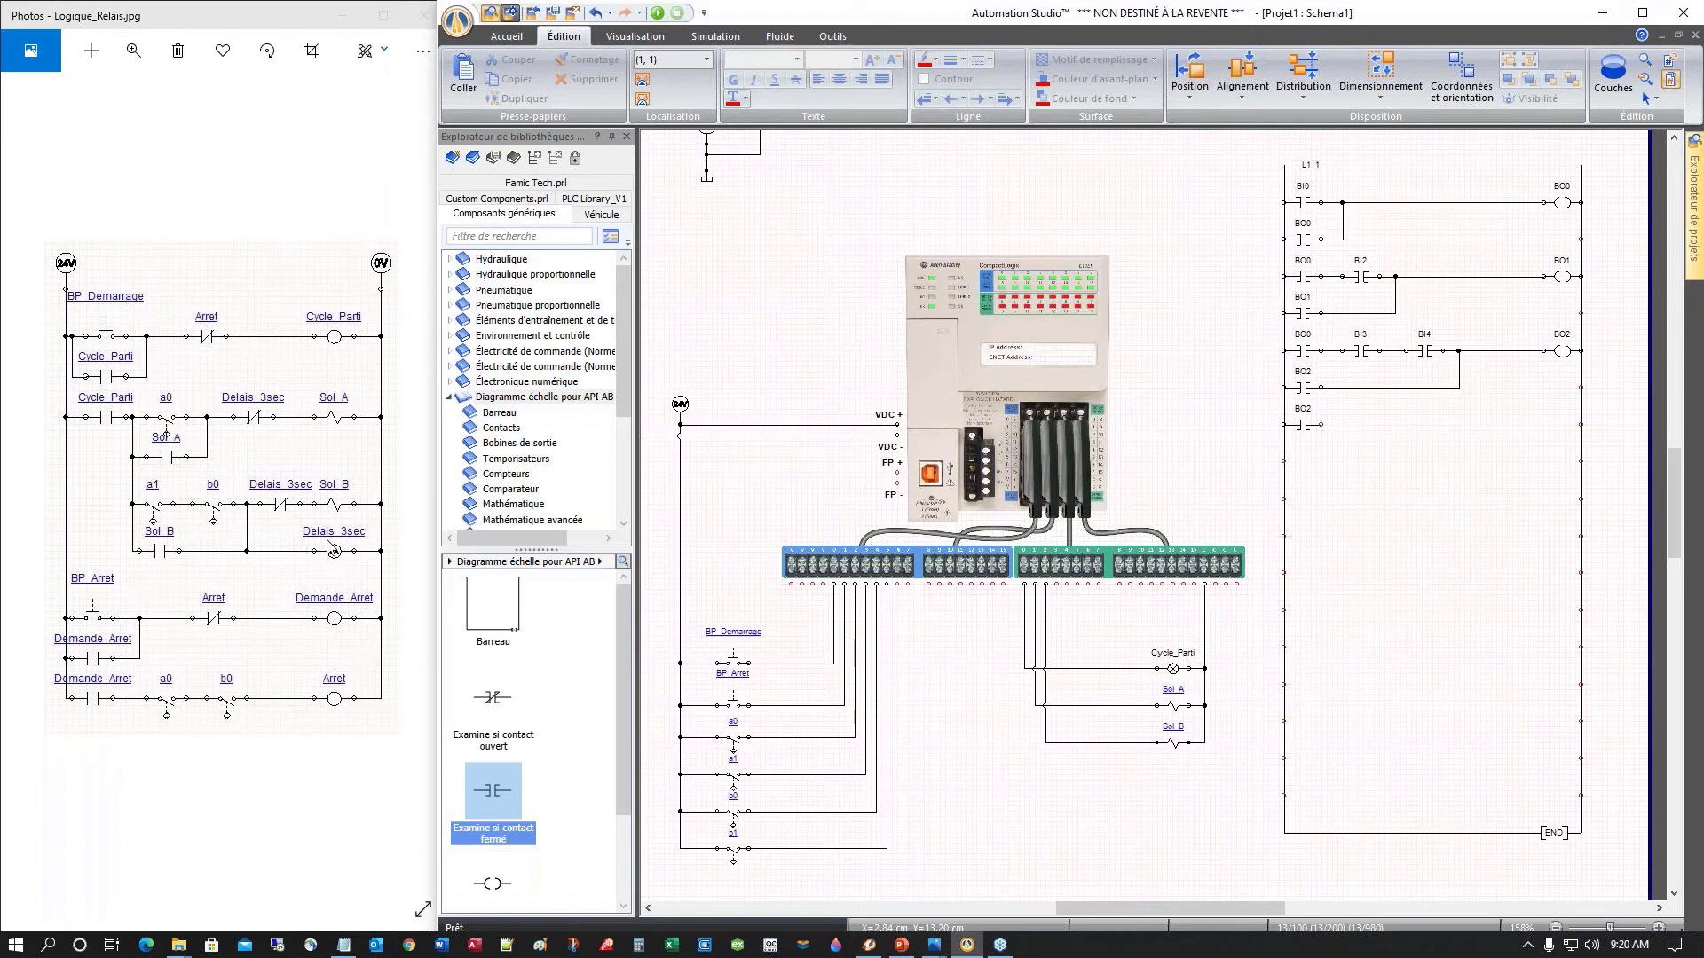
Step: Insert a Temporisateur avec retard à l'activation (TON) at the end of the fourth rung
left_click(496, 461)
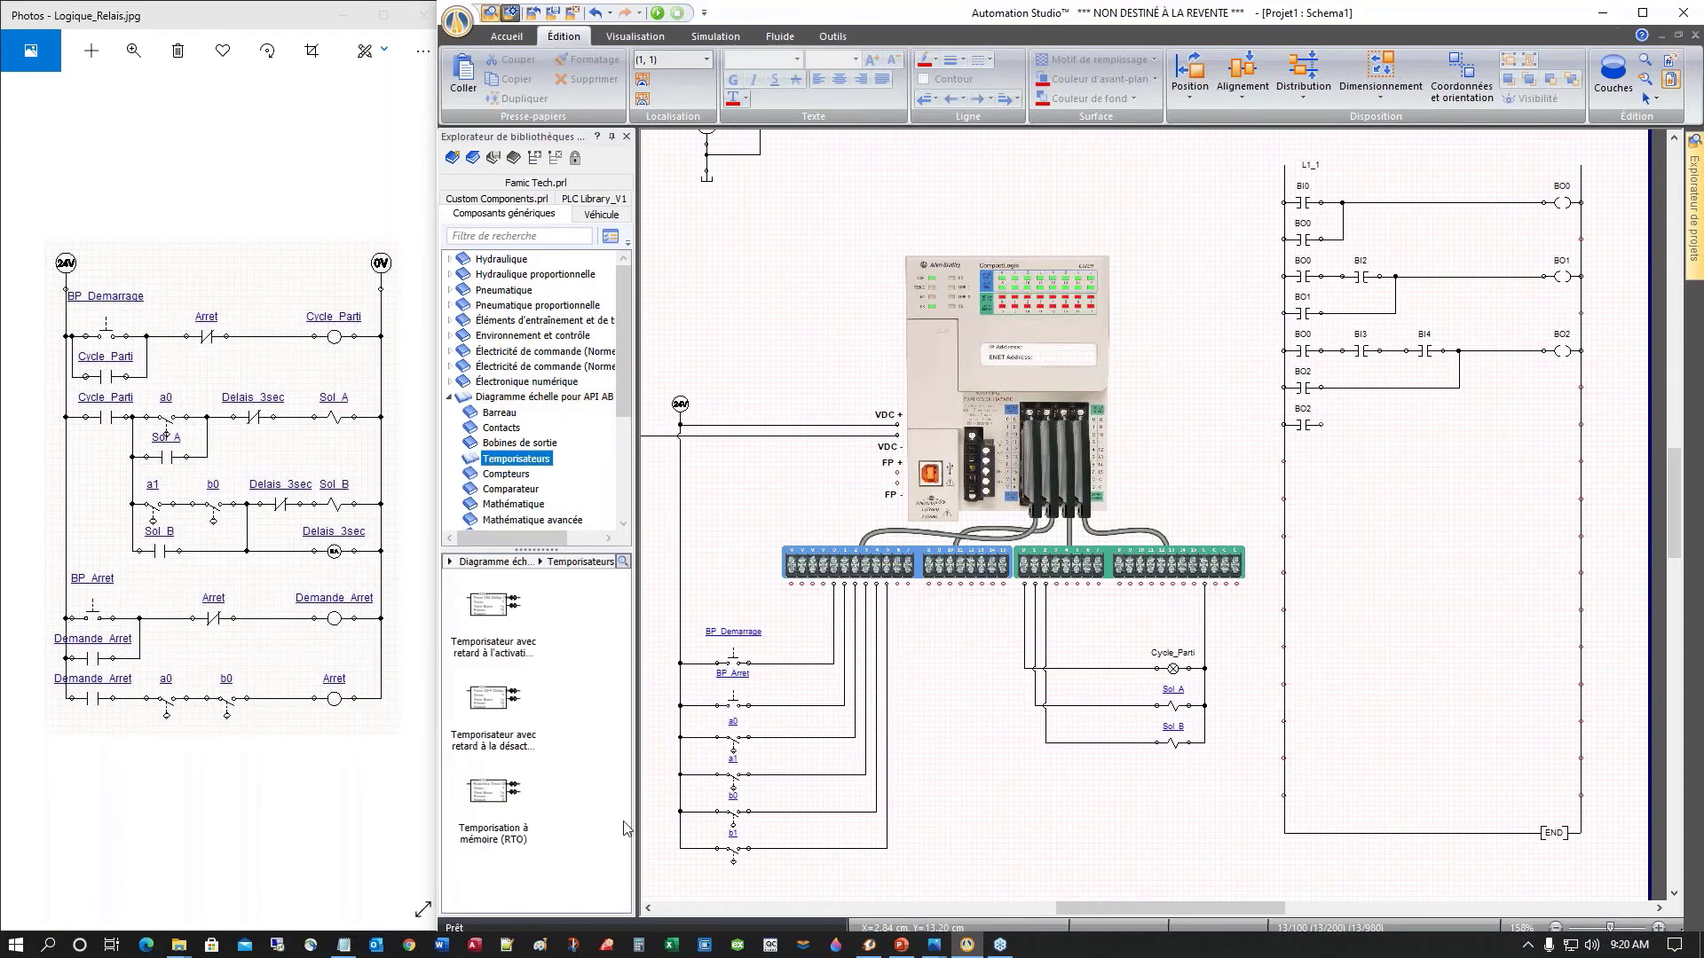
left_click(480, 611)
left_click_drag(480, 611, 1506, 453)
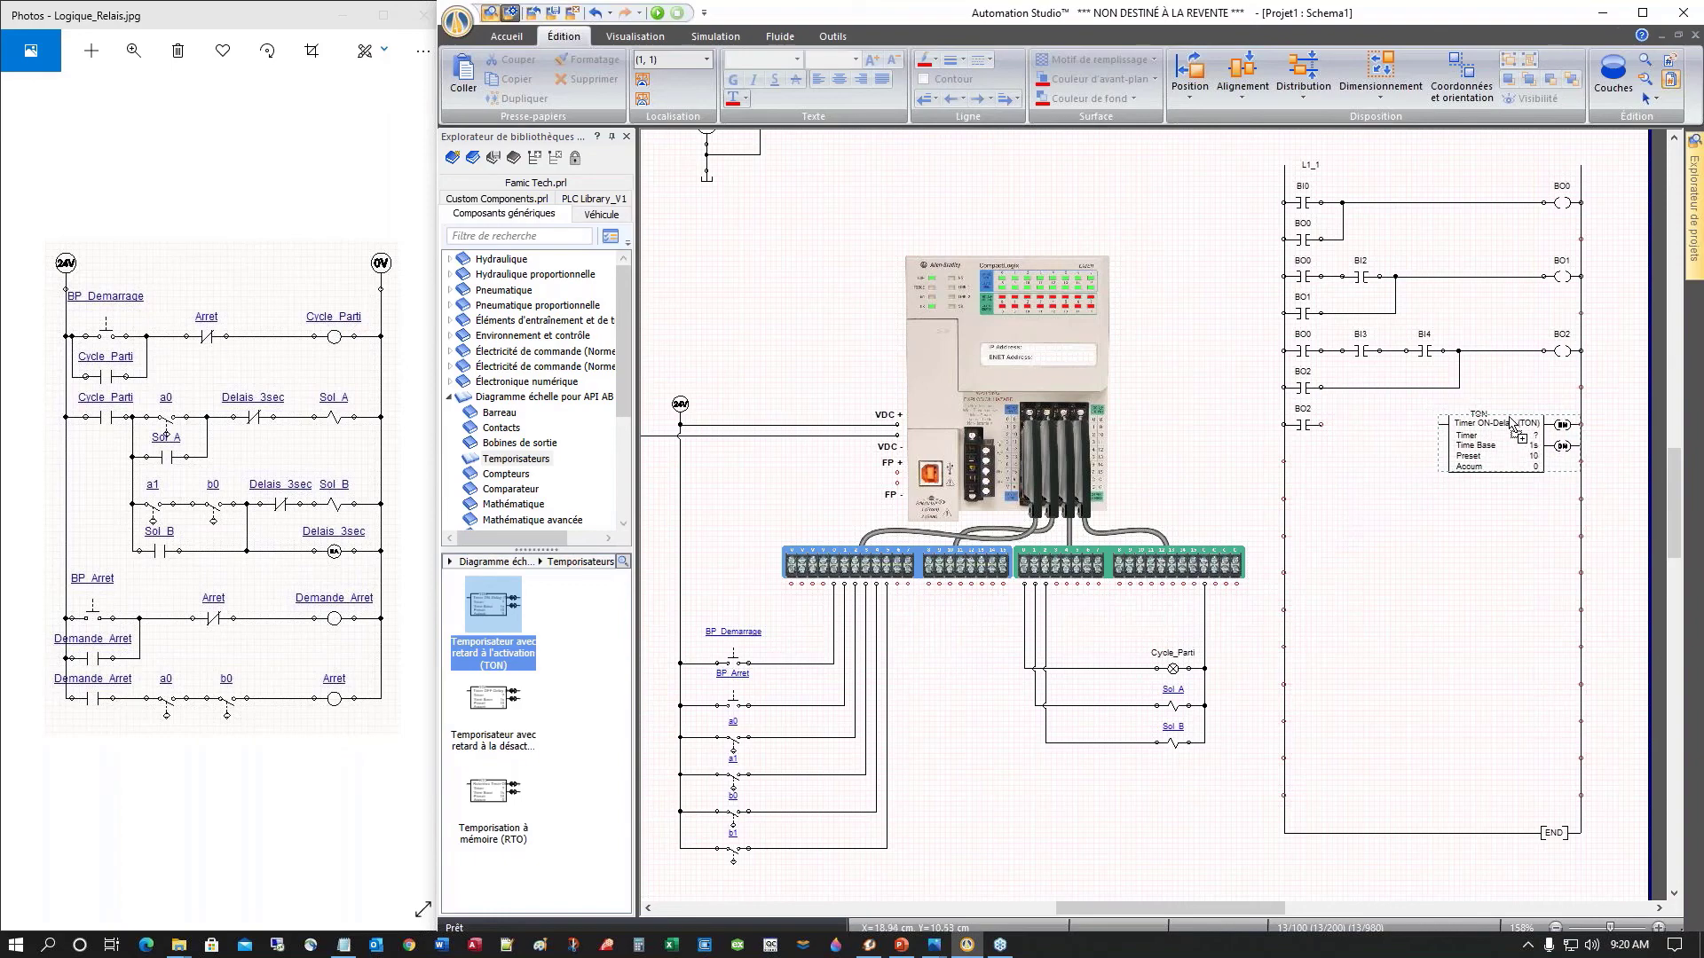
Step: Set the TON timer's preset (PRE) to 3 with a 1 s time base, and wire the fourth rung's BO2 contact to it
double_click(1480, 441)
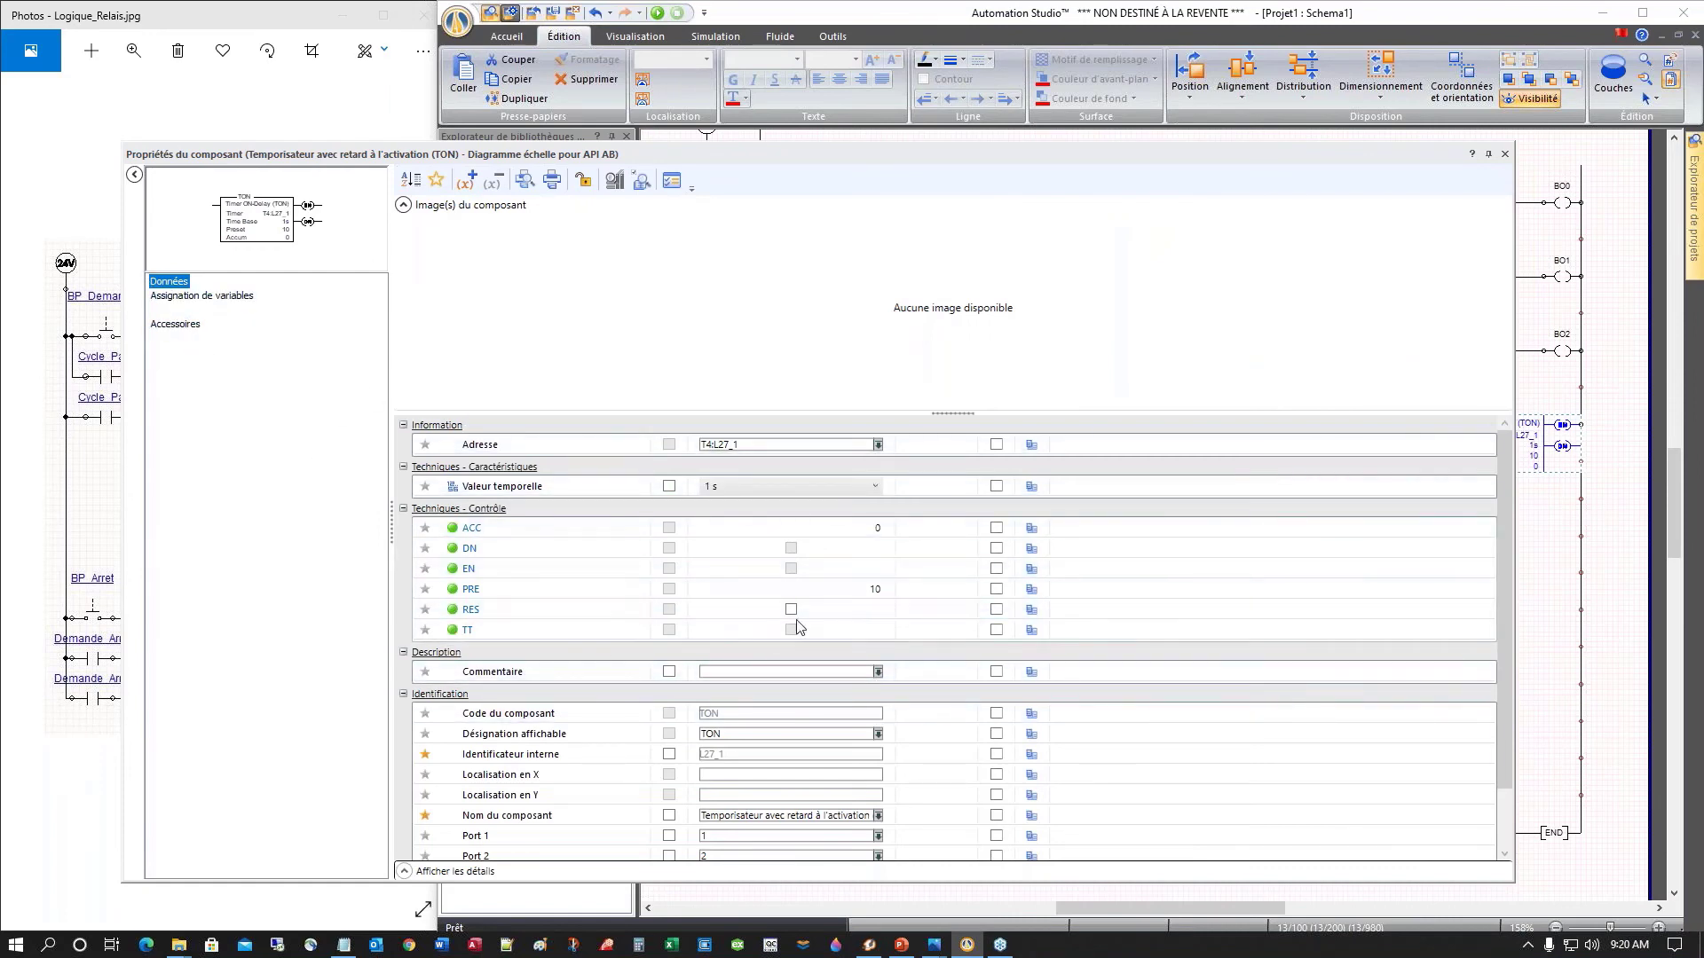
left_click(874, 589)
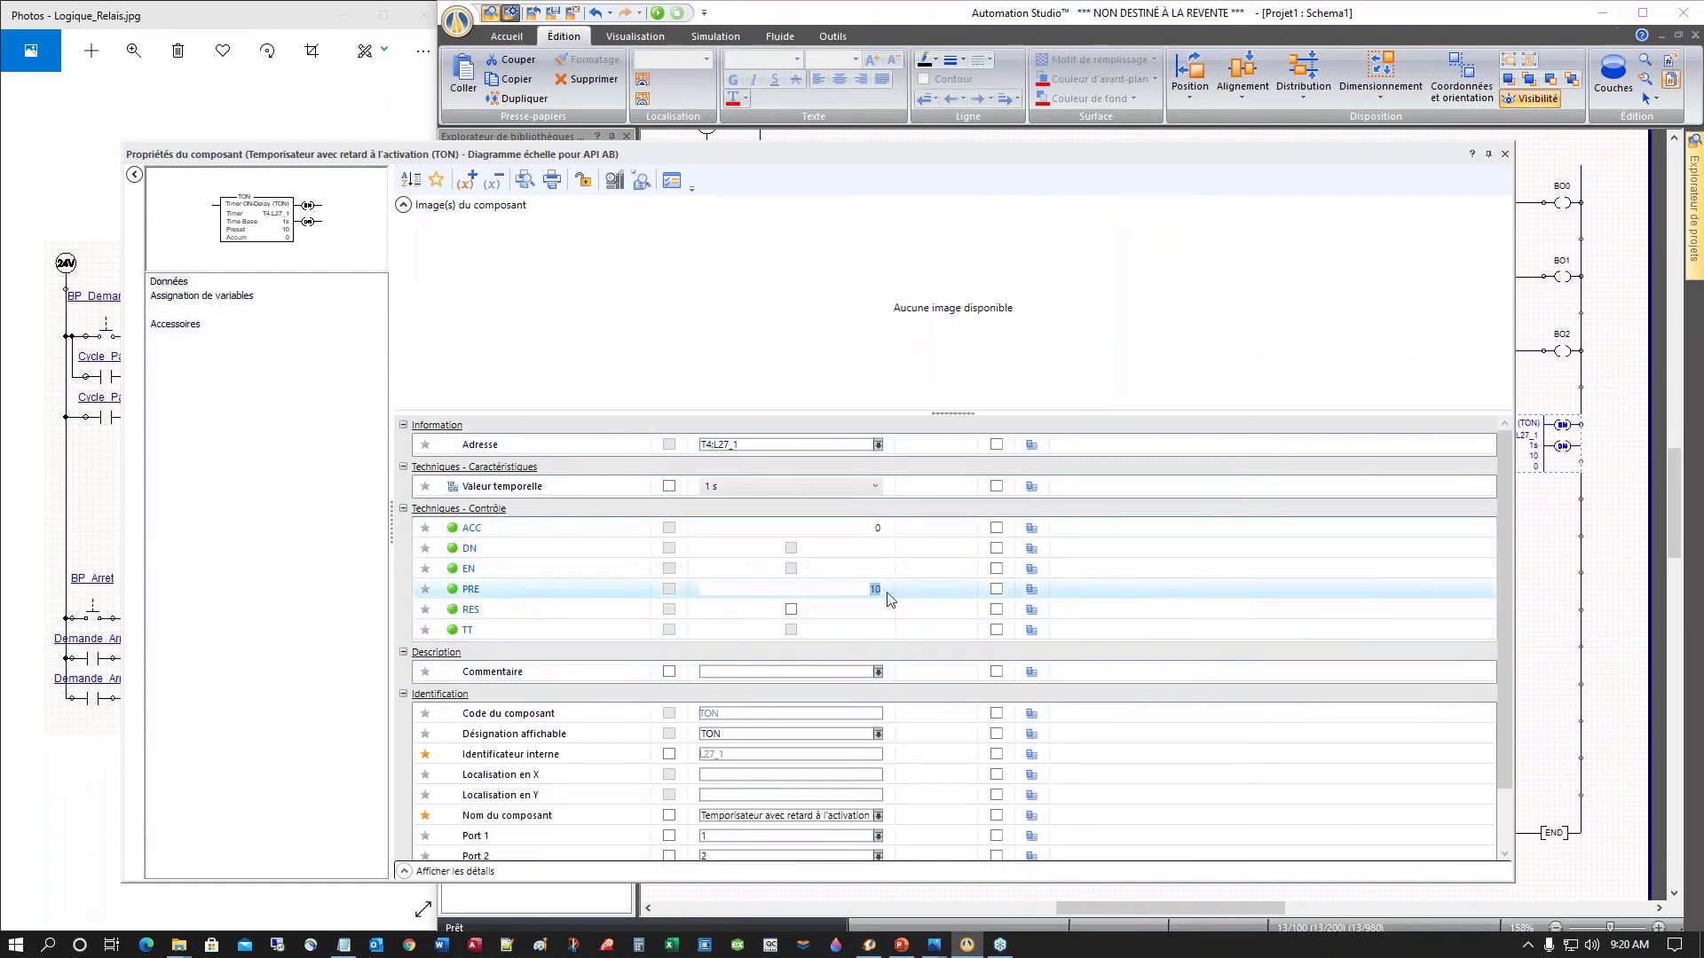
type("3")
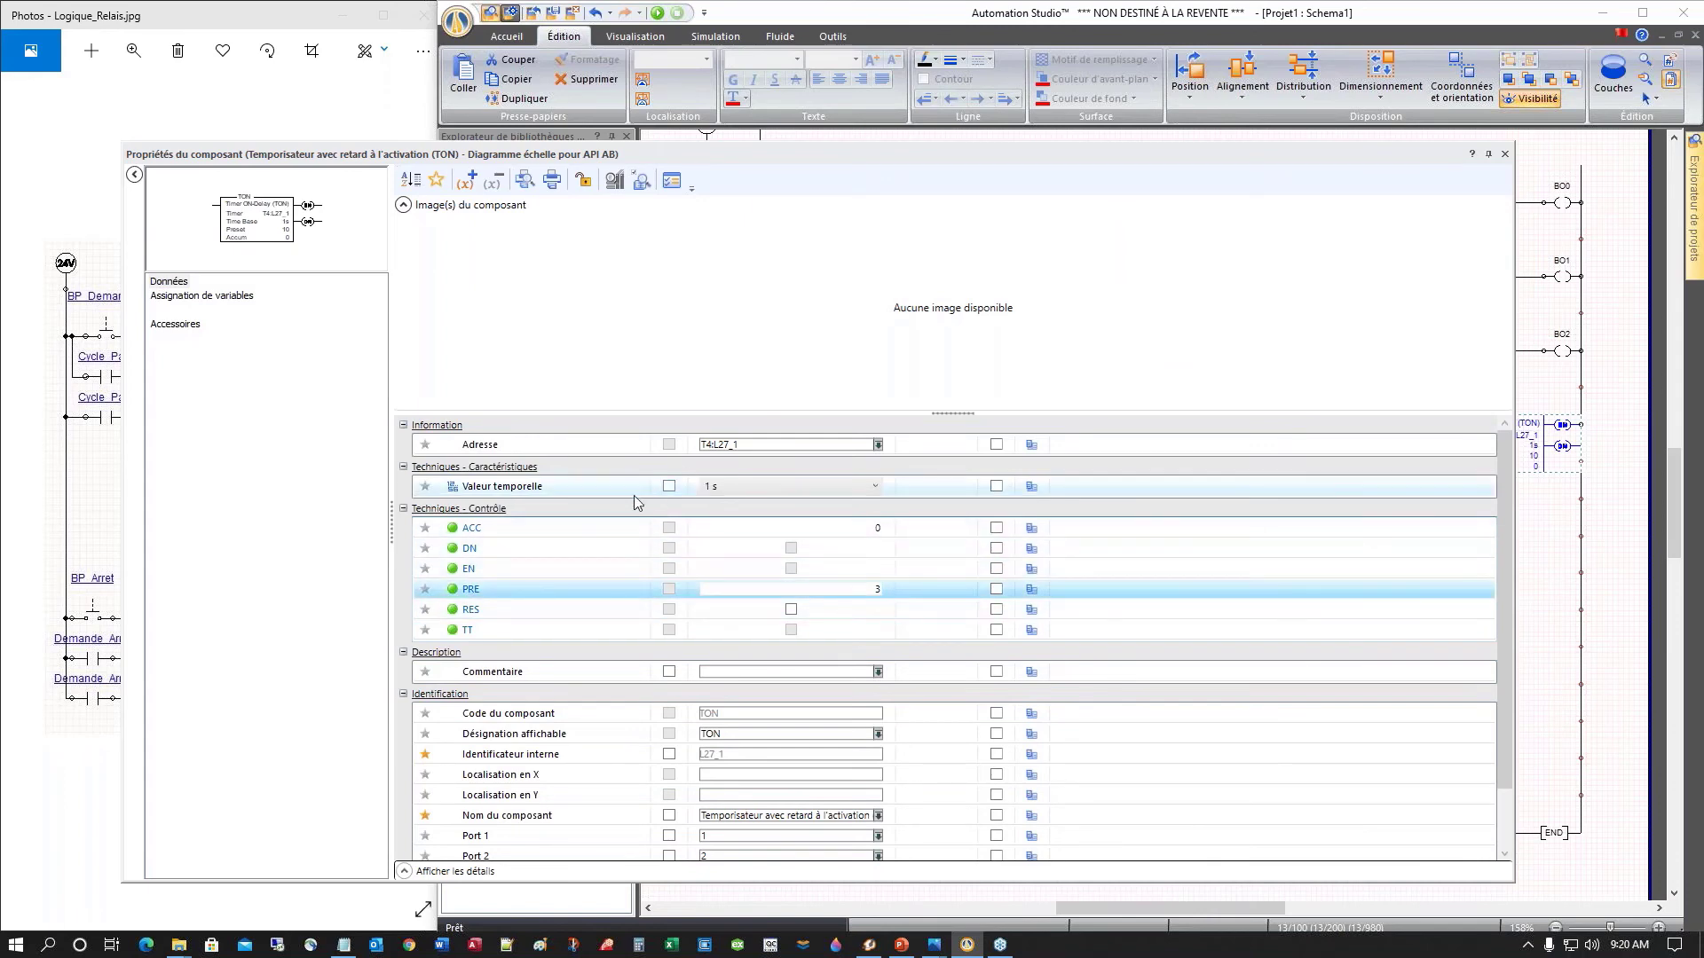
left_click(876, 488)
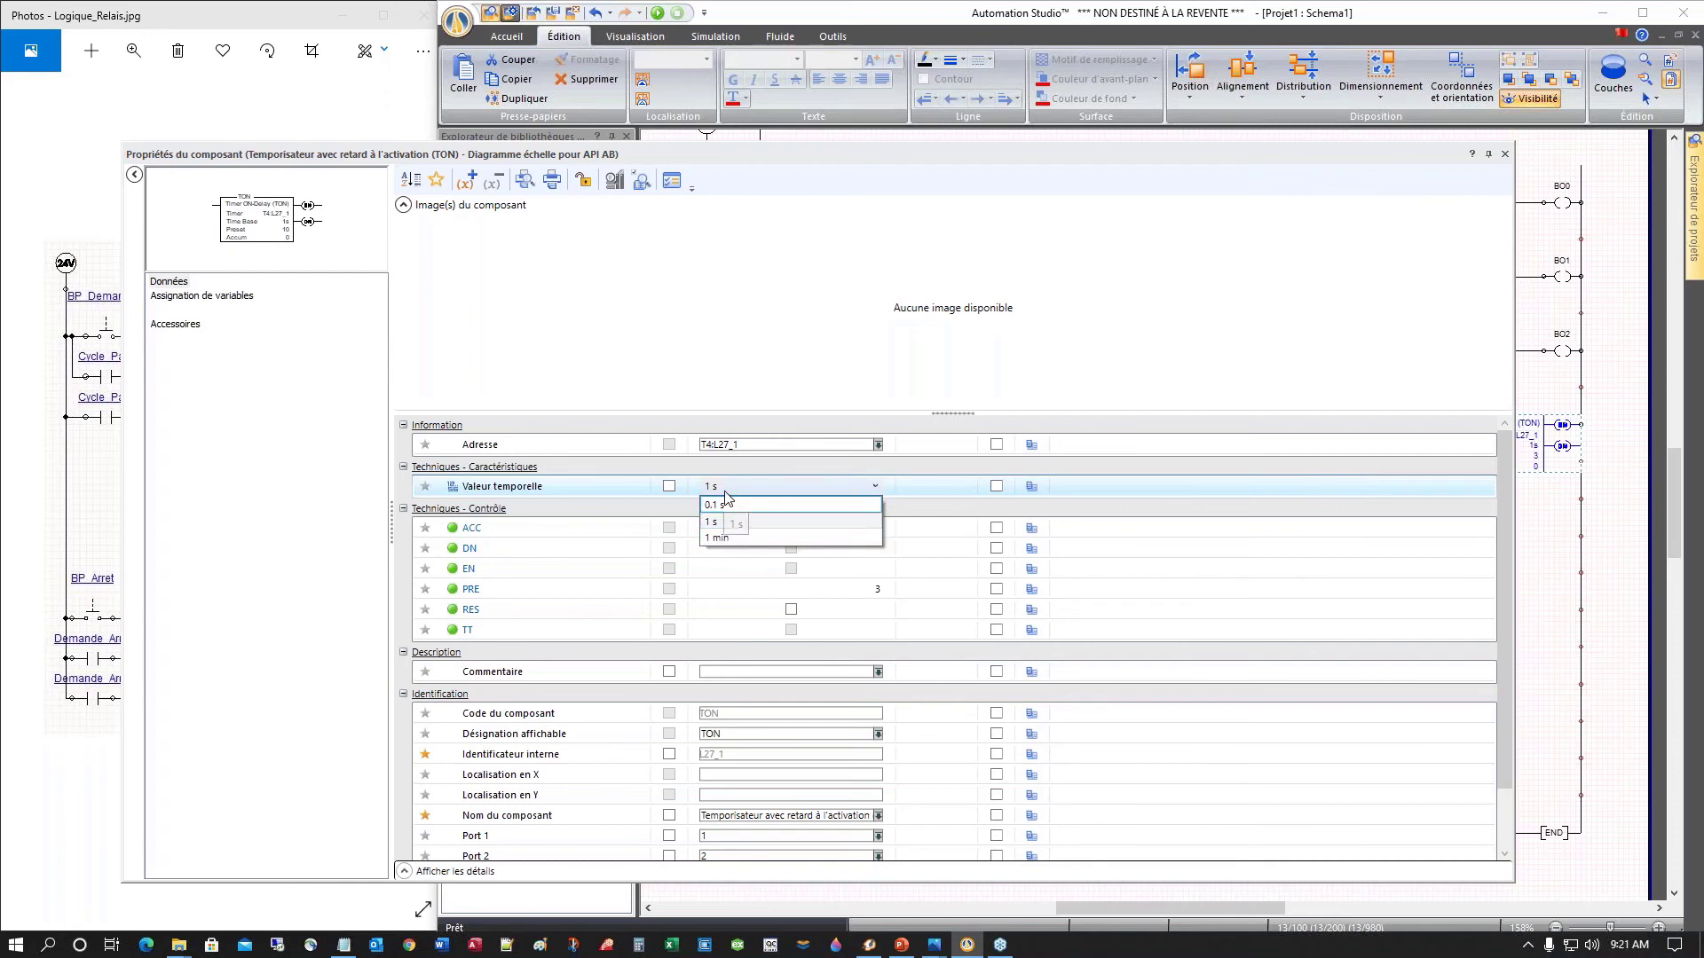
left_click(721, 524)
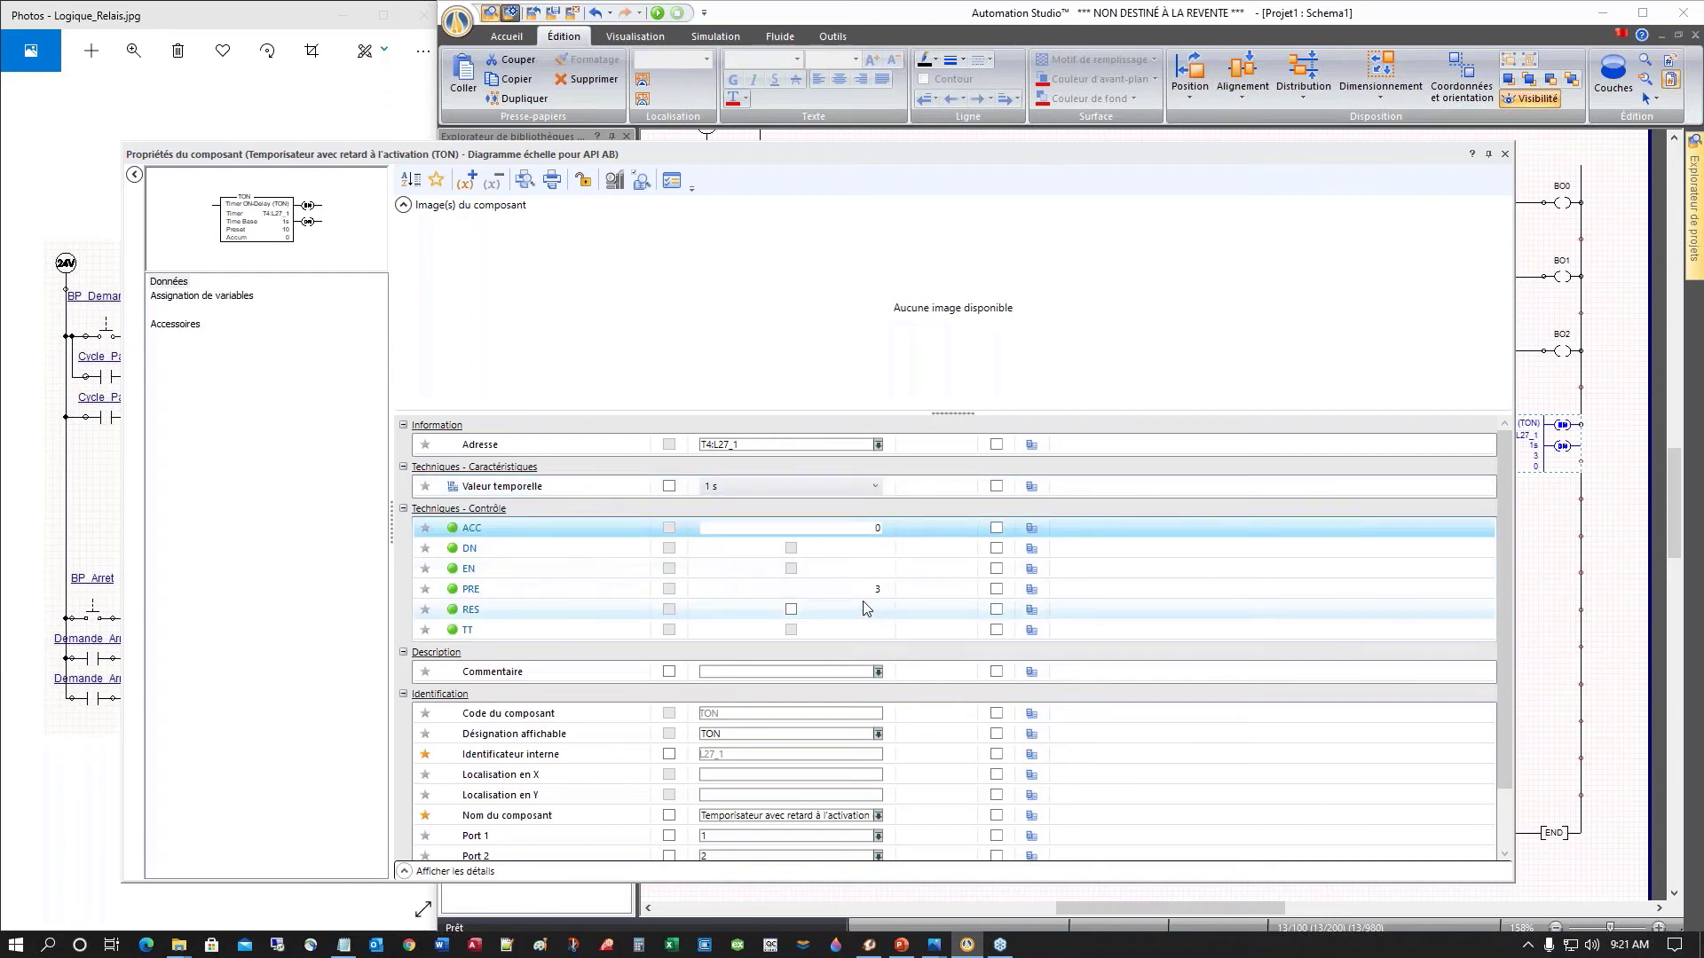
left_click(1505, 155)
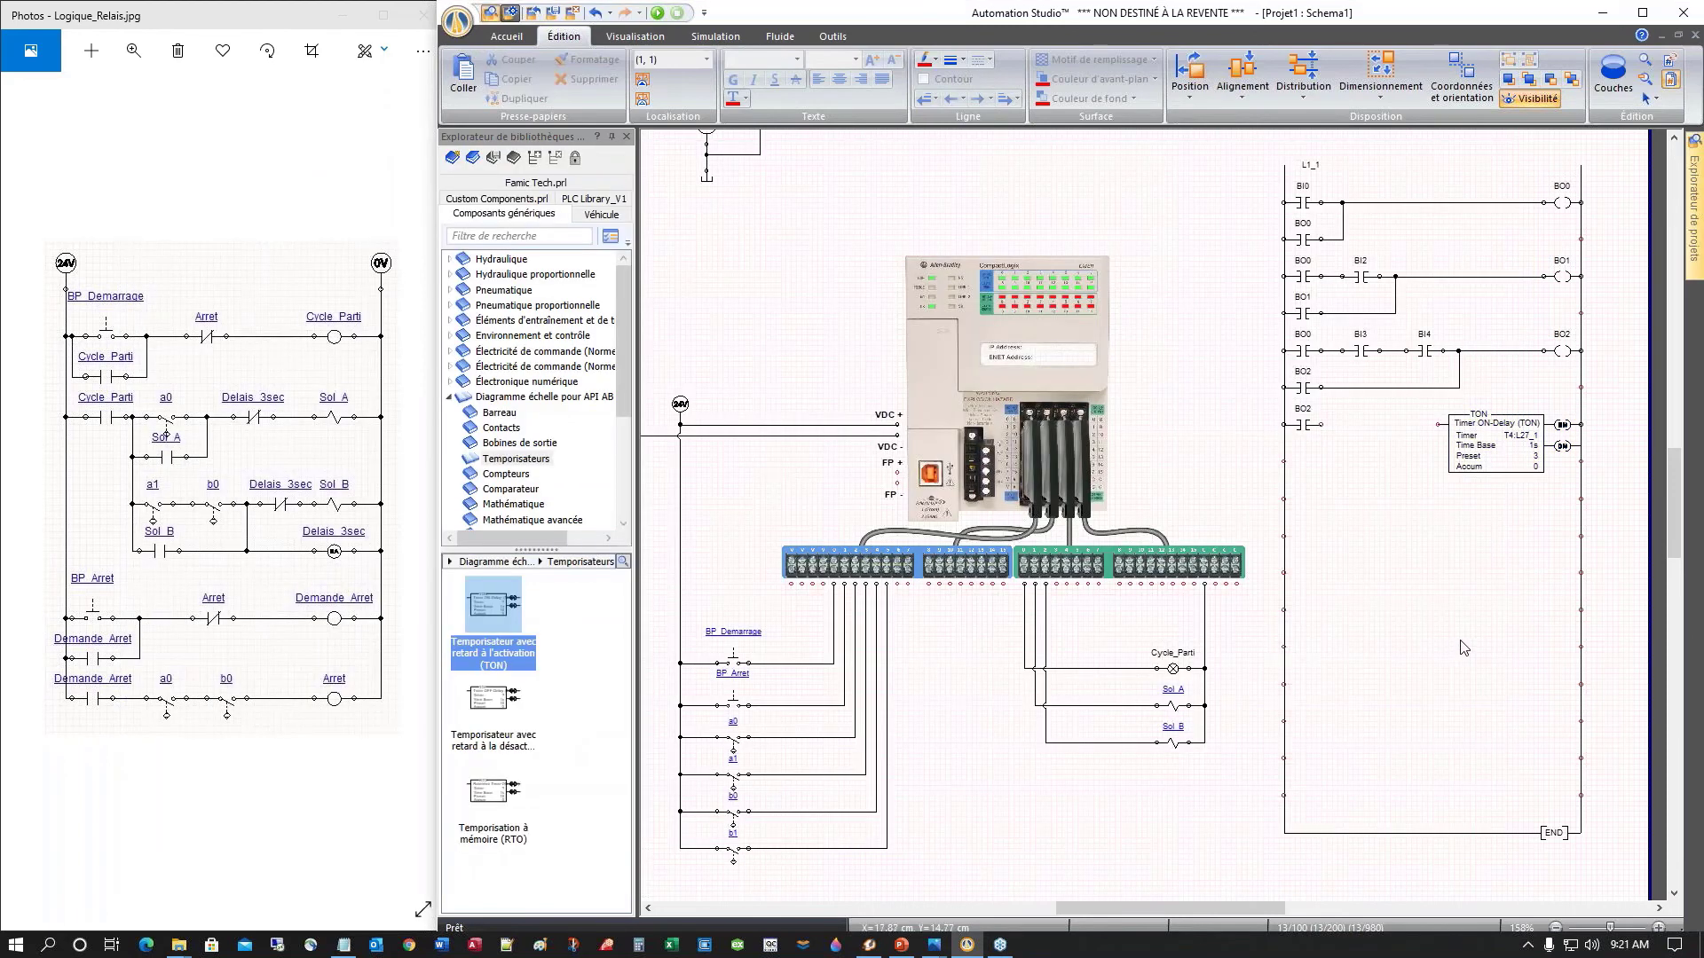
left_click_drag(1319, 425, 1437, 424)
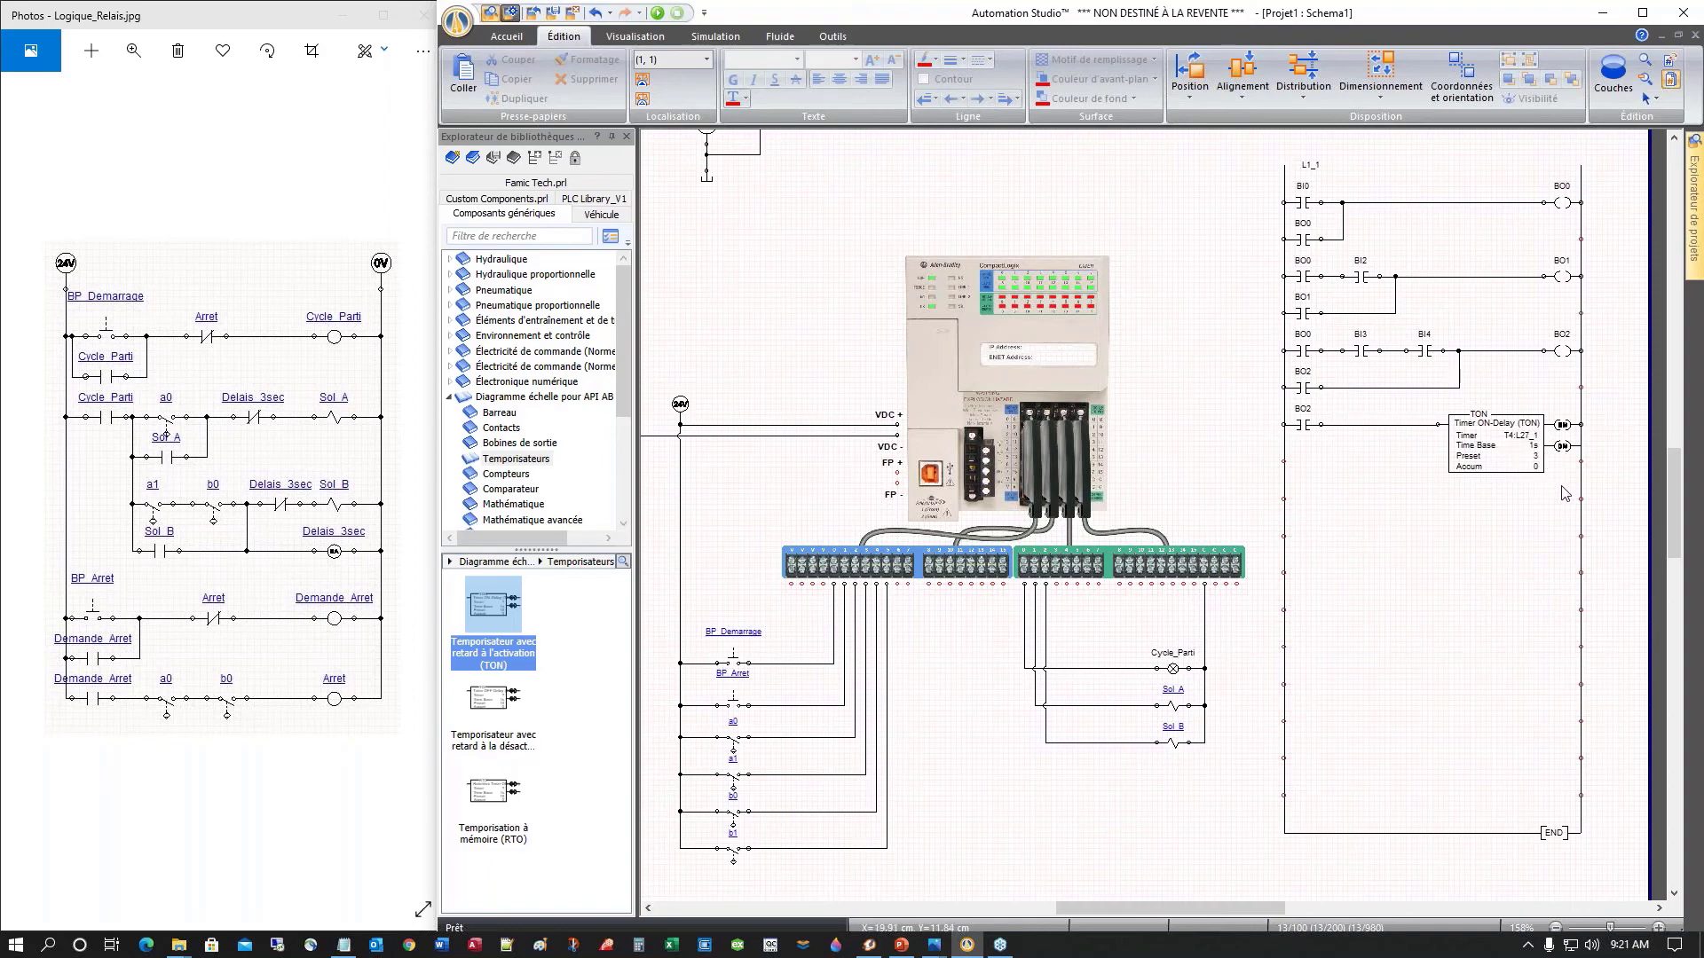
Step: Insert an Examine si contact ouvert contact before the second rung's BO1 coil and associate it with the TON timer's DN variable
scroll(1564, 495, "up", 1)
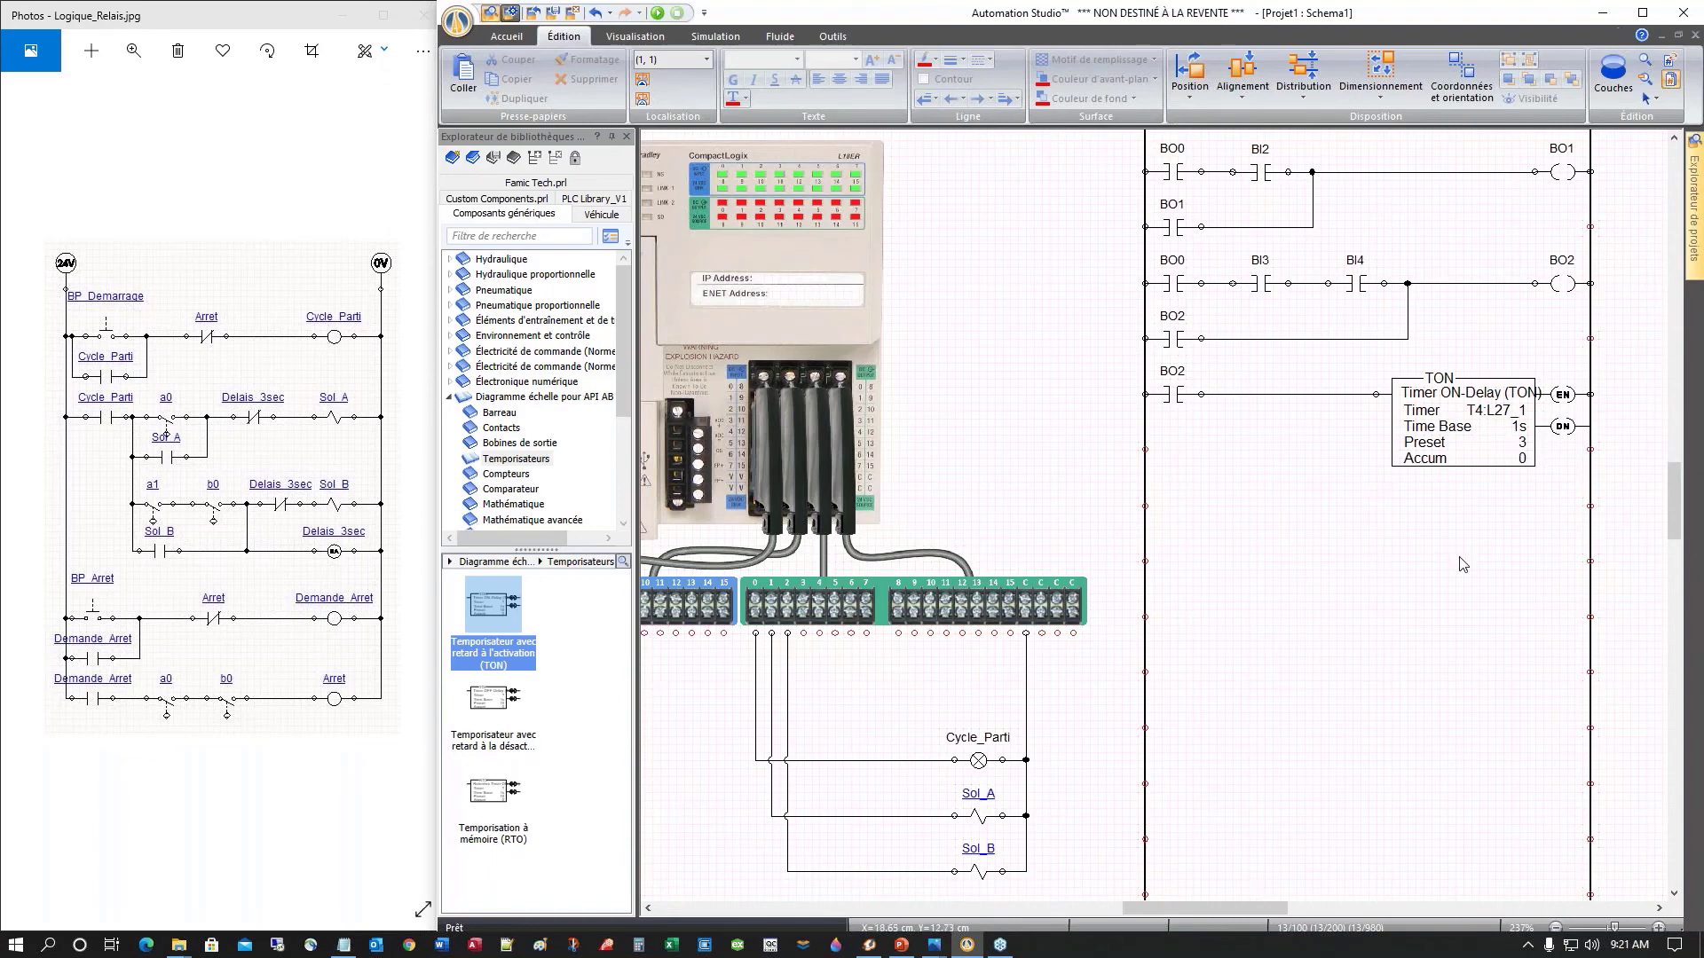
scroll(1463, 557, "up", 4)
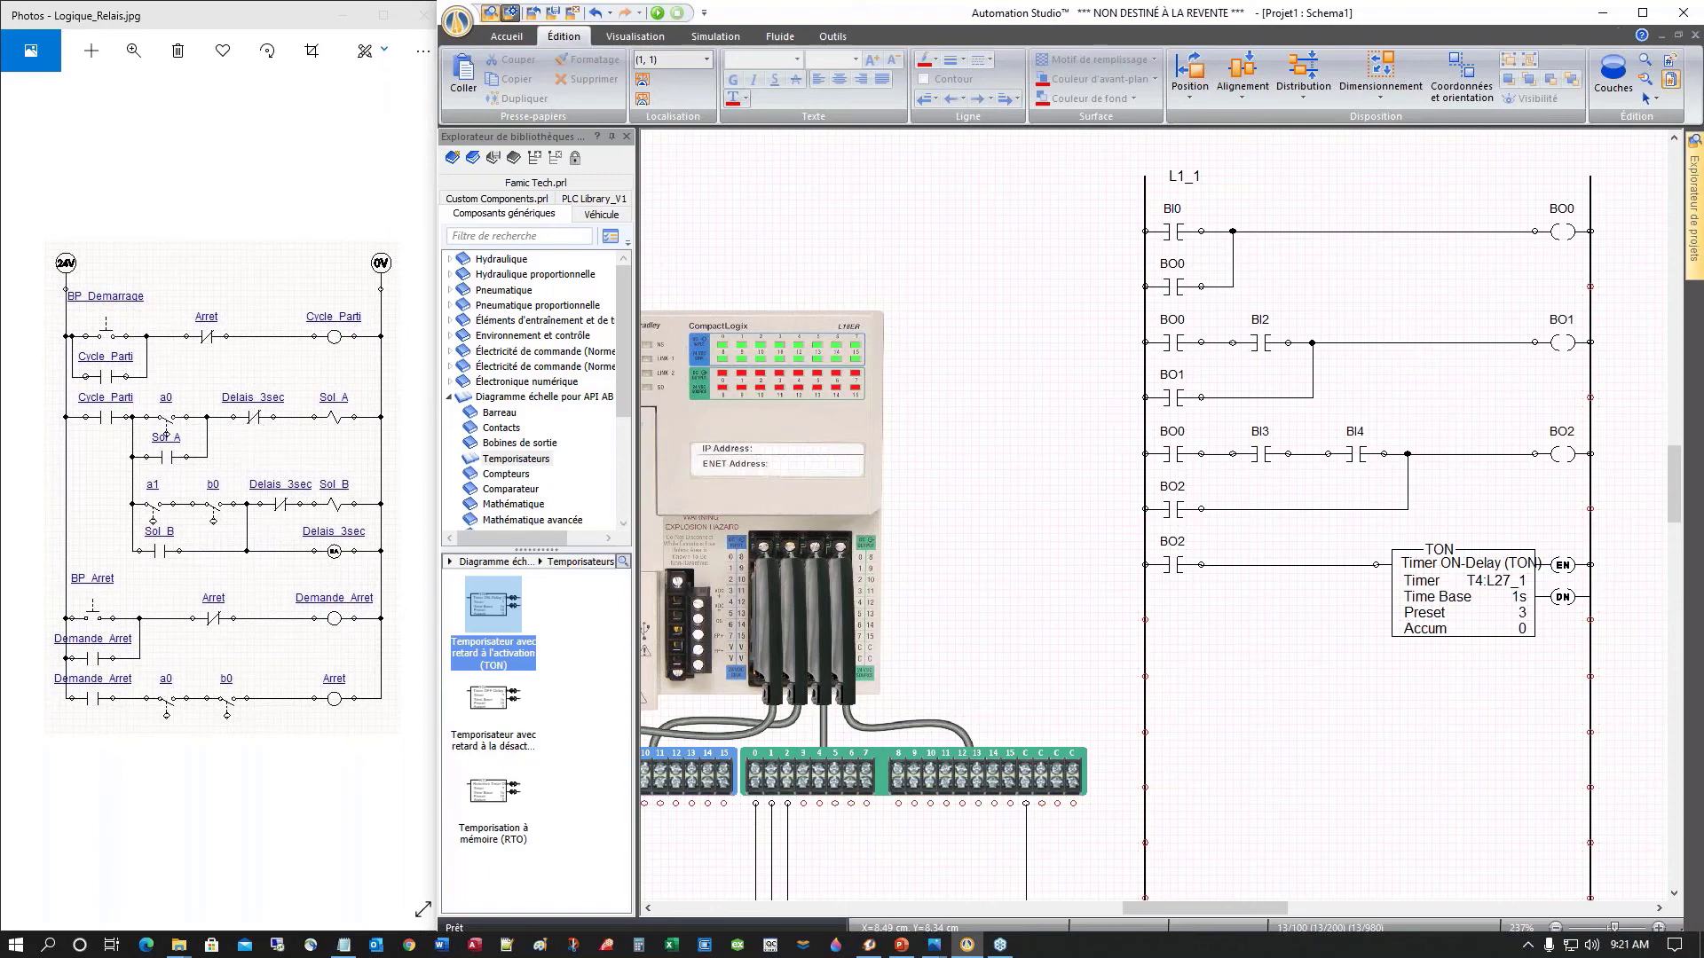
left_click(513, 399)
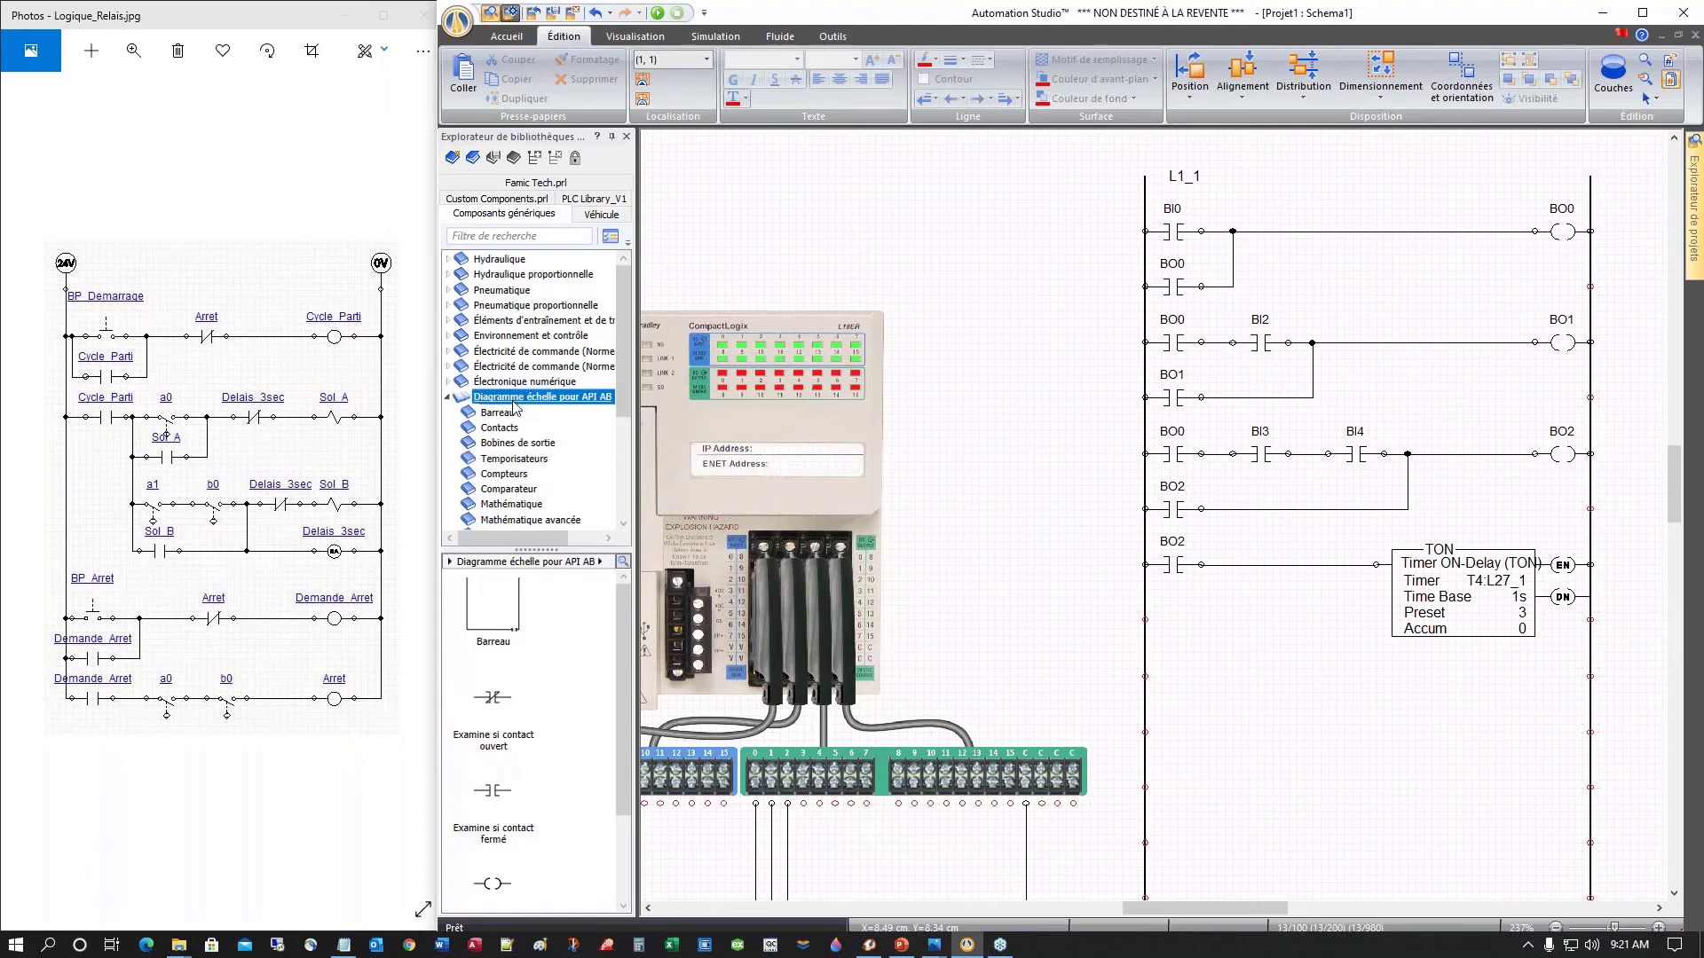
left_click(493, 707)
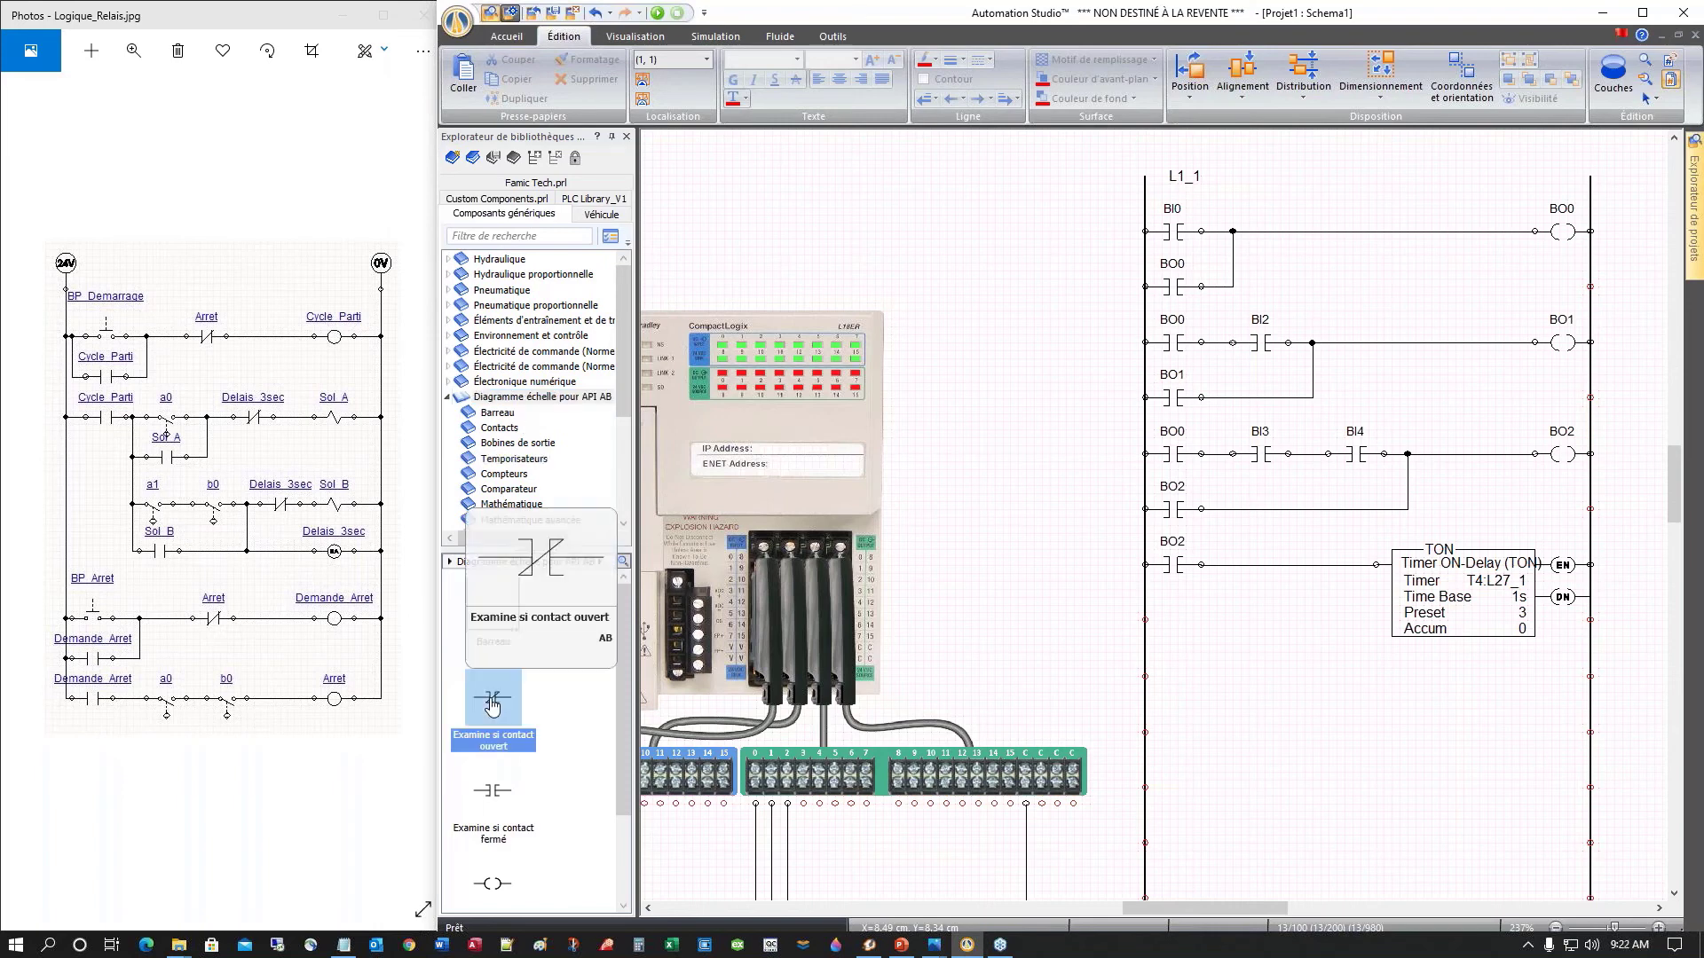
left_click_drag(493, 706, 1386, 342)
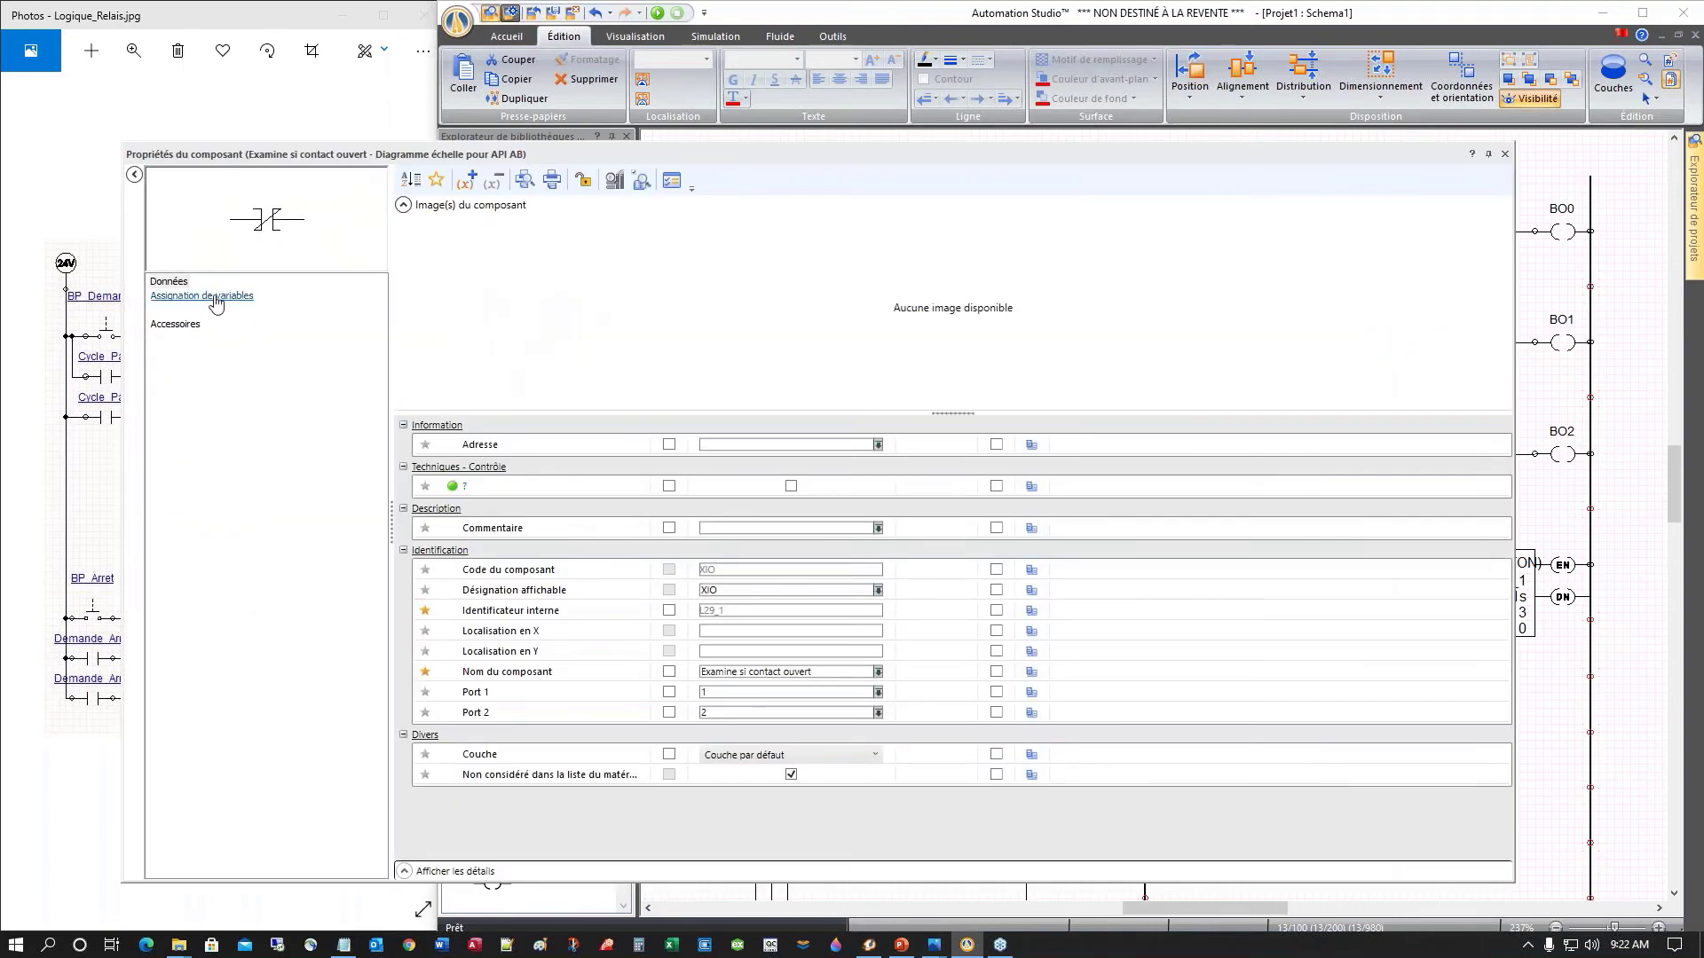
left_click(216, 300)
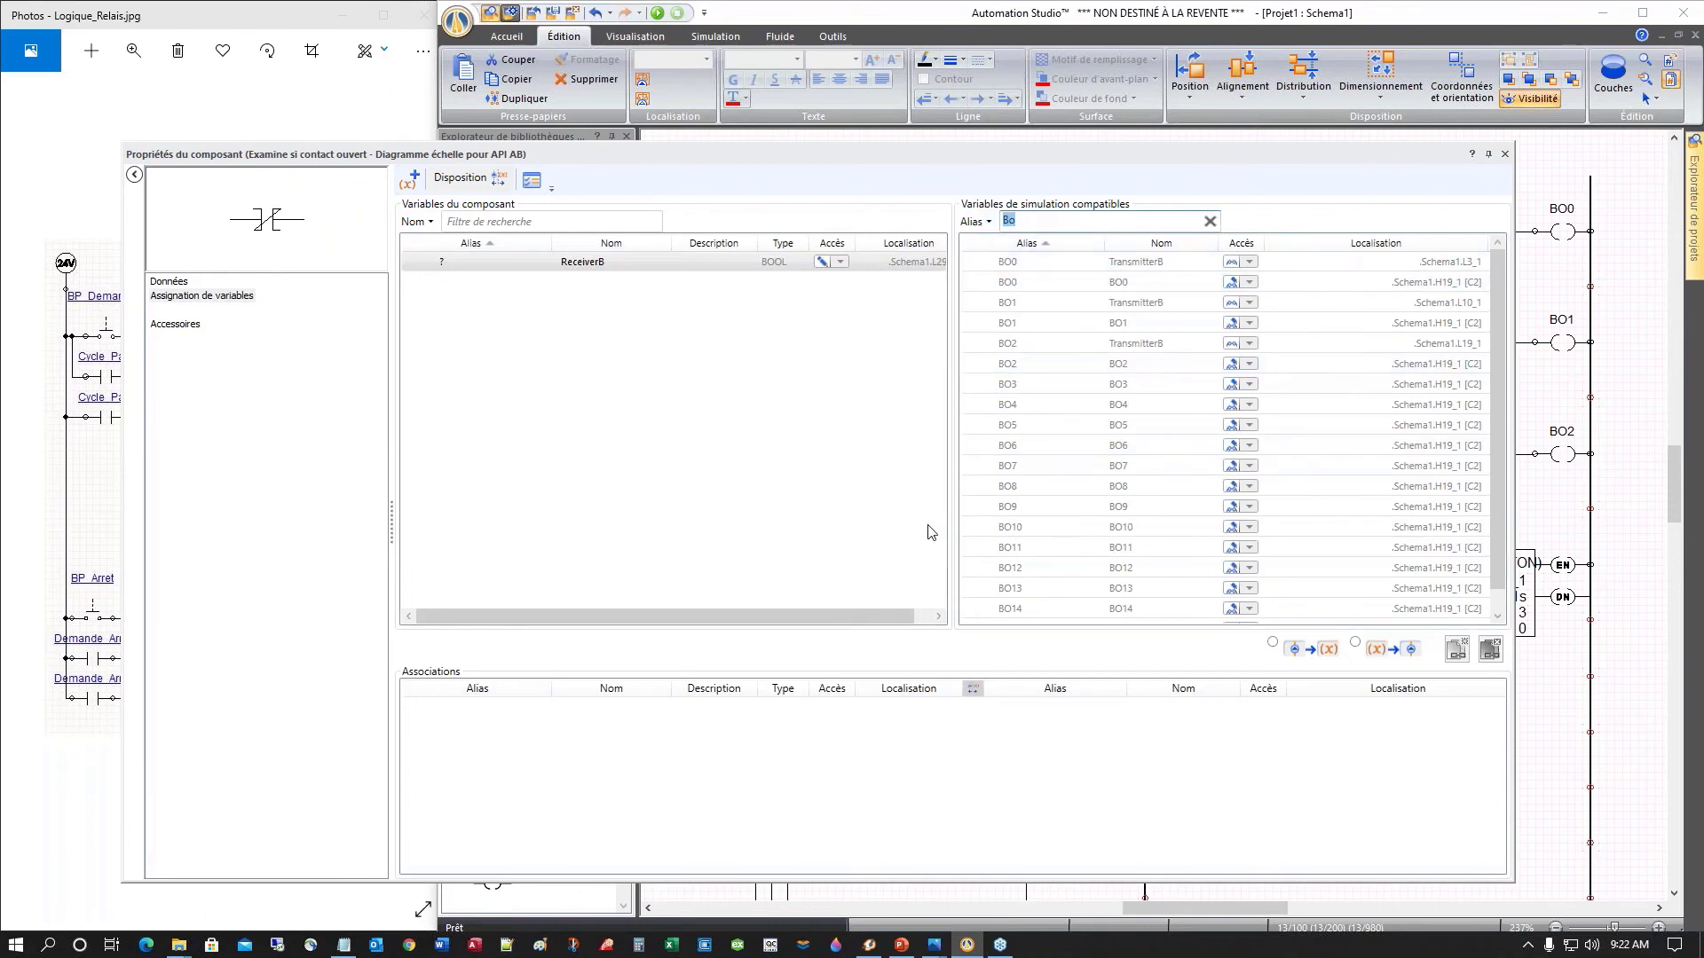
type("dn")
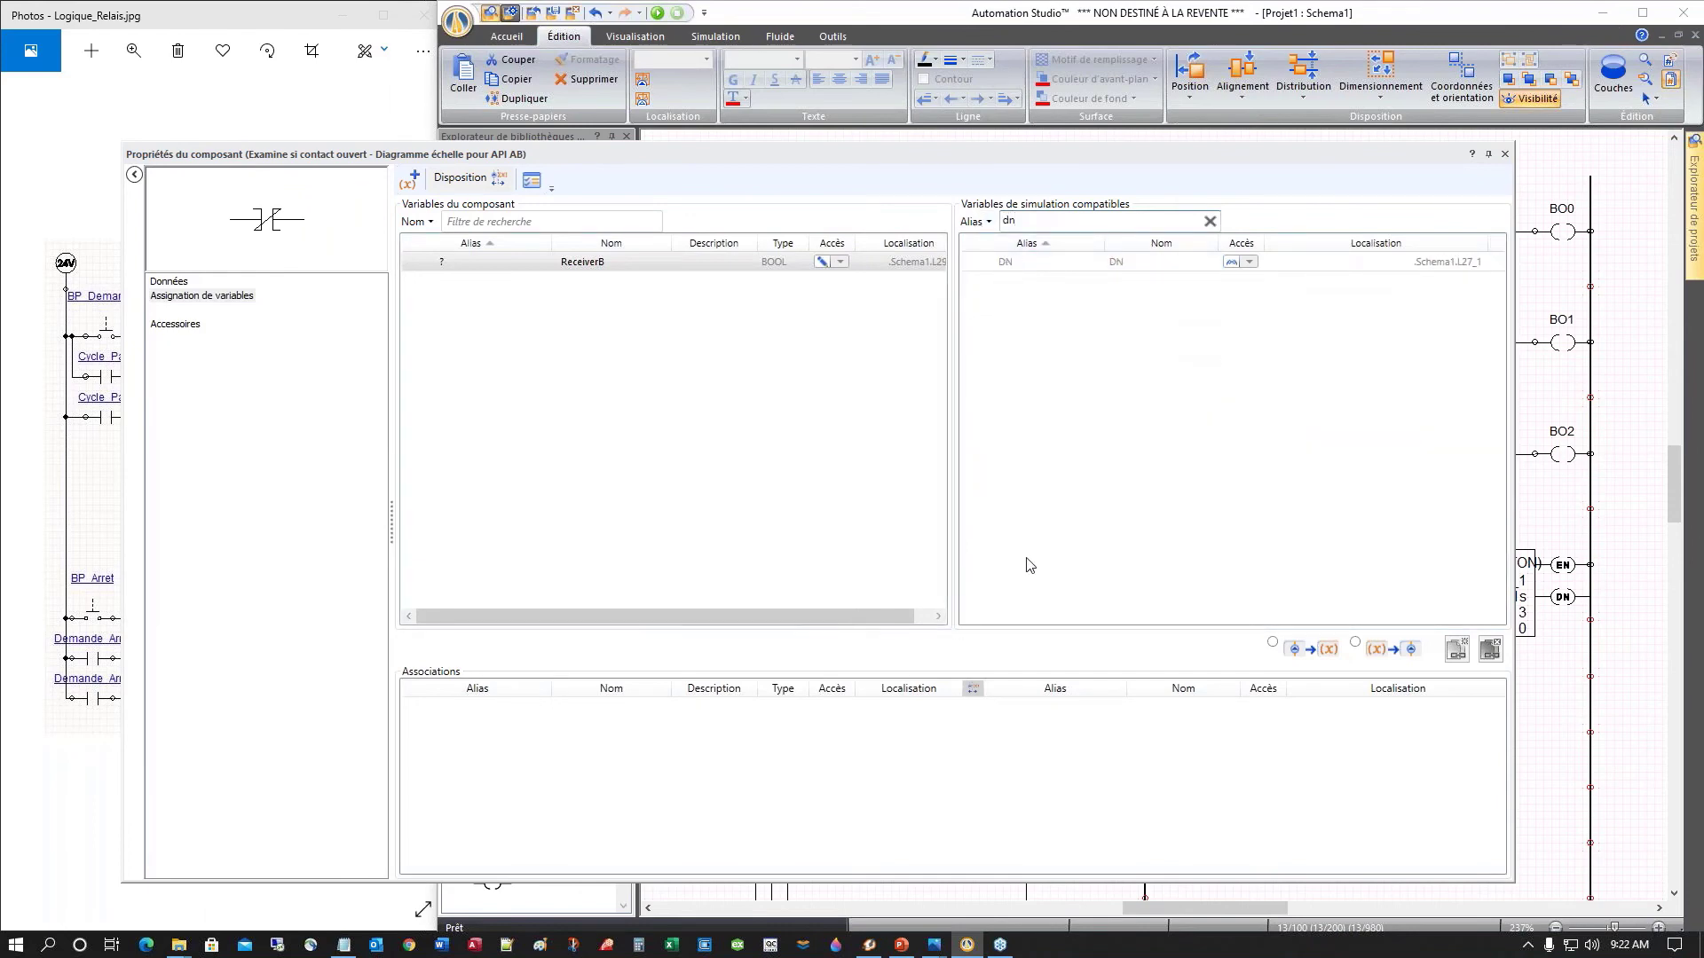
double_click(1011, 267)
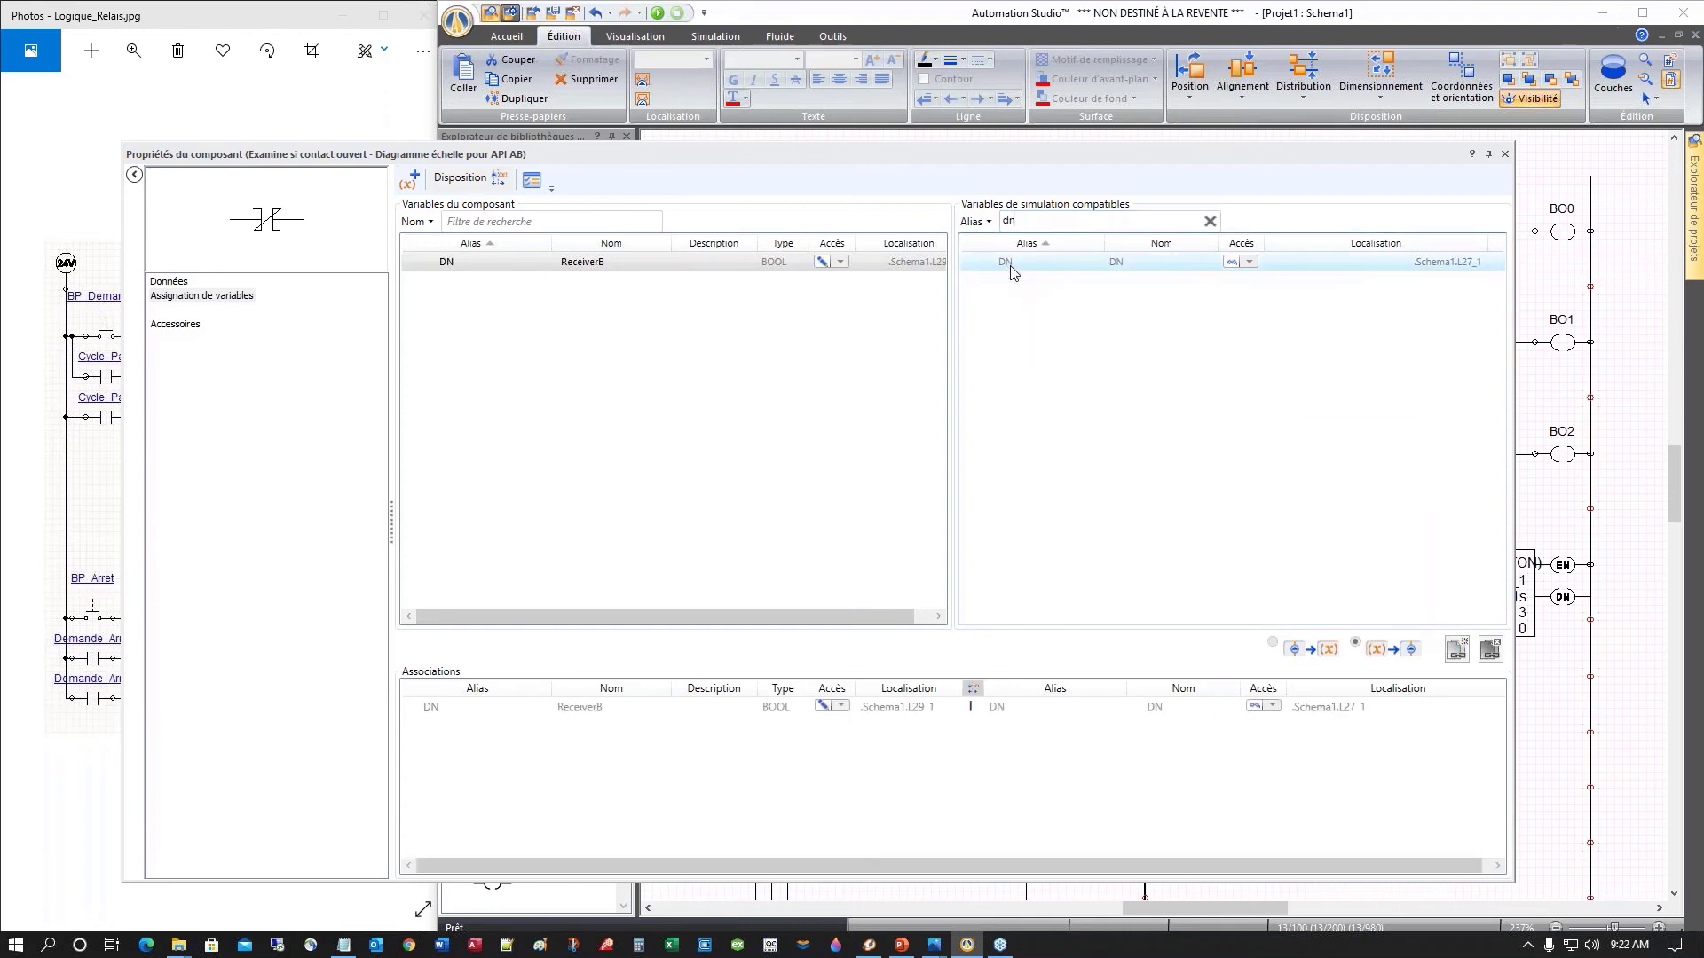
left_click(1504, 156)
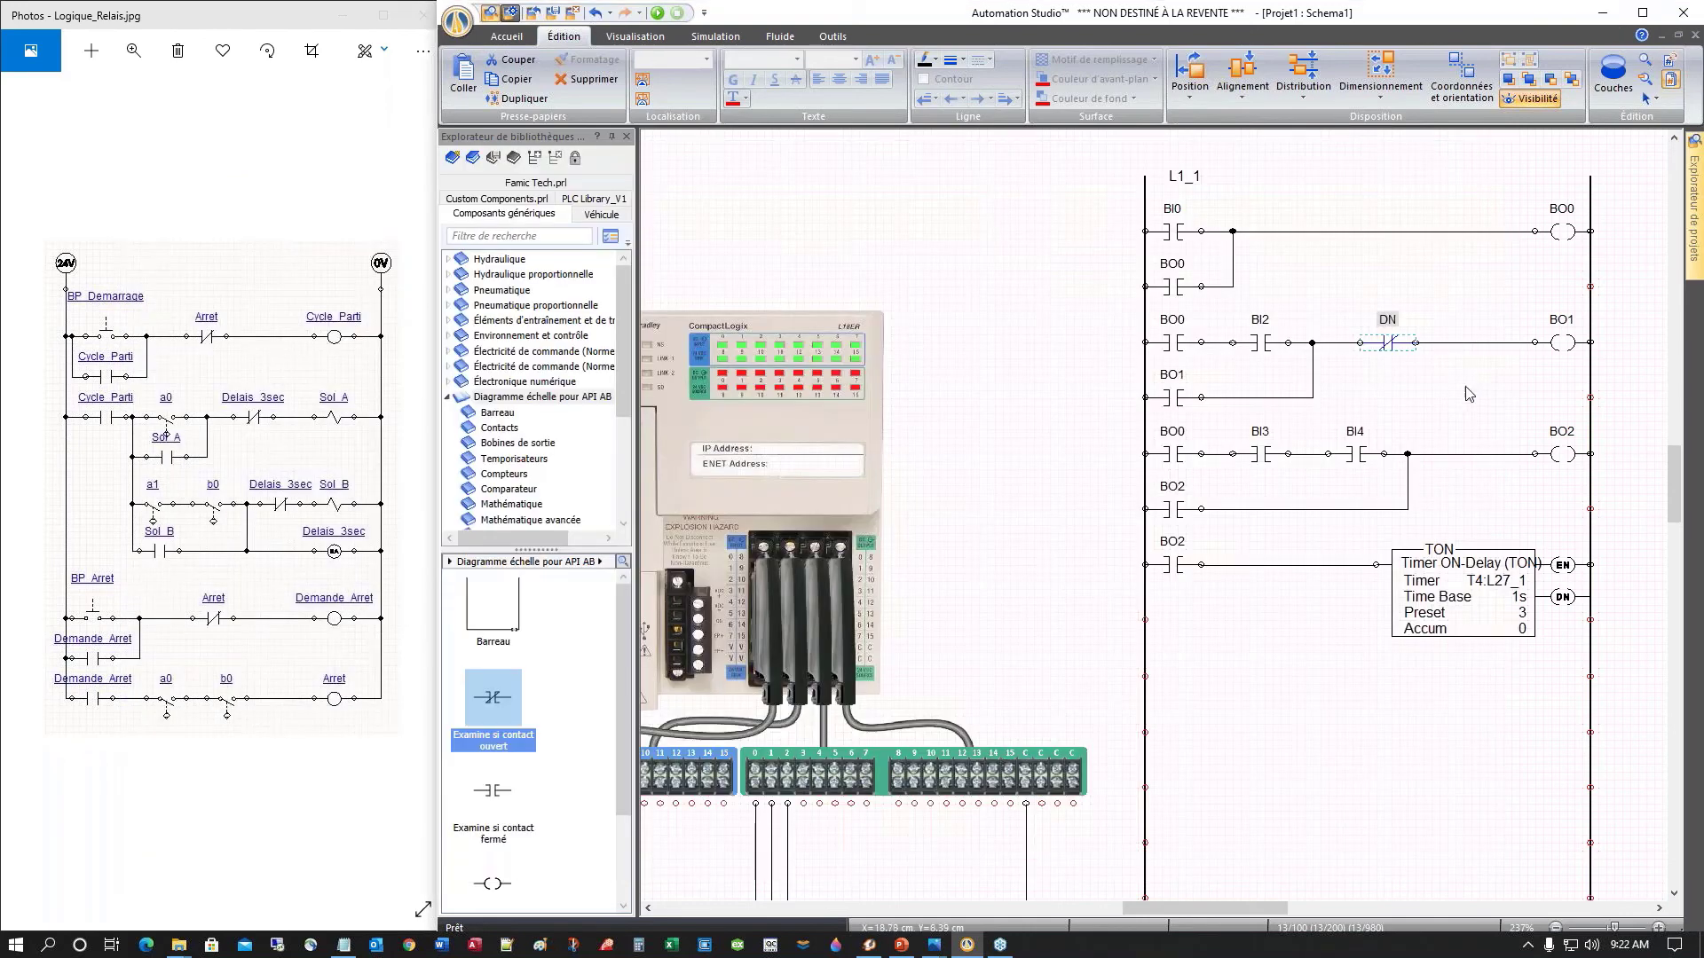
Step: Copy the second rung's DN contact onto the third rung, between the parallel branch junction and the BO2 coil
left_click_drag(1392, 348, 1467, 470)
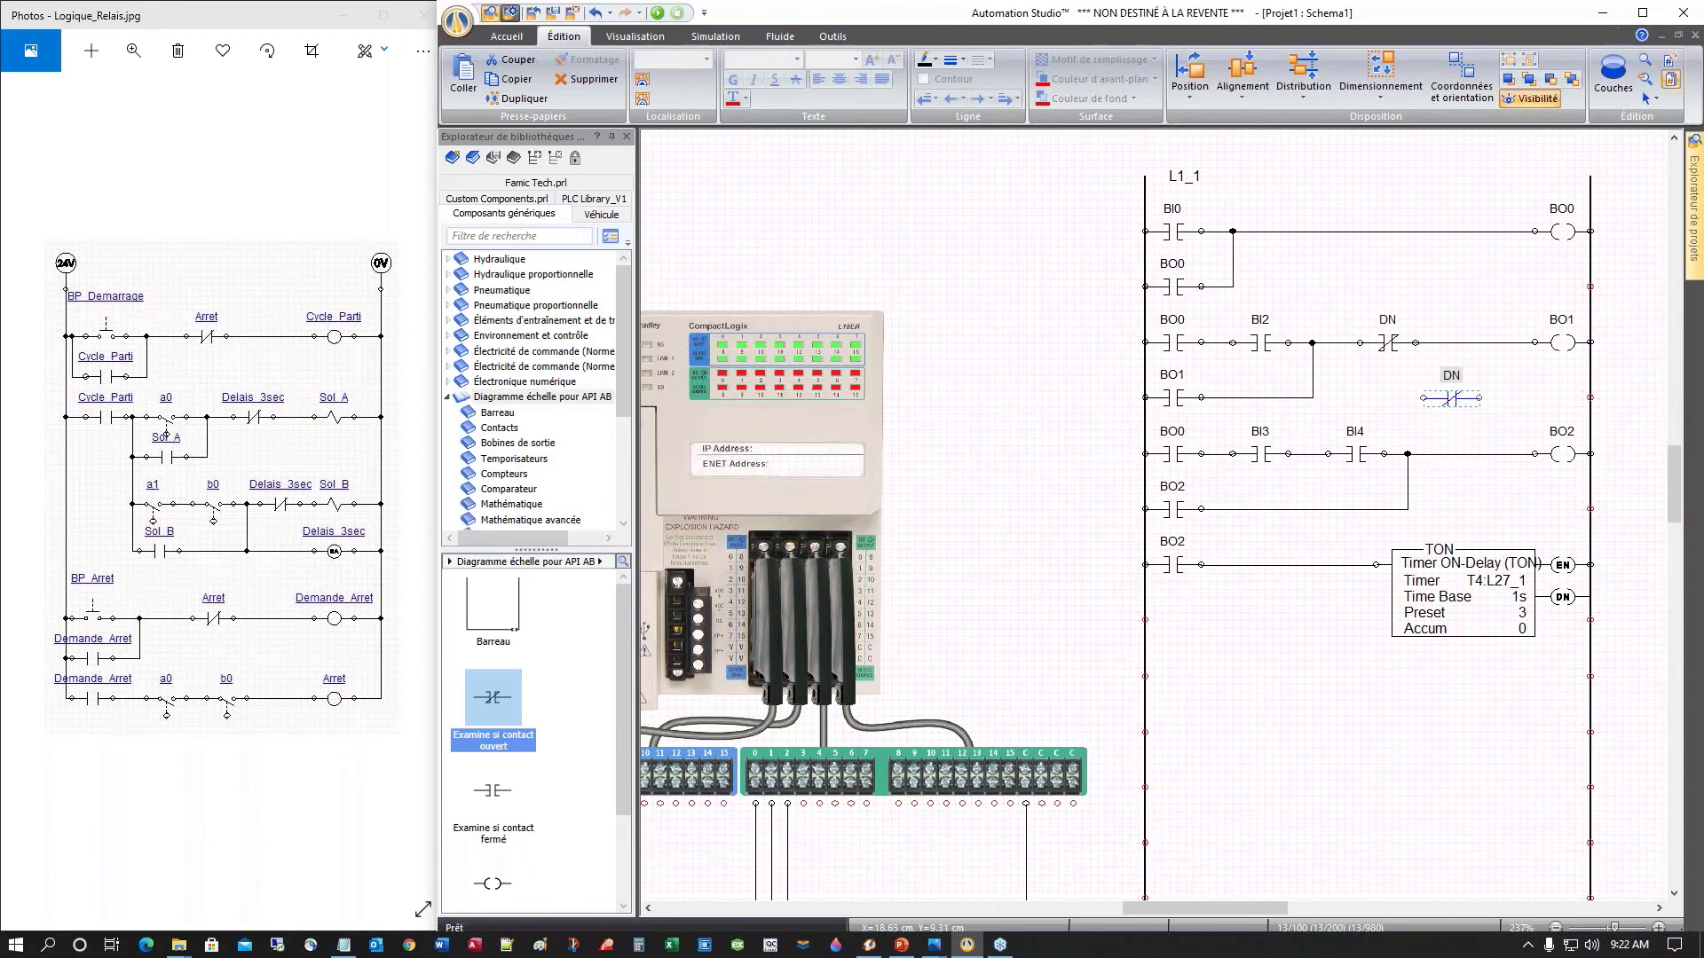
left_click(1473, 495)
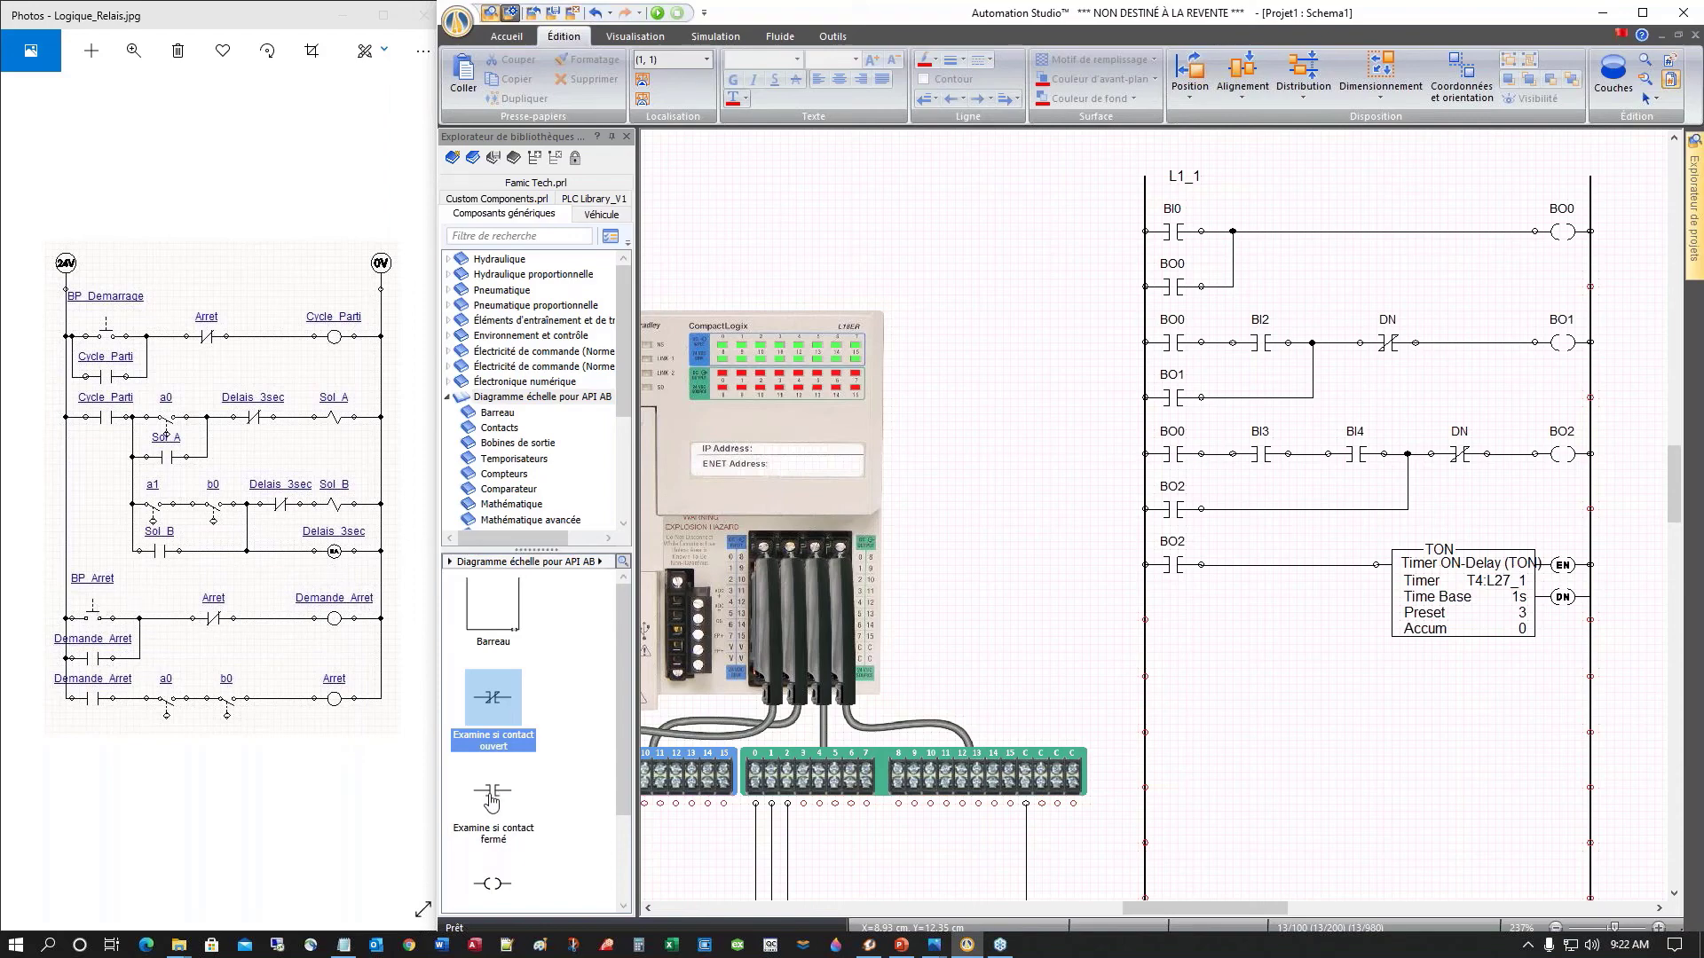
Step: Insert an Examine si contact fermé contact at the start of the fifth rung and associate it with the PLC's BI1 variable
left_click_drag(493, 794, 1177, 677)
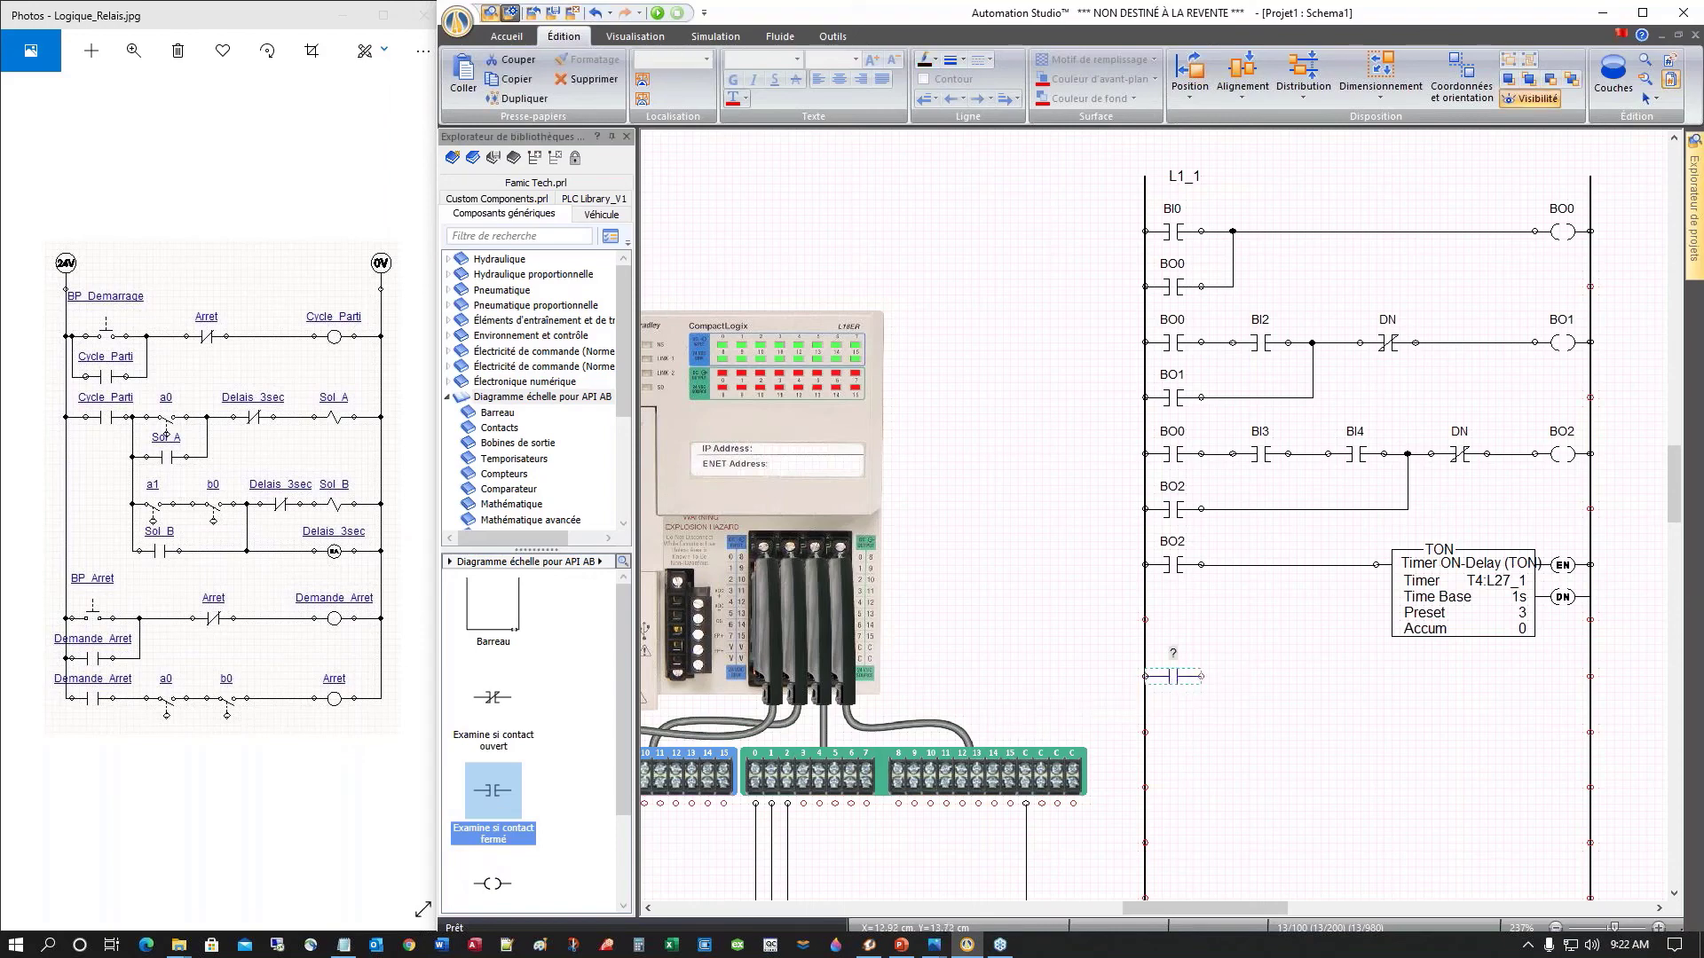
left_click_drag(1164, 908, 1098, 908)
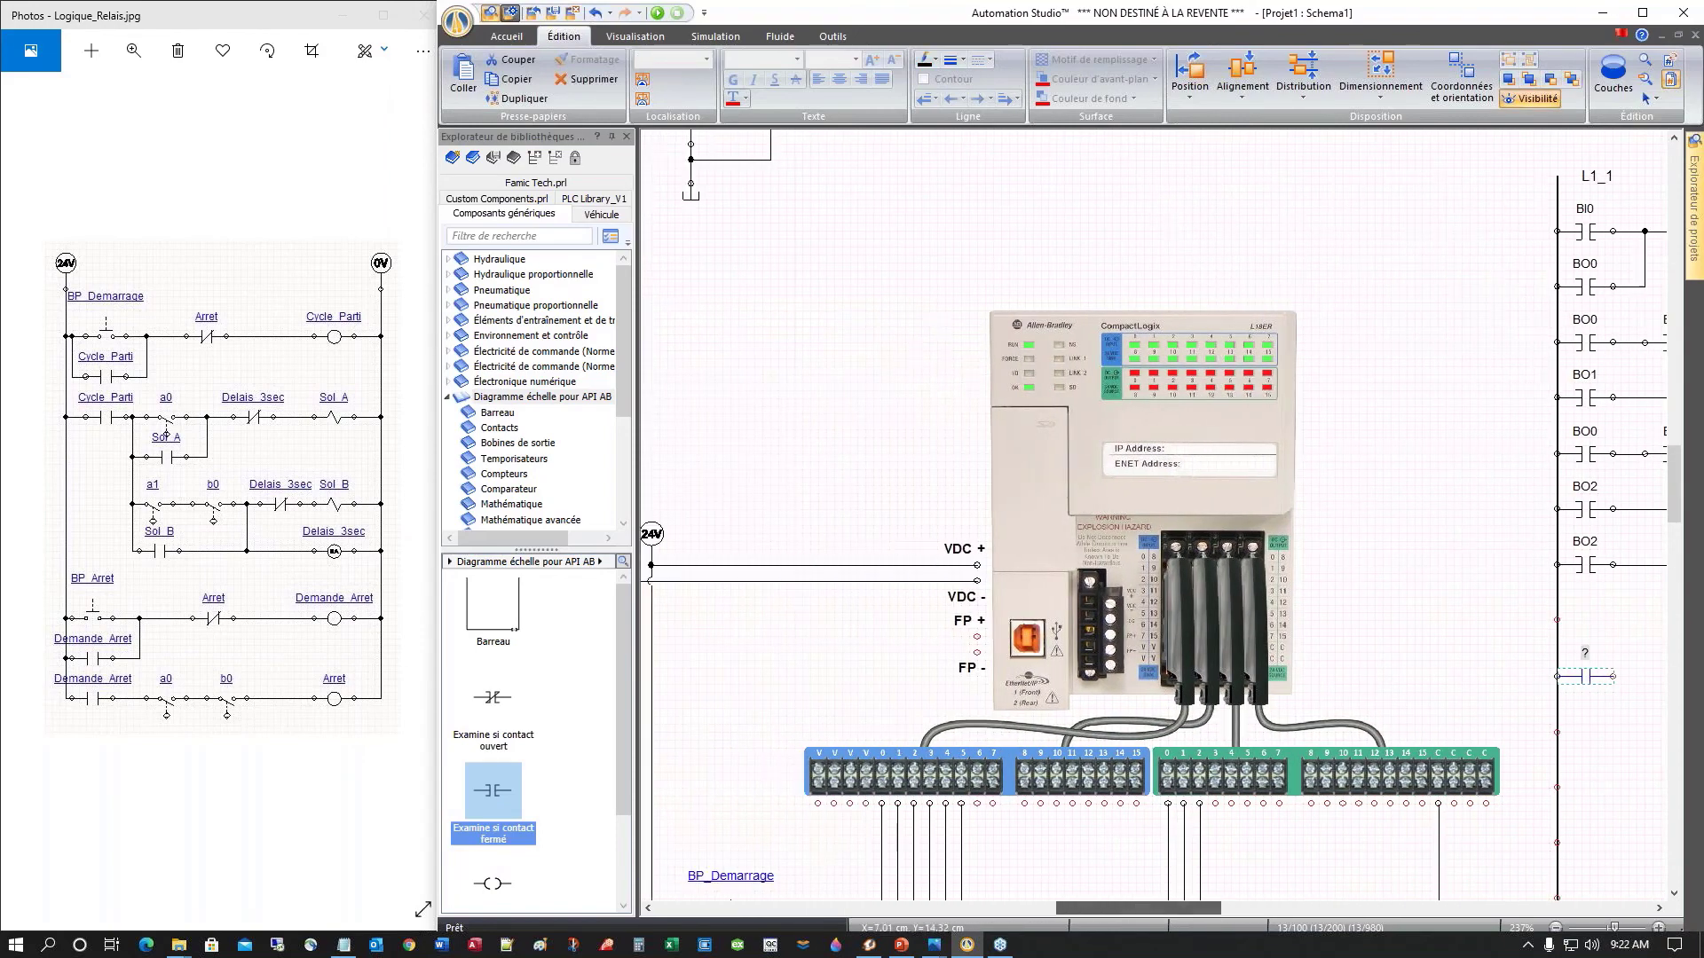
scroll(901, 830, "down", 2)
scroll(900, 830, "down", 1)
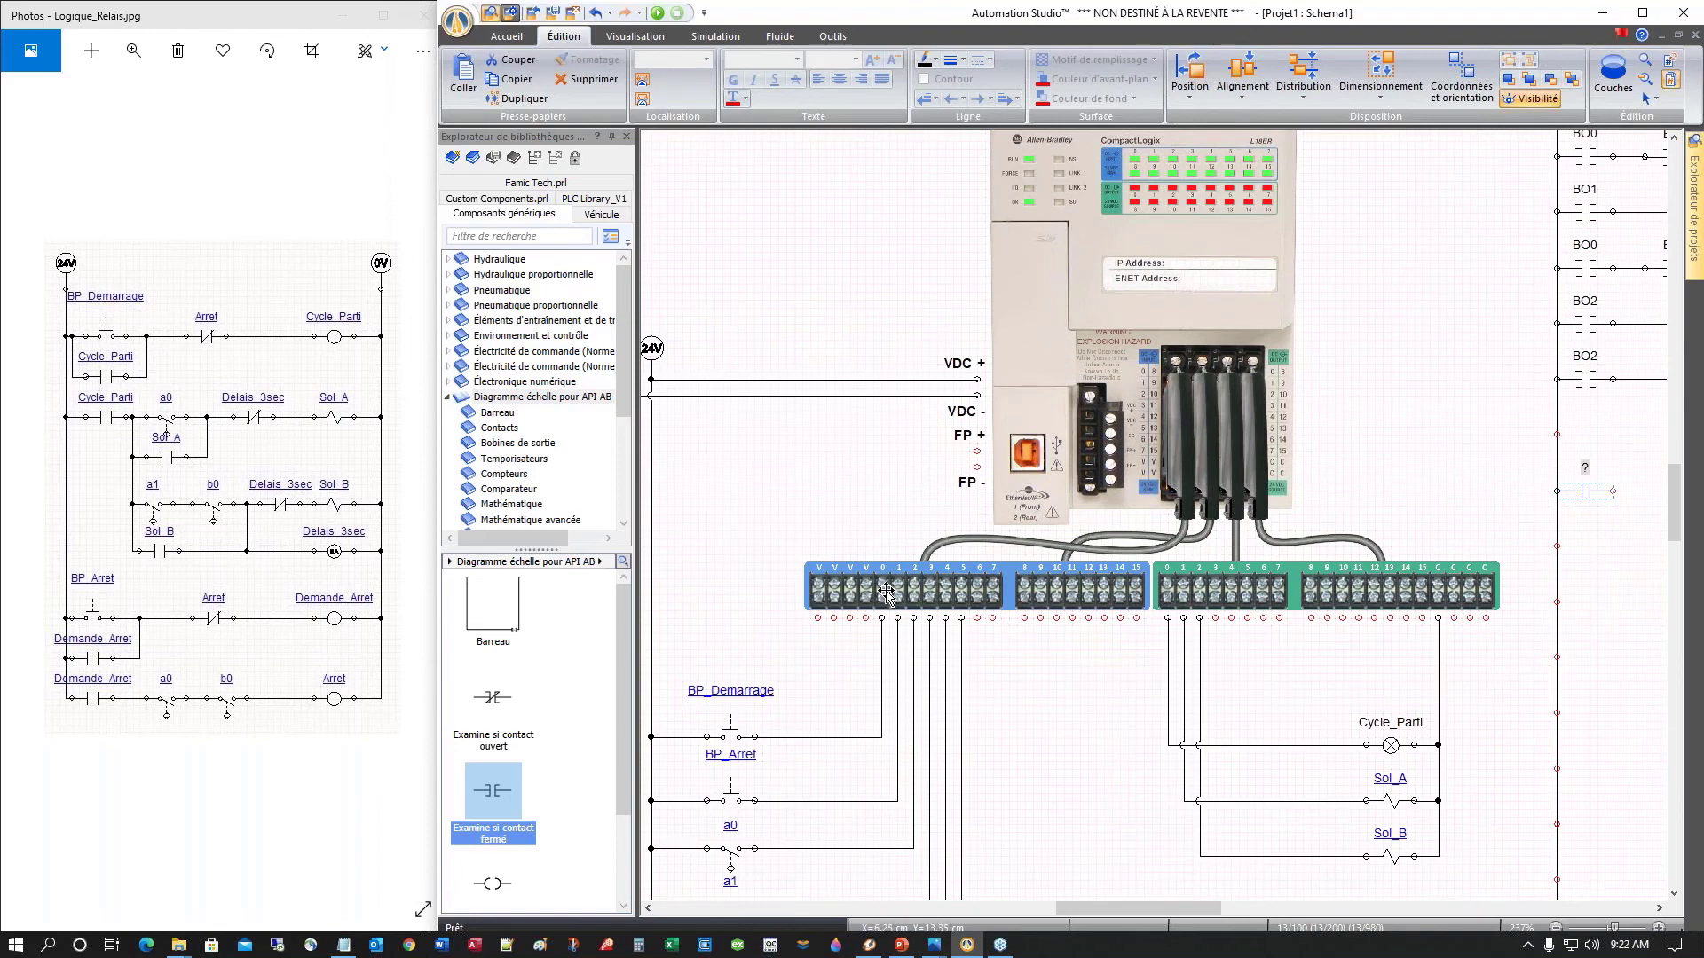
left_click_drag(1080, 898, 1137, 904)
double_click(1246, 488)
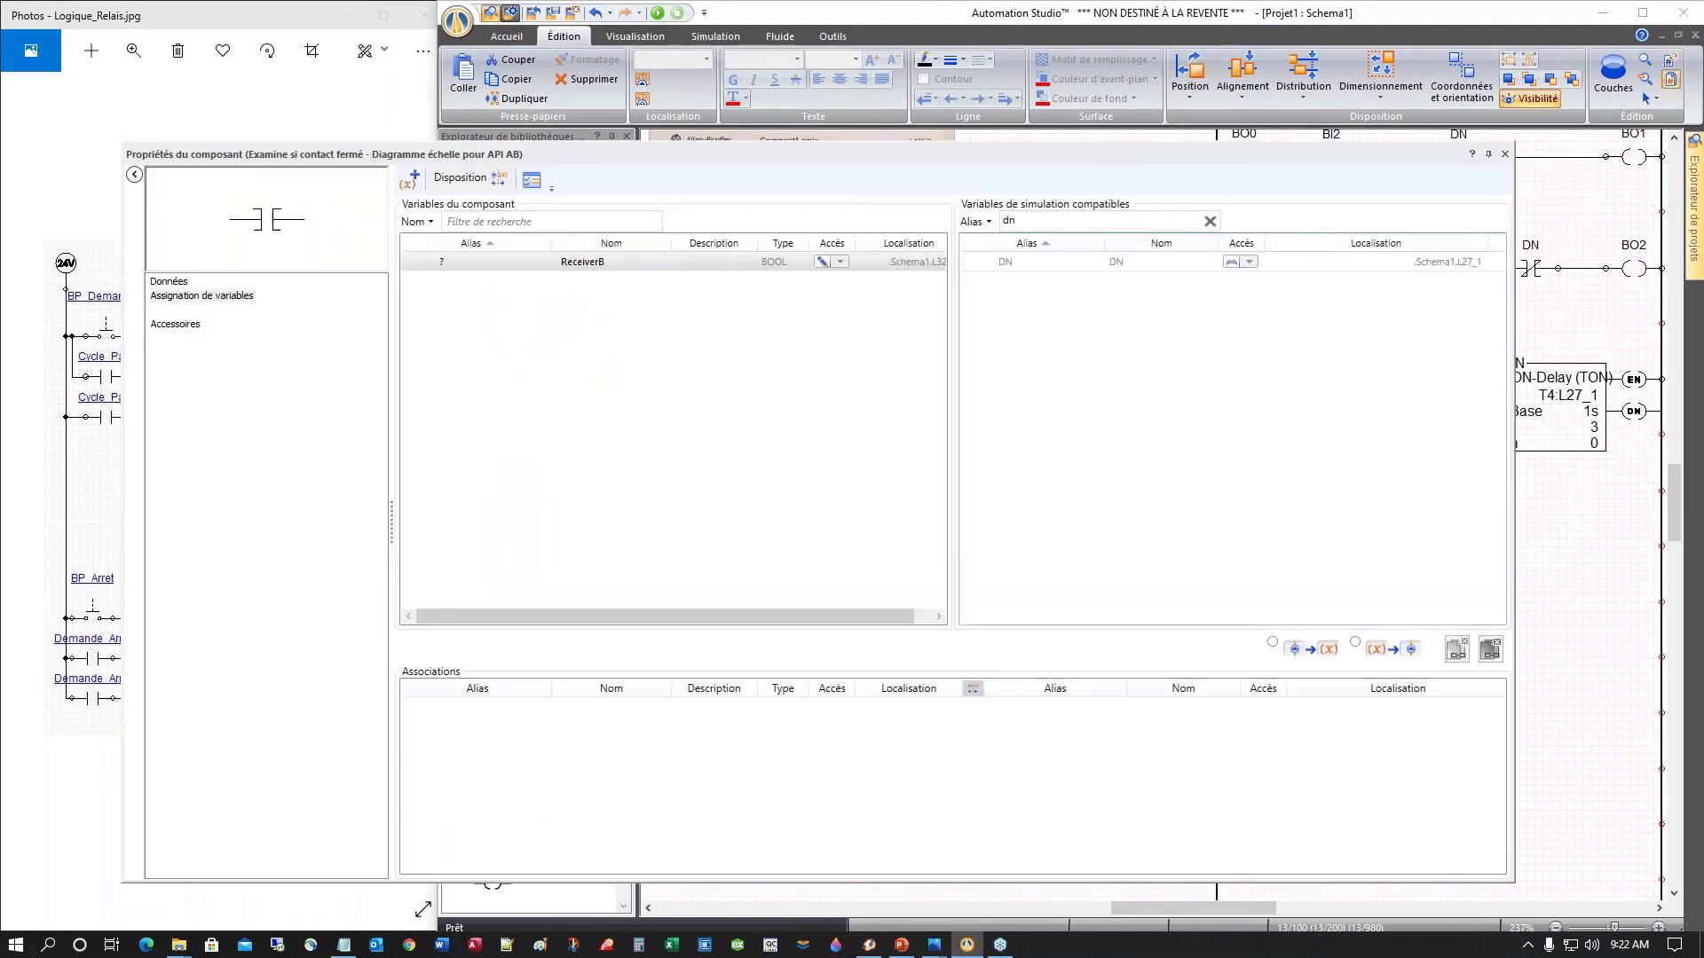
left_click_drag(1023, 220, 967, 219)
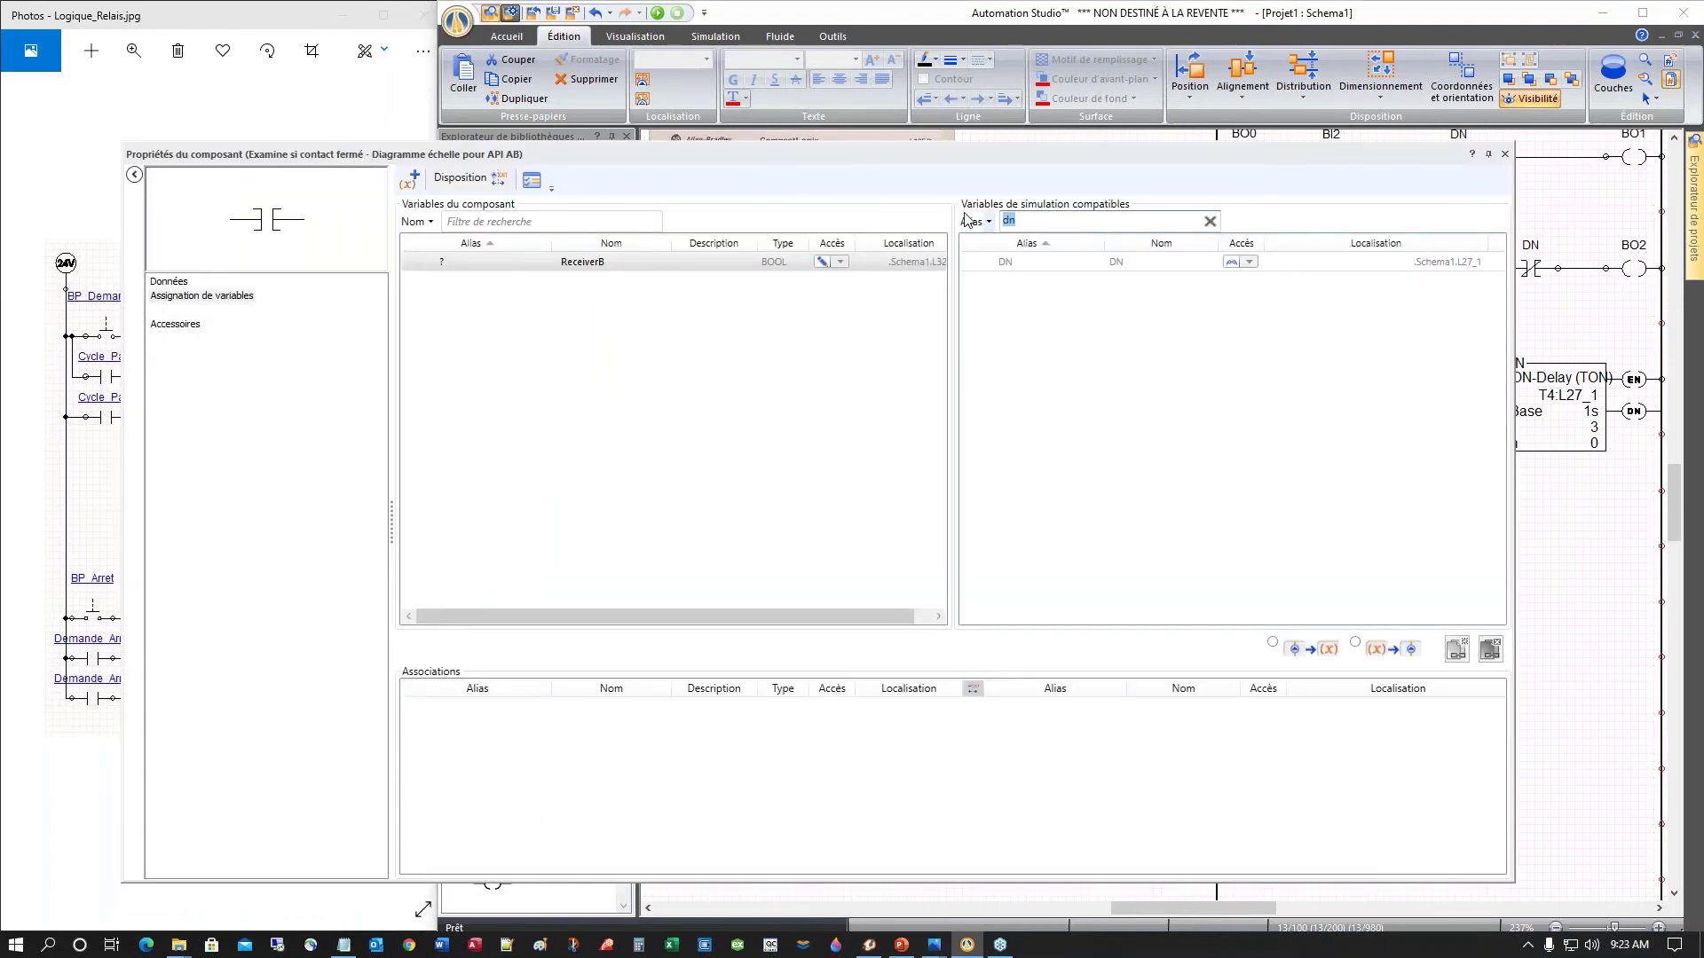
type("bi")
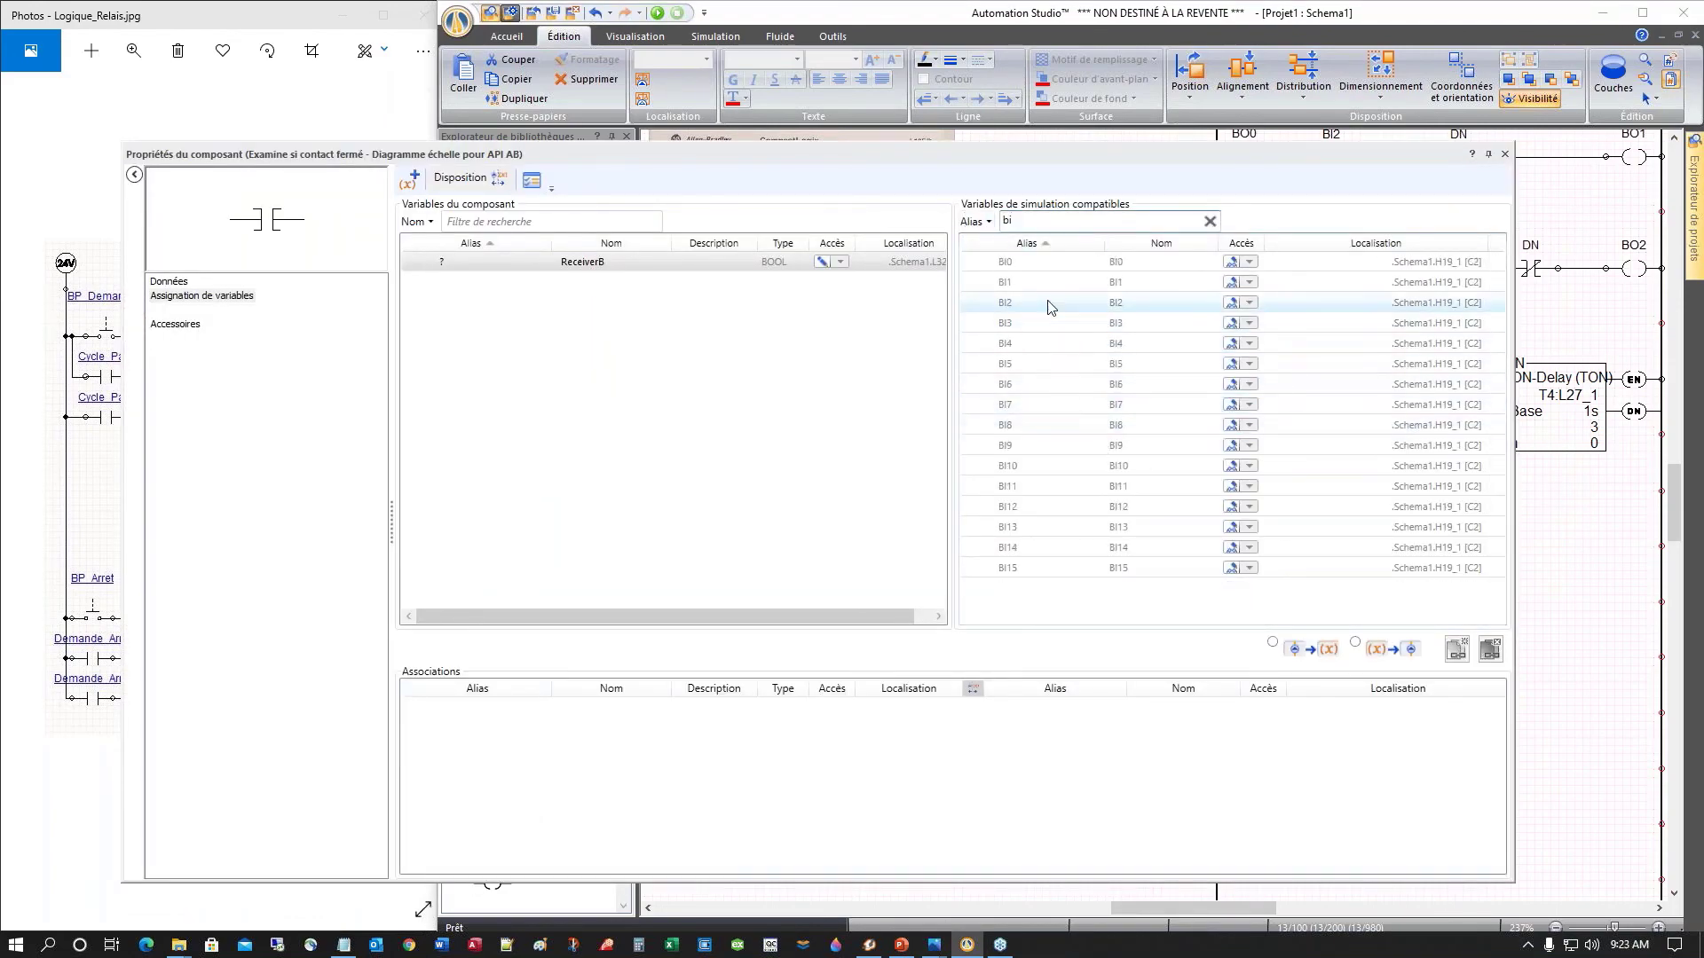
double_click(1009, 285)
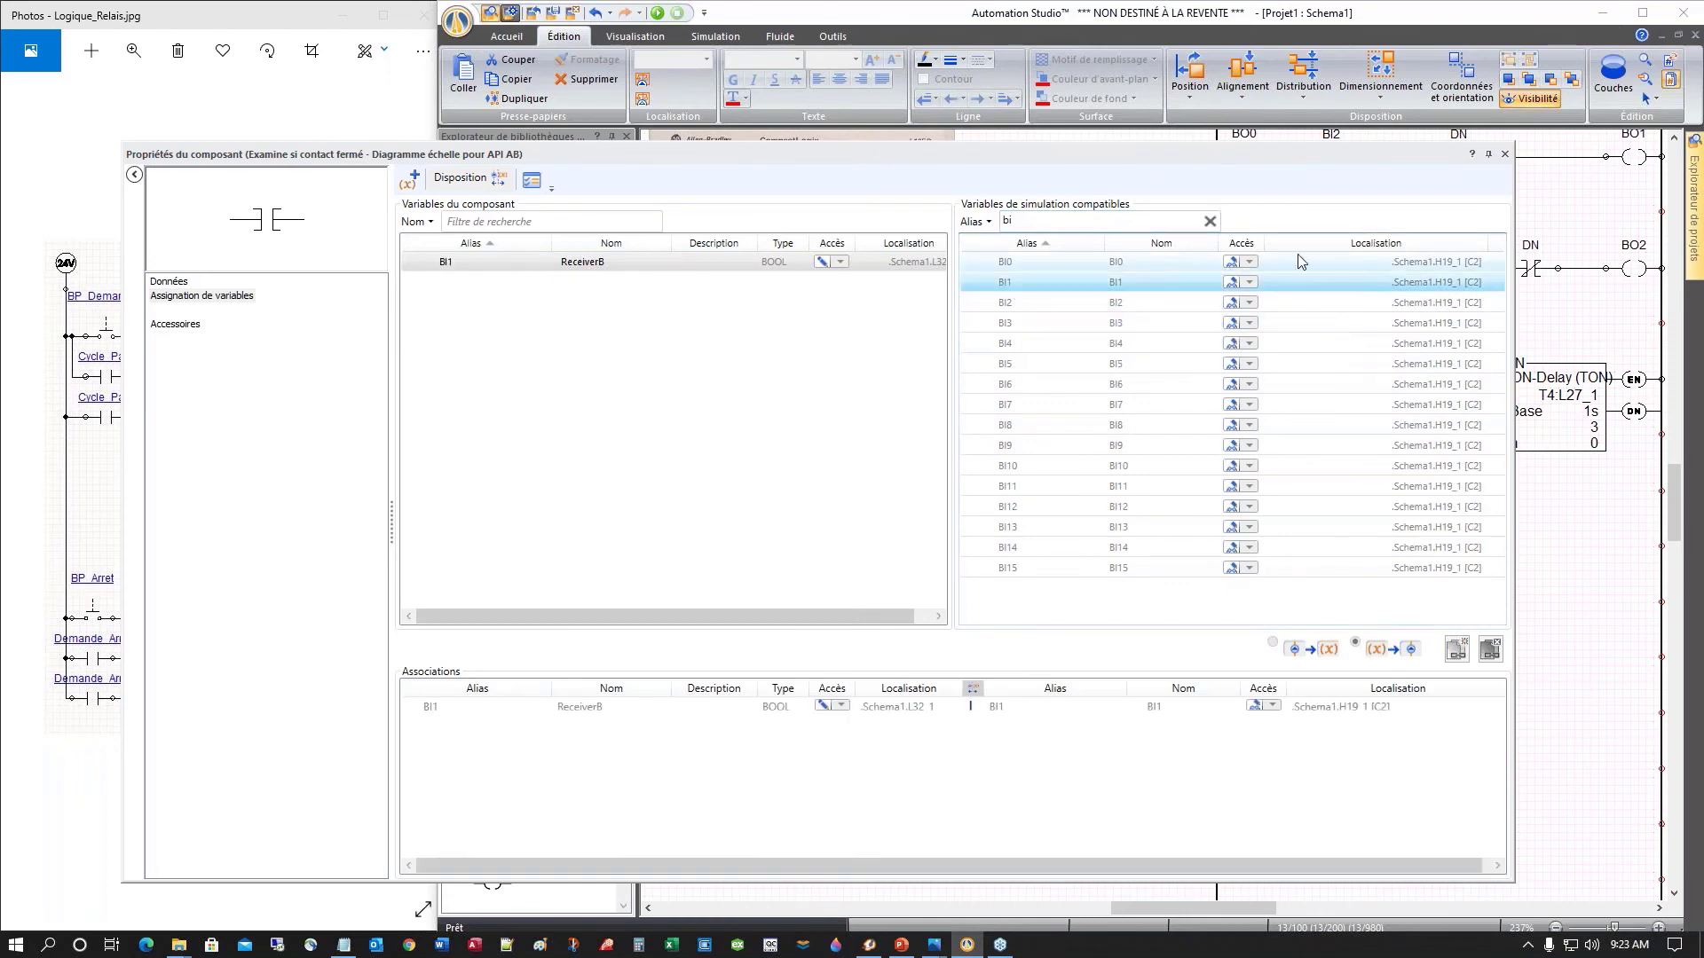
left_click(1506, 155)
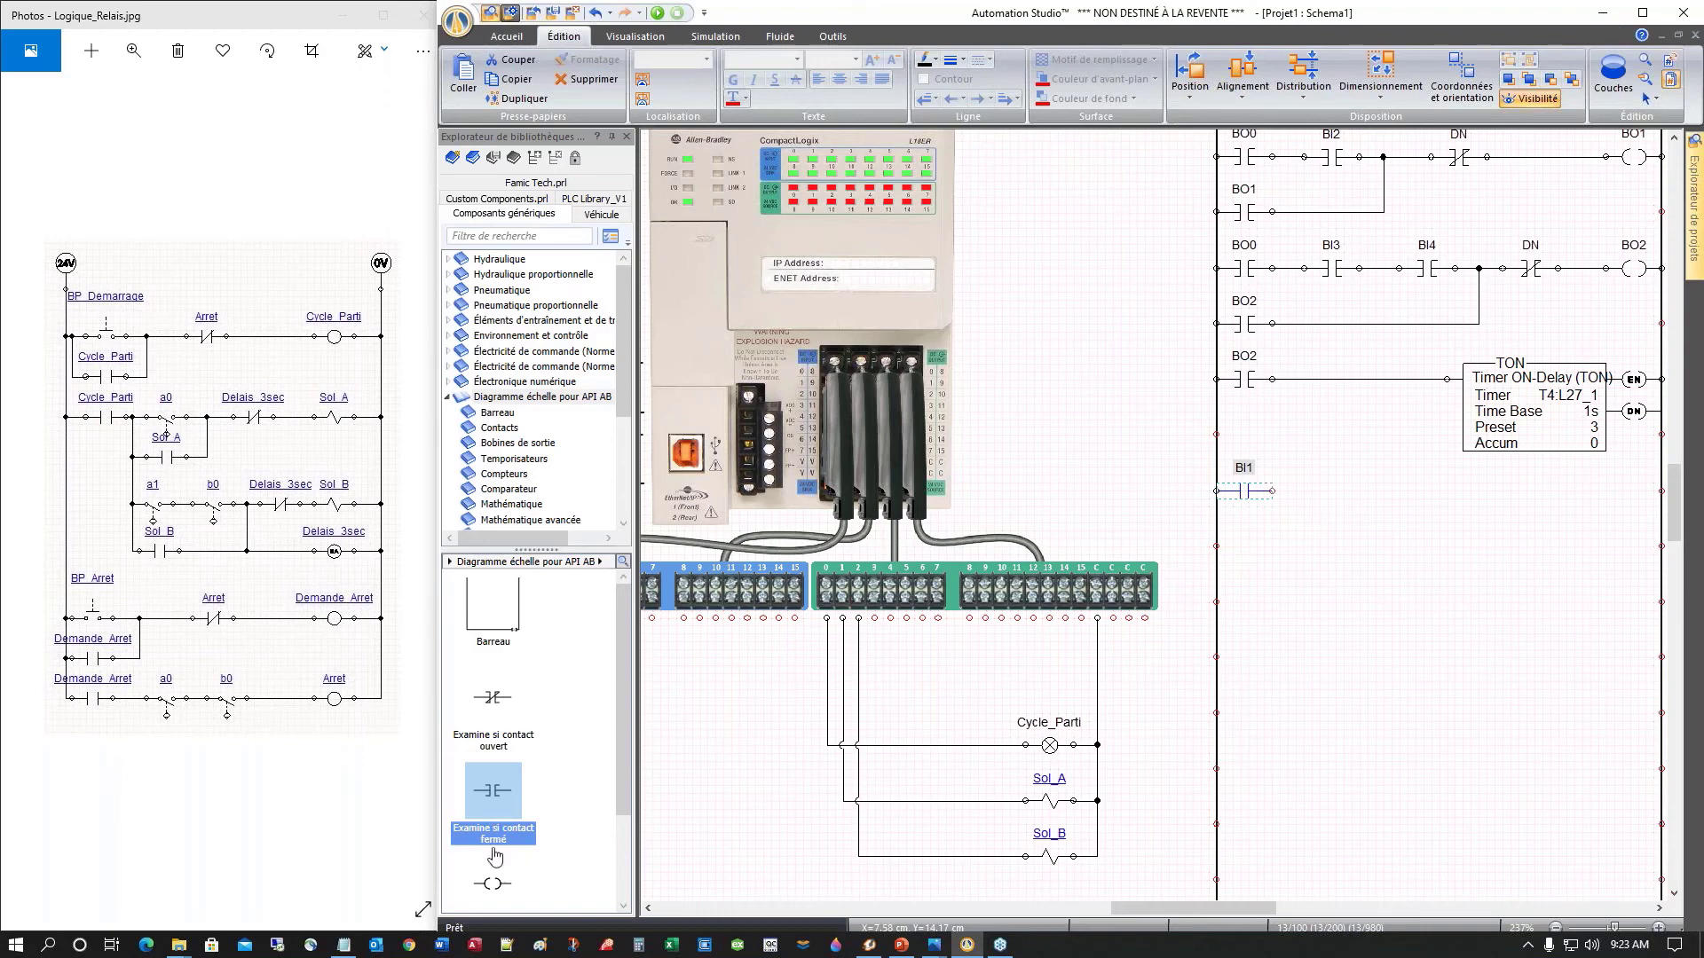
Step: Insert an output coil at the end of the fifth rung with the alias Demande_Arret
left_click_drag(493, 884, 1636, 493)
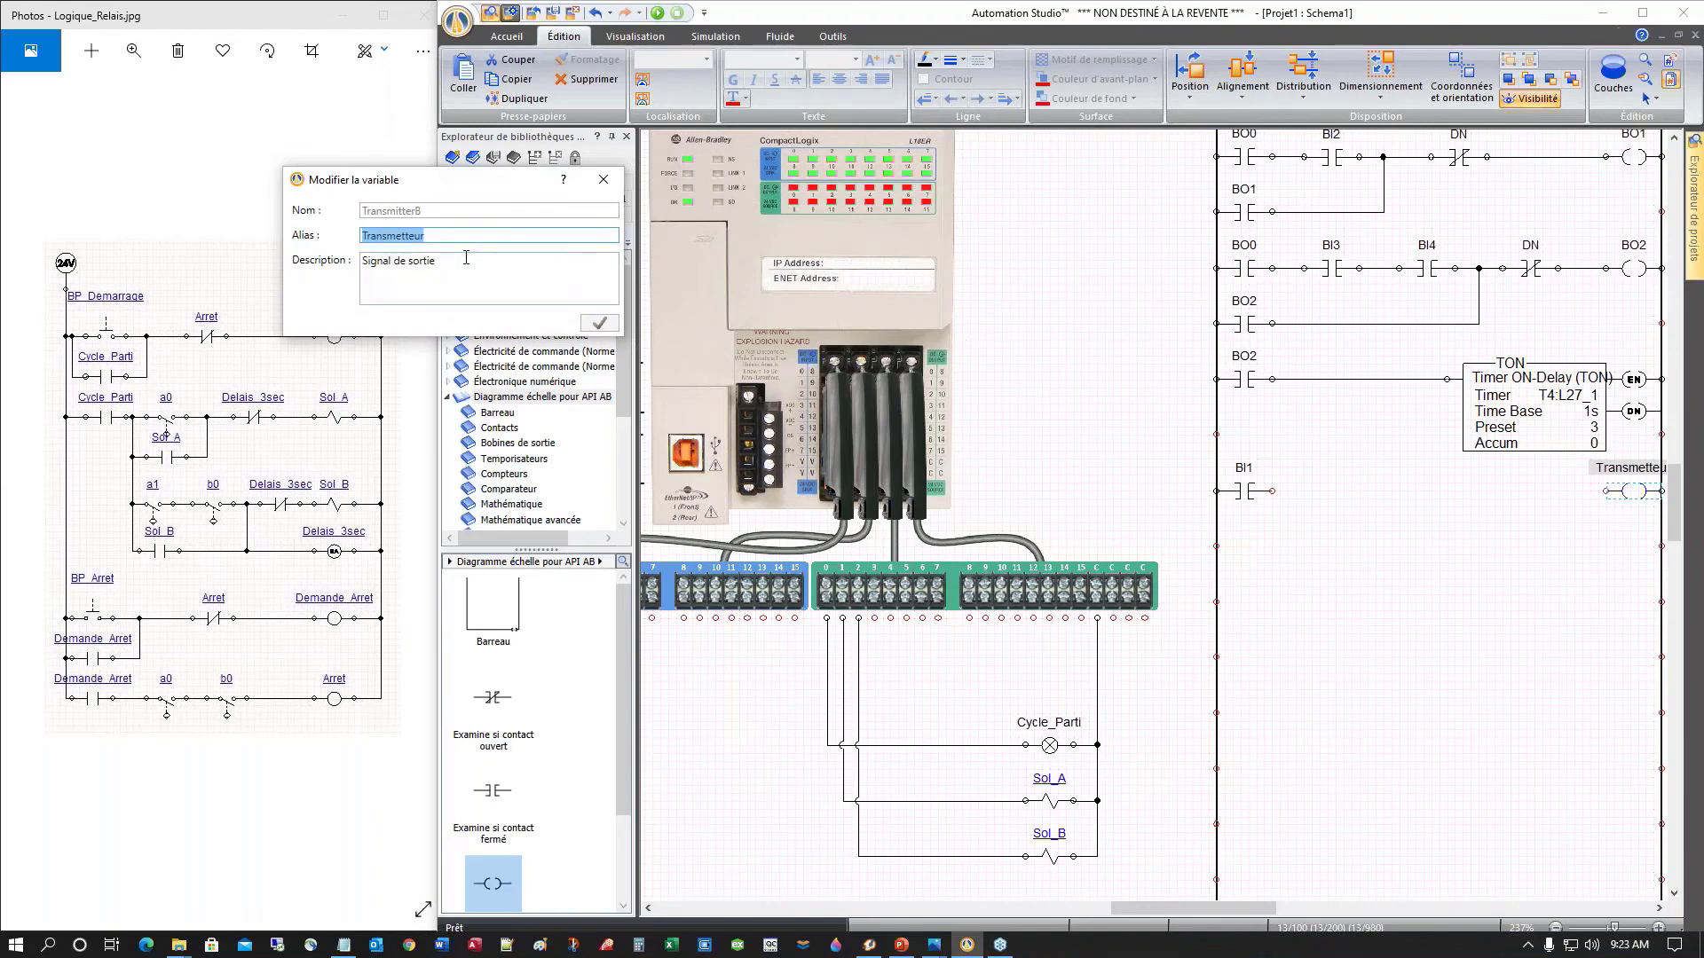
type("B")
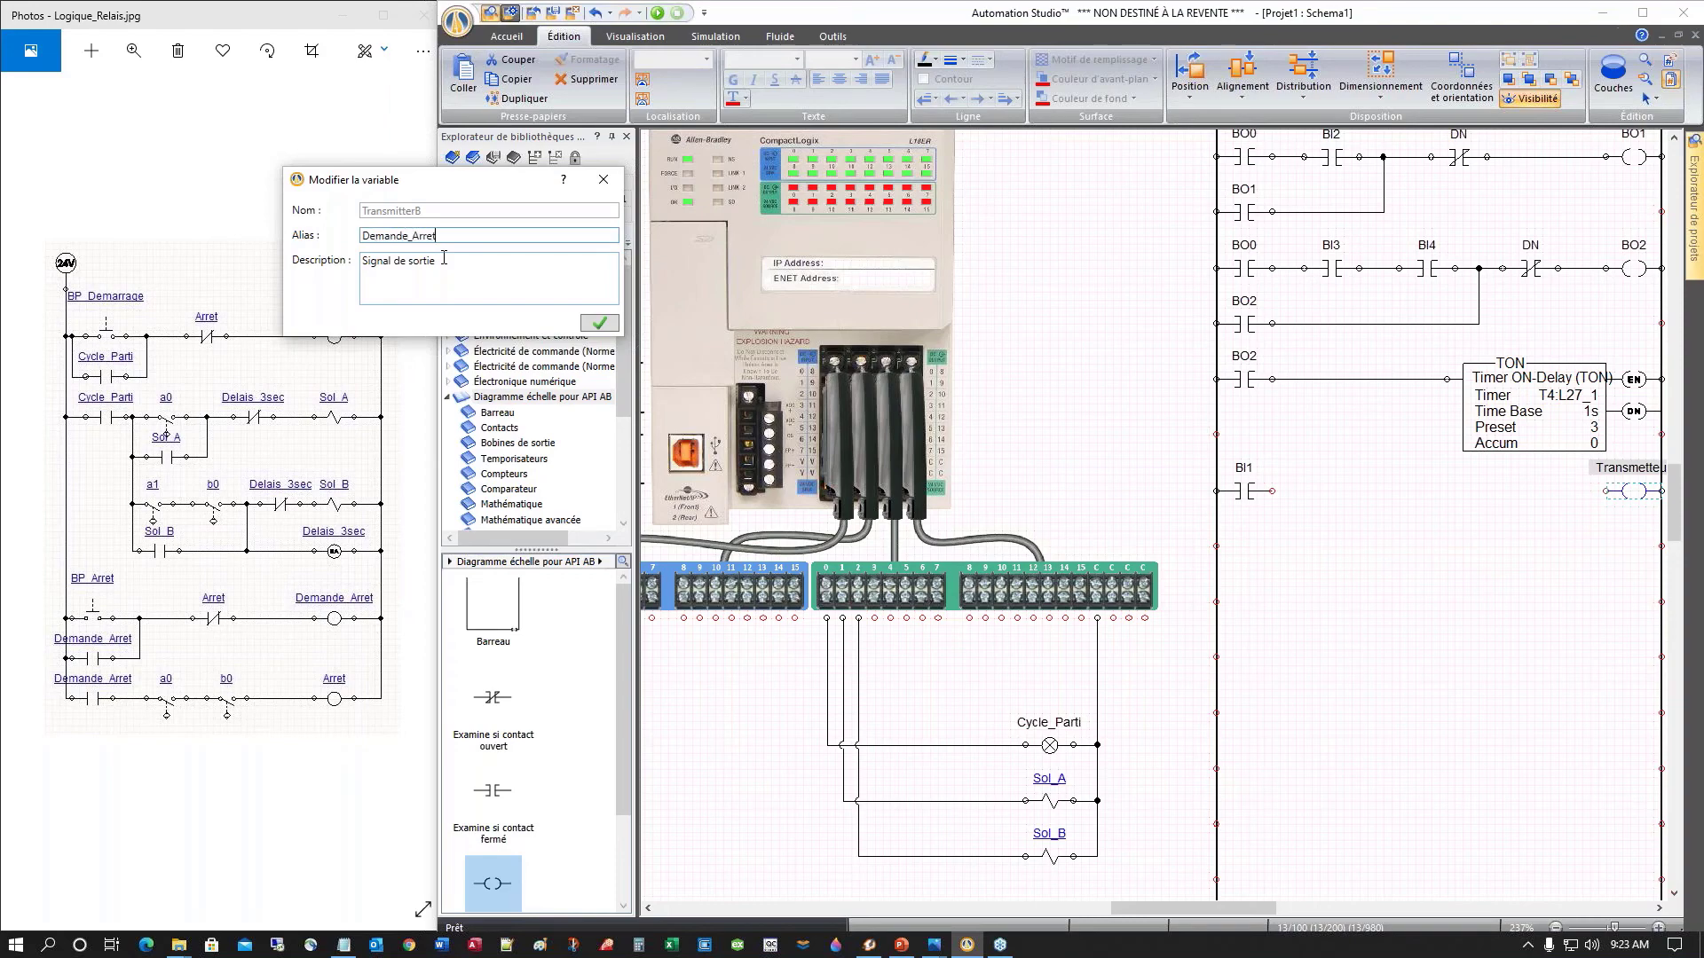
key("Return")
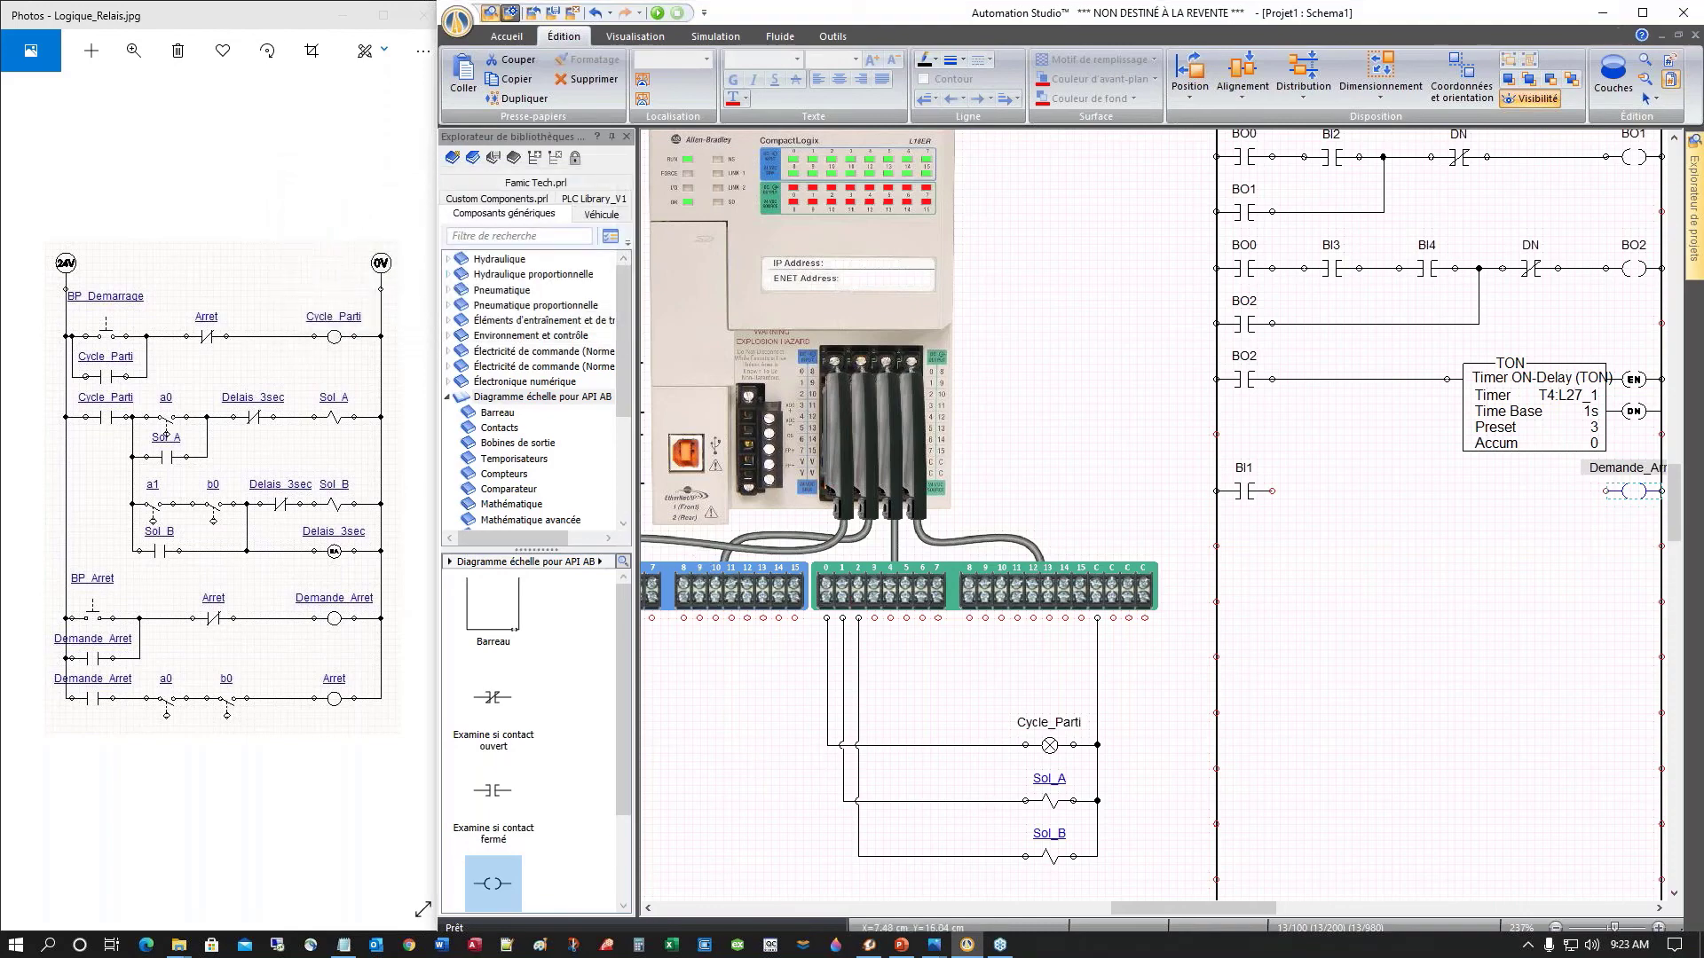
Step: Insert an Examine si contact fermé contact on the branch below BI1 and associate it with the Demande_Arret variable
left_click_drag(493, 790, 1250, 547)
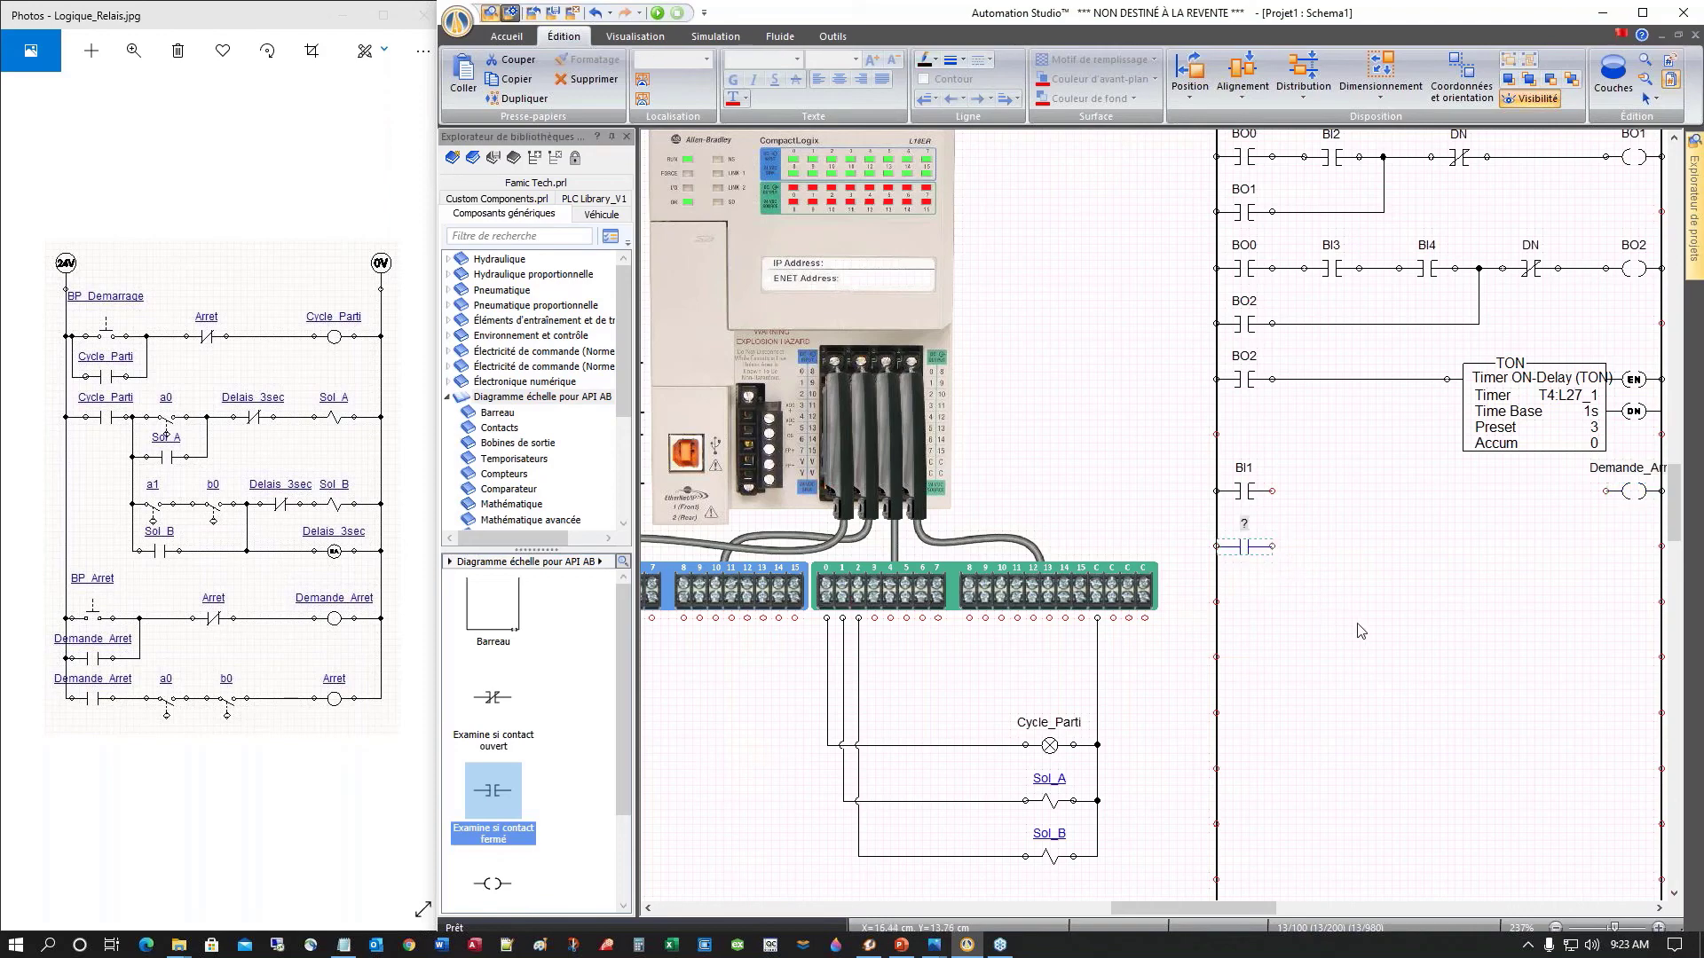
double_click(1251, 548)
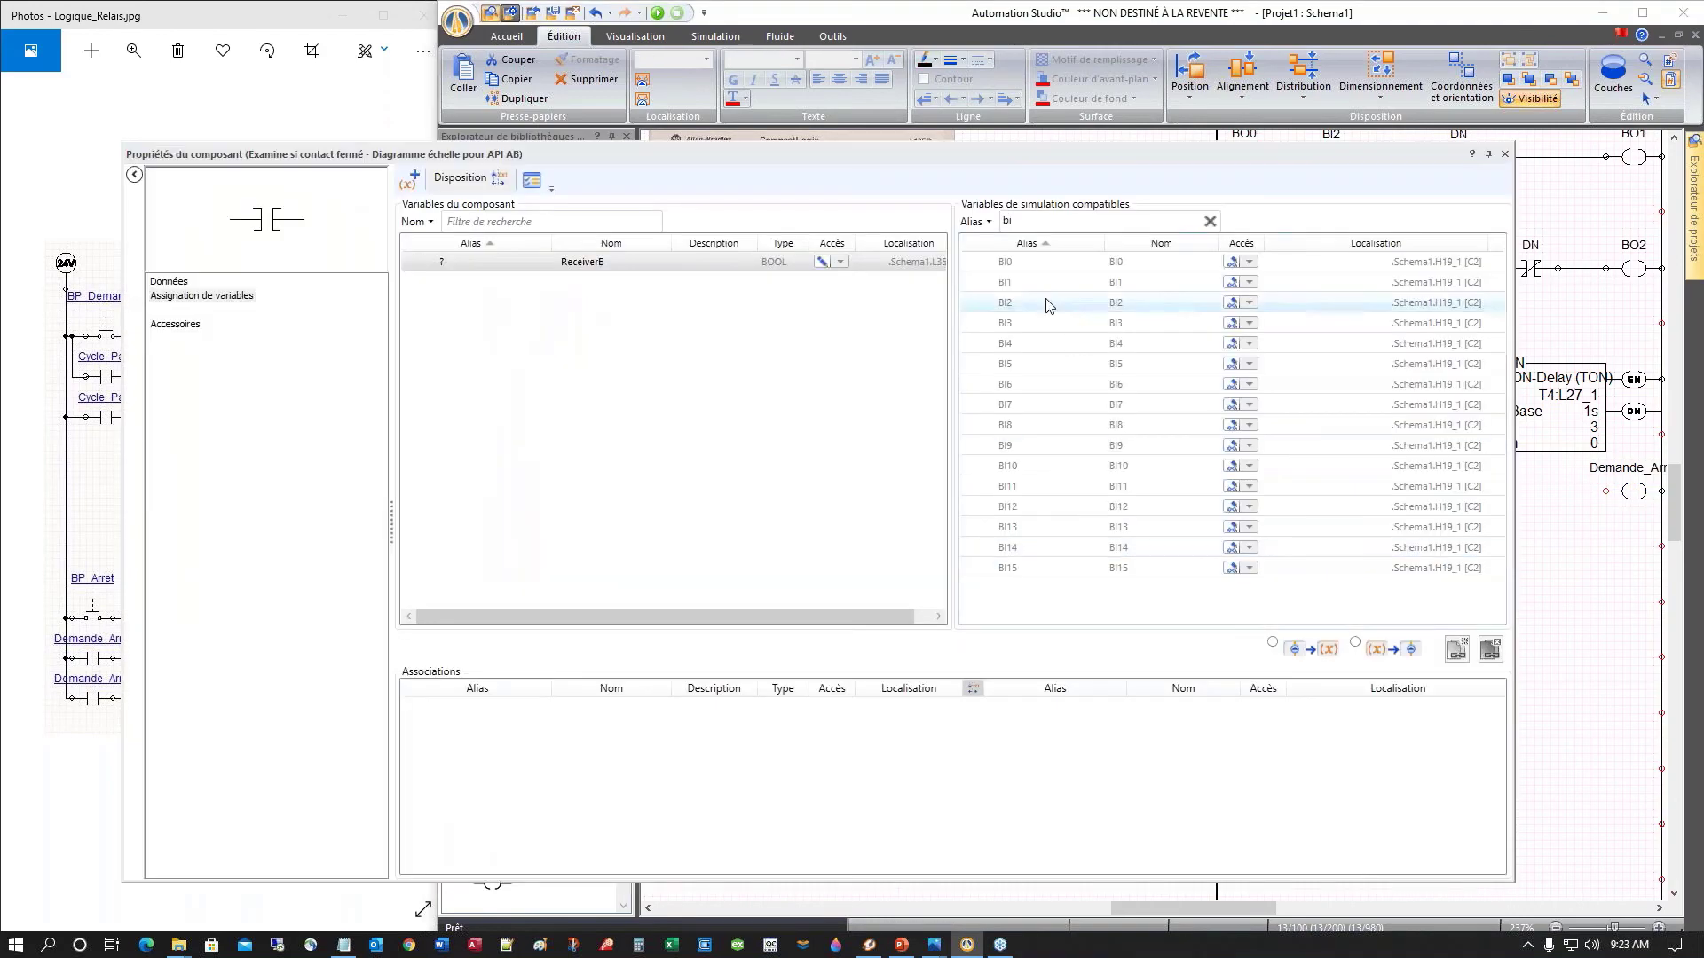
left_click(1039, 220)
type("bi")
type("de")
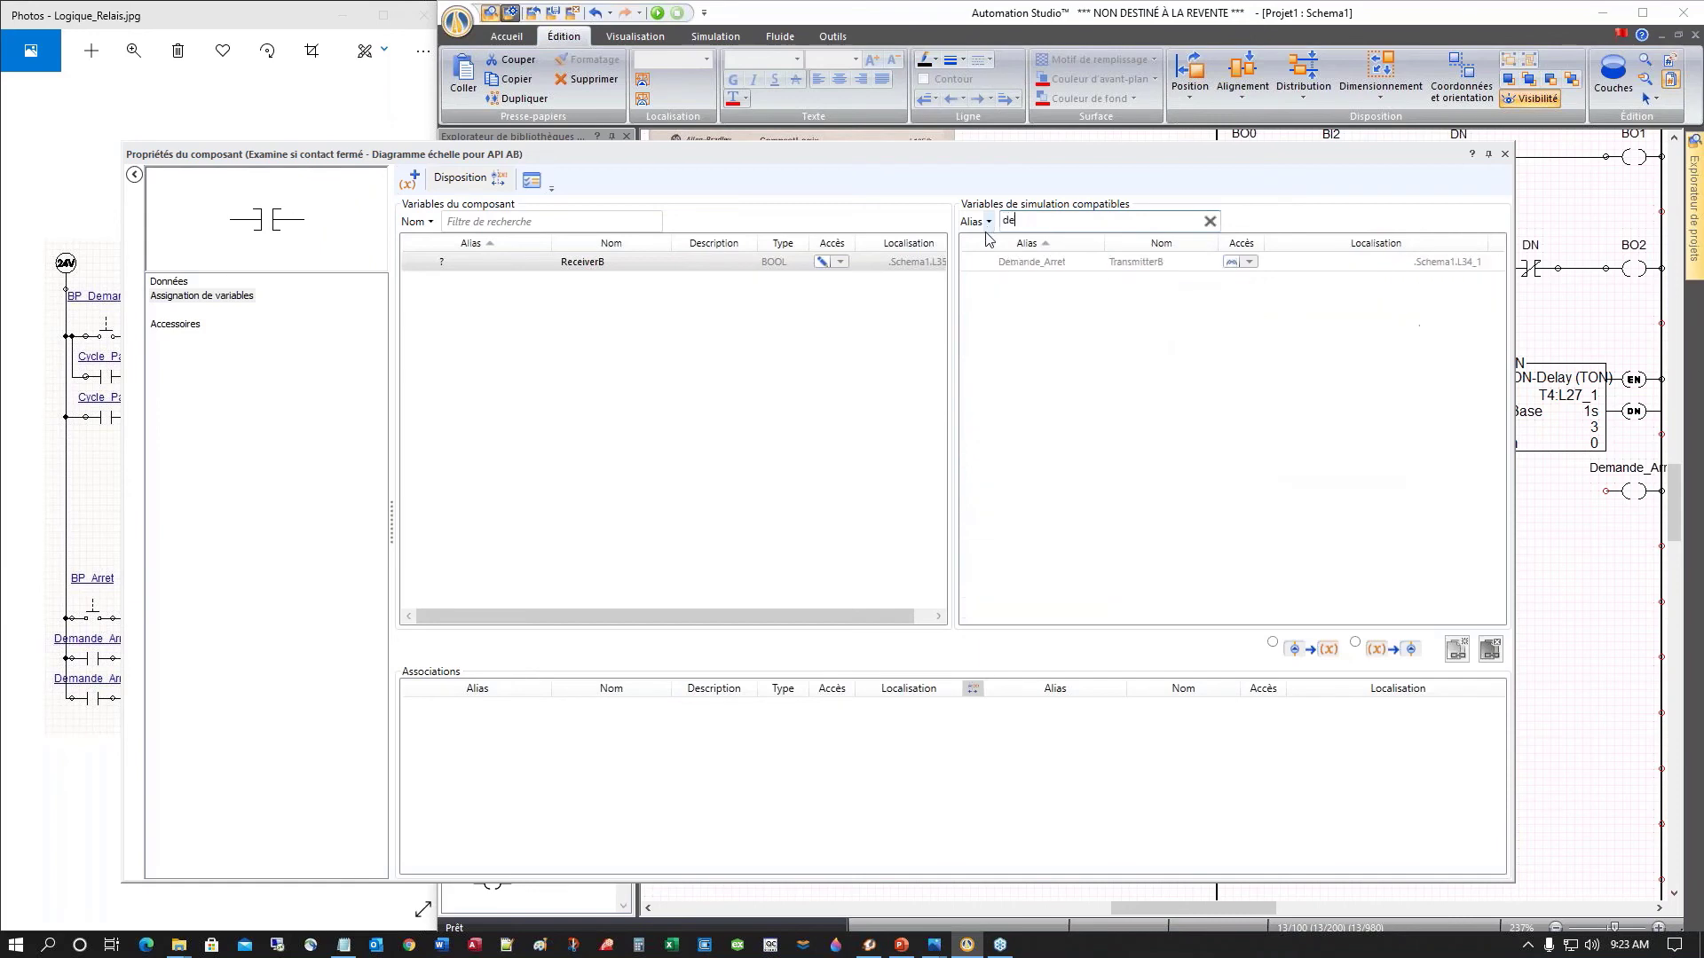
double_click(1050, 266)
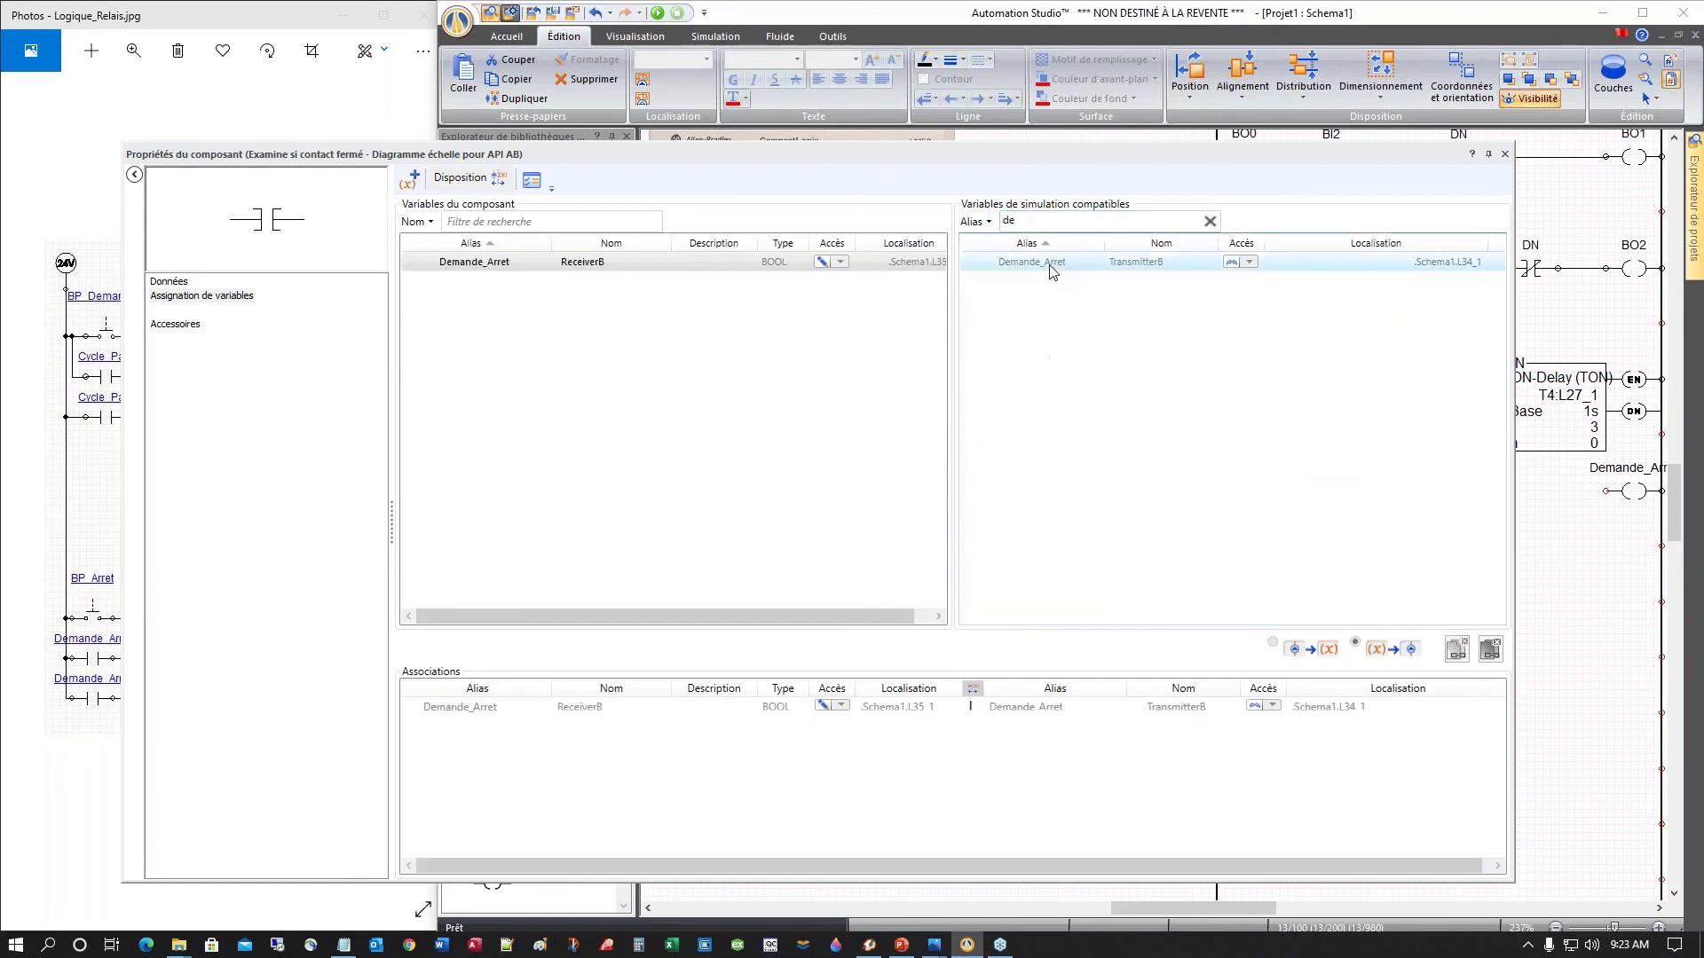
left_click(1506, 157)
Step: Wire BI1 to the Demande_Arret coil with the Demande_Arret contact in parallel, and copy that contact to the start of the sixth rung
left_click_drag(1273, 491, 1606, 491)
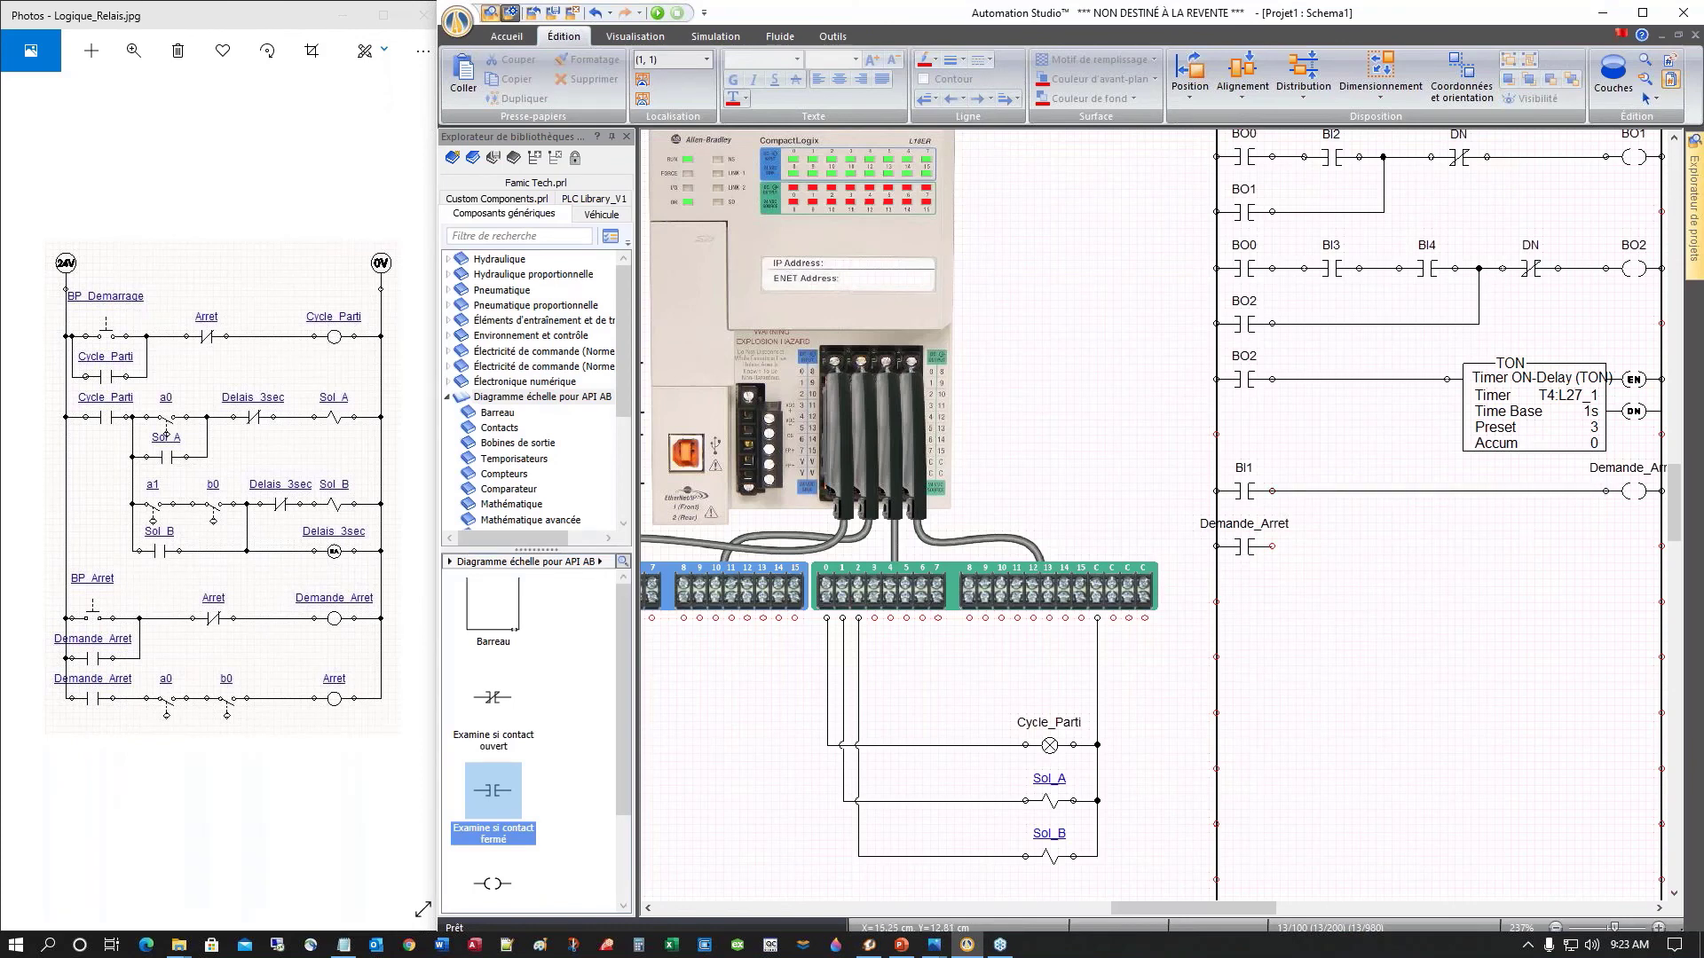
mouse_move(1273, 547)
left_mouse_down()
mouse_move(1315, 545)
mouse_move(1311, 491)
left_mouse_up()
left_click(1246, 548)
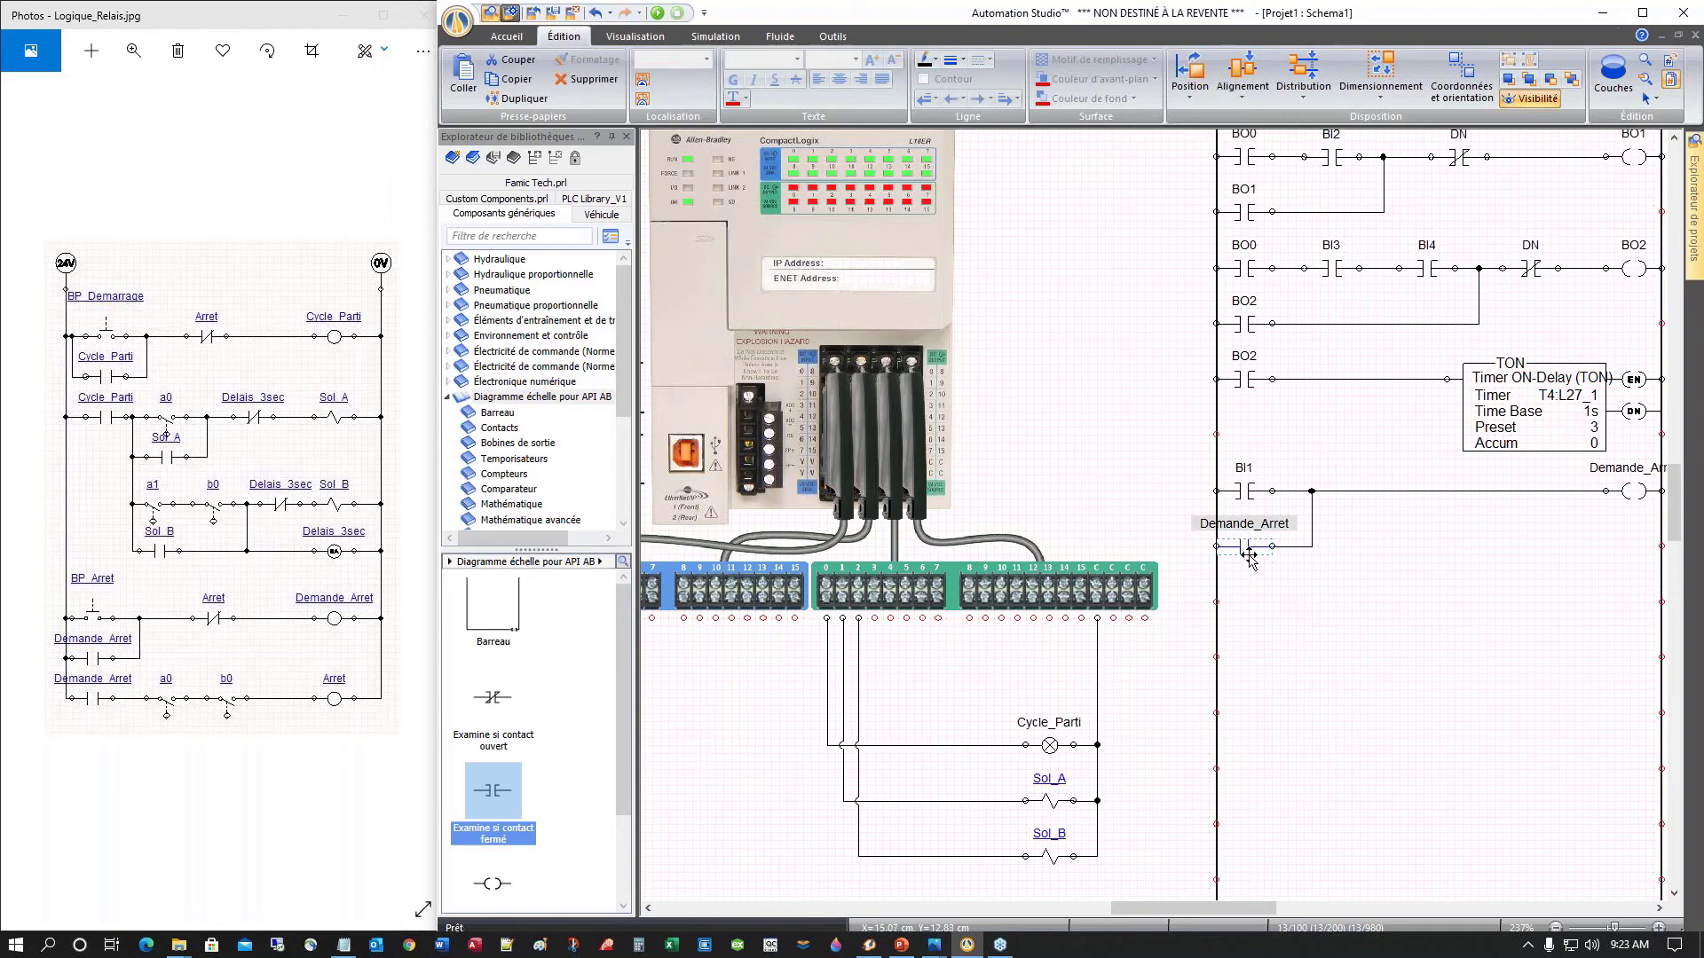
left_click_drag(1248, 555, 1247, 610)
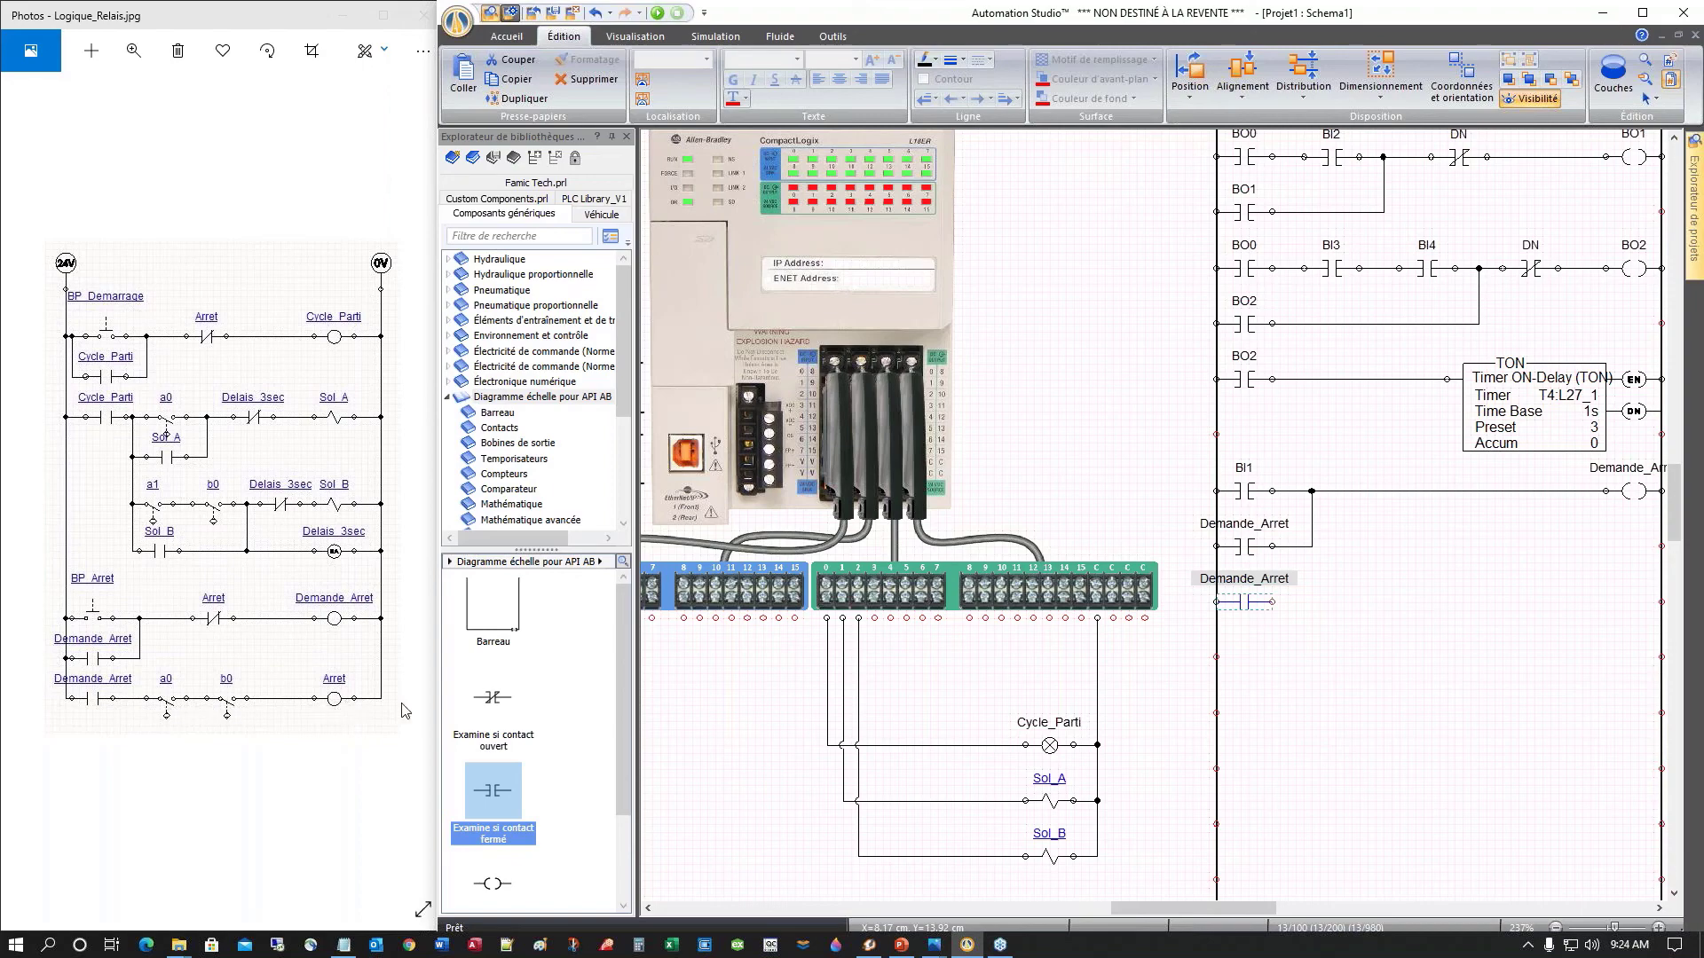
Step: Insert an Examine si contact fermé contact after Demande_Arret on the sixth rung and associate it with the PLC's BI2 variable
left_click_drag(1189, 911, 1136, 909)
scroll(1087, 846, "down", 3)
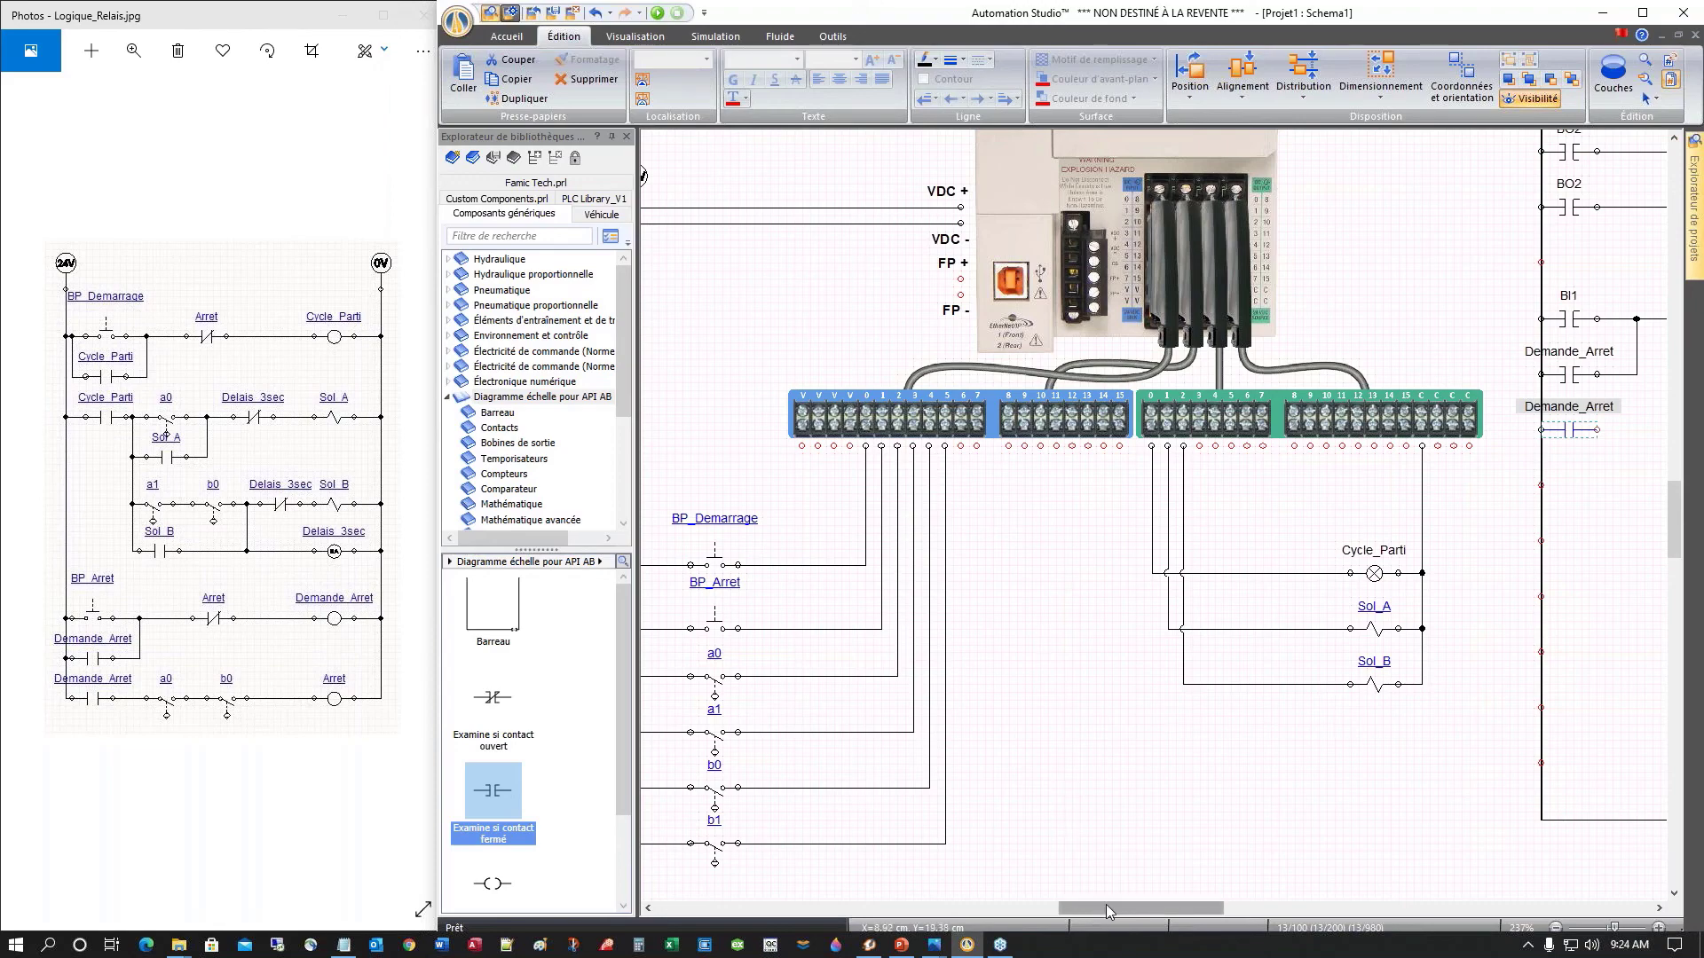
left_click_drag(1105, 908, 1143, 903)
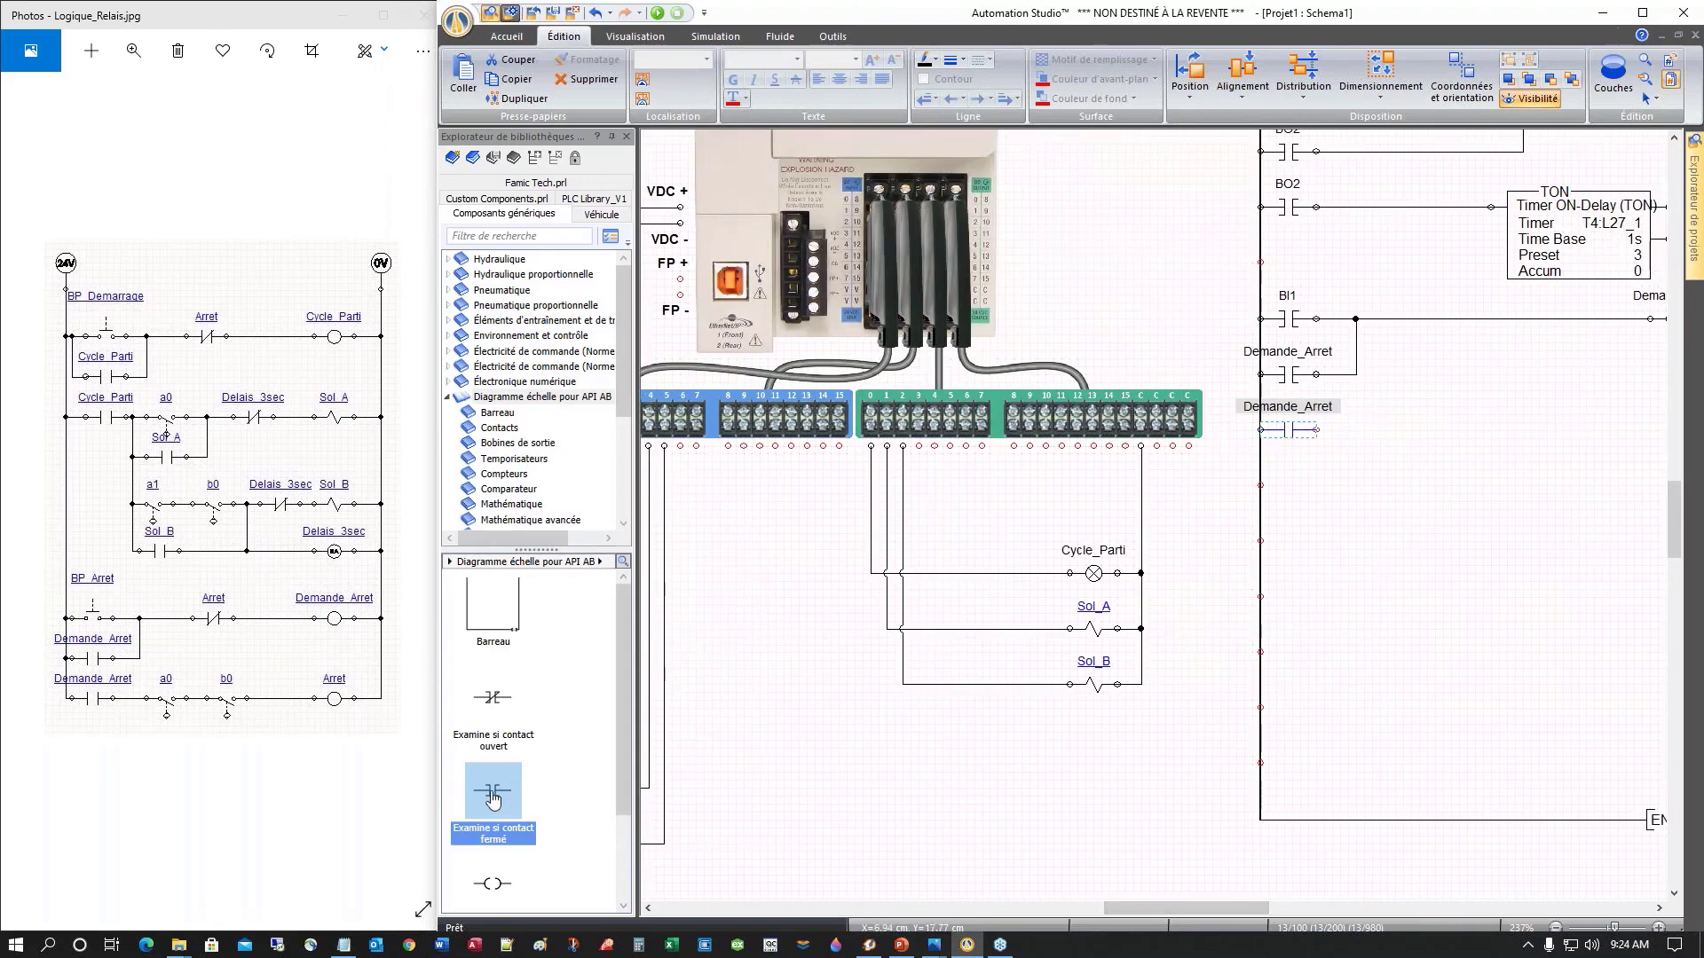
left_click_drag(486, 795, 1385, 431)
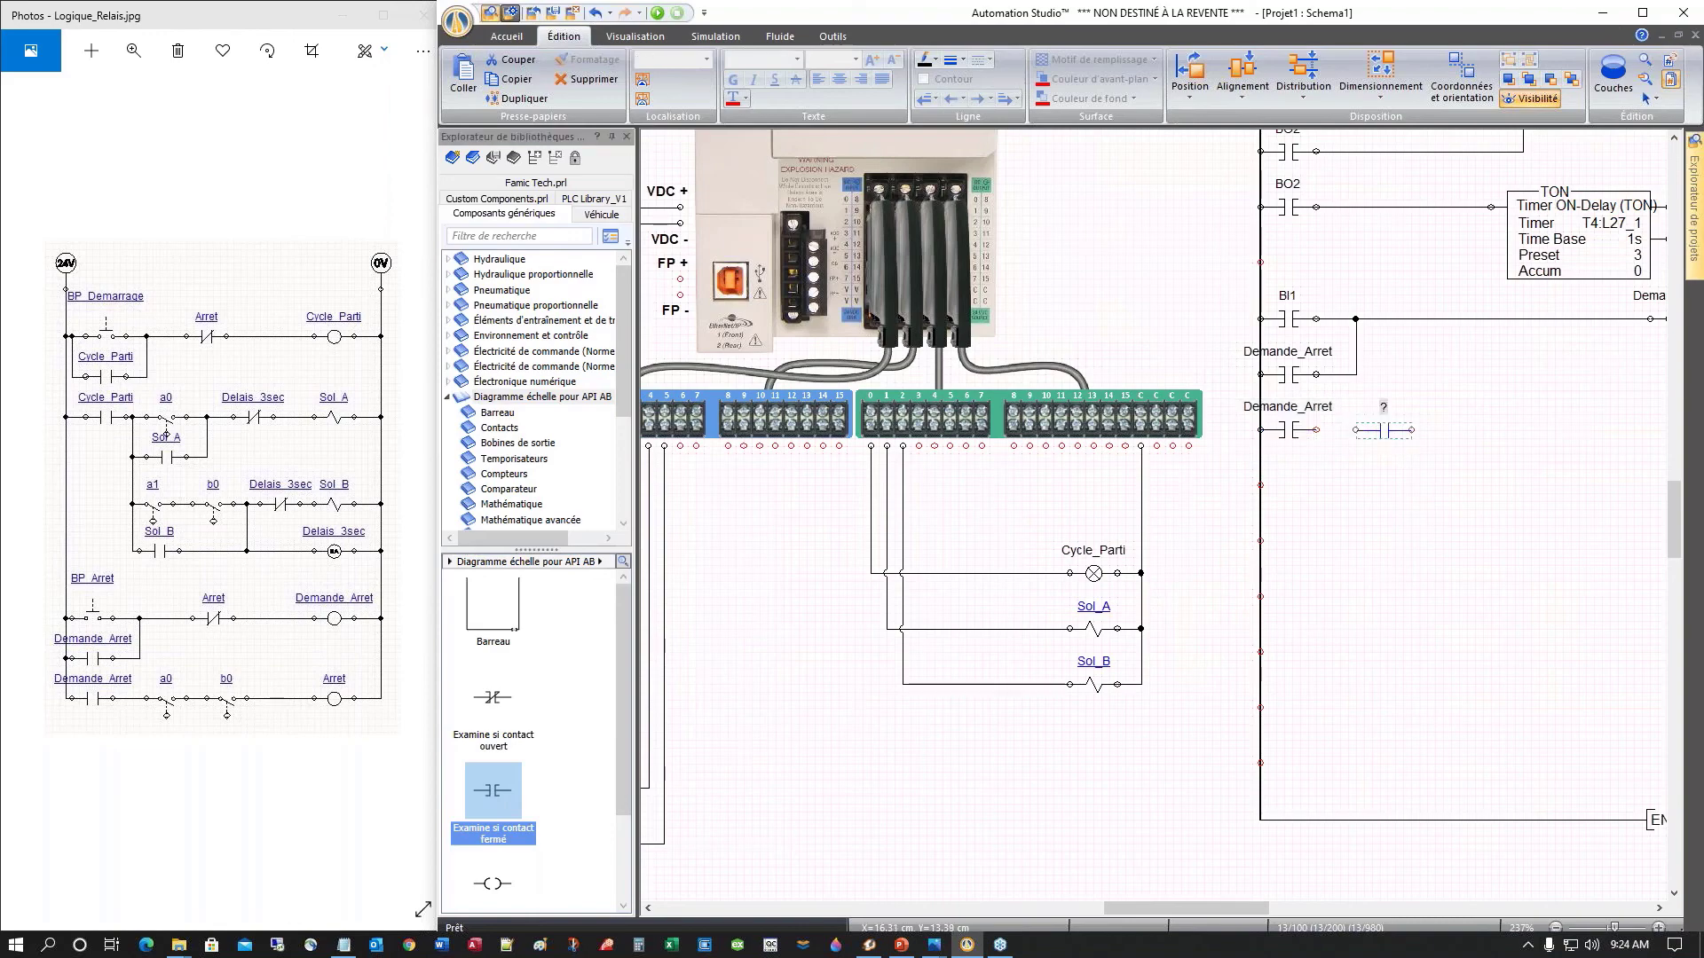
double_click(1389, 434)
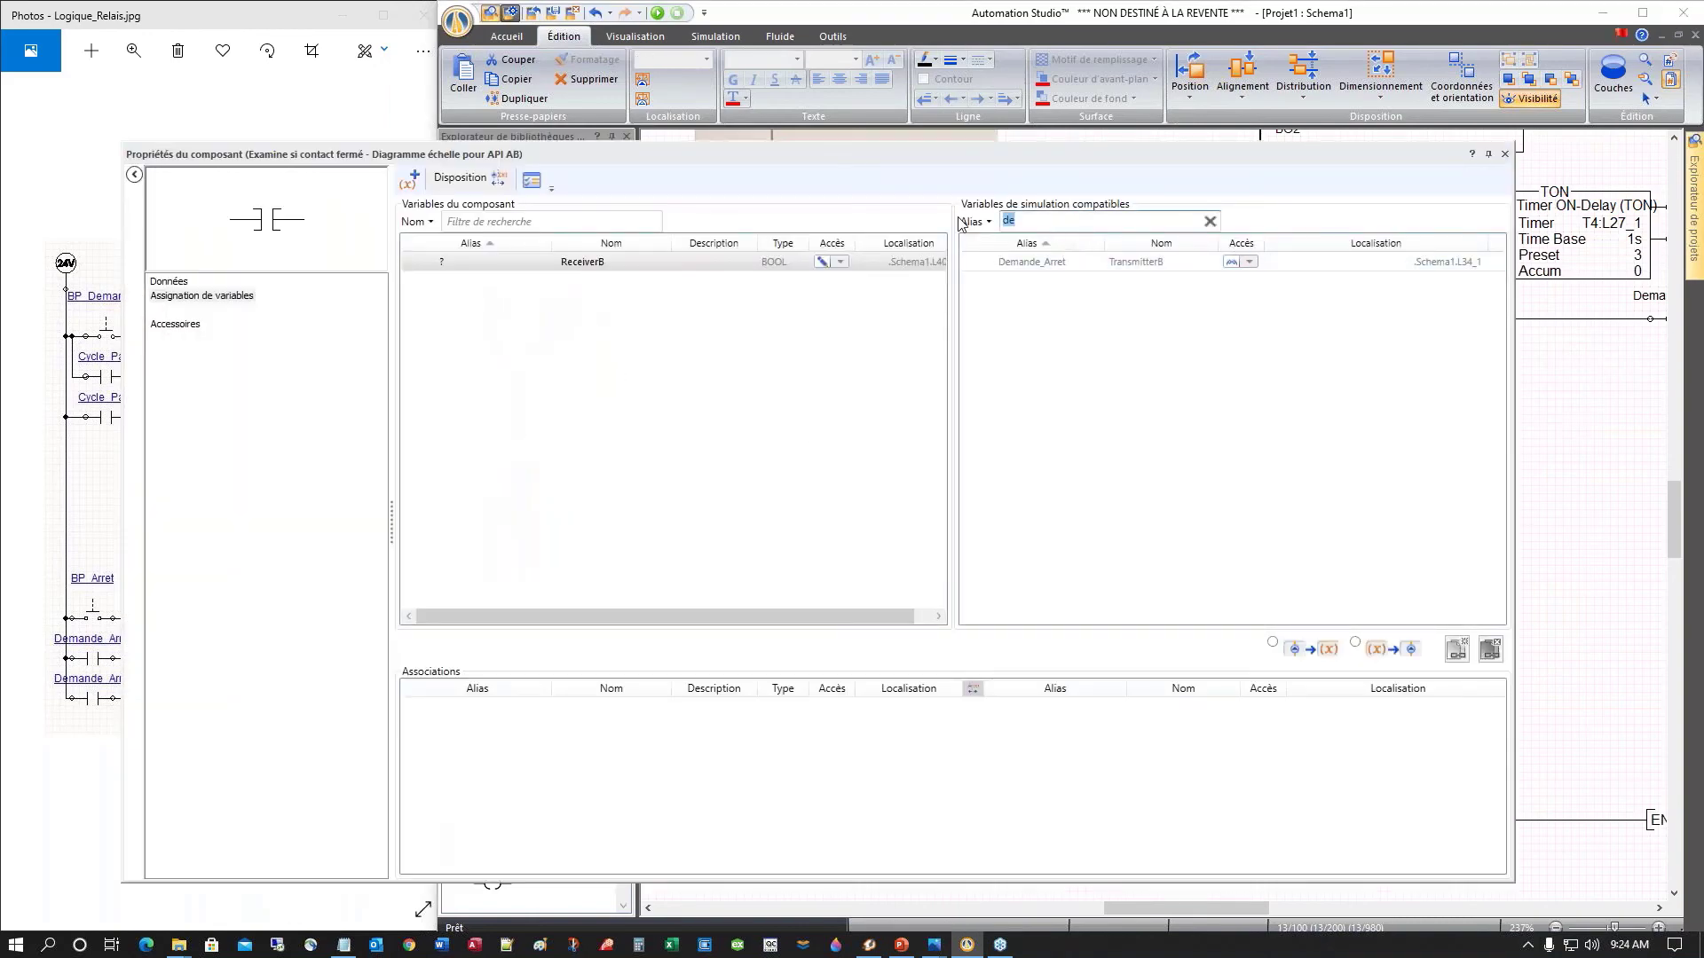
type("bi")
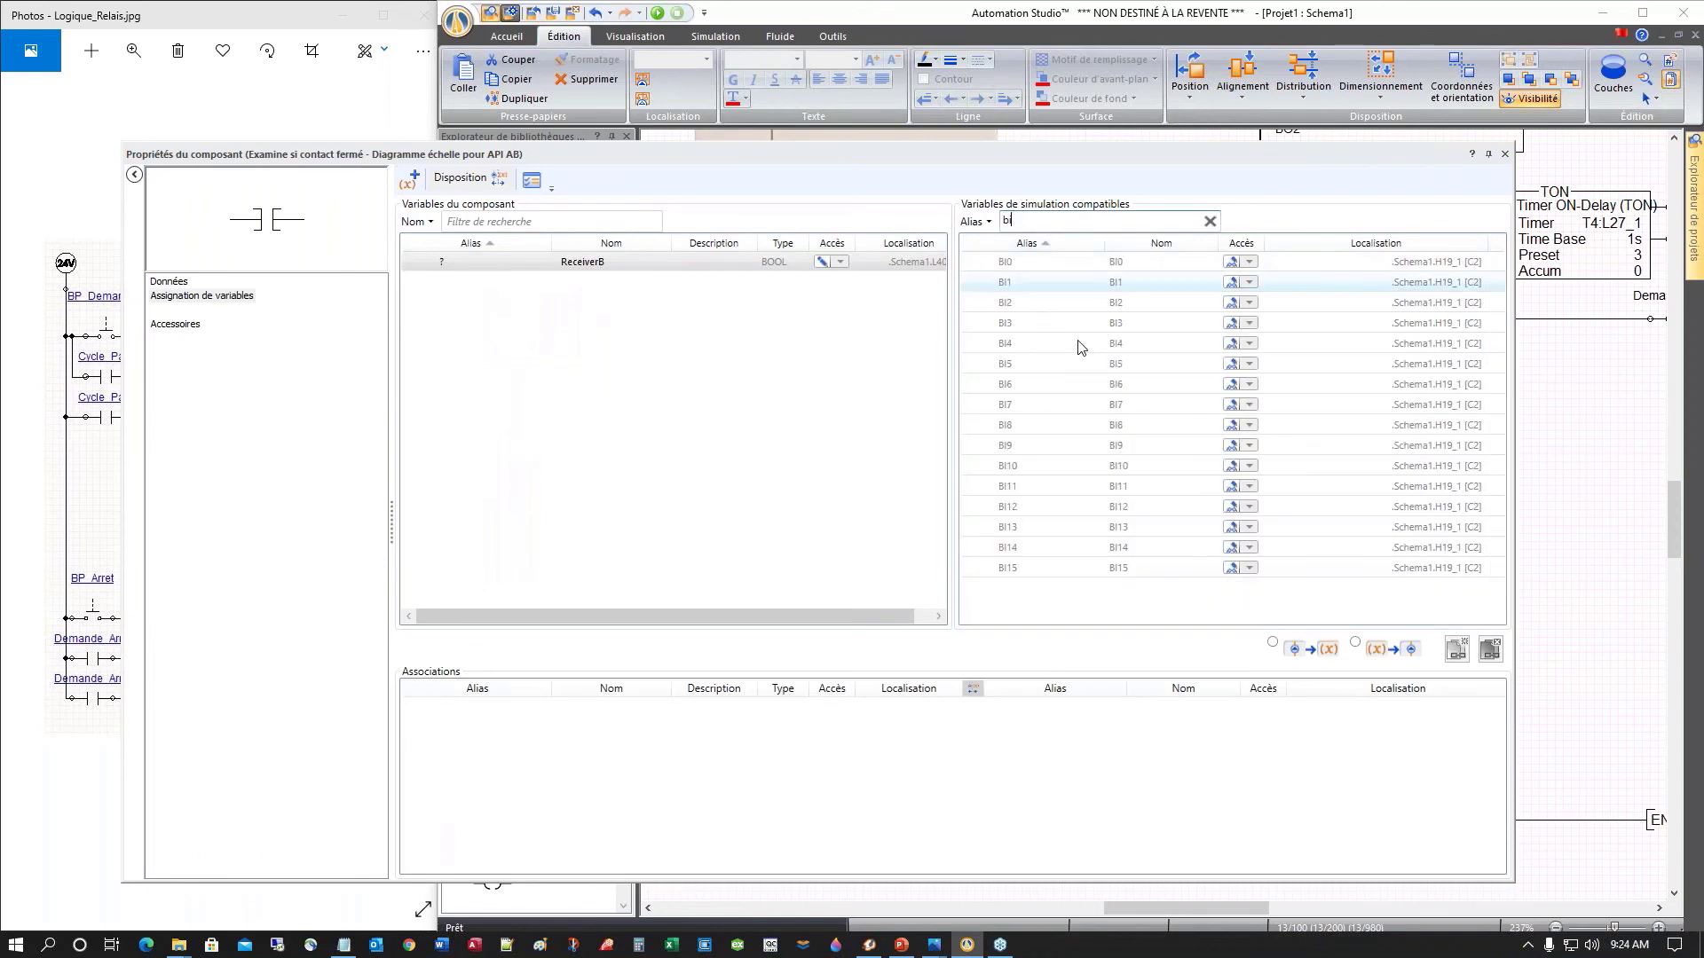
double_click(1127, 304)
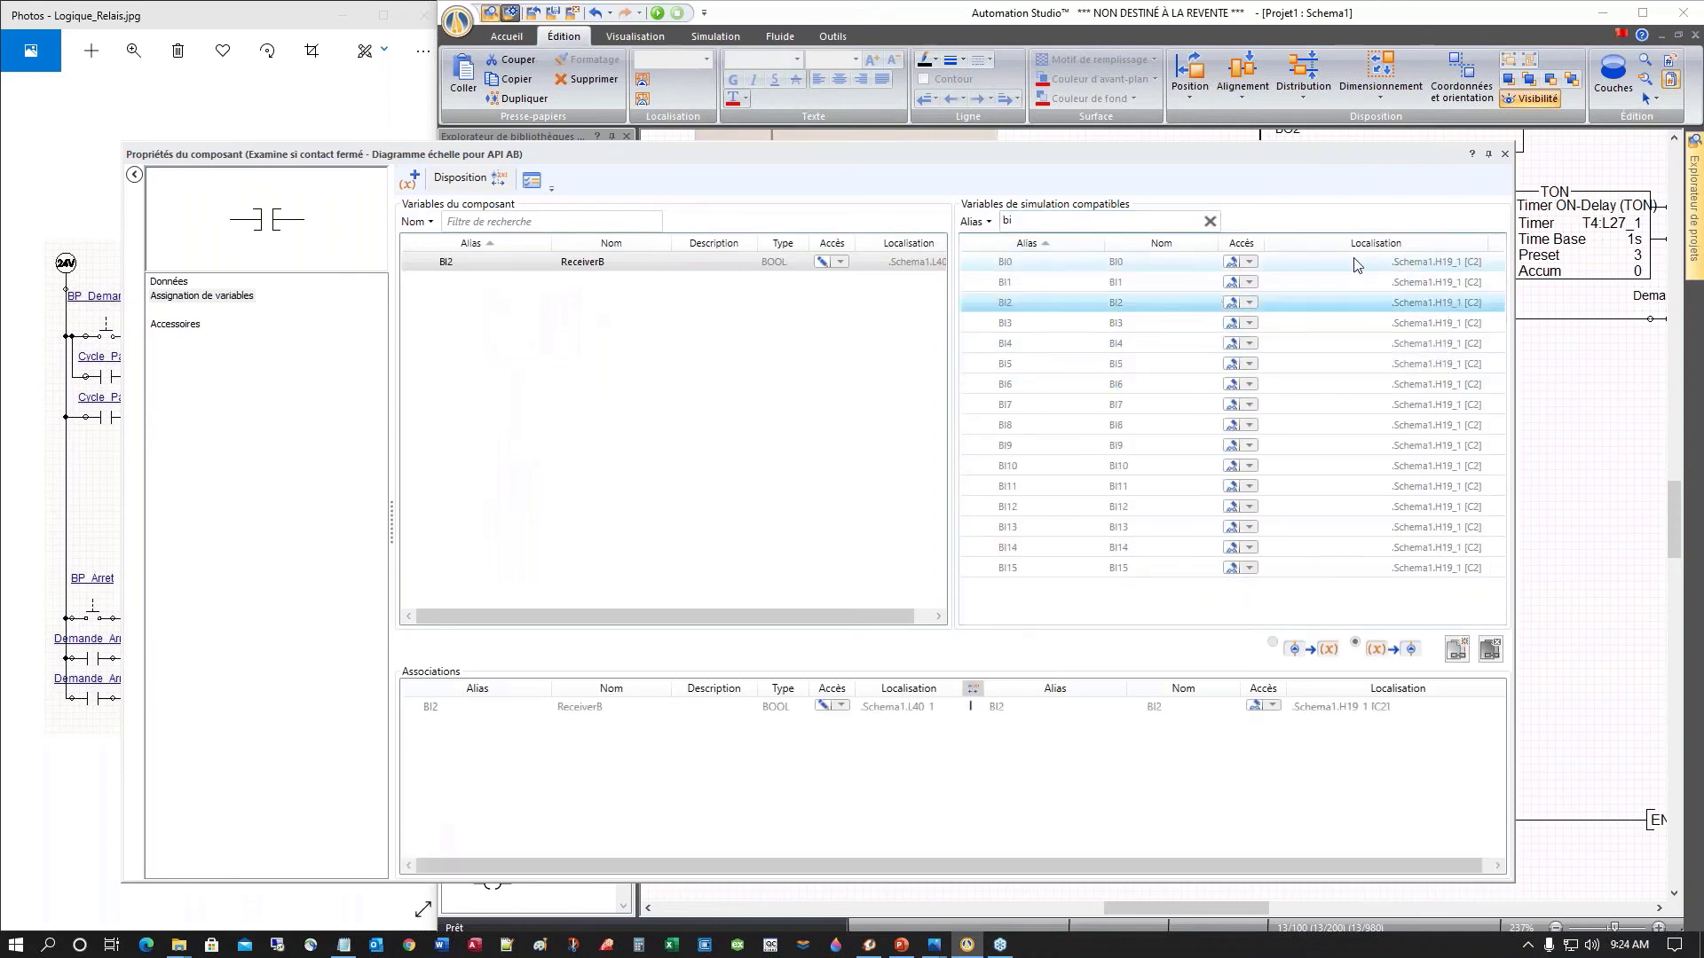
left_click(1506, 154)
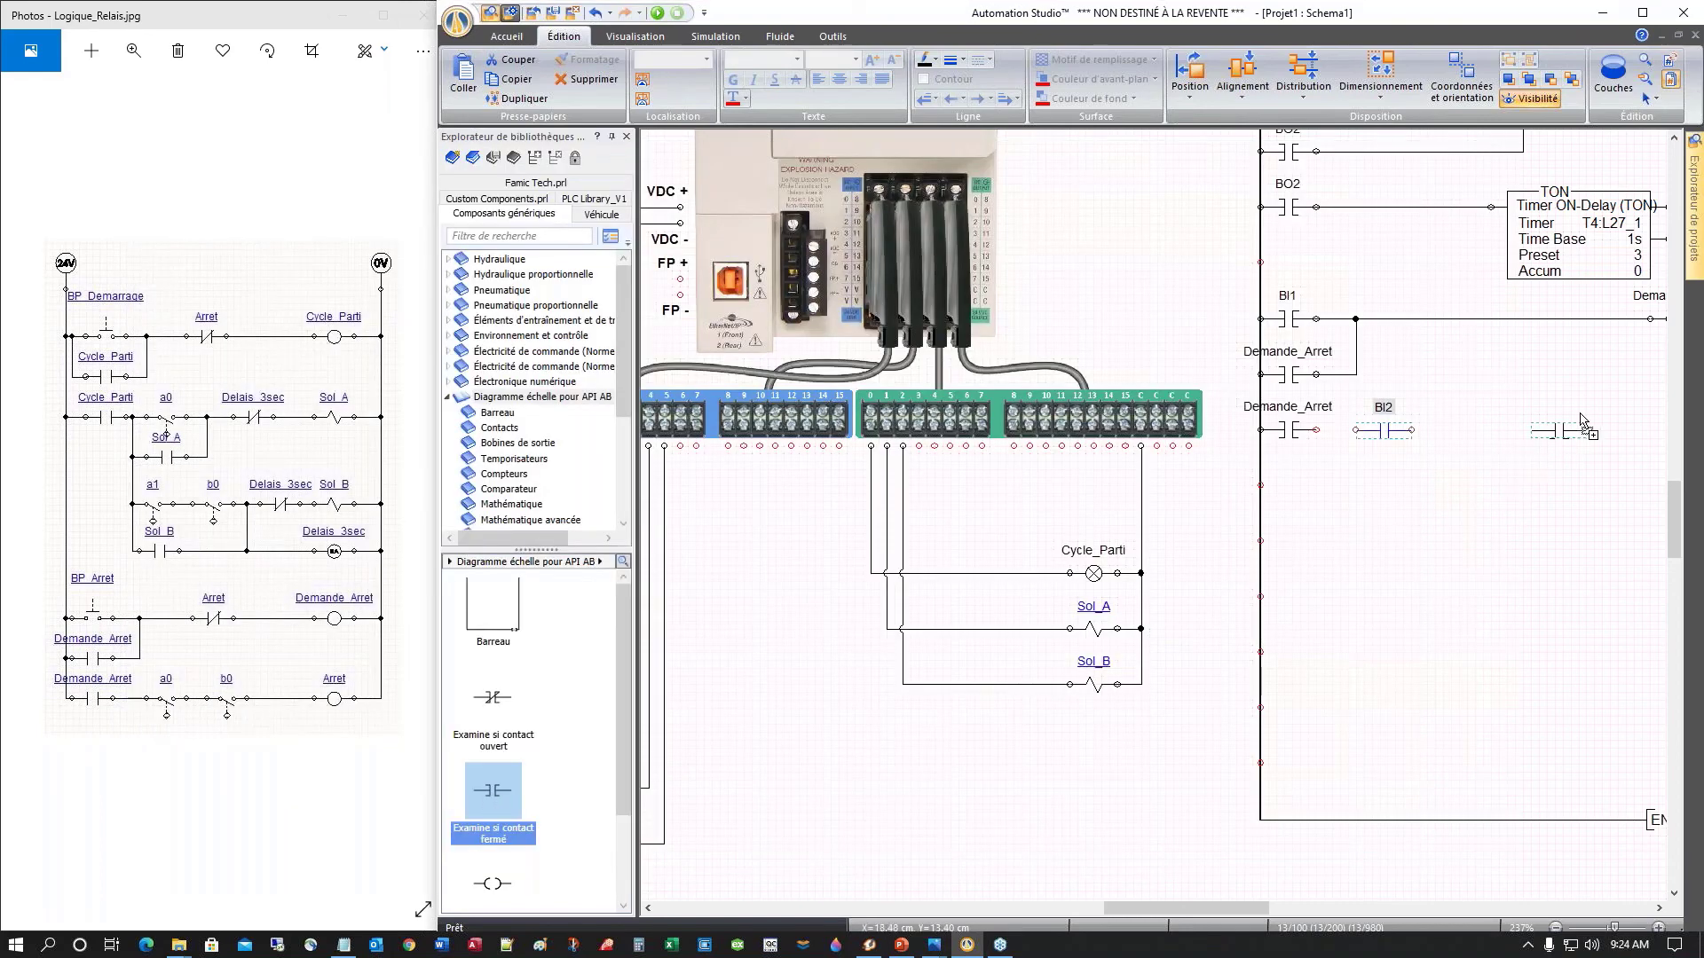
Step: Insert another Examine si contact fermé contact after BI2 on the sixth rung and associate it with the PLC's BI4 variable
left_click_drag(493, 791, 1480, 434)
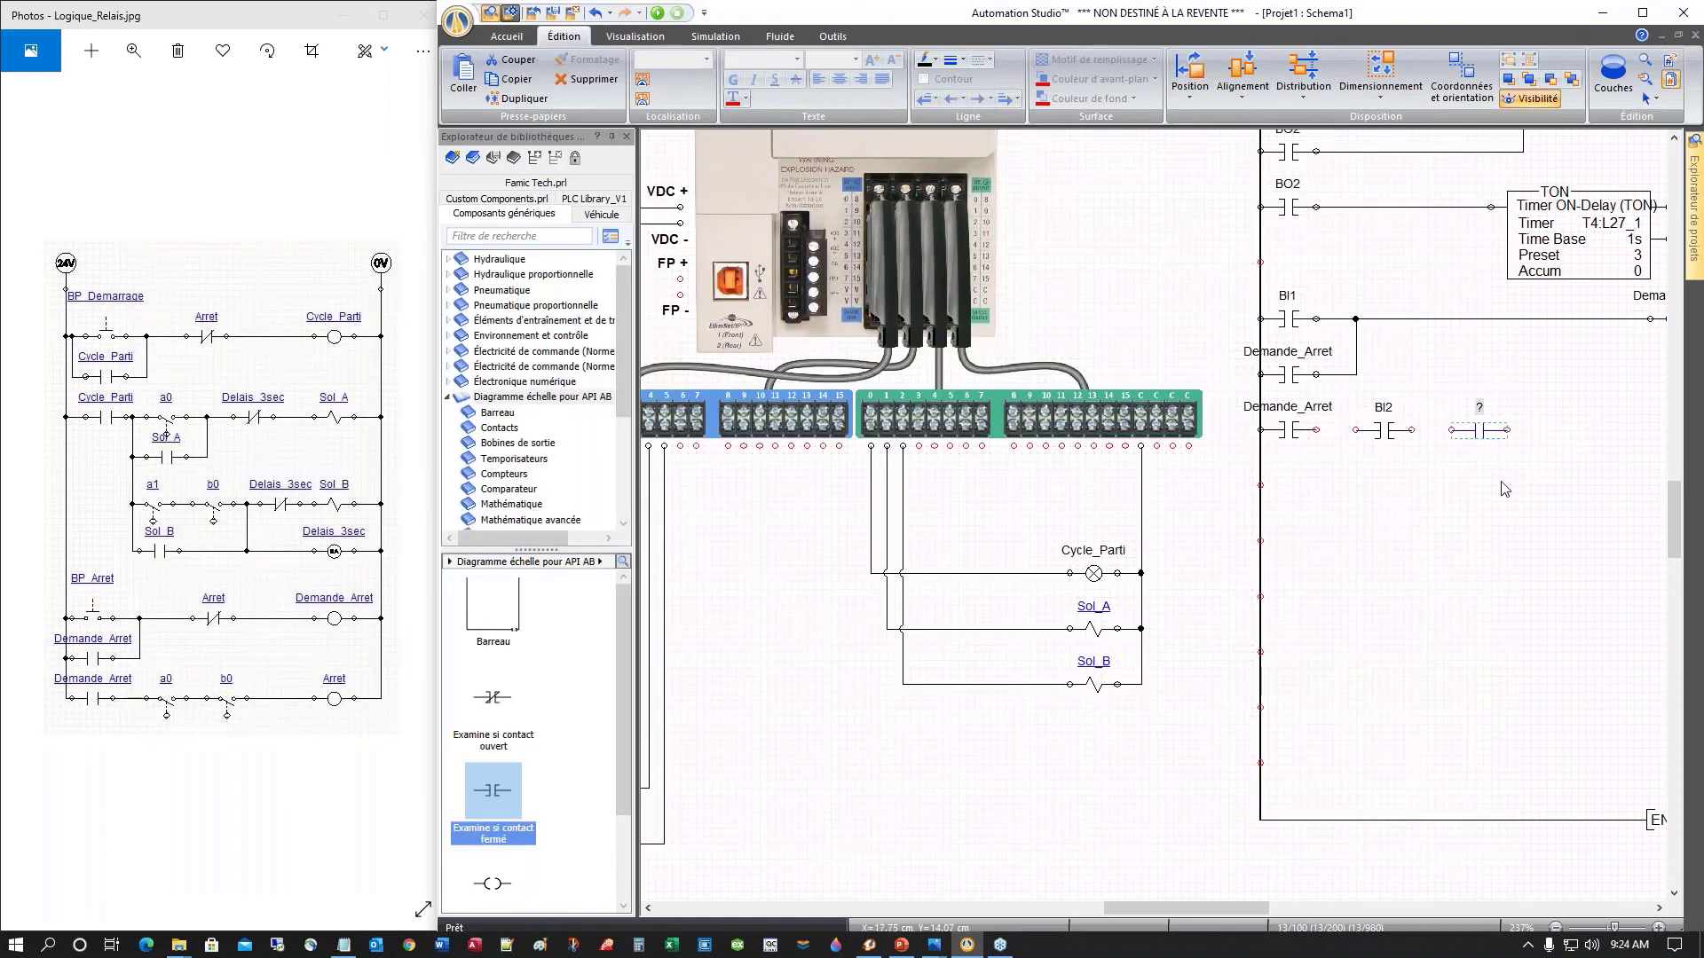
double_click(1486, 429)
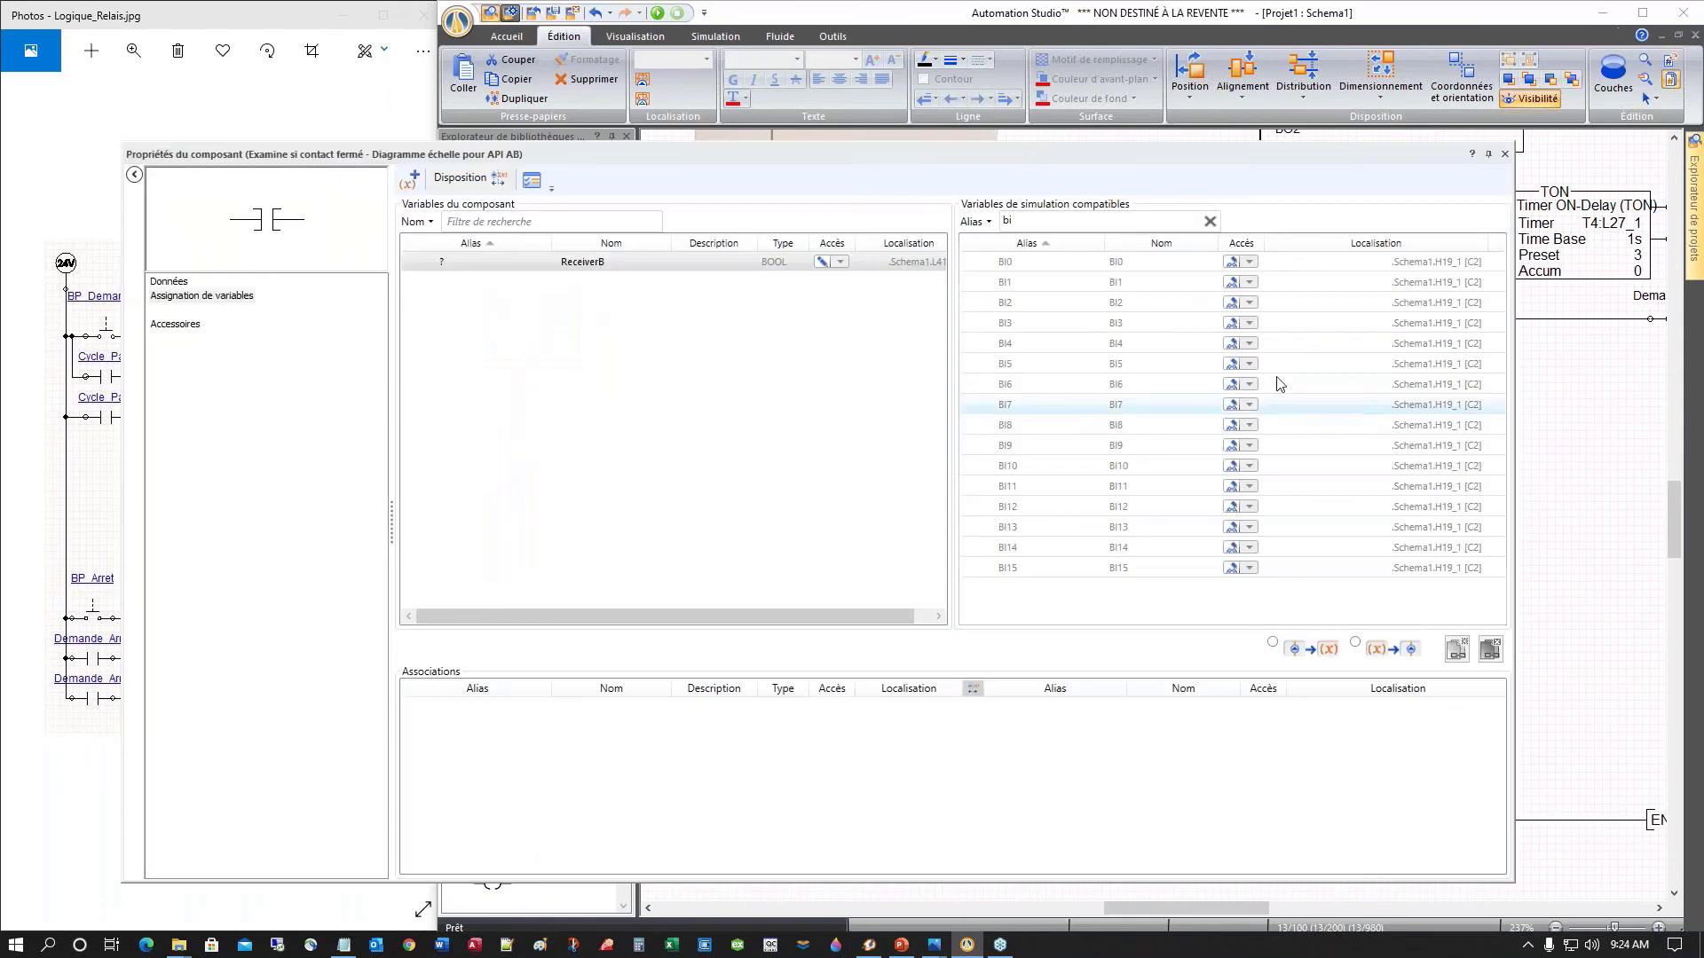
double_click(1125, 352)
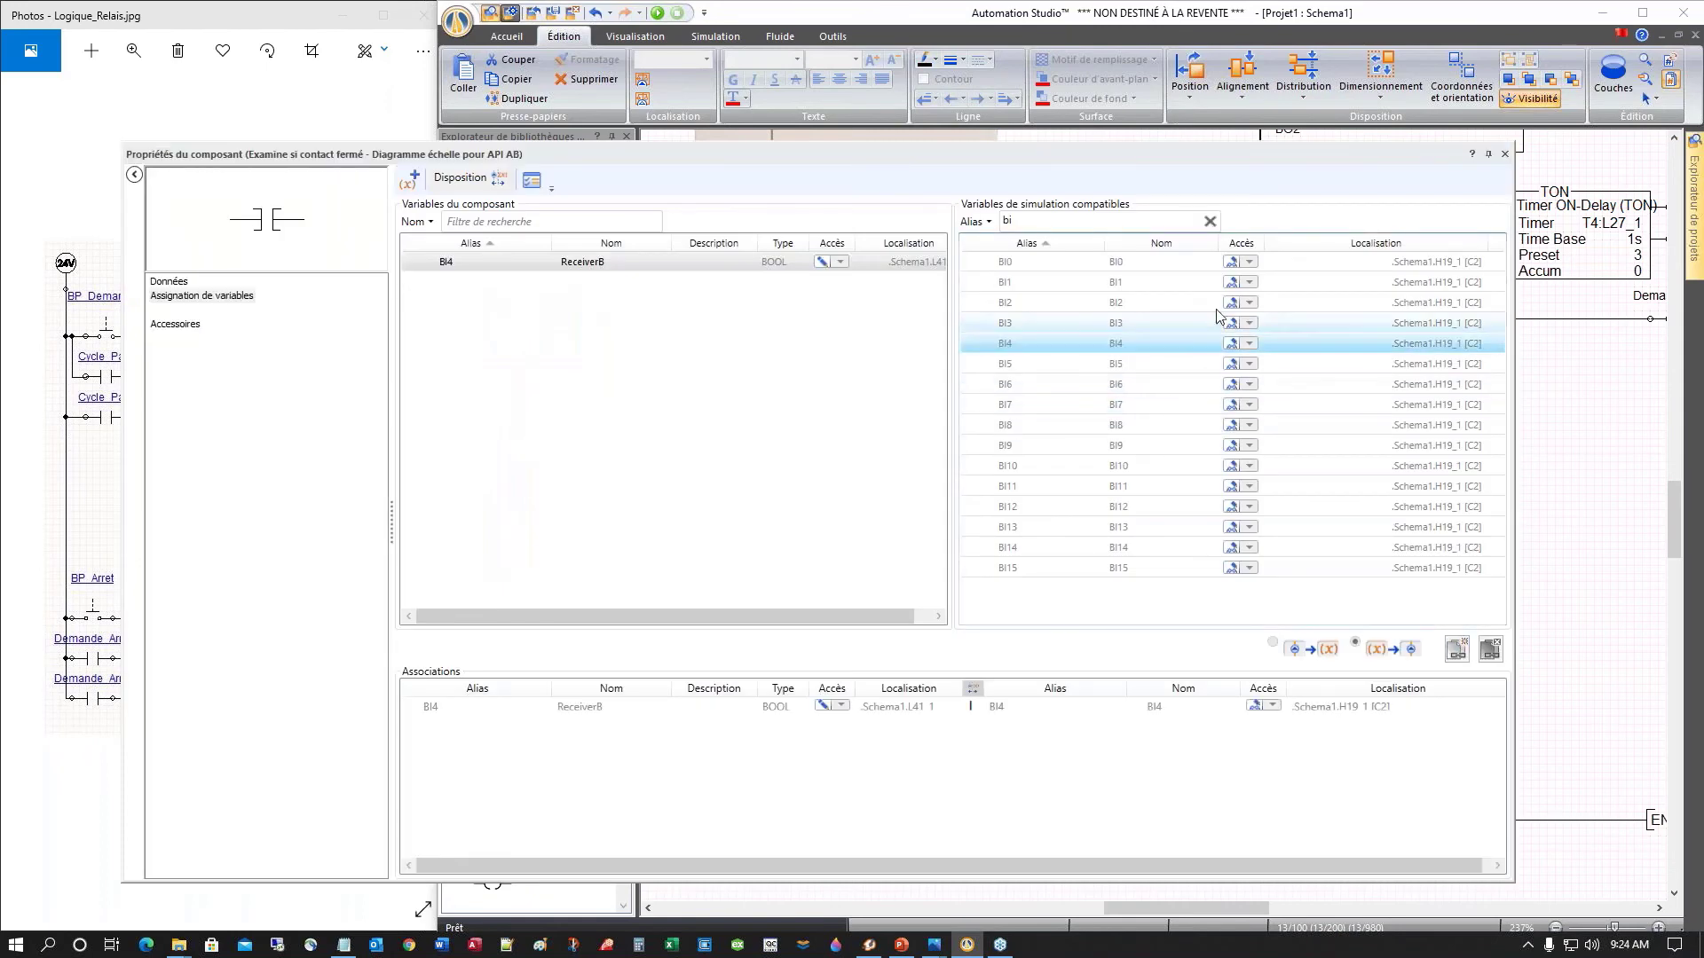
left_click(1505, 155)
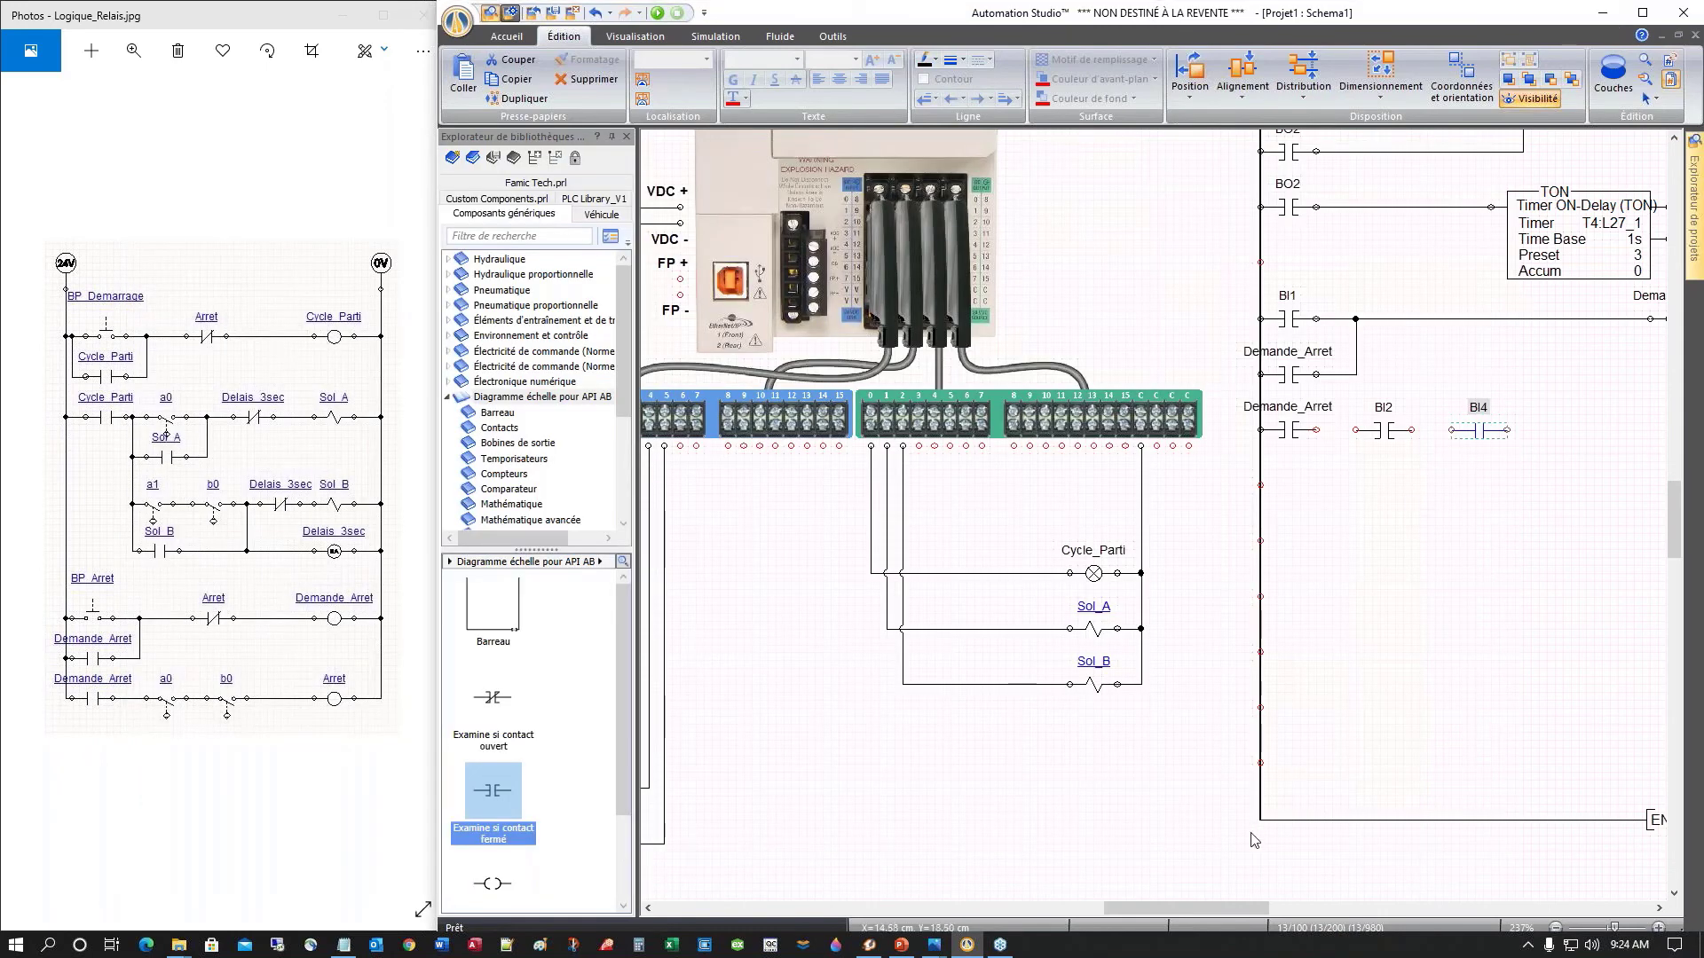
Step: Insert an output coil with the alias Arret on the sixth rung and attach it to the ladder's output-side rail
left_click_drag(494, 890, 1614, 431)
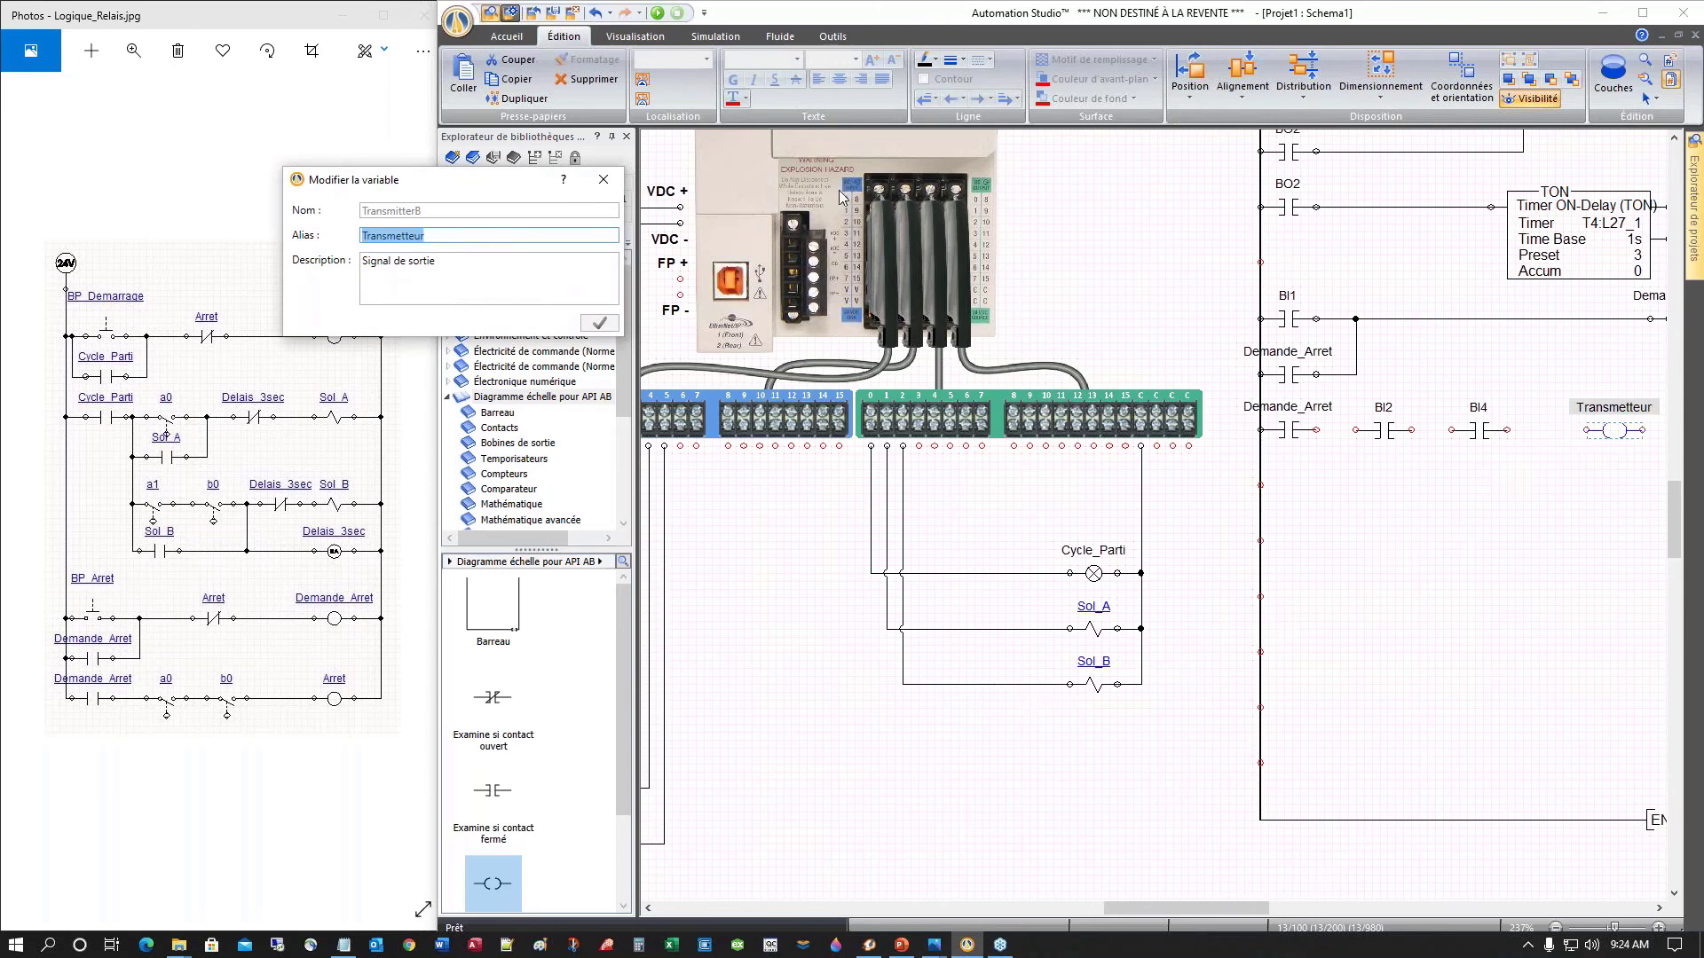
type("Arret")
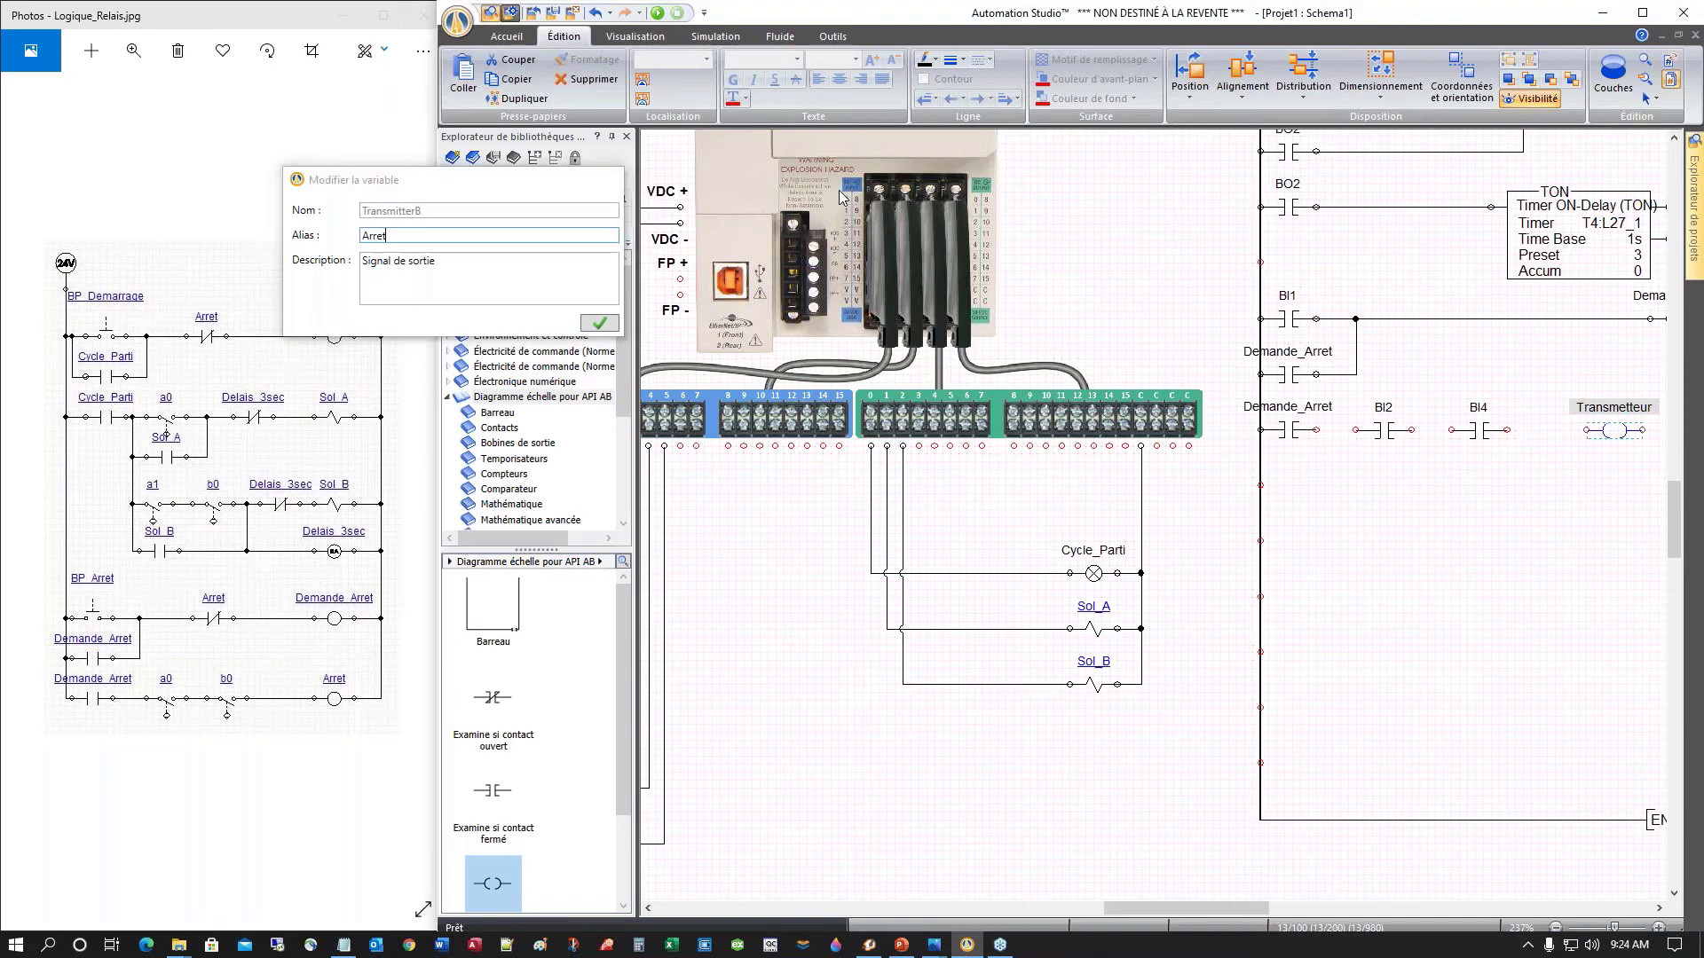
key("Return")
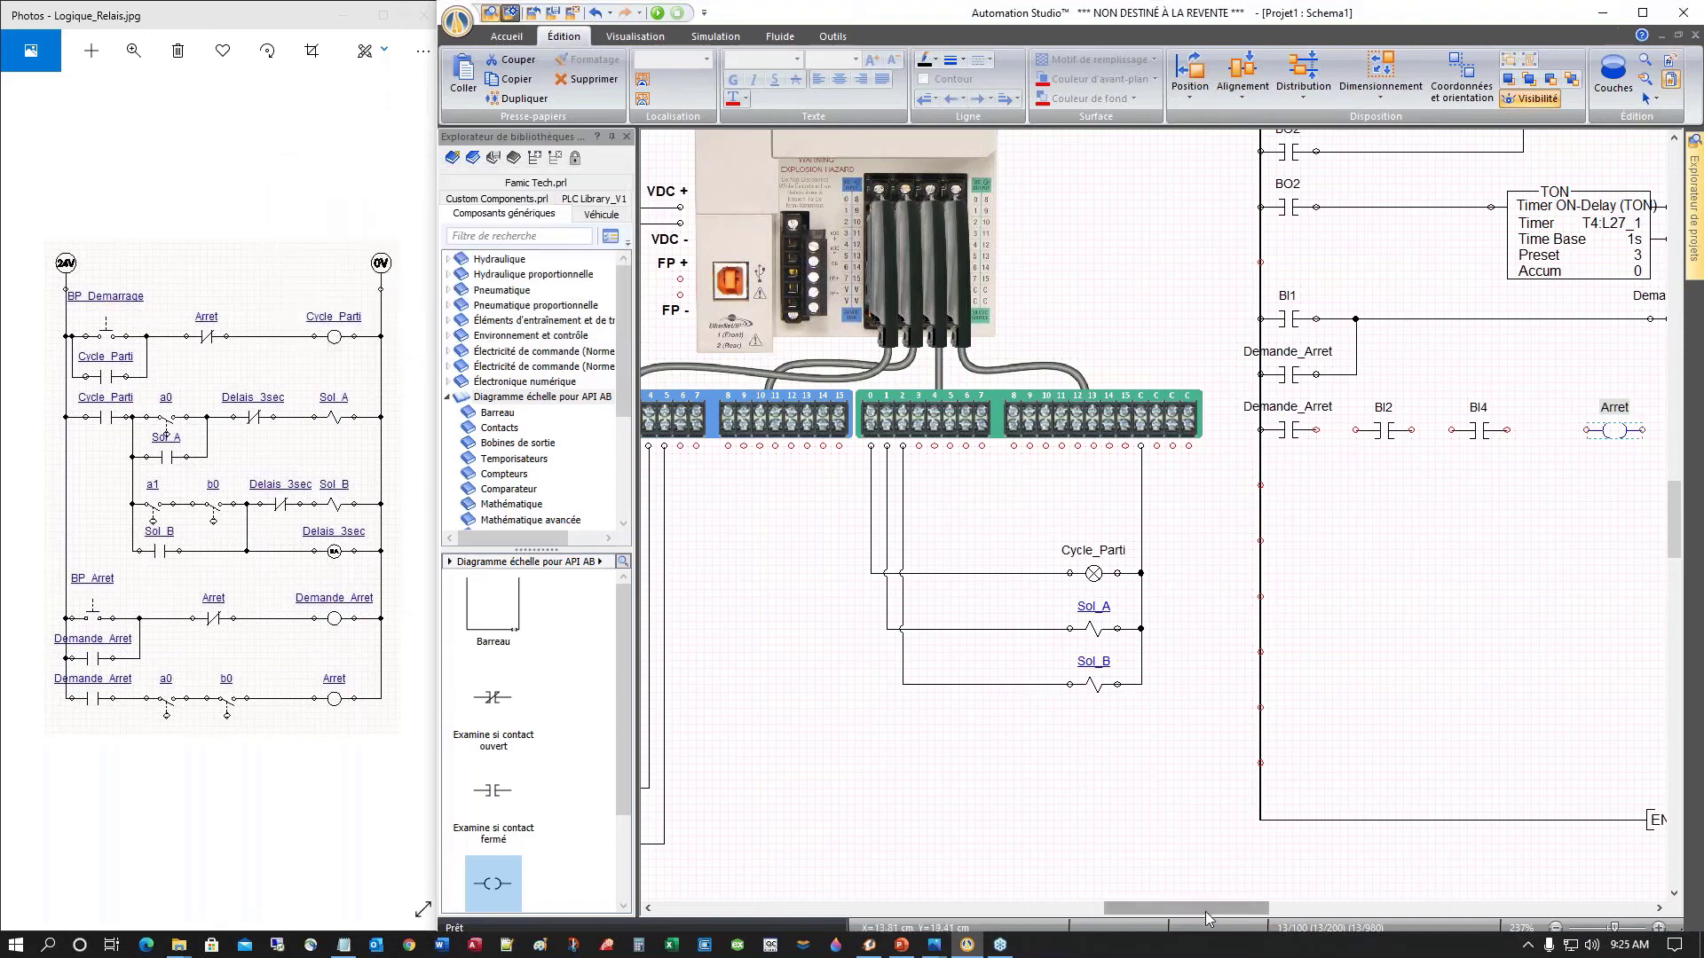
left_click_drag(1192, 907, 1239, 907)
left_click_drag(1329, 442, 1392, 444)
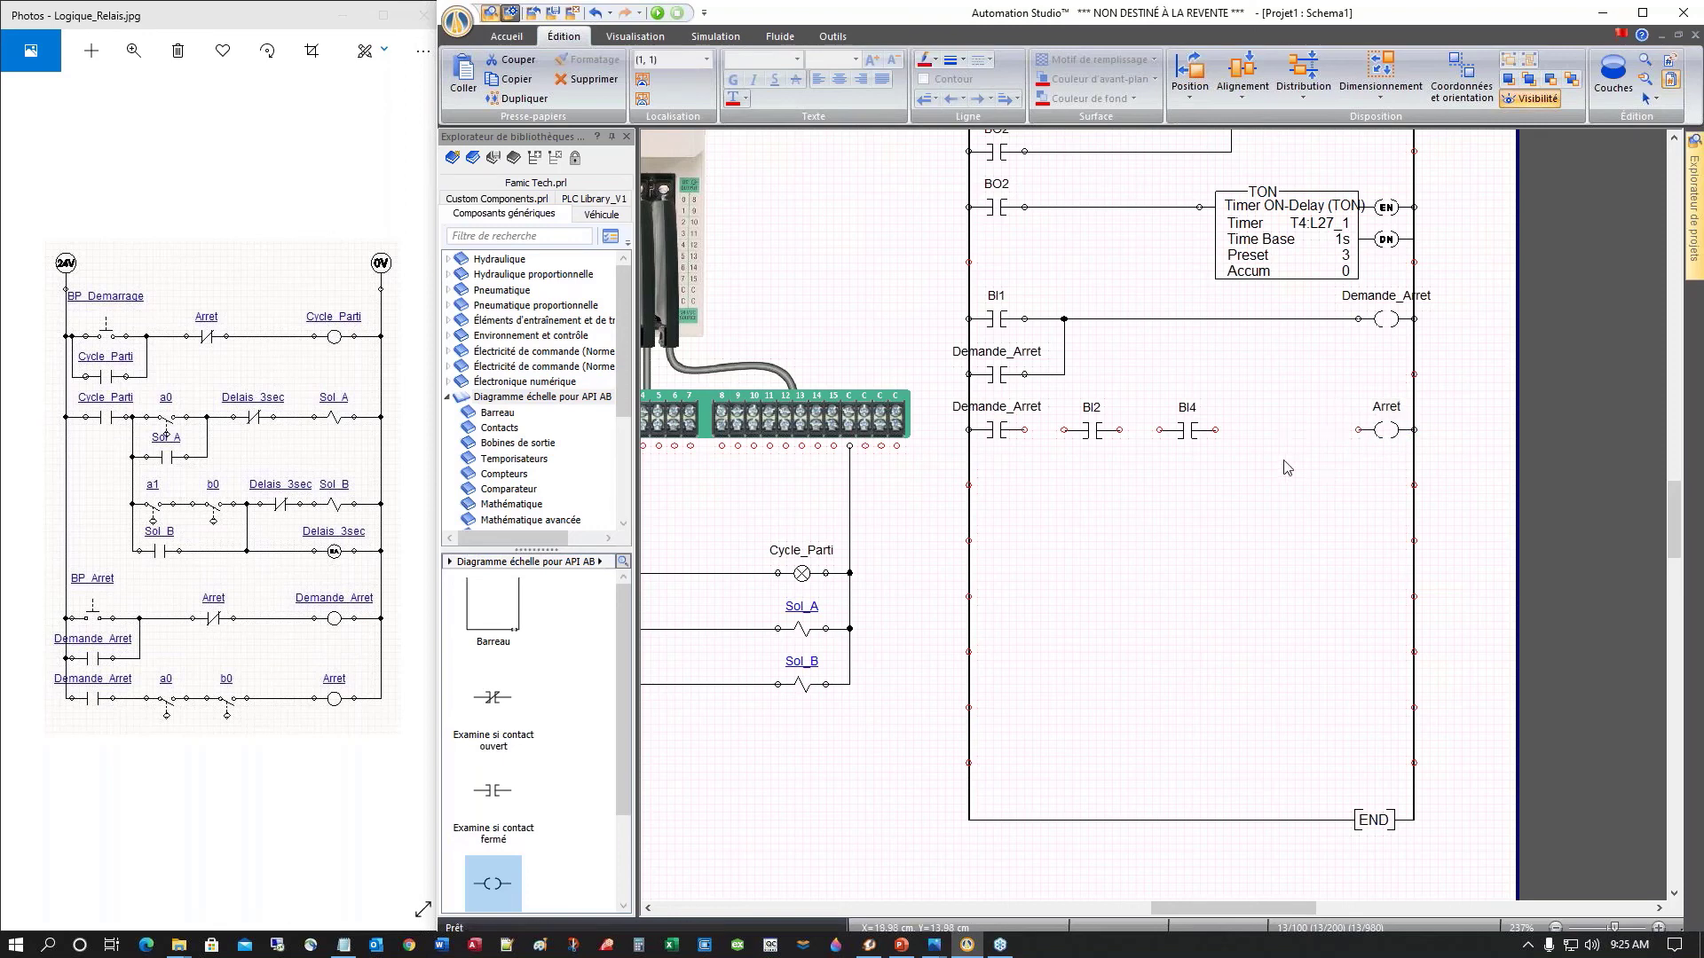
Step: Wire the sixth rung by connecting Demande_Arret, BI2, BI4 and the Arret coil in series
left_click(1223, 441)
left_click_drag(1219, 430, 1358, 431)
left_click_drag(1122, 430, 1159, 431)
left_click_drag(1025, 431, 1064, 430)
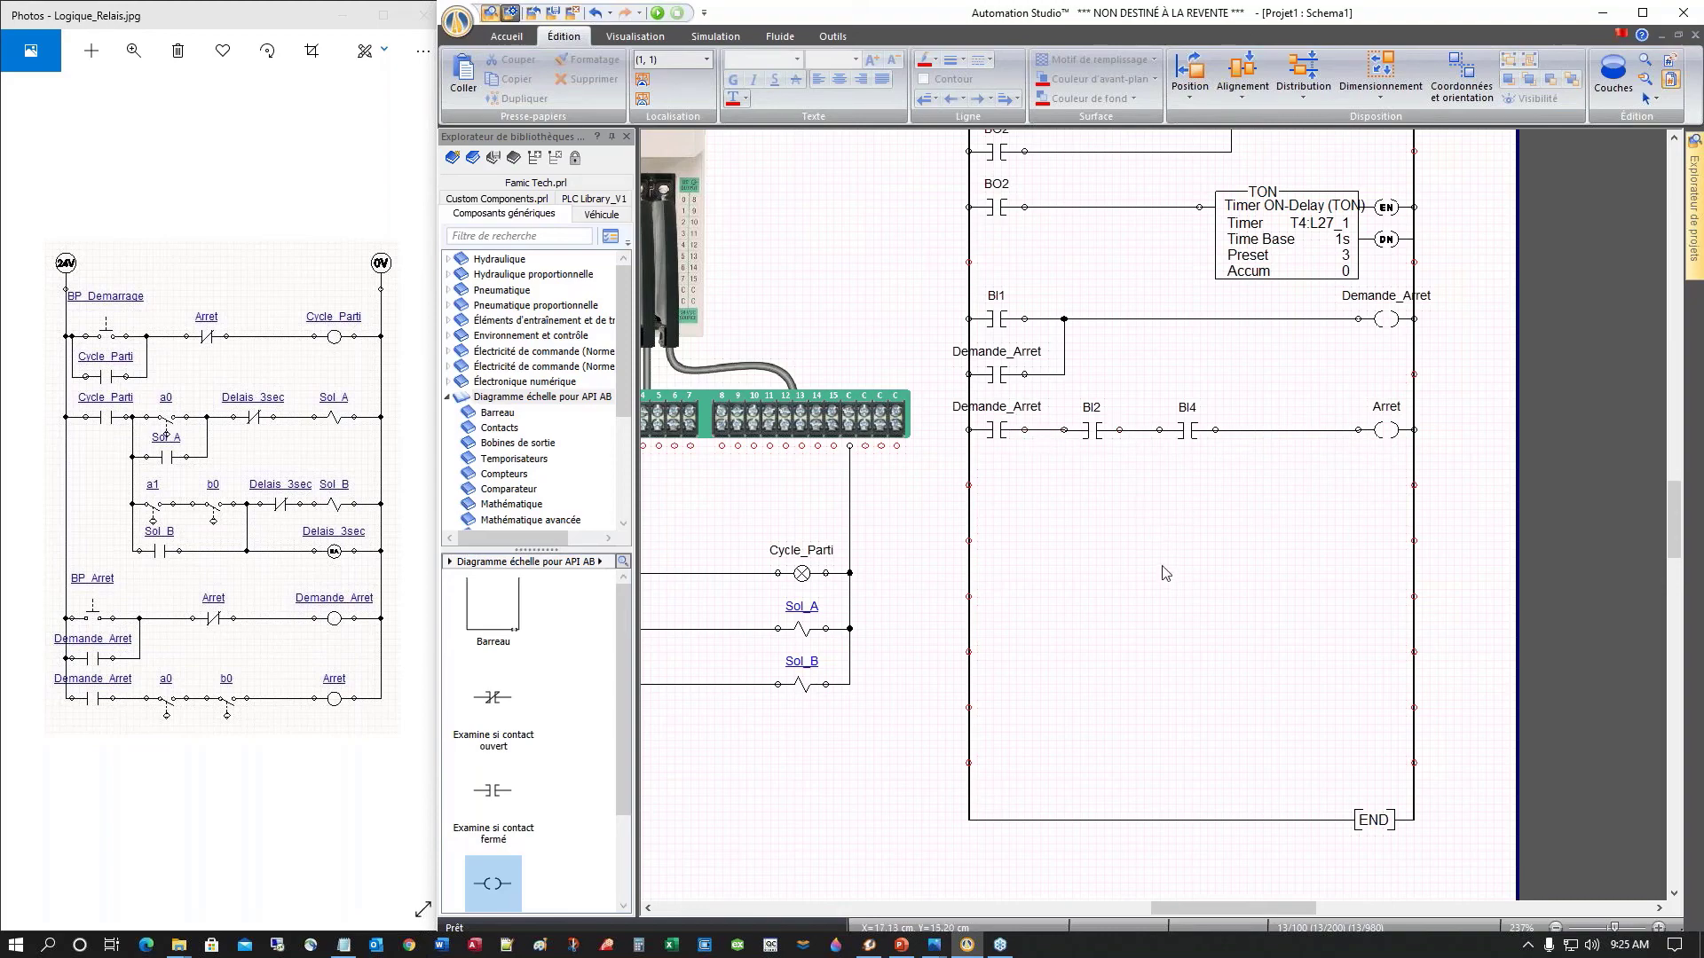
Step: Insert an Examine si contact ouvert contact between the BI0 branch and the BO0 coil on the first rung and associate it with Arret
scroll(1166, 572, "down", 5)
scroll(1166, 572, "up", 5)
scroll(1164, 568, "down", 3)
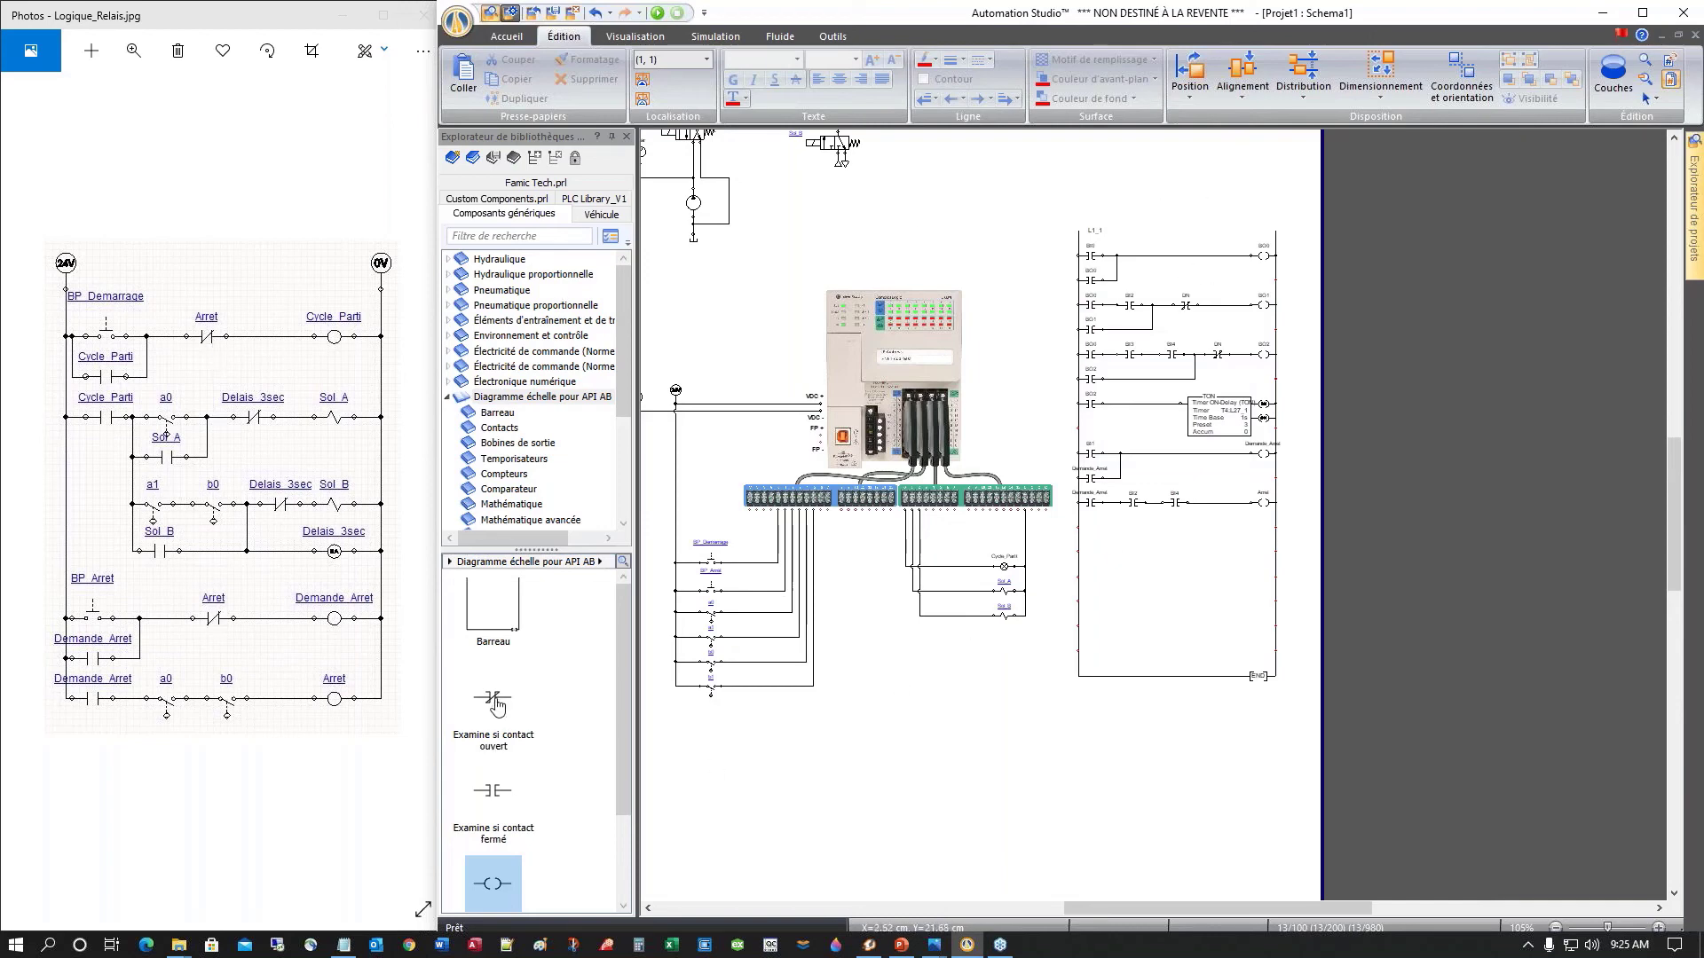
left_click_drag(493, 702, 1161, 256)
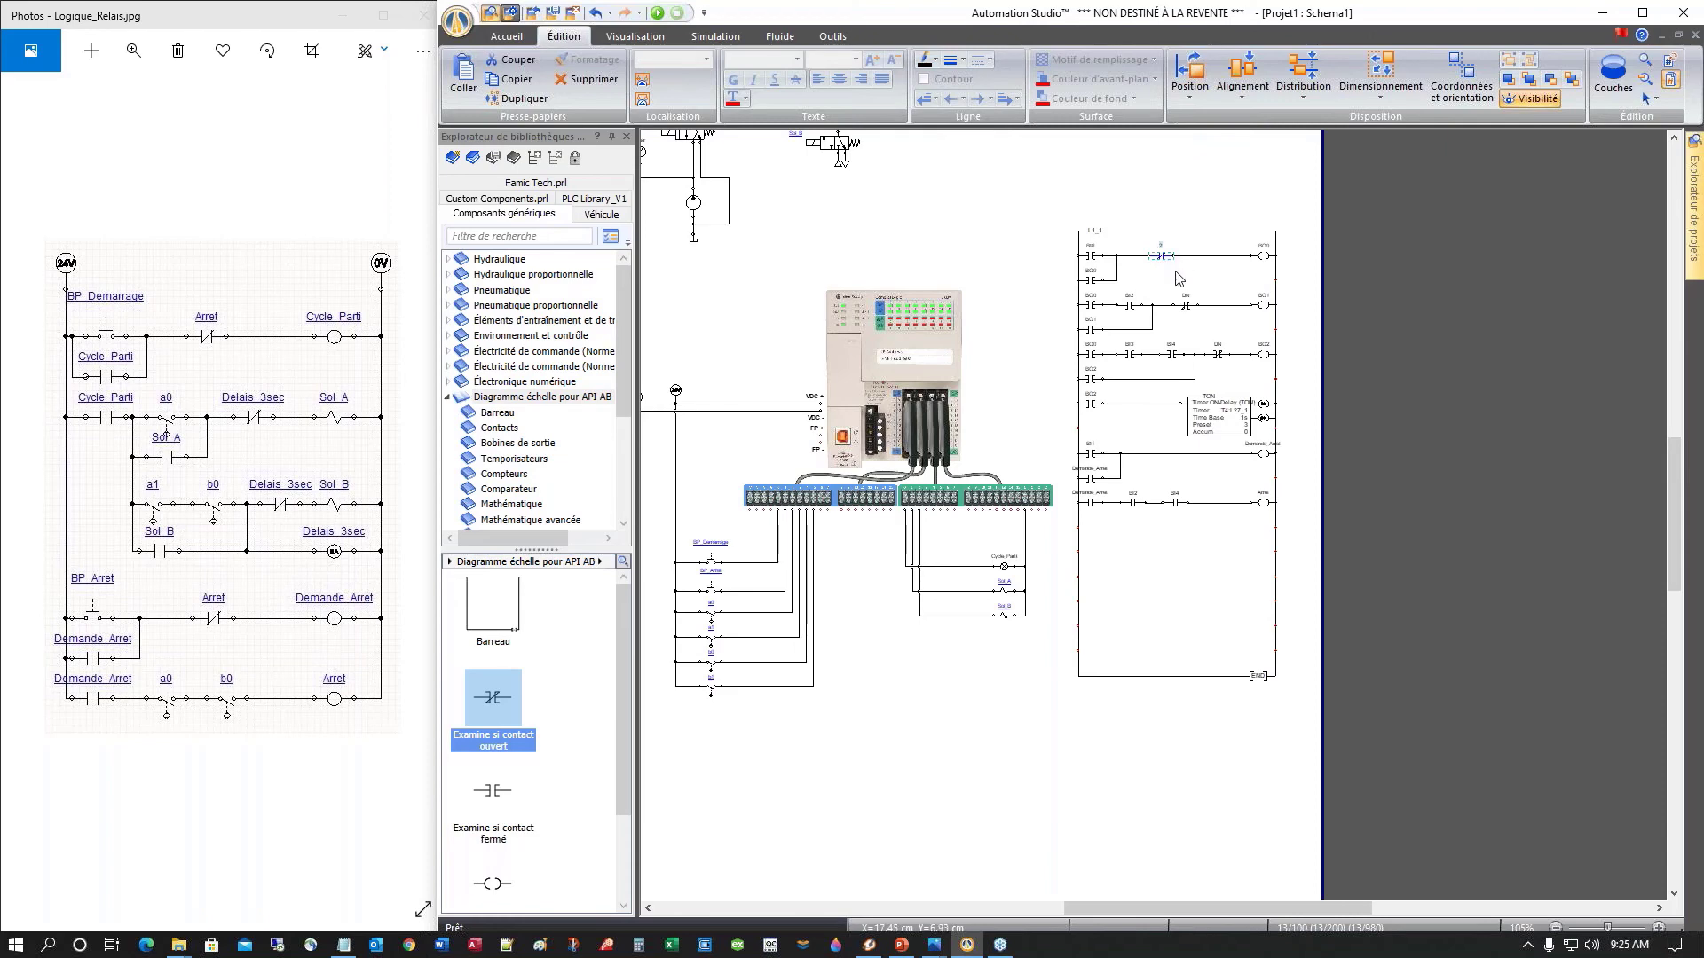
scroll(1161, 256, "up", 6)
double_click(1136, 222)
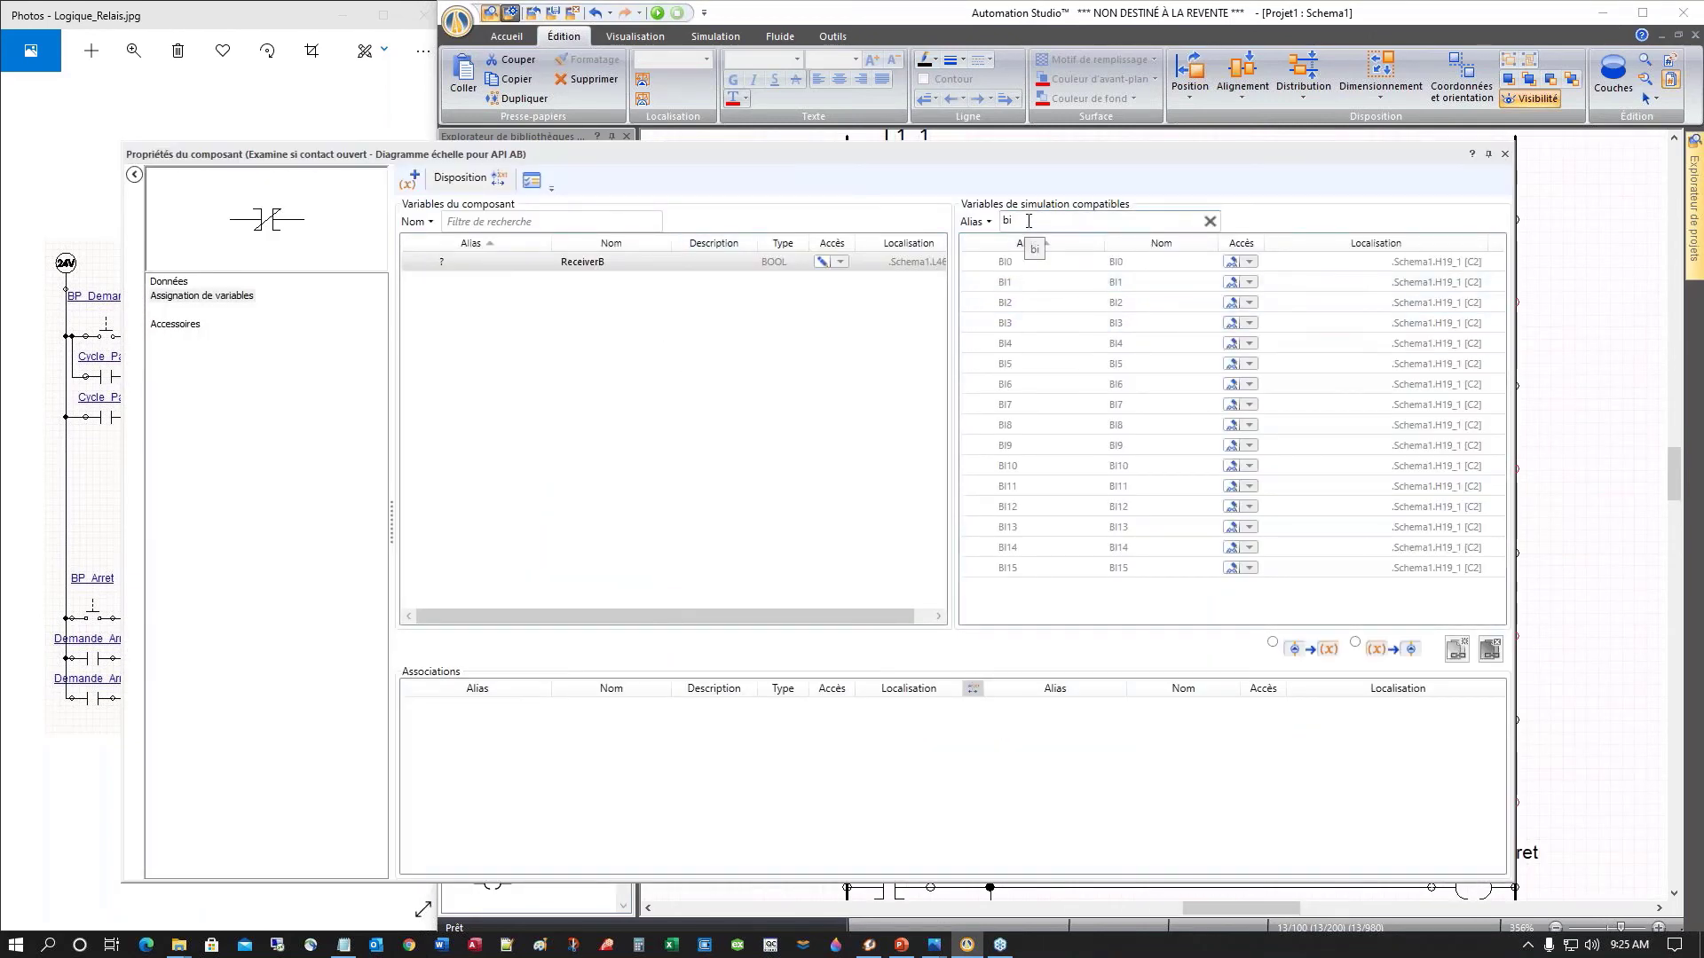
double_click(1001, 222)
type("a")
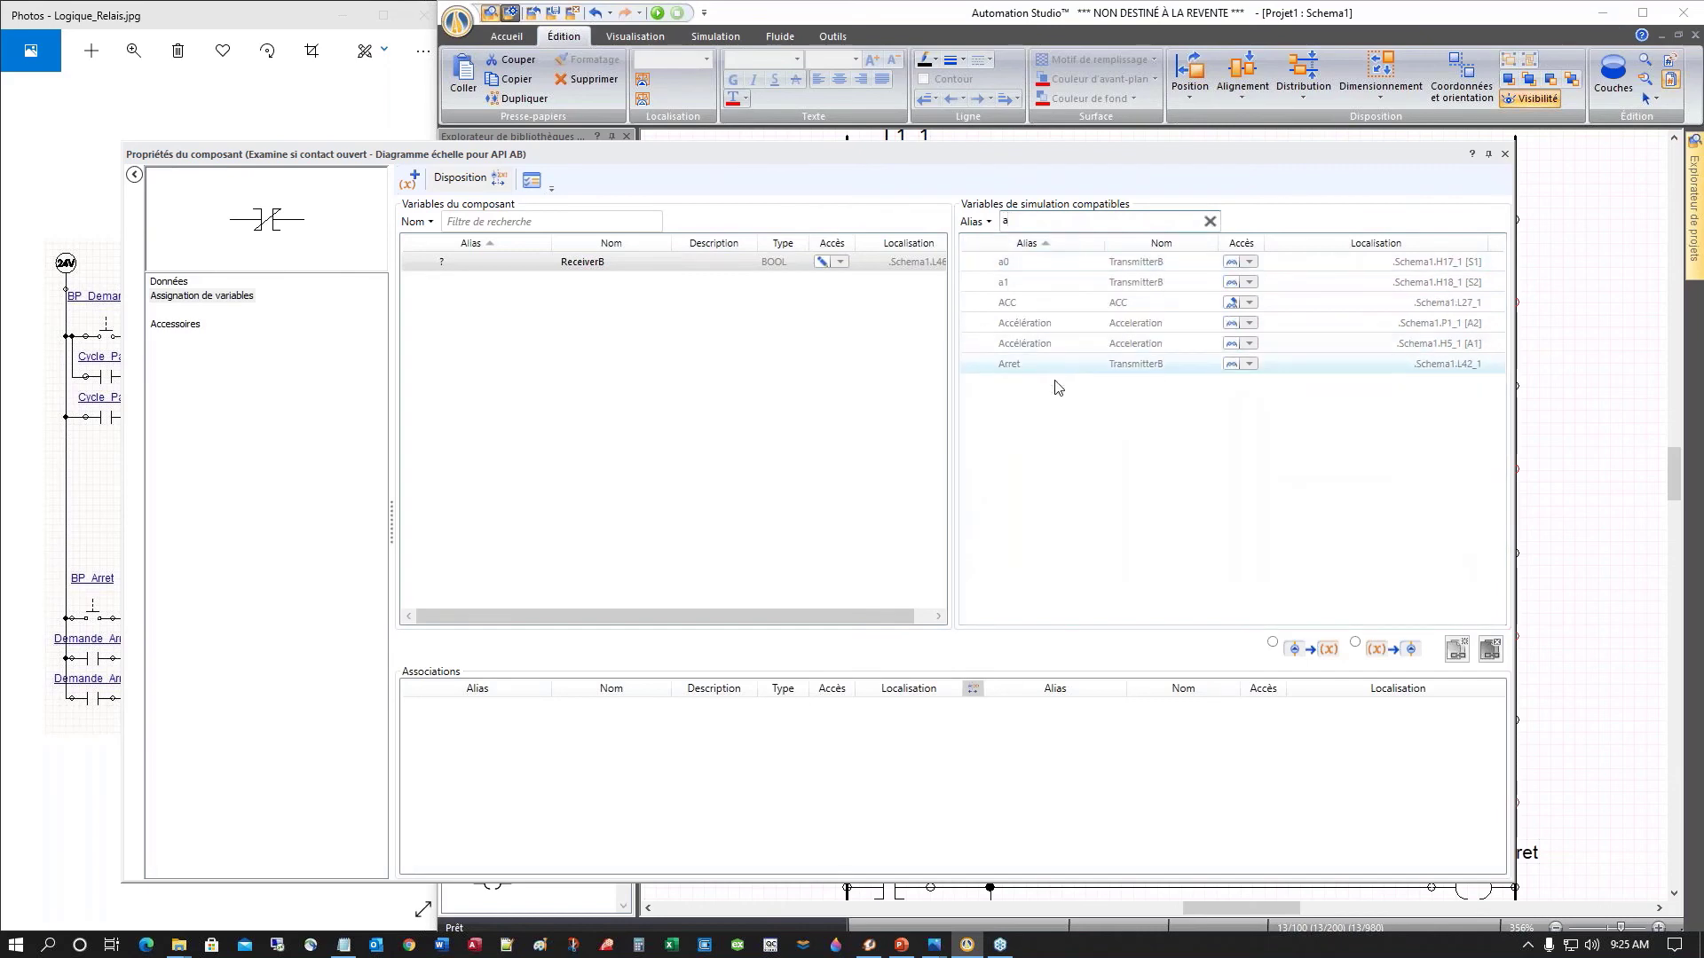
double_click(1016, 371)
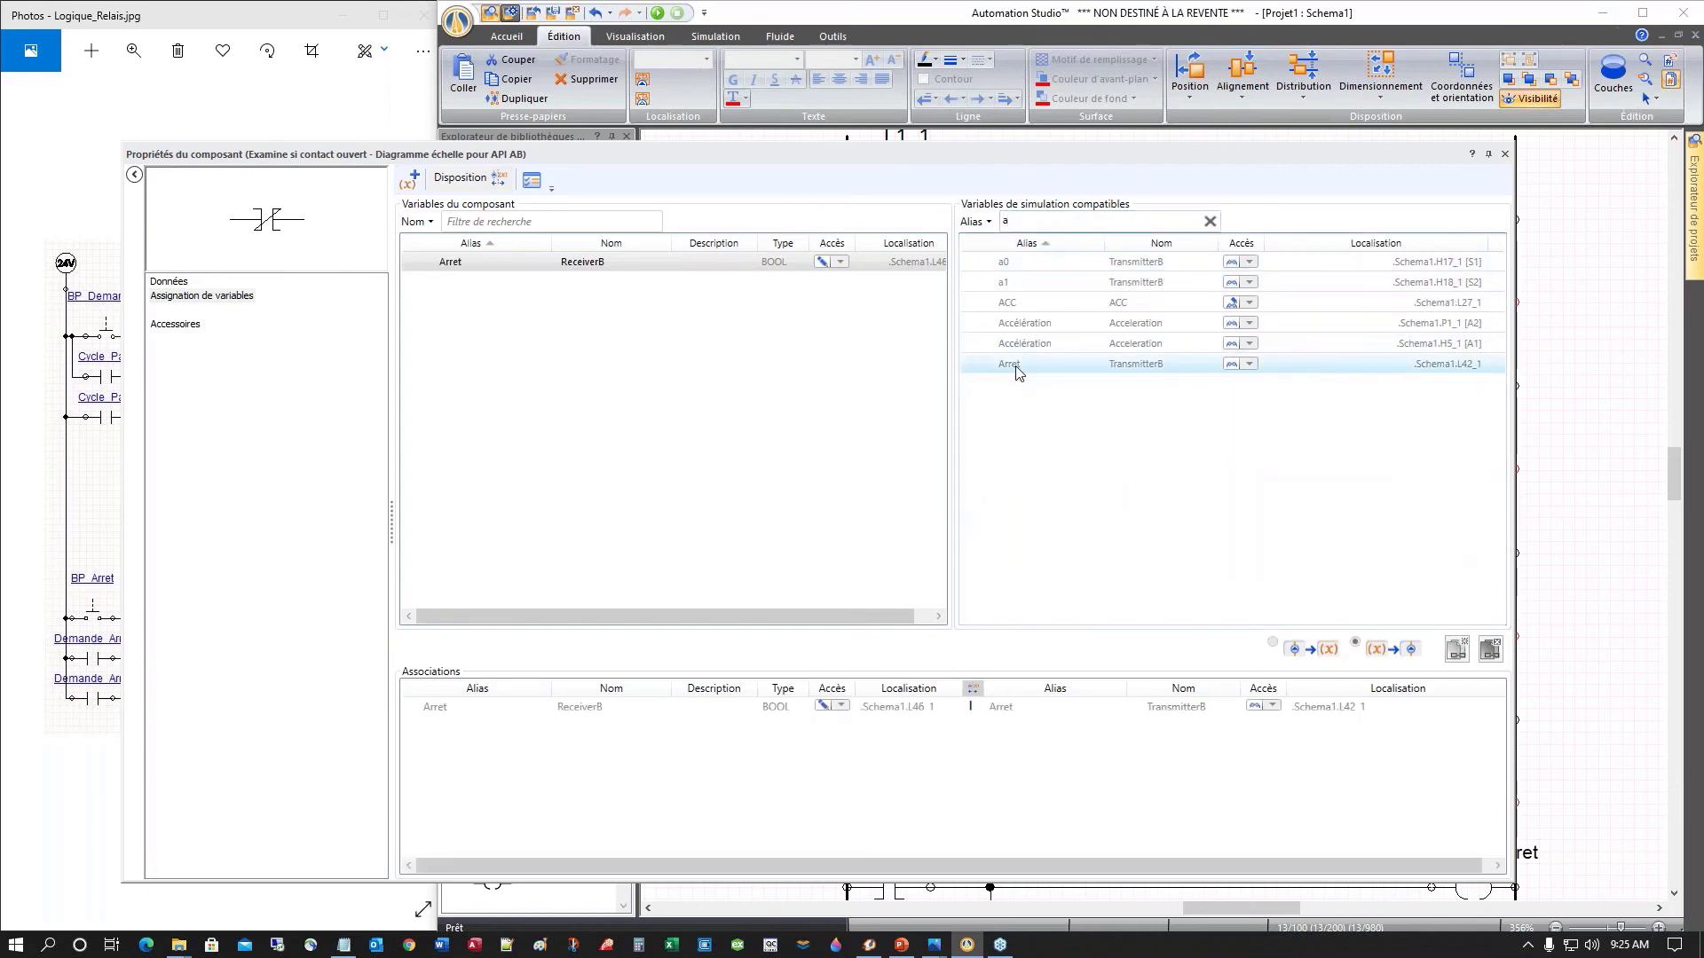
left_click(1505, 153)
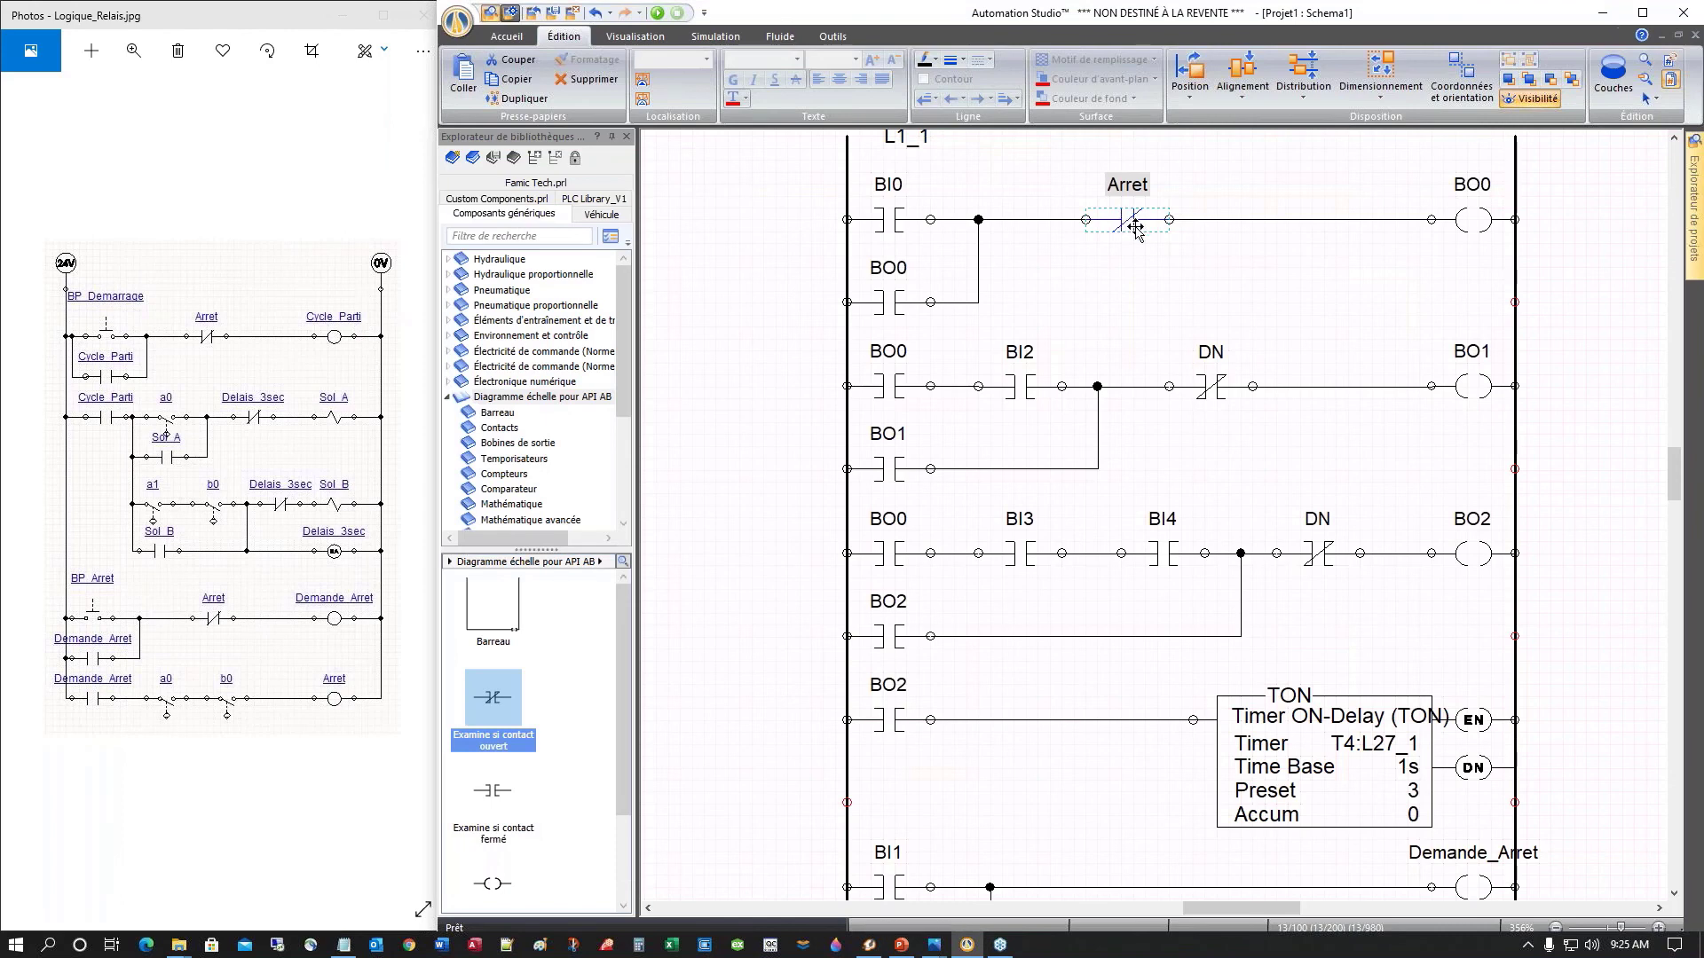
Step: Copy the normally closed Arret contact onto the fifth rung, between the BI1 branch and the Demande_Arret coil
left_click_drag(1125, 220, 1230, 292)
scroll(1262, 235, "down", 1)
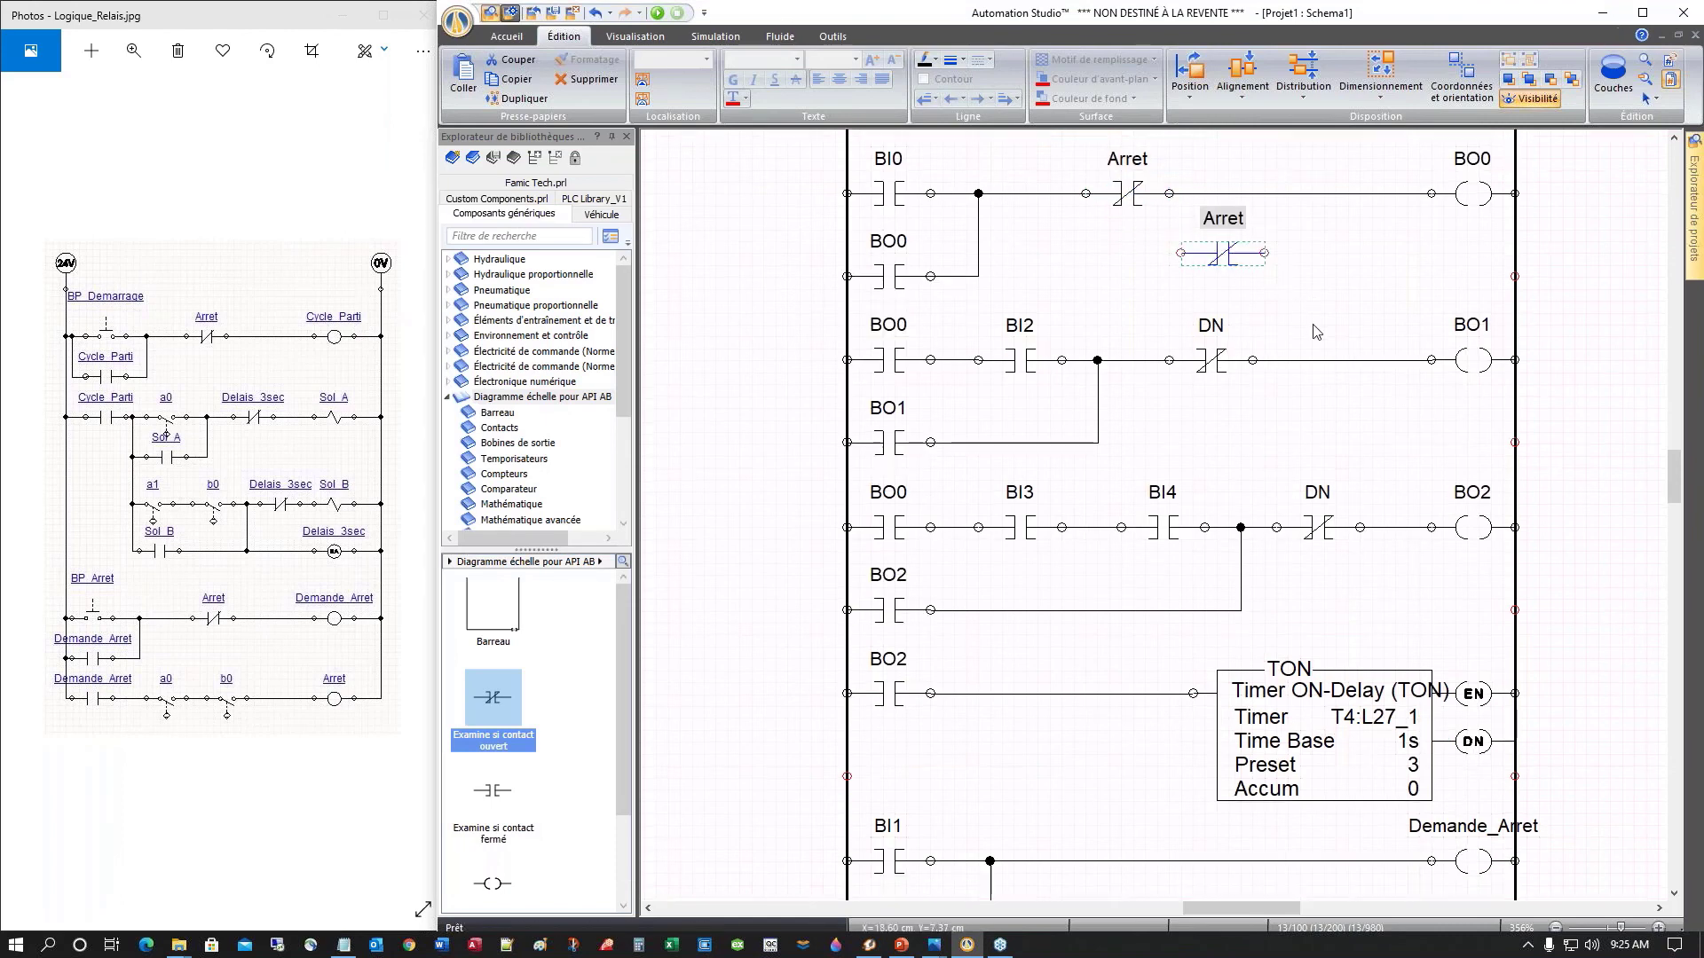
scroll(1262, 234, "down", 1)
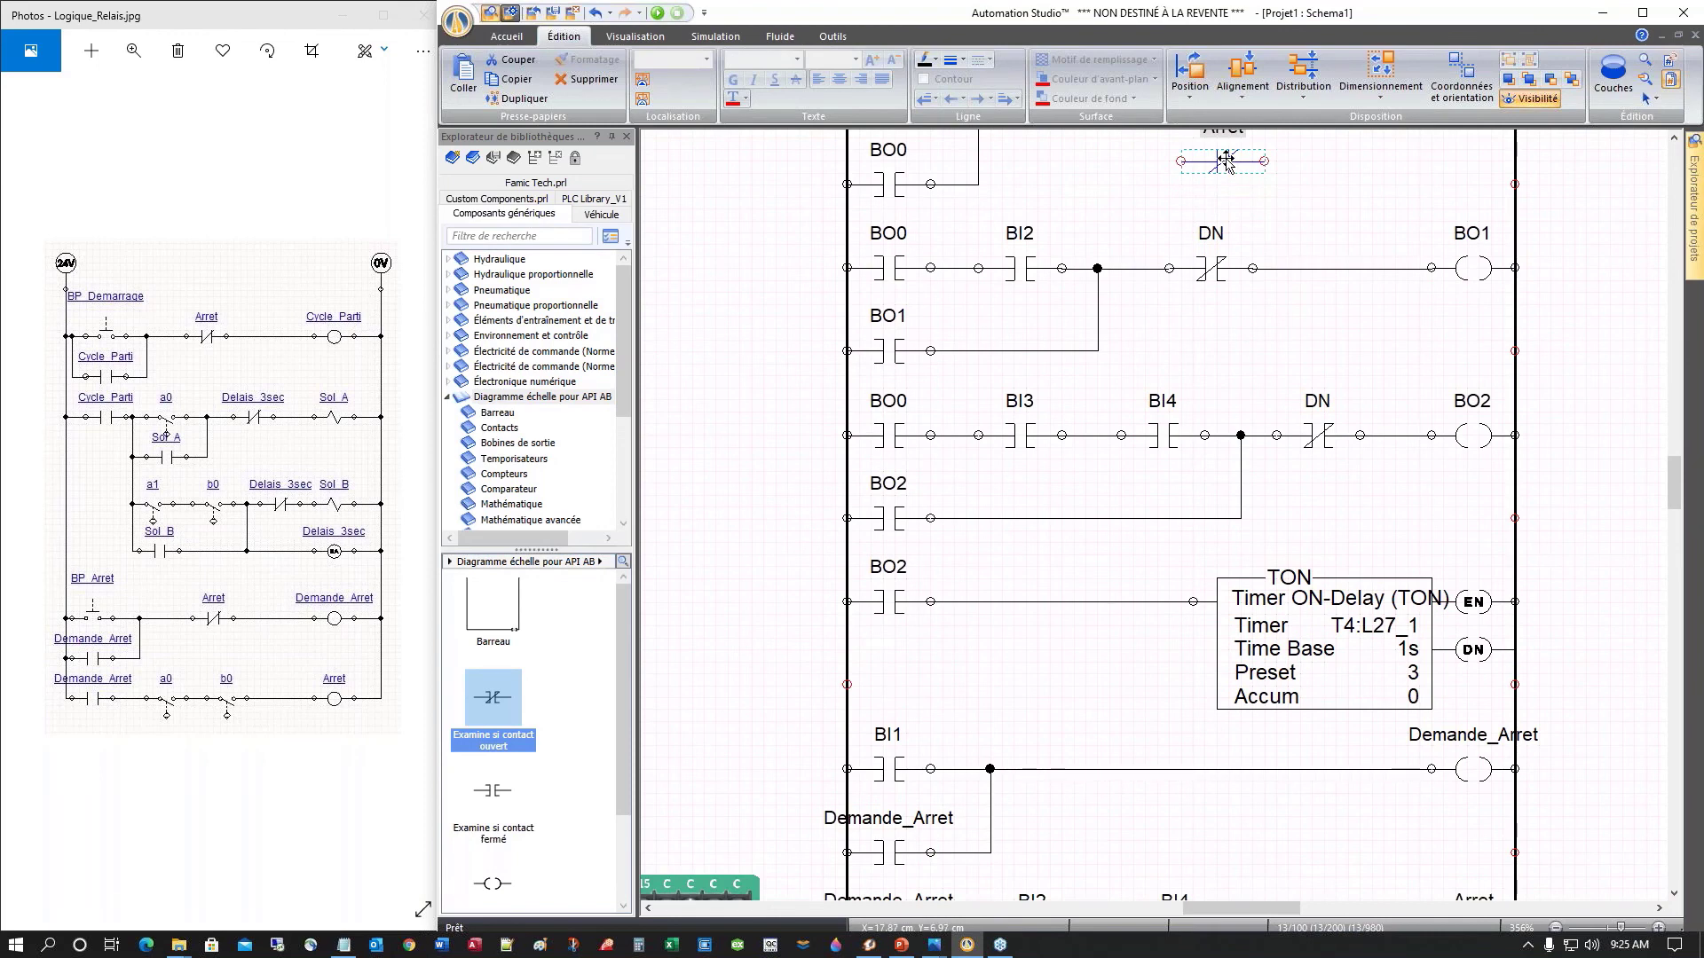
left_click_drag(1225, 162, 1142, 774)
scroll(1218, 801, "down", 3)
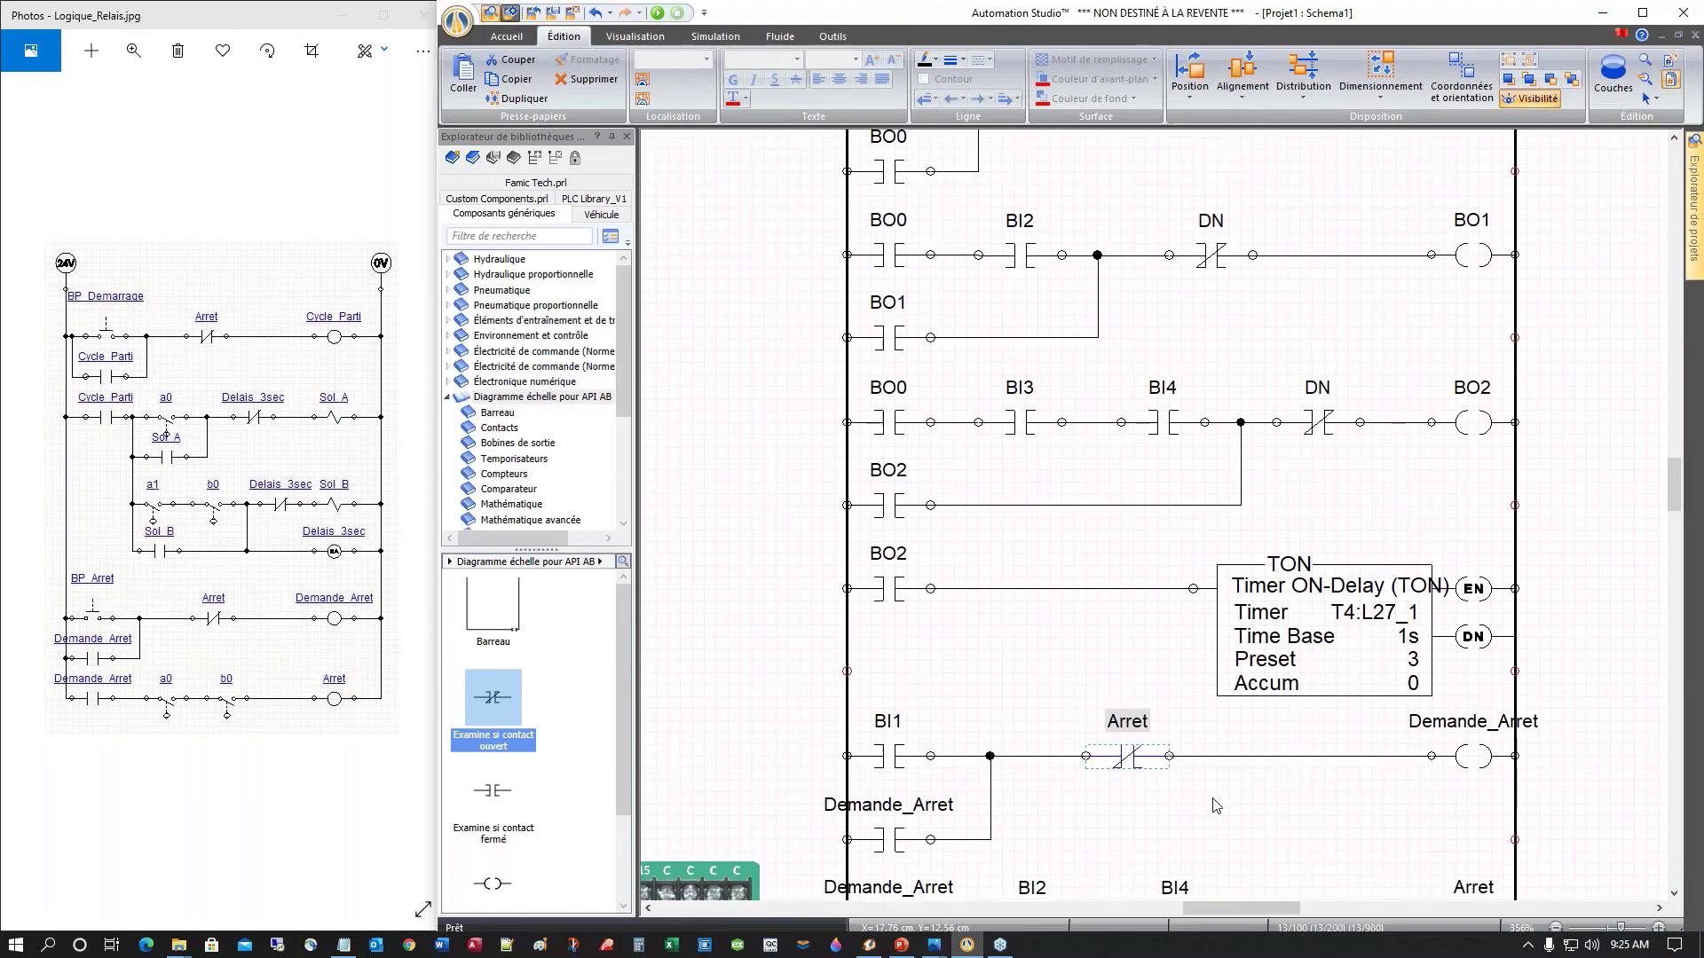
Step: Insert an output coil with the alias BO0 against the output-side rail, just below the Arret coil
scroll(1220, 799, "down", 4)
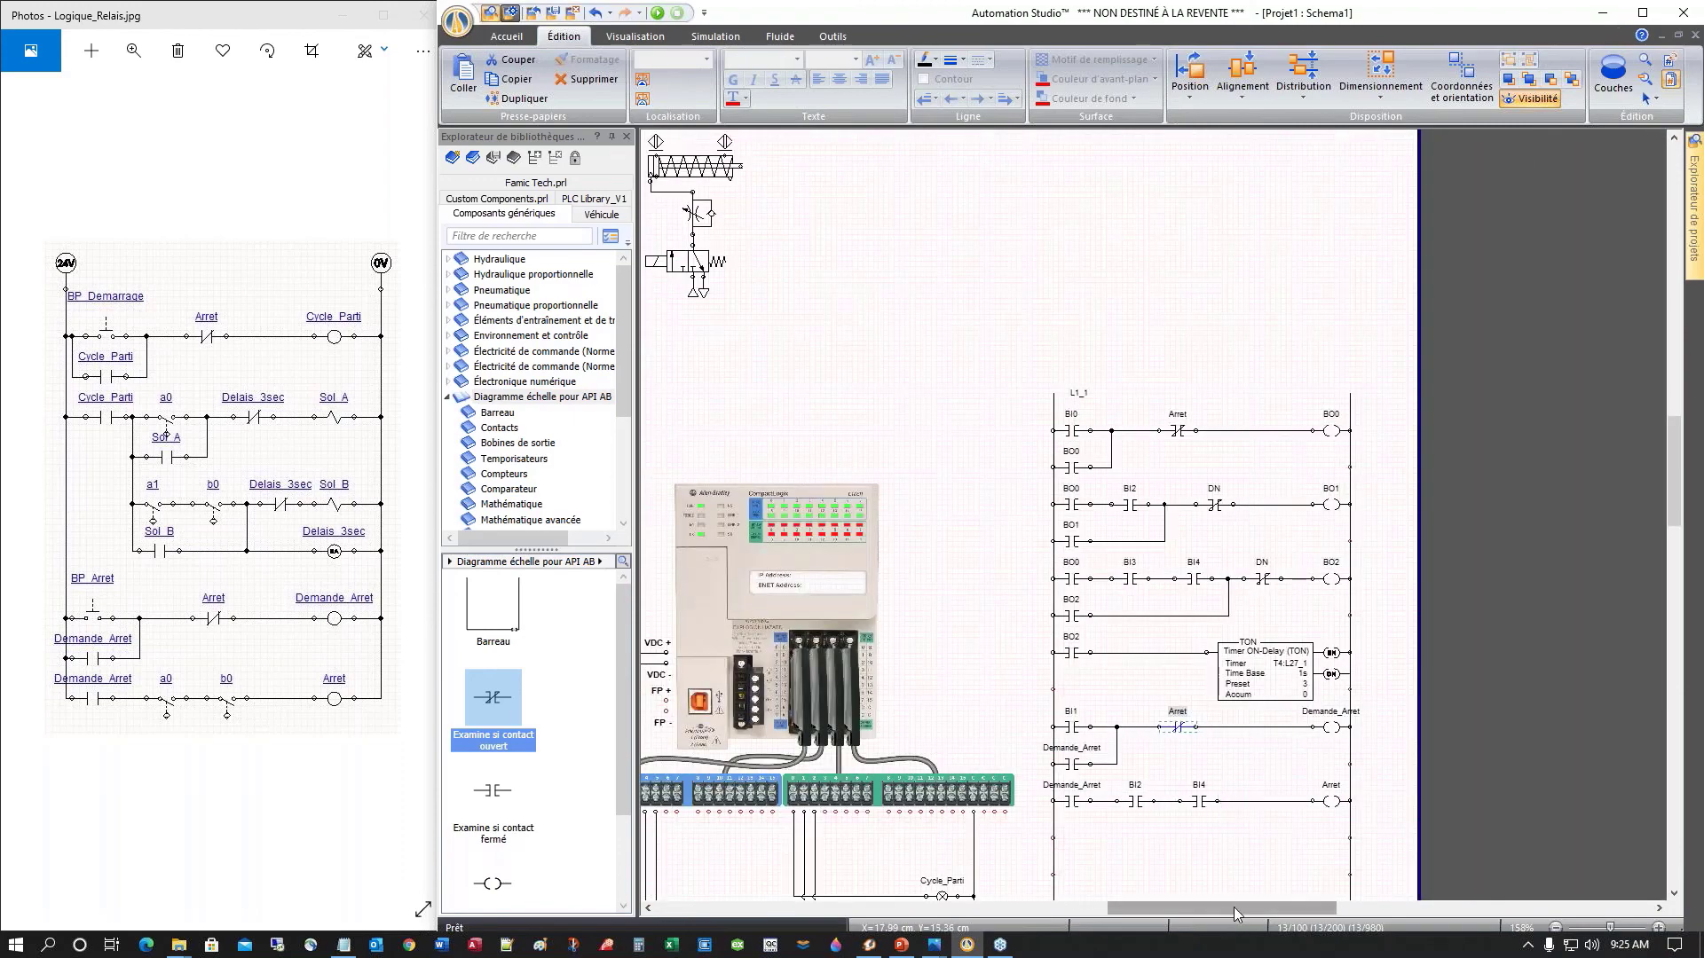
left_click_drag(1234, 907, 1191, 907)
scroll(949, 603, "down", 3)
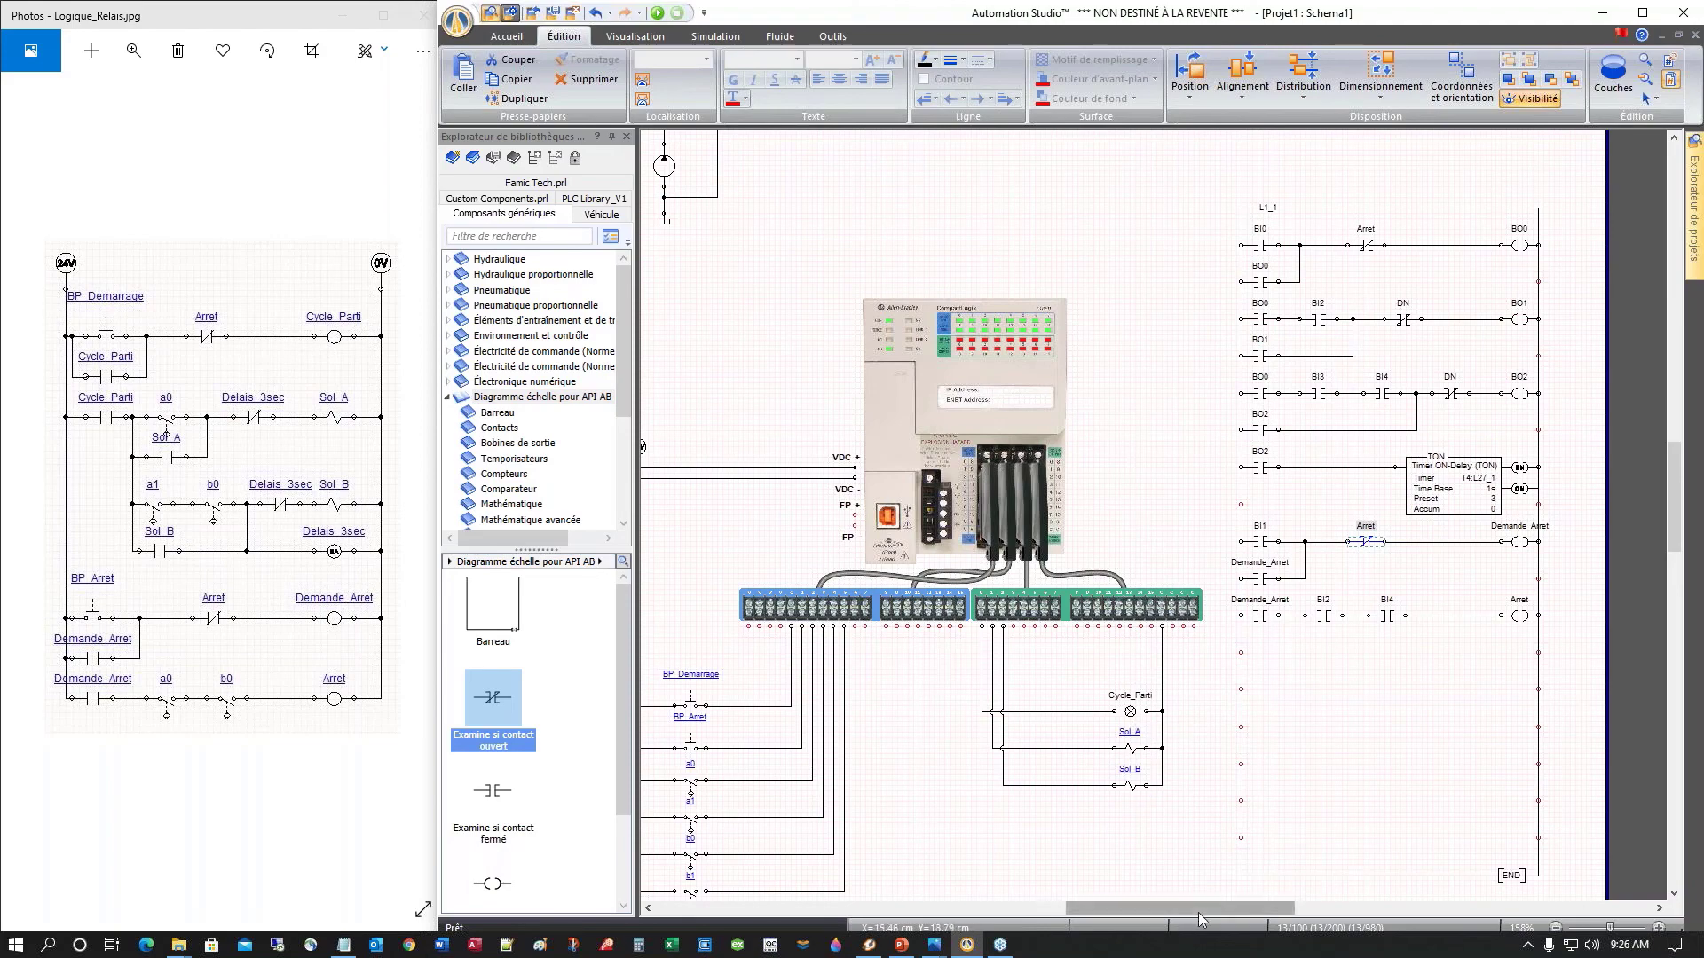
mouse_move(1196, 904)
left_mouse_down()
mouse_move(1164, 907)
mouse_move(1222, 916)
left_mouse_up()
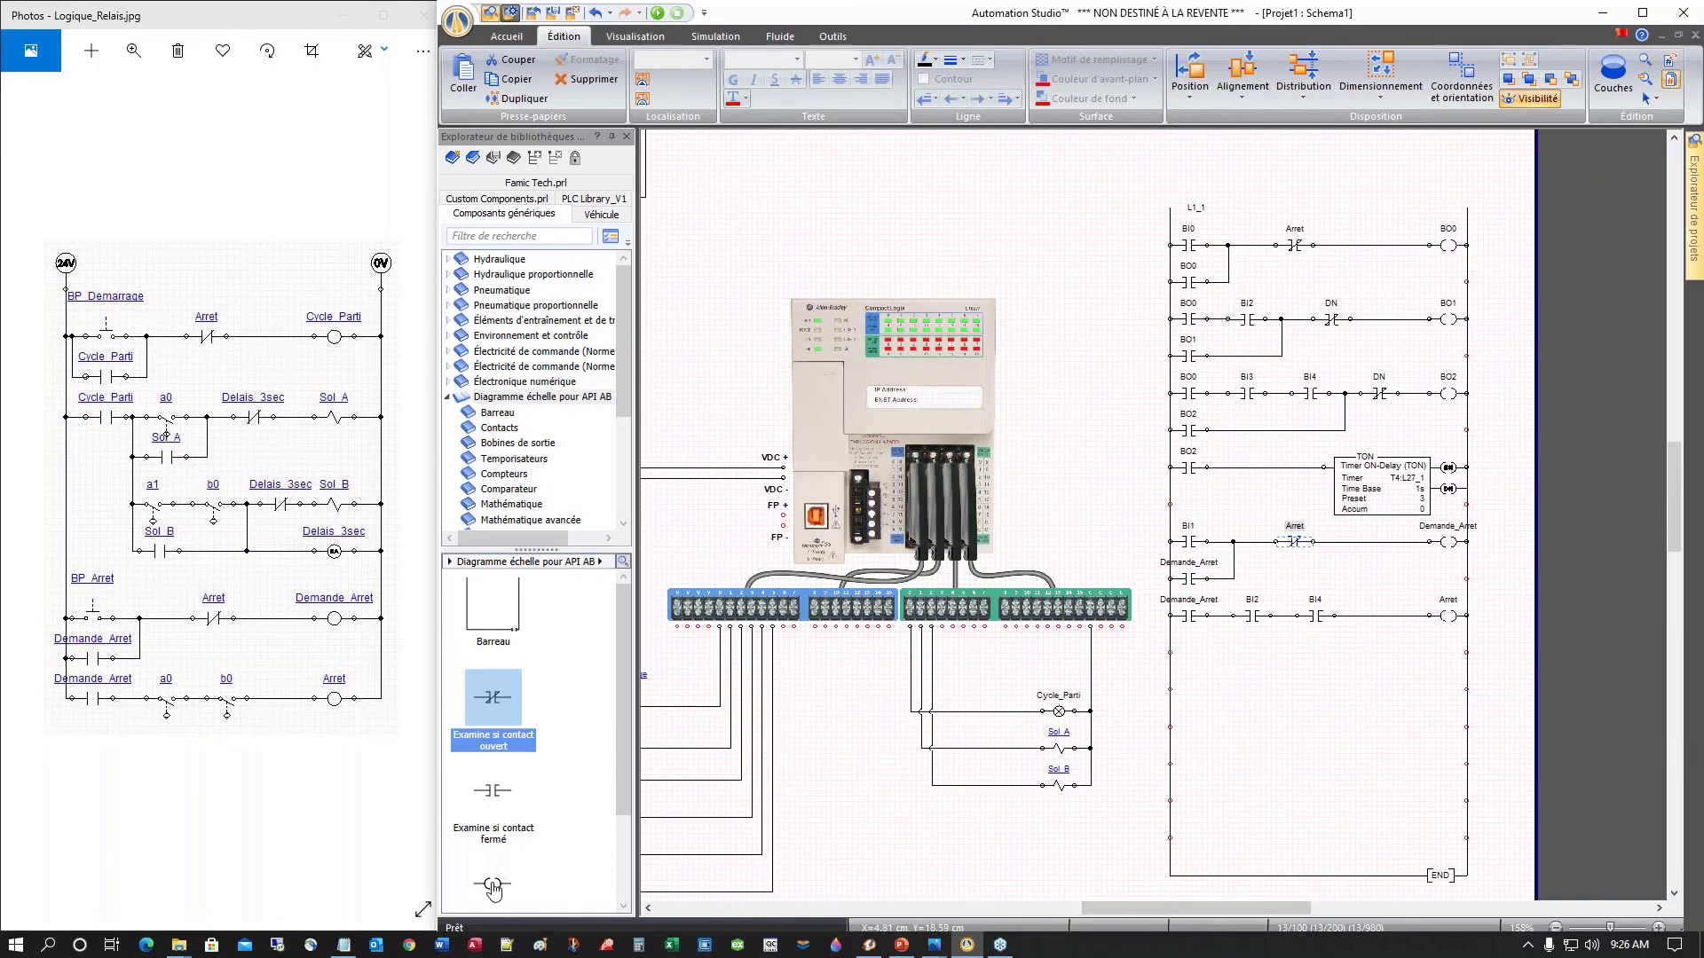
left_click_drag(494, 887, 1445, 655)
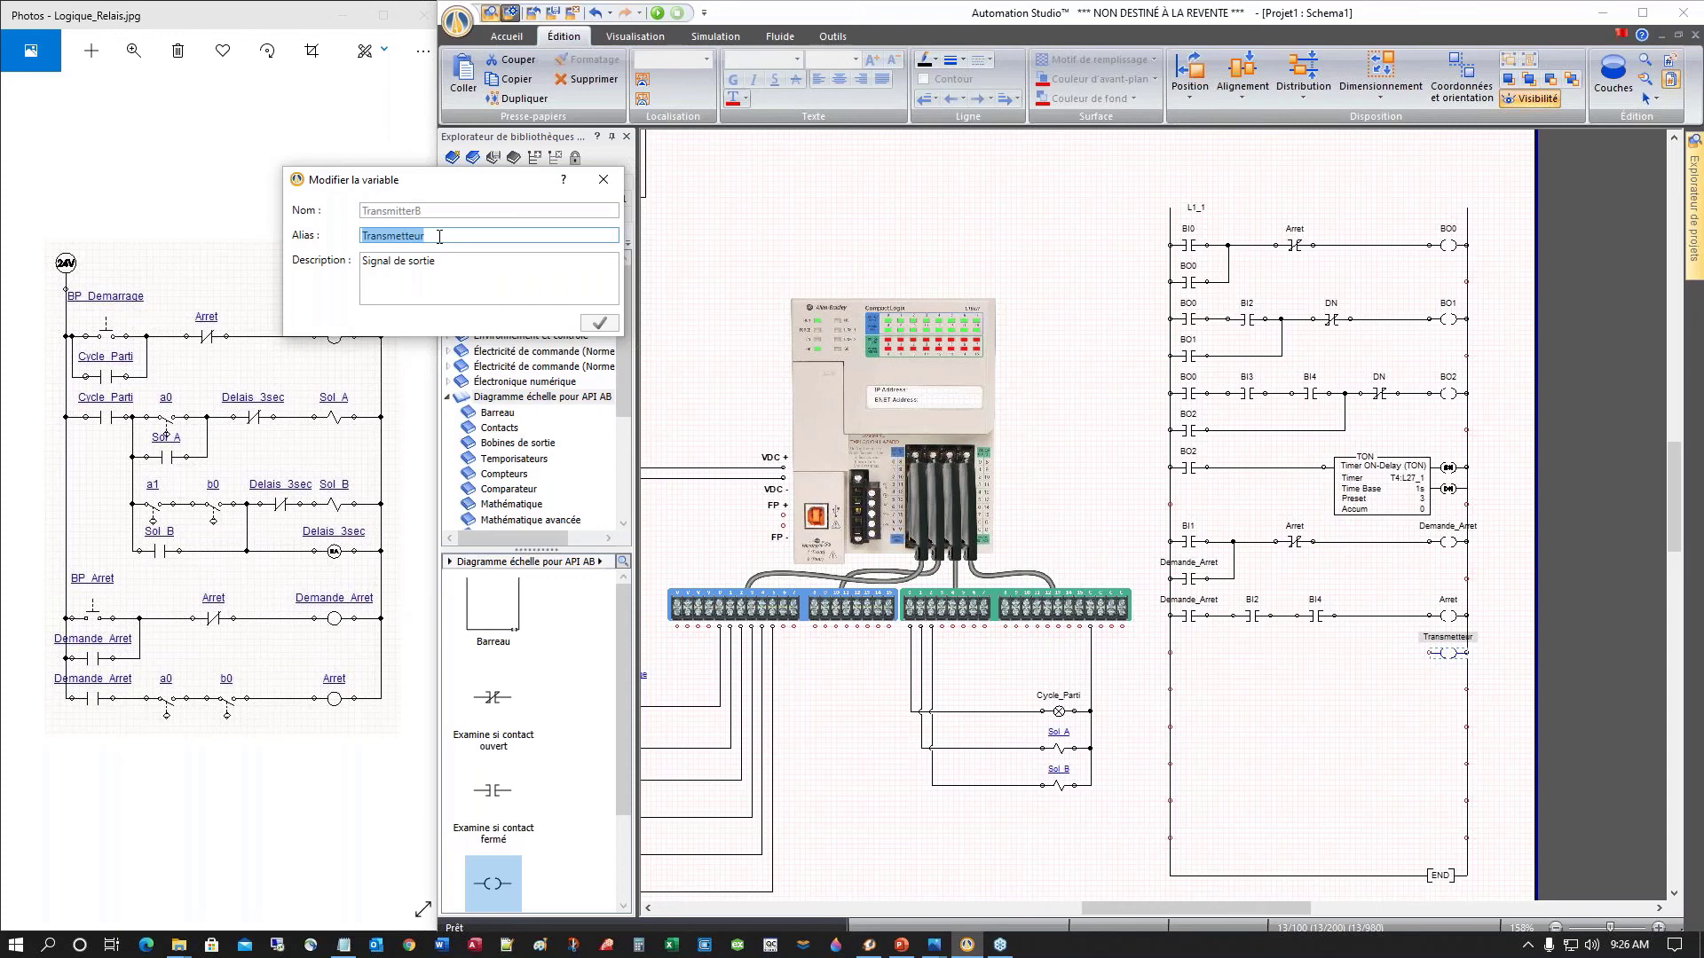
type("BO0")
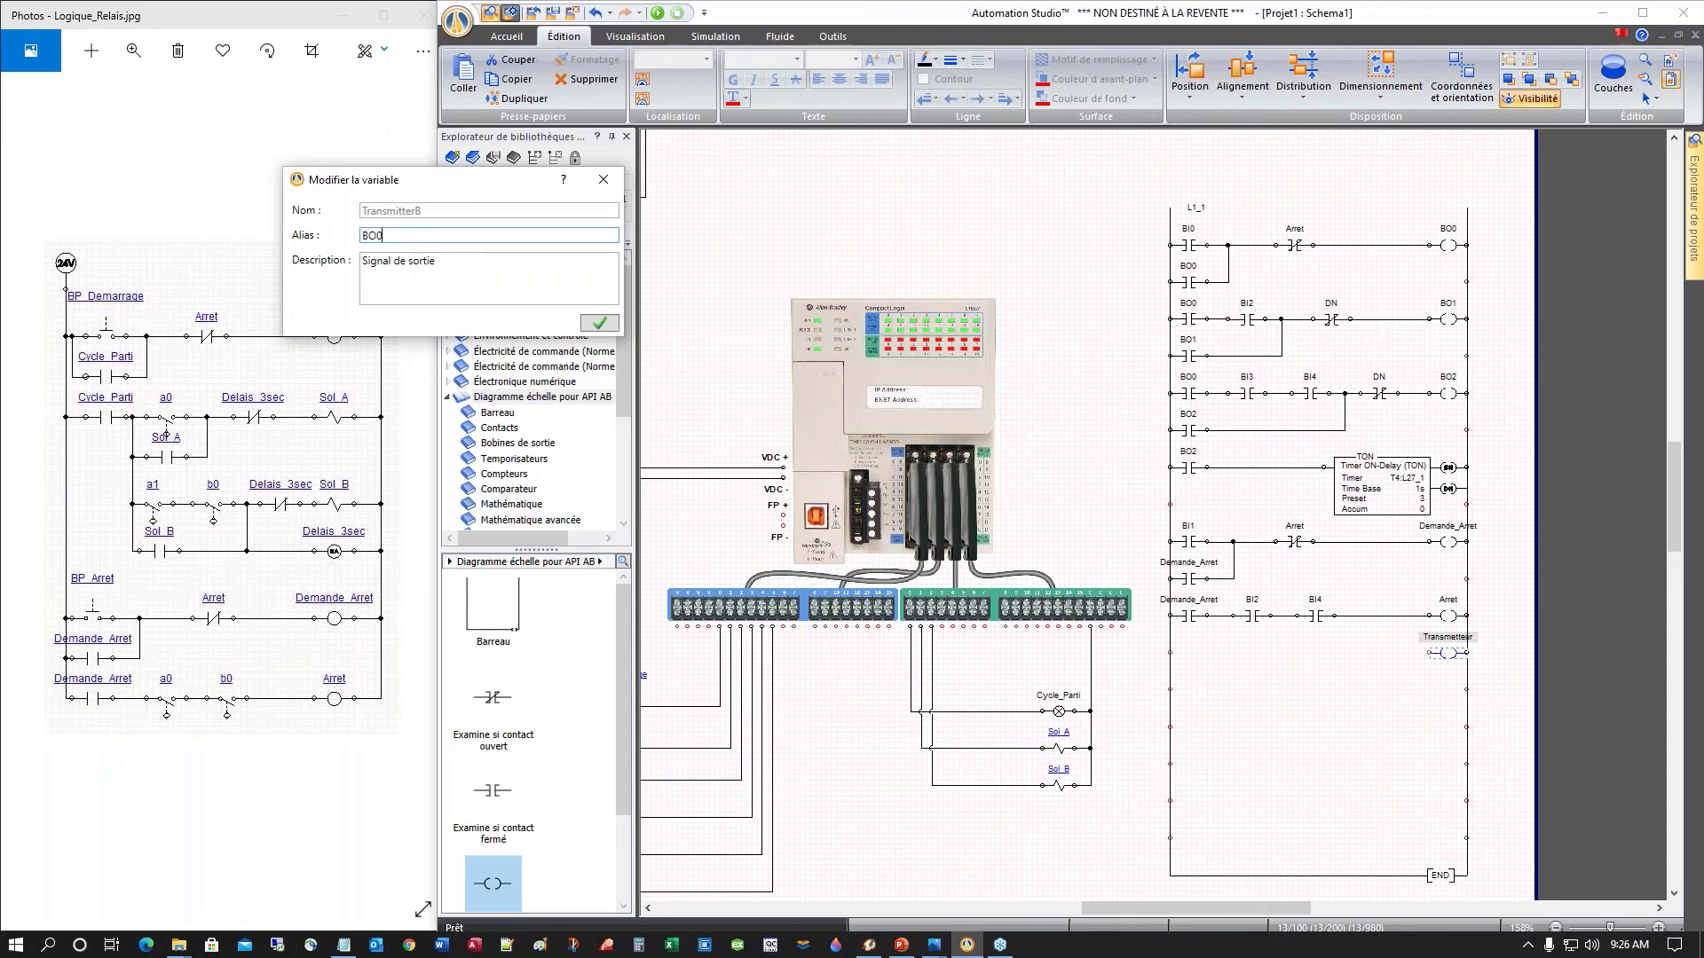
key("Return")
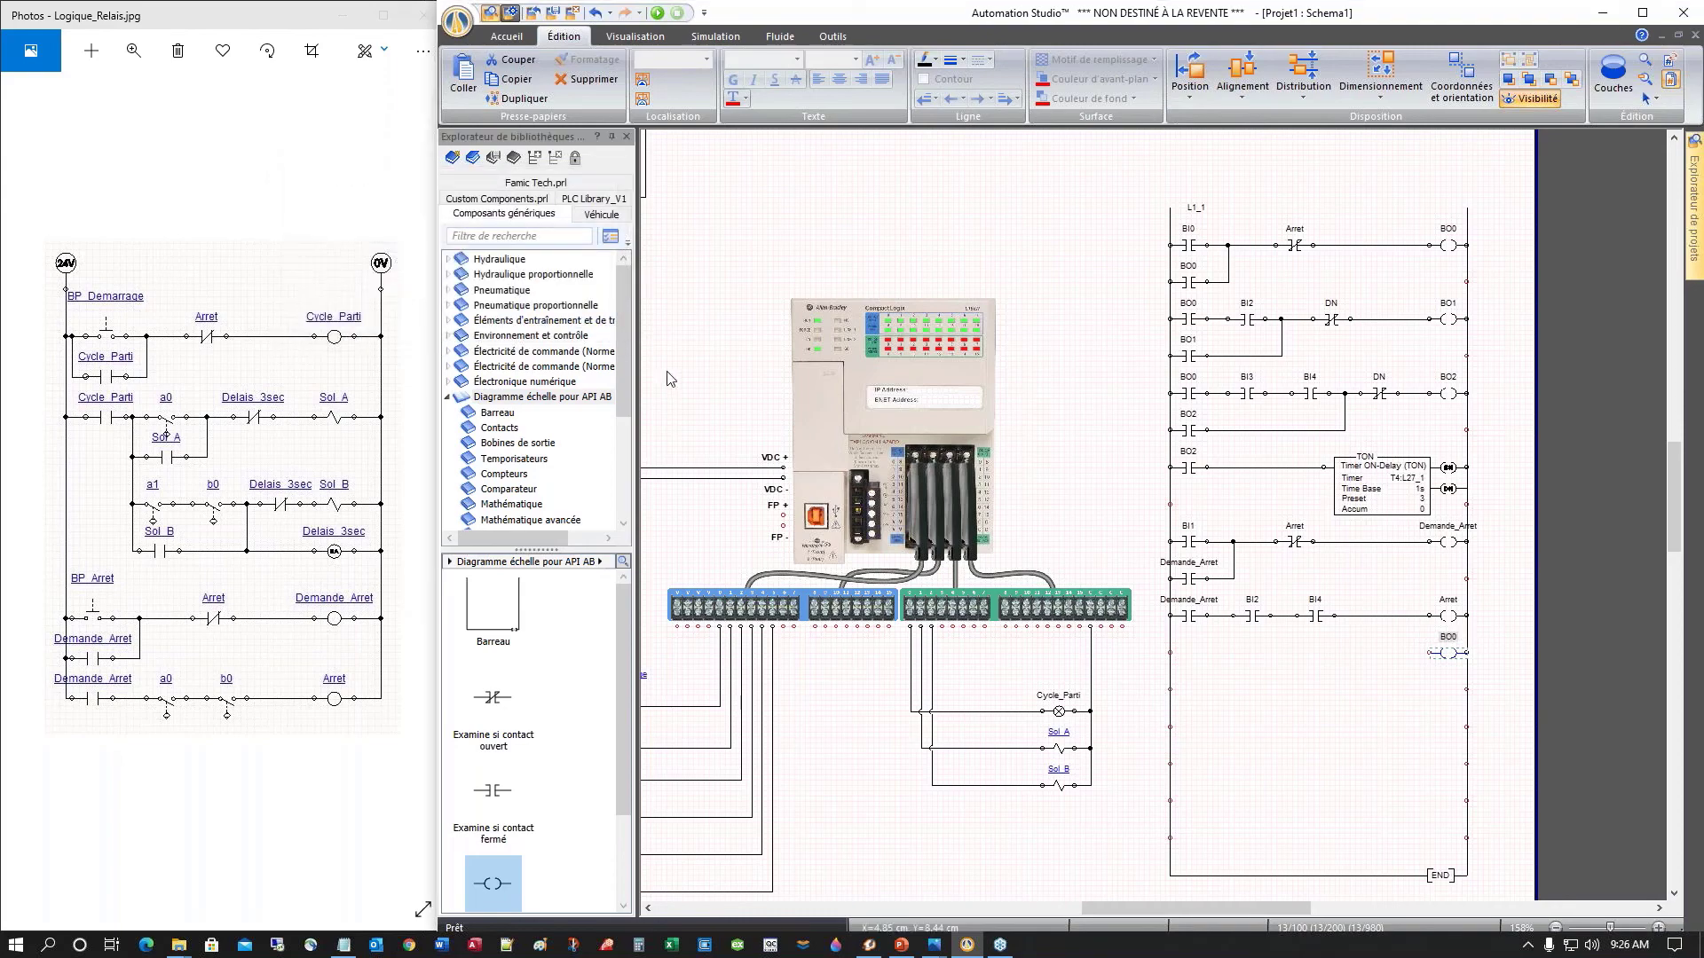
Step: Try to associate the extra BO0 coil below Arret with the PLC's BO0 variable, filtering the compatible variables by "bo"
double_click(1448, 654)
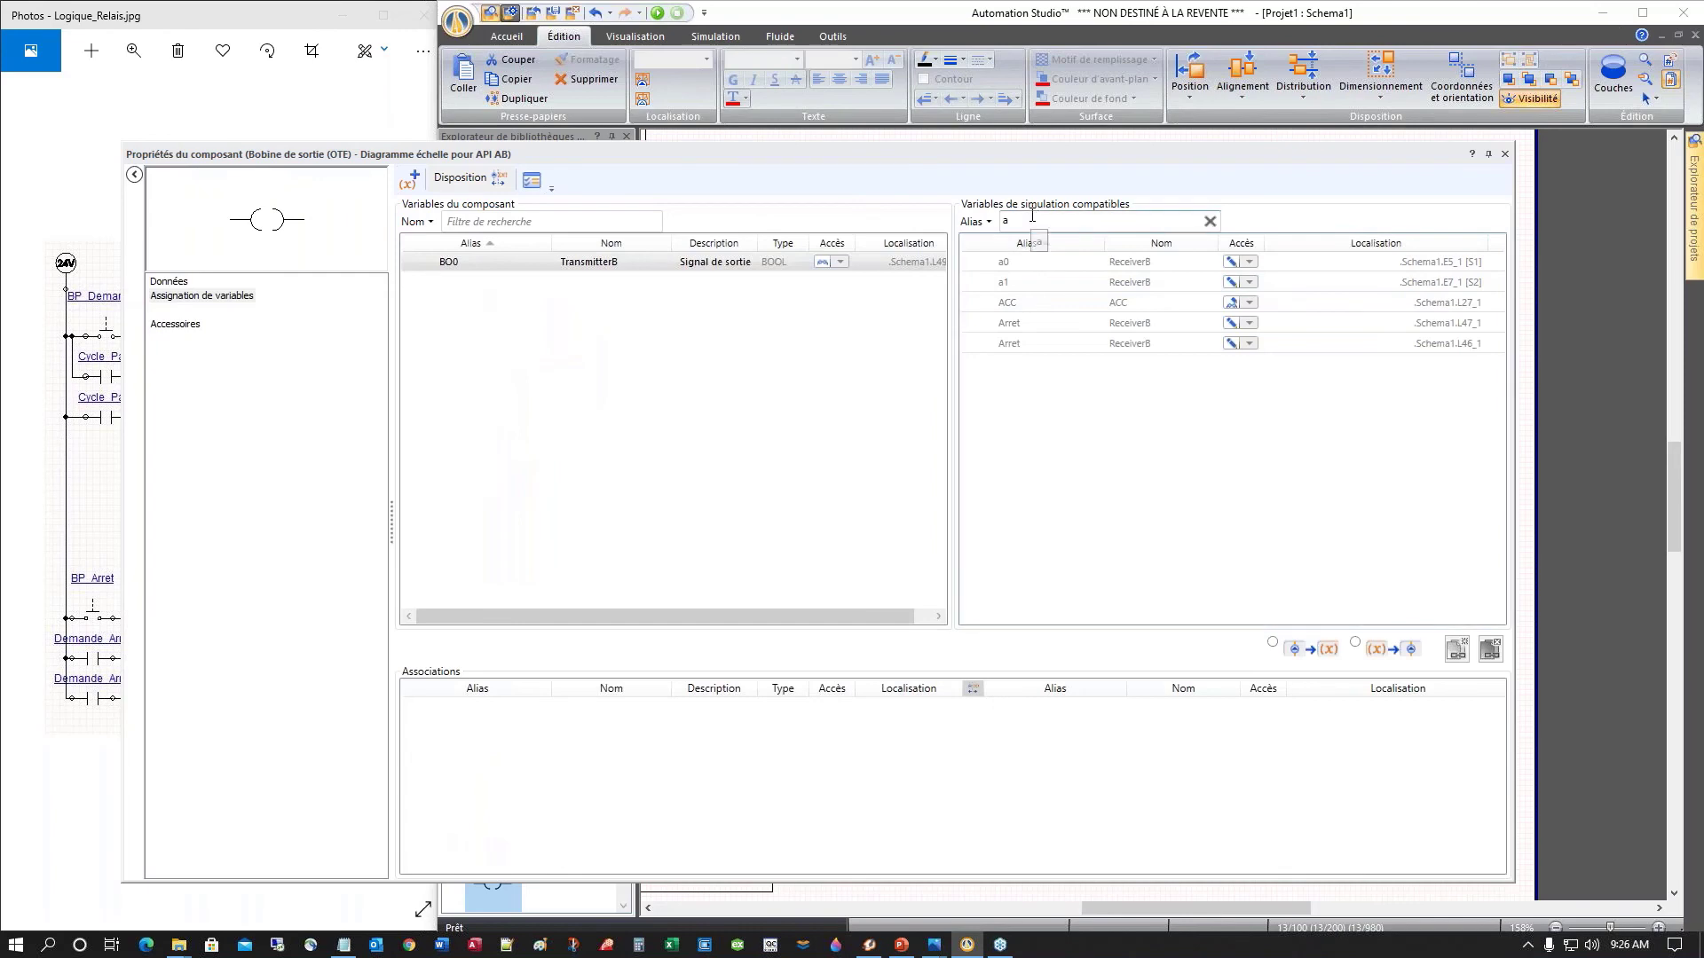
left_click_drag(1032, 222, 987, 222)
type("bo")
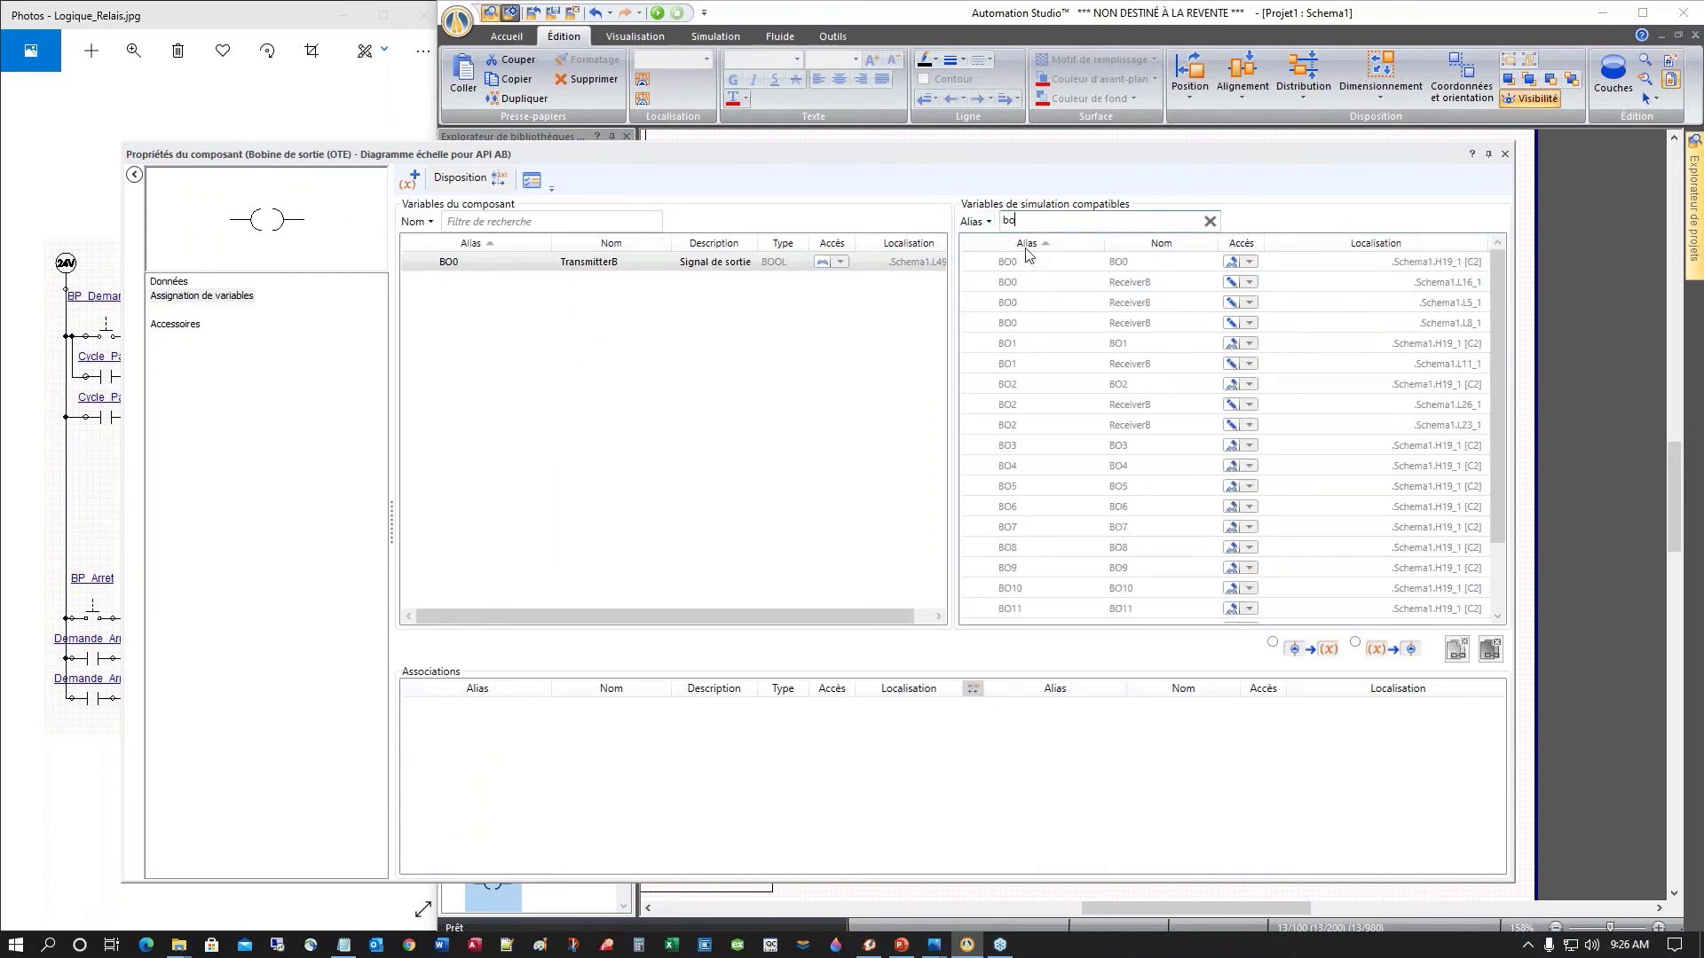
left_click(1125, 262)
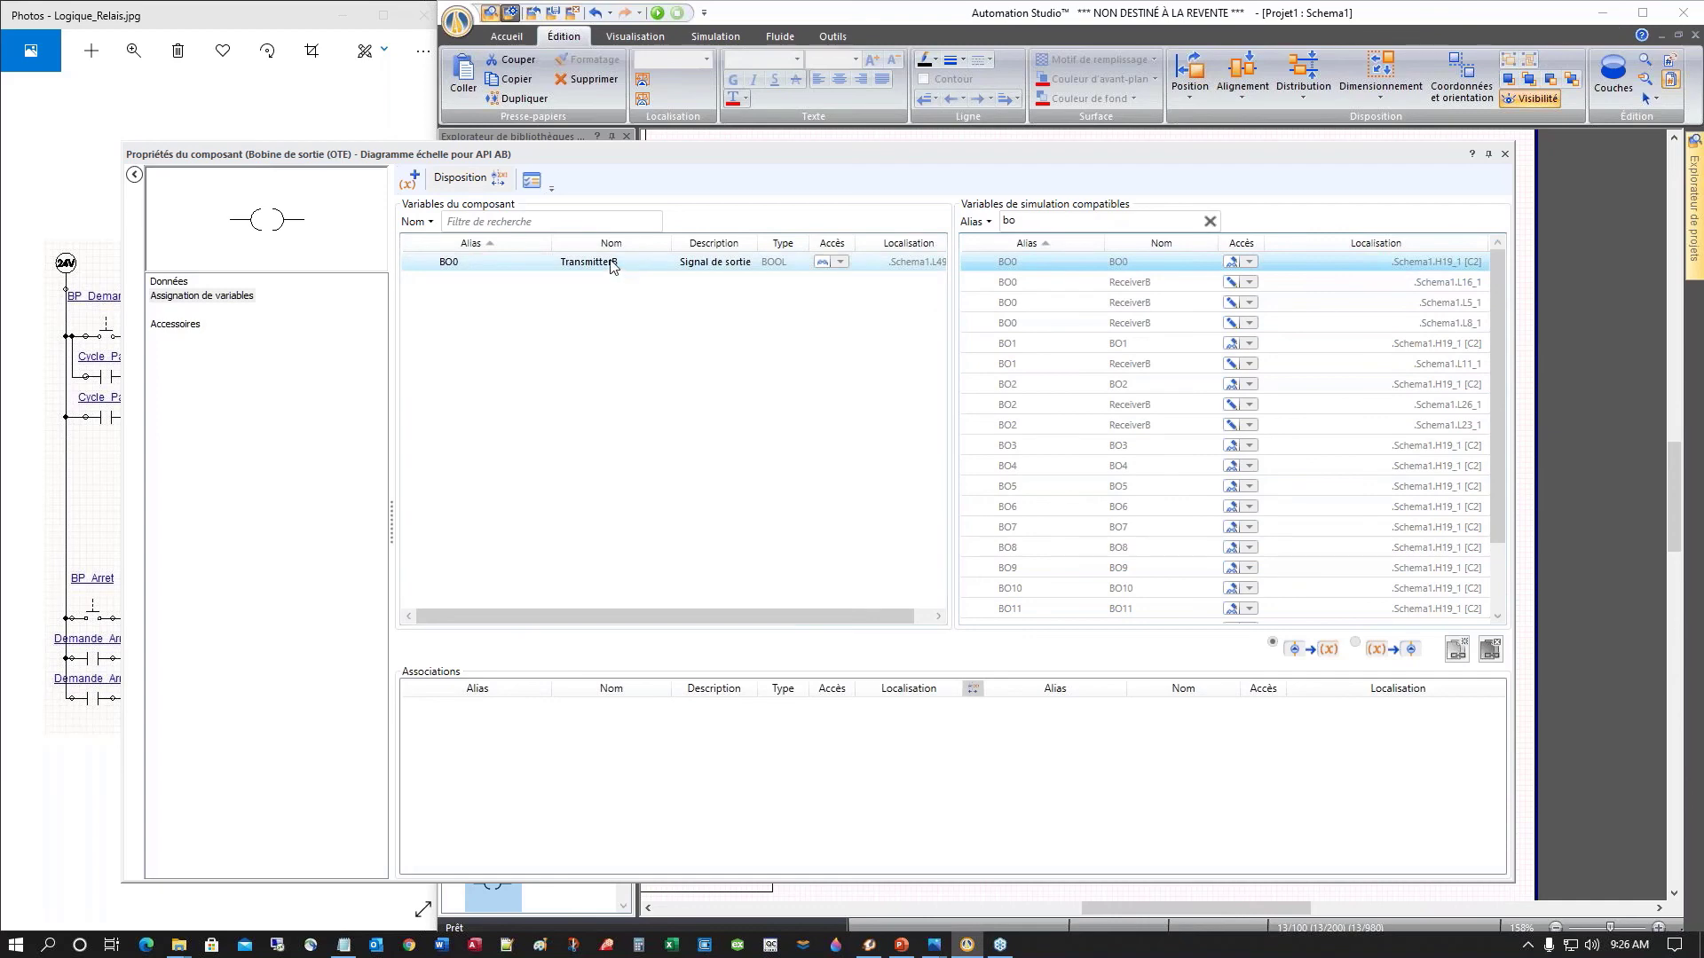
left_click(1123, 266)
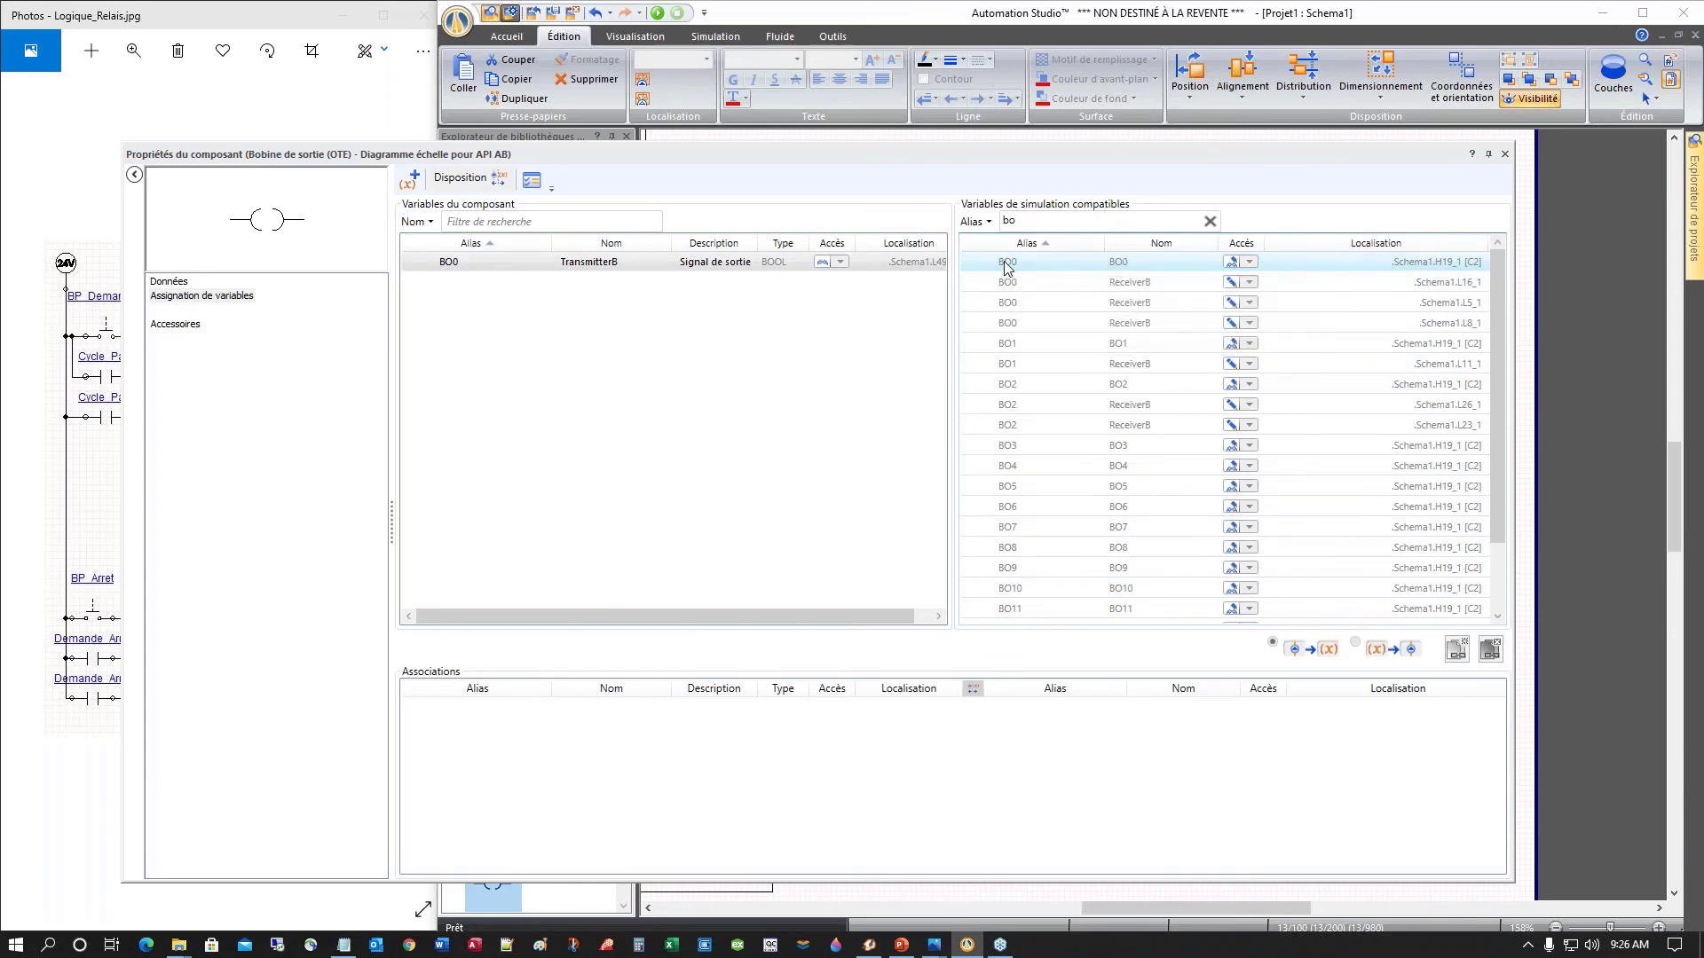
left_click(1505, 154)
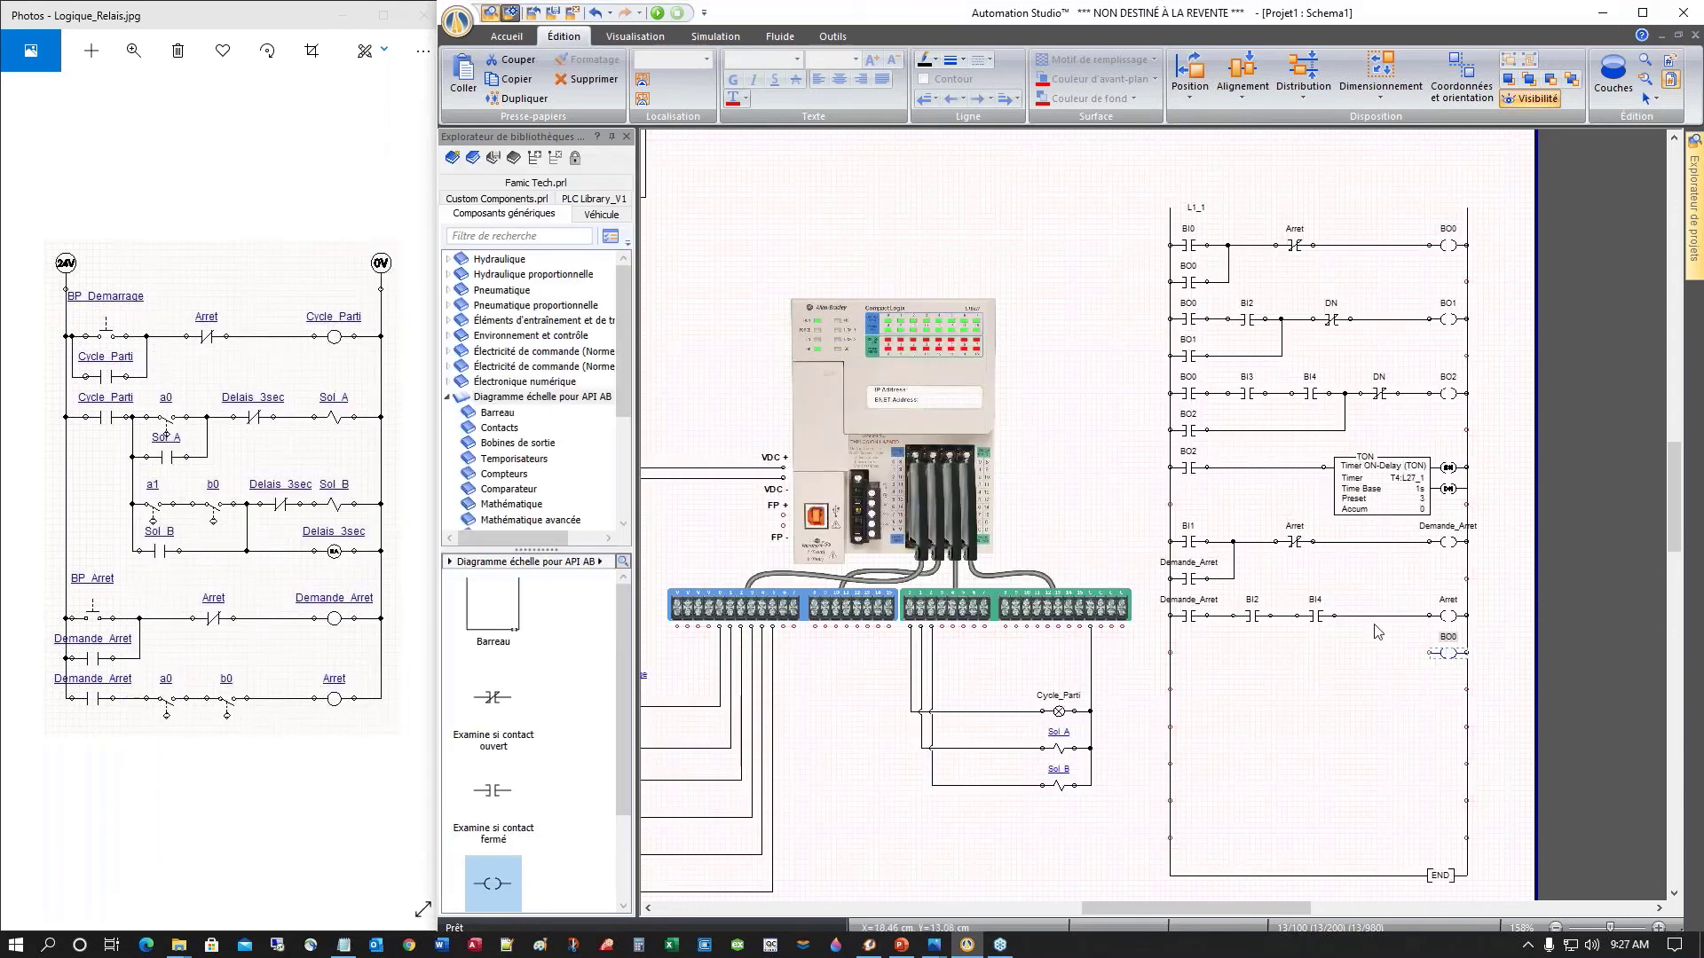
left_click(1390, 738)
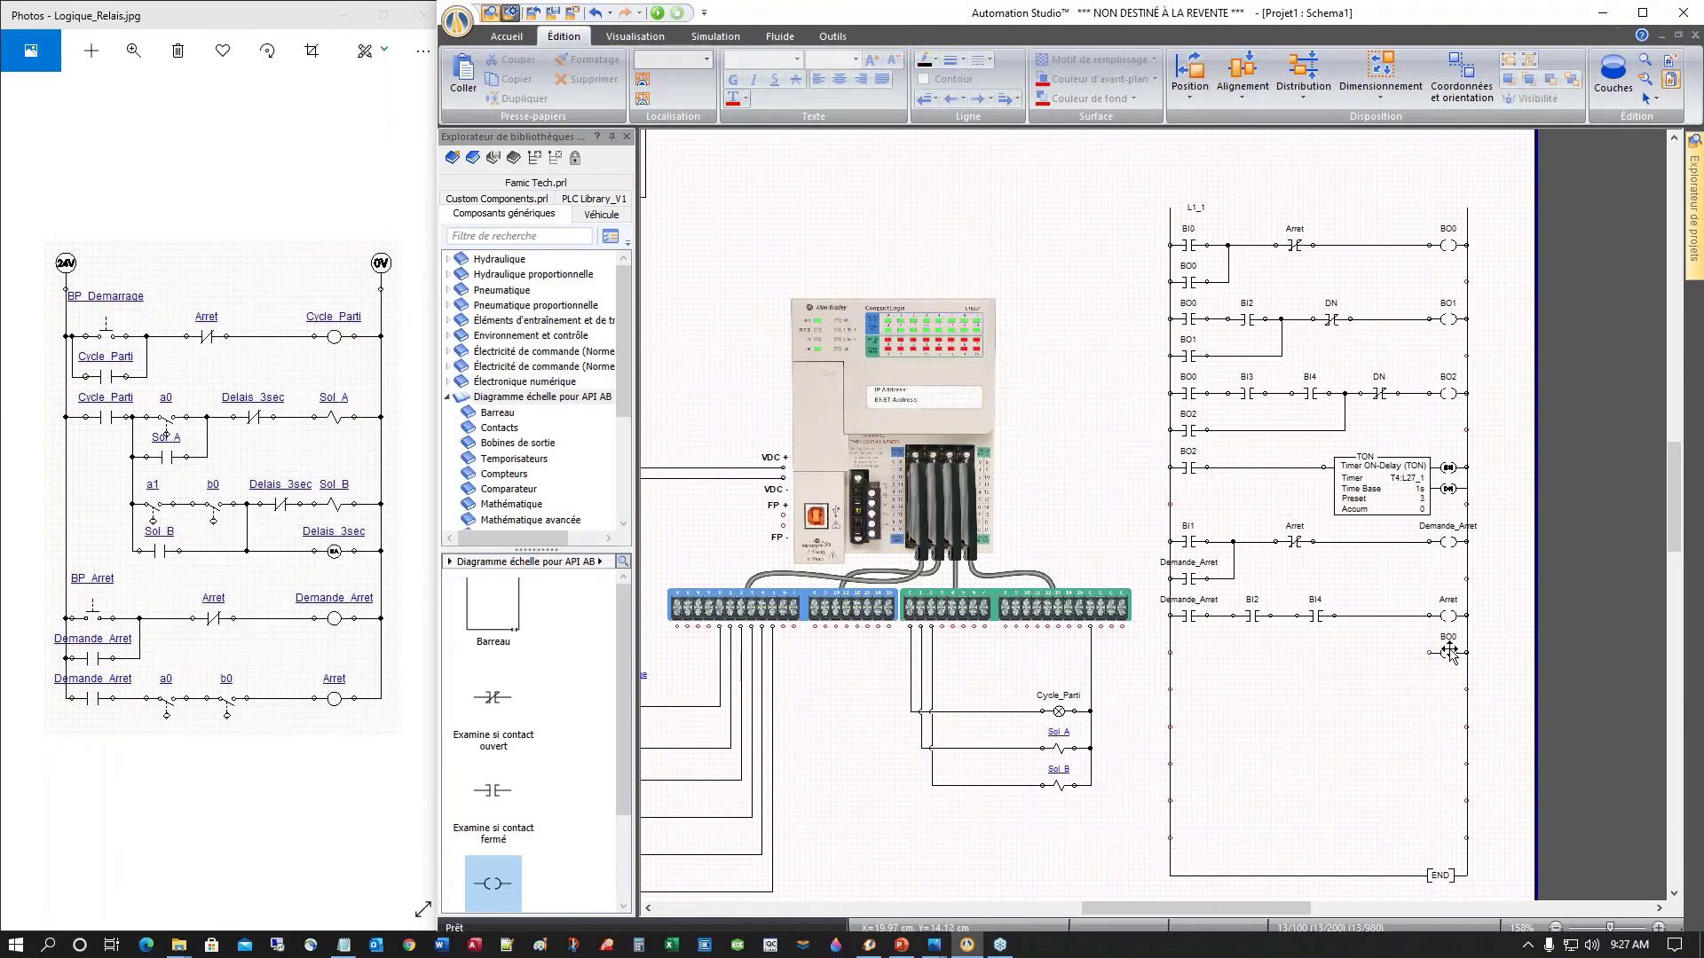
double_click(1450, 652)
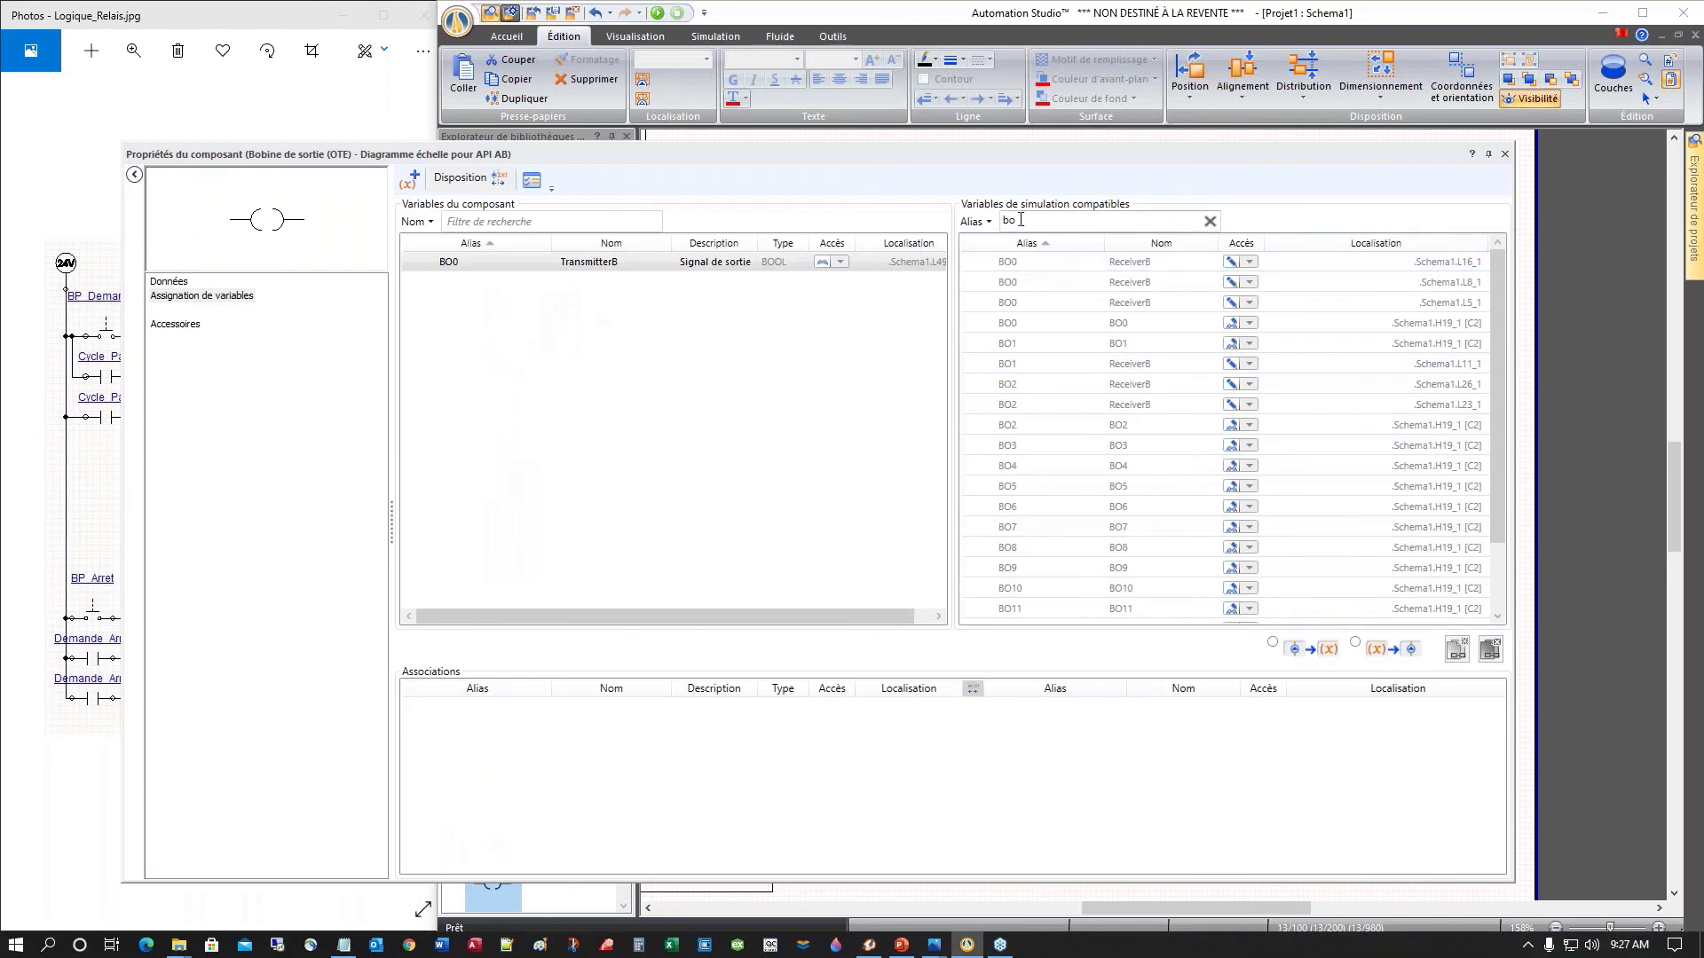
left_click(1016, 324)
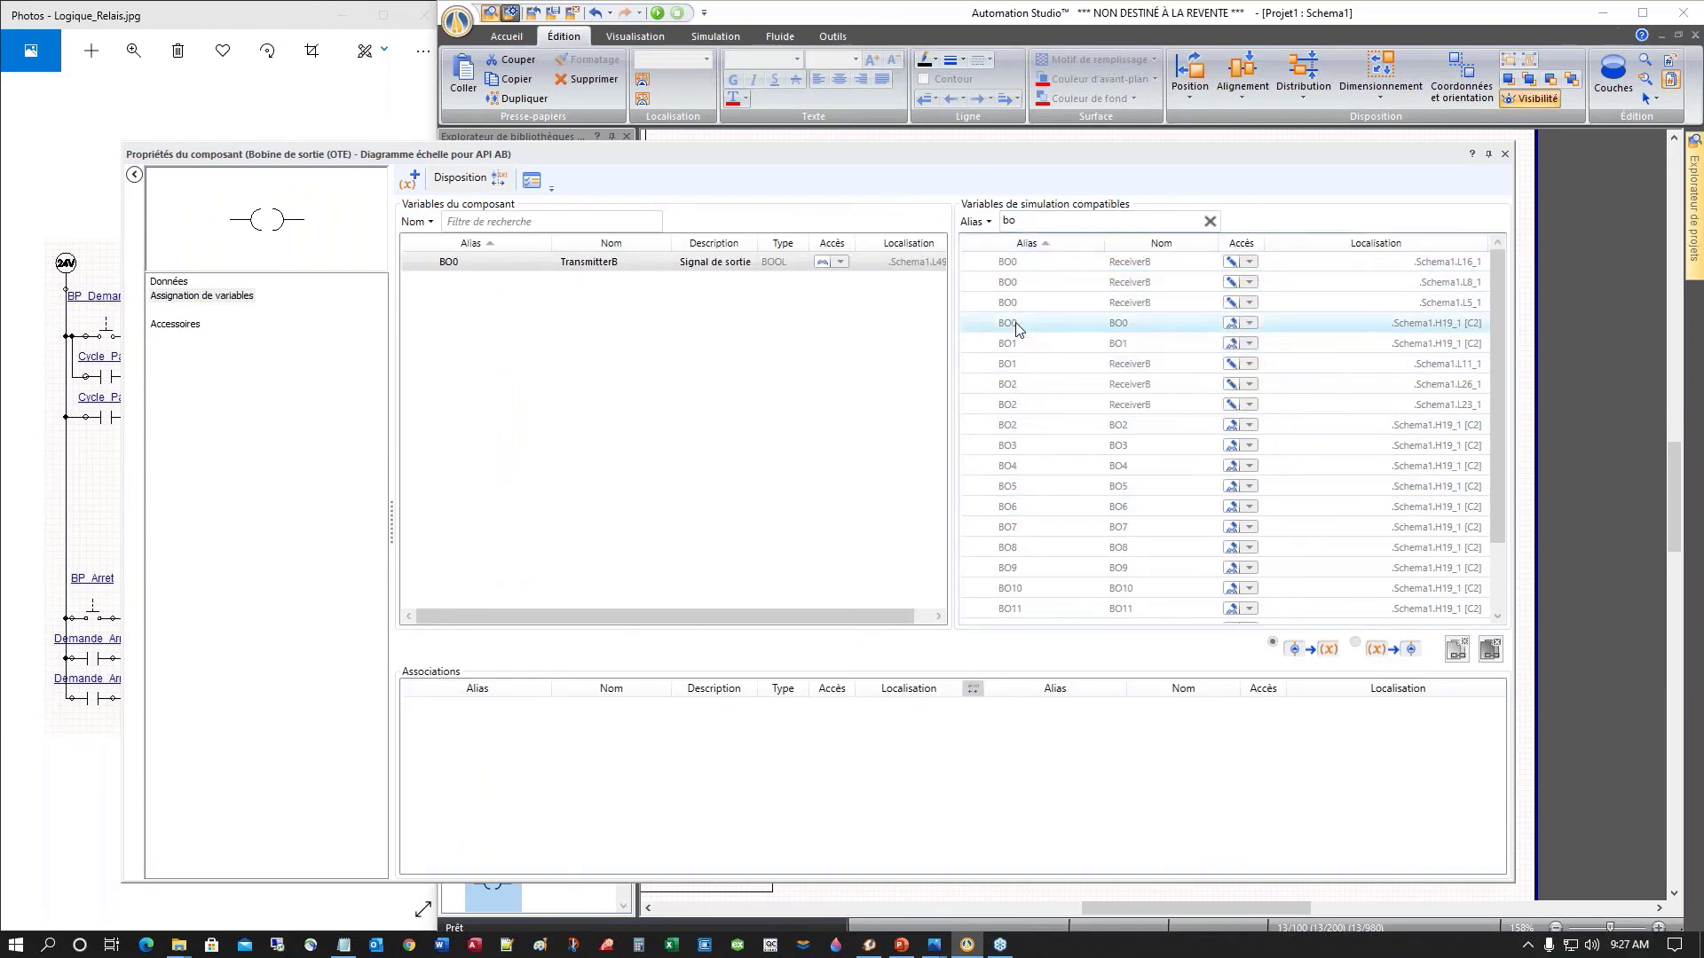
left_click(560, 263)
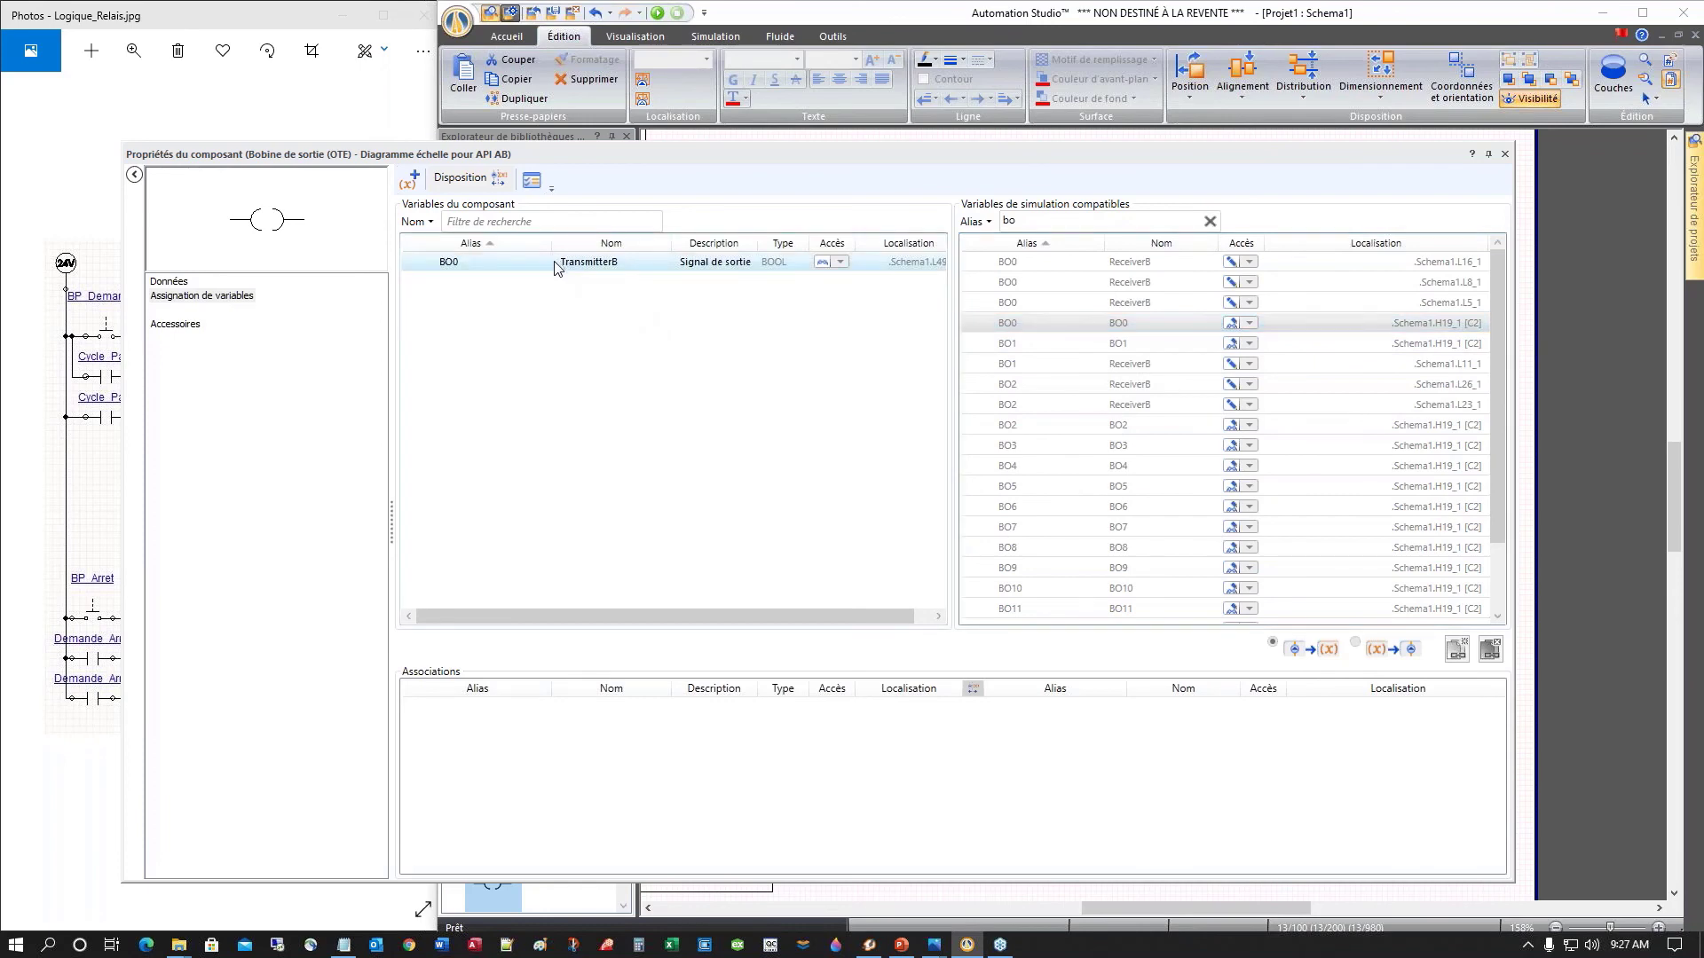
left_click(1503, 154)
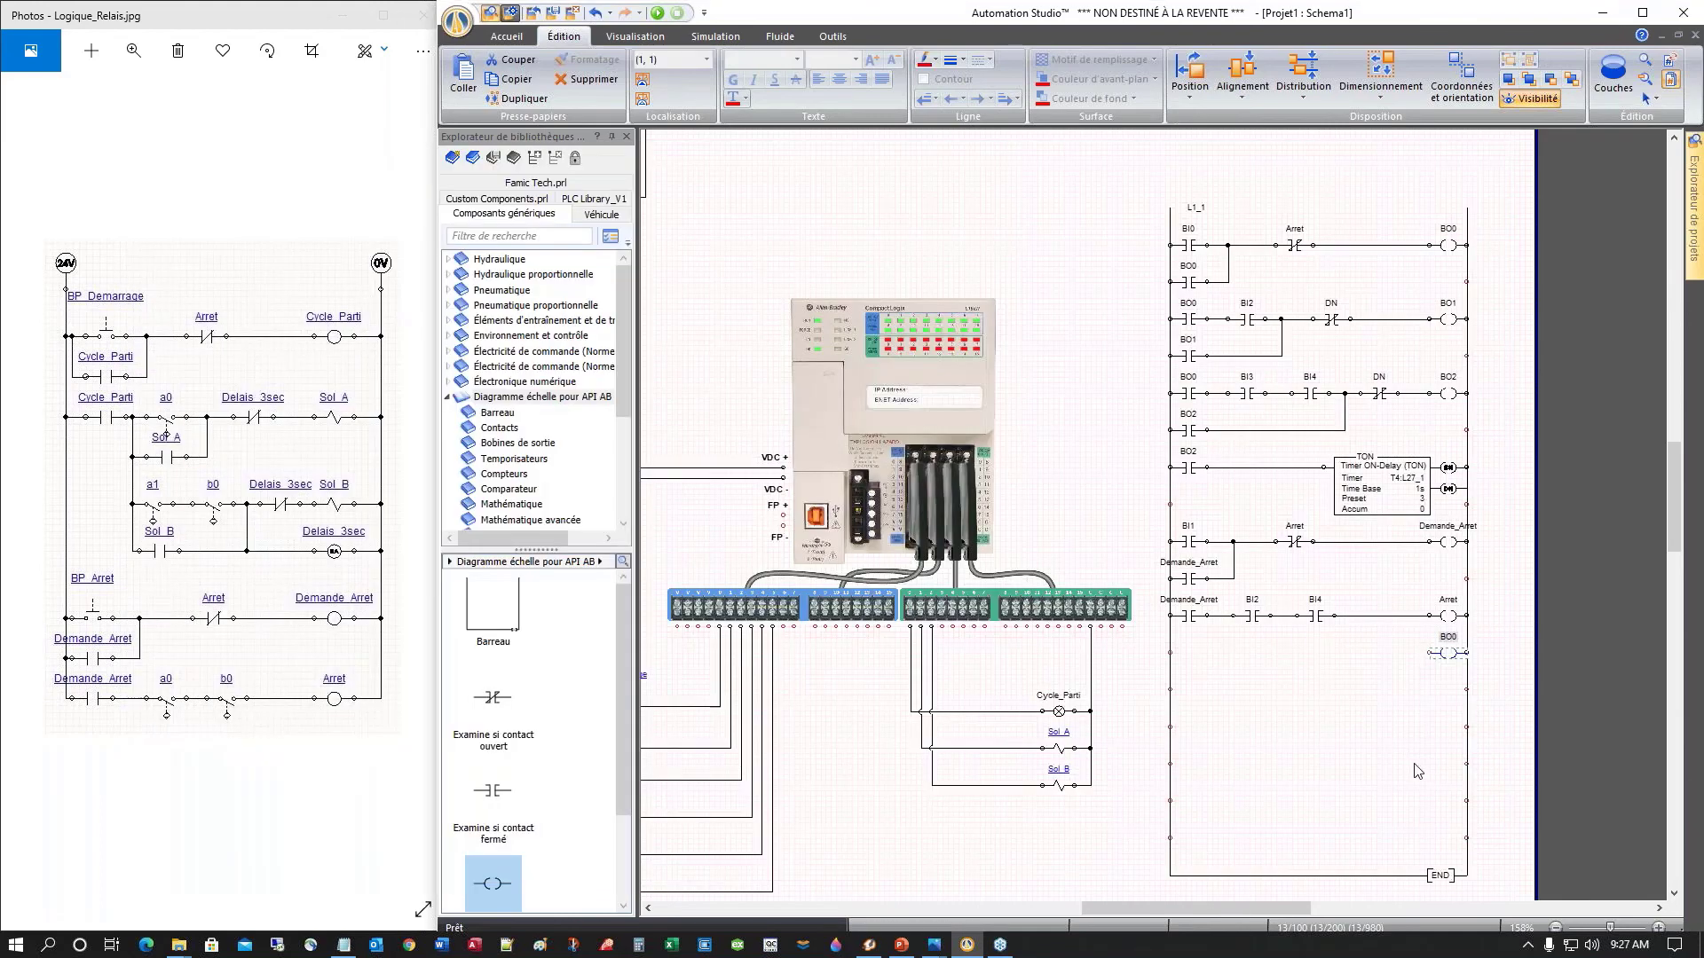
left_click(1399, 739)
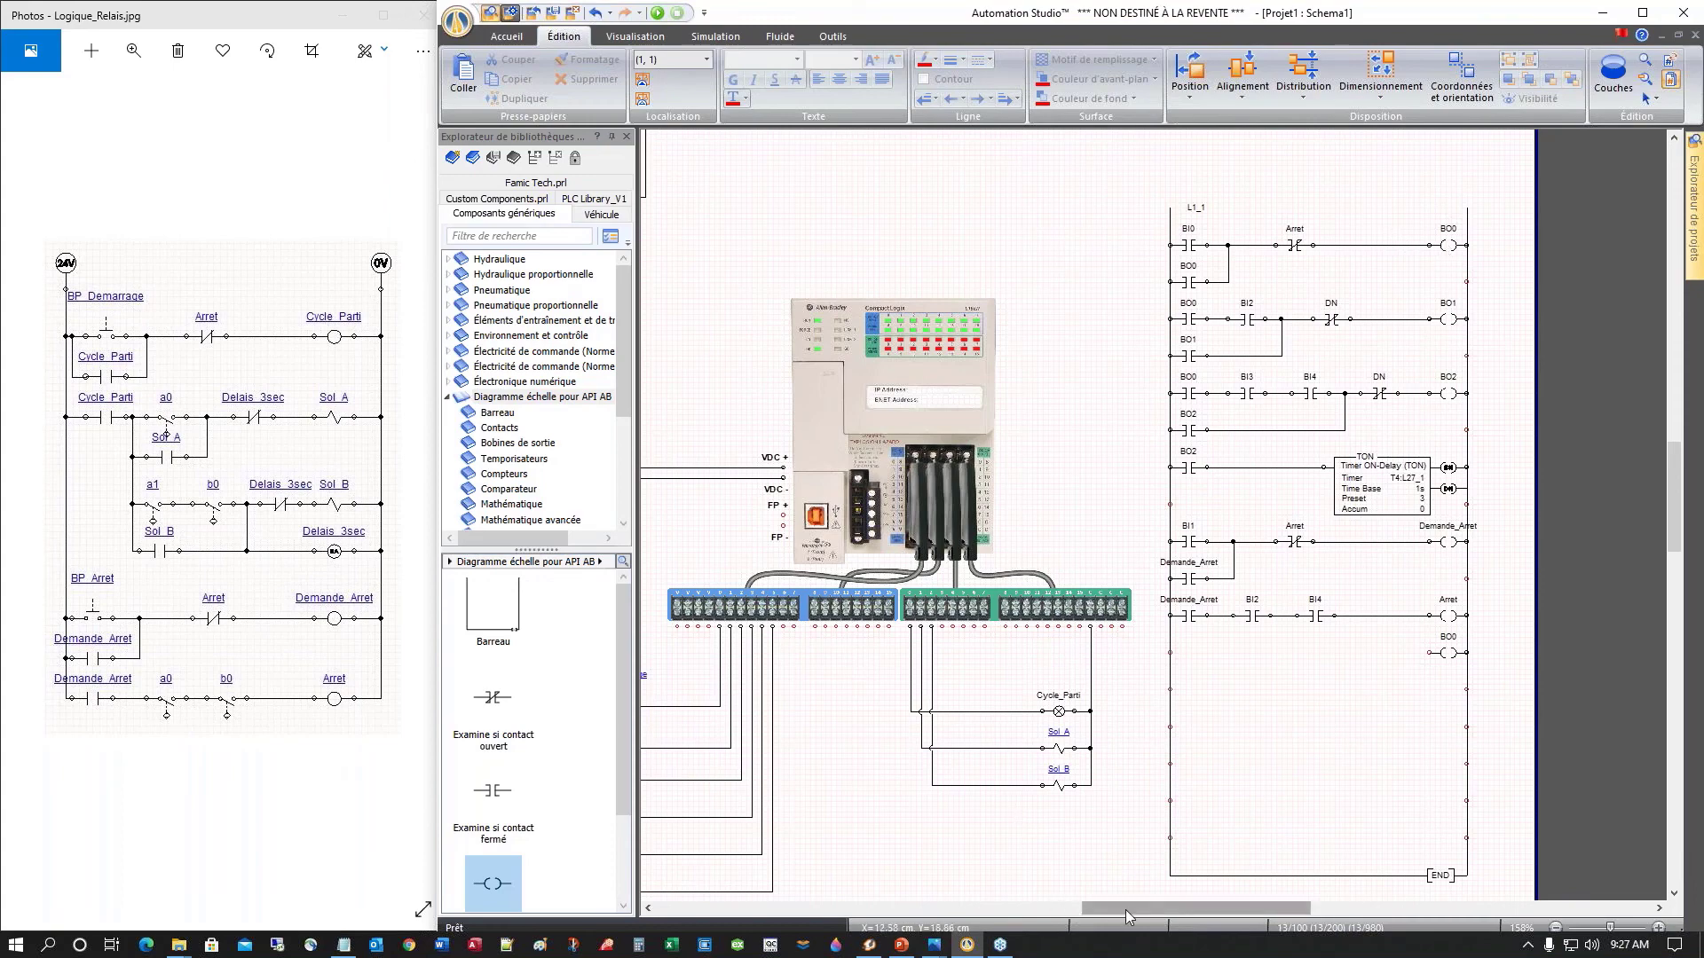
Step: Delete the extra BO0 coil below the Arret coil
left_click_drag(1125, 909, 1141, 907)
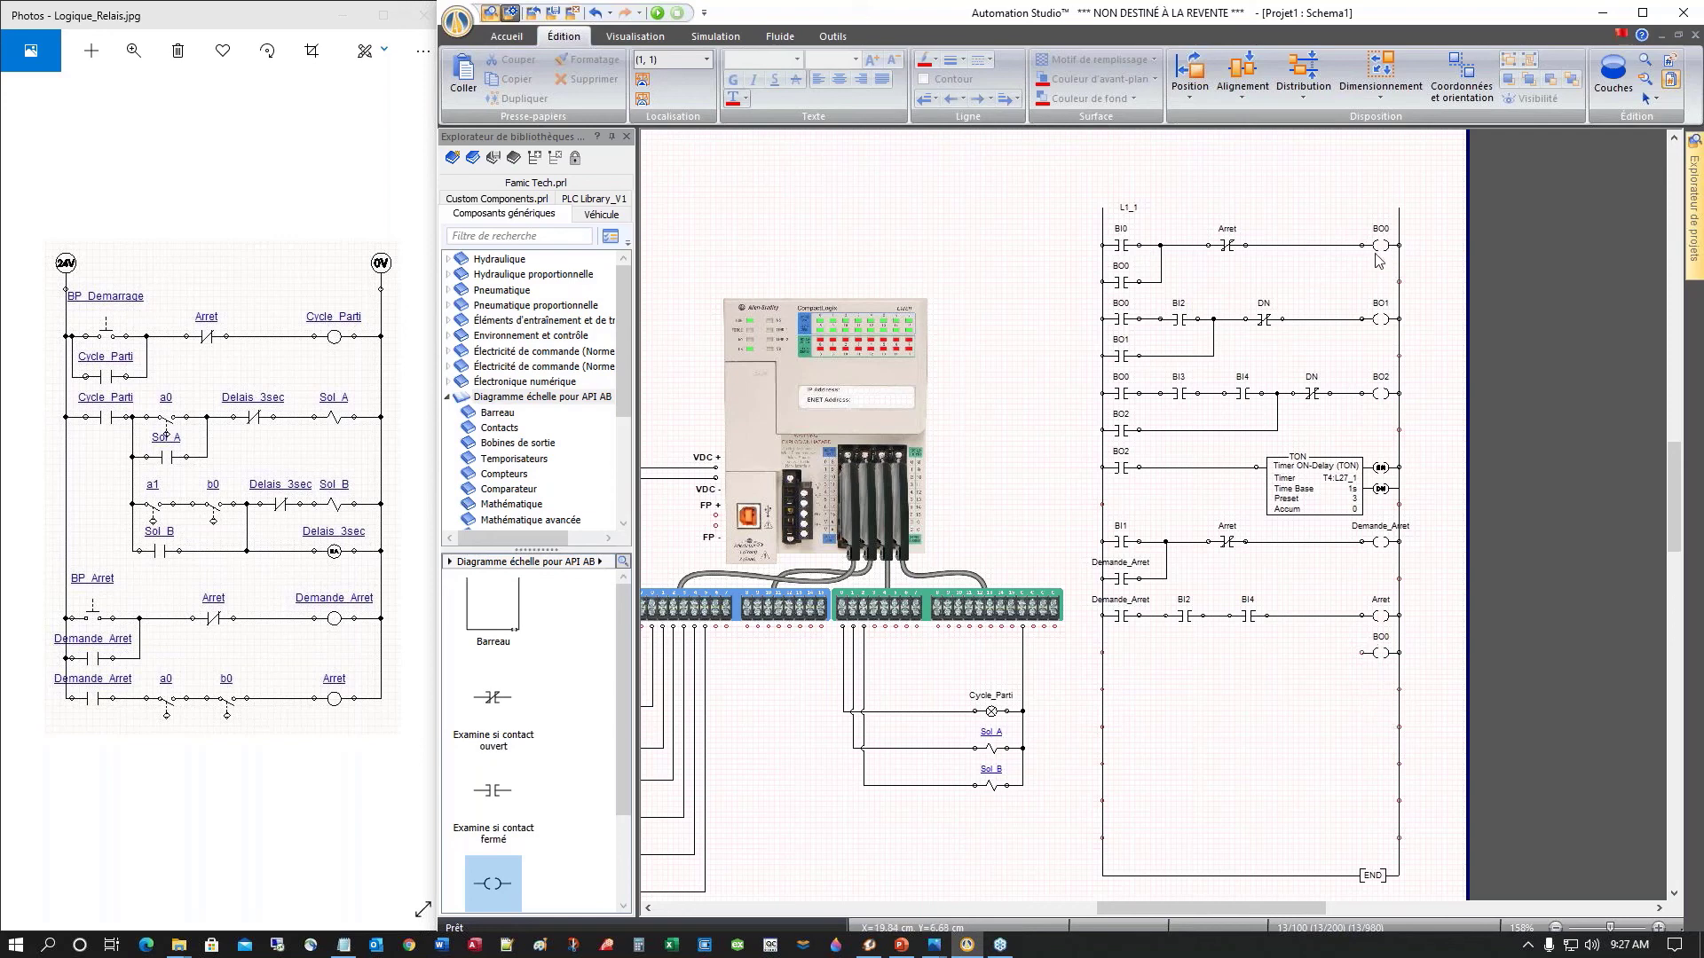
left_click(1378, 655)
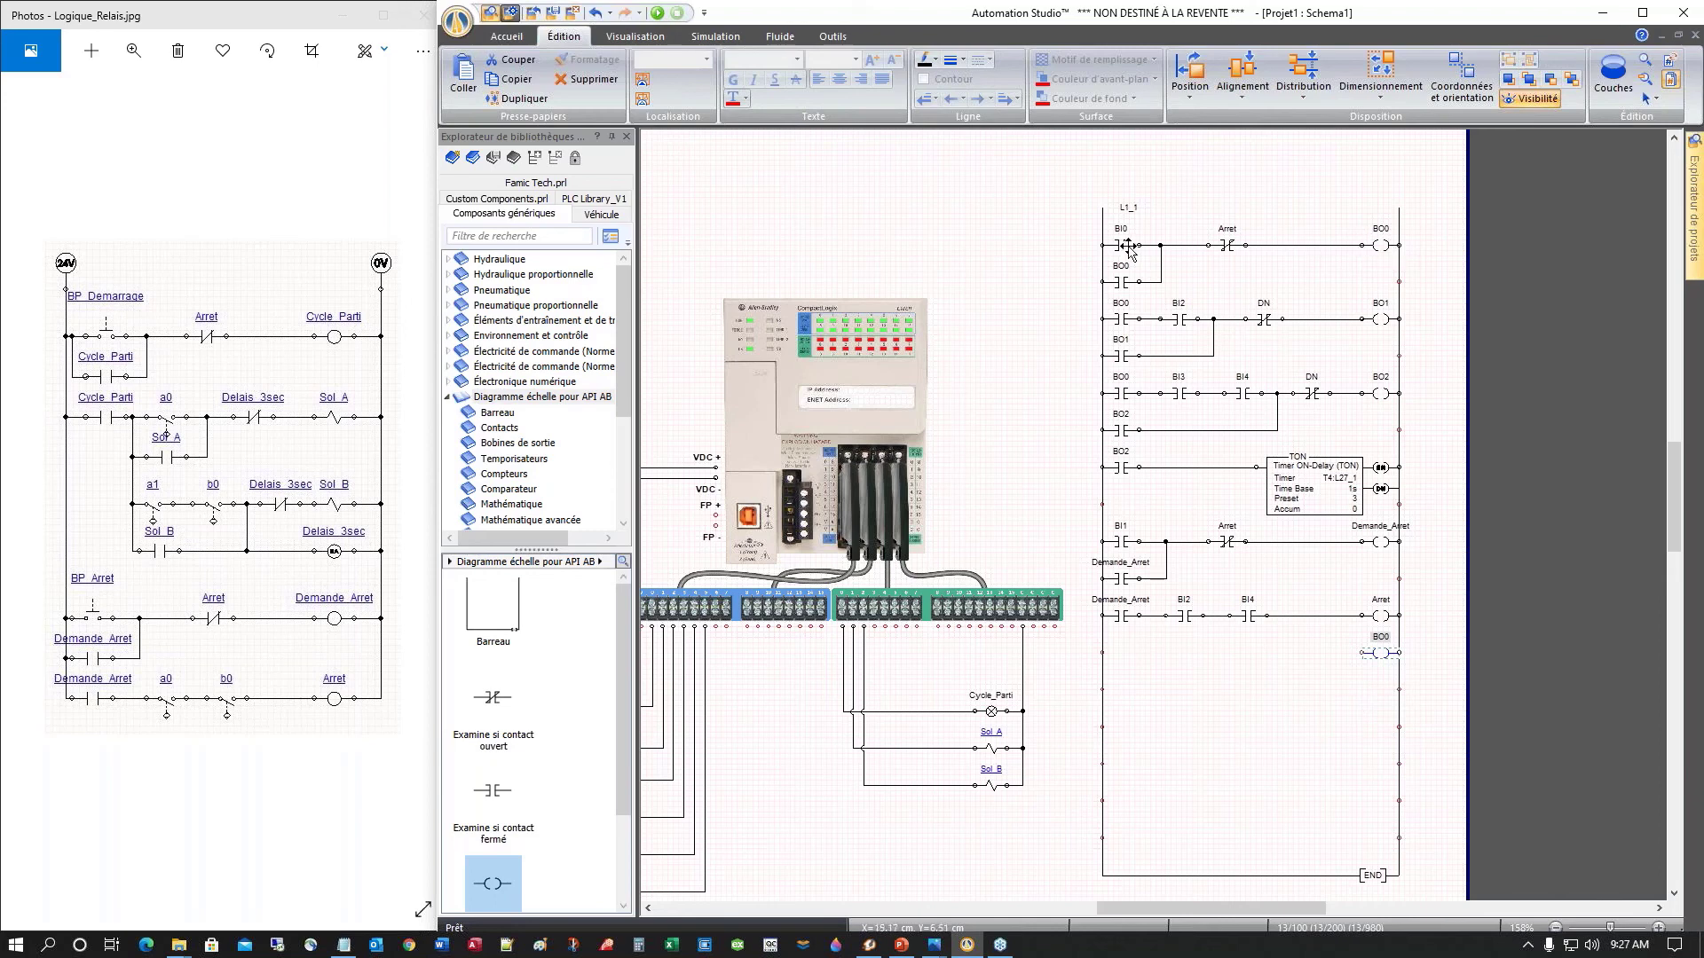
left_click(1380, 249)
left_click(1359, 685)
left_click(1369, 654)
key("Delete")
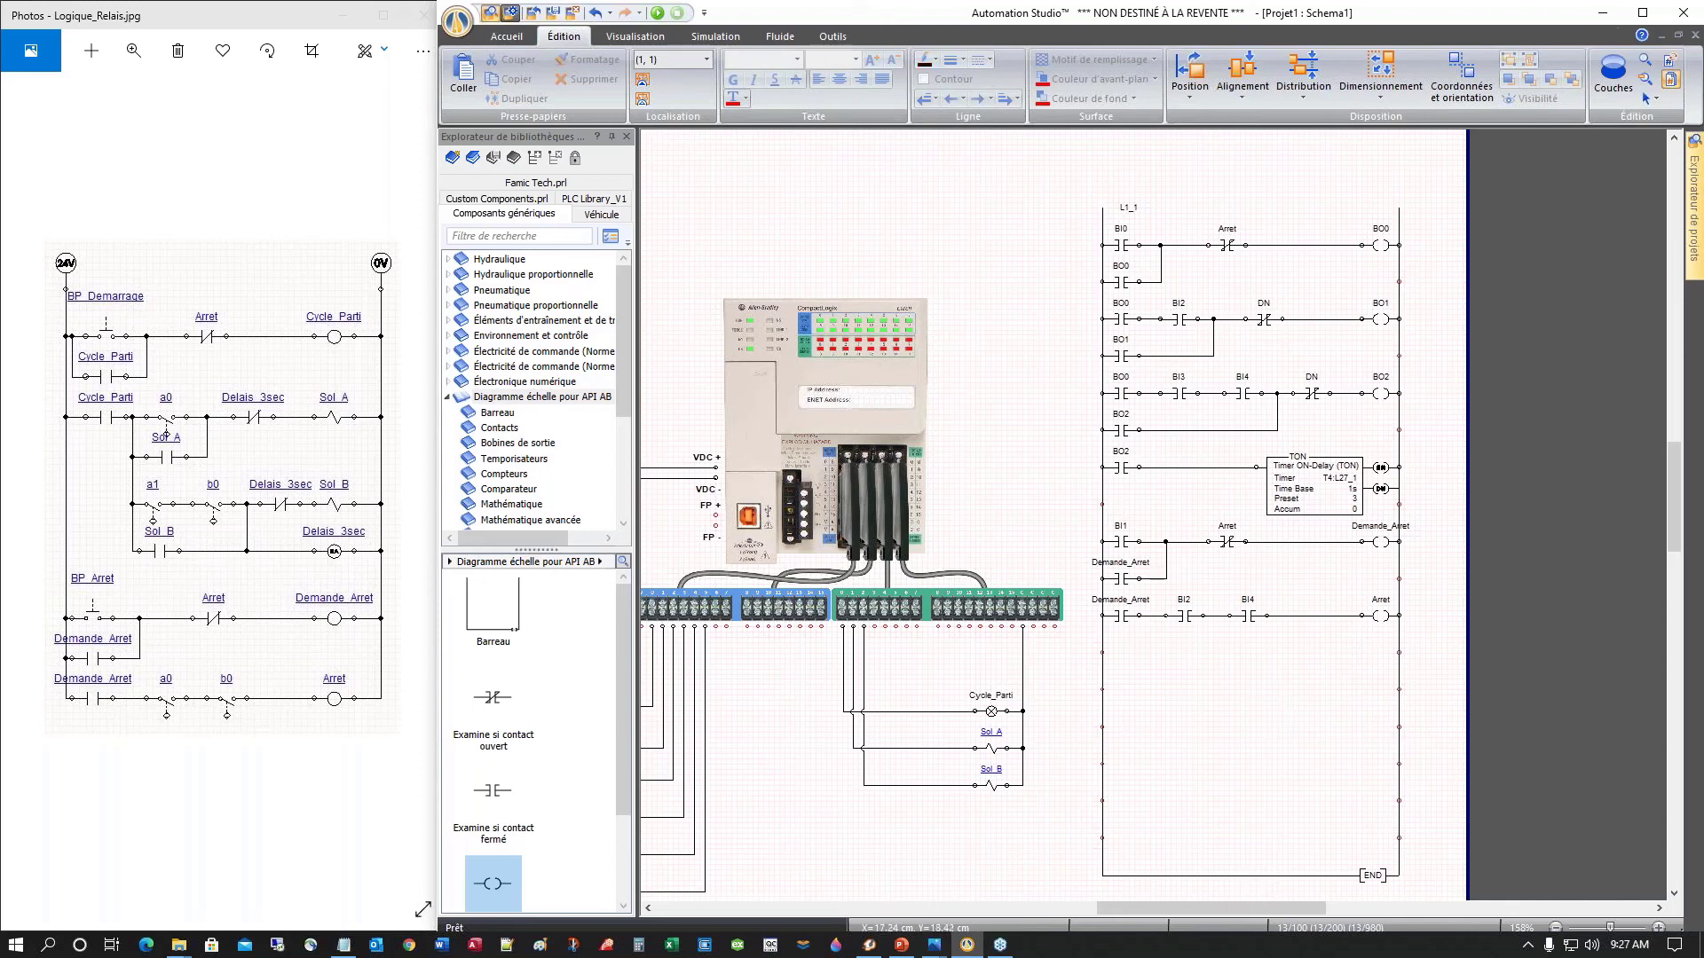
Step: Shorten the ladder frame so its END line sits just below the sixth rung
left_click(1248, 877)
left_click_drag(1250, 877, 1229, 667)
left_click(1262, 748)
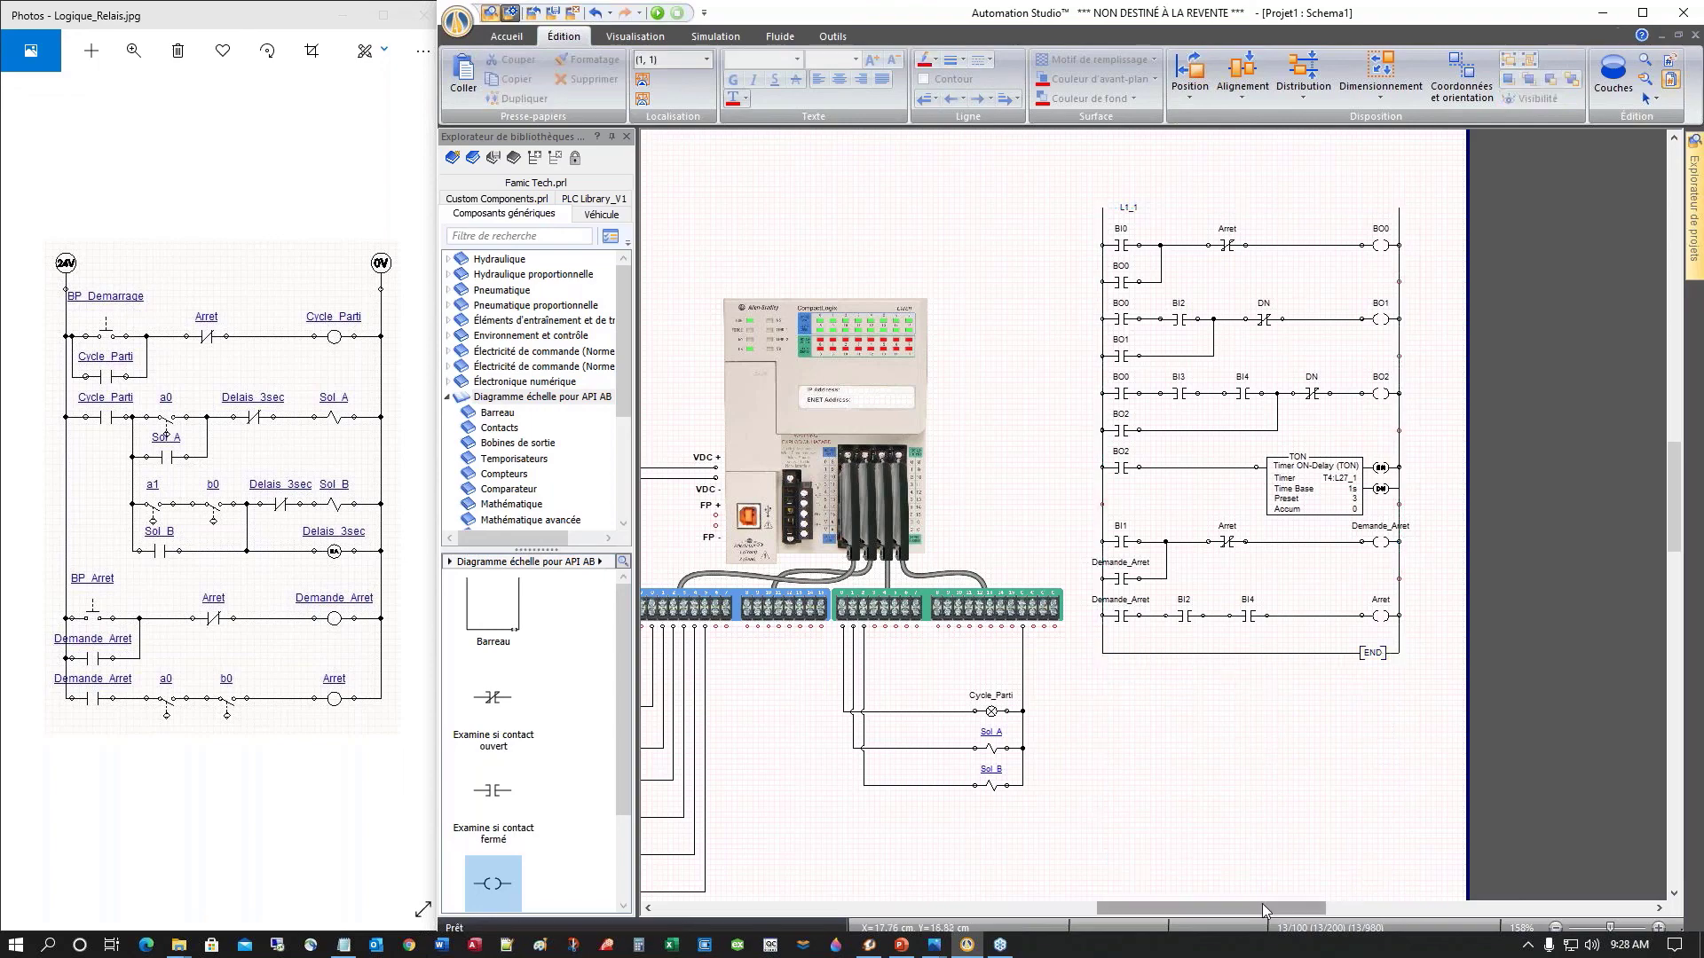
left_click_drag(1262, 903, 1172, 914)
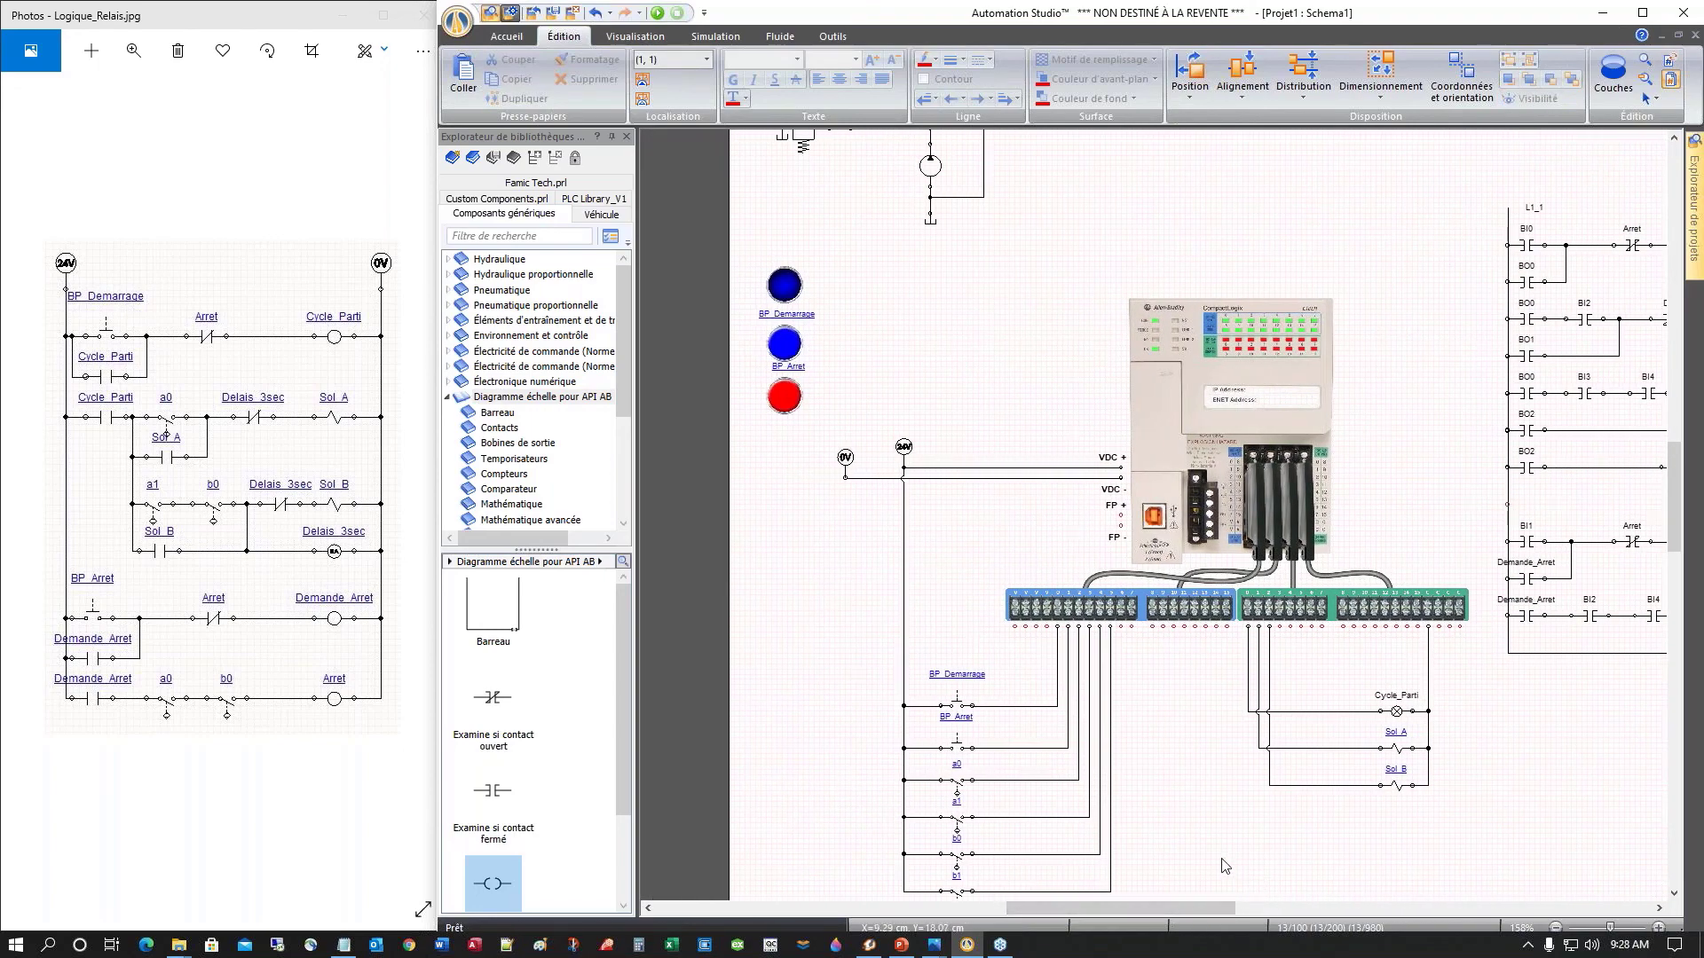
scroll(1207, 857, "down", 1)
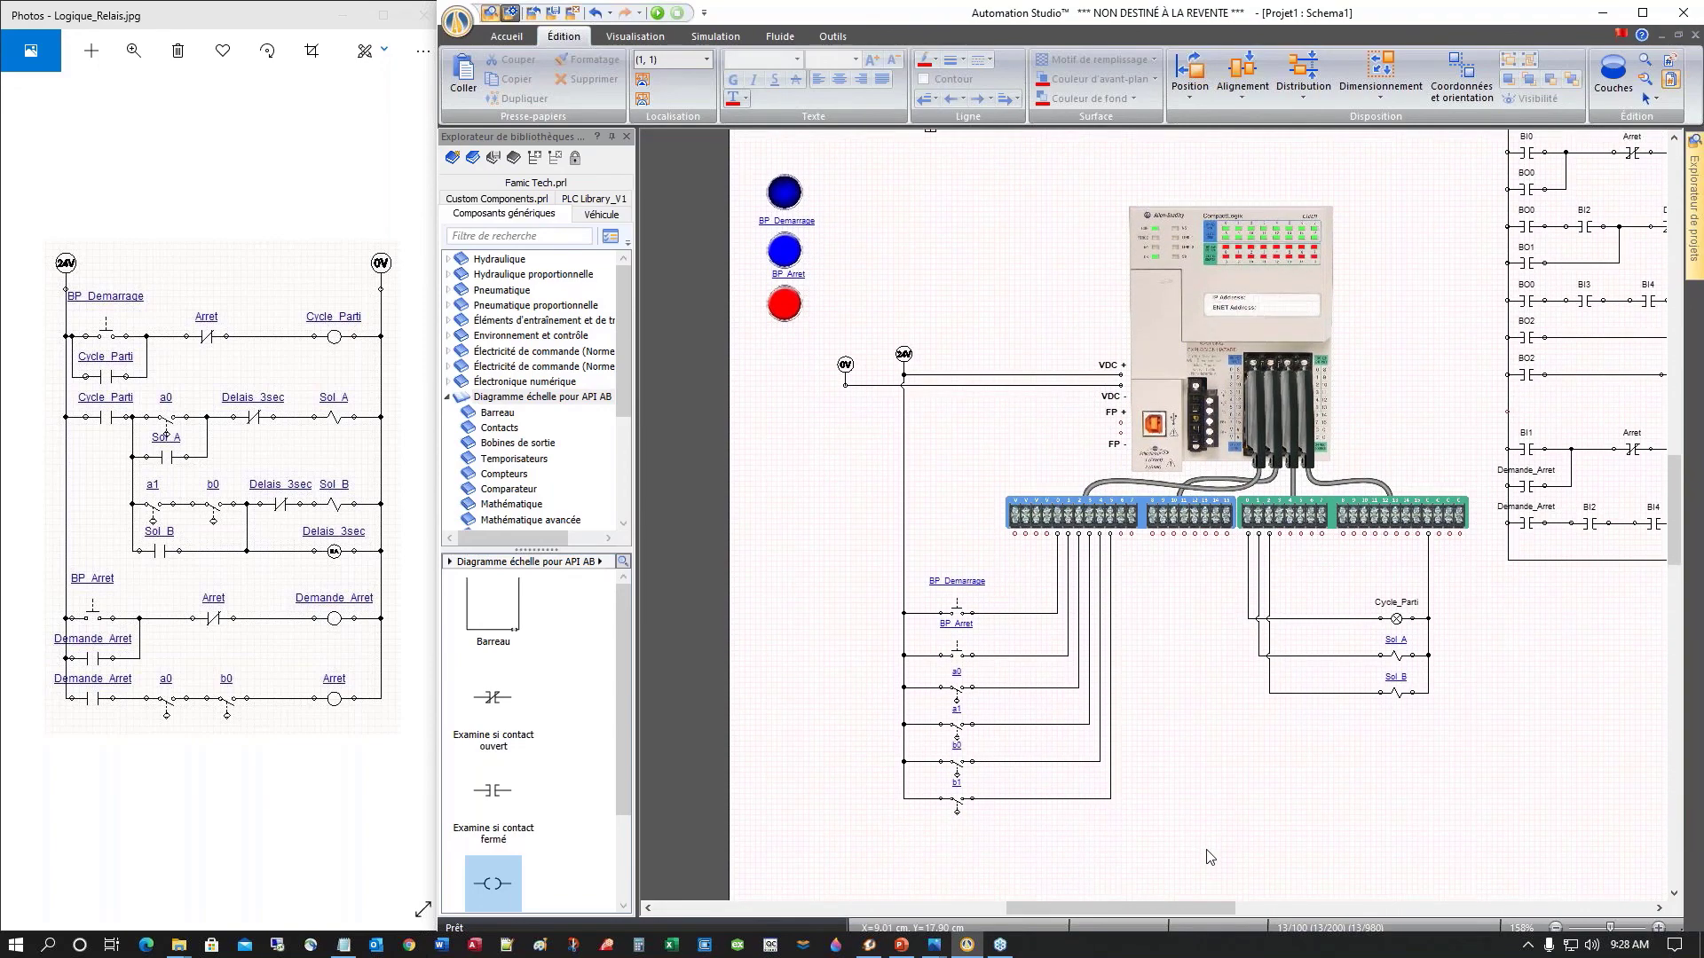
scroll(1203, 855, "down", 5)
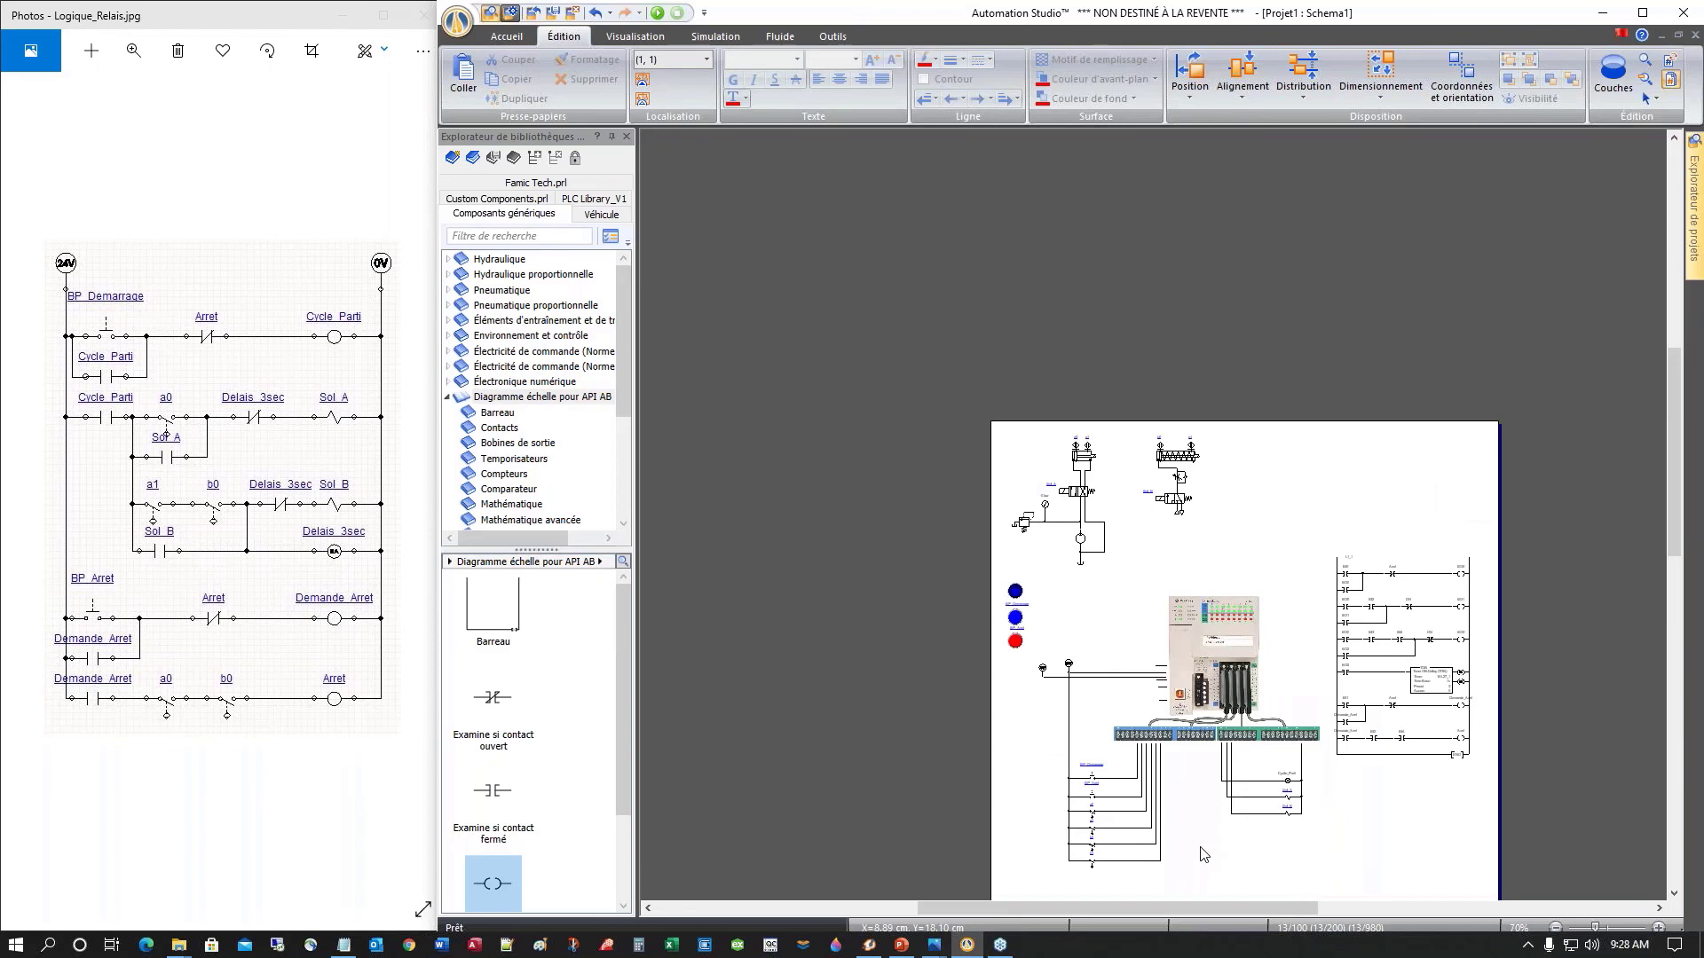
scroll(1204, 854, "up", 2)
scroll(1203, 855, "down", 3)
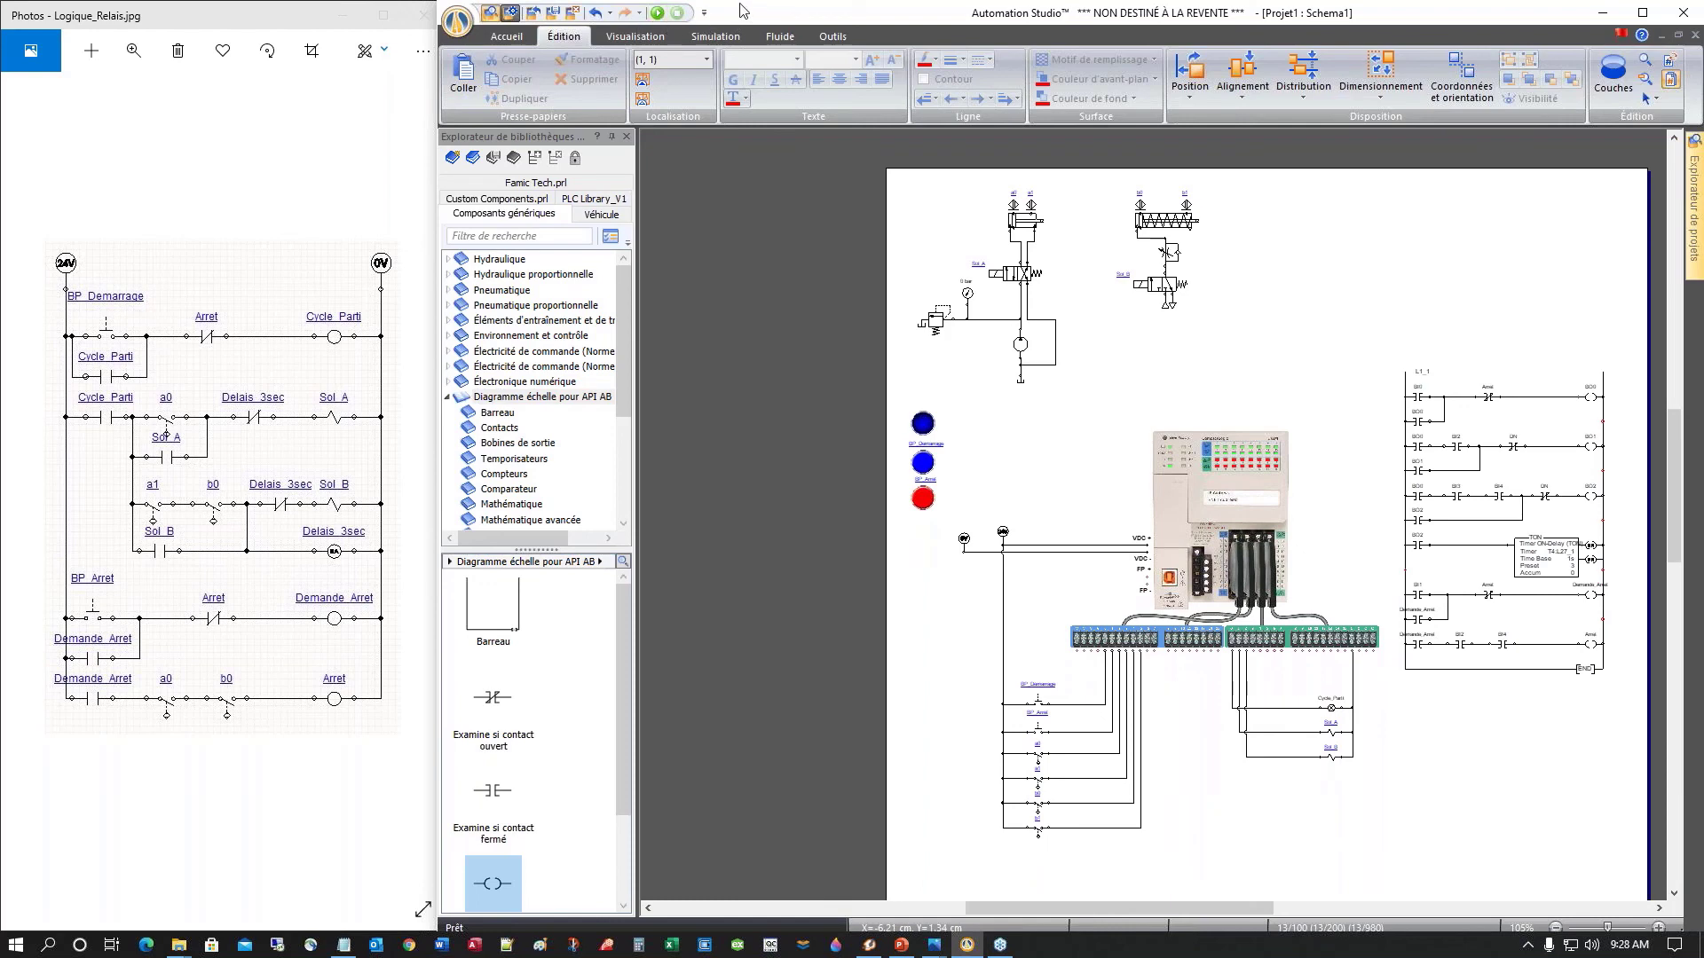
Step: Run the simulation, start the cycle with the BP_Demarrage push button, and examine the cylinders, PLC wiring and ladder rungs during operation
left_click(656, 14)
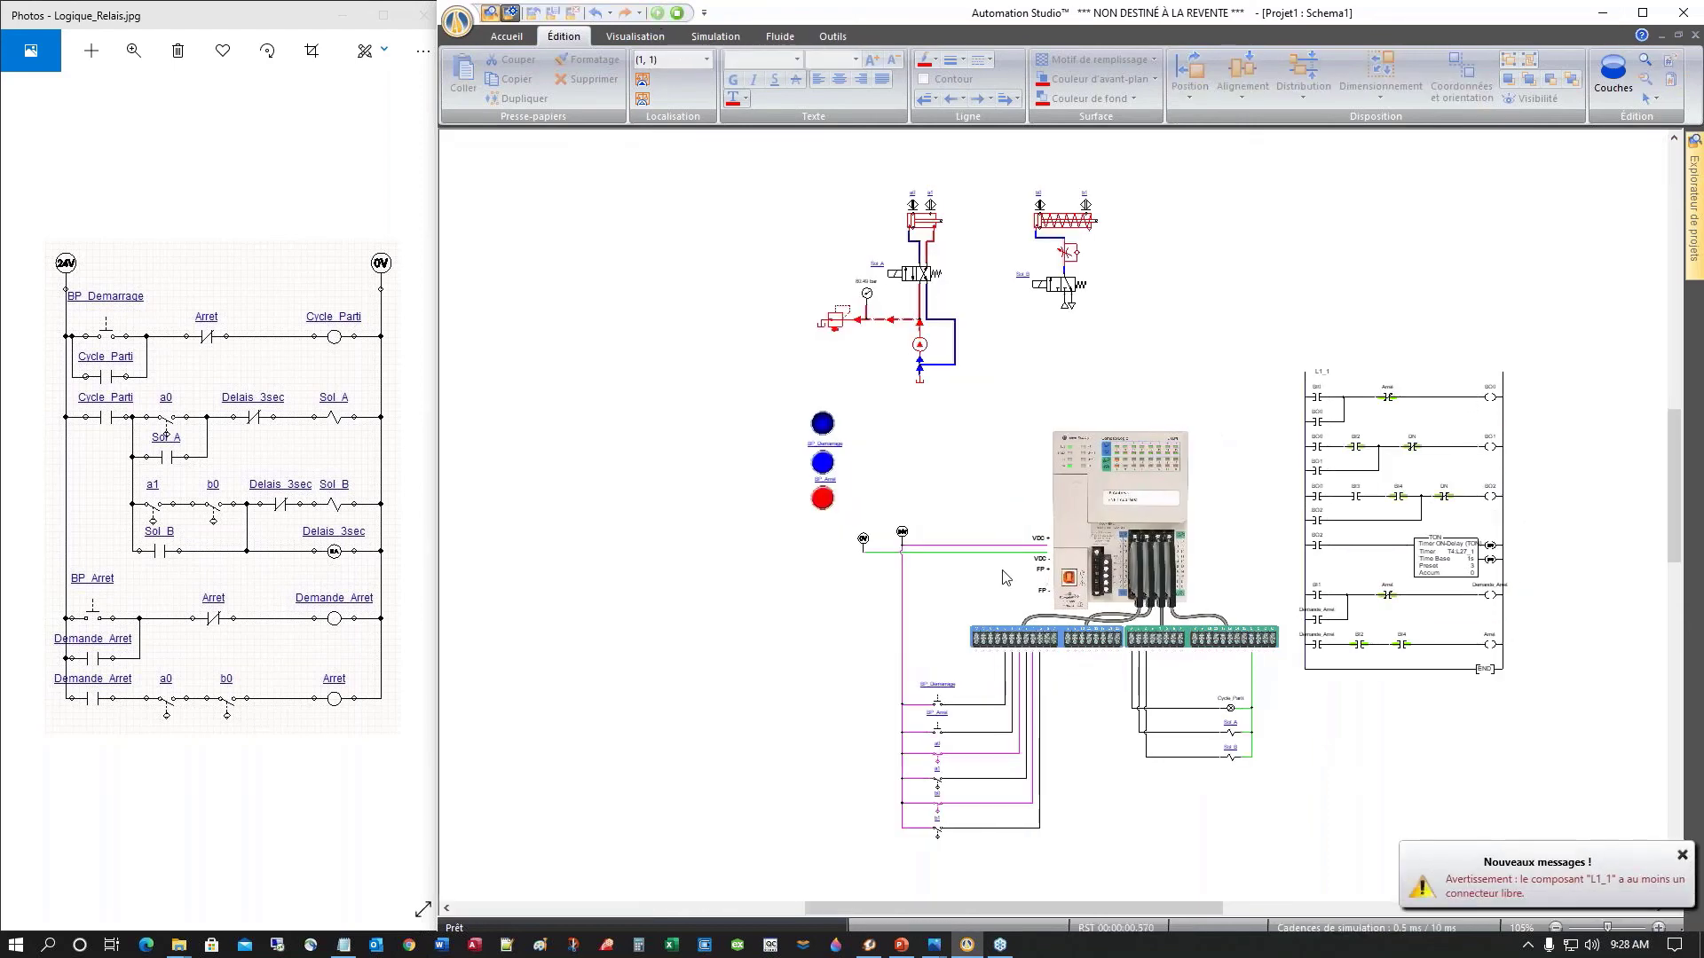
left_click(823, 468)
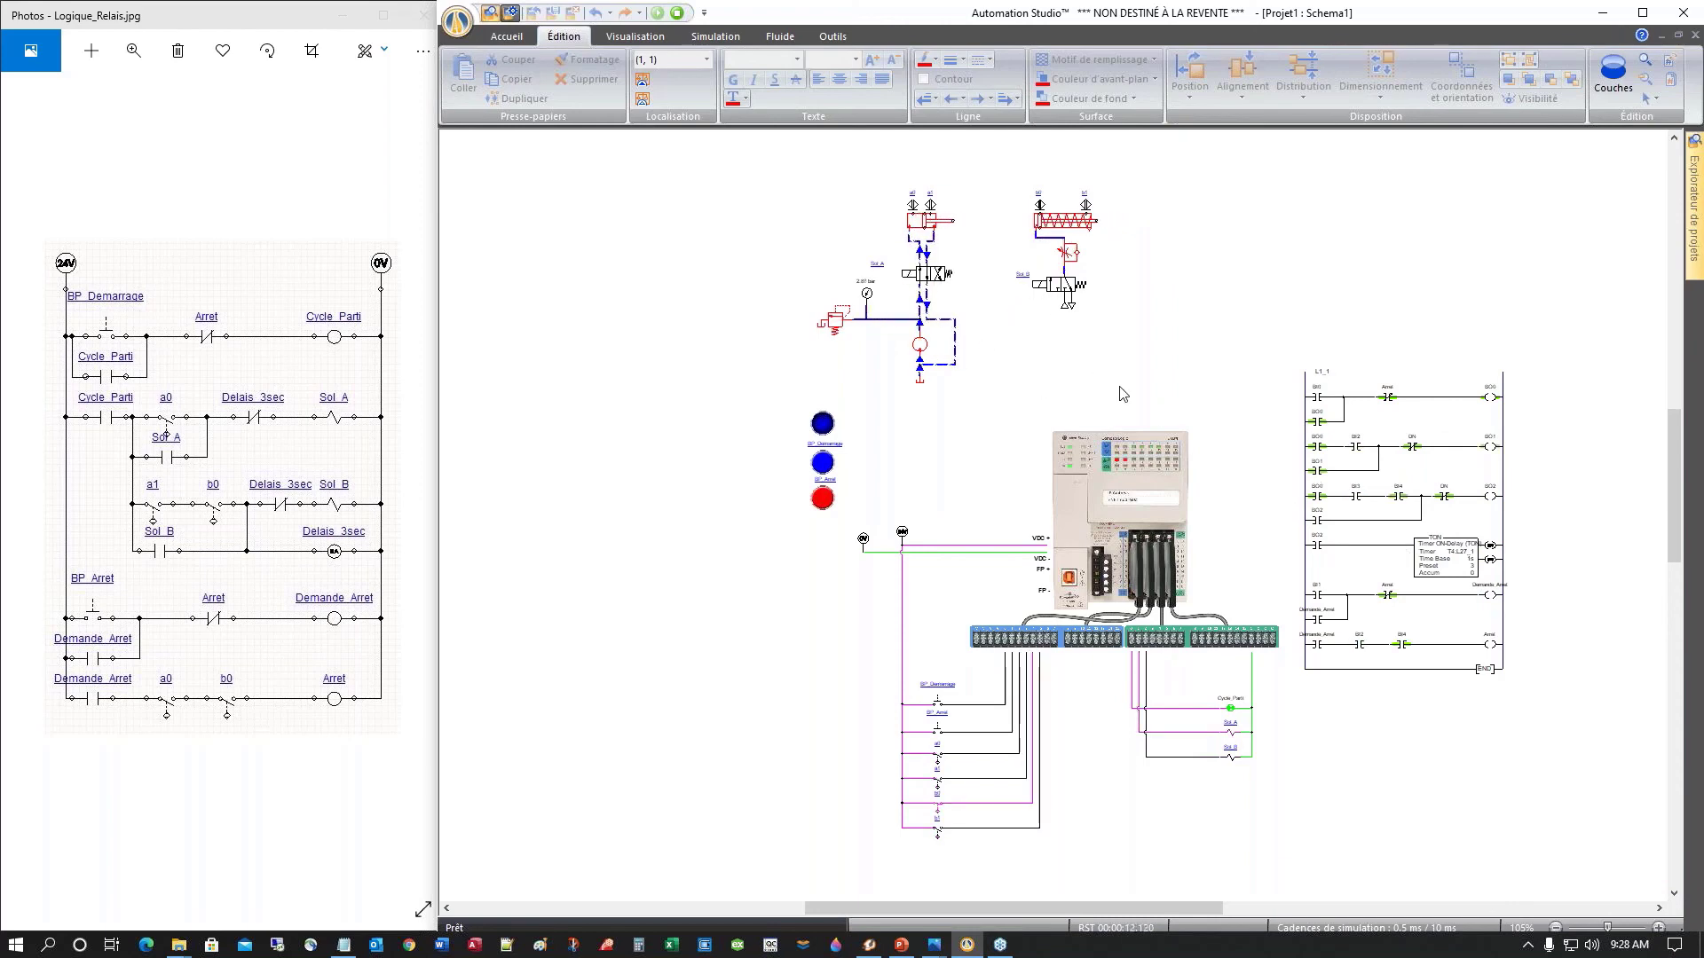
scroll(1232, 431, "up", 3)
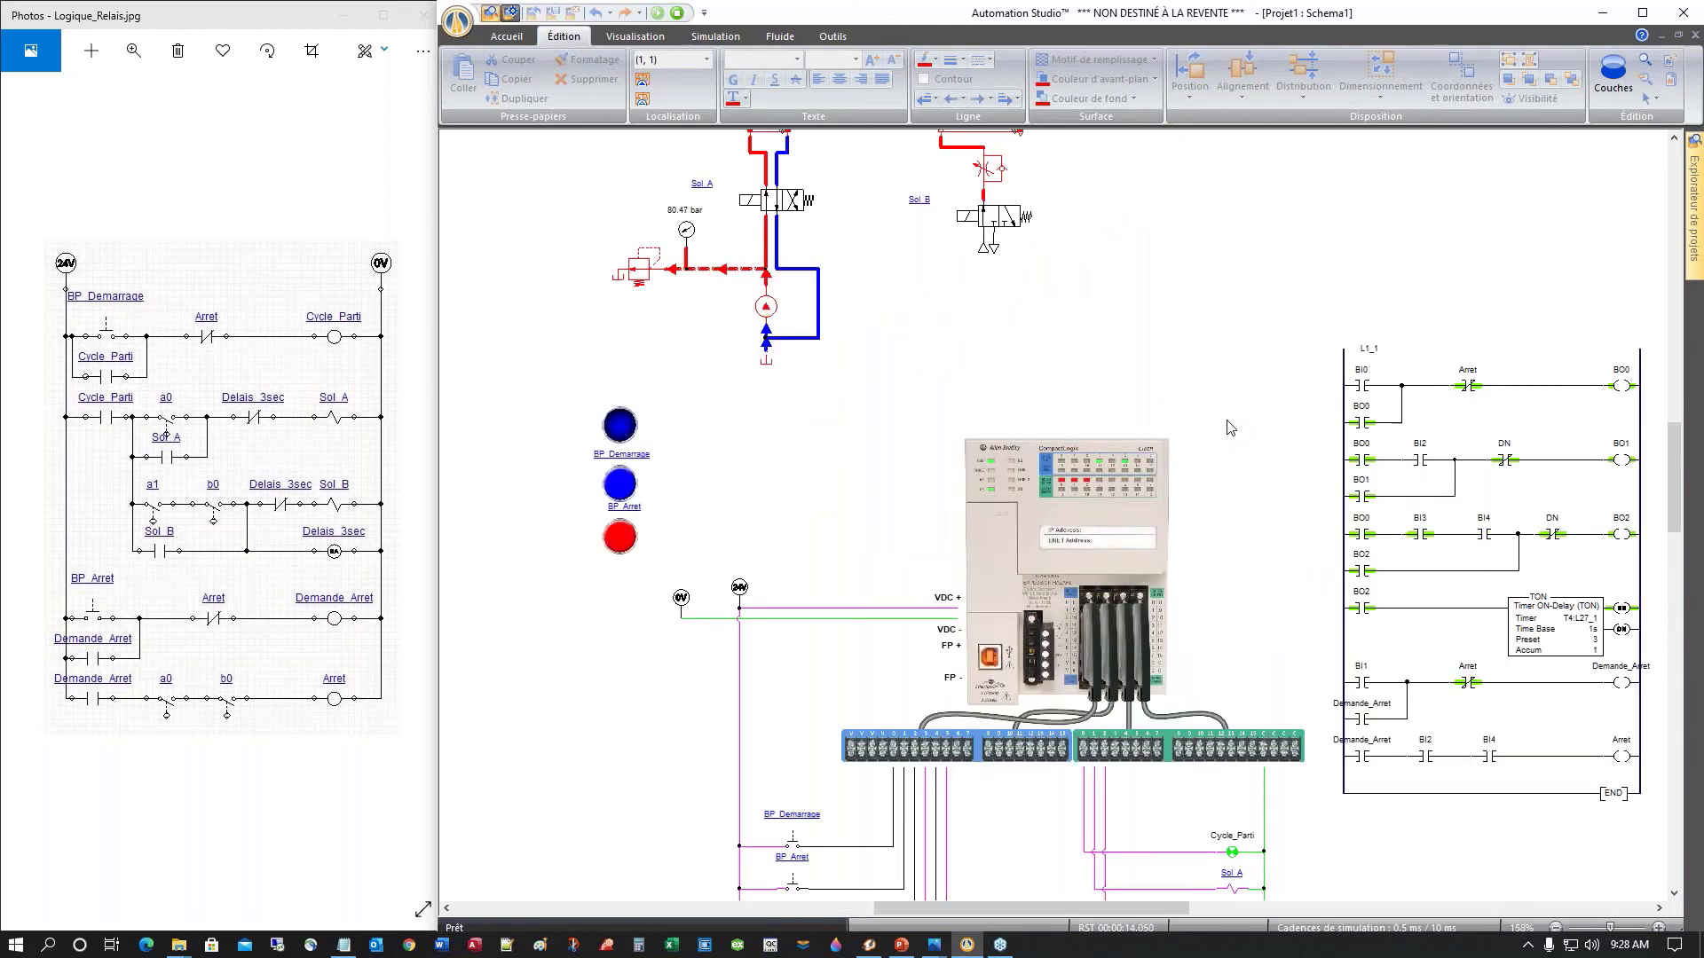
scroll(1232, 431, "down", 3)
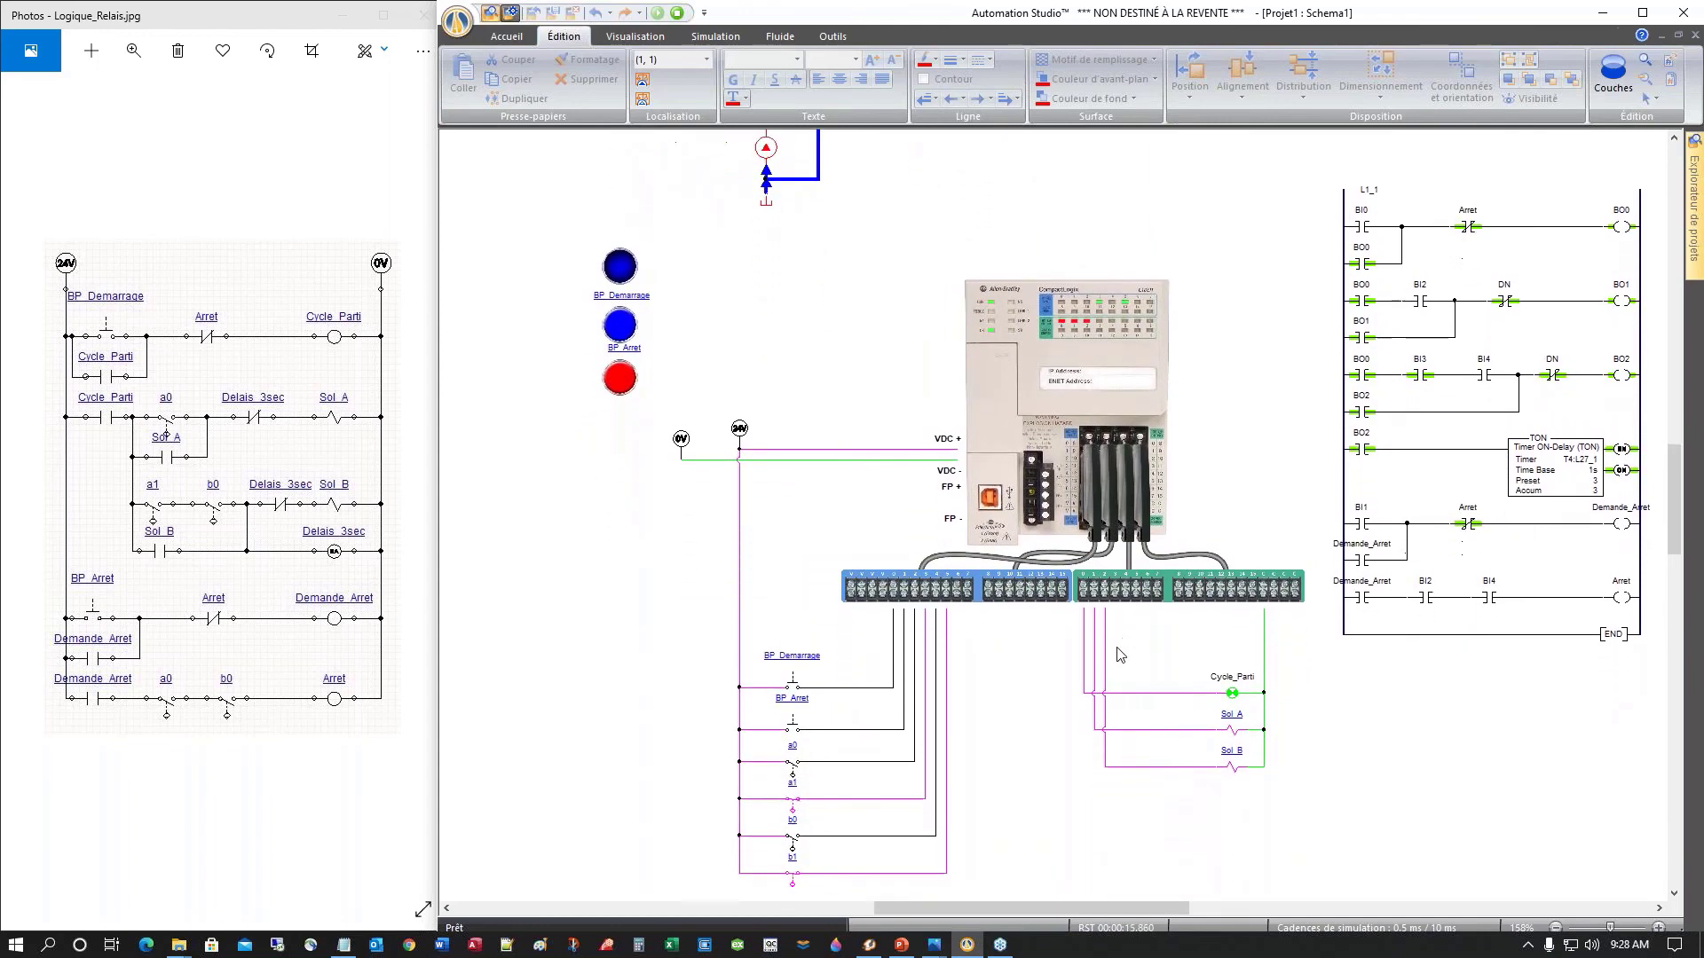
scroll(1065, 650, "down", 2)
scroll(1027, 647, "up", 2)
scroll(802, 355, "up", 3)
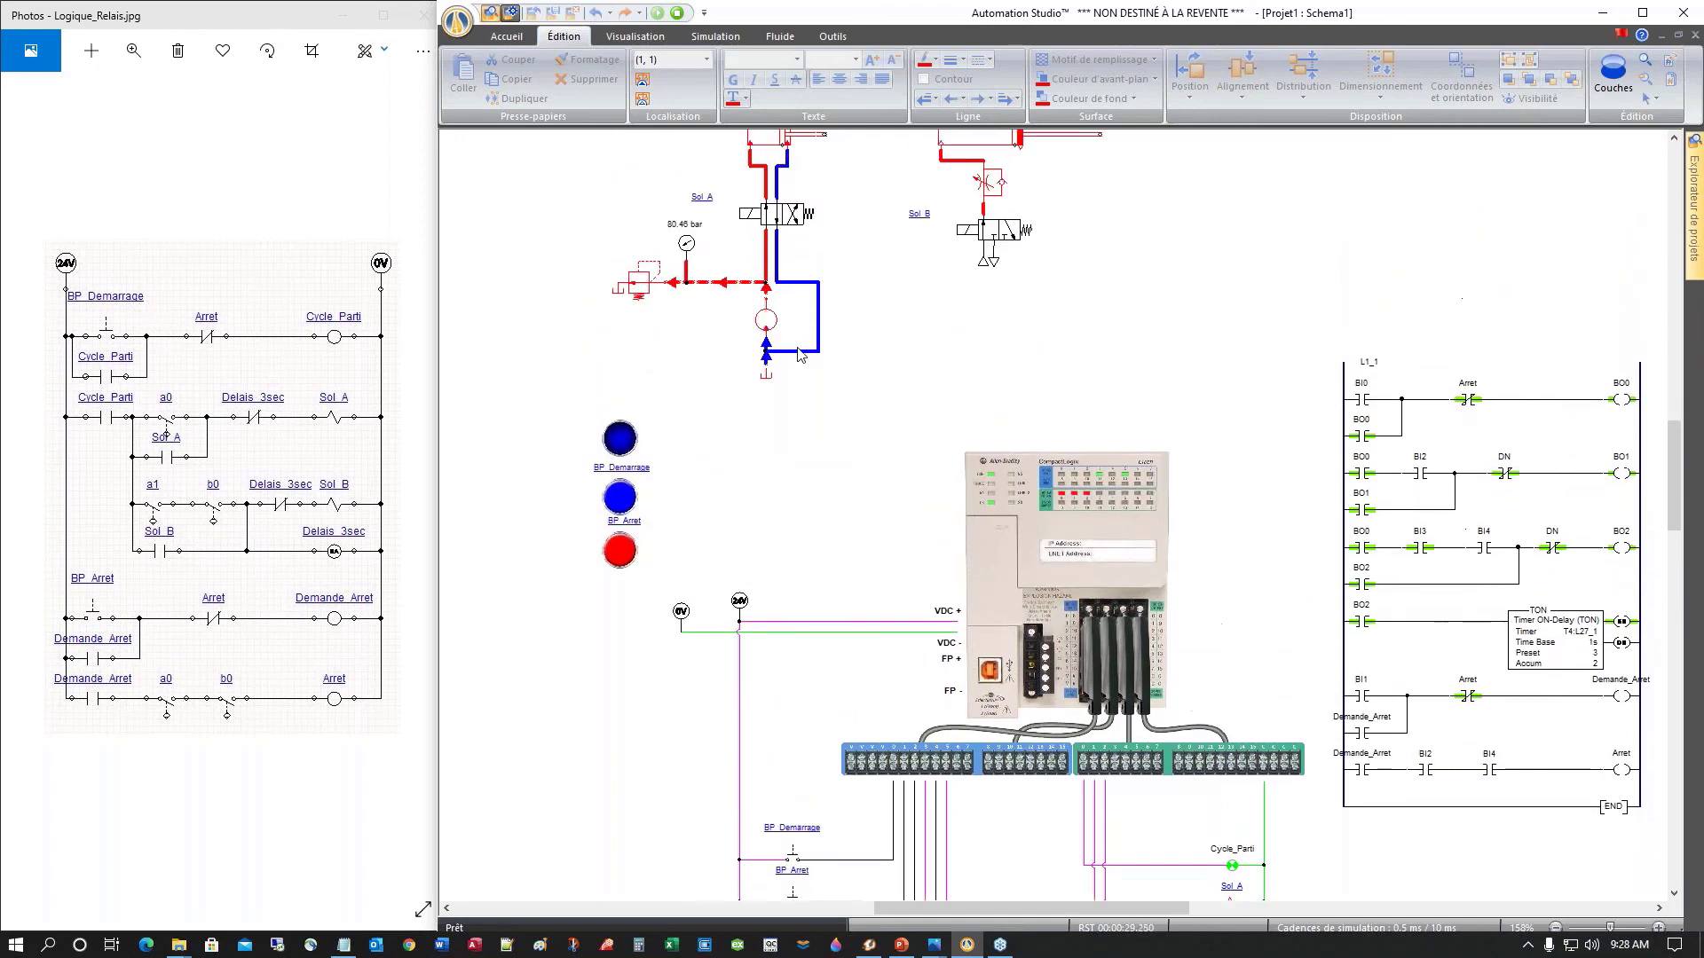
scroll(801, 355, "up", 1)
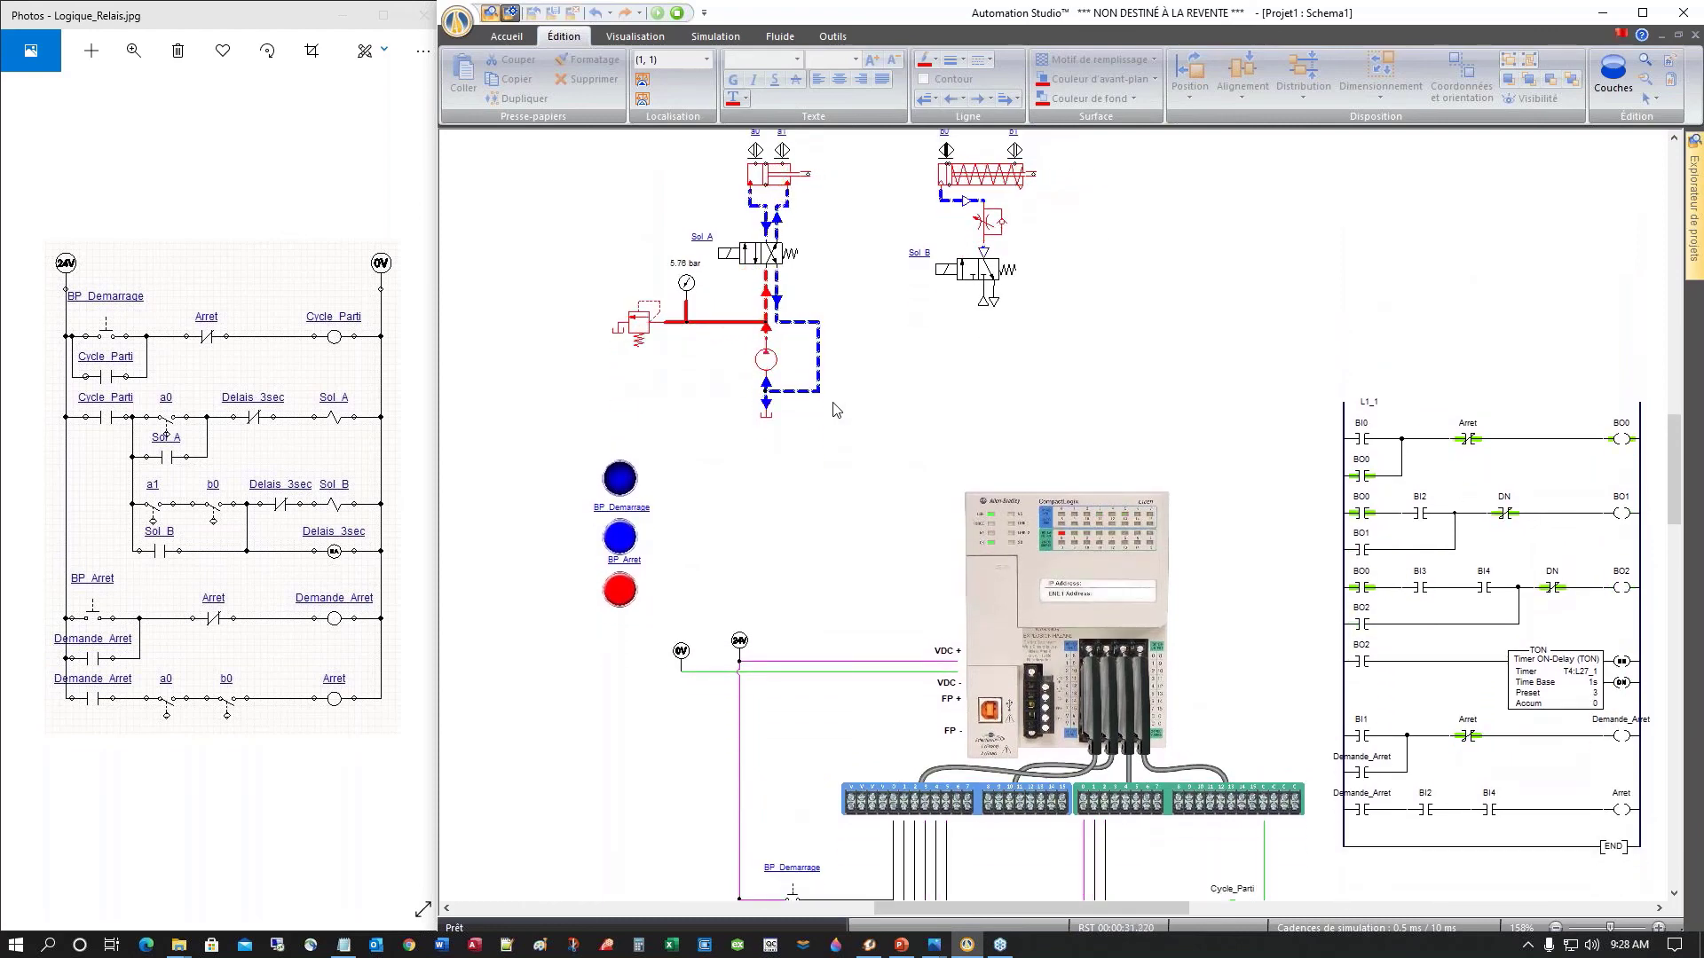
Step: Examine the contact and coil states on the Sol_A (BO1) rung in the running ladder, and end the simulation
scroll(834, 409, "down", 3)
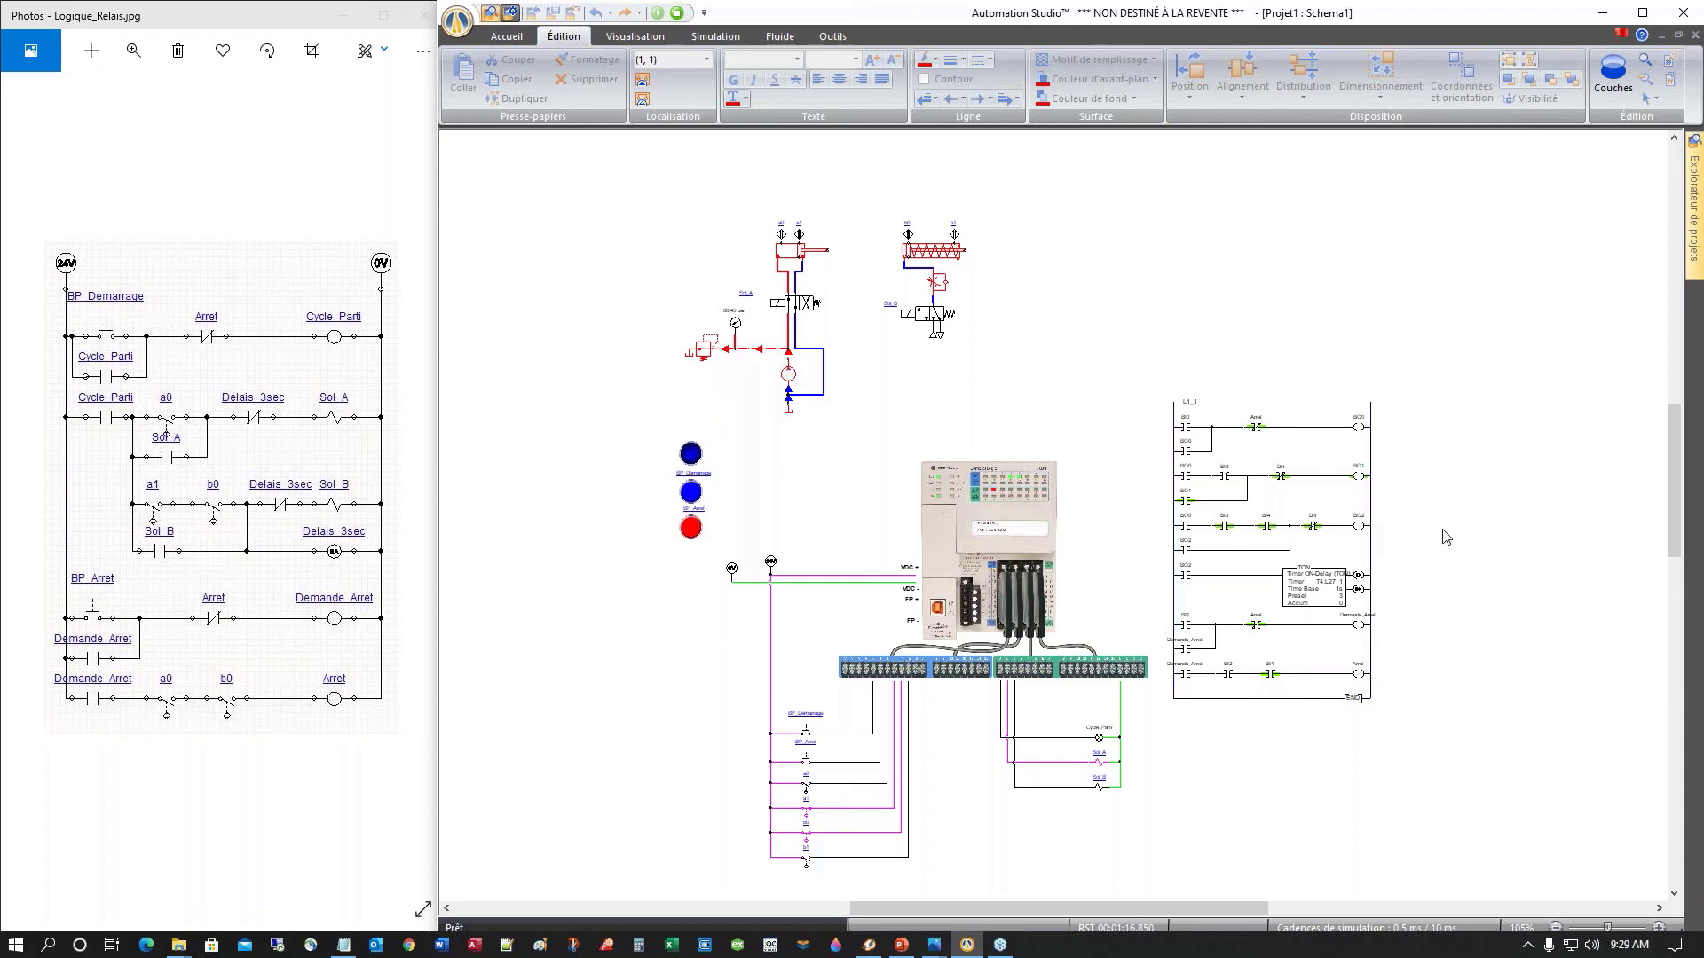
scroll(1447, 537, "up", 4)
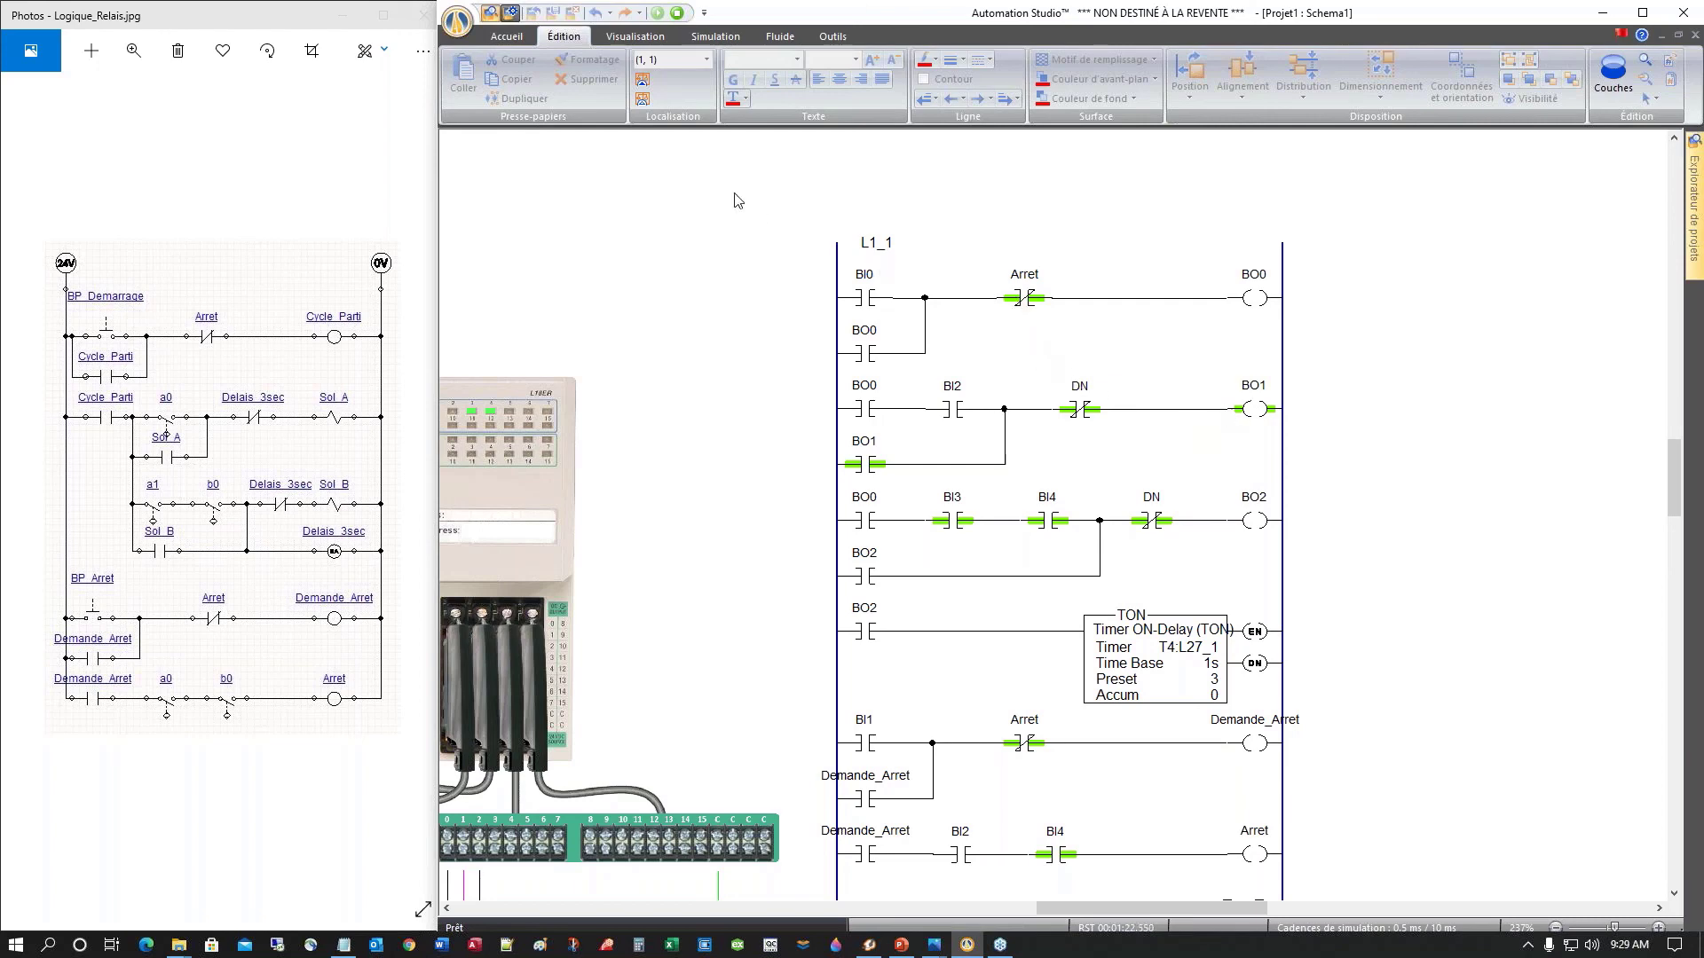
left_click(676, 13)
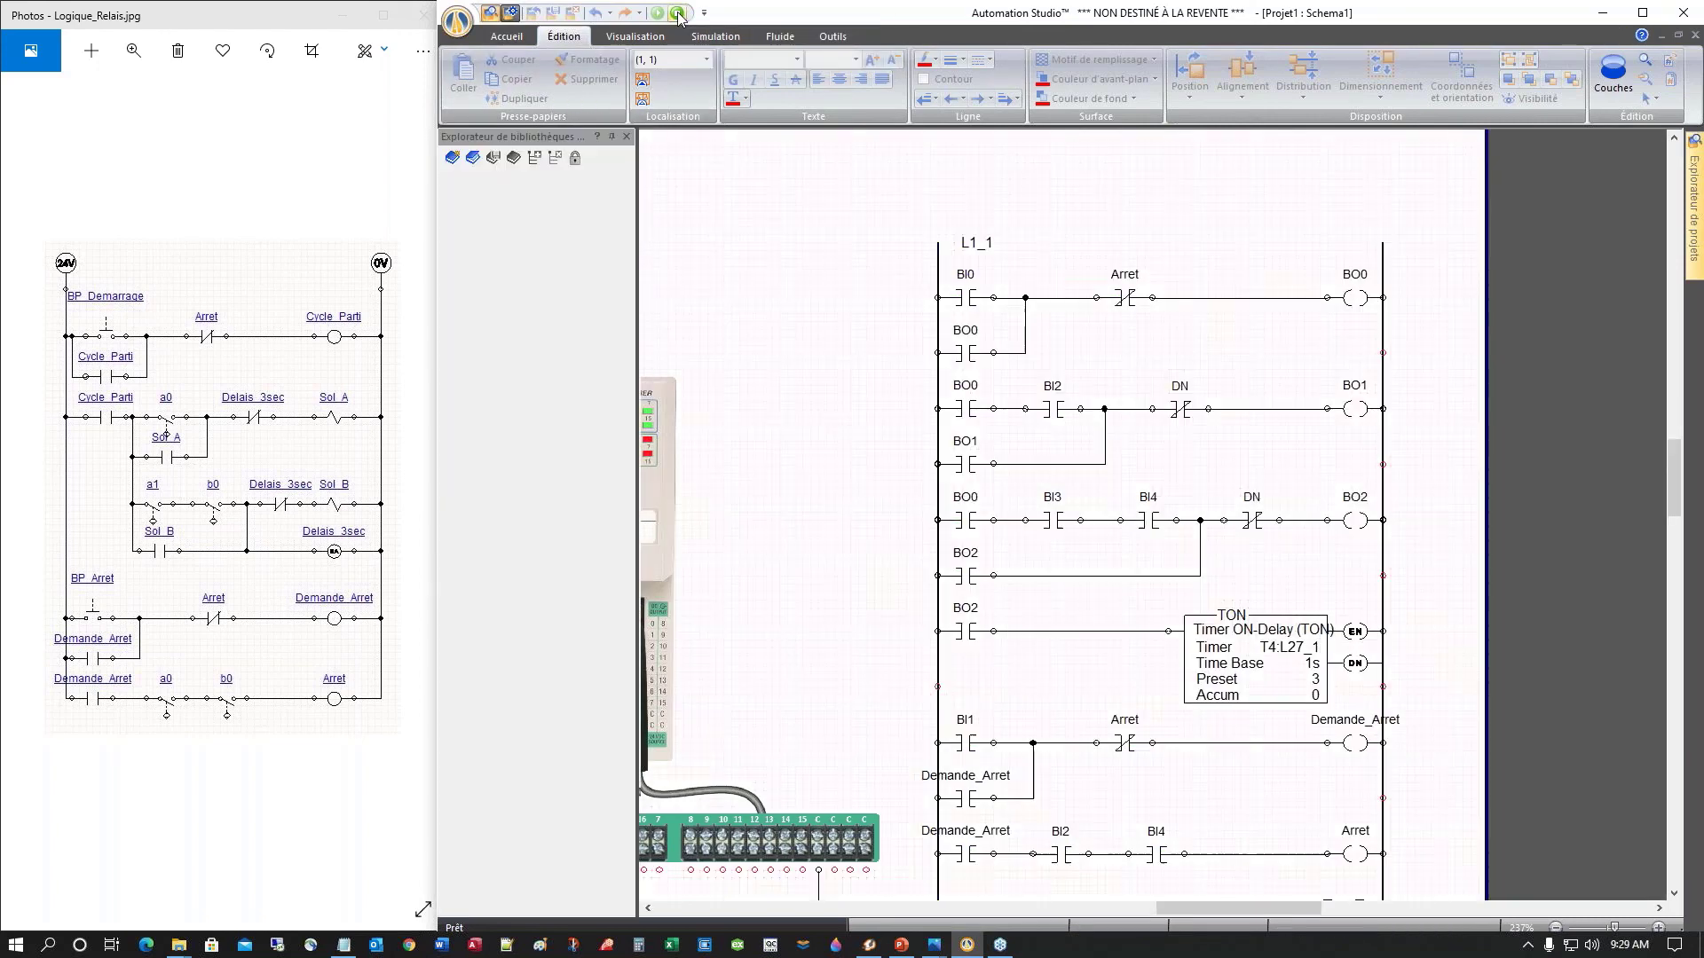
Step: Copy the normally closed Arret contact from the first rung into the second rung, between the DN contact and the BO1 coil
left_click(1119, 299)
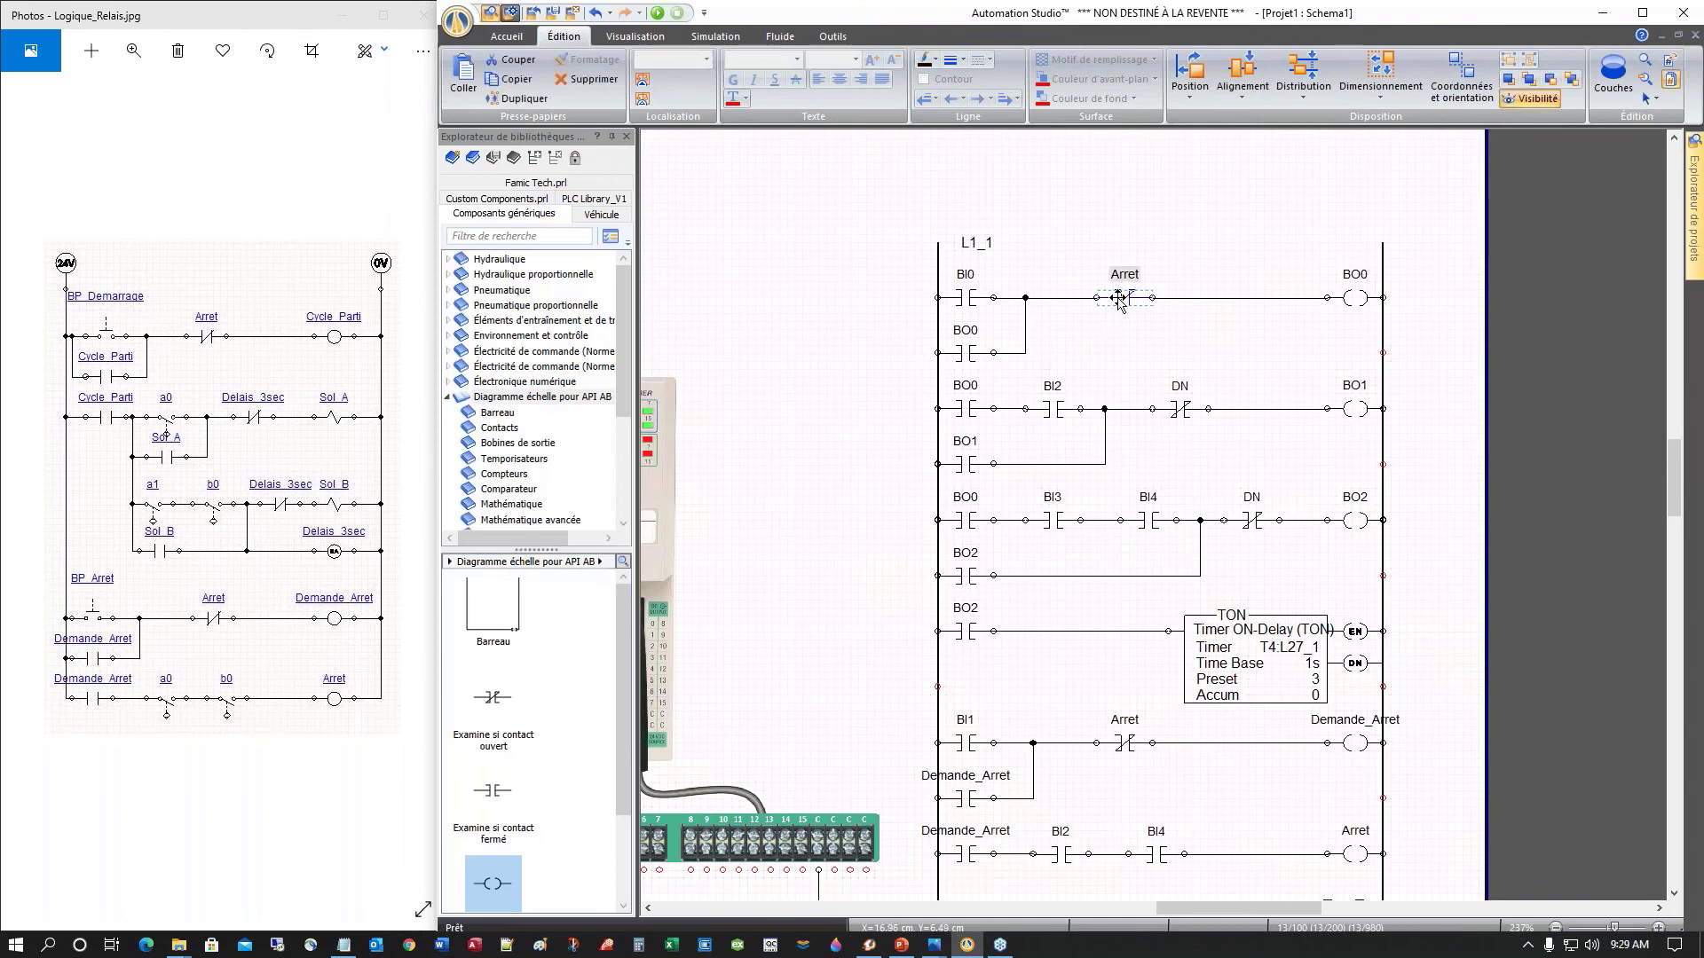
left_click_drag(1119, 298, 1259, 416)
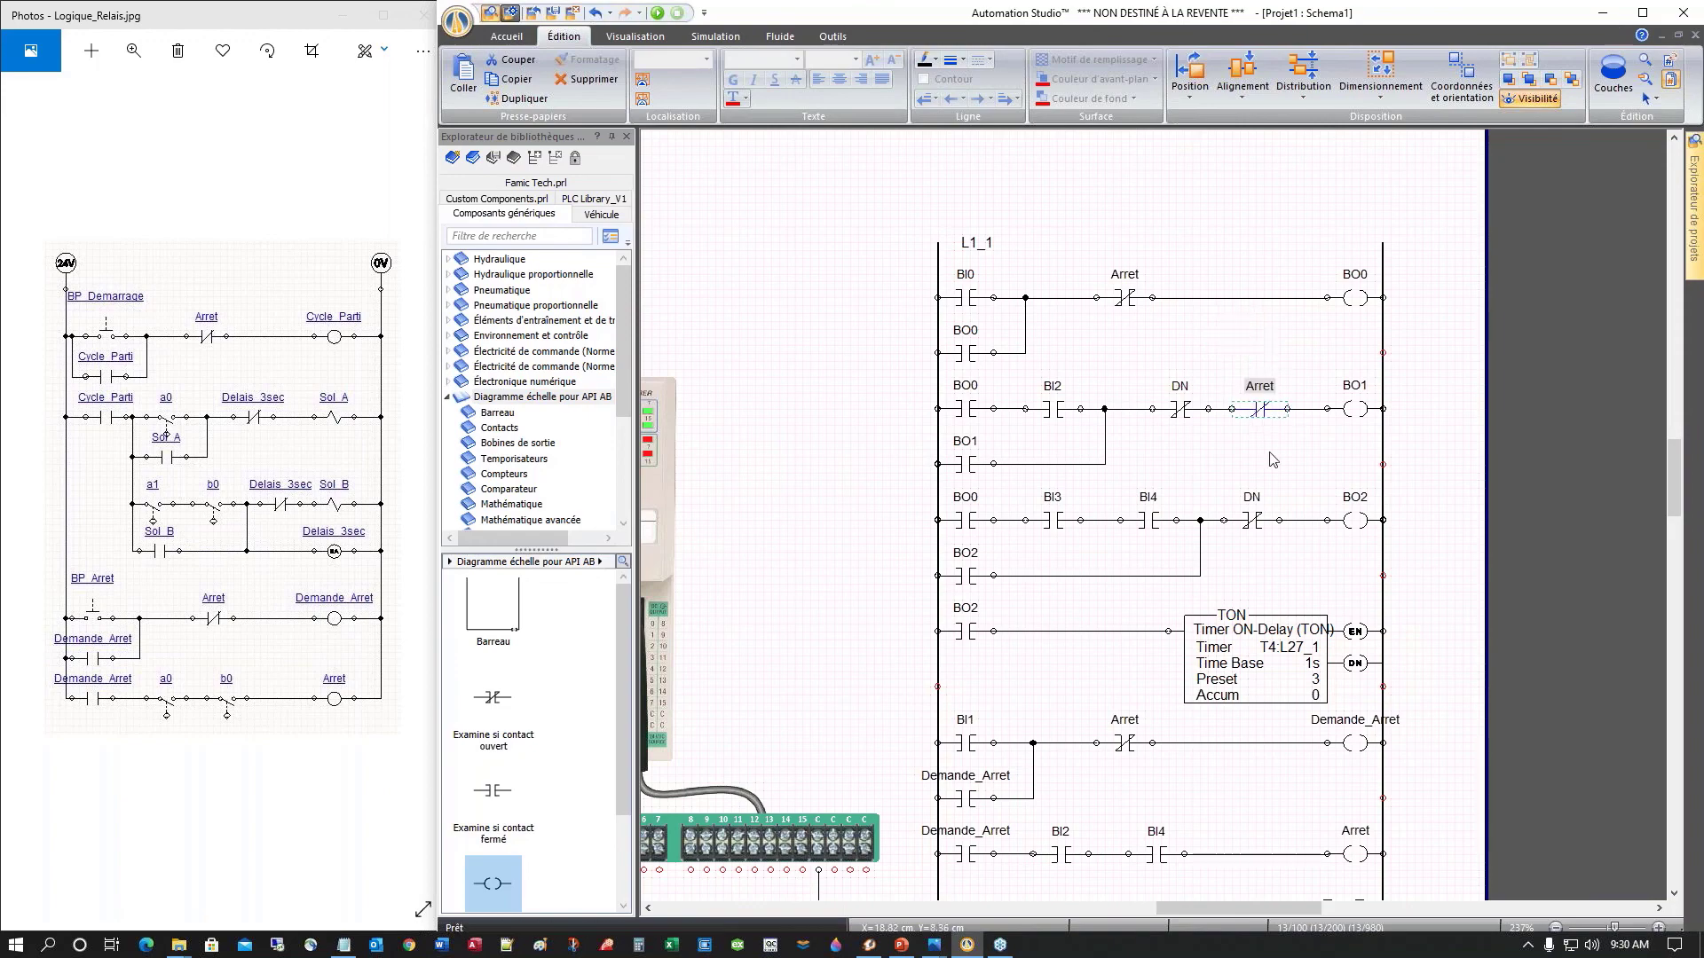
left_click(875, 478)
Step: Simulate the modified ladder, start the cycle with the BP_Demarrage push button, and watch both cylinders and the PLC
scroll(876, 481, "down", 5)
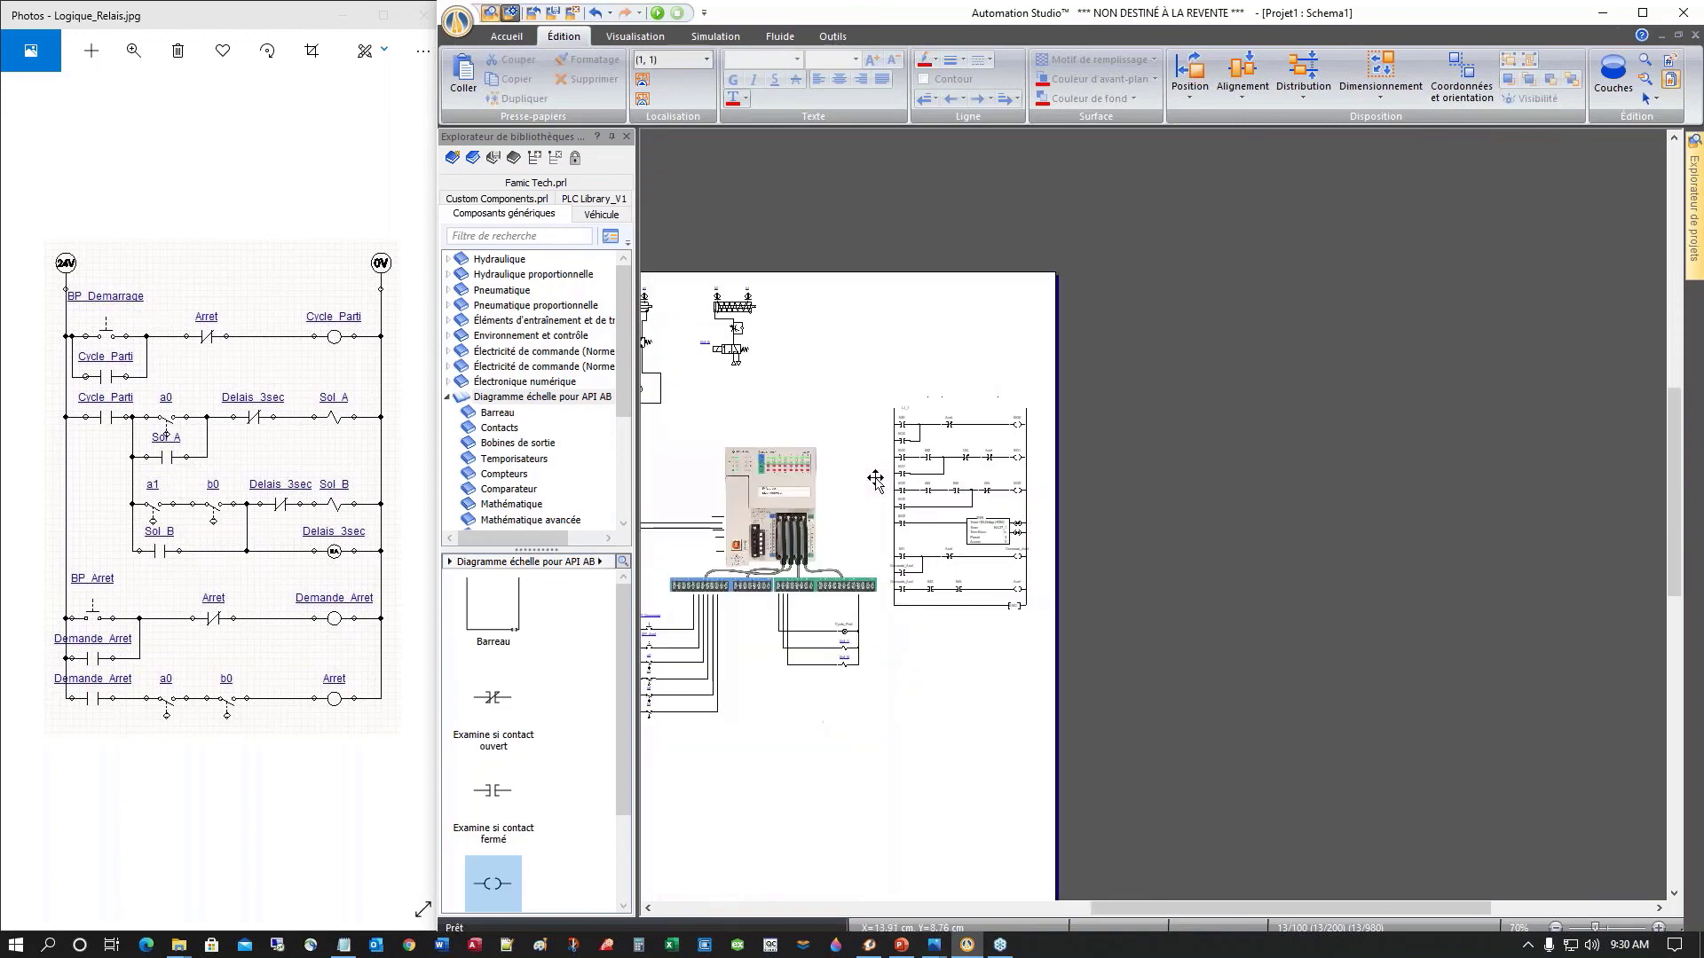
left_click_drag(1159, 909, 1085, 908)
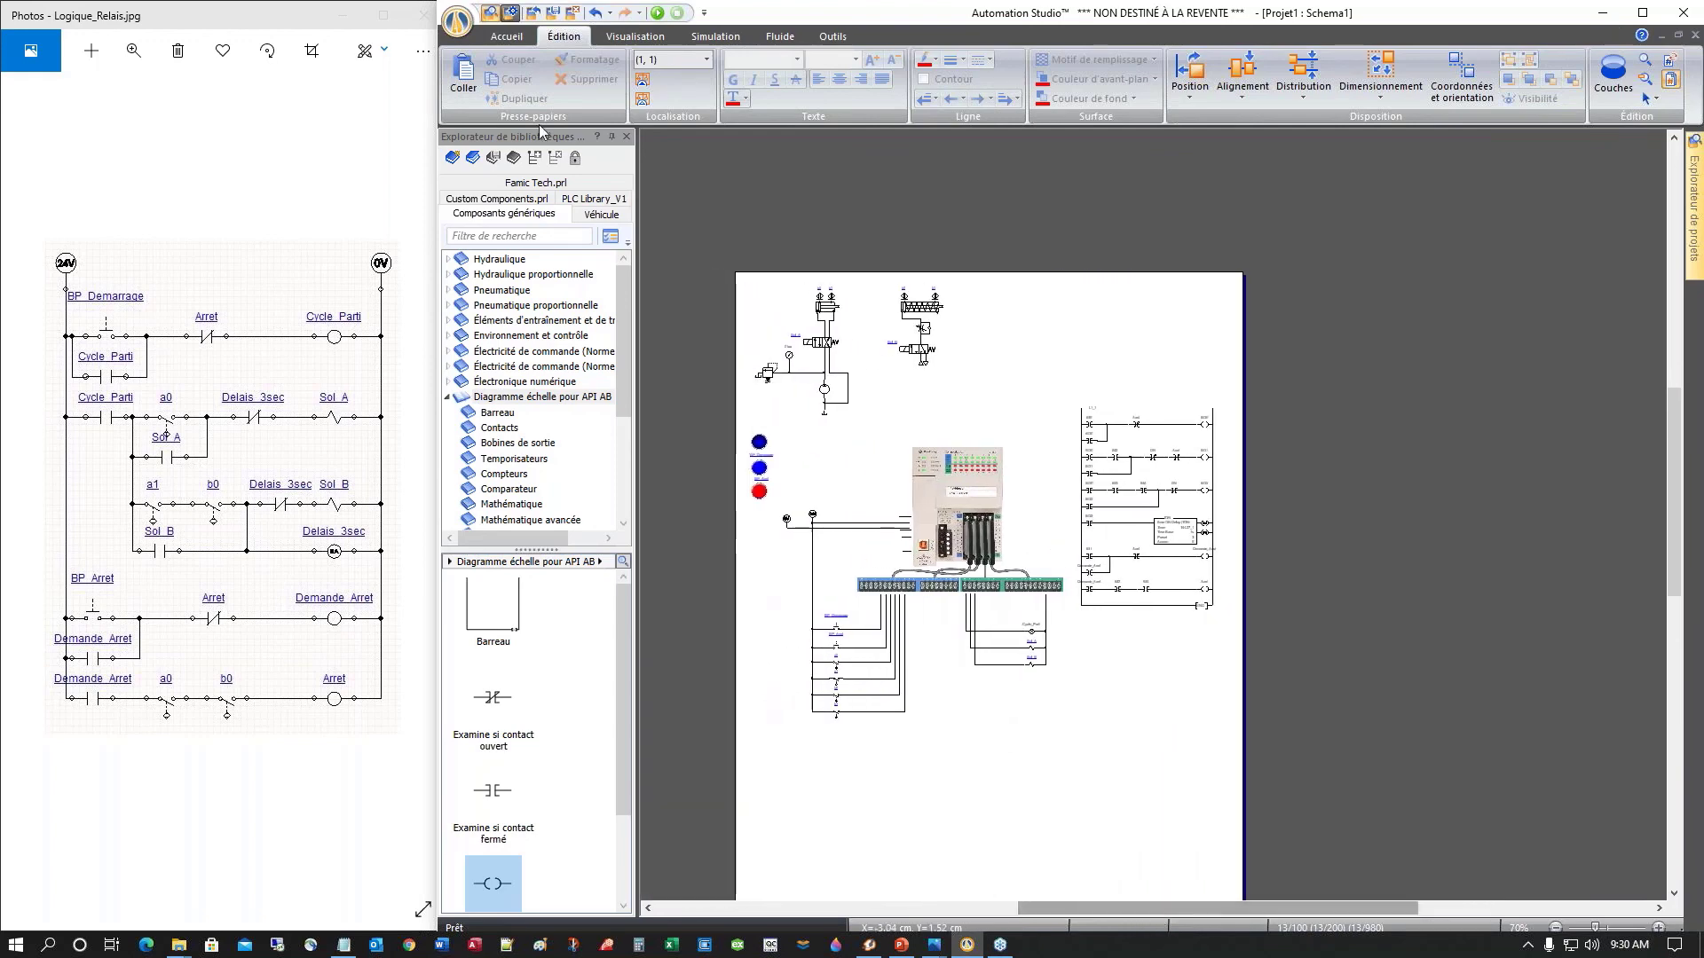
left_click(658, 15)
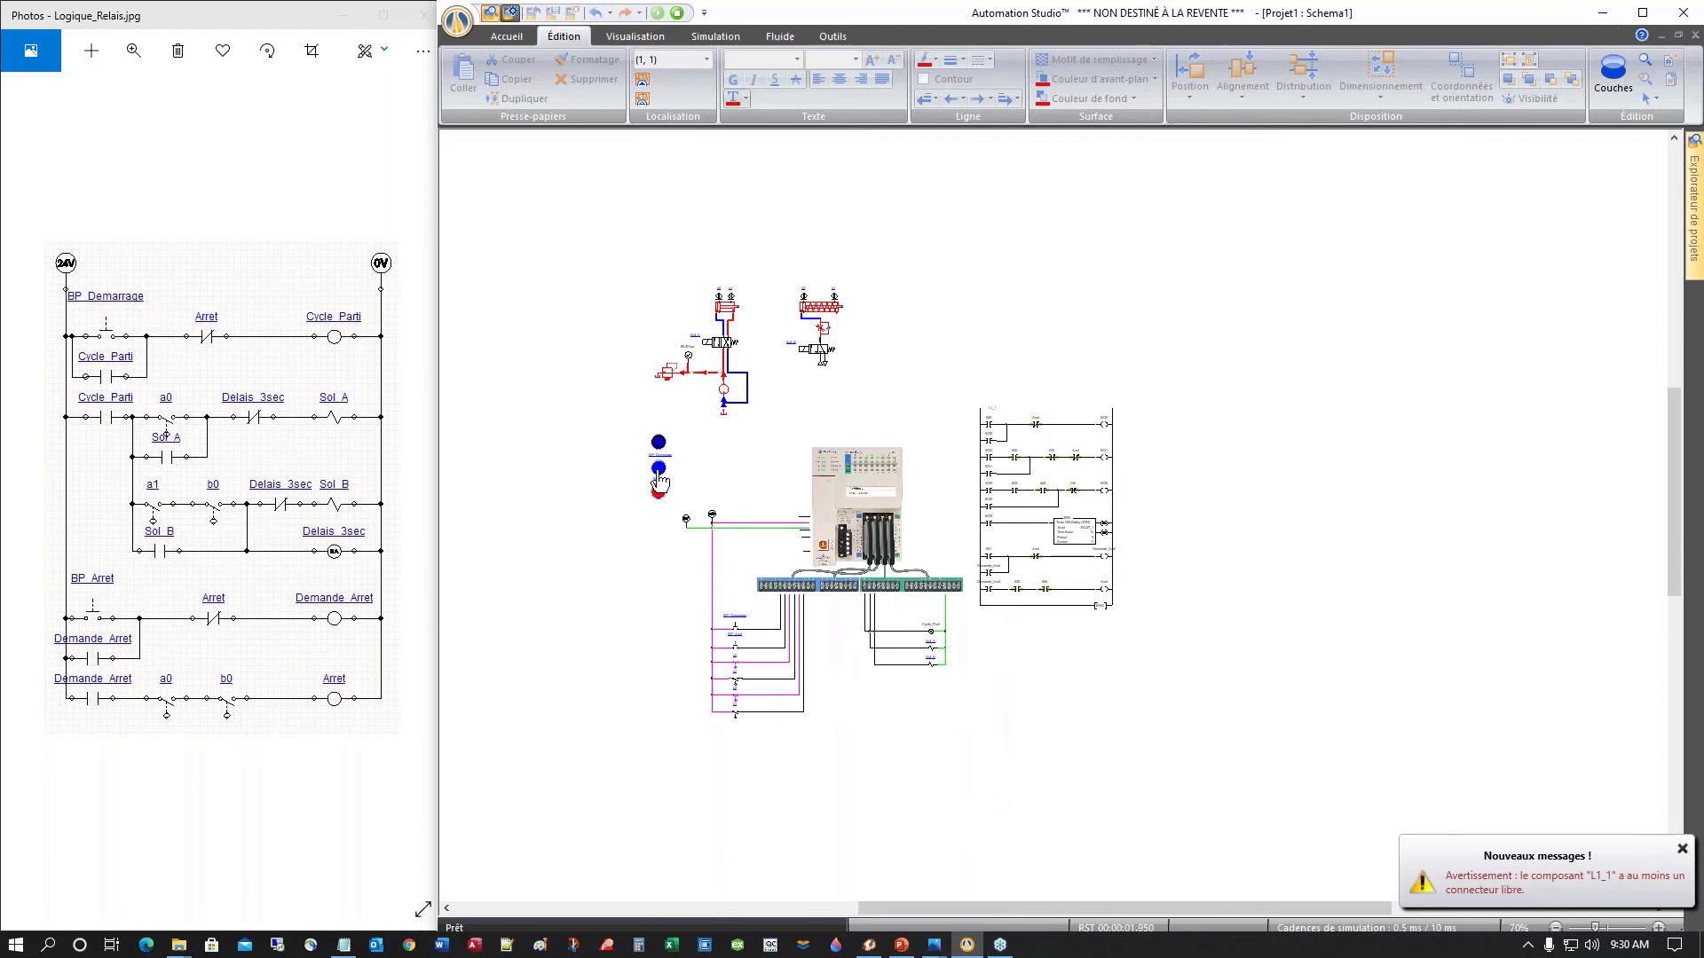
left_click(657, 473)
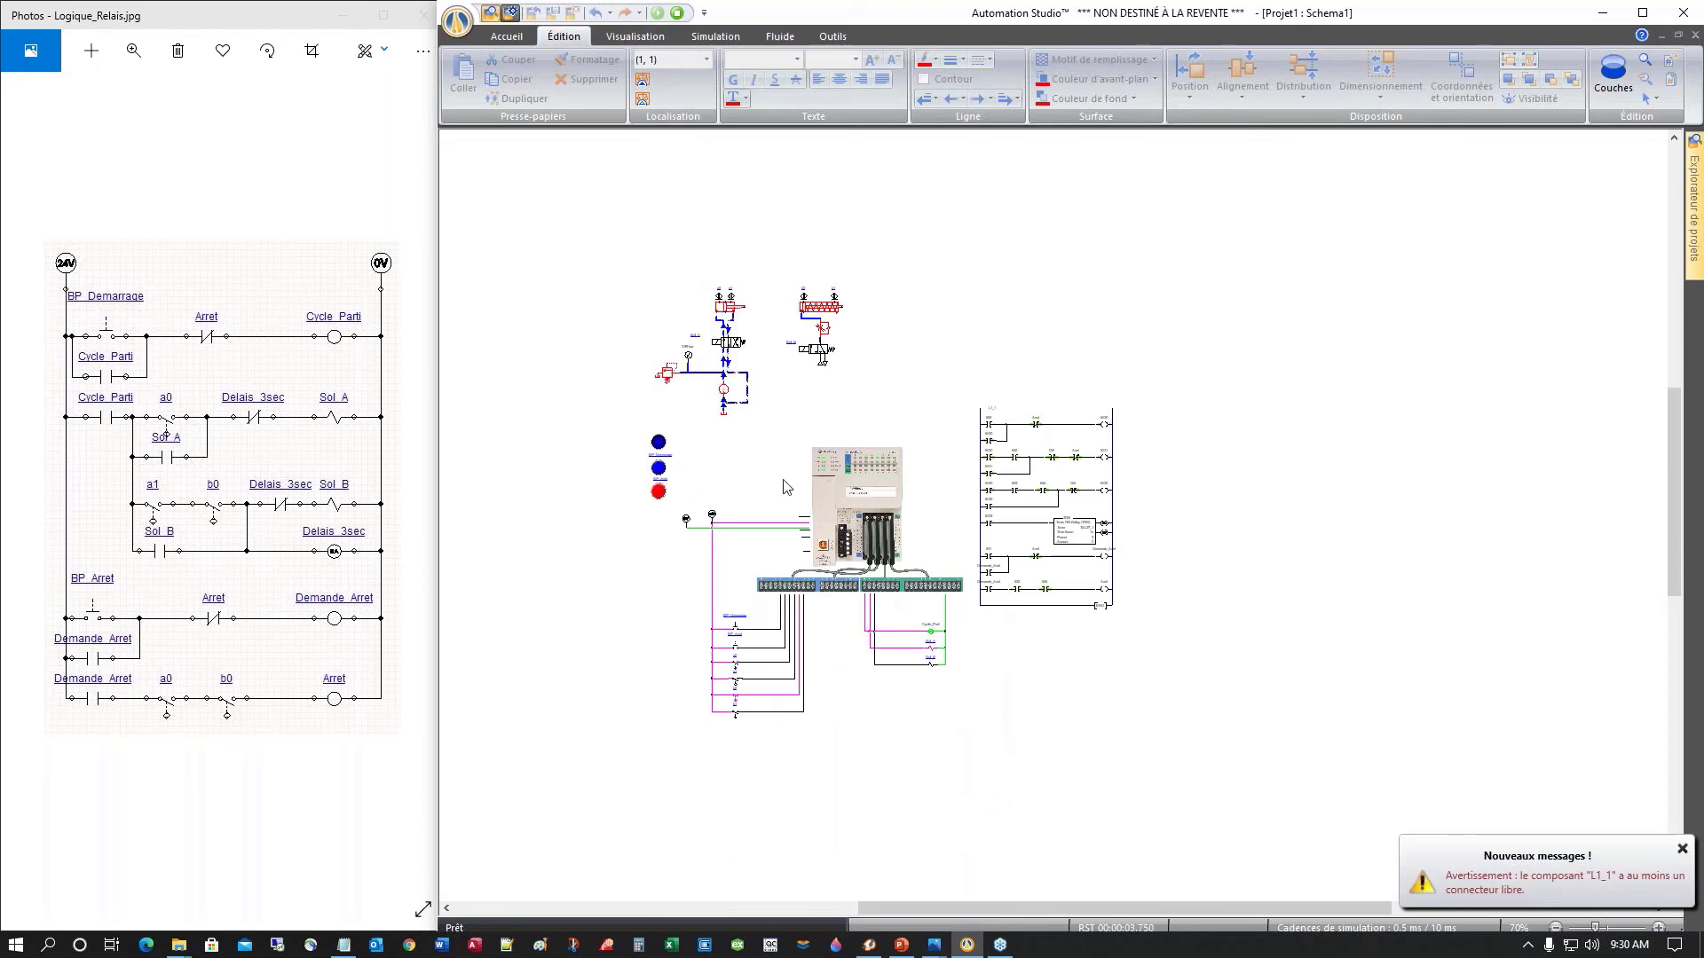
scroll(785, 479, "up", 6)
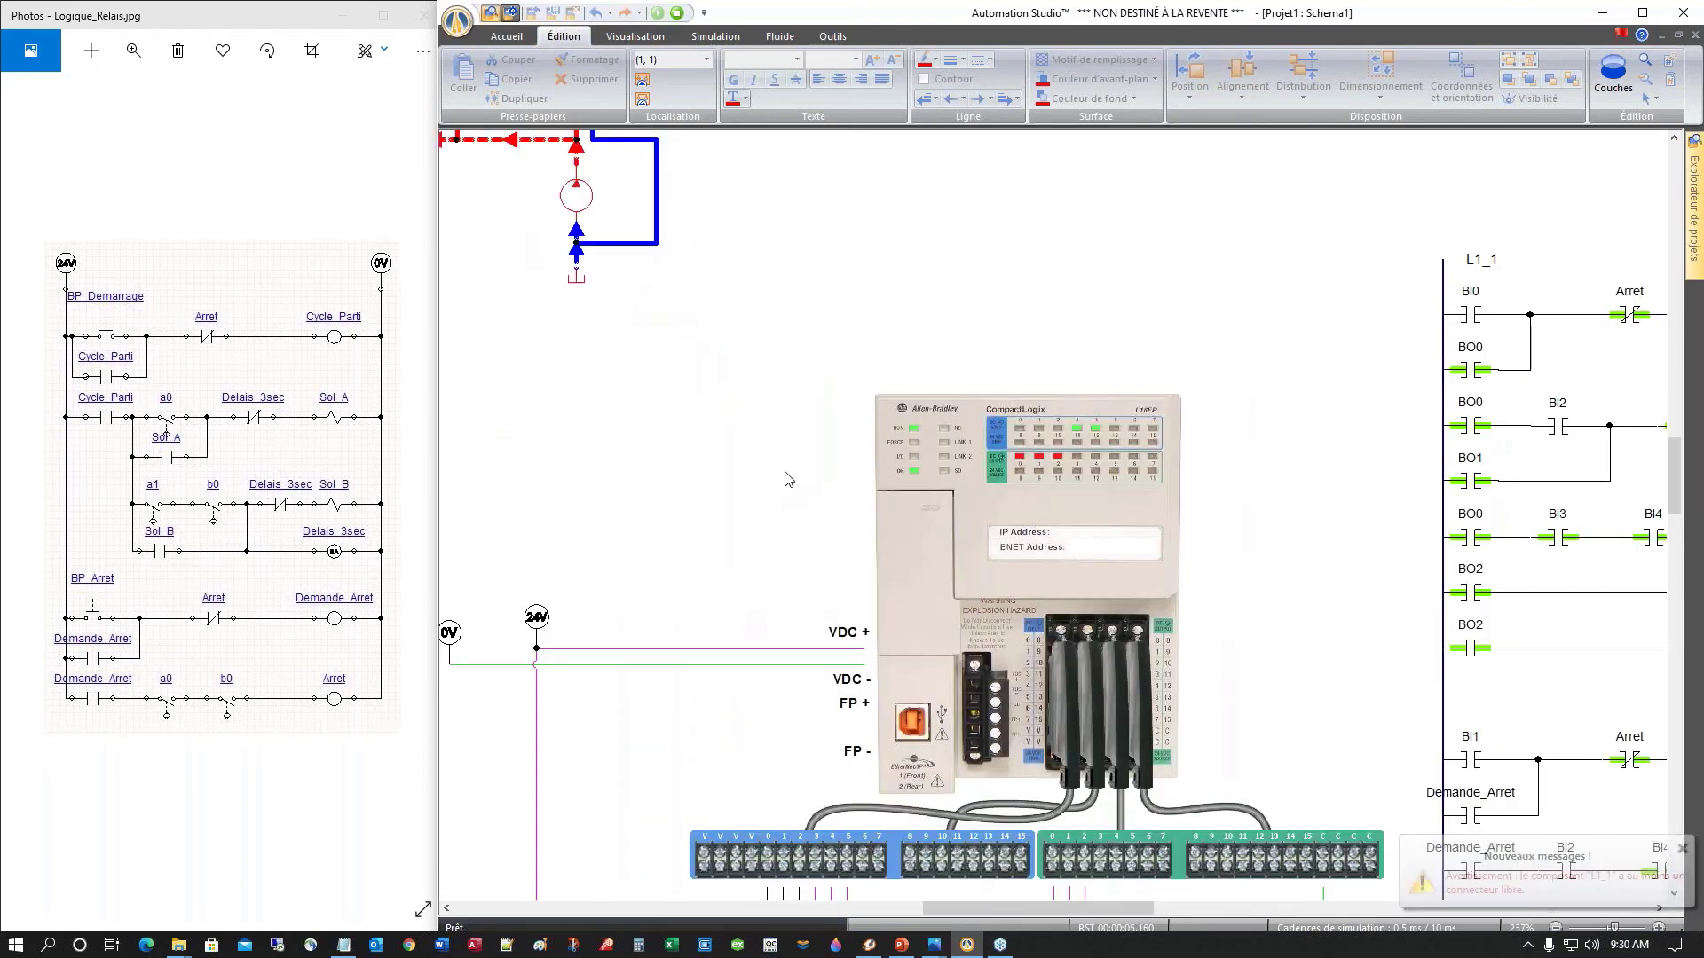
scroll(787, 490, "up", 5)
scroll(787, 491, "down", 3)
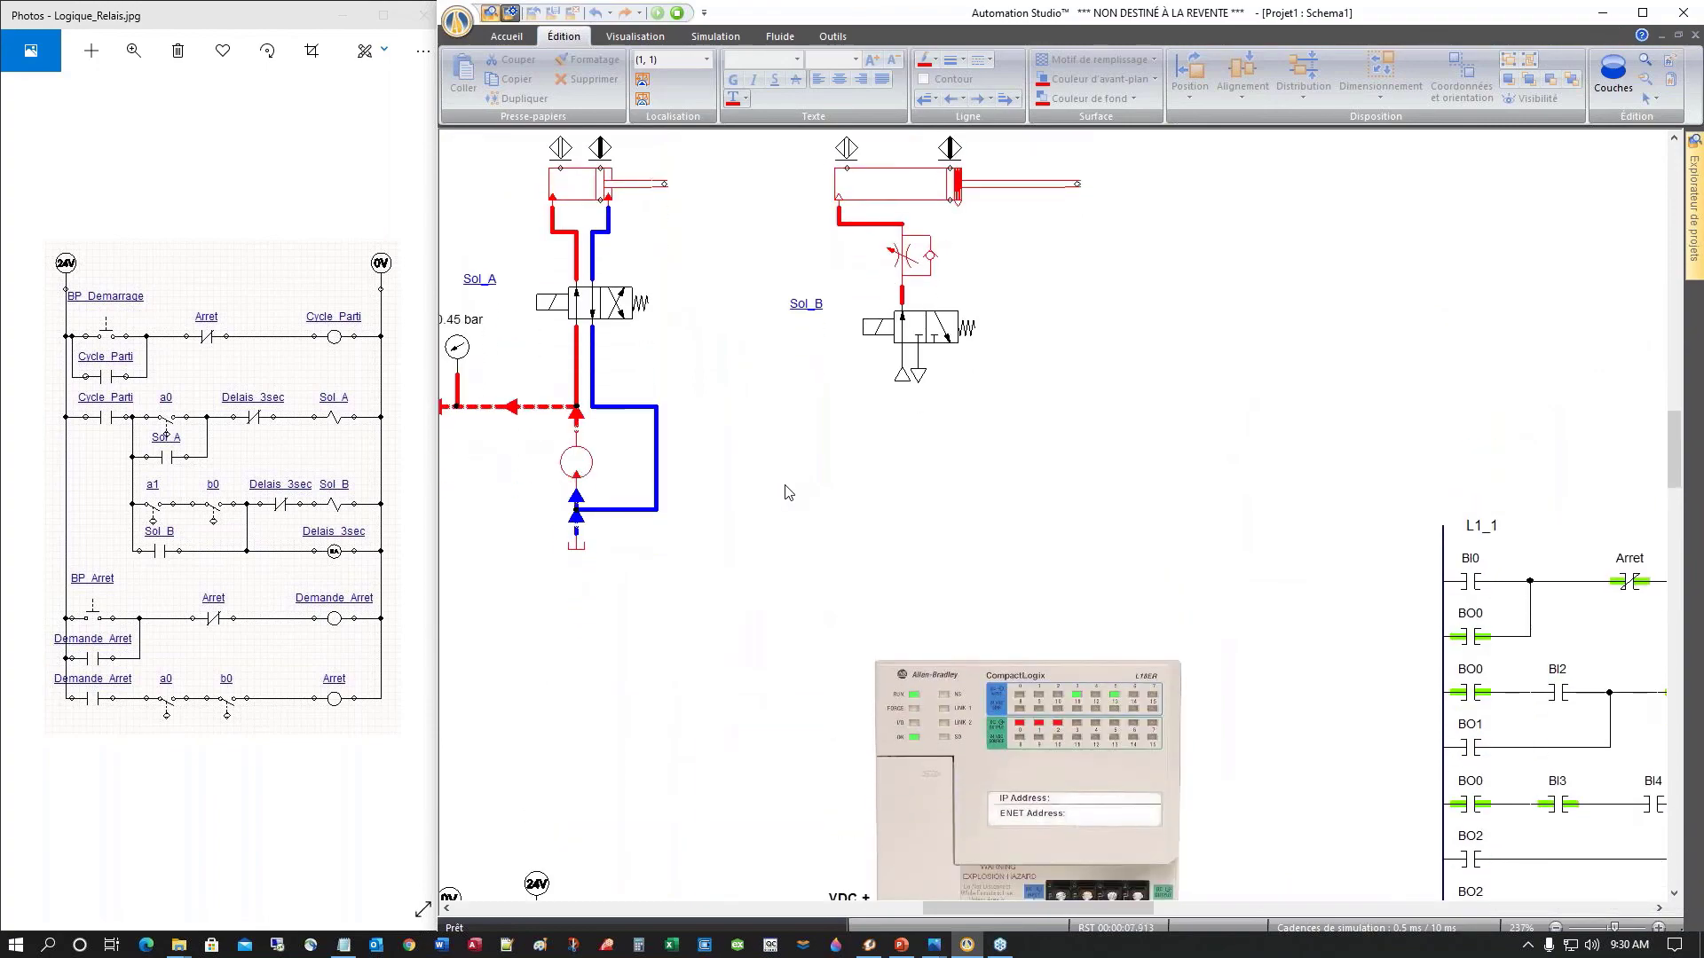
scroll(787, 491, "down", 6)
scroll(786, 490, "up", 4)
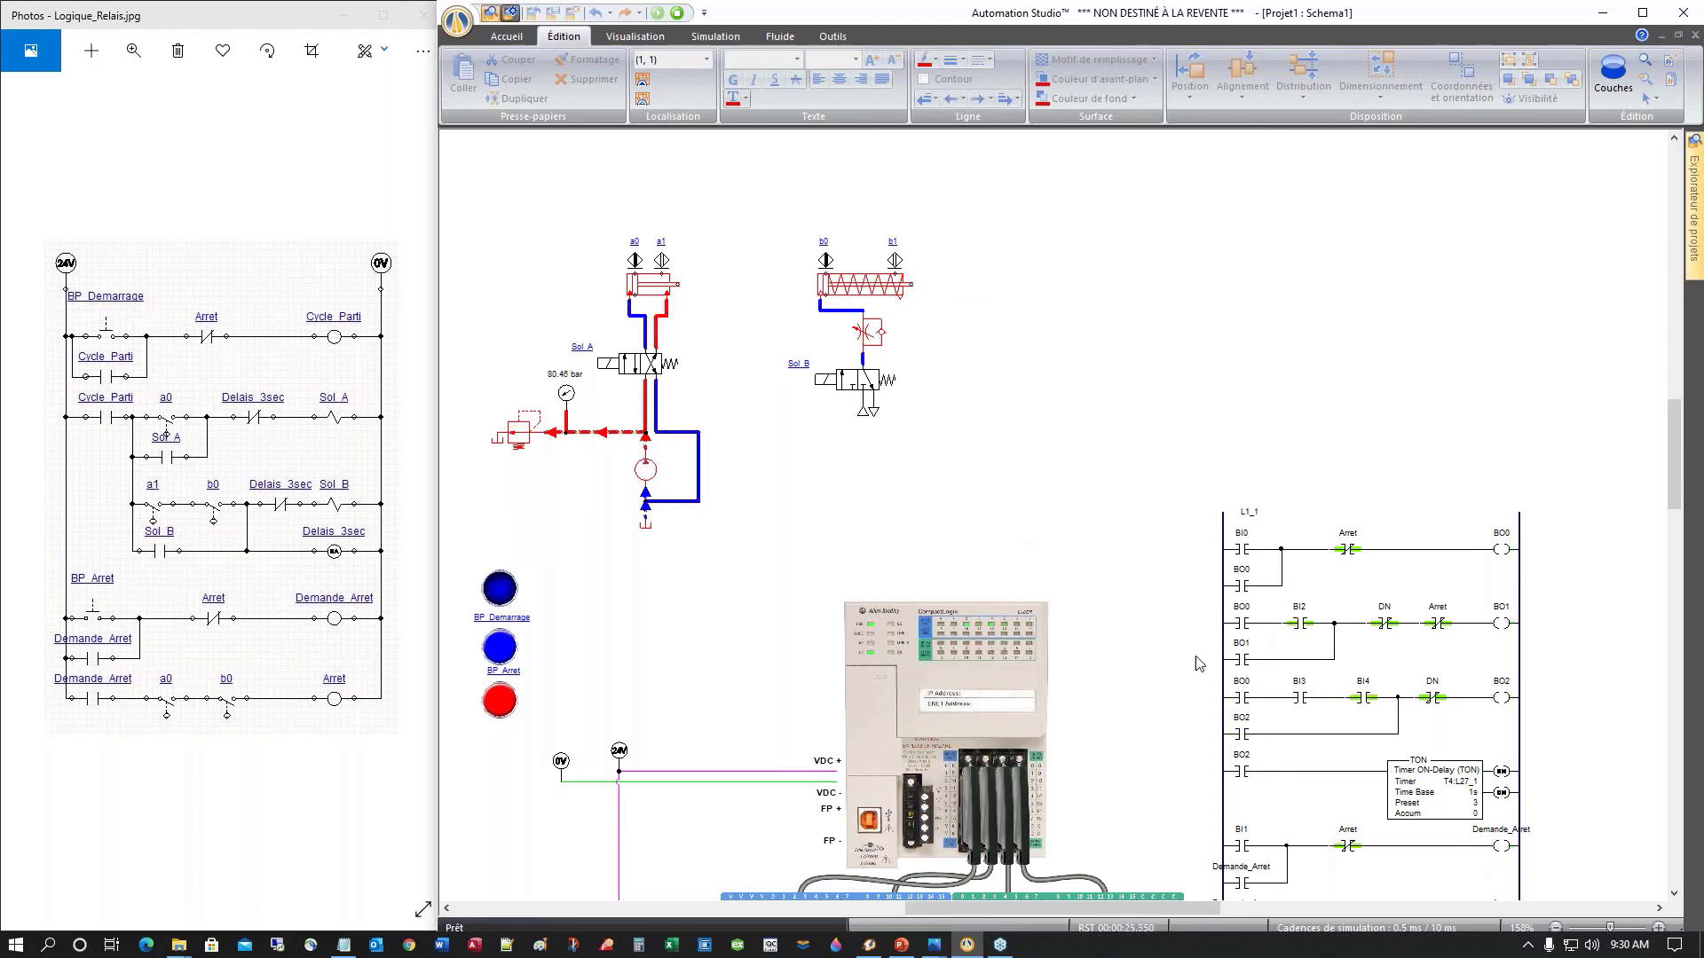
Step: Examine the ladder rungs, output wiring and blue indicator light after the cycle stop, and end the simulation
scroll(1195, 656, "down", 3)
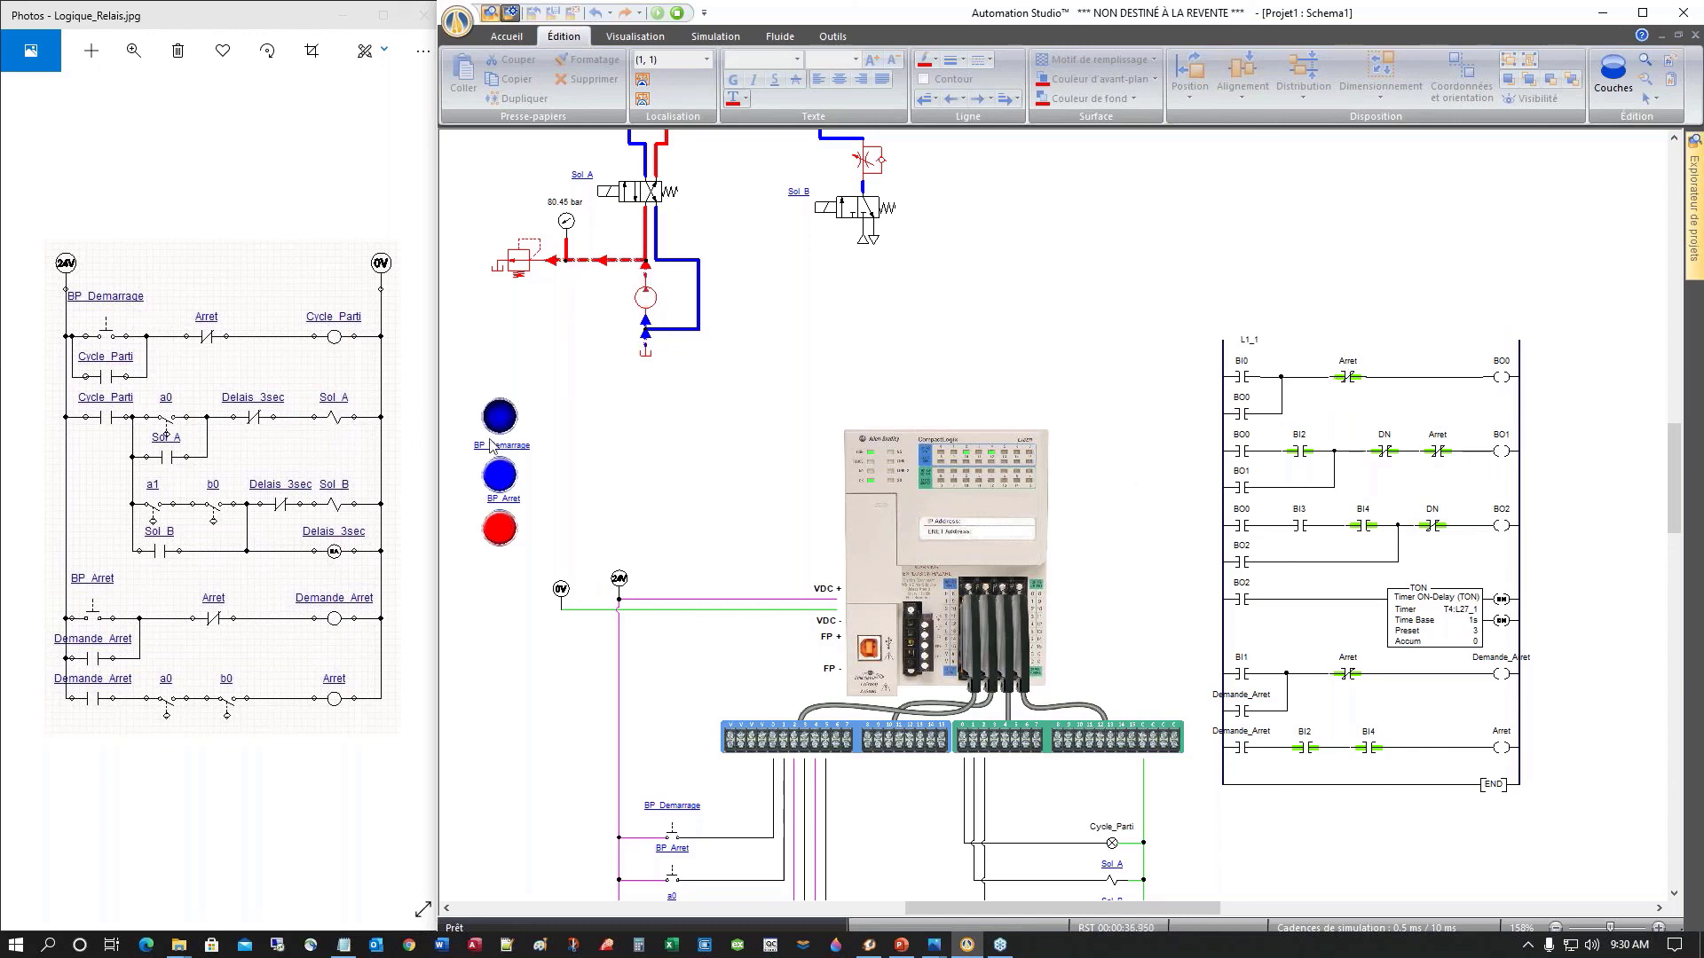
scroll(1161, 462, "up", 2)
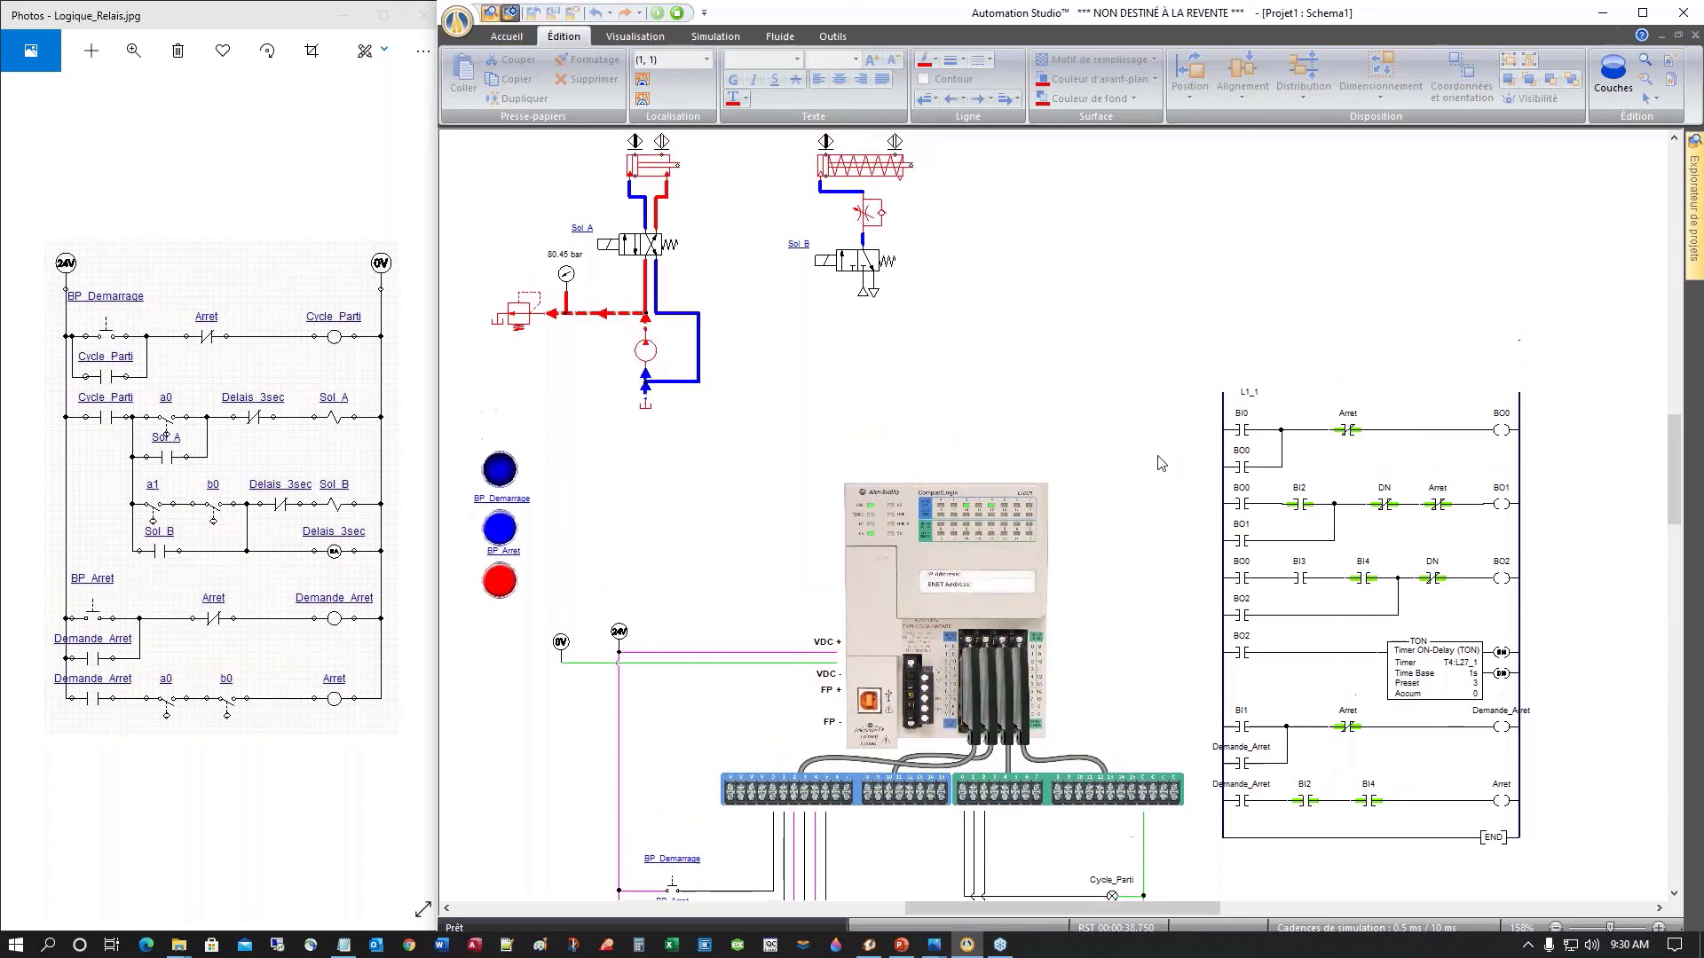
scroll(1159, 462, "down", 1)
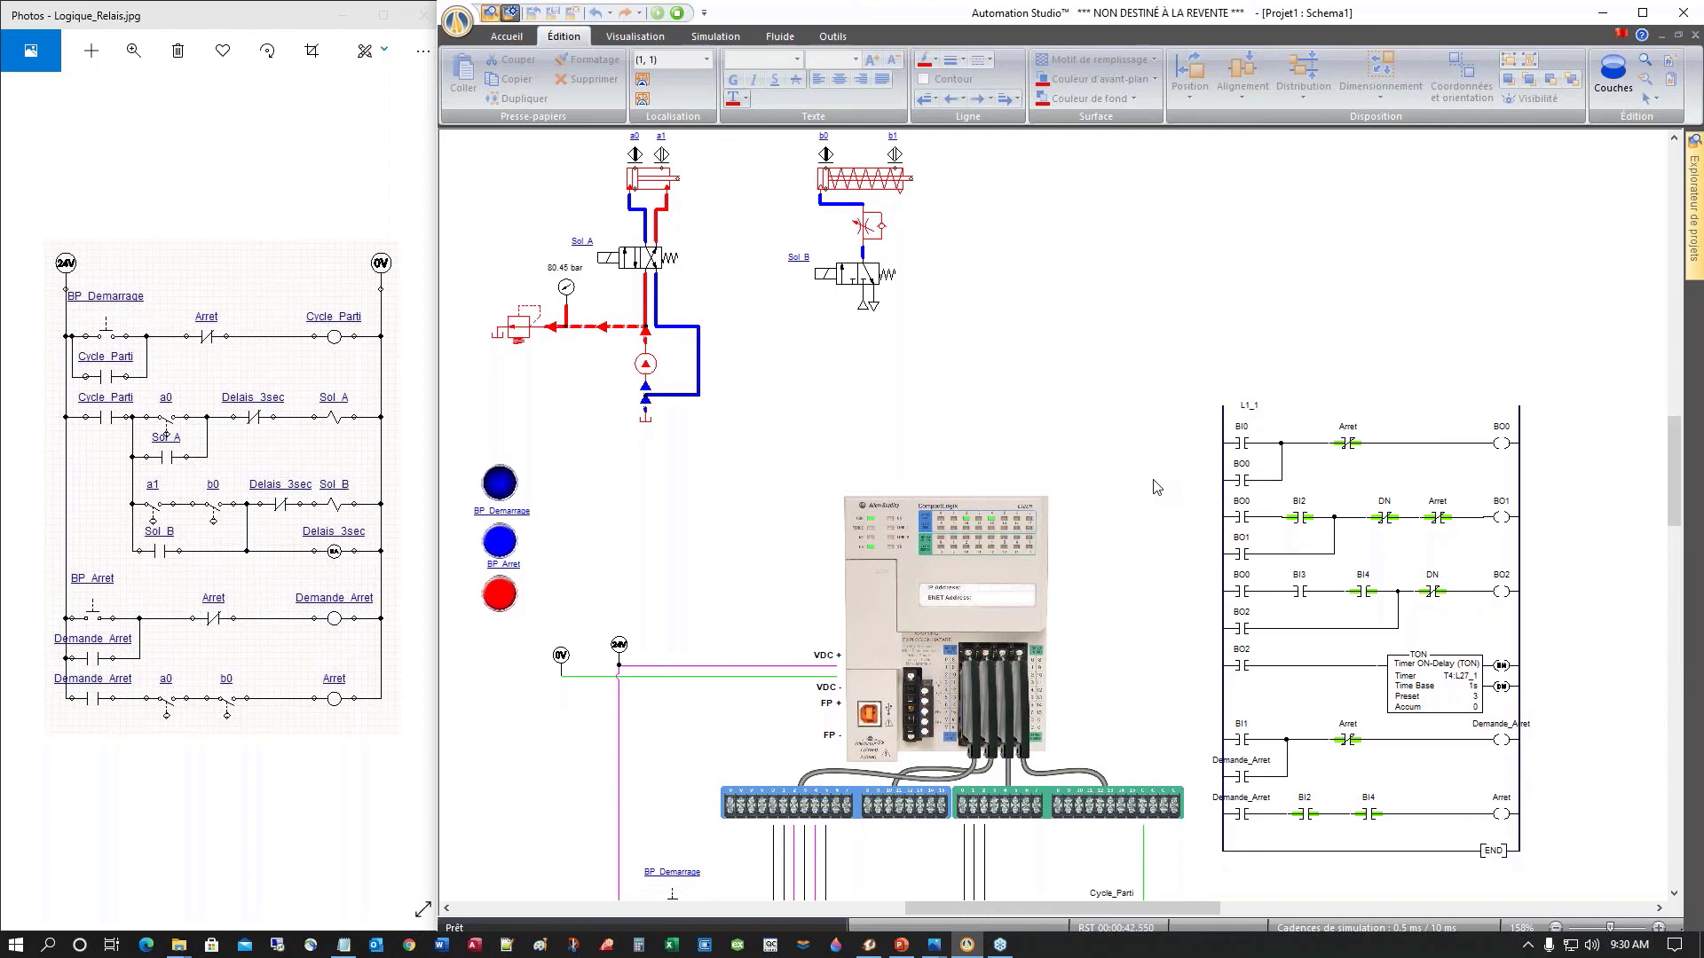
scroll(1157, 487, "down", 2)
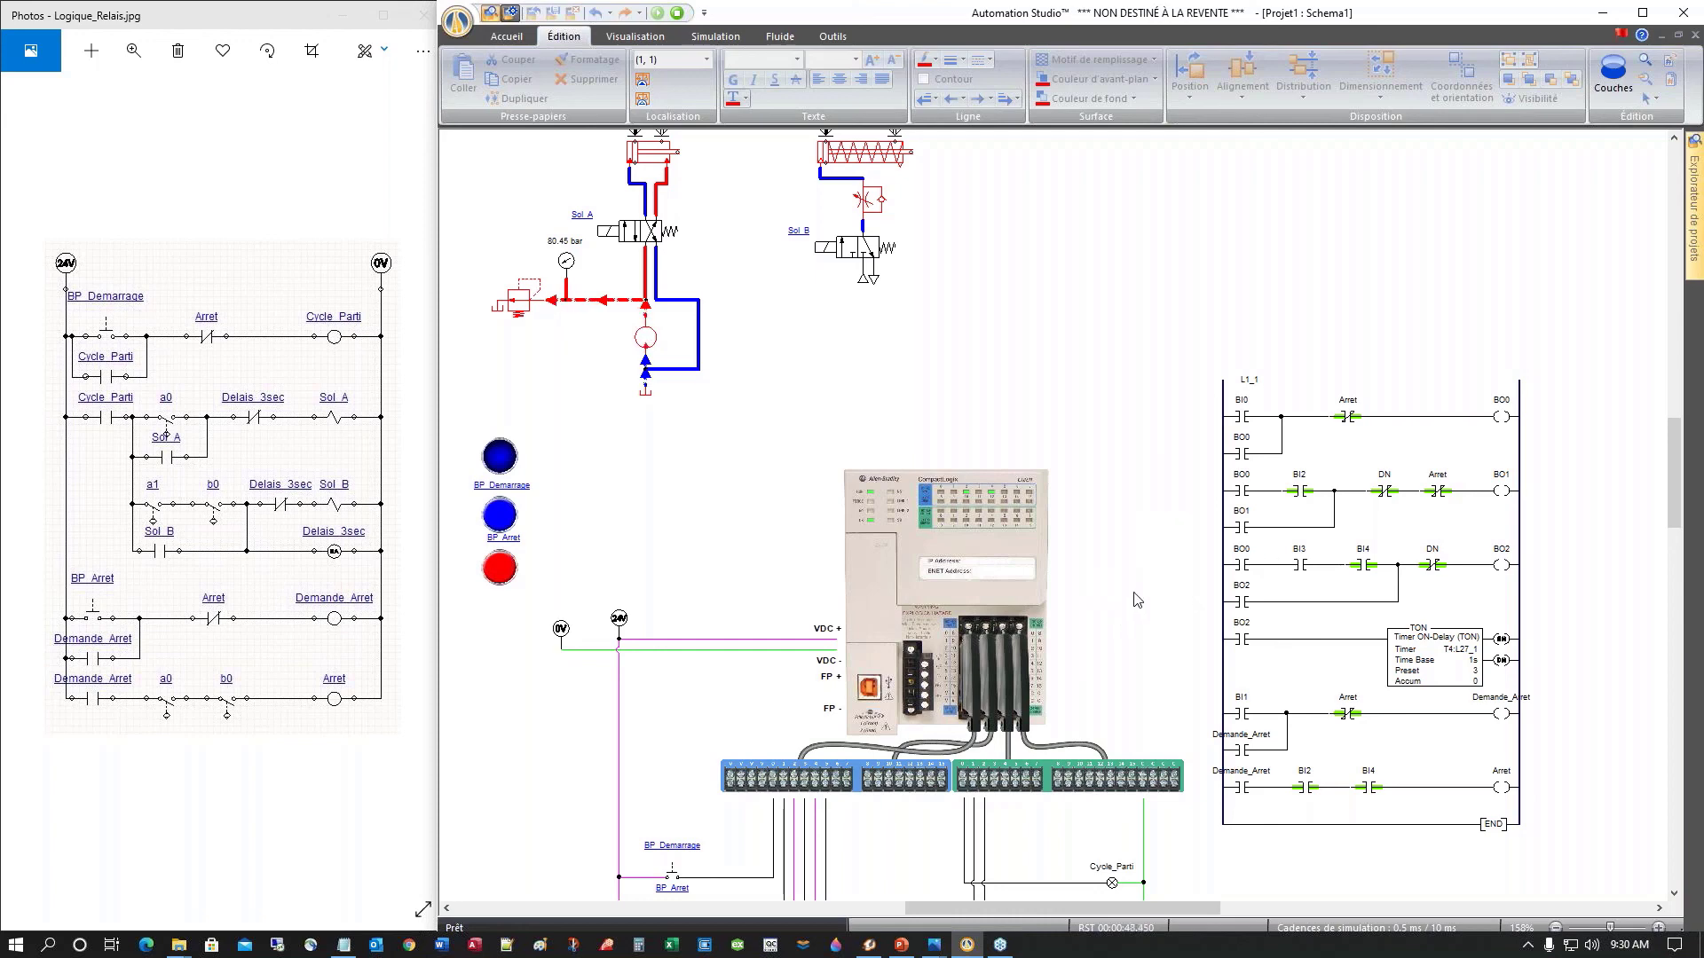
scroll(1141, 569, "down", 7)
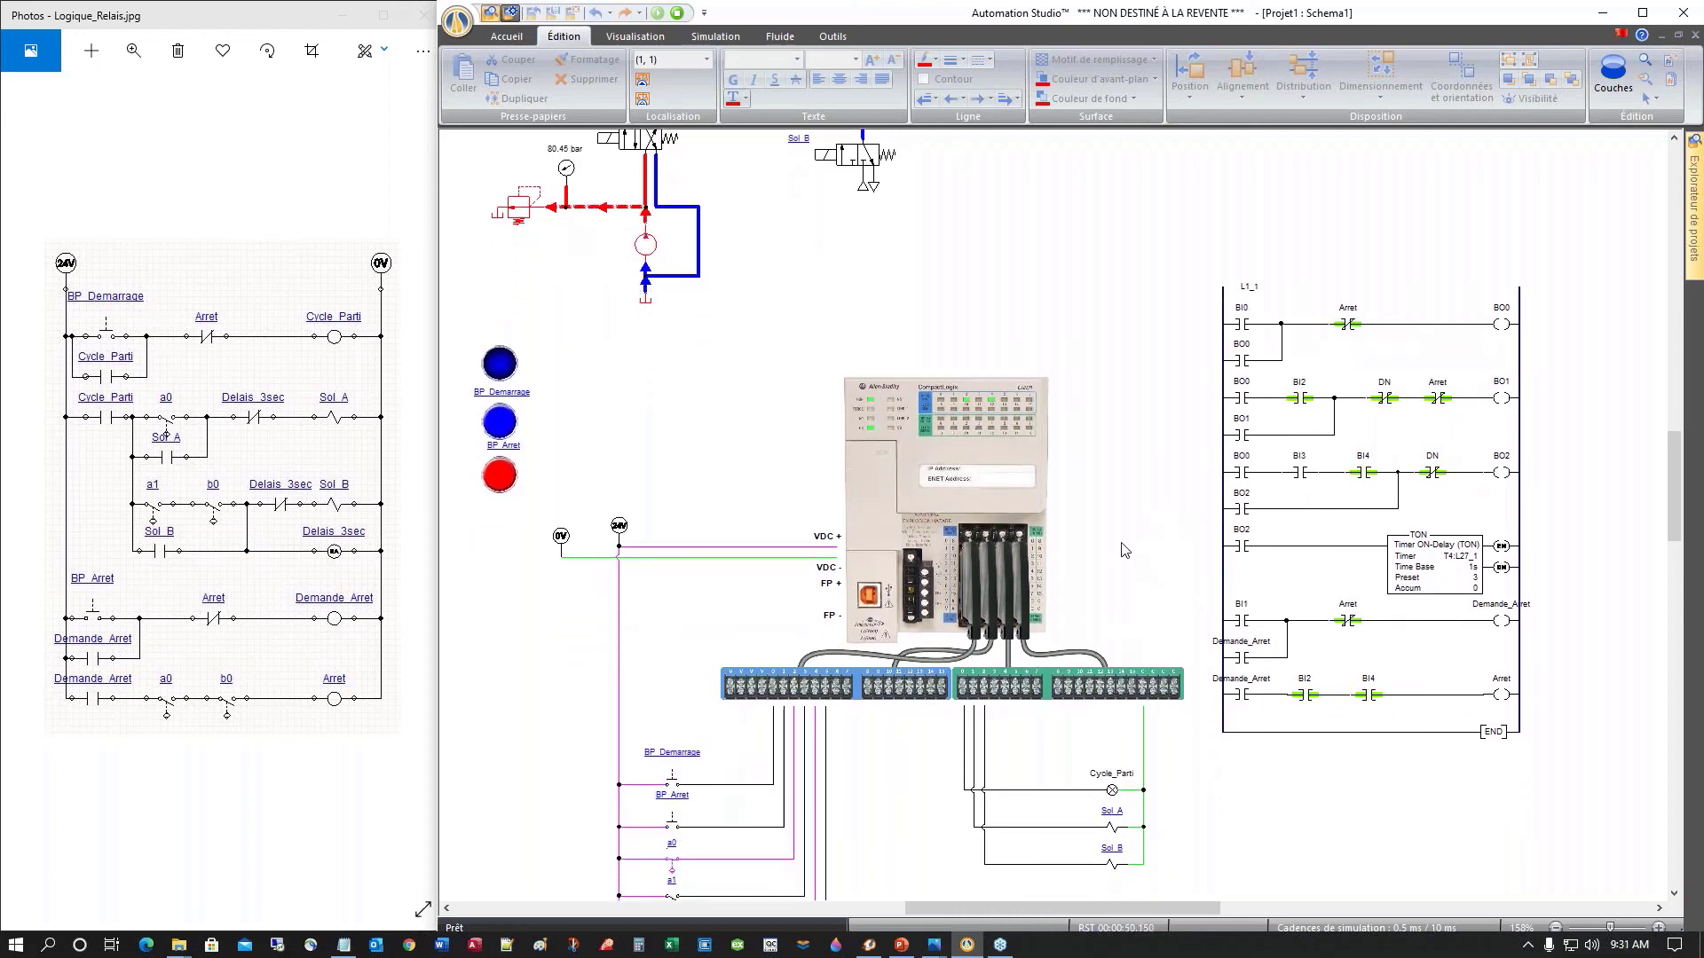
scroll(1125, 550, "down", 4)
scroll(1138, 525, "down", 3)
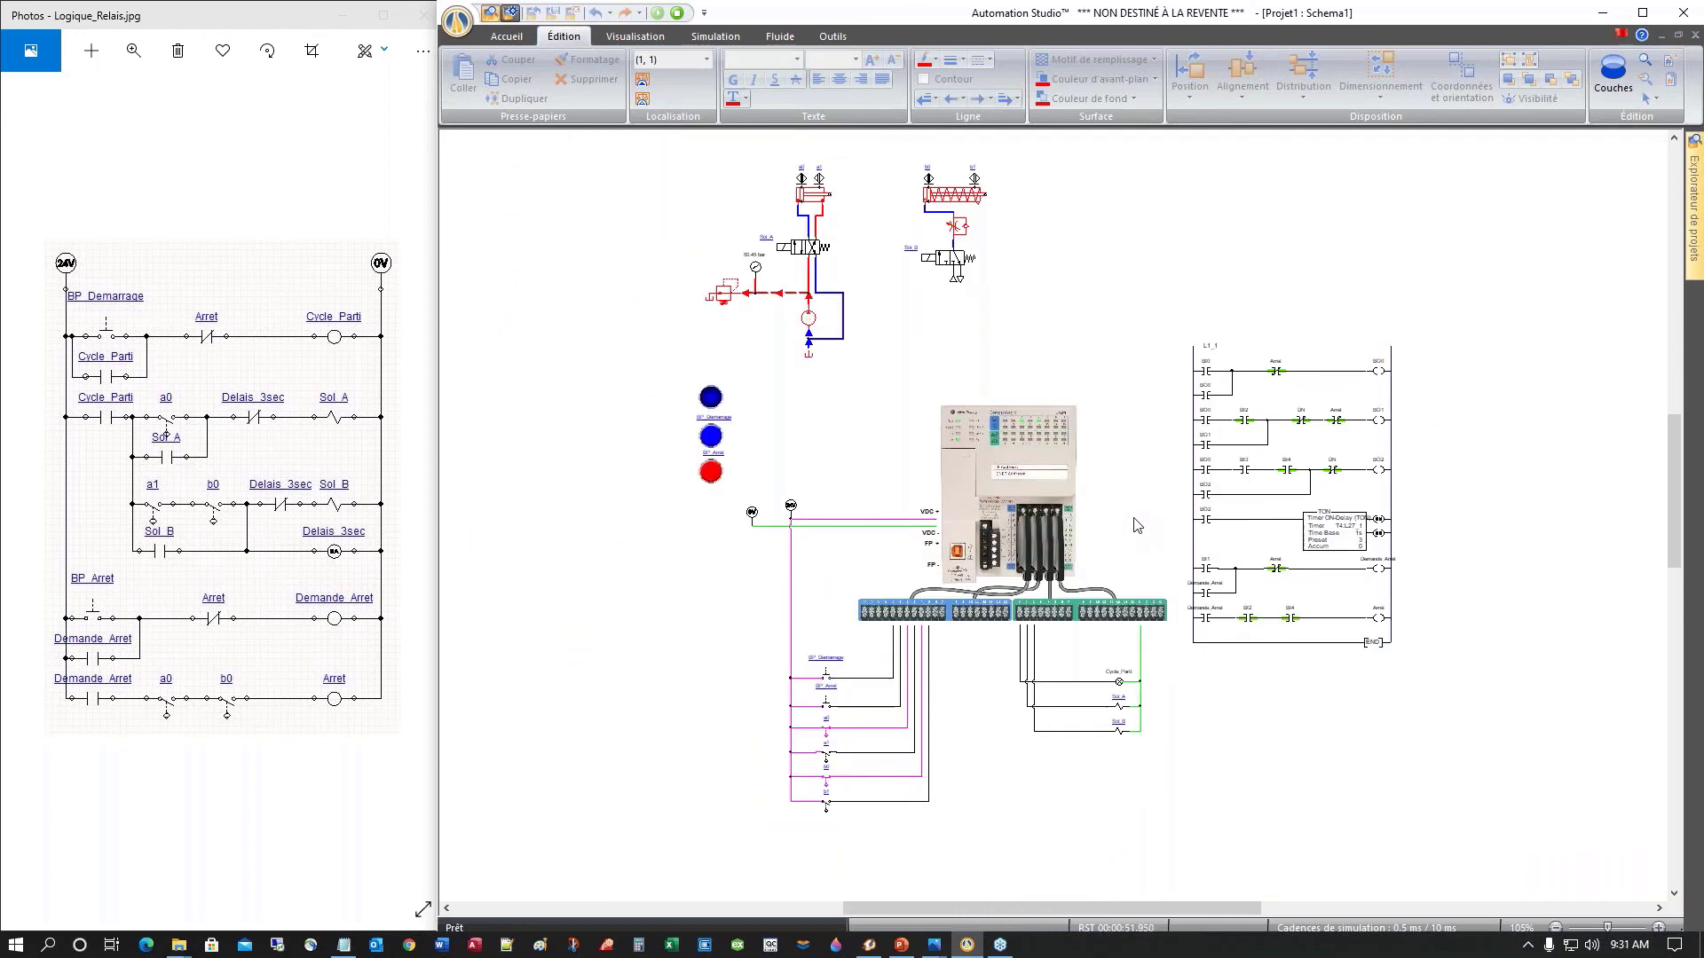
scroll(1138, 525, "up", 3)
scroll(1138, 526, "down", 3)
scroll(1138, 525, "up", 3)
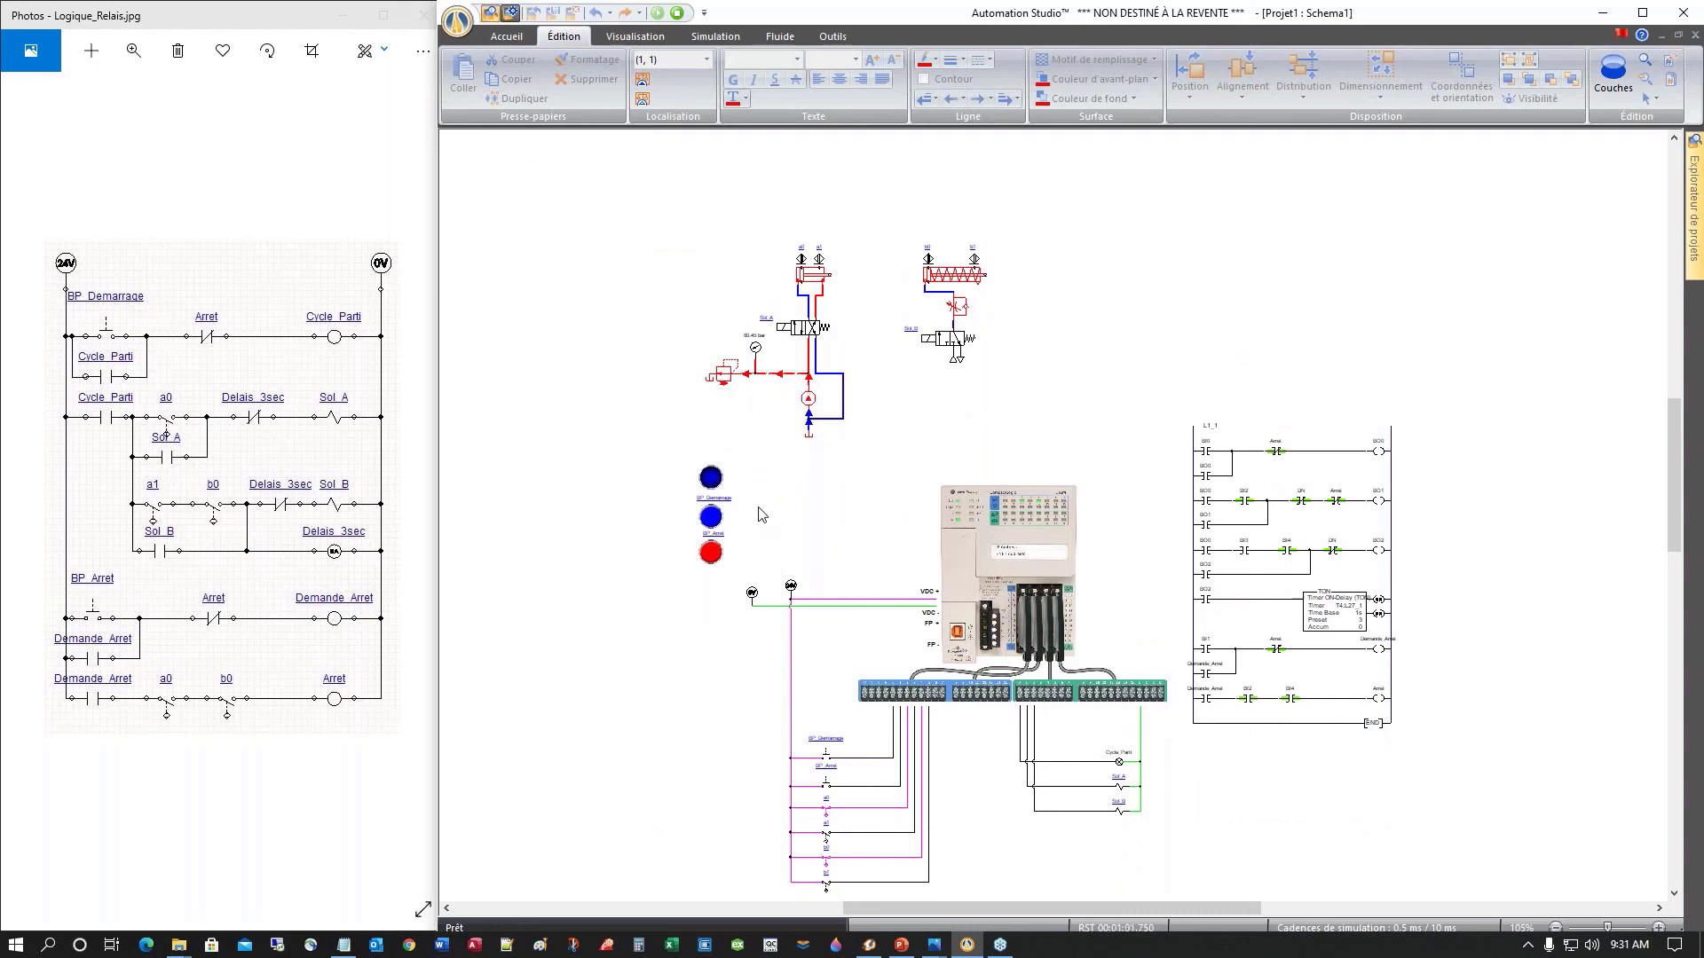
scroll(760, 513, "up", 5)
scroll(761, 513, "down", 3)
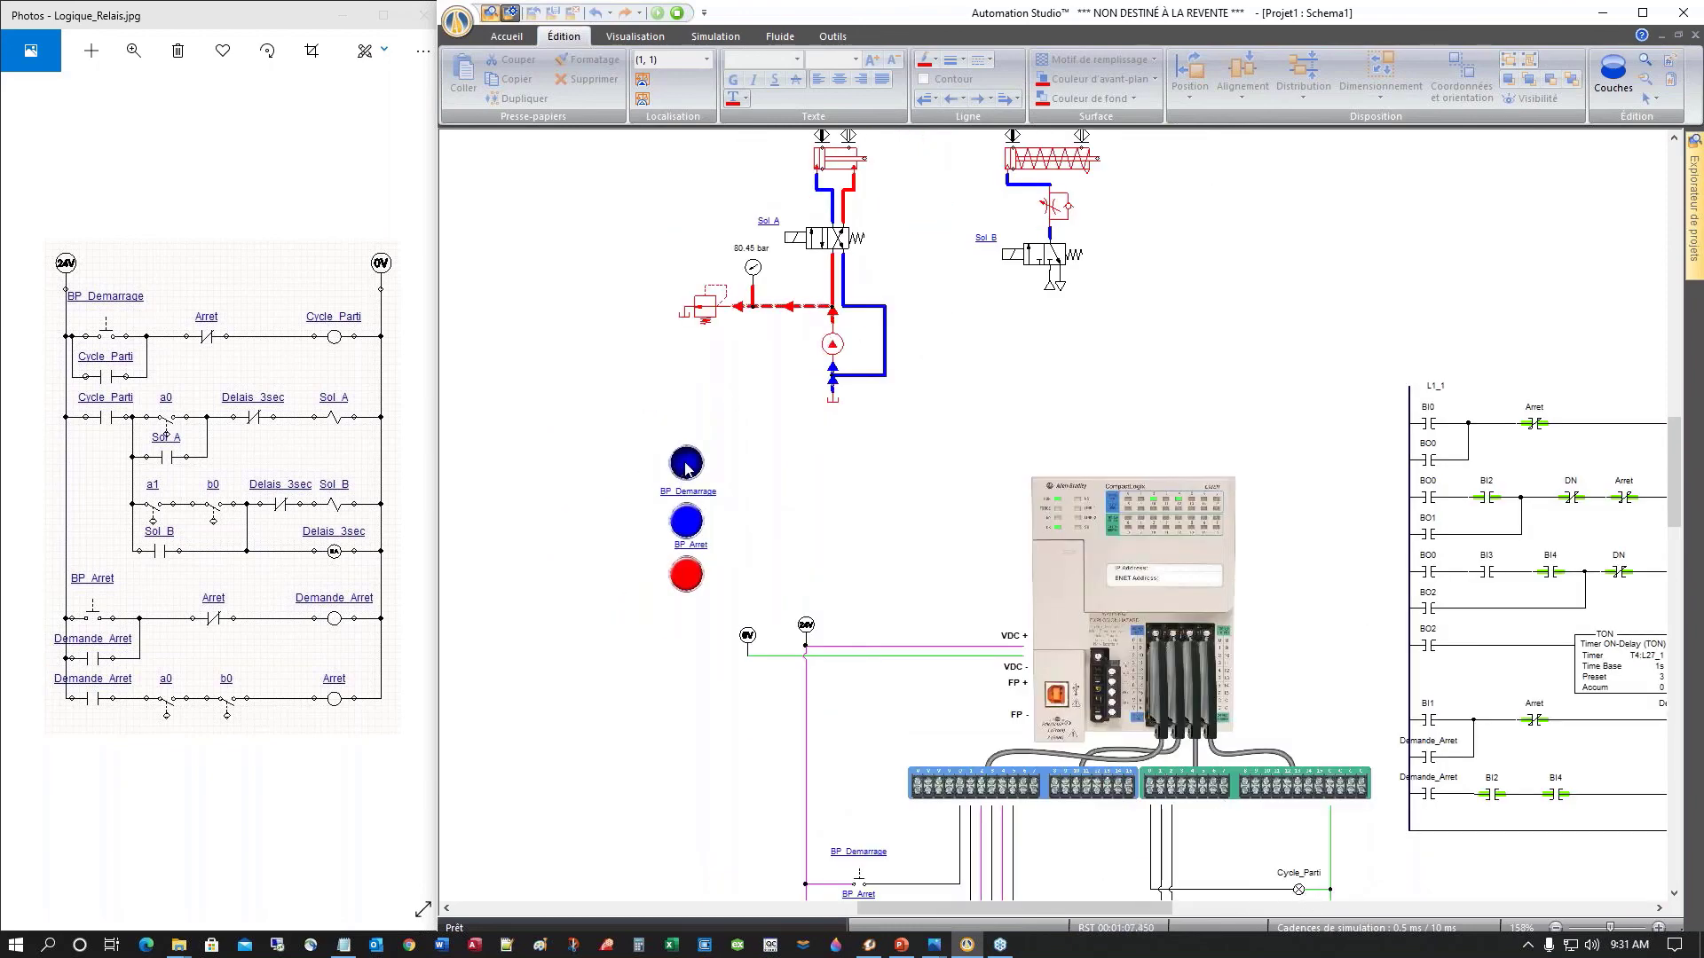
left_click(674, 14)
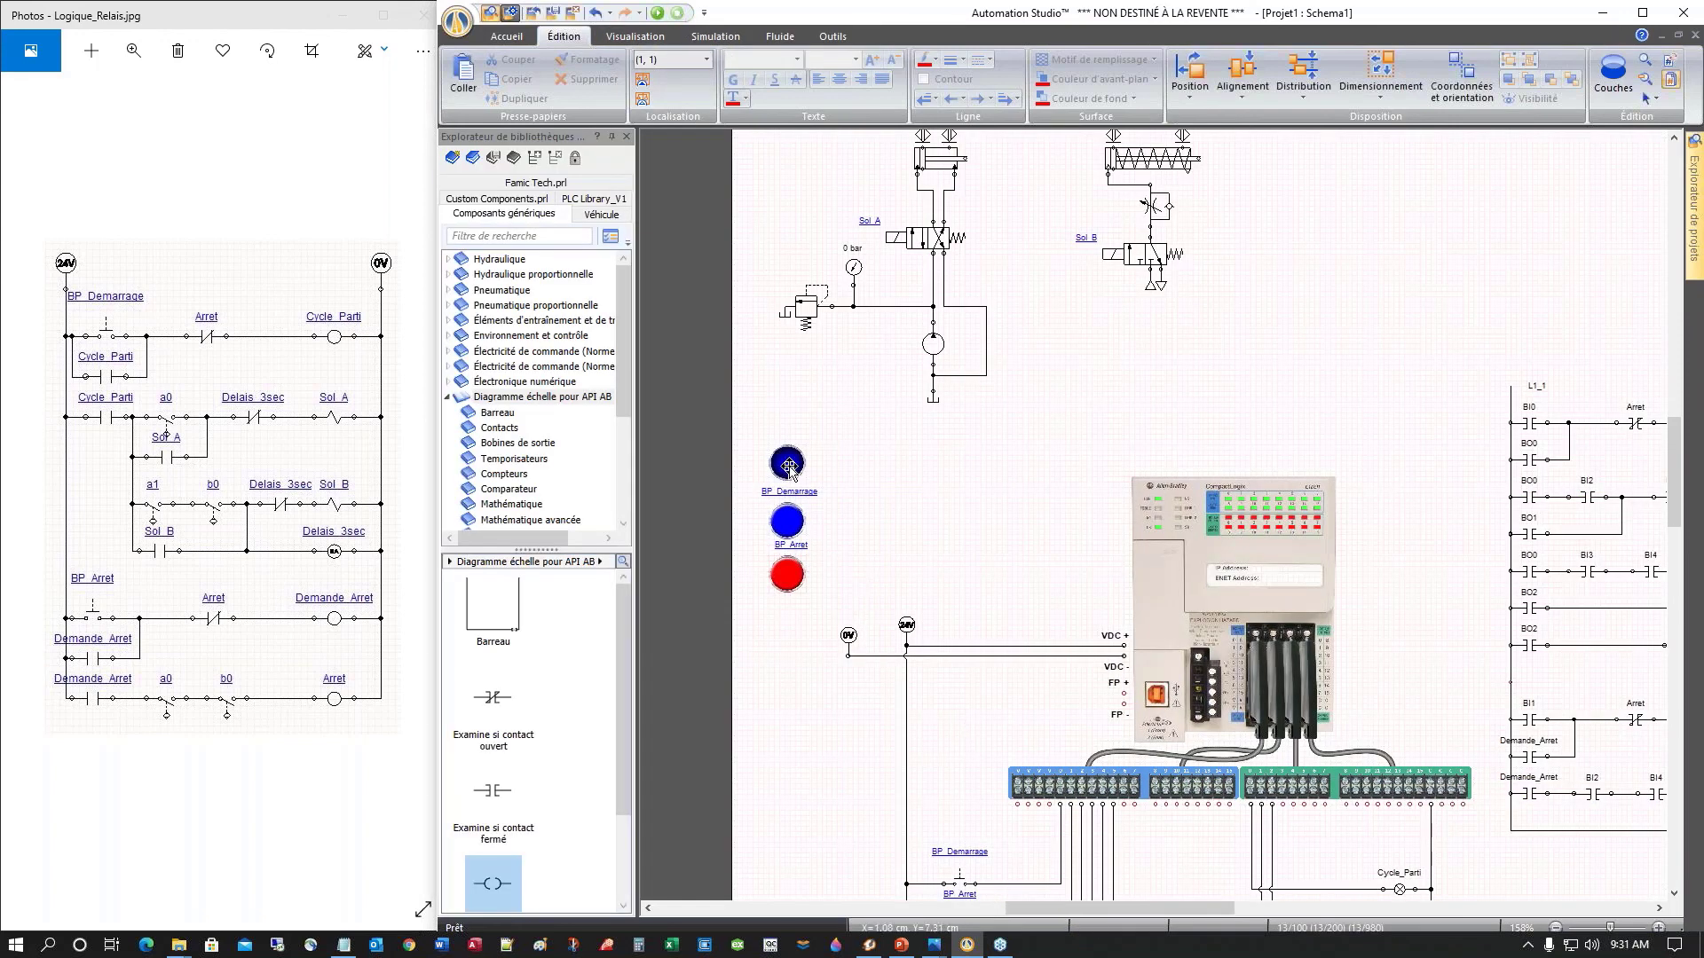
Step: Associate the dark blue indicator light's ReceiverB variable with the compatible Cycle_Parti variable through its internal links, and close its properties
double_click(789, 465)
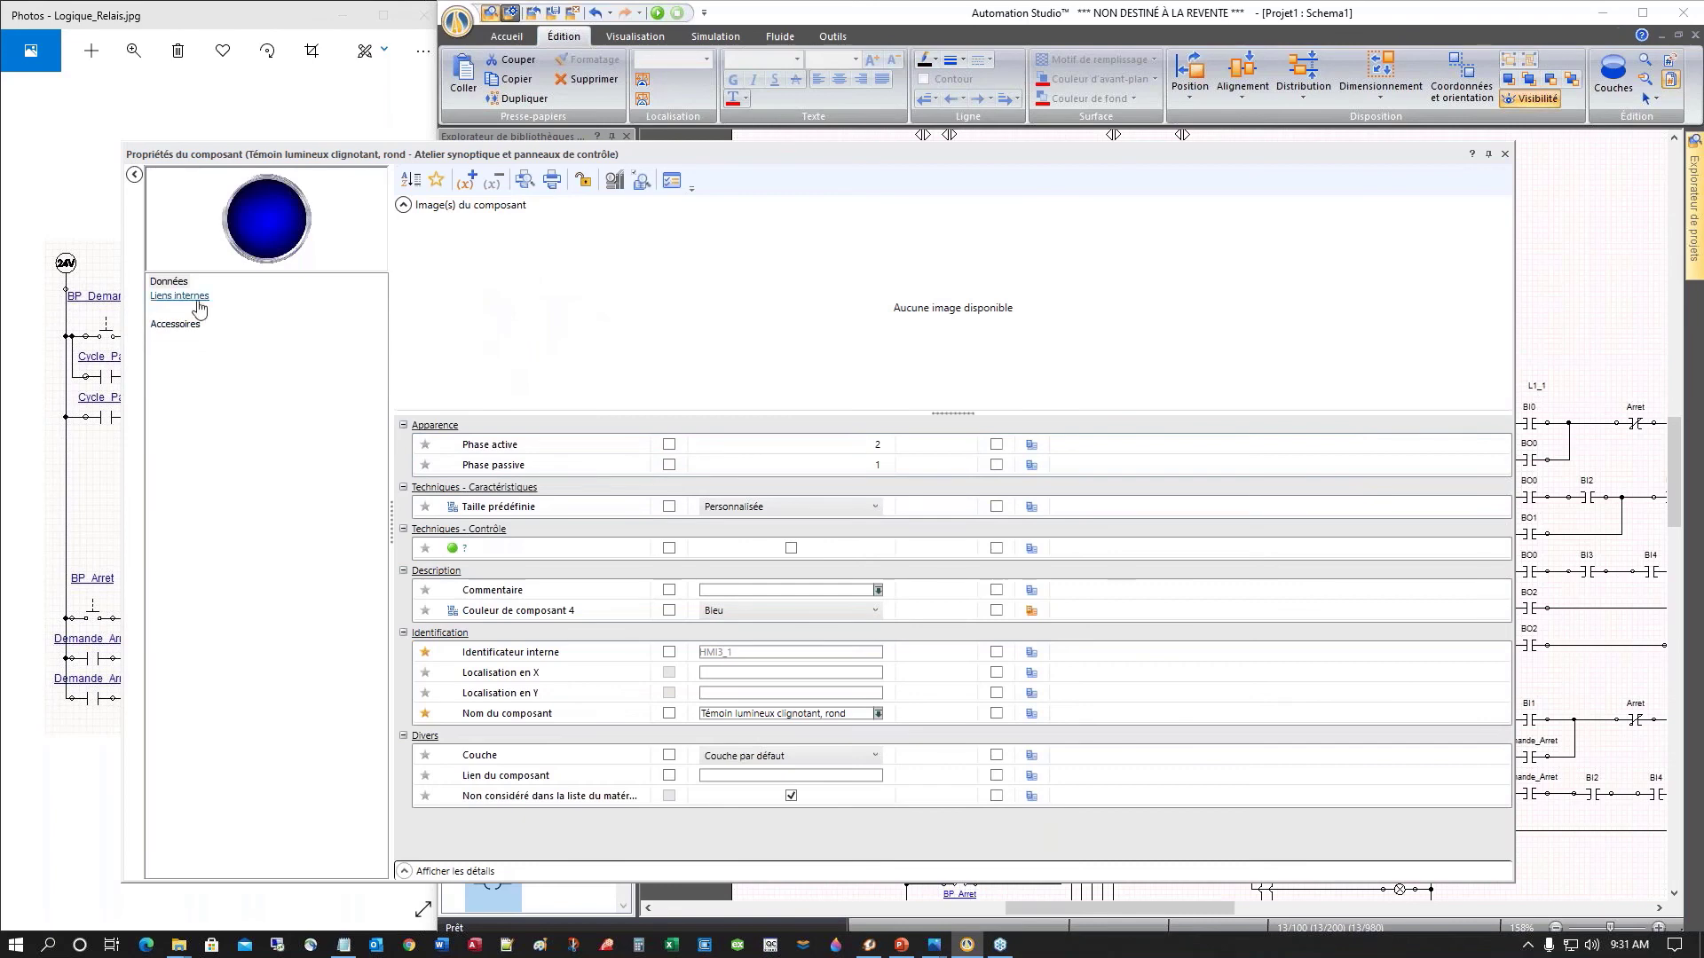
left_click(197, 300)
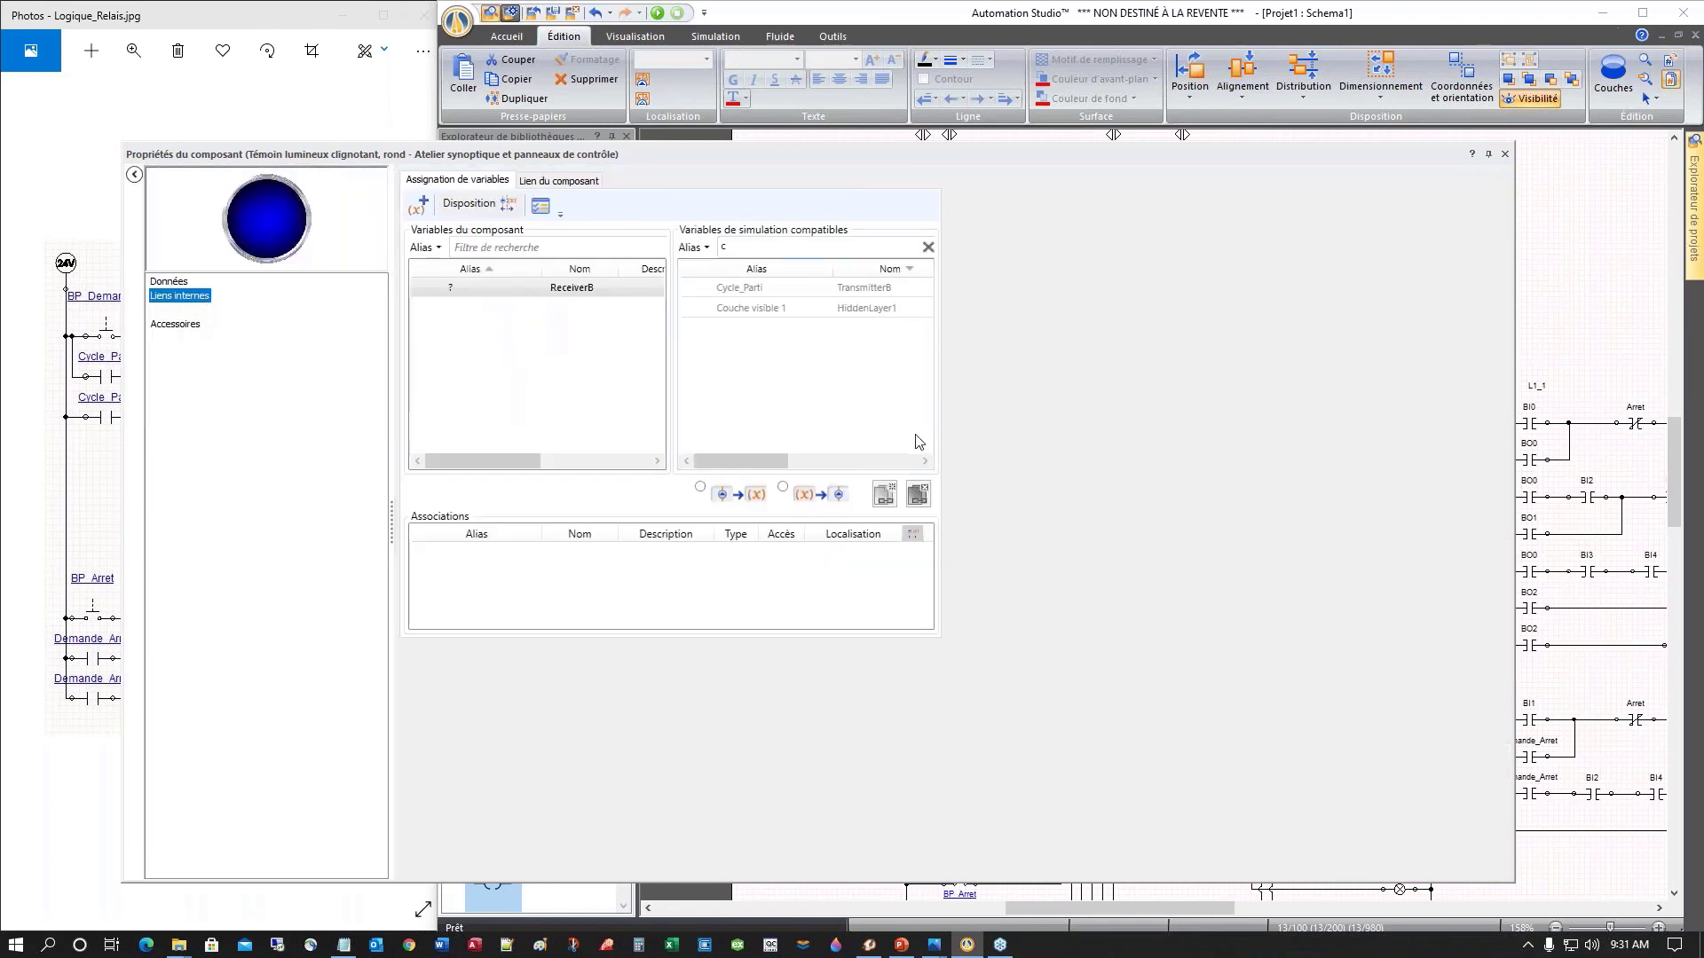
left_click(442, 292)
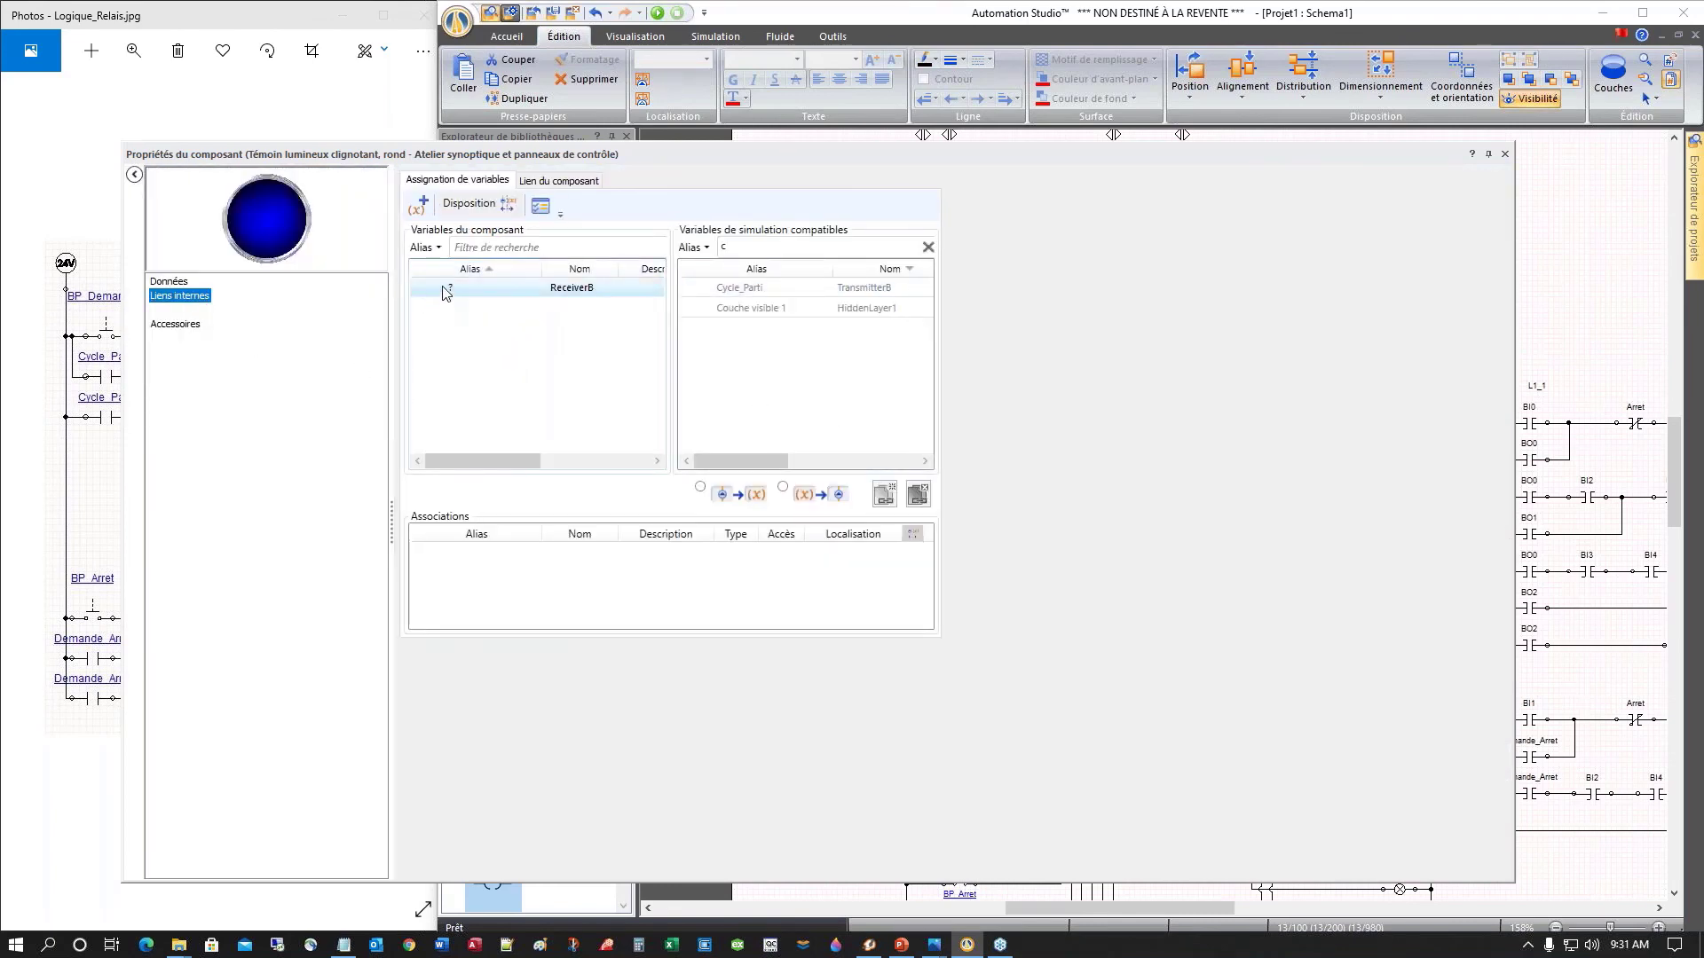
left_click(723, 247)
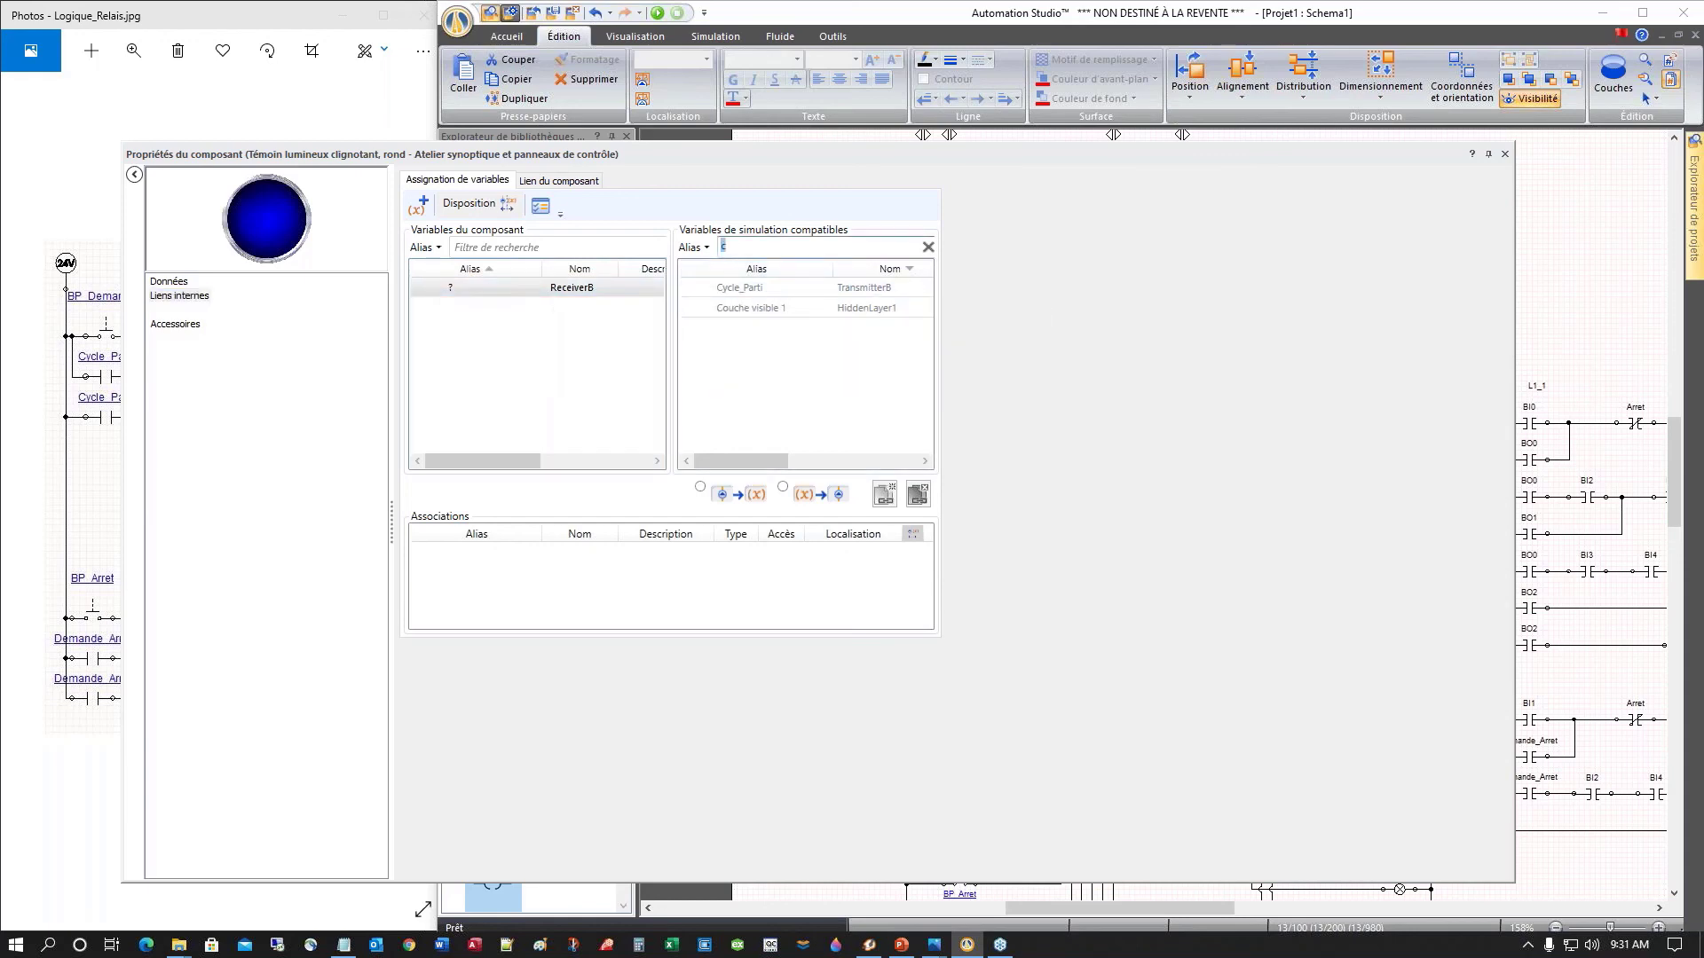
double_click(757, 290)
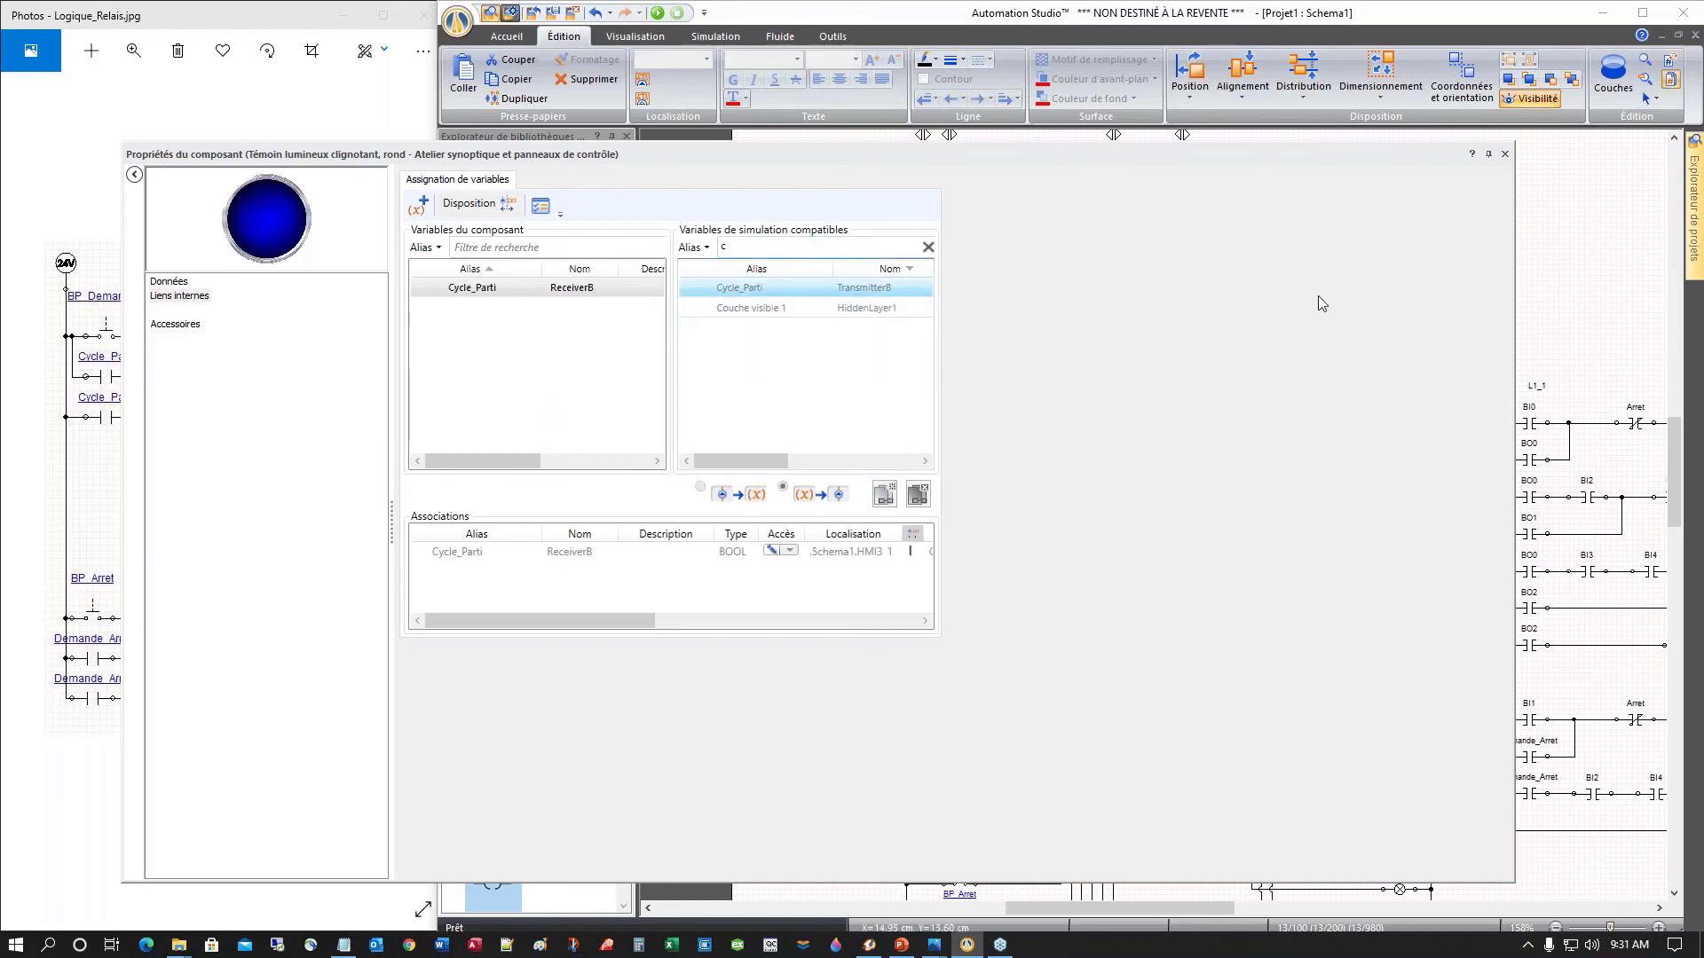
left_click(1506, 155)
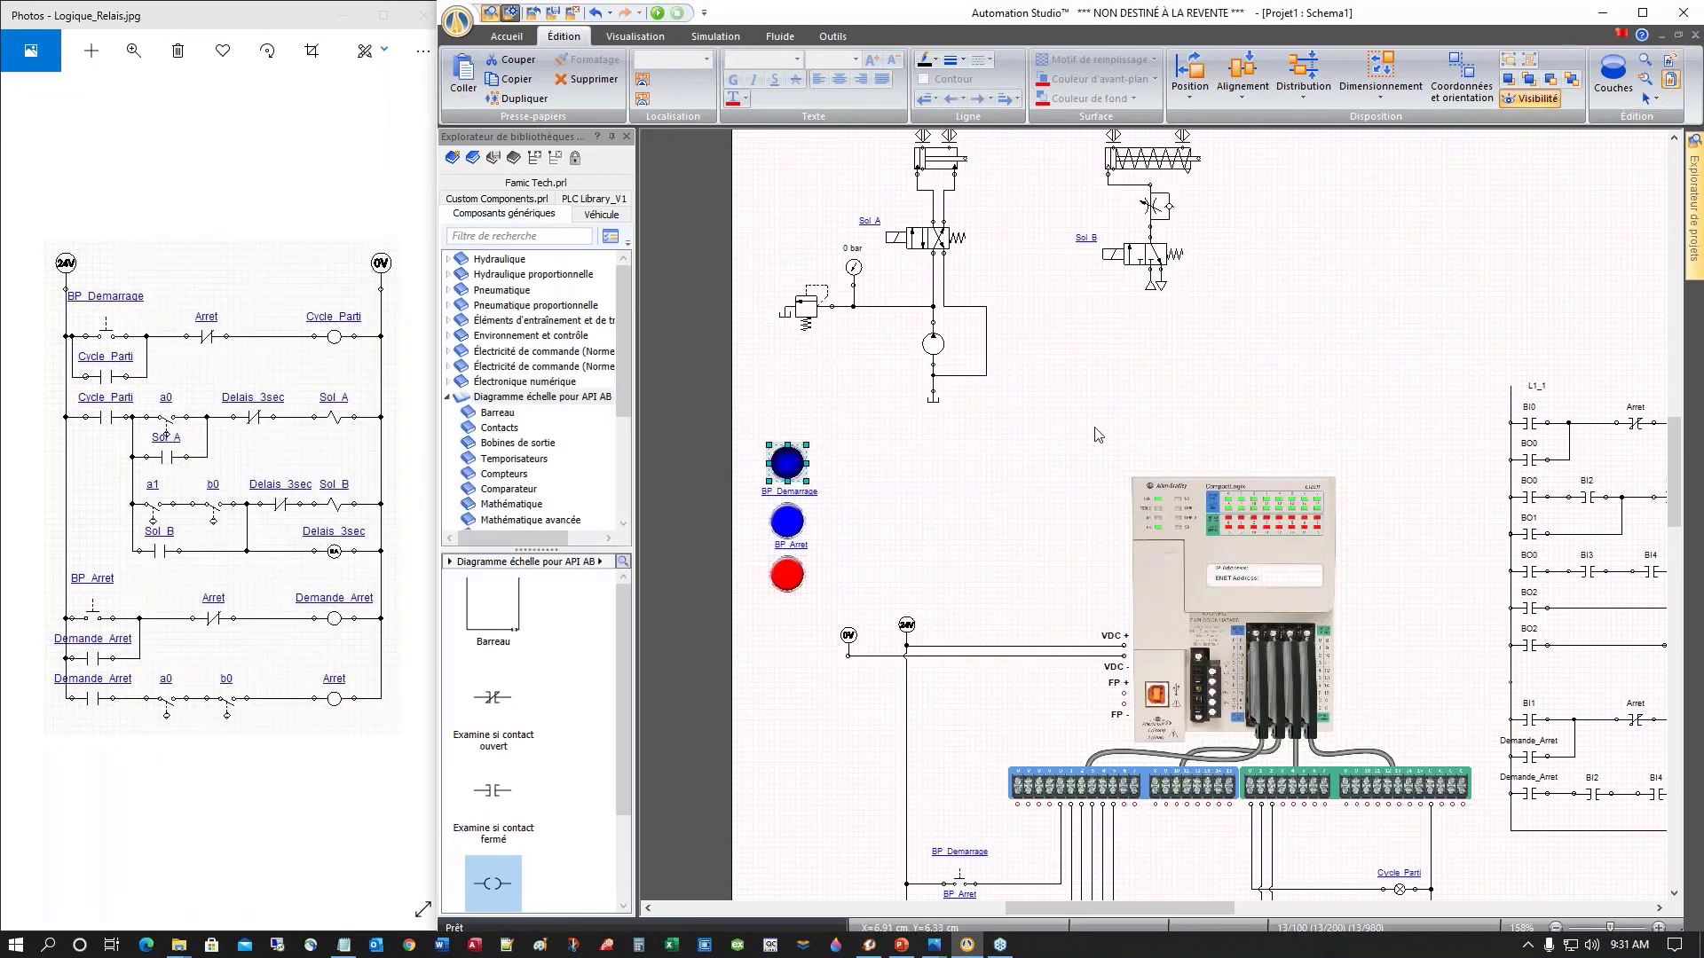
scroll(989, 480, "down", 4)
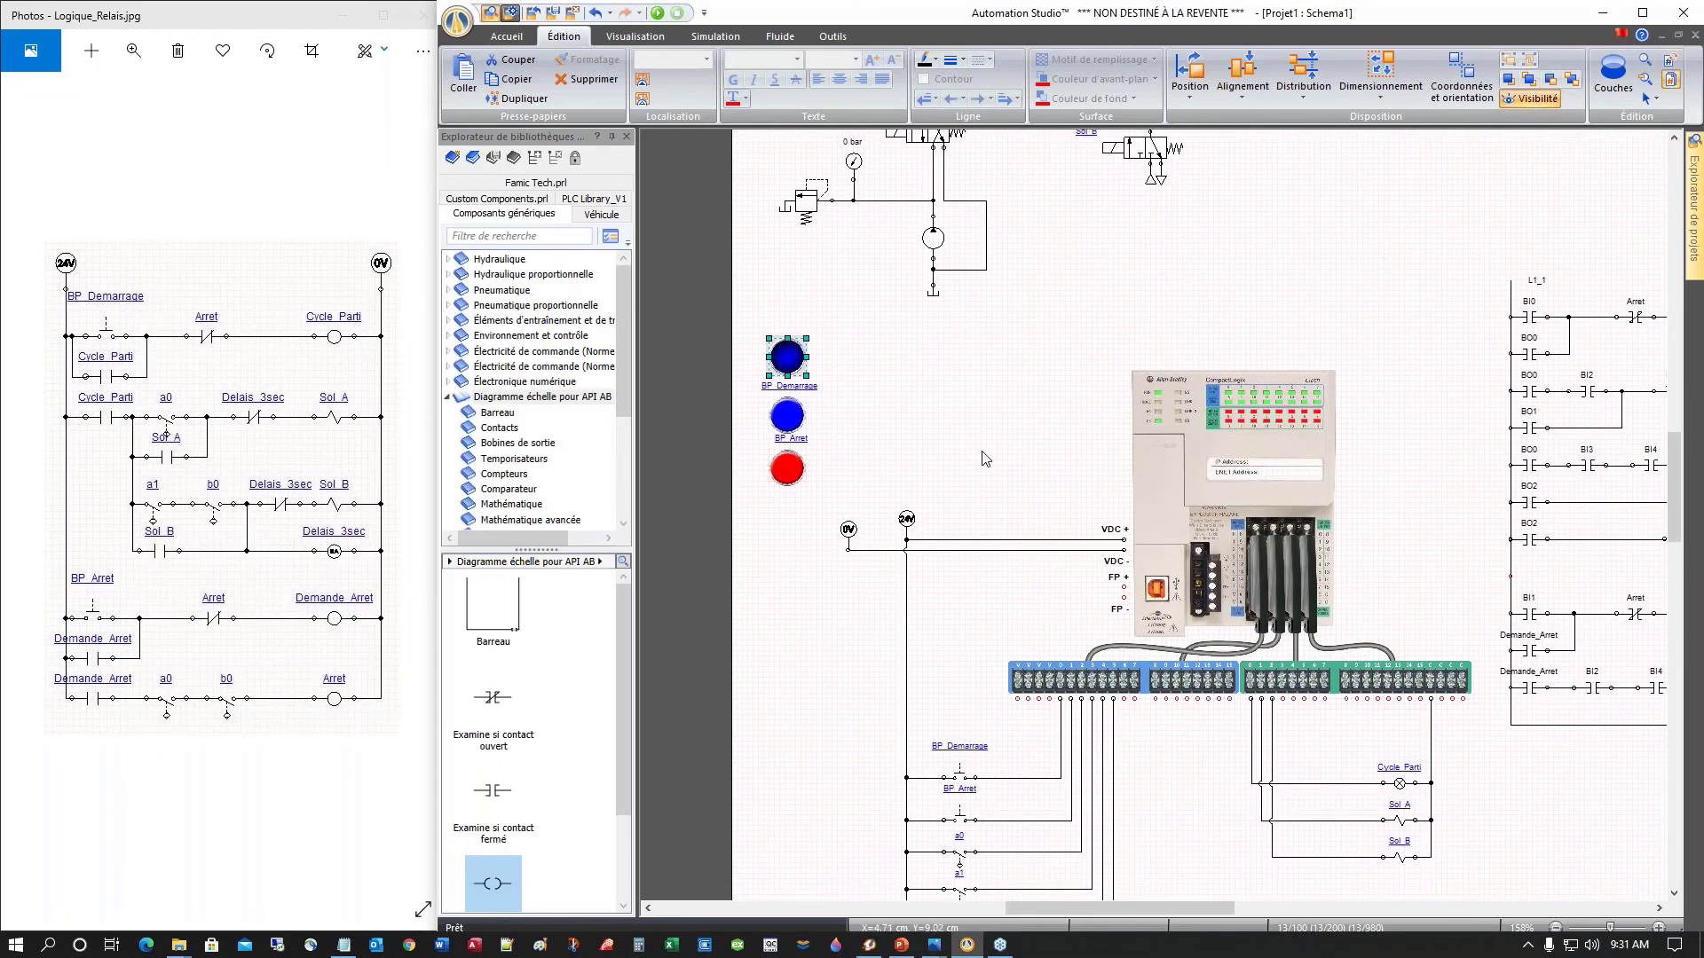
scroll(983, 459, "down", 3)
left_click(990, 424)
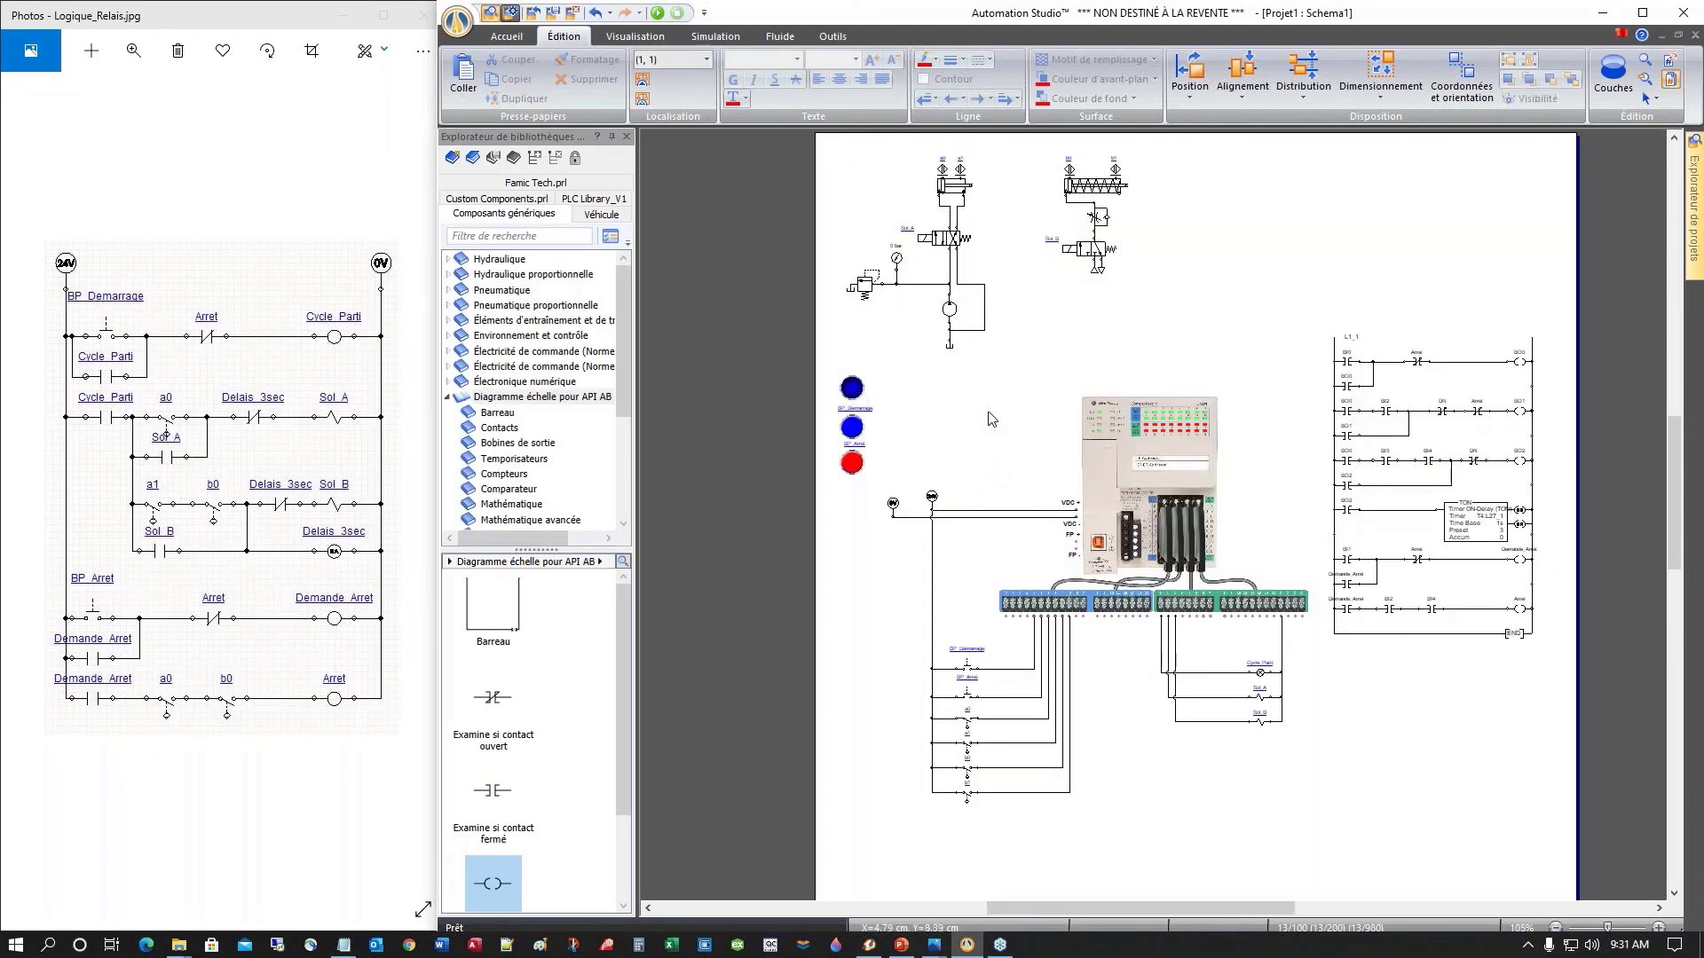
Step: Simulate the schema, starting and stopping the cycle with the BP_Demarrage and BP_Arret push buttons while watching the indicator light, and end the simulation
left_click(658, 15)
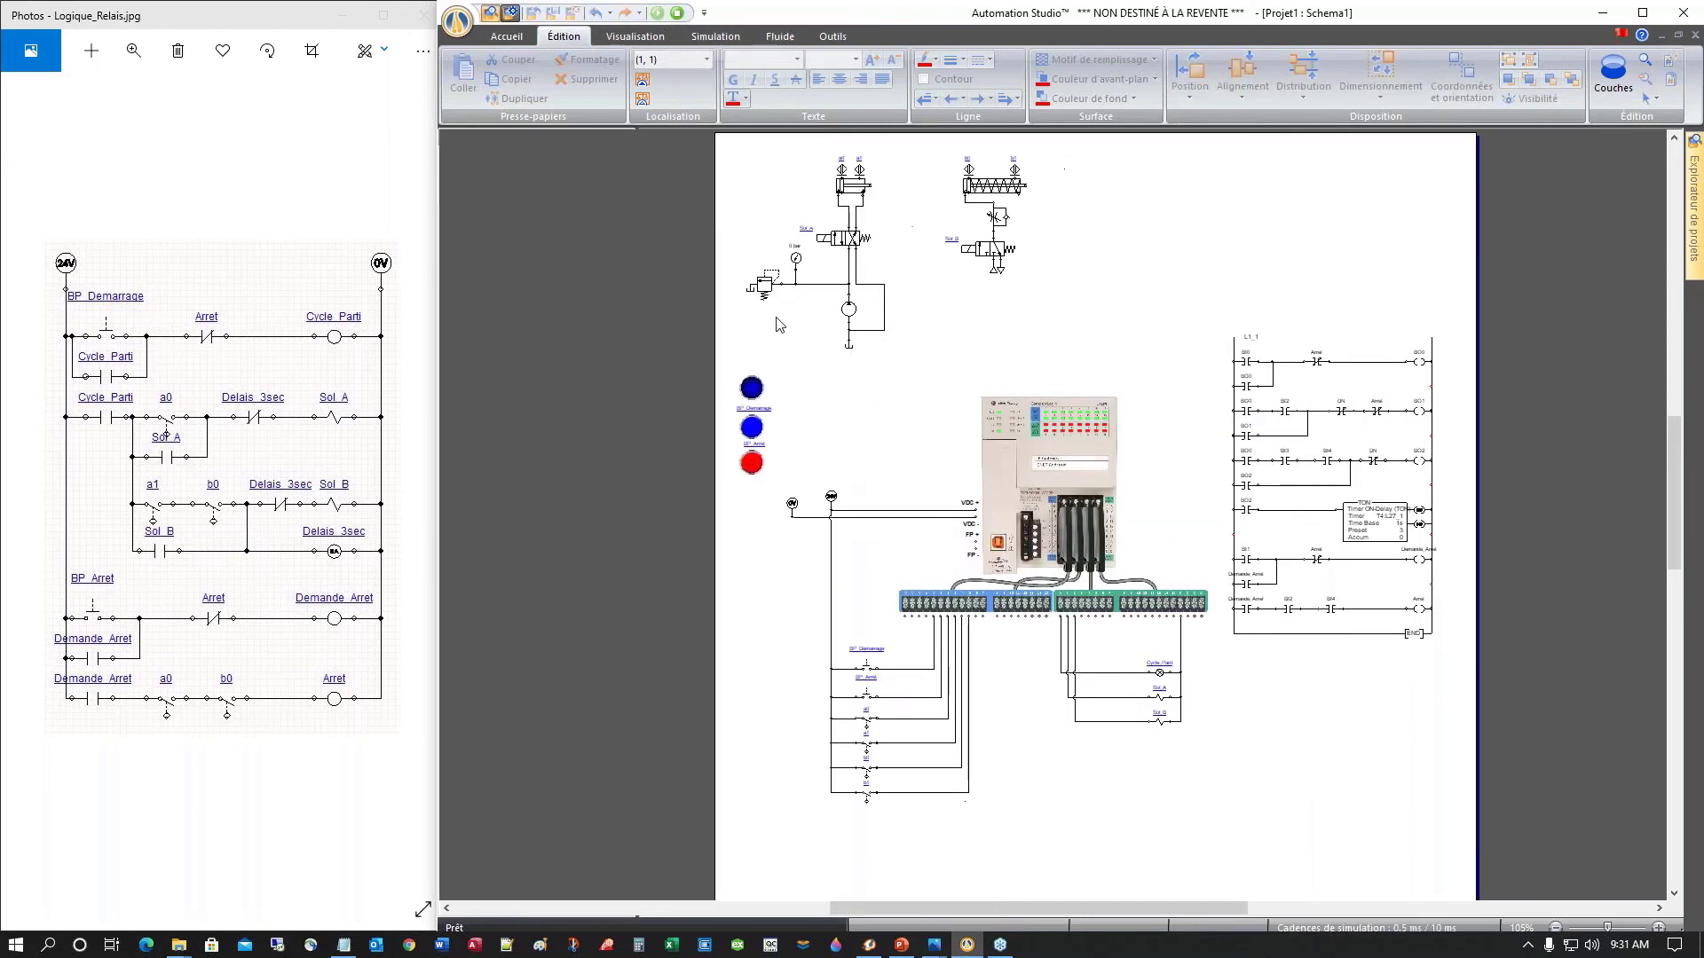
left_click(752, 435)
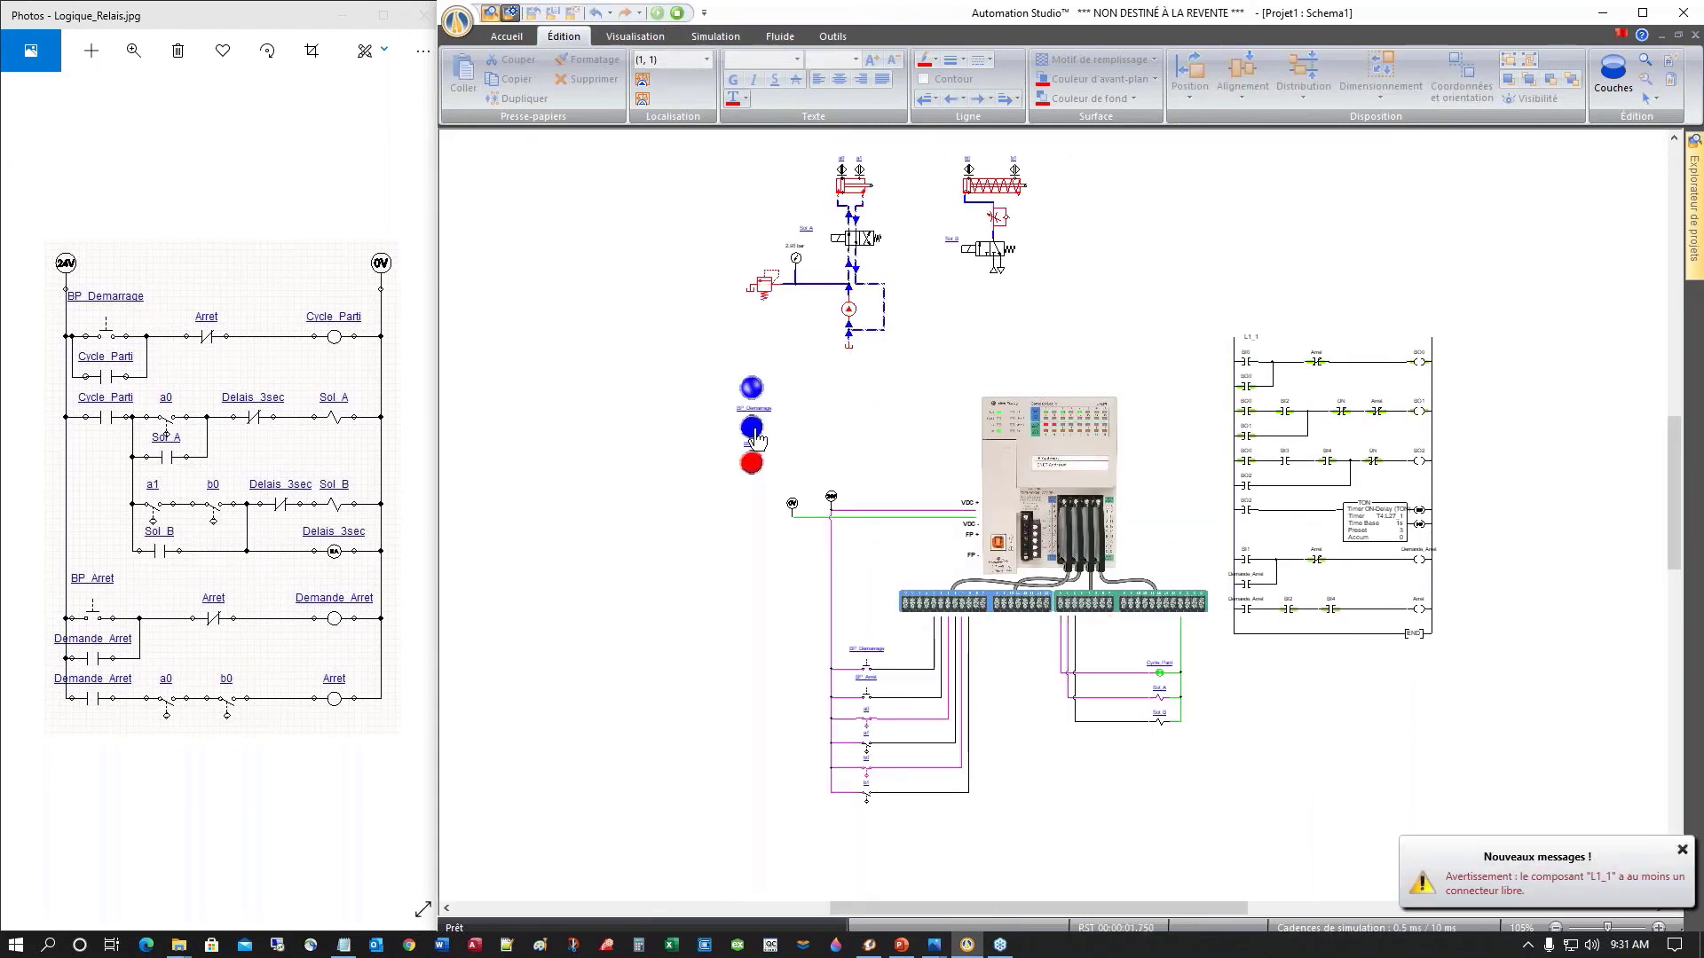
scroll(815, 456, "up", 3)
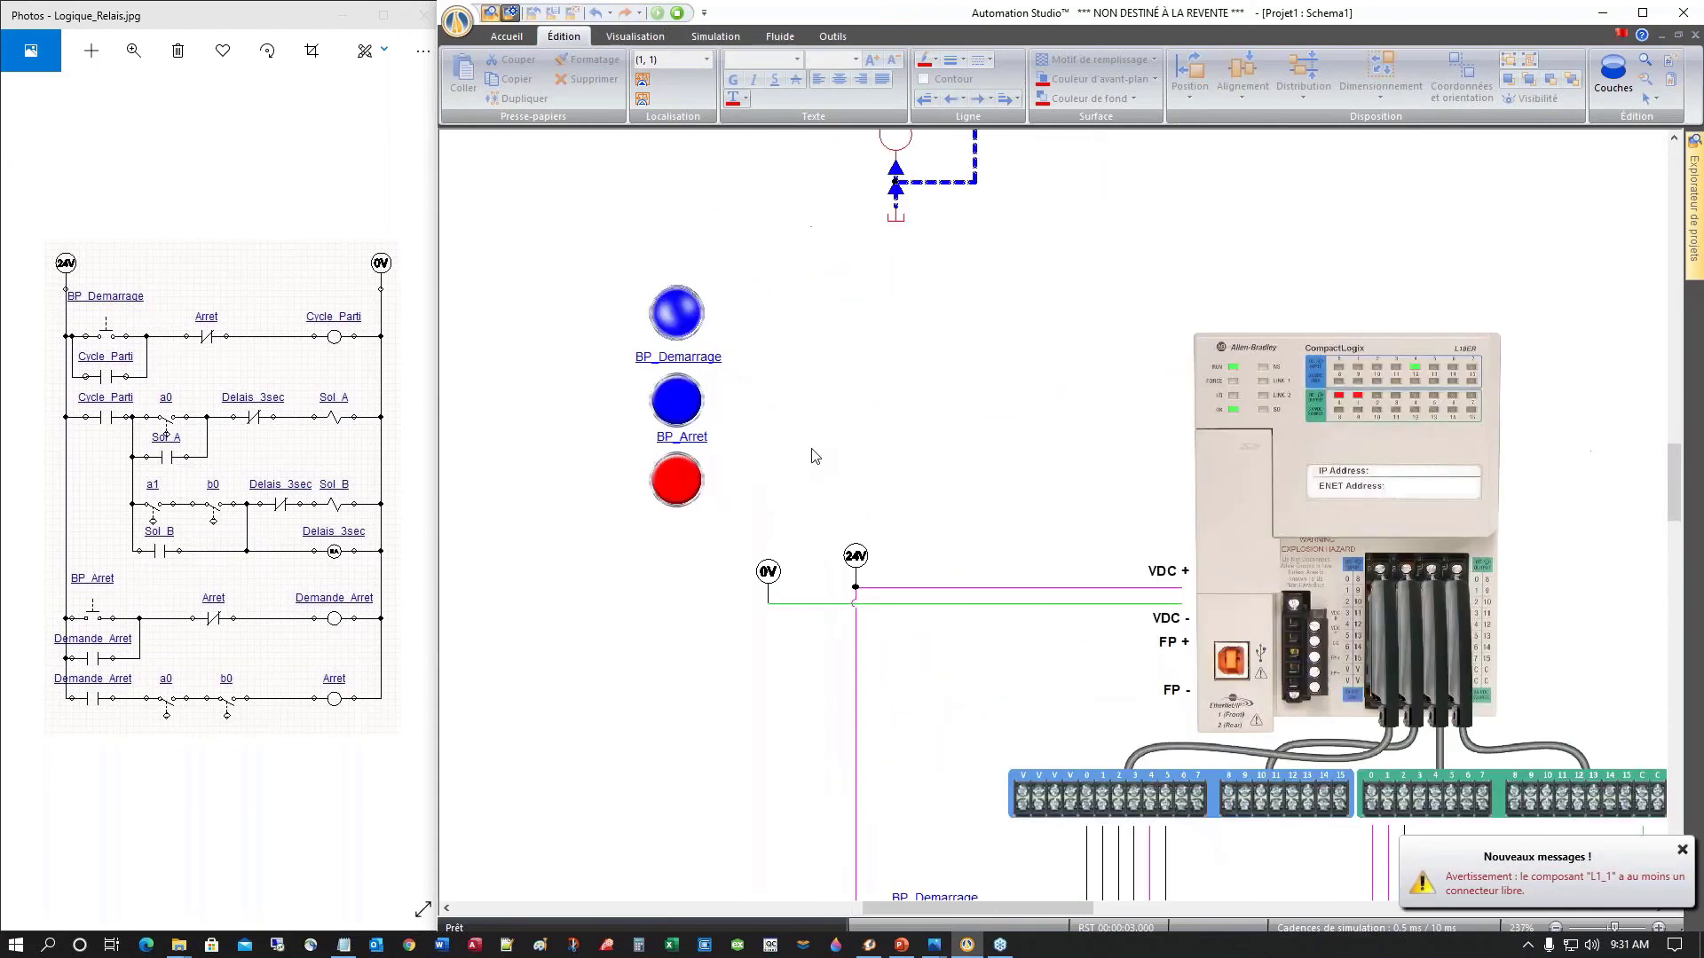
scroll(790, 382, "down", 1)
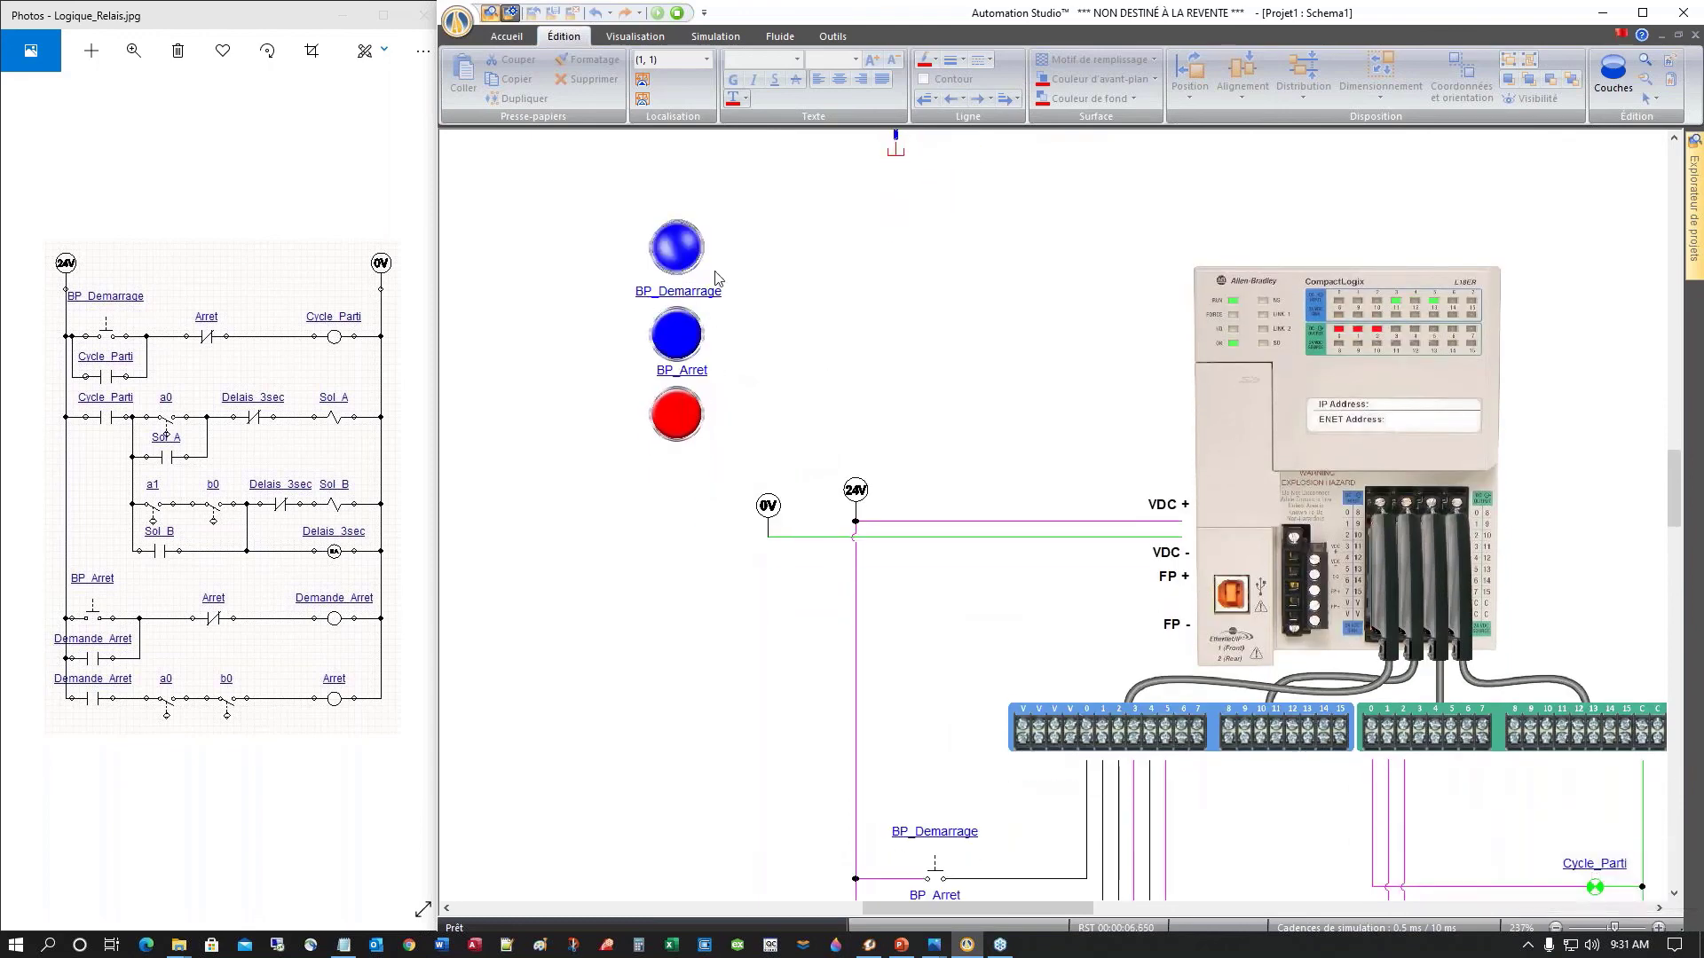
scroll(810, 323, "down", 1)
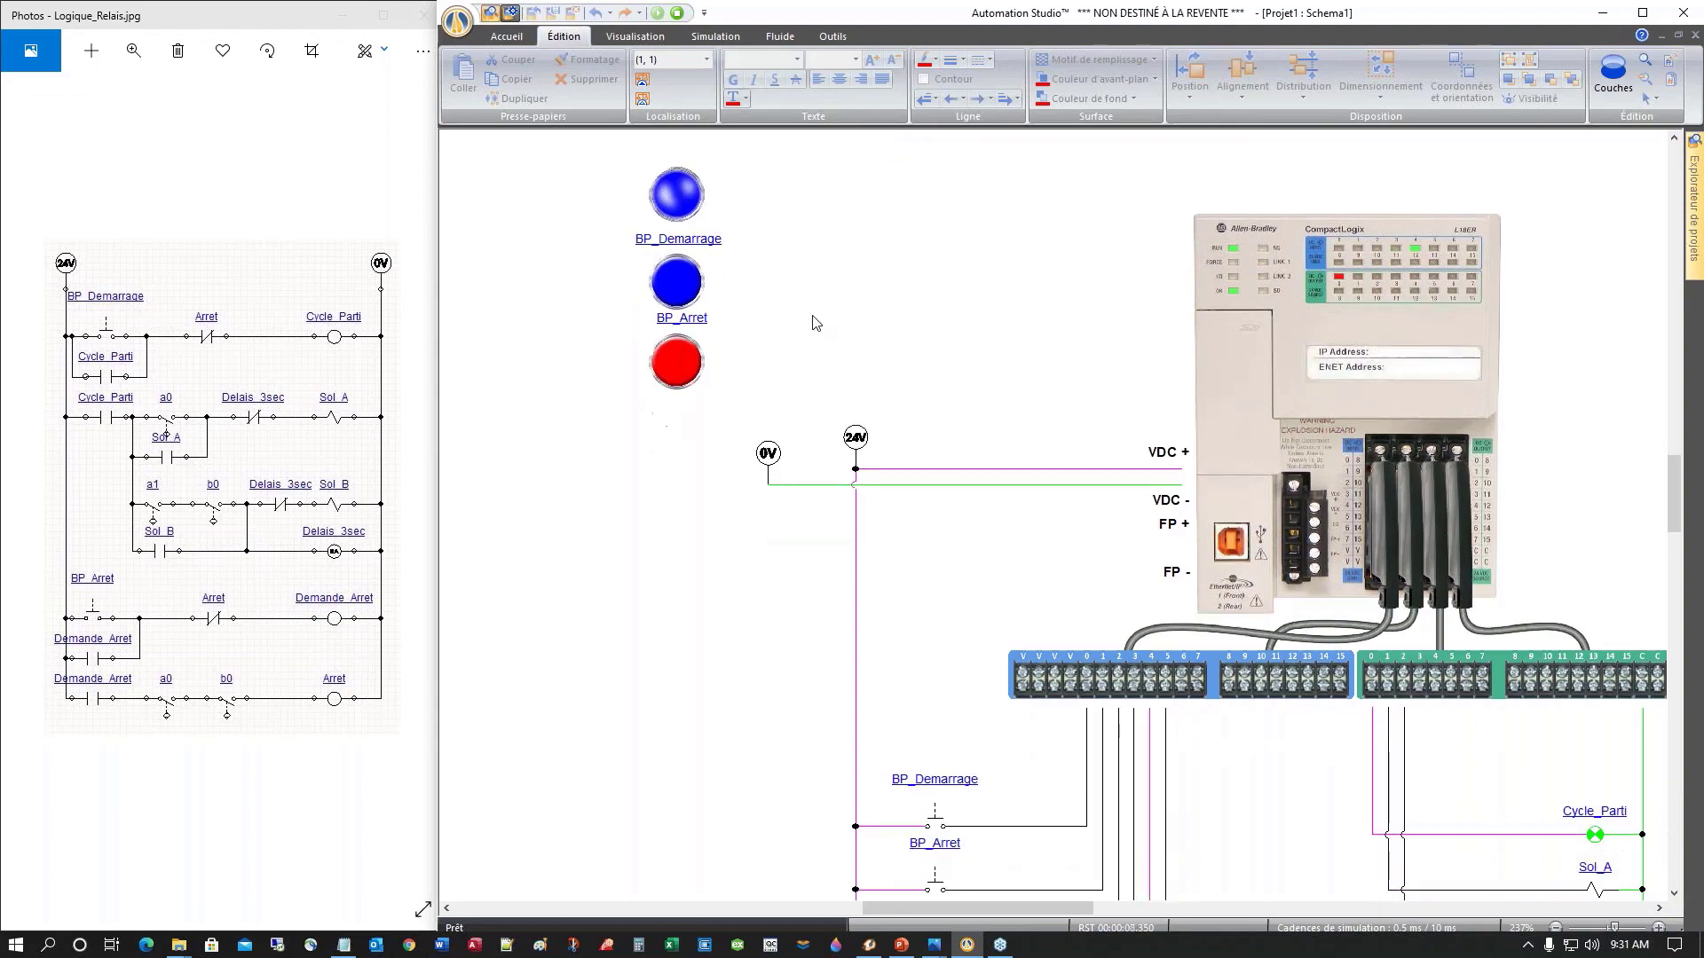
scroll(814, 323, "down", 3)
scroll(814, 323, "up", 3)
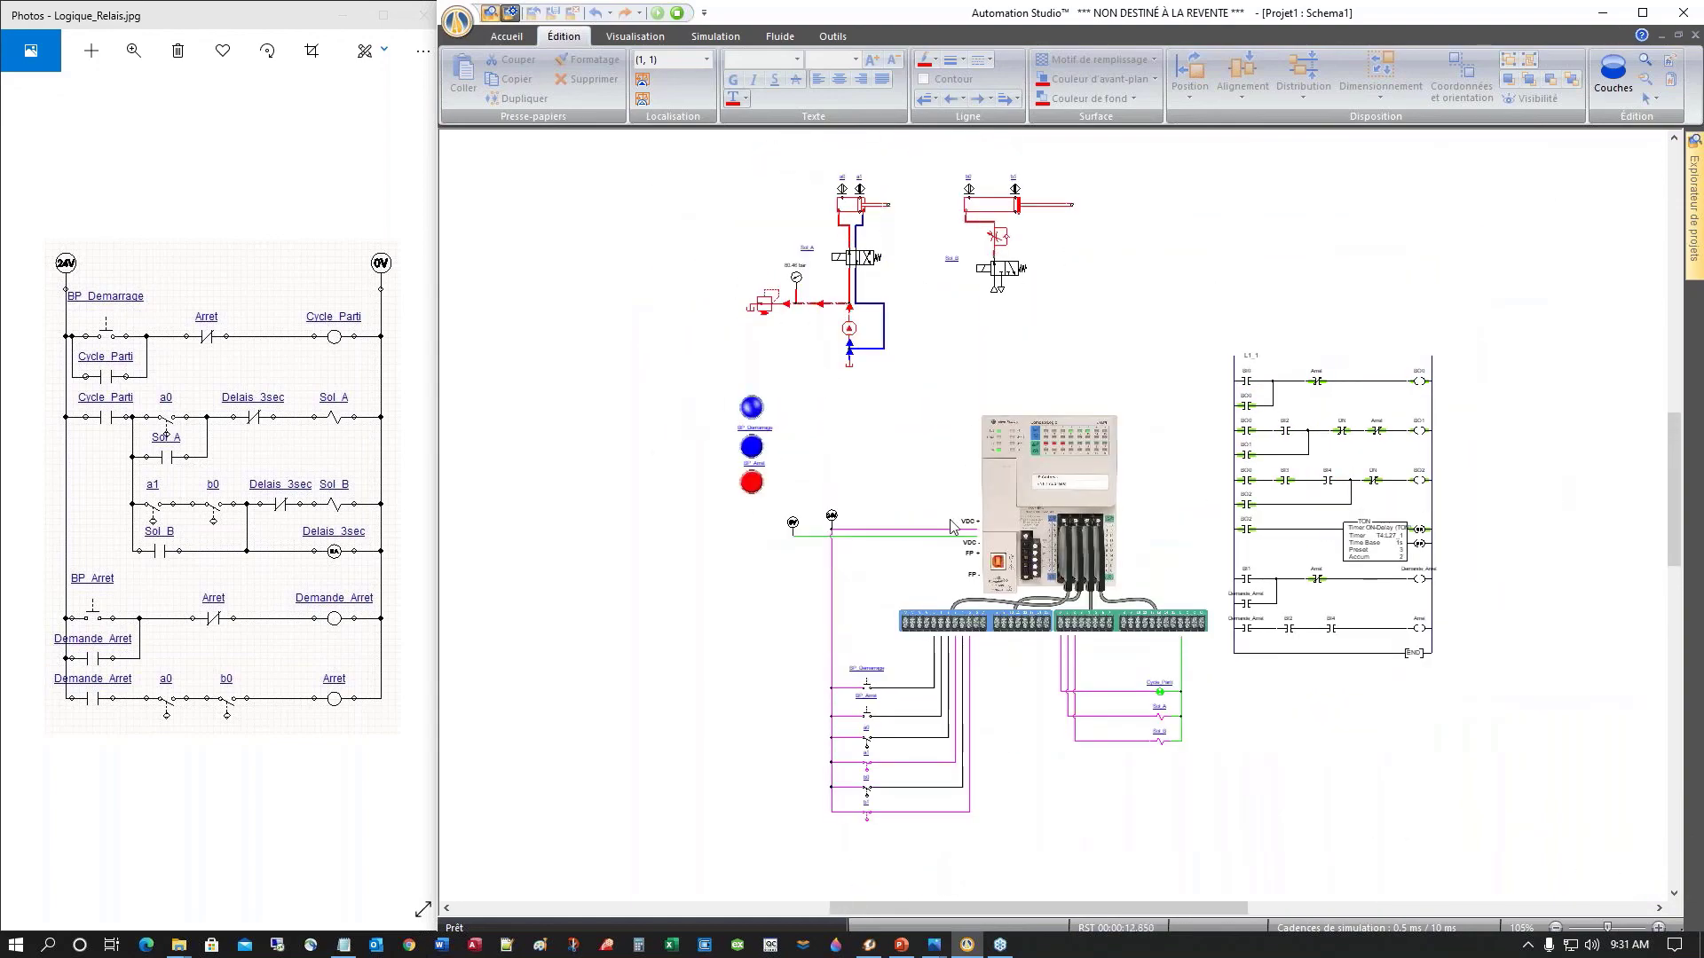
left_click(752, 488)
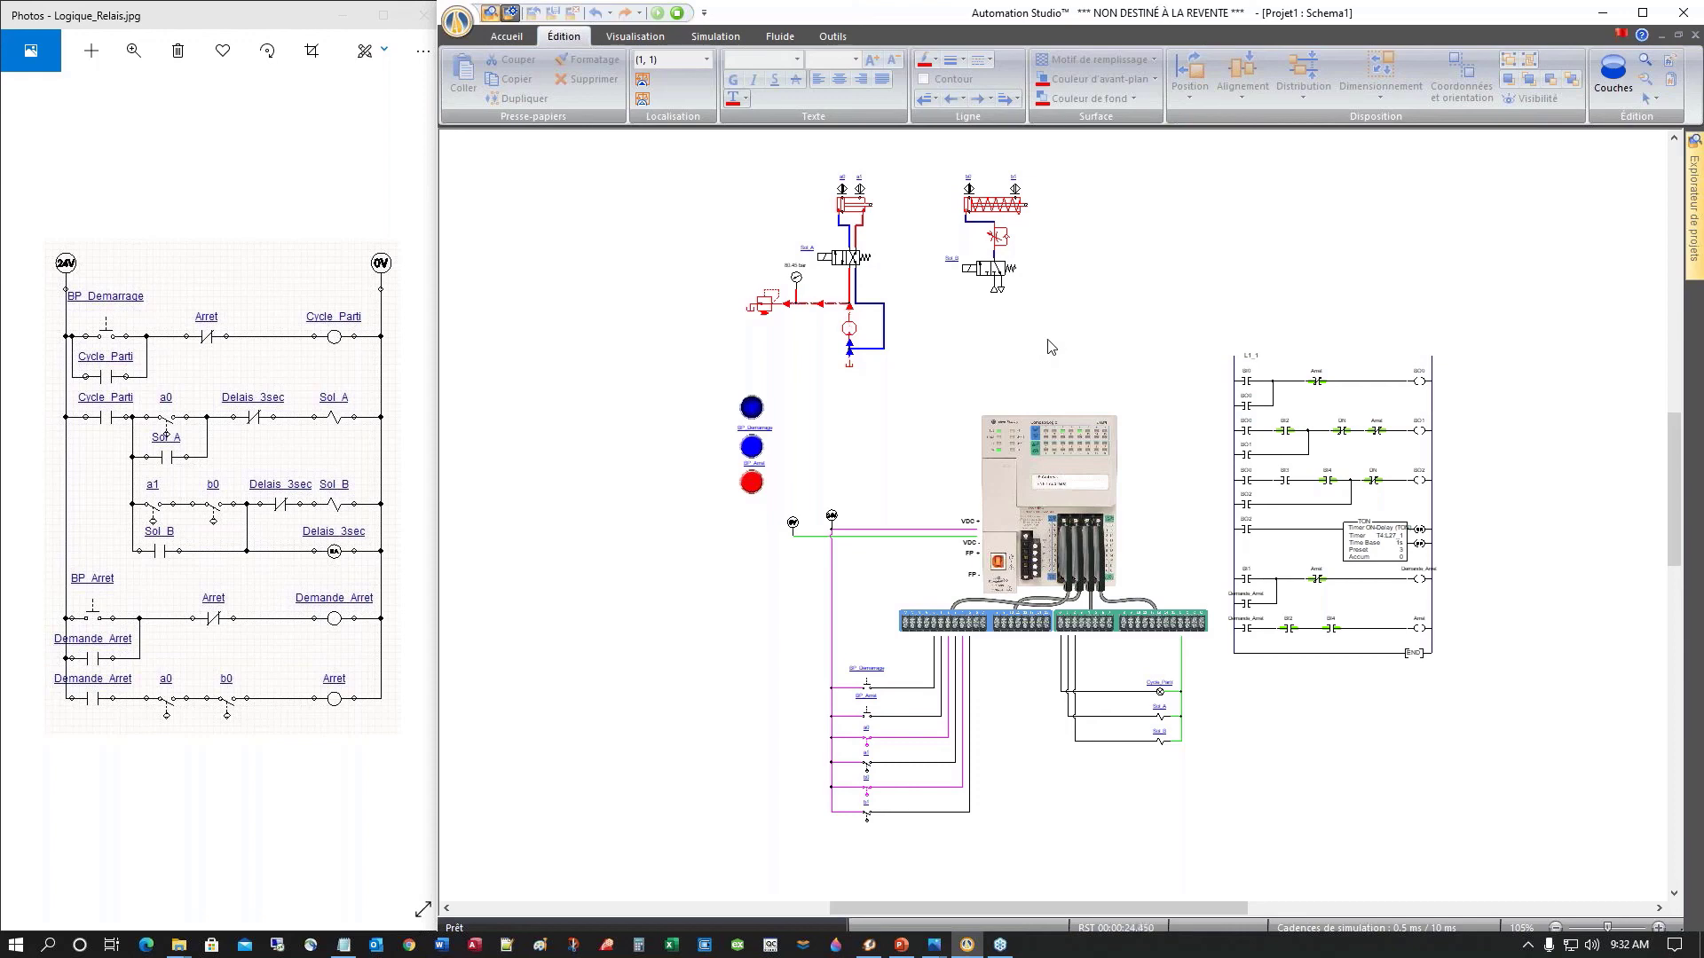
left_click(677, 12)
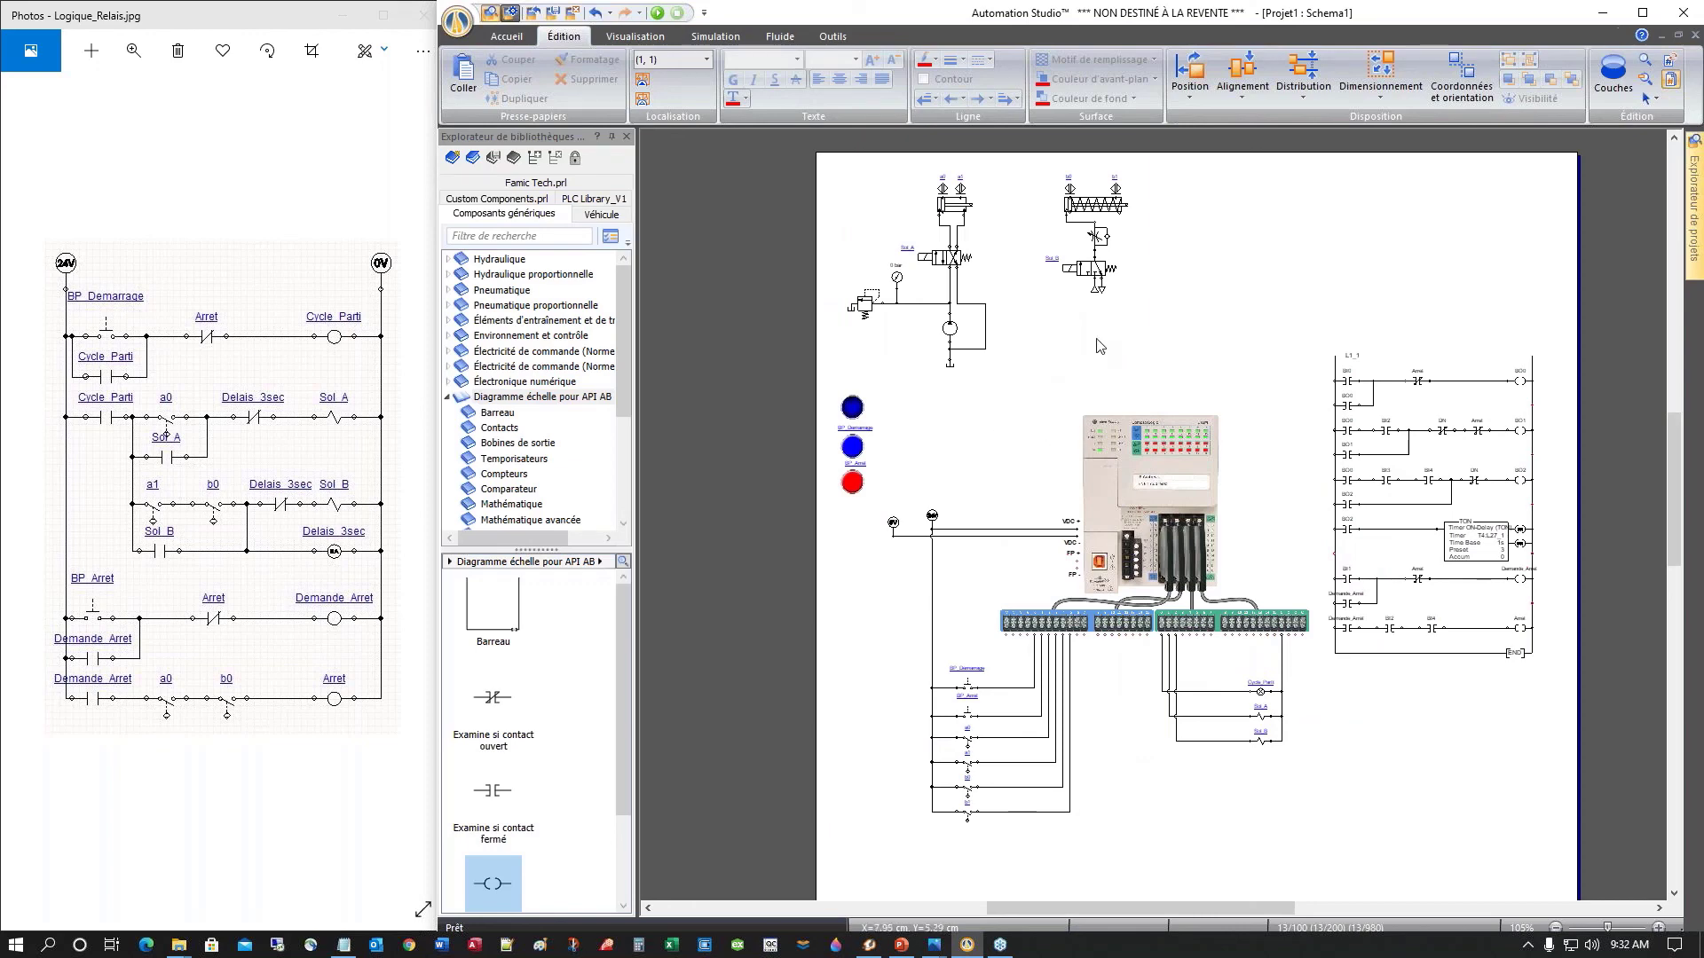
Step: Move the hydraulic and pneumatic cylinder circuits together so they sit above the PLC, and deselect them
scroll(1098, 347, "down", 2)
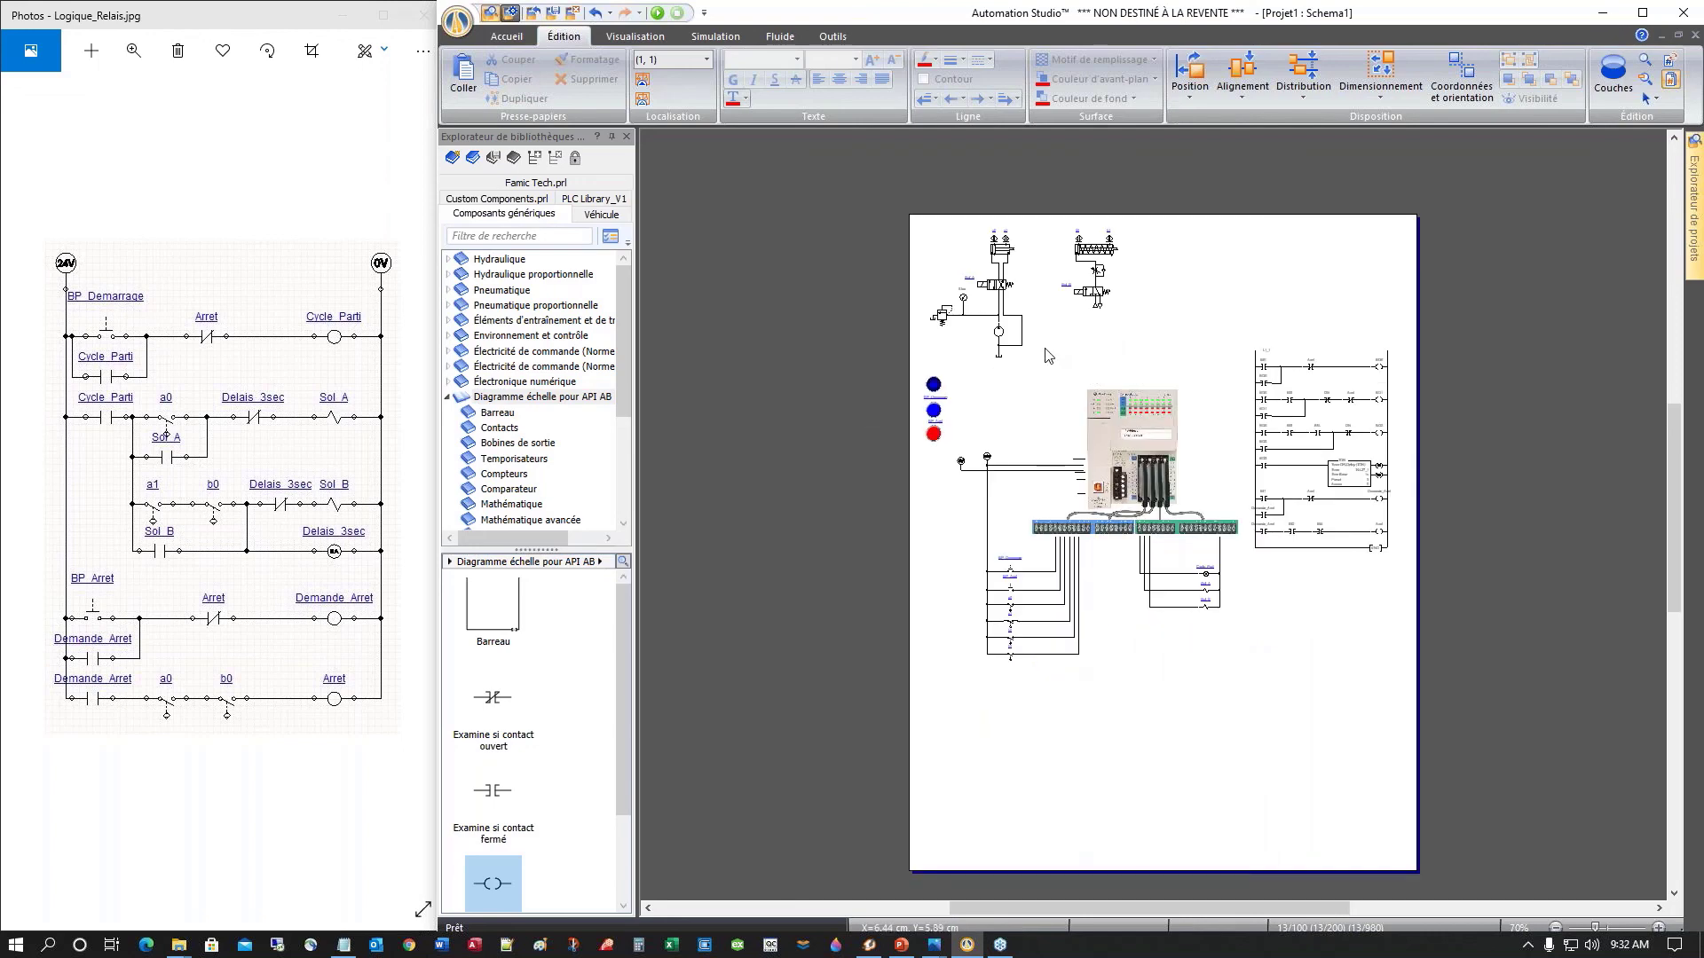
left_click_drag(890, 204, 1180, 373)
left_click_drag(1009, 258, 1117, 249)
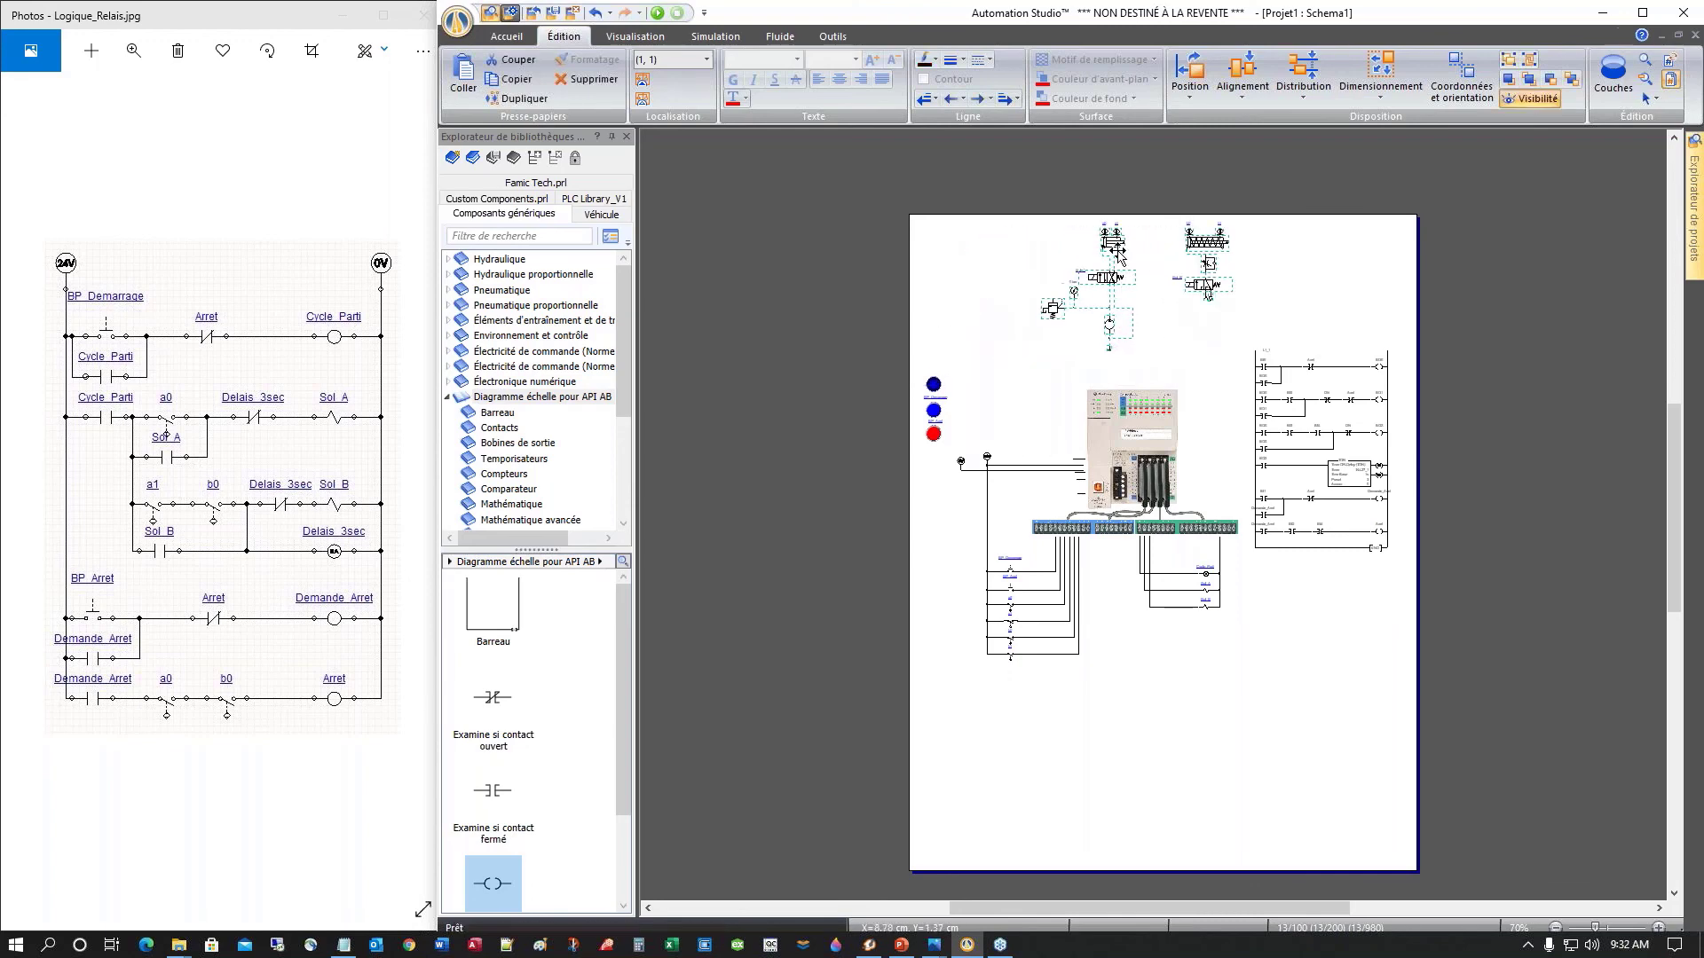
left_click(1266, 698)
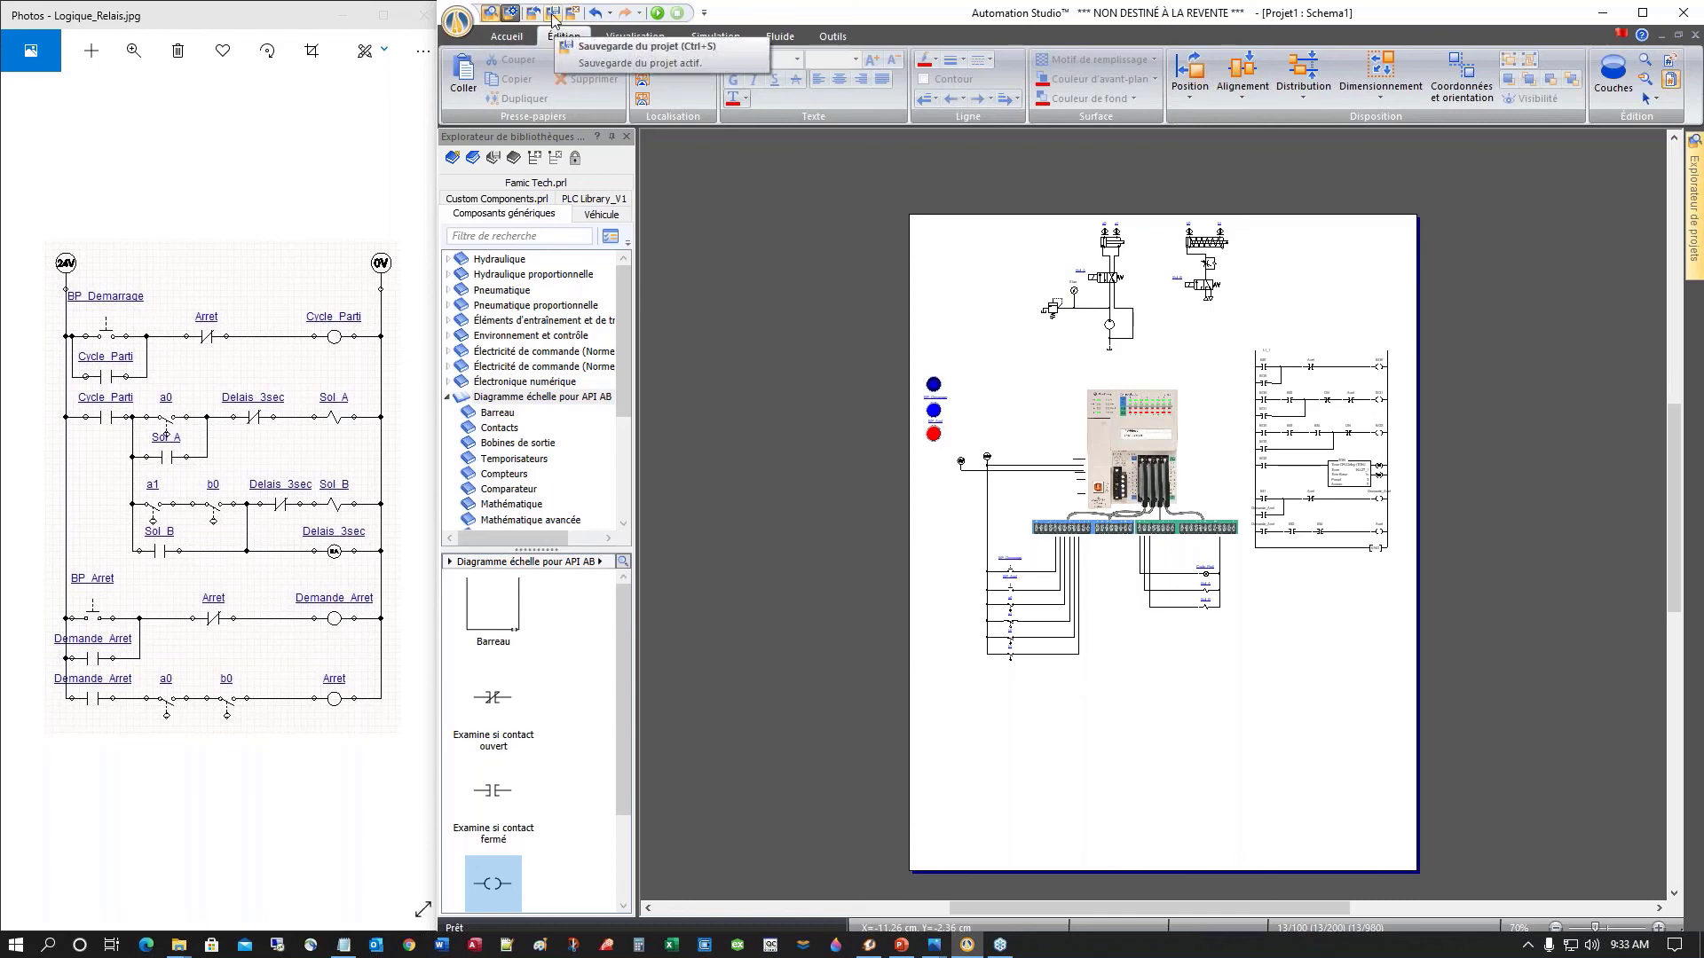
Step: Save the project as Projet1_FR_1.prx in the Web1_FR folder of Webinar_Fall_2020, replacing the existing file
left_click(511, 13)
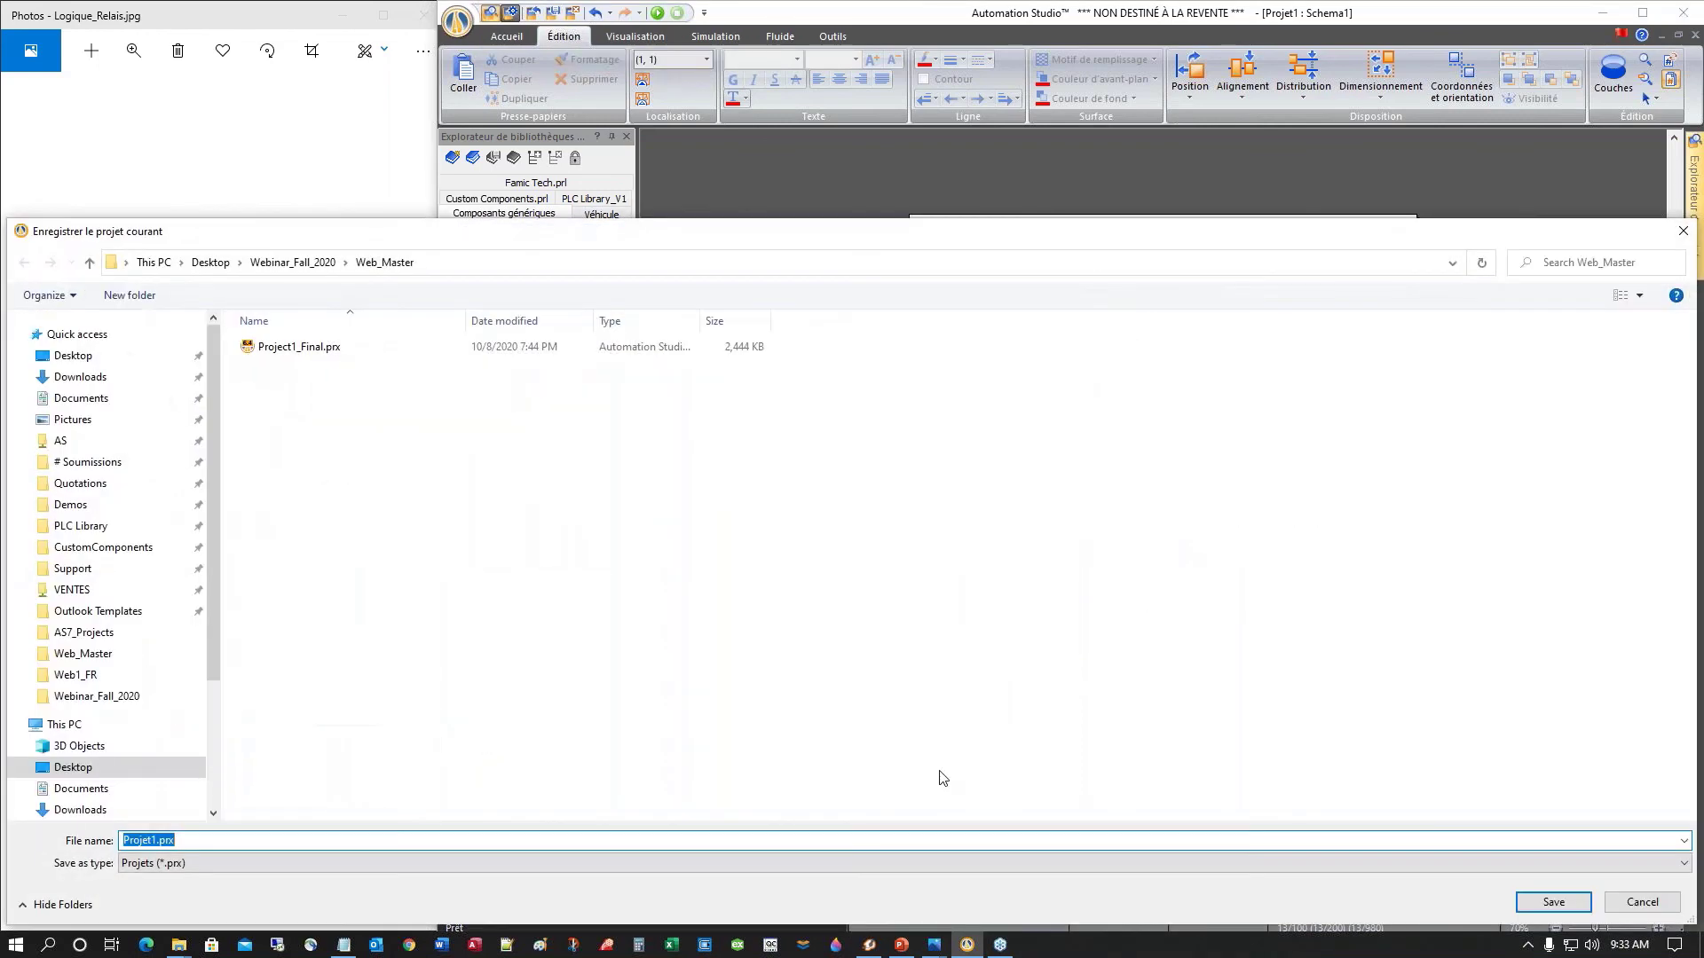
left_click(310, 263)
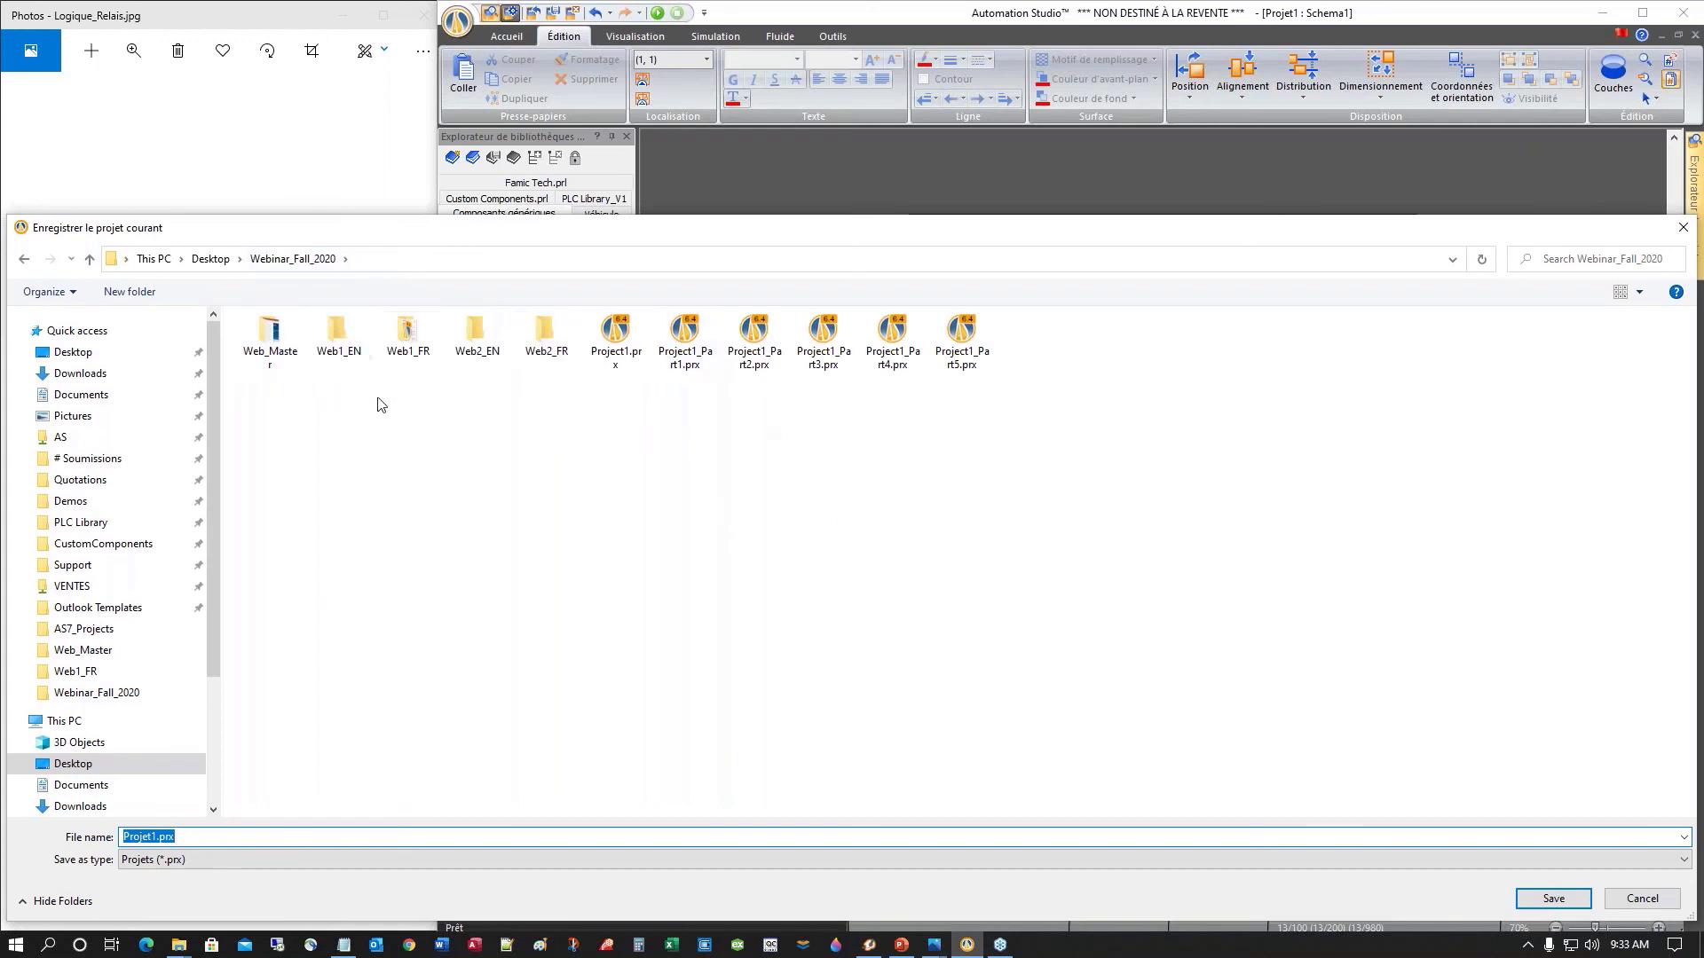
double_click(406, 335)
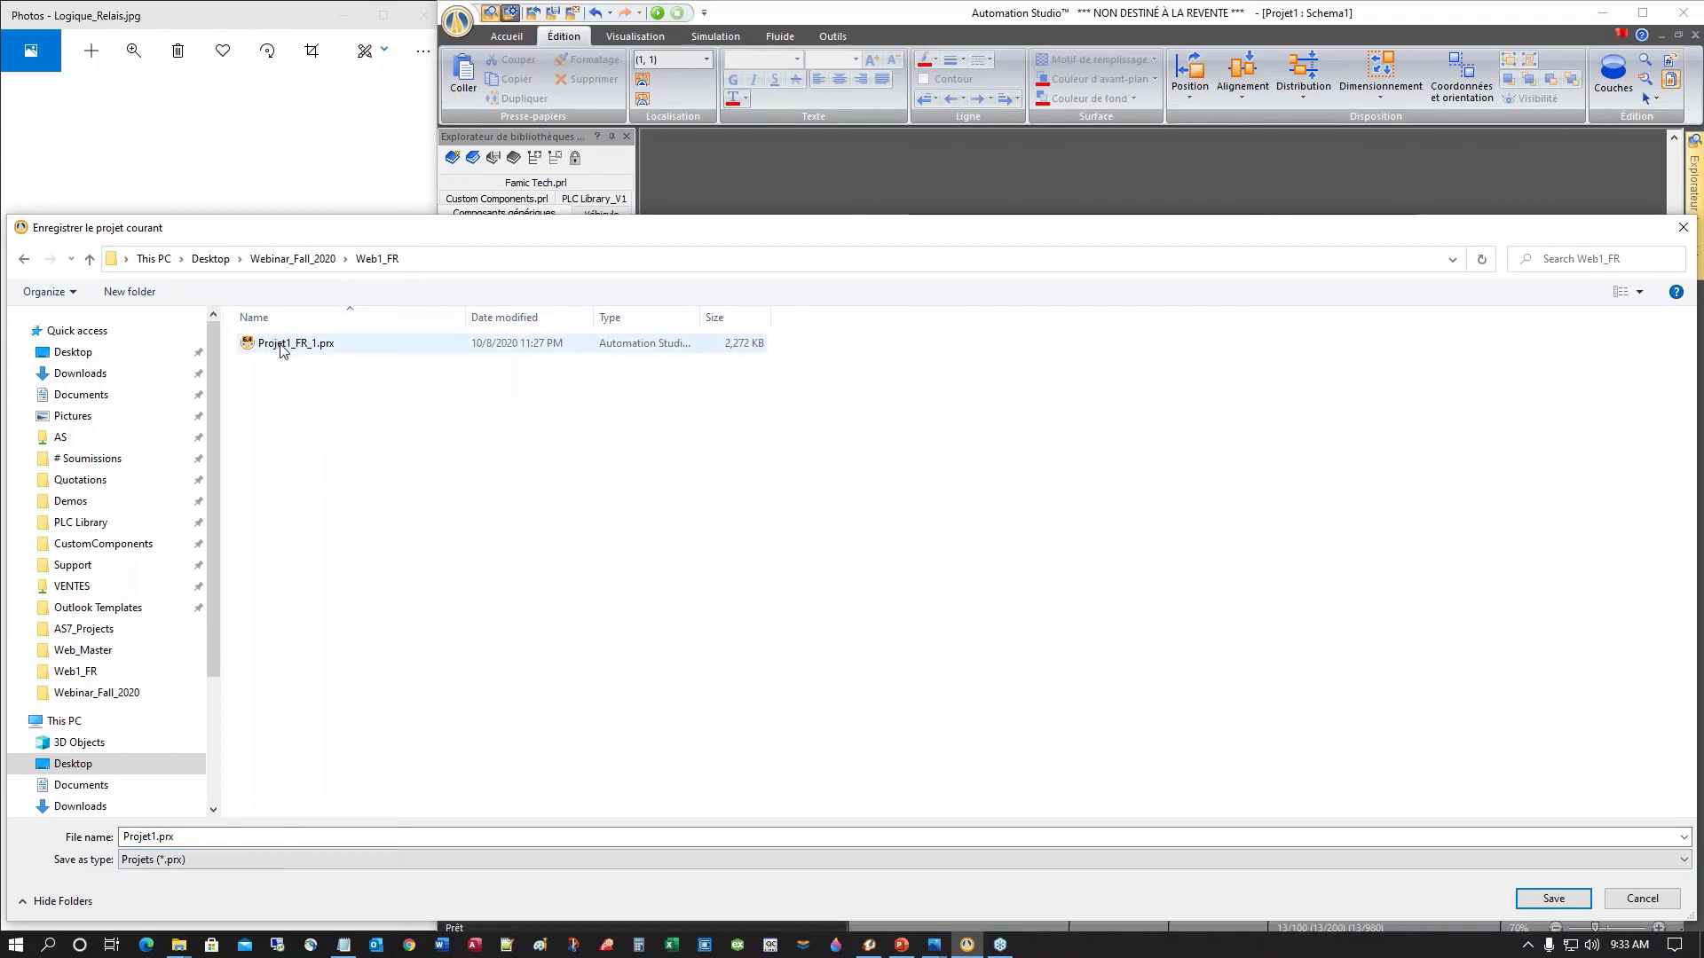
left_click(275, 343)
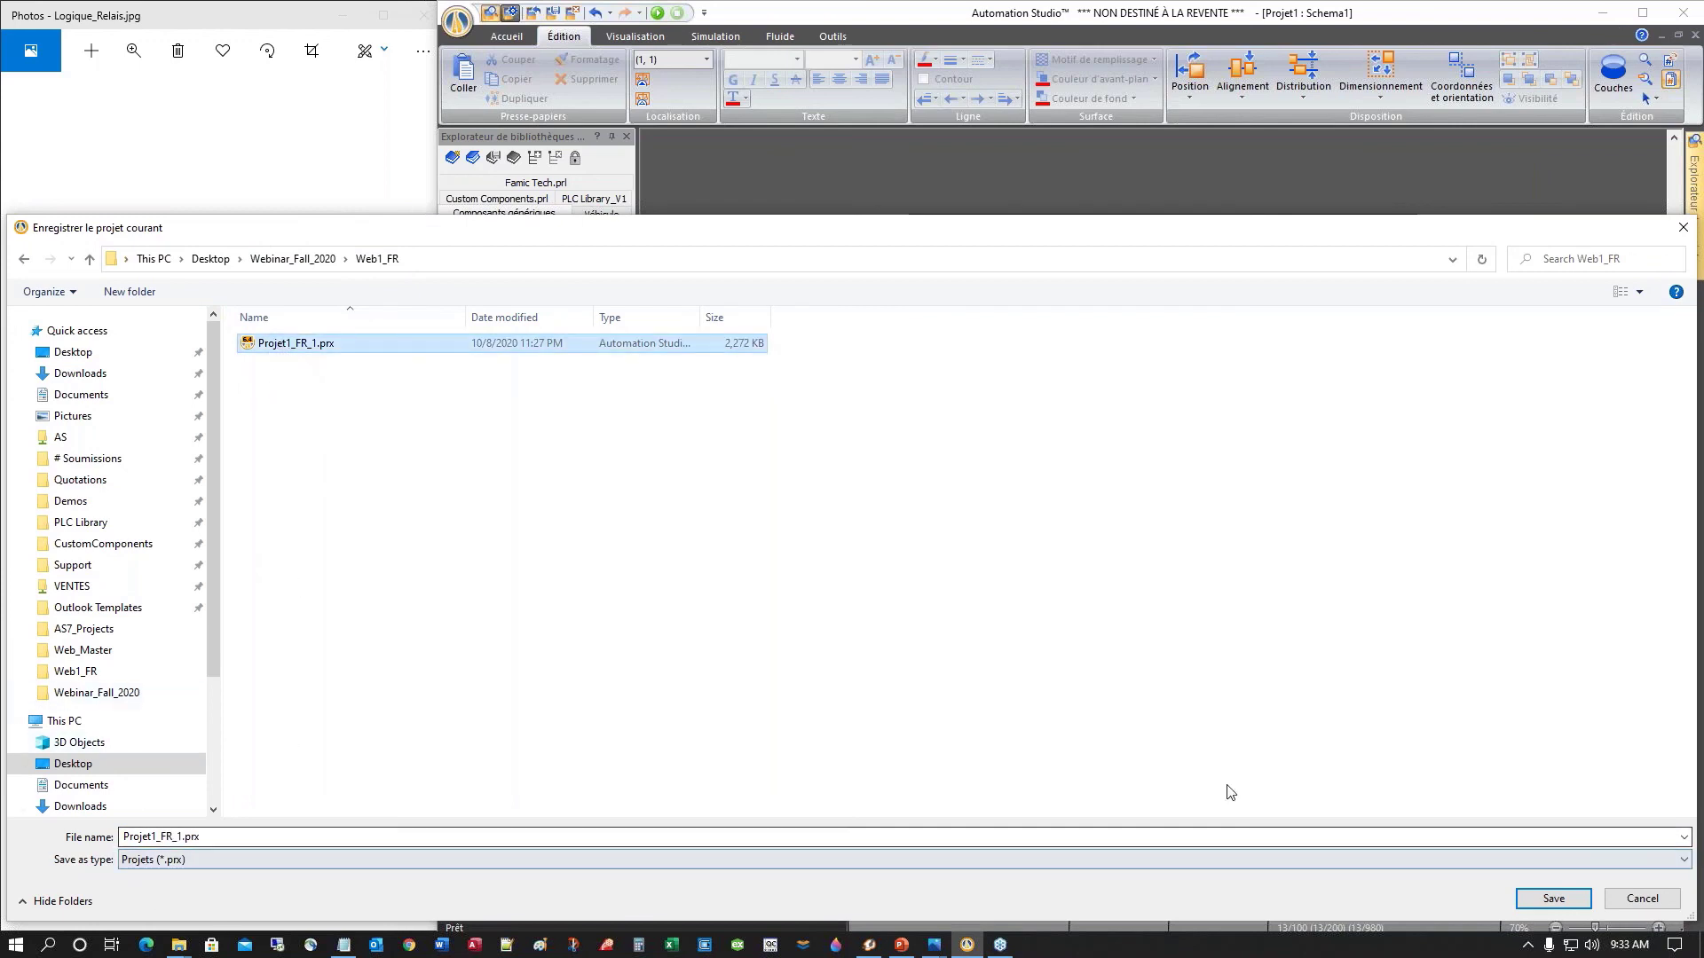
left_click(1553, 899)
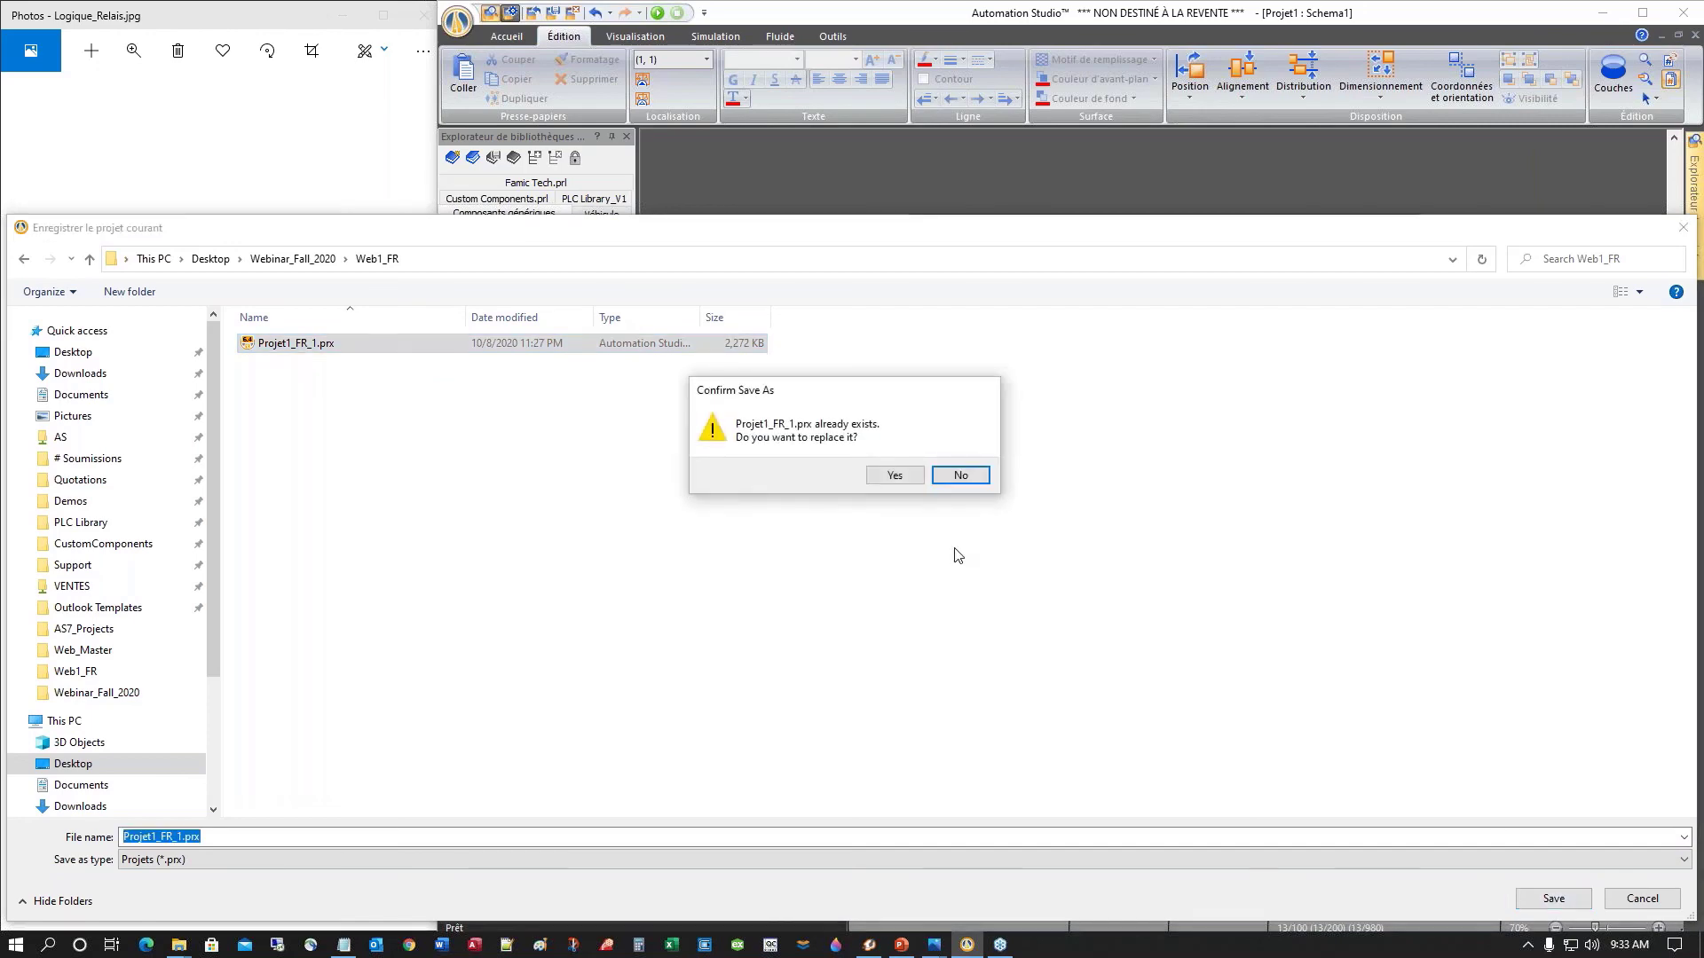
left_click(894, 475)
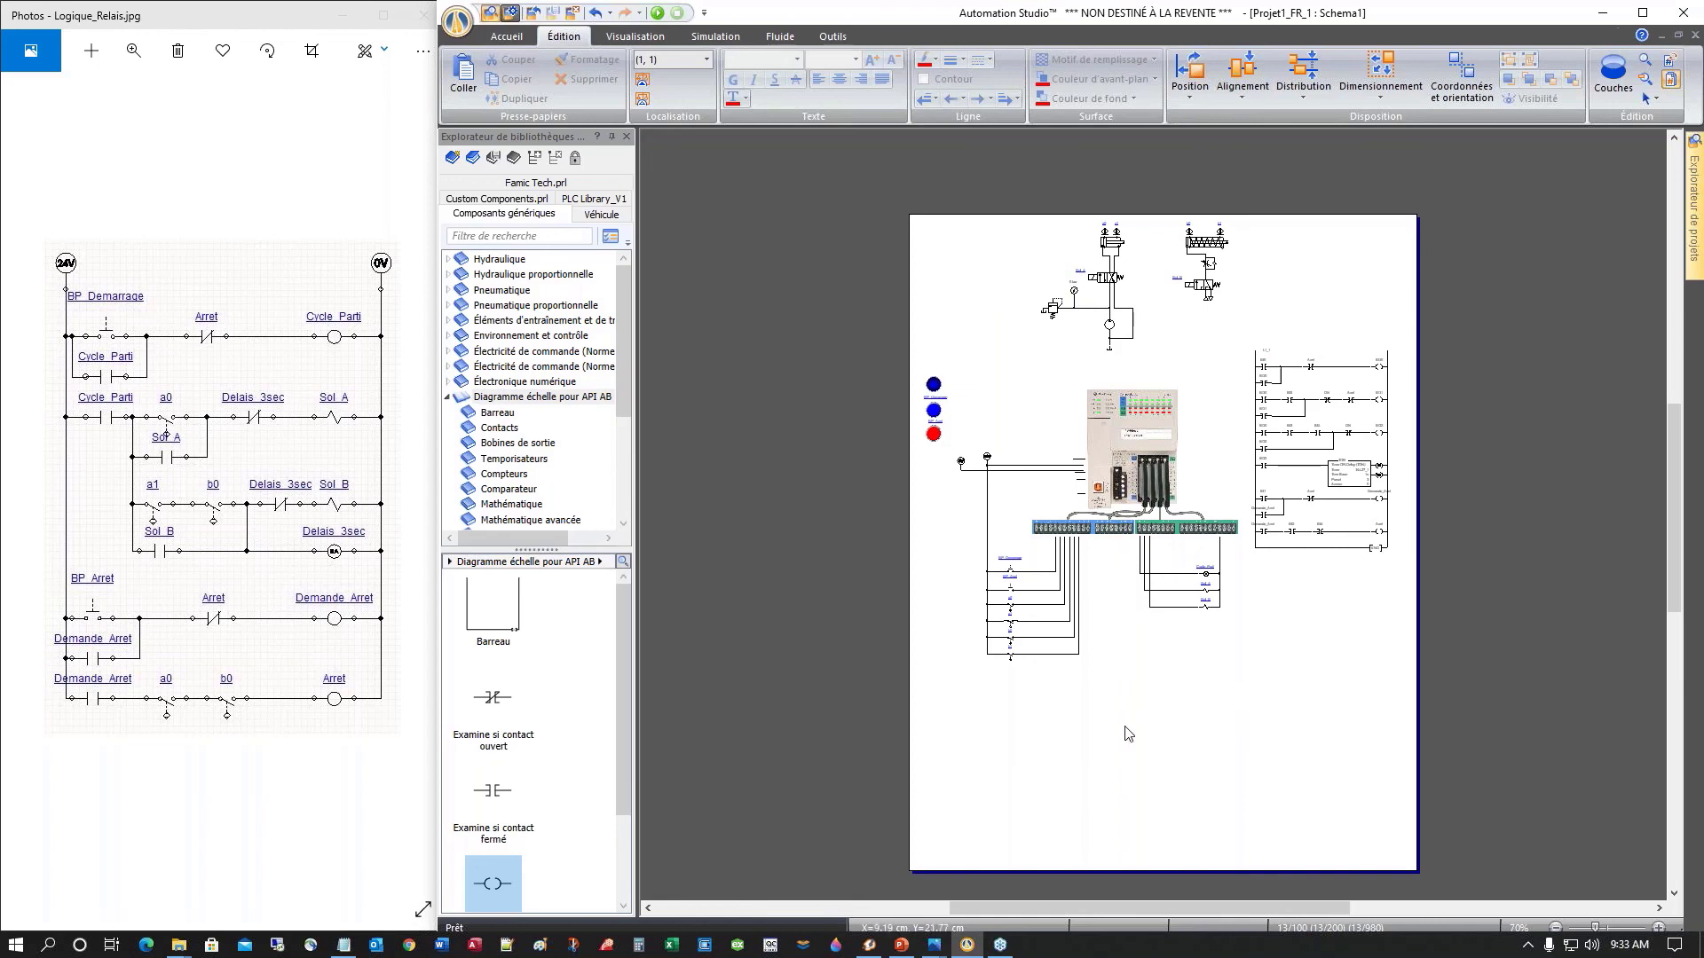
Step: Open Project1_Final.prx from the Web_Master folder and examine its complete diagram, including the control panel, ladder program and motor circuit
left_click(534, 14)
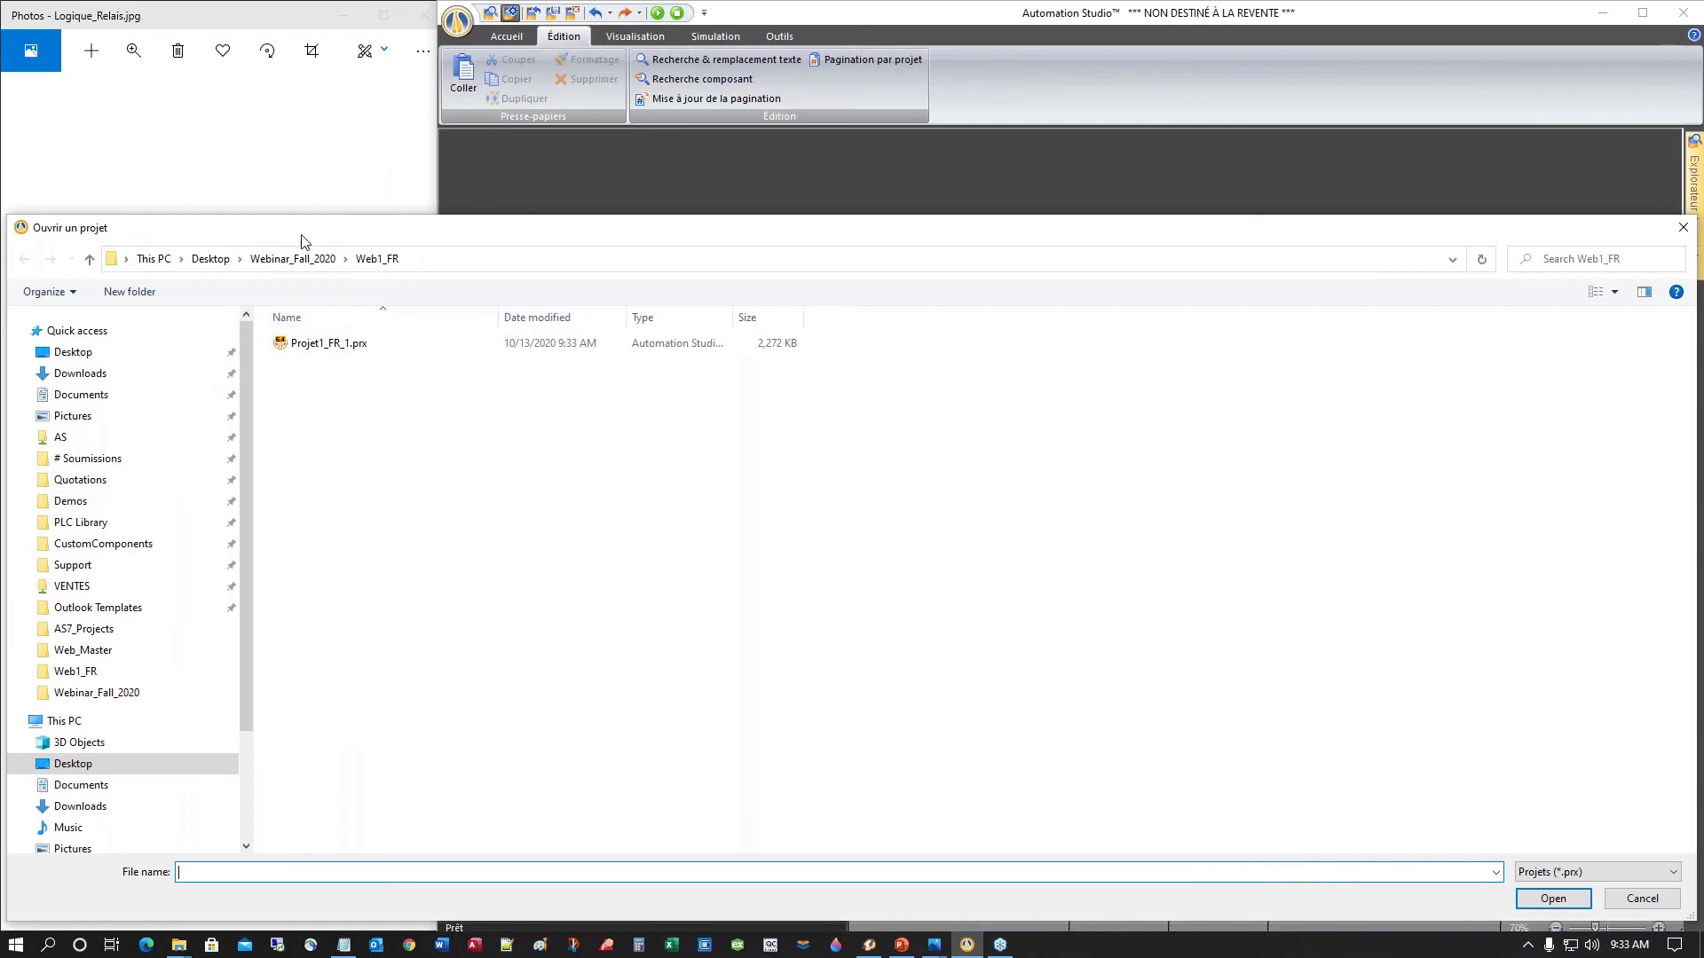
left_click(293, 259)
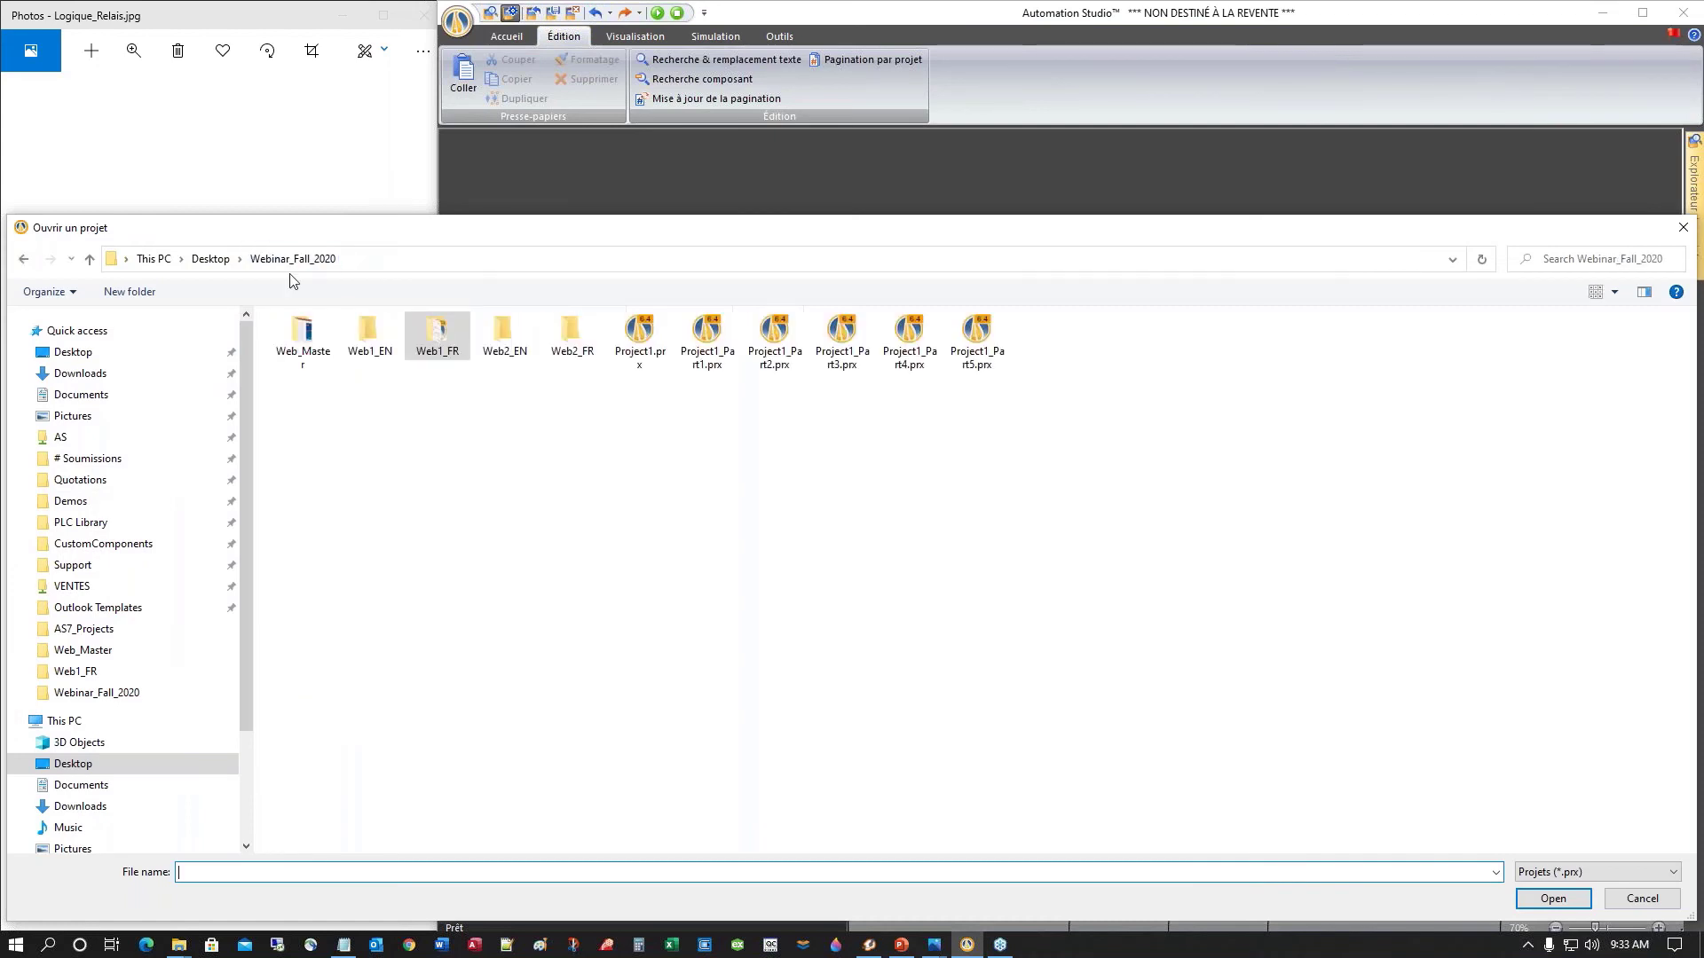
double_click(298, 337)
double_click(330, 344)
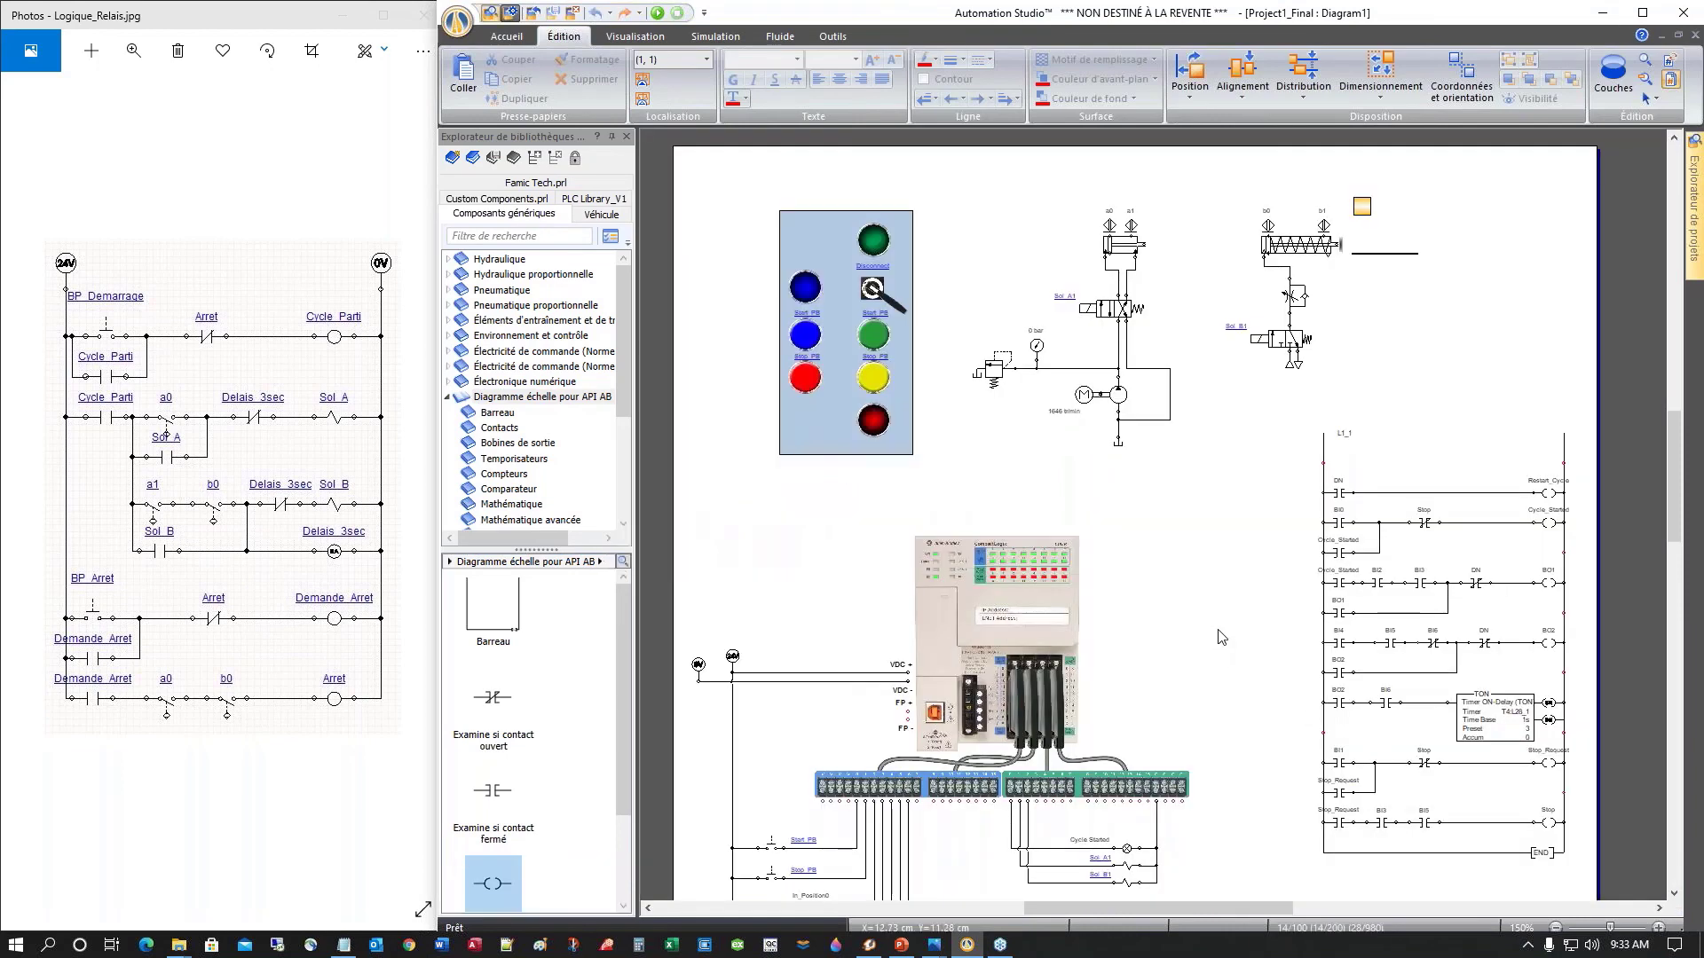
scroll(1221, 637, "down", 5, "ctrl")
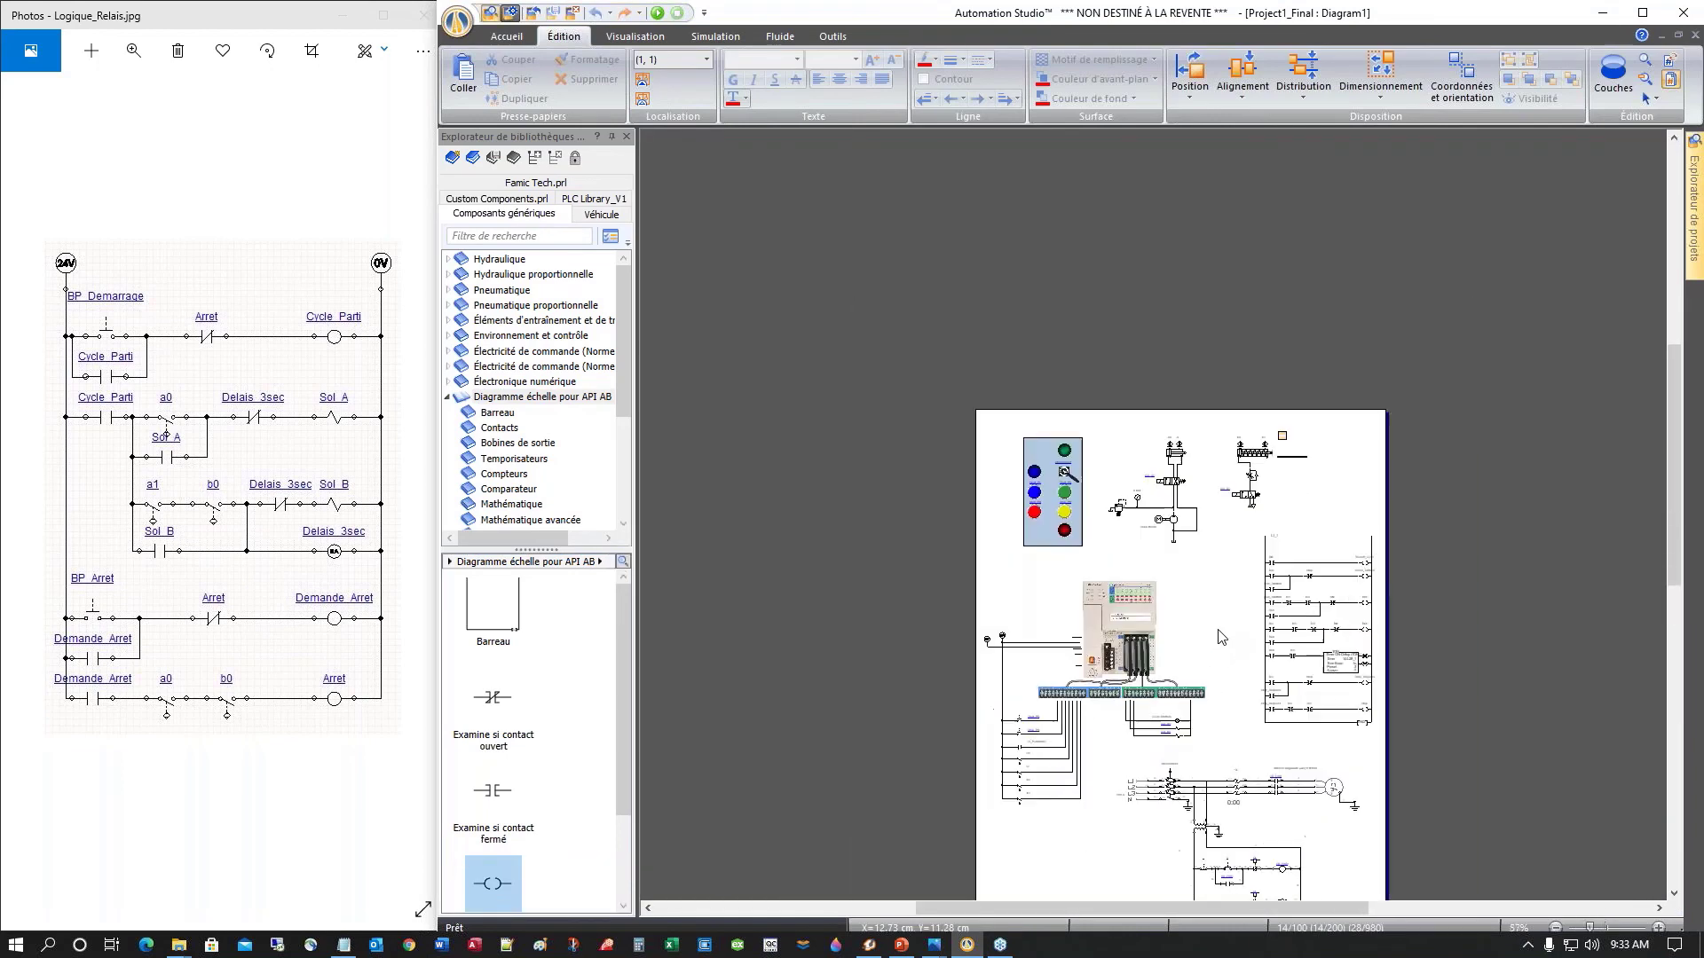
scroll(1222, 636, "down", 3)
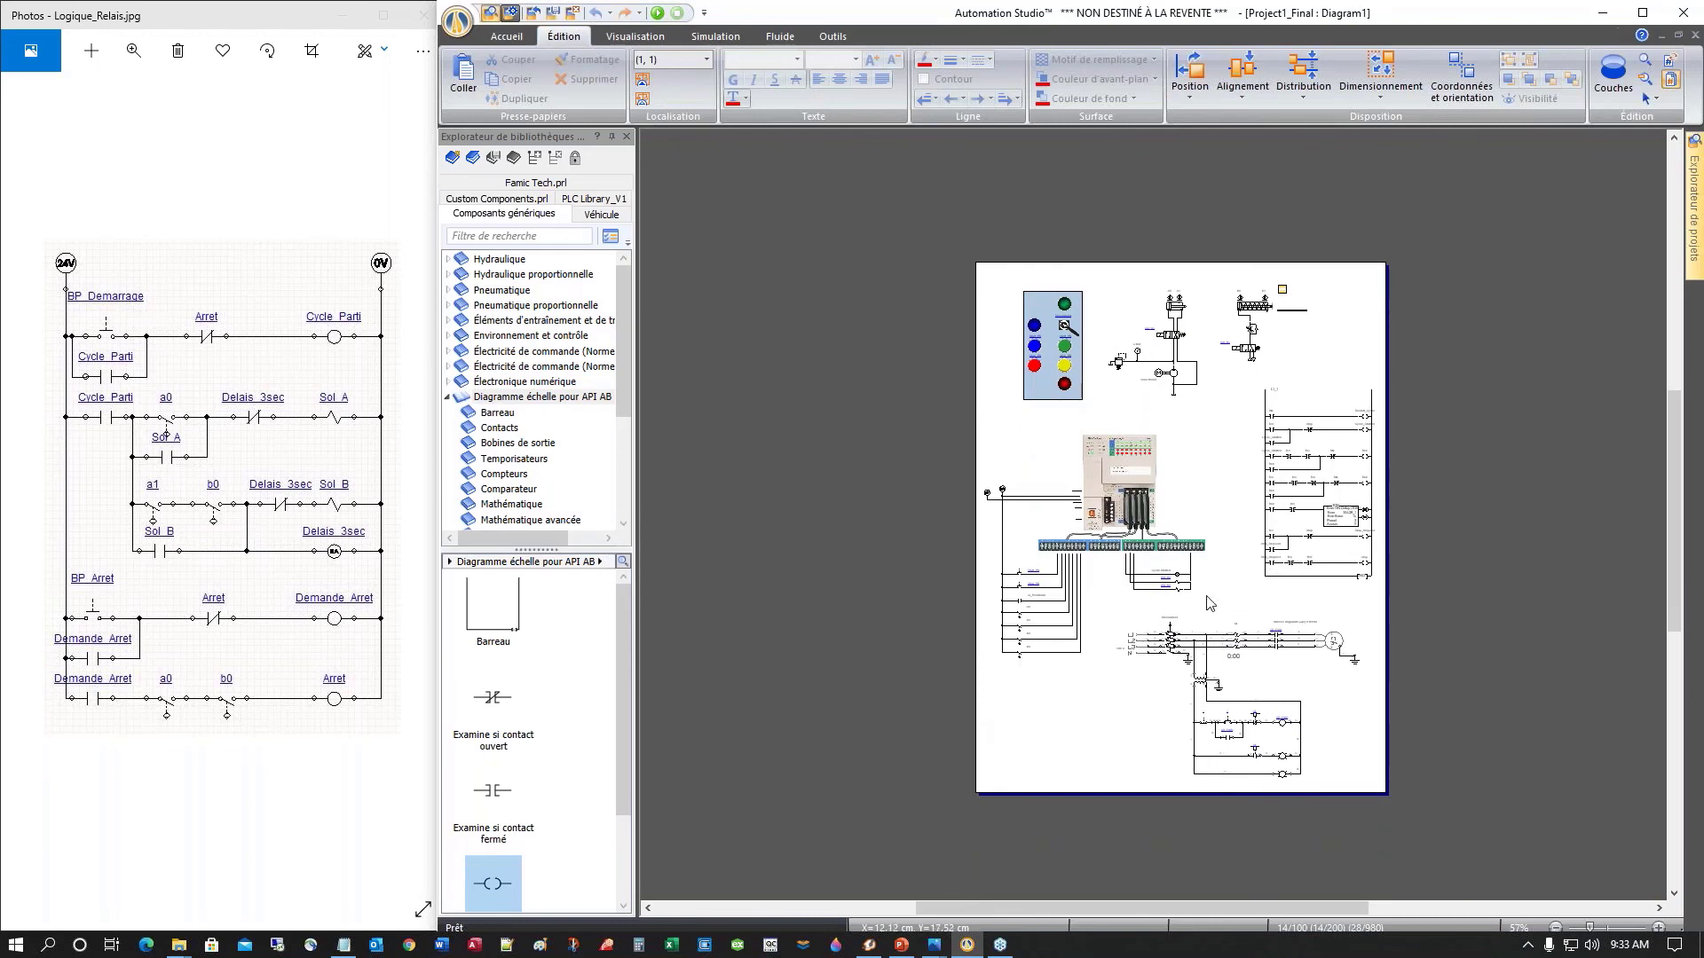
scroll(1211, 604, "up", 2, "ctrl")
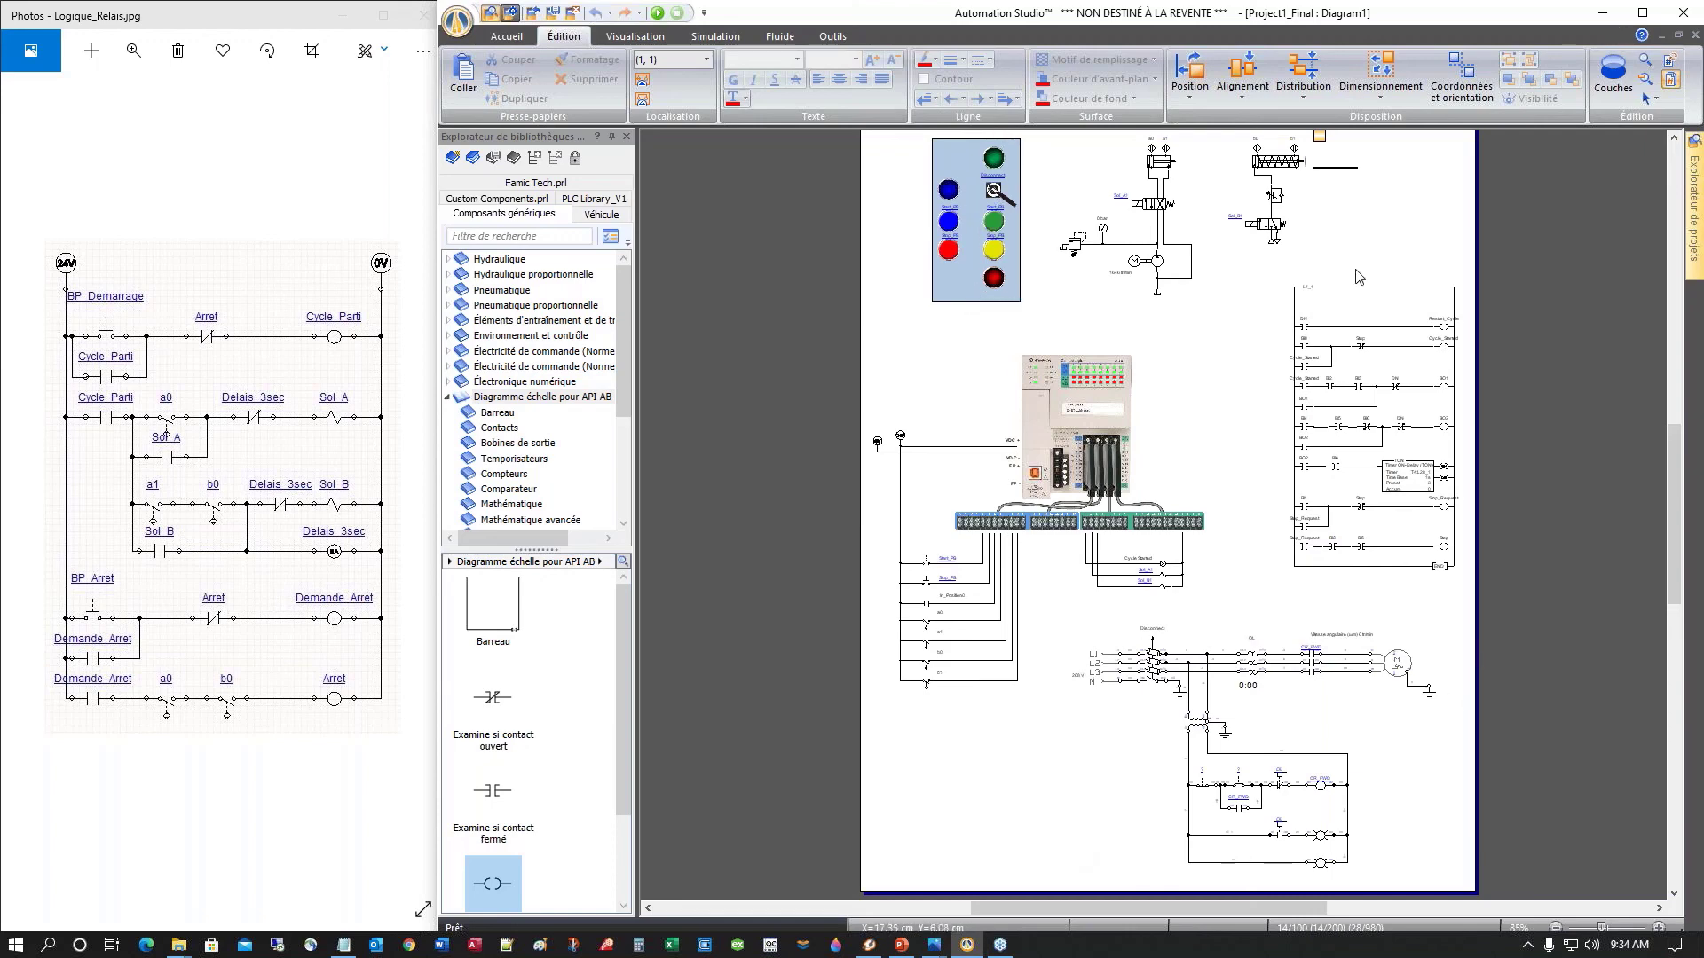
scroll(1358, 277, "up", 3)
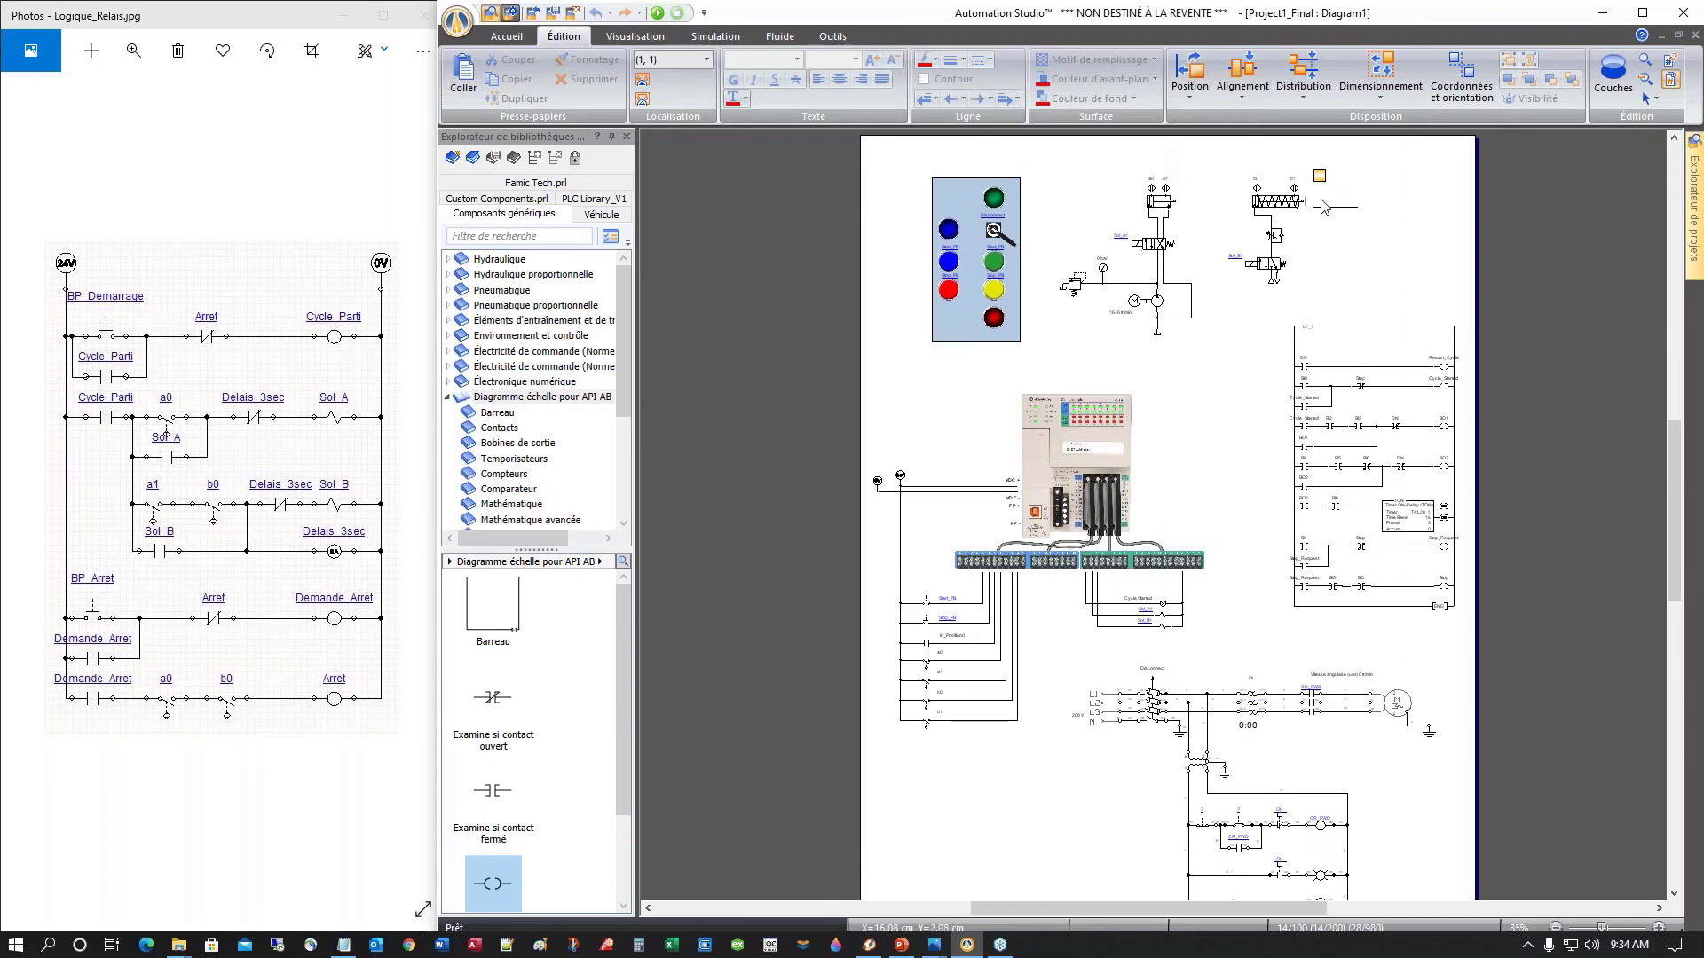
Step: Simulate the final project, turn on the disconnect switch, and start the pump motor and the cylinder cycle from the control panel
left_click(671, 14)
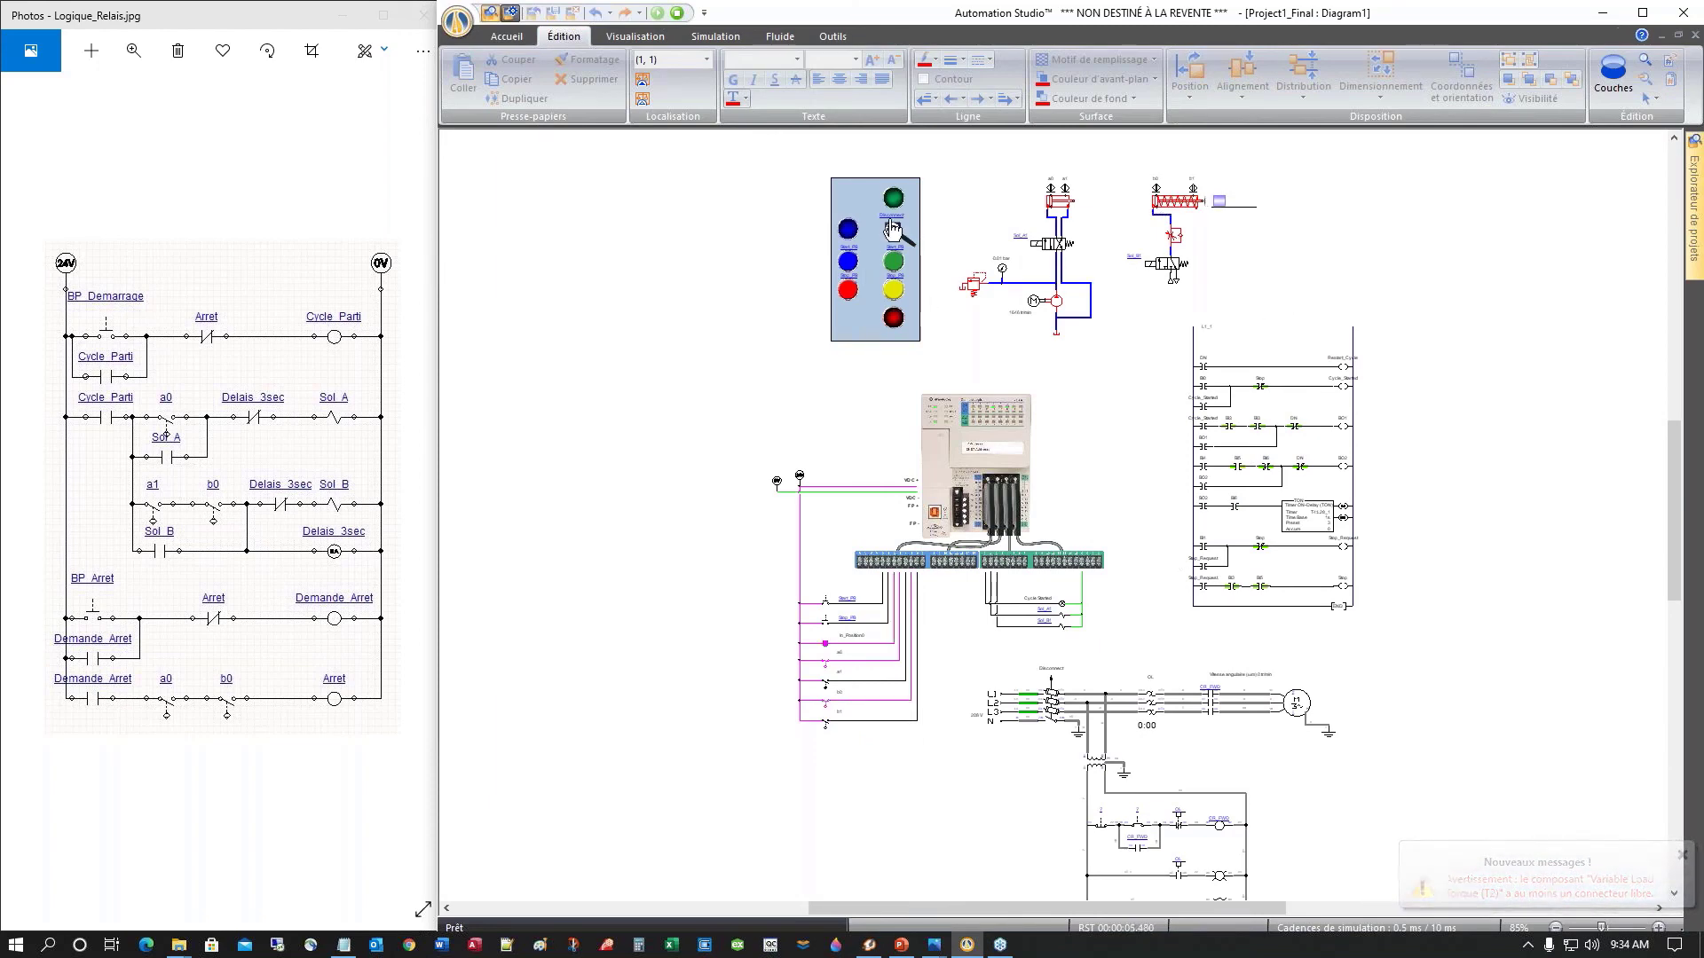
left_click(894, 231)
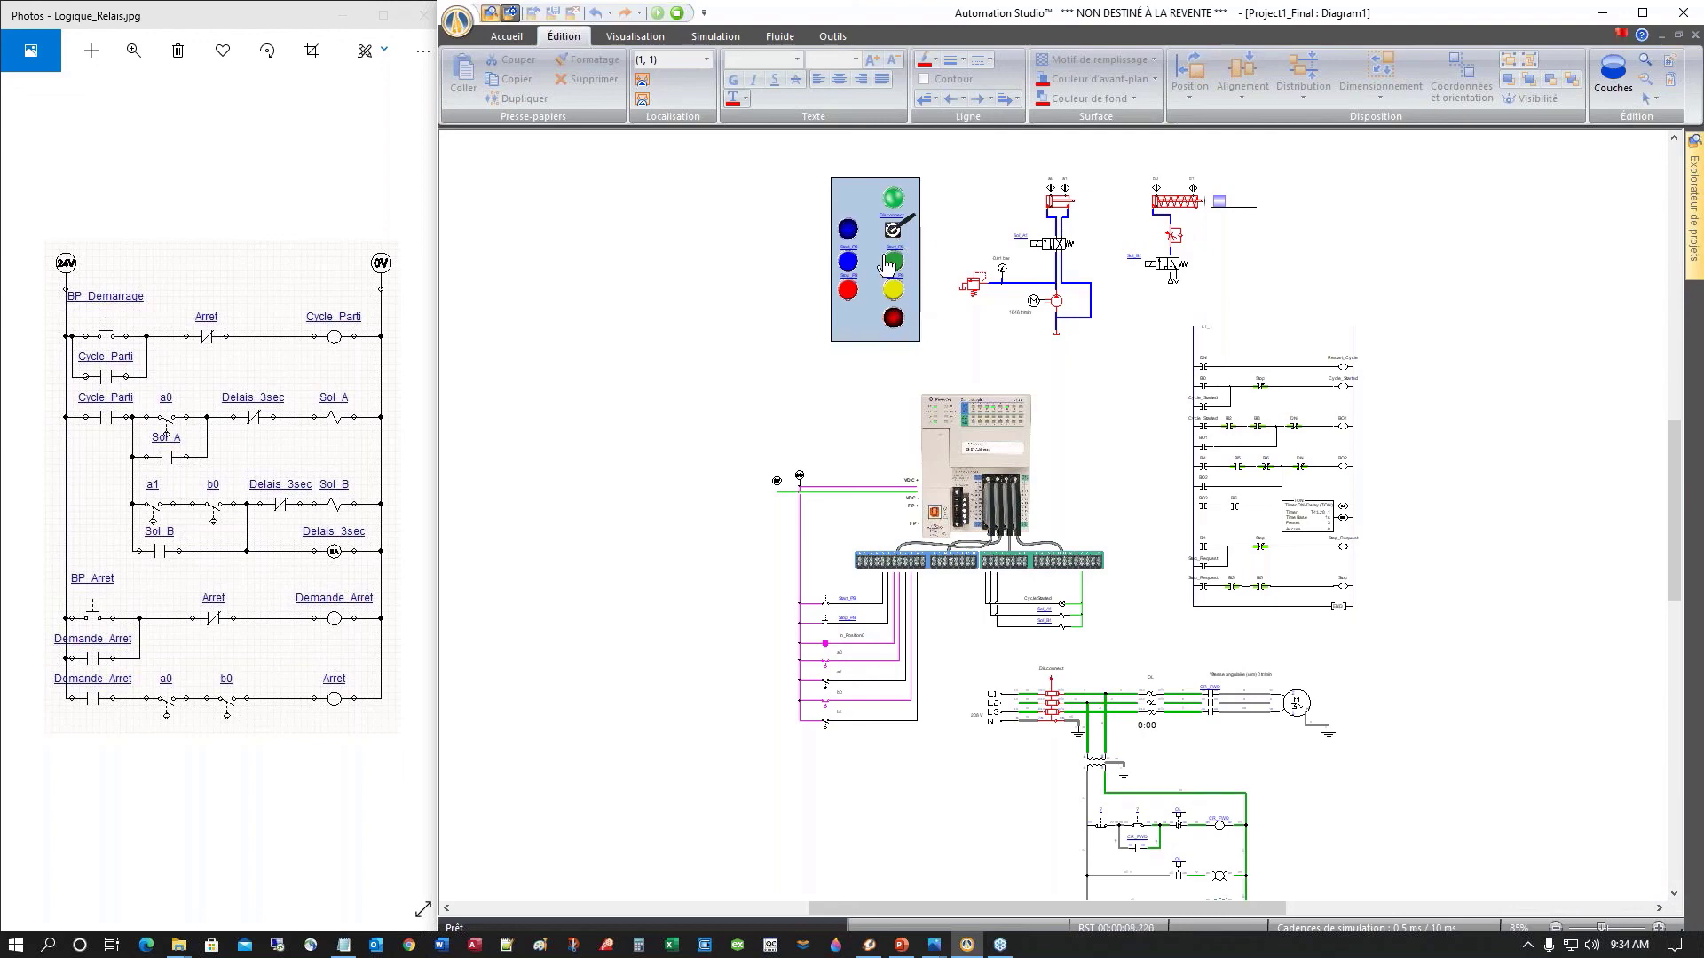
left_click(891, 263)
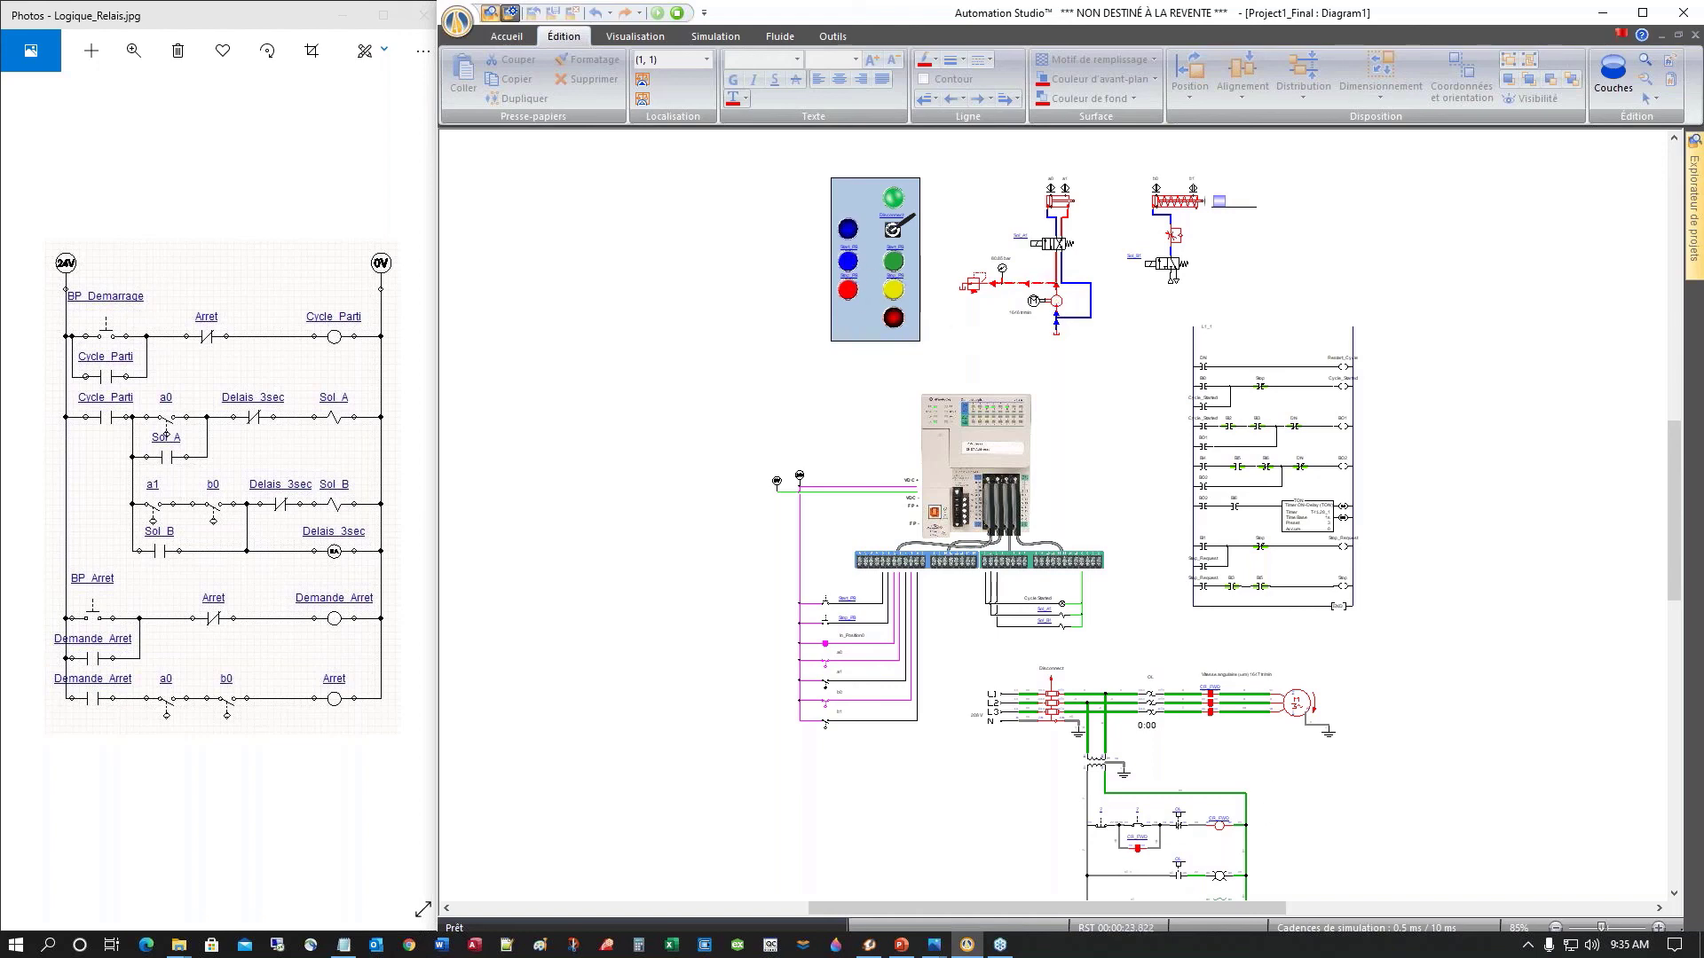
left_click(848, 229)
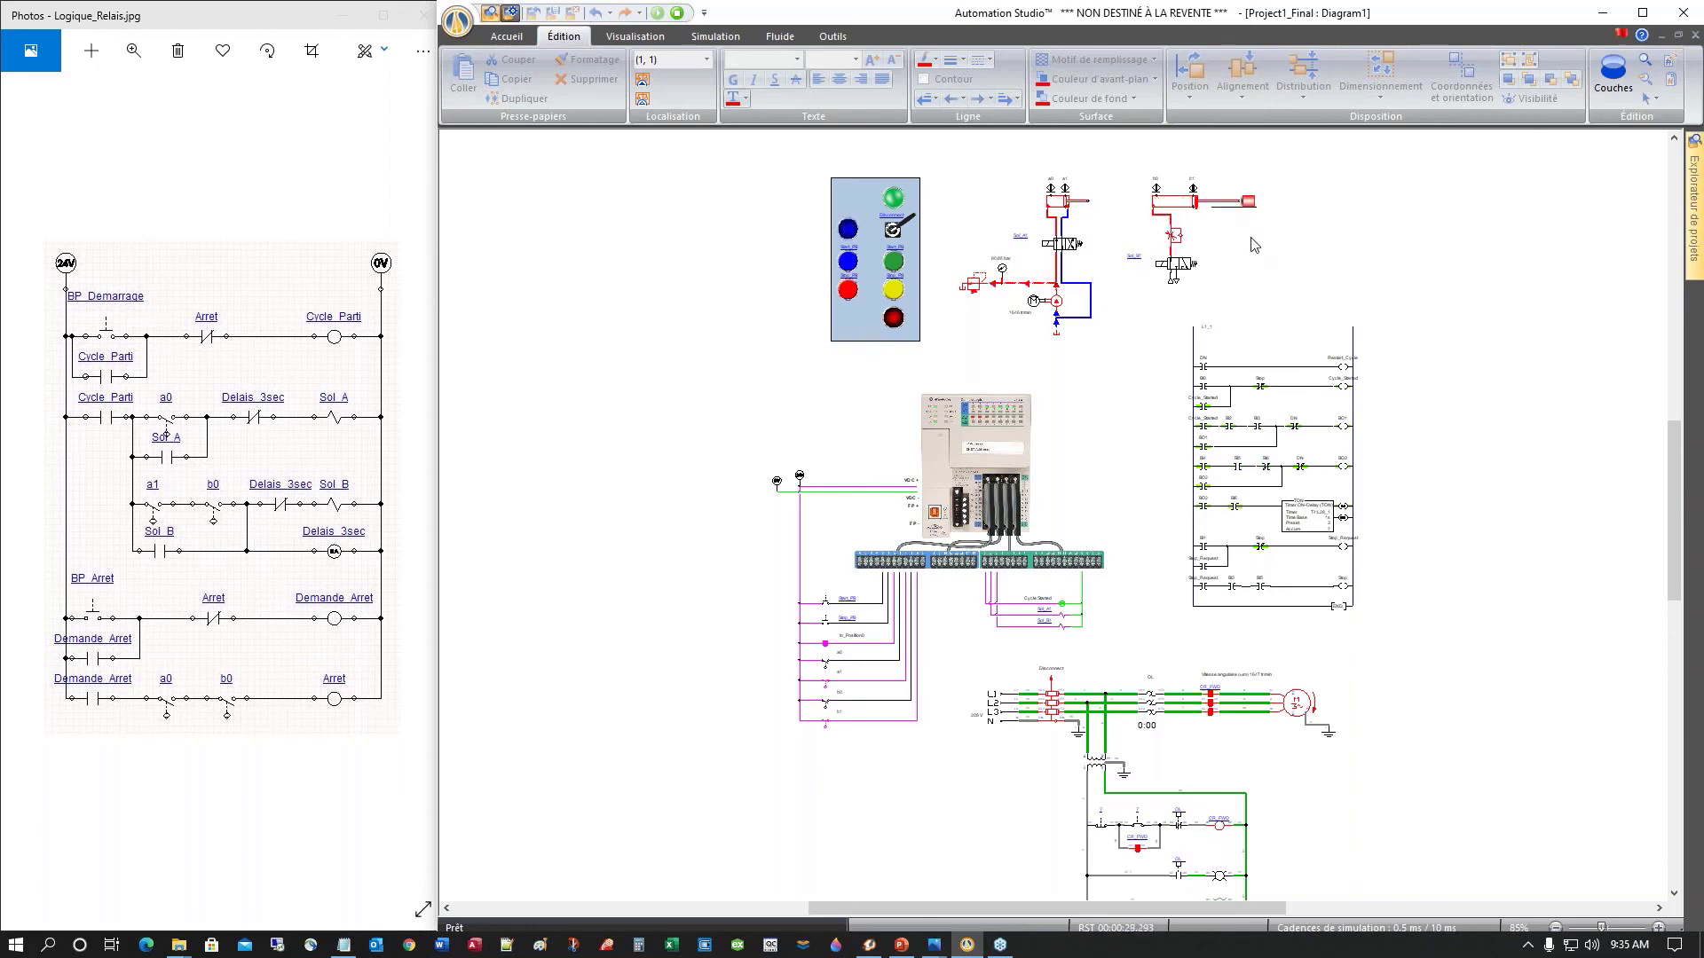
Step: Watch the motor circuit, PLC and ladder rungs during the running cycle, with a close look at both cylinders
scroll(1250, 703, "down", 2)
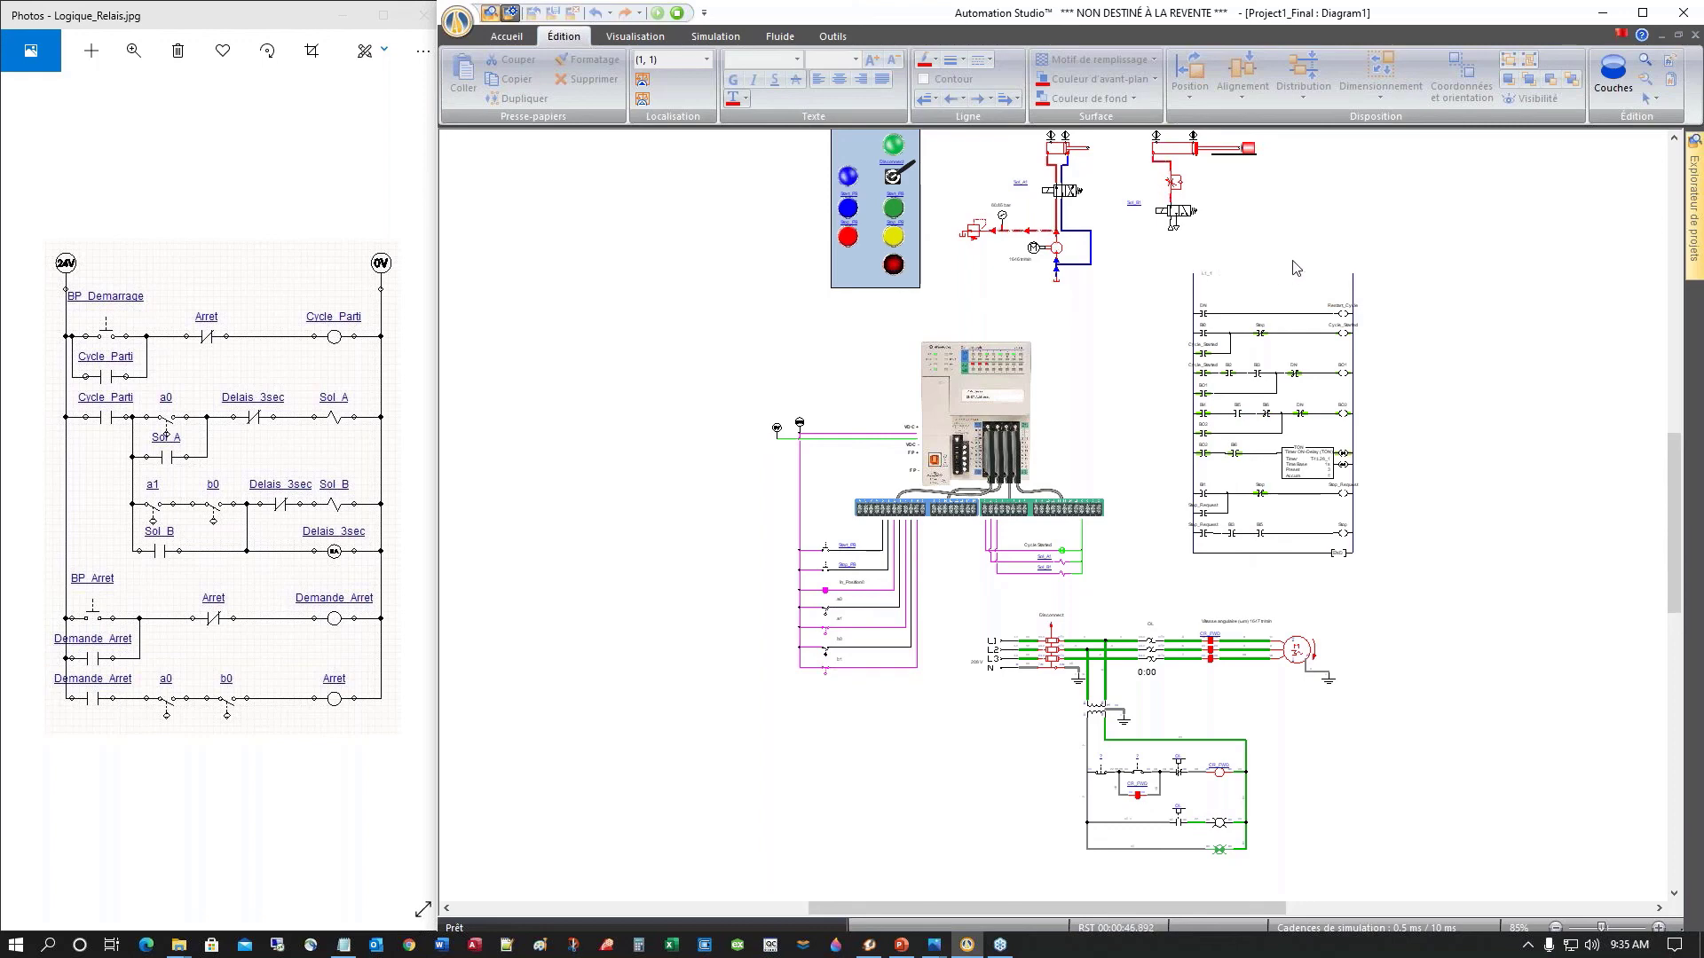
scroll(1295, 268, "up", 1)
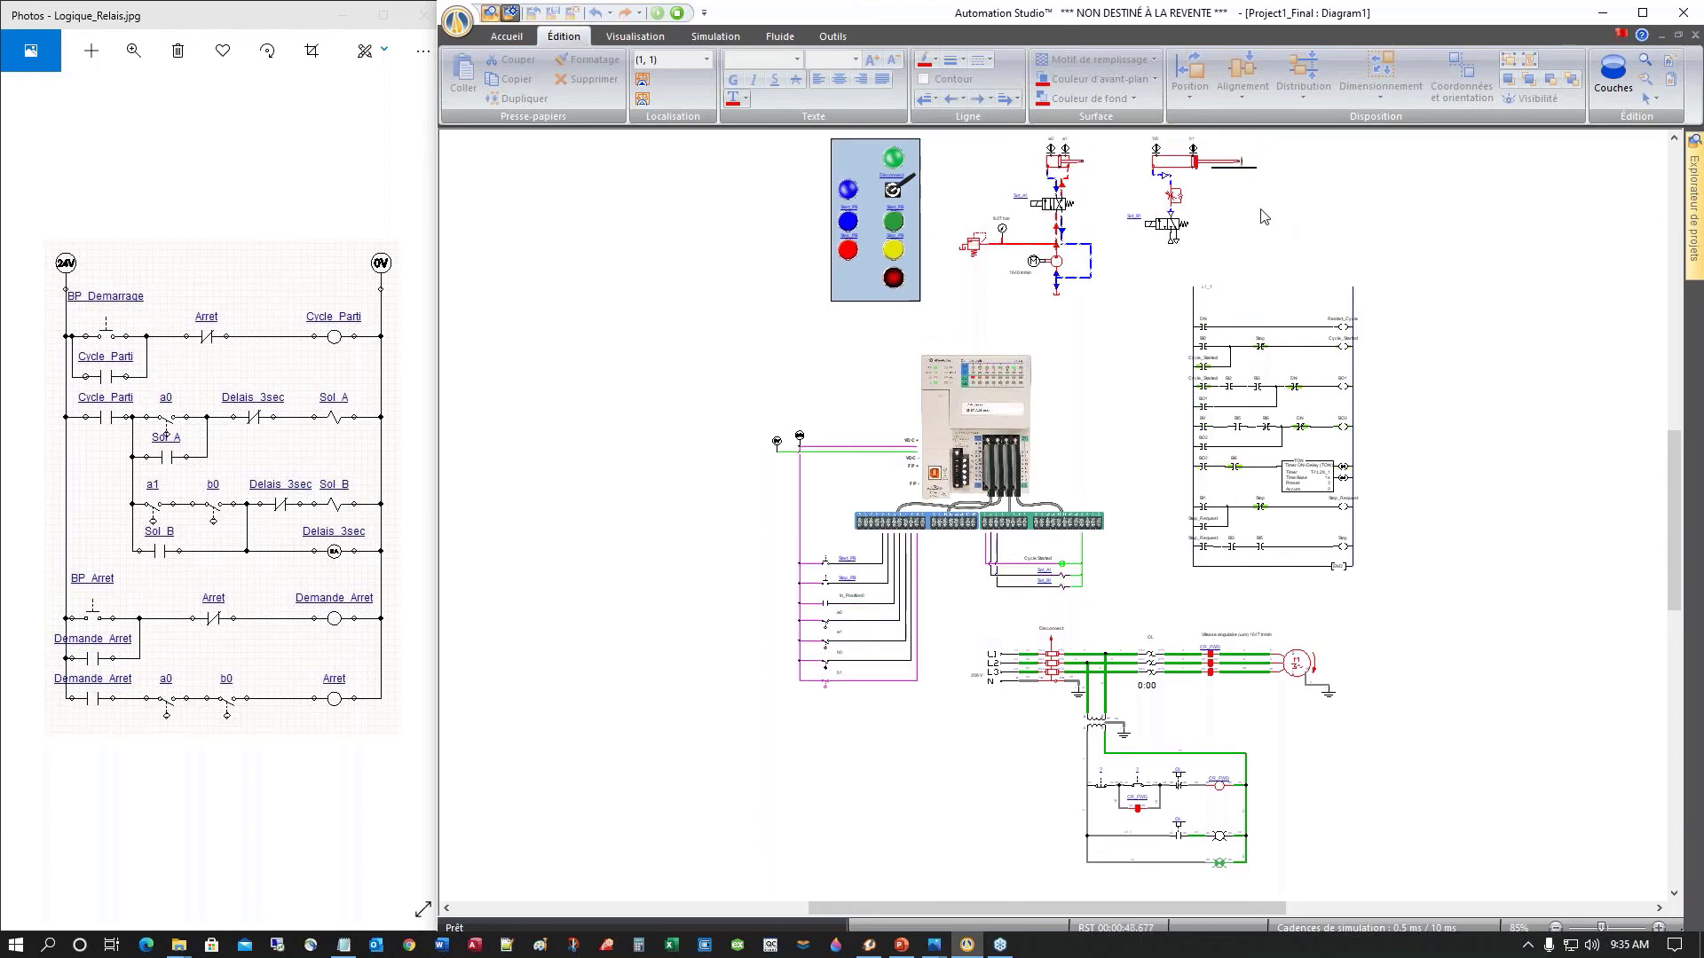
scroll(1255, 180, "up", 4)
scroll(1243, 240, "up", 4)
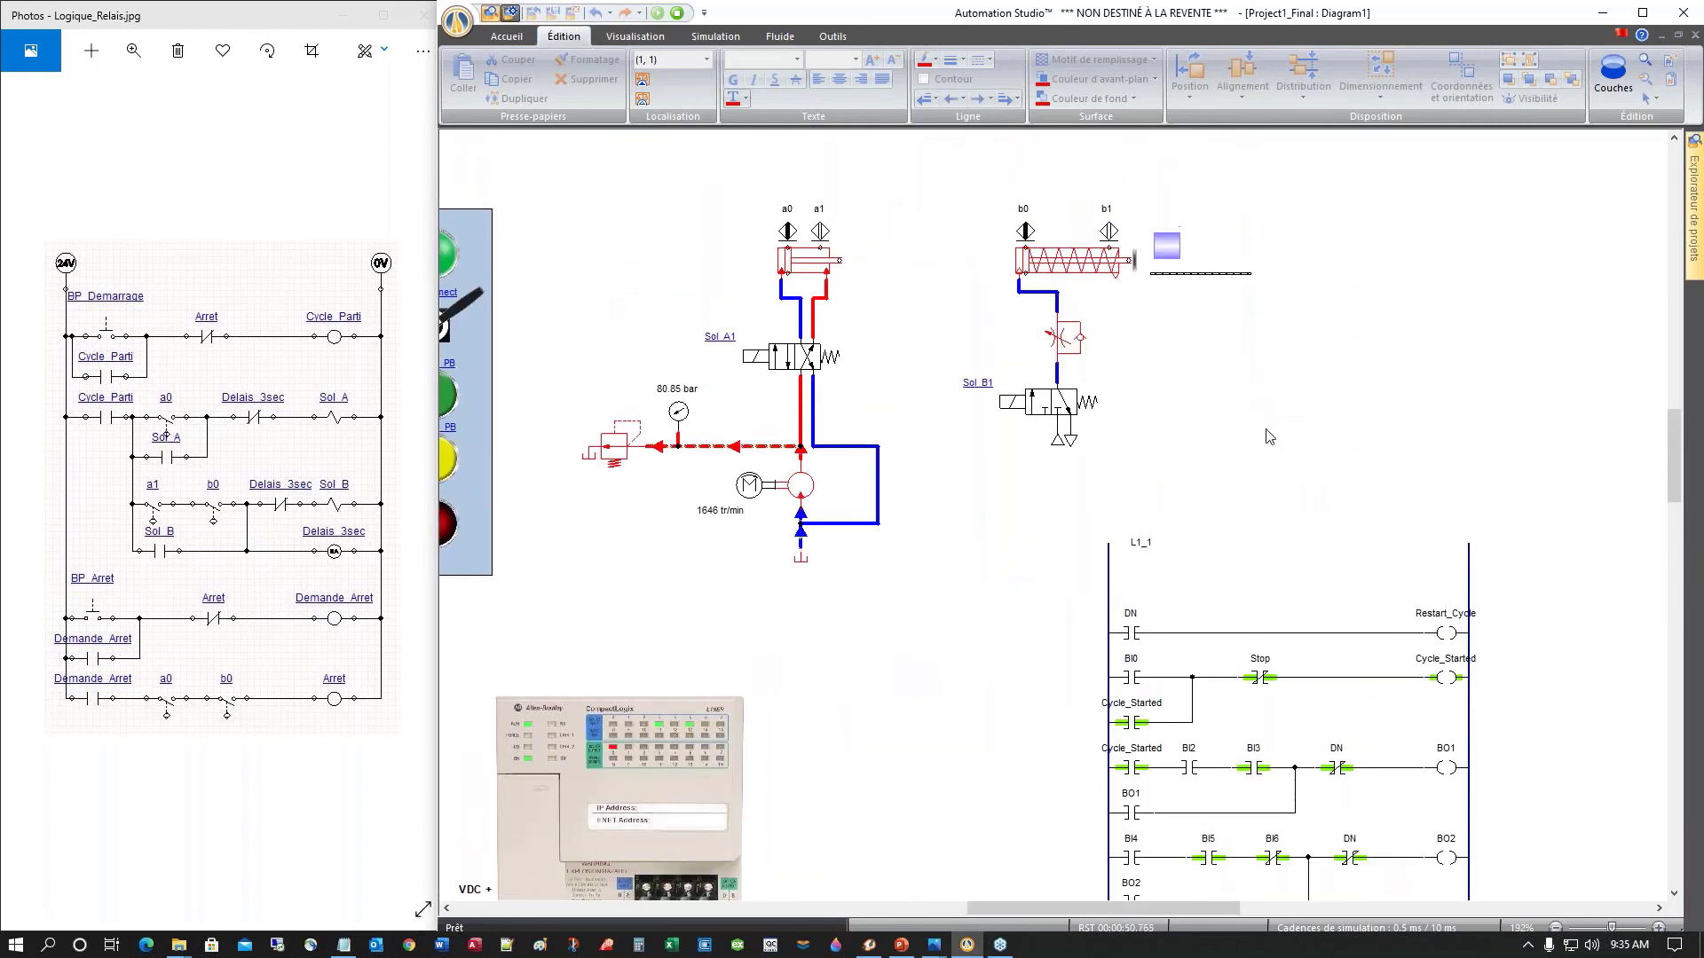